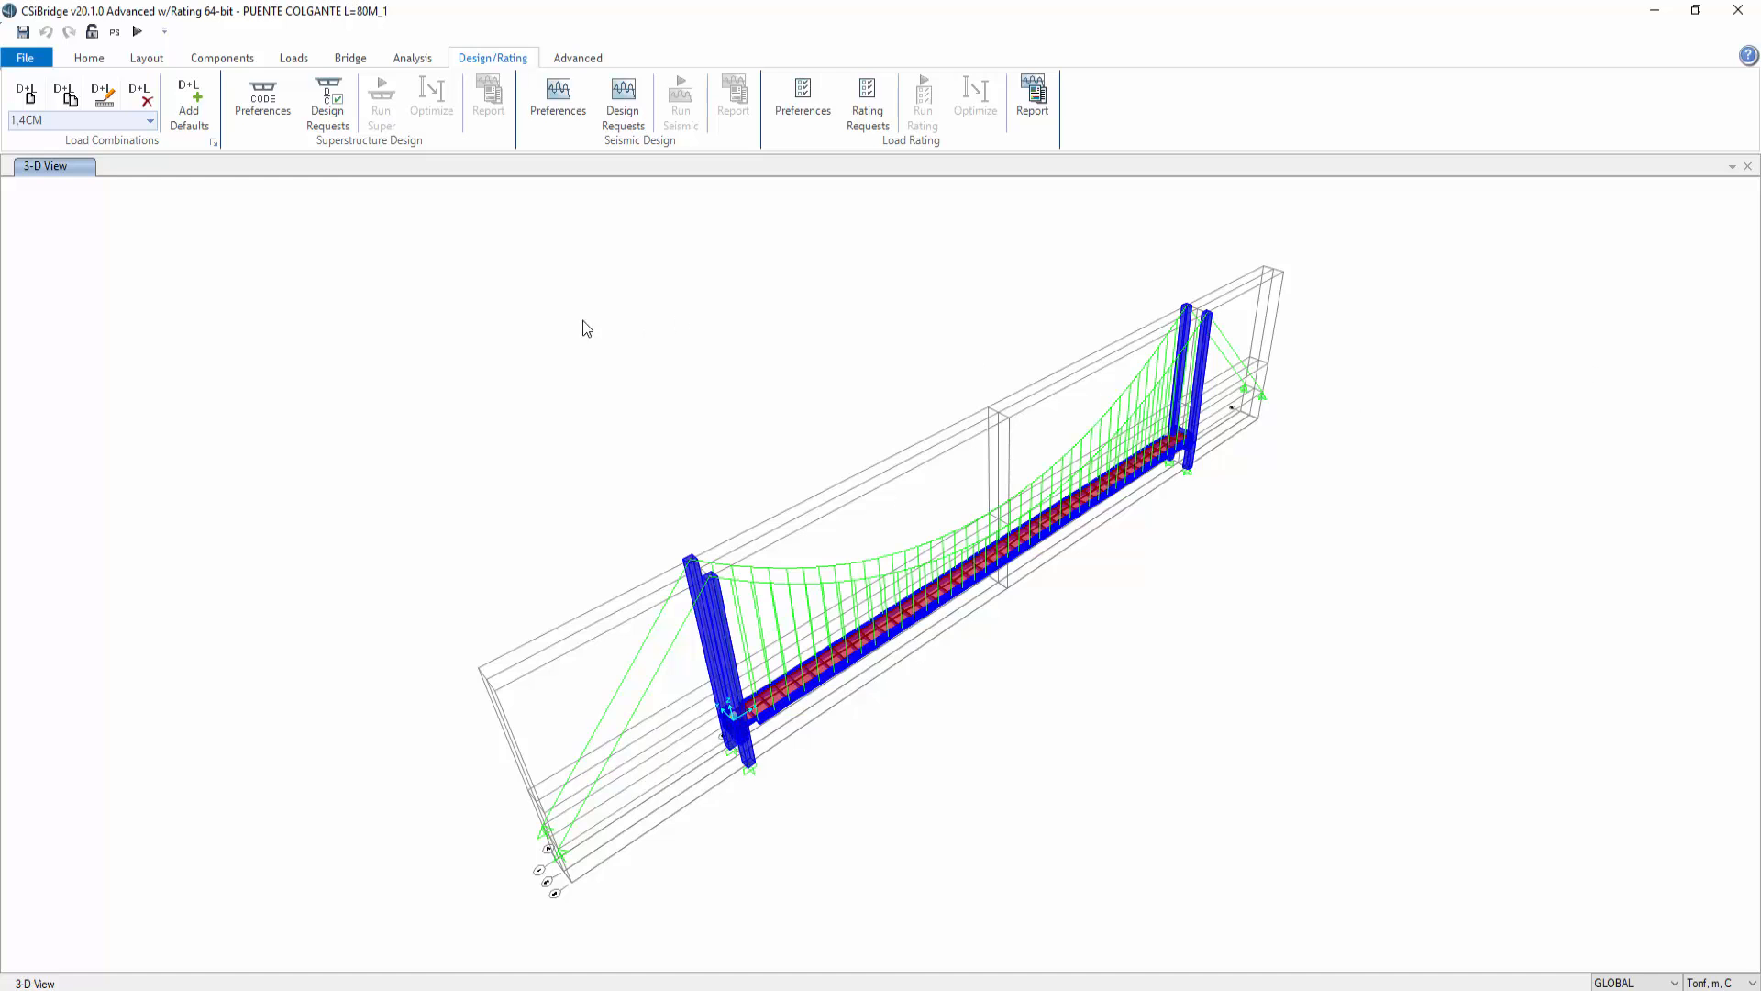
Step: Zoom in and inspect the property assignments of a main suspension cable
left_click(89, 59)
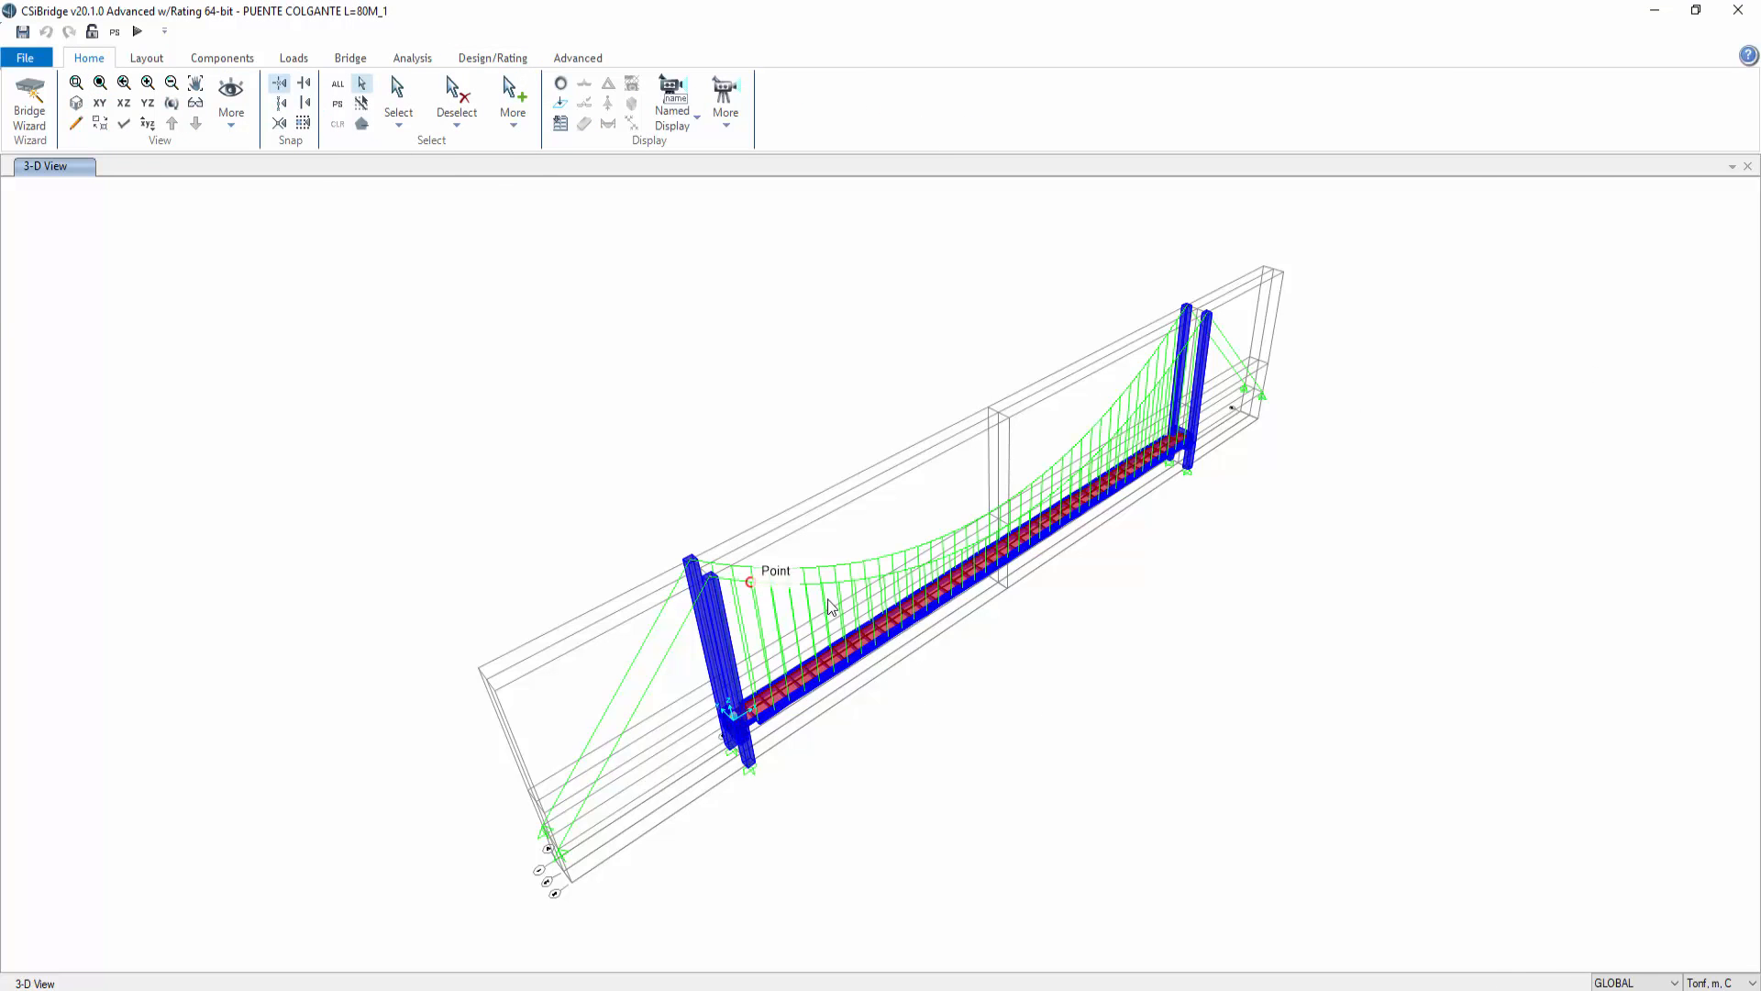
scroll(780, 585, "up", 3)
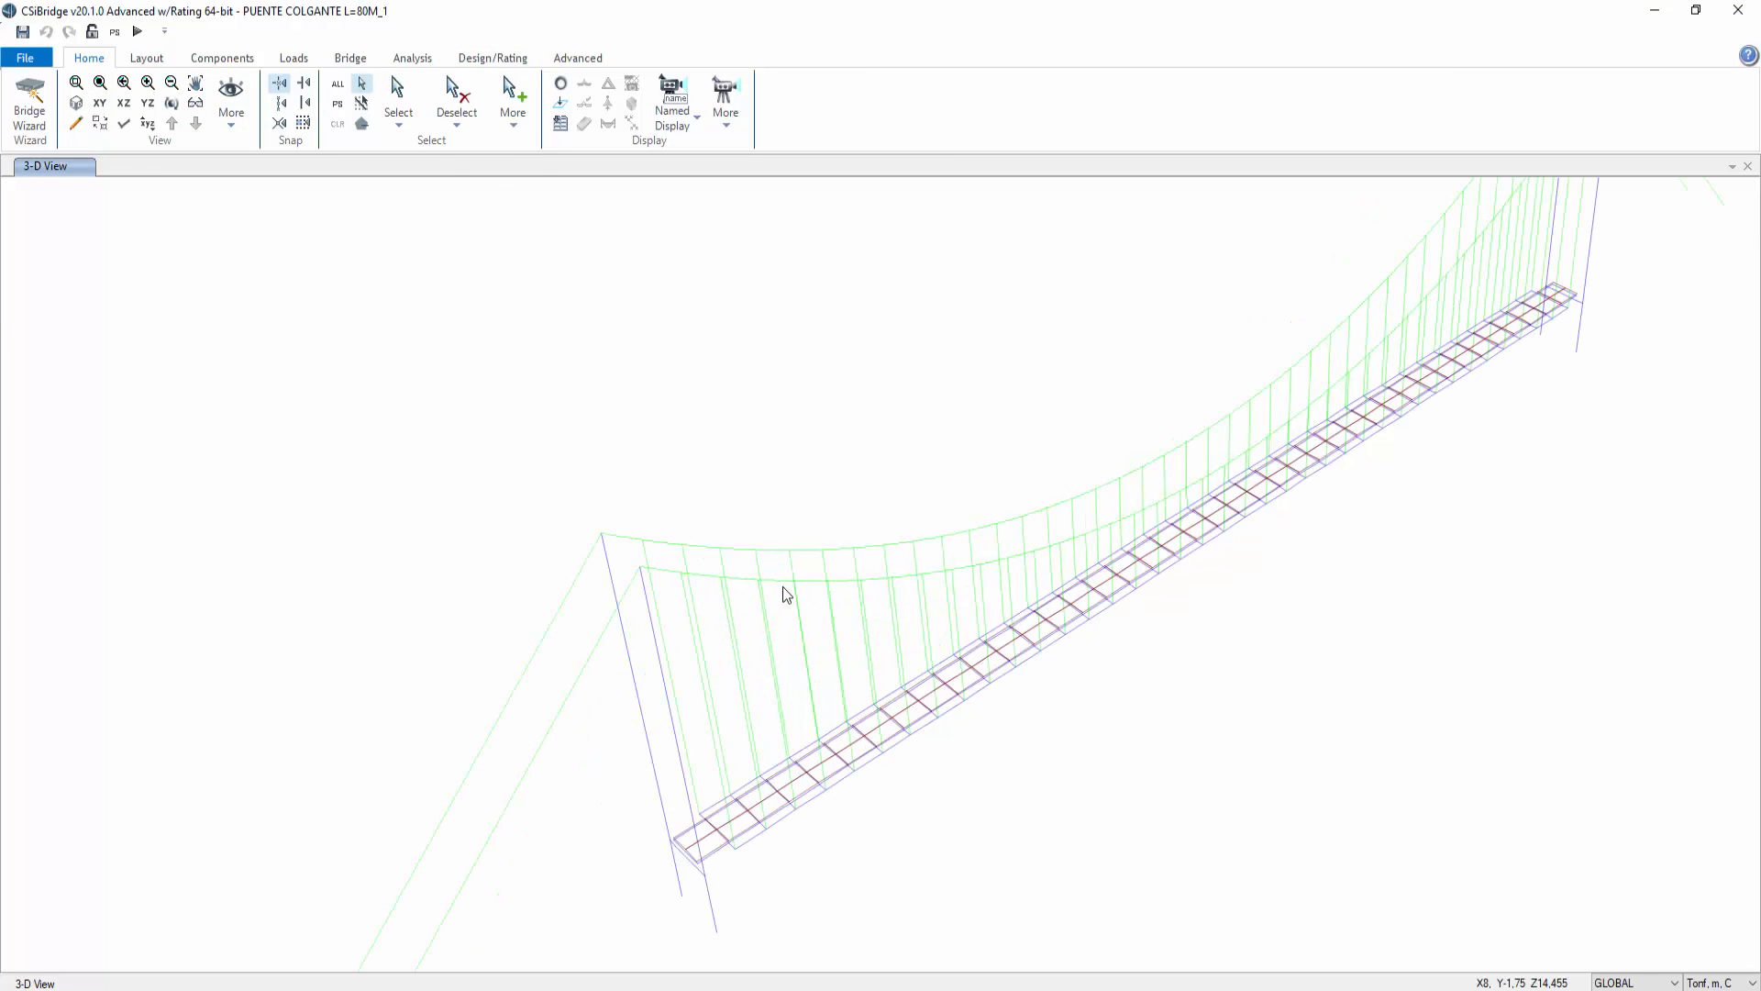
right_click(583, 662)
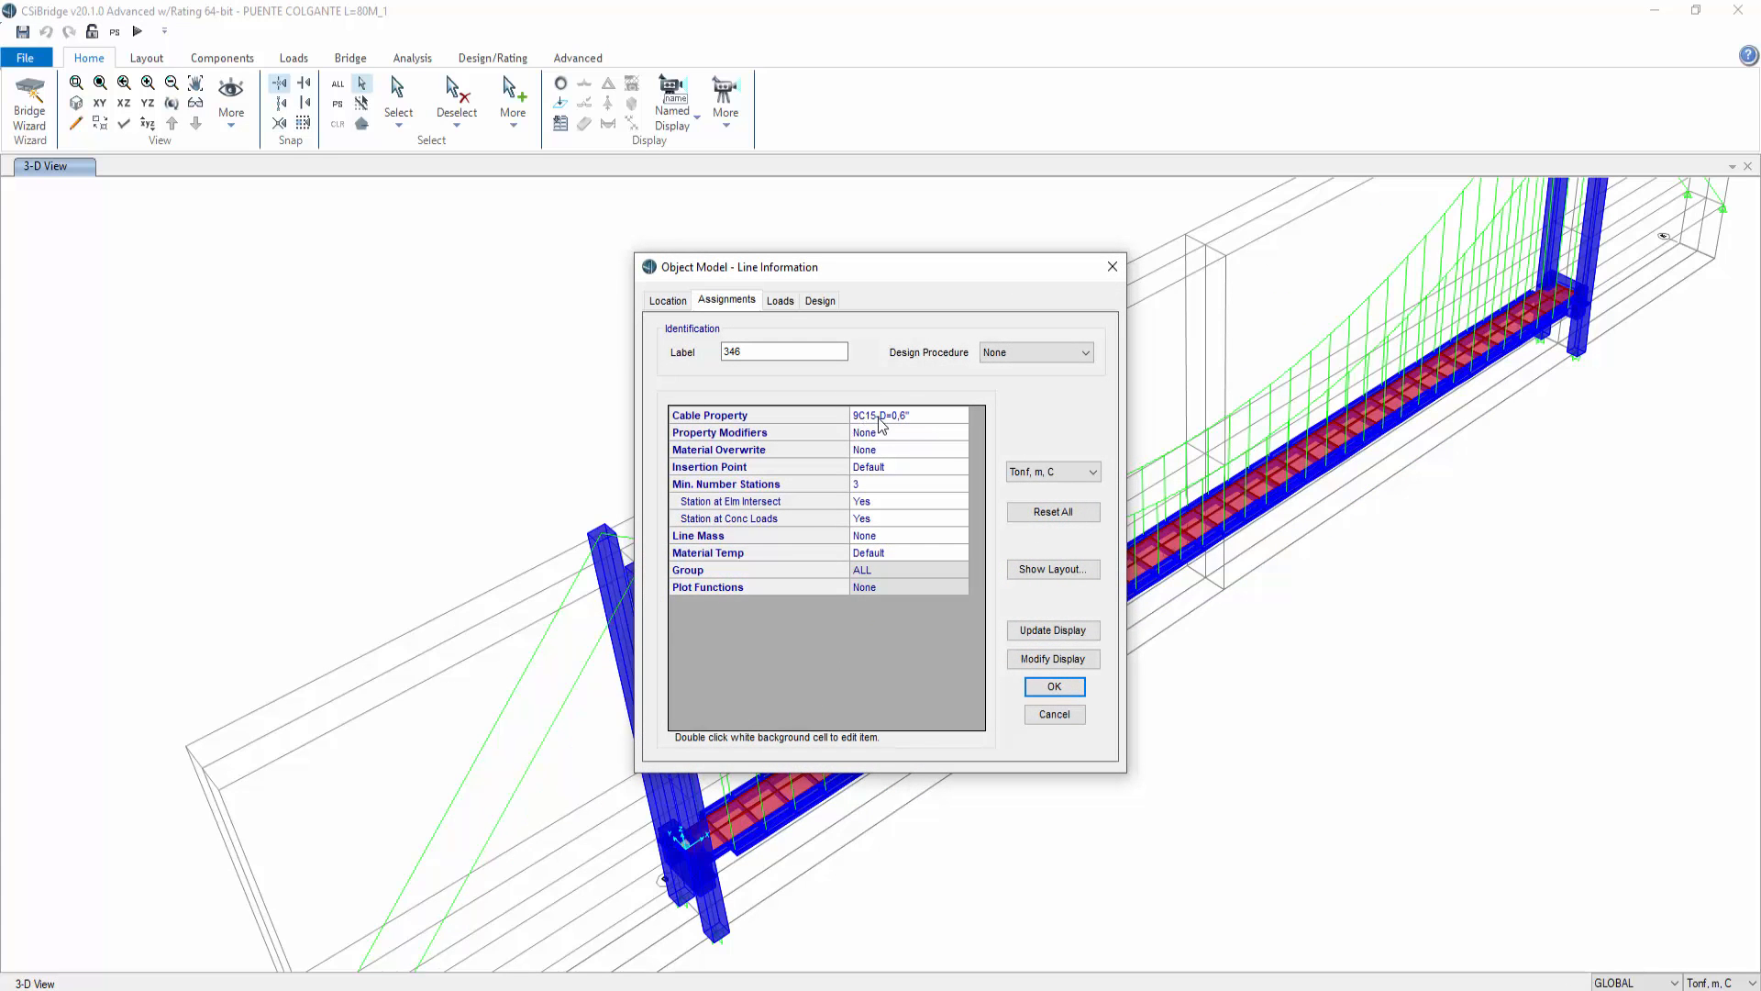
left_click(1064, 716)
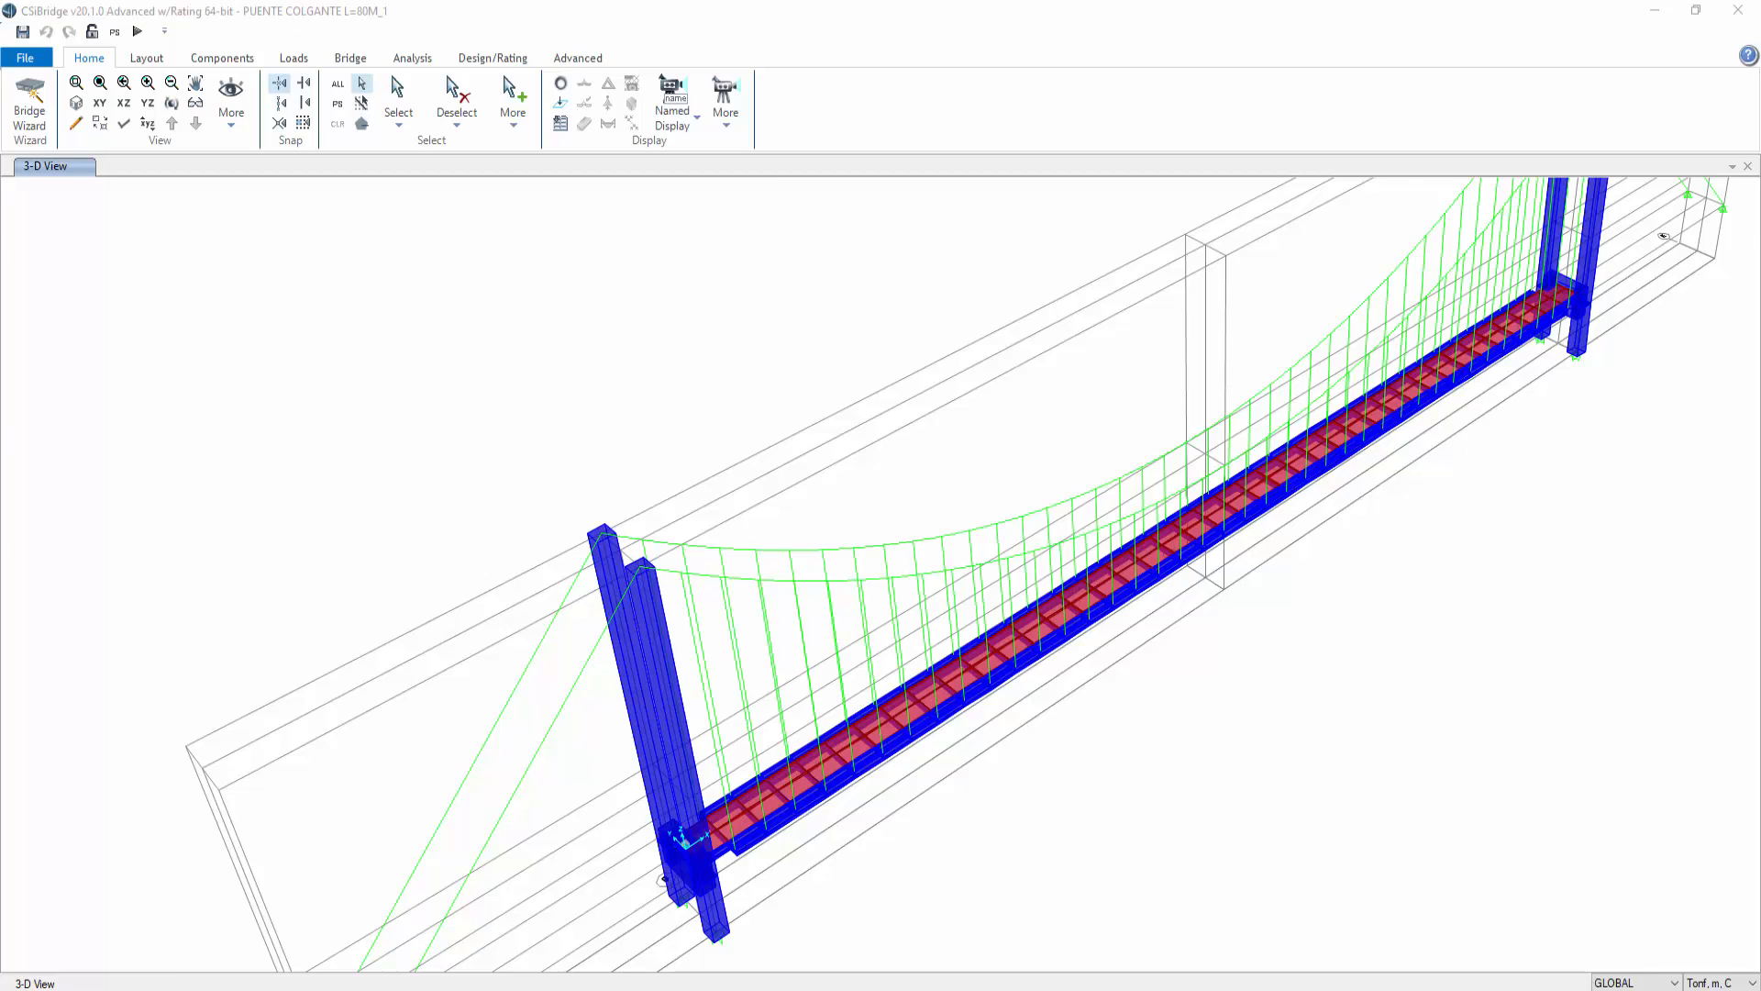
Step: Switch to the steel strand spreadsheet and review the 9C15 anchorage unit row, then return to the bridge model
key("alt+Tab")
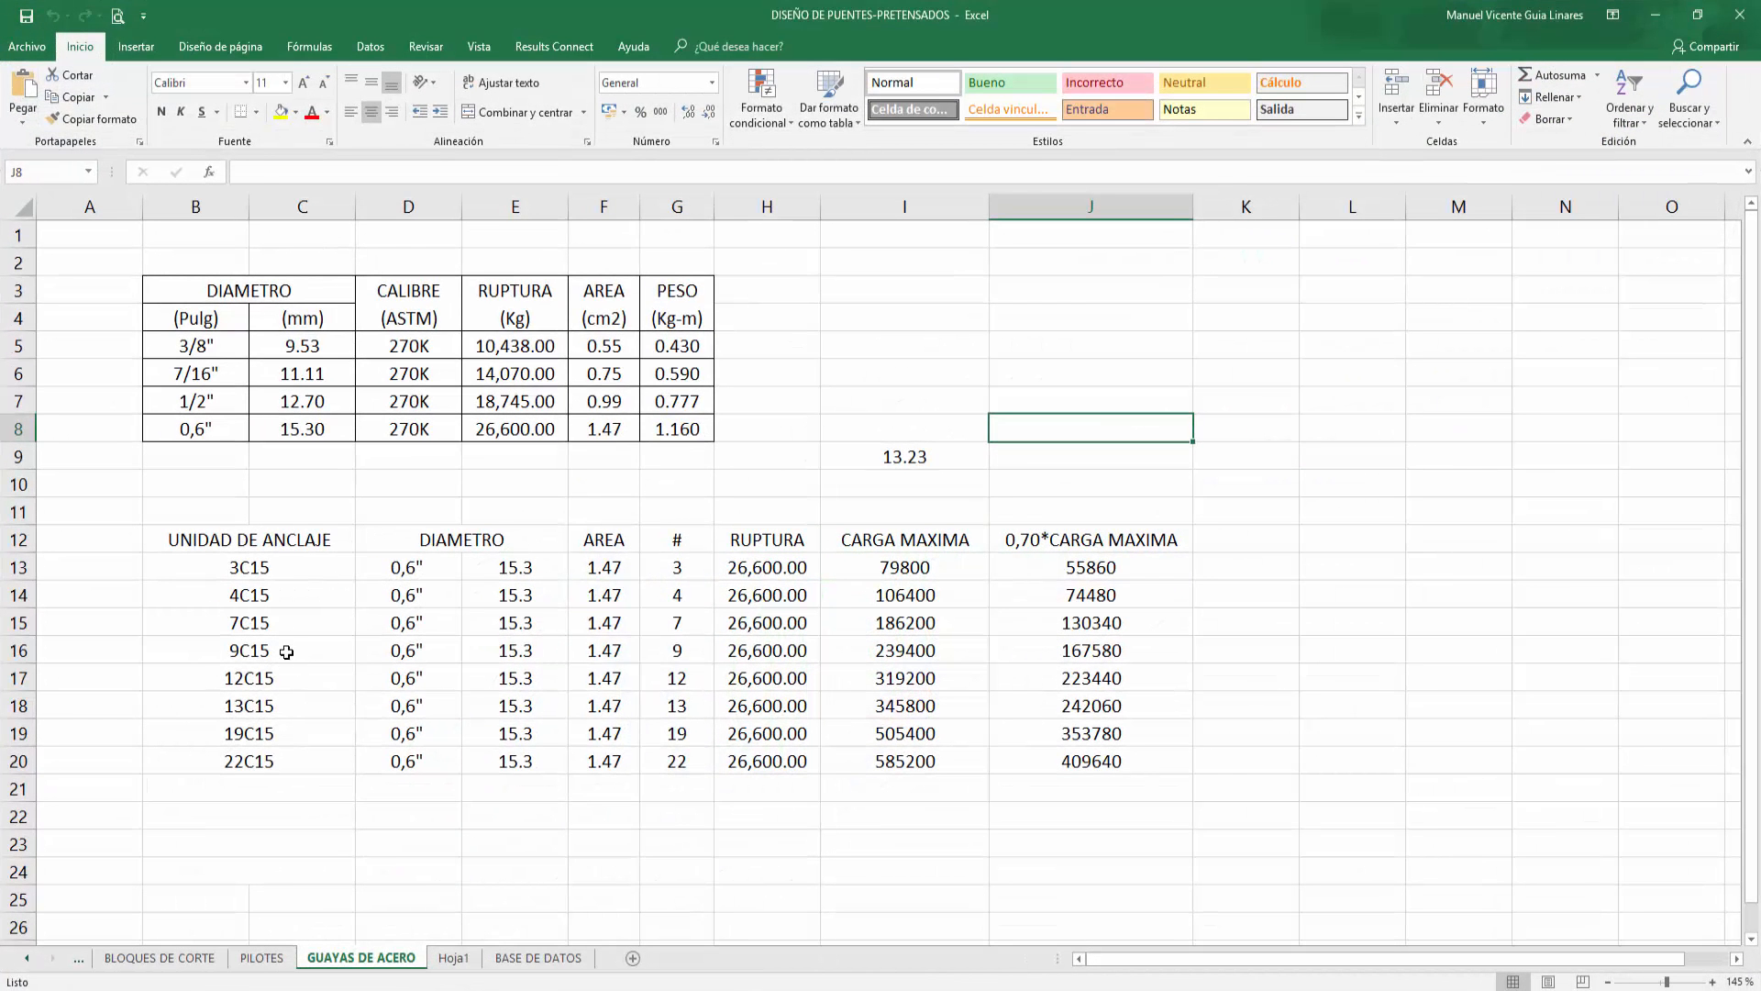
left_click_drag(286, 651, 633, 657)
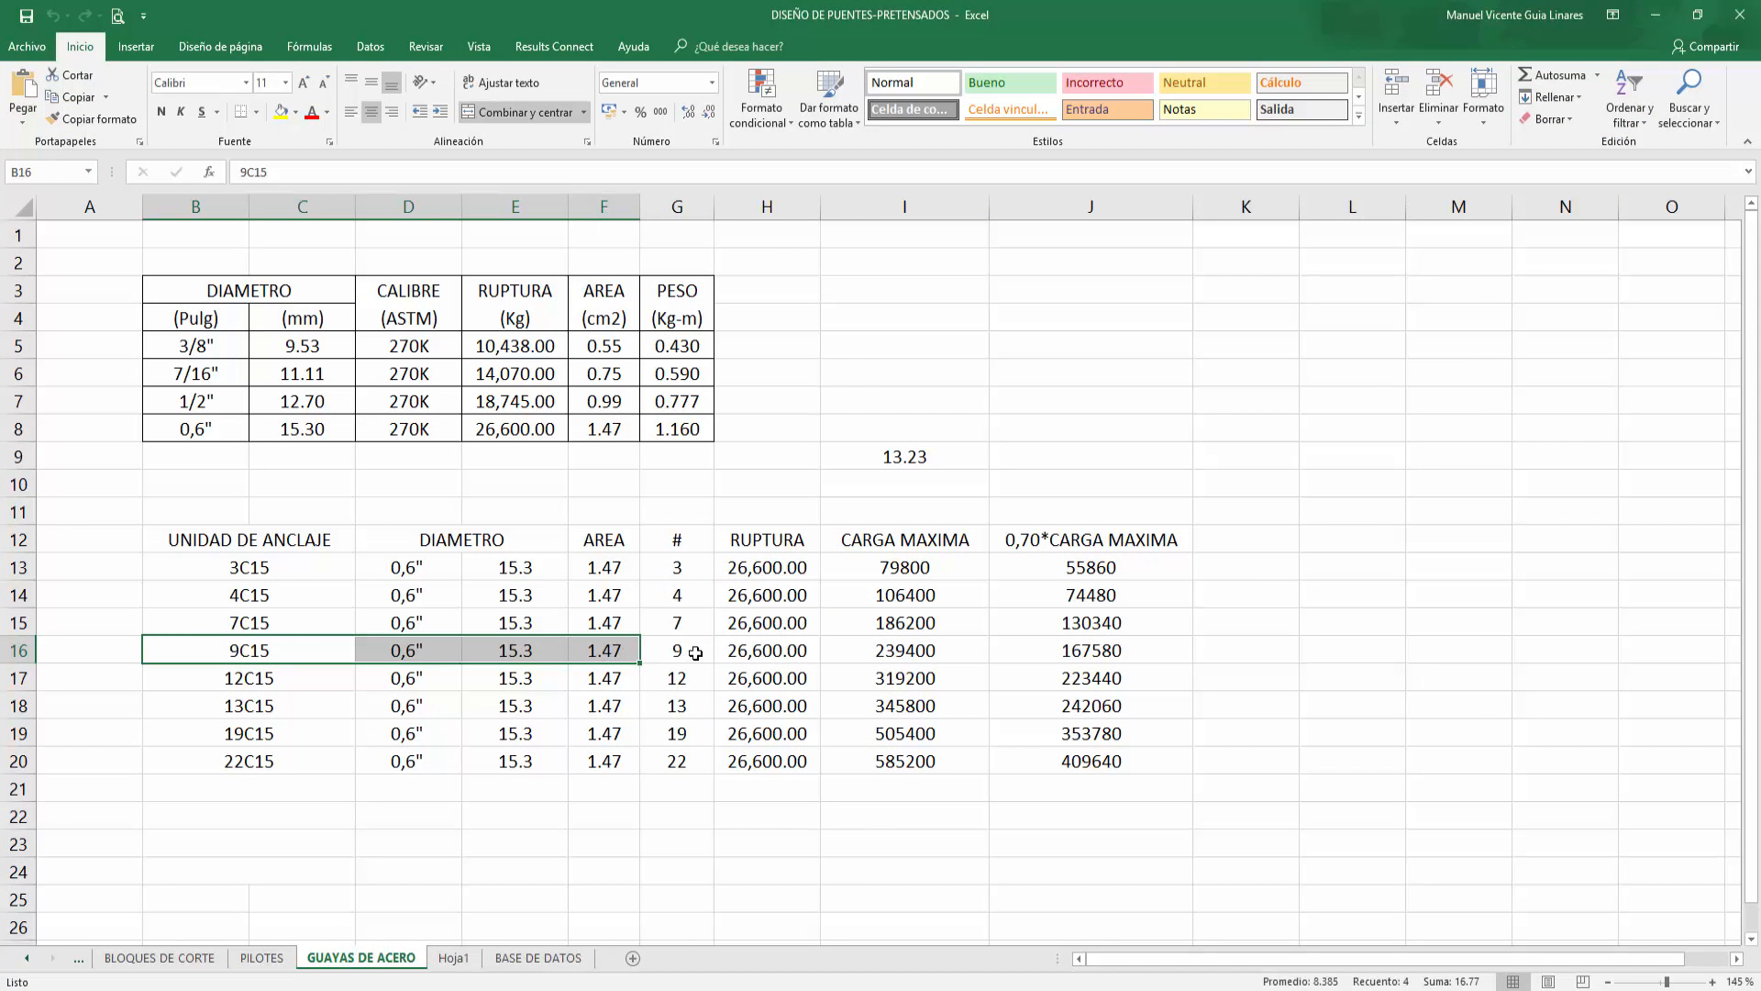
left_click(695, 652)
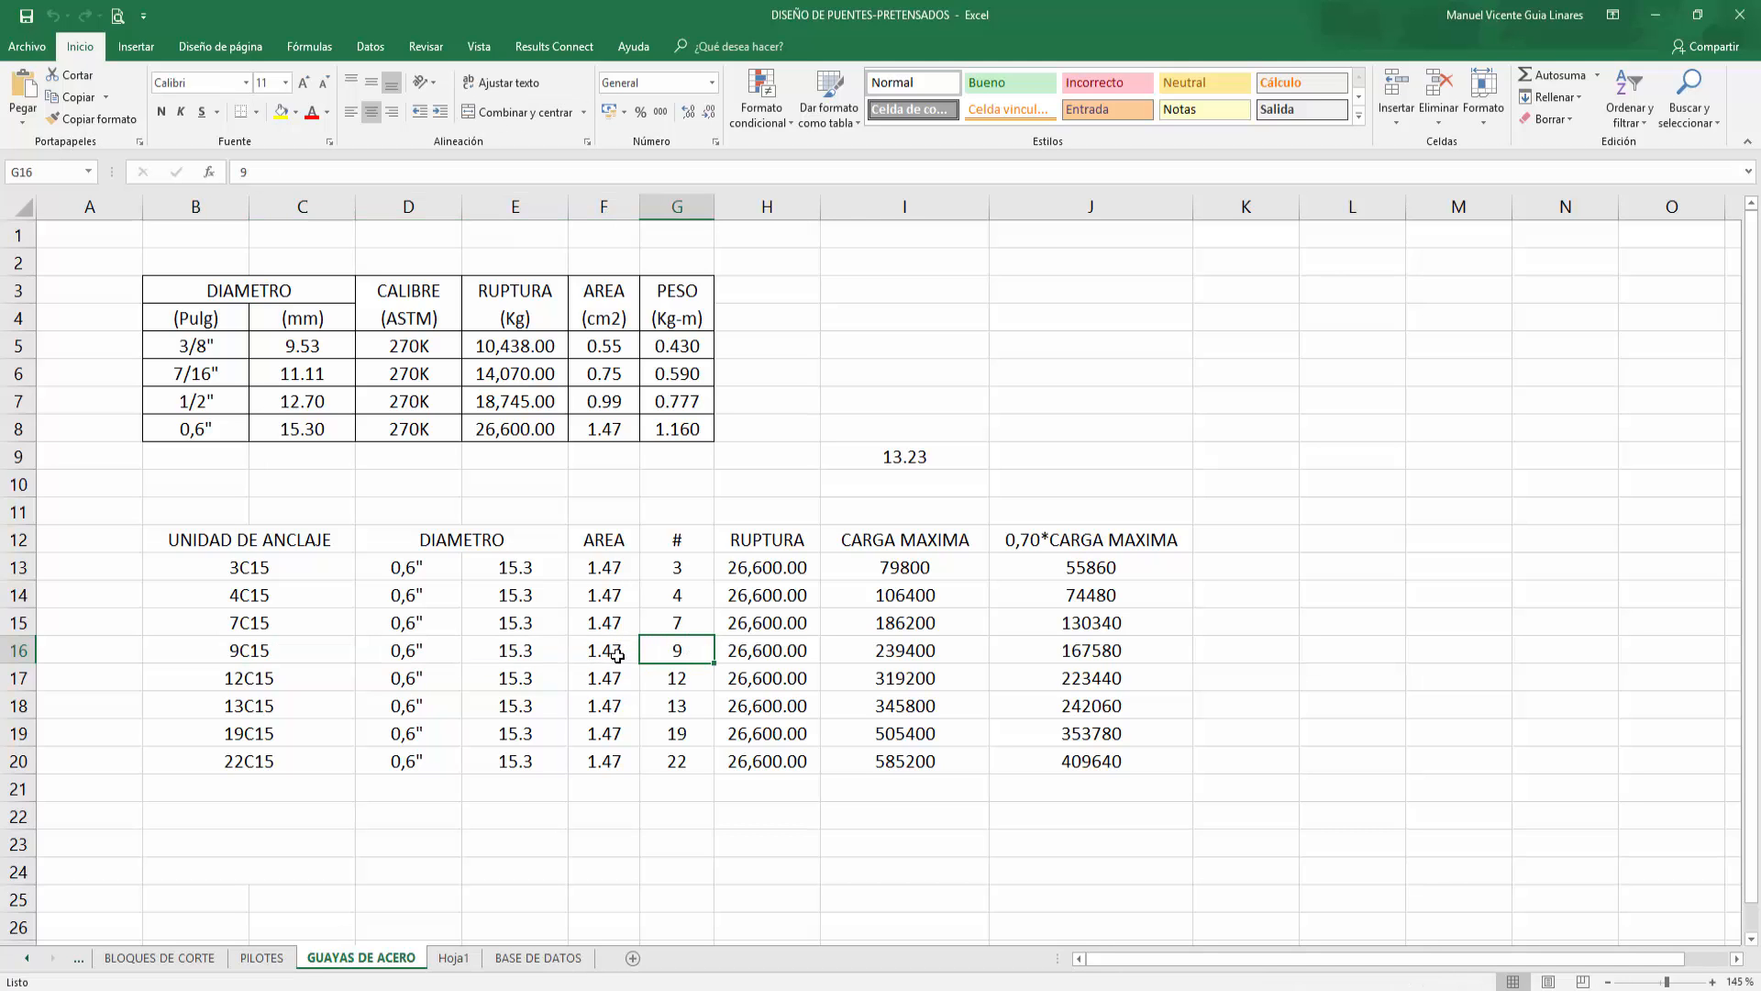
left_click(676, 431)
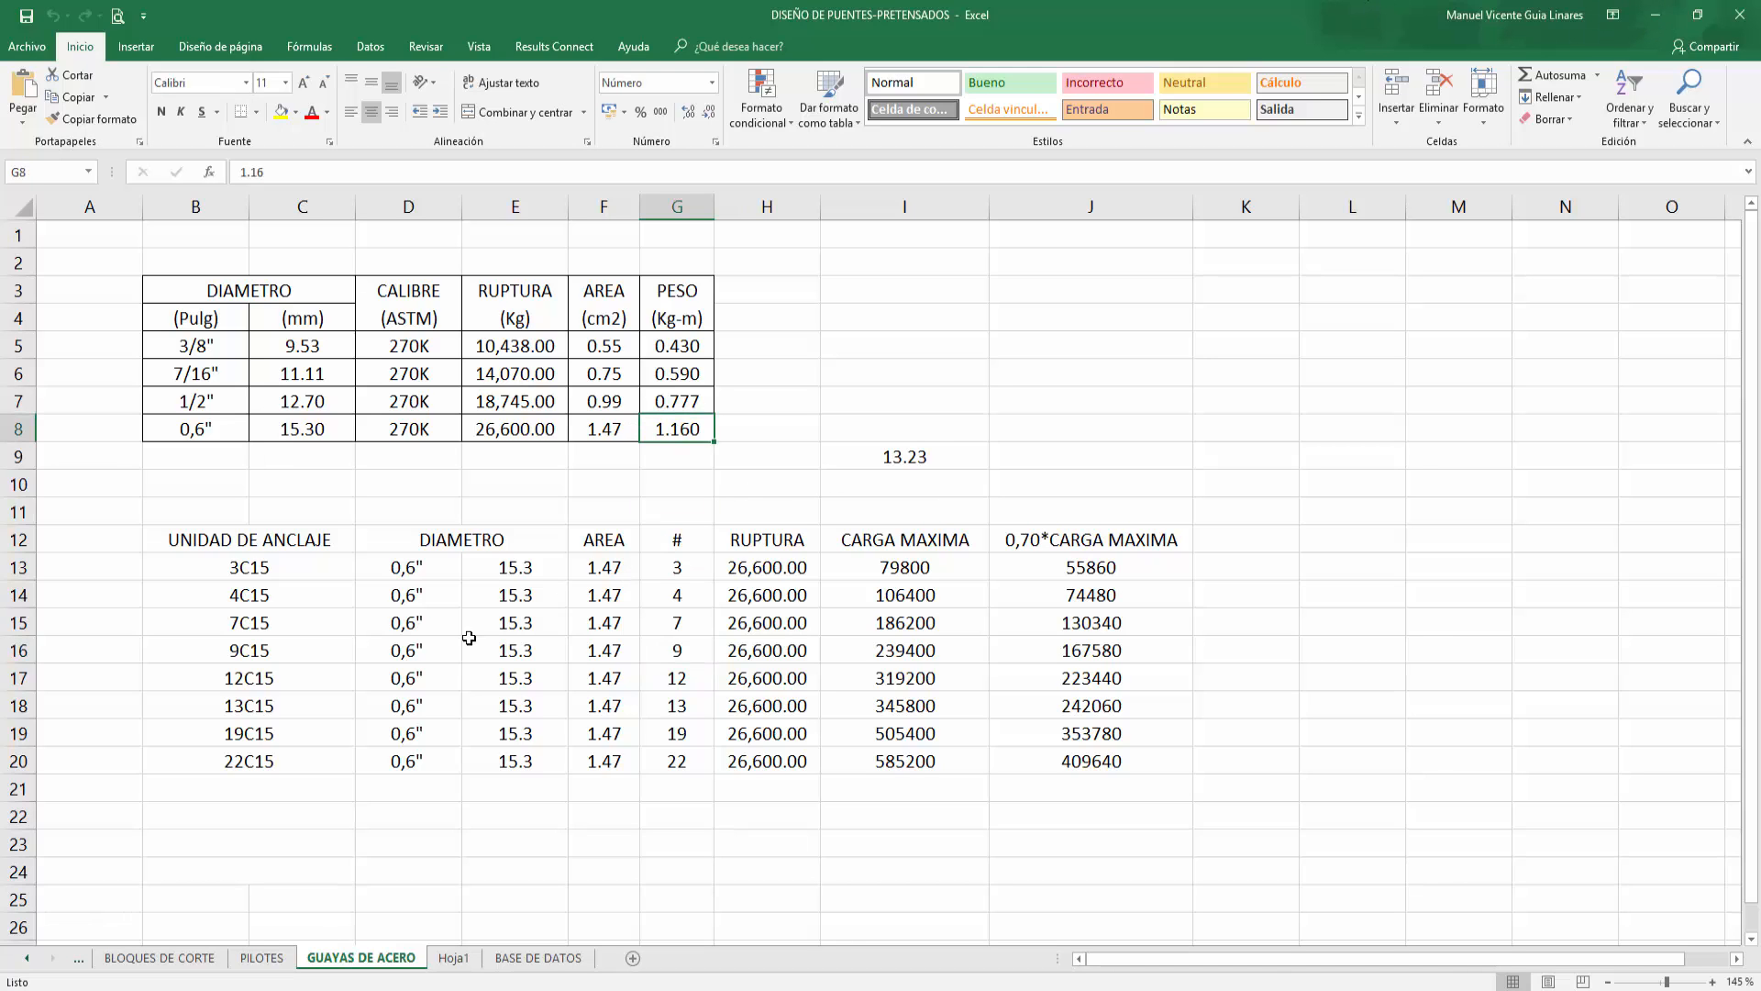
mouse_move(309, 654)
left_mouse_down()
mouse_move(780, 653)
mouse_move(954, 674)
mouse_move(1022, 651)
mouse_move(1000, 639)
left_mouse_up()
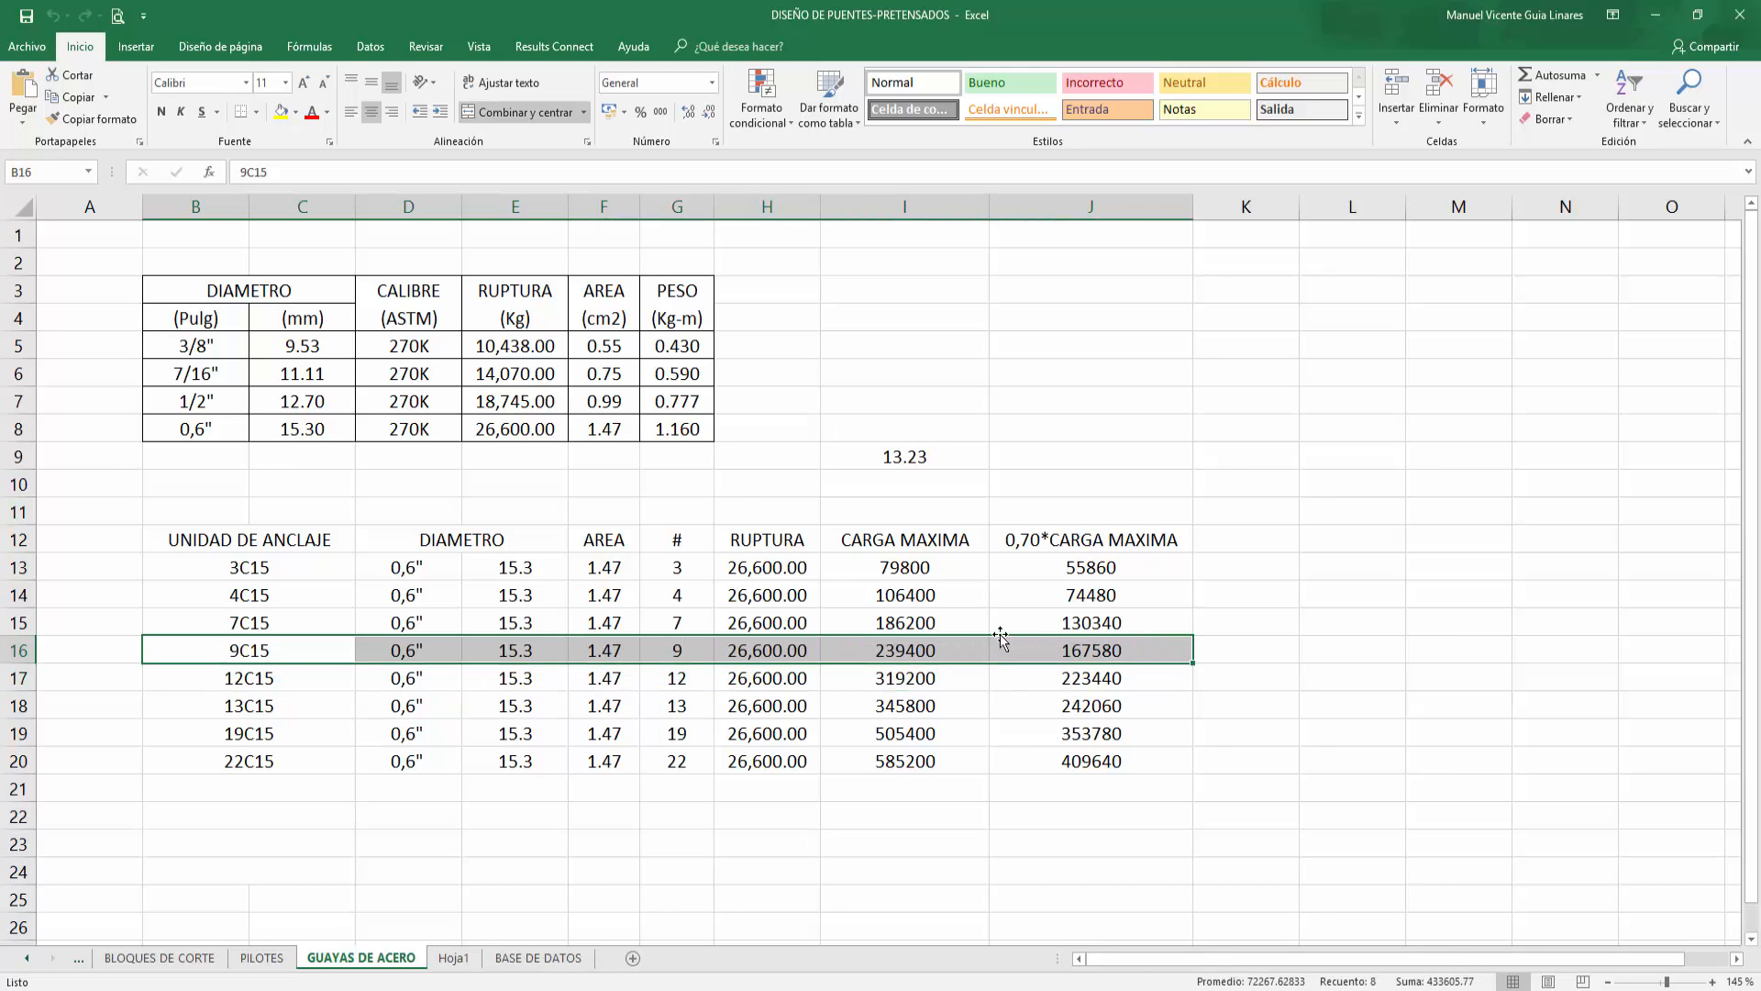
left_click(899, 660)
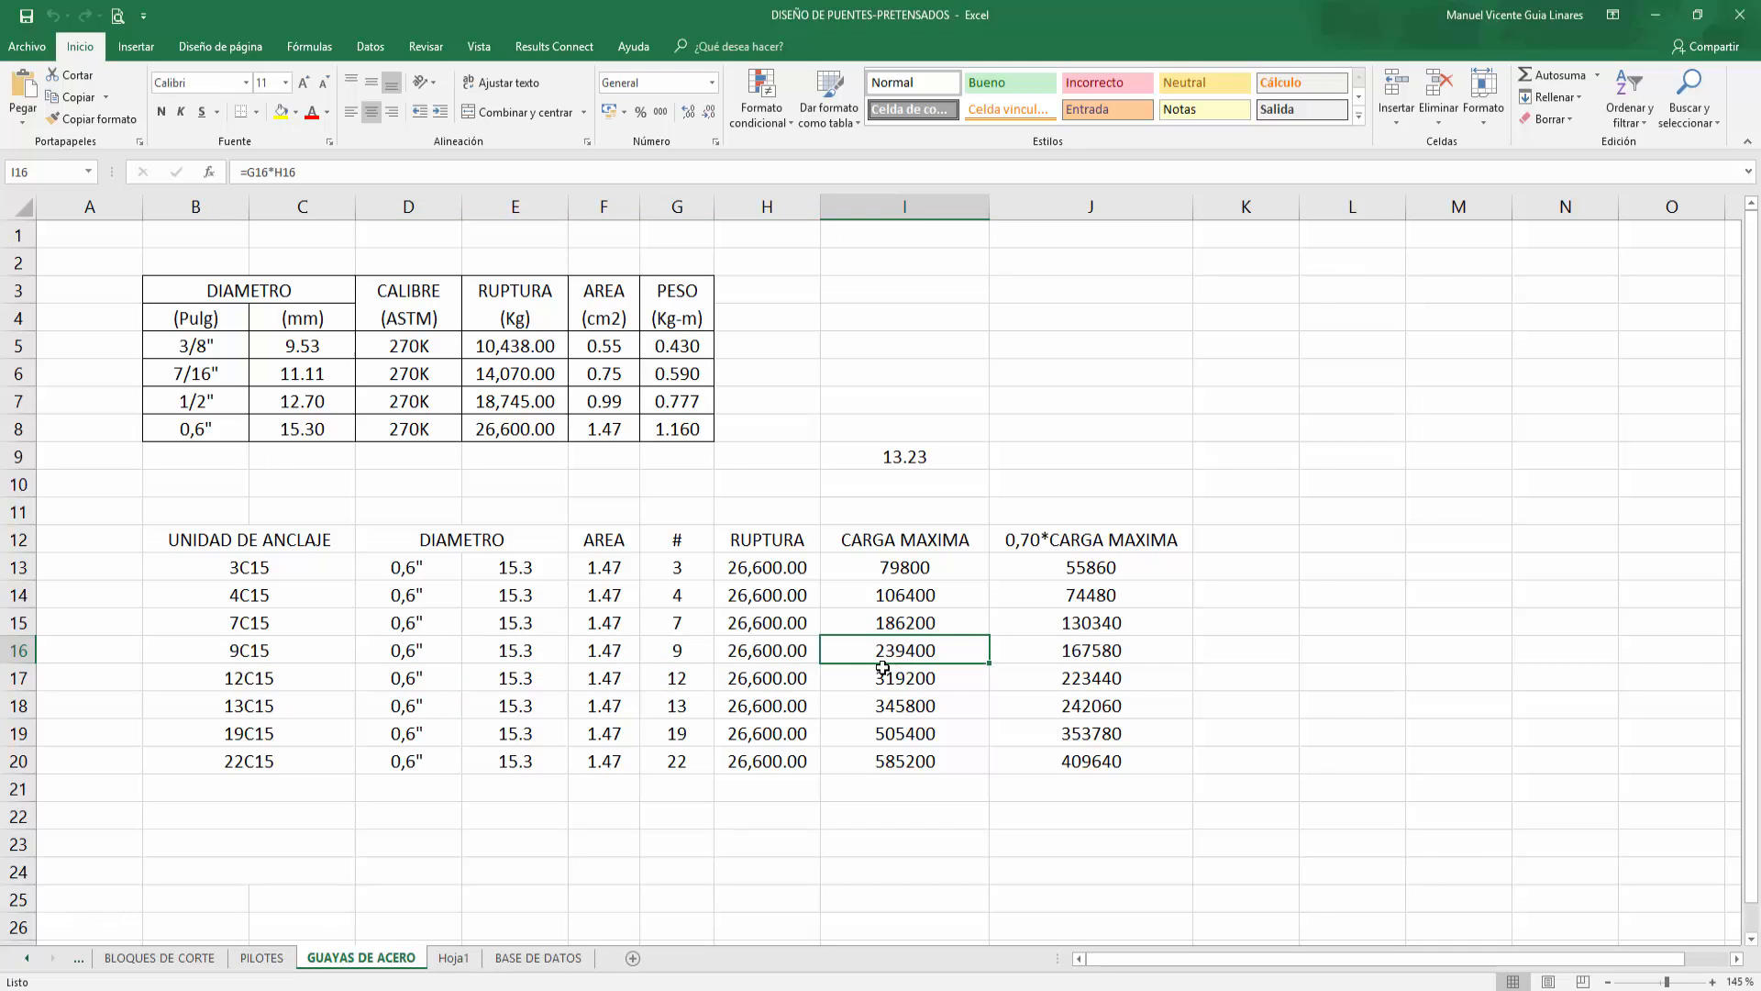
left_click(1656, 15)
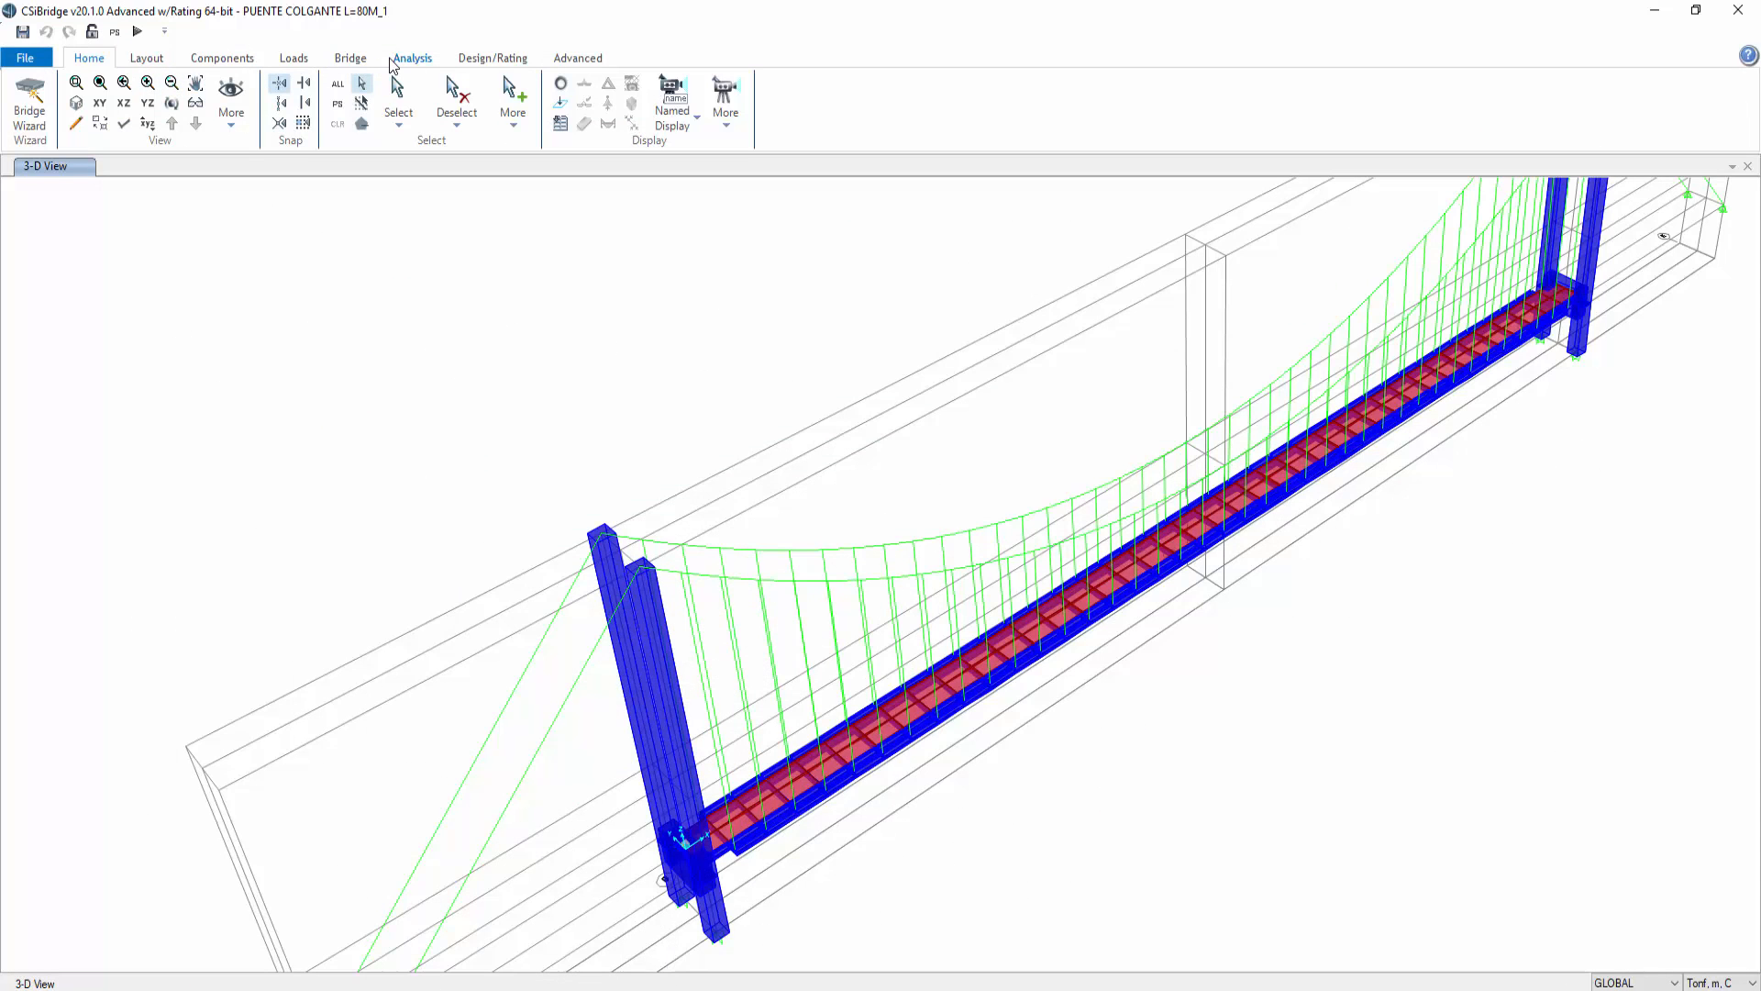
Step: Review the defined load cases CM, MODAL, BAR, PEATON and VIENTO
left_click(413, 59)
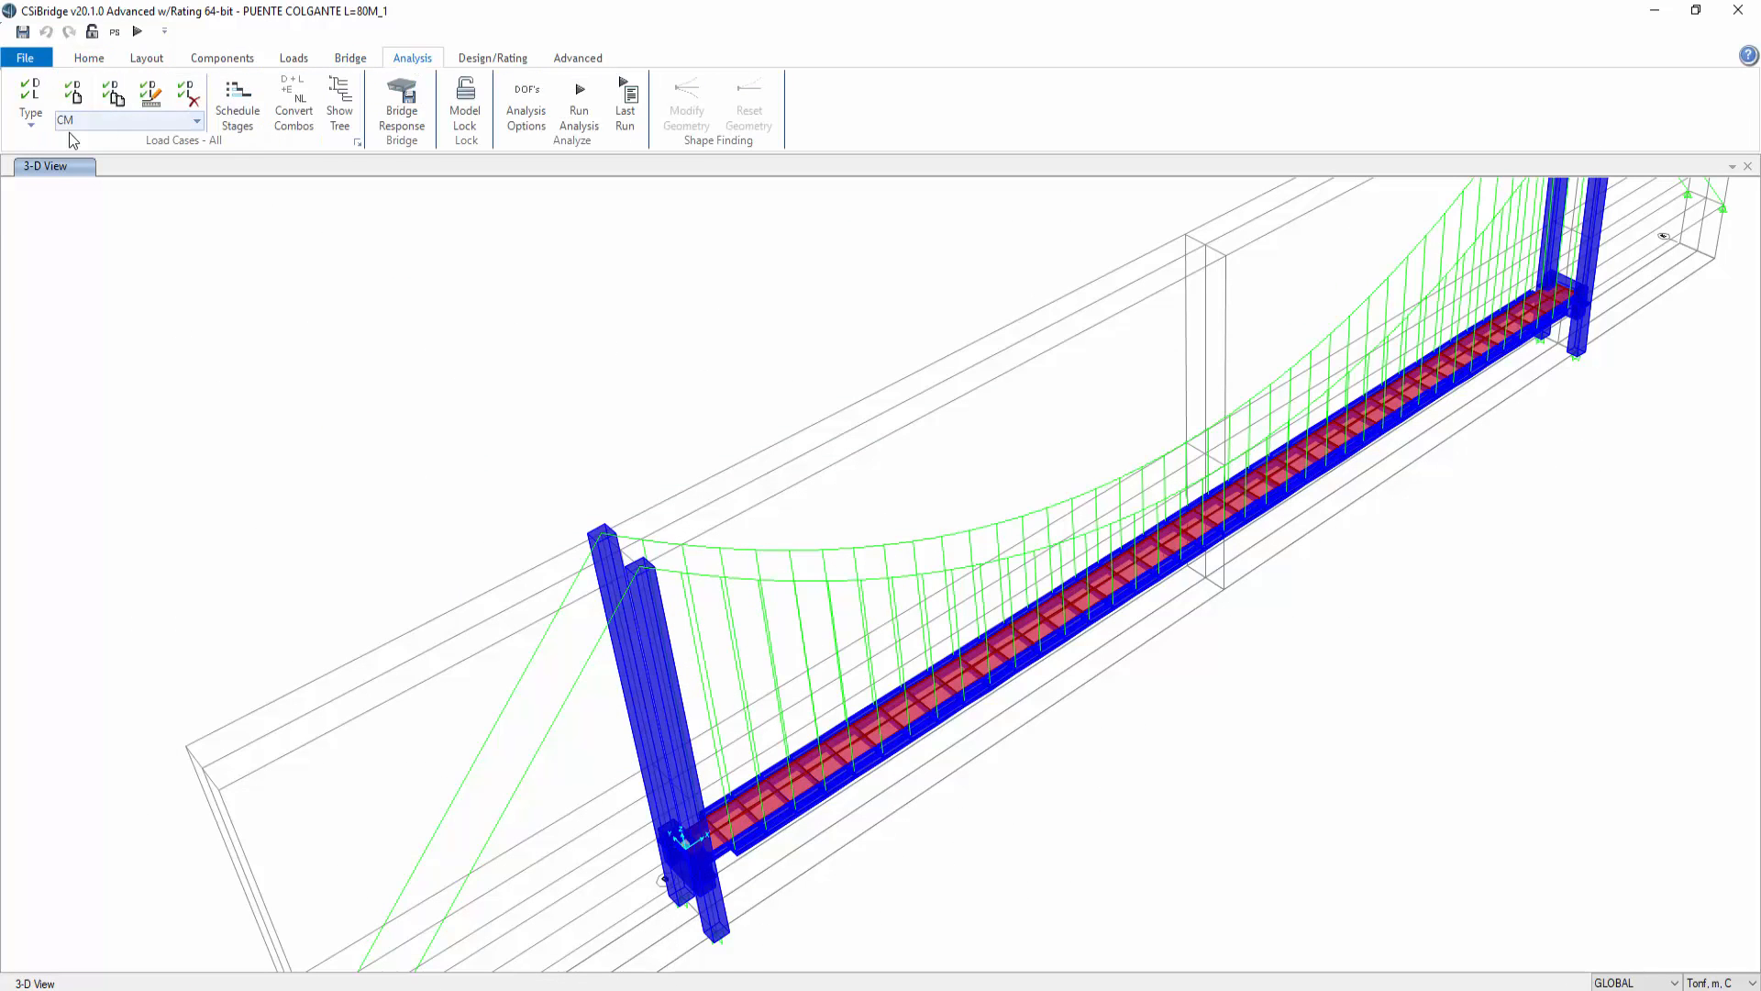
left_click(358, 143)
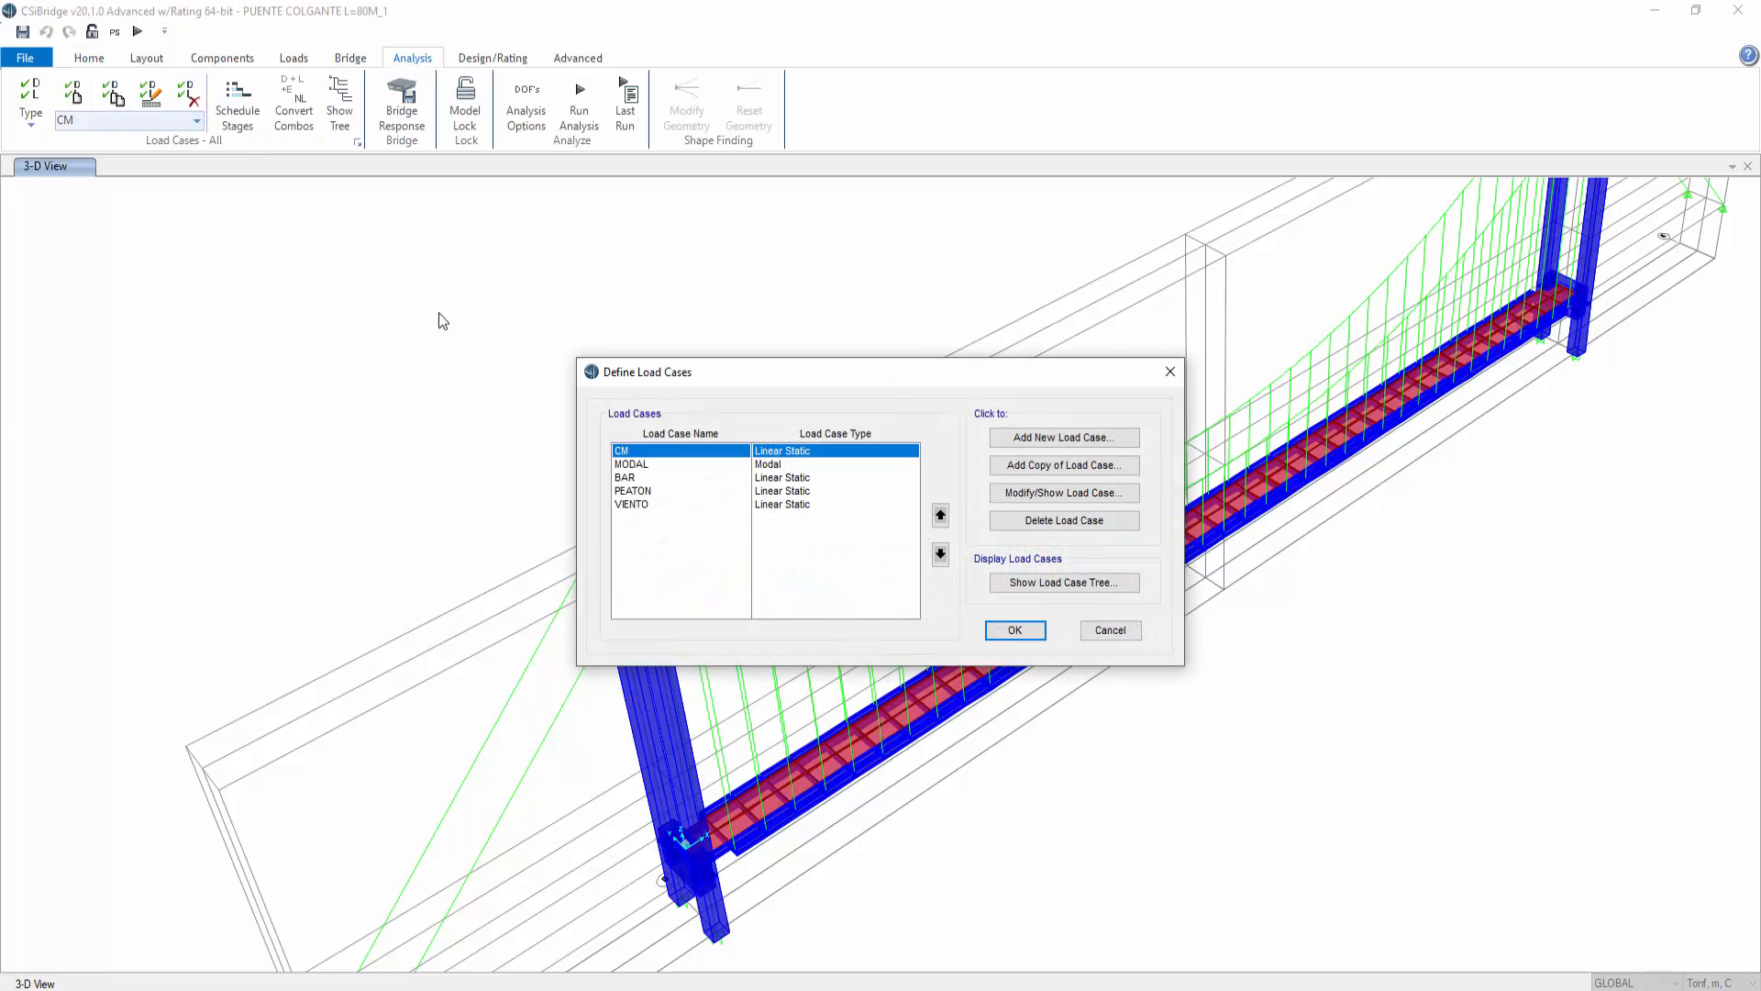
left_click(620, 465)
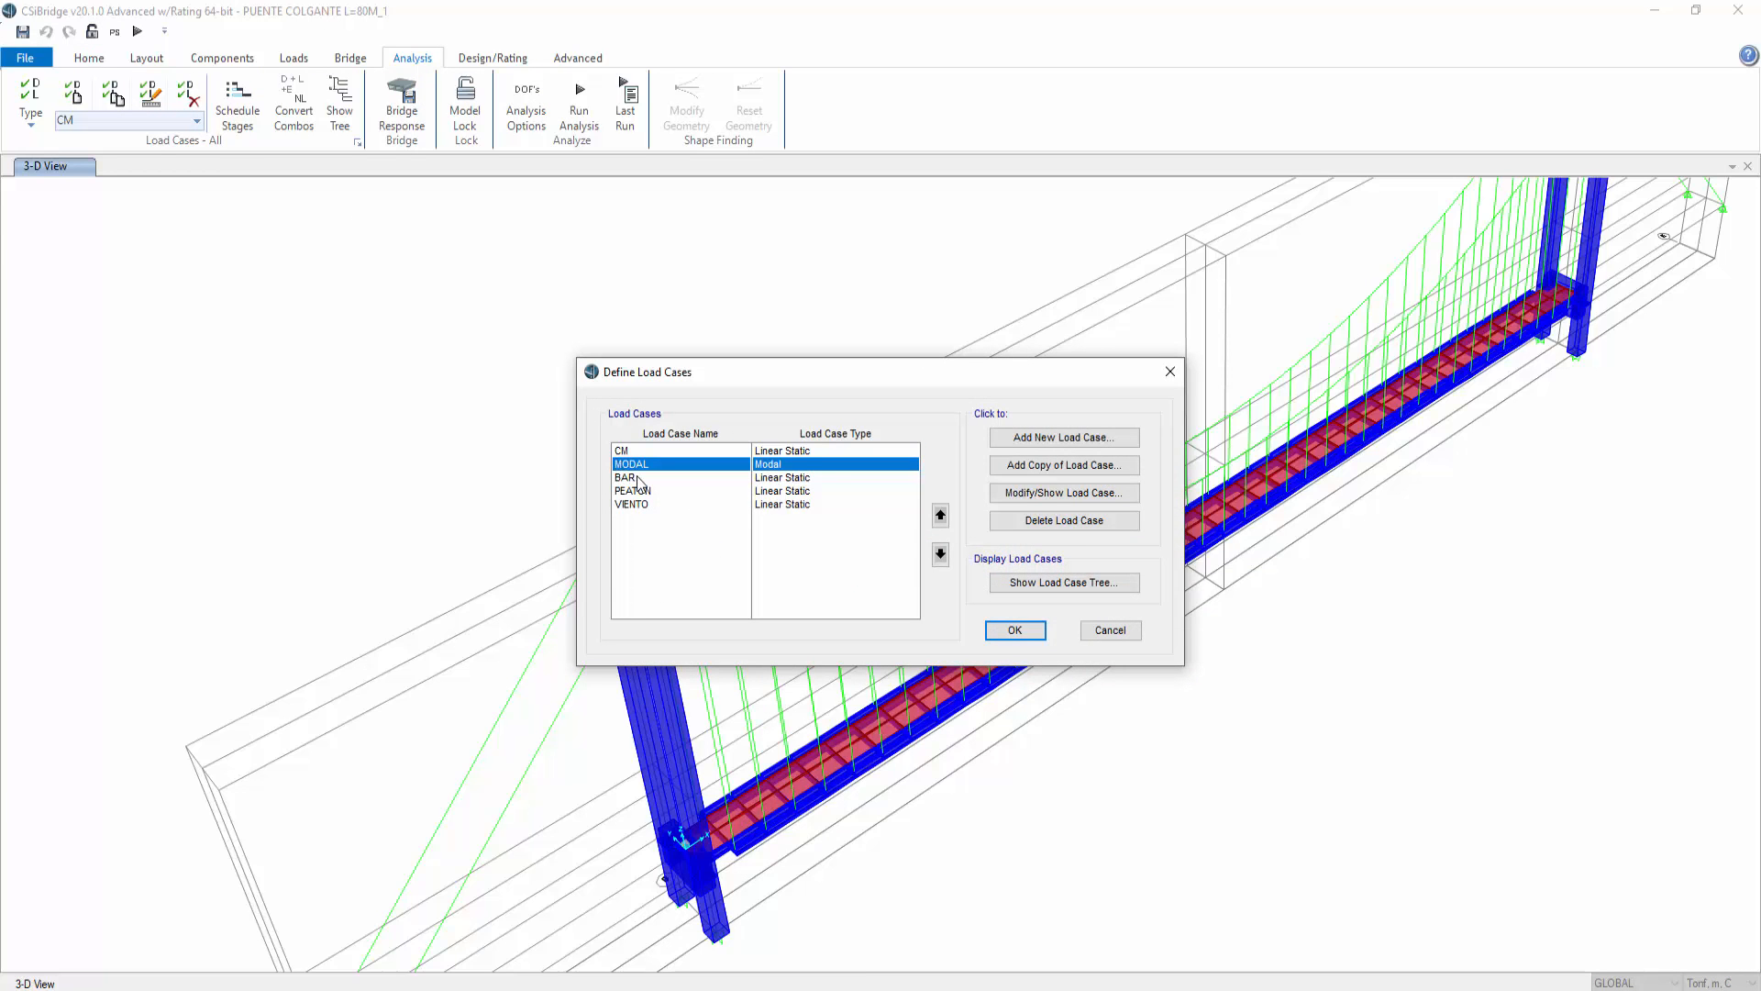
left_click(637, 479)
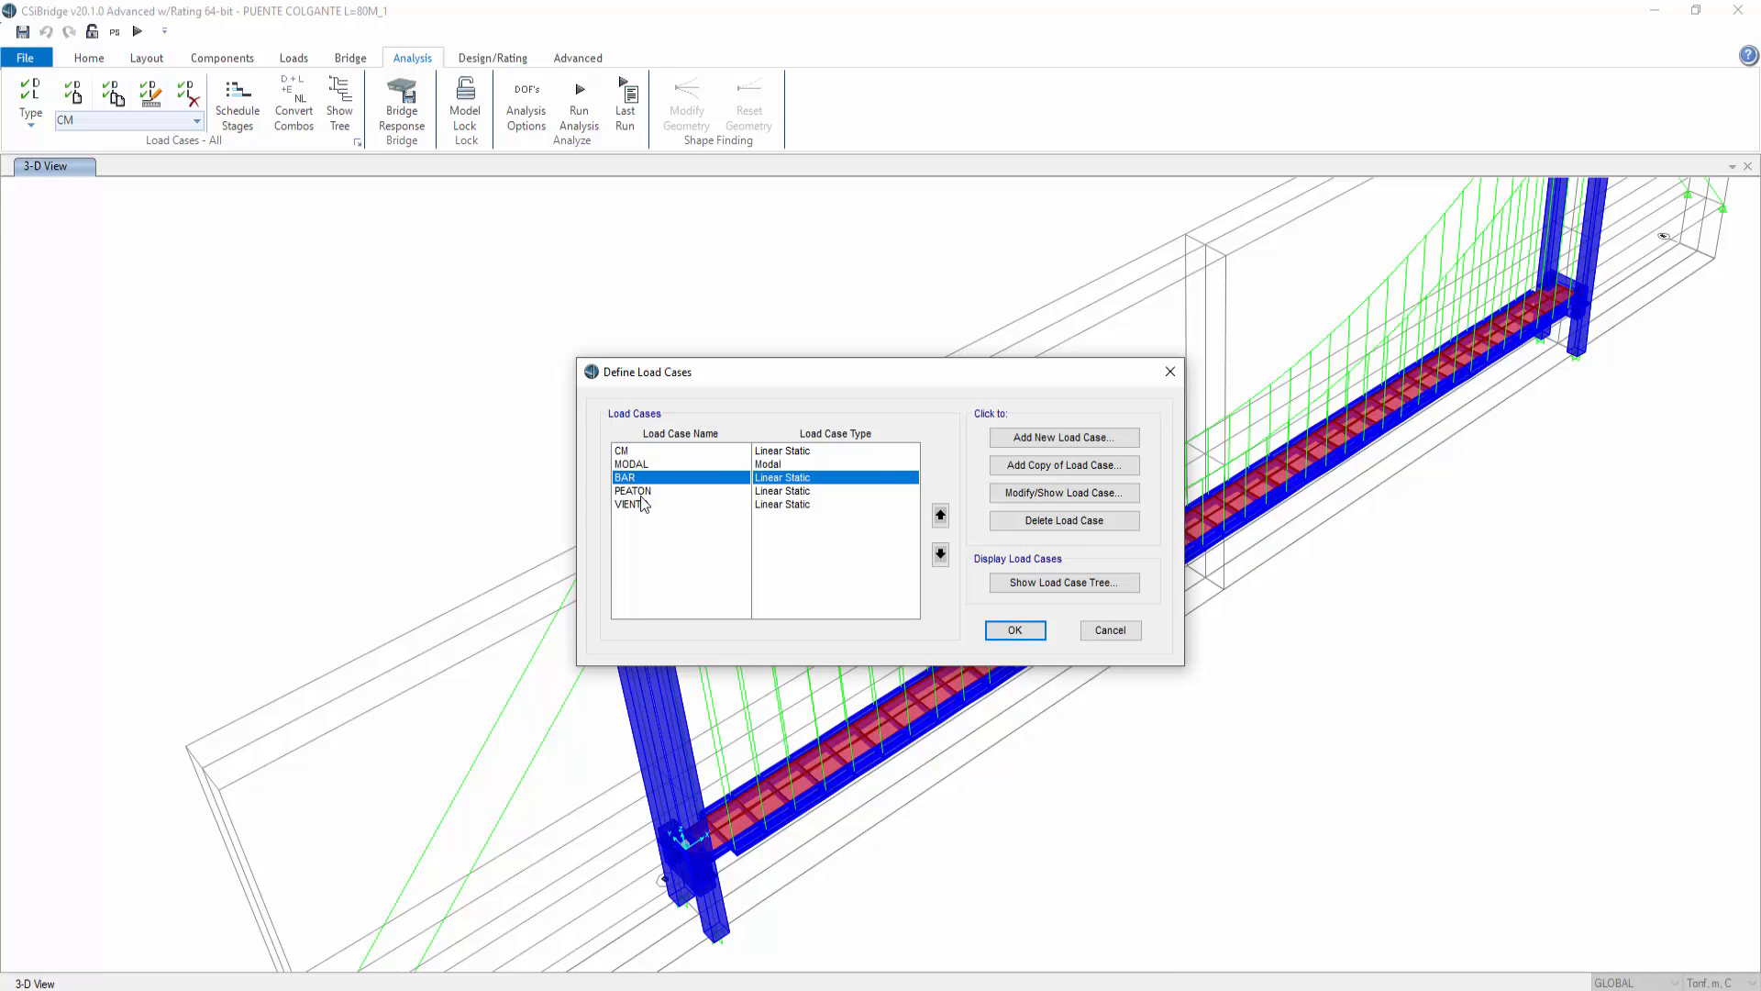
left_click(648, 492)
left_click(650, 505)
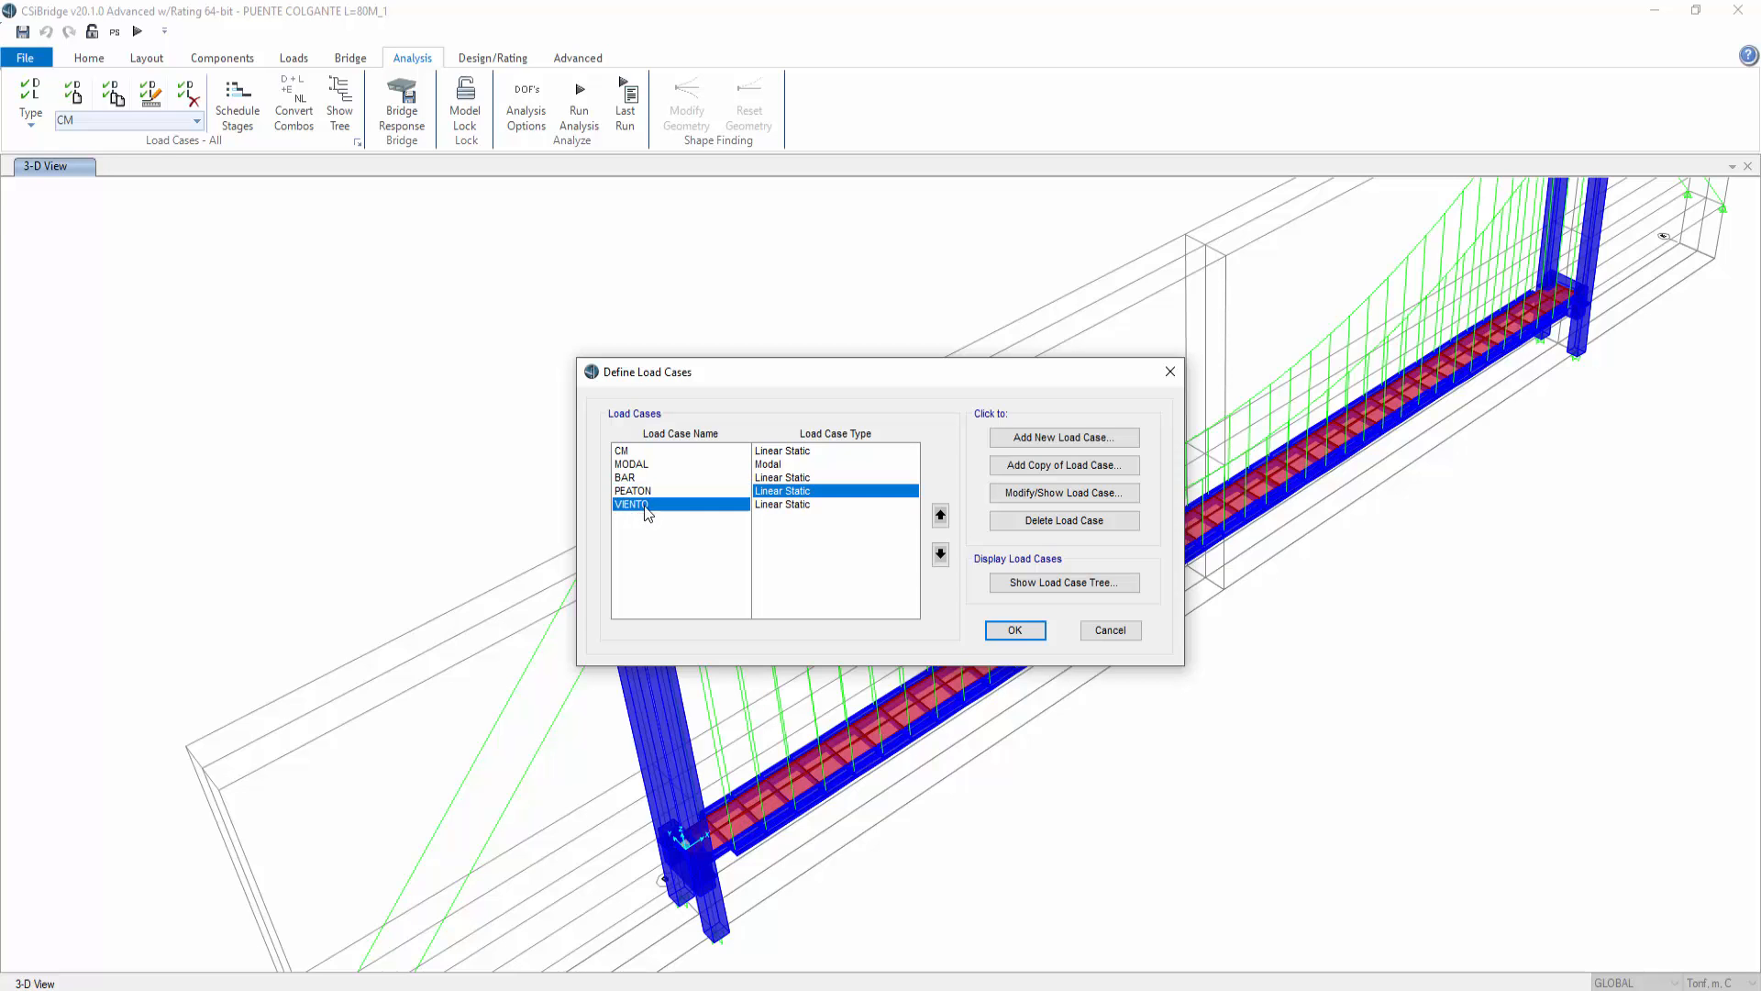
left_click(1106, 633)
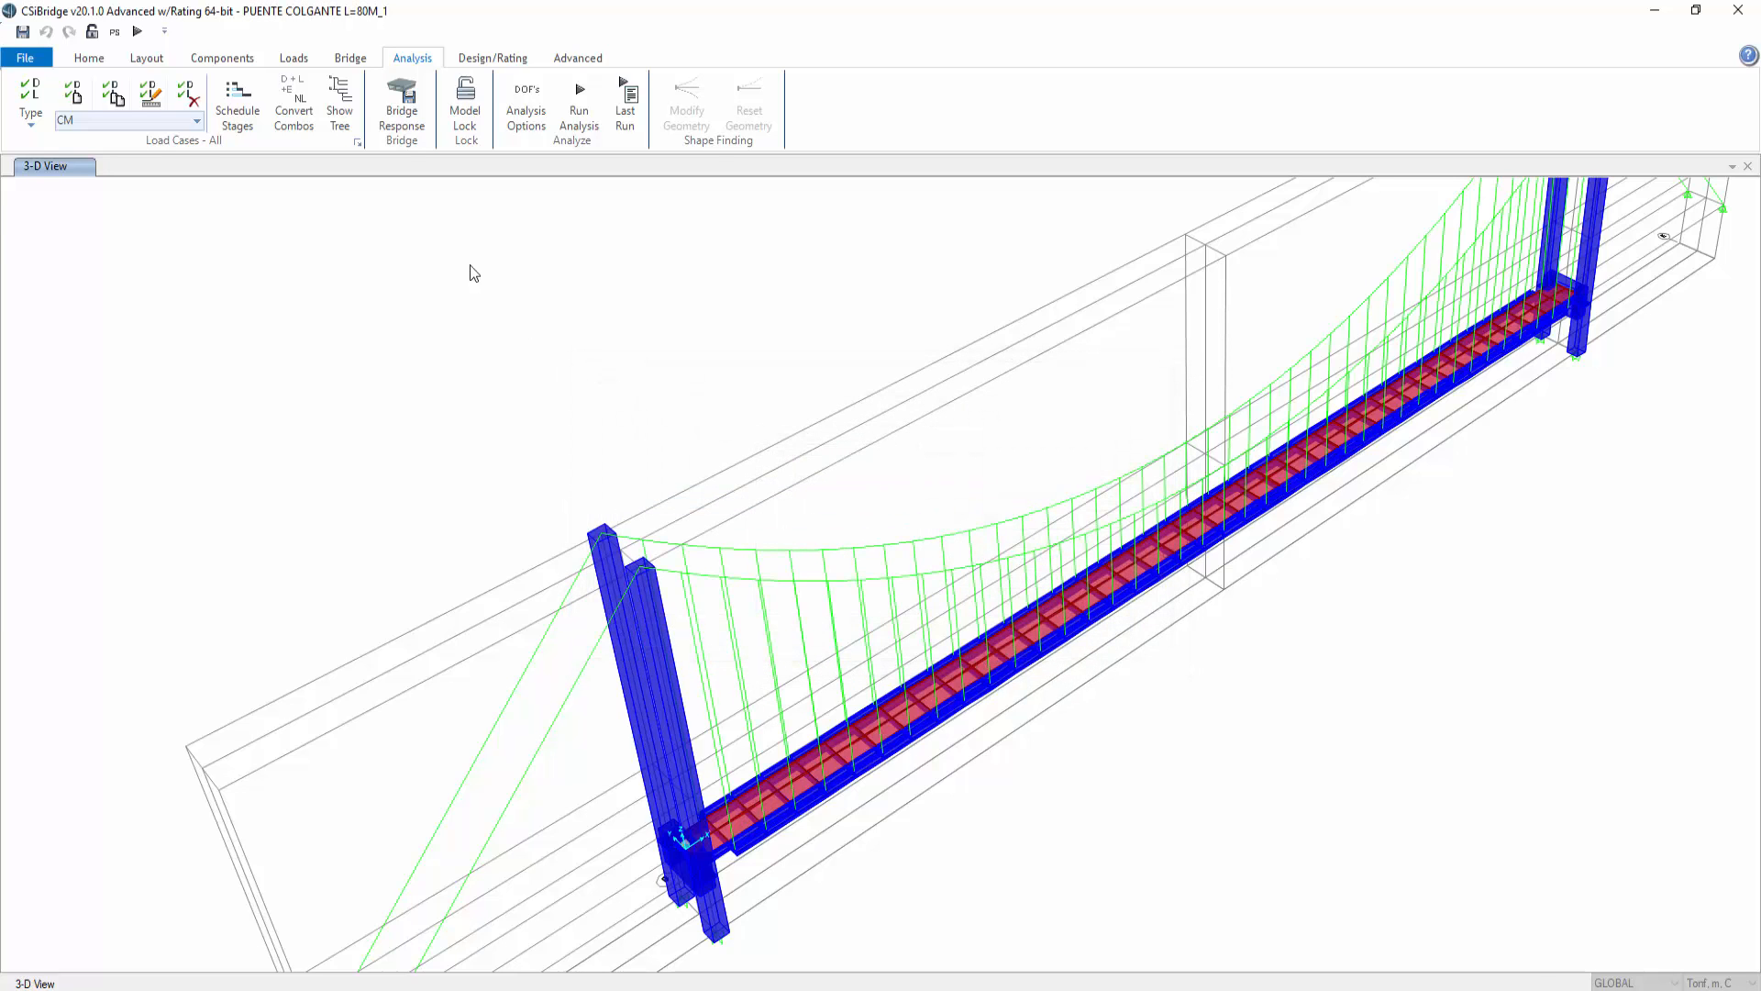
Step: Run the analysis for all load cases
left_click(579, 105)
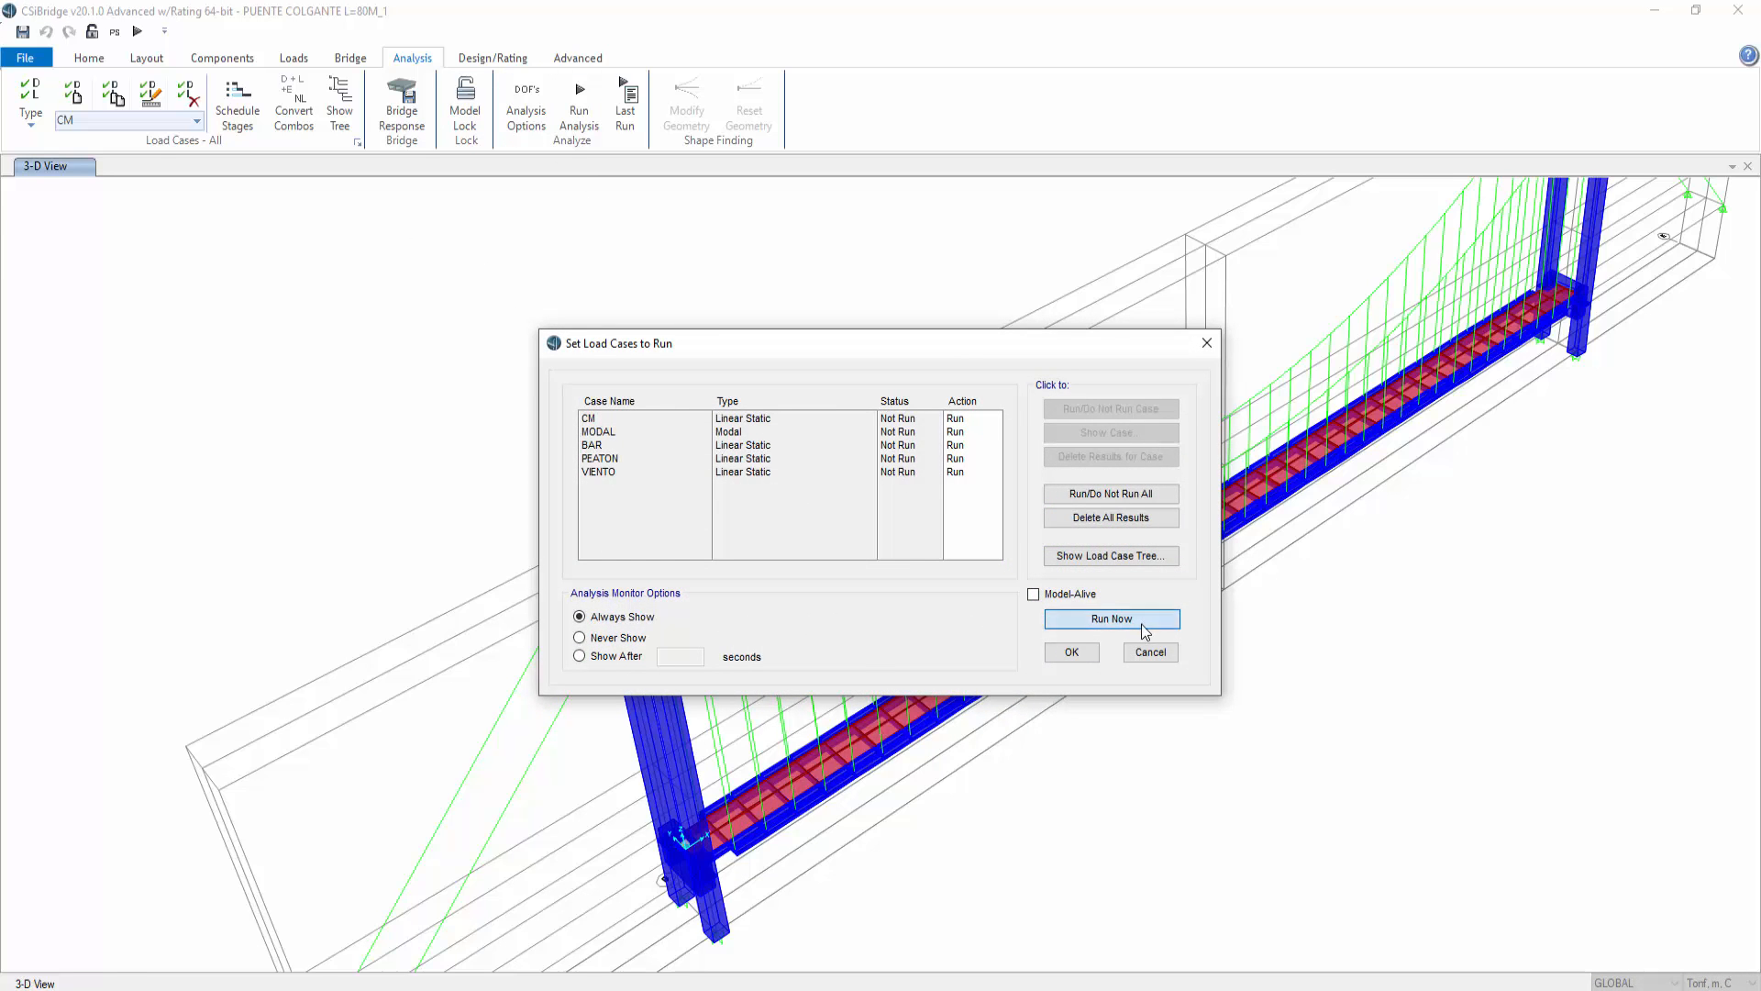
left_click(1111, 618)
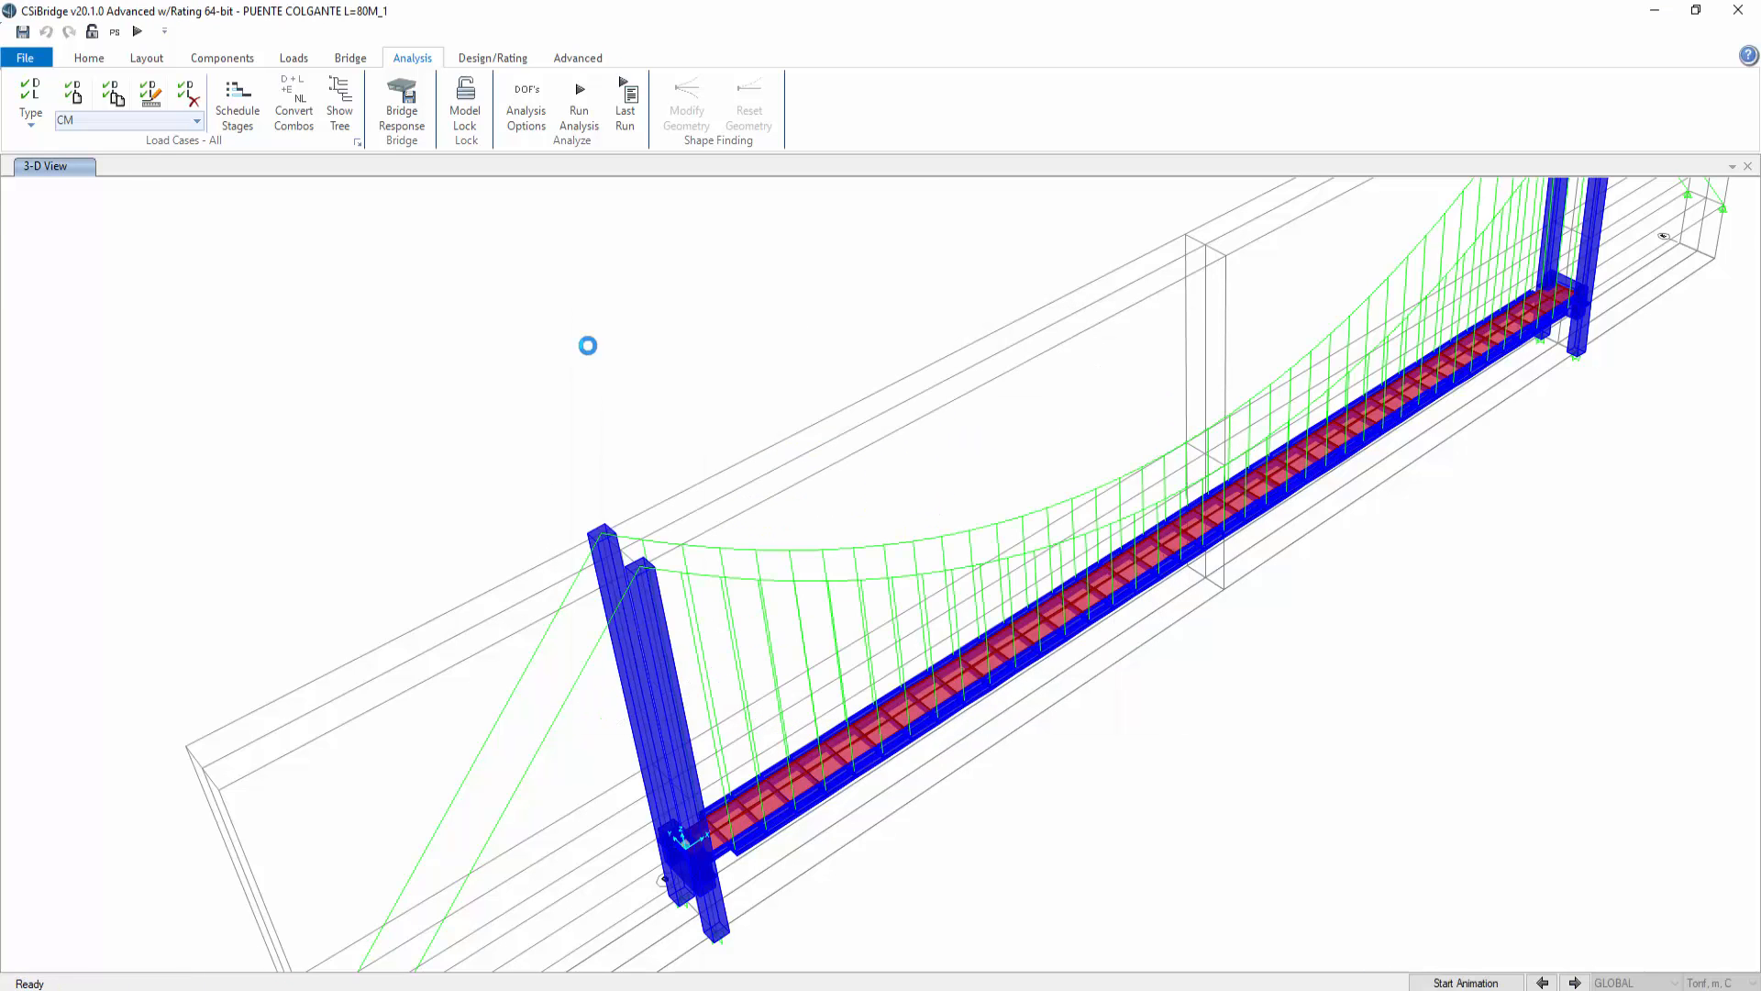
Step: Display the frame axial force diagram for the CM load case in a 3D view
left_click(89, 58)
left_click(77, 104)
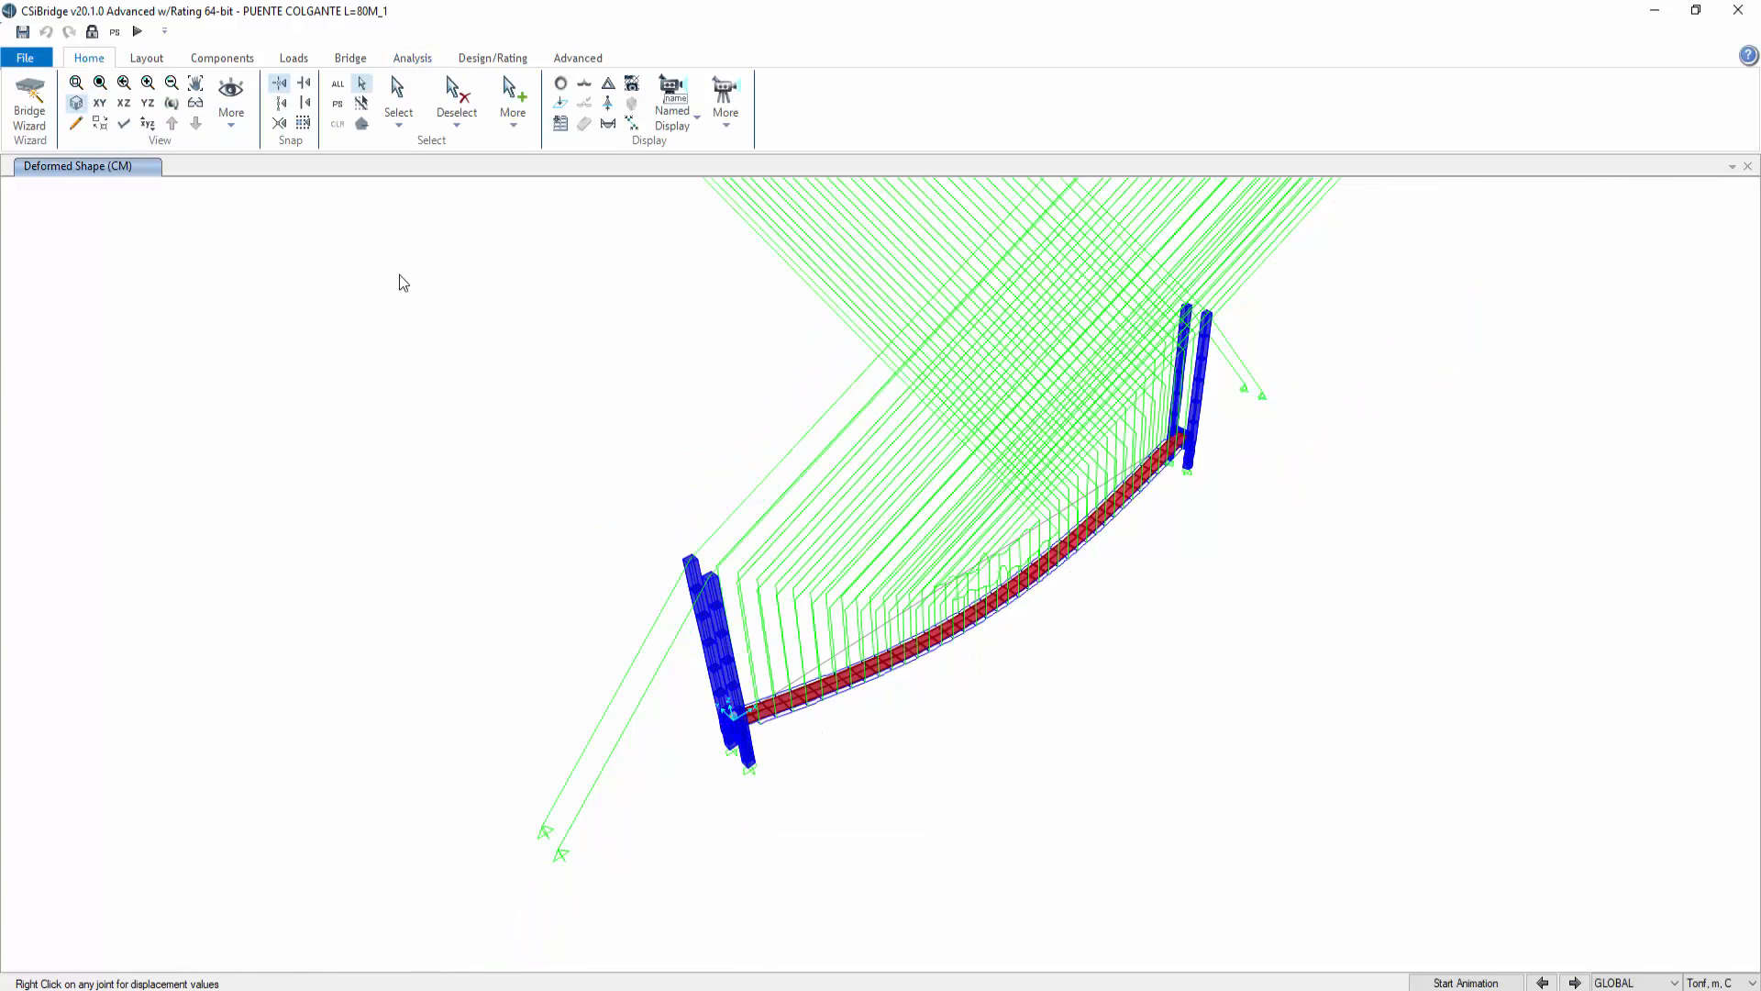
left_click(196, 83)
left_click_drag(1003, 755, 752, 667)
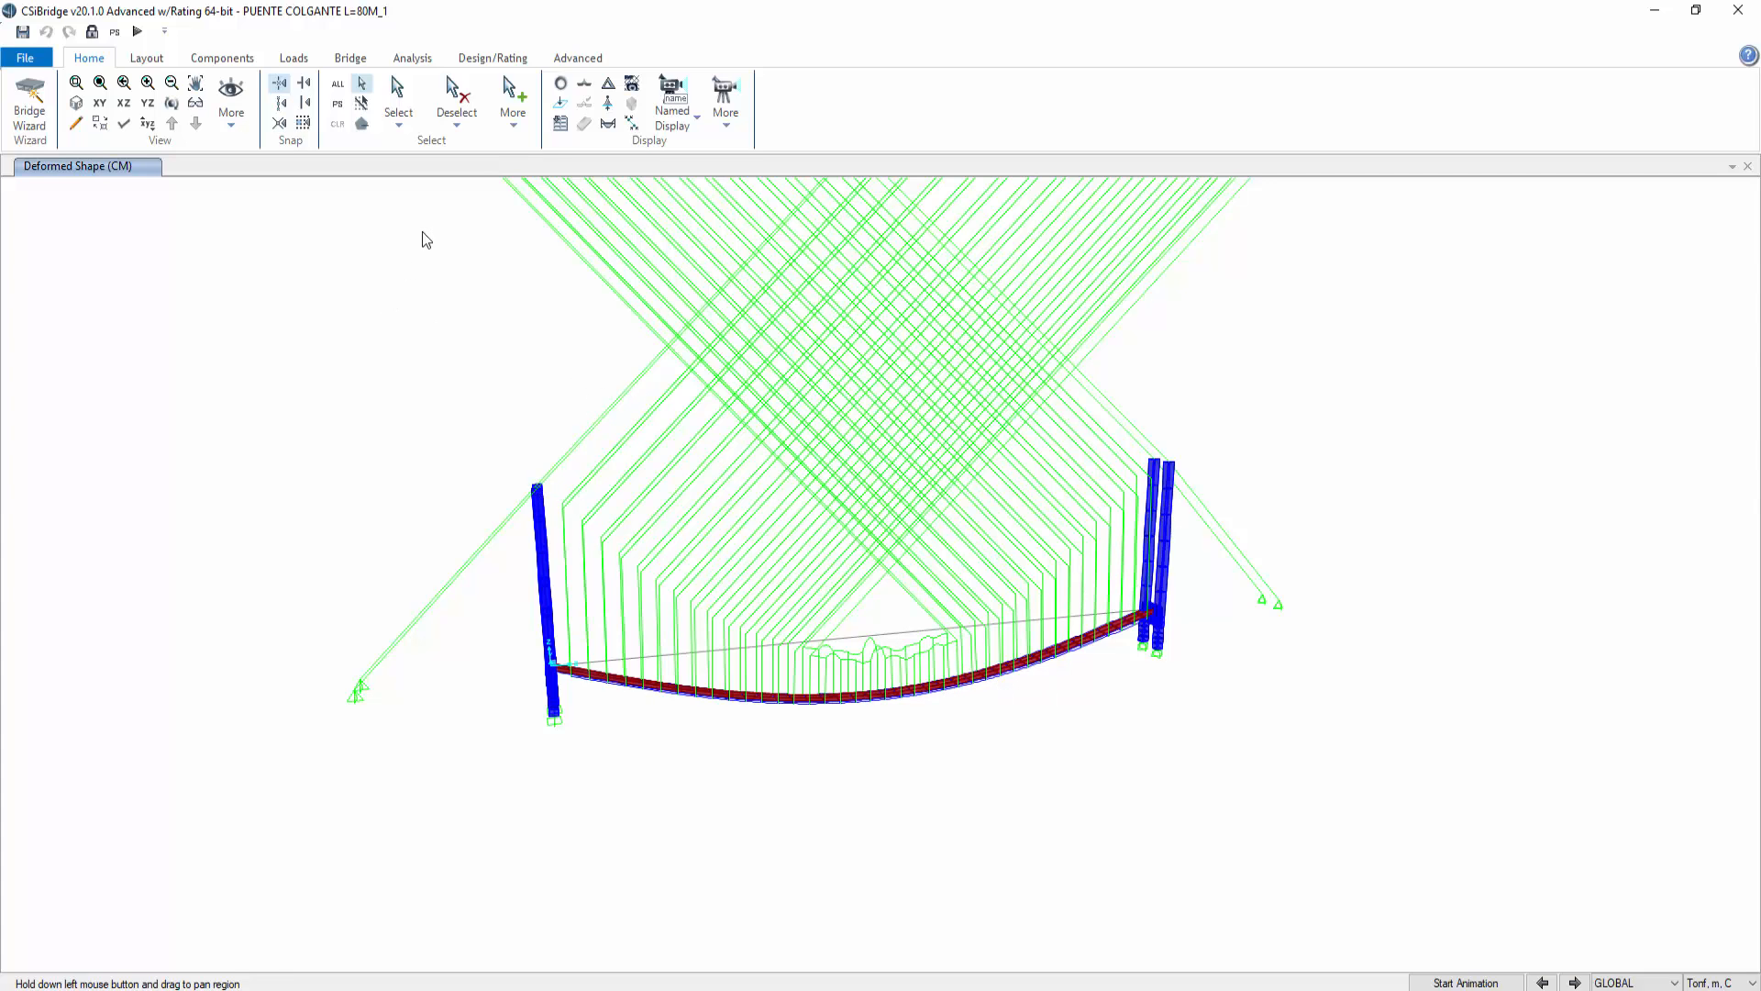
left_click(631, 125)
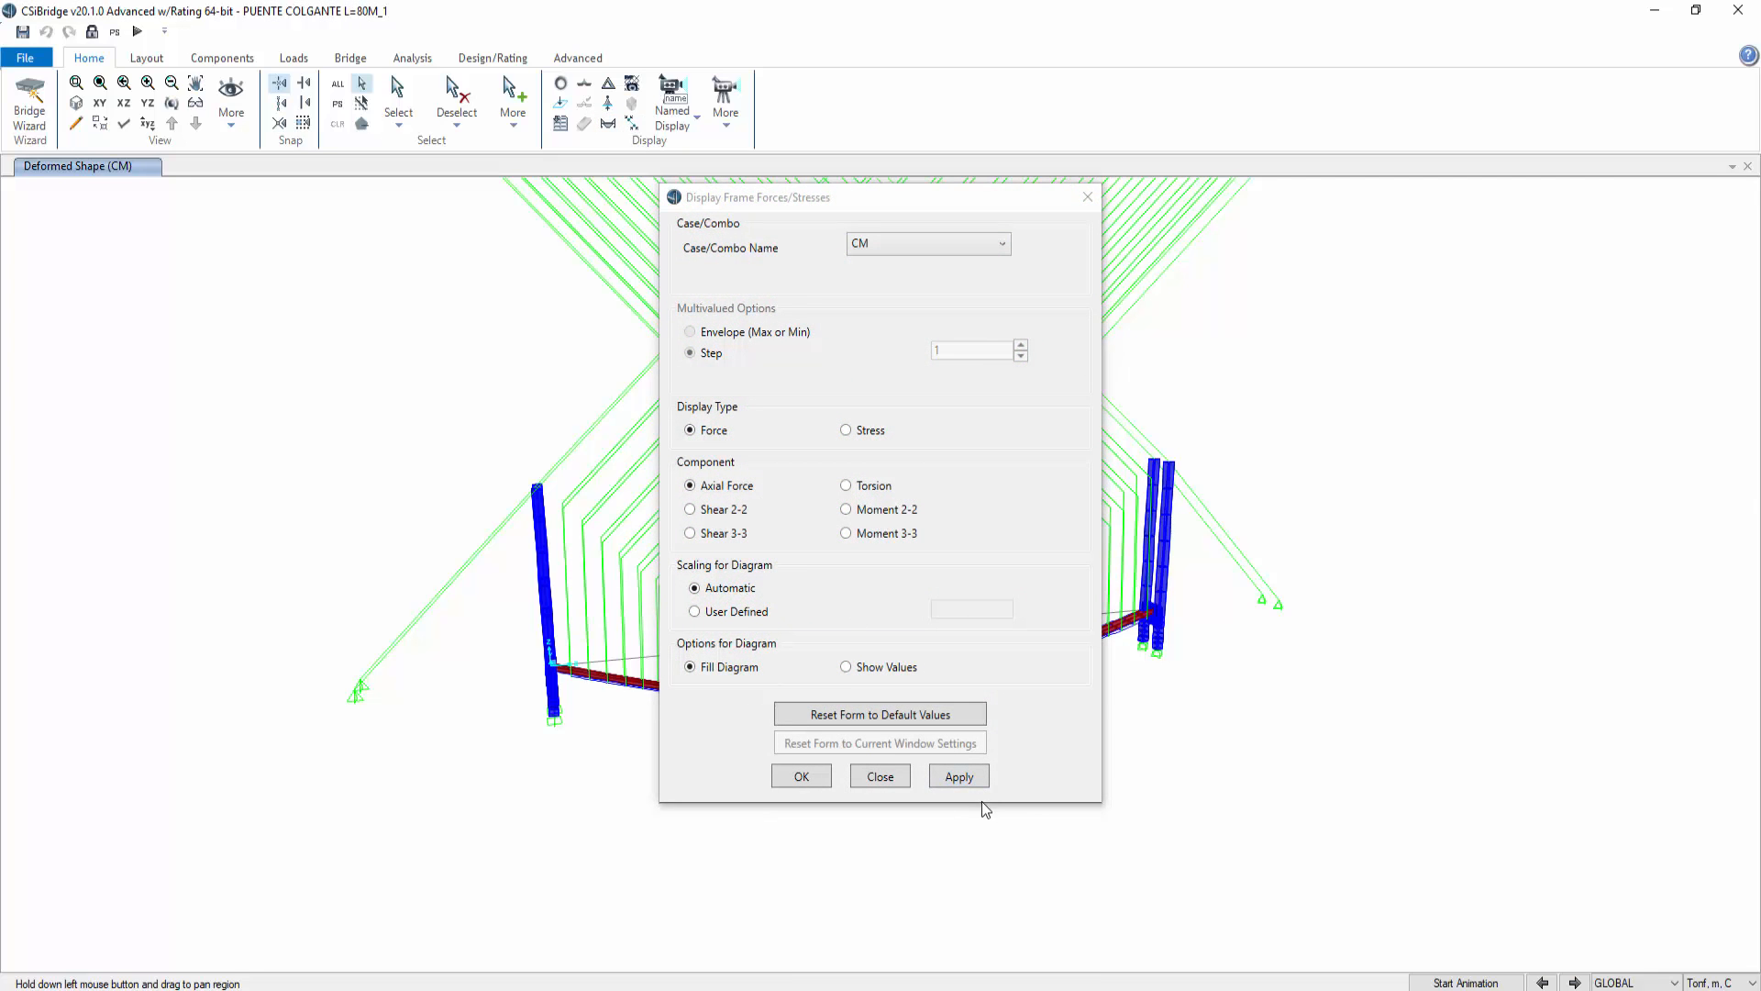
left_click(958, 776)
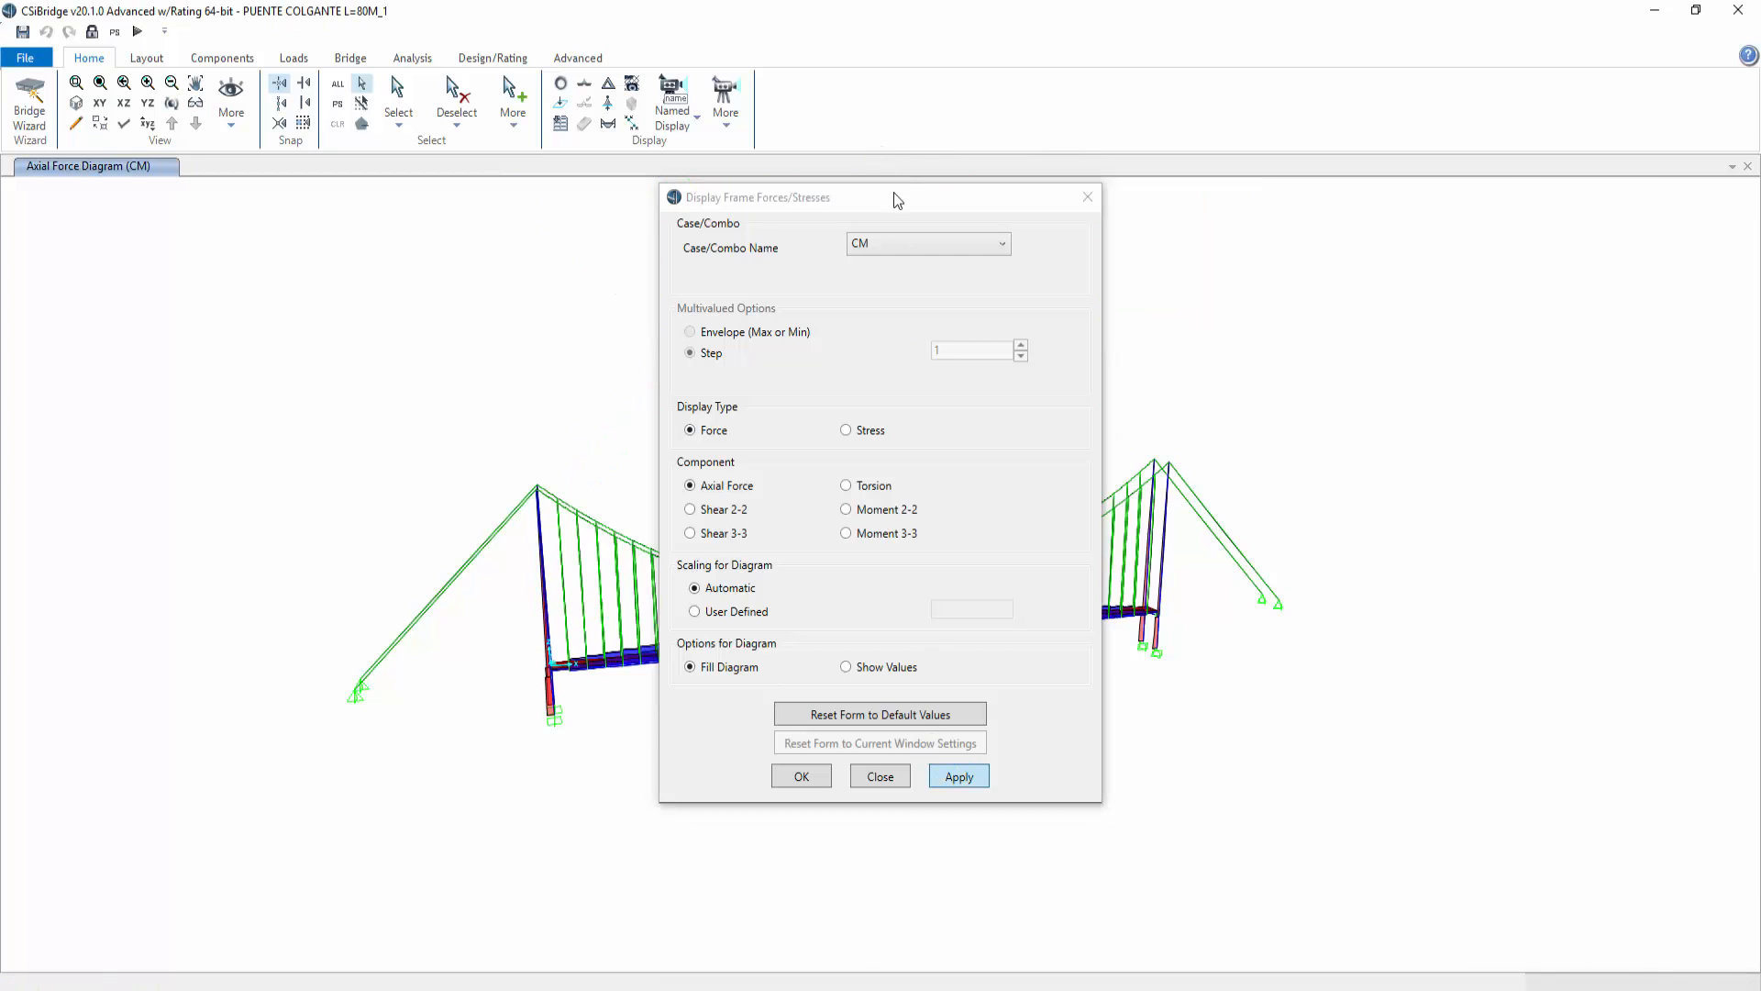
Step: Examine the detailed axial force diagram of the main cable segment at the left tower
left_click_drag(897, 200, 1504, 254)
scroll(677, 534, "up", 3)
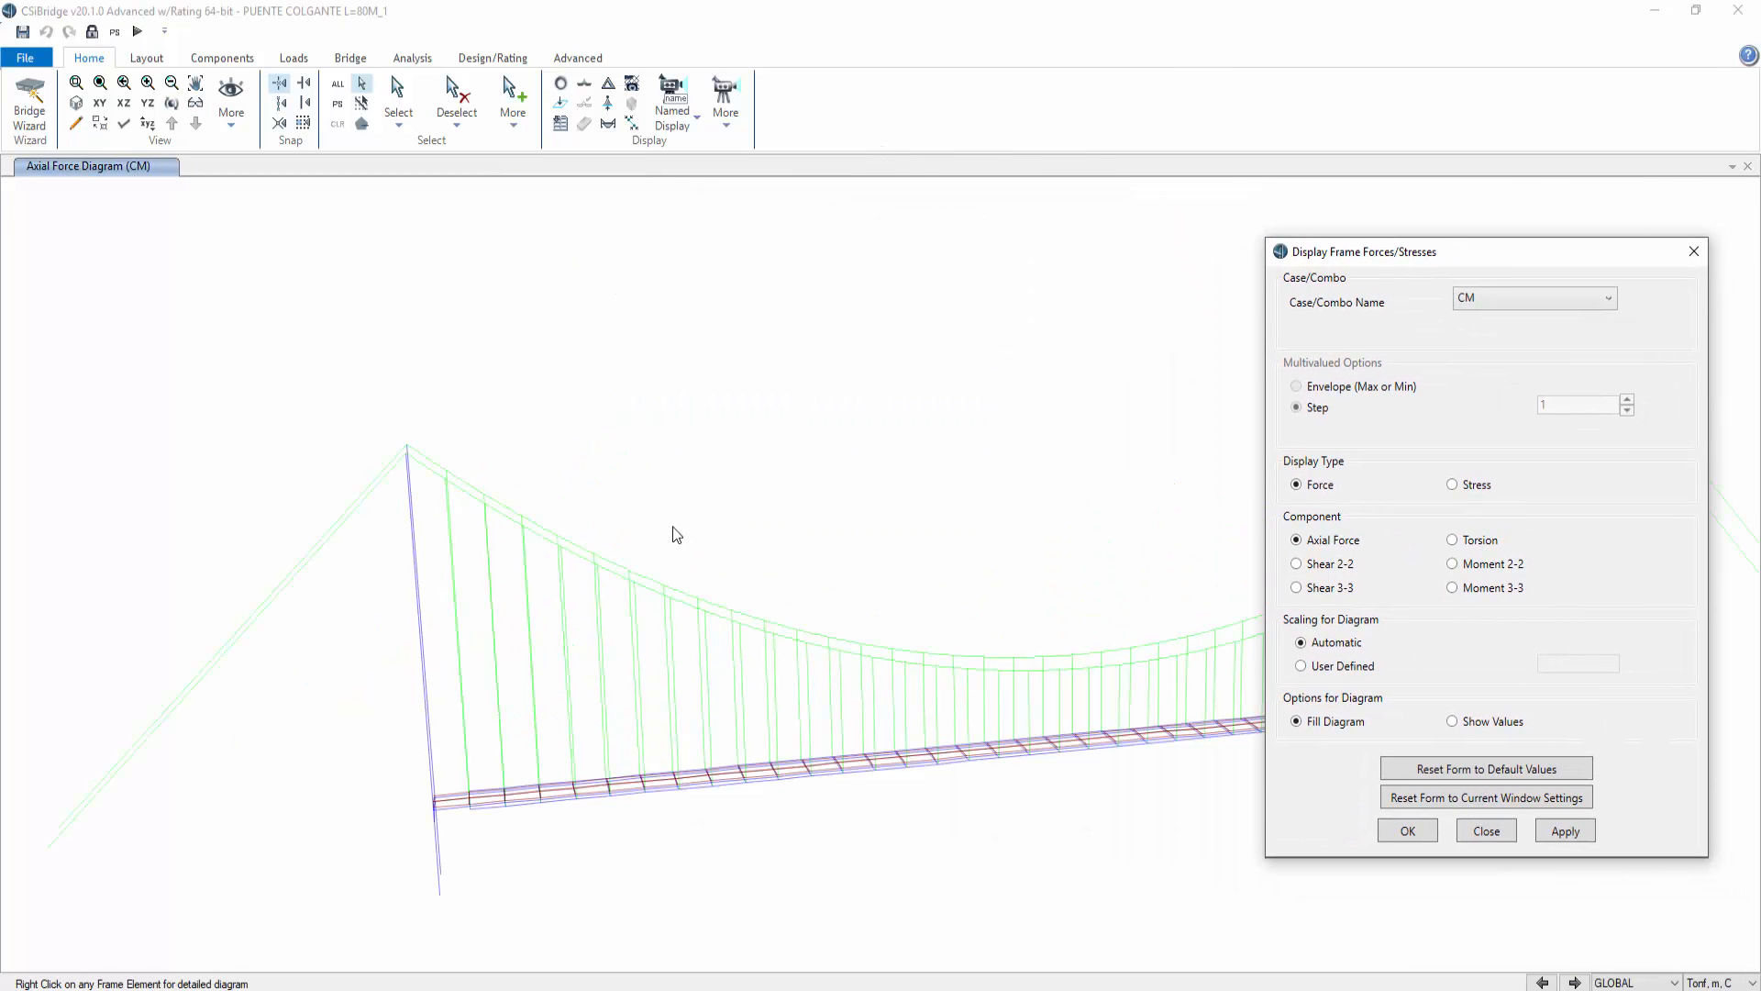
right_click(431, 472)
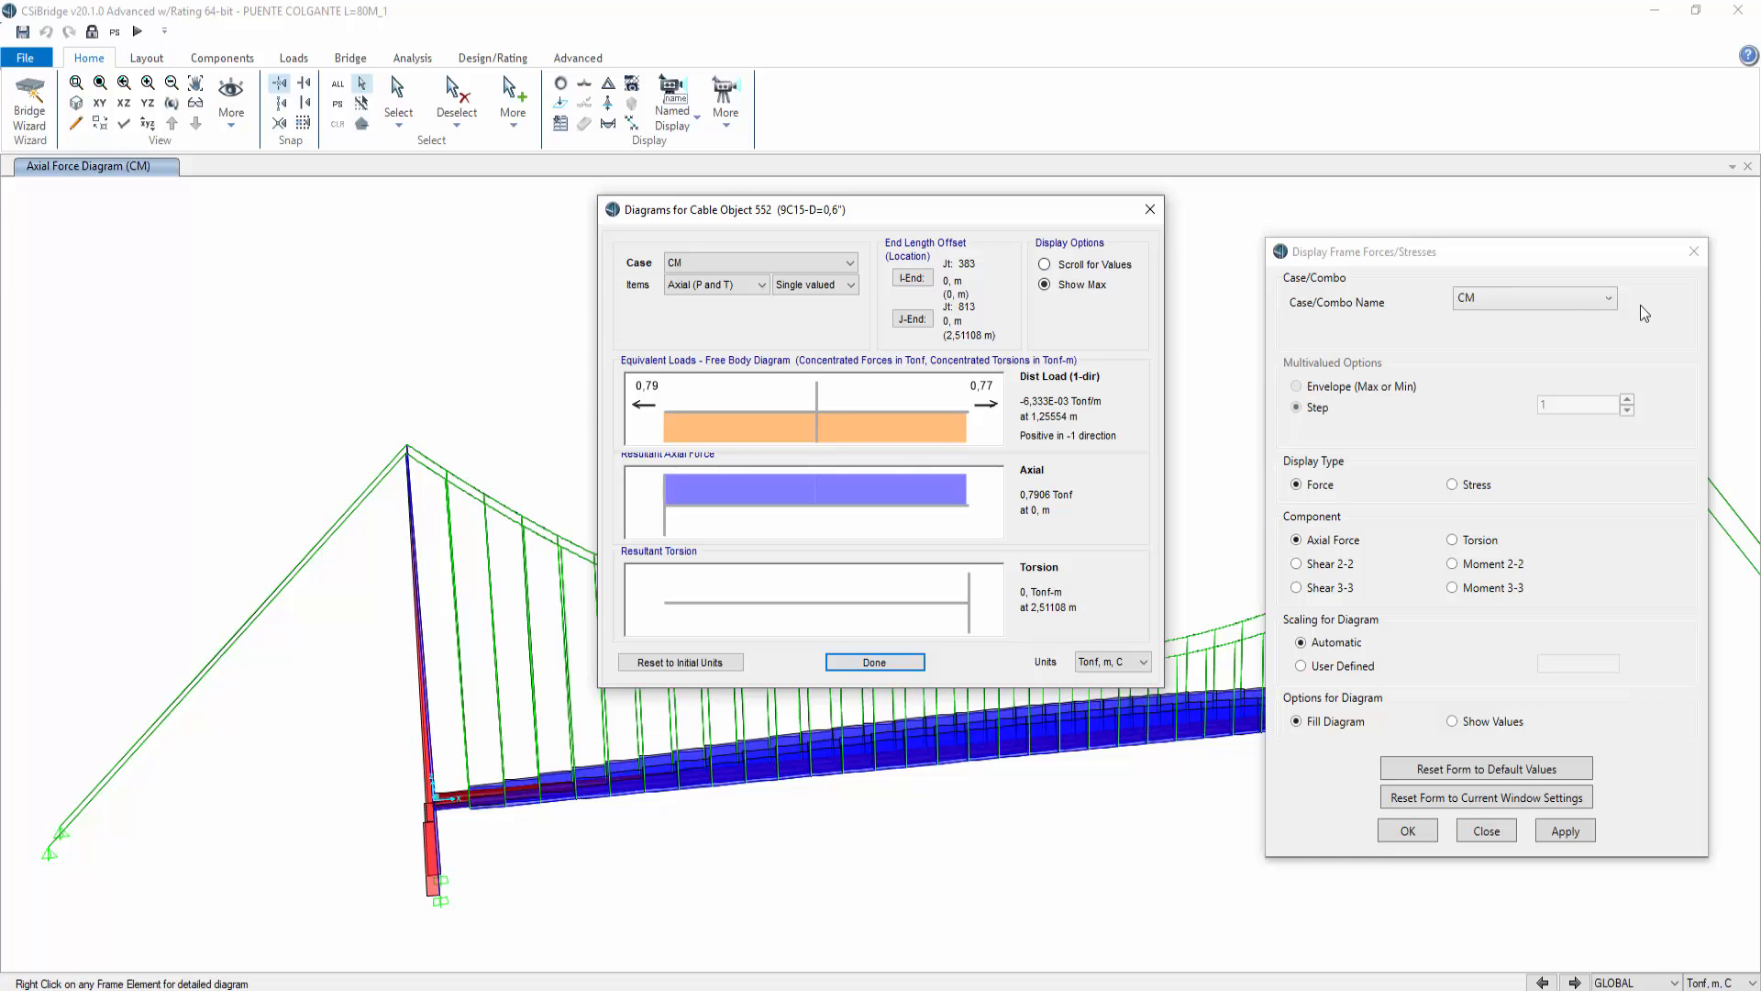
left_click(1149, 209)
left_click(1486, 830)
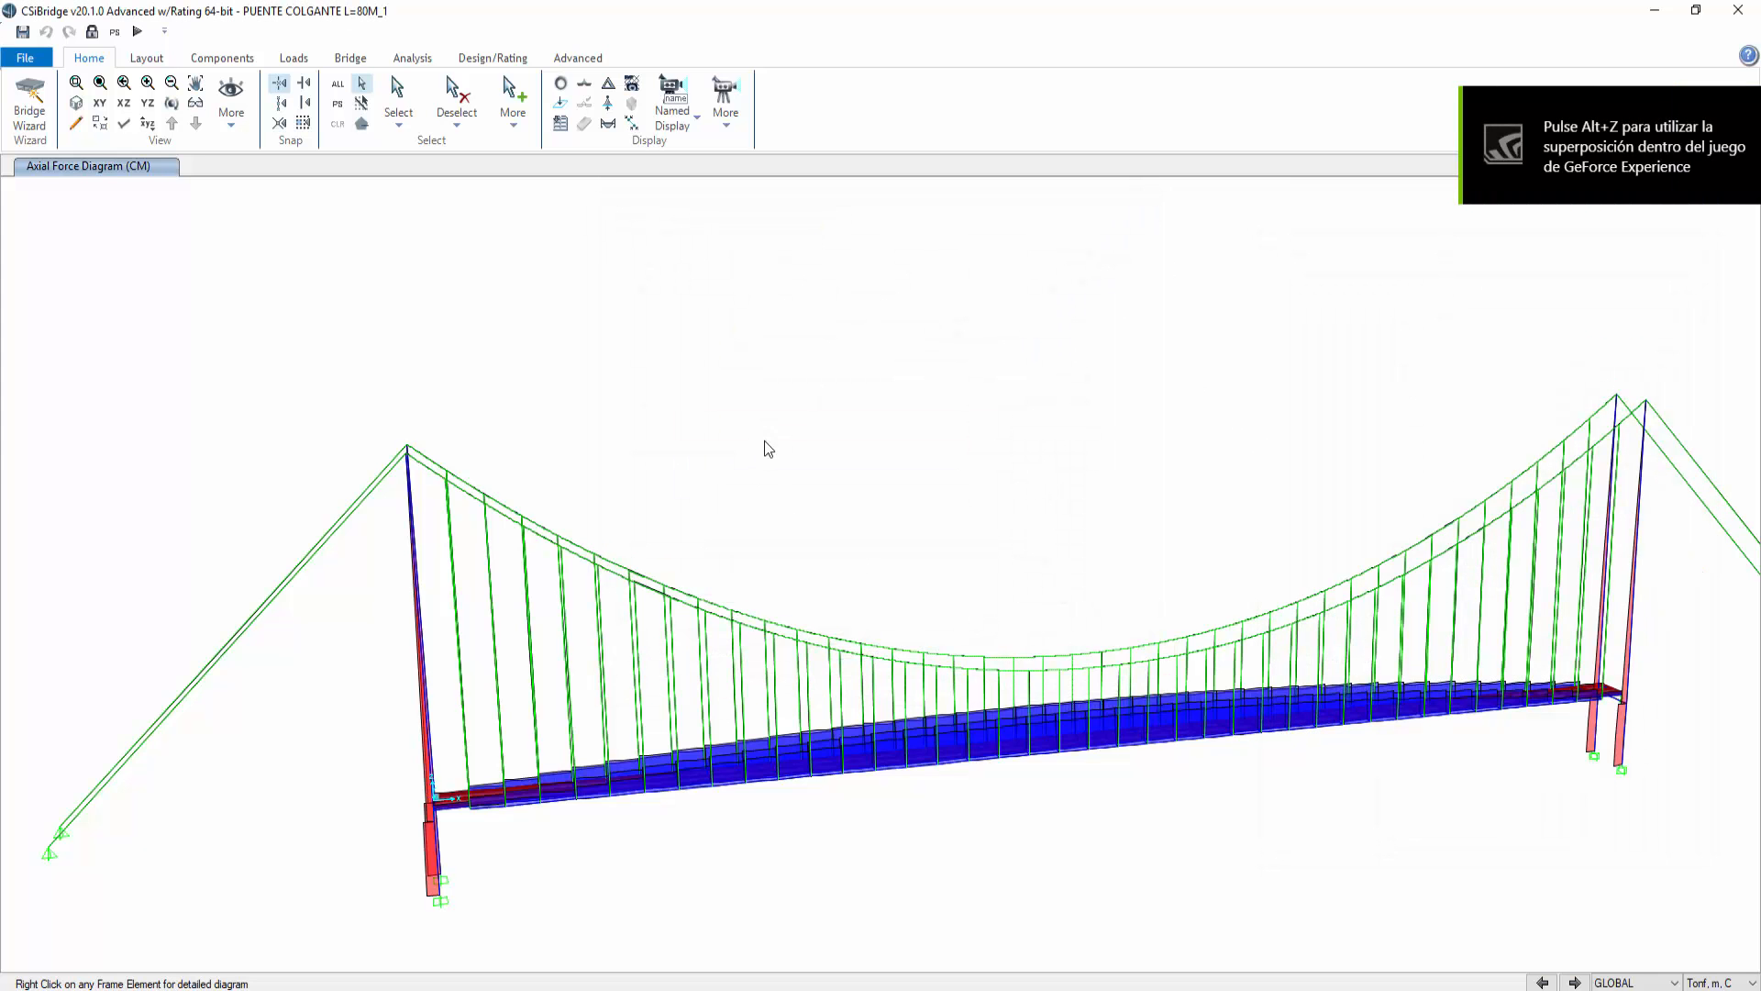
left_click(172, 102)
left_click_drag(1188, 807, 1022, 837)
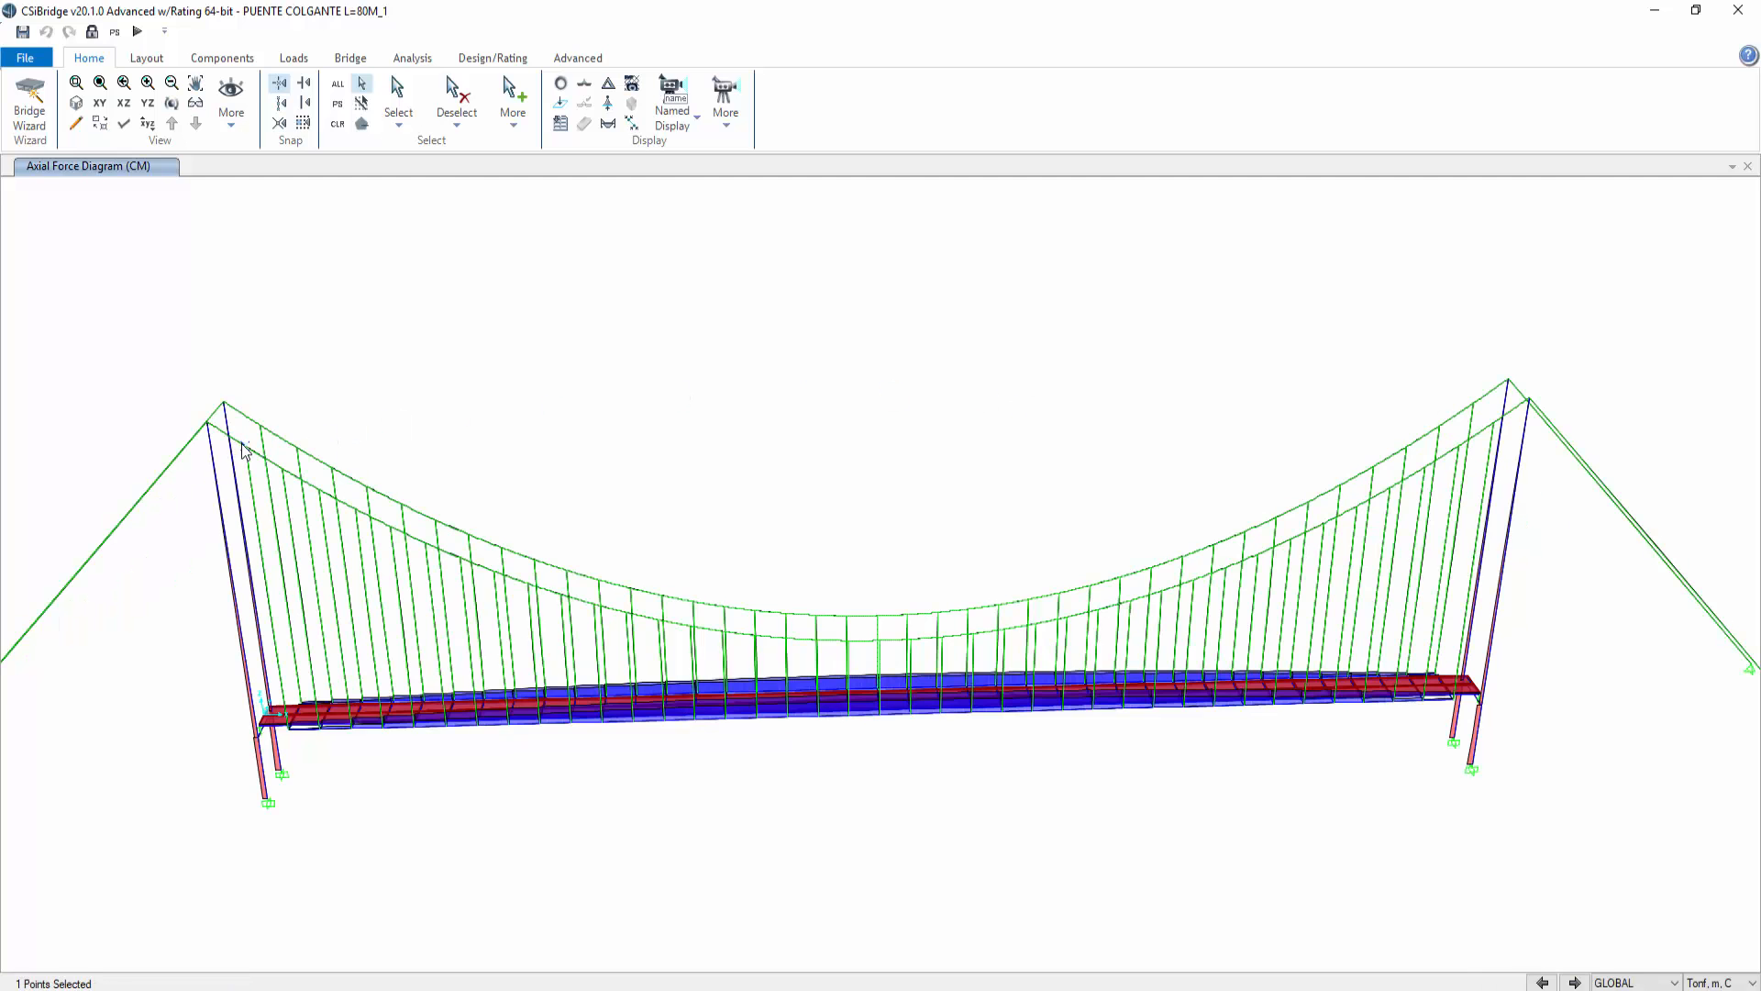
right_click(241, 444)
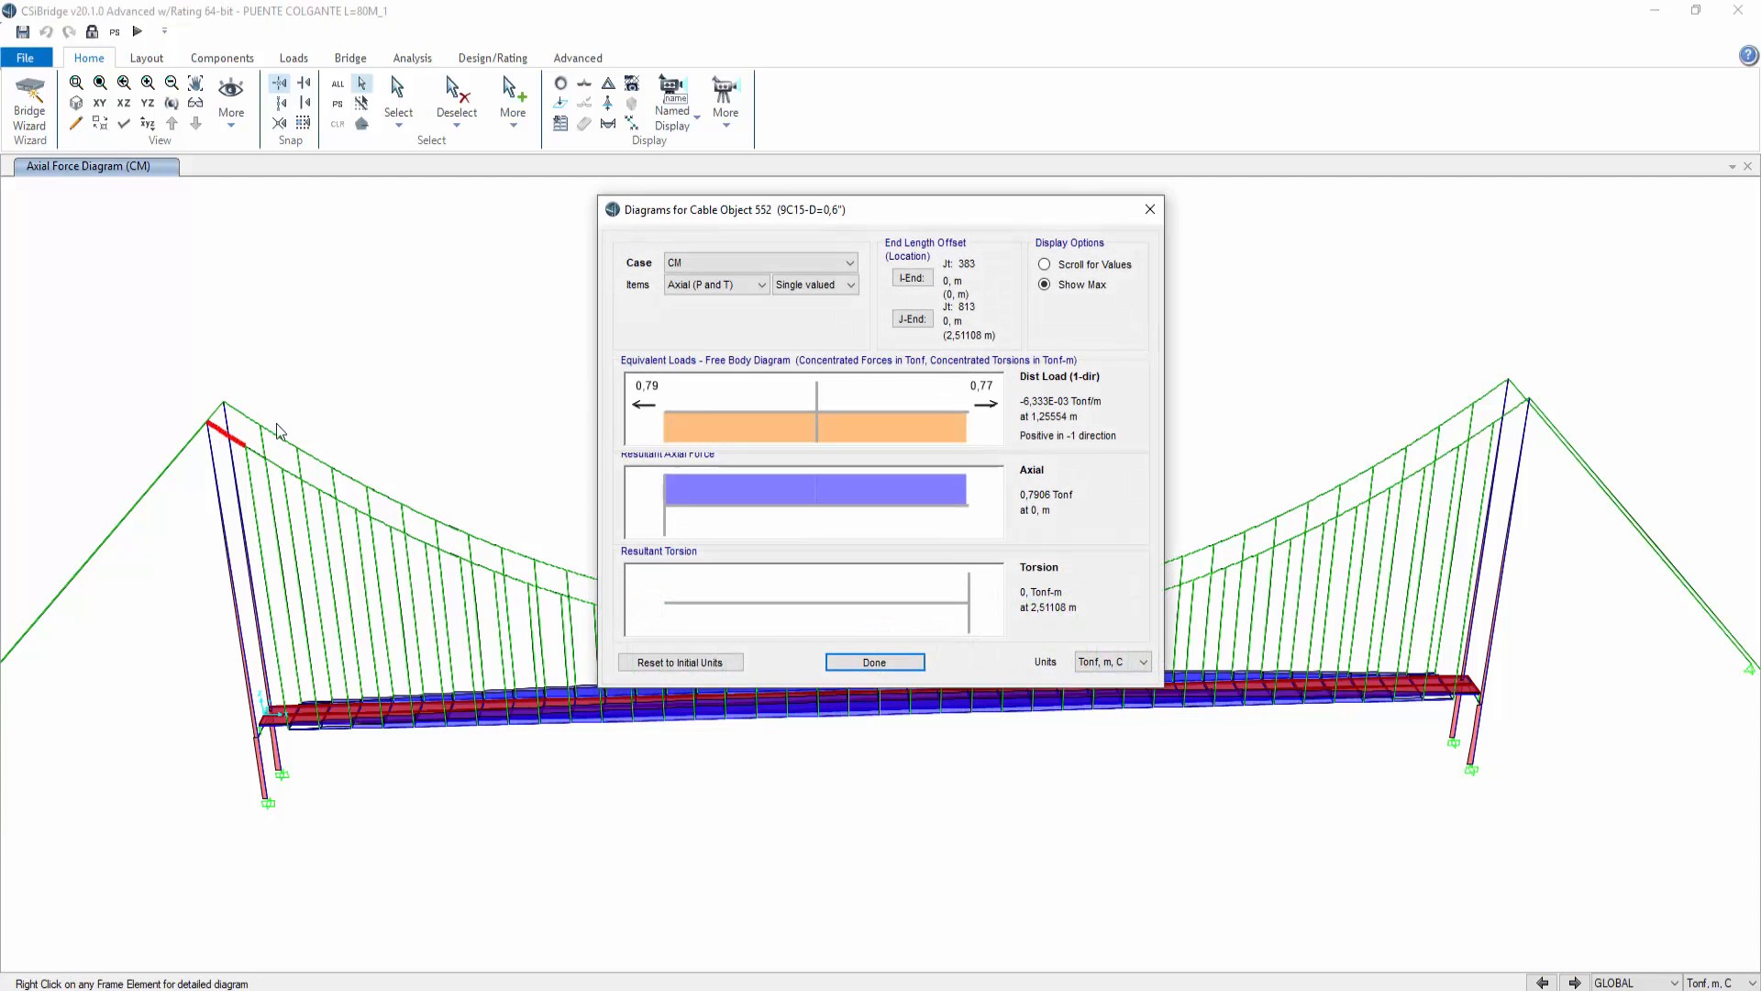
left_click_drag(1050, 211, 548, 195)
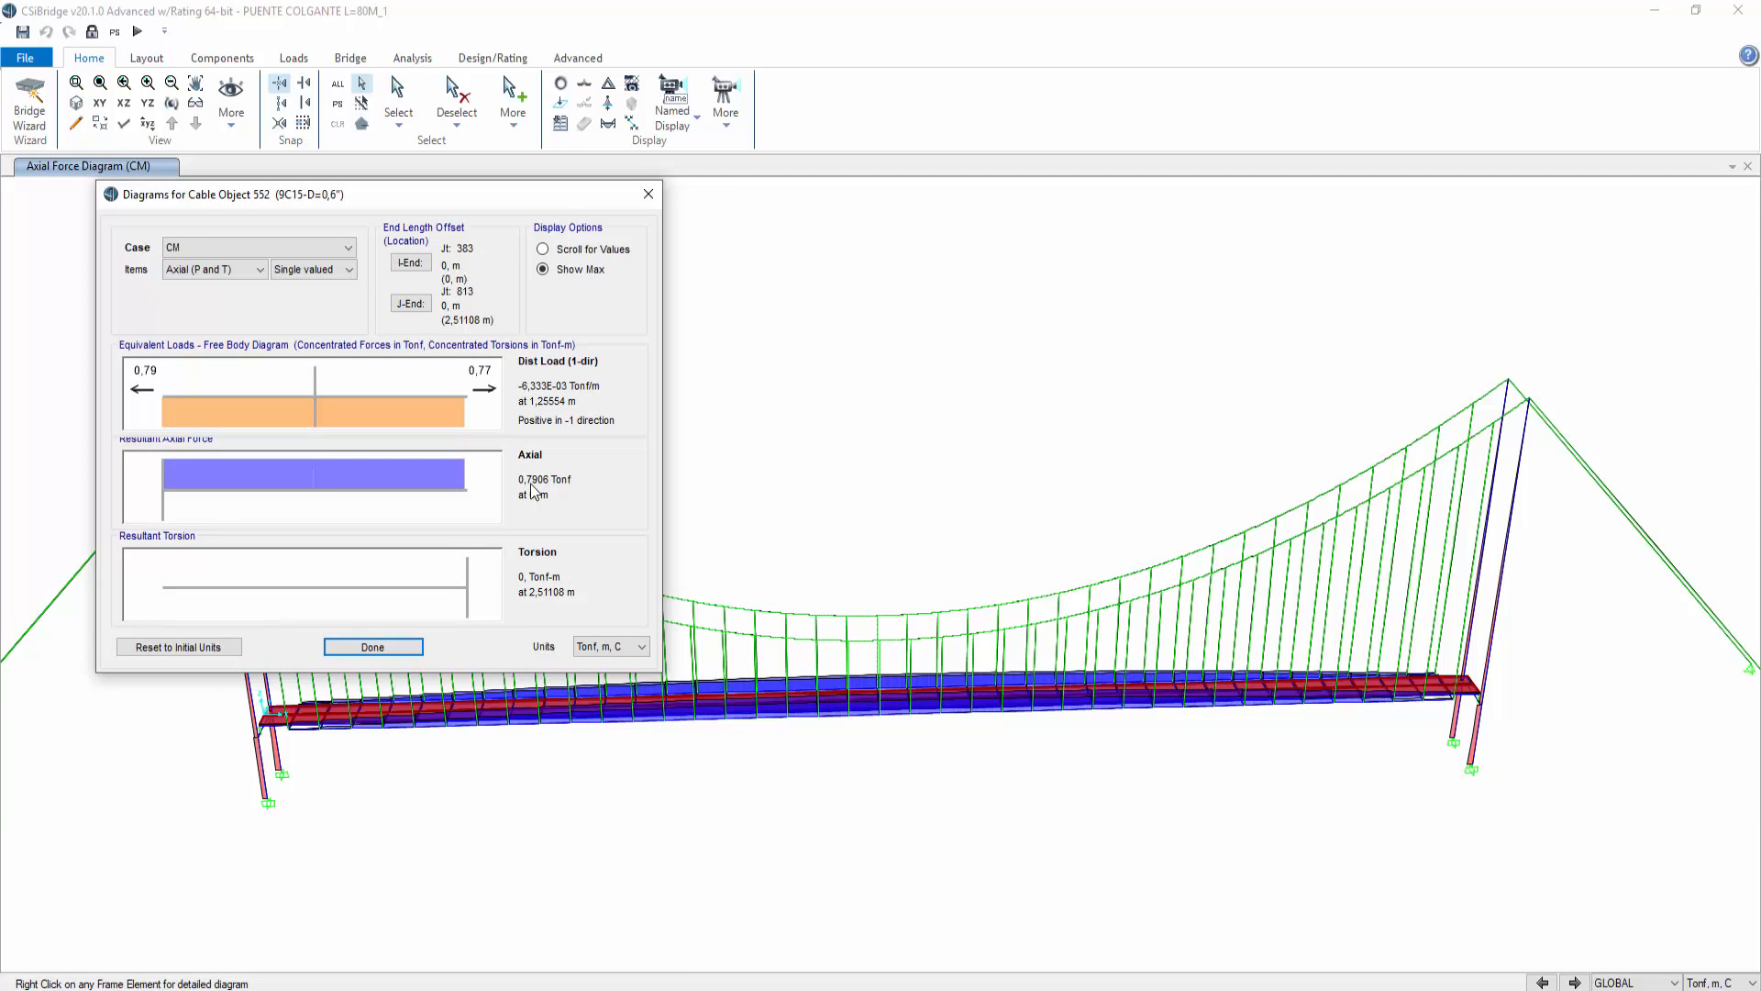
Step: Switch to the photo viewer and browse the hand calculation sheets for the cable tension
left_click(701, 987)
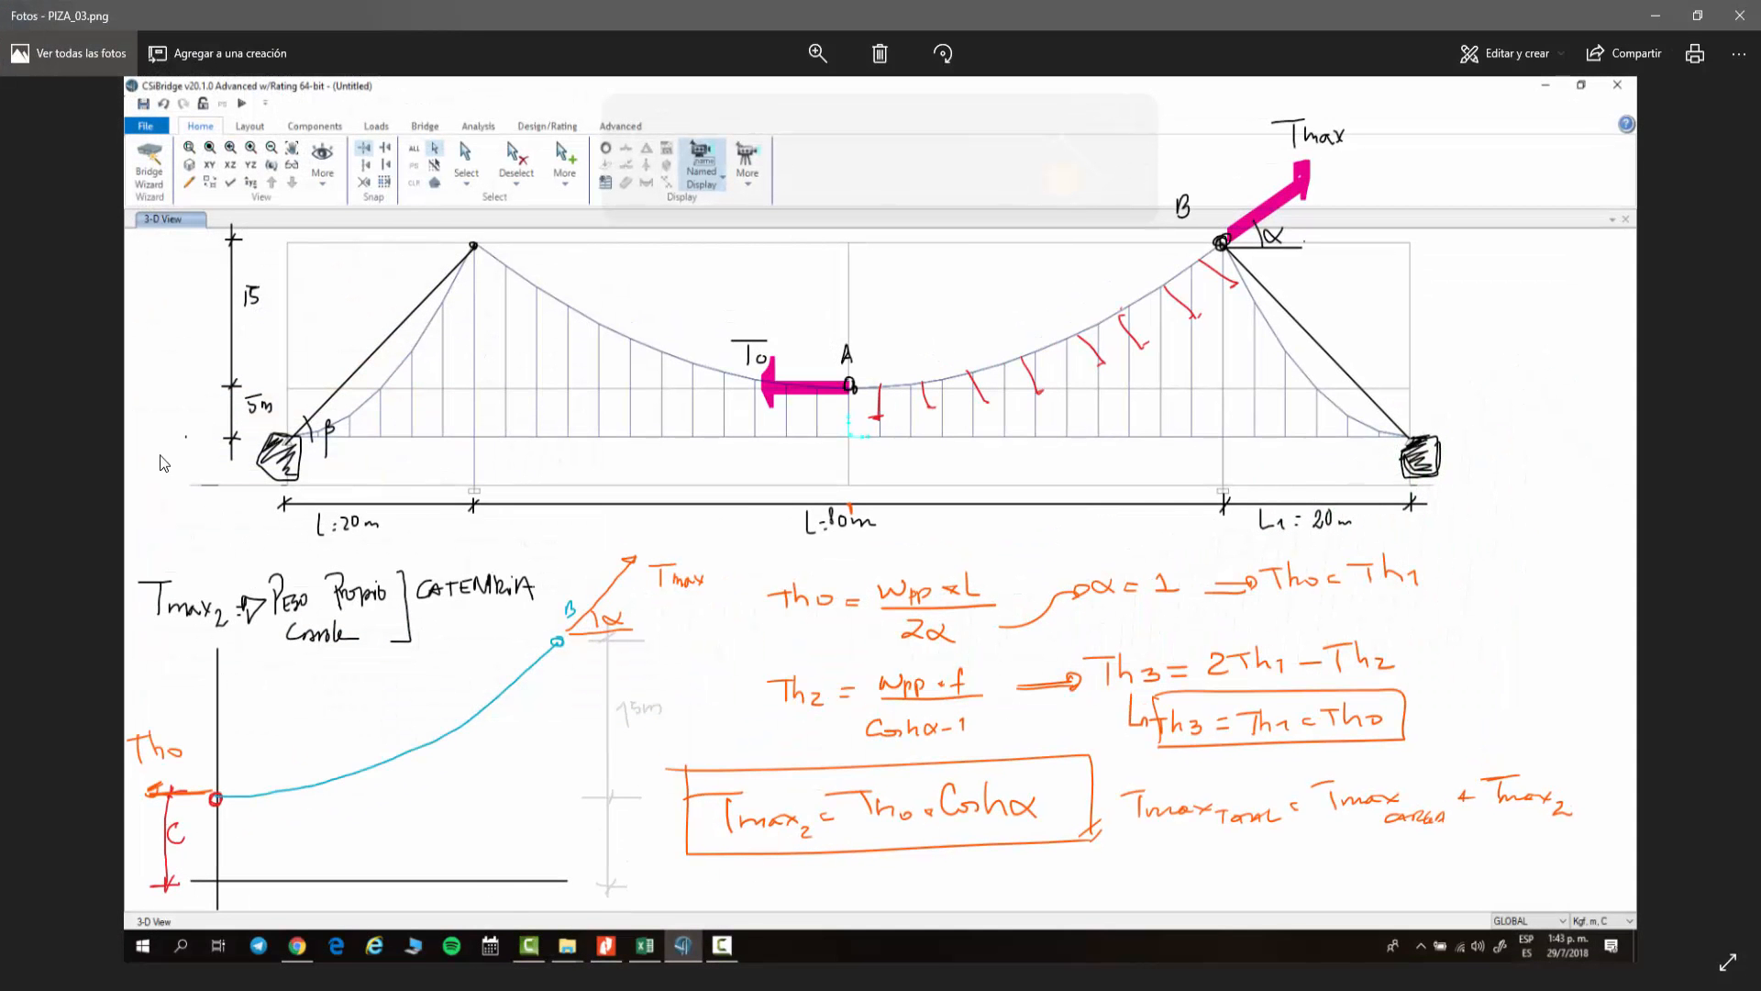
left_click(79, 473)
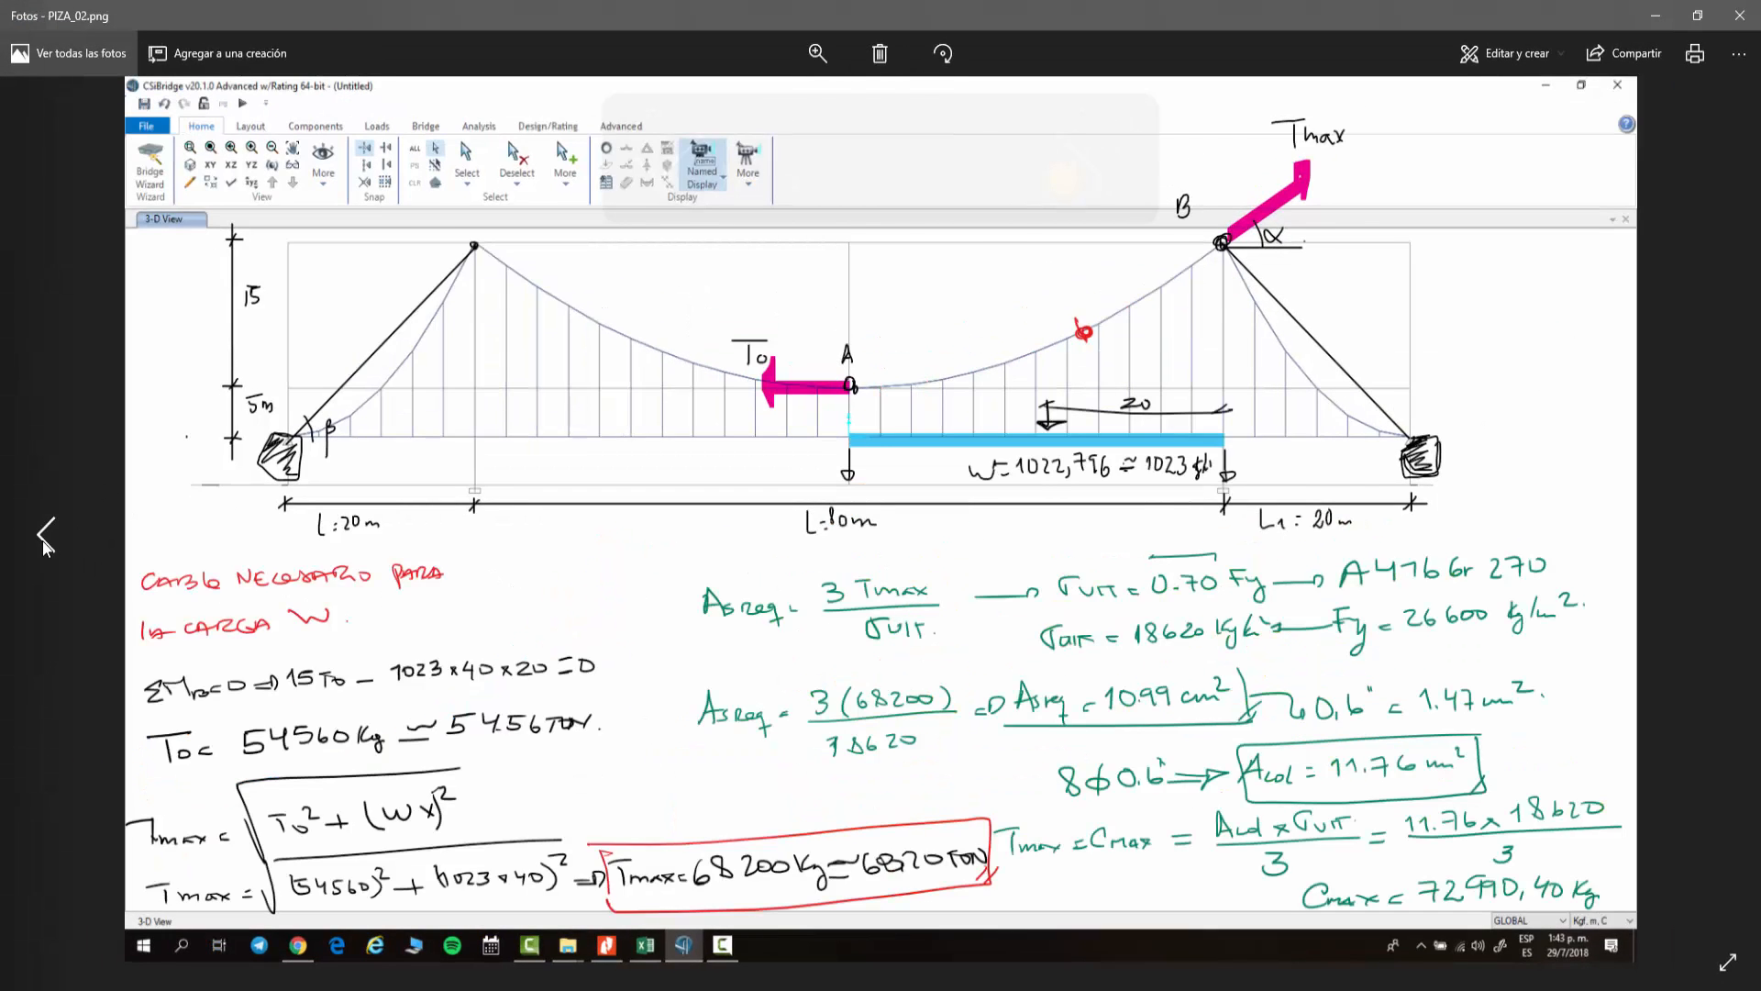
left_click(42, 538)
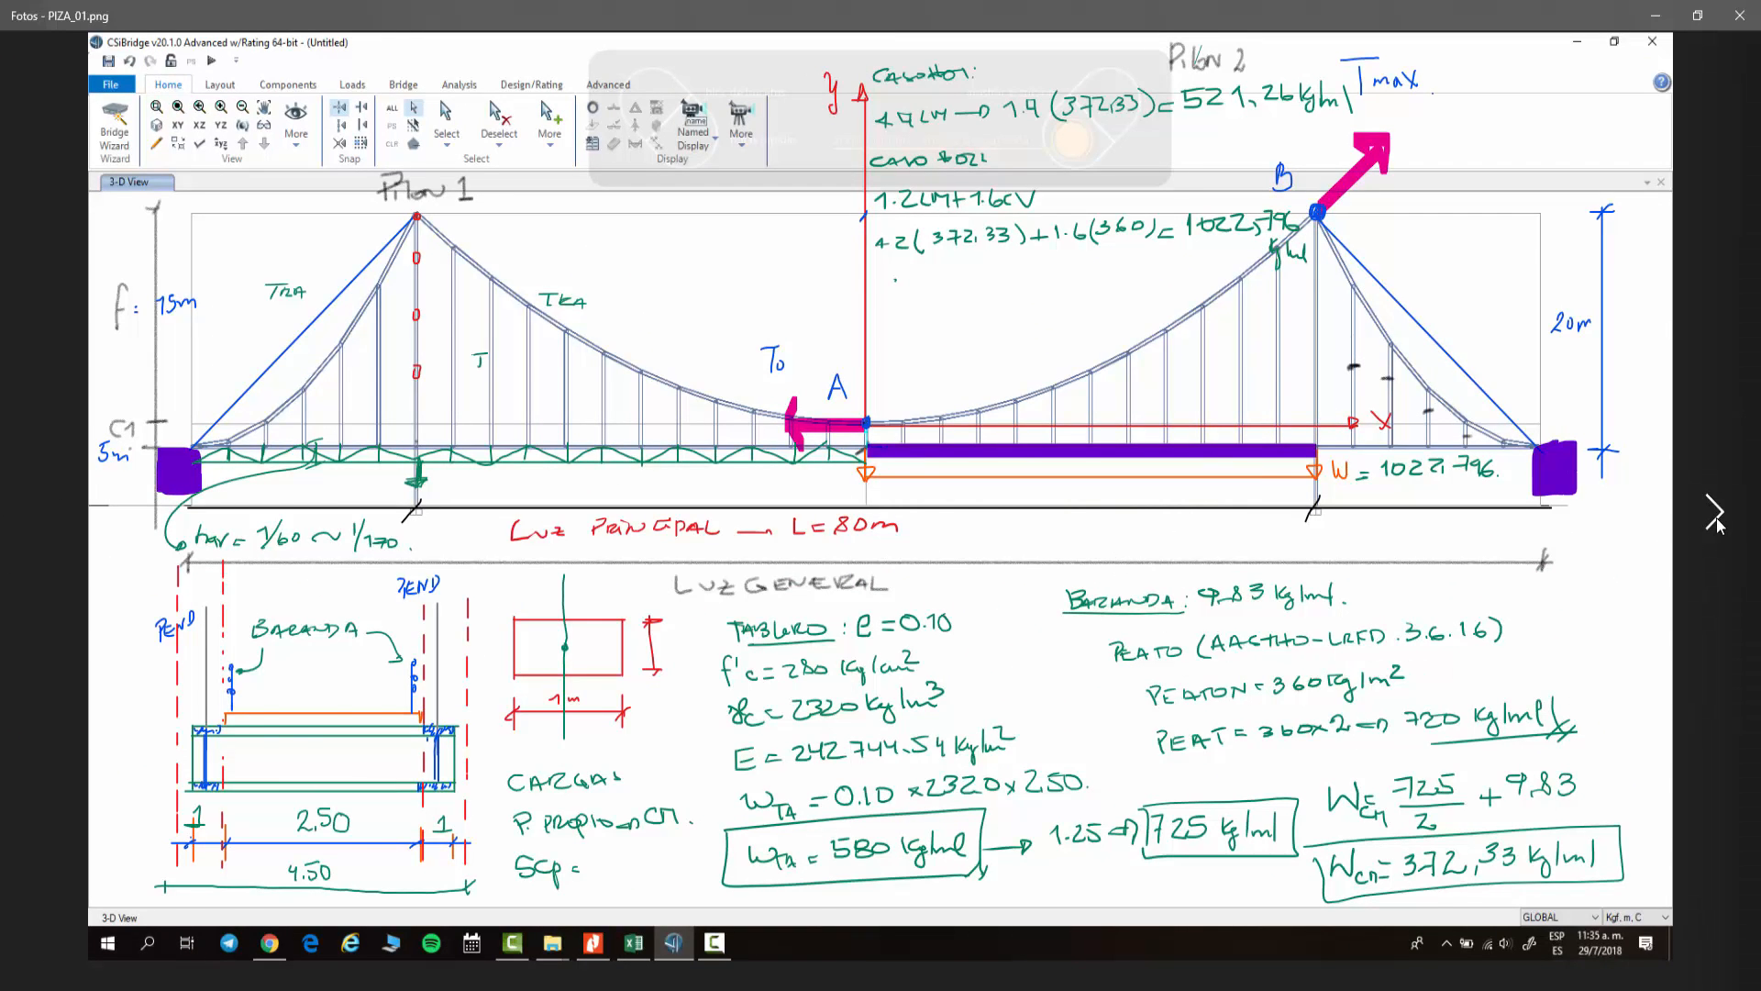
left_click(1714, 513)
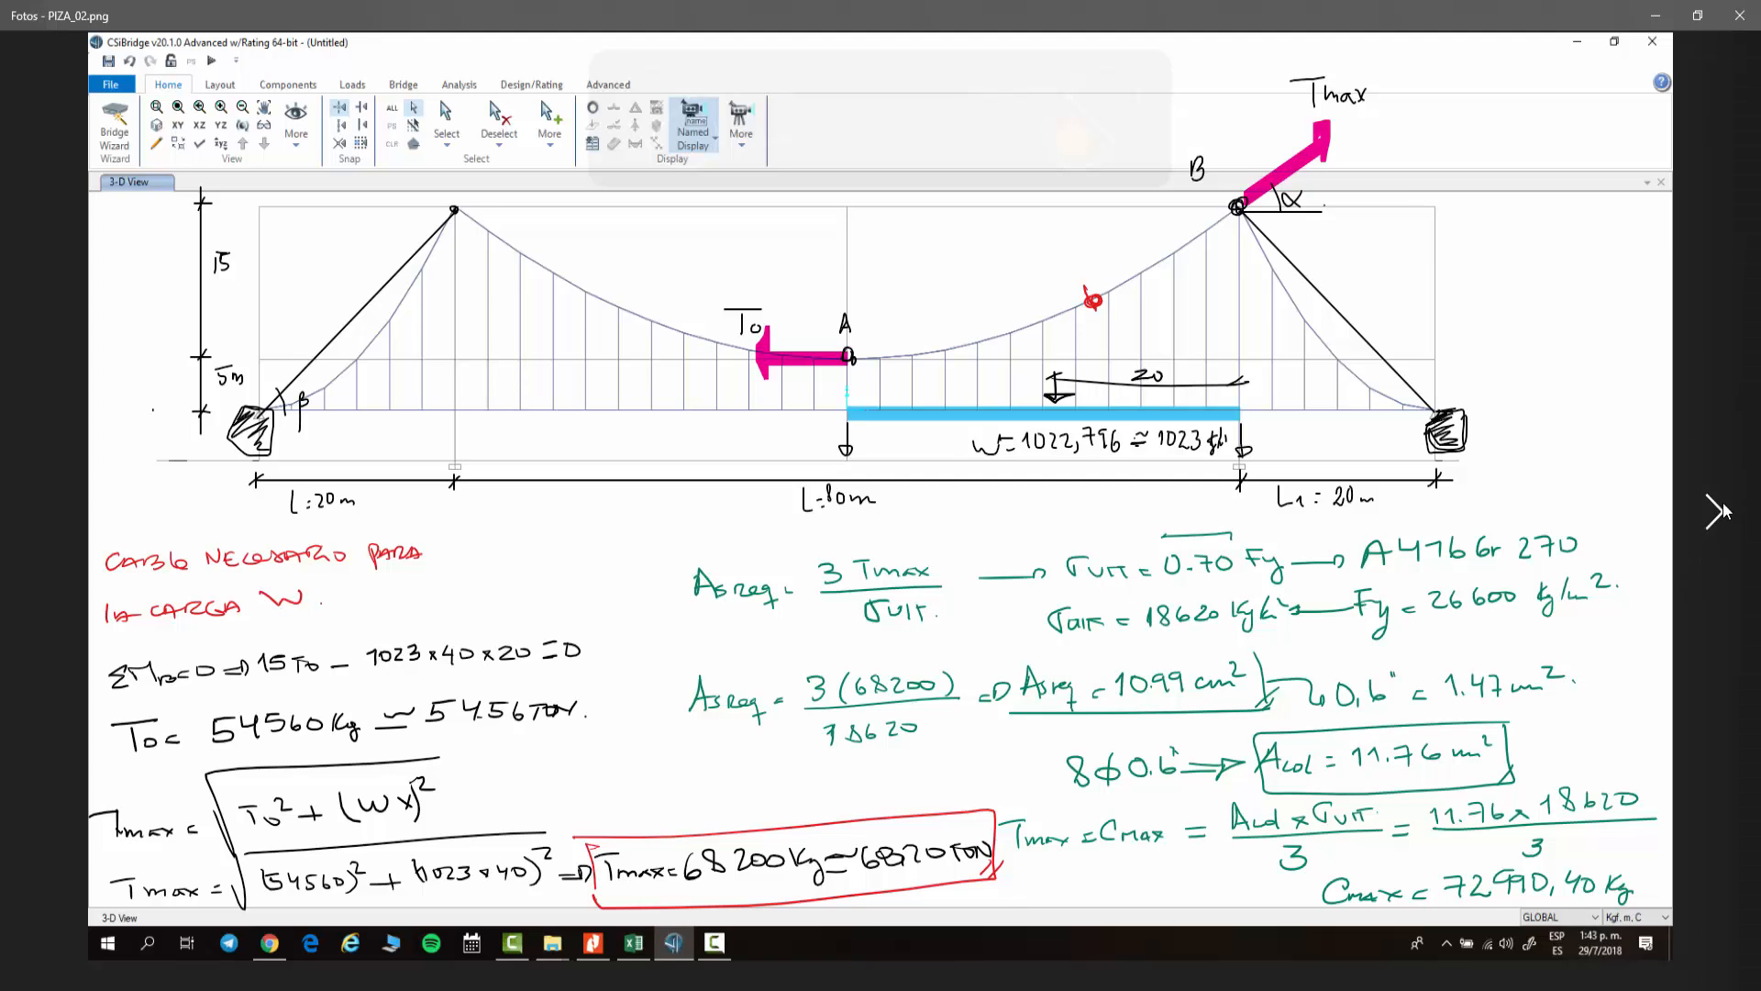
left_click(1717, 517)
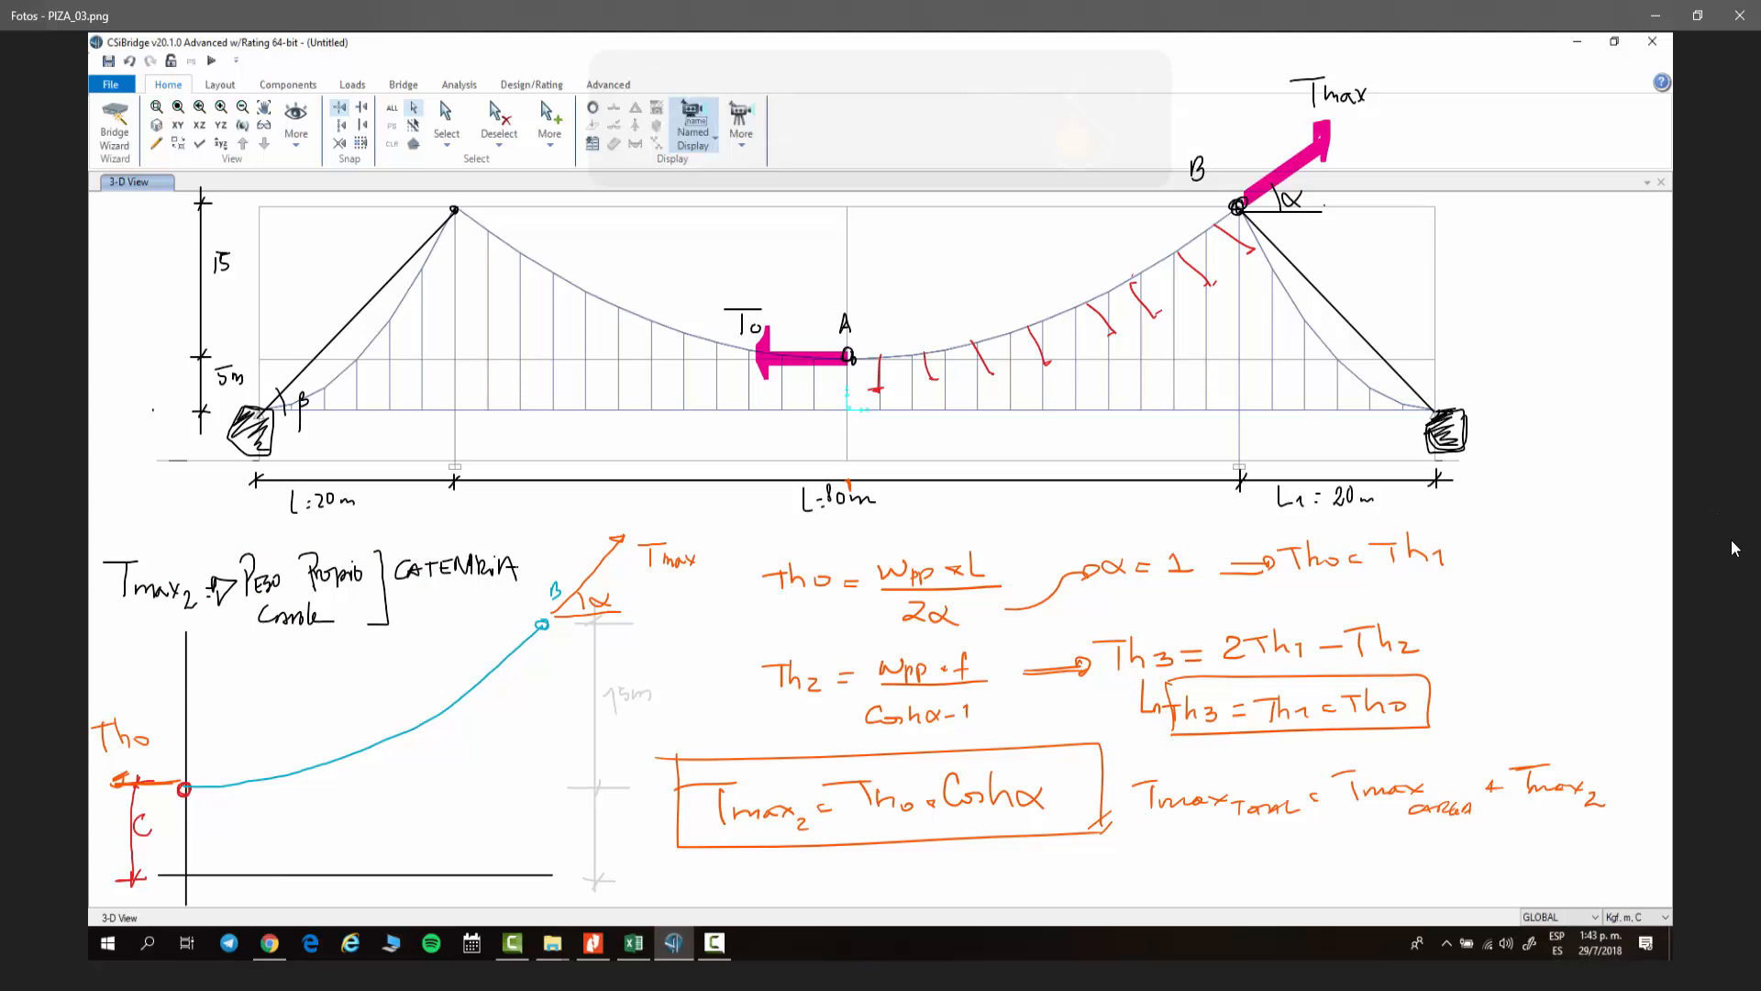
left_click(48, 541)
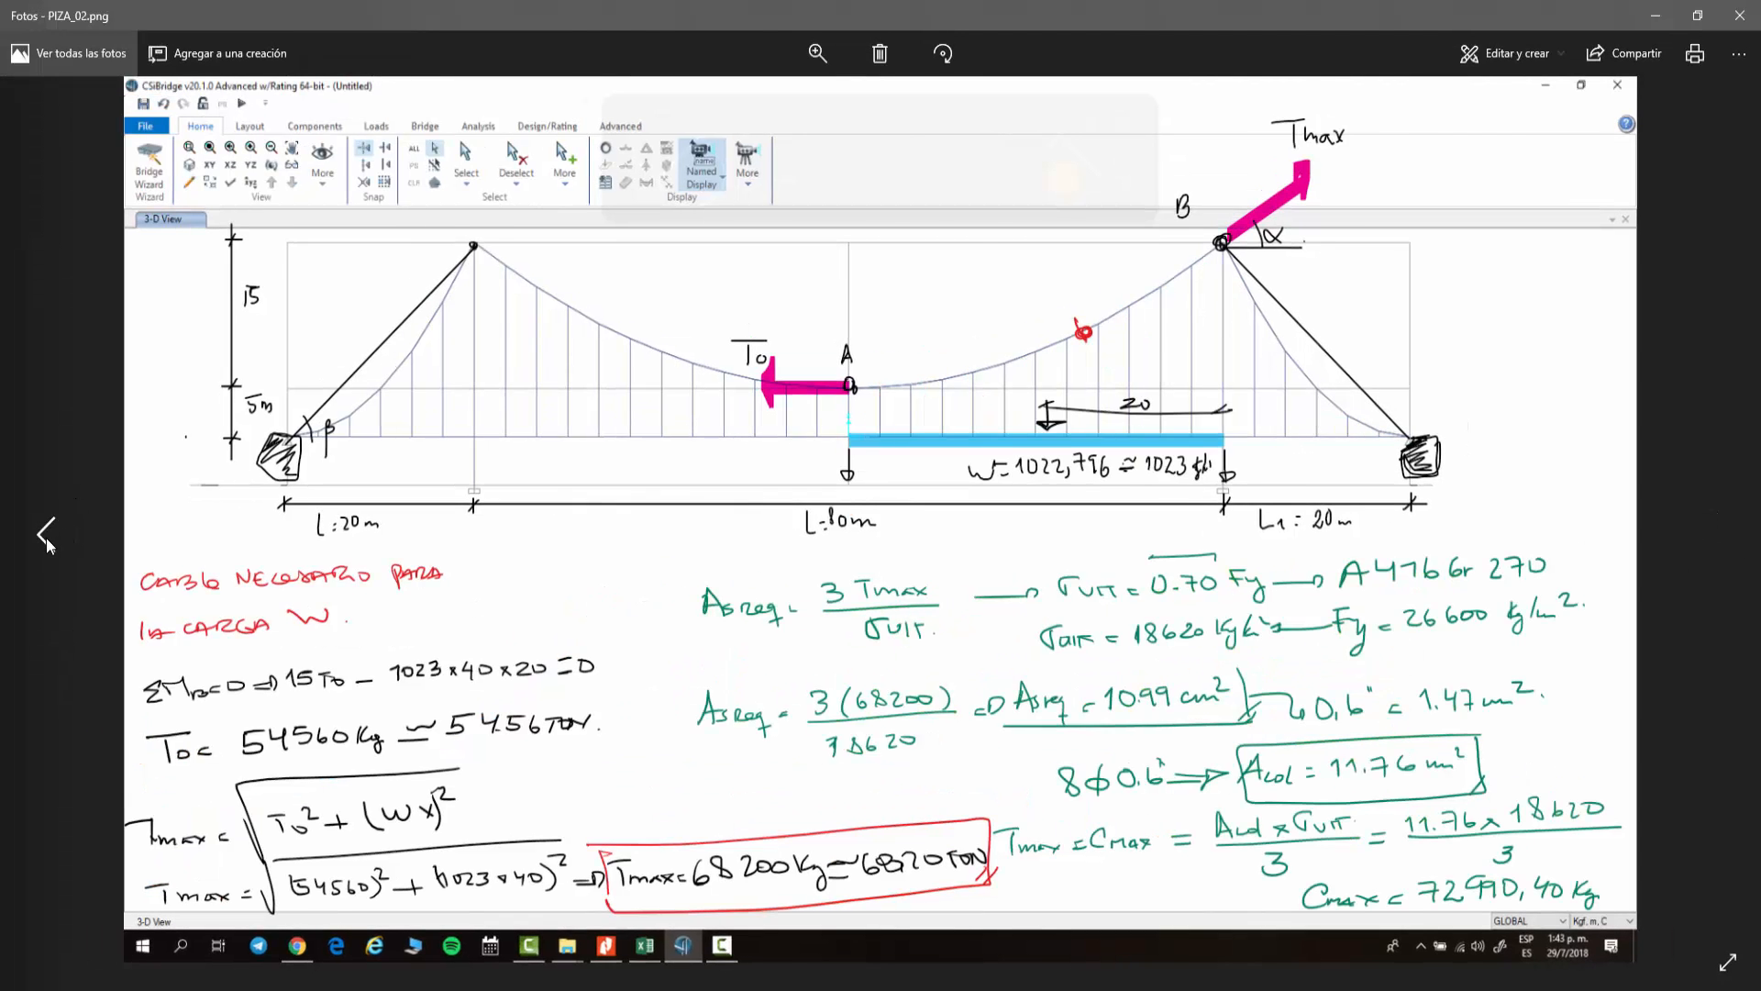
Step: Flip through the first two hand calculation sheets and return to the cable's axial force diagram
left_click(47, 541)
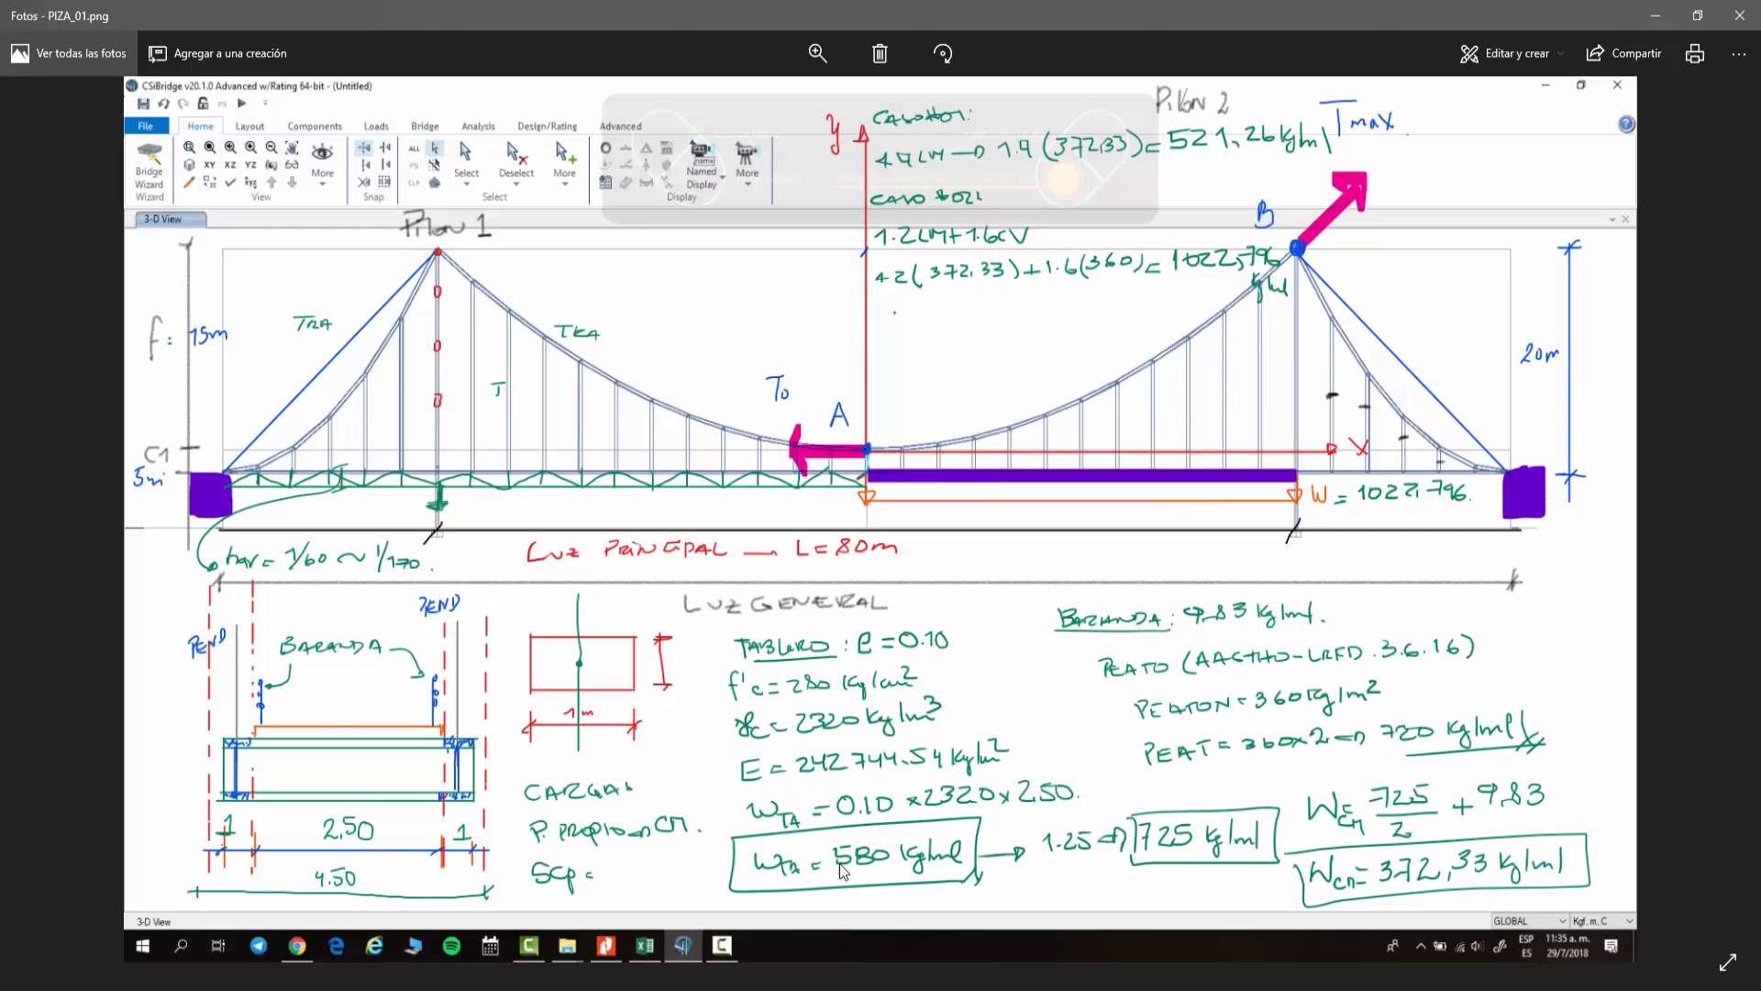
left_click(1717, 537)
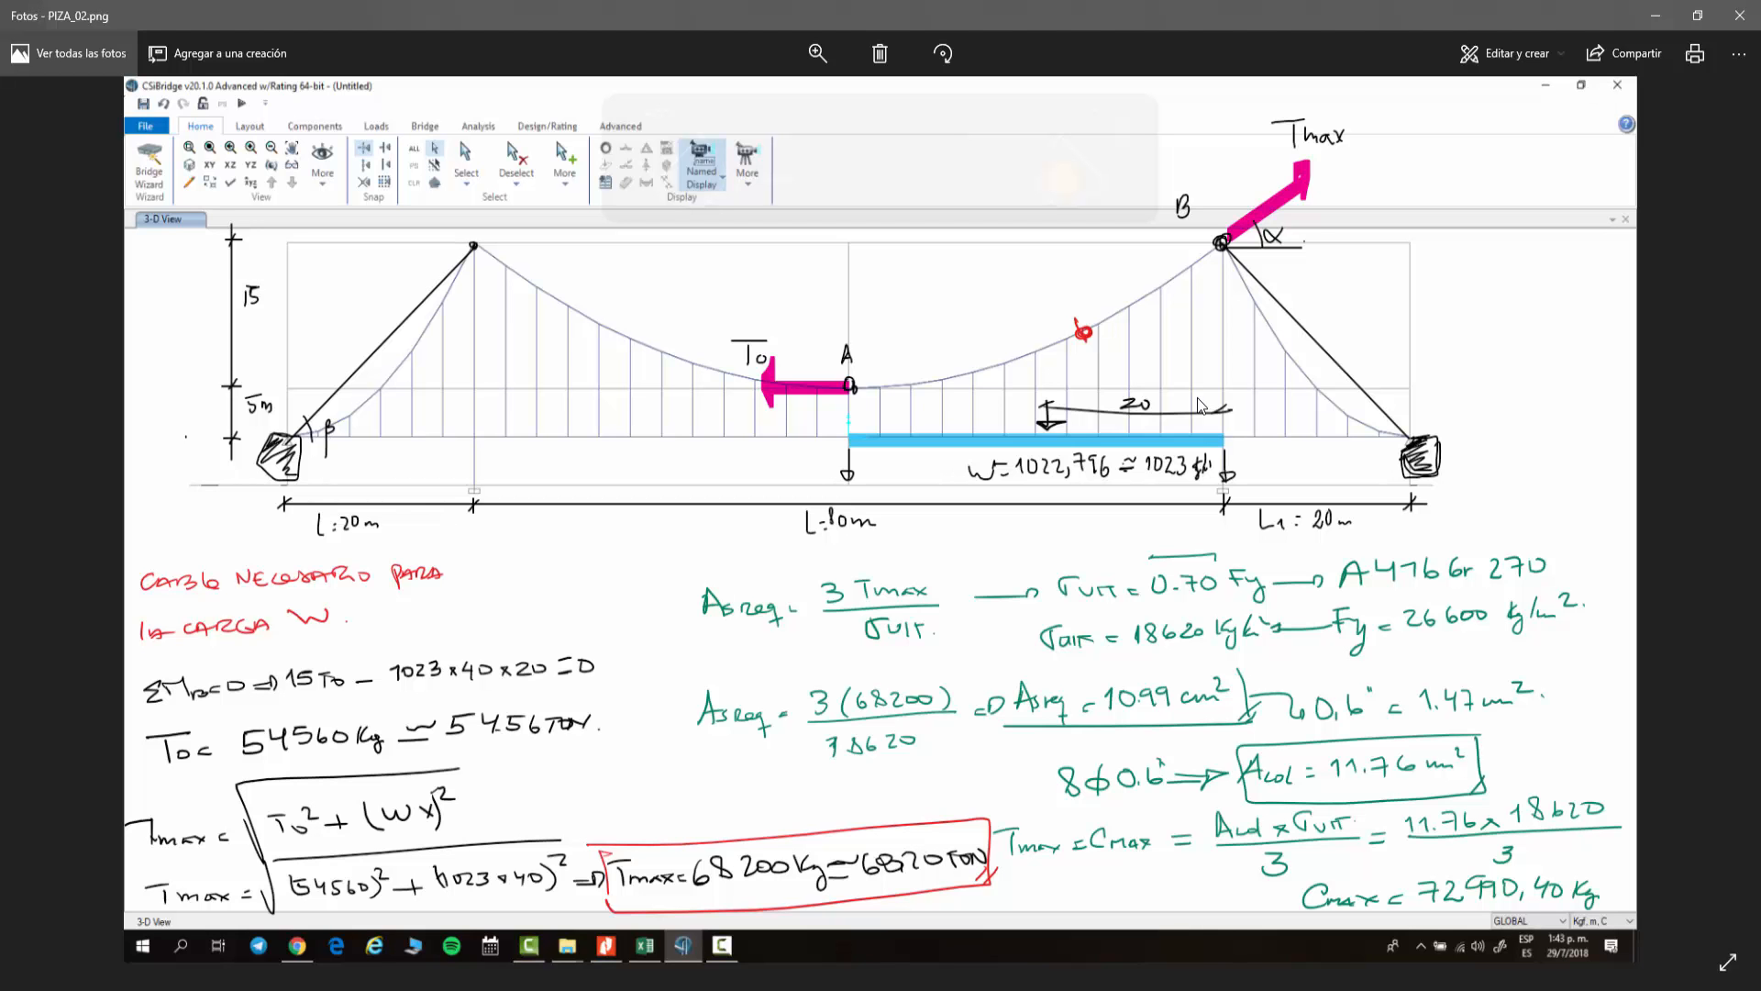
left_click(1655, 15)
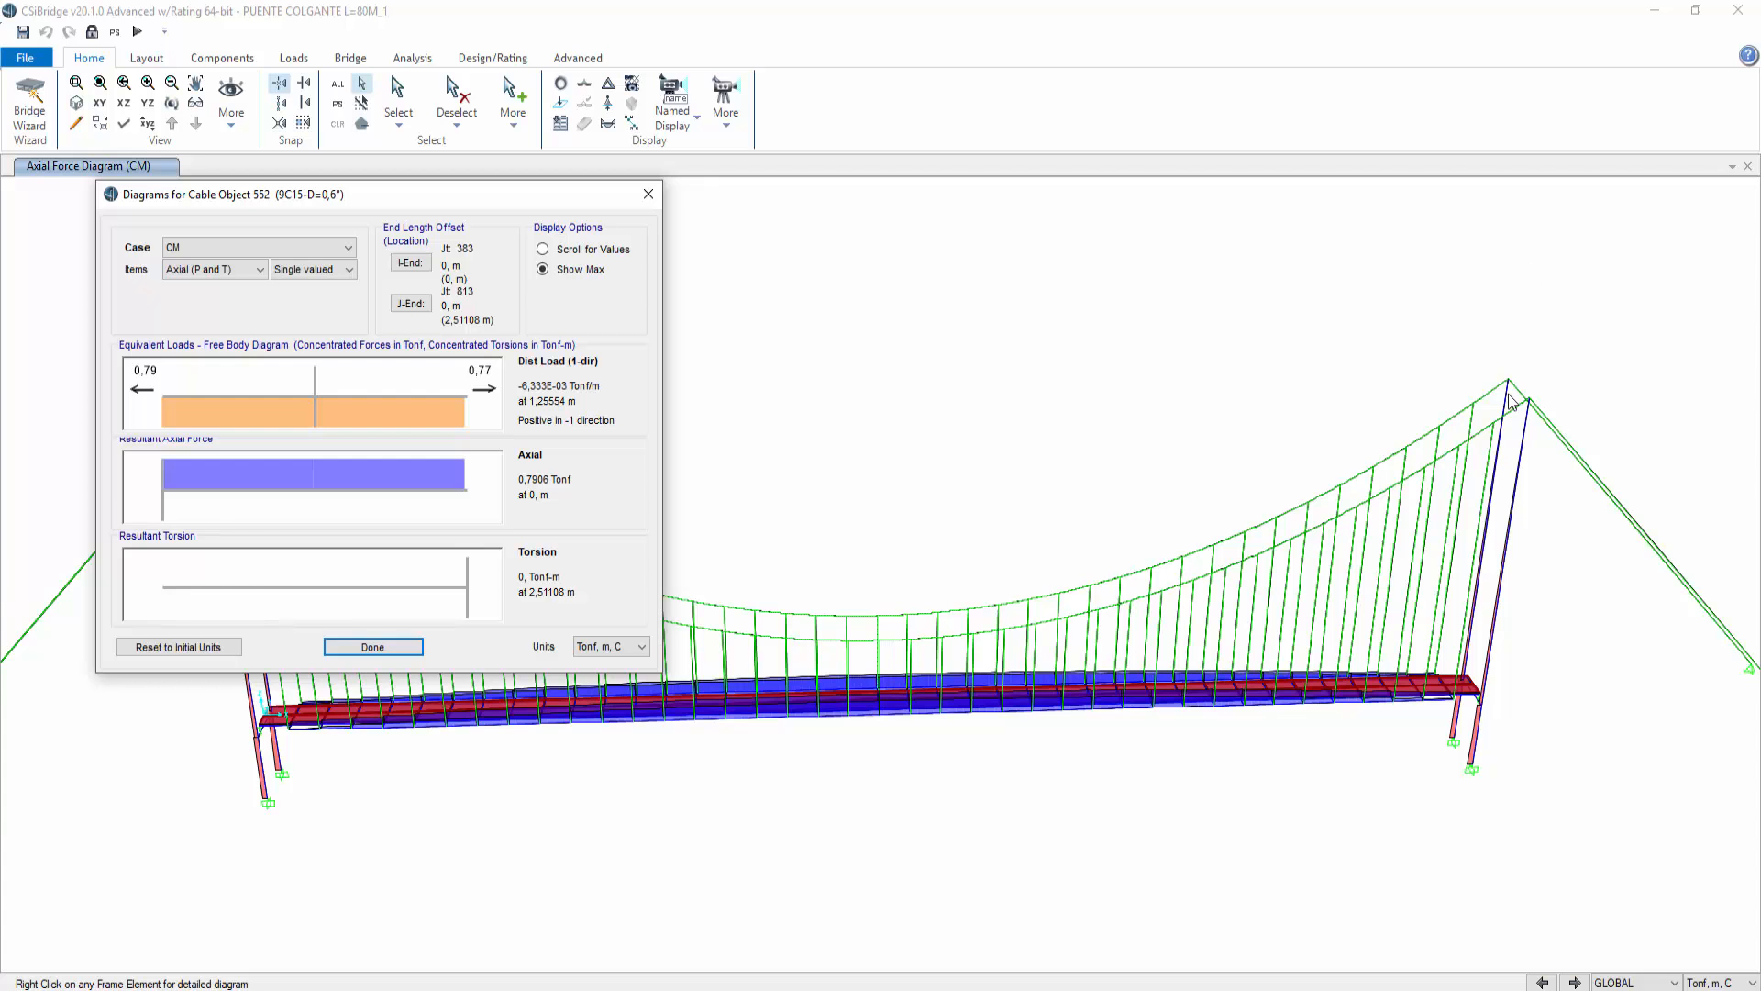
Step: Review the strand capacity table and the catenary TMAX calculation sheet in the spreadsheet
key("alt+Tab")
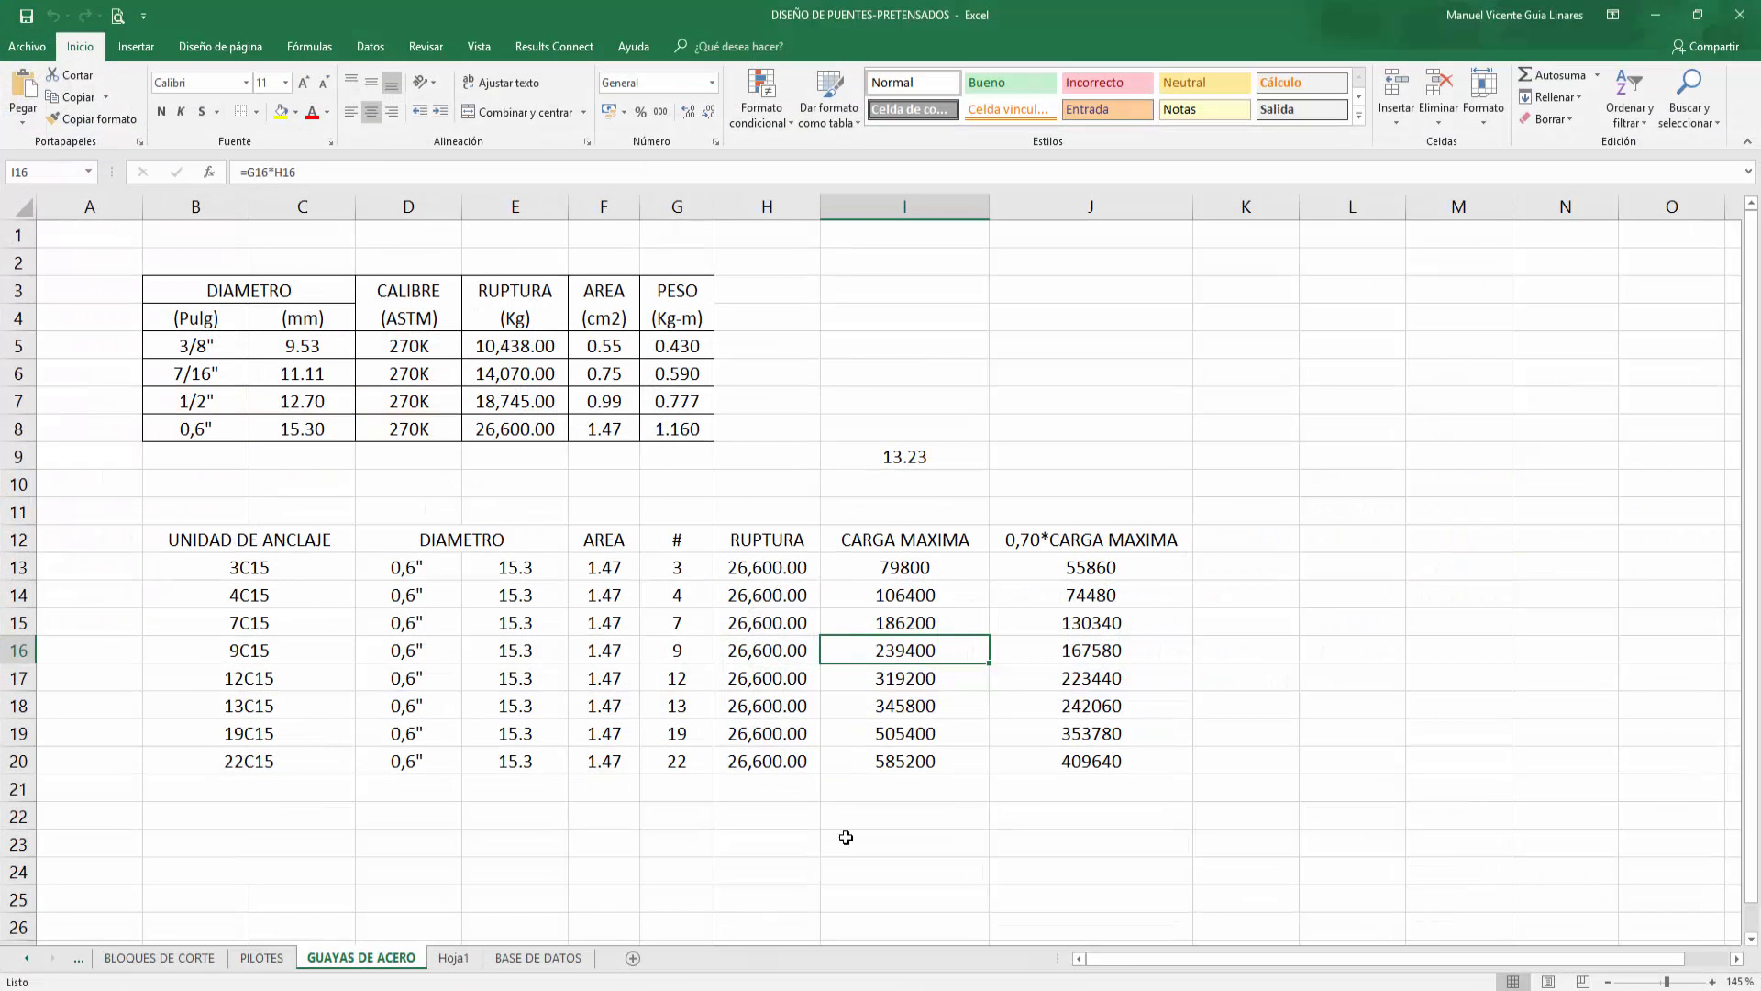
left_click(453, 957)
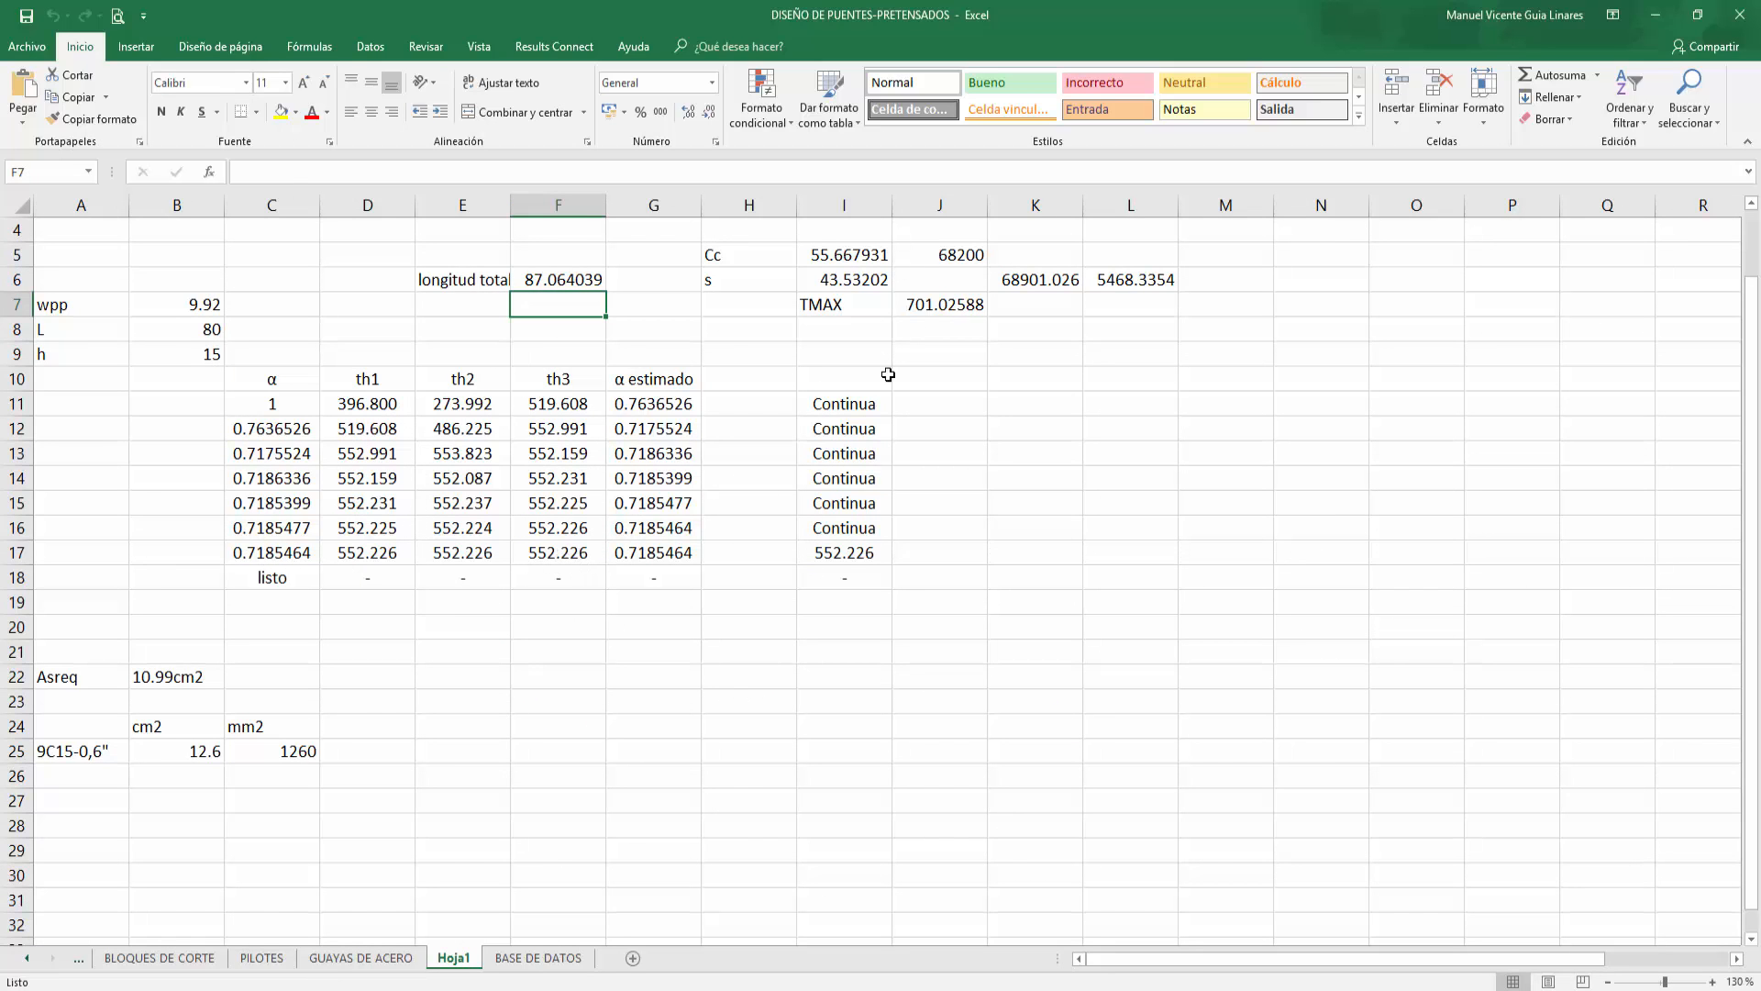
left_click(939, 306)
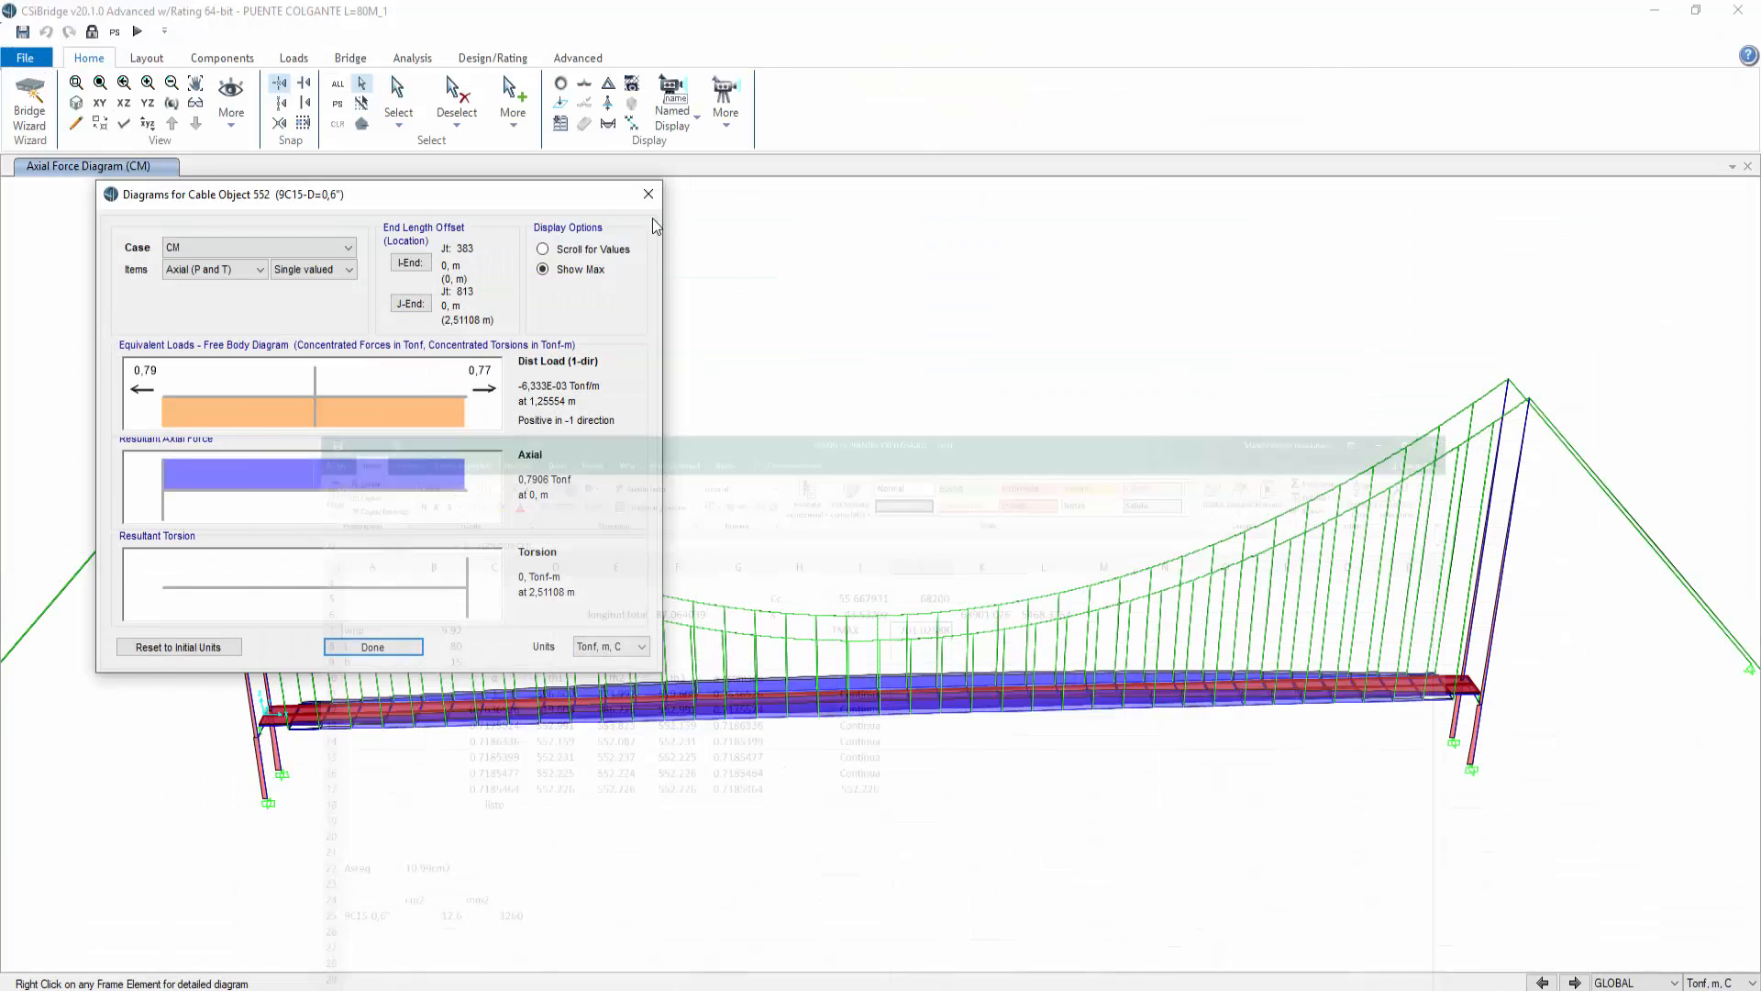
left_click(1656, 14)
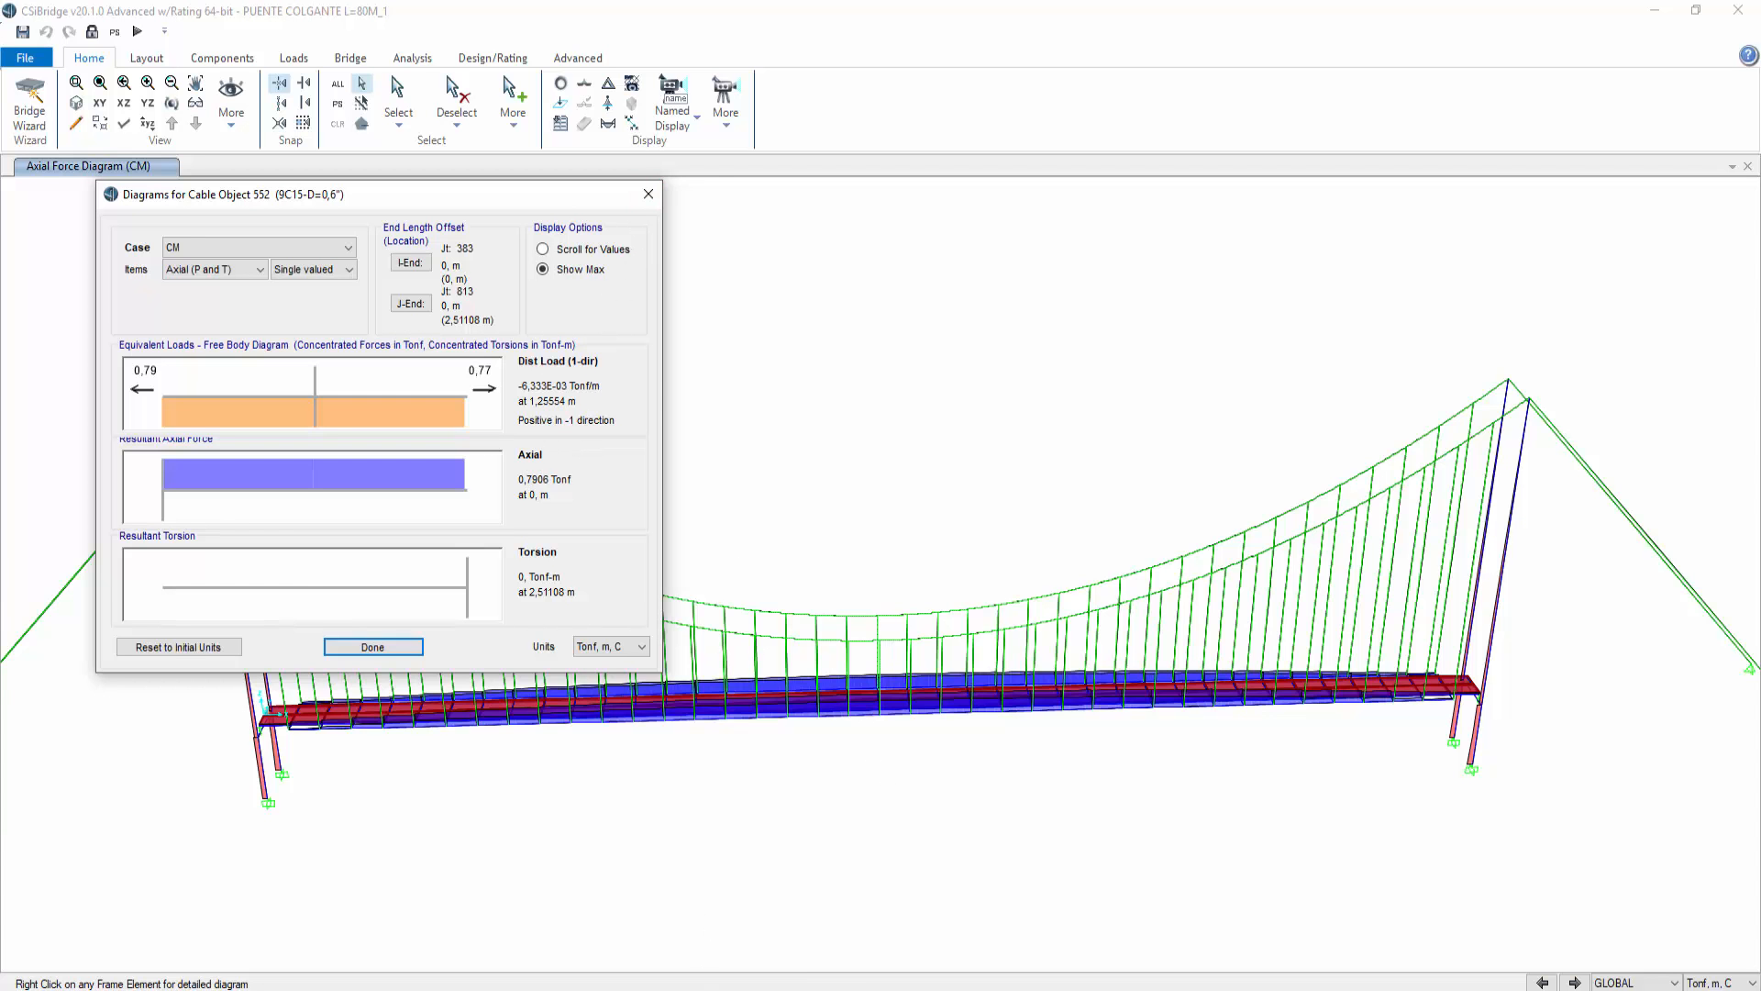
Step: Inspect the formula of the TMAX cell in the catenary sheet without changing it
mouse_move(743, 987)
left_click(743, 927)
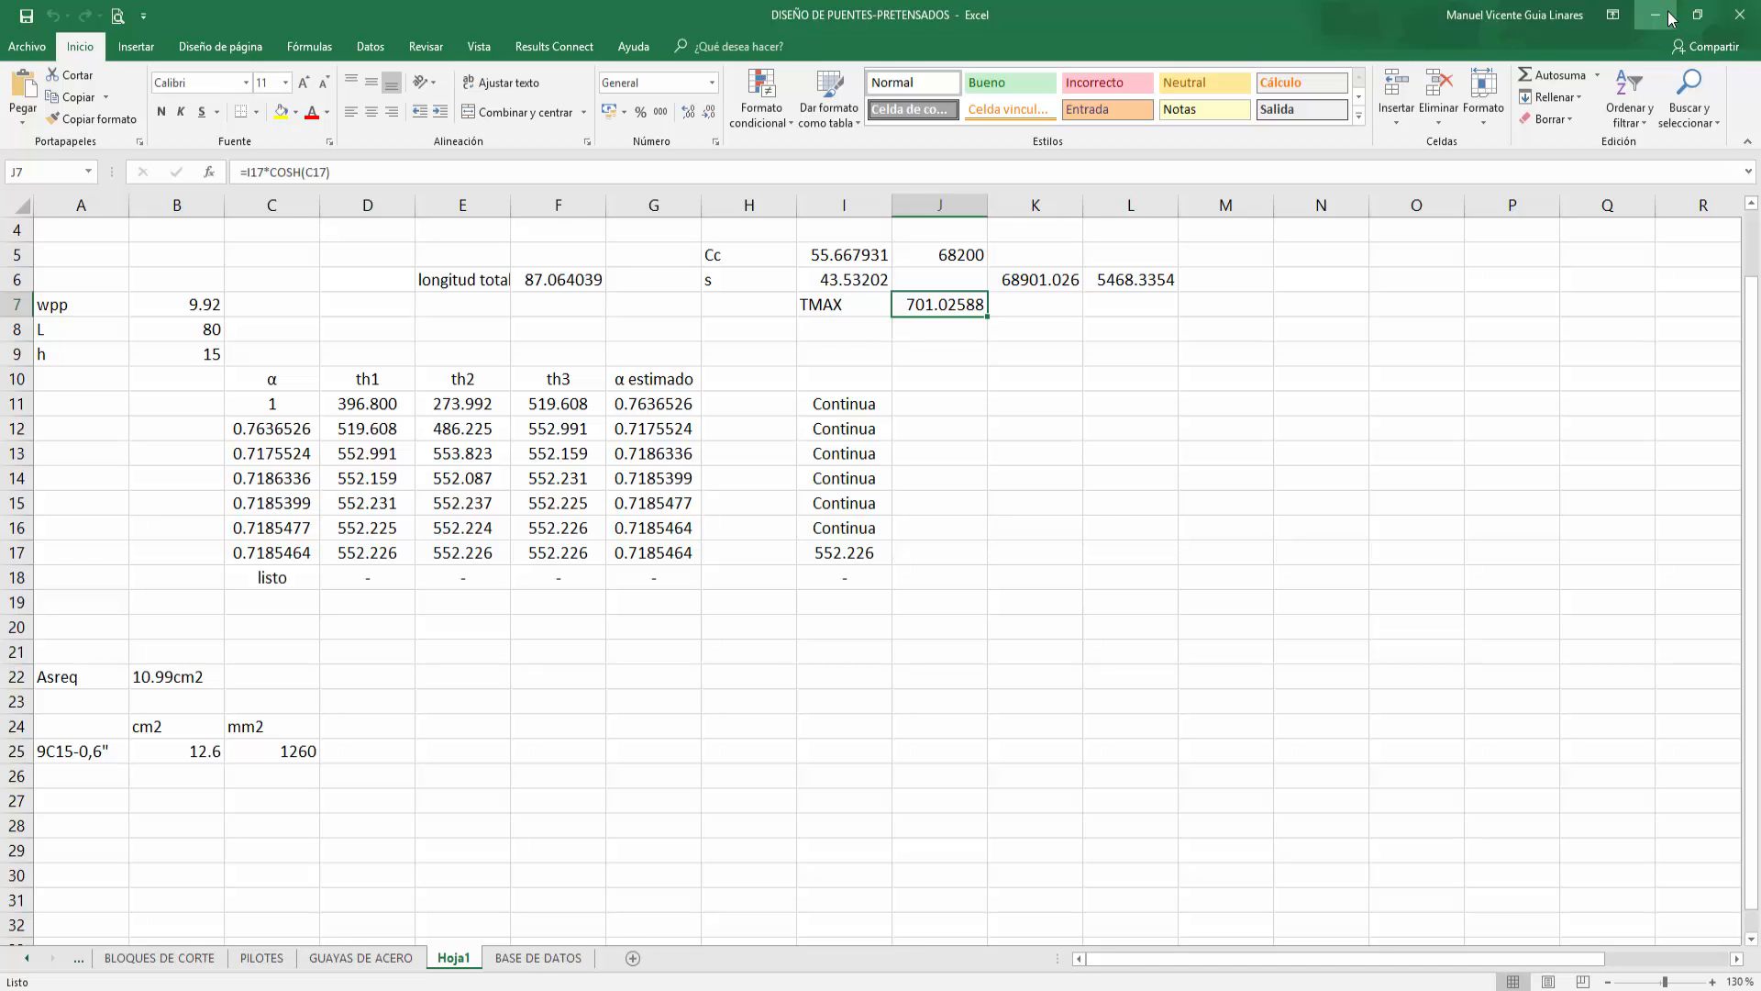
double_click(942, 303)
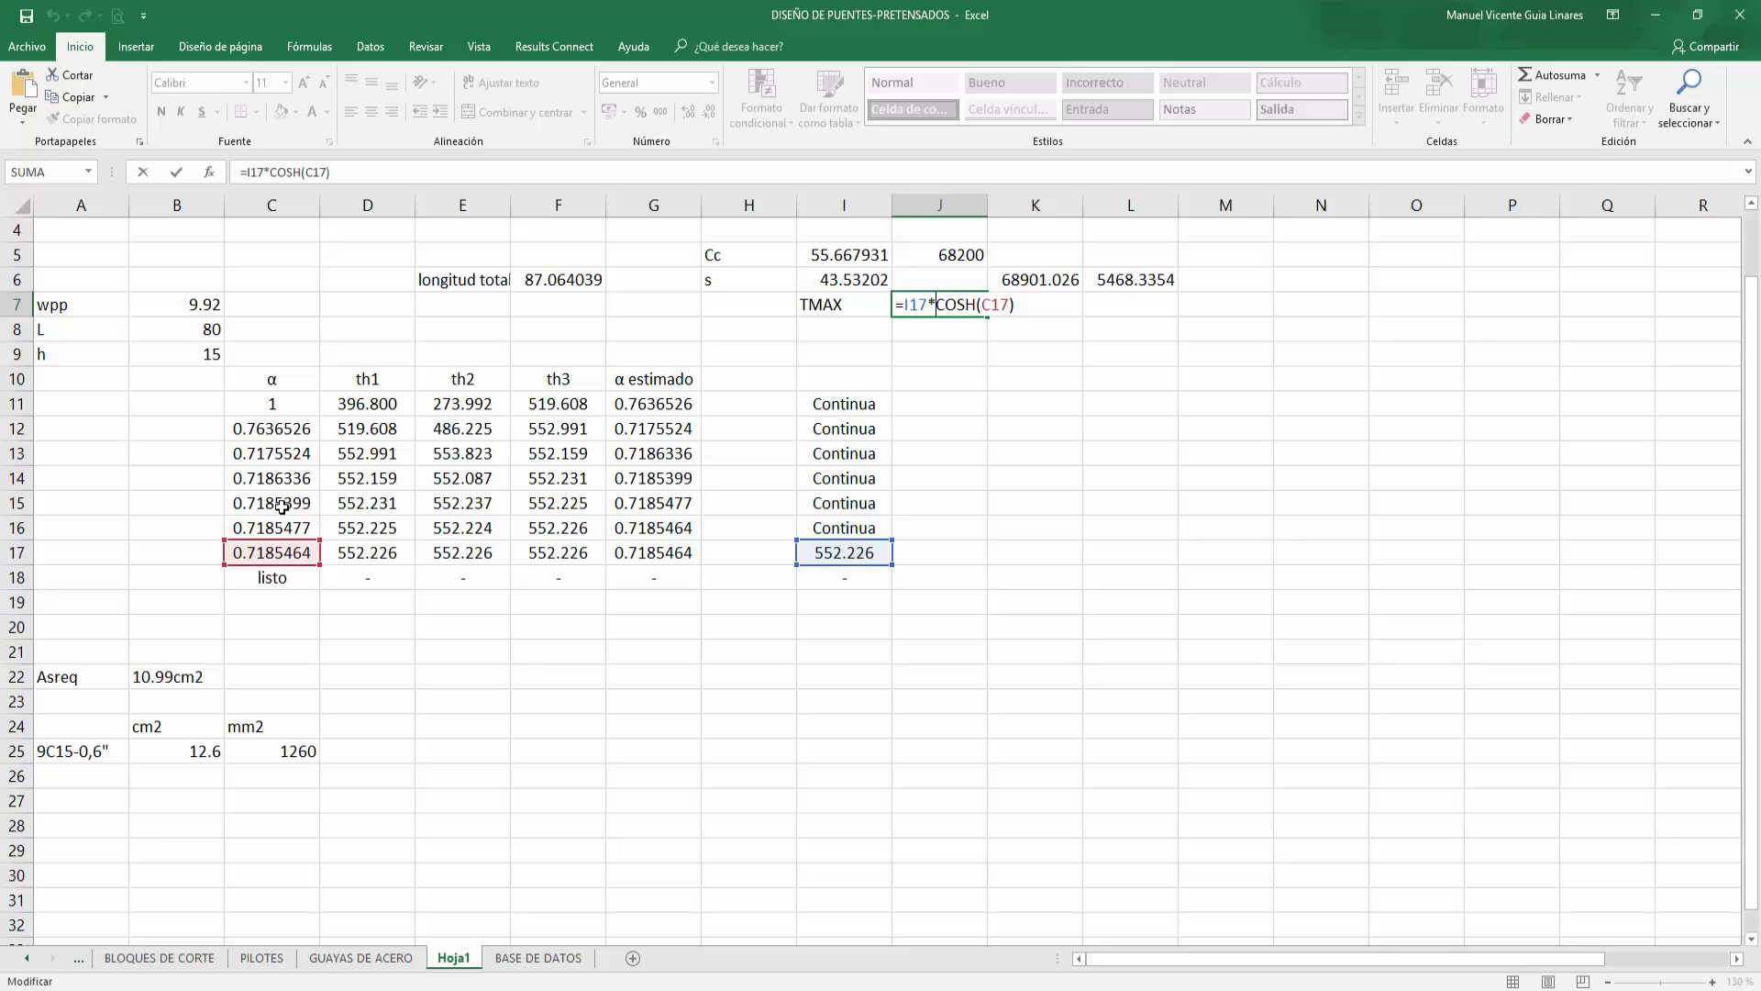
key("ctrl+Return")
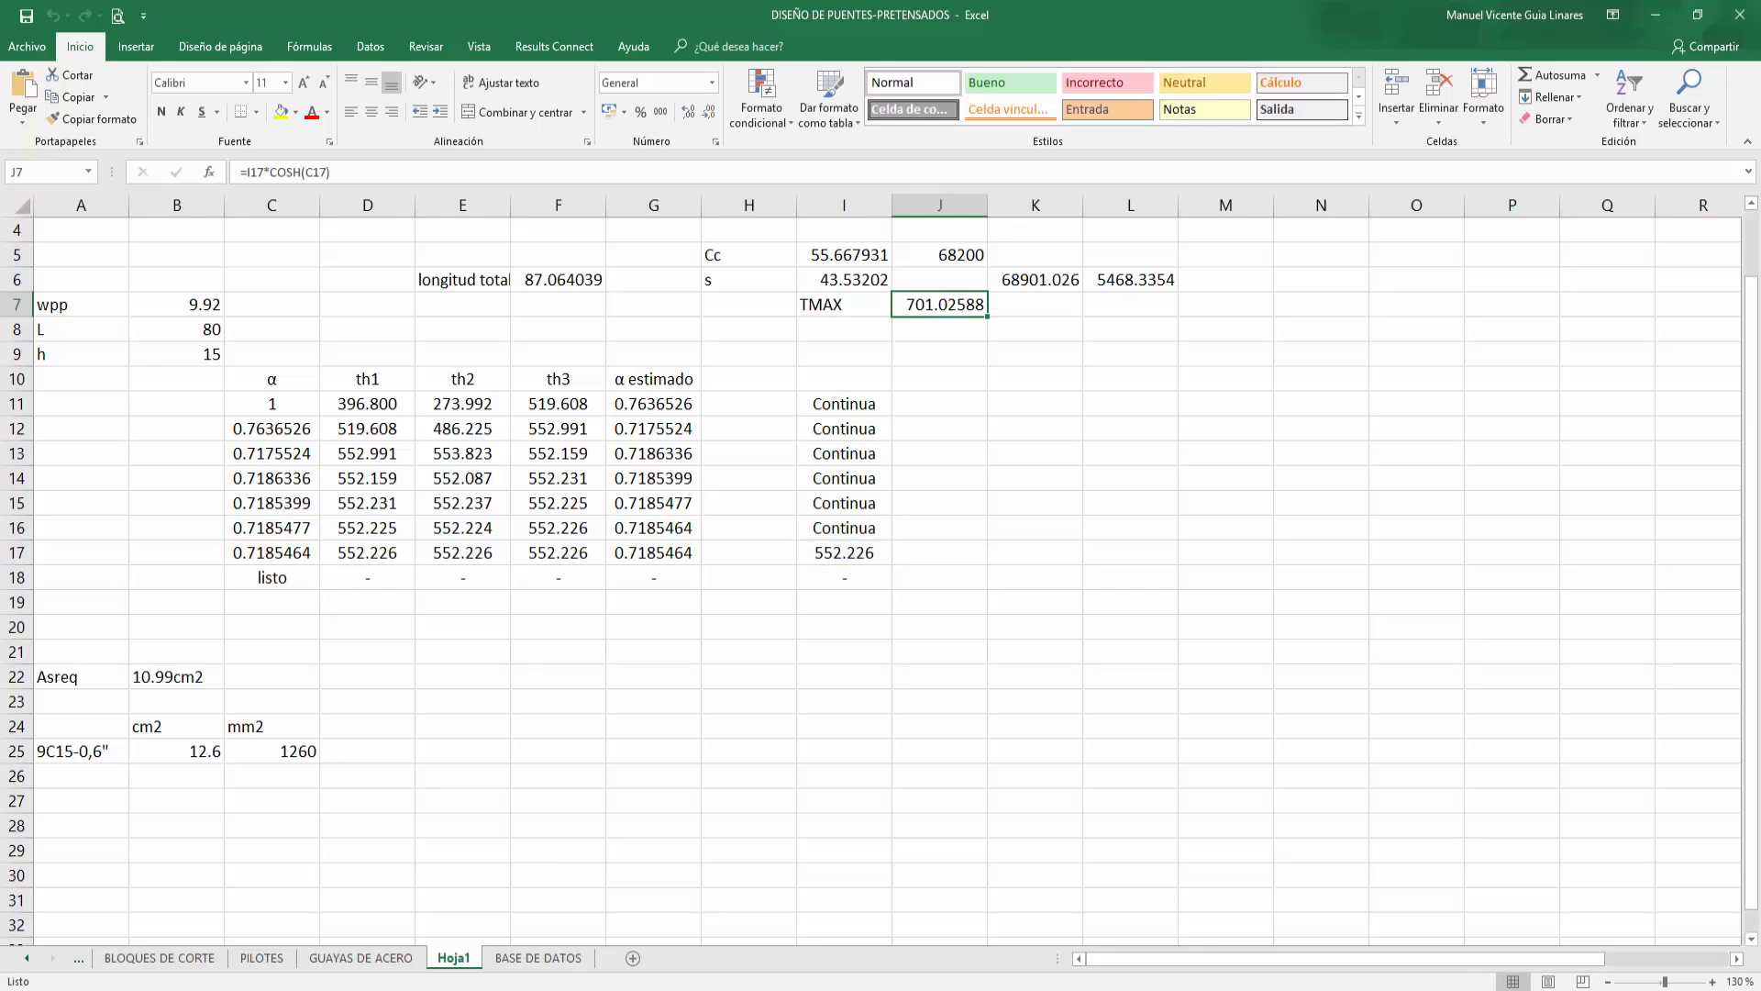
Step: Open the third hand calculation sheet on the cable self-weight catenary tension
key("alt+Tab")
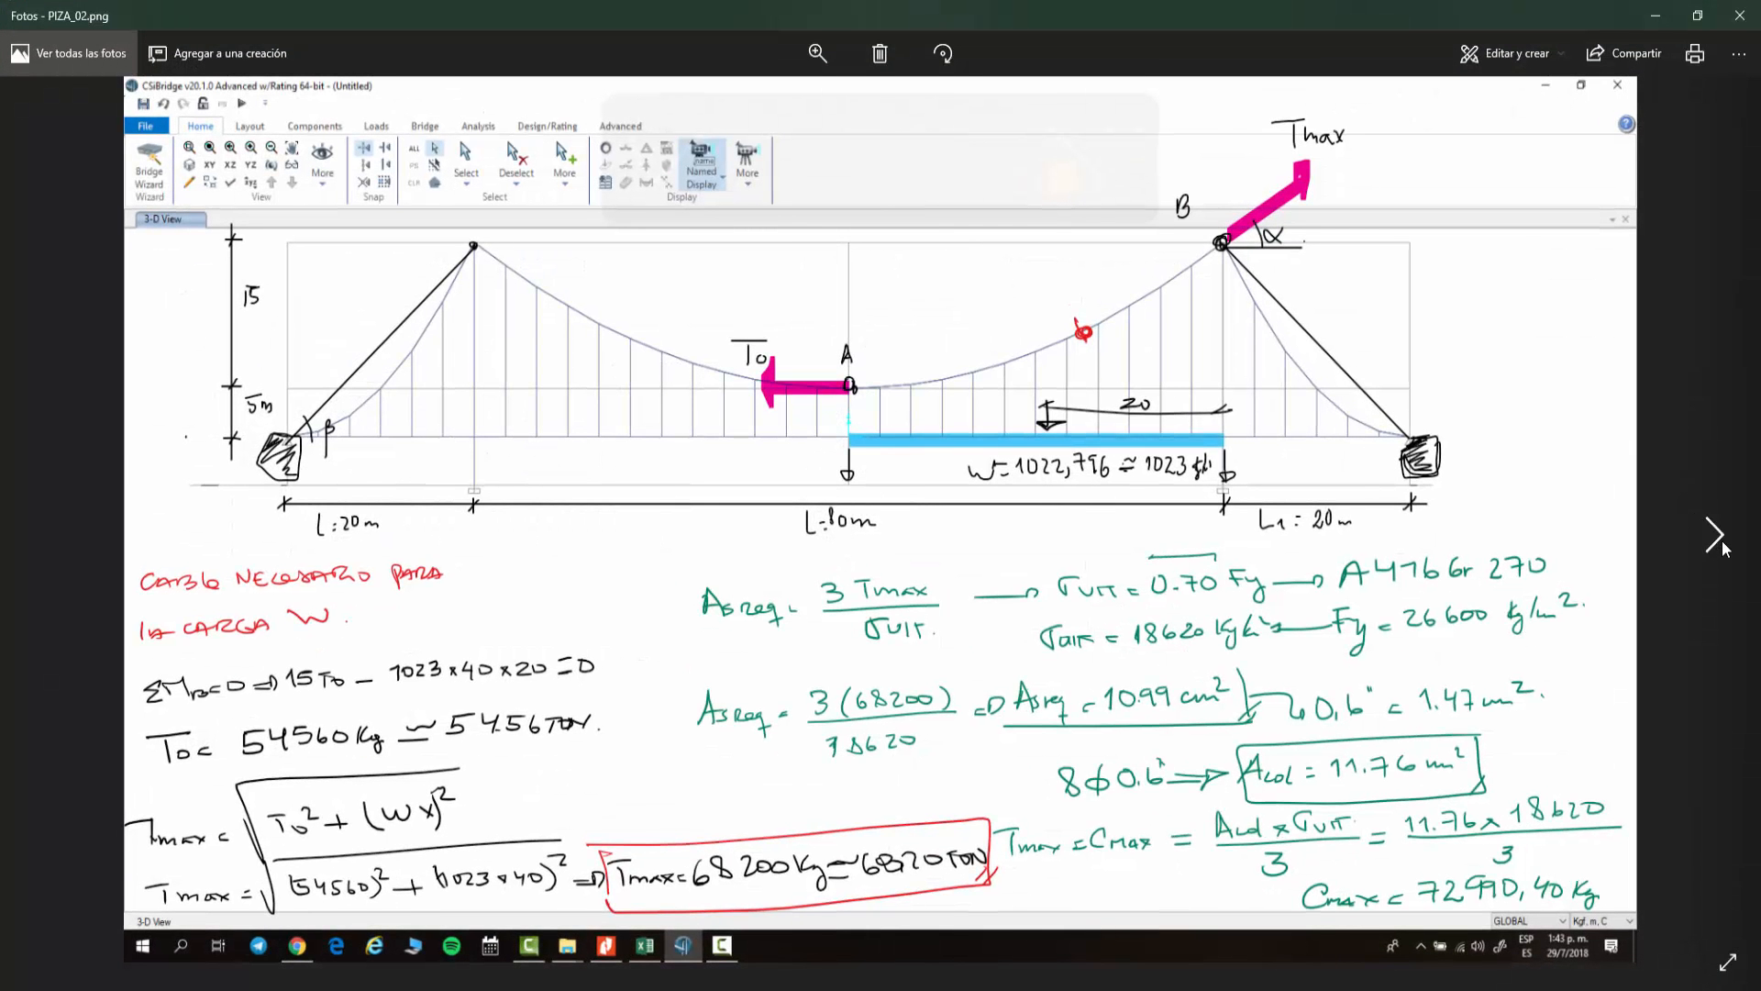
left_click(1719, 538)
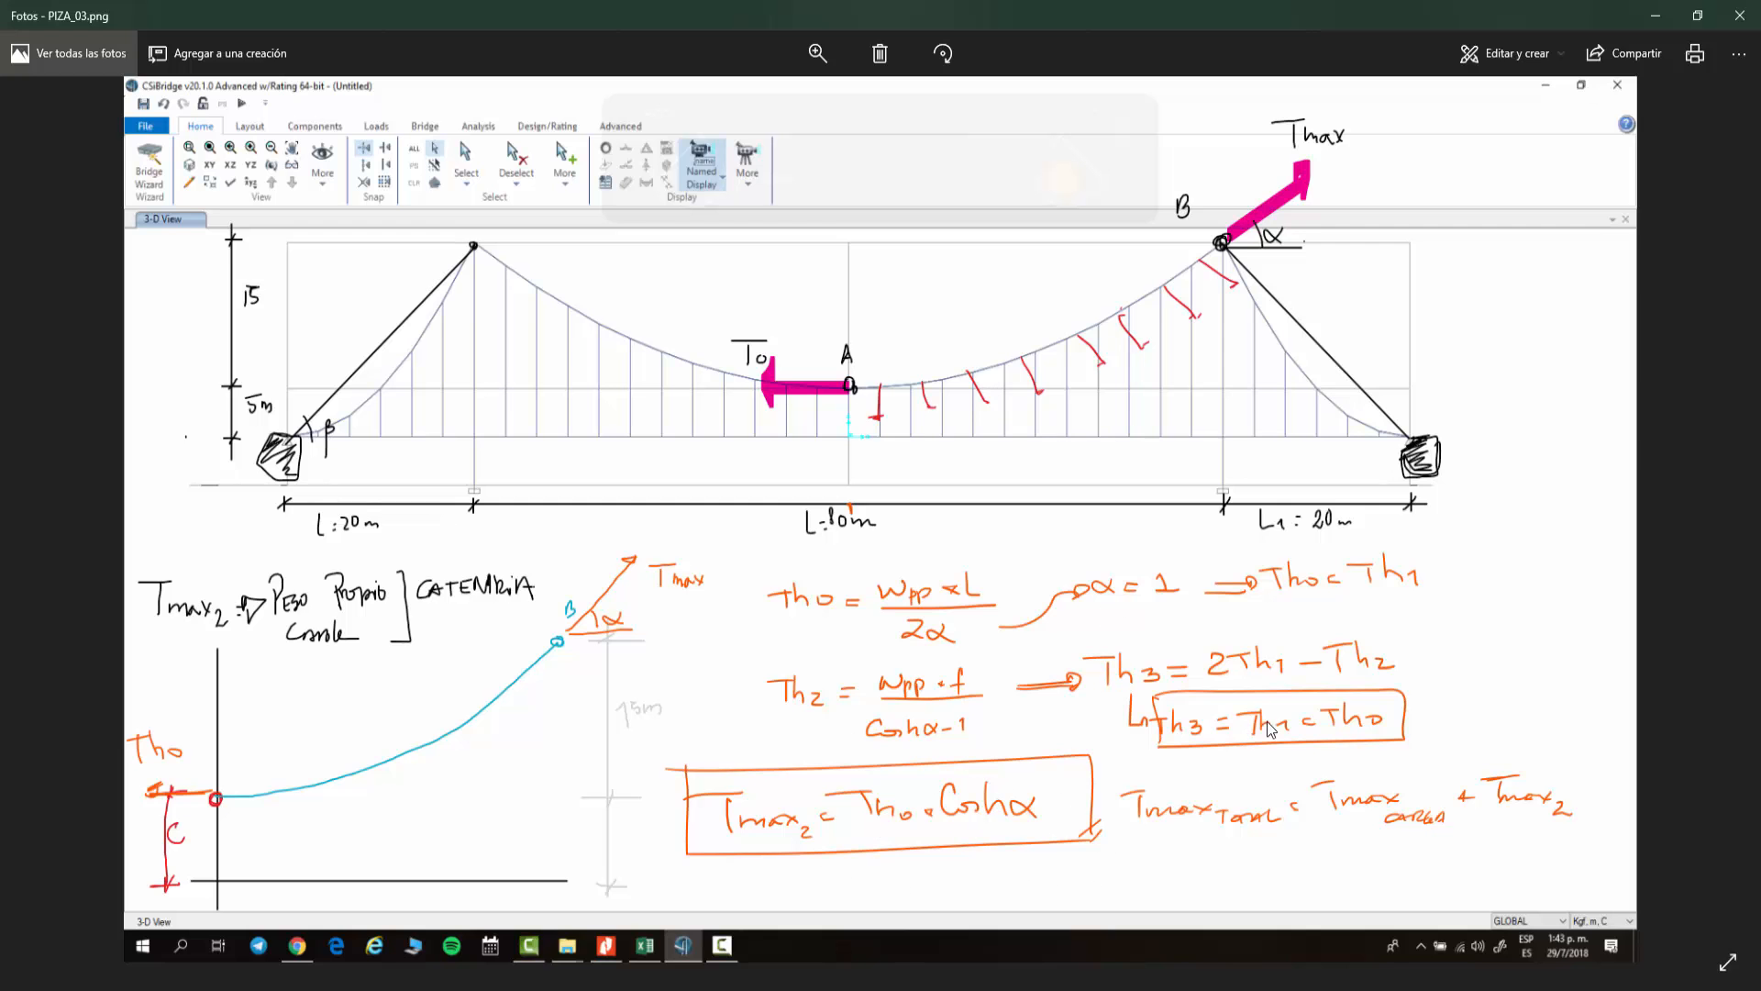
left_click(1657, 17)
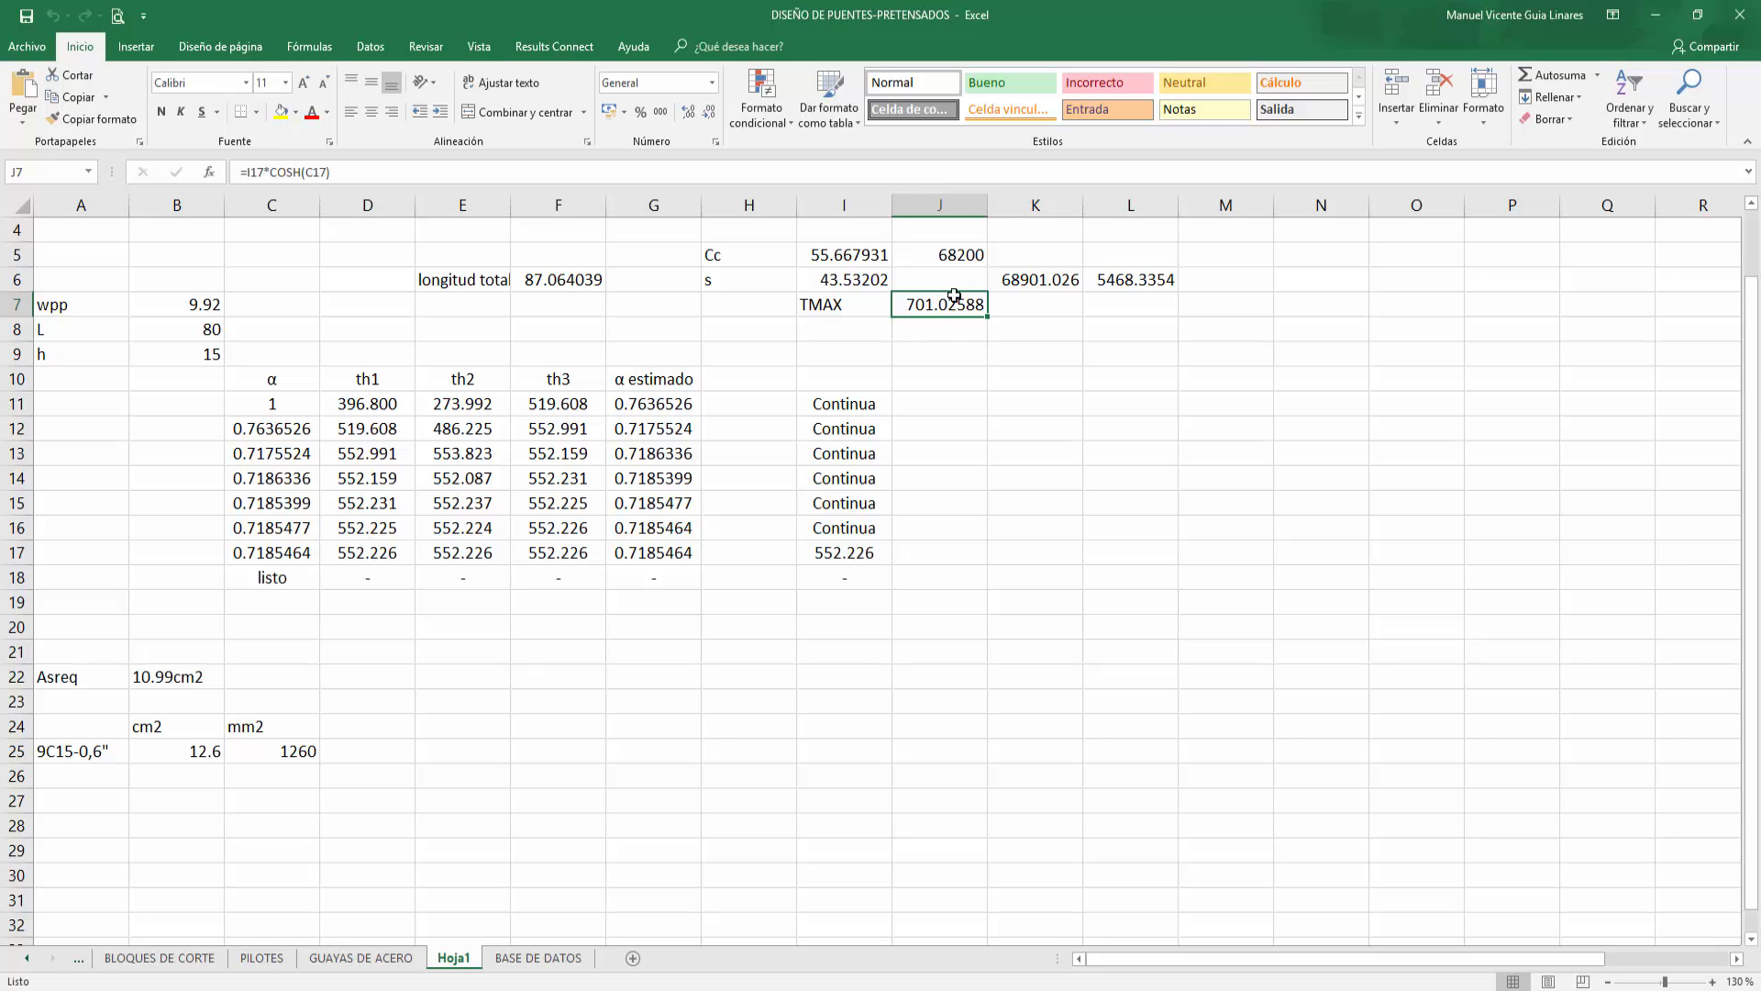
Step: Switch the cable diagram's display units to Kgf, m, C
left_click(1648, 20)
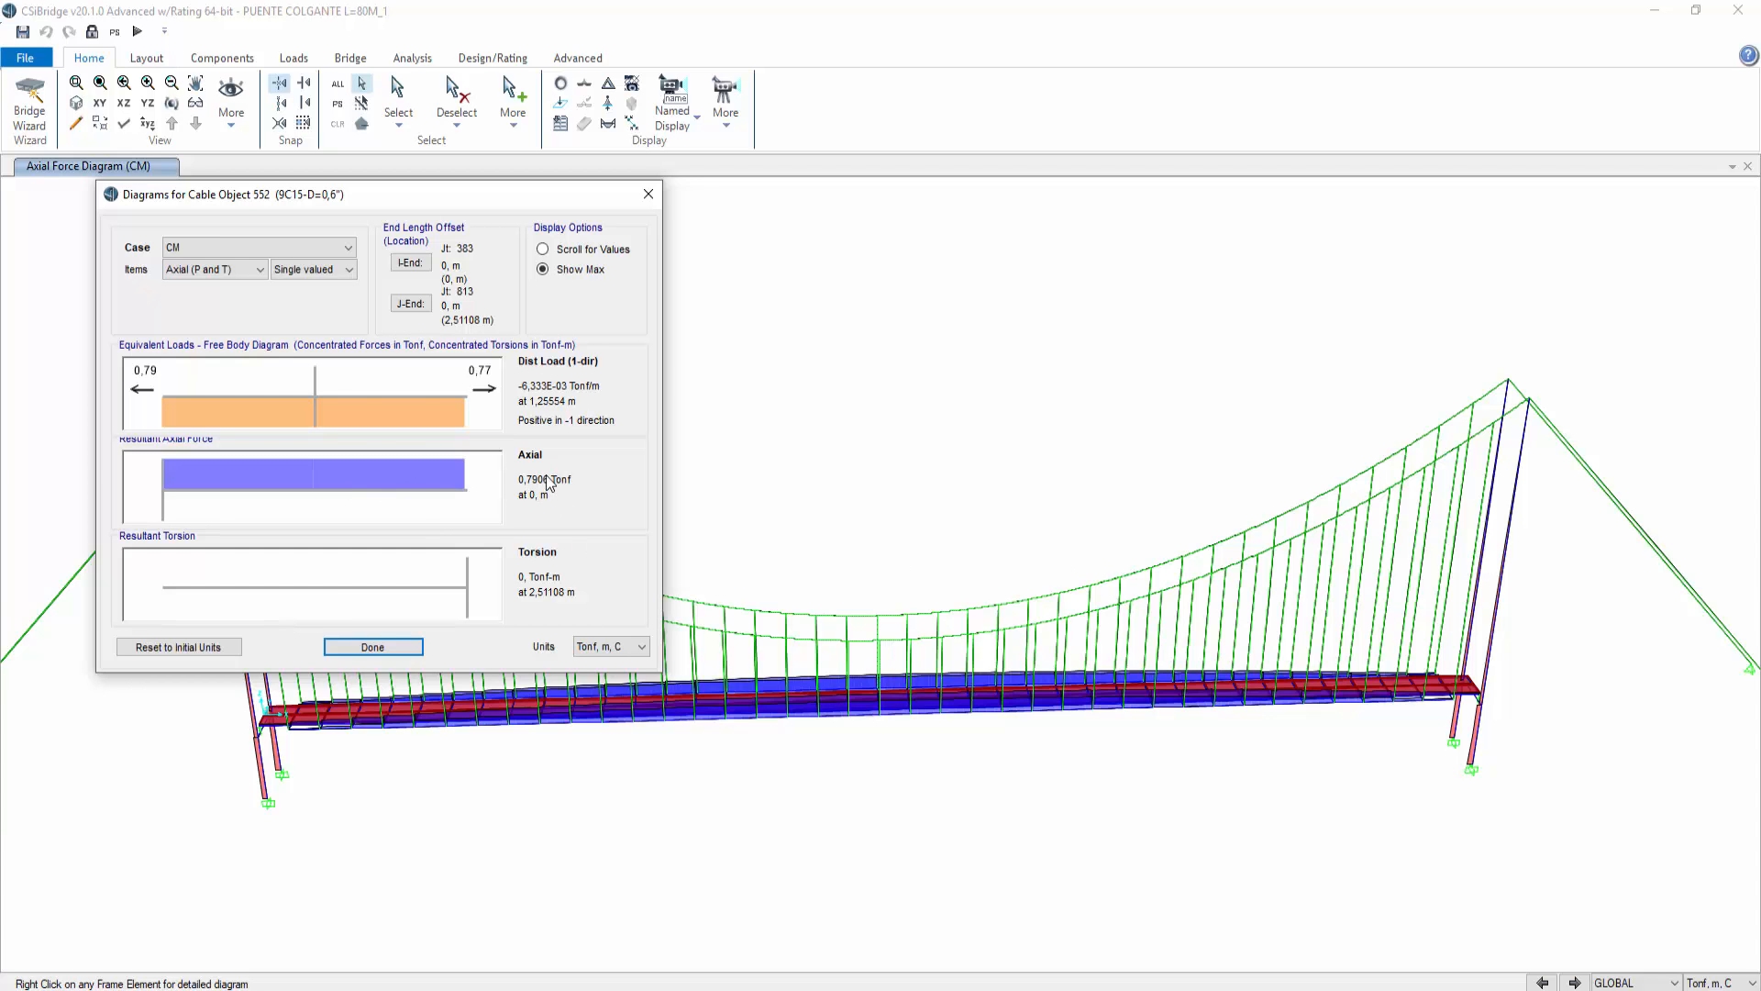
left_click(620, 647)
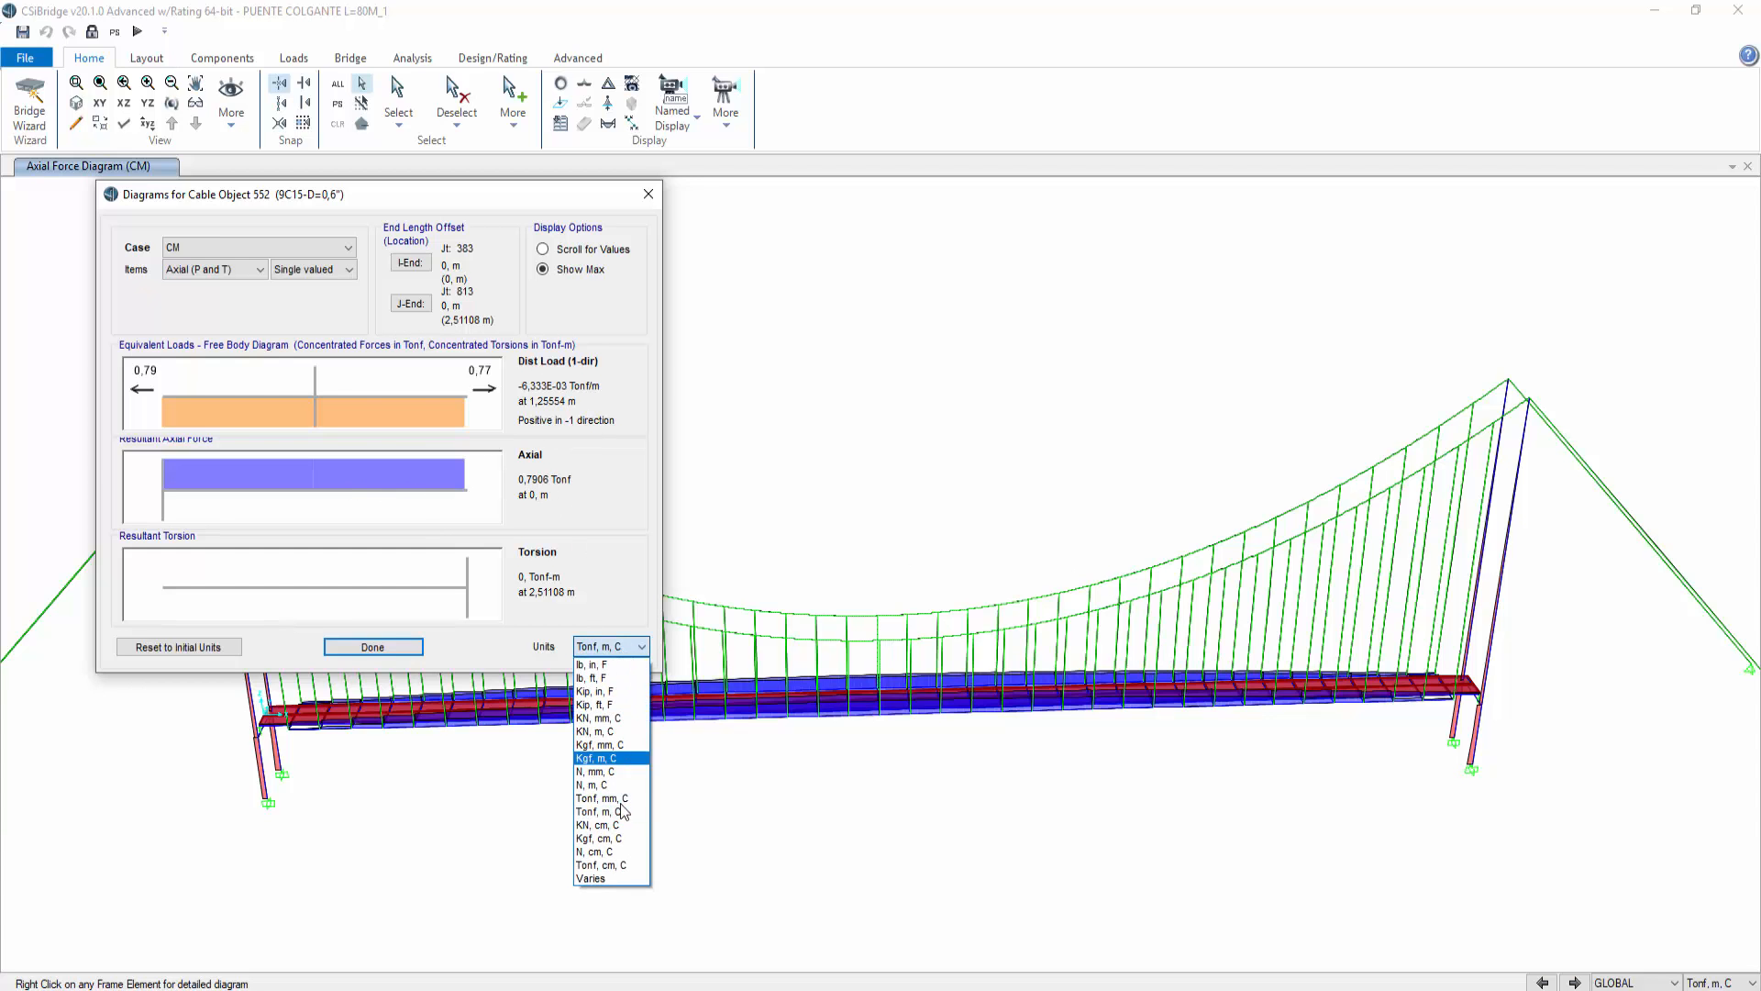
left_click(611, 758)
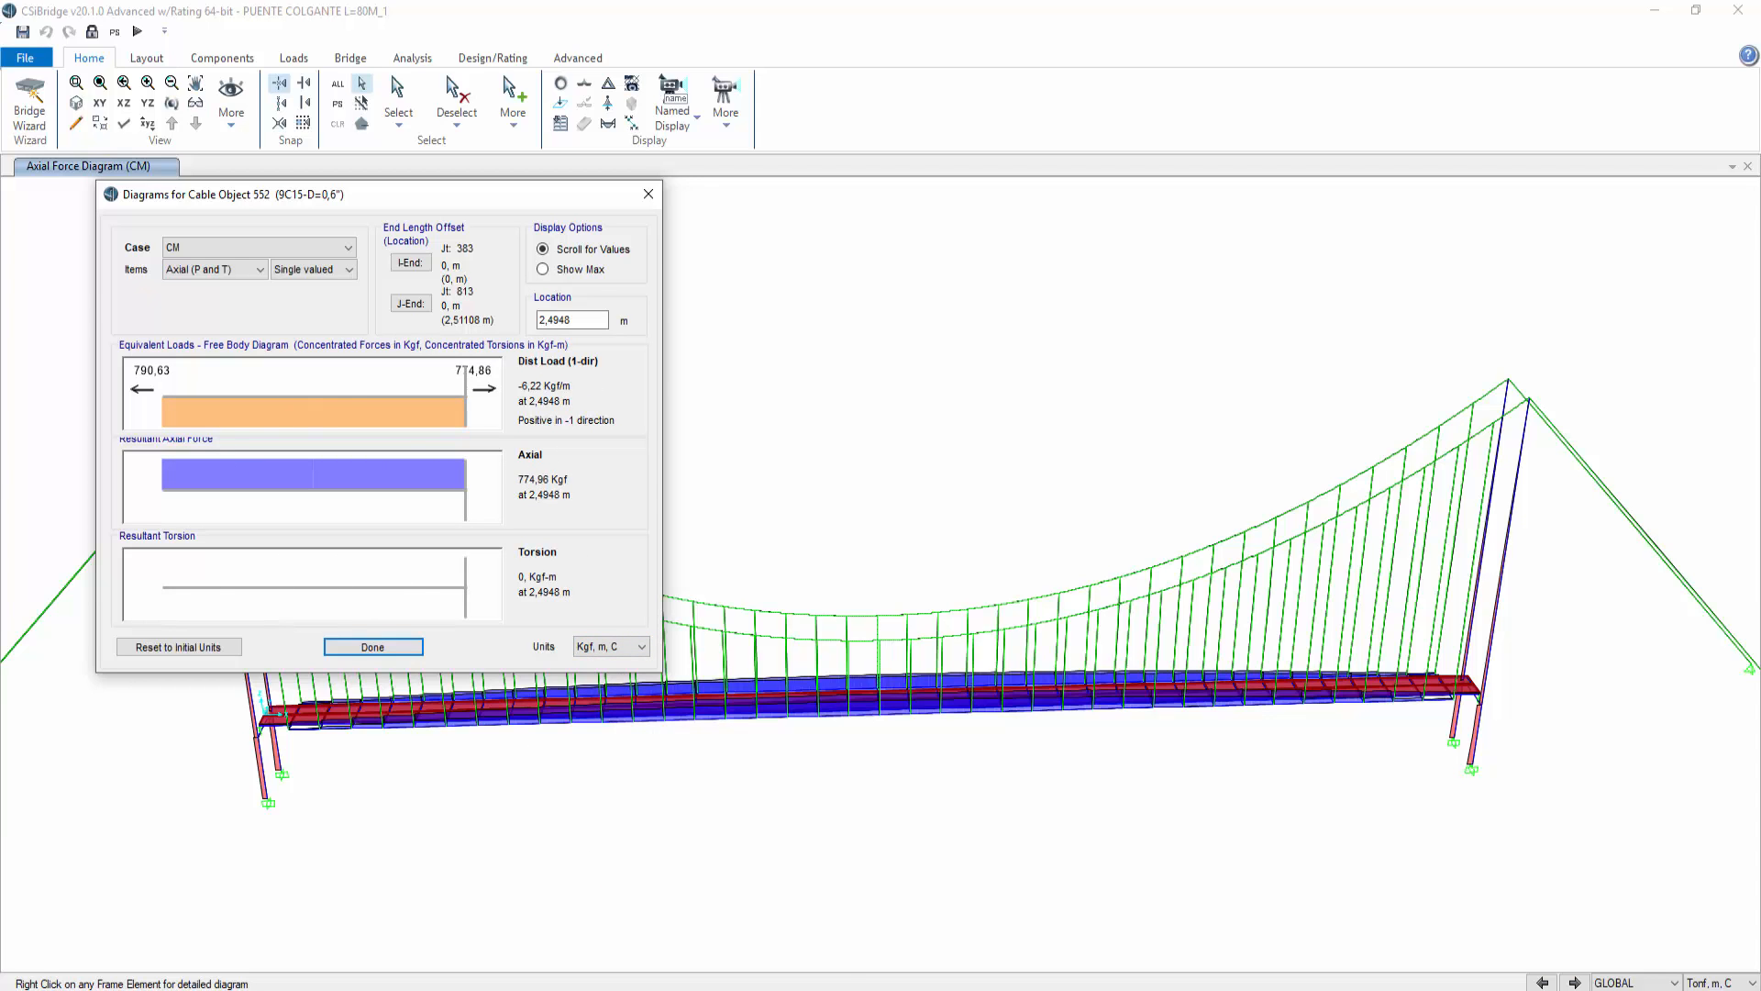
Step: Replace the cable self-weight wpp in B7 with the formula =9*1.16
key("alt+Tab")
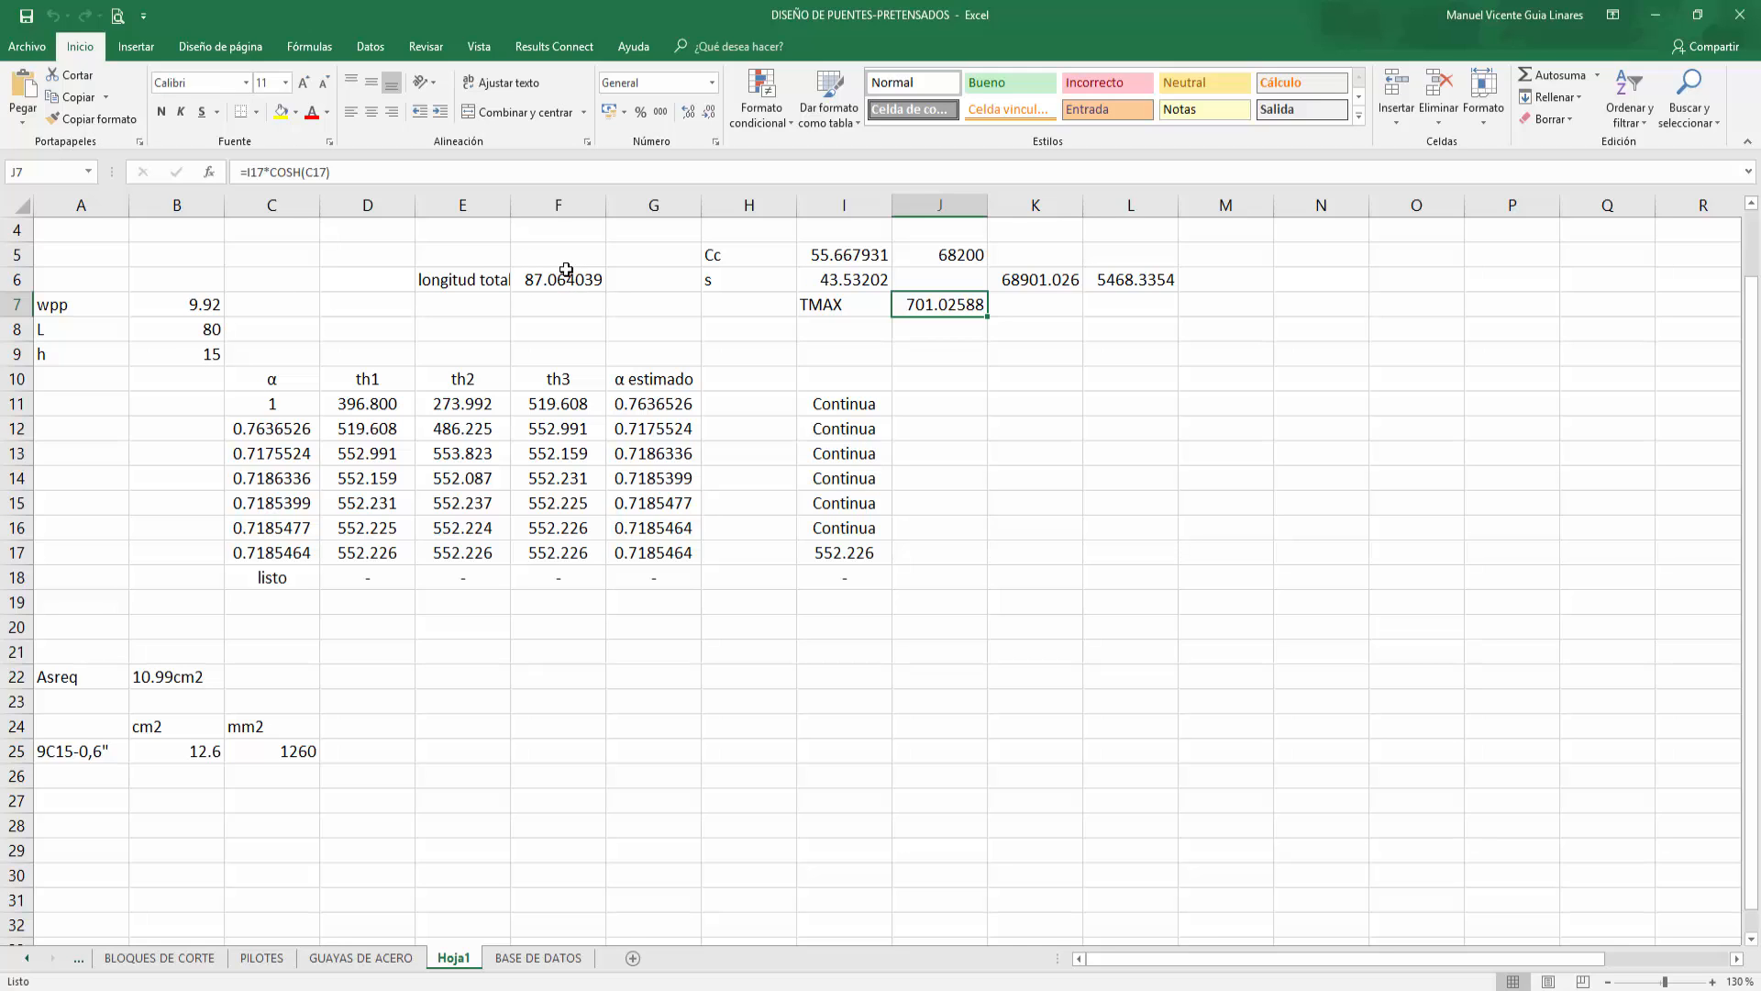
left_click(208, 308)
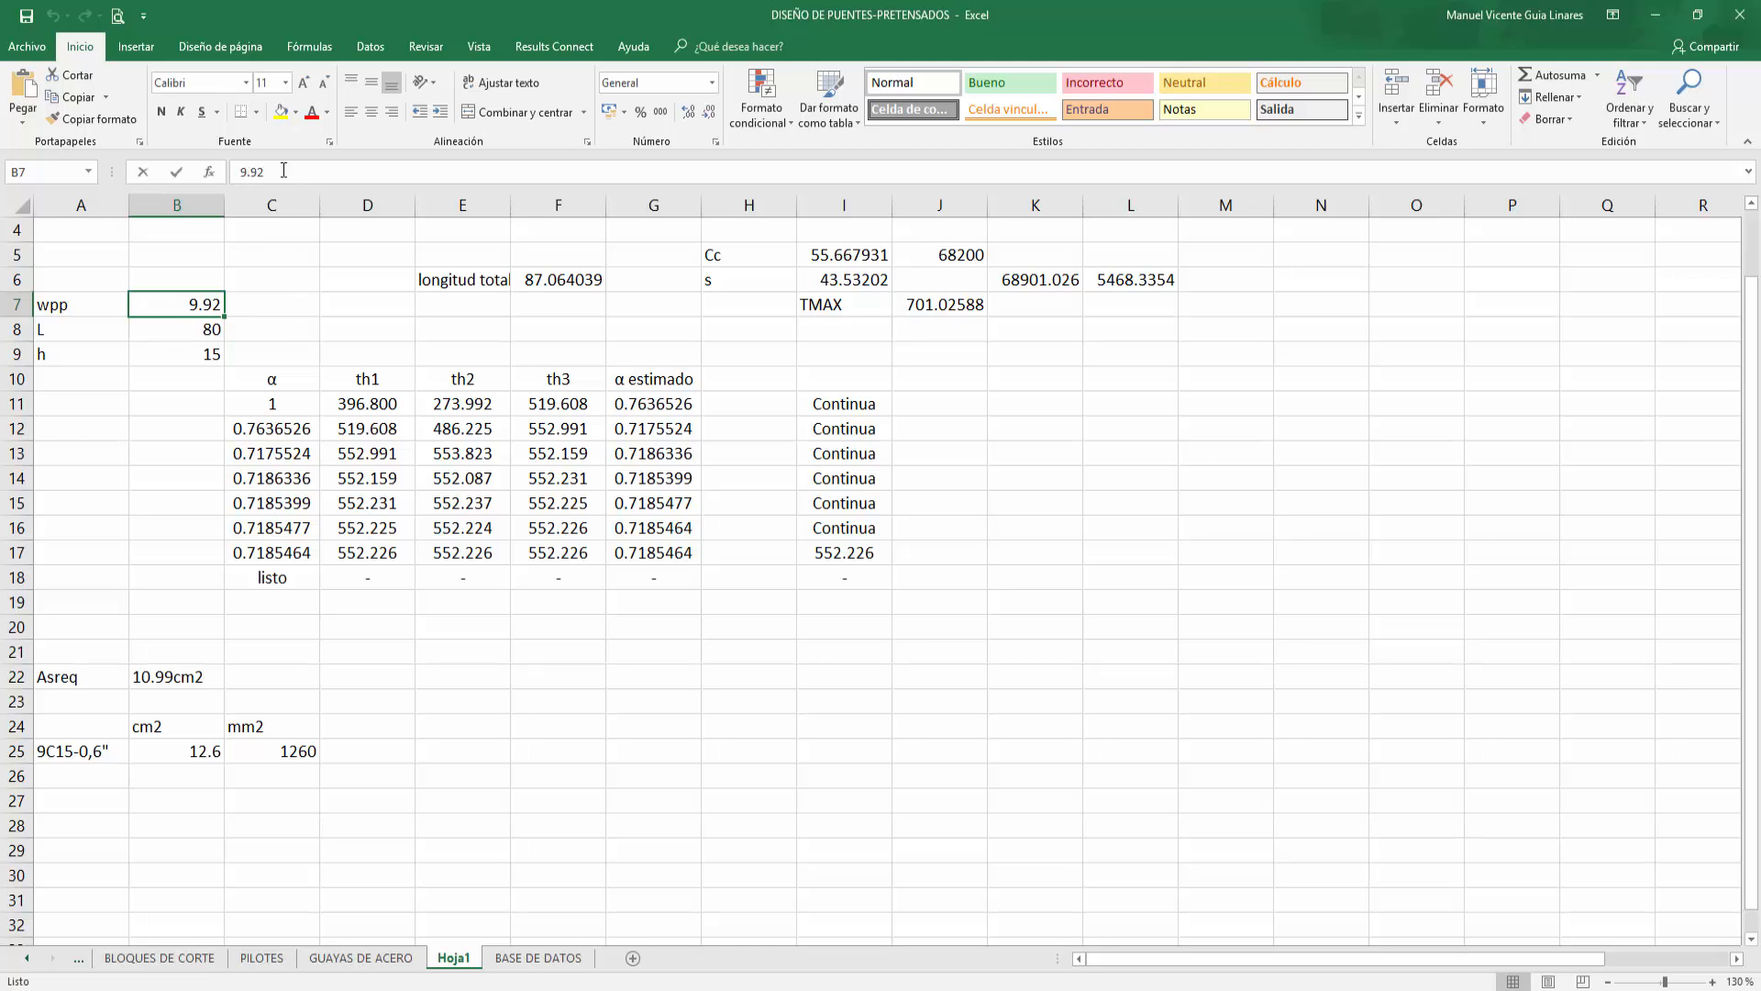
left_click_drag(283, 171, 199, 168)
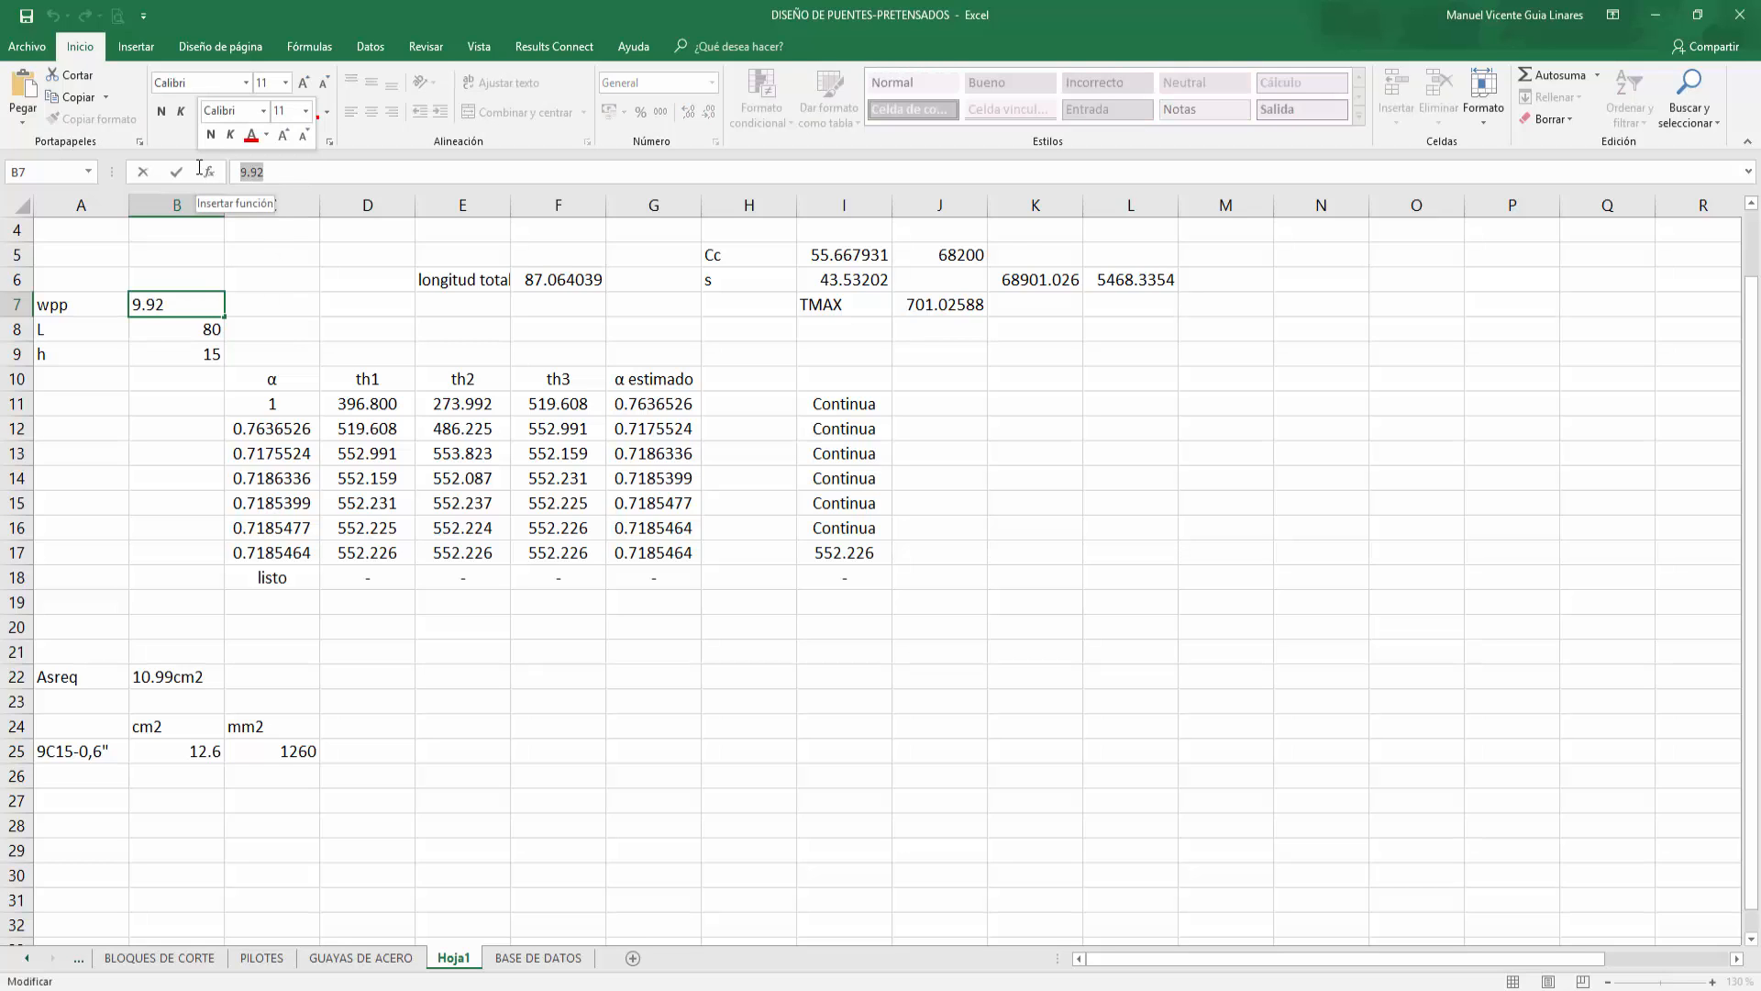
type("+")
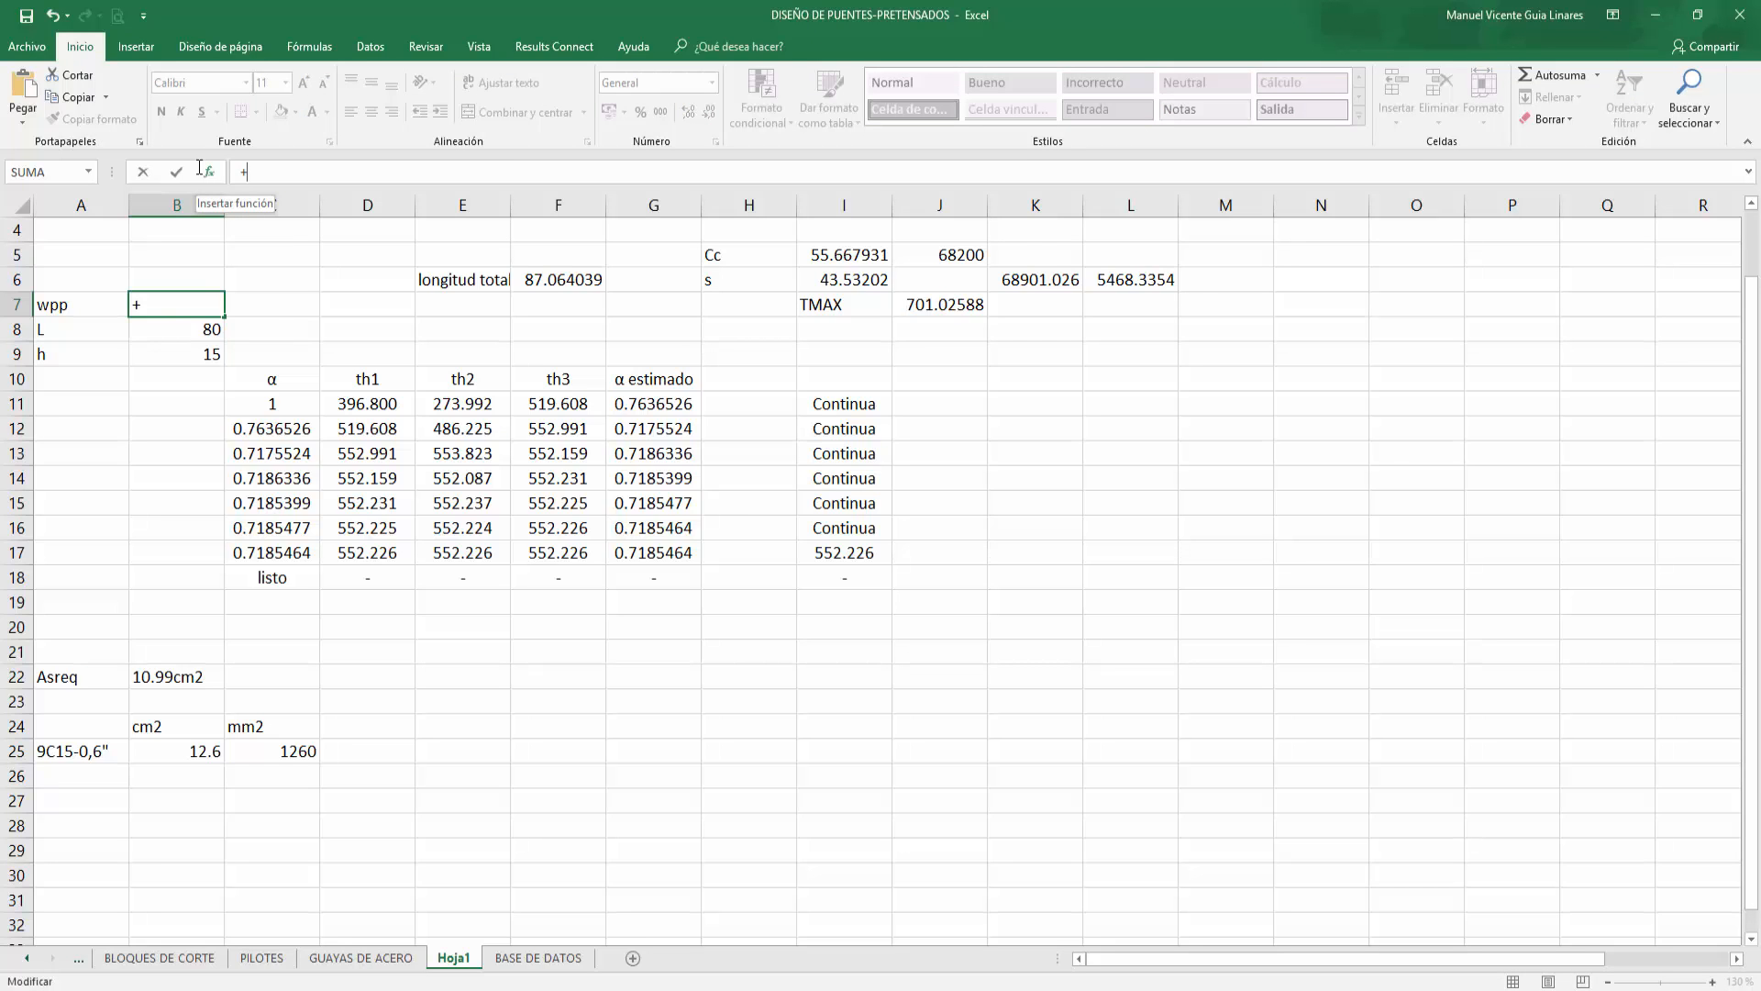
key("BackSpace")
type("=9*1.16")
key("Return")
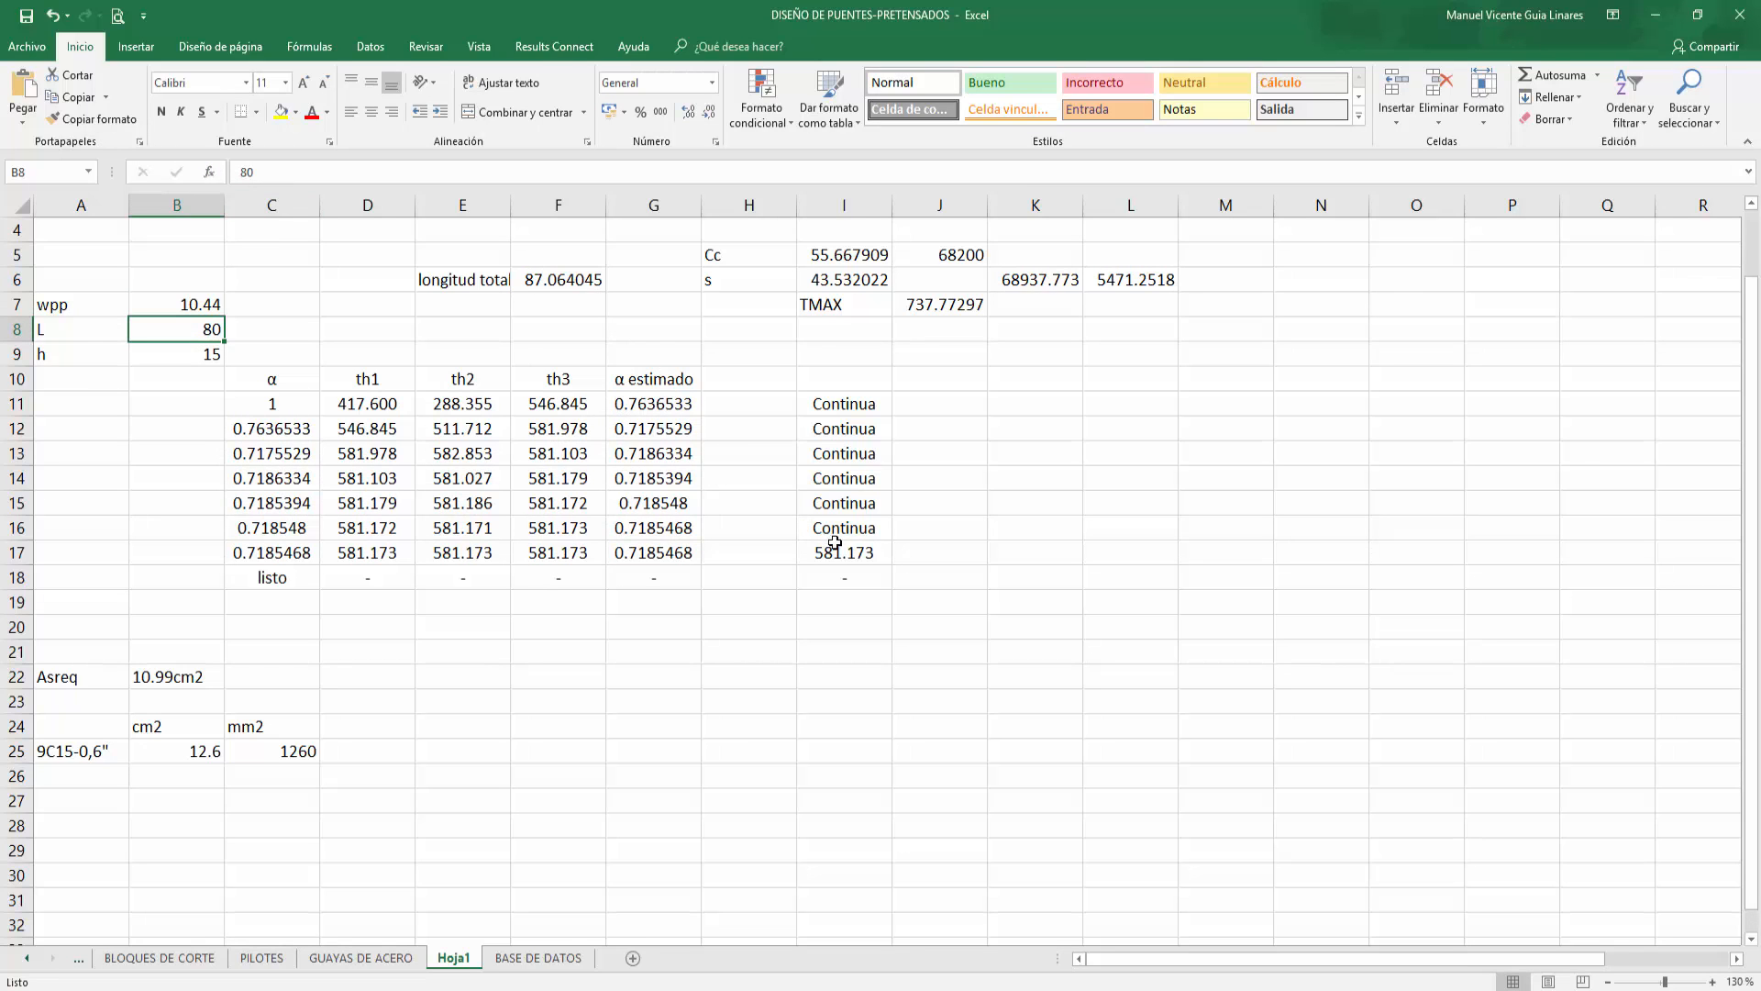
Step: Recheck the TMAX formula and compare it with the cable diagram and the catenary calculation sheet
double_click(945, 304)
key("ctrl+Return")
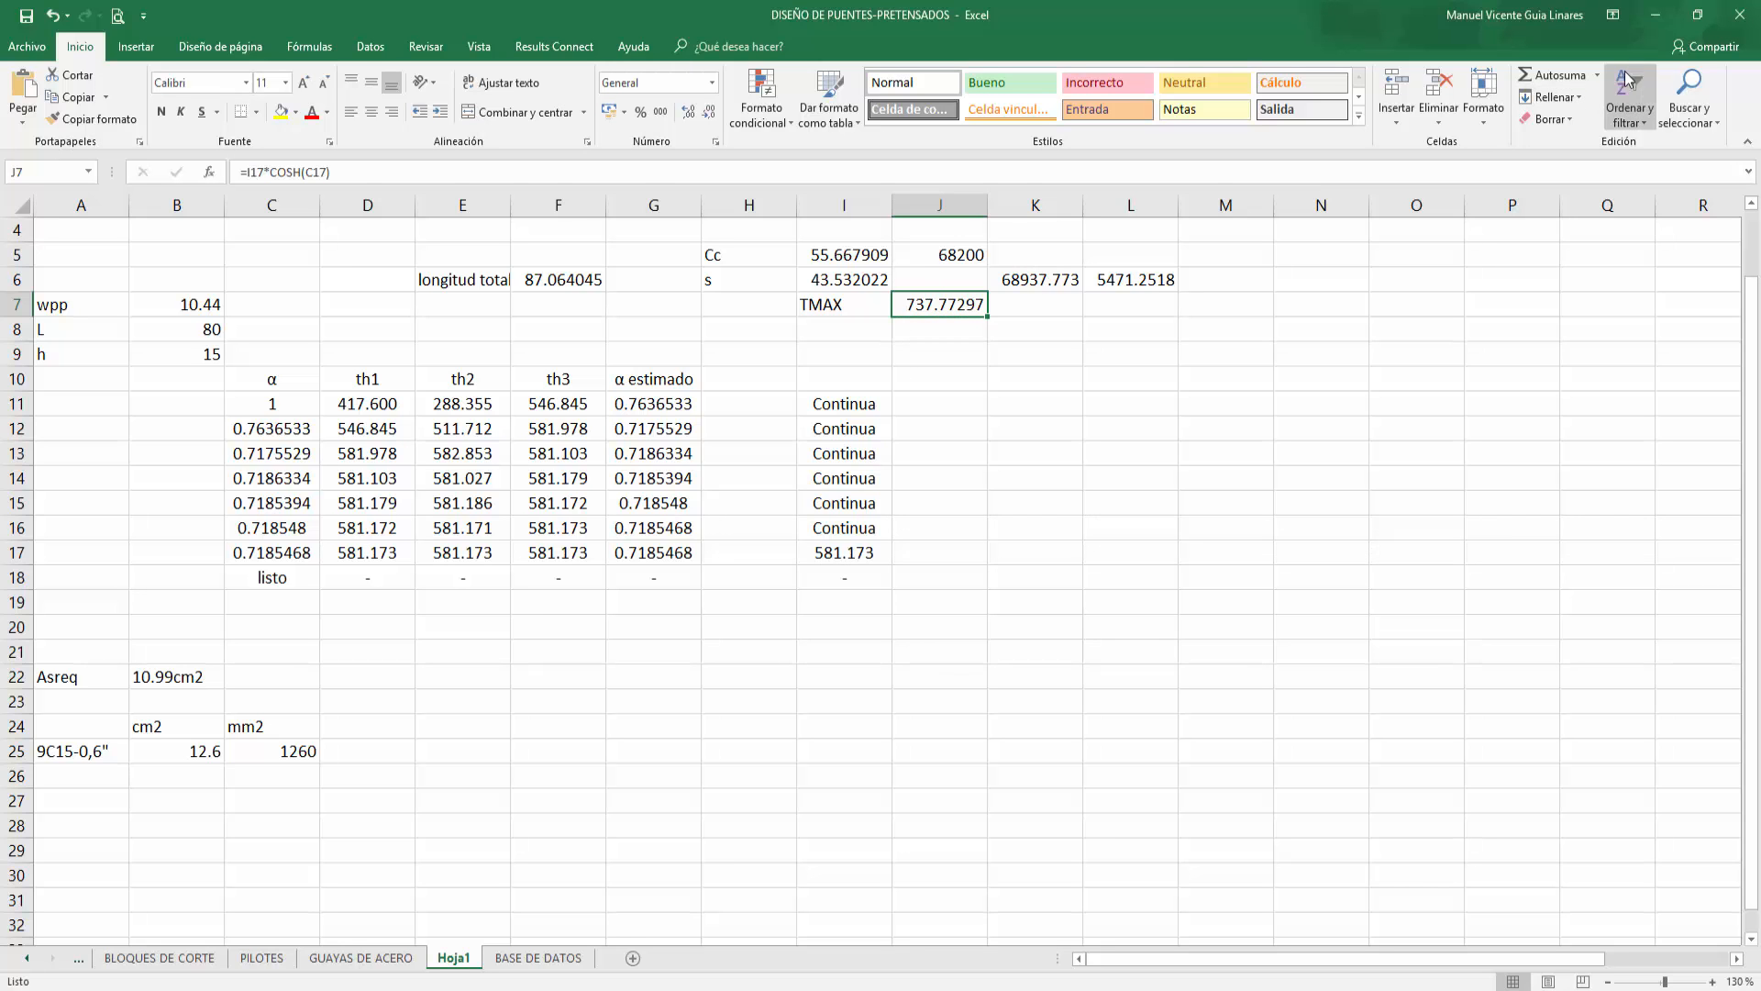
left_click(1656, 15)
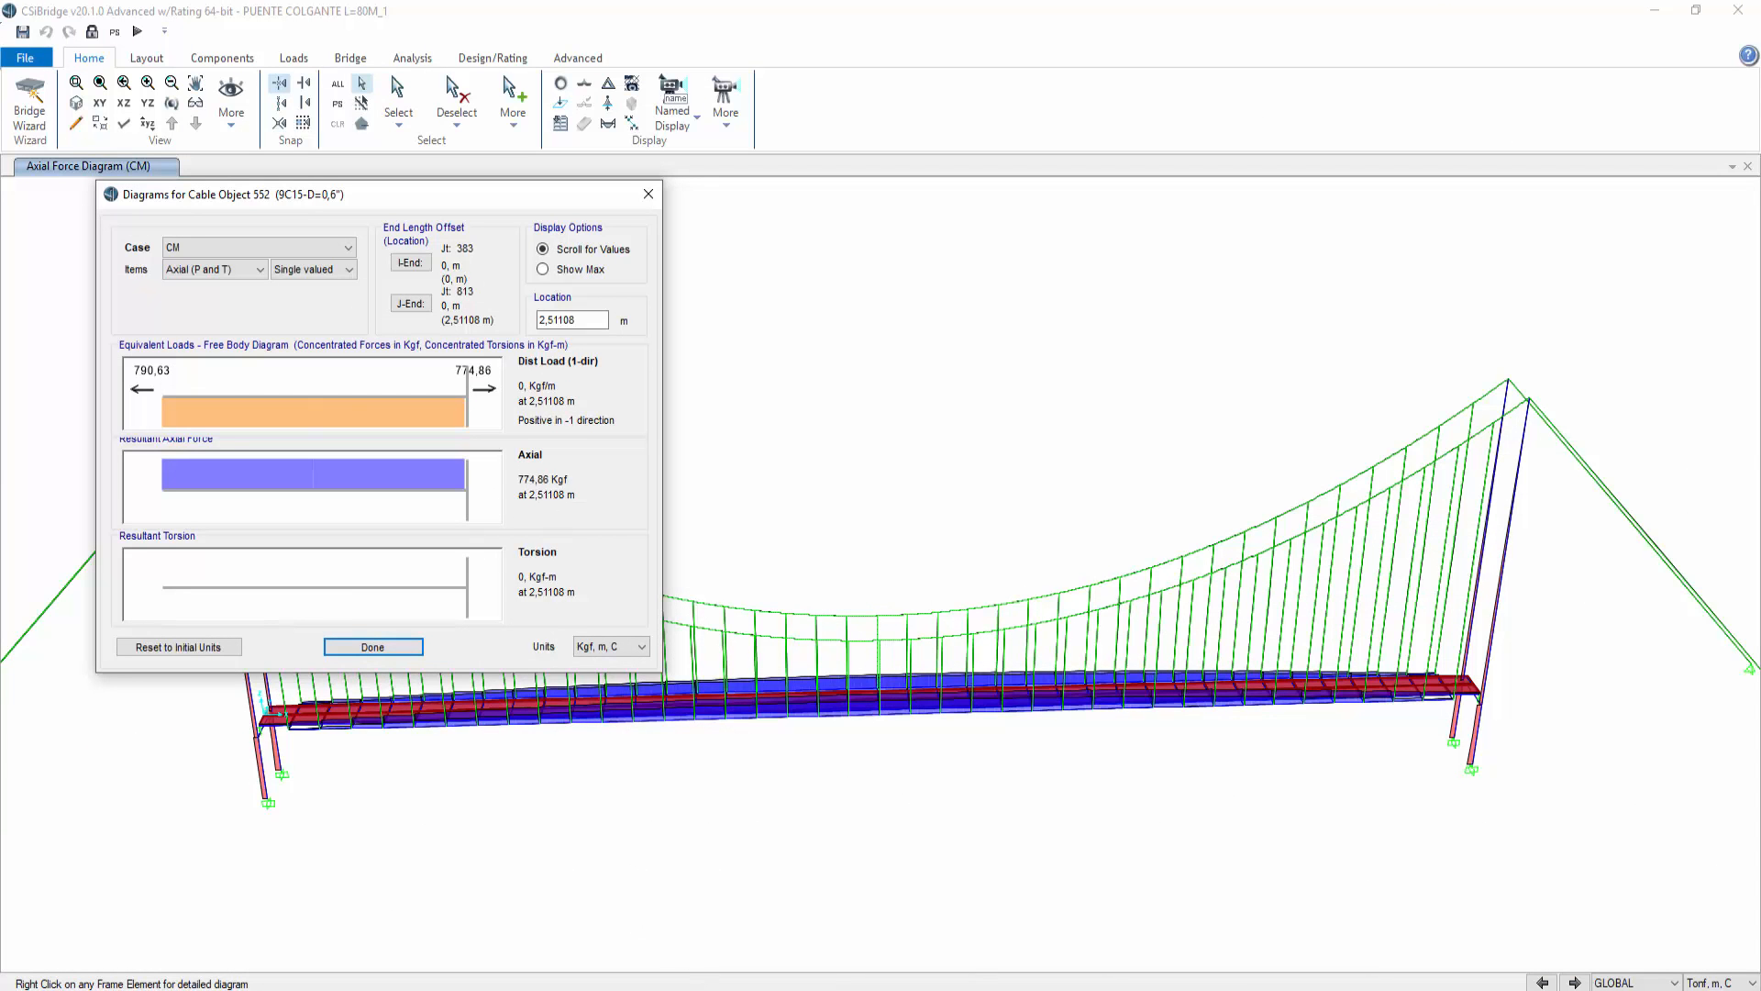
left_click(744, 989)
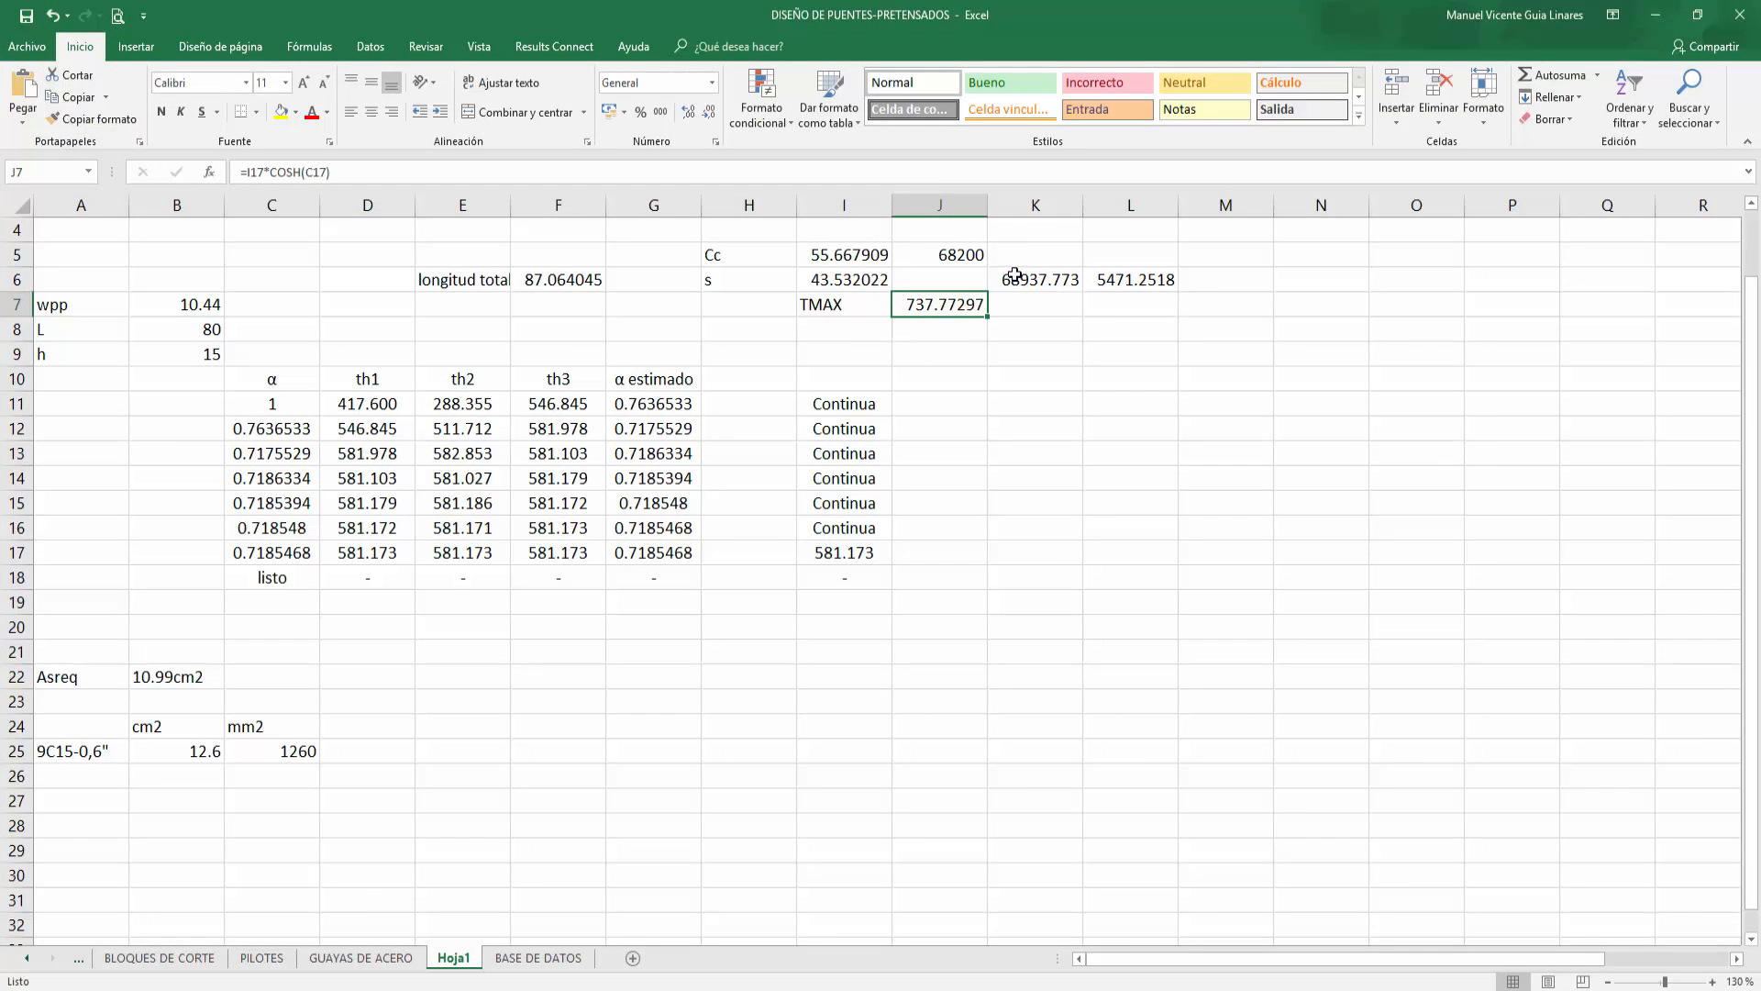
key("alt+Tab")
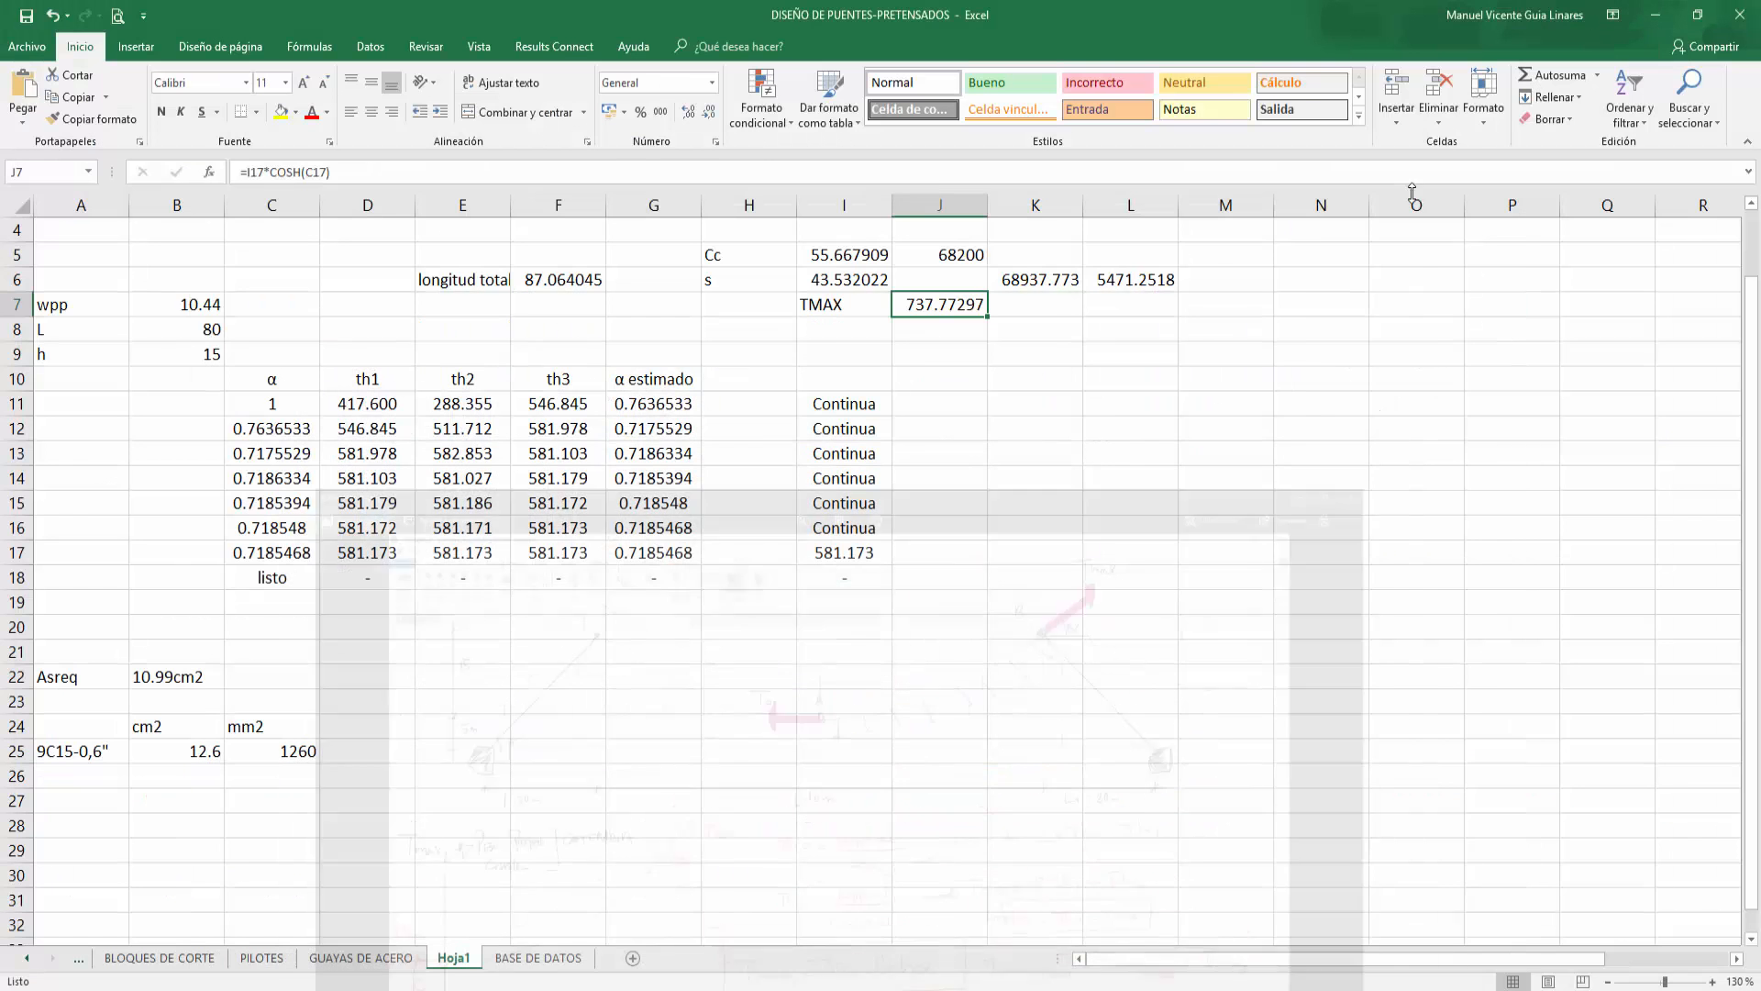
left_click(1655, 16)
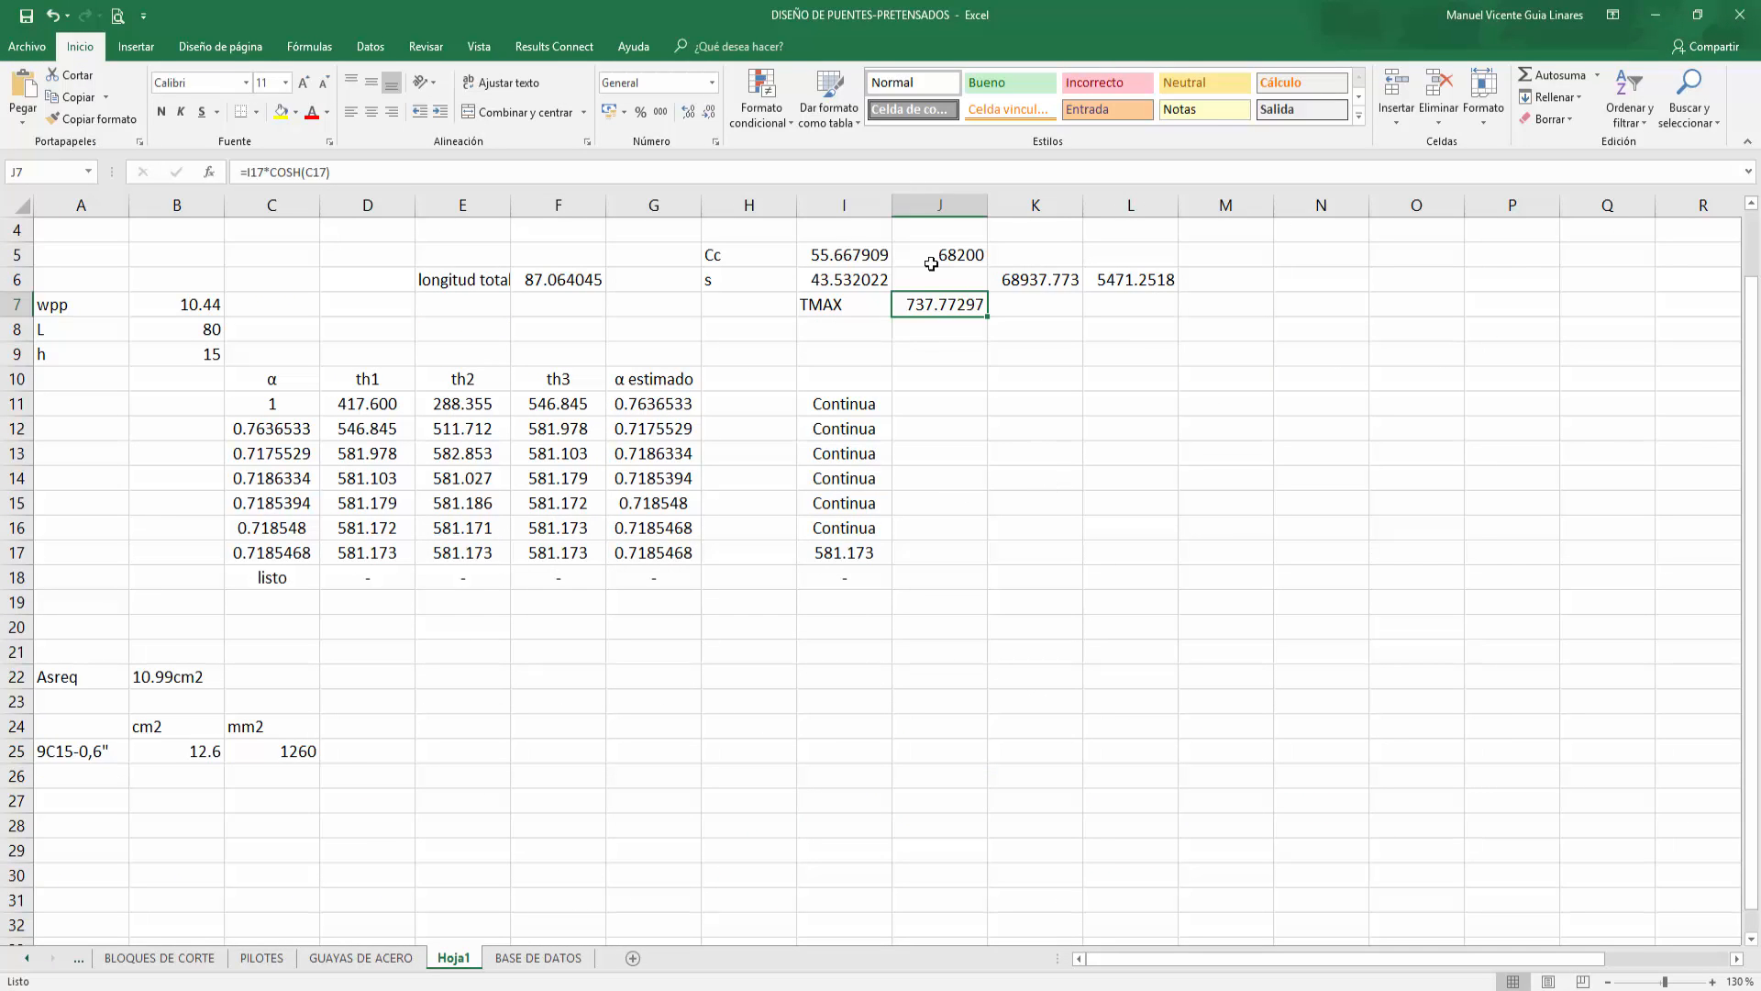
key("super+shift+s")
left_click(1639, 871)
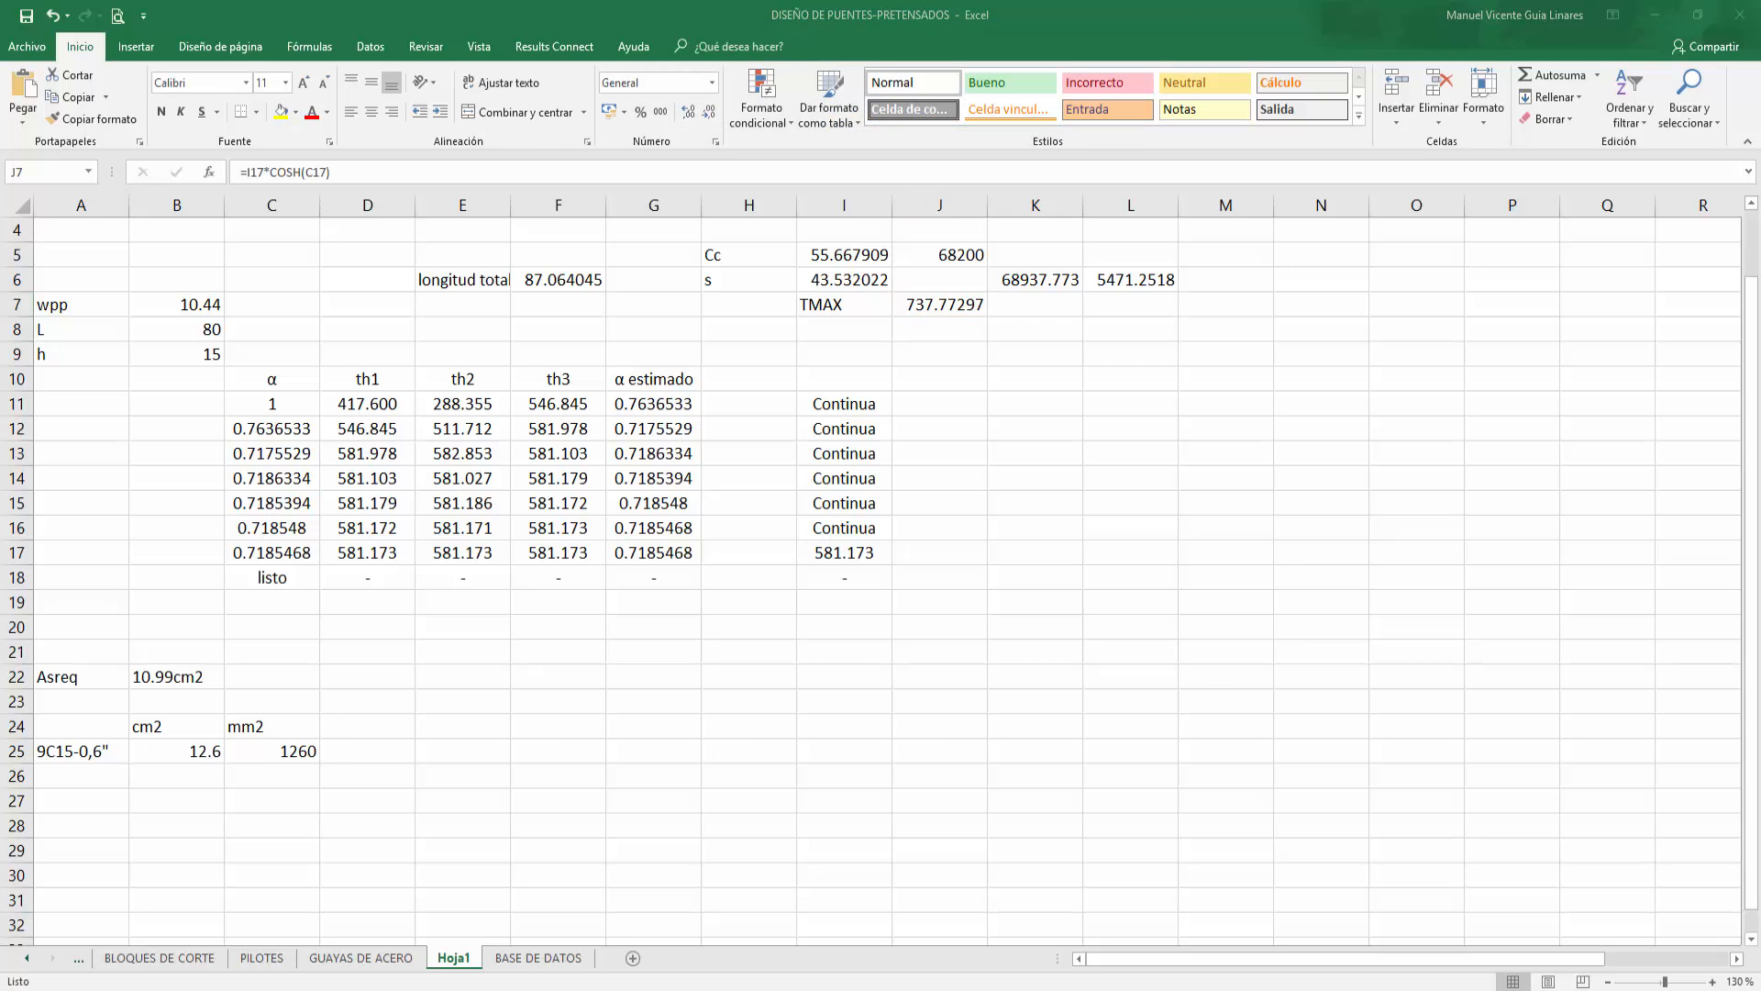
scroll(1640, 874, "up", 20)
scroll(1643, 878, "up", 8)
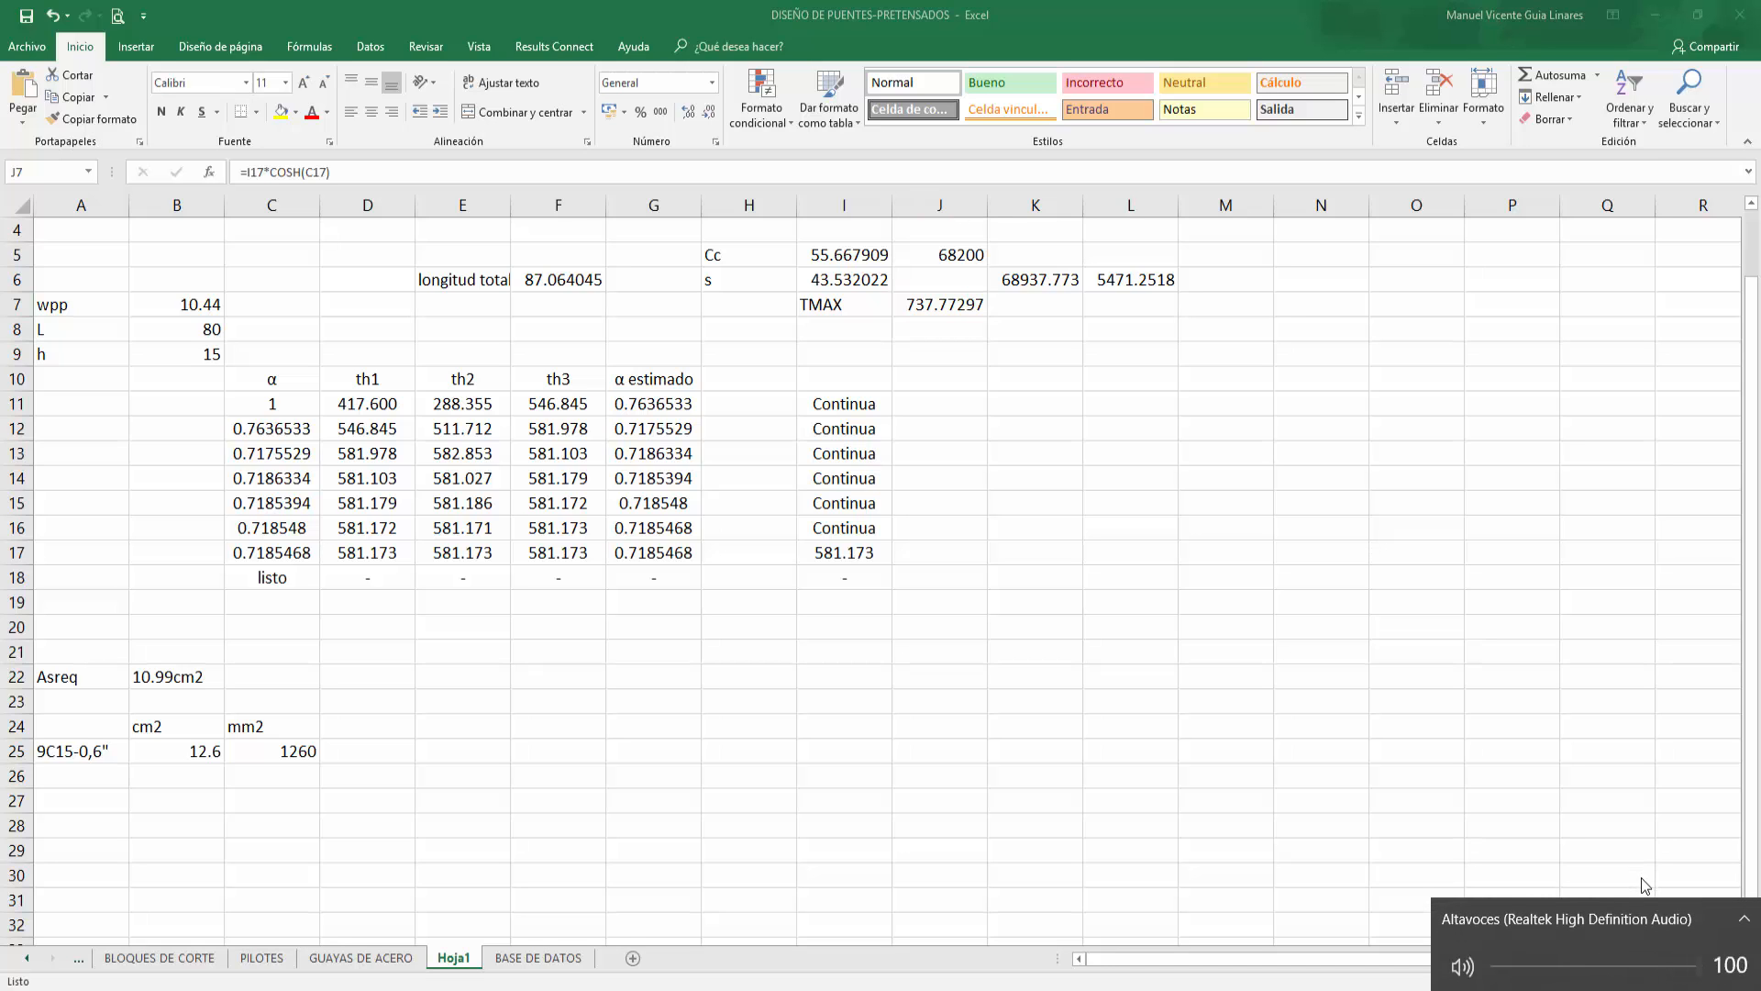
left_click(1603, 860)
Step: Close the cable's axial force diagram window in the bridge model
left_click(917, 330)
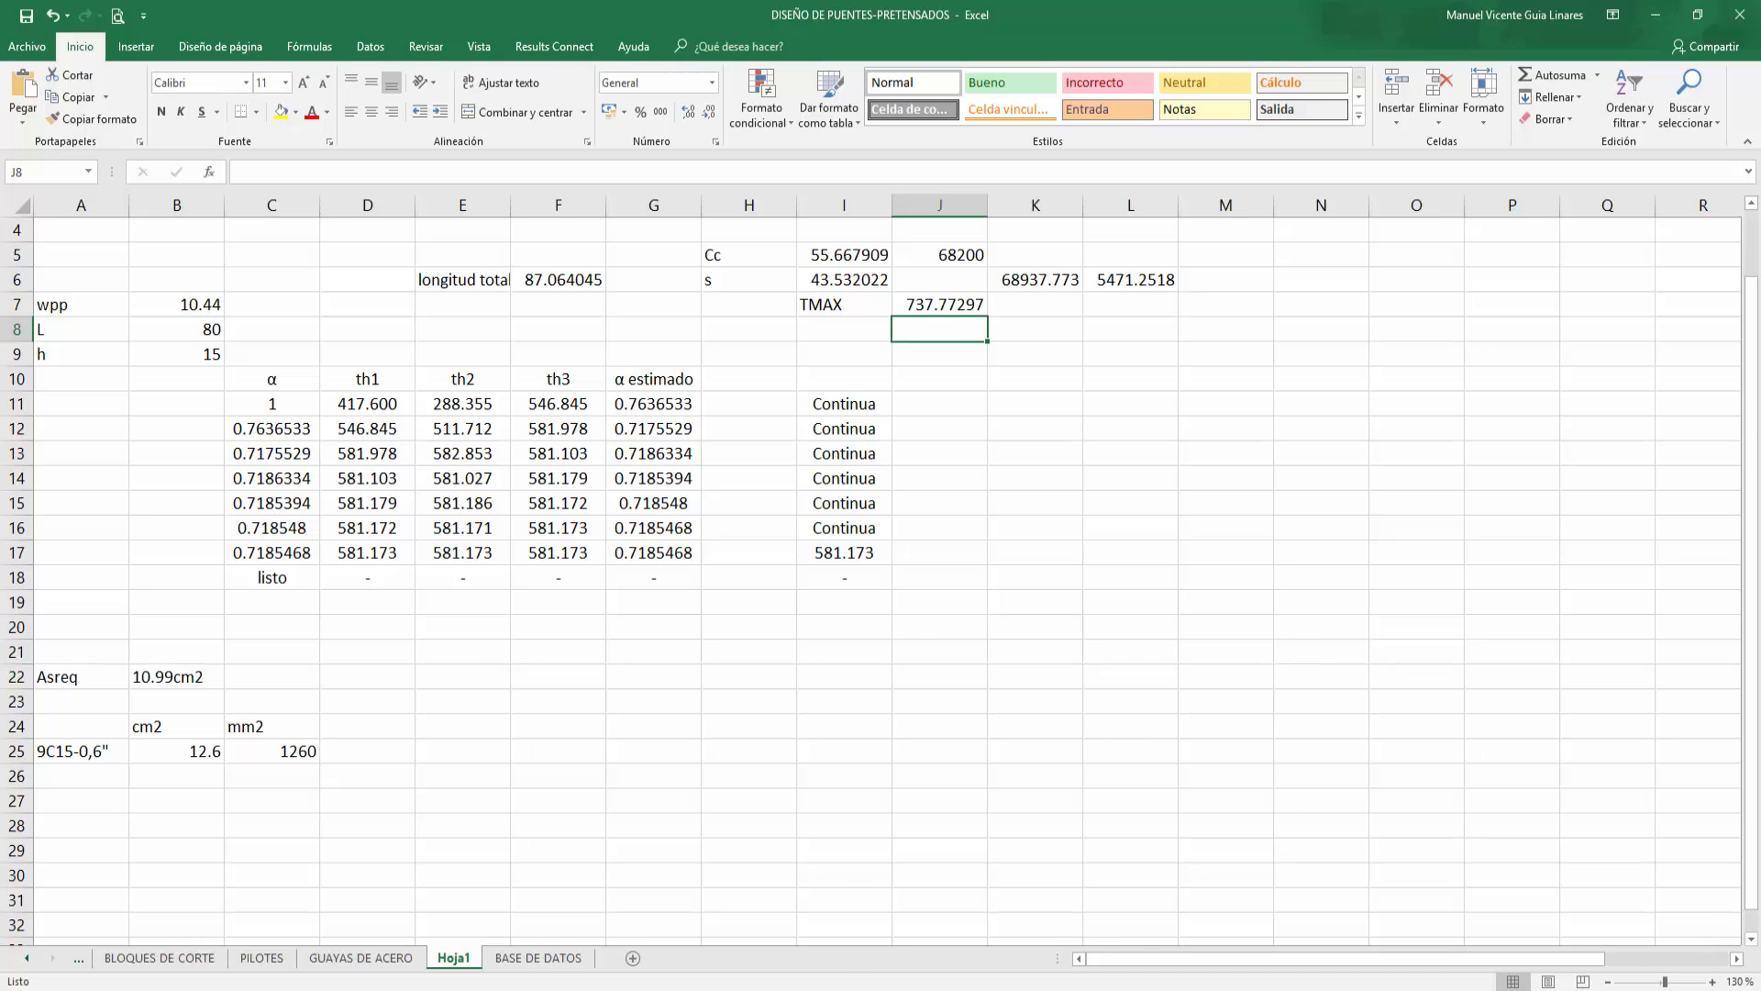
mouse_move(516, 989)
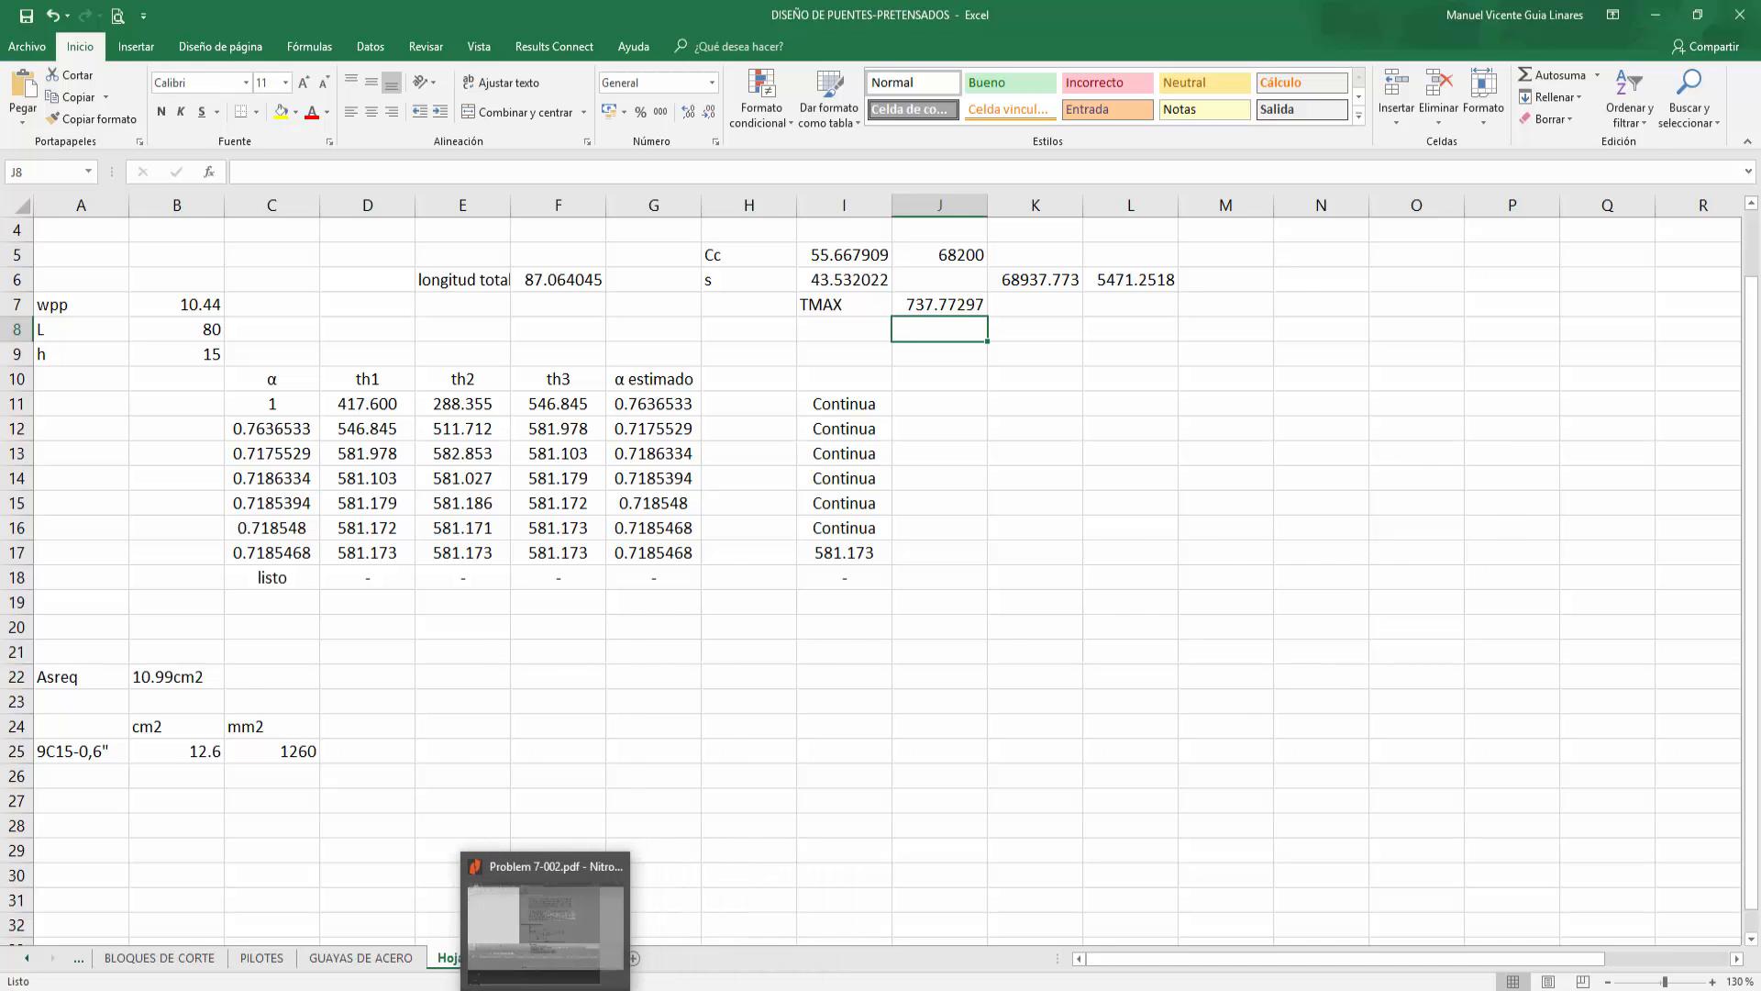
left_click(618, 989)
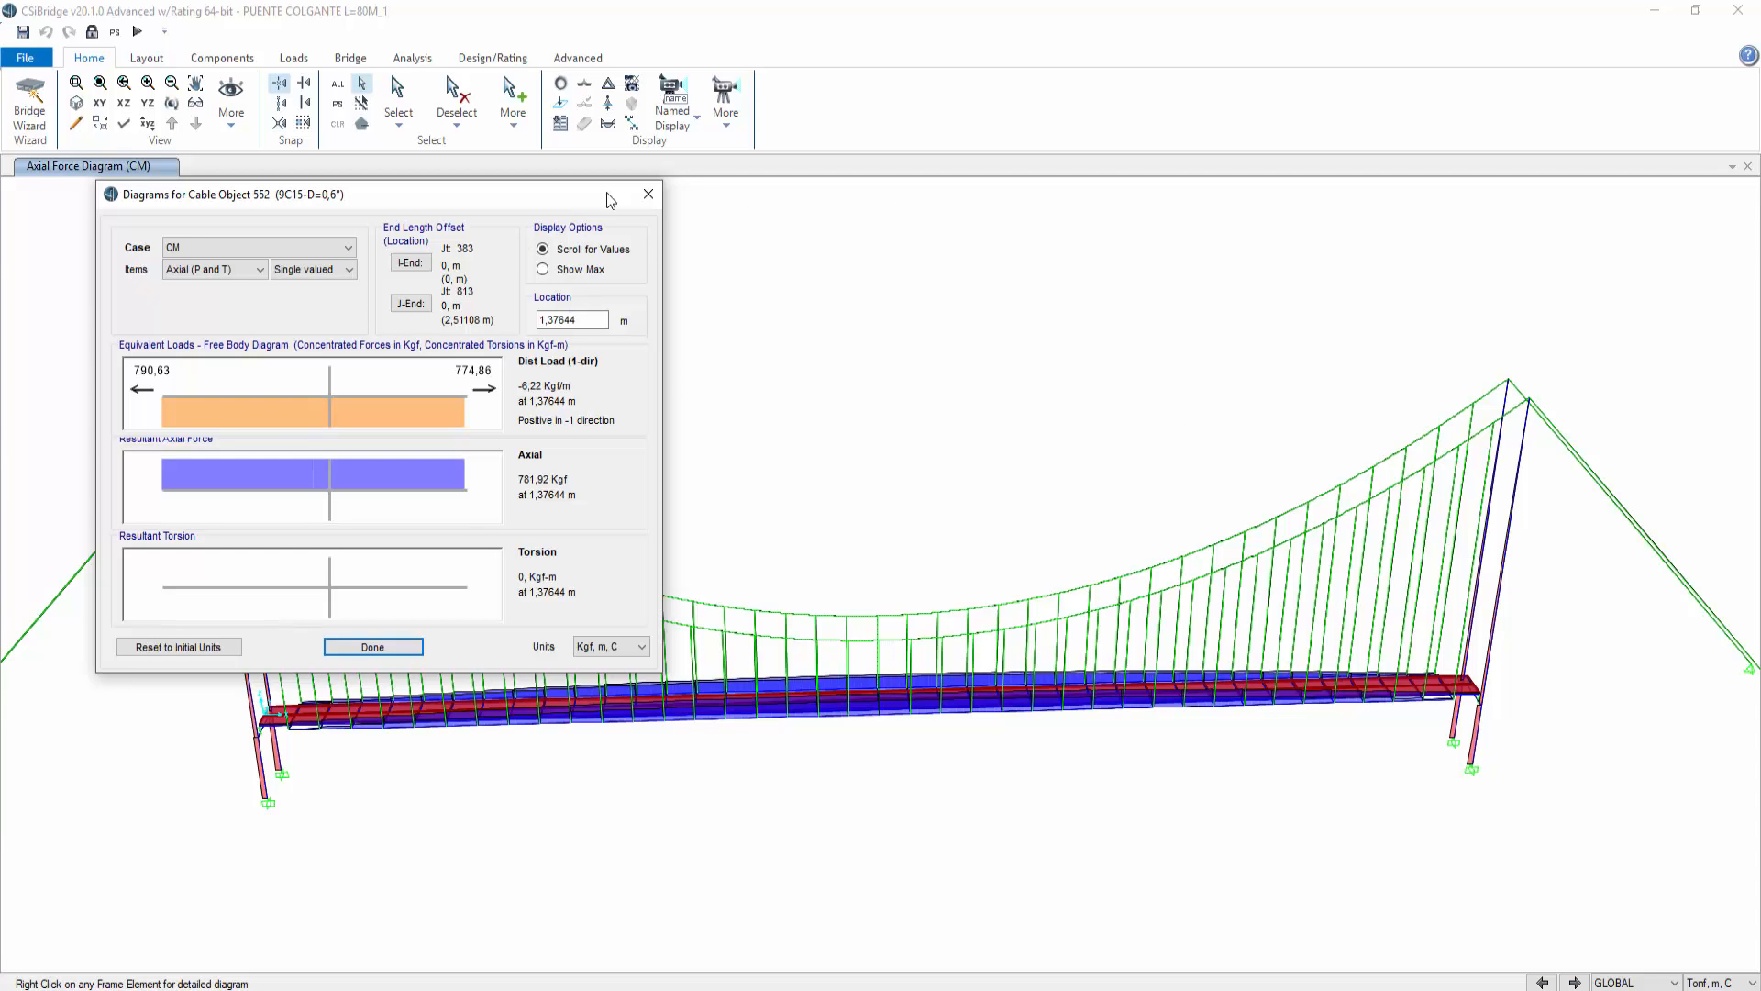
left_click(647, 193)
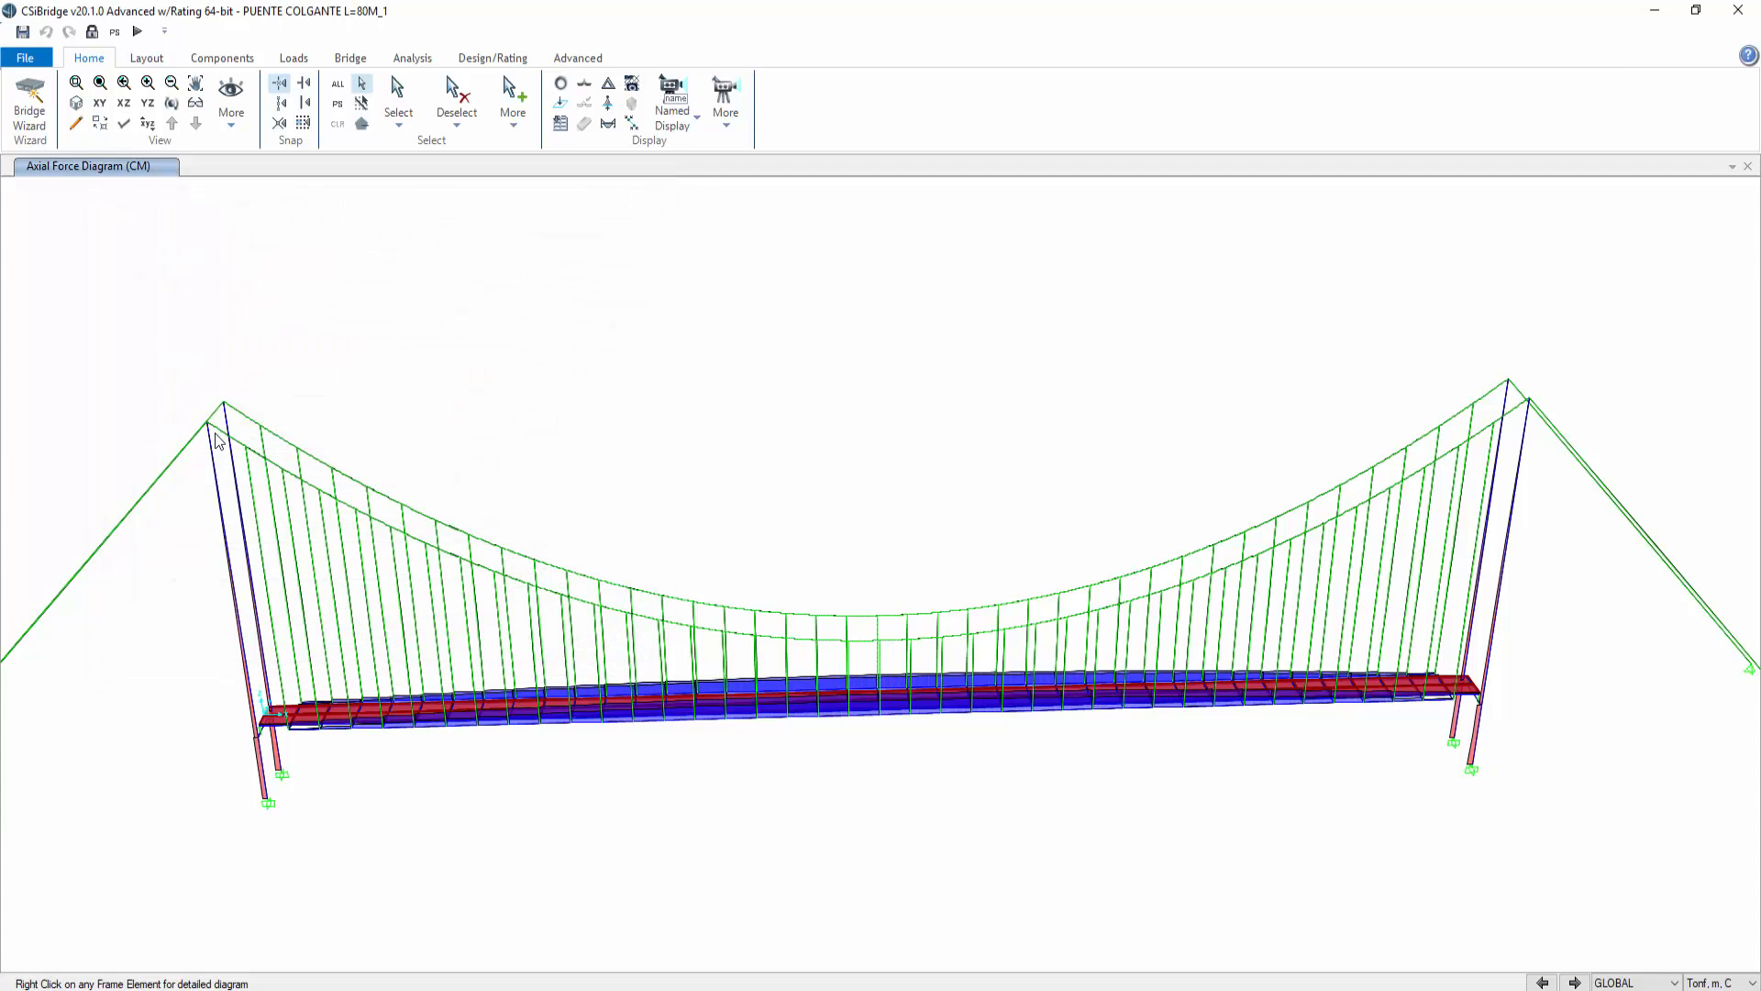
Step: Capture the spreadsheet in a screen sketch for annotation
key("alt+Tab")
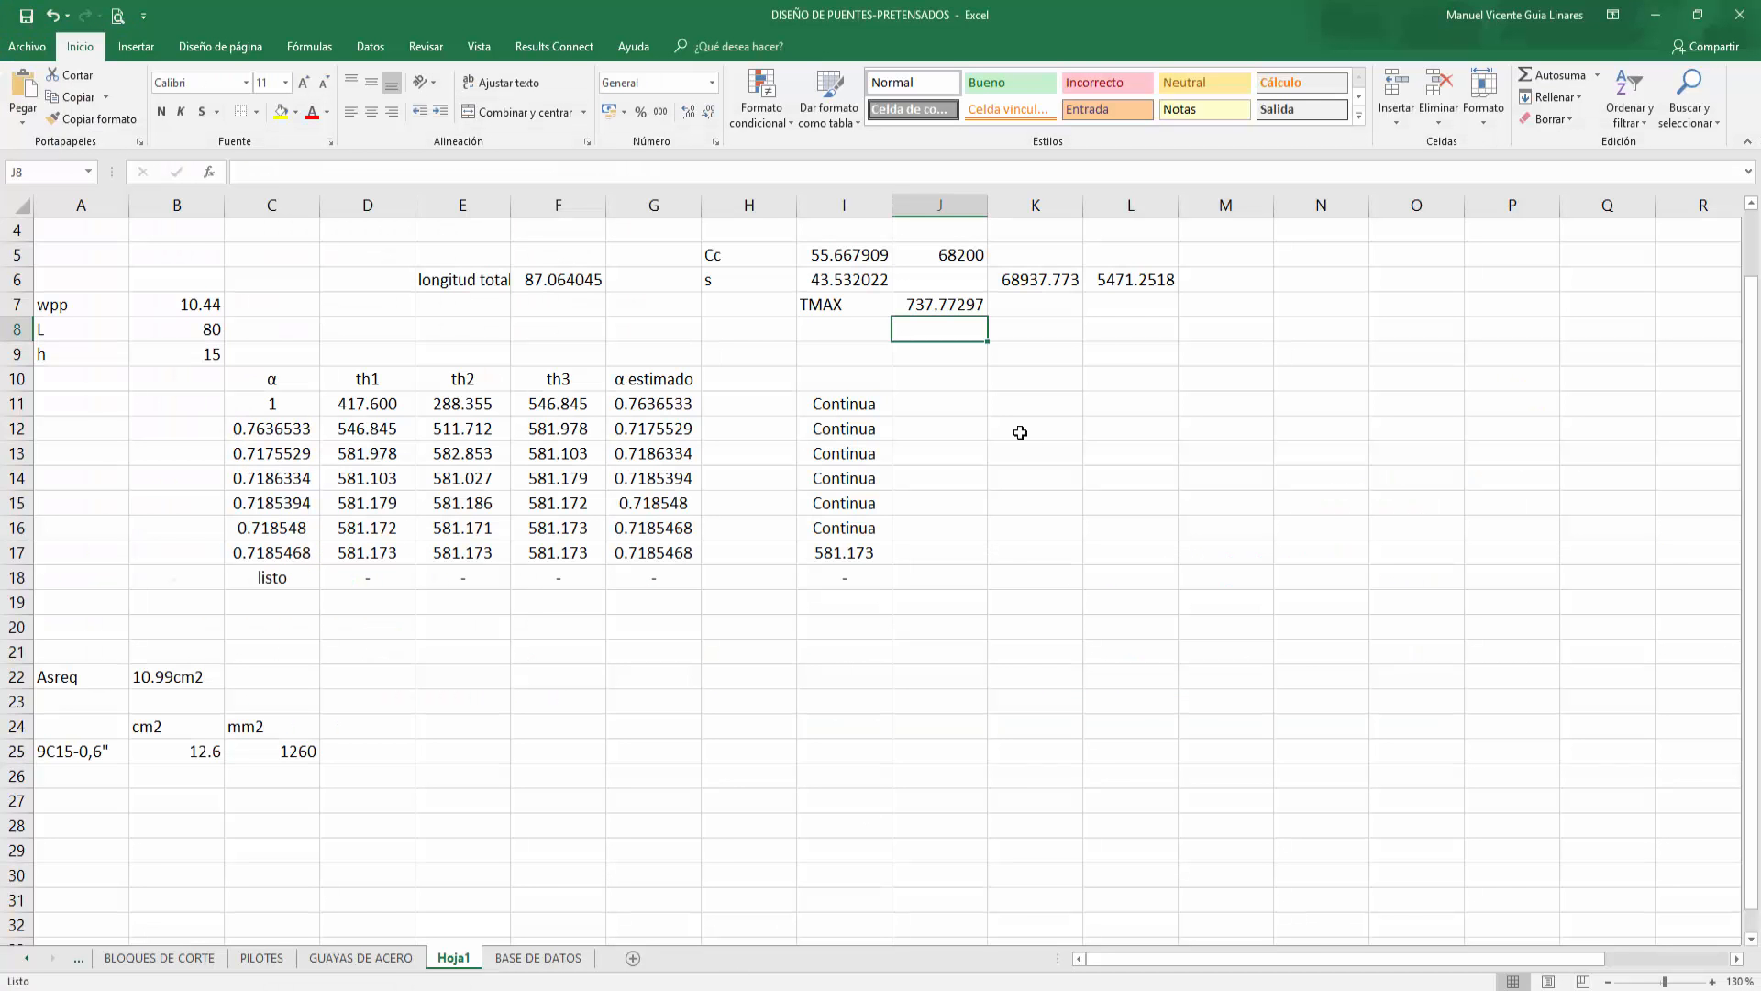
key("super+shift+s")
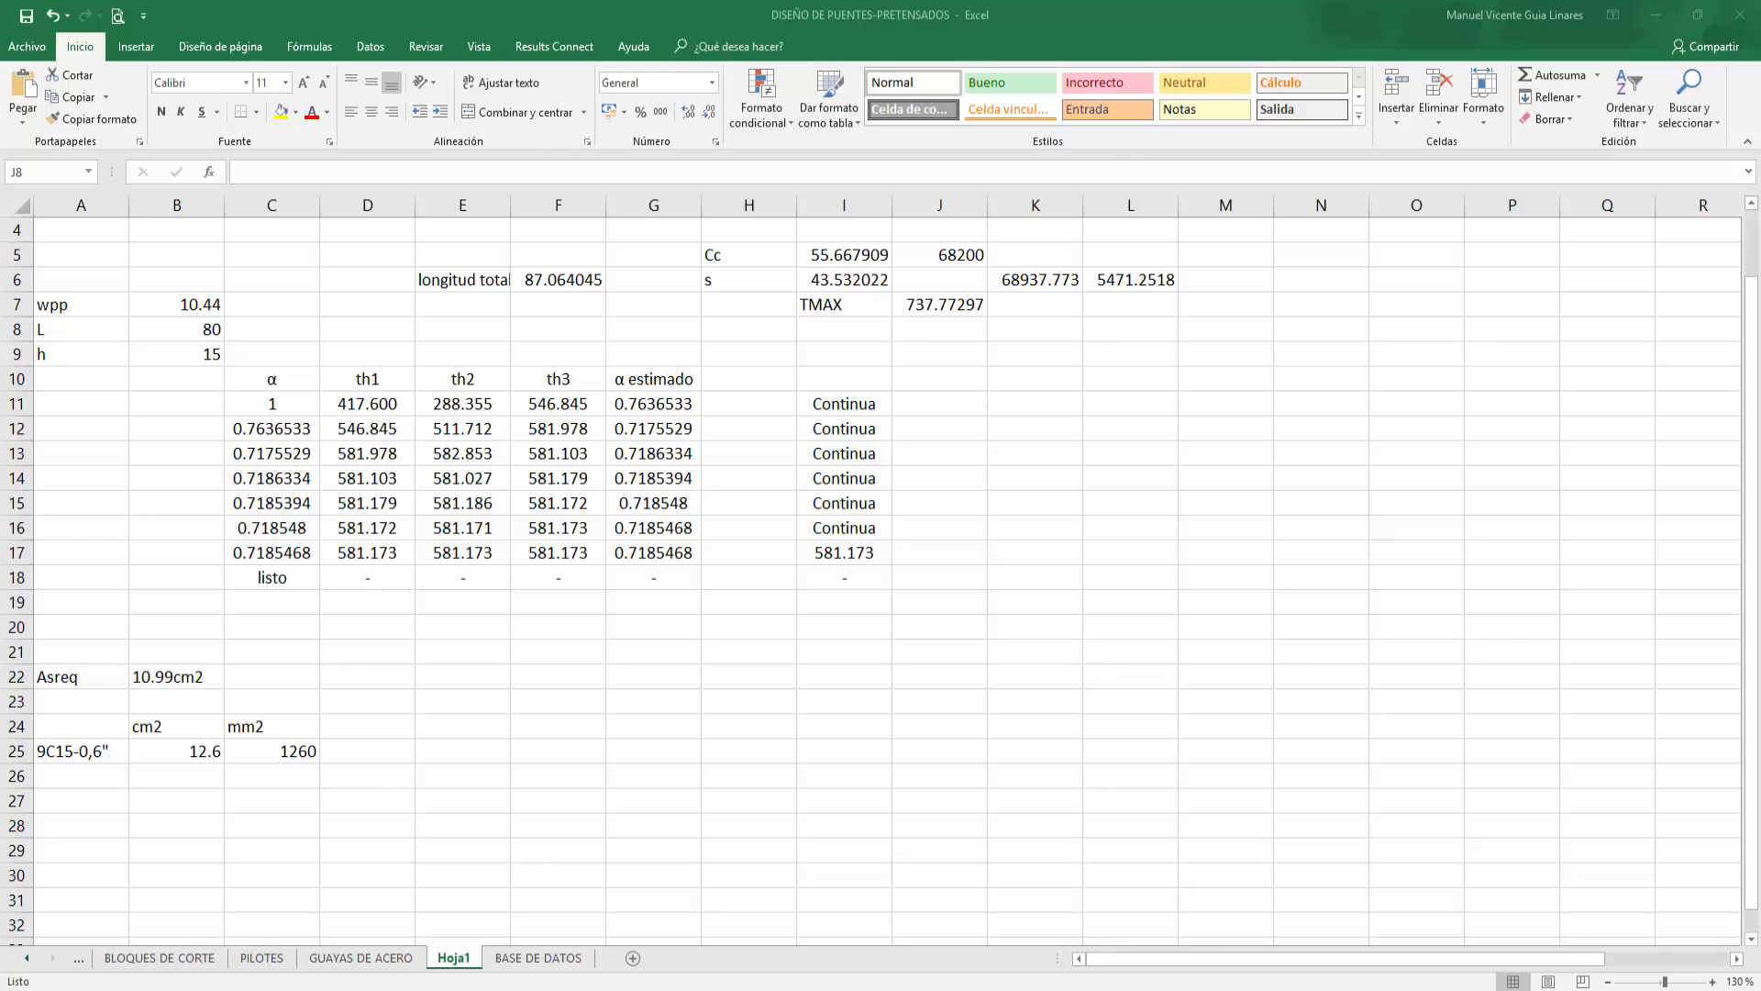
key("super+w")
left_click(1576, 674)
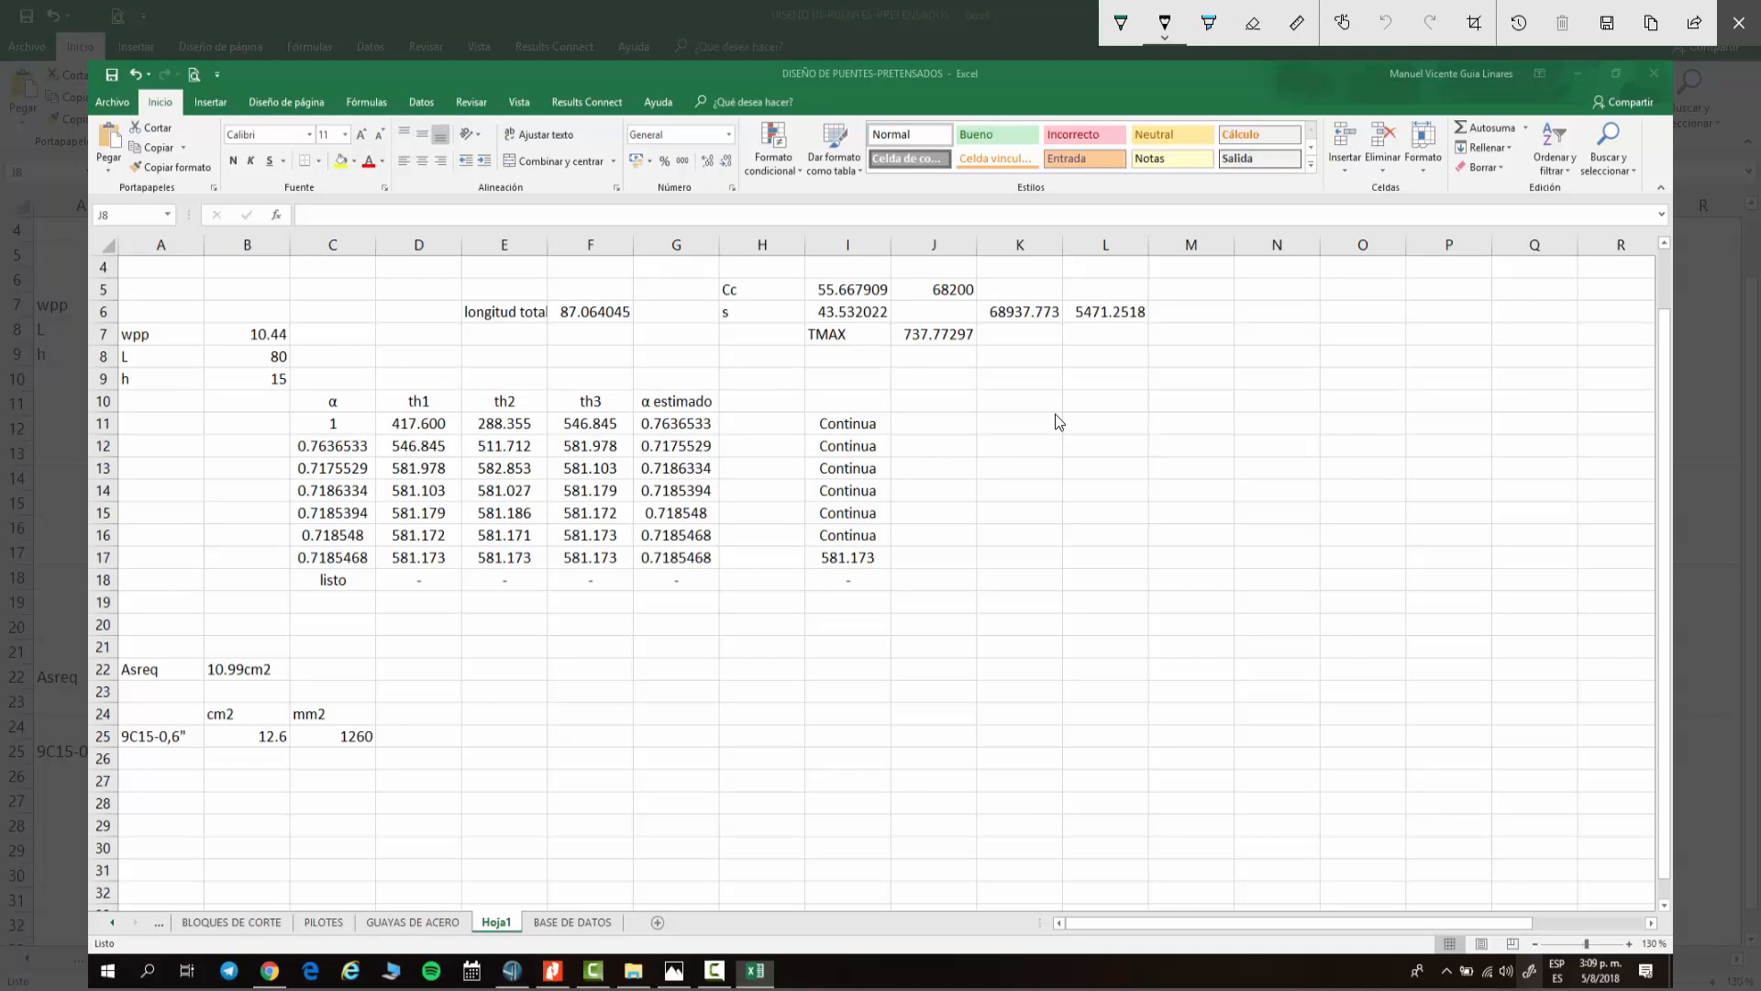
Step: Annotate the spreadsheet sketch with the handwritten strand ultimate stress of 18620 kg/cm²
left_click_drag(1102, 381, 1119, 378)
left_click_drag(1117, 400, 1133, 401)
mouse_move(1139, 399)
left_mouse_down()
mouse_move(1229, 402)
mouse_move(1240, 382)
left_mouse_up()
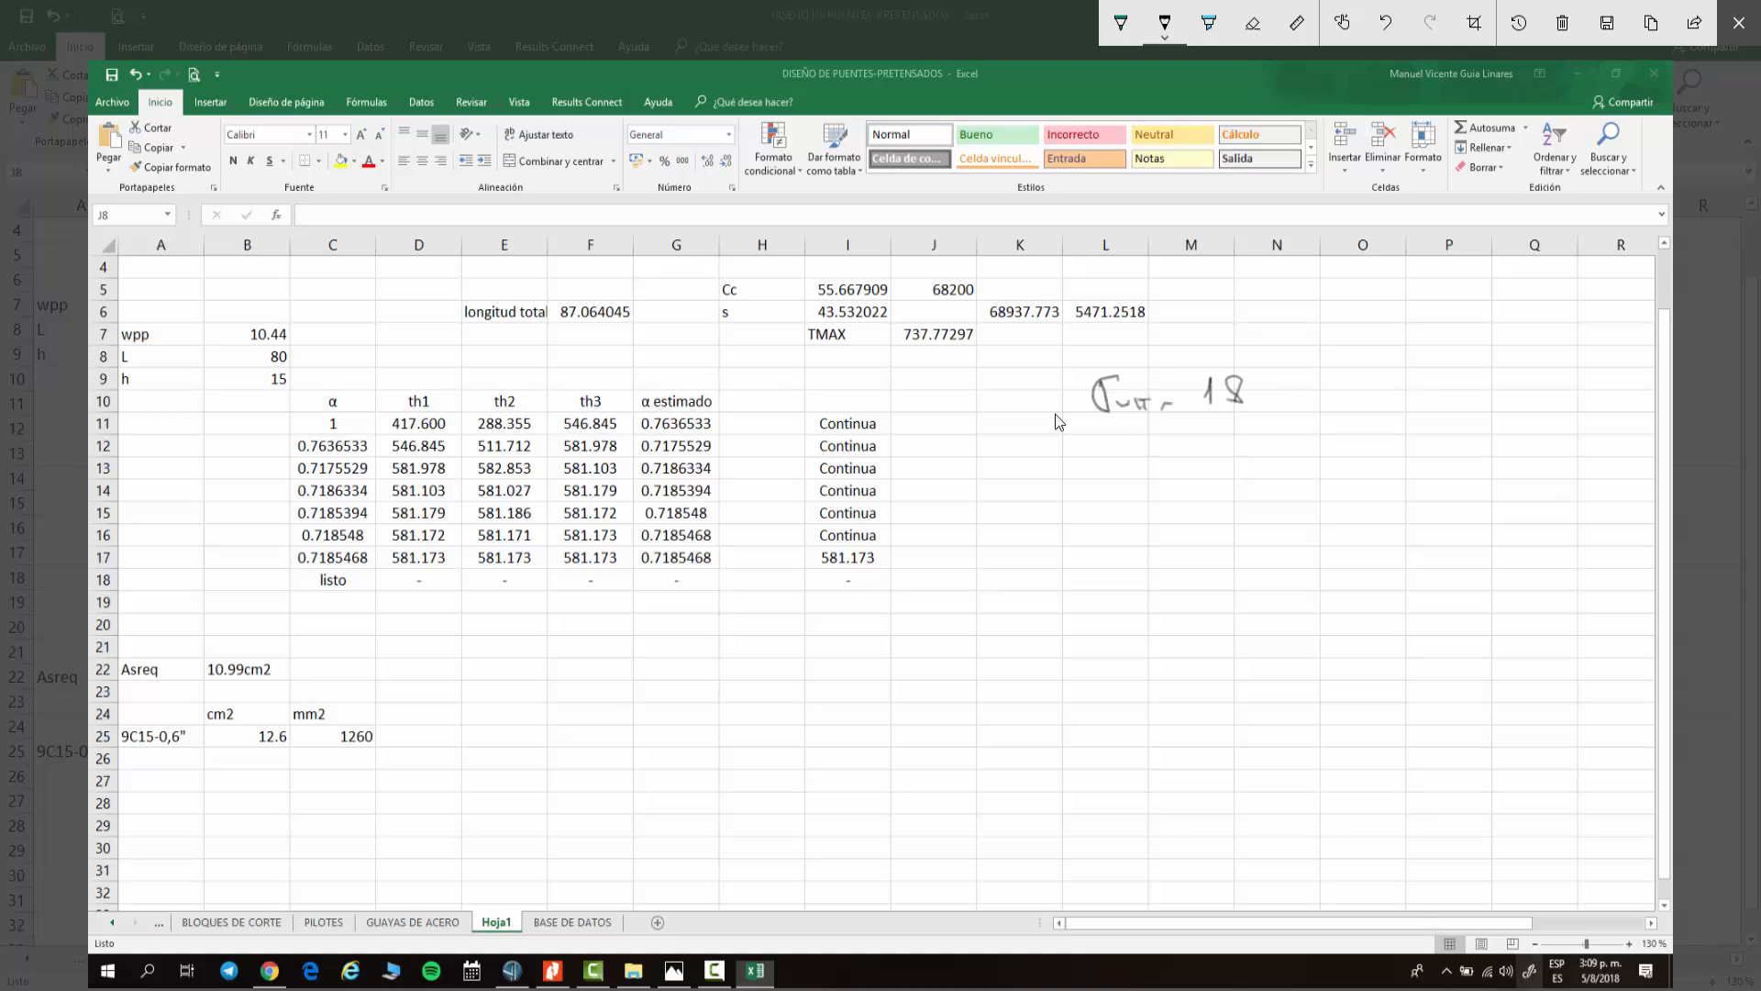
mouse_move(1264, 379)
left_mouse_down()
mouse_move(1256, 395)
mouse_move(1288, 402)
mouse_move(1293, 386)
left_mouse_up()
left_click_drag(1321, 379, 1341, 412)
mouse_move(1363, 376)
left_mouse_down()
mouse_move(1361, 398)
mouse_move(1392, 386)
left_mouse_up()
Step: Write the stress check σ = P/A = 738/(9×1.47) = 55.78, draw an arrow to the ultimate stress, and close the sketch
mouse_move(1084, 489)
left_mouse_down()
mouse_move(1061, 503)
mouse_move(1159, 519)
mouse_move(1148, 552)
mouse_move(1204, 513)
mouse_move(1293, 517)
left_mouse_up()
mouse_move(1287, 507)
left_mouse_down()
mouse_move(1303, 503)
mouse_move(1271, 527)
mouse_move(1320, 523)
left_mouse_up()
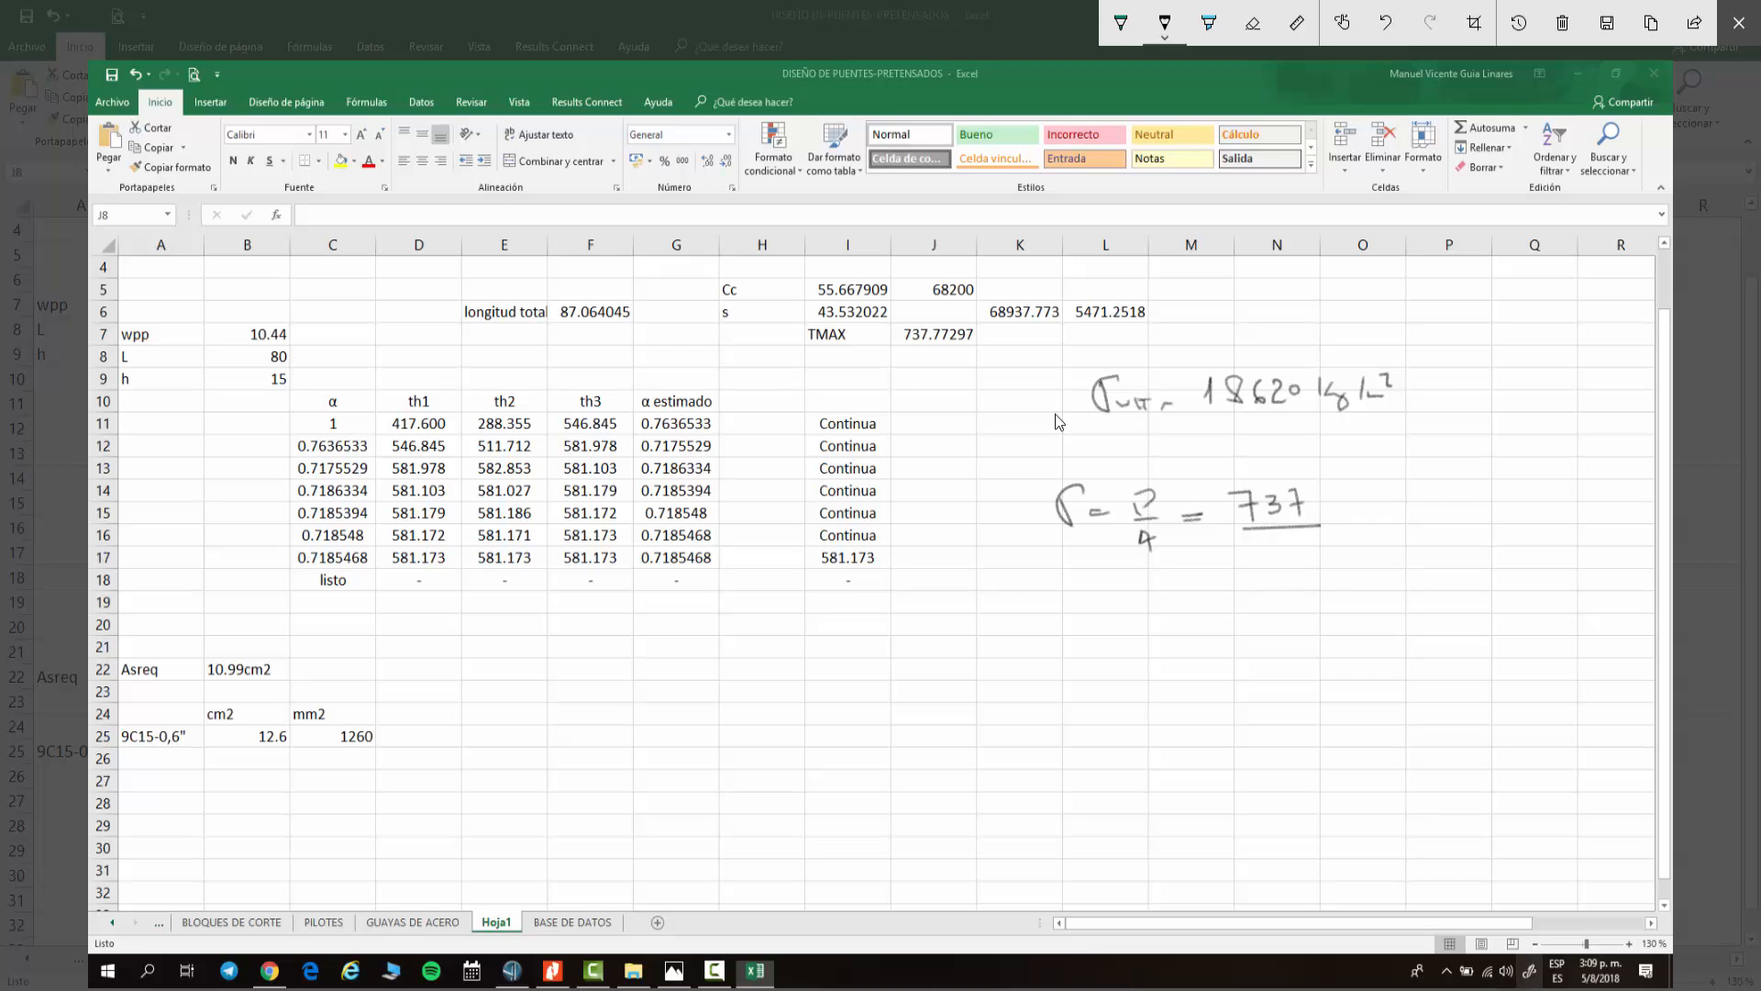
mouse_move(1249, 539)
left_mouse_down()
mouse_move(1245, 561)
mouse_move(1263, 556)
left_mouse_up()
mouse_move(1263, 546)
left_mouse_down()
mouse_move(1253, 556)
mouse_move(1304, 549)
left_mouse_up()
left_click(1280, 555)
left_click_drag(1301, 540, 1312, 558)
left_click_drag(1304, 549, 1320, 547)
left_click_drag(1297, 493, 1307, 508)
mouse_move(1377, 500)
left_mouse_down()
mouse_move(1375, 522)
mouse_move(1399, 500)
left_mouse_up()
mouse_move(1405, 503)
left_mouse_down()
mouse_move(1403, 521)
mouse_move(1426, 498)
mouse_move(1452, 515)
left_mouse_up()
left_click(1434, 514)
left_click_drag(1449, 508, 1465, 506)
left_click_drag(1470, 502, 1485, 502)
left_click_drag(1520, 499, 1530, 515)
left_click_drag(1543, 509, 1536, 528)
mouse_move(1558, 493)
left_mouse_down()
mouse_move(1586, 503)
mouse_move(1533, 528)
mouse_move(1449, 411)
mouse_move(1429, 413)
mouse_move(1446, 419)
left_mouse_up()
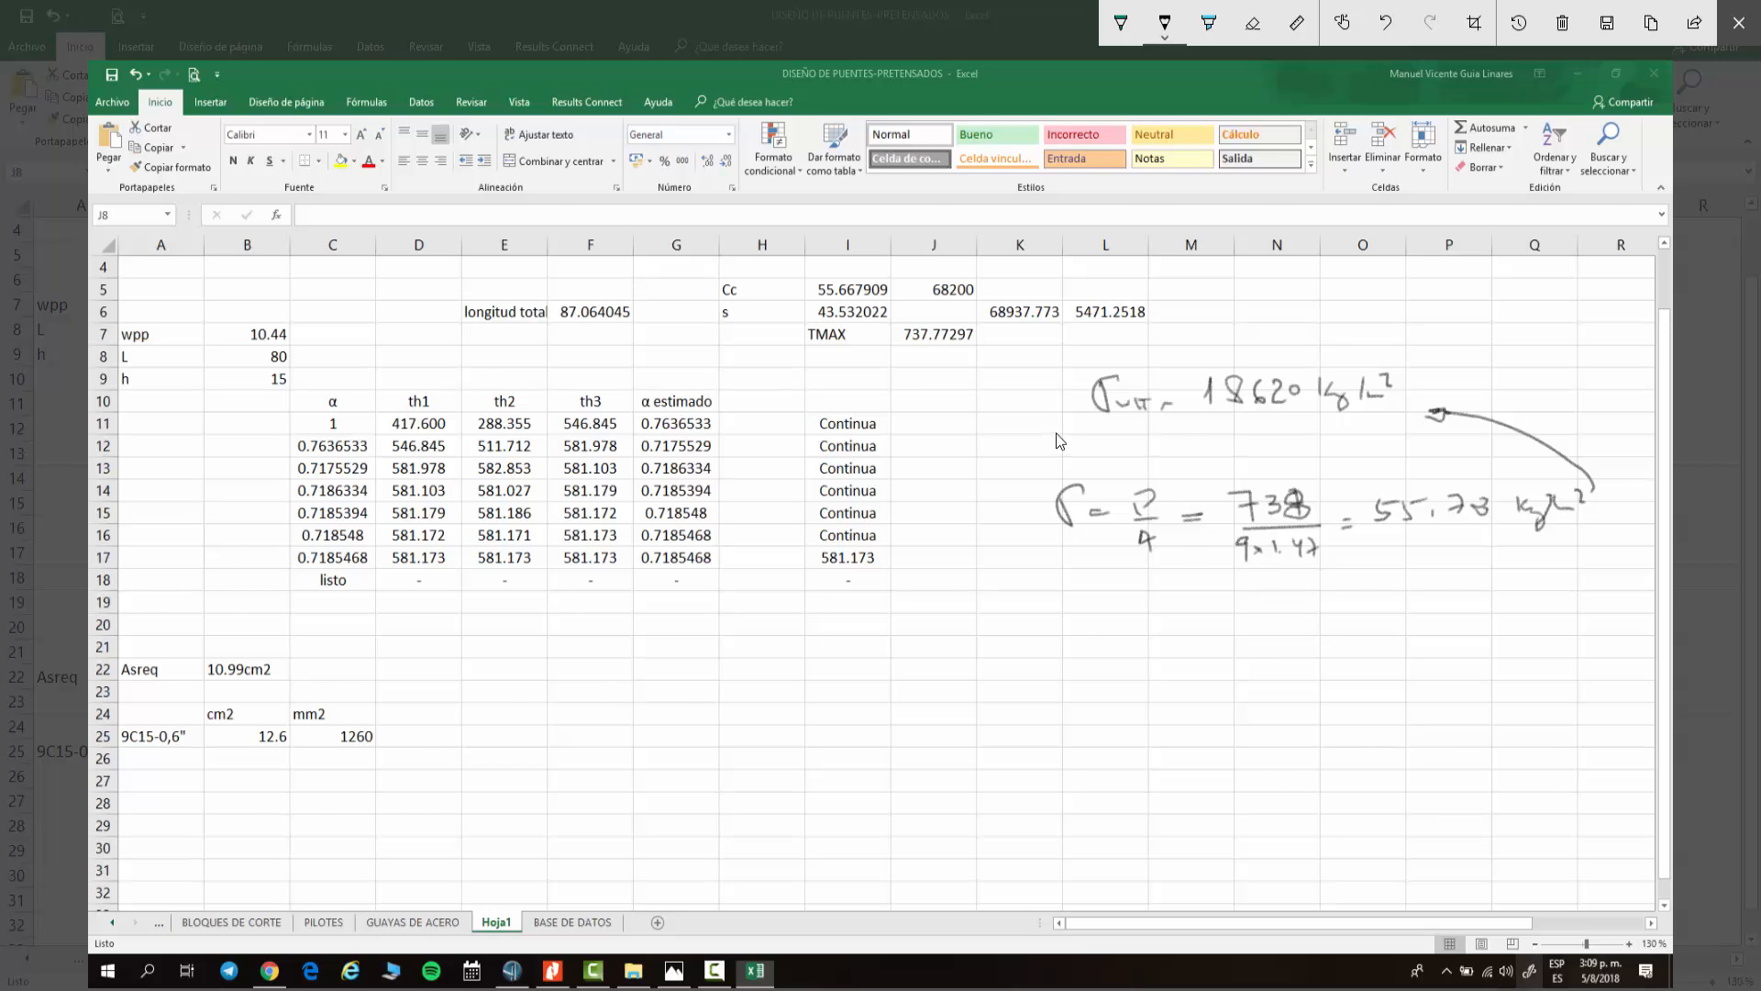
key("Escape")
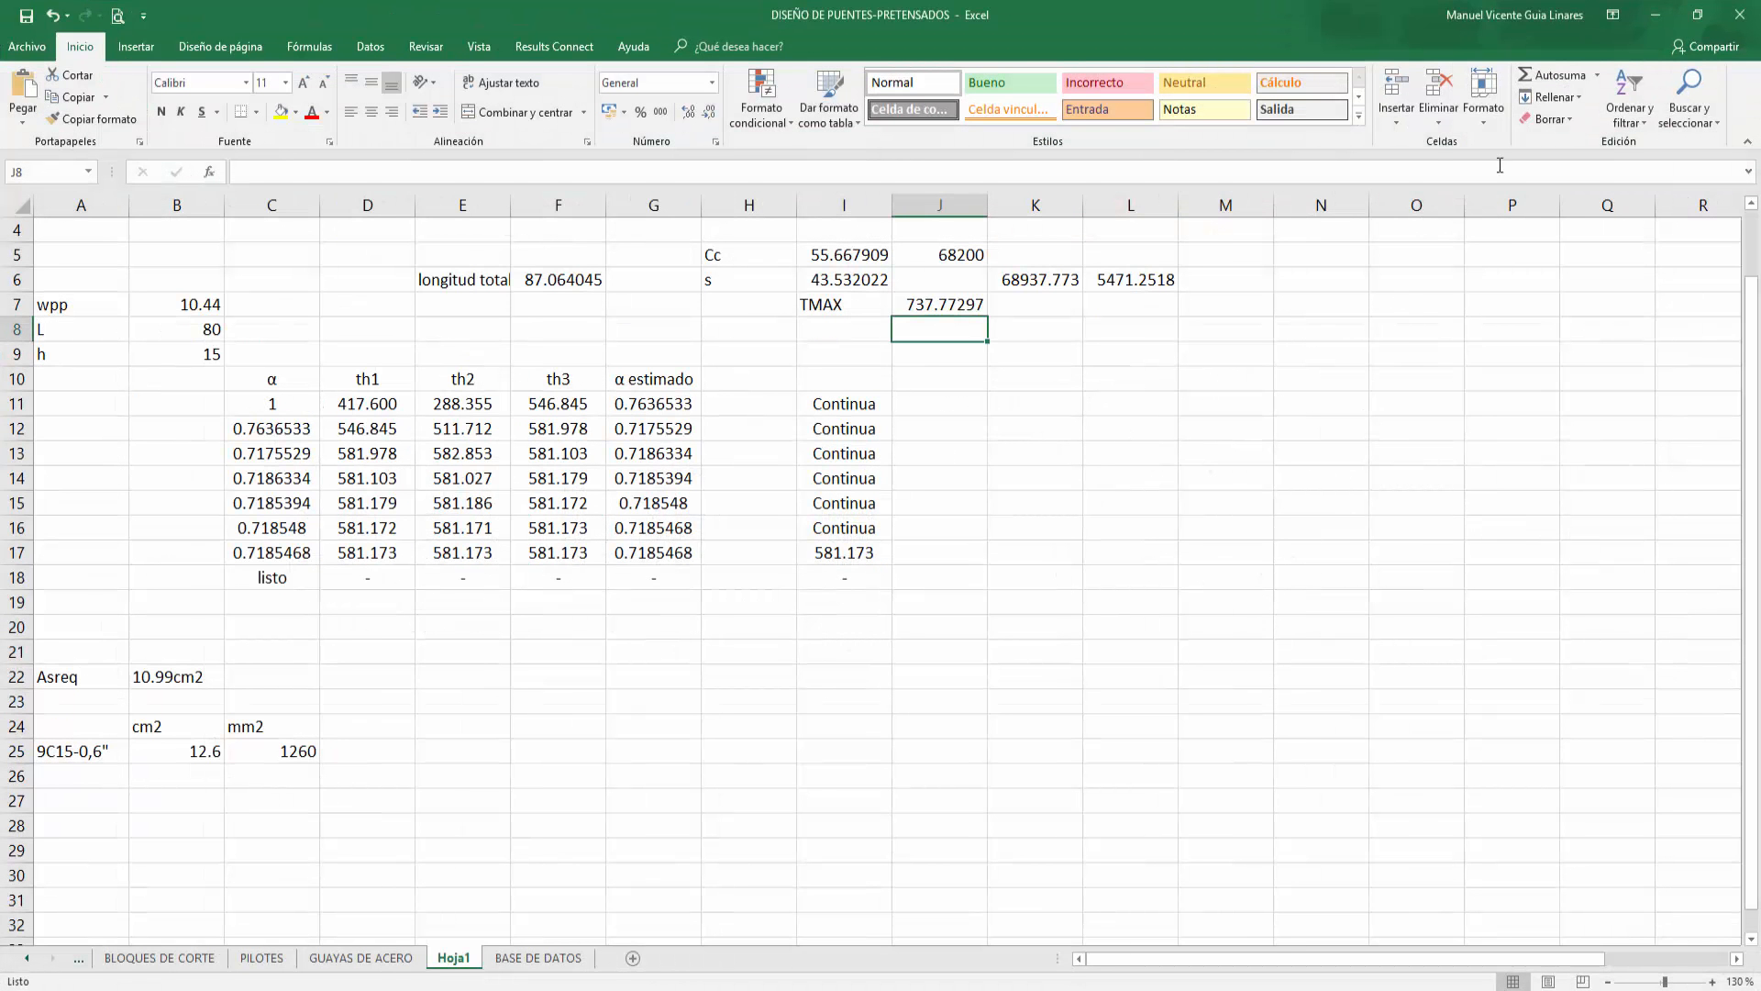
Step: Return to the bridge model, orbit the view and inspect the axial force diagrams of two cable elements under CM
left_click(1655, 18)
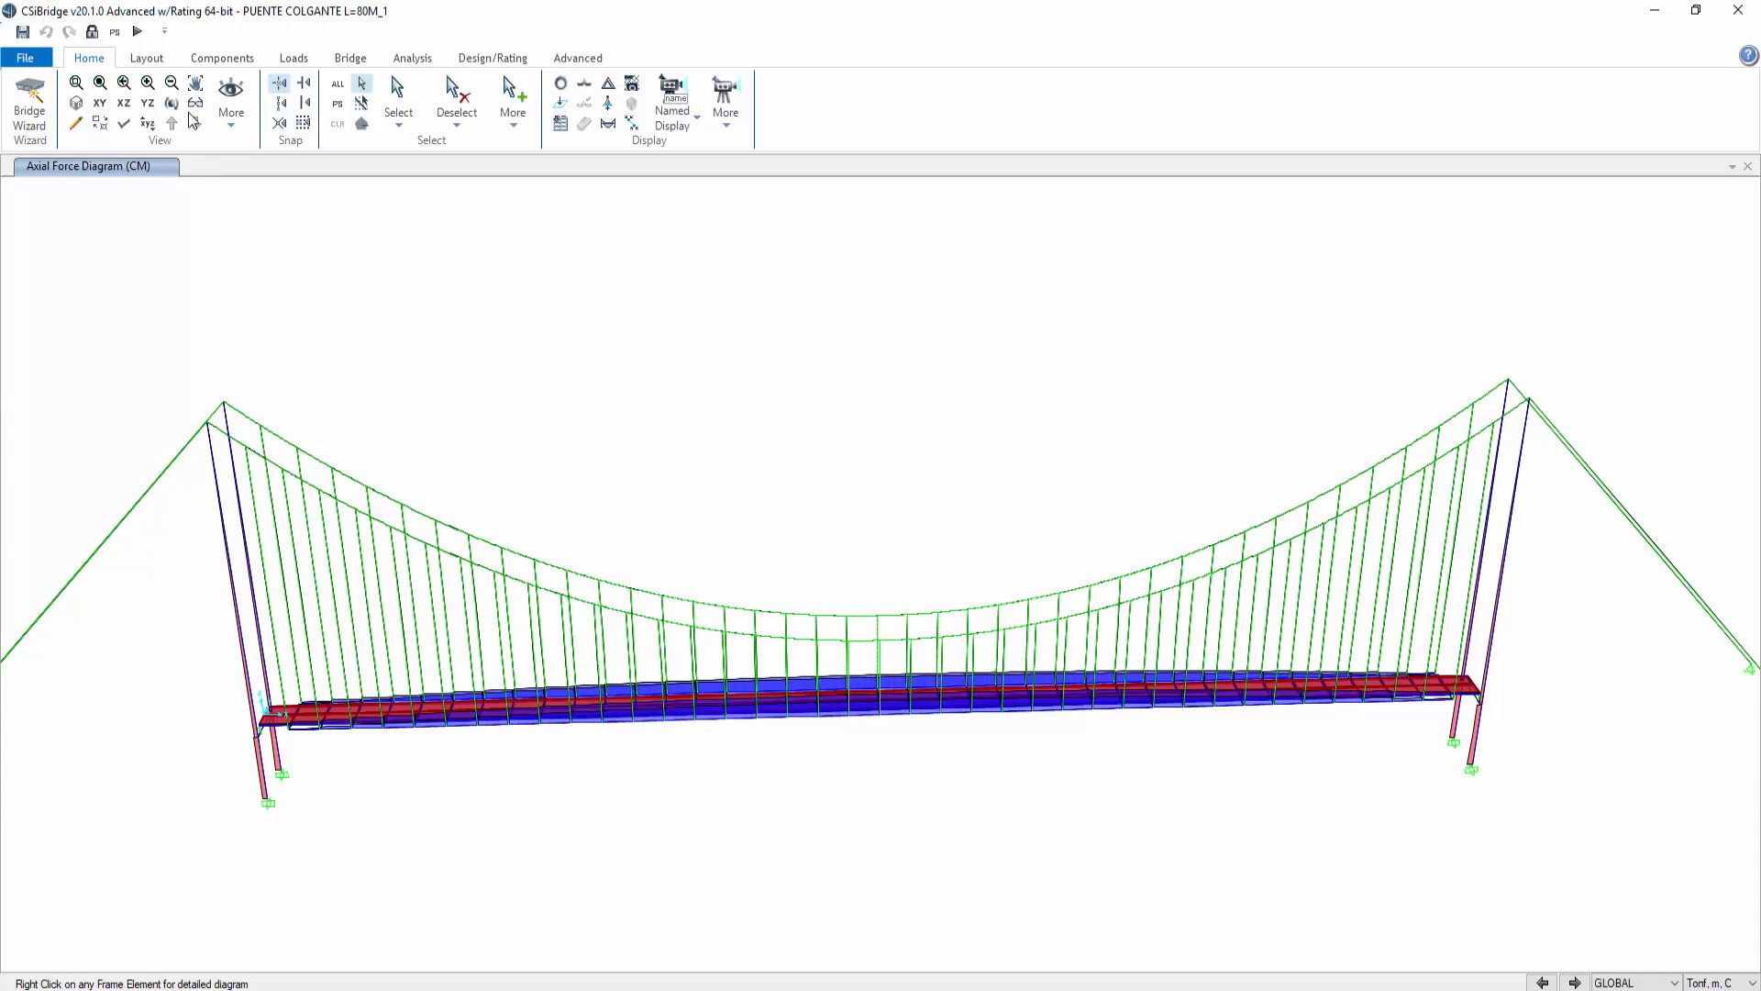
left_click(196, 83)
left_click_drag(738, 826, 876, 811)
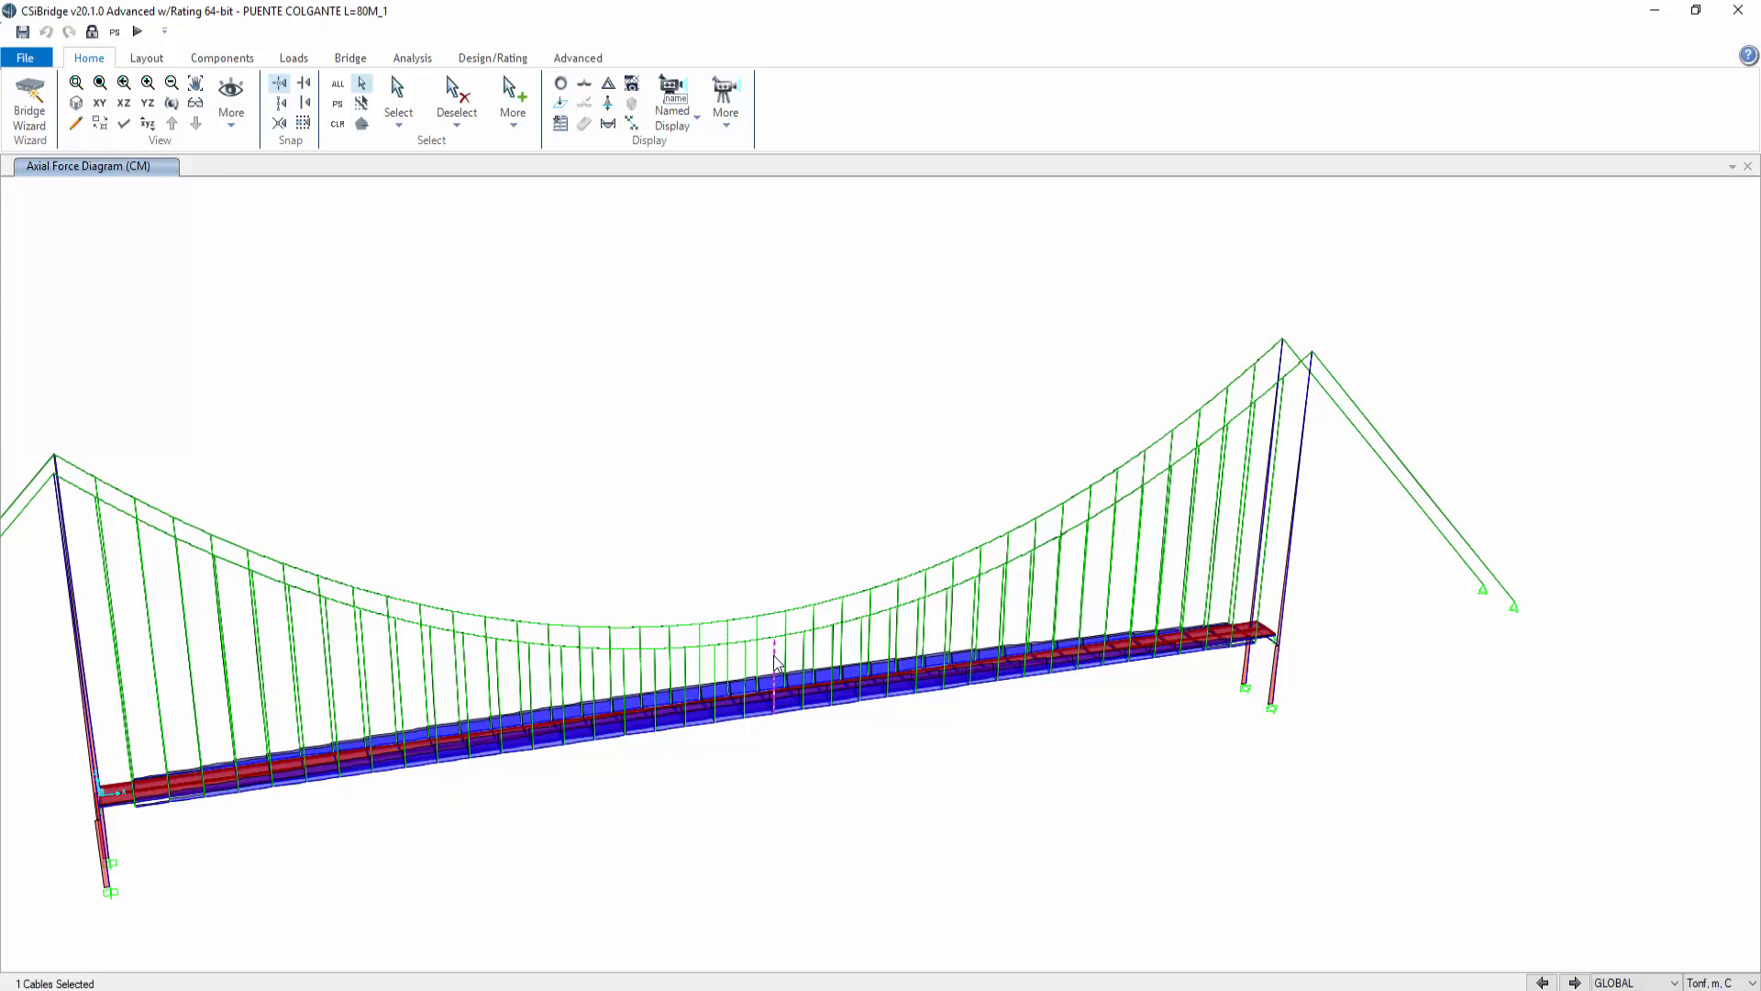
right_click(774, 655)
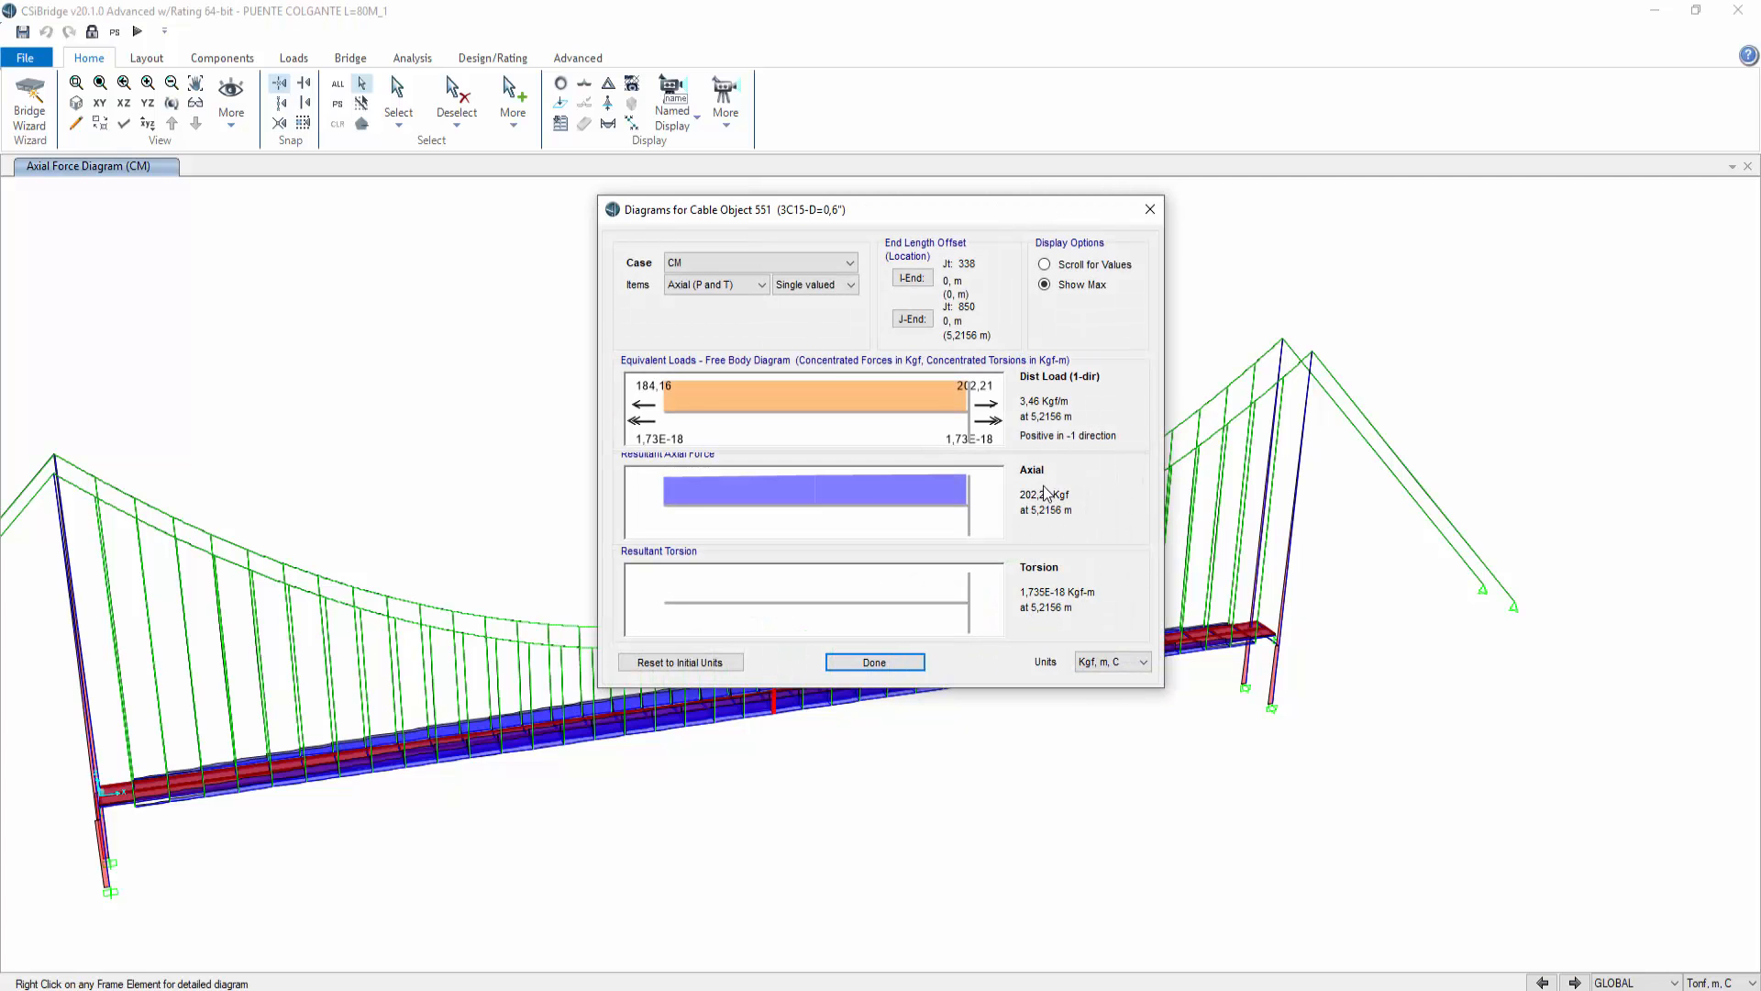
left_click(1149, 209)
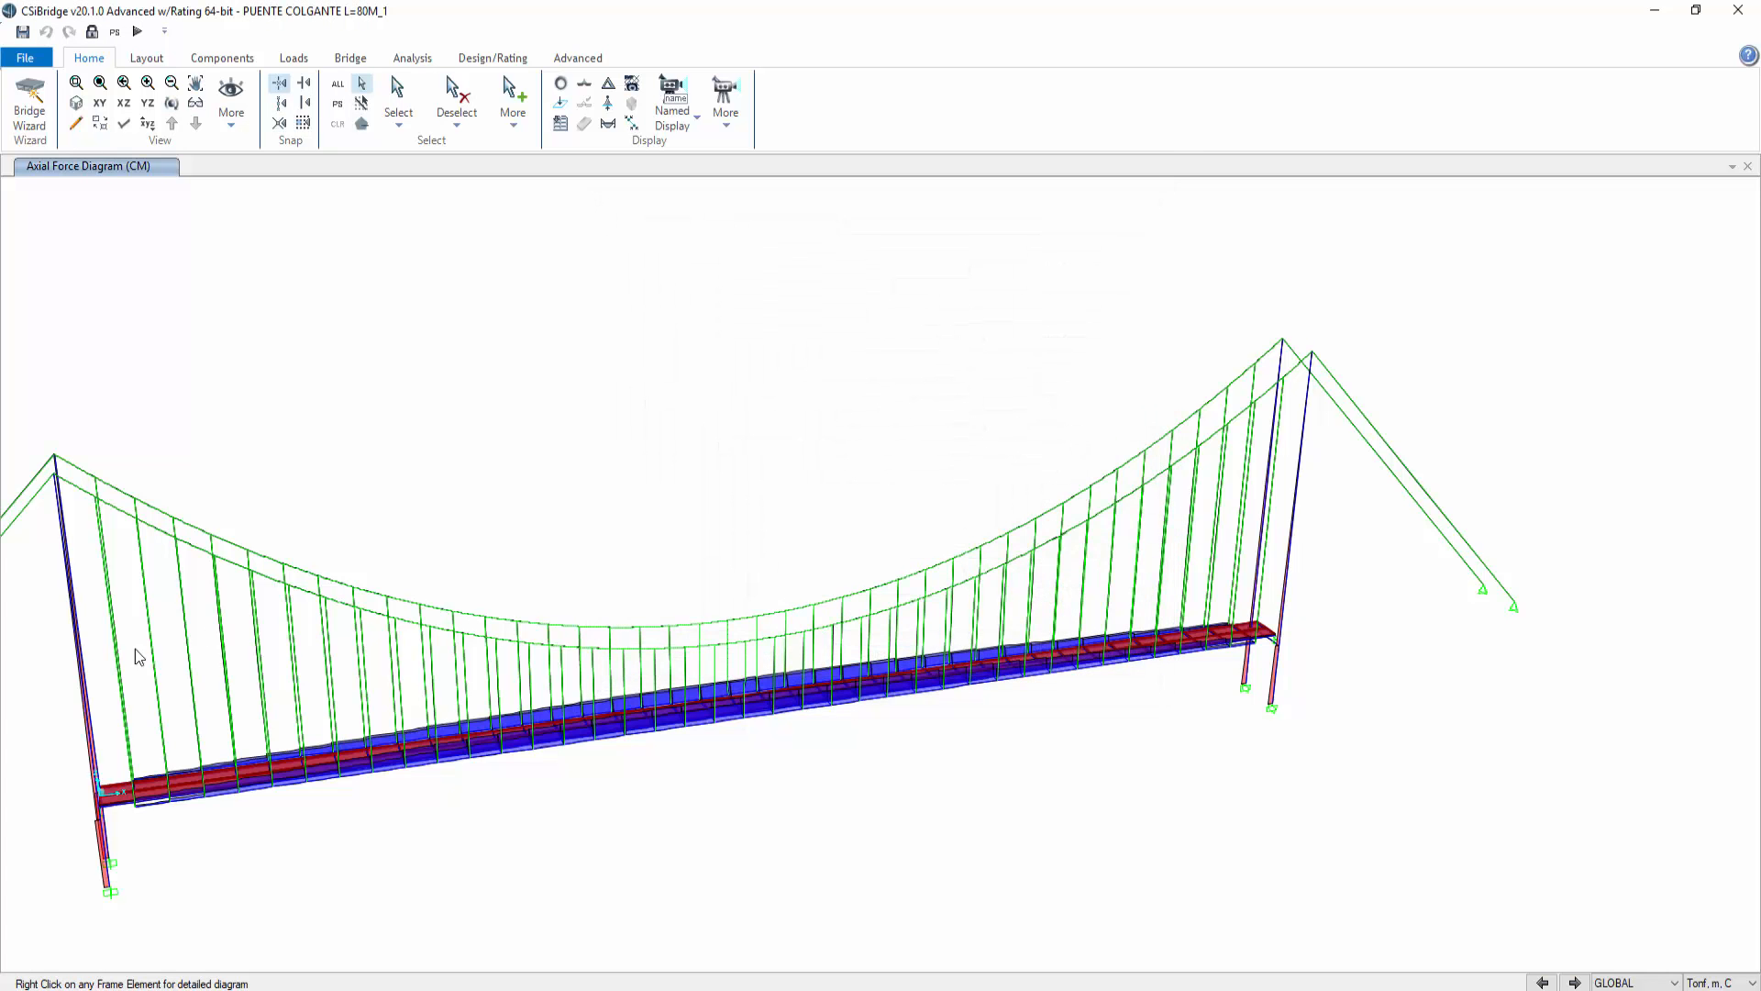
right_click(155, 692)
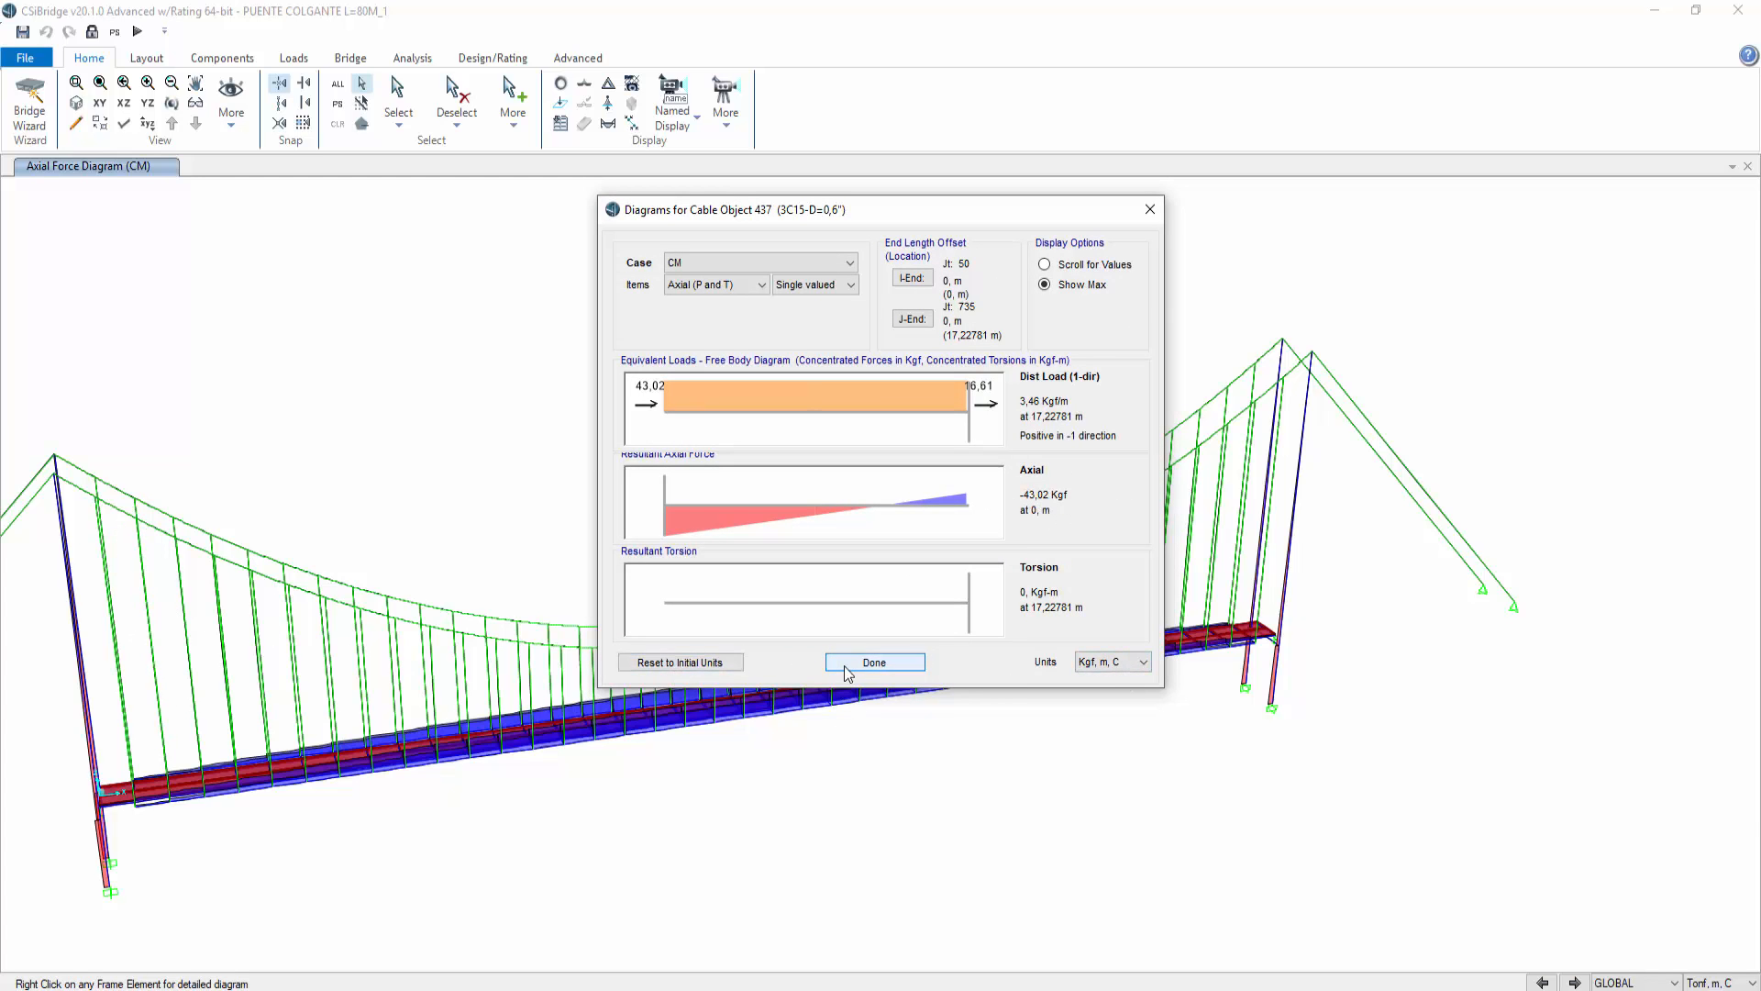
left_click(874, 662)
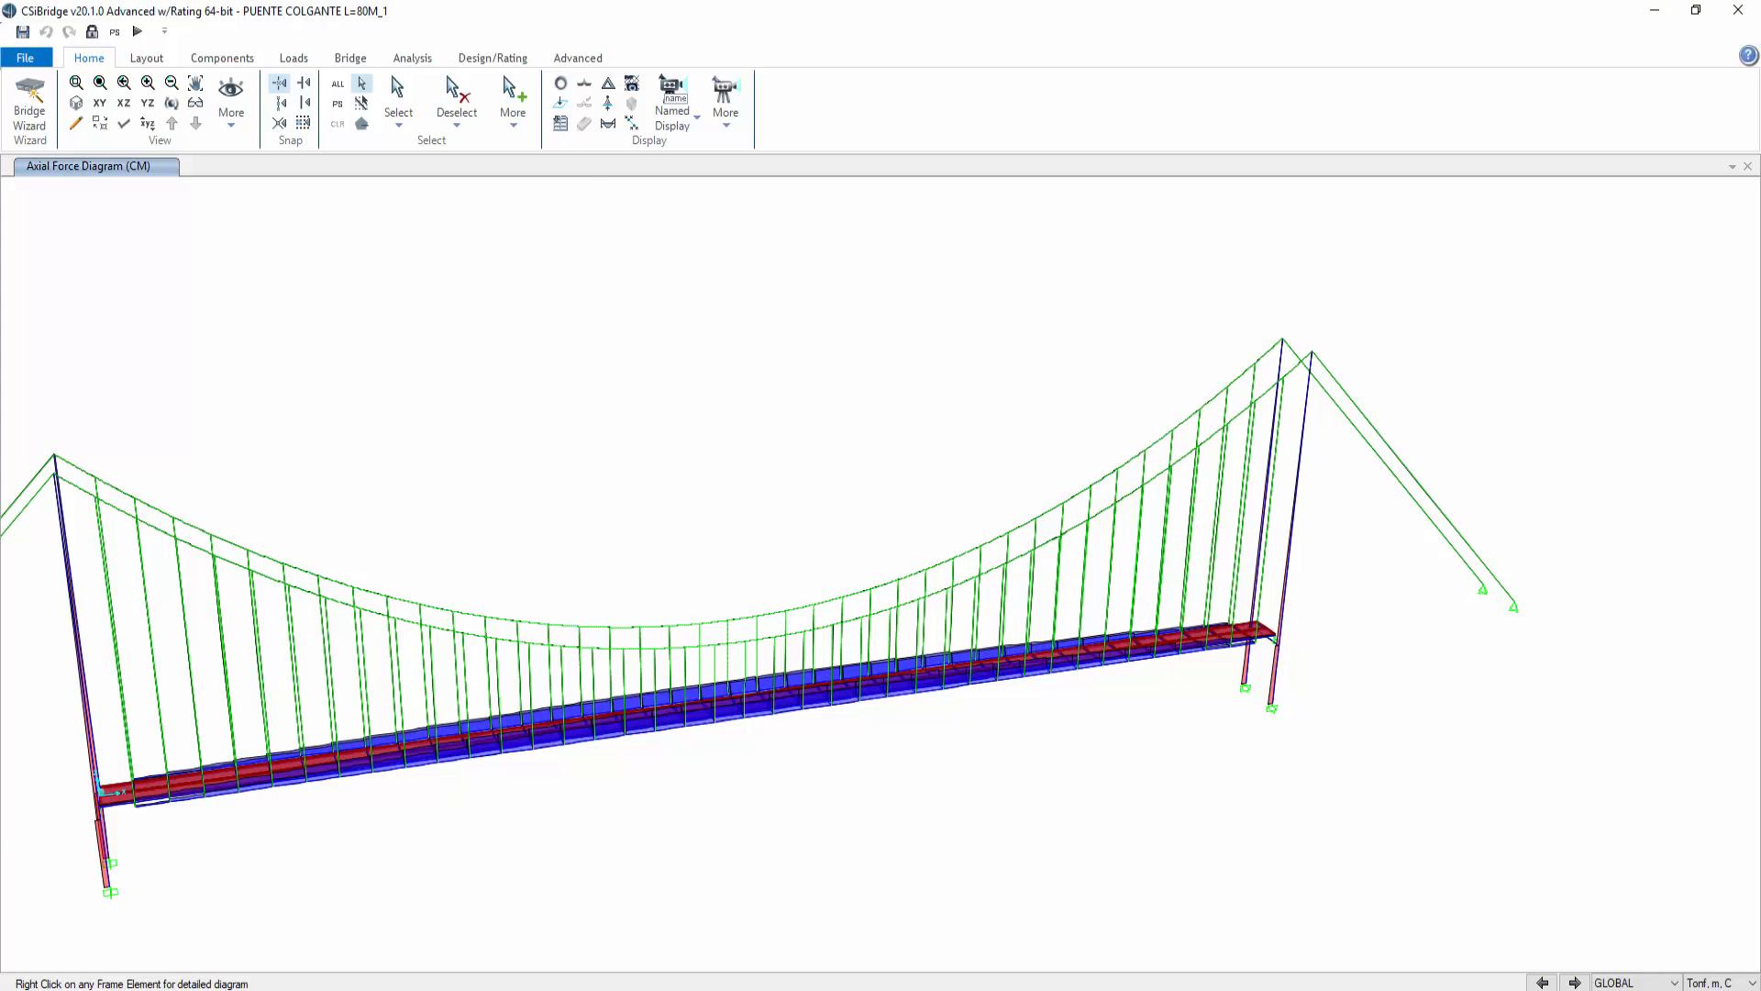
Step: Review the 0,70*CARGA MAXIMA column of the strand capacity table on the GUAYAS DE ACERO sheet
key("alt+Tab")
left_click(360, 958)
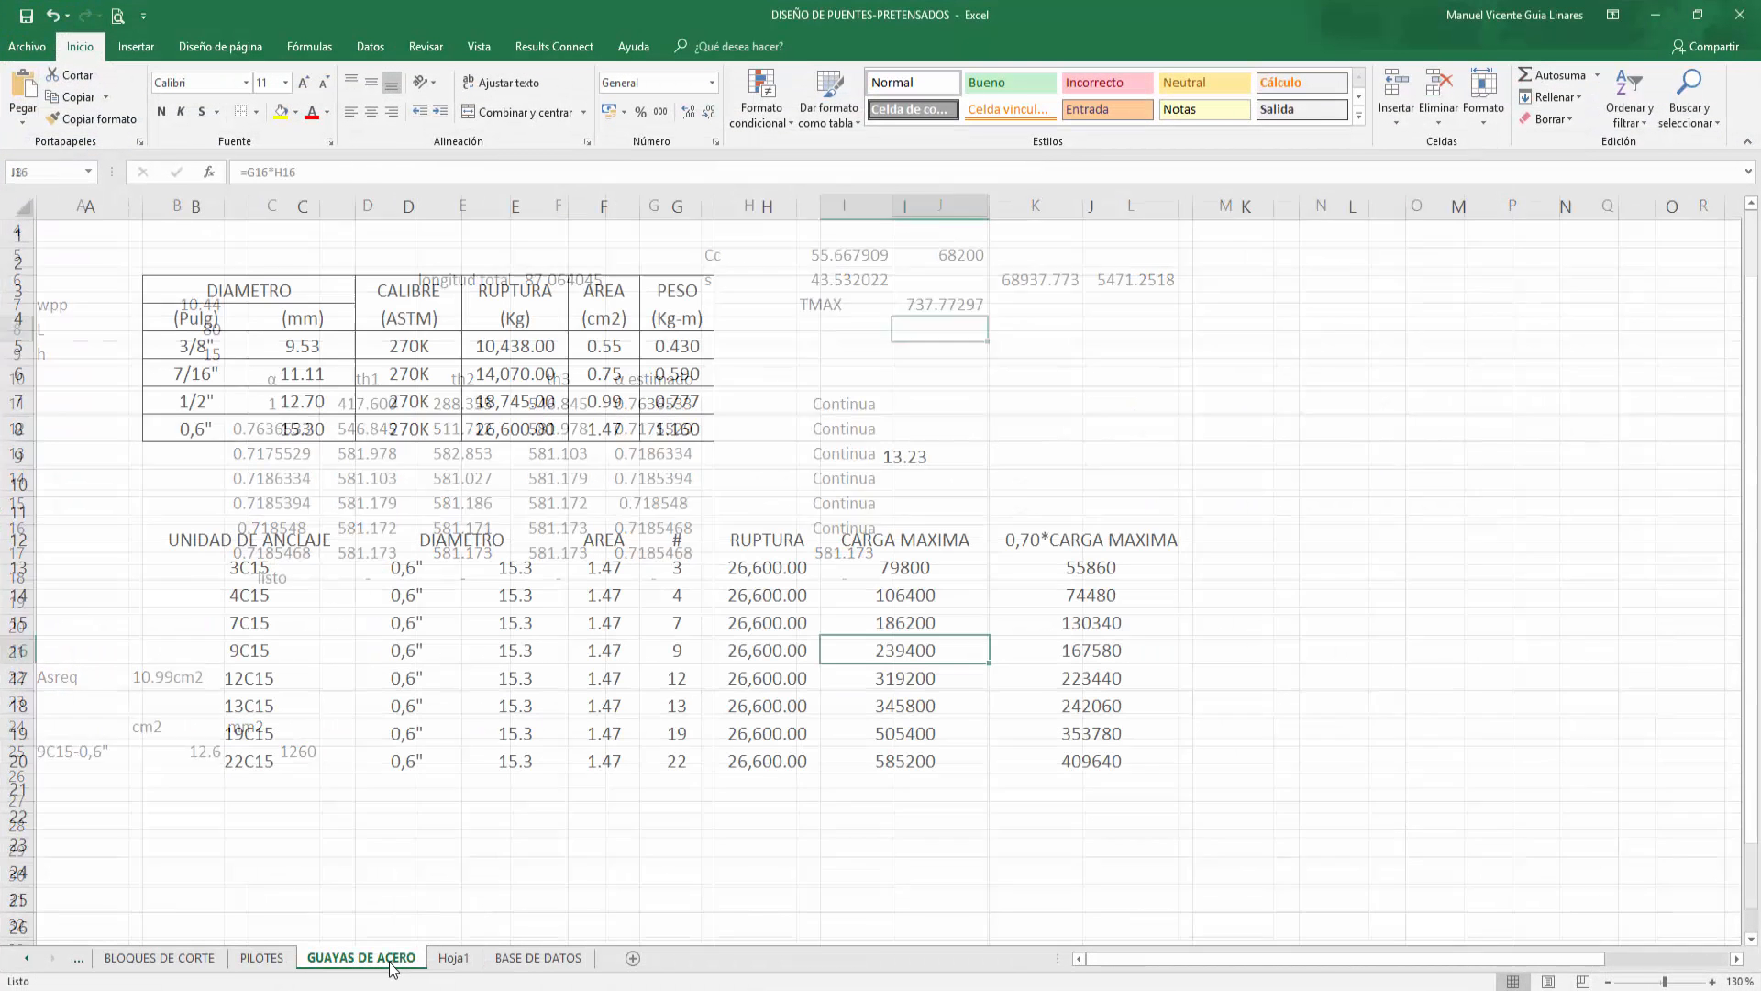
left_click_drag(1105, 578, 1168, 761)
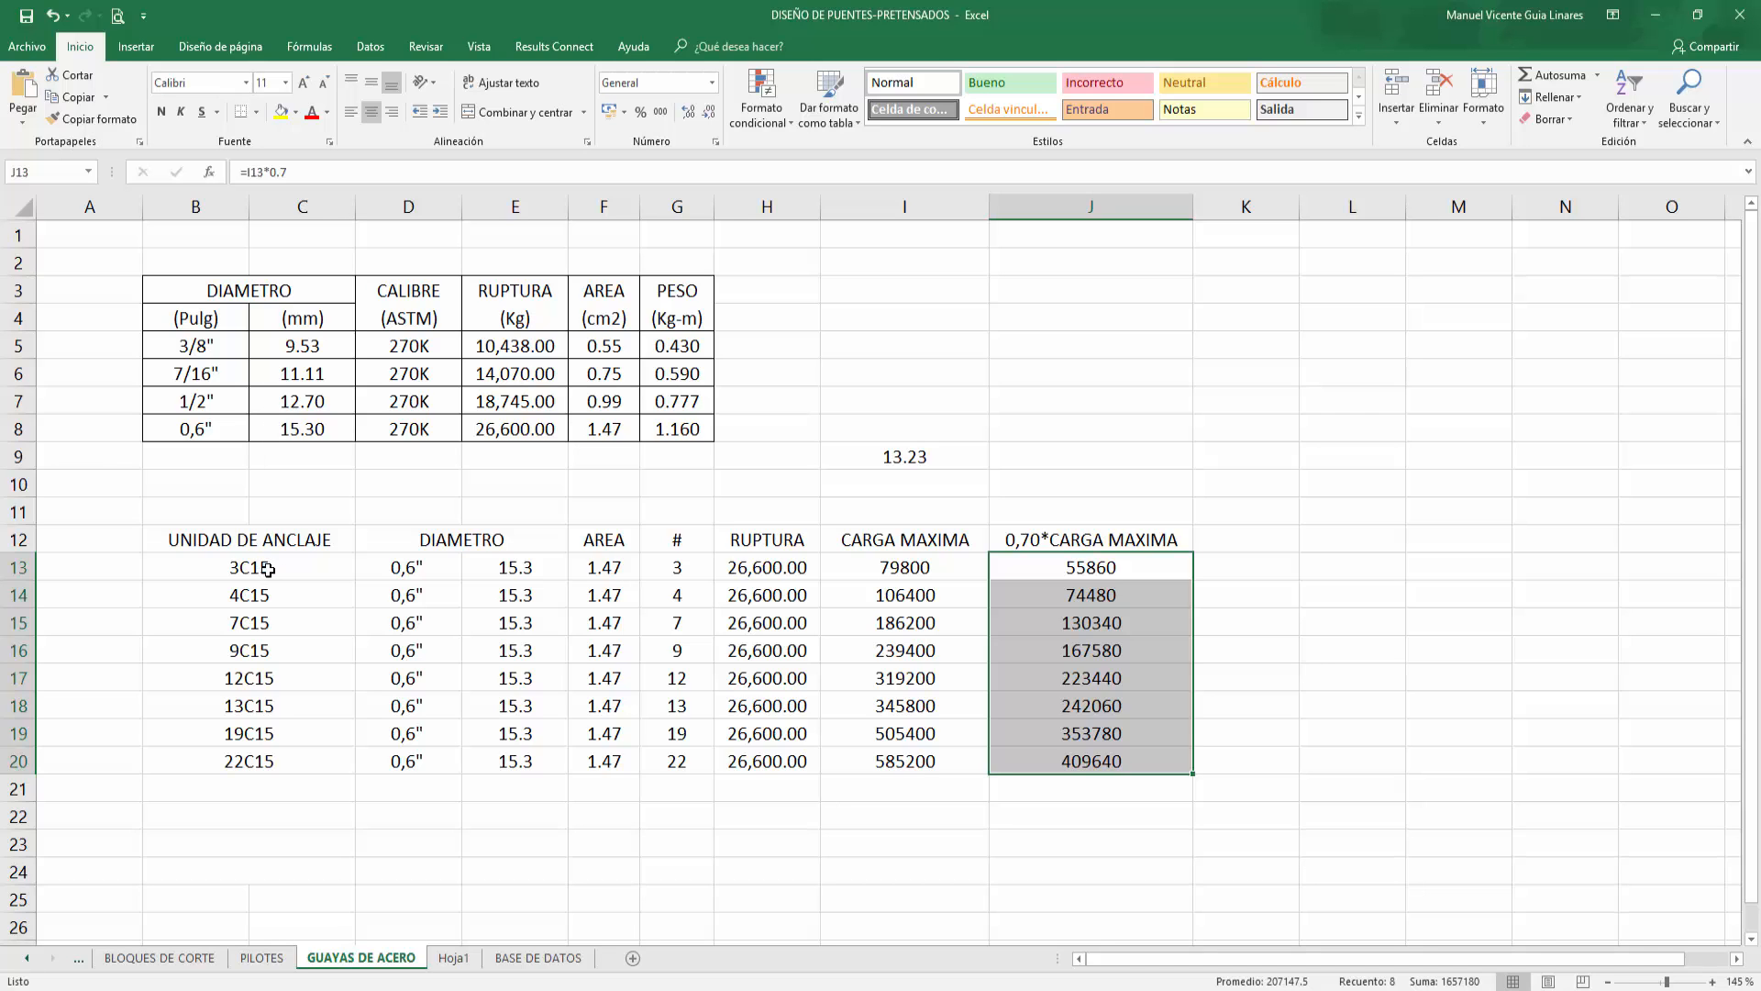
left_click(1138, 566)
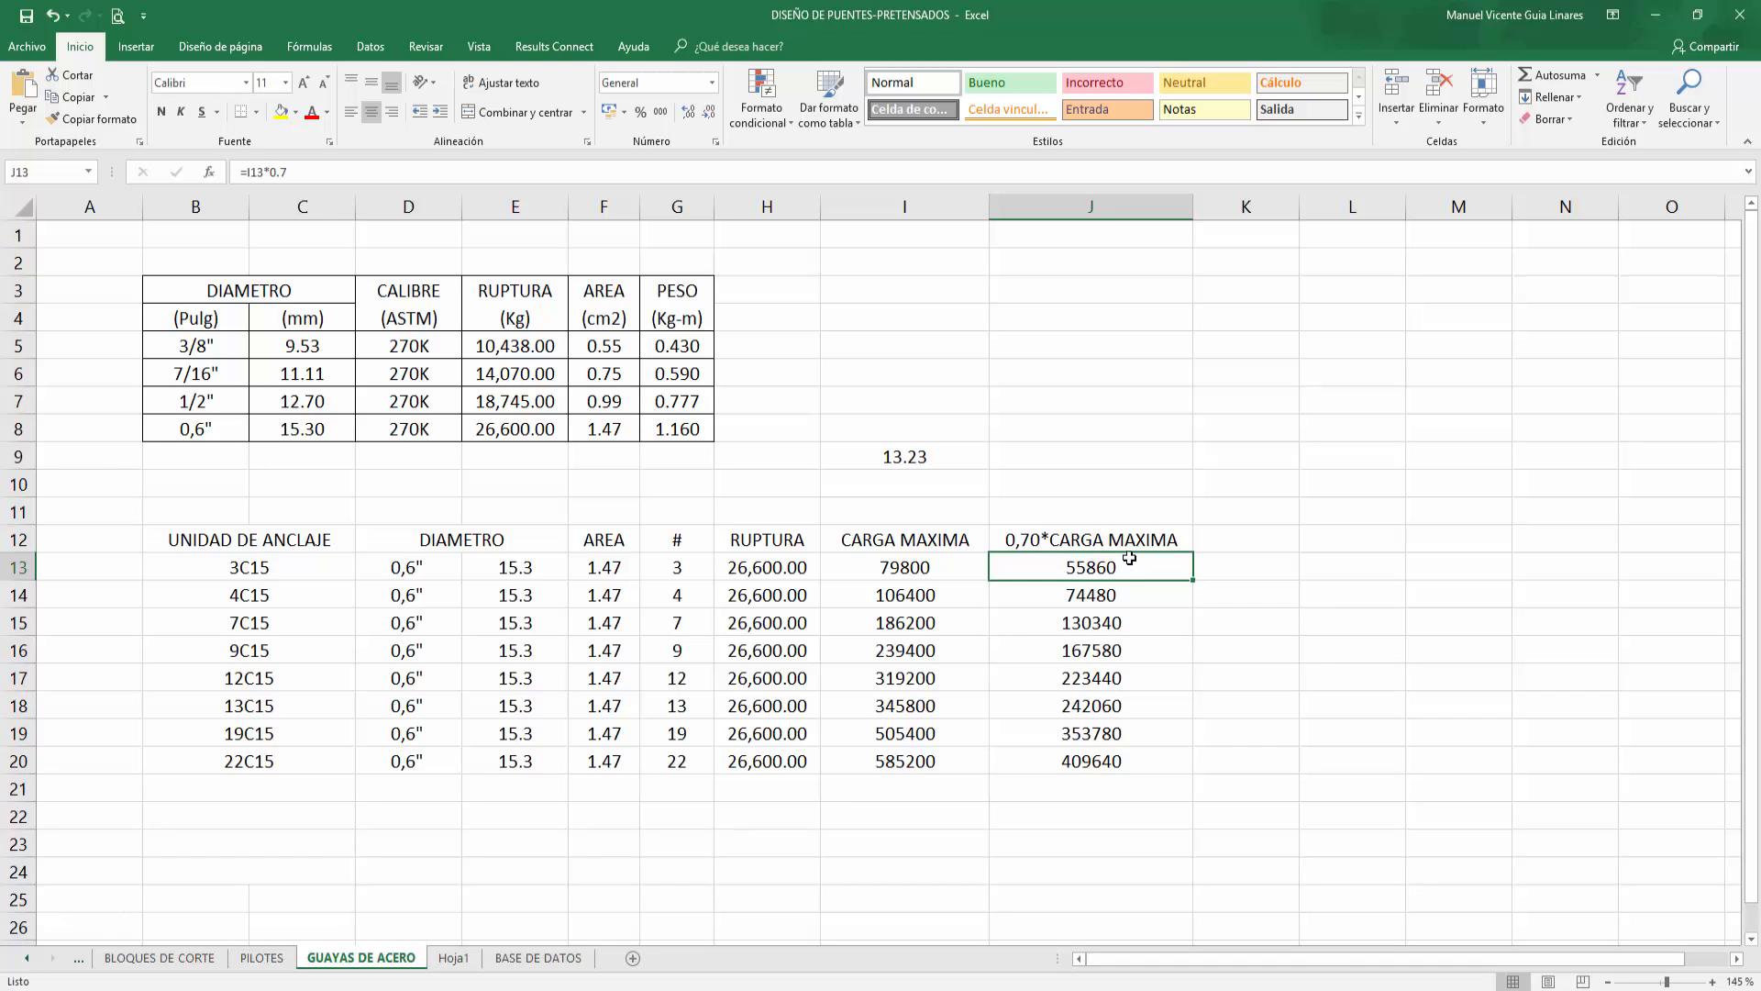
left_click(1665, 20)
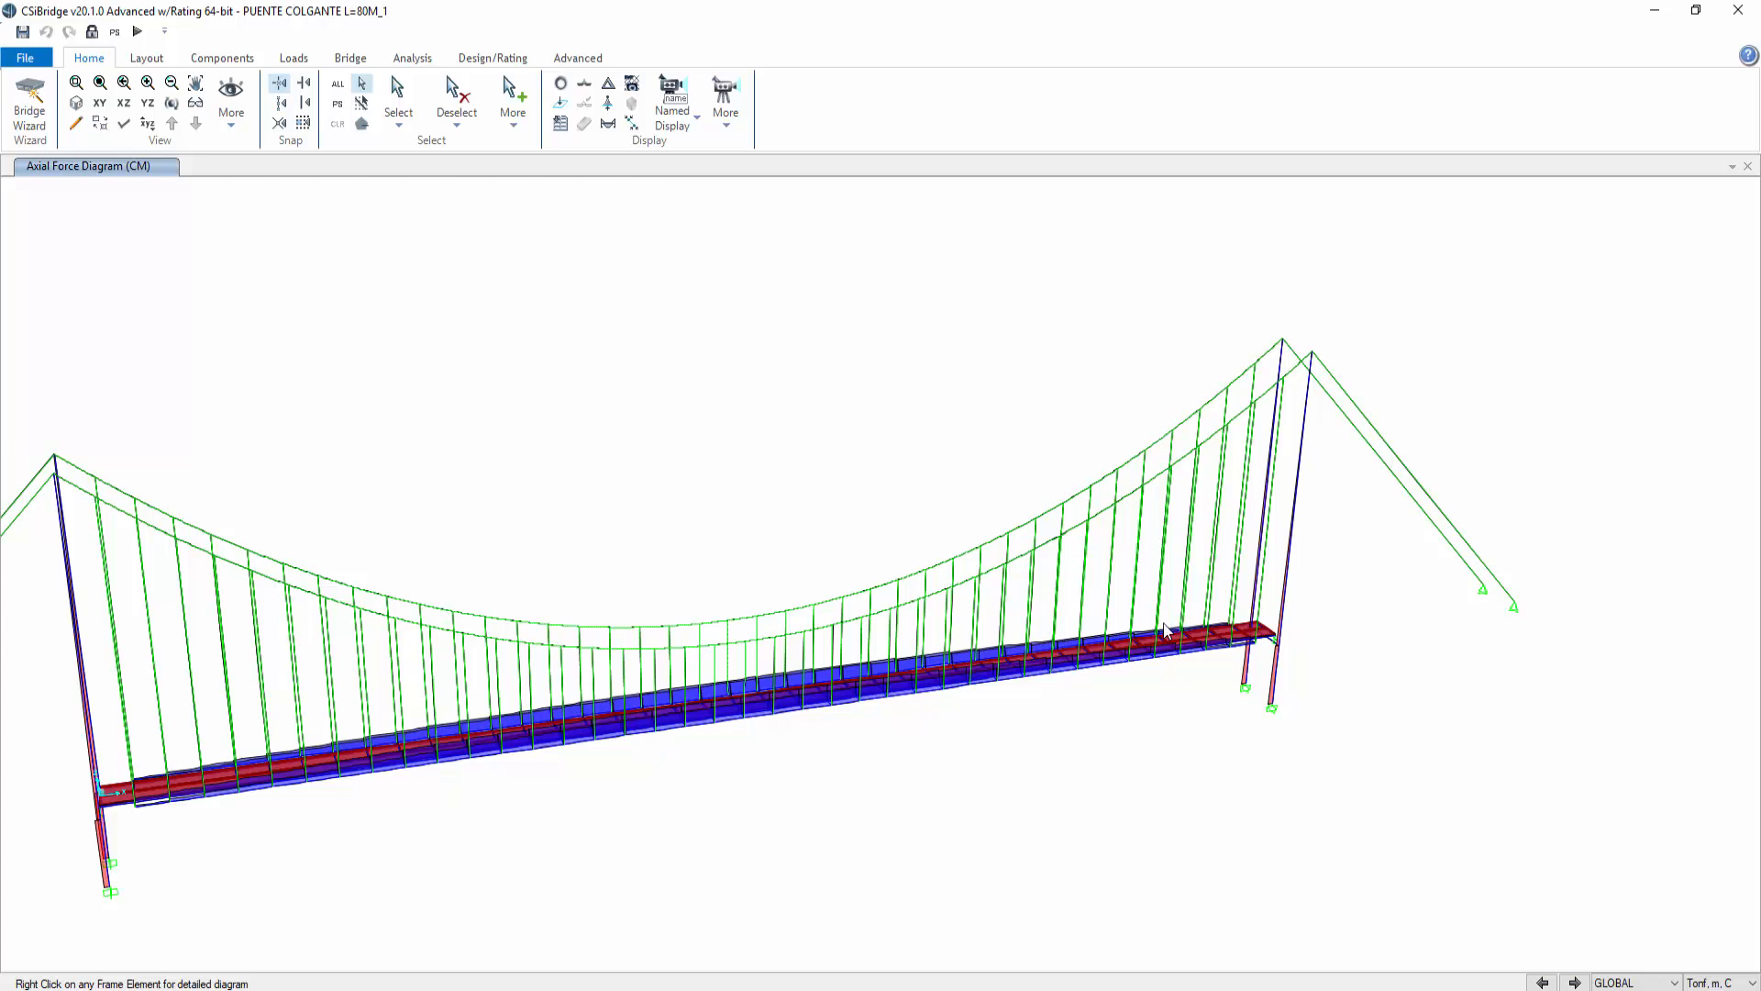
Step: Display the axial force diagram for the 1,2CM+1,6CV combination and inspect the main cable's force diagram
middle_click_drag(552, 525, 712, 483)
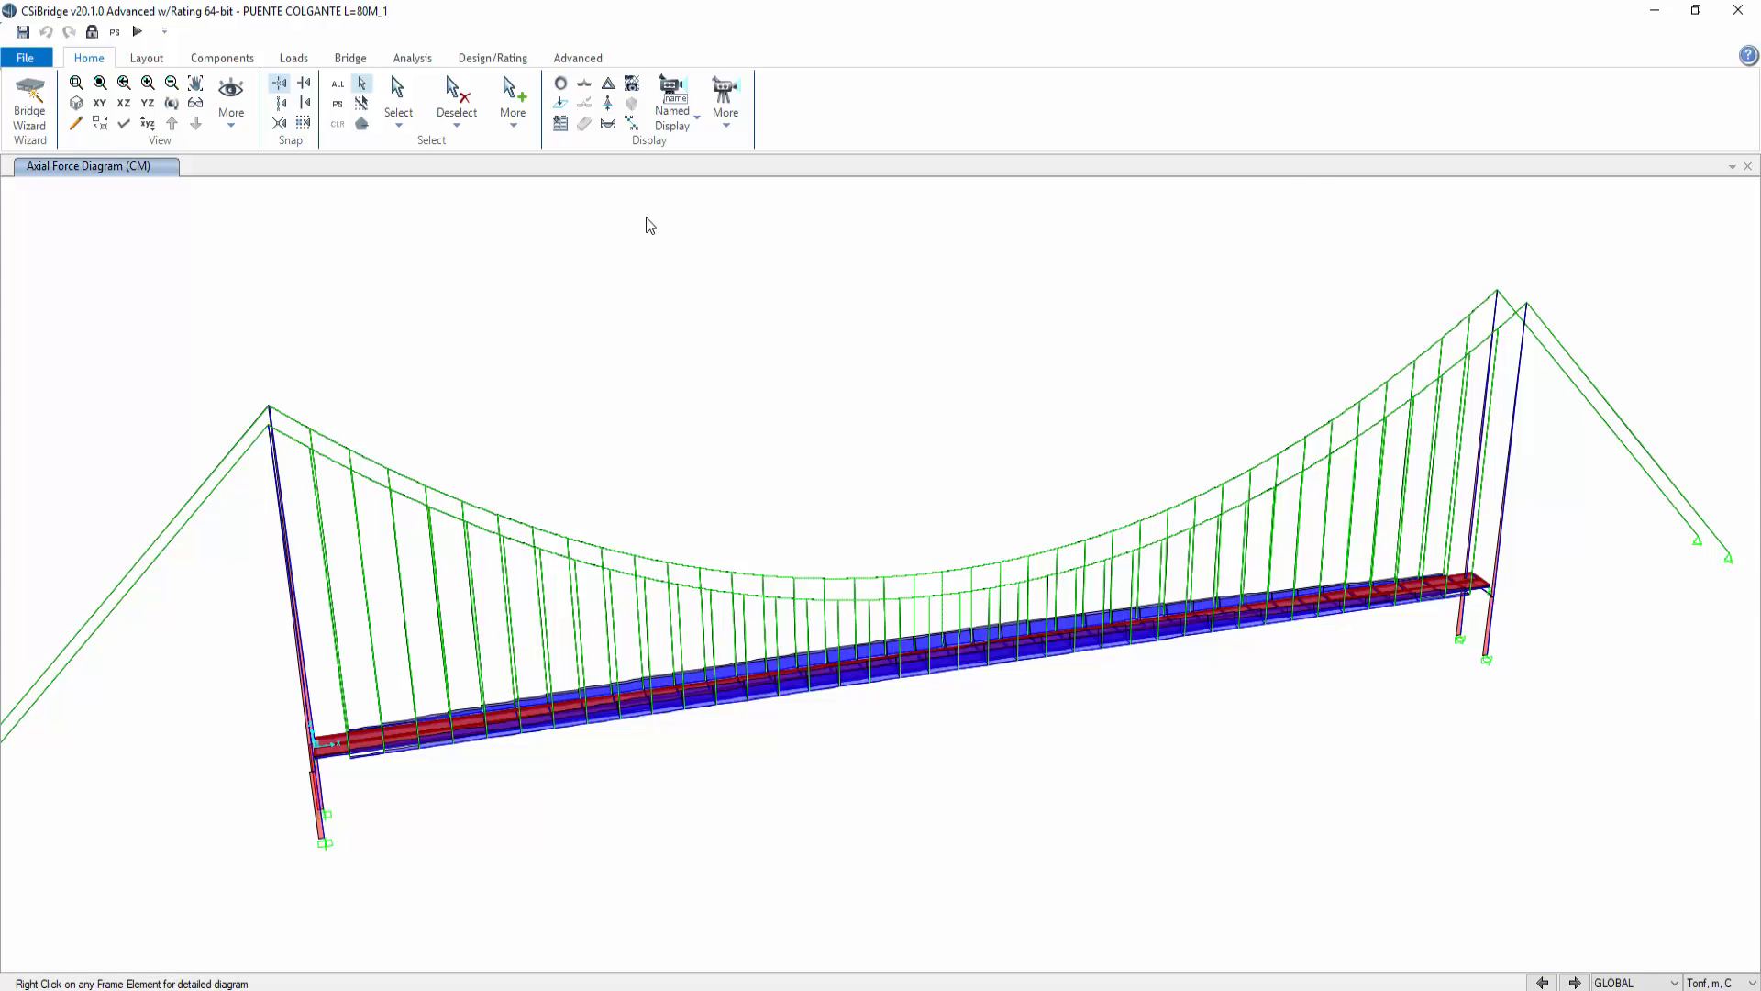
left_click(608, 125)
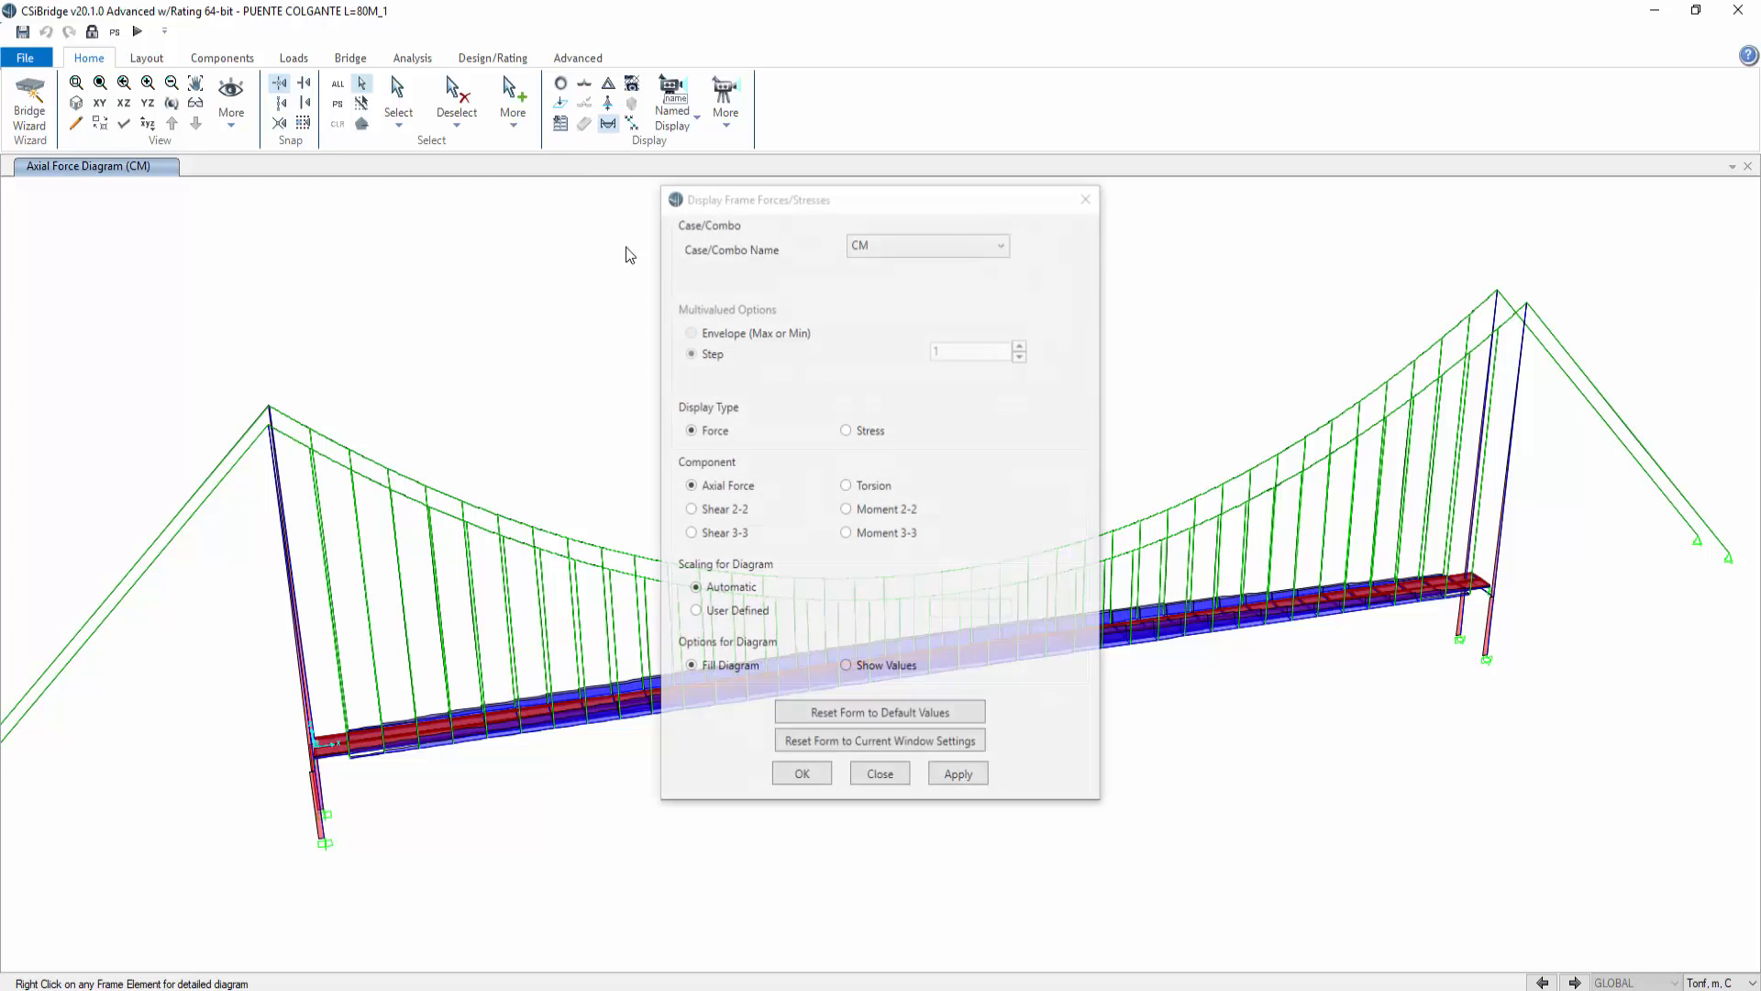
left_click(932, 249)
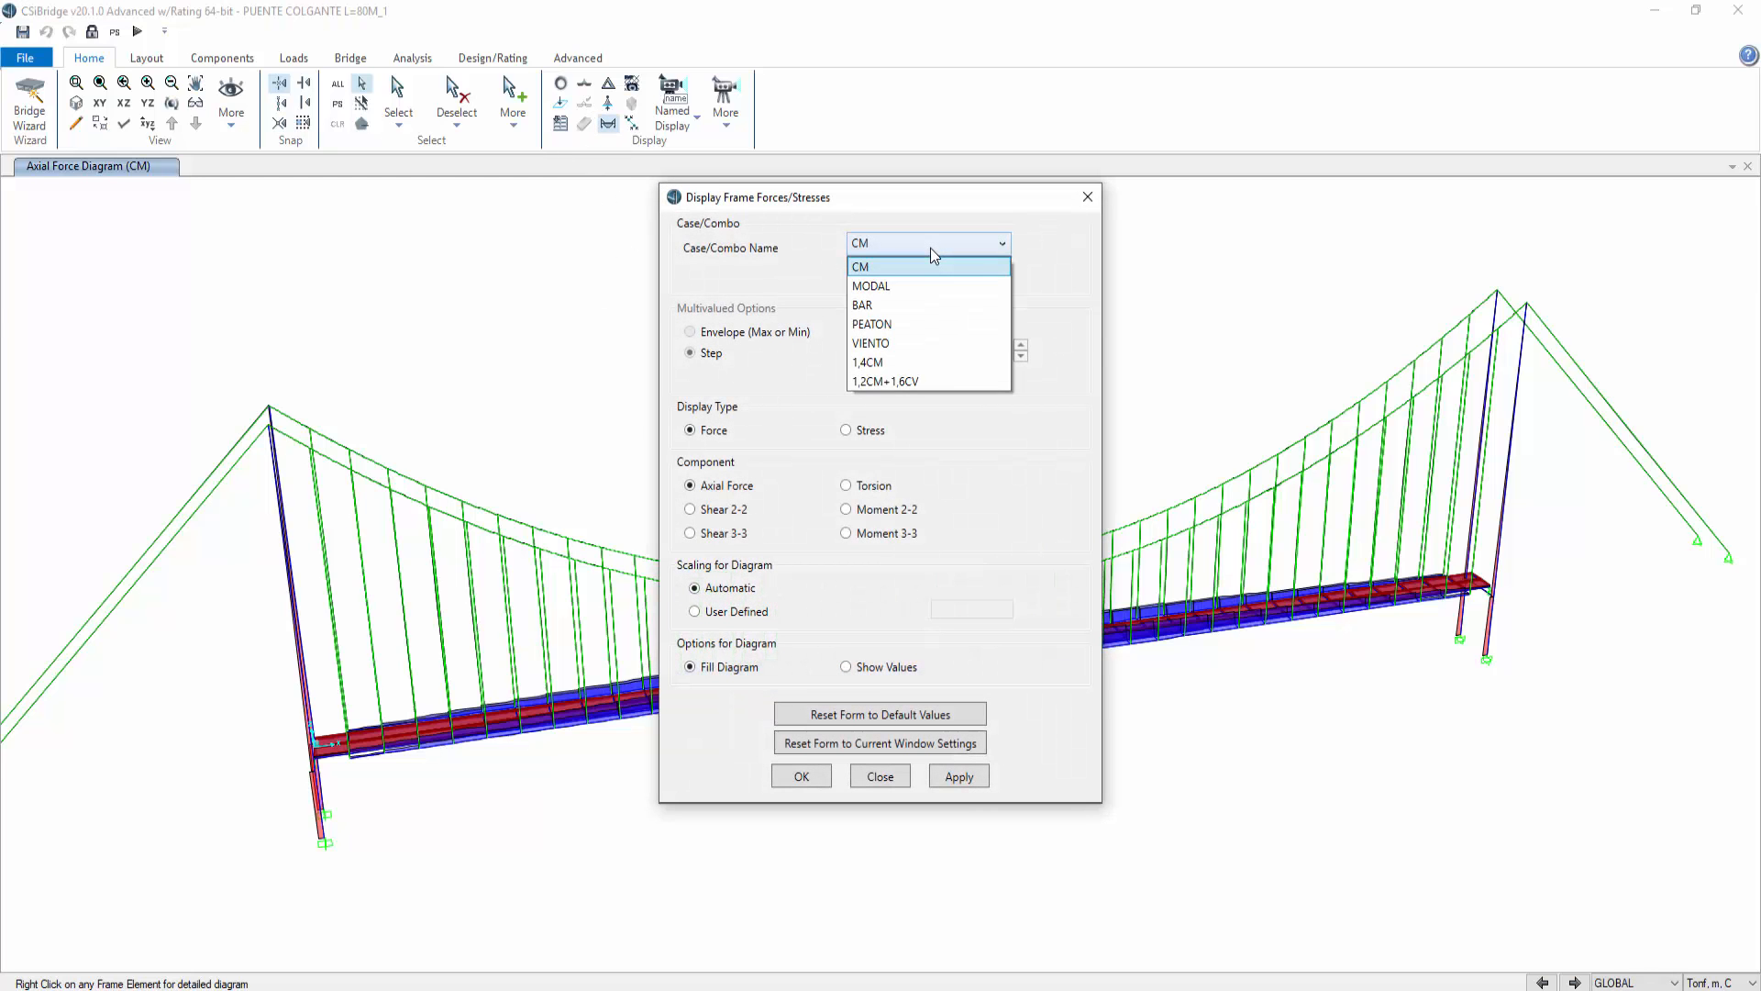
left_click(908, 381)
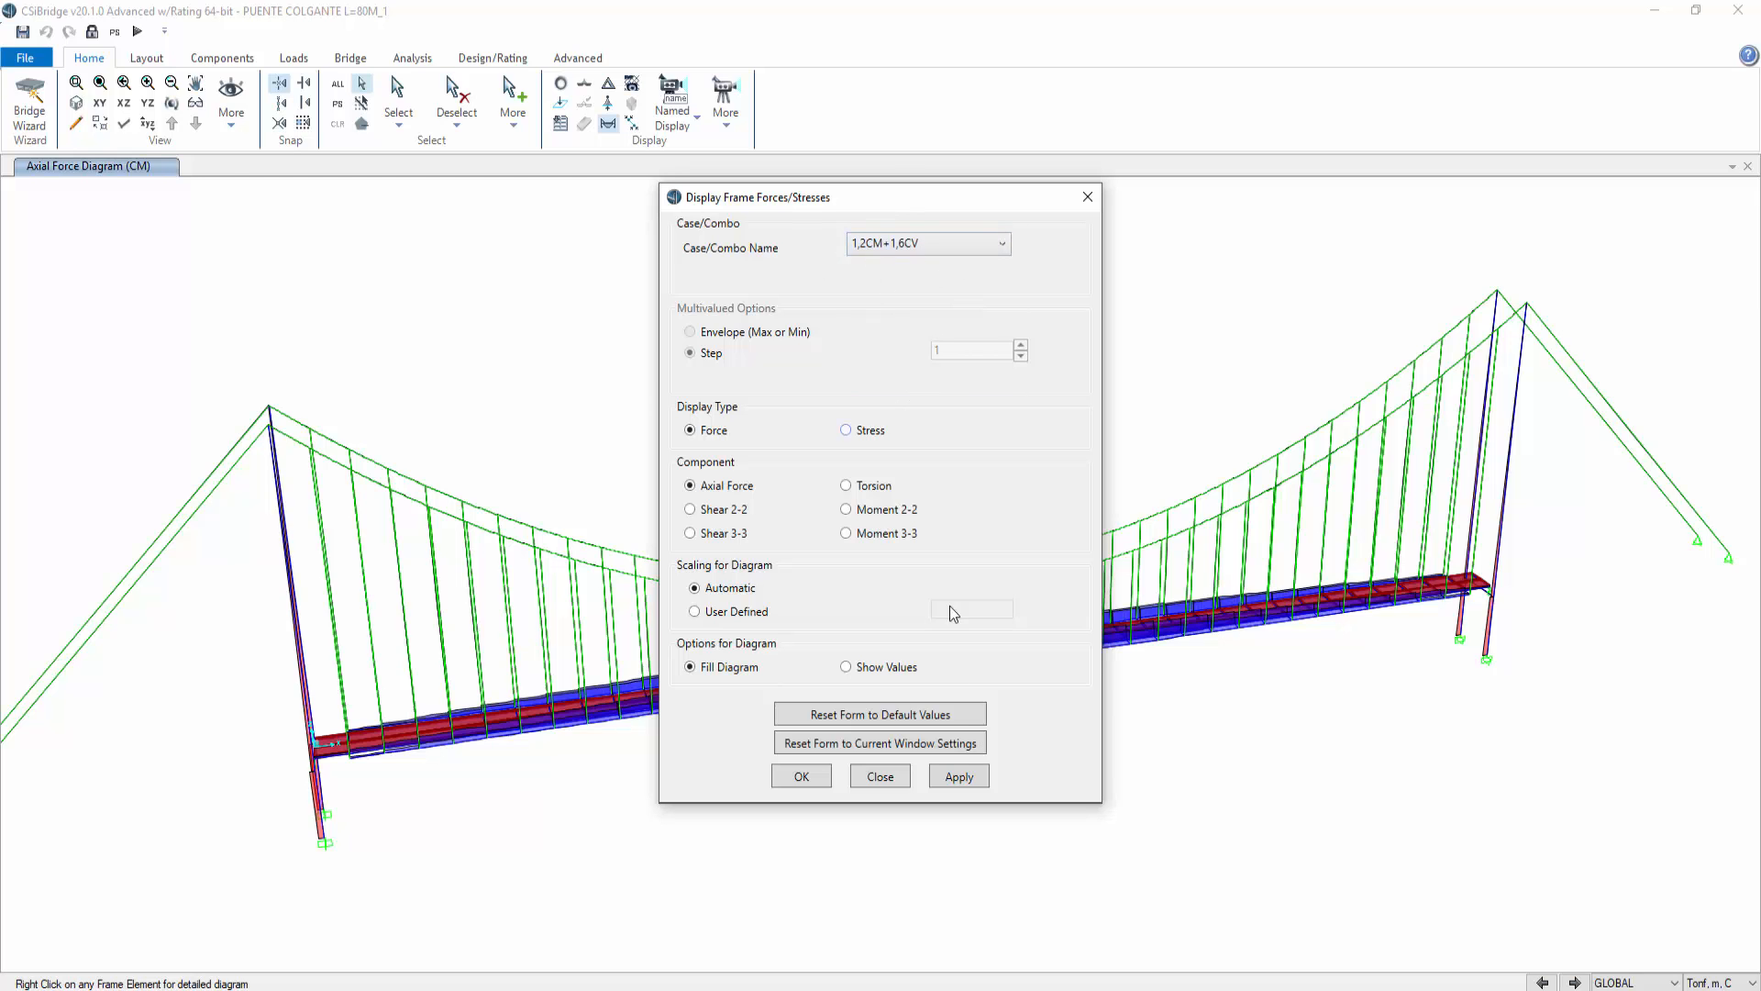
left_click(959, 777)
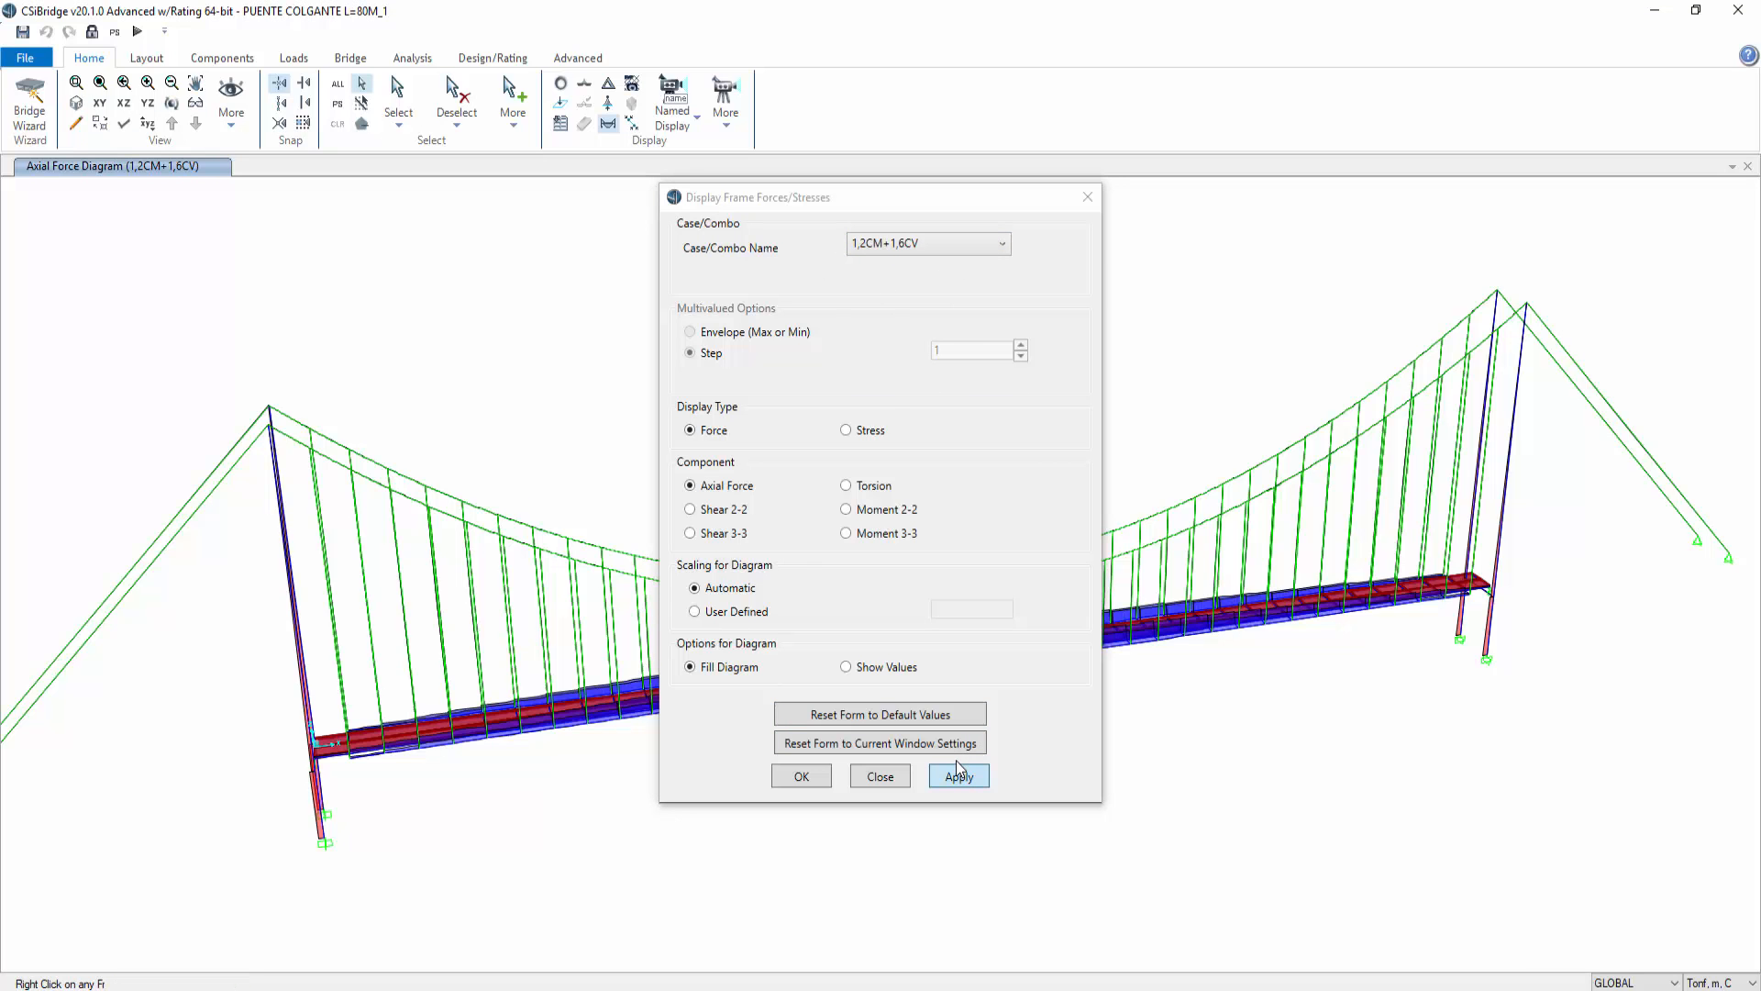
left_click(1088, 198)
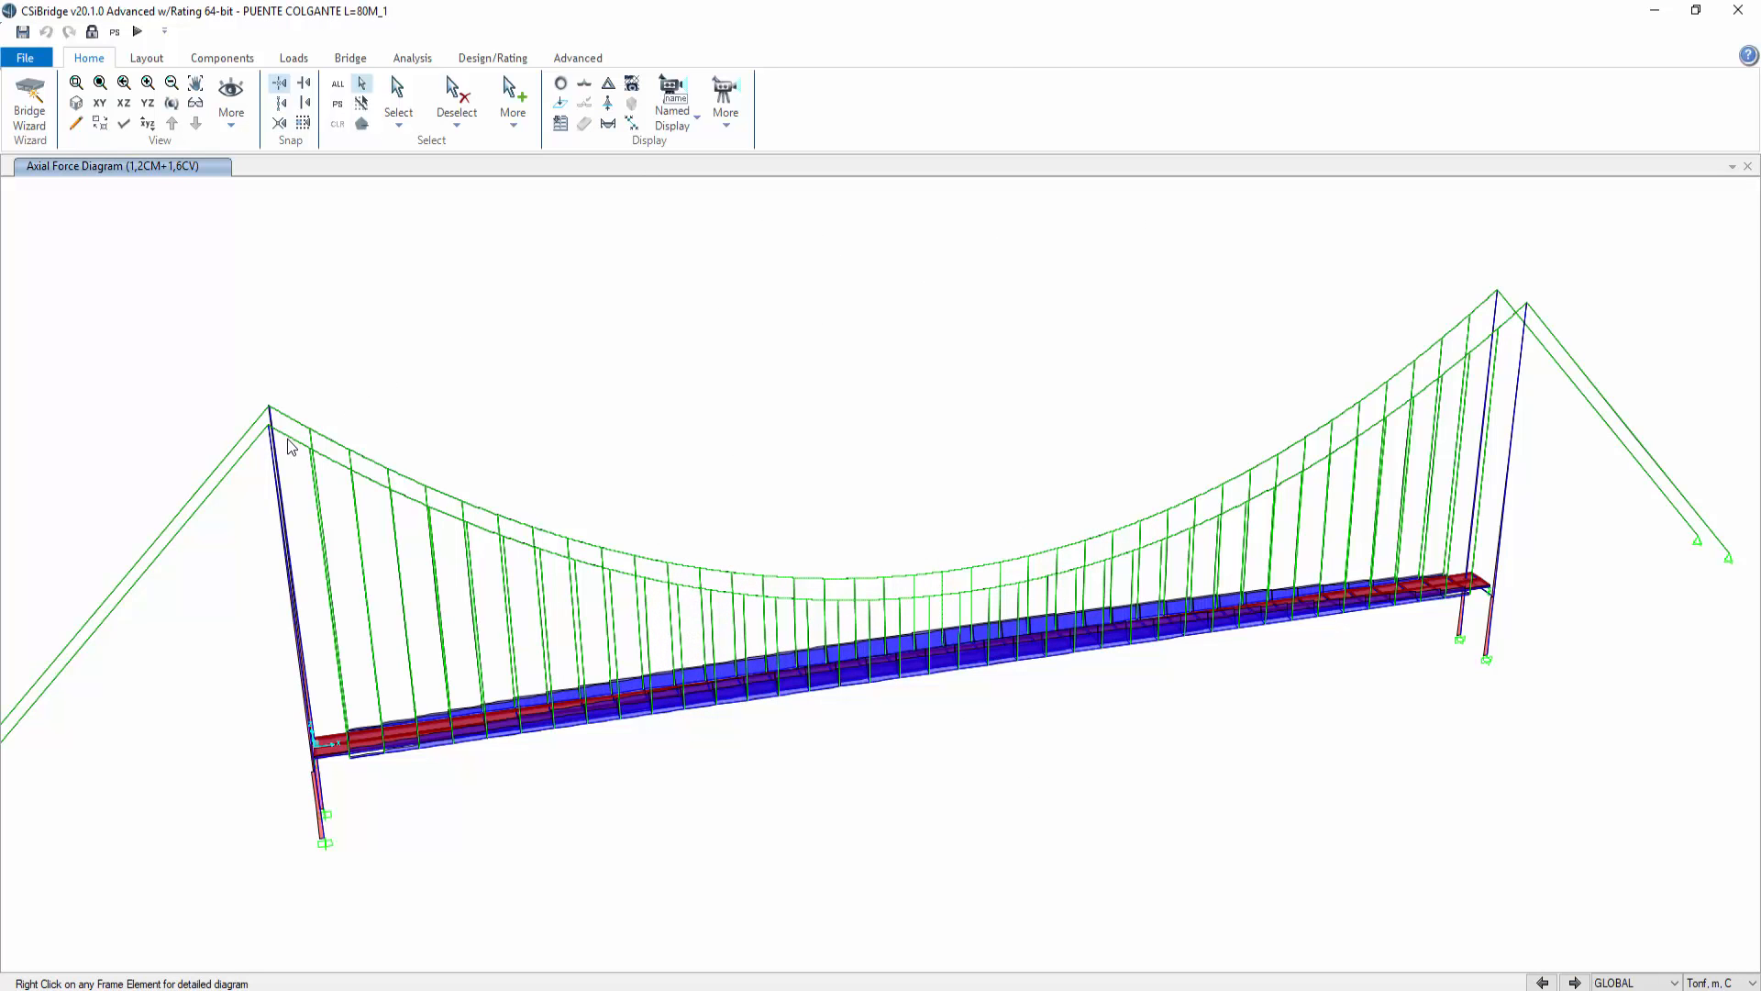
right_click(290, 442)
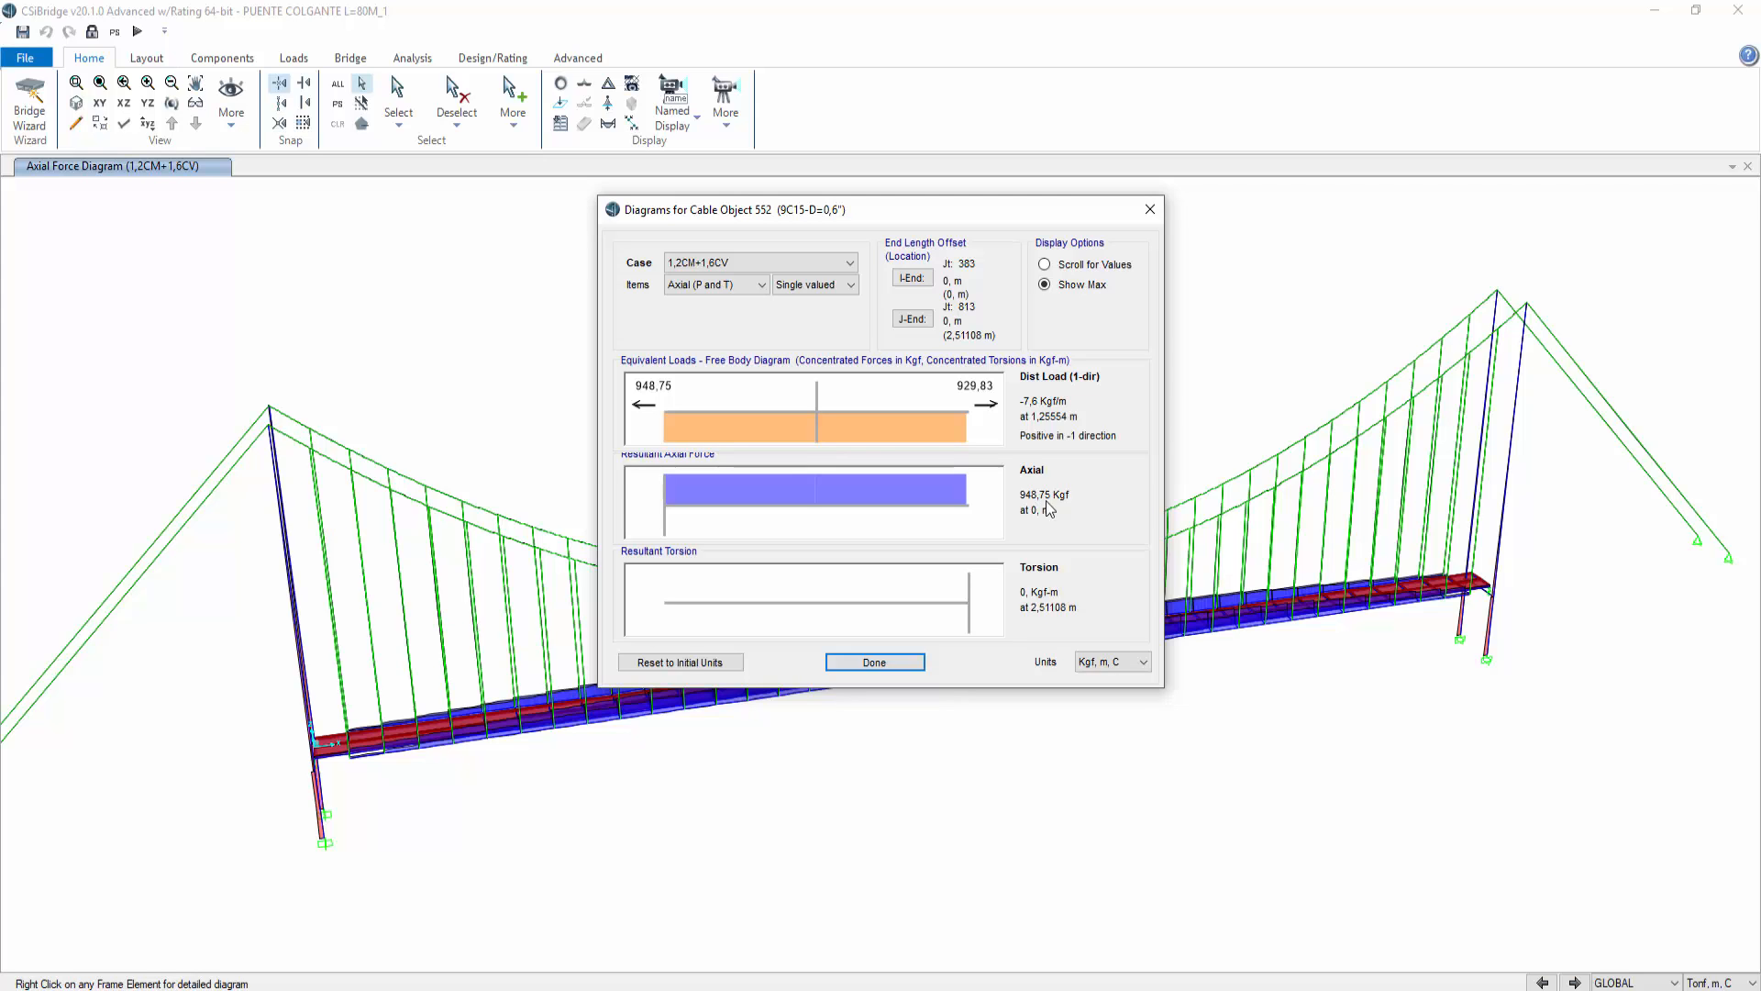
left_click(888, 661)
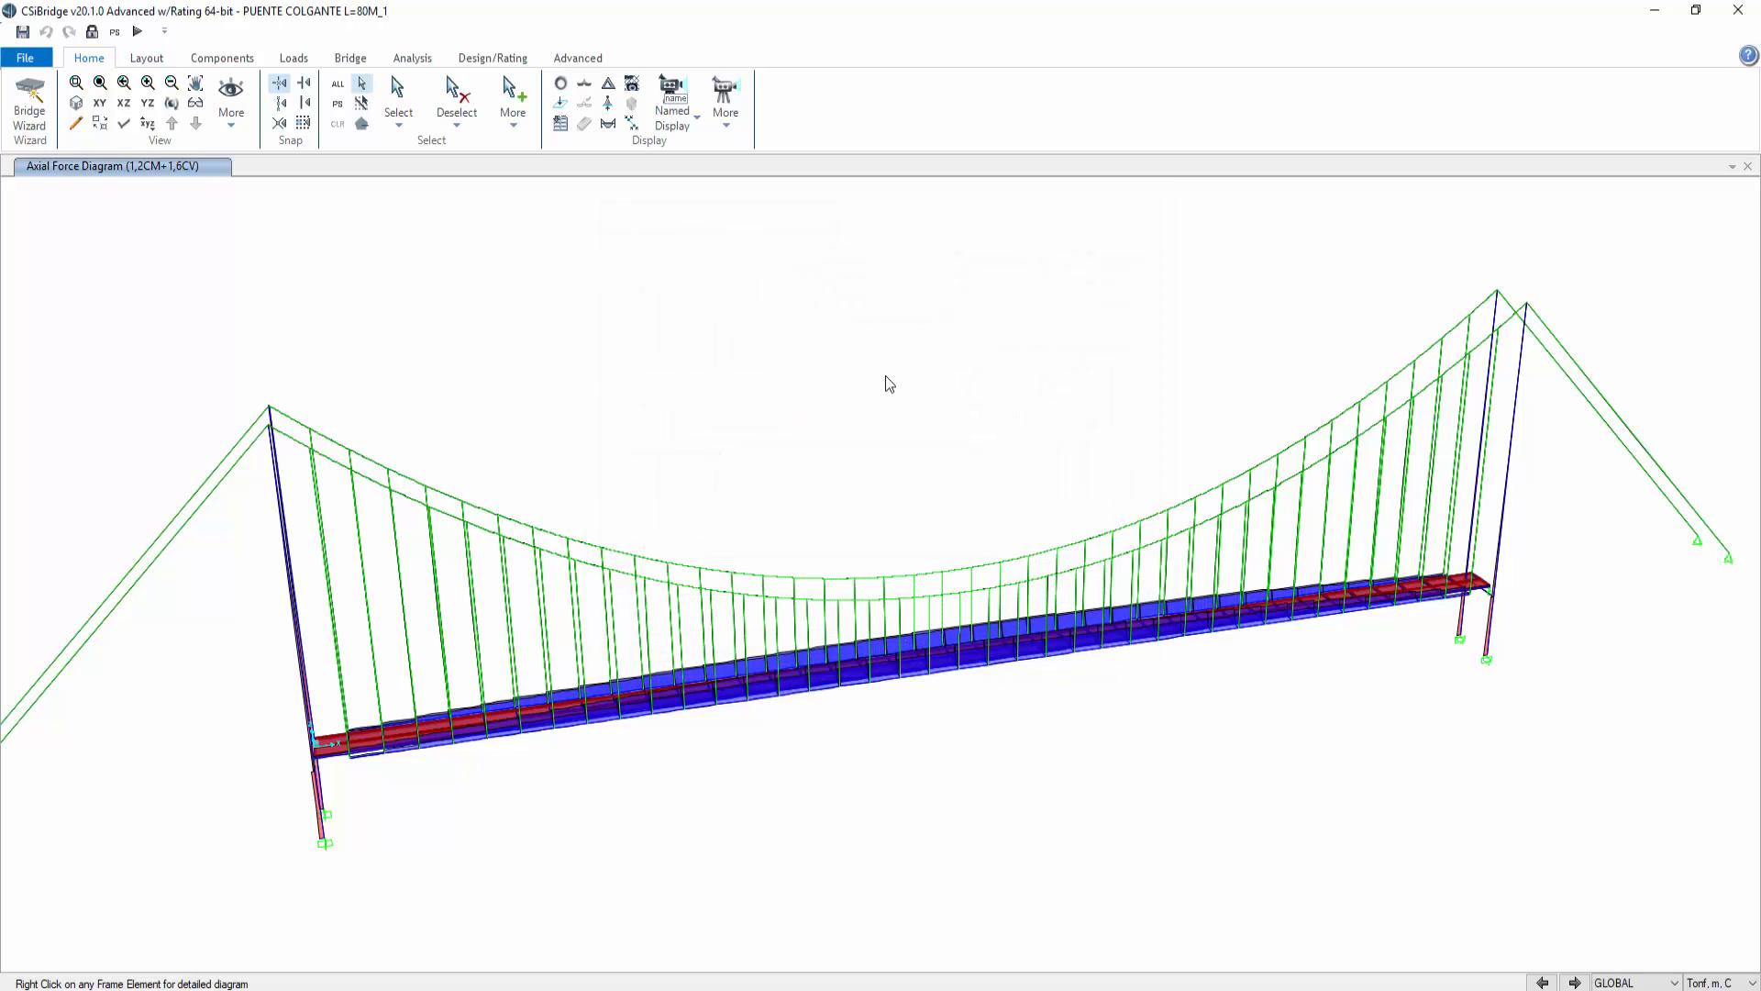
Step: Confirm the concrete design combos 1,2CM+1,6CV and 1,4CM and start the concrete design check of the structure
left_click(578, 58)
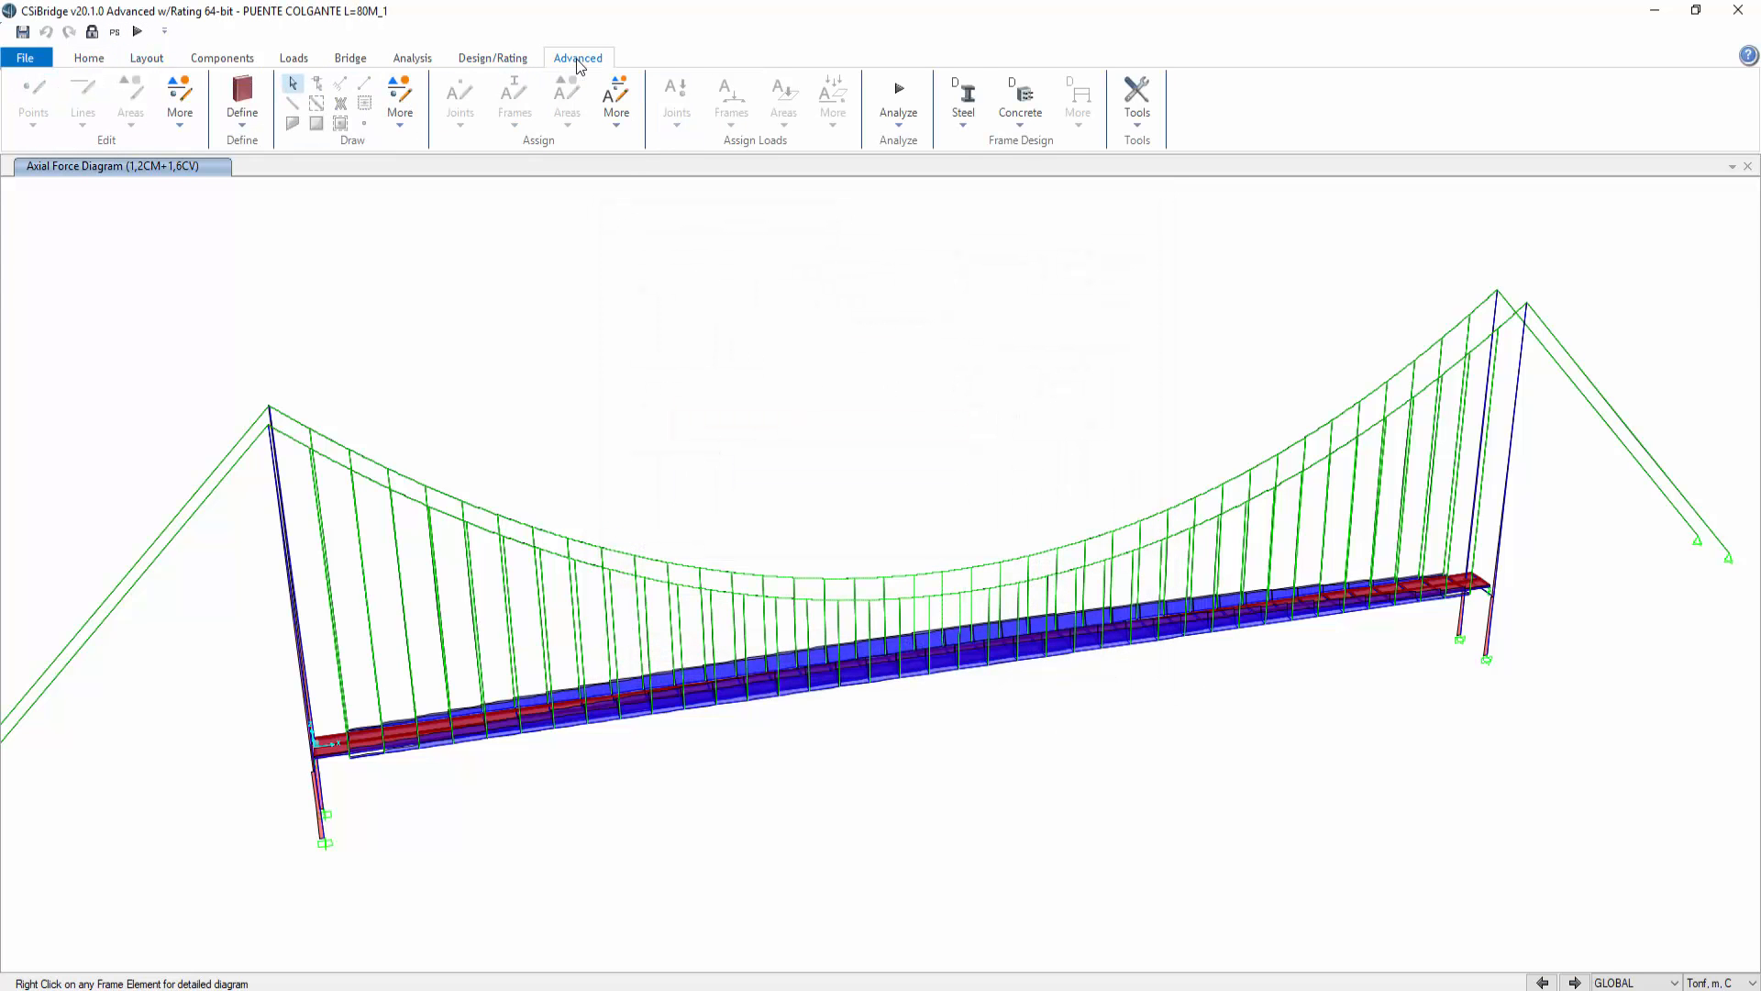
left_click(1022, 131)
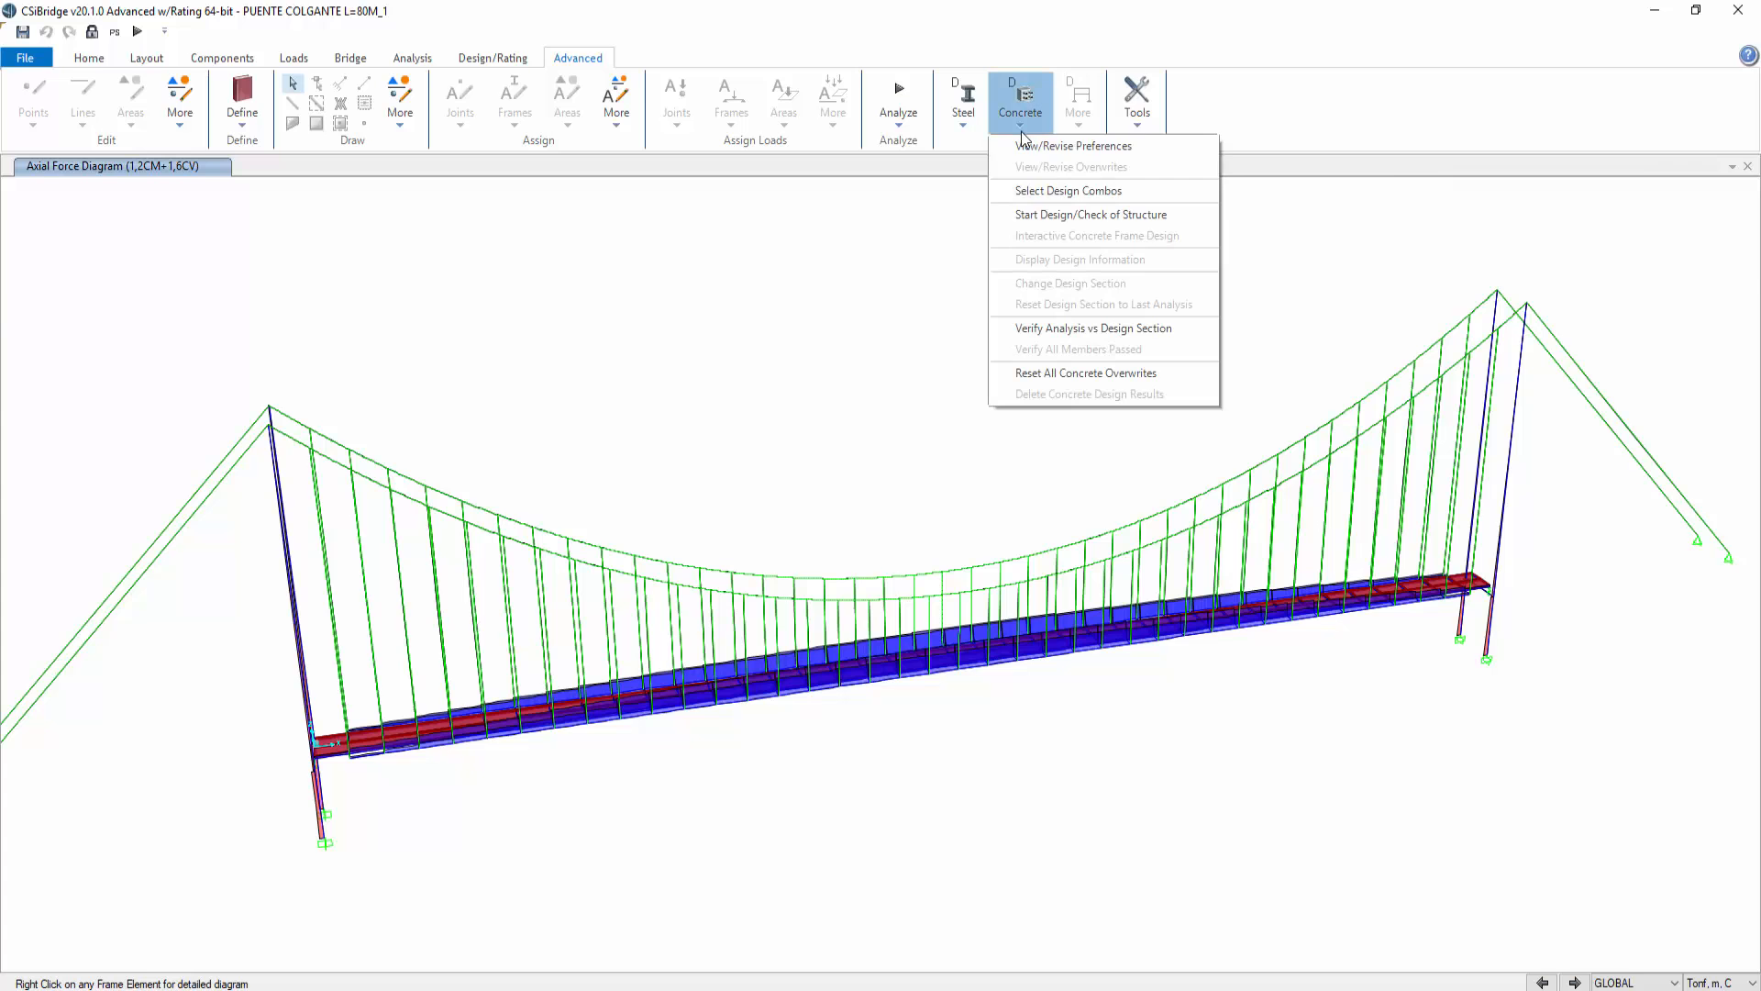
left_click(1050, 216)
left_click_drag(964, 455, 971, 475)
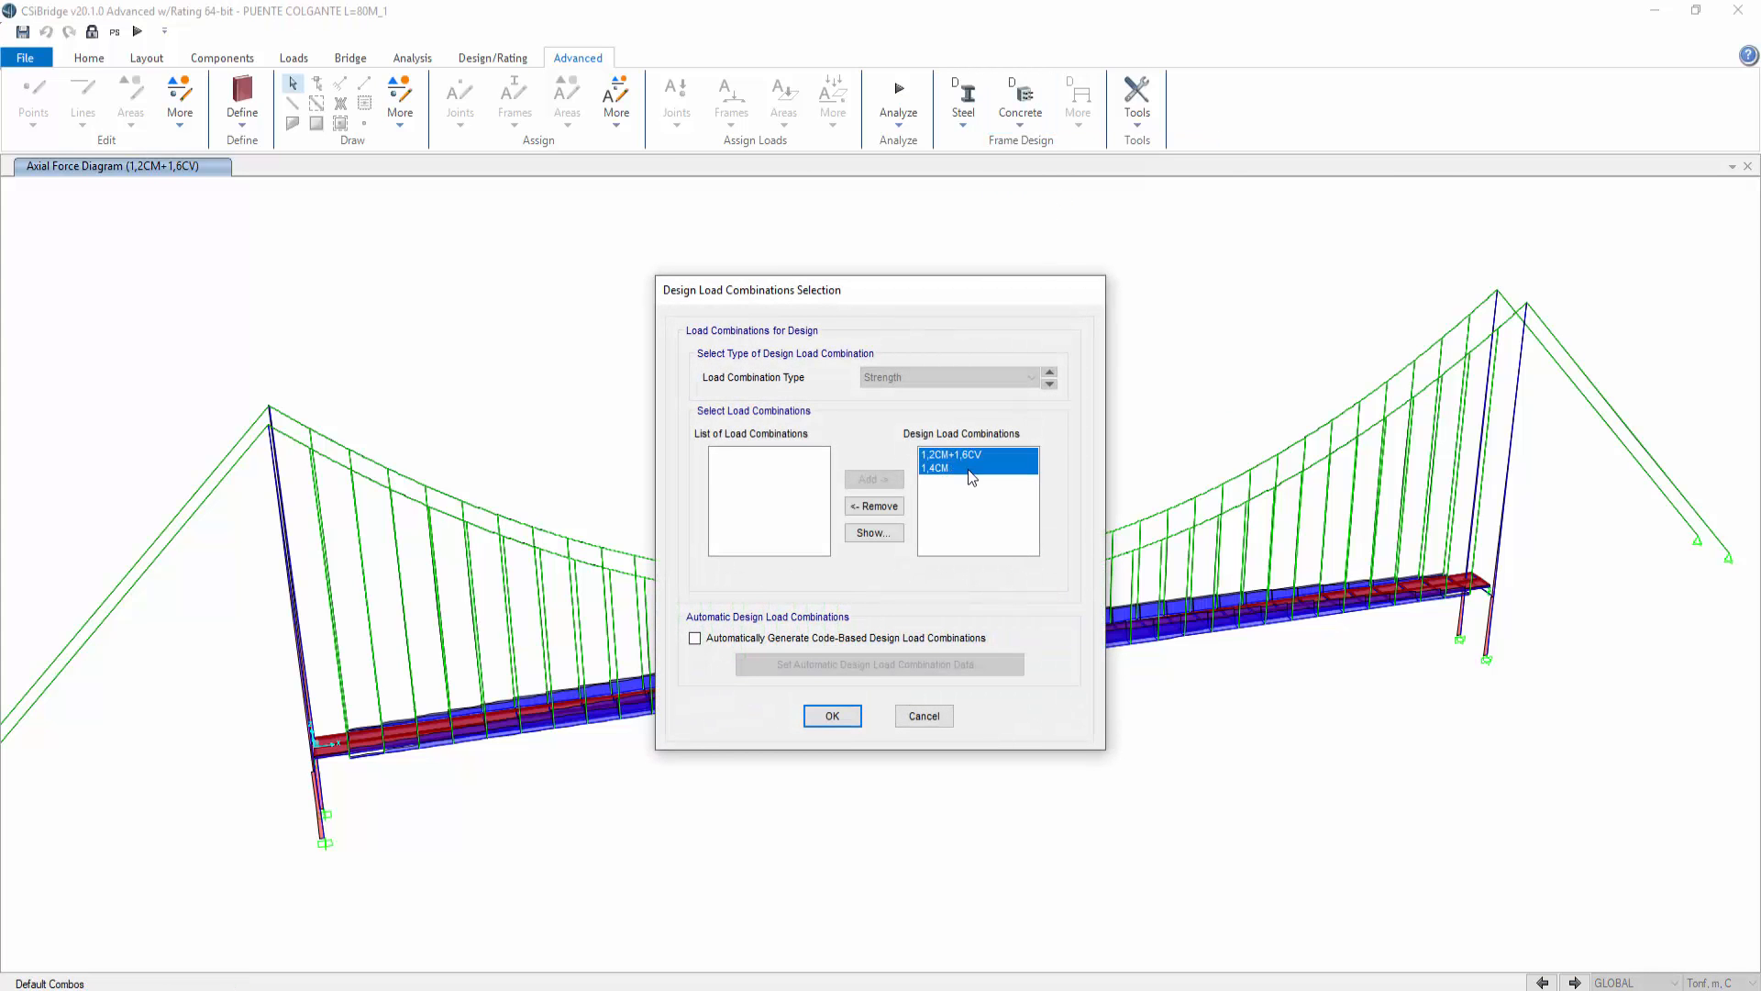
left_click(830, 716)
left_click(1021, 108)
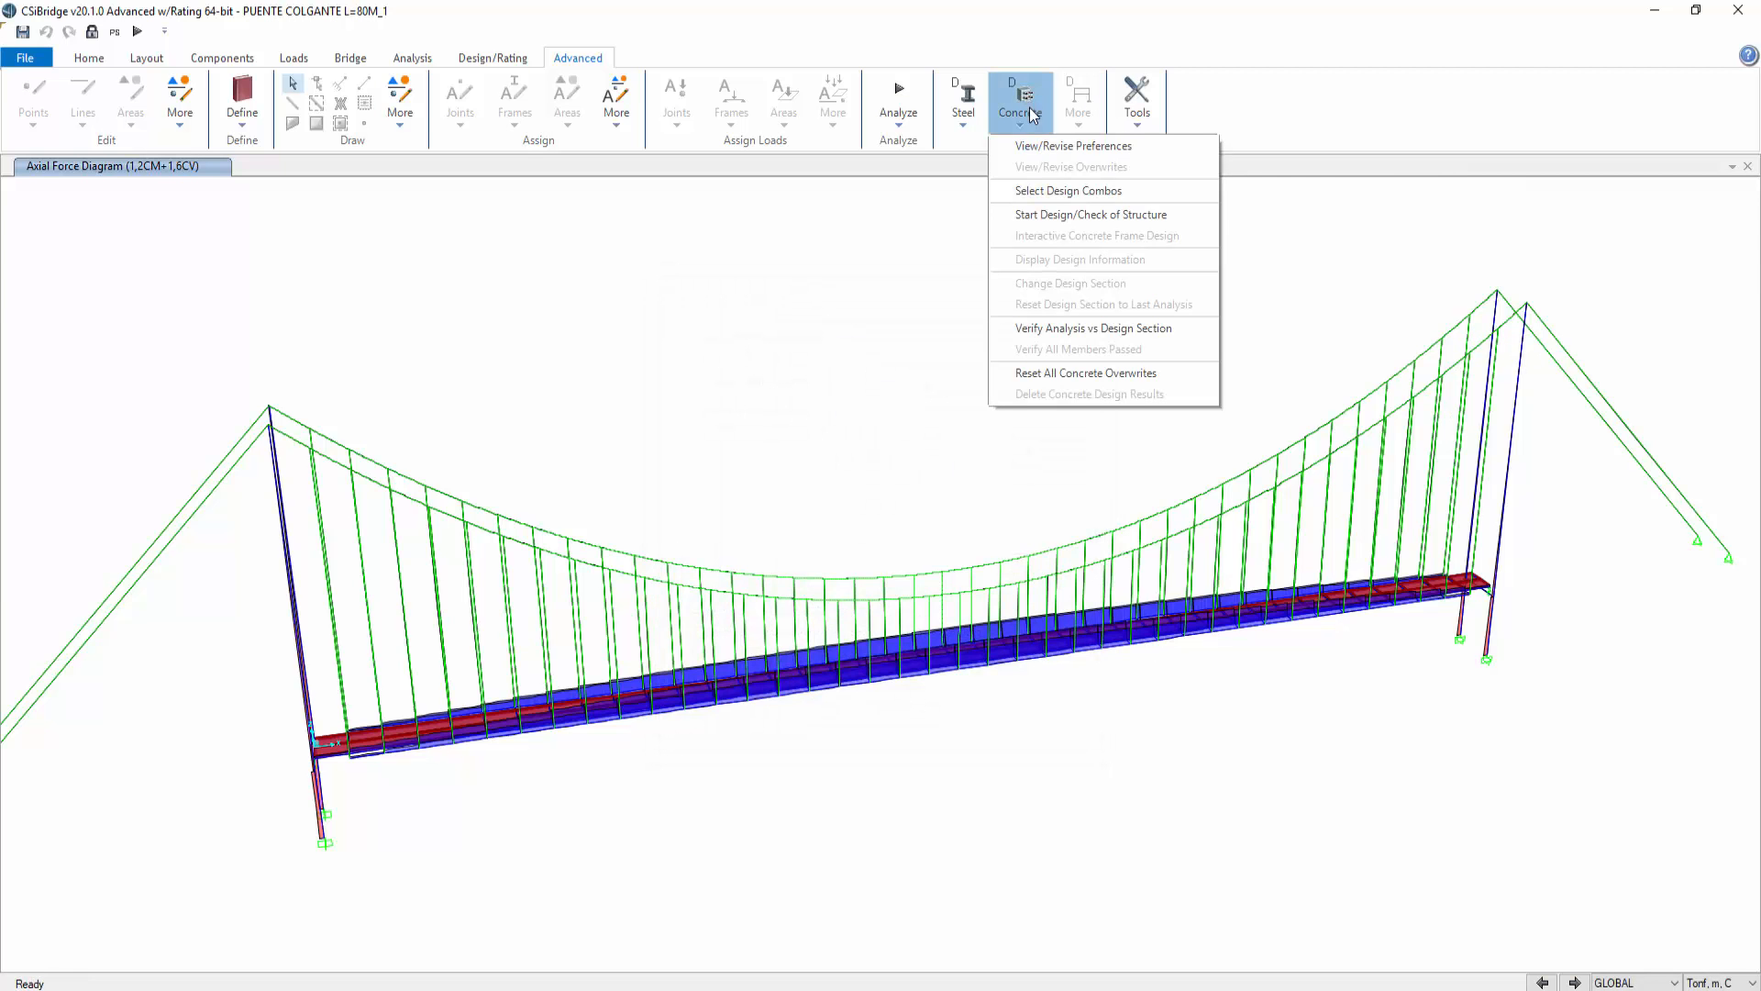
left_click(1075, 216)
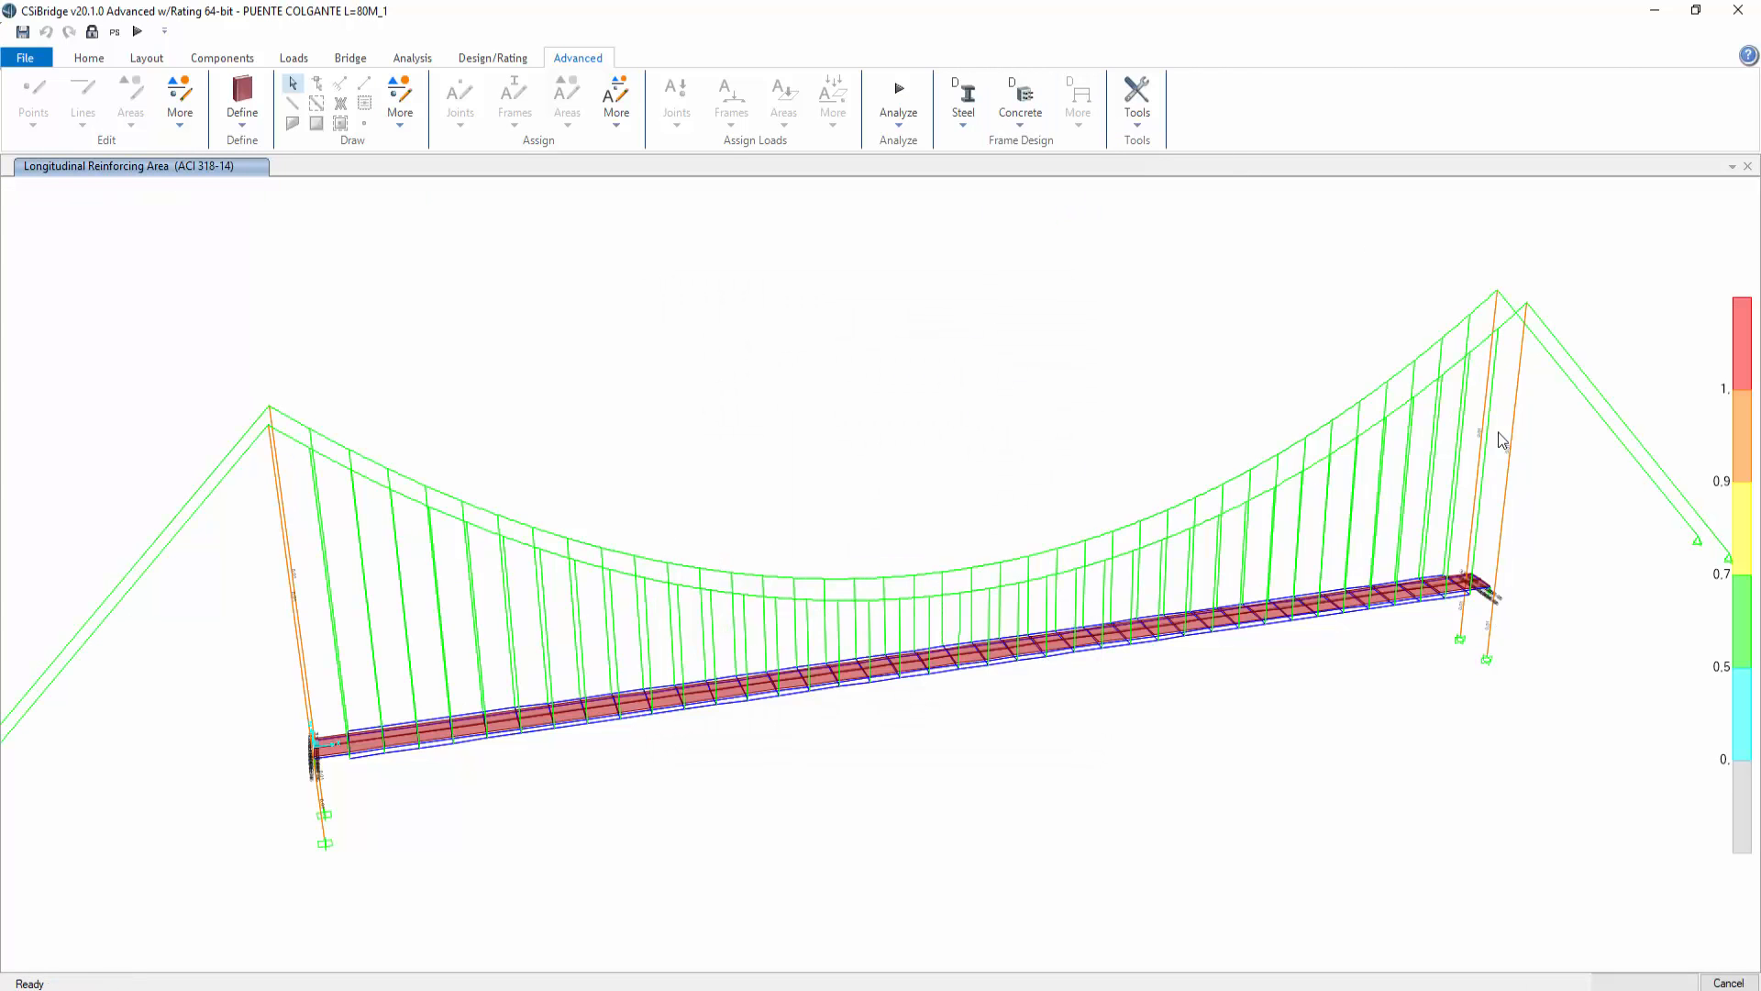
Step: Set the display units to Kgf, cm, C and zoom in on the reinforcing areas of the deck's end beam
middle_click_drag(292, 658, 512, 552)
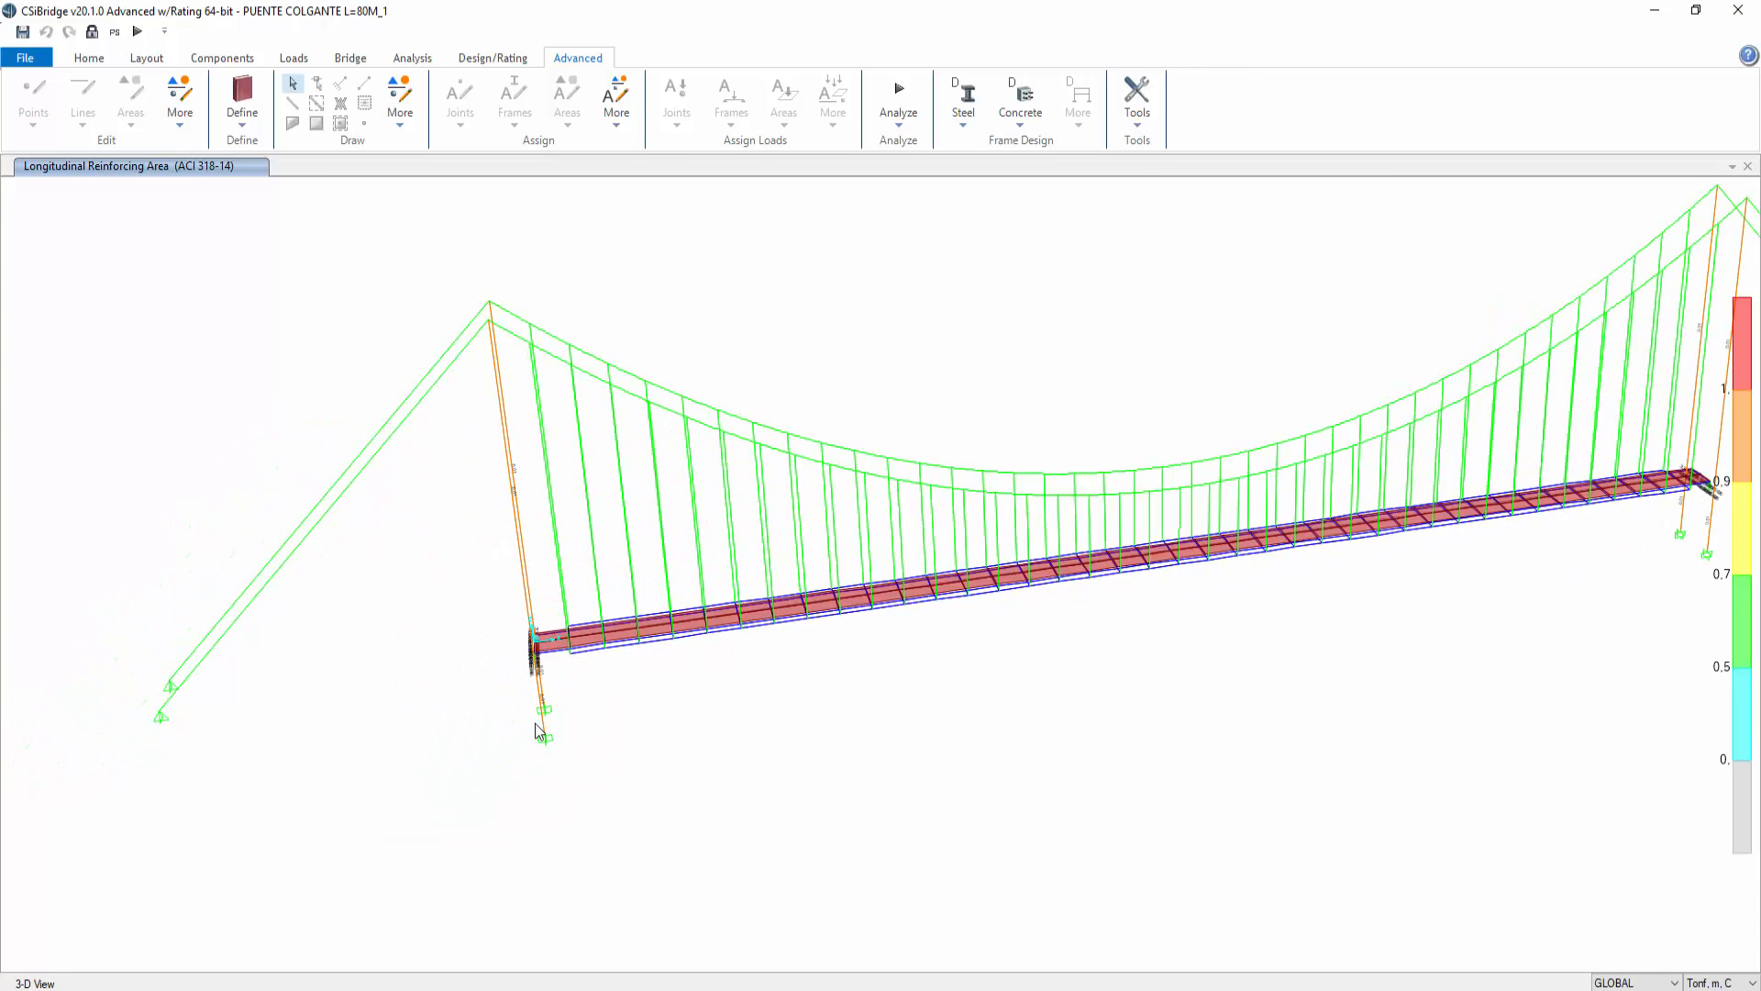
left_click(89, 58)
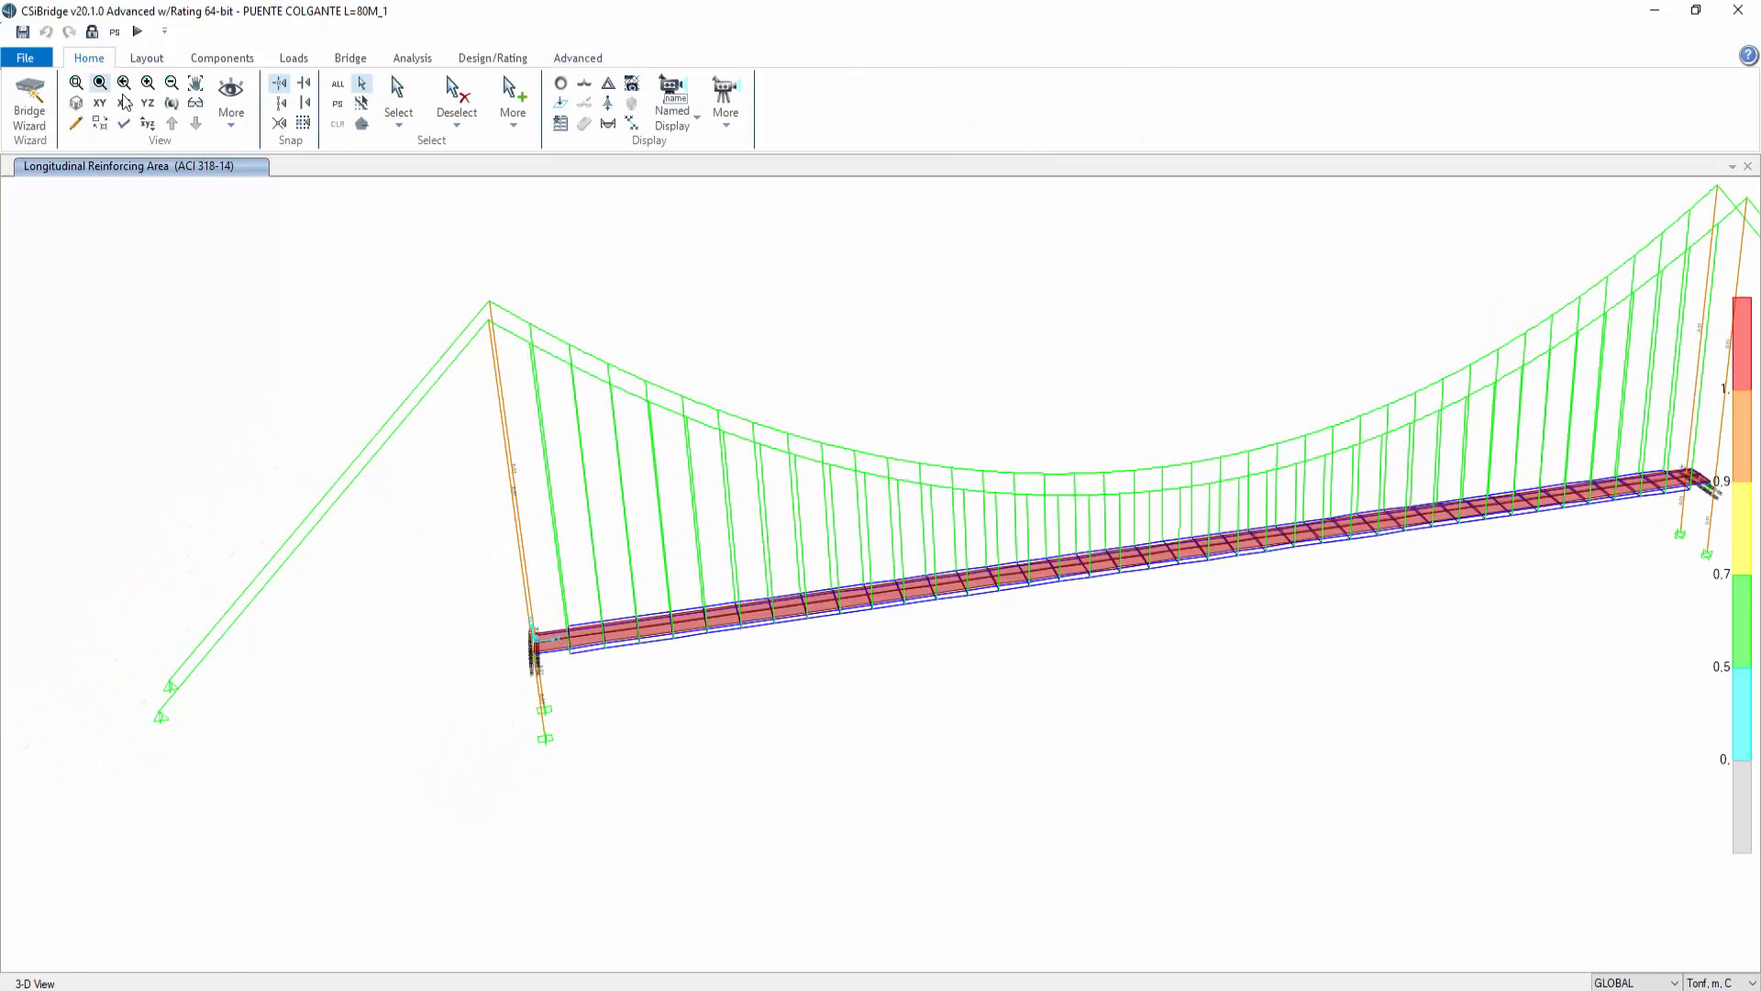
left_click(172, 103)
left_click_drag(888, 745, 1107, 633)
scroll(439, 784, "up", 5)
scroll(443, 793, "up", 2)
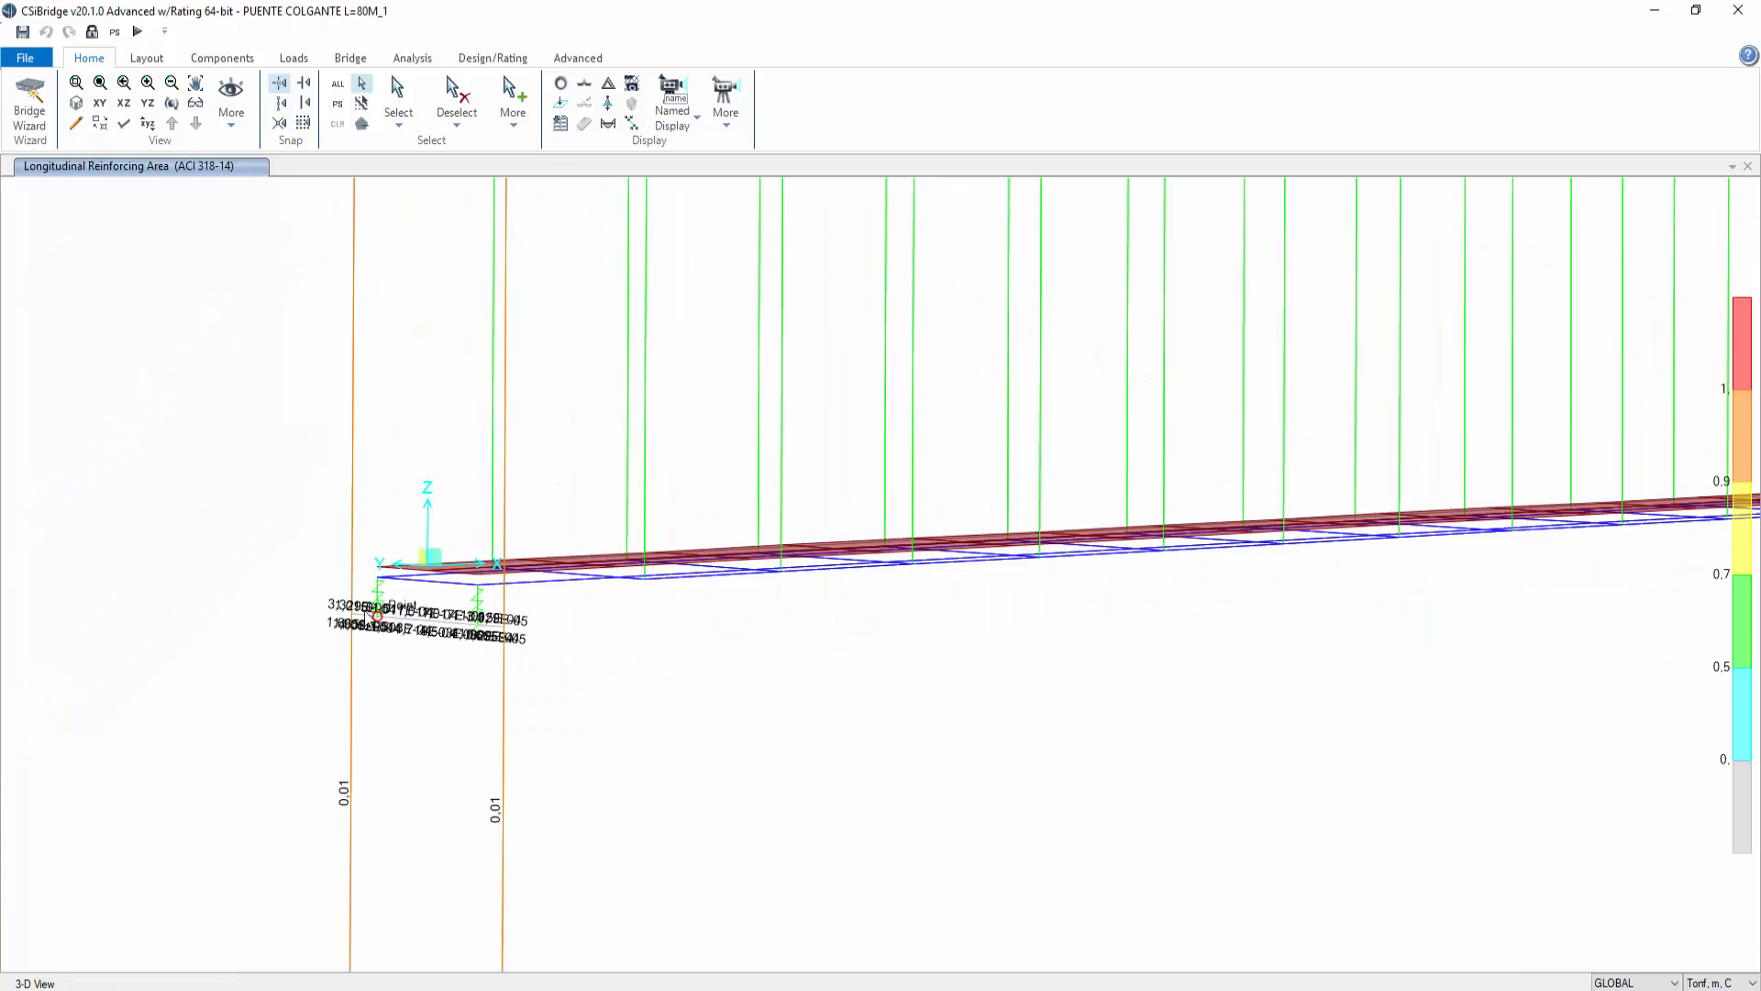
scroll(437, 624, "up", 5)
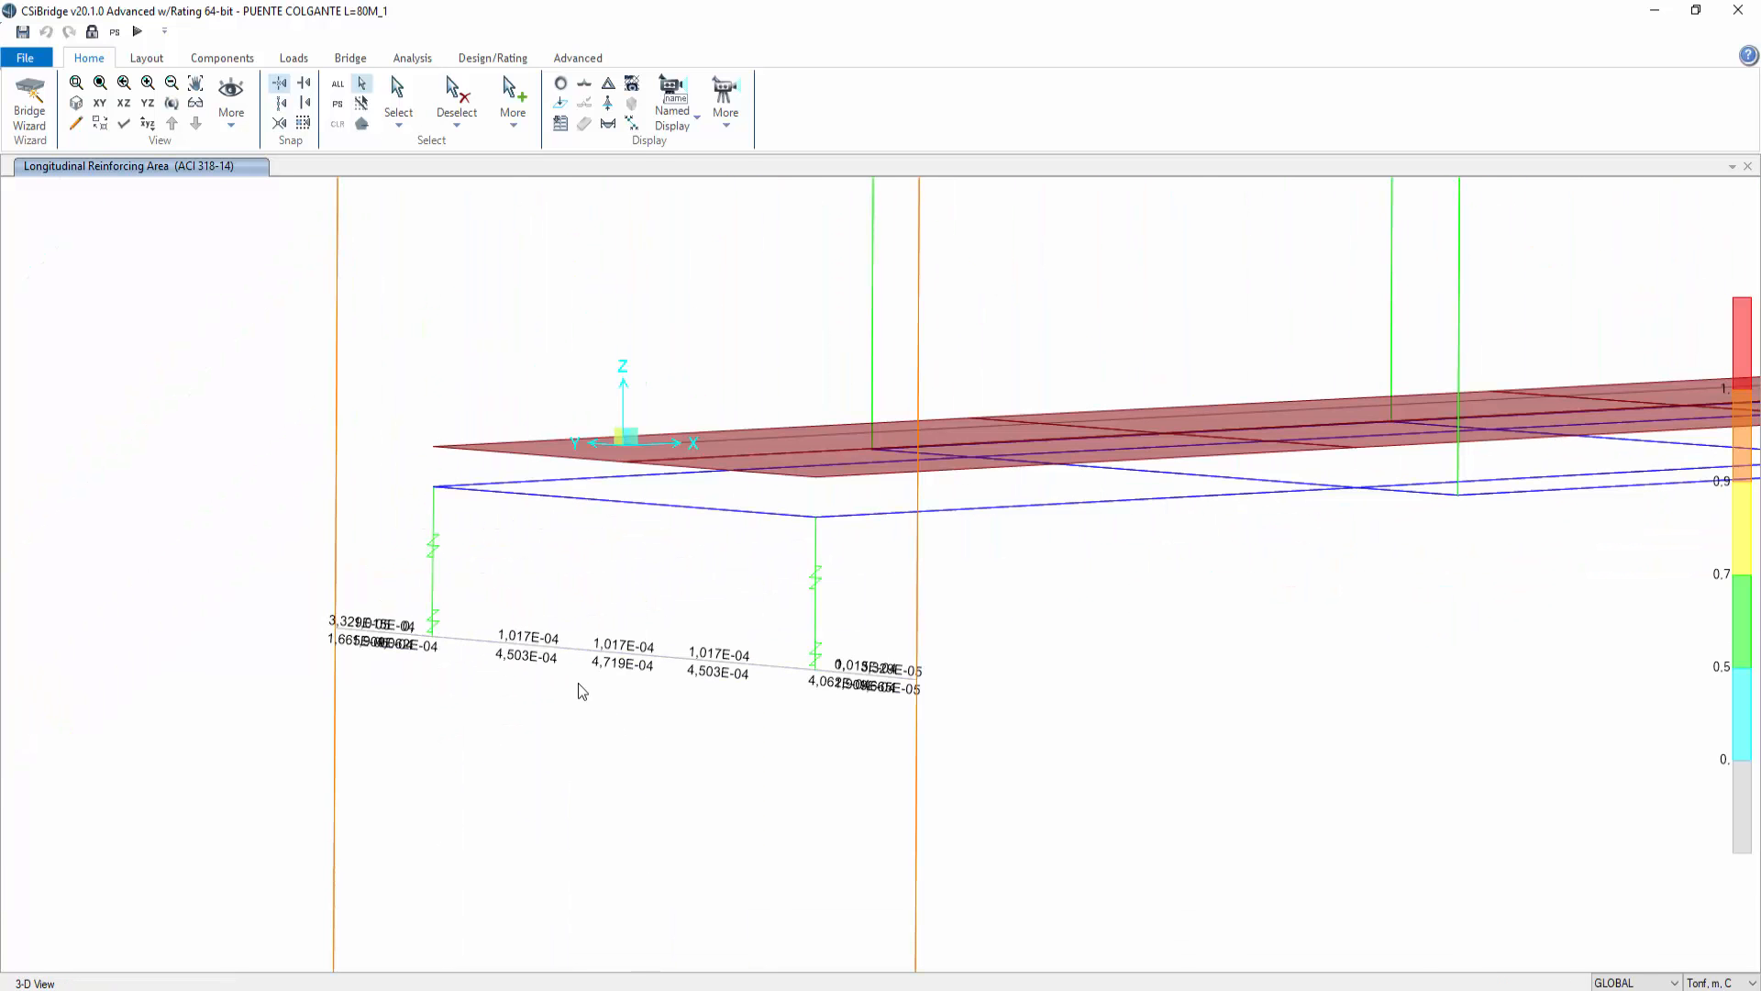
left_click(1717, 982)
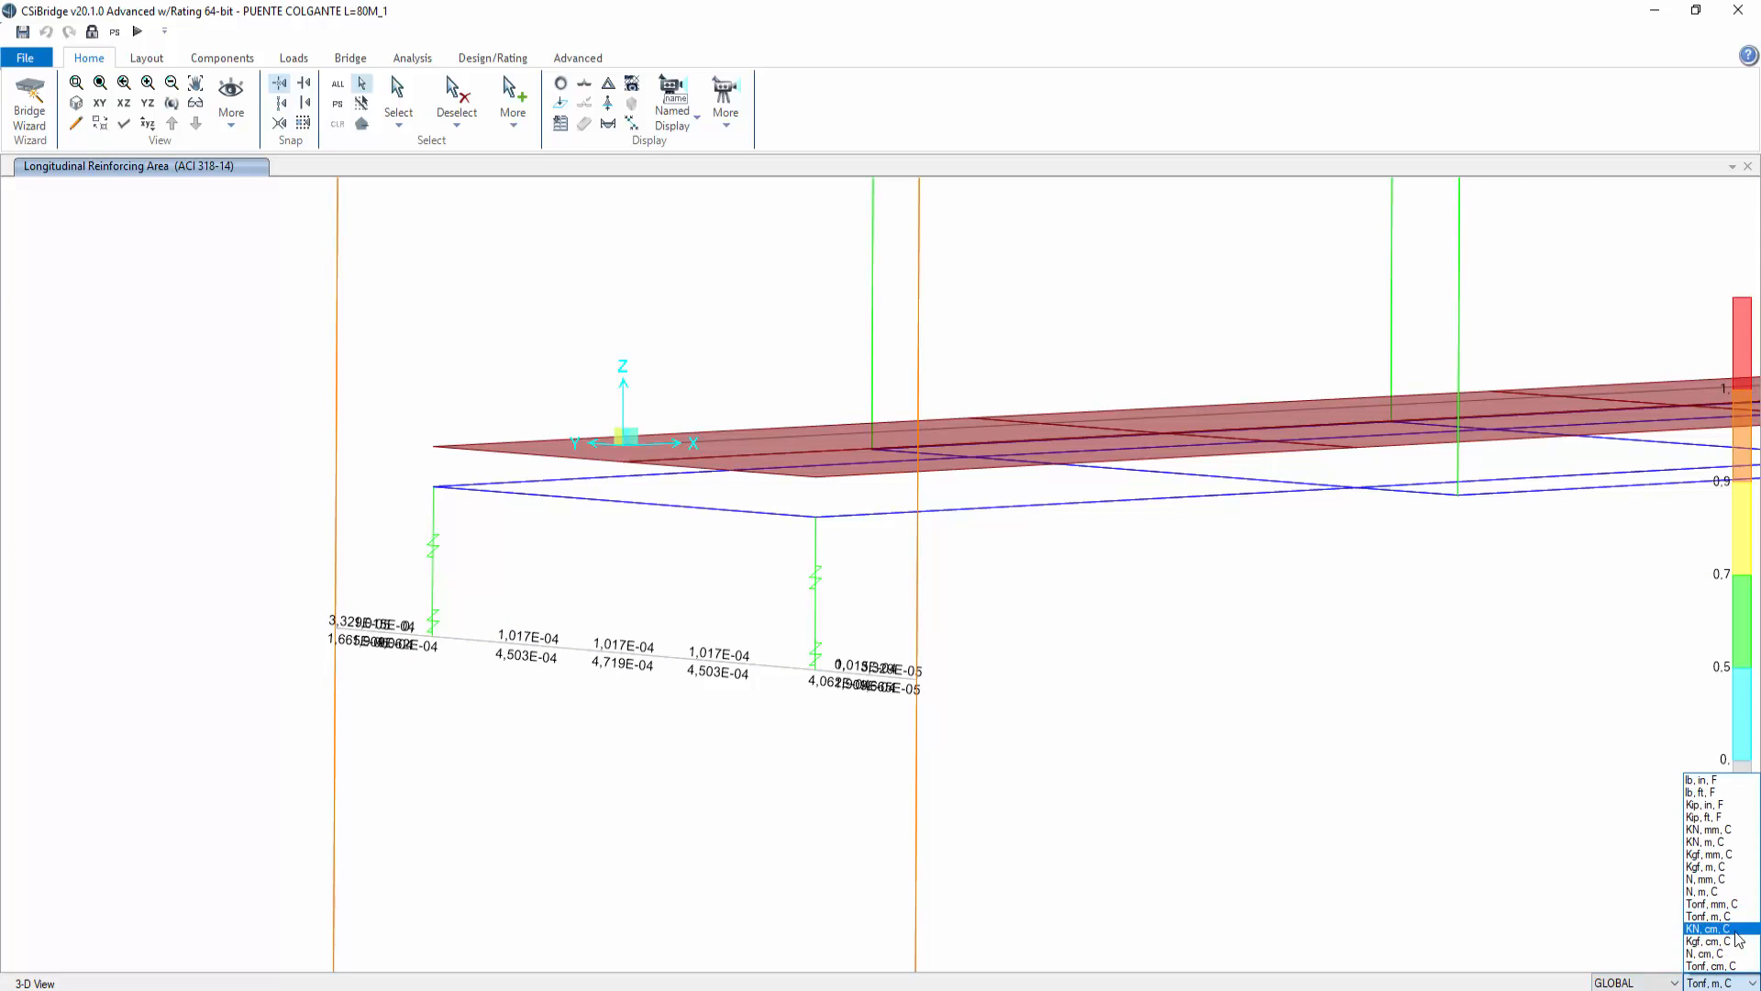
left_click(1728, 941)
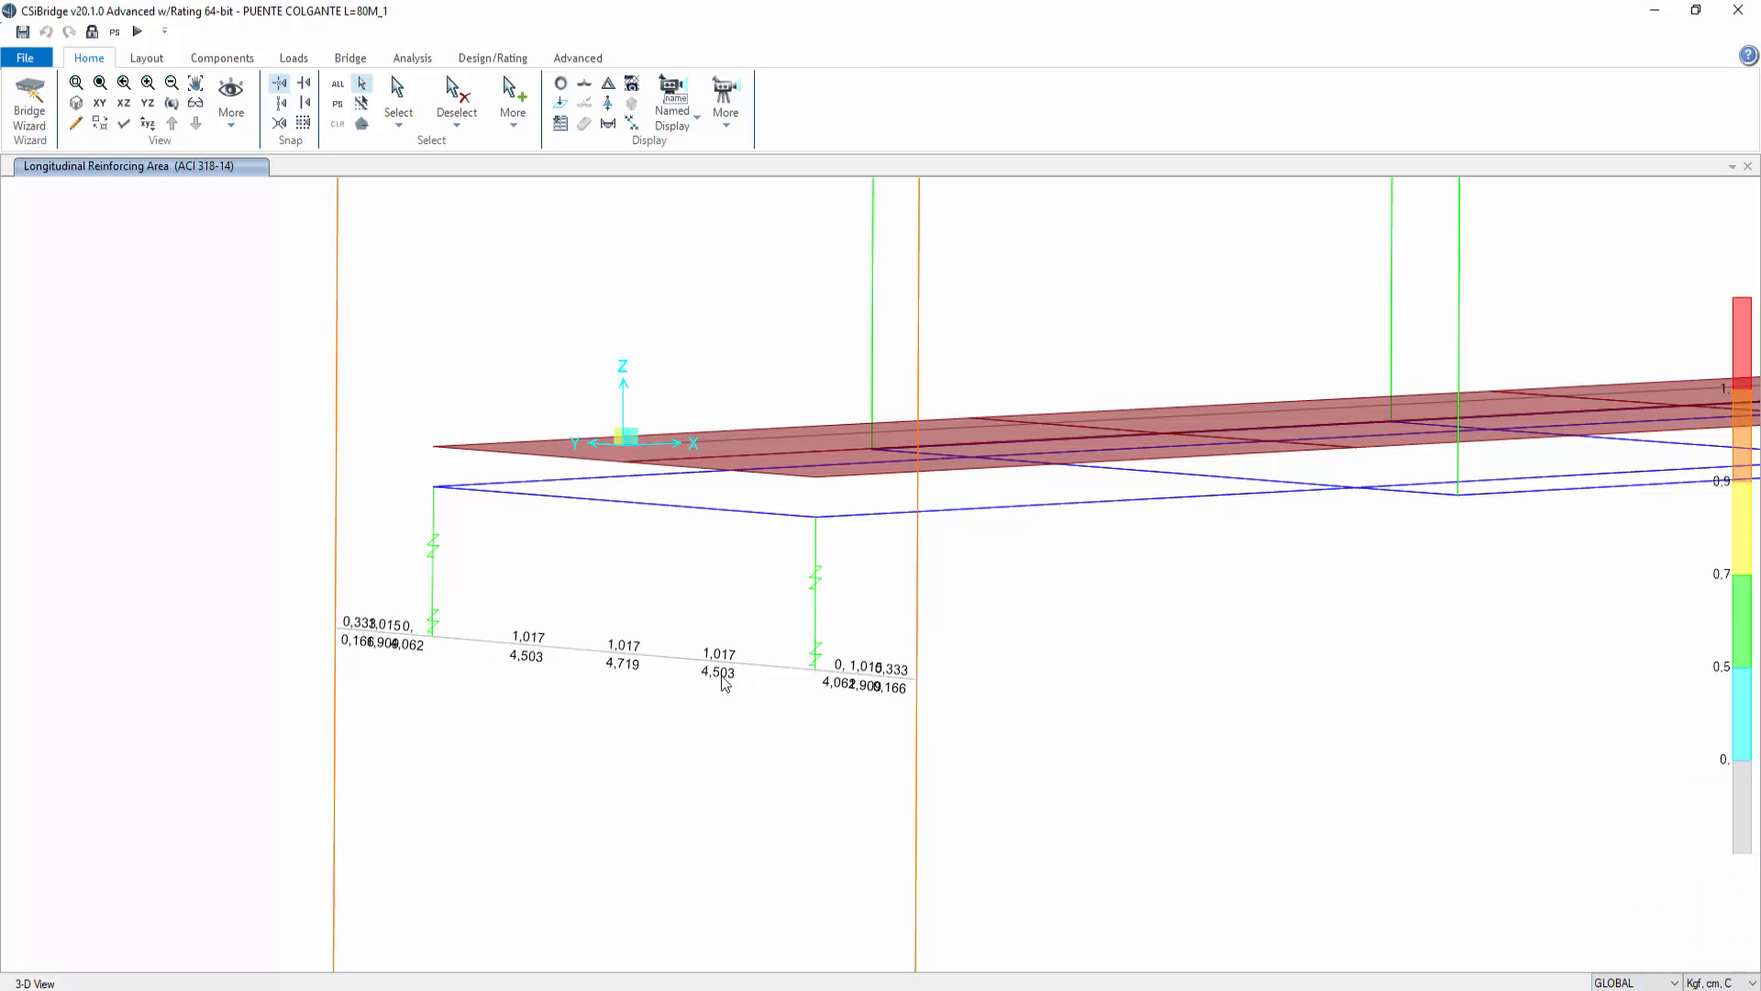
scroll(504, 641, "down", 2)
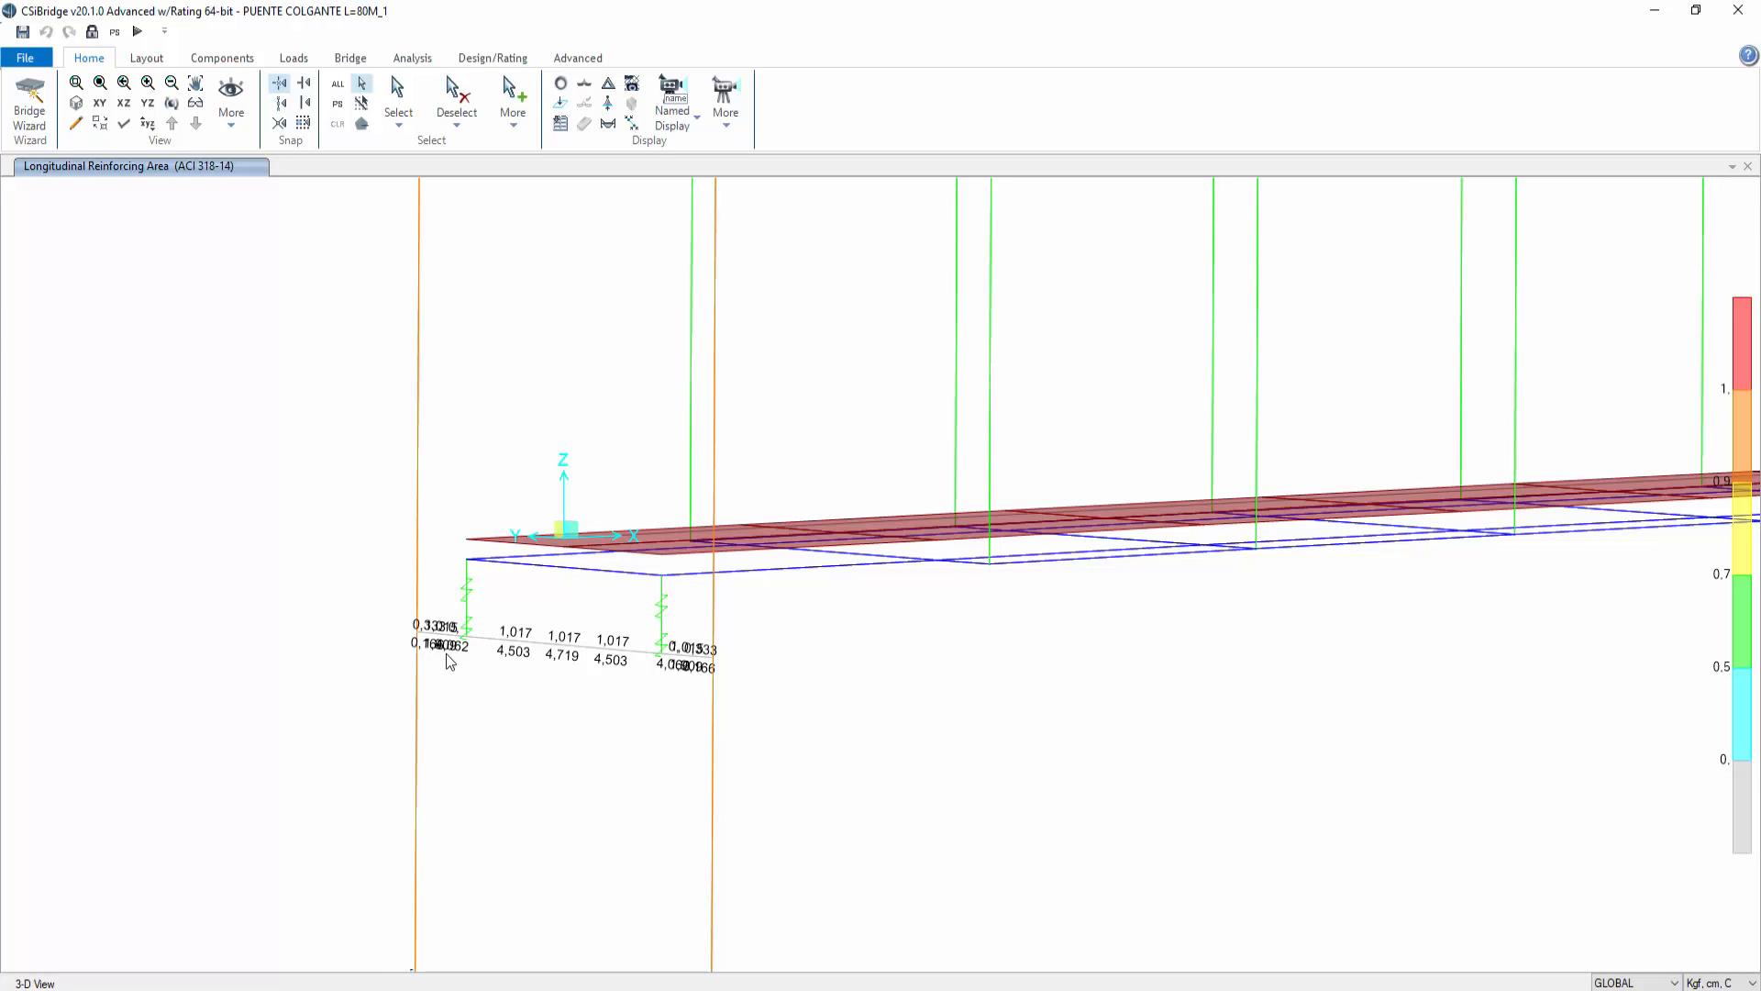
scroll(741, 598, "up", 2)
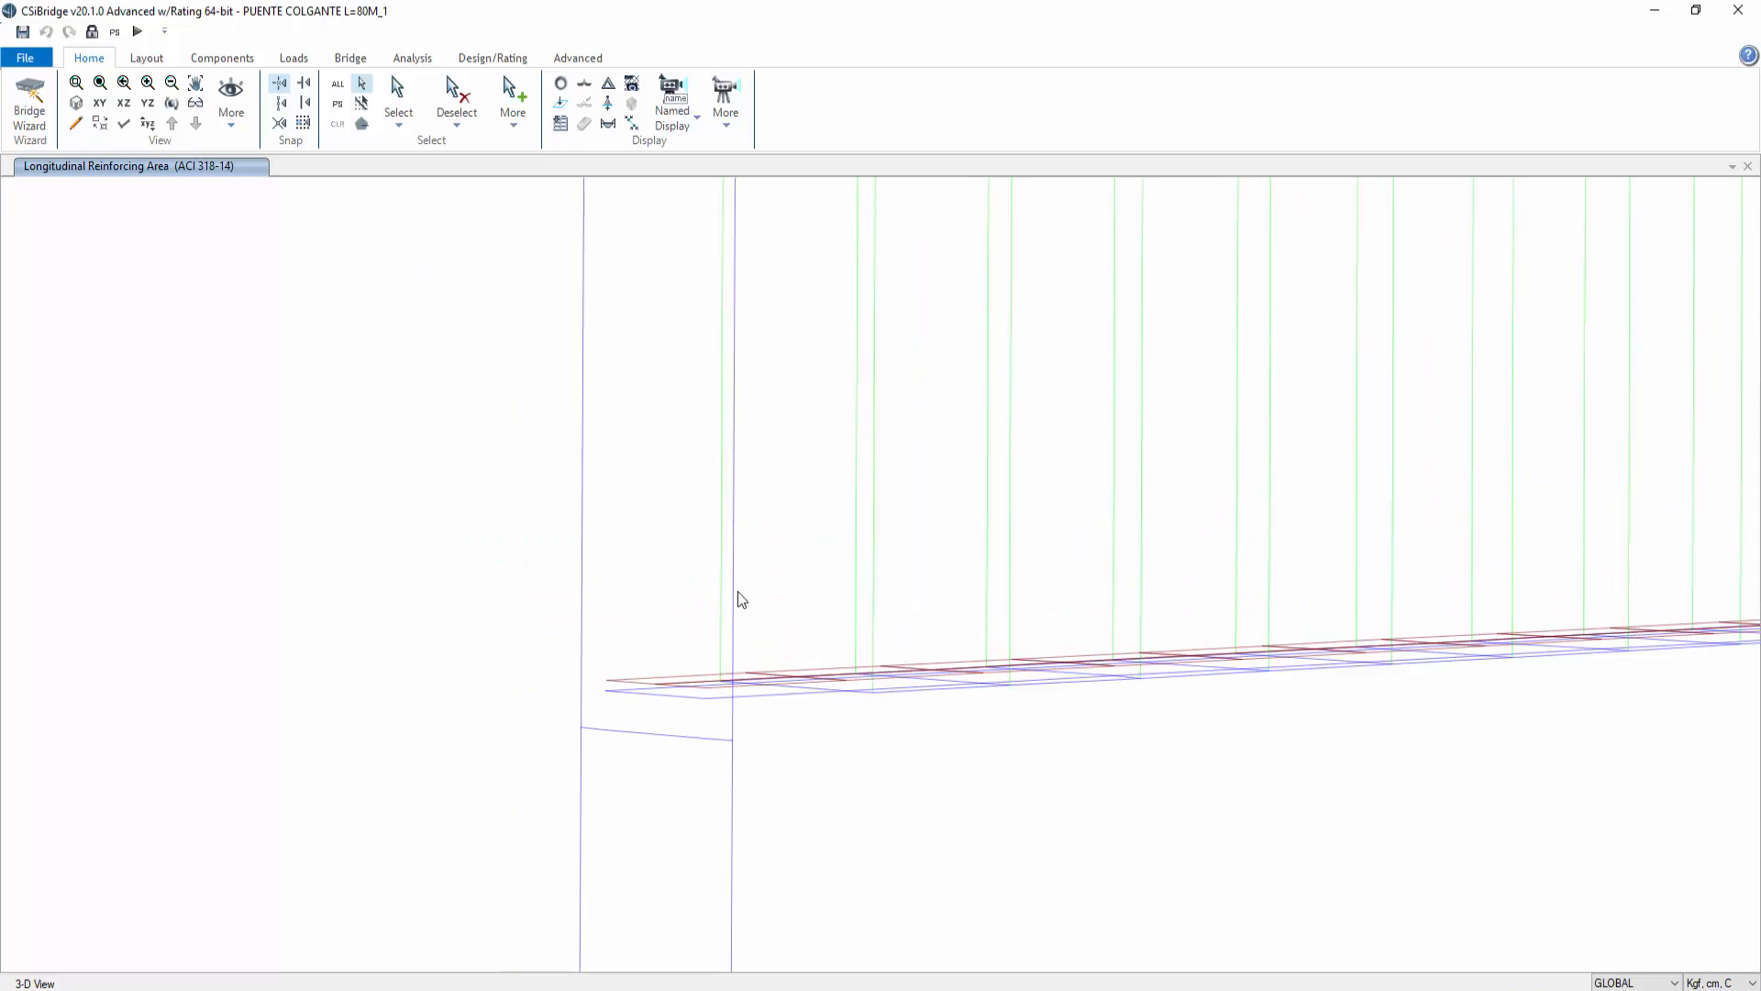
Step: Open the concrete column design information for the tower column under the deck and close it
middle_click_drag(881, 845, 861, 521)
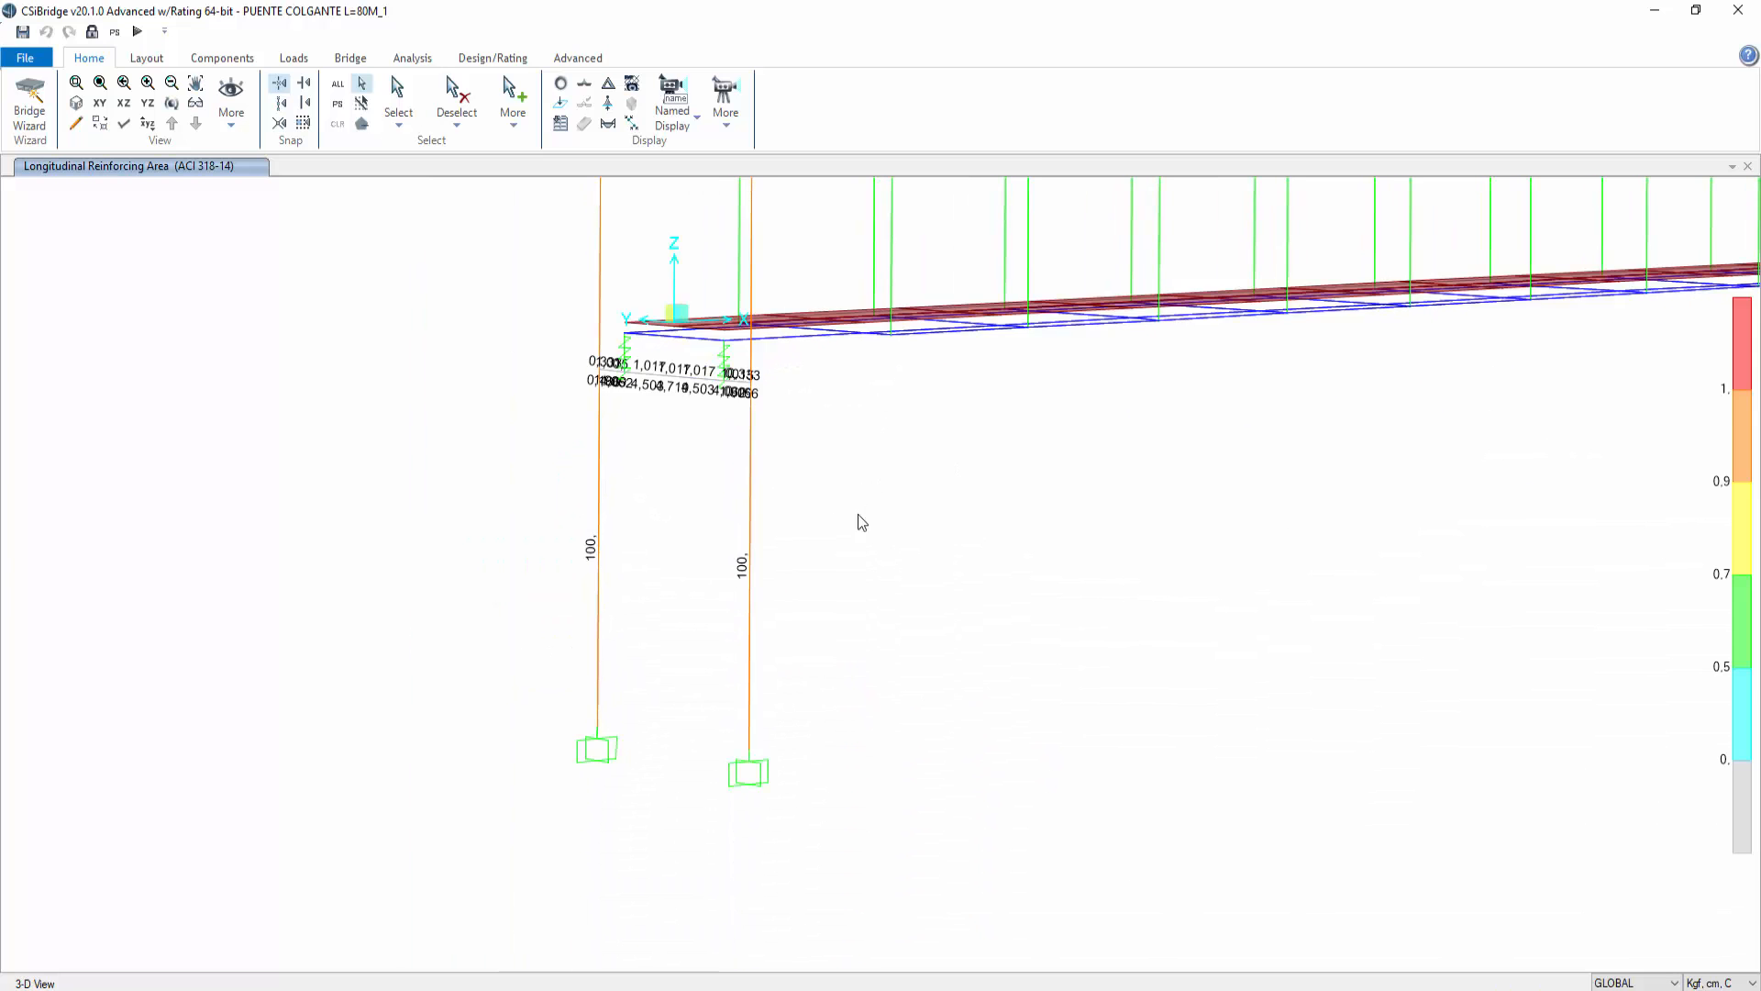
left_click(750, 562)
right_click(751, 563)
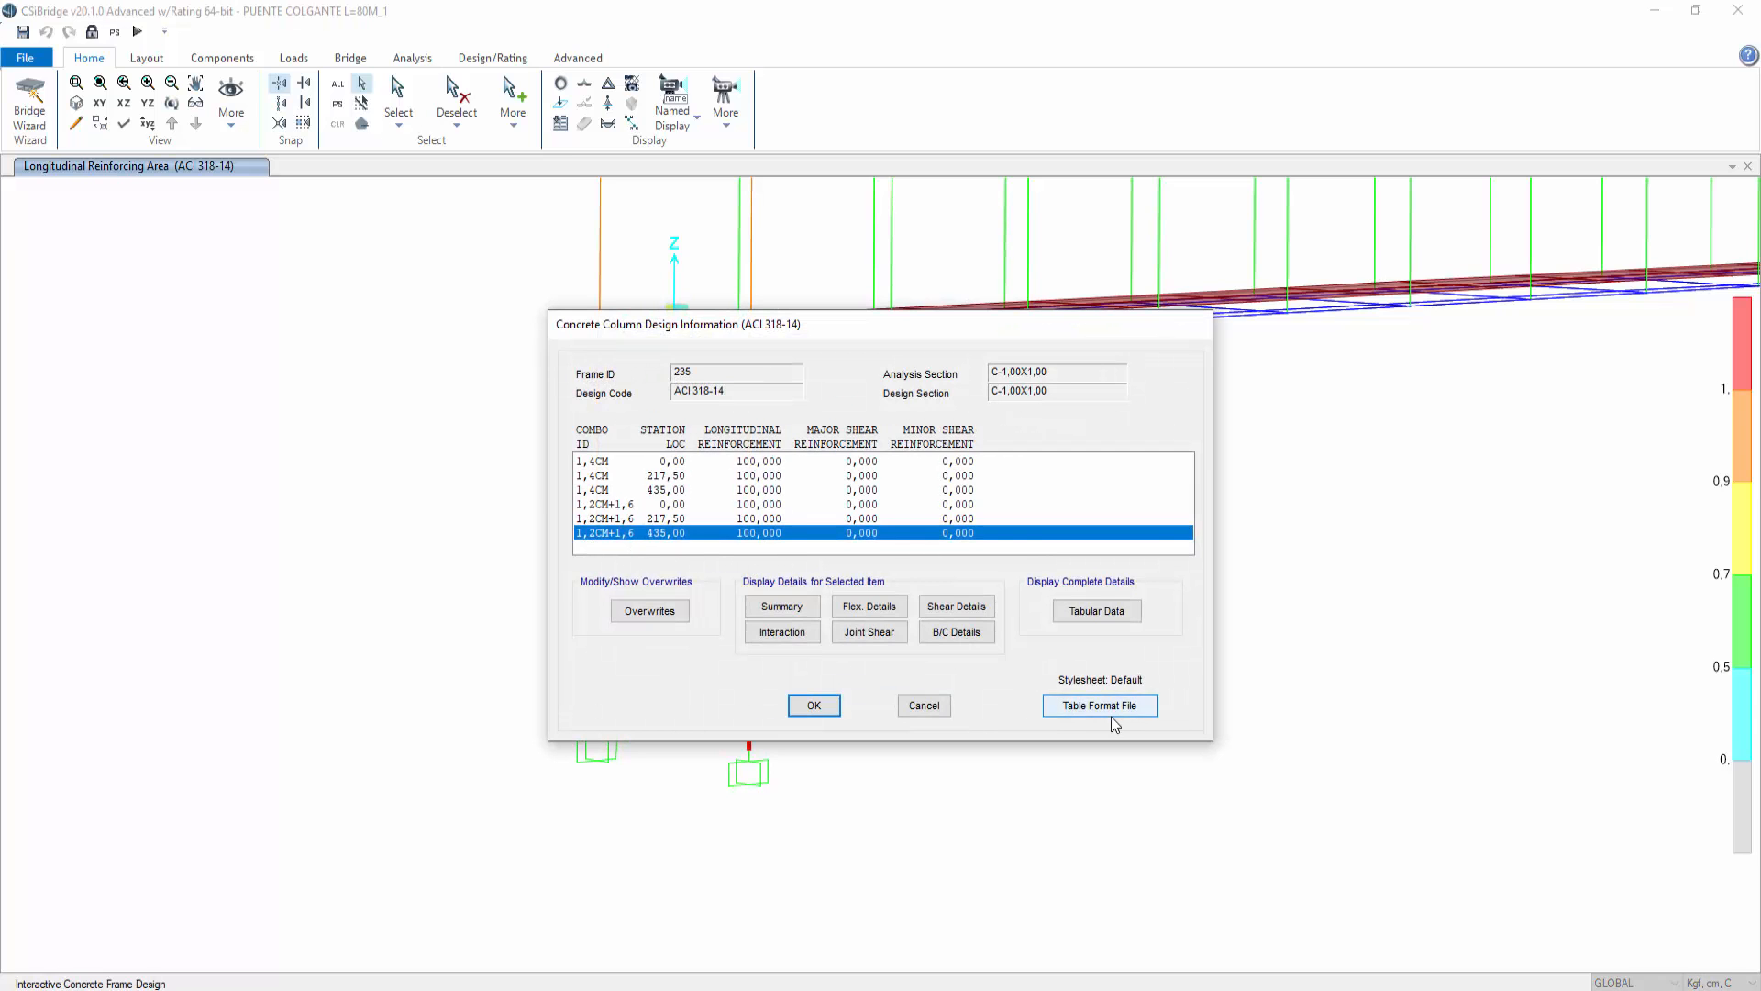
left_click(948, 704)
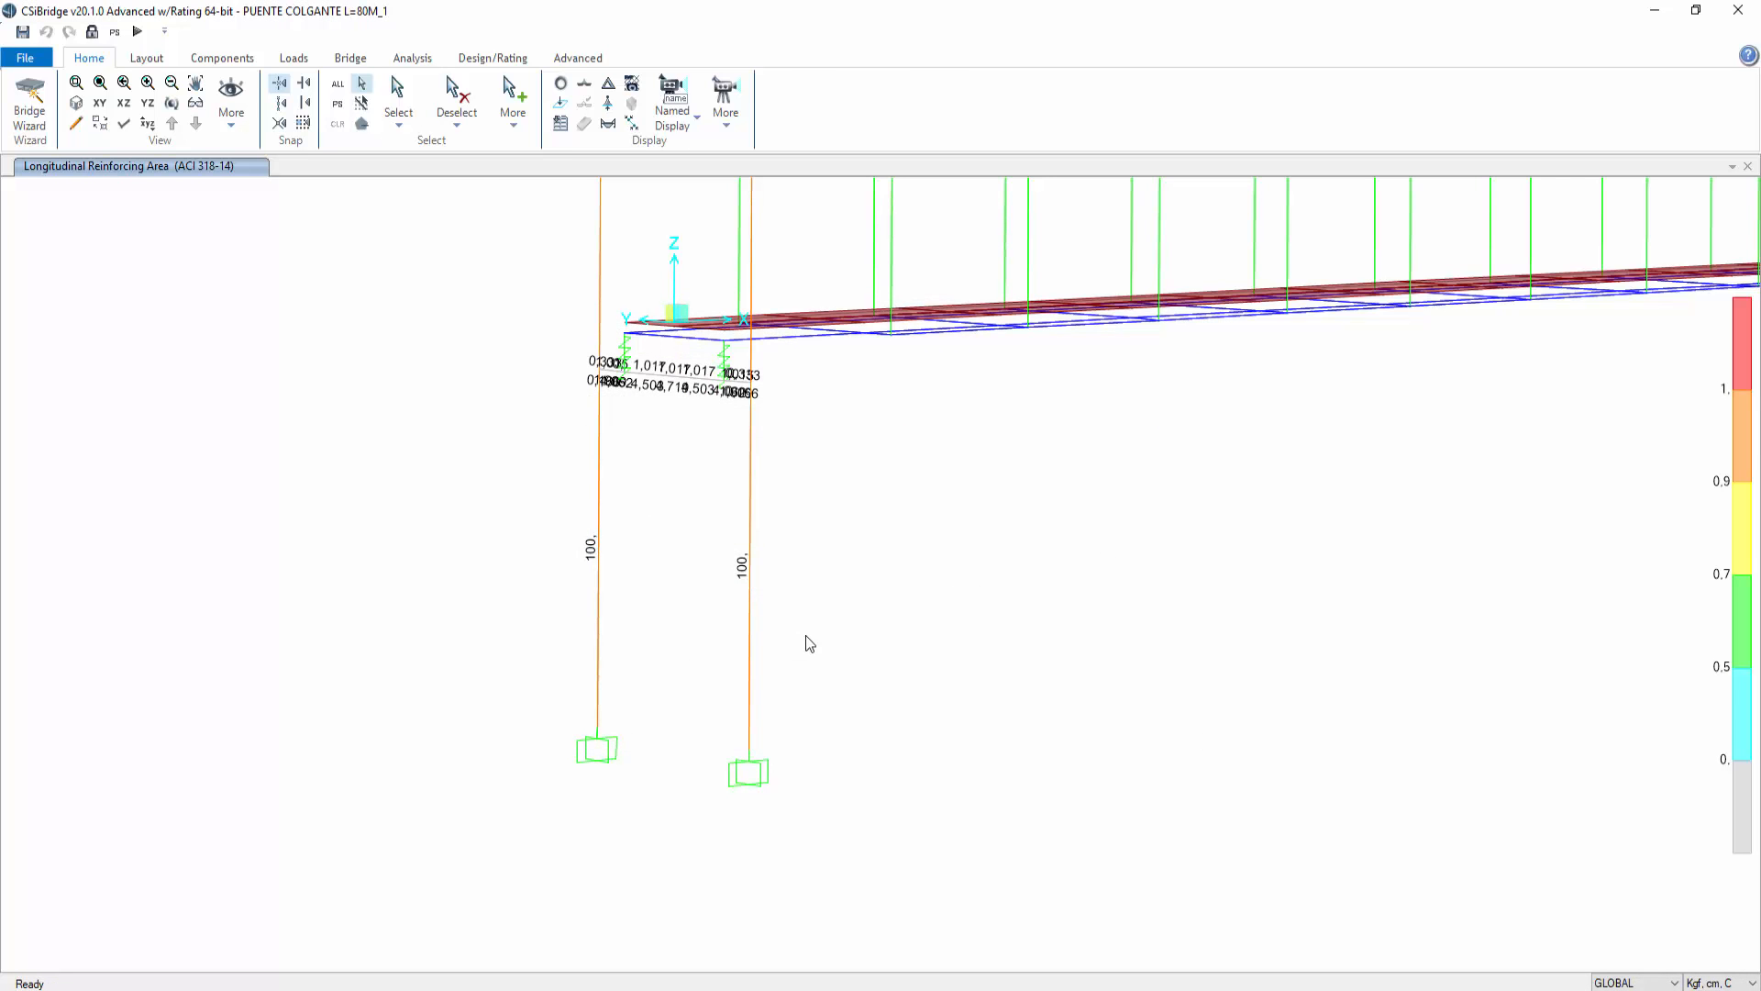
Step: Inspect the C-1,00X1,00 frame section's dimensions and reinforcement properties without changing them
middle_click_drag(944, 605, 810, 817)
middle_click_drag(812, 468, 920, 979)
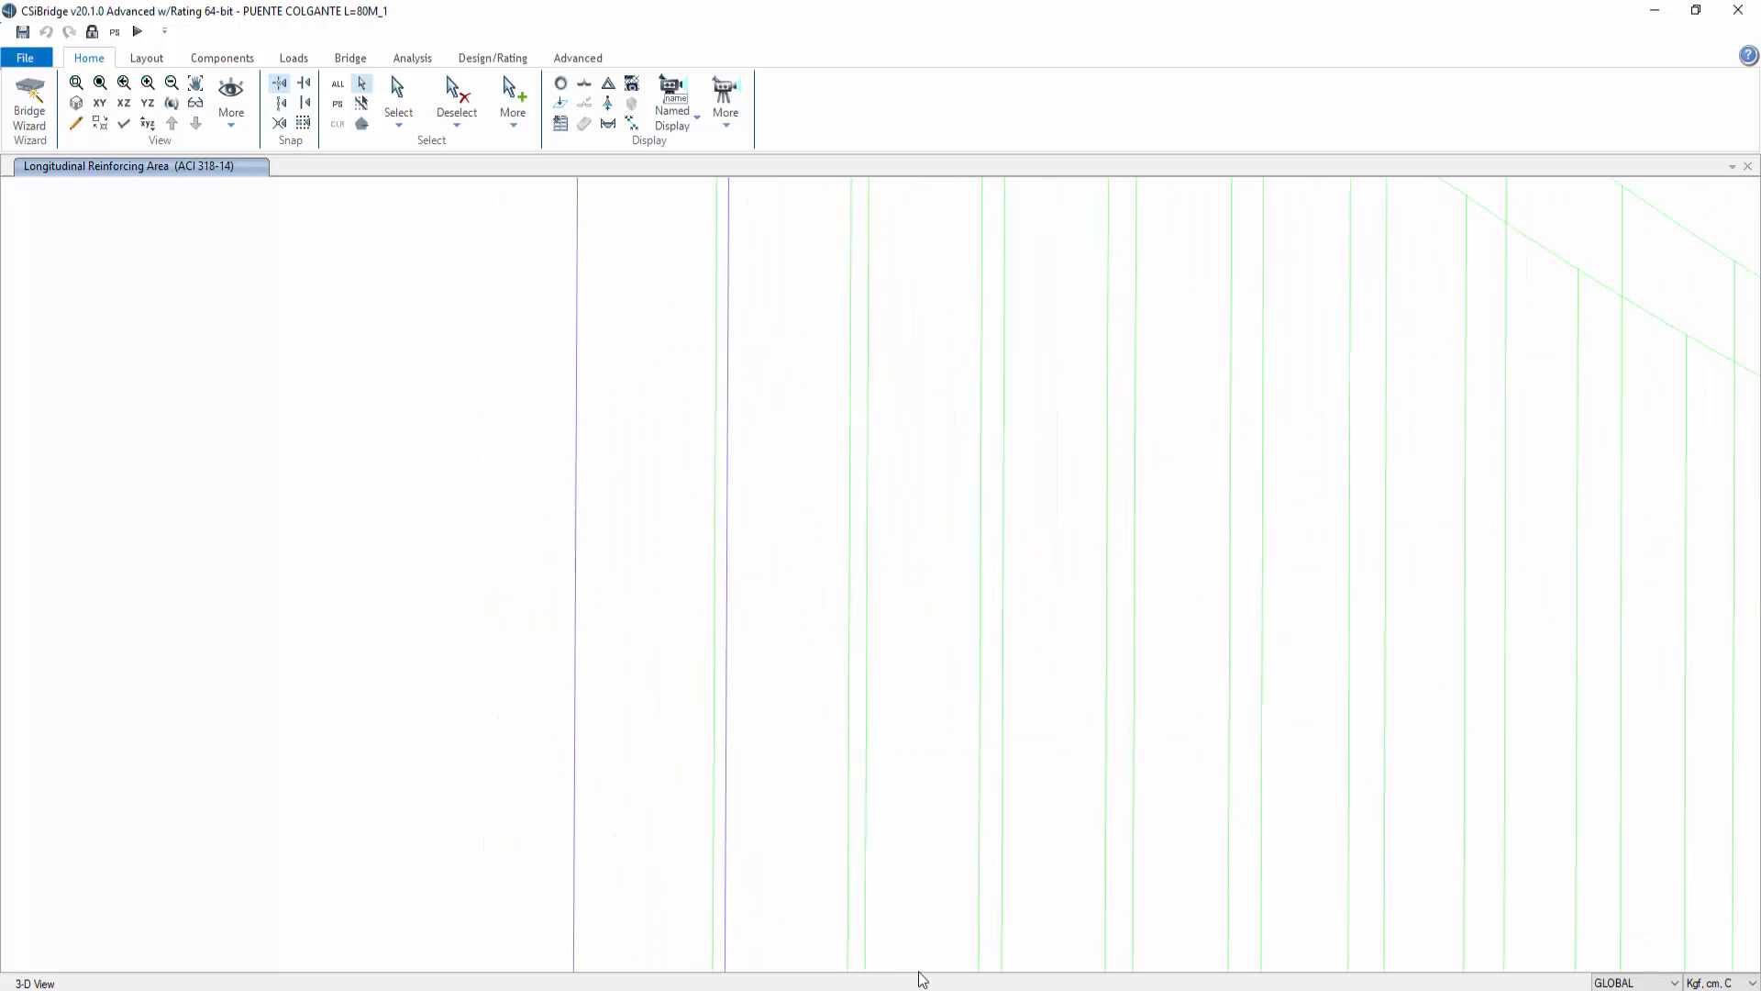
middle_click_drag(884, 642, 902, 799)
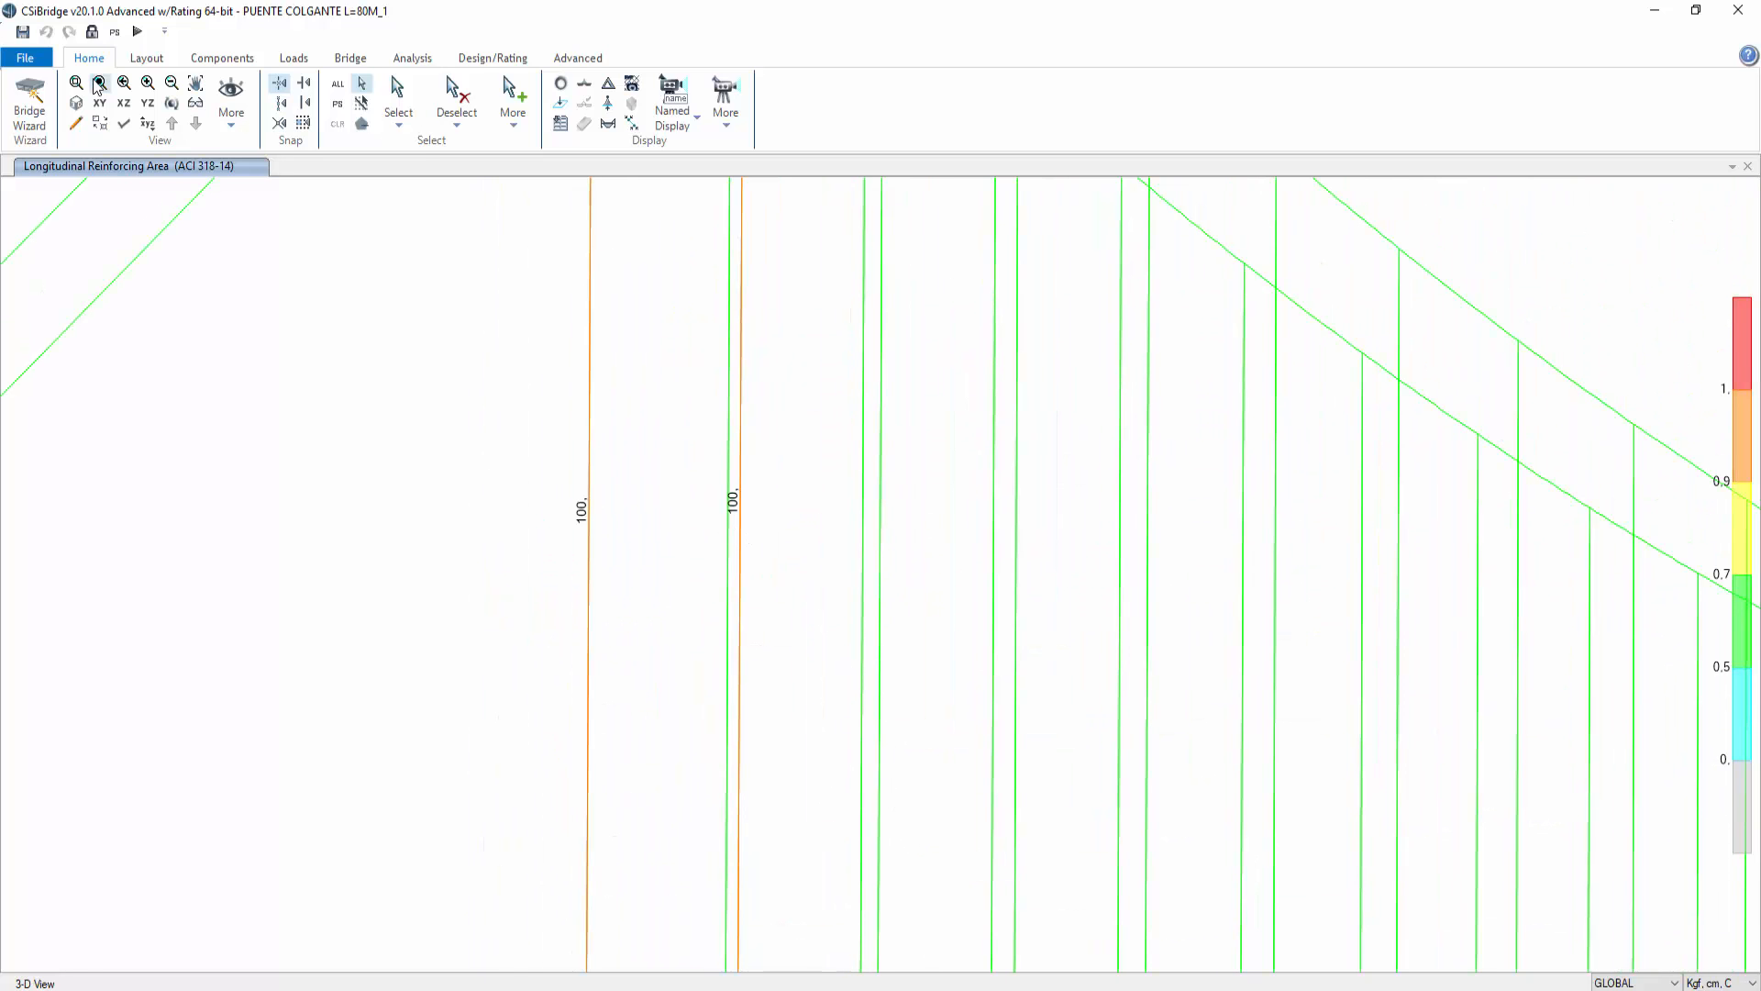
left_click(203, 57)
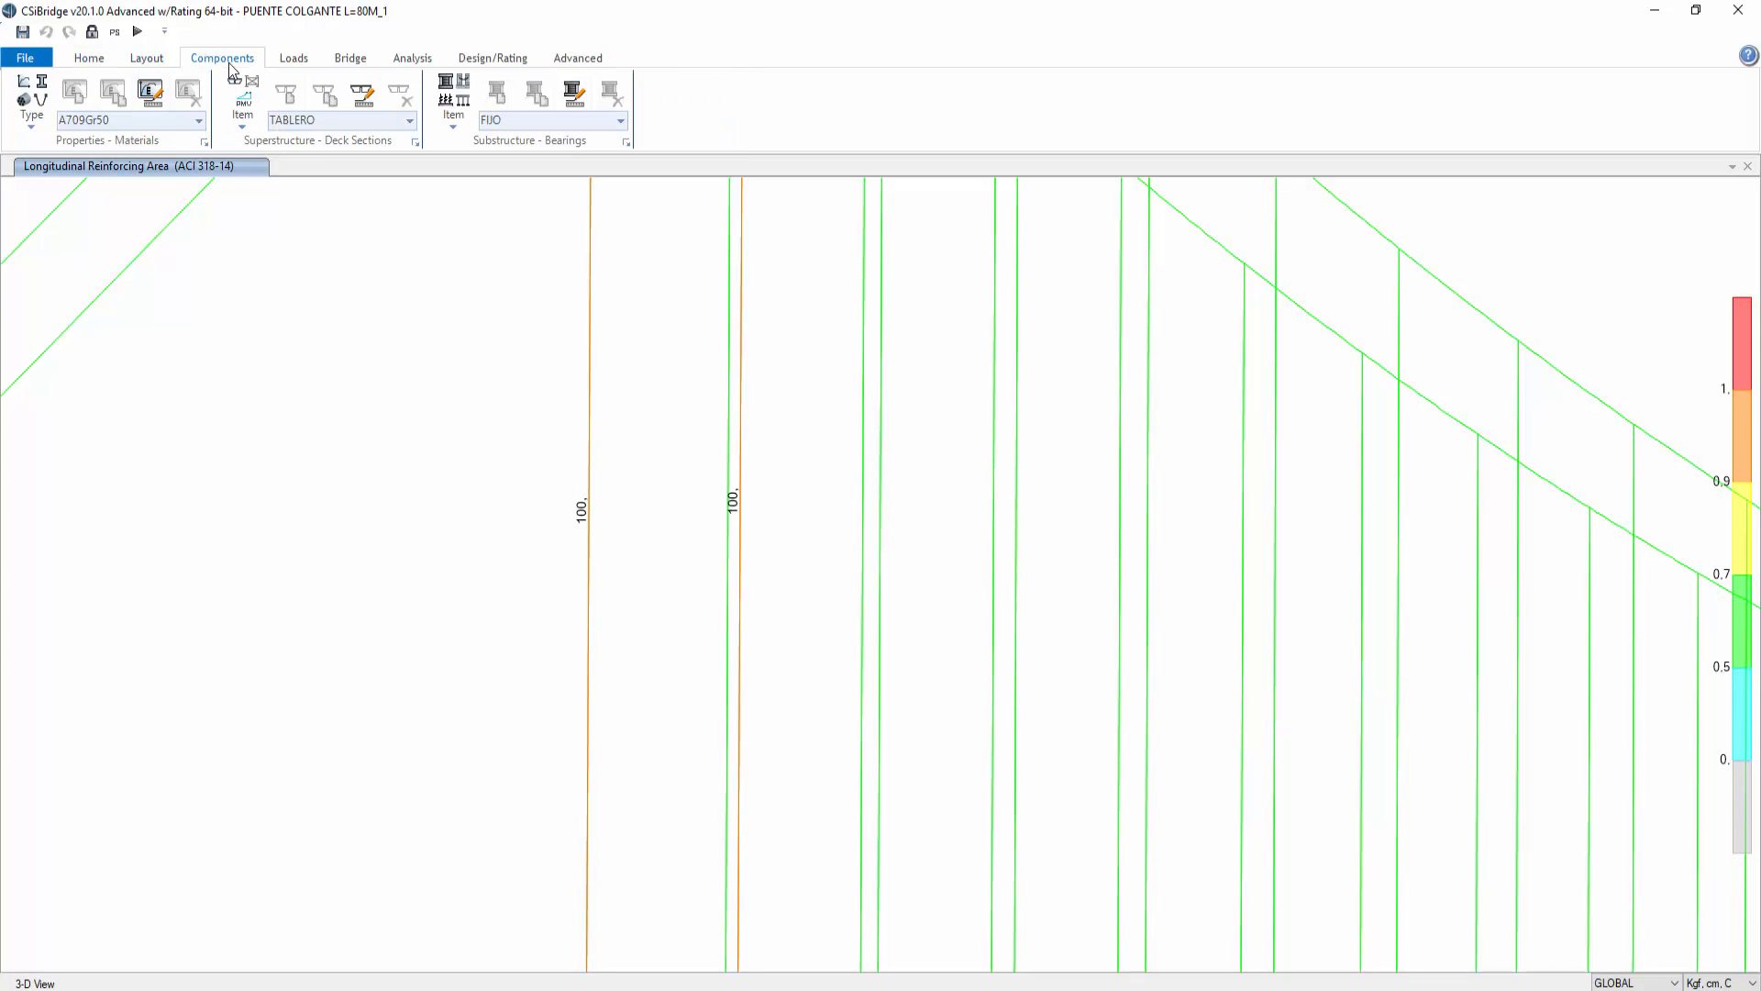
left_click(32, 111)
left_click(55, 173)
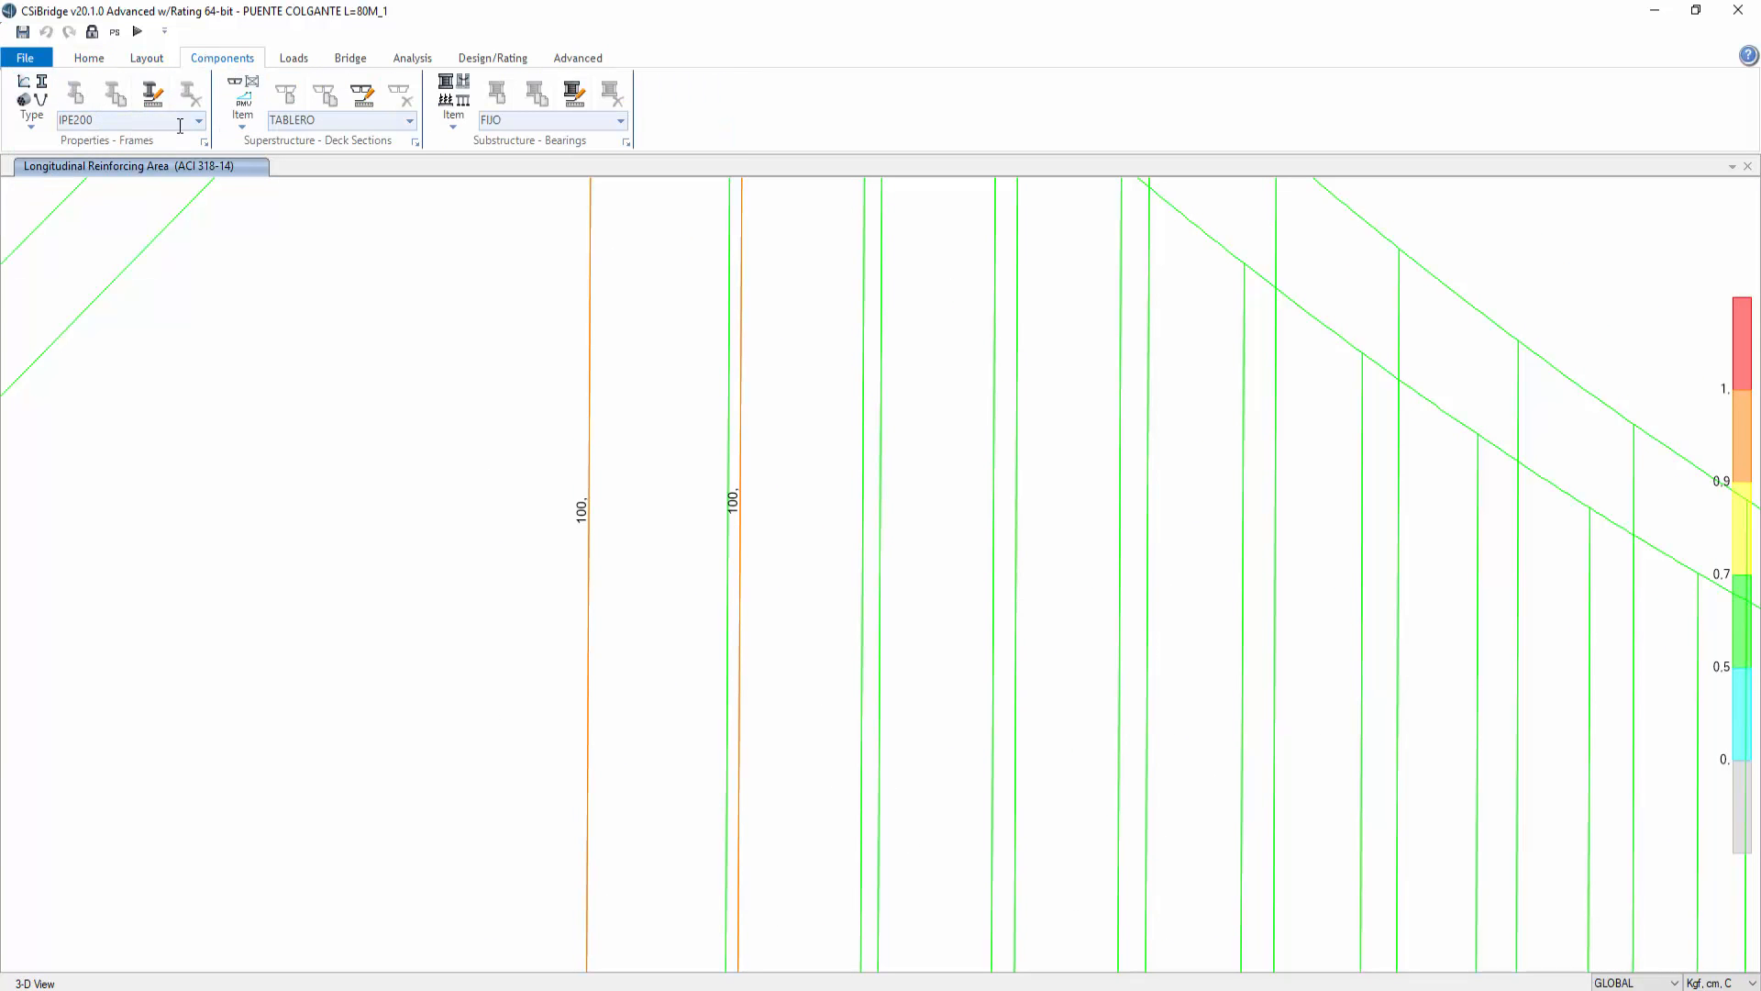
left_click(203, 142)
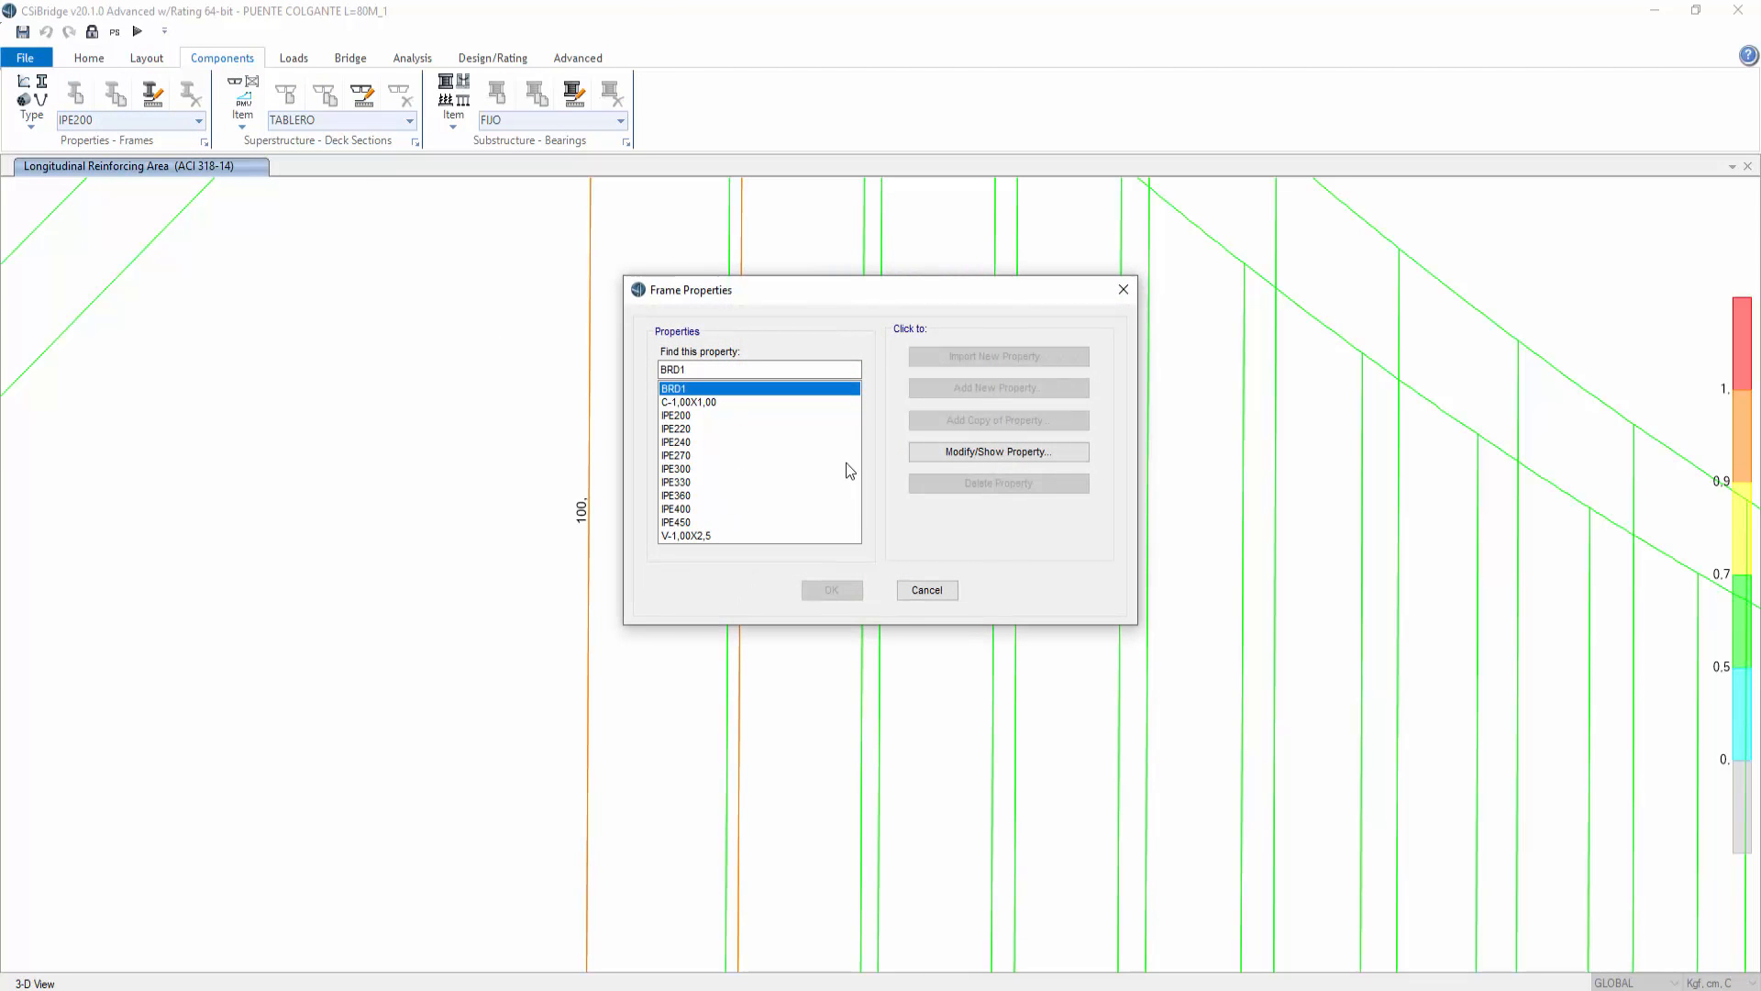
left_click(705, 402)
left_click(959, 455)
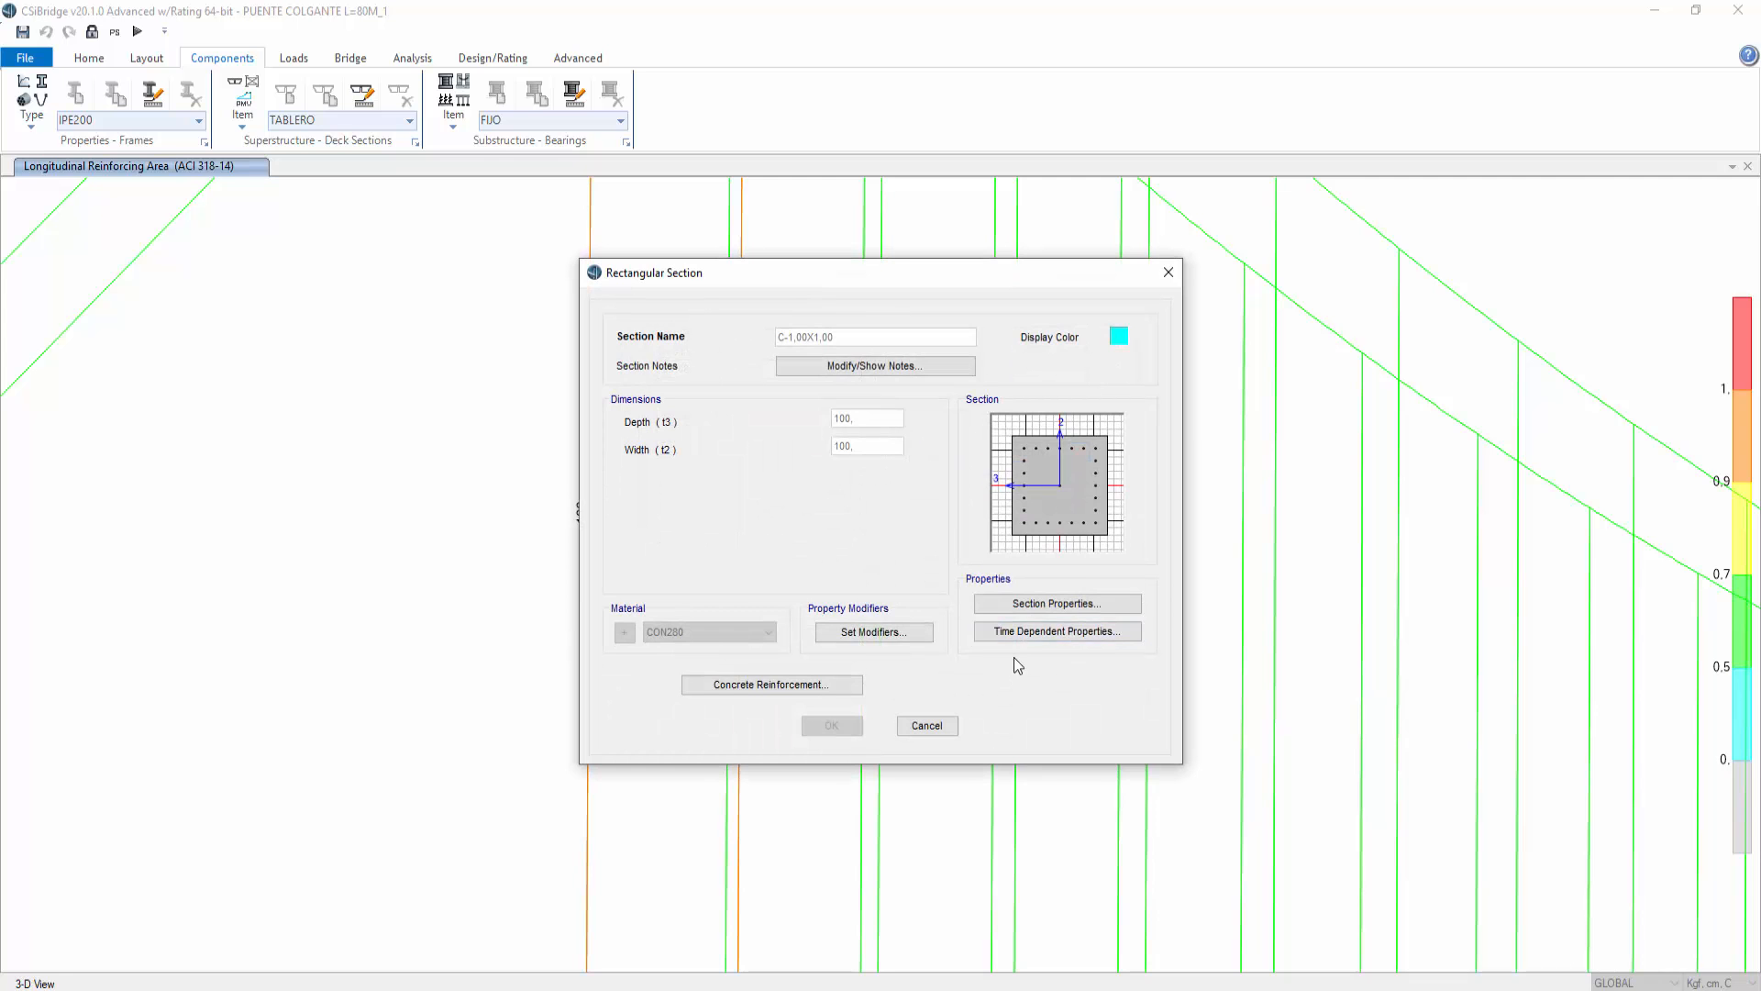
left_click(926, 726)
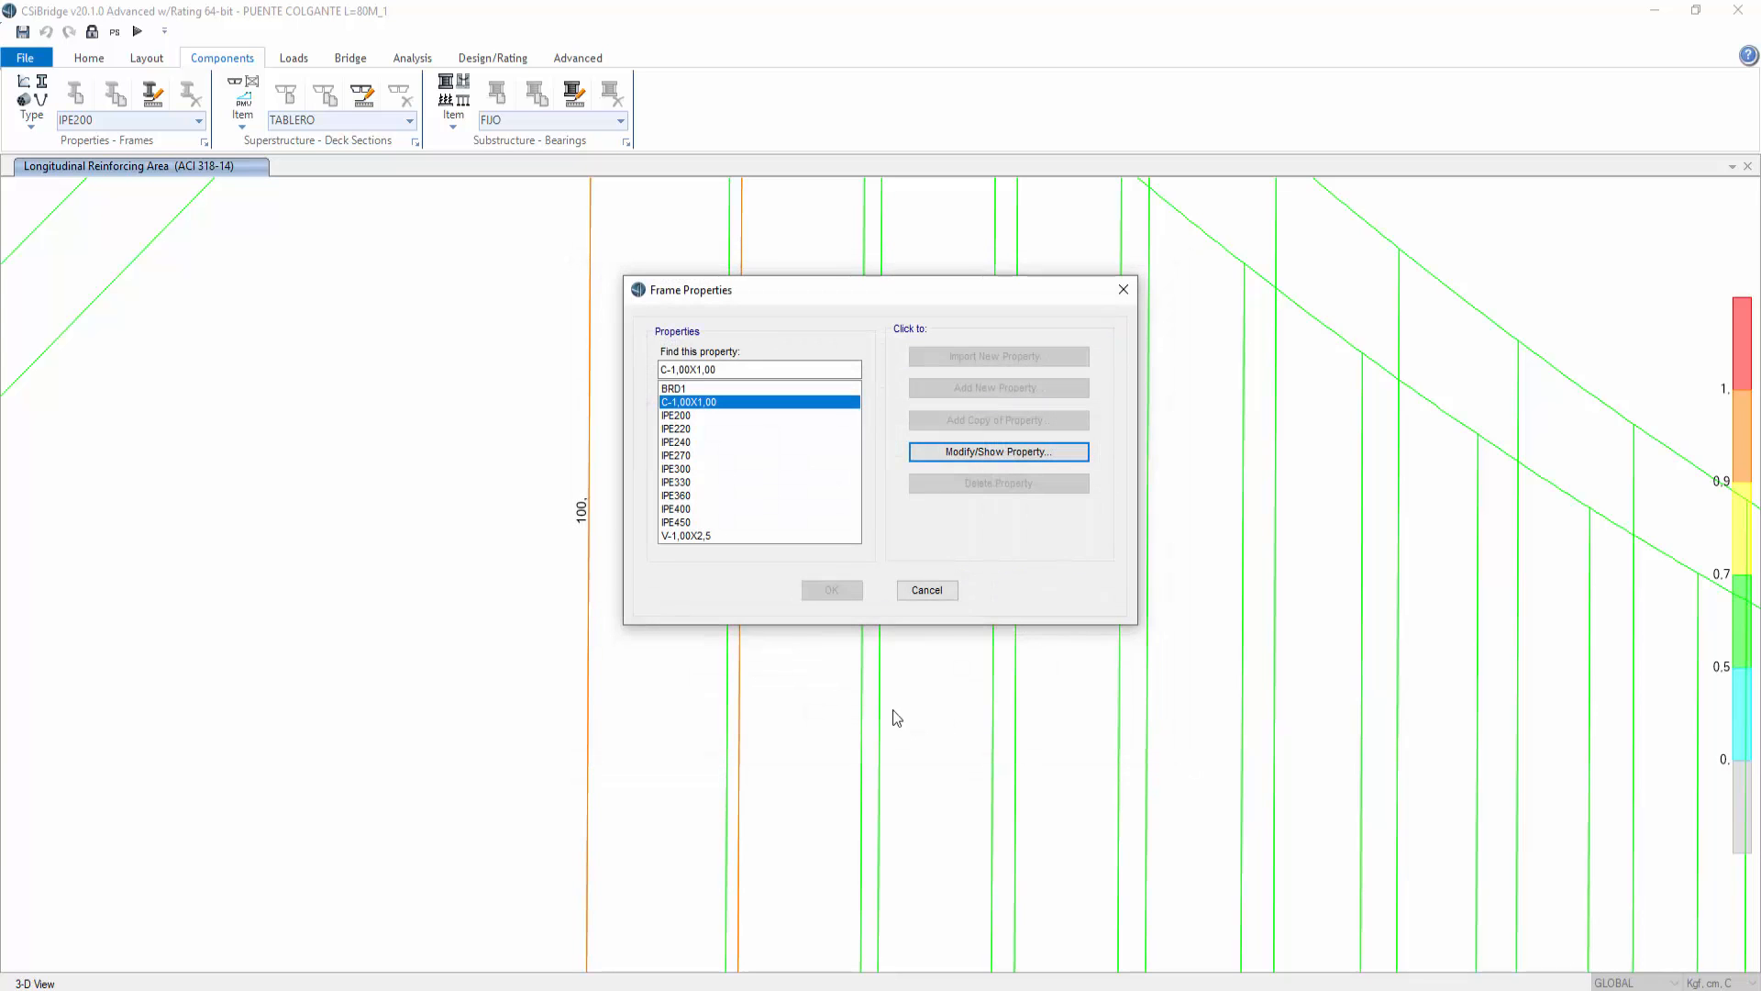
left_click(933, 591)
Step: Display the deformed shape of the whole bridge for the MODAL case, mode 1
scroll(472, 346, "down", 10)
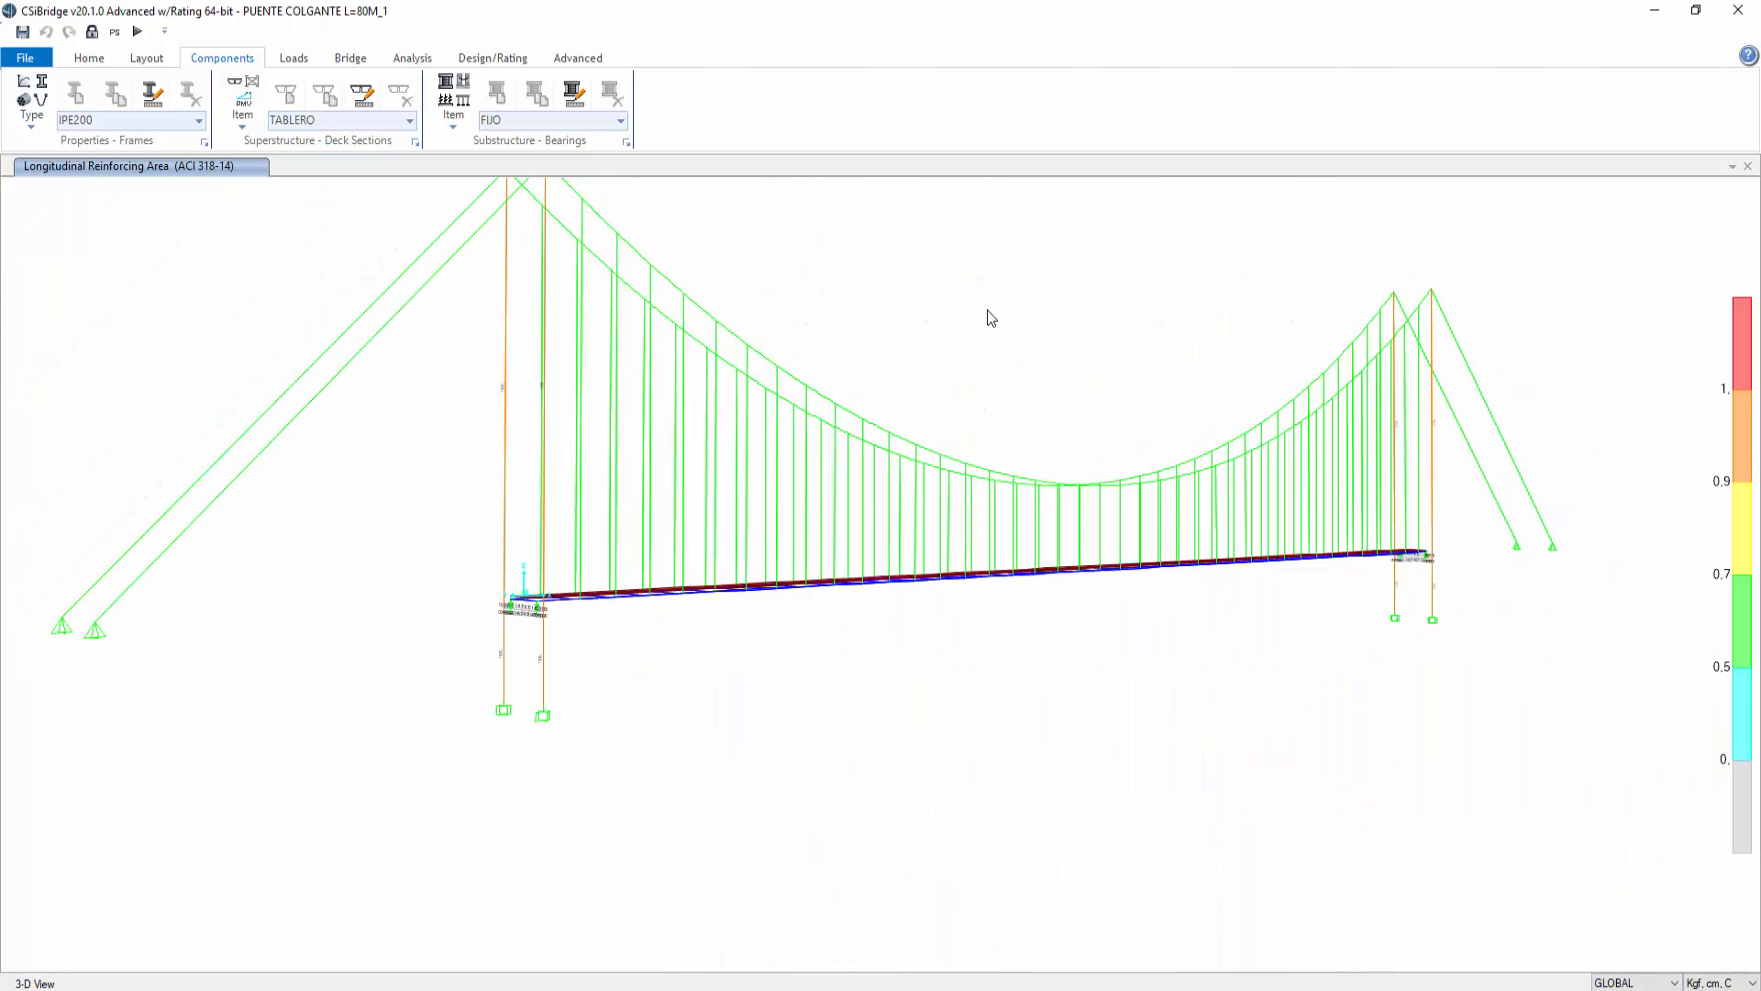
middle_click_drag(949, 327, 955, 483)
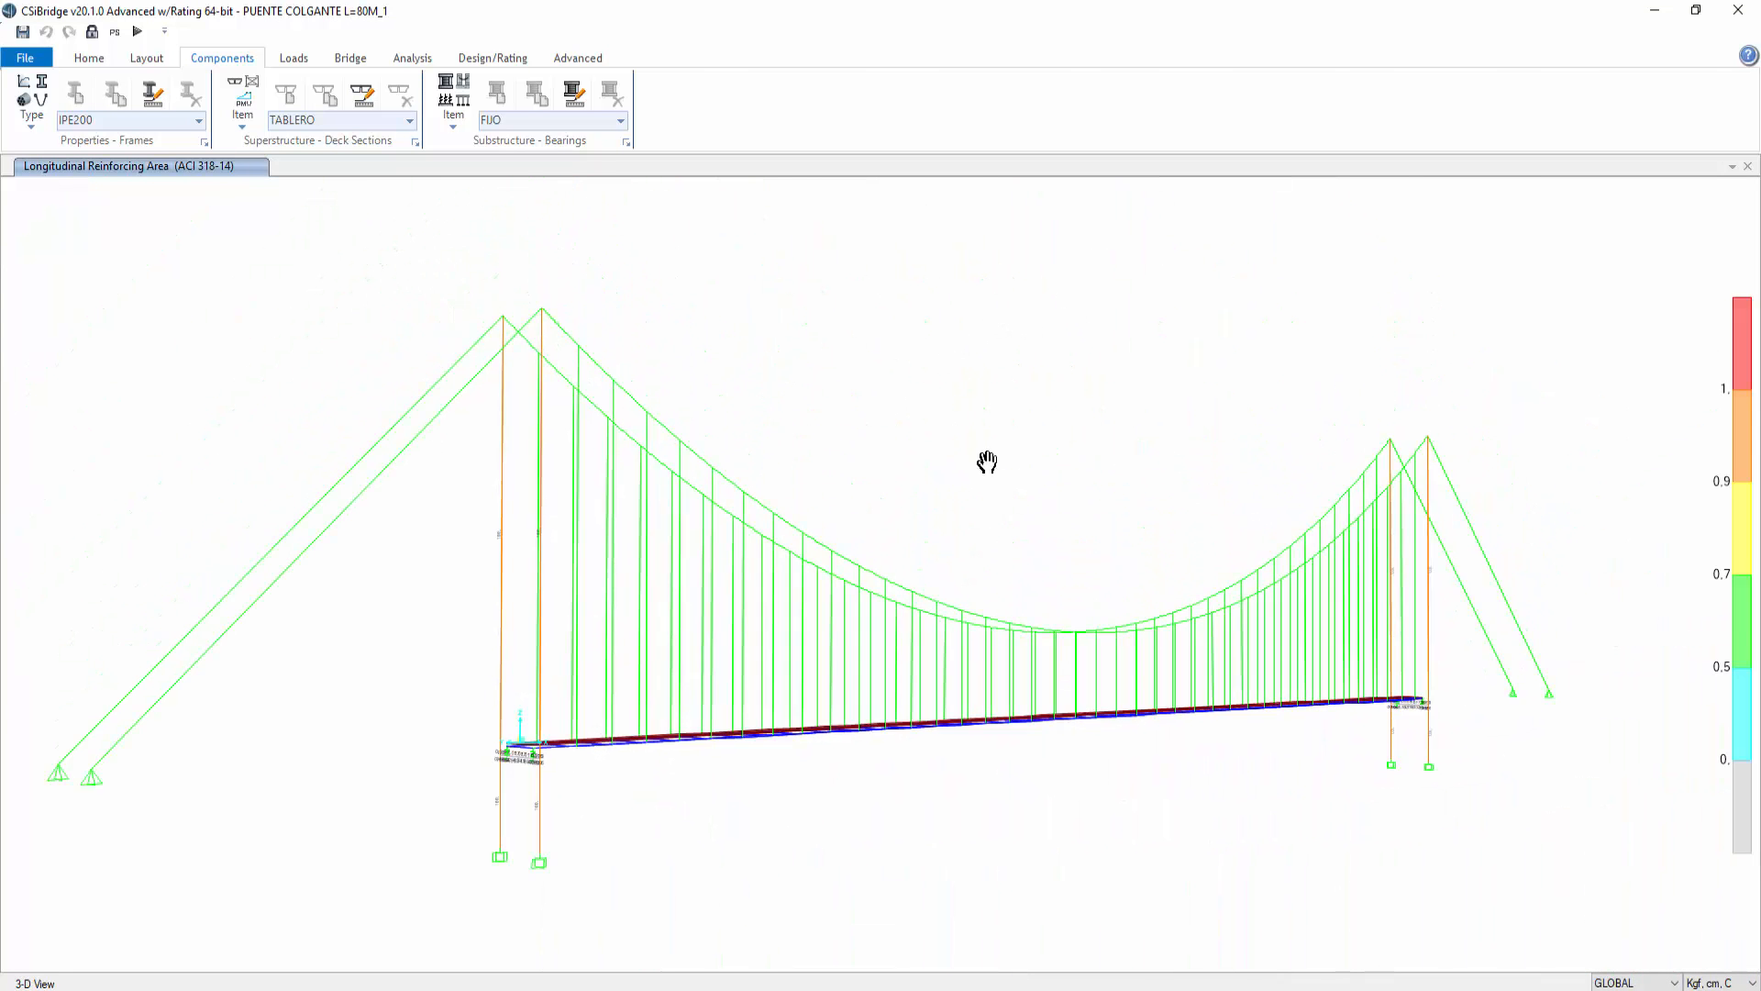
left_click(95, 59)
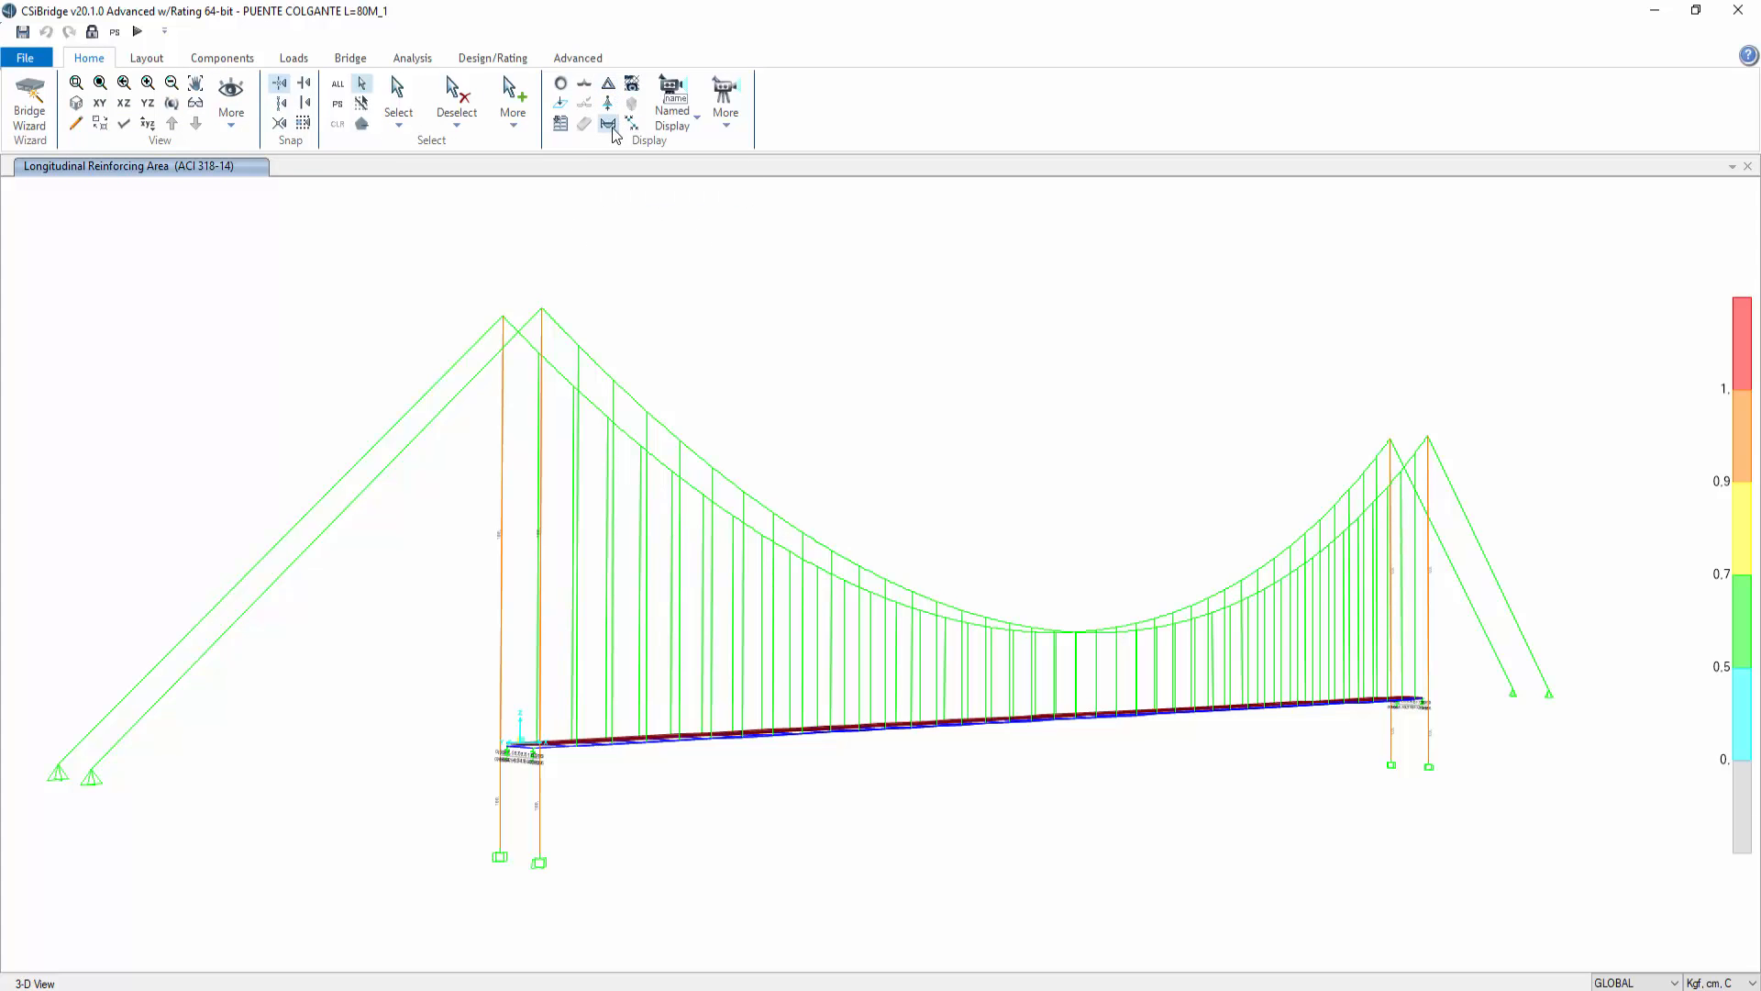
left_click(609, 84)
left_click(937, 209)
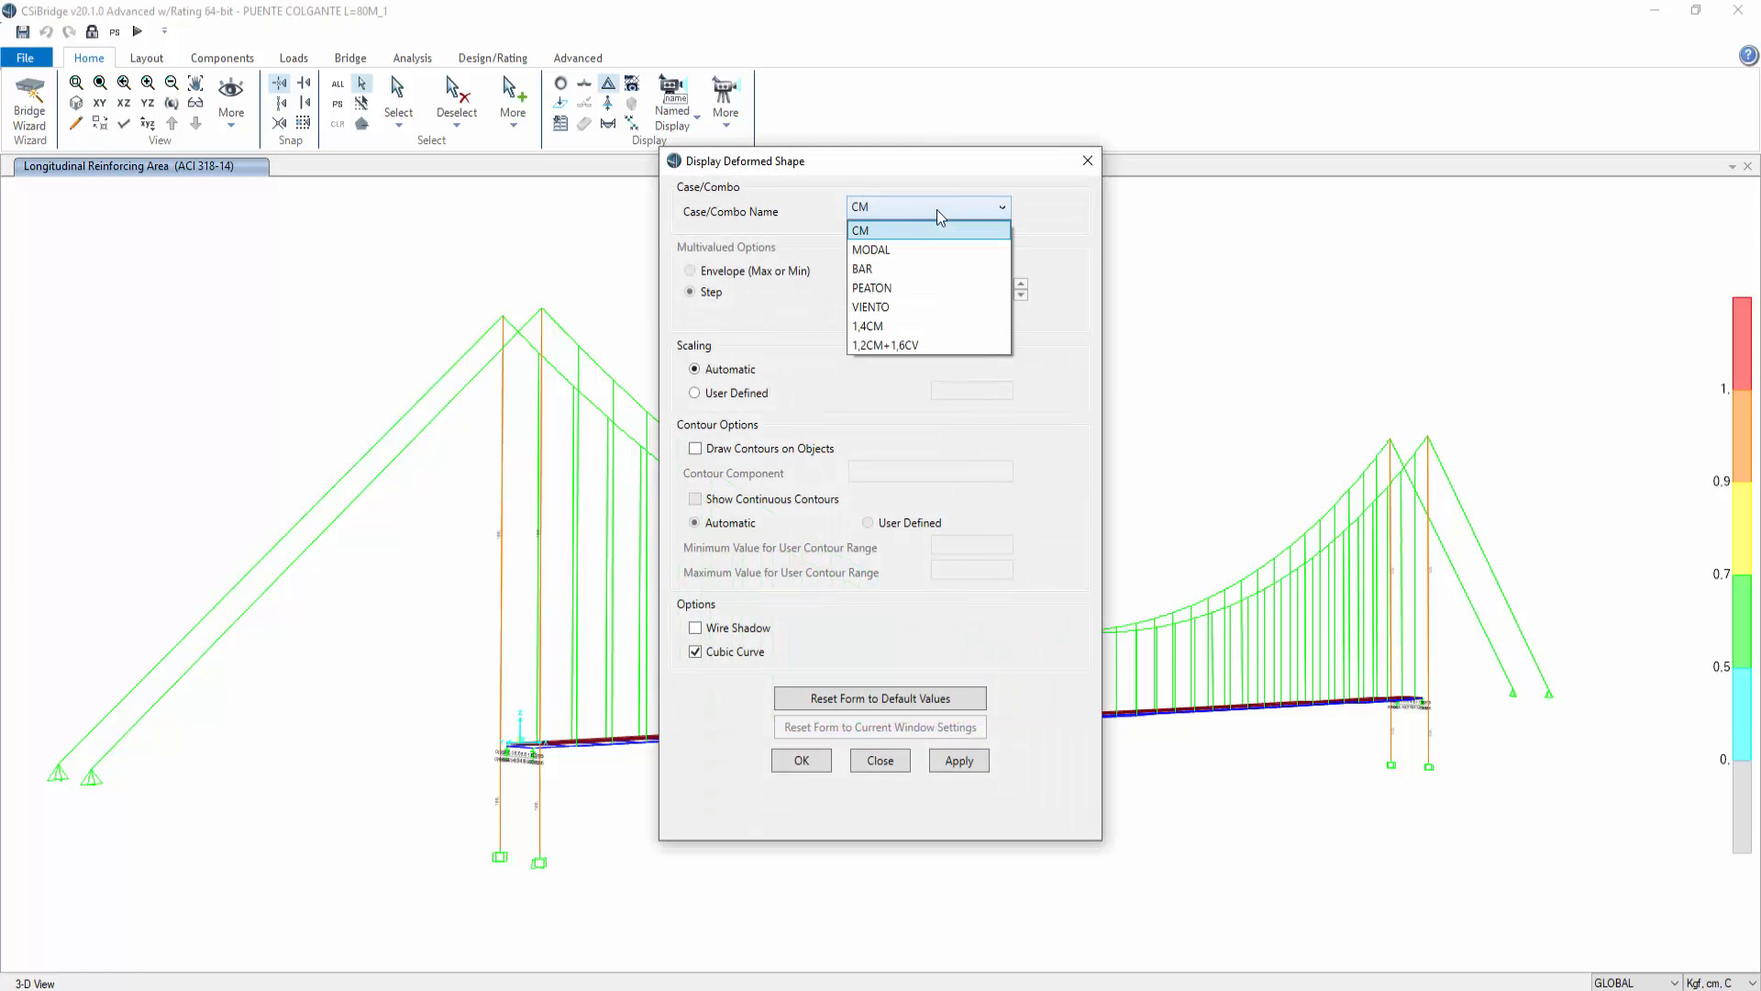
left_click(893, 249)
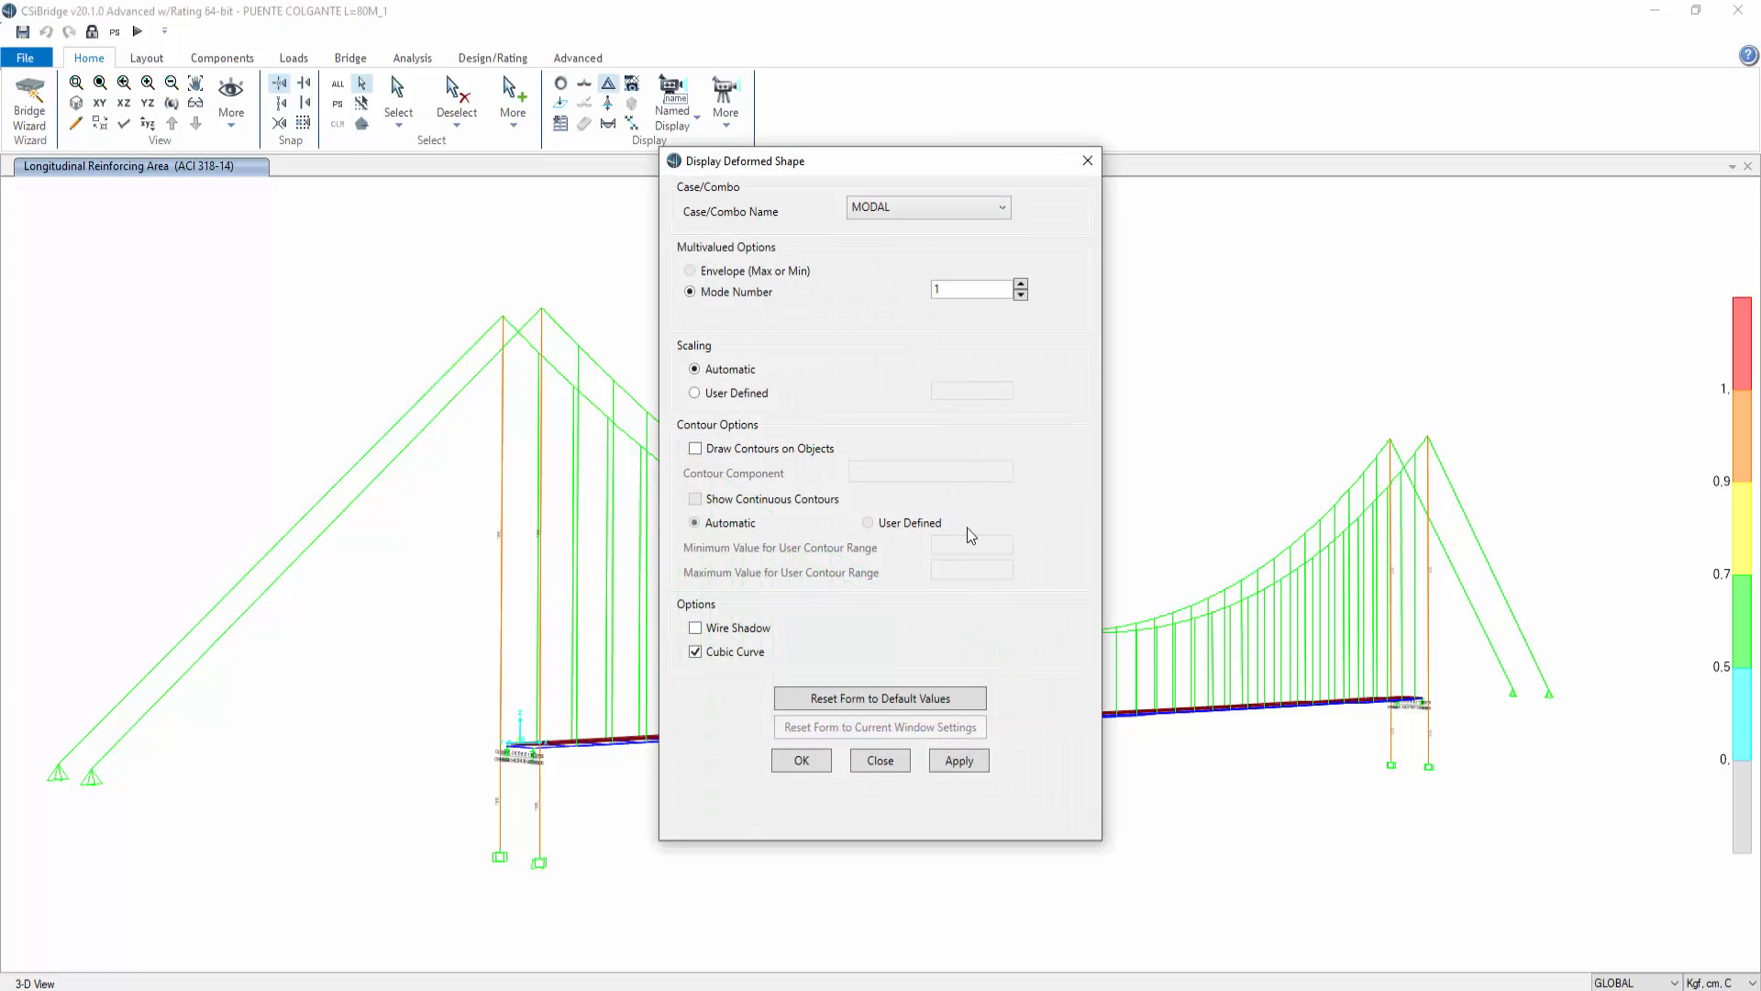
left_click(963, 760)
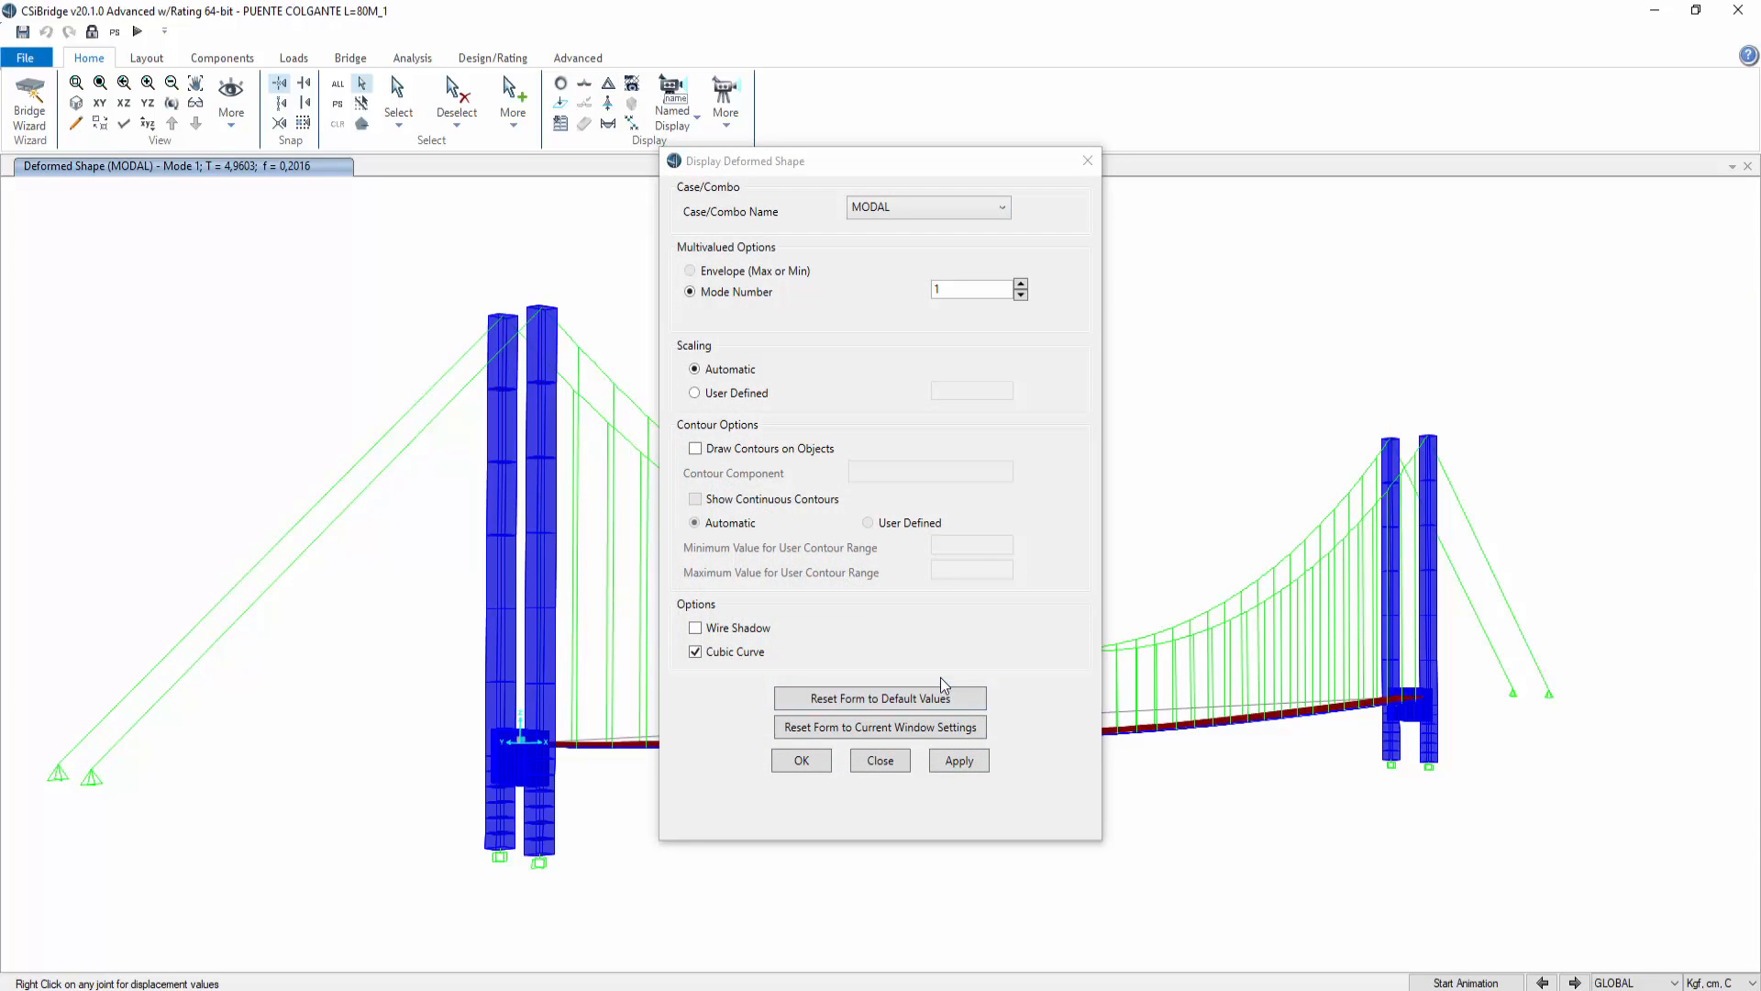
left_click(1088, 160)
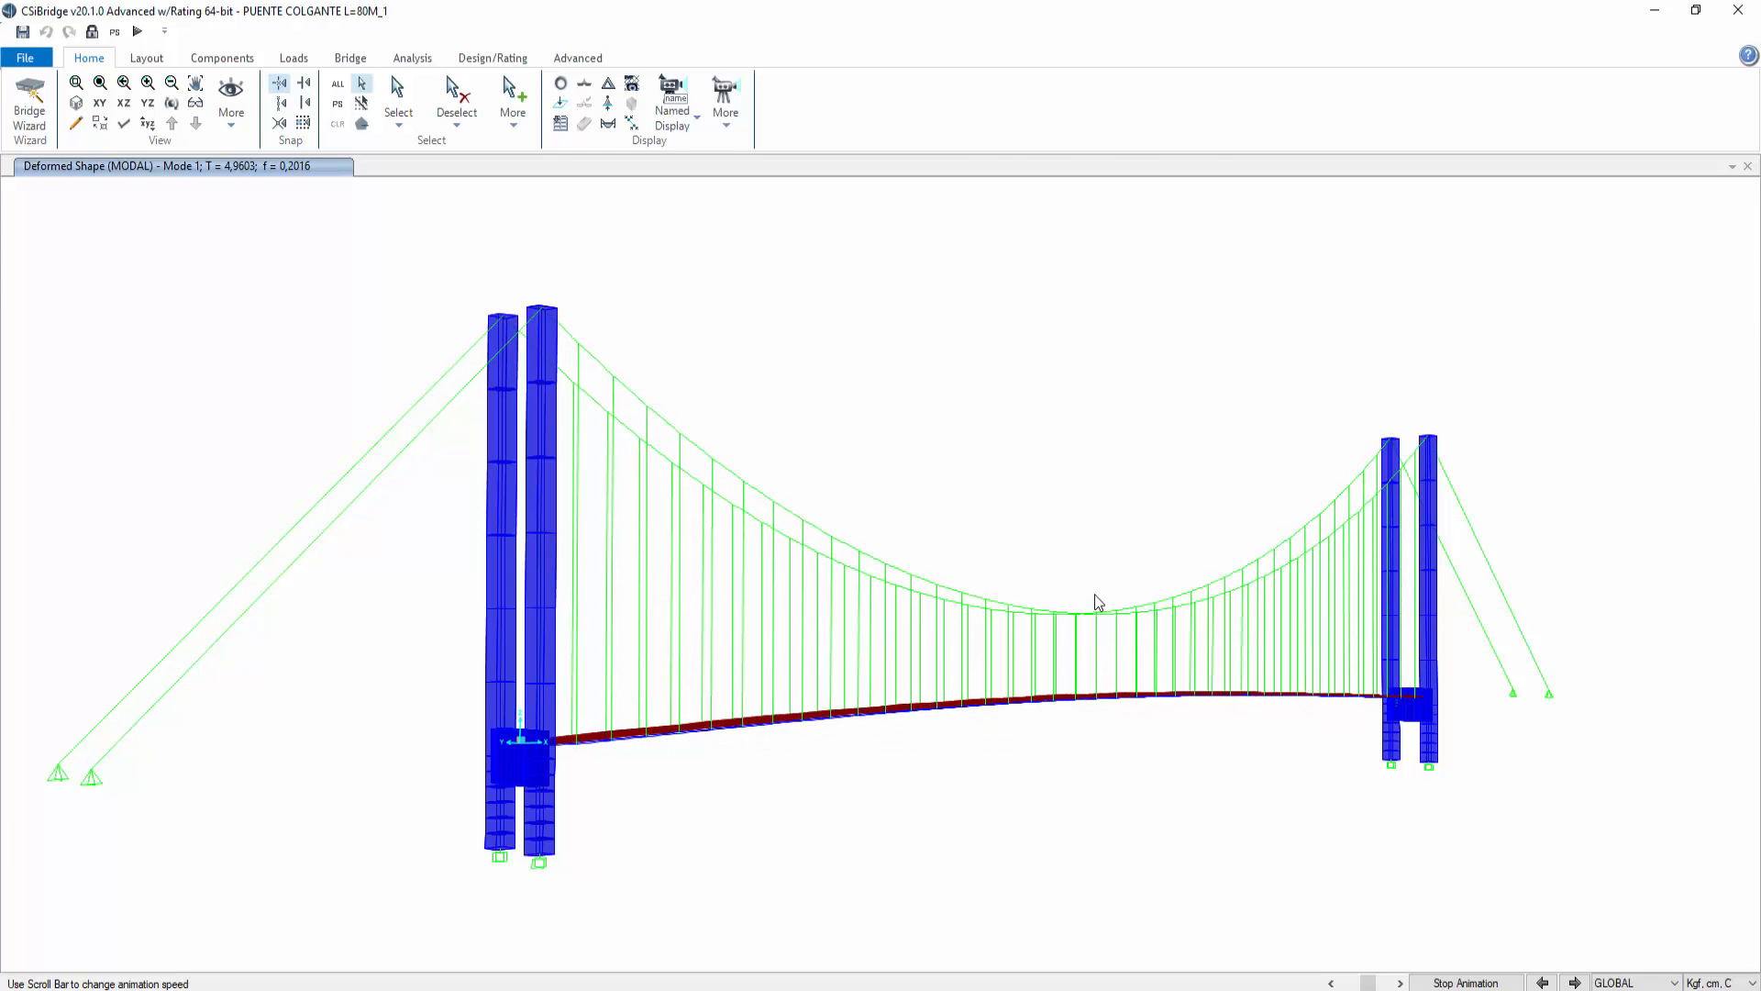
left_click(352, 61)
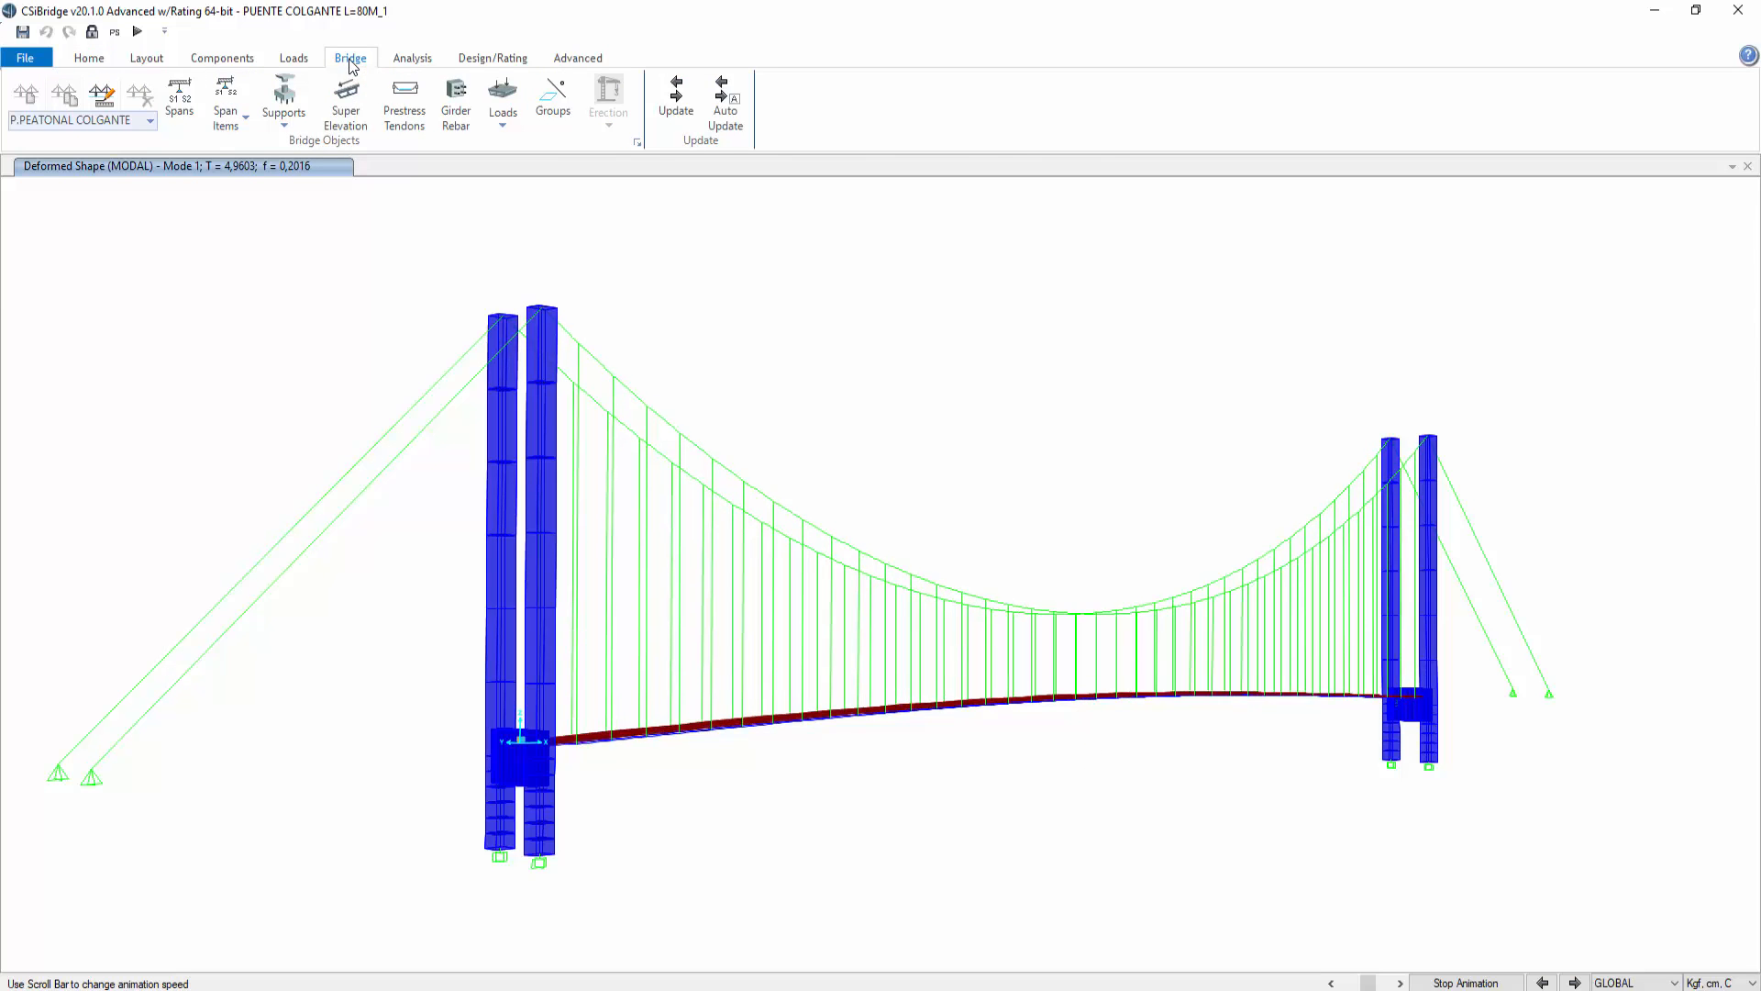
left_click(410, 58)
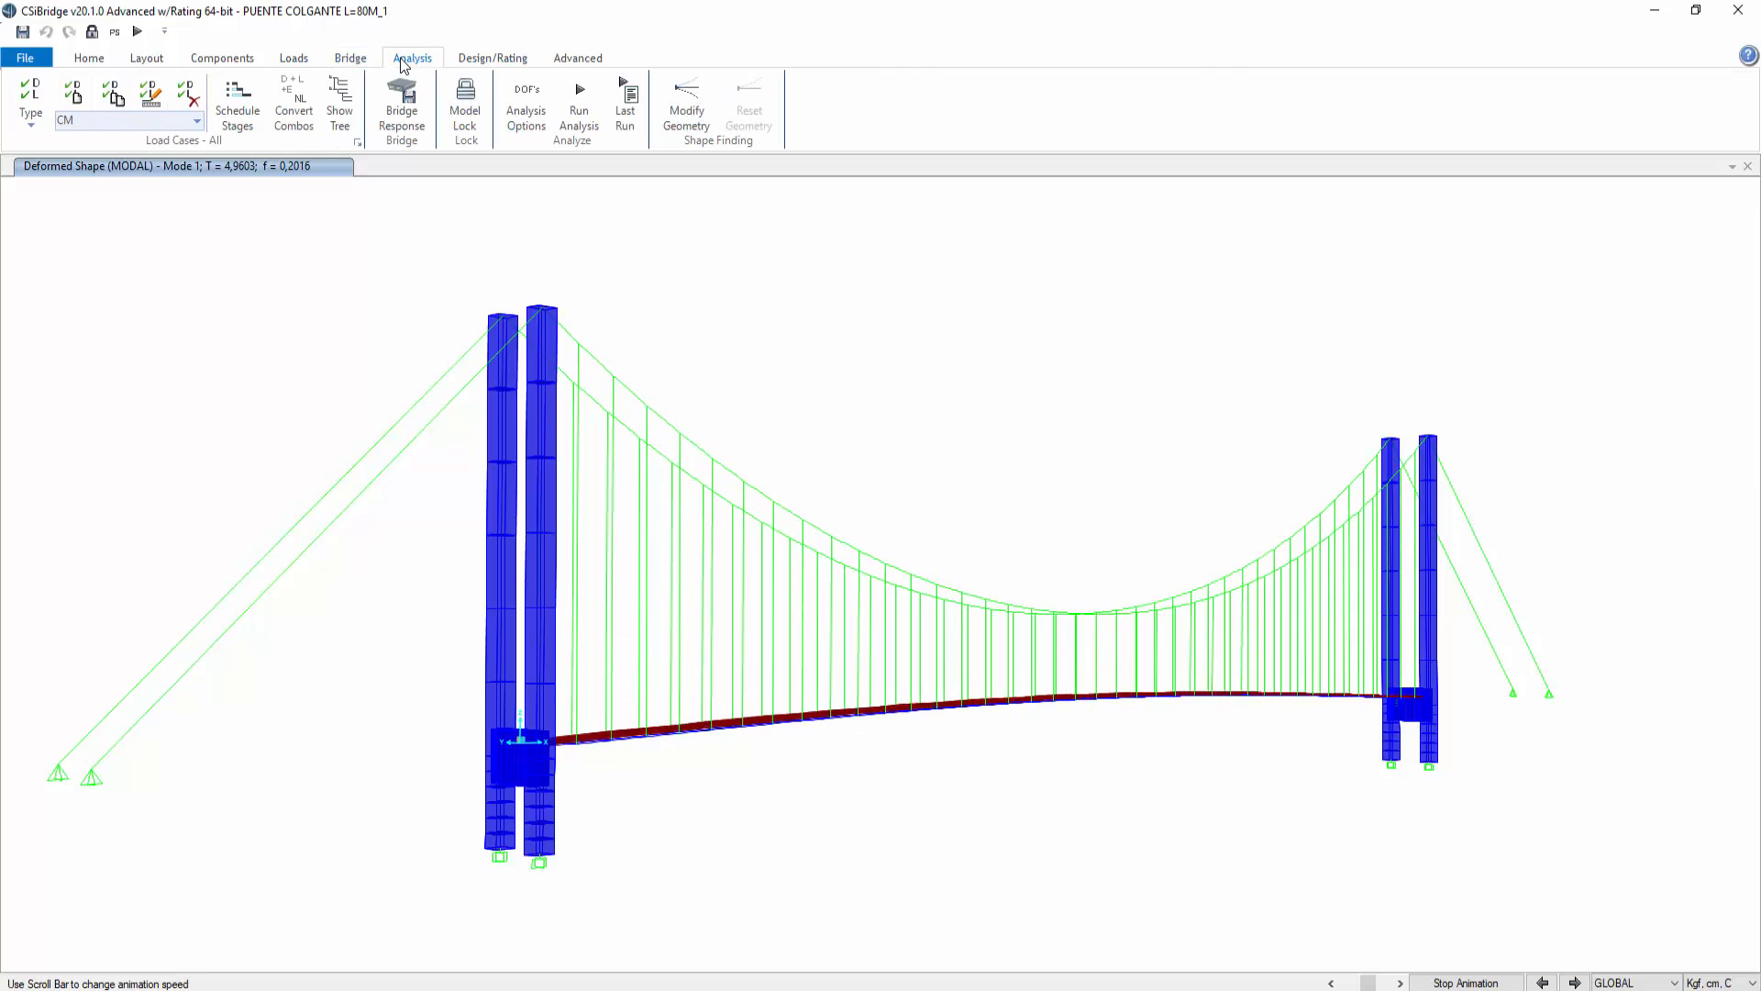
left_click(89, 58)
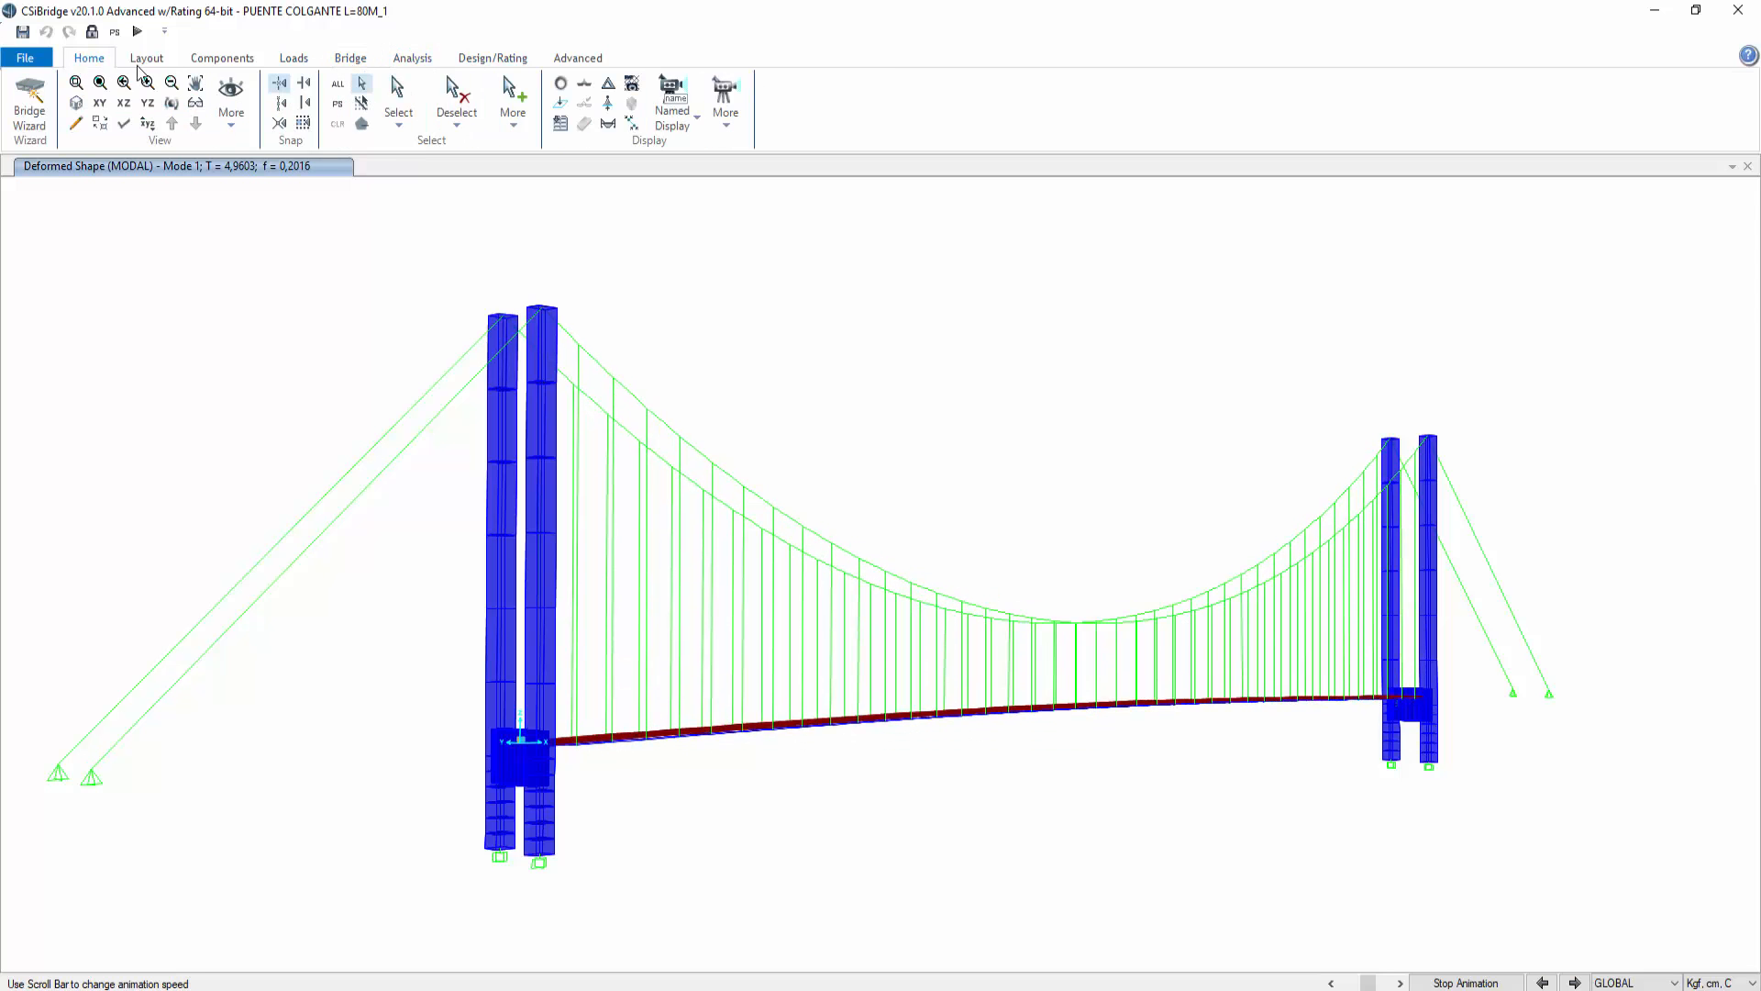
Step: Display the Modal Load Participation Ratios table from the structure output results
left_click(559, 125)
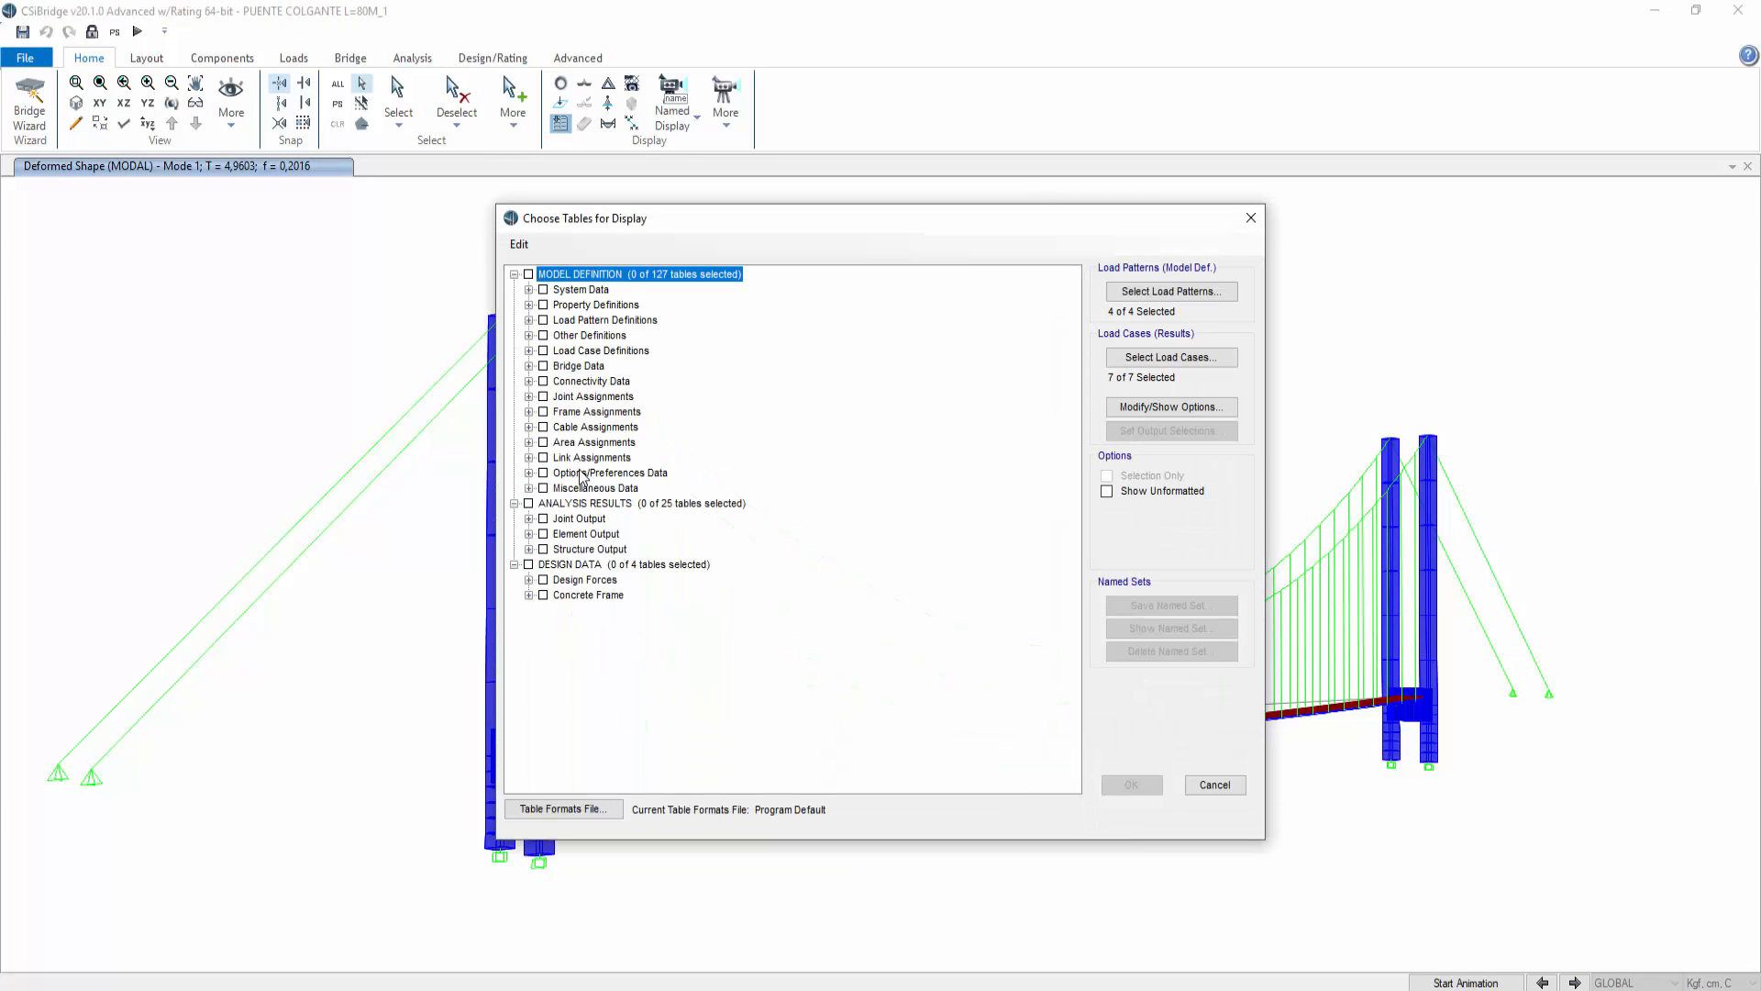
left_click(529, 520)
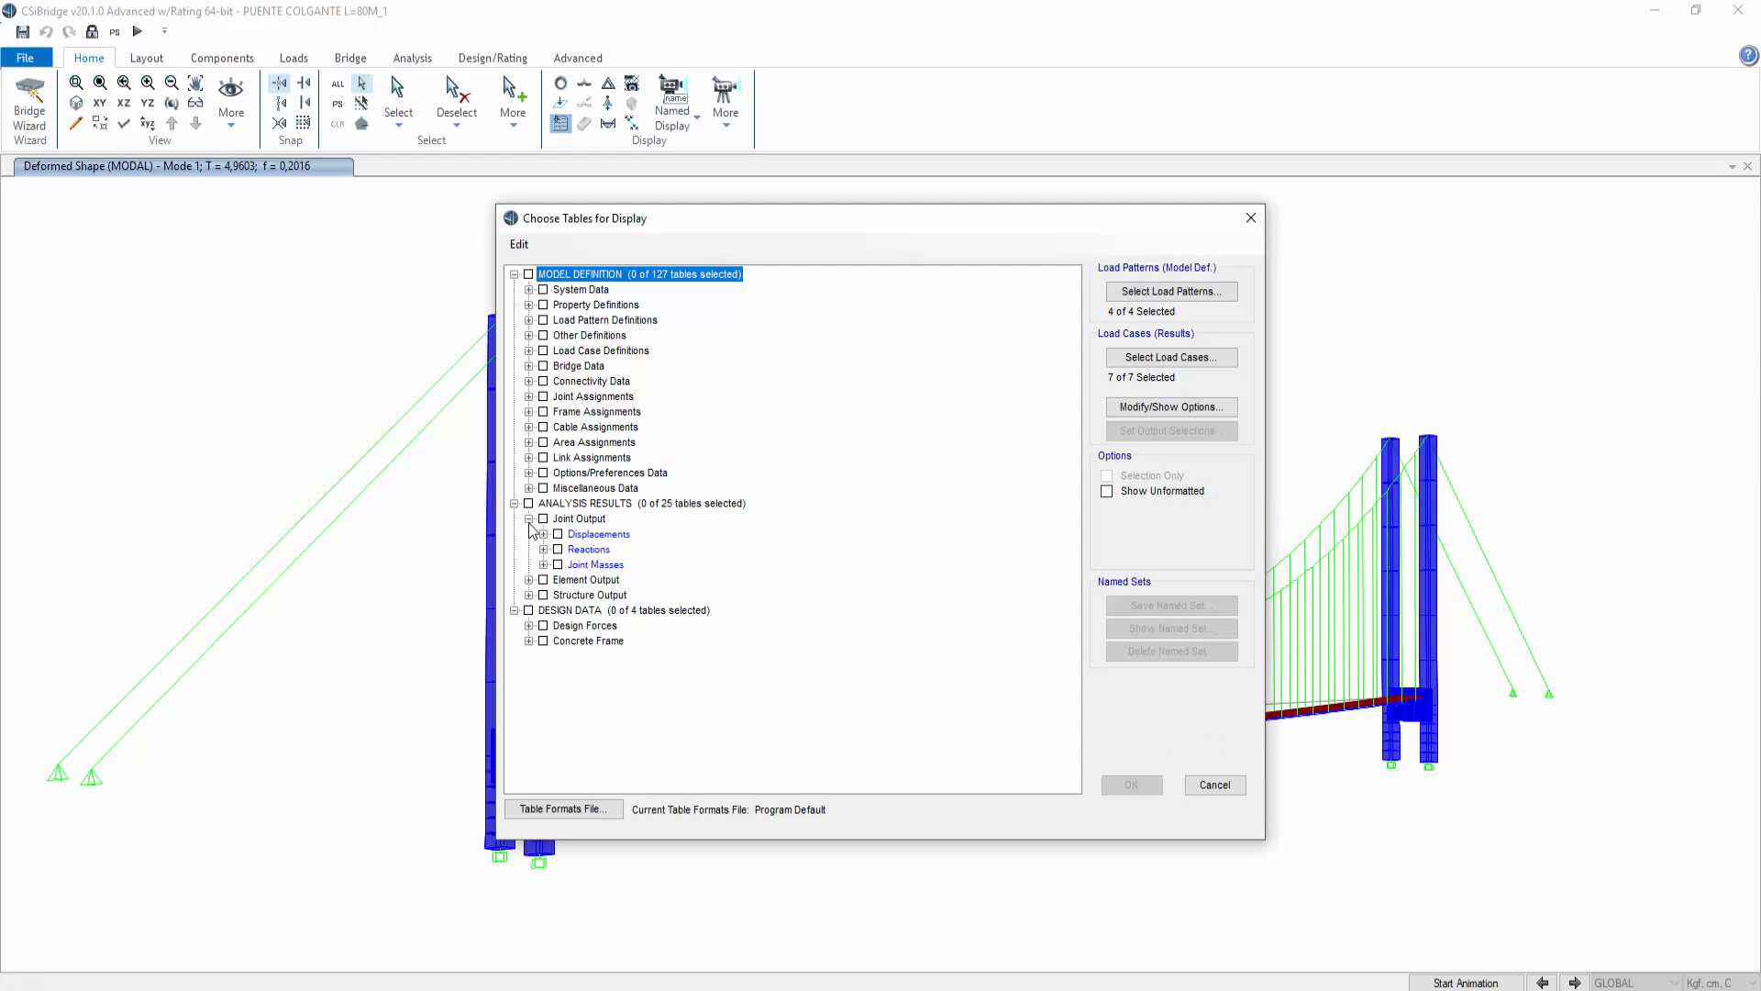
left_click(529, 519)
left_click(530, 534)
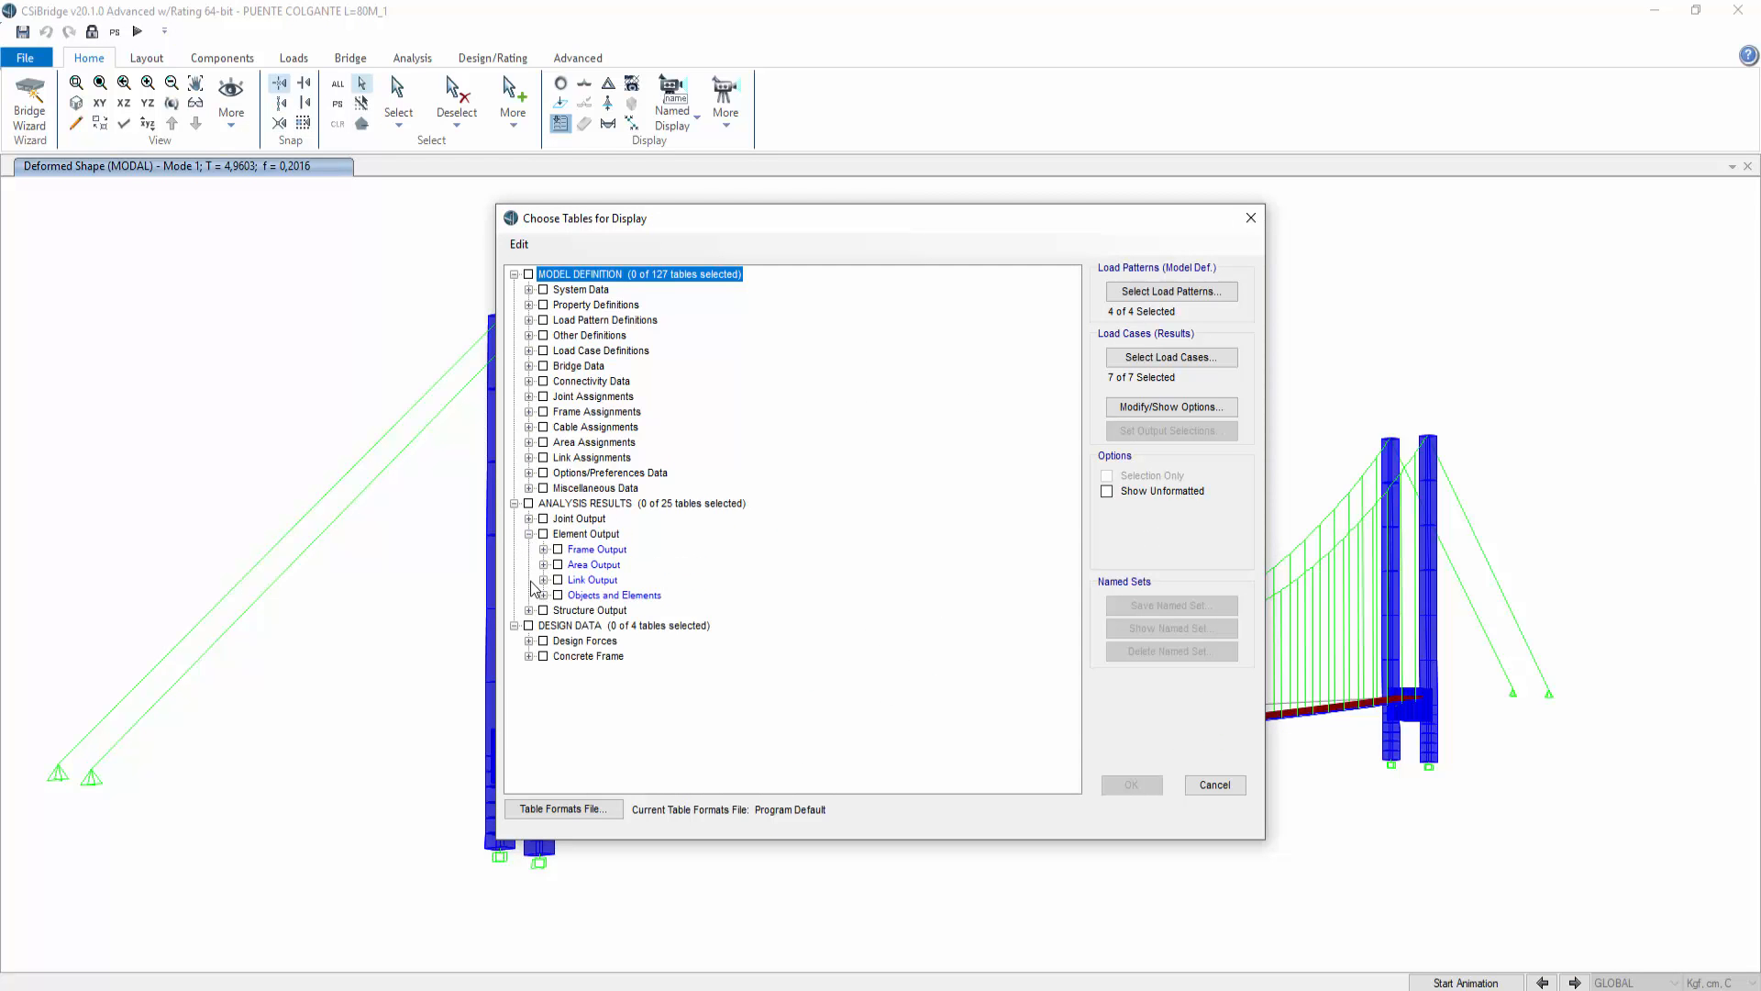
left_click(529, 610)
left_click(543, 640)
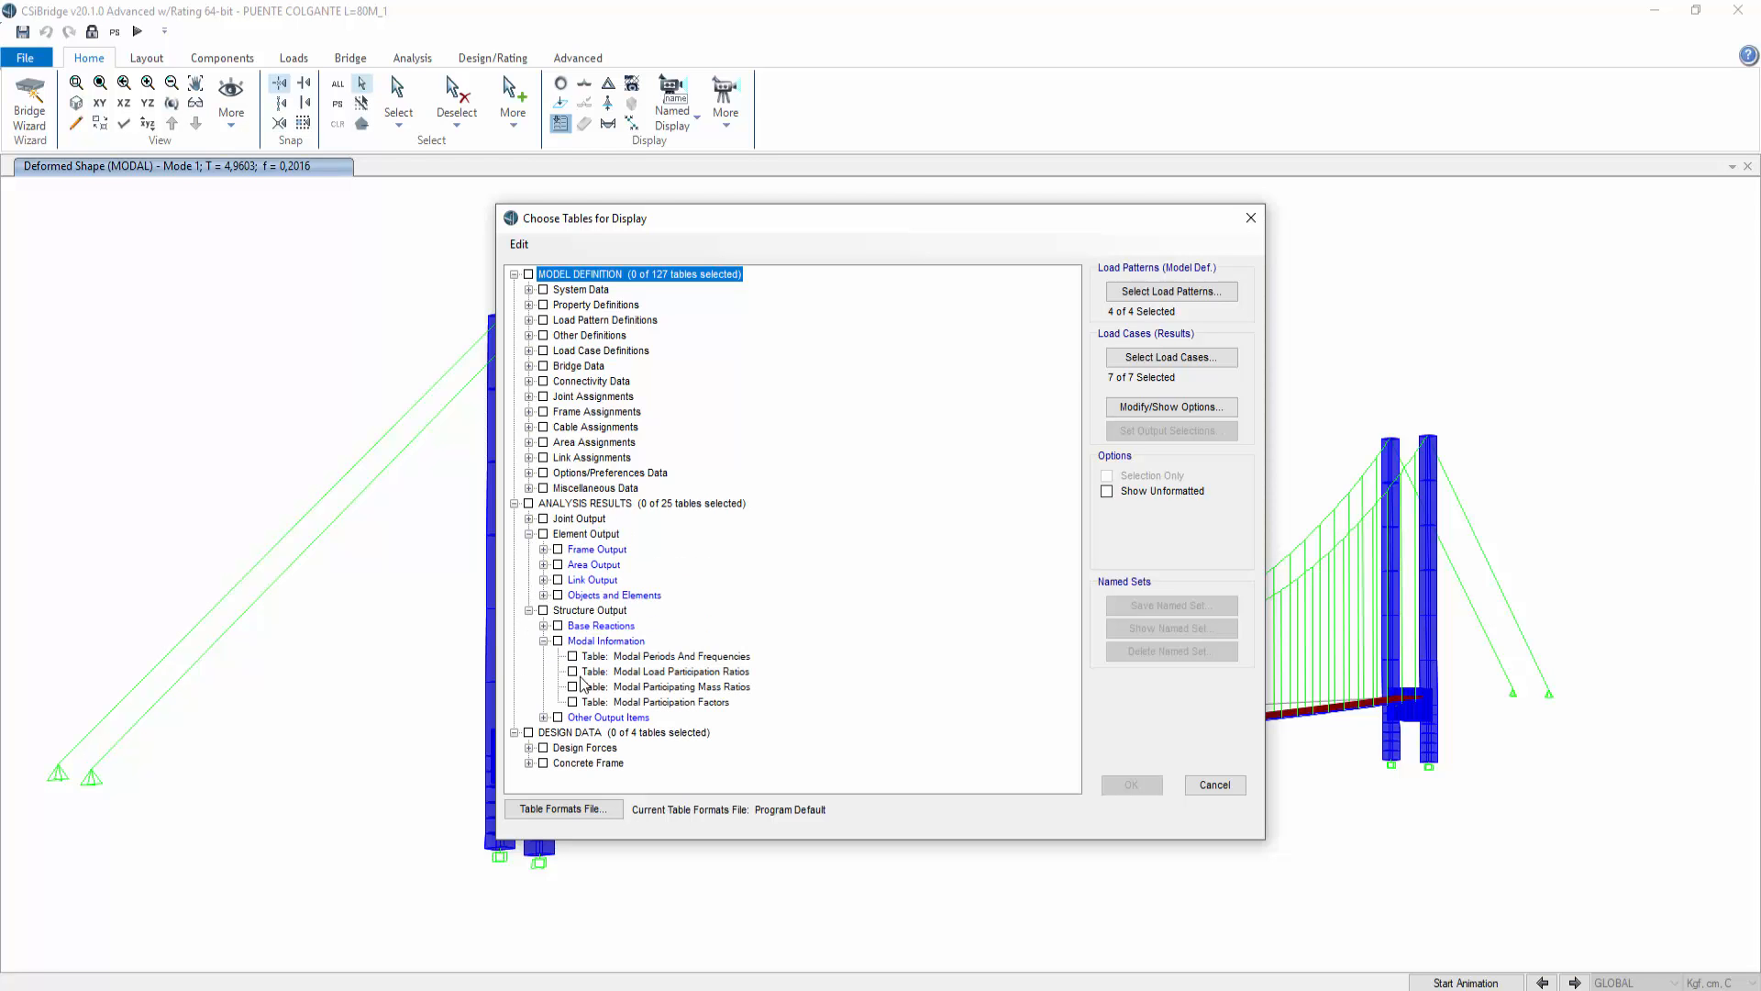
left_click(624, 672)
key("space")
left_click(1132, 786)
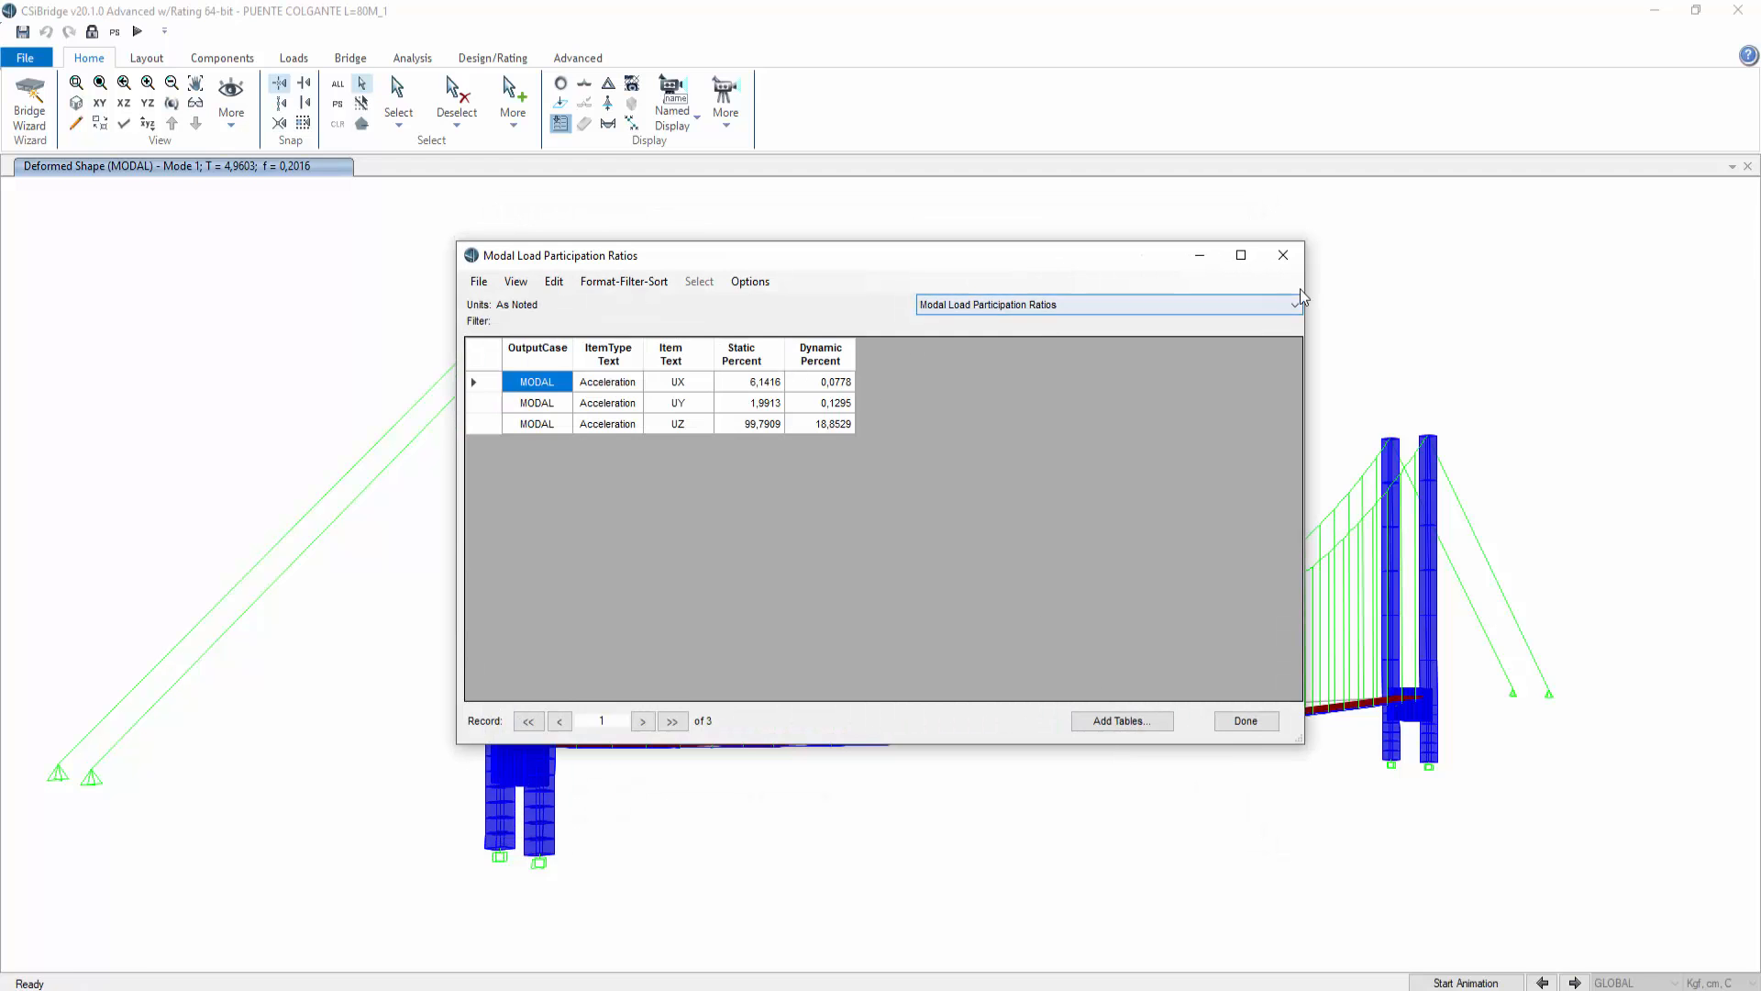
Step: Add the Modal Participating Mass Ratios table and switch the table view to it
left_click(1114, 720)
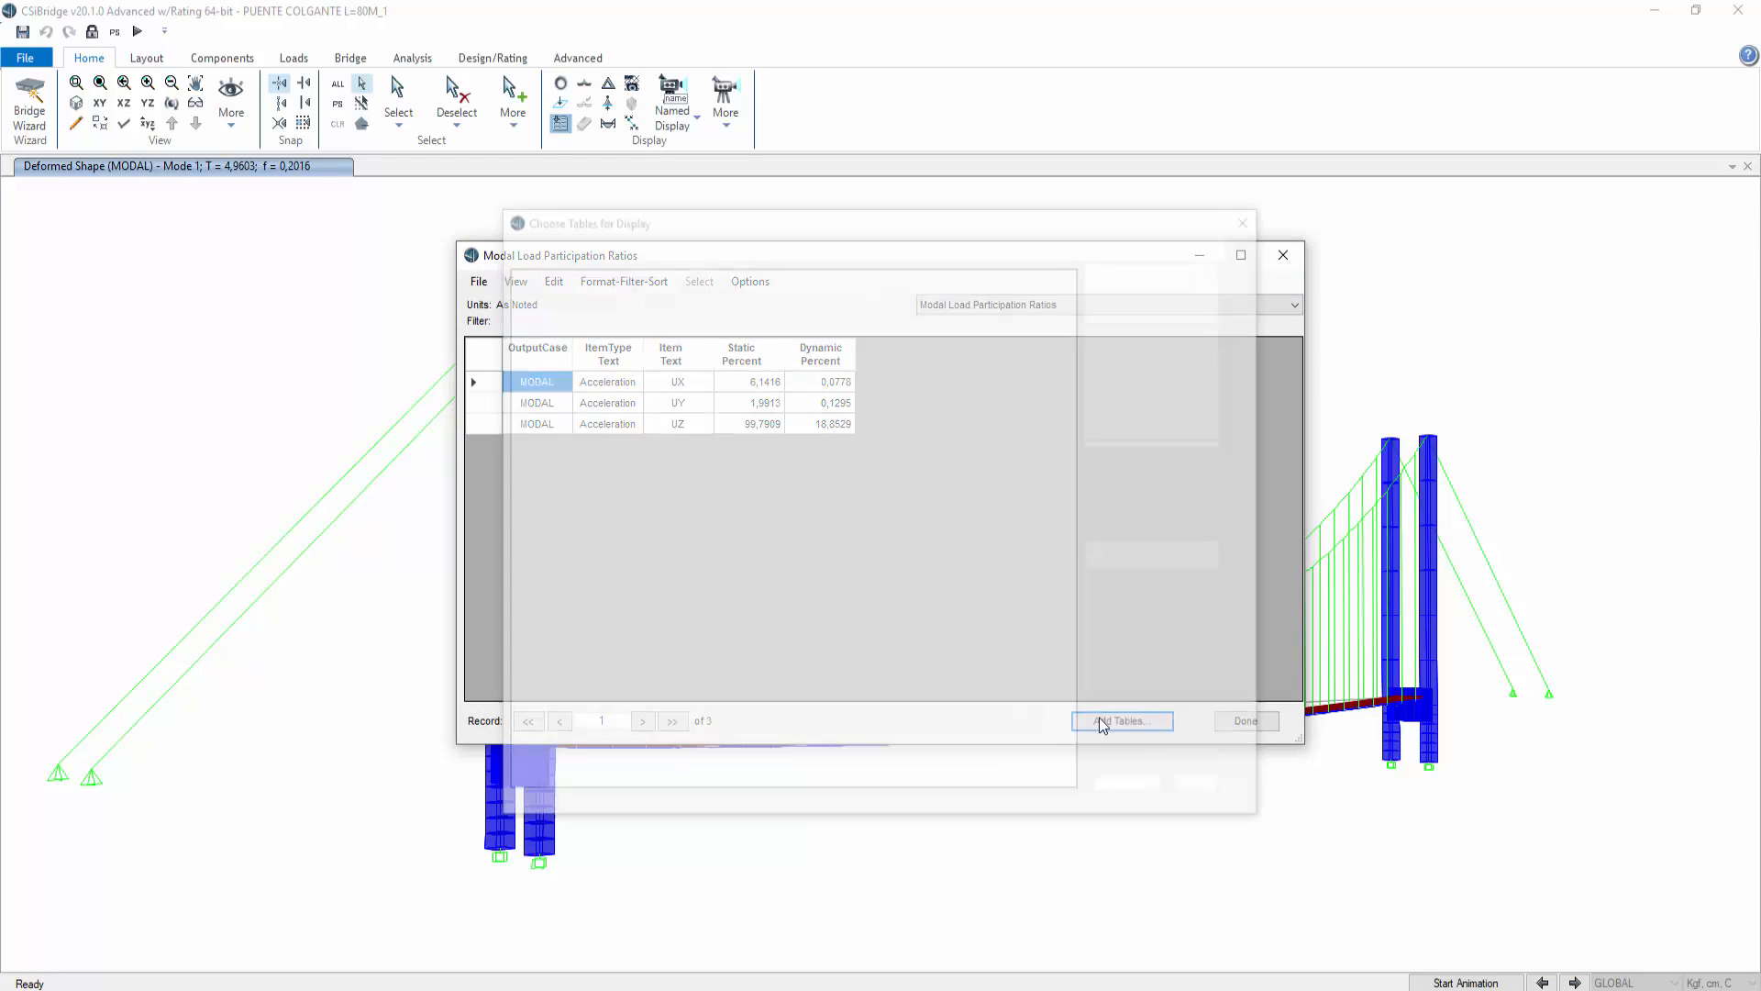
left_click(529, 549)
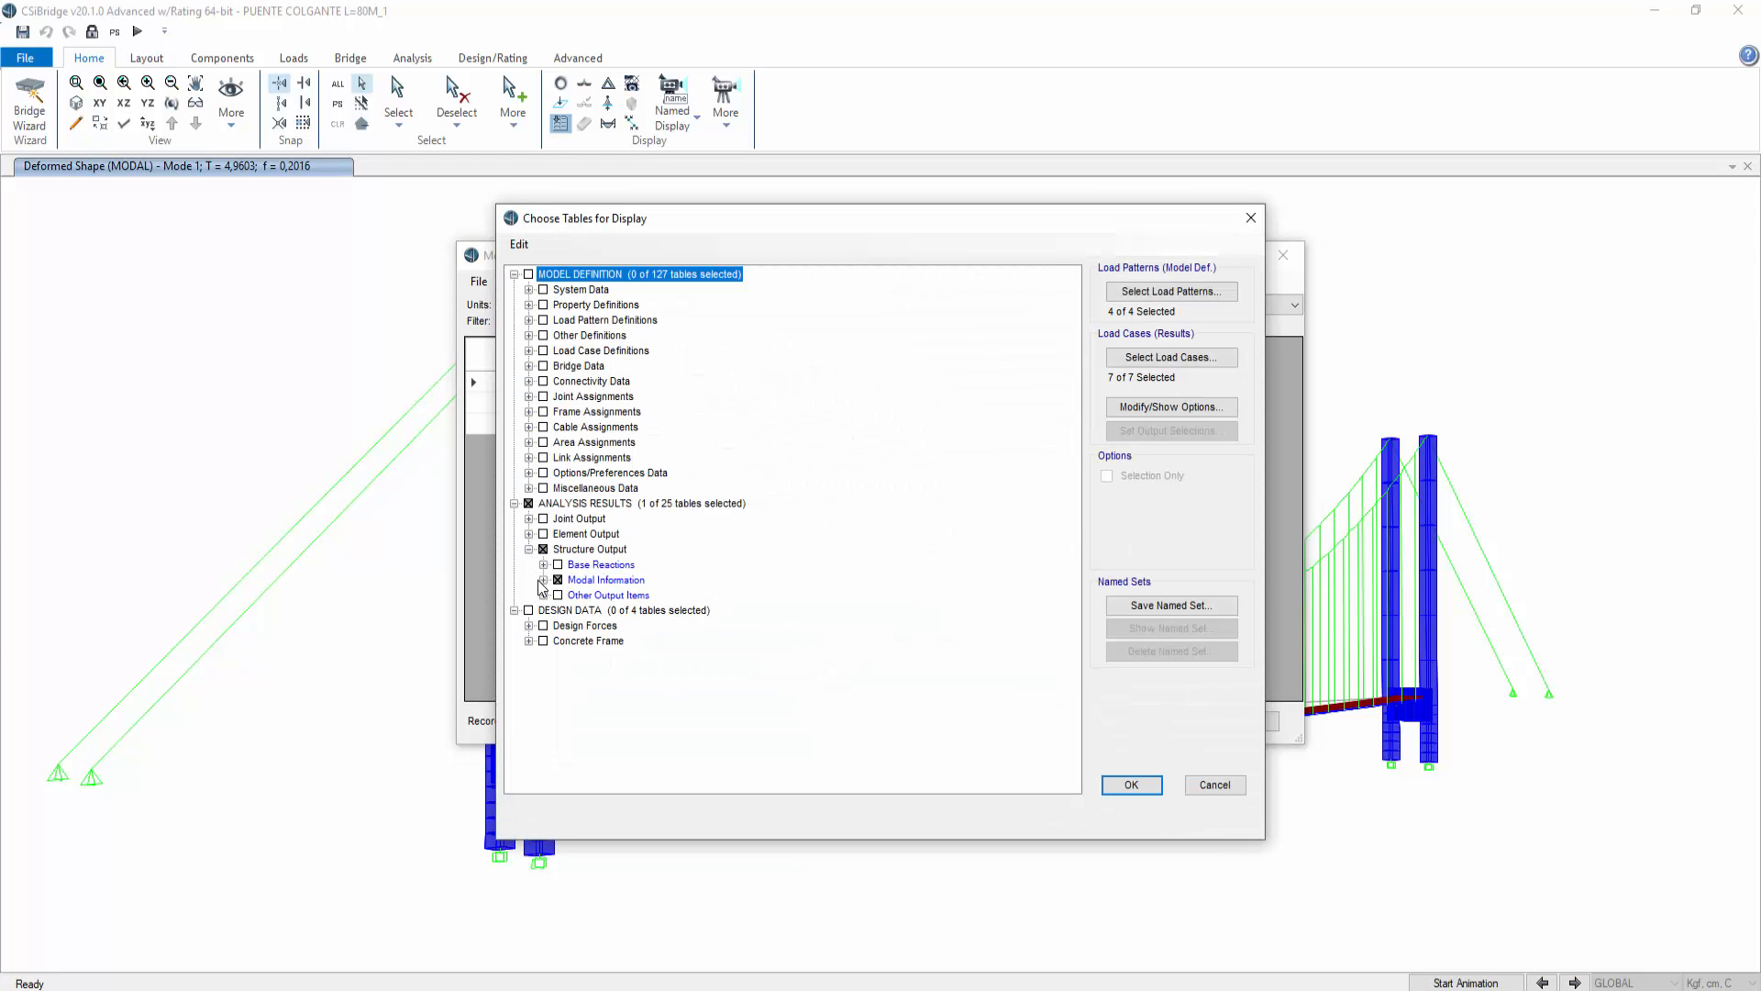
left_click(543, 579)
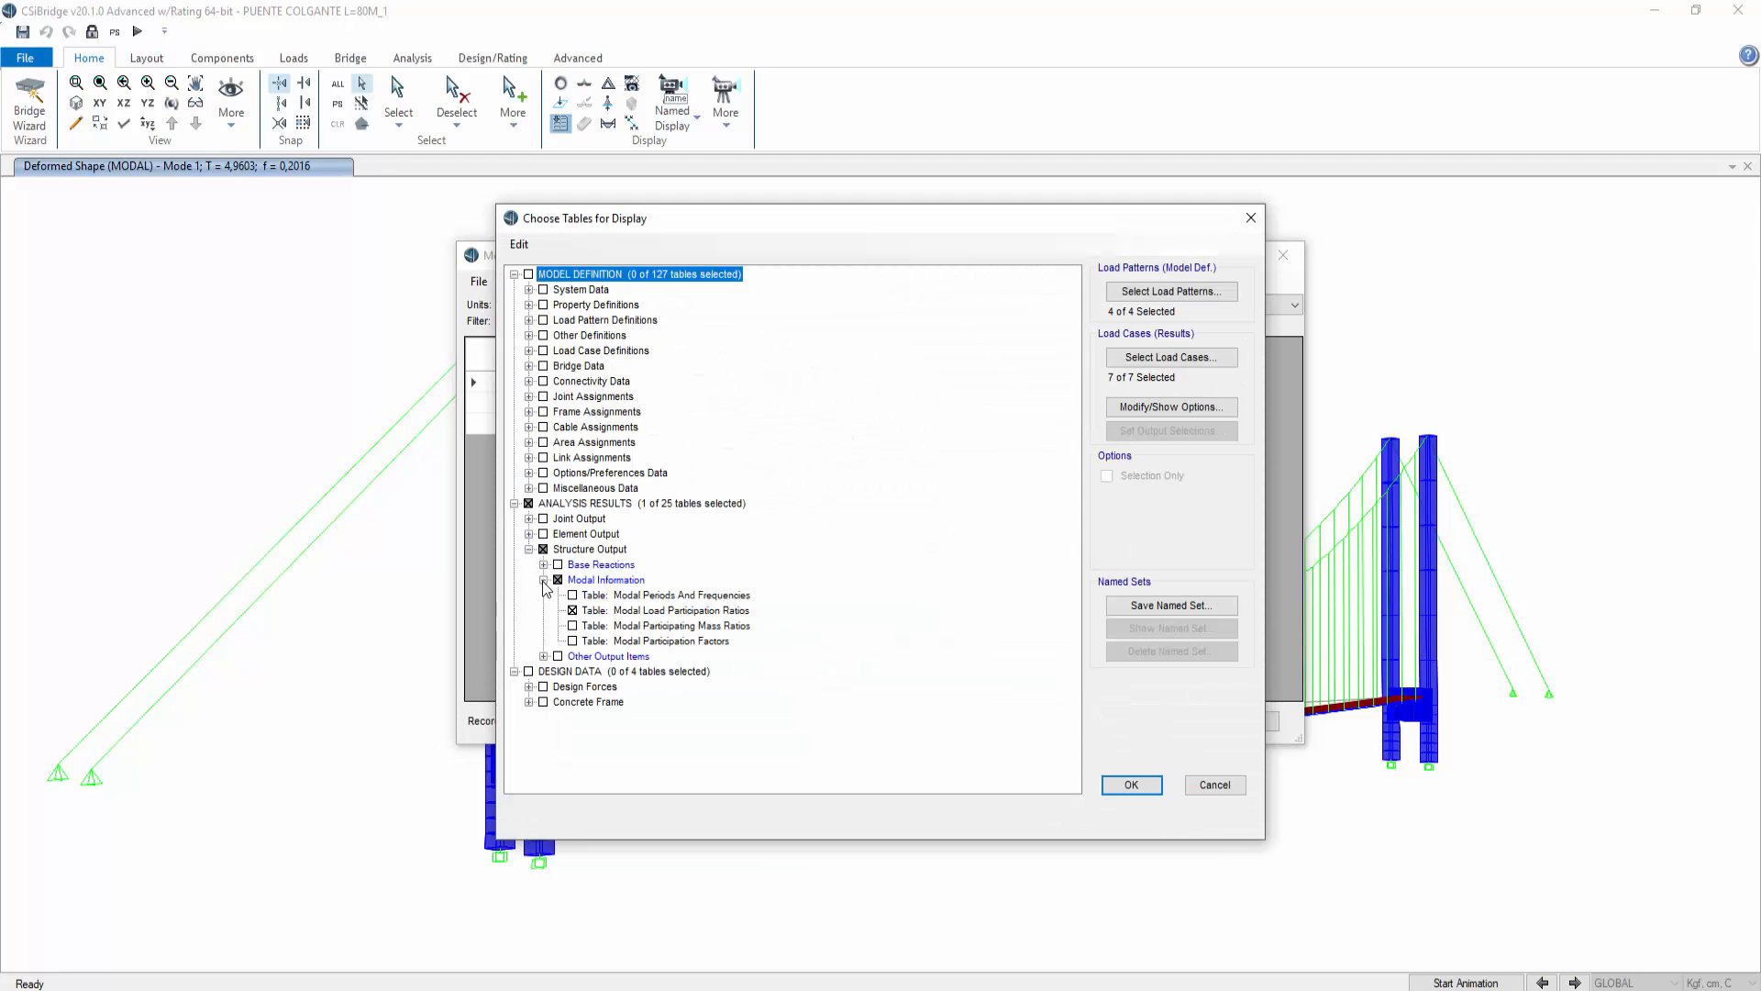
left_click(572, 626)
left_click(1130, 784)
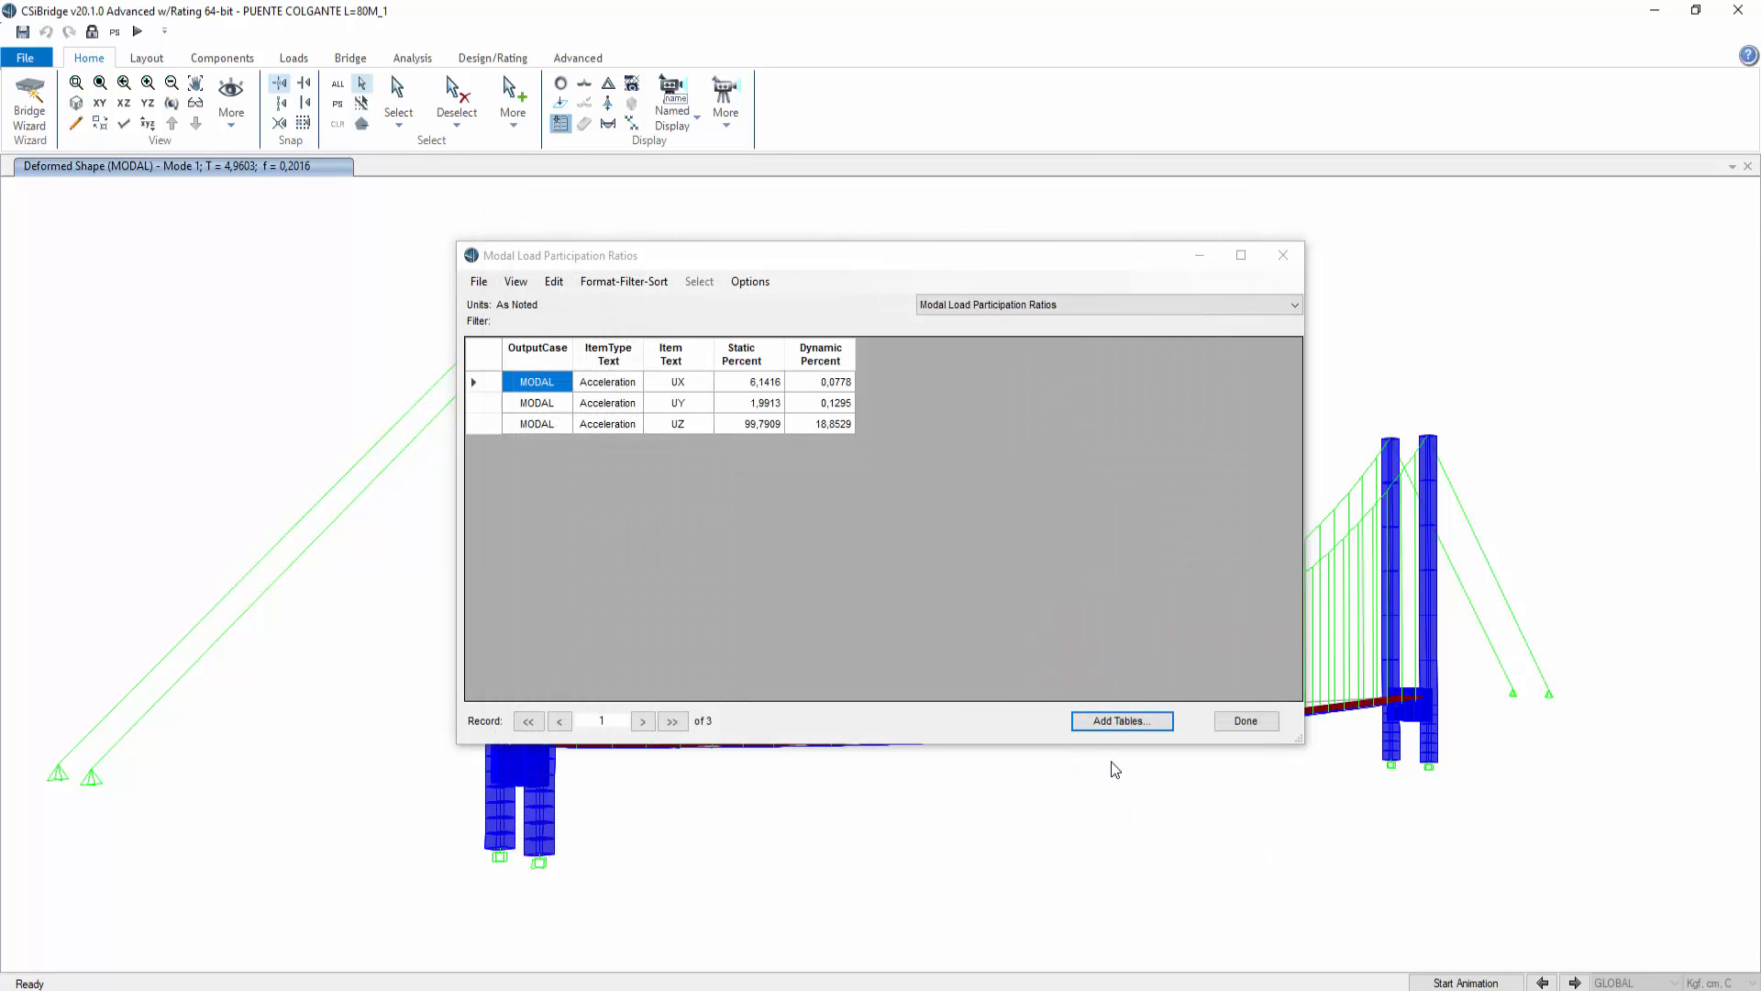
left_click(1069, 305)
left_click(1043, 336)
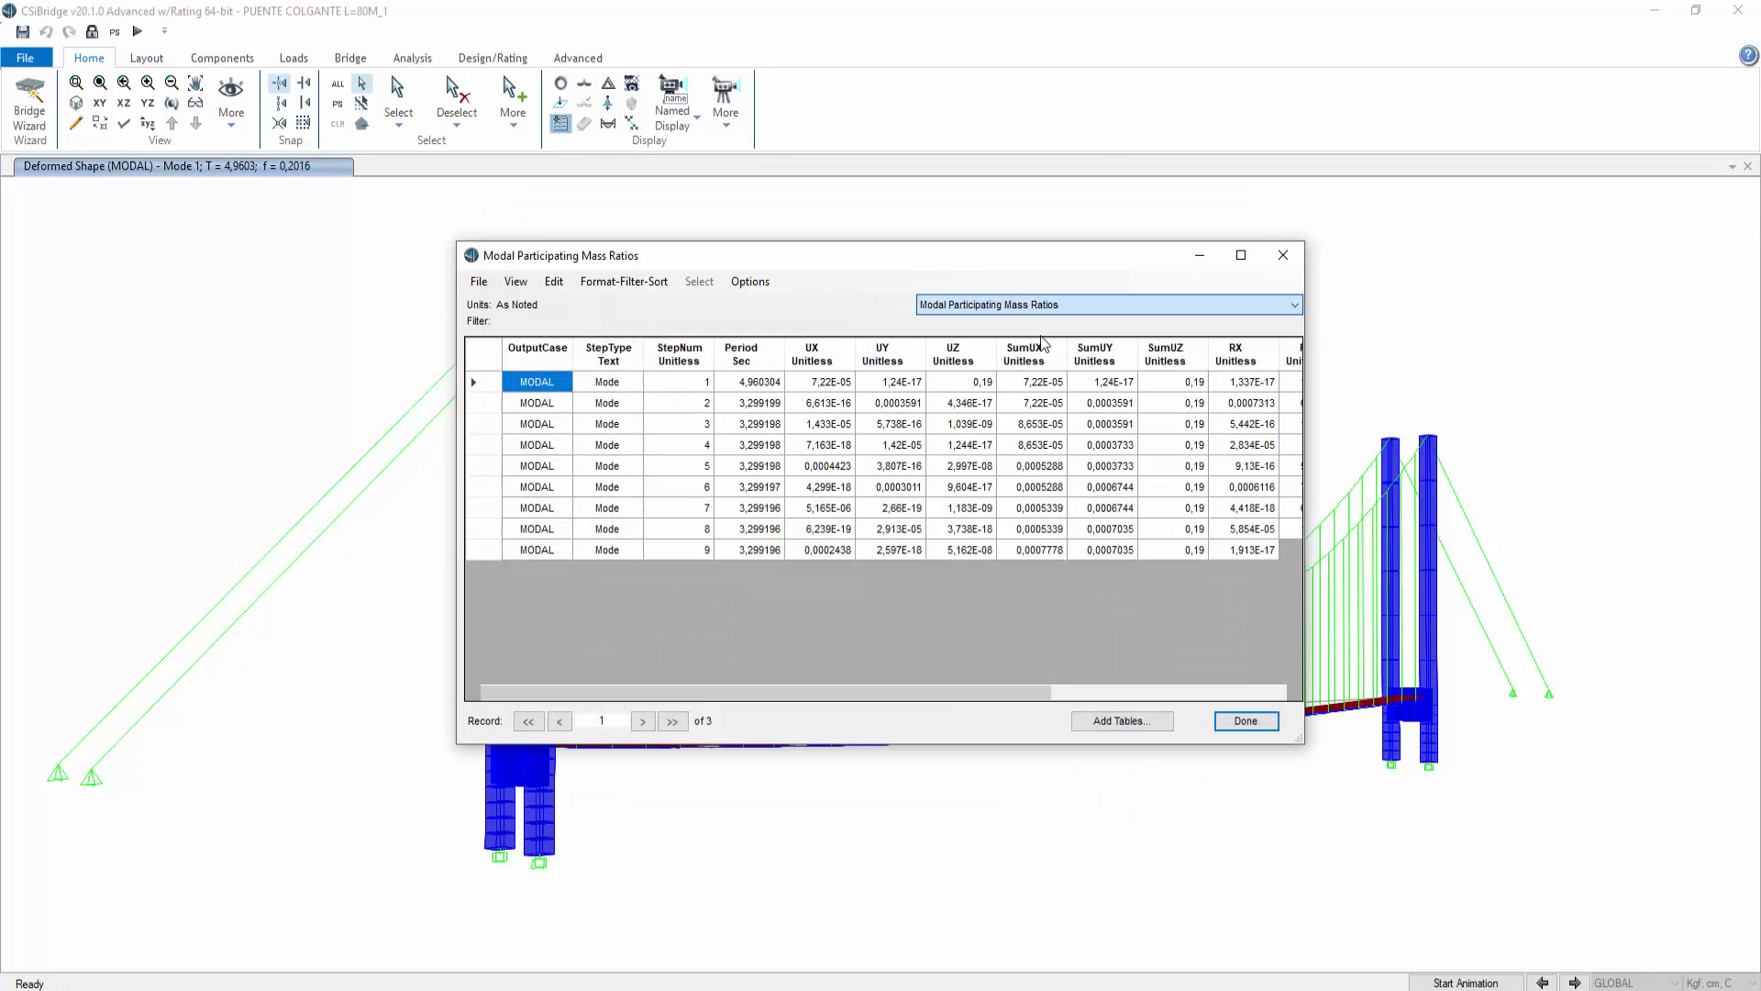
Step: Enlarge the table window and examine the cumulative mass ratio columns for the last mode
left_click_drag(1297, 737, 1668, 711)
left_click_drag(1000, 263, 756, 222)
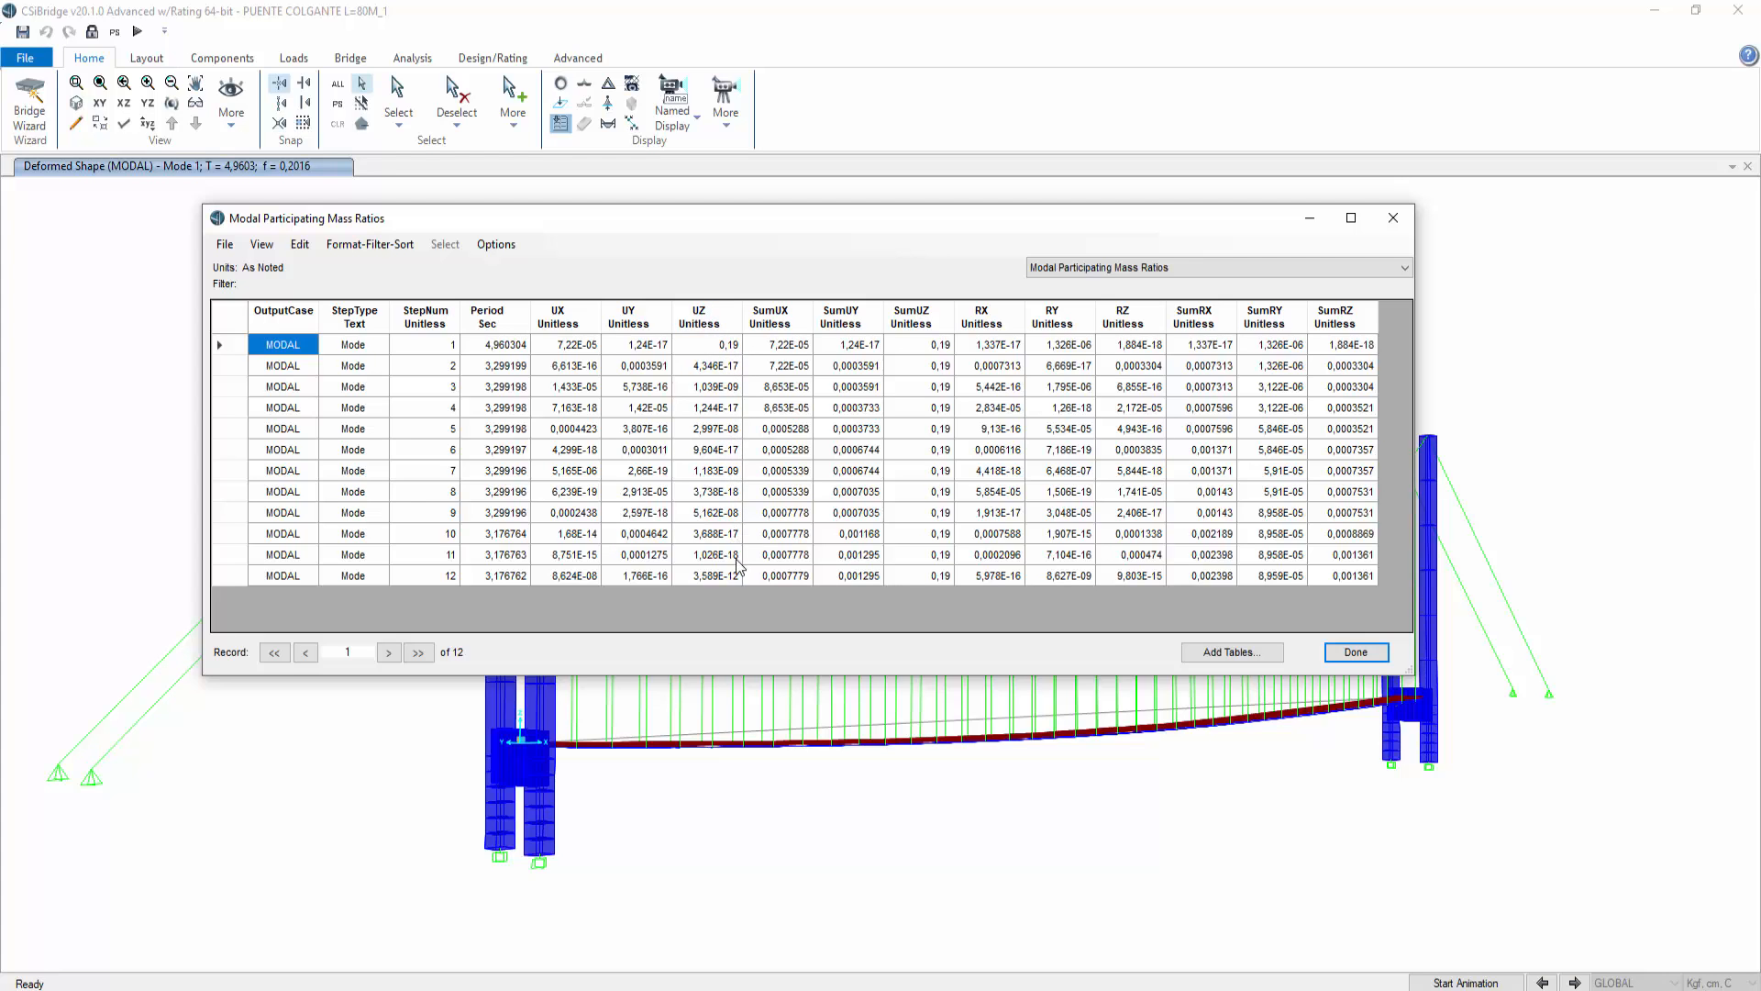
left_click(684, 347)
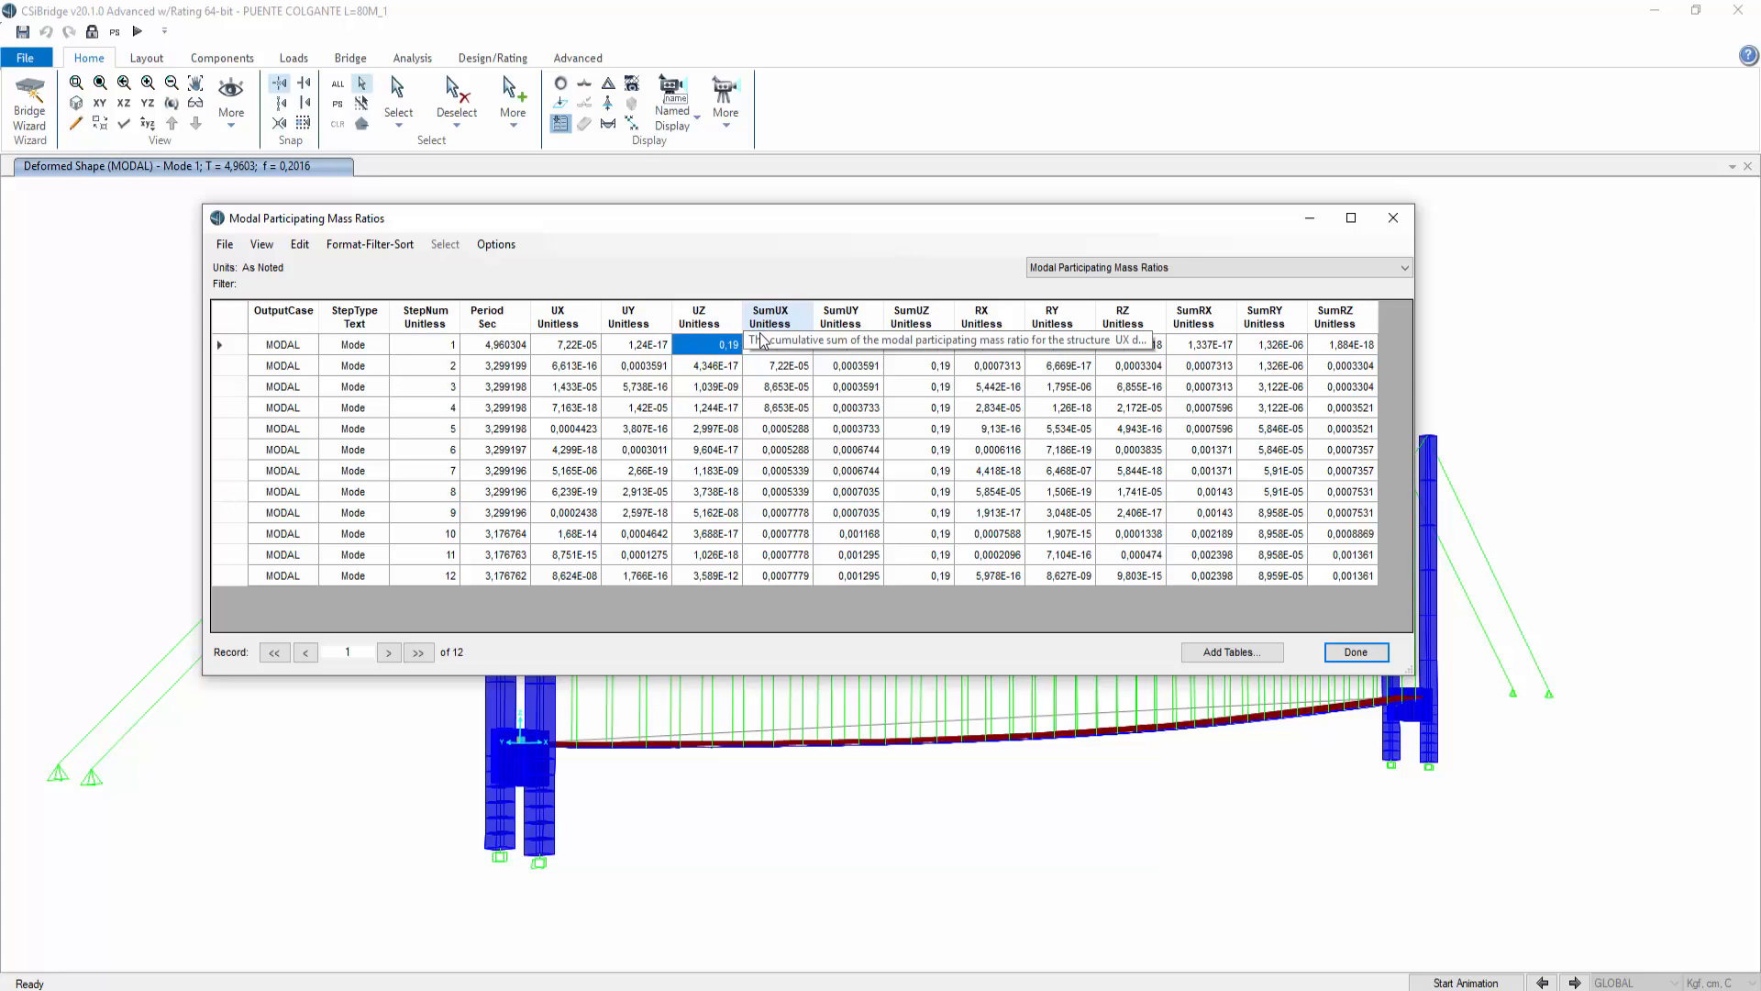
left_click(794, 581)
left_click(860, 581)
left_click(920, 576)
left_click(794, 575)
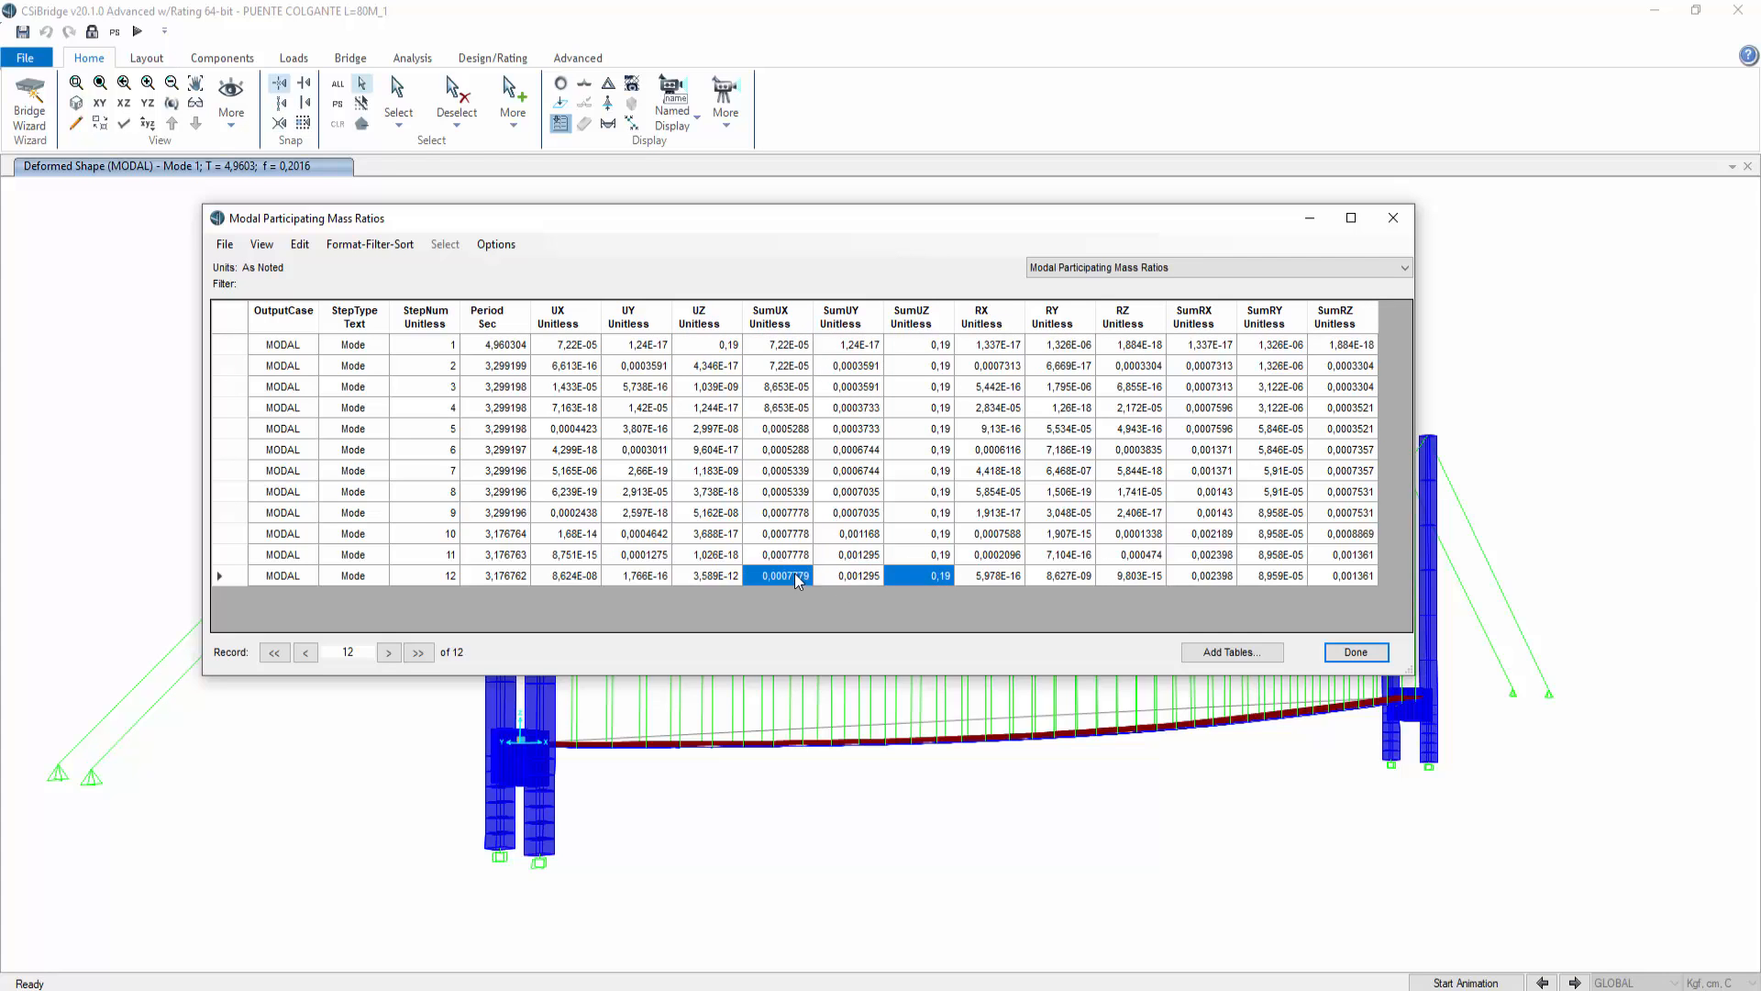
left_click(921, 578)
left_click(1354, 577)
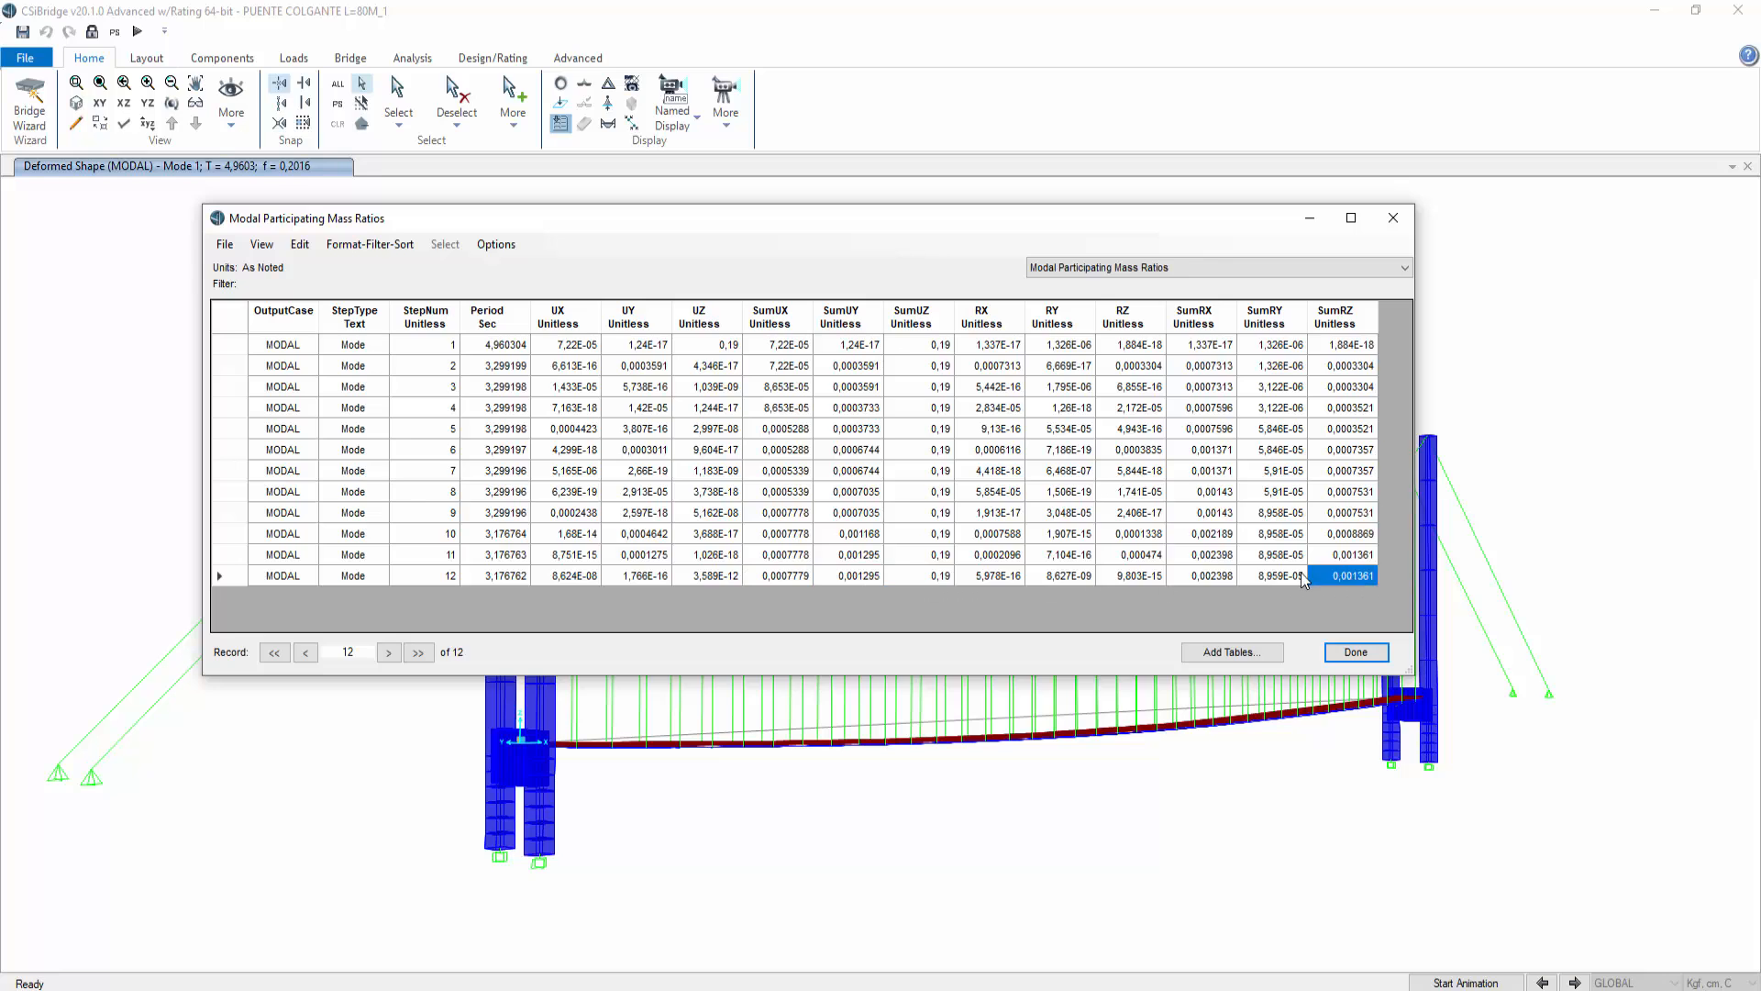
left_click_drag(1268, 578, 1203, 575)
left_click(1196, 575)
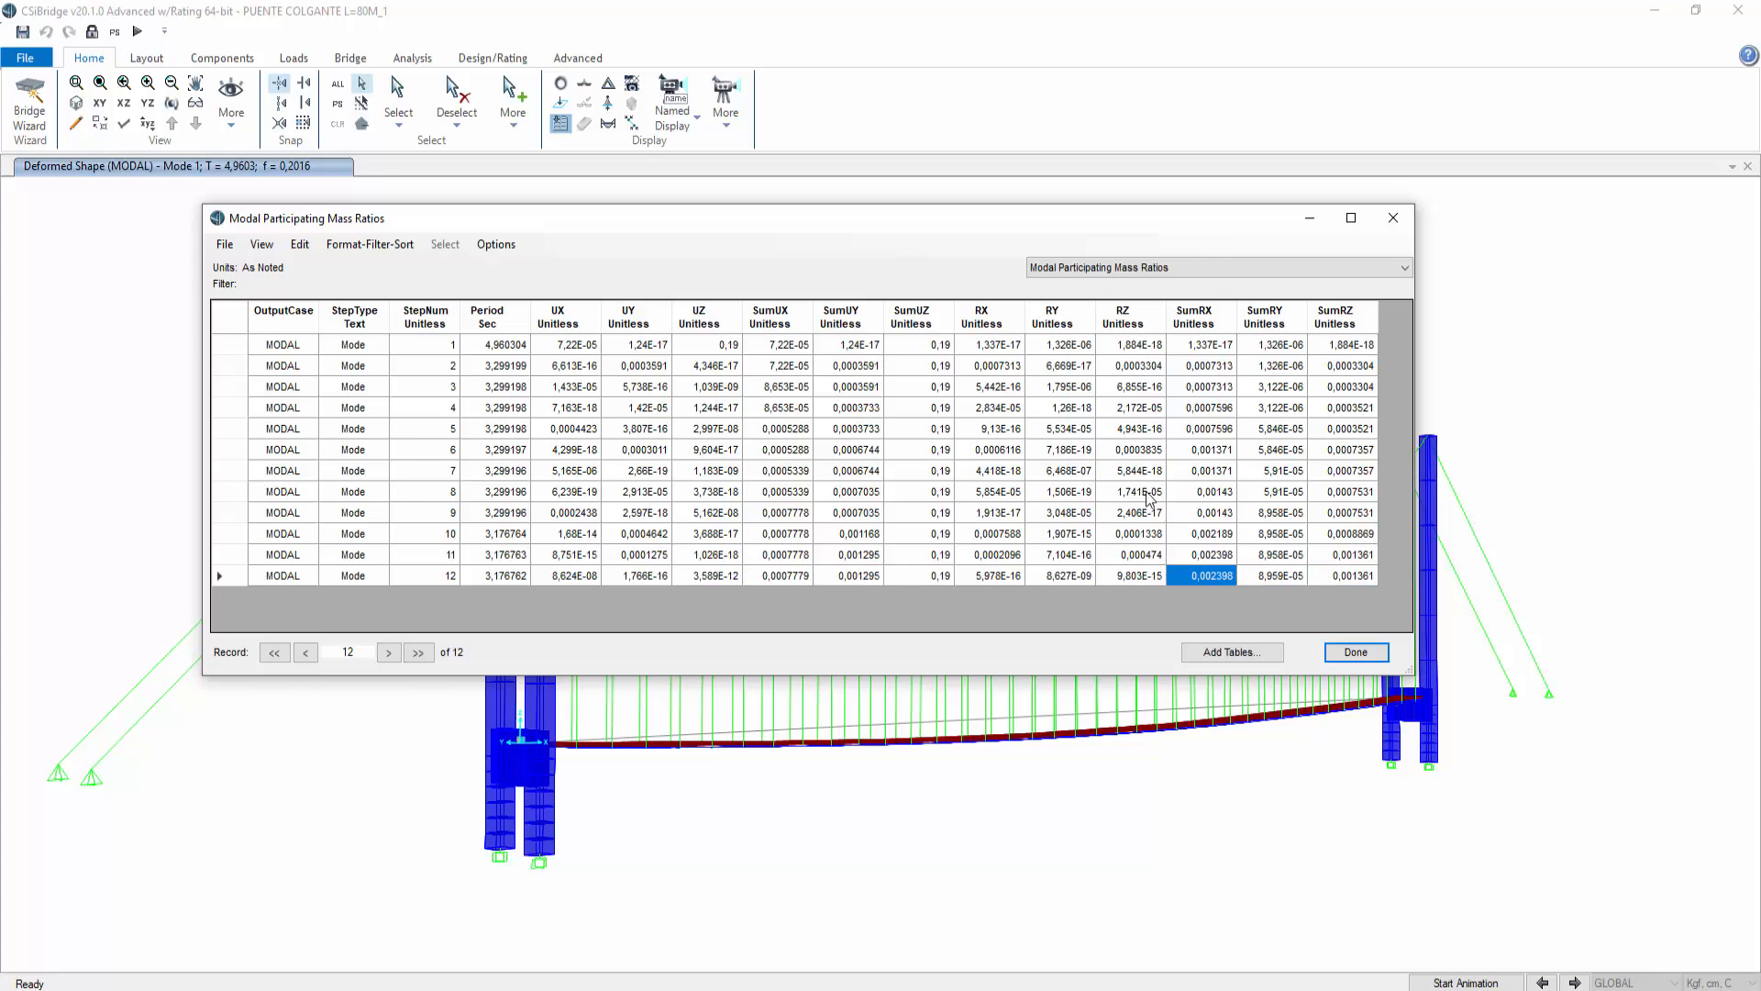
Step: Close the mass ratio table, switch to a 3D view and animate the deformed shapes of modes 1 and 2
left_click(1394, 219)
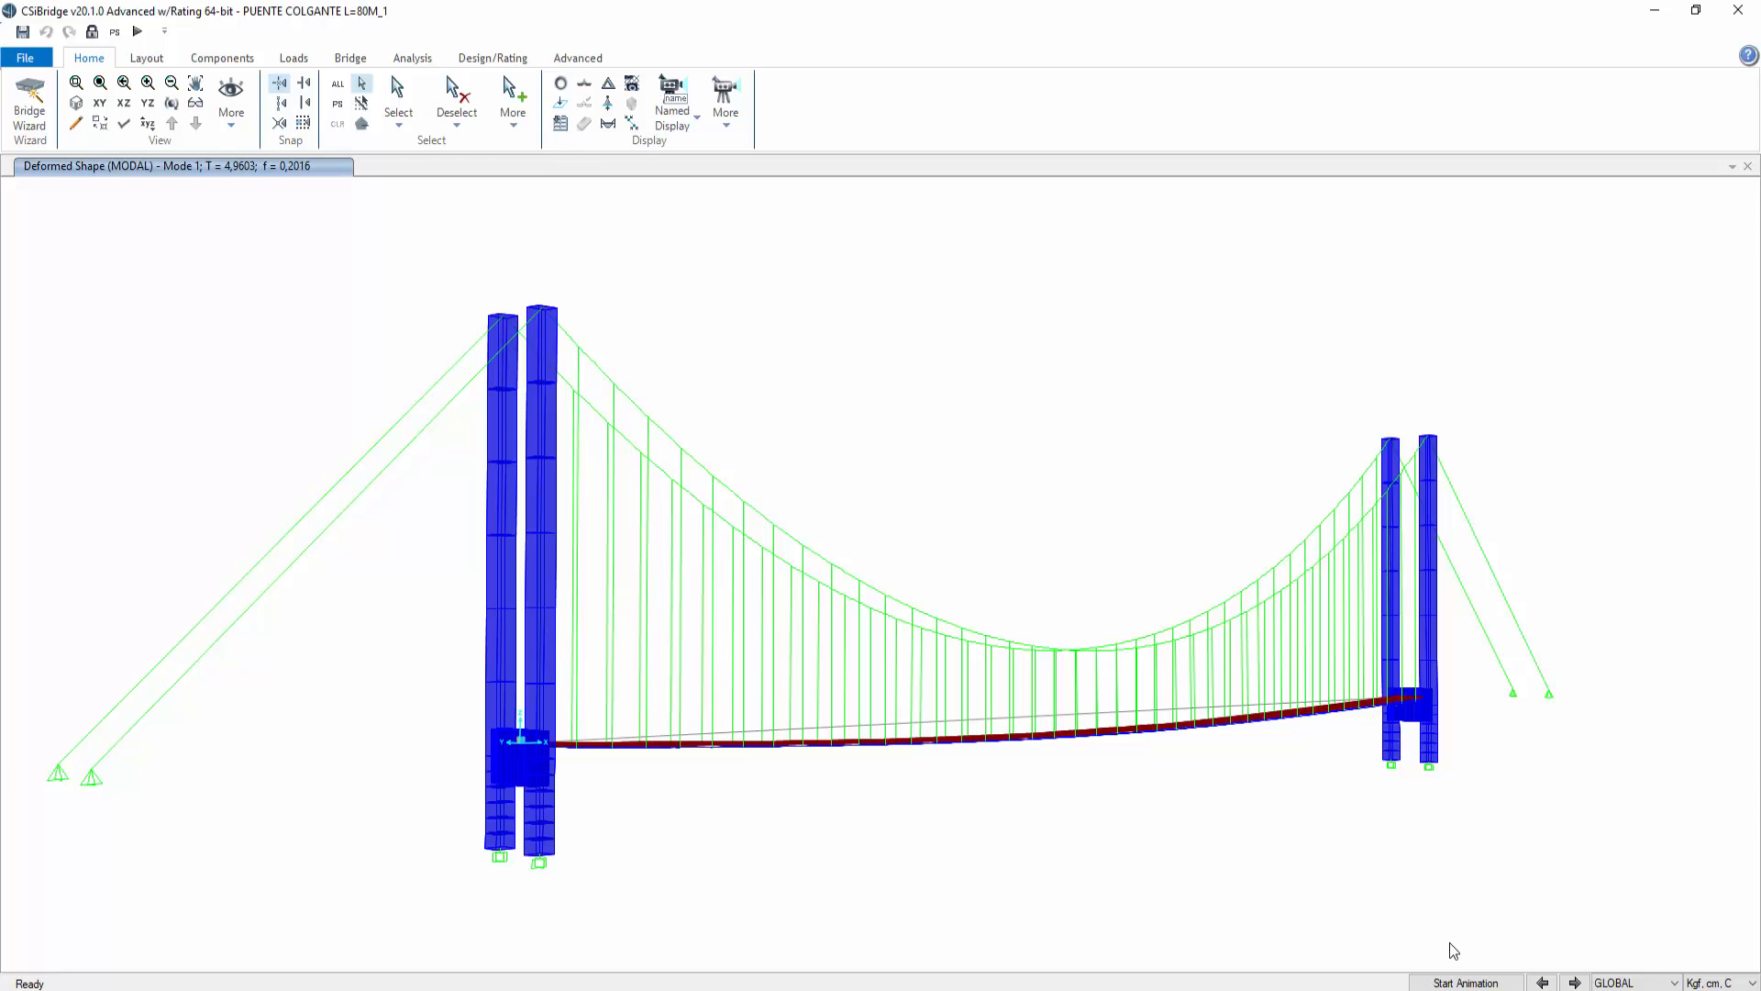
left_click(76, 104)
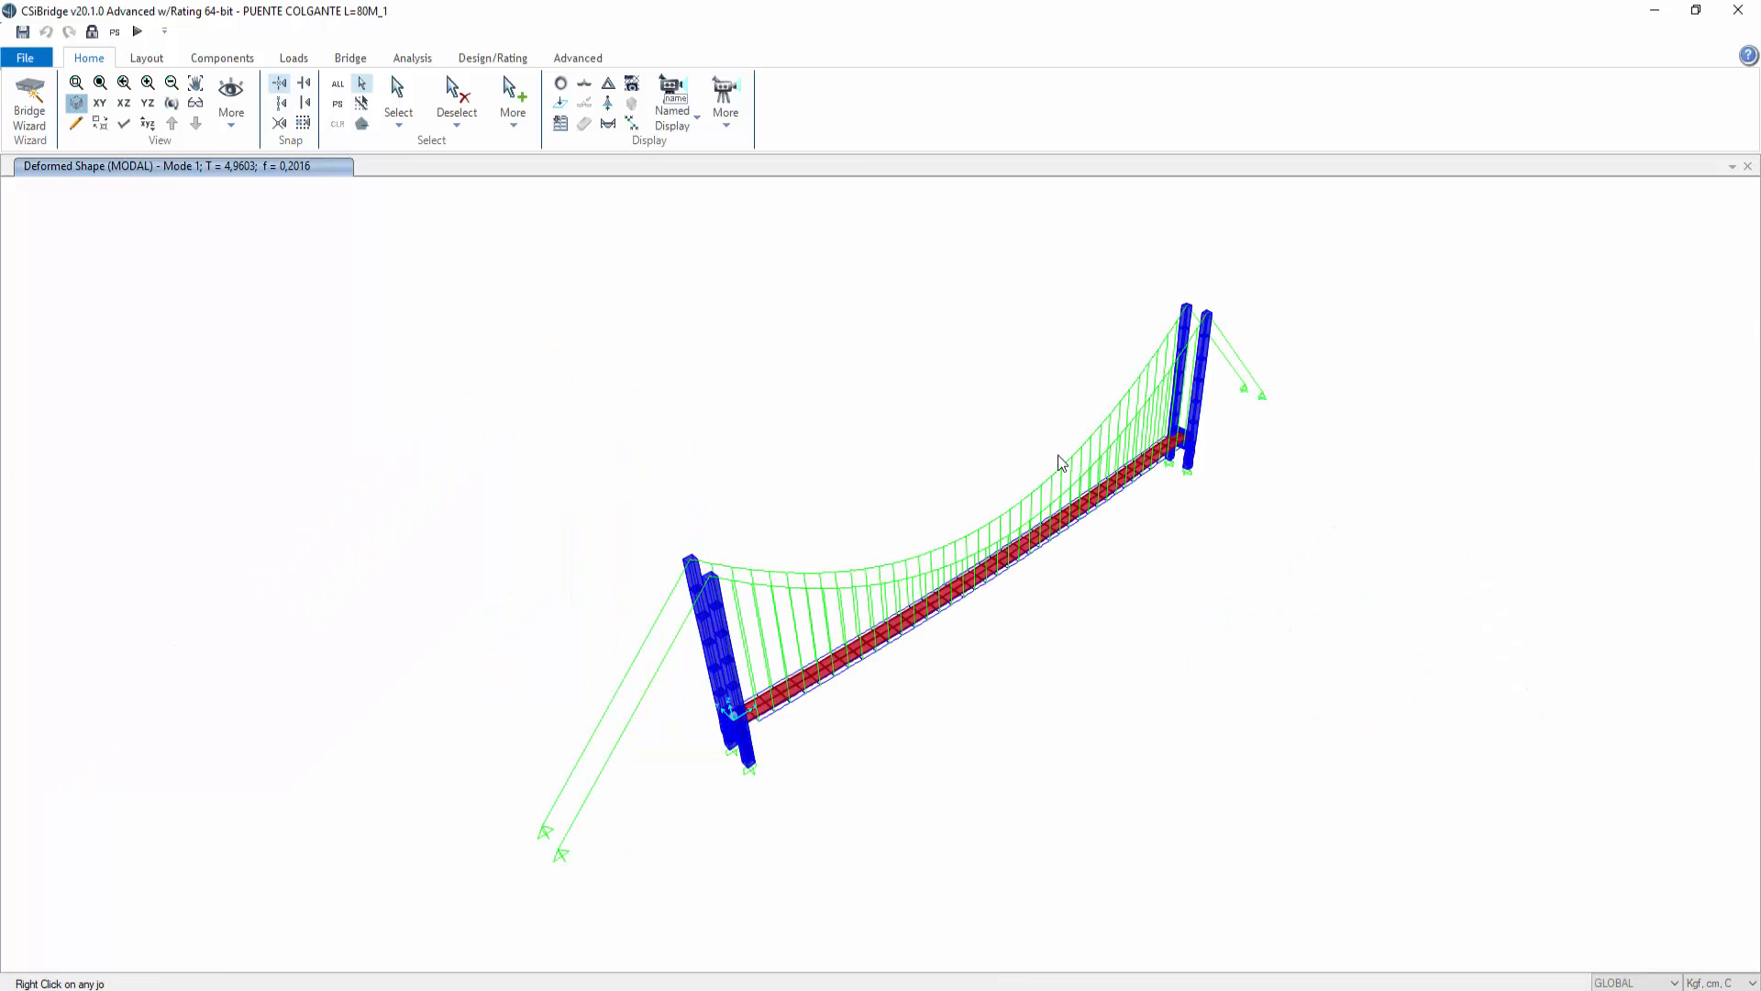
left_click(1466, 982)
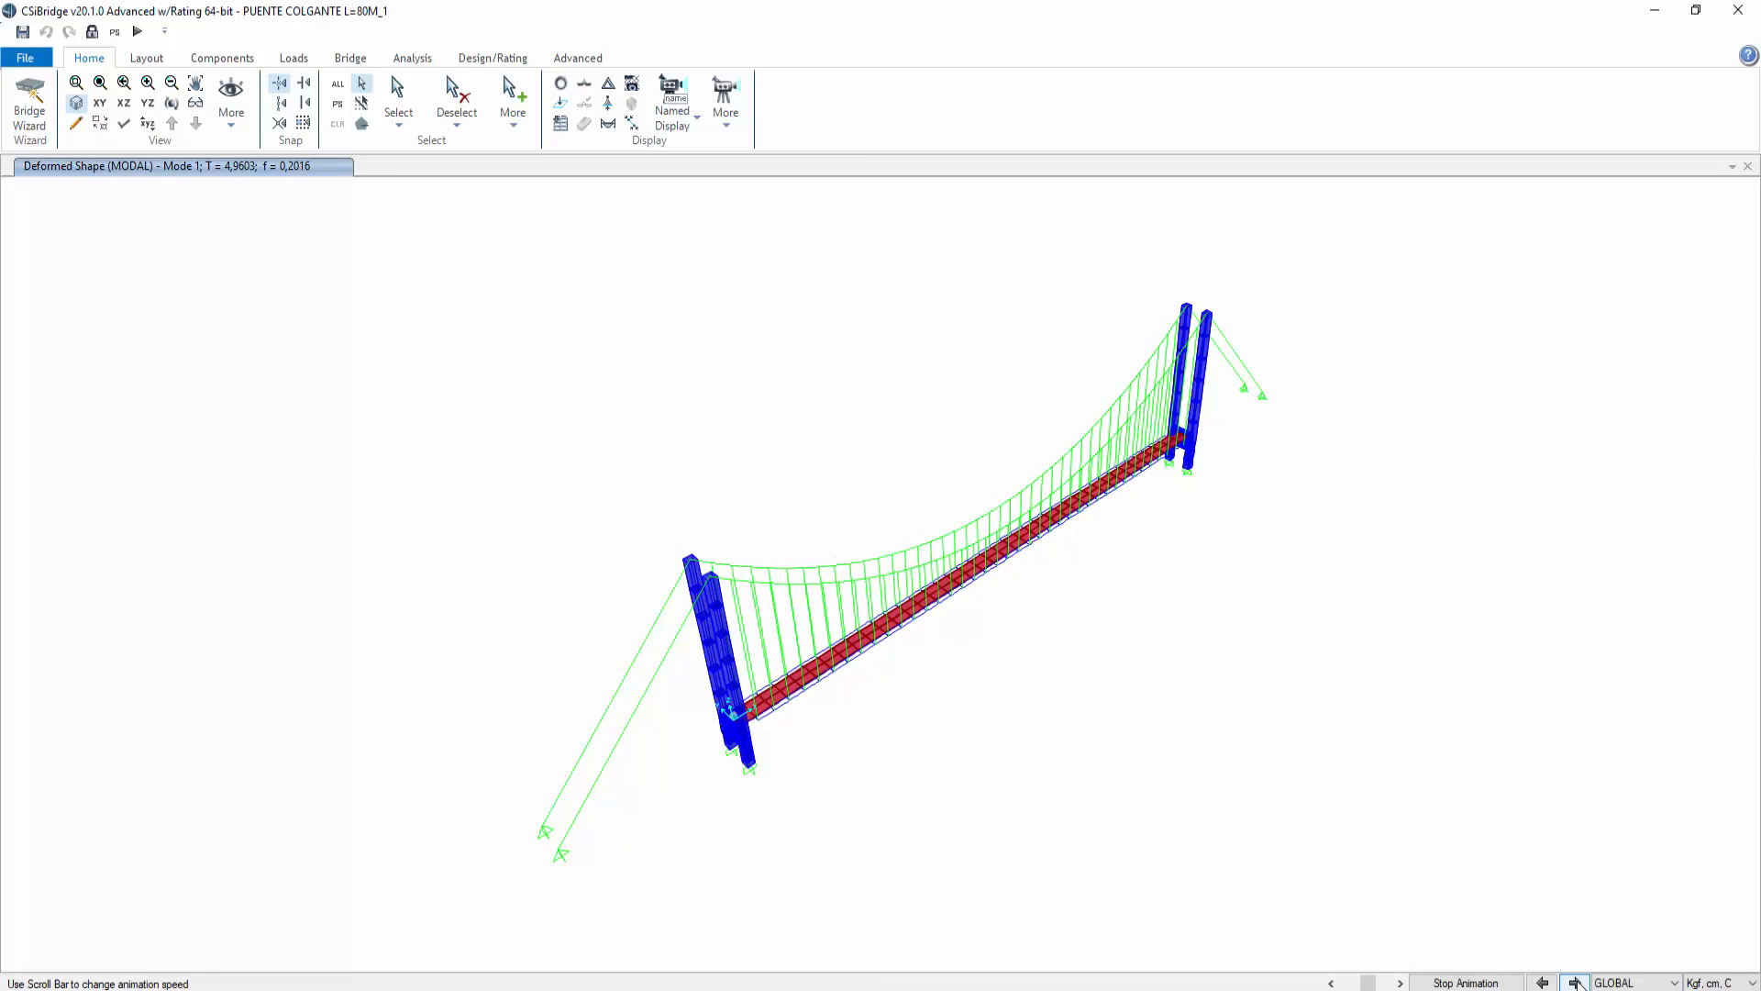
left_click(1575, 982)
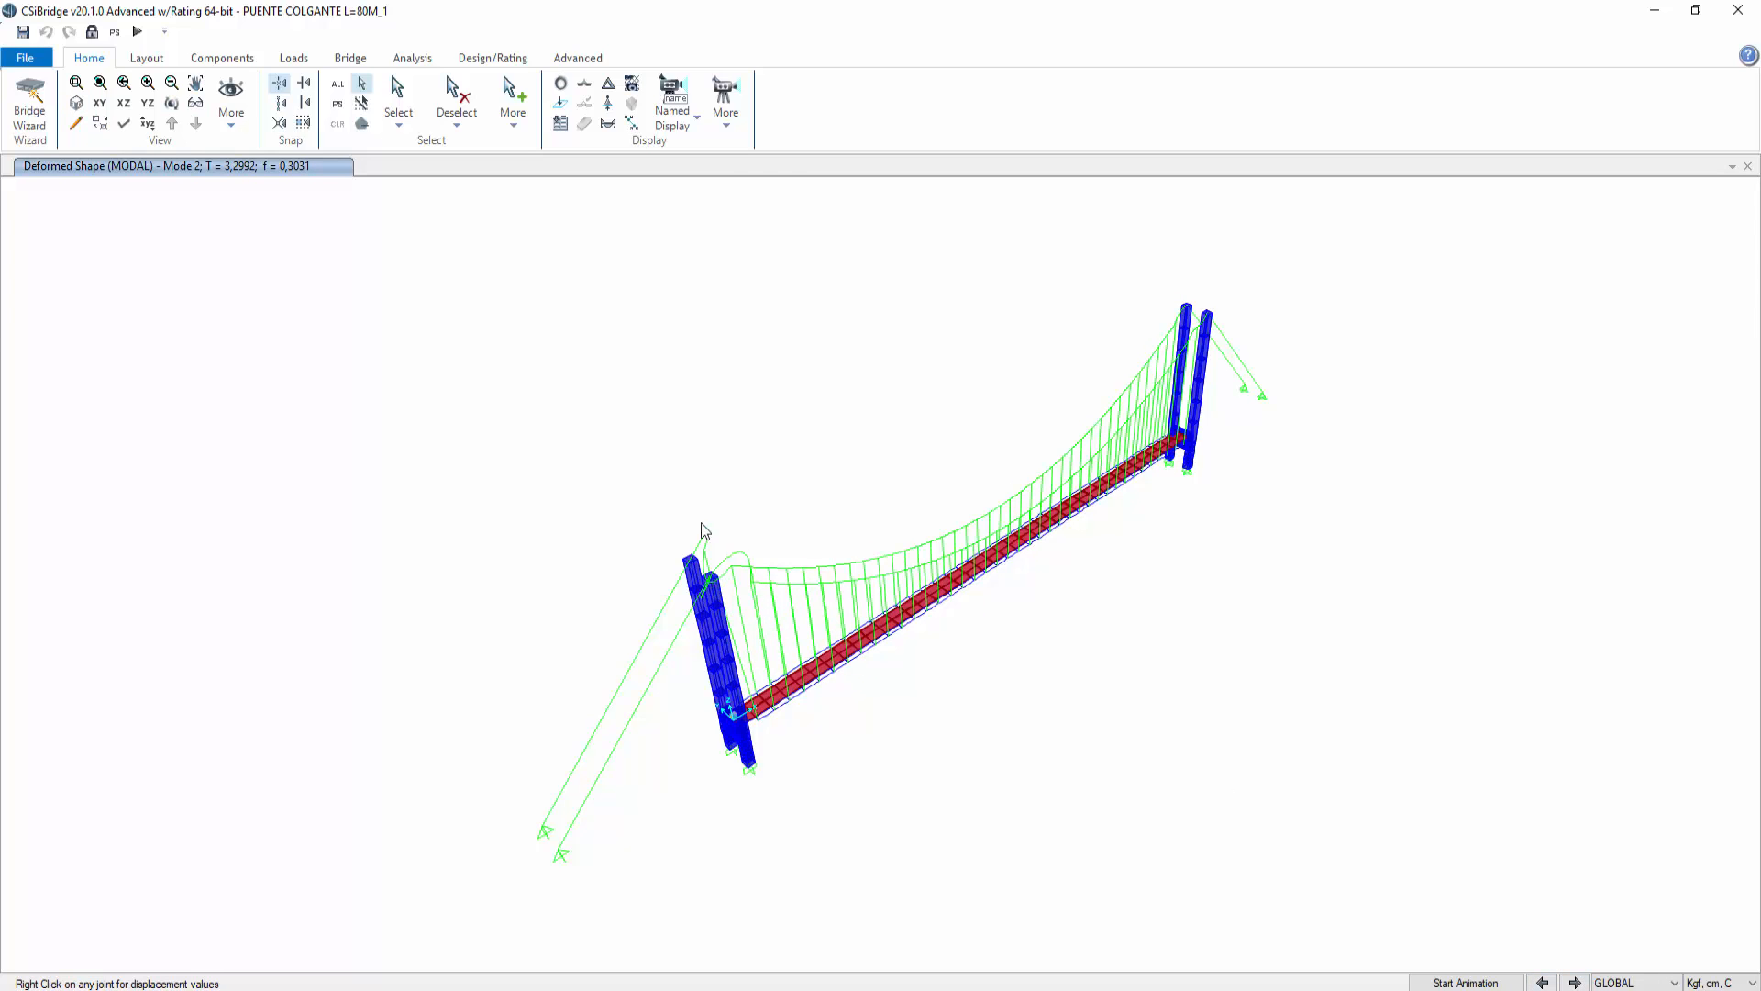
left_click(1445, 983)
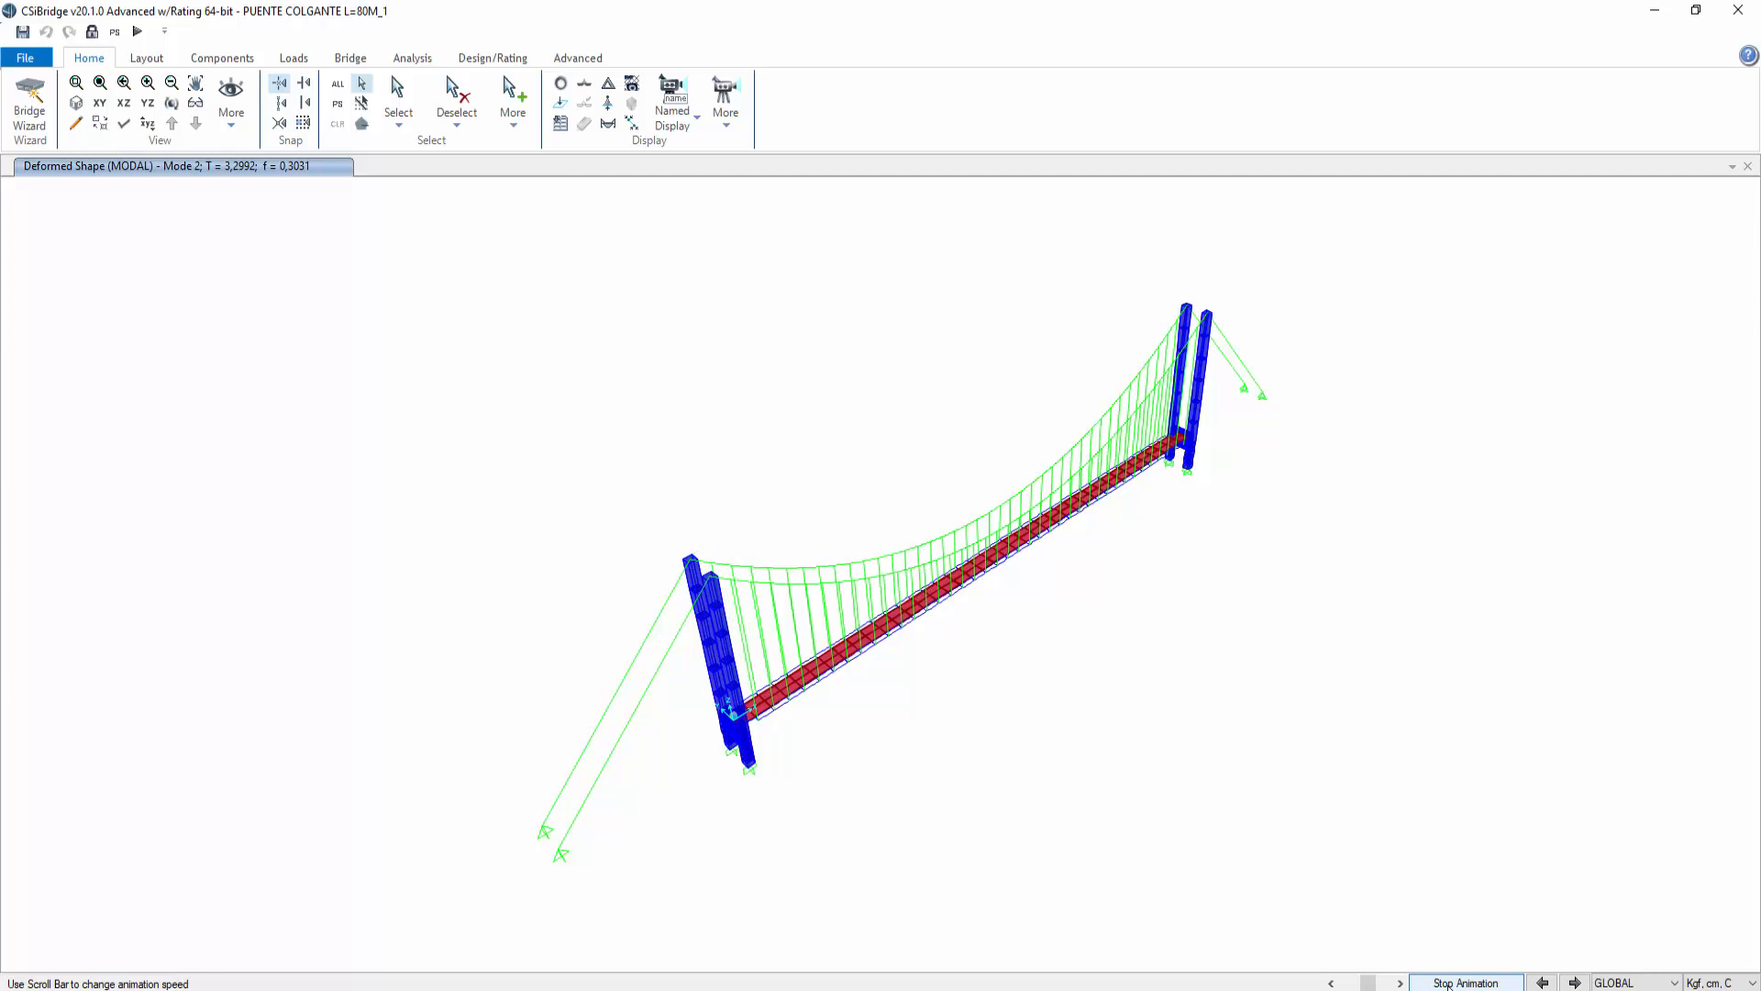
Step: Step through the animated mode shapes up to mode 6
left_click(1575, 982)
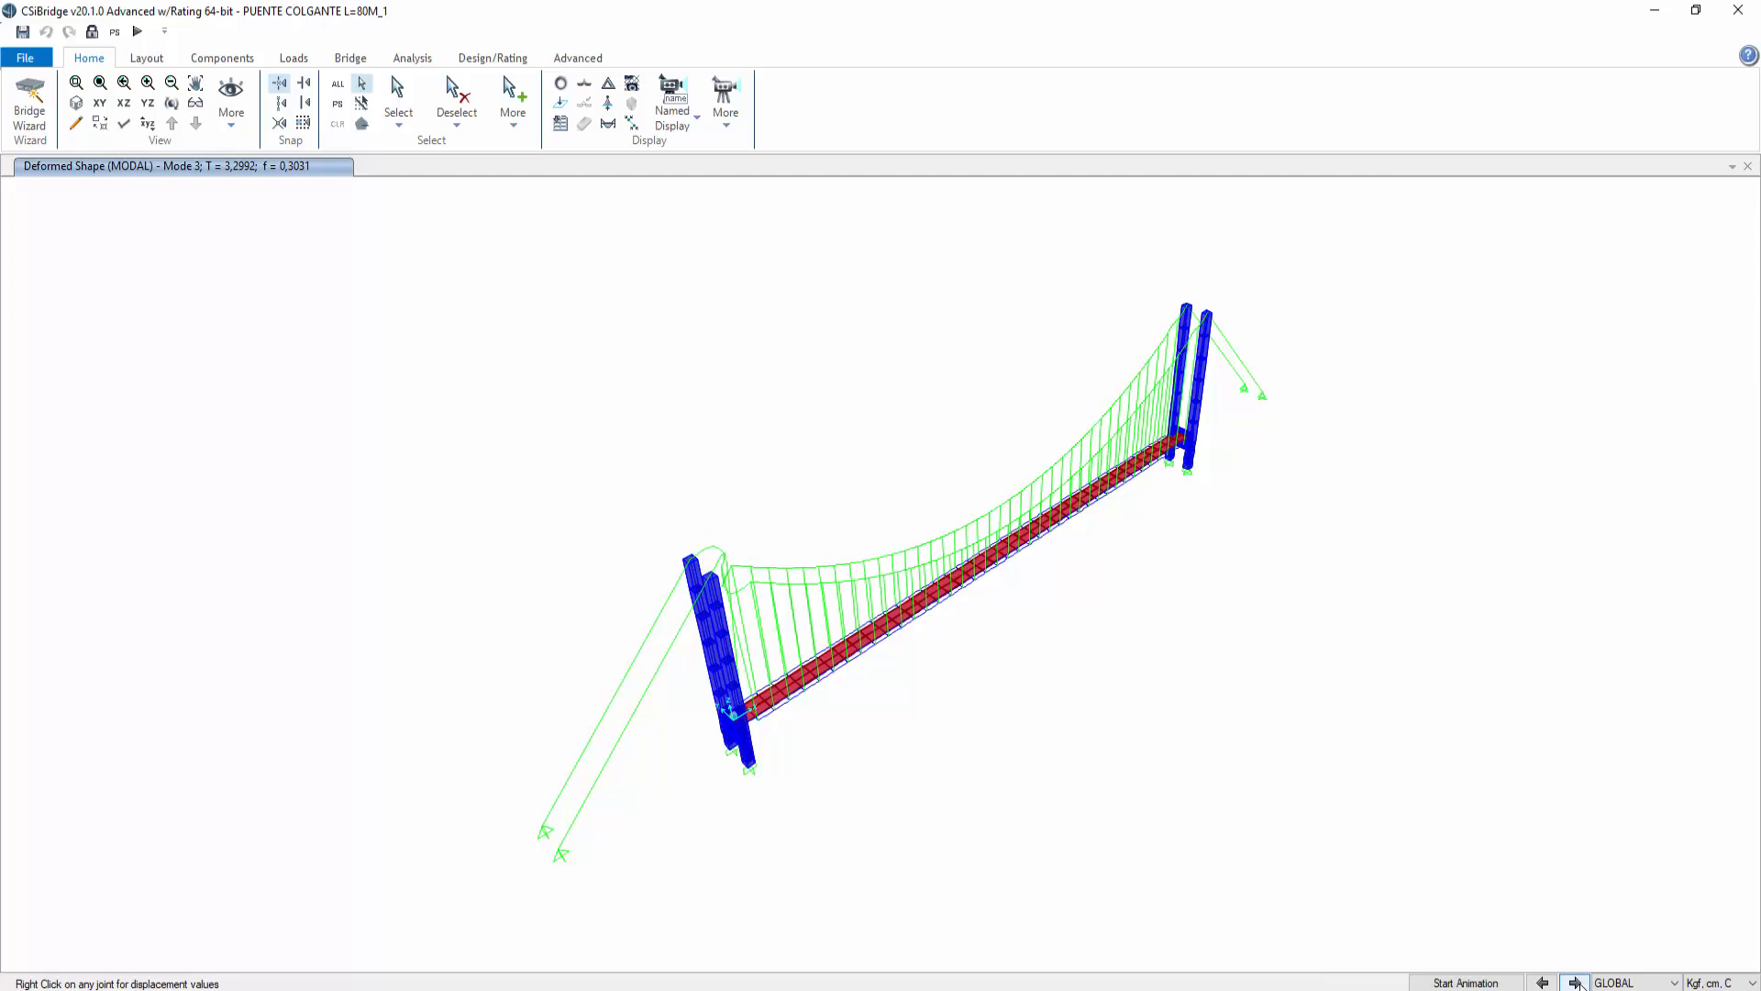
left_click(1576, 982)
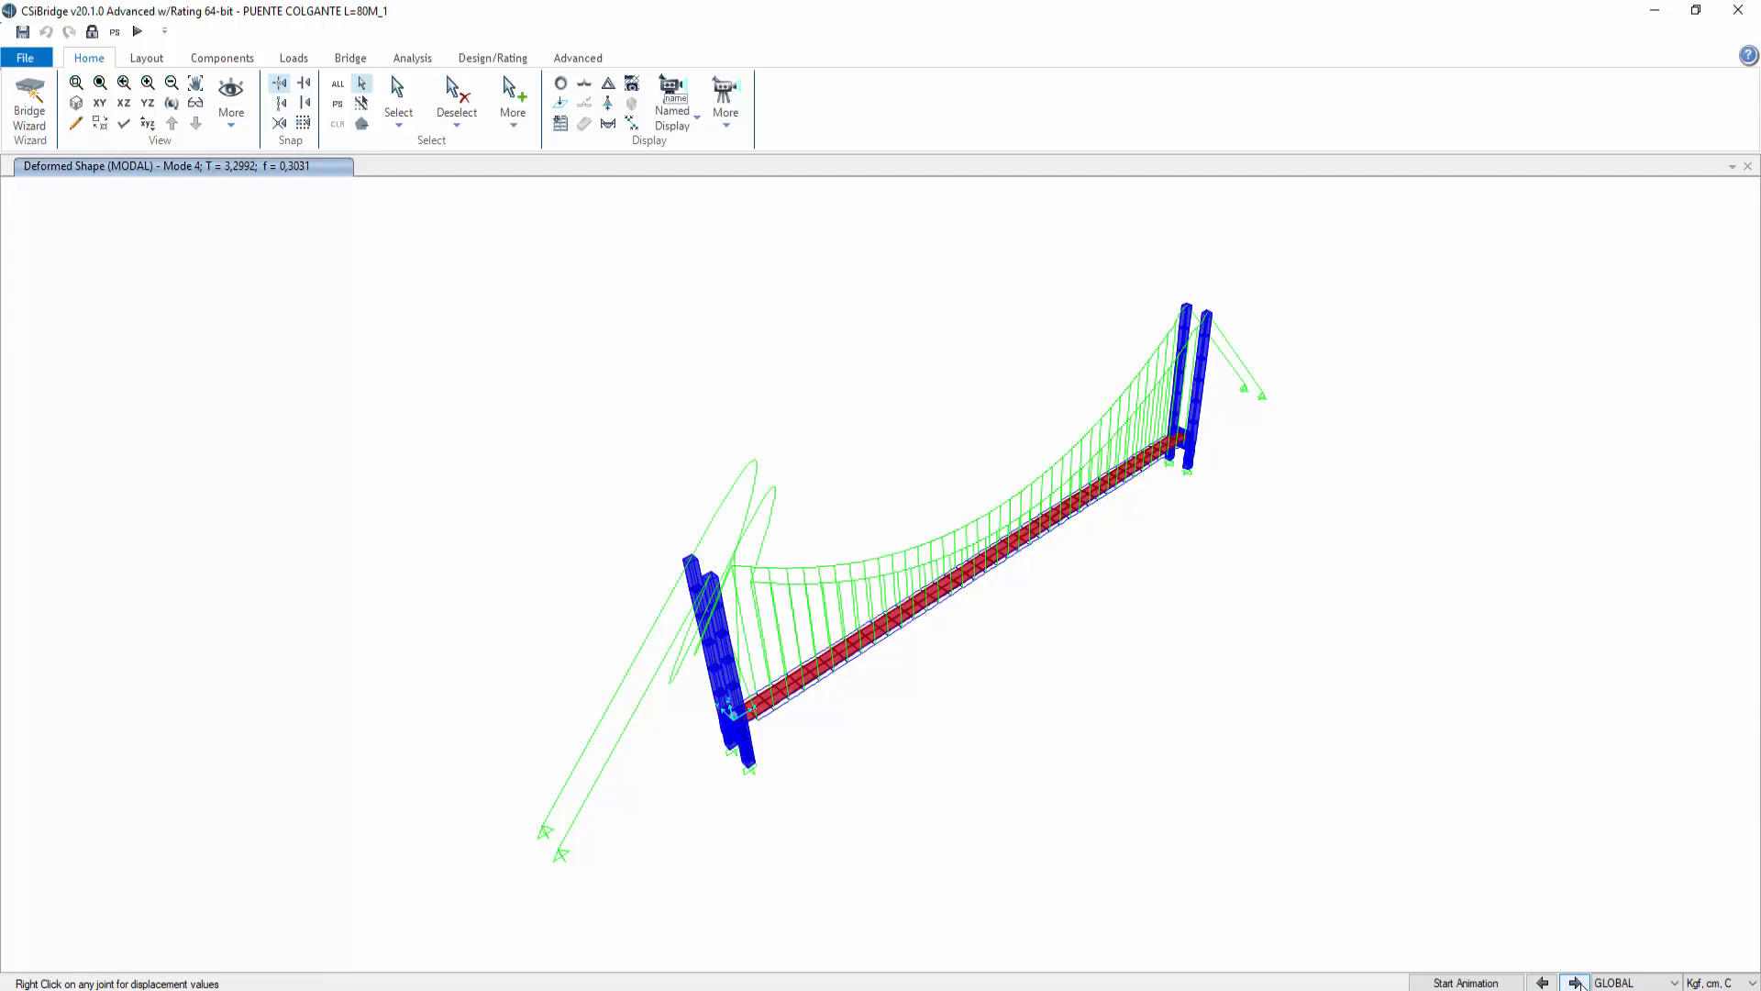
left_click(1576, 982)
left_click(1577, 982)
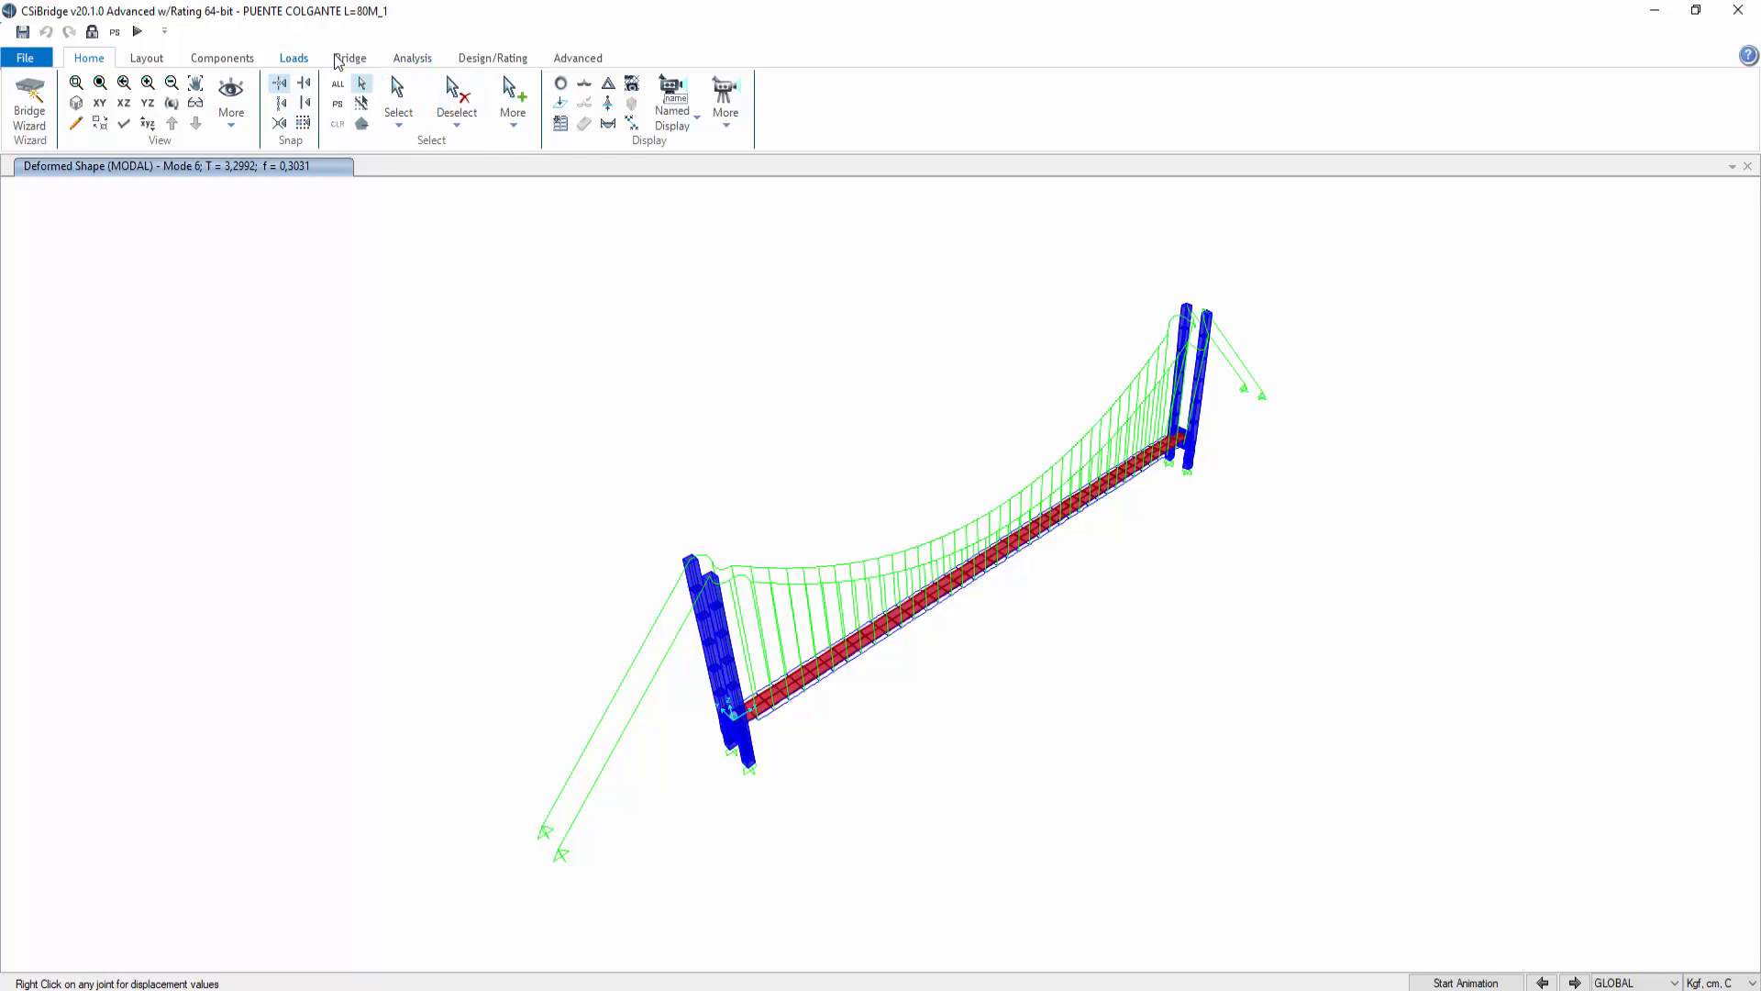
Step: Open the MODAL load case and try switching it to Ritz Vectors, then cancel both dialogs
left_click(412, 58)
left_click(358, 142)
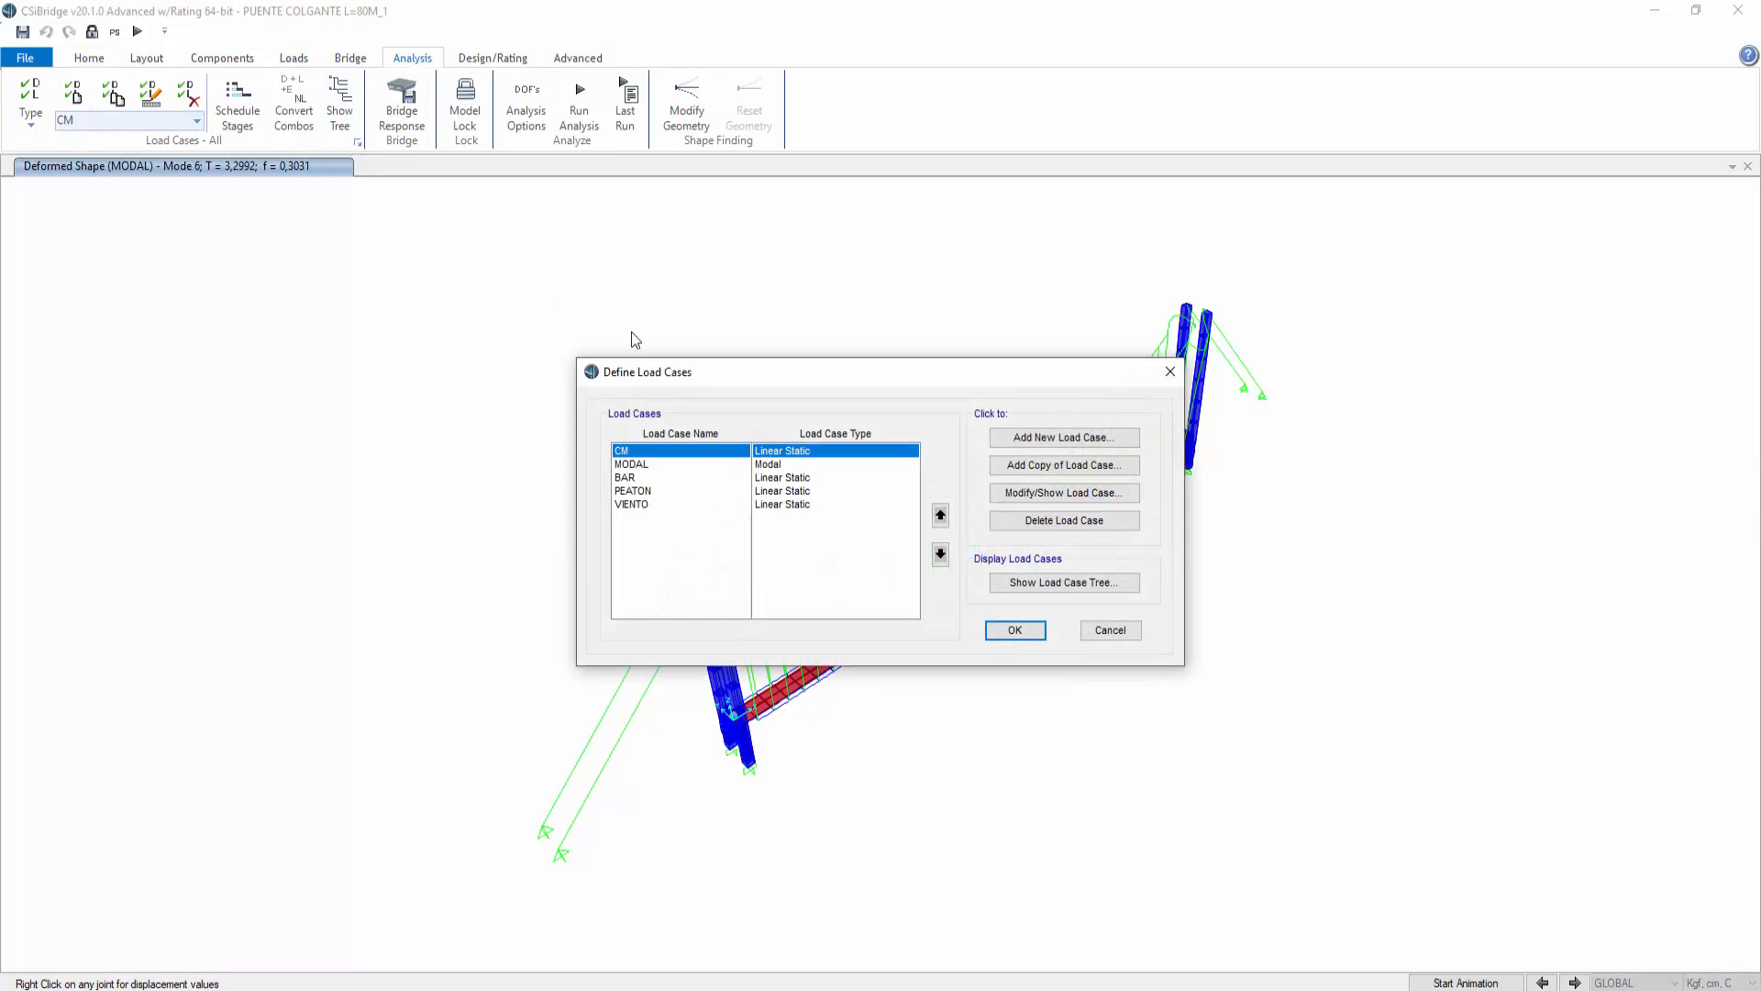
left_click(633, 464)
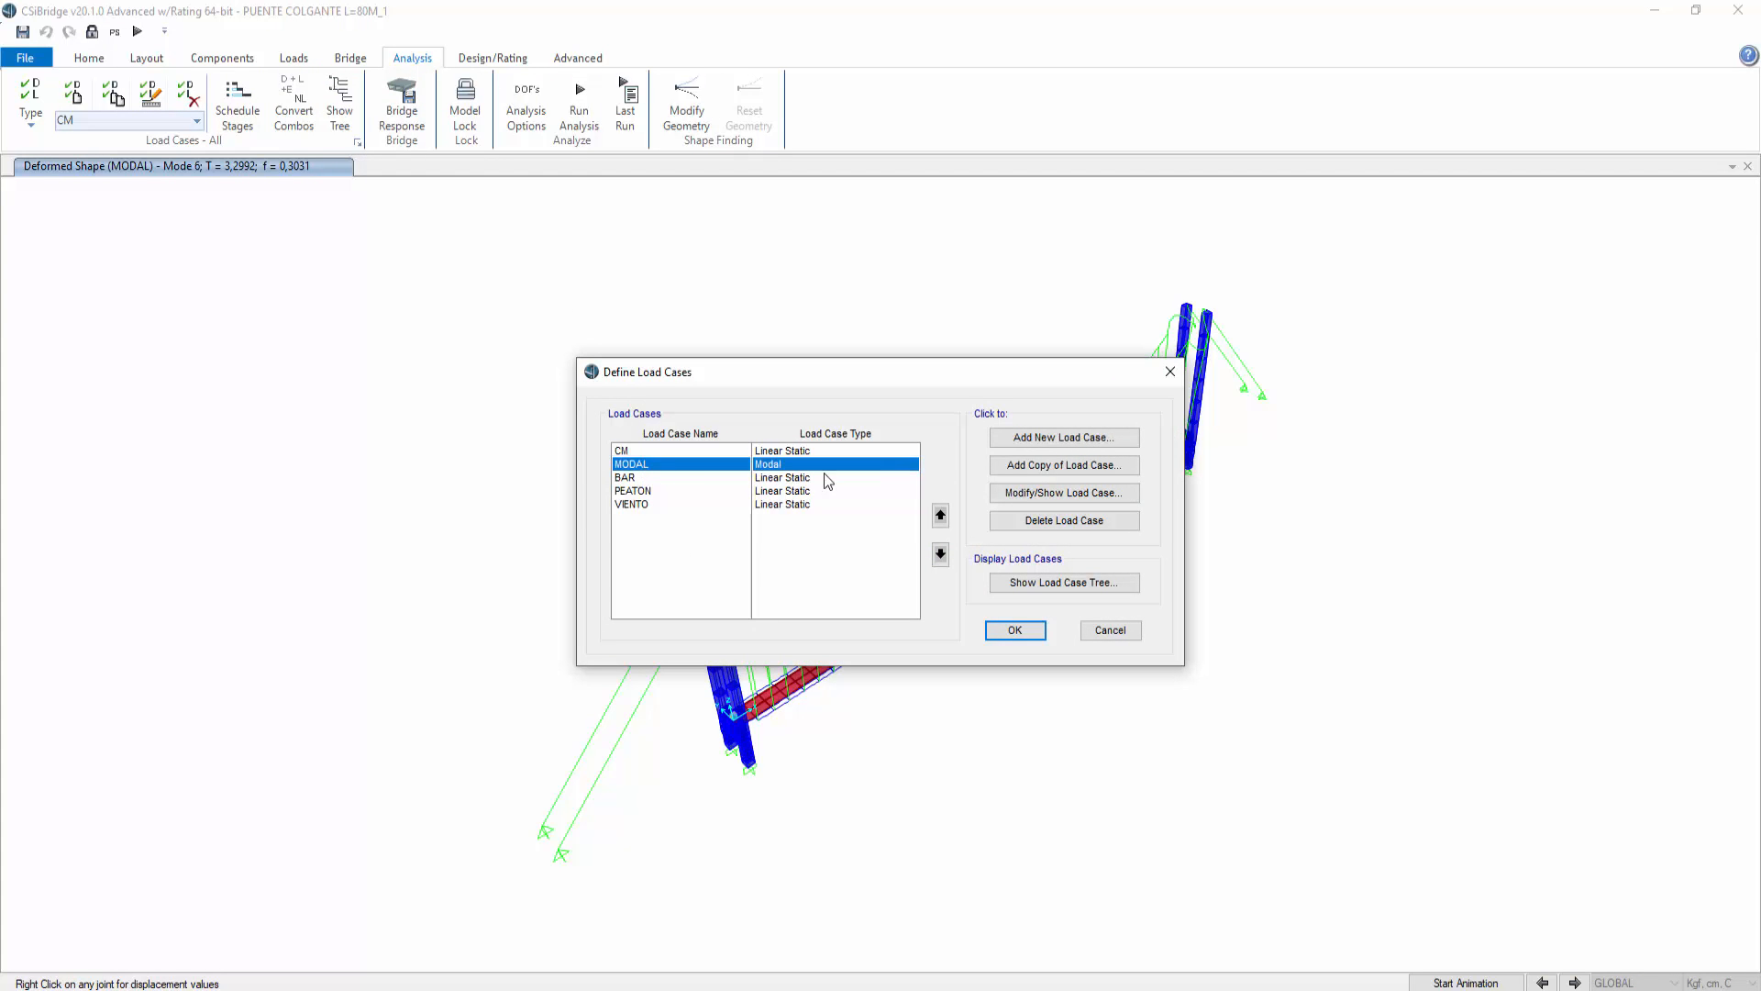
left_click(1014, 493)
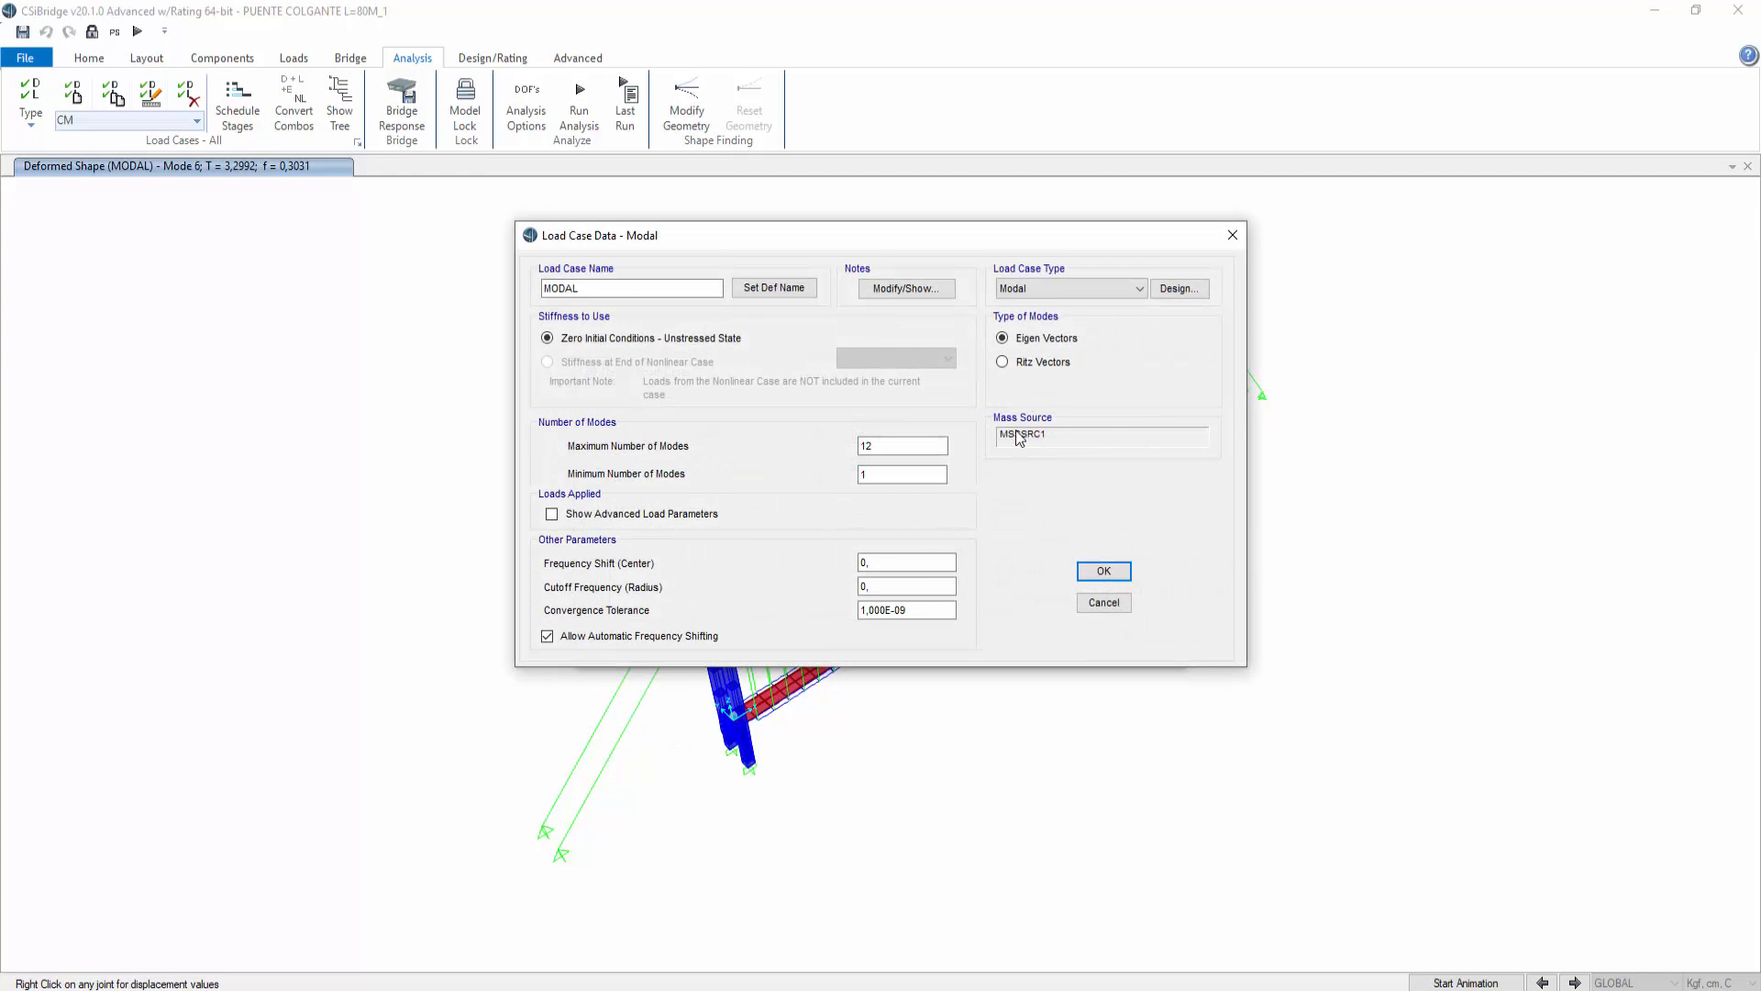
left_click(1039, 365)
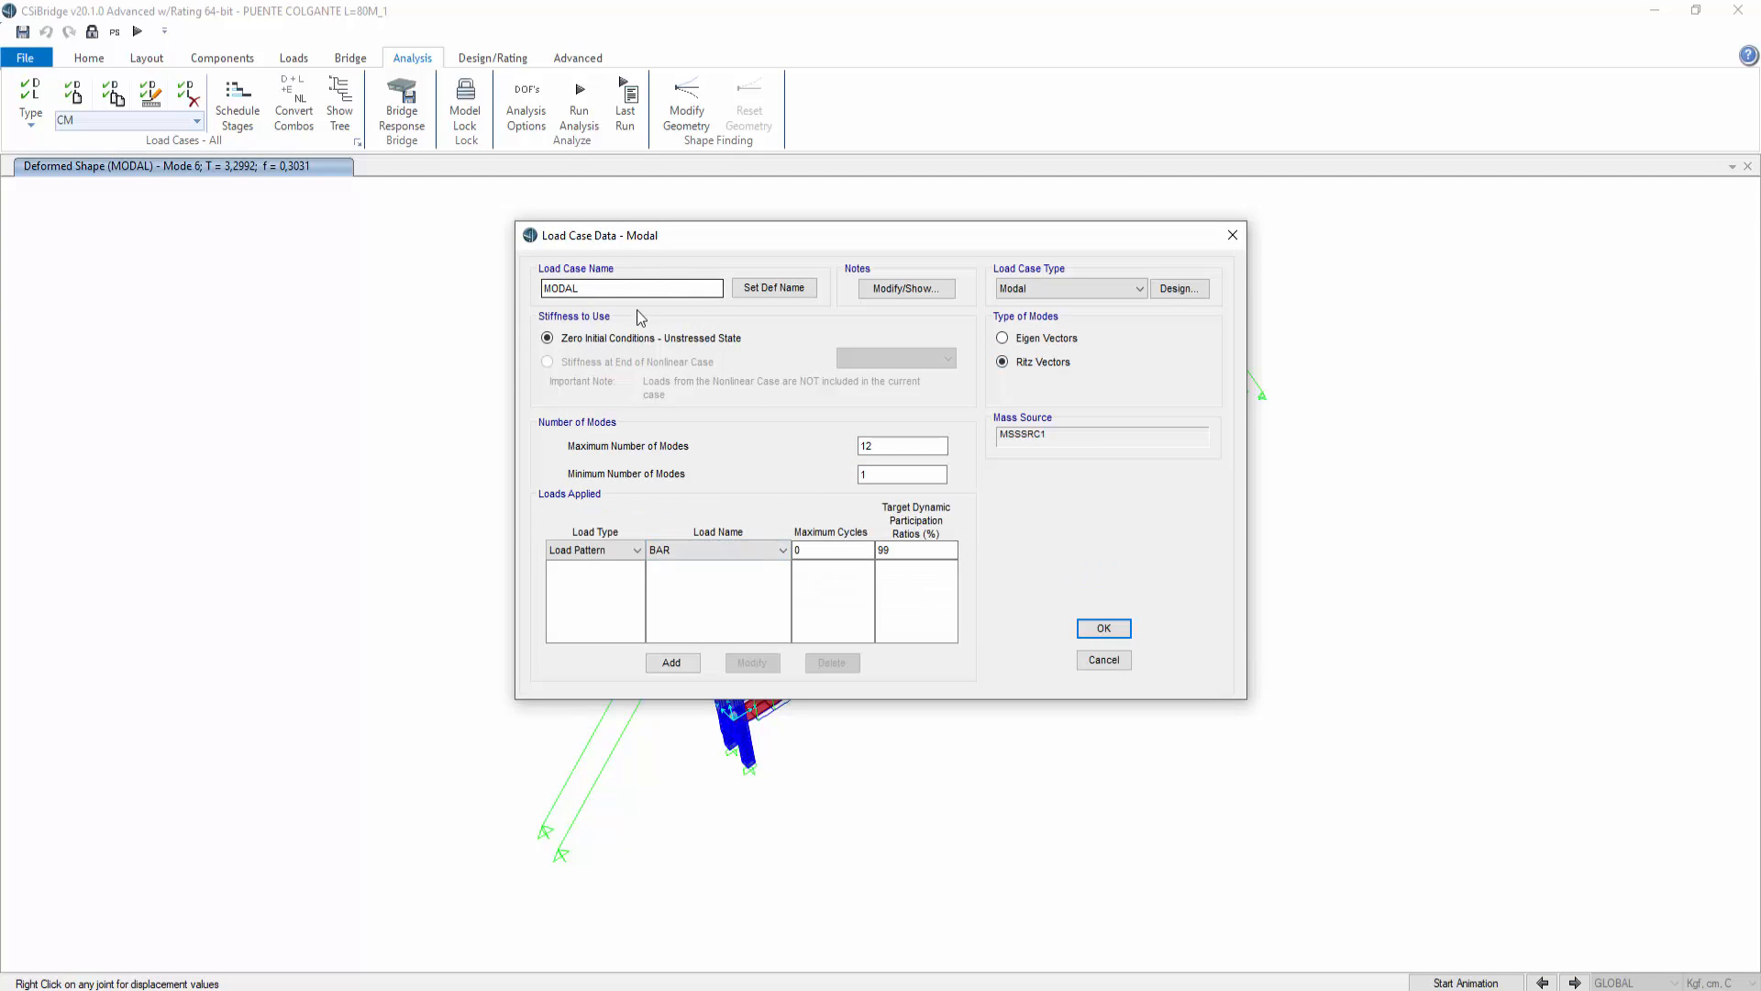
left_click(617, 550)
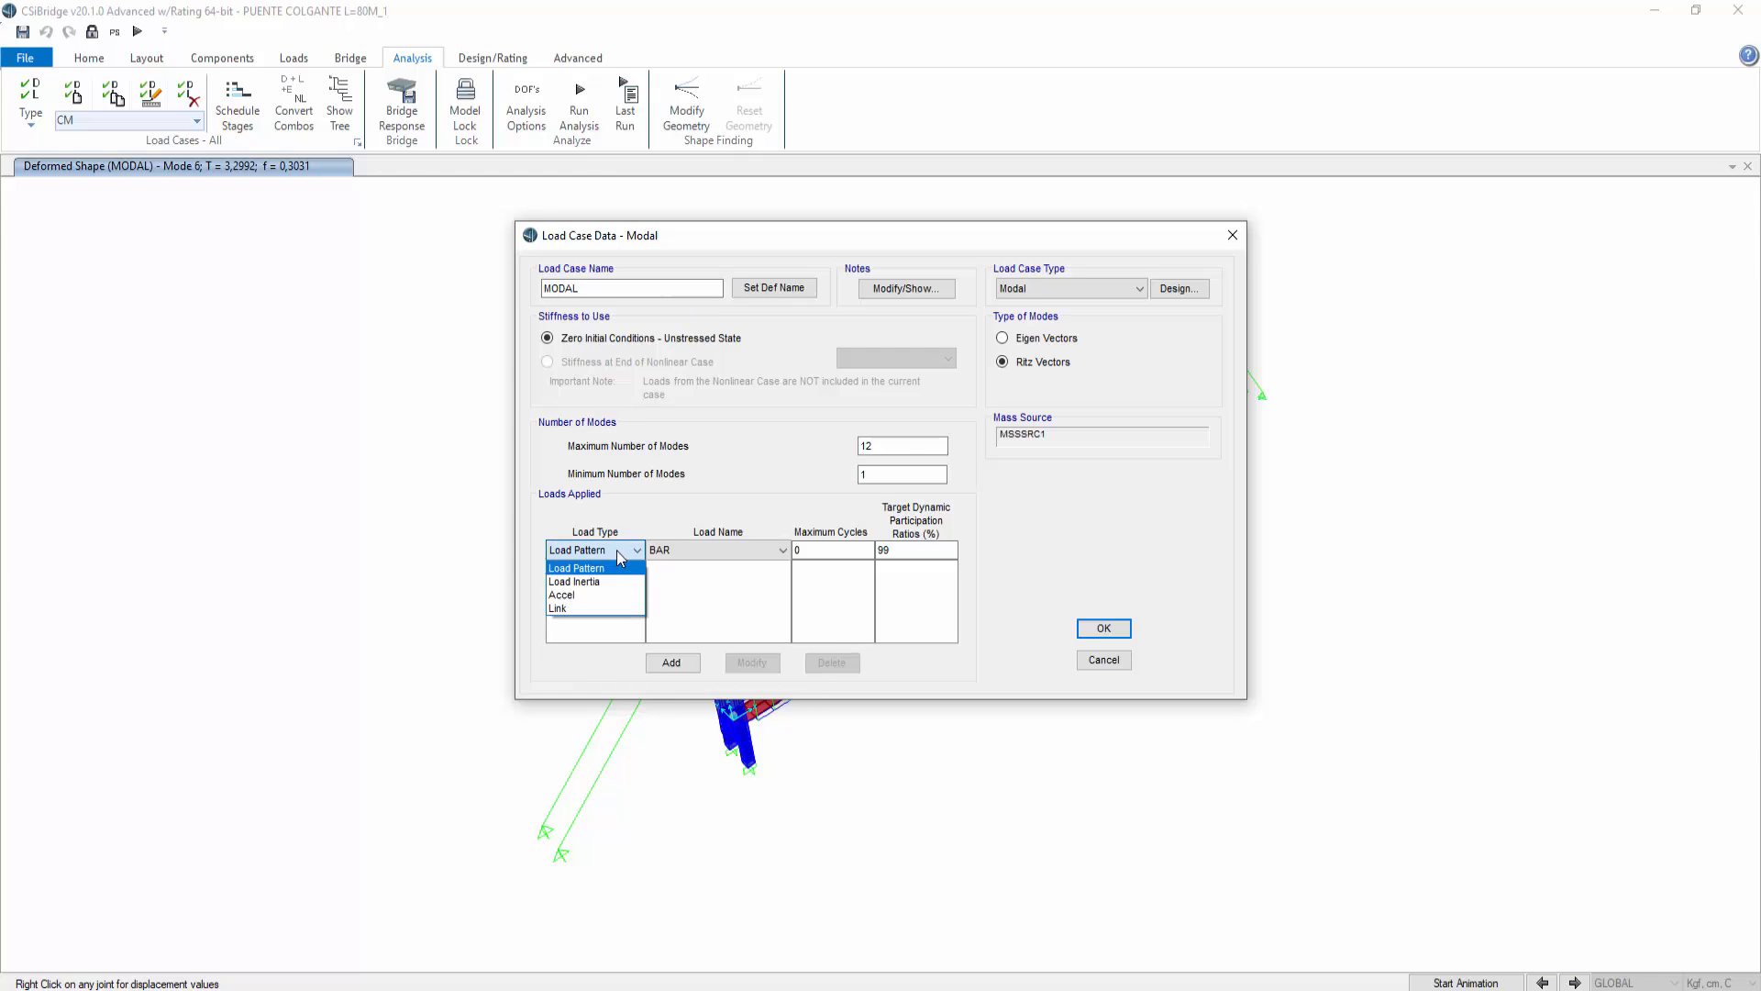
left_click(725, 596)
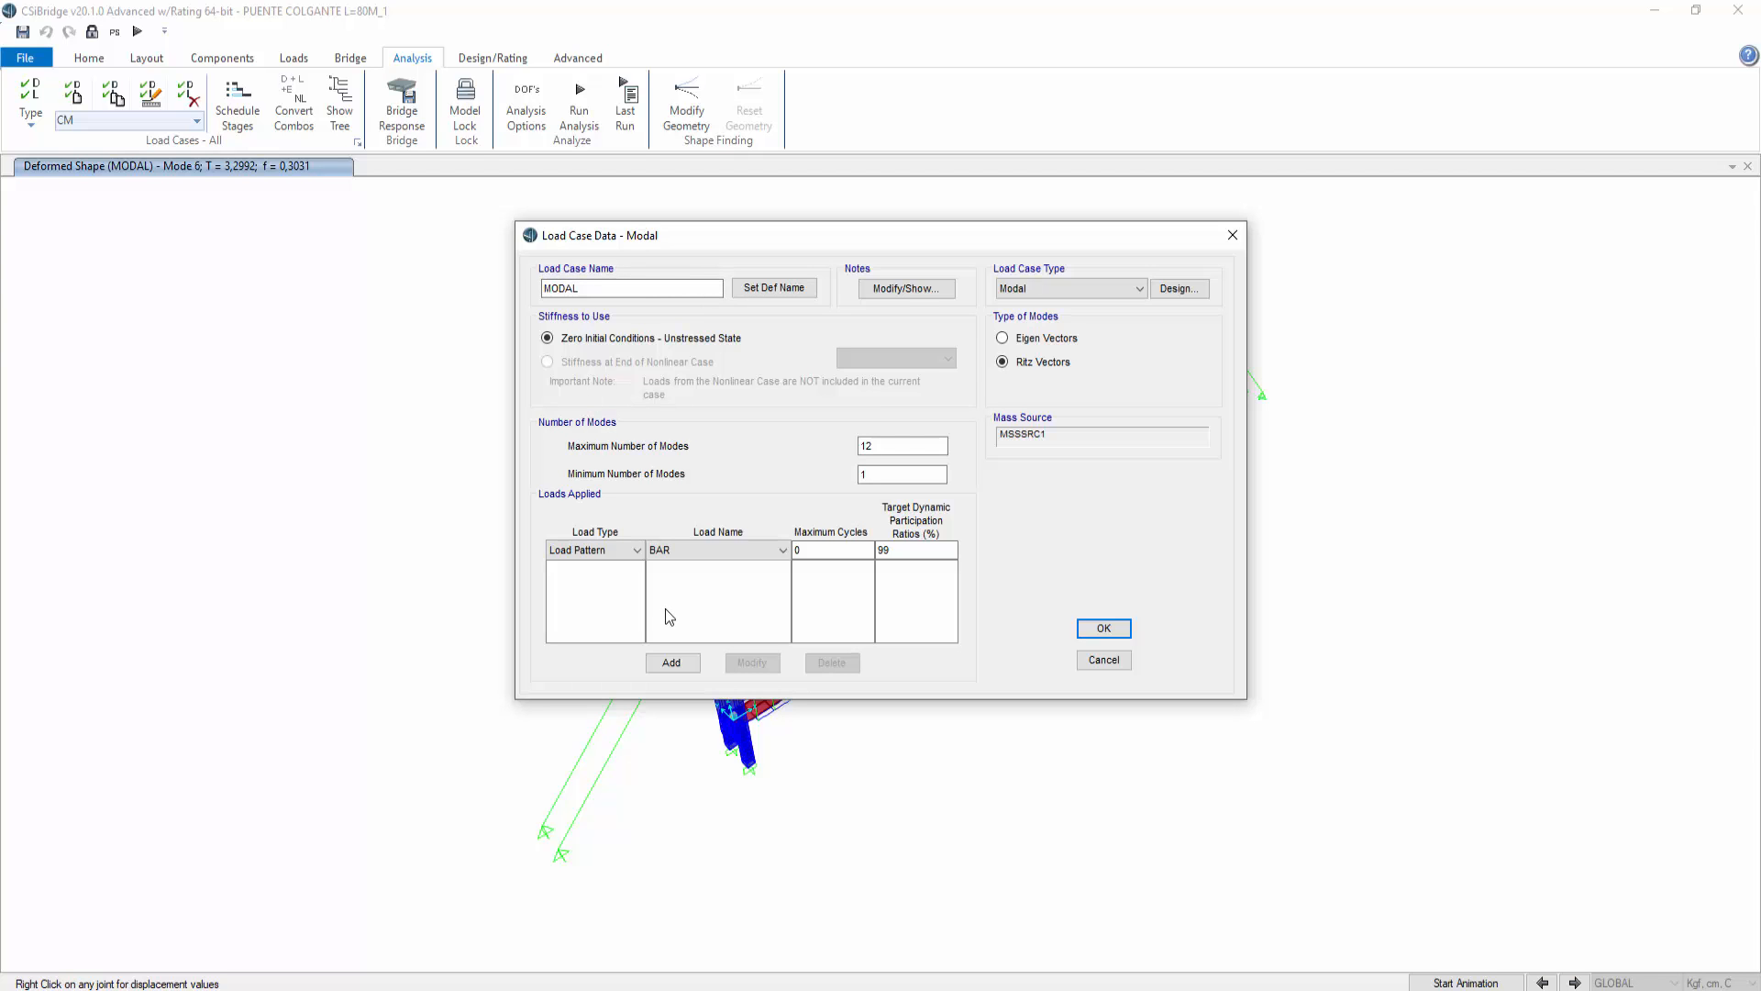
left_click(1002, 338)
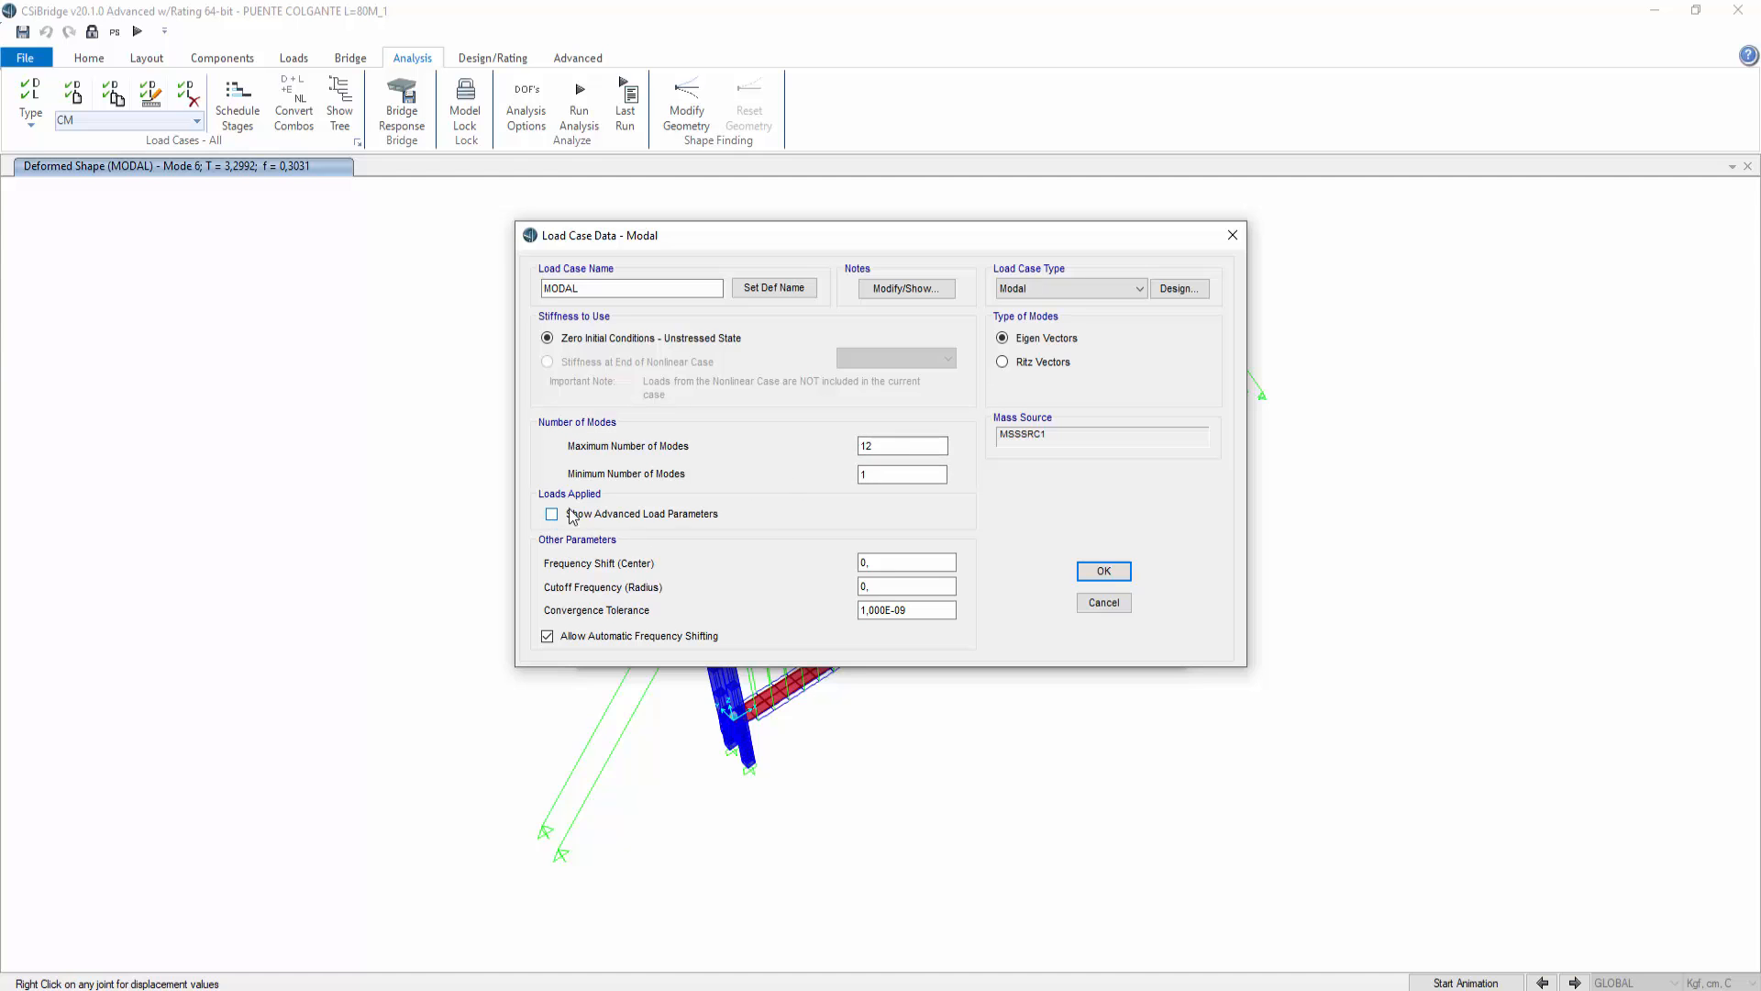
left_click(1099, 605)
left_click(1115, 638)
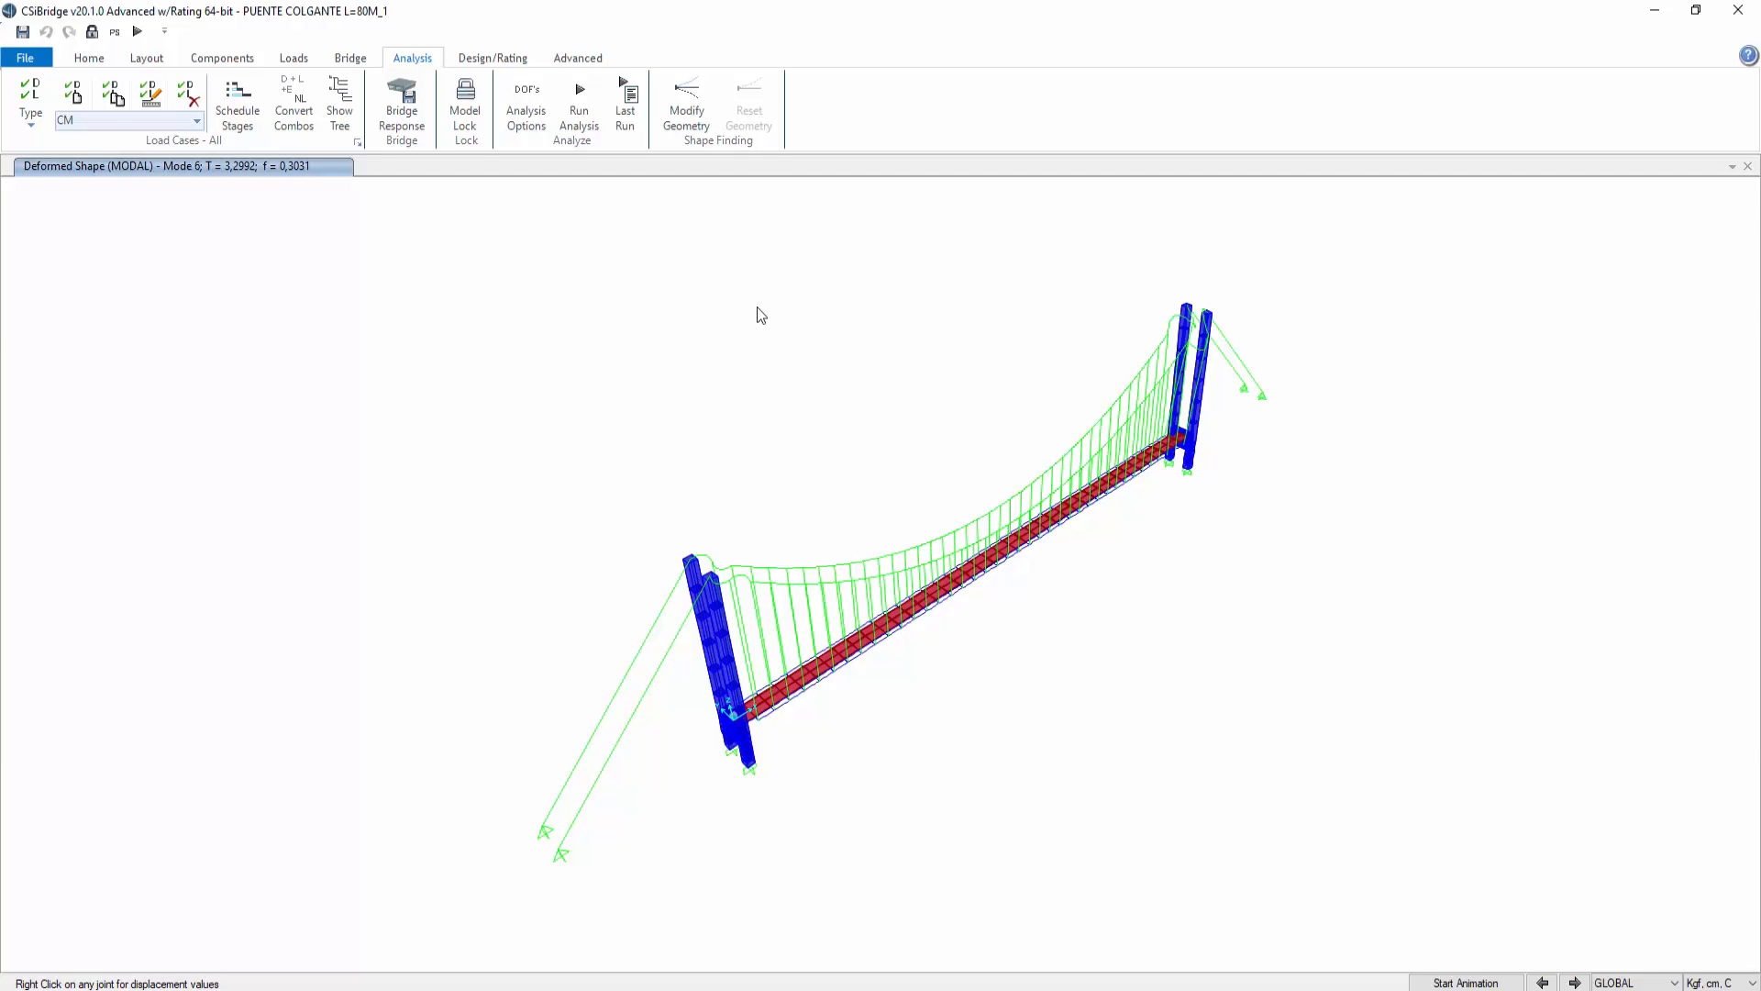
Step: Unlock the model, discarding the analysis results
left_click(113, 92)
left_click(908, 580)
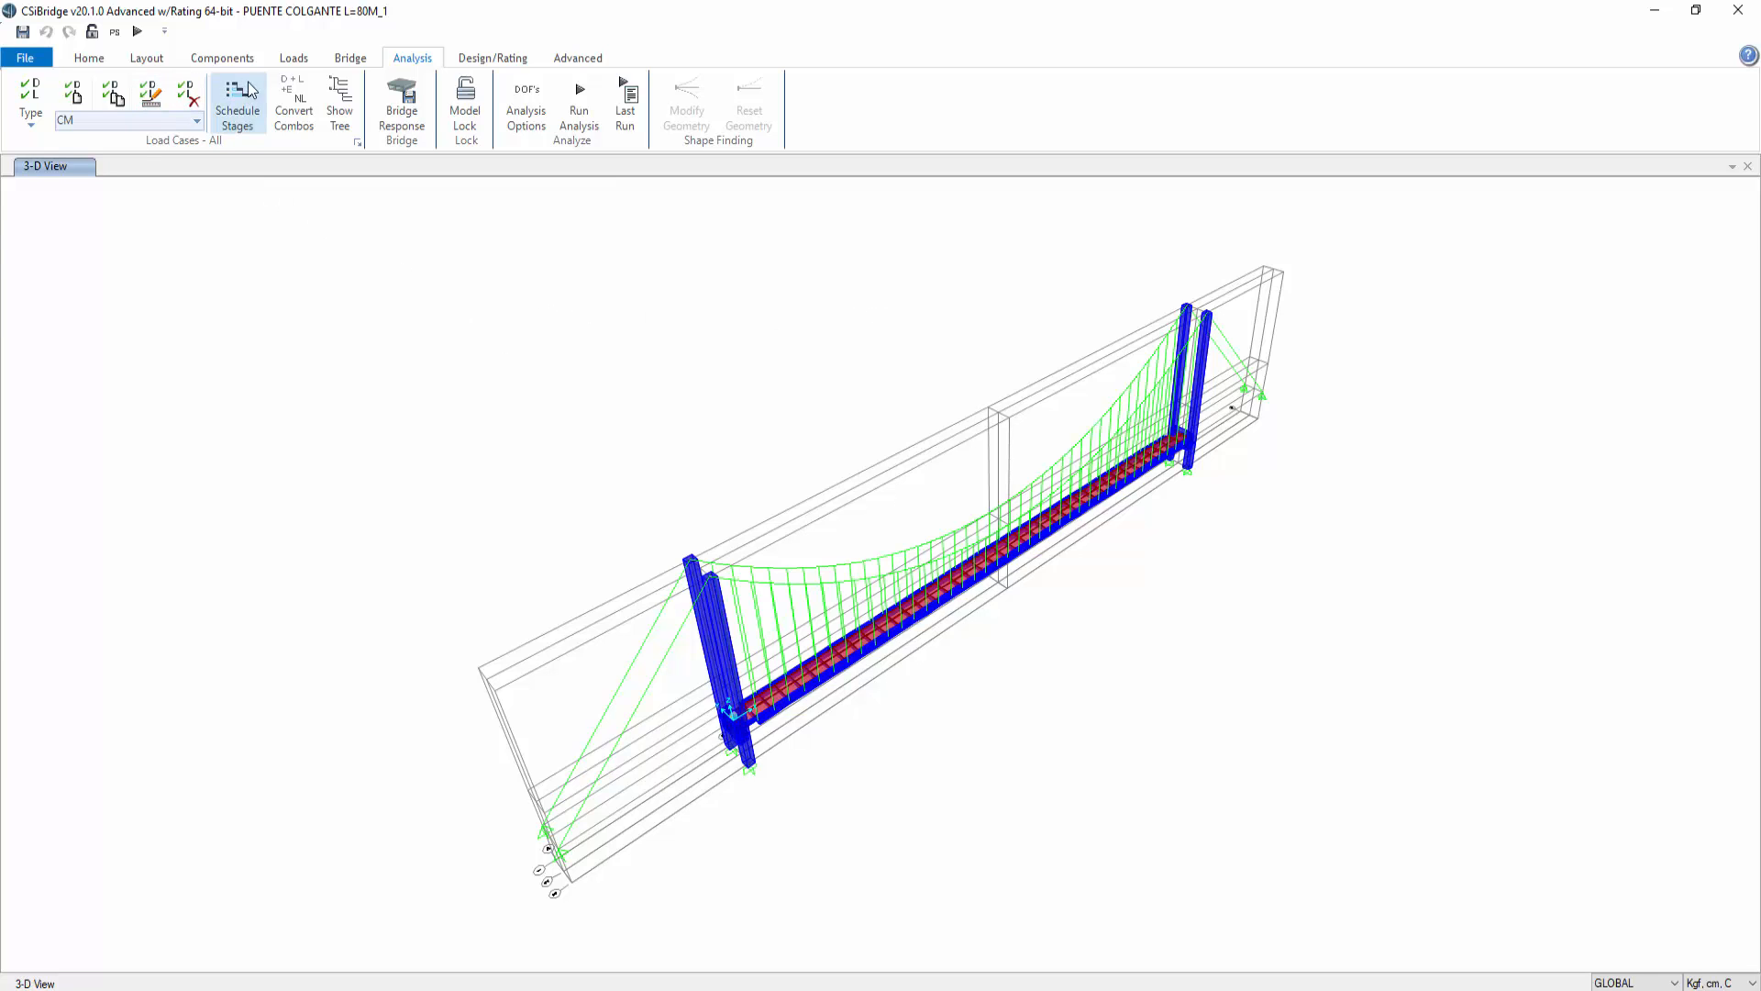
Step: Review the MODAL load case's mode type and mass source without changes
left_click(357, 143)
left_click(657, 464)
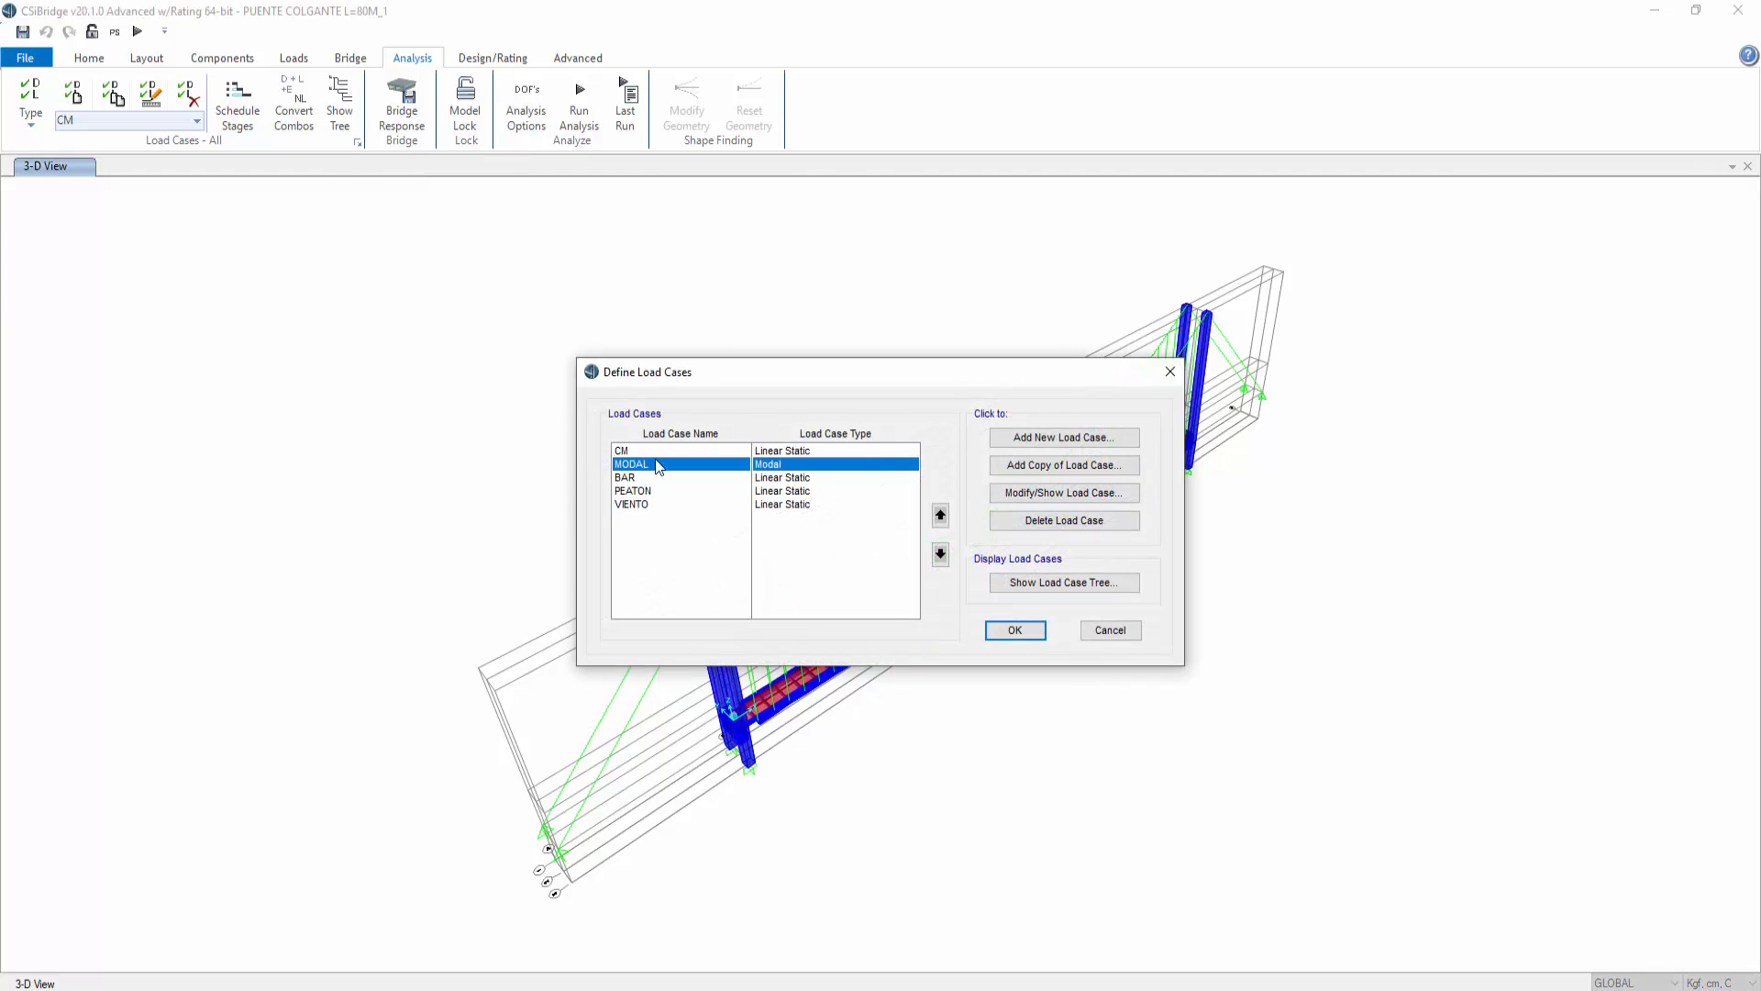
left_click(1055, 491)
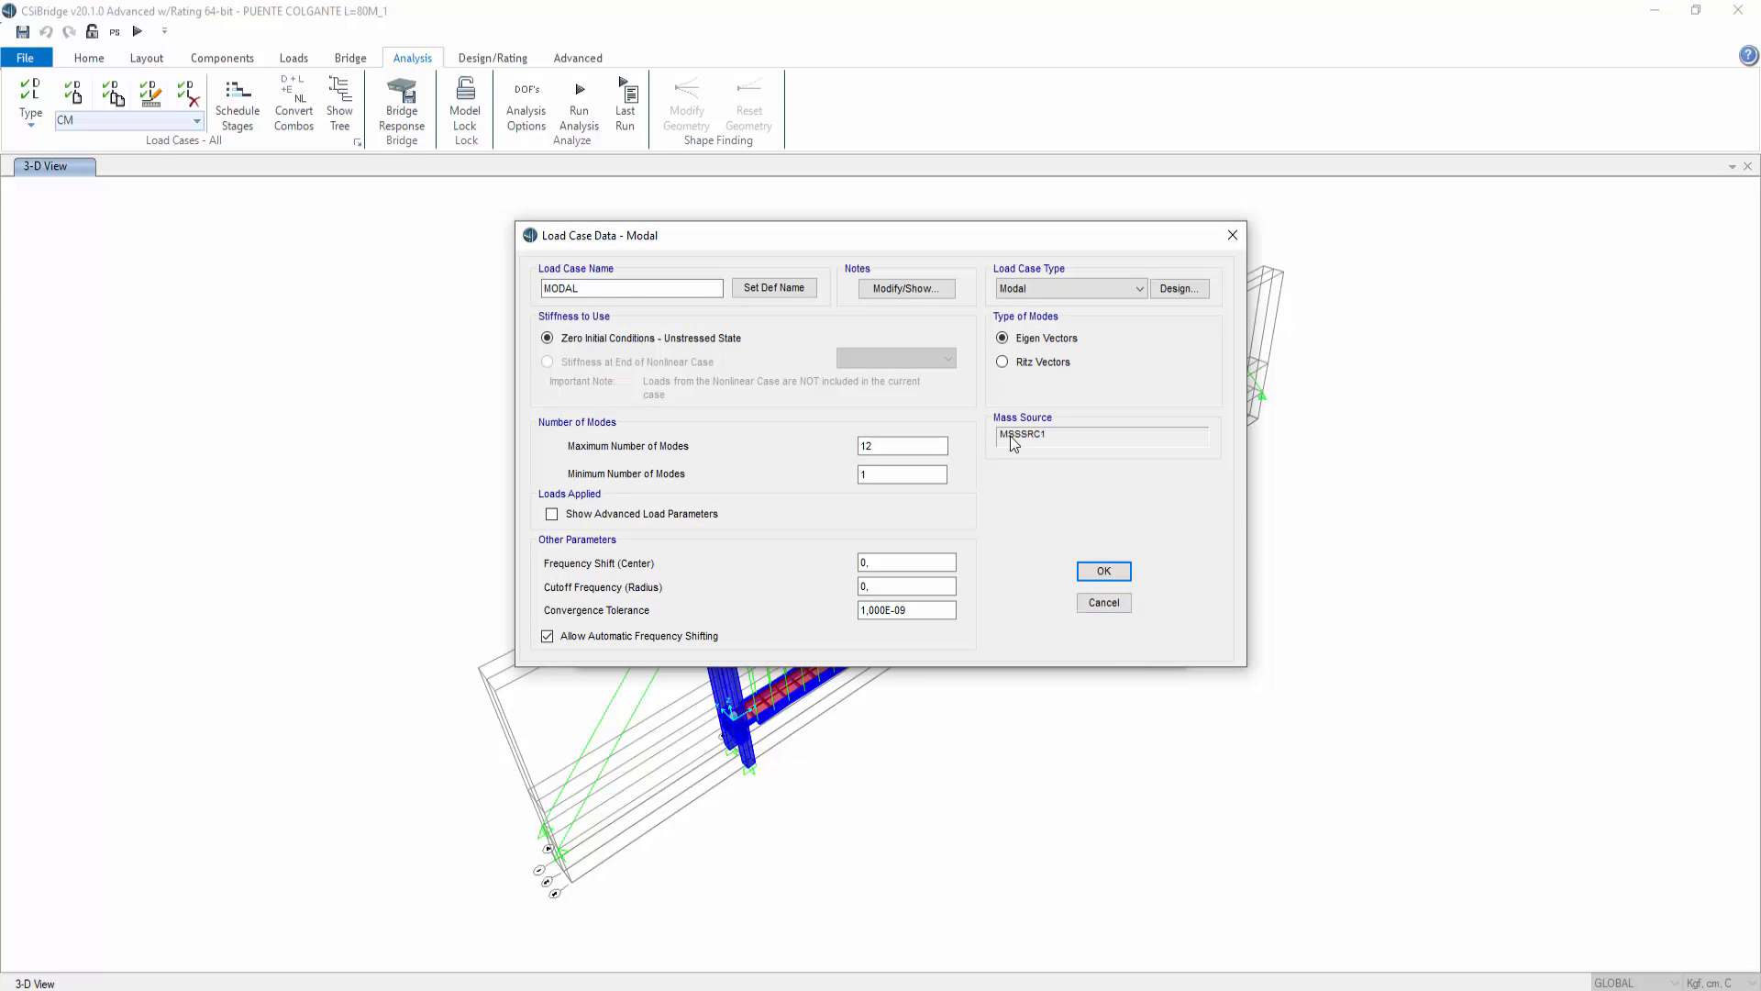
left_click(1104, 603)
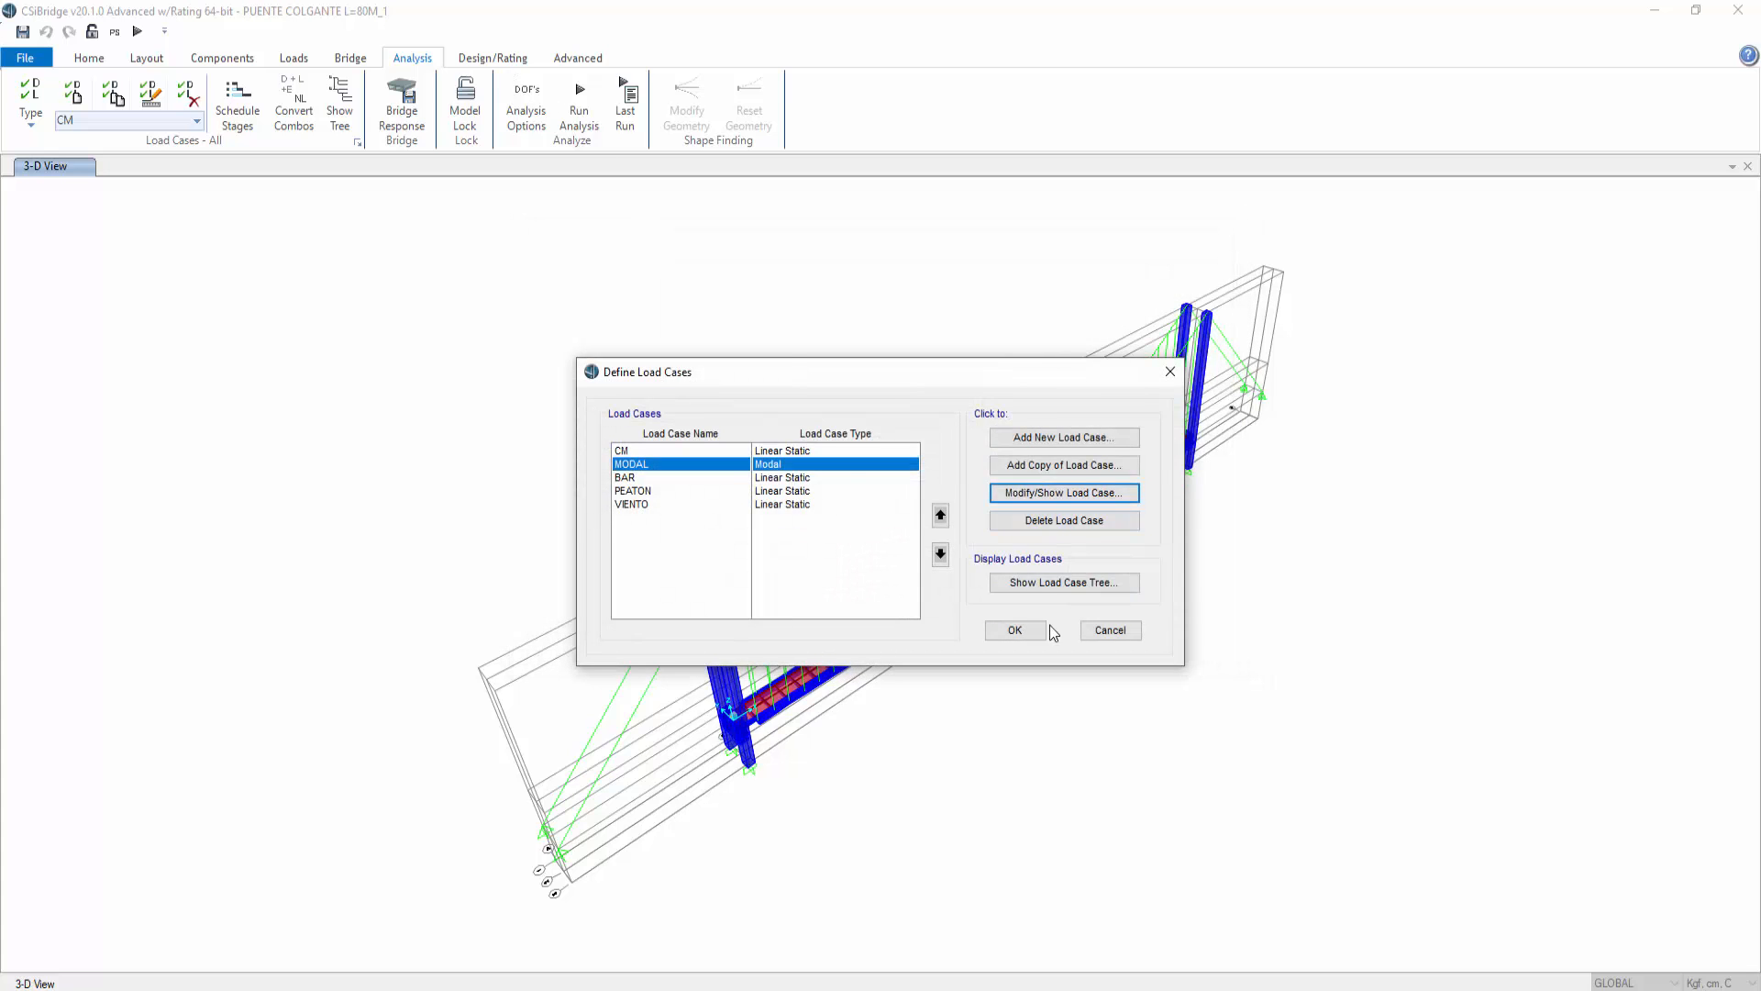
left_click(1110, 629)
Step: Open the mass source definition, rename it MASA and enable specified load patterns
left_click(486, 58)
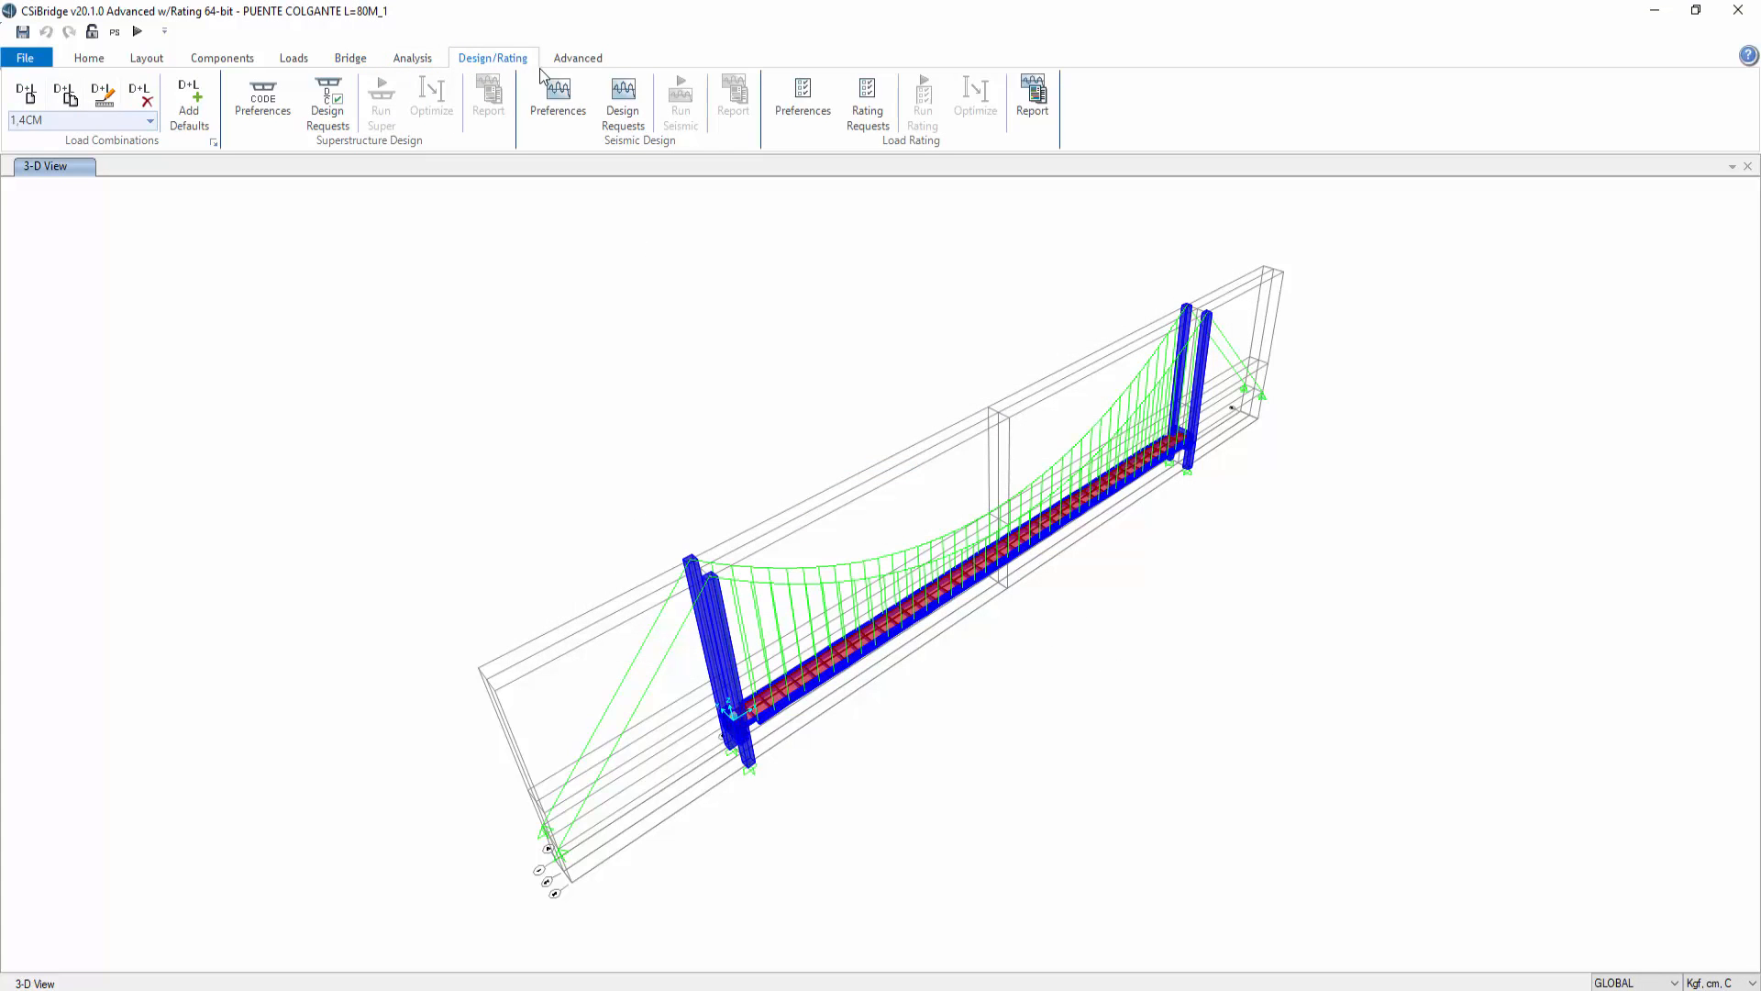
left_click(573, 58)
left_click(238, 129)
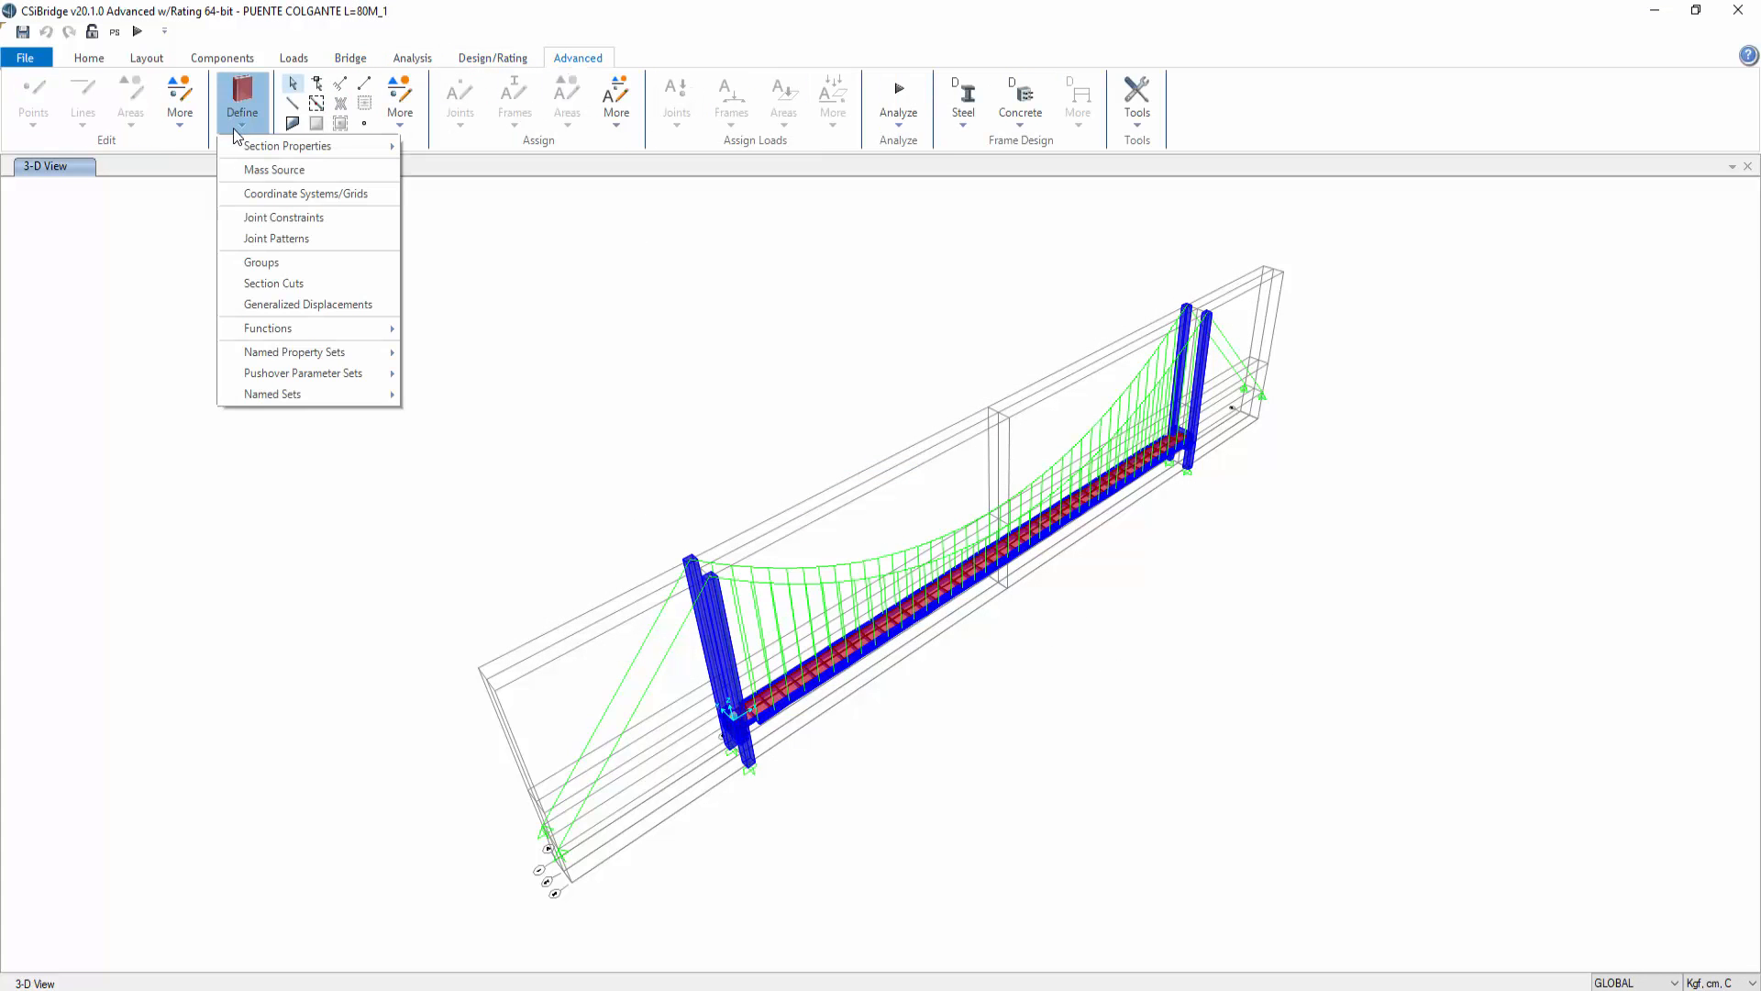
left_click(275, 170)
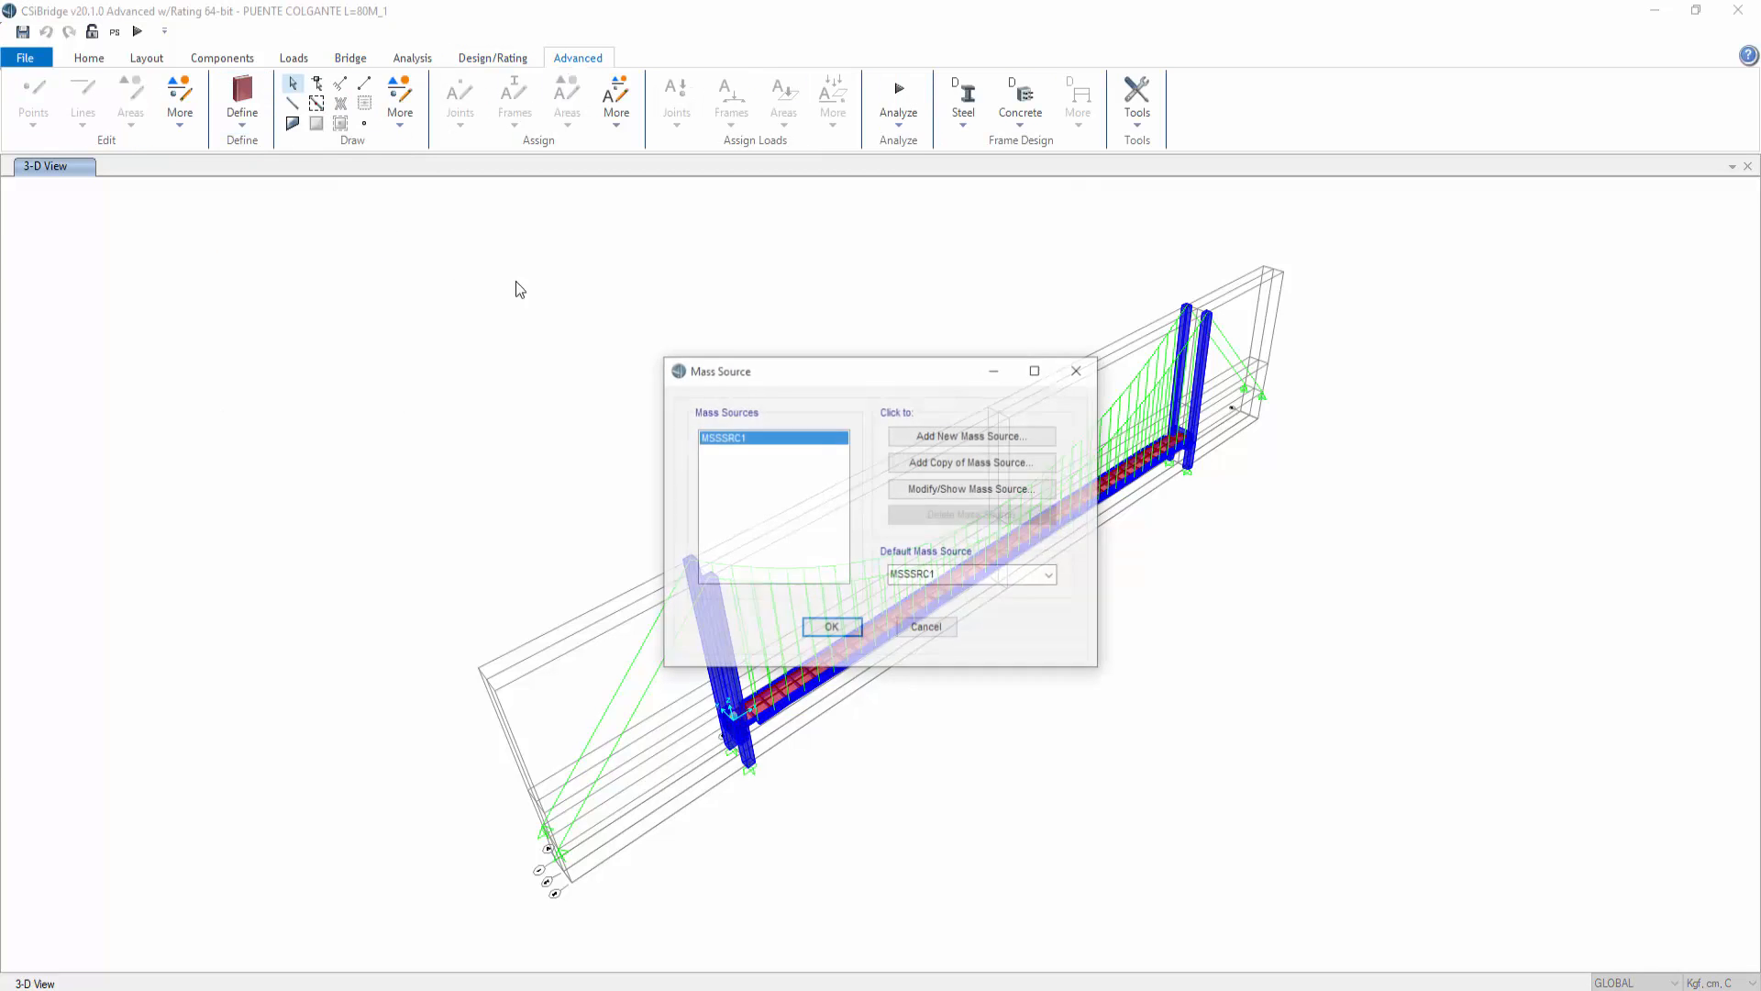
left_click(970, 488)
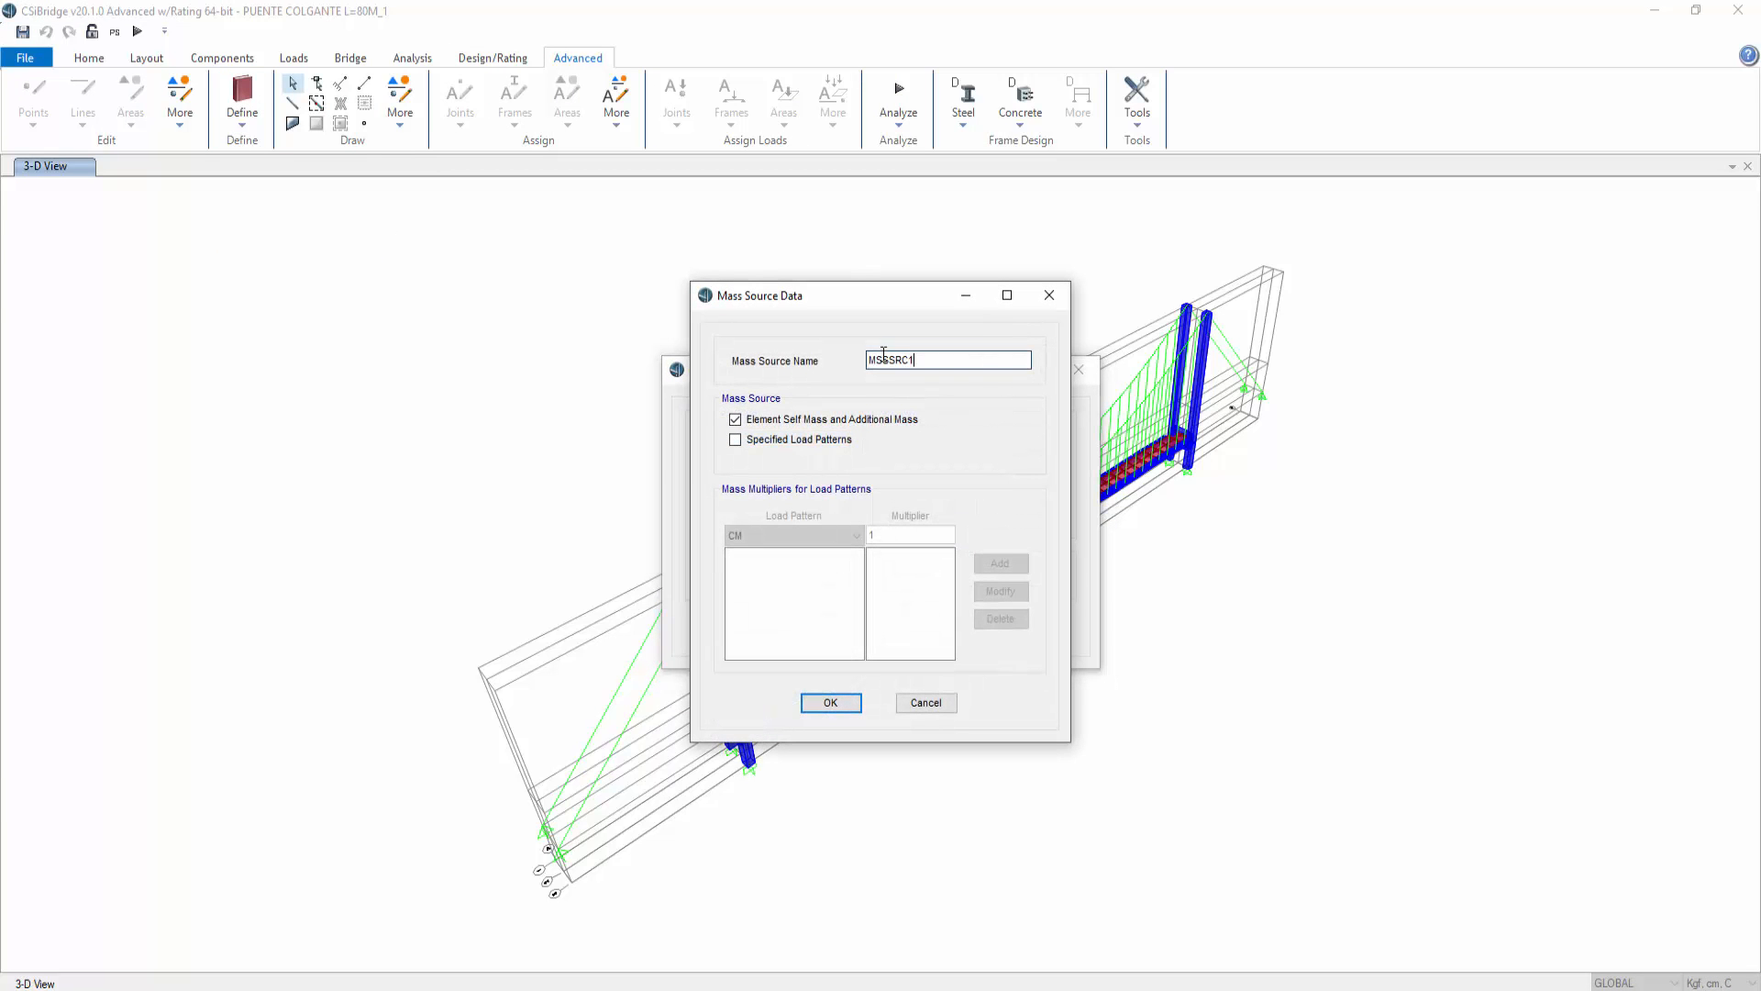
double_click(884, 359)
type("MASA")
left_click(788, 441)
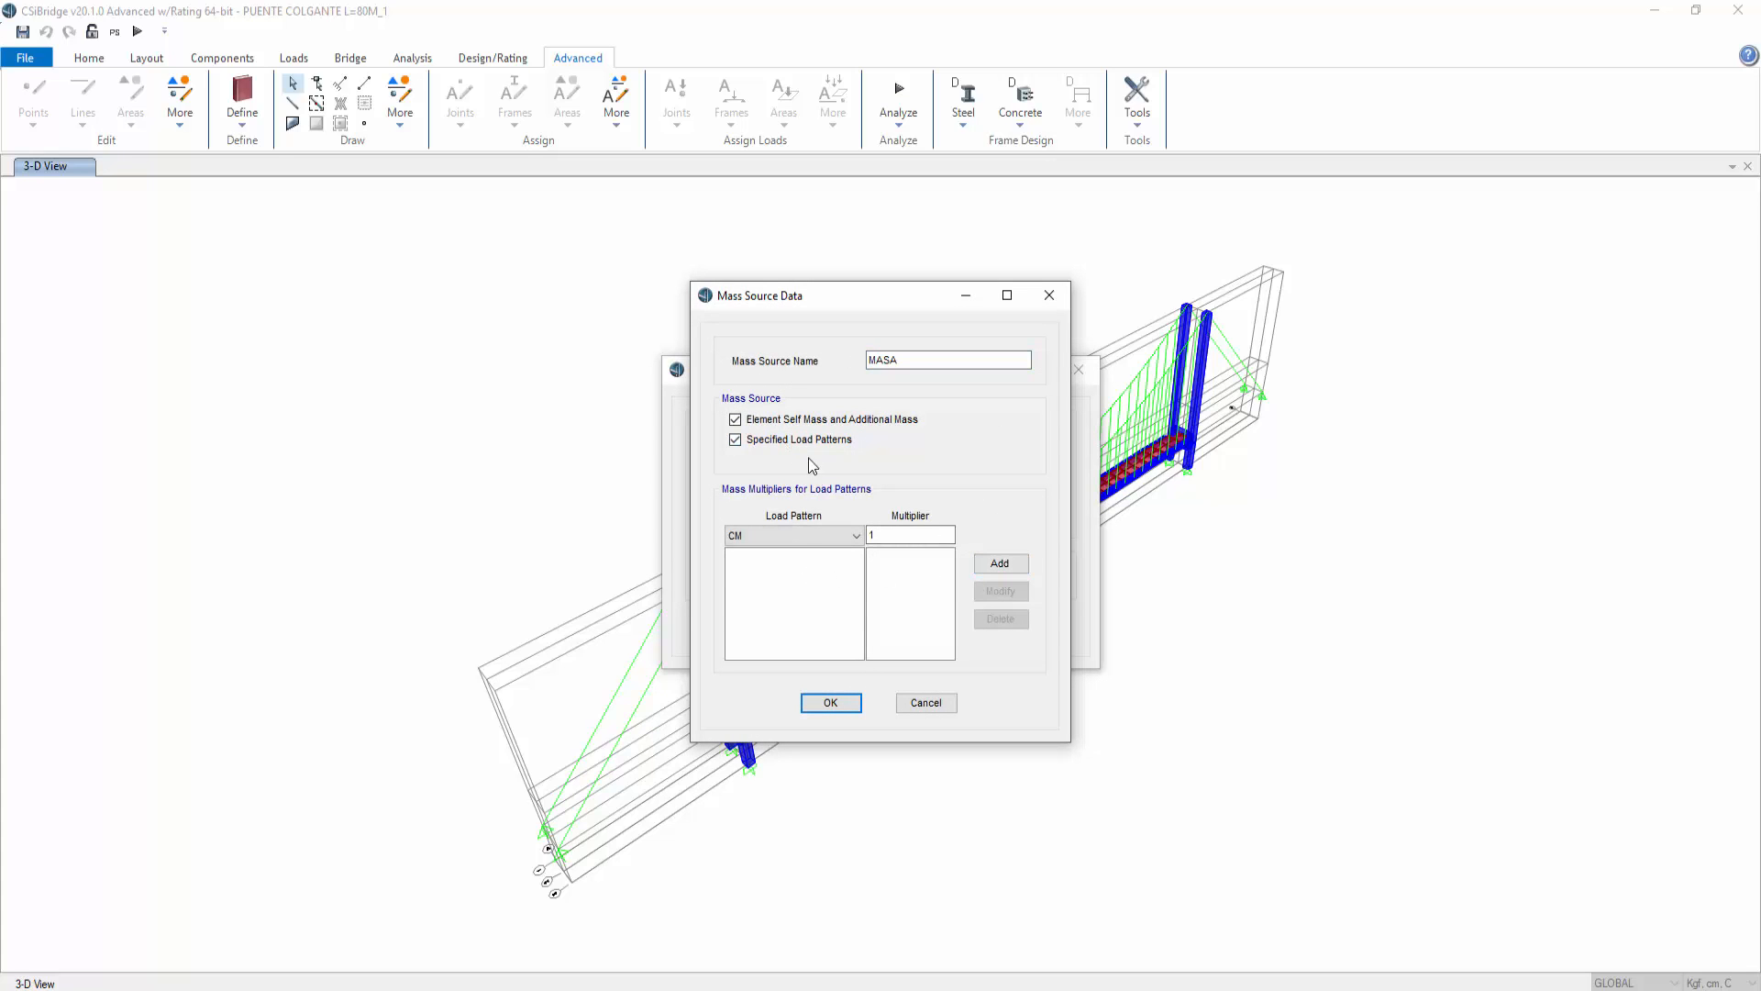
Step: Add BAR with multiplier 1 and PEATON with multiplier 0.5 to the MASA mass source and confirm
left_click(839, 537)
left_click(831, 579)
left_click(1006, 567)
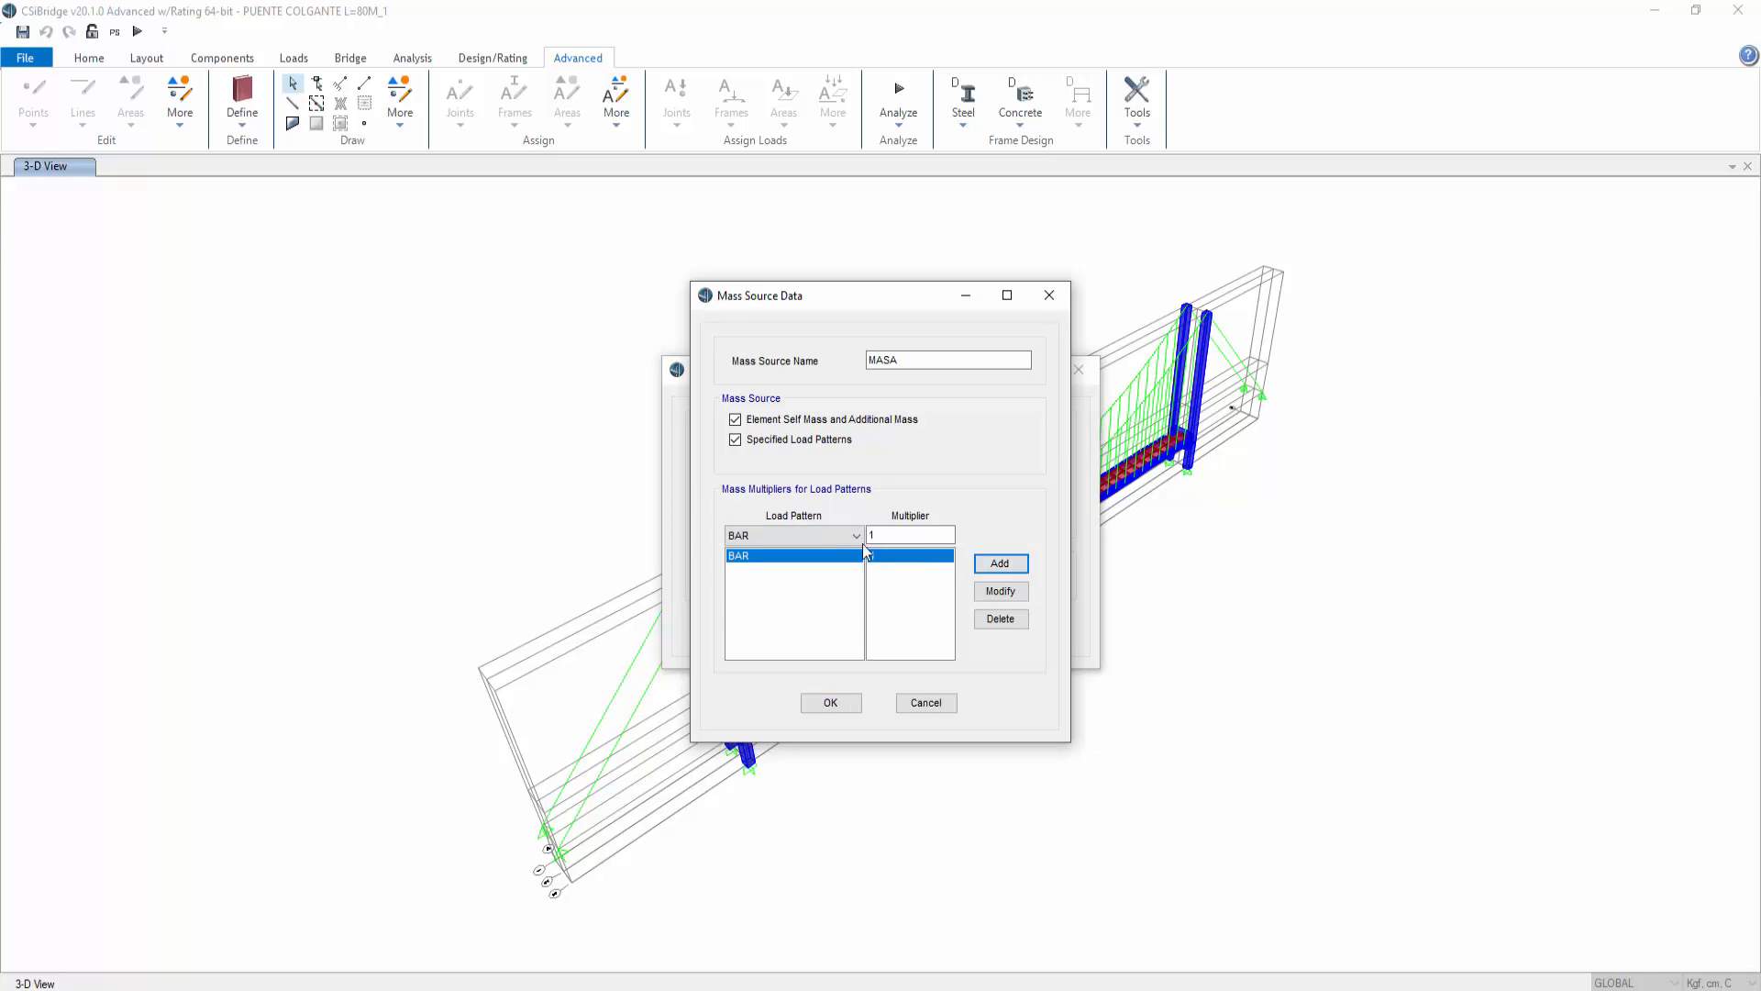
left_click(822, 530)
left_click(778, 581)
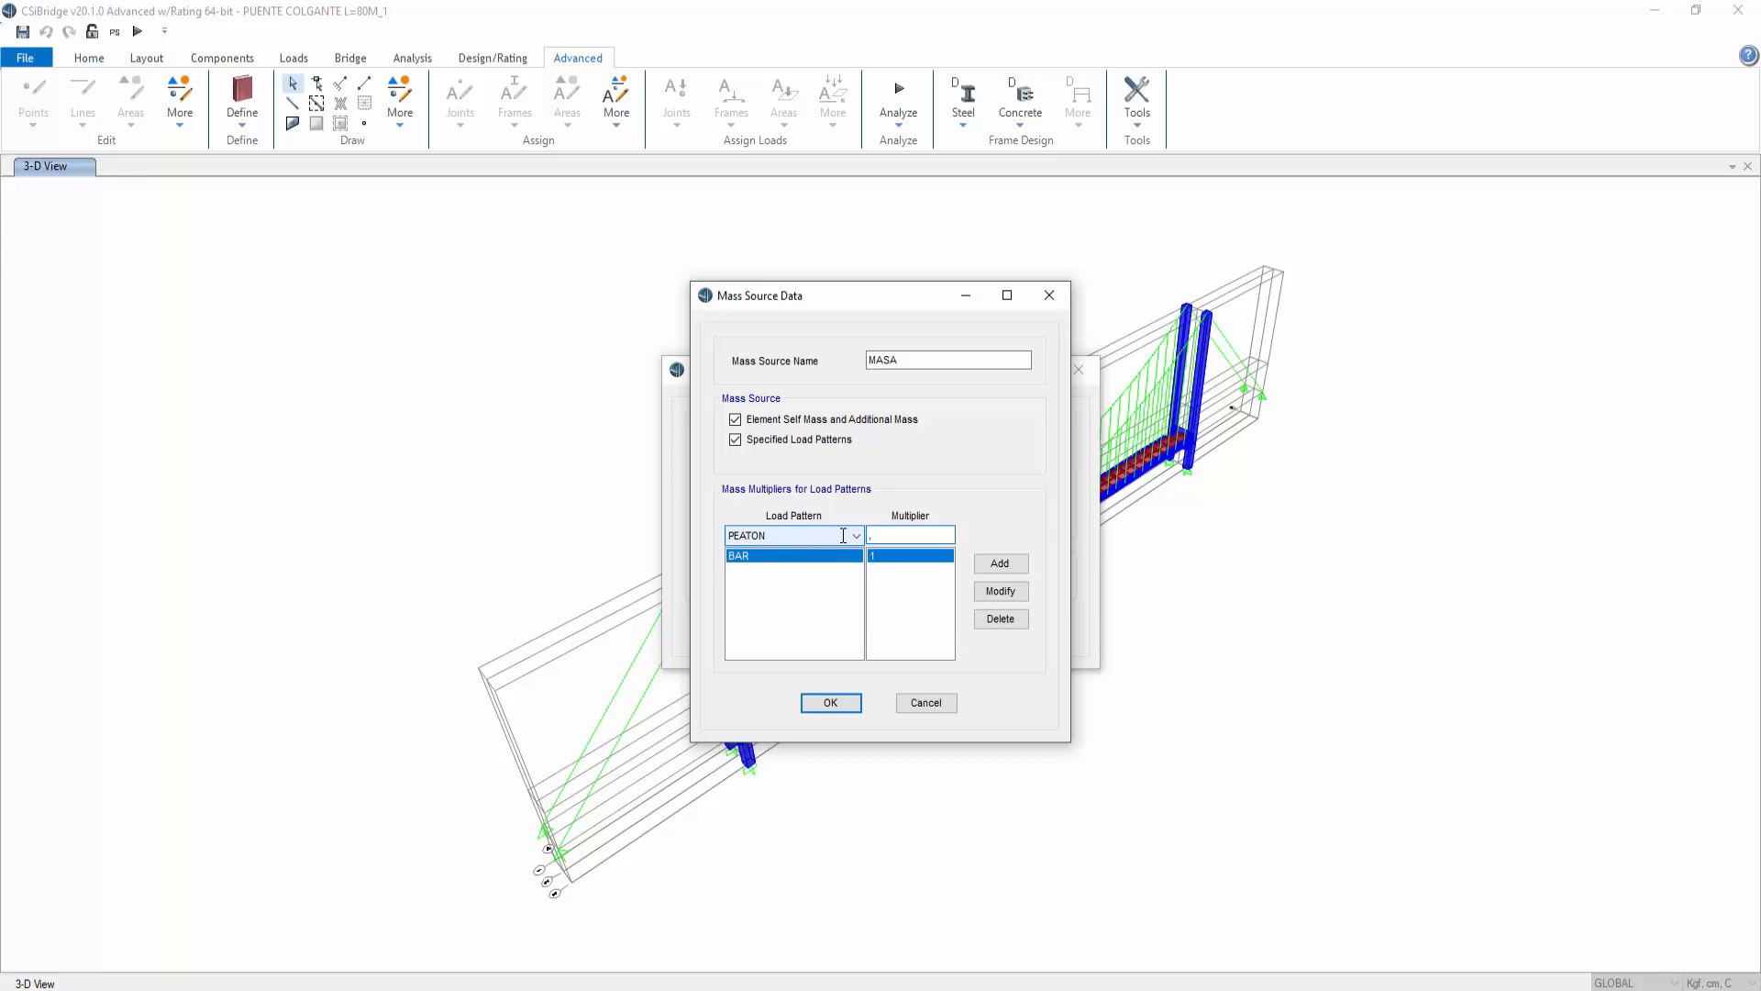
left_click(1000, 562)
left_click(813, 533)
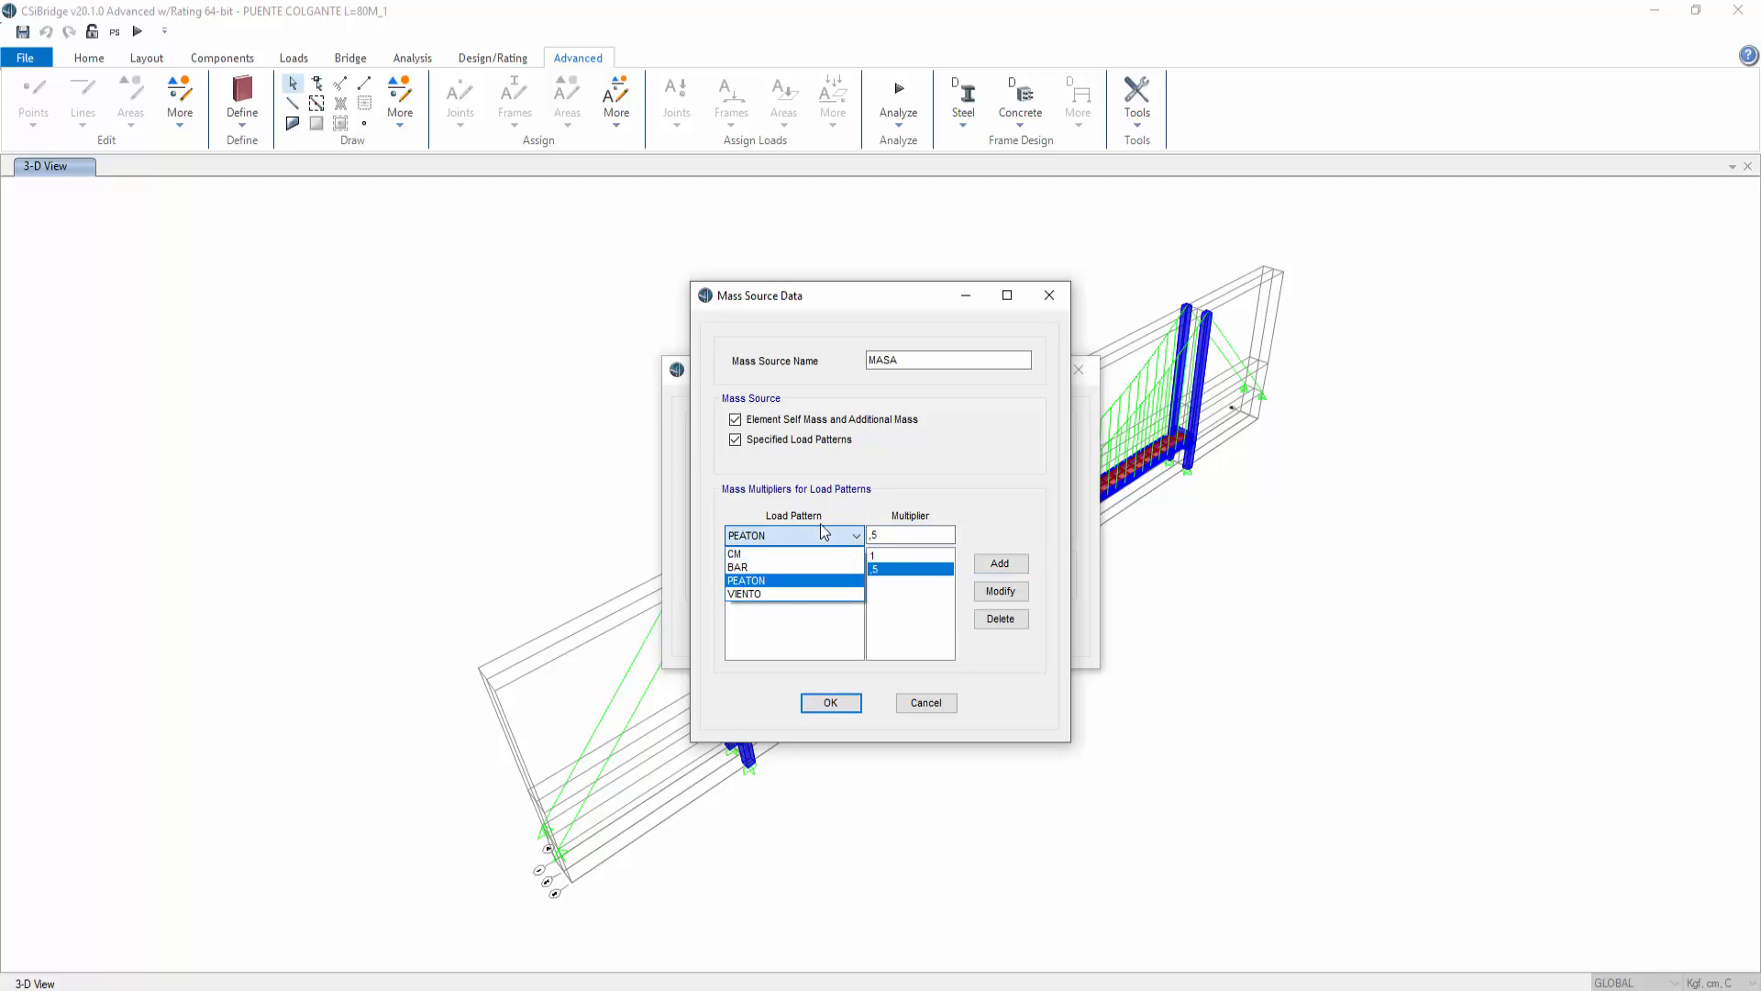
left_click(795, 628)
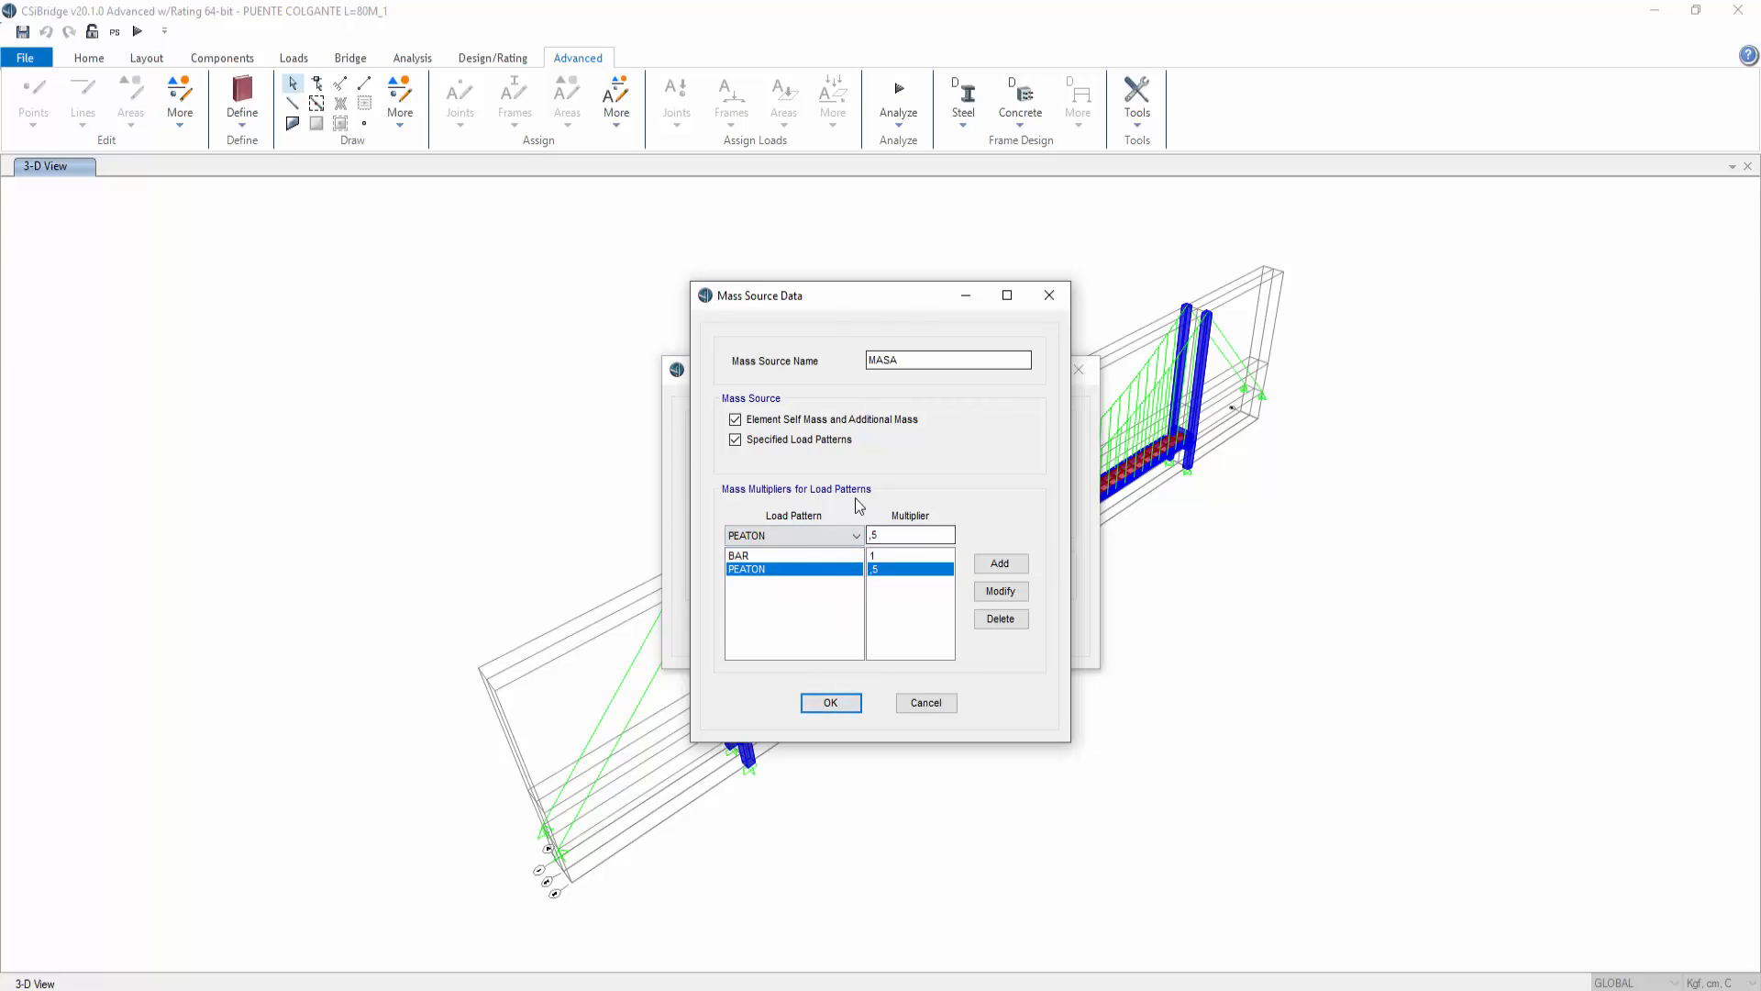
left_click(831, 702)
left_click(831, 629)
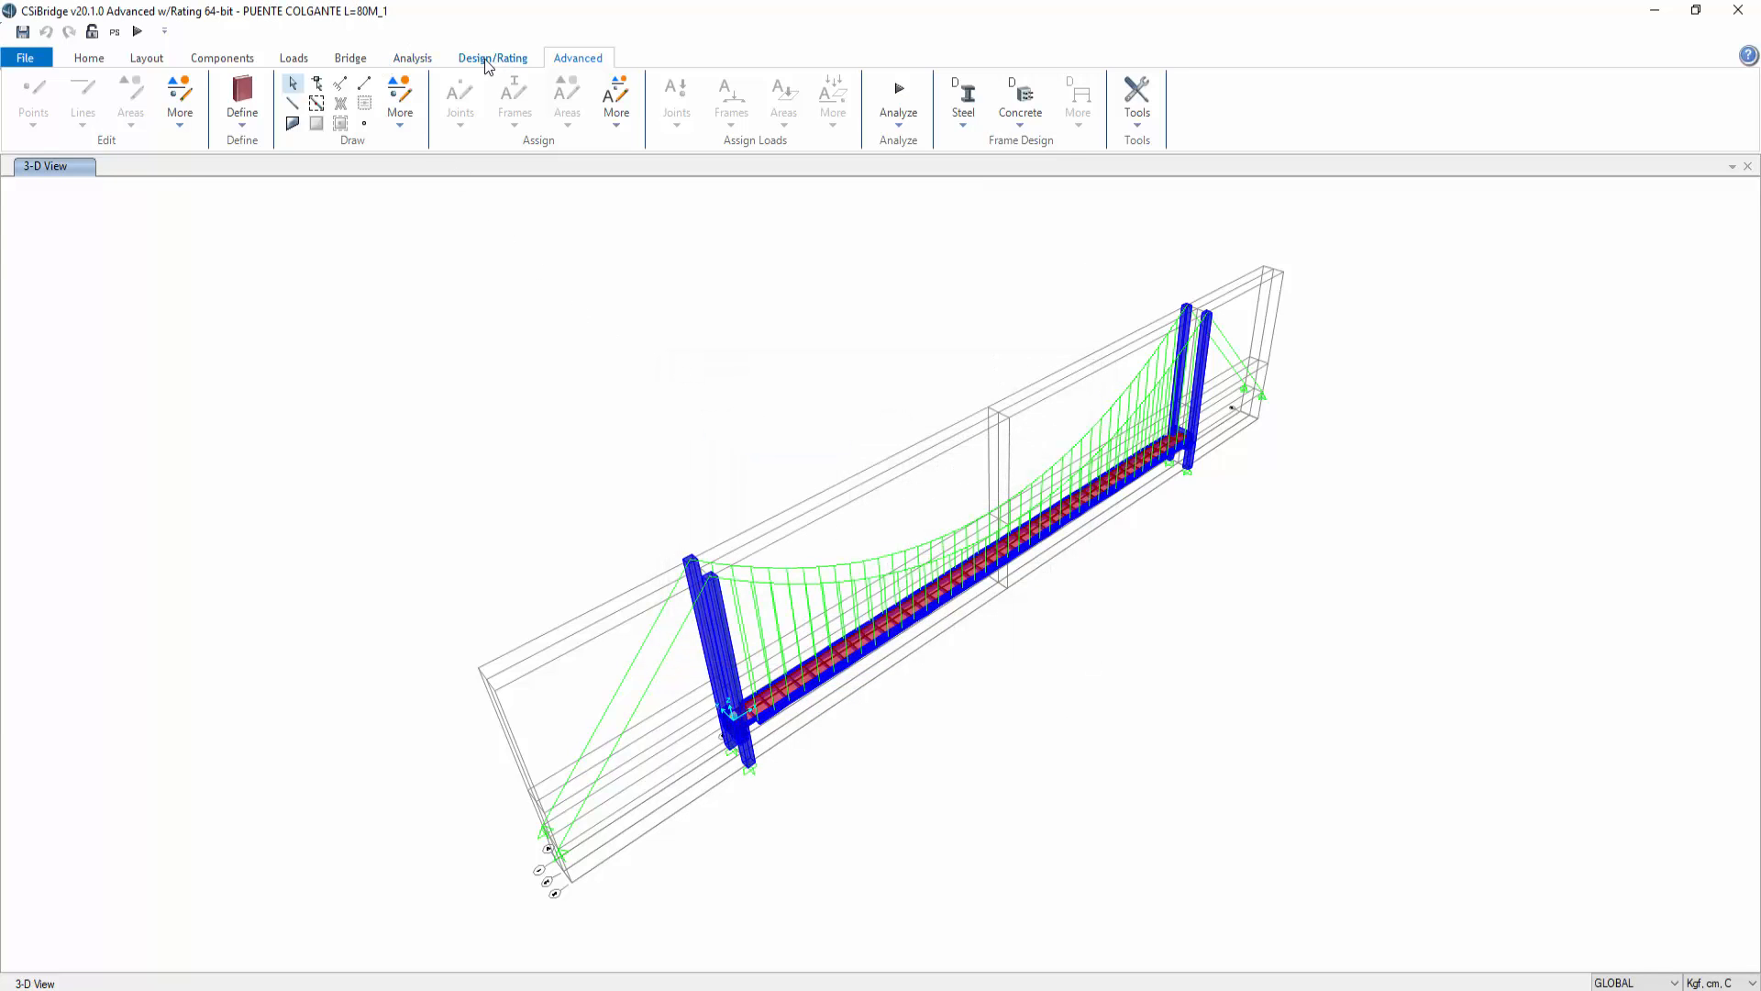
Step: Switch the MODAL load case to Ritz Vectors and rename it MODAL_RITZ VECTORS
left_click(417, 61)
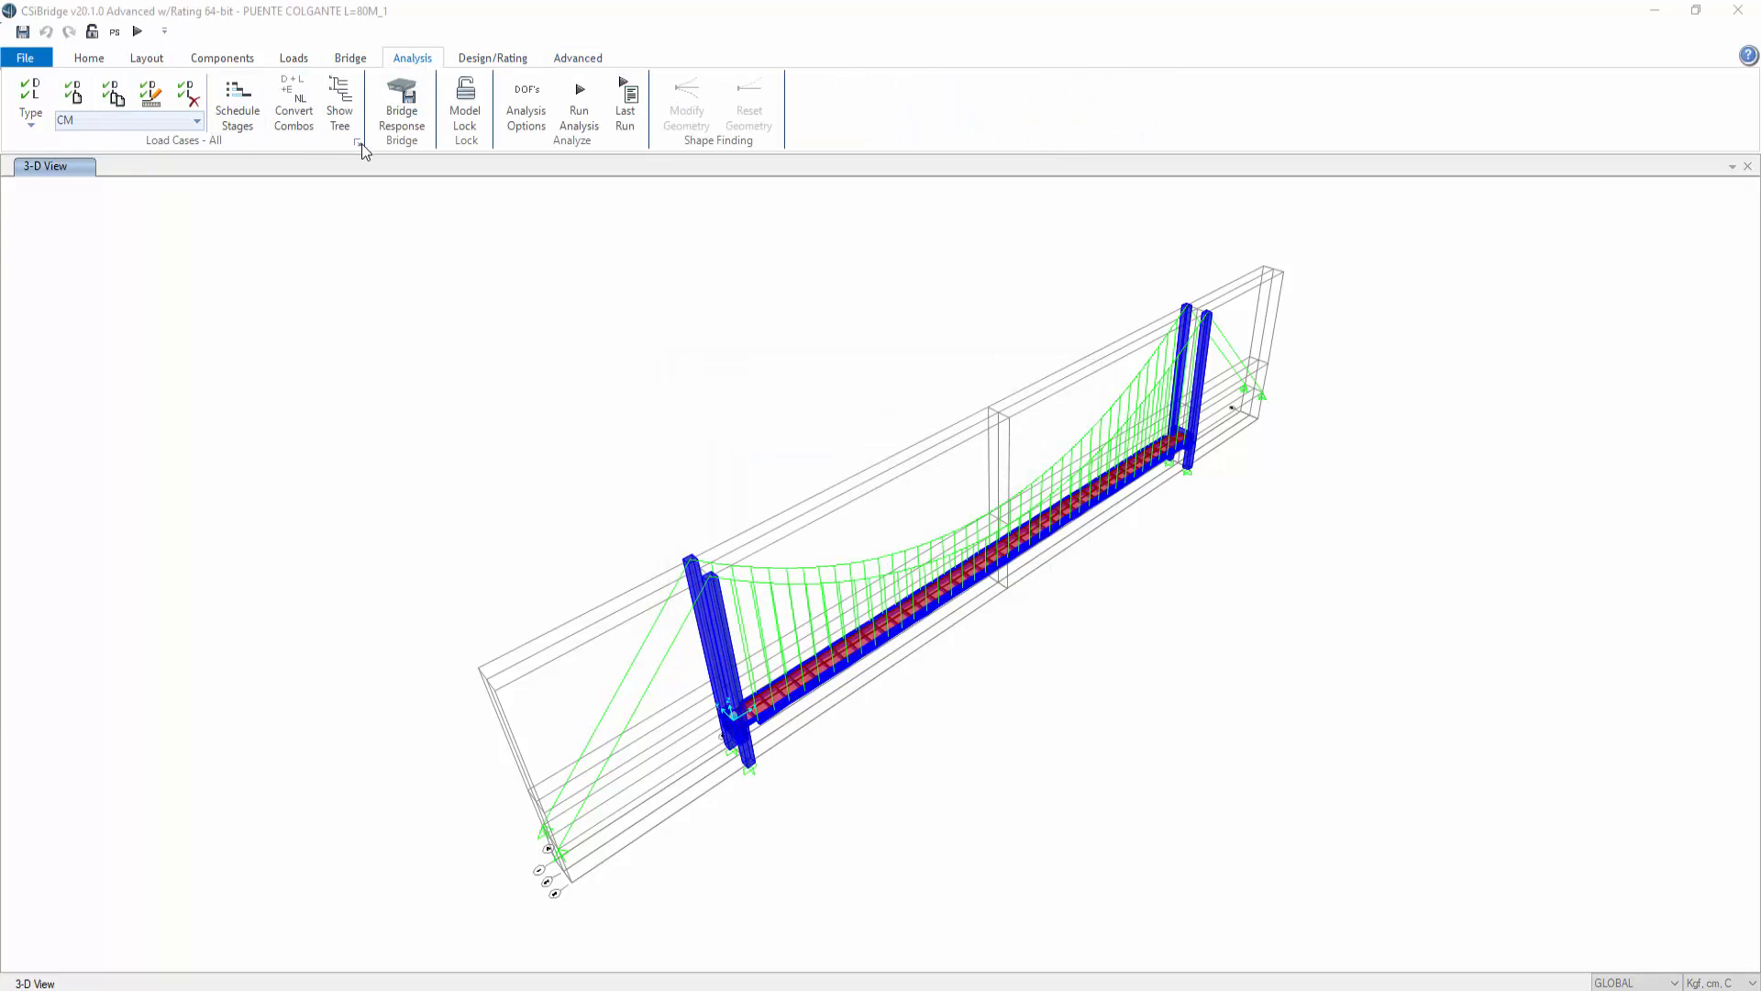
left_click(357, 142)
left_click(648, 464)
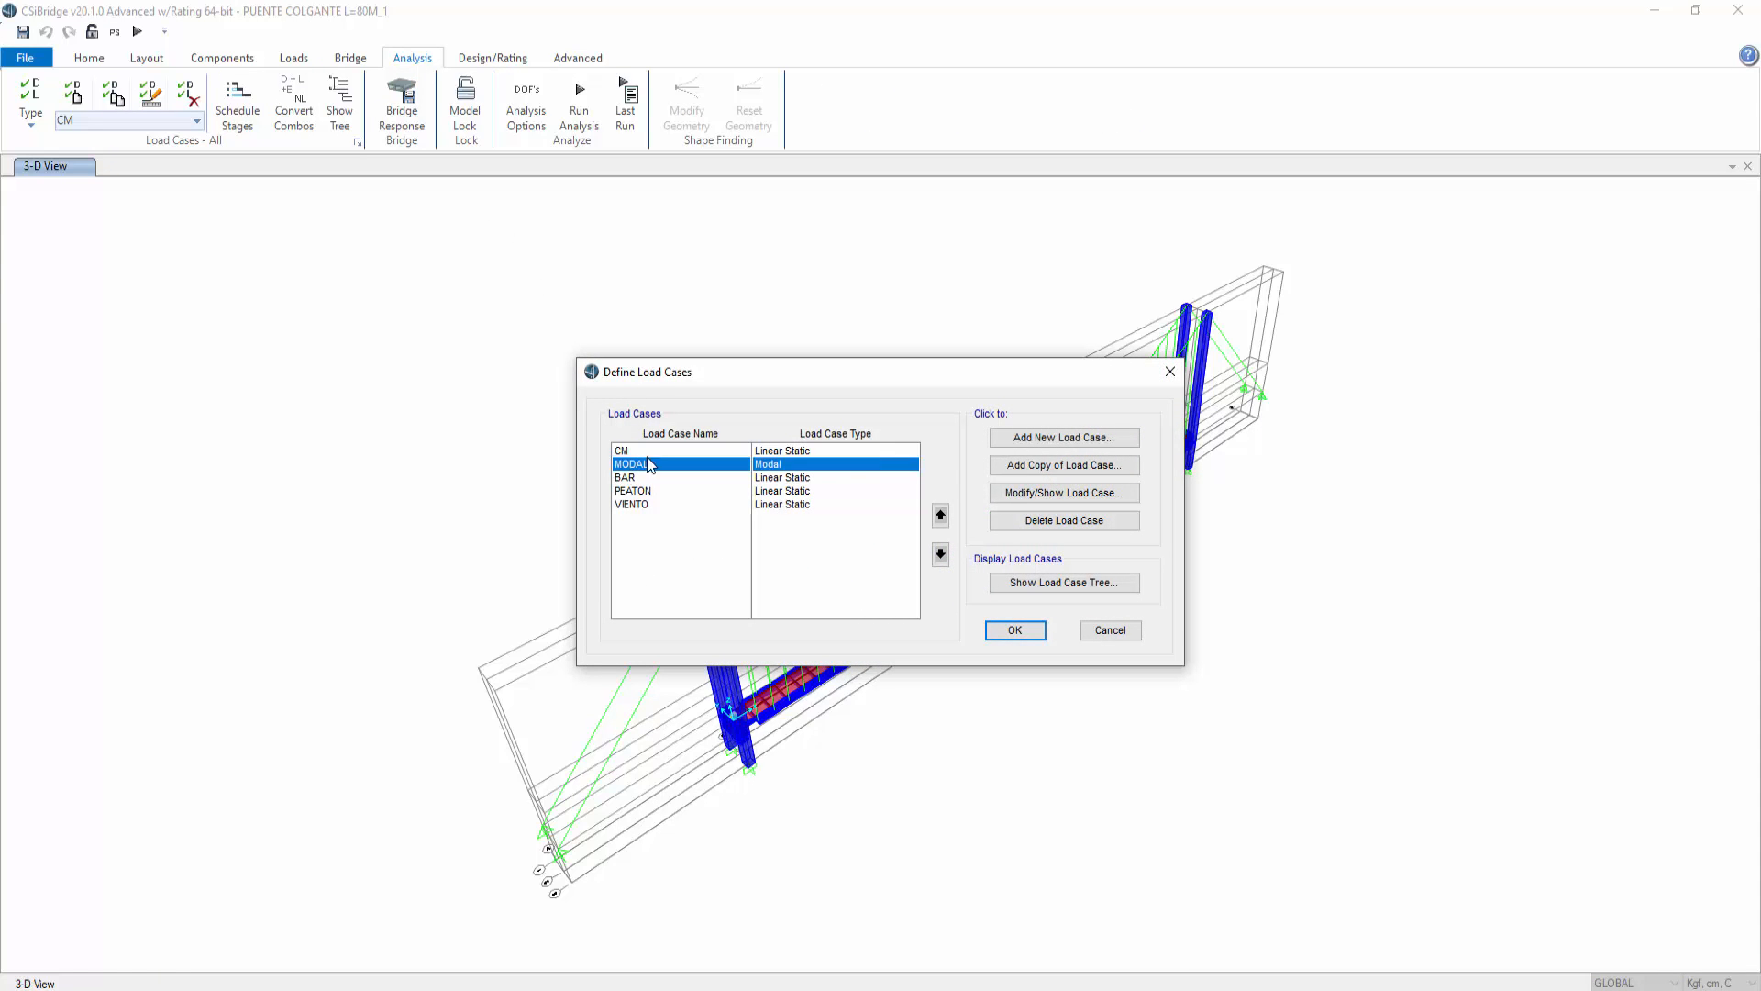
left_click(1009, 493)
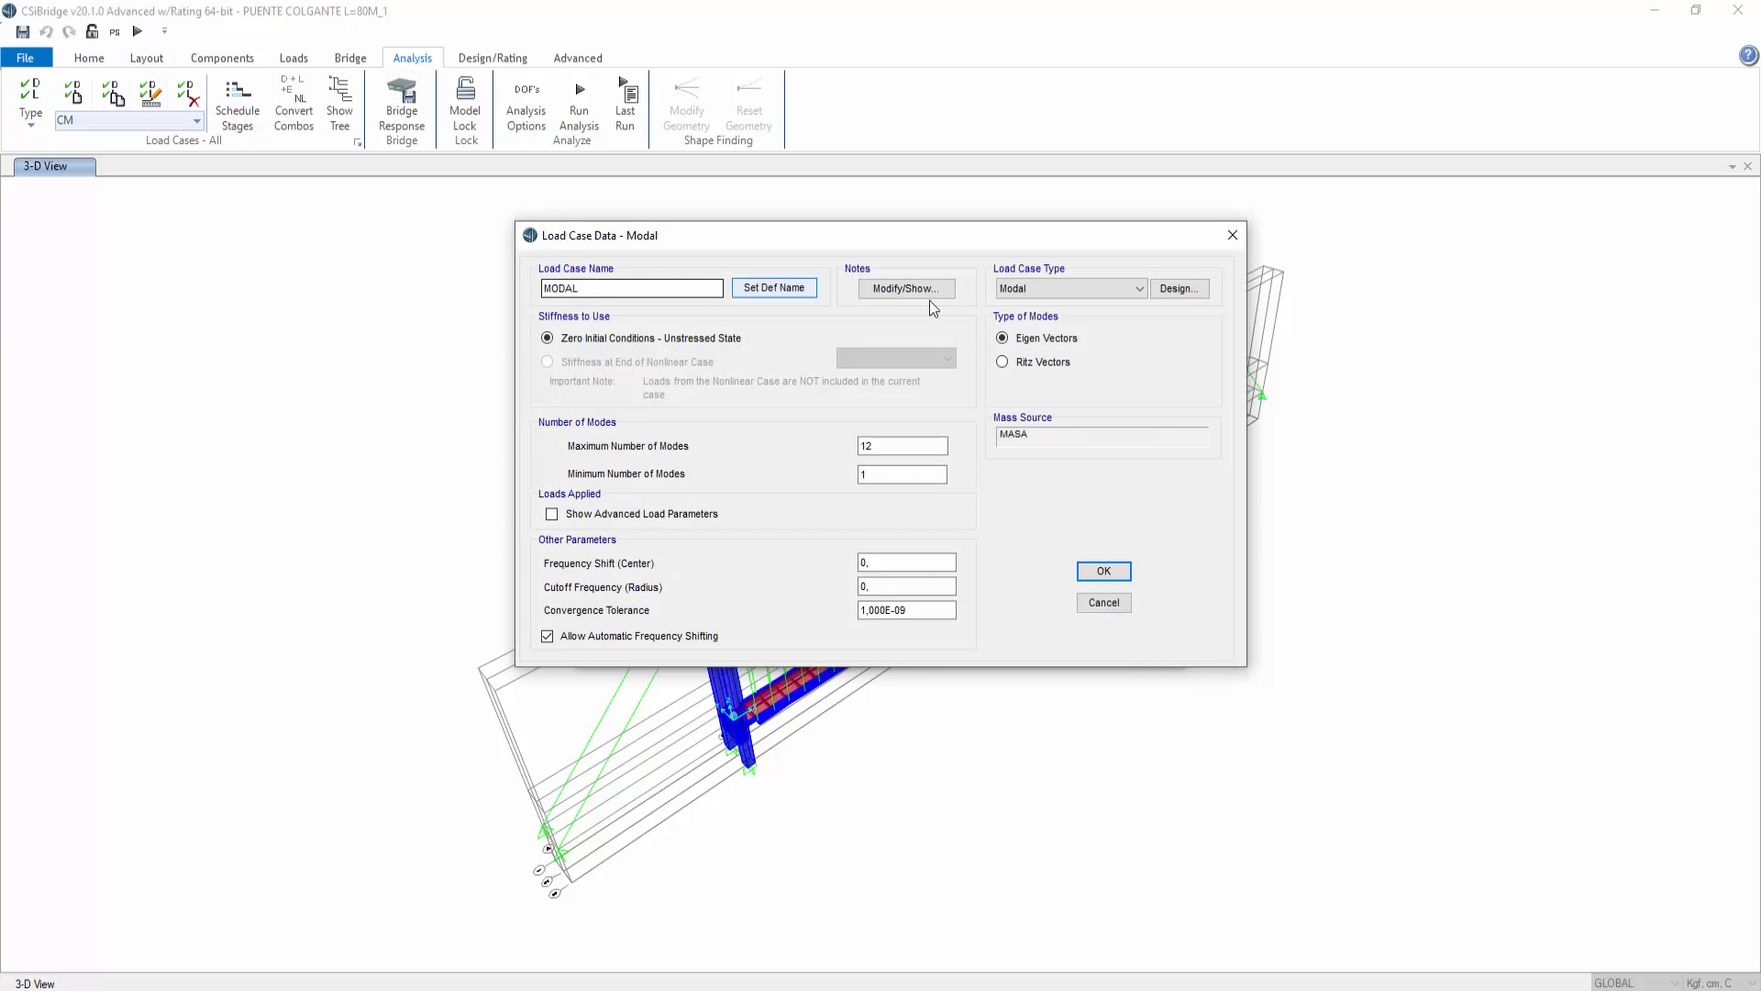
left_click(1047, 364)
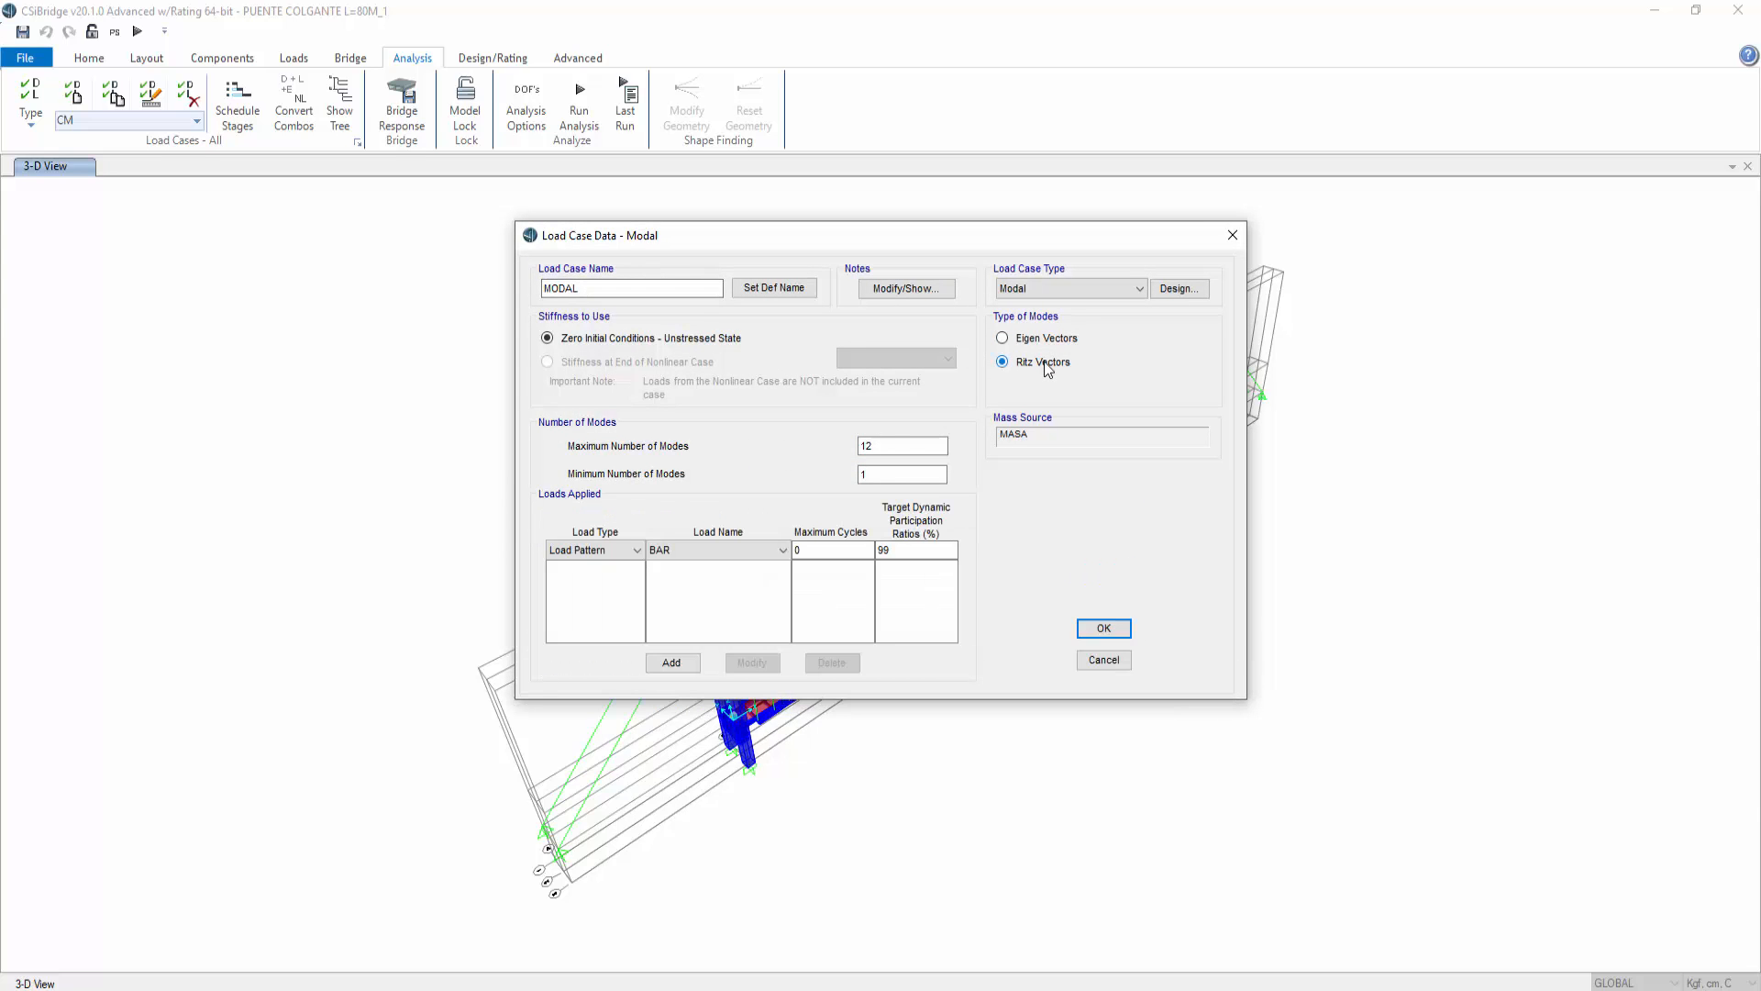
left_click(587, 285)
Step: Add the BAR load pattern to the Ritz case's loads applied with a 99% target dynamic participation ratio
left_click(690, 549)
left_click(783, 551)
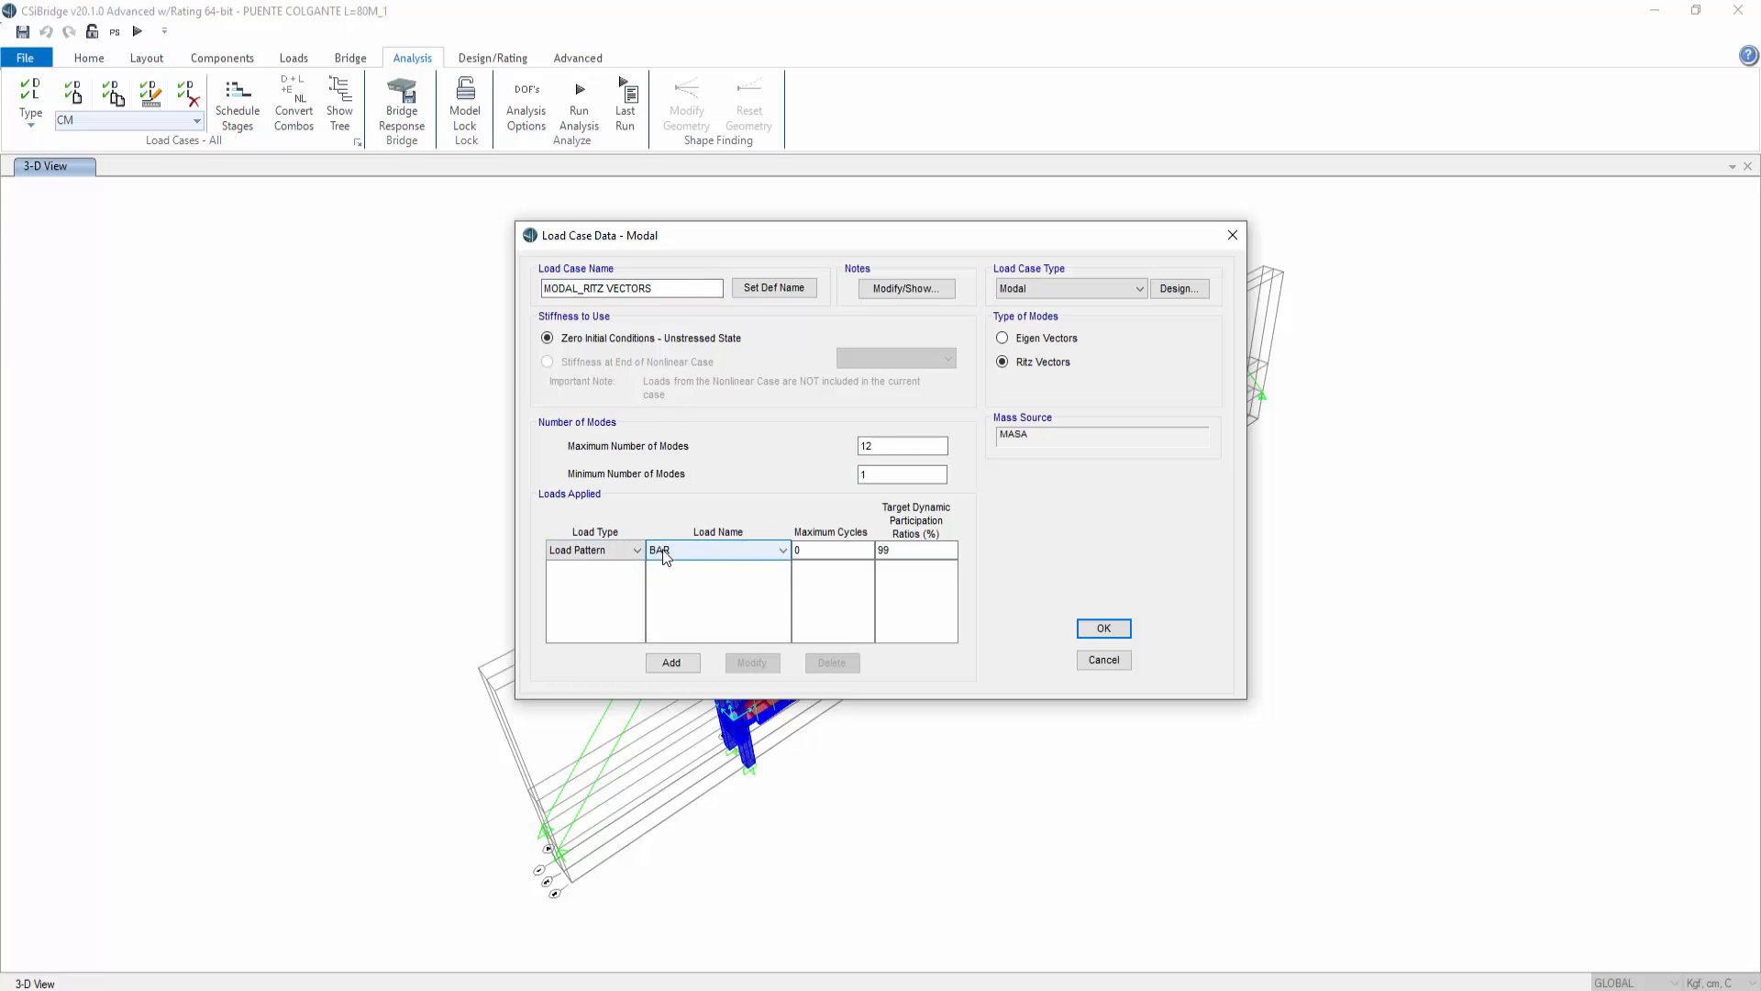
left_click(899, 554)
left_click_drag(899, 554, 886, 553)
left_click(672, 662)
Step: Add the CM load pattern to the loads applied with a 99% target ratio
left_click(698, 550)
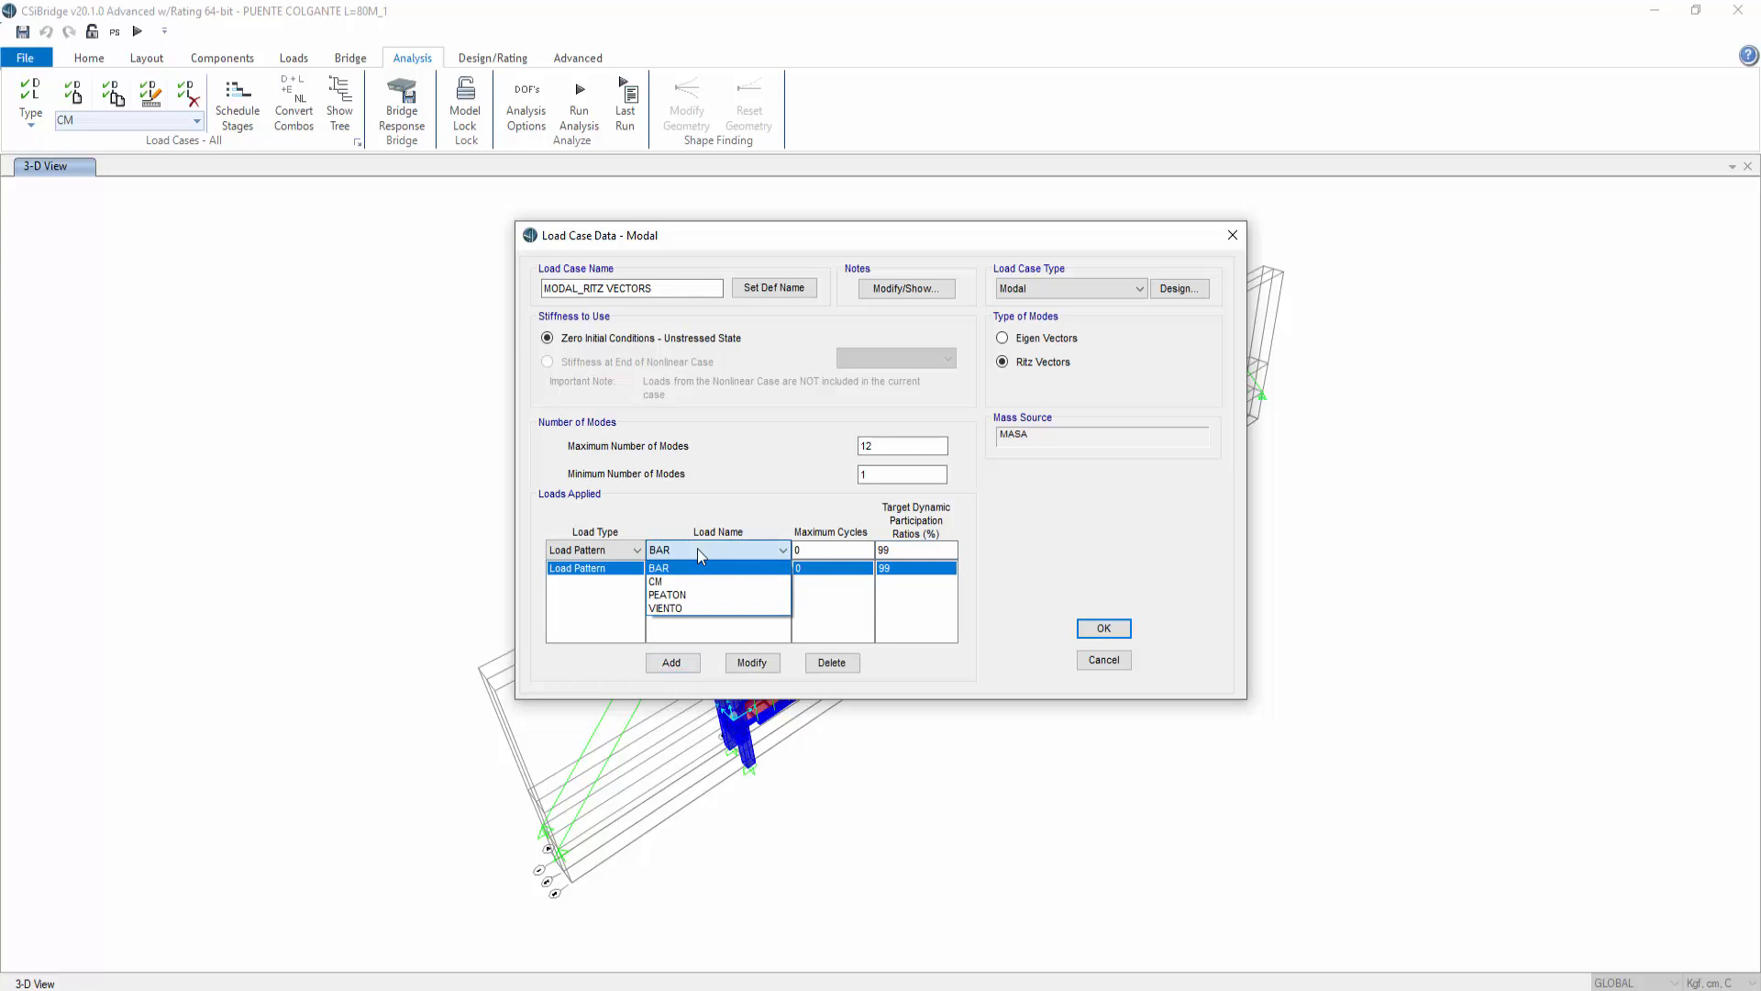
left_click(695, 581)
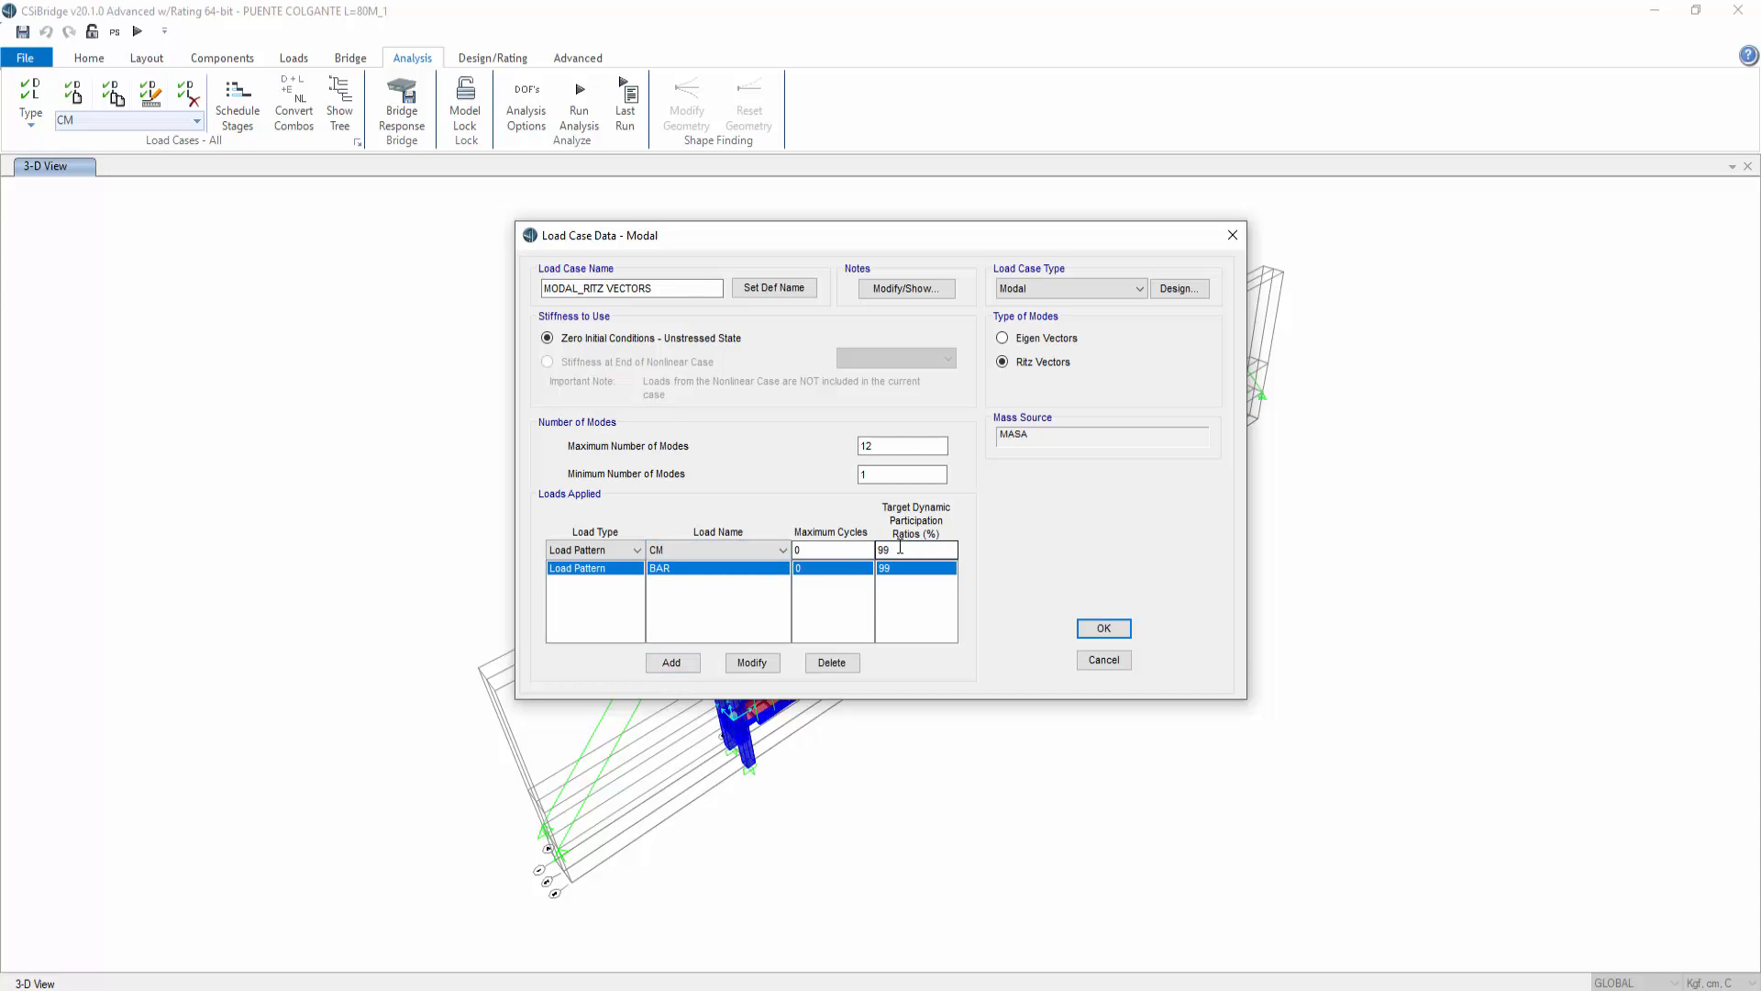
left_click(672, 662)
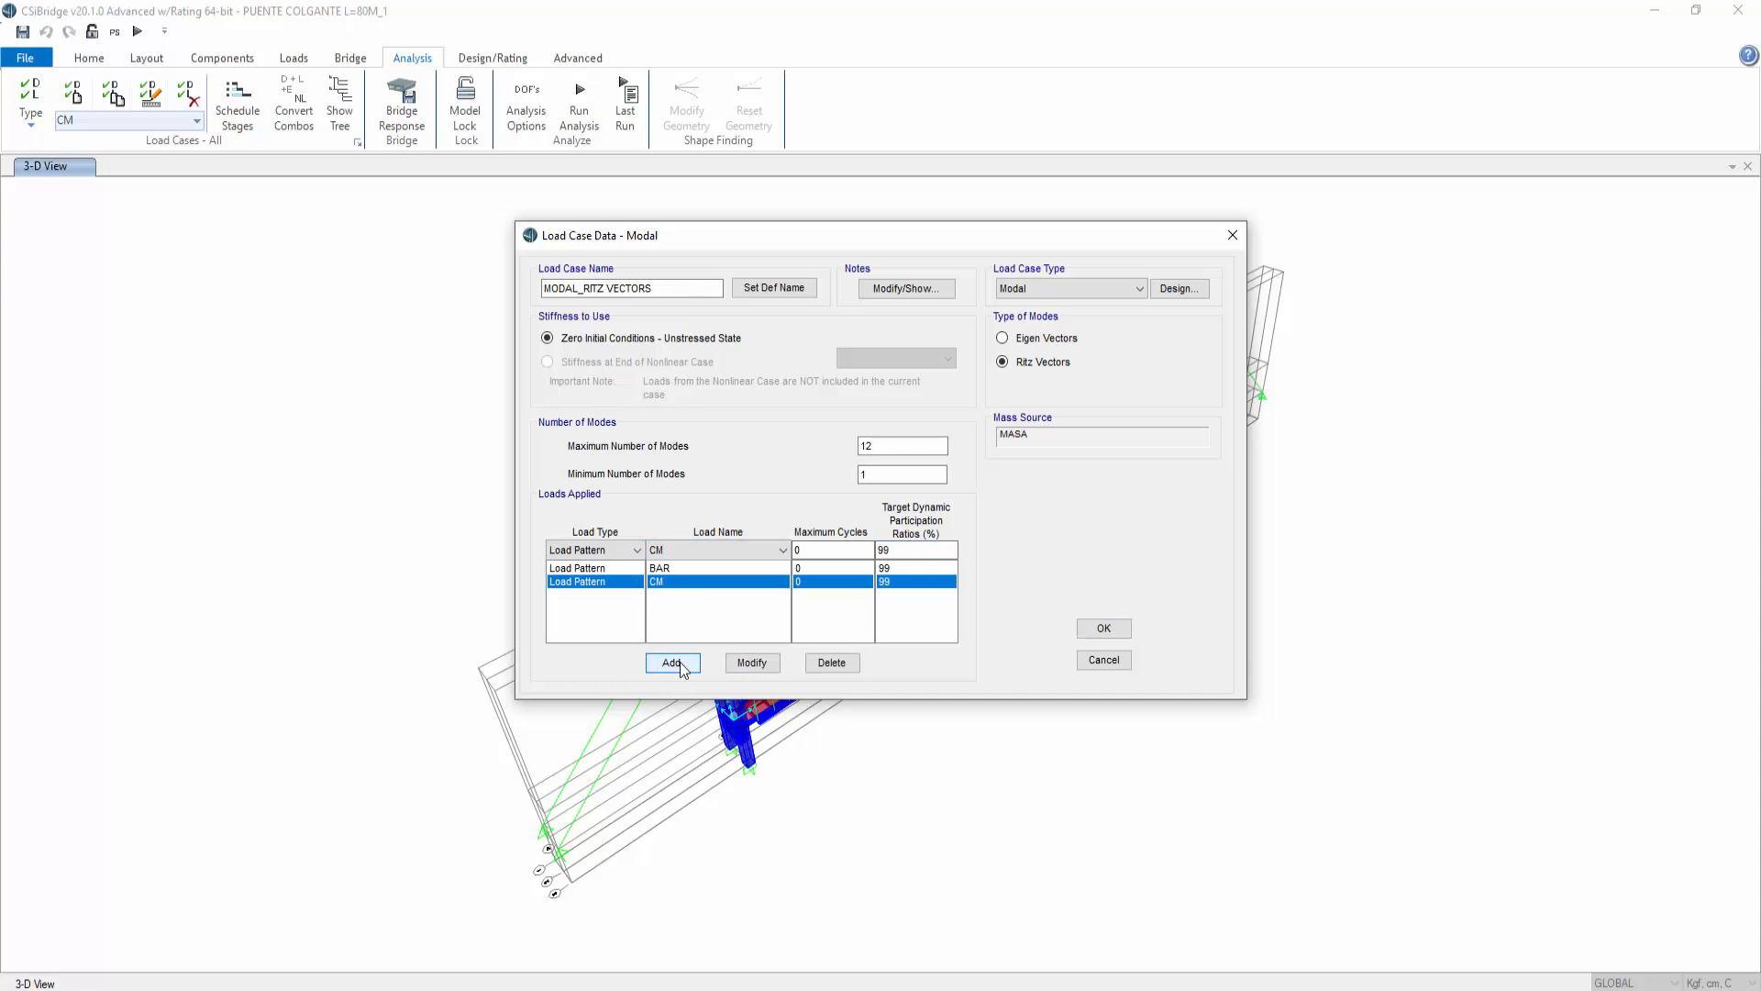
Step: Add the PEATON load pattern with a 50% target participation ratio and confirm the load case definitions
left_click(702, 550)
left_click(707, 592)
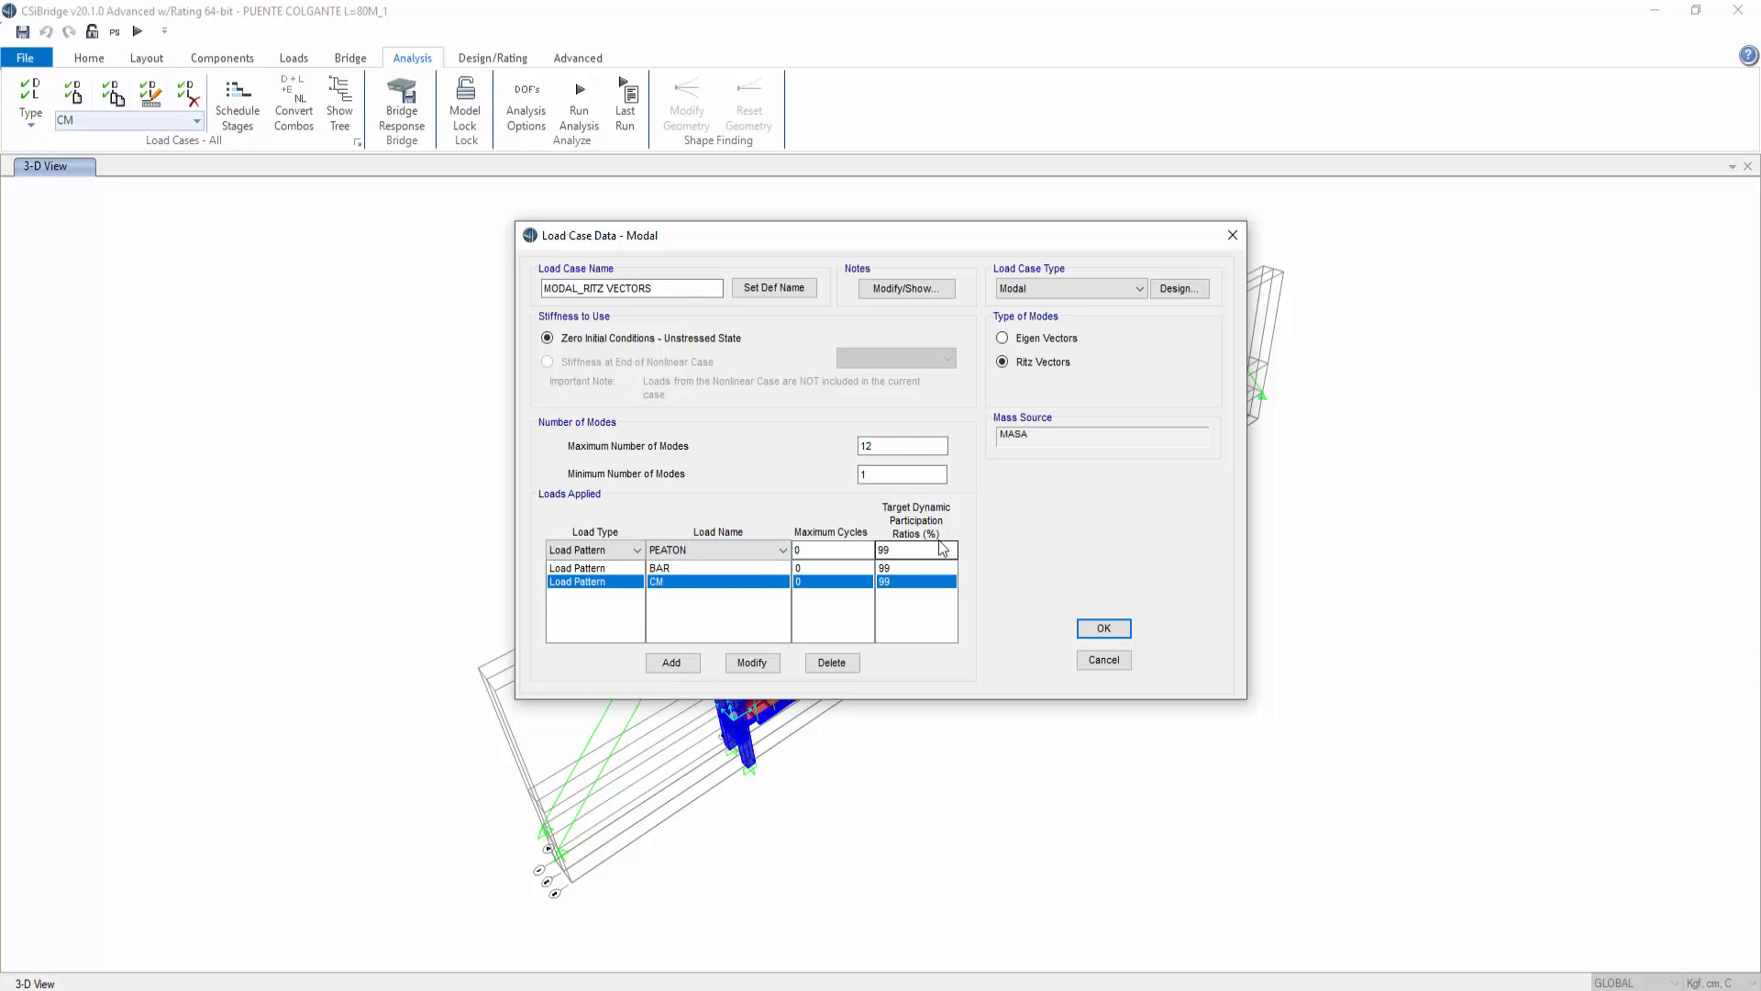
left_click_drag(894, 551, 877, 555)
left_click(671, 662)
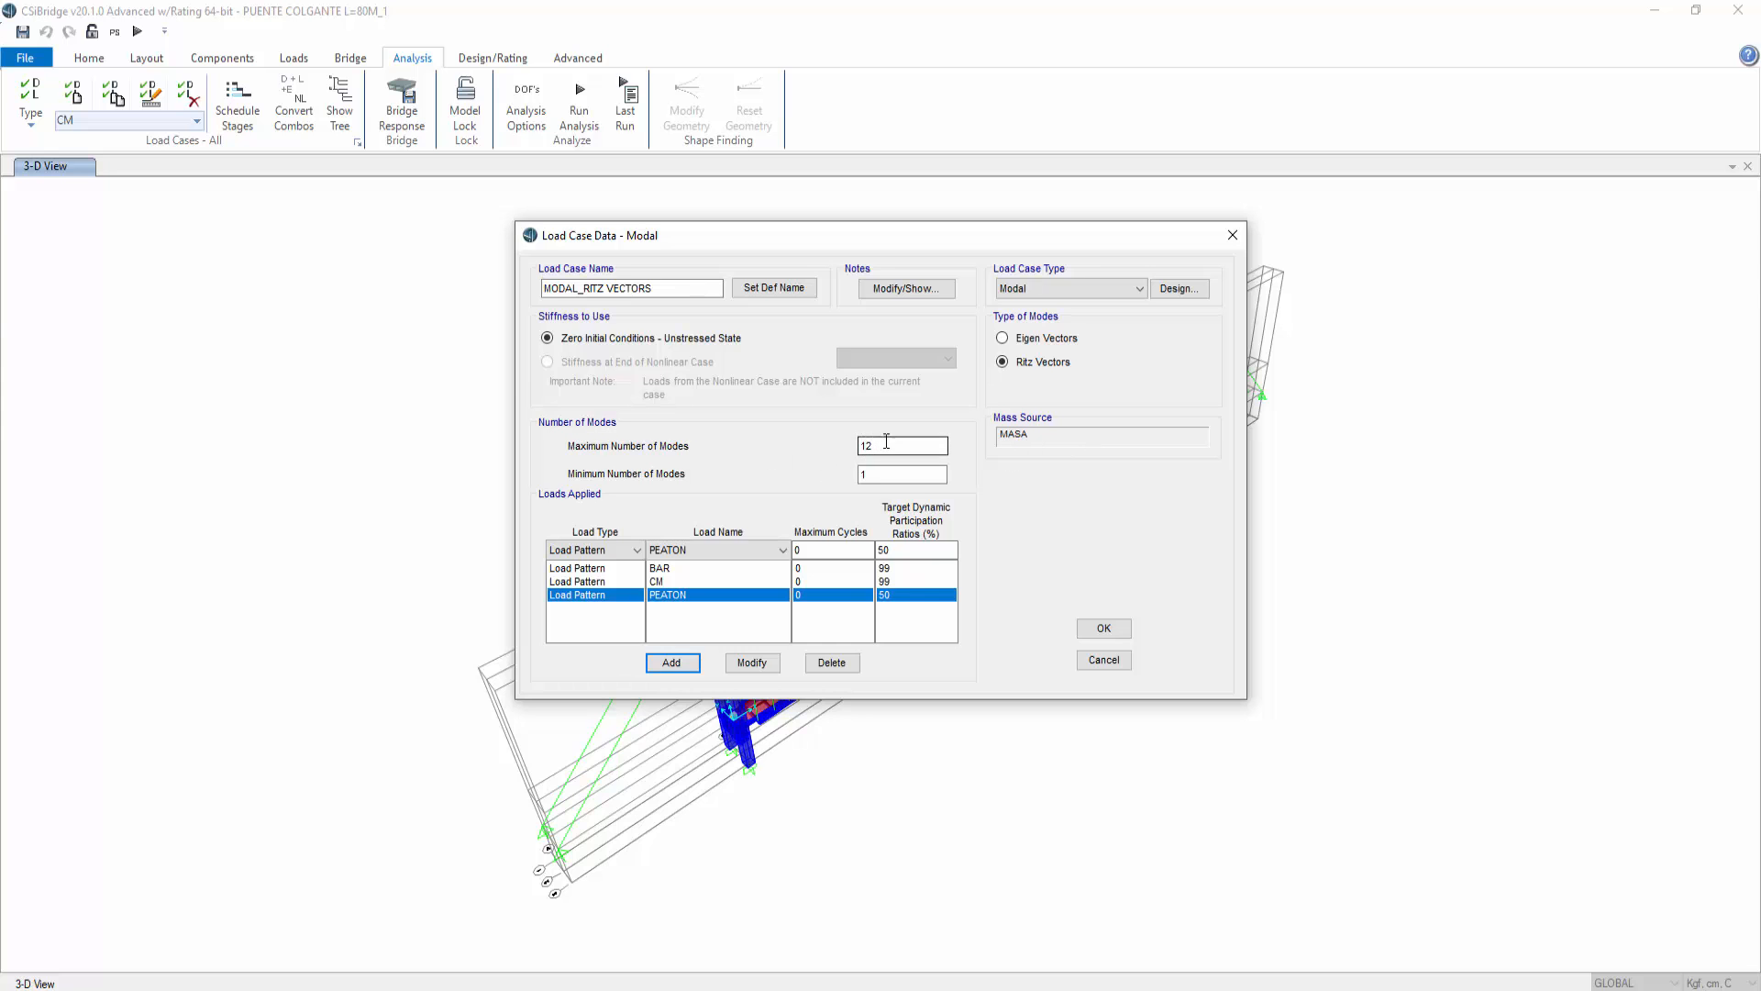
left_click(1103, 628)
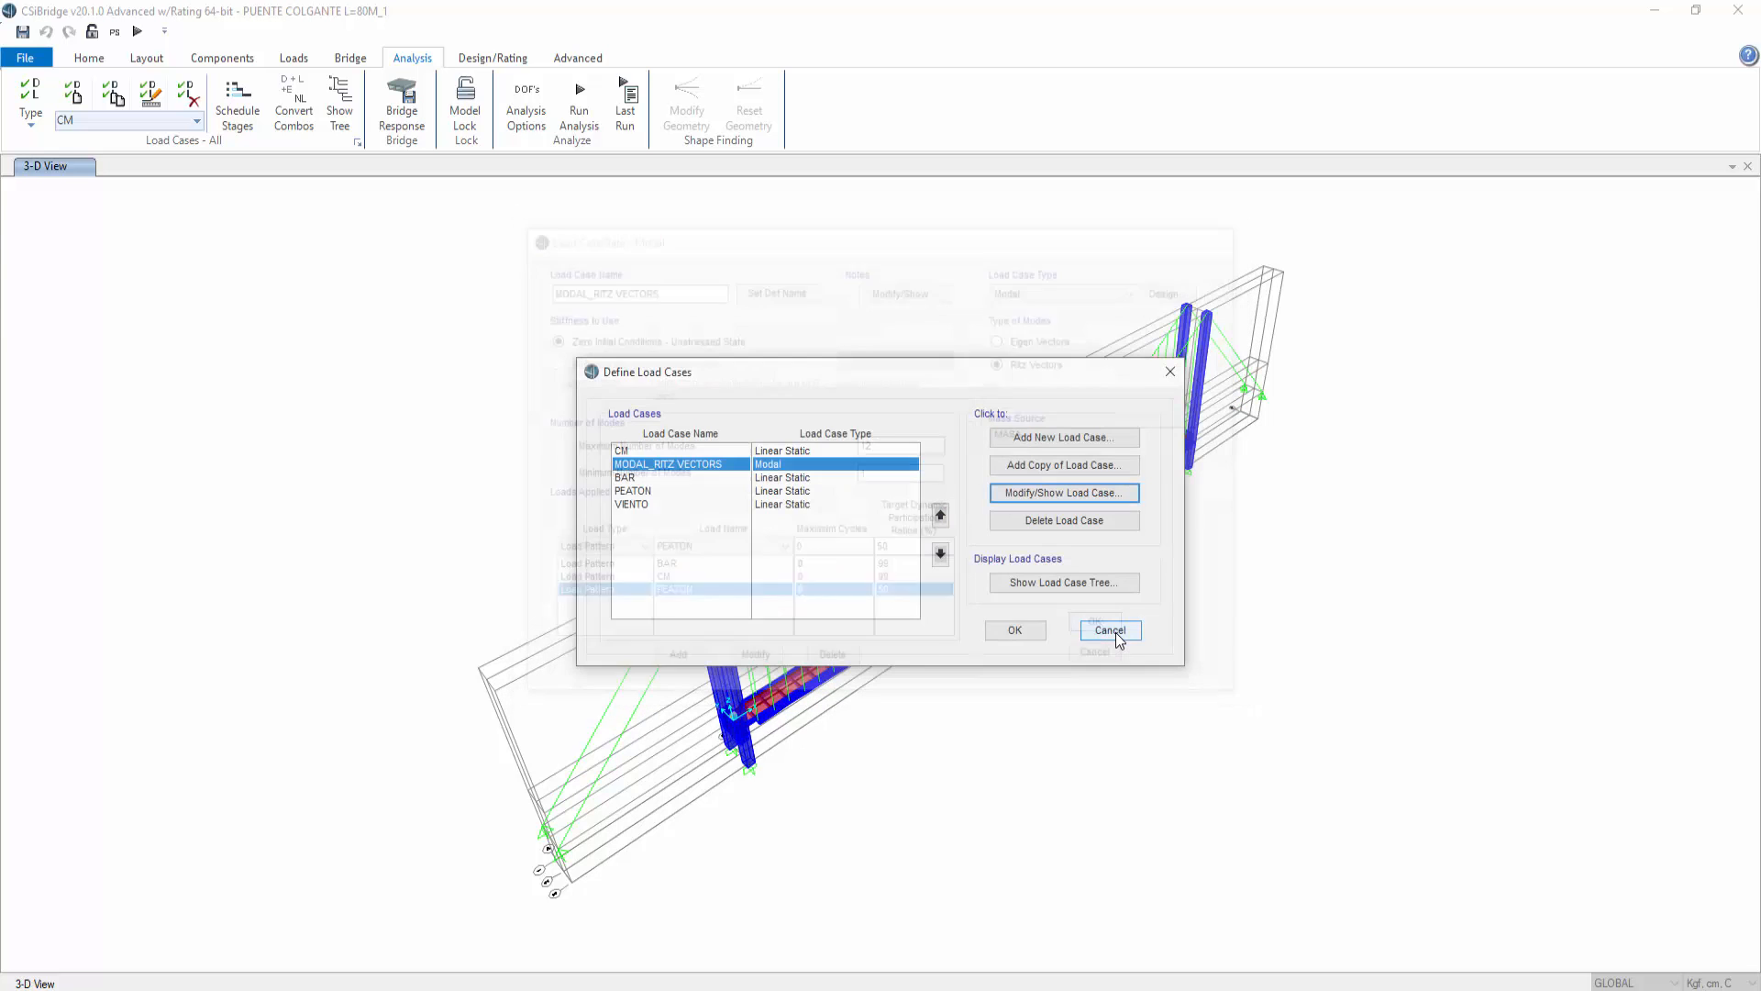
left_click(1016, 631)
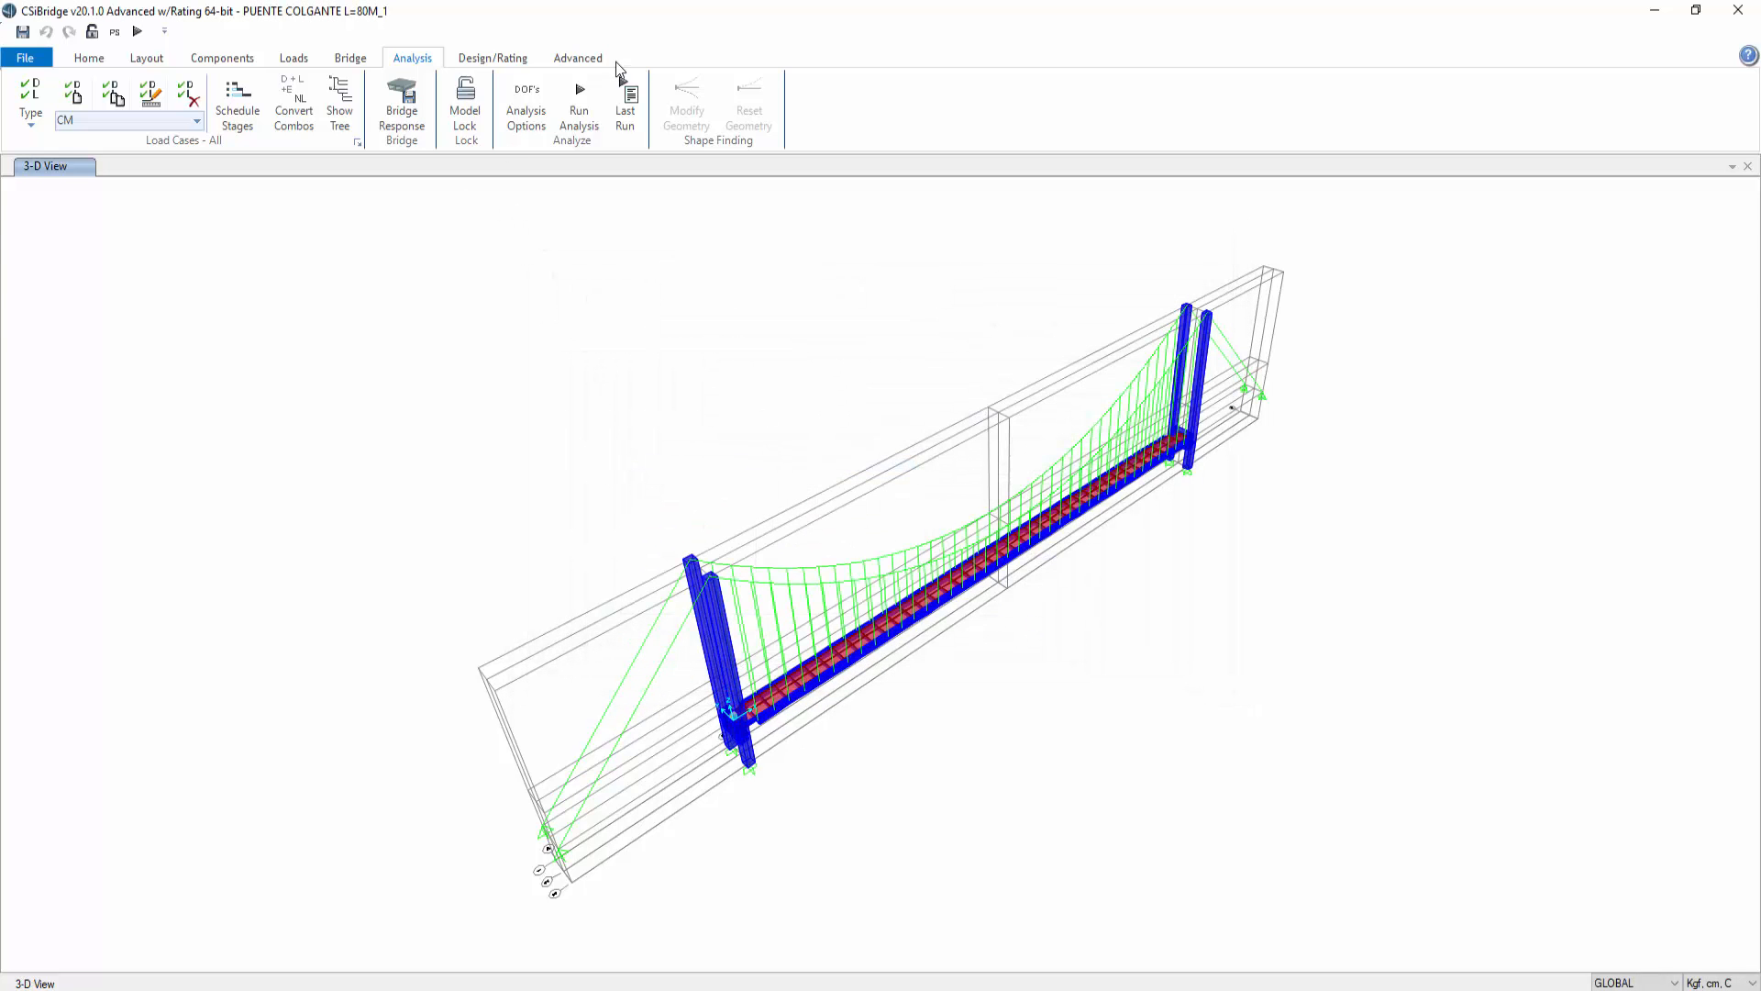
Step: Run the analysis with only the MODAL_RITZ VECTORS case set to run
left_click(579, 102)
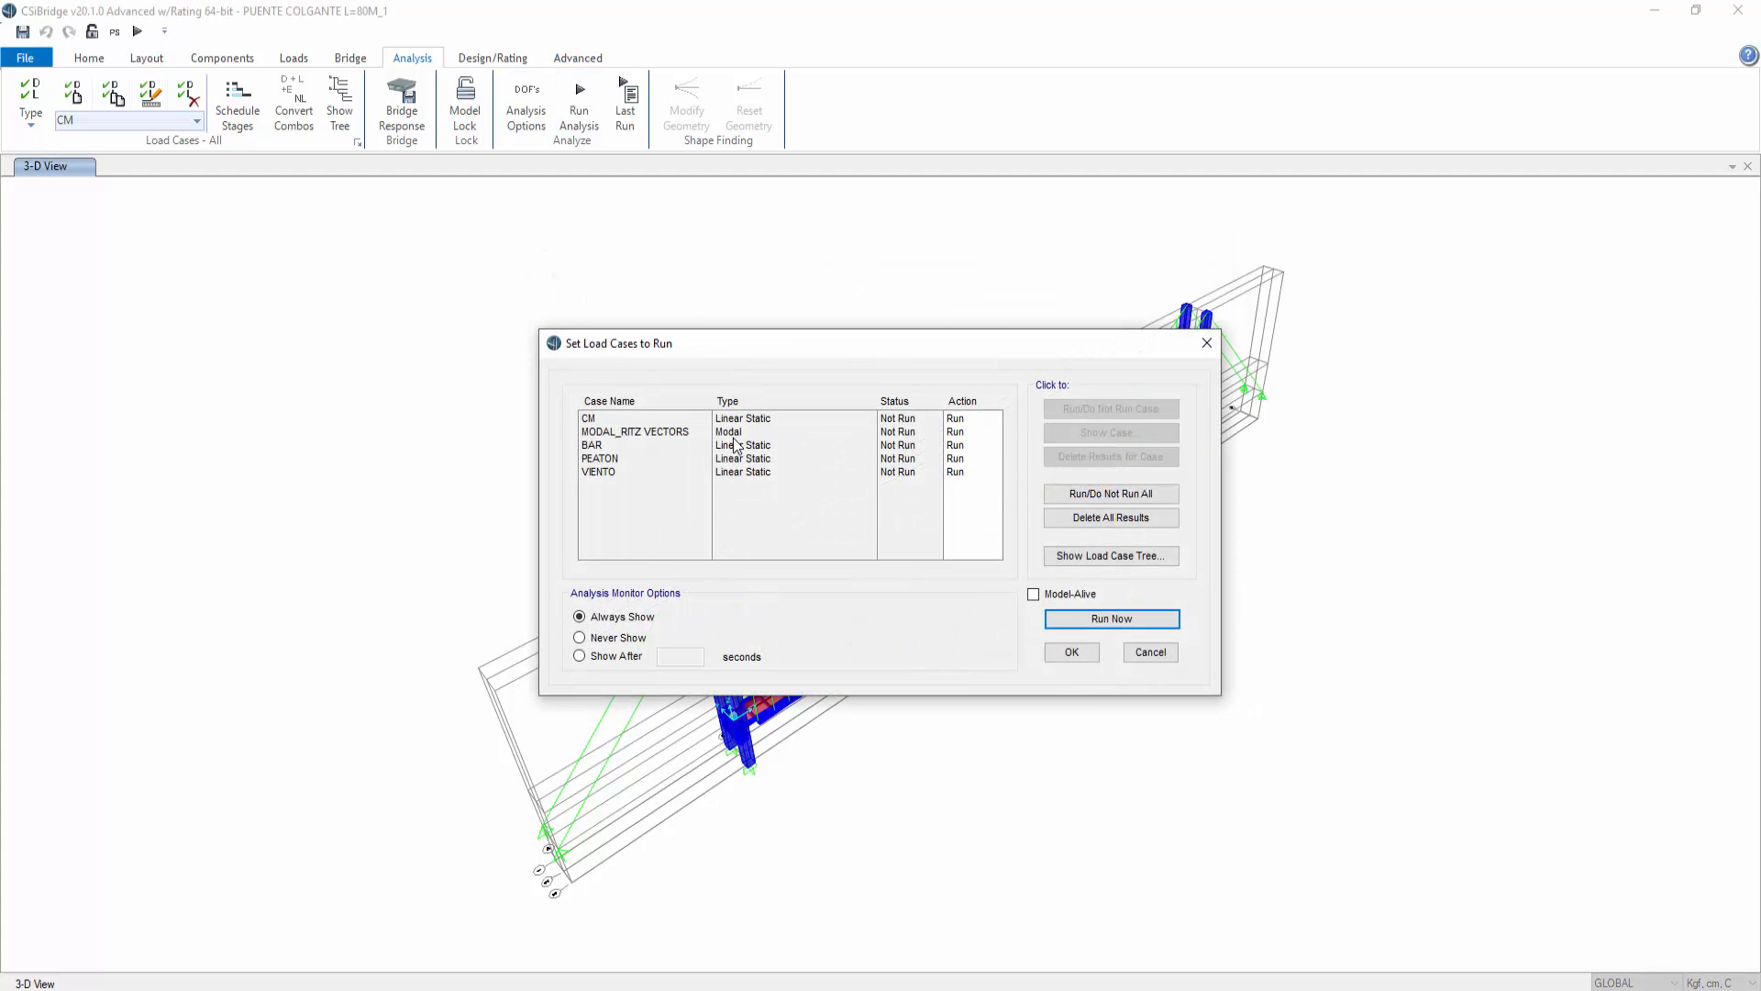
left_click_drag(735, 447, 745, 475)
left_click(1073, 415)
left_click(606, 418)
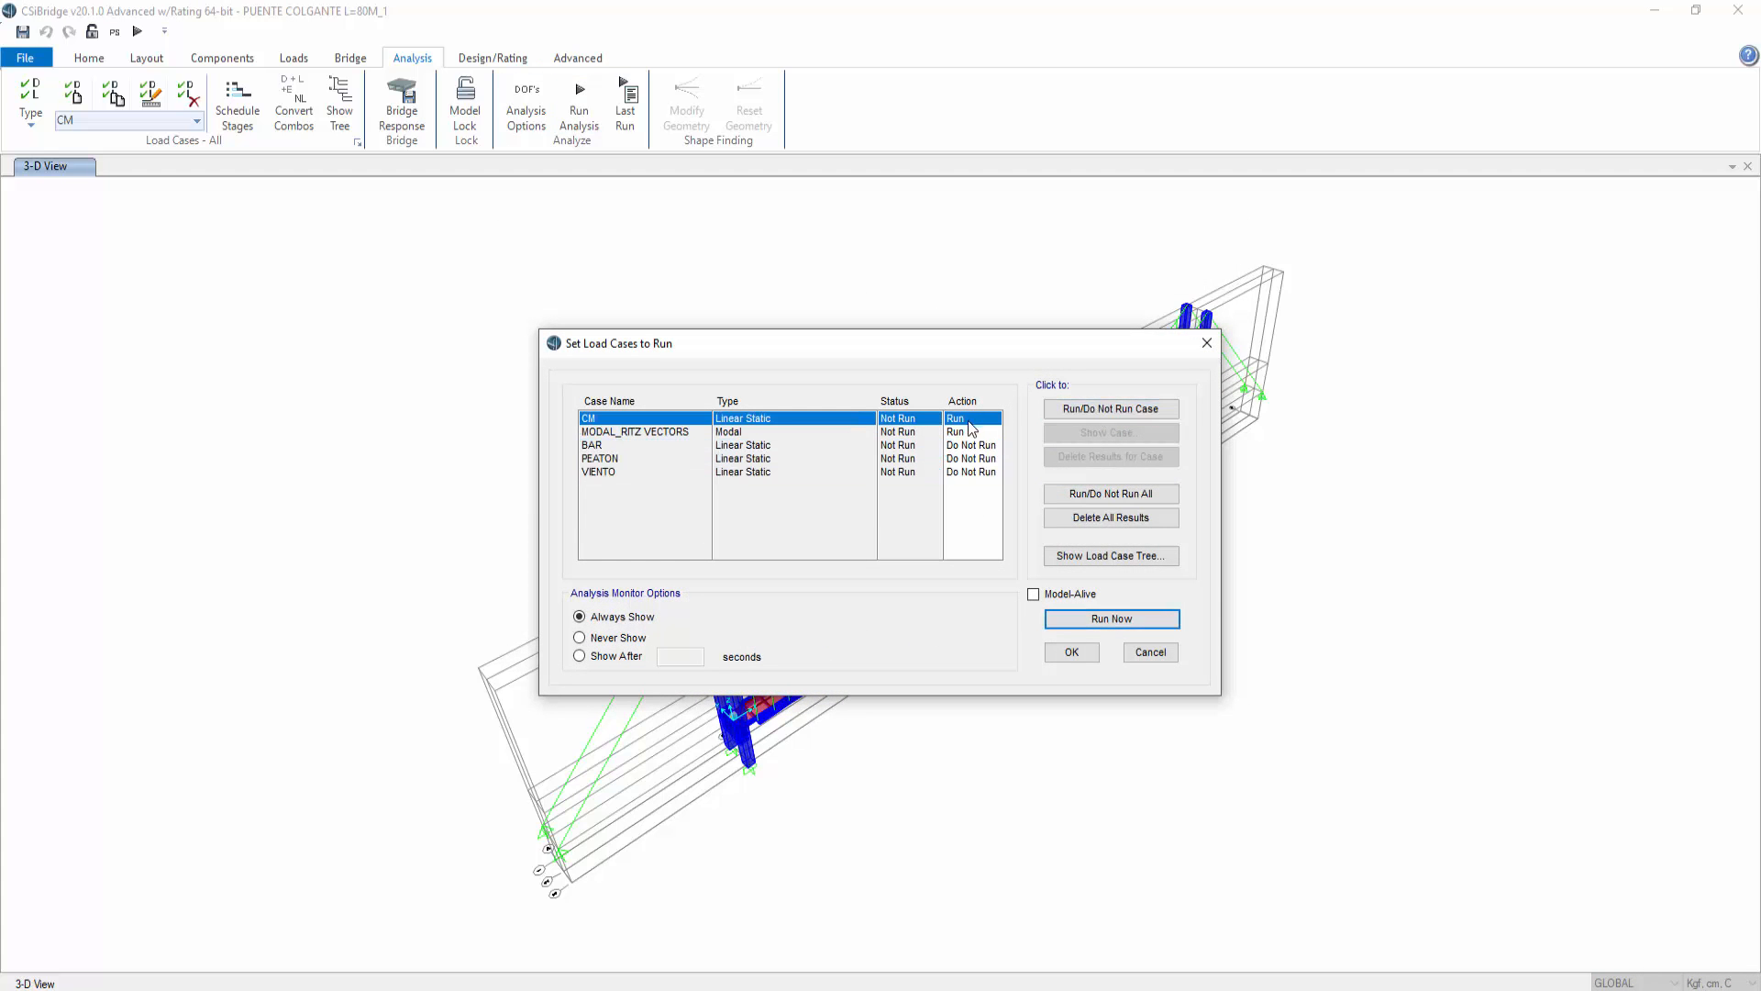
left_click(1110, 409)
left_click(1096, 620)
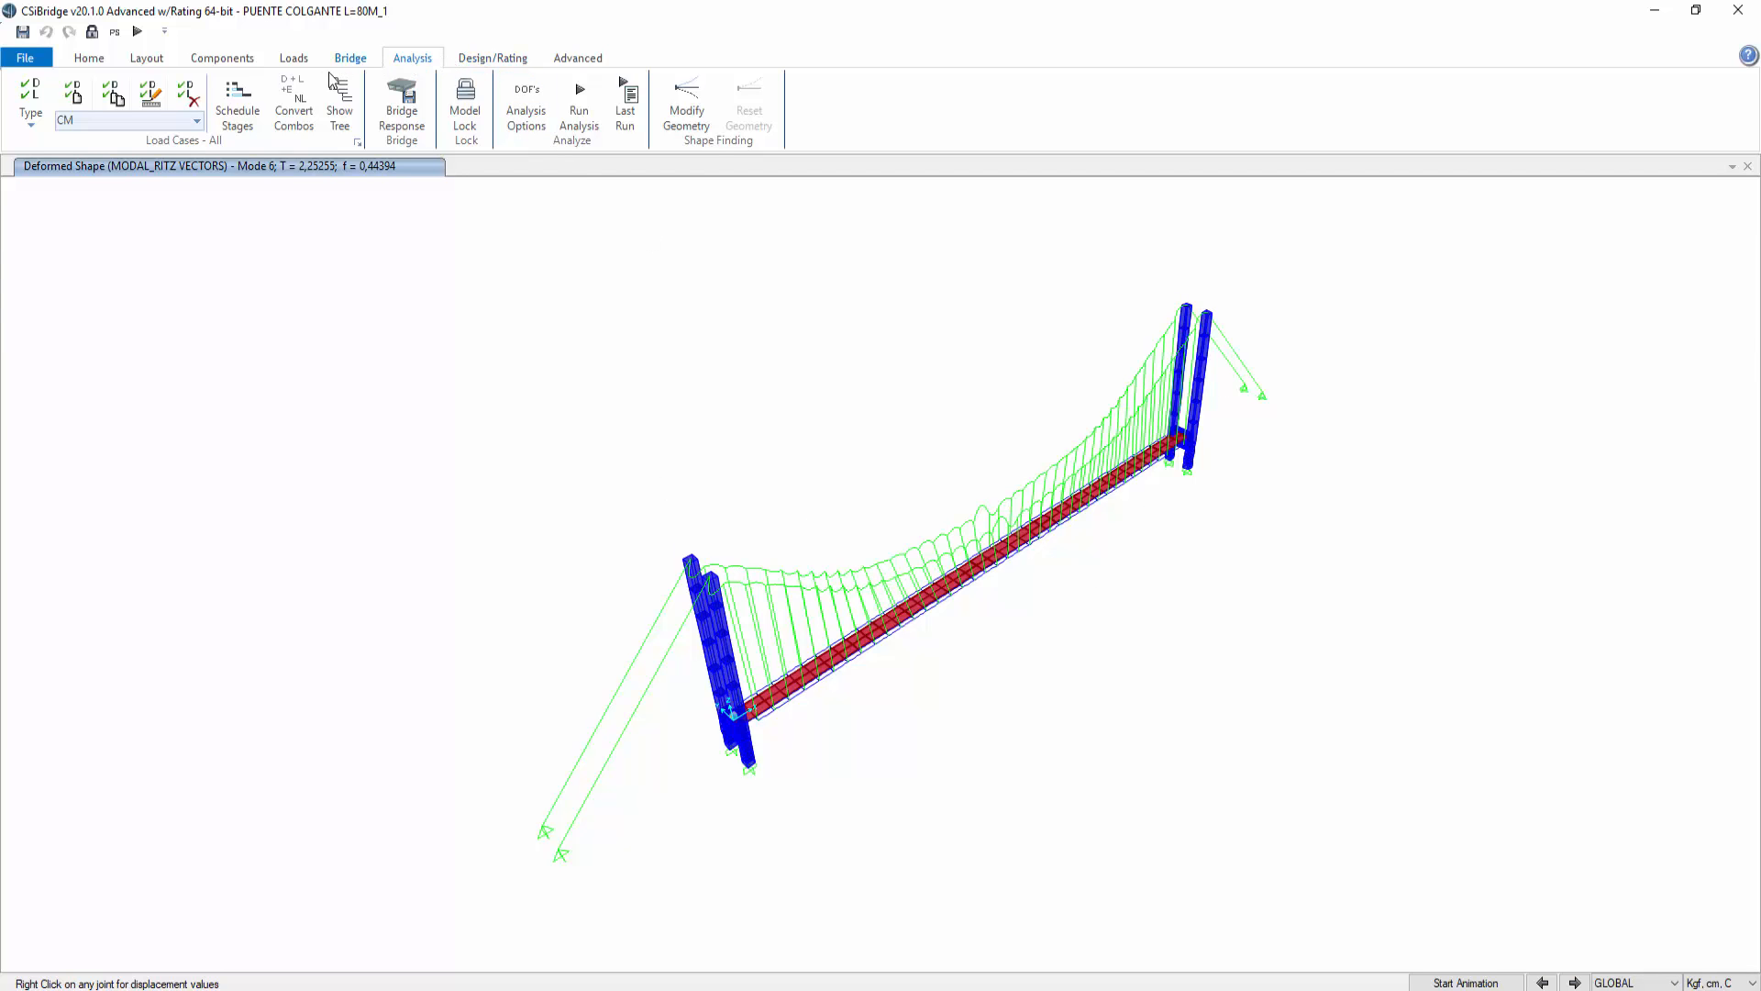
Step: Open the analysis results tables and switch to the Modal Participating Mass Ratios table
left_click(89, 58)
left_click(558, 123)
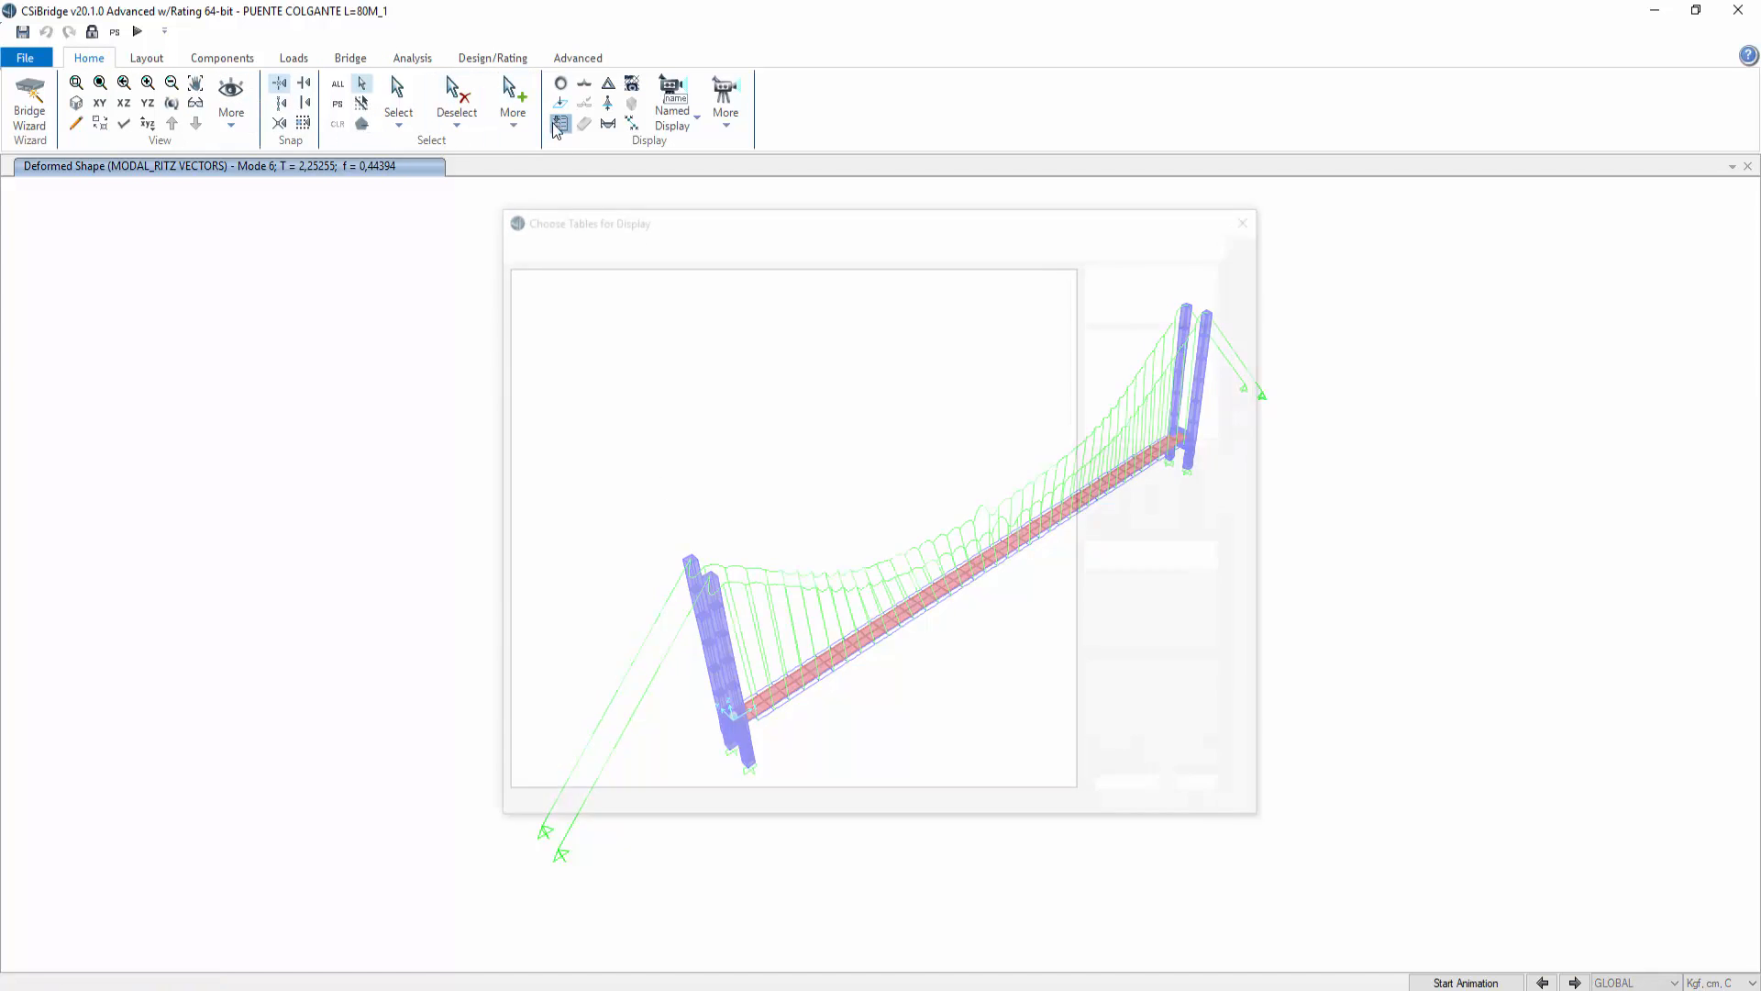
left_click(1137, 789)
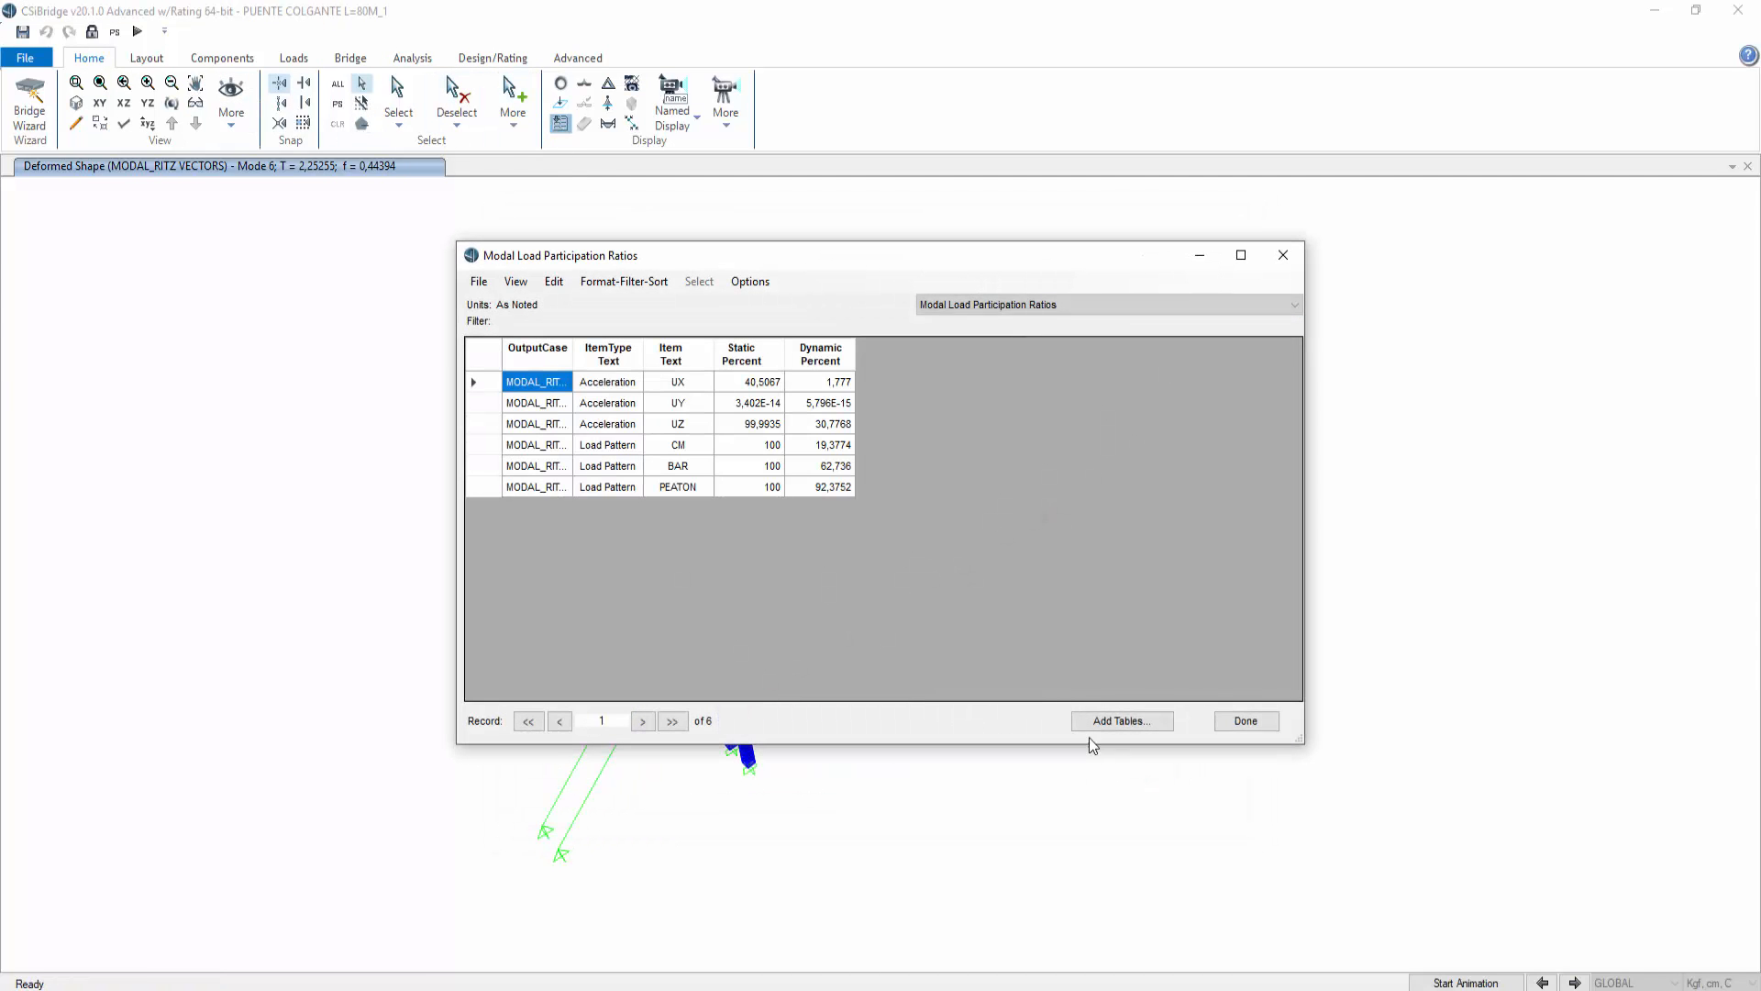
left_click(983, 310)
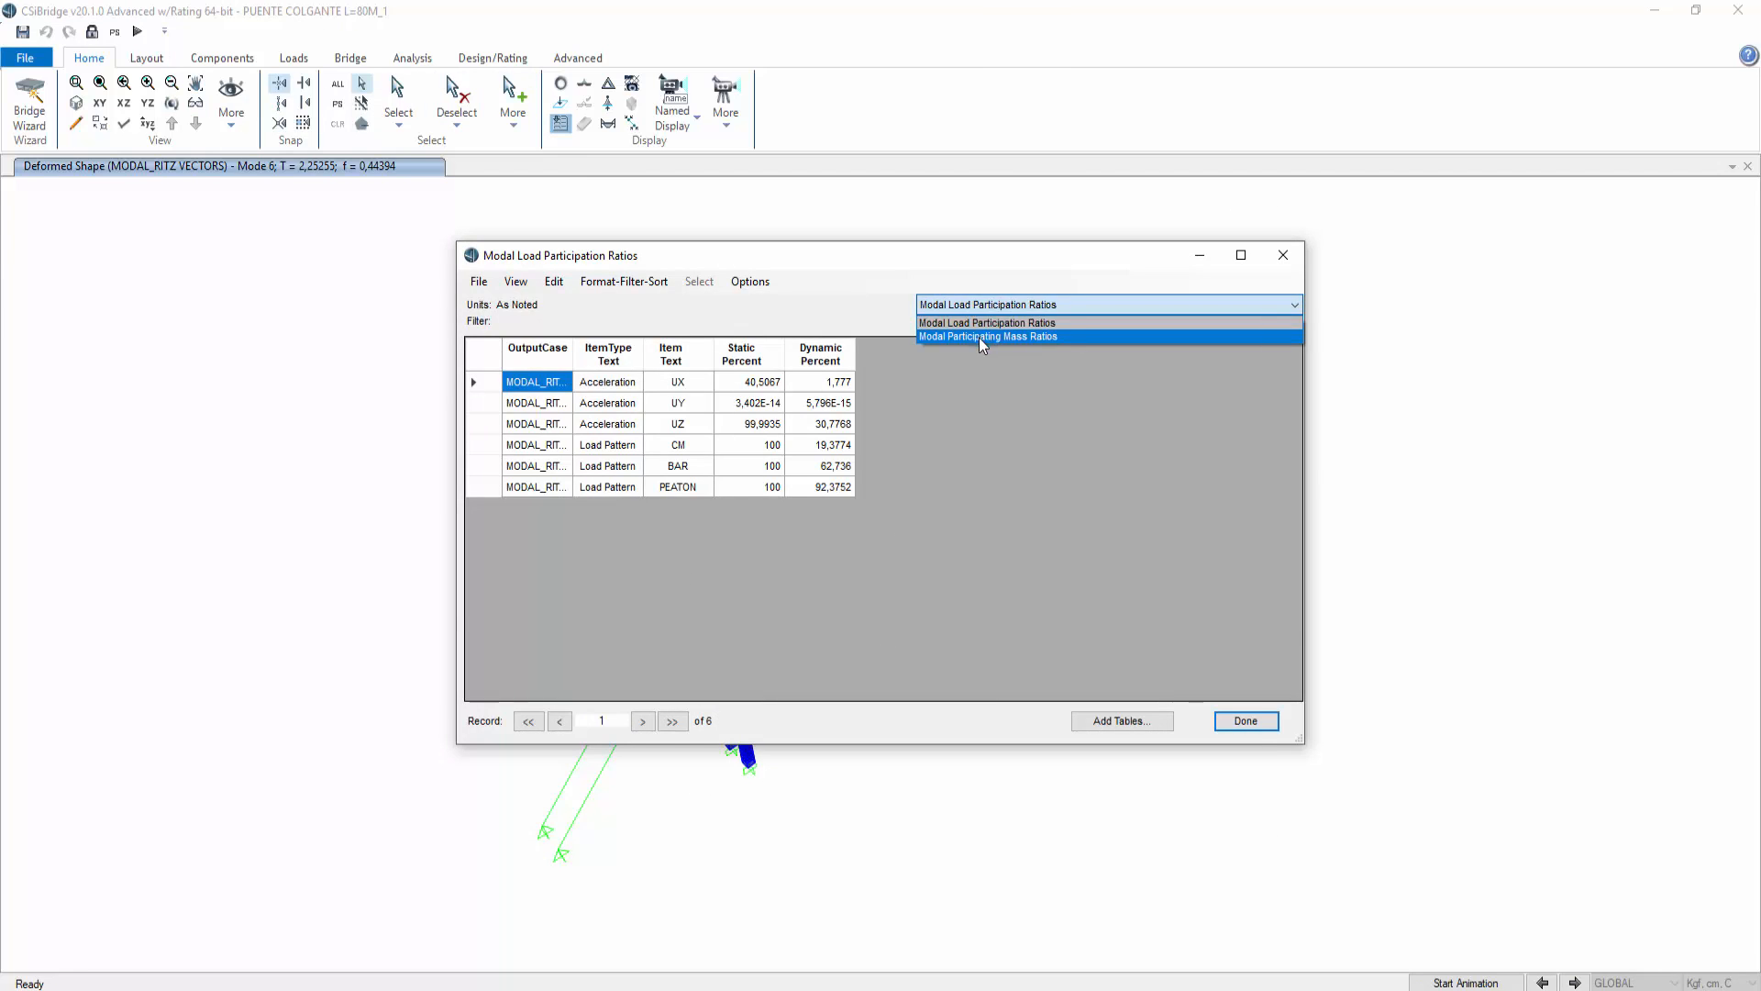
left_click(980, 337)
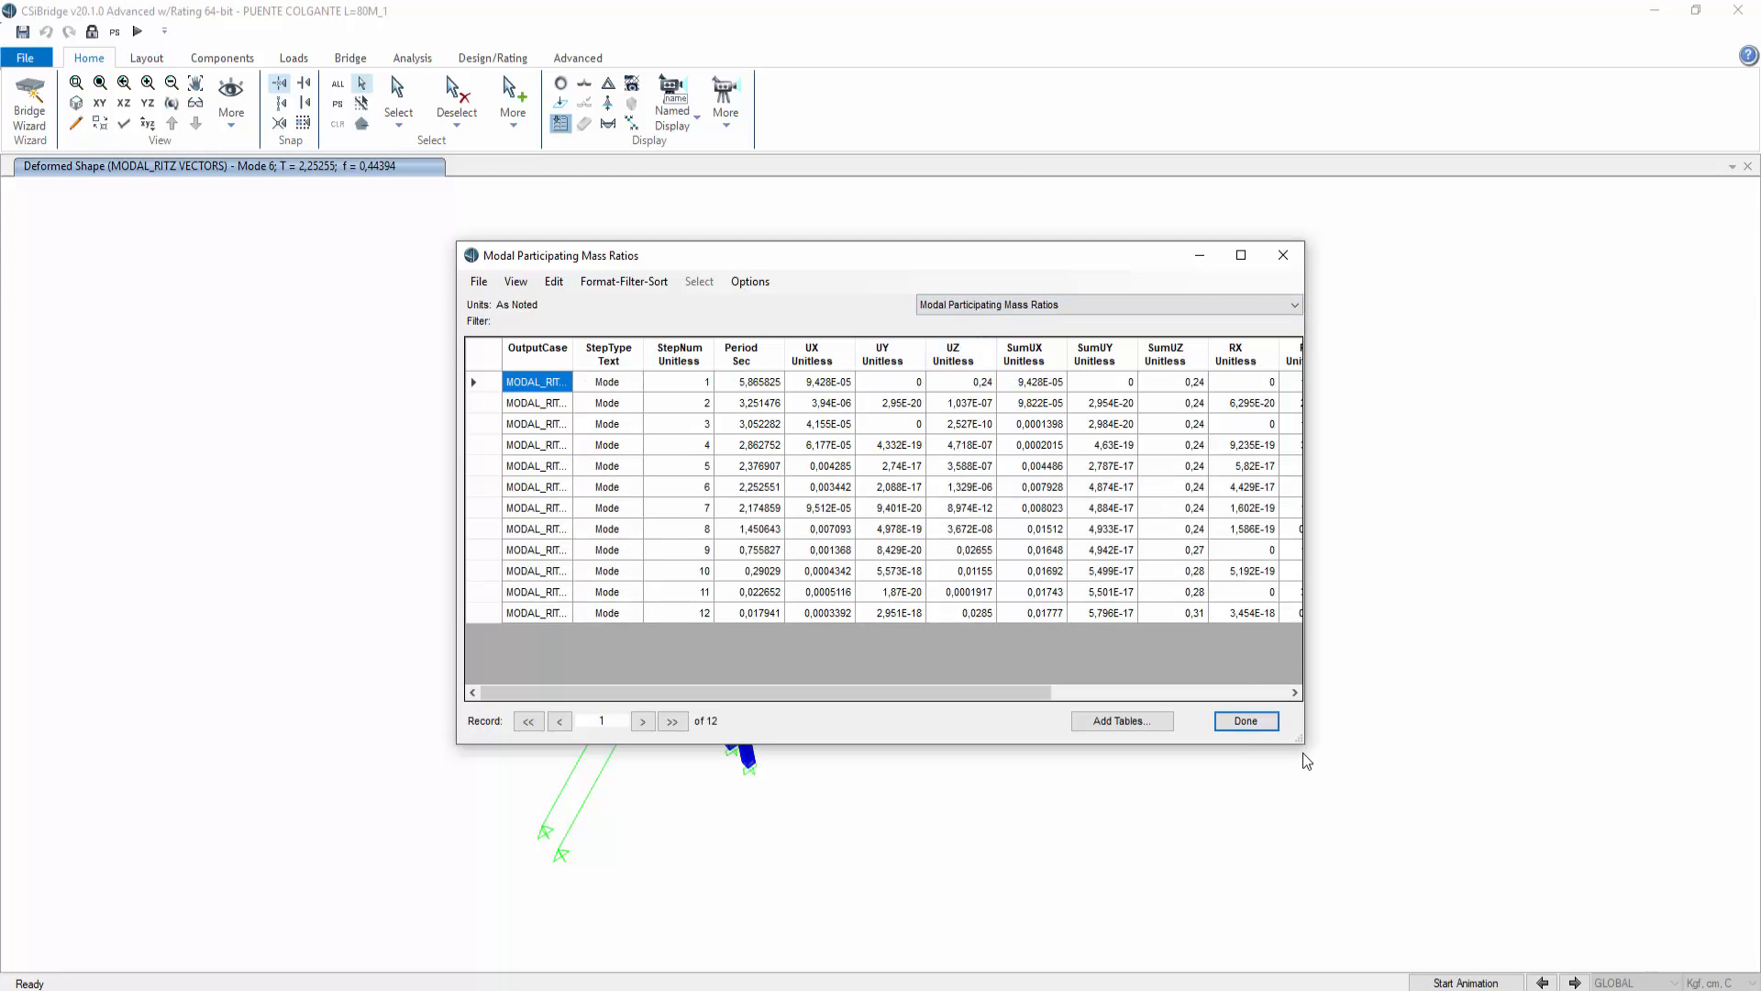
Step: Examine each mode's period and UX, UY, UZ mass participation ratios in the table, then close it
left_click_drag(1302, 753, 1686, 740)
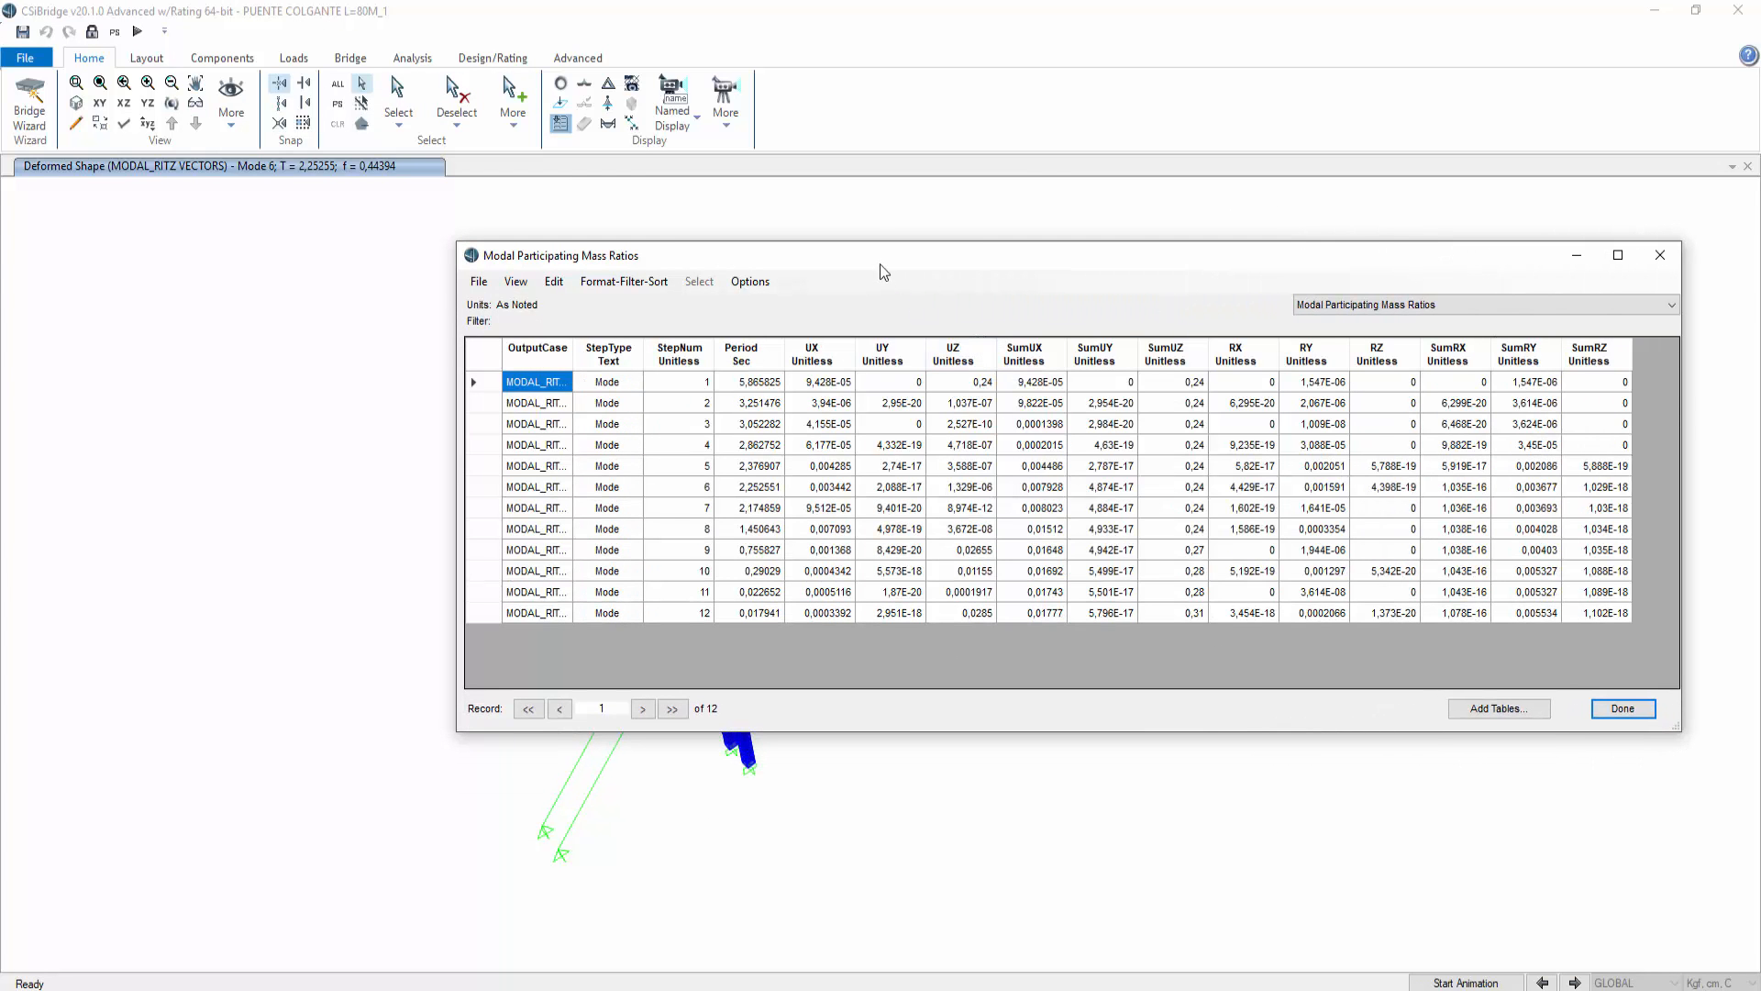
left_click_drag(746, 266, 483, 309)
left_click(501, 431)
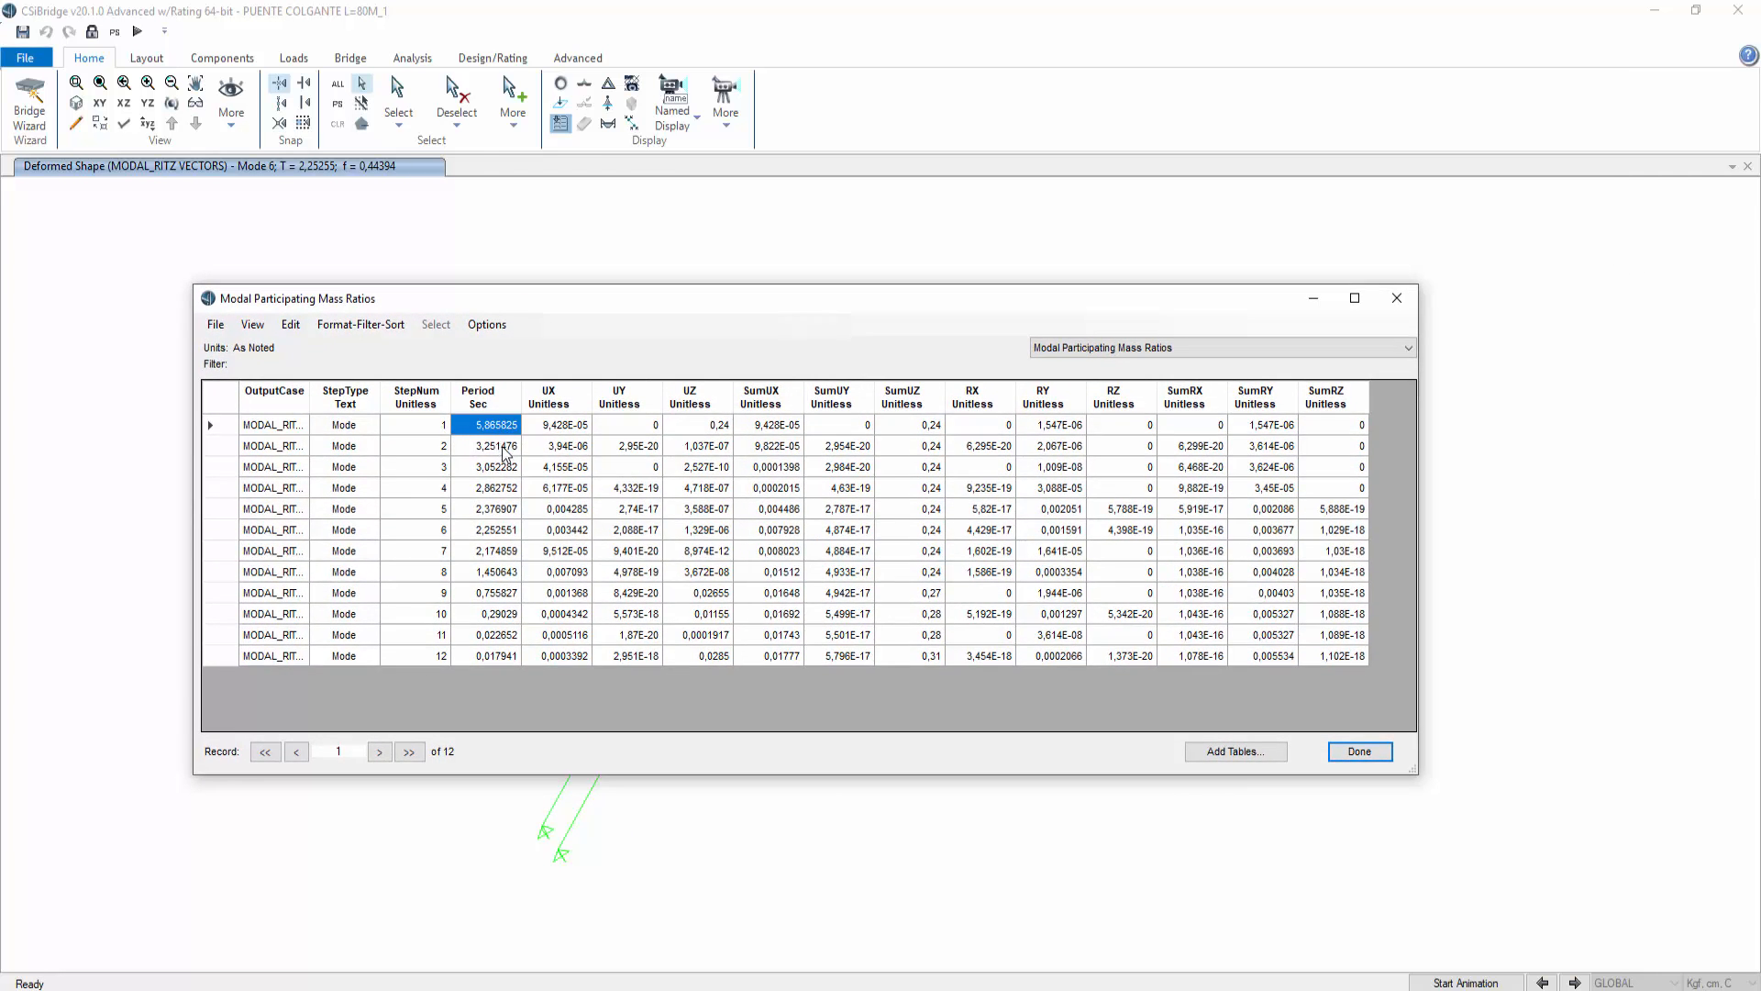
left_click(507, 447)
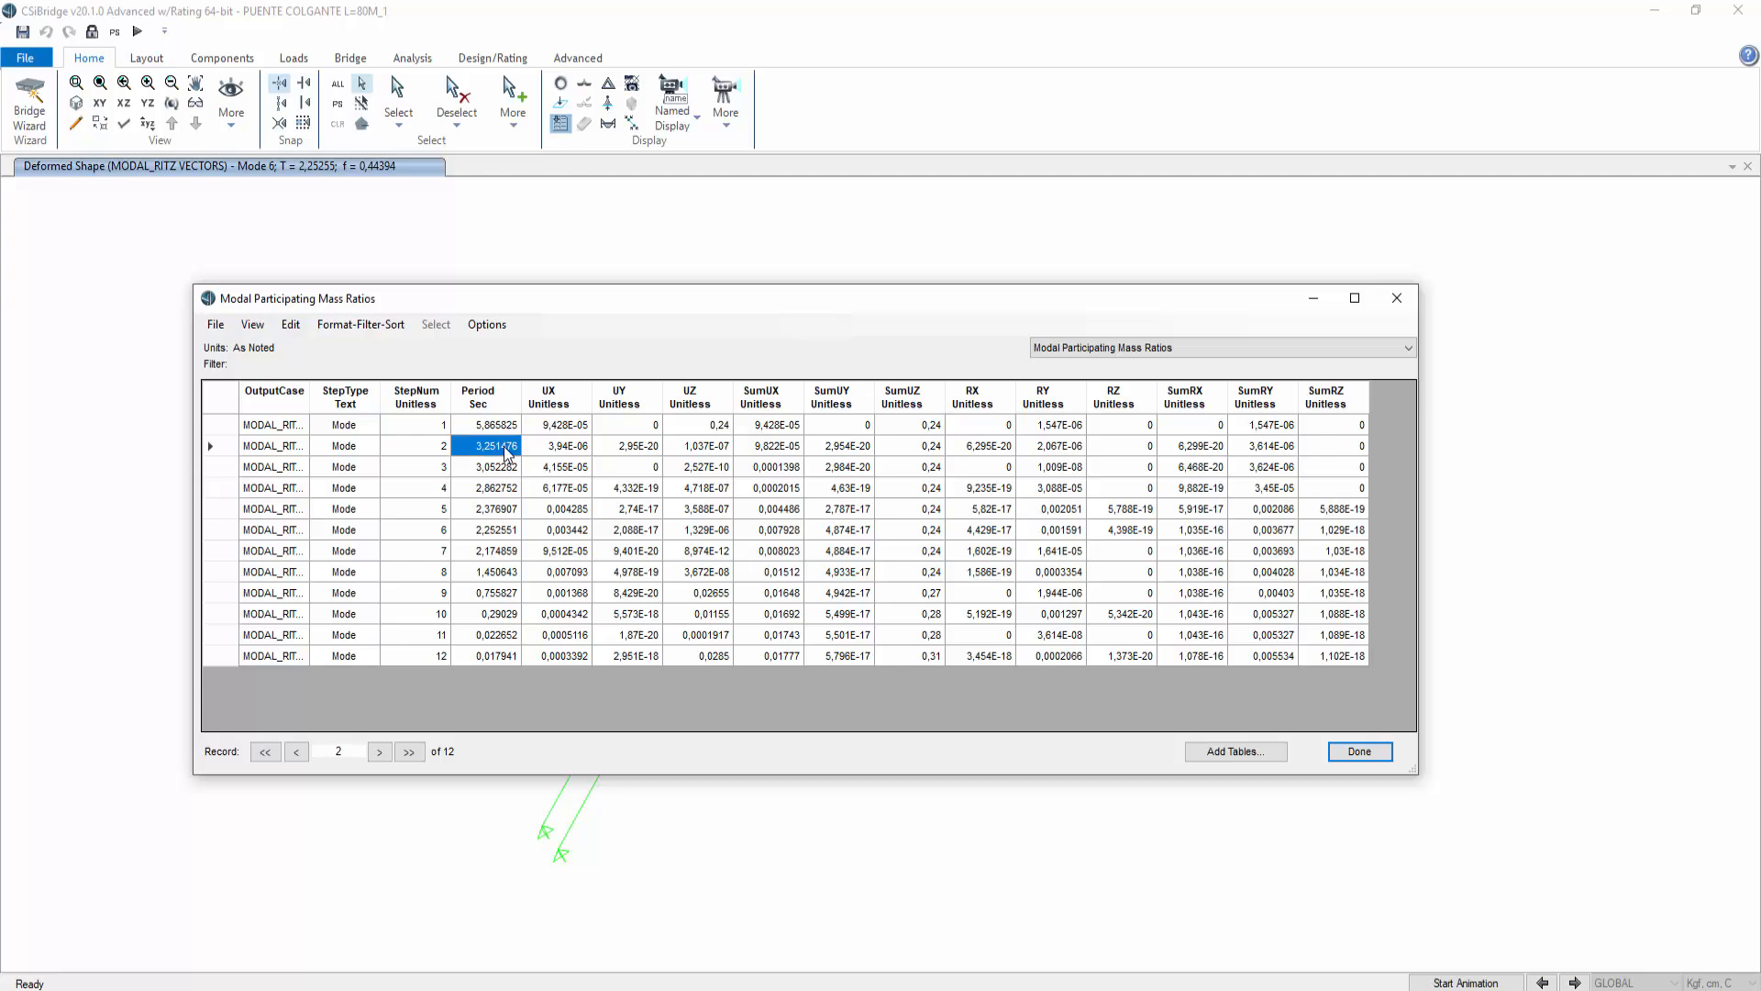
left_click(576, 429)
left_click(576, 448)
left_click(578, 467)
left_click(580, 488)
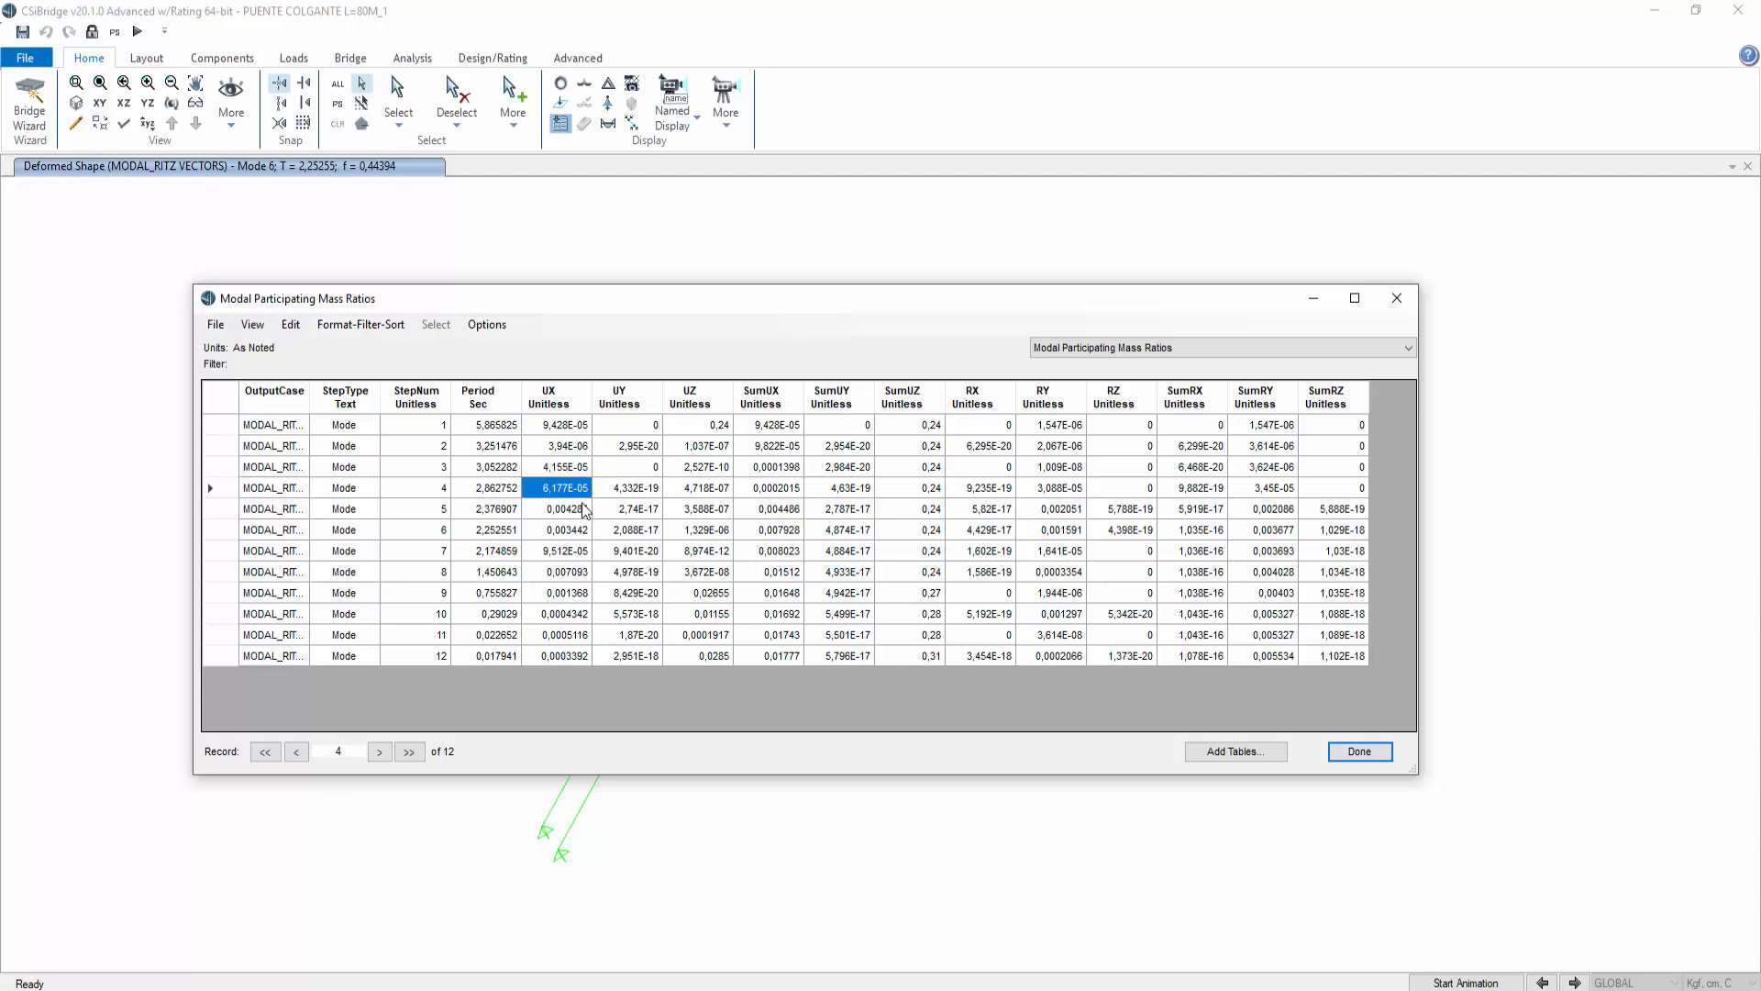
left_click(583, 509)
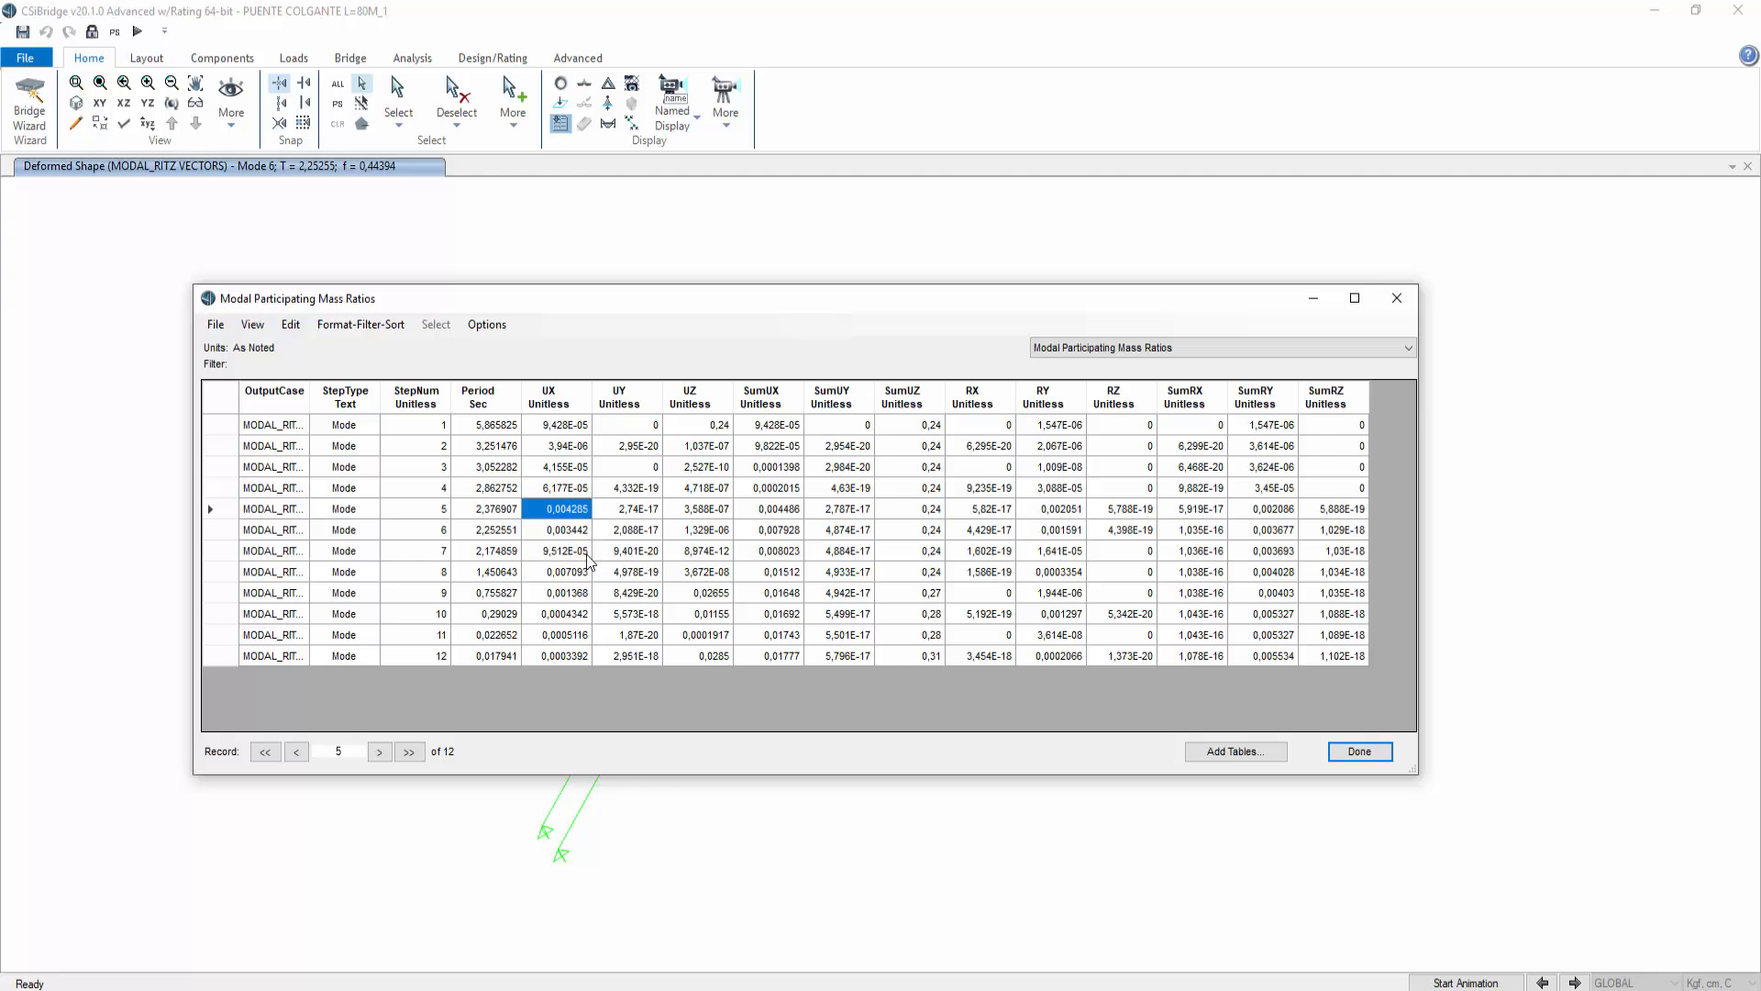
left_click(587, 552)
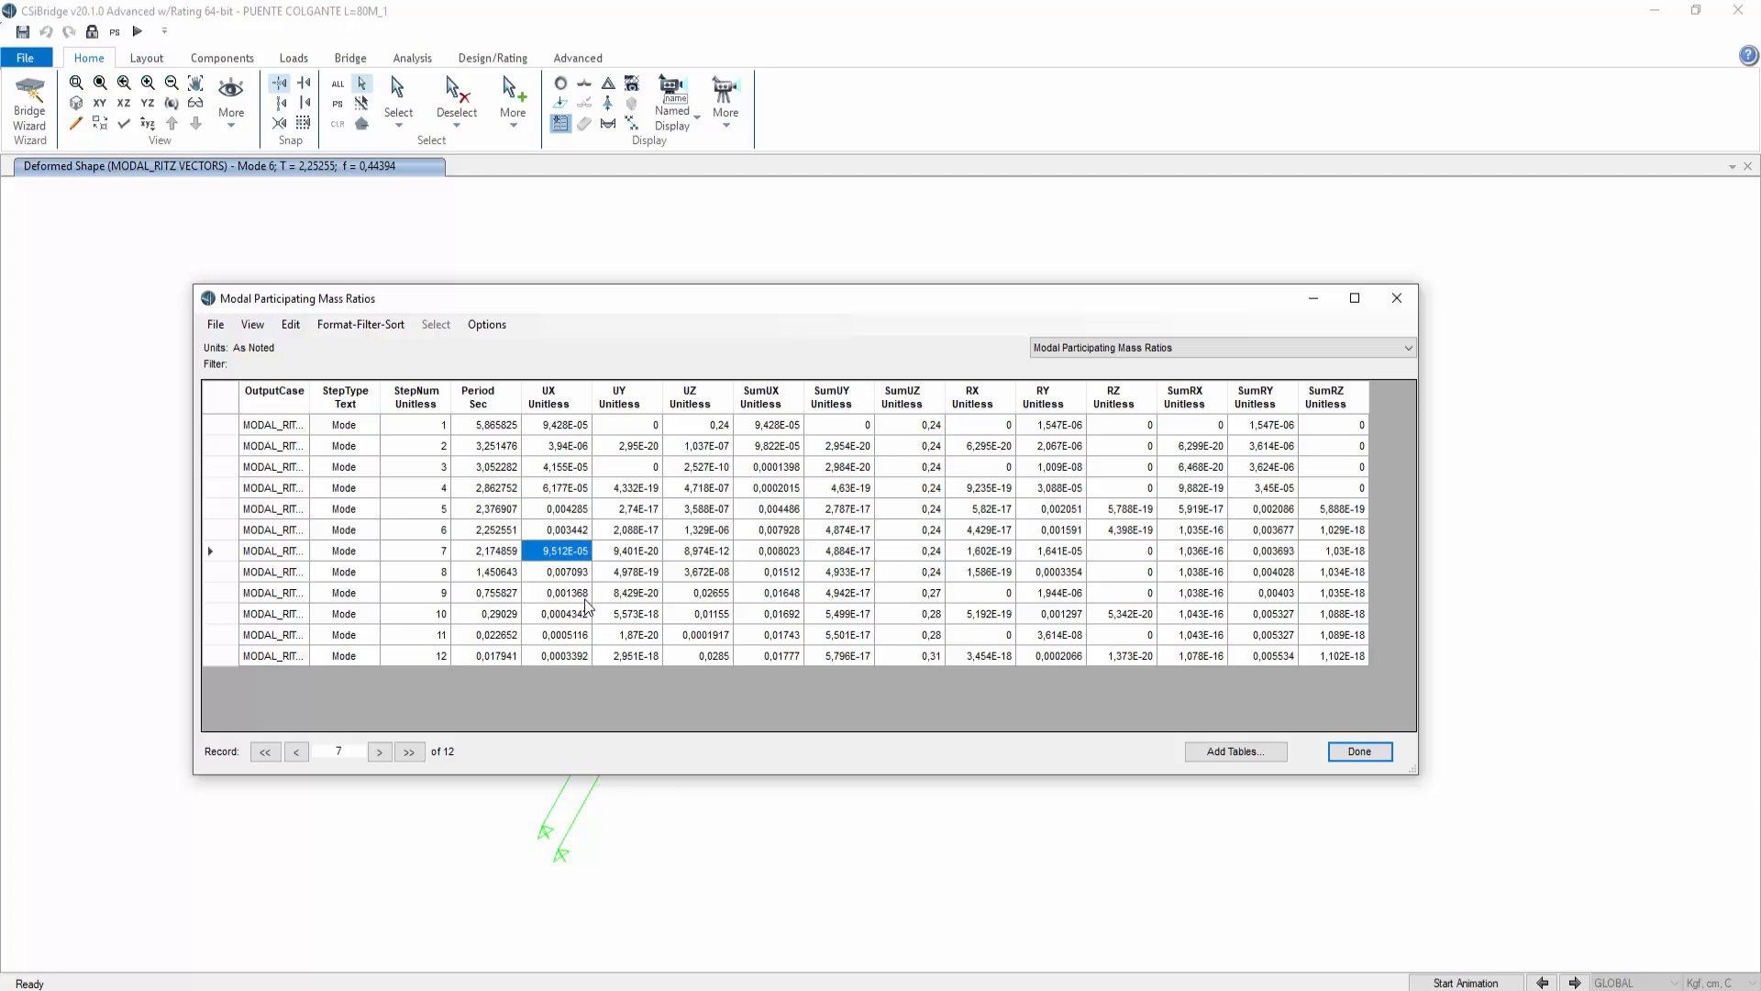
left_click(633, 424)
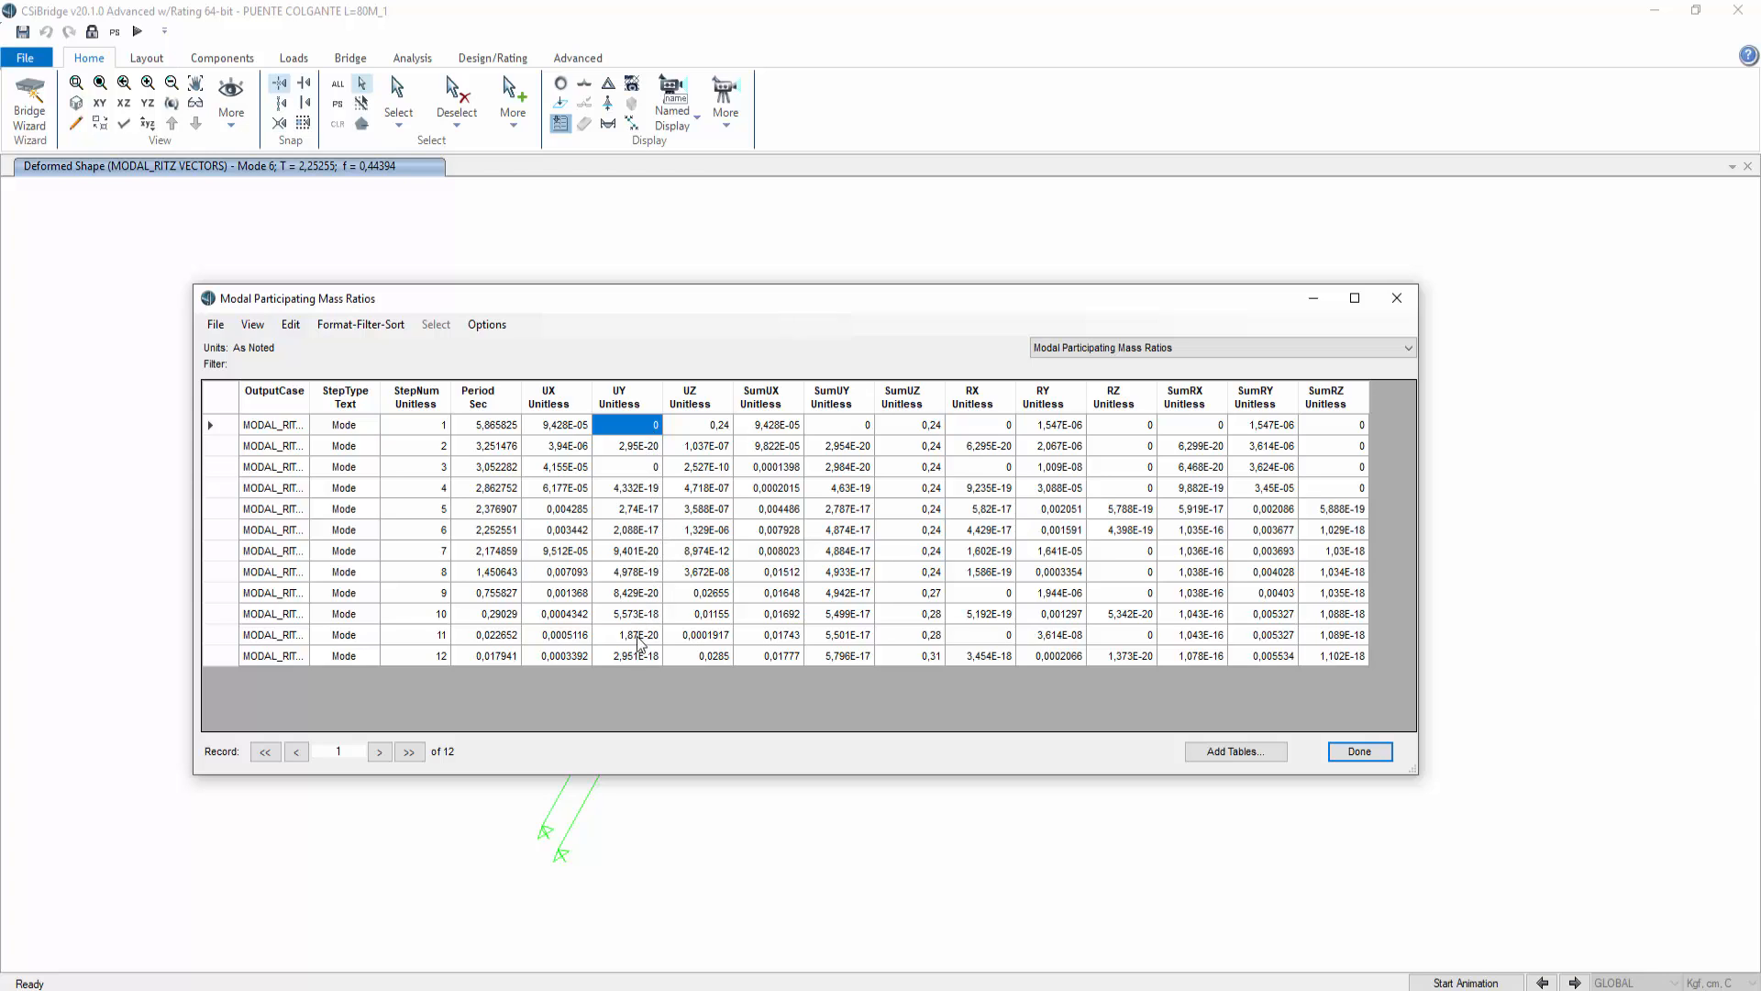
left_click(716, 431)
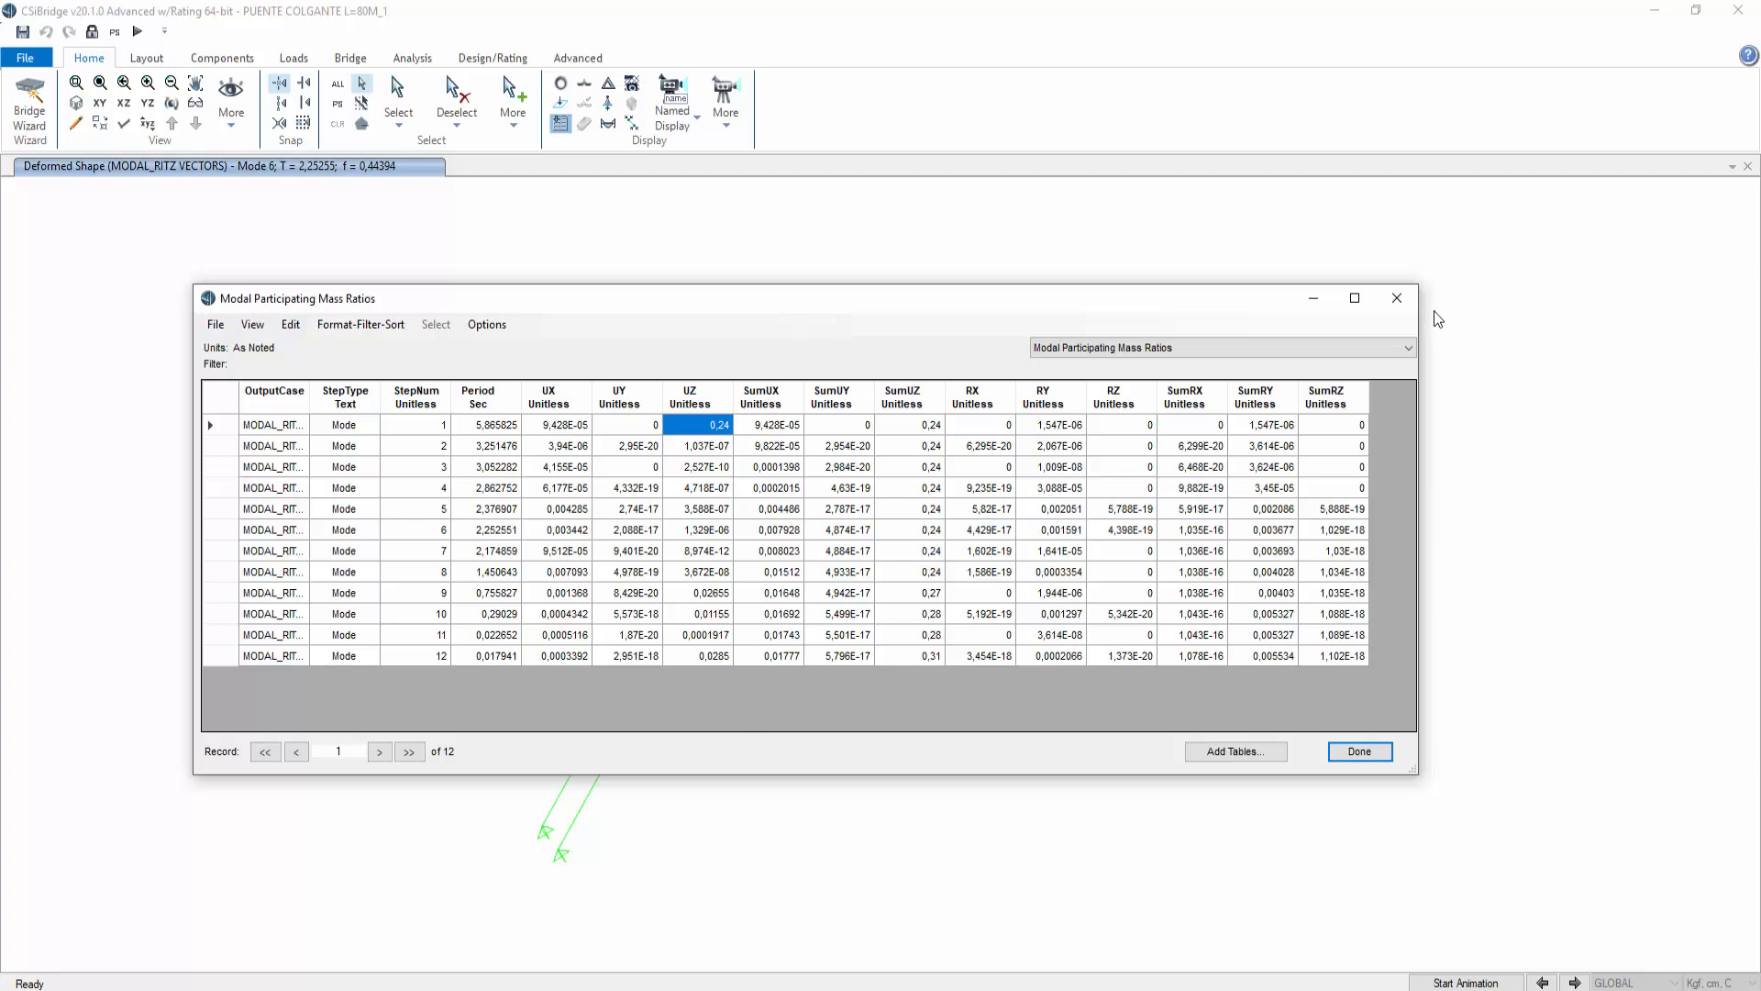
left_click(1405, 300)
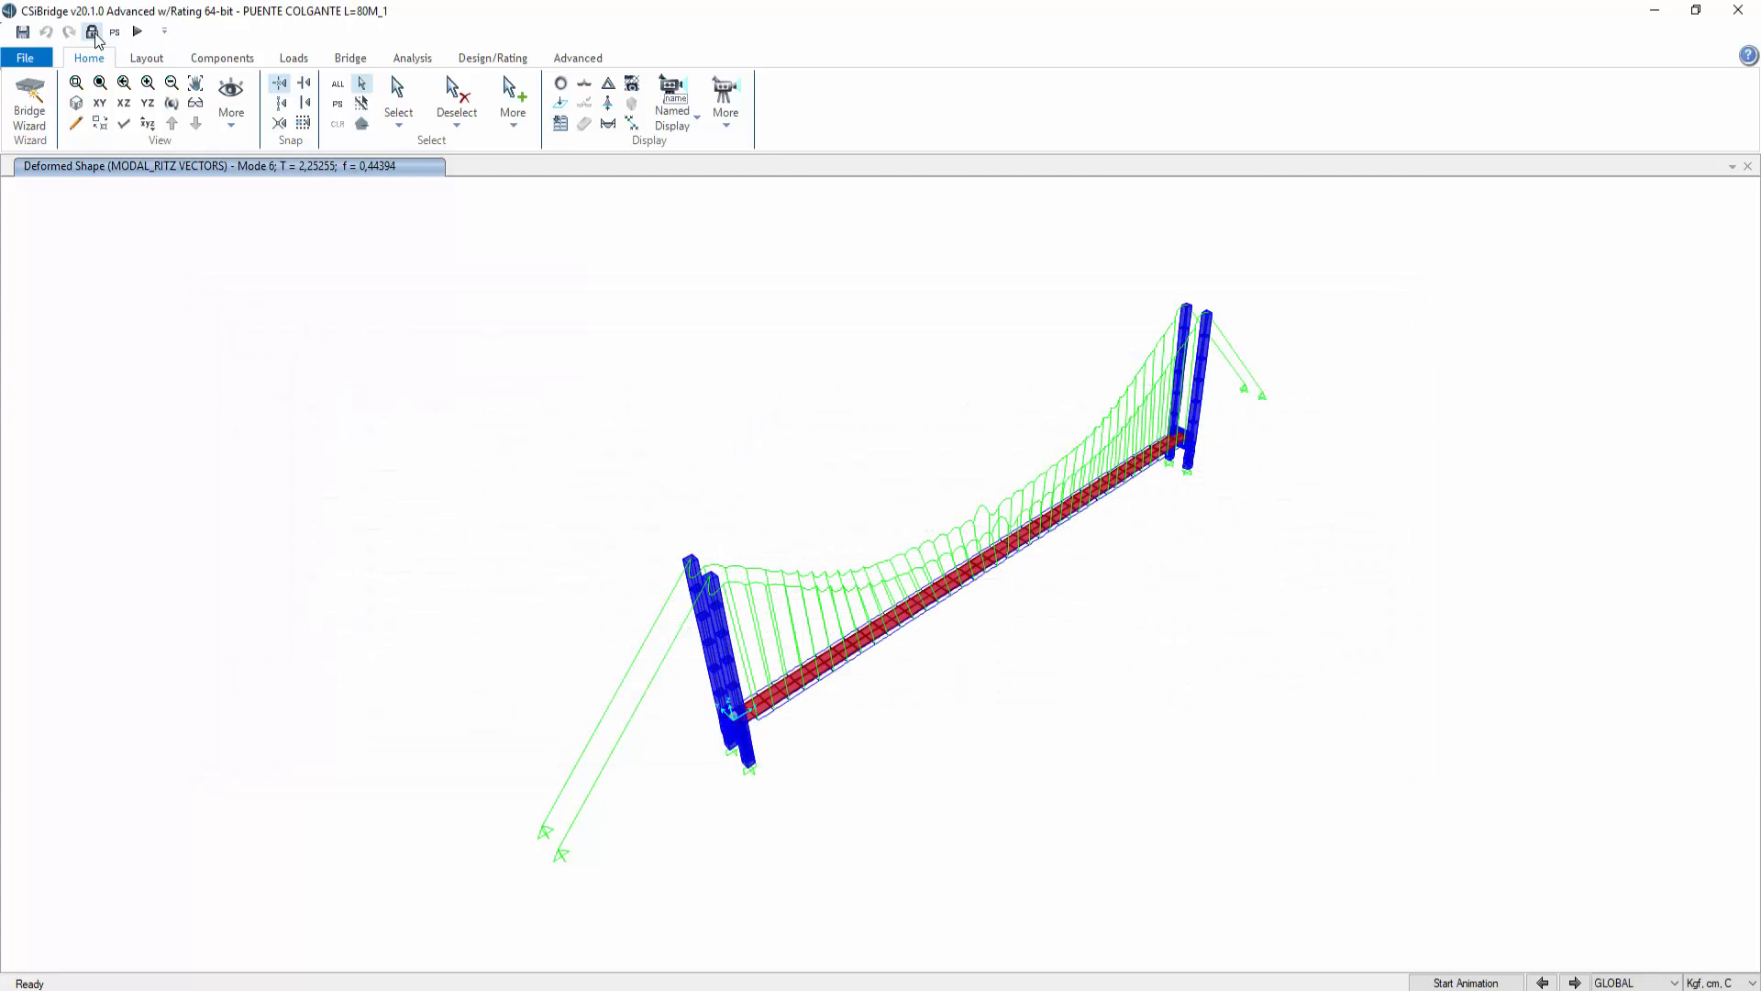
Step: Unlock the model, discarding the analysis results
left_click(93, 33)
left_click(908, 579)
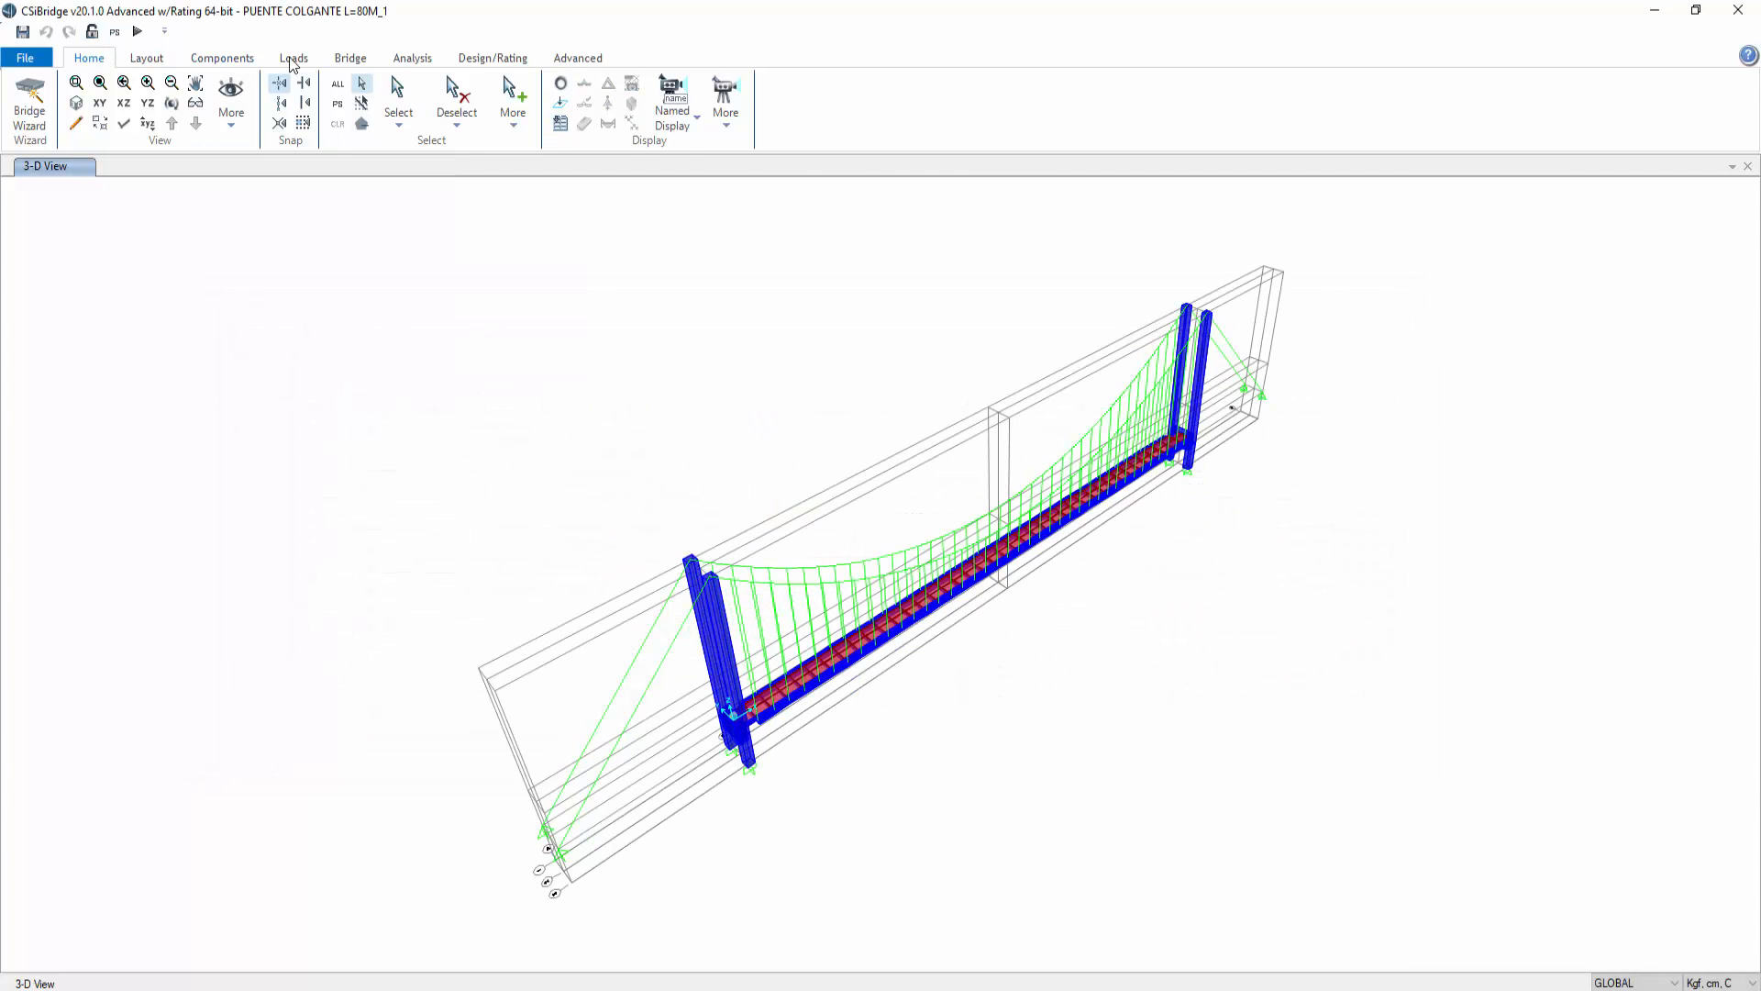
Step: Set the MODAL_RITZ VECTORS case's maximum number of modes to 50 and confirm
left_click(350, 58)
left_click(413, 59)
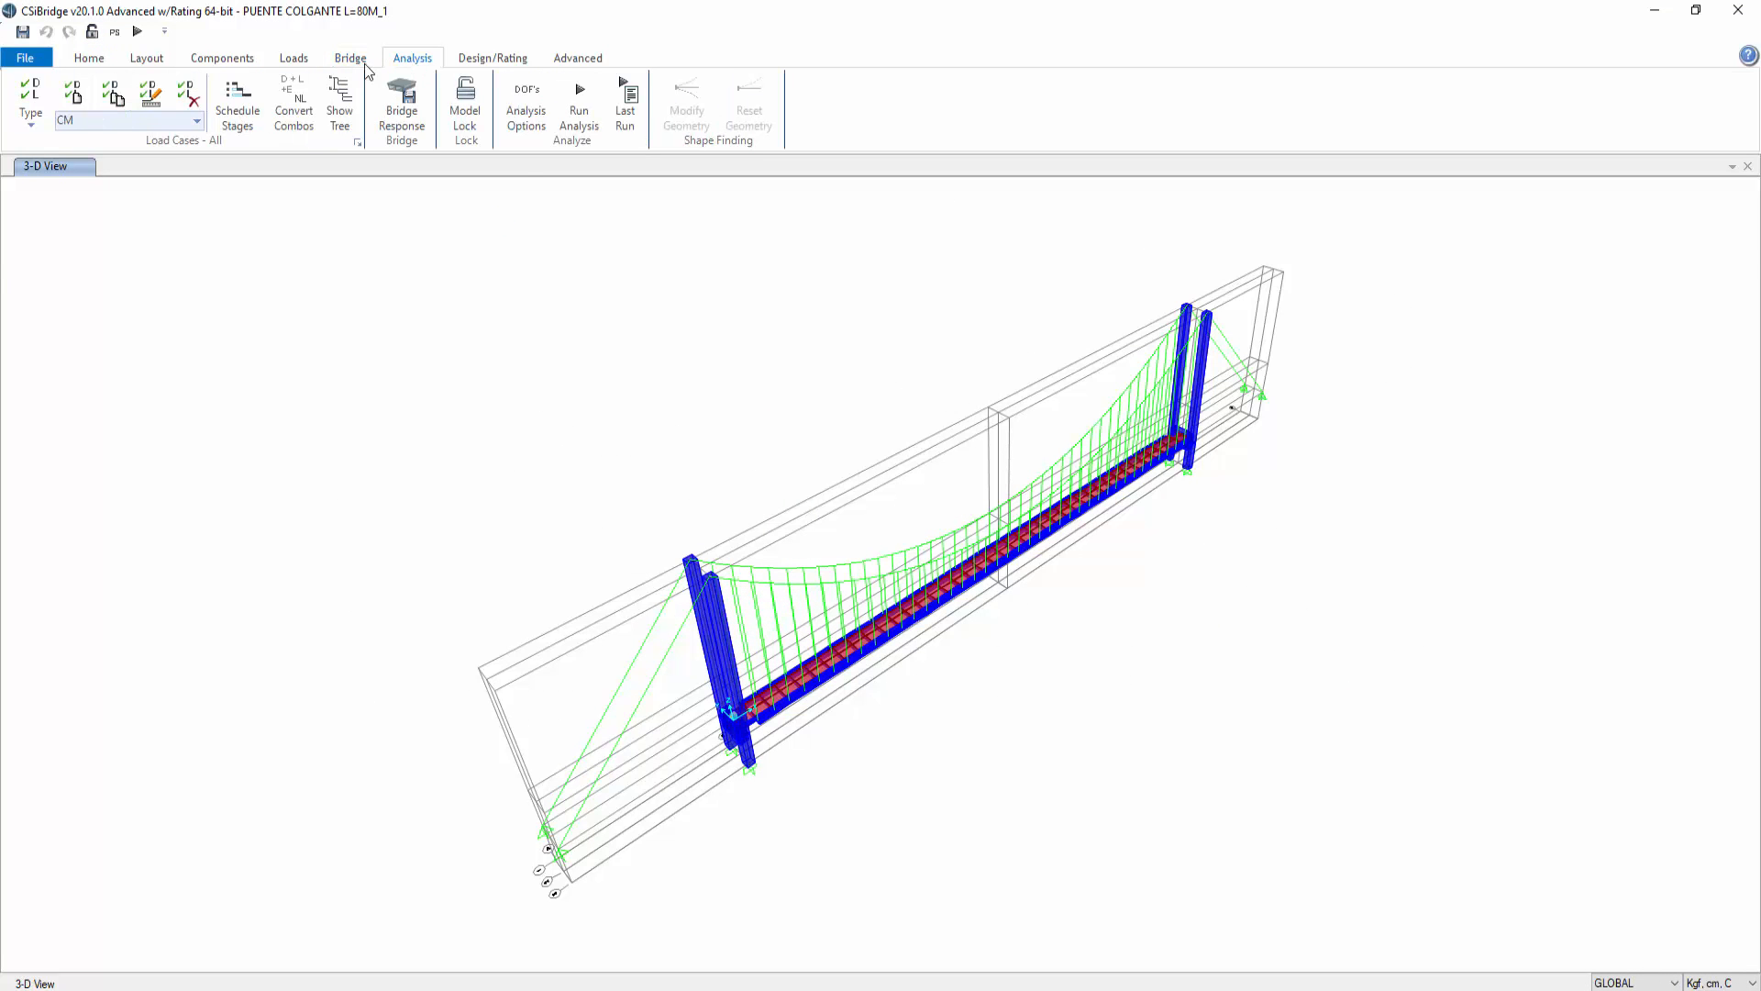
left_click(357, 142)
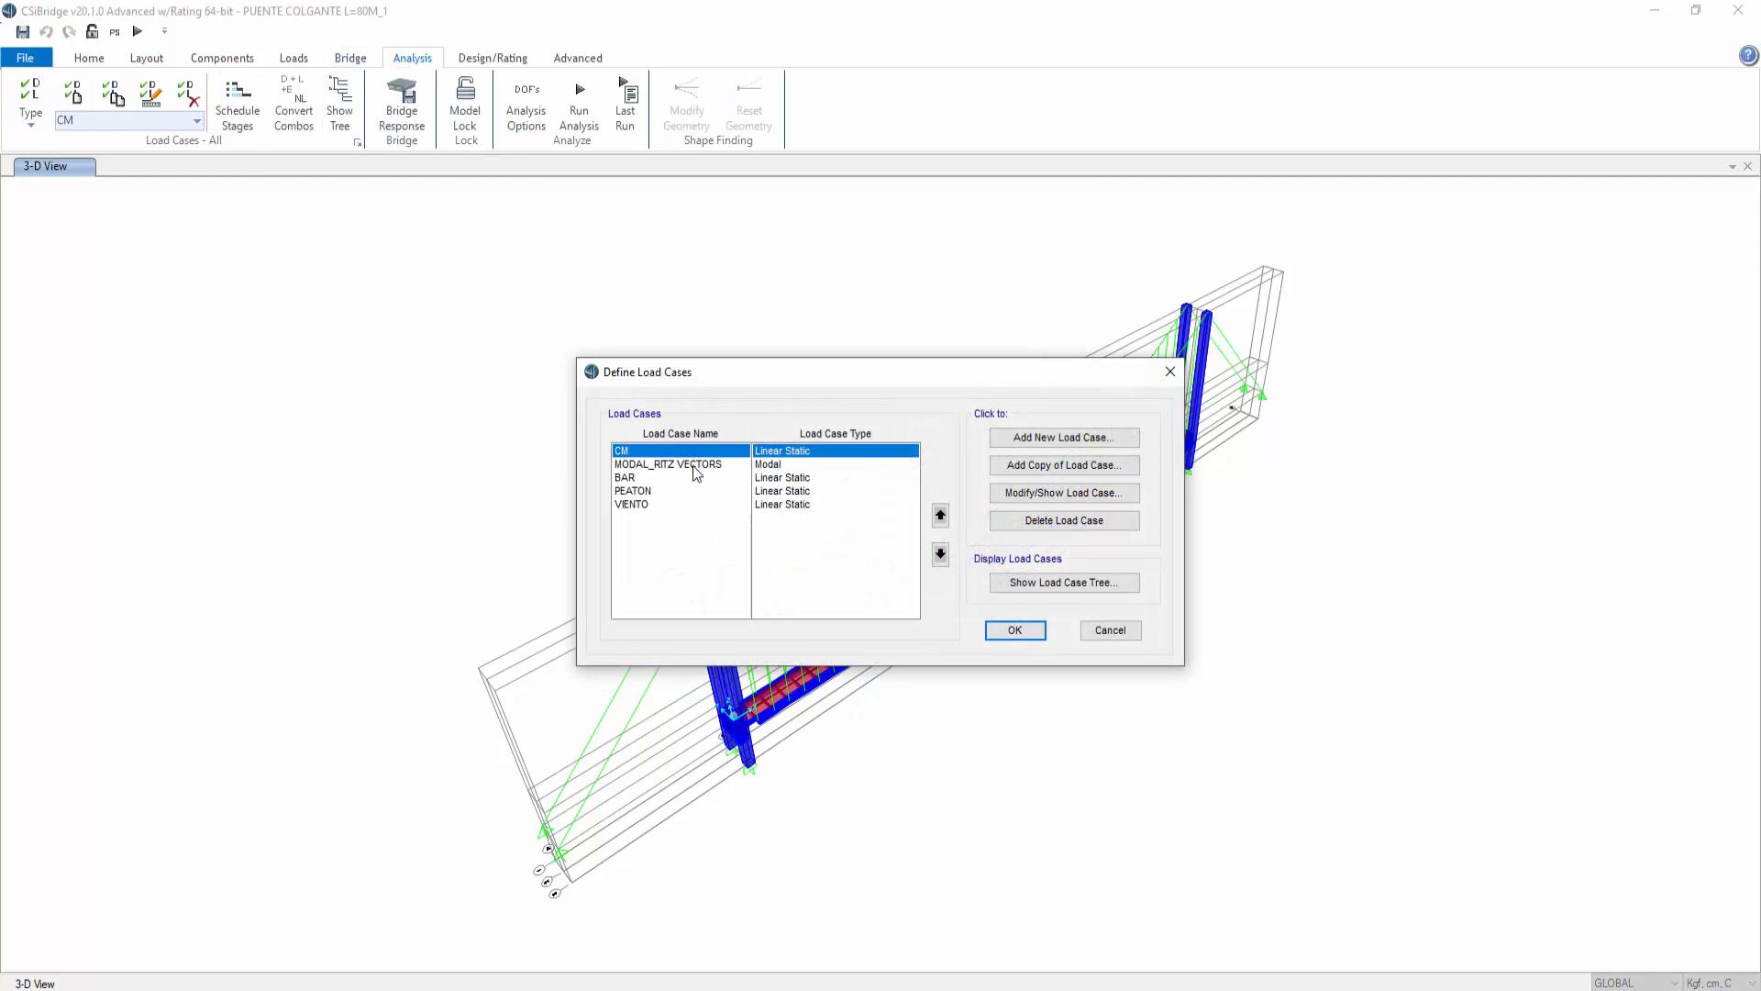
left_click(694, 465)
left_click(1064, 493)
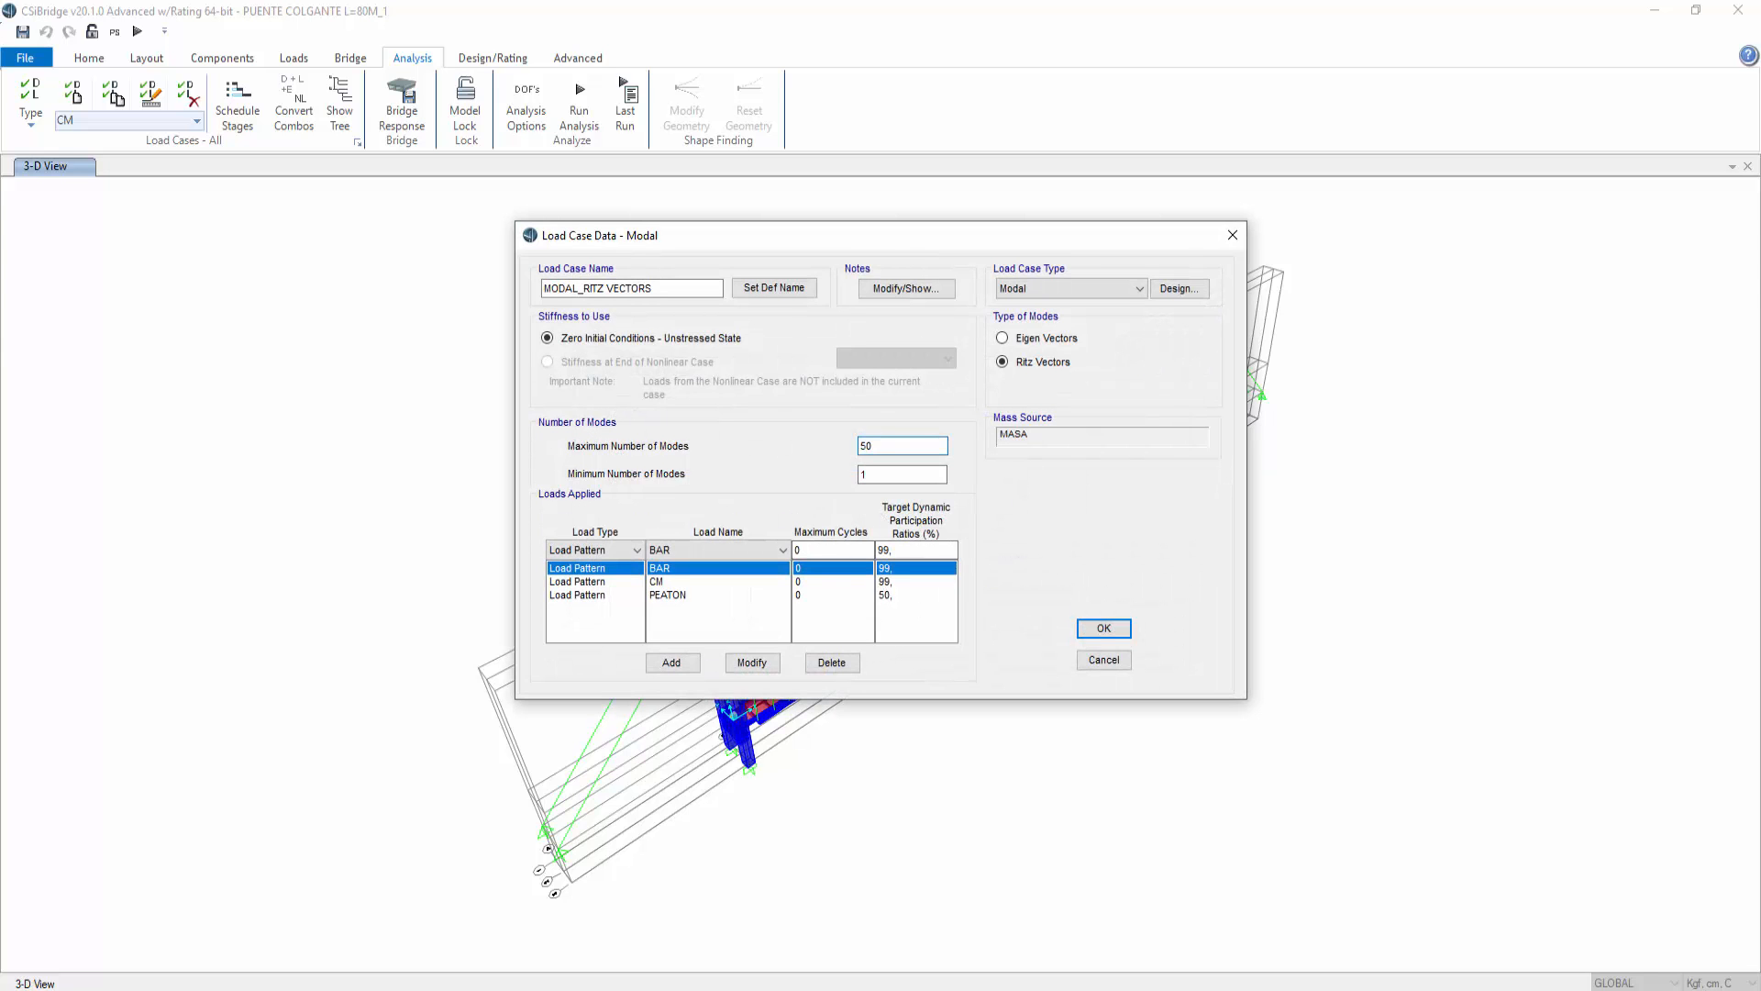
left_click(1103, 631)
left_click(1020, 631)
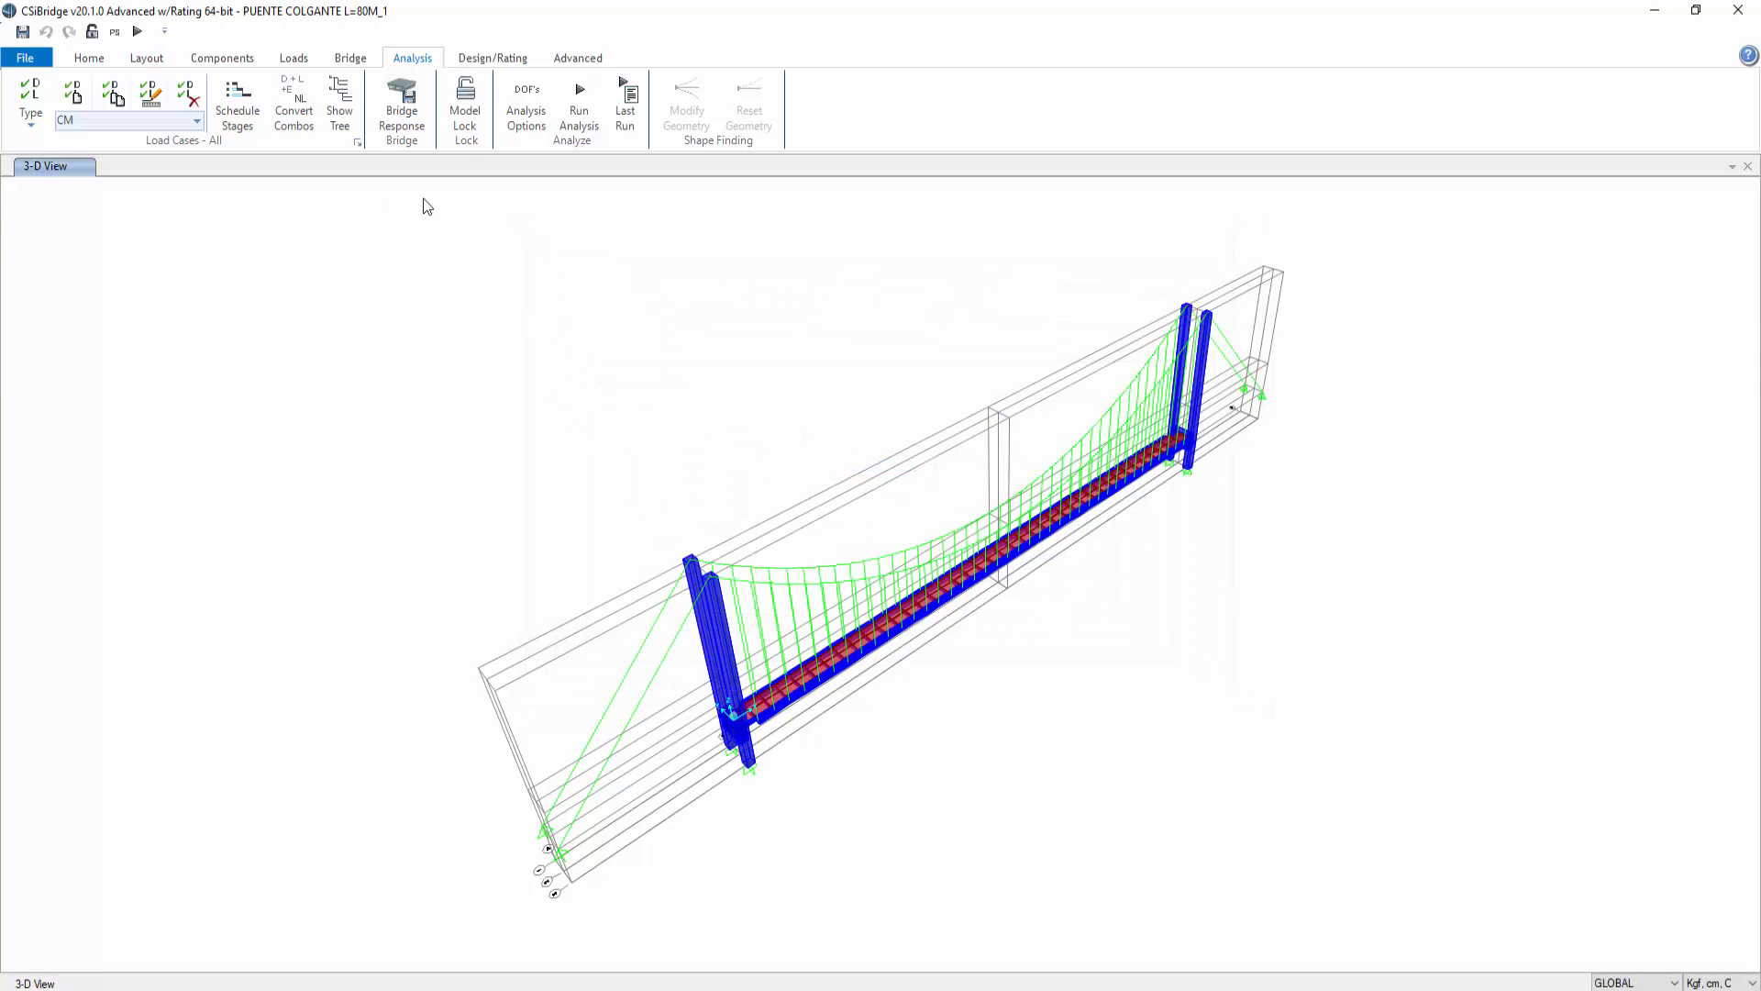
Step: Rerun the analysis with the updated Ritz modal case
left_click(580, 92)
left_click(1089, 621)
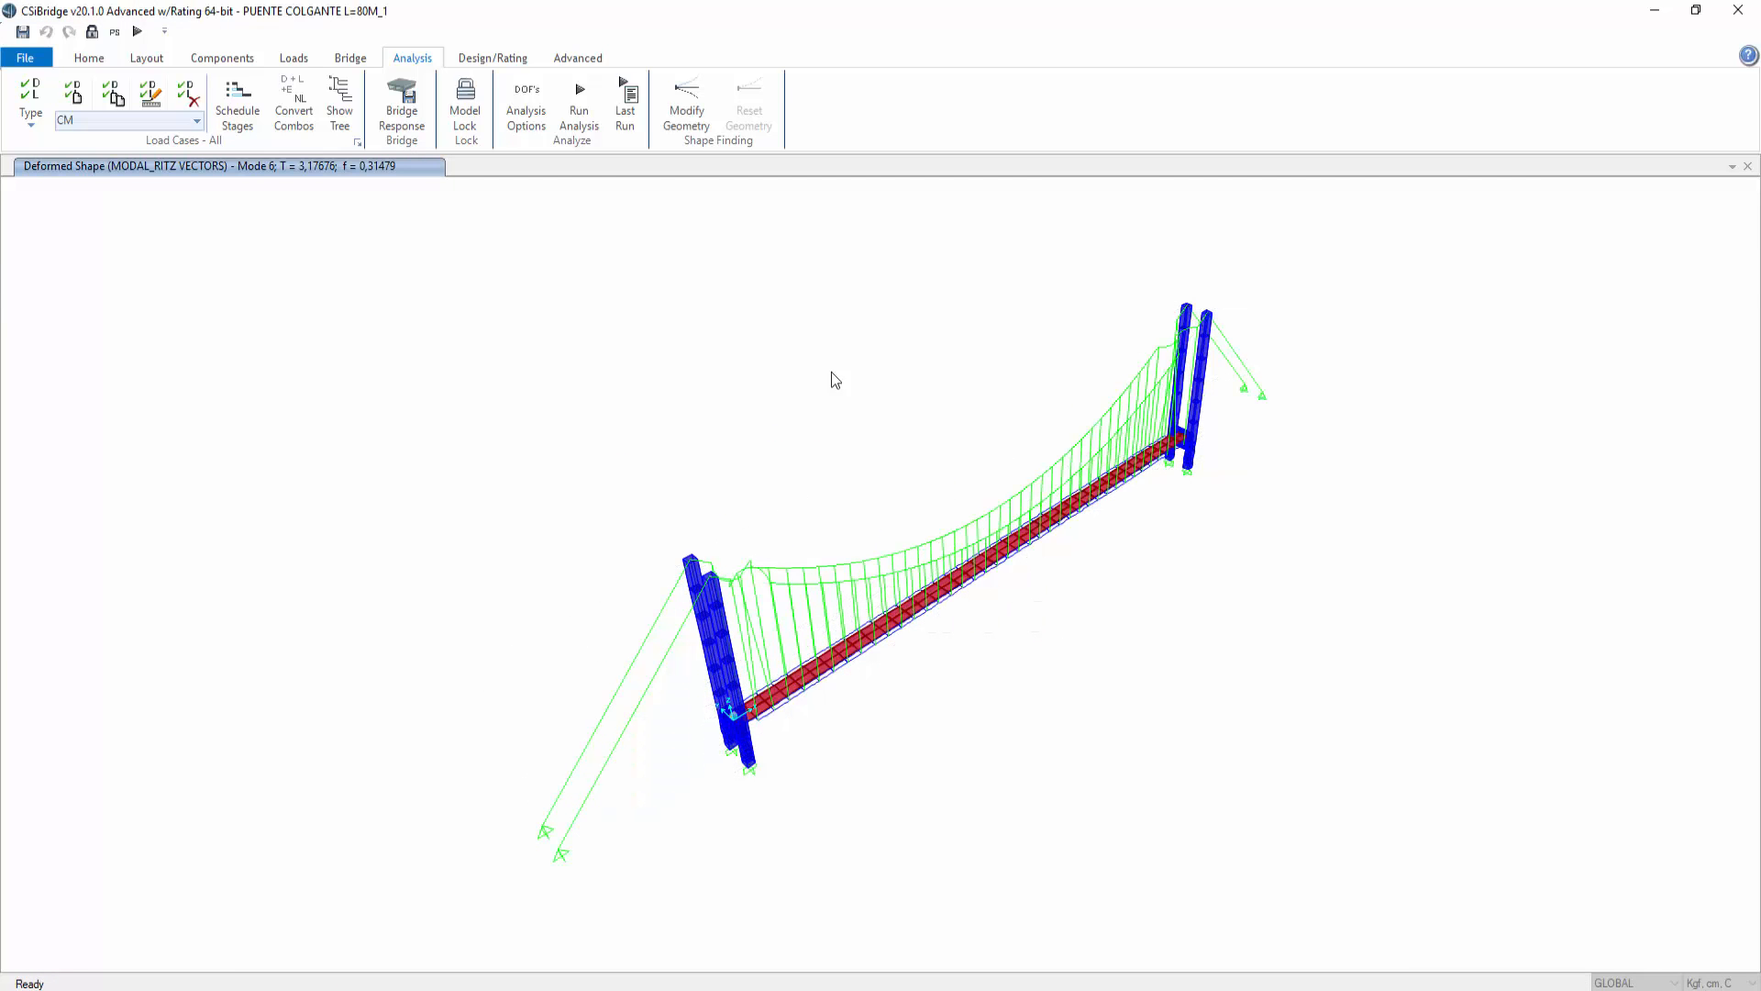
left_click(479, 59)
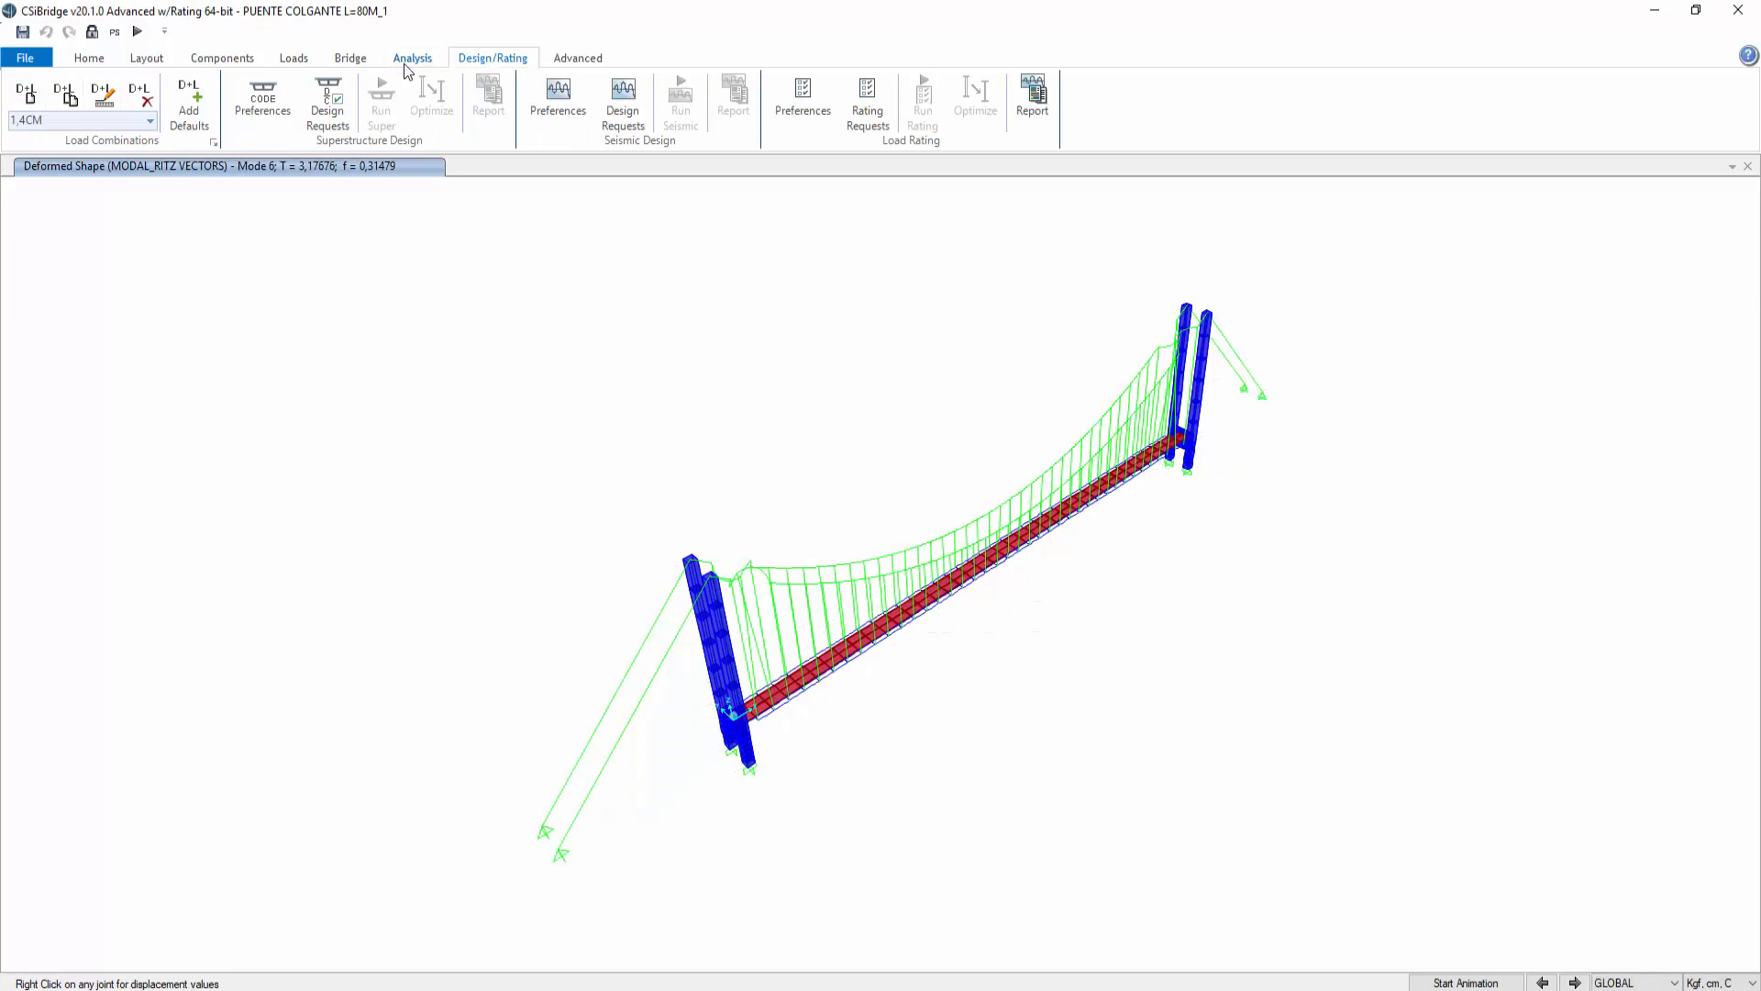
Step: Display the analysis results tables and switch to the Modal Participating Mass Ratios table
left_click(89, 60)
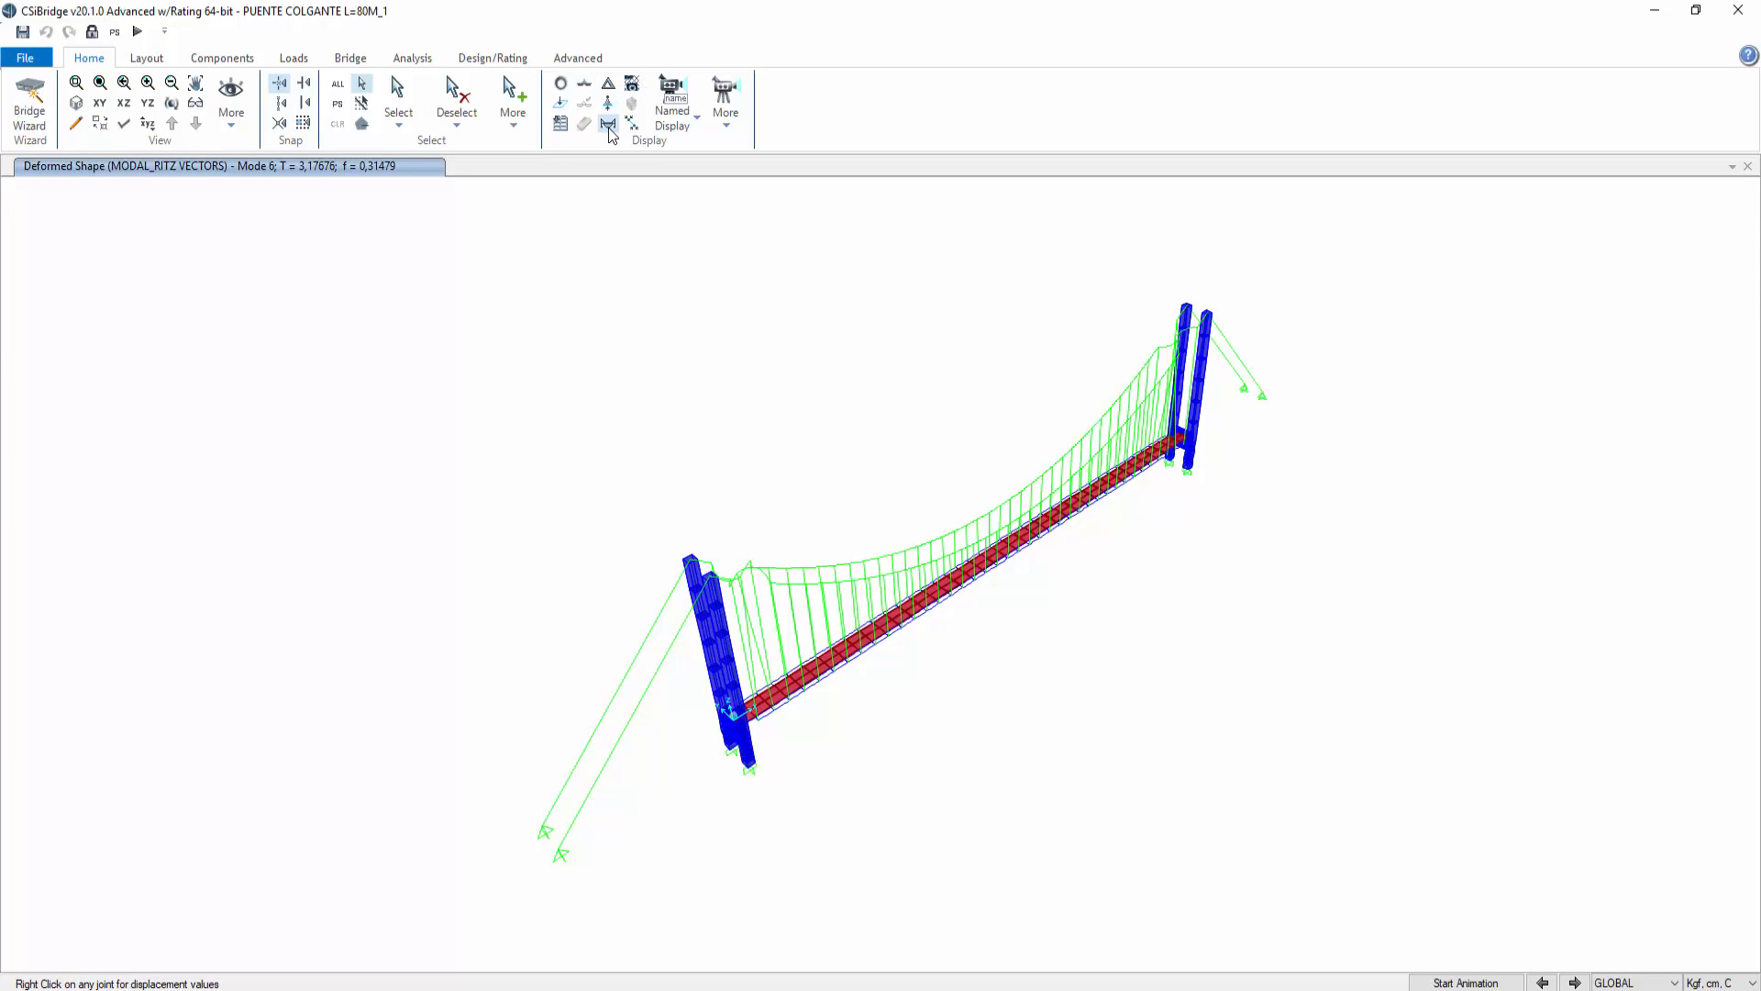
left_click(560, 123)
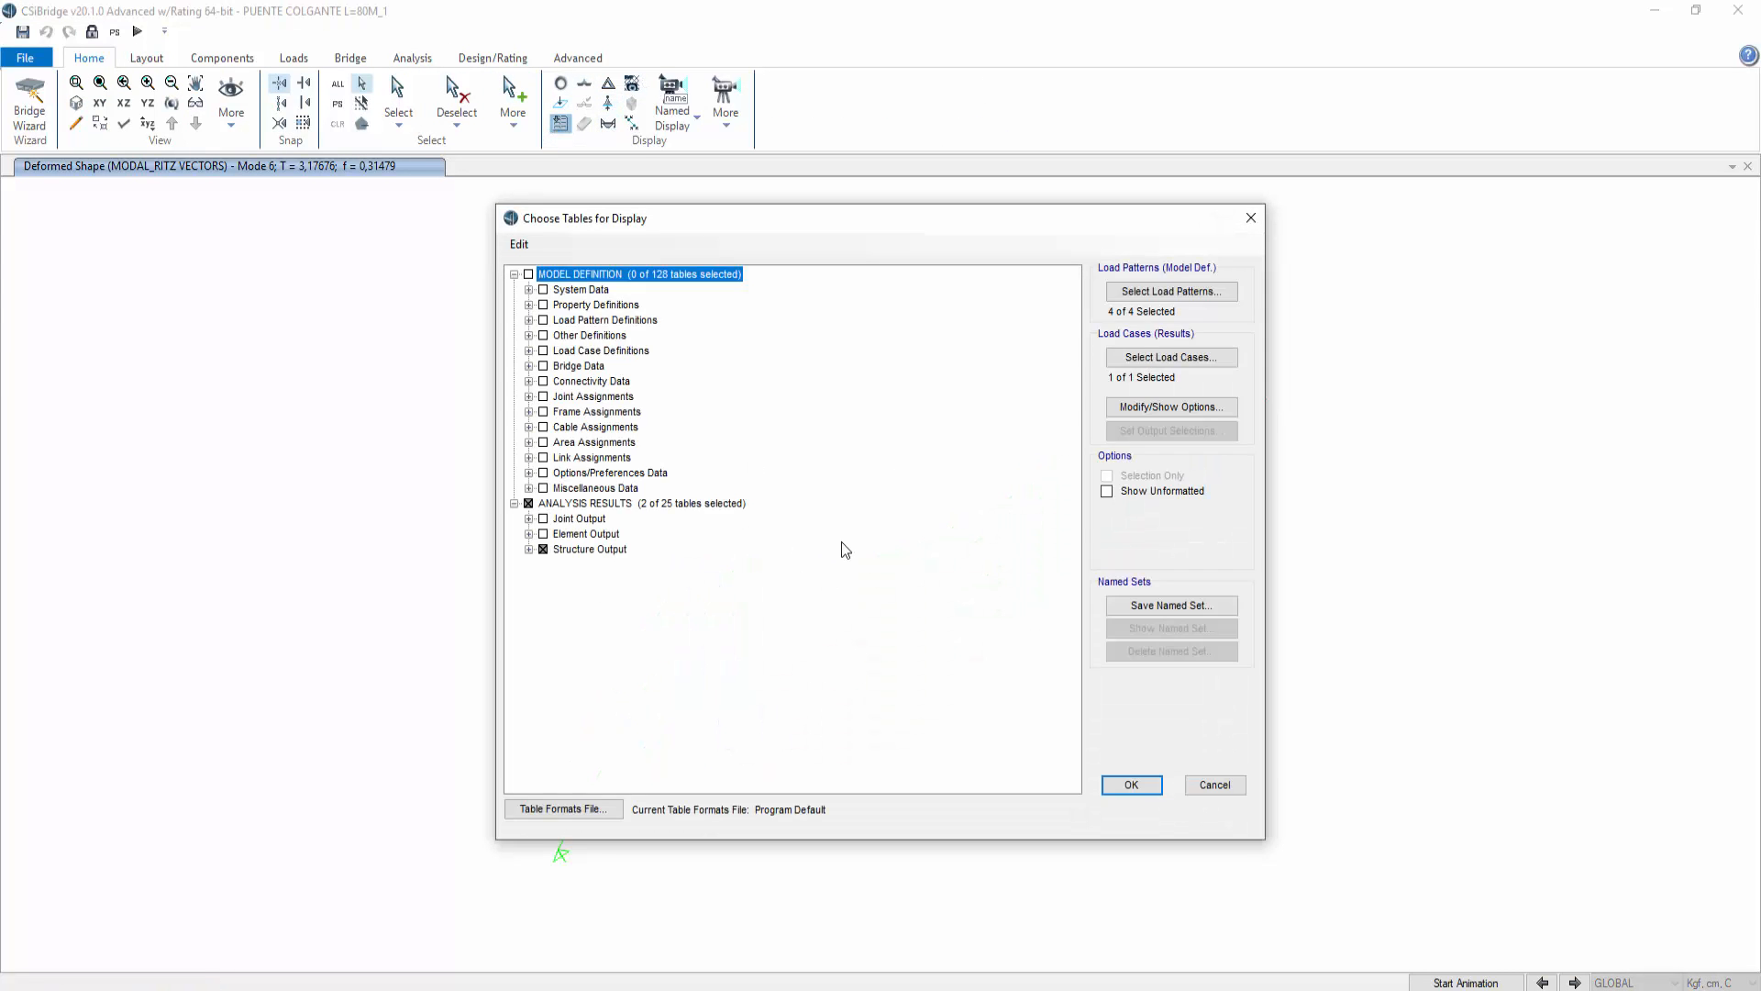
left_click(1132, 785)
left_click(954, 306)
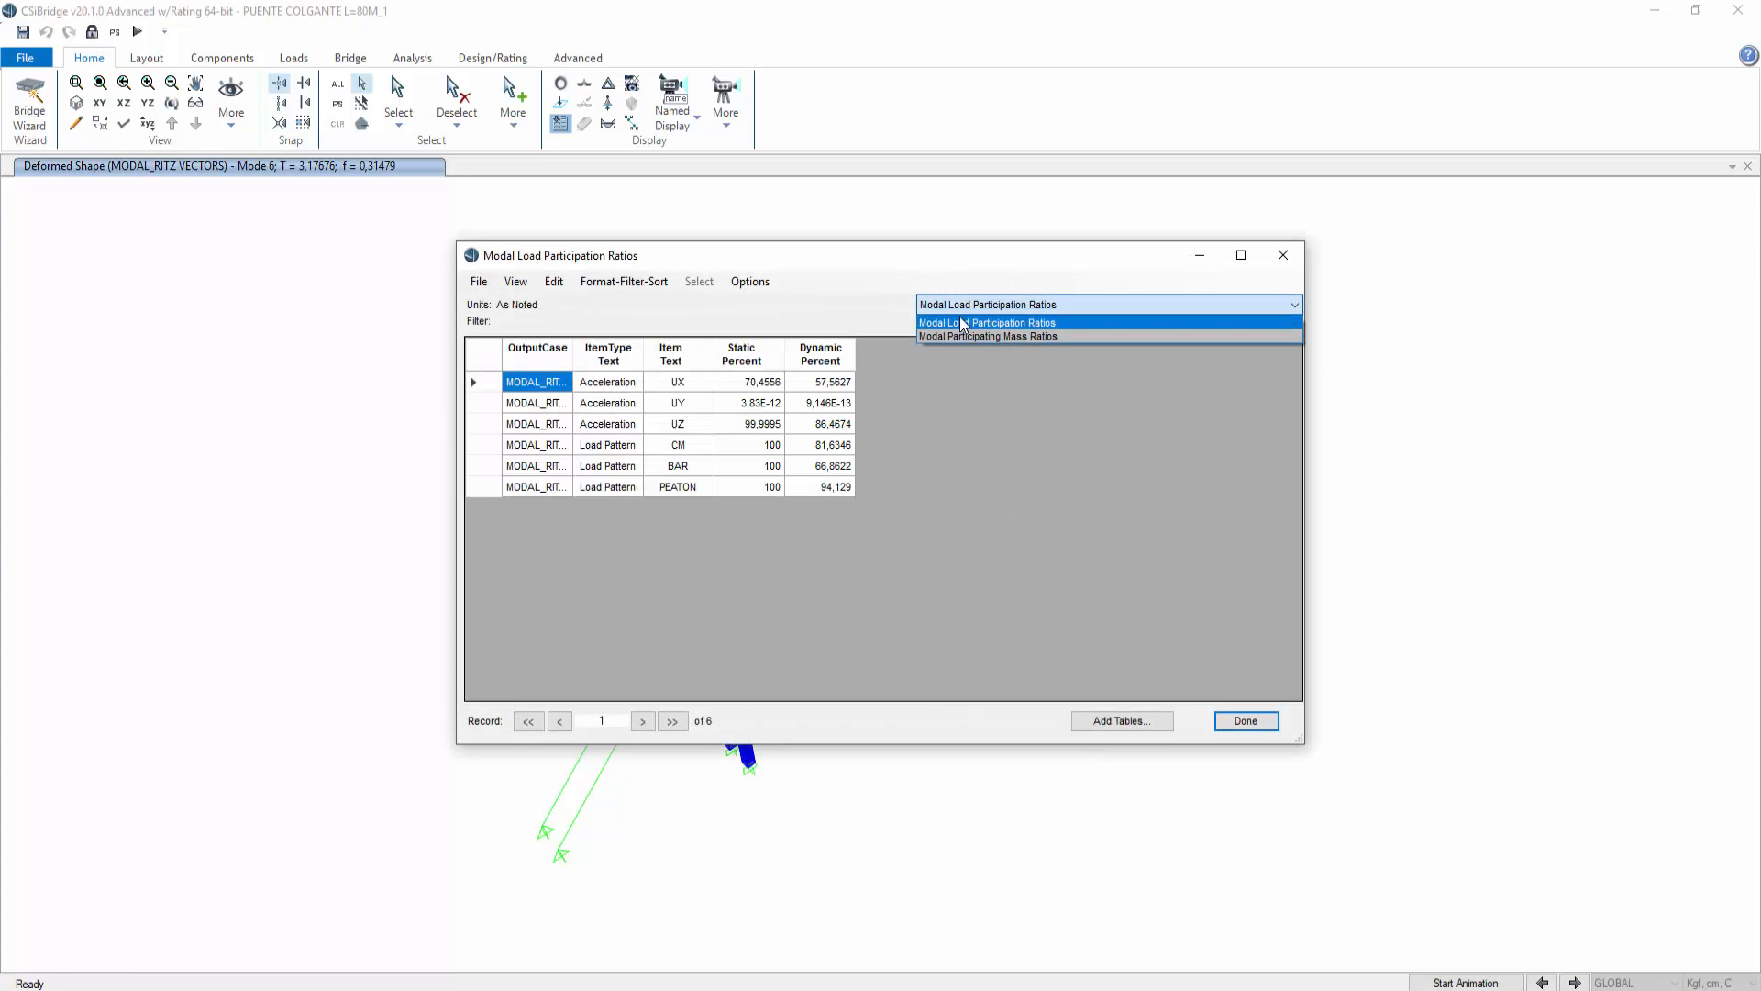
left_click(965, 333)
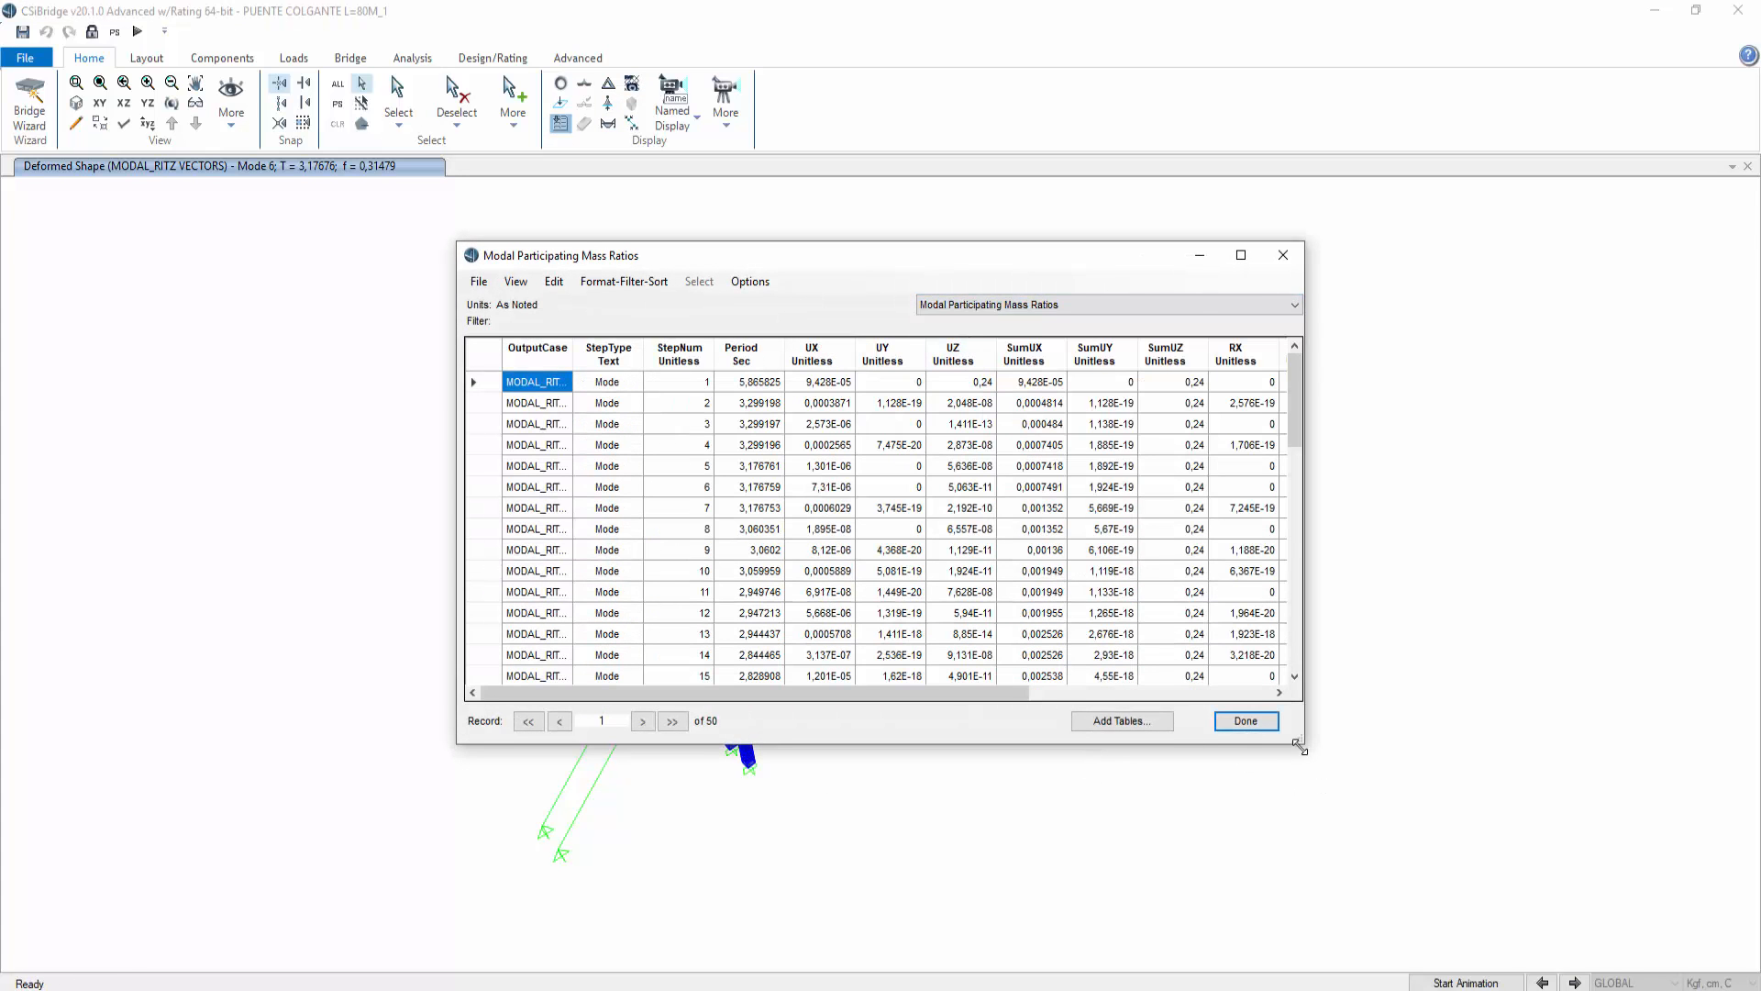
Step: Enlarge and reposition the Modal Participating Mass Ratios window, then inspect the ratios of the first modes
left_click_drag(1300, 747, 1756, 789)
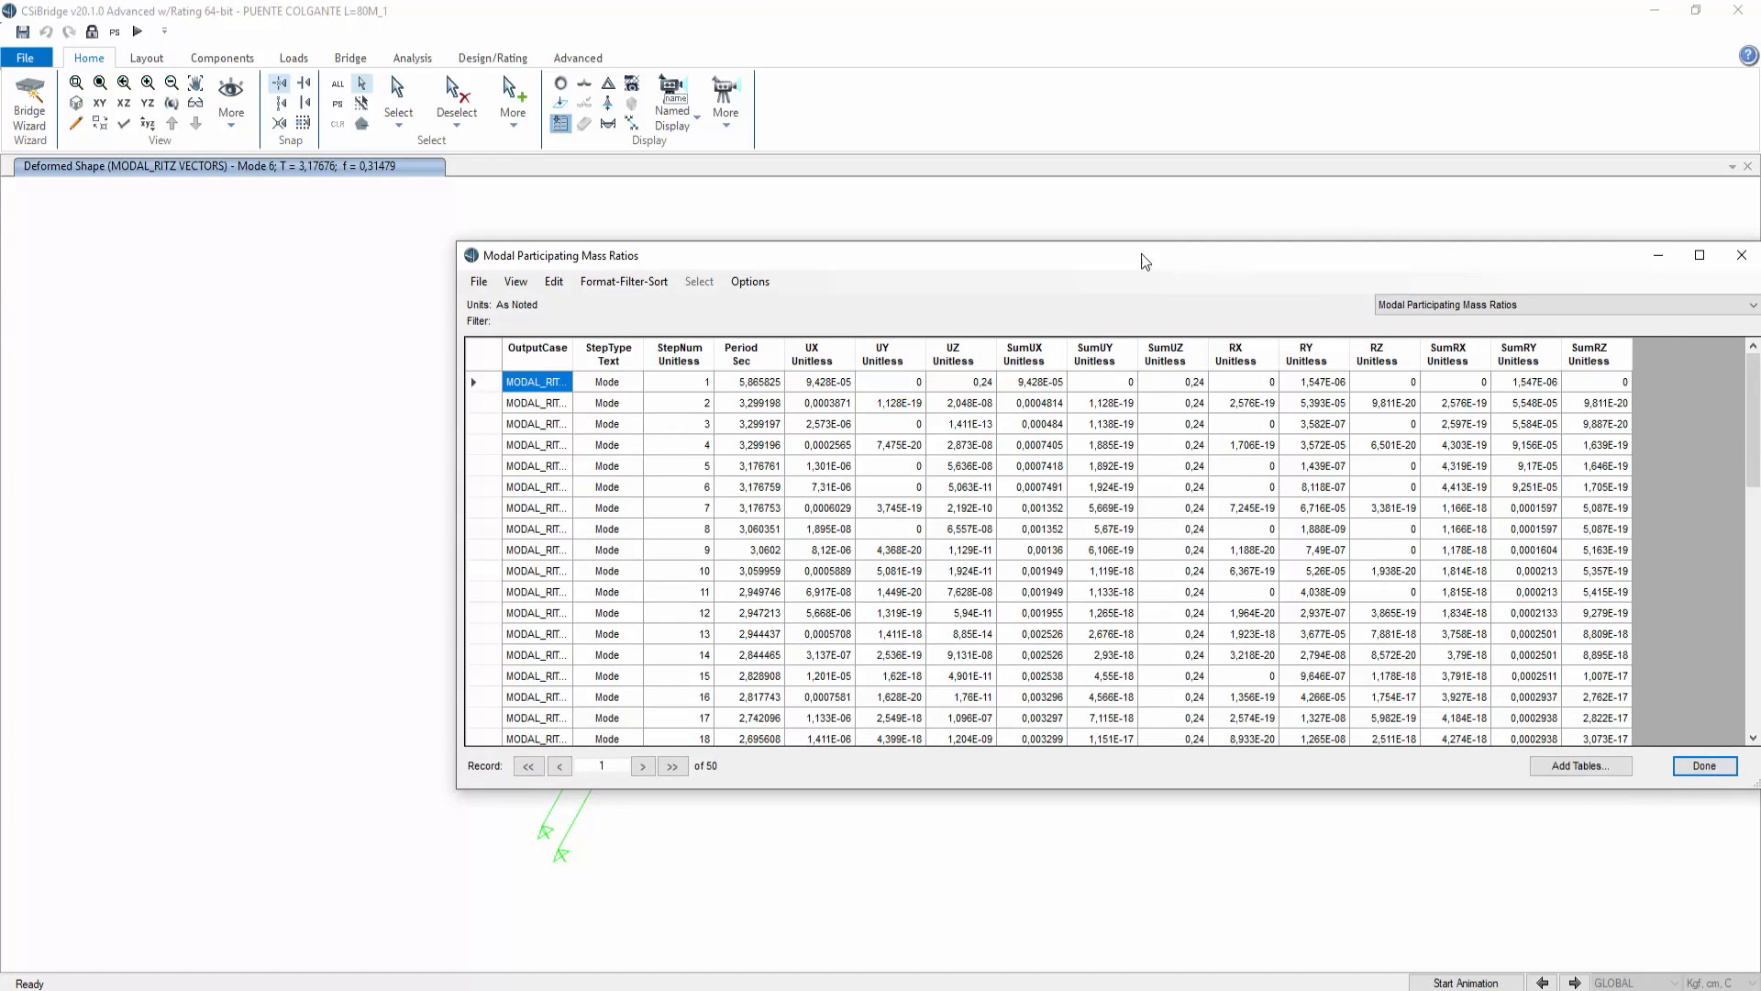
left_click_drag(1141, 253, 752, 226)
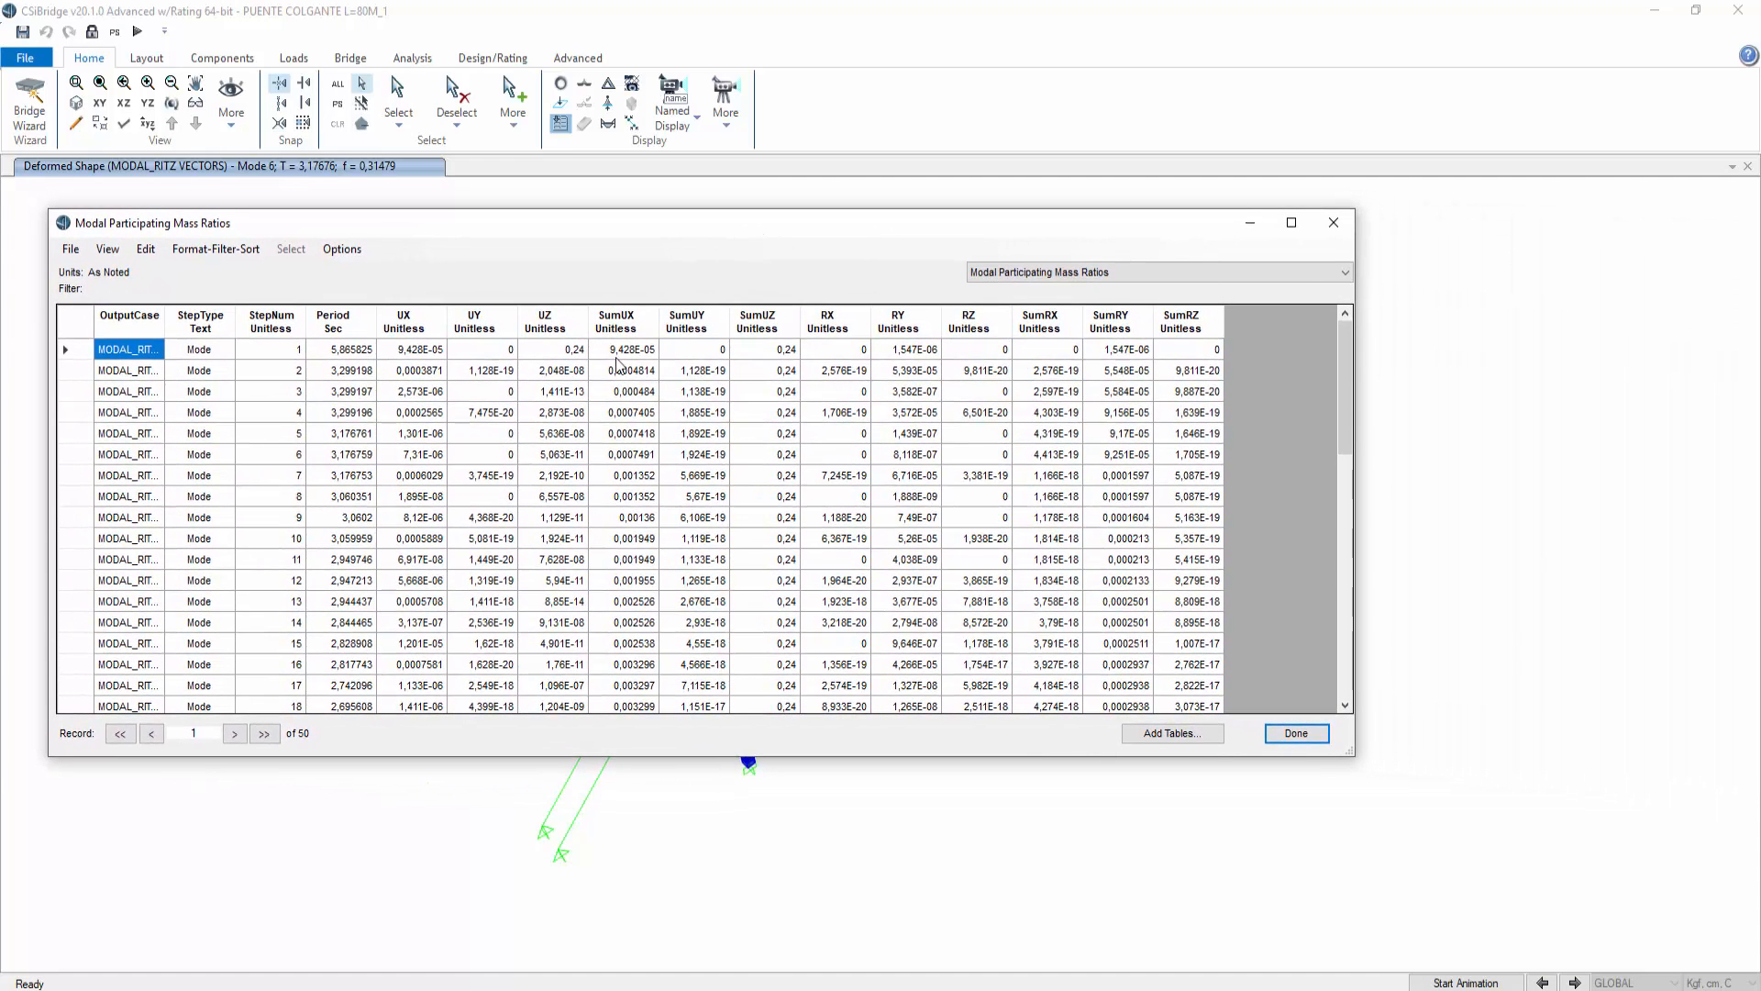
left_click(568, 352)
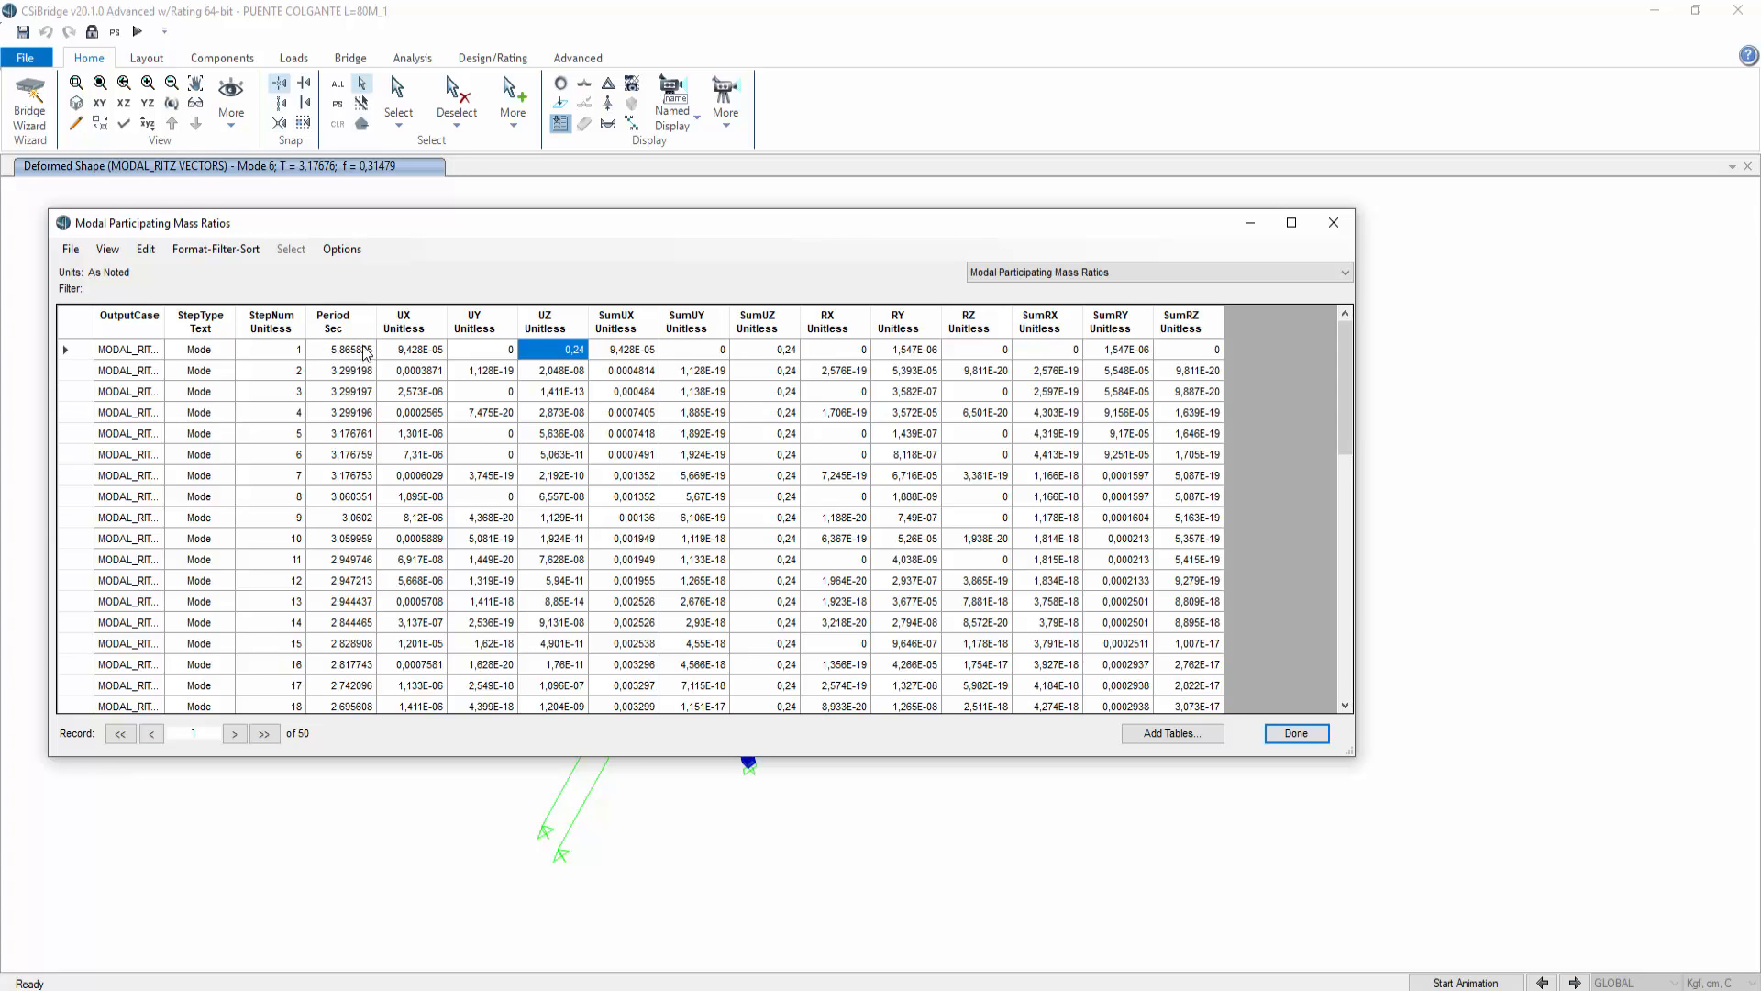
left_click_drag(425, 356, 426, 374)
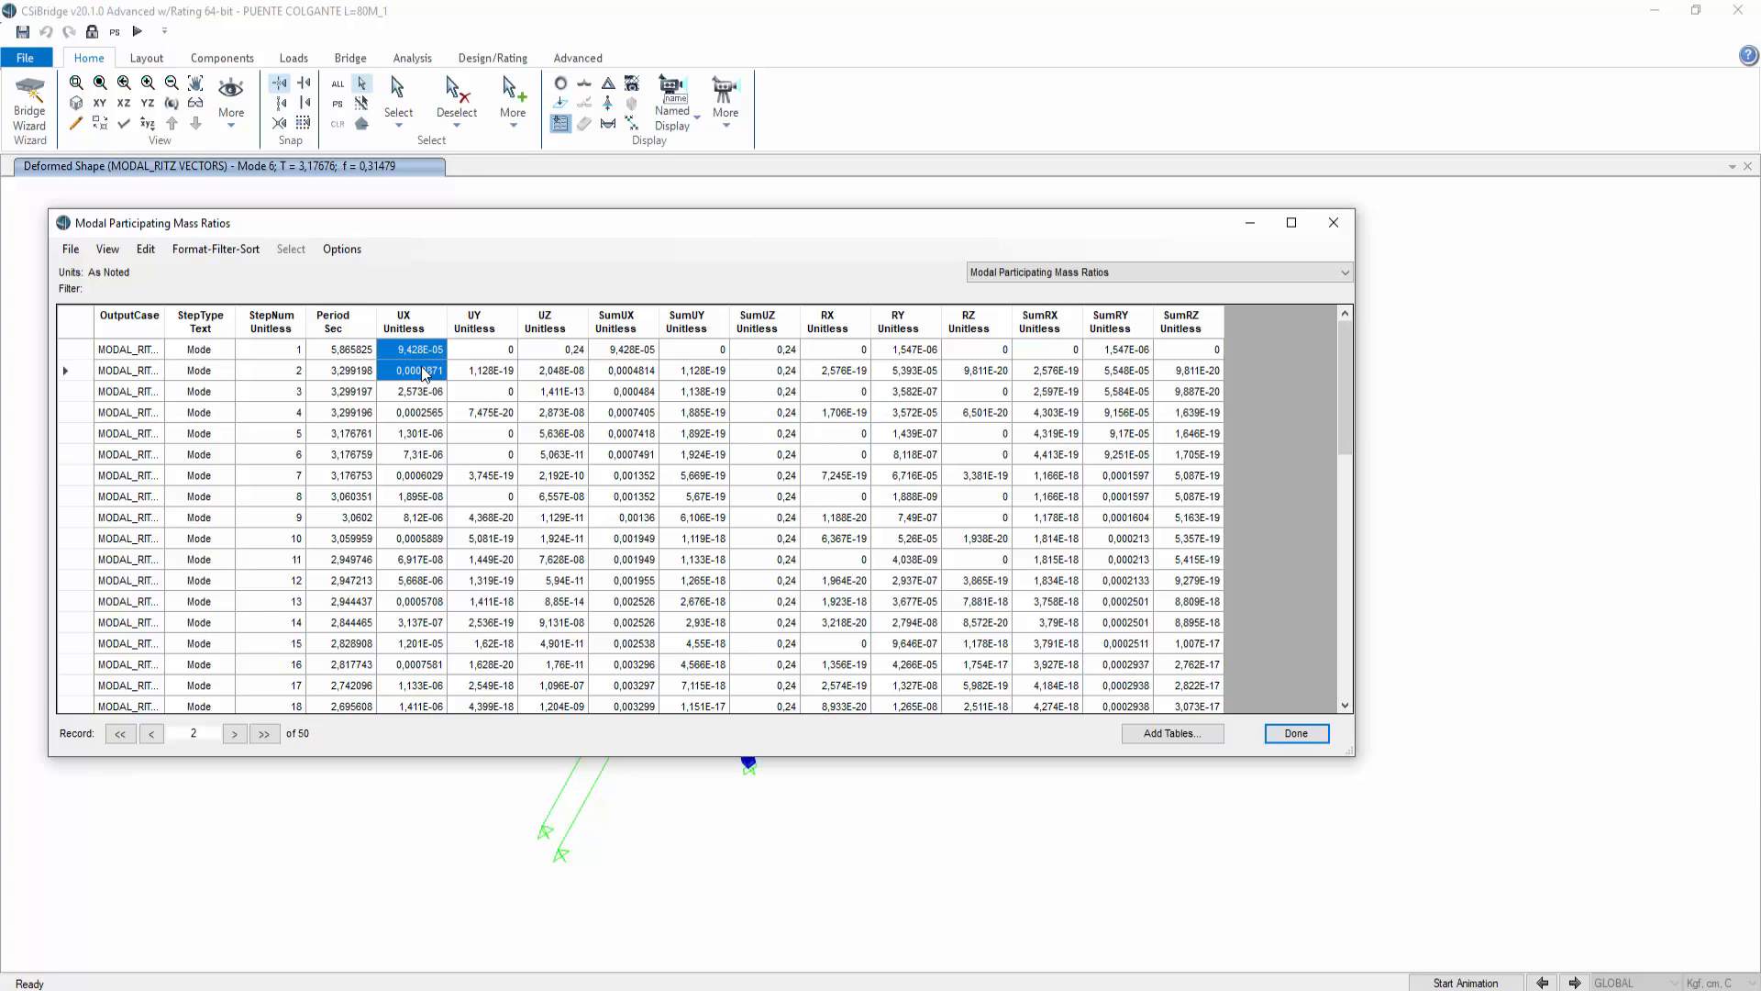
left_click(427, 372)
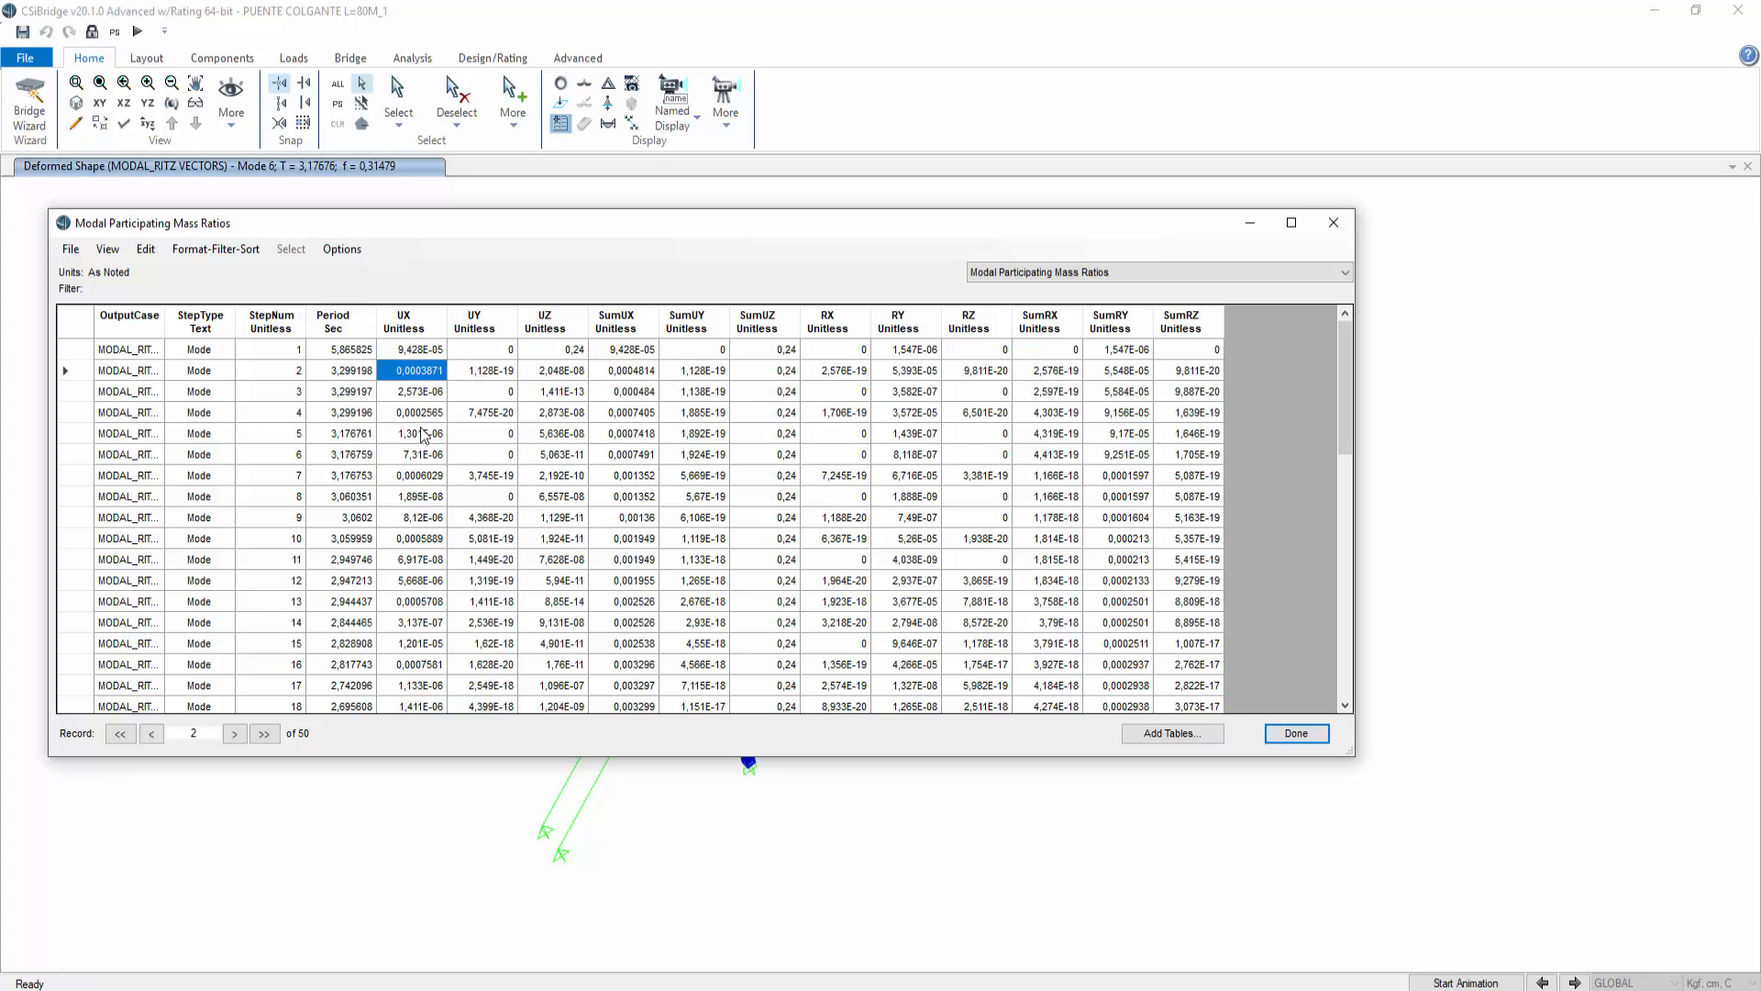
Step: Examine the periods and cumulative mass ratios of the highest modes, around modes 47 to 50
left_click_drag(1345, 392, 1393, 674)
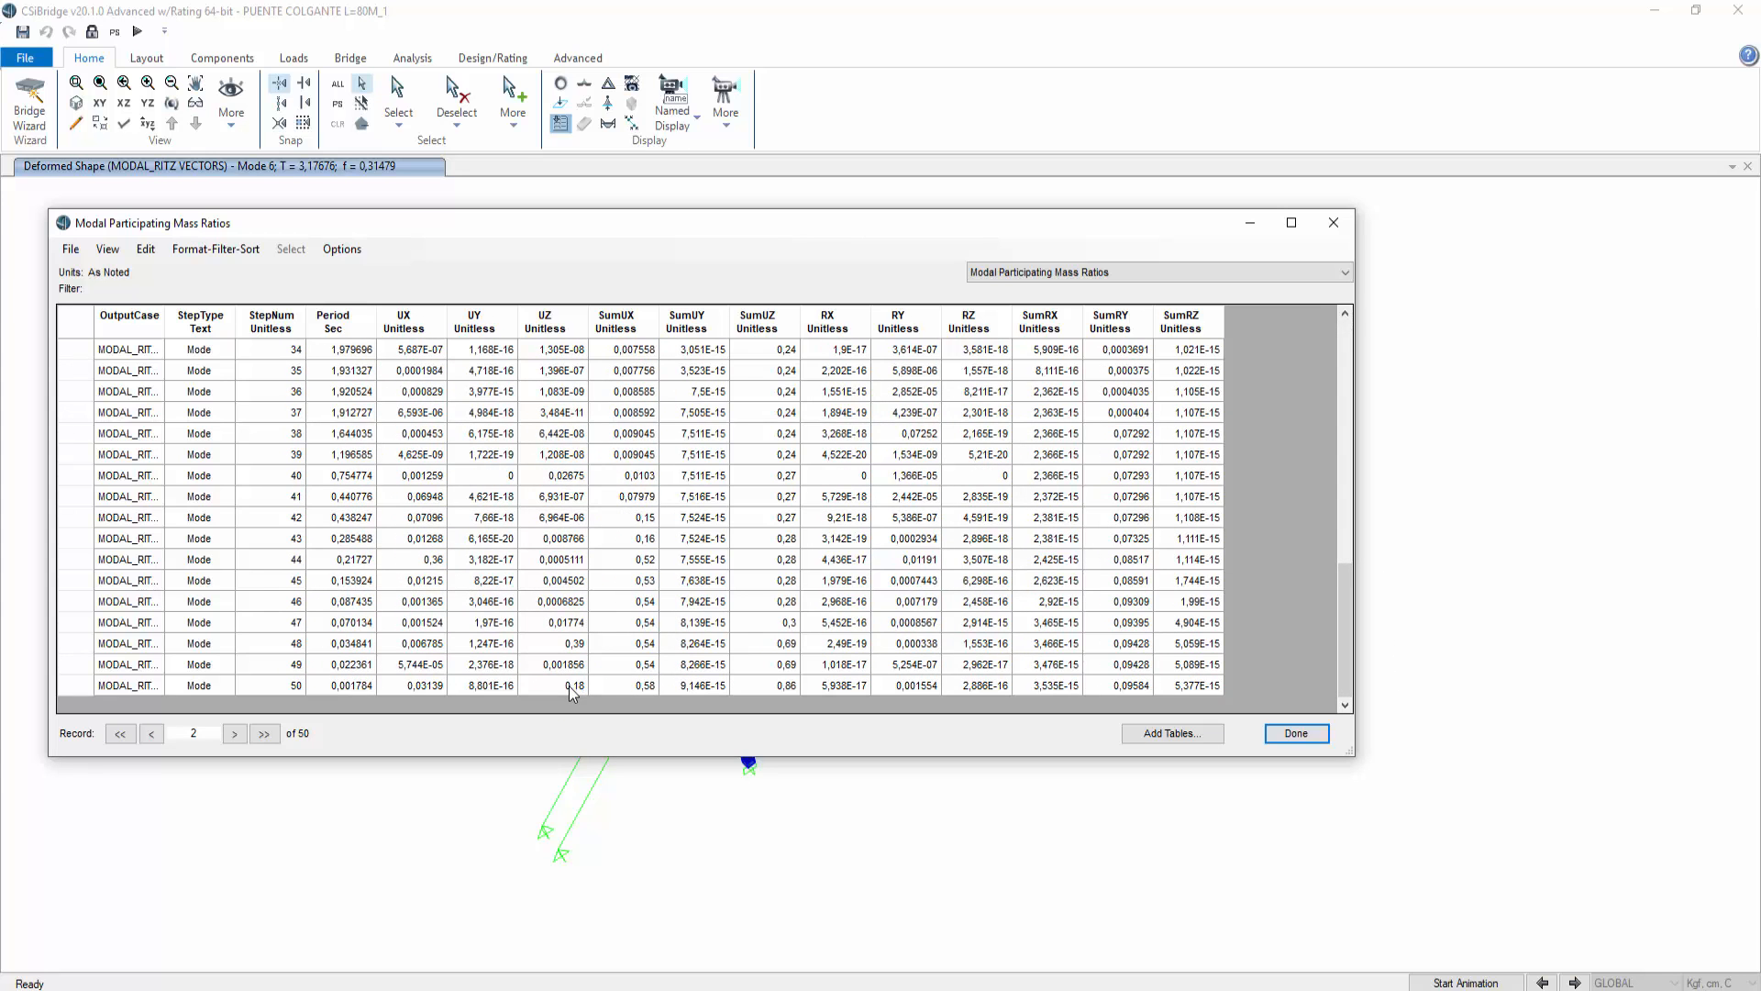
left_click(793, 692)
left_click(789, 666)
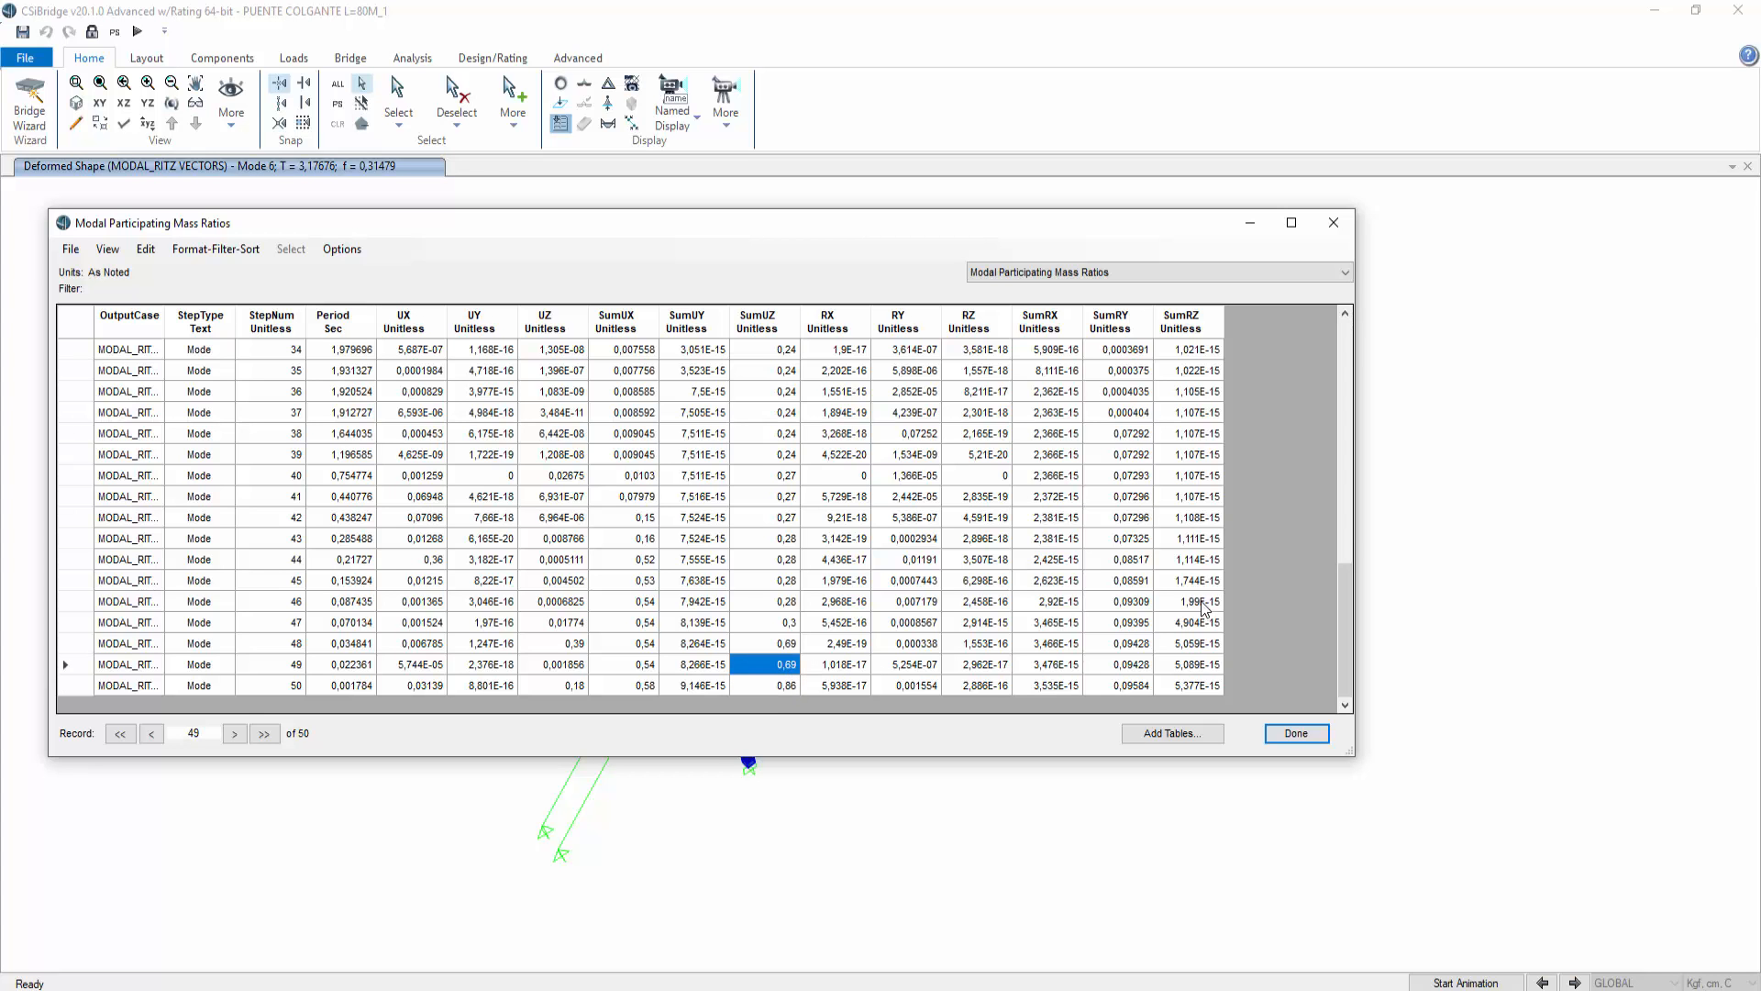
left_click_drag(1355, 589, 1337, 328)
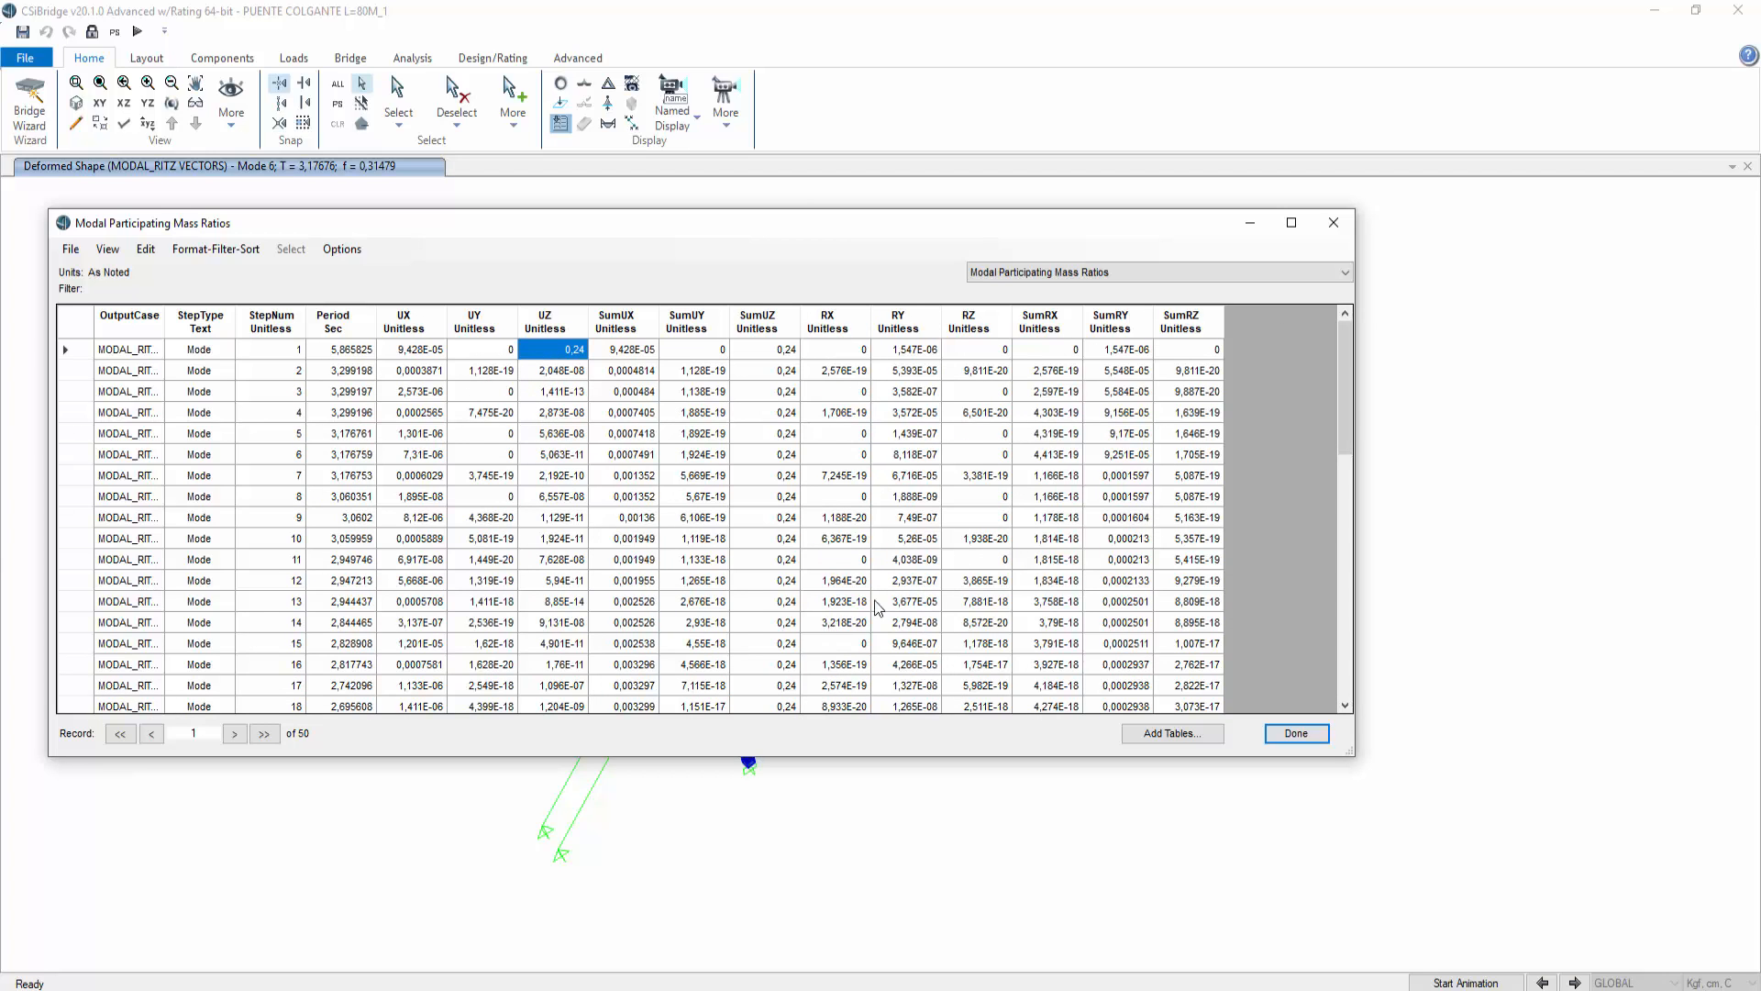
left_click_drag(1350, 376, 1384, 638)
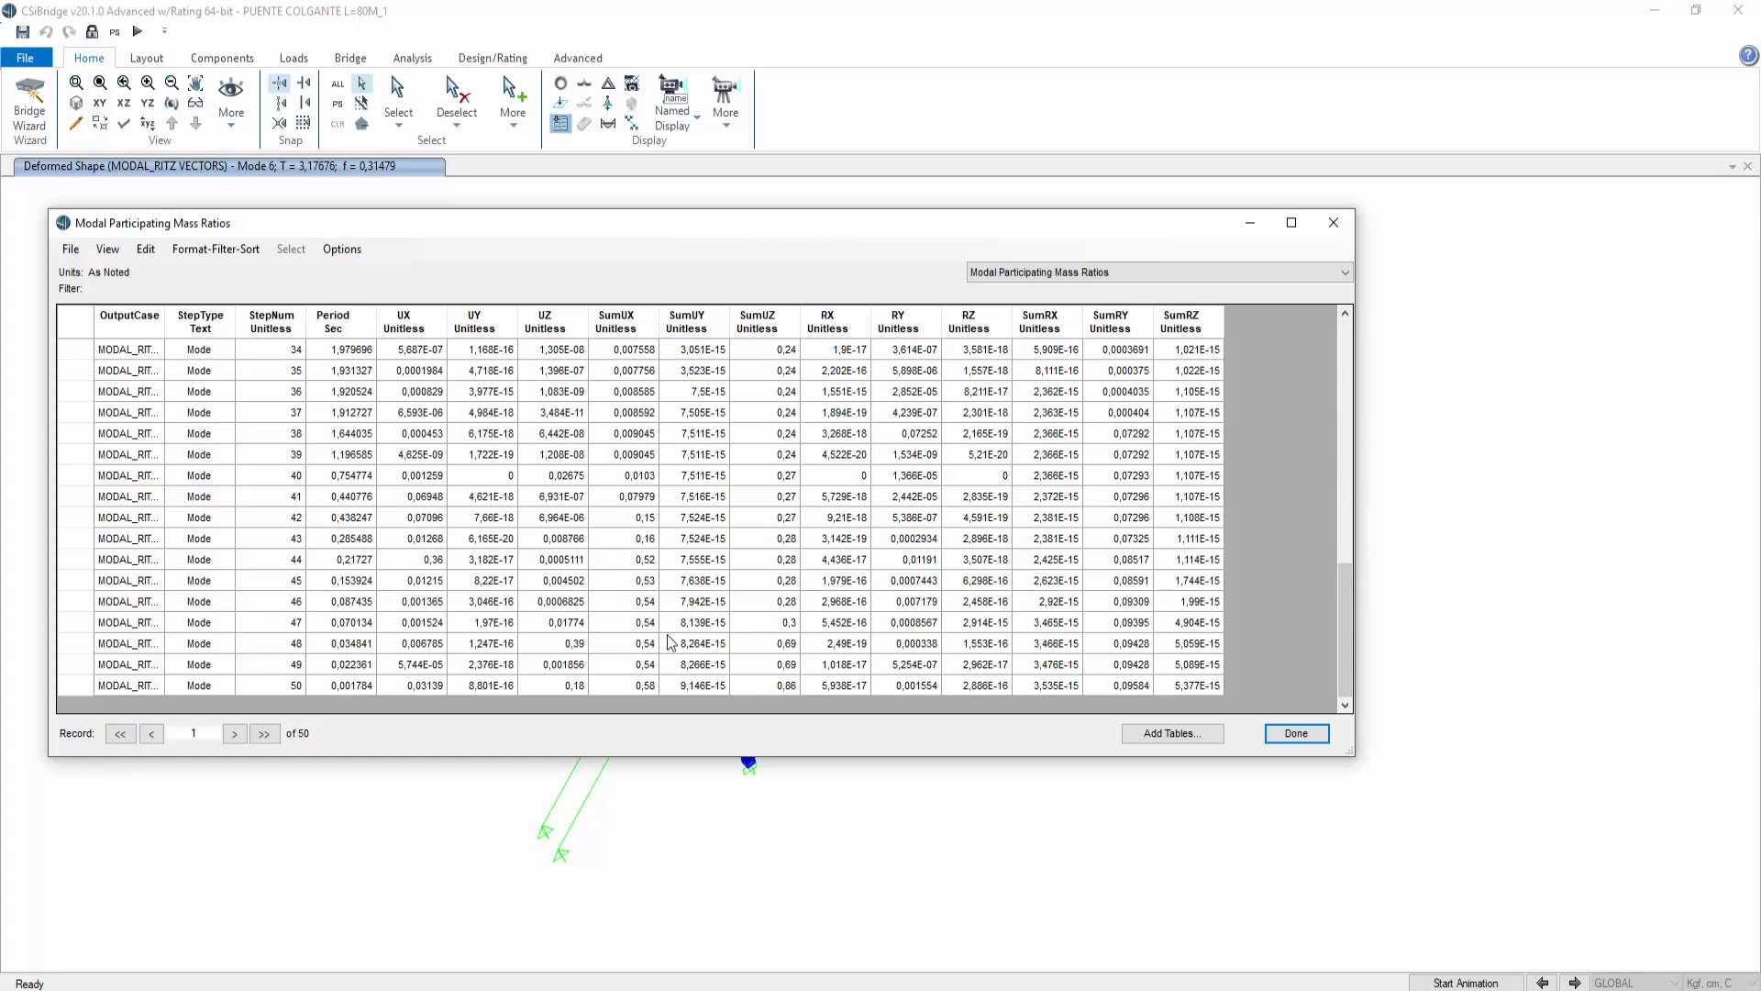
left_click(573, 644)
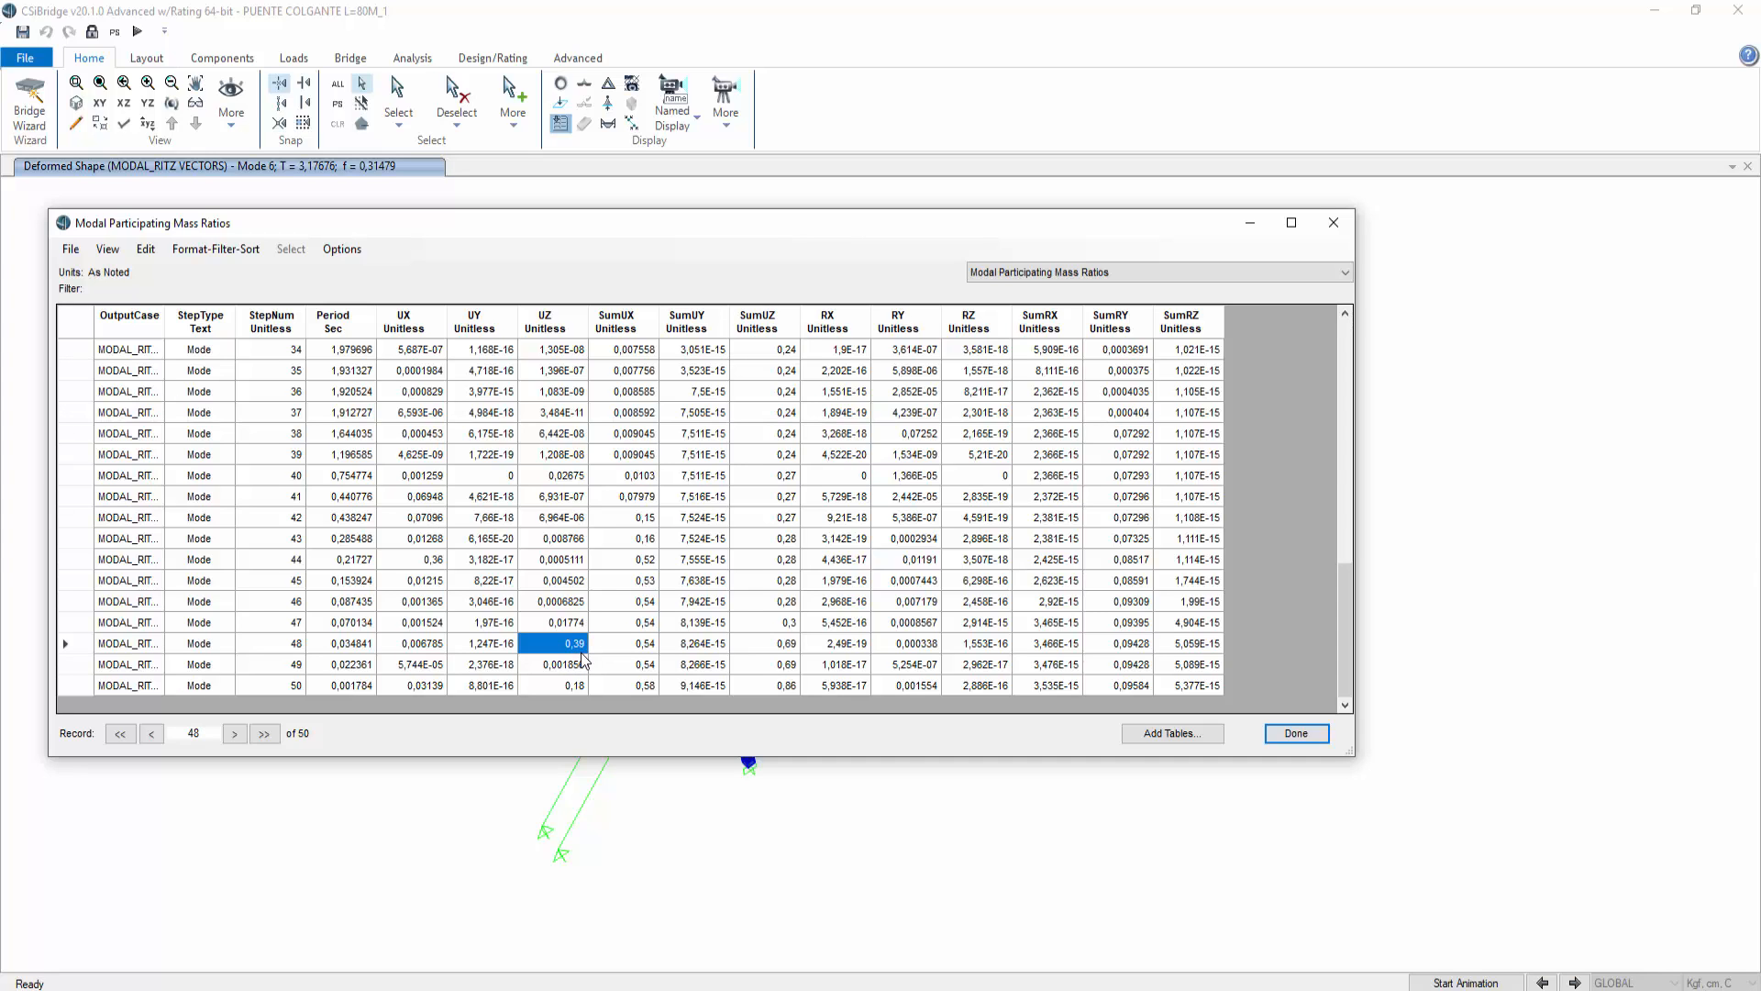
left_click(359, 646)
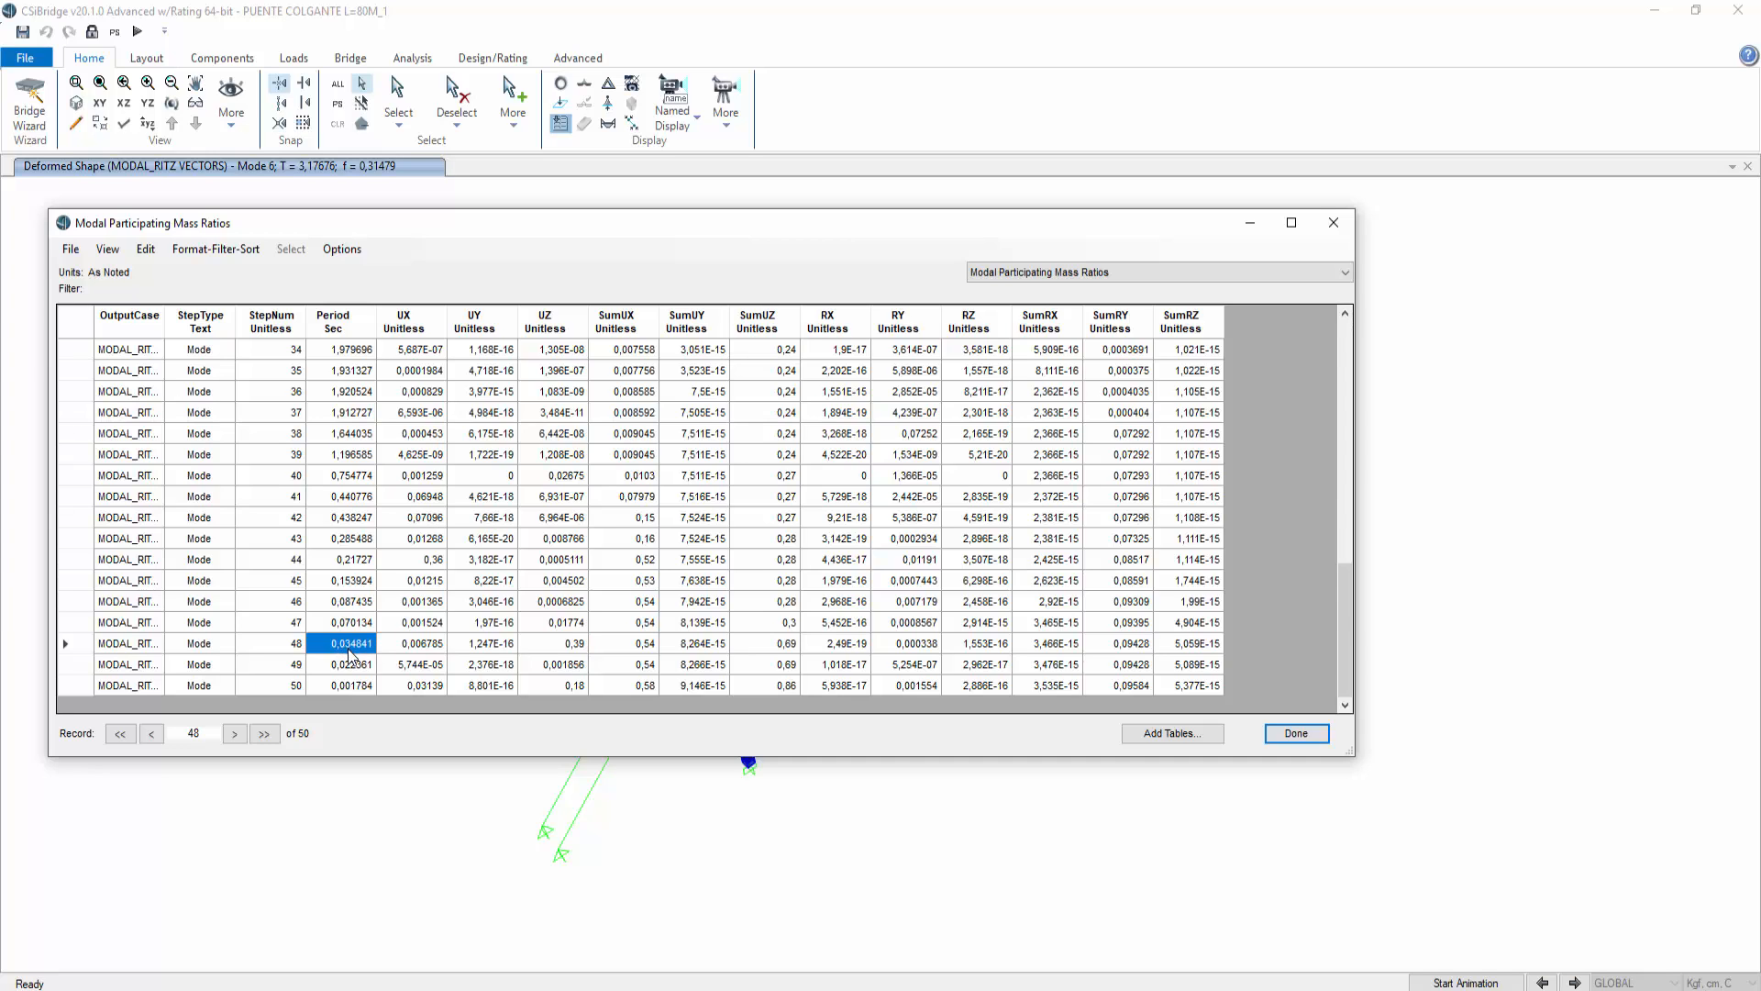
left_click(546, 648)
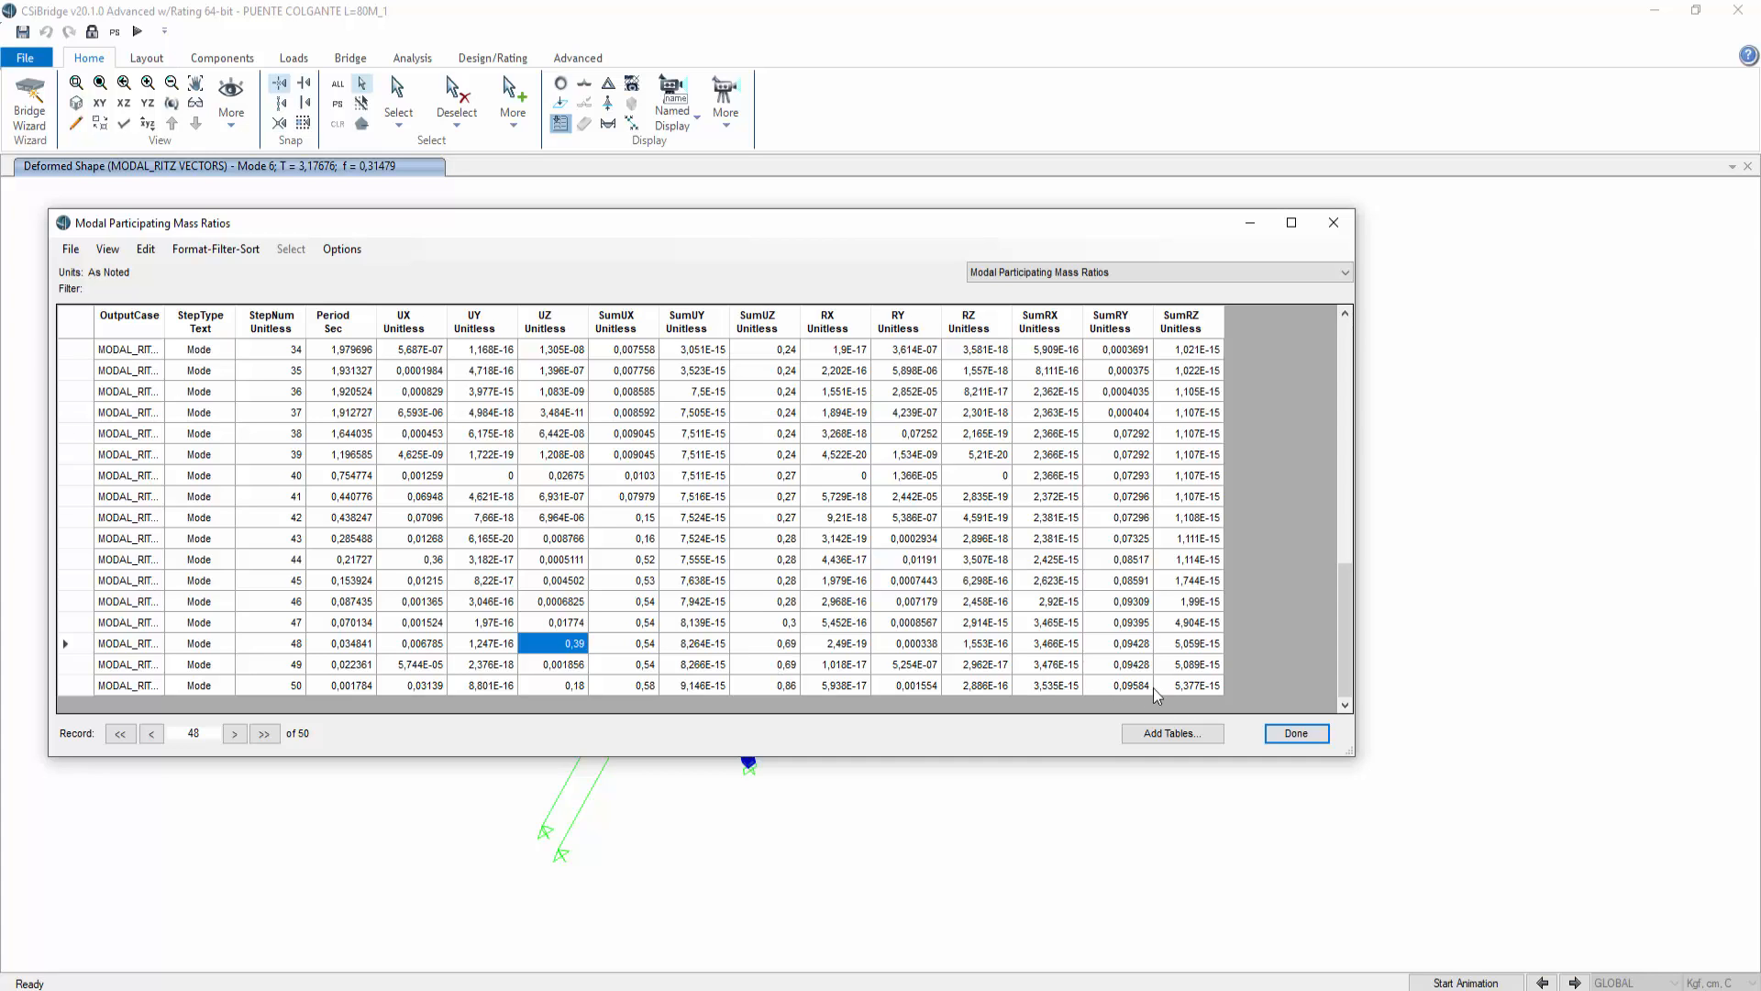
Step: Close the ratios table, then display and animate the deformed shape of mode 48 of the MODAL_RITZ VECTORS case
left_click(1333, 223)
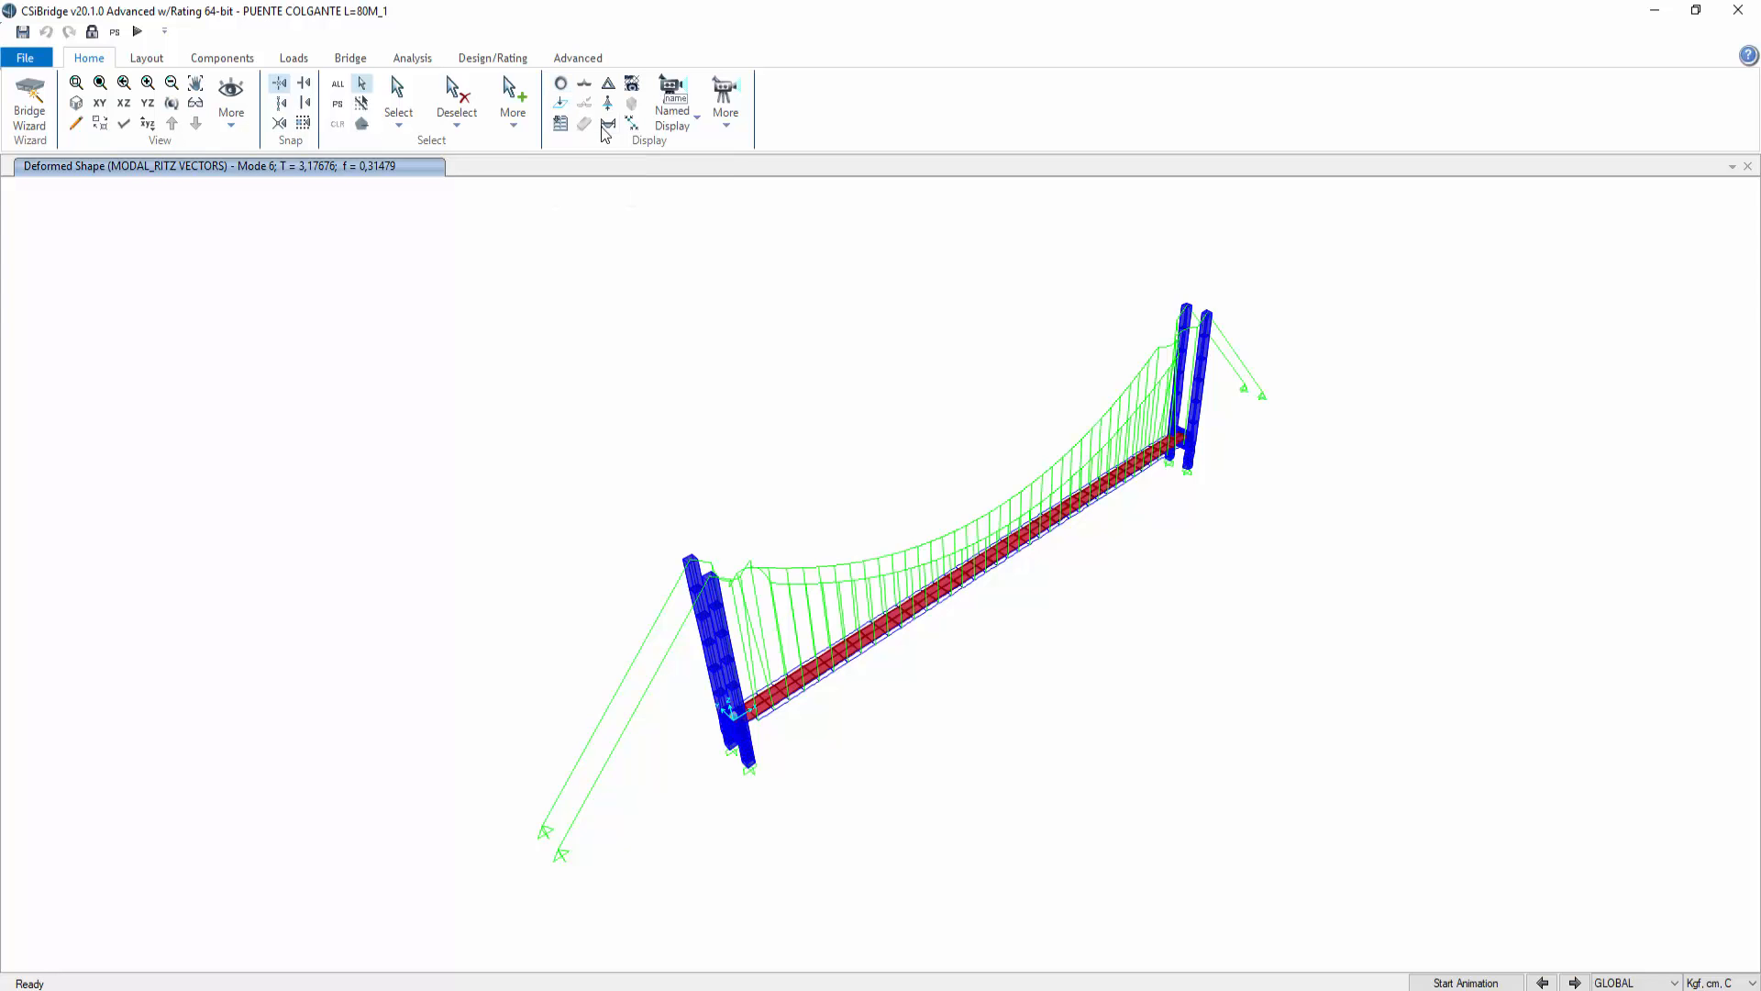
left_click(607, 84)
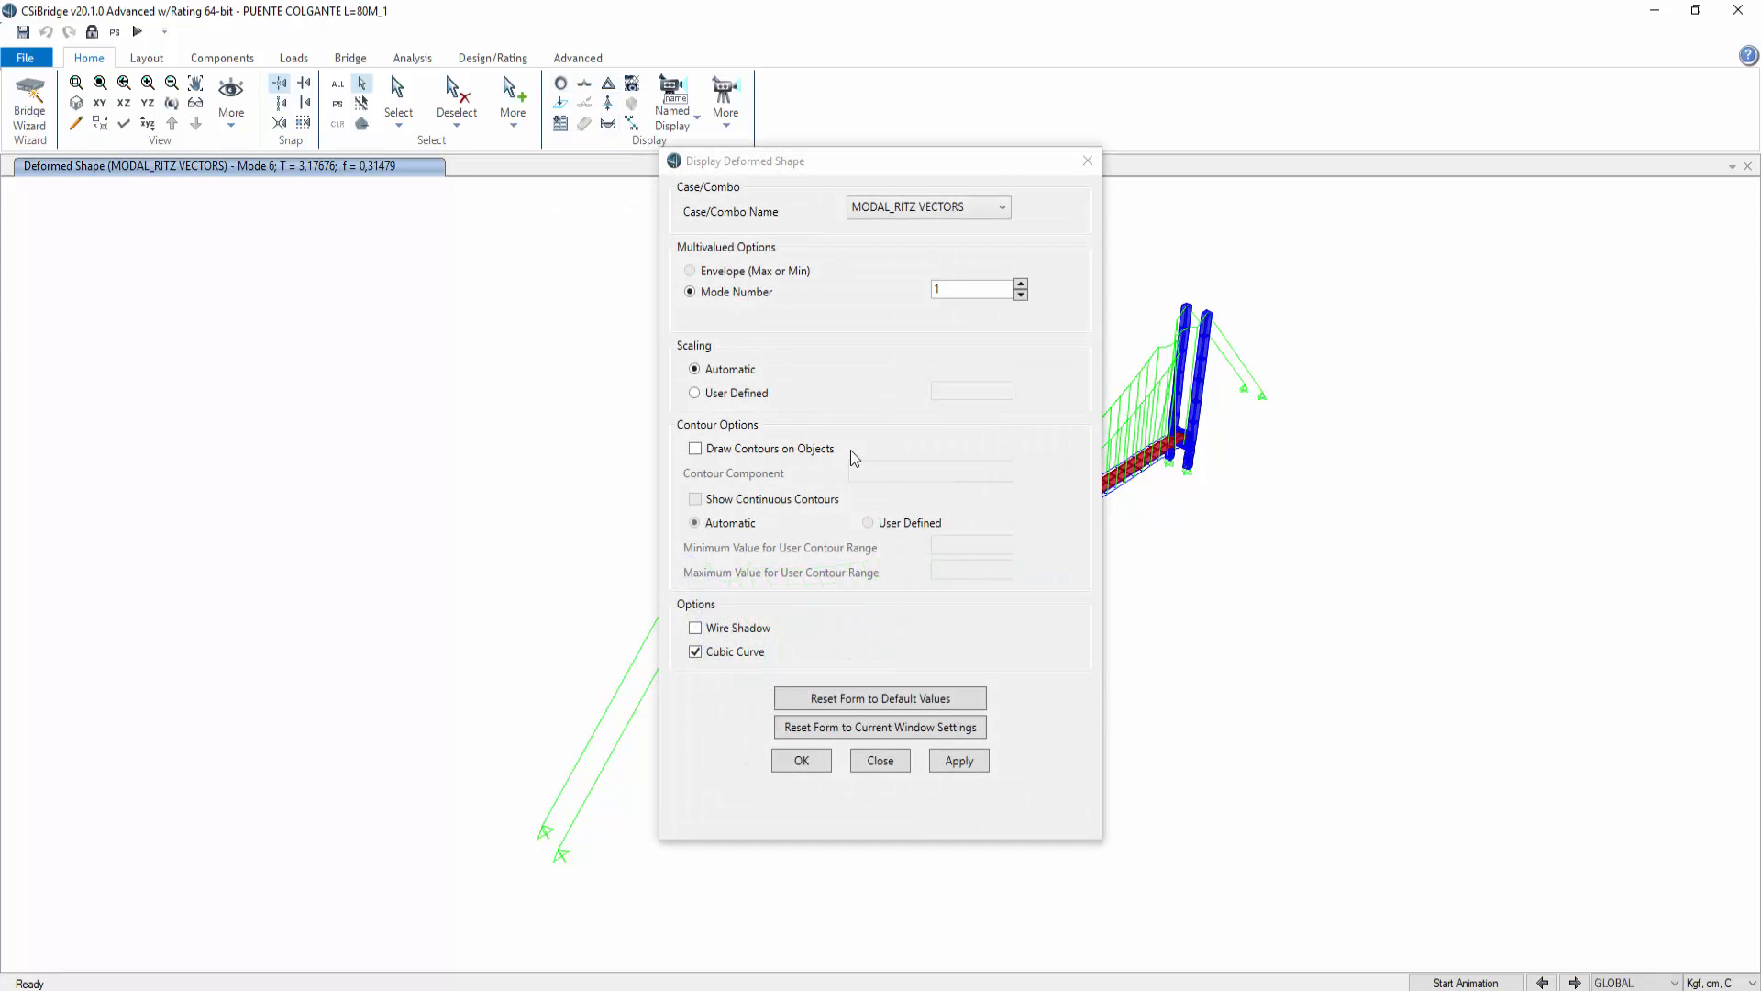
left_click_drag(961, 290, 877, 286)
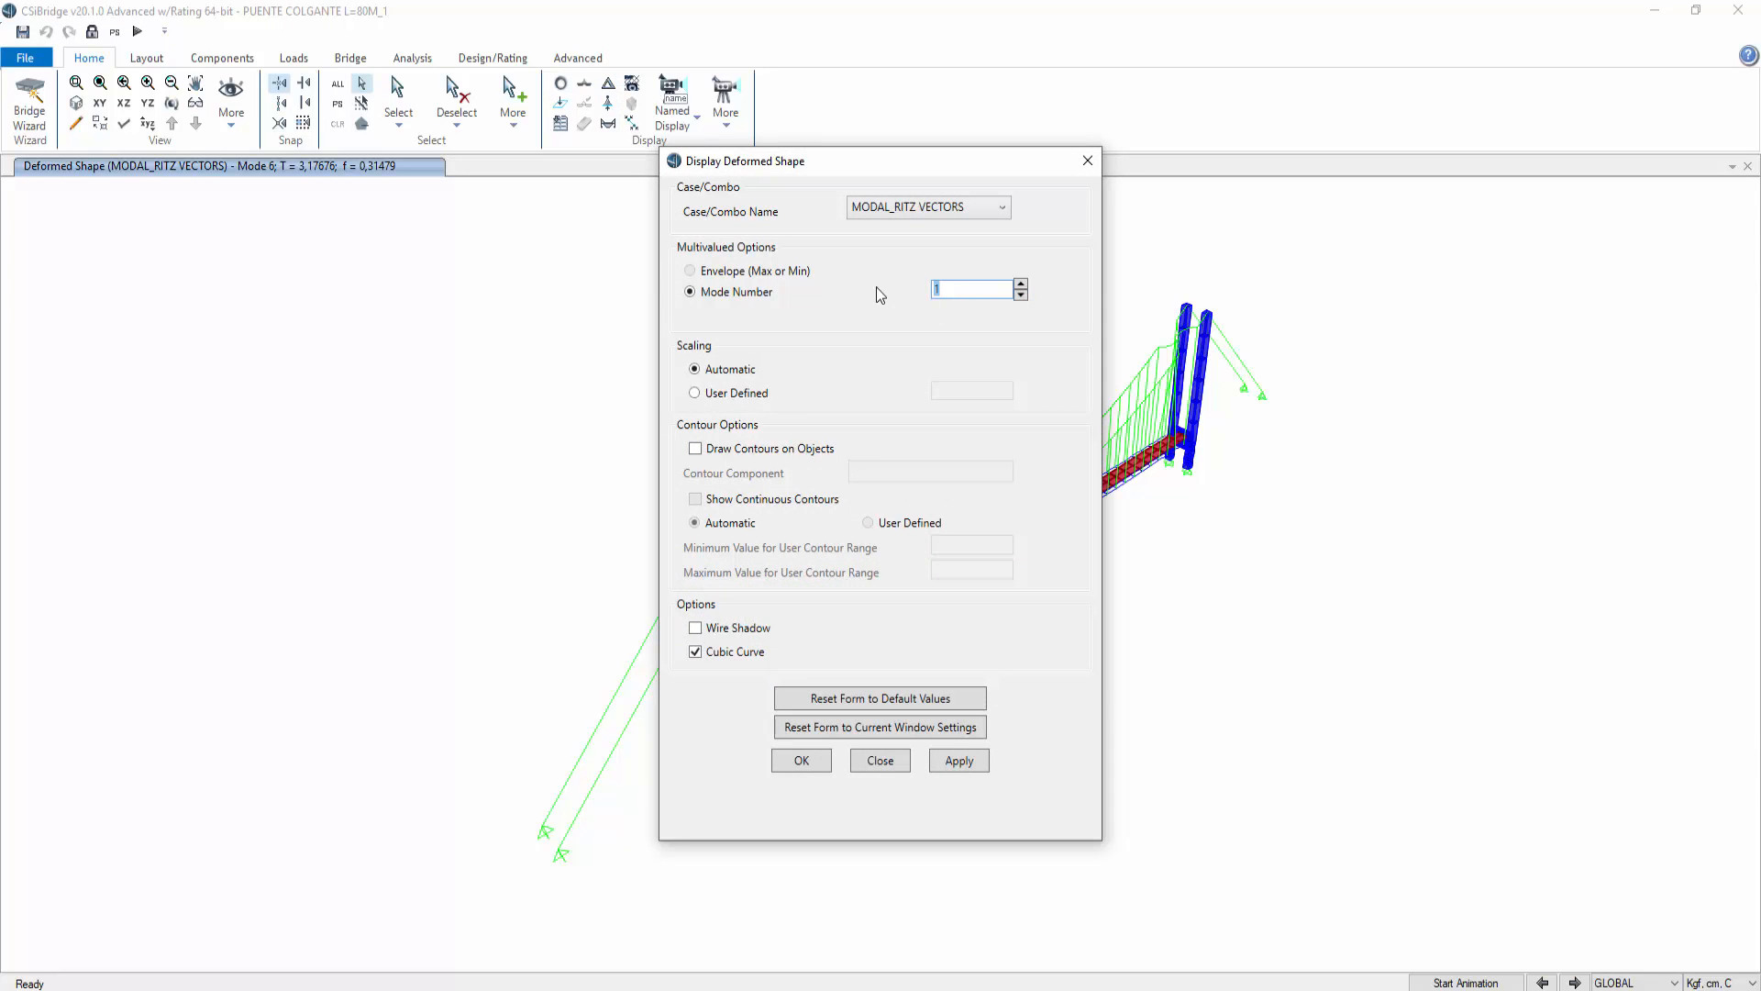
type("48")
left_click(959, 761)
left_click_drag(973, 174, 377, 167)
left_click(450, 763)
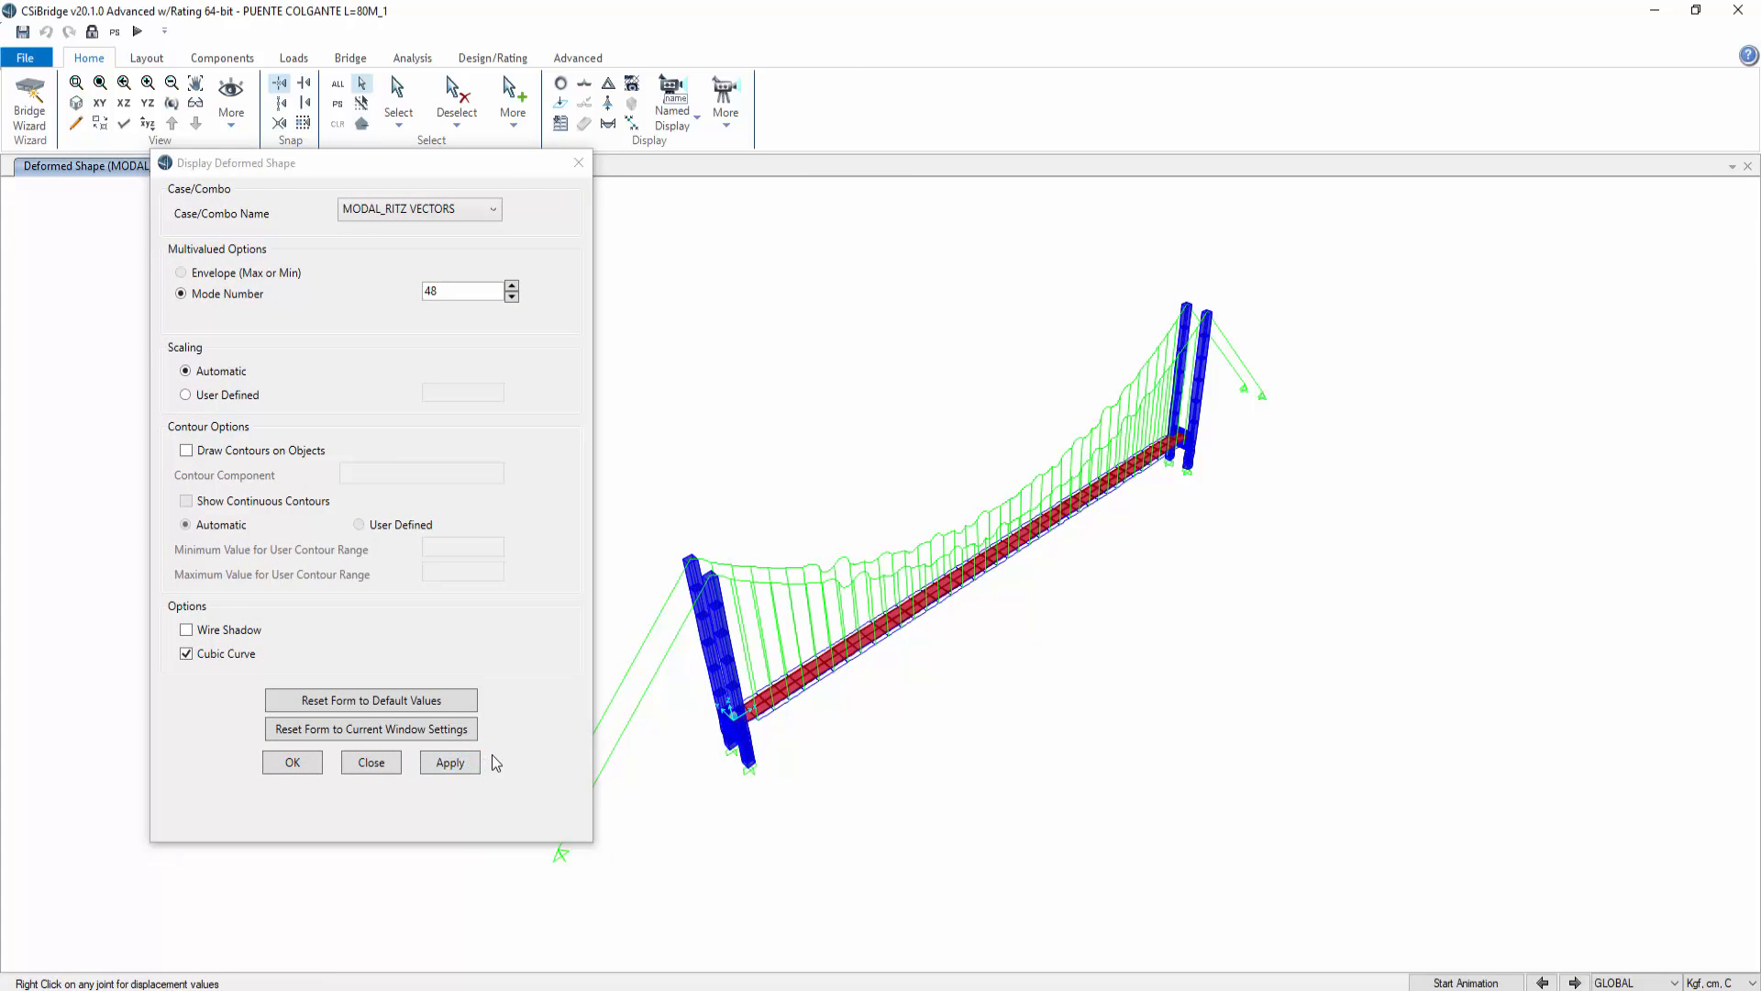
left_click(293, 762)
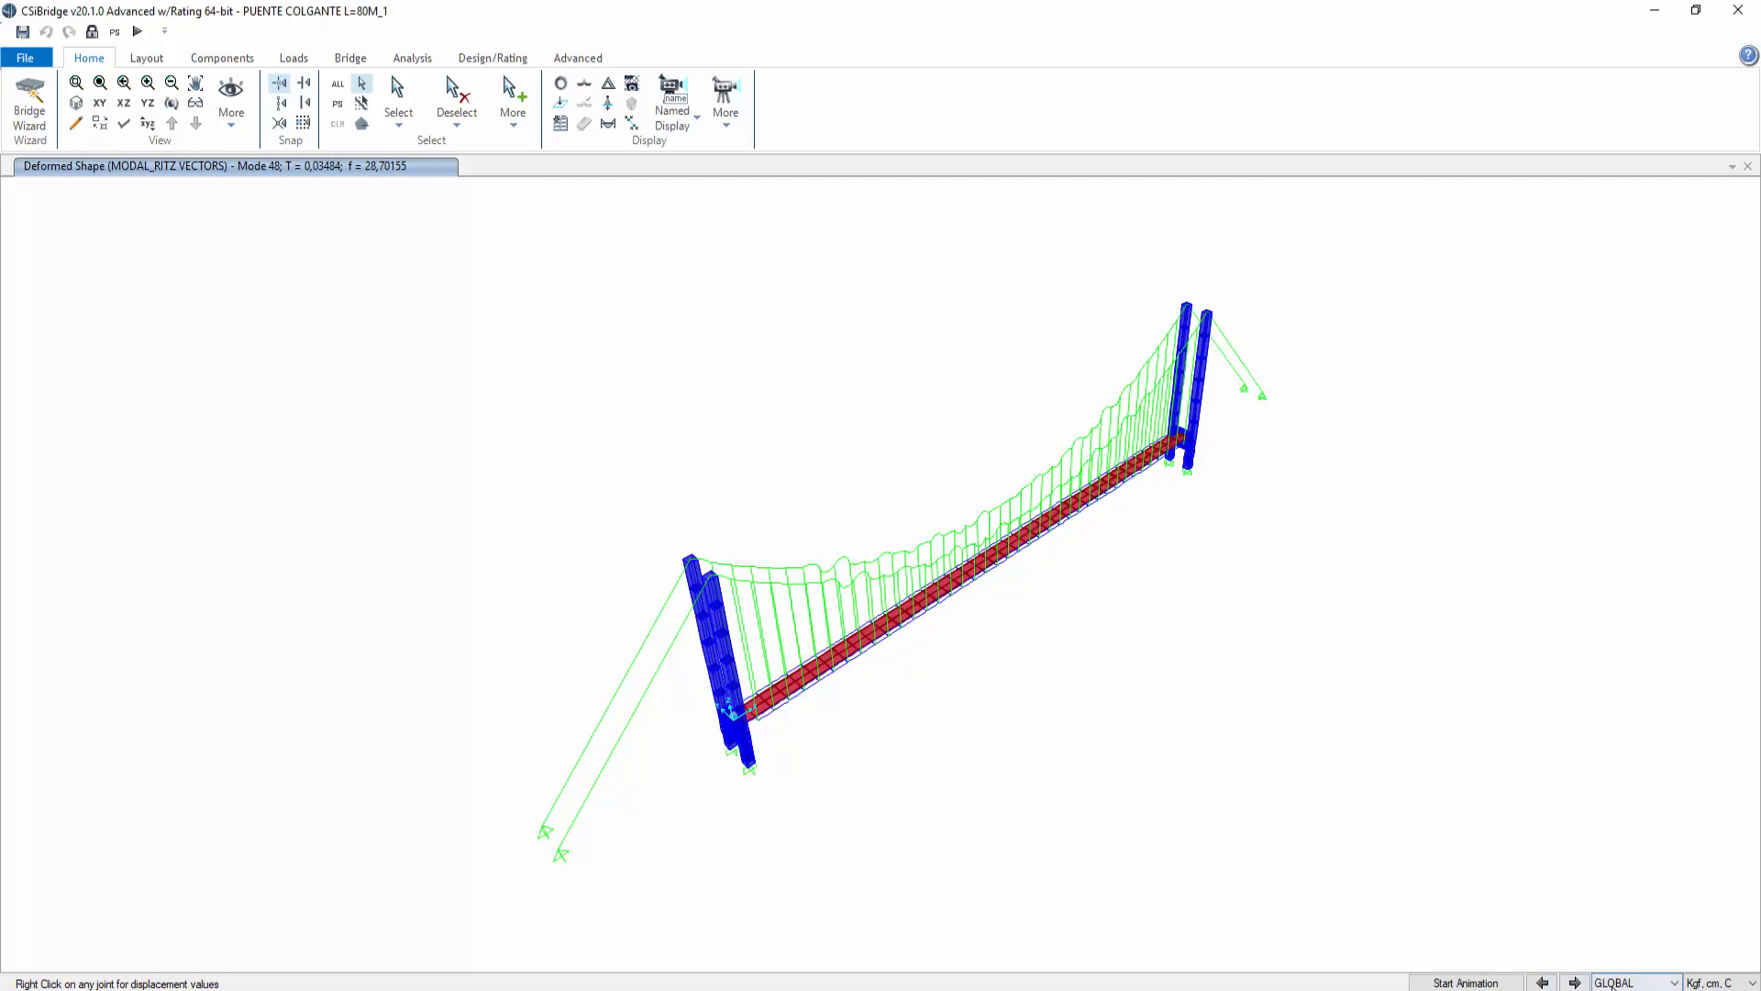
left_click(1488, 982)
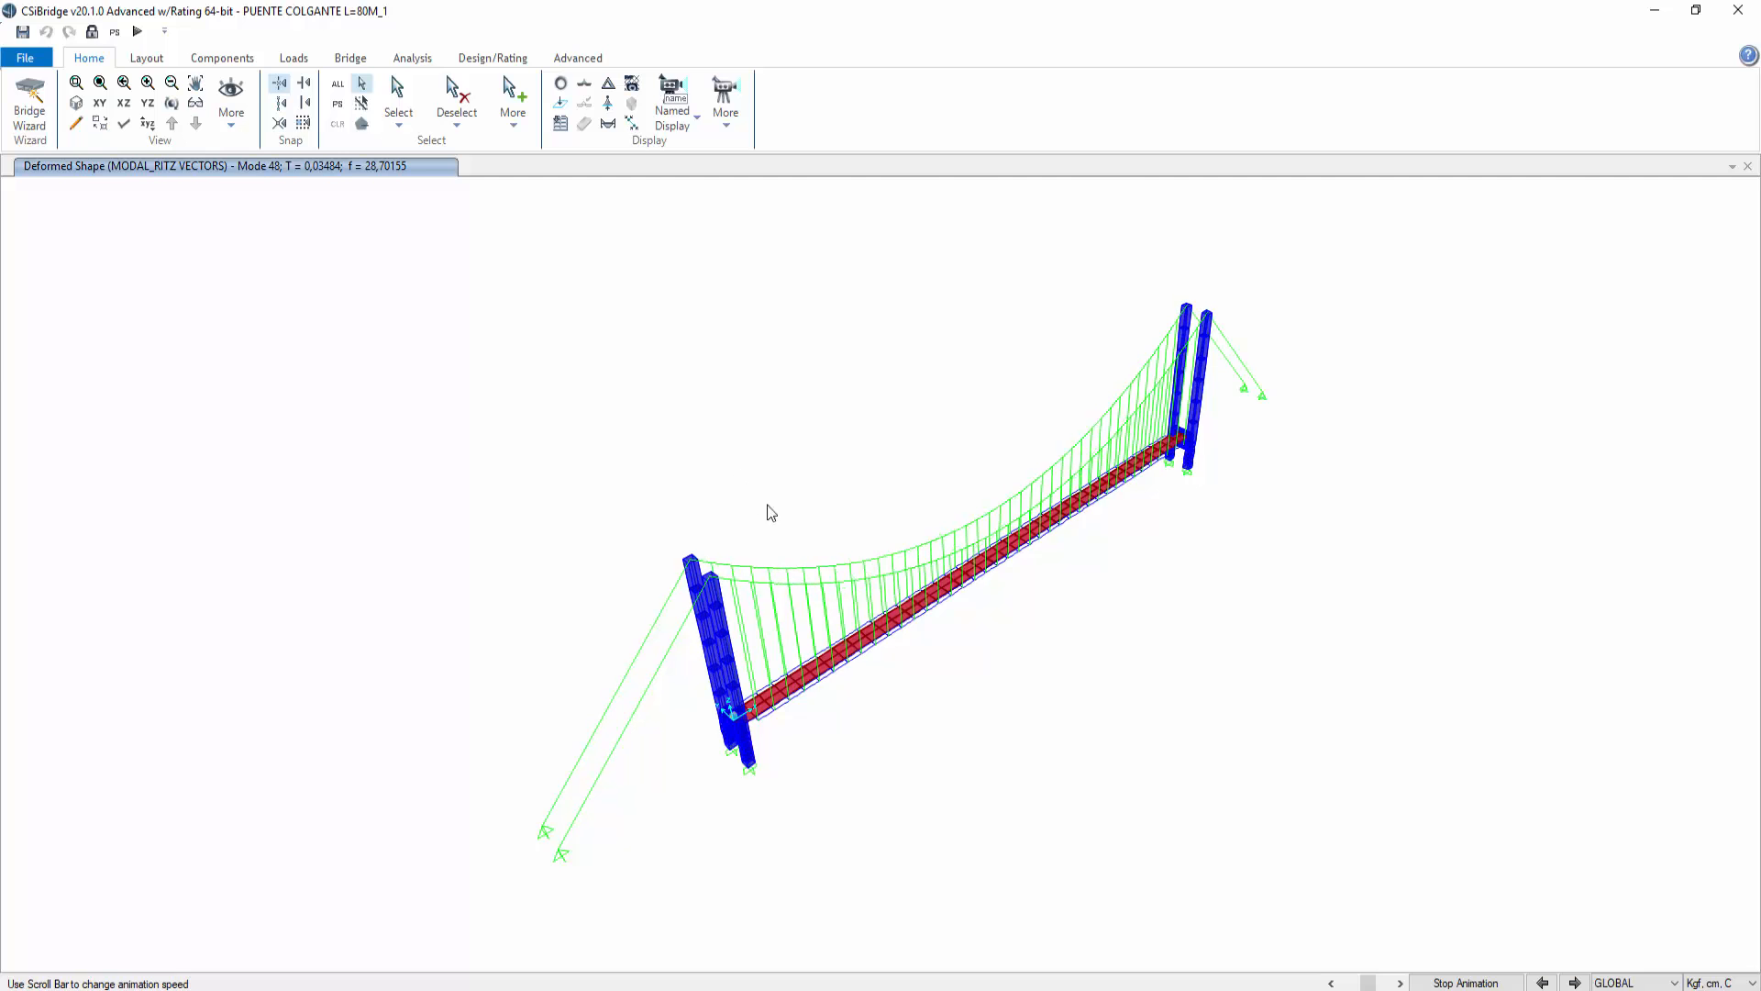
left_click(1466, 982)
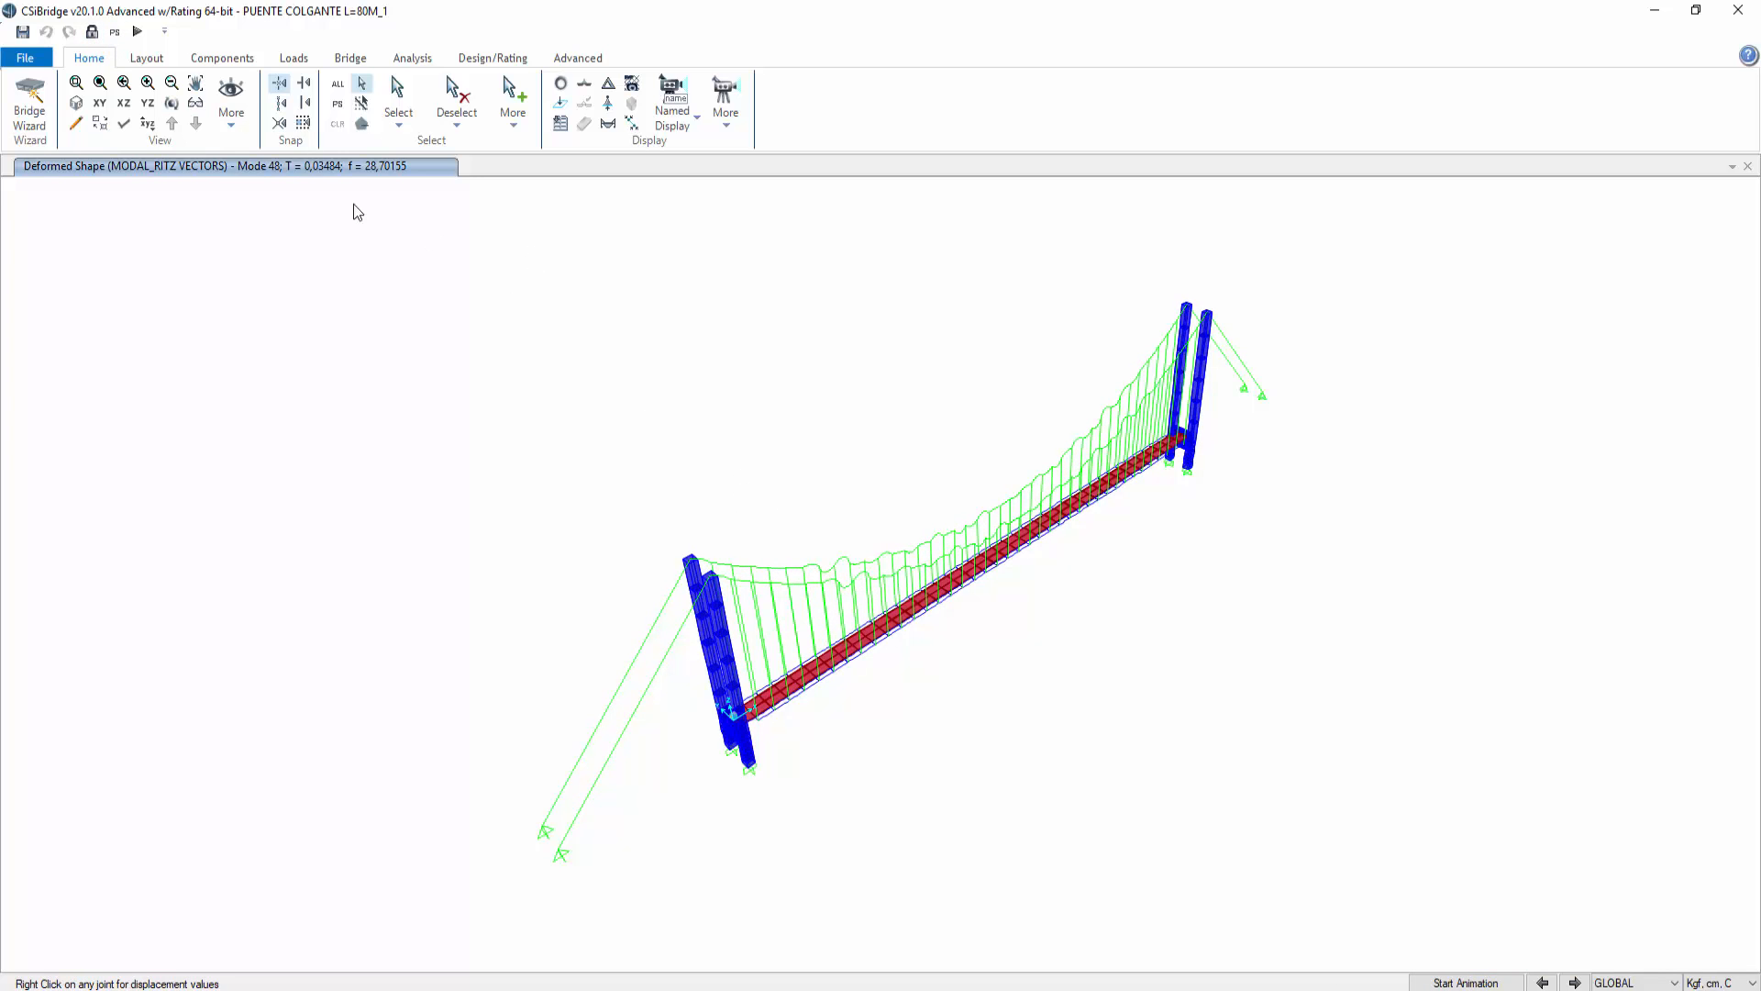
Step: Orbit and zoom toward the tower crossbeam at the deck end and select that crossbeam
left_click(172, 103)
left_click_drag(730, 641, 1093, 558)
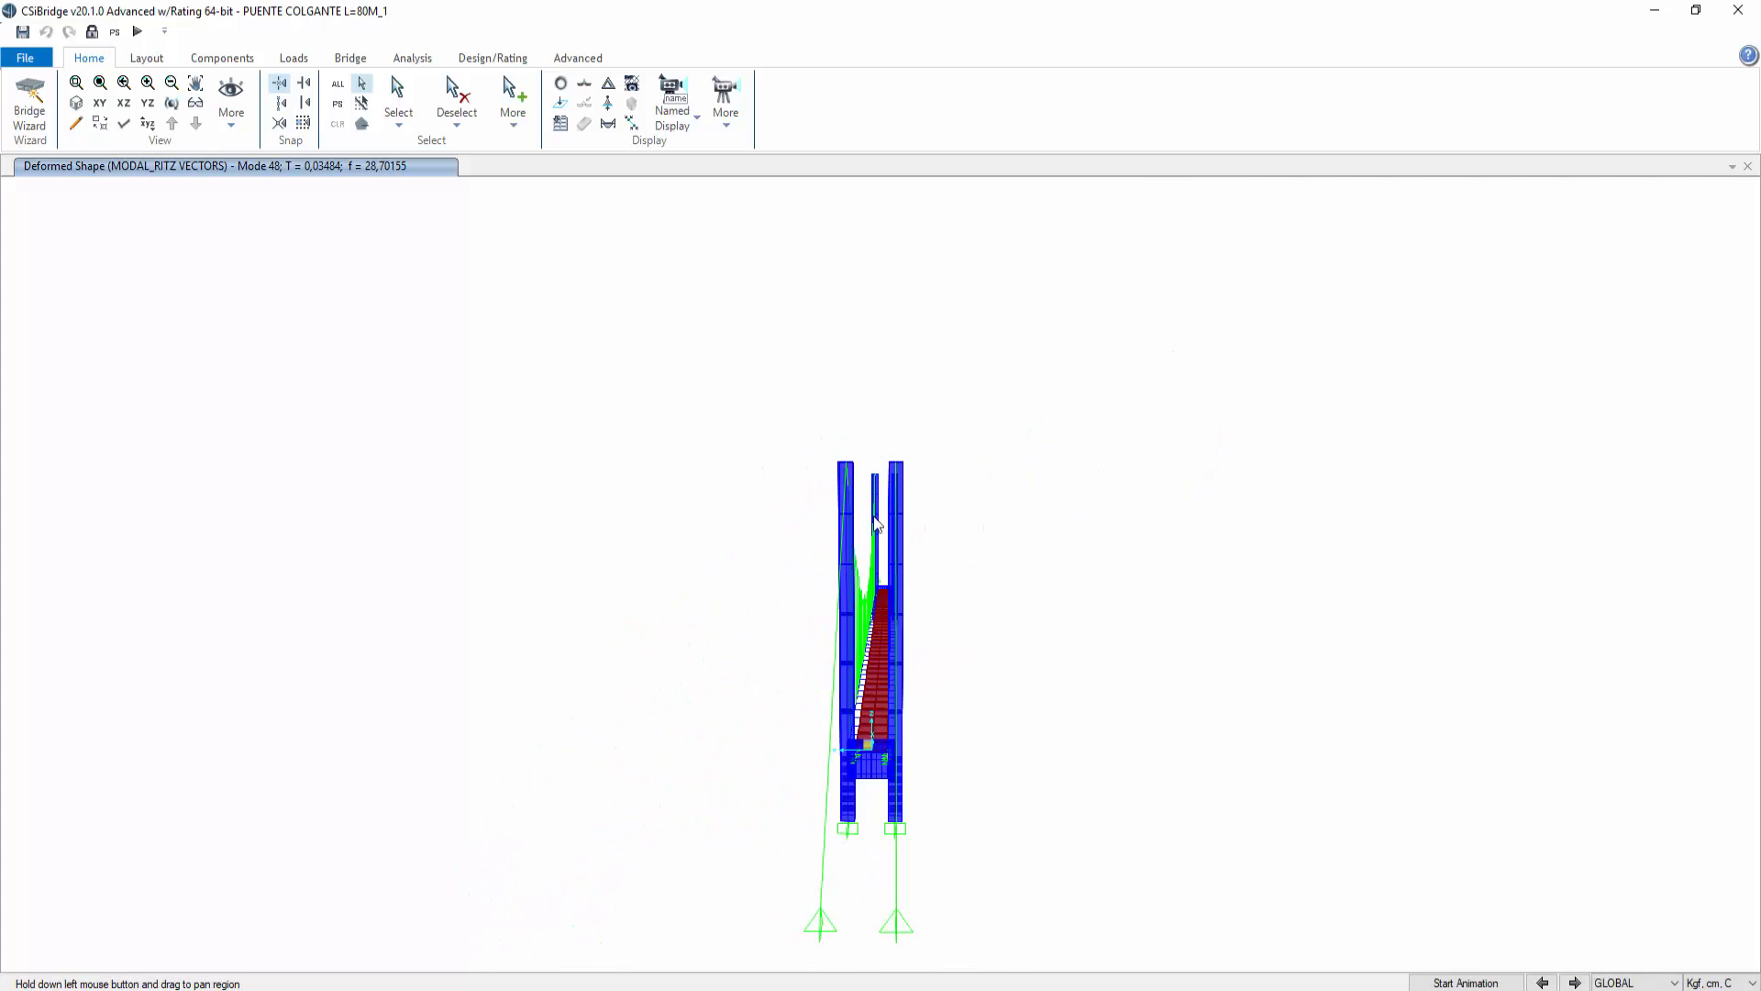
scroll(894, 498, "up", 2)
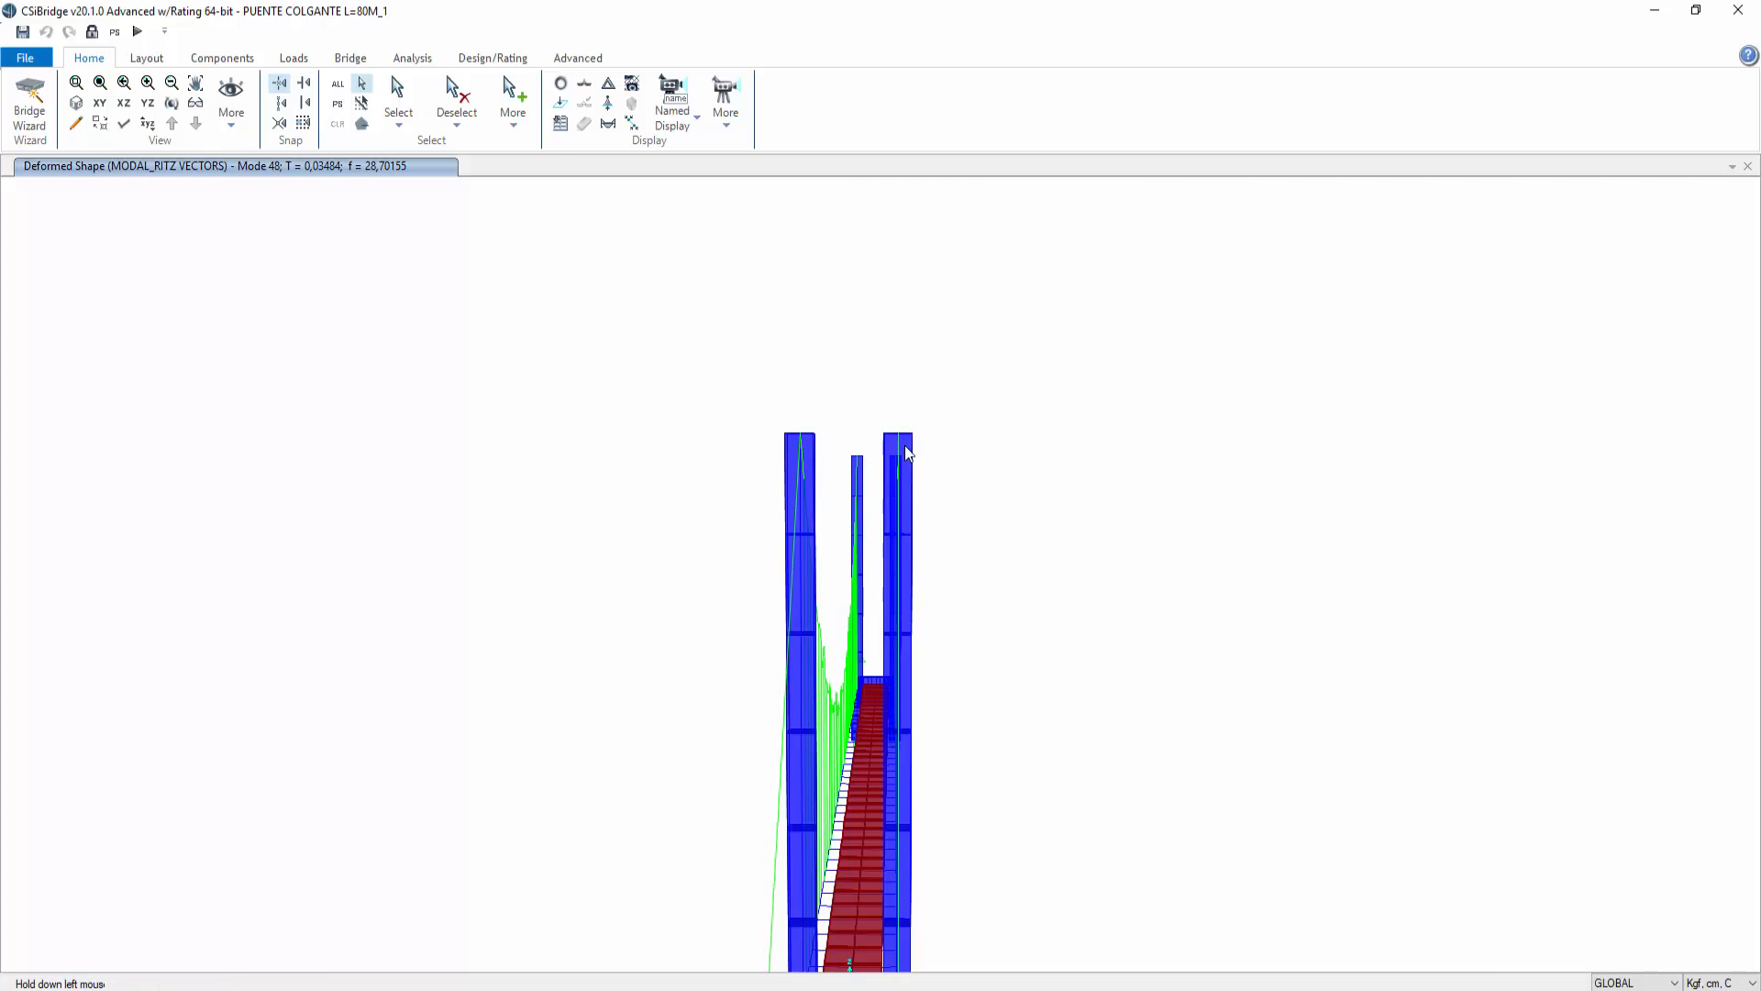
middle_click_drag(1140, 625, 1147, 385)
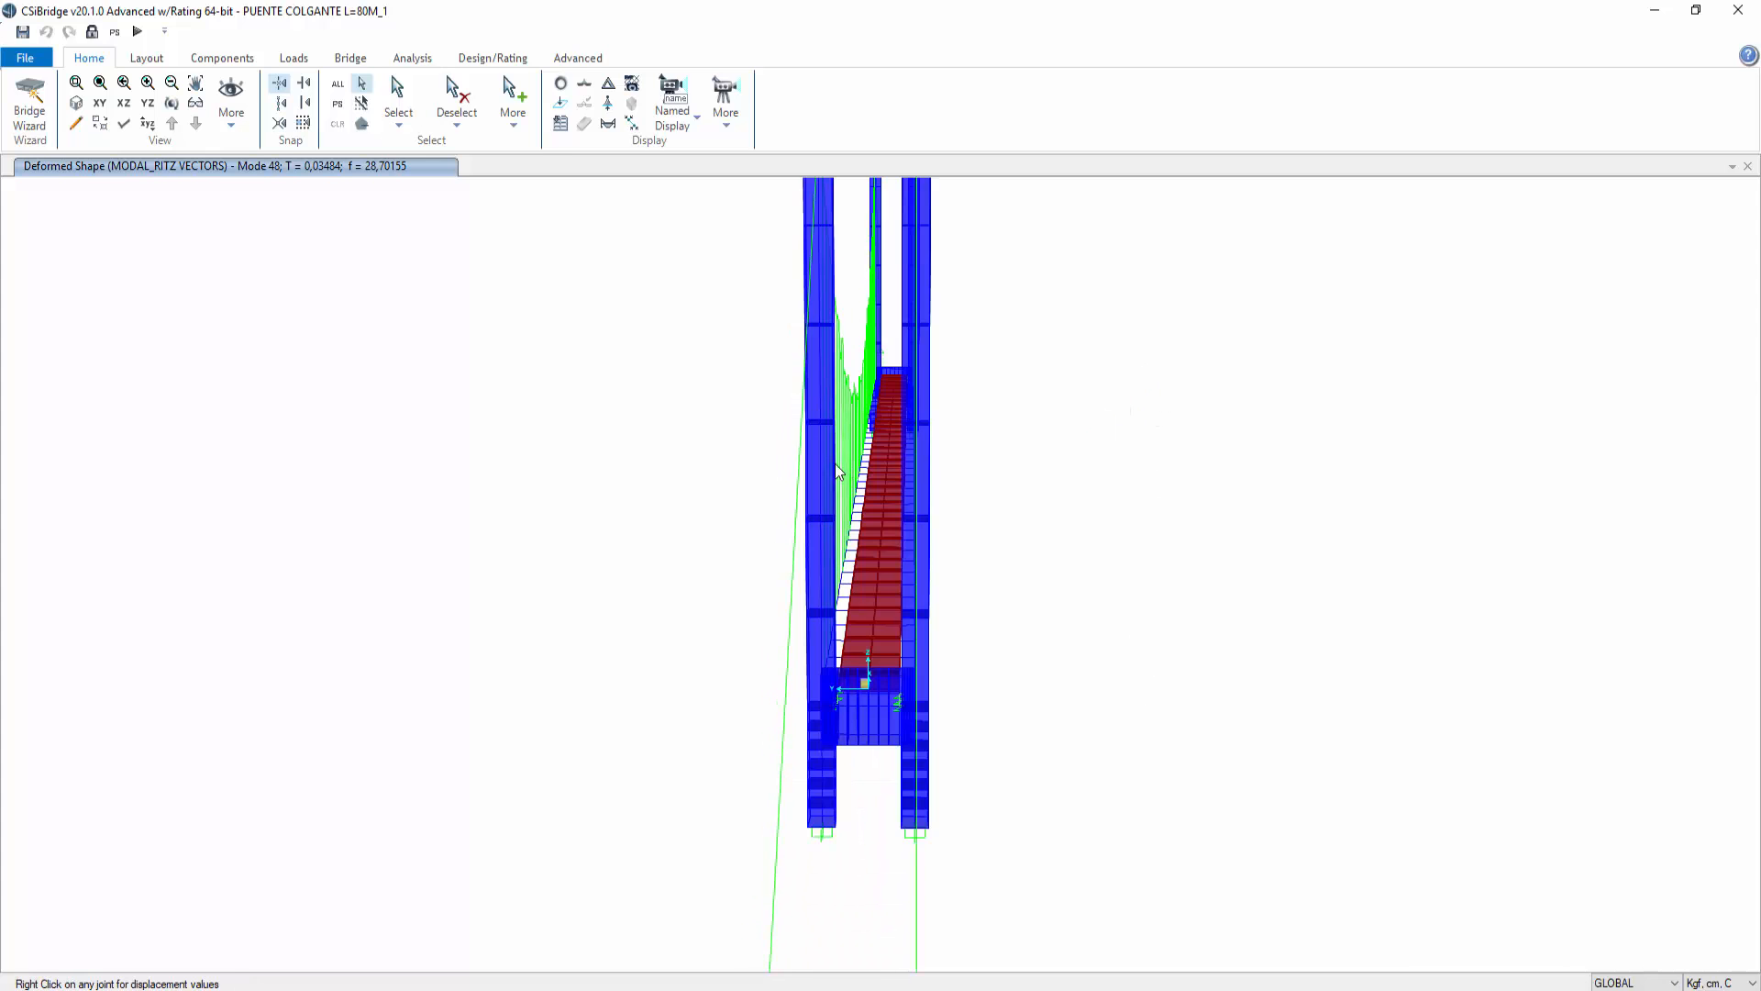
middle_click_drag(1089, 464, 1106, 603)
mouse_move(969, 935)
middle_mouse_down()
mouse_move(1018, 775)
mouse_move(1007, 696)
middle_mouse_up()
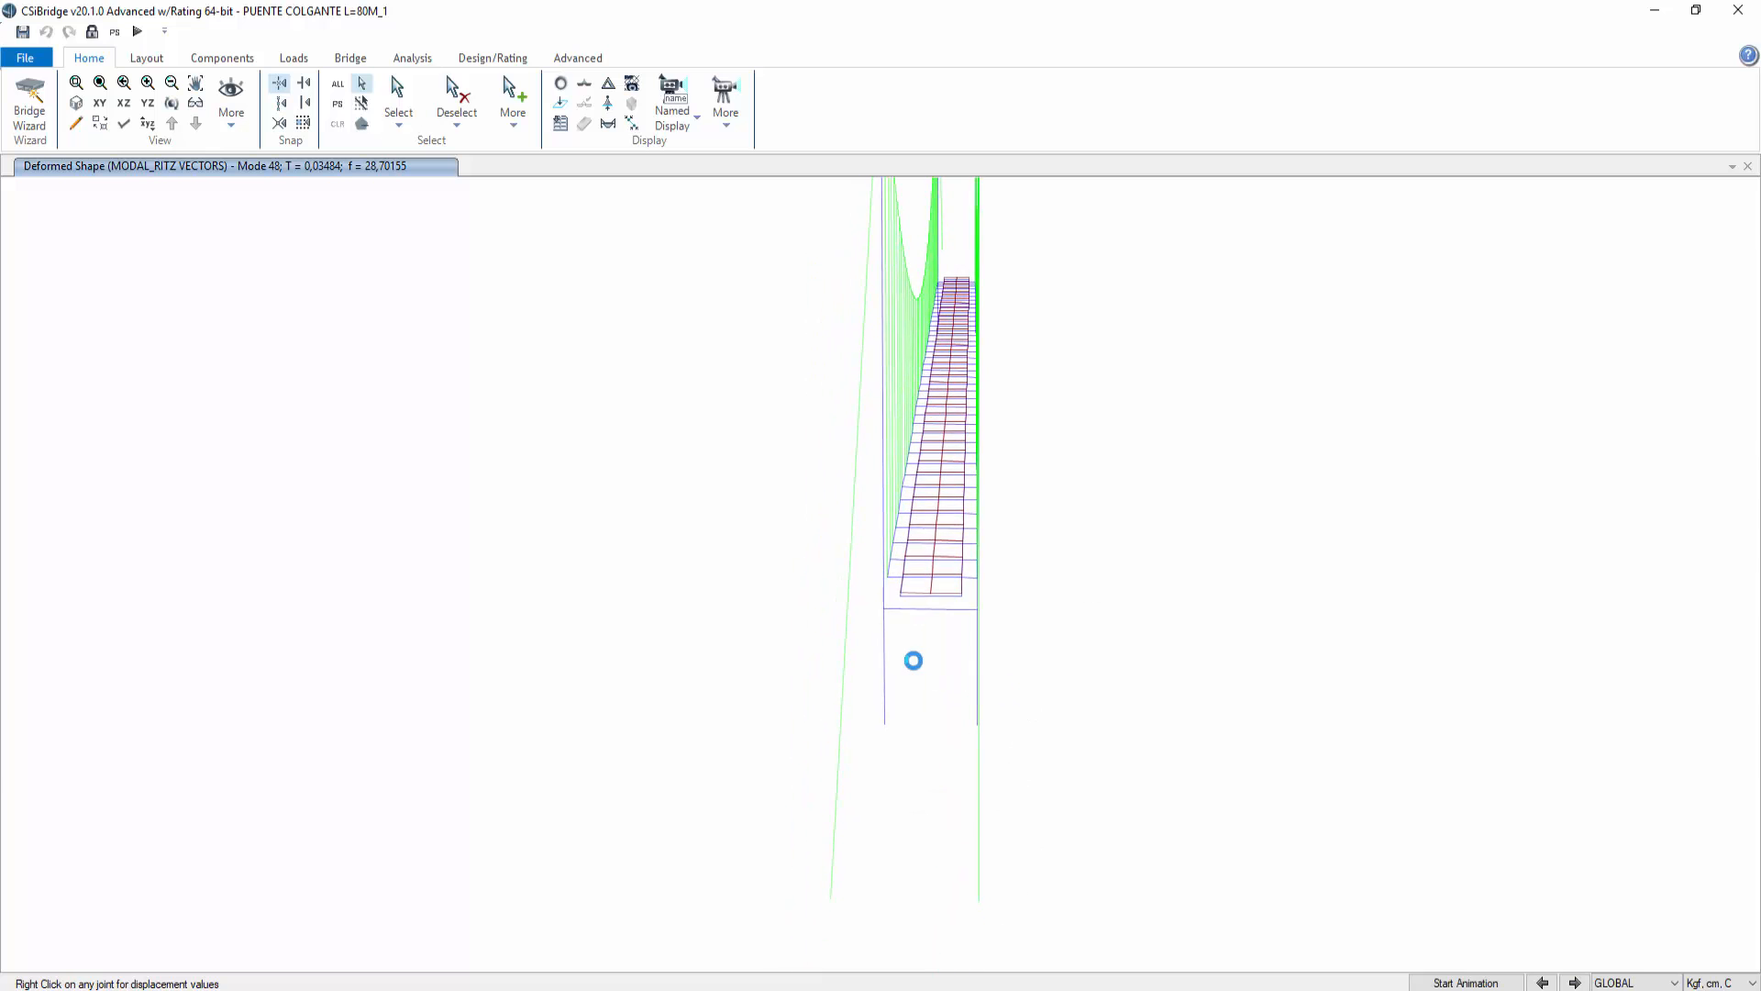
scroll(926, 657, "up", 3)
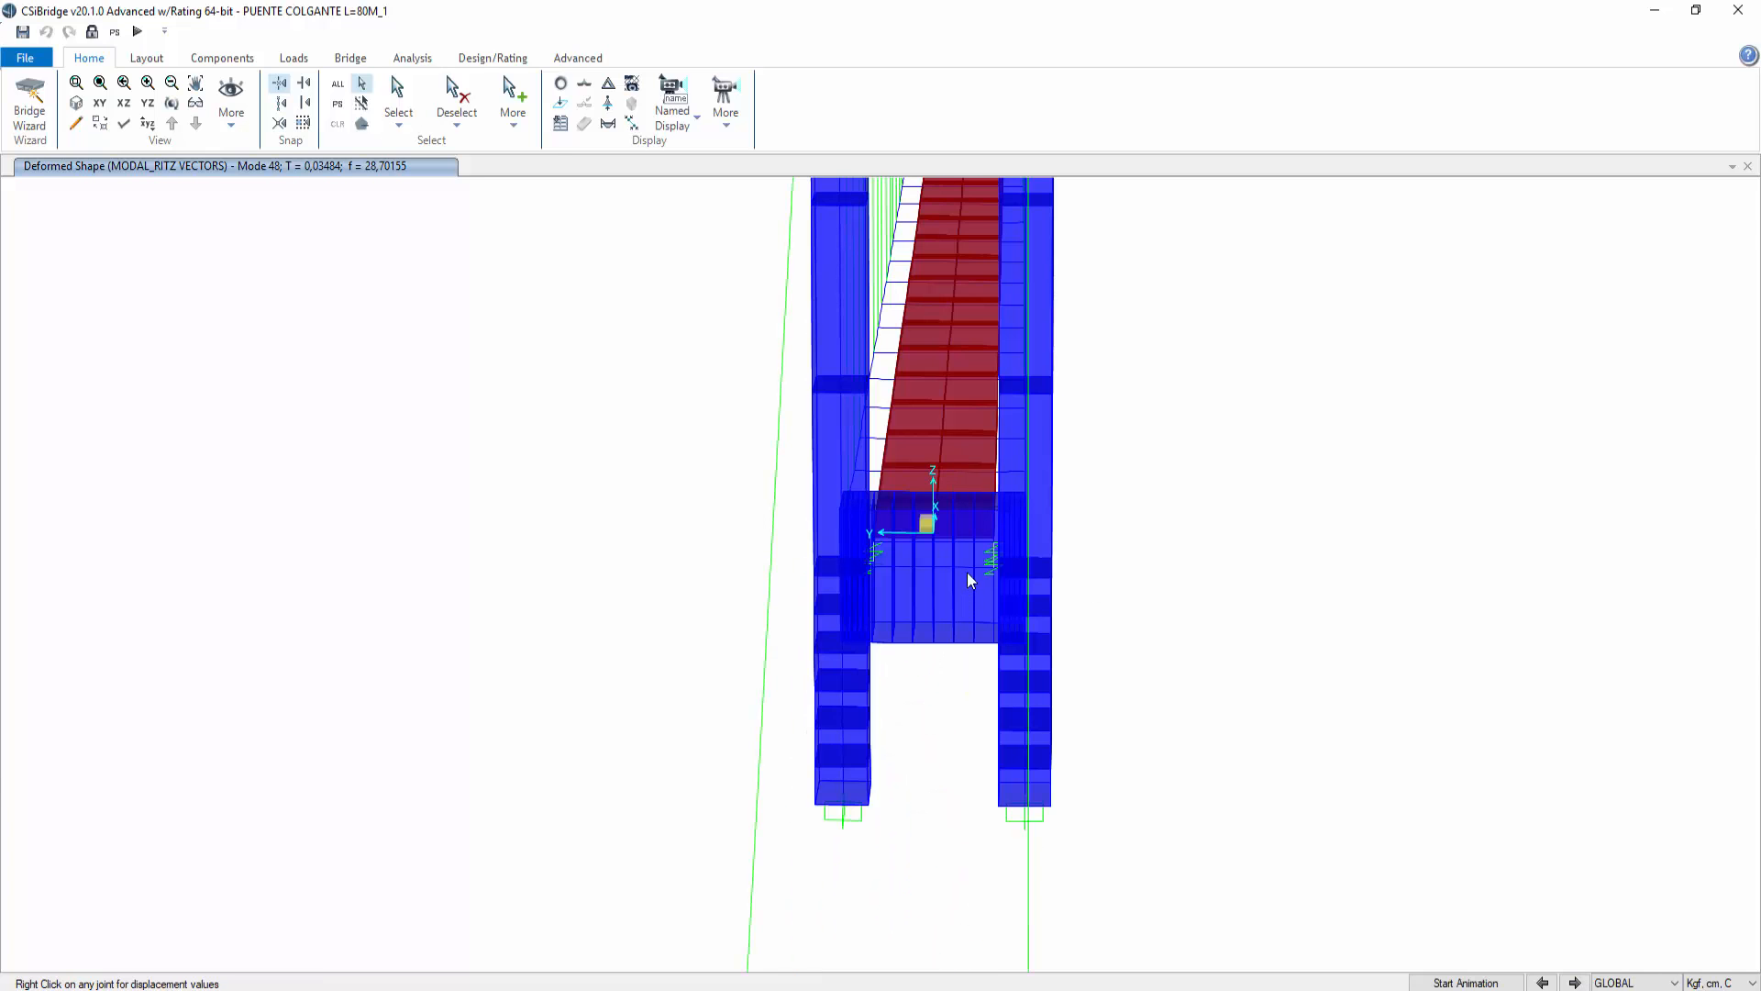
left_click(957, 565)
right_click(958, 565)
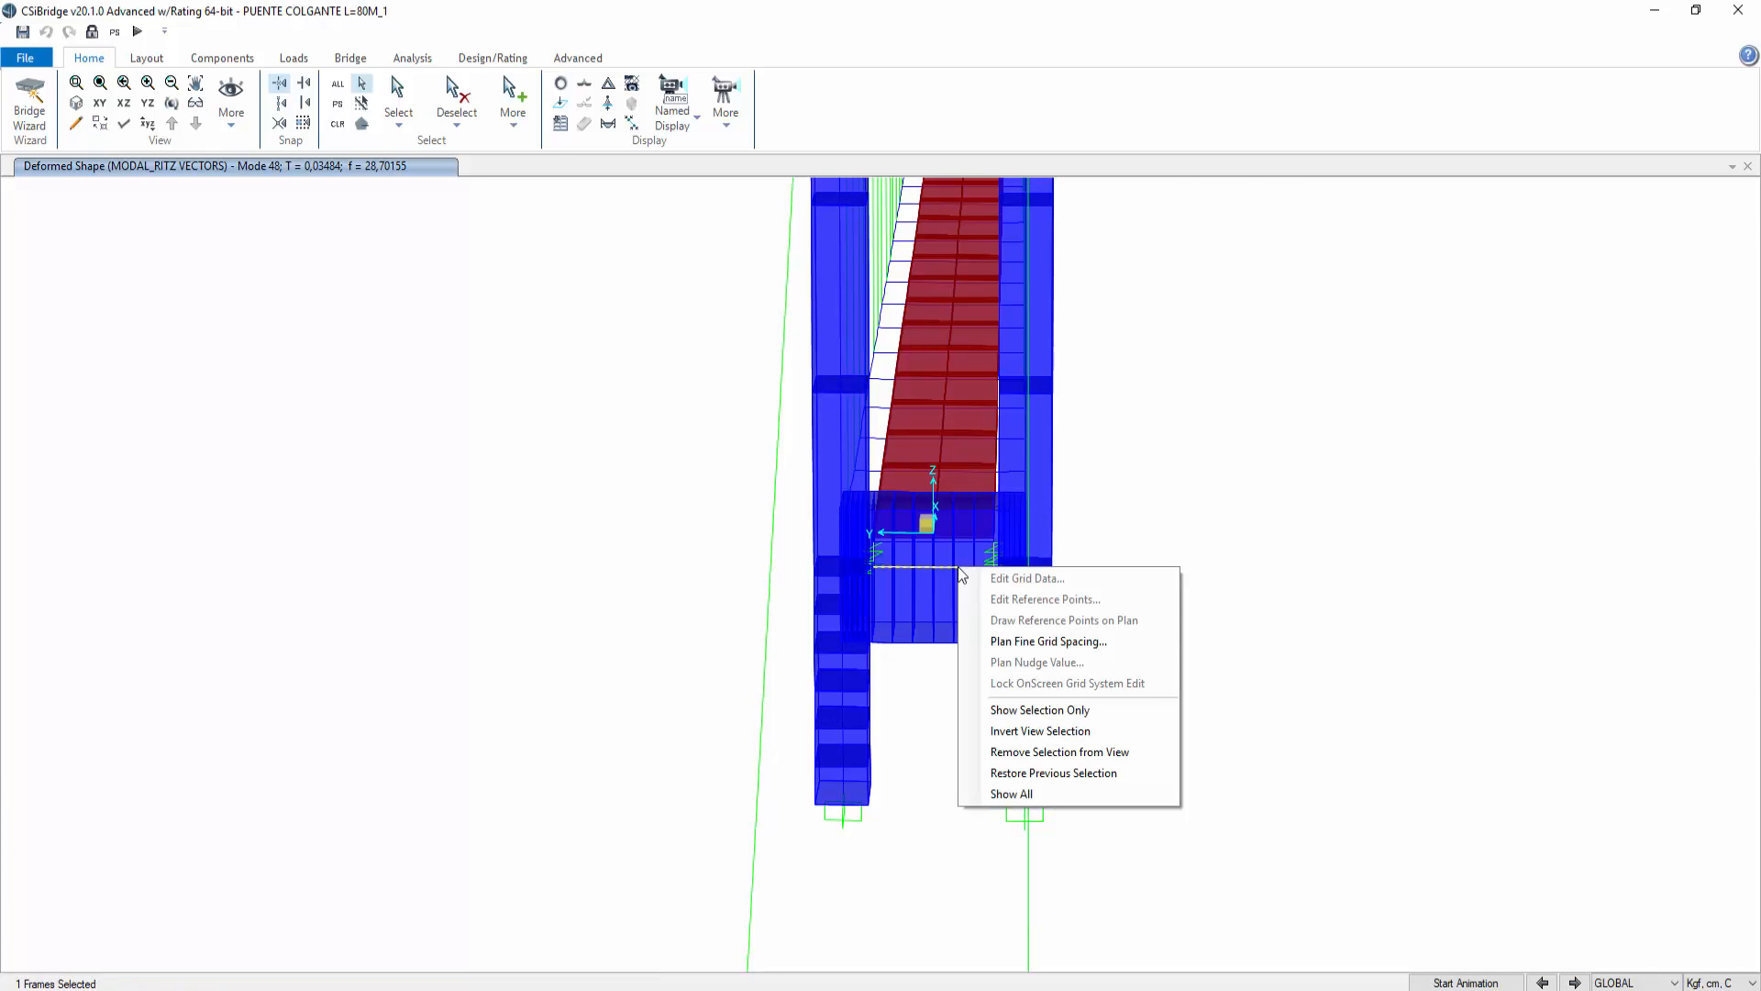
right_click(942, 565)
left_click(923, 568)
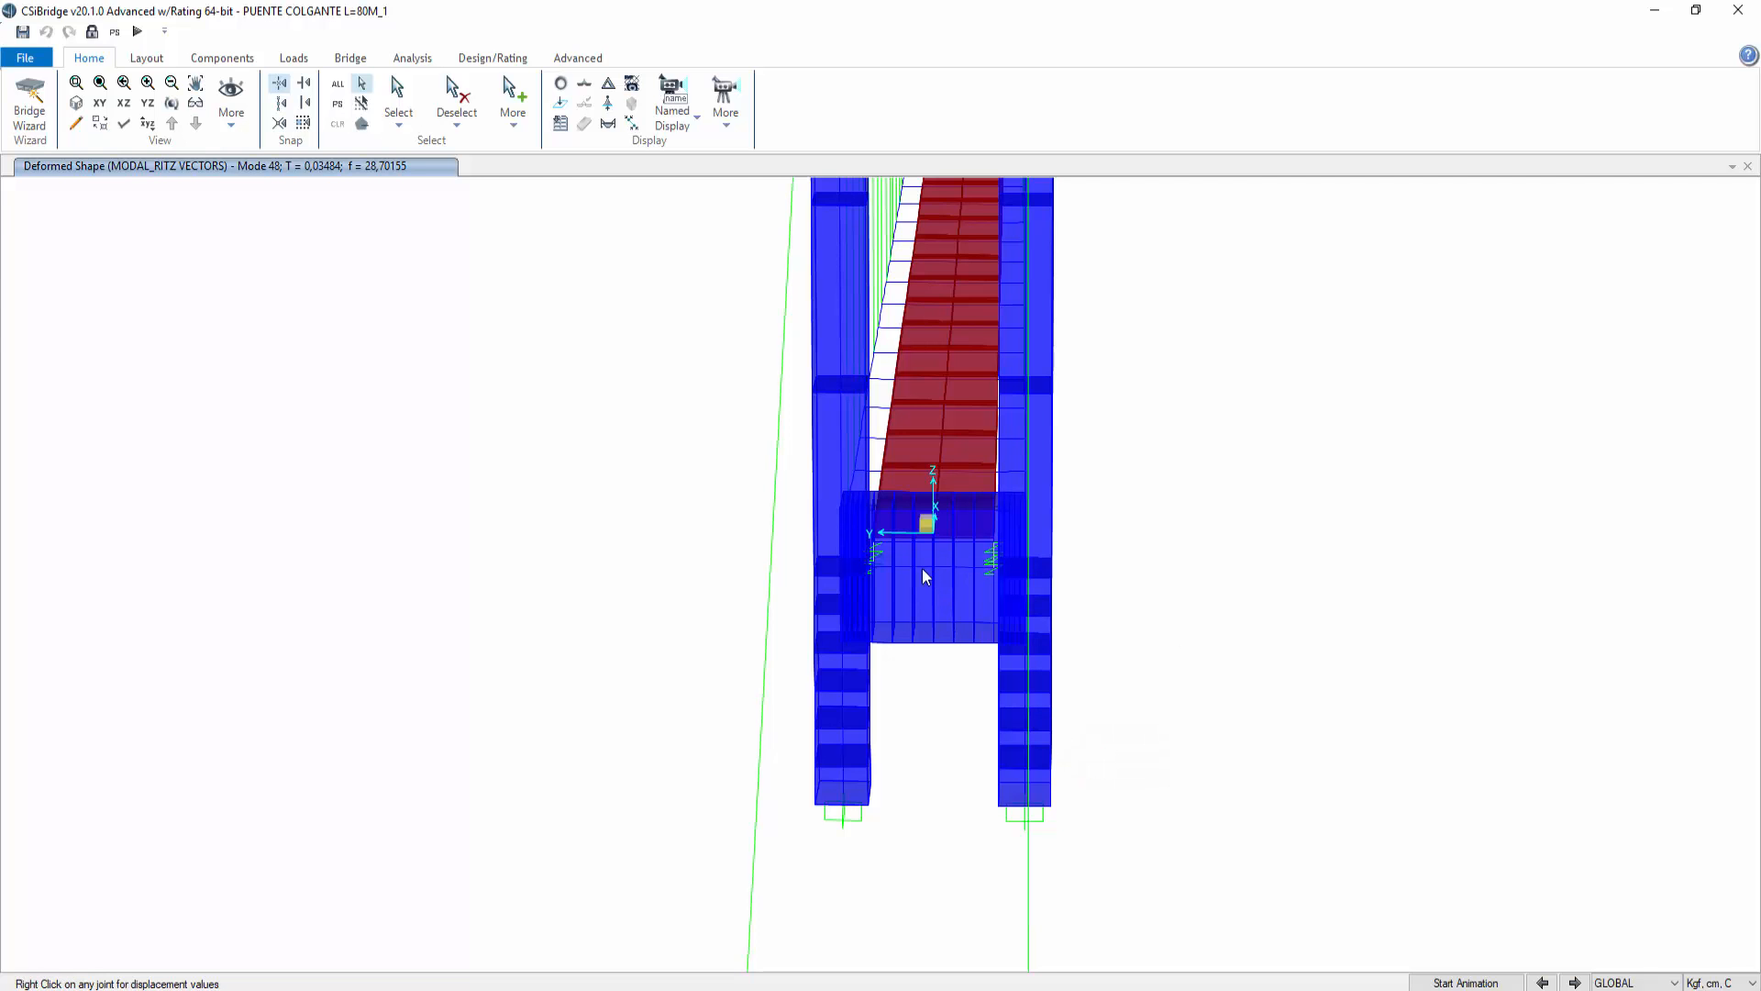
left_click(921, 567)
right_click(923, 566)
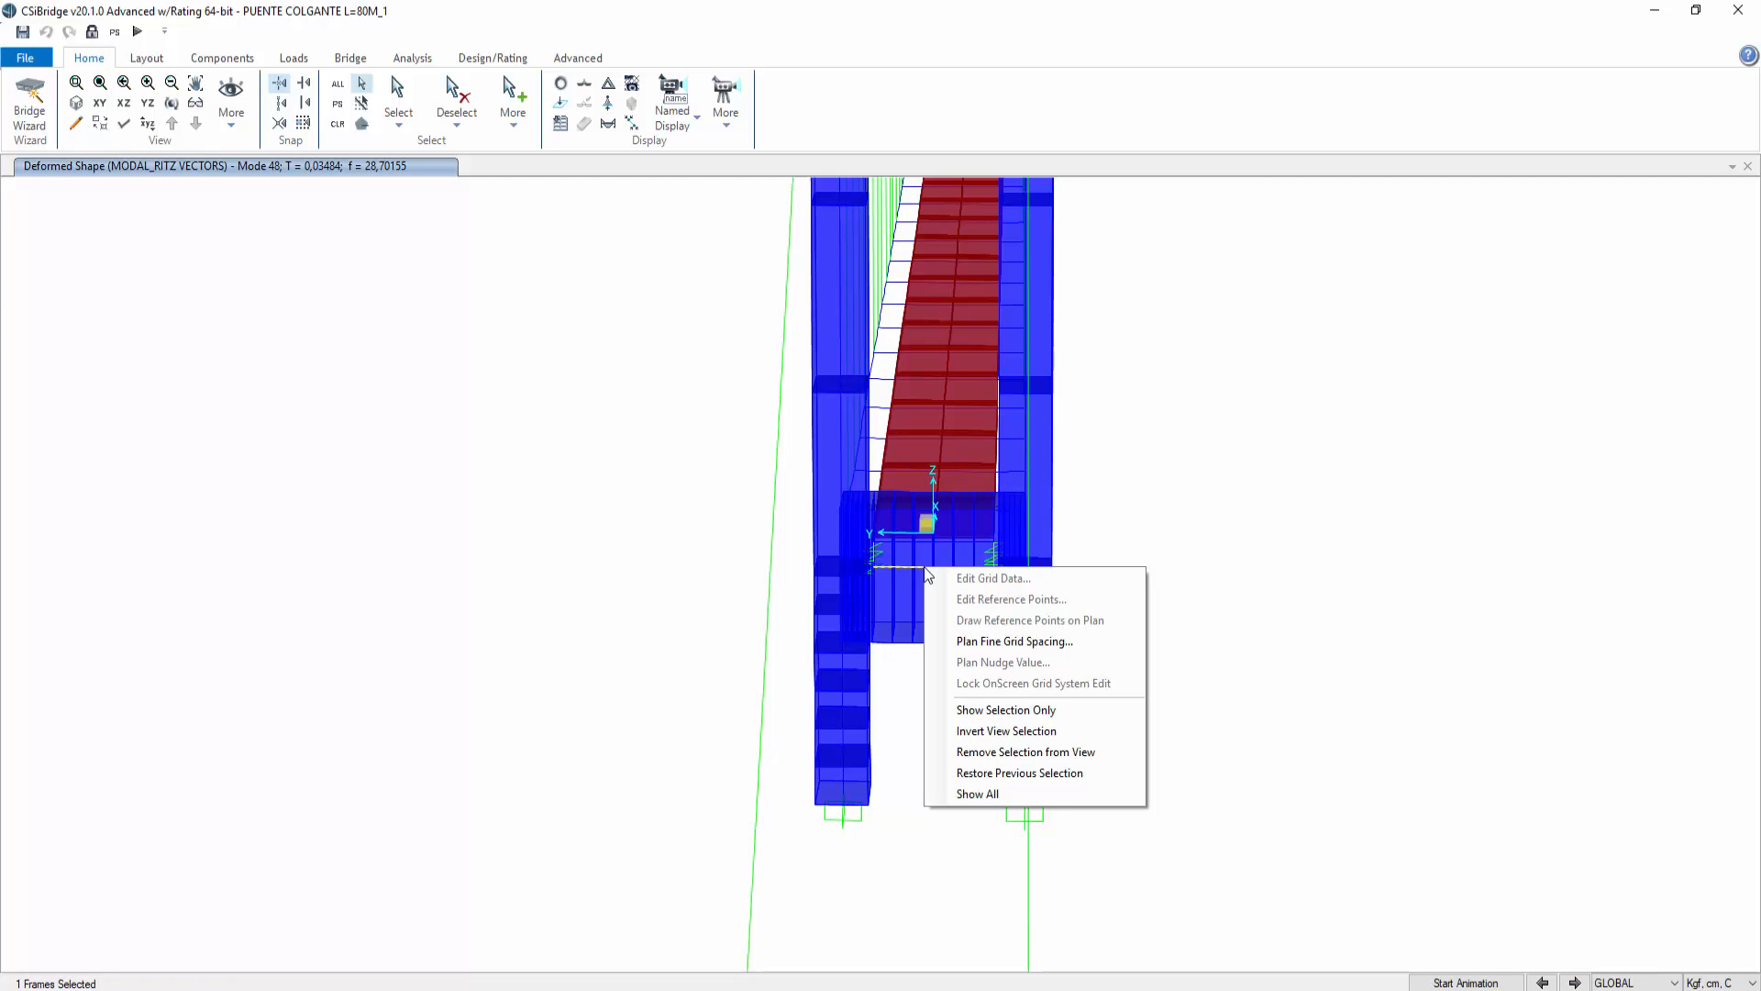
left_click(1267, 504)
Step: Show the undeformed model and inspect the crossbeam's line assignments, including its section property
left_click(561, 84)
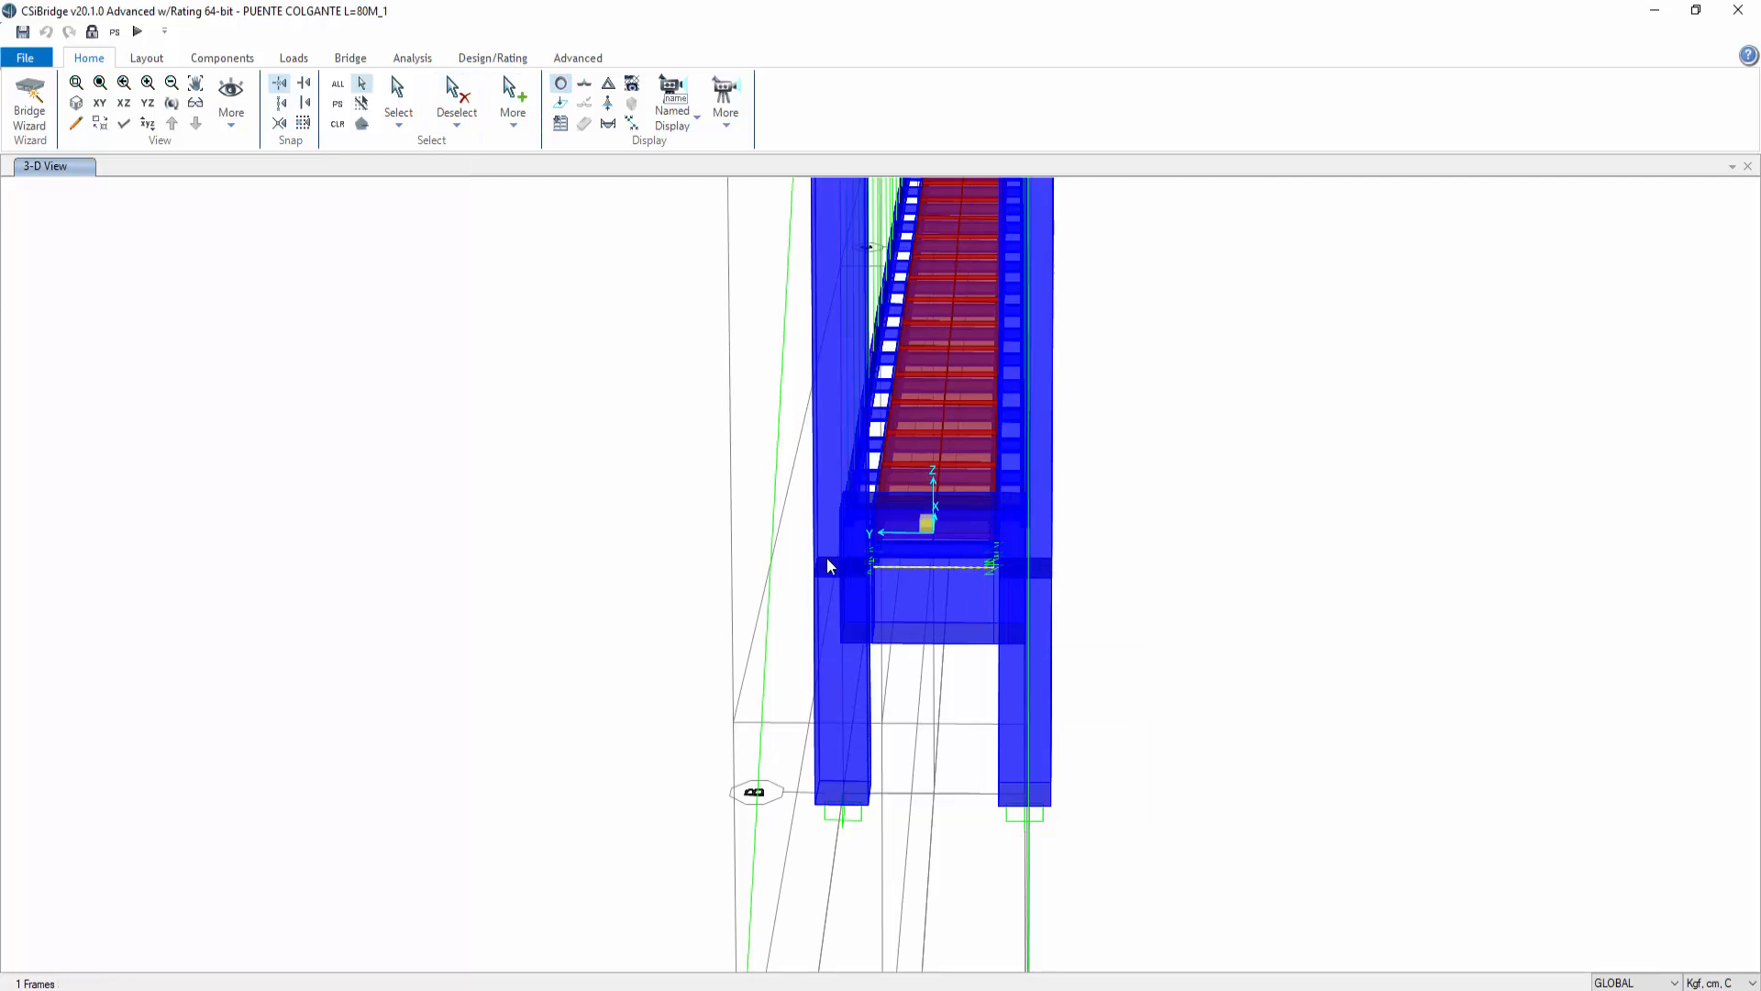
right_click(943, 568)
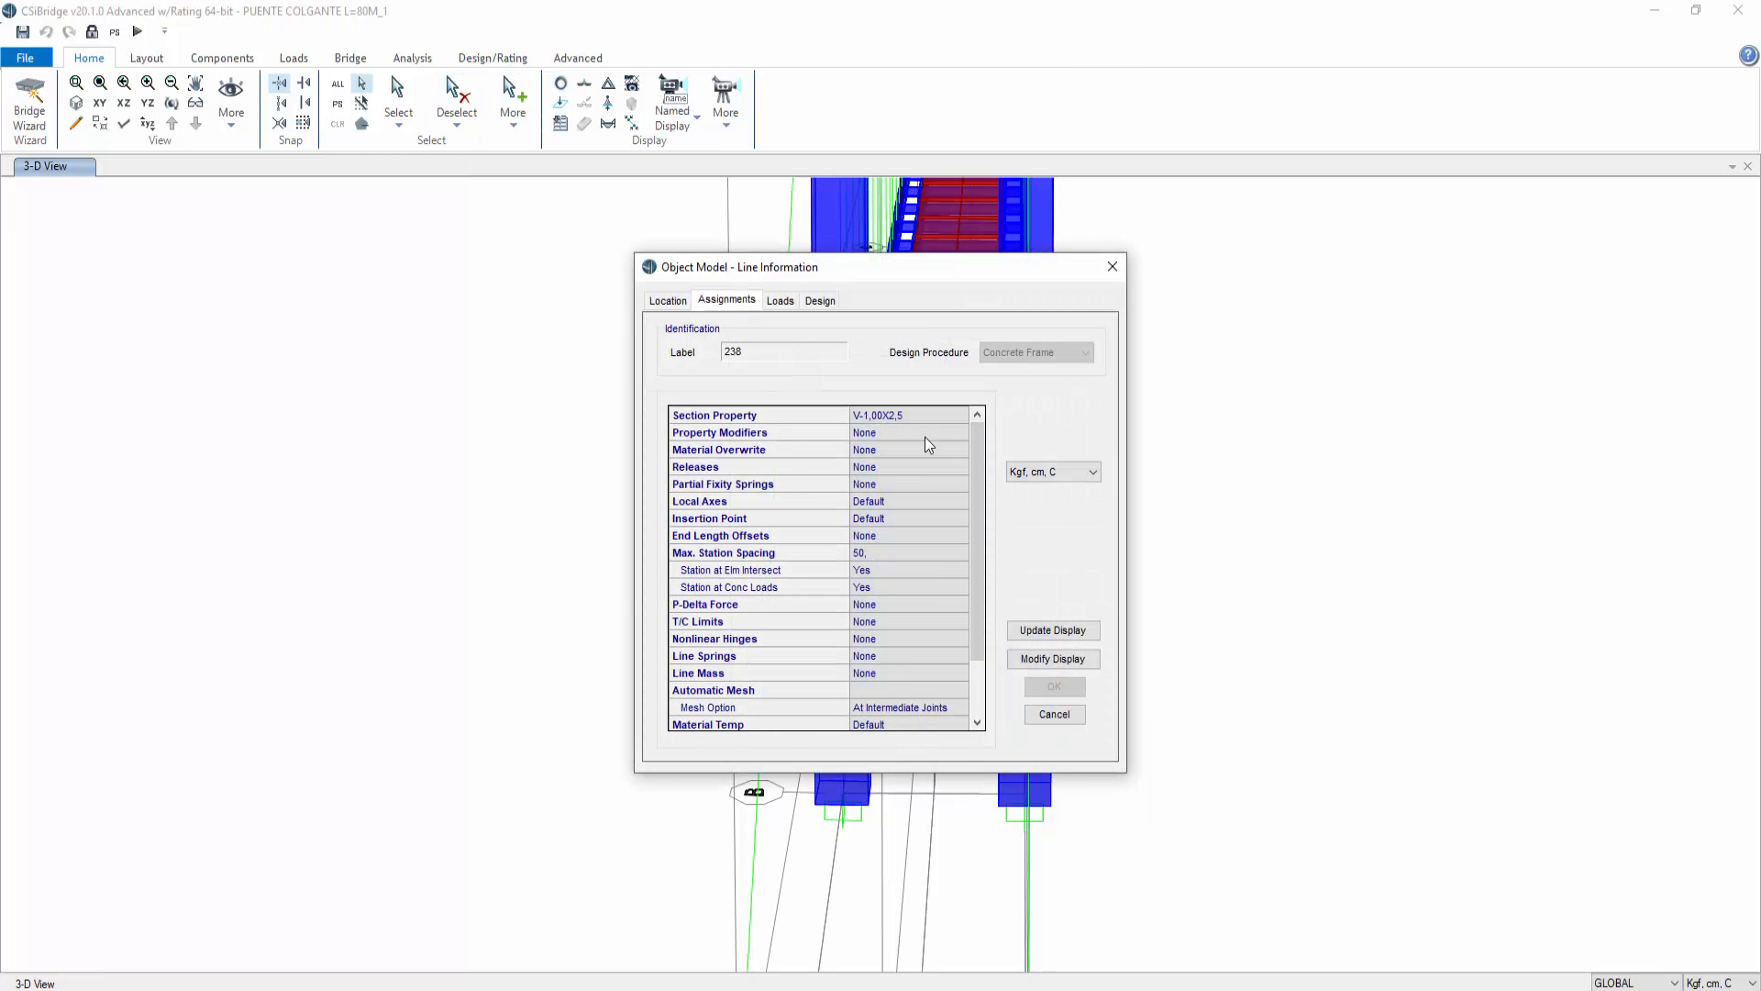
left_click(1055, 714)
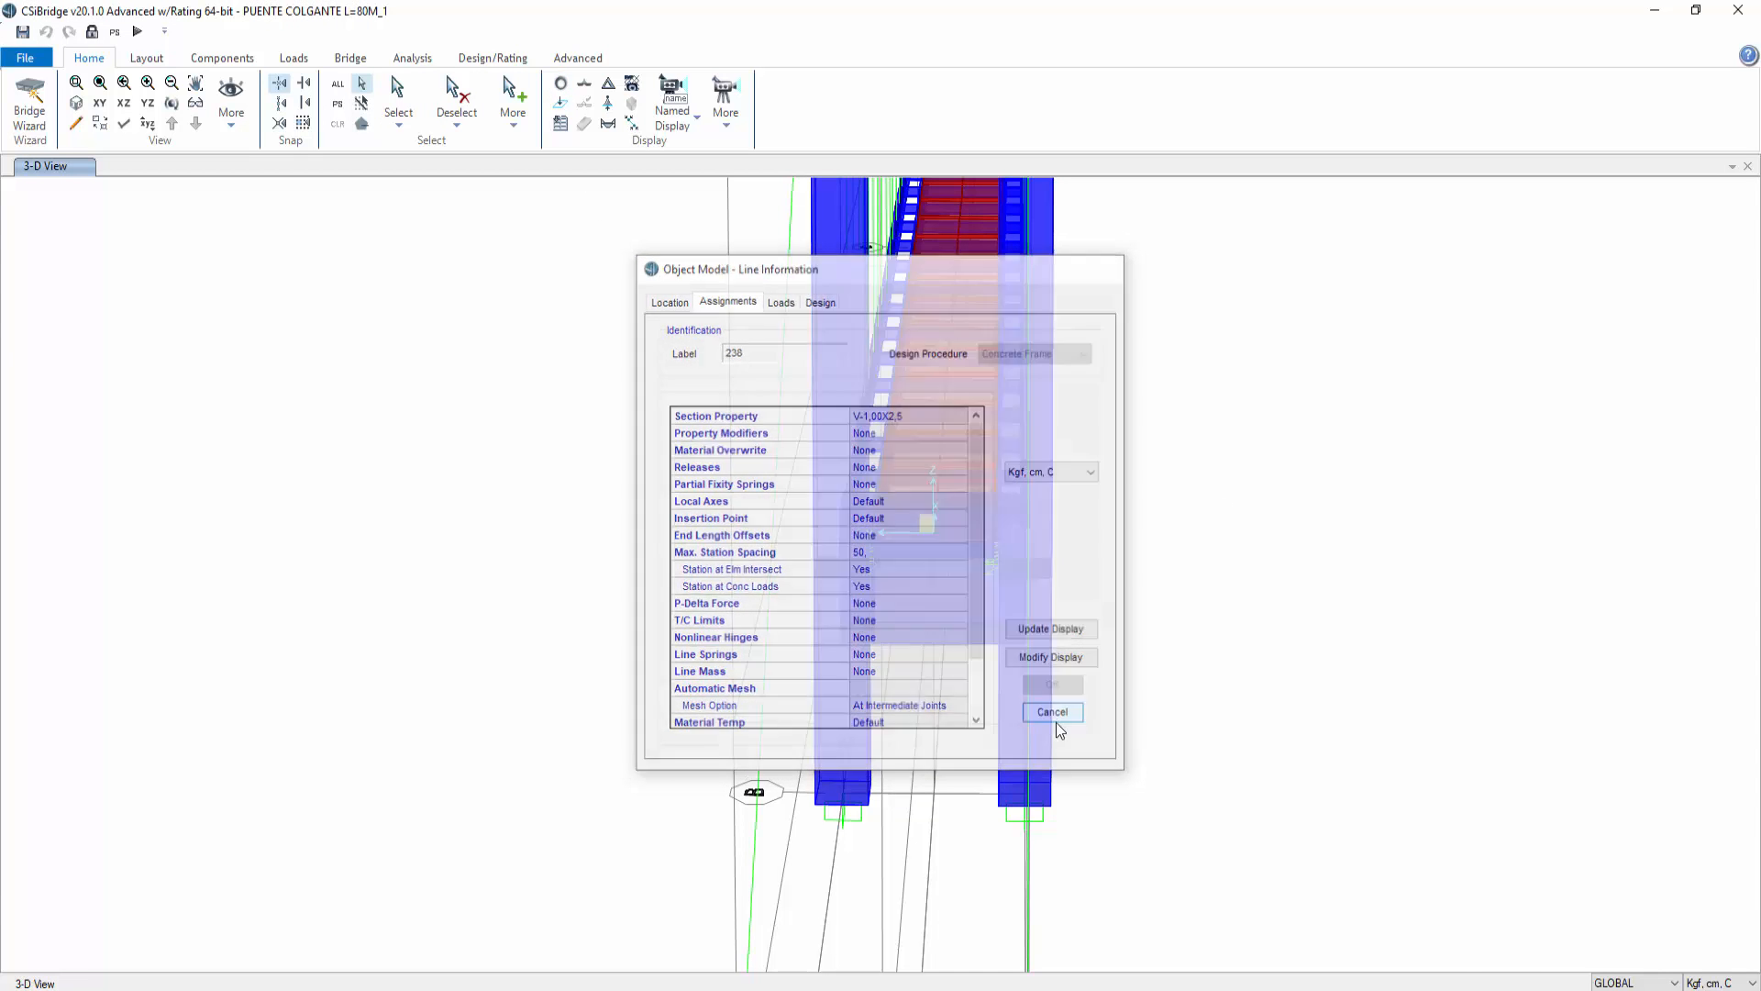
Step: Unlock the model, accepting deletion of the analysis results
left_click(196, 101)
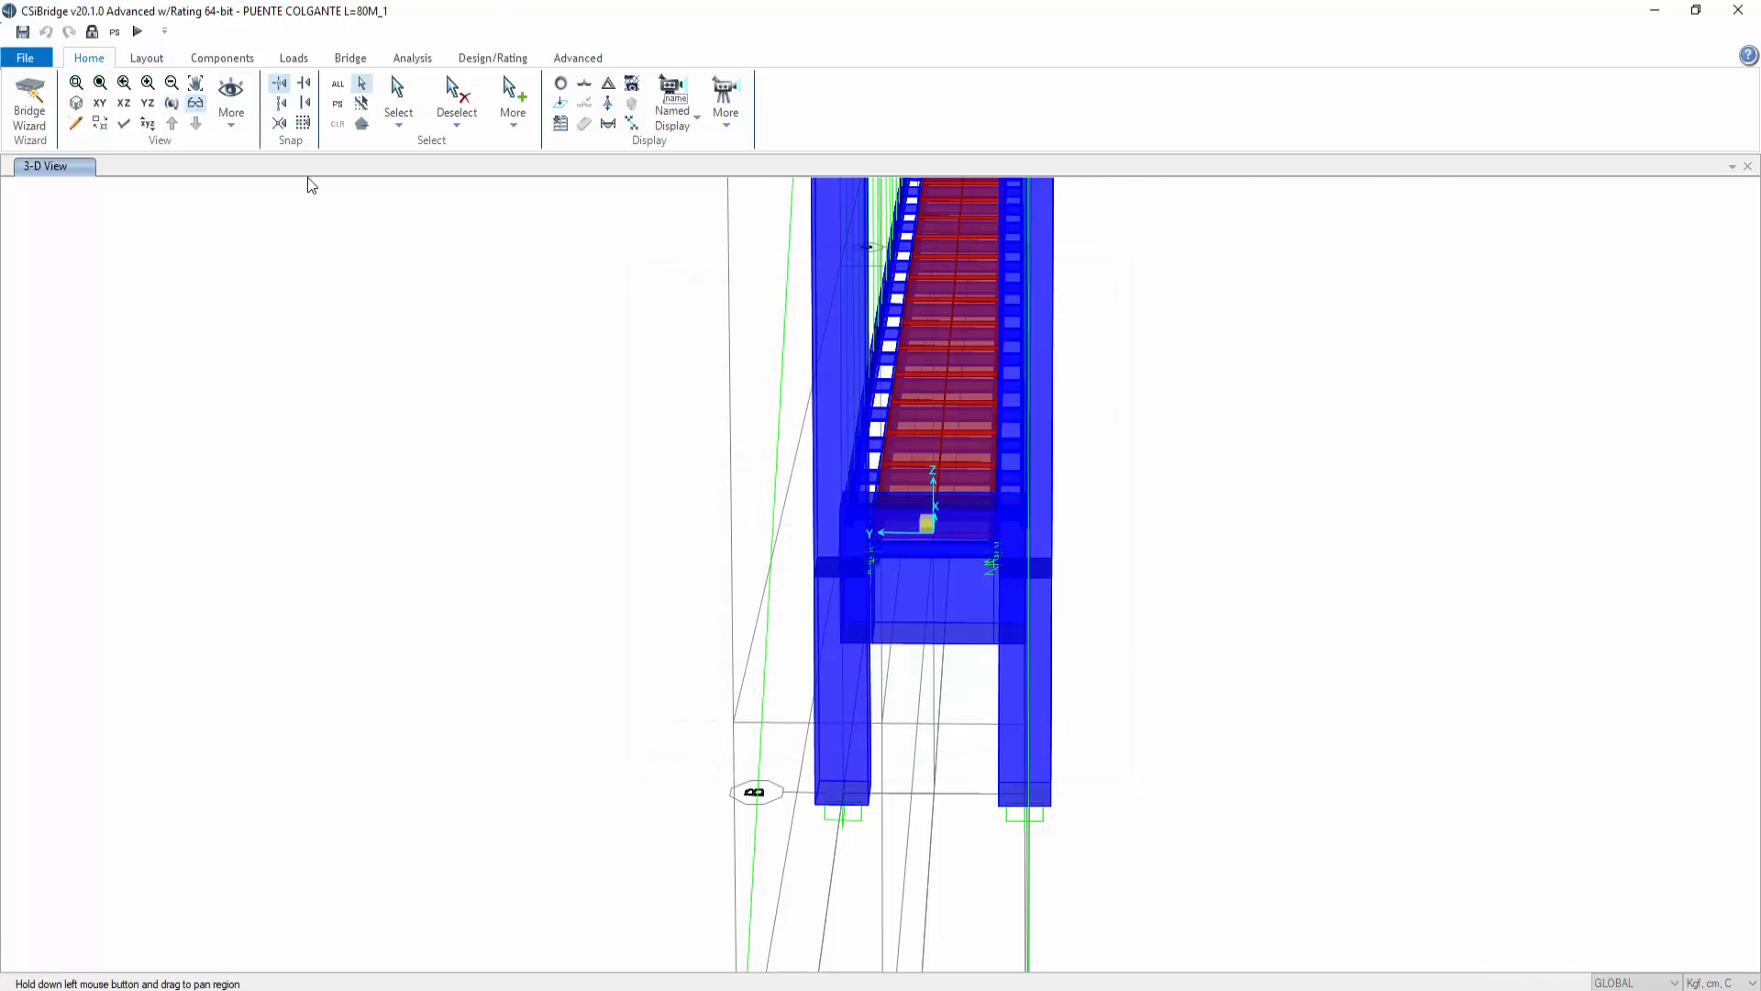
left_click_drag(1096, 587, 778, 548)
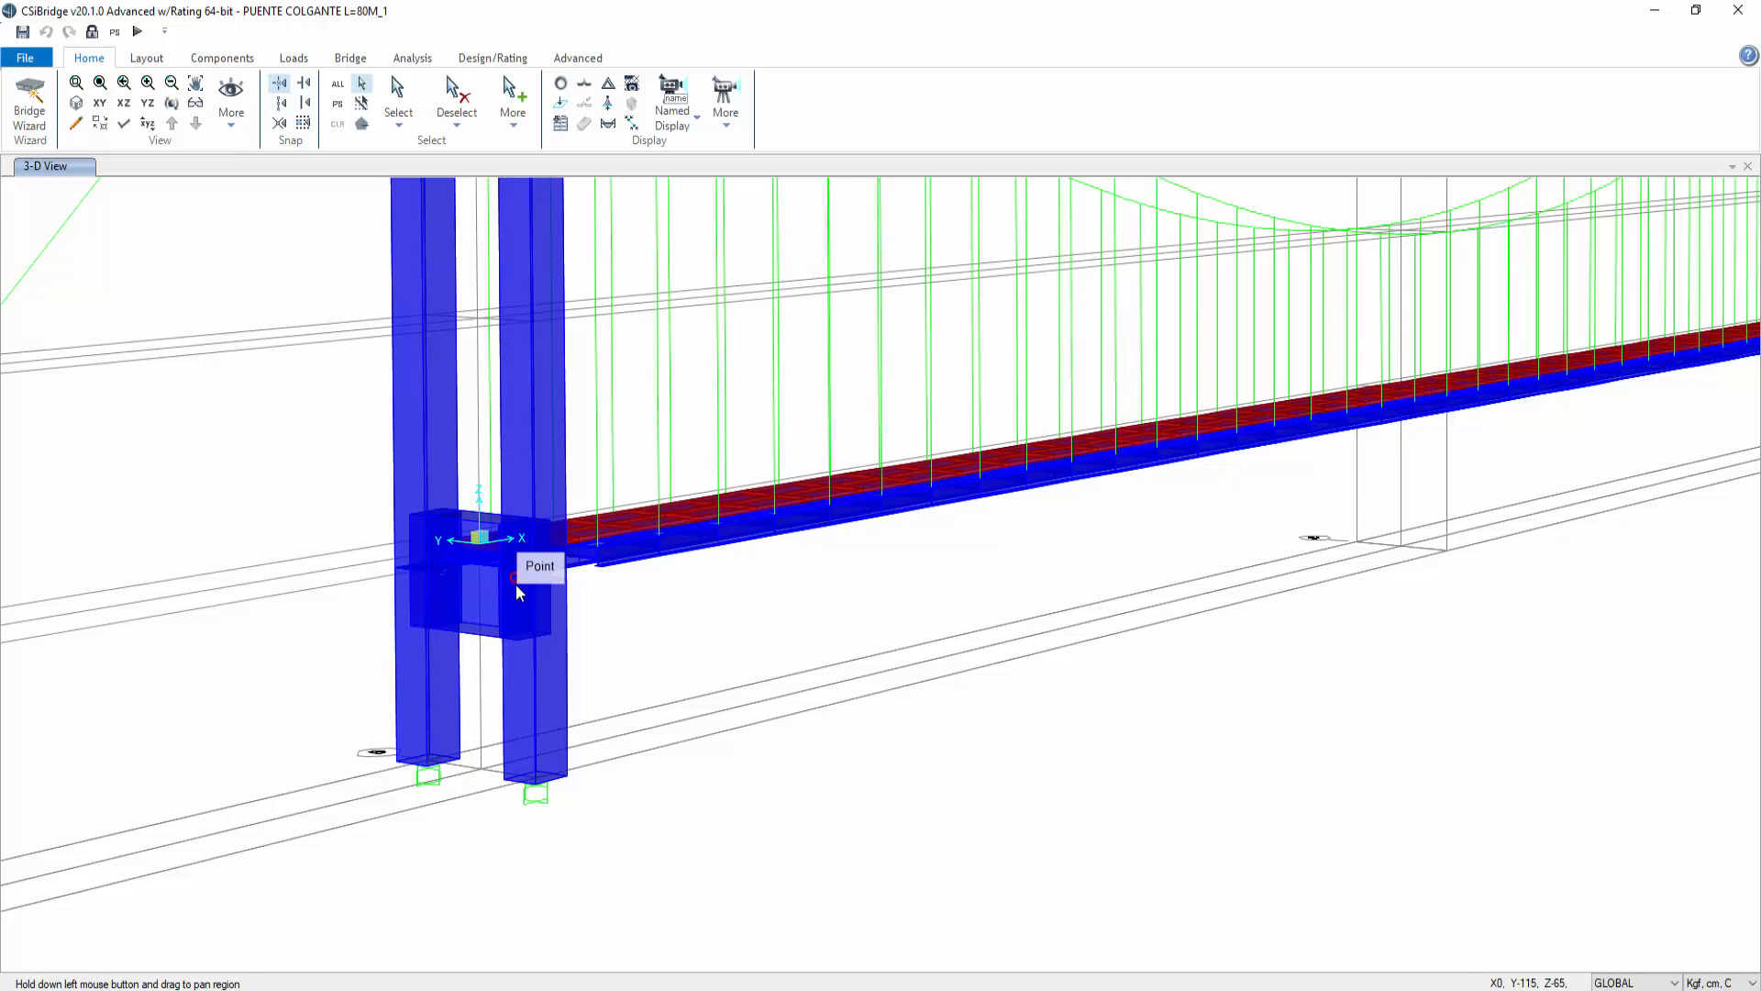
left_click_drag(692, 609, 641, 609)
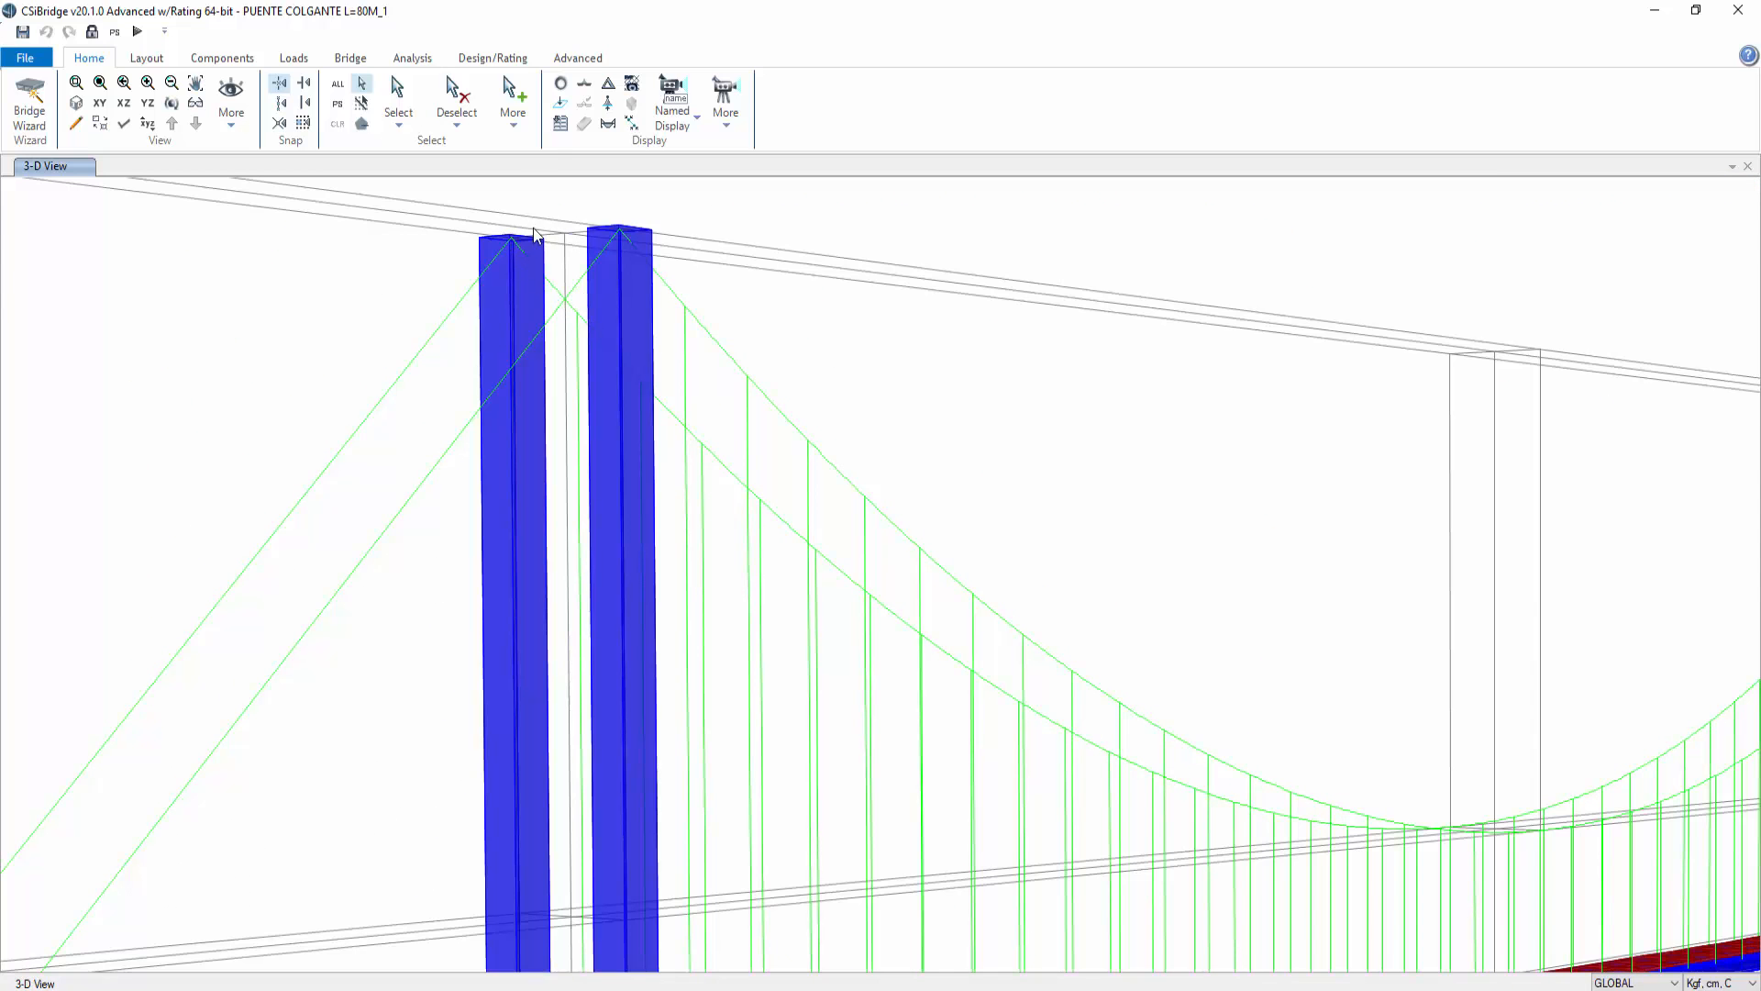
left_click_drag(849, 657, 958, 284)
scroll(711, 638, "down", 3)
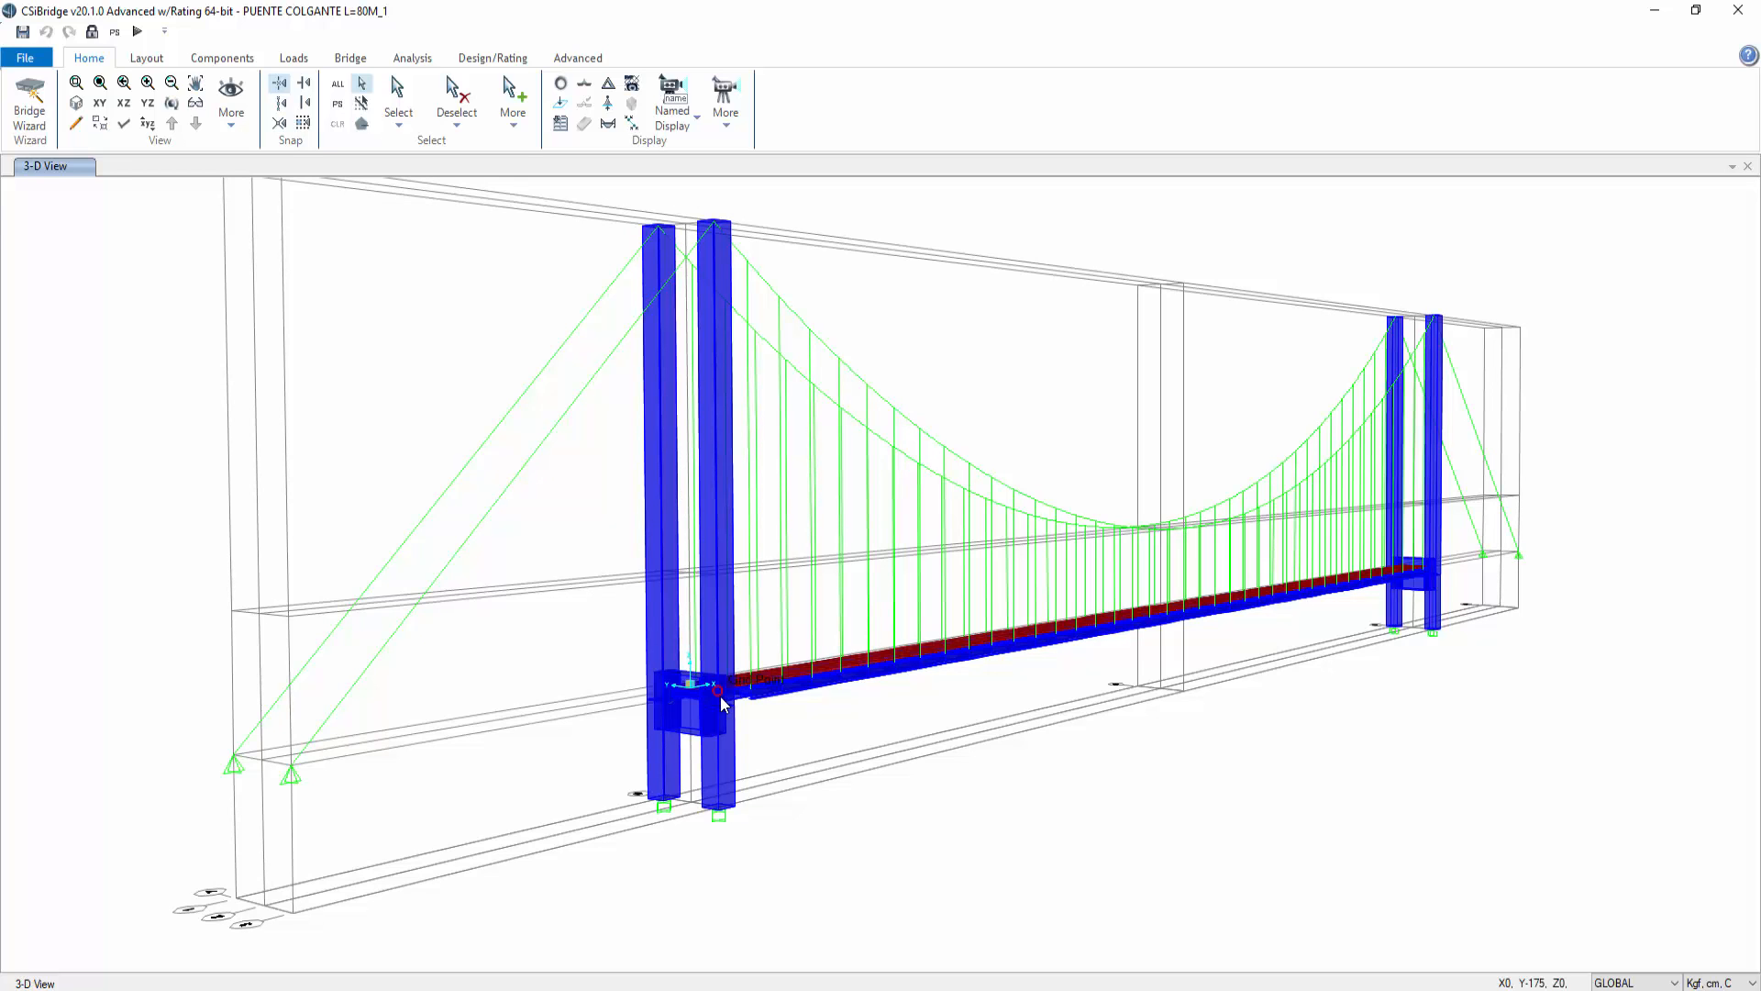
left_click(92, 32)
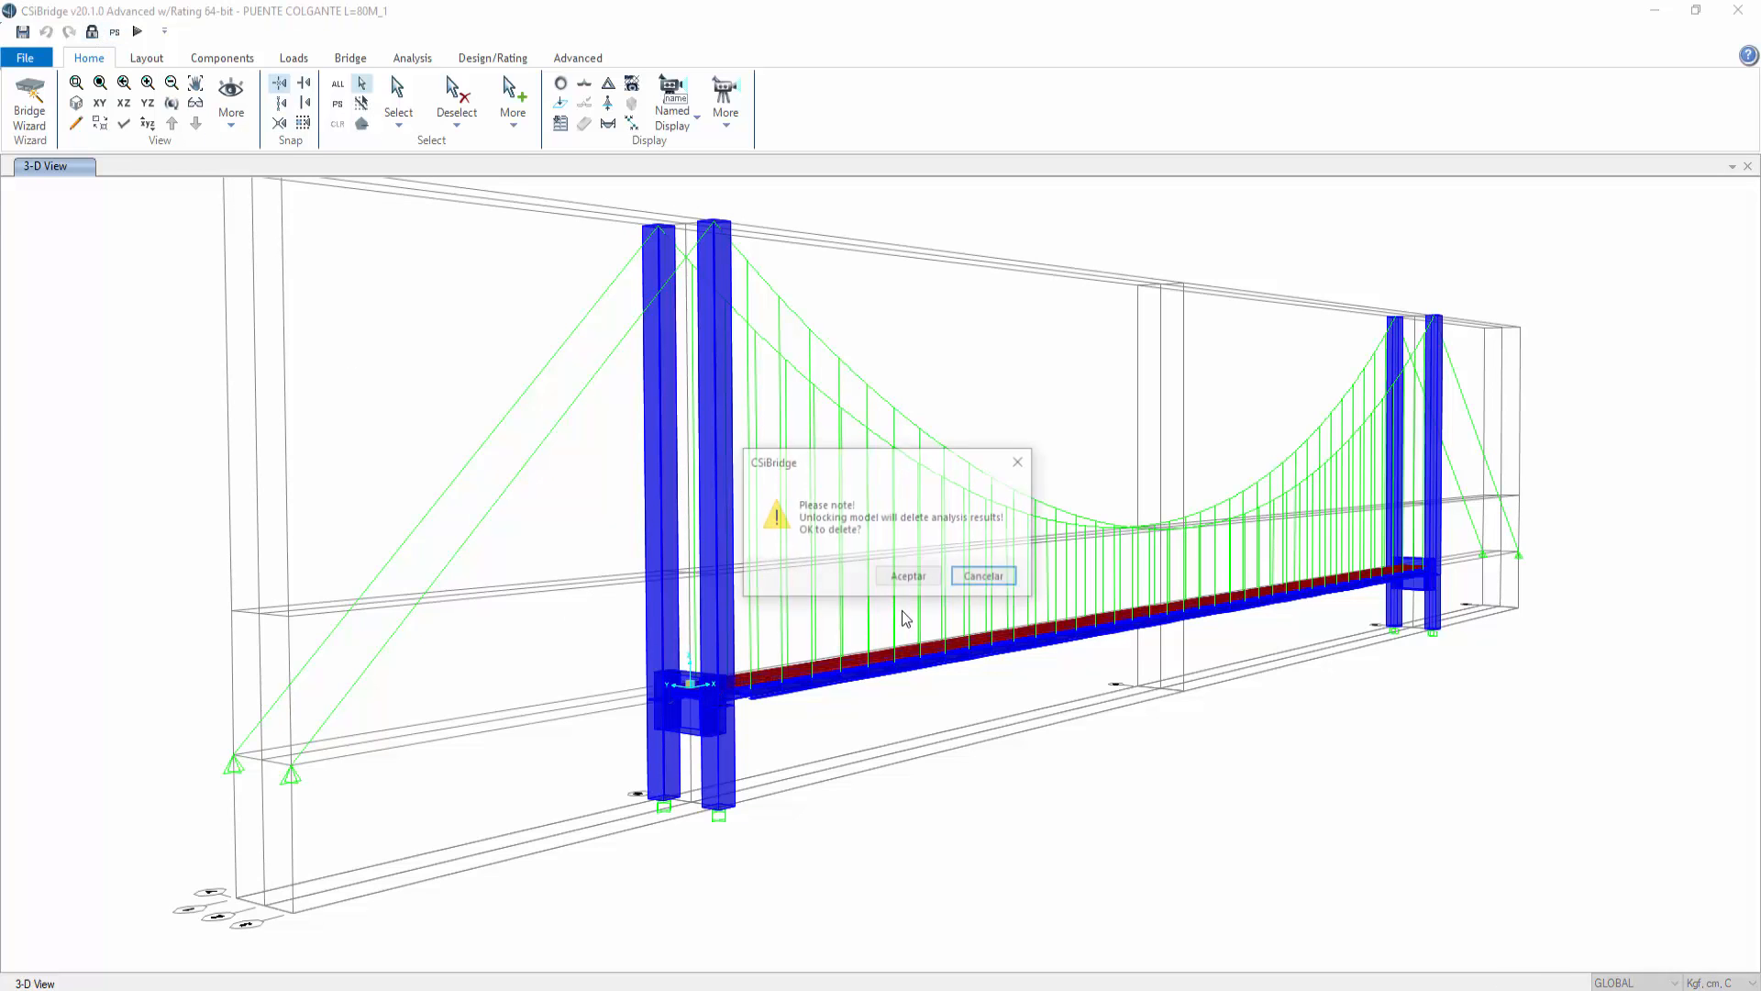
left_click(908, 577)
left_click(412, 58)
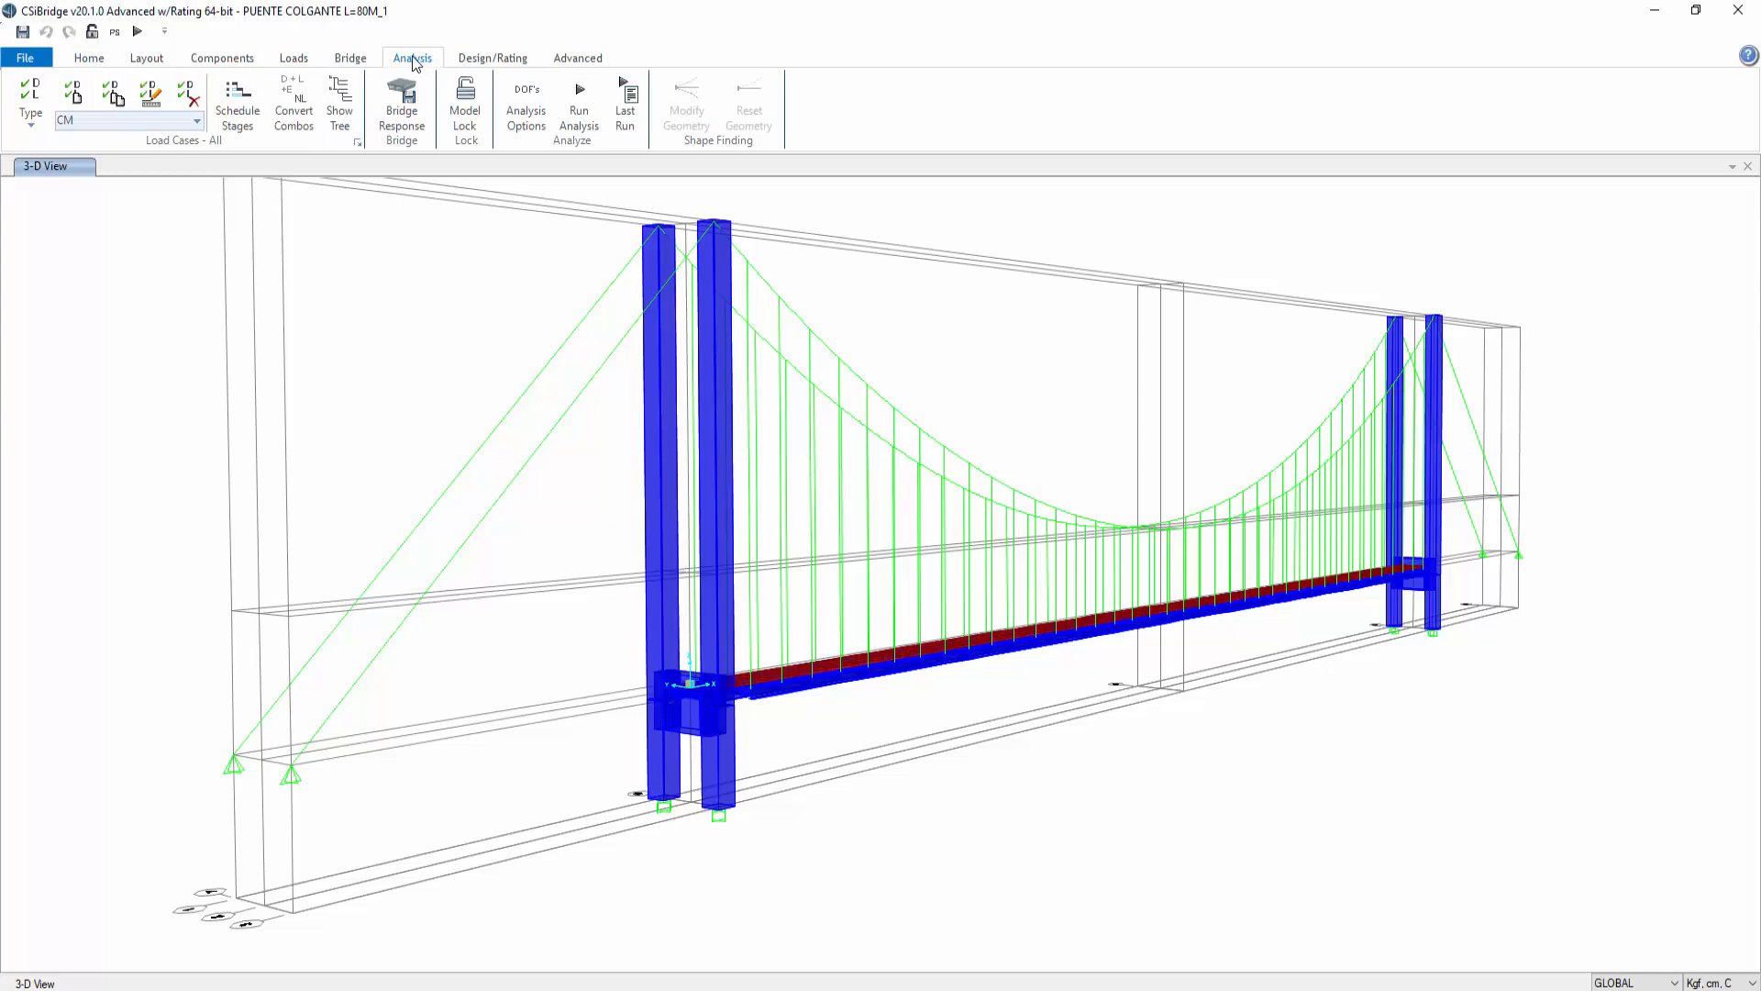
left_click(300, 60)
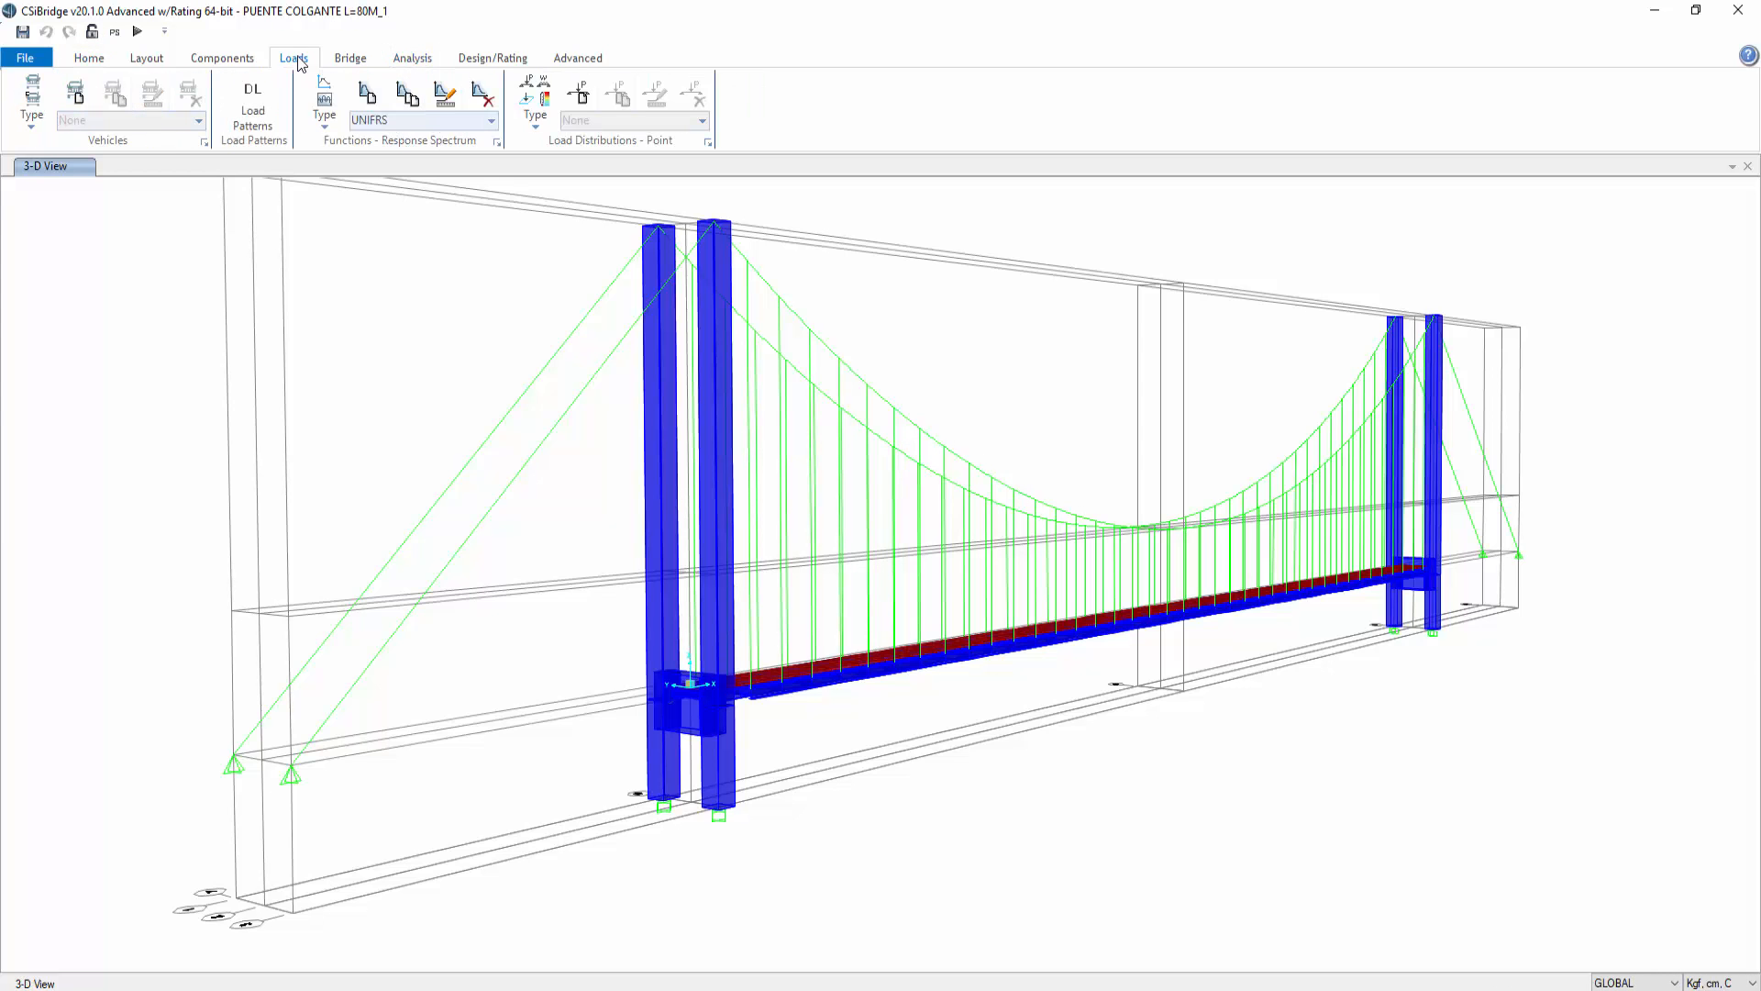
left_click(350, 57)
left_click(89, 58)
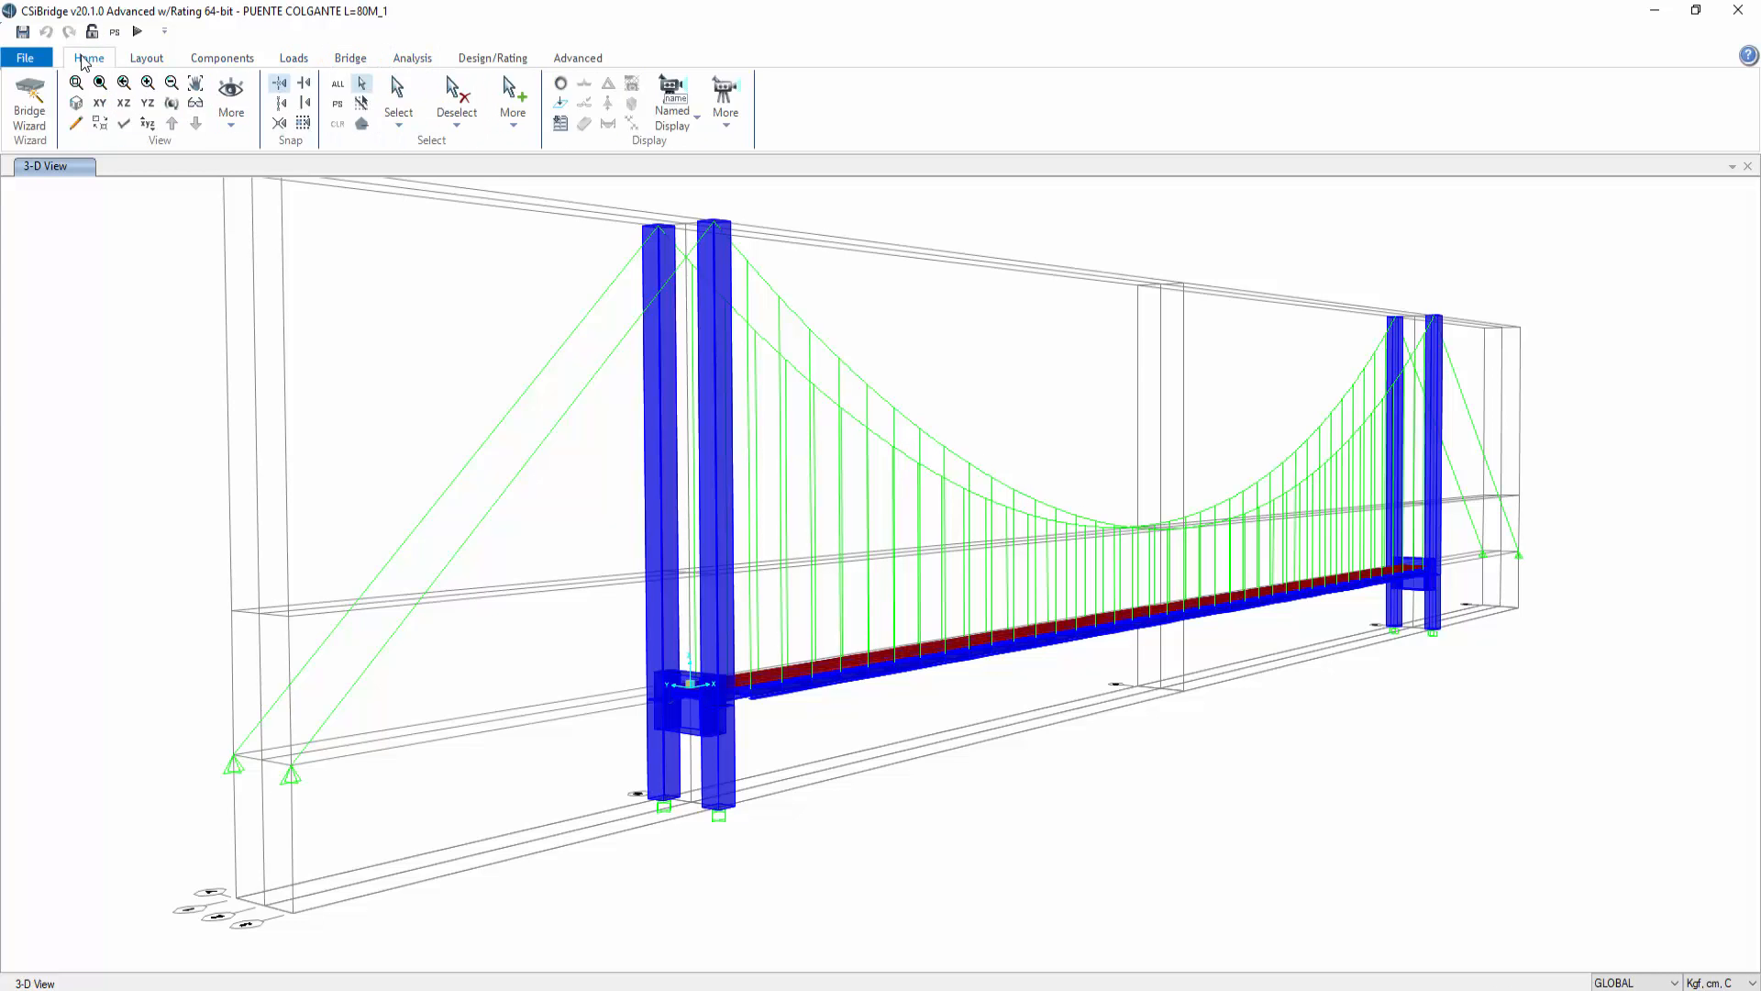
Step: Modify frame section V-1,00X2,5: set its depth to 150 and rename it V-1,00X1,5
left_click(221, 59)
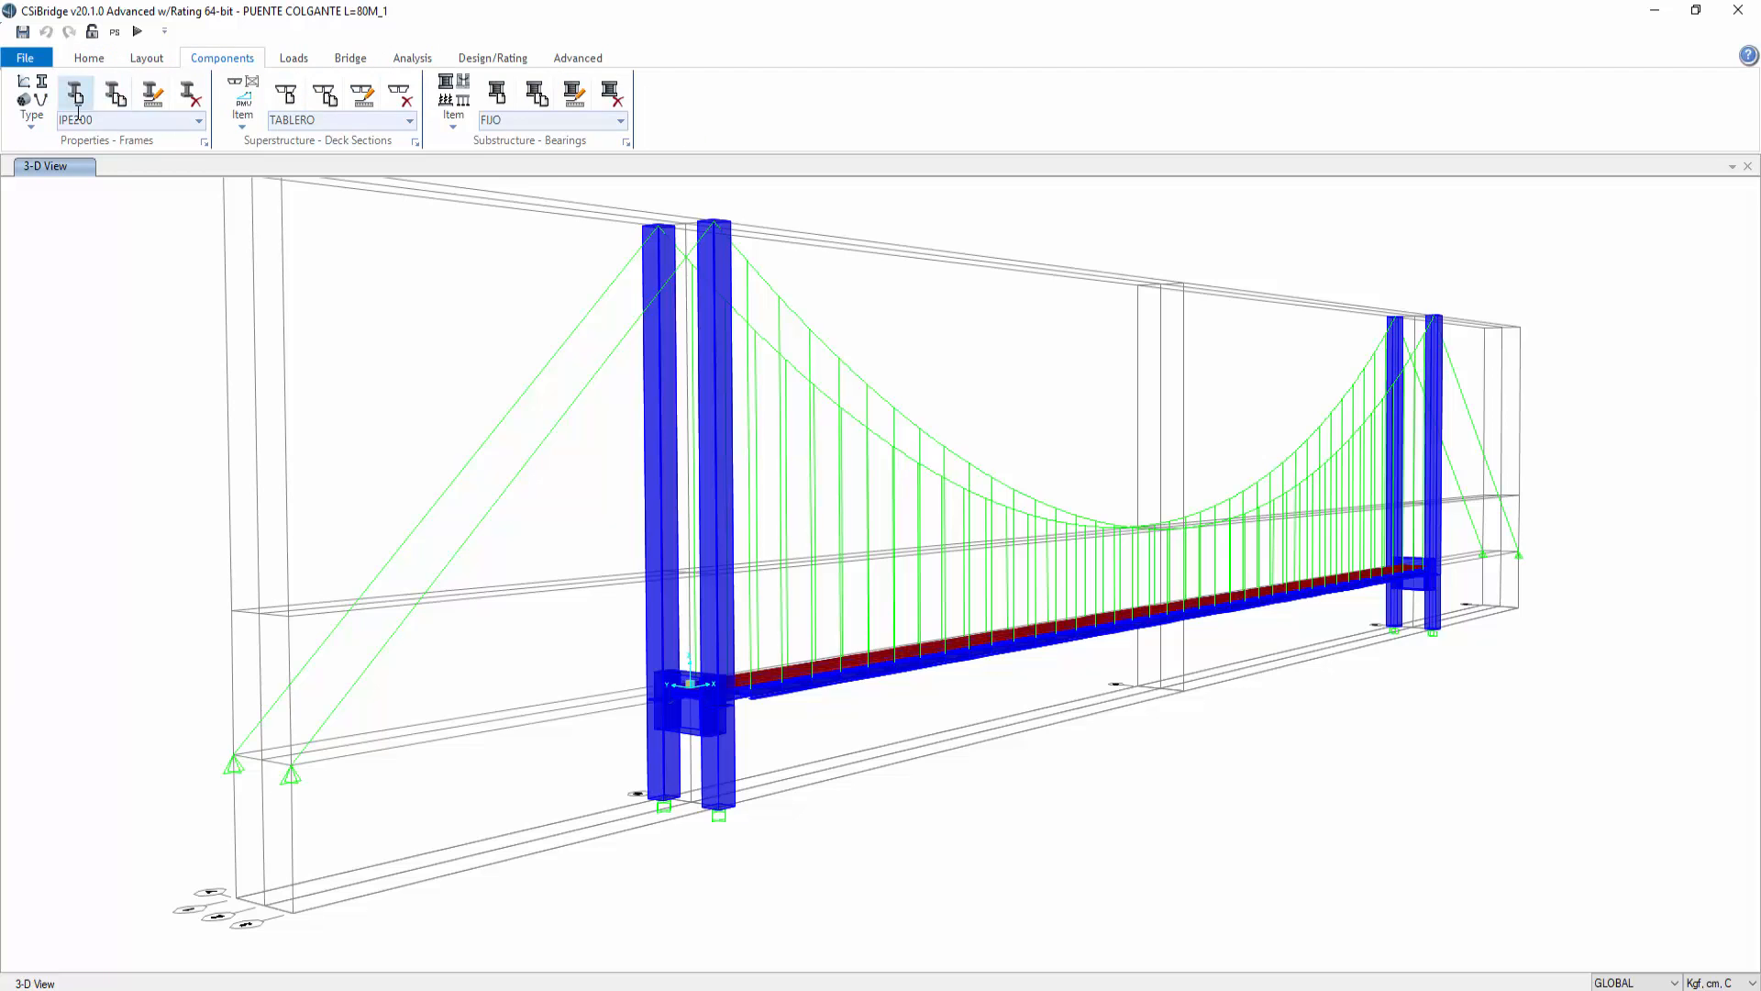
left_click(205, 143)
left_click(695, 534)
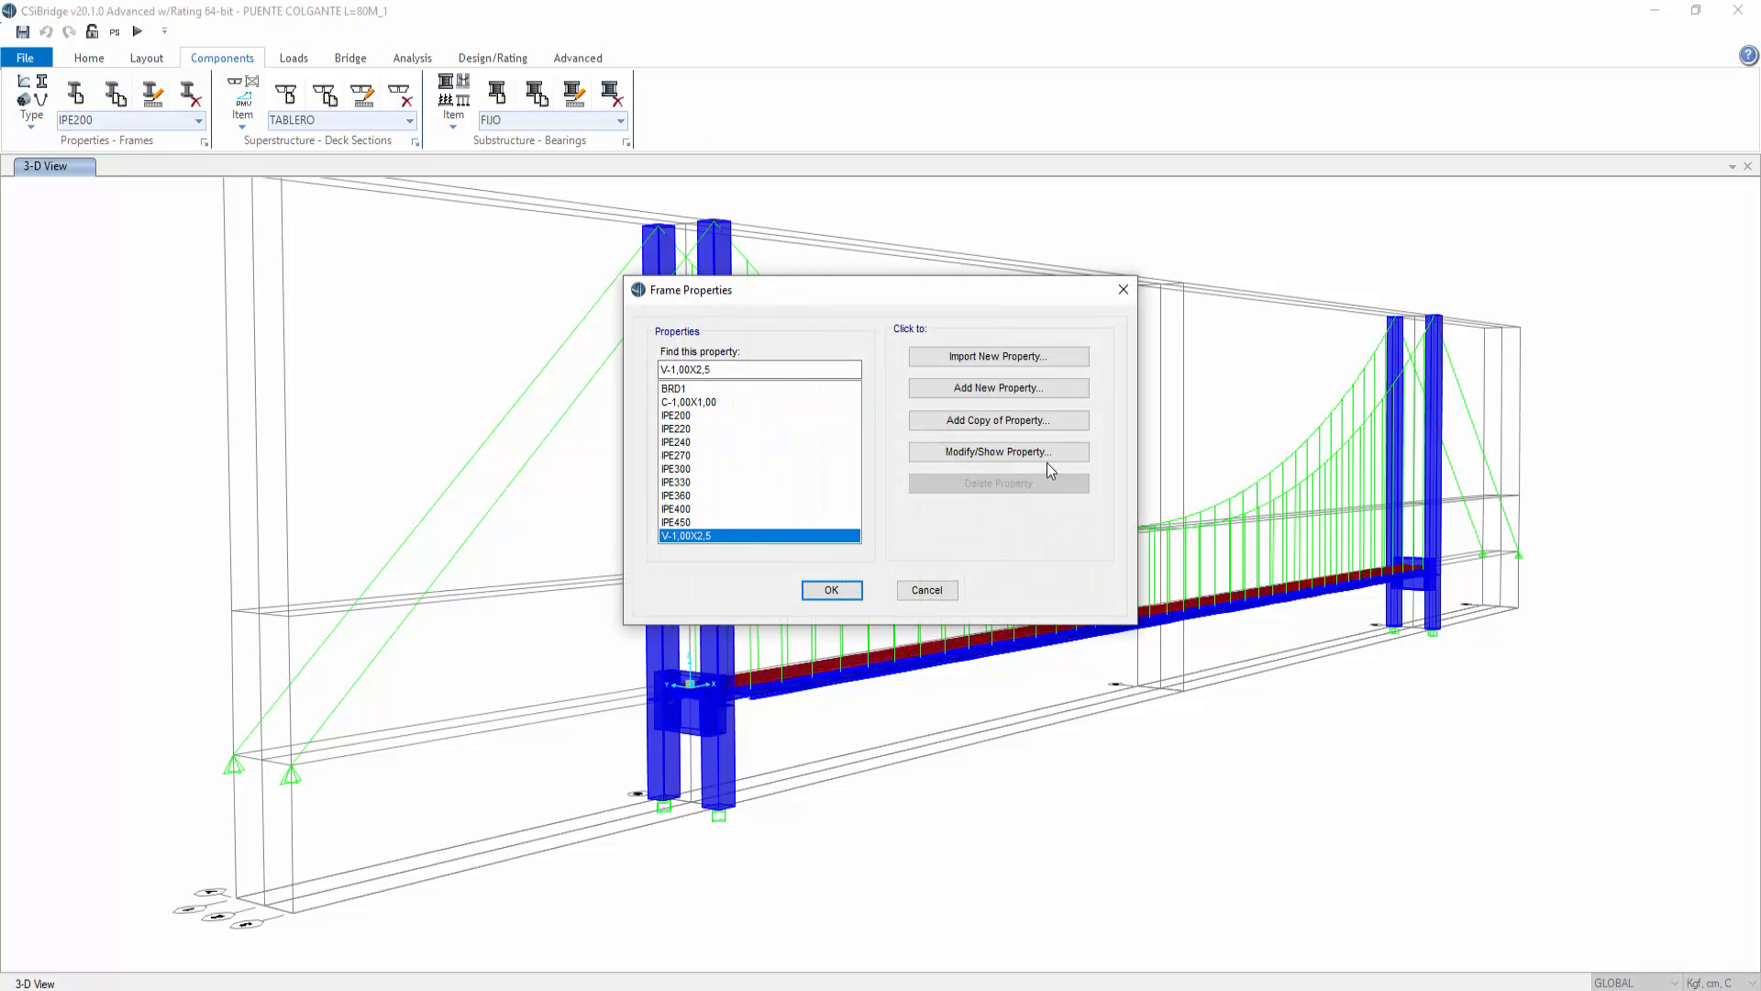
left_click(1016, 454)
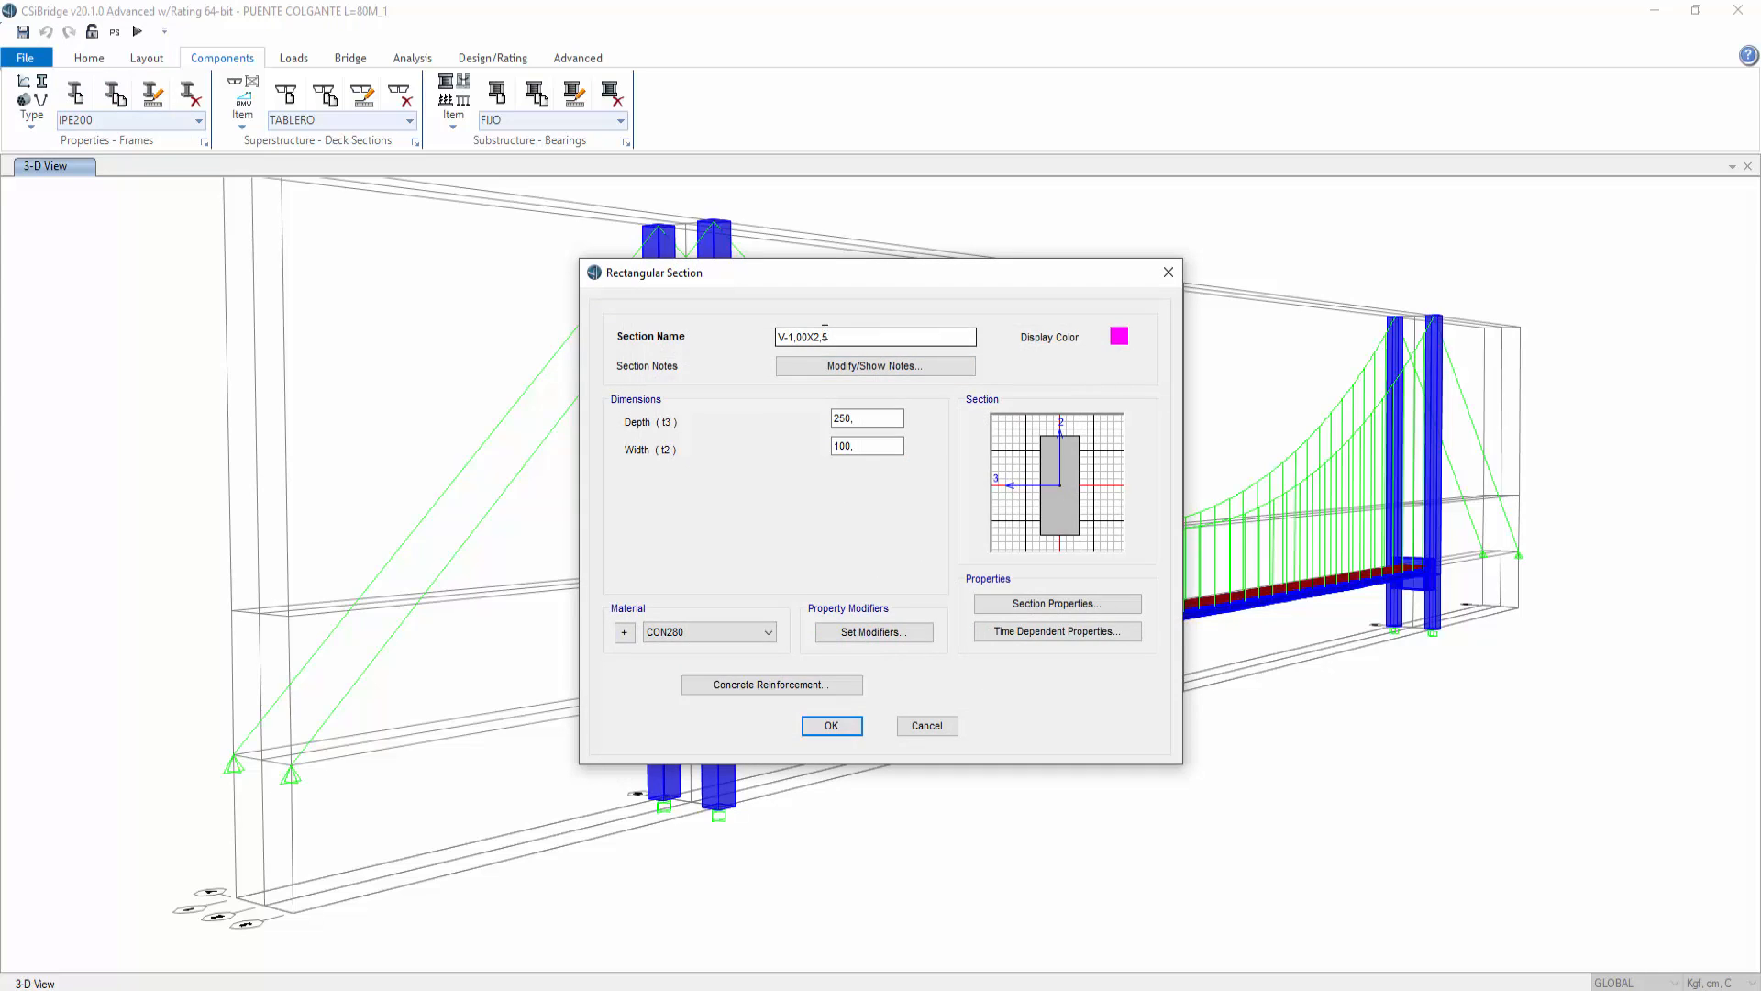
left_click_drag(862, 417, 758, 442)
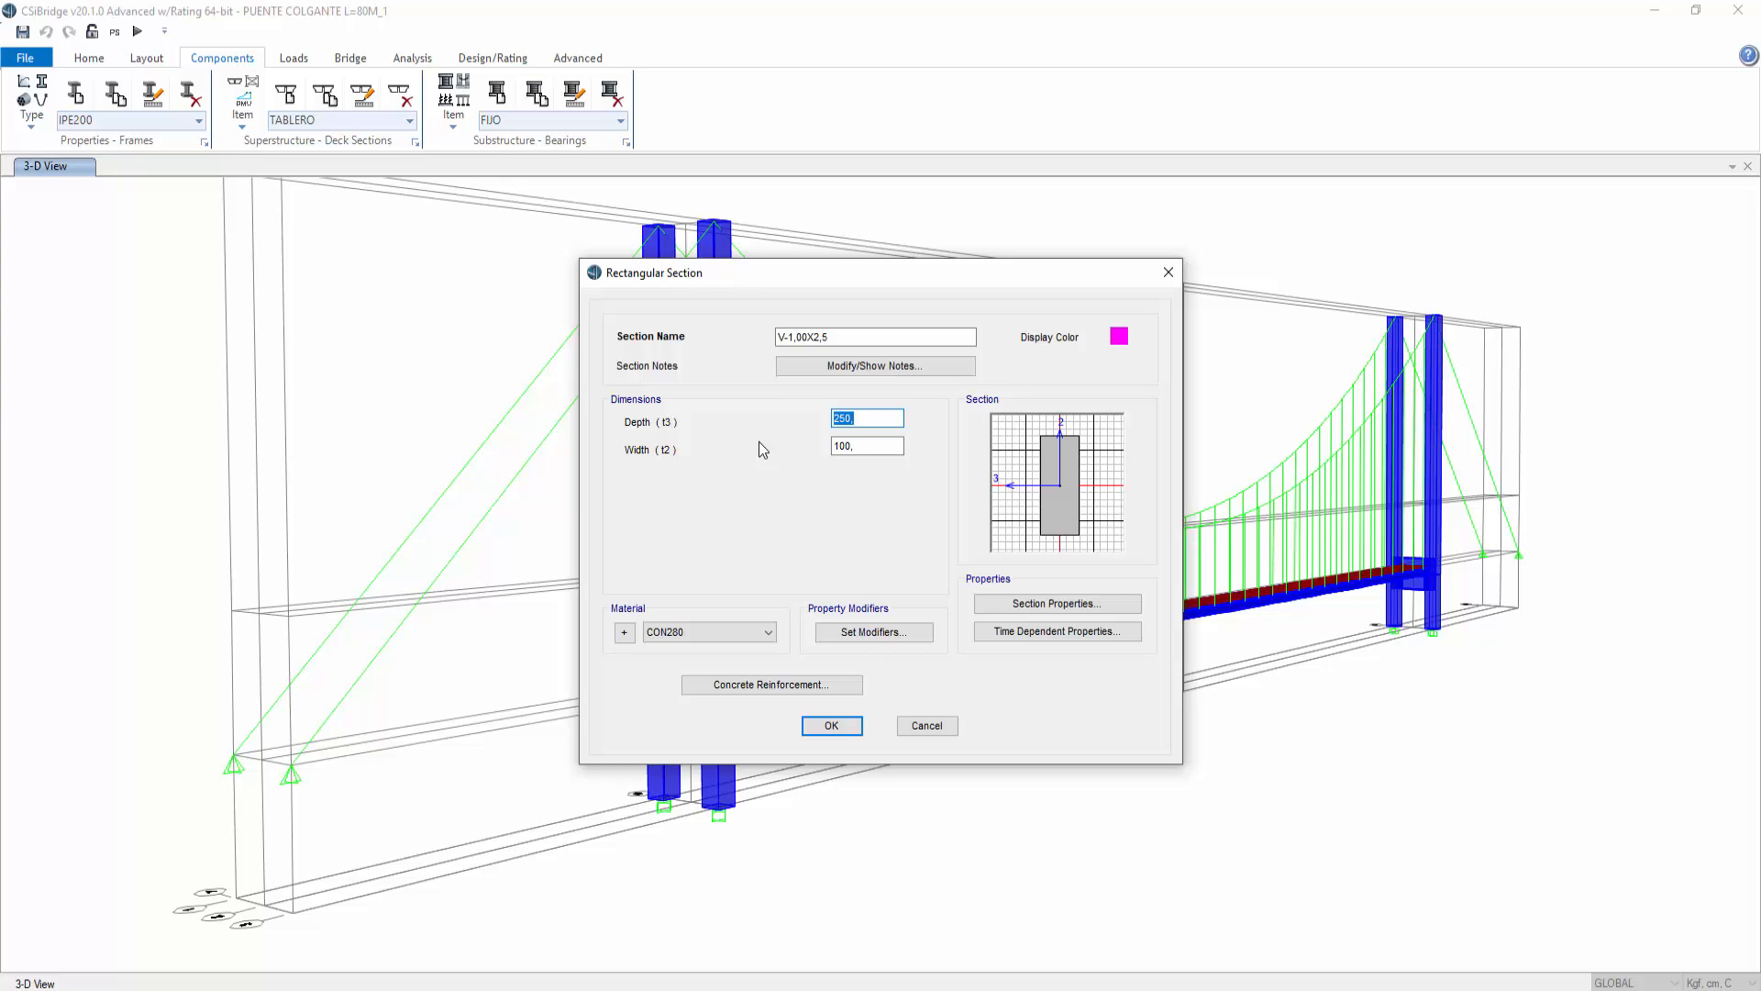
type("150")
left_click_drag(813, 336, 820, 337)
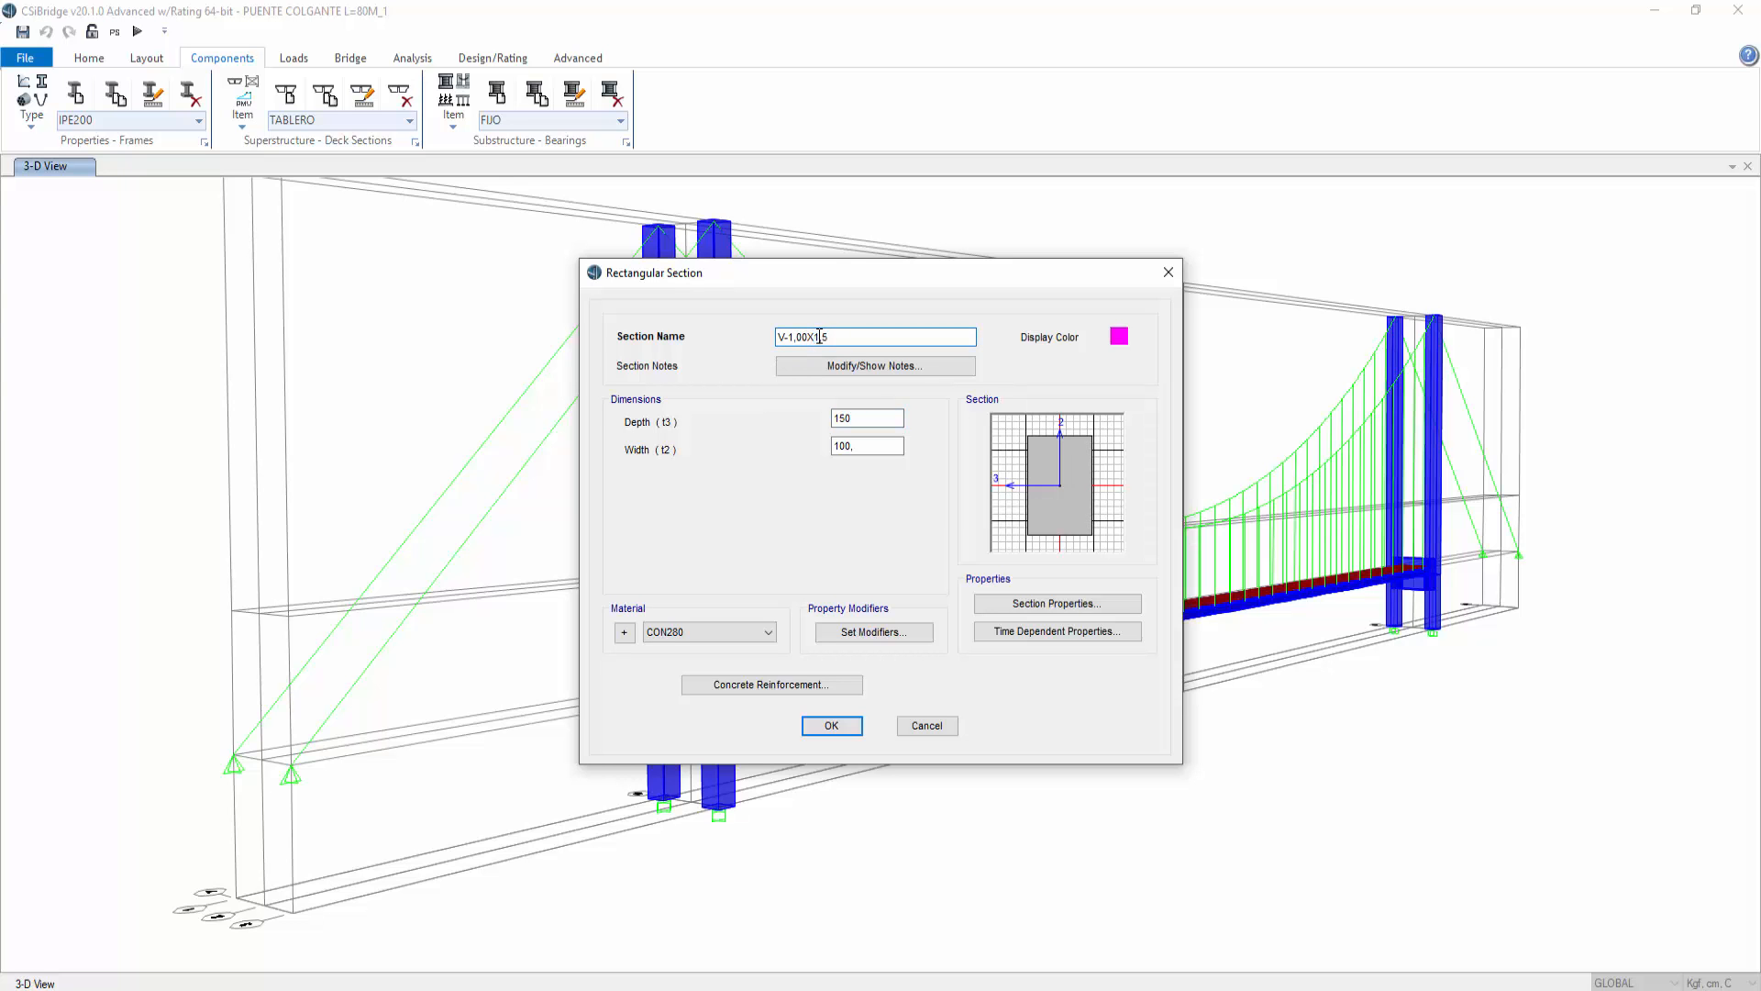
left_click(831, 725)
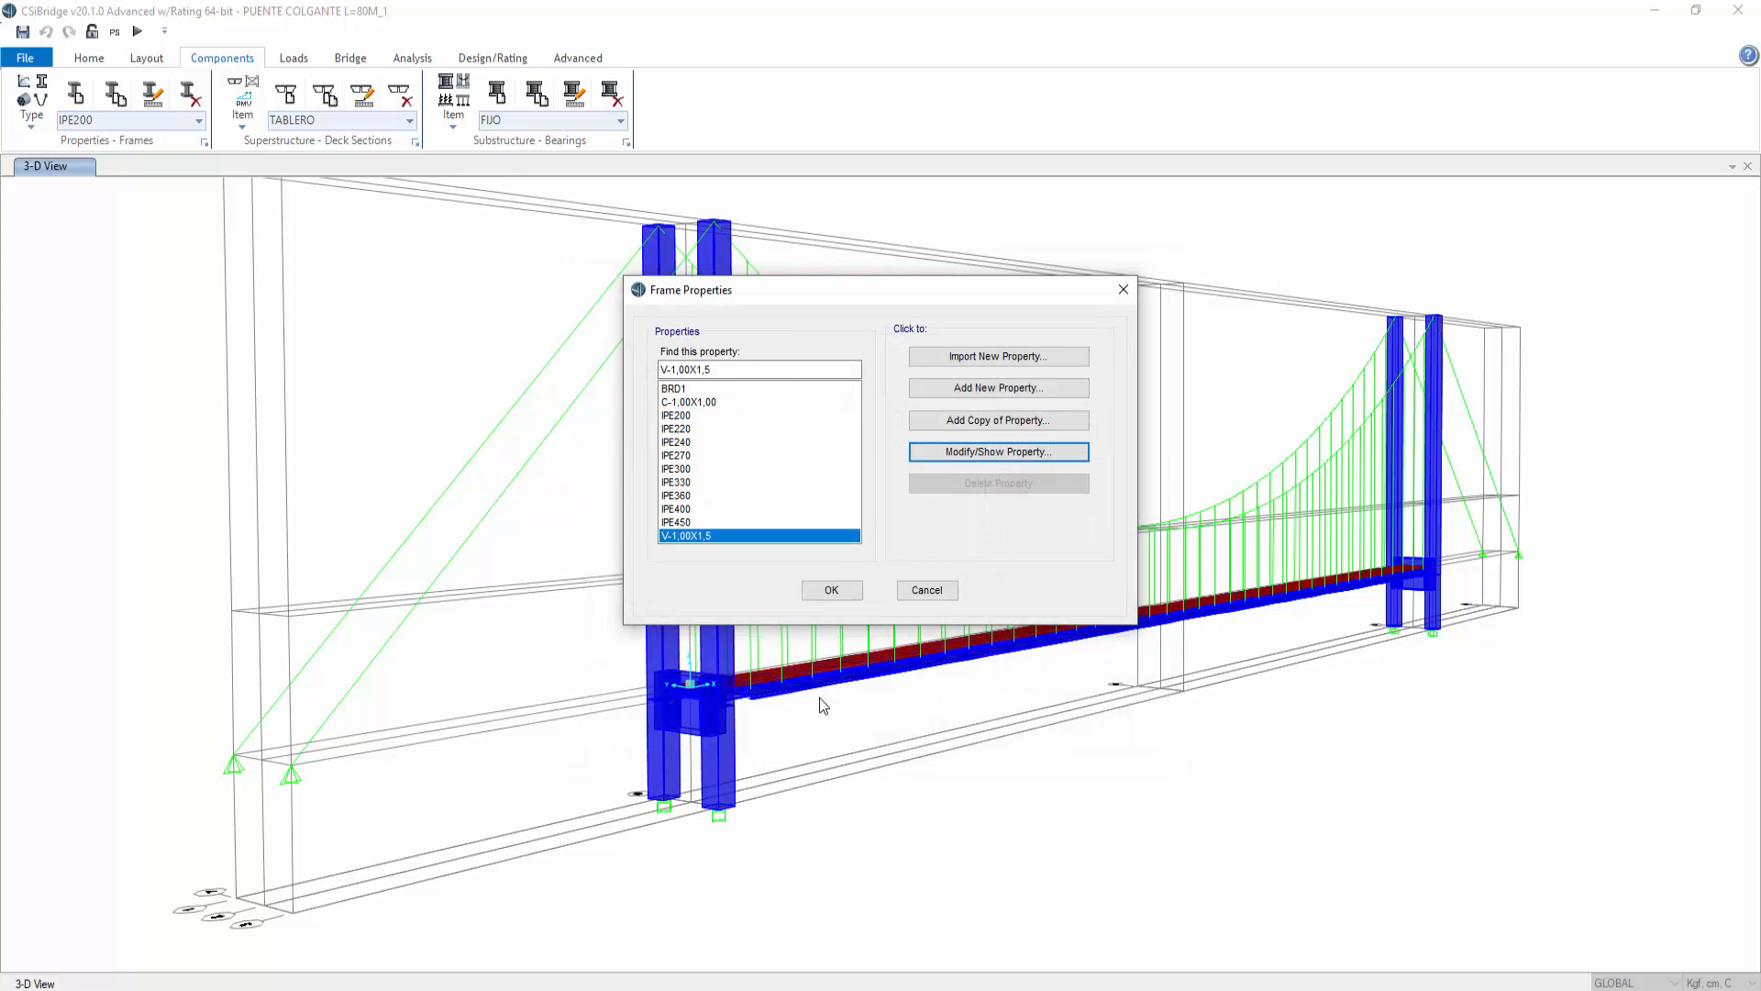
Step: Add a new rectangular section named V-50X100 with depth 100 and width 50, and close the frame properties
left_click(989, 389)
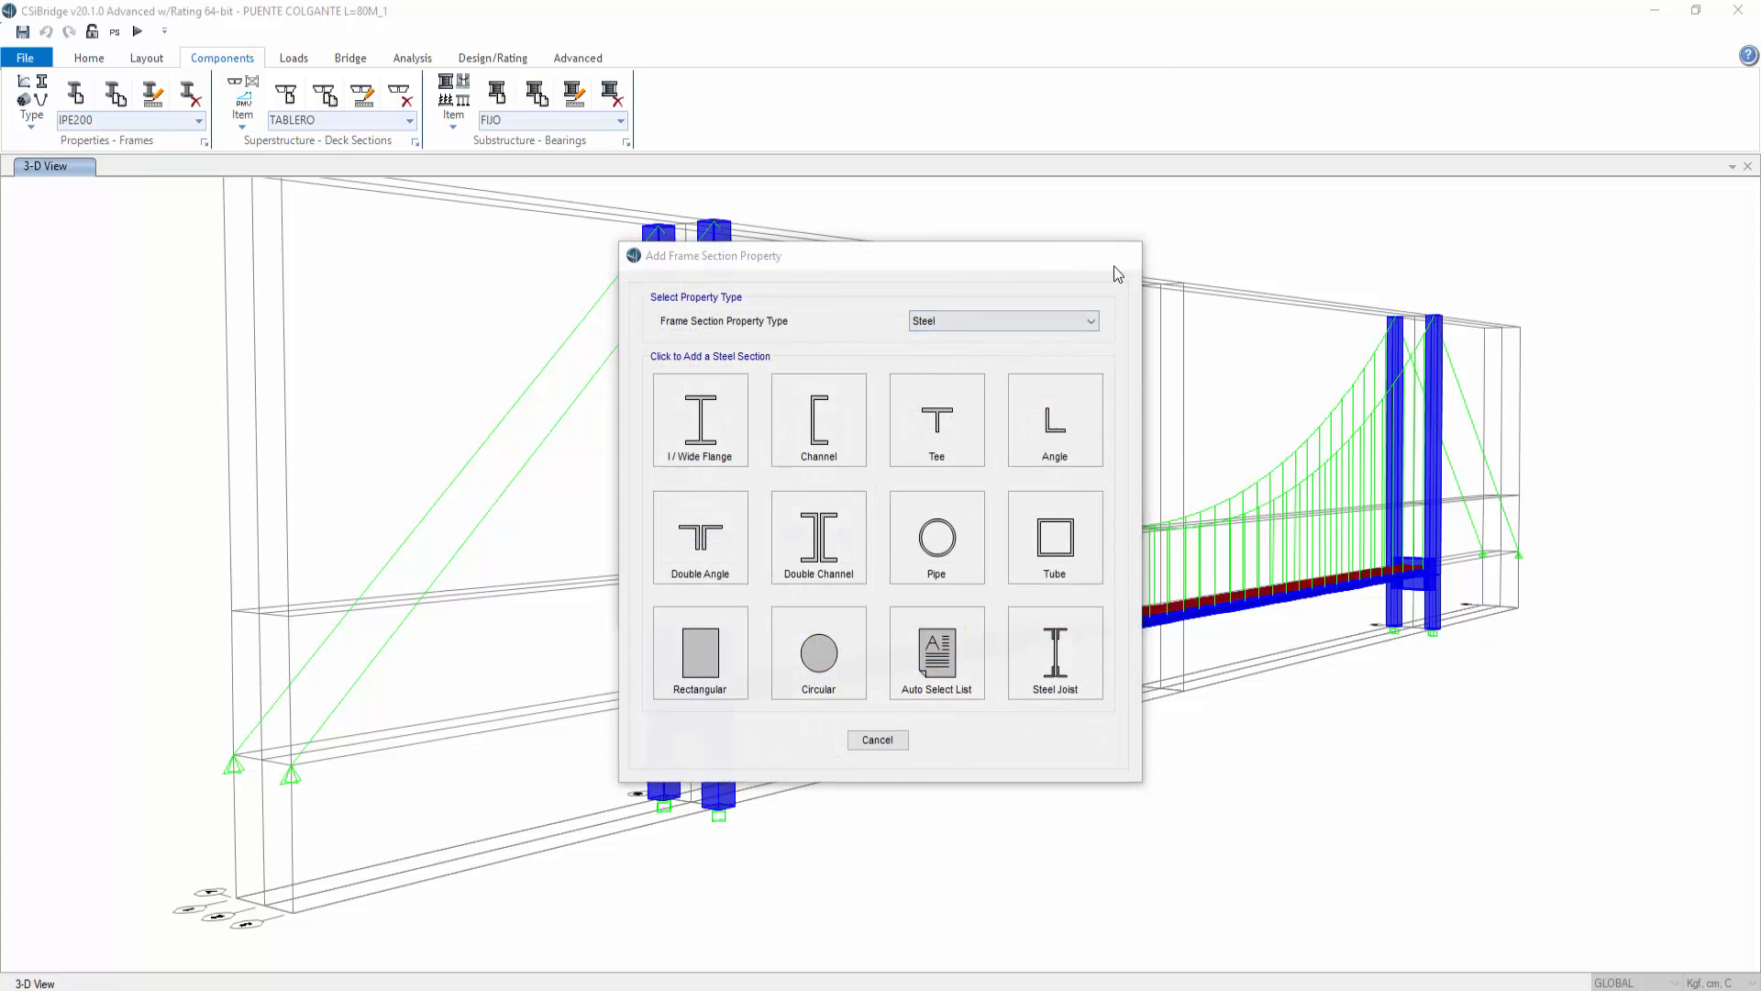
left_click(1127, 255)
left_click(995, 424)
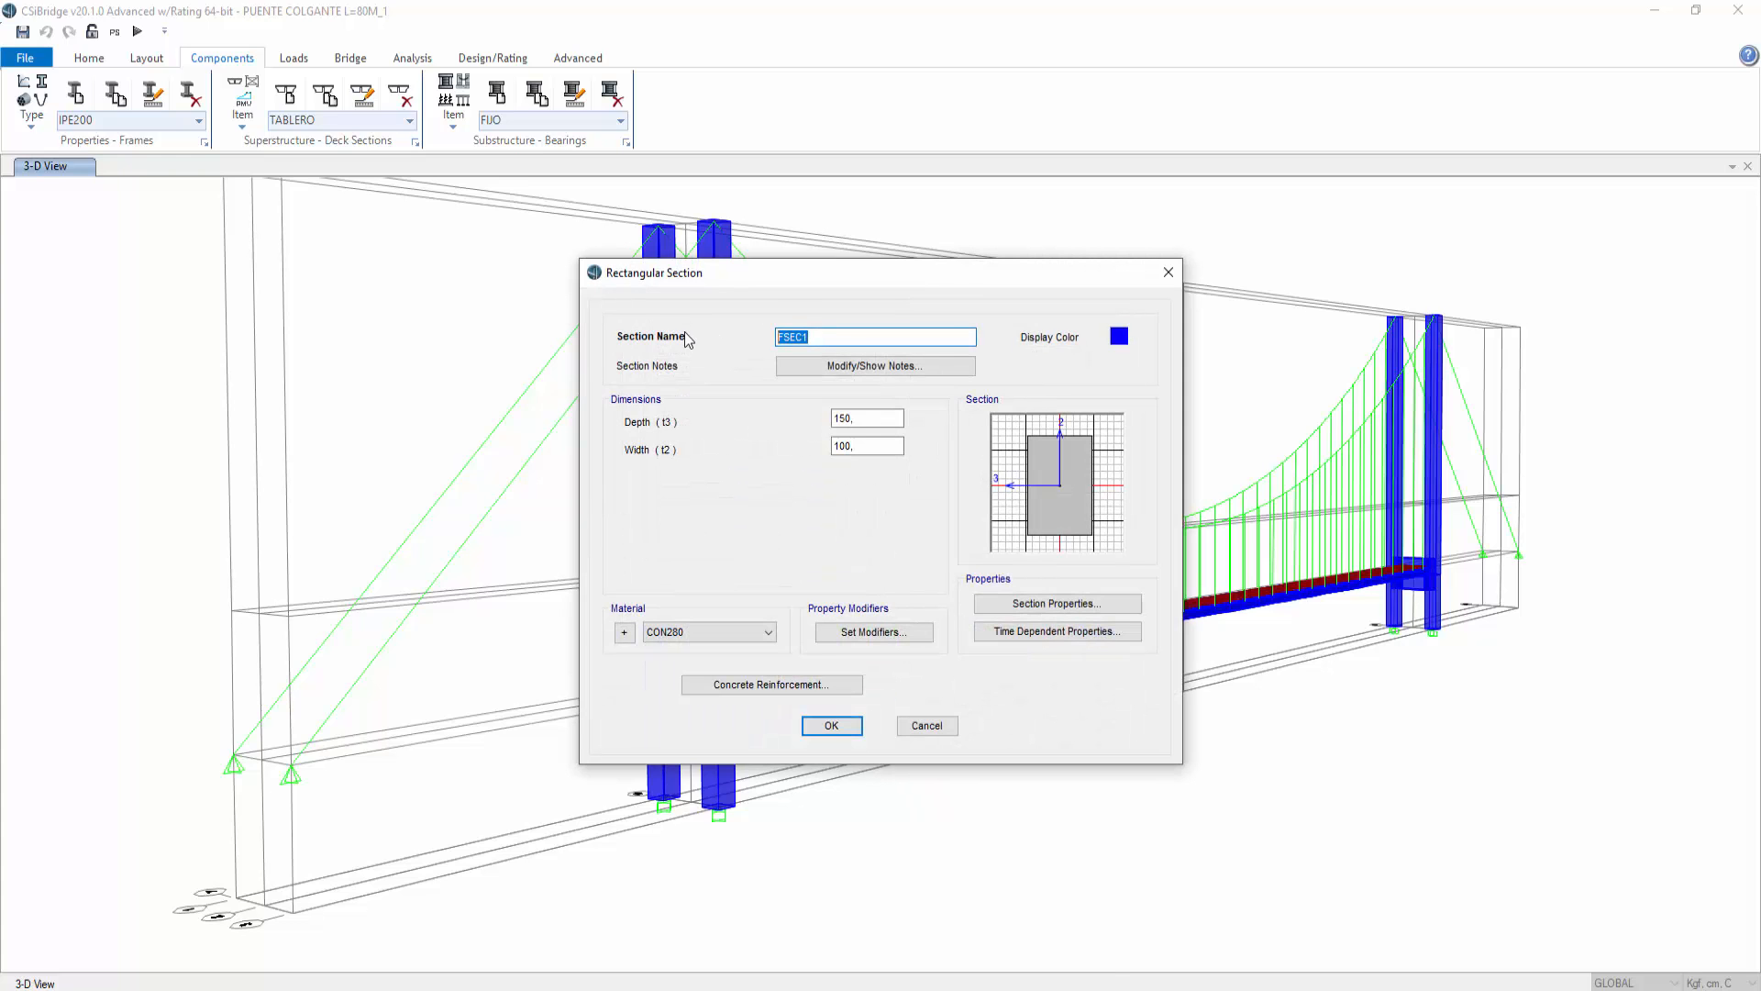
type("V-50")
type("X100")
left_click_drag(895, 418, 809, 443)
type("1")
type("5")
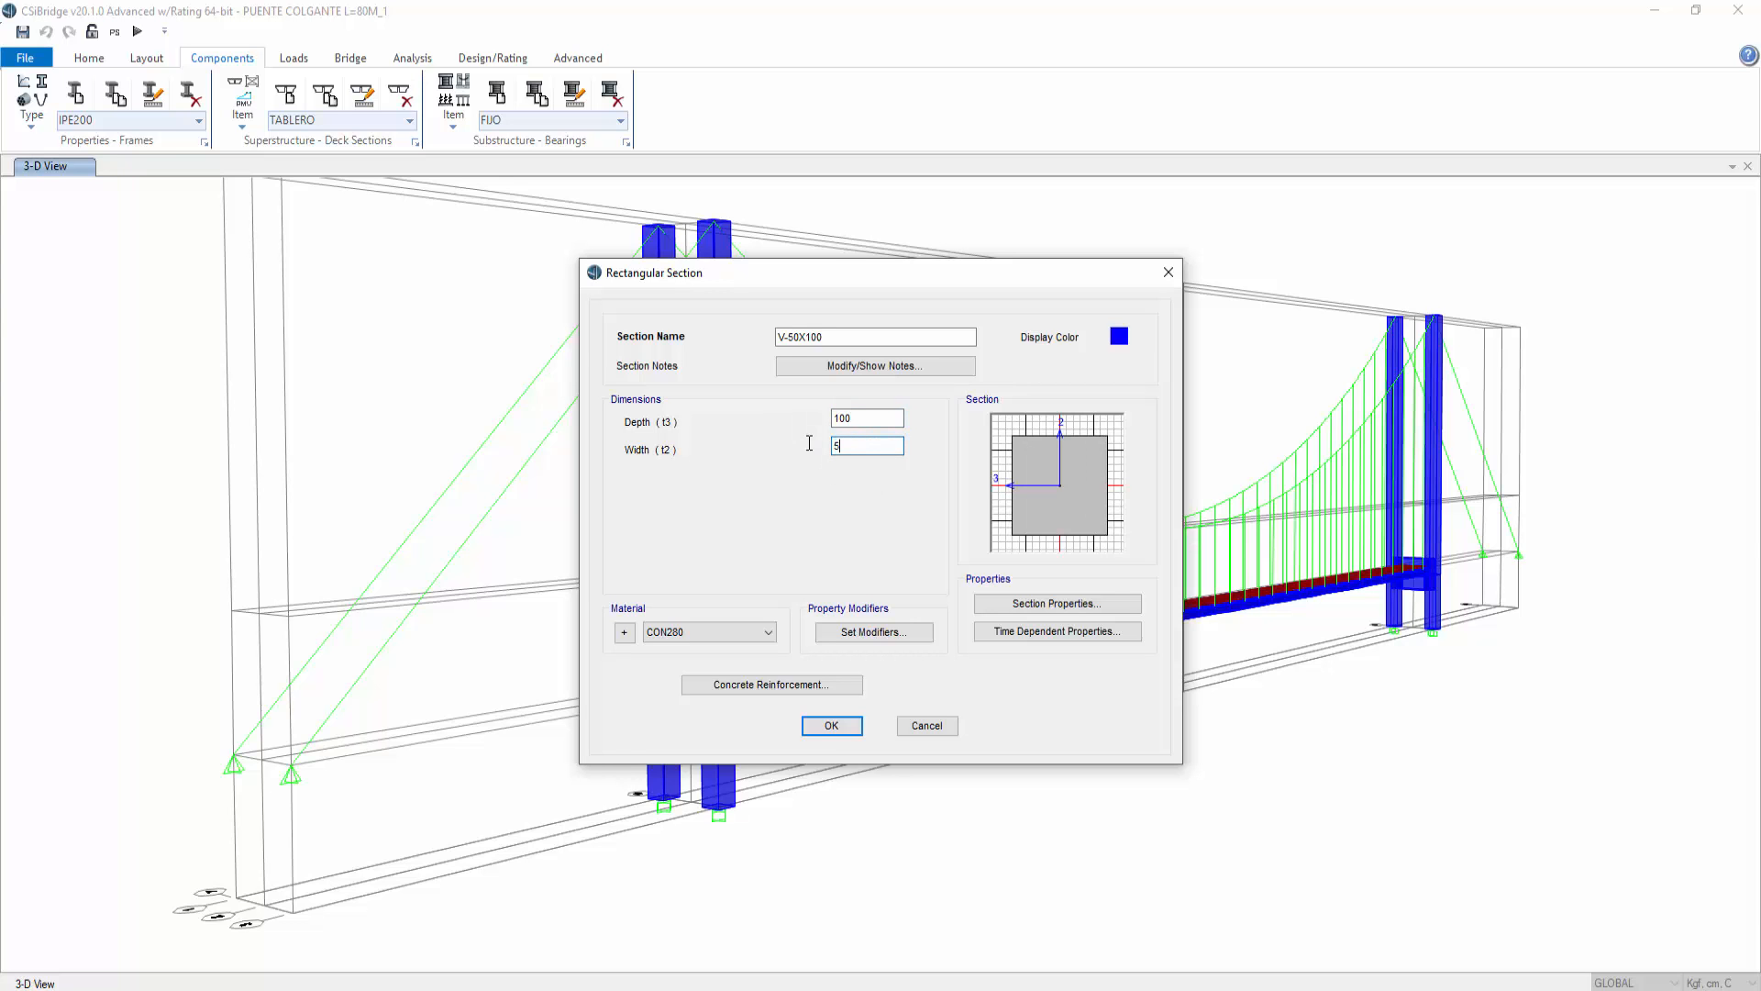
type("0")
left_click(831, 724)
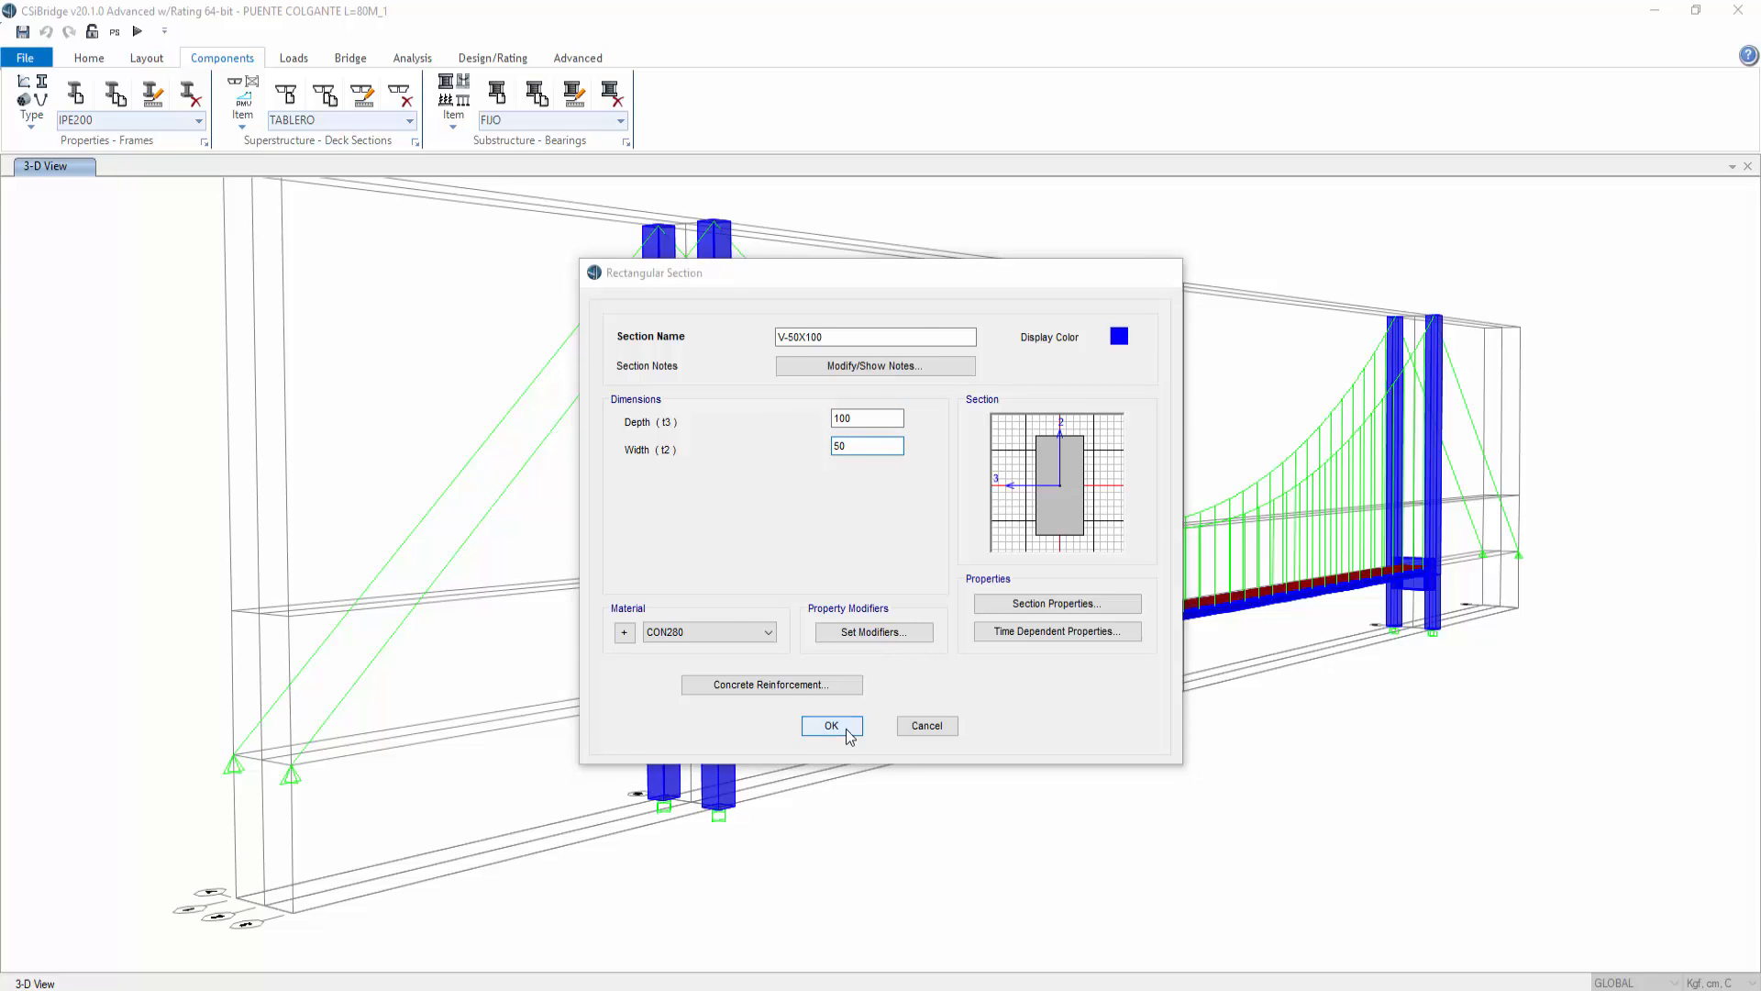
left_click(831, 592)
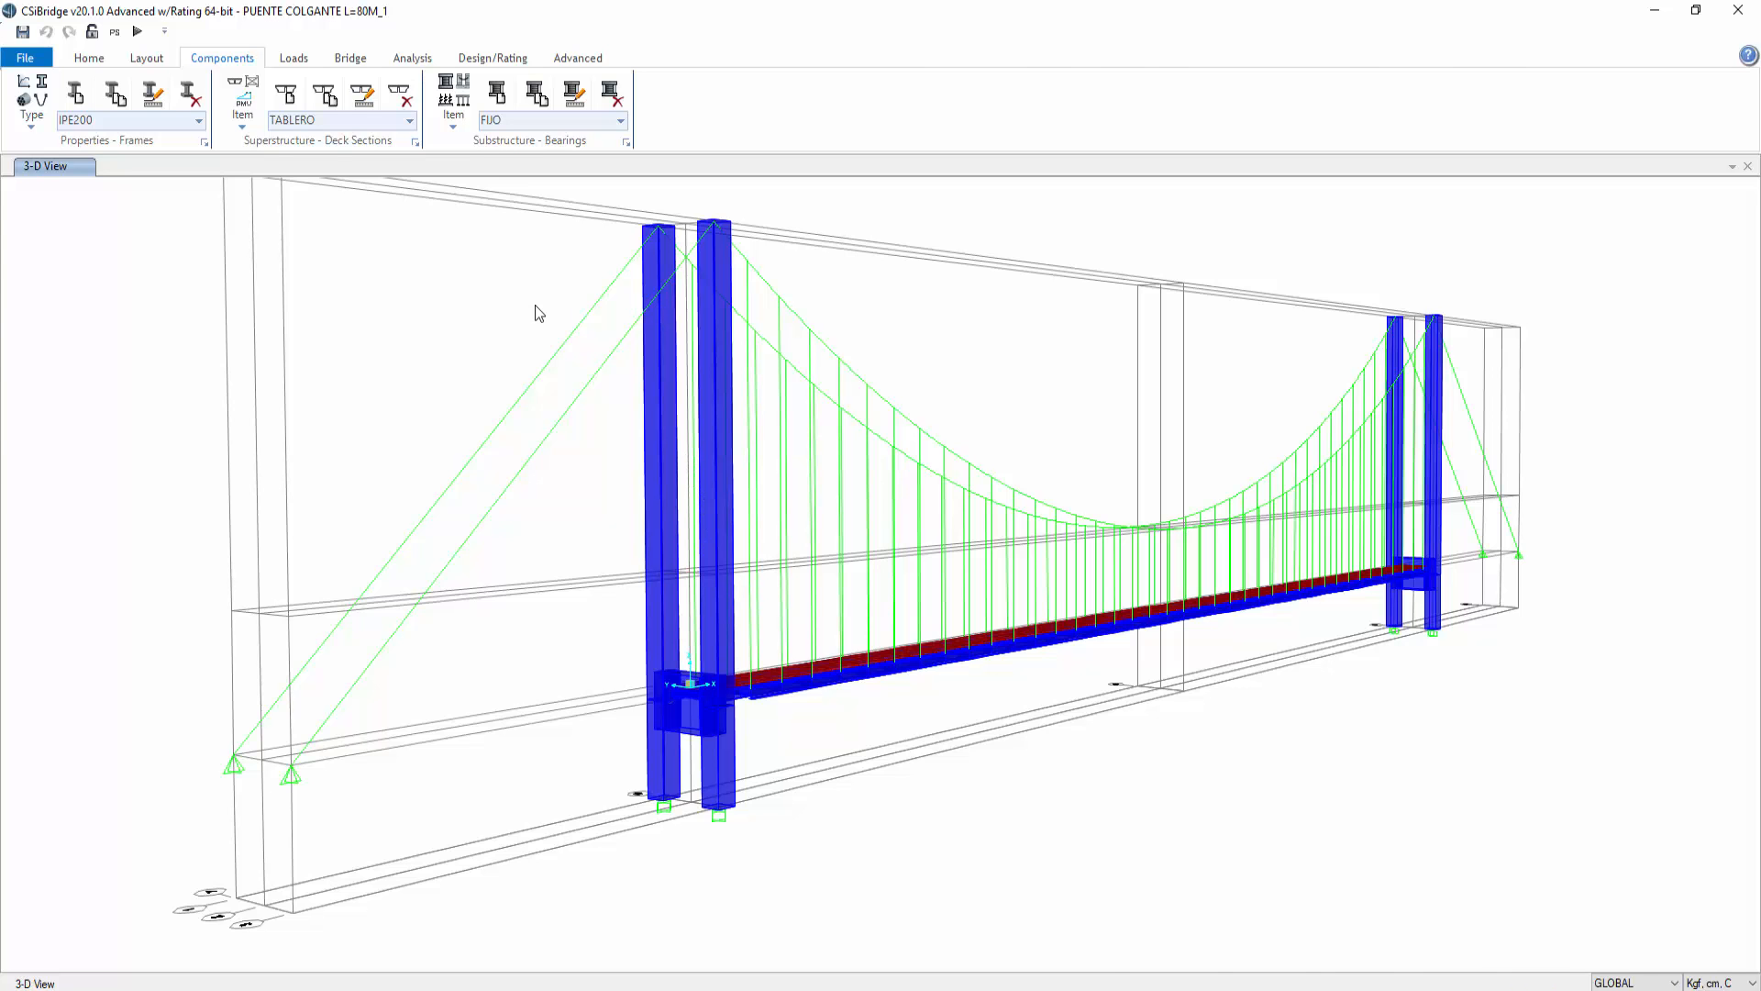
scroll(565, 298, "up", 5)
scroll(730, 343, "down", 3)
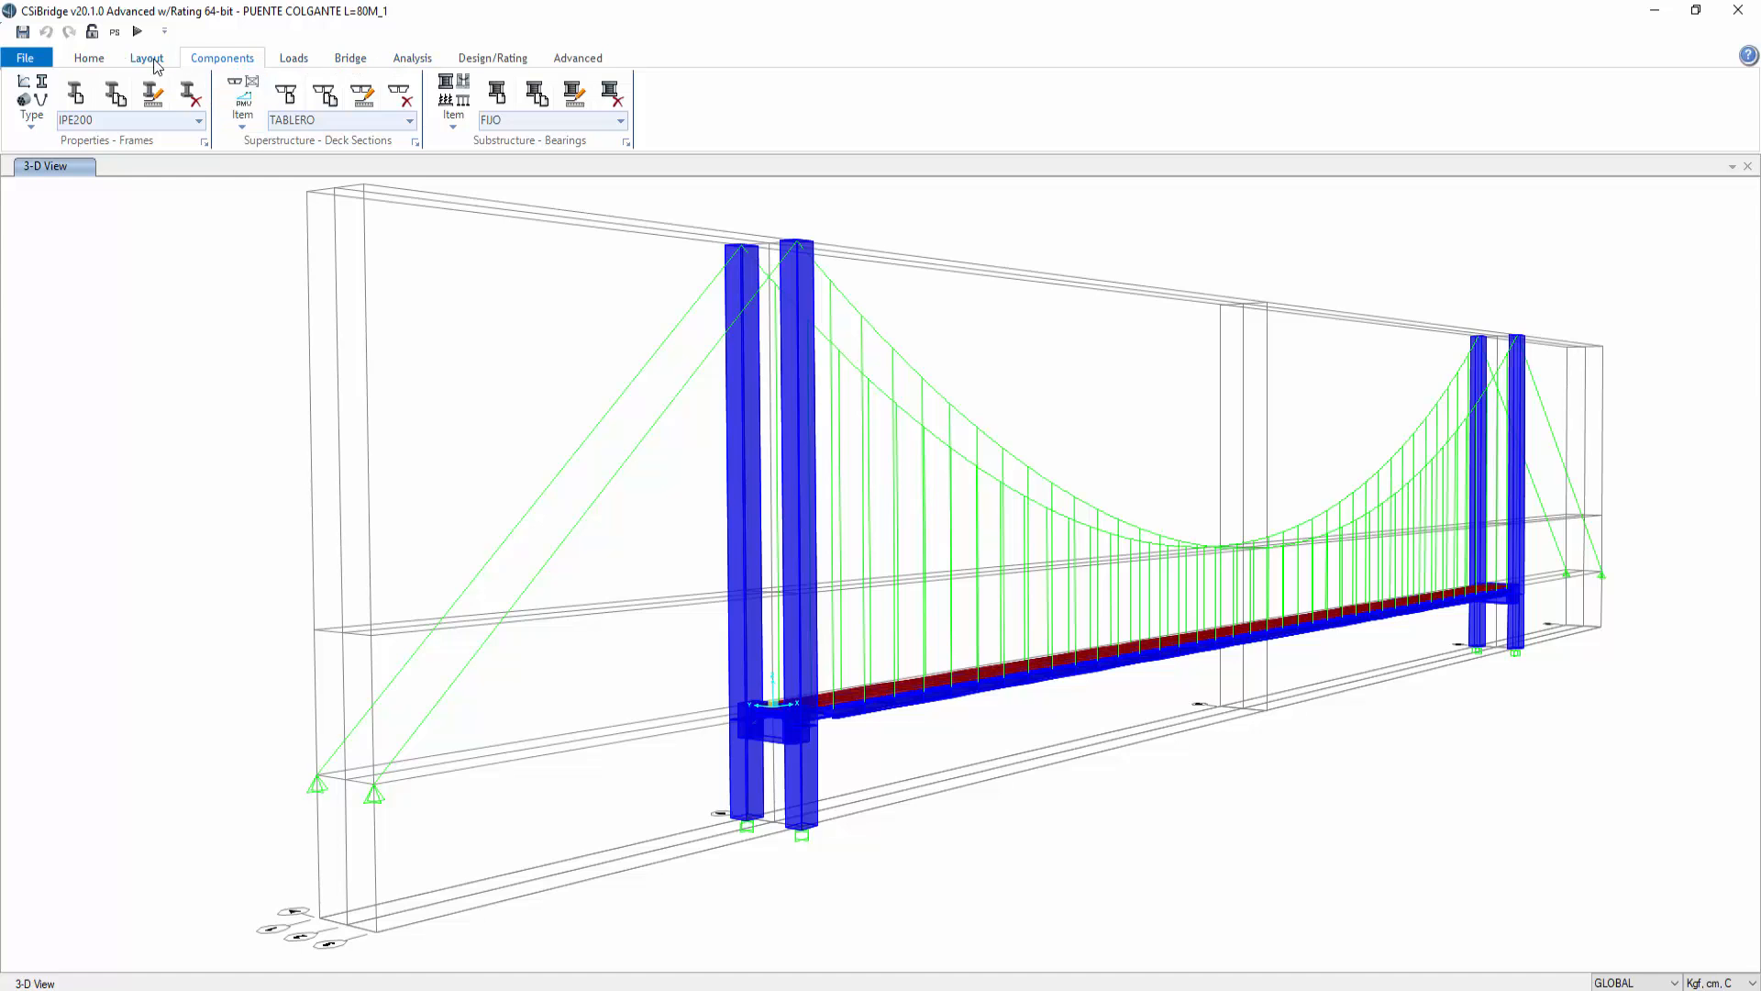
left_click(89, 59)
left_click(398, 101)
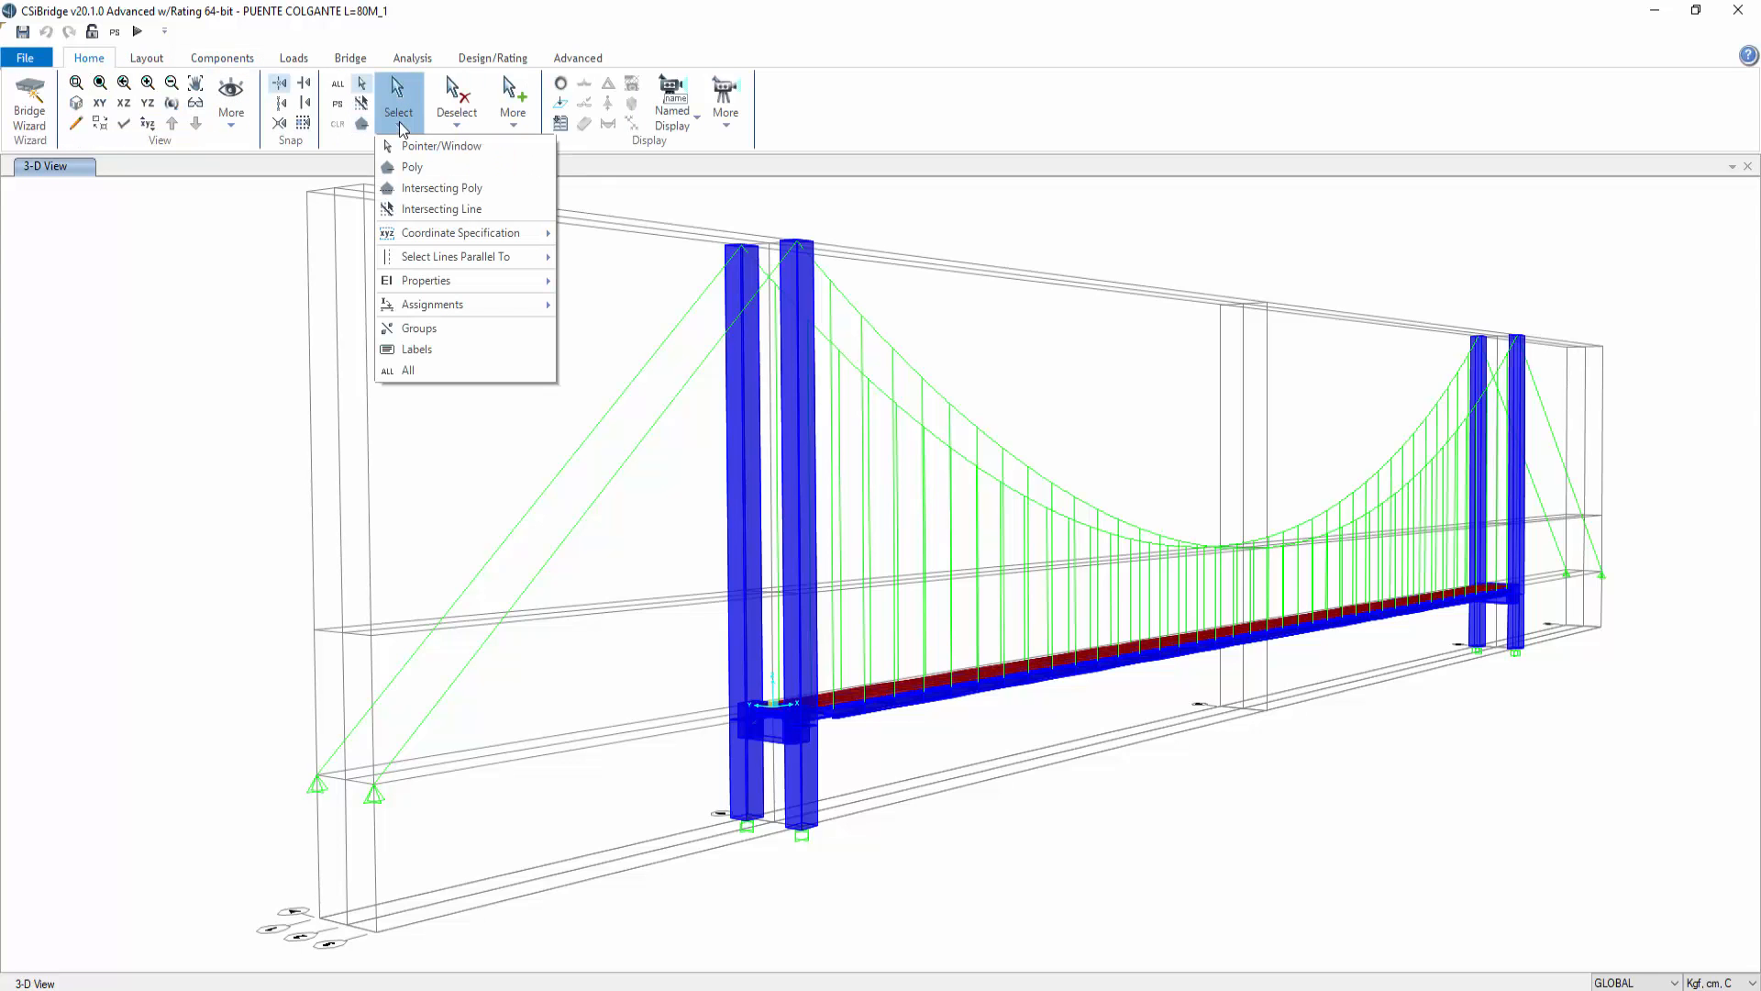
mouse_move(472, 282)
left_click(603, 304)
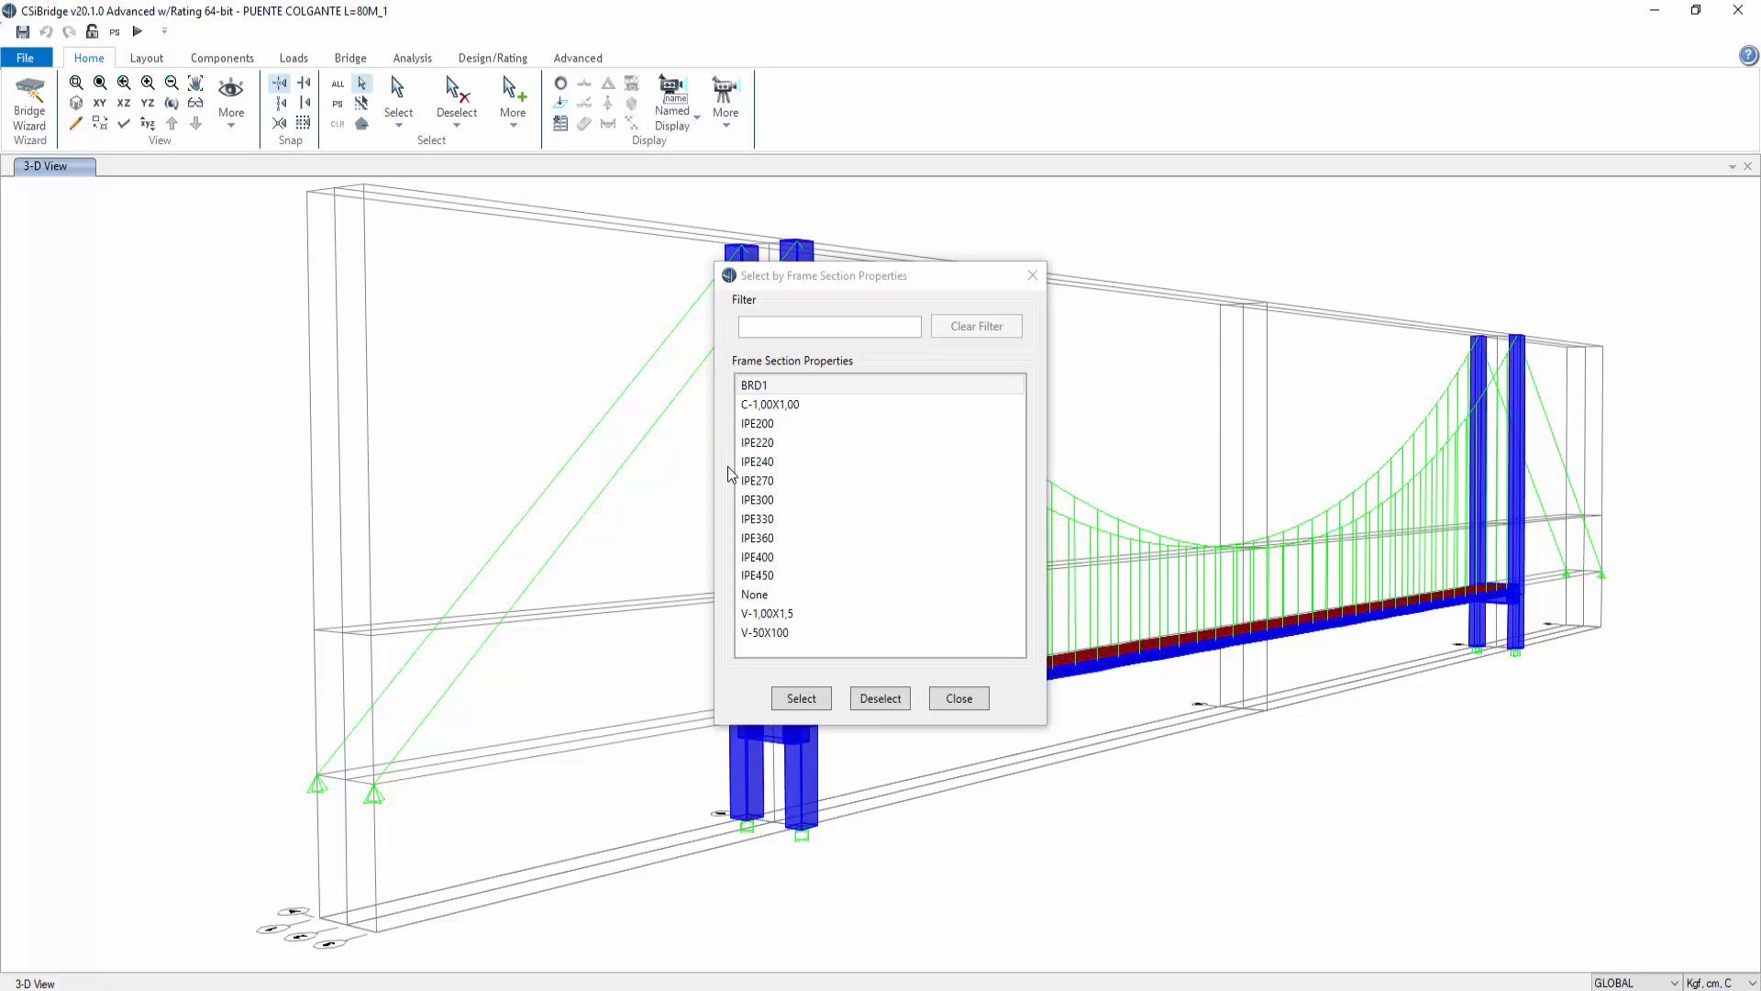
left_click(1033, 275)
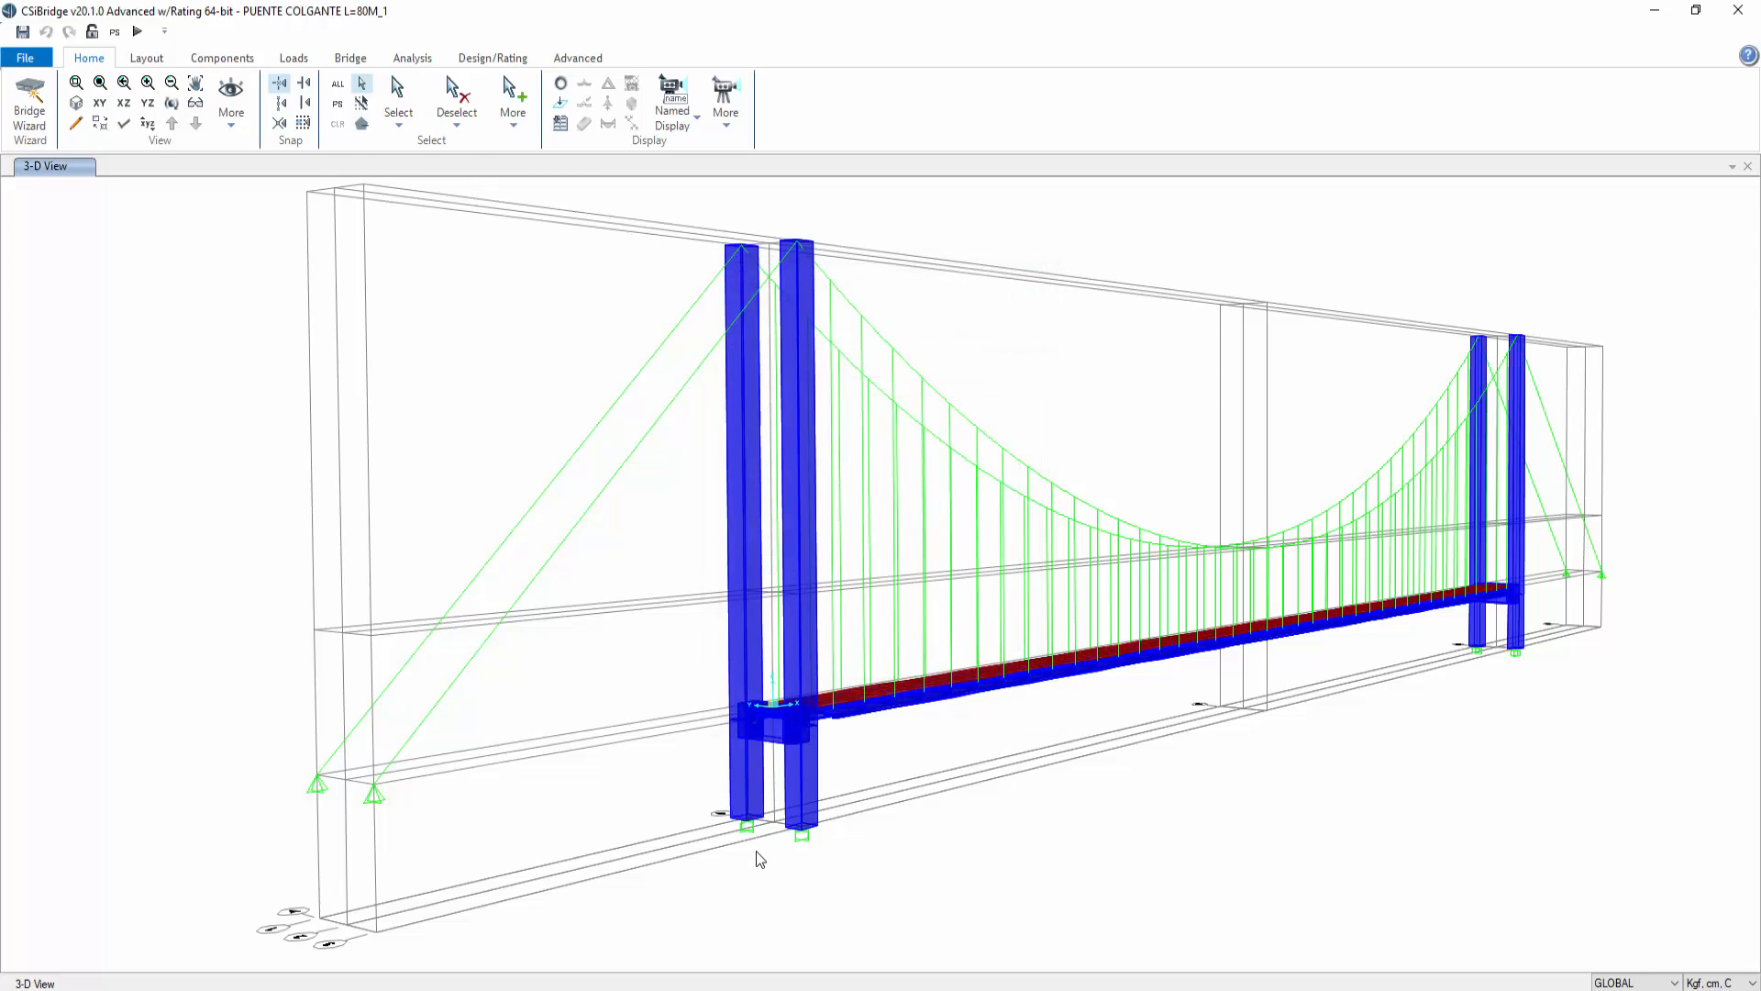
Step: In the YZ plane at X=0, draw a V-50X100 frame crossbeam between the two tower columns at mid-height
left_click(148, 104)
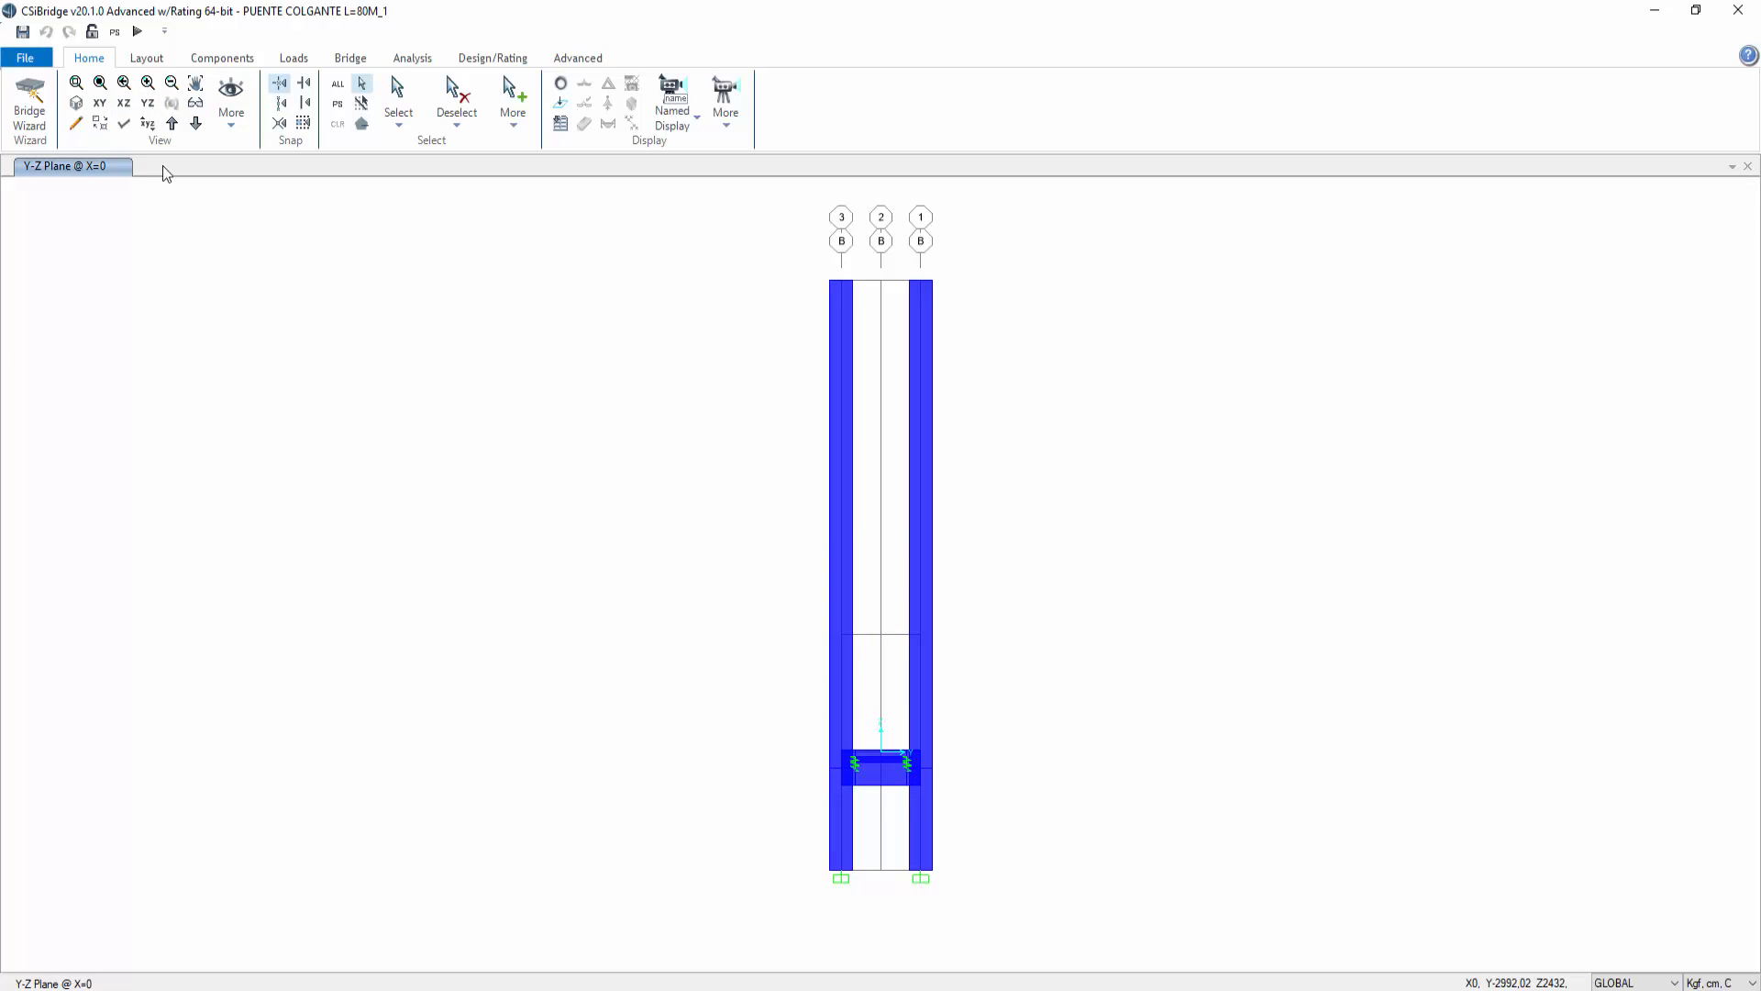
left_click(581, 59)
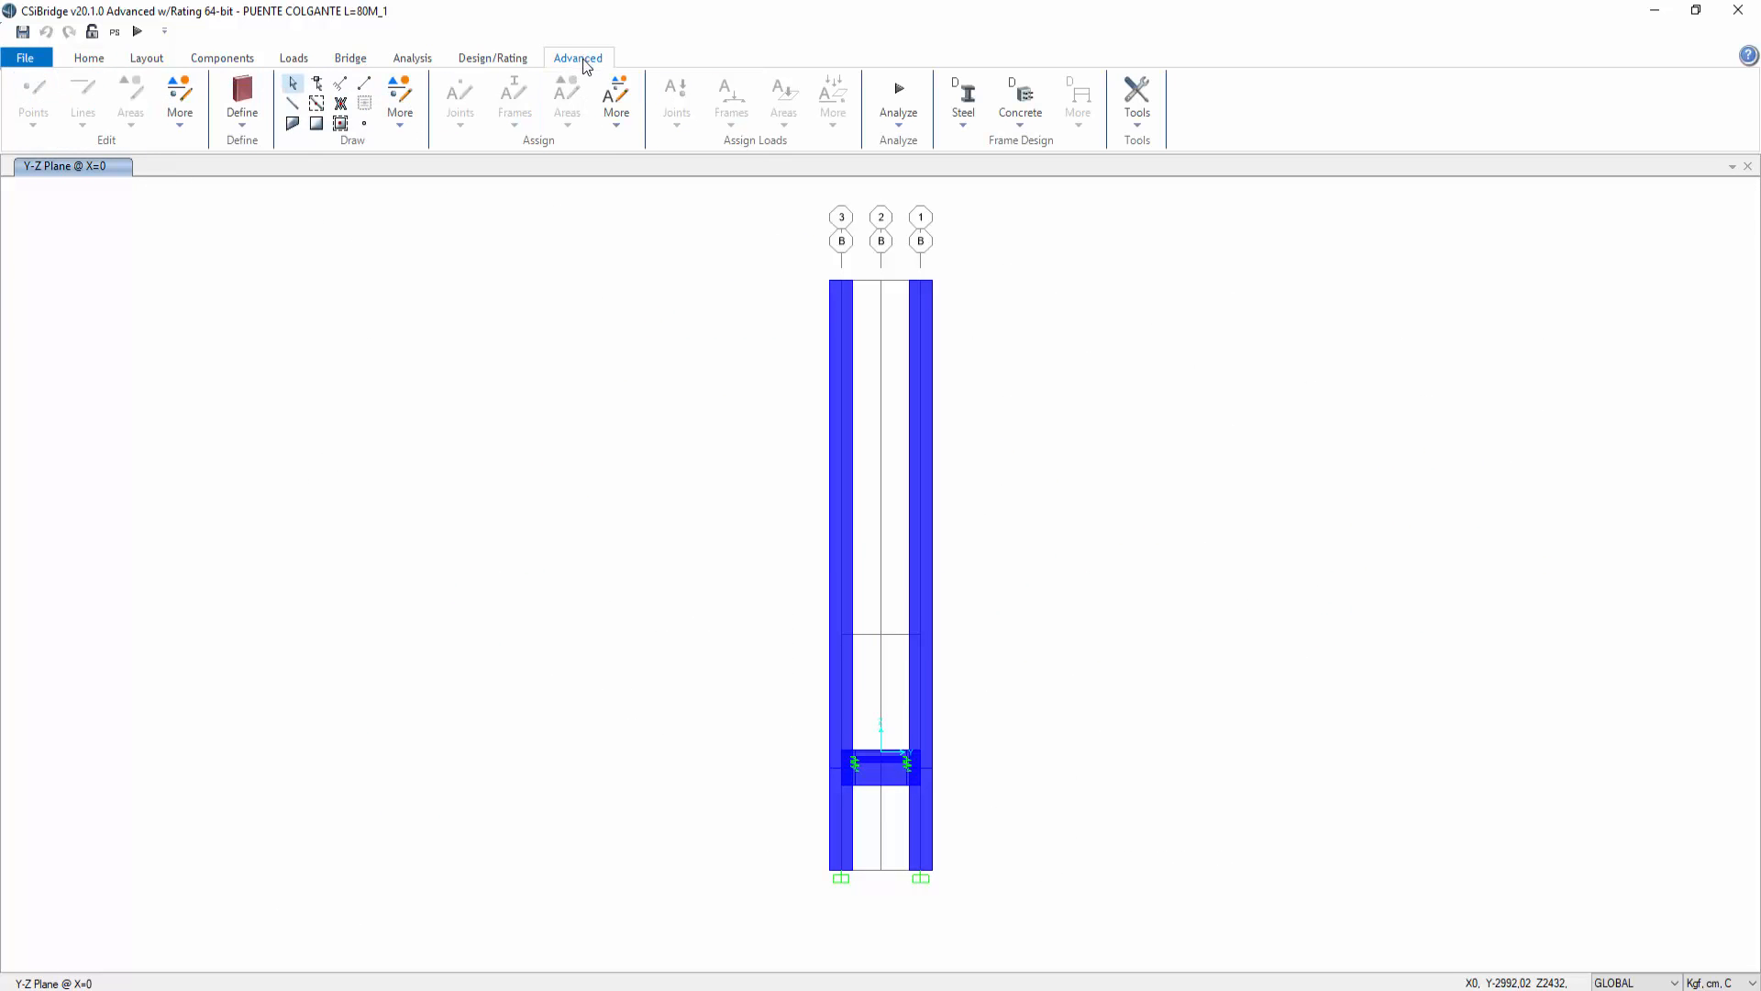
left_click(293, 102)
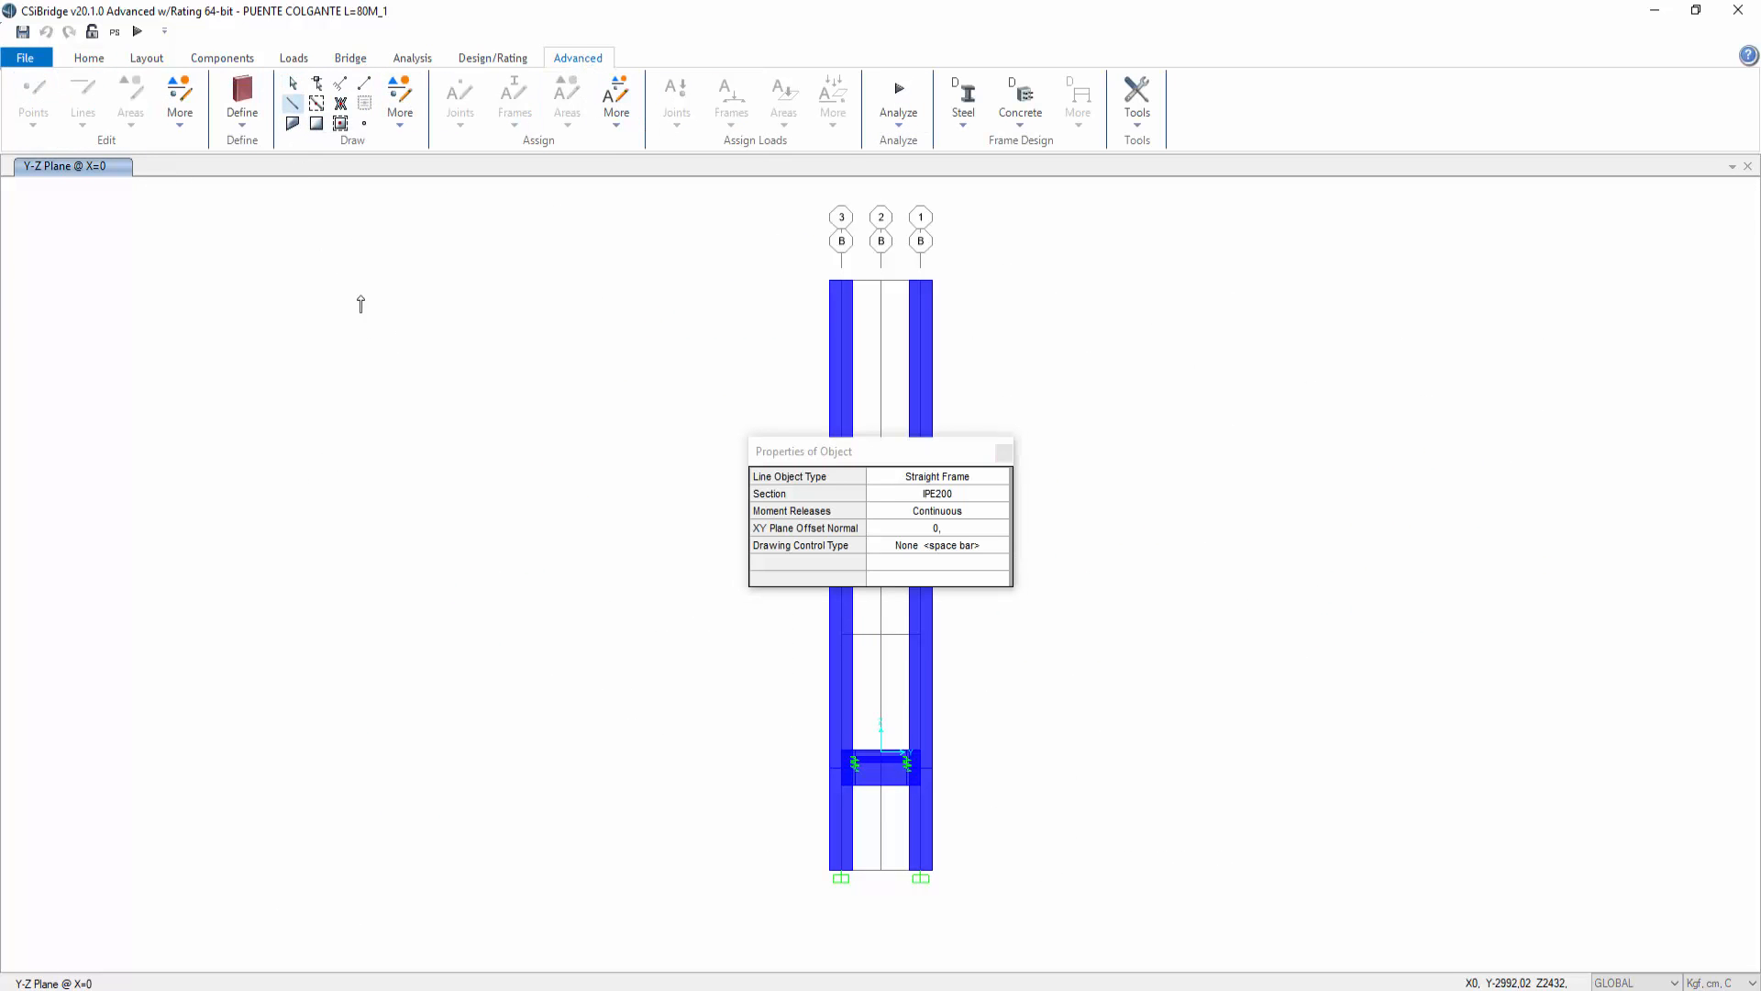
left_click(472, 393)
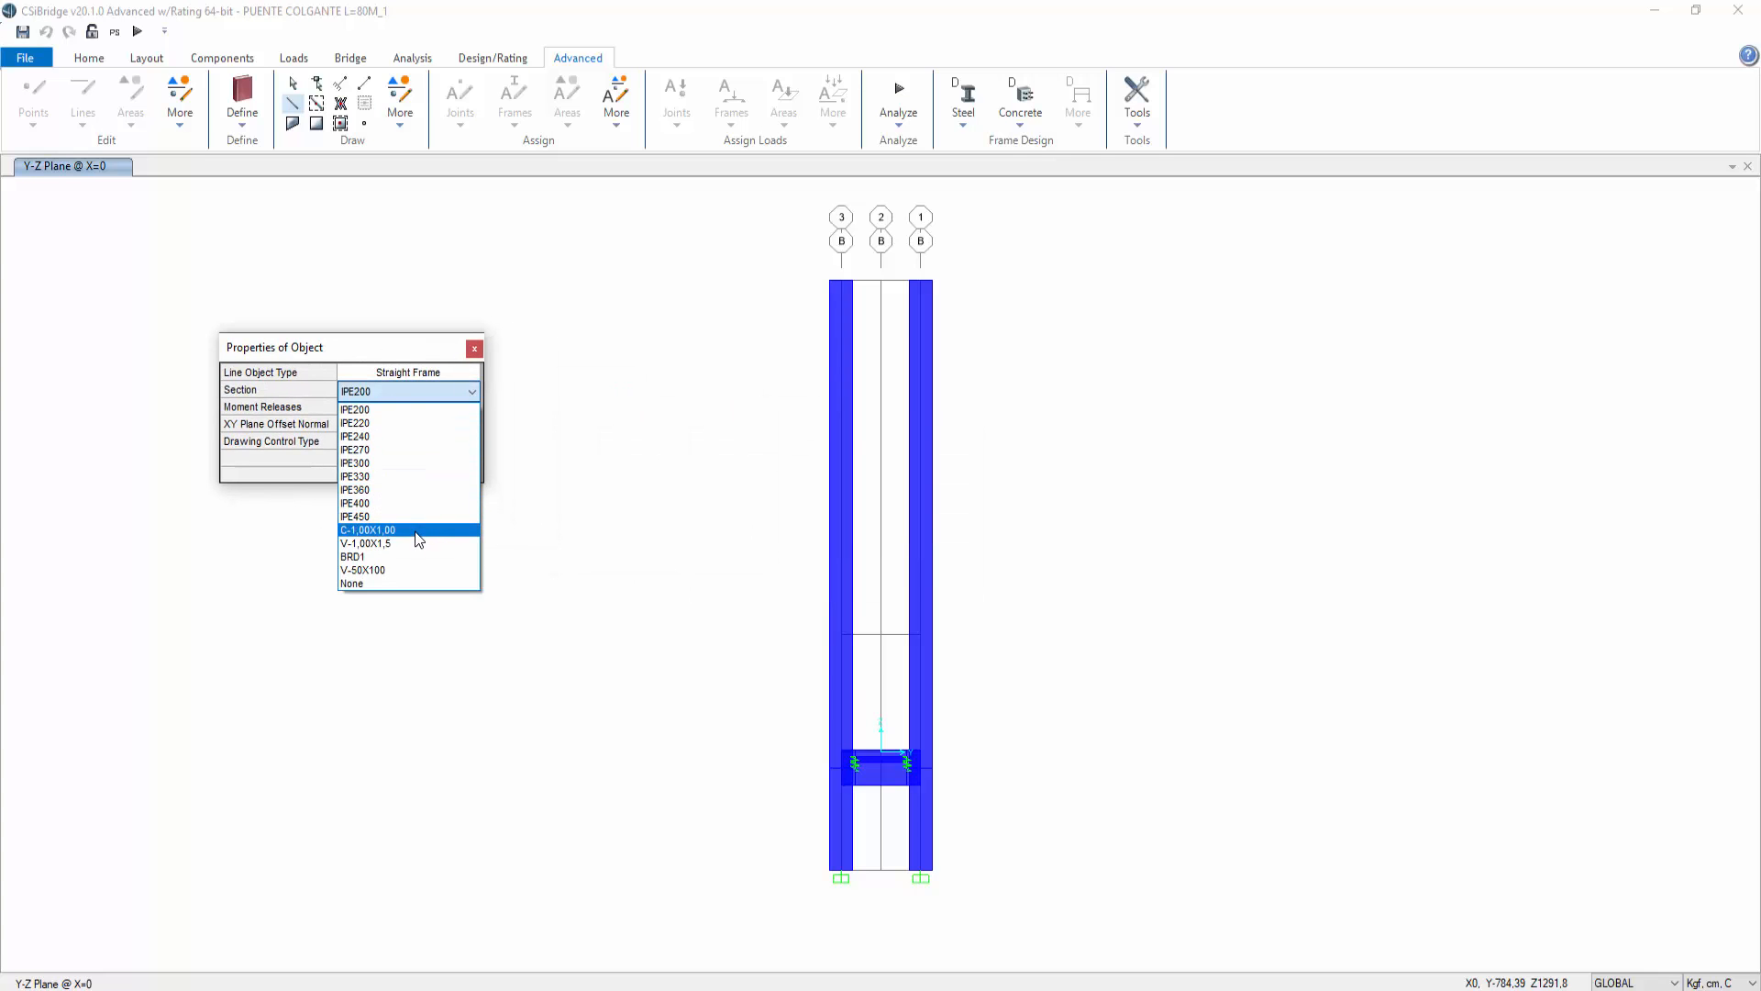
left_click(394, 569)
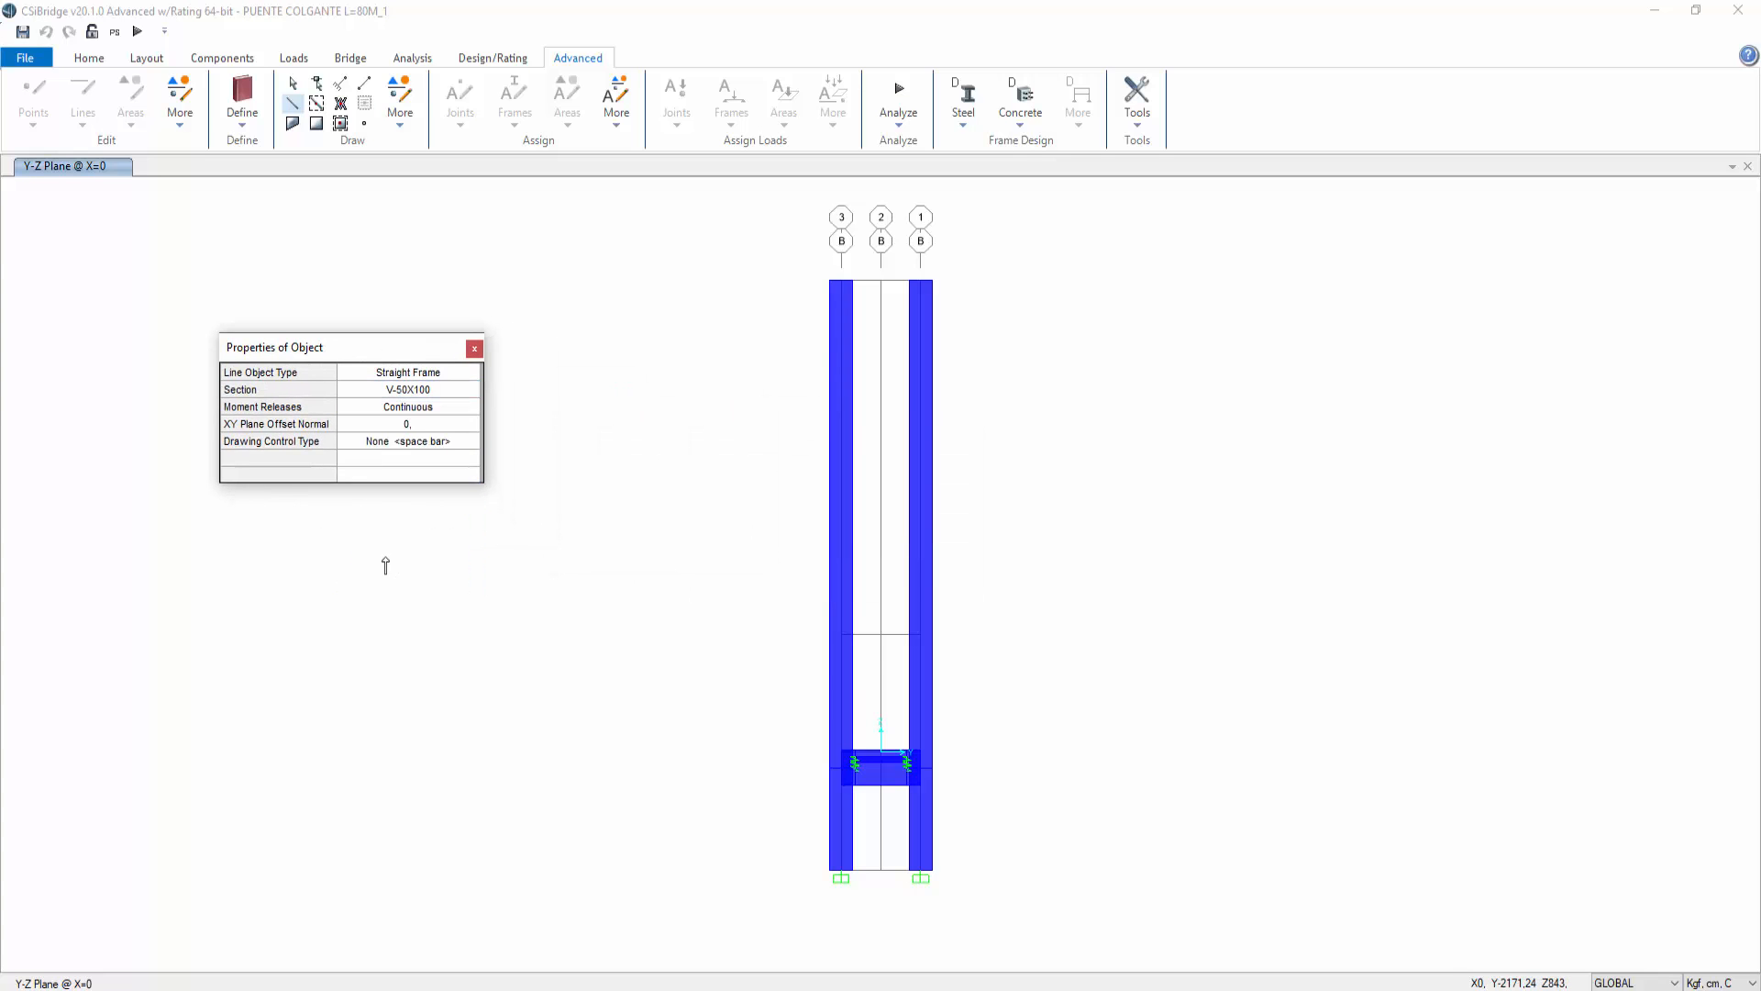
left_click(838, 634)
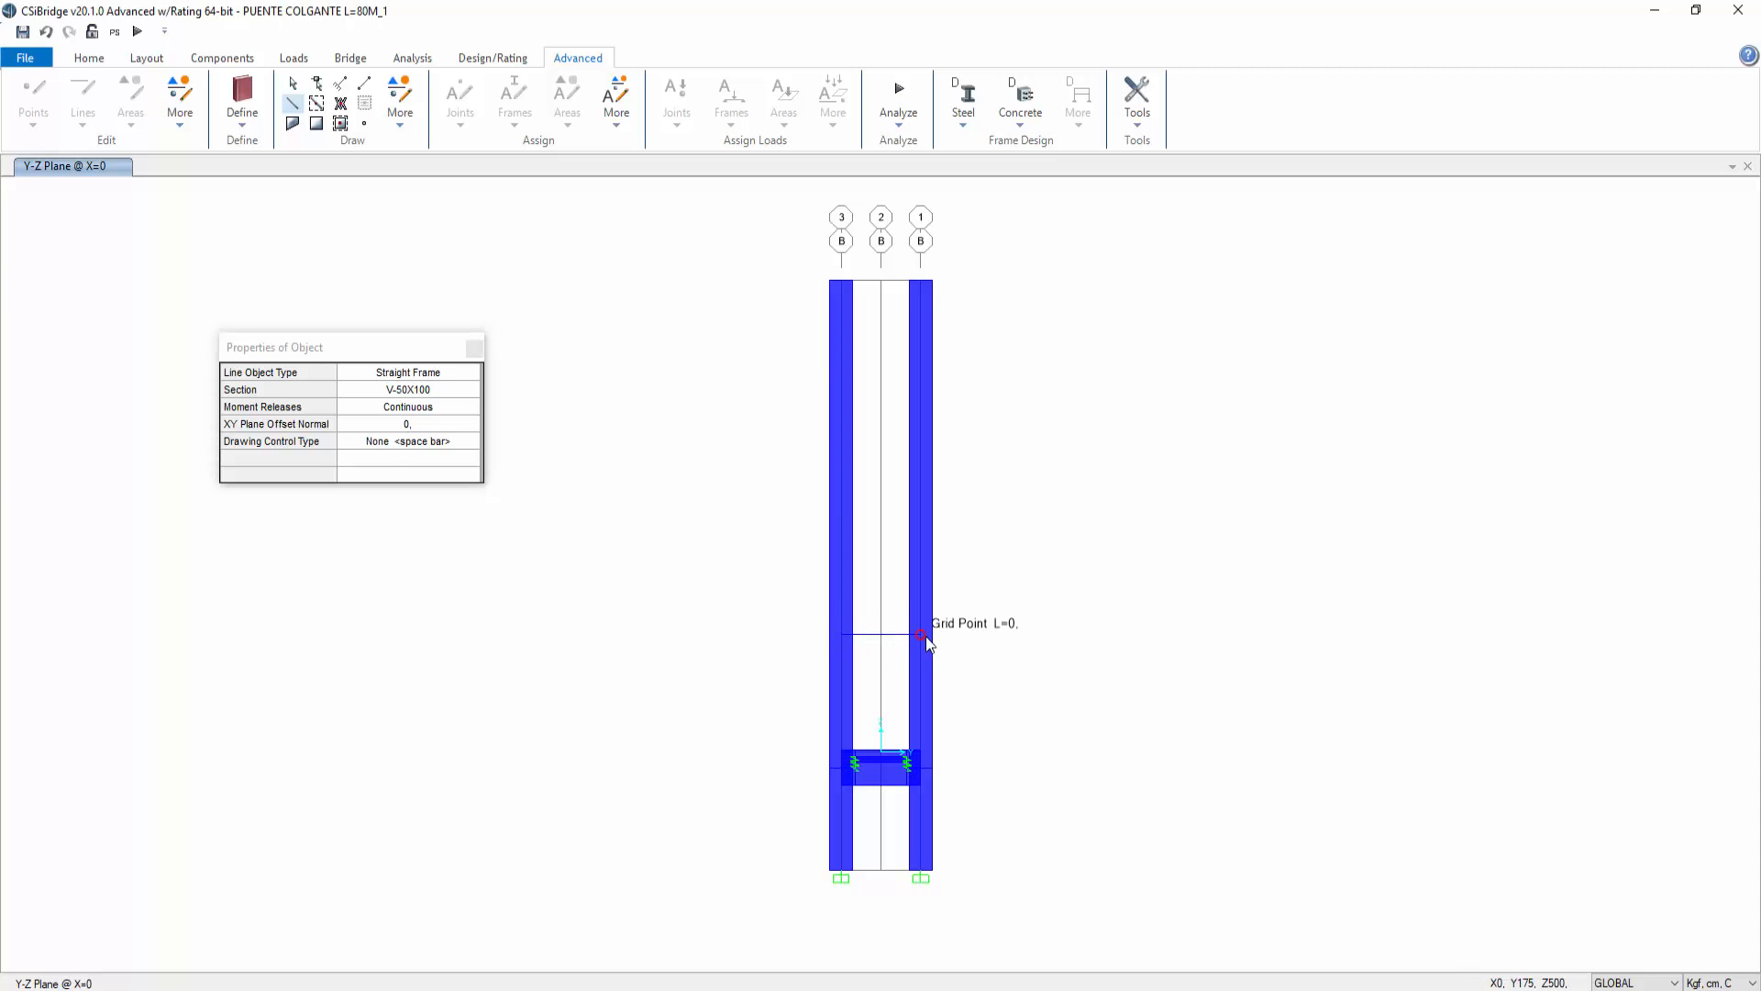
left_click(920, 634)
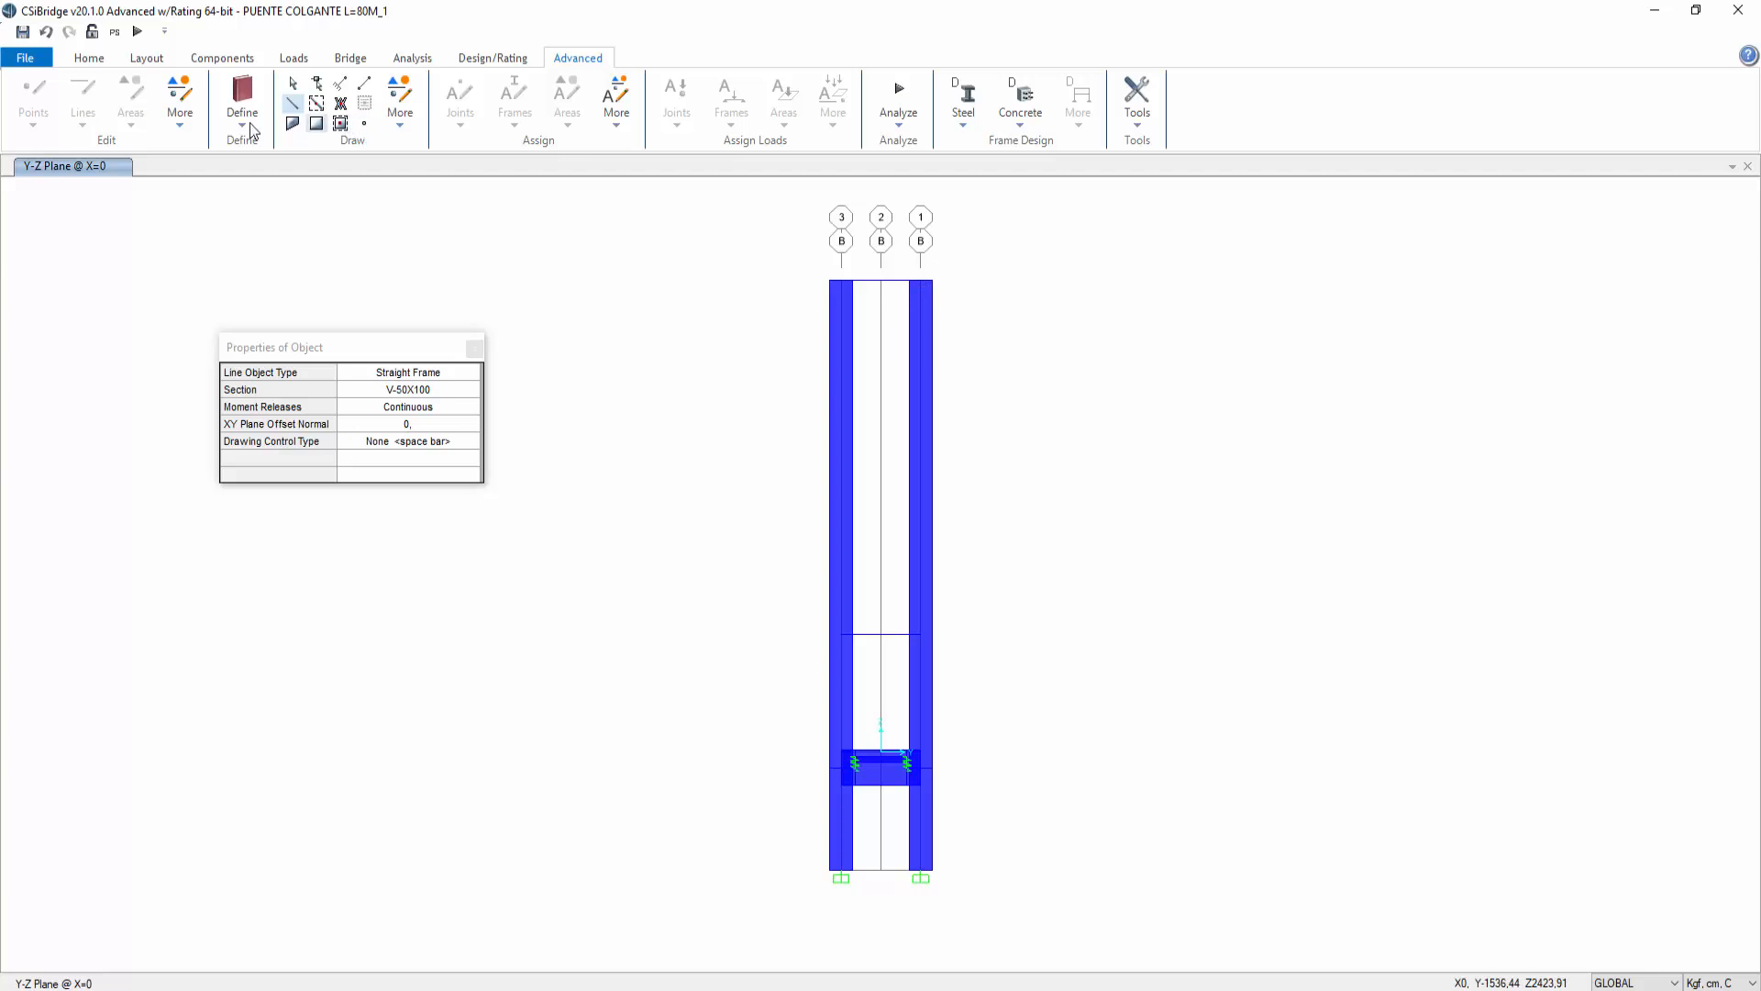
Step: Move to the YZ plane at X=8000 and draw crossbeams between the far tower's columns at mid-height and at the top
left_click(89, 58)
left_click(172, 124)
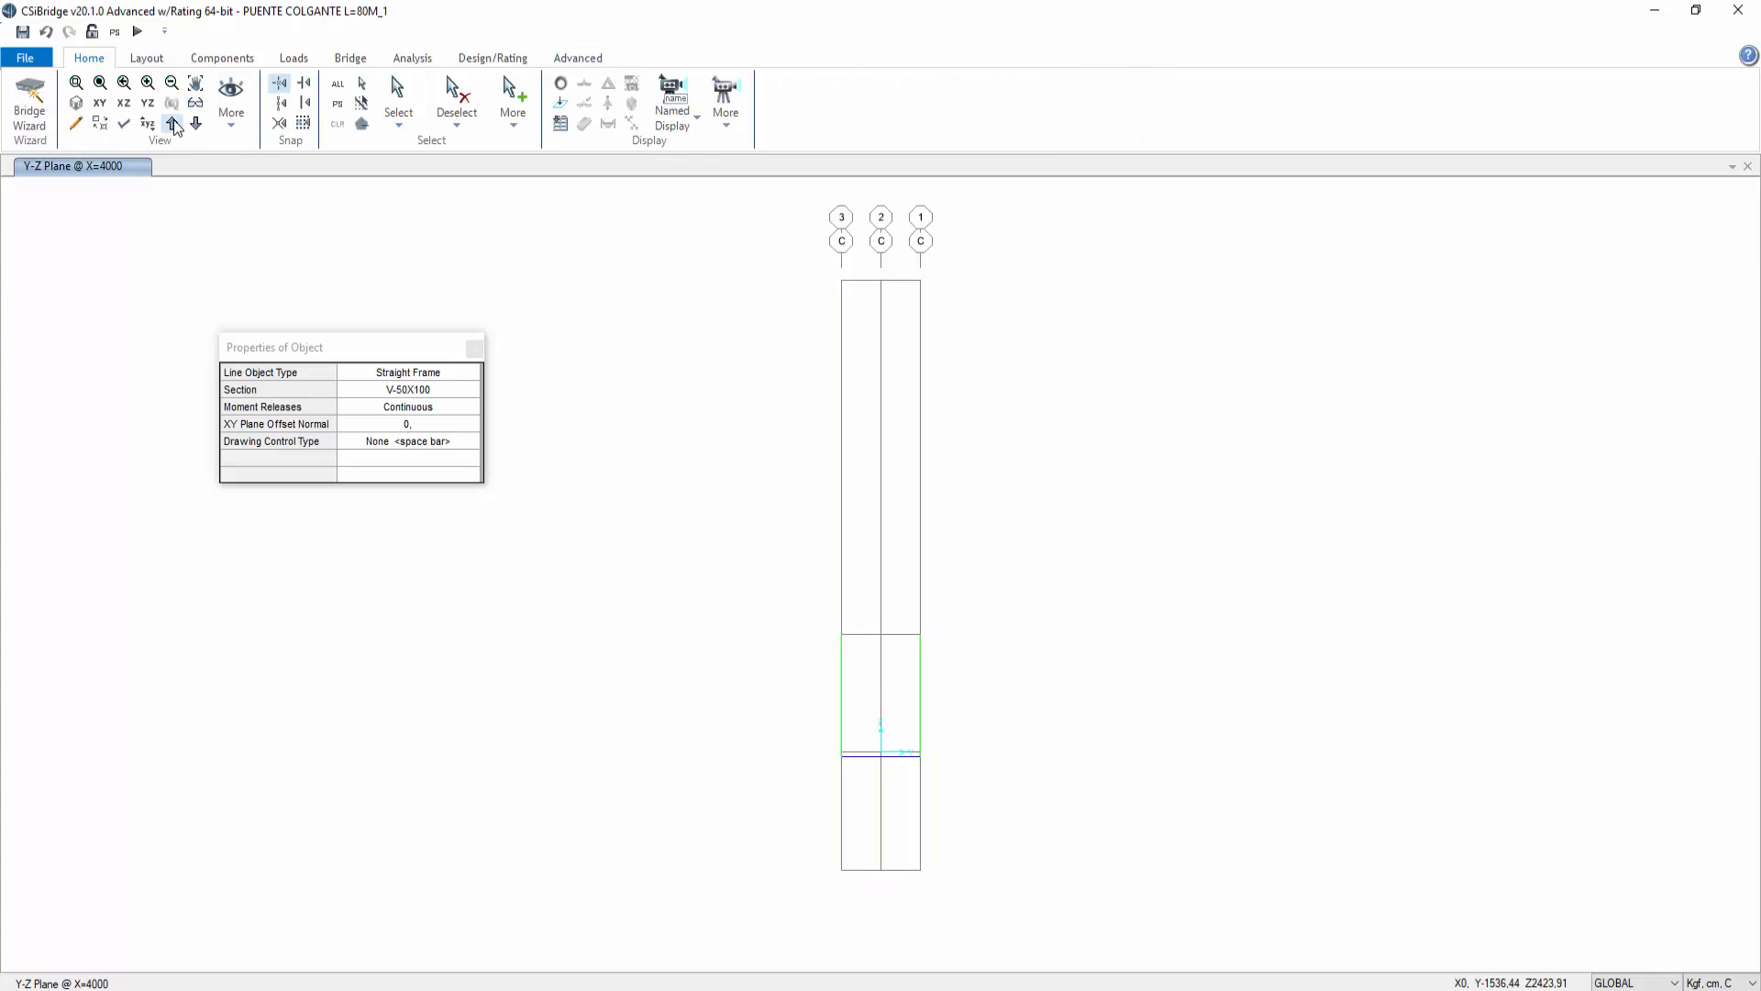
left_click(173, 124)
left_click(197, 124)
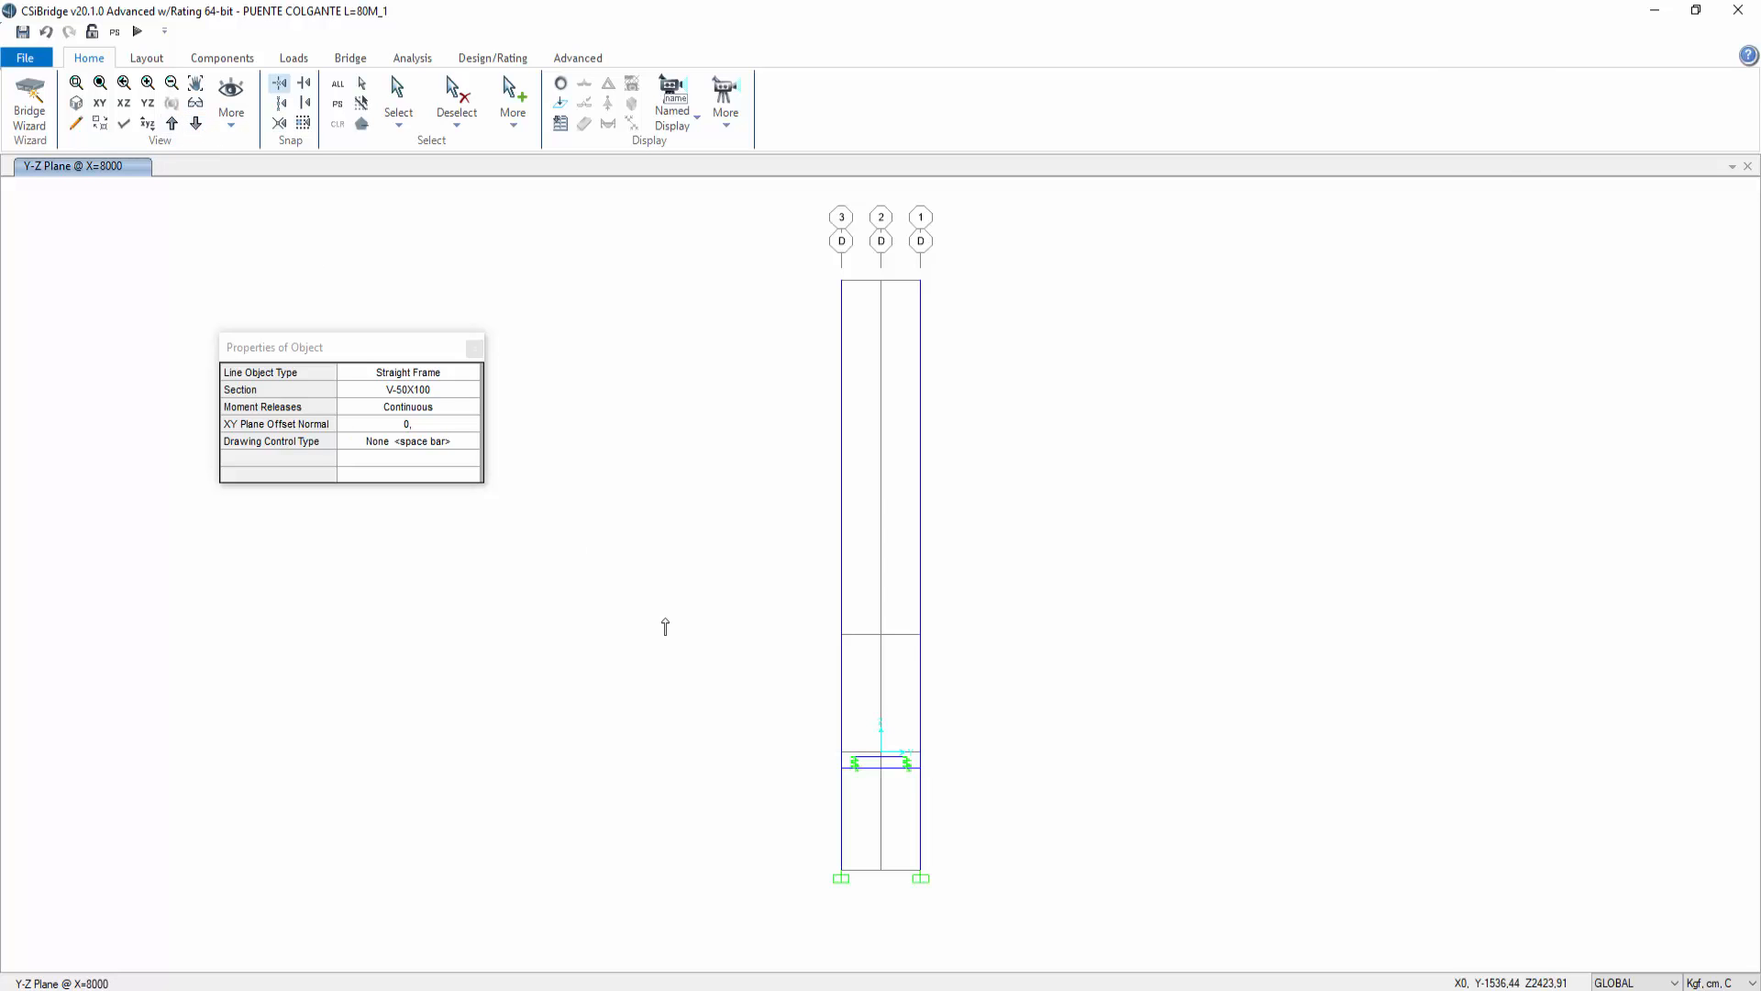
double_click(920, 634)
left_click(841, 281)
double_click(921, 281)
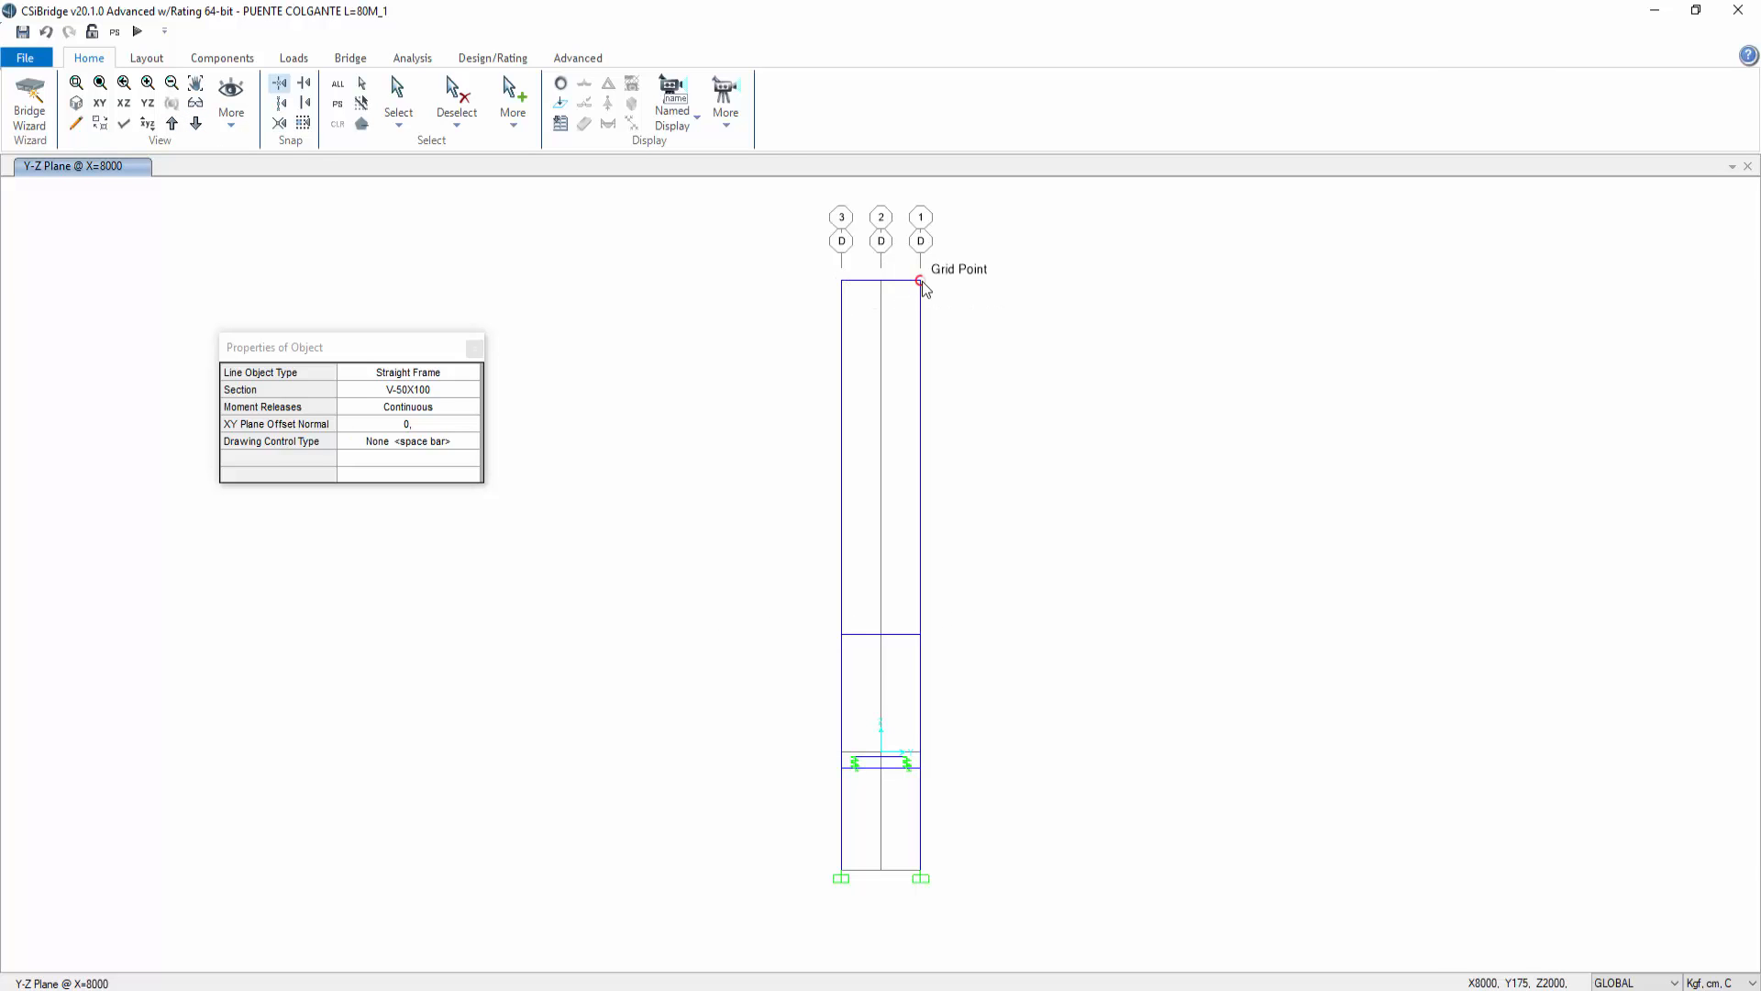
key("Escape")
Step: Return to the 3D view and select all frames with sections V-1,00X1,5 and V-50X100
right_click(712, 212)
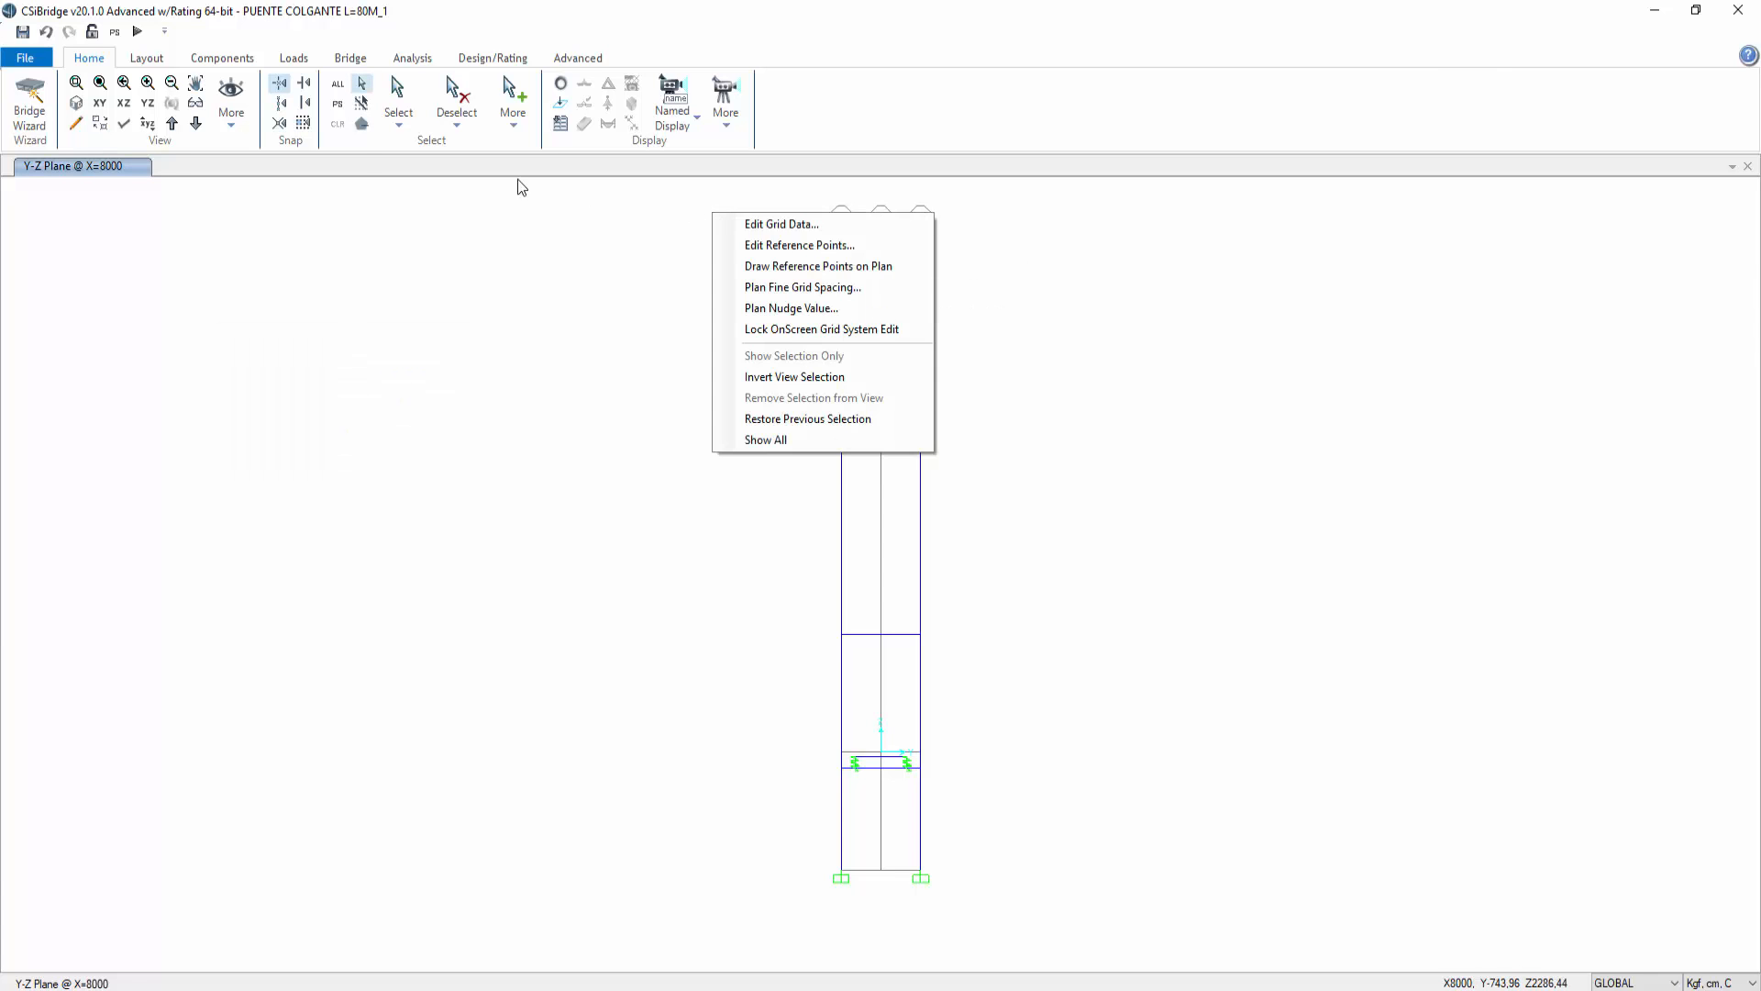
left_click(456, 268)
left_click(76, 103)
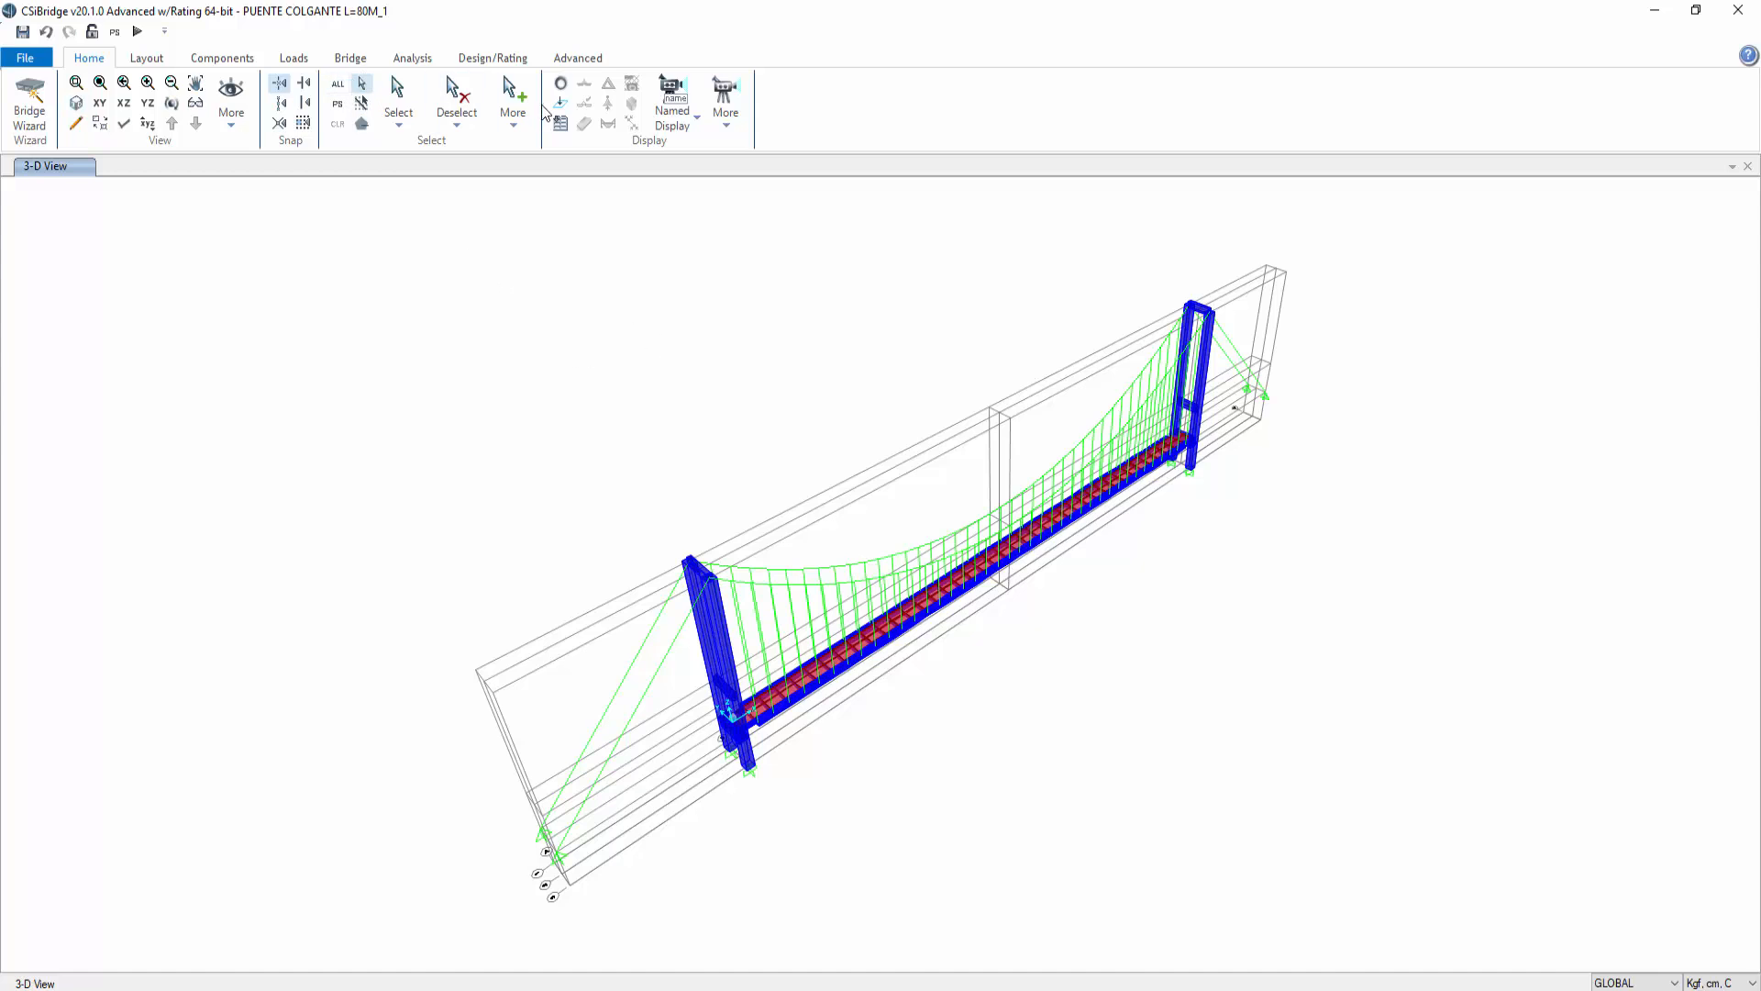
left_click(398, 105)
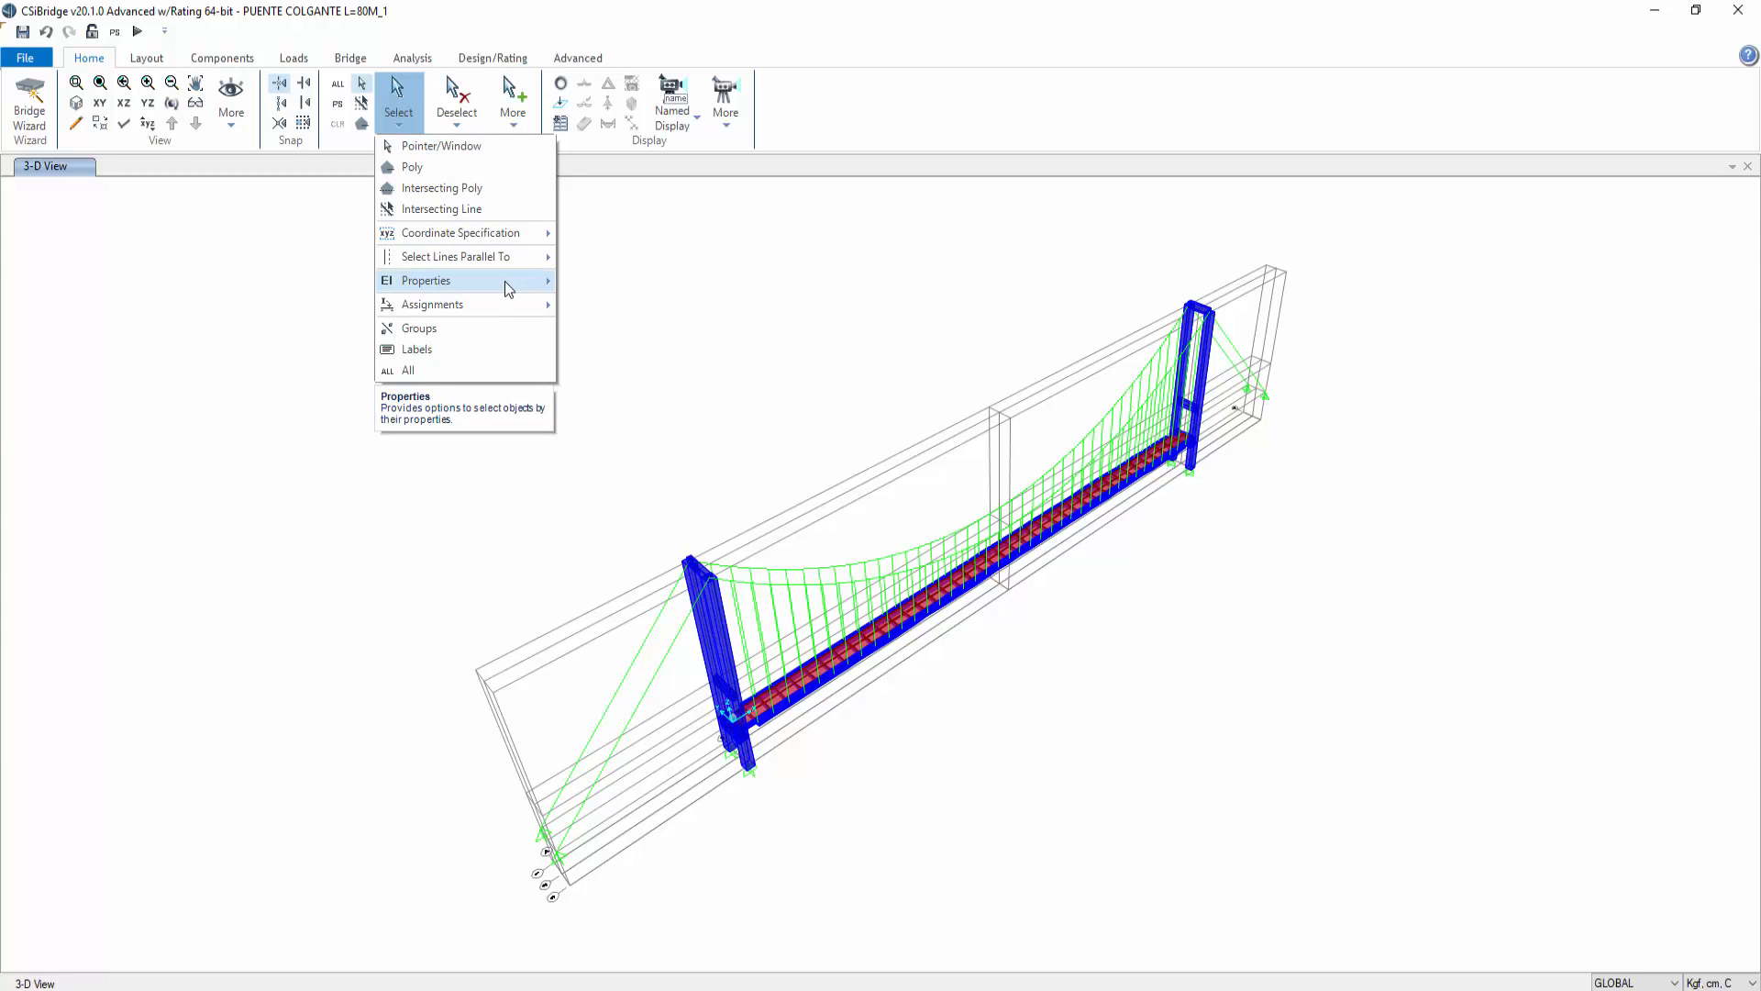
mouse_move(537, 281)
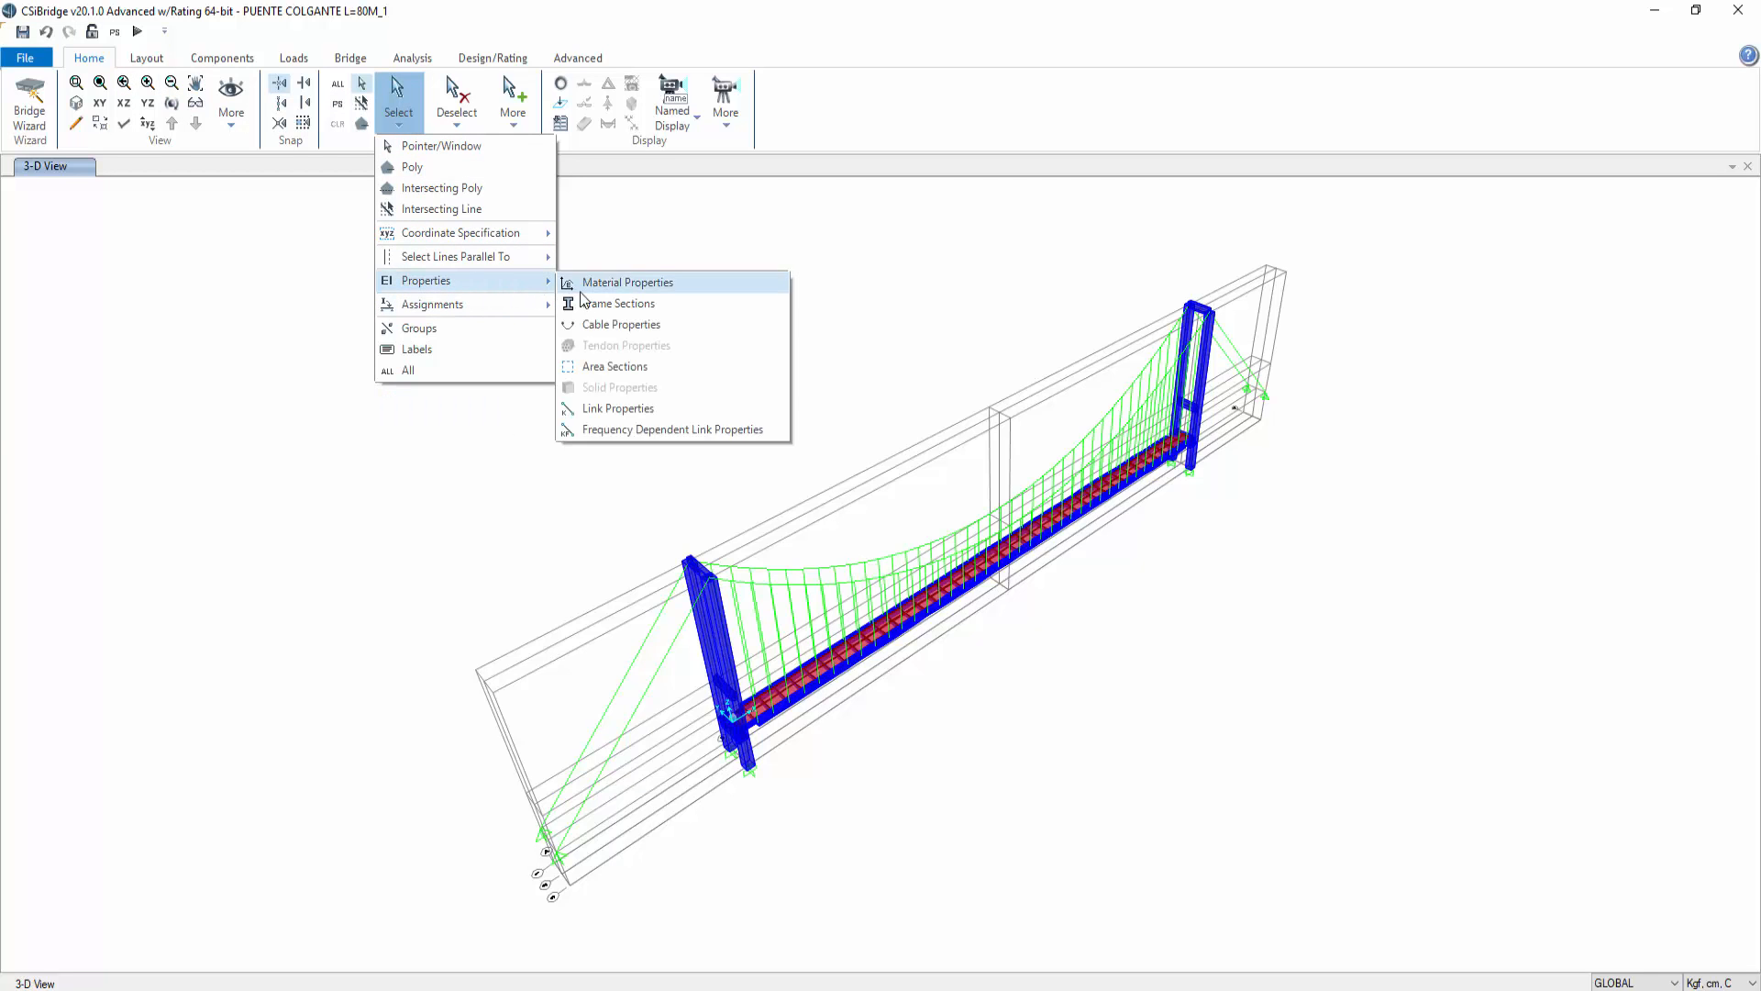
left_click(625, 283)
left_click(807, 612)
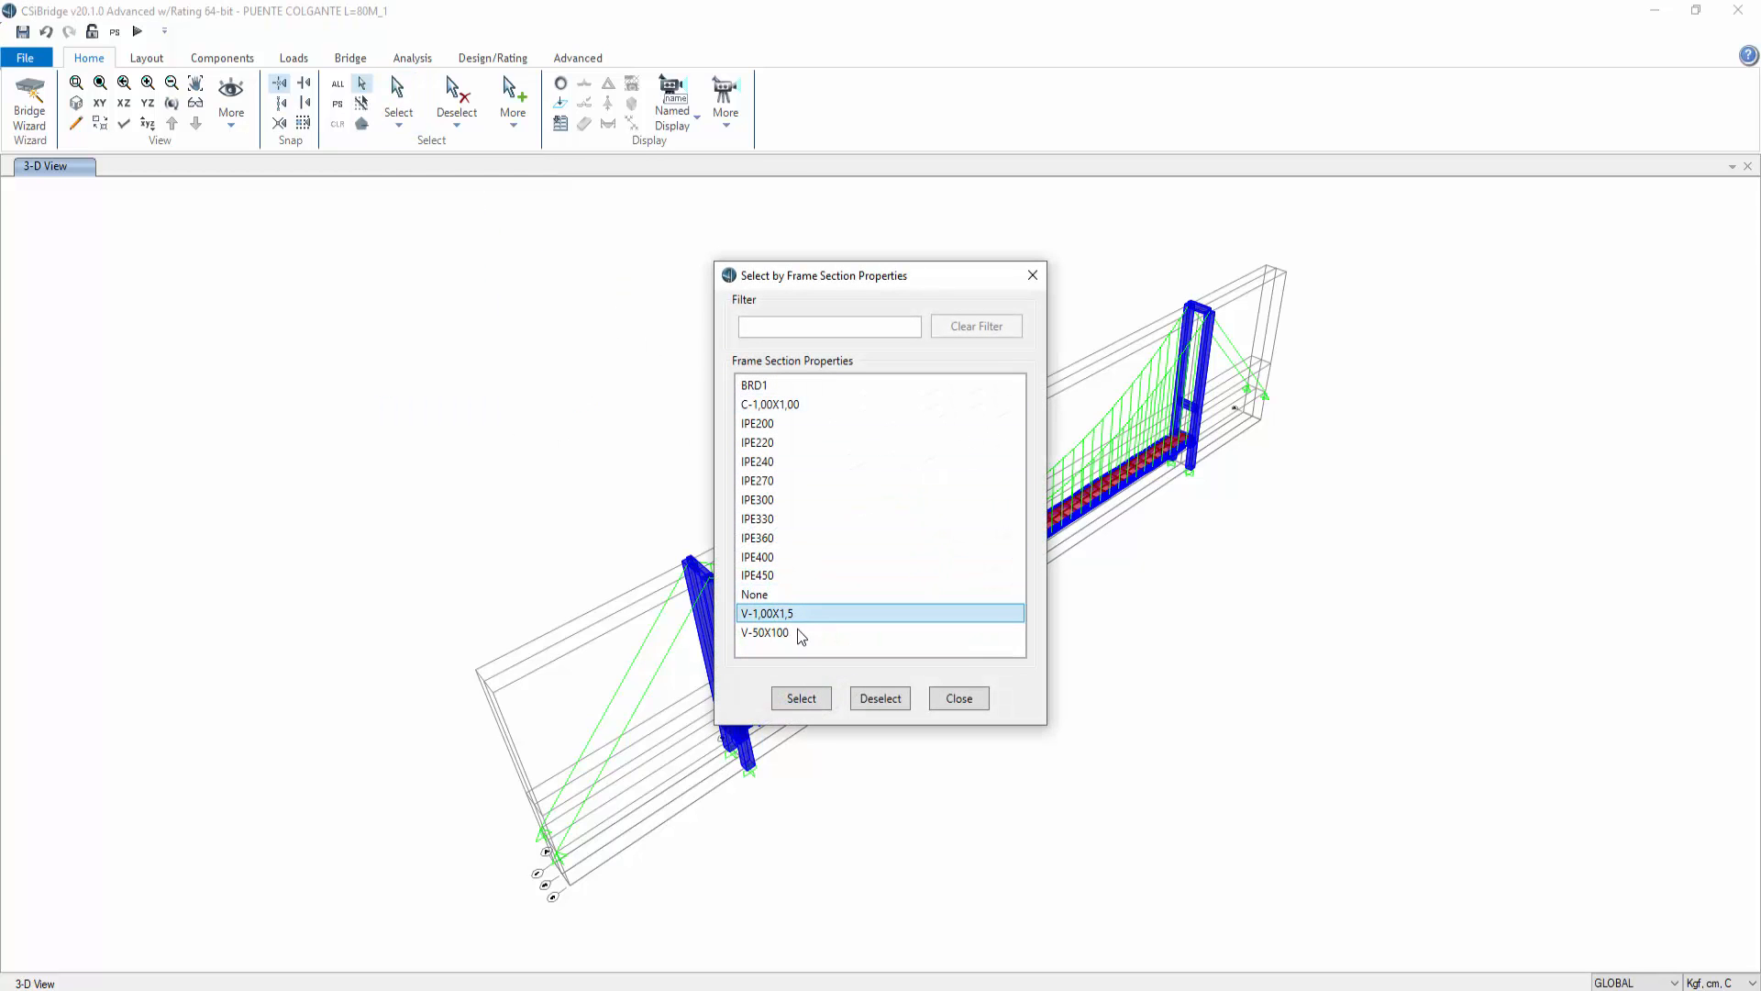
left_click(797, 632)
left_click(814, 703)
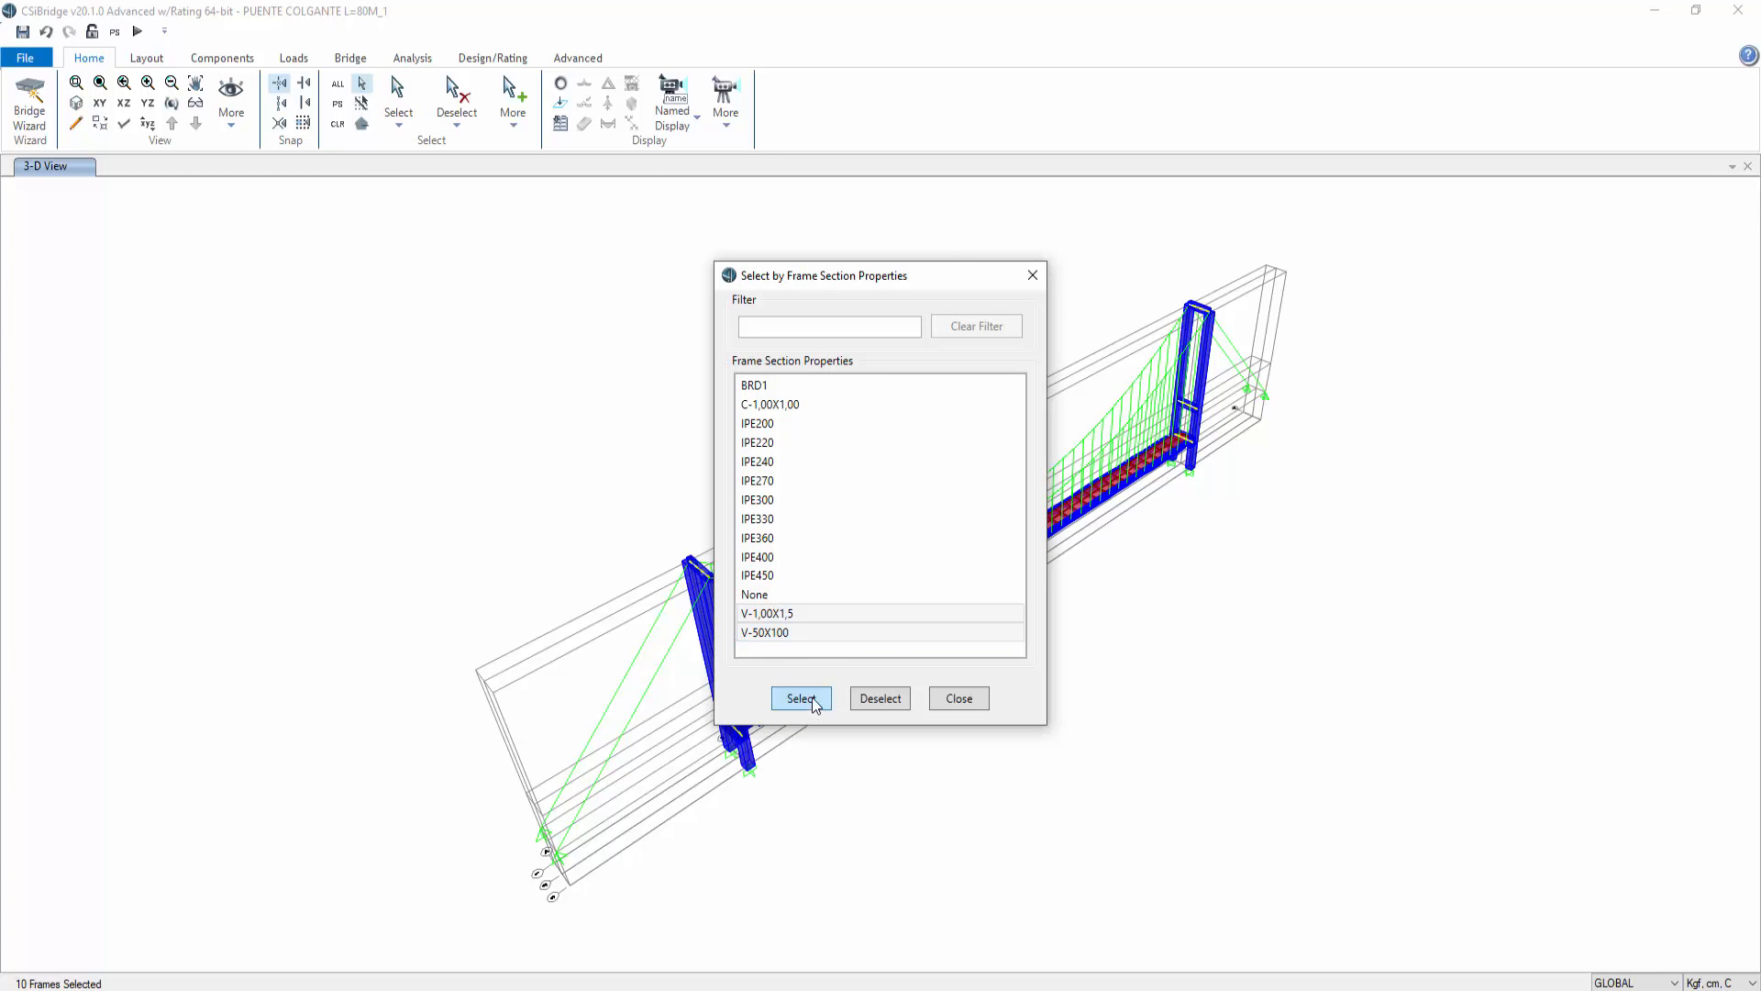
left_click(1033, 275)
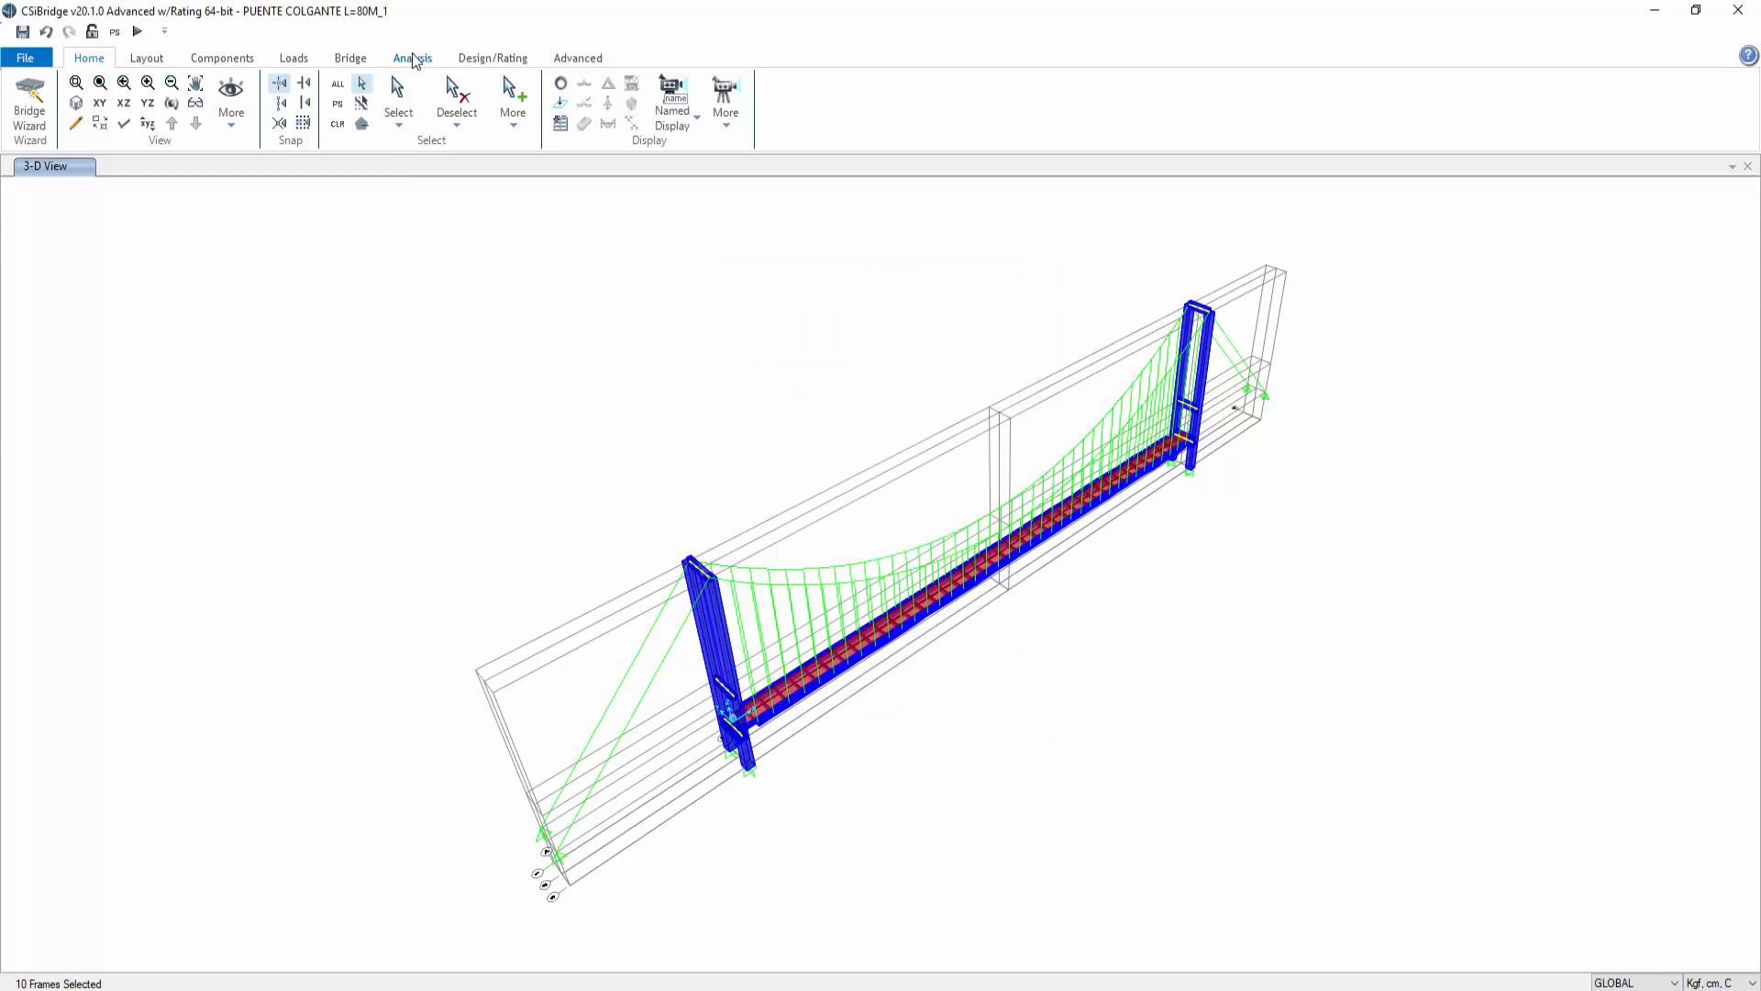
Step: Assign the selected frames an insertion point at cardinal point 8 (Top Center)
left_click(565, 59)
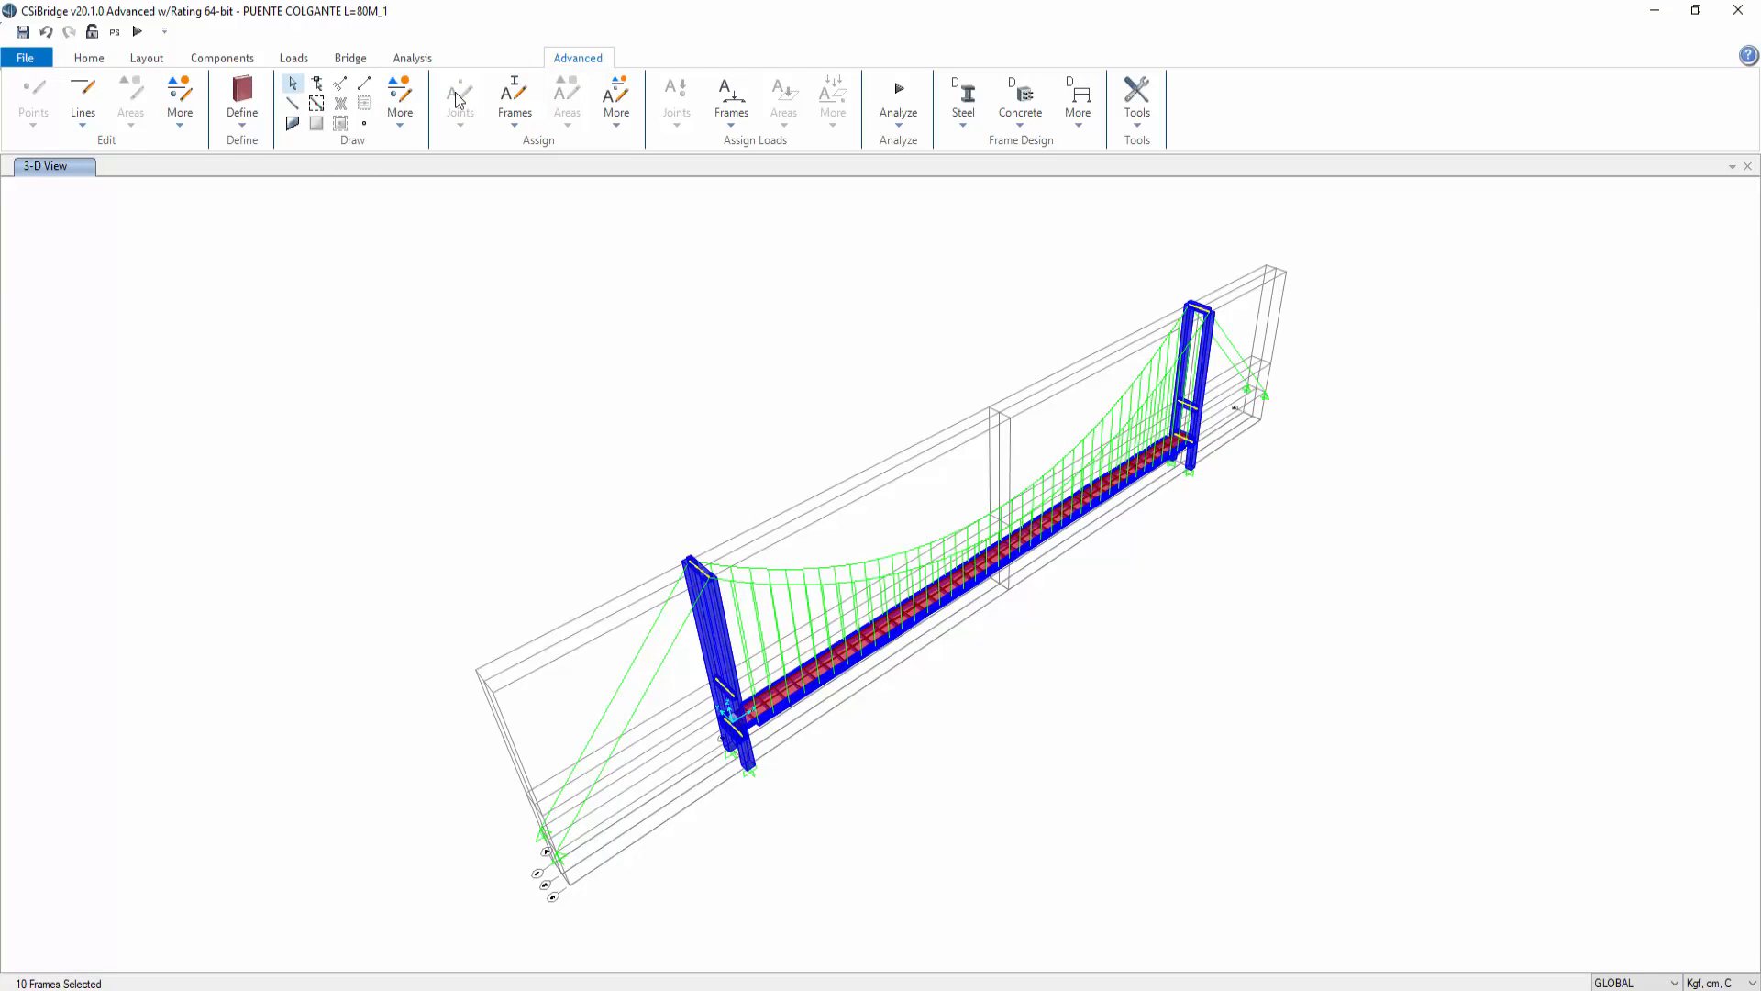
left_click(515, 127)
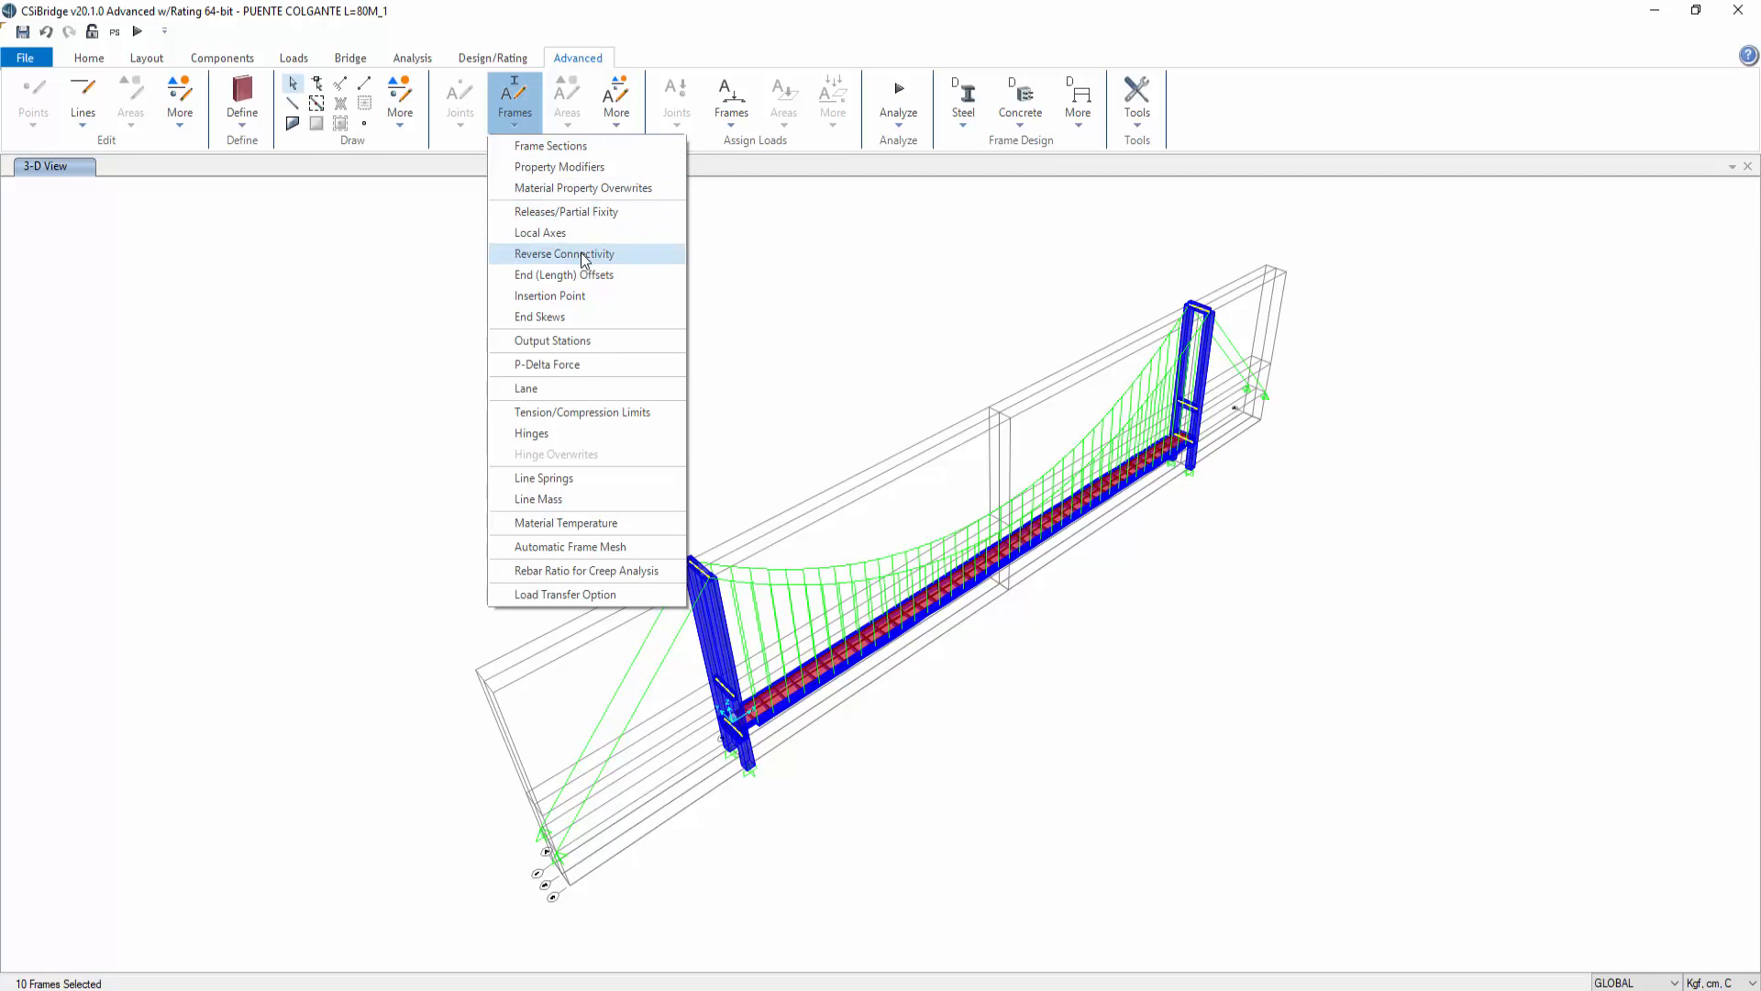
left_click(581, 298)
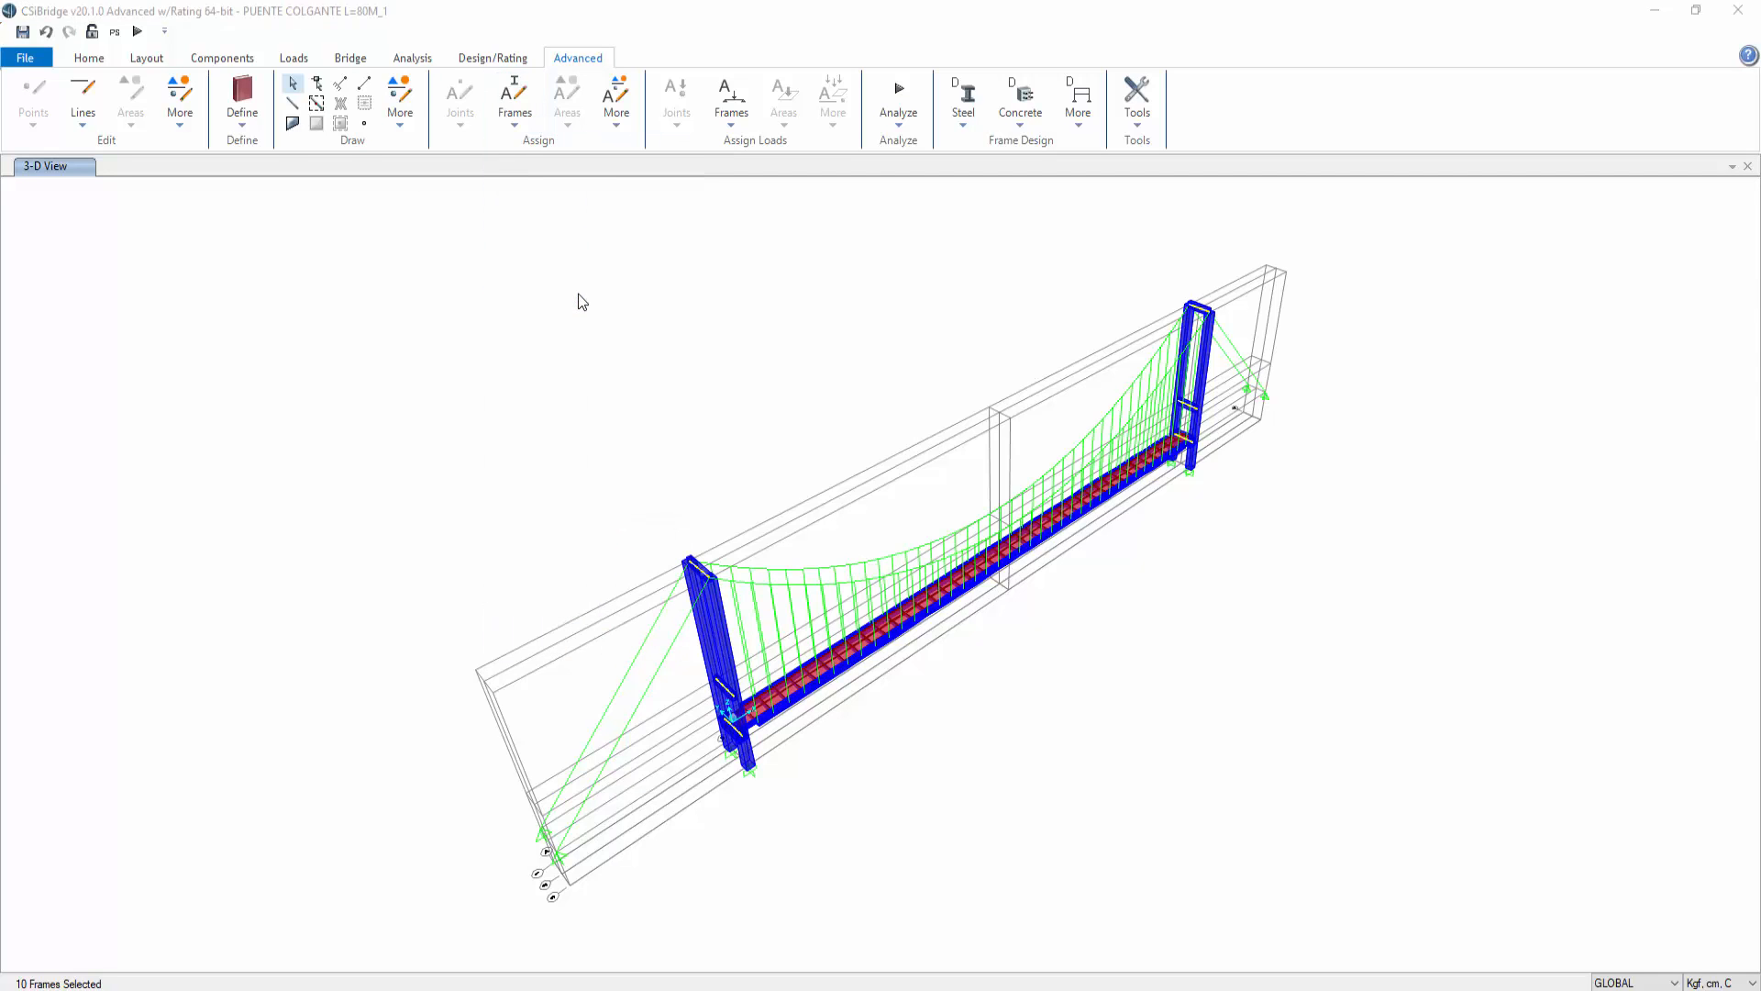
left_click_drag(845, 282, 403, 195)
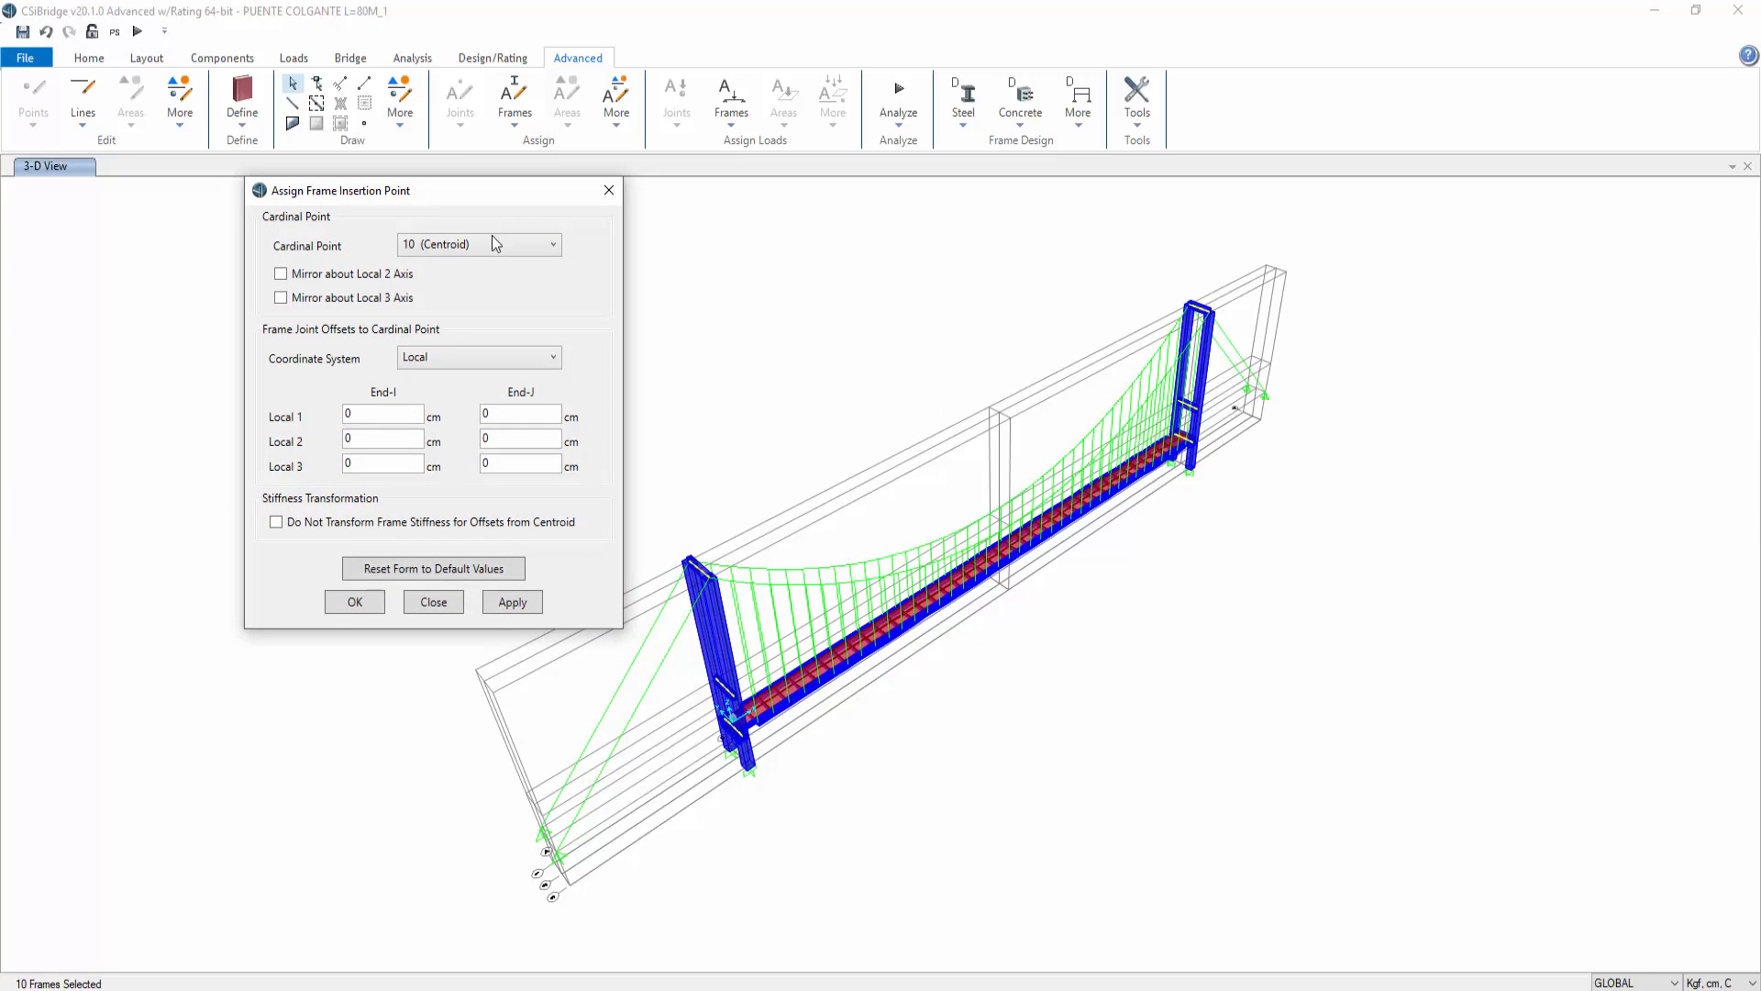
left_click(494, 246)
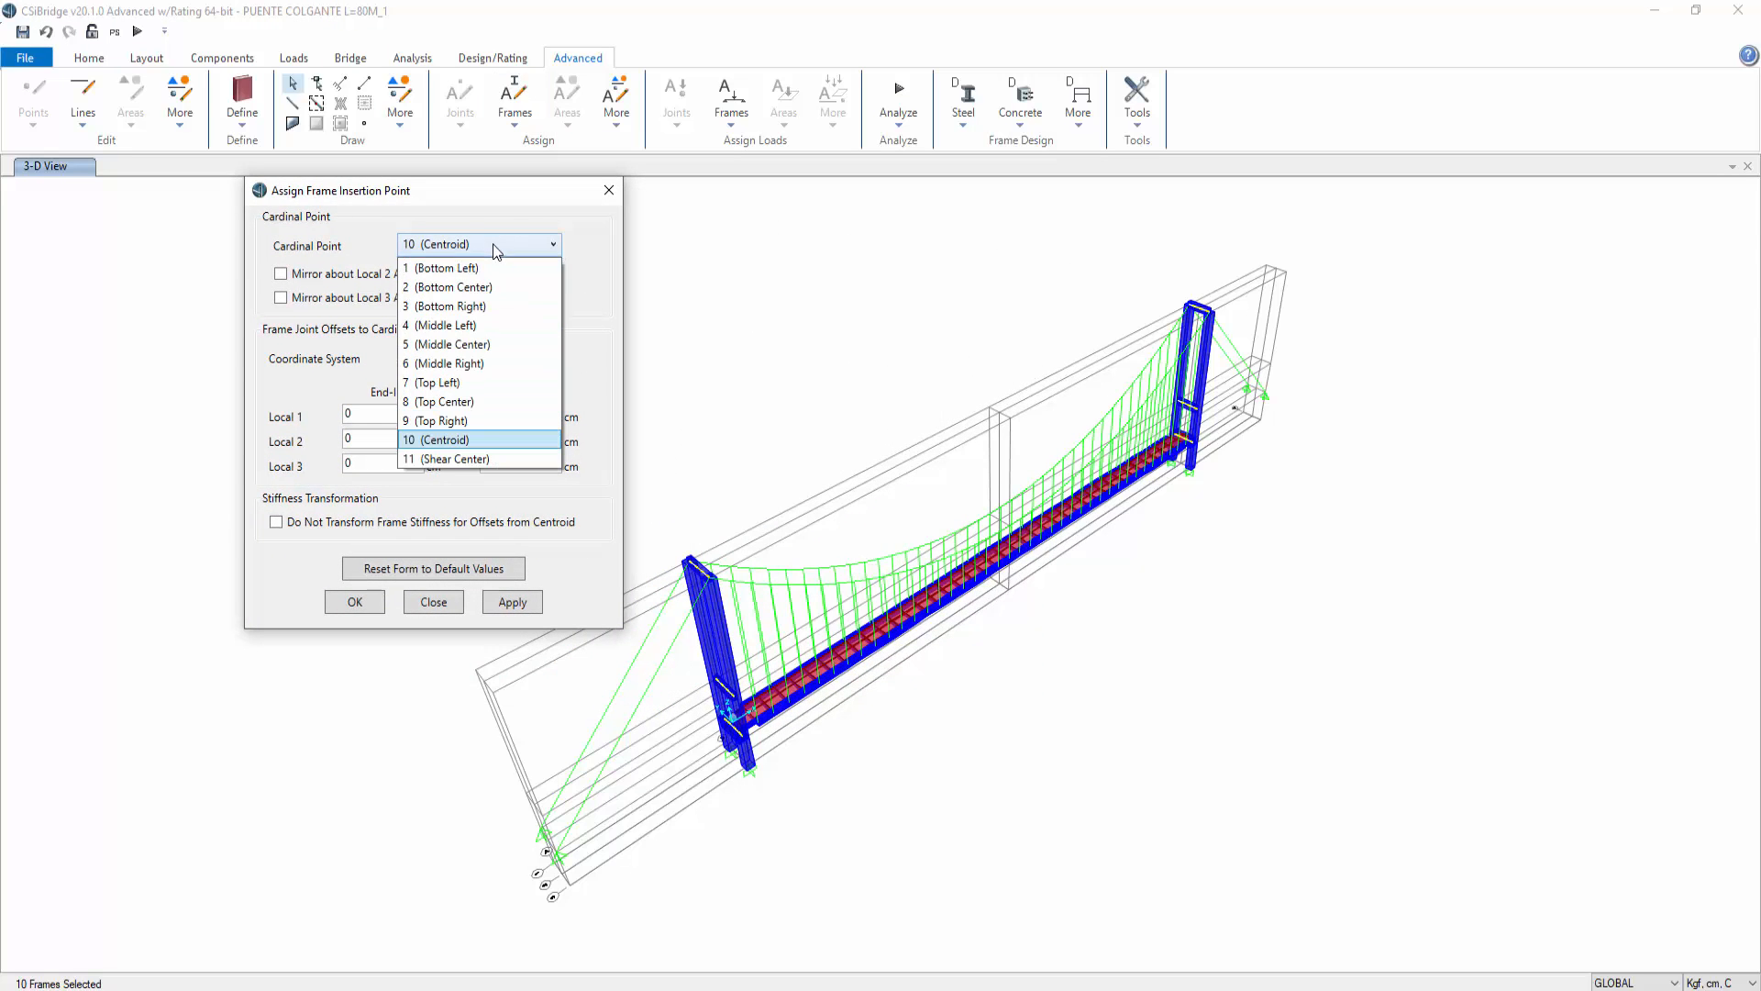
left_click(482, 401)
left_click(527, 606)
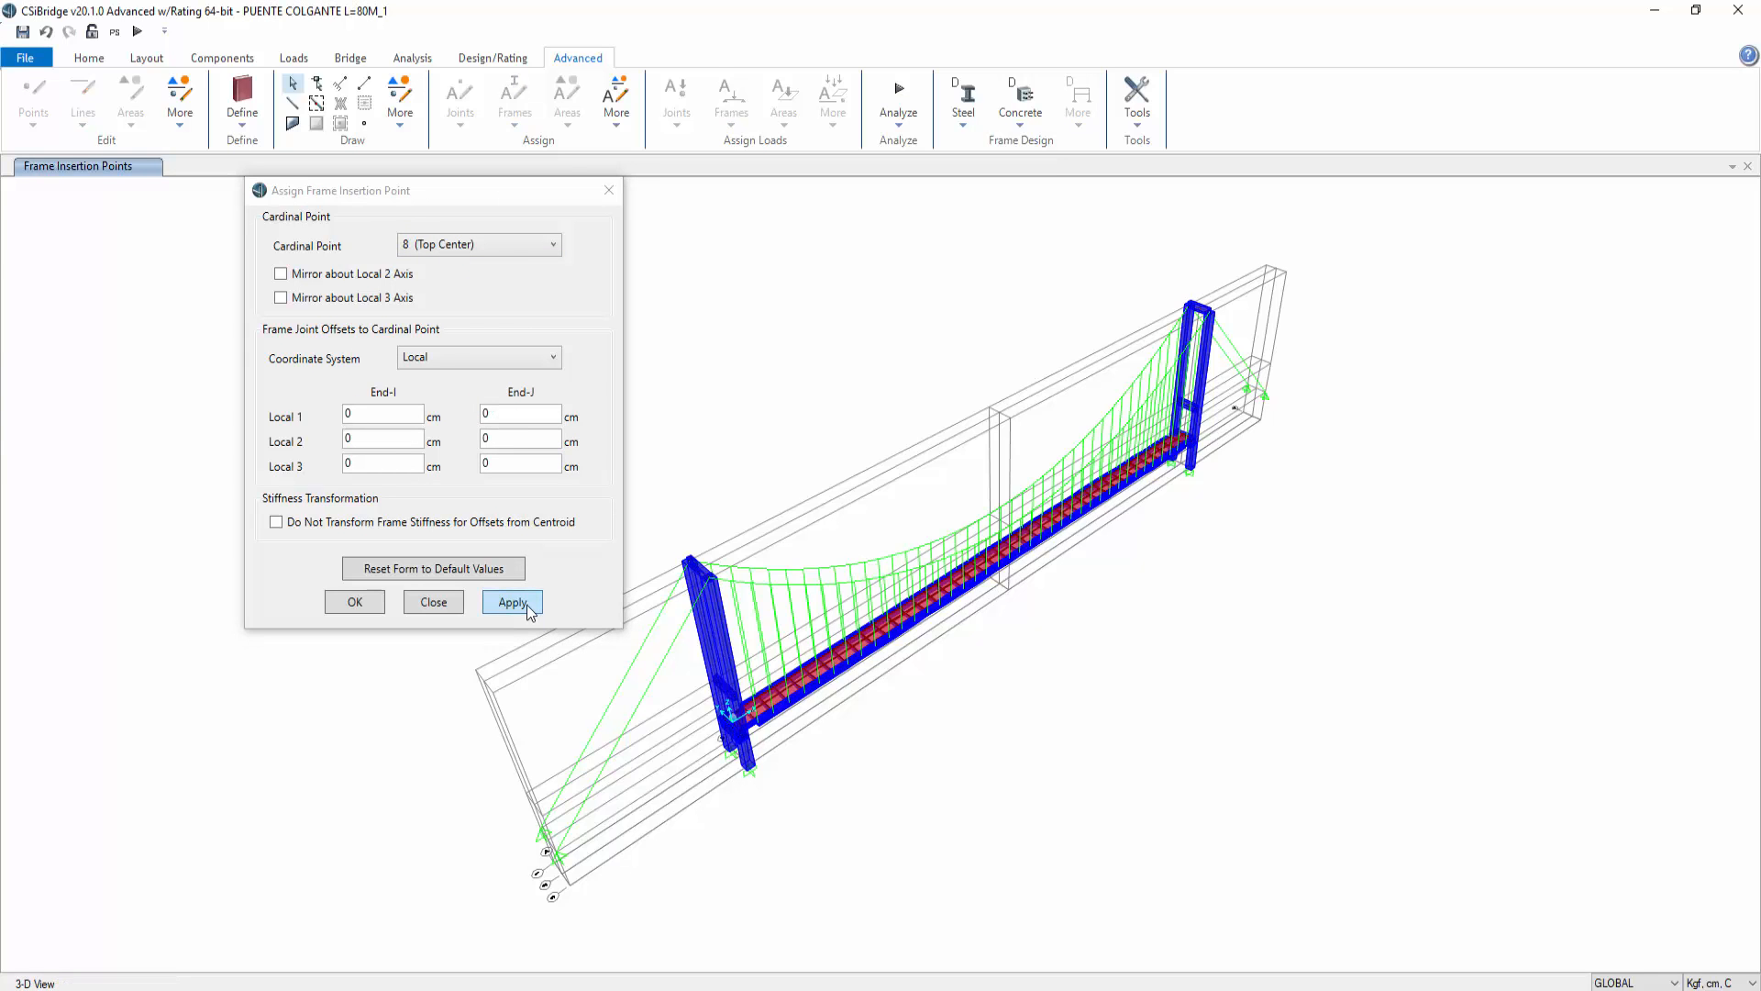
left_click(607, 192)
right_click(296, 275)
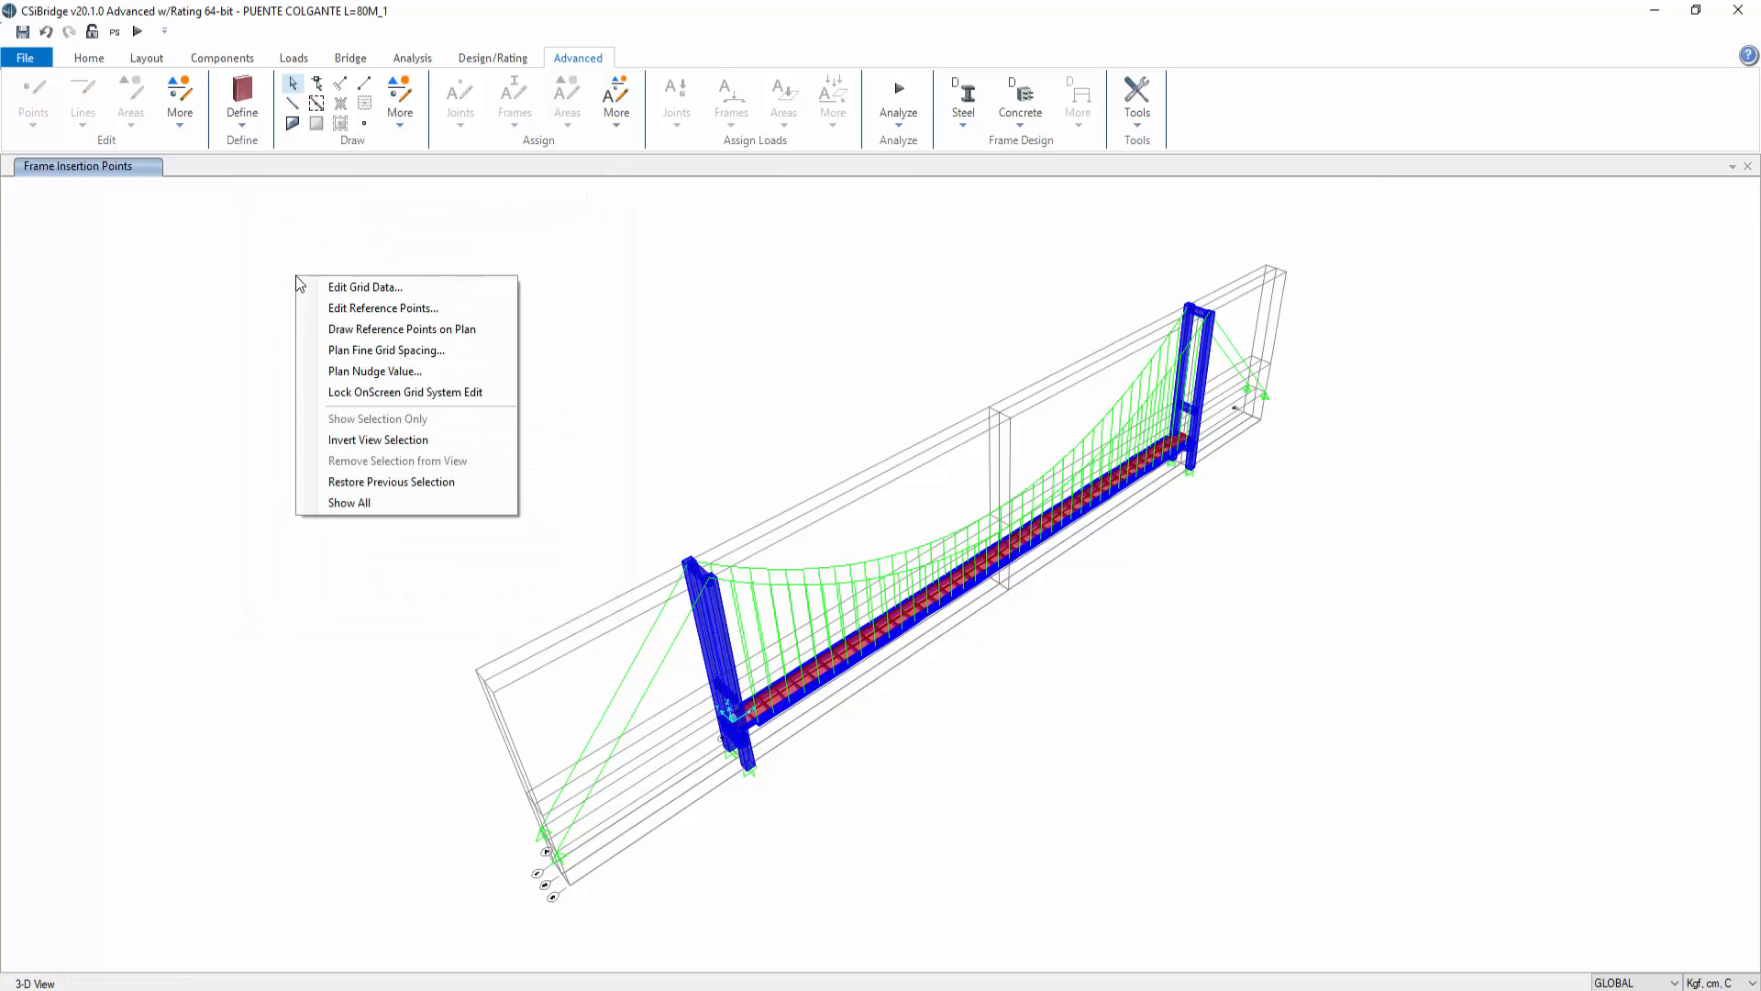
left_click(174, 272)
left_click(89, 58)
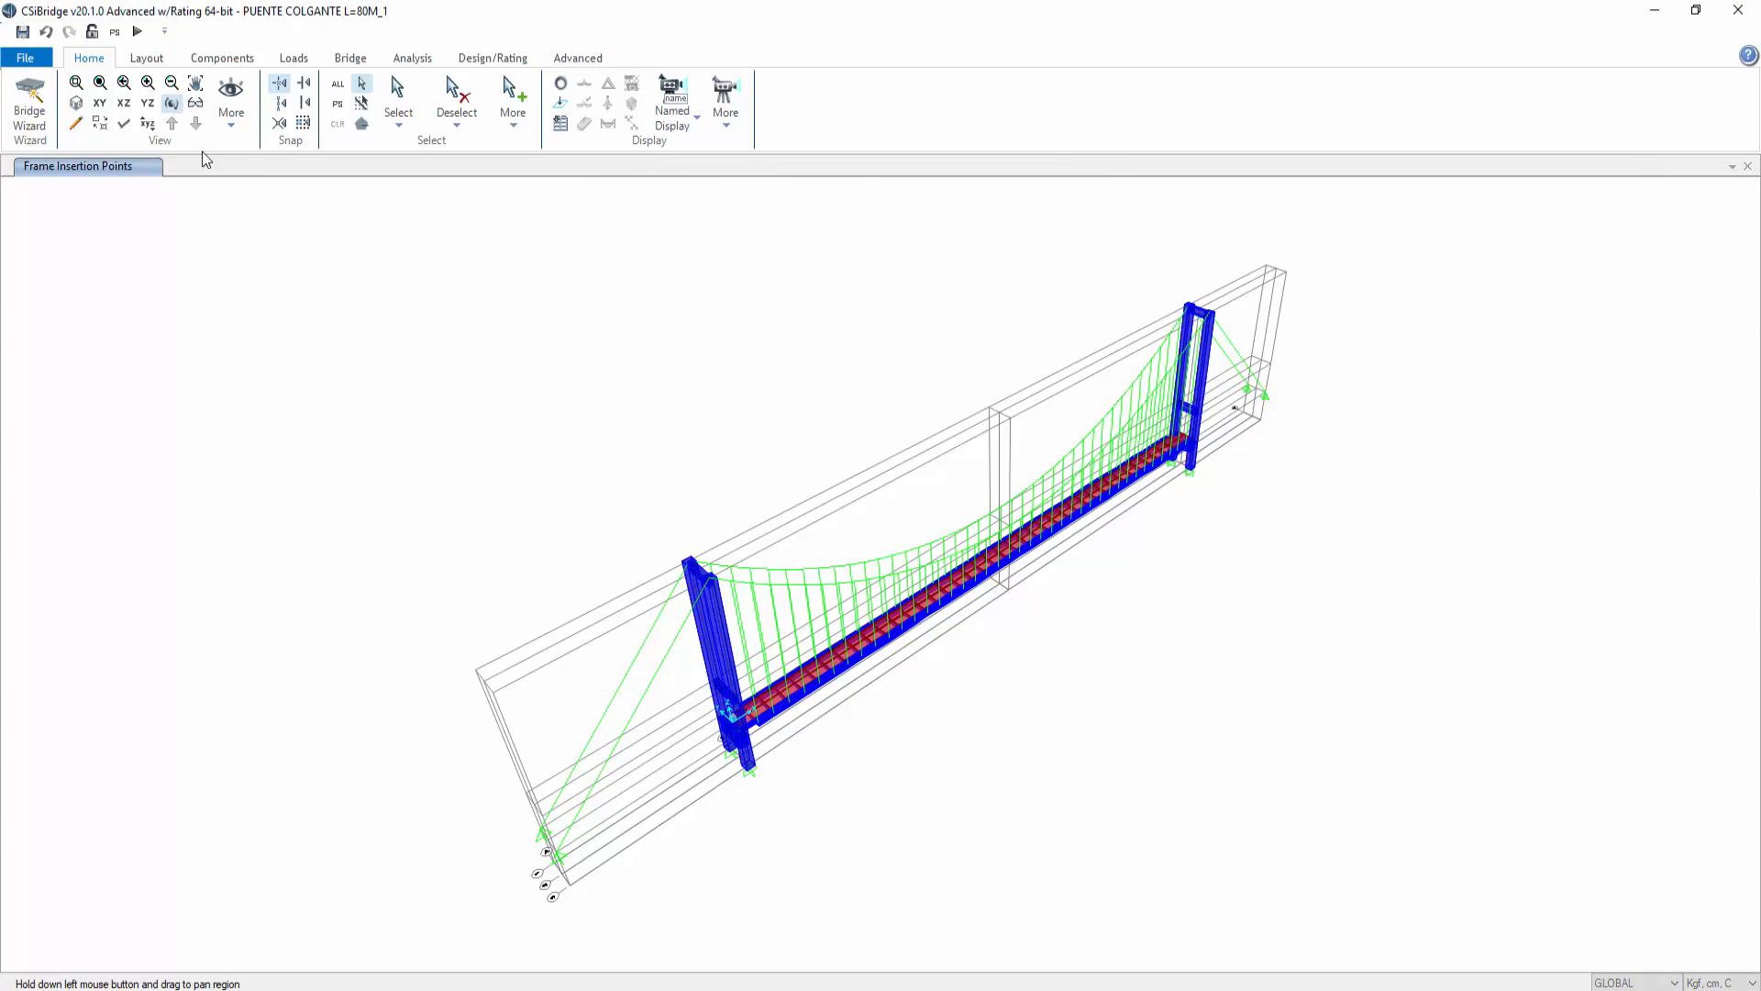
left_click_drag(734, 631, 901, 586)
scroll(648, 507, "up", 5)
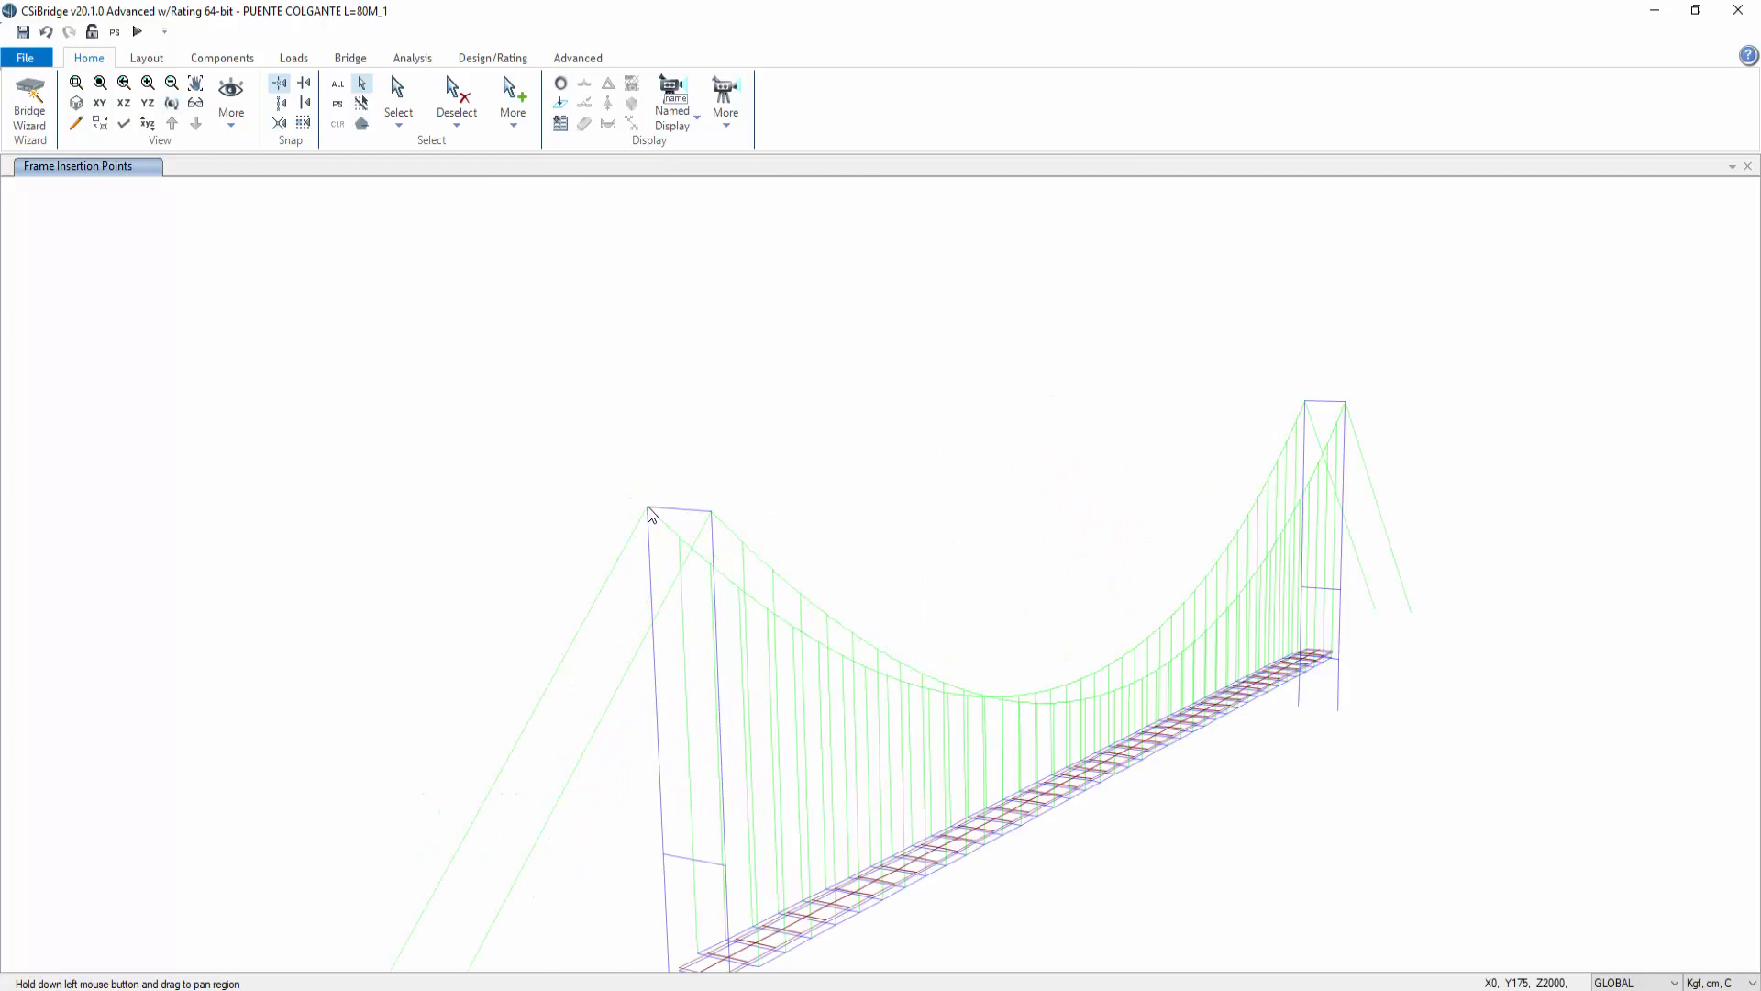
Step: Inspect the towers, crossbeams and deck in the extruded 3D view to check the new insertion points
scroll(648, 514, "up", 4)
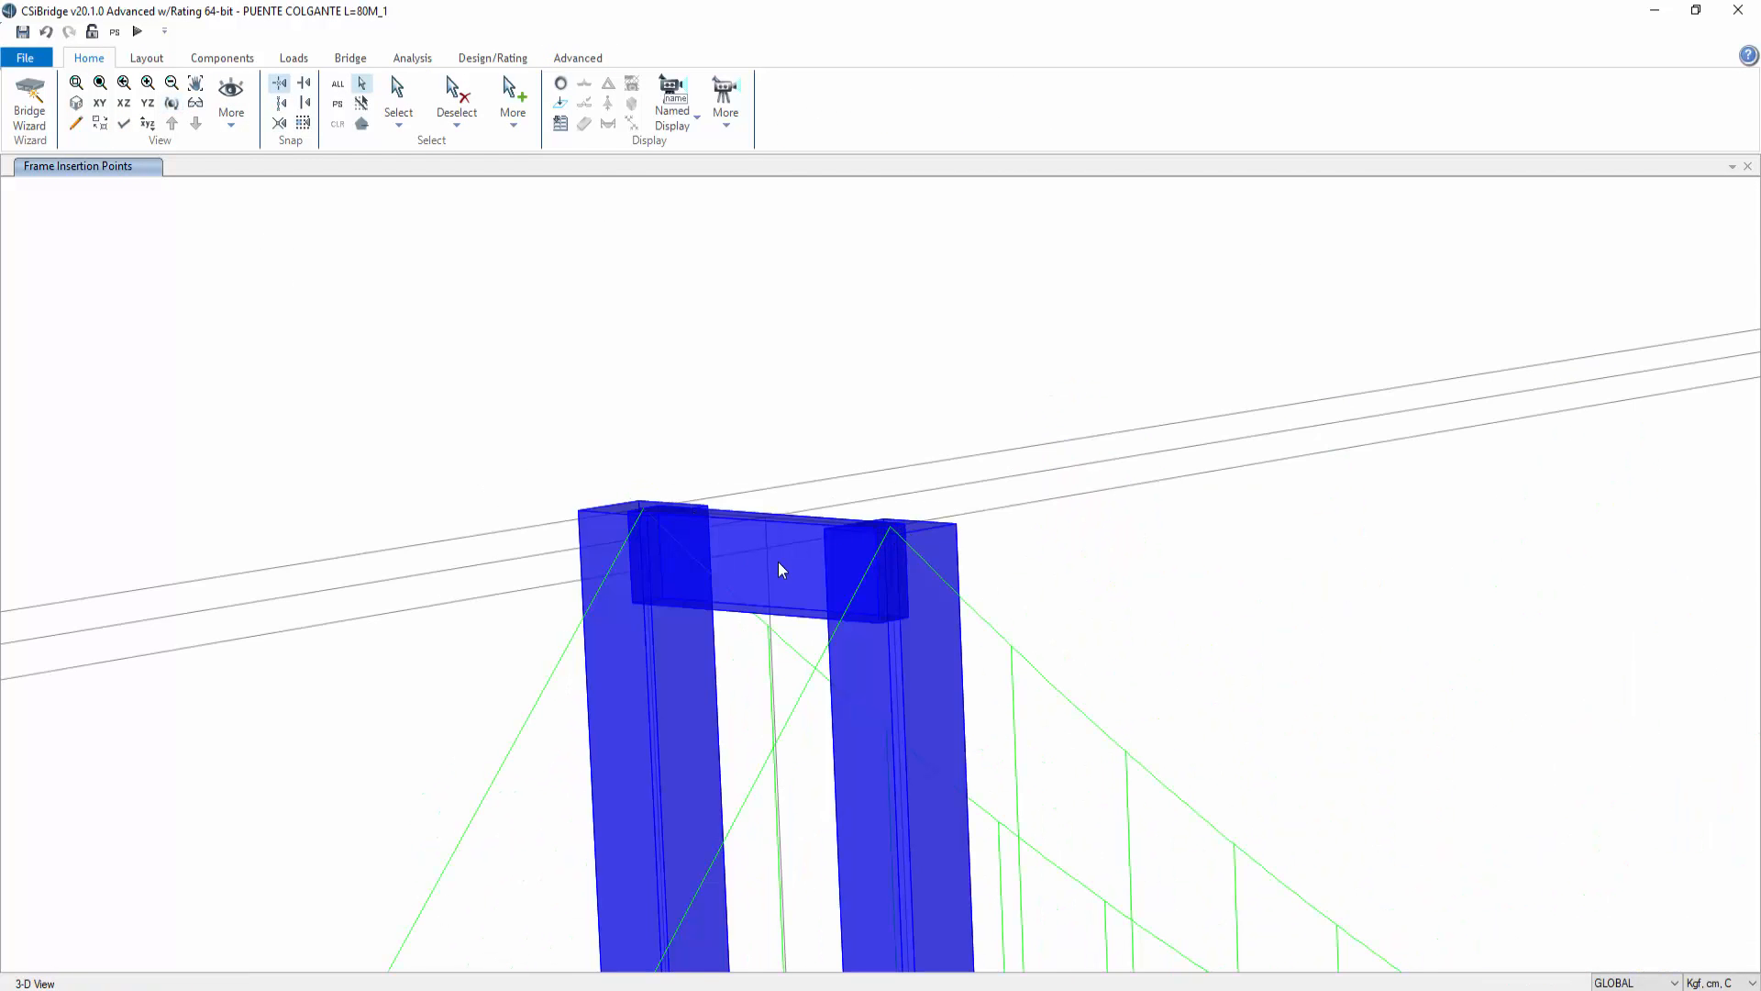
scroll(778, 562, "down", 3)
mouse_move(959, 816)
middle_mouse_down()
mouse_move(902, 363)
mouse_move(873, 273)
middle_mouse_up()
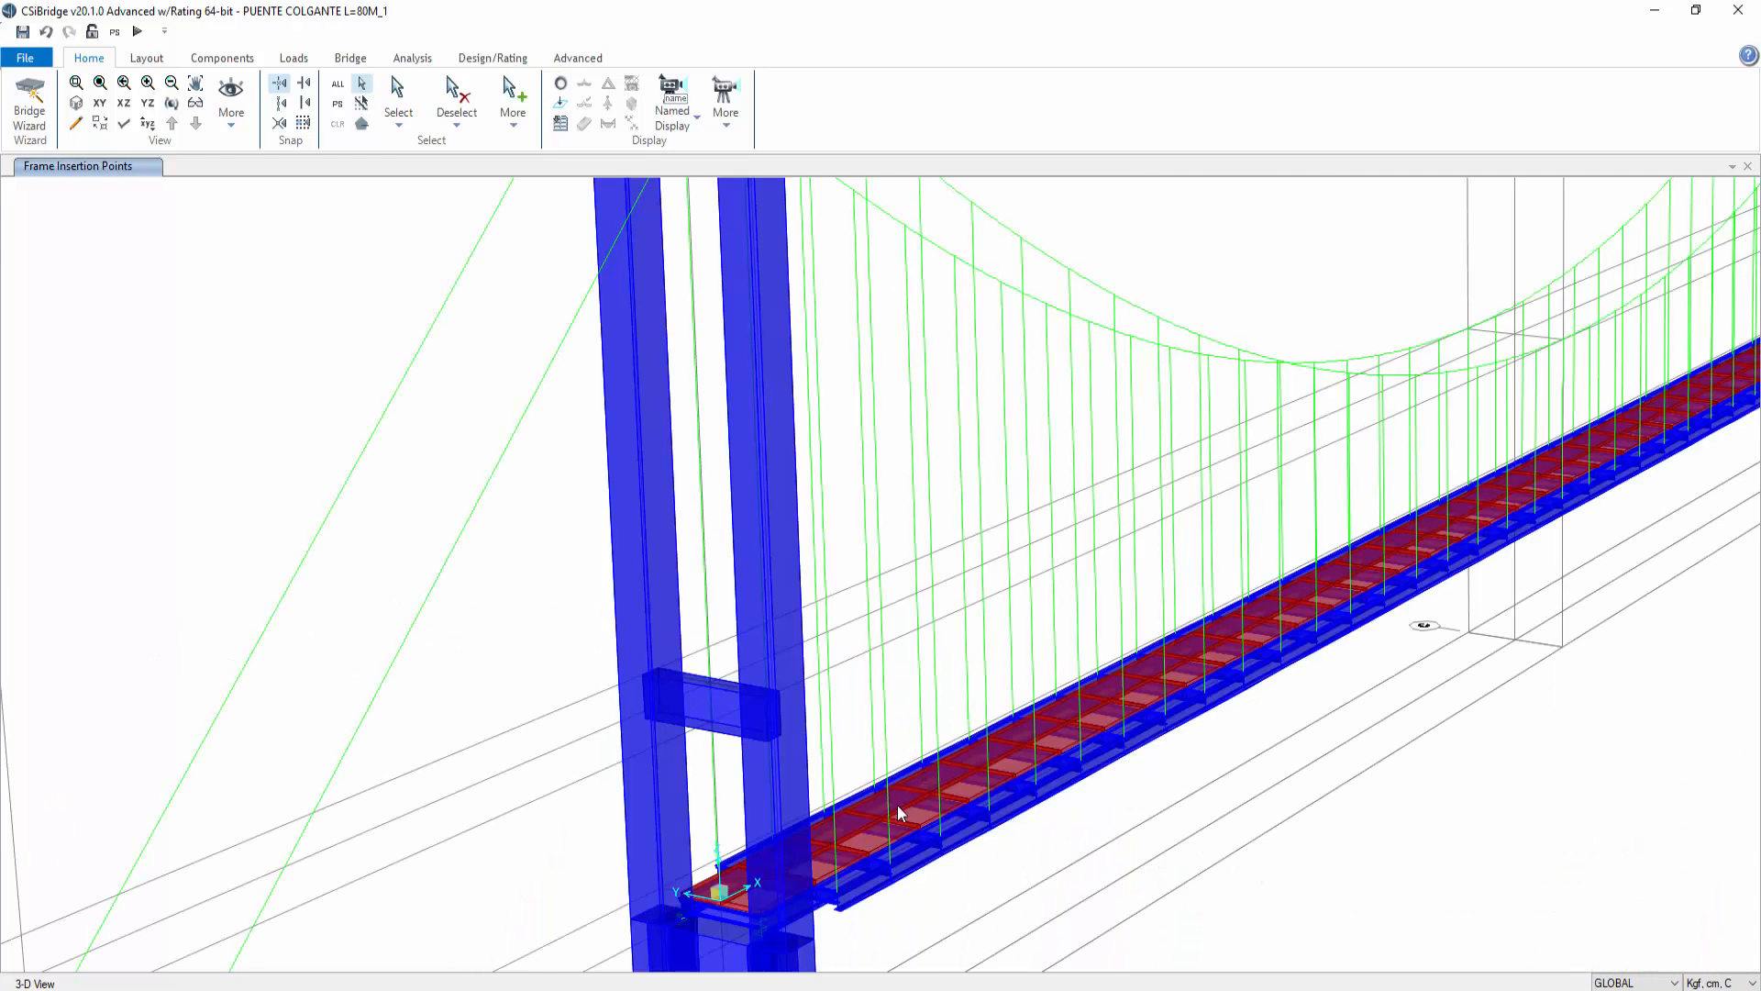
mouse_move(897, 811)
middle_mouse_down()
mouse_move(982, 557)
mouse_move(845, 629)
middle_mouse_up()
scroll(831, 589, "up", 3)
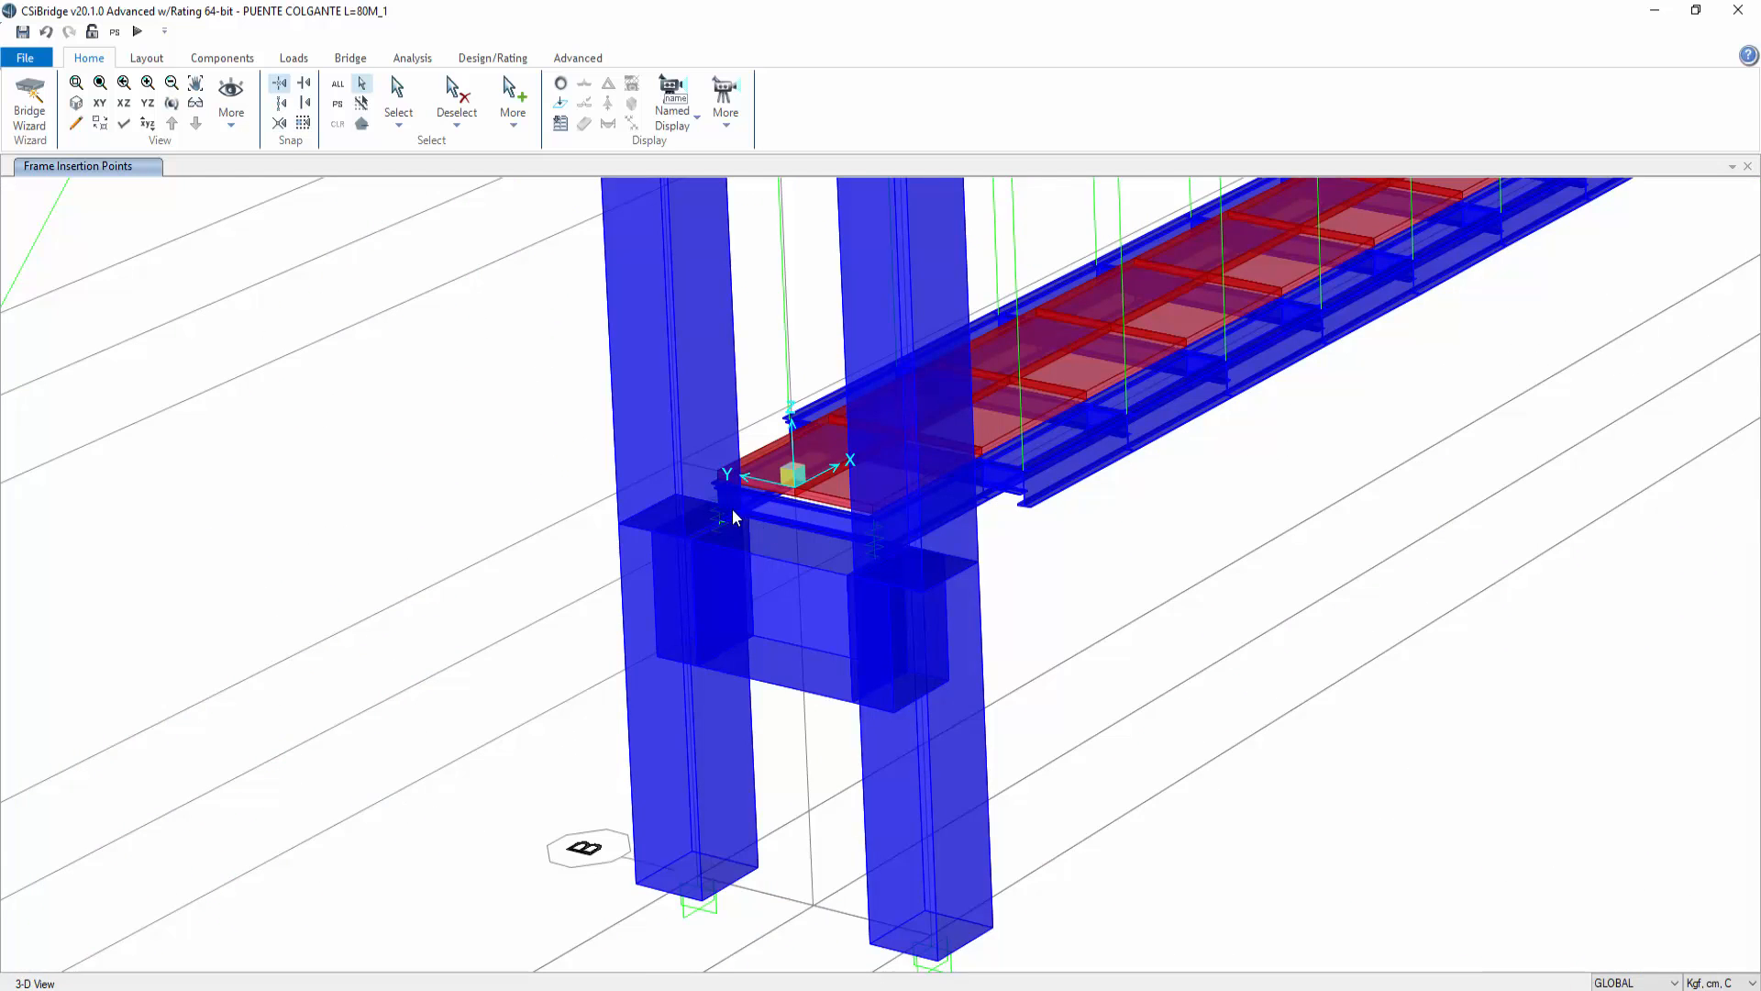
scroll(1064, 604, "down", 5)
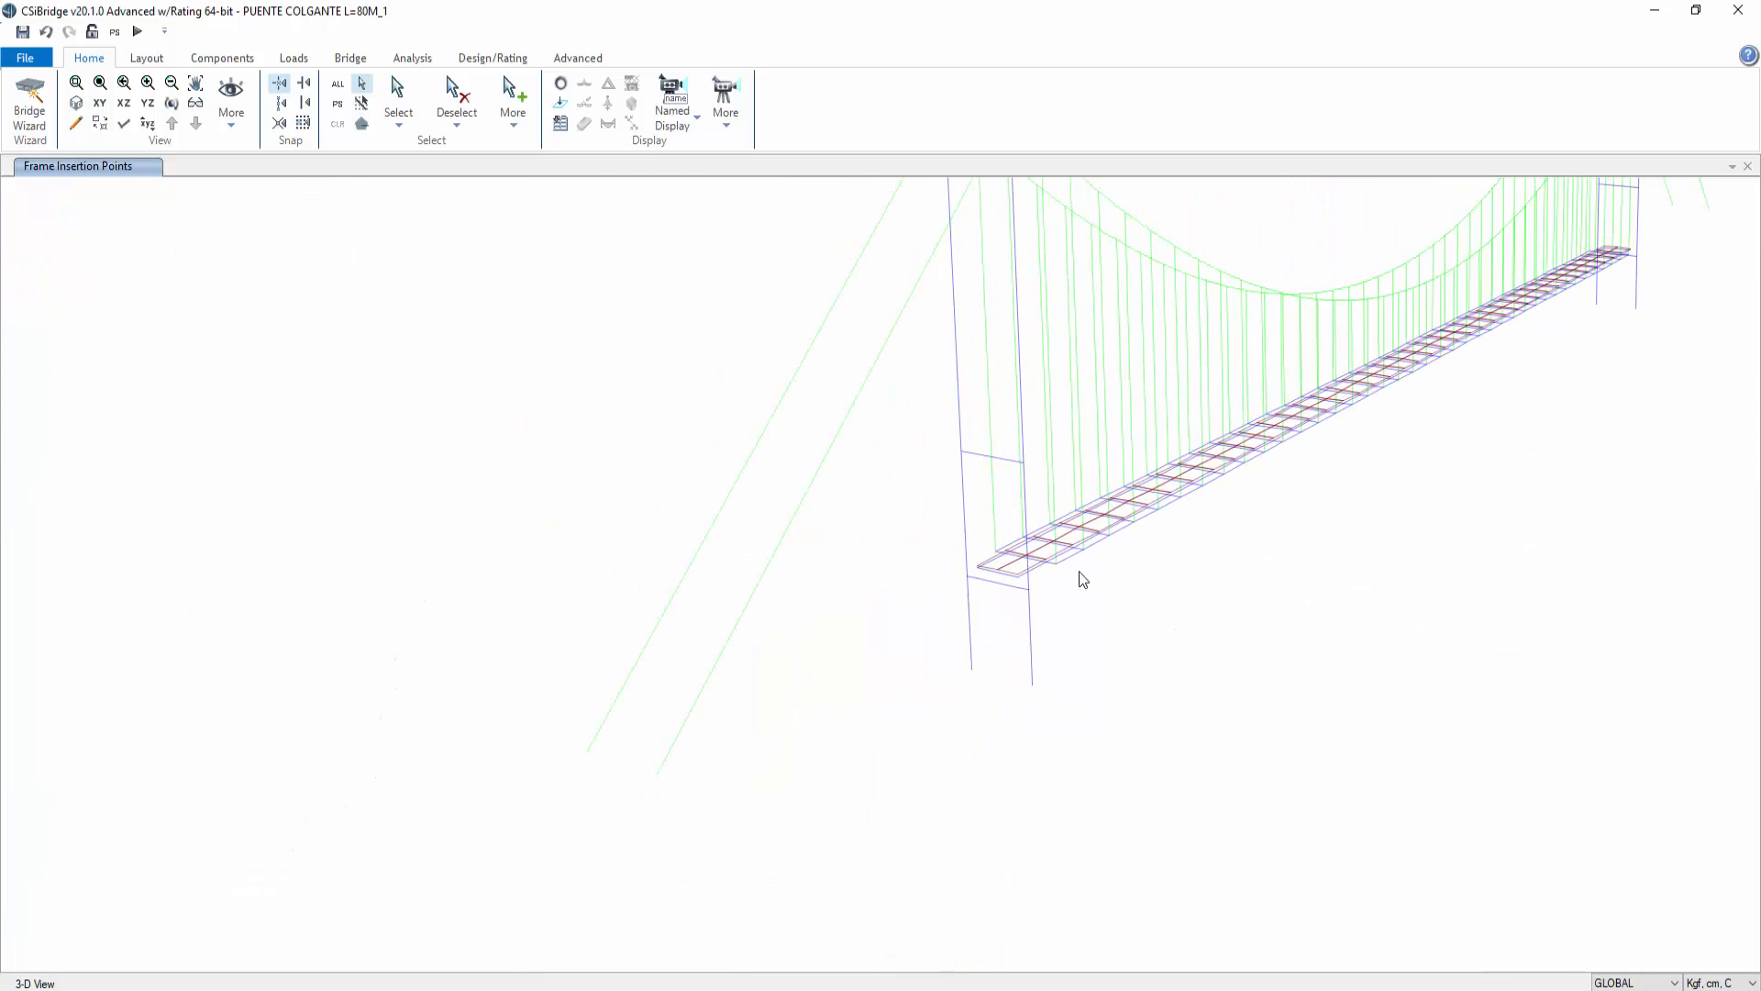
mouse_move(1549, 563)
middle_mouse_down()
mouse_move(1093, 779)
mouse_move(1073, 809)
middle_mouse_up()
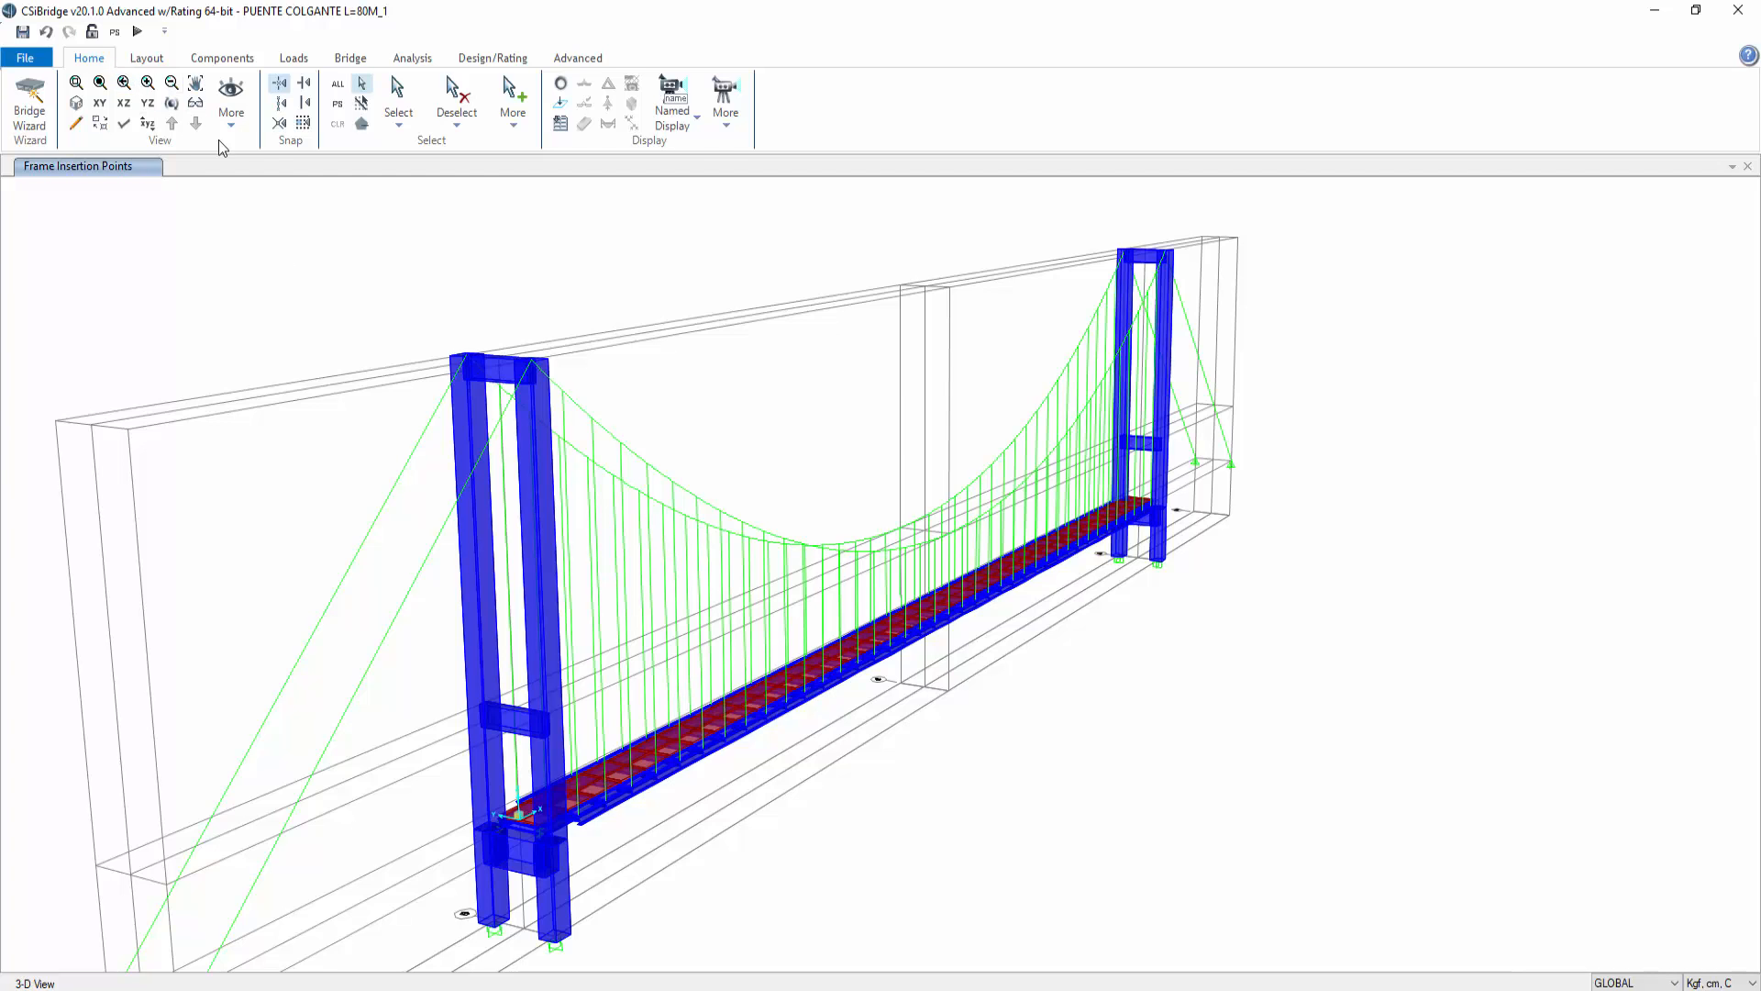
Step: Review the concrete reinforcement data of the C-1,00X1,00 column frame section
left_click(222, 57)
left_click(35, 119)
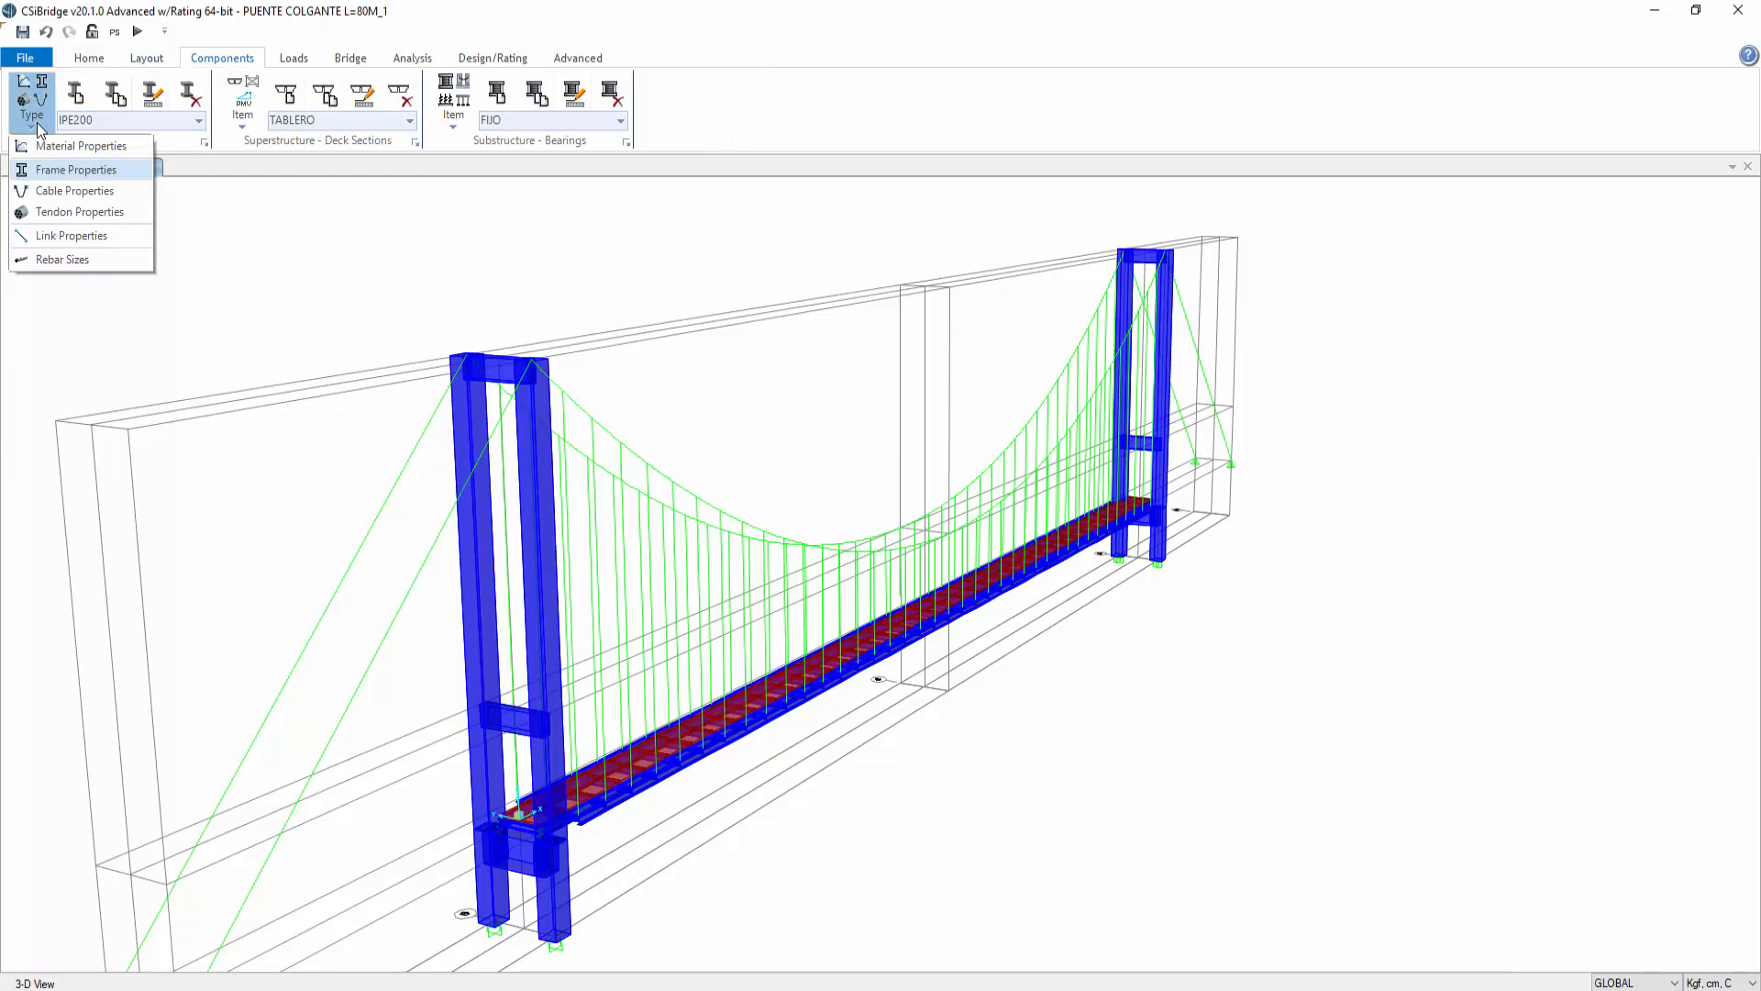
left_click(37, 123)
left_click(204, 142)
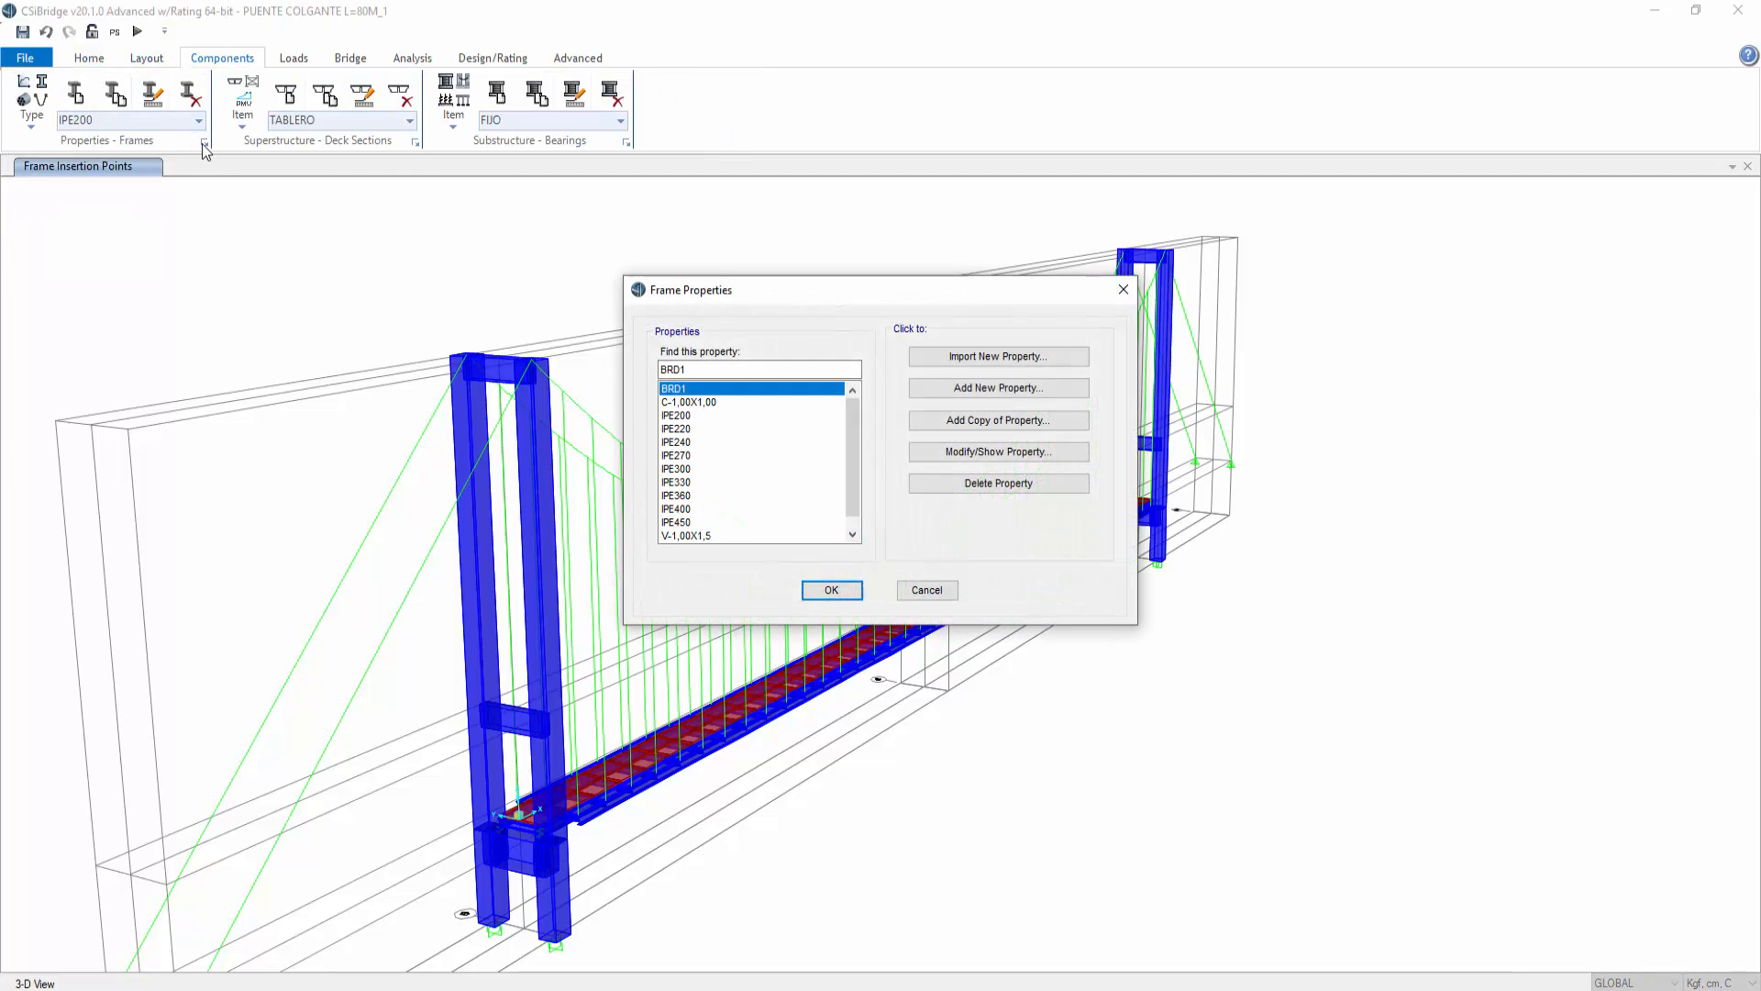
left_click(689, 402)
left_click(951, 453)
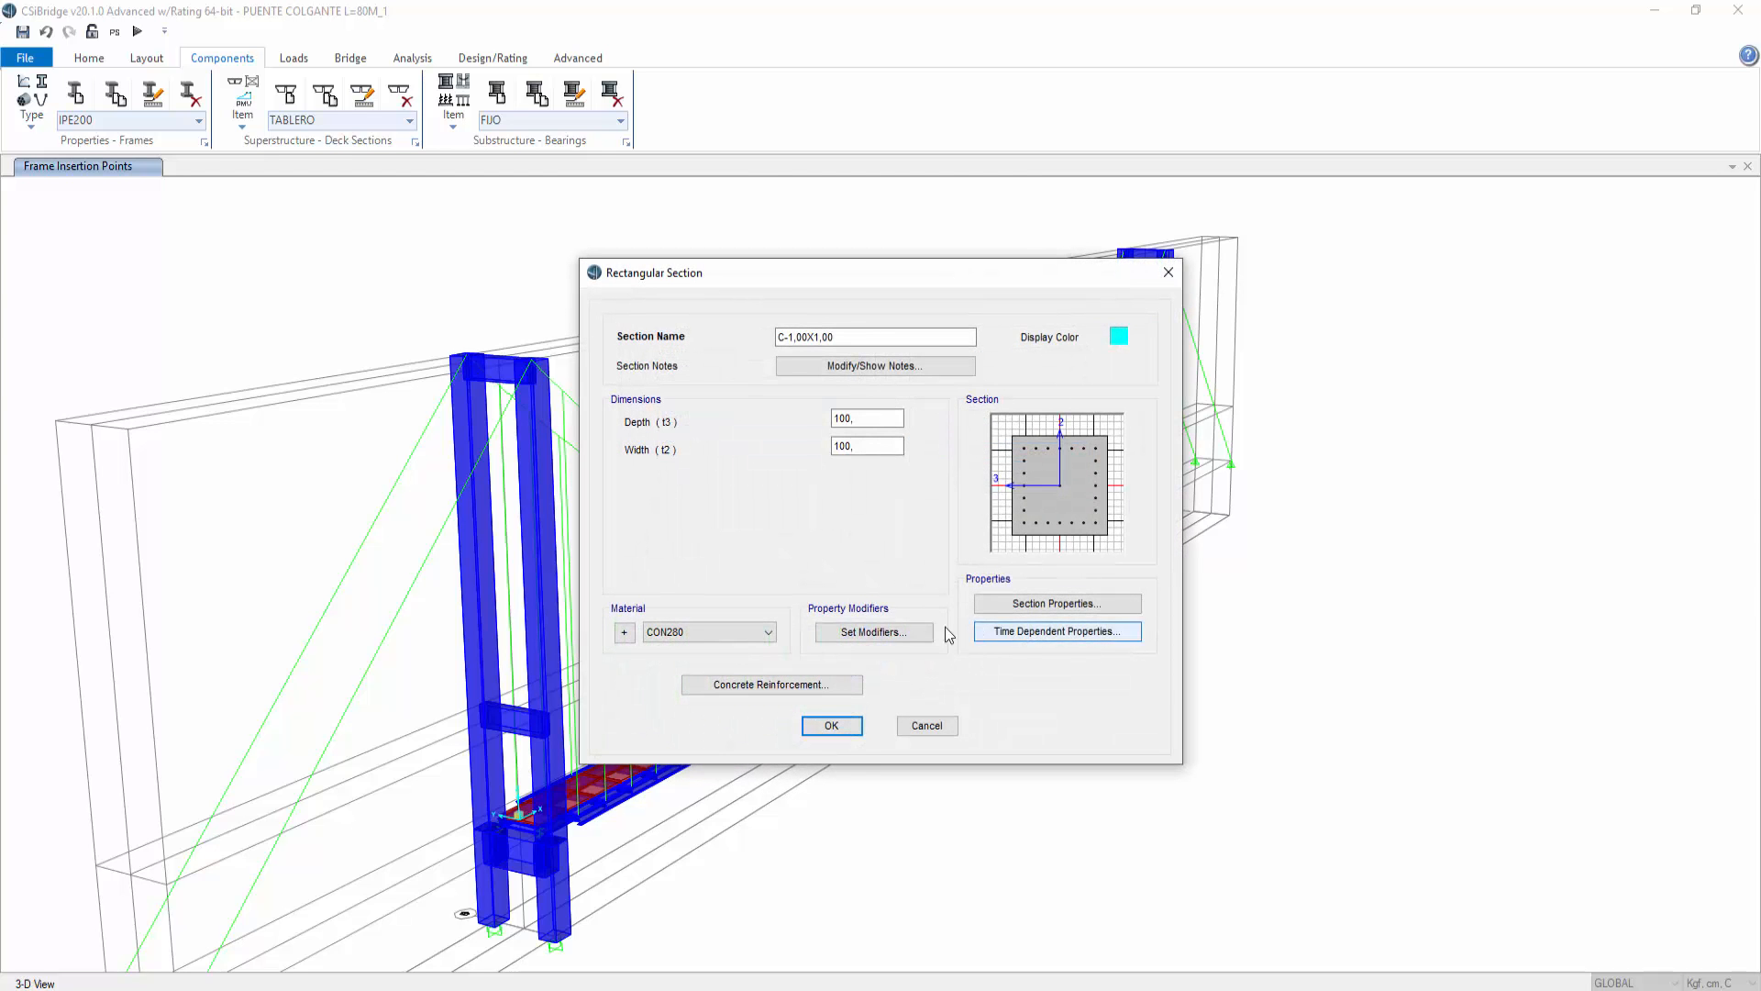
left_click(857, 685)
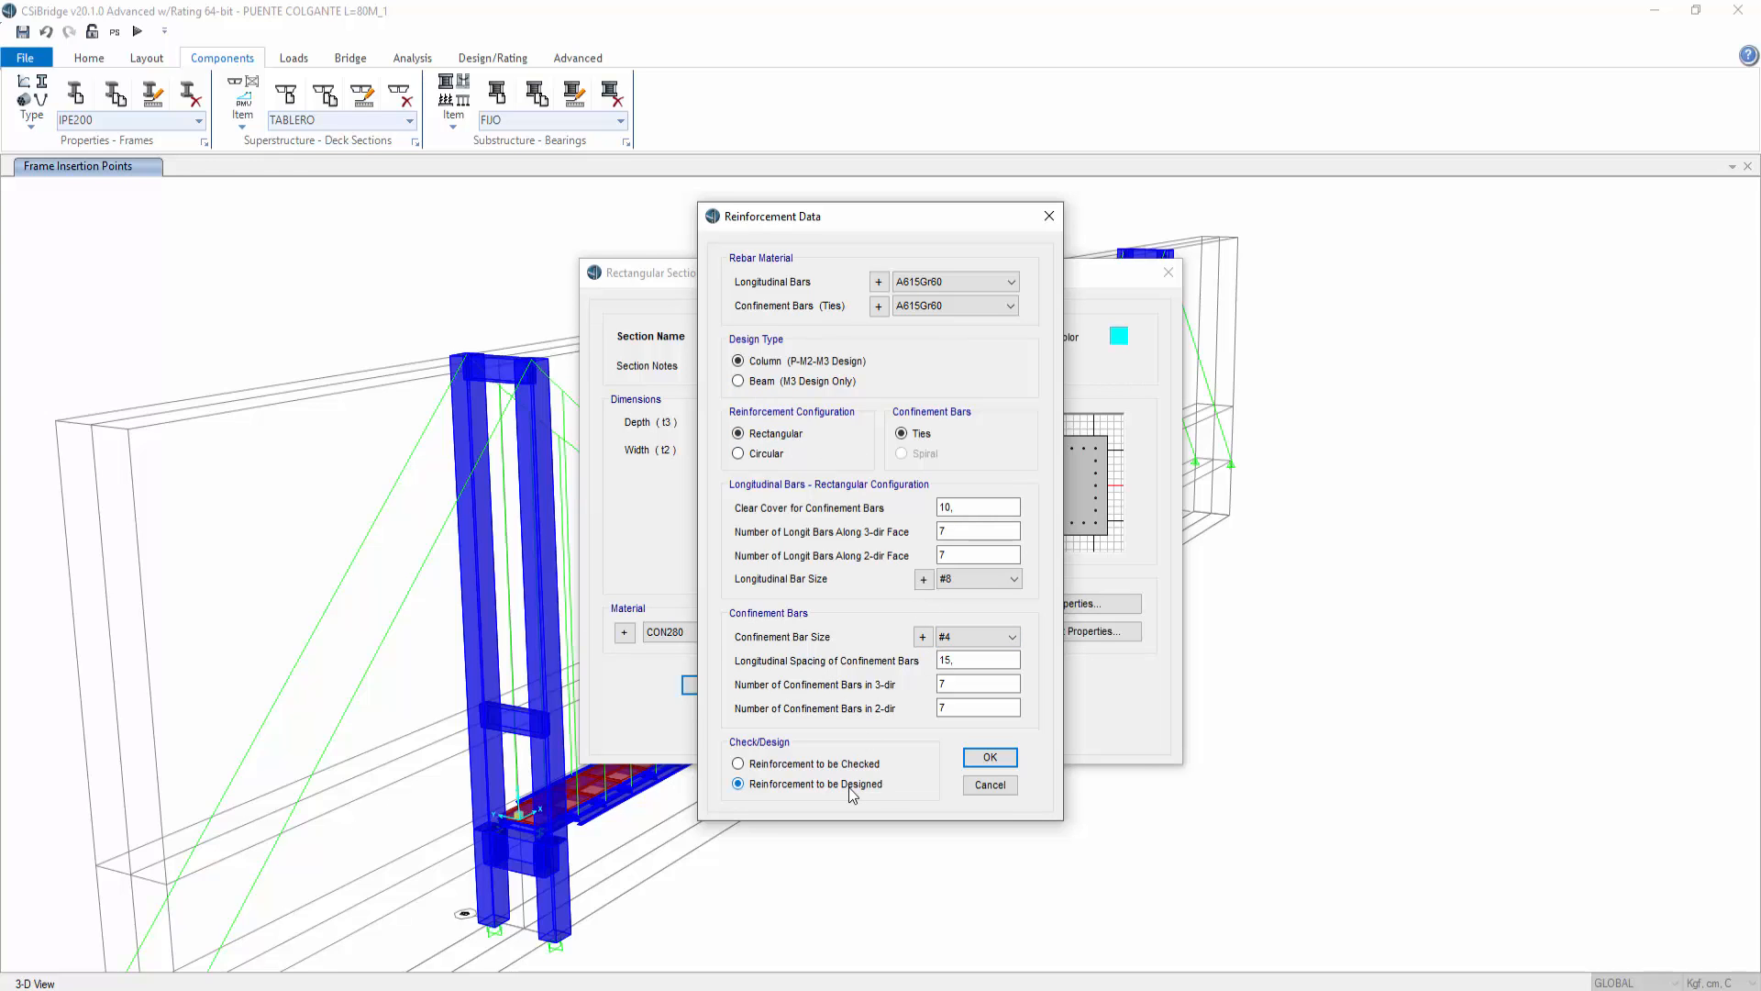
left_click(989, 758)
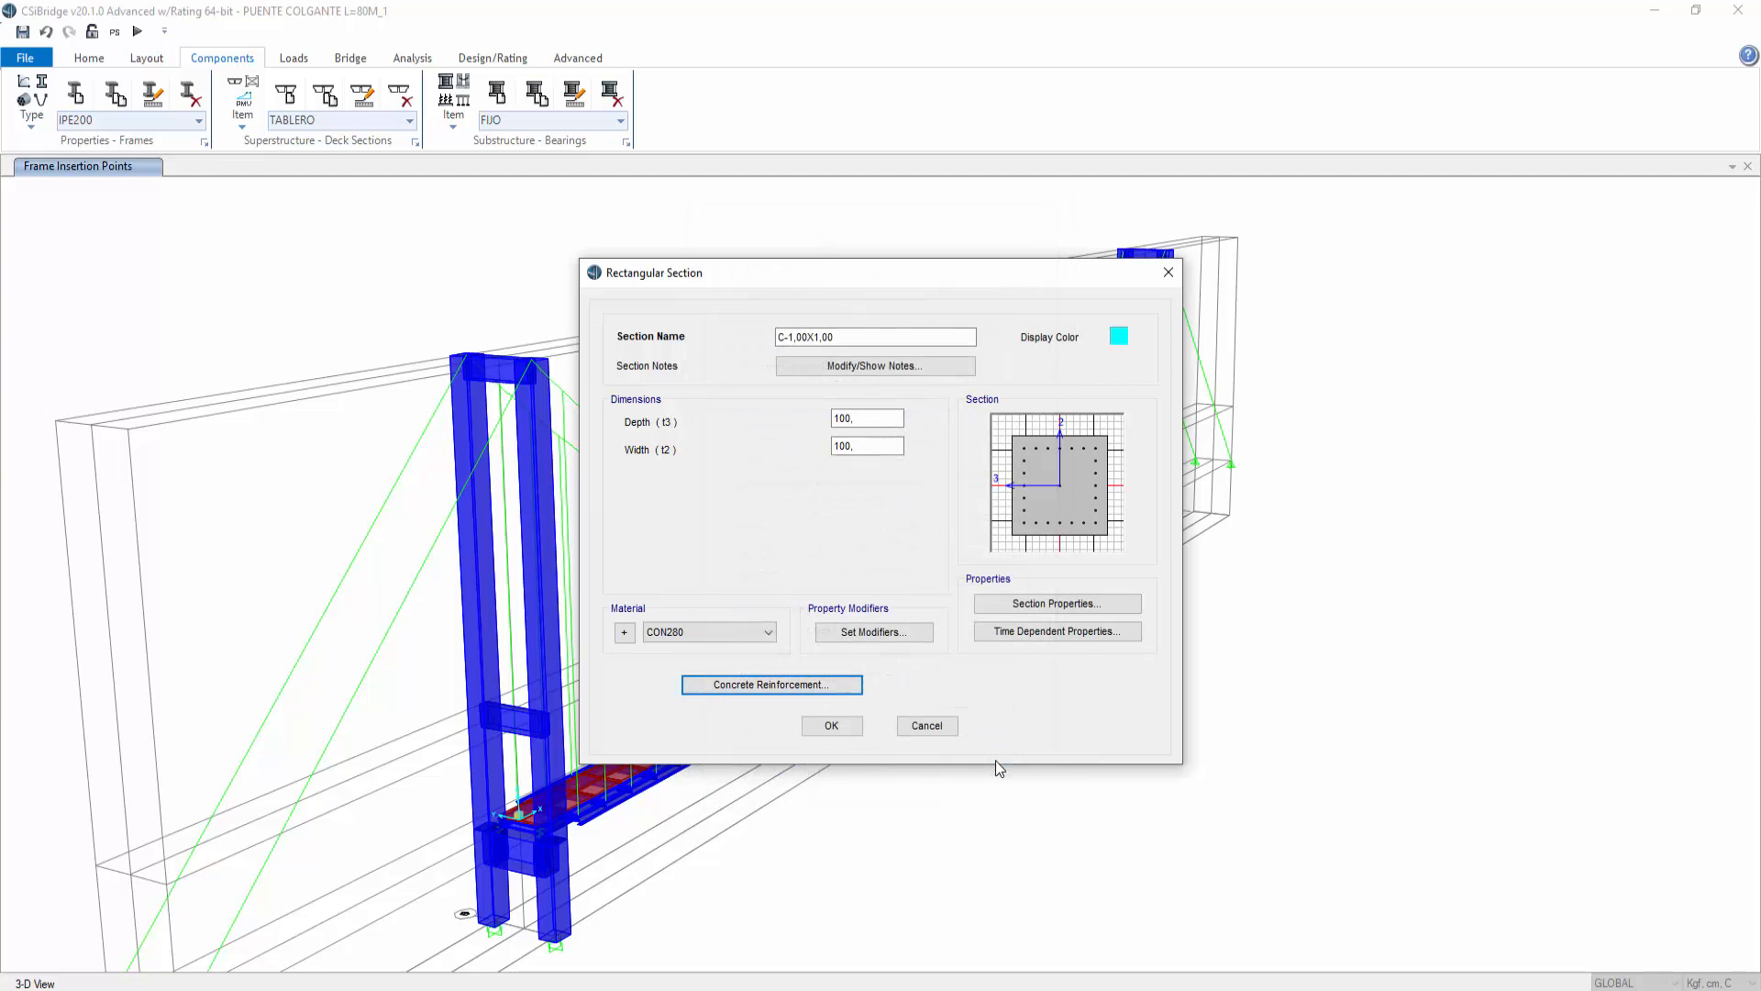
left_click(839, 726)
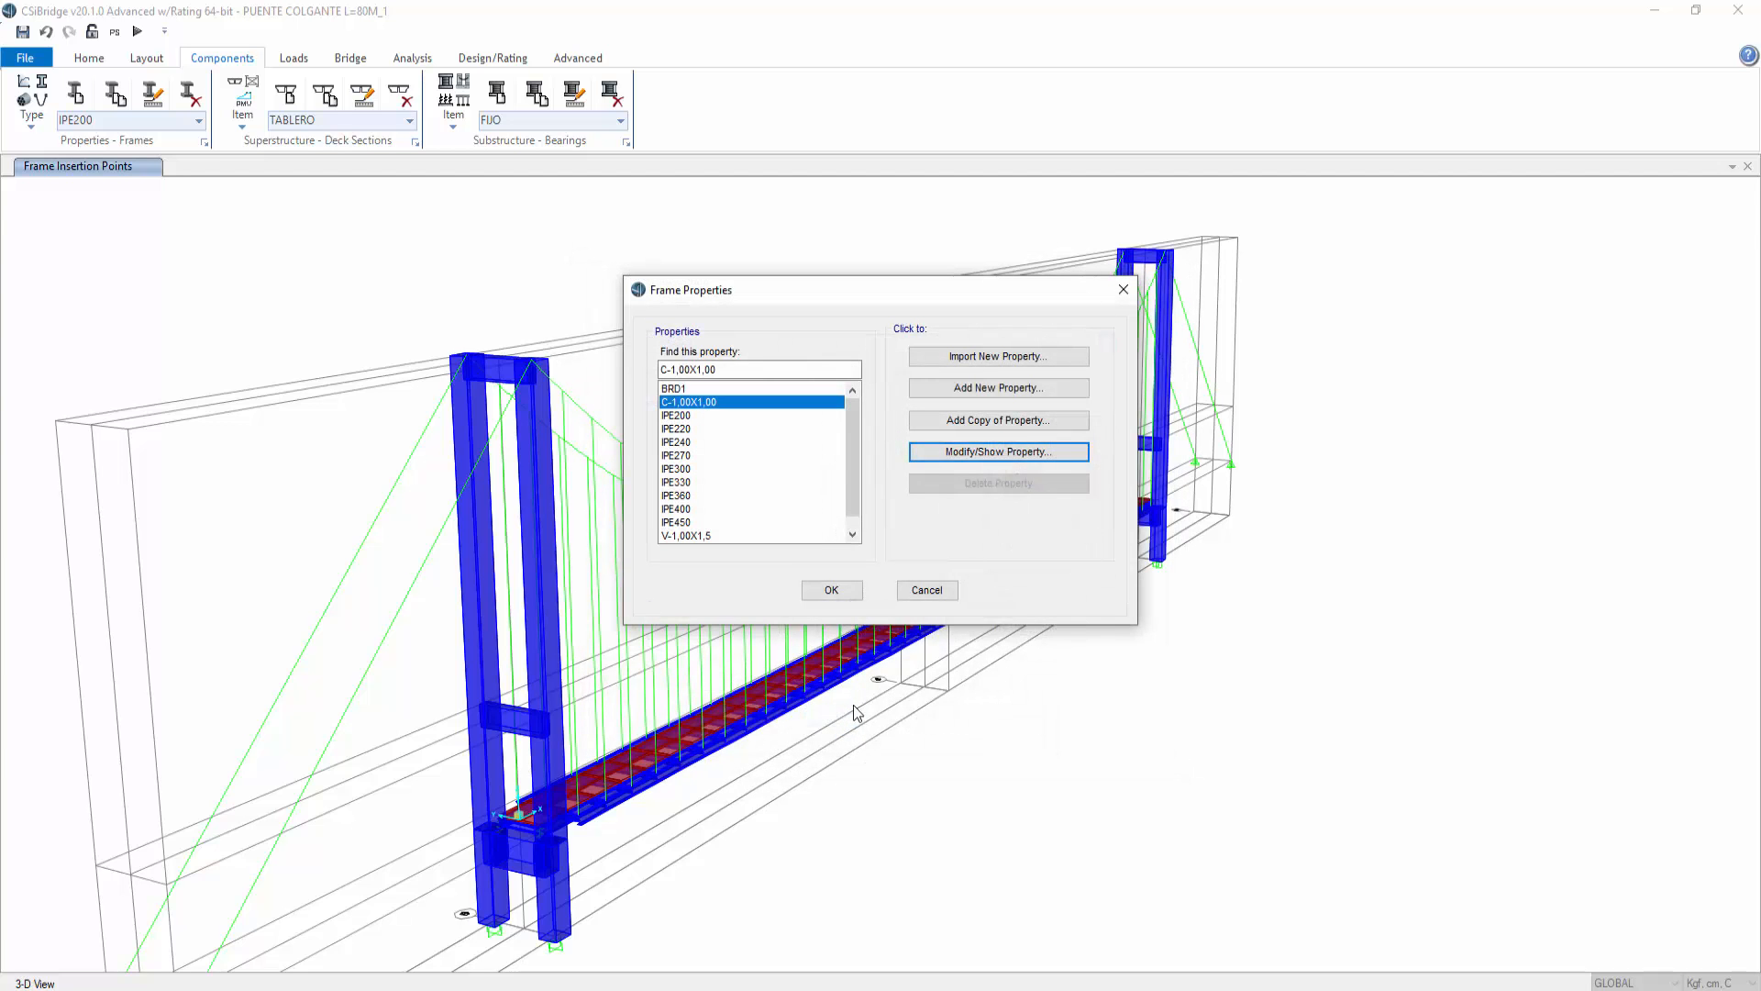
left_click(833, 591)
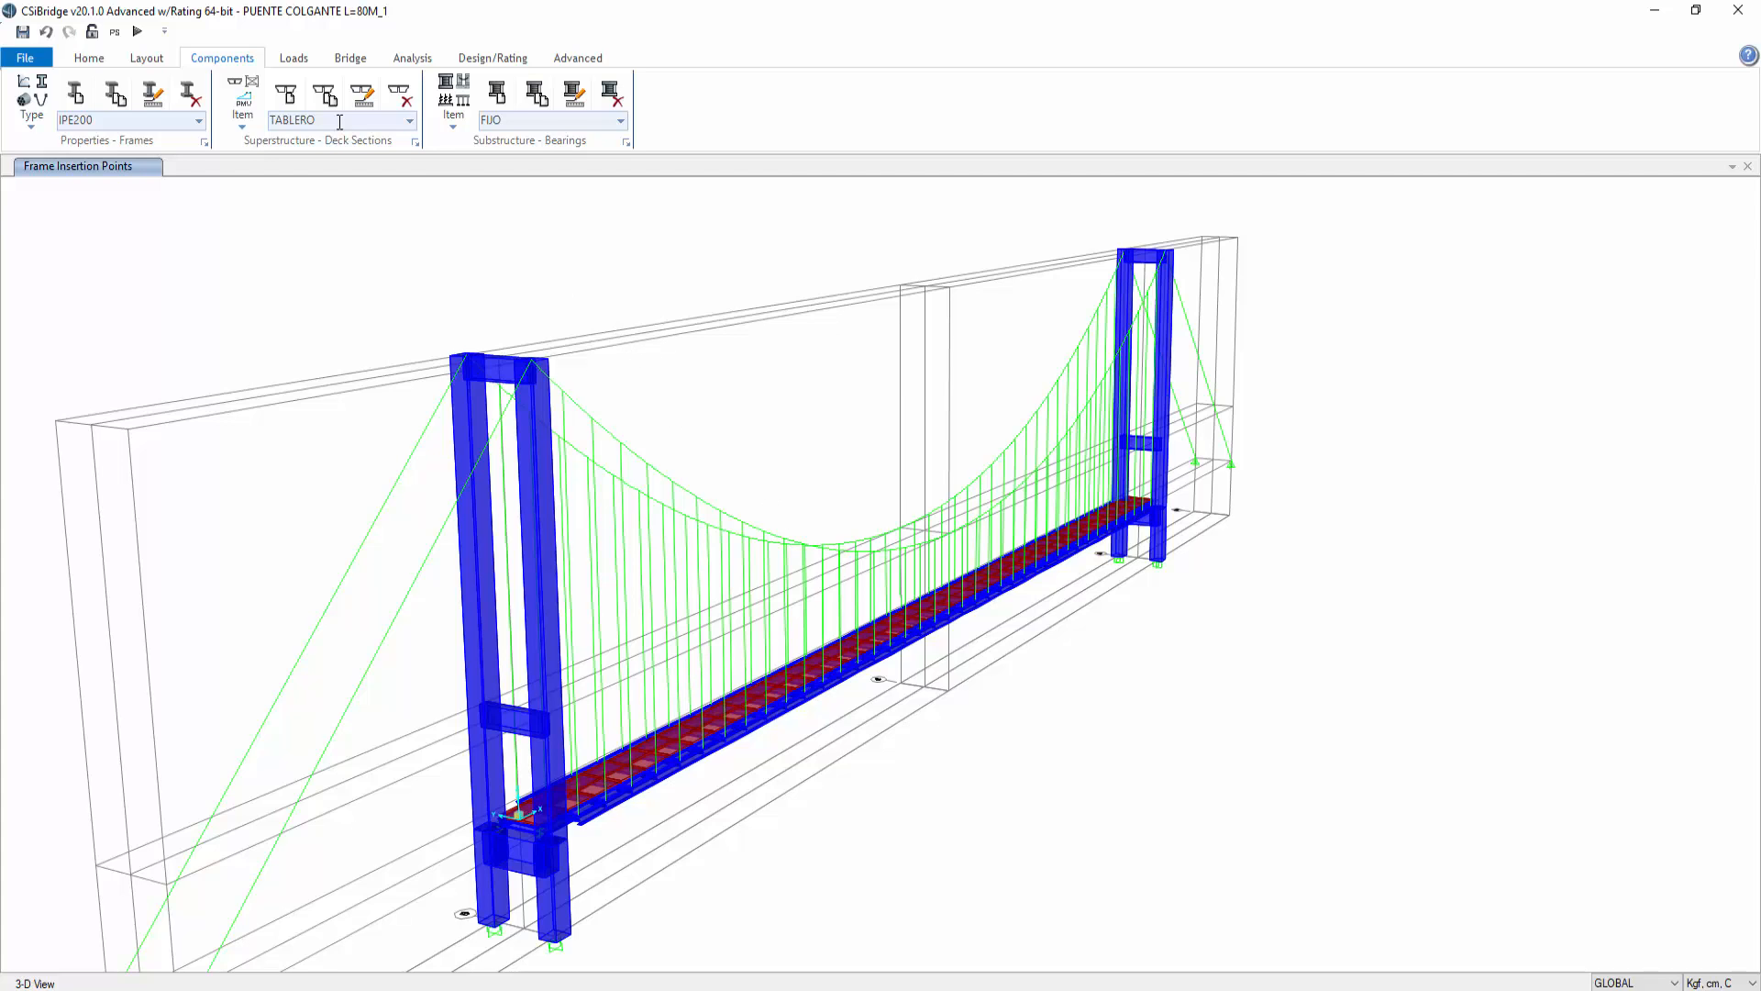
Step: Open the load case definitions and review each existing load case in the list
left_click(79, 63)
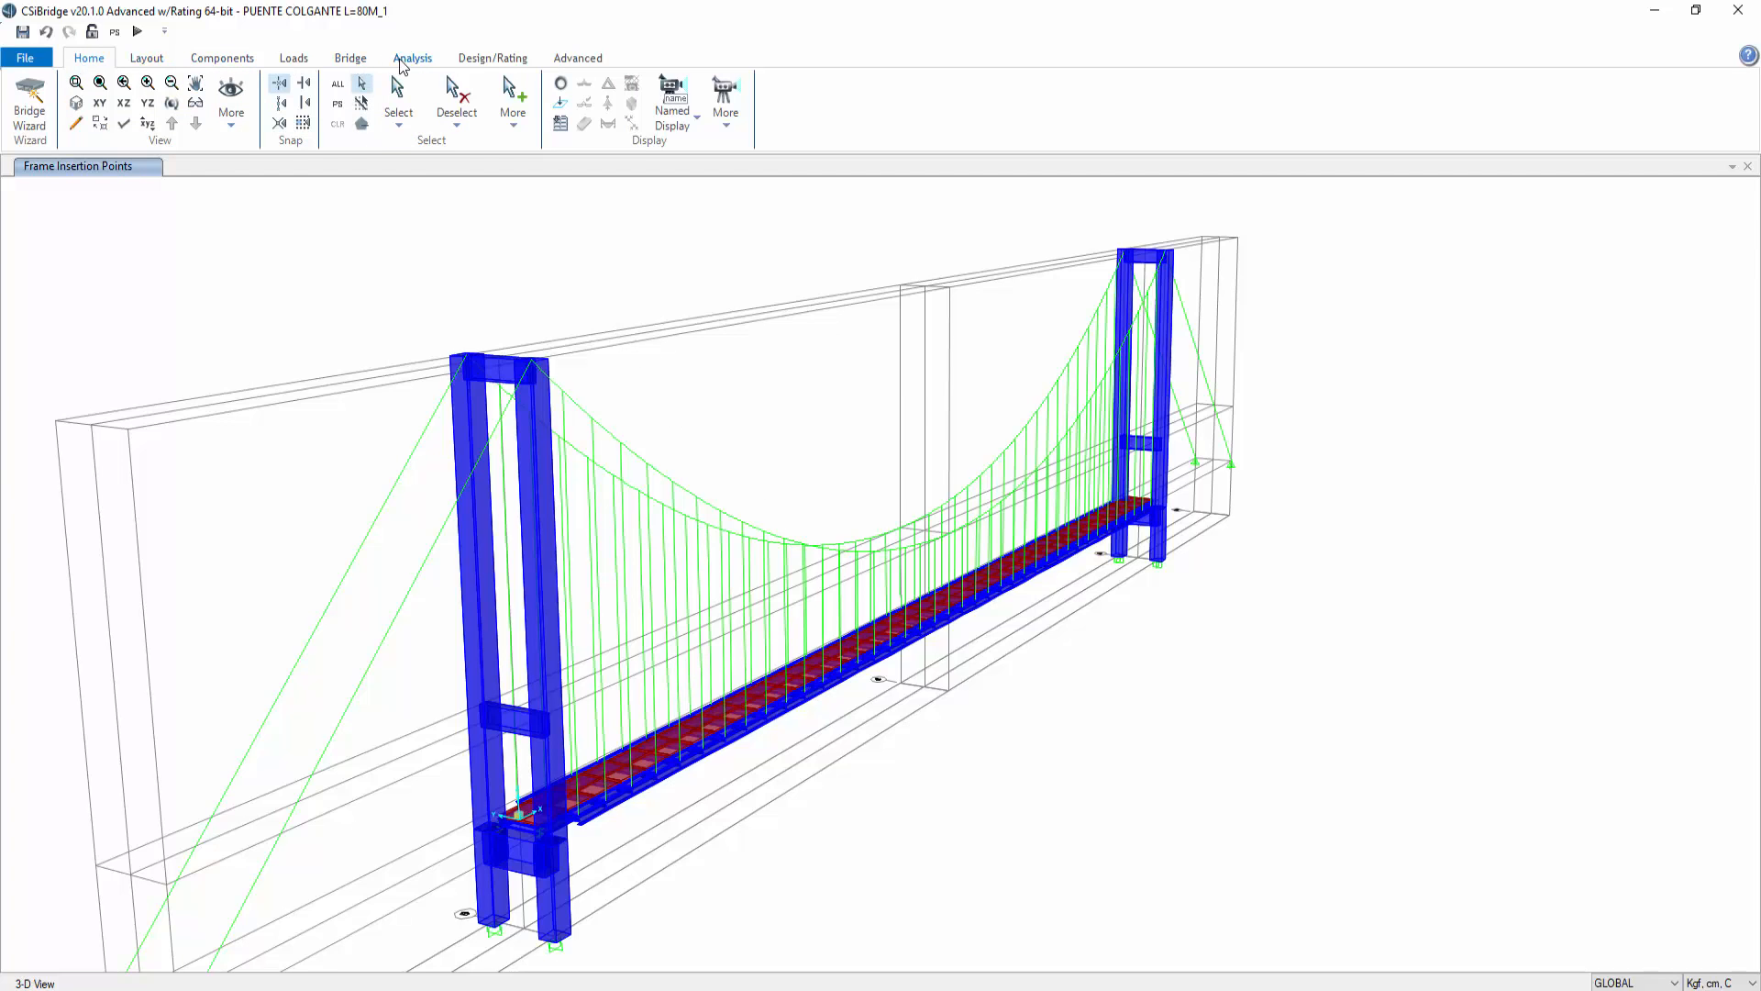
left_click(401, 62)
left_click(356, 142)
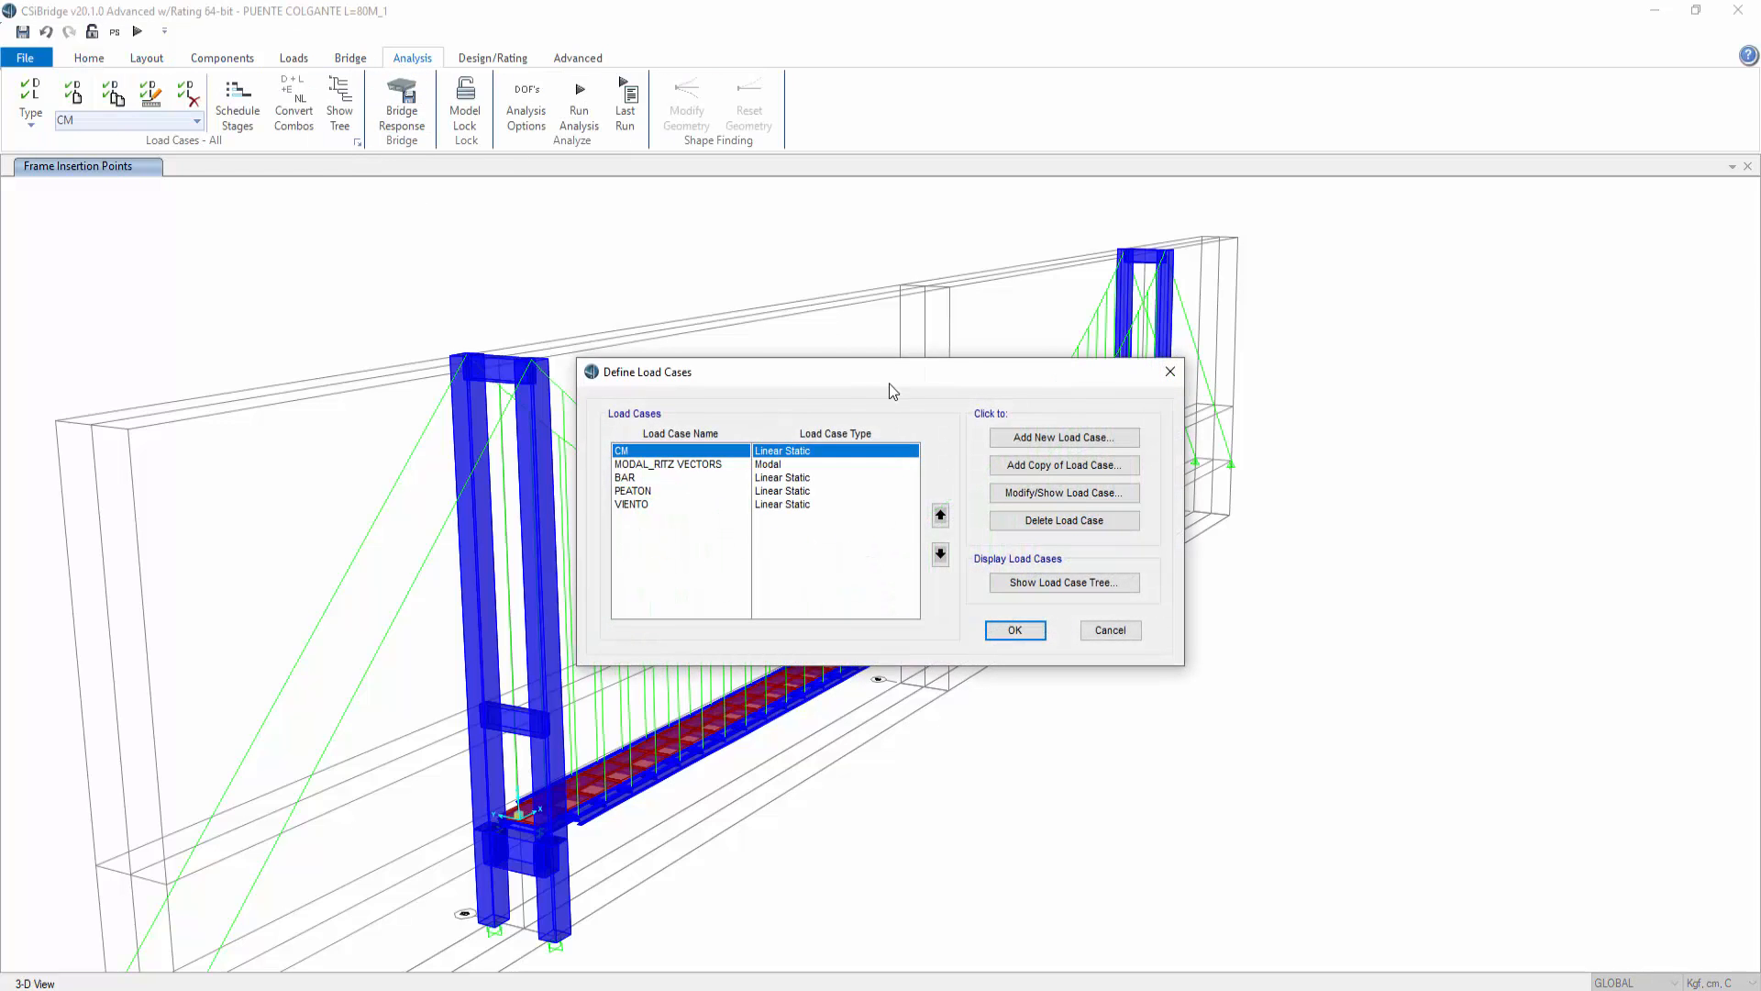
left_click_drag(956, 345, 755, 307)
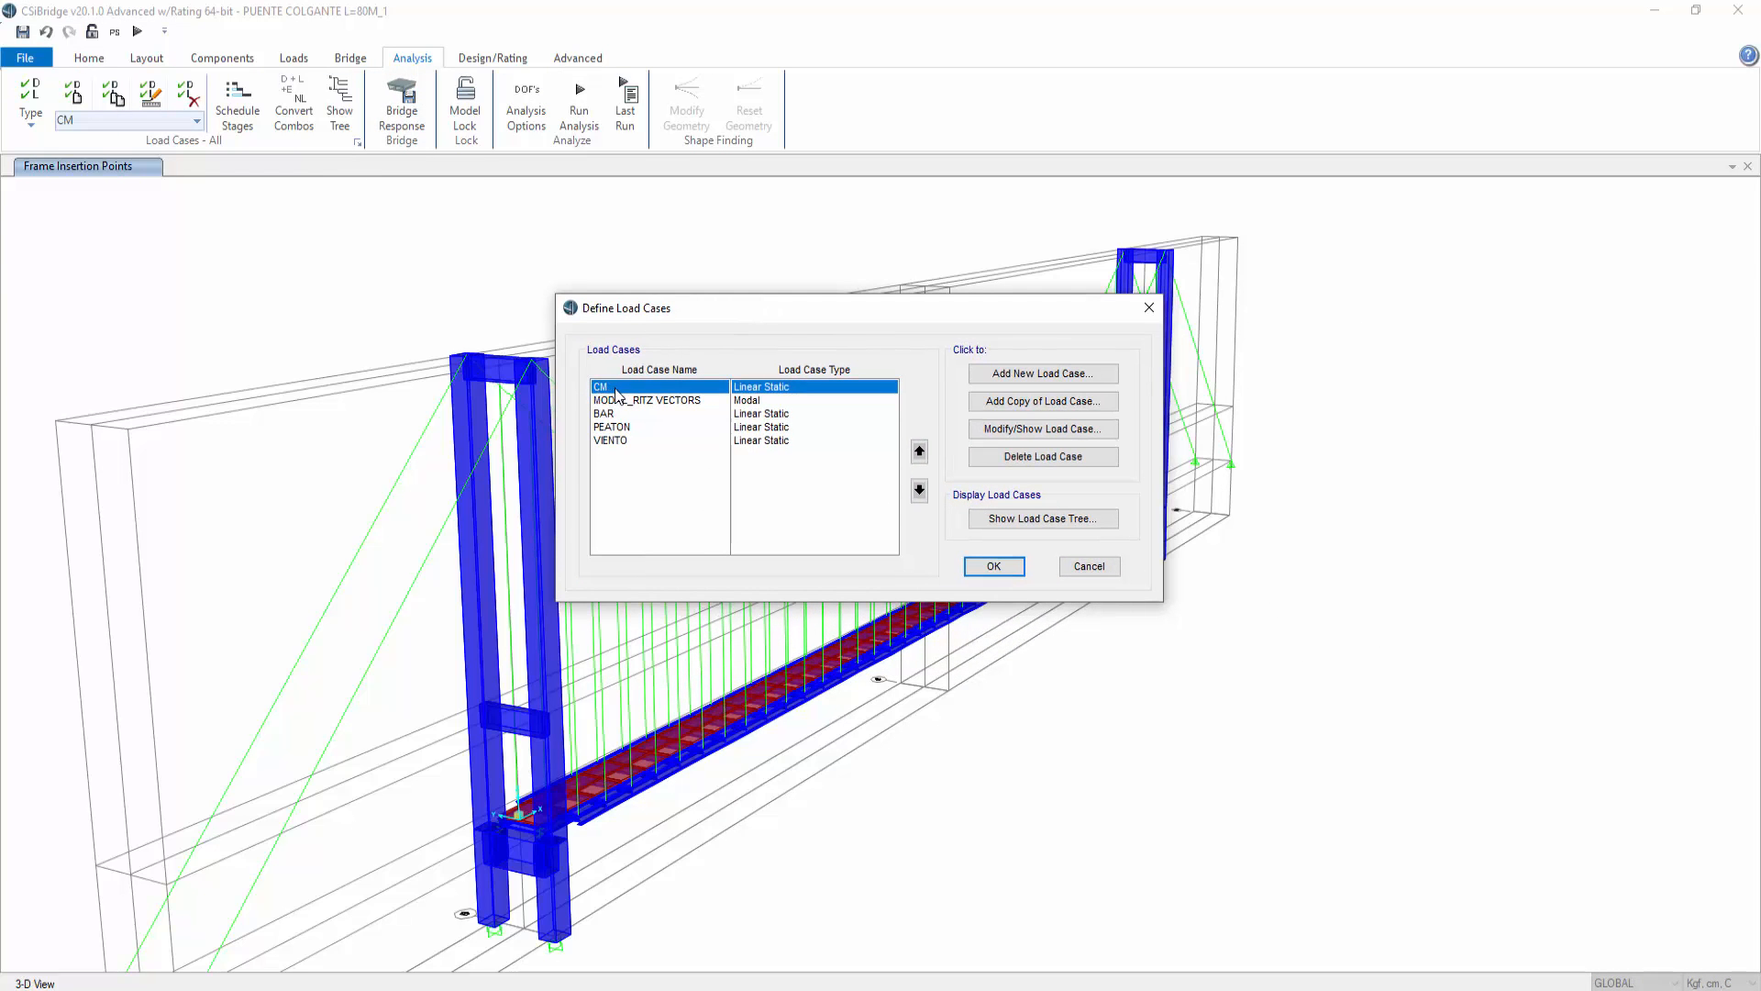
left_click(625, 417)
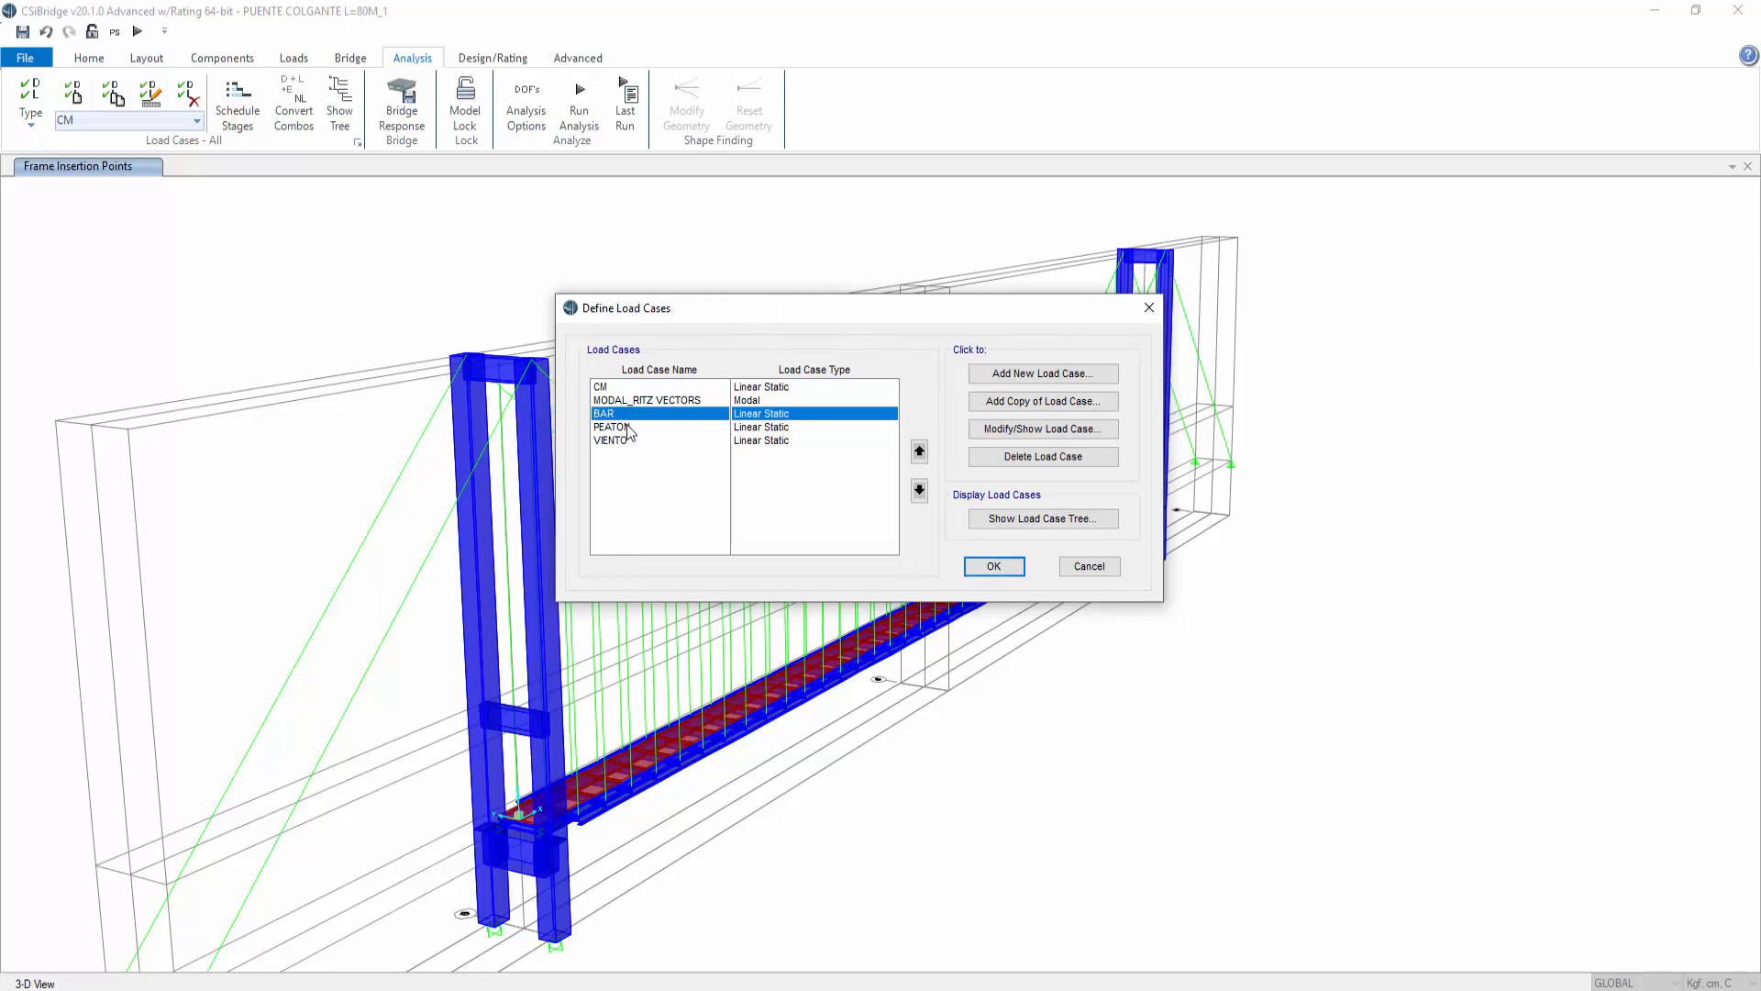
left_click(629, 429)
left_click(638, 438)
left_click(636, 417)
left_click(638, 426)
left_click(640, 437)
left_click(639, 388)
left_click(645, 427)
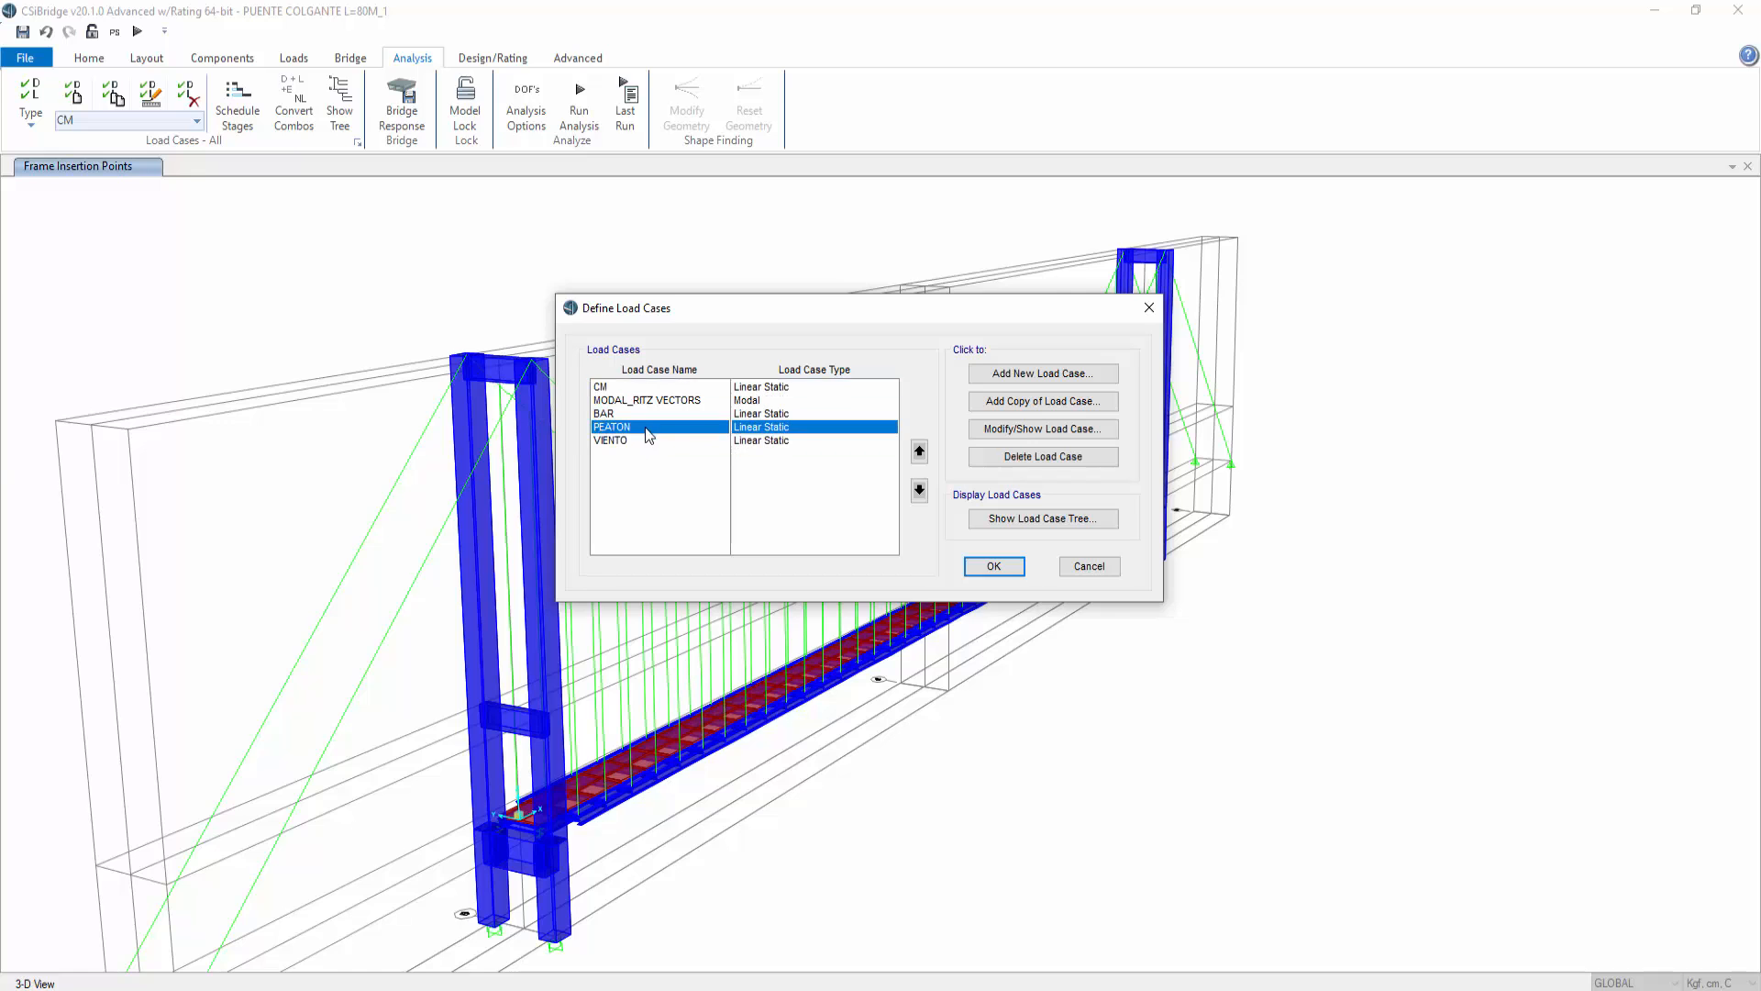
left_click(639, 440)
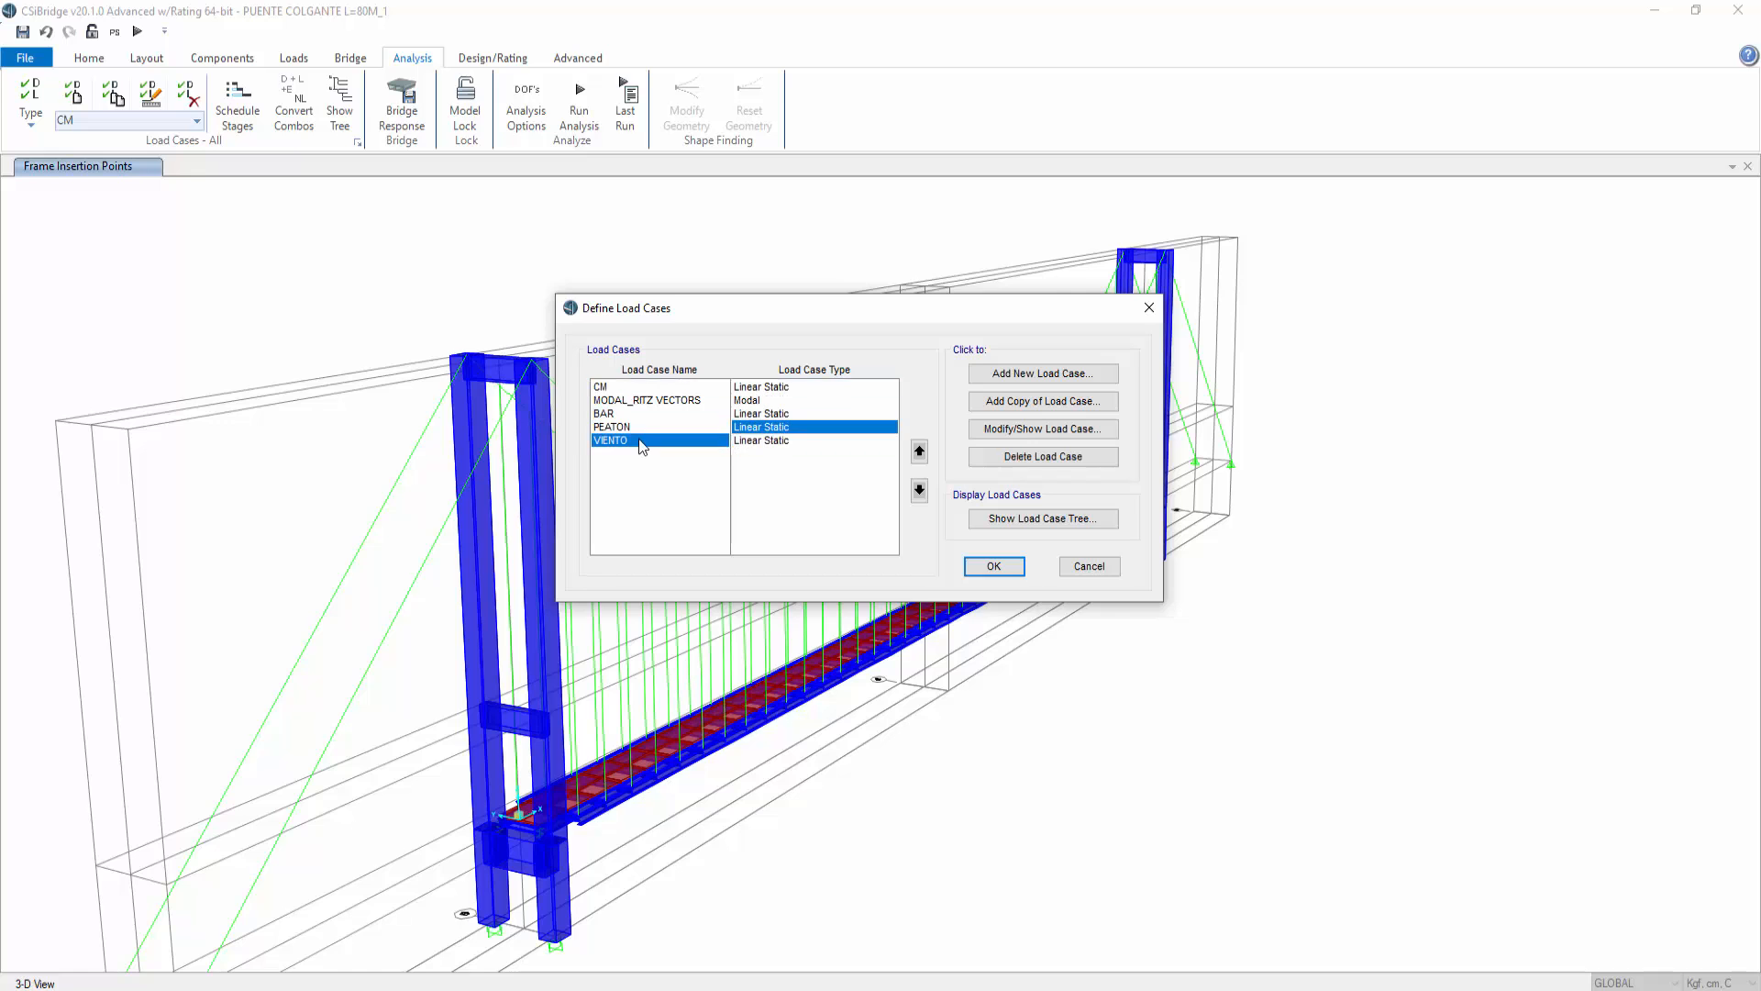
Step: Add a nonlinear static load case named CM_NL with mass source MASA and P-Delta plus Large Displacements
left_click(1041, 374)
double_click(716, 288)
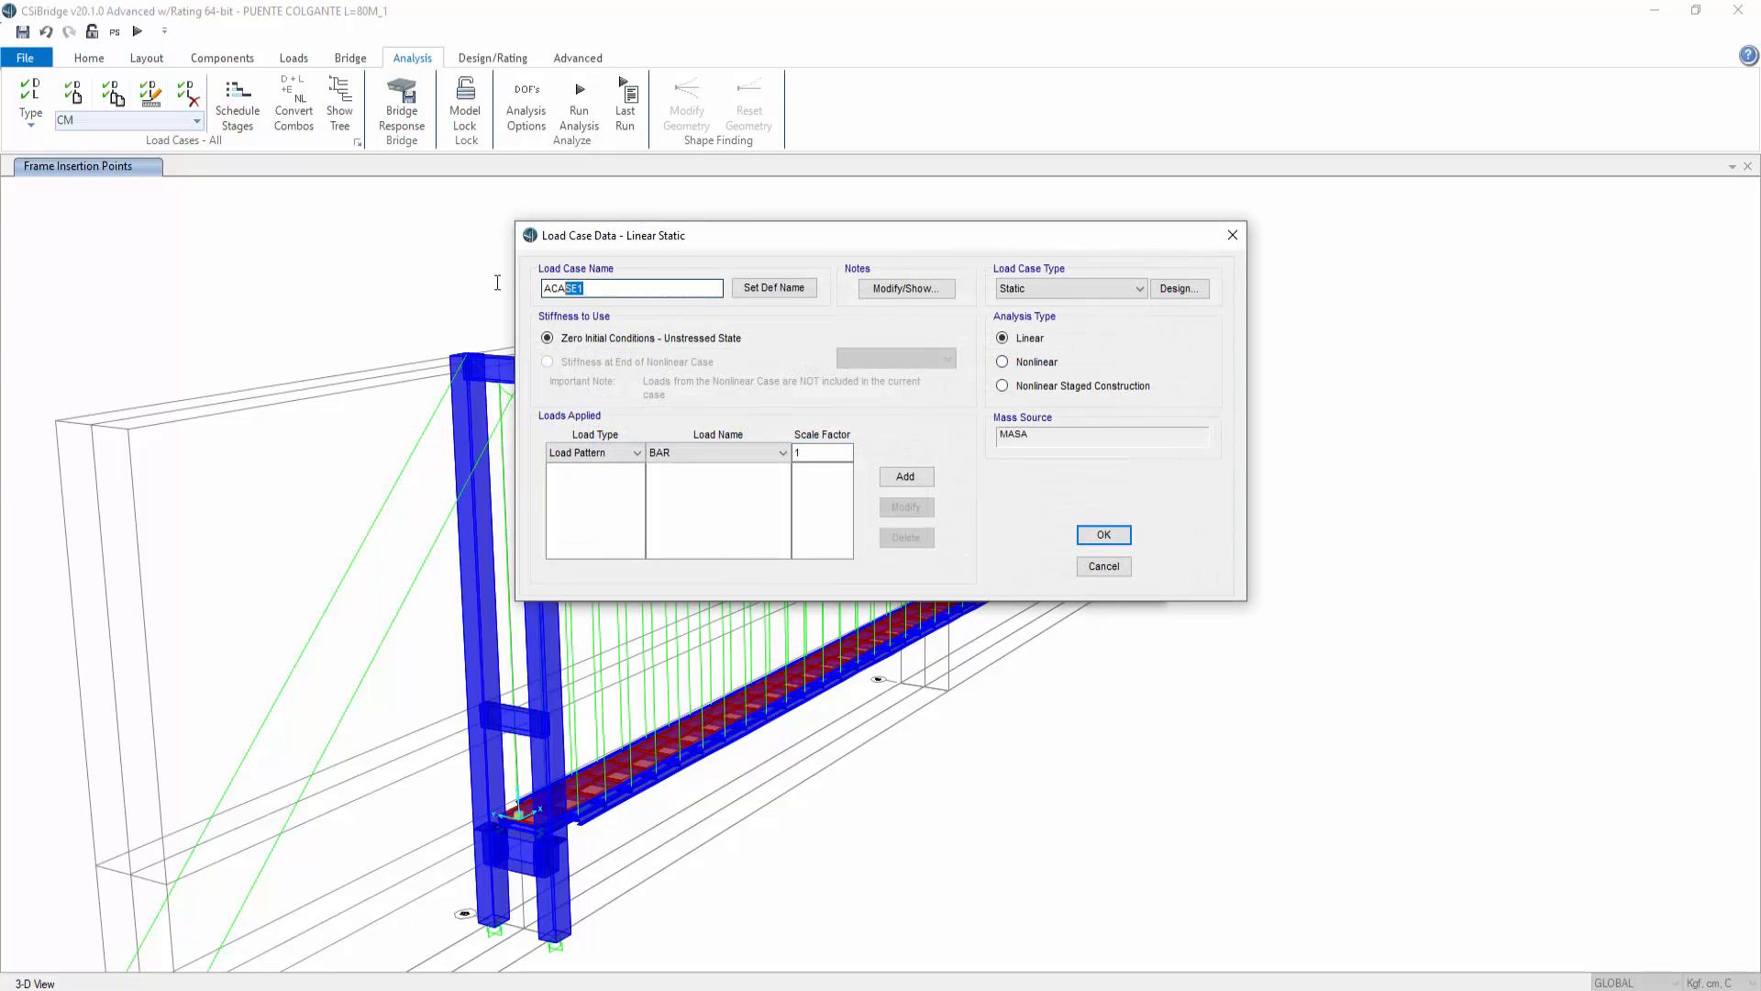
type("CM_NL")
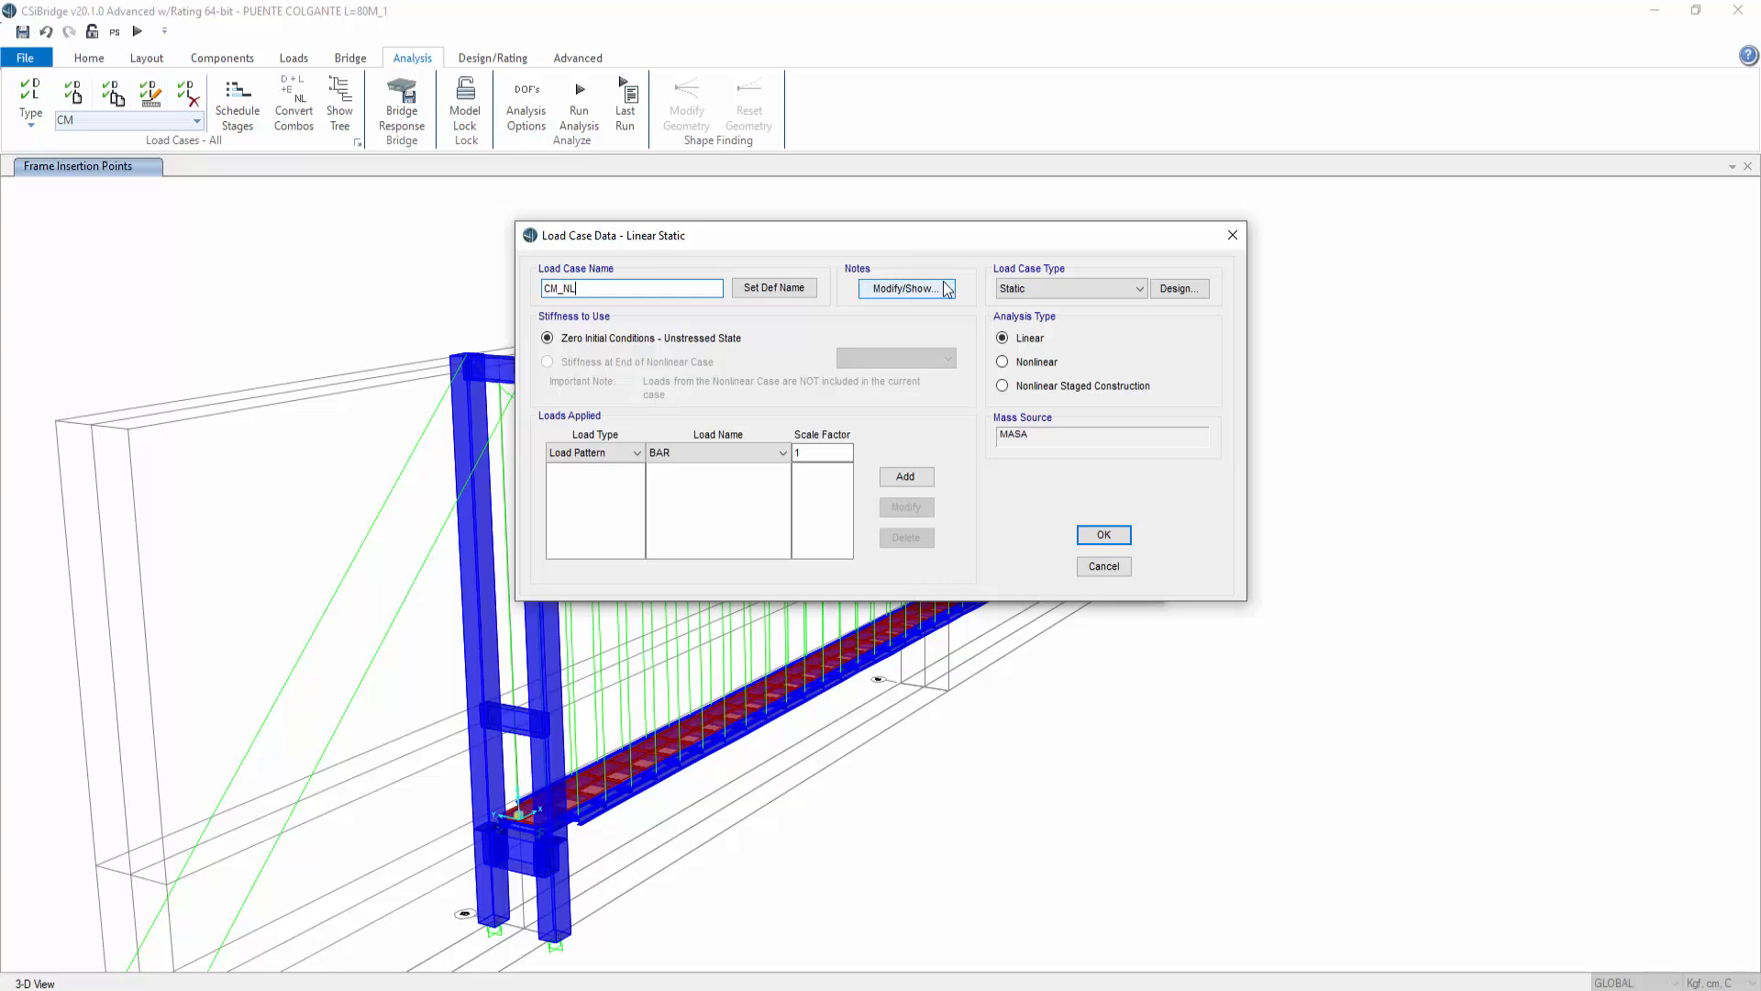
left_click(1040, 364)
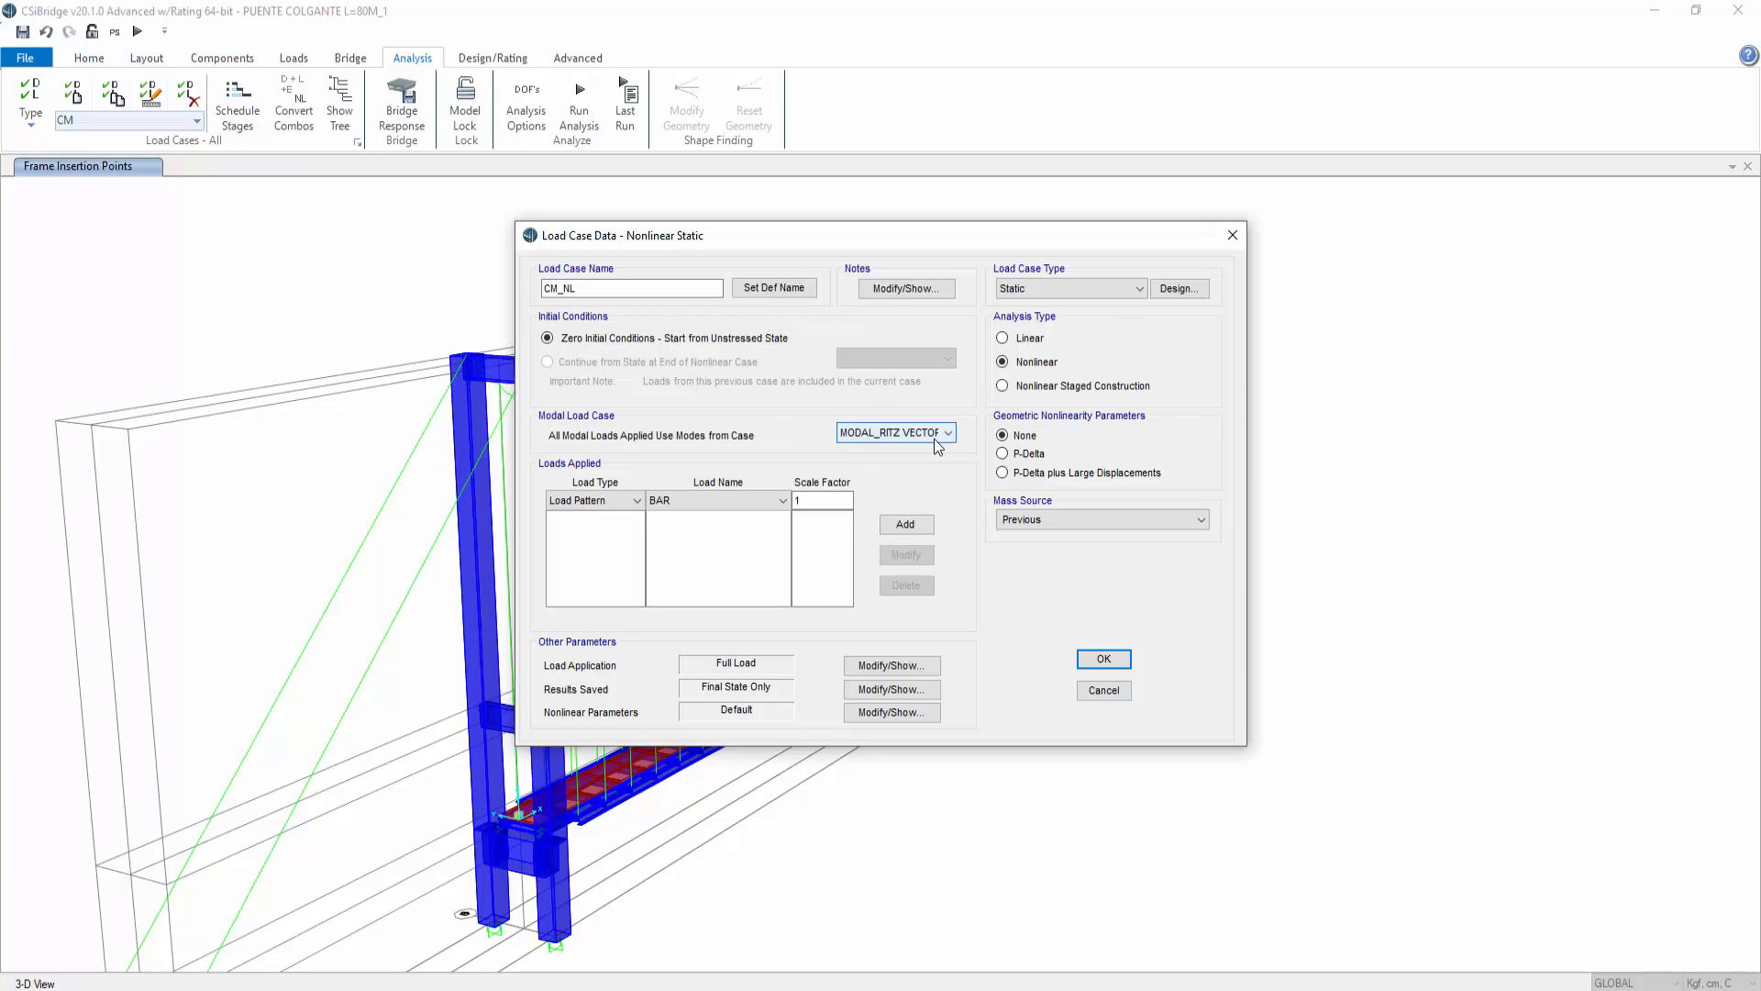
left_click(1082, 516)
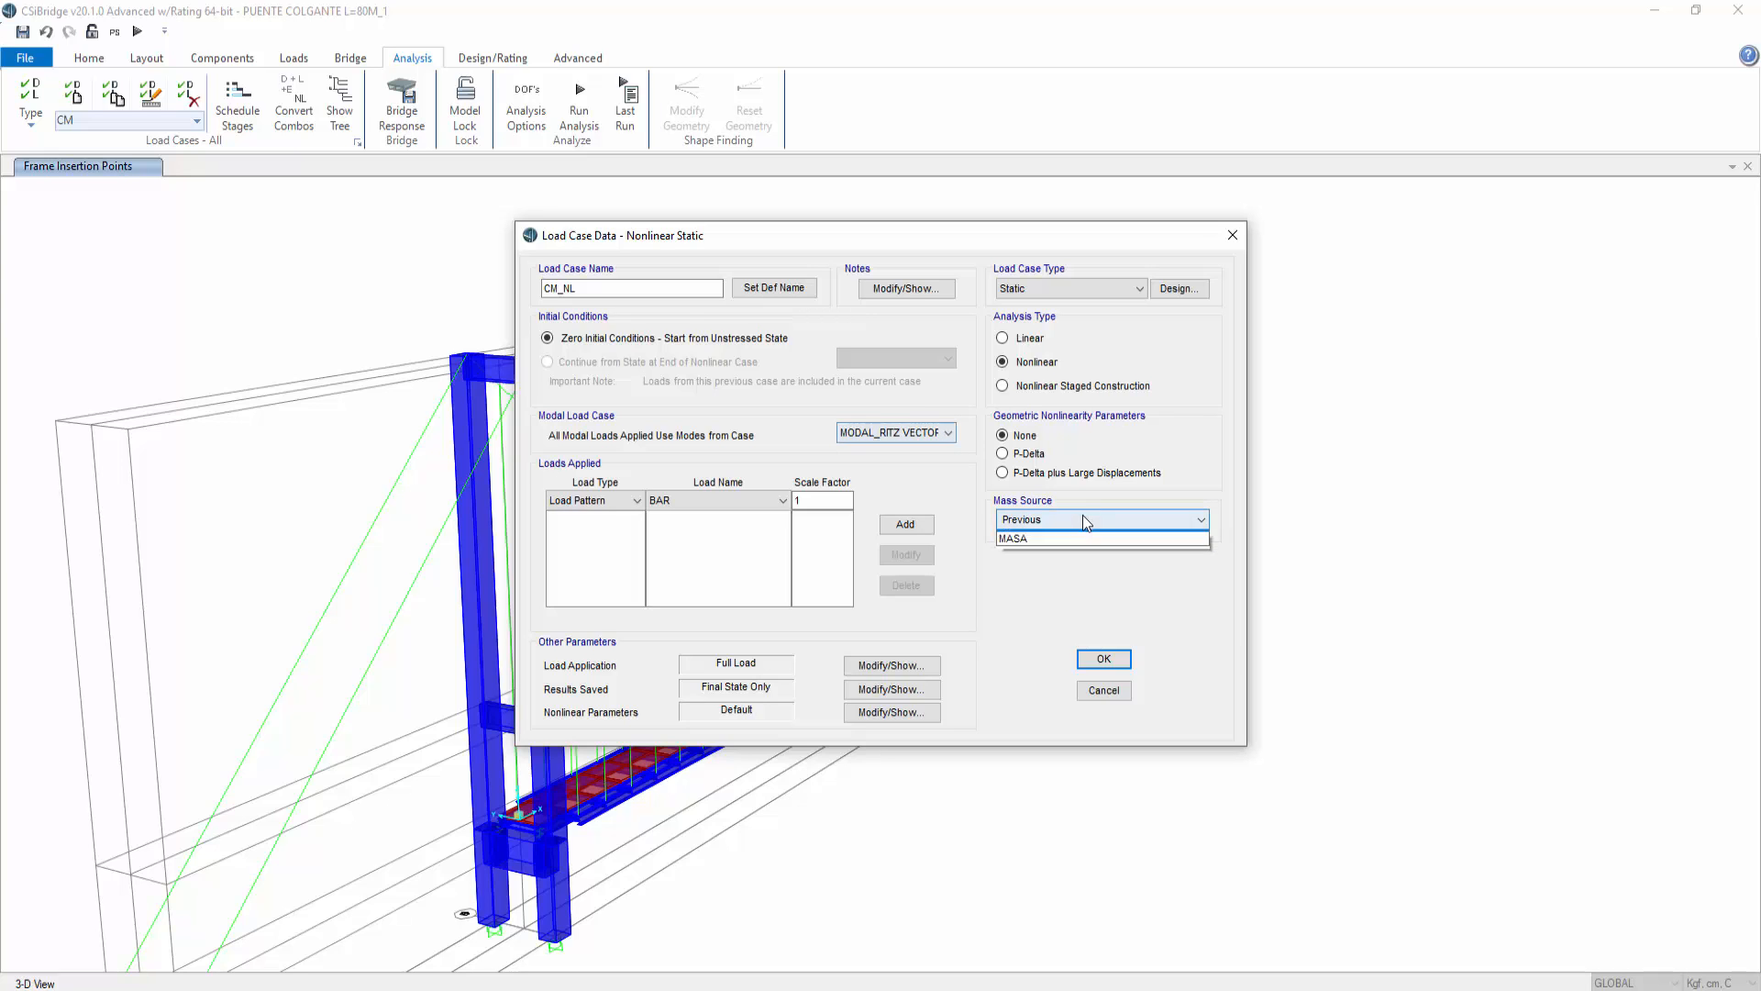
left_click(1033, 547)
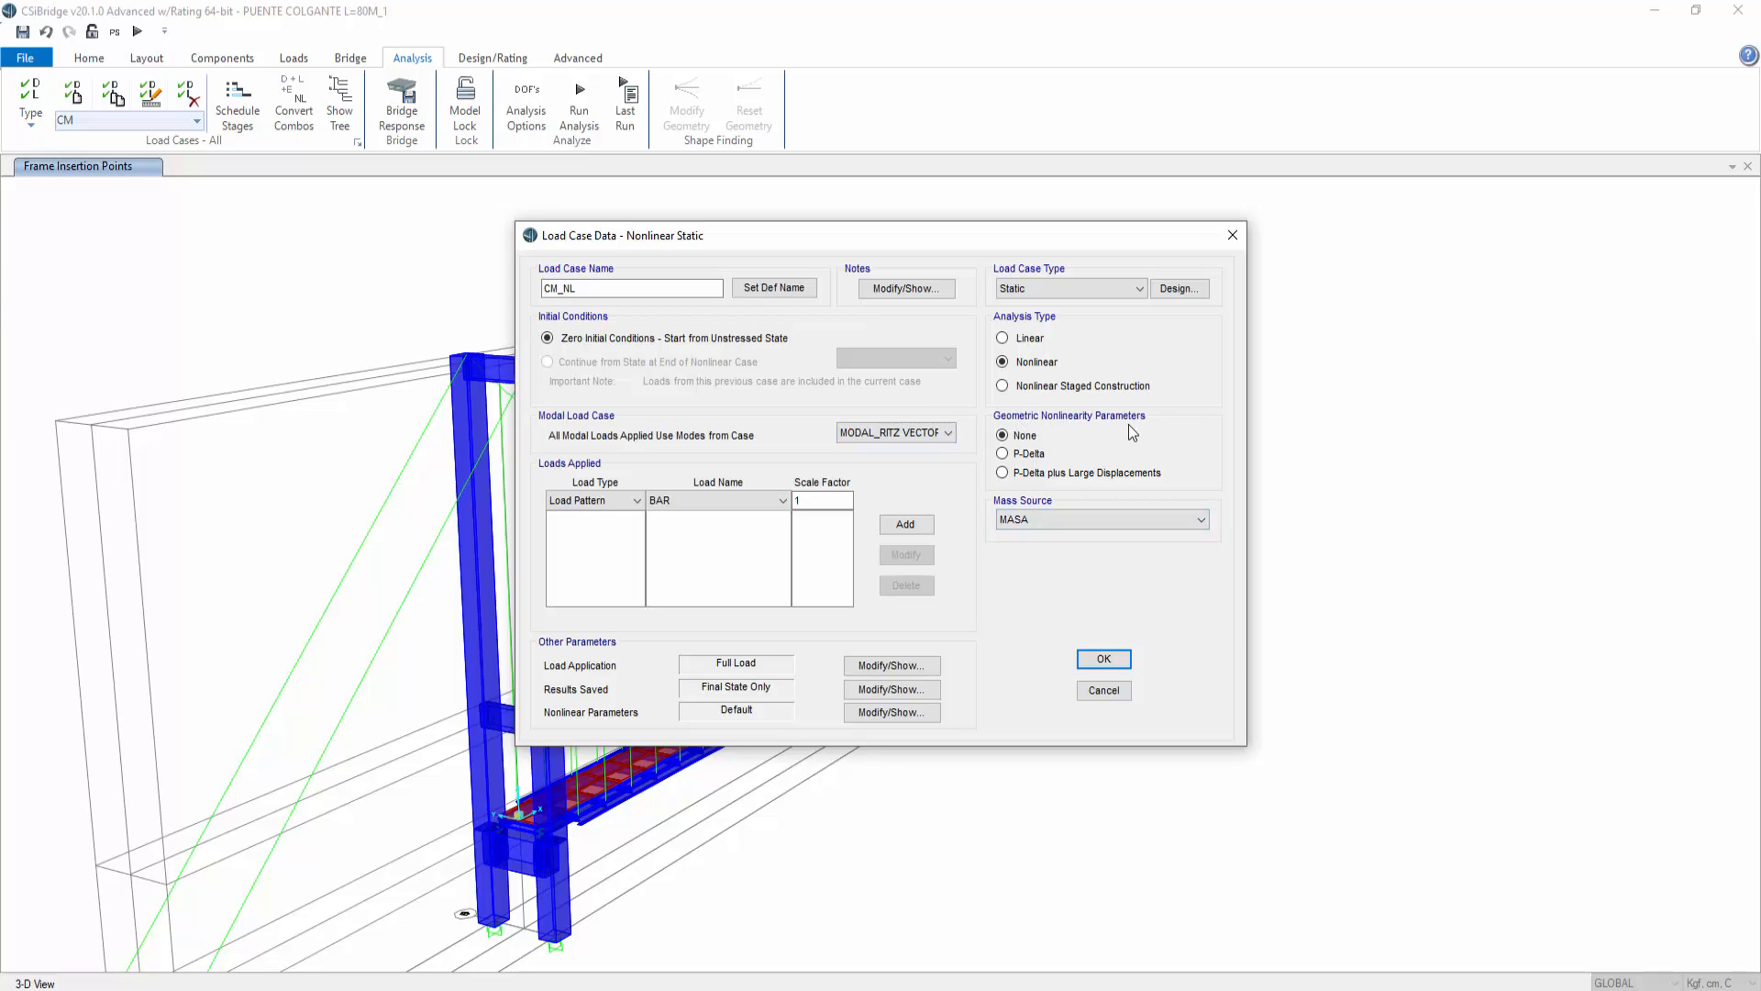
left_click(1017, 461)
Step: Apply the CM and BAR load patterns to the CM_NL case, each with scale factor 1
left_click(636, 501)
left_click(639, 505)
left_click(681, 499)
left_click(670, 531)
left_click(888, 526)
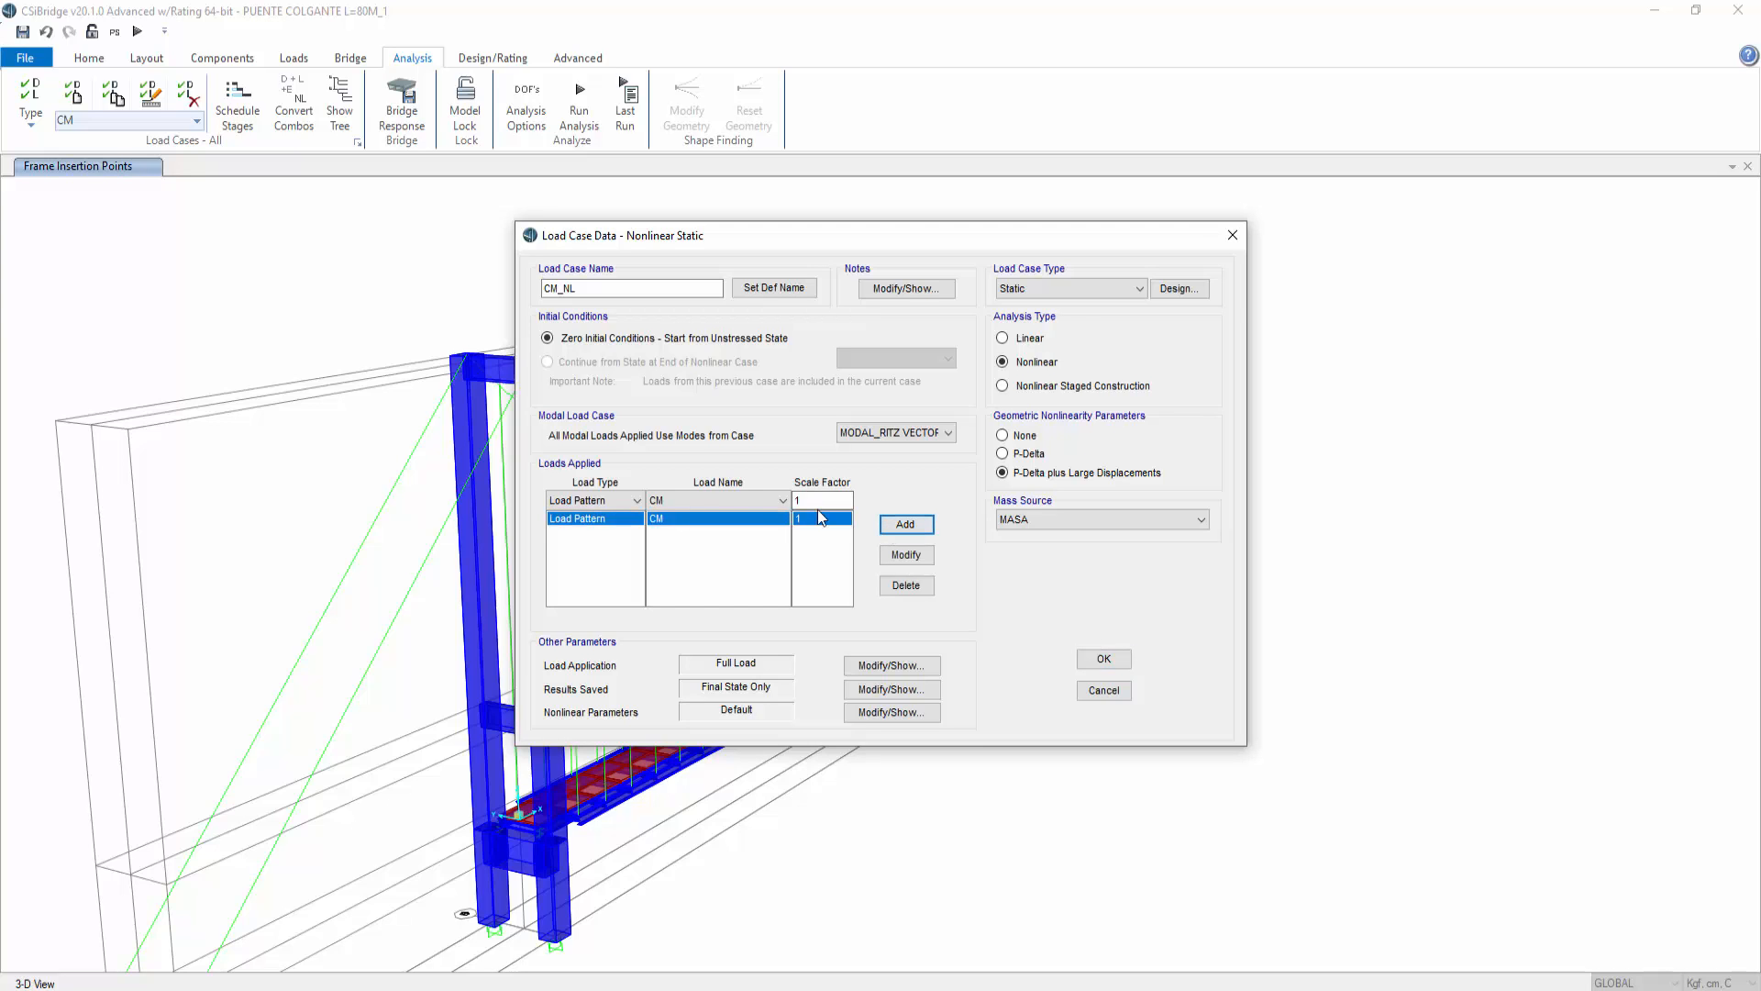
left_click(761, 498)
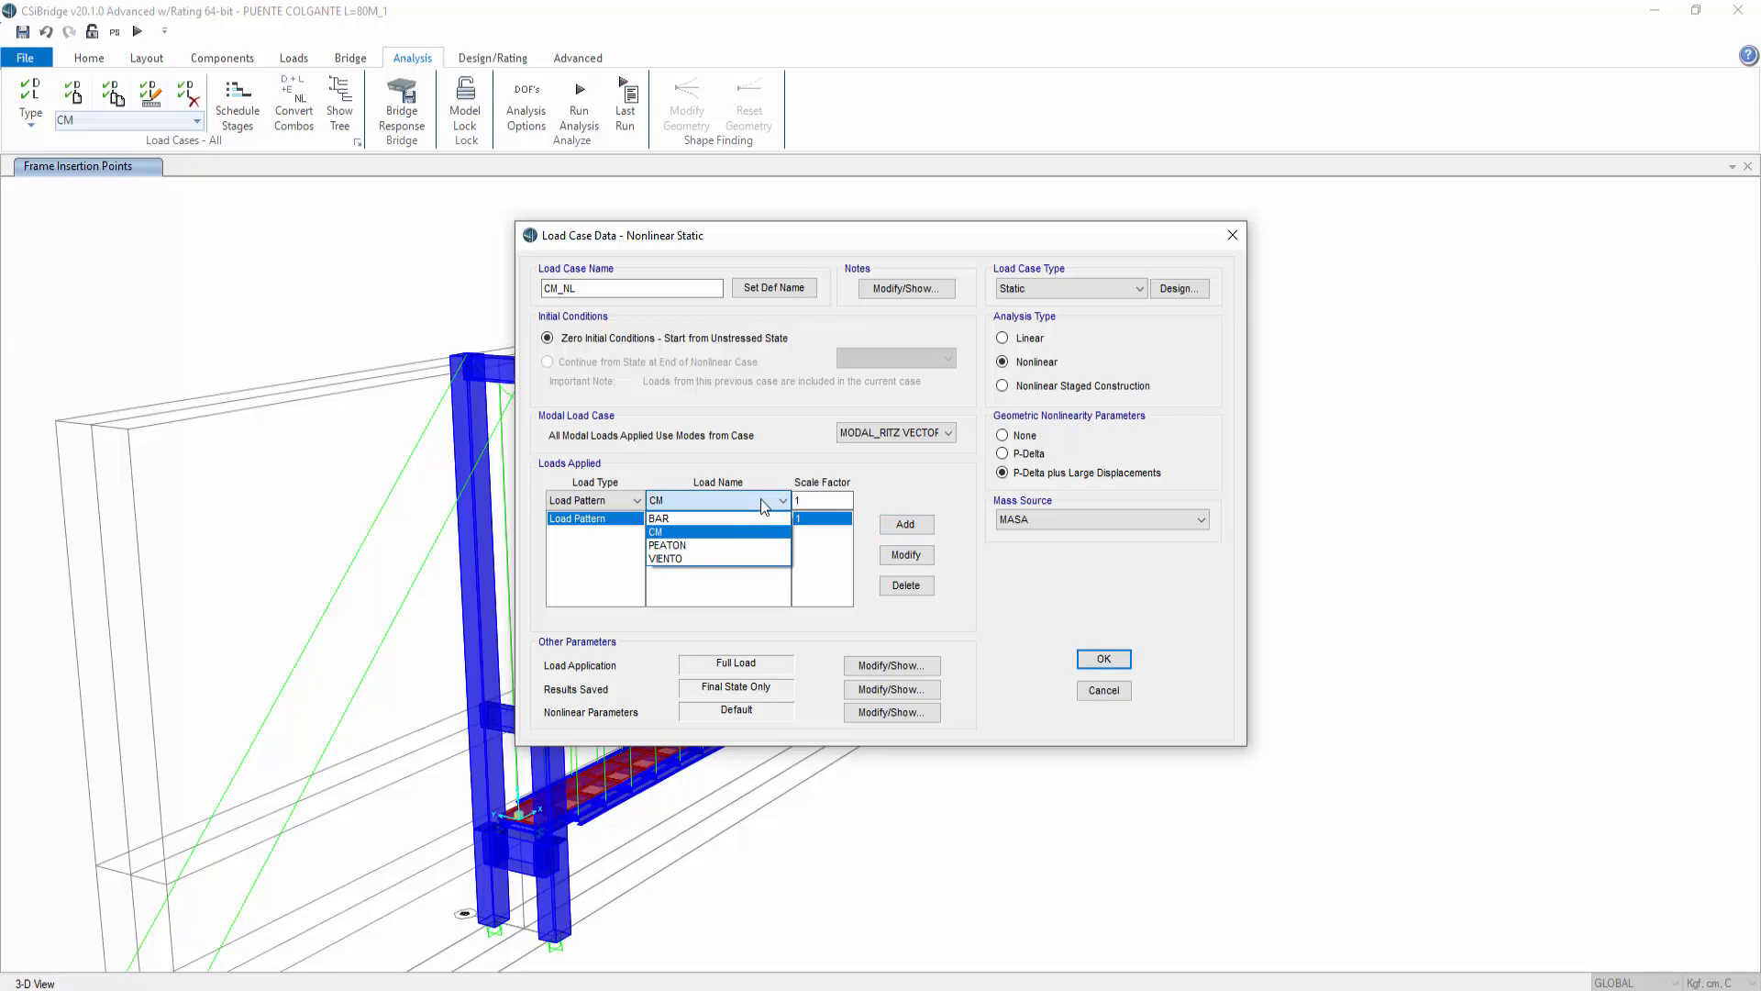
left_click(683, 519)
left_click(895, 525)
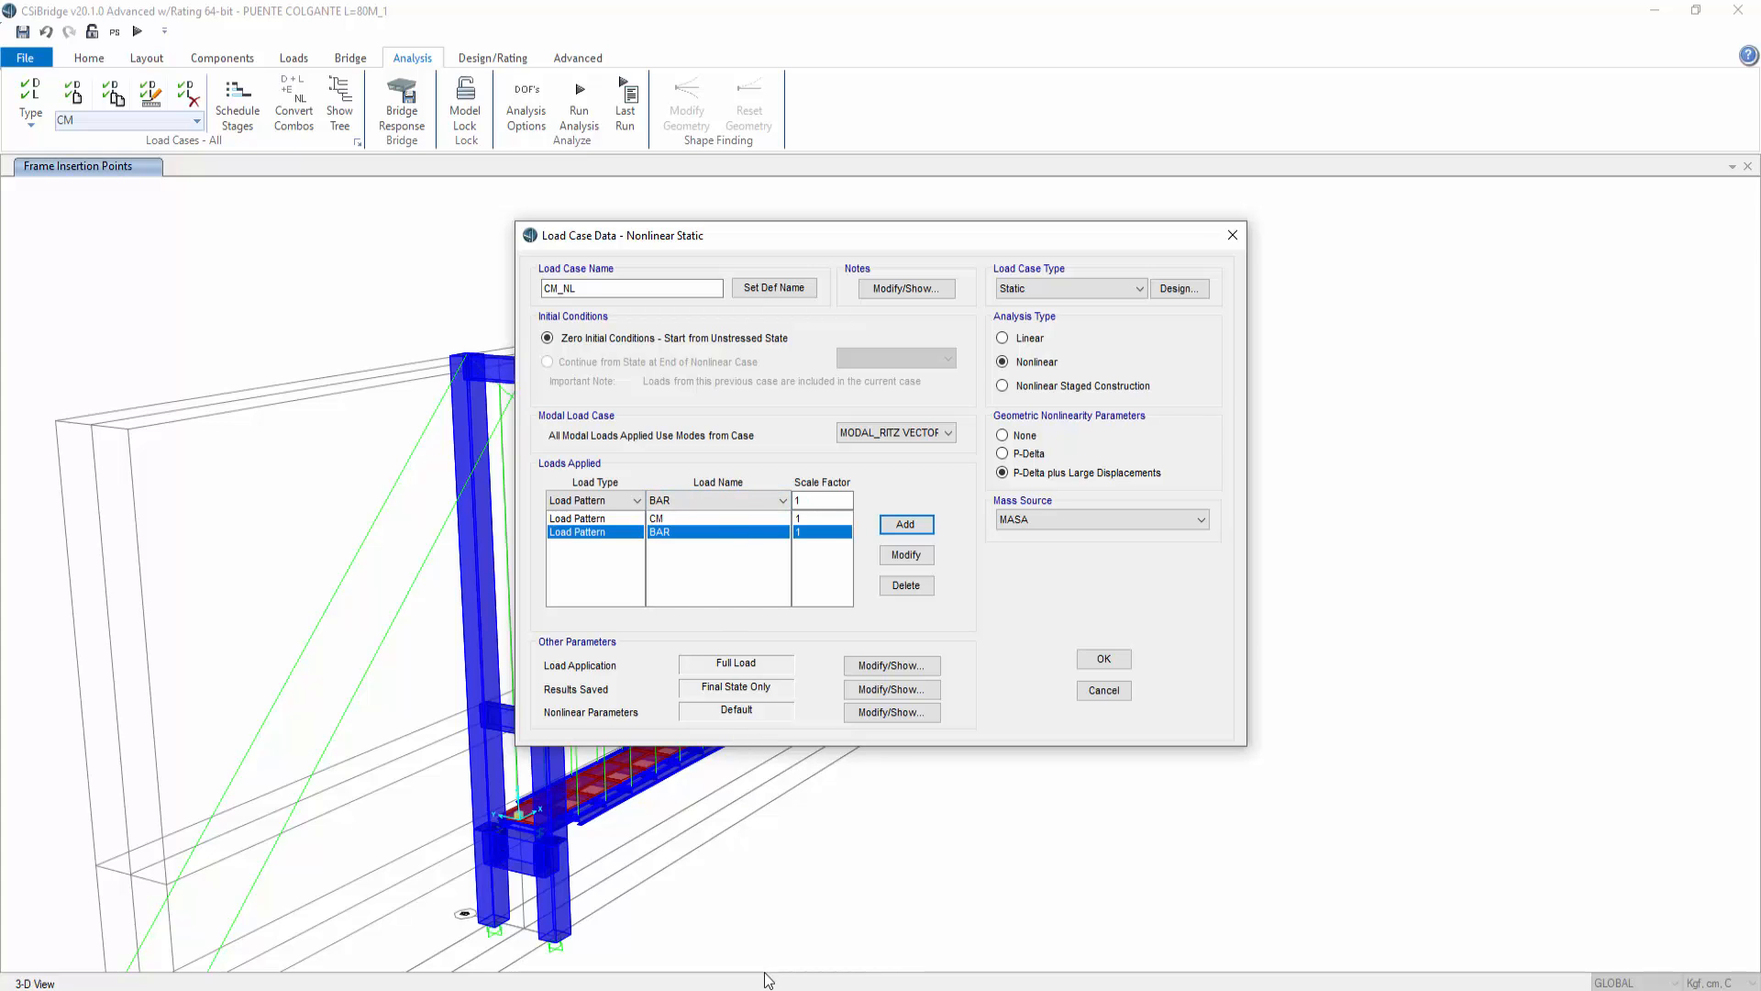
Step: Switch to the Photos app and review the hand-calculation sheets of the footbridge cables and loads
mouse_move(653, 986)
left_click(653, 938)
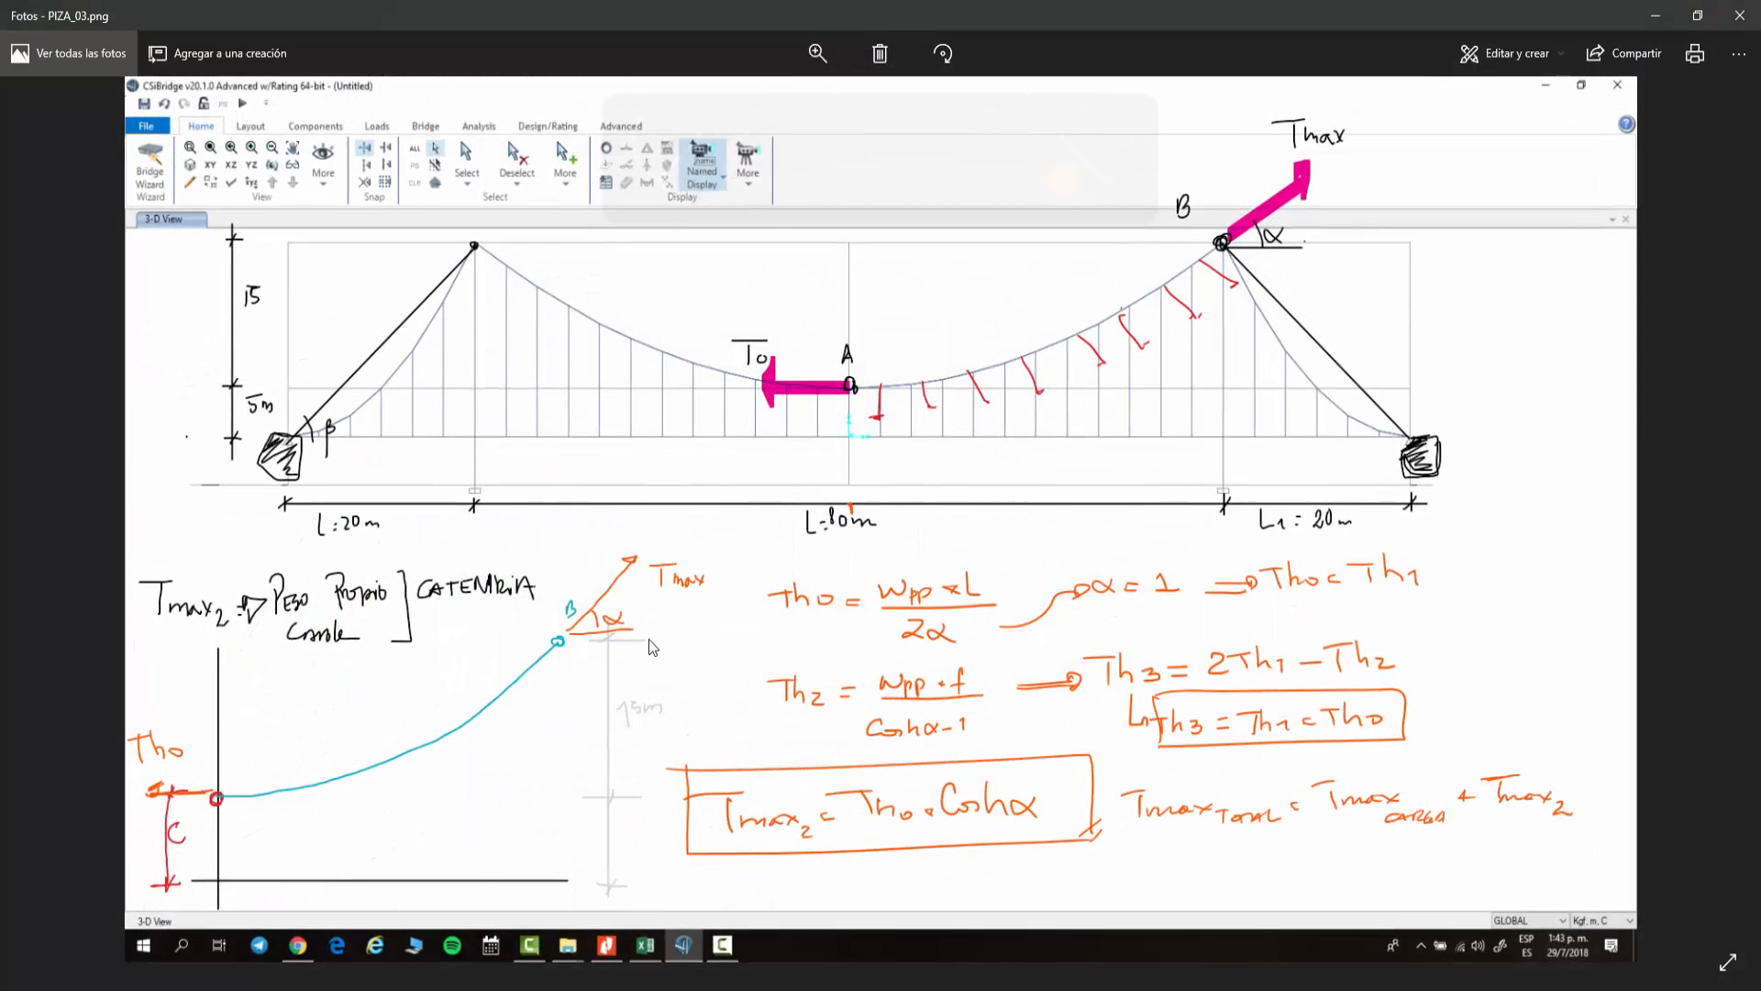
left_click(52, 547)
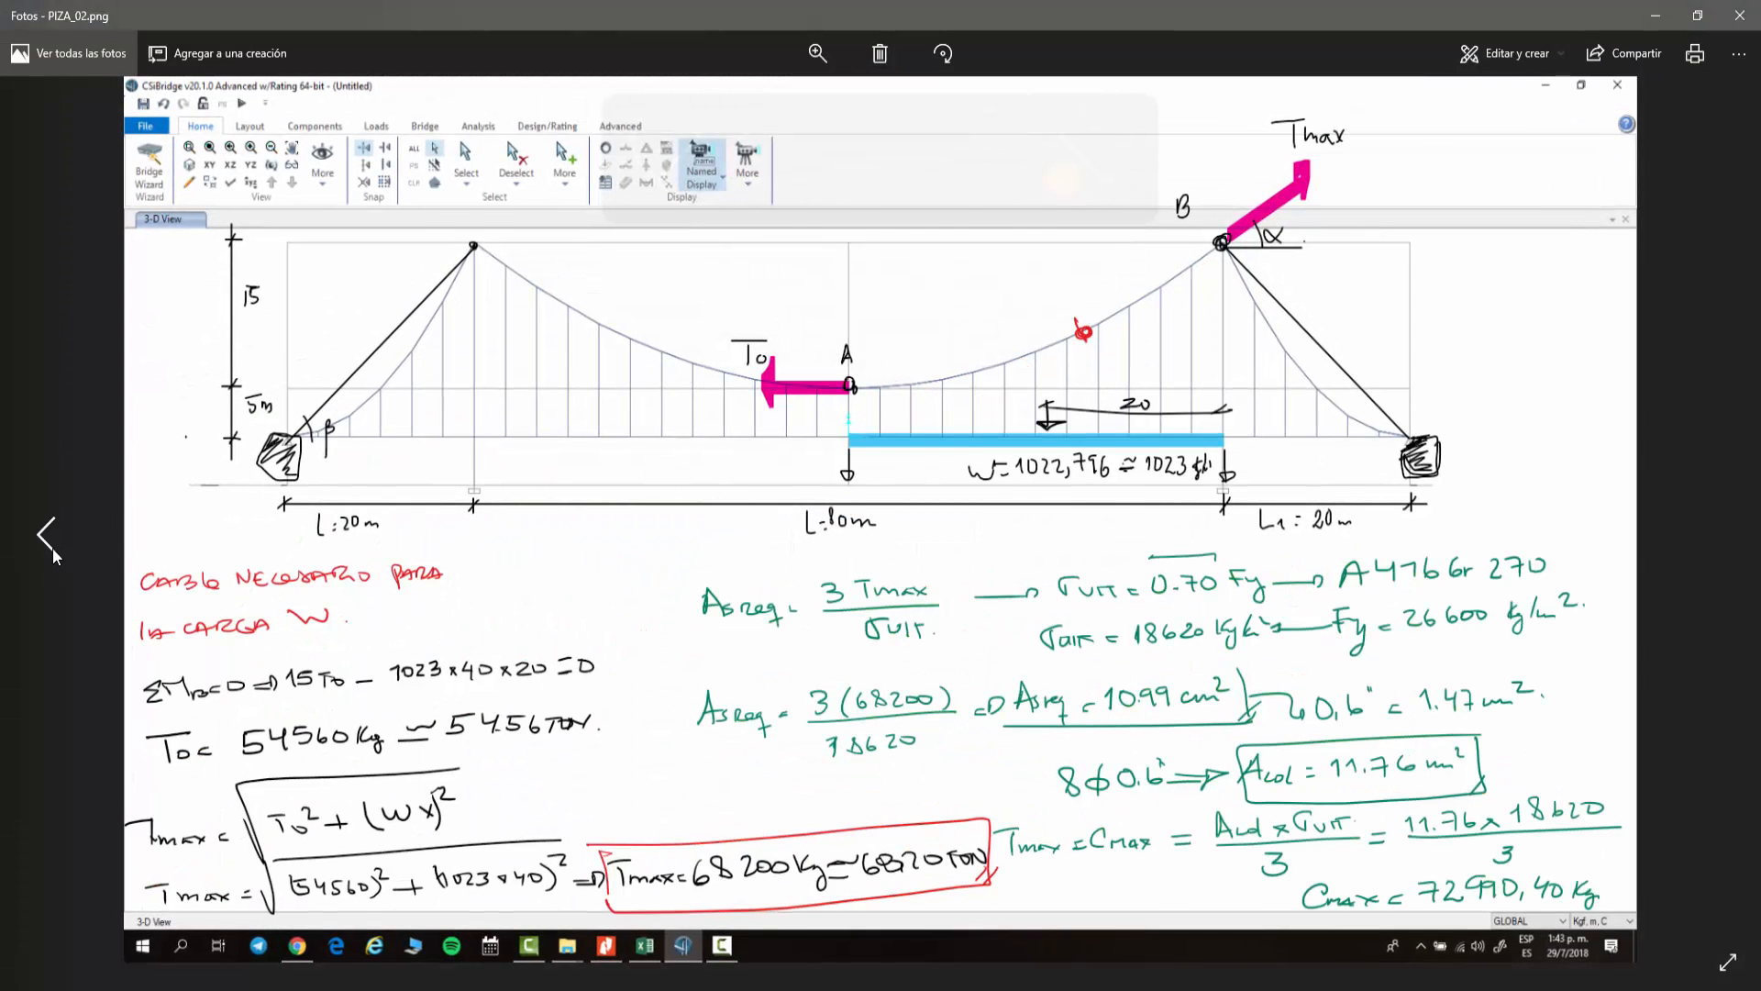
left_click(52, 548)
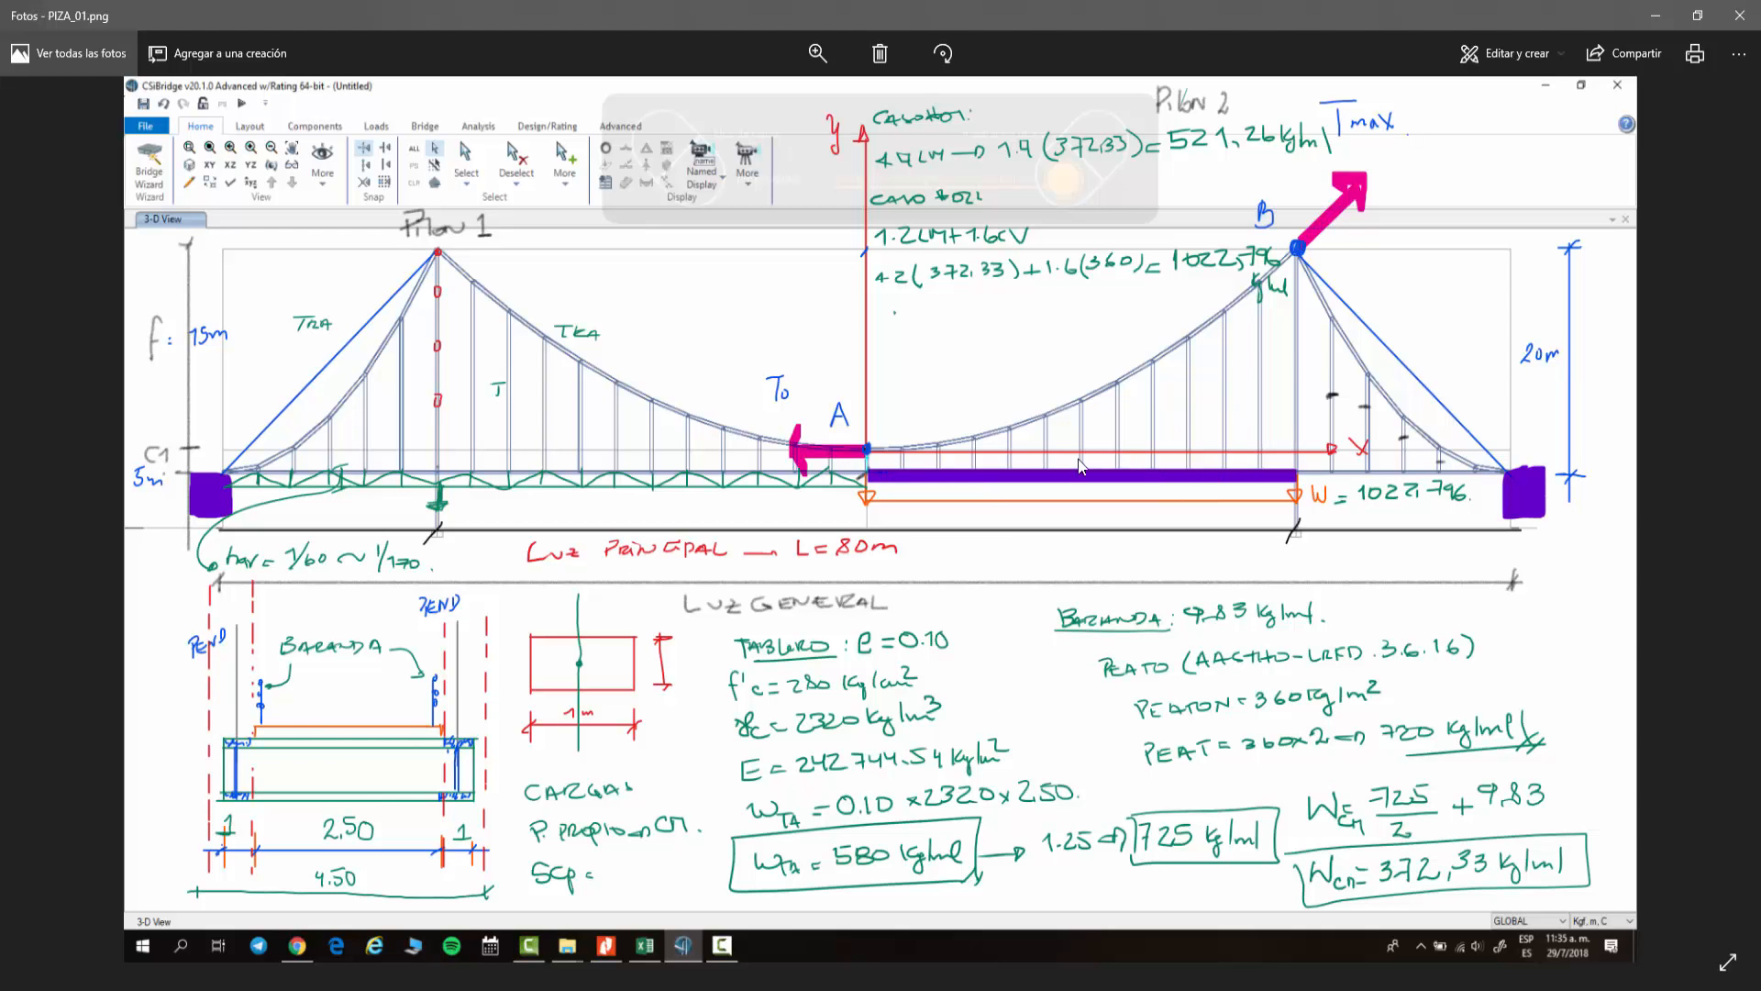
left_click(1656, 15)
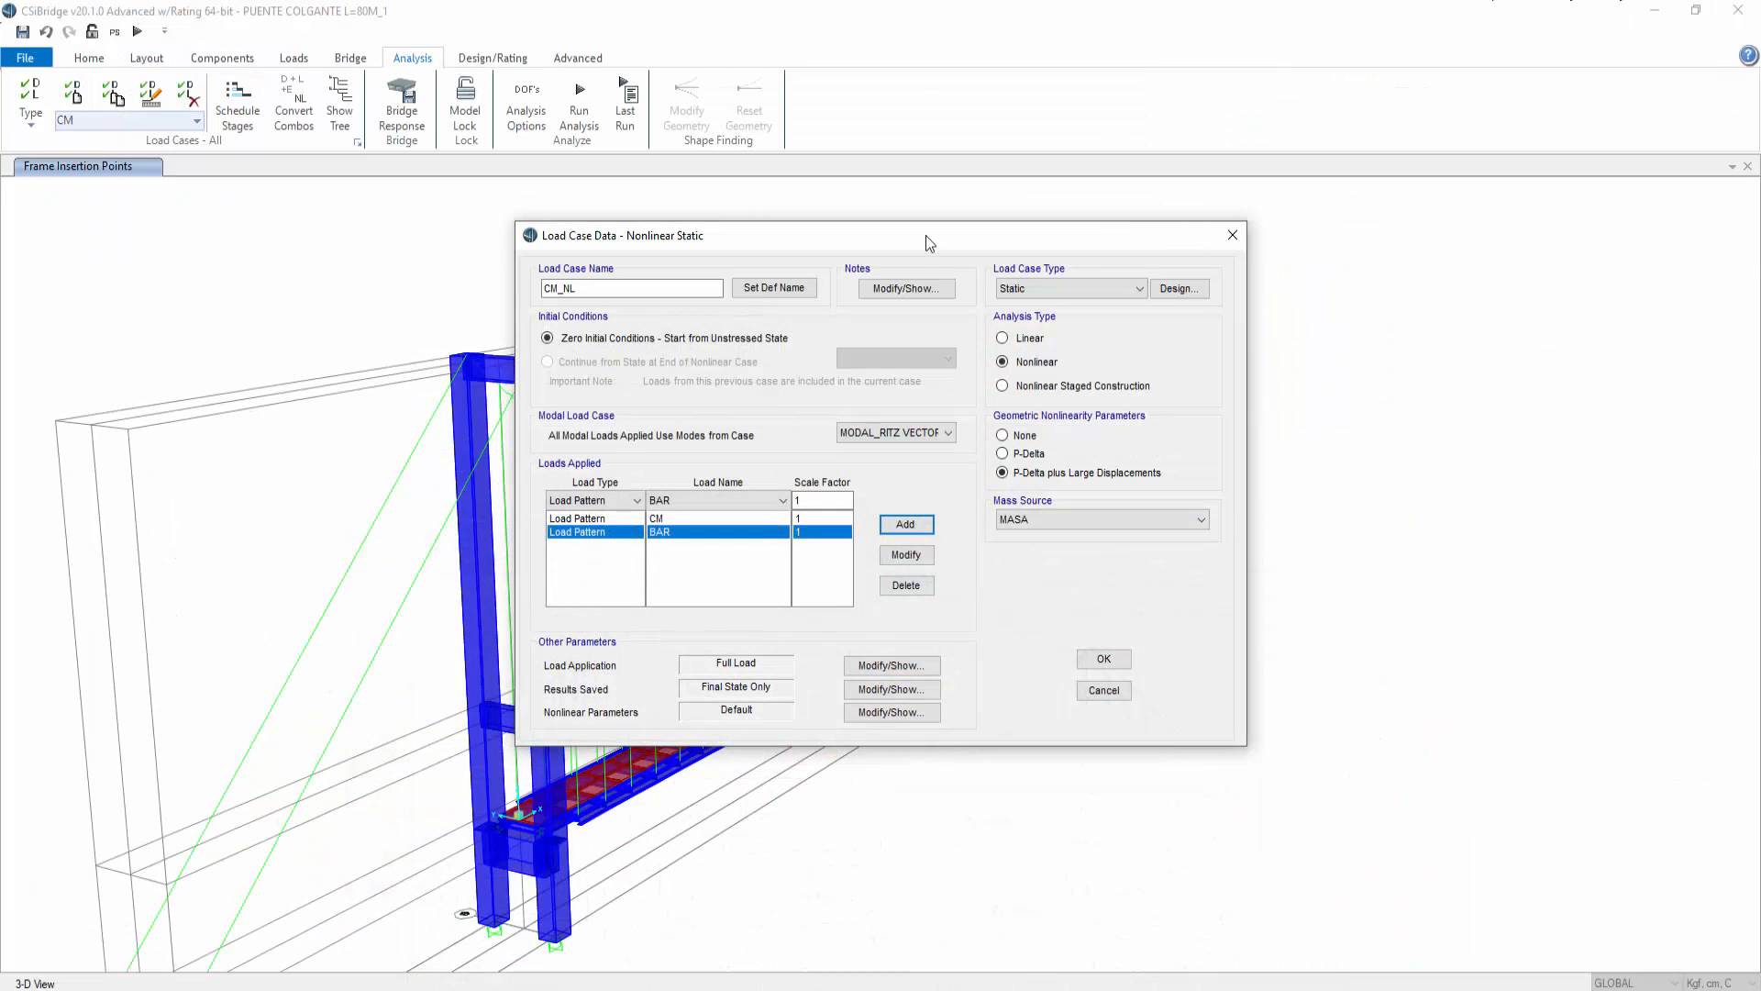
Step: Confirm the new CM_NL load case
left_click(598, 286)
left_click(1101, 658)
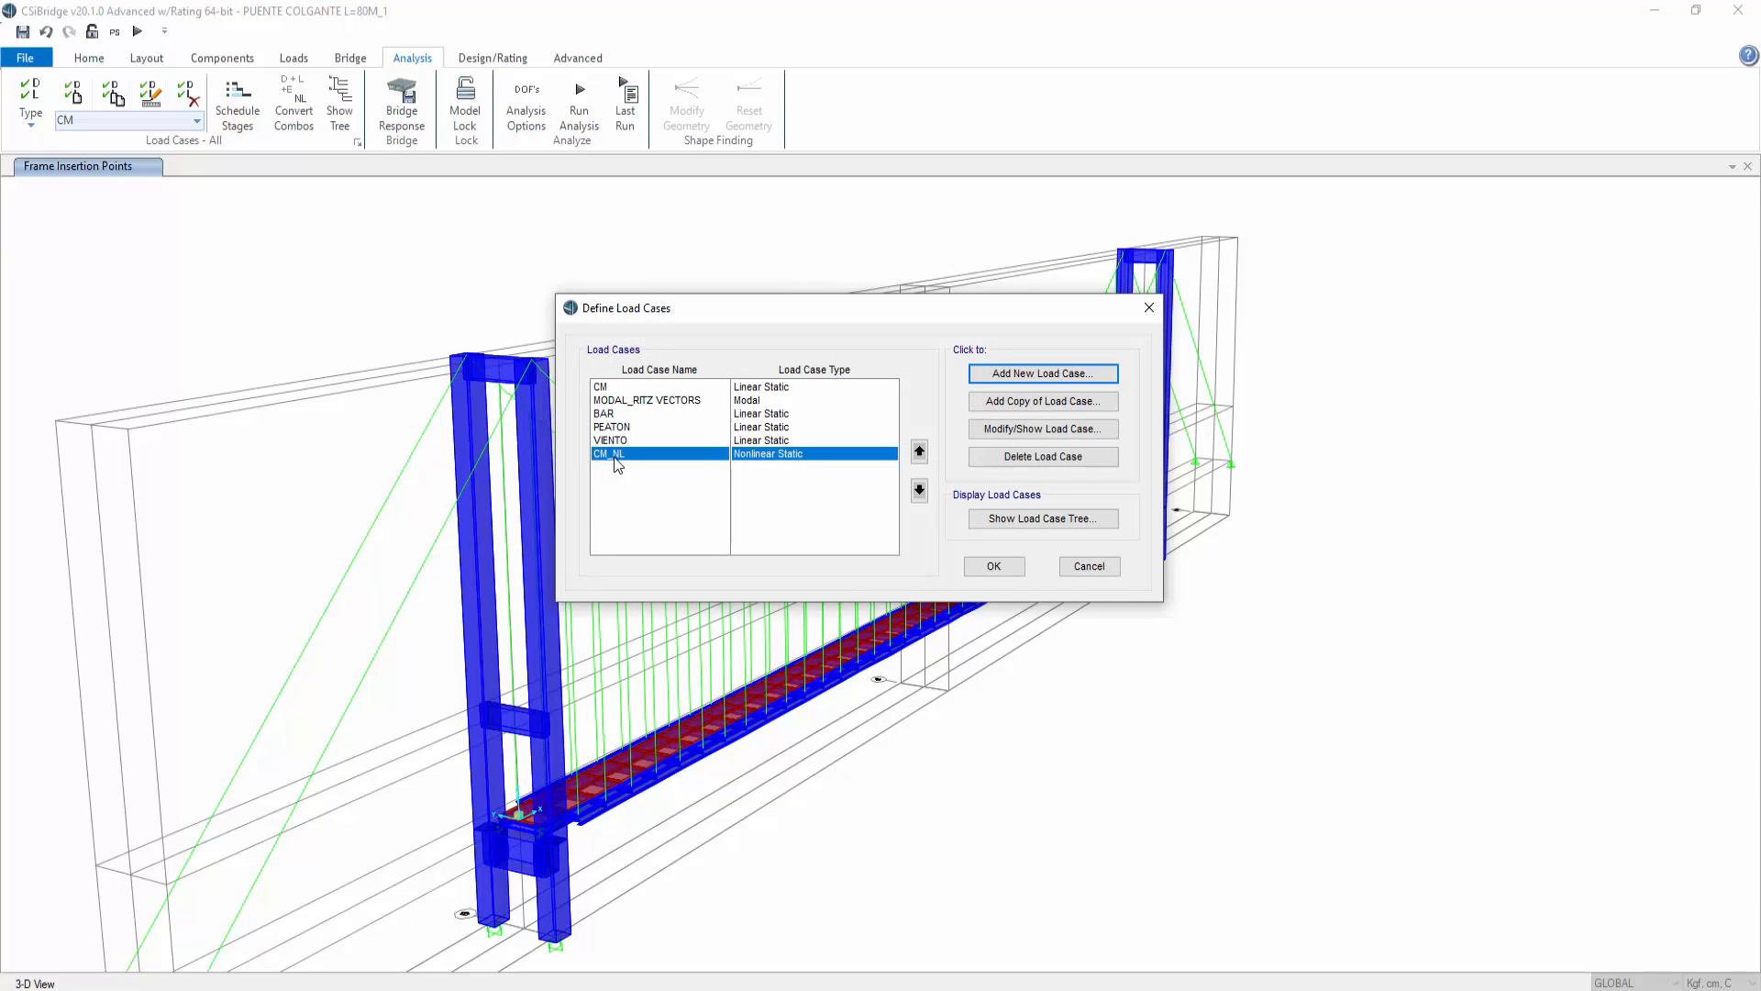
Step: Add a nonlinear static load case named PEATON_NL applying the BAR load pattern with scale factor 1
left_click(1060, 374)
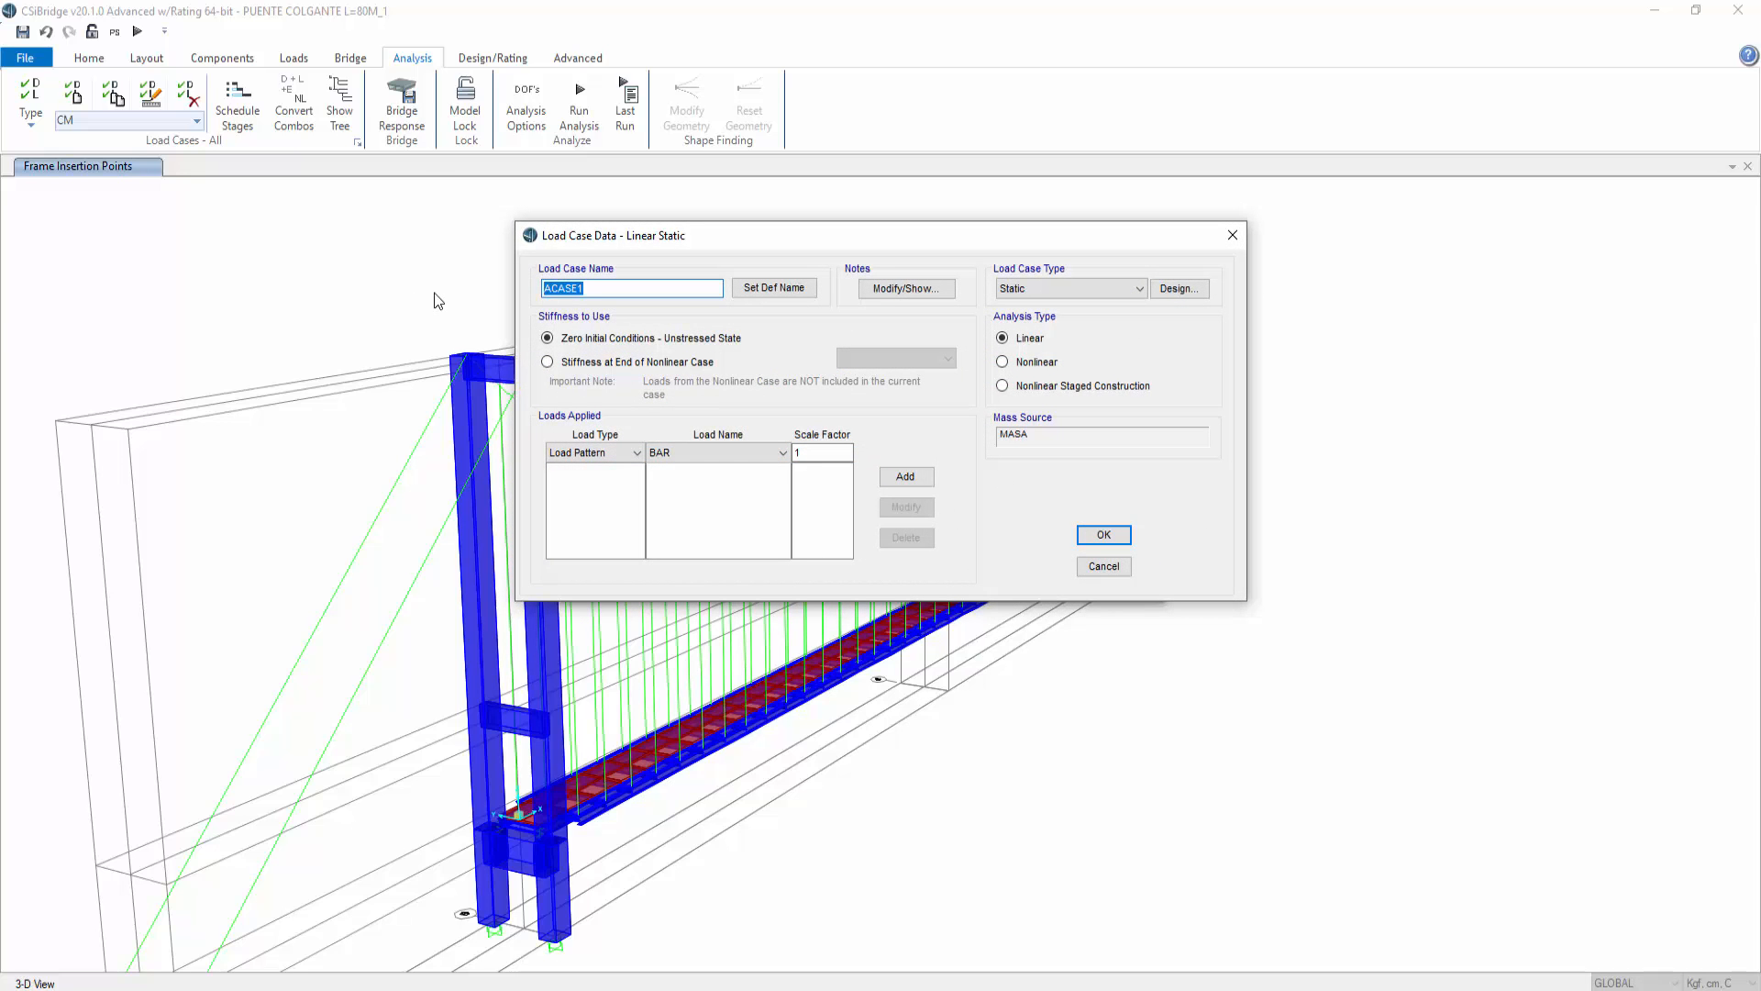
type("PR")
left_click(723, 453)
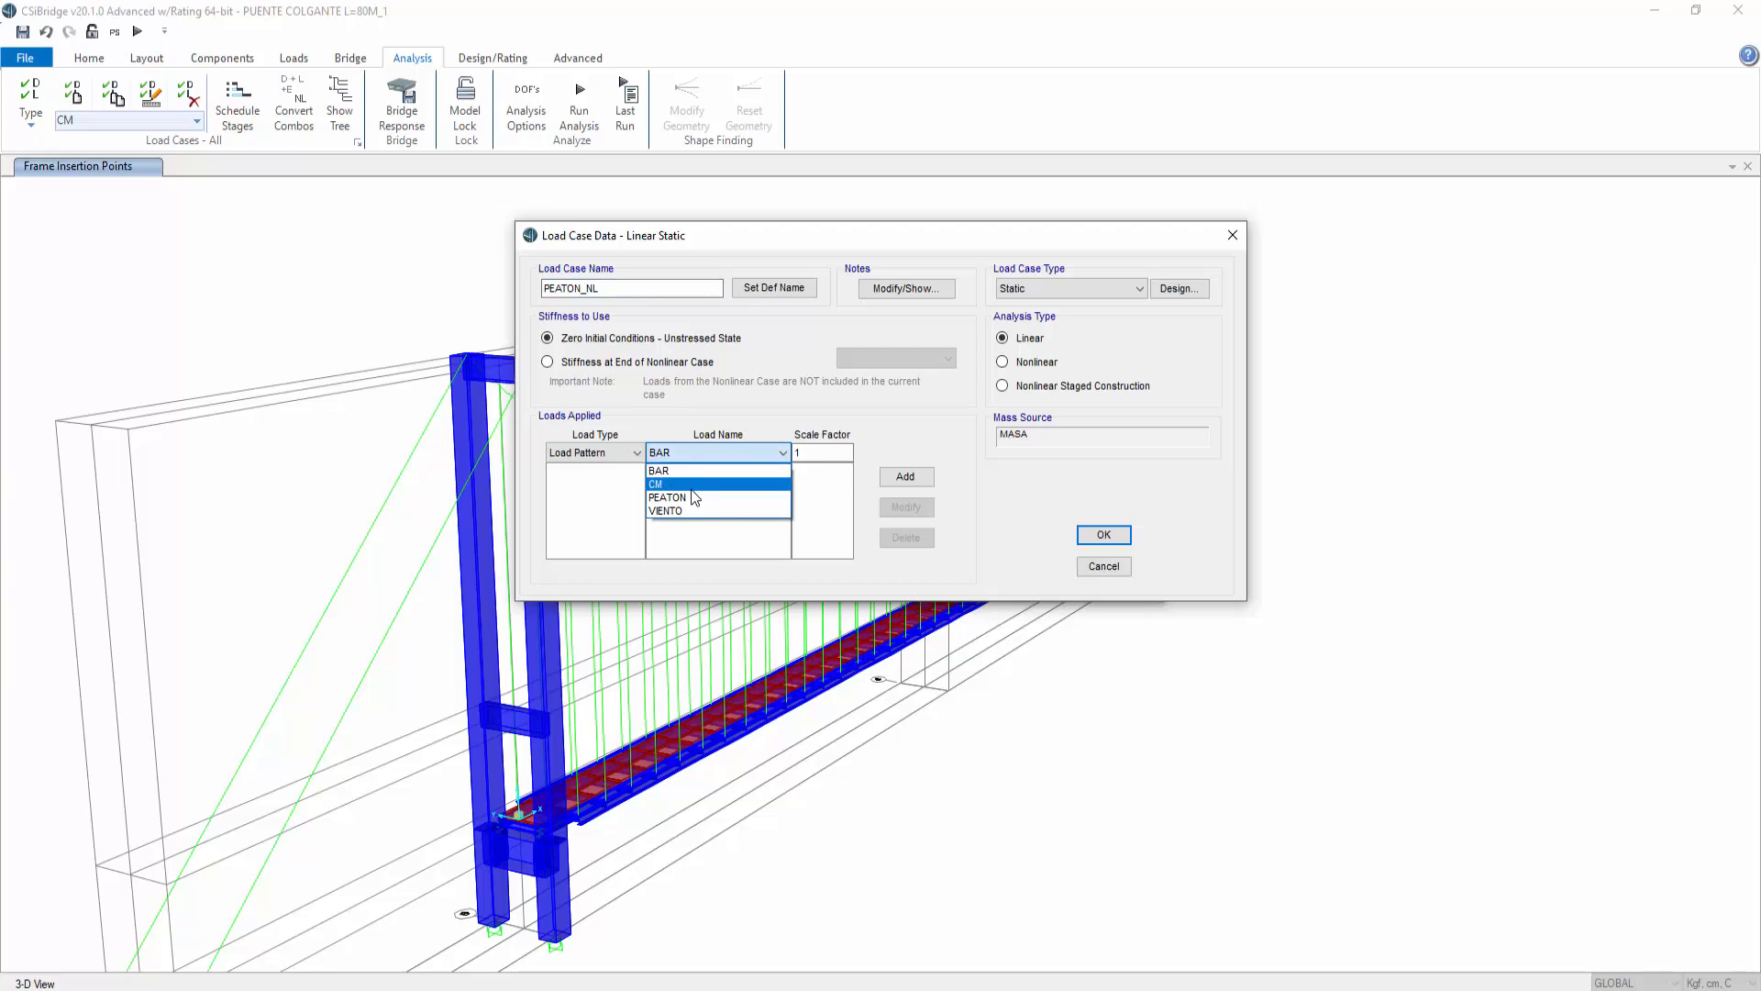
left_click(689, 498)
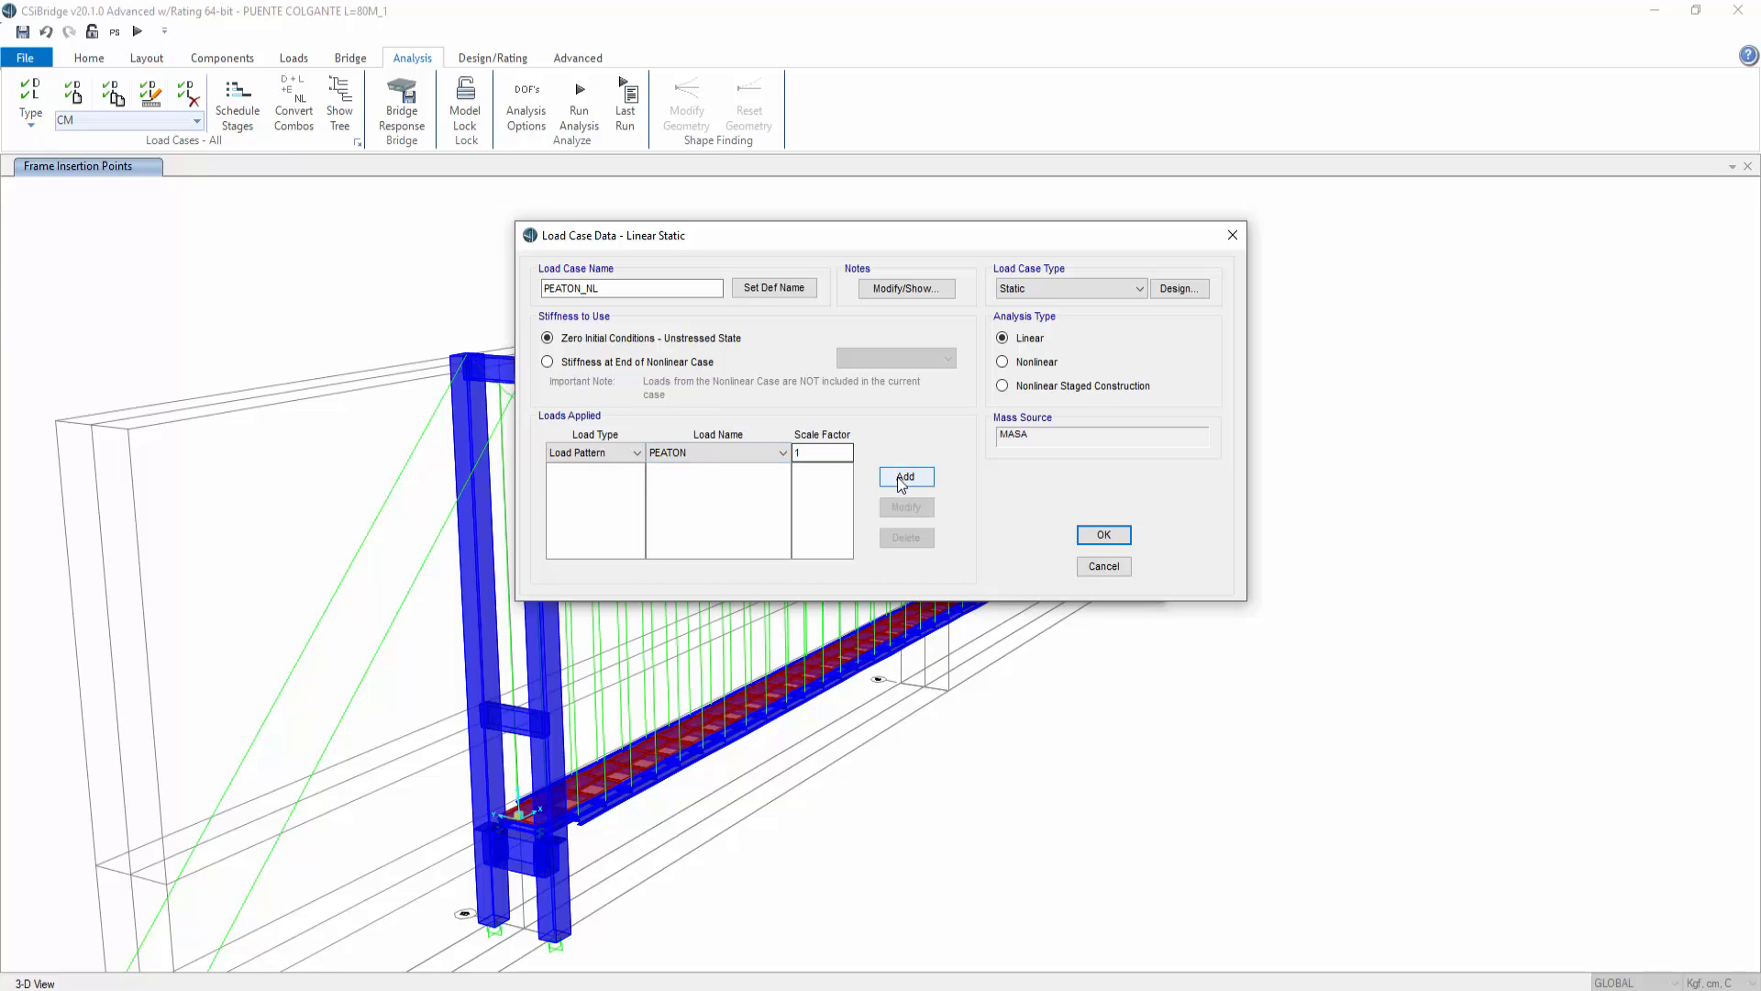
left_click(1002, 362)
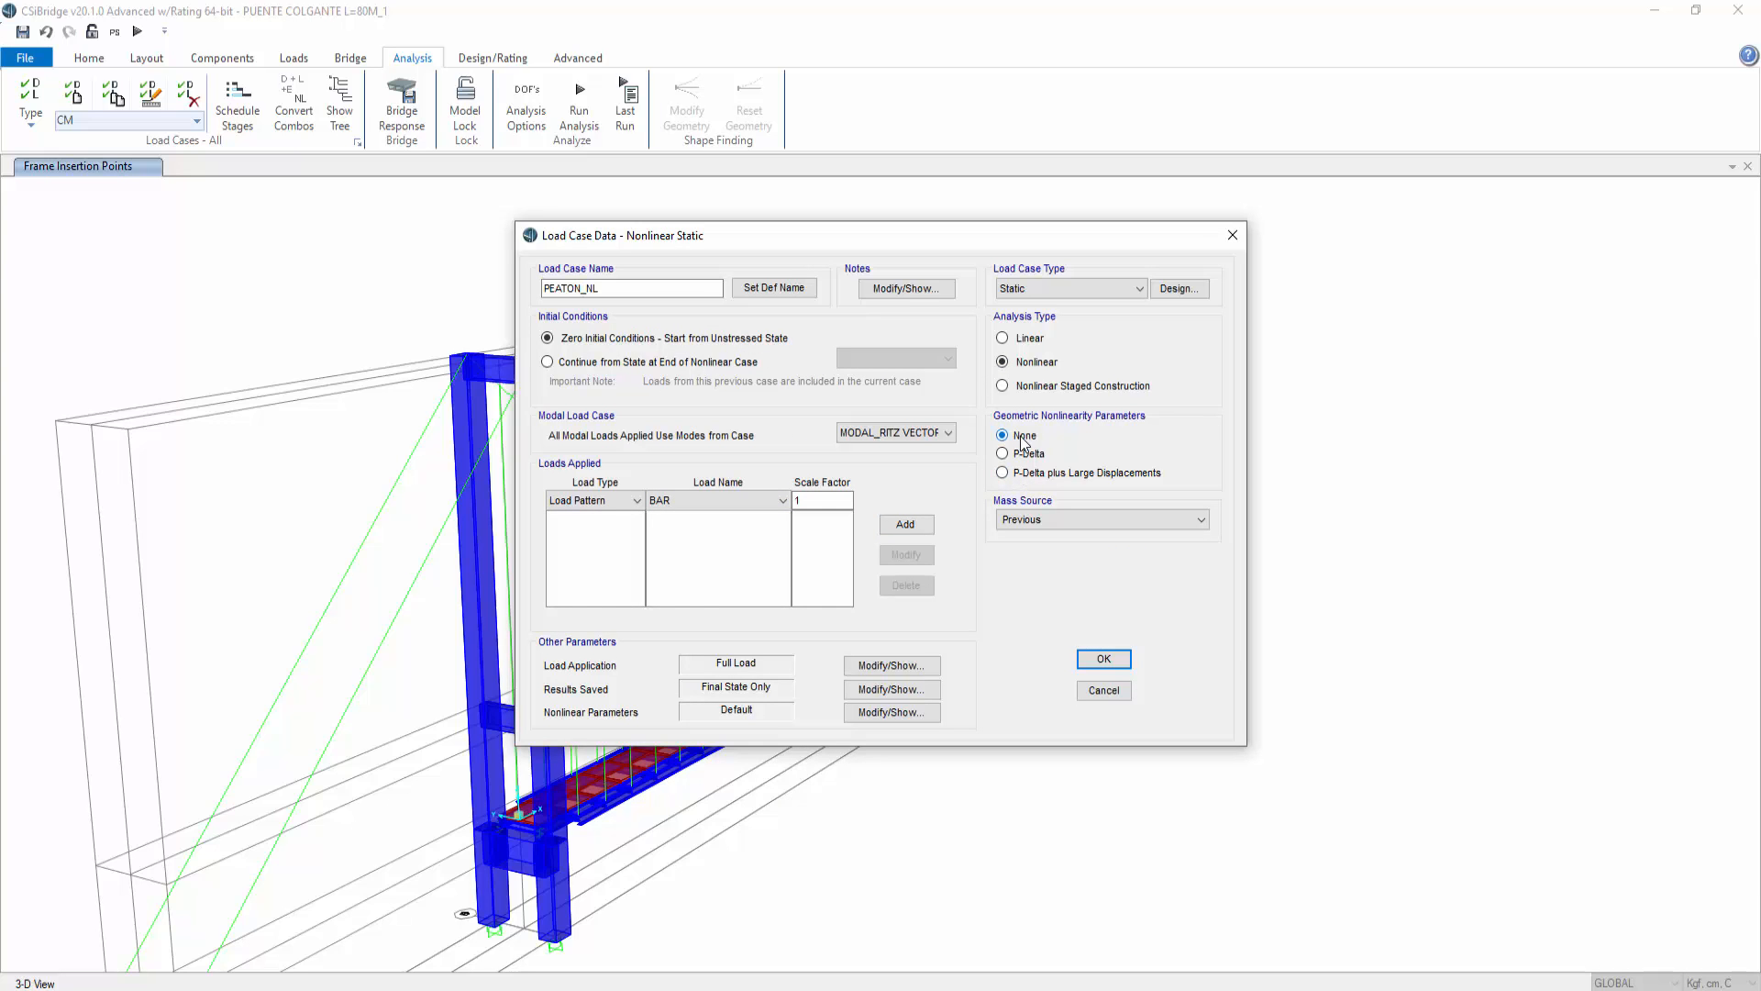
left_click(899, 525)
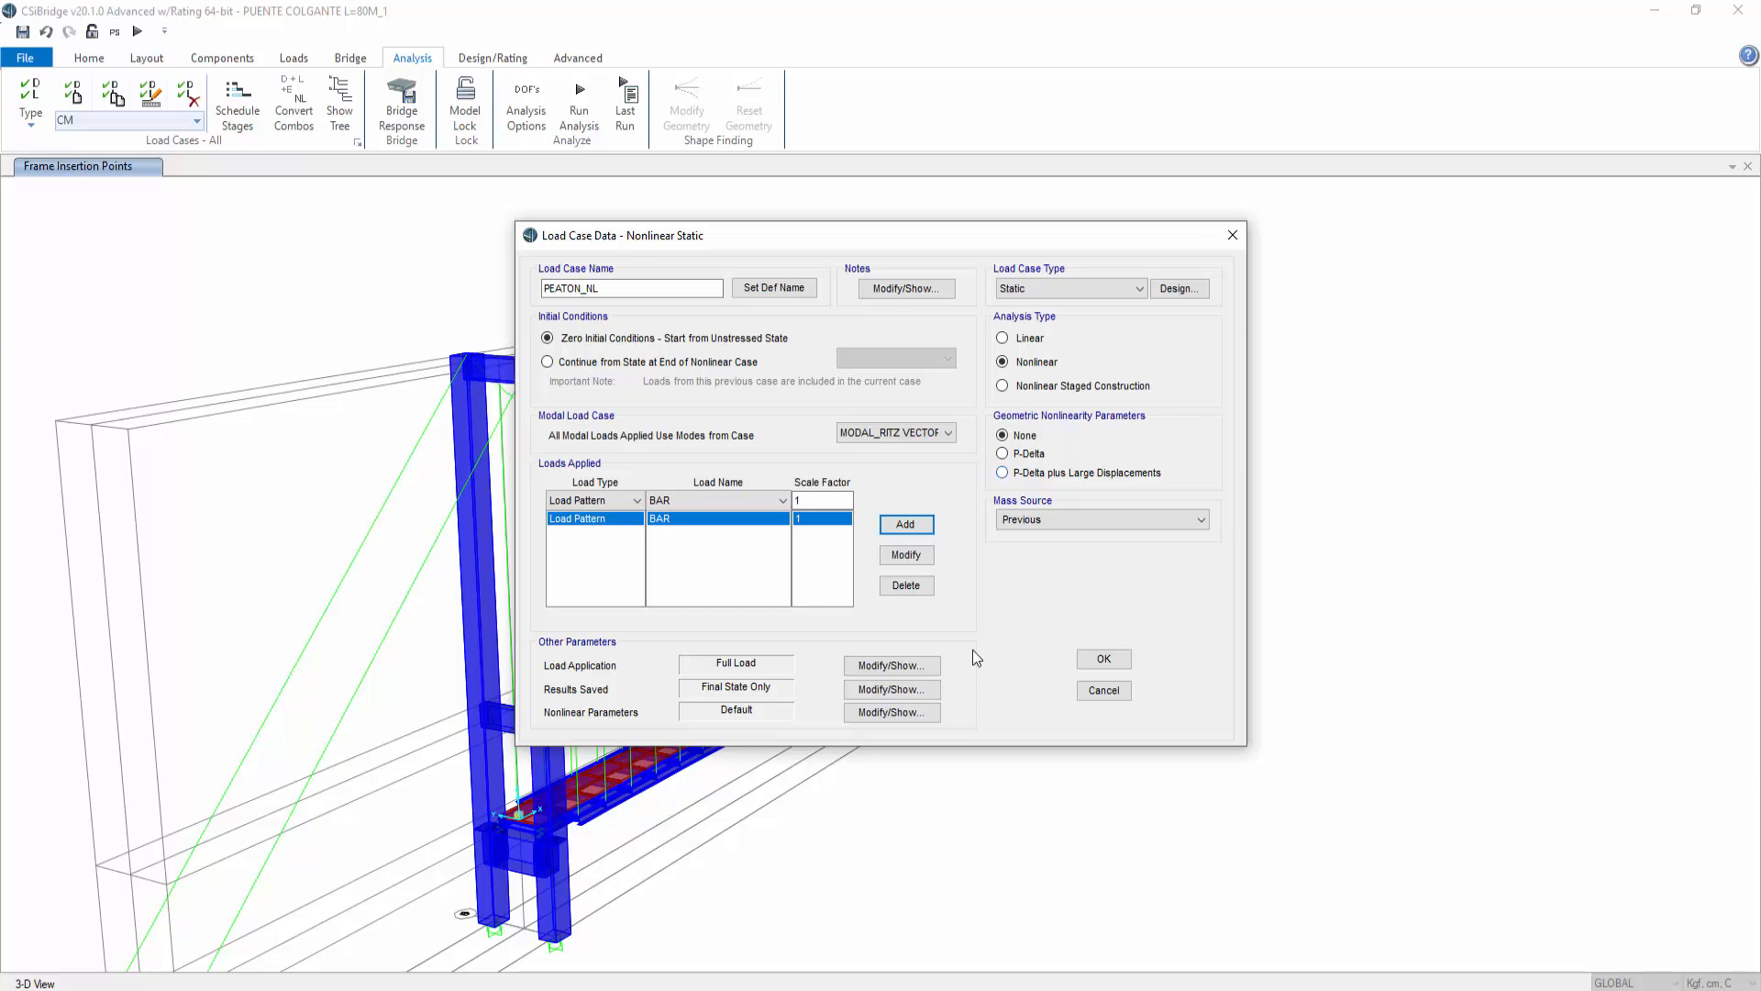
Step: Review the PEATON_NL nonlinear parameters and confirm the new load case
left_click(905, 712)
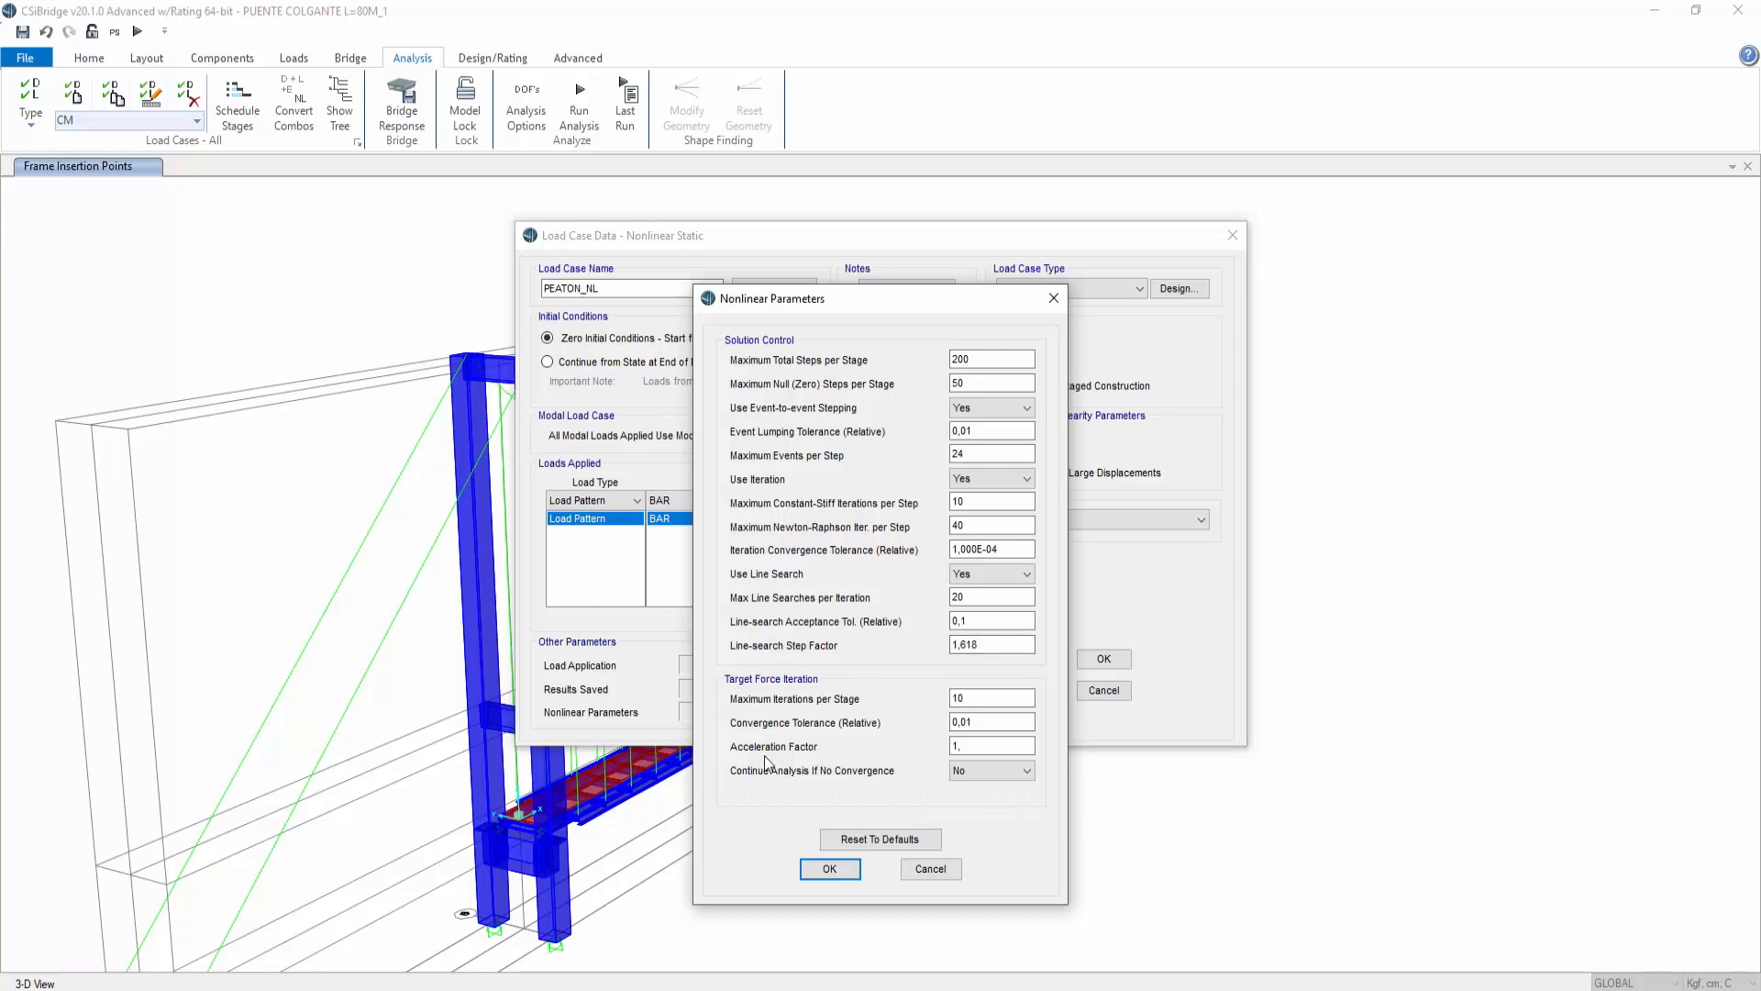
left_click(829, 868)
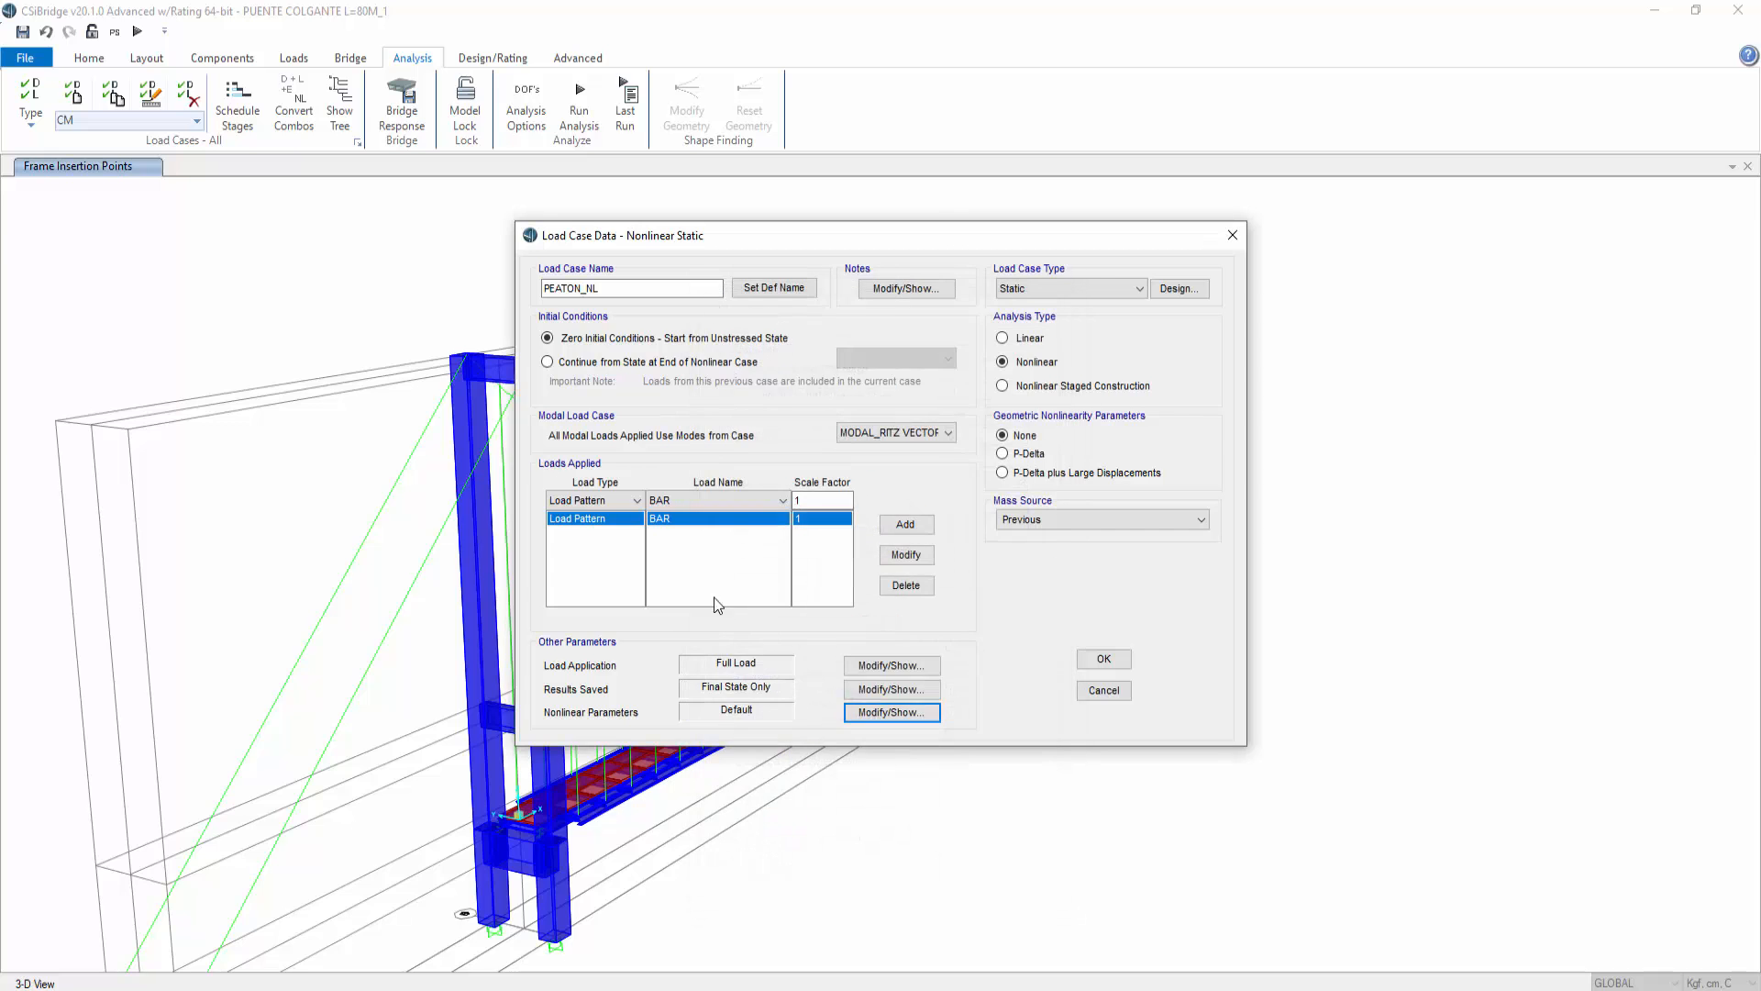
left_click(1103, 660)
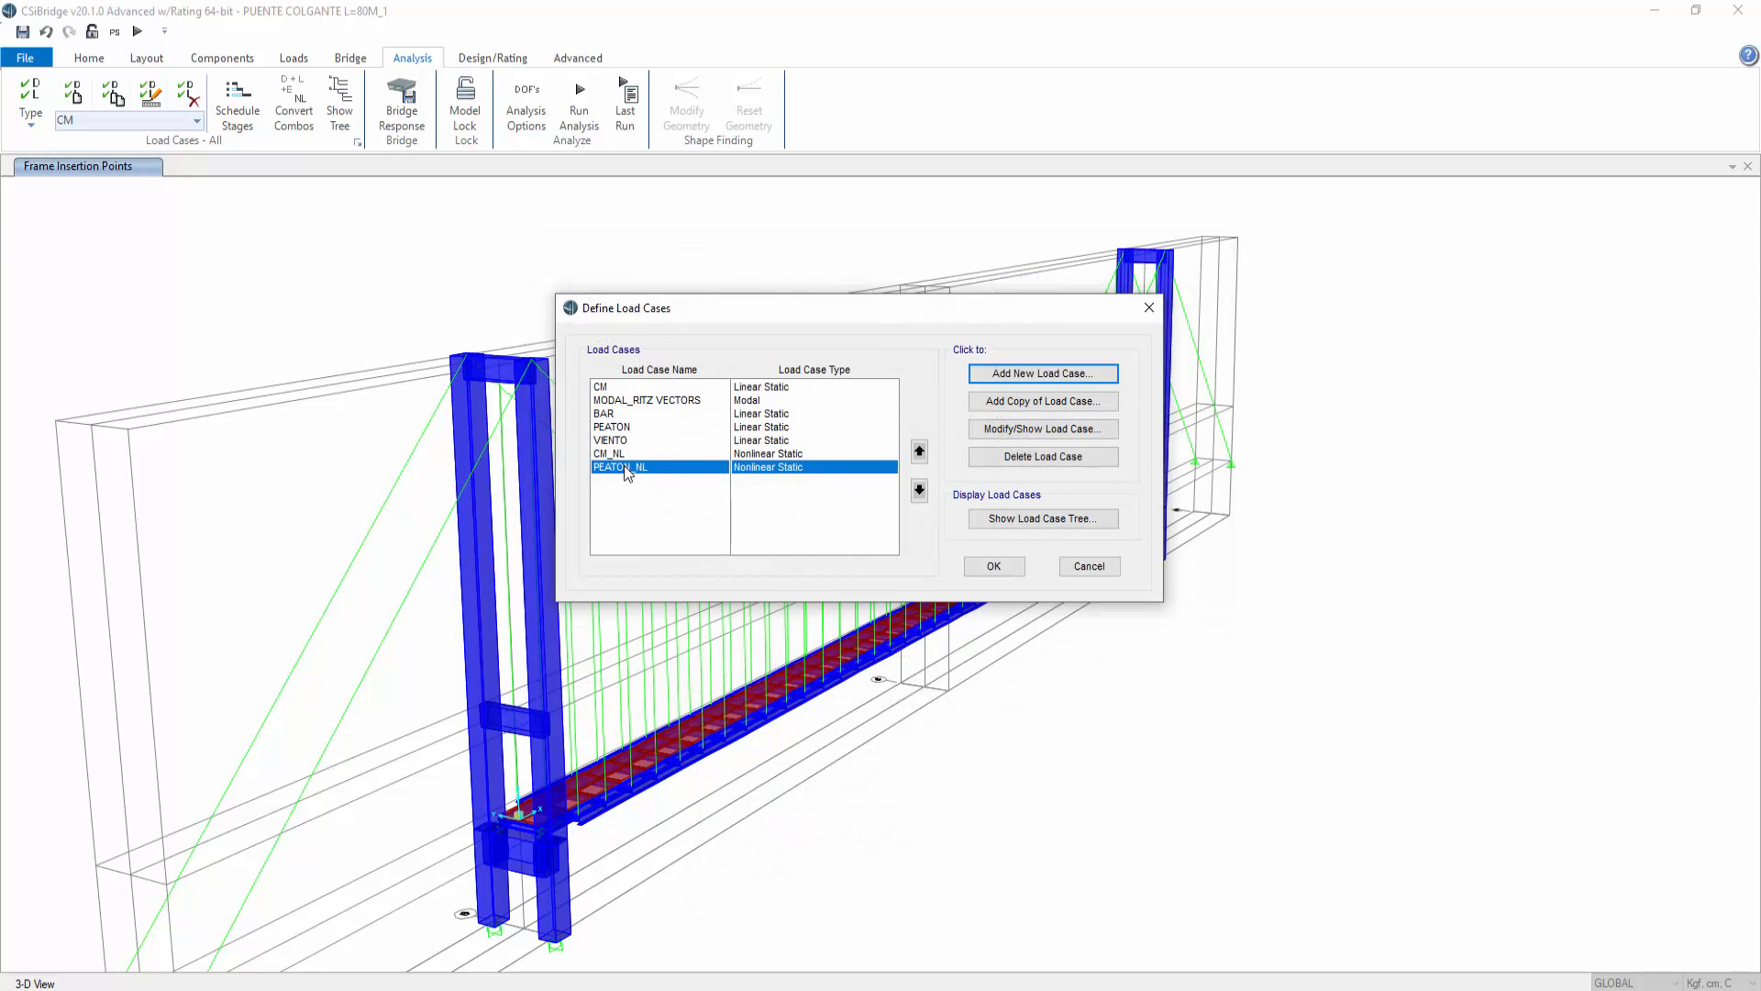
left_click(995, 567)
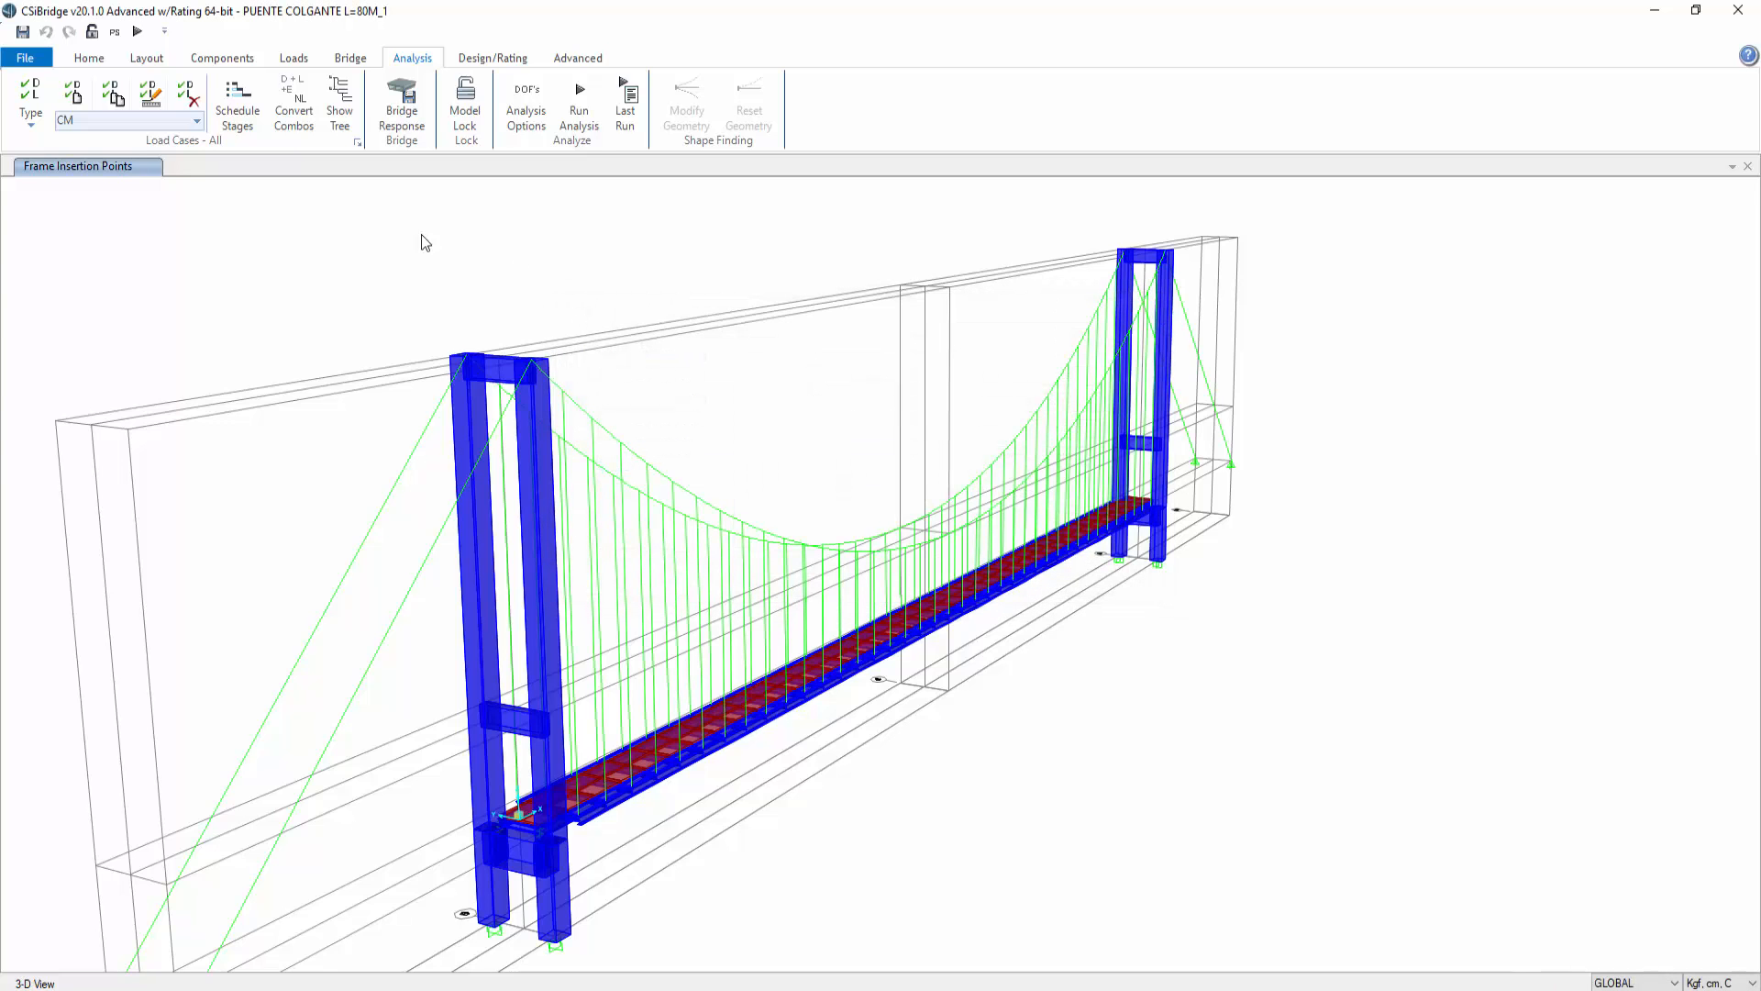
Step: Create a load combination named 1.4CM_NL using the CM_NL case with scale factor 1,4
left_click(476, 60)
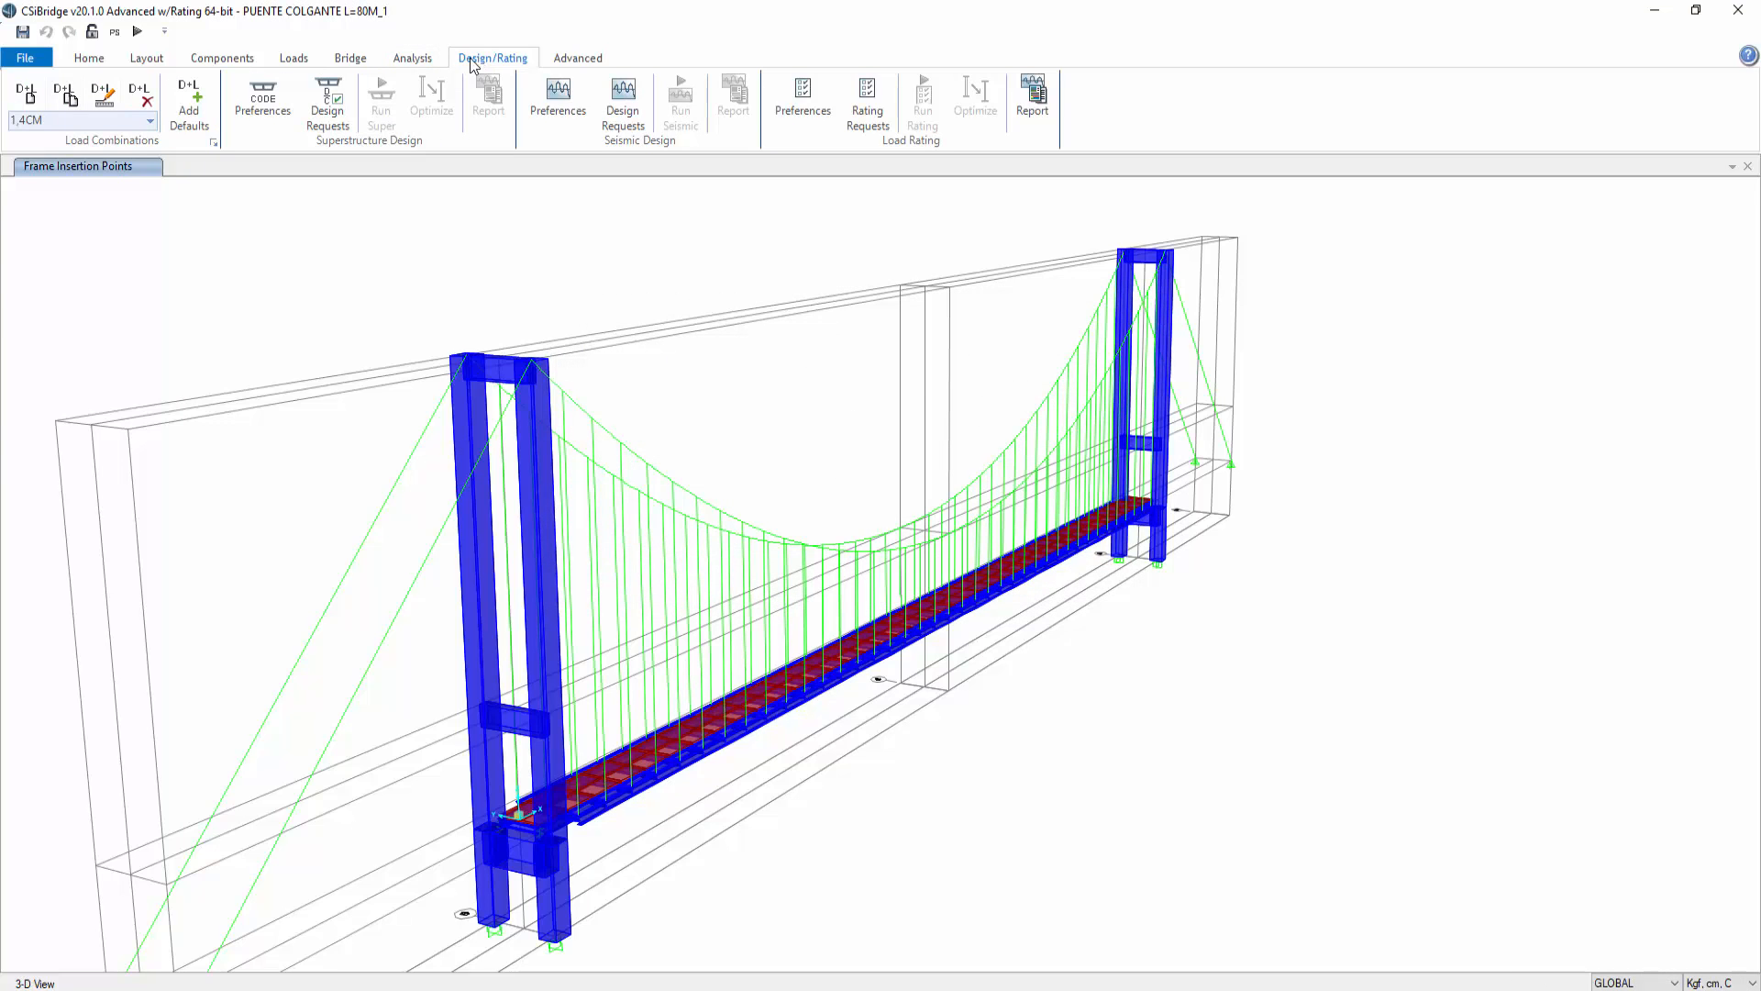
left_click(213, 141)
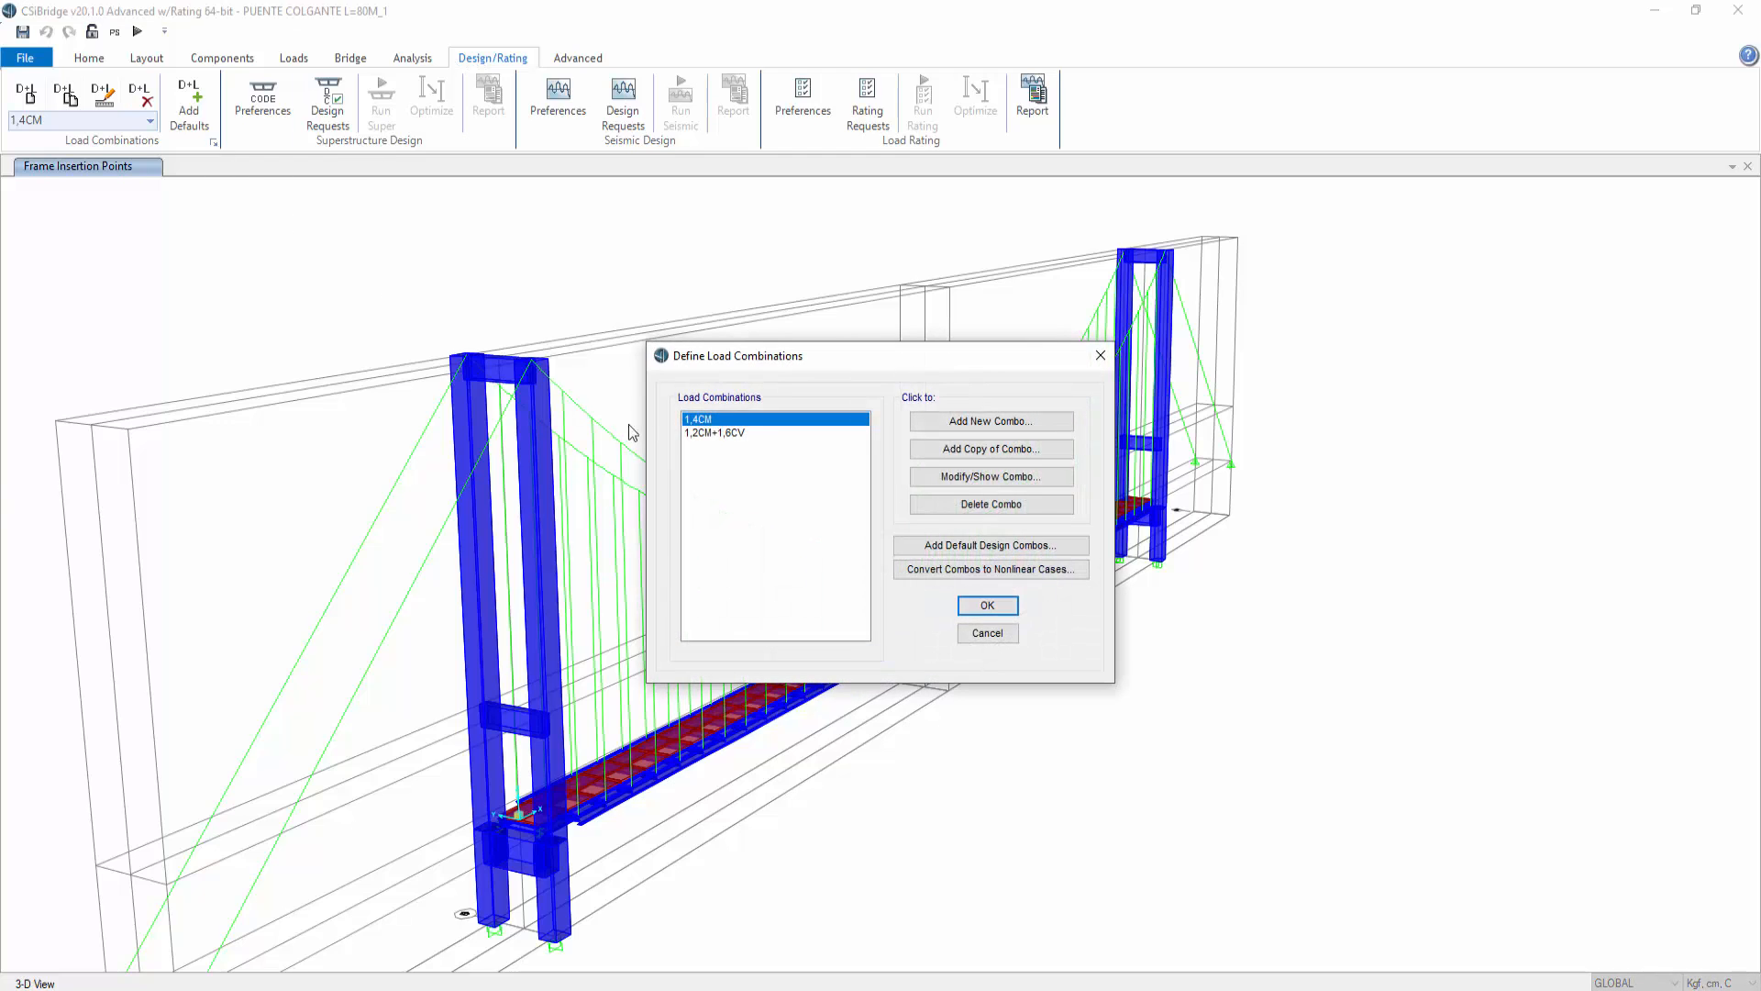
left_click(942, 427)
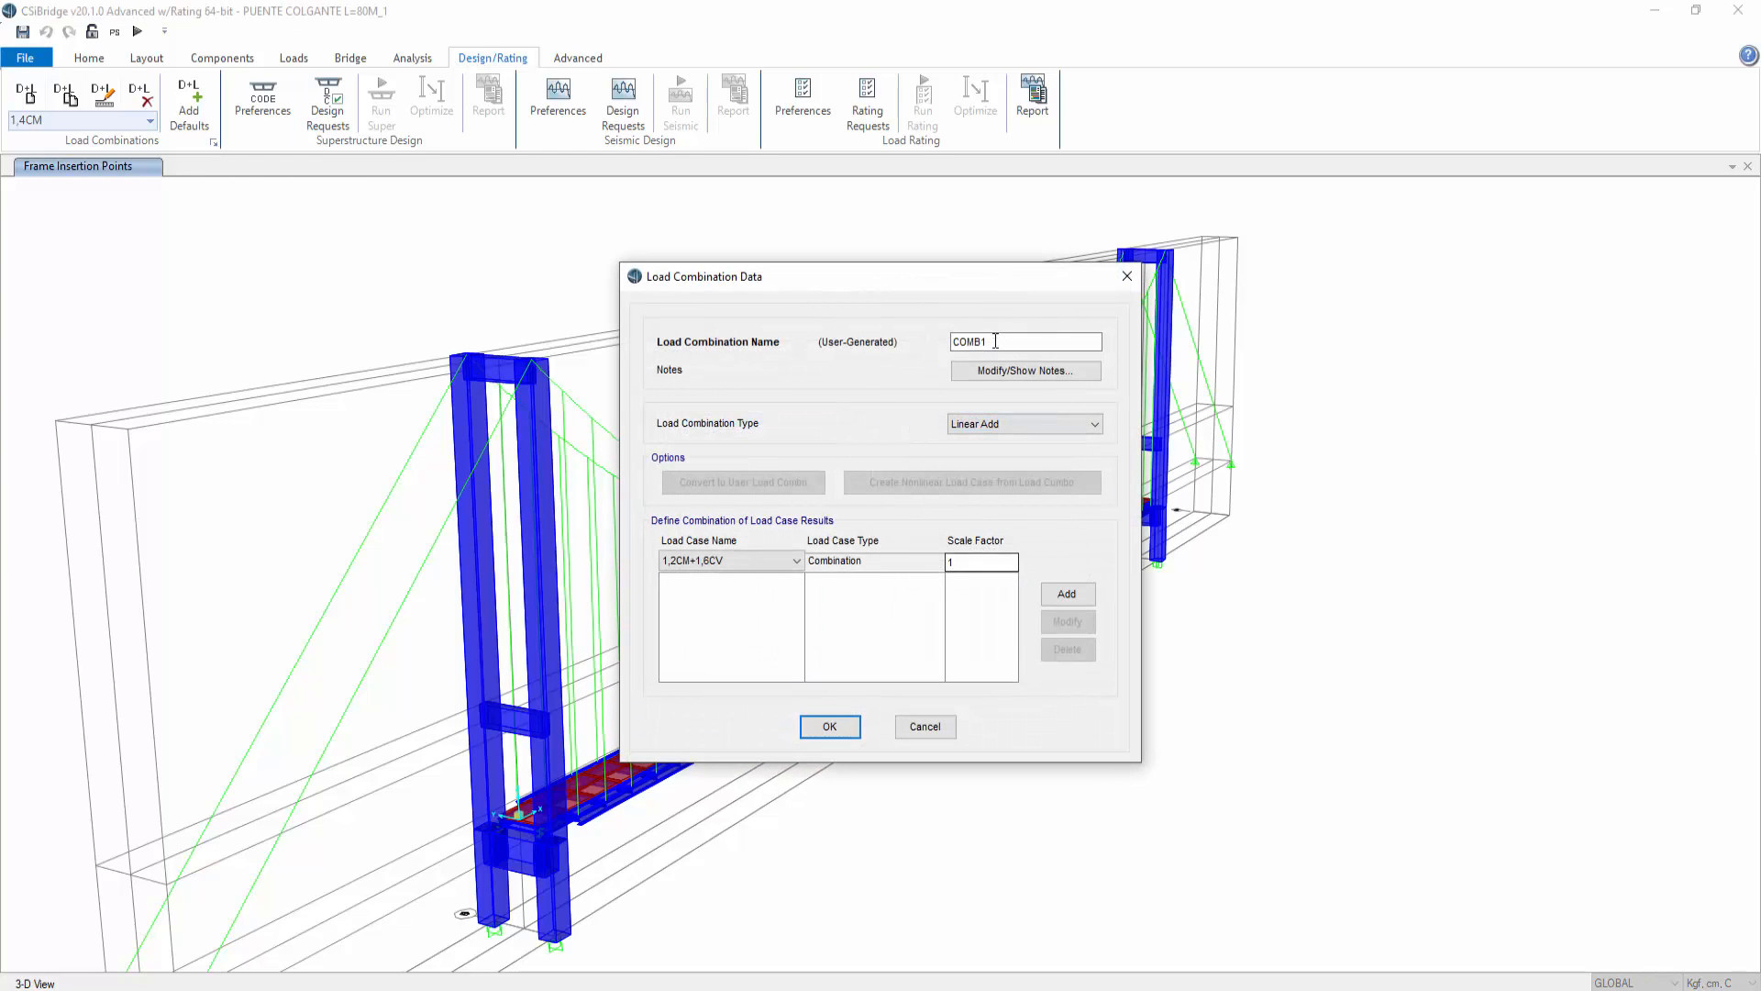
type("1.4CM_NL")
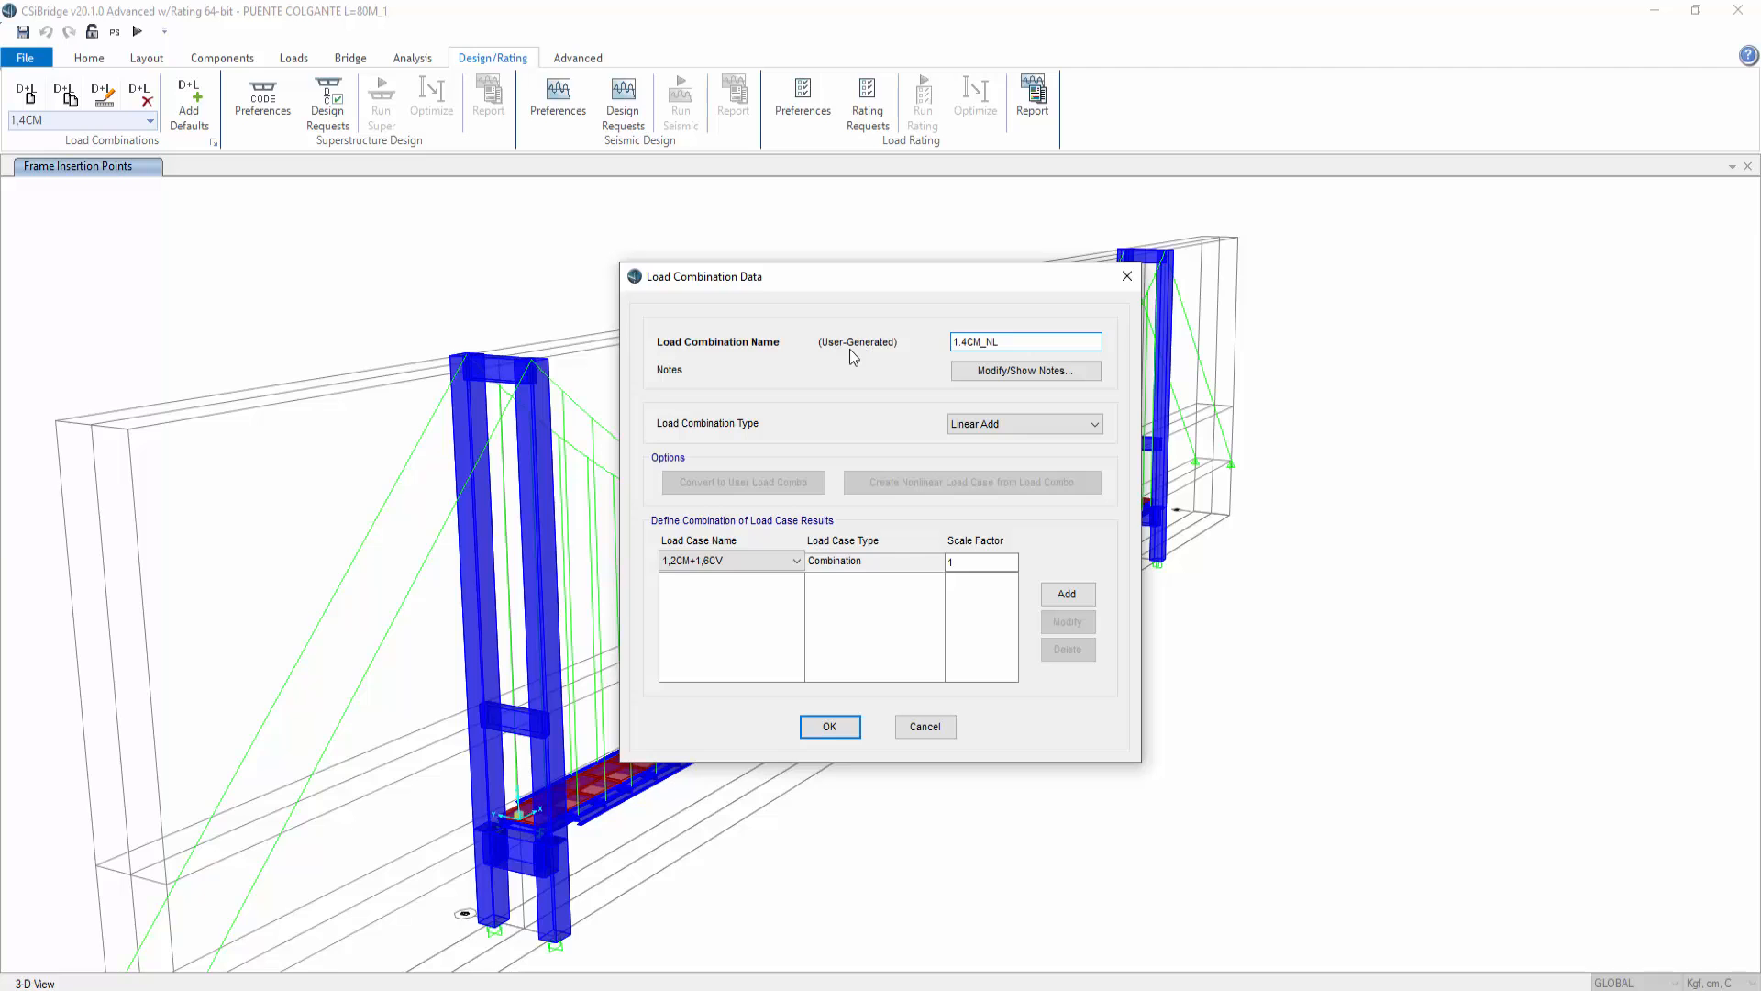
left_click(796, 561)
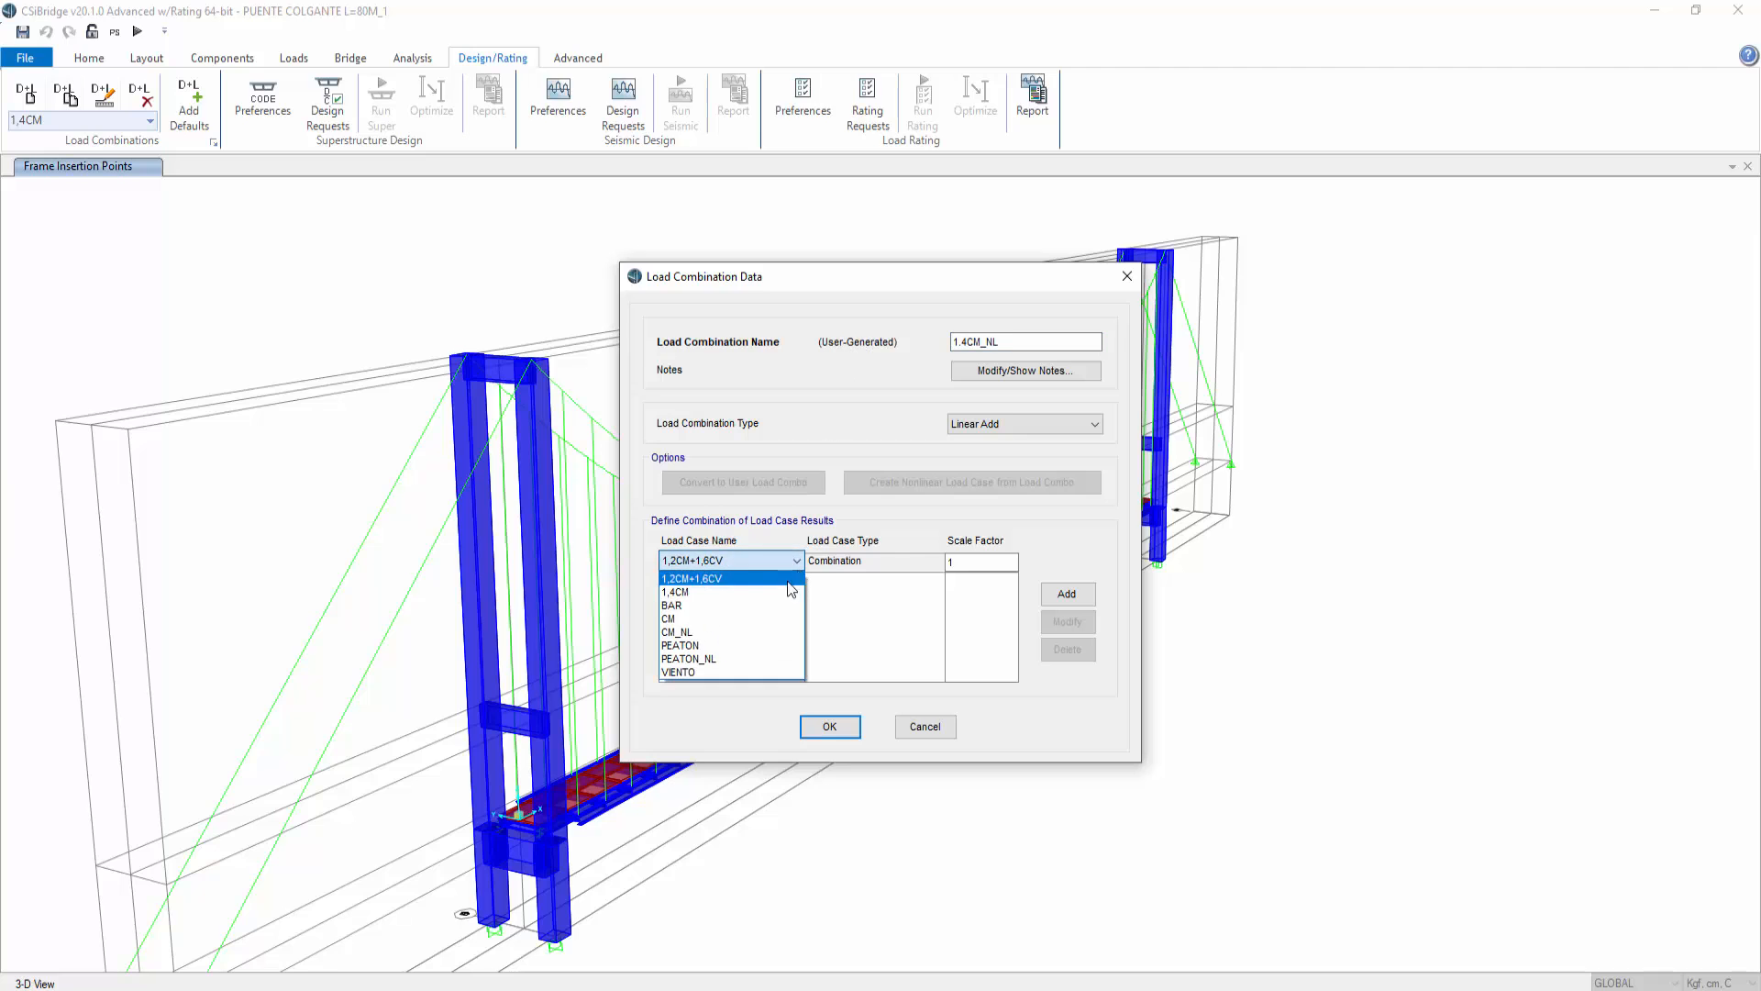
left_click(735, 633)
left_click(971, 563)
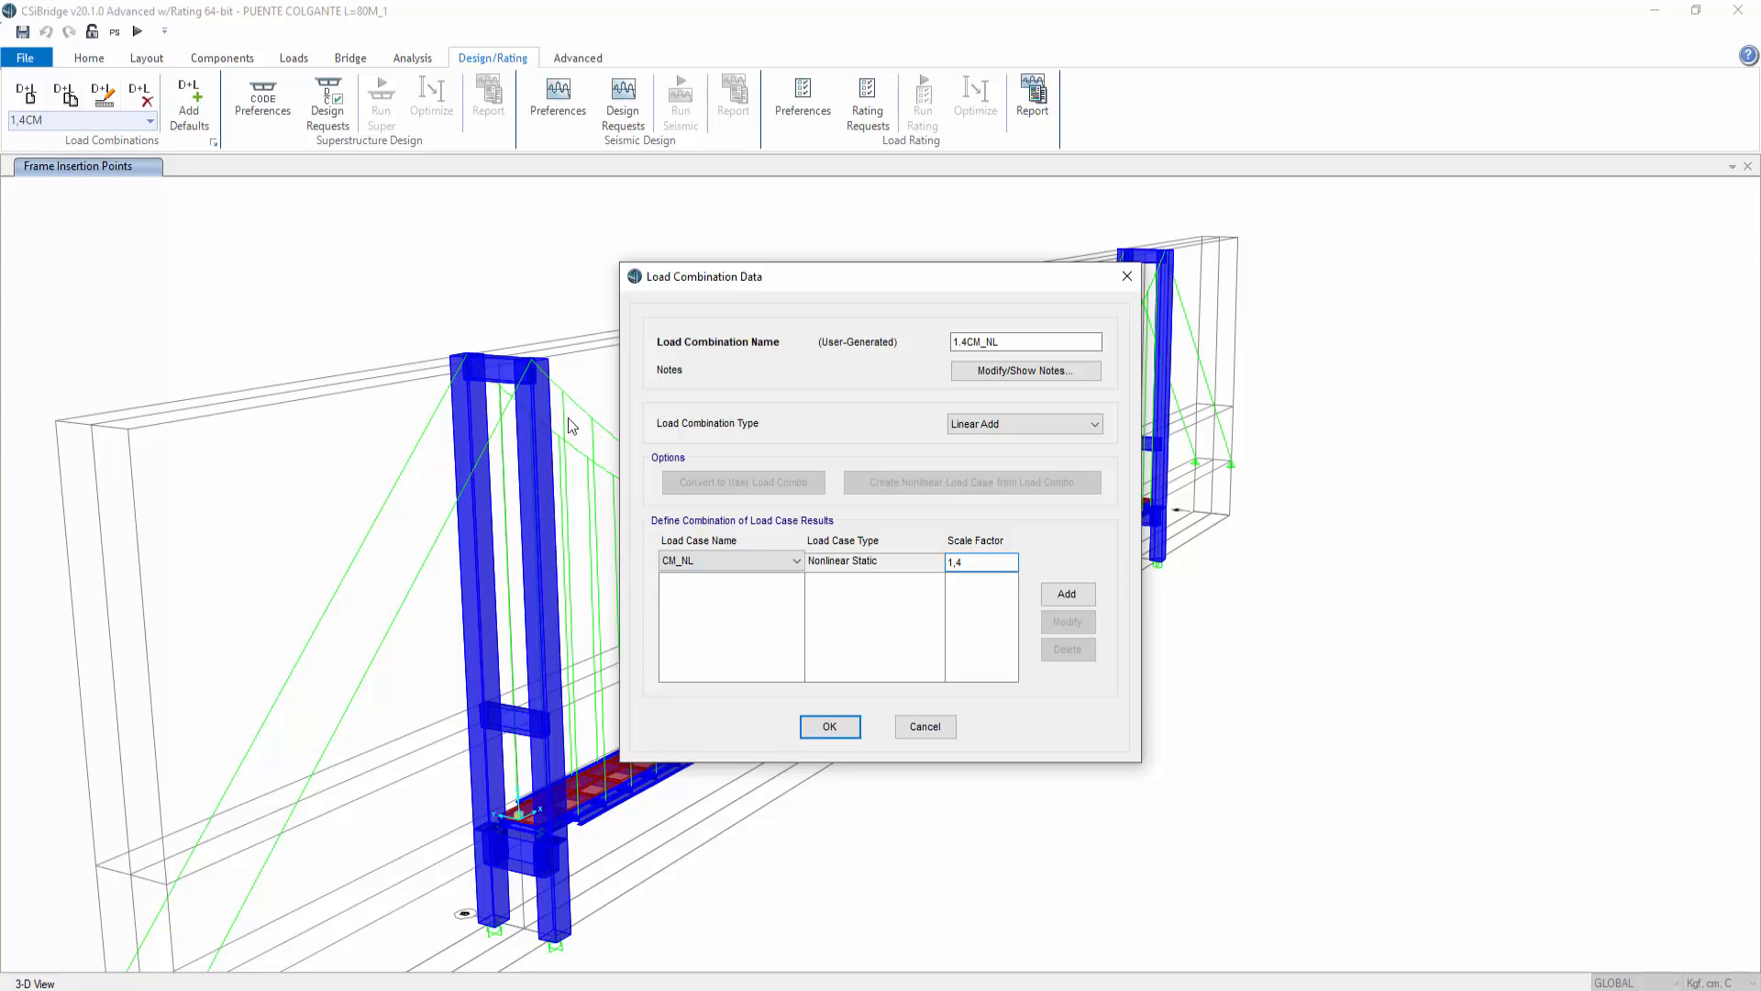
left_click(1066, 597)
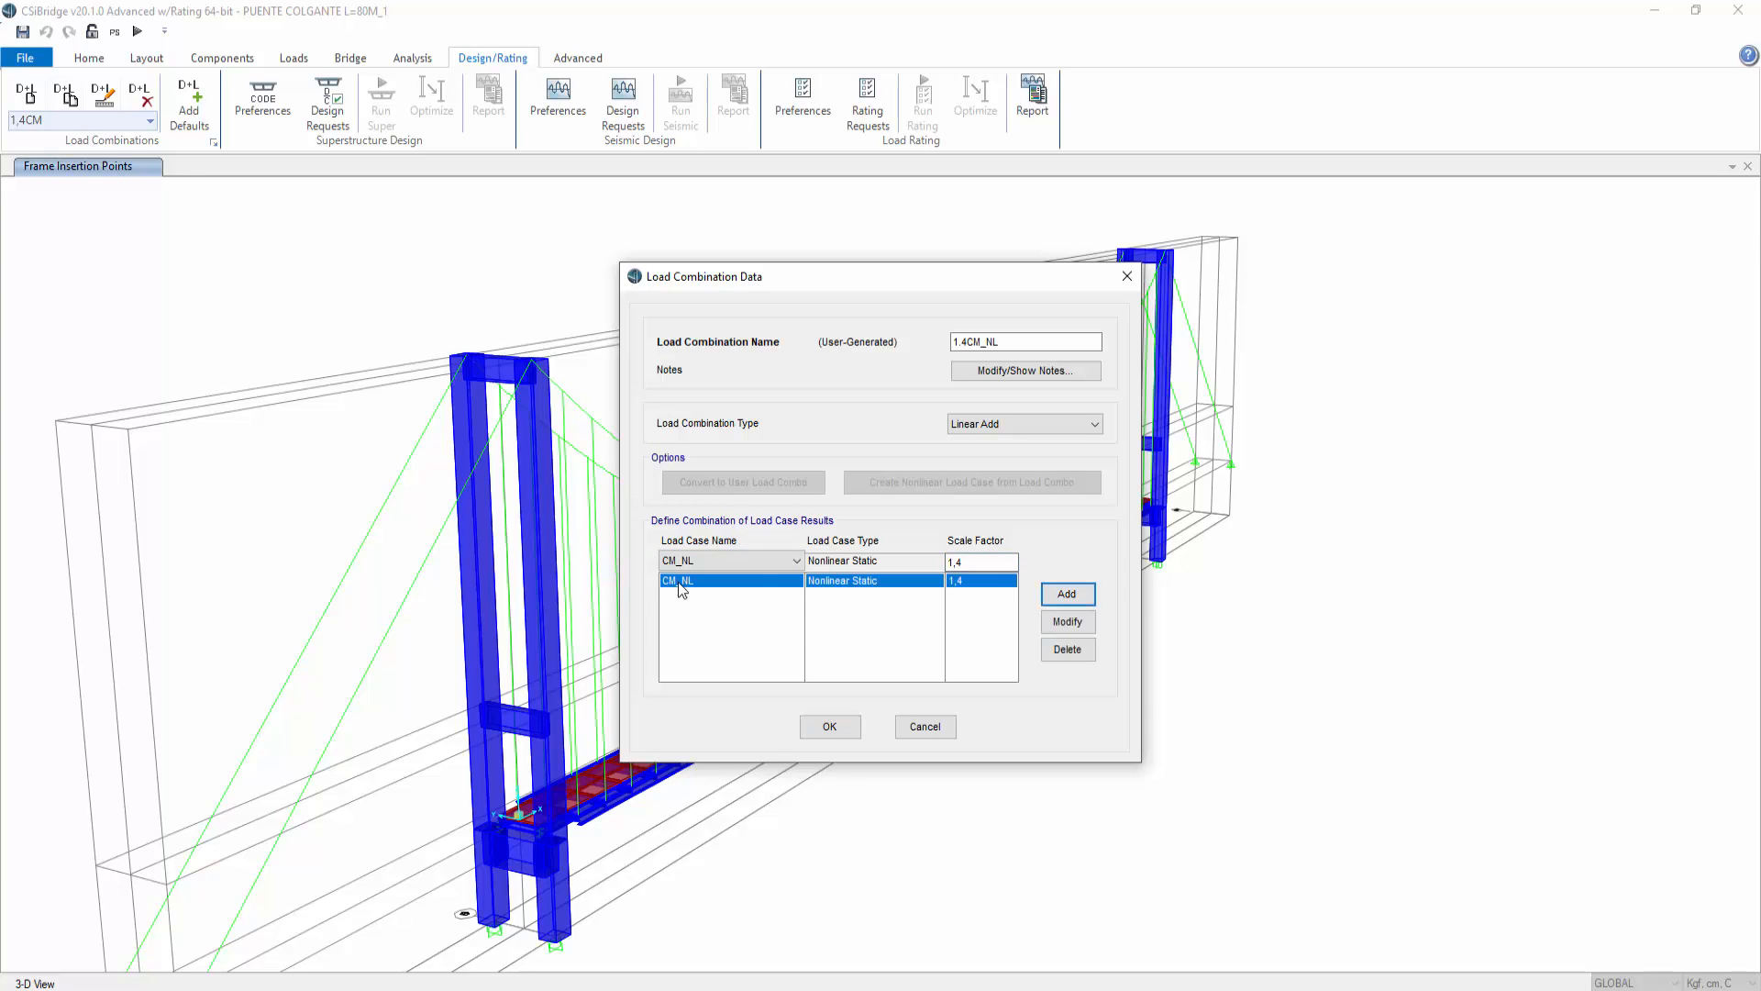
left_click(829, 726)
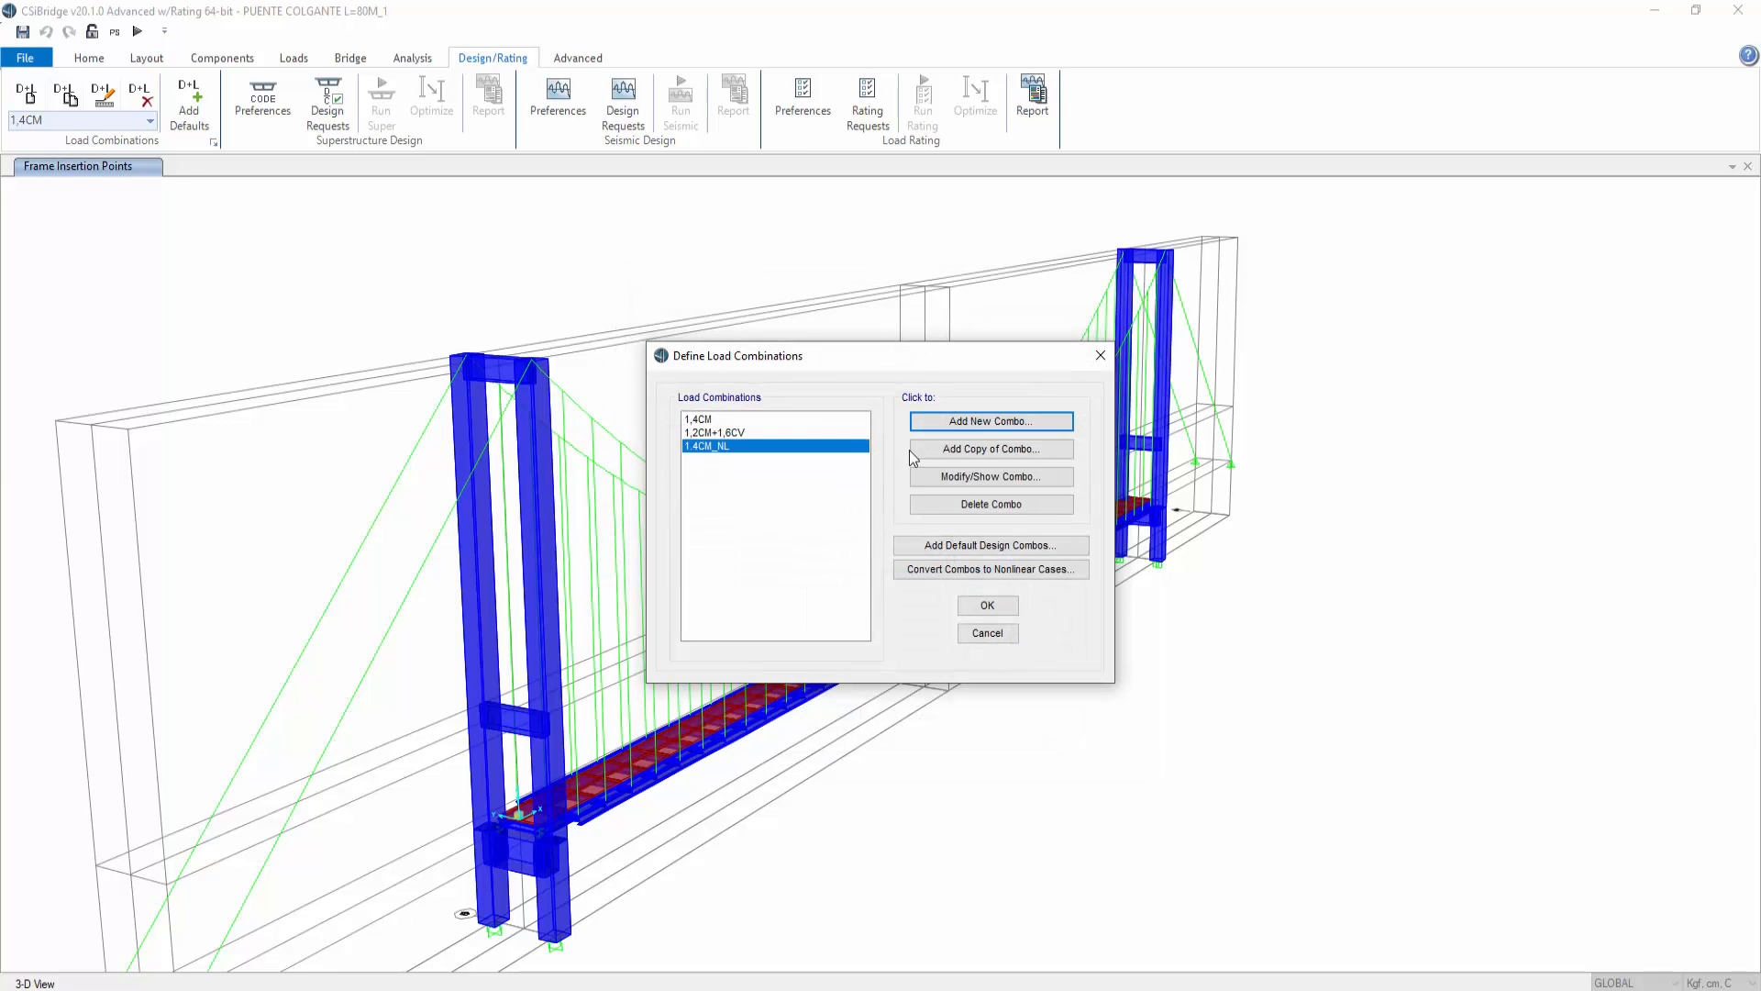
Step: Add a load combination named 1.2CM+1.6CV_NL with the CM_NL case at scale factor 1,2
left_click(977, 422)
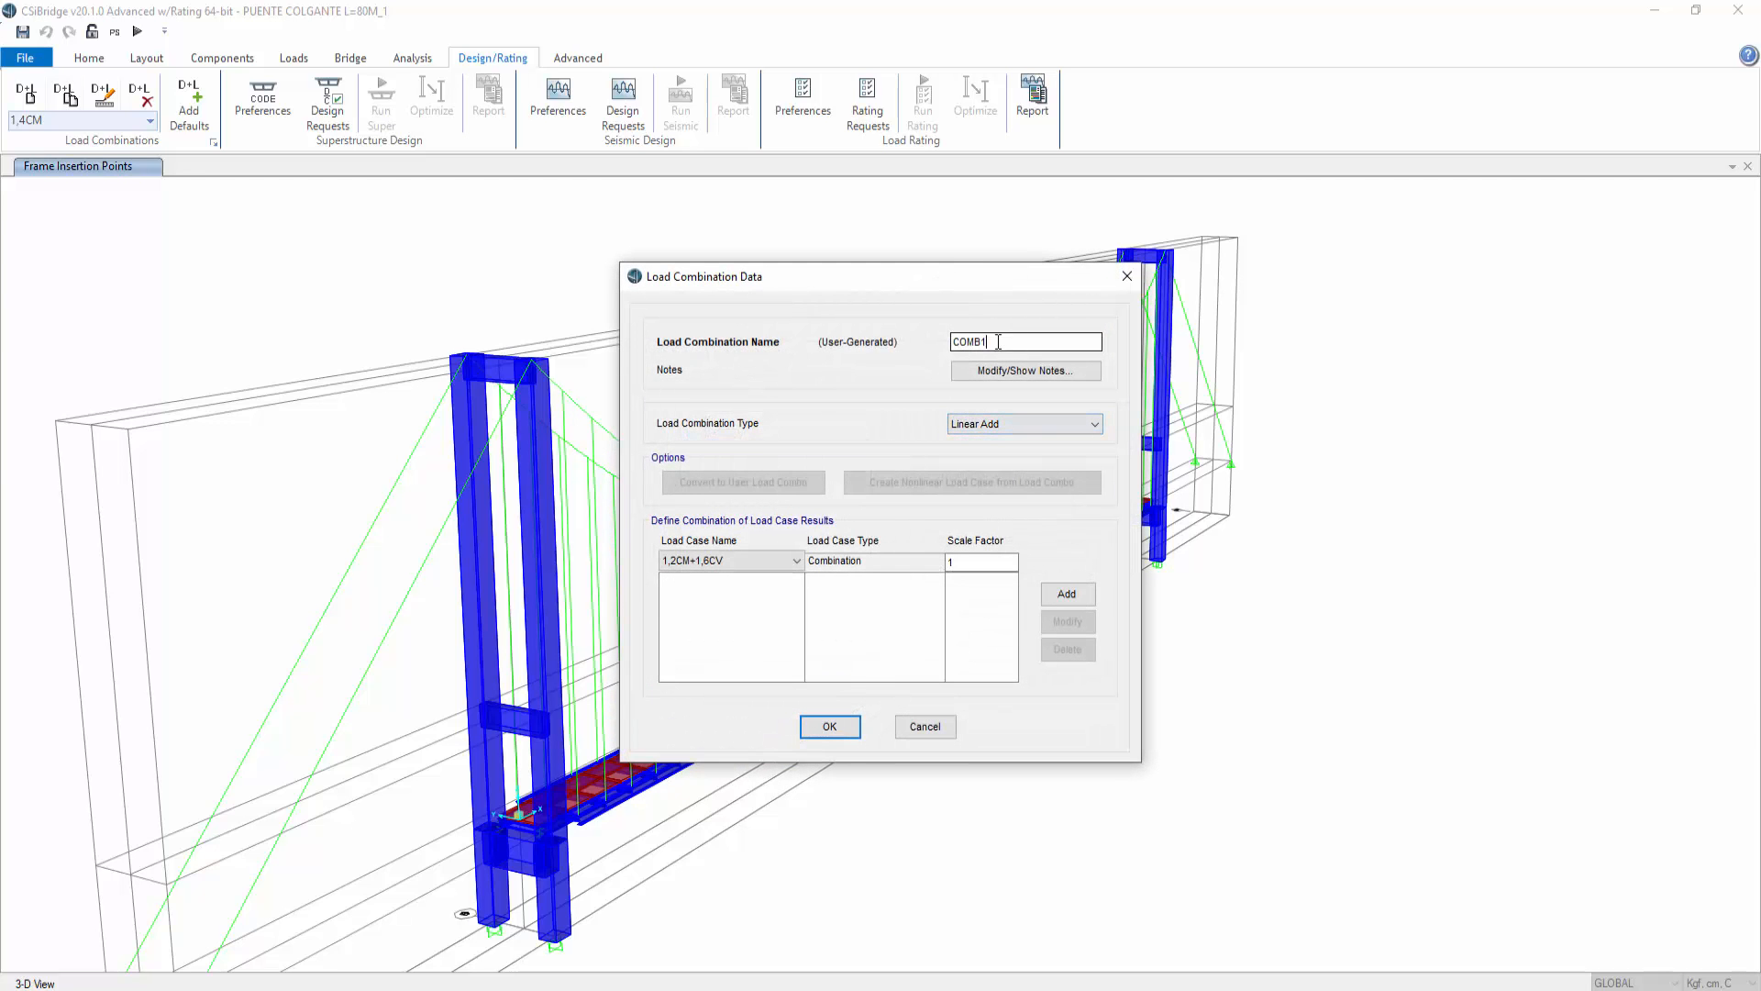
left_click_drag(986, 341, 912, 341)
type("1,")
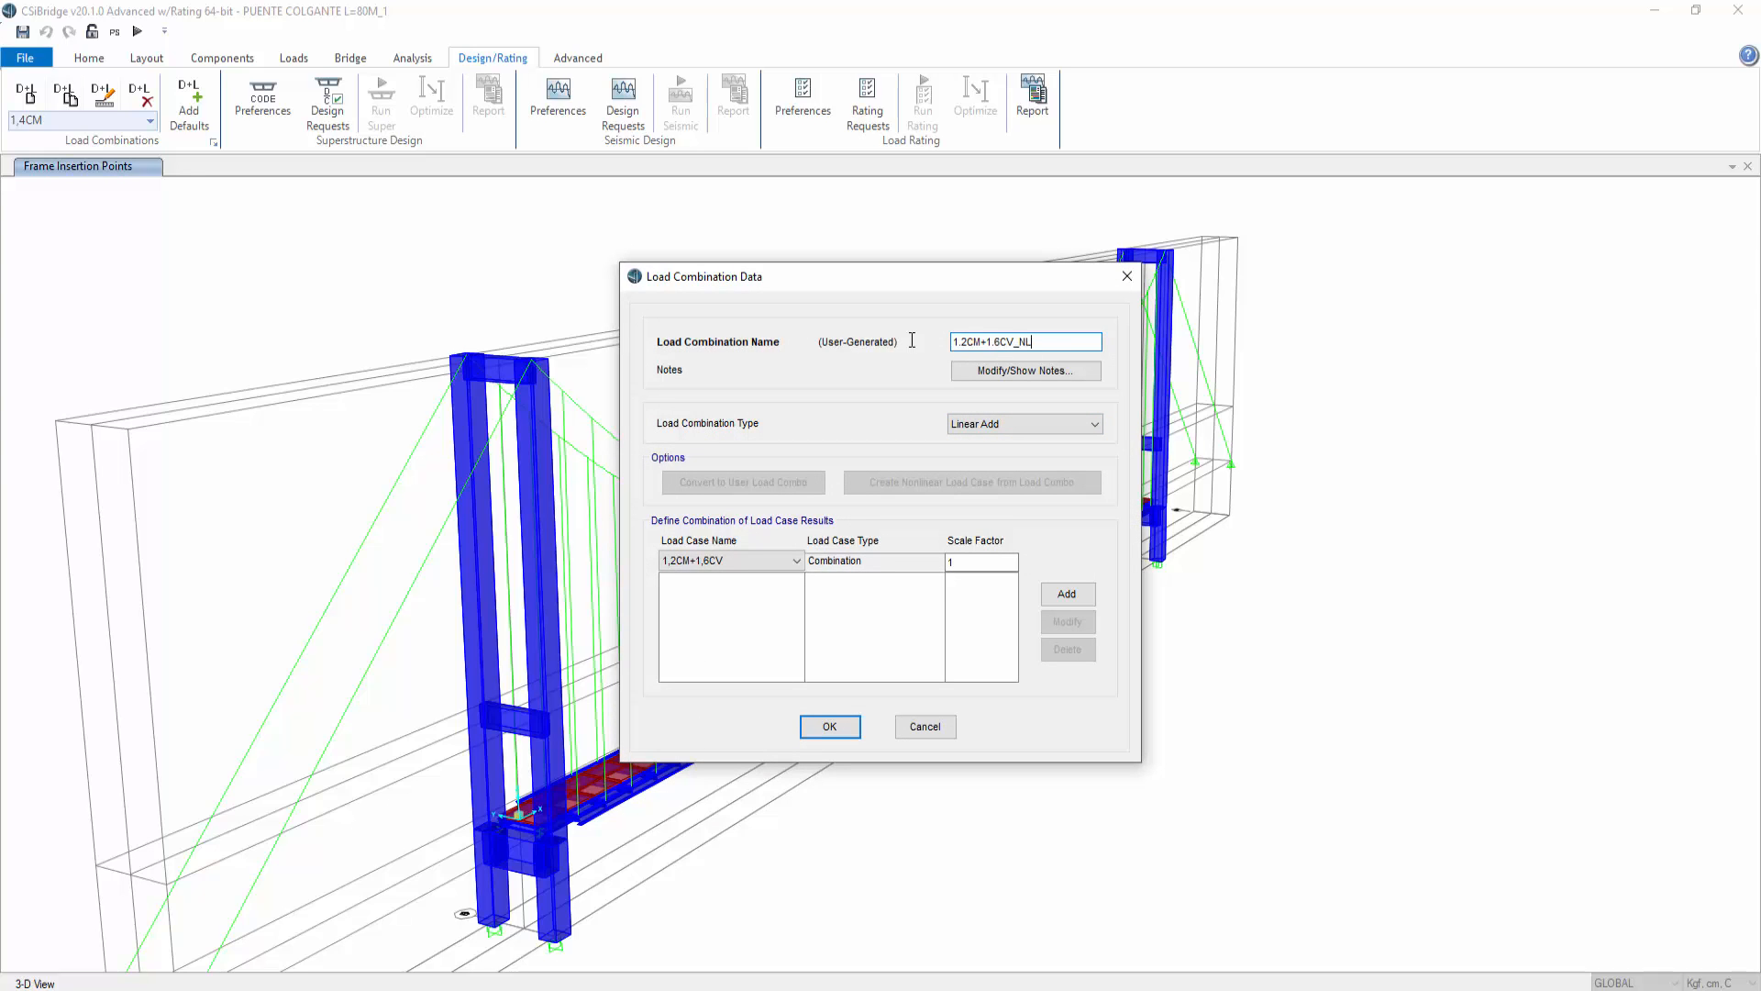
left_click(757, 560)
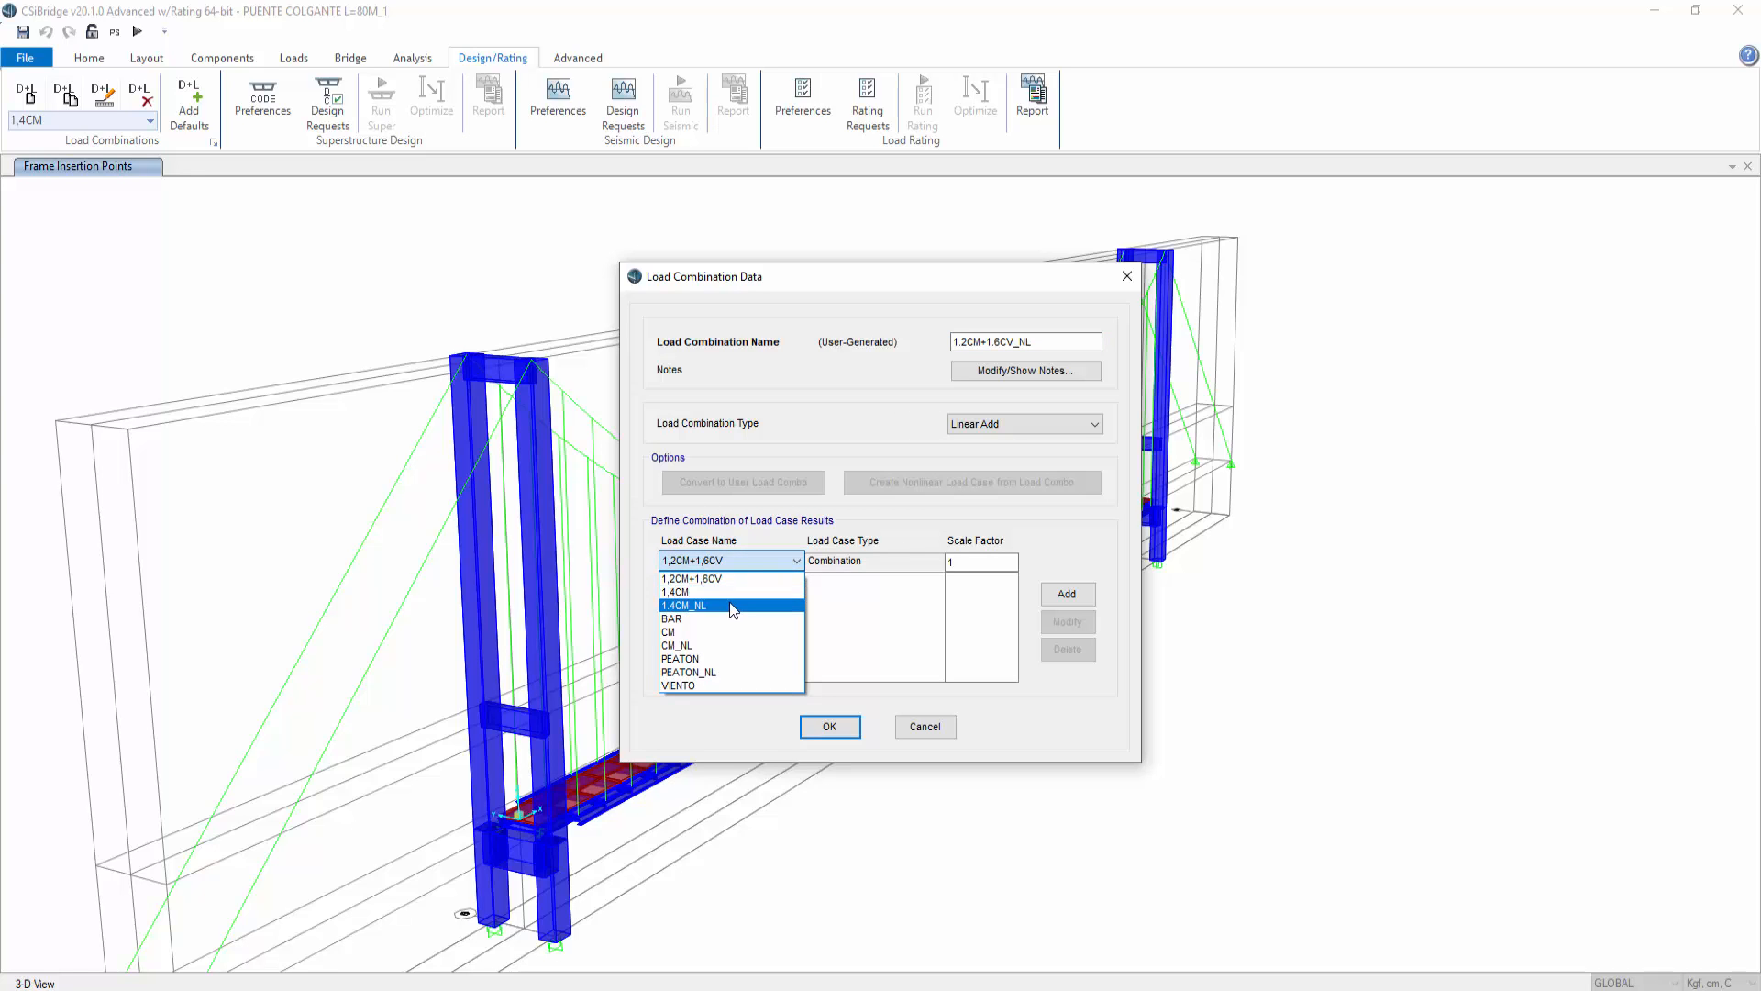
left_click(727, 648)
left_click(981, 562)
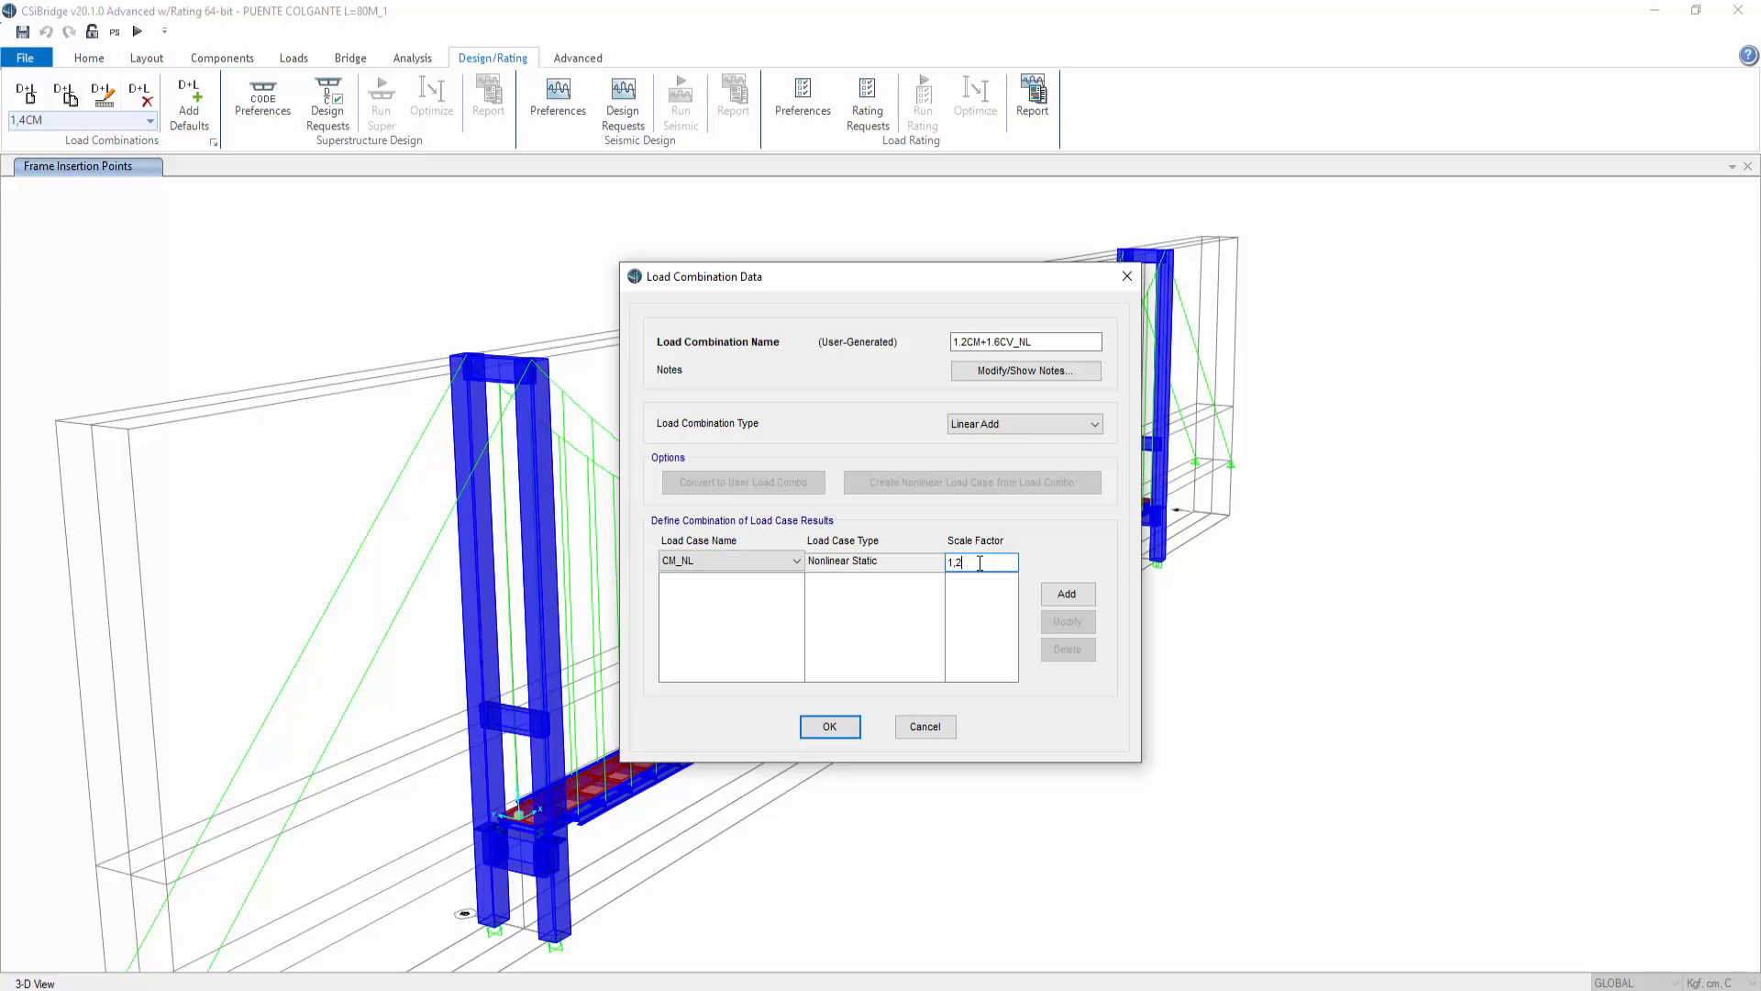
type(",2")
left_click(1067, 593)
Step: Add the PEATON_NL case at scale factor 1,6 to the combination and confirm the load combinations
left_click(791, 560)
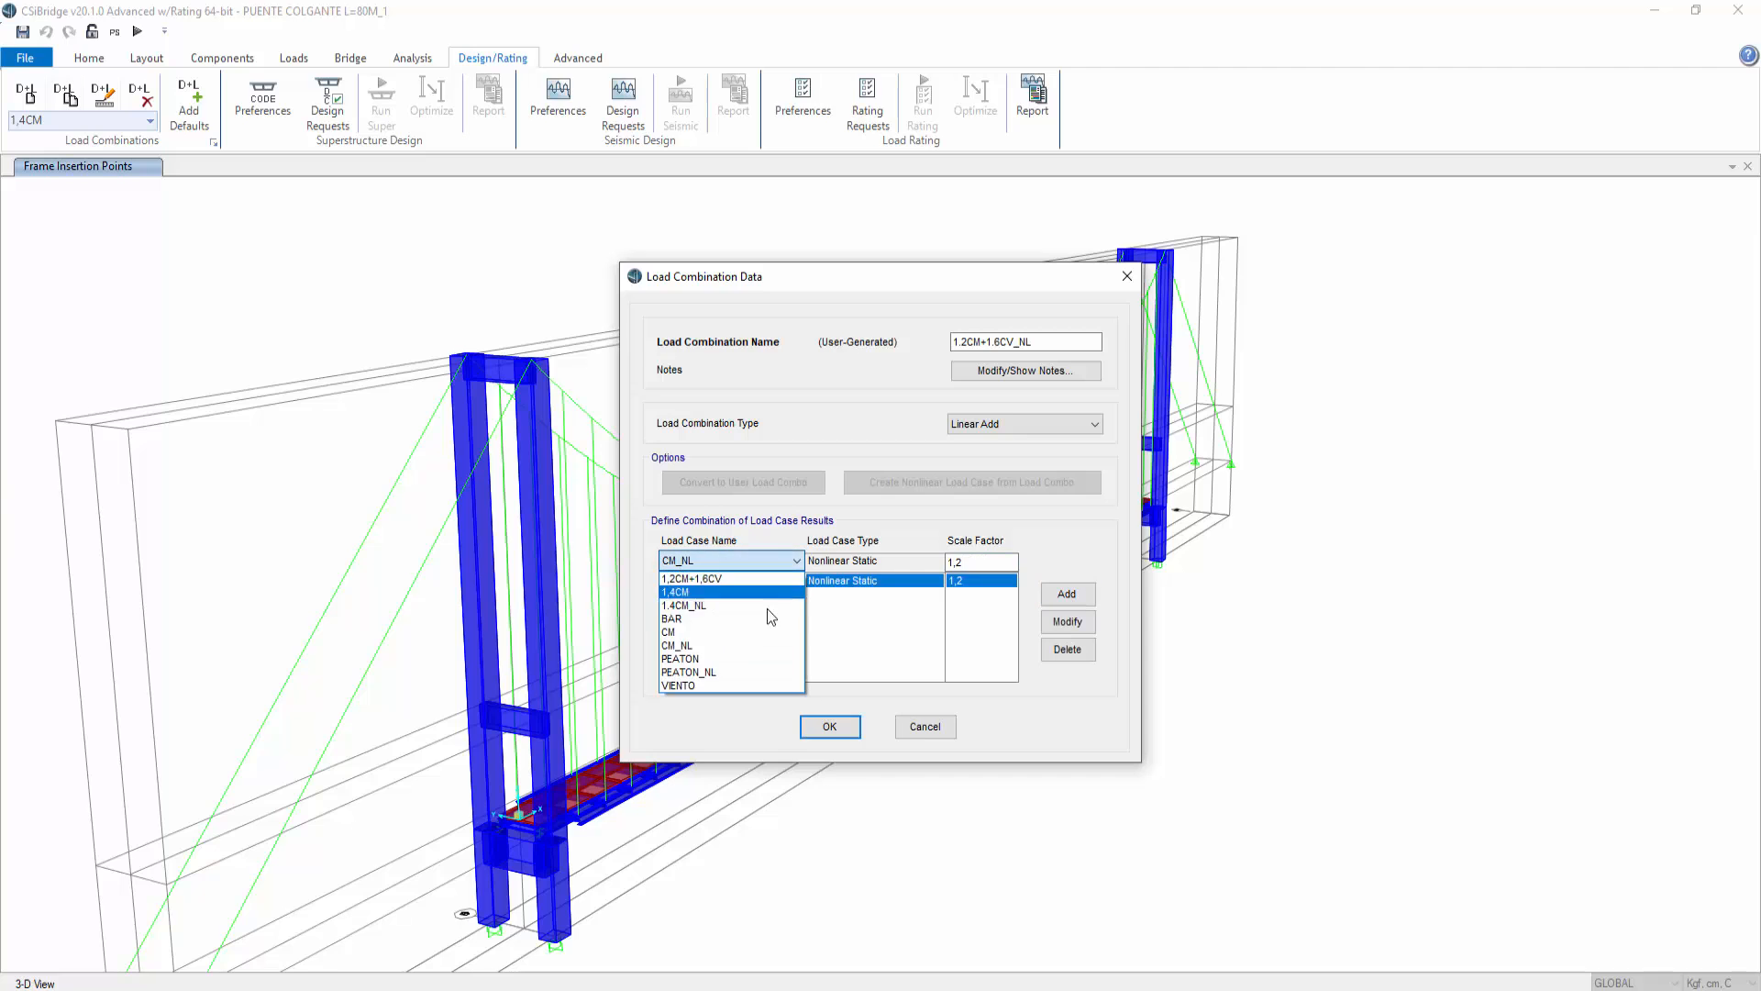
left_click(738, 672)
left_click_drag(964, 562, 953, 562)
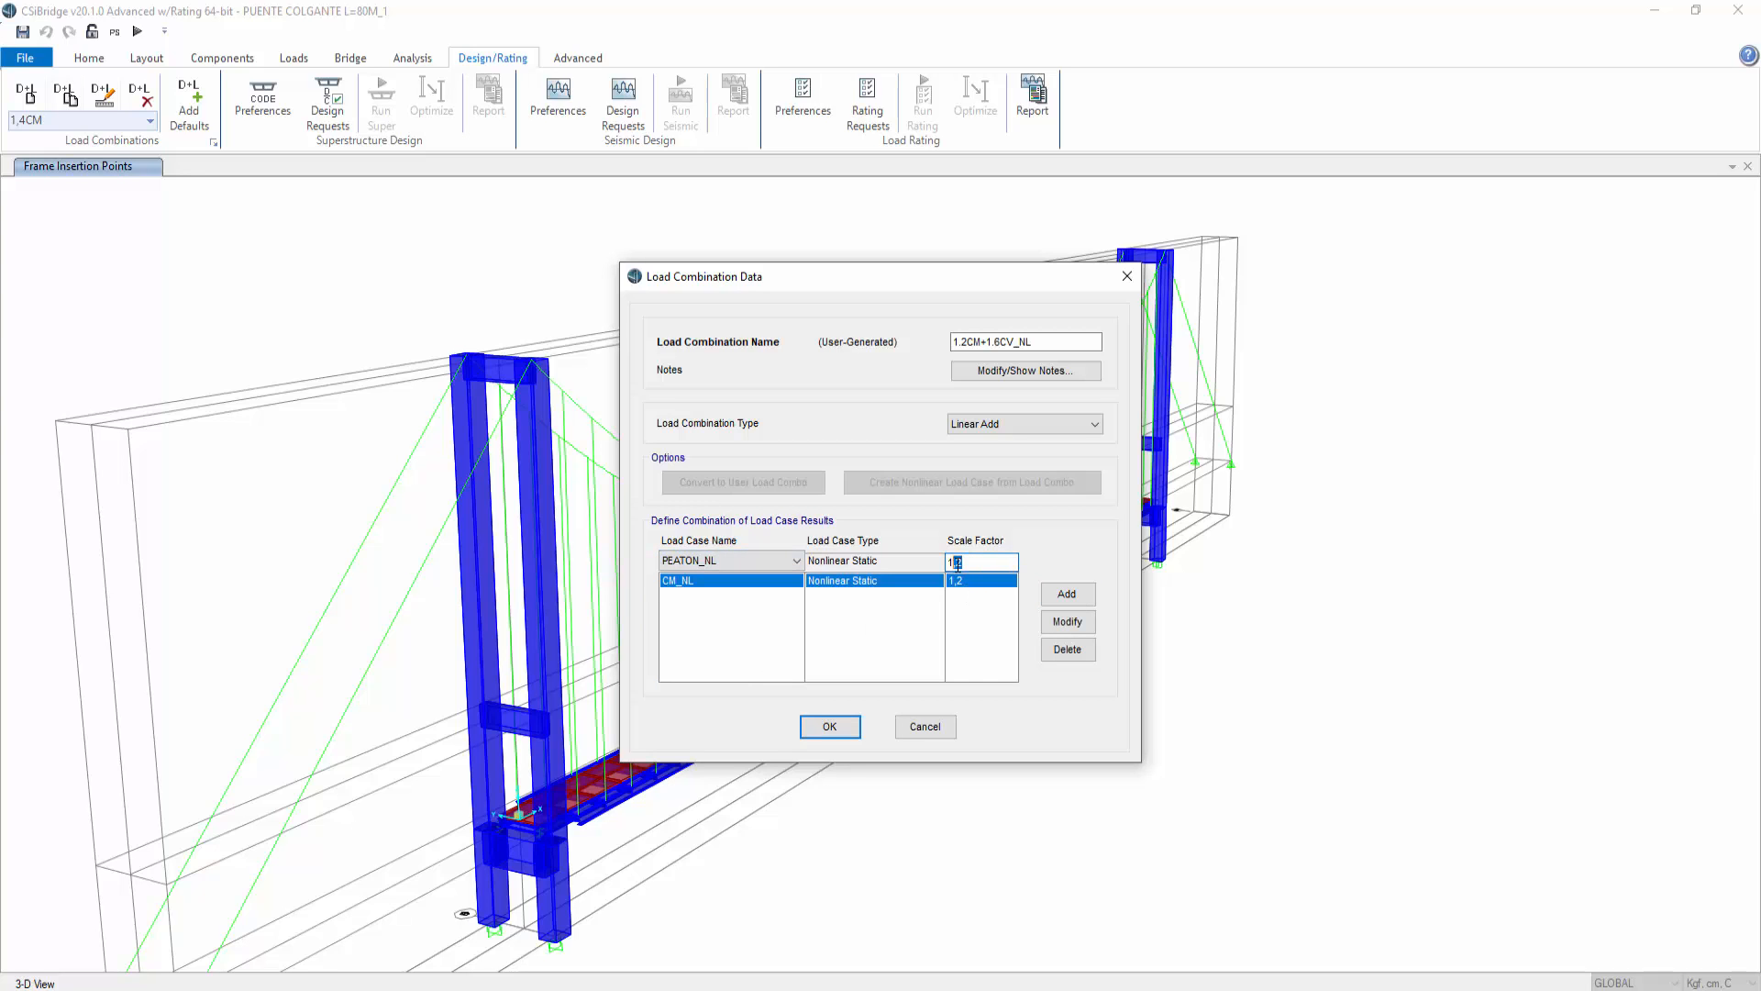
type(",6")
left_click(1064, 594)
left_click(719, 580)
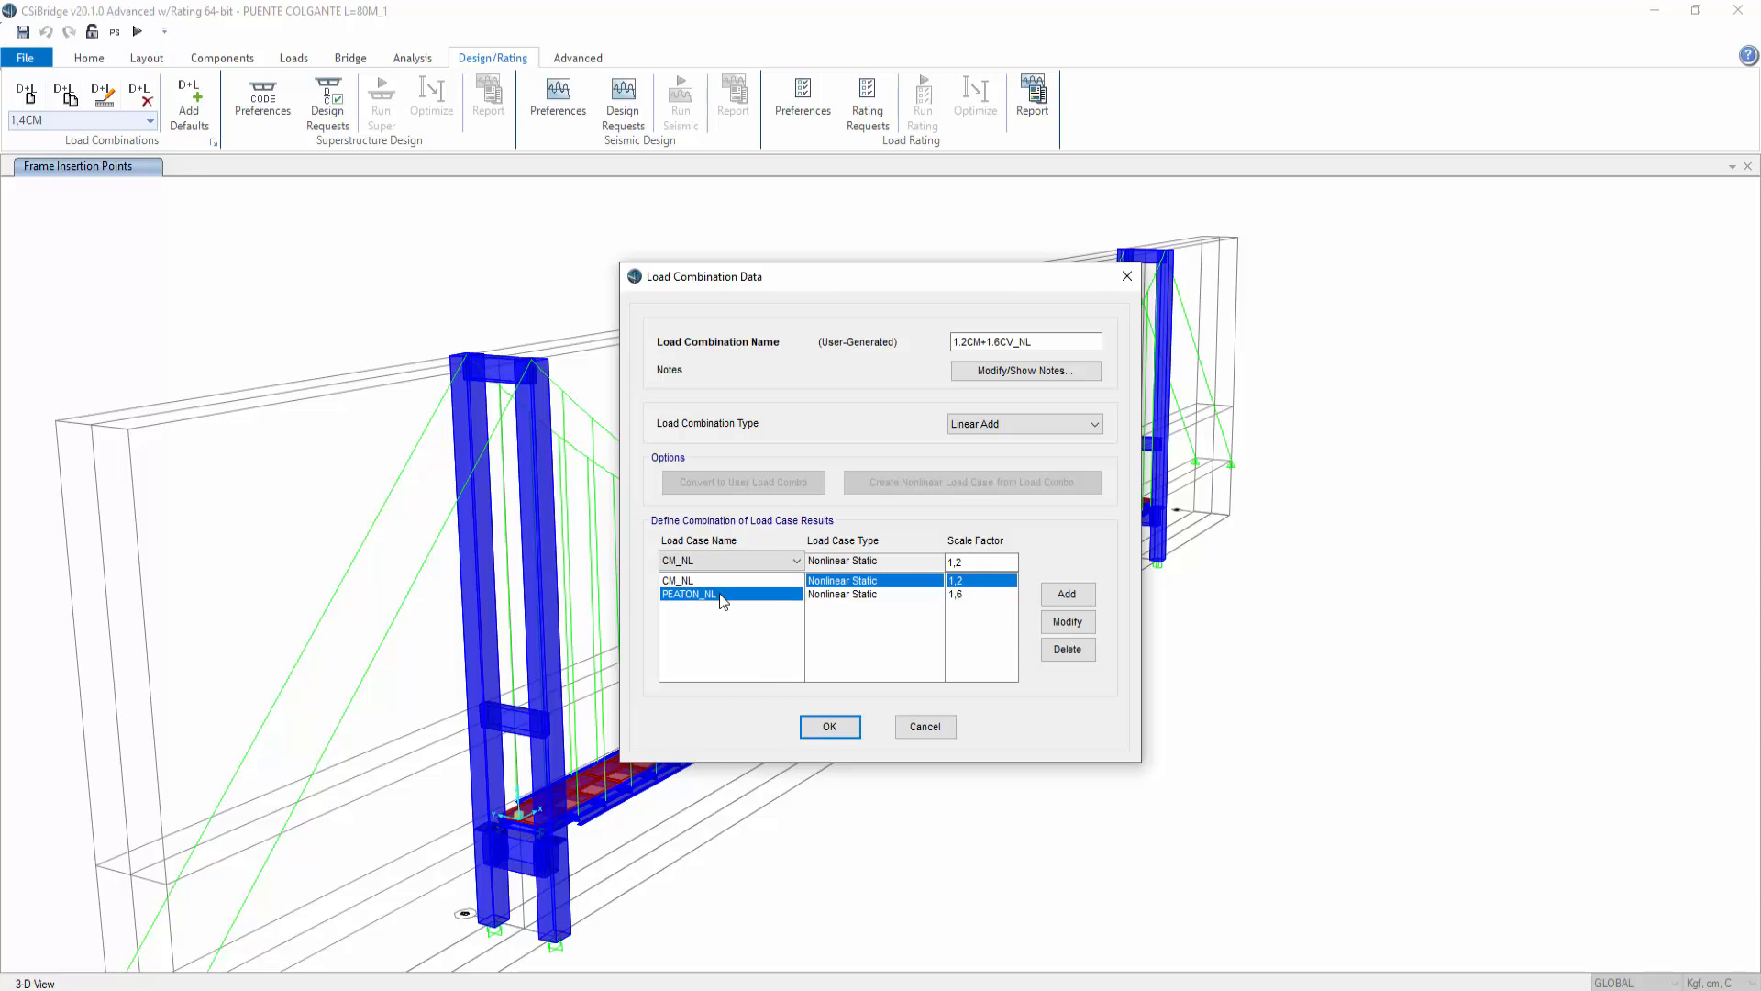
left_click(829, 727)
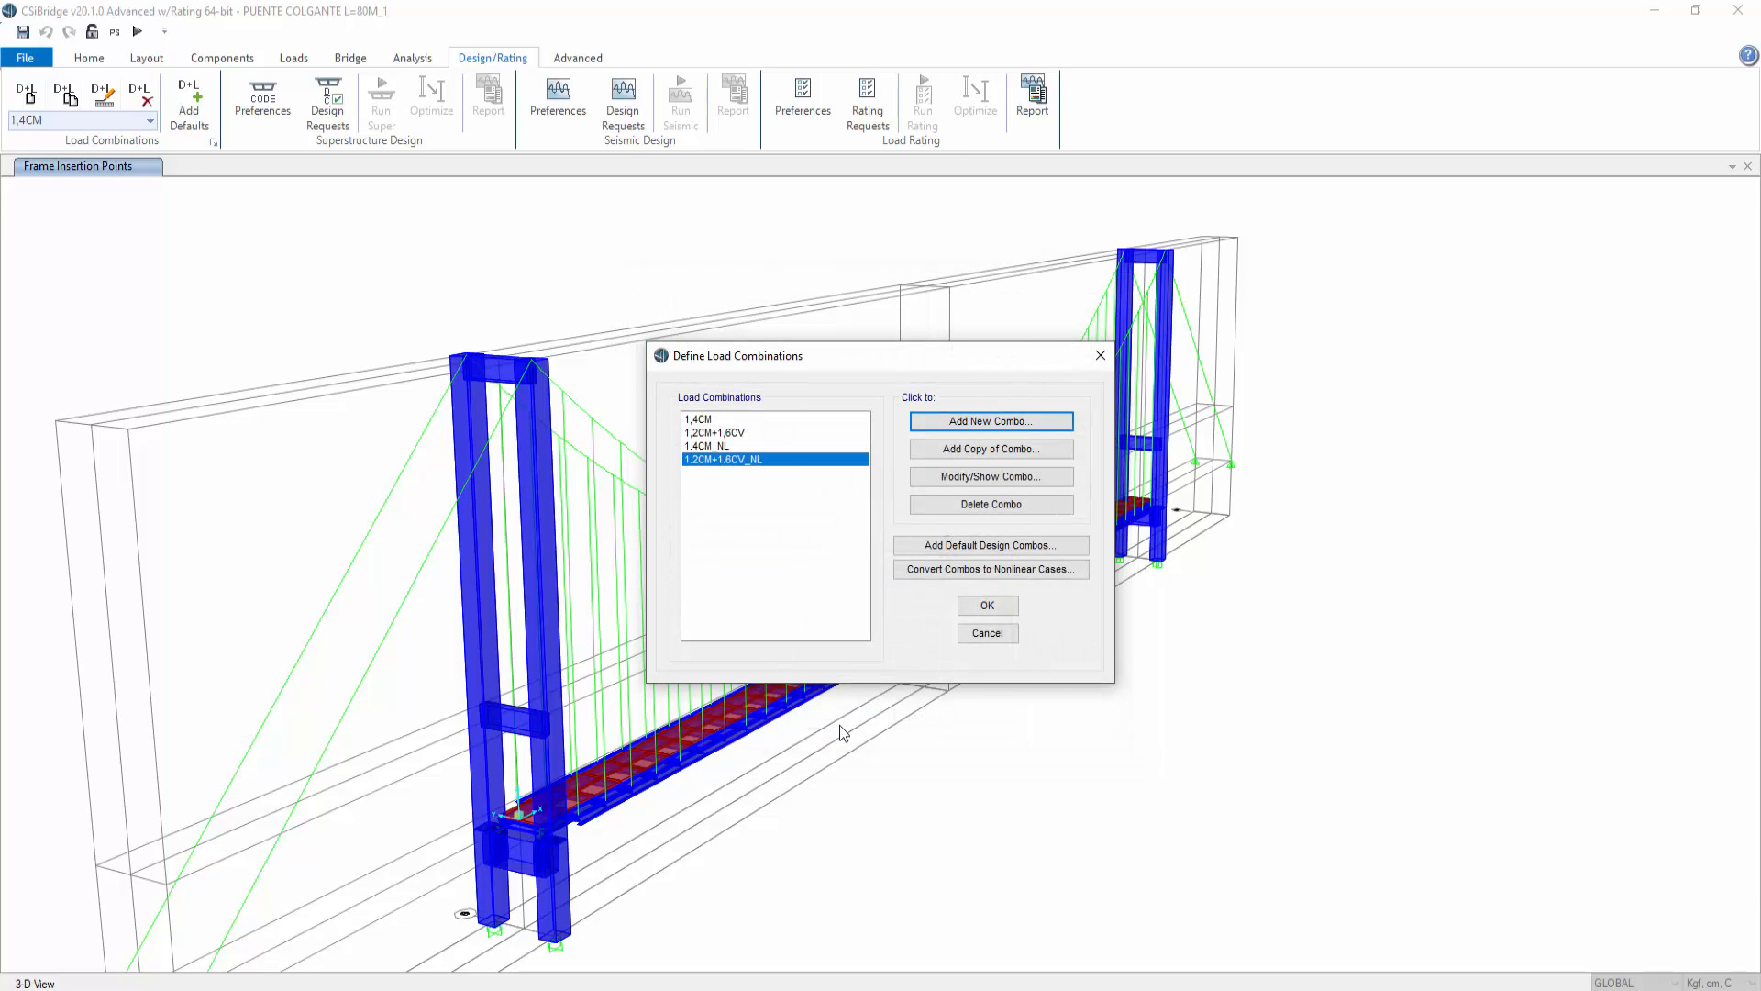
left_click(989, 607)
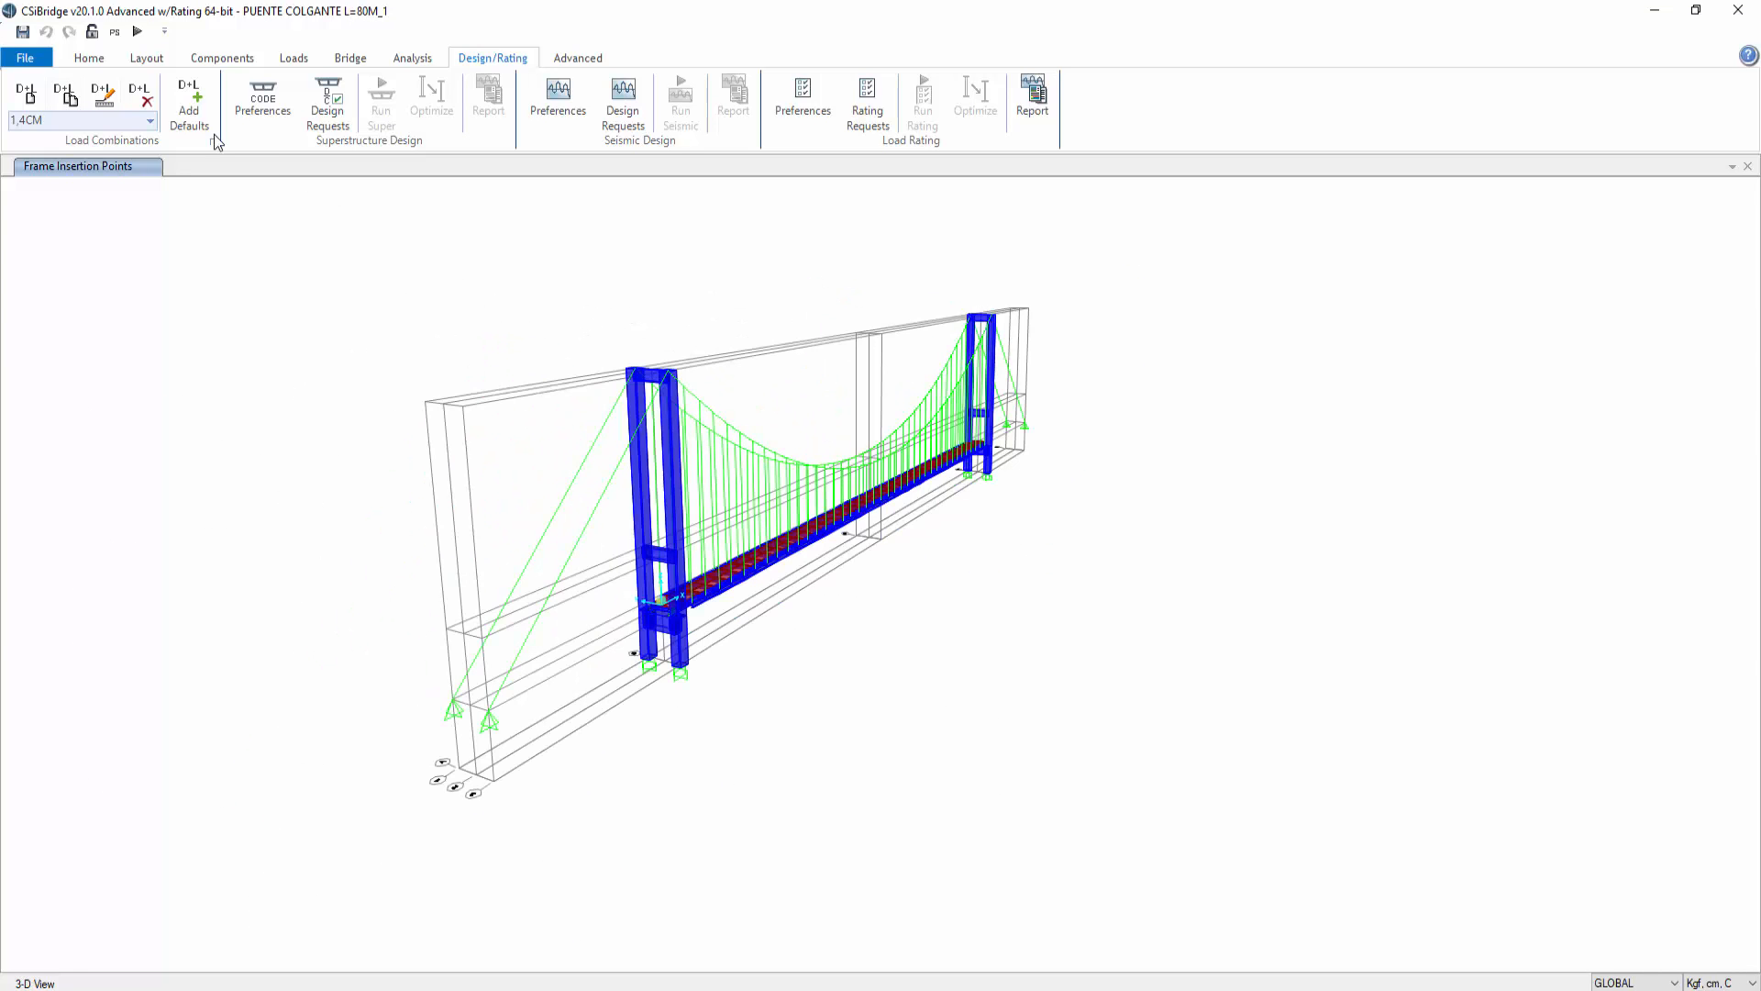
Step: Set every load case, including MODAL_RITZ VECTORS, CM_NL and PEATON_NL, to run and run the analysis
left_click(139, 32)
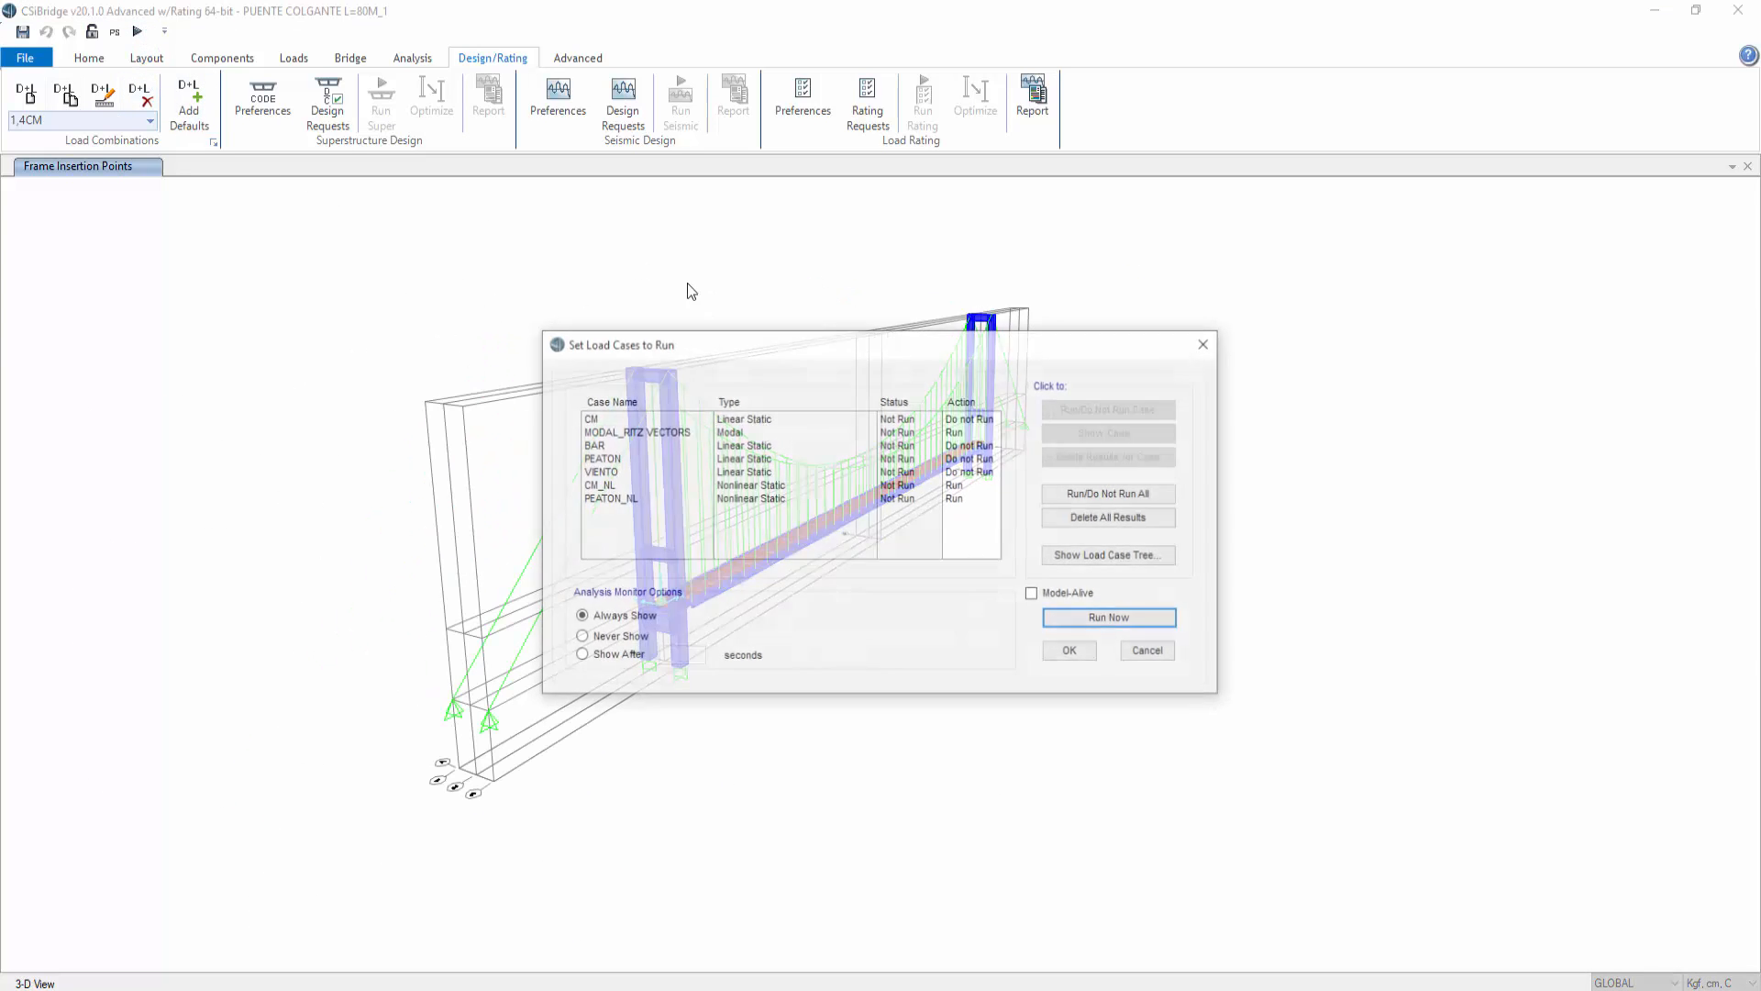
left_click_drag(963, 419, 962, 499)
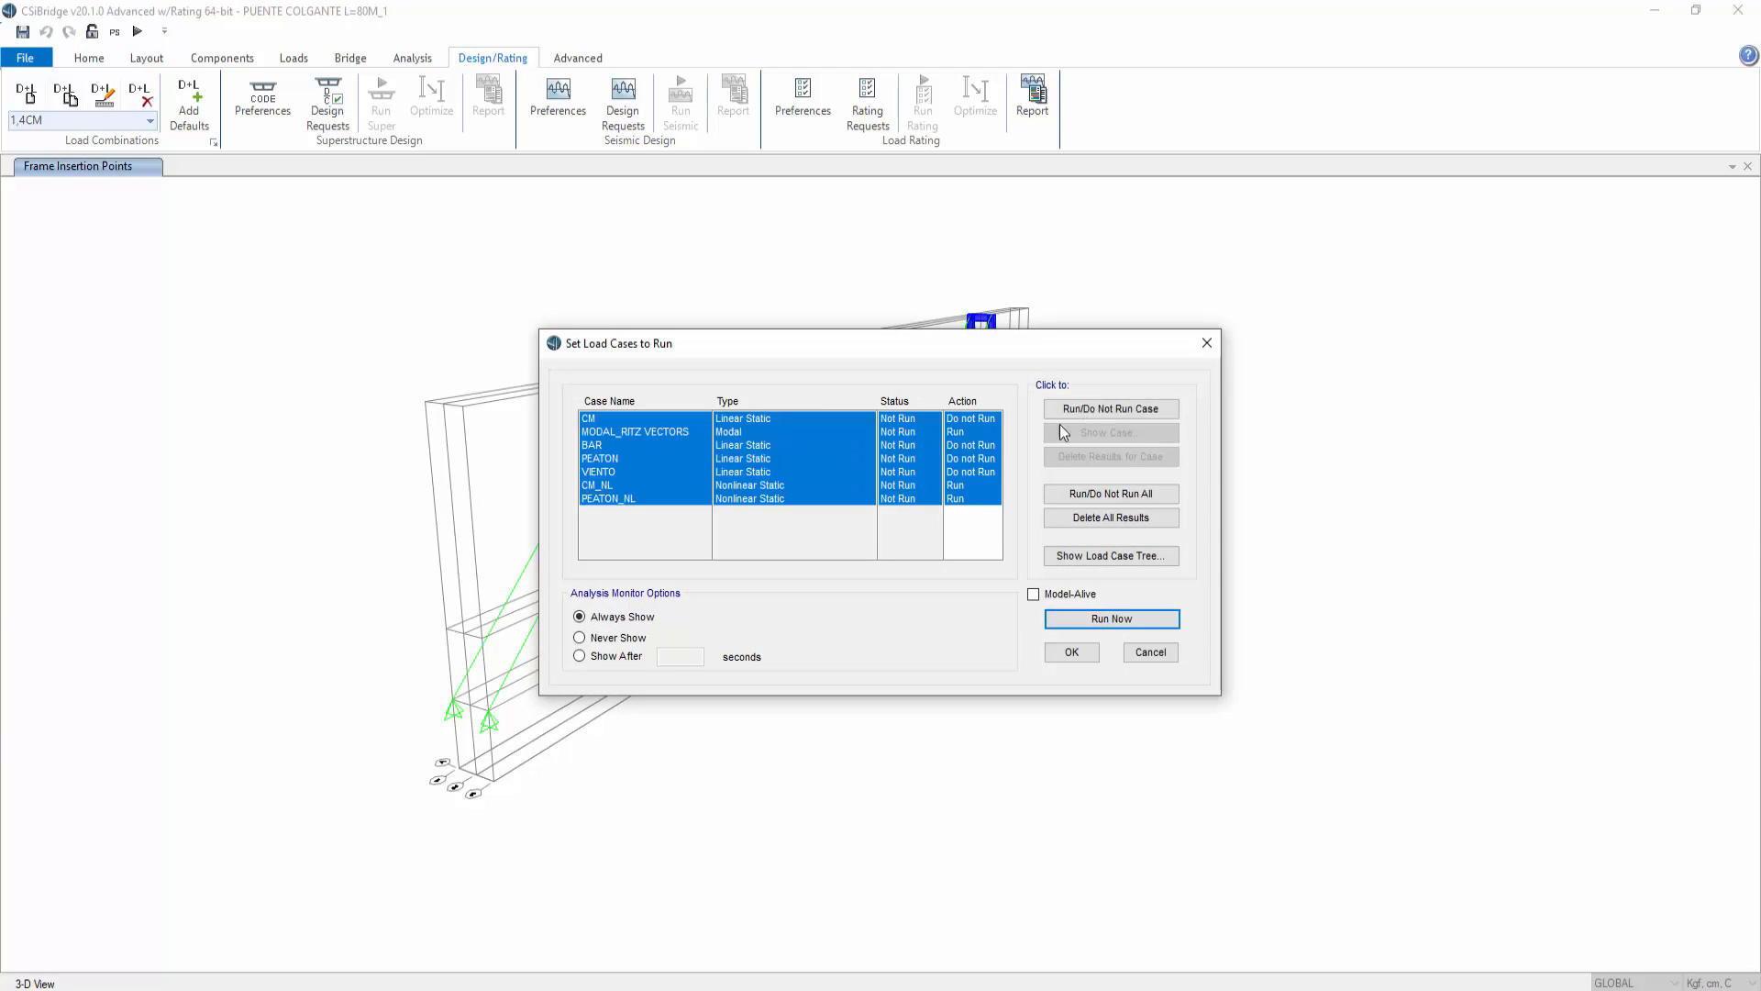
left_click(1111, 408)
left_click(963, 431)
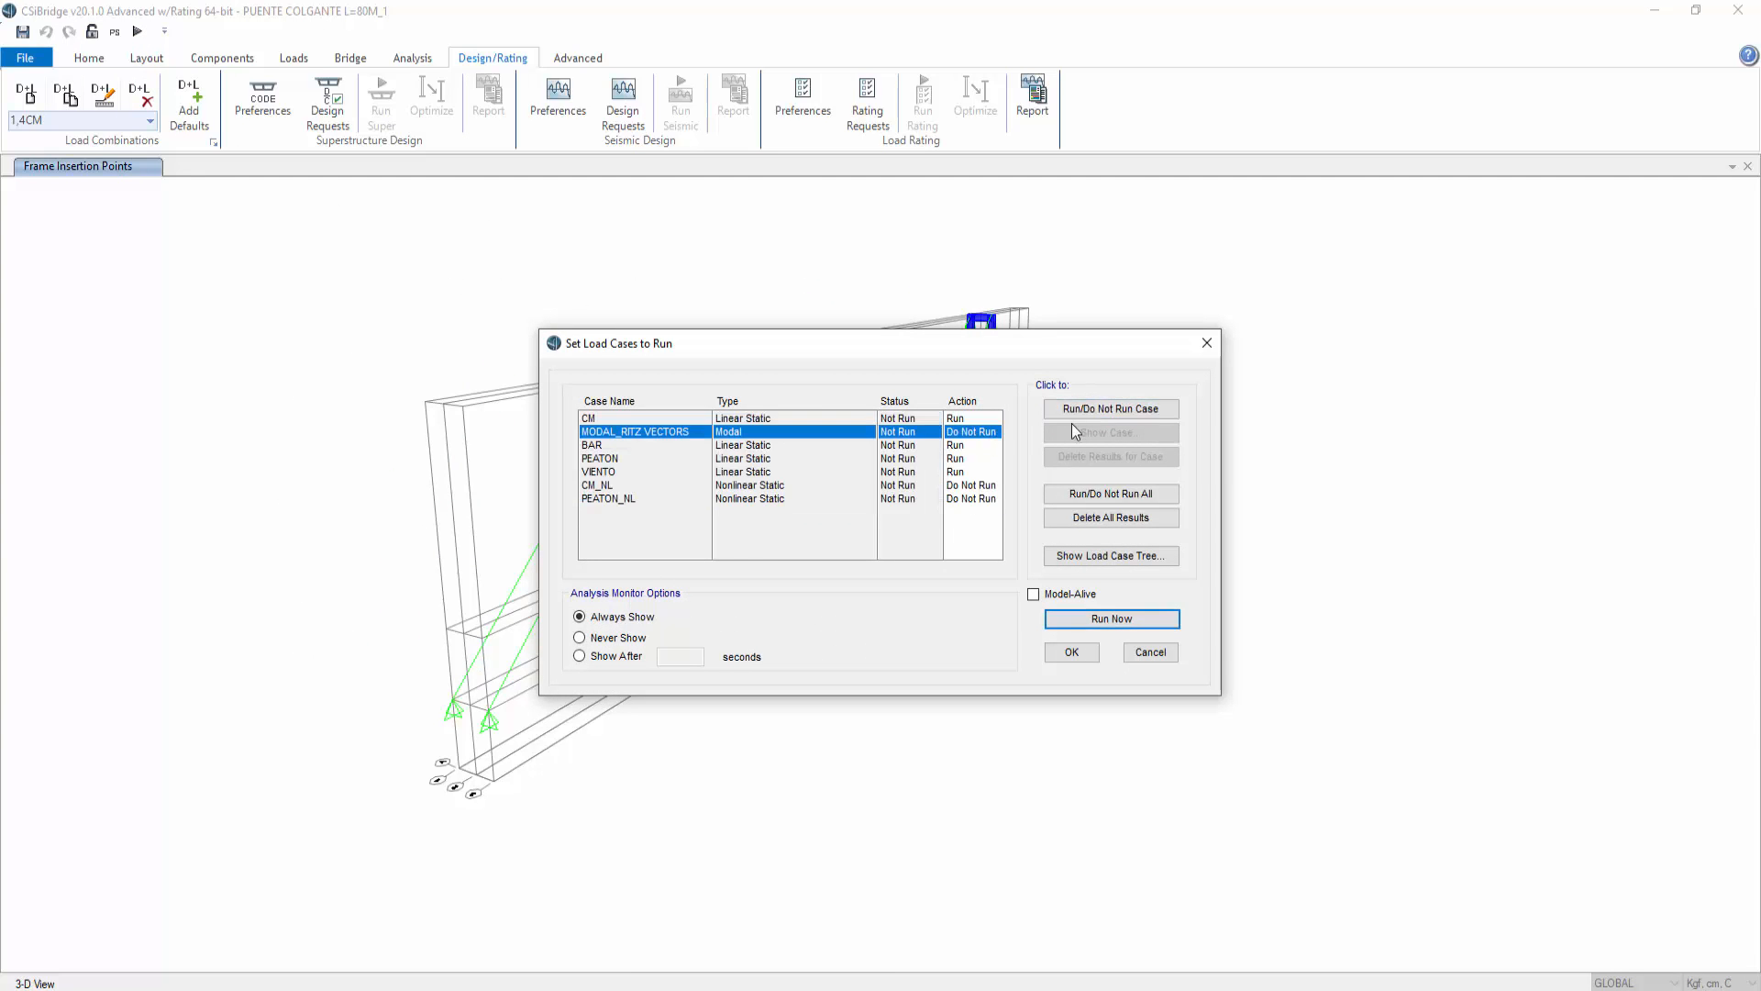
left_click(1111, 408)
left_click(963, 485)
left_click(1111, 408)
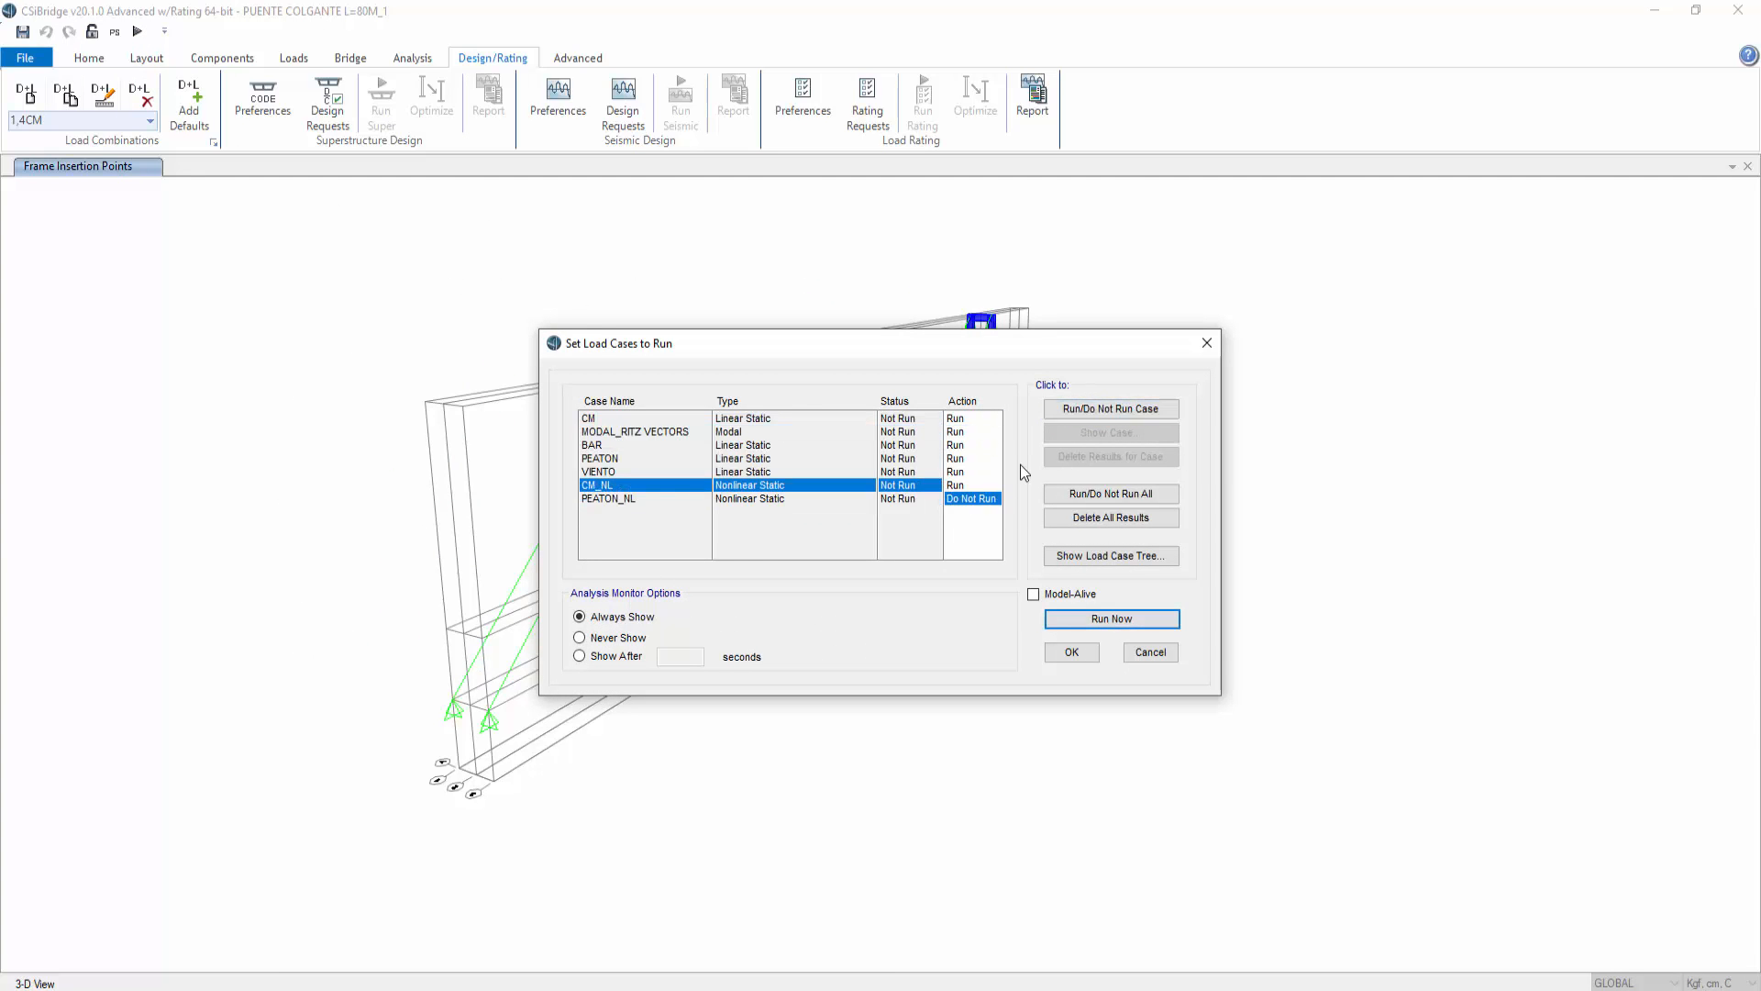
left_click(963, 498)
left_click(1111, 408)
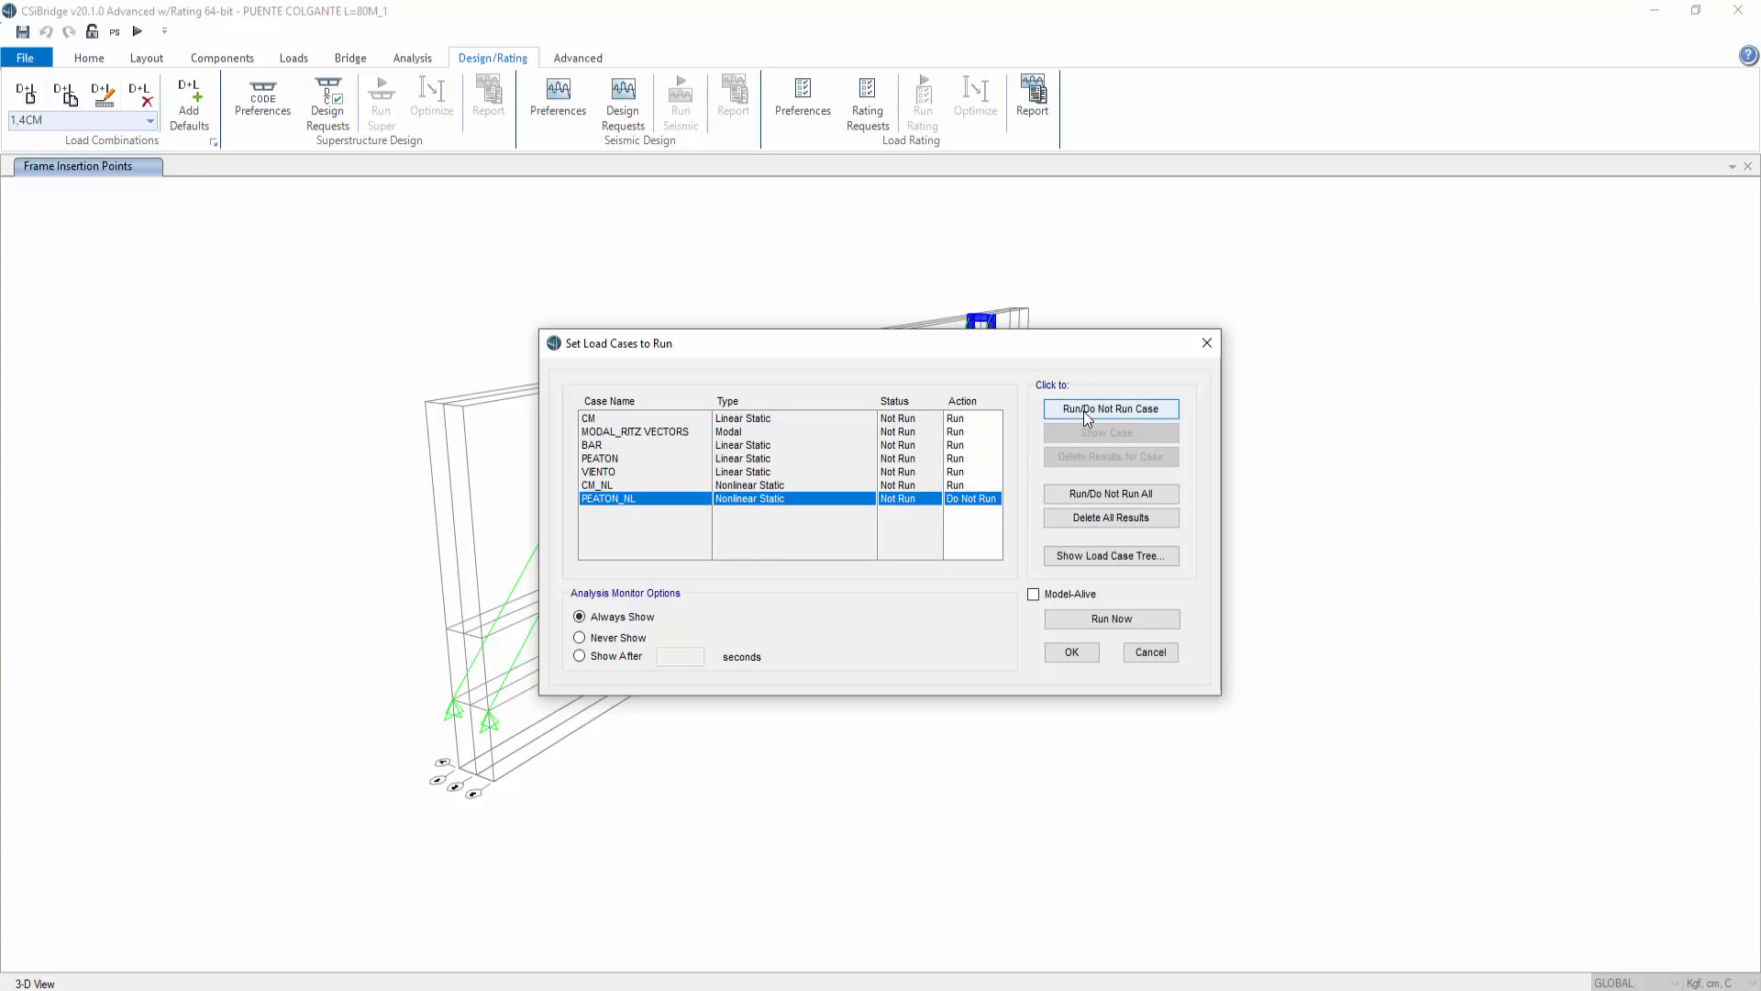
left_click(1091, 620)
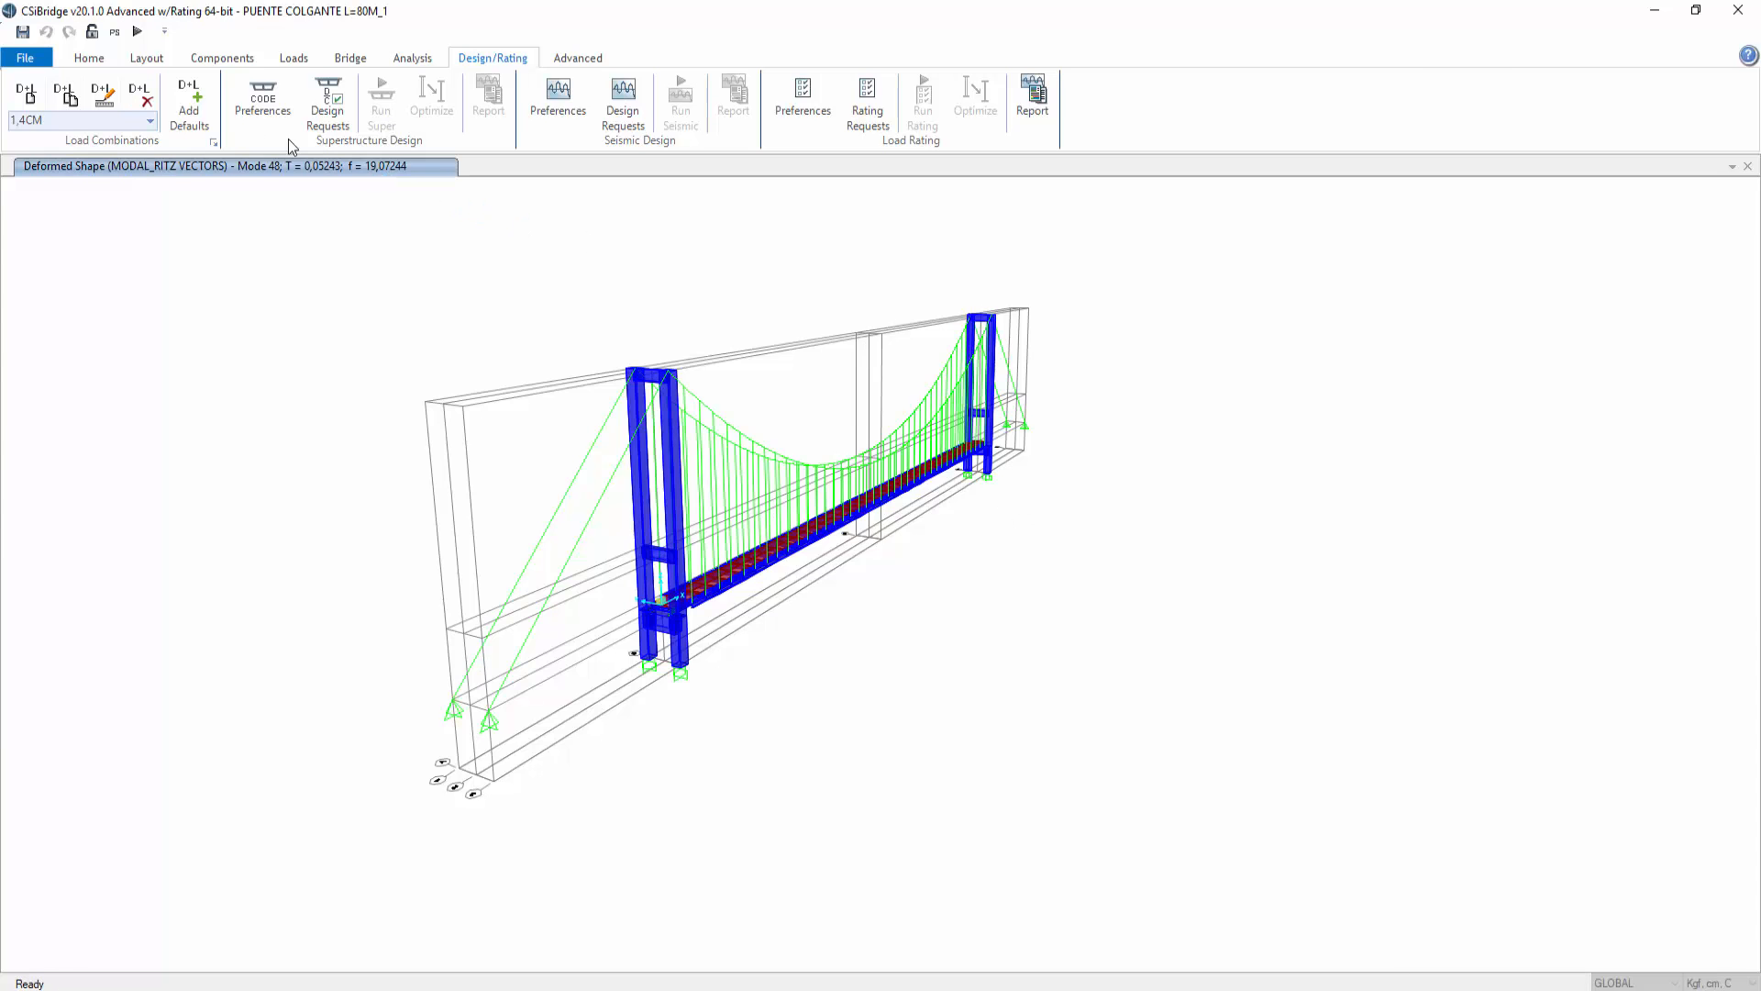
Step: Display the frames' axial force diagram for the 1.4CM_NL combination in the XZ elevation view
left_click(93, 60)
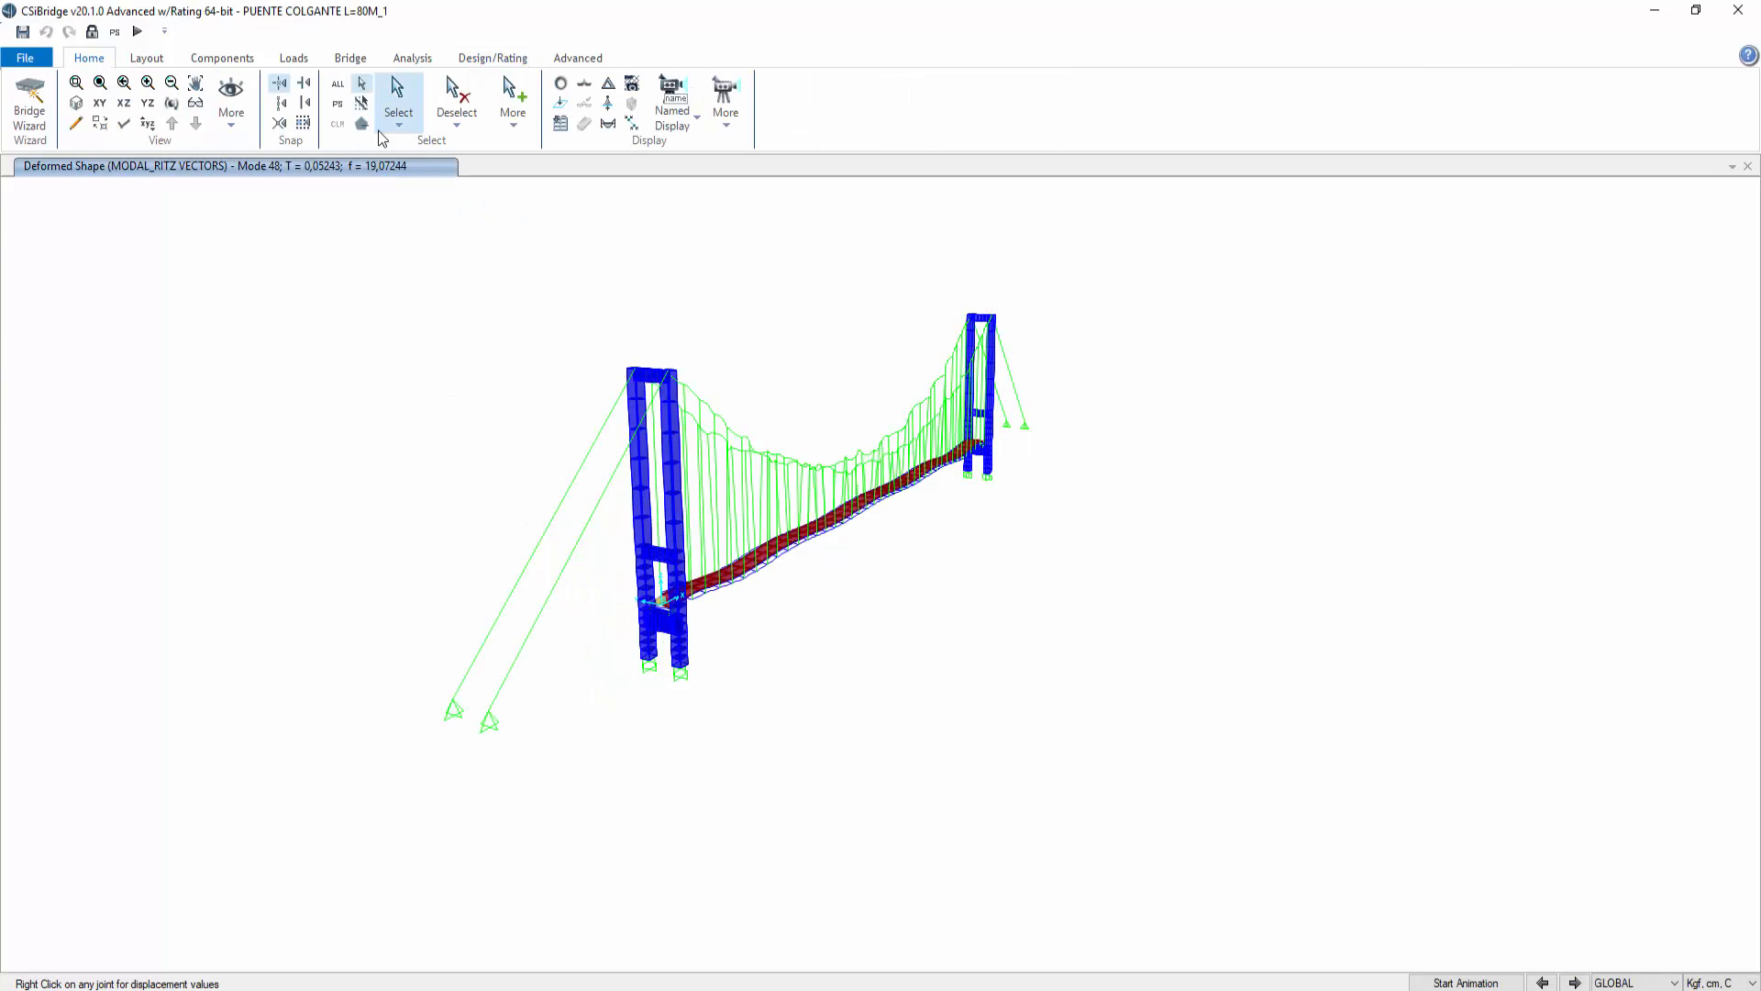
left_click(125, 104)
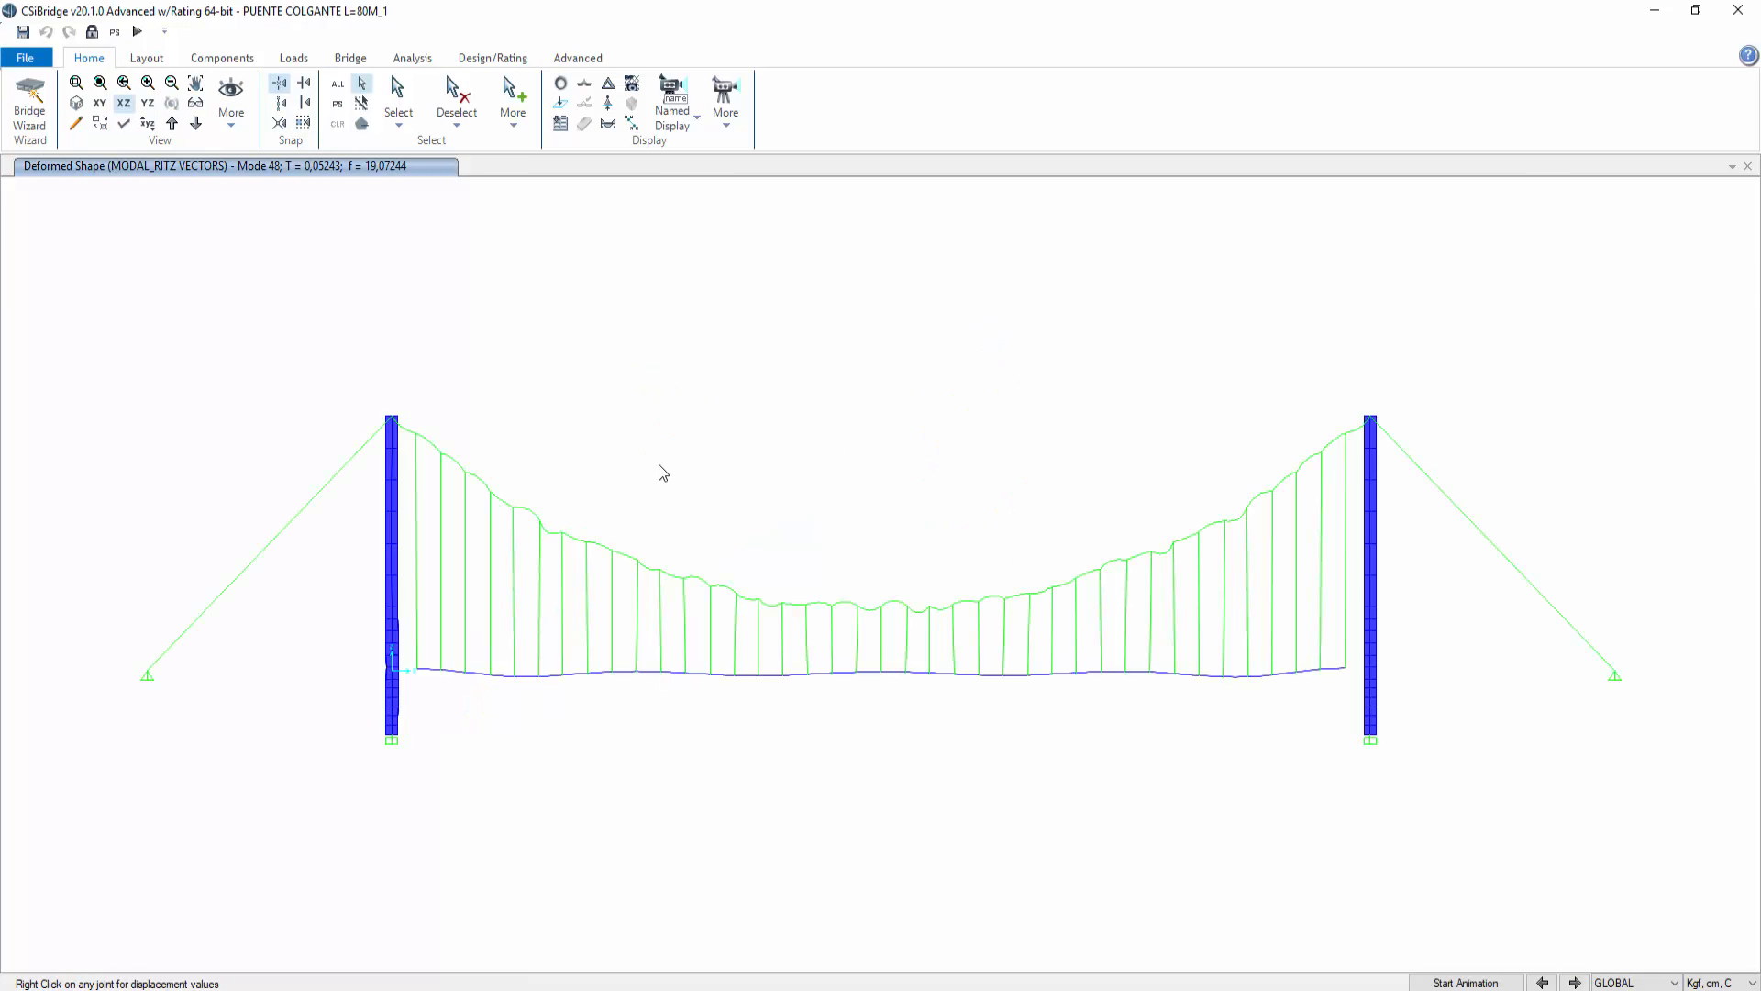
left_click(609, 123)
left_click(923, 246)
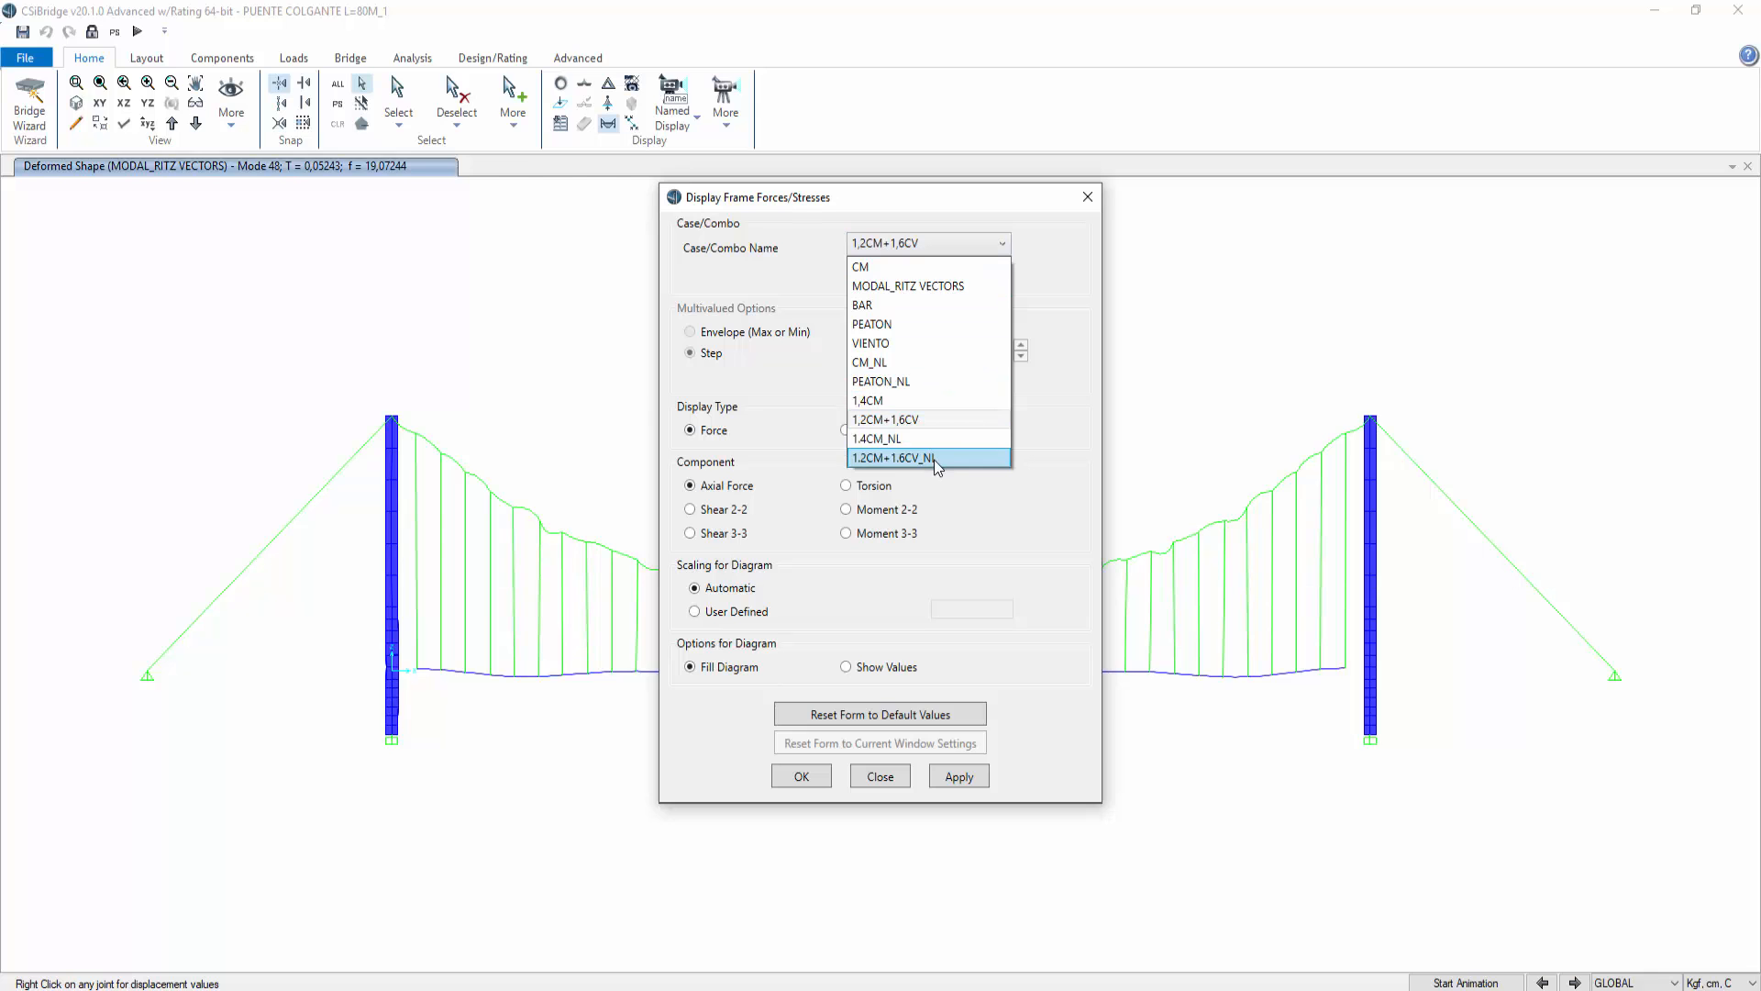
left_click(903, 438)
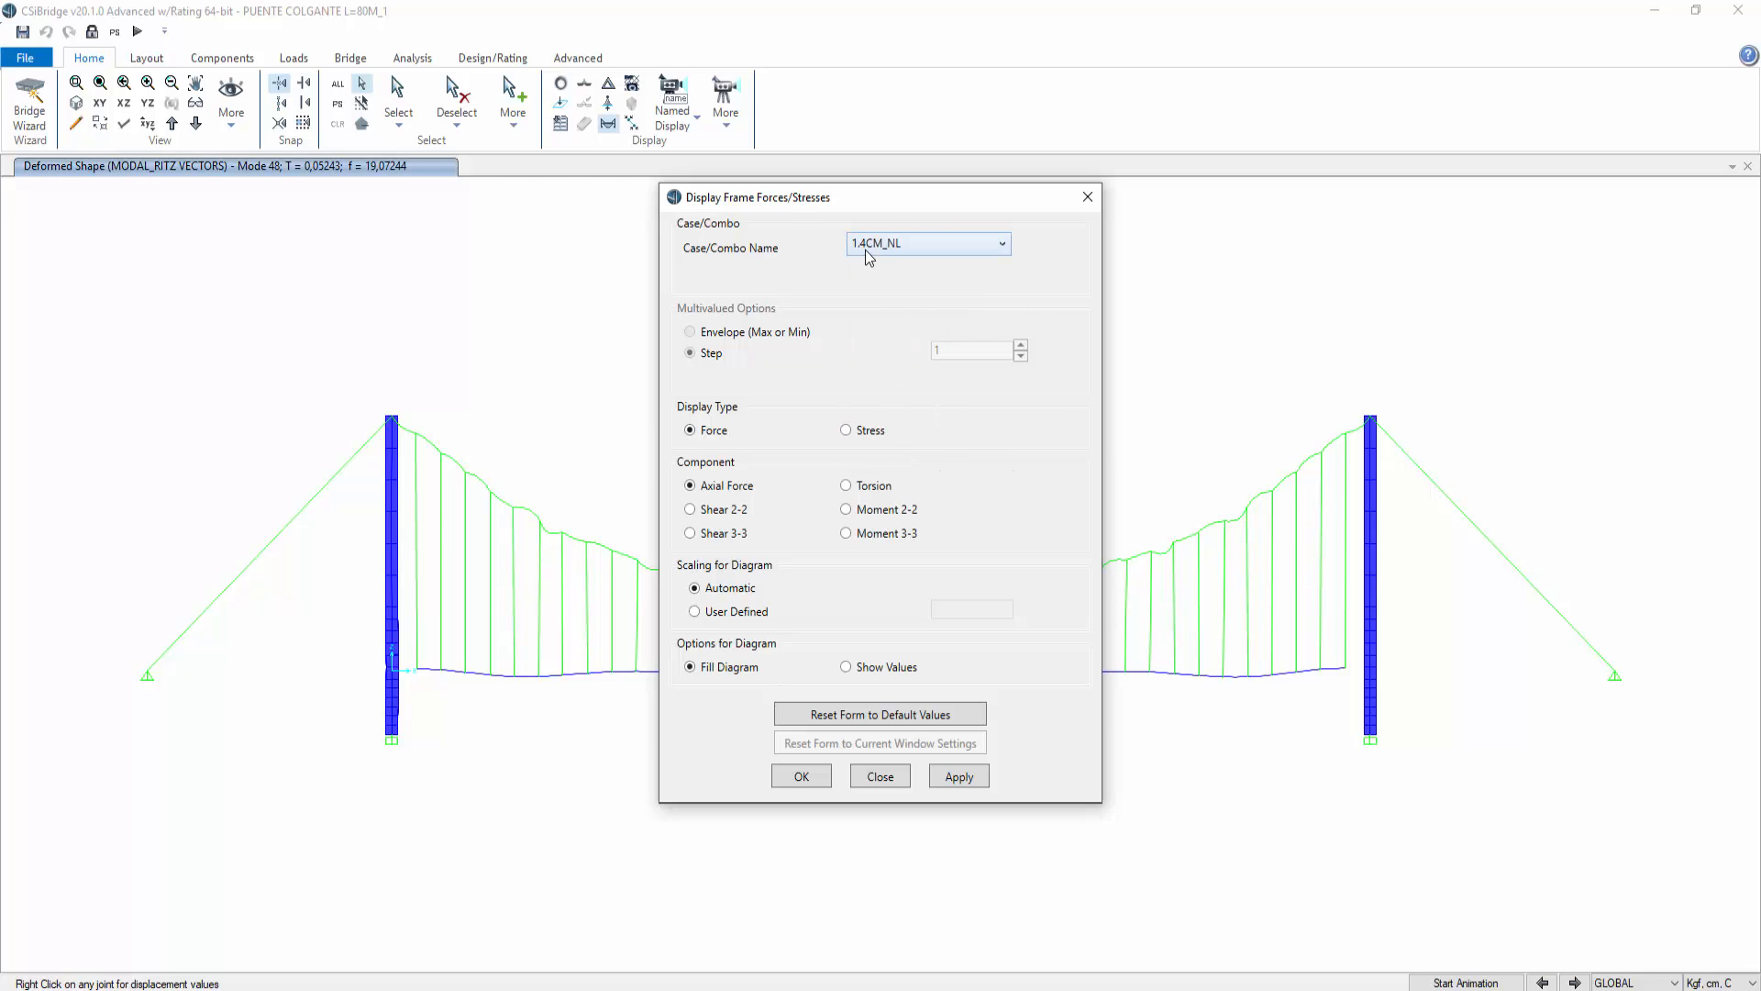
left_click(963, 780)
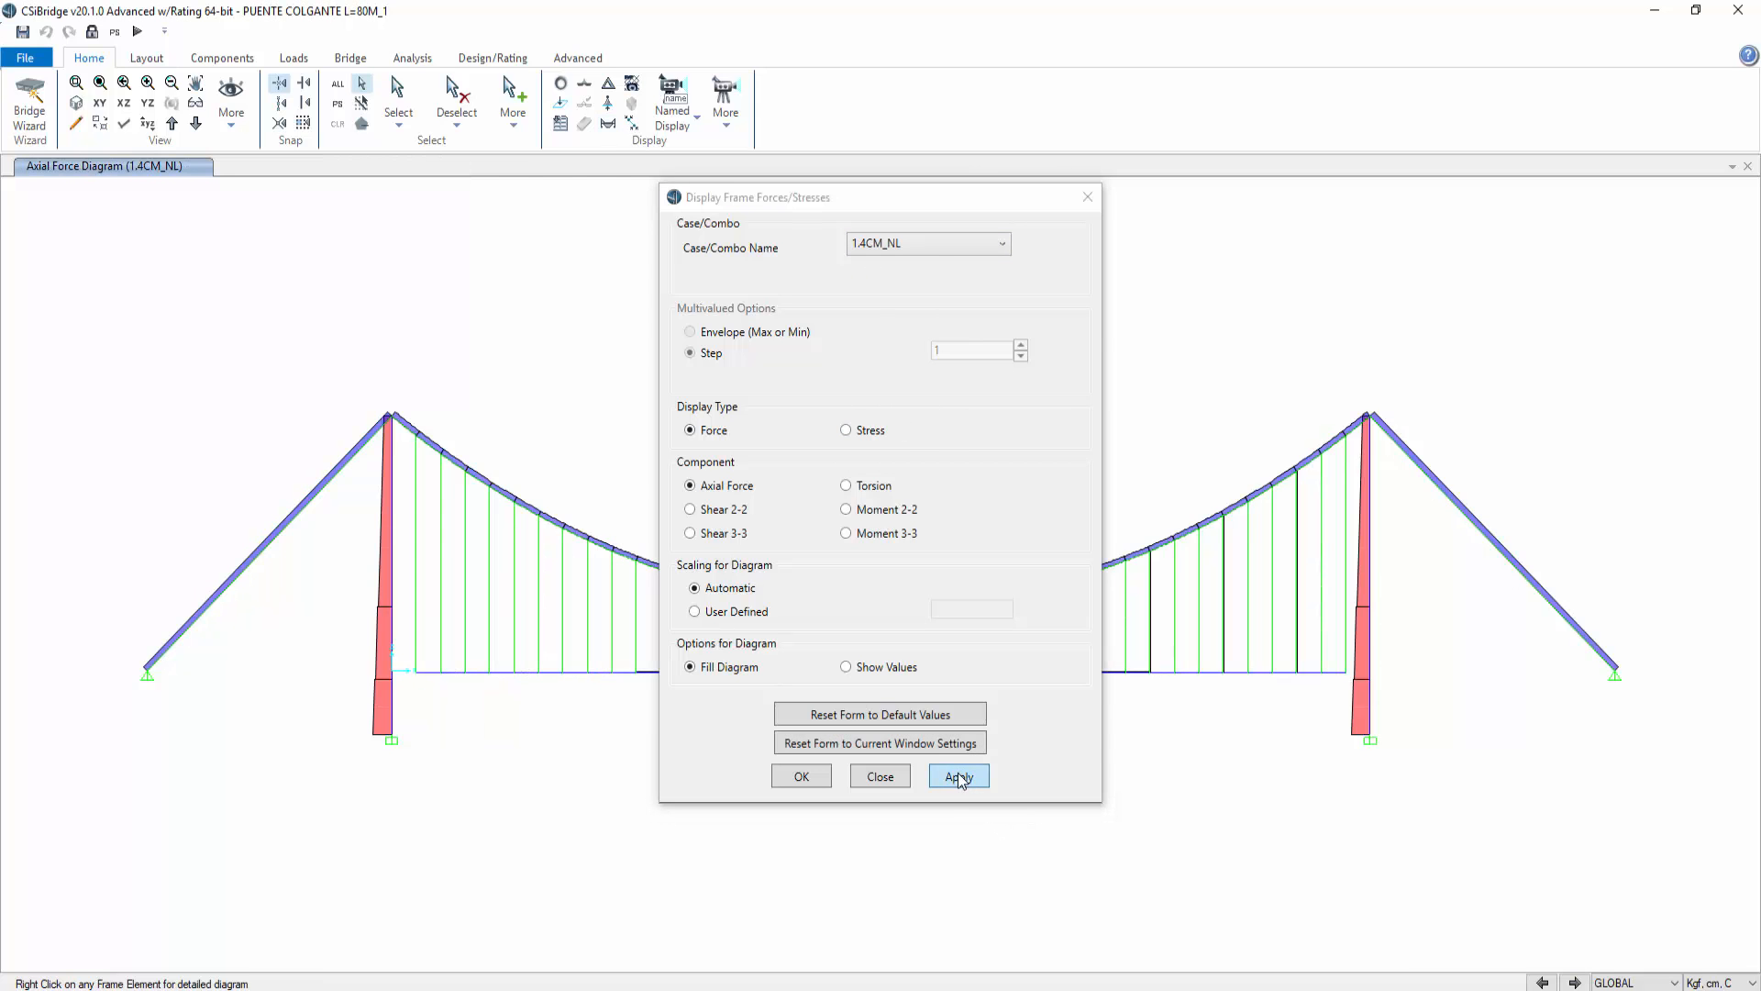
left_click(1086, 197)
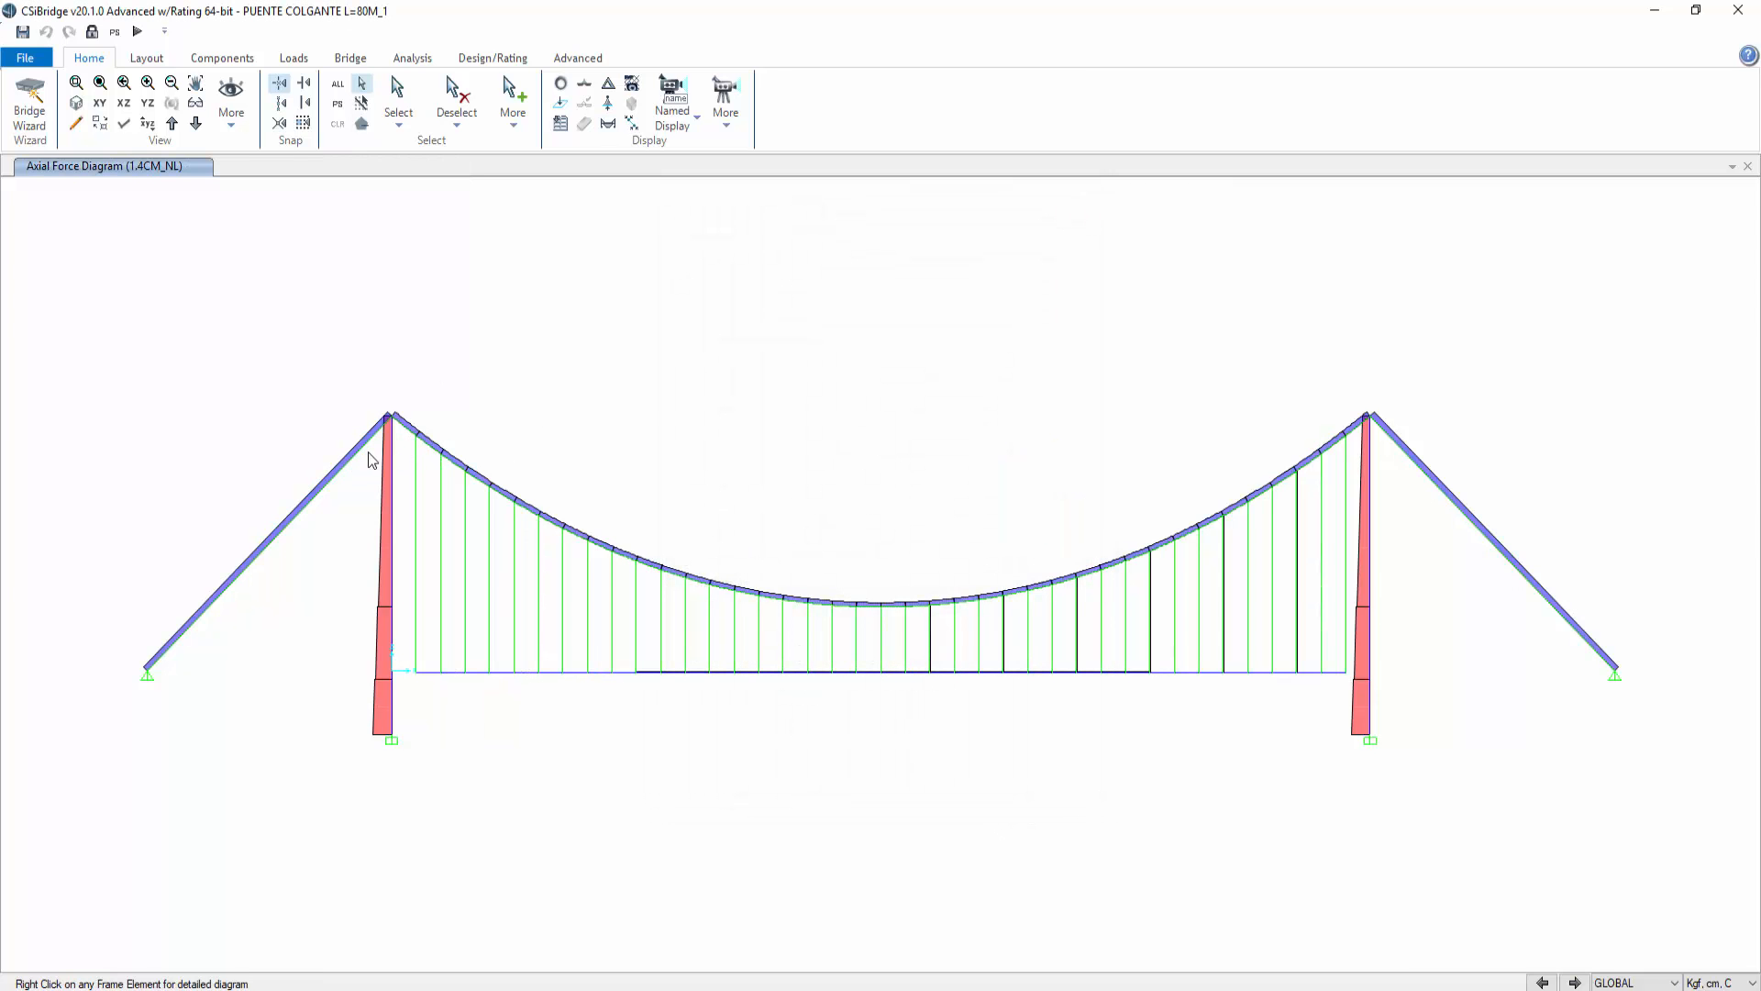
Step: Zoom in and open the axial force diagram of the main cable beside the left tower, with units Tonf, m, C
left_click(76, 87)
left_click_drag(89, 339, 1690, 792)
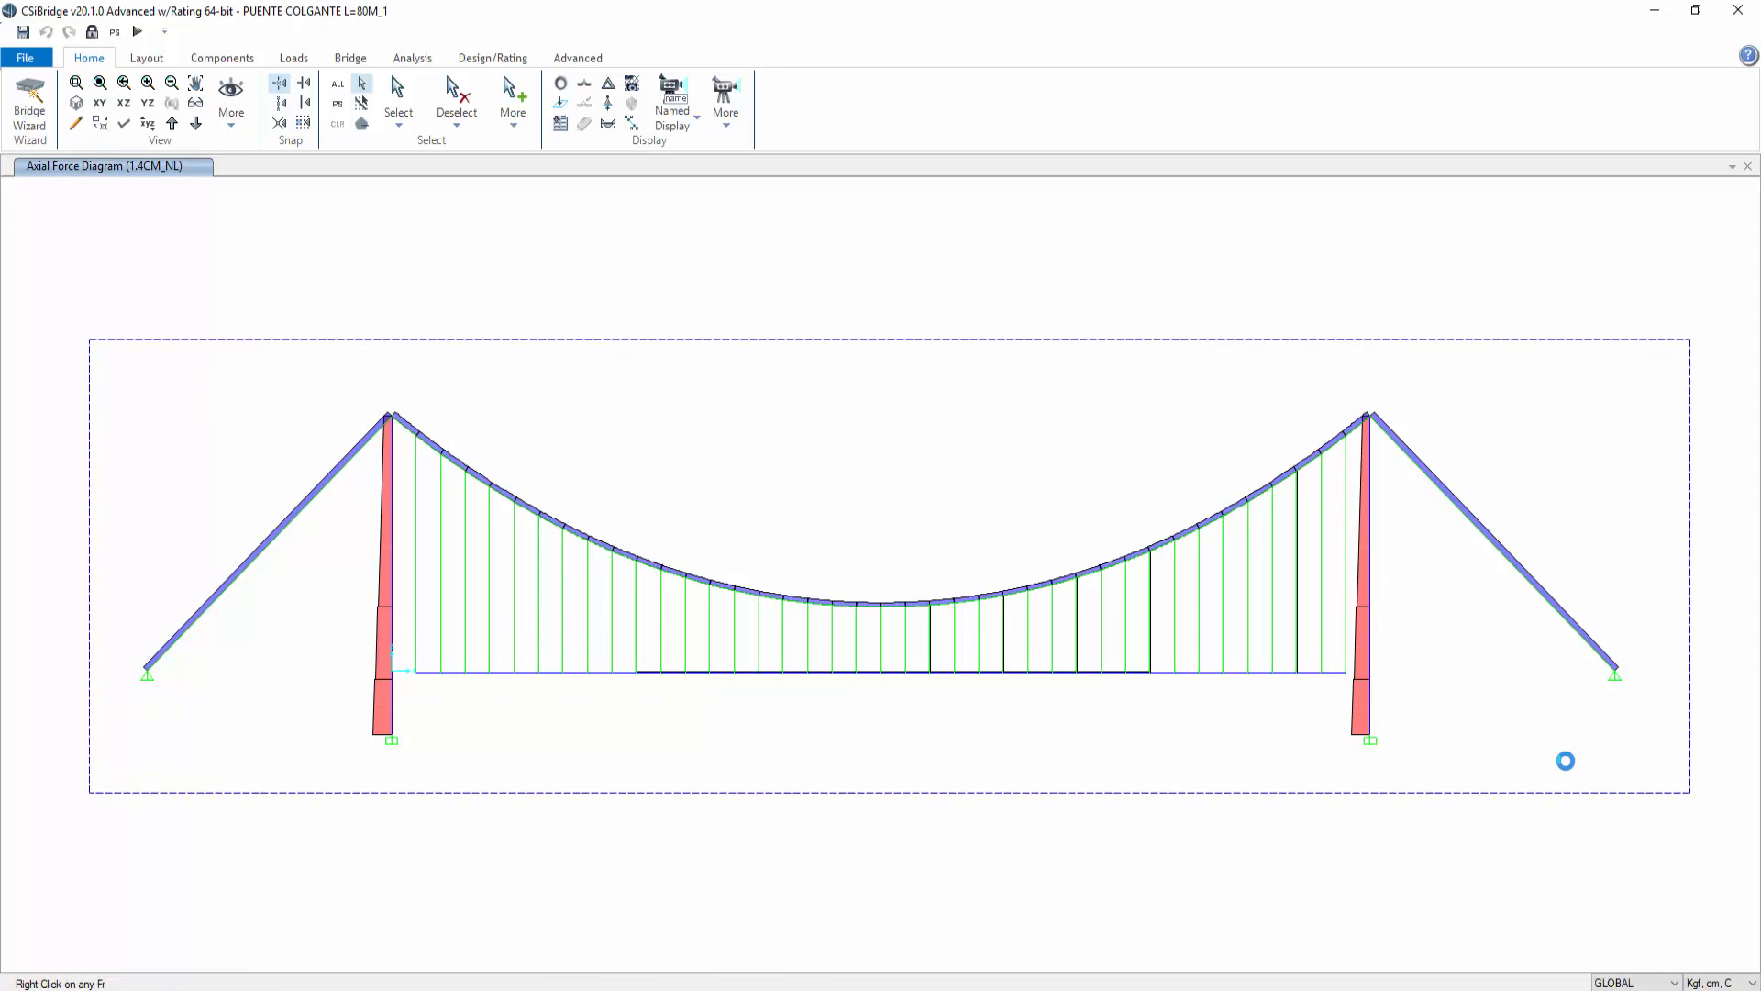
left_click(346, 426)
right_click(347, 426)
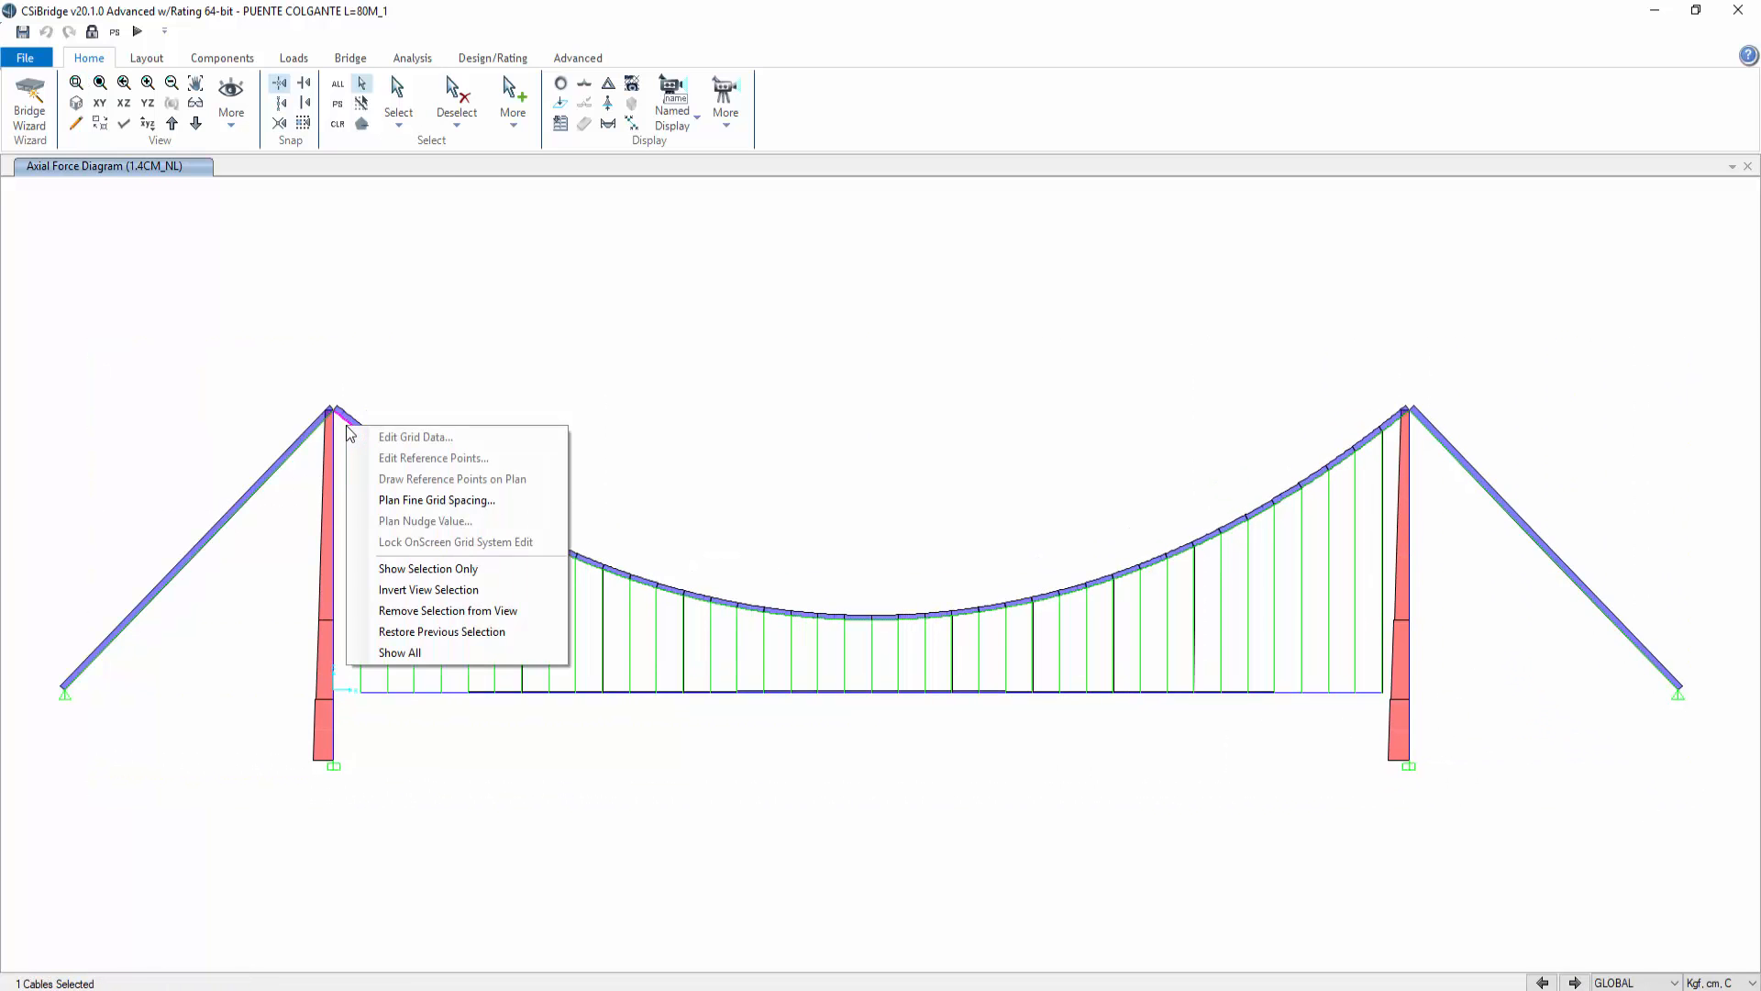
left_click(344, 424)
right_click(345, 424)
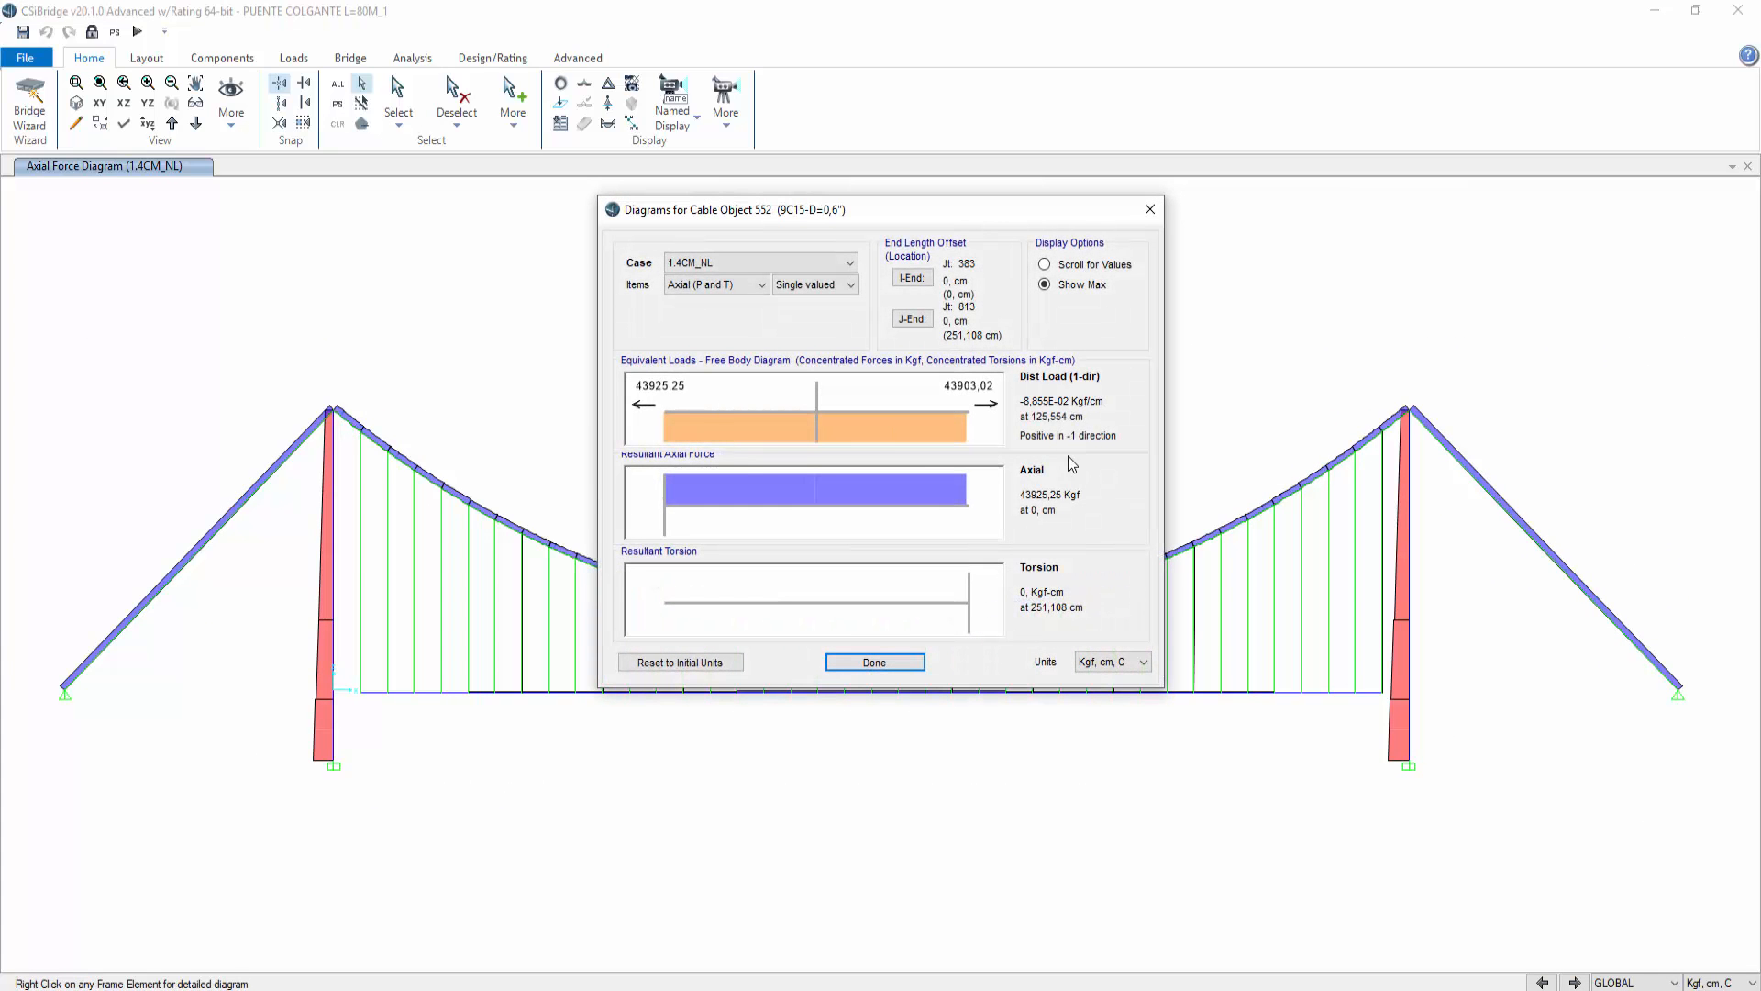
left_click(1143, 662)
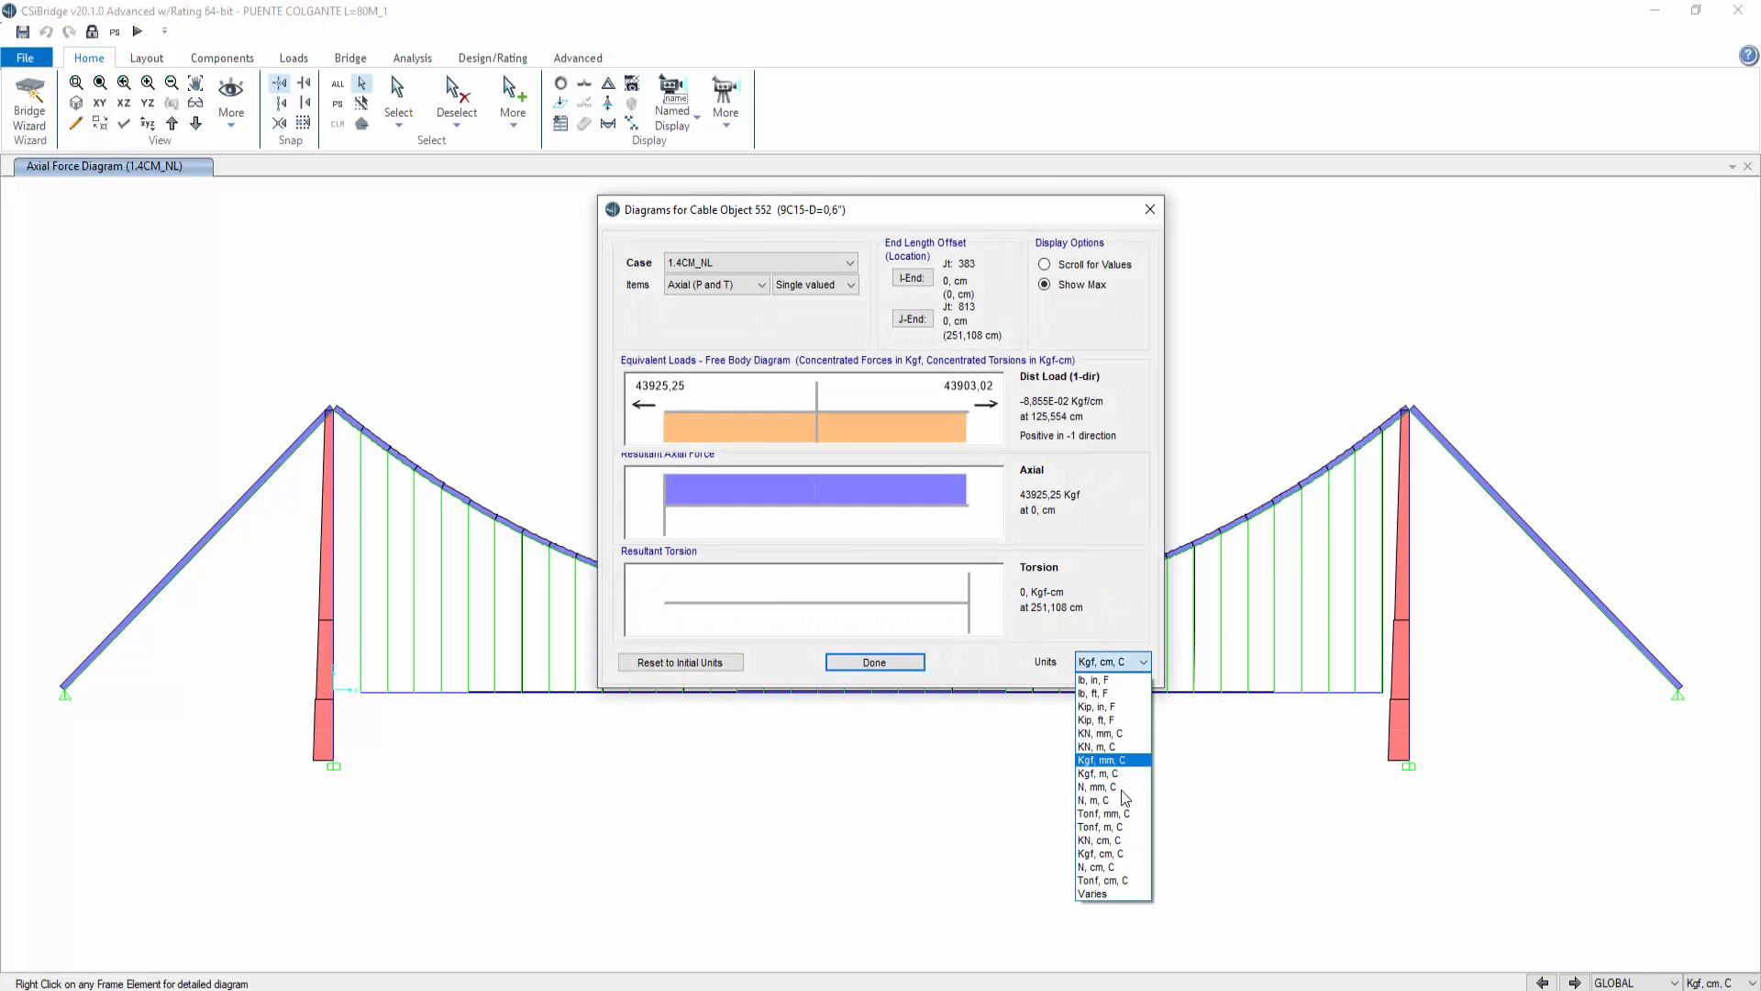
left_click(1119, 828)
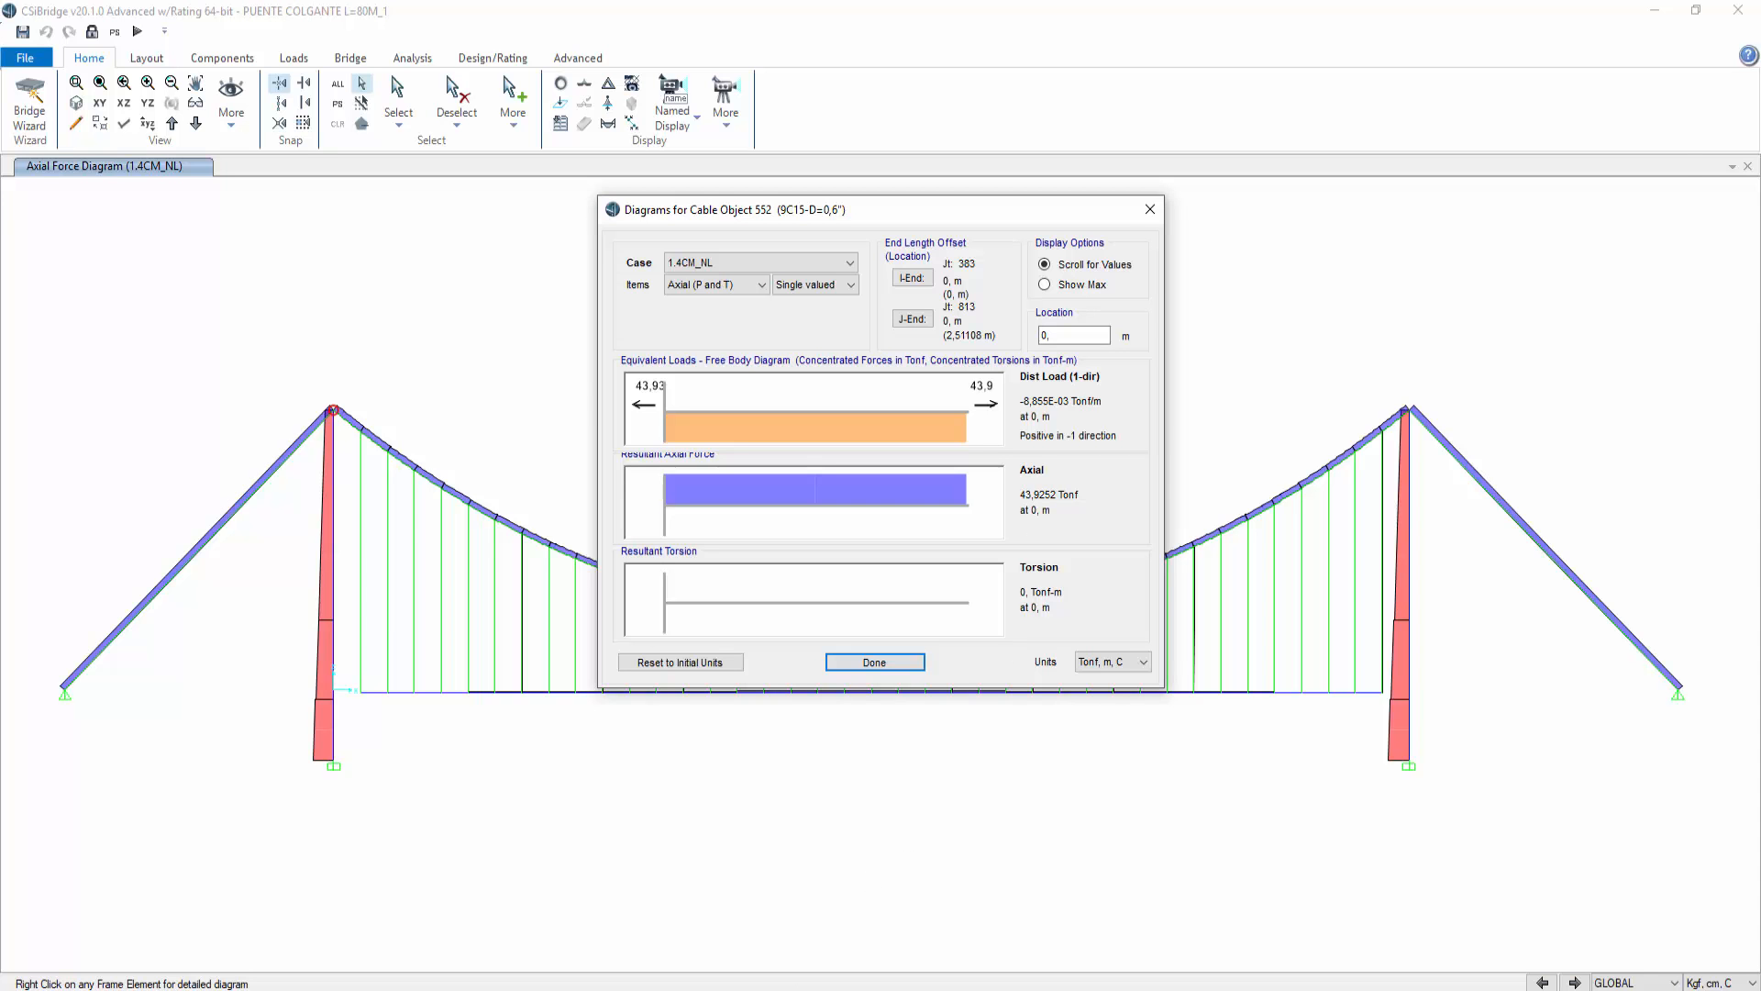
Step: Switch to the photo viewer to review the hand-calculation sheets of the cable design, then return to CSiBridge
left_click(605, 988)
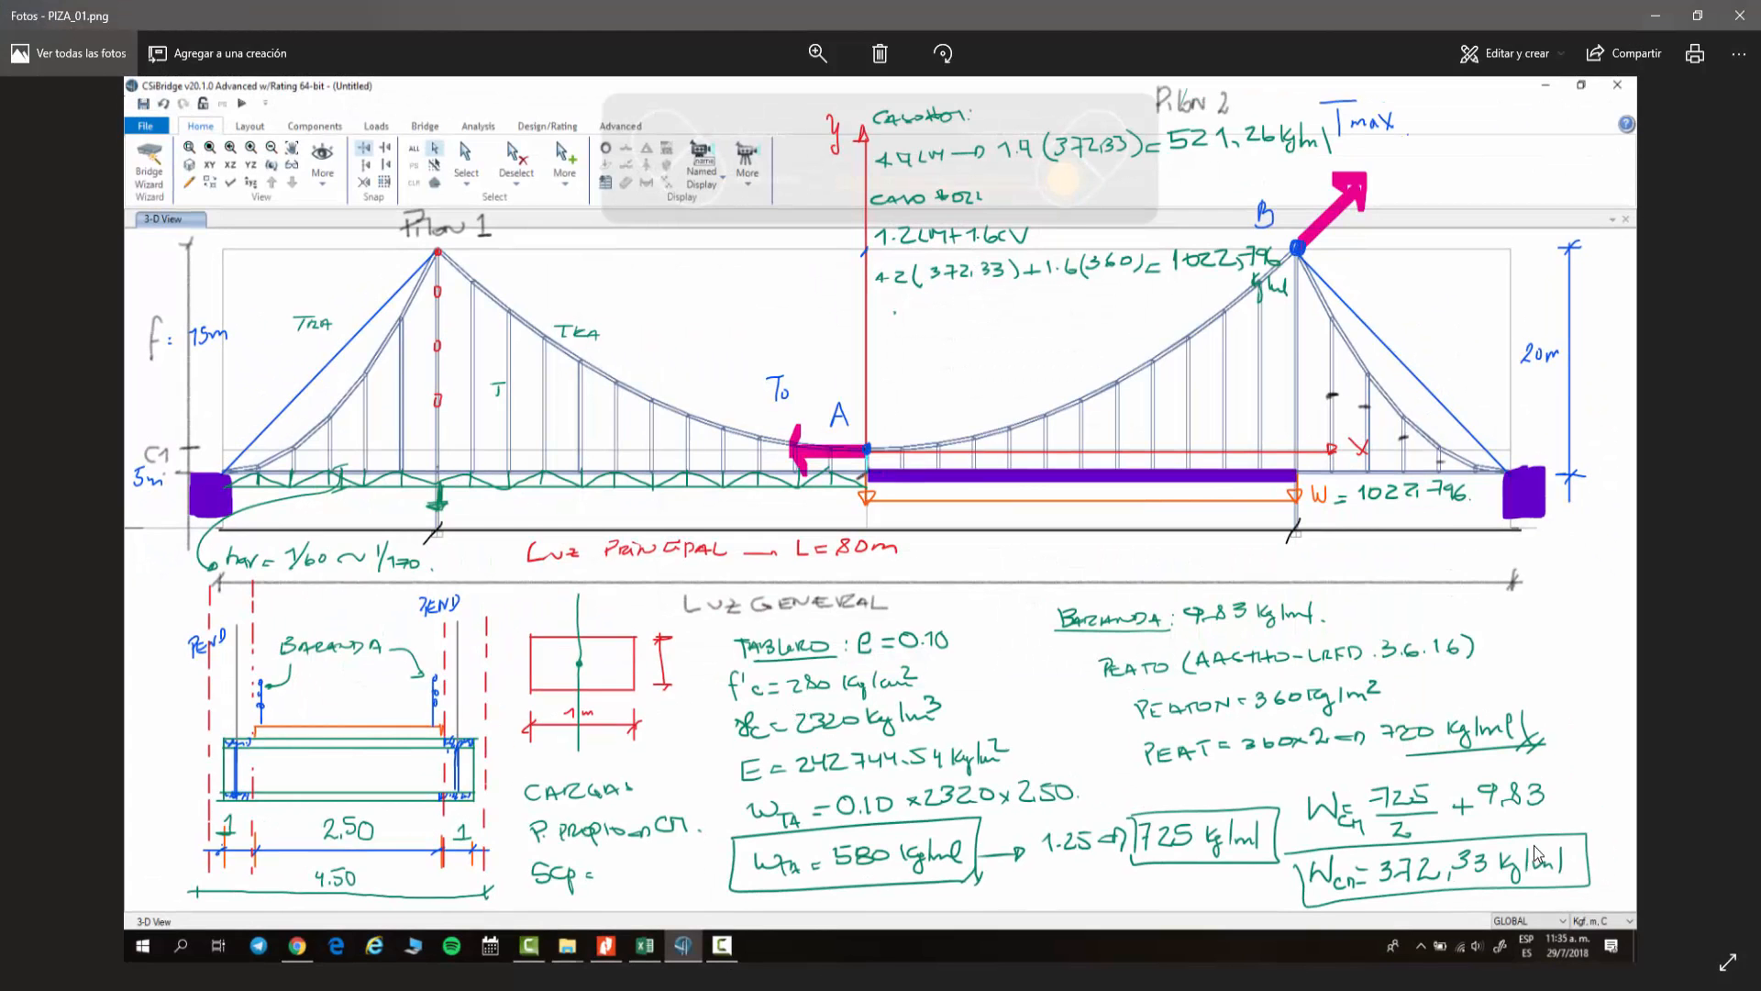
left_click(1715, 533)
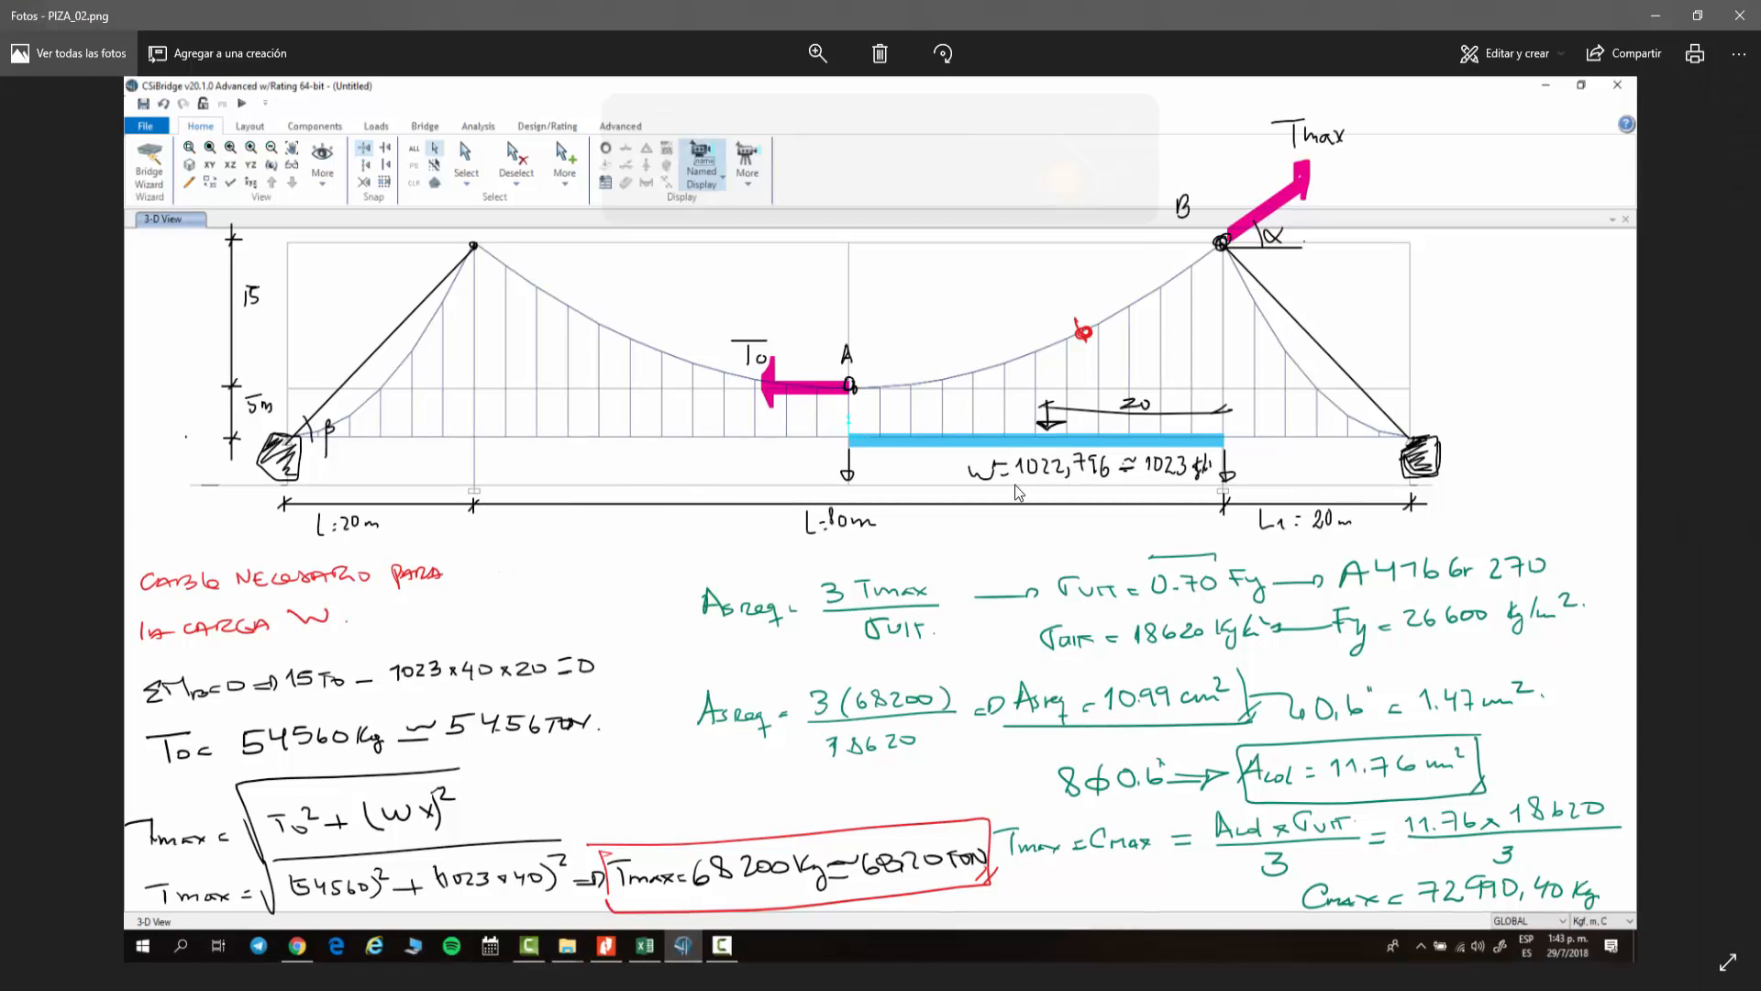
left_click(46, 533)
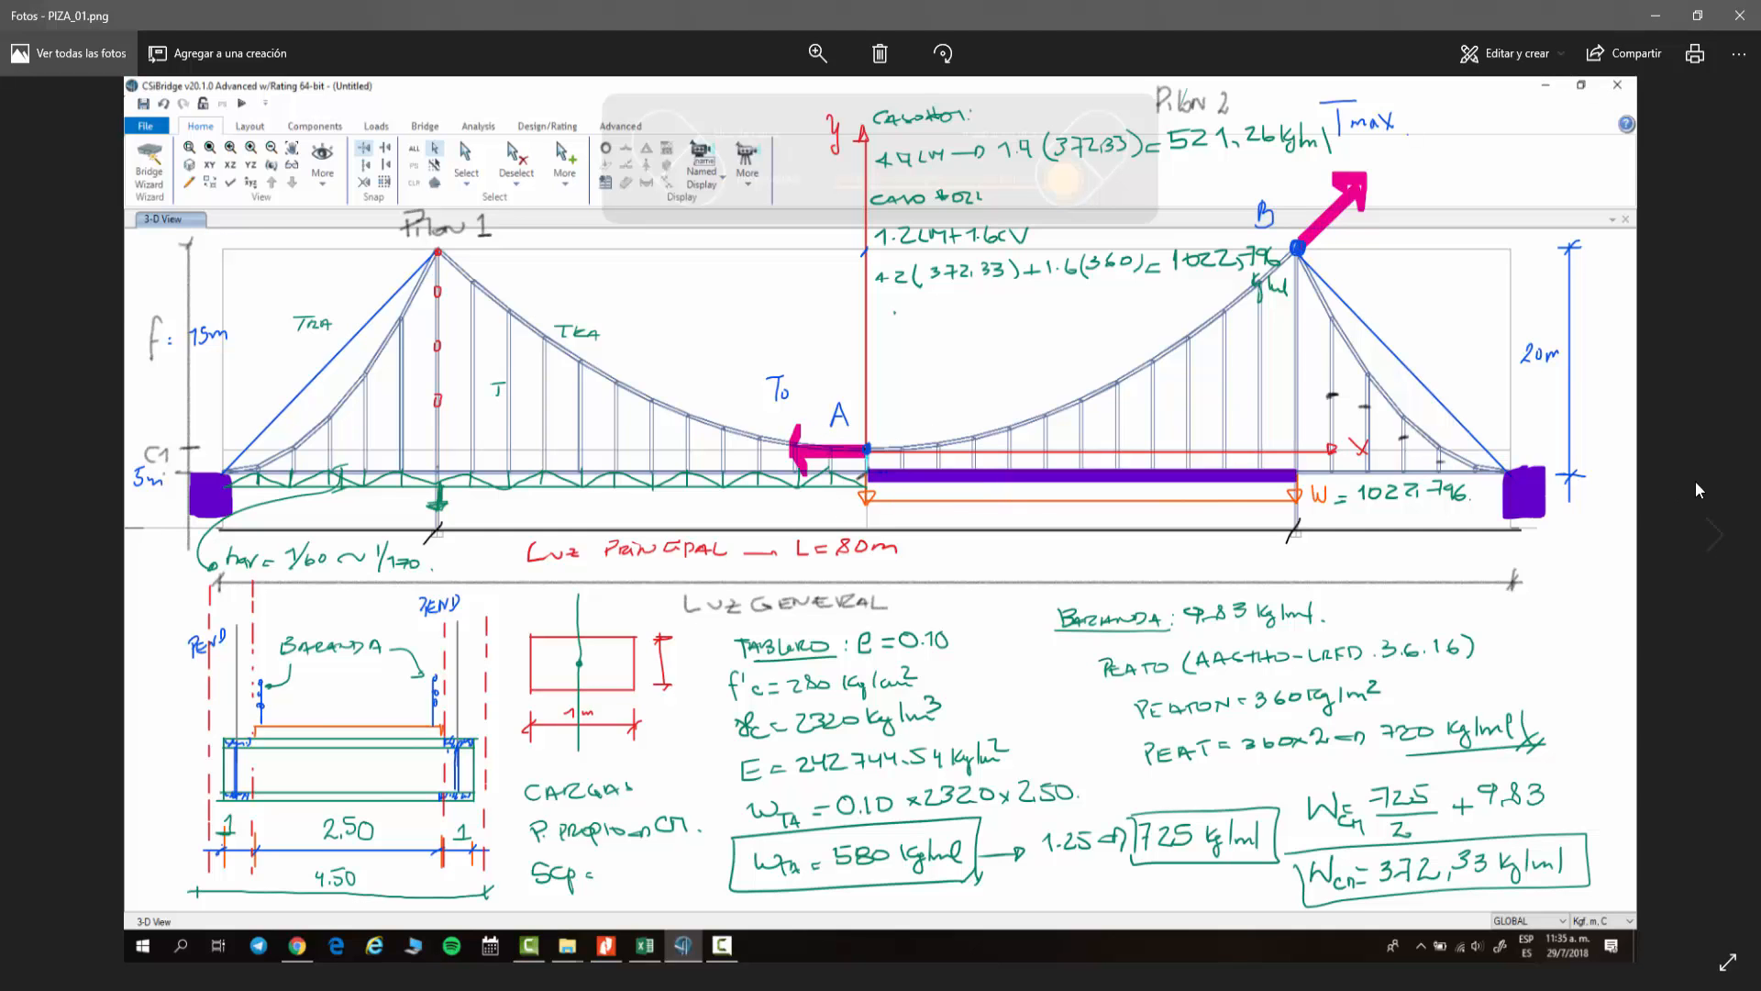
left_click(1714, 548)
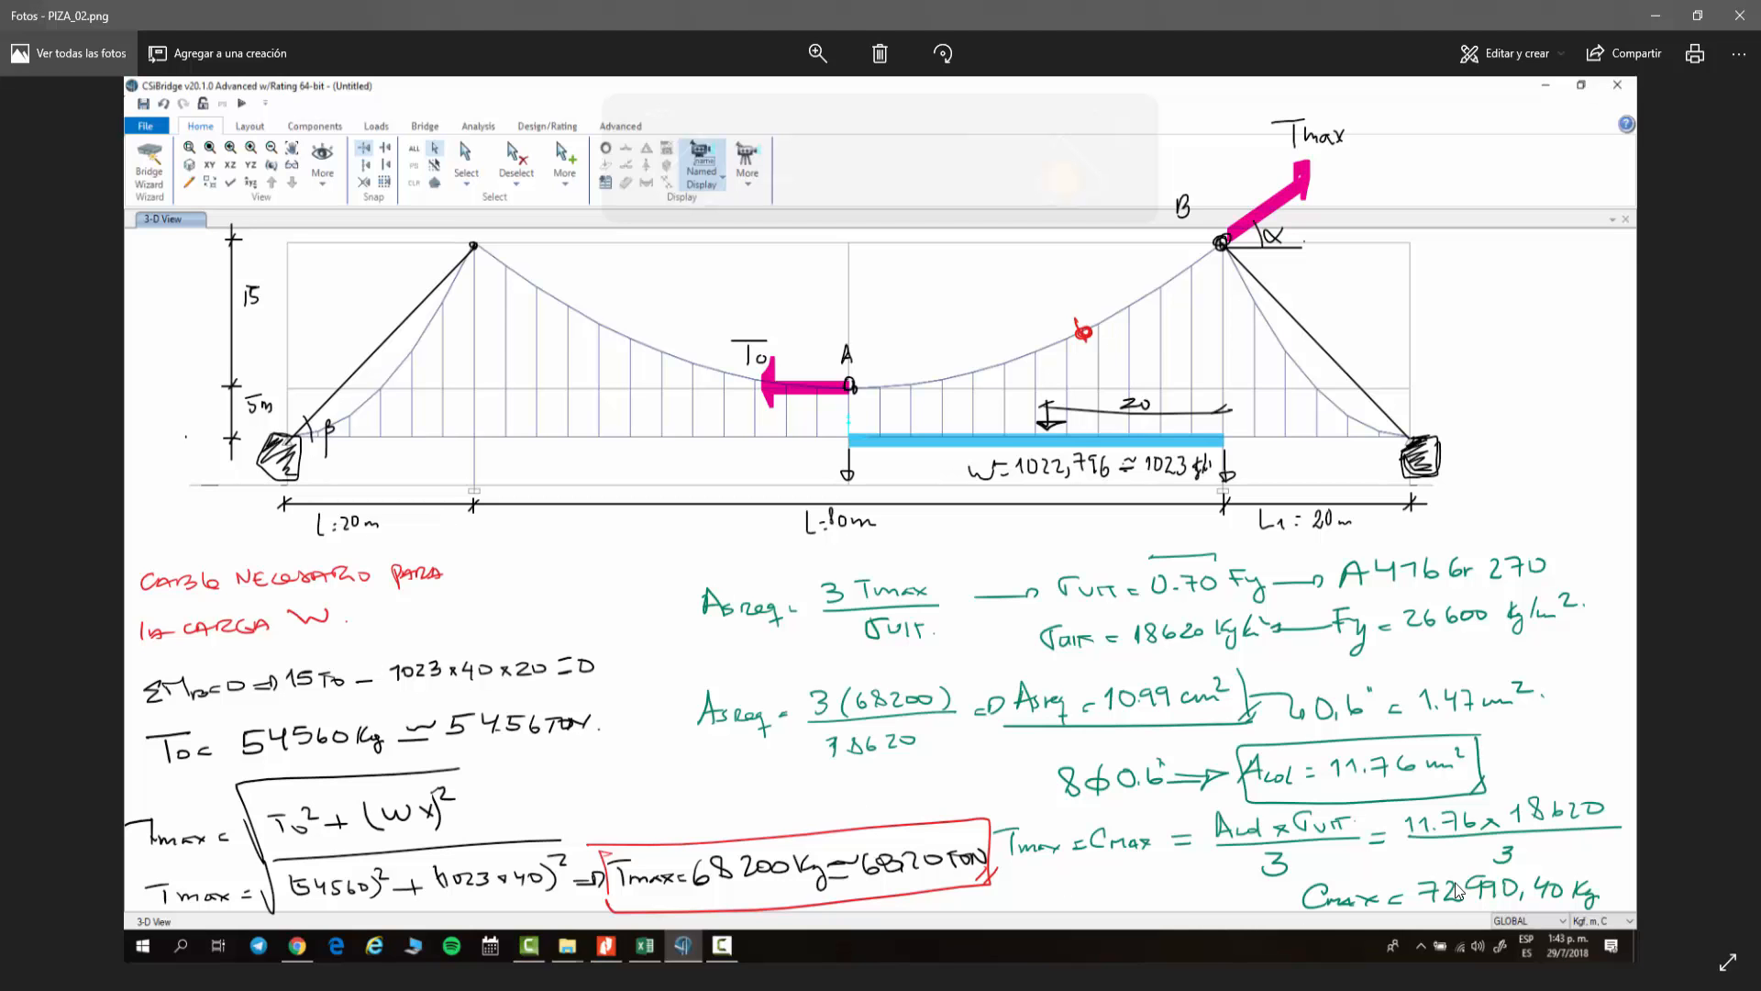
left_click(1719, 536)
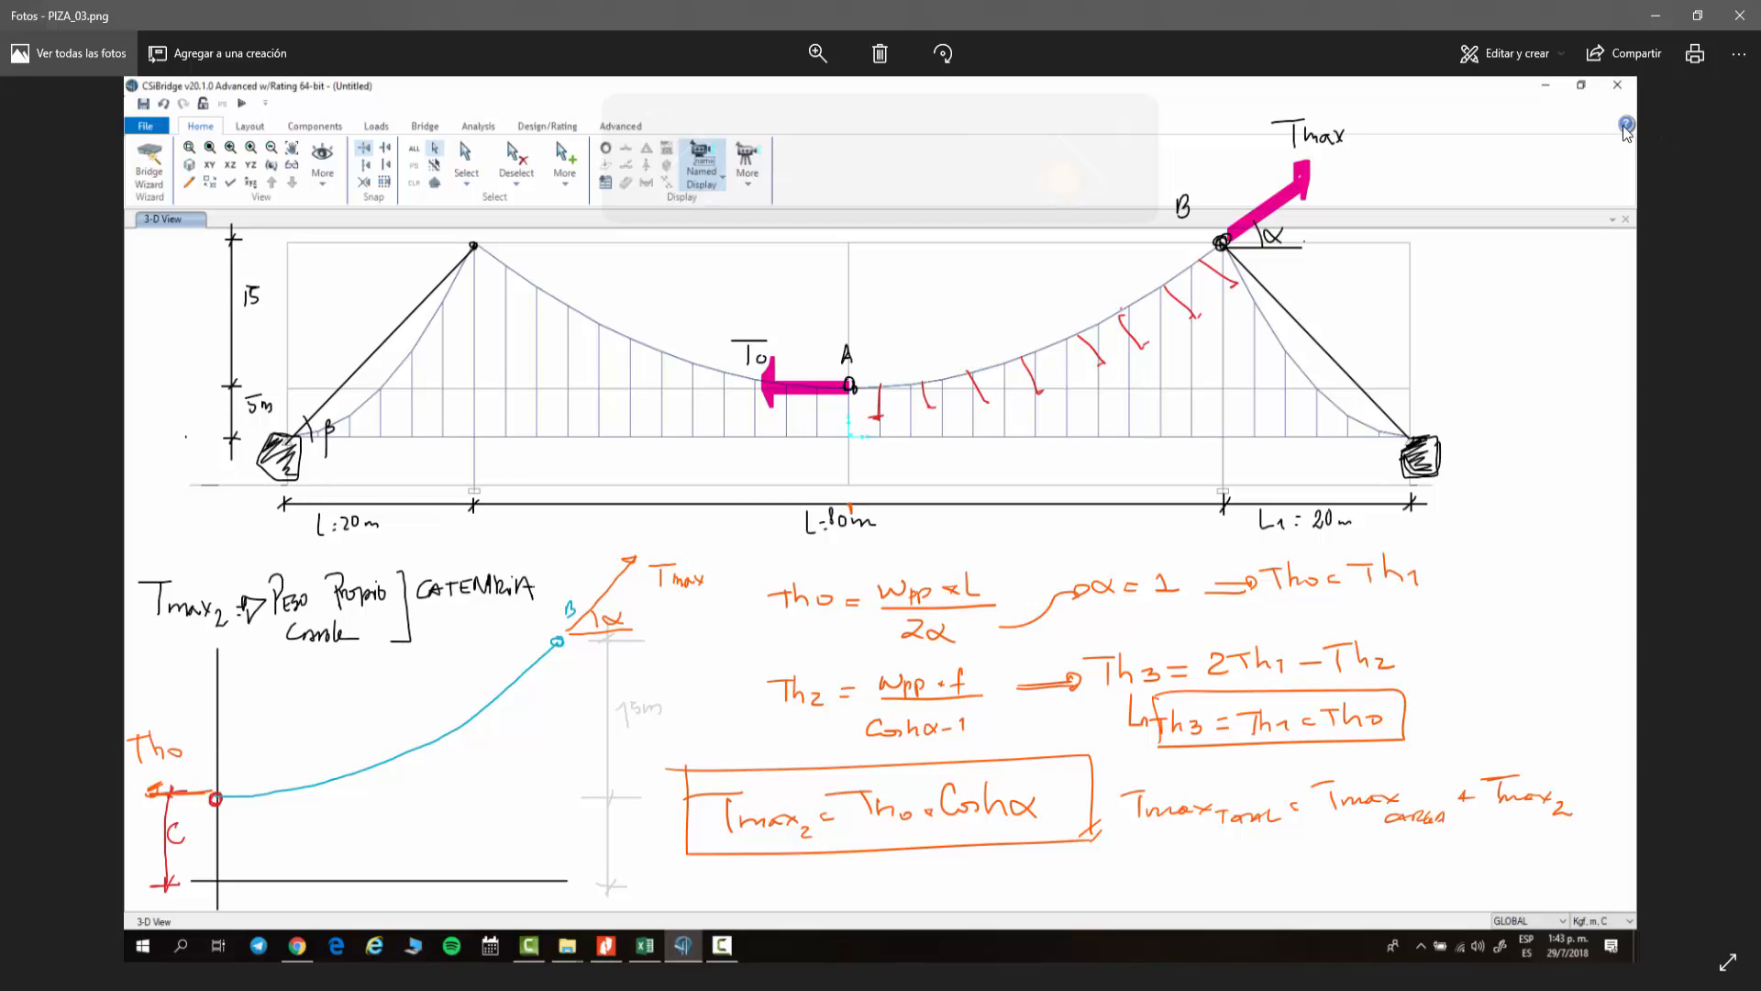
left_click(1651, 18)
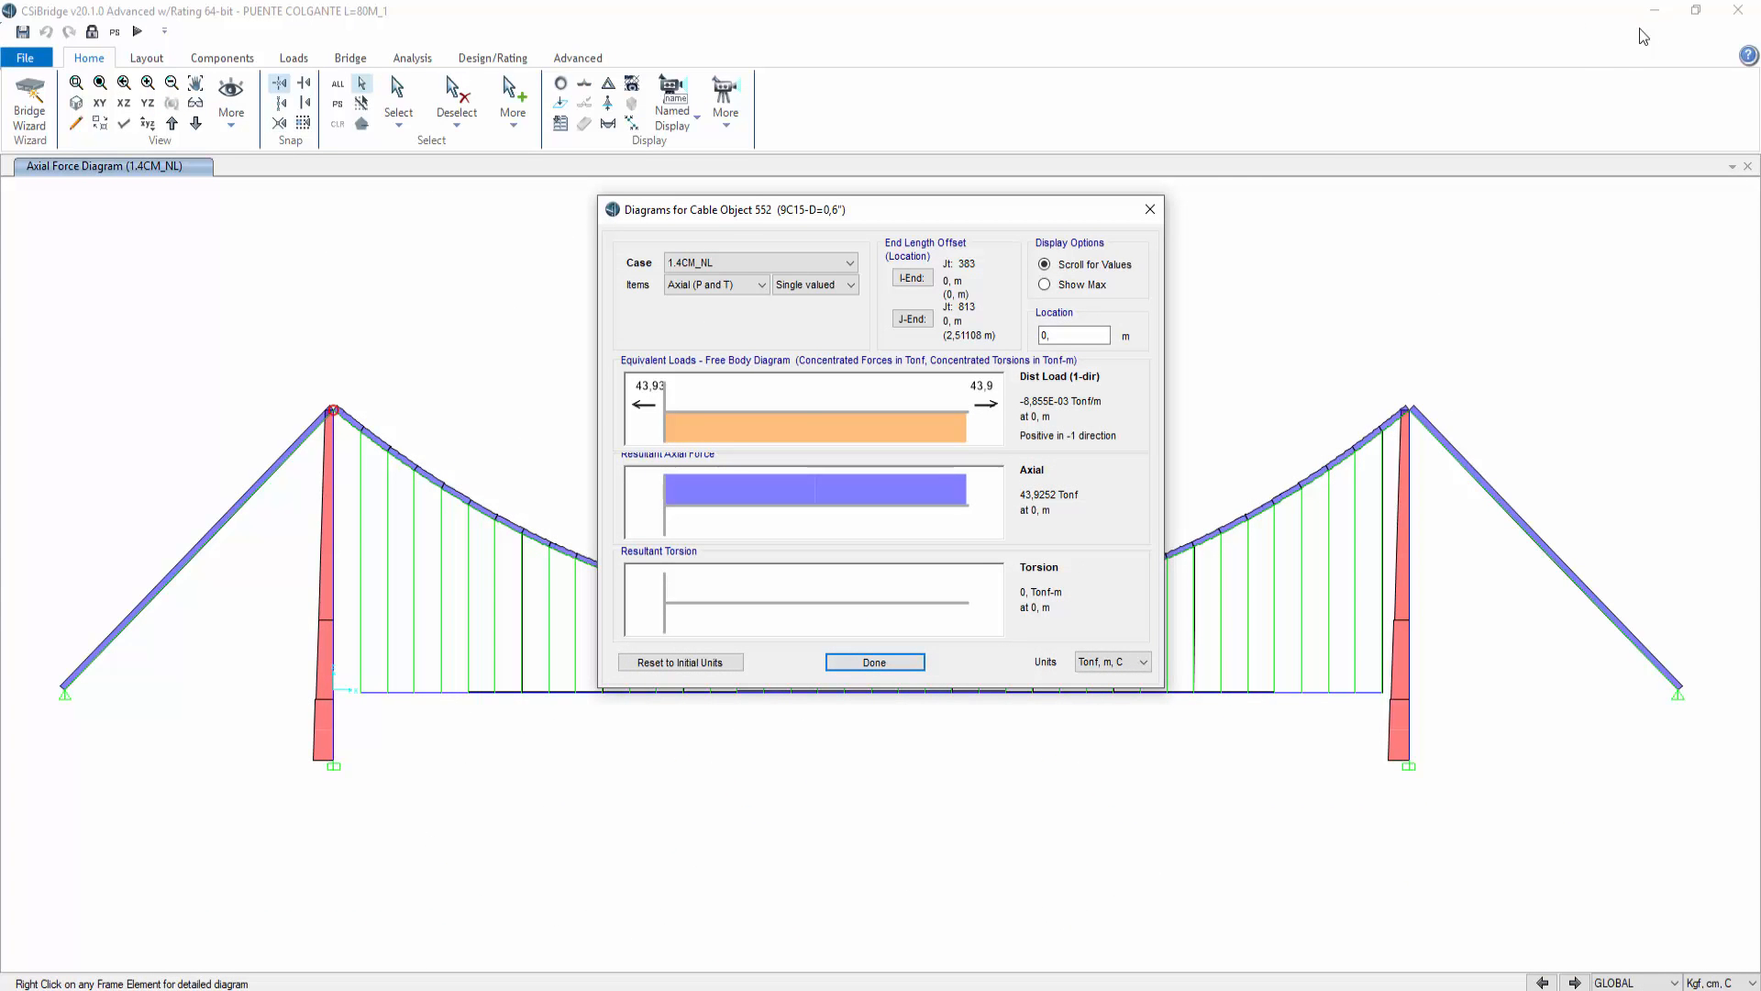
Step: Show the same cable's axial force diagram for the 1.2CM+1.6CV_NL combination
left_click(723, 265)
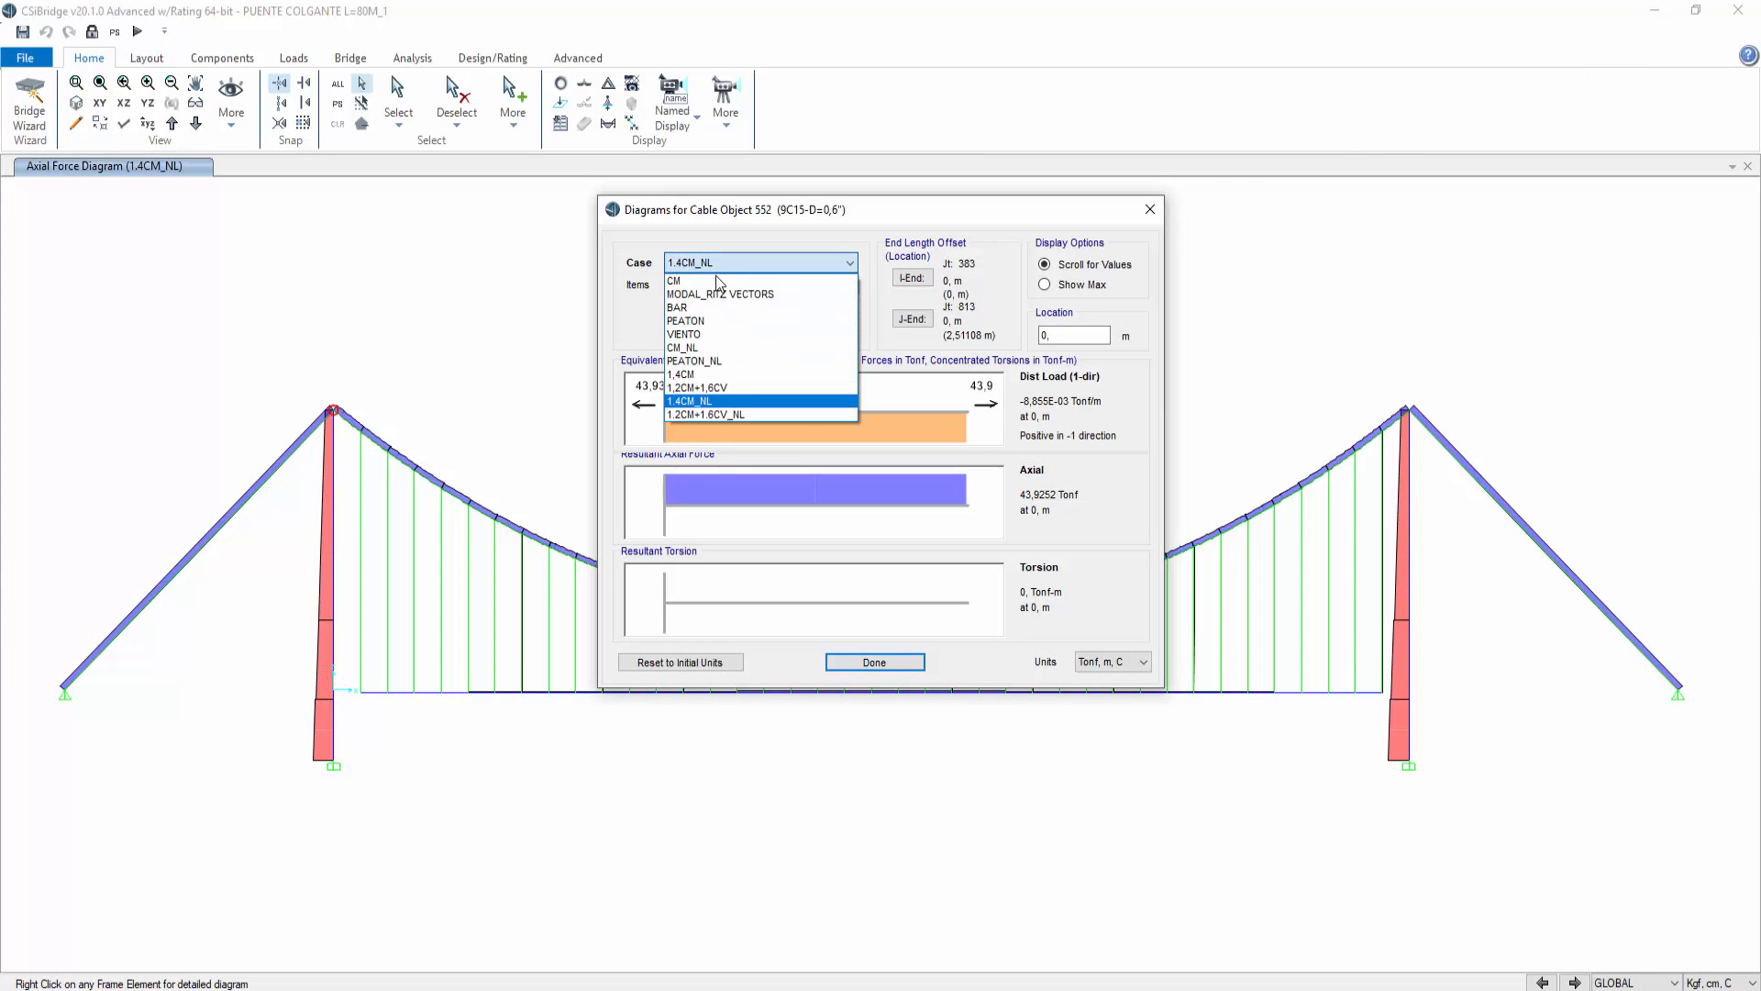
left_click(729, 414)
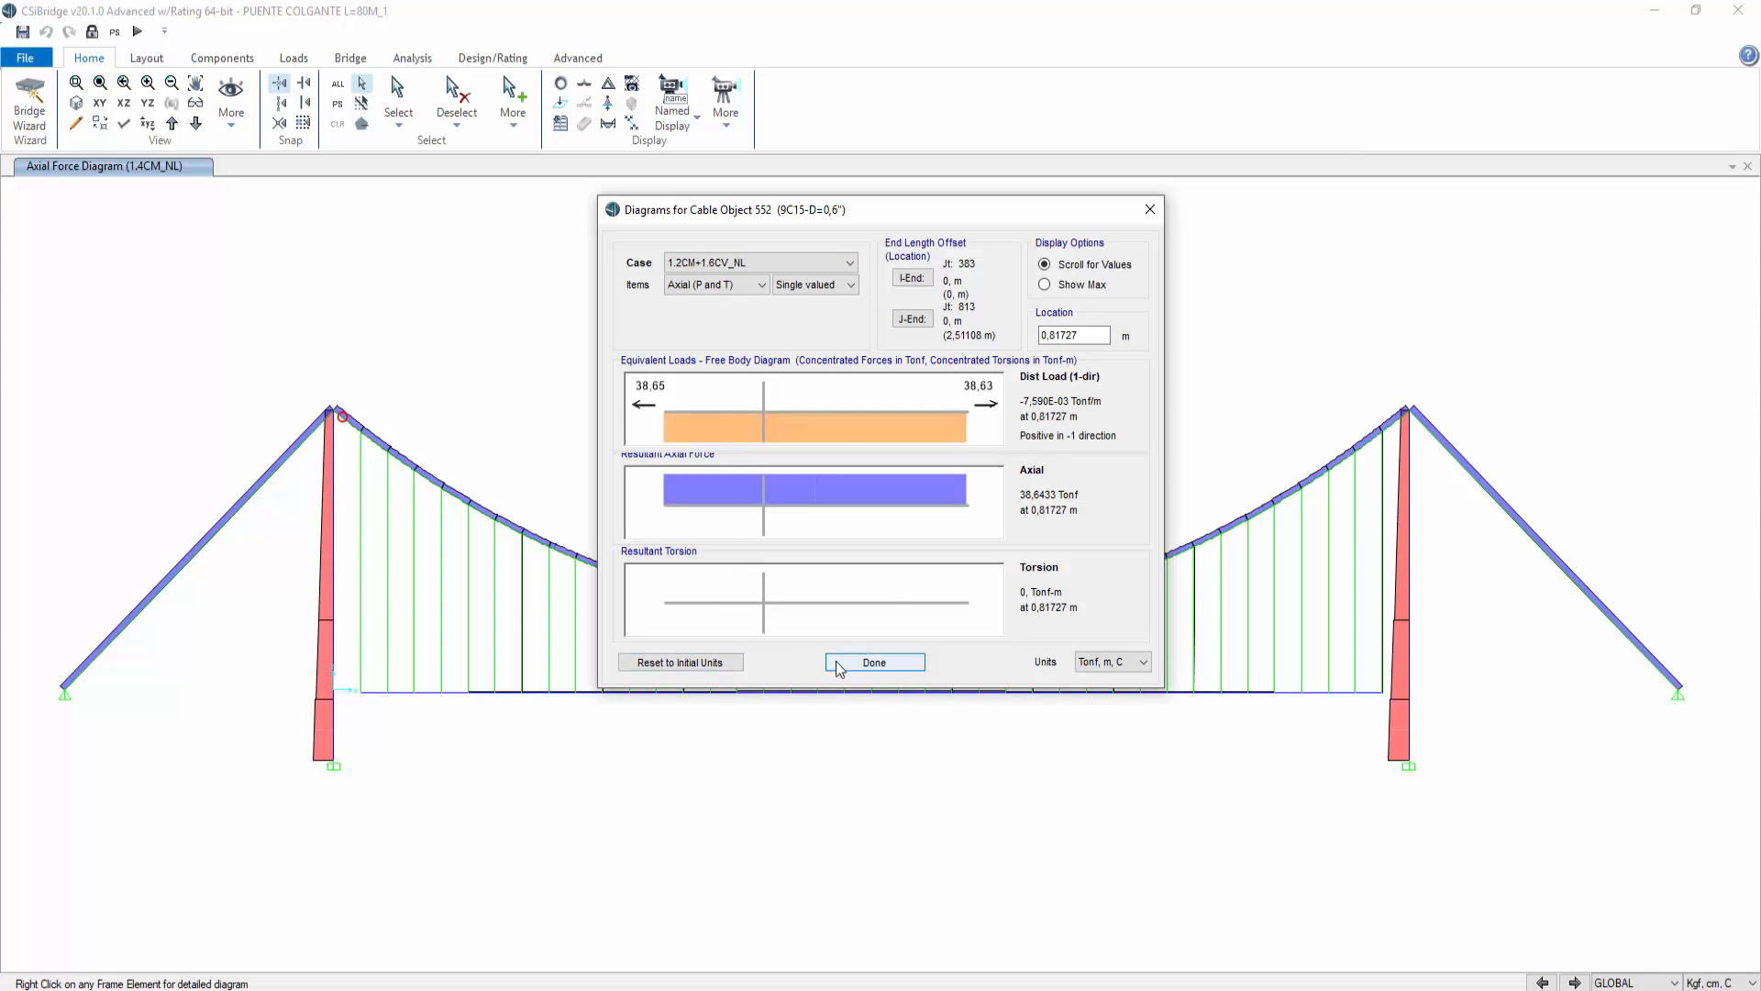
left_click(874, 662)
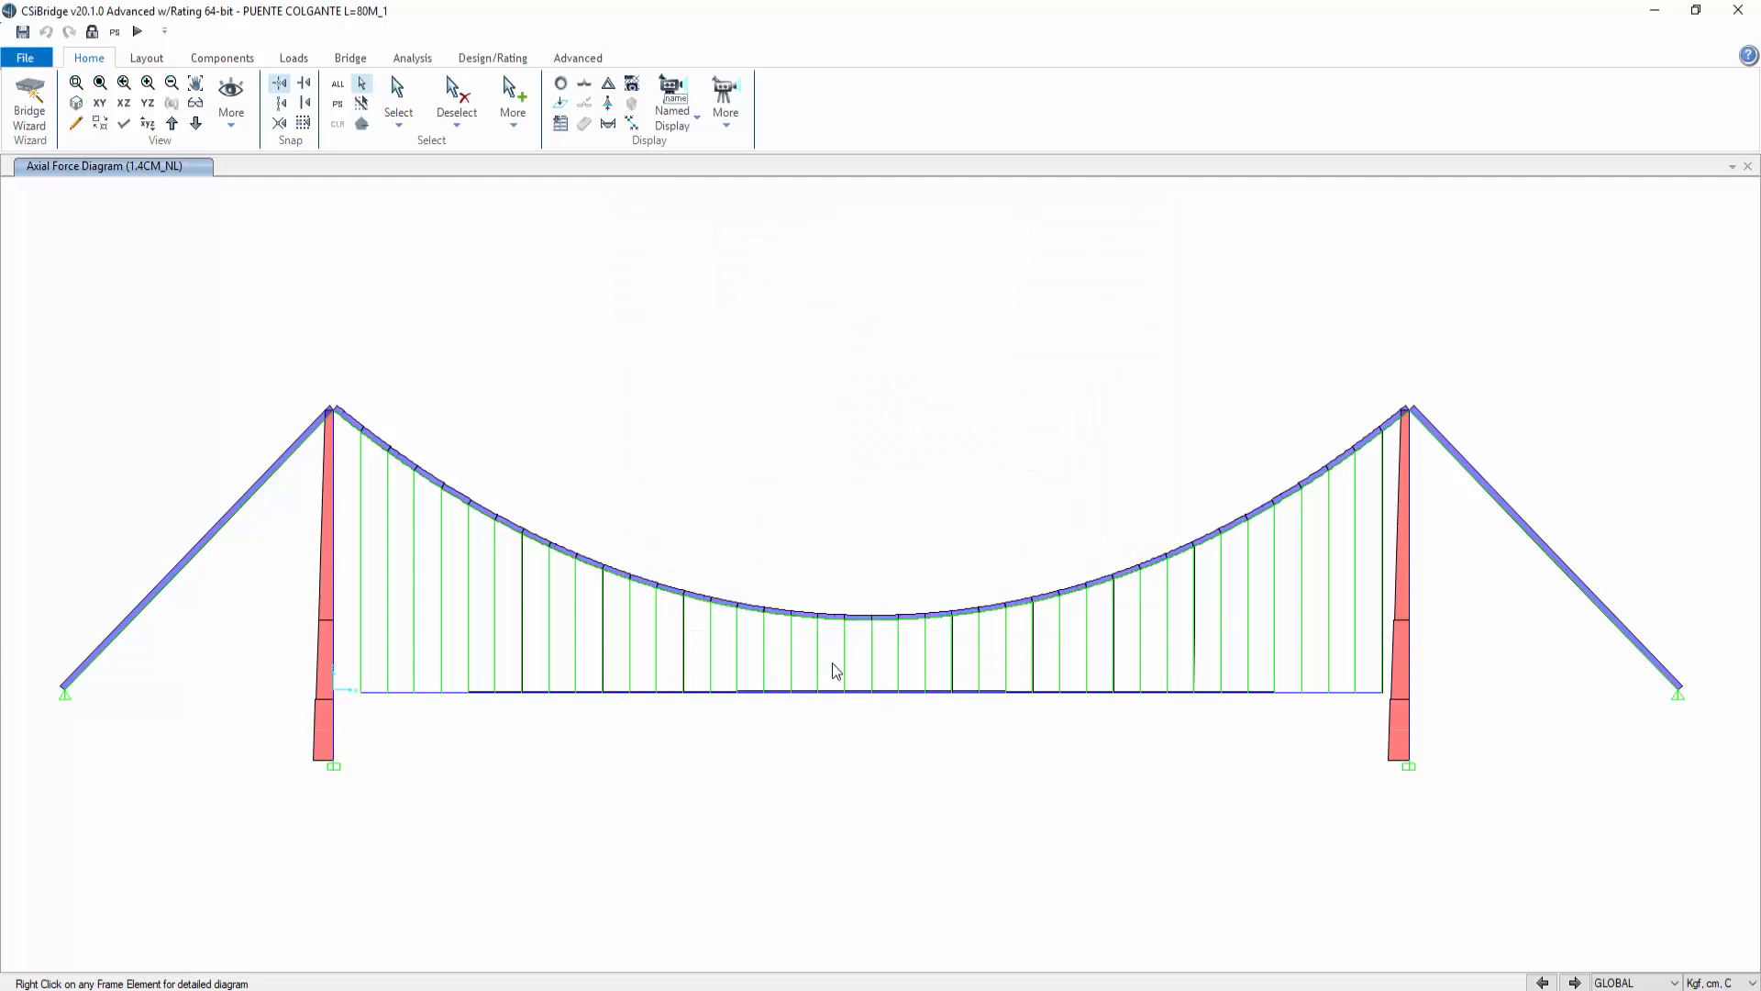
right_click(347, 419)
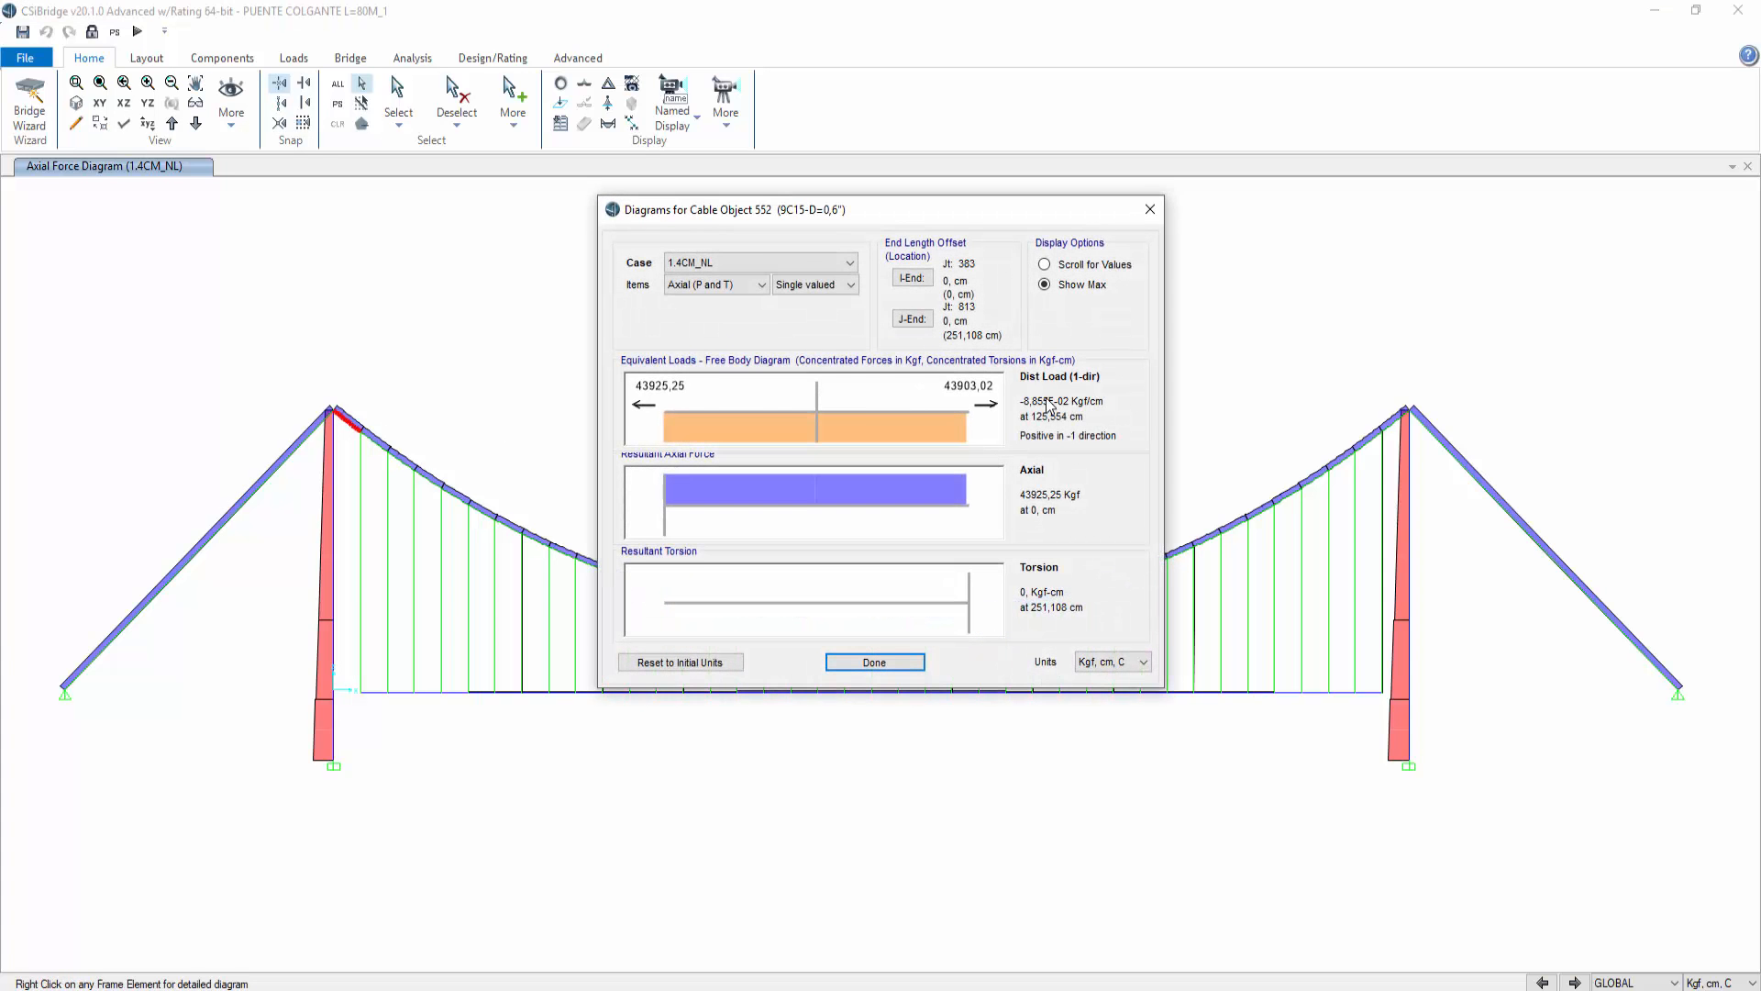
left_click(779, 261)
left_click(767, 414)
left_click(1151, 211)
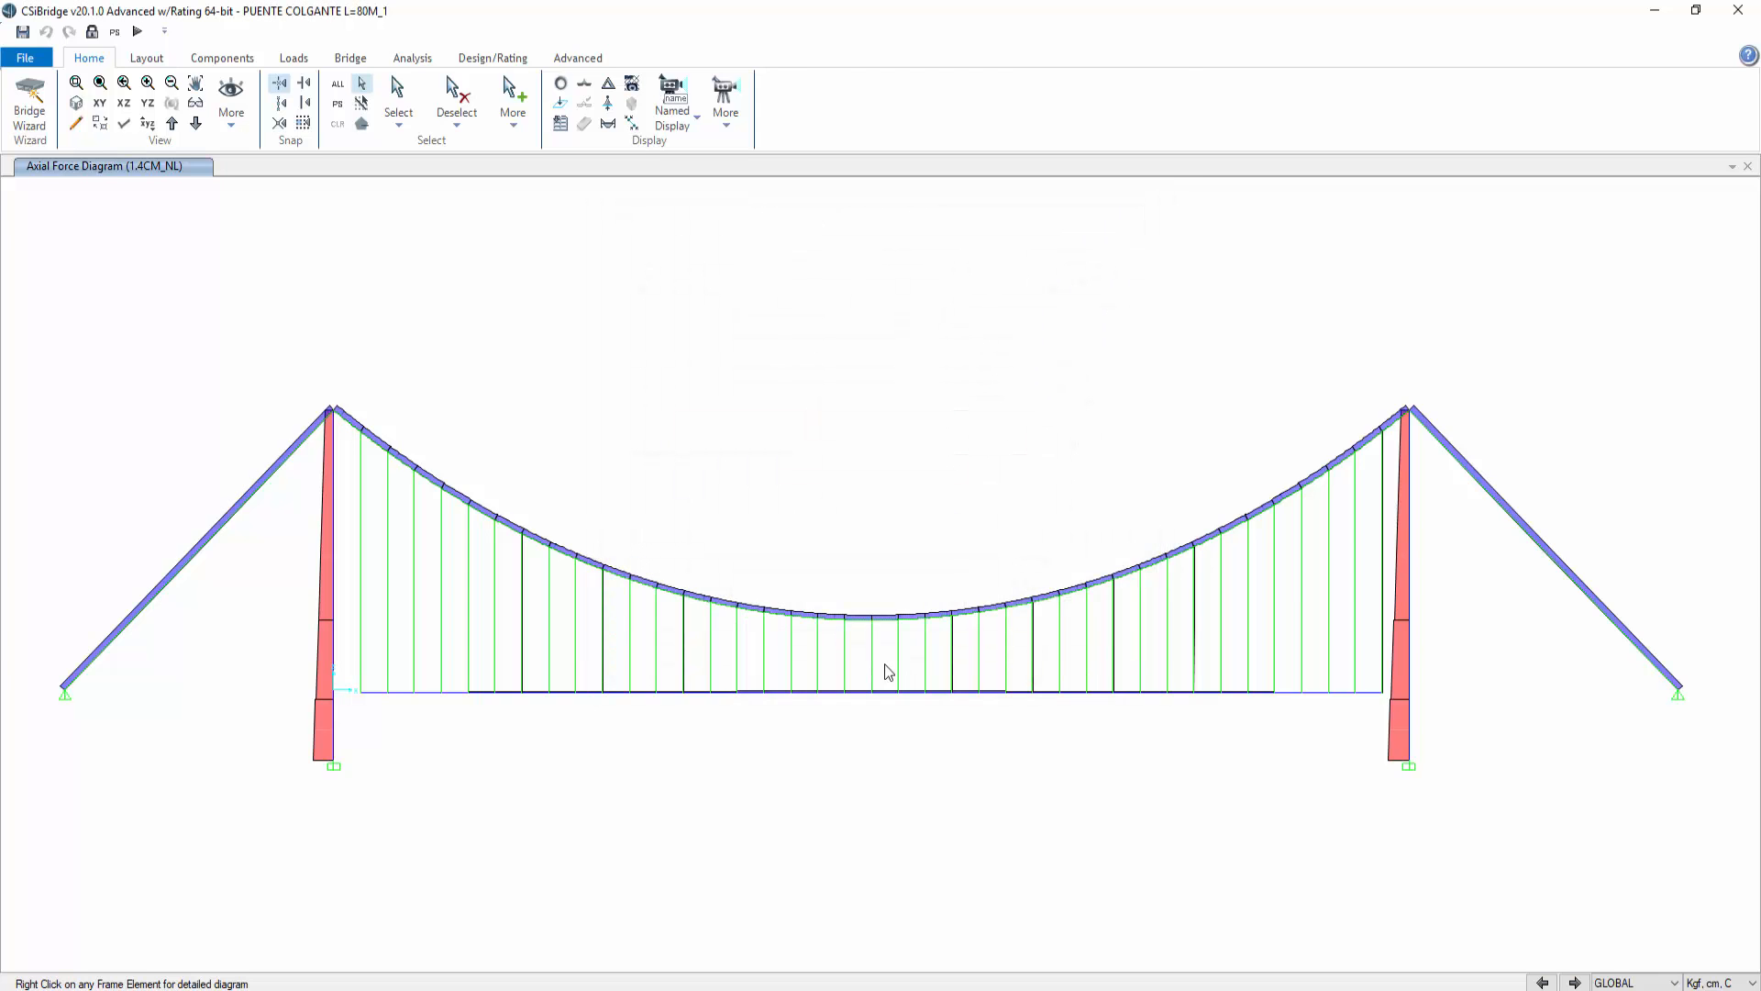
Step: Open the axial force diagram of the main cable segment at midspan
right_click(856, 620)
key("Escape")
left_click(857, 622)
left_click(862, 629)
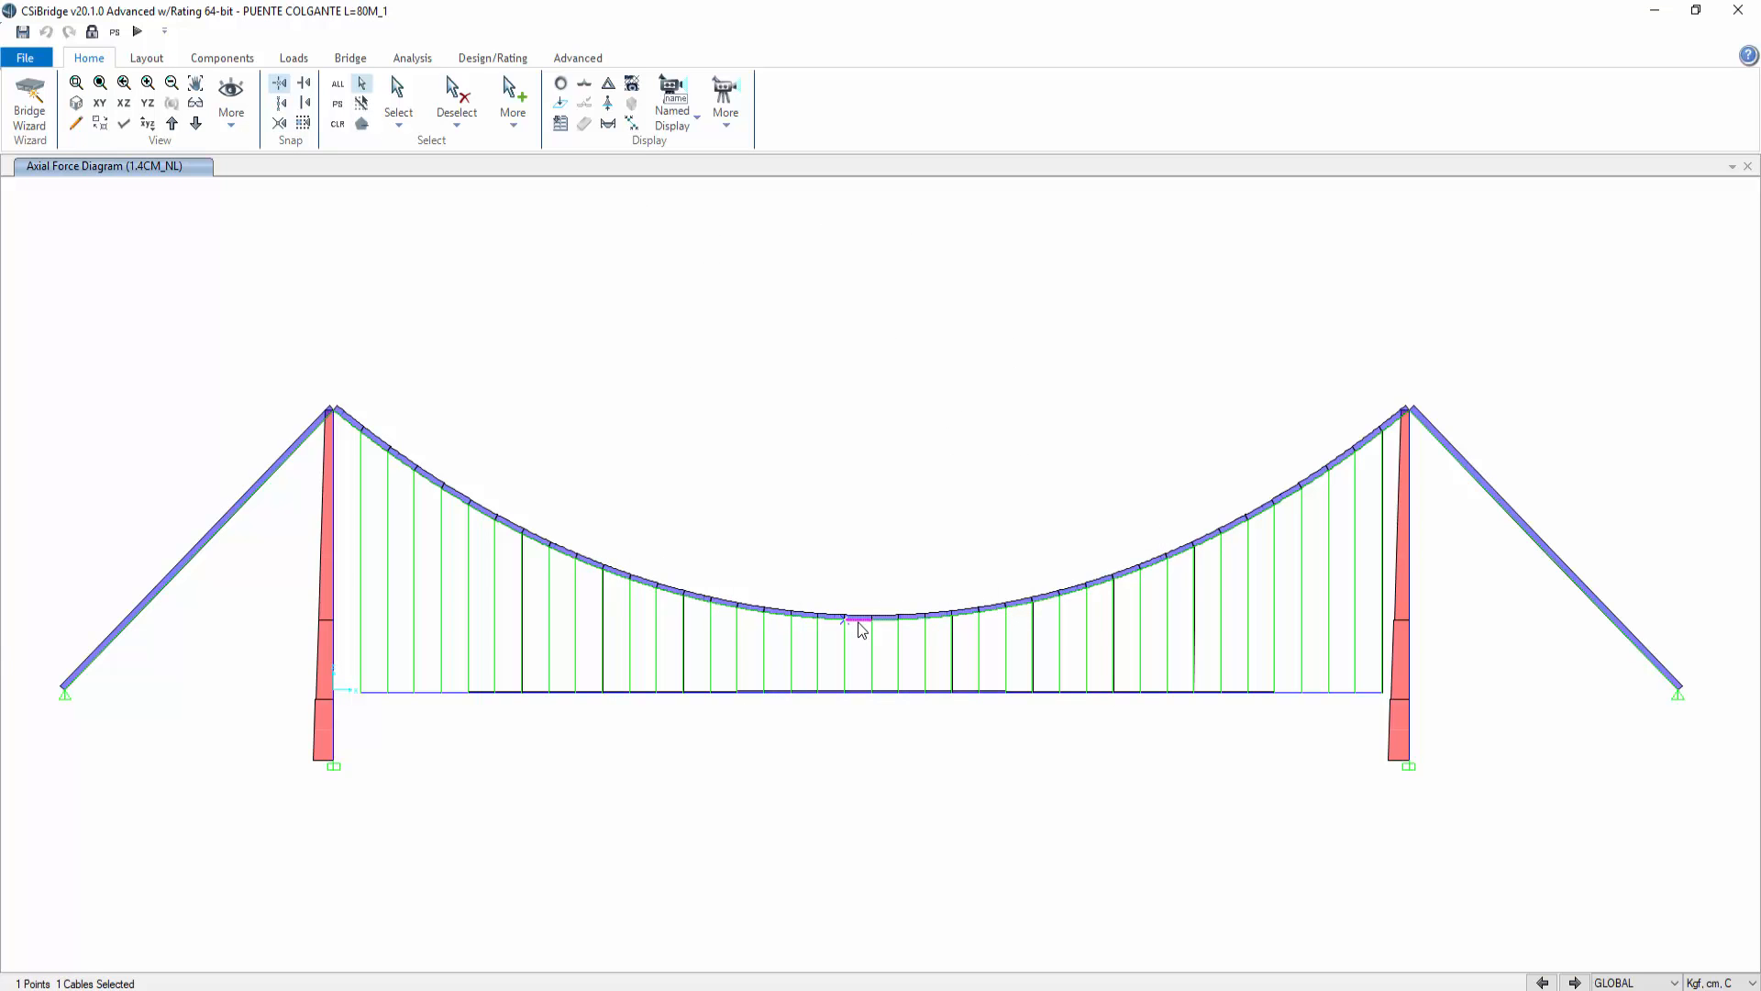
right_click(862, 629)
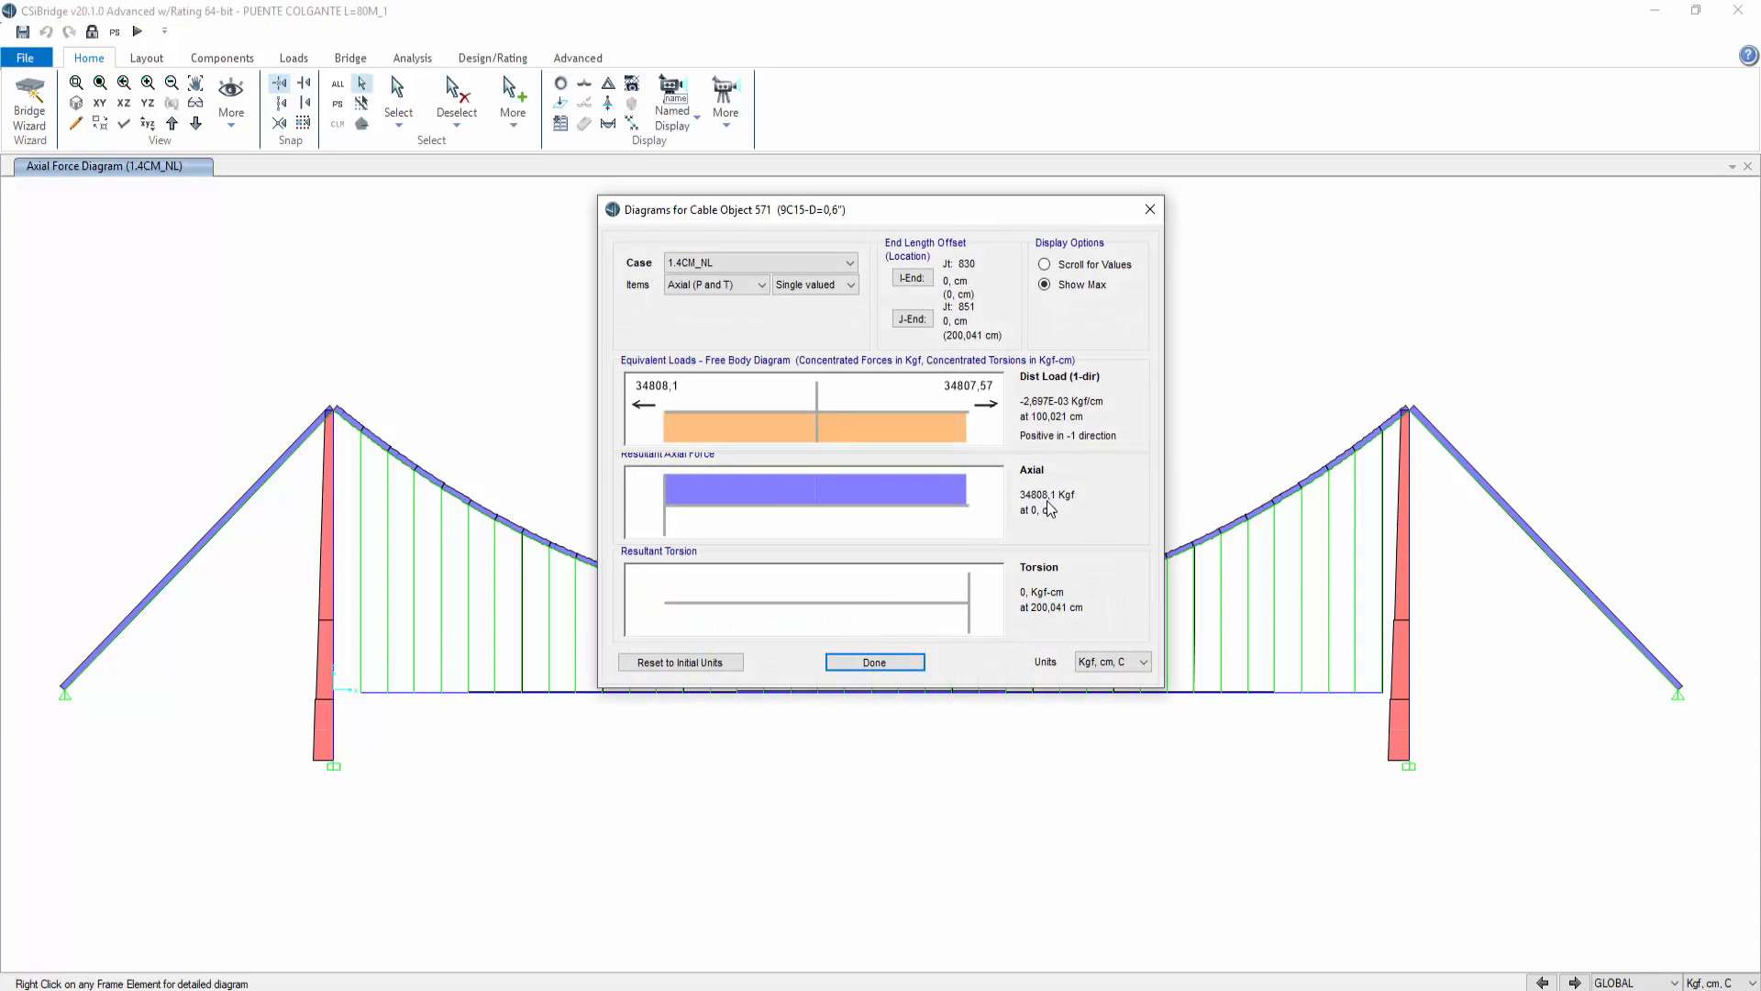
left_click(1149, 209)
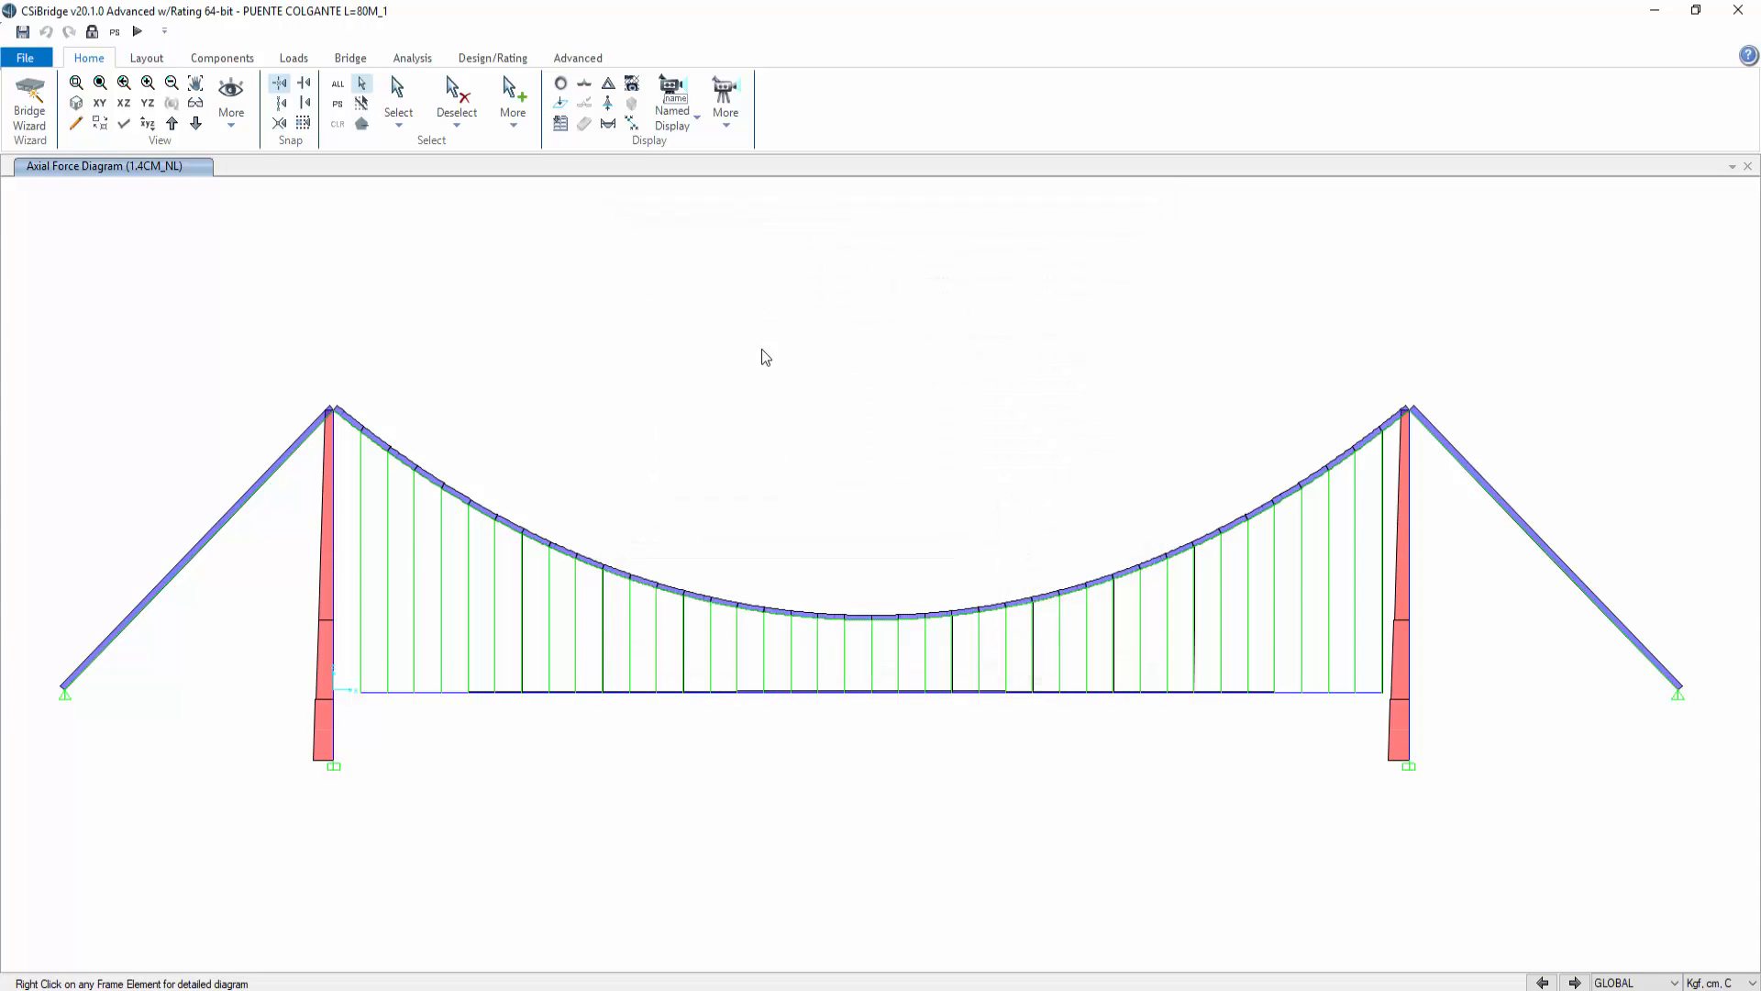
Step: Review the definitions of the 1.2CM+1.6CV_NL and 1.4CM_NL load combinations without changing them
left_click(231, 60)
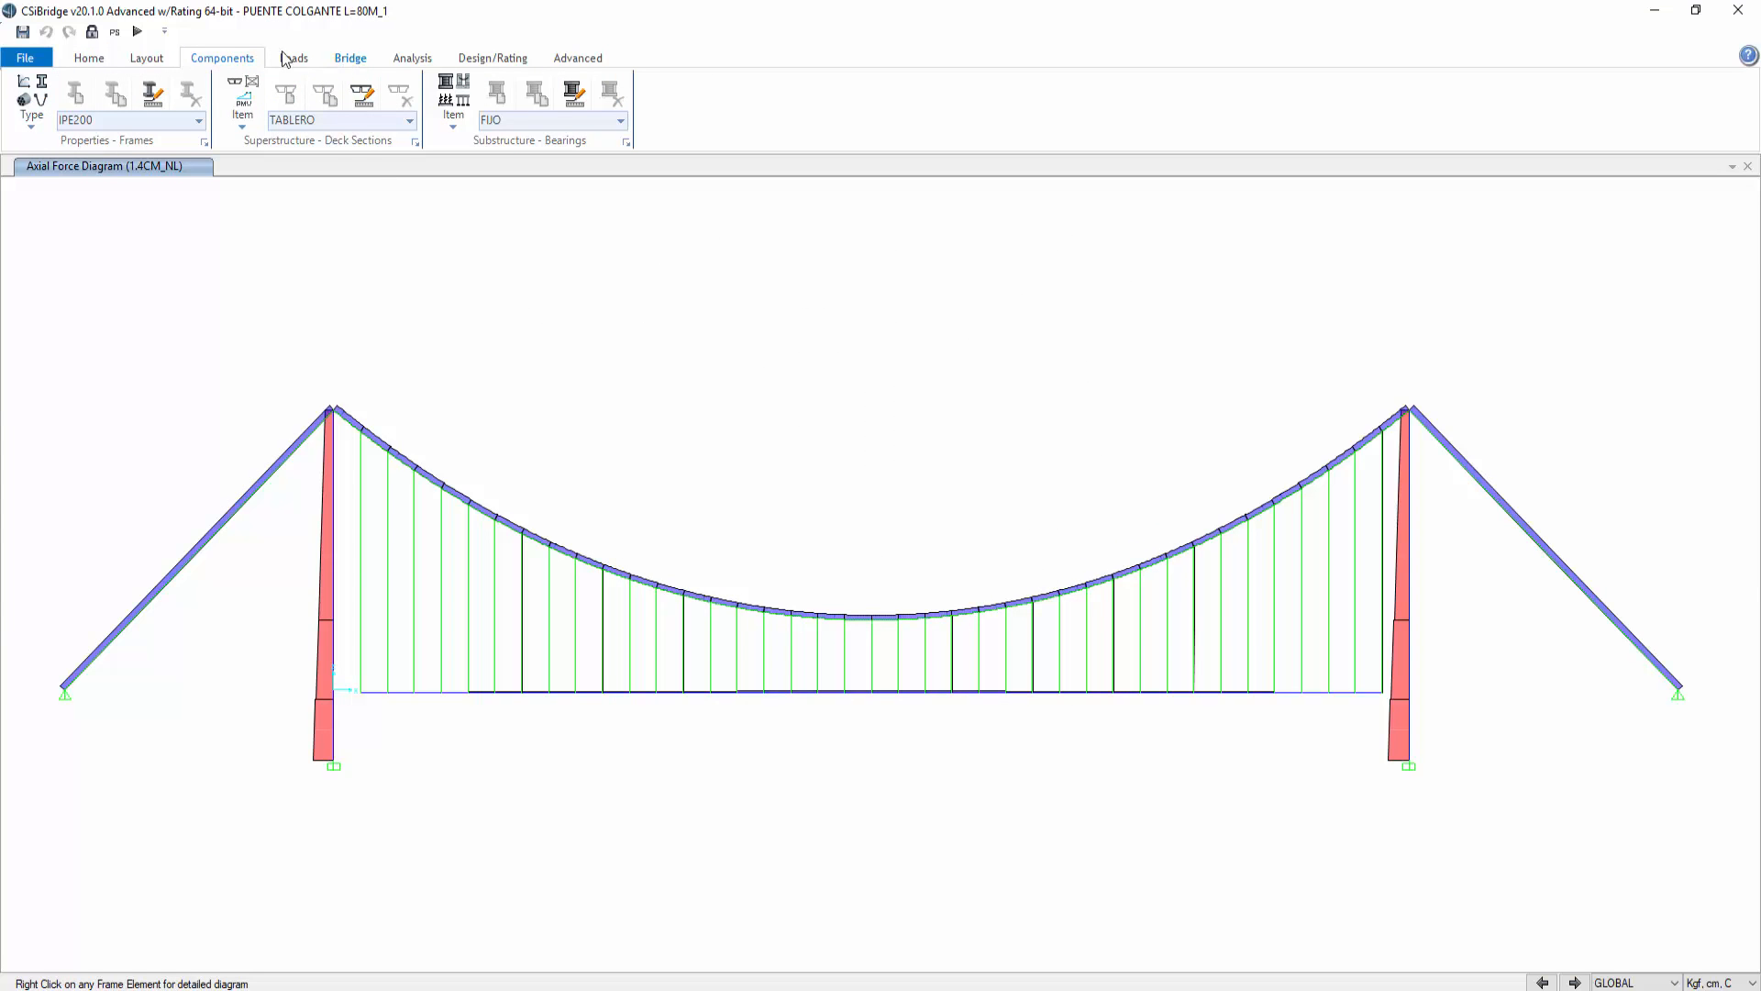
left_click(433, 66)
left_click(493, 58)
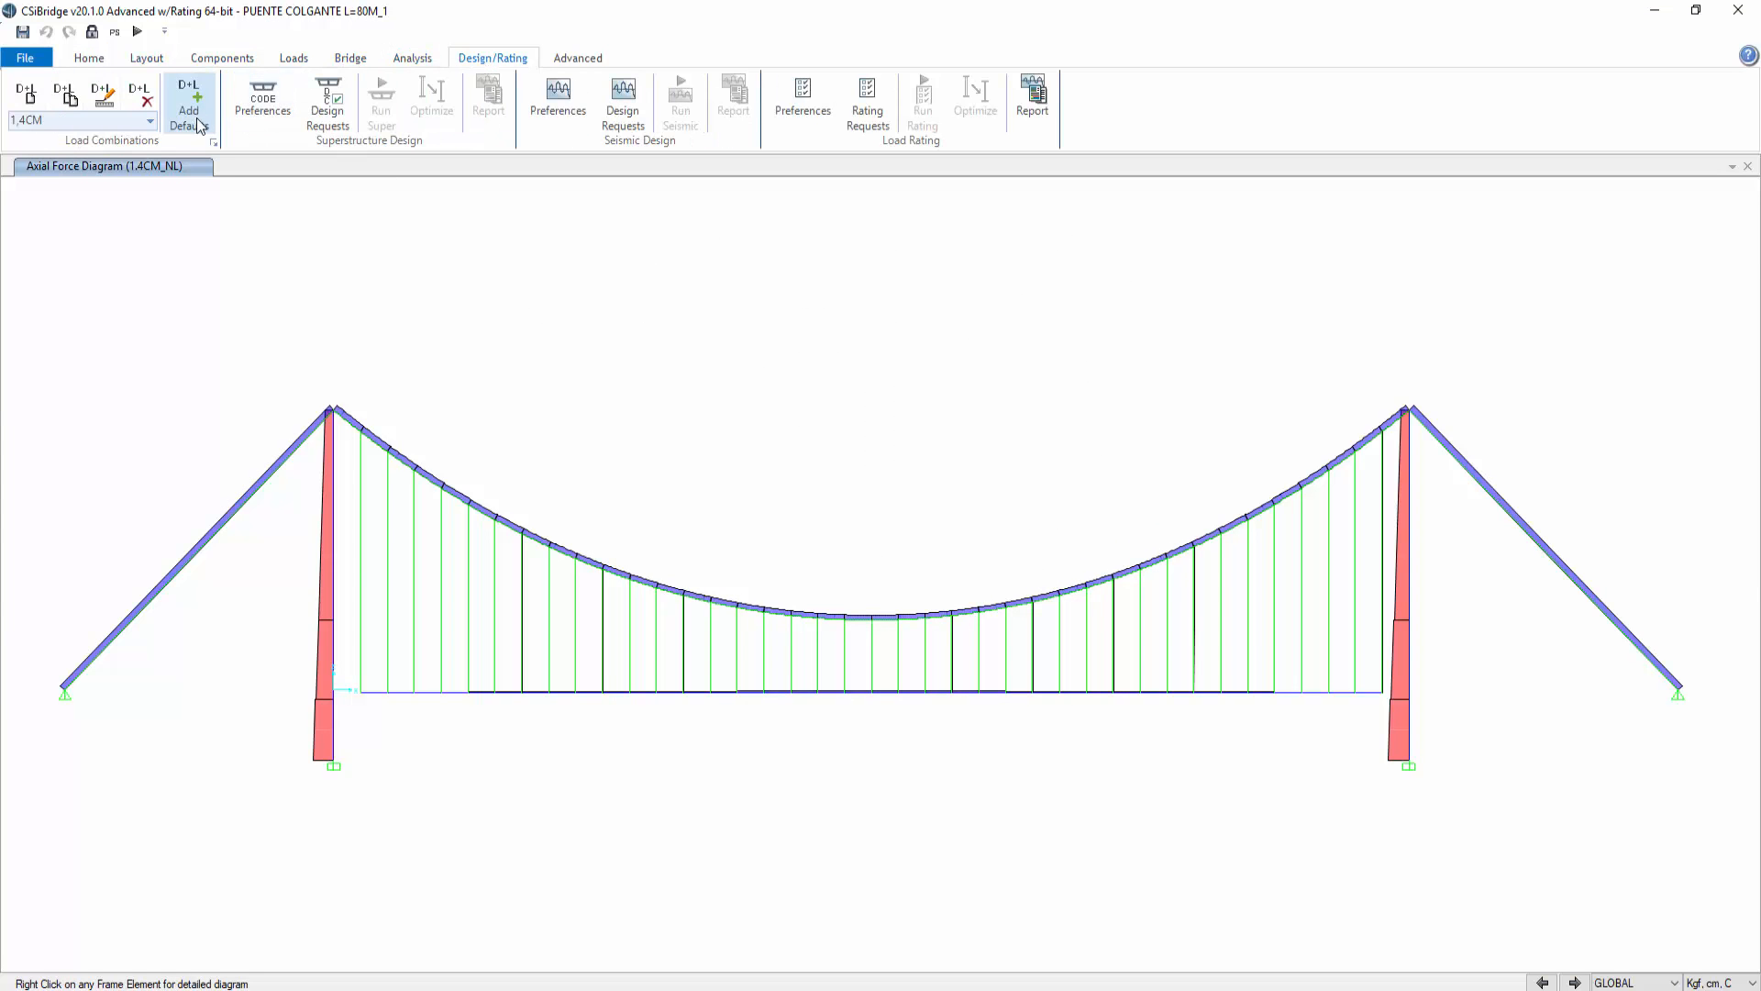
left_click(215, 142)
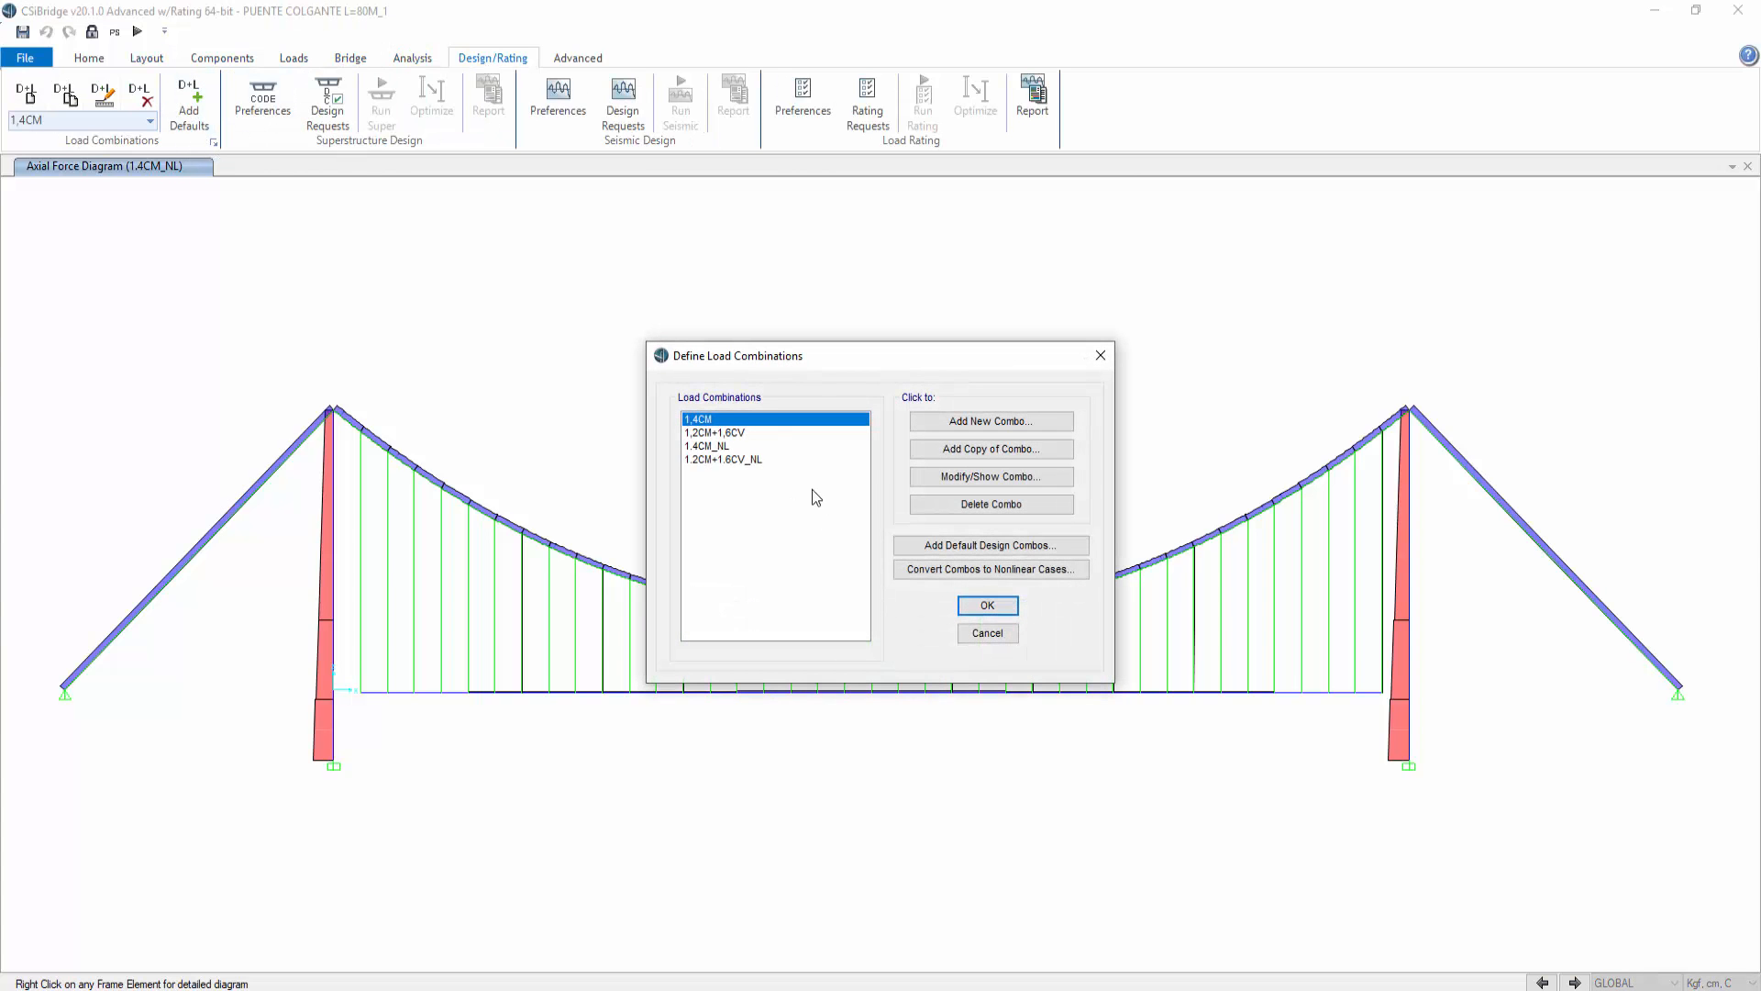
left_click(746, 459)
left_click(1000, 478)
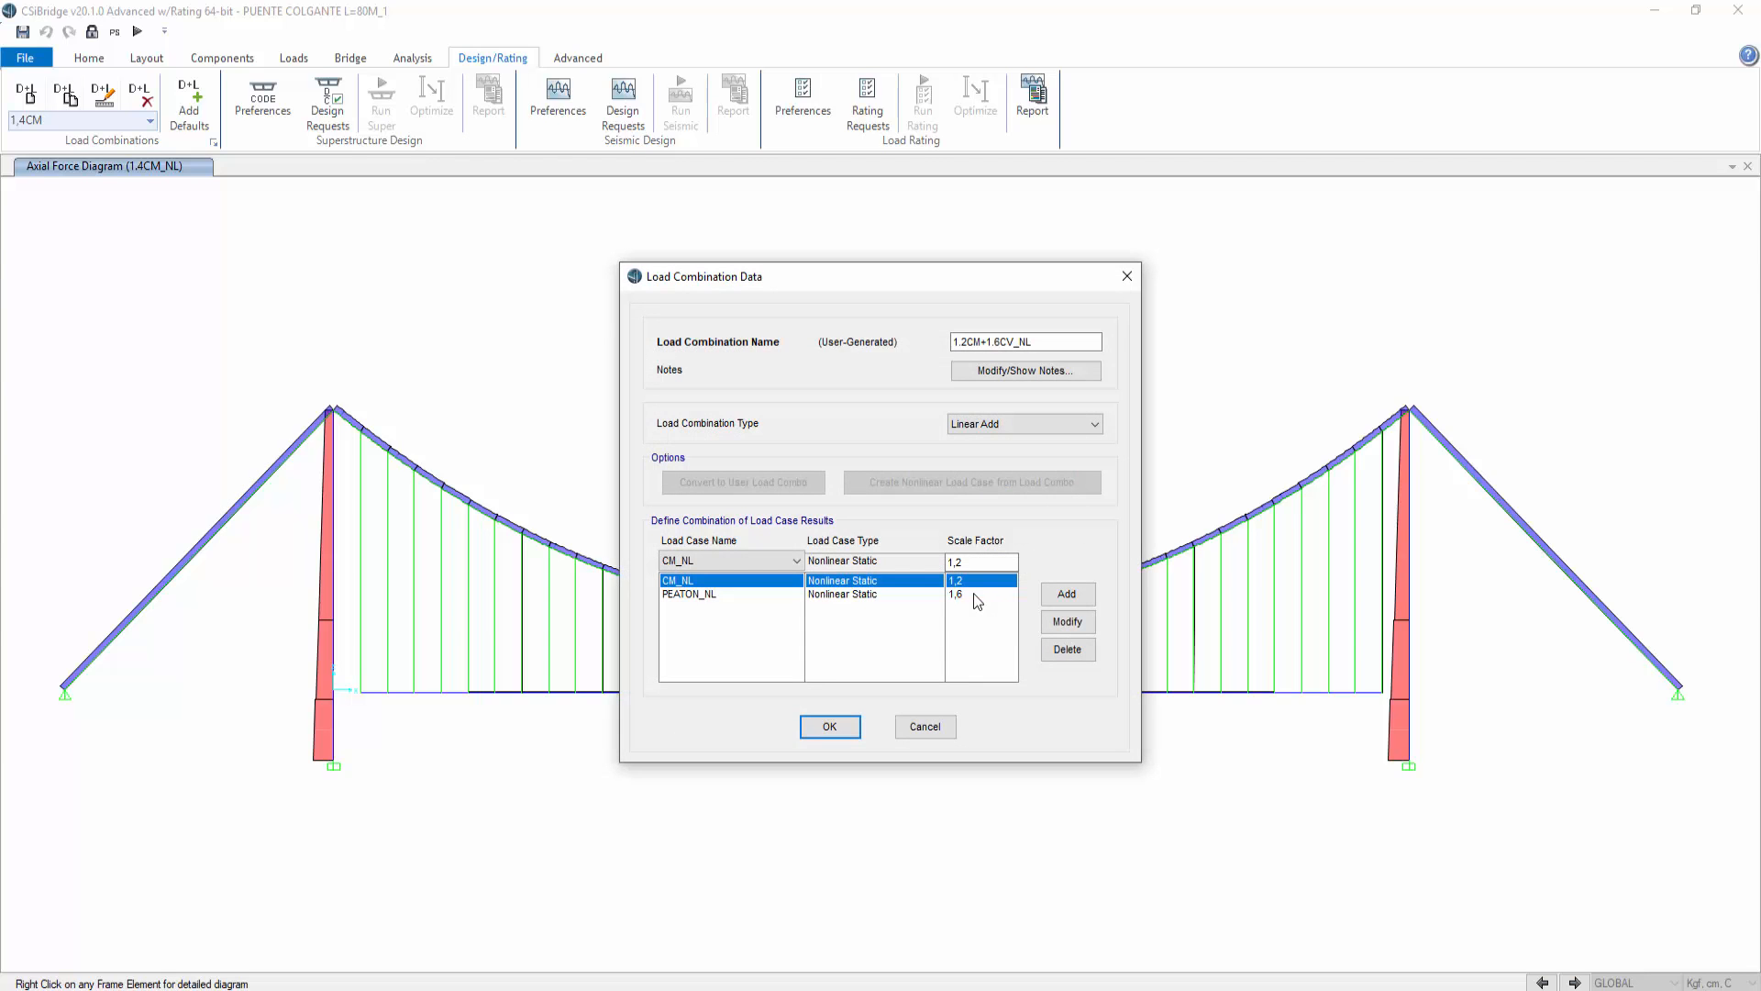
left_click(921, 726)
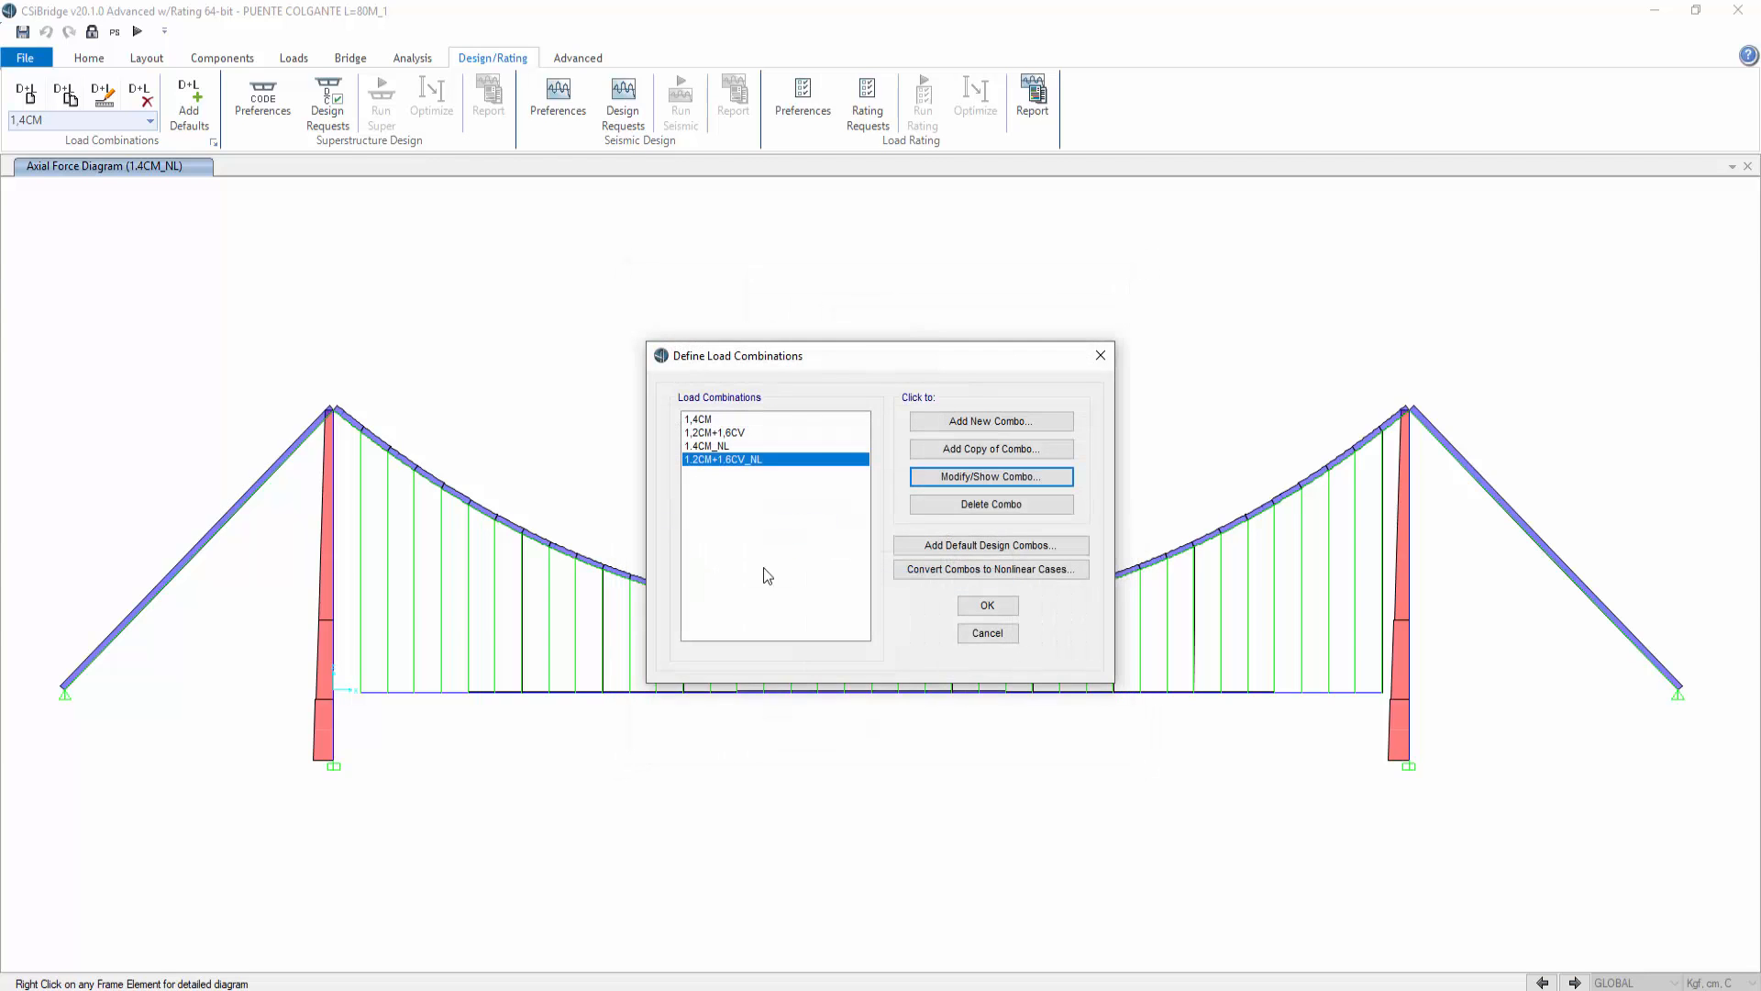
left_click(734, 446)
left_click(986, 477)
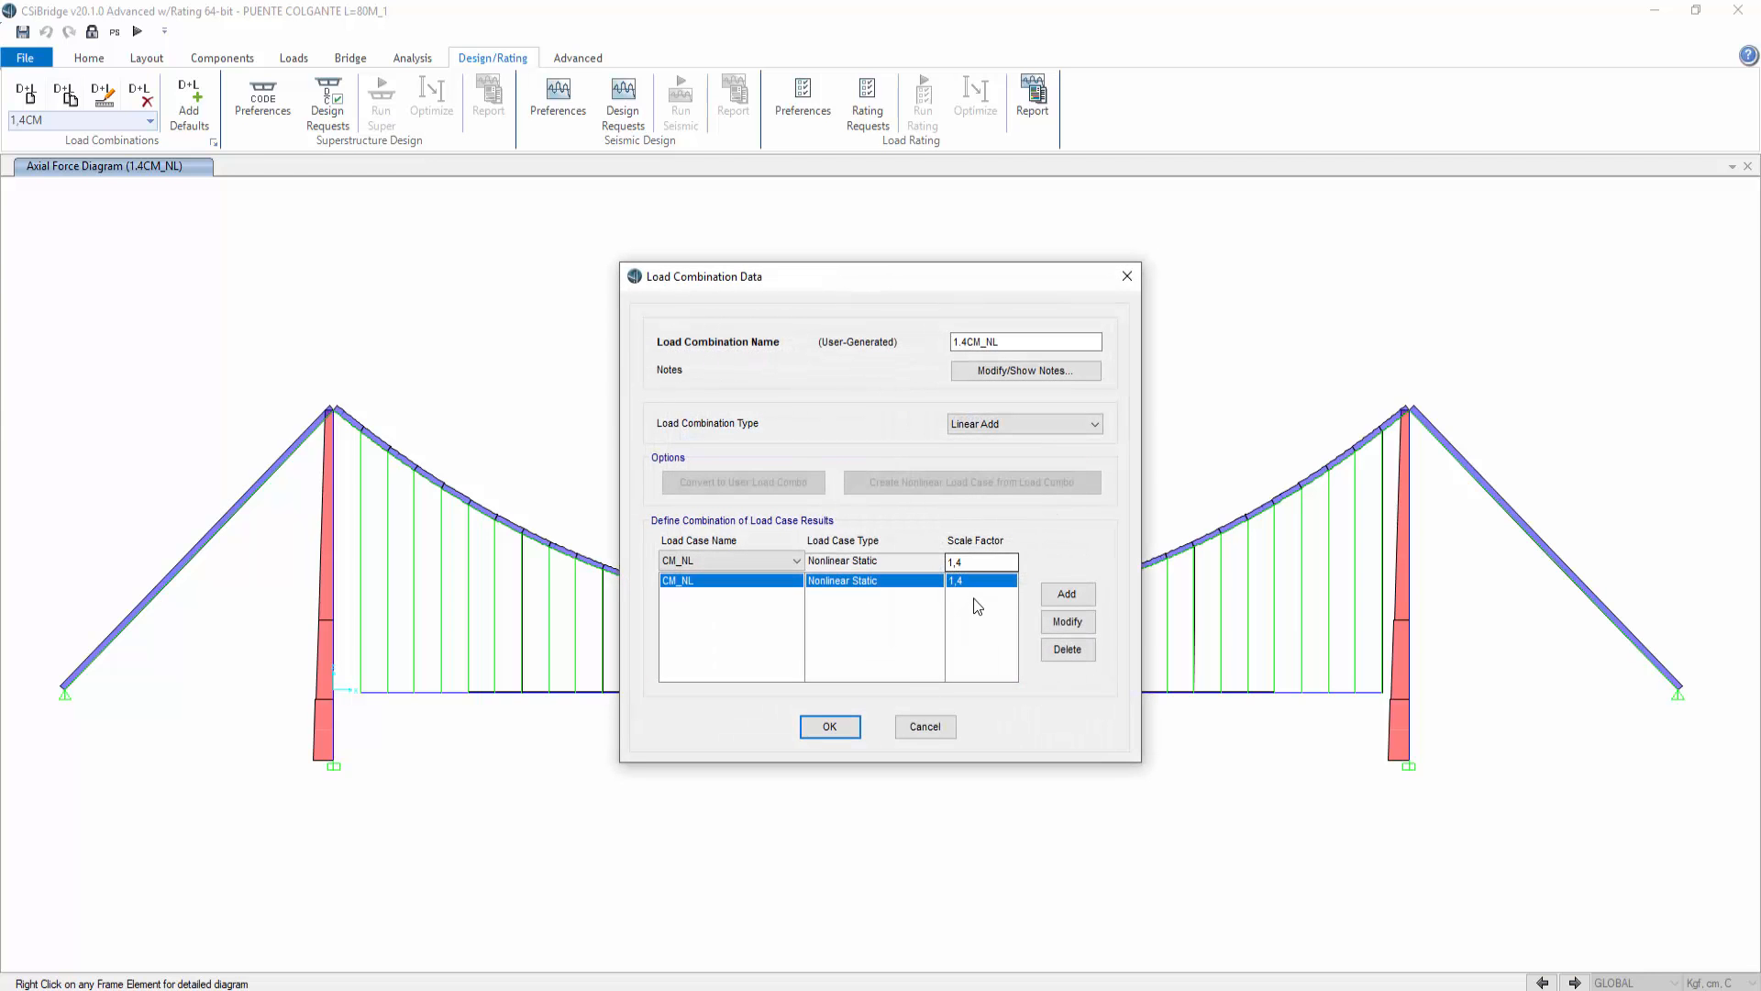
left_click(922, 724)
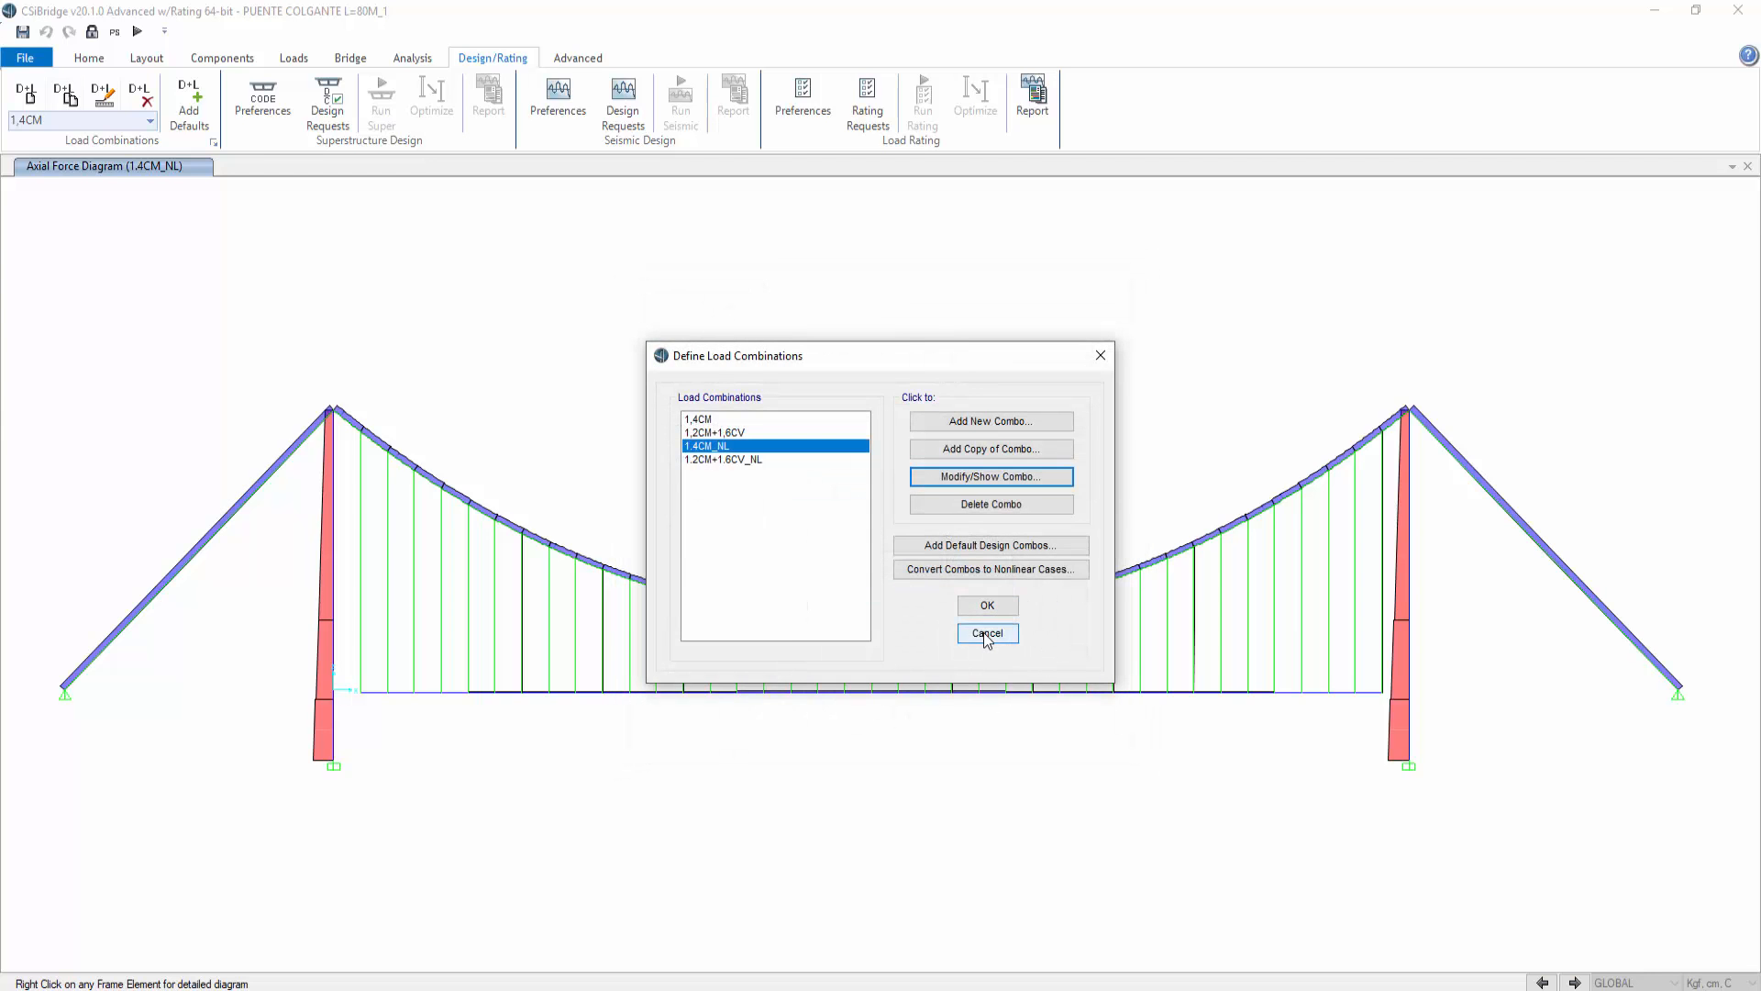
left_click(987, 633)
Step: Review the applied load patterns of the CM_NL nonlinear load case without changing them
left_click(413, 60)
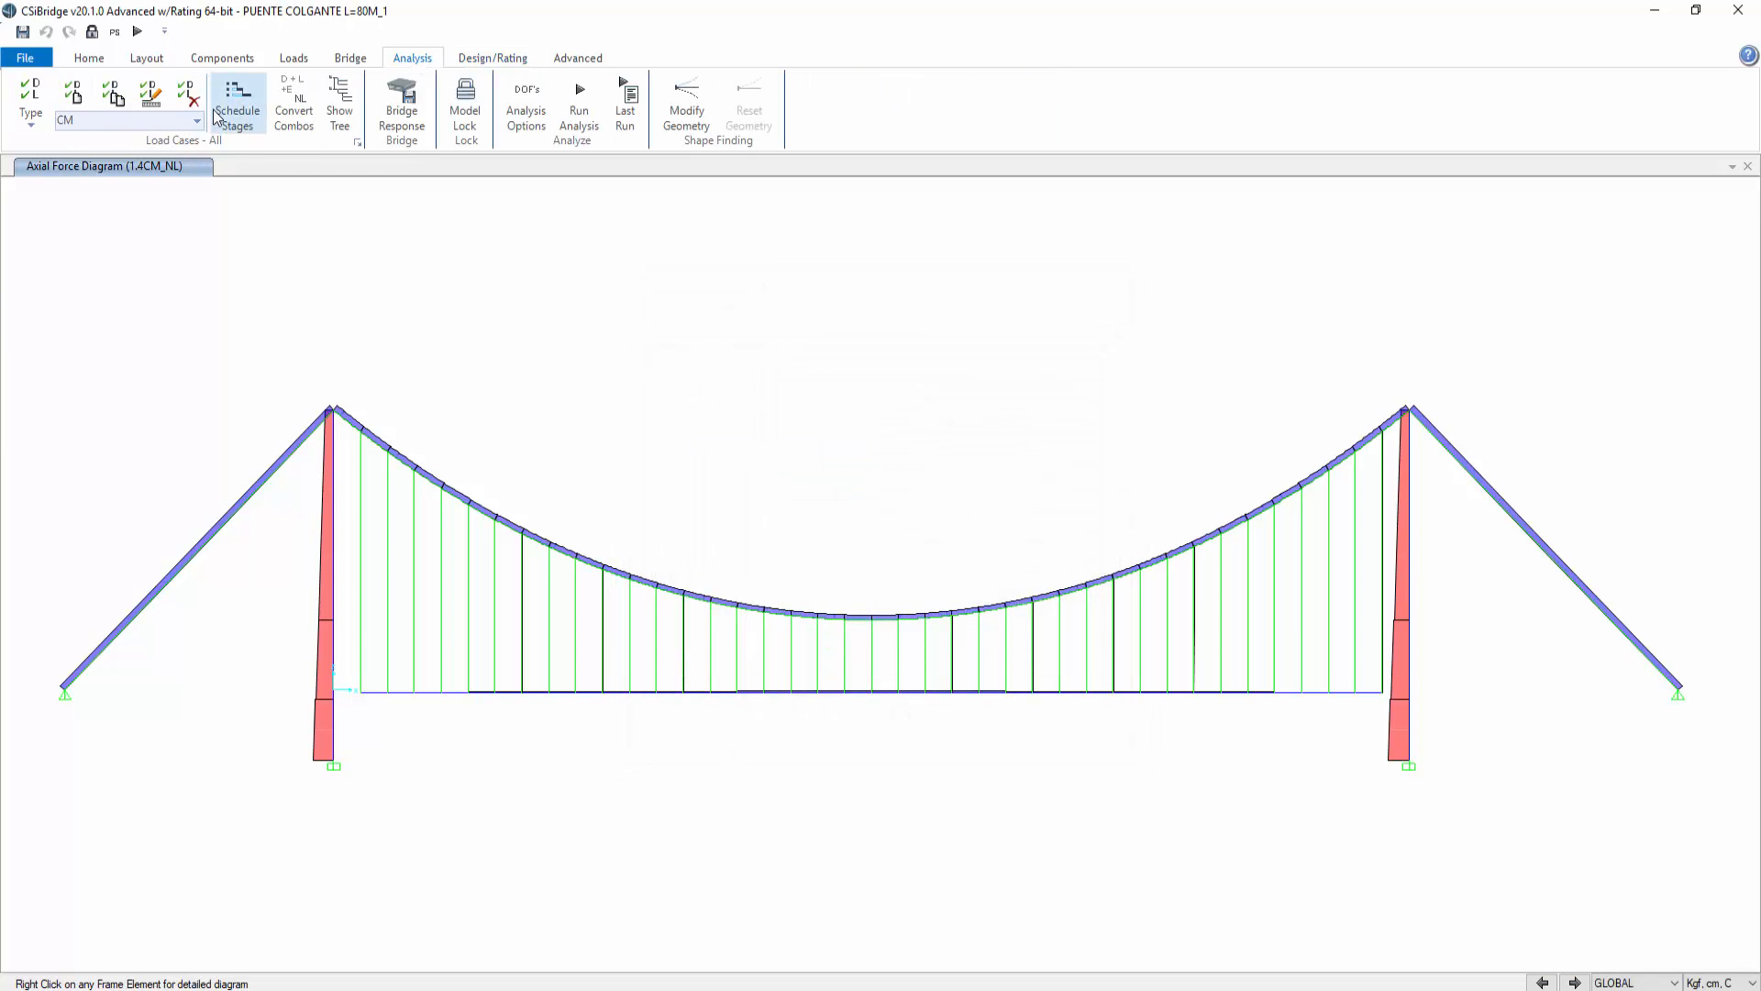
left_click(359, 143)
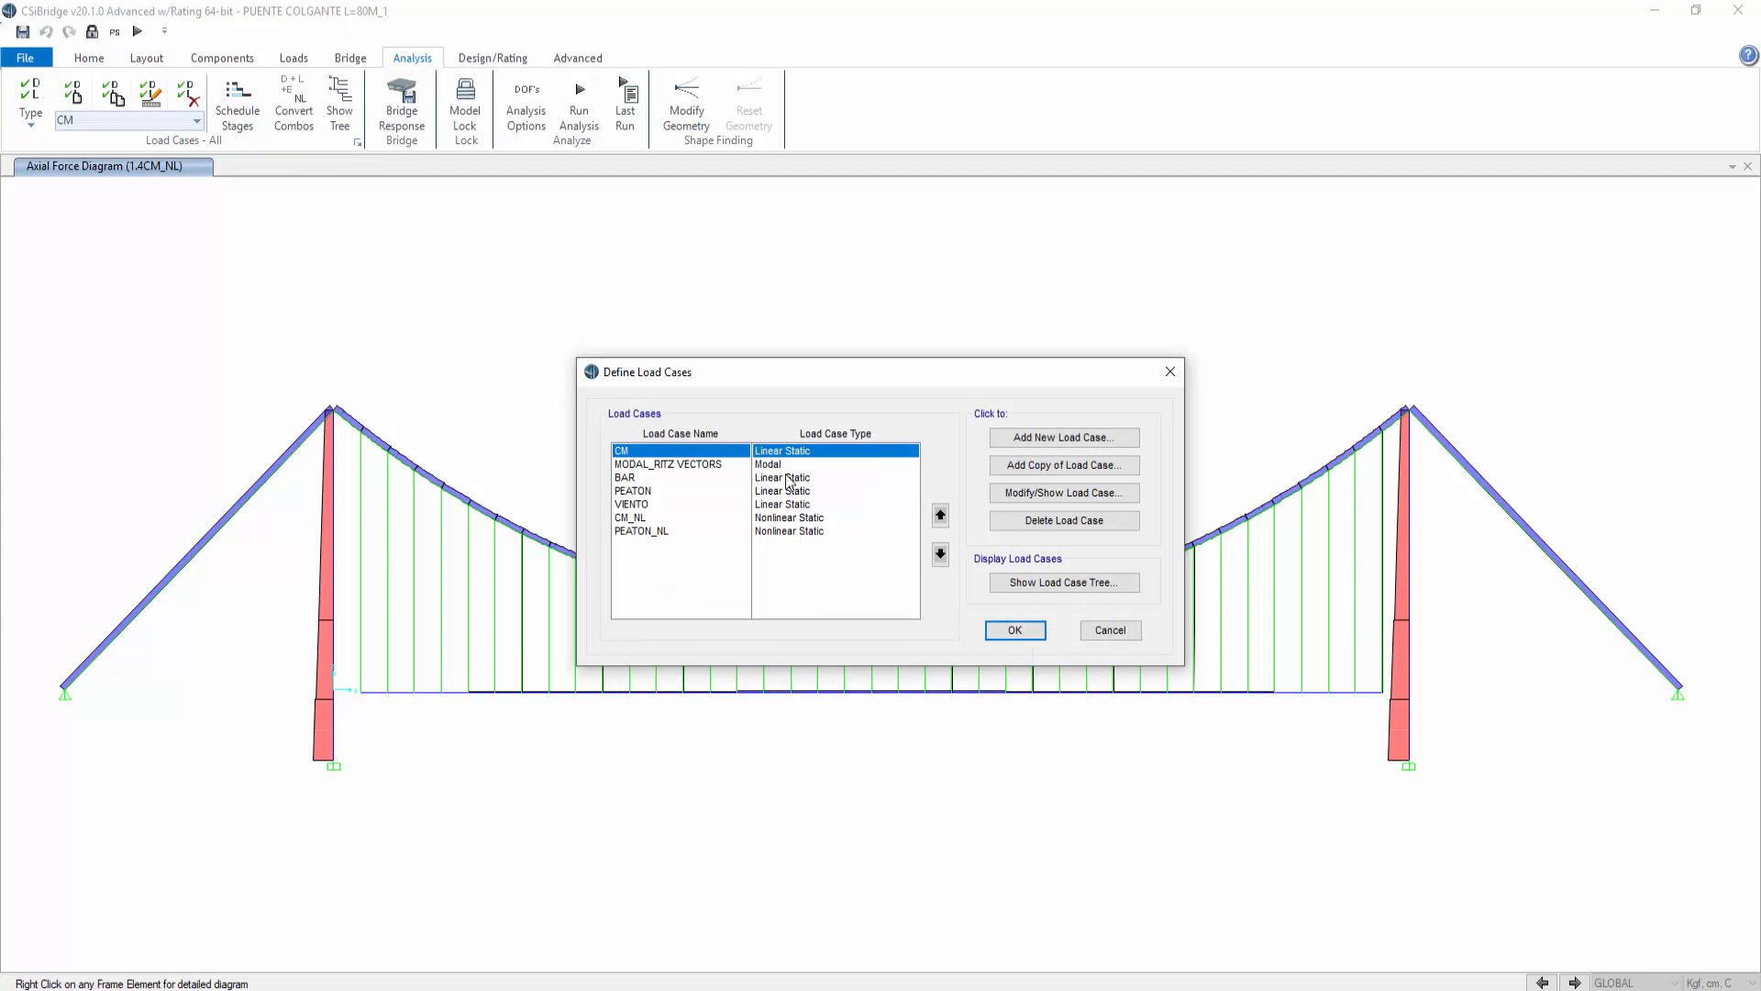
left_click(815, 519)
left_click(1034, 494)
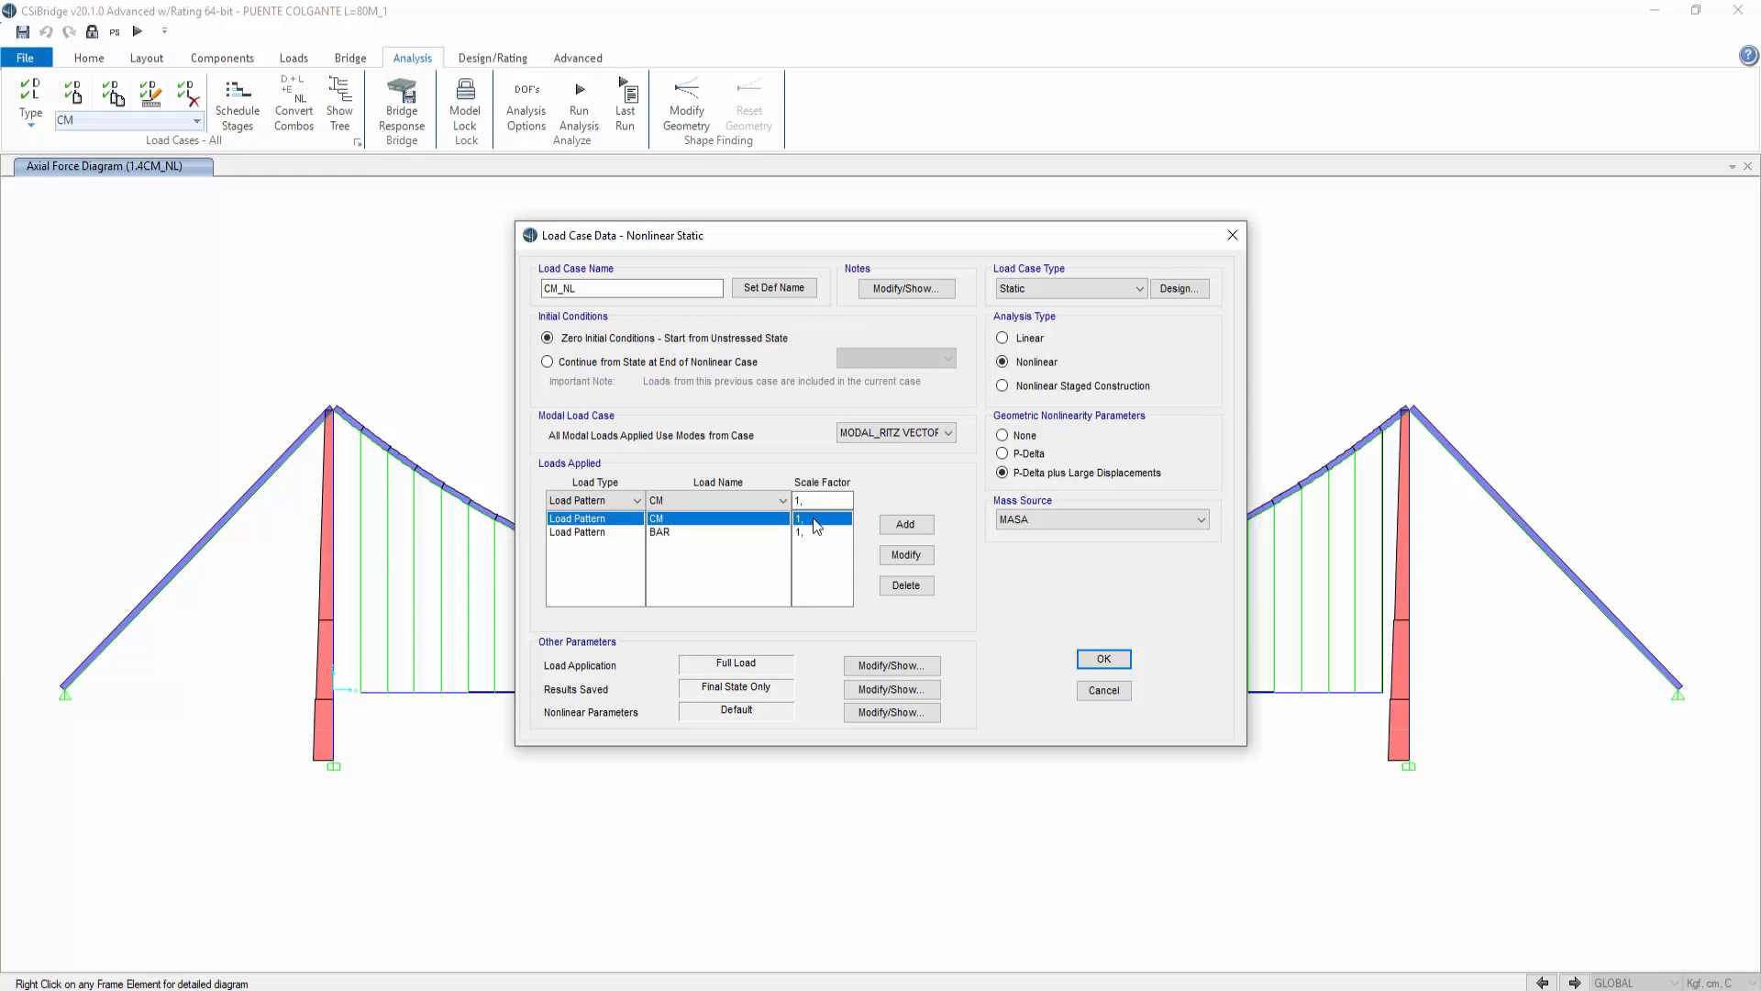
left_click(810, 533)
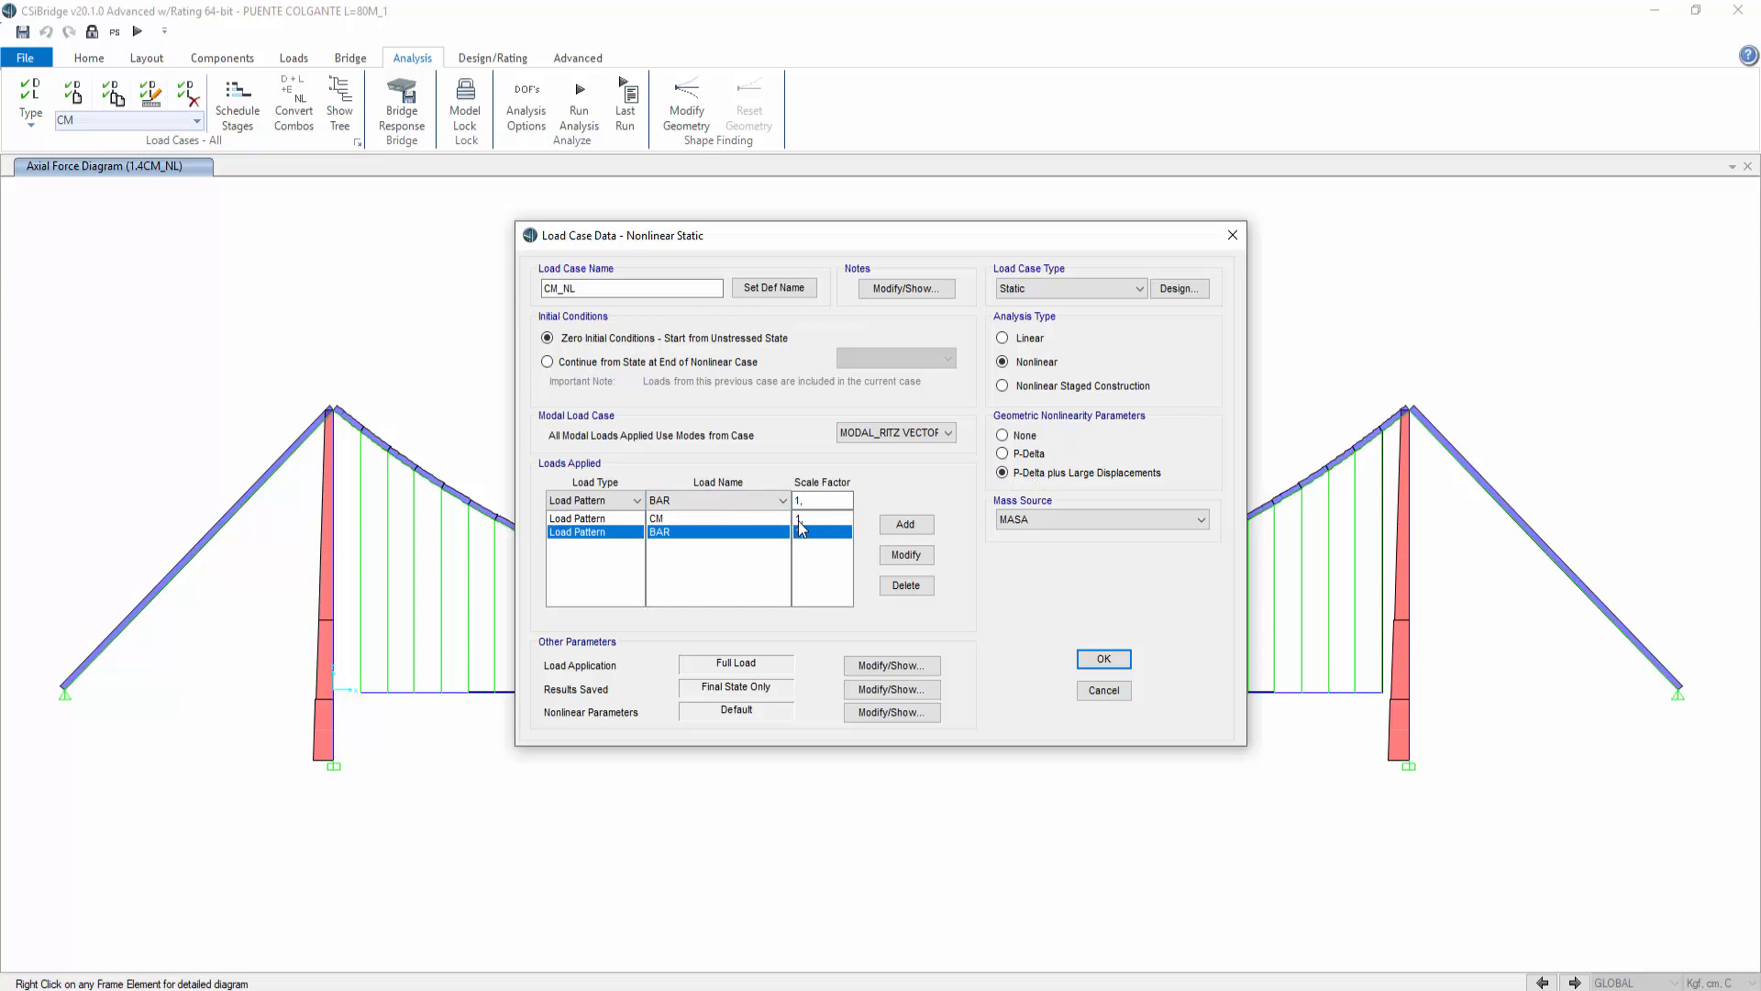
left_click(1105, 659)
left_click(1118, 630)
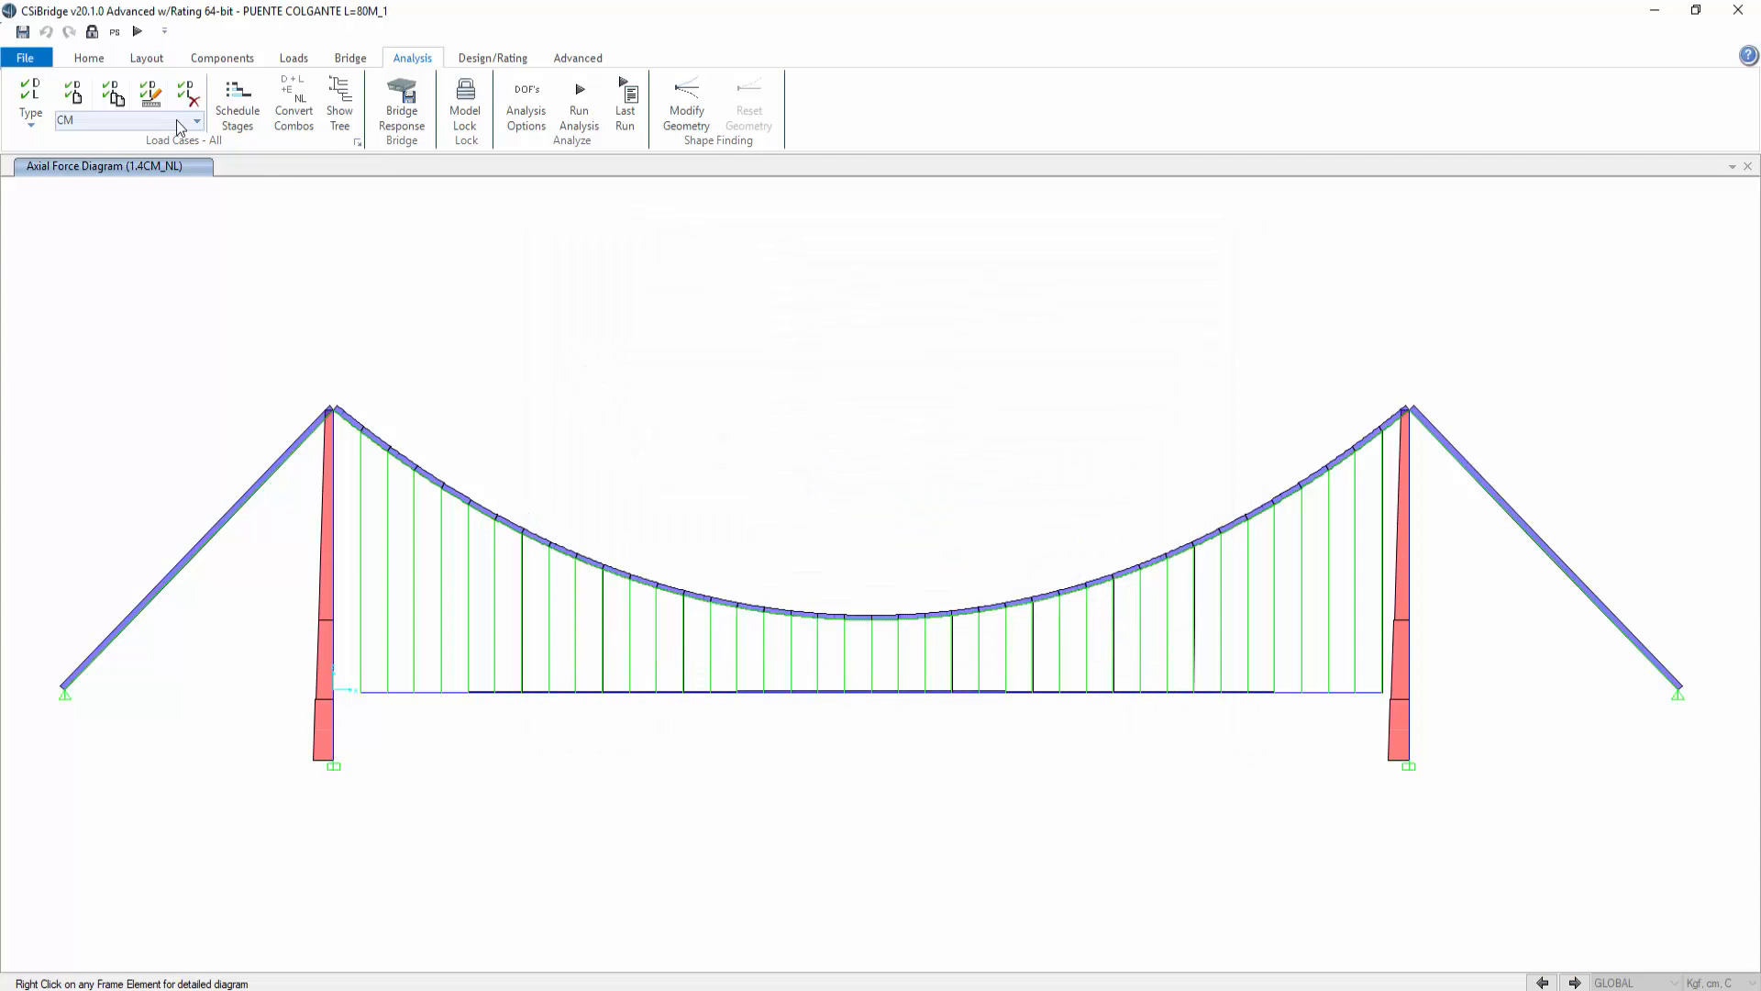
Step: Unlock the model and remove the BAR load pattern from the CM_NL load case
left_click(92, 32)
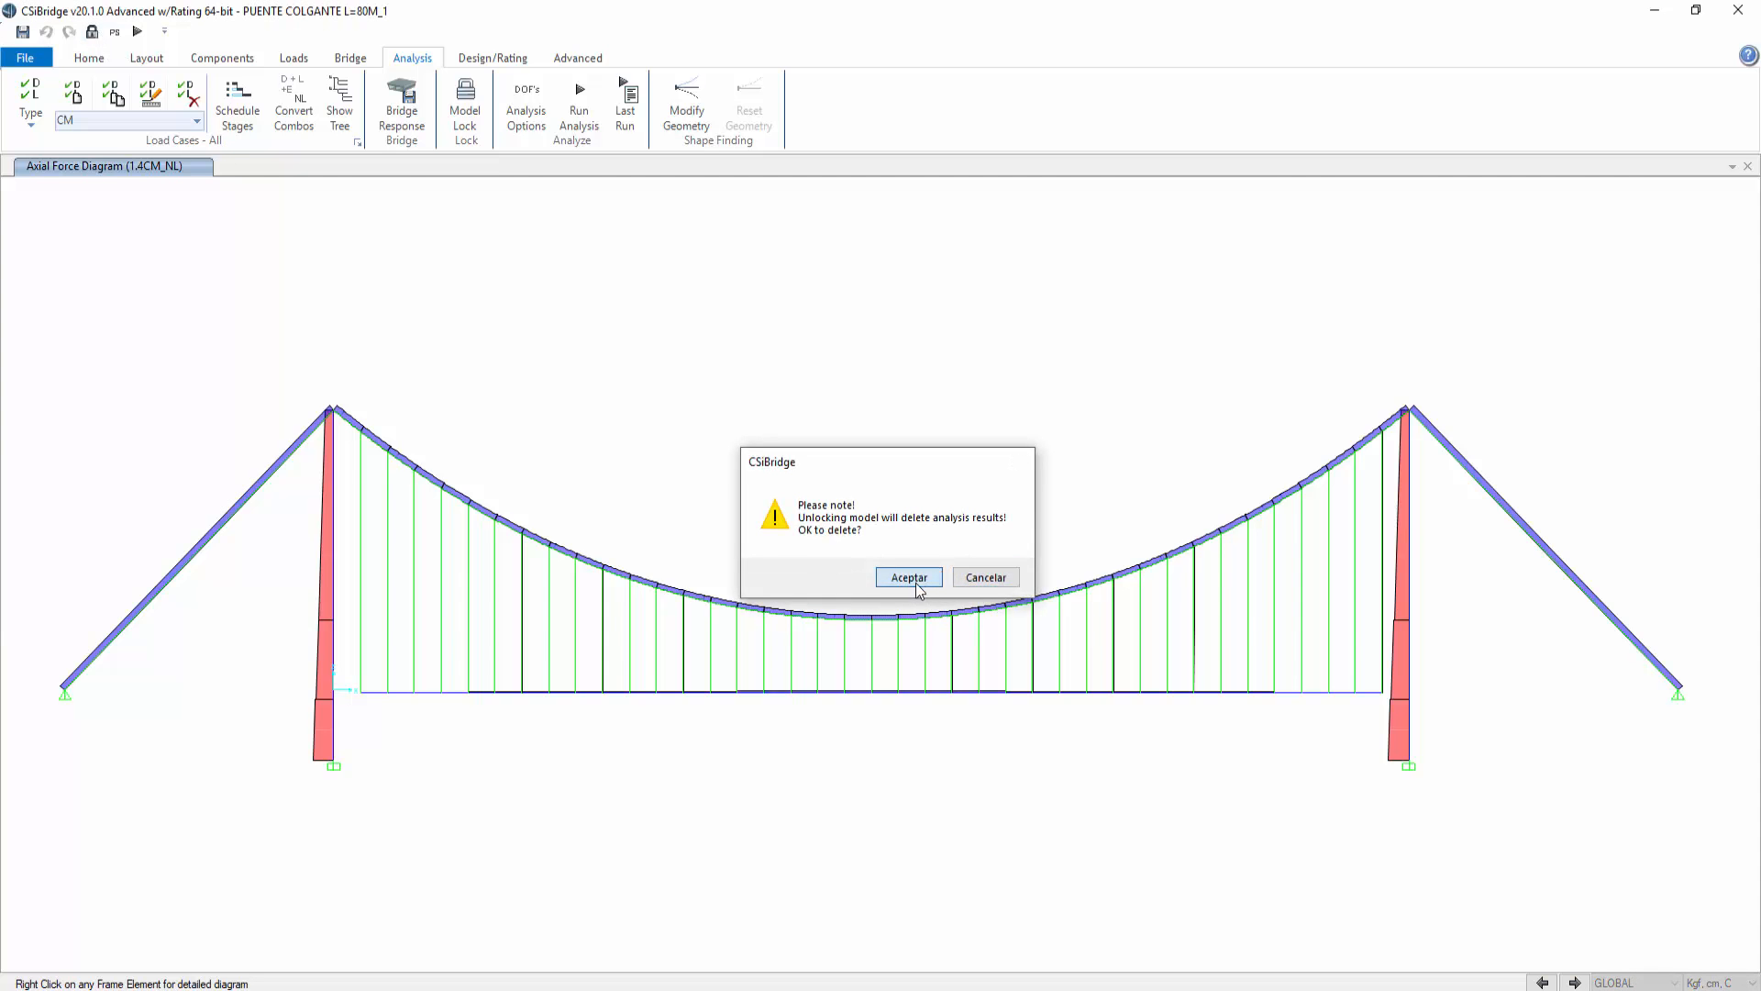
left_click(909, 578)
left_click(357, 142)
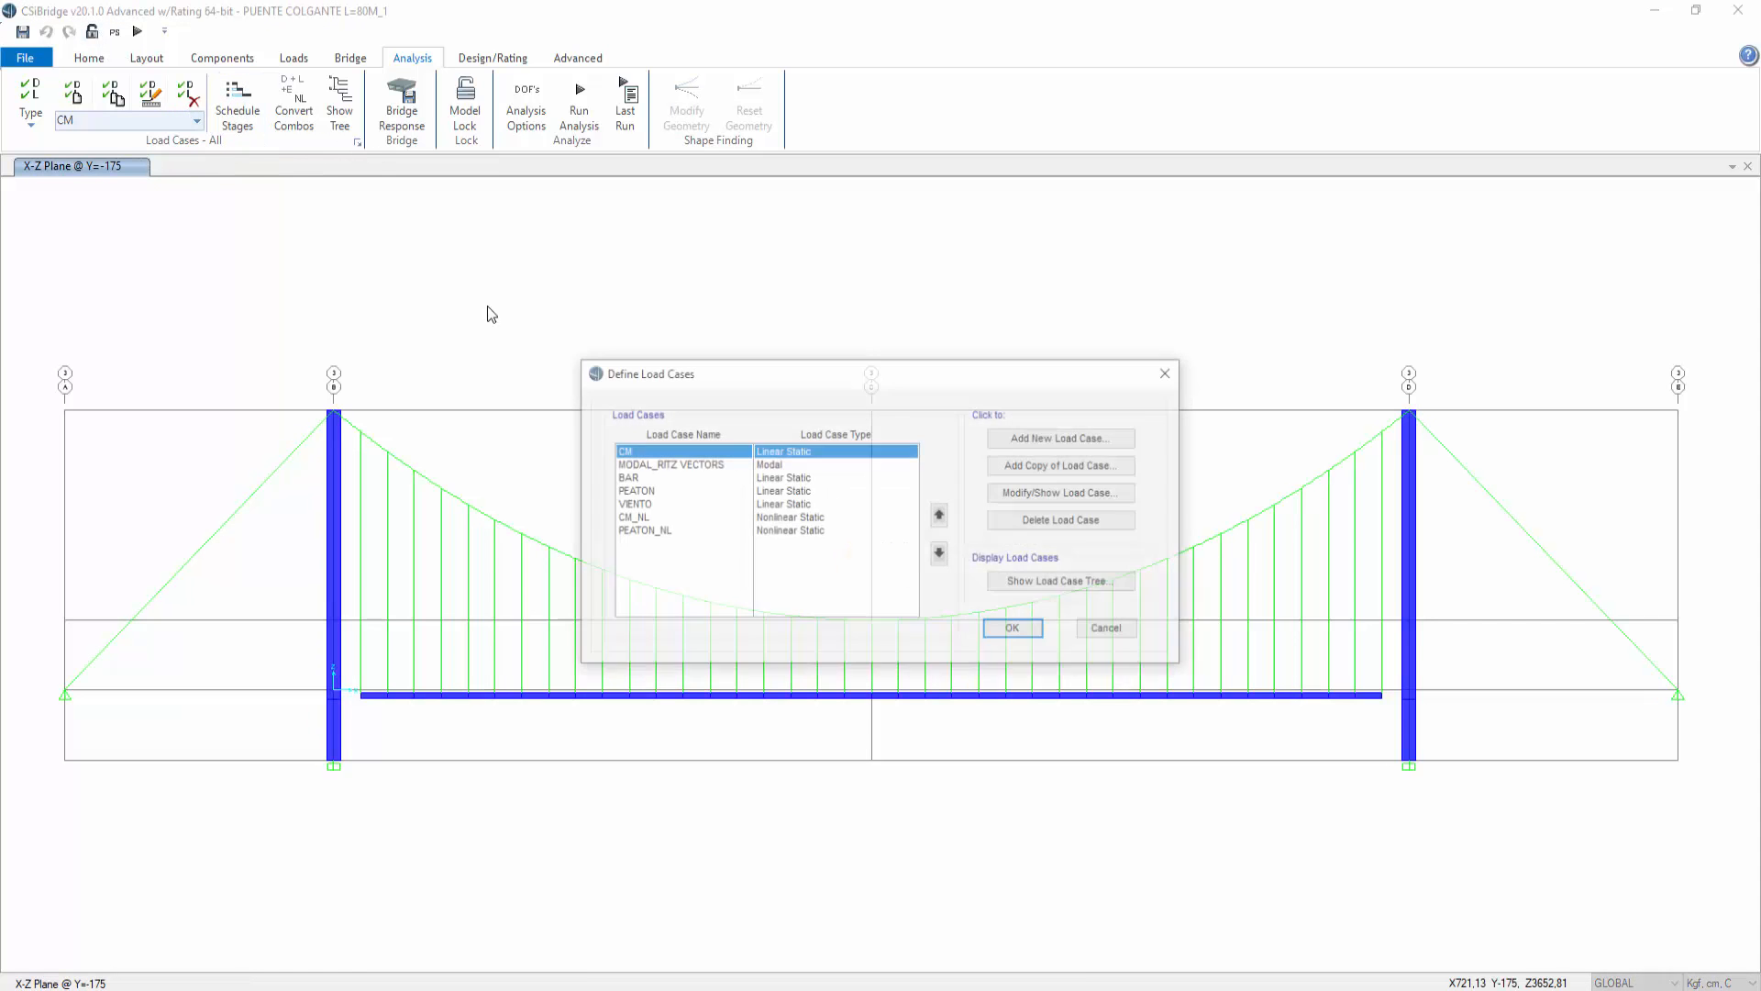
left_click(633, 517)
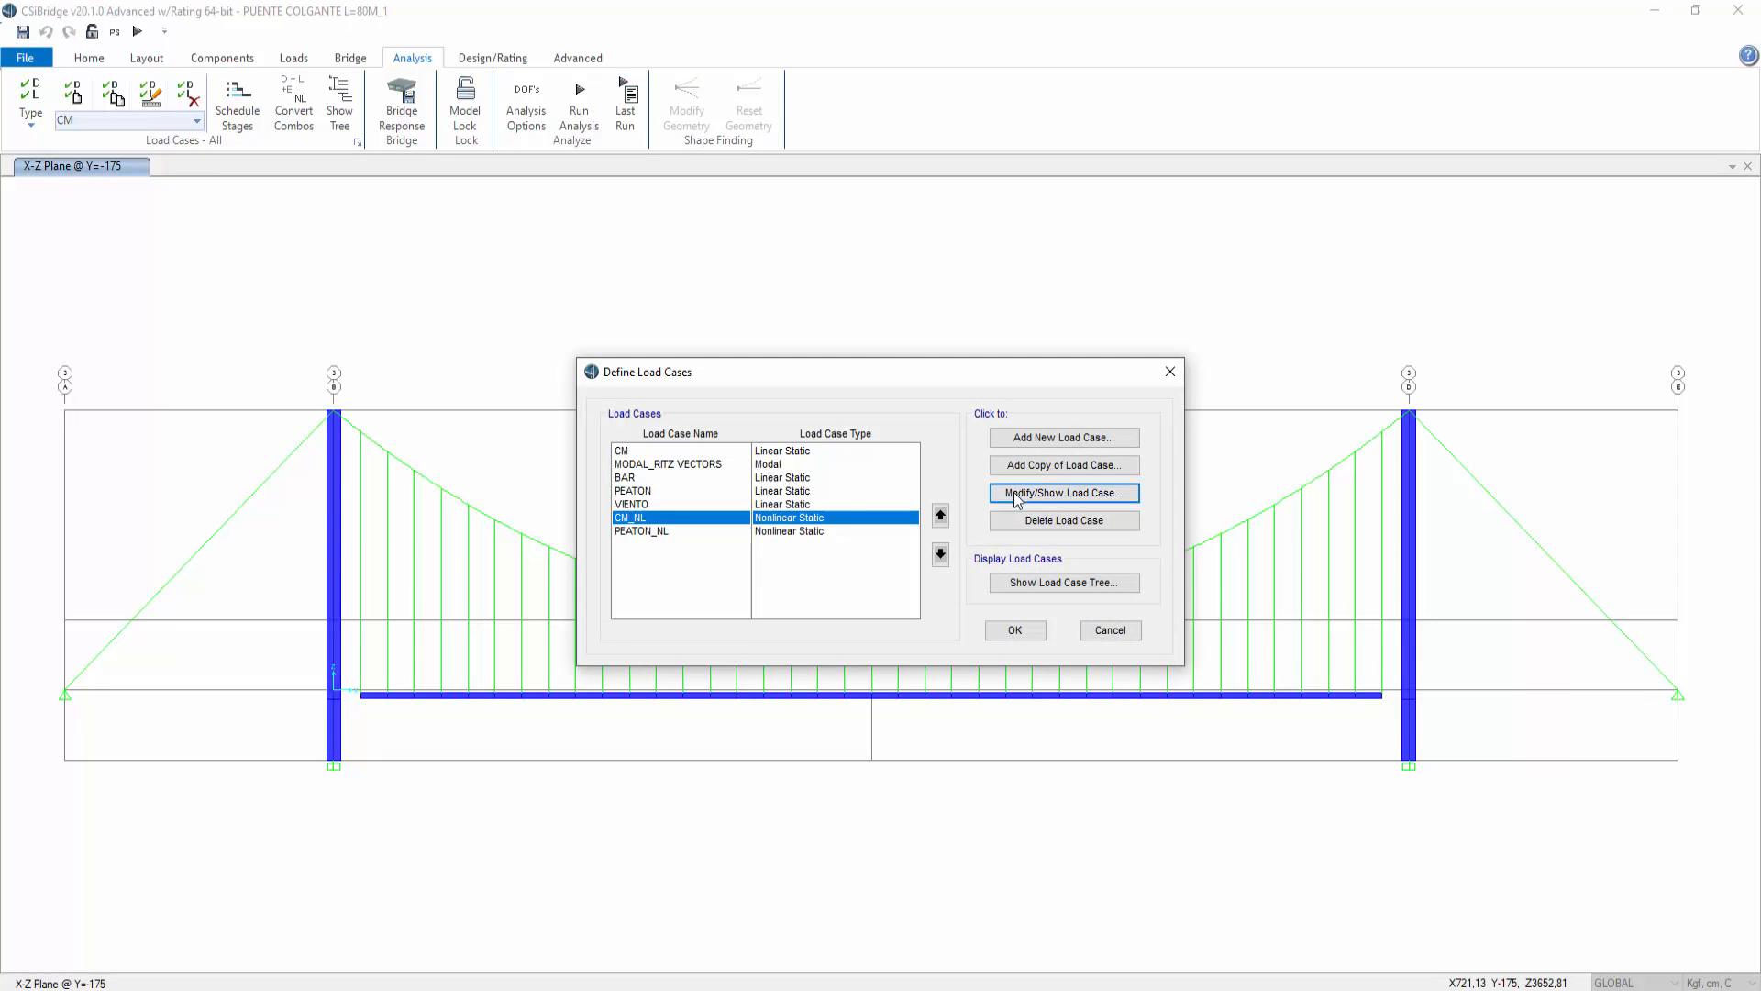
left_click(1016, 494)
left_click(734, 532)
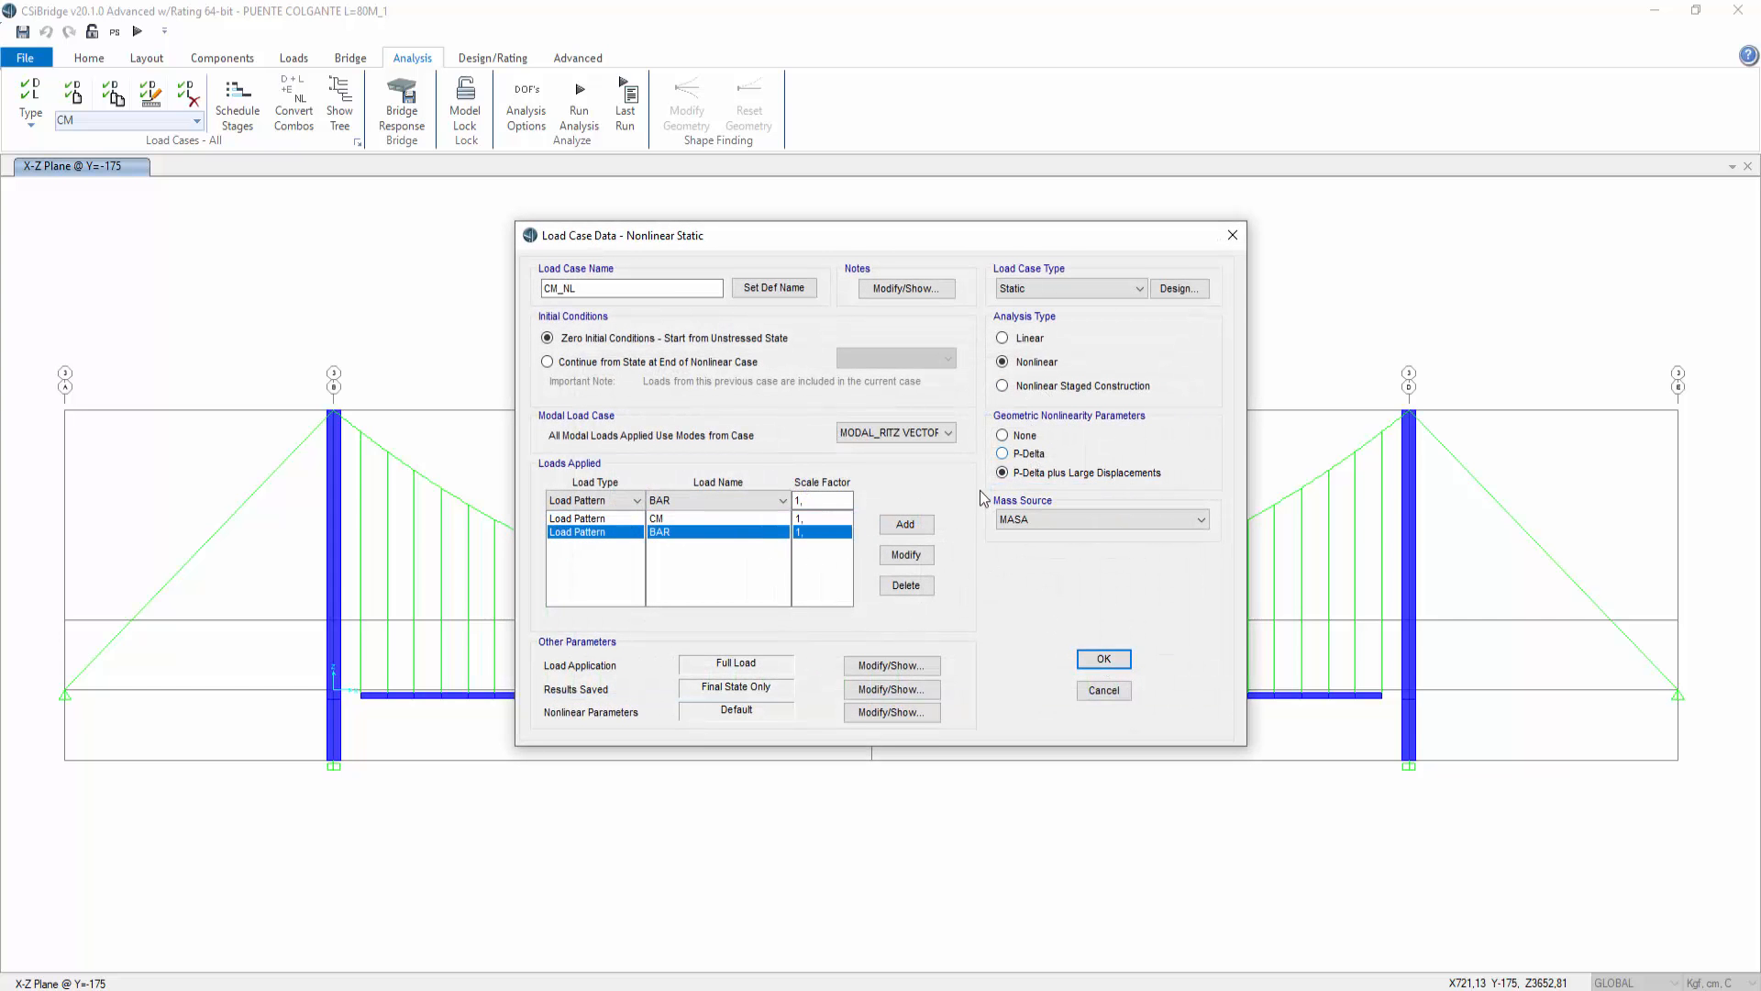
left_click(1105, 660)
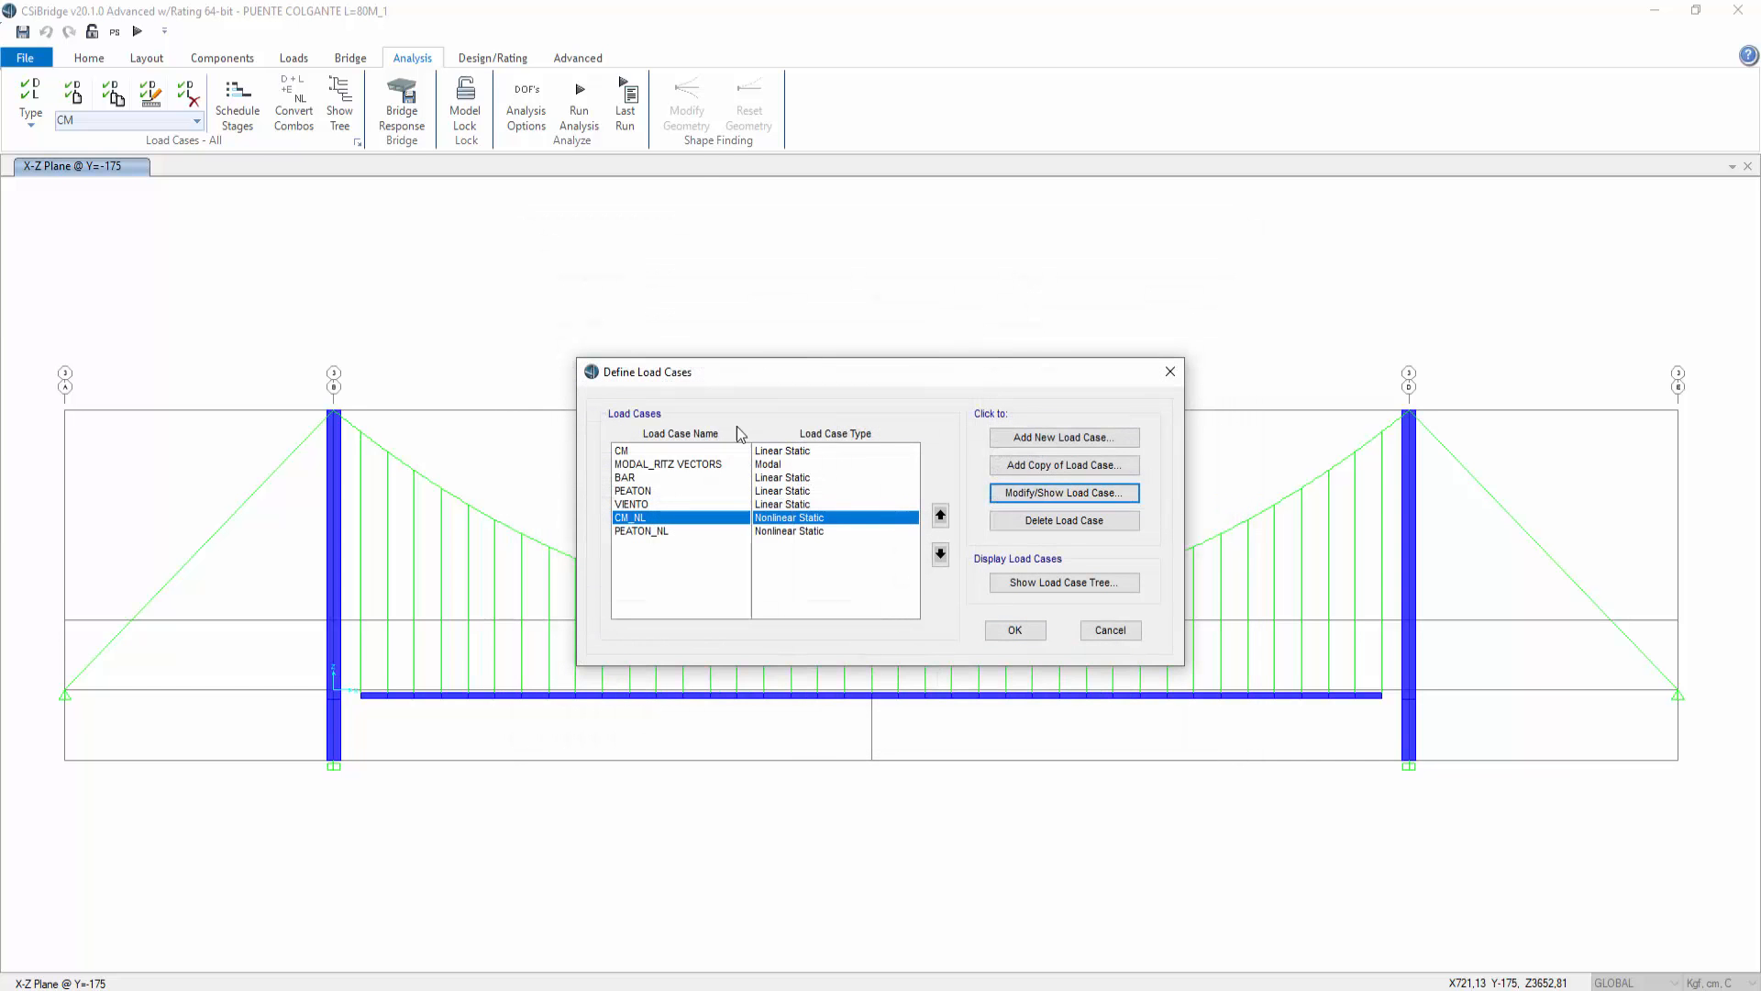
Step: Try to copy CM_NL into a new BAR_NL load case applying the BAR pattern, and discard all load case changes
left_click(1030, 465)
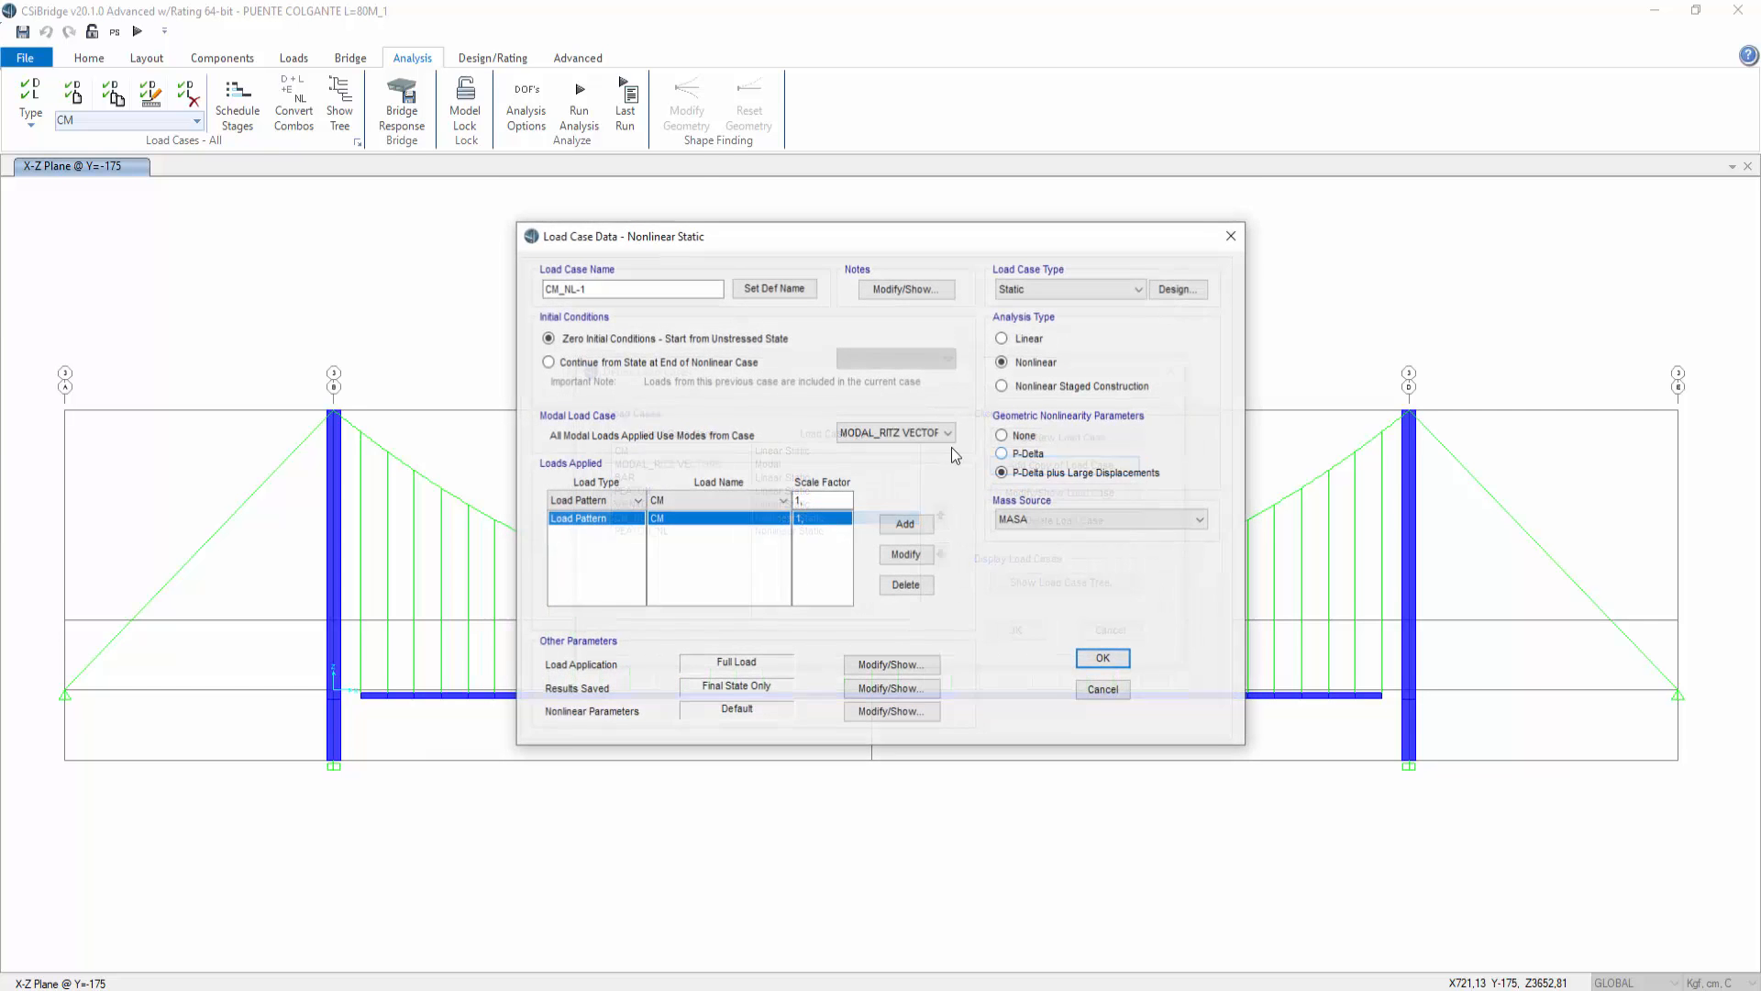
left_click_drag(557, 286, 532, 285)
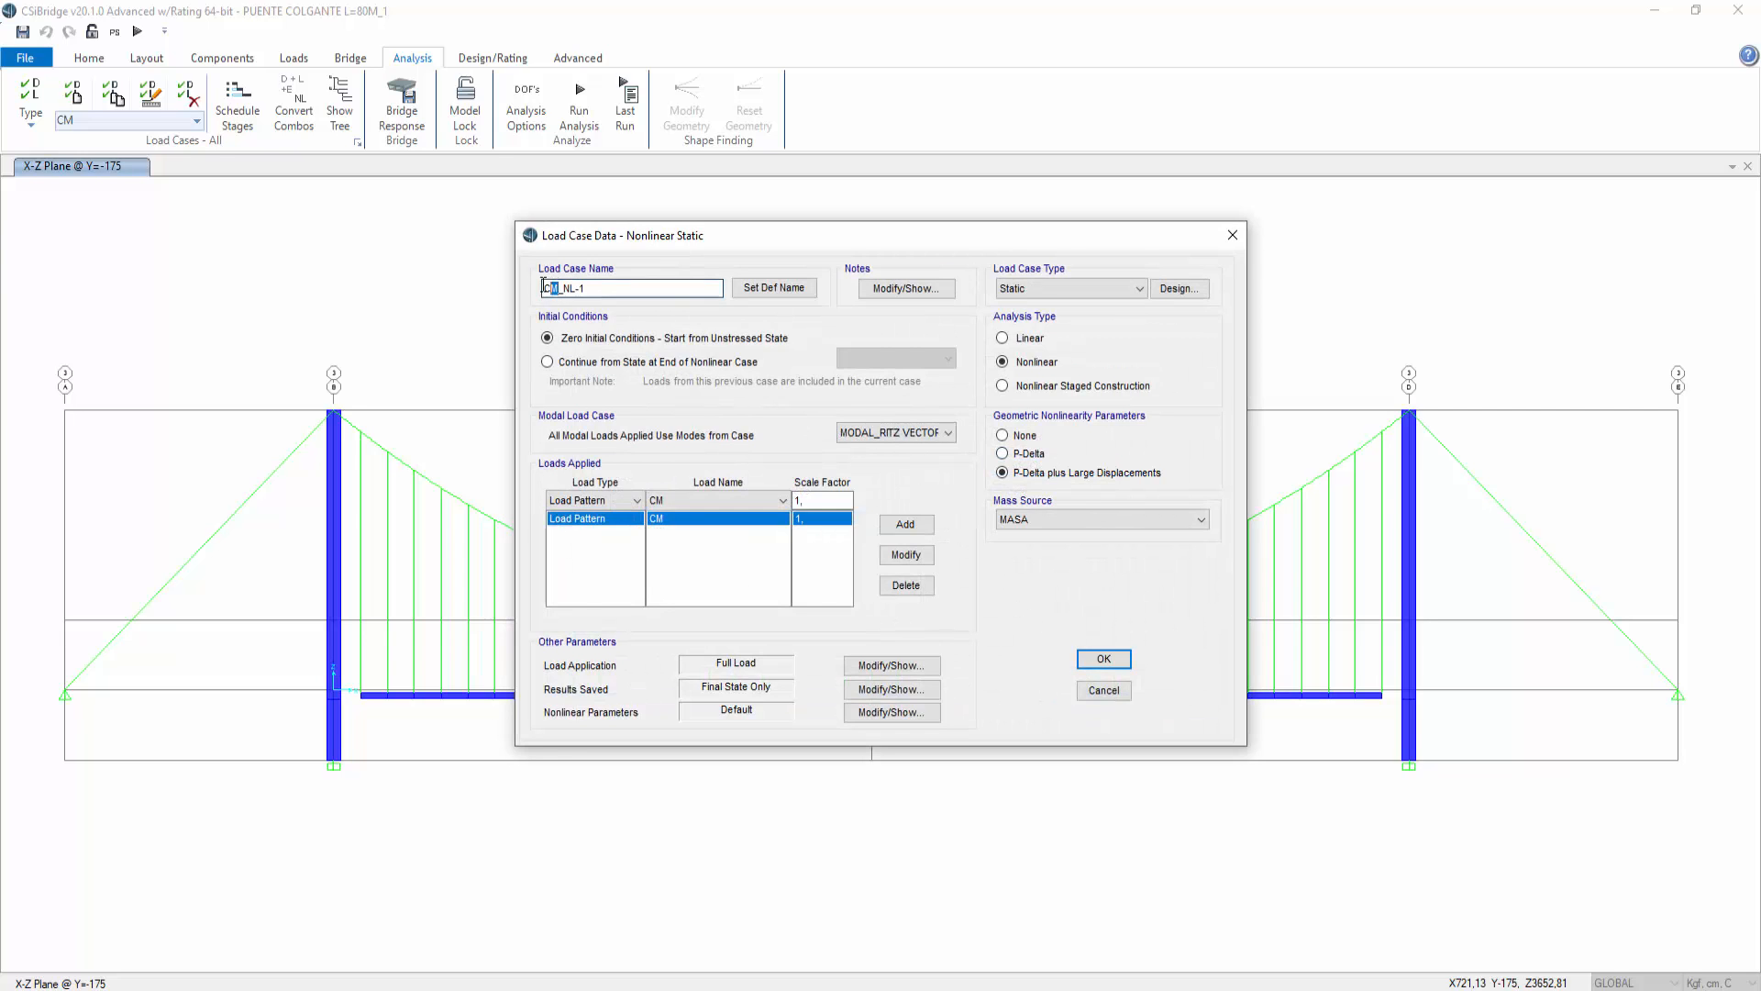
type("BAR_NL")
left_click(683, 501)
left_click(664, 518)
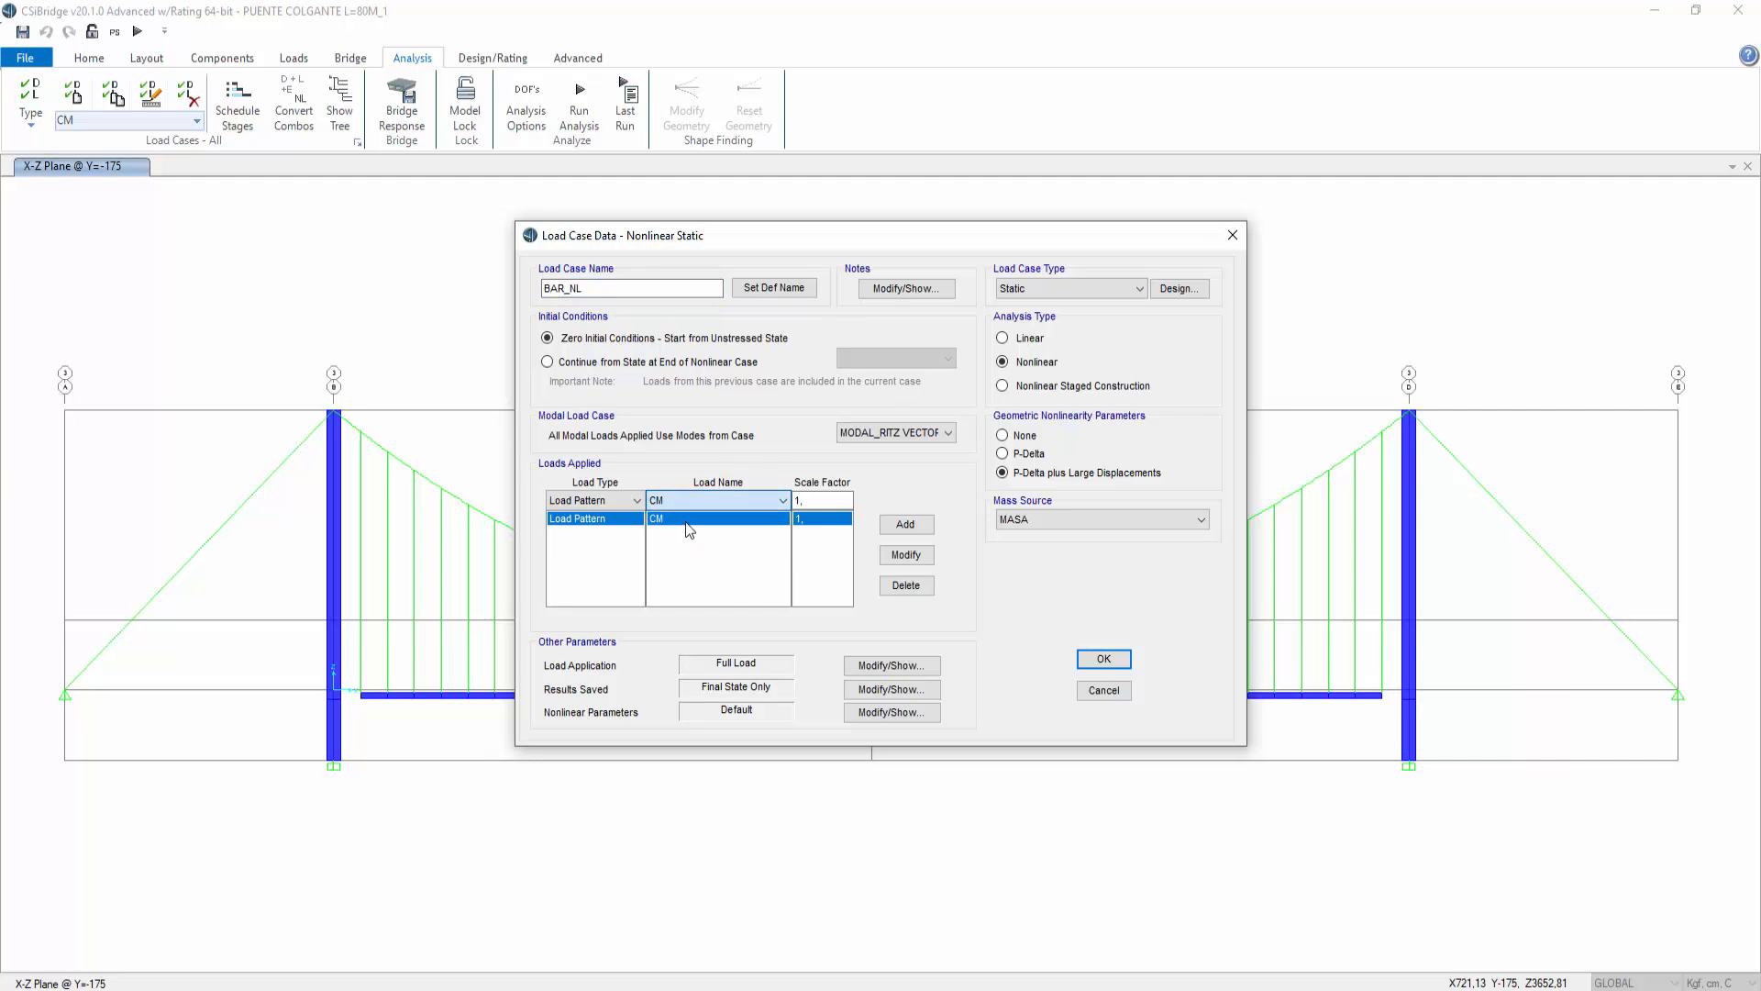
left_click(906, 554)
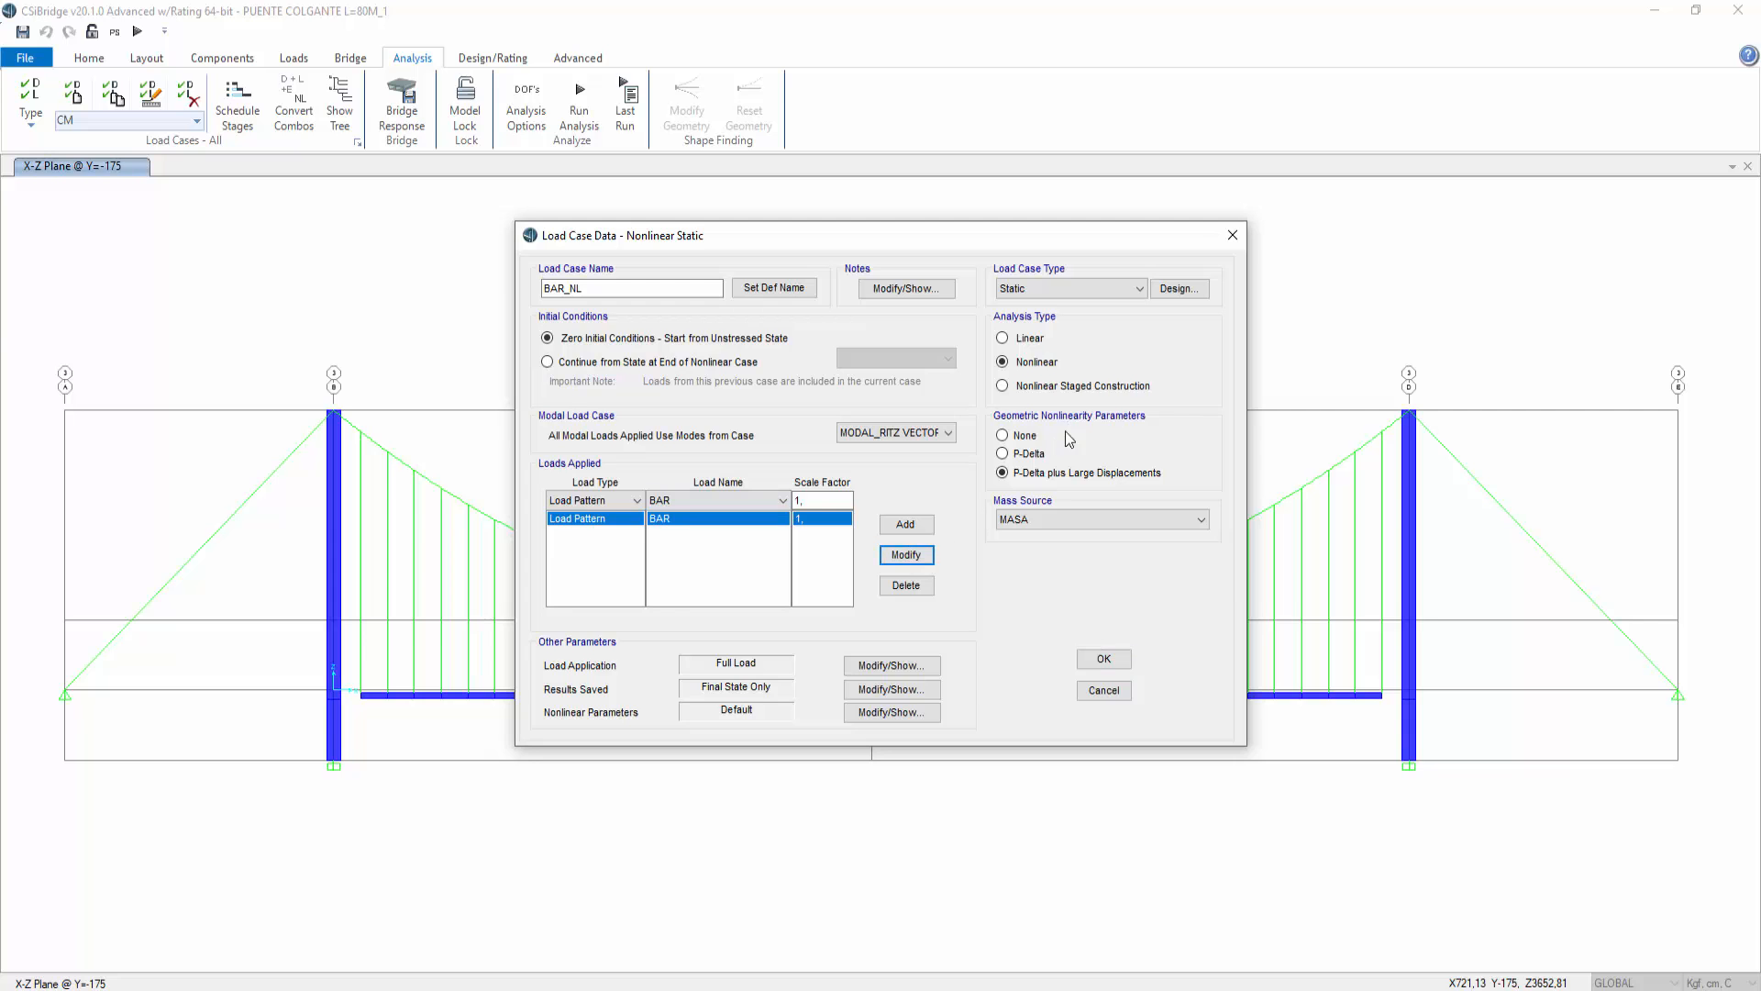
left_click(1104, 657)
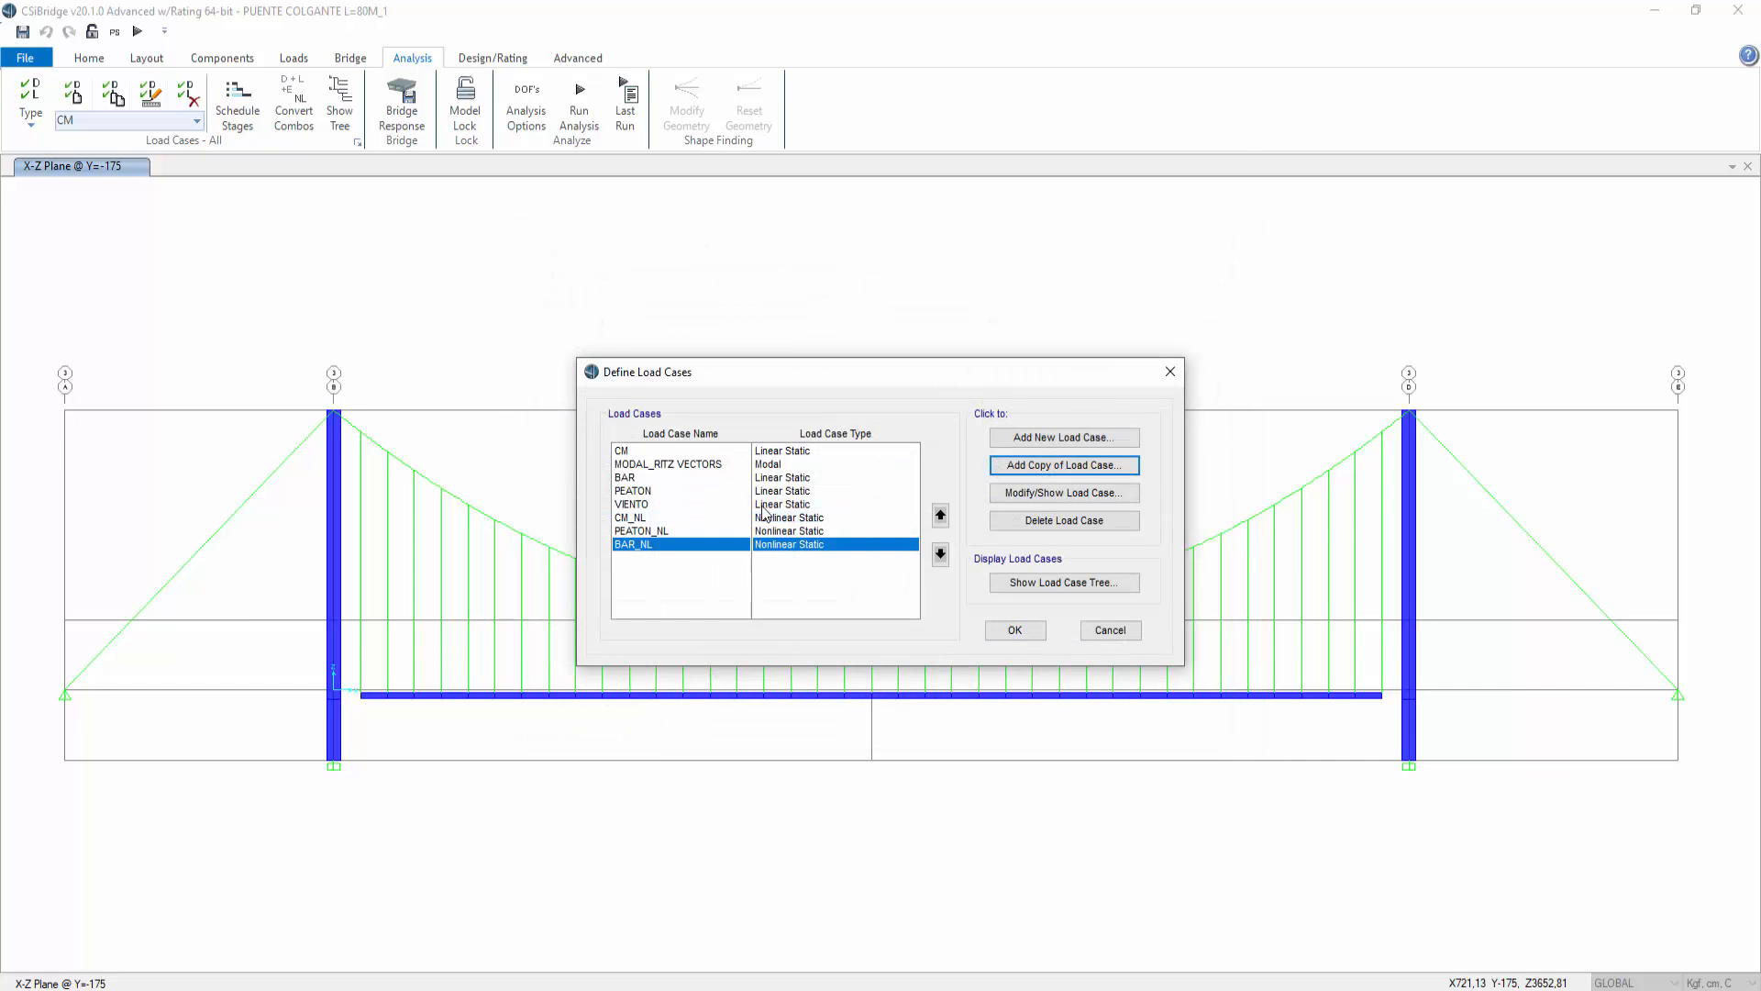
left_click(641, 531)
left_click(1038, 494)
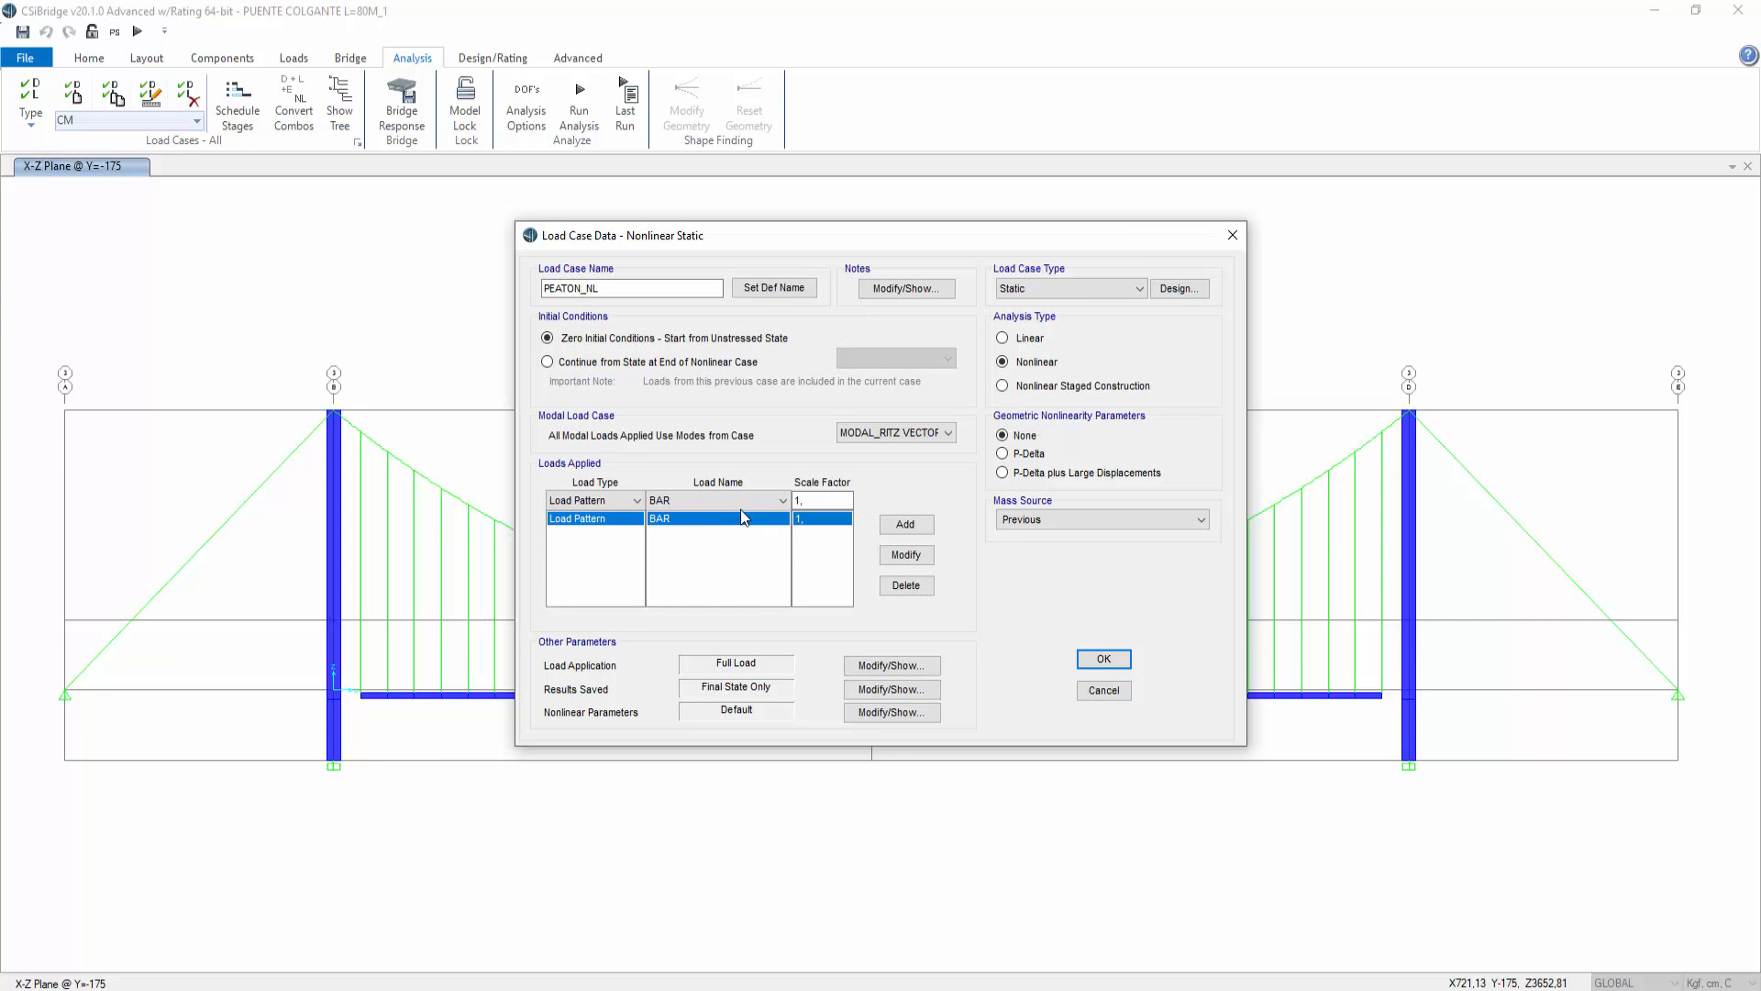
left_click(1231, 235)
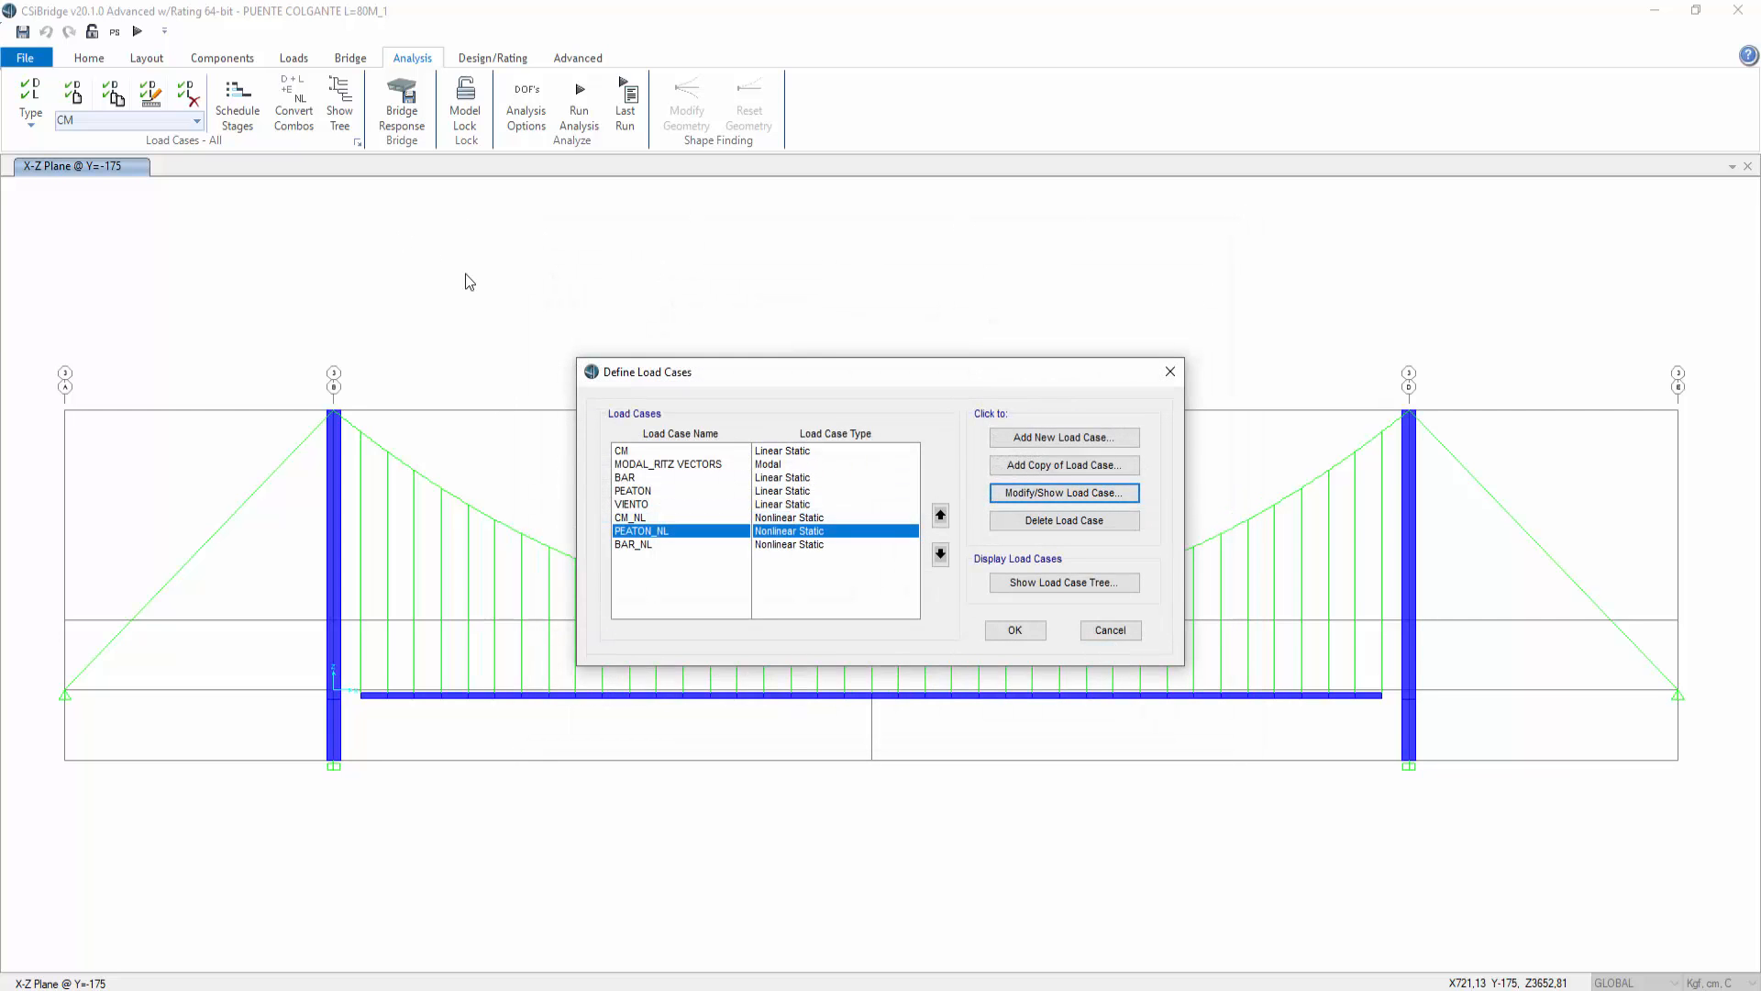
left_click(1104, 635)
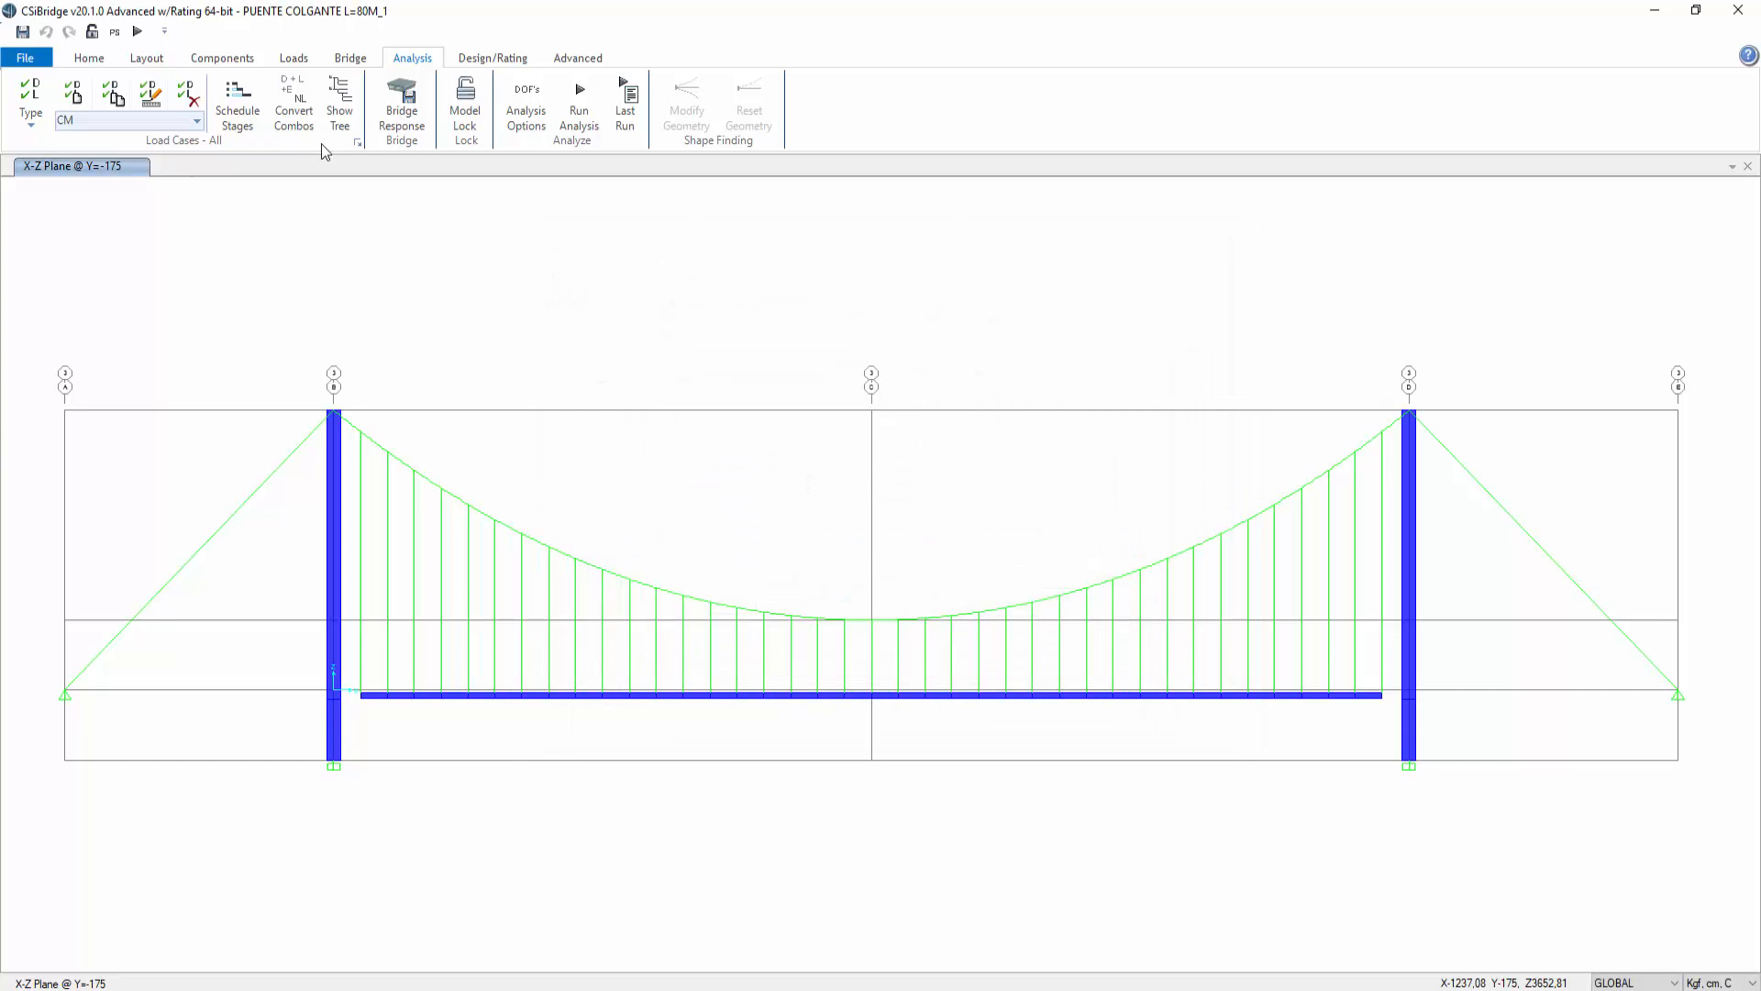
Step: Reopen the CM_NL load case to check its applied load patterns without changes
left_click(357, 142)
left_click(667, 517)
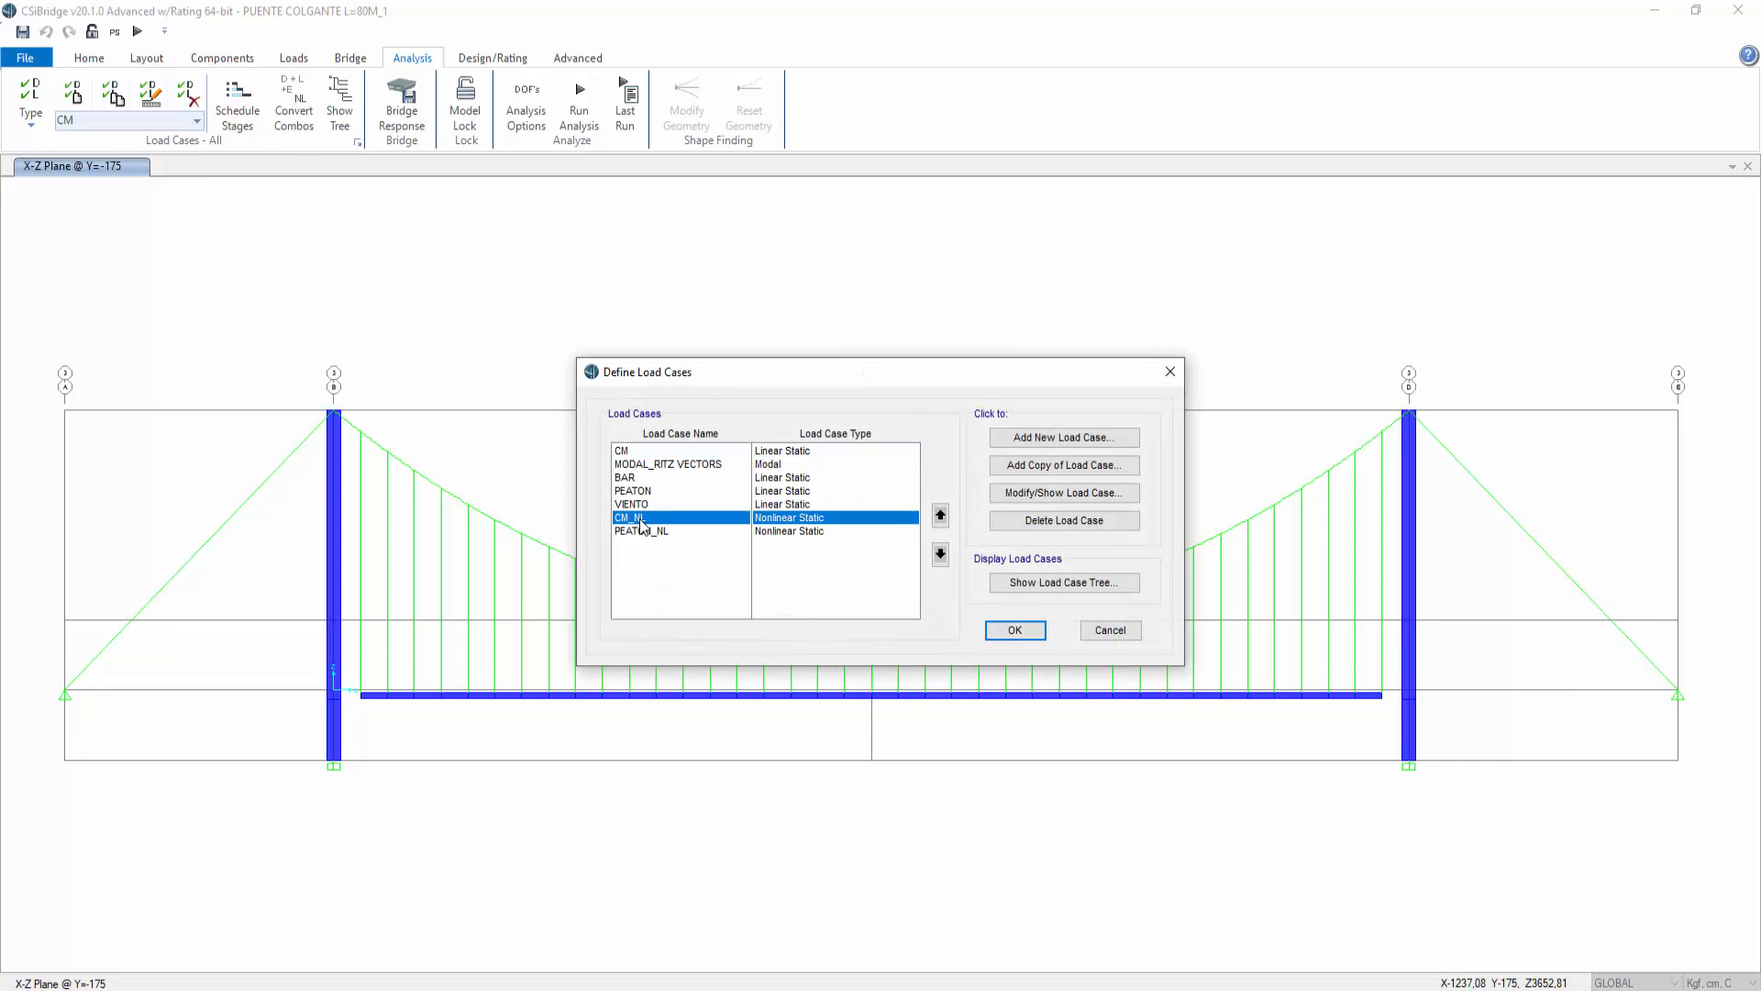
left_click(1046, 493)
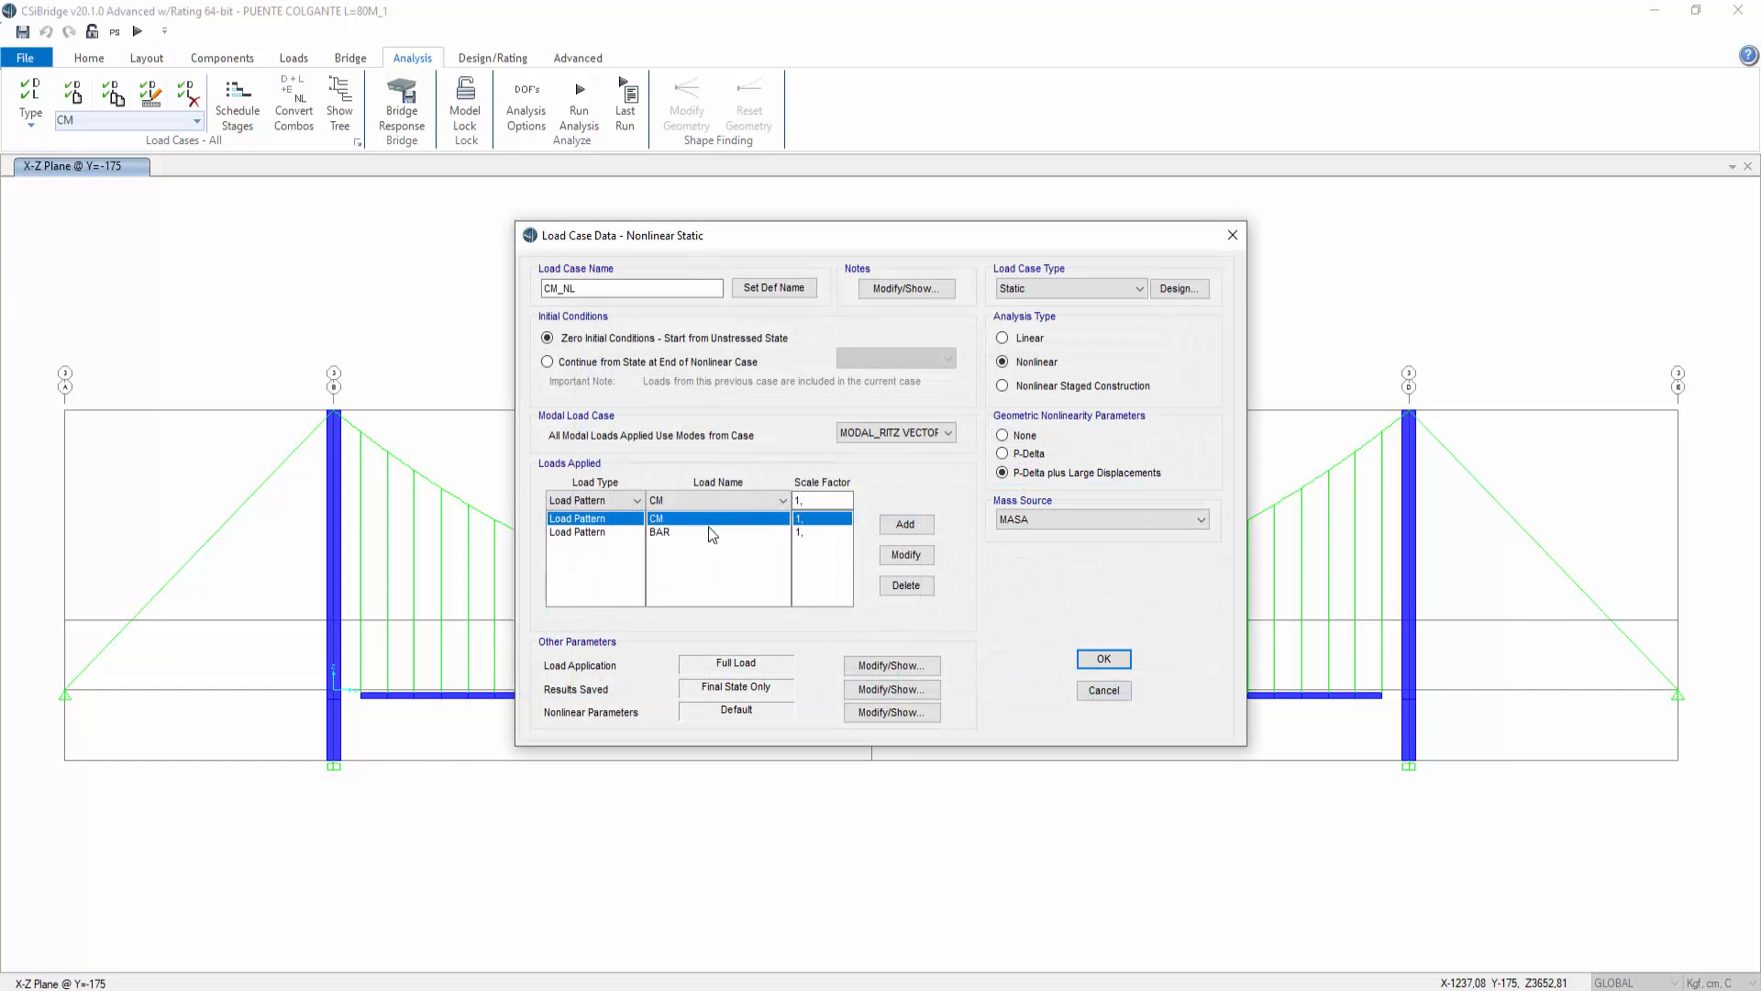
left_click(667, 532)
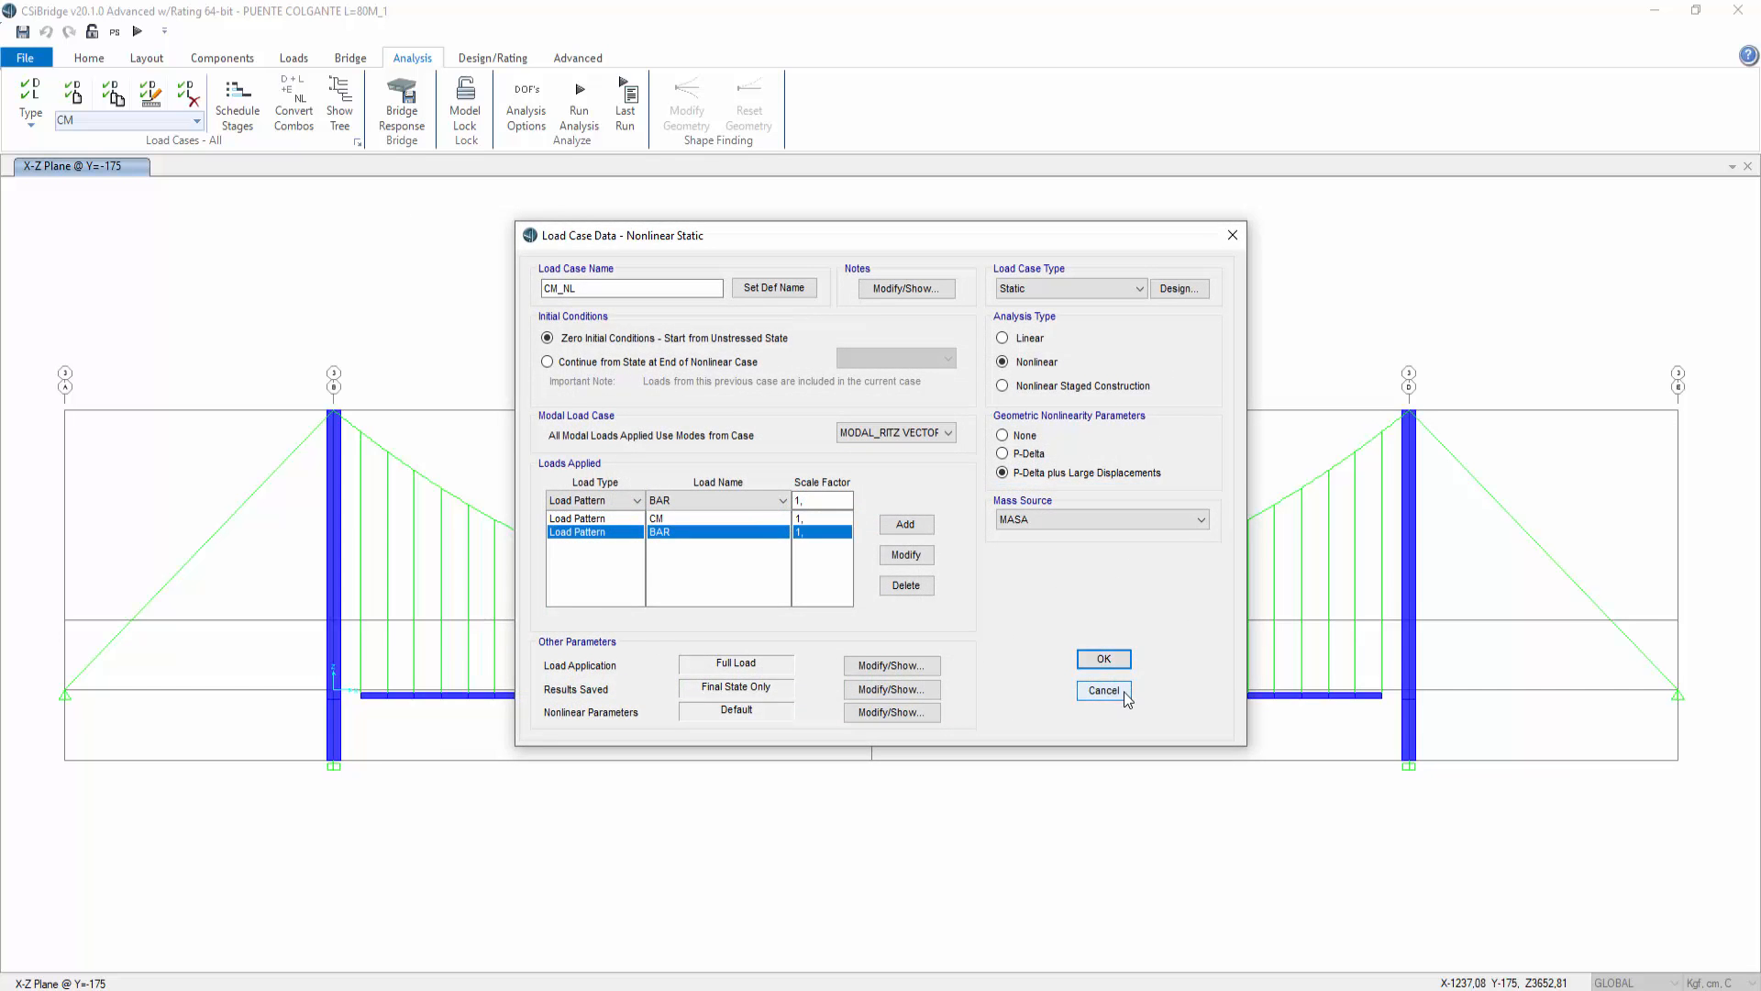
left_click(1109, 690)
Step: Set the load pattern applied in the PEATON_NL nonlinear load case to PEATON
left_click(642, 531)
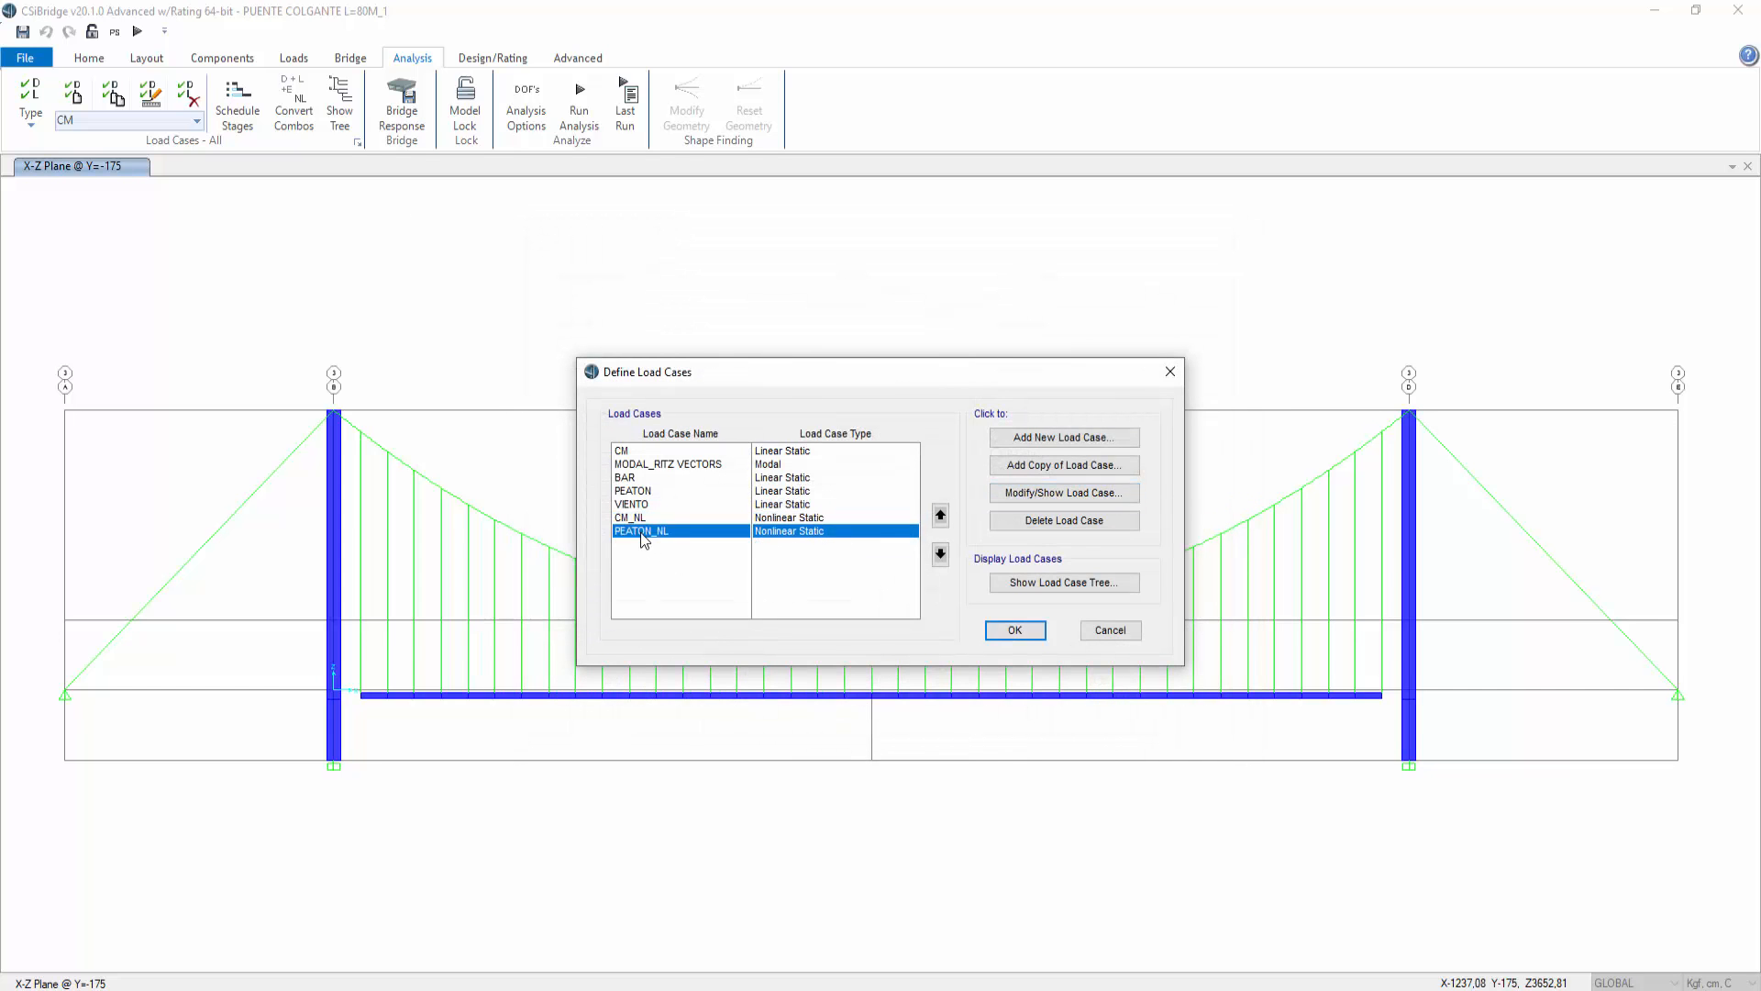
left_click(1009, 503)
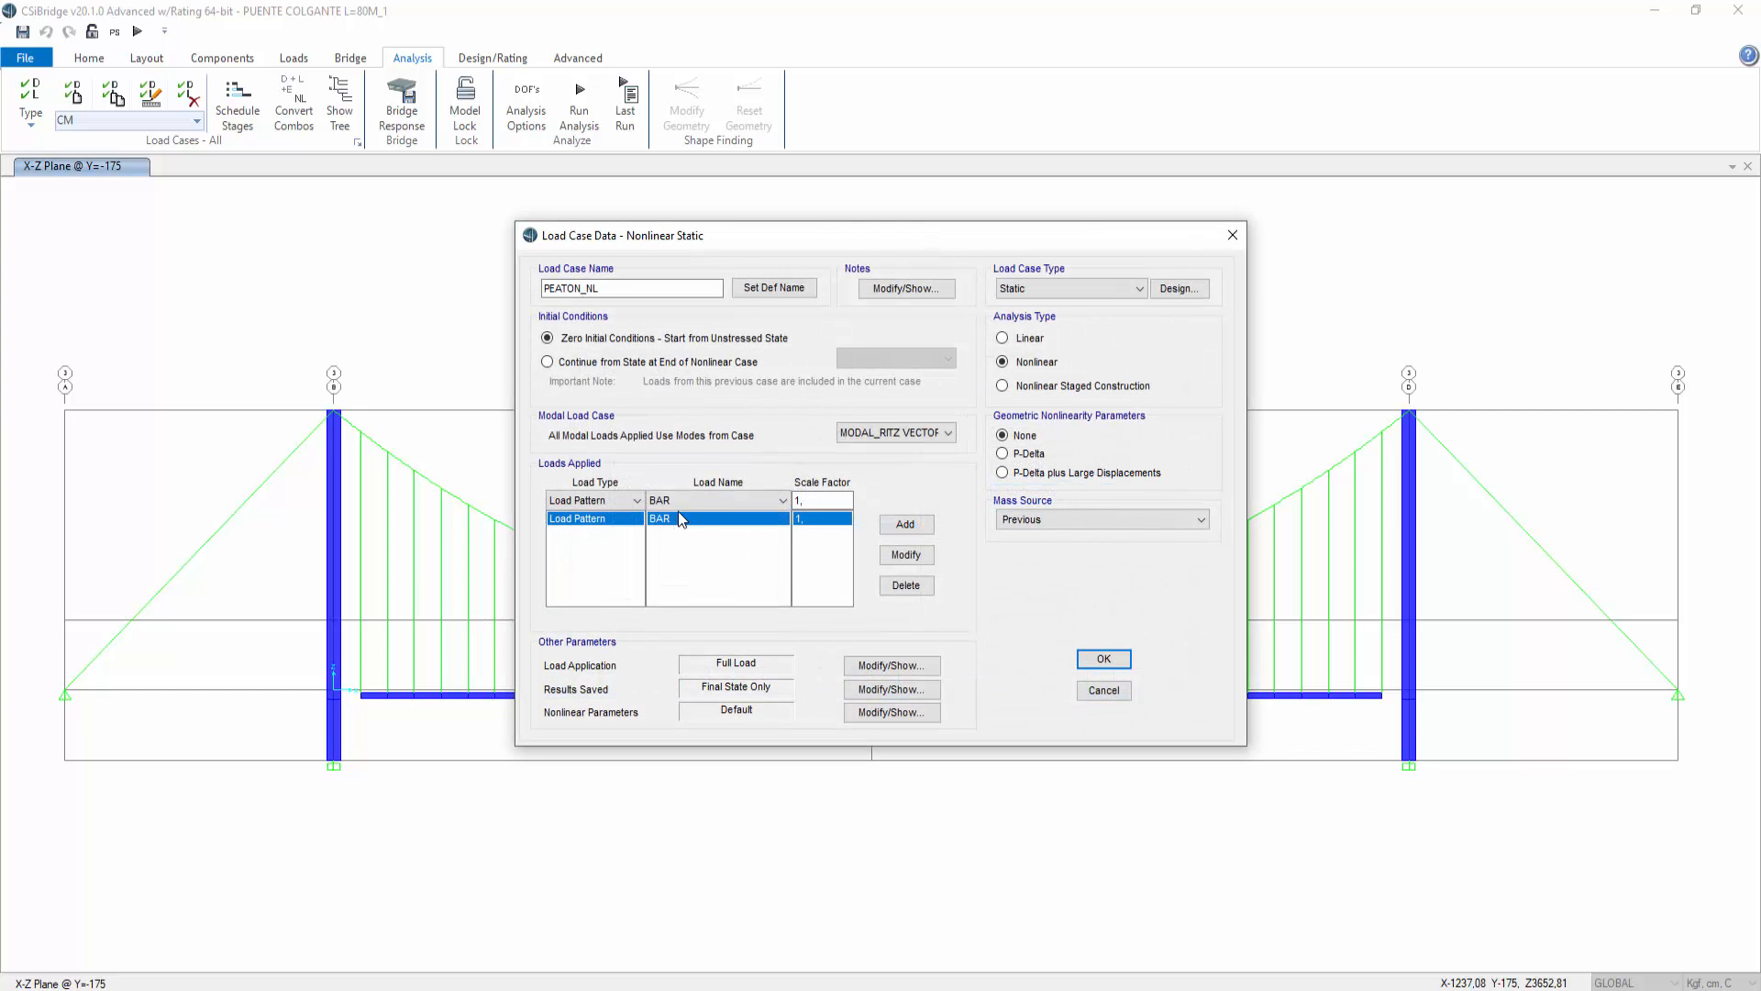
left_click(688, 502)
left_click(749, 548)
left_click(905, 554)
left_click(1105, 660)
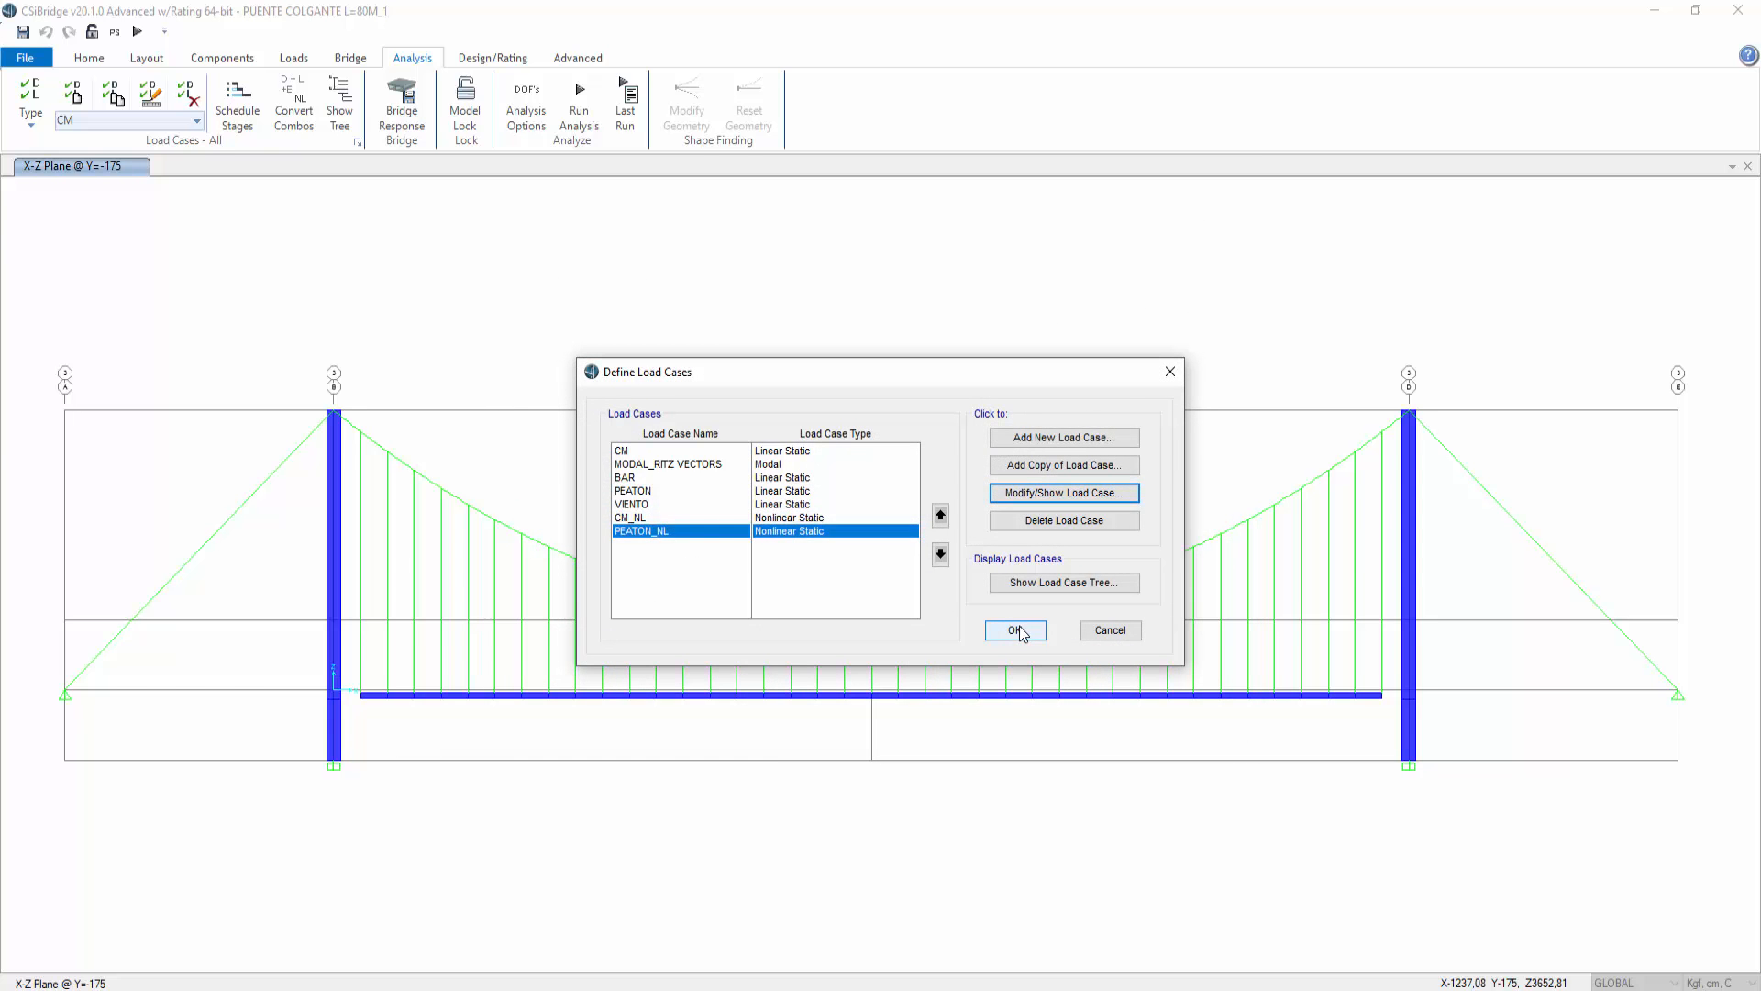
left_click(1021, 632)
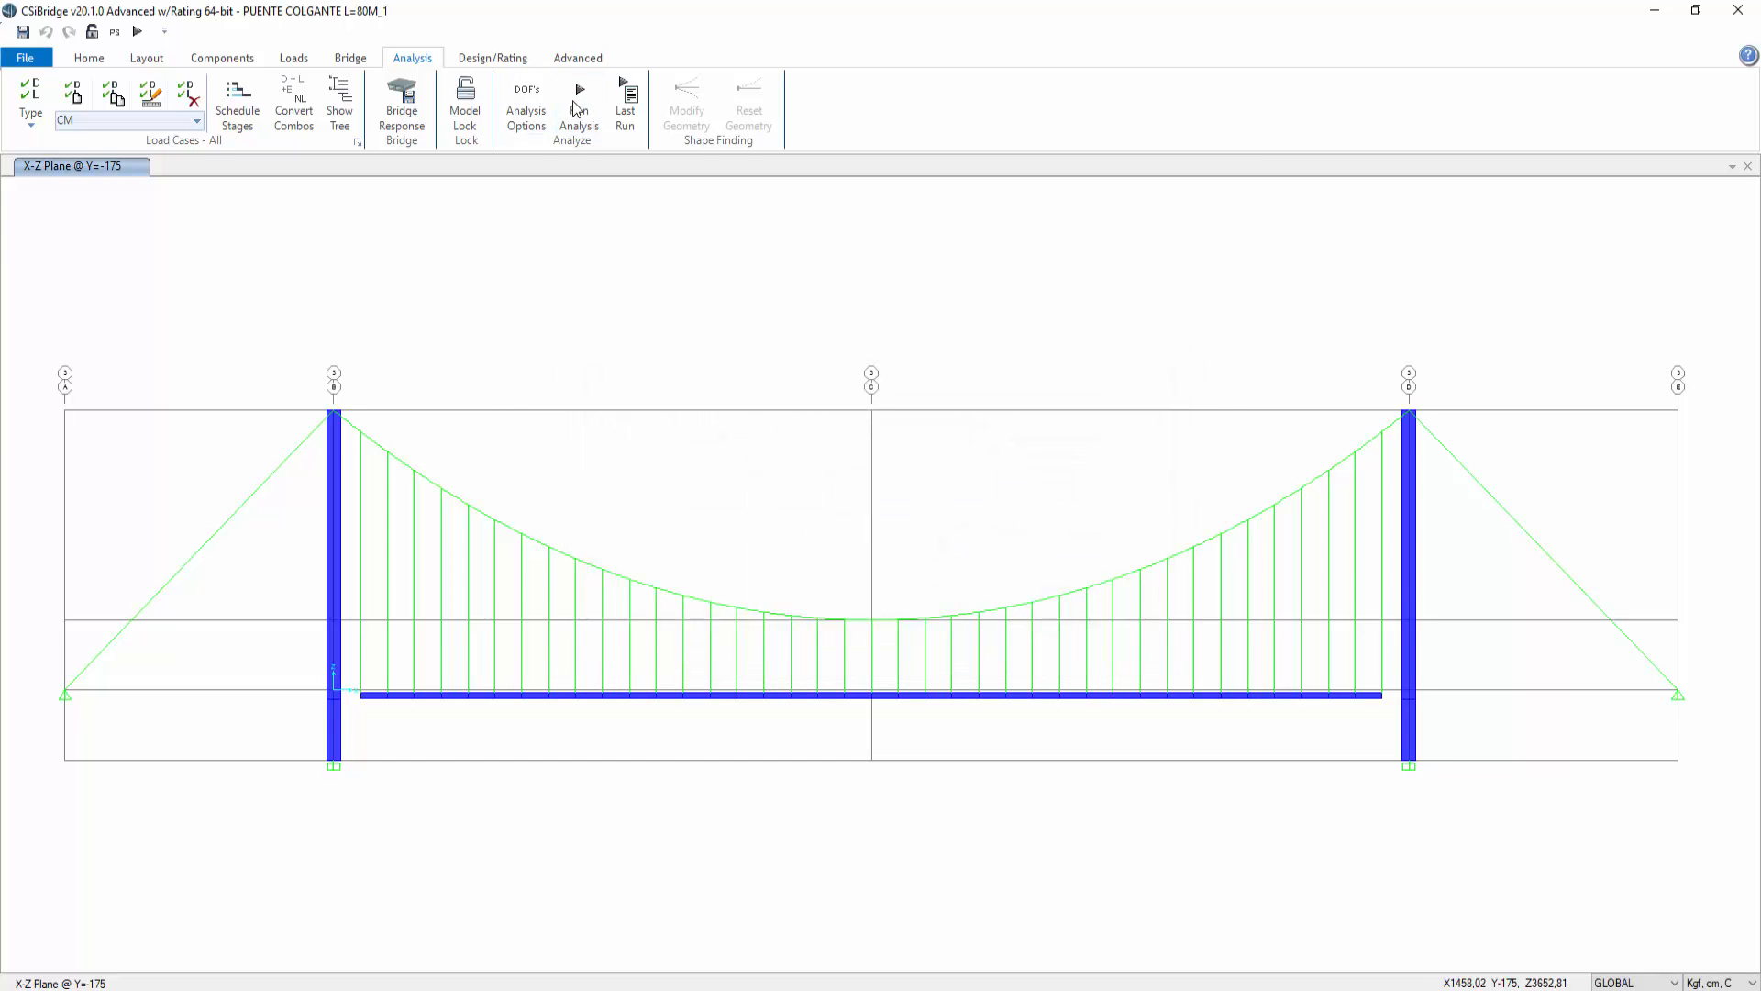
Step: Run the analysis of the model
left_click(579, 103)
left_click(1100, 619)
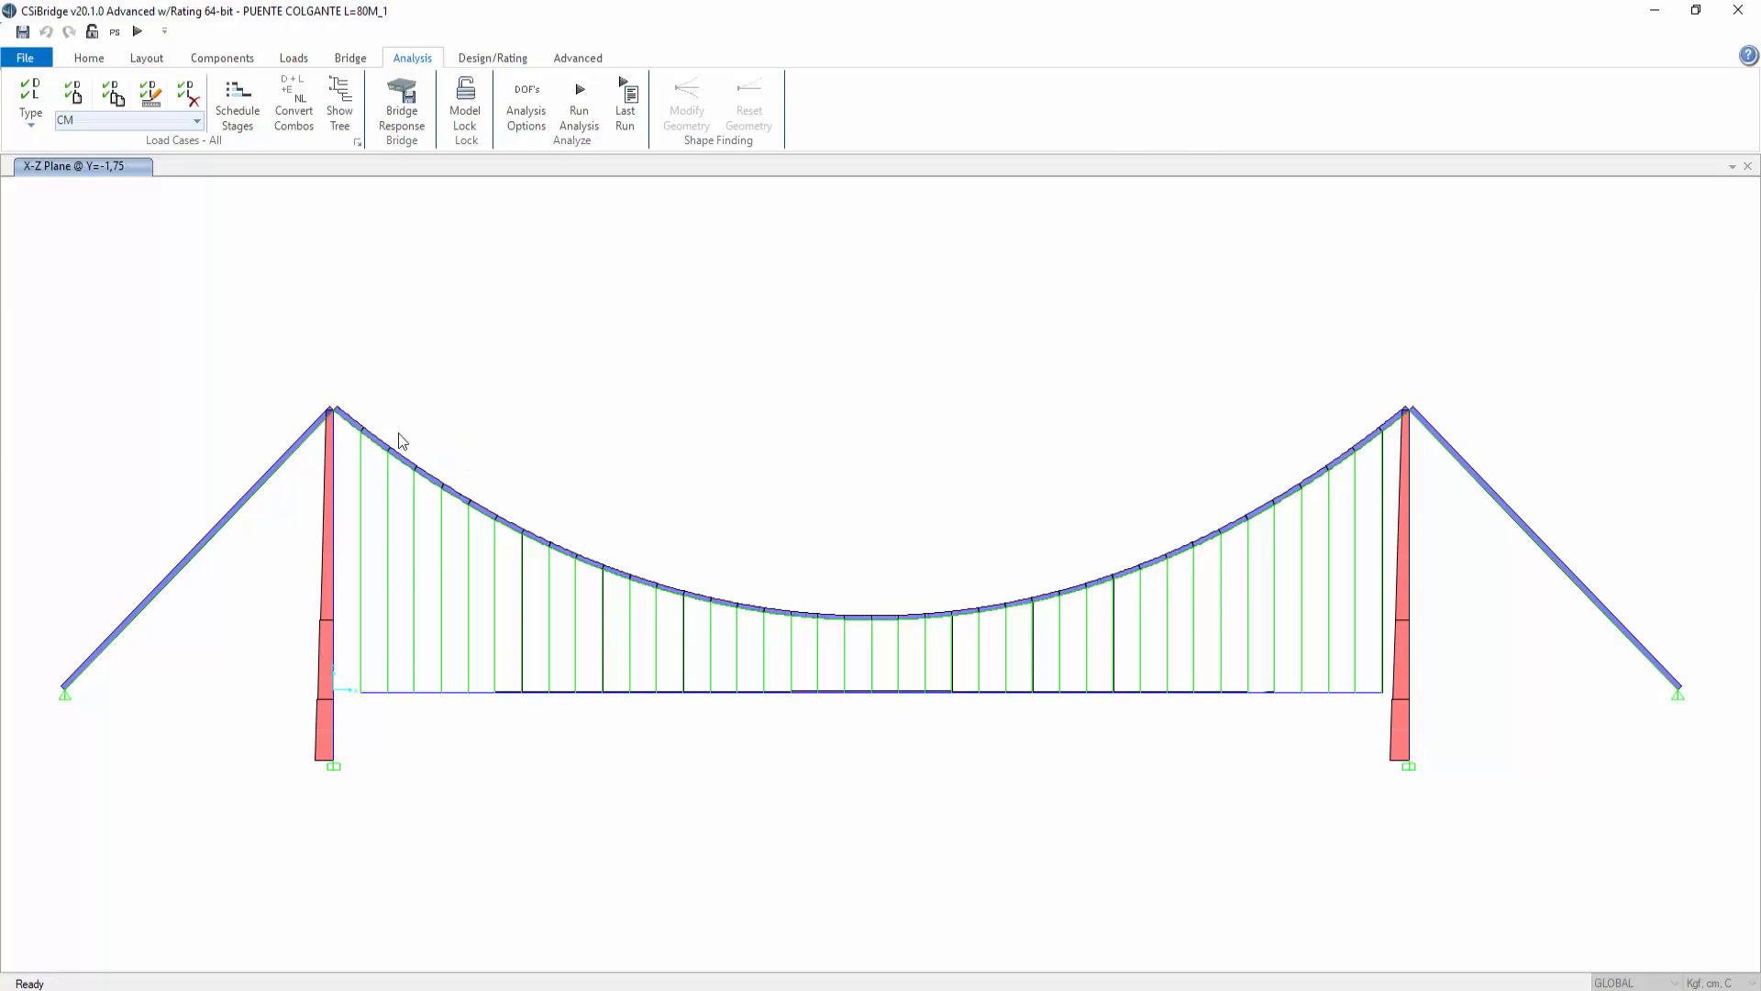
Step: Show the axial force diagram of the cable segment next to the left tower for 1.2CM+1.6CV_NL in Tonf, m, C units
left_click(345, 422)
right_click(345, 422)
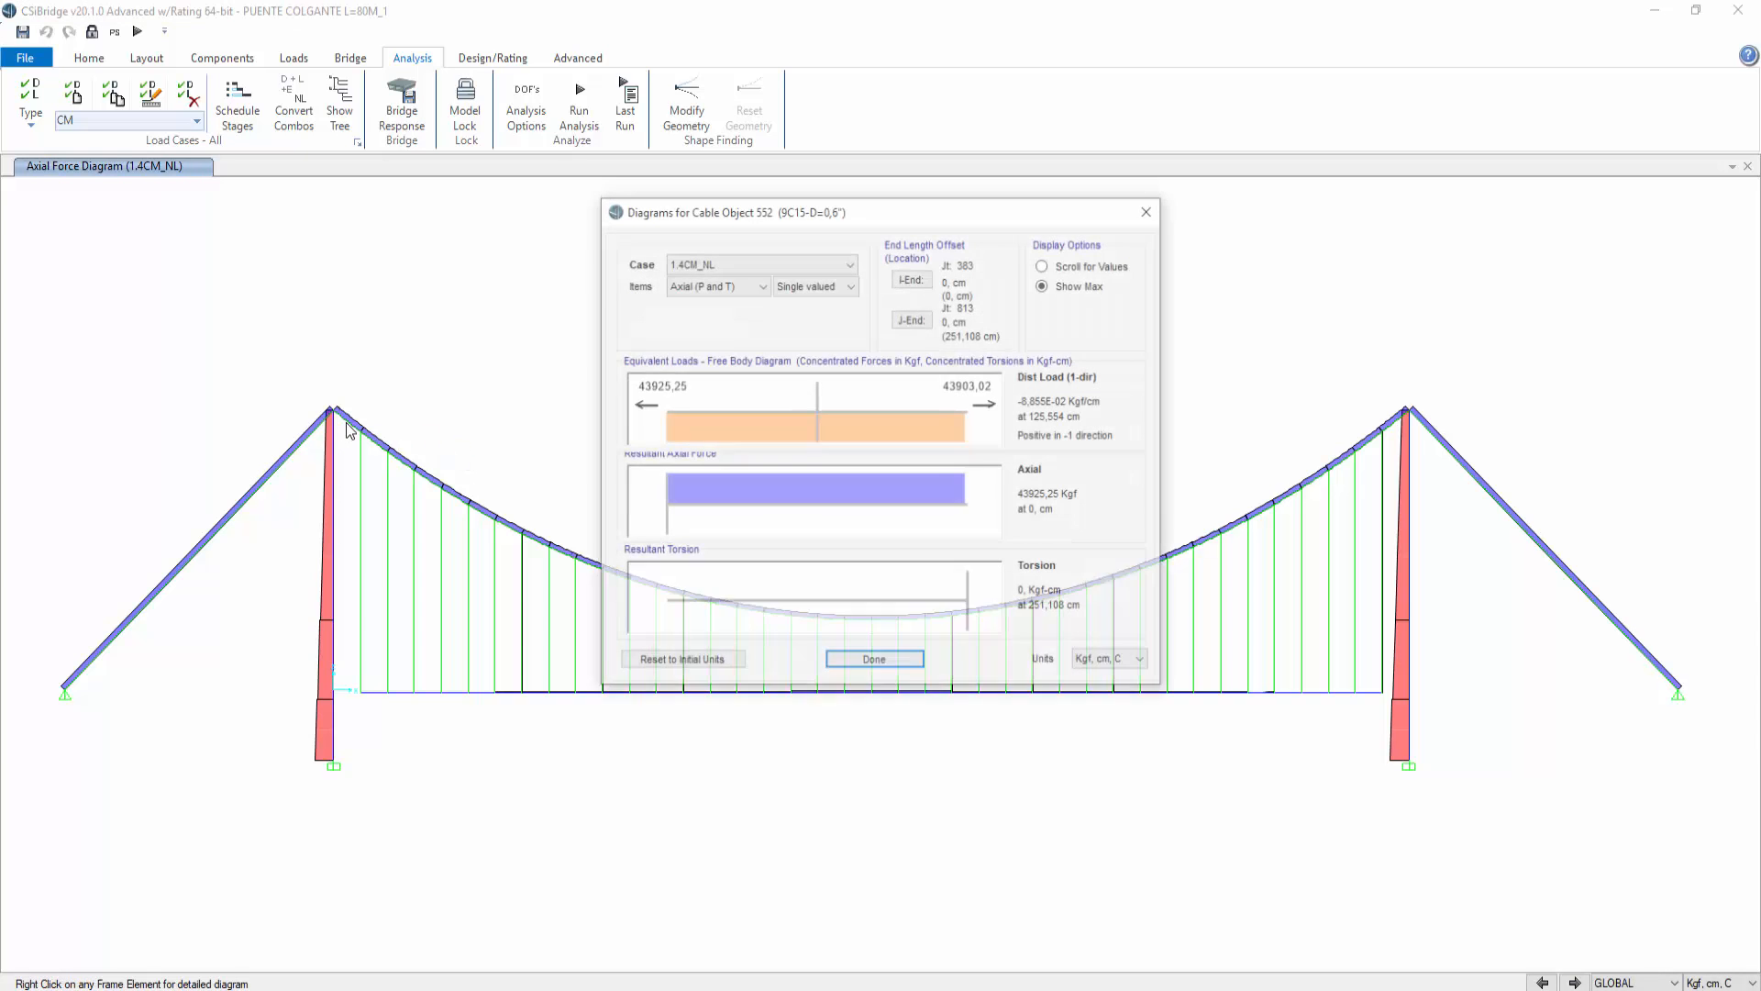
left_click(828, 262)
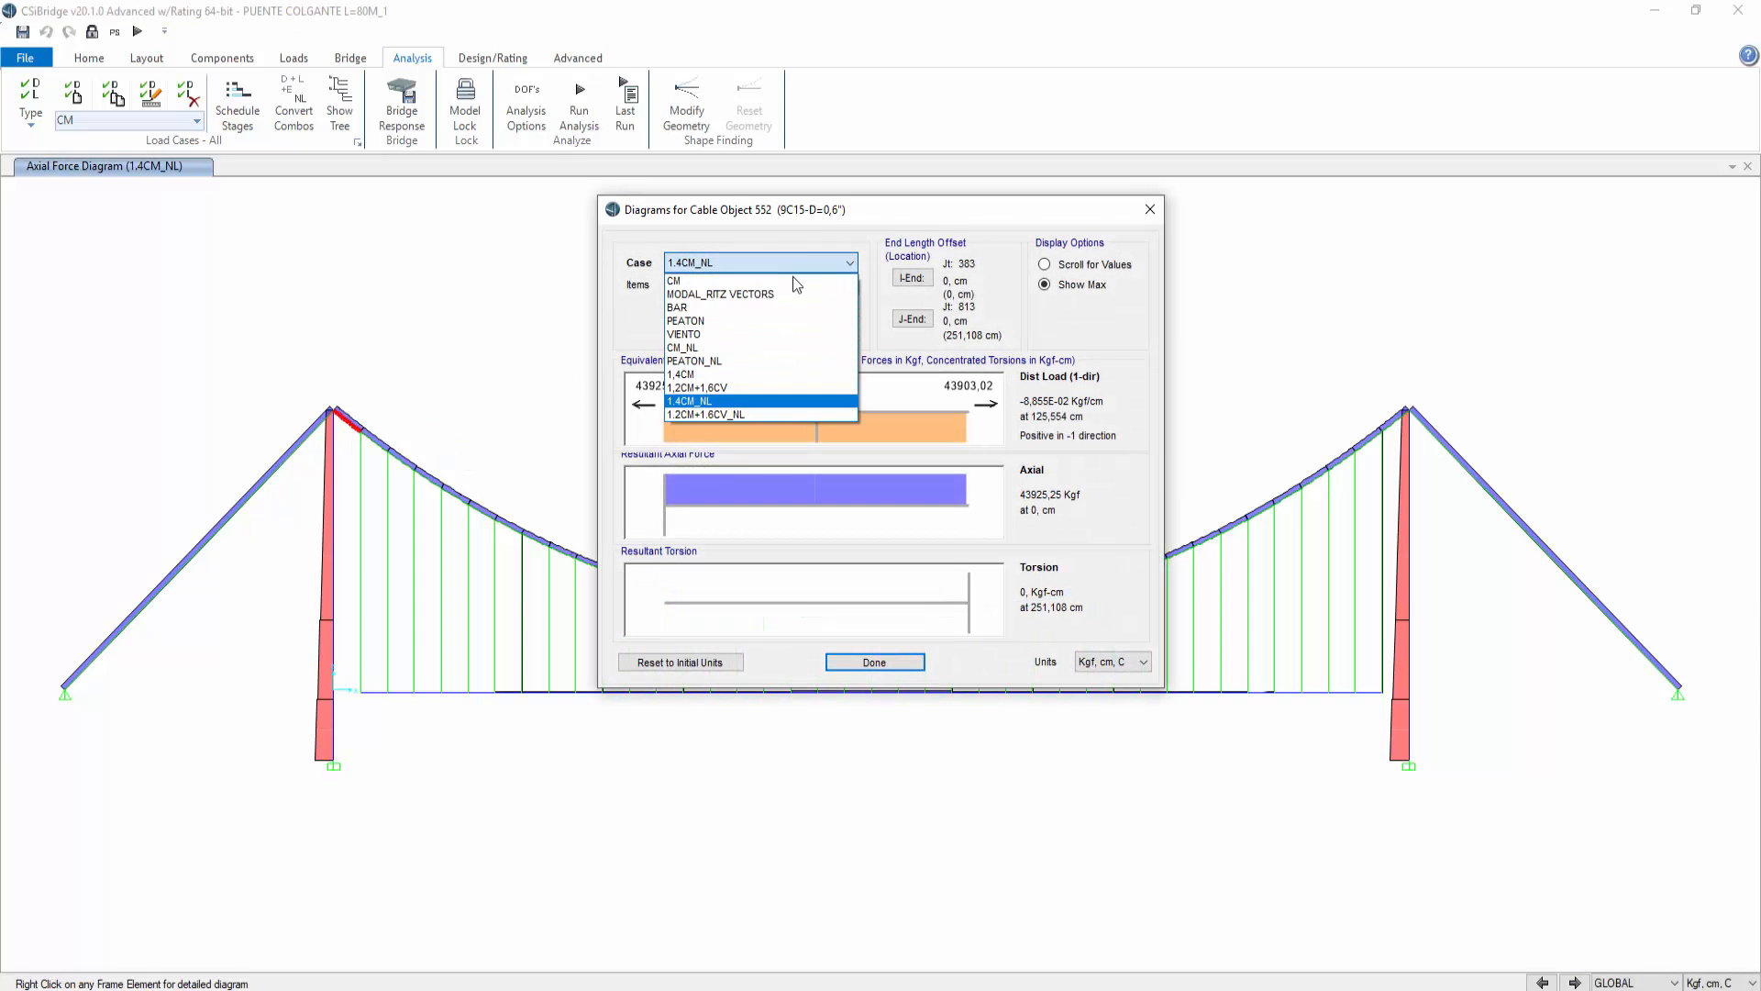
left_click(741, 413)
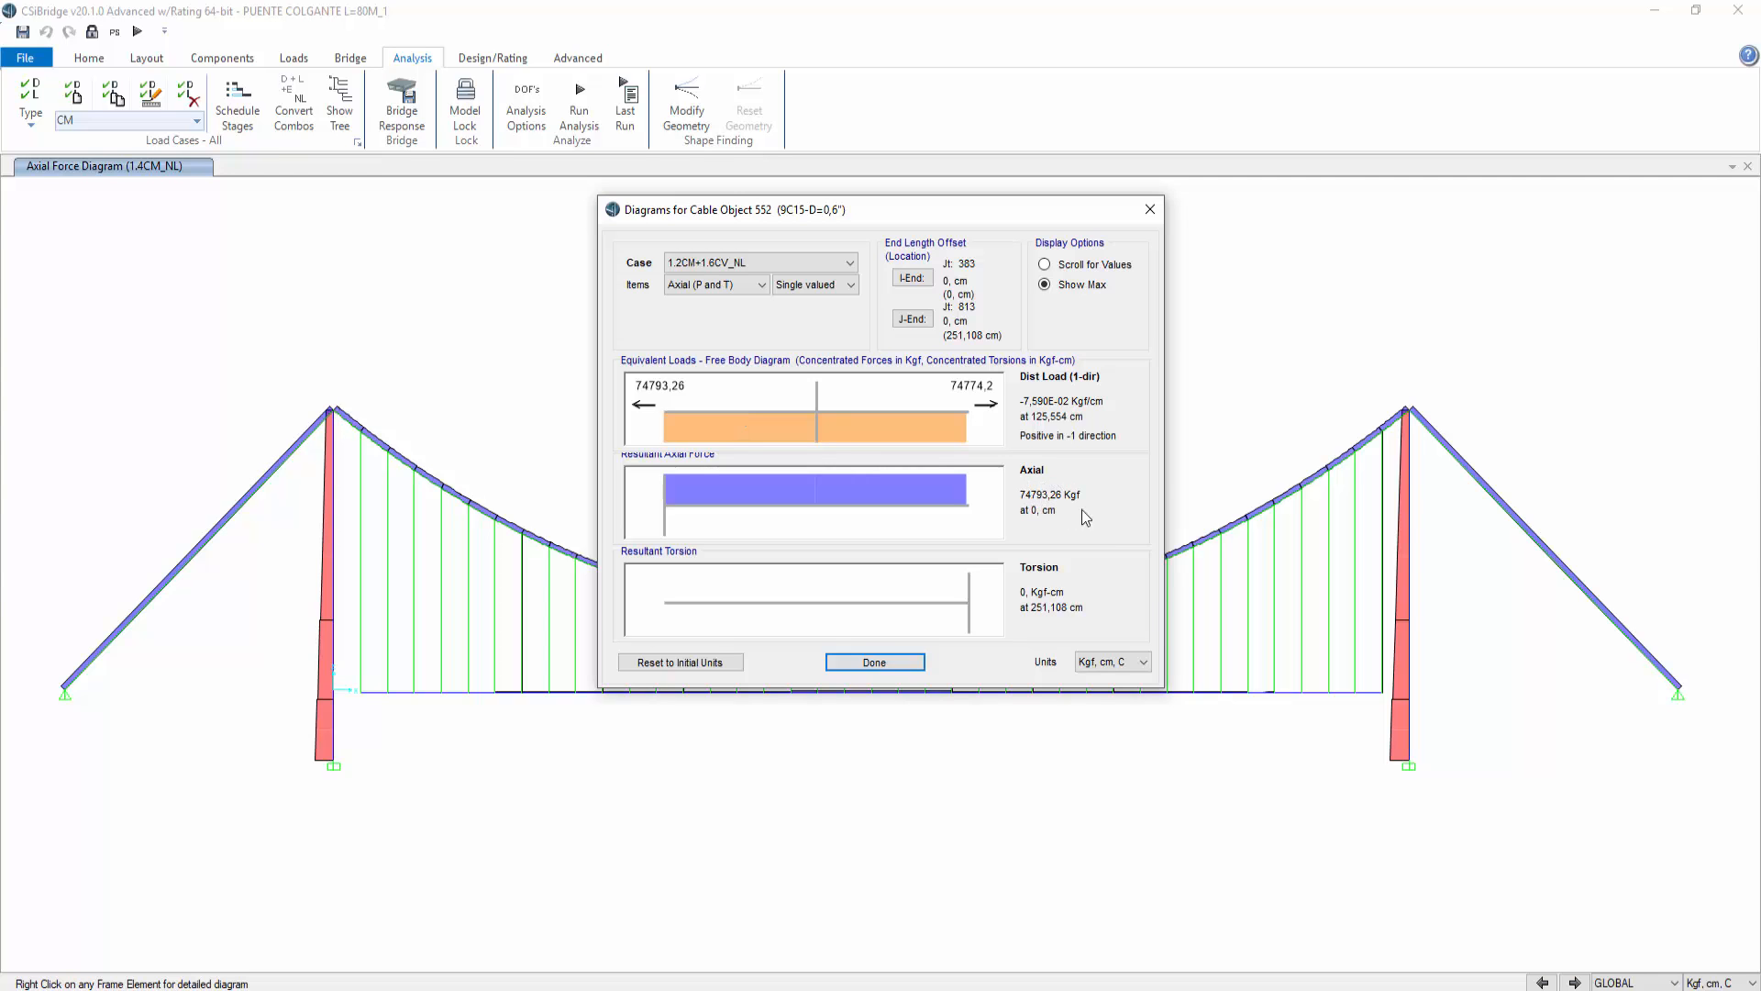
left_click(1128, 661)
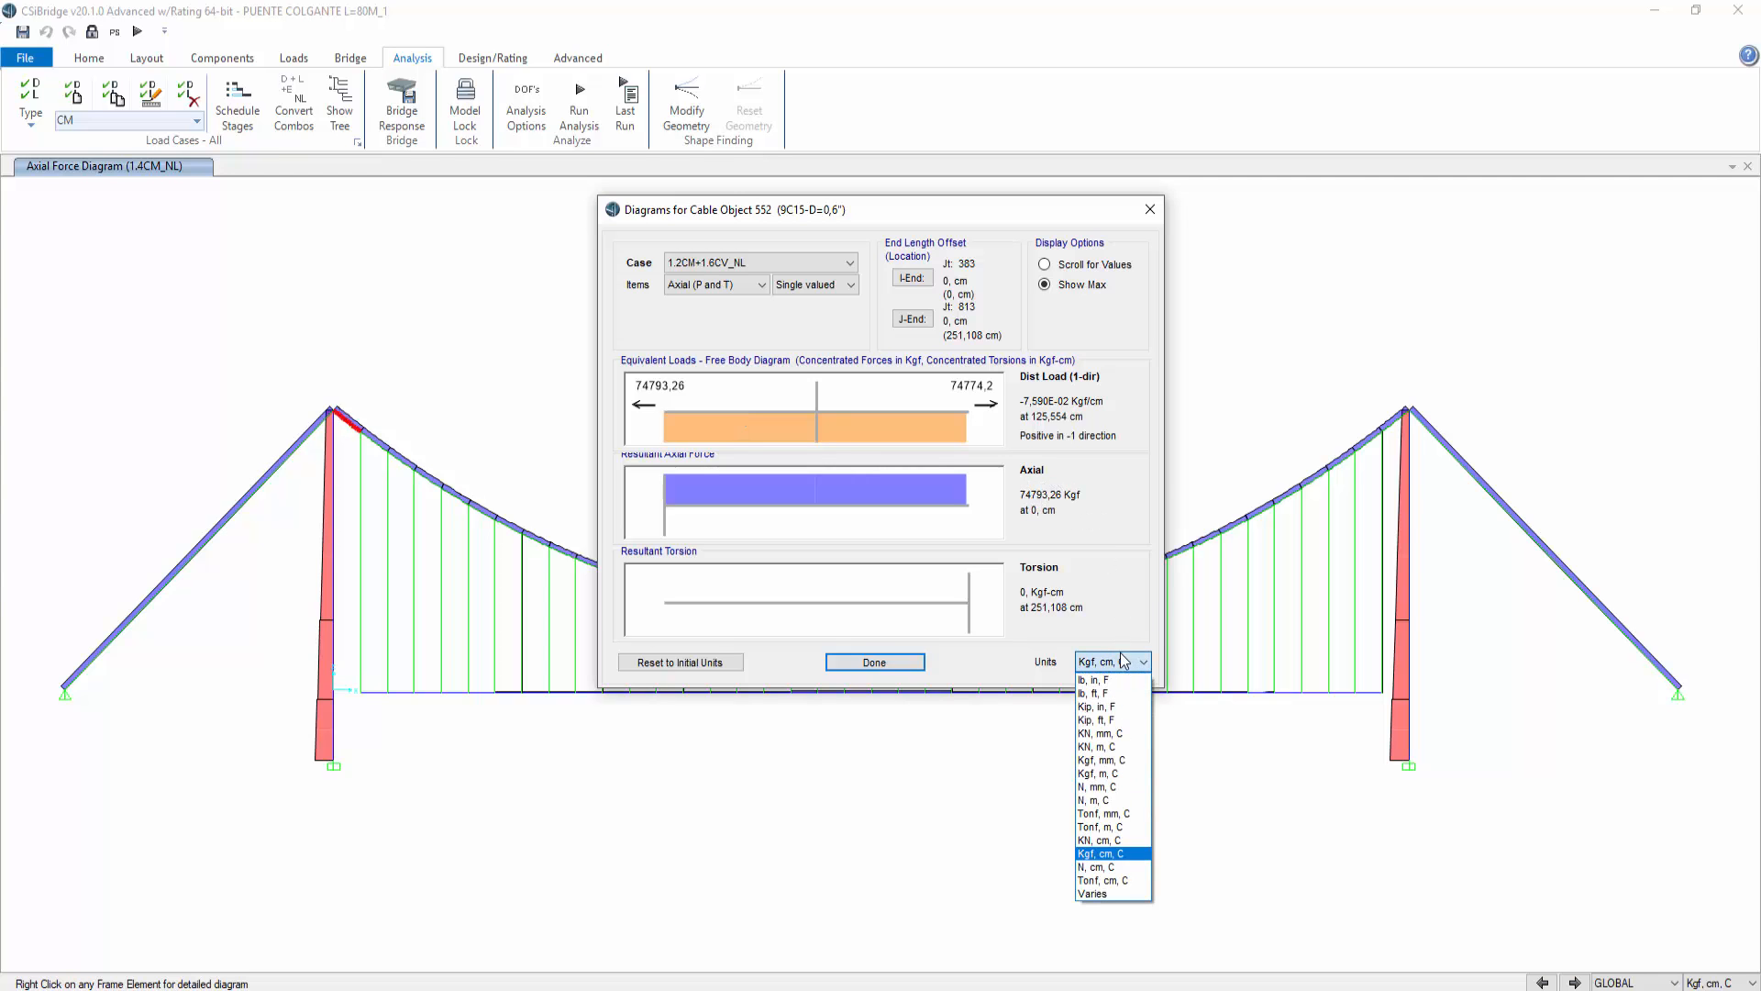
left_click(1134, 827)
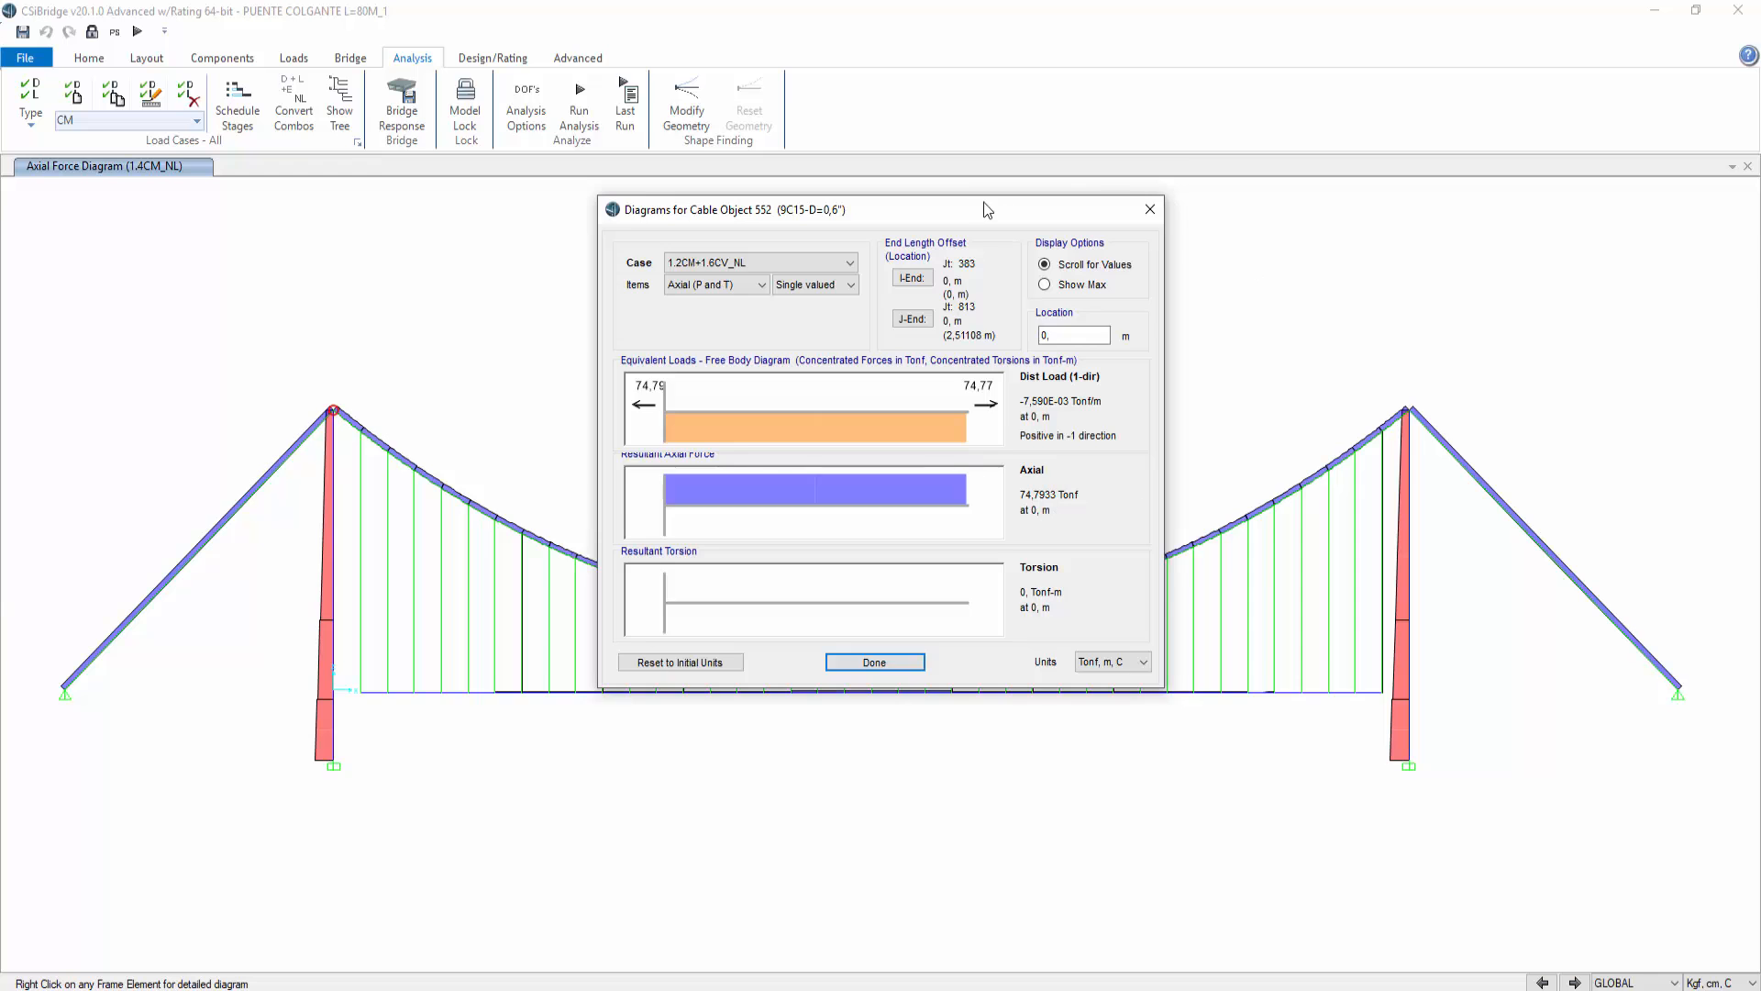
left_click_drag(987, 205, 694, 178)
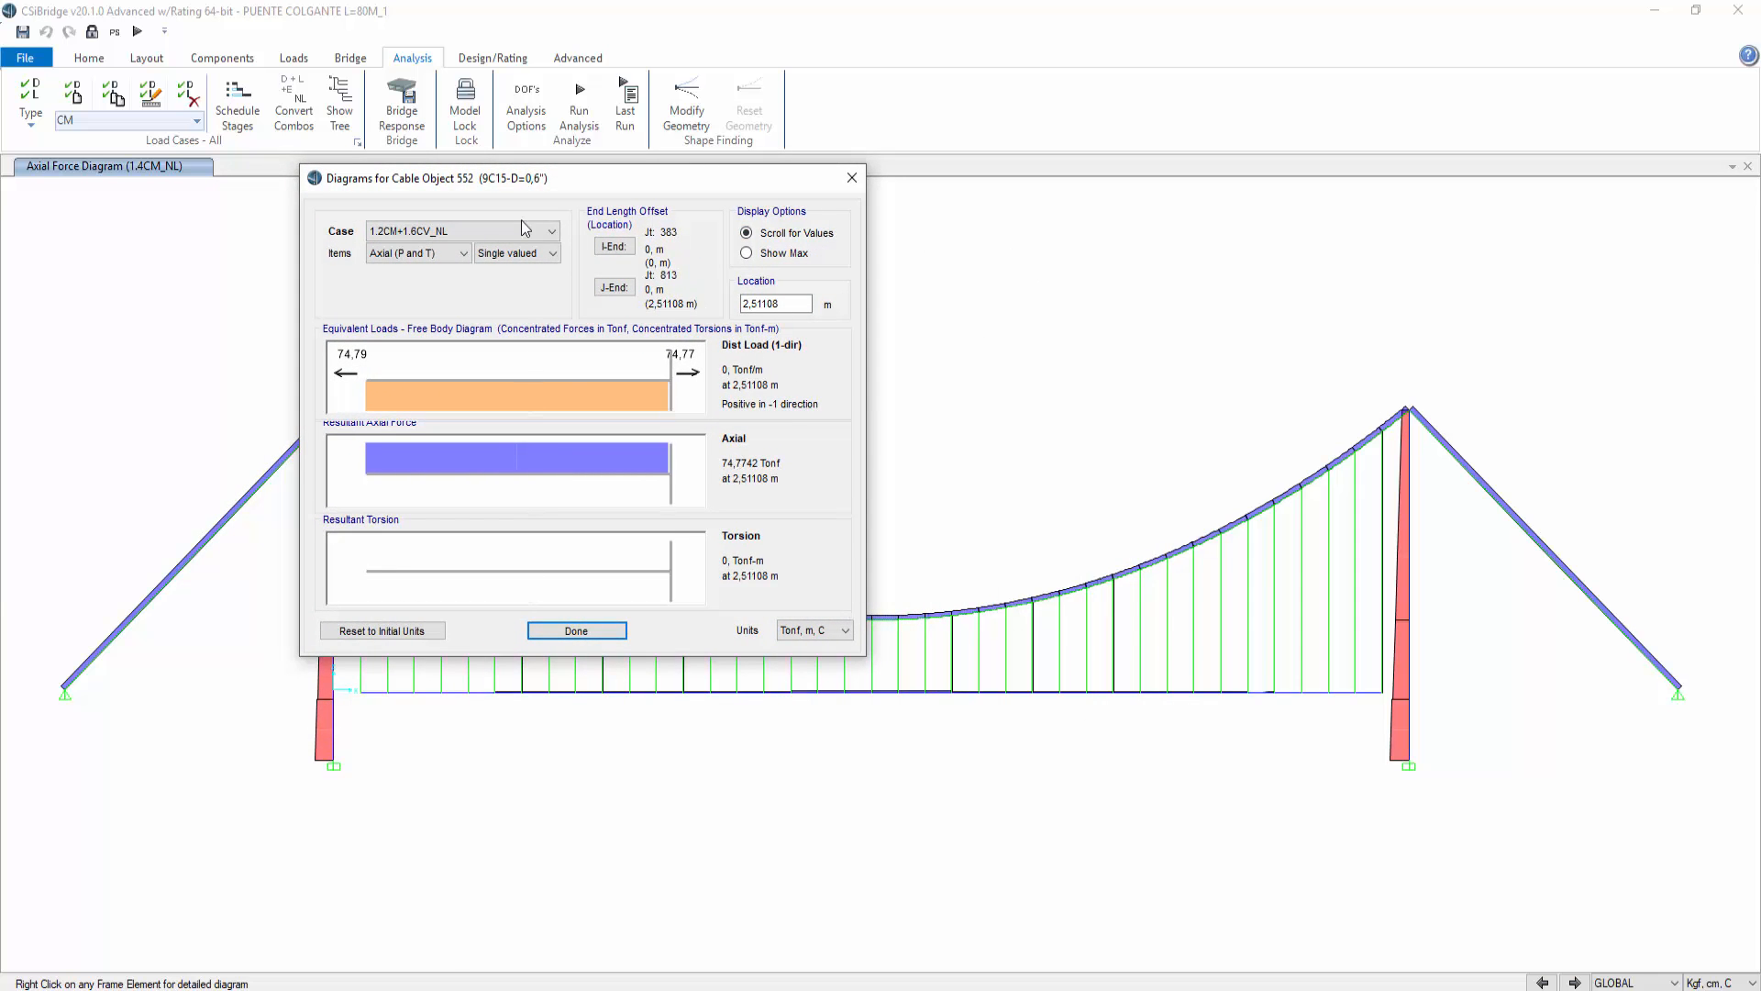
Step: Open a screen sketch of the current screen and mark the cable's axial force value with an arrow
key("super+shift+s")
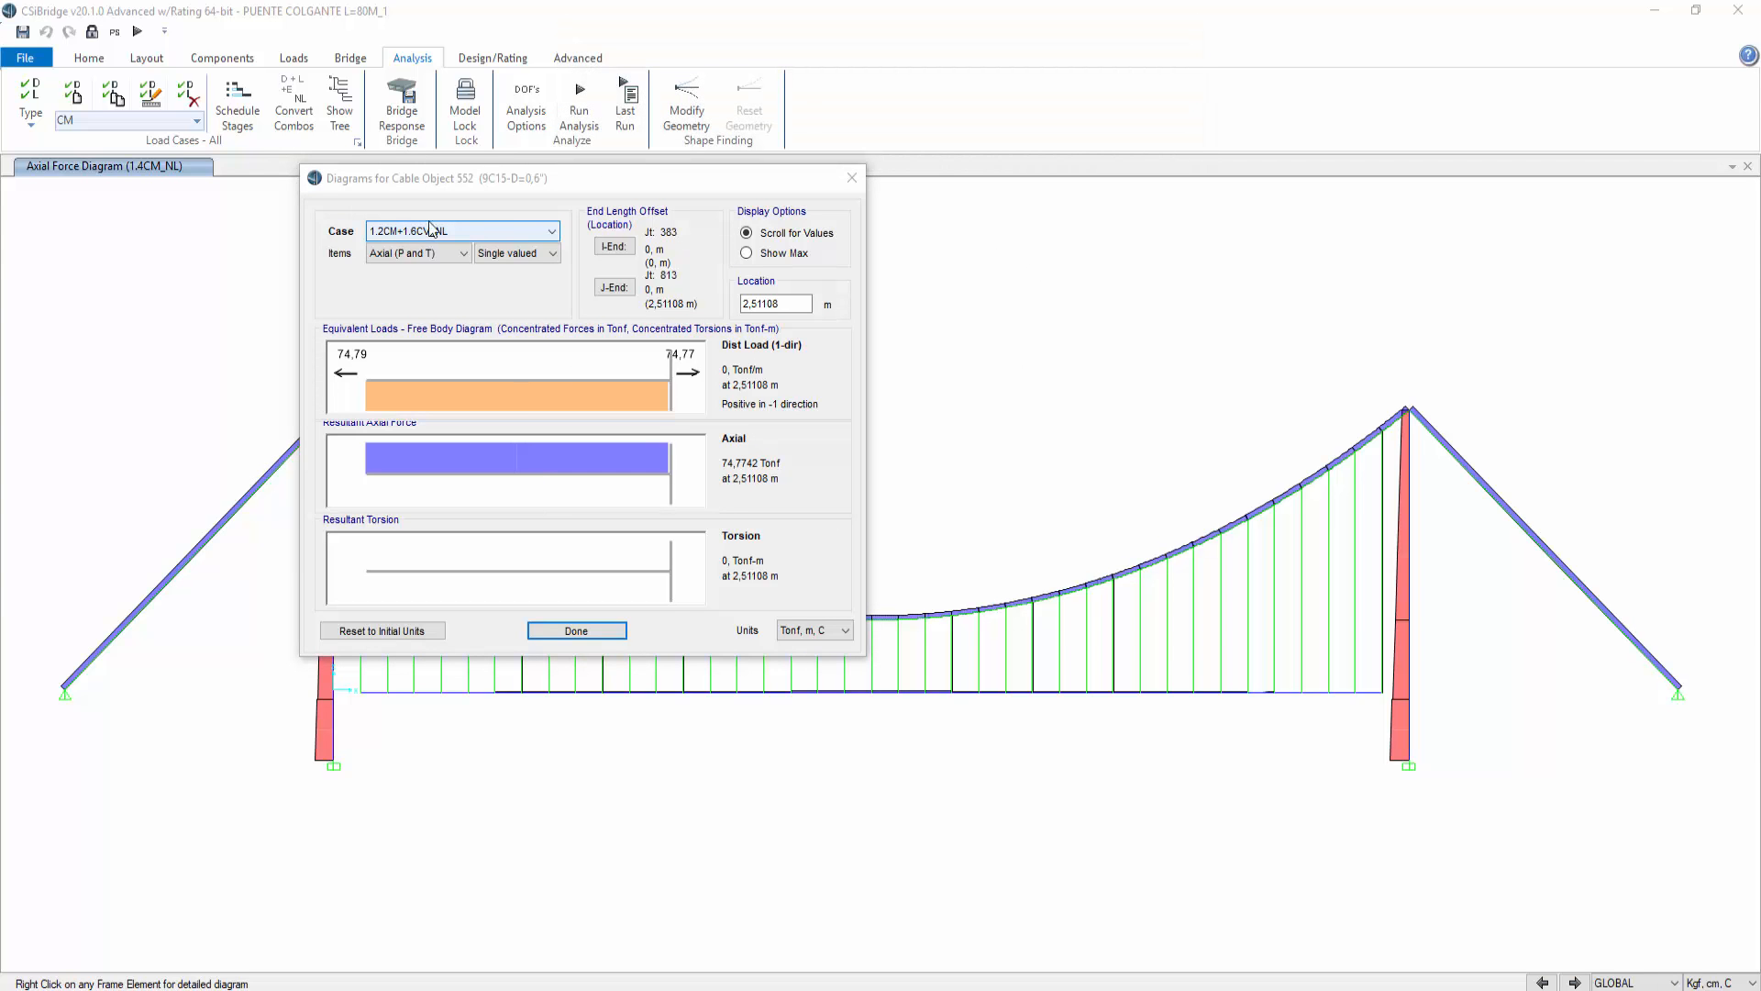
key("super+w")
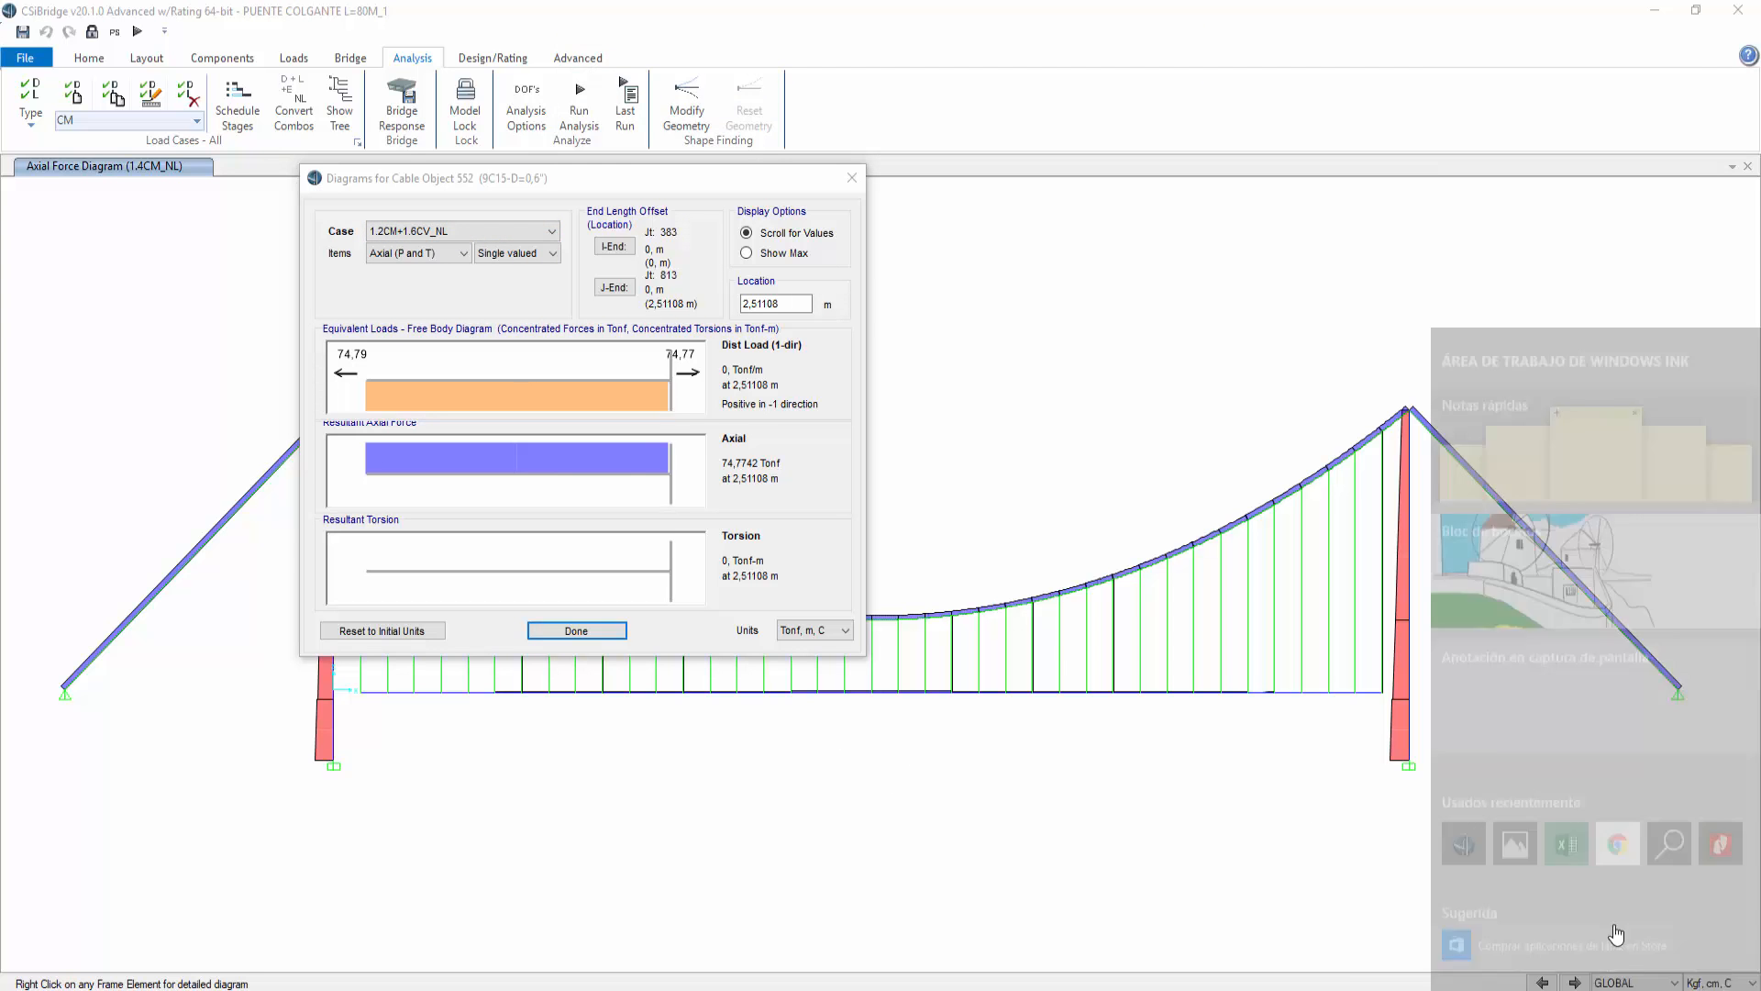
left_click(1594, 678)
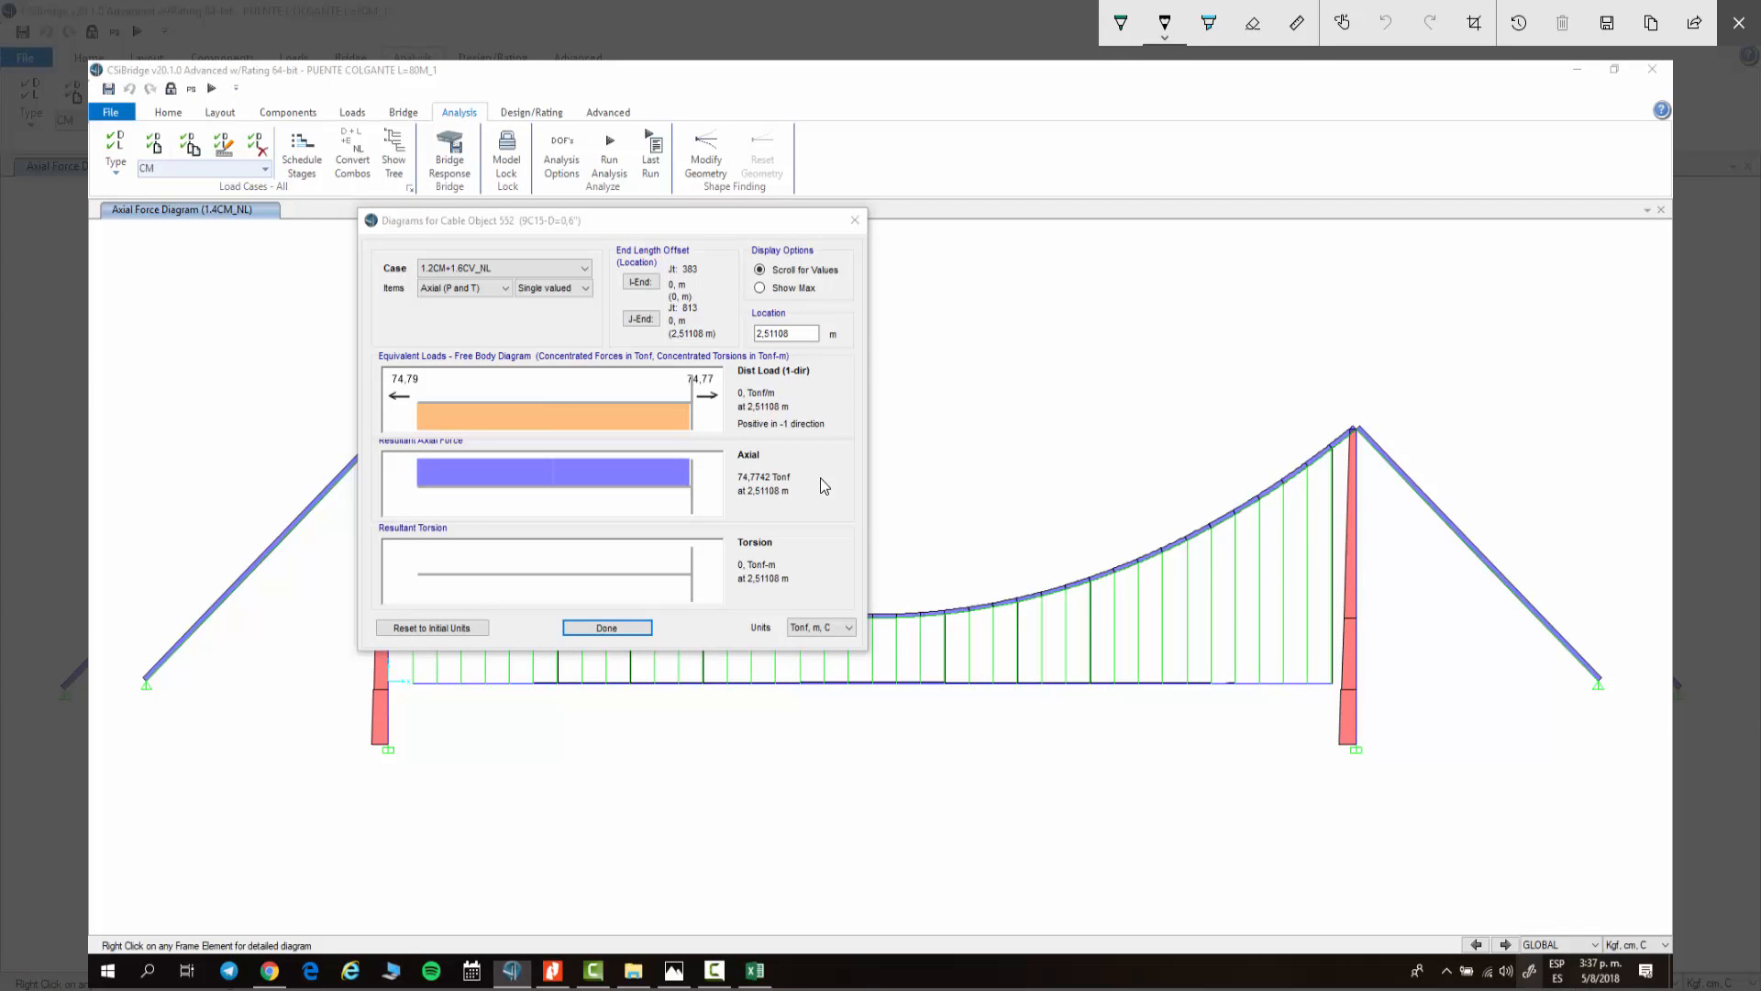
left_click_drag(799, 487, 832, 483)
Step: Try handwriting the cable force as 74,77 Tn on the sketch and undo the writing
mouse_move(909, 260)
left_mouse_down()
mouse_move(931, 251)
mouse_move(982, 279)
left_mouse_up()
left_click(1384, 23)
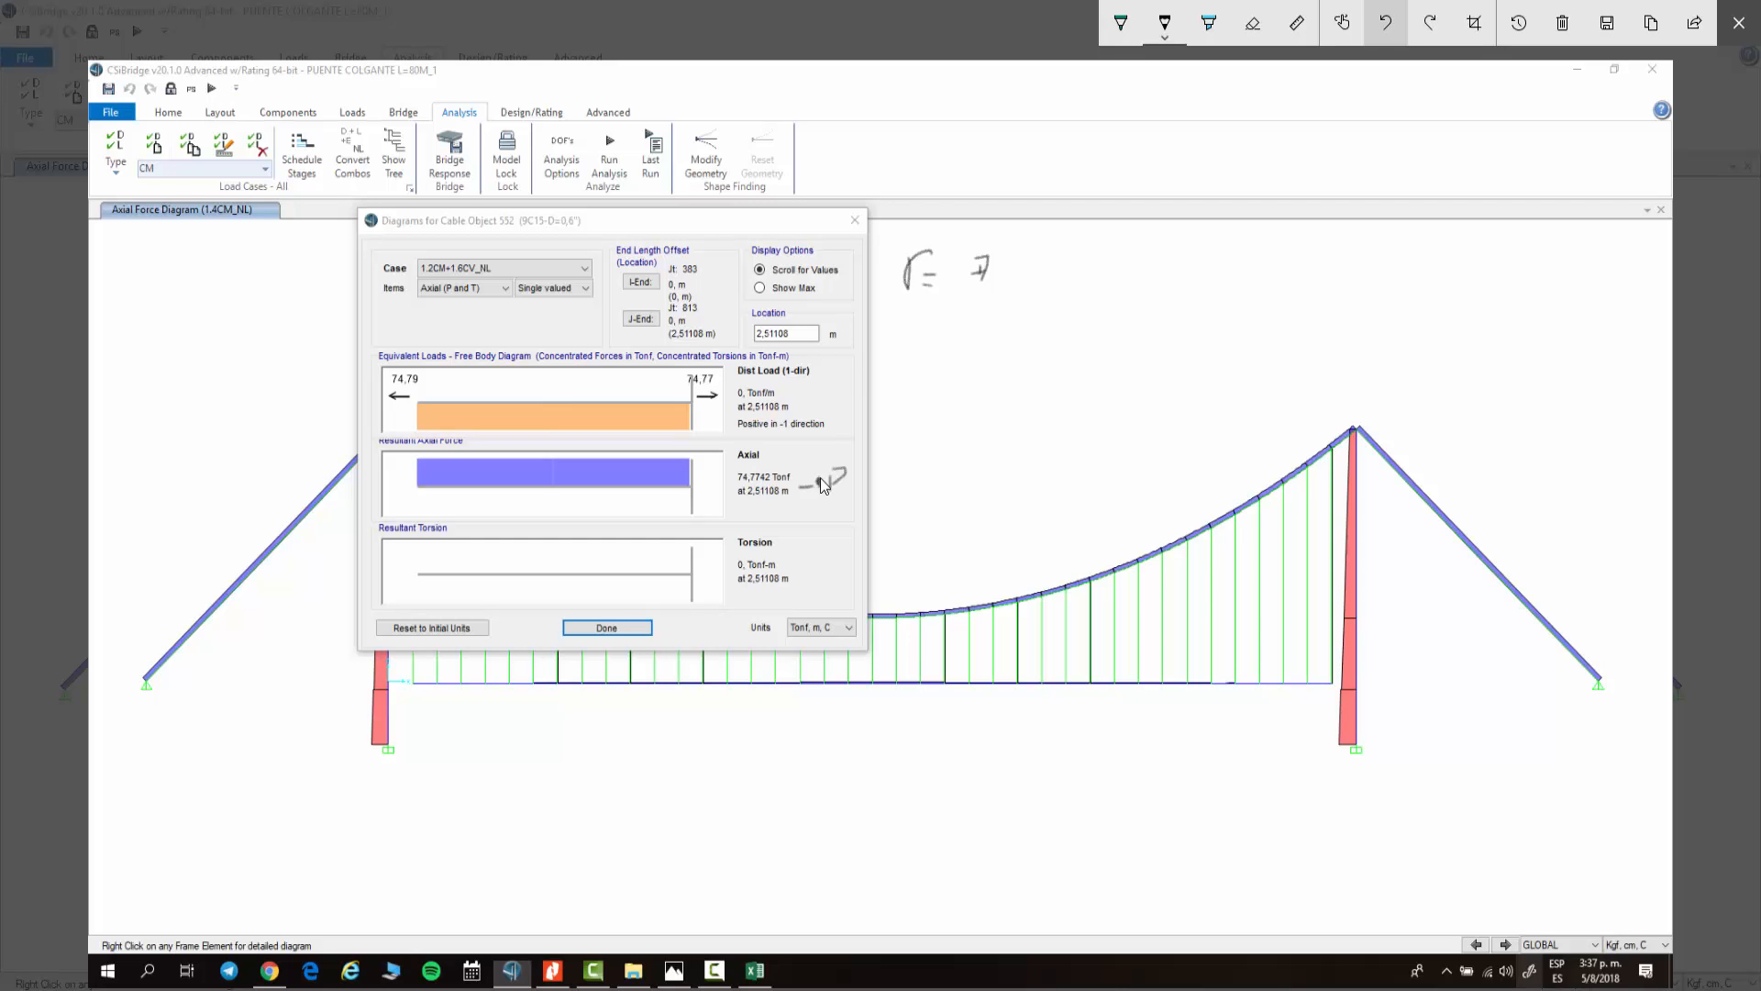
left_click(1385, 23)
left_click_drag(959, 265, 1002, 268)
mouse_move(999, 272)
left_mouse_down()
mouse_move(1000, 290)
mouse_move(1039, 265)
left_mouse_up()
mouse_move(1052, 250)
left_mouse_down()
mouse_move(1056, 277)
mouse_move(1105, 269)
left_mouse_up()
left_click_drag(1111, 264, 1110, 270)
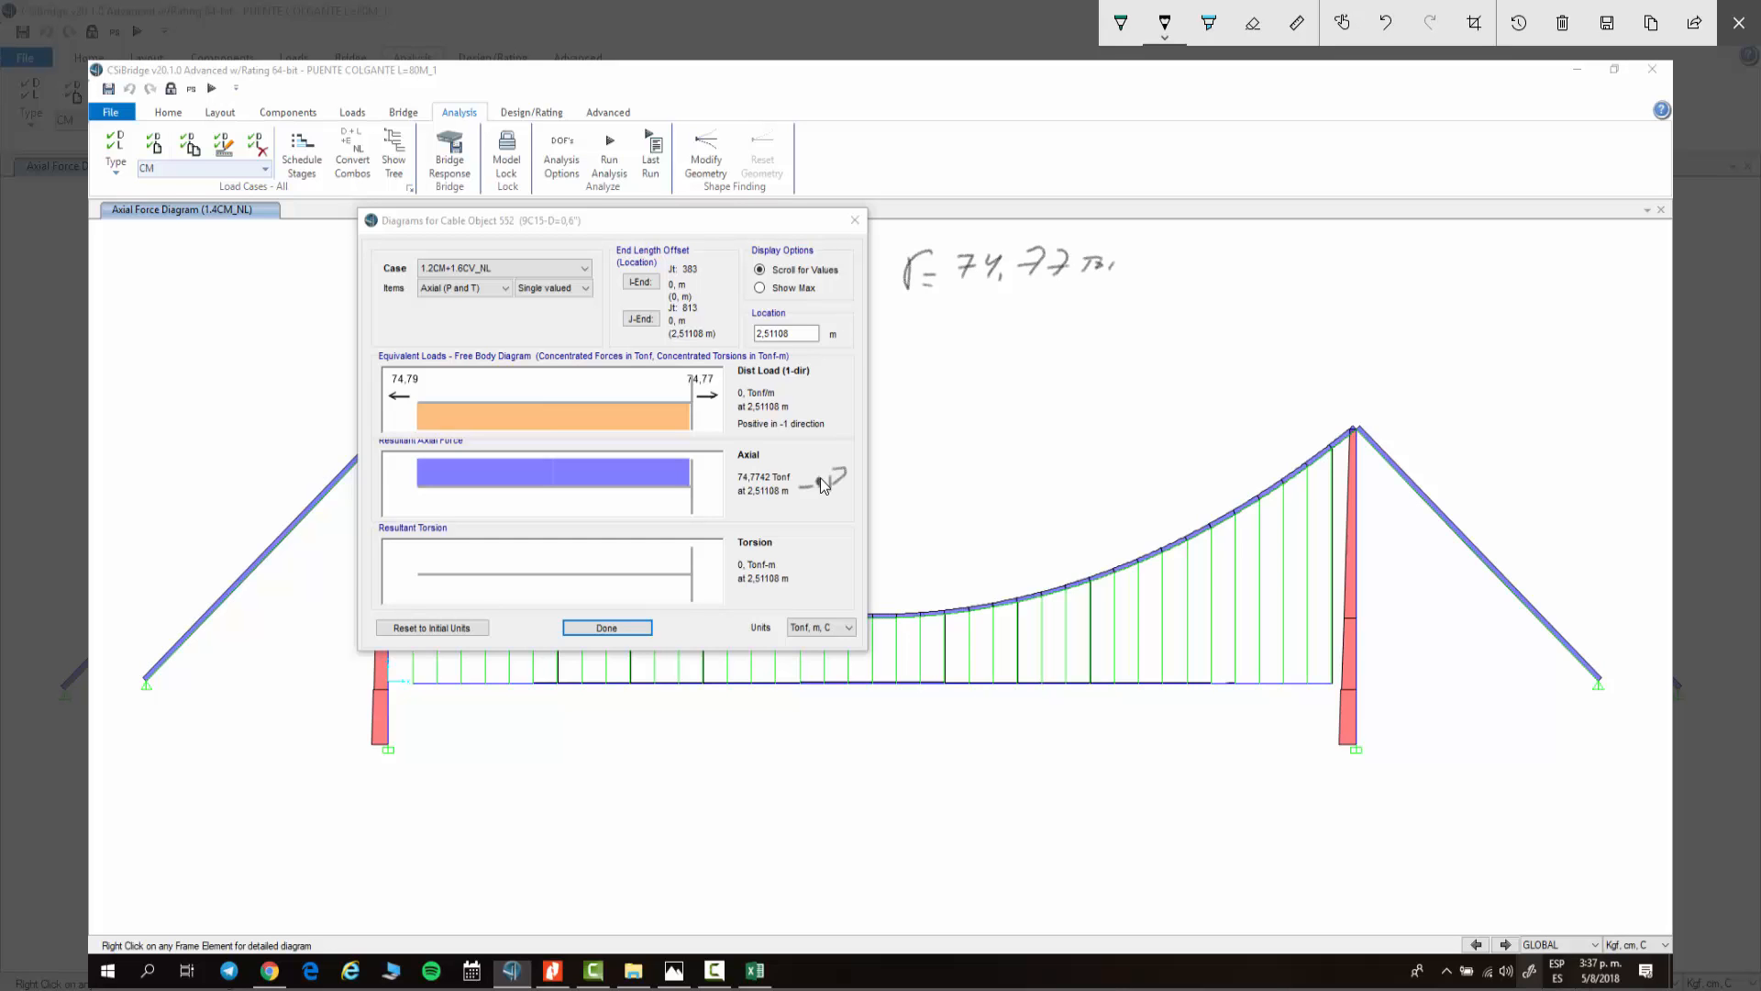
left_click(1385, 23)
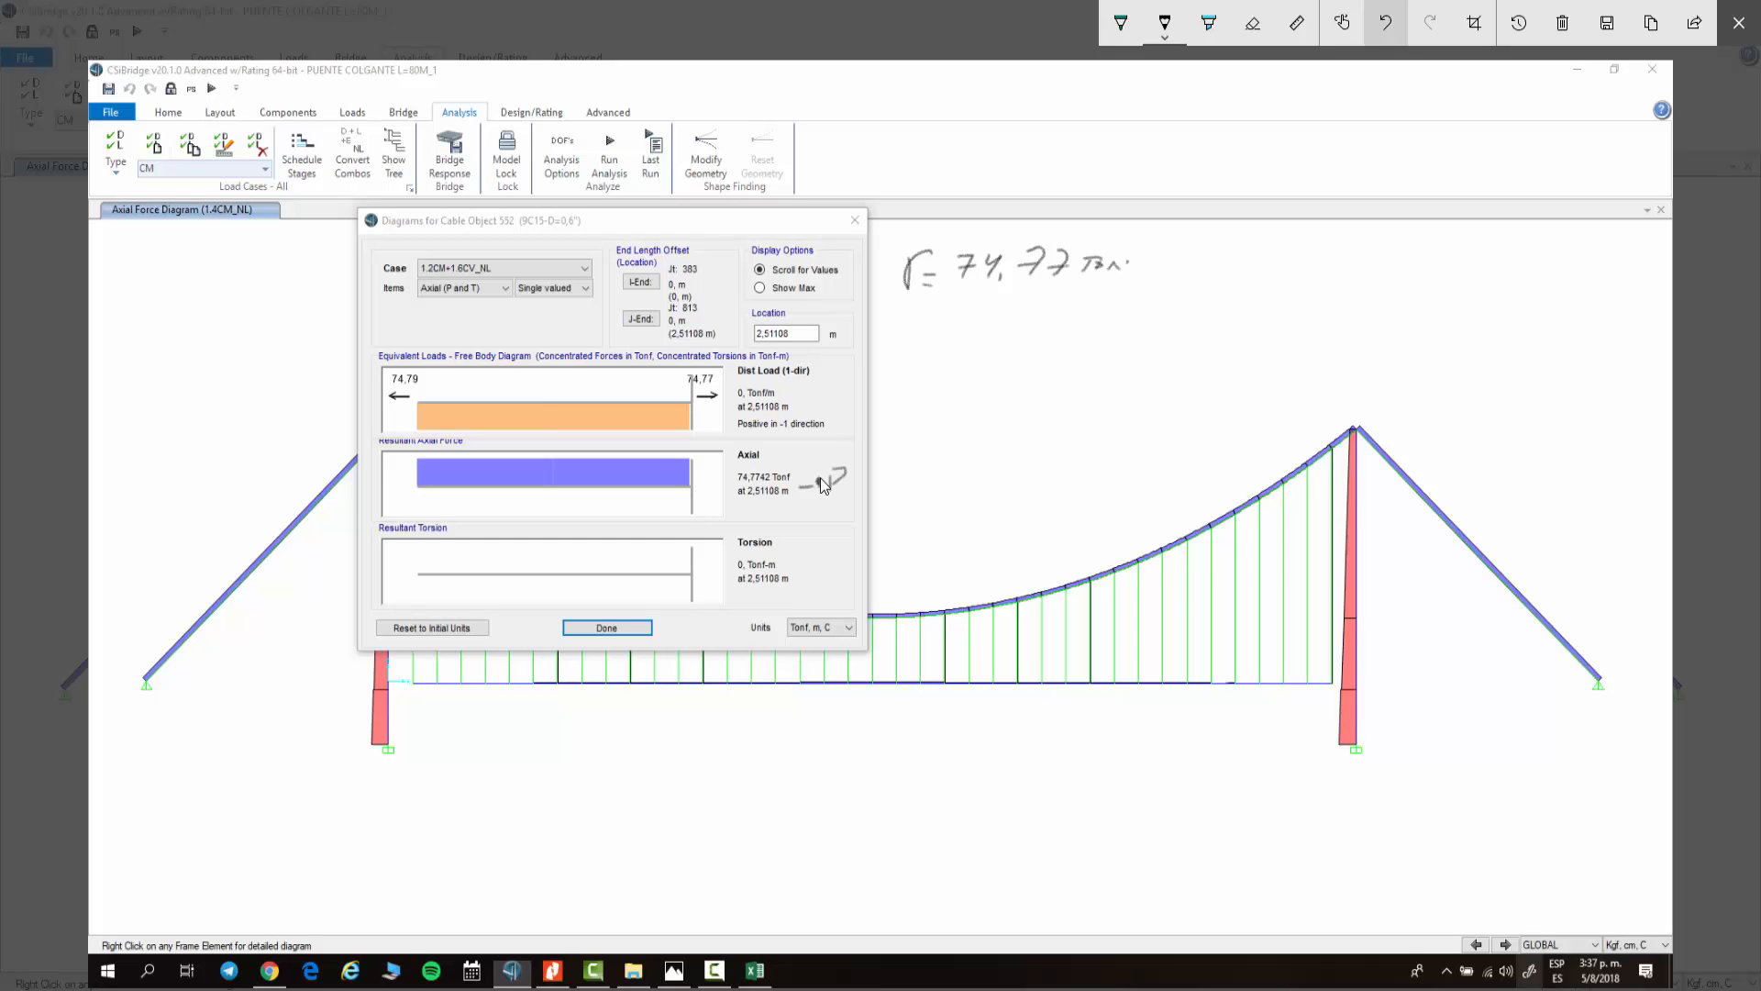
left_click(1385, 23)
left_click(1385, 23)
left_click(1385, 23)
left_click(1385, 23)
left_click(1385, 23)
left_click(1385, 23)
left_click(1385, 23)
left_click(1384, 23)
left_click(1385, 23)
left_click(1385, 23)
left_click(1385, 22)
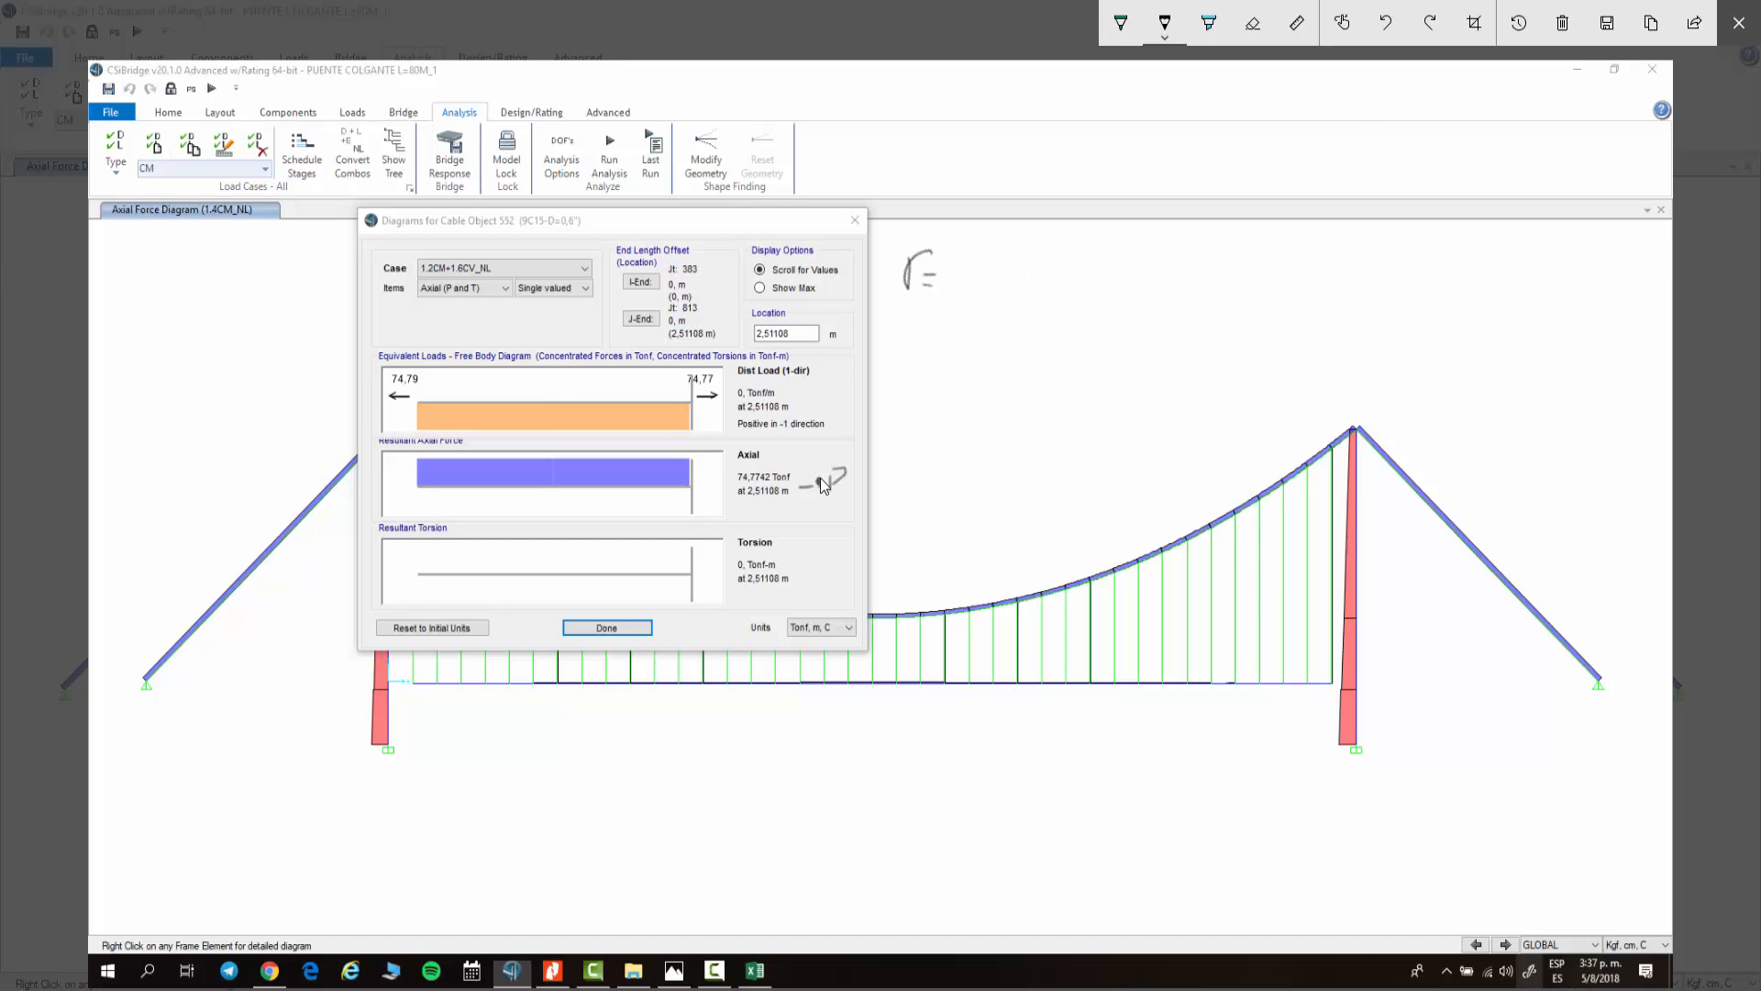
Step: Handwrite the stress formula F = 74774,2 divided by 9 × 1,47 on the sketch
left_click_drag(976, 256, 966, 283)
left_click_drag(959, 270, 1002, 265)
mouse_move(1001, 254)
left_mouse_down()
mouse_move(994, 284)
mouse_move(1062, 267)
left_mouse_up()
mouse_move(1070, 255)
left_mouse_down()
mouse_move(1075, 288)
mouse_move(1109, 276)
left_mouse_up()
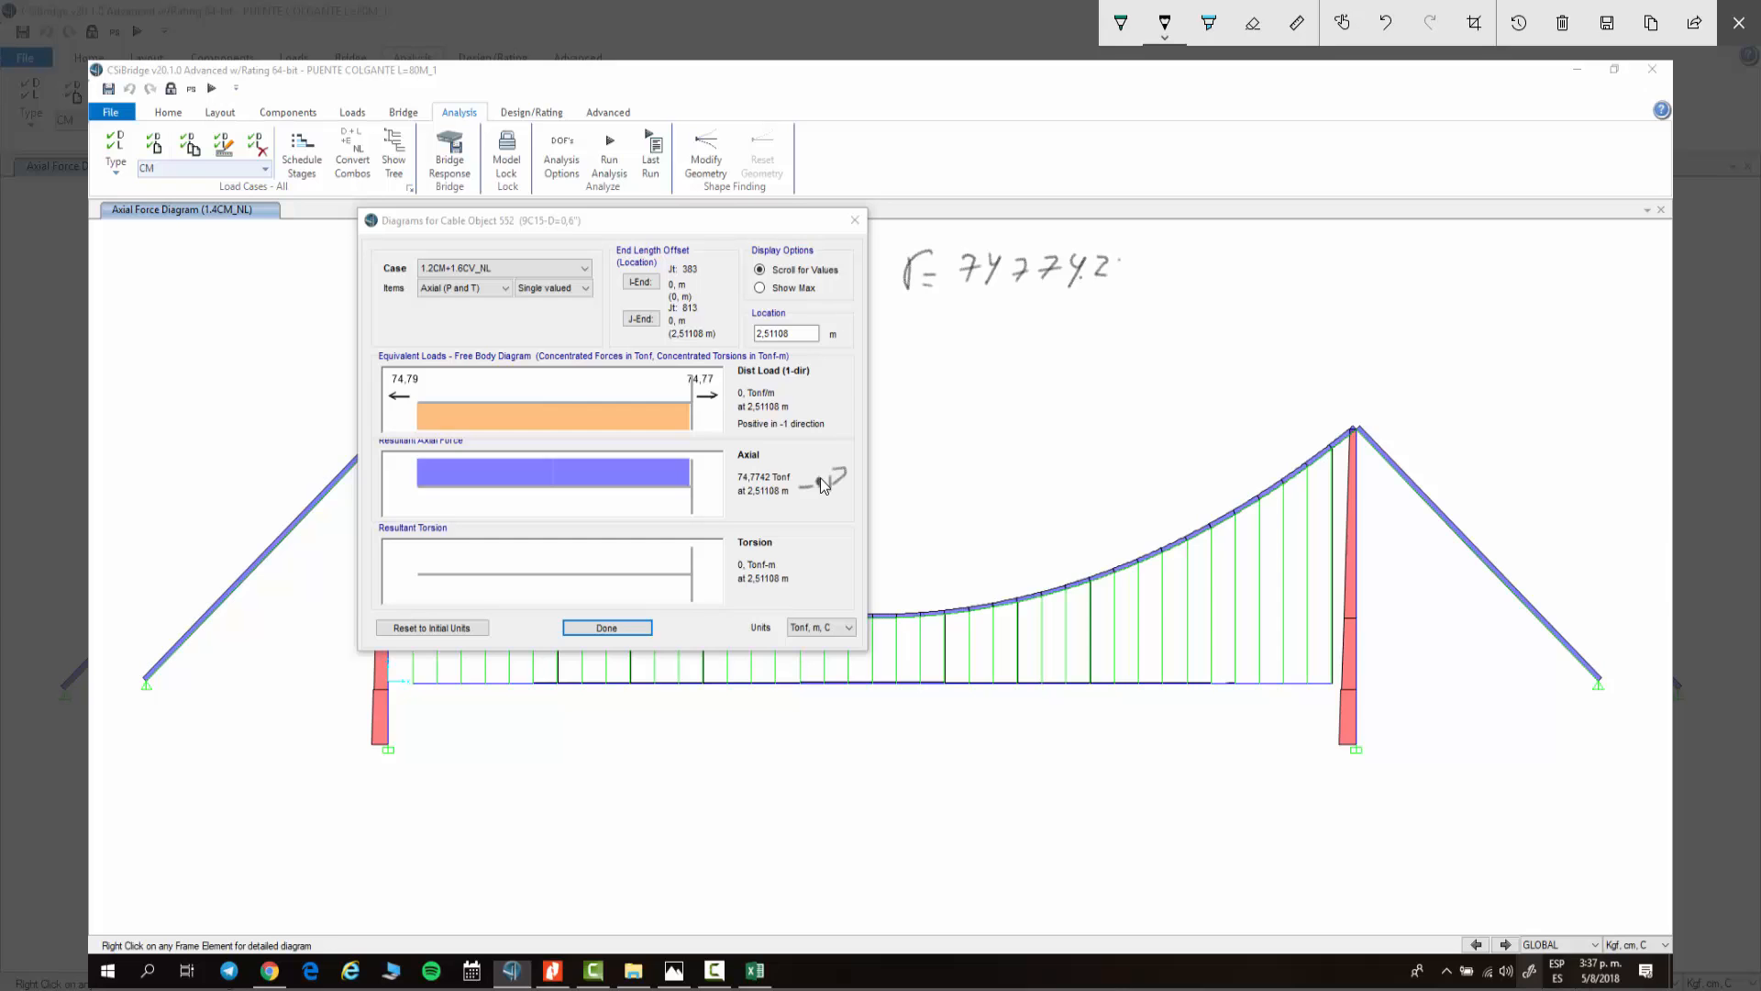
left_click_drag(966, 297, 1113, 288)
mouse_move(981, 315)
left_mouse_down()
mouse_move(980, 338)
mouse_move(1008, 328)
left_mouse_up()
mouse_move(1008, 318)
left_mouse_down()
mouse_move(994, 329)
mouse_move(1065, 313)
mouse_move(1075, 329)
left_mouse_up()
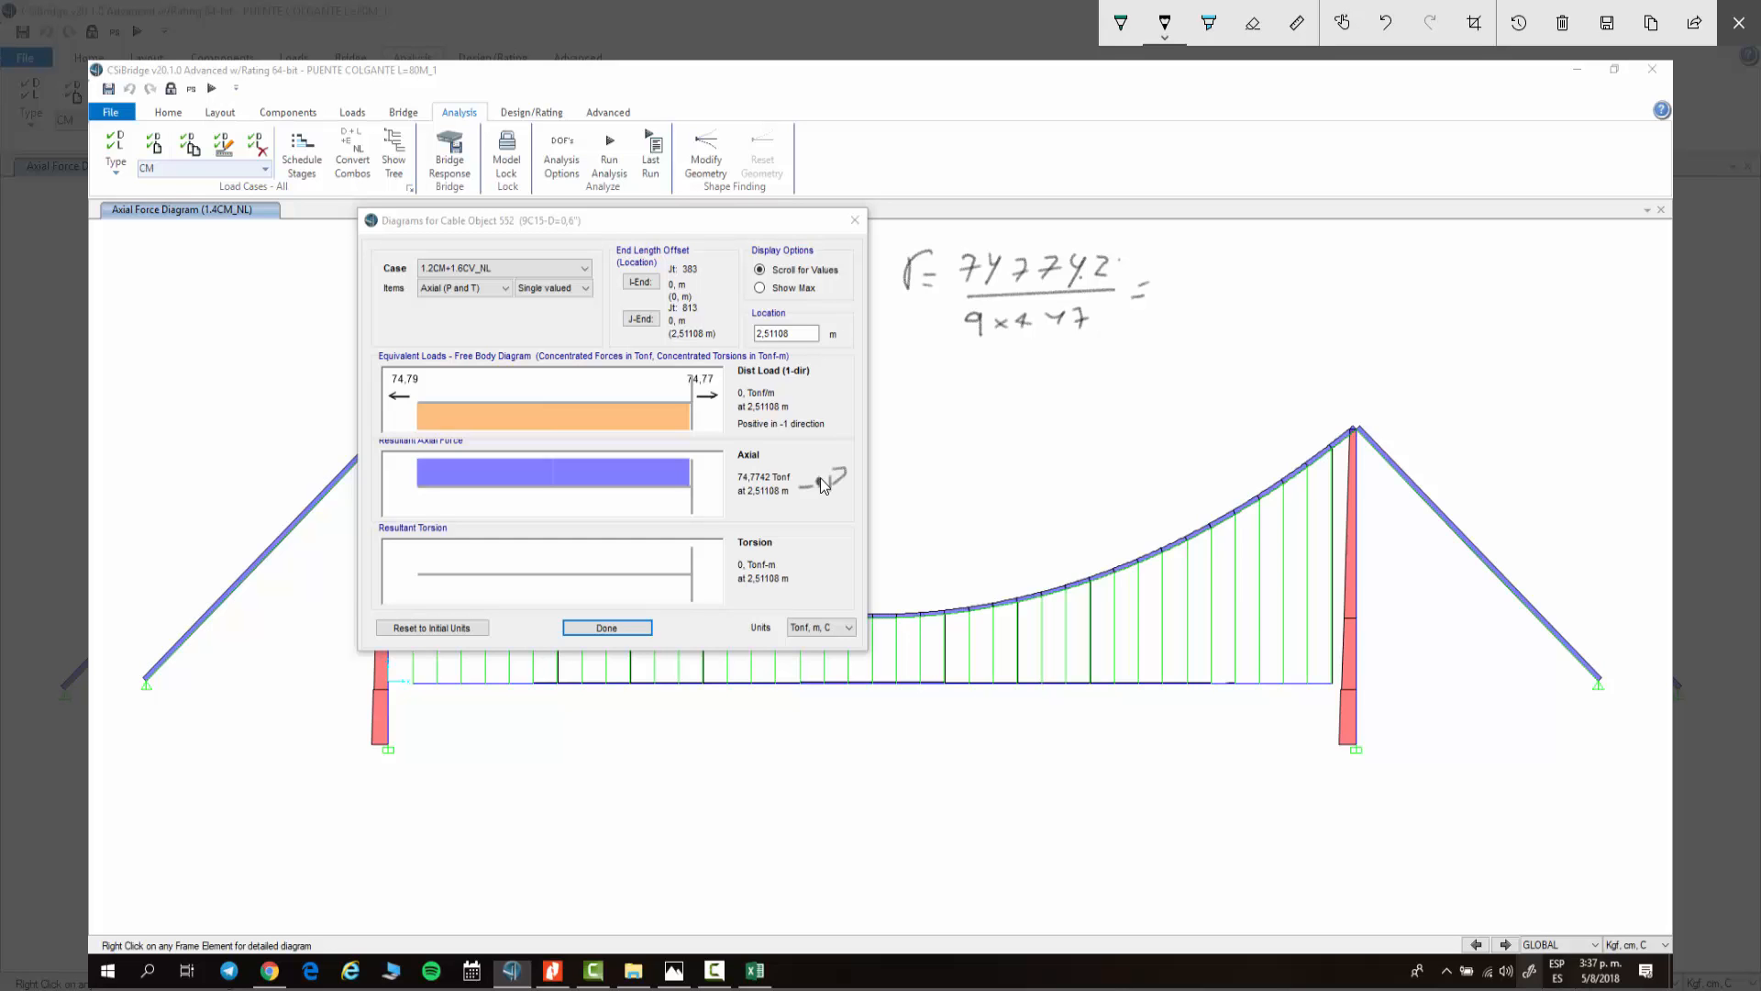
Step: Complete the handwritten calculation with the result 5651,87 kg and its units
mouse_move(1182, 258)
left_mouse_down()
mouse_move(1175, 281)
mouse_move(1219, 254)
mouse_move(1248, 277)
mouse_move(1281, 254)
mouse_move(1279, 279)
mouse_move(1302, 287)
left_mouse_up()
mouse_move(1363, 253)
left_mouse_down()
mouse_move(1343, 278)
mouse_move(1372, 251)
left_mouse_up()
mouse_move(1380, 255)
left_mouse_down()
mouse_move(1385, 278)
mouse_move(1396, 268)
left_mouse_up()
left_click_drag(1423, 258, 1428, 278)
left_click_drag(1436, 277, 1426, 303)
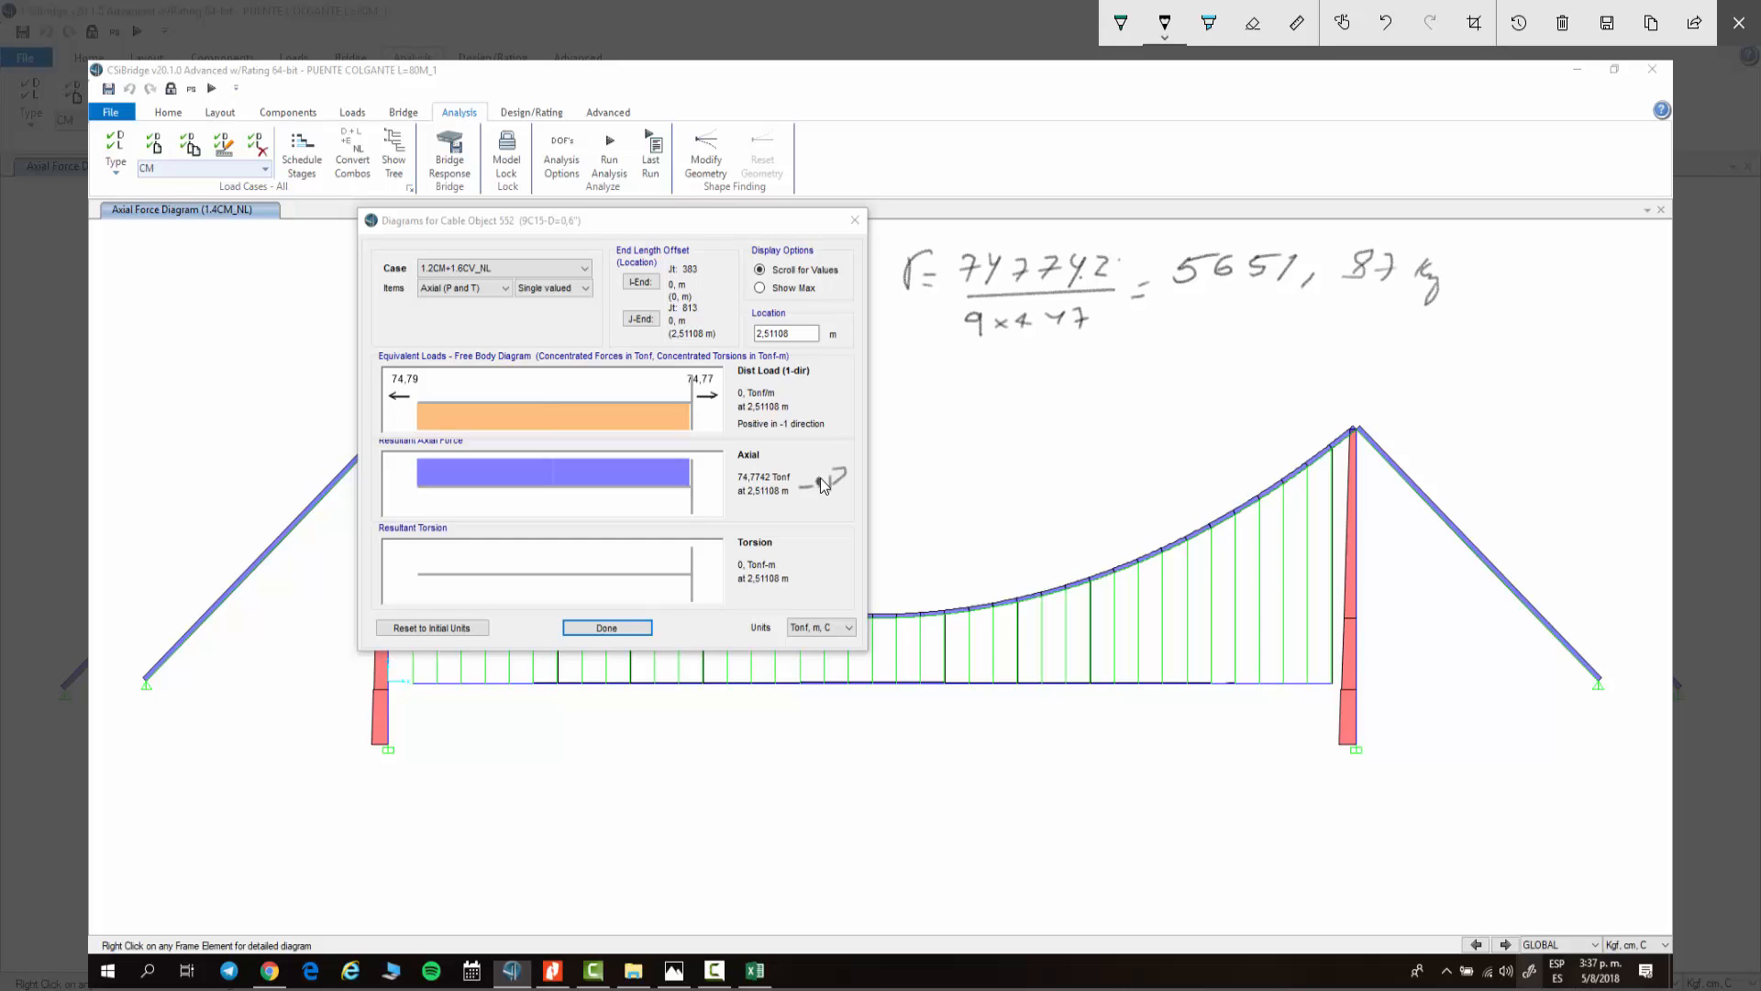
mouse_move(1479, 249)
left_mouse_down()
mouse_move(1476, 278)
mouse_move(1520, 262)
mouse_move(1535, 286)
left_mouse_up()
left_click_drag(1512, 291, 1535, 295)
left_click_drag(1456, 346, 1445, 381)
mouse_move(1479, 342)
left_mouse_down()
mouse_move(1477, 364)
mouse_move(1497, 338)
left_mouse_up()
left_click_drag(1516, 343, 1505, 360)
mouse_move(1531, 347)
left_mouse_down()
mouse_move(1557, 365)
mouse_move(1594, 316)
left_mouse_up()
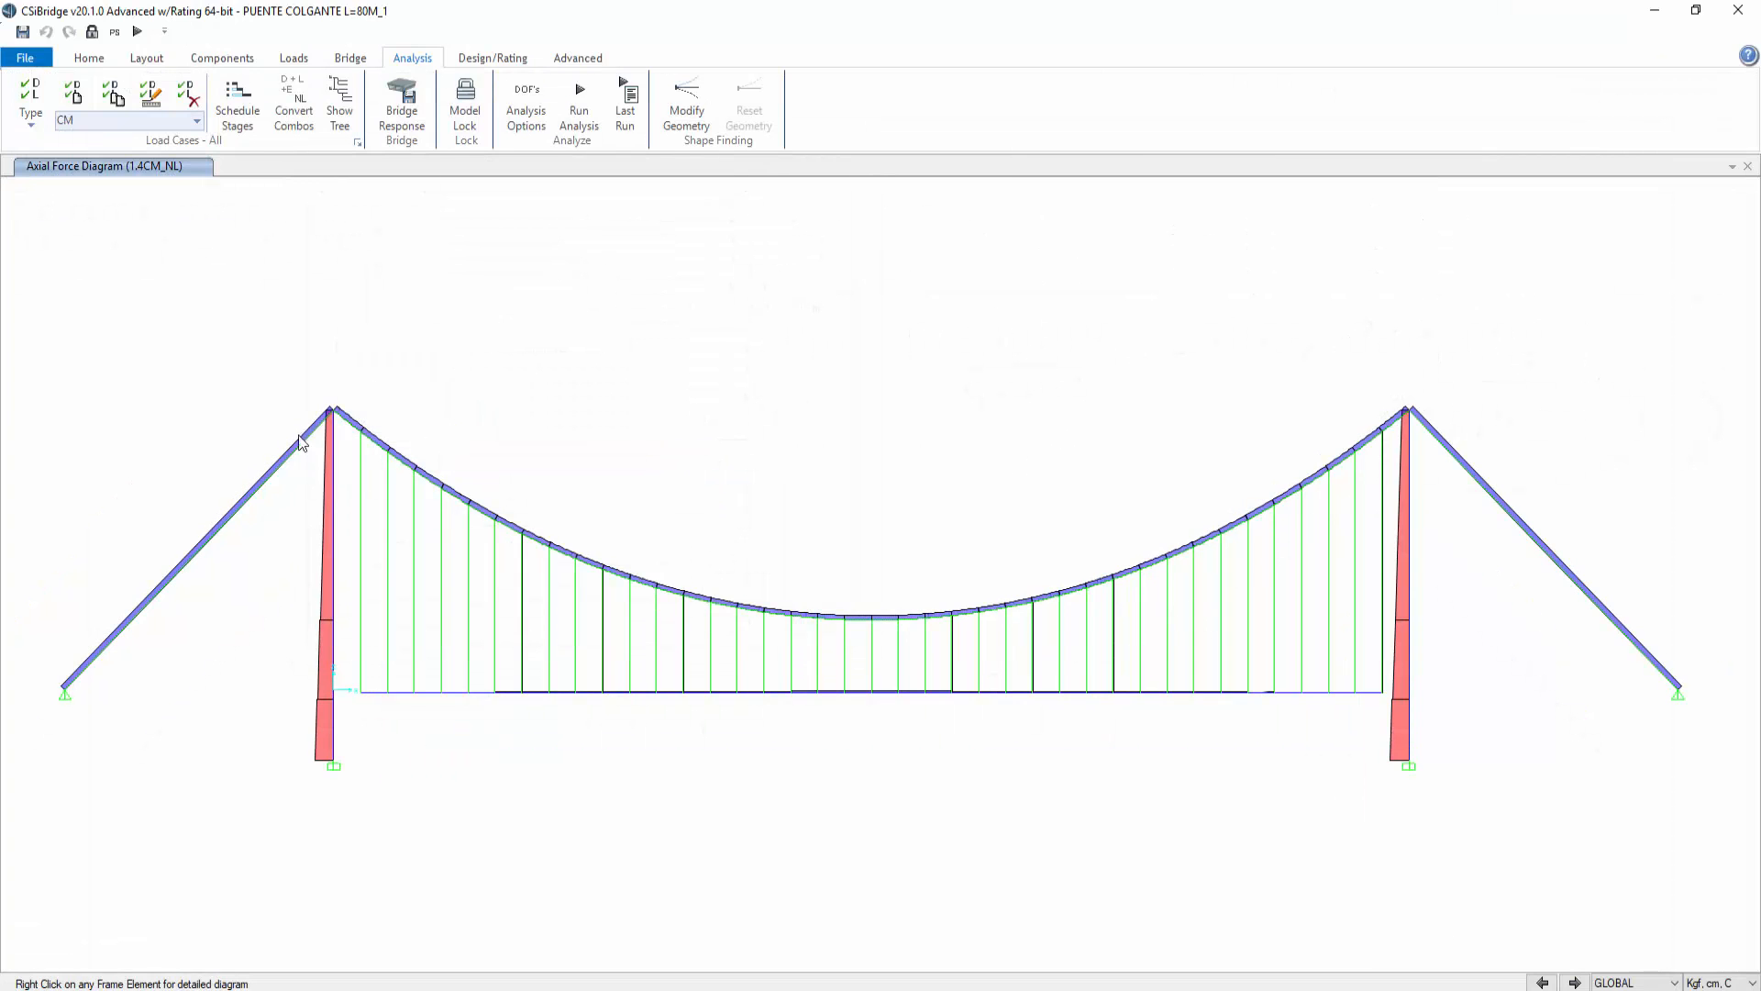
Step: Show the axial force diagram of the left backstay cable for the 1.2CM+1.6CV_NL case
right_click(299, 448)
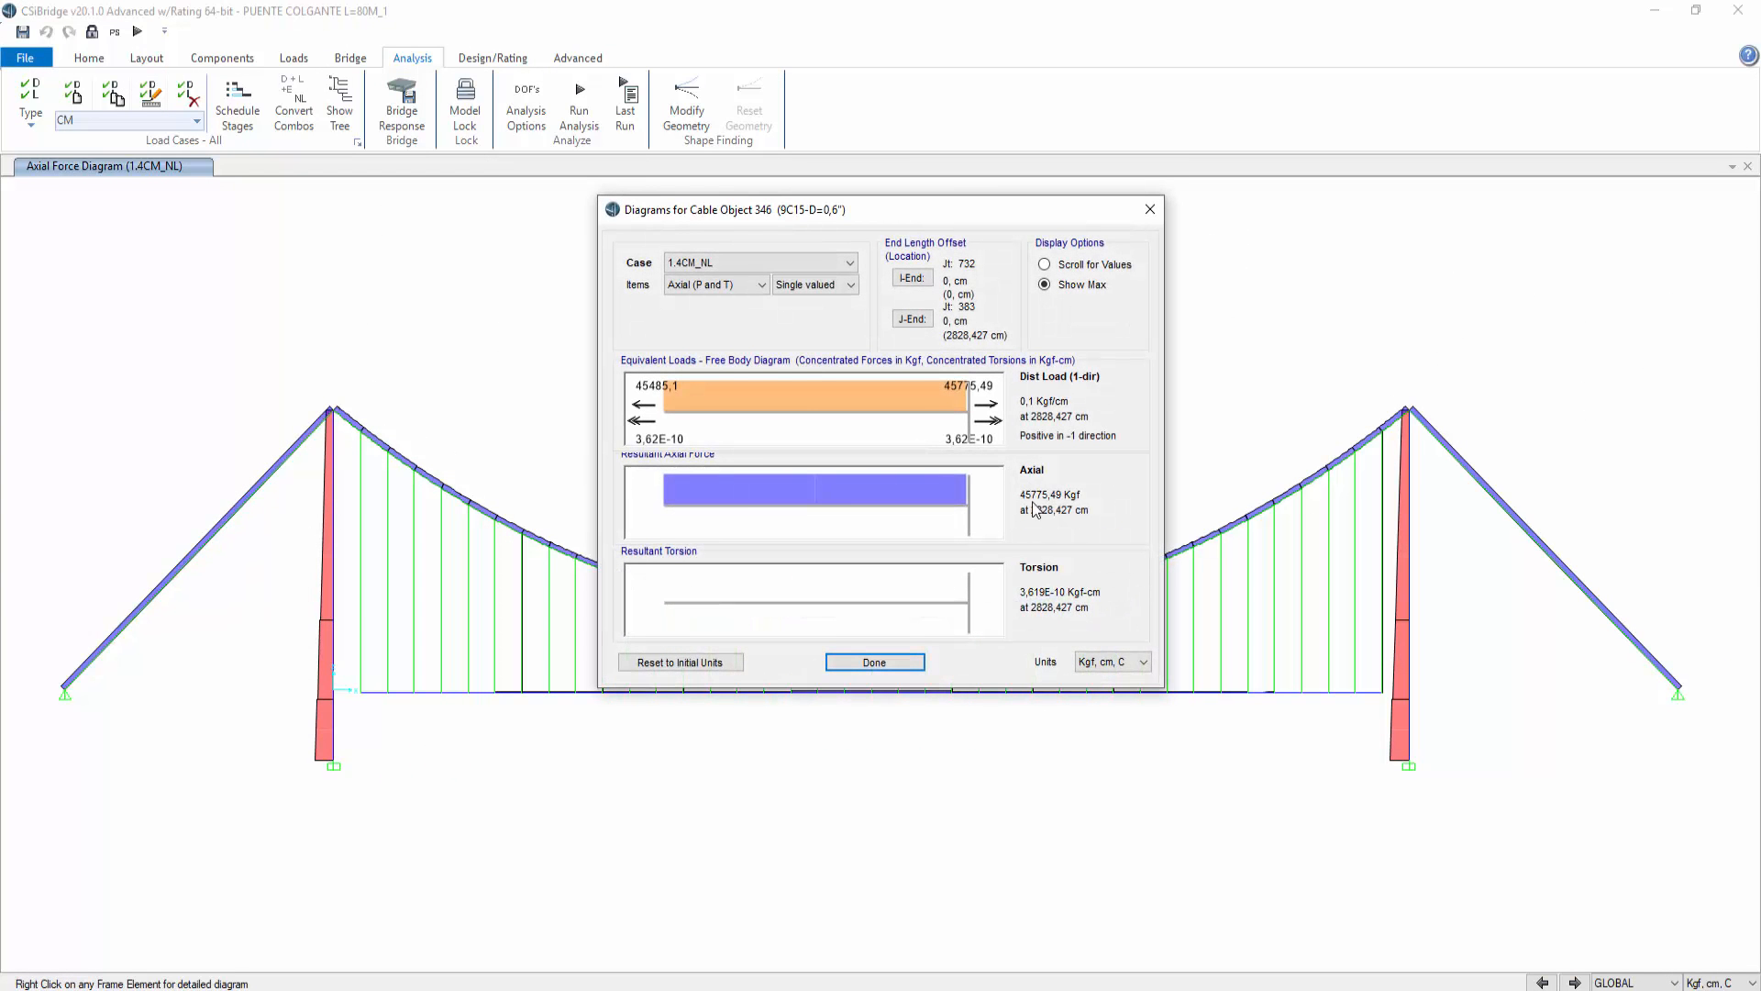
left_click(795, 263)
left_click(737, 425)
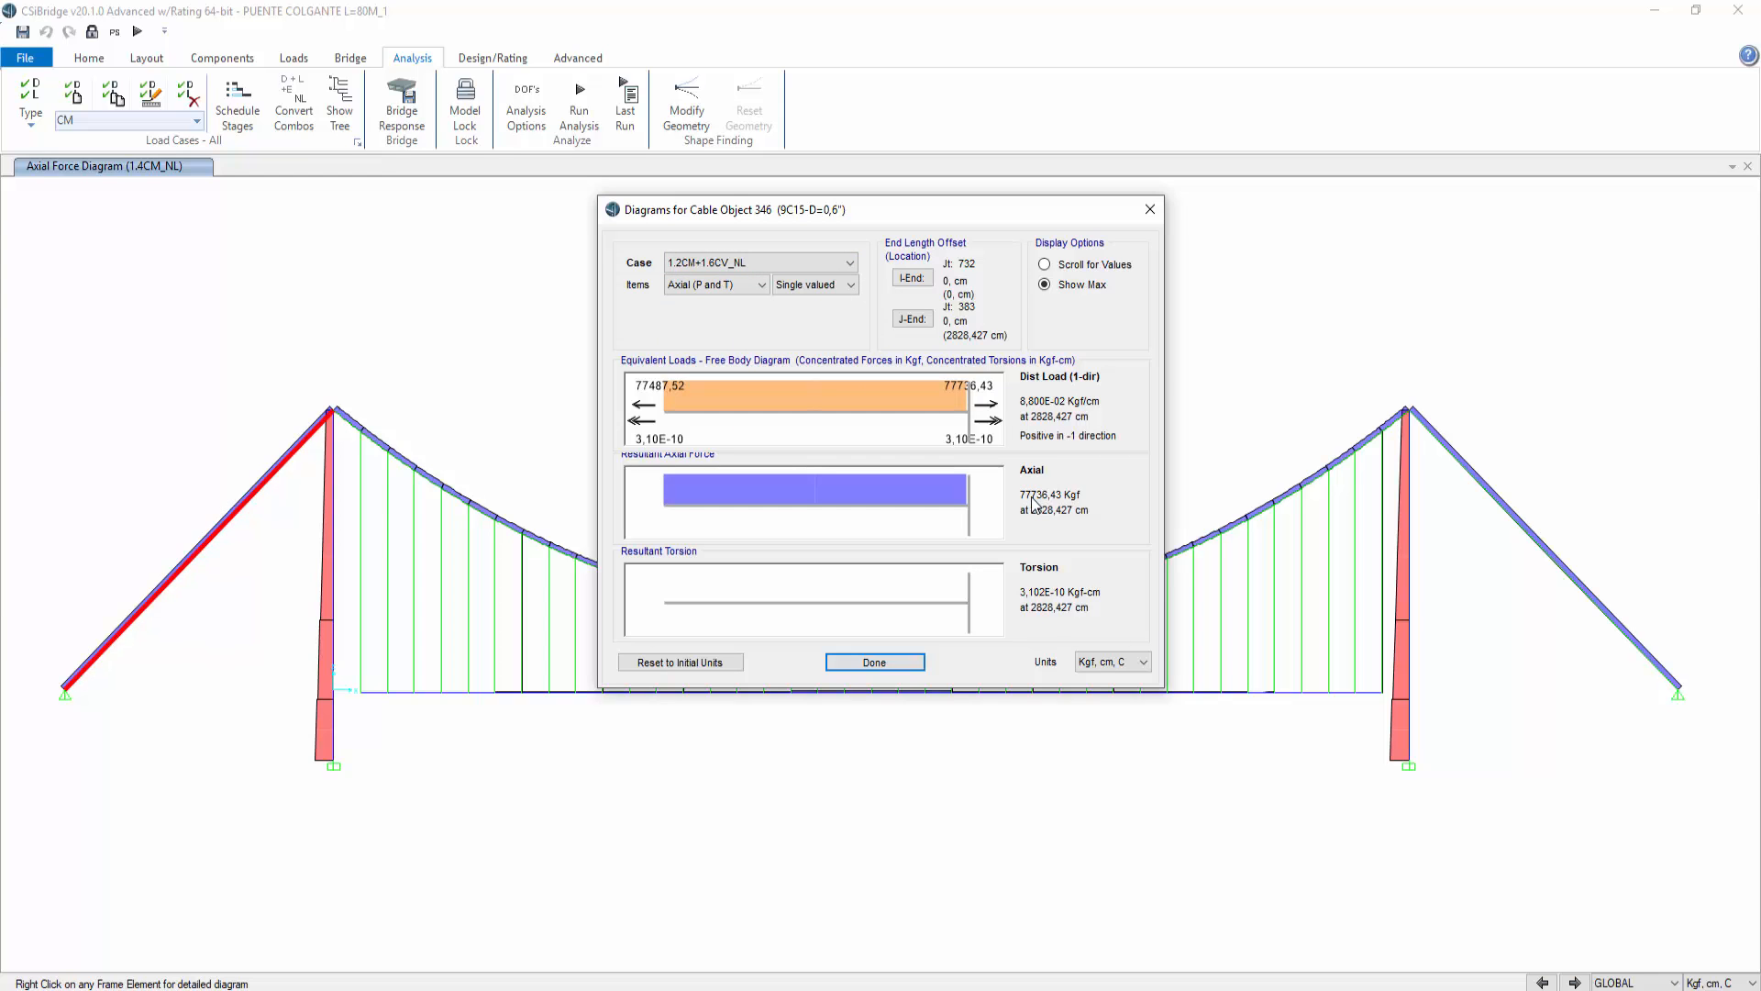
left_click(1150, 210)
Step: Show the axial force diagram of the main cable at midspan for the 1.2CM+1.6CV_NL case
left_click(855, 619)
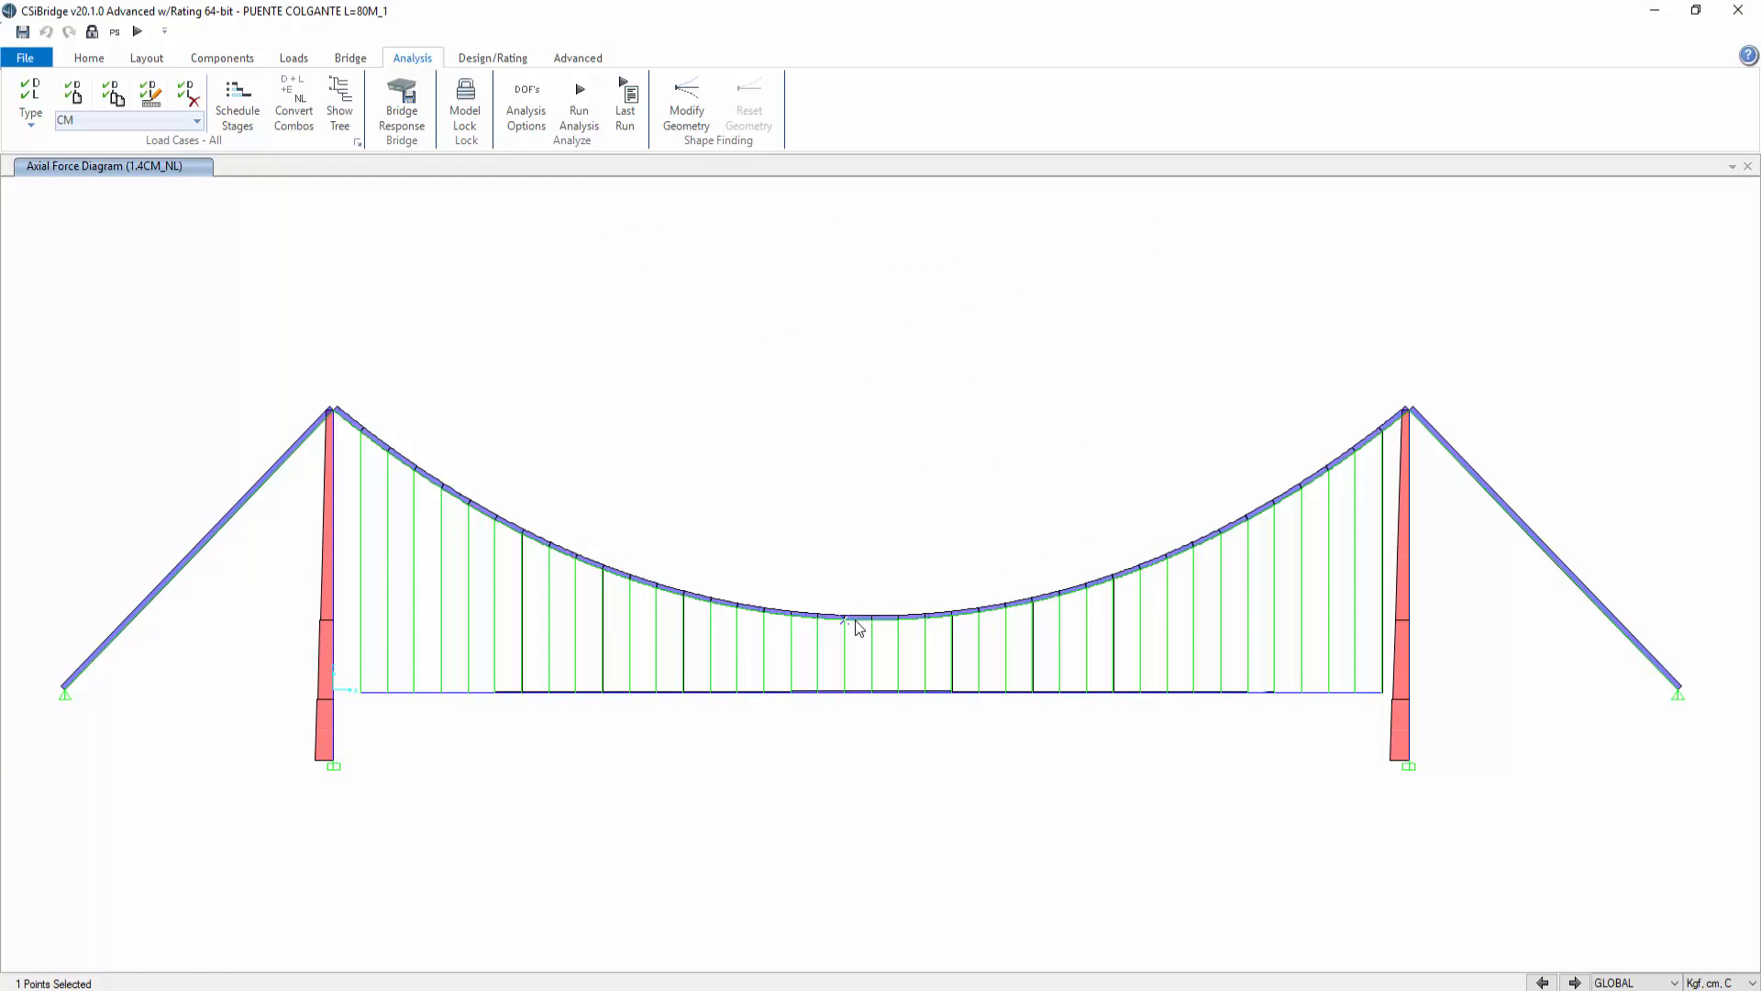
left_click(858, 624)
right_click(858, 619)
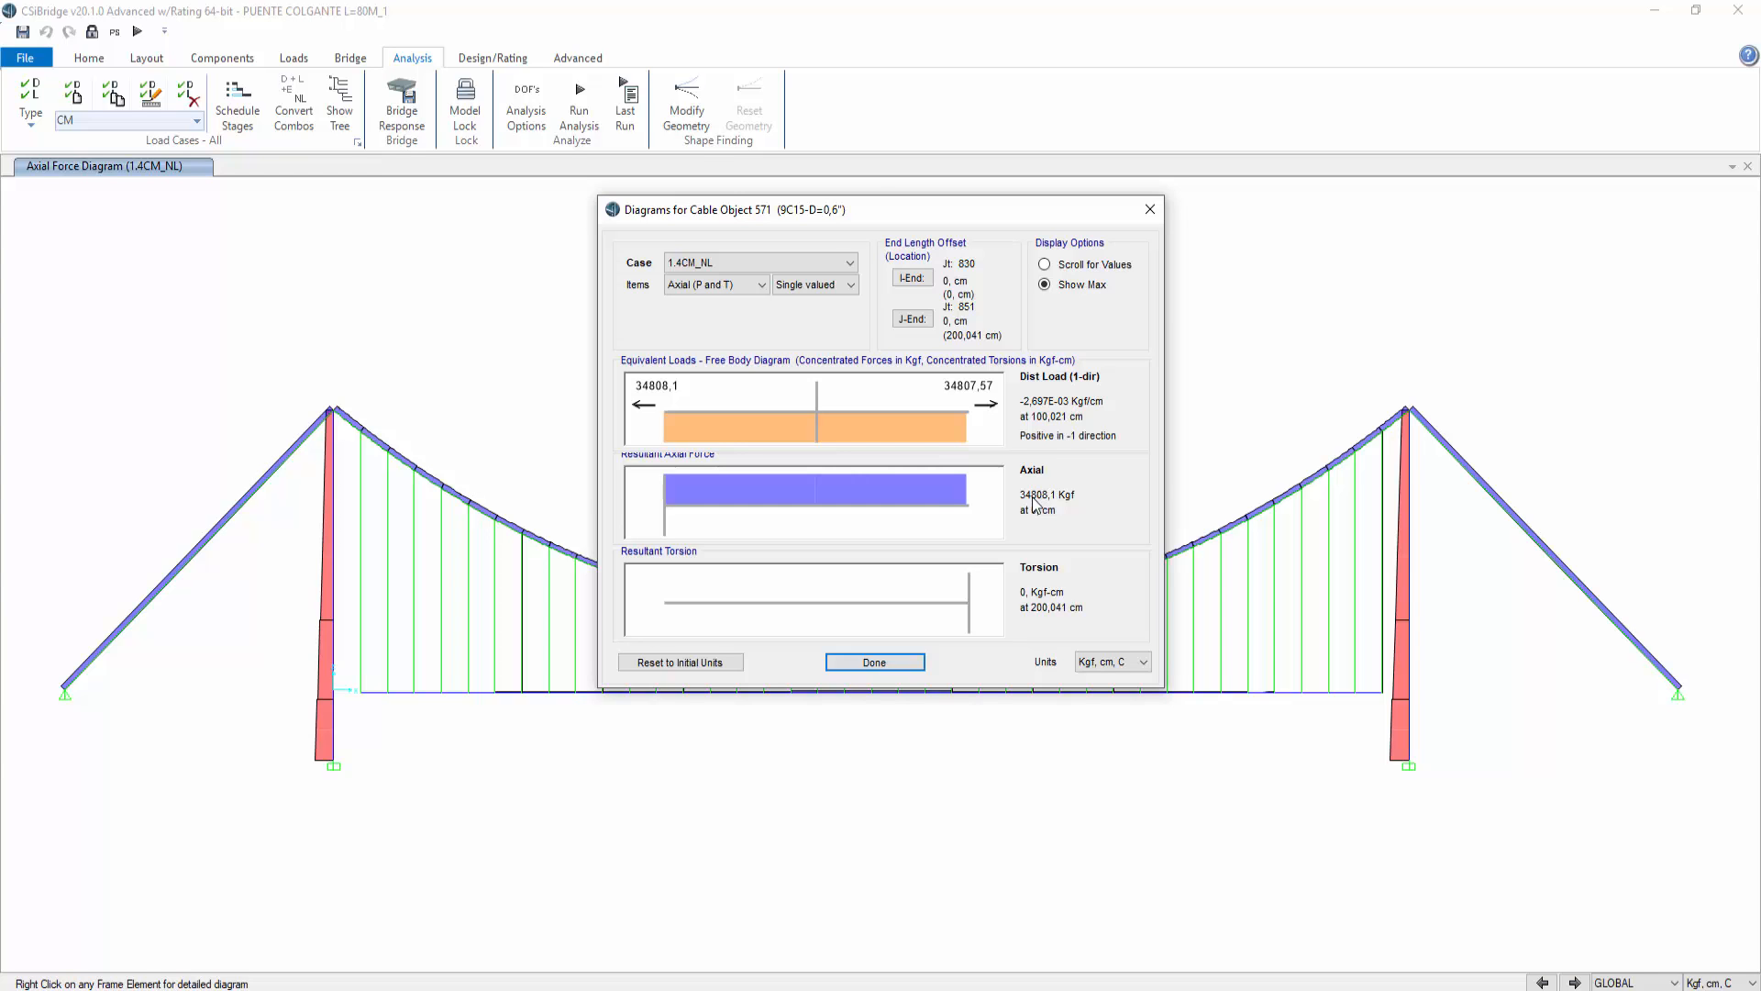
left_click(831, 263)
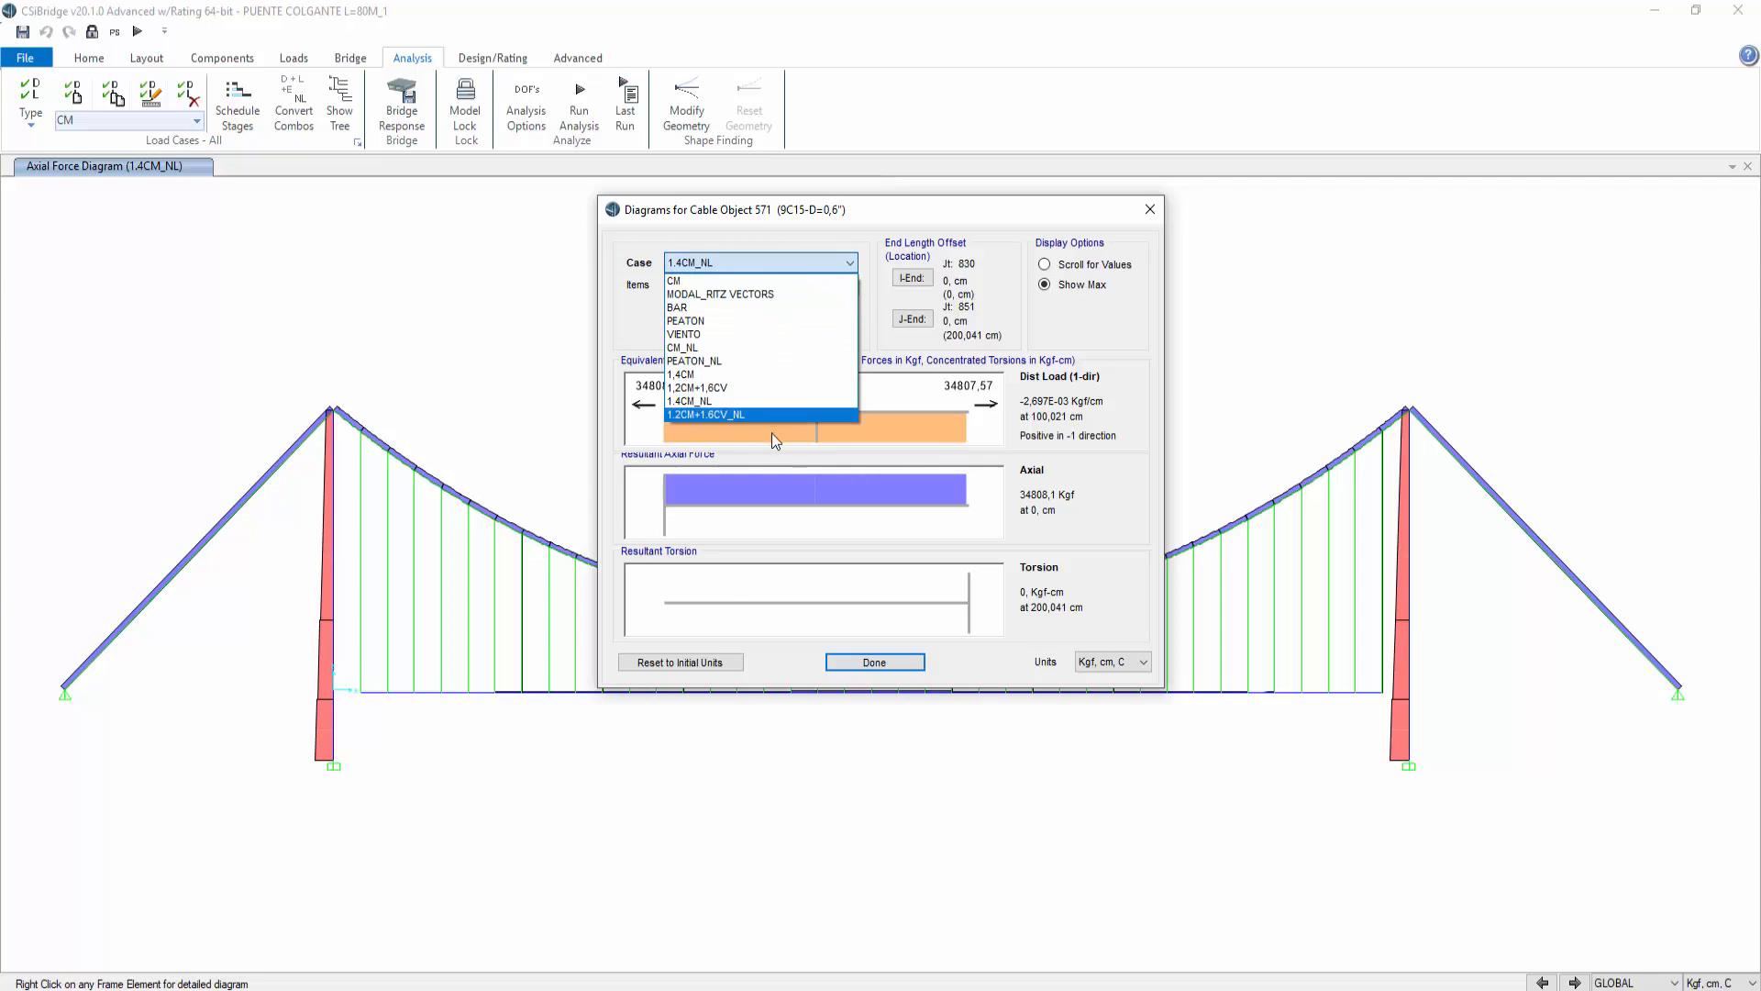
left_click(734, 415)
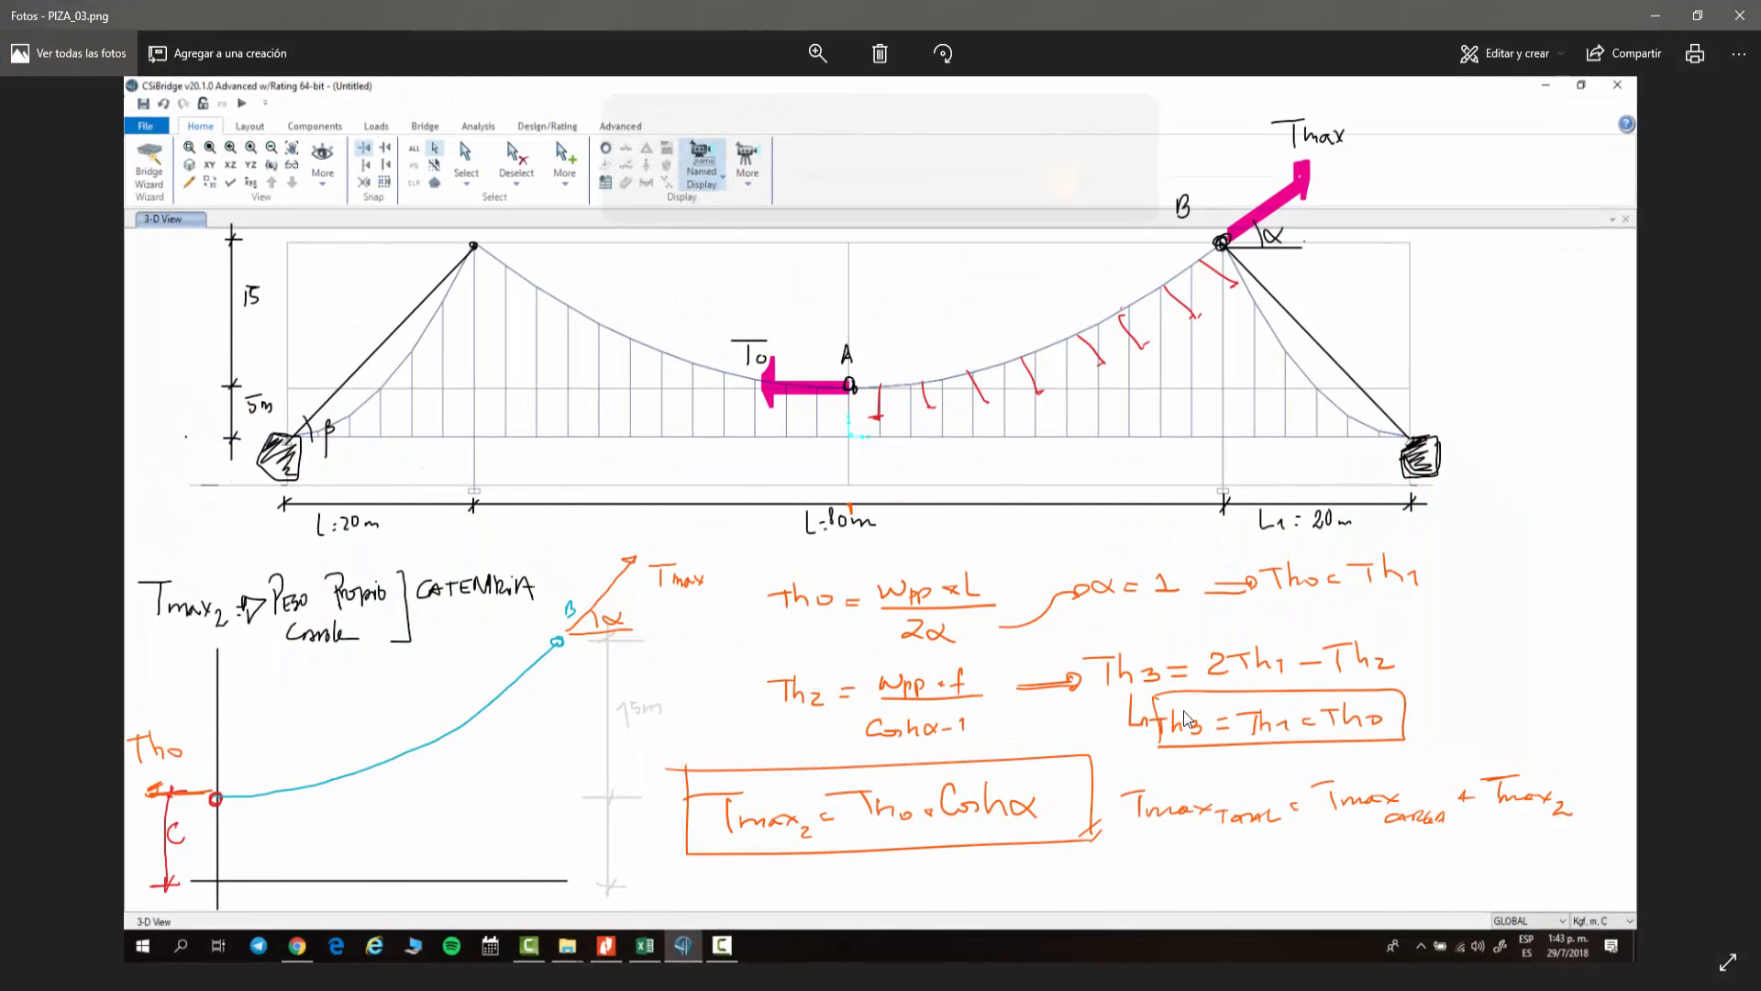
Step: Review the hand-calculation images of the cable tensions and close the cable diagram
left_click(47, 534)
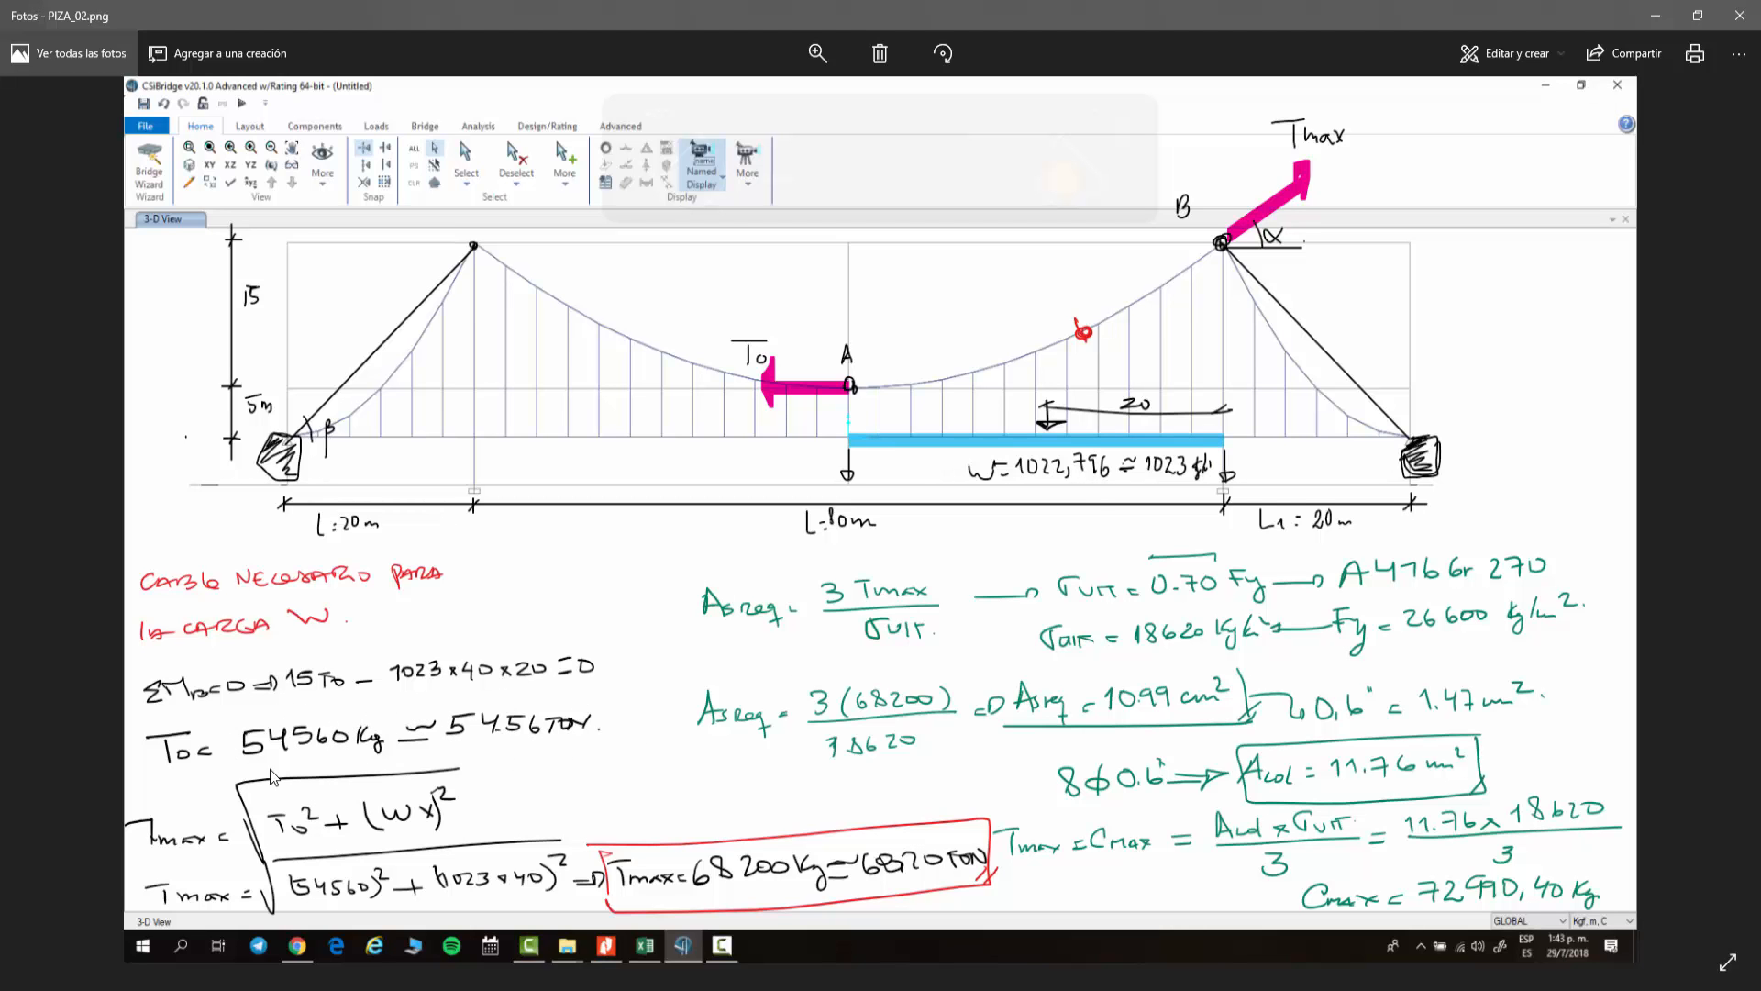
left_click(1656, 16)
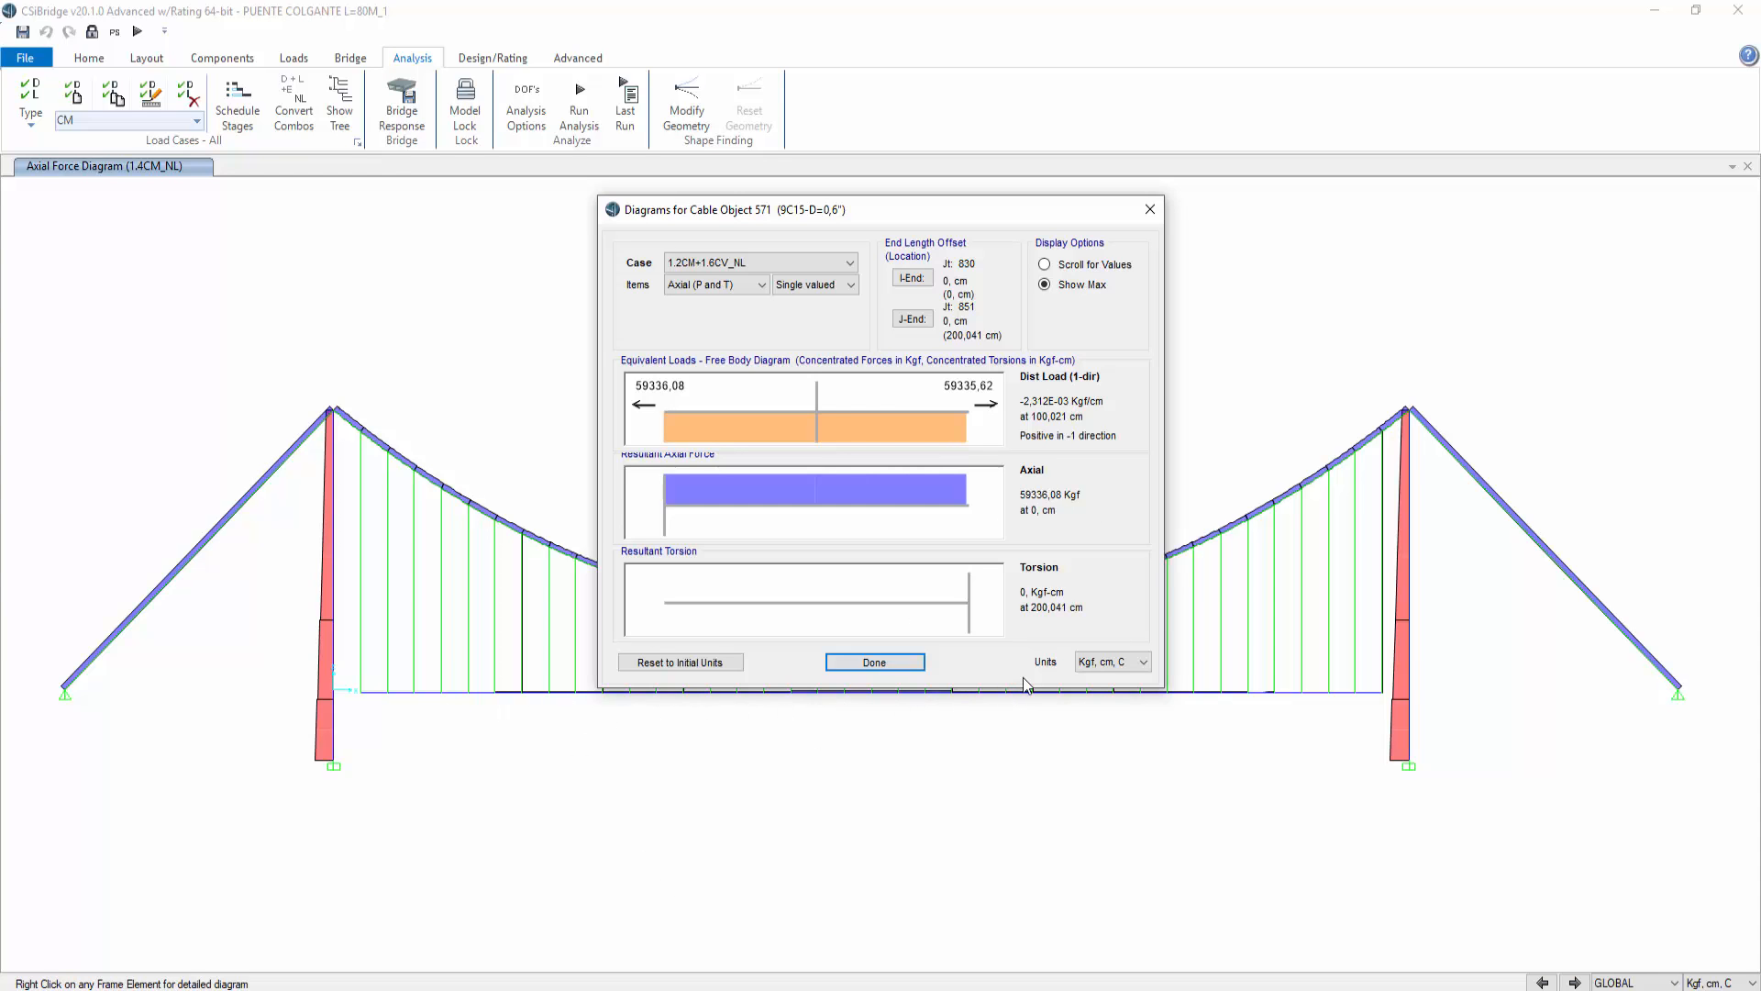
left_click(894, 660)
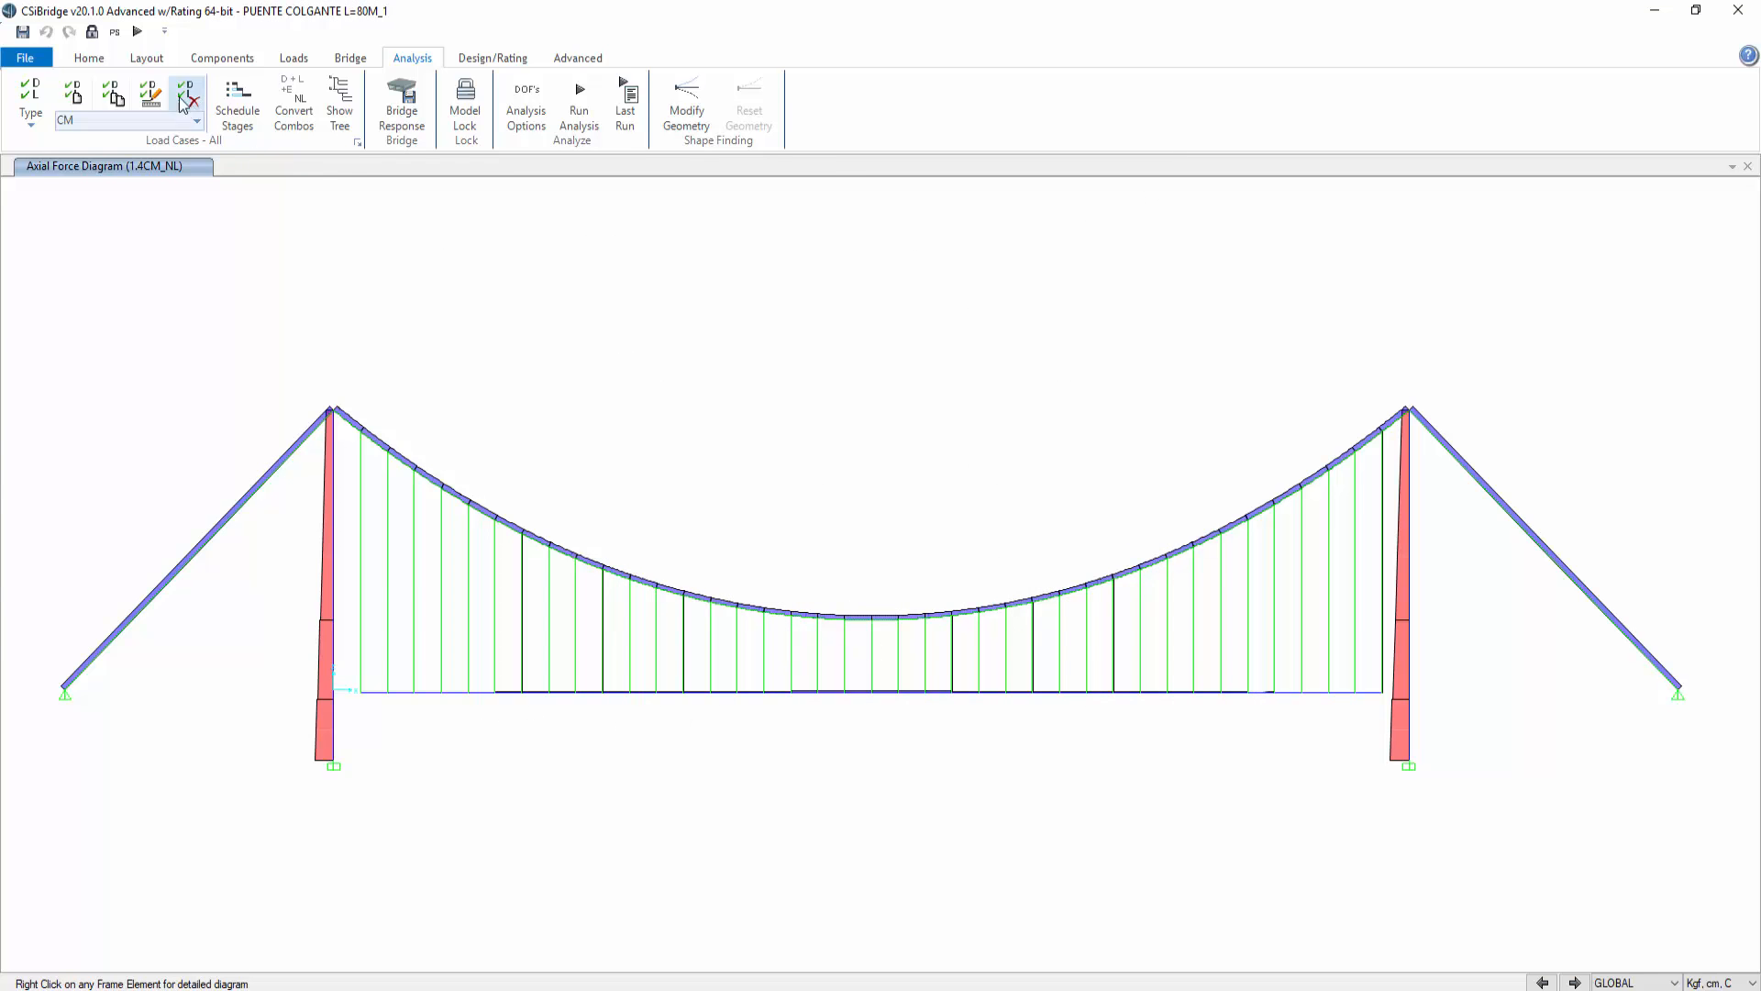
Step: Show the axial force diagram of the hanger next to the left tower for the 1.4CM_NL case
left_click(89, 58)
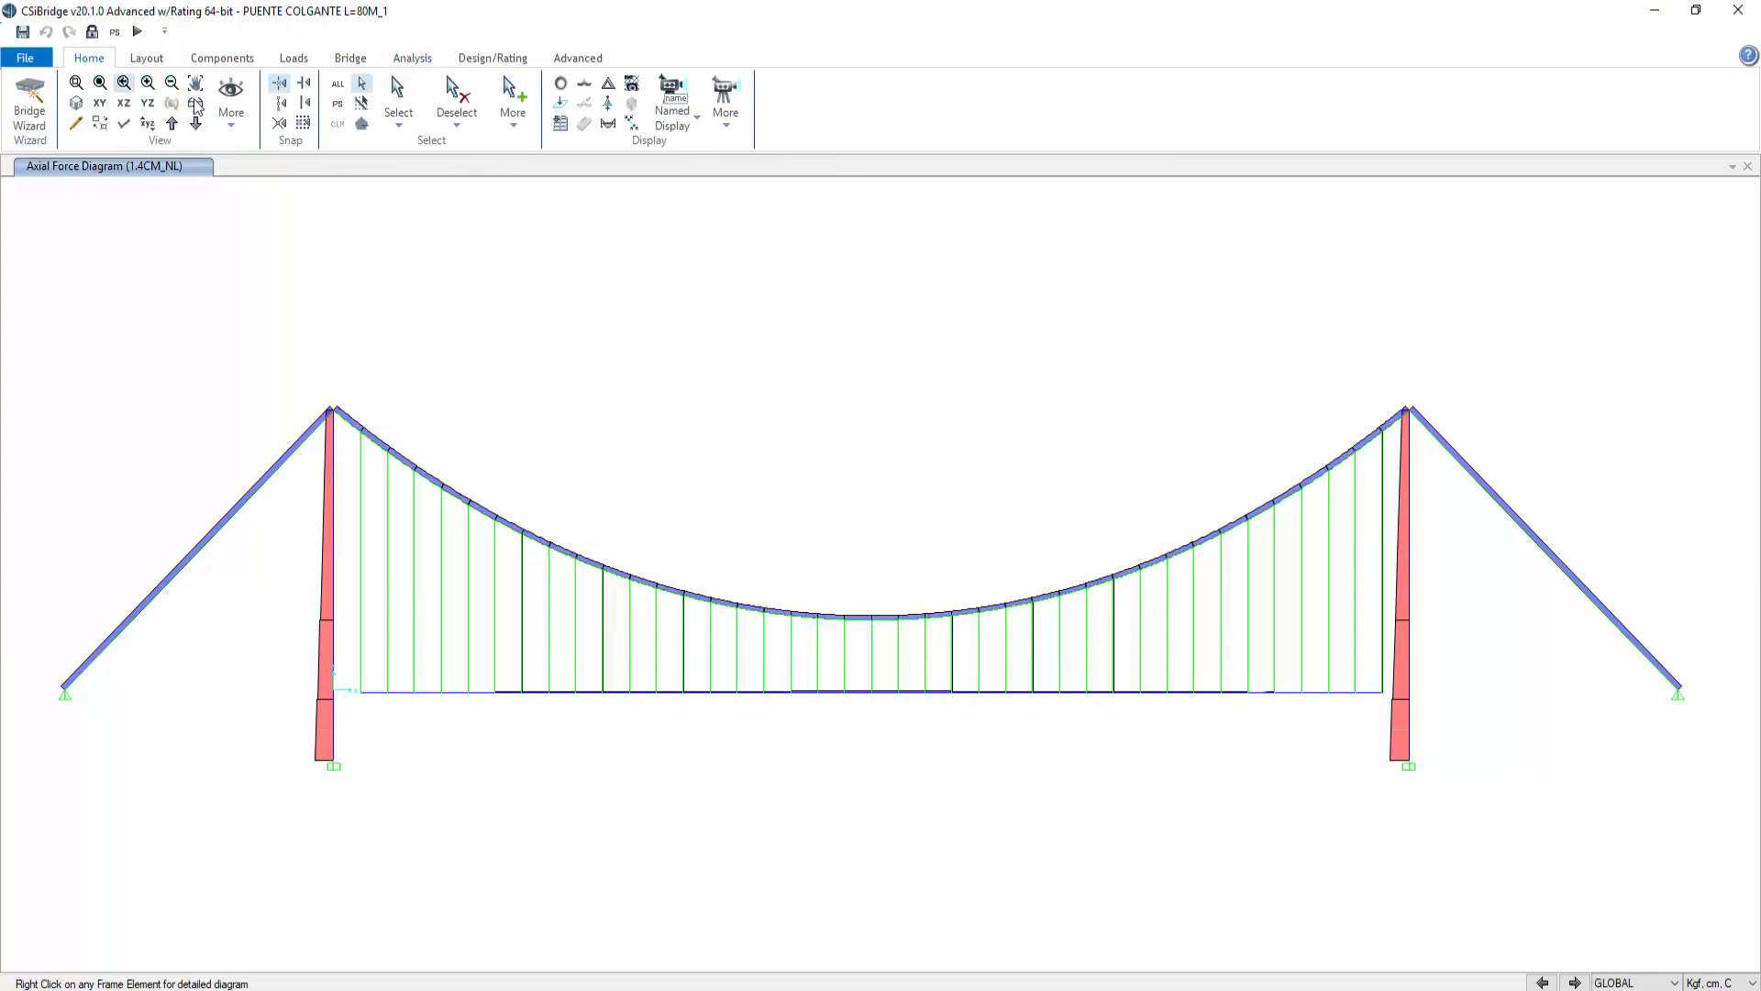
left_click(77, 102)
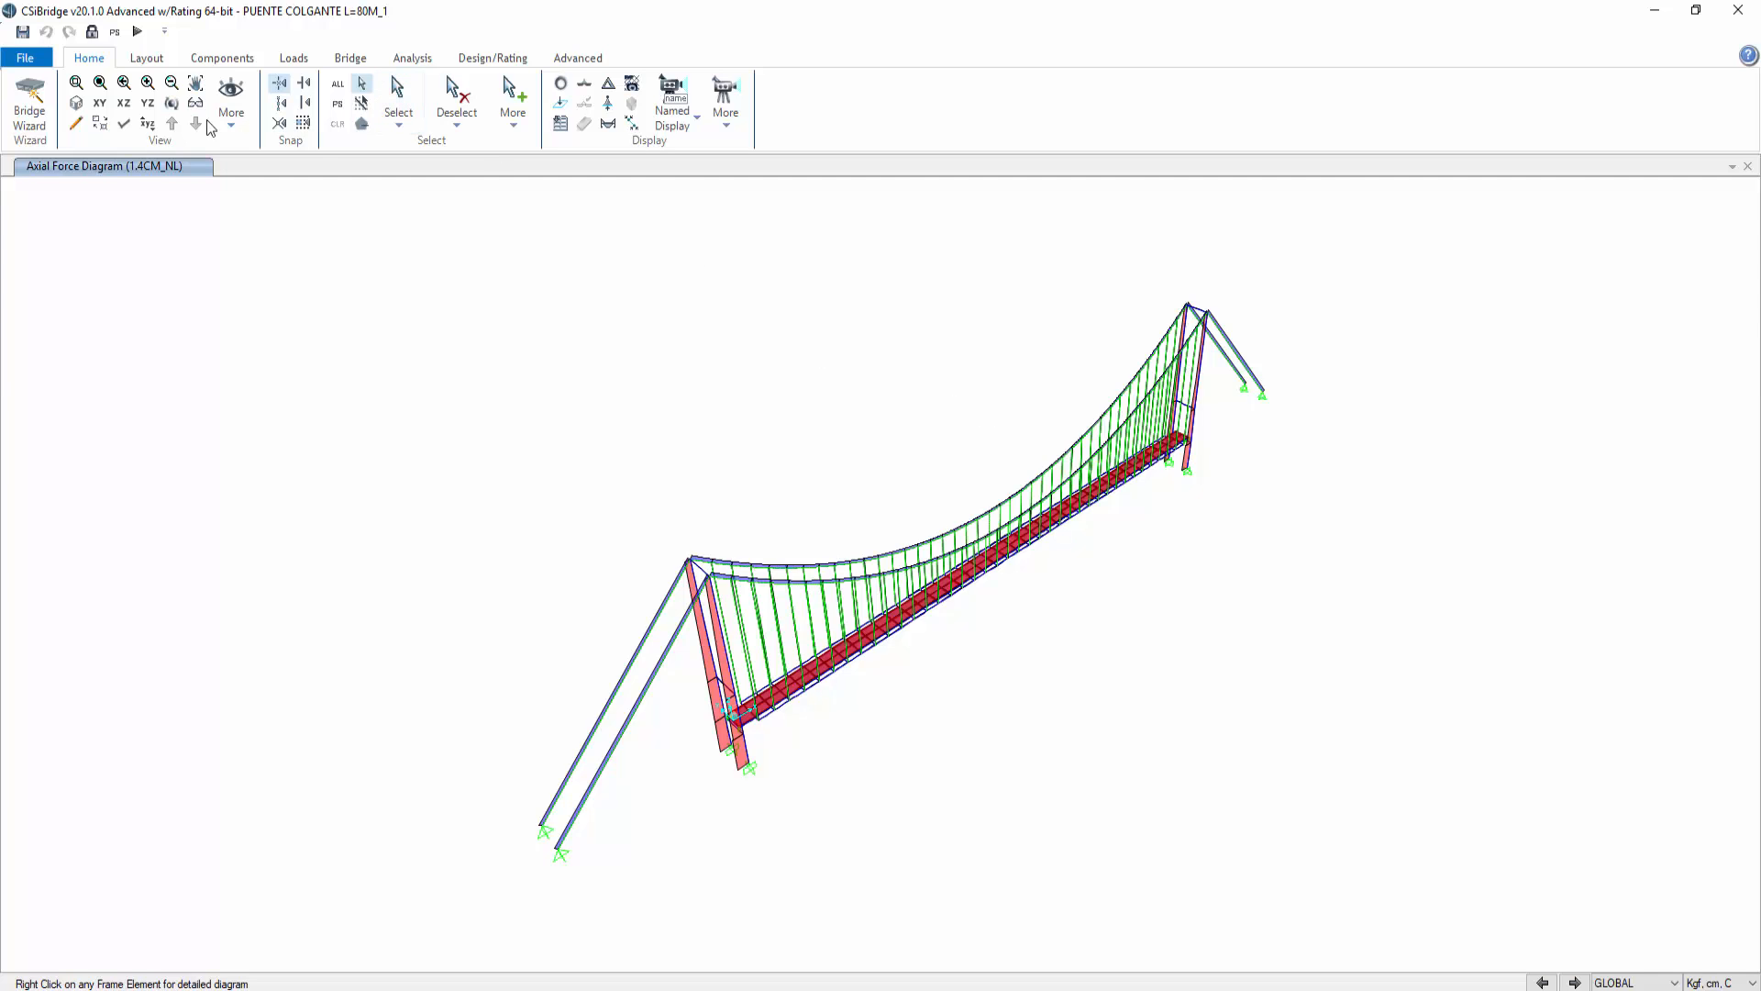
left_click(123, 103)
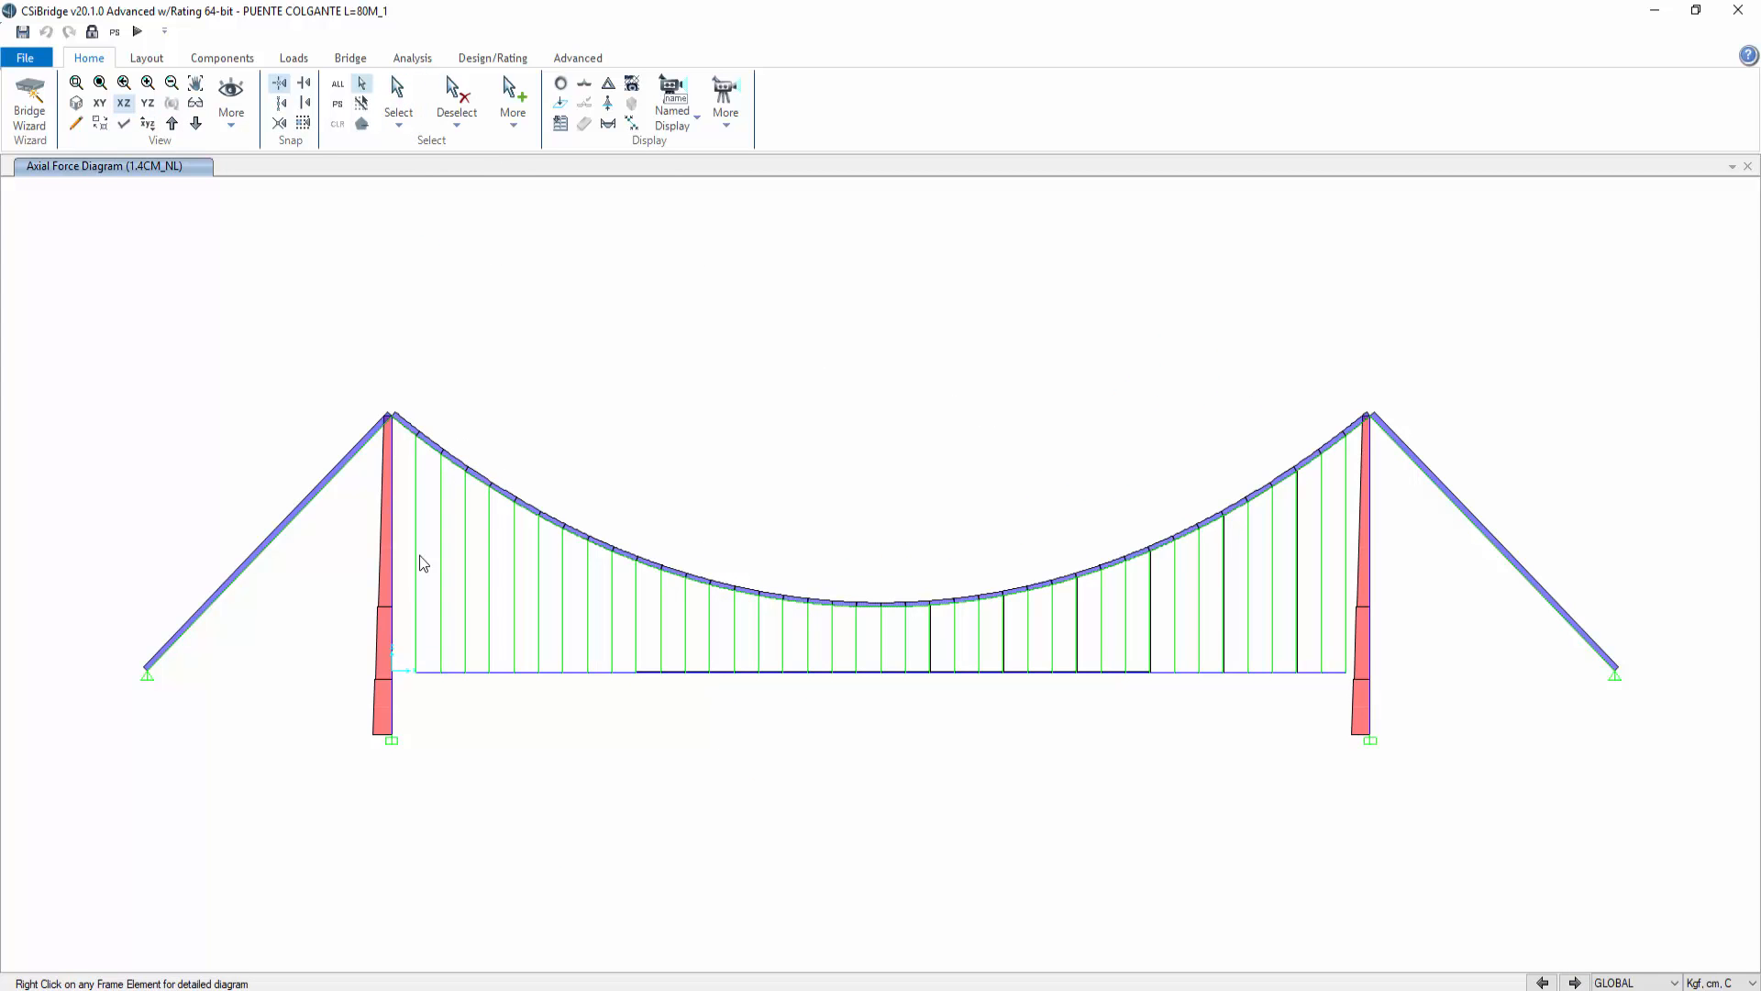
right_click(416, 545)
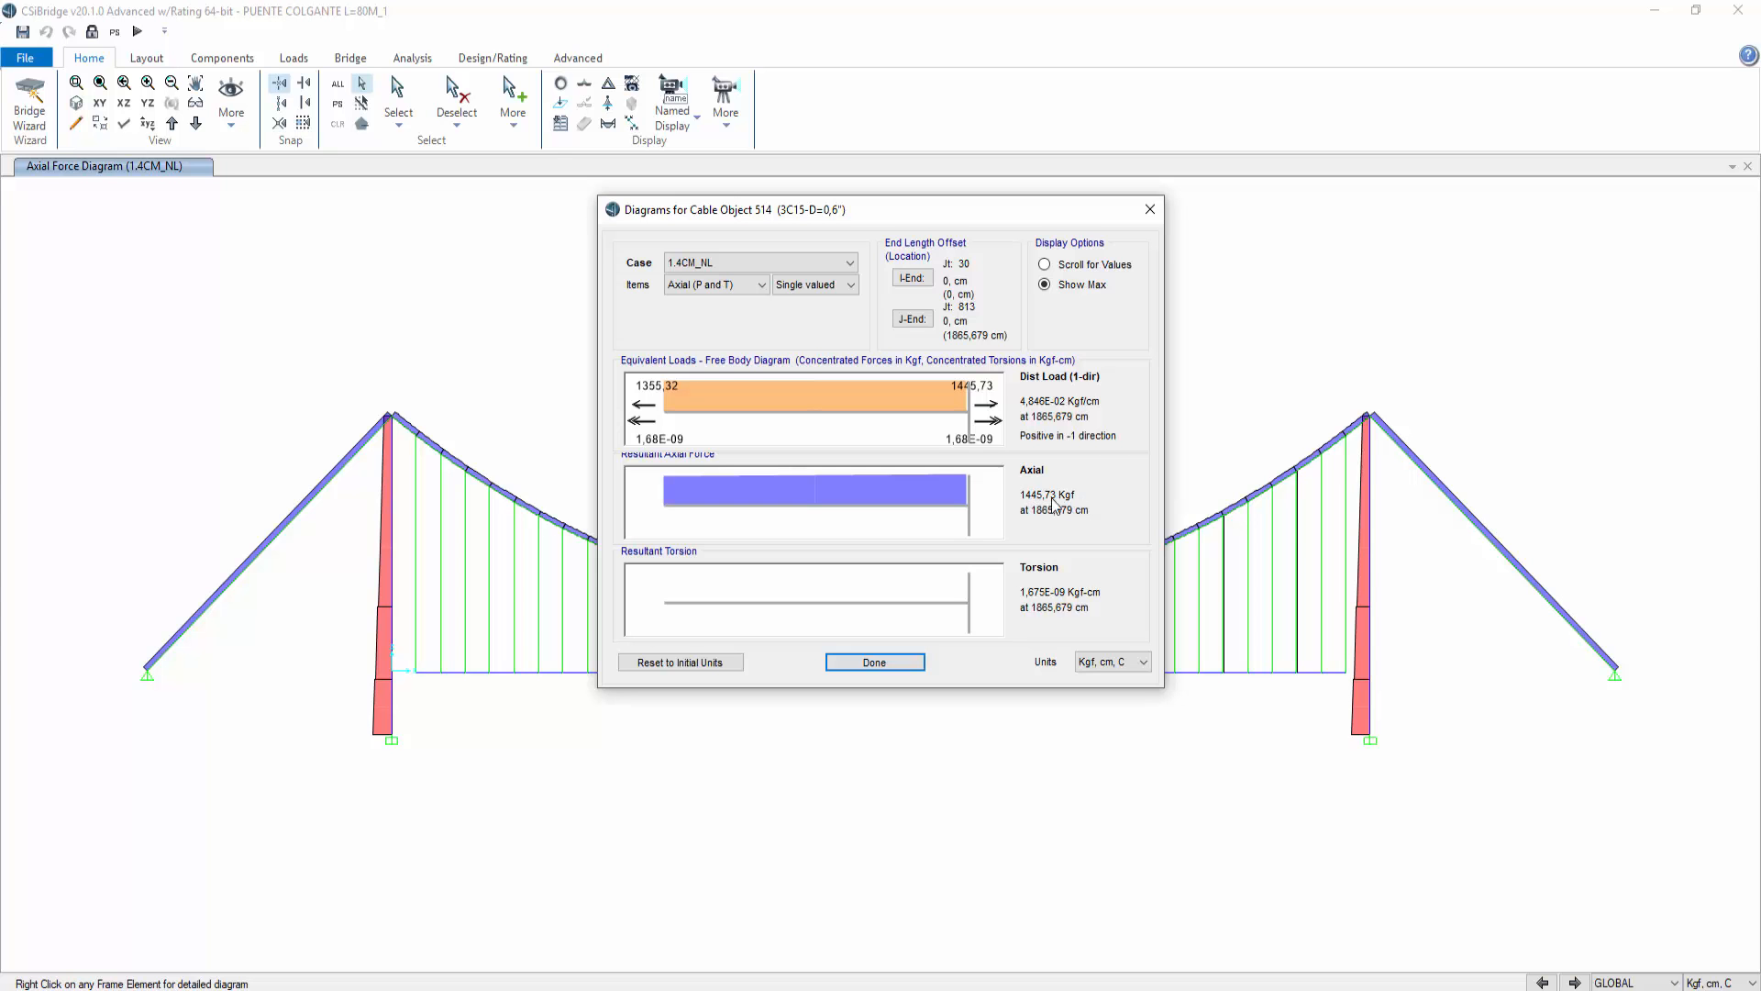
left_click_drag(1018, 207, 918, 173)
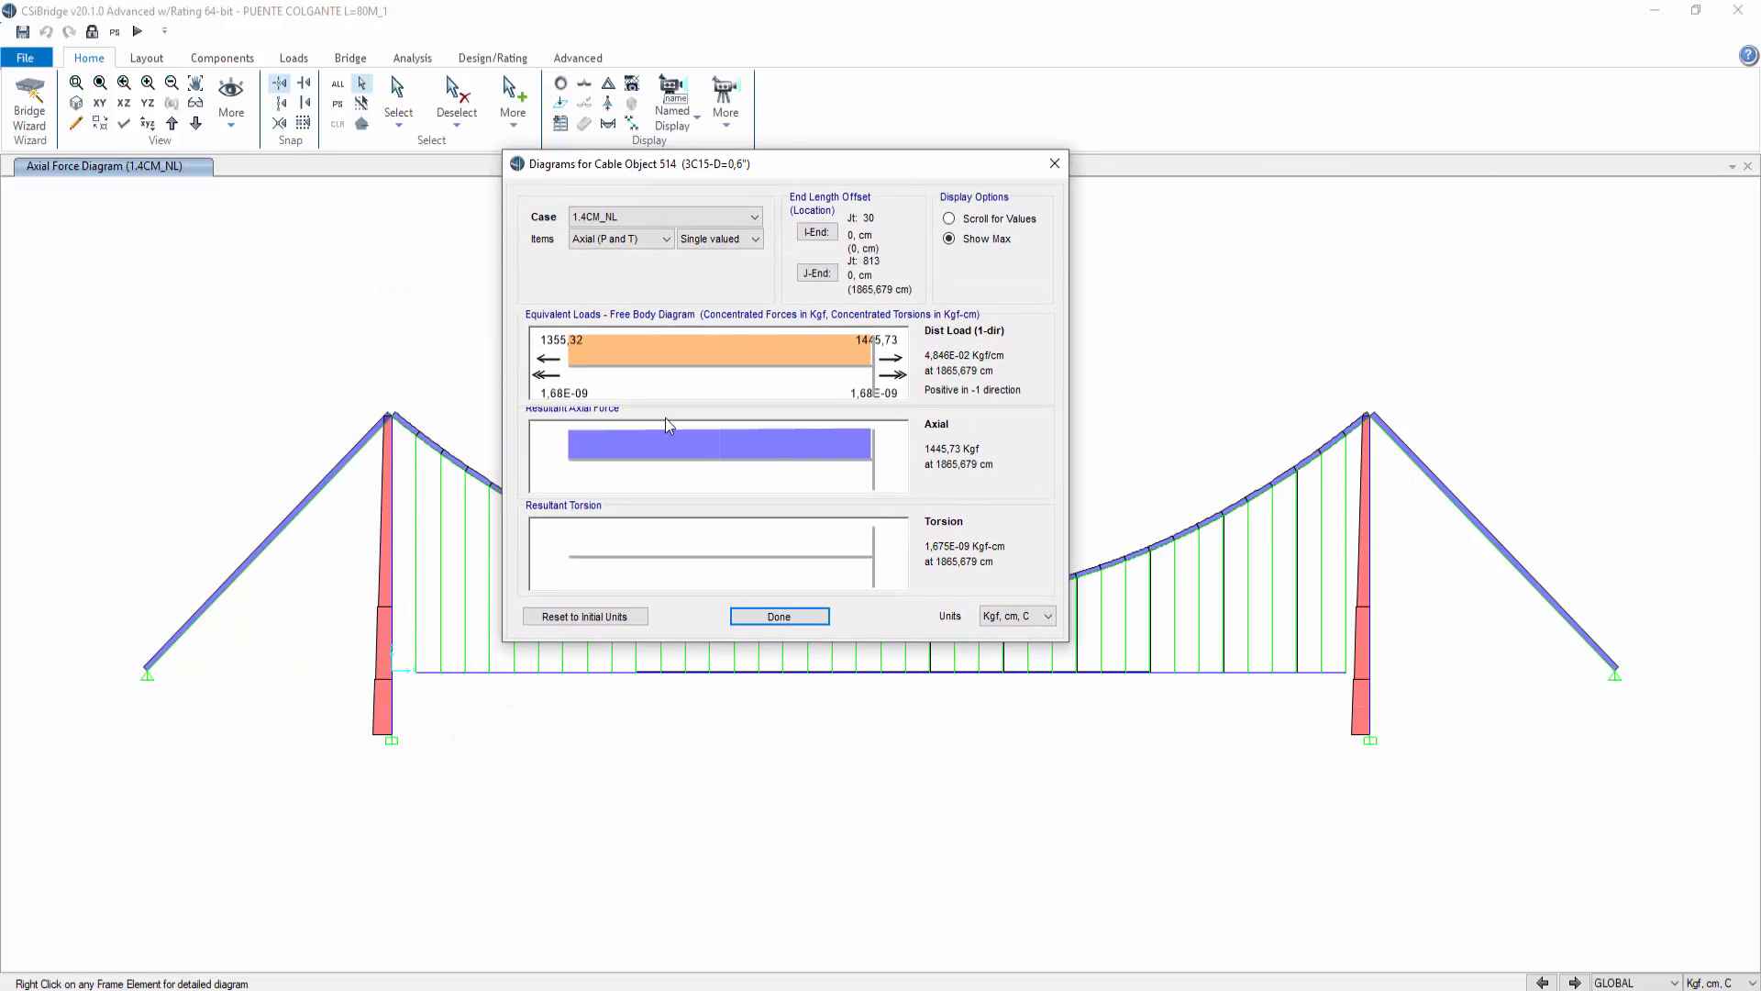
left_click(823, 623)
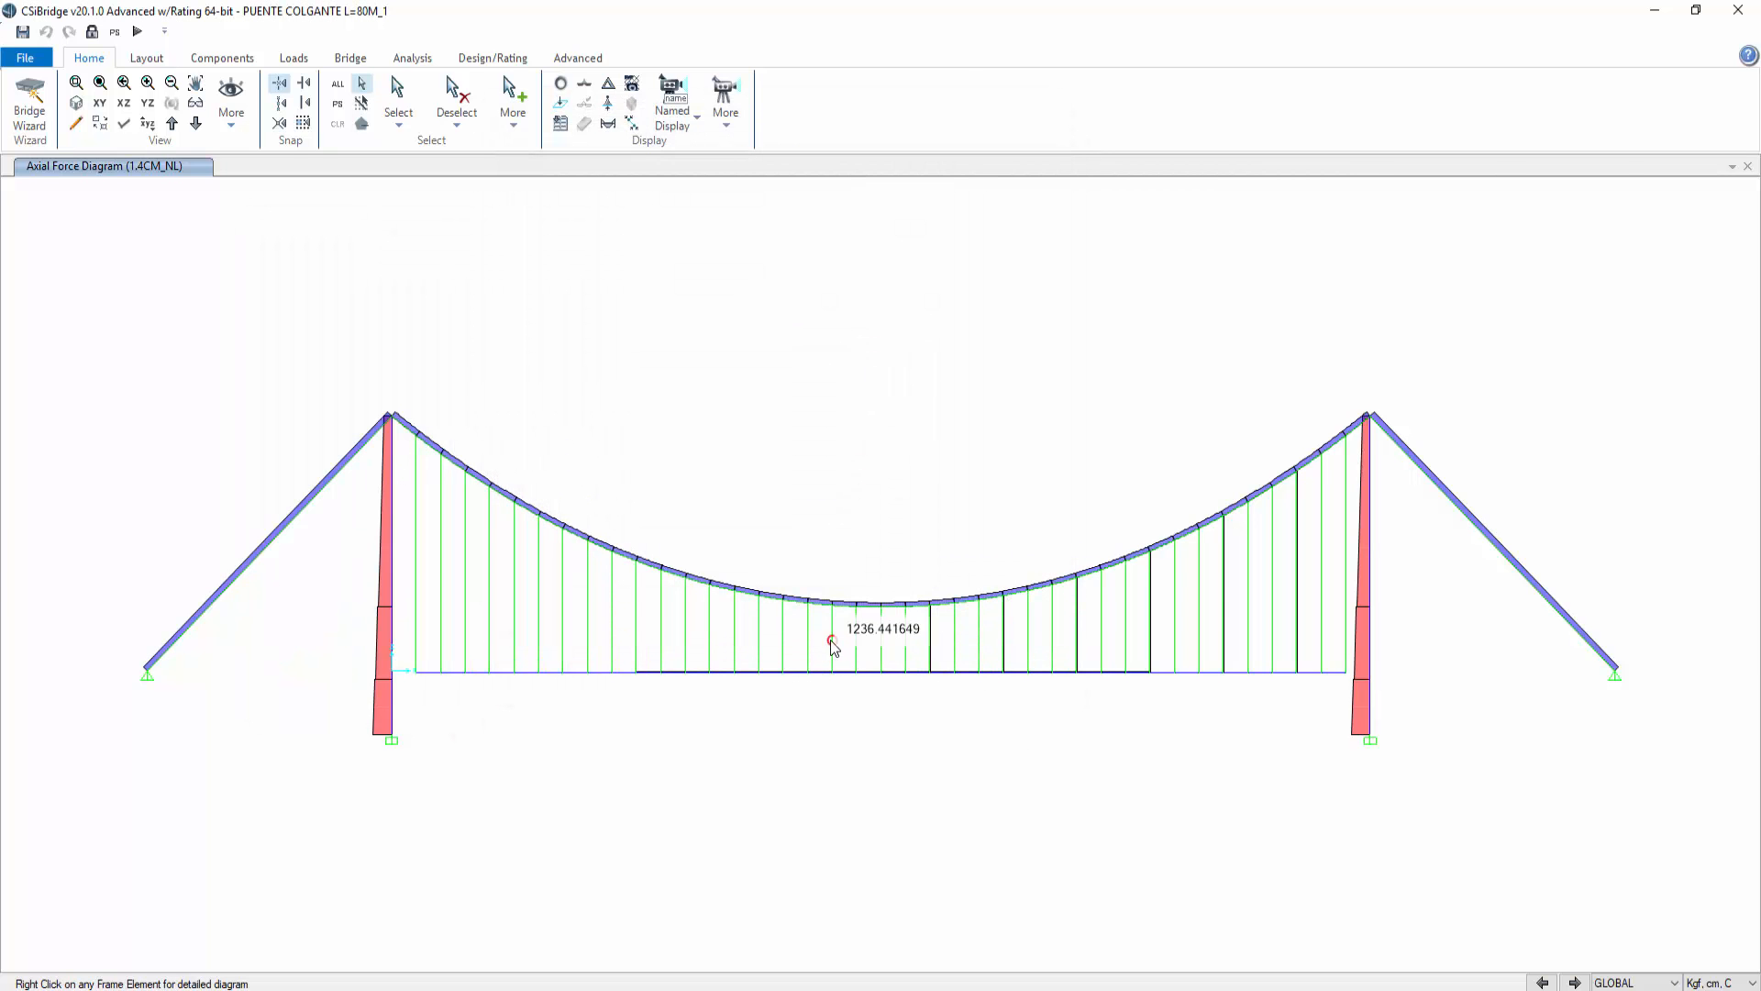
Step: Show the axial force diagram of the midspan hanger for the 1.2CM+1.6CV_NL case
right_click(860, 647)
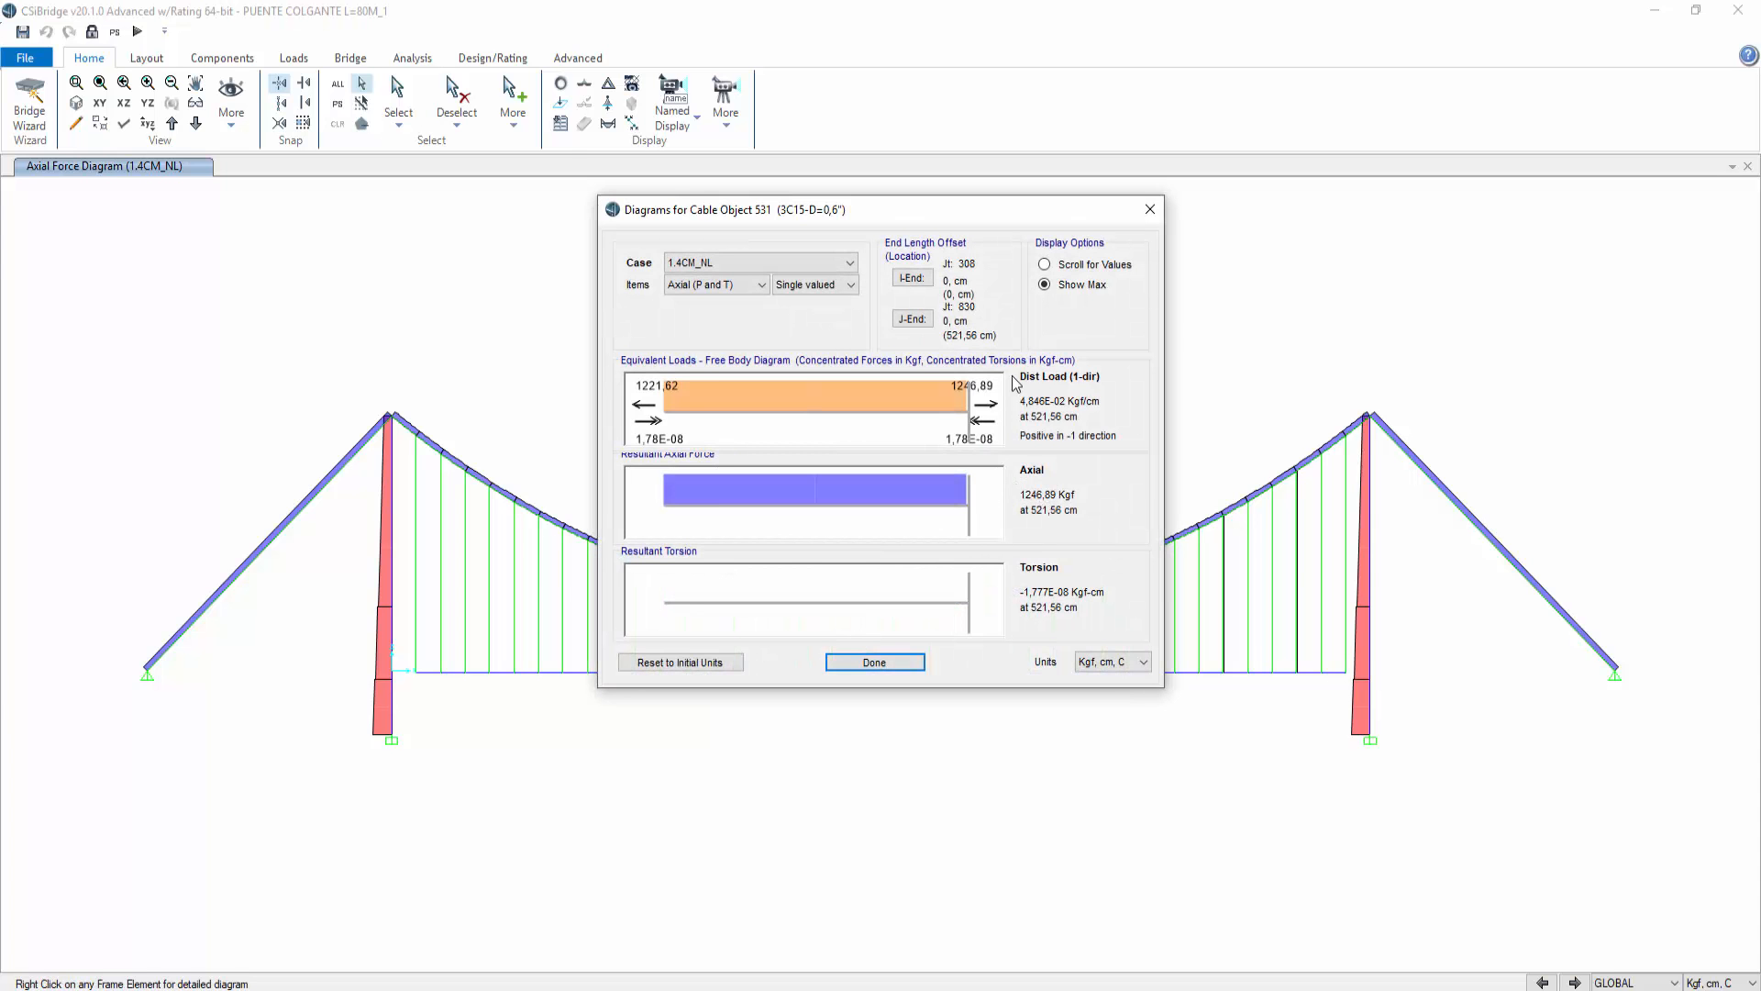
left_click_drag(959, 214, 375, 270)
left_click(229, 314)
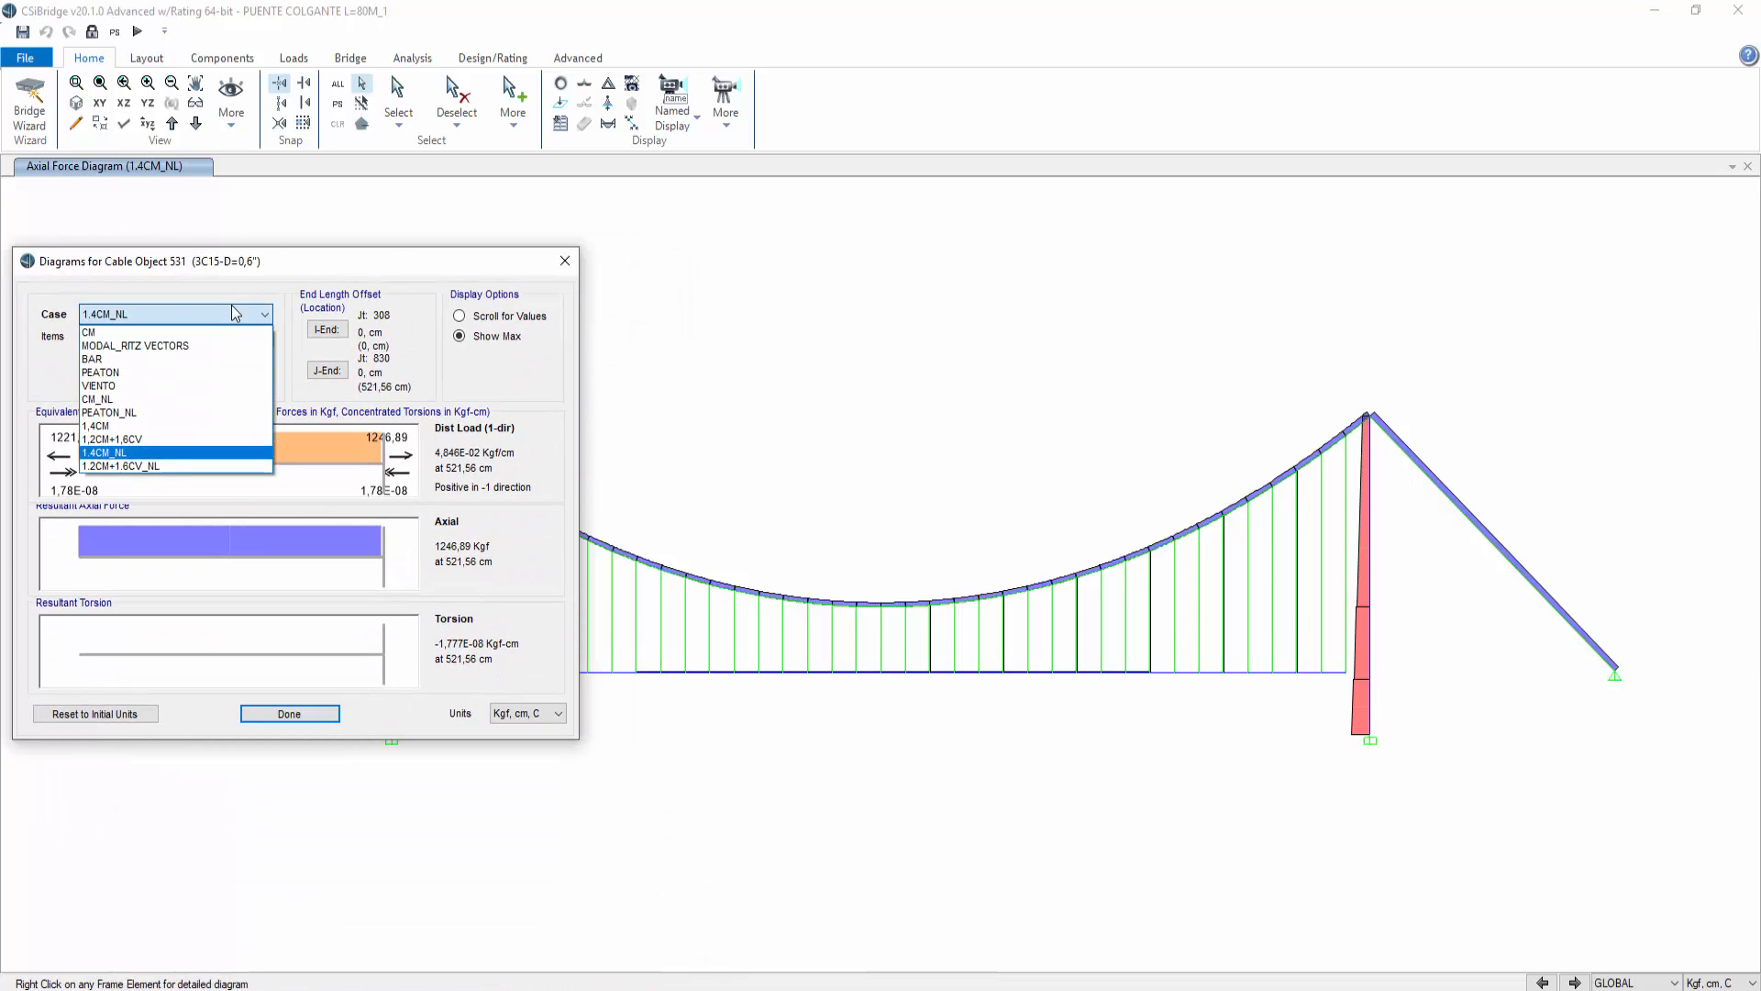
left_click(148, 469)
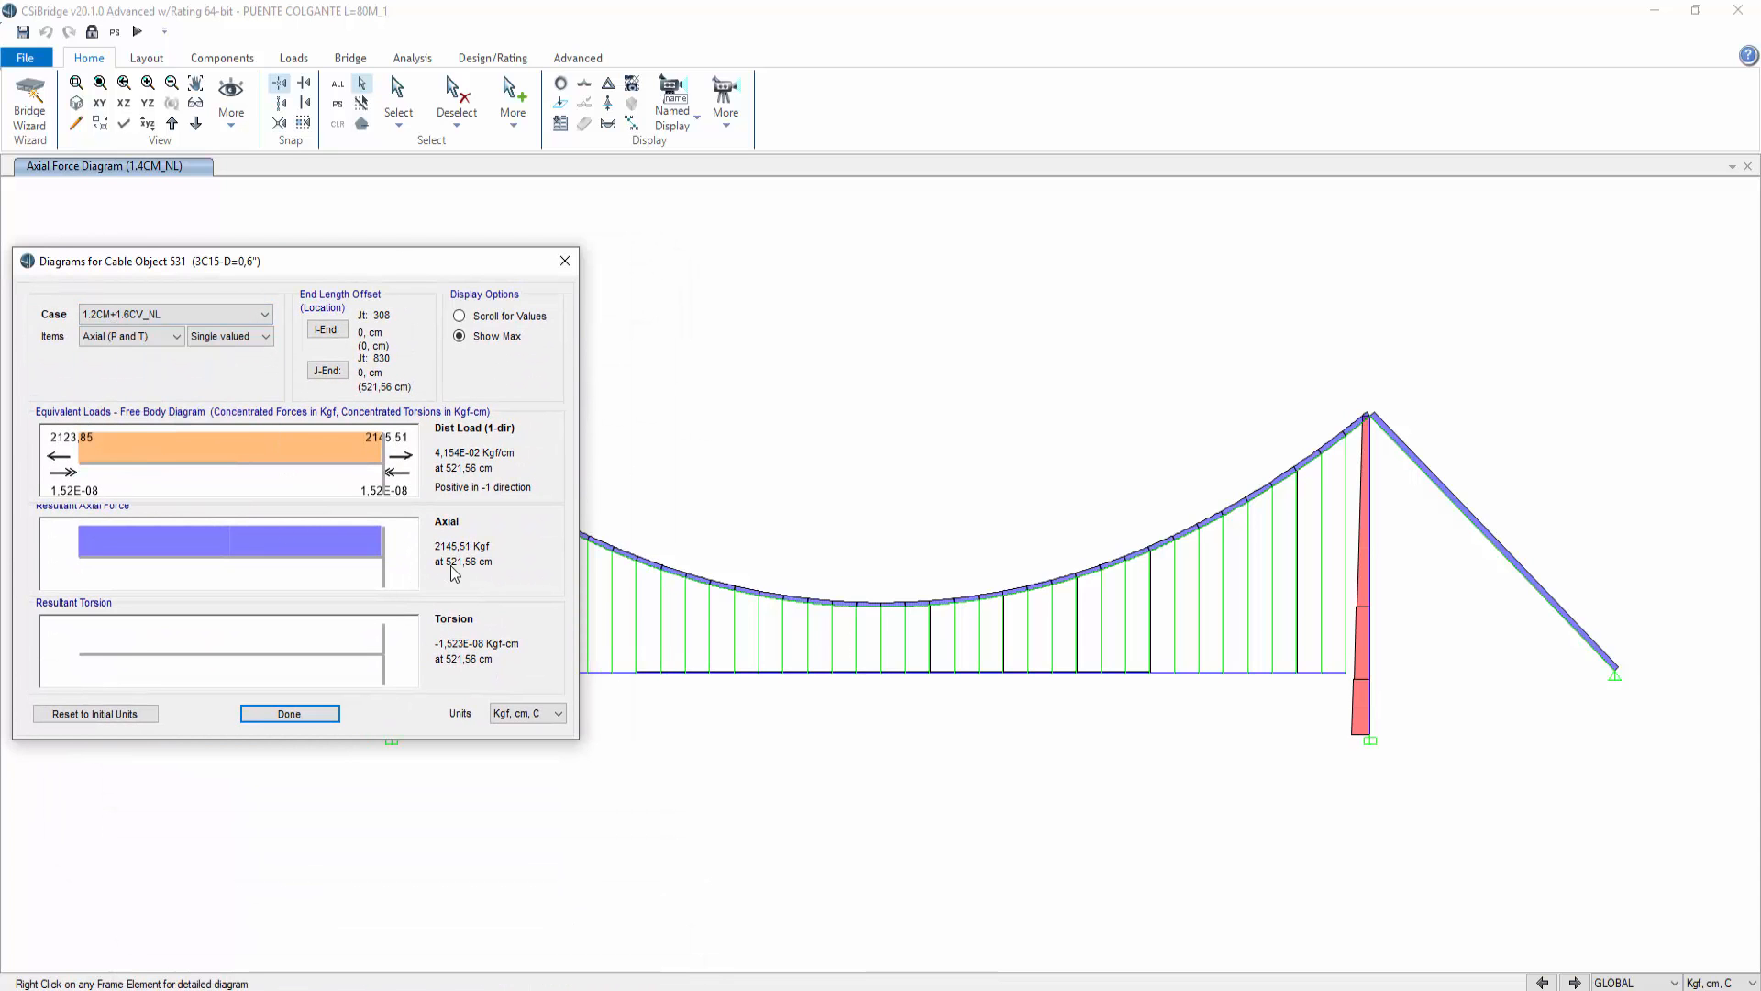
left_click_drag(457, 273, 747, 267)
left_click(587, 716)
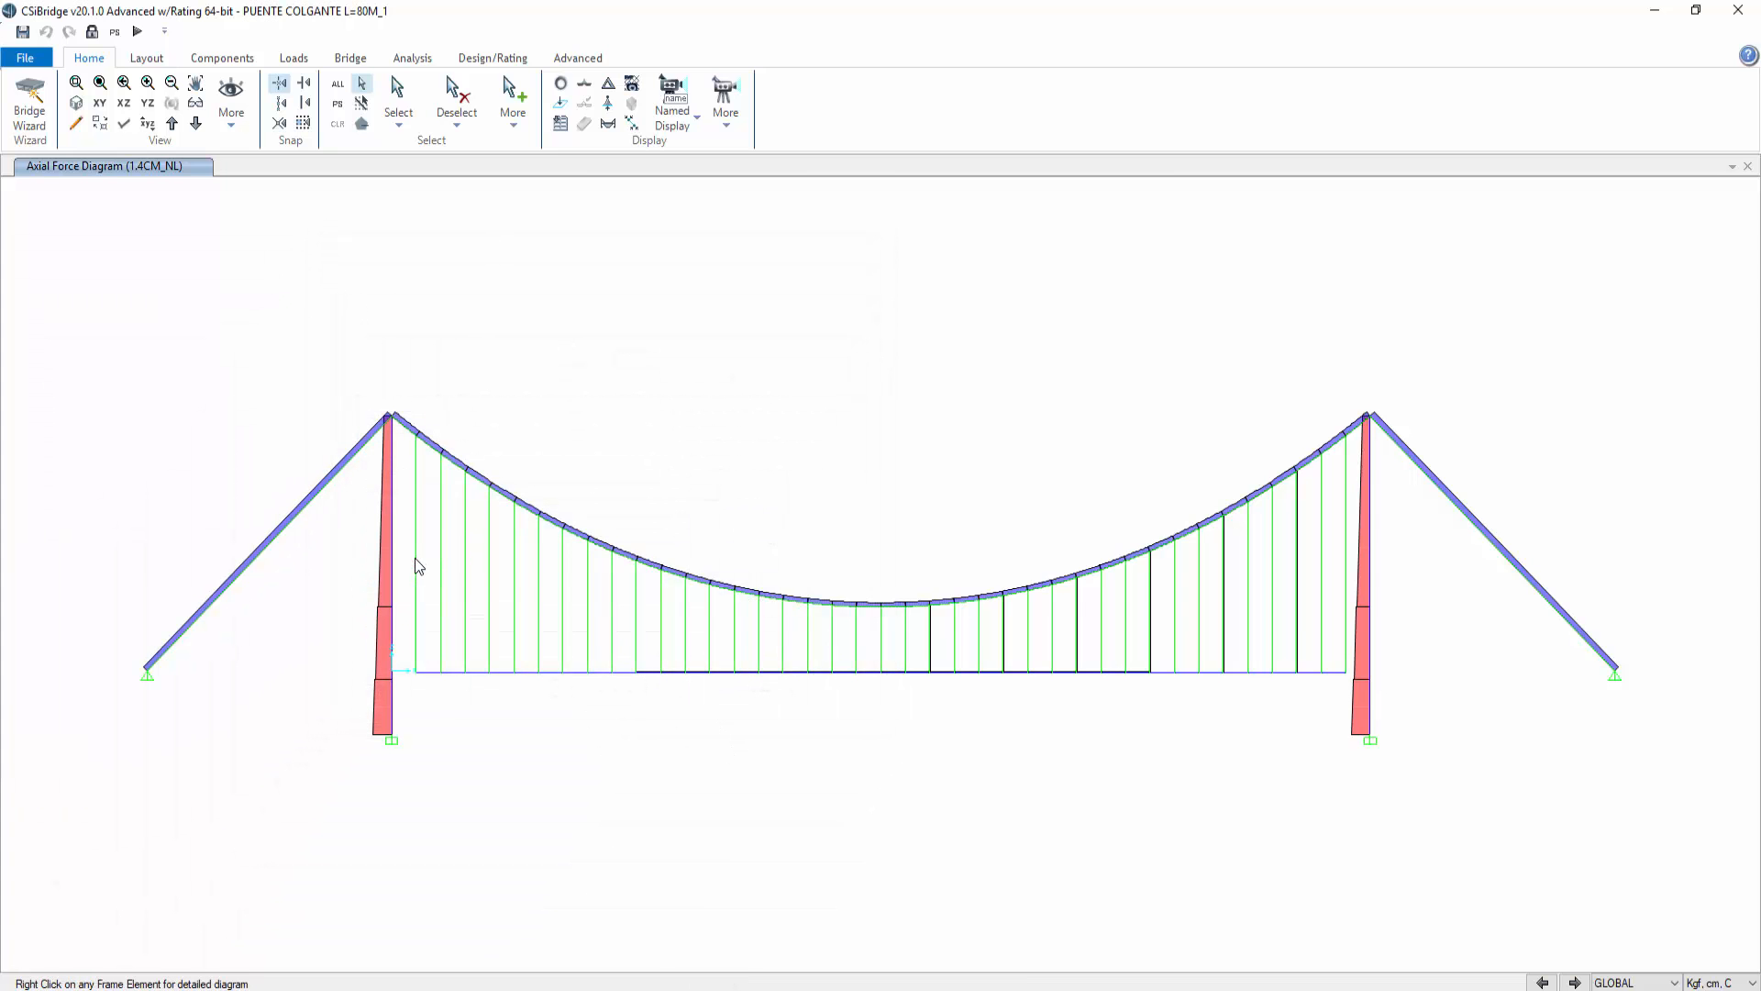
Step: Show the axial force diagram of the hanger next to the left tower for the 1.2CM+1.6CV_NL case
right_click(415, 556)
left_click(747, 269)
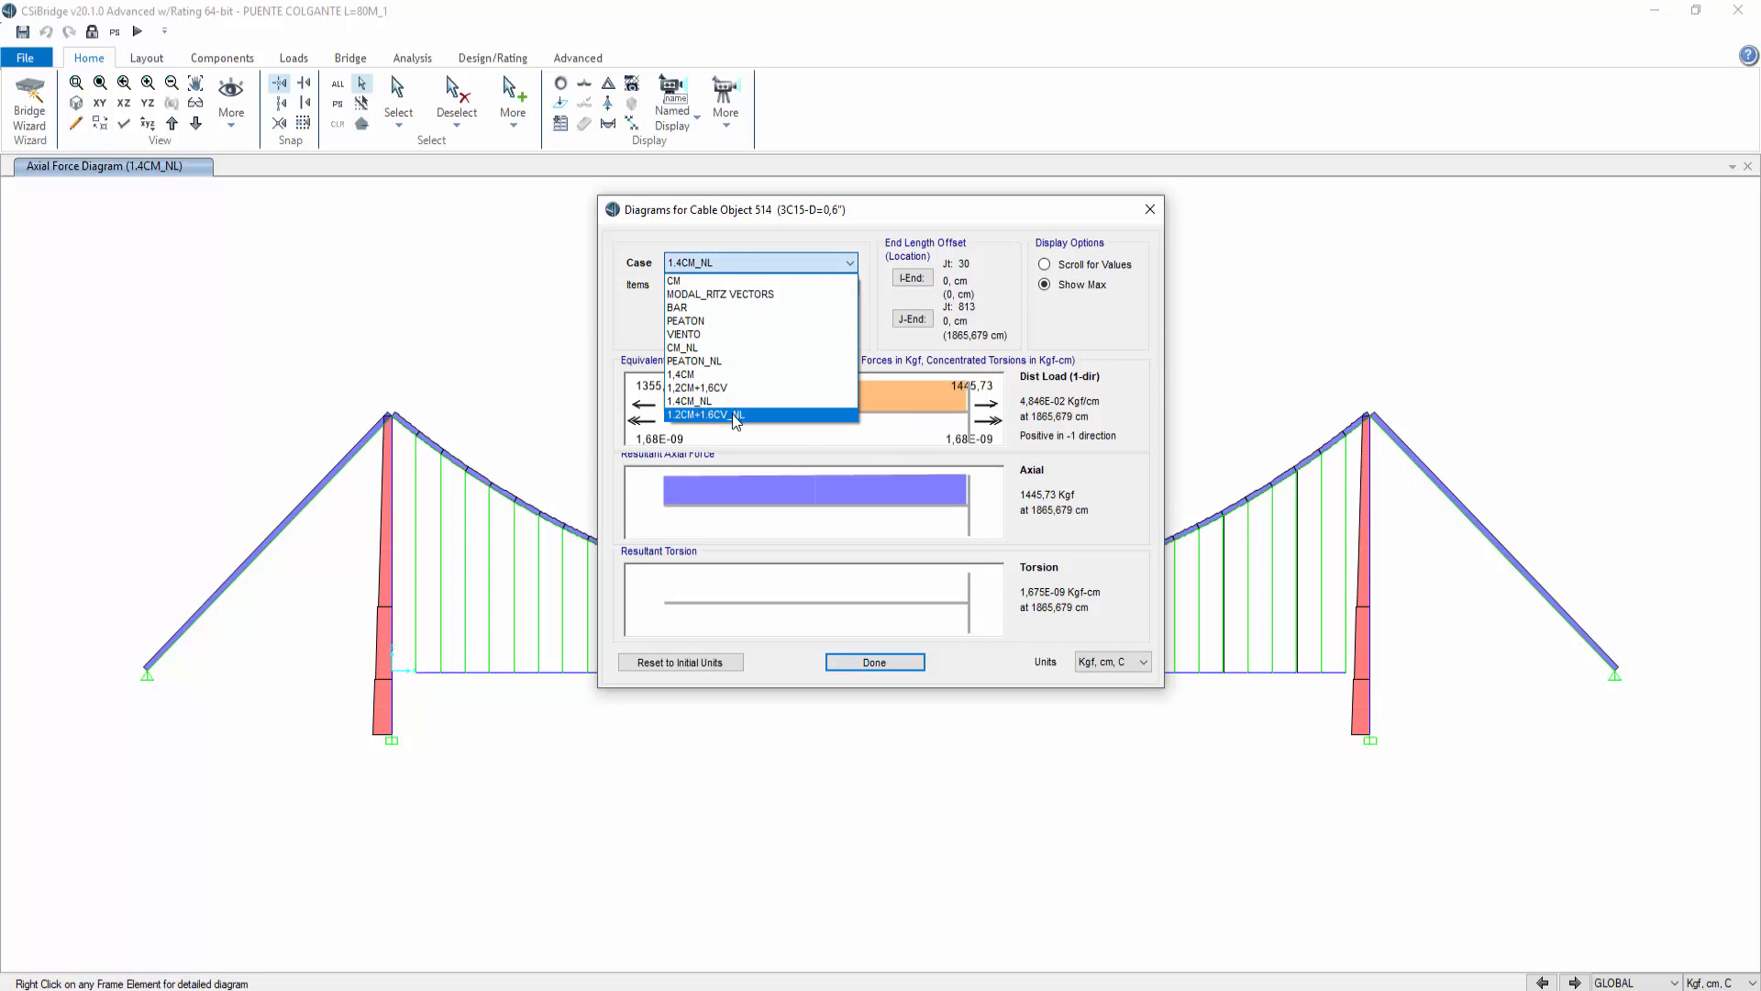
left_click(734, 402)
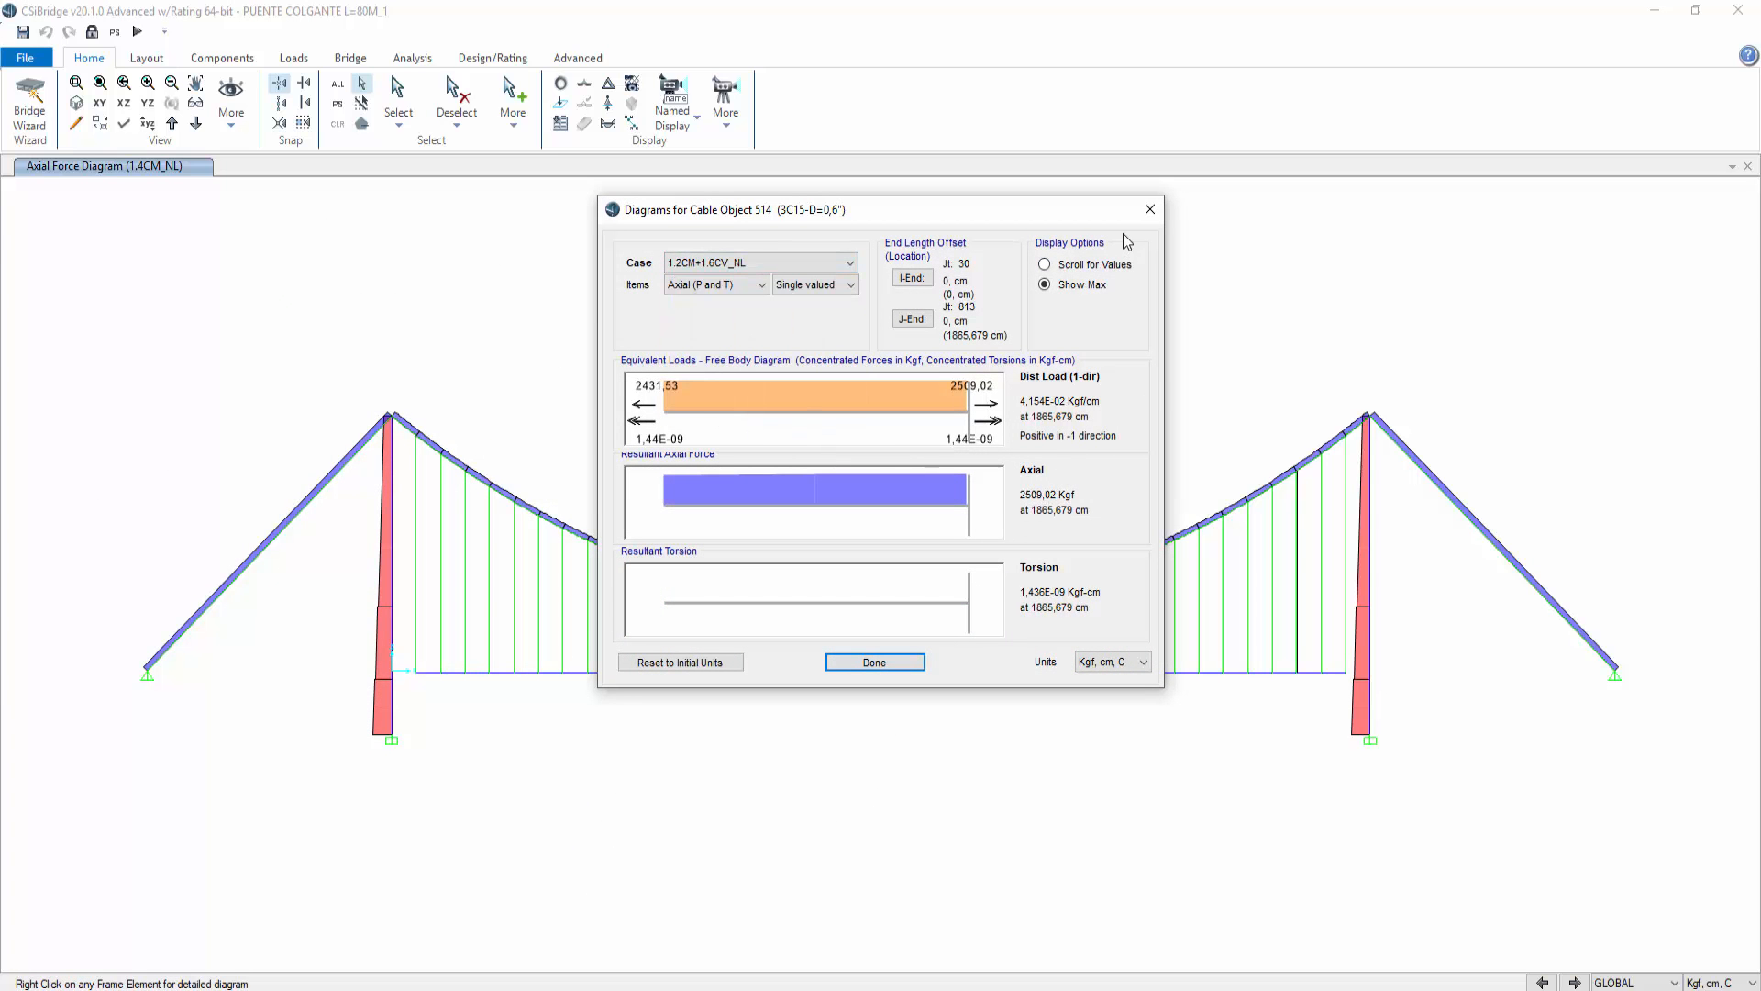
left_click_drag(1103, 225, 582, 282)
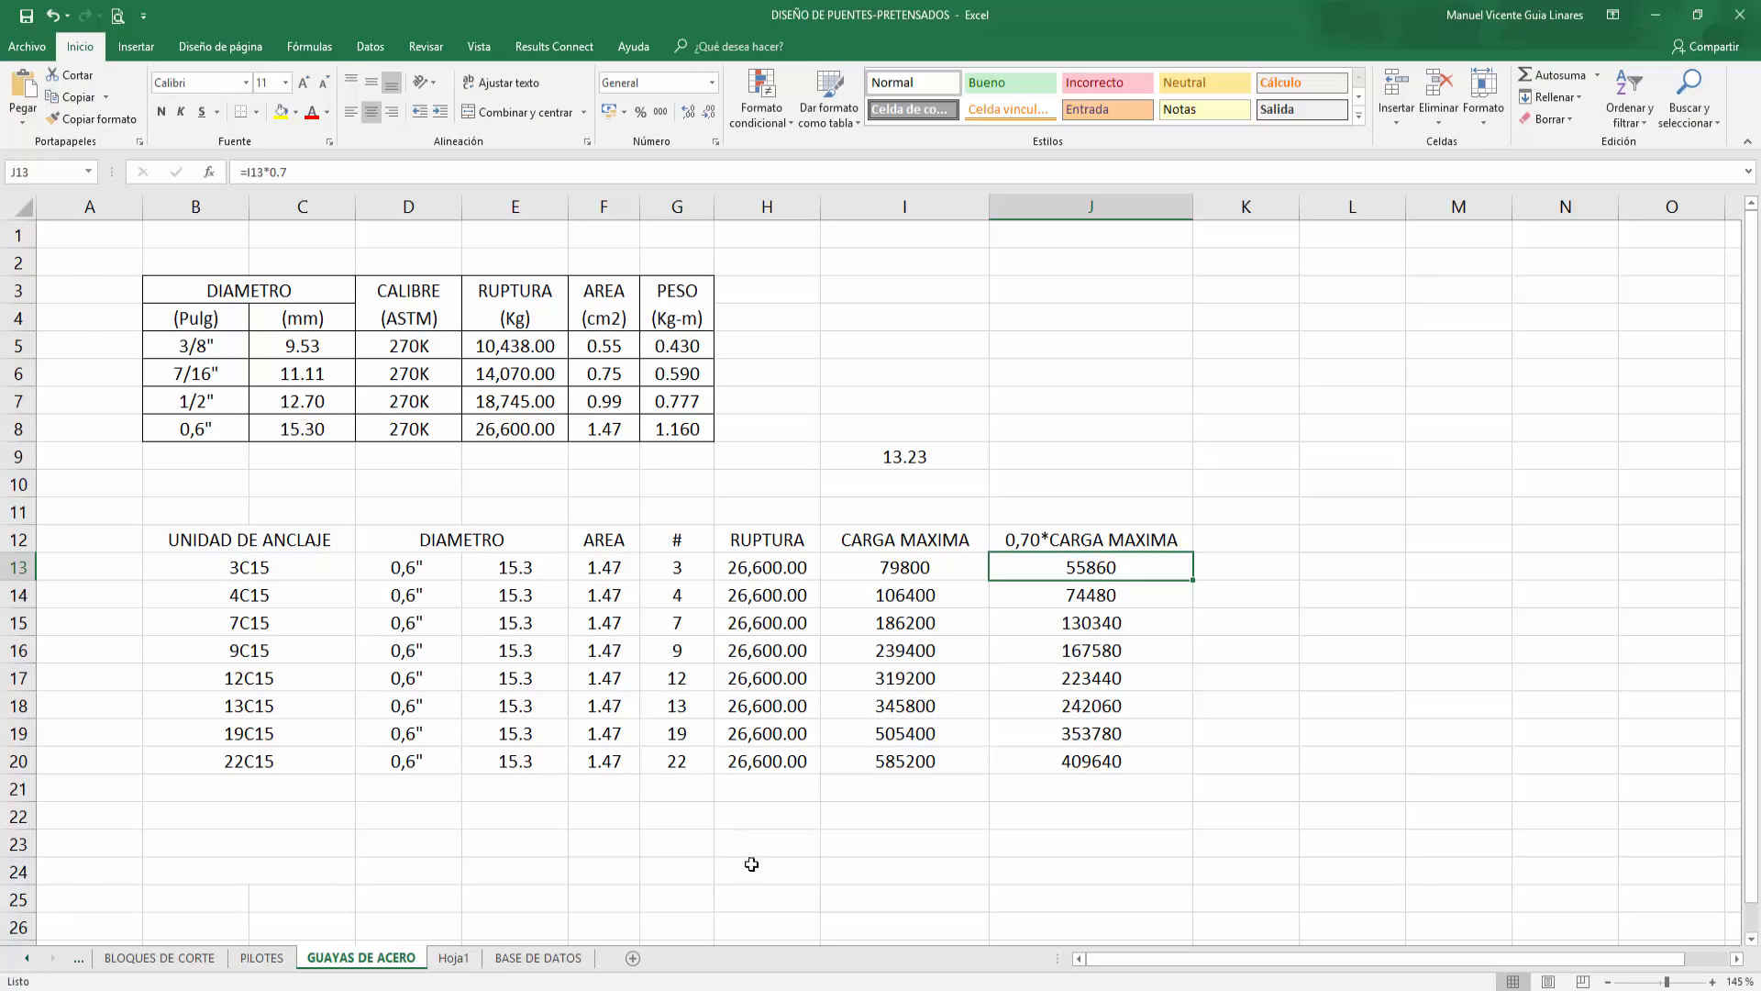
Step: Switch to Excel and examine the 3C15 anchorage unit row and its 0,70*CARGA MAXIMA formula
left_click(188, 561)
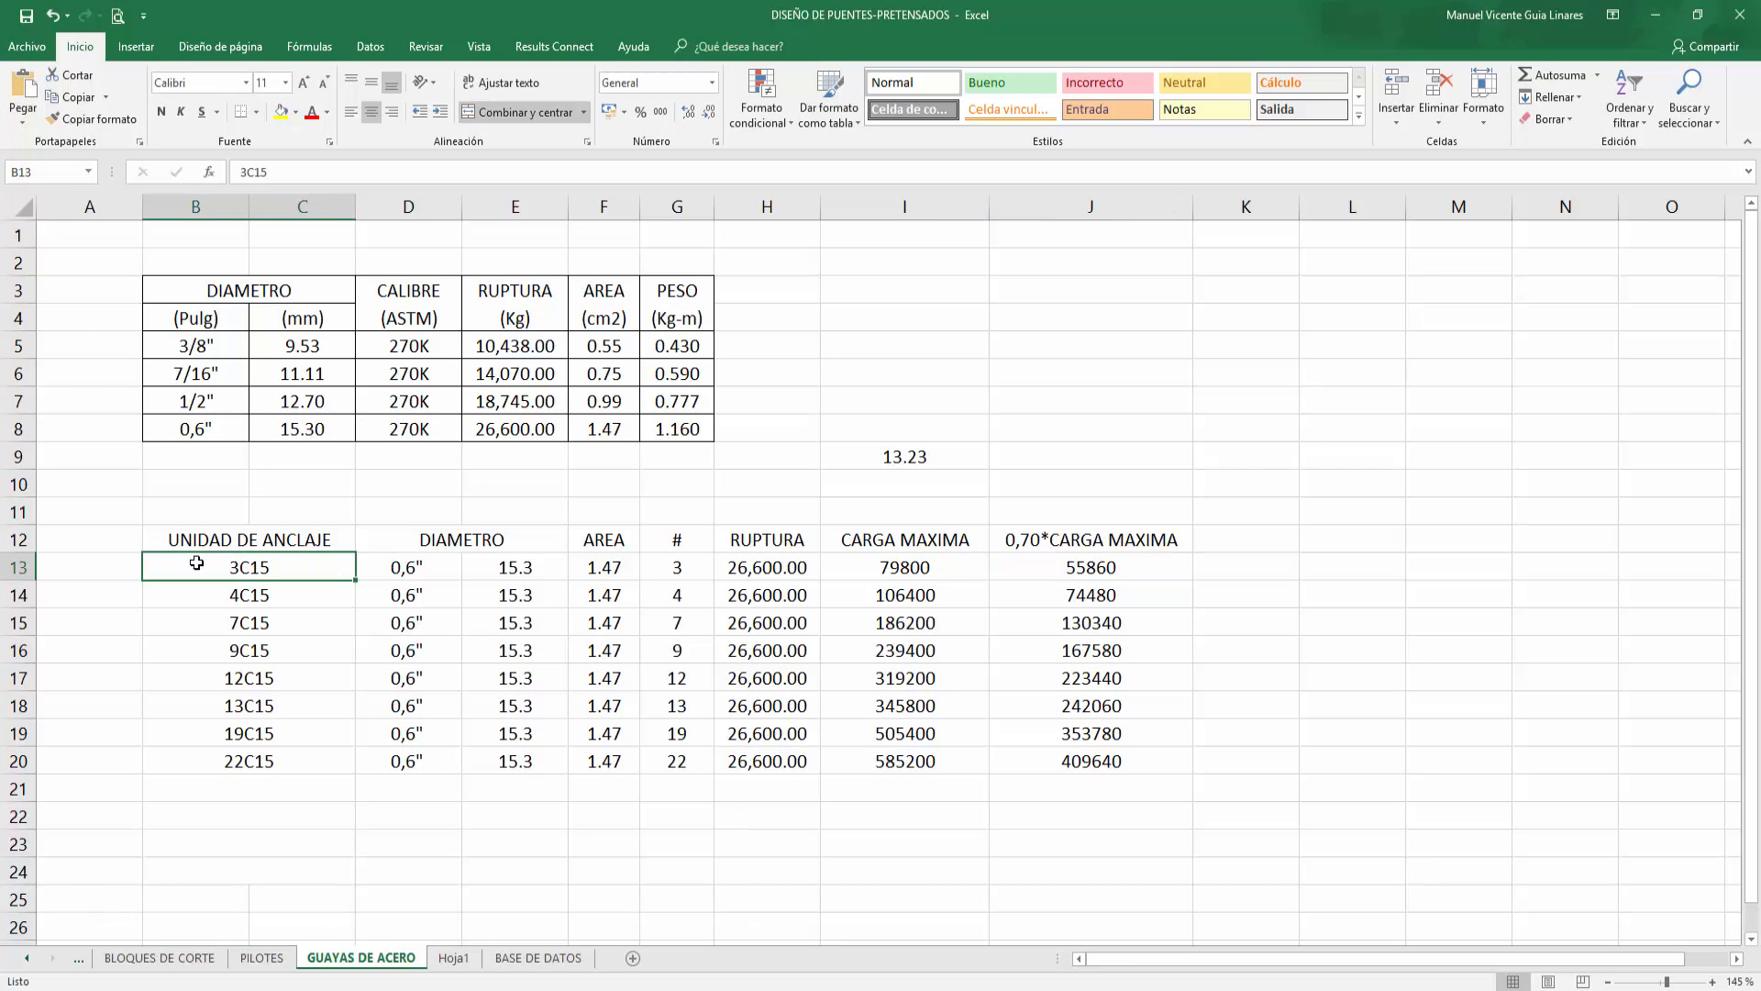
left_click_drag(171, 566, 1093, 569)
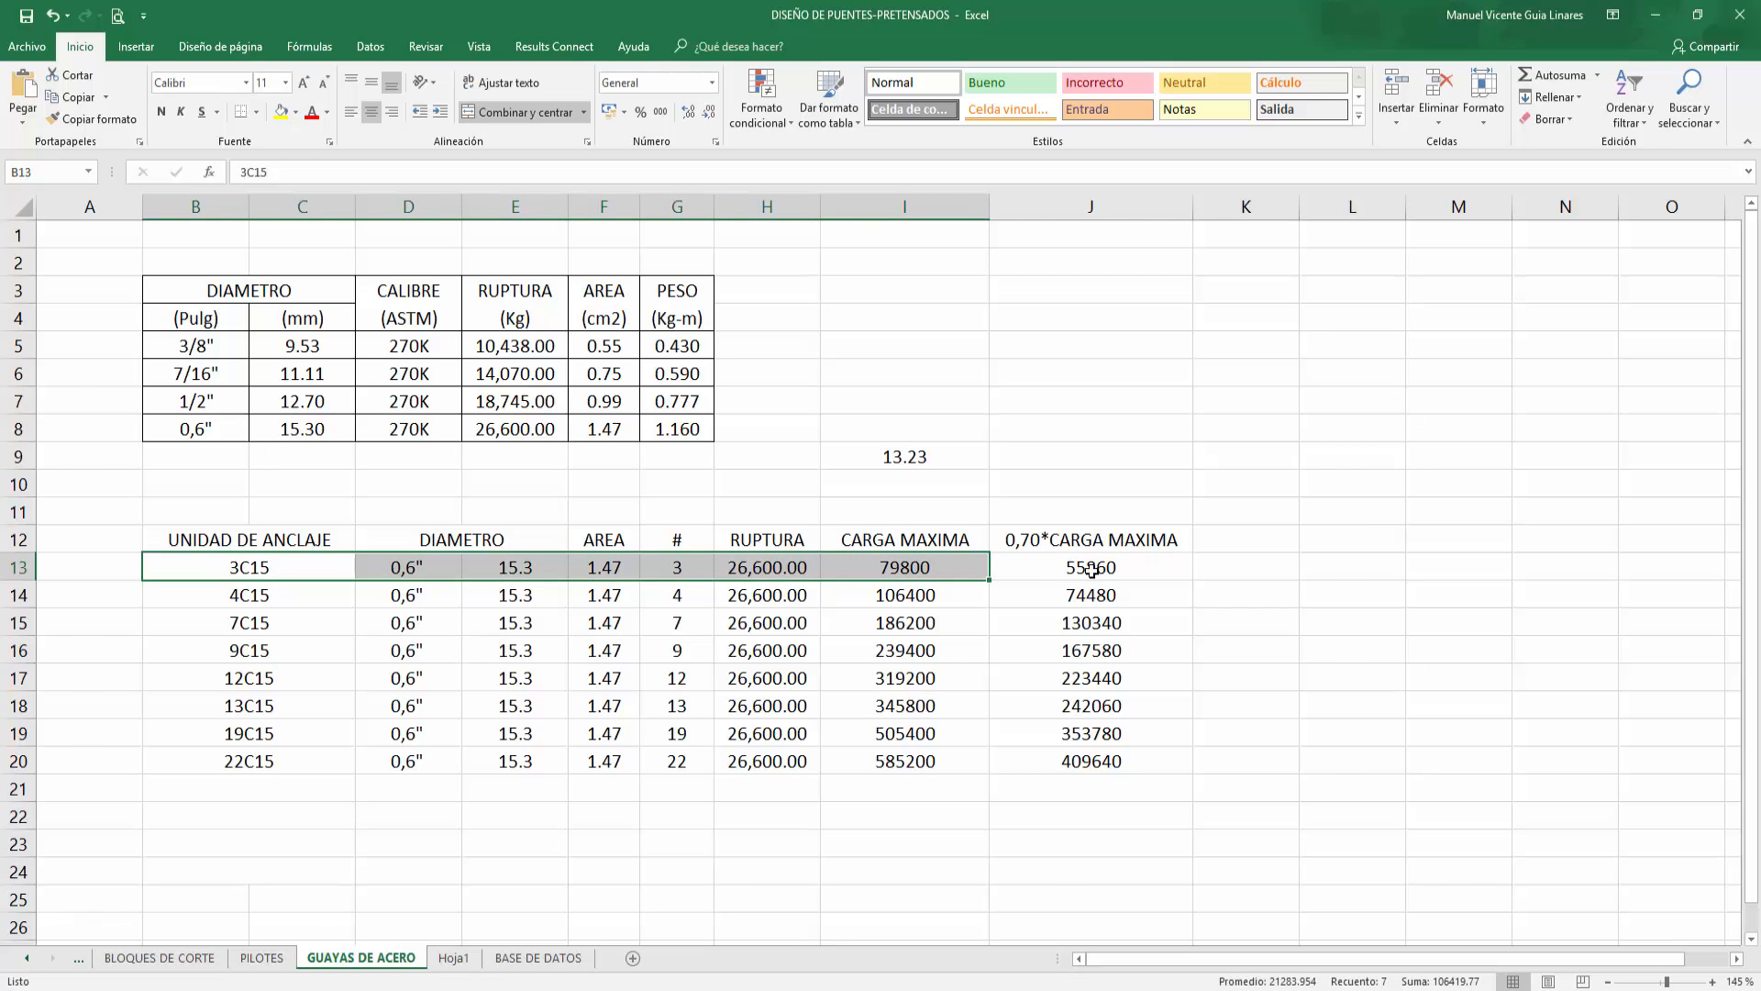
left_click(1134, 566)
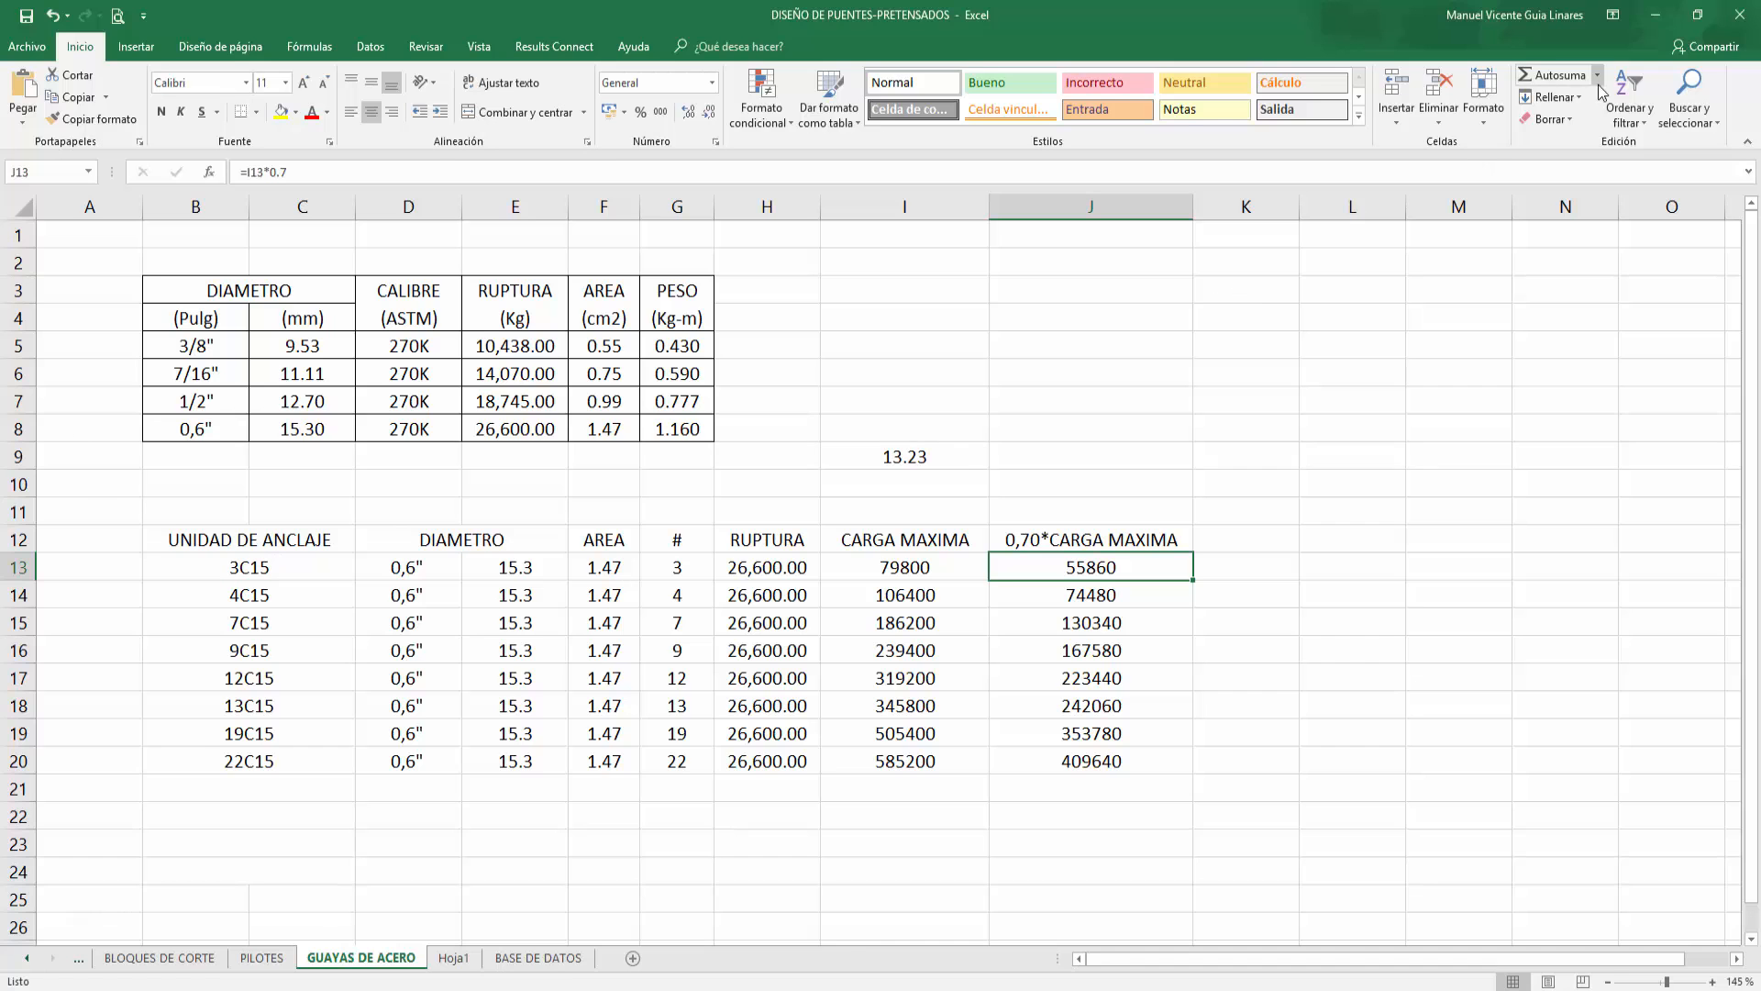
Step: Return to the bridge model and close the cable object's axial force diagram window
left_click(1655, 15)
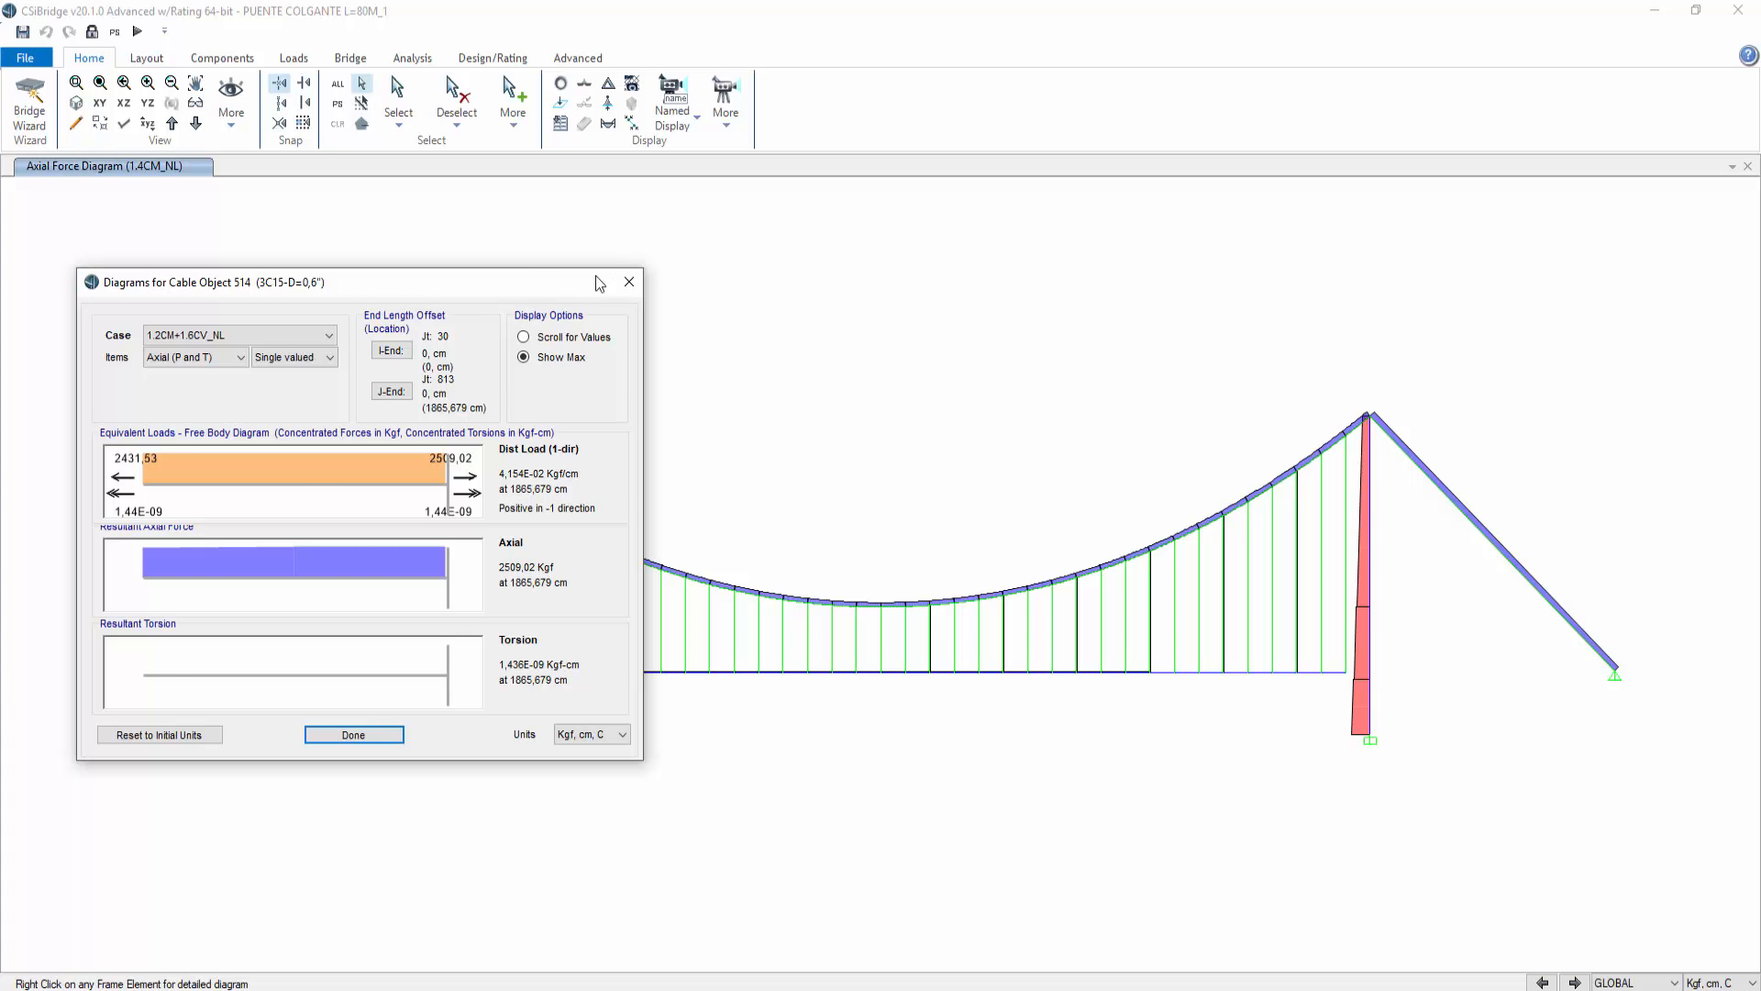
left_click(629, 282)
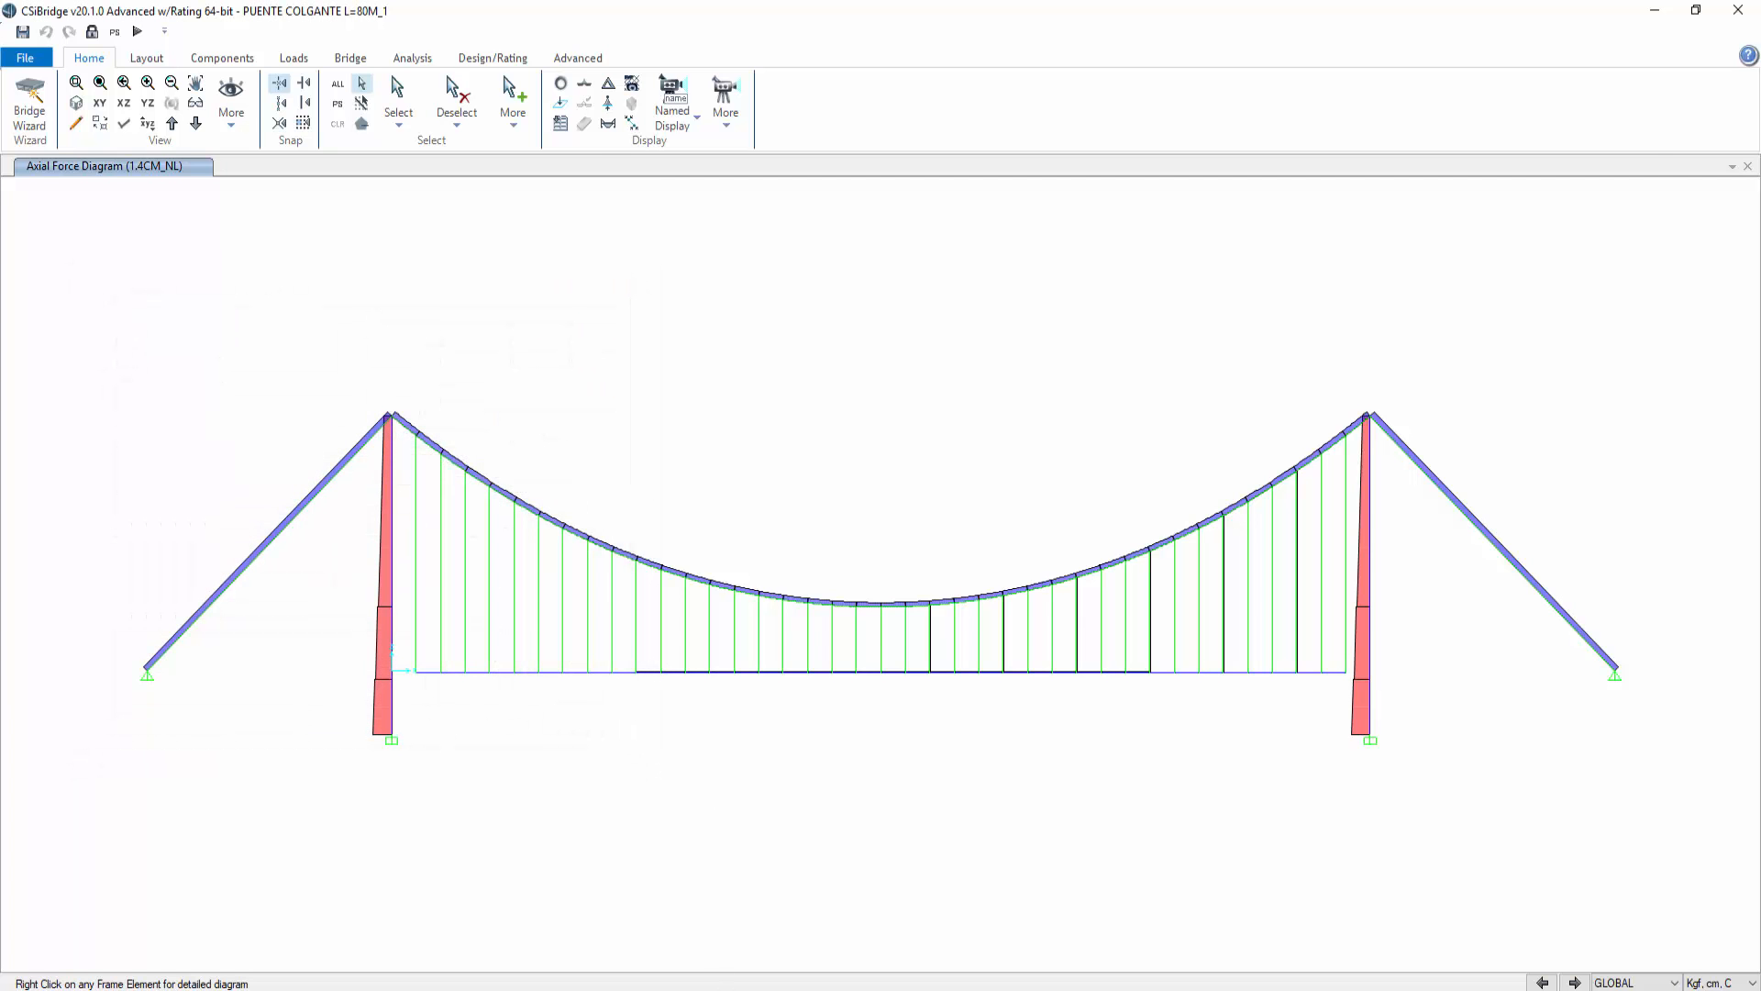
Step: Switch to Excel and examine the strand table's diameters and areas, especially the 3/8" and 0,6" rows
mouse_move(741, 989)
left_click(743, 926)
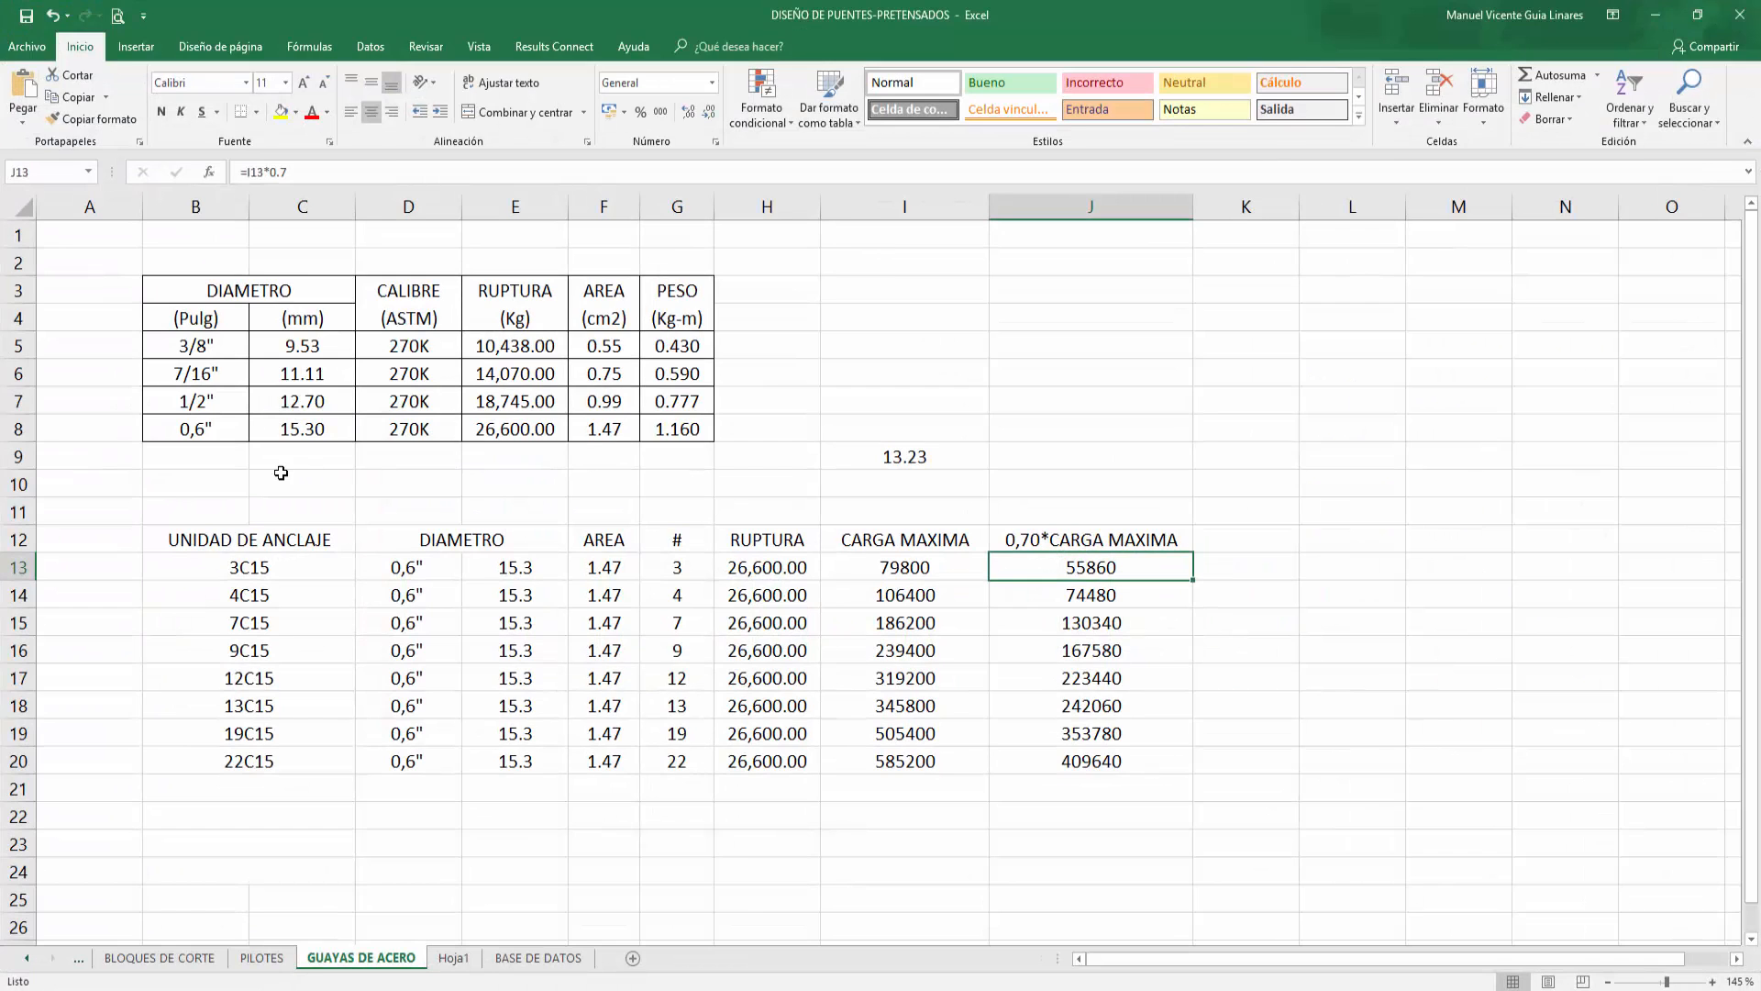
left_click(277, 569)
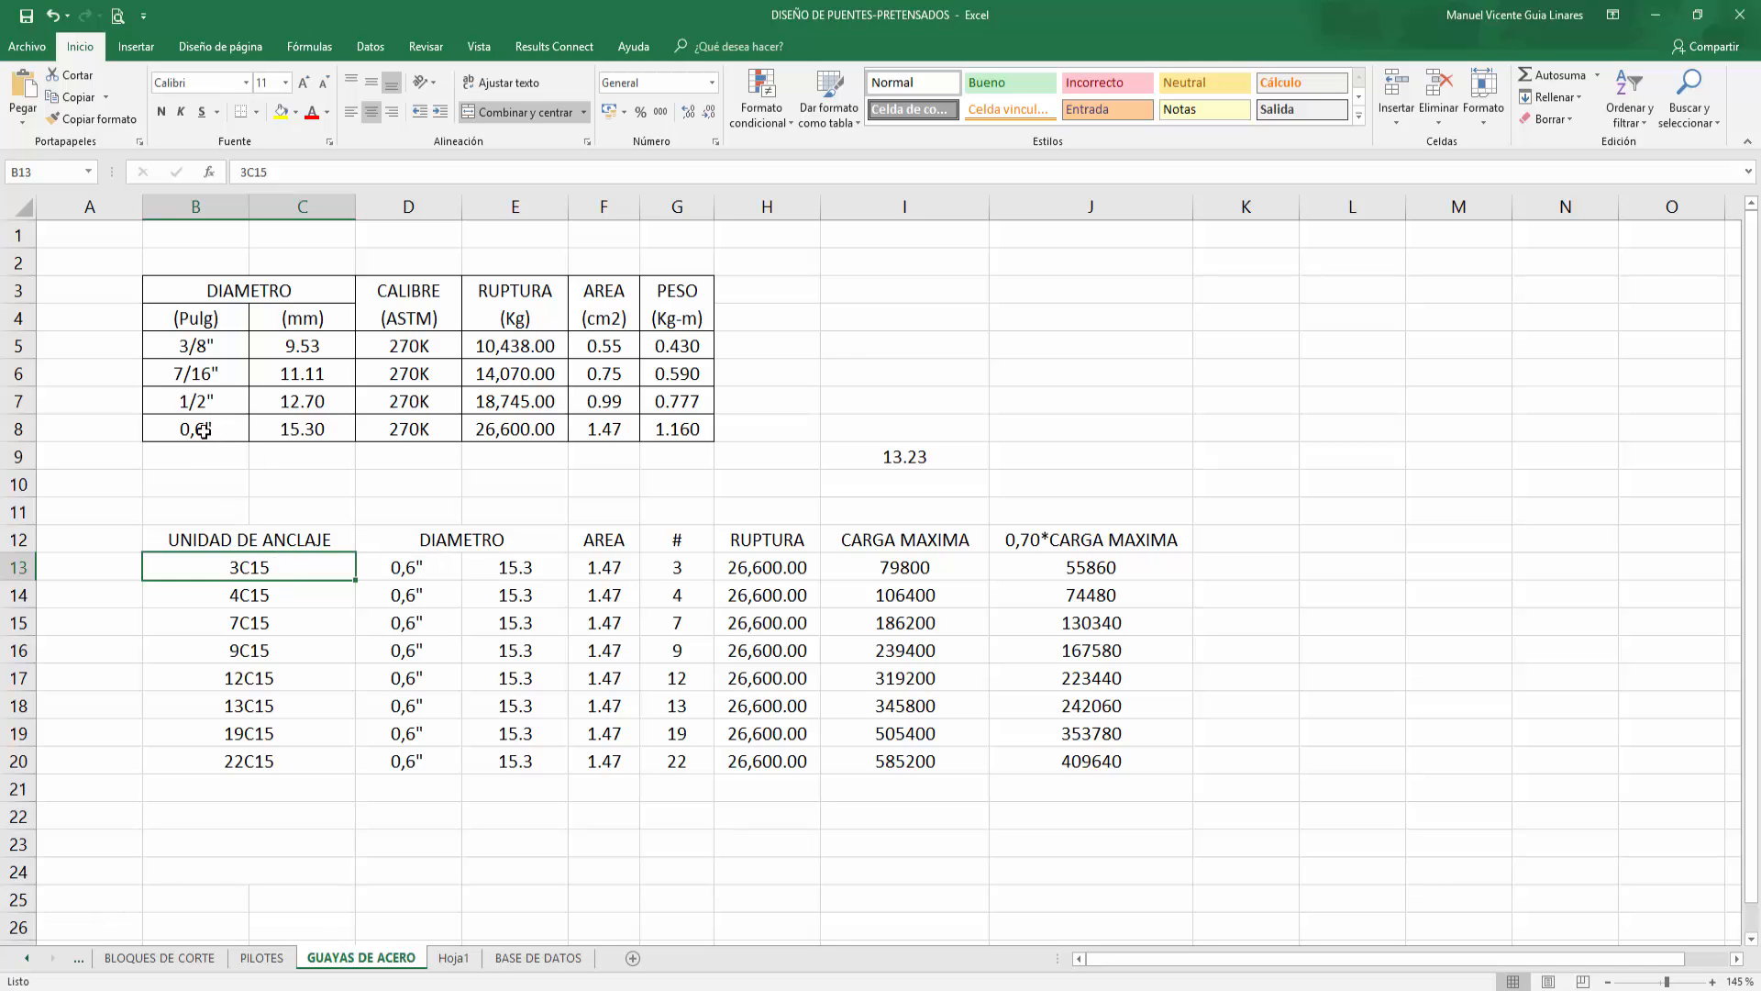
left_click(213, 347)
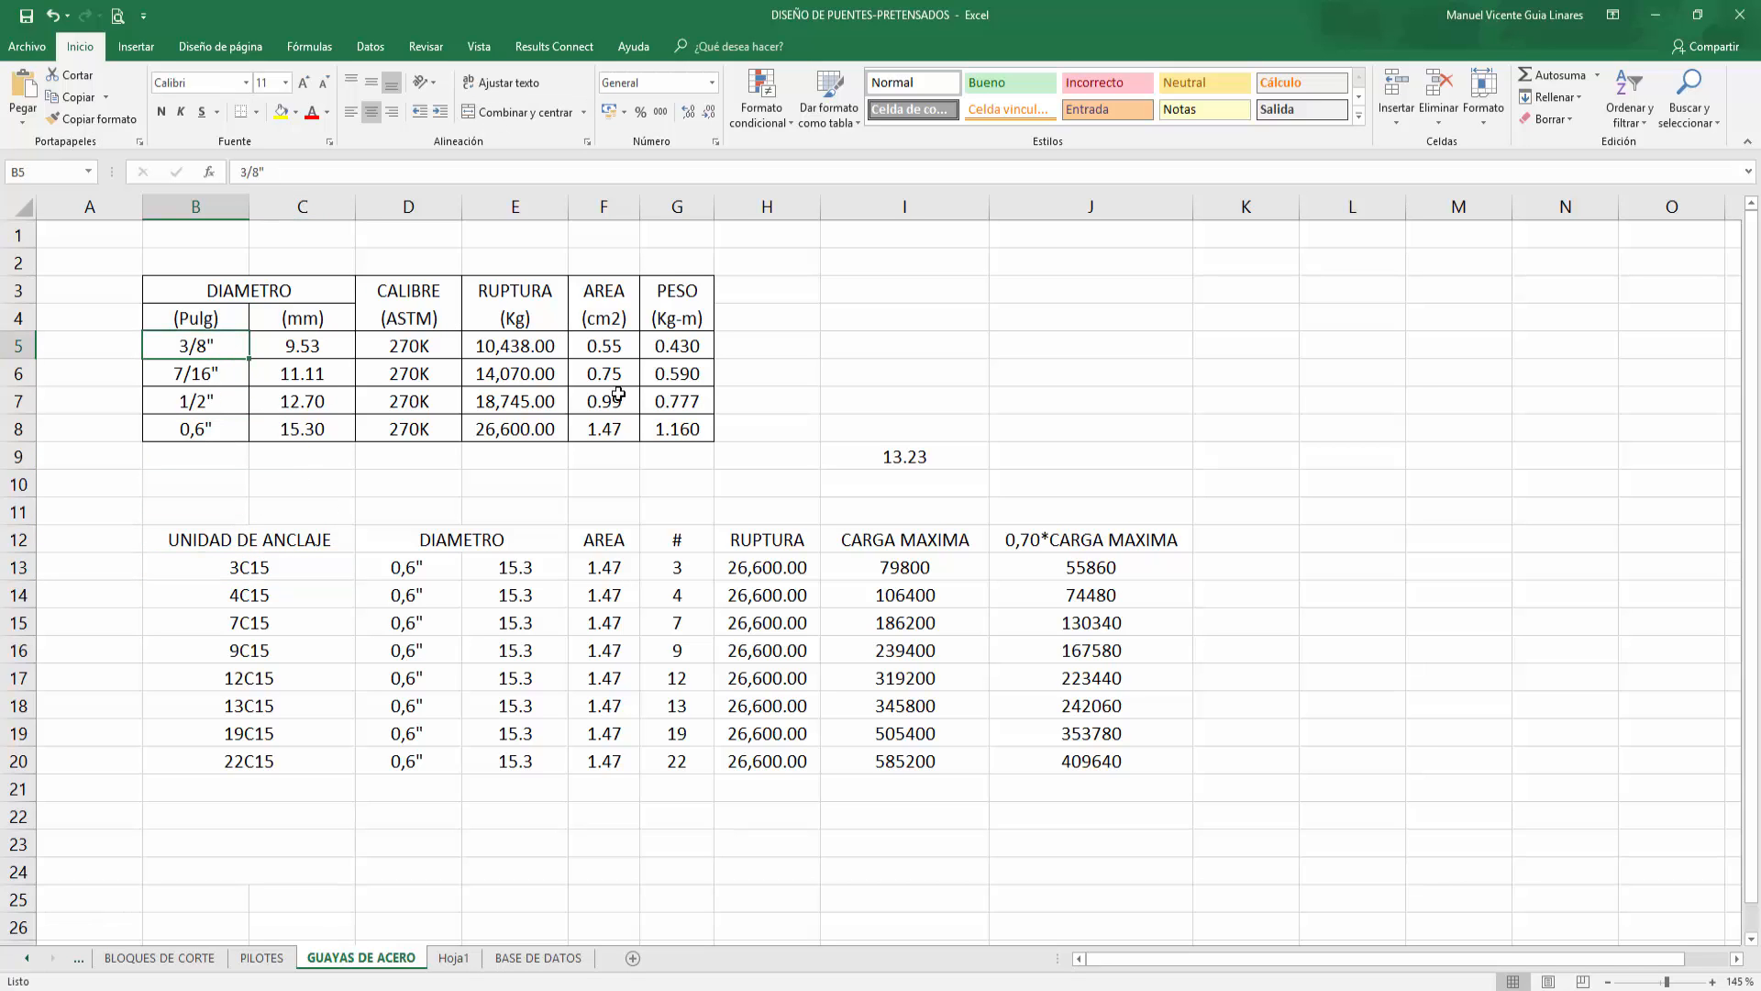
left_click(617, 429)
left_click(621, 346)
left_click(618, 426)
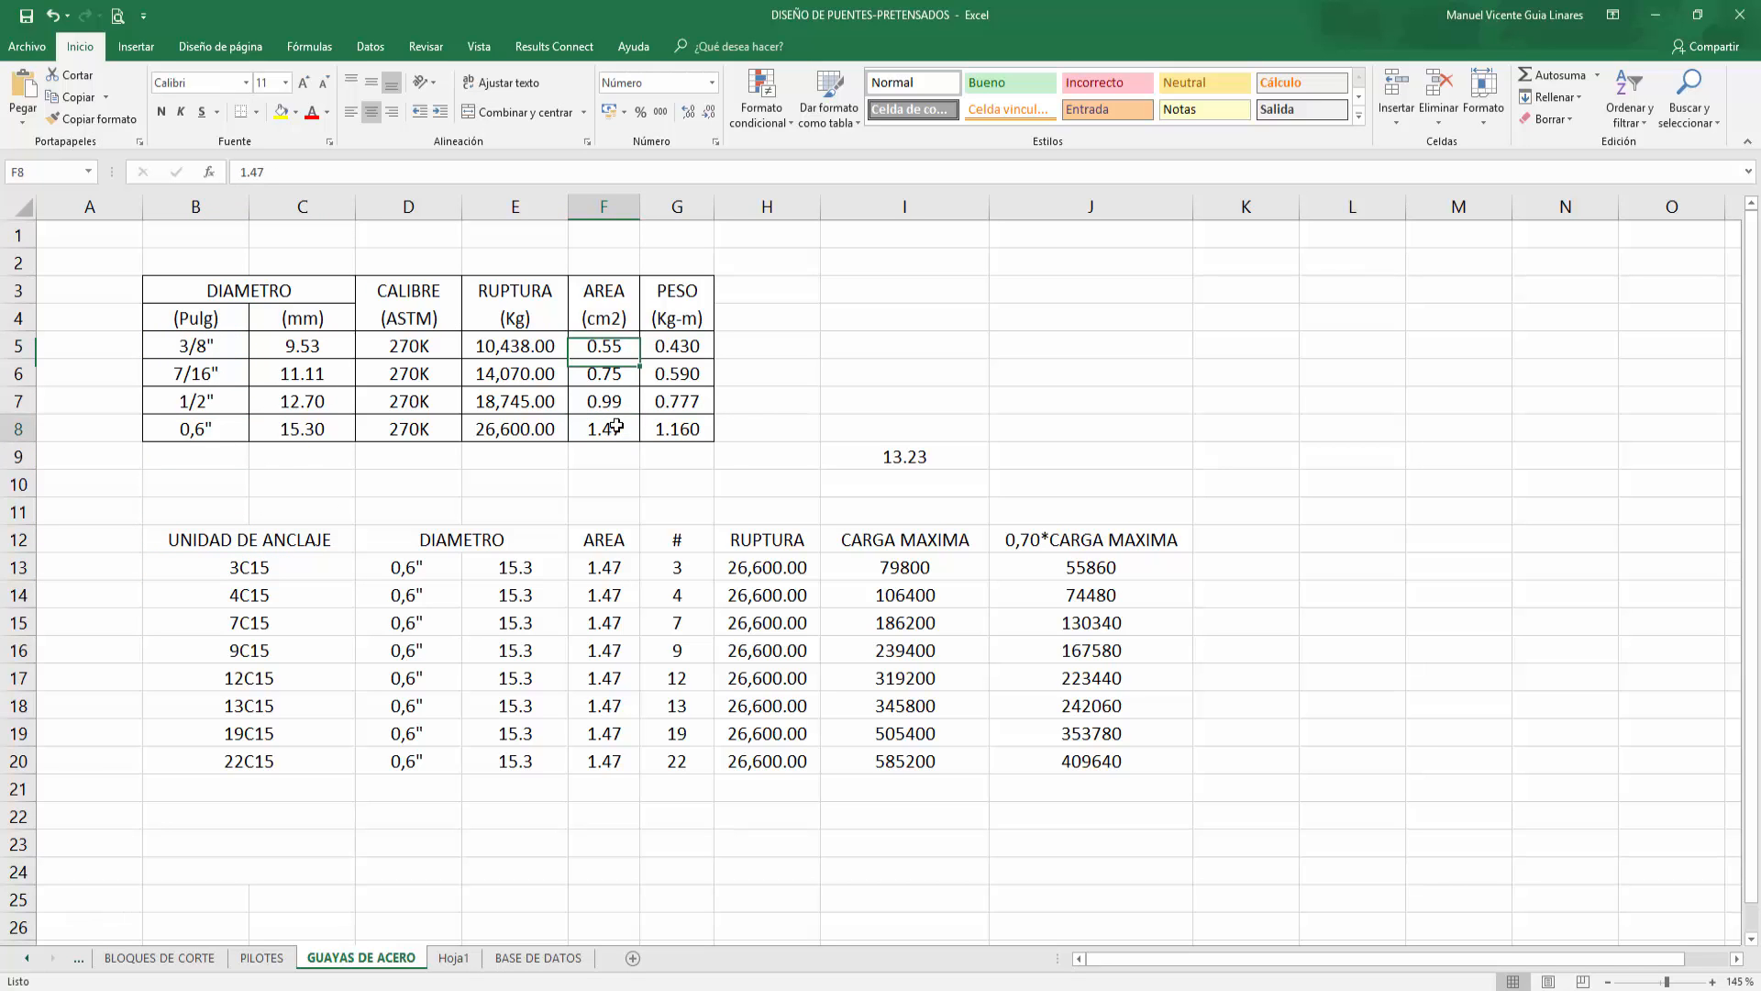
left_click(617, 347)
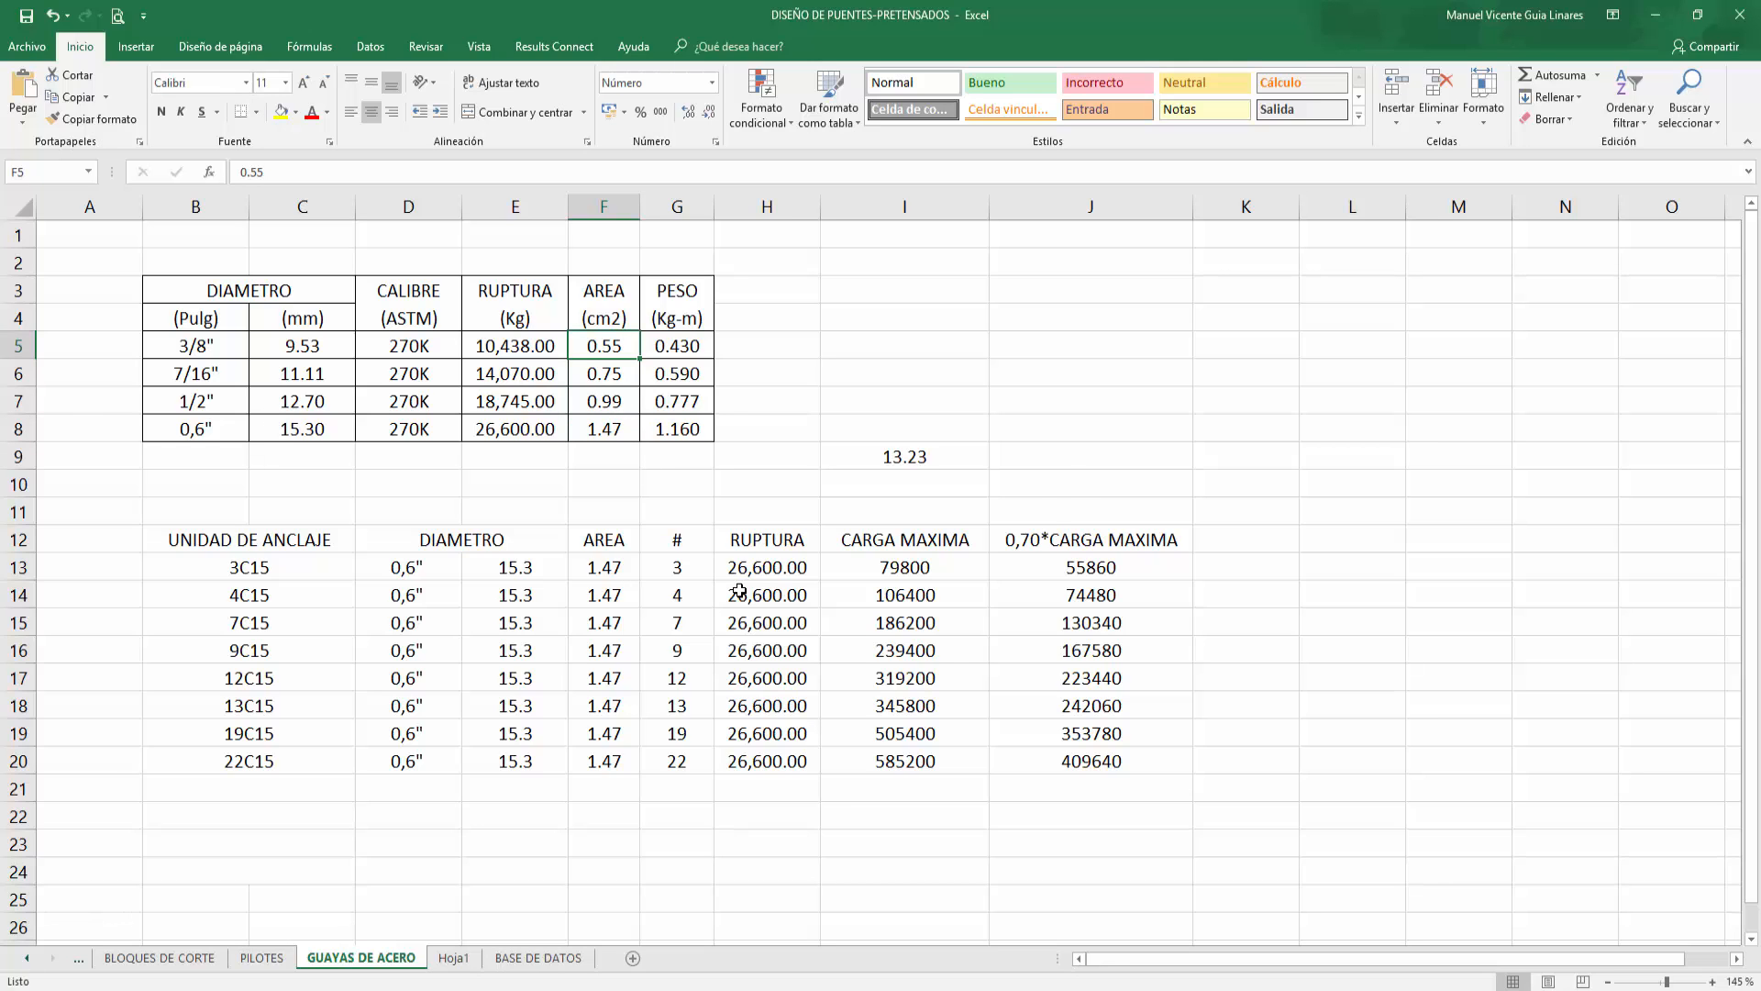
Step: Return to the bridge model and unlock it, accepting deletion of the analysis results
left_click(1651, 18)
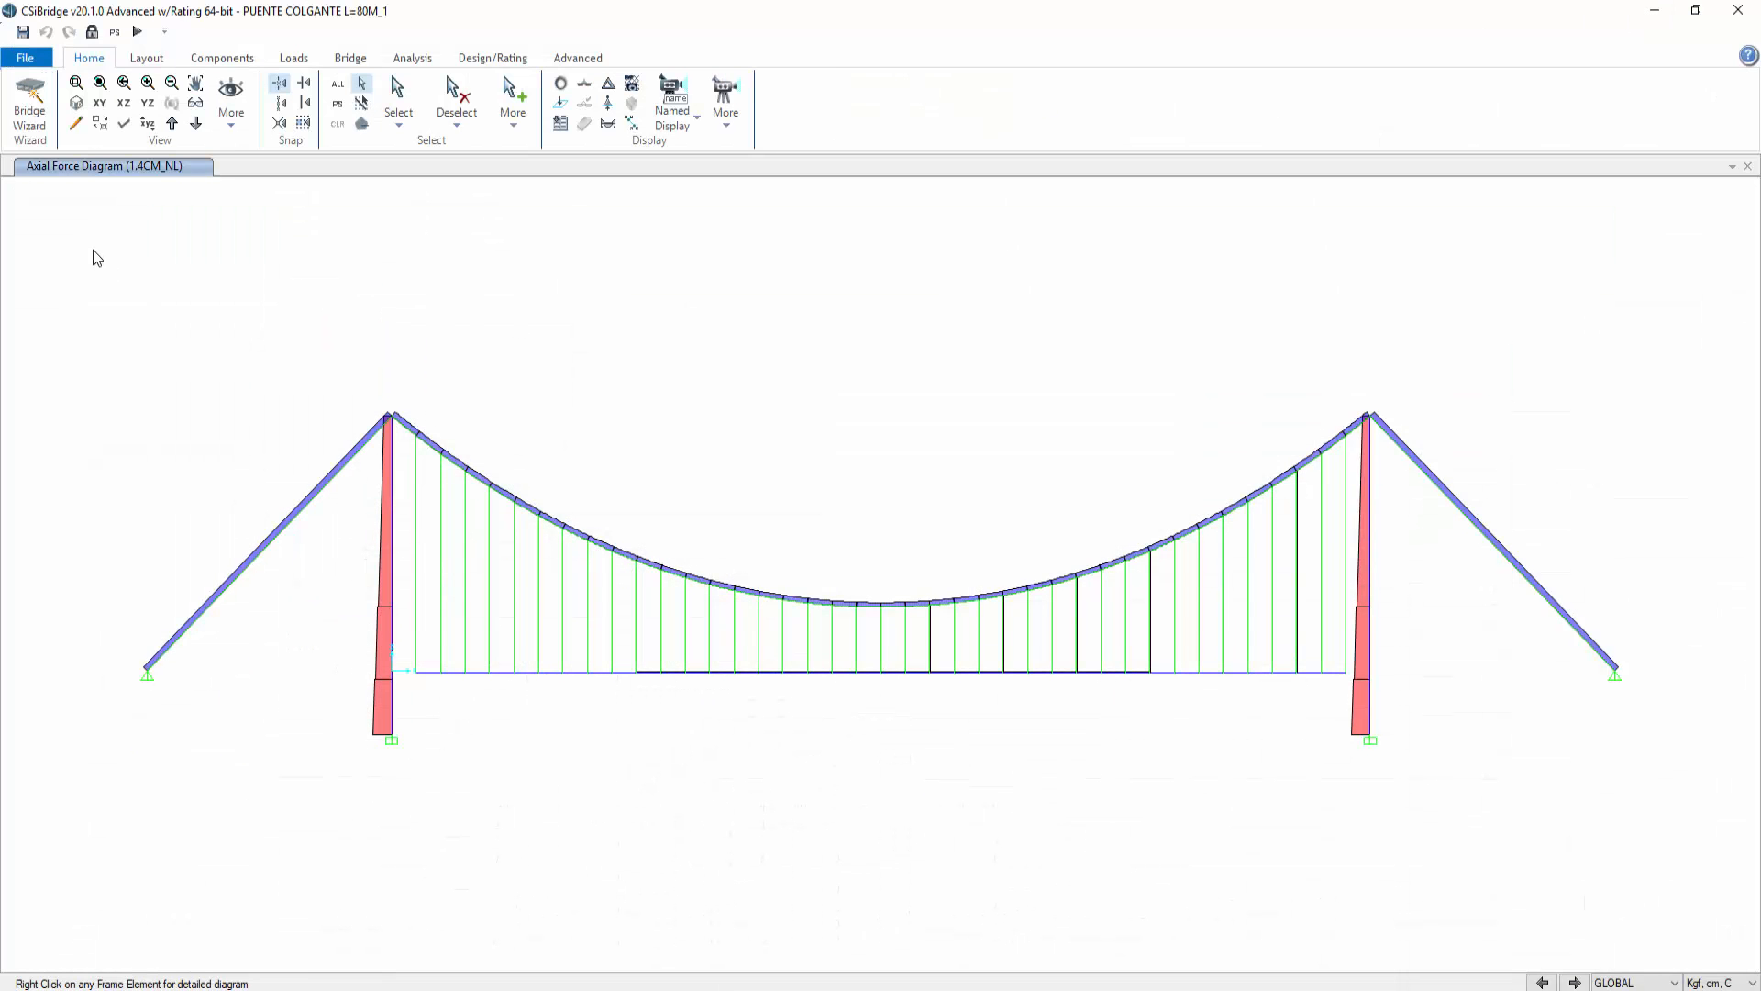
left_click(93, 33)
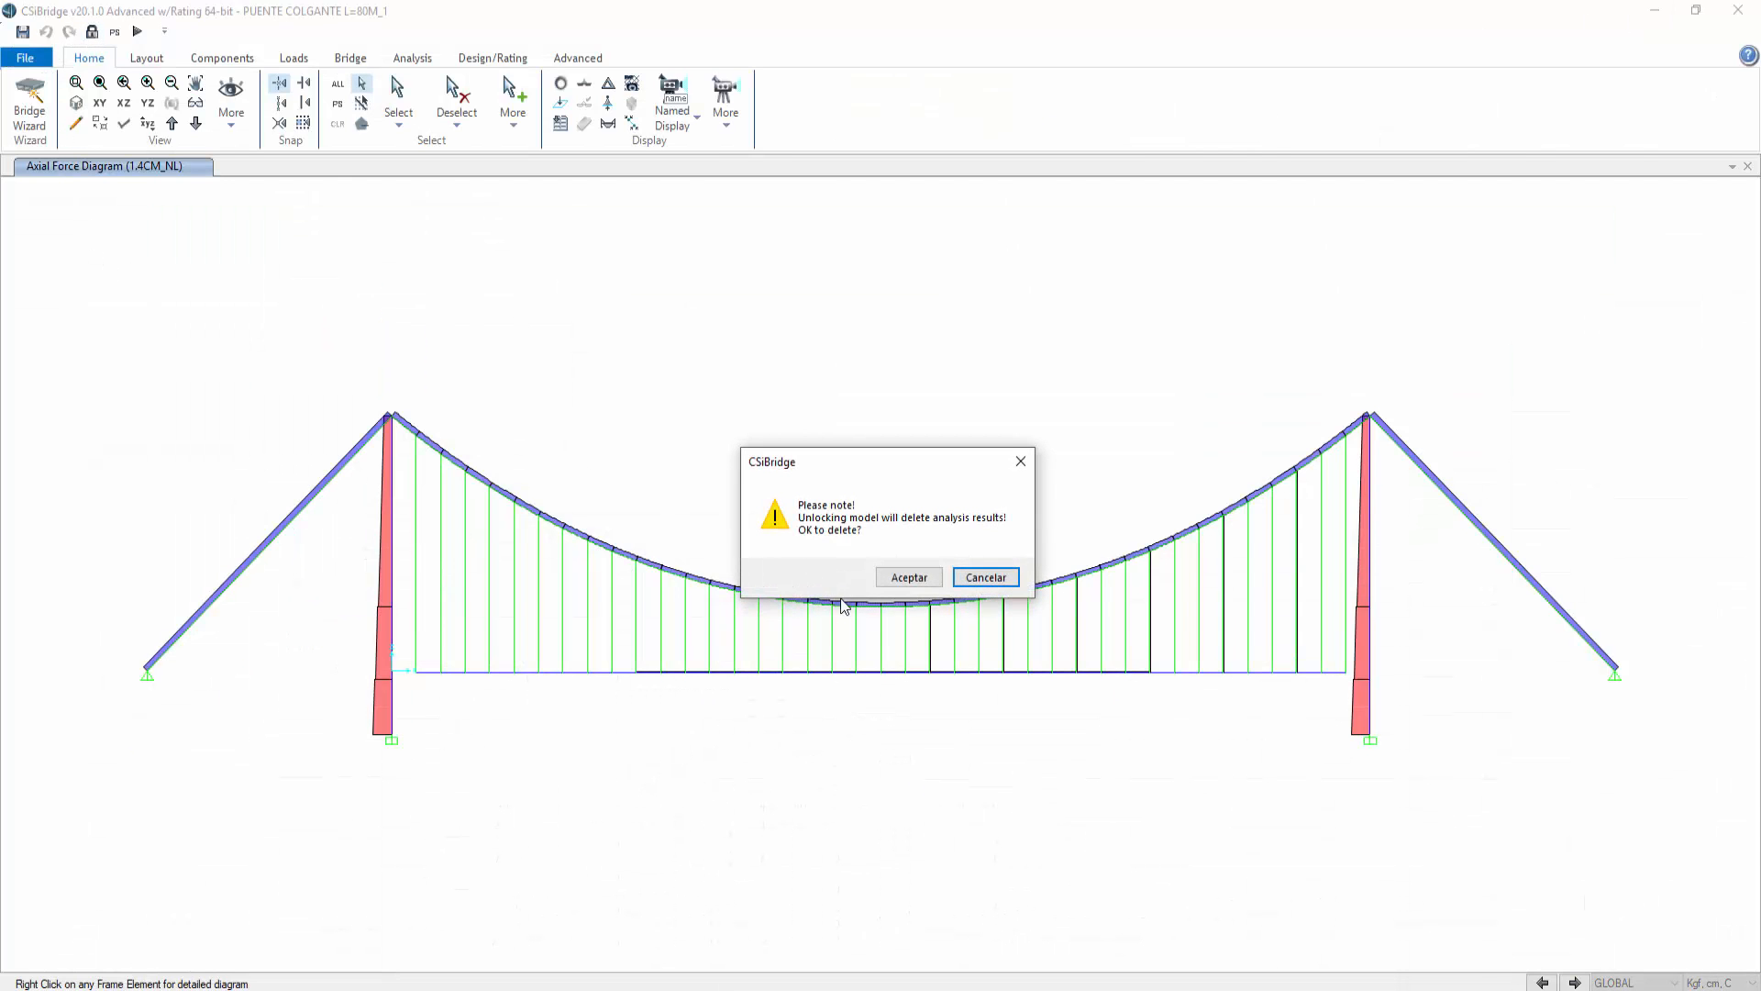
left_click(902, 578)
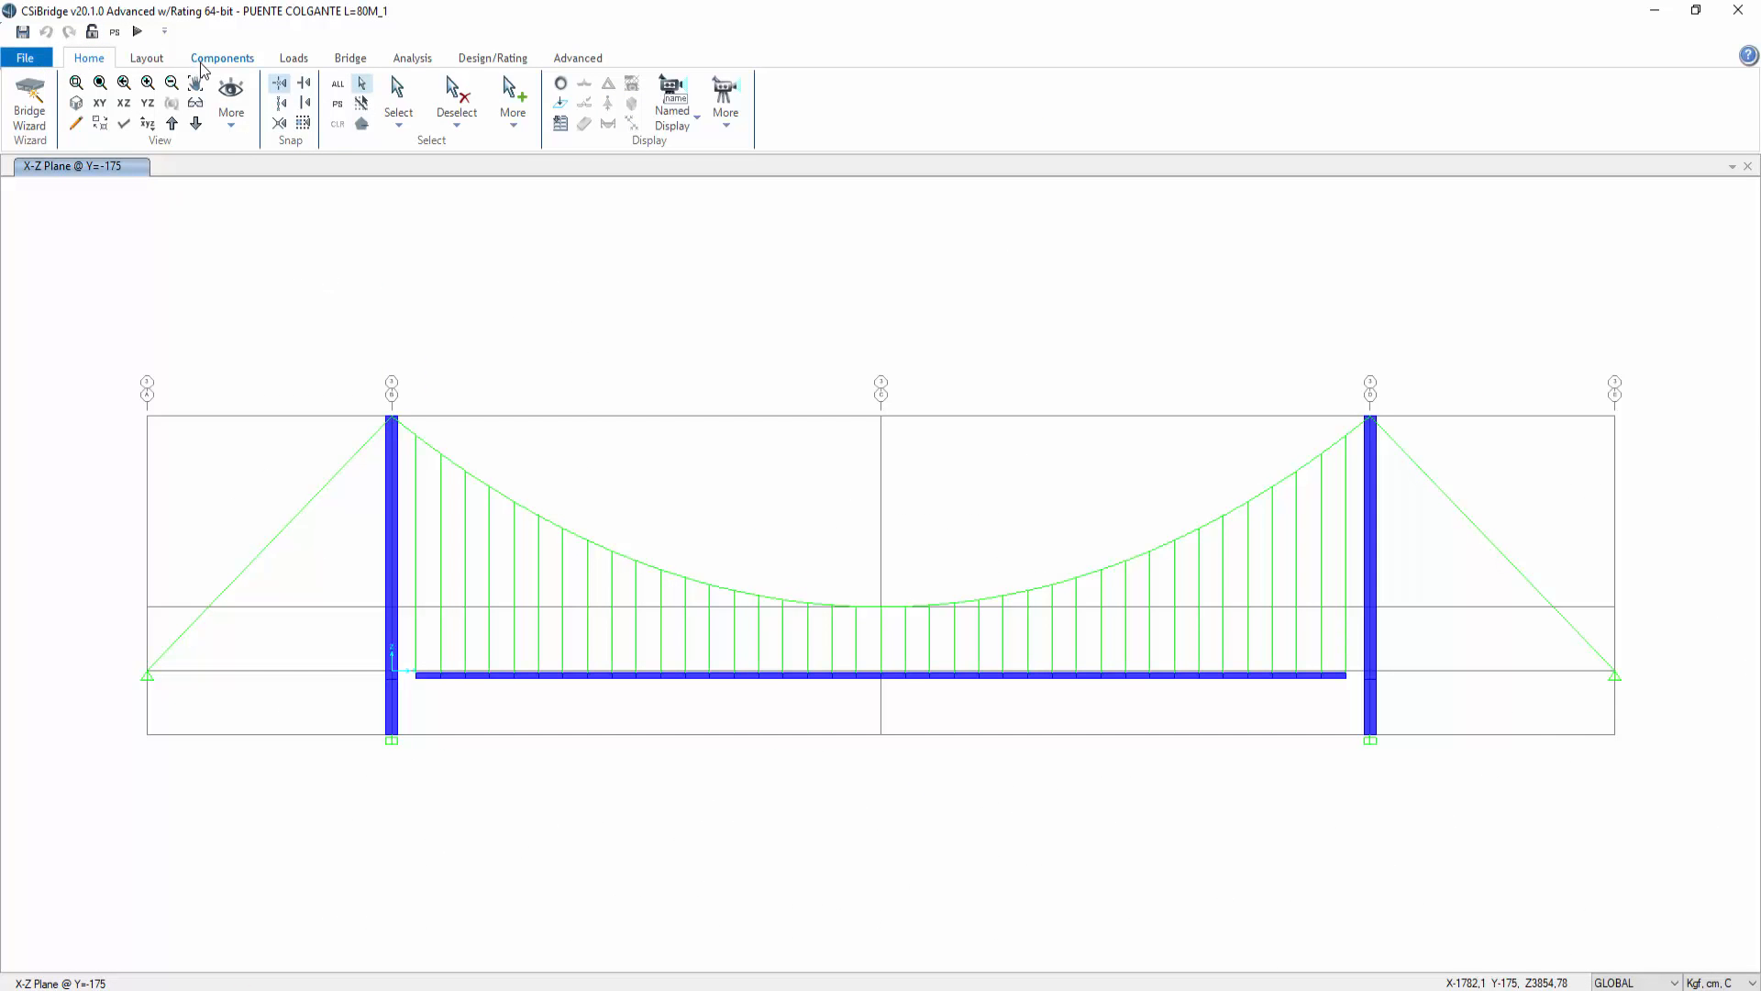
left_click(146, 61)
left_click(222, 57)
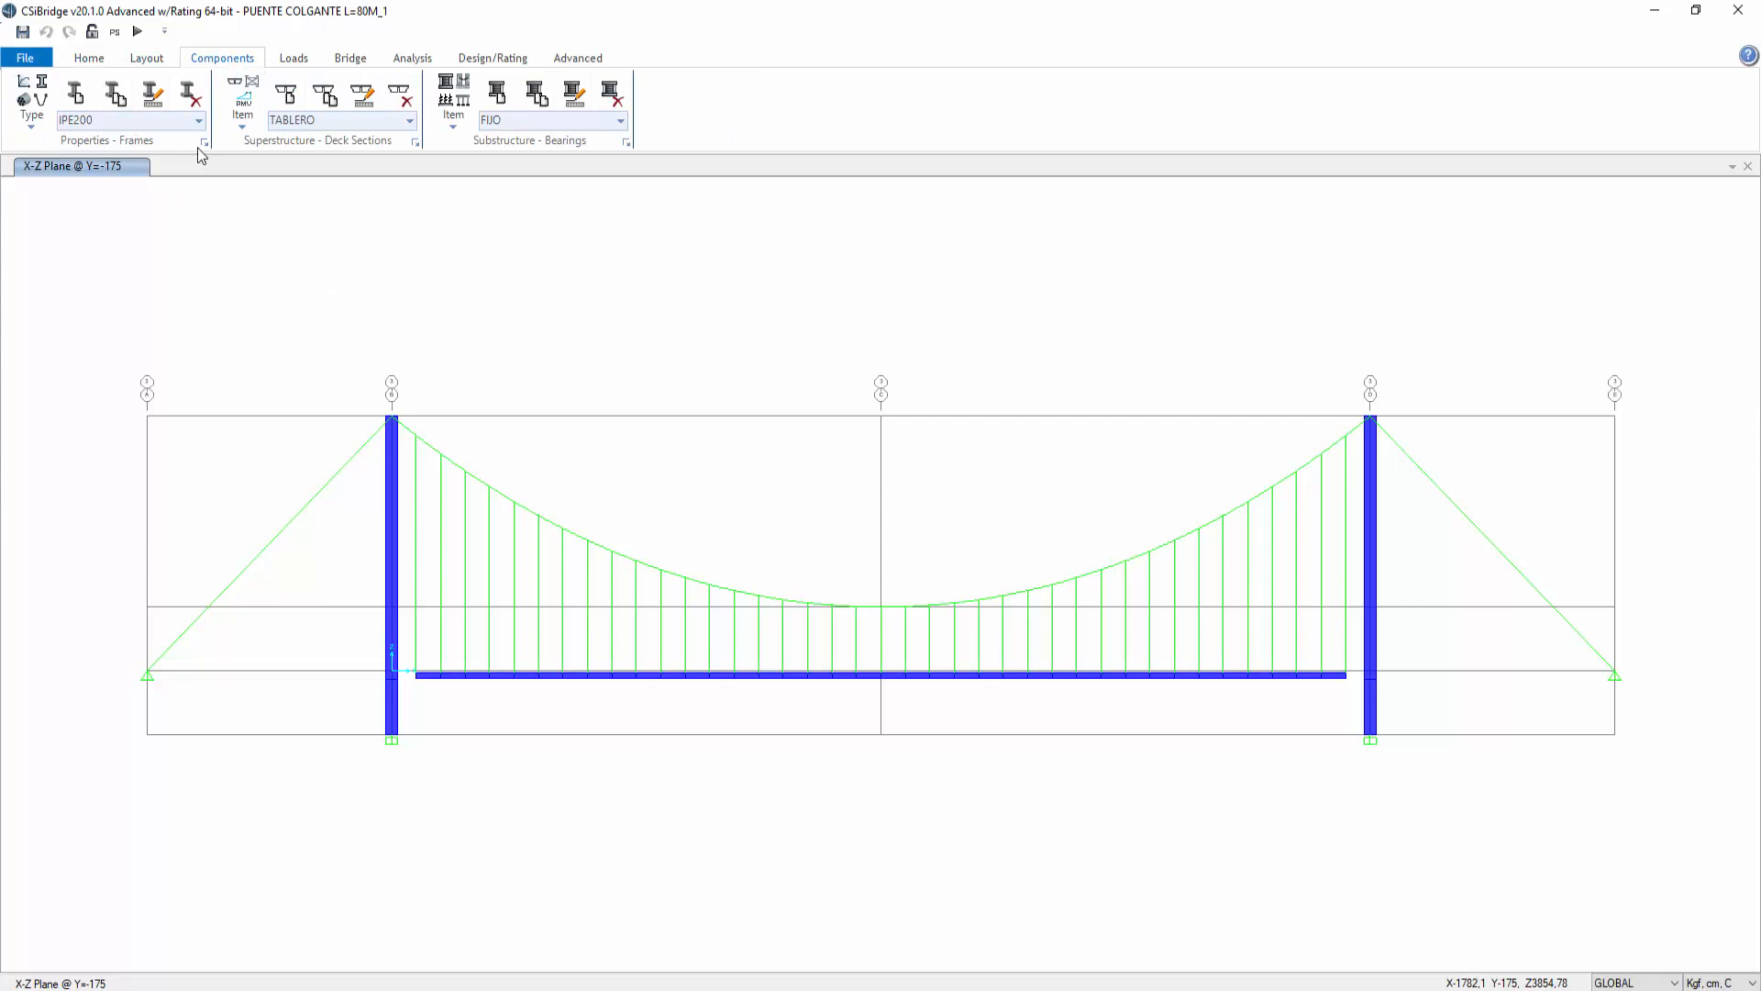
left_click(37, 126)
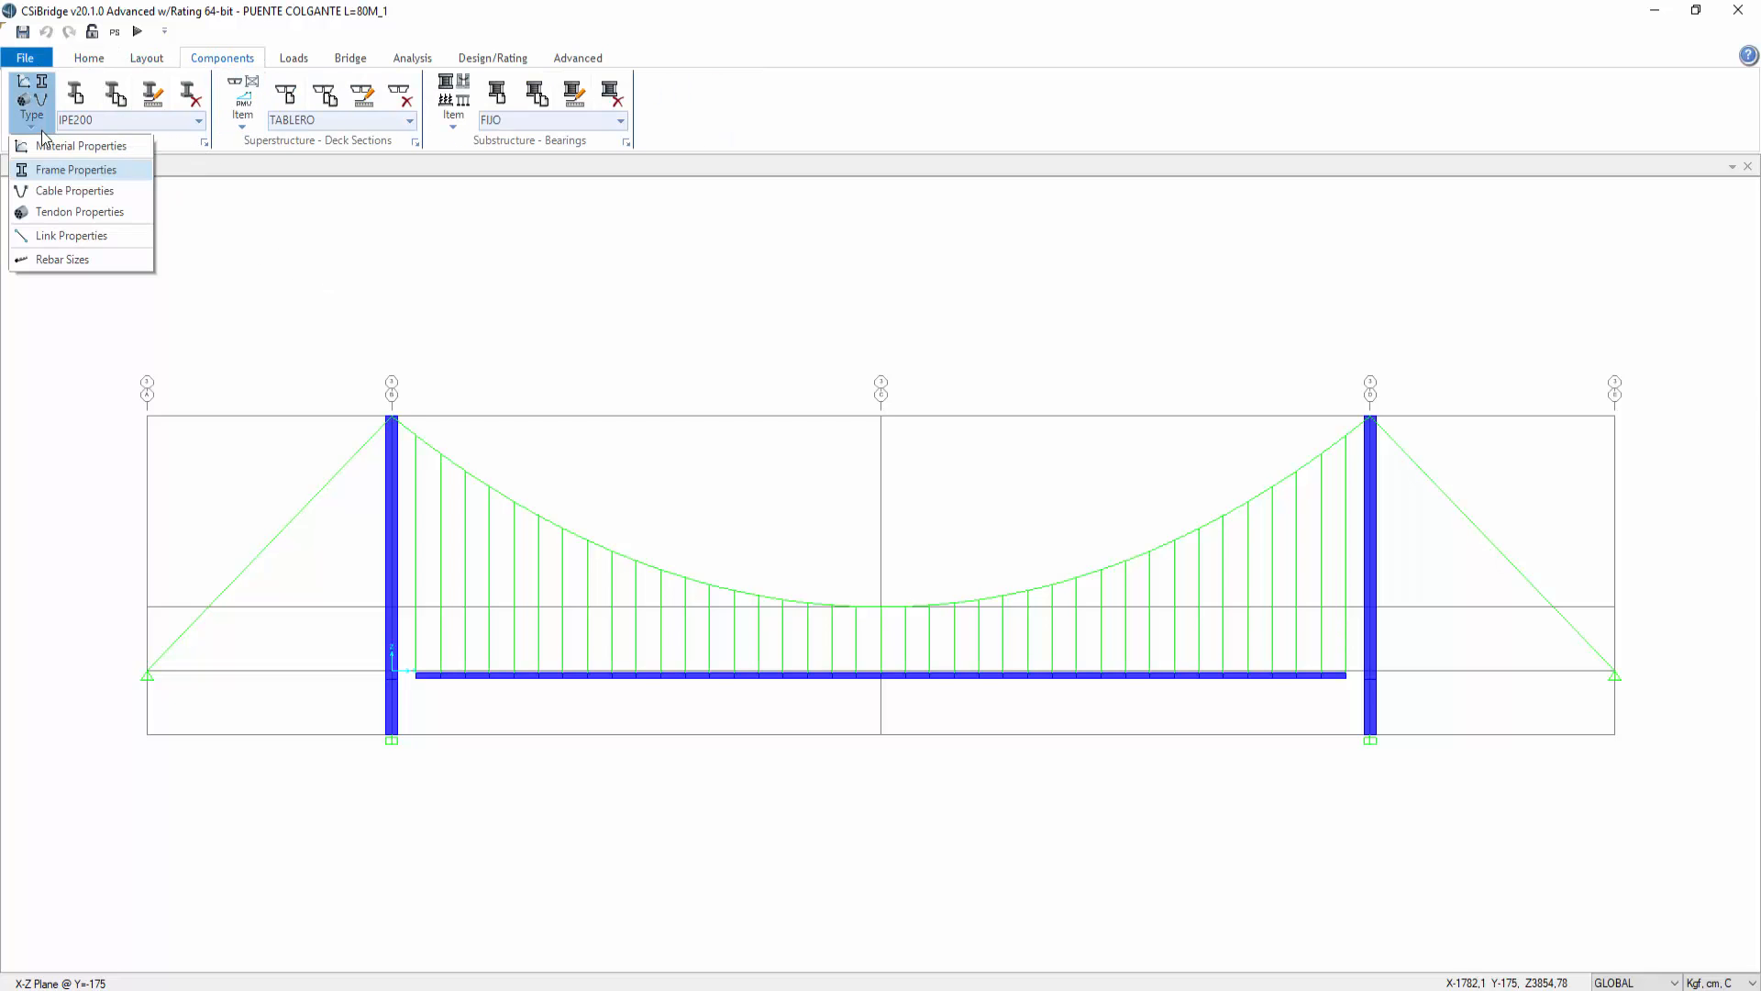
left_click(63, 211)
left_click(204, 143)
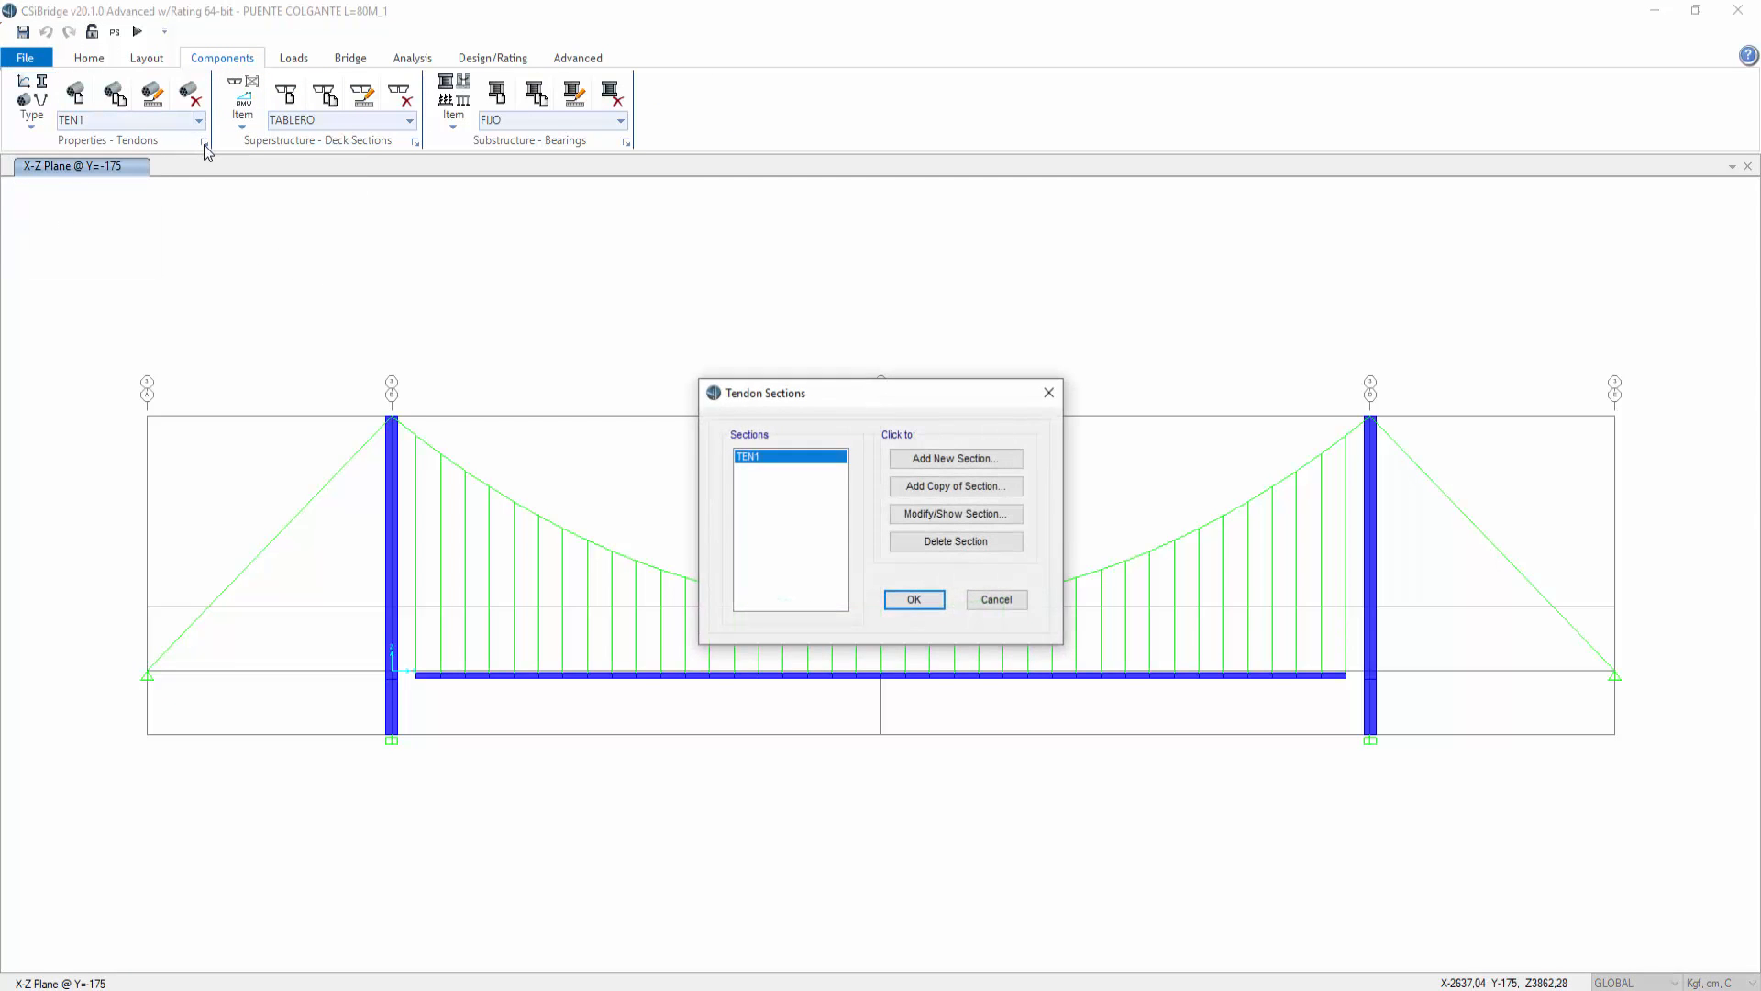
key("Escape")
Step: Open the 3C15-D=0,6" cable section for modification and rename it 3C15-D=1/2"
left_click(40, 121)
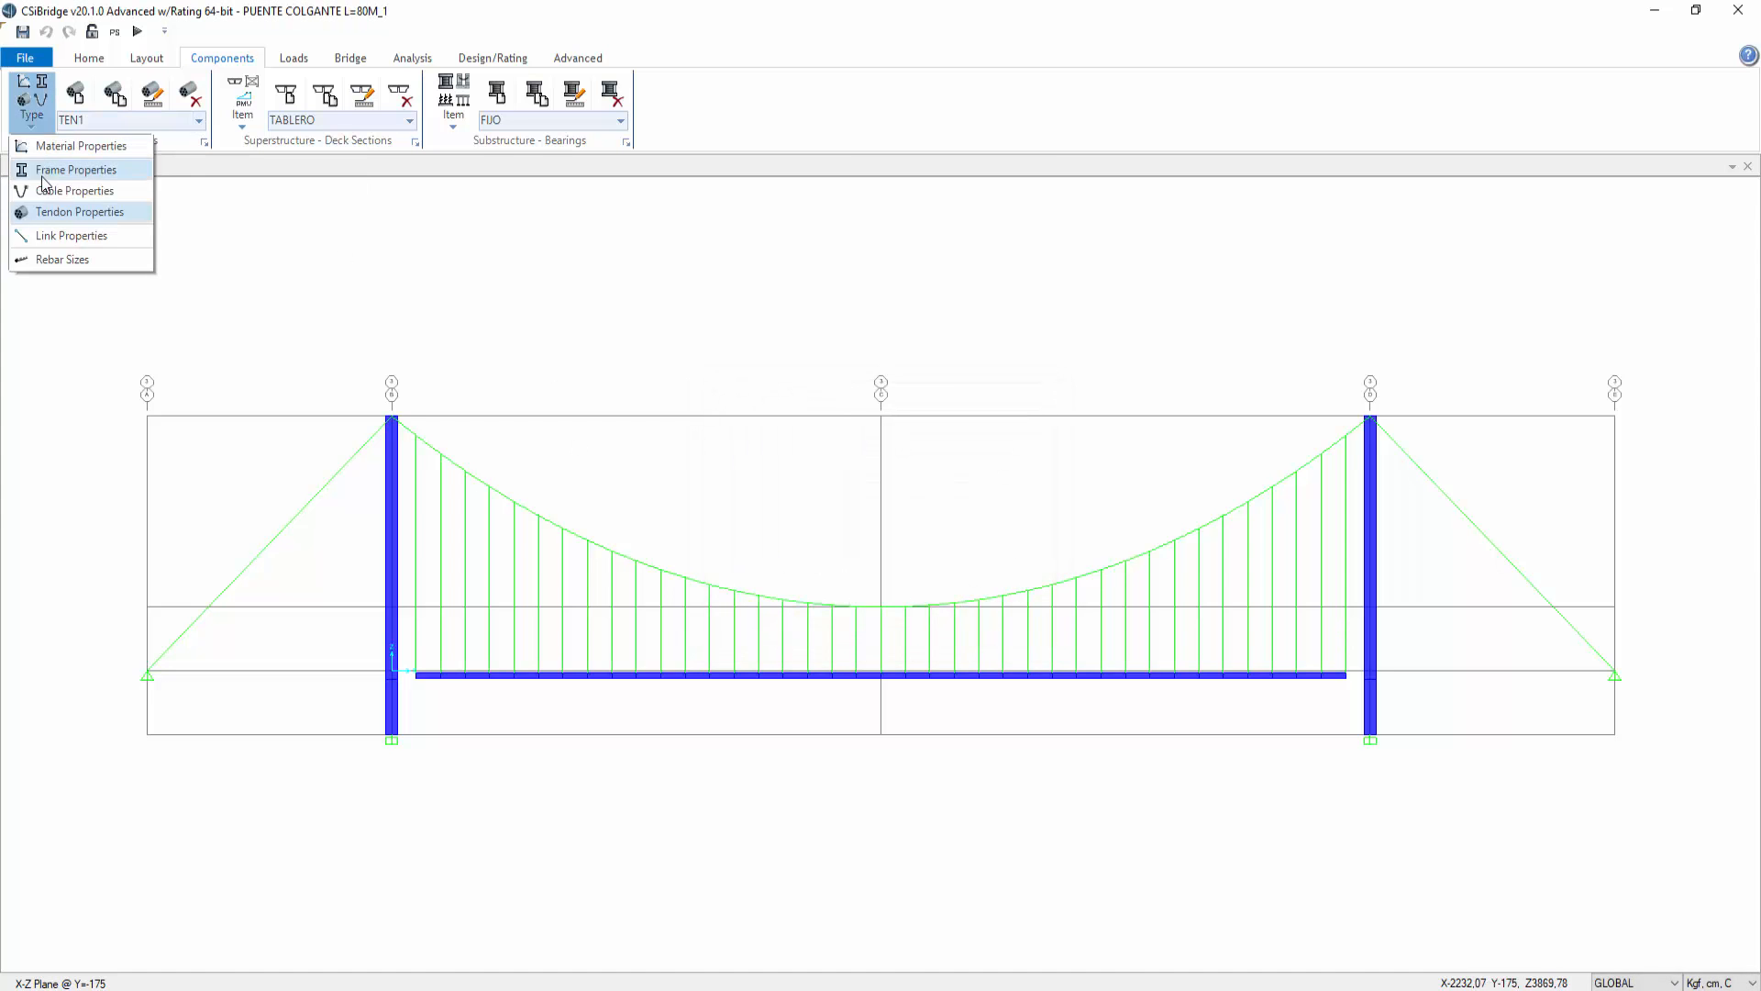
left_click(53, 192)
left_click(198, 120)
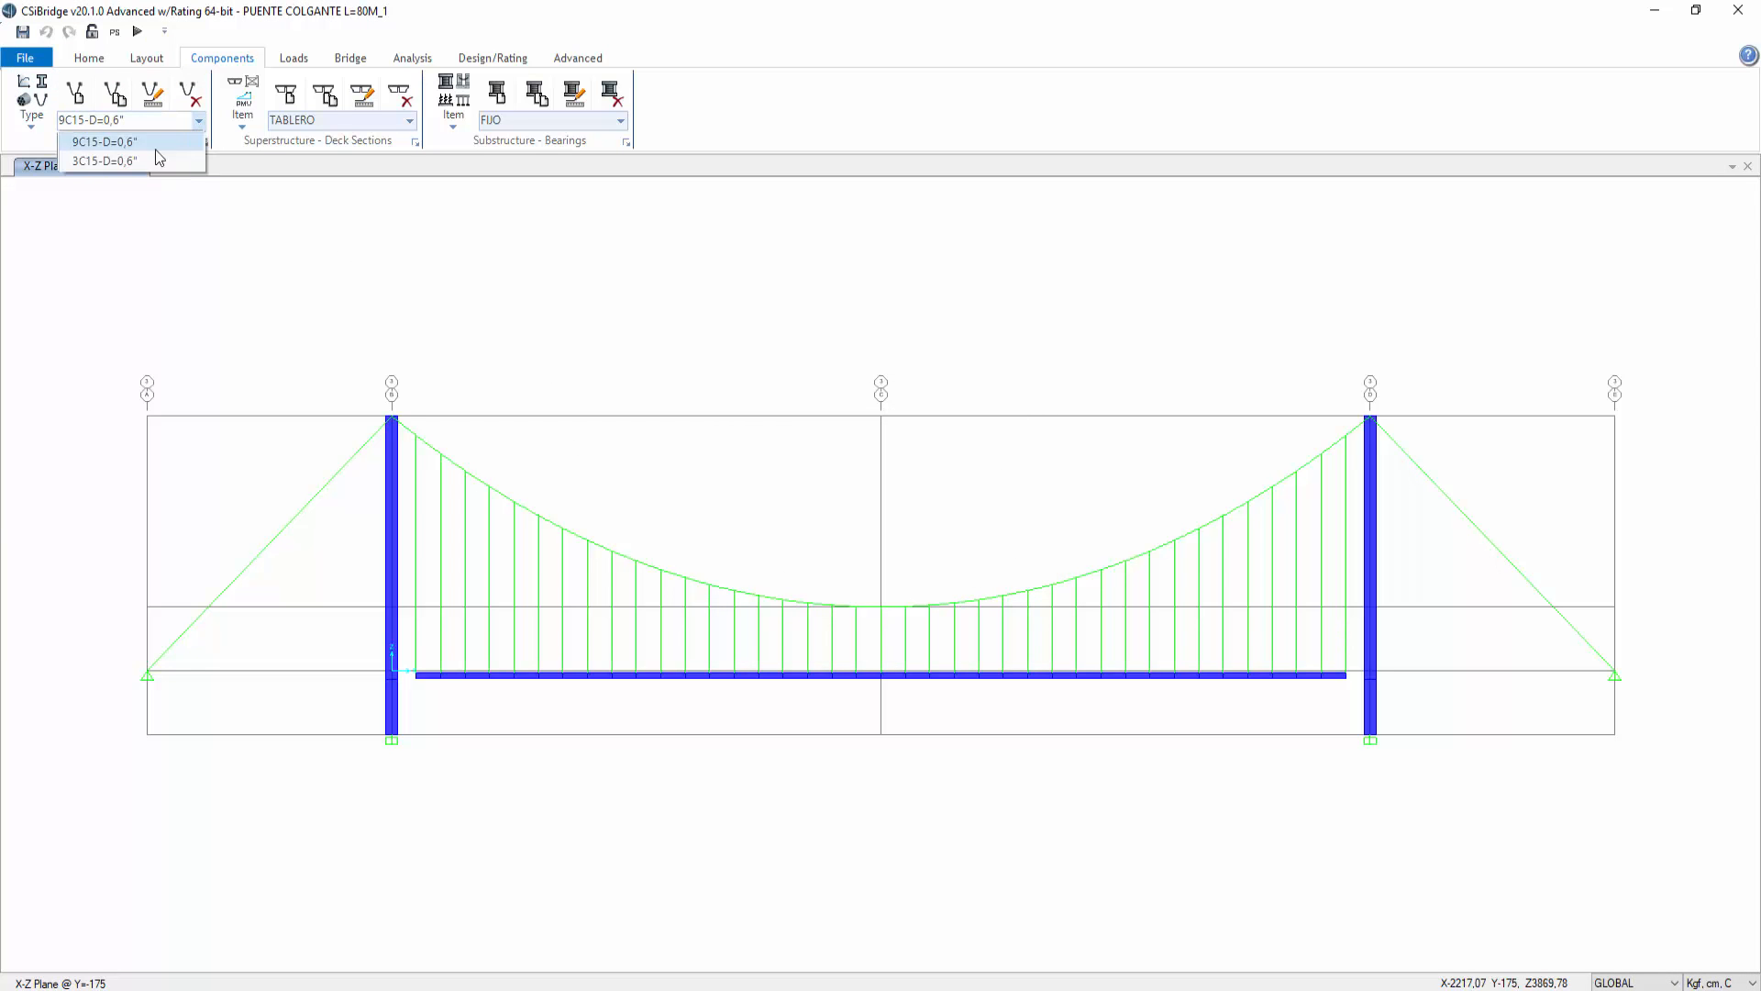
left_click(137, 161)
left_click(152, 95)
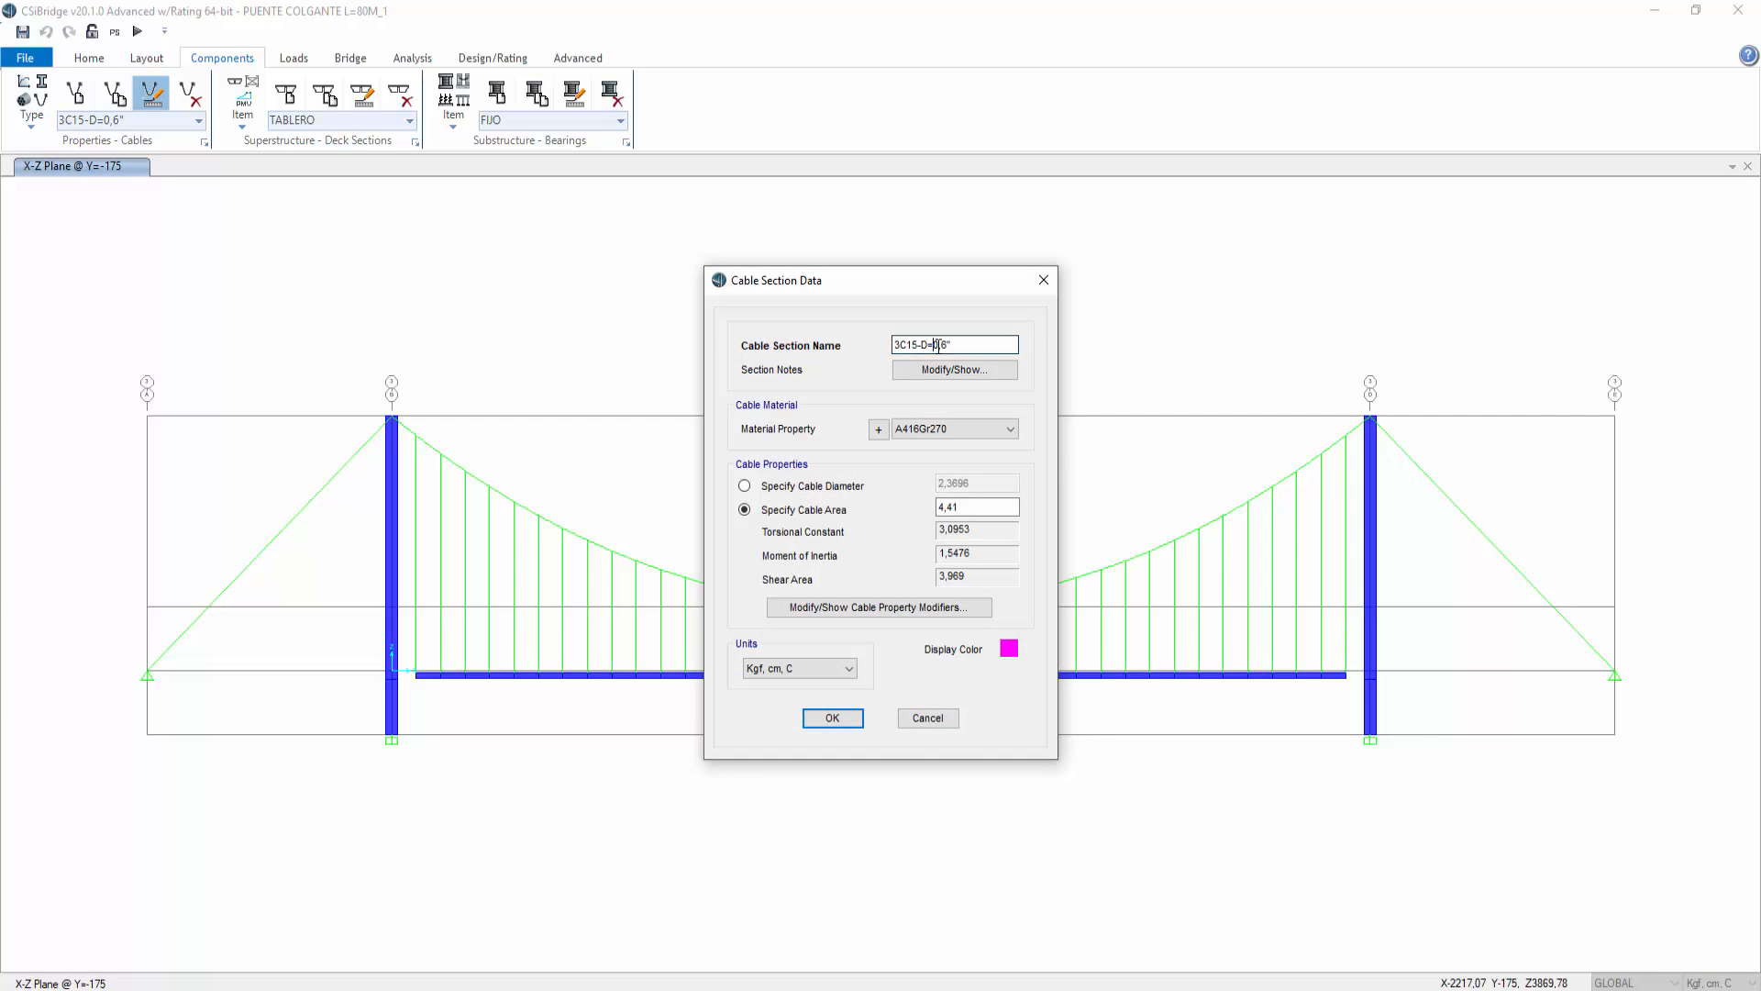
left_click_drag(932, 345, 951, 346)
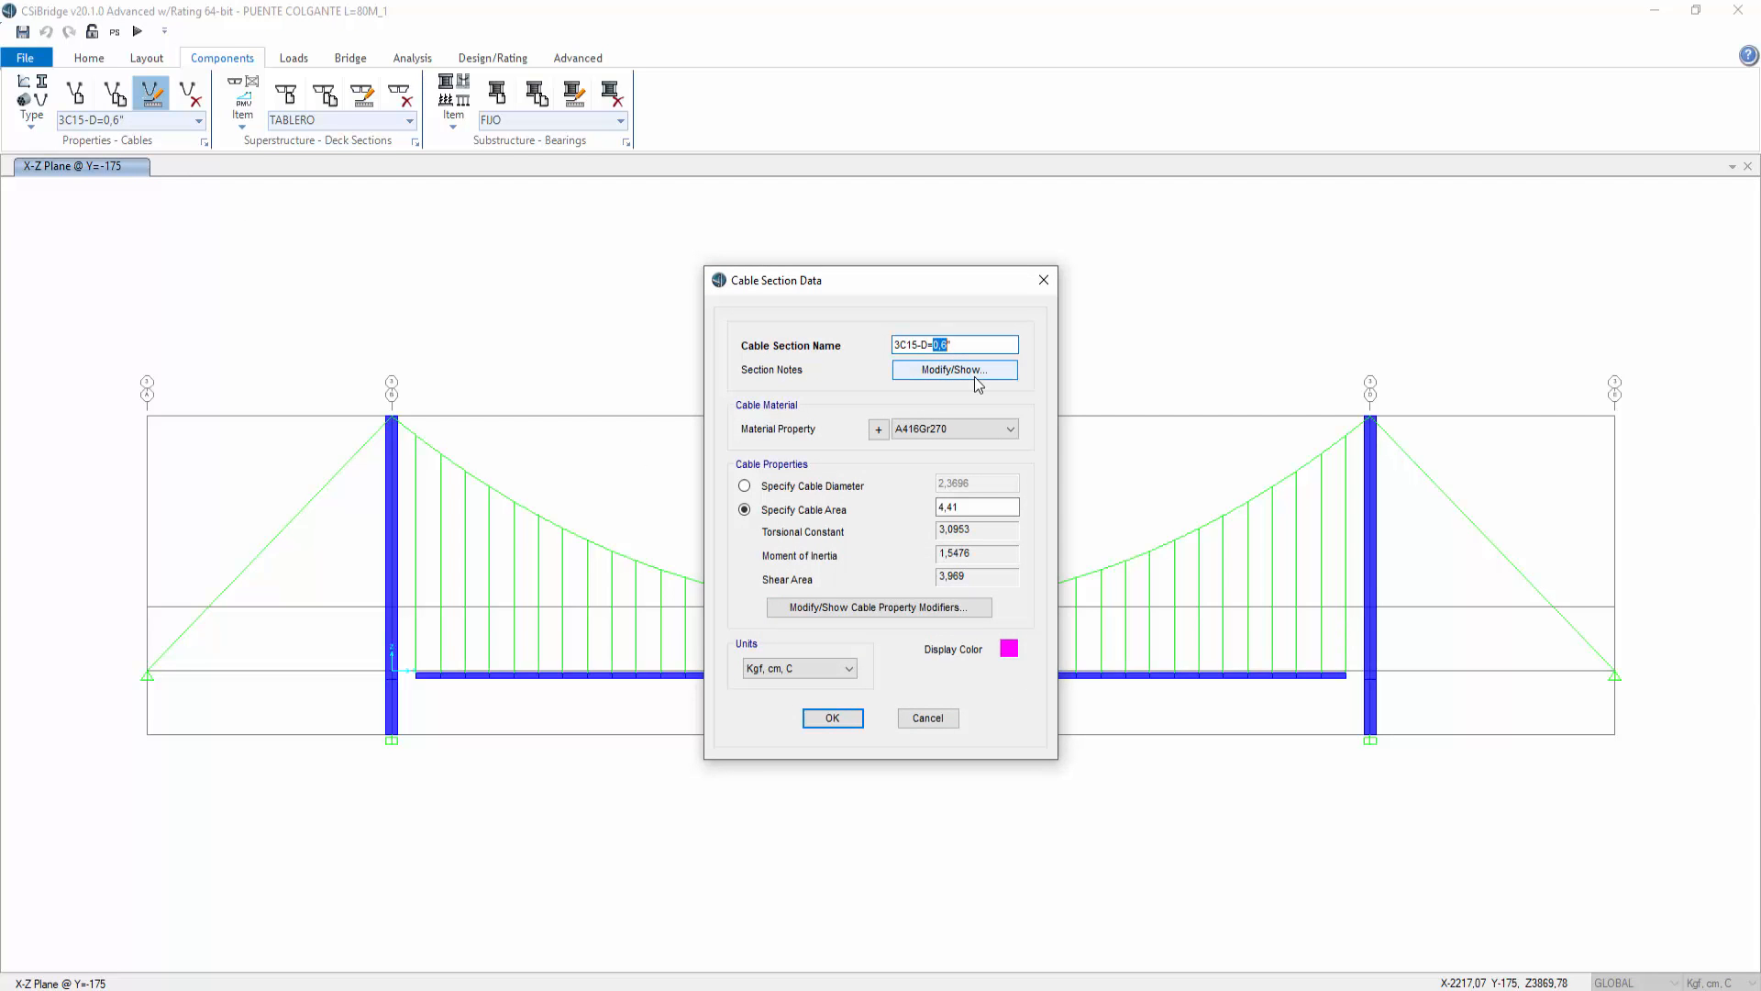
type("1/2")
Step: Set the cable section's area to 3*,55 after checking the strand table in Excel
double_click(974, 507)
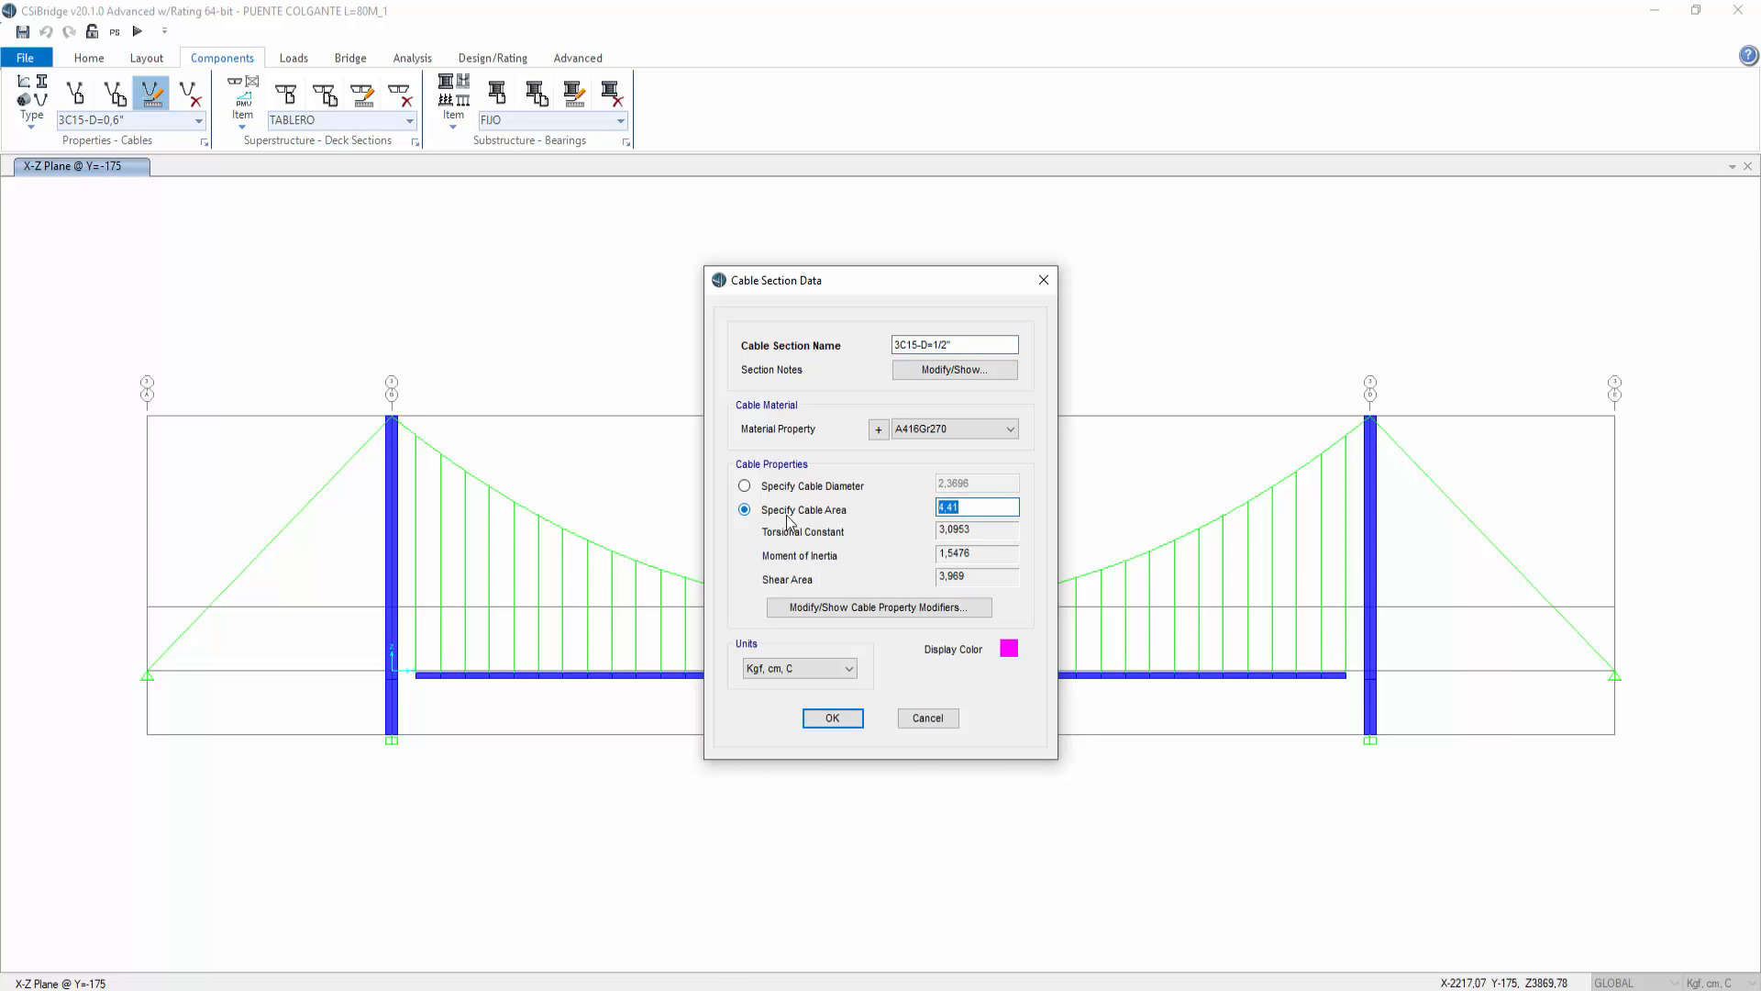
left_click(678, 987)
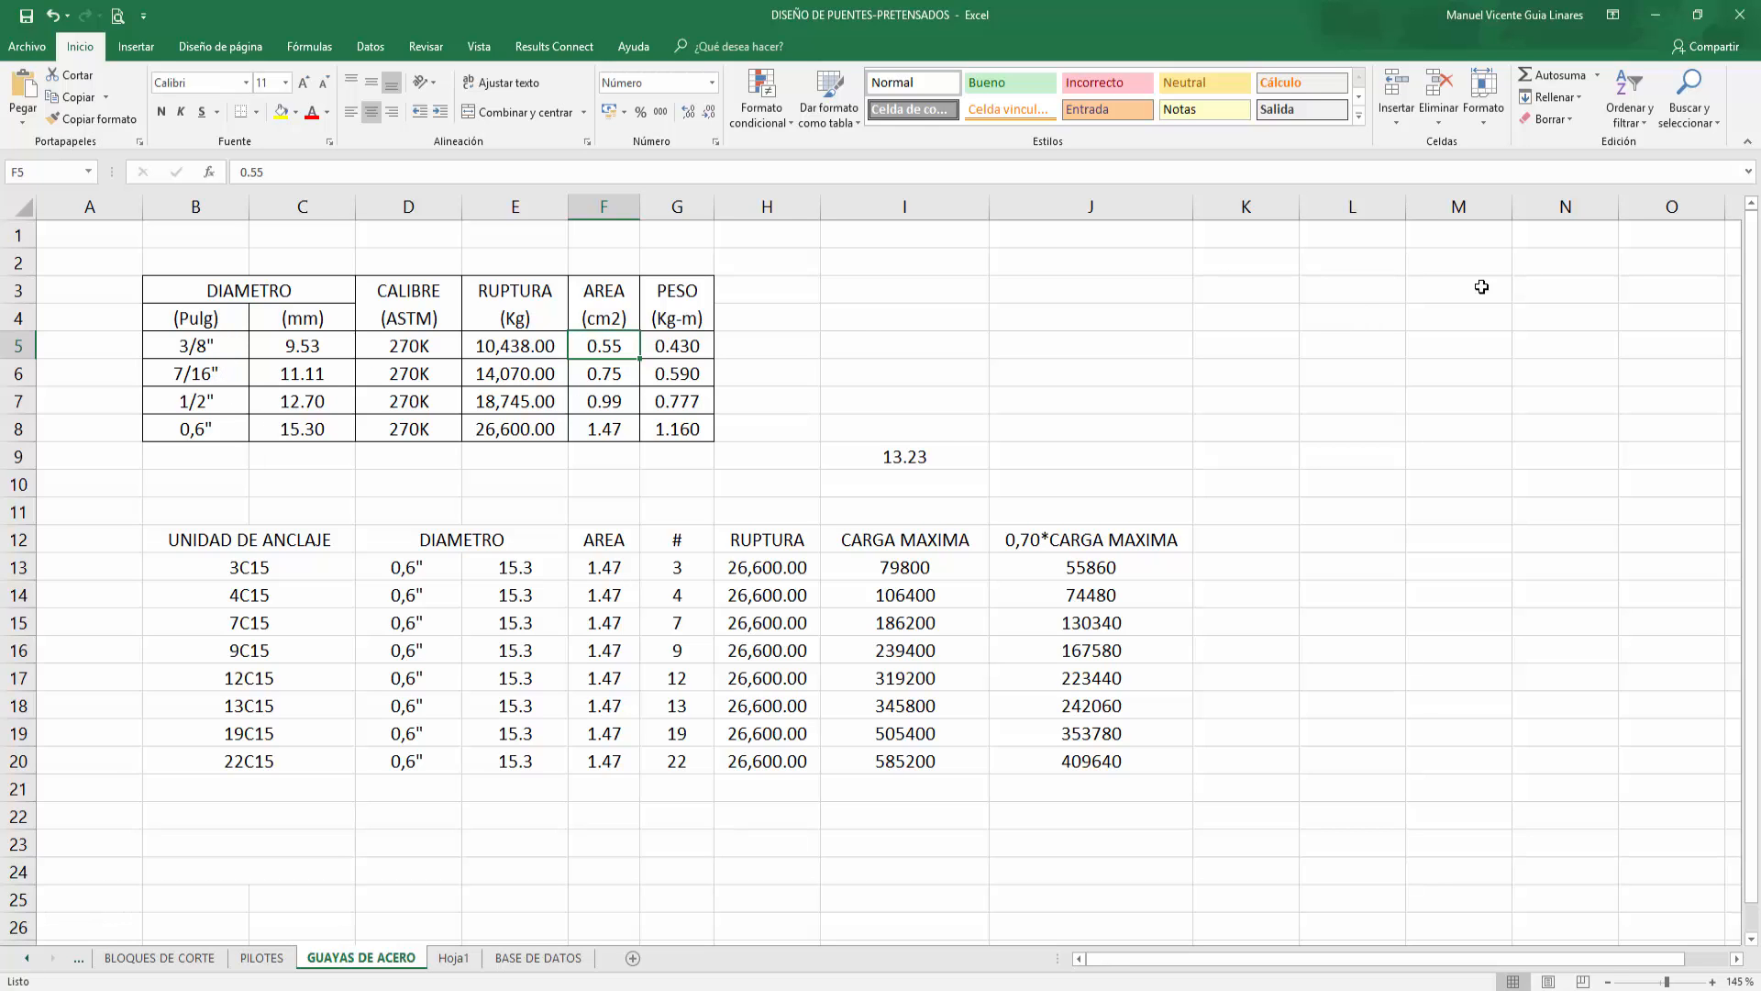
left_click(1654, 17)
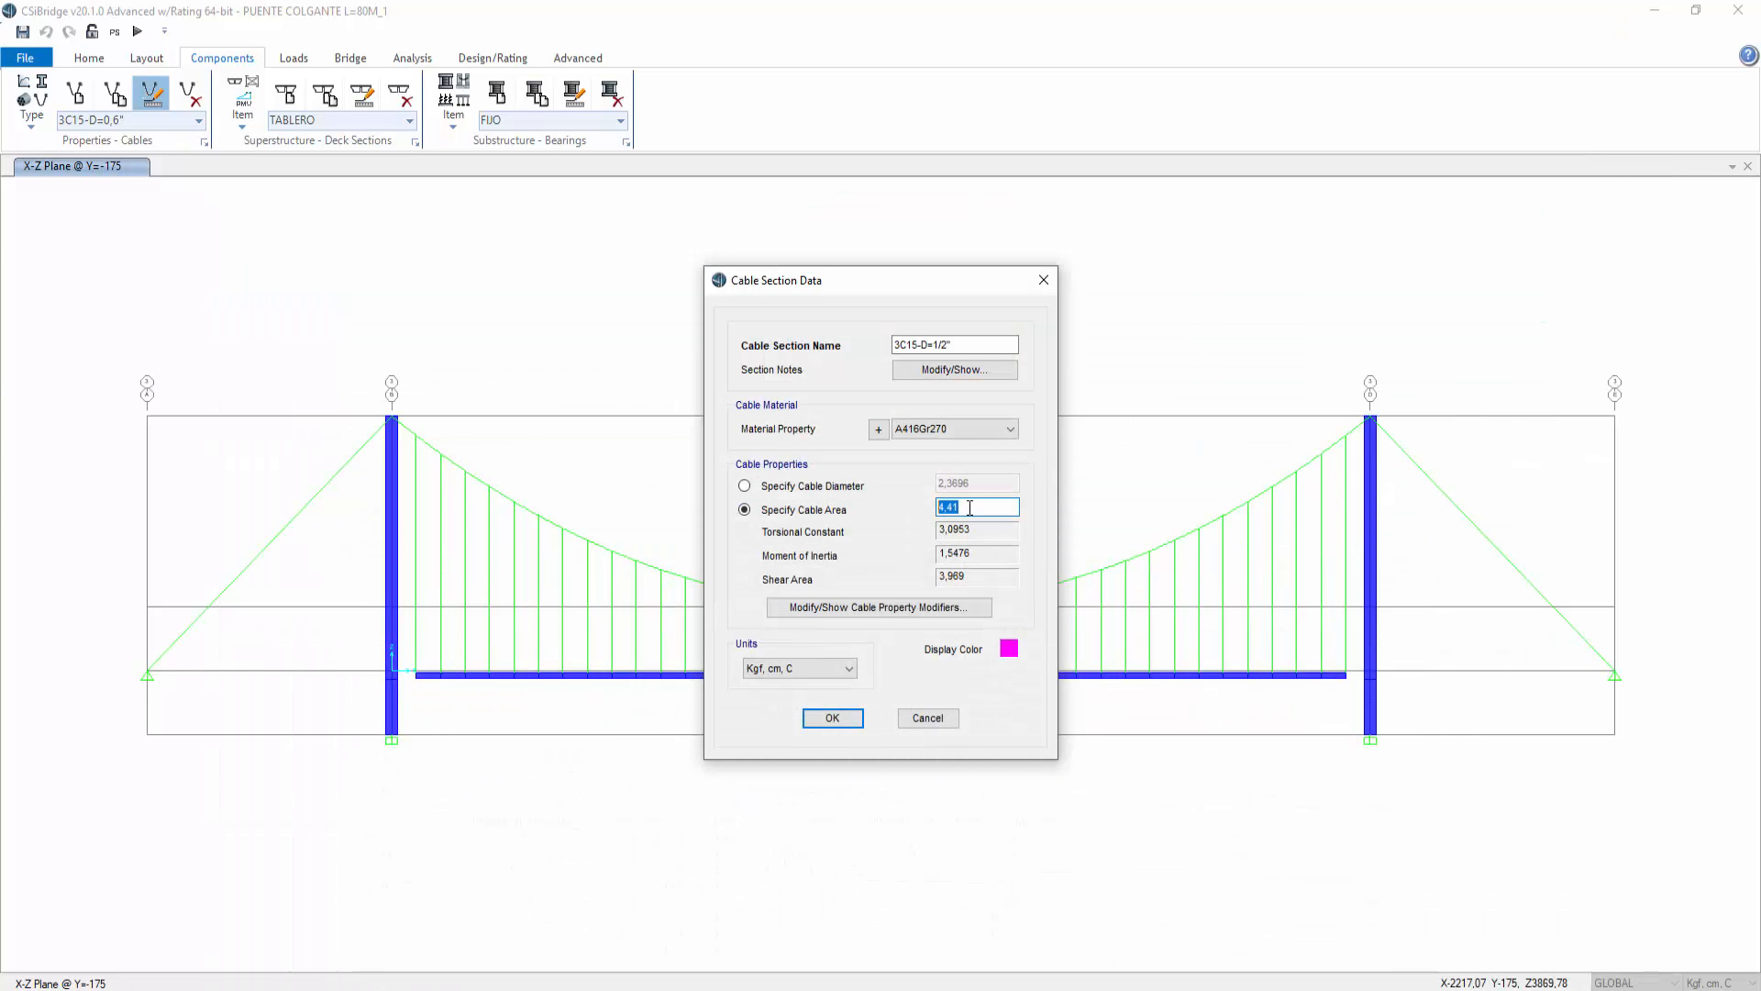
type("3*,55")
Step: Rename the cable section 3C15-D=3/8" and confirm the section data
left_click_drag(933, 343, 943, 340)
type("3/")
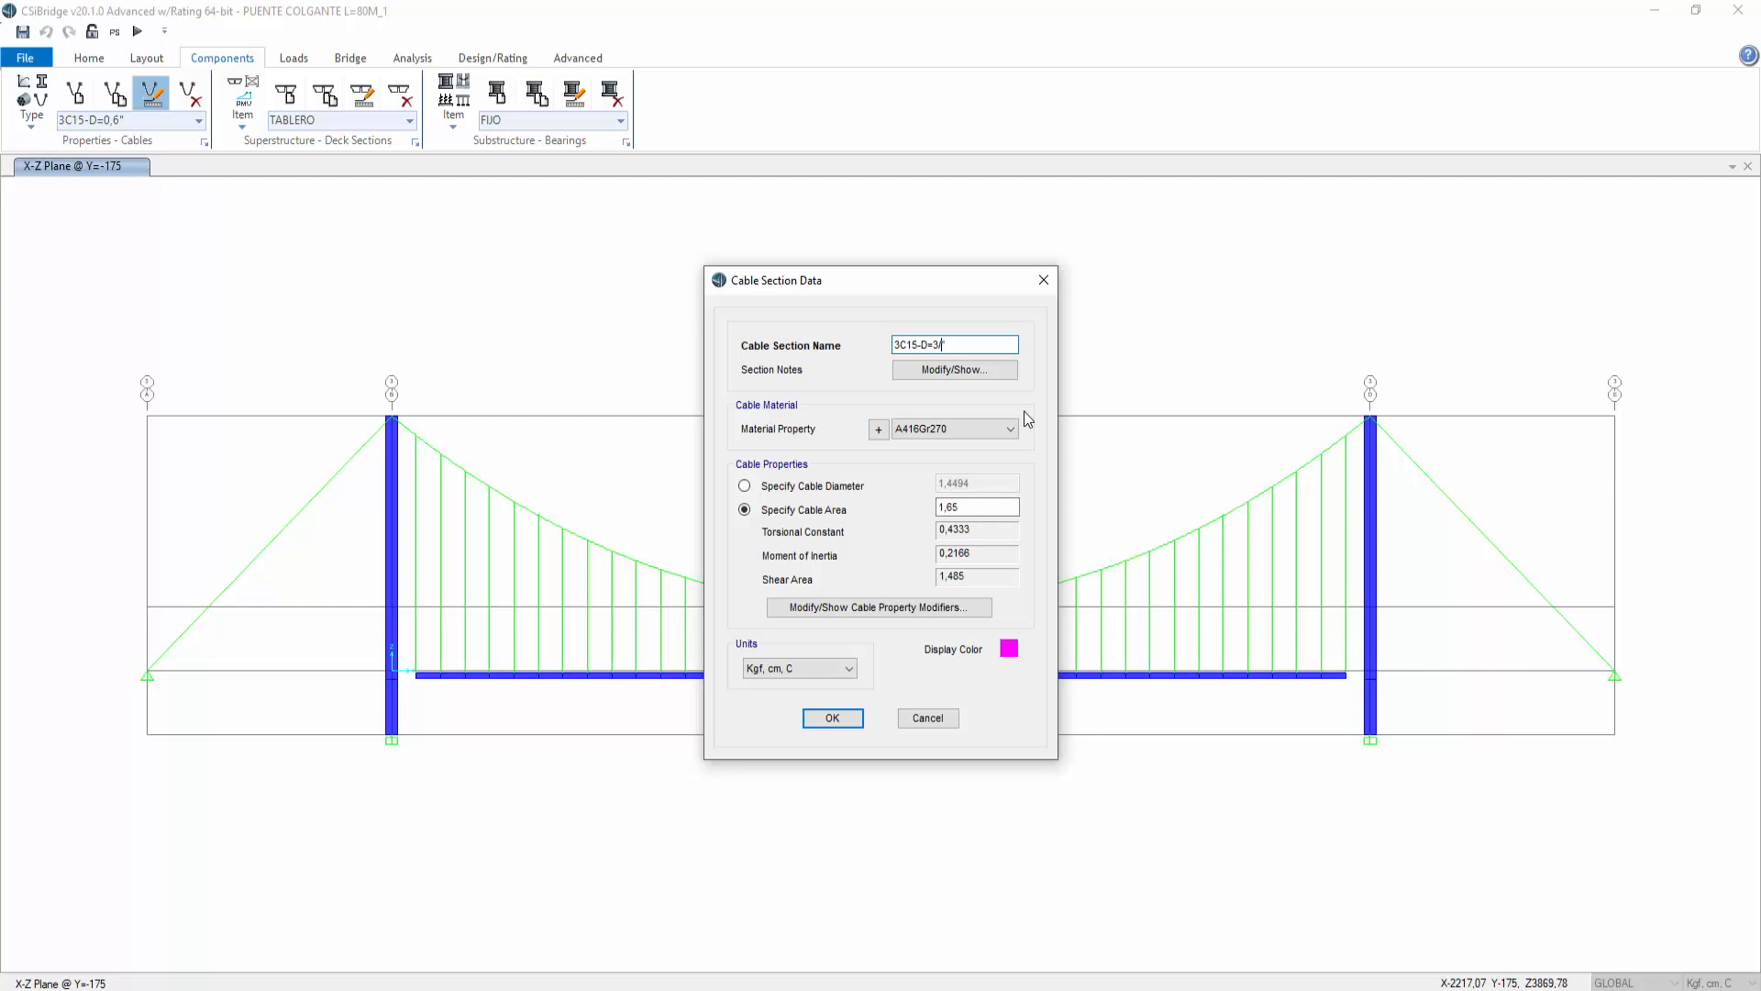
type("8")
left_click(833, 719)
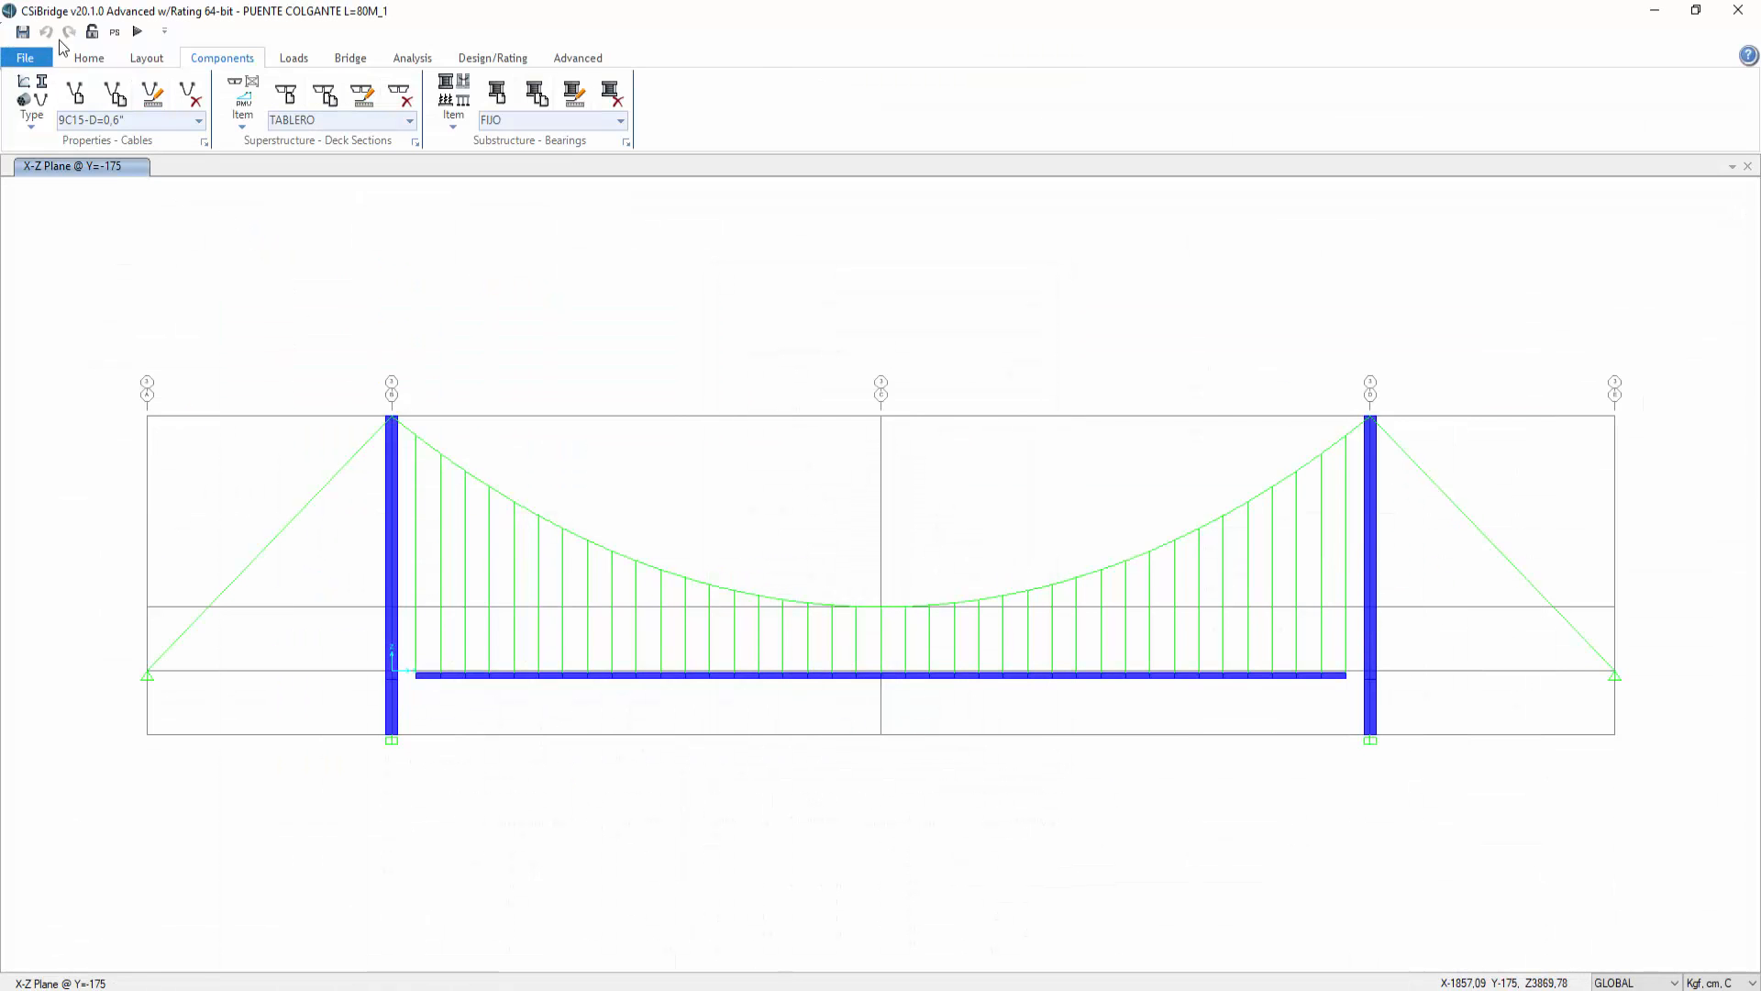
Step: Run the analysis for all load cases
left_click(138, 31)
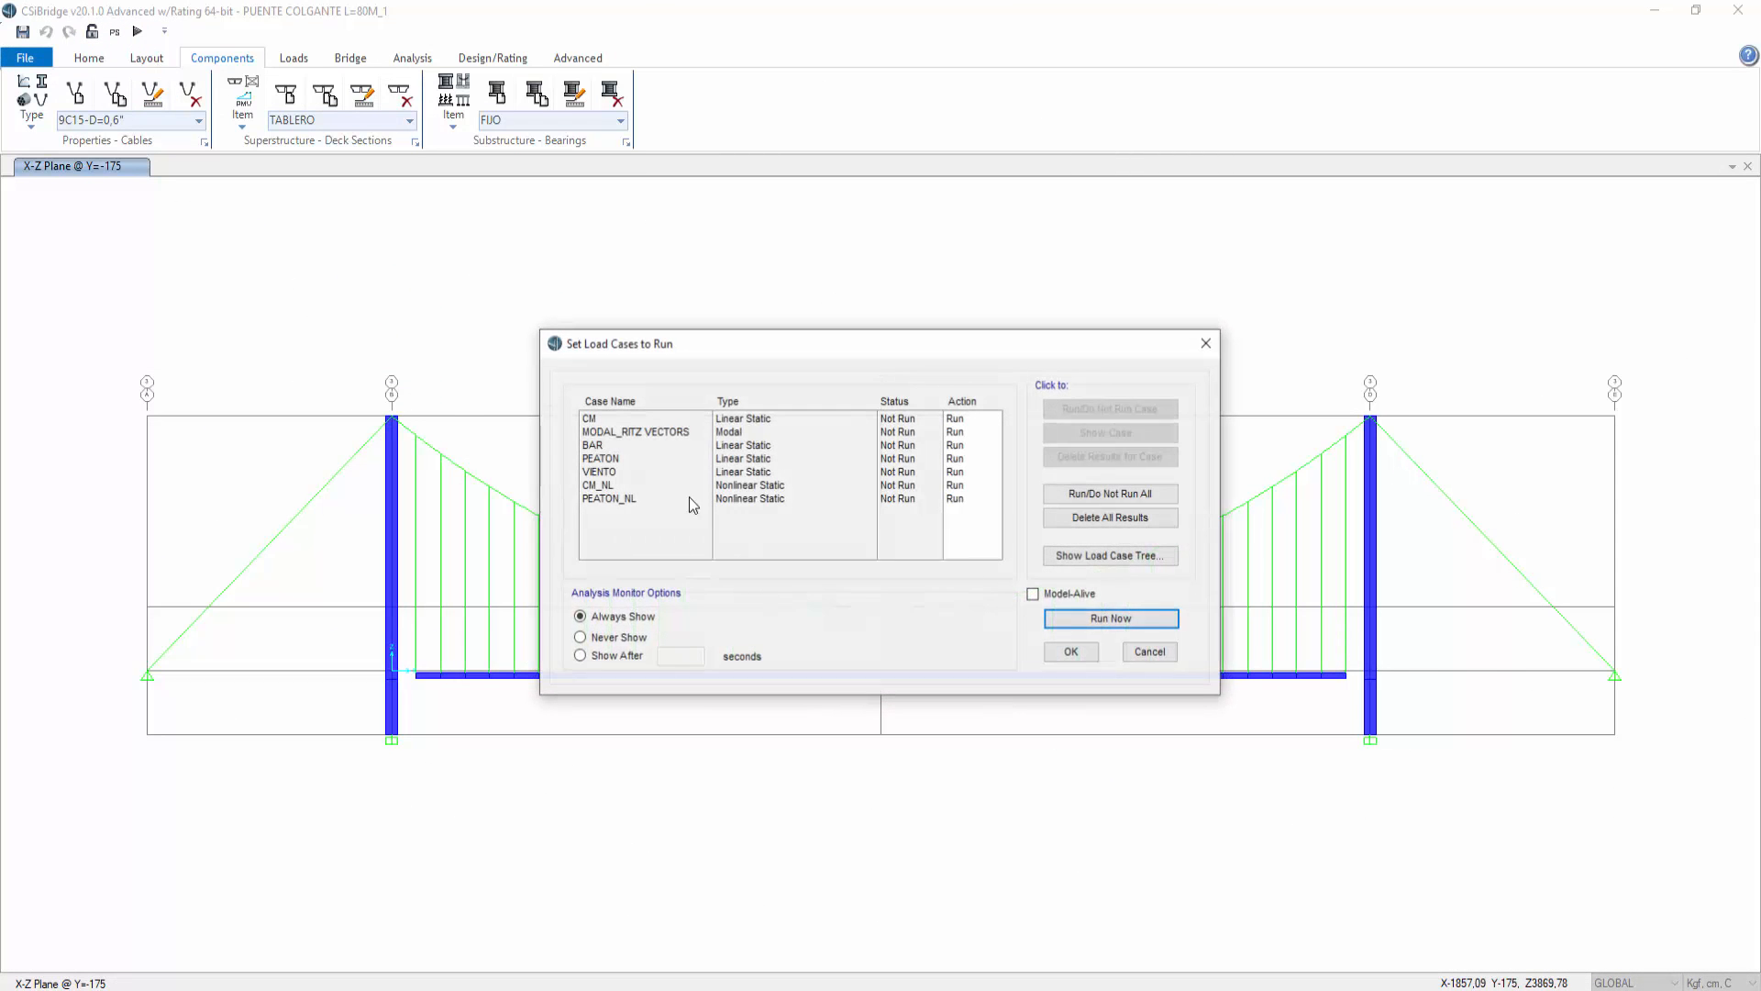
left_click(1095, 620)
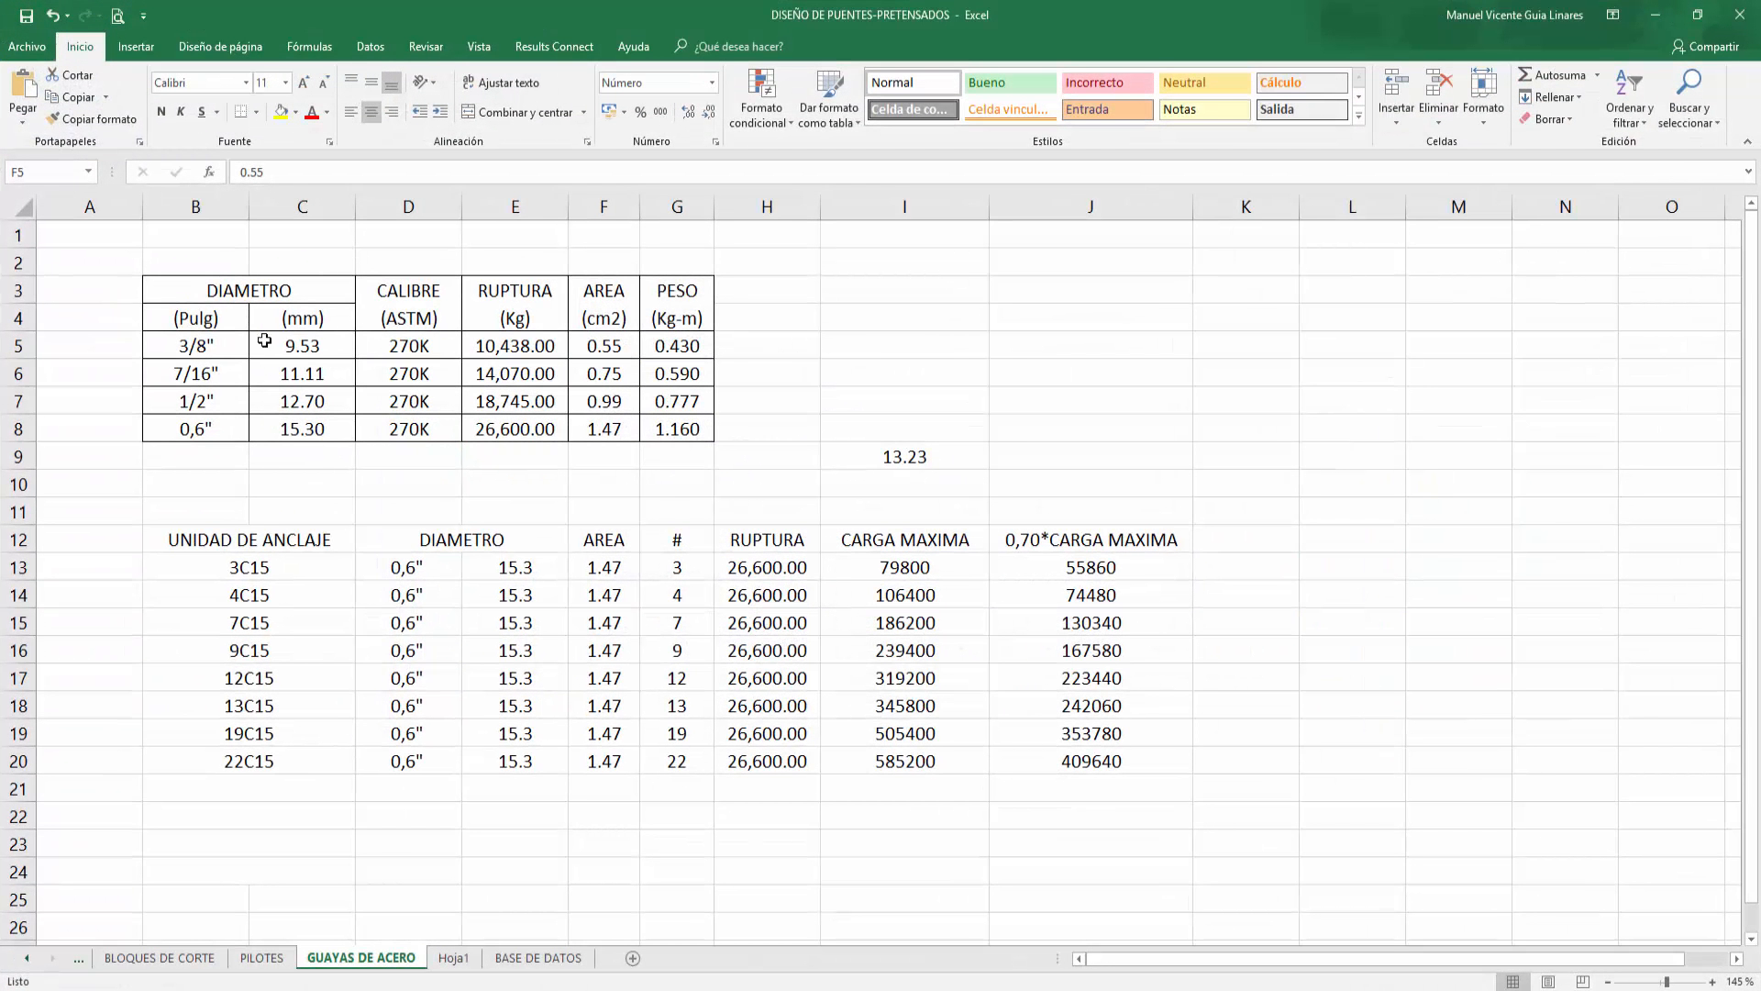
Step: Open a screen sketch over the spreadsheet for handwritten annotation
left_click(922, 341)
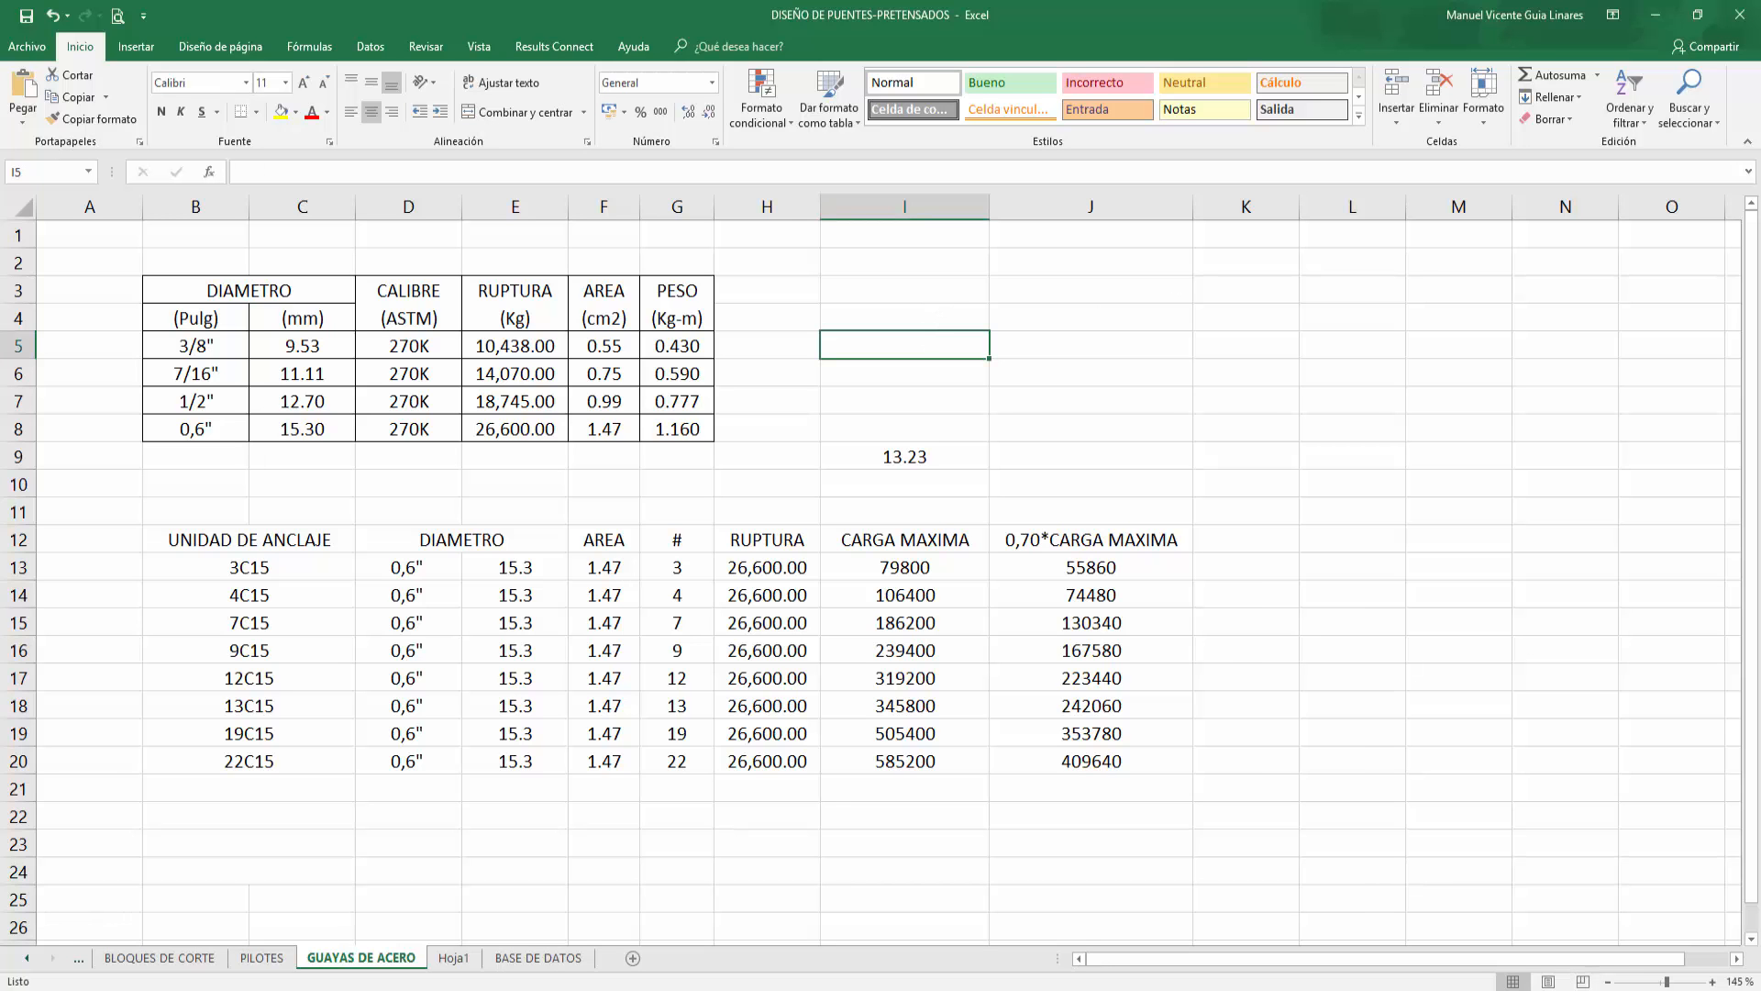
left_click(1601, 990)
left_click(1550, 665)
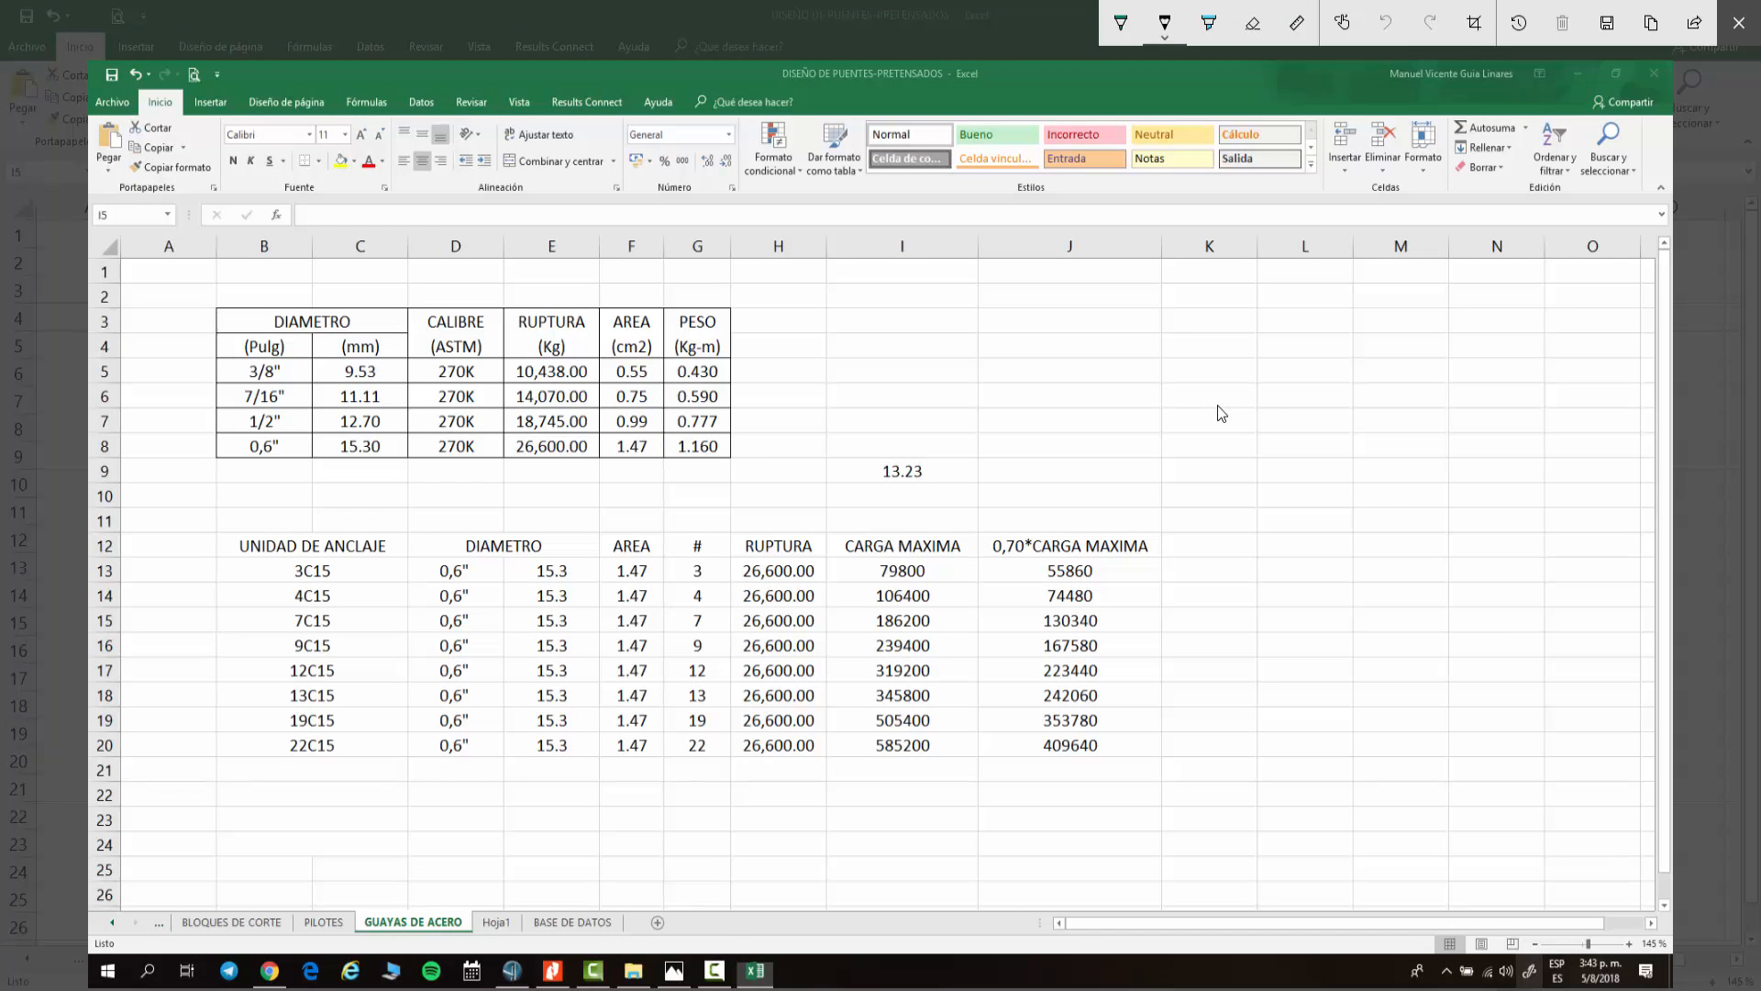
Step: Handwrite 3C15 → 3 x on the sketch, undoing the last two strokes
mouse_move(860, 326)
left_mouse_down()
mouse_move(914, 331)
mouse_move(934, 310)
mouse_move(975, 322)
left_mouse_up()
mouse_move(1009, 312)
left_mouse_down()
mouse_move(1041, 323)
mouse_move(1020, 334)
left_mouse_up()
left_click_drag(1070, 315, 1120, 330)
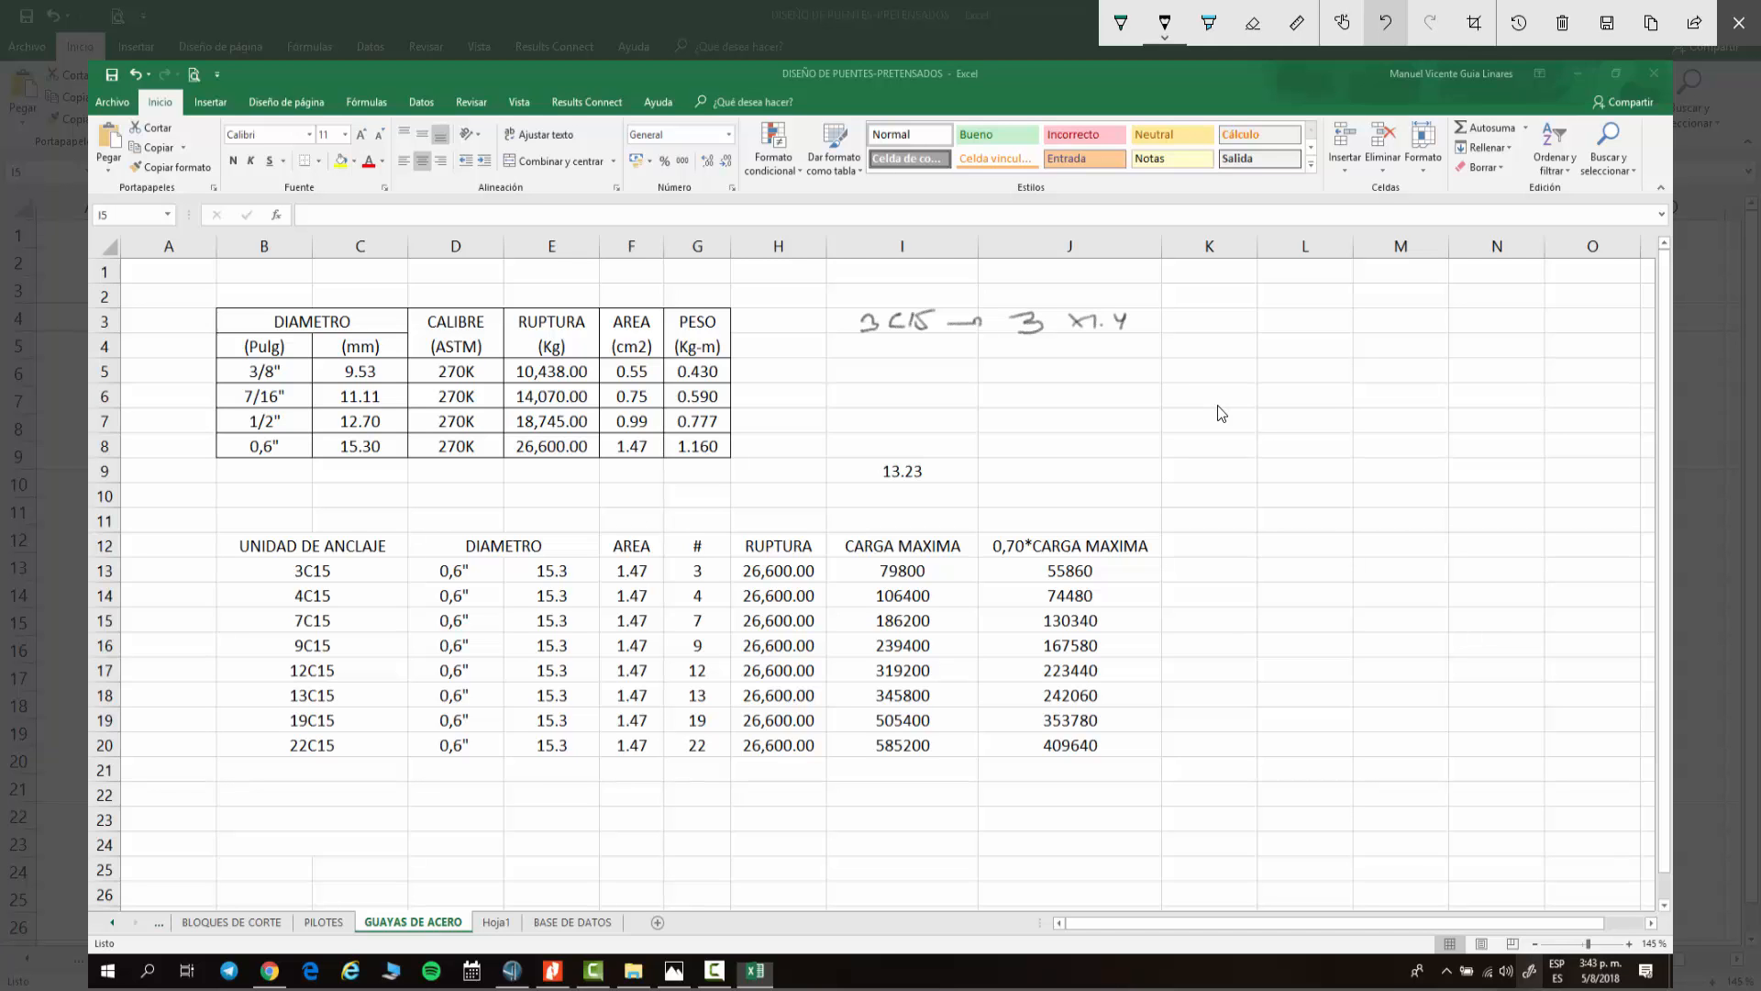
left_click(1386, 23)
left_click(1386, 23)
left_click(1386, 22)
left_click(1386, 23)
left_click(1386, 23)
Step: Handwrite the strand area calculation 3 x 0,55 = 1,65 with its unit
mouse_move(1080, 316)
left_mouse_down()
mouse_move(1067, 331)
mouse_move(1115, 328)
left_mouse_up()
mouse_move(1121, 315)
left_mouse_down()
mouse_move(1143, 309)
mouse_move(1134, 329)
left_mouse_up()
left_click_drag(1144, 312, 1163, 306)
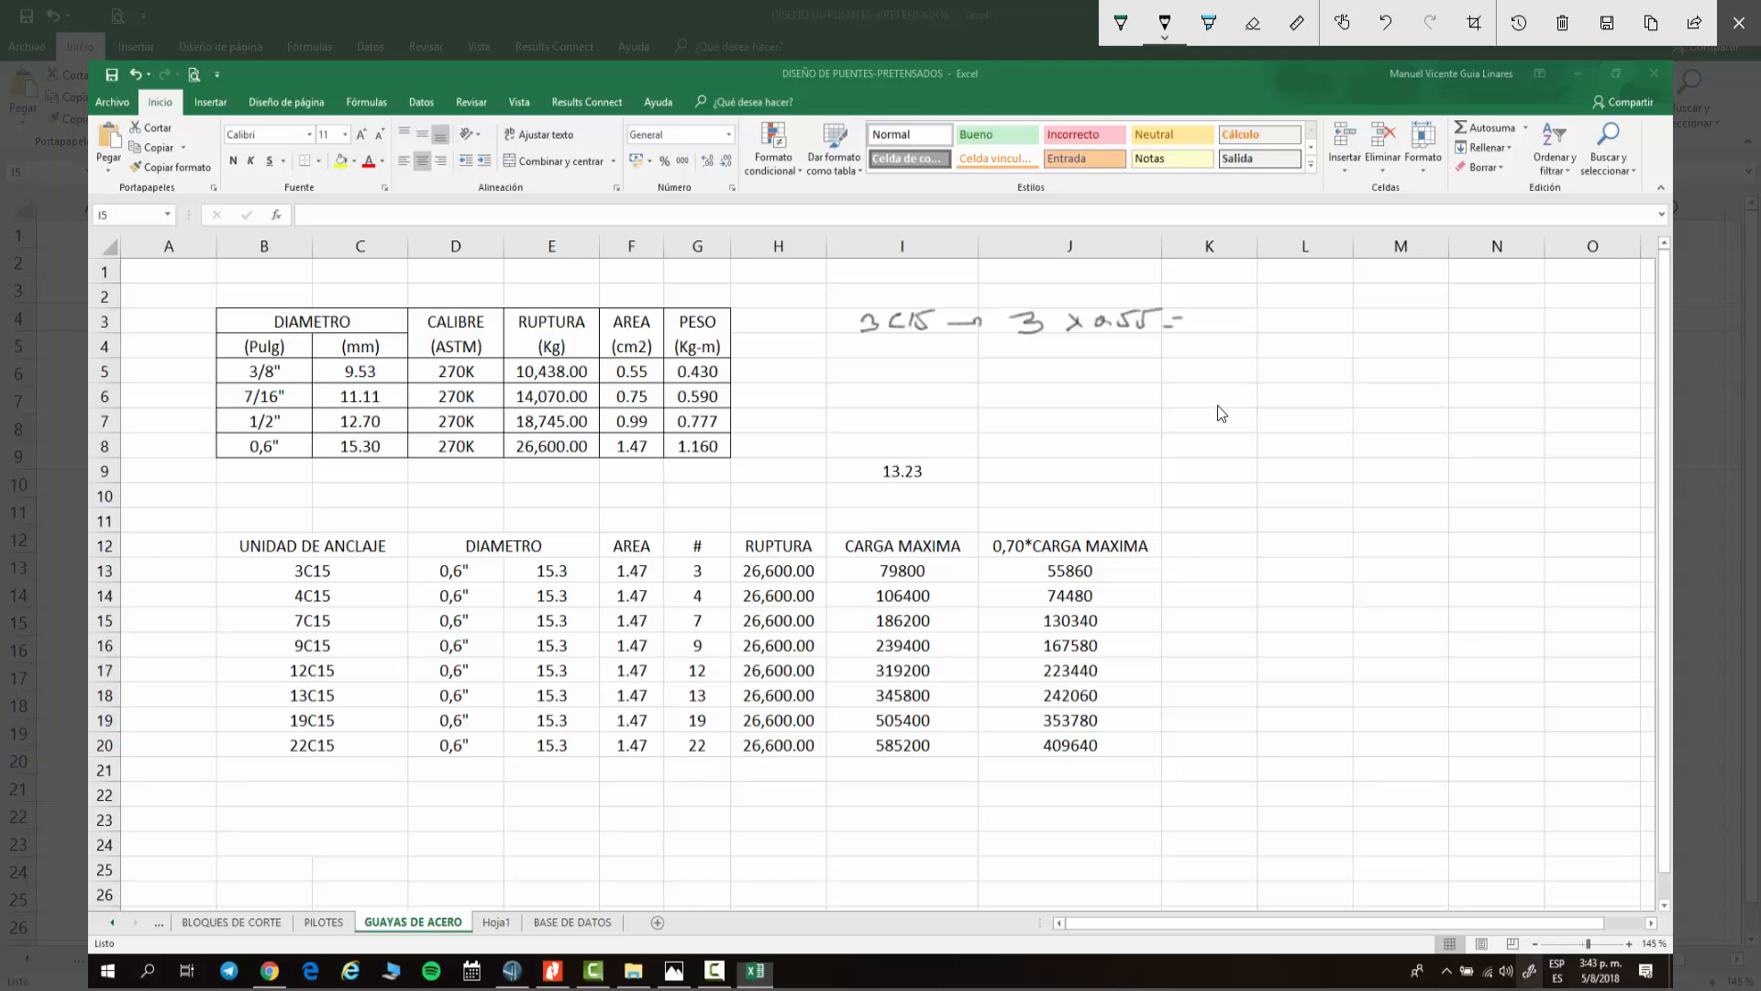
mouse_move(1217, 317)
left_mouse_down()
mouse_move(1254, 324)
mouse_move(1231, 337)
mouse_move(1287, 304)
mouse_move(1317, 340)
left_mouse_up()
mouse_move(1355, 299)
left_mouse_down()
mouse_move(1339, 326)
mouse_move(1379, 316)
left_mouse_up()
Step: Circle the 79800 maximum load and the 10,438 rupture value, and begin a second line with 3 x
mouse_move(903, 540)
left_mouse_down()
mouse_move(891, 580)
mouse_move(896, 539)
left_mouse_up()
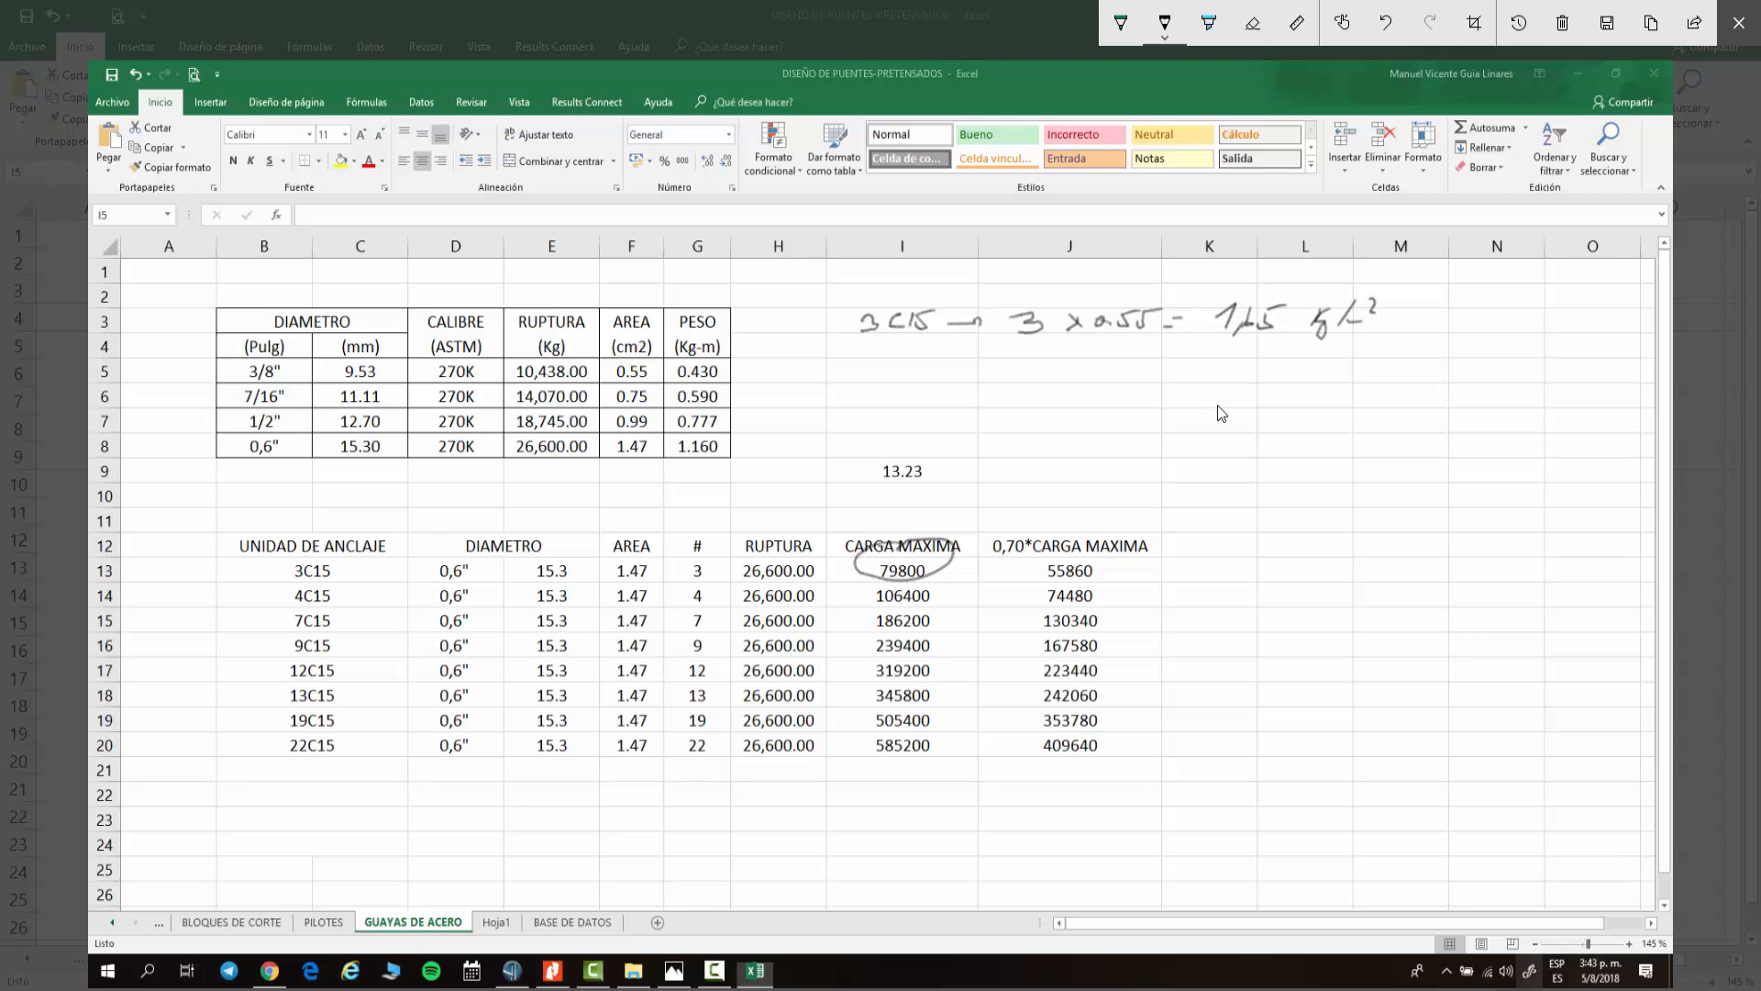
mouse_move(517, 355)
left_mouse_down()
mouse_move(506, 383)
mouse_move(585, 352)
mouse_move(536, 357)
left_mouse_up()
mouse_move(926, 384)
left_mouse_down()
mouse_move(945, 402)
mouse_move(921, 410)
left_mouse_up()
left_click_drag(959, 396, 959, 413)
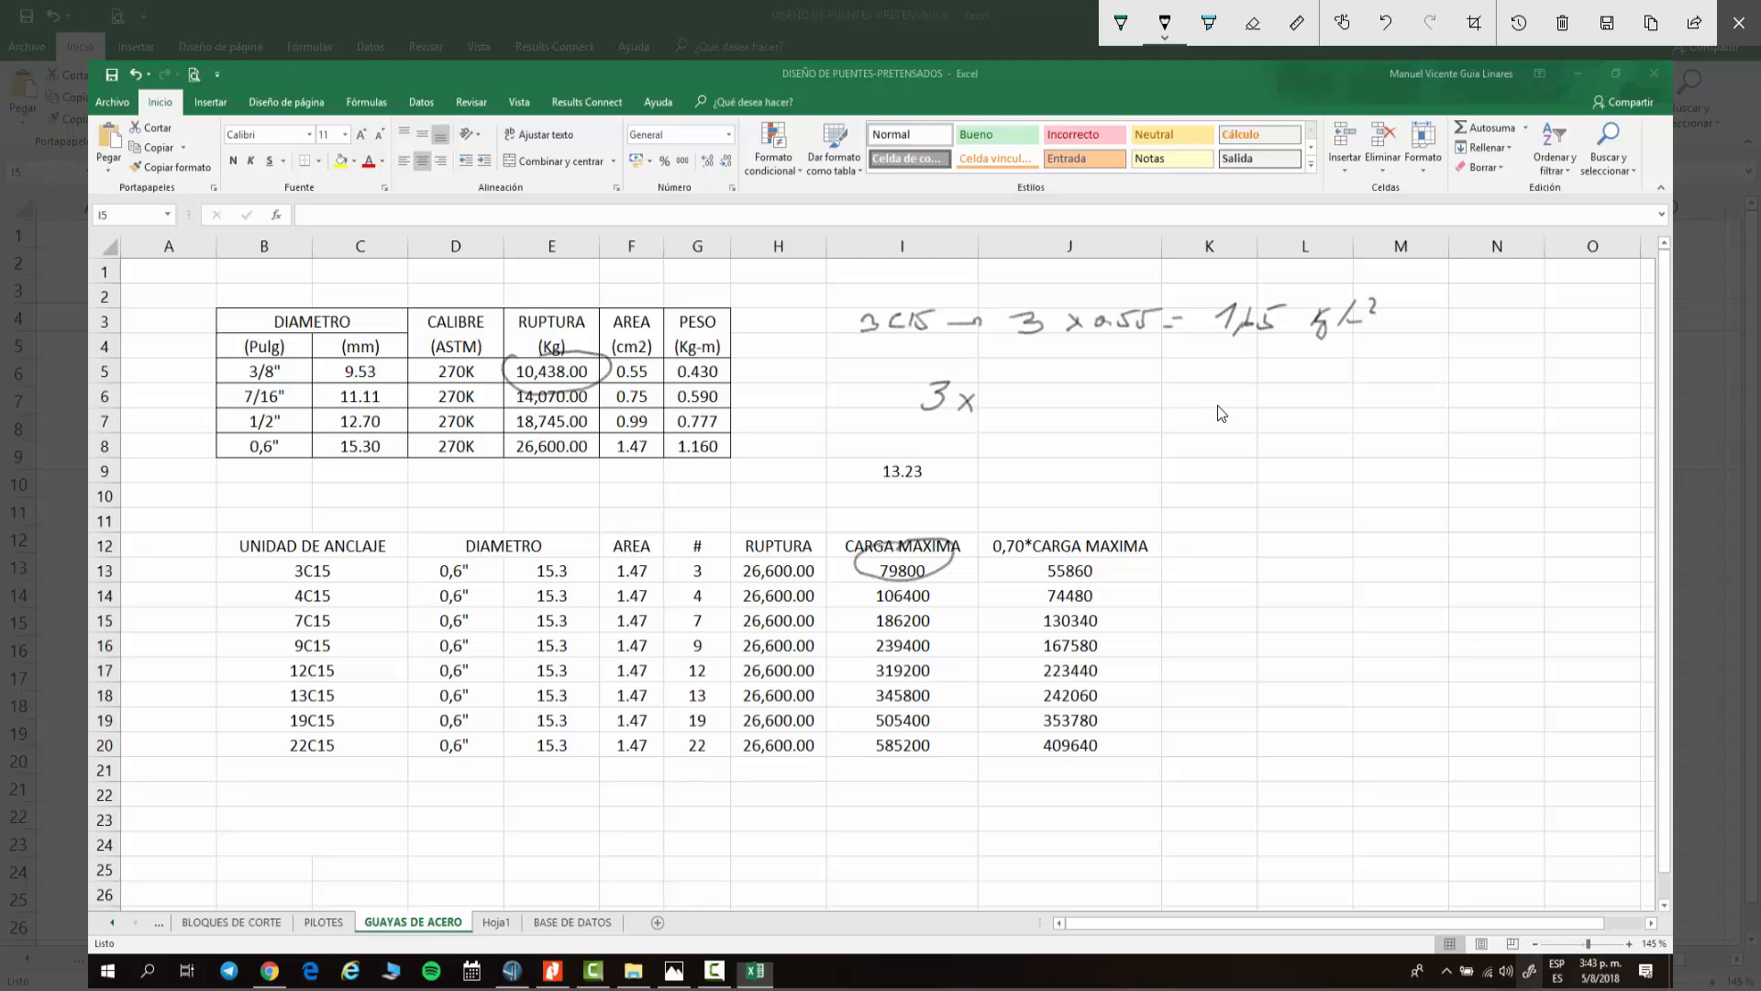
Step: Erase the unit after 1,65 and rewrite it as cm²
left_click(1252, 23)
left_click_drag(1374, 306, 1321, 335)
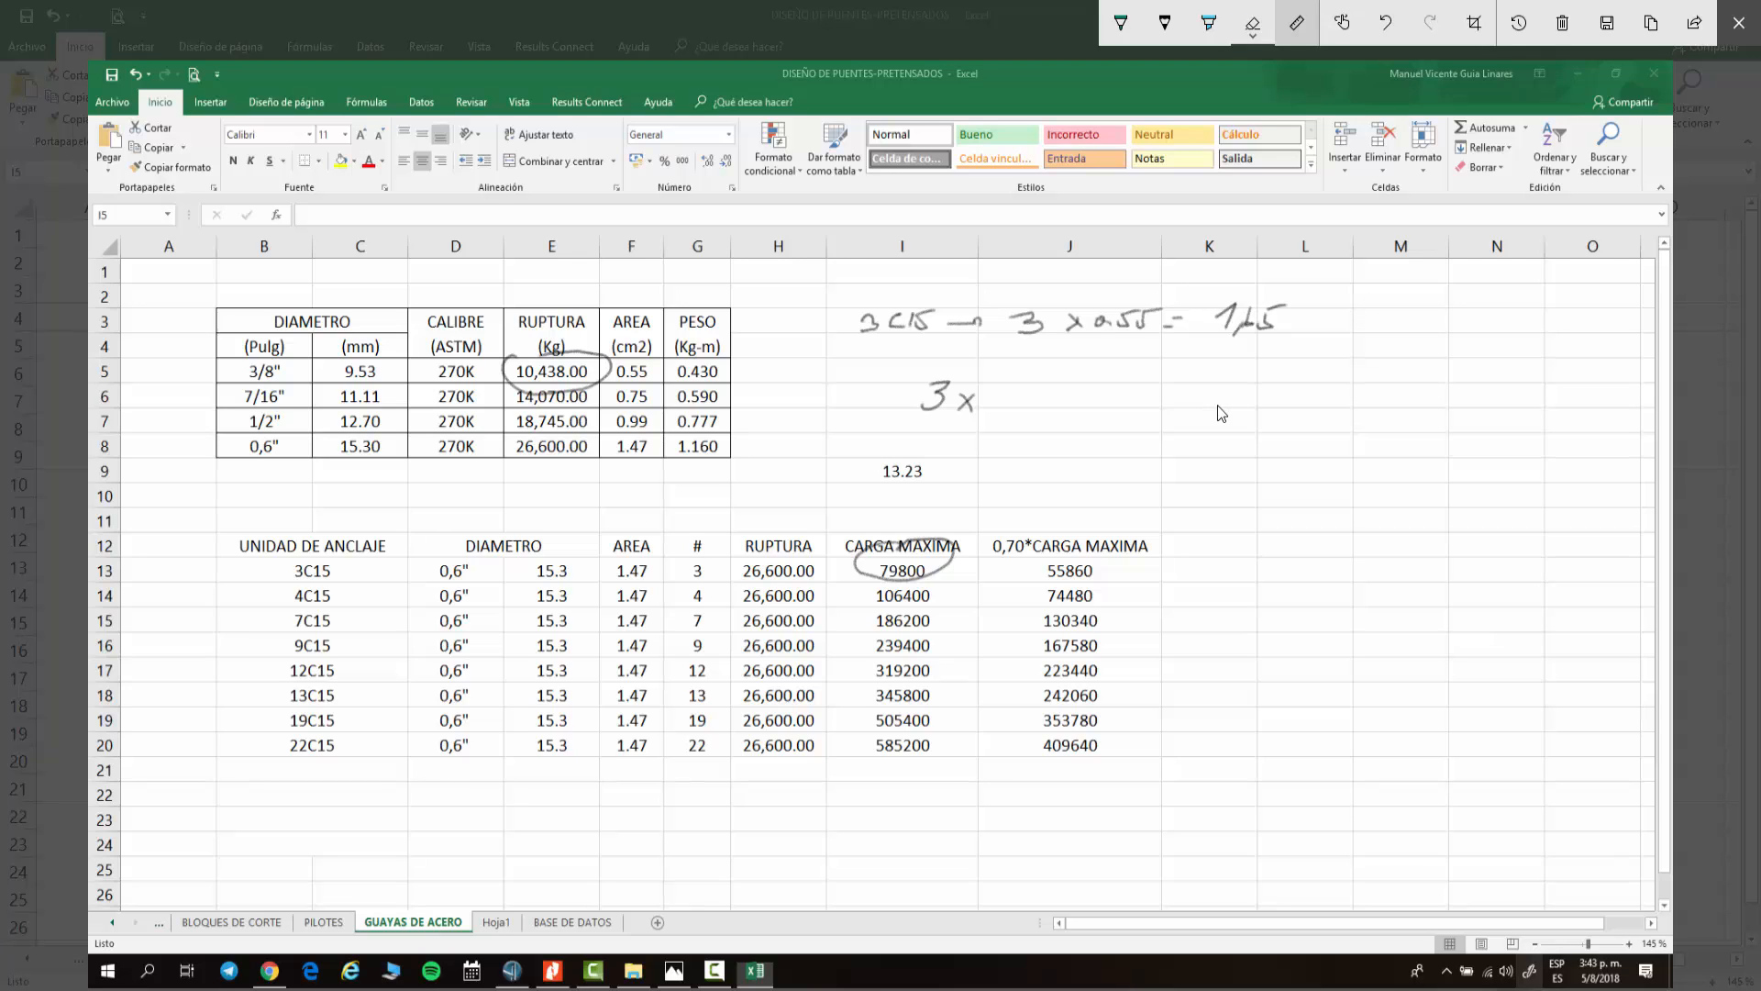
left_click(1164, 23)
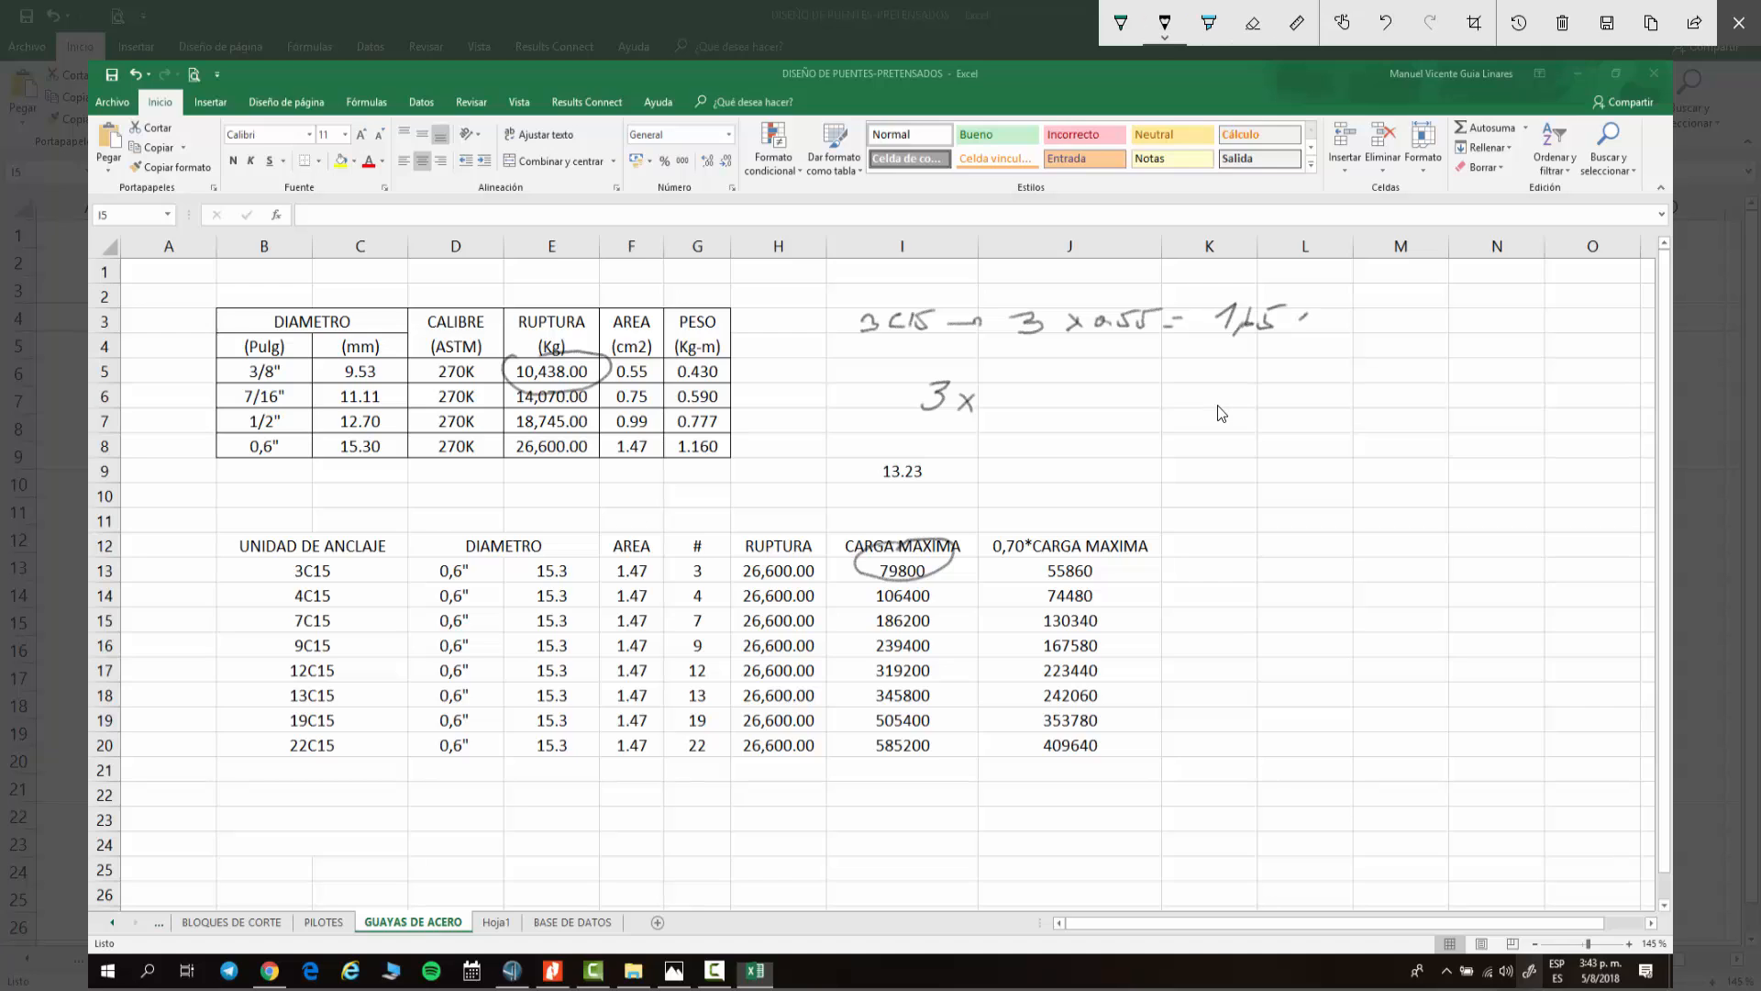
mouse_move(1295, 321)
left_mouse_down()
mouse_move(1340, 323)
mouse_move(1357, 302)
left_mouse_up()
Step: Handwrite 3 x 10.438 = 31314 kg as the rupture load of three 3/8" strands
left_click_drag(1000, 390, 1003, 406)
mouse_move(1020, 382)
left_mouse_down()
mouse_move(1014, 402)
mouse_move(1084, 380)
mouse_move(1082, 405)
left_mouse_up()
left_click(1038, 397)
mouse_move(1090, 383)
left_mouse_down()
mouse_move(1097, 405)
mouse_move(1114, 380)
left_mouse_up()
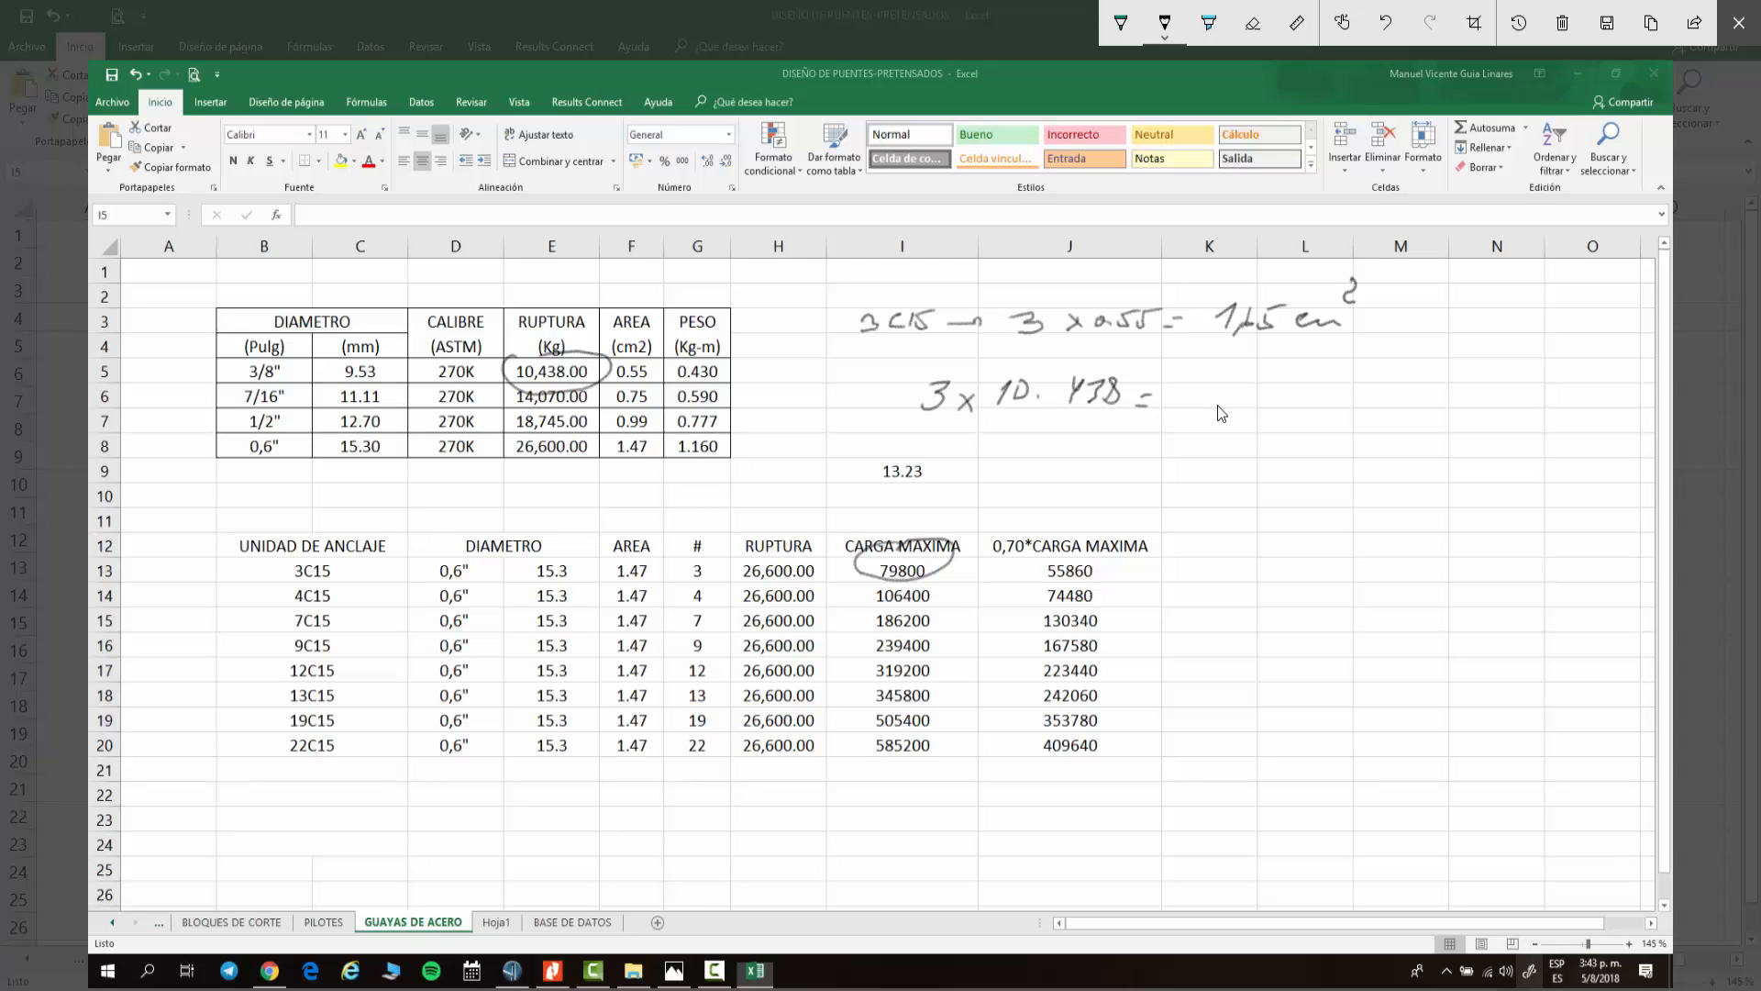
mouse_move(1180, 369)
left_mouse_down()
mouse_move(1202, 382)
mouse_move(1183, 401)
mouse_move(1289, 396)
left_mouse_up()
mouse_move(1312, 366)
left_mouse_down()
mouse_move(1332, 367)
mouse_move(1318, 403)
mouse_move(1359, 398)
mouse_move(1362, 427)
mouse_move(1440, 392)
left_mouse_up()
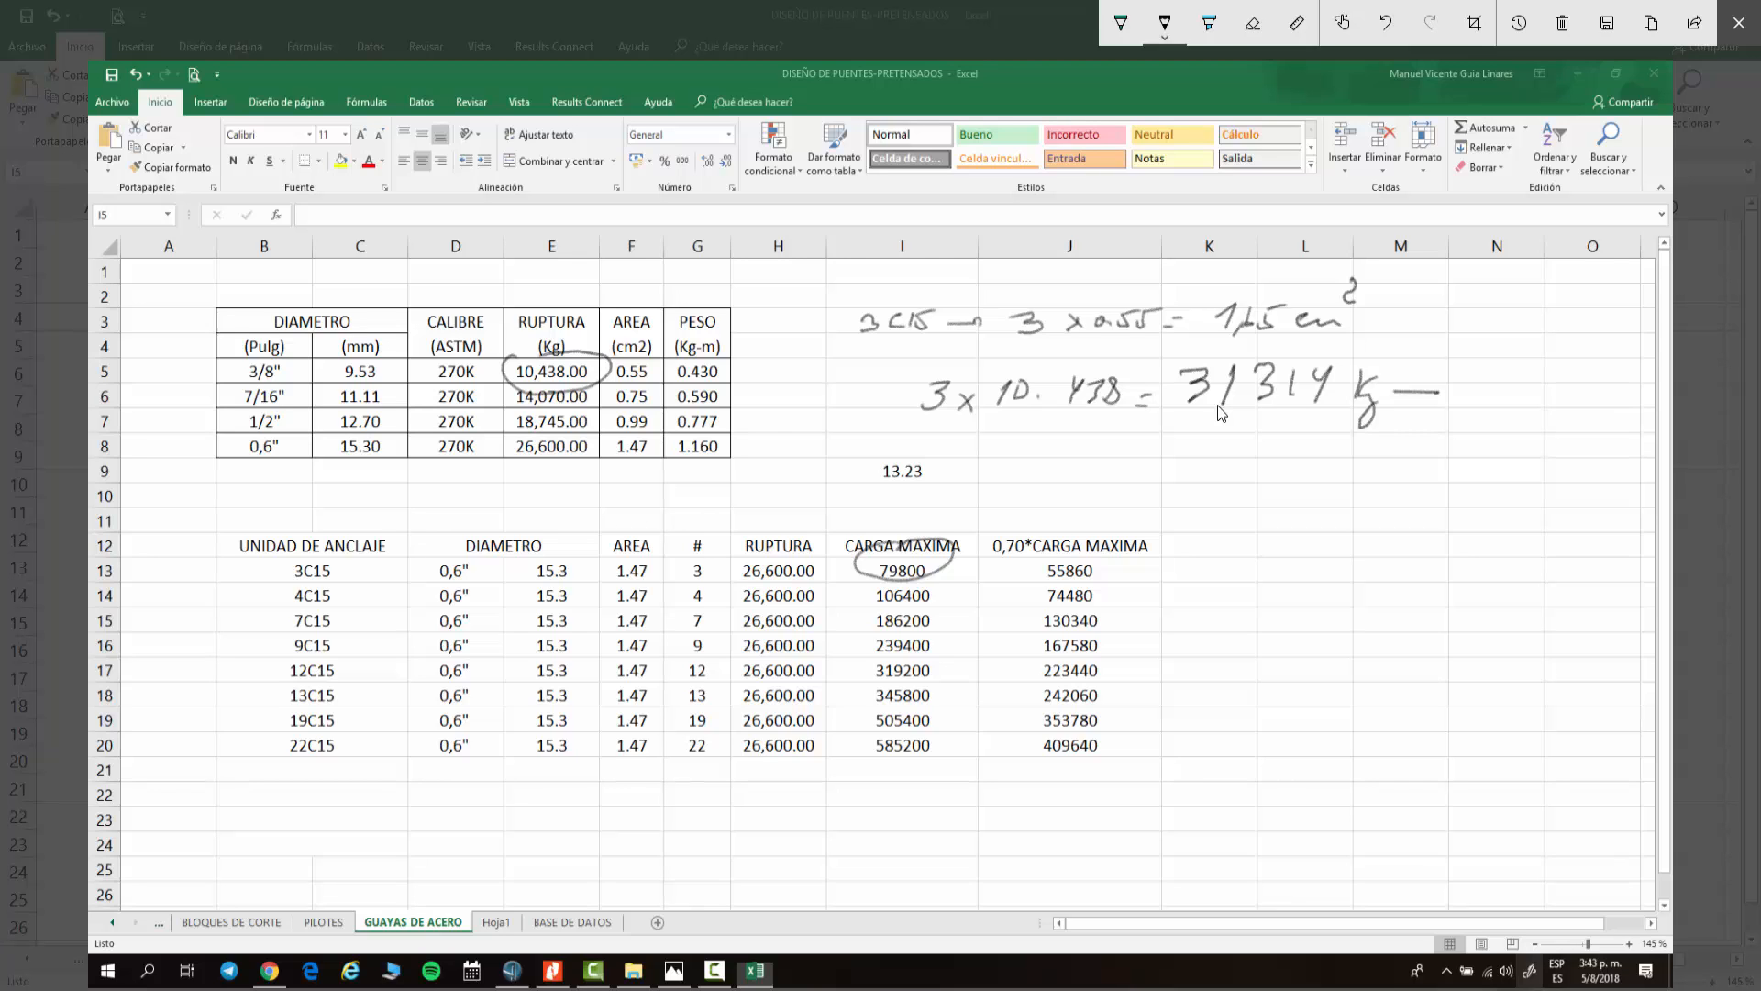
Step: Handwrite 21,920 next to the 31314 kg result
left_click_drag(1445, 370, 1477, 397)
mouse_move(1498, 366)
left_mouse_down()
mouse_move(1513, 361)
mouse_move(1505, 392)
mouse_move(1551, 397)
left_mouse_up()
mouse_move(1577, 365)
left_mouse_down()
mouse_move(1601, 392)
mouse_move(1613, 367)
left_mouse_up()
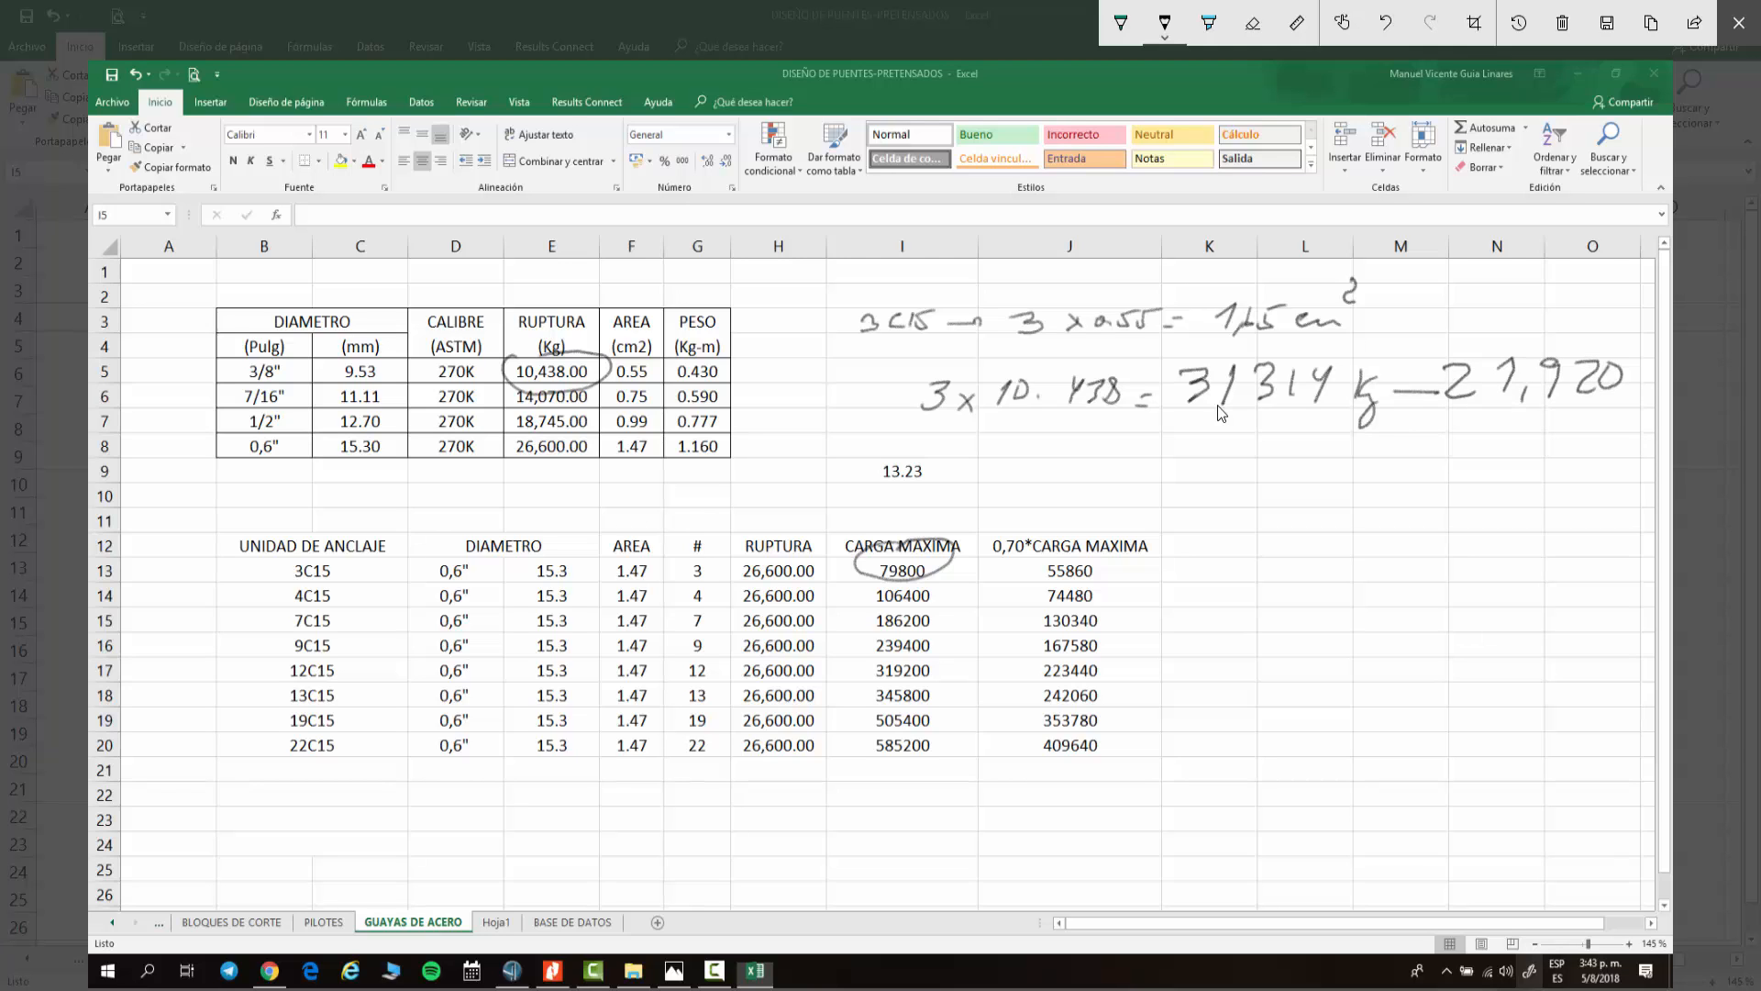
Step: Bracket the 21,920 value with a handwritten note beneath it, then close the ink annotation tools
left_click_drag(1422, 338, 1413, 424)
mouse_move(1436, 352)
left_mouse_down()
mouse_move(1657, 328)
mouse_move(1627, 426)
left_mouse_up()
mouse_move(1613, 408)
left_mouse_down()
mouse_move(1599, 434)
mouse_move(1637, 423)
left_mouse_up()
left_click_drag(1635, 415, 1646, 420)
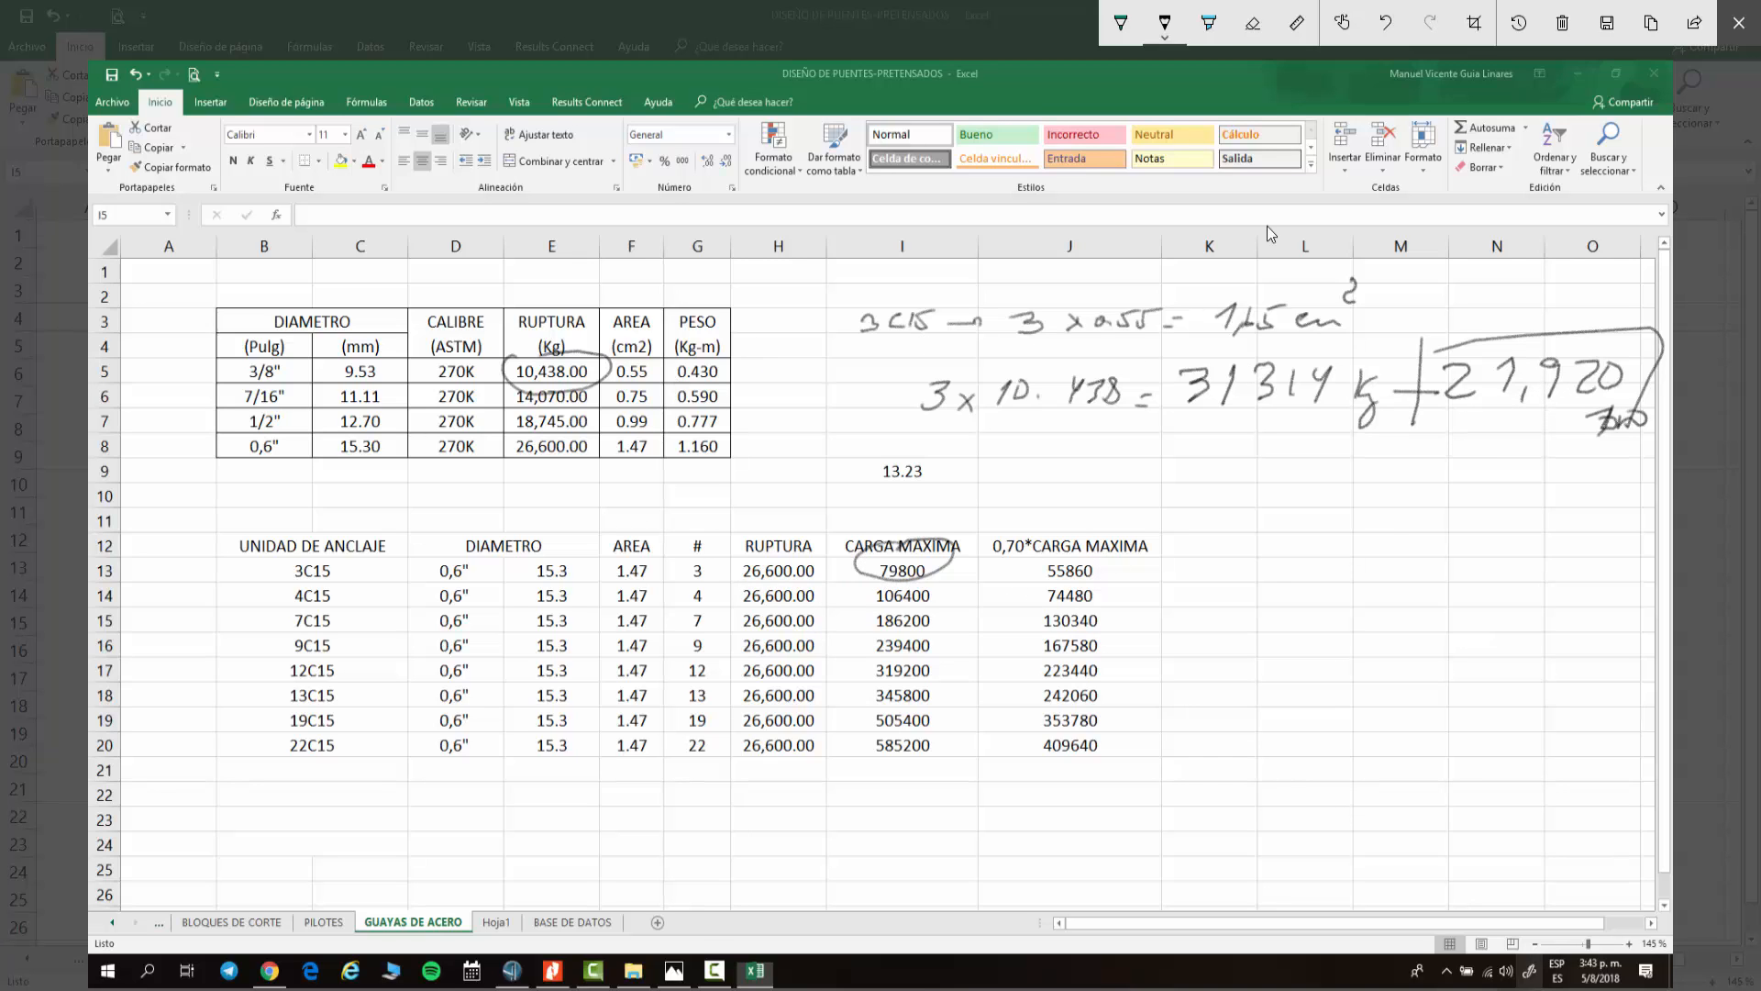
left_click(1739, 23)
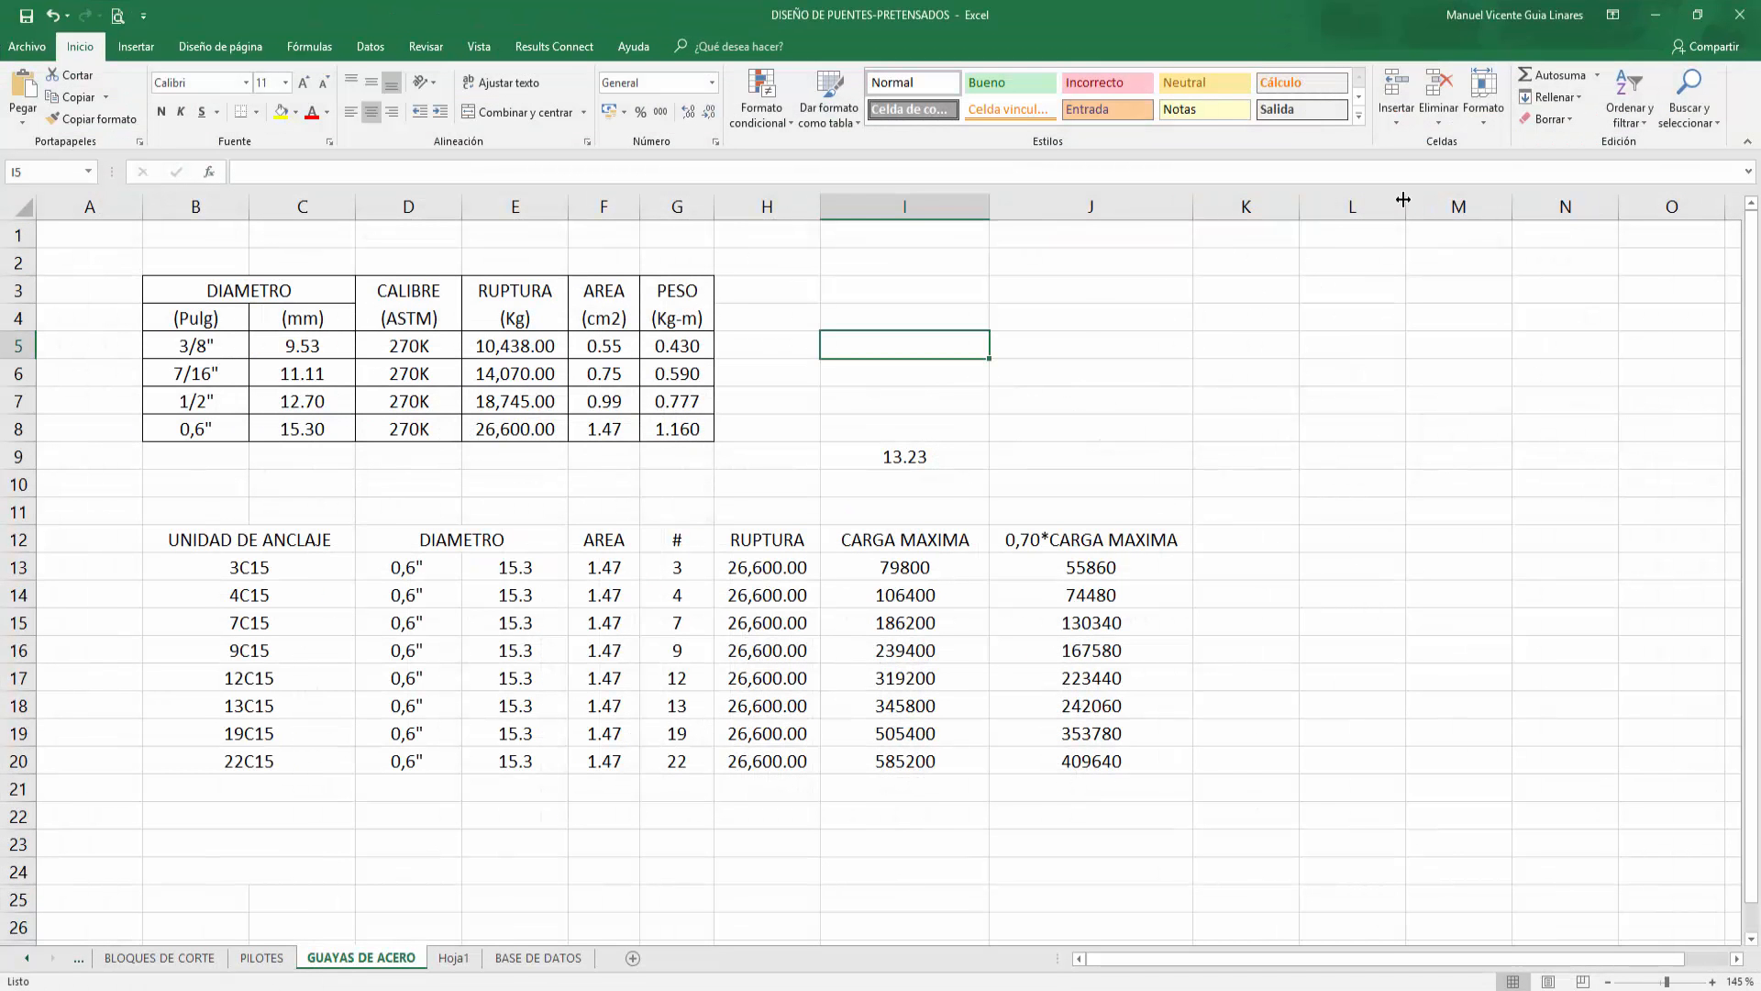
Step: Switch to CSiBridge and view a hanger cable's axial force diagram for the 1.2CM+1.6CV_NL case
left_click(1656, 14)
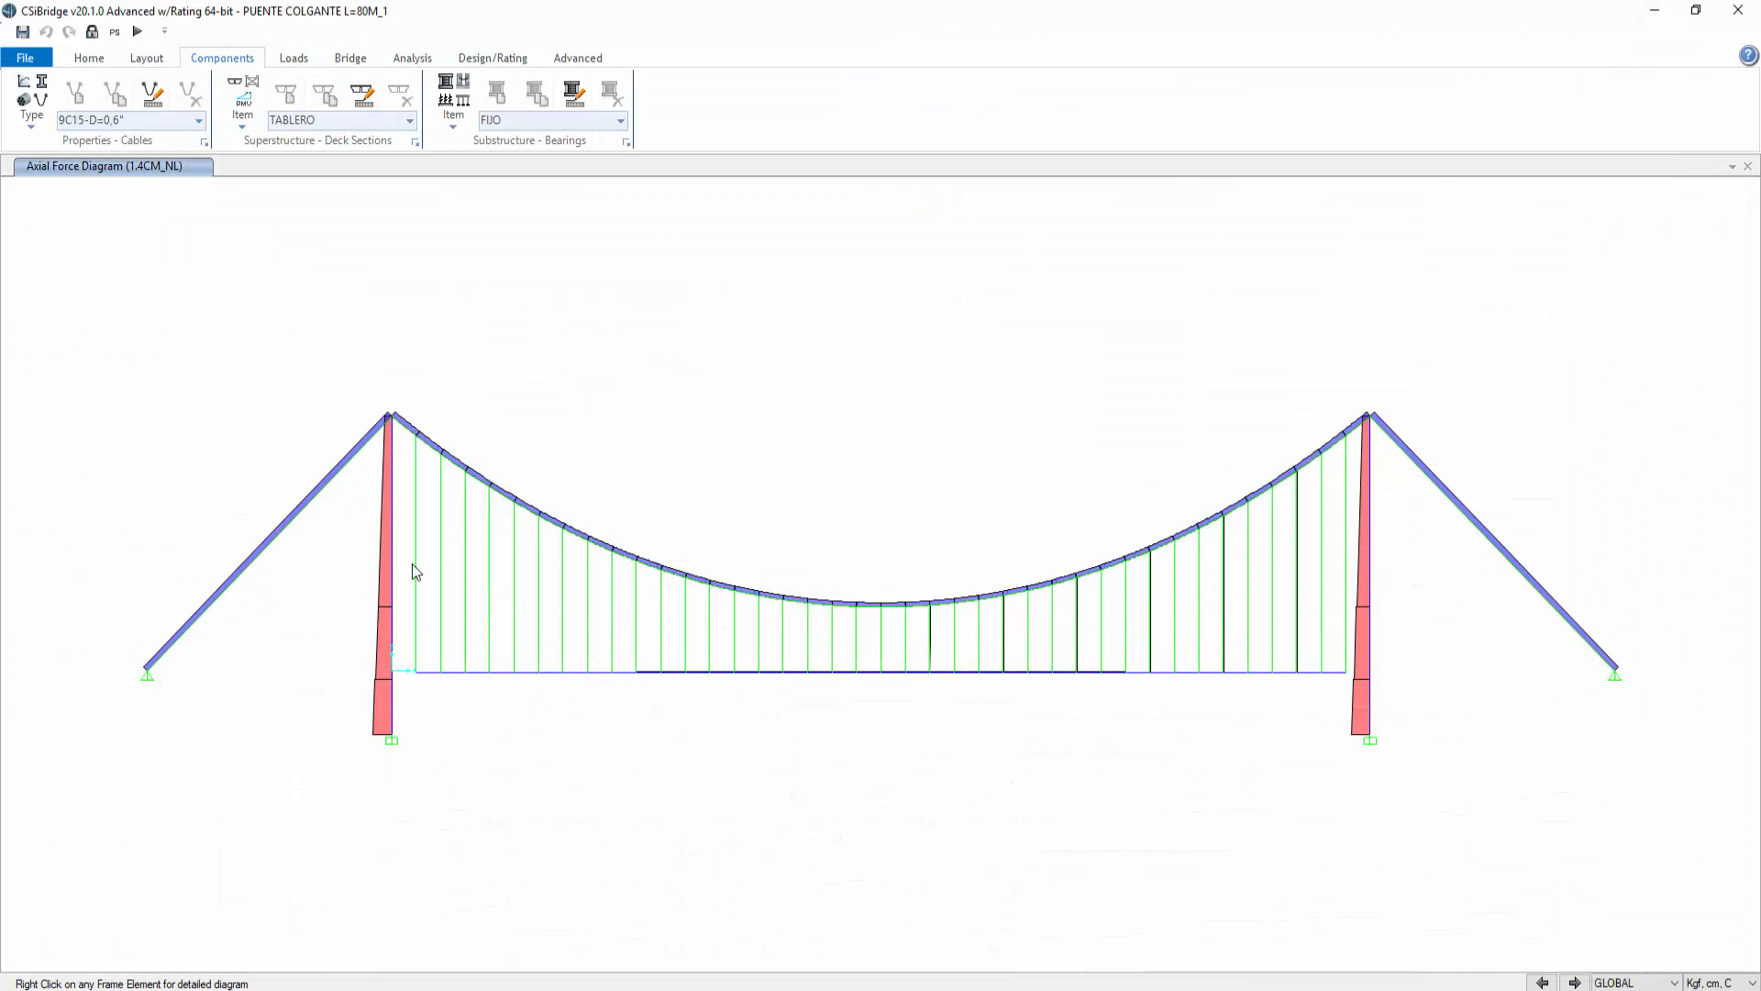
right_click(416, 538)
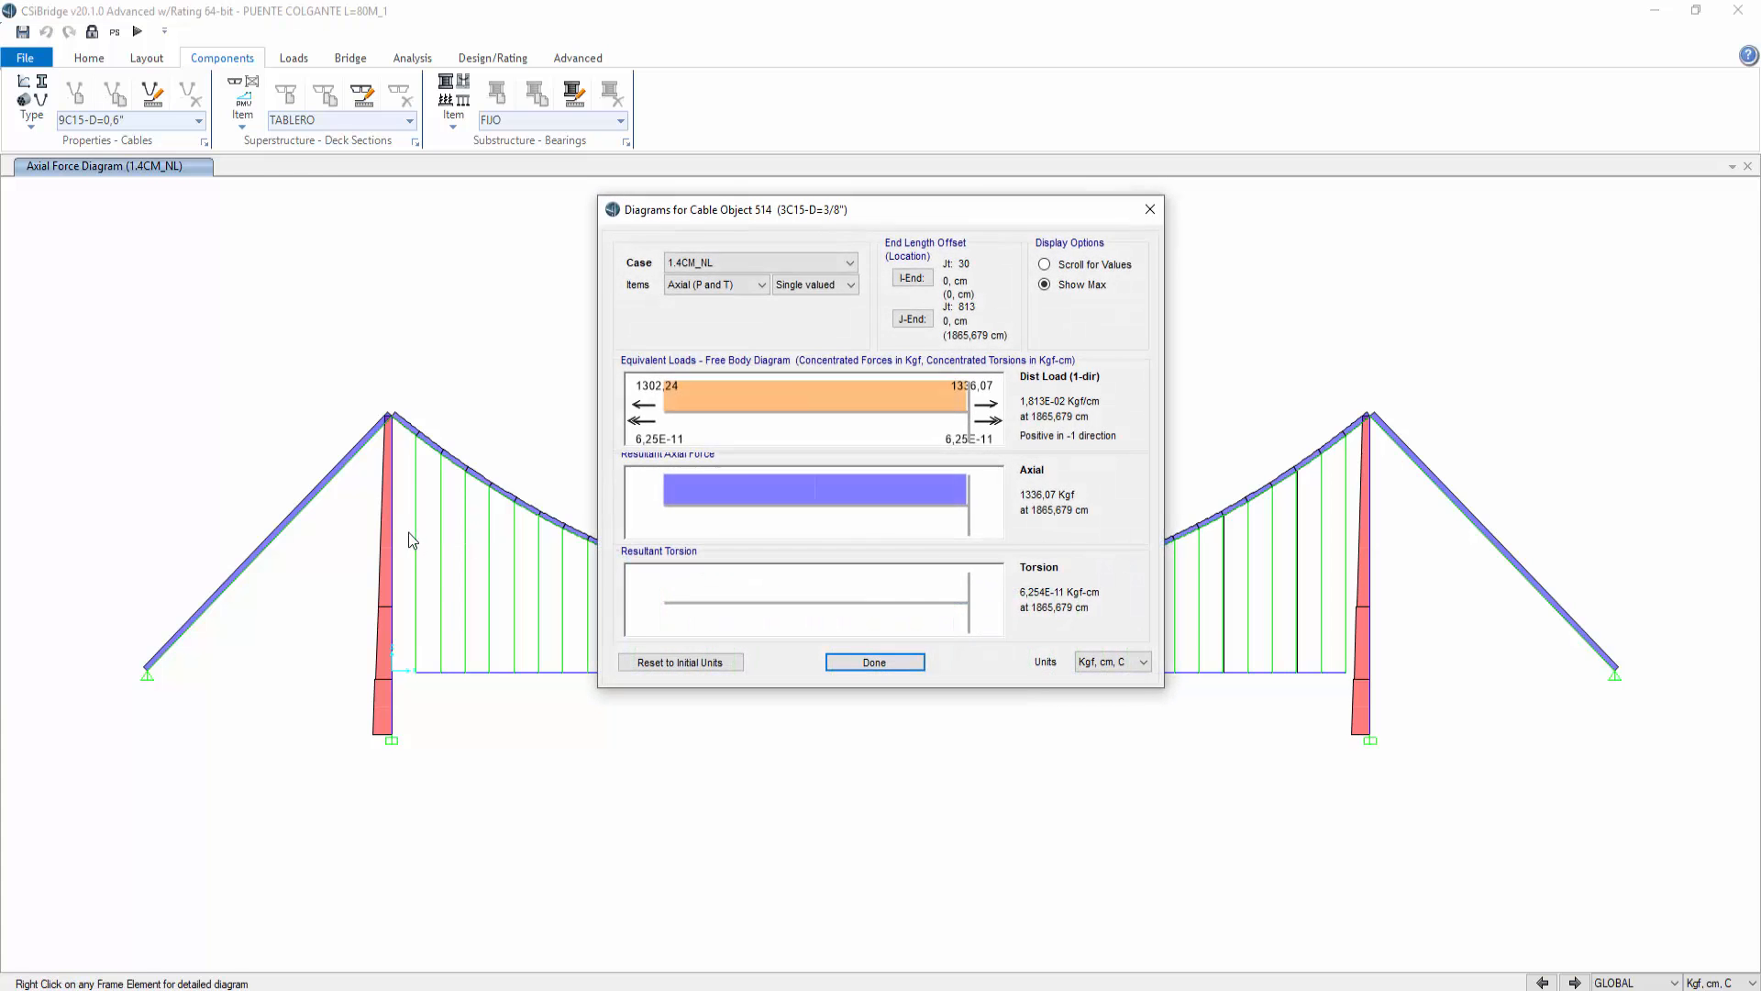
left_click(819, 264)
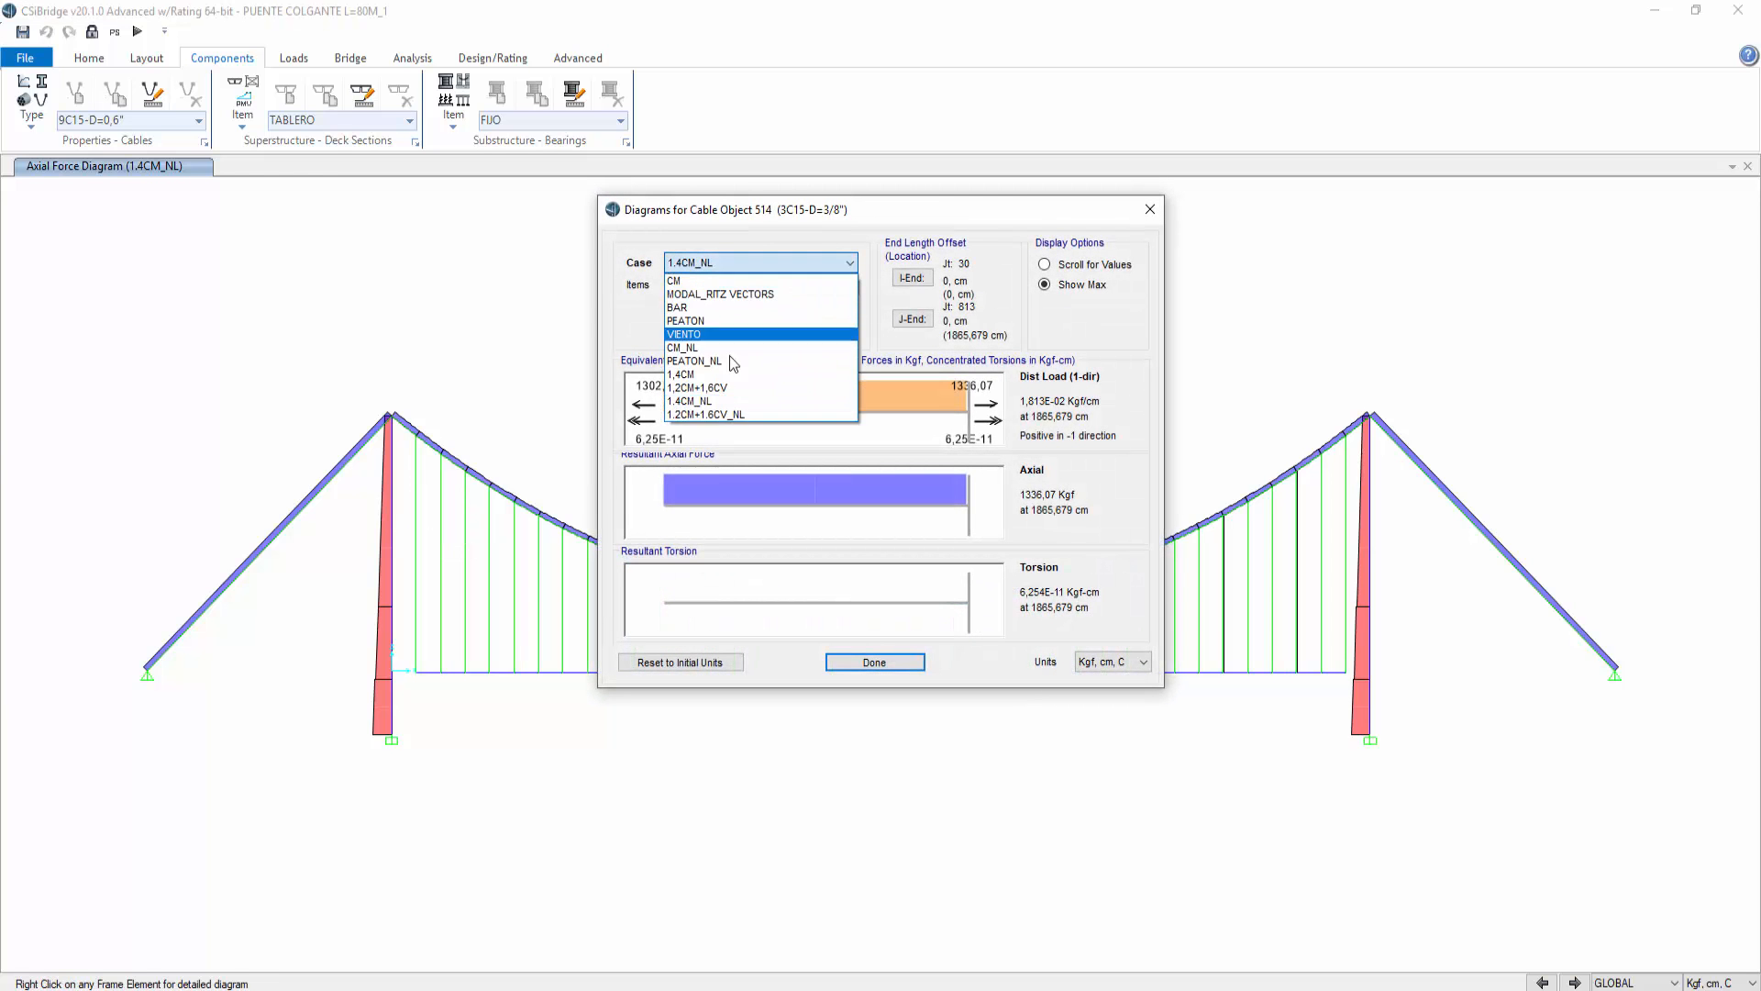
left_click(736, 416)
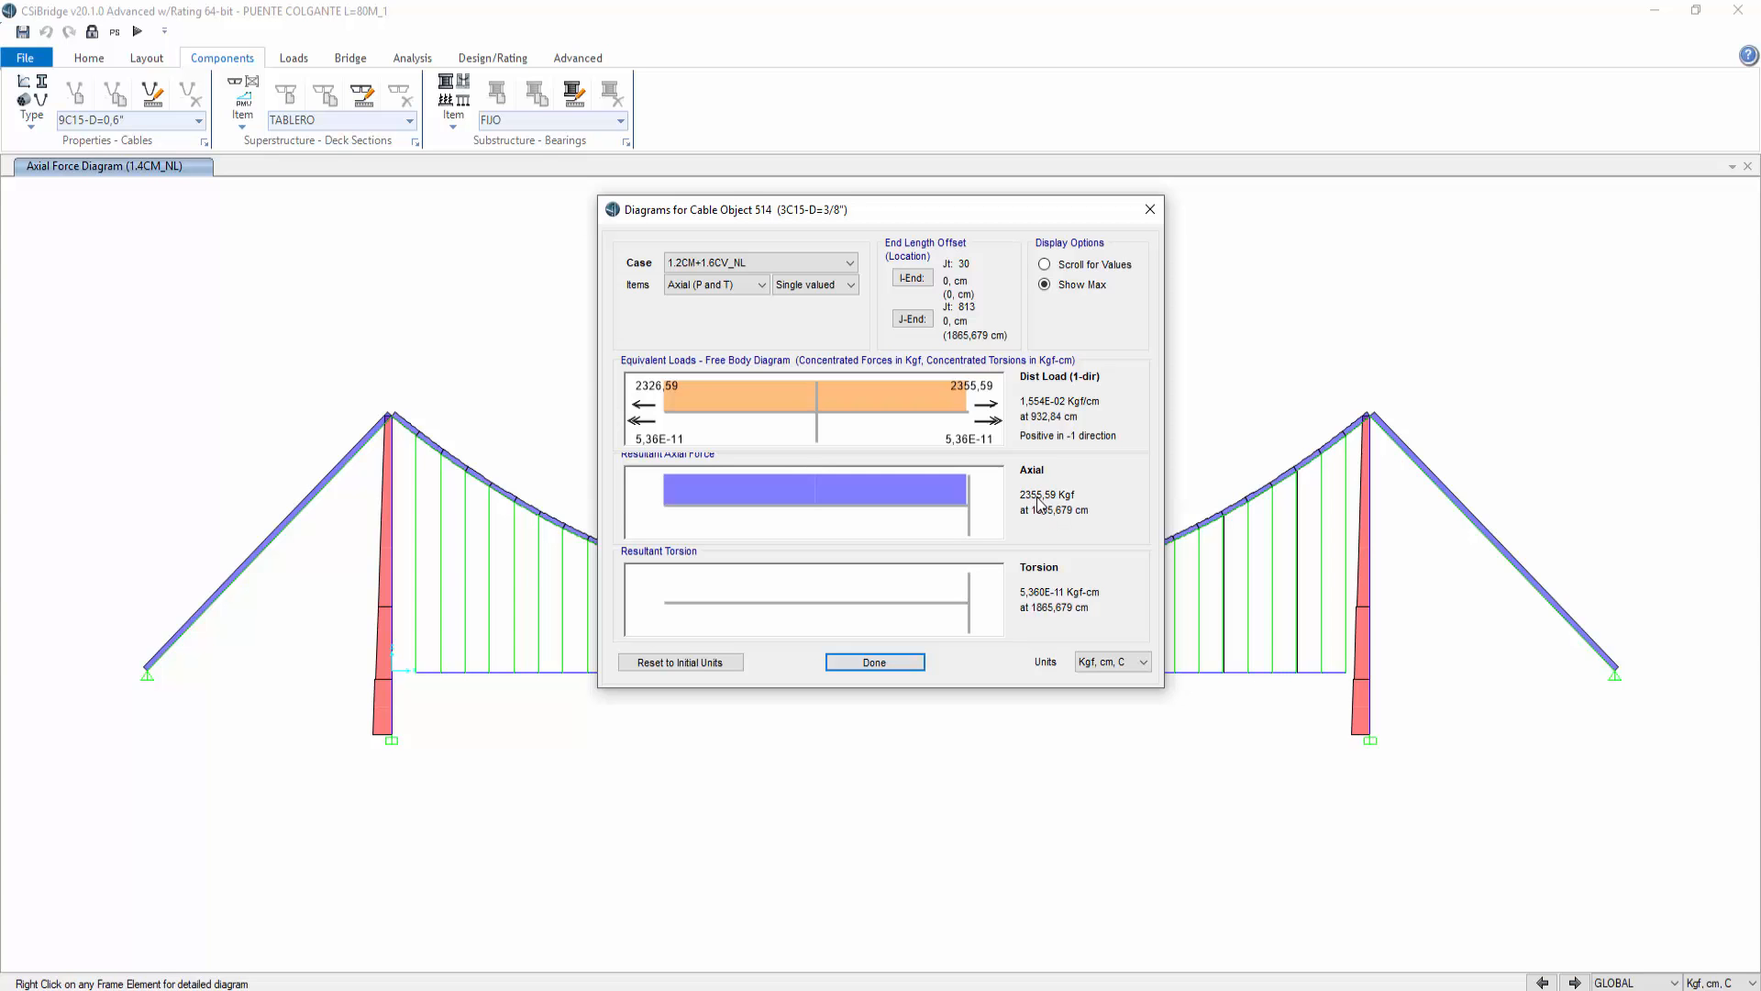
left_click(1149, 209)
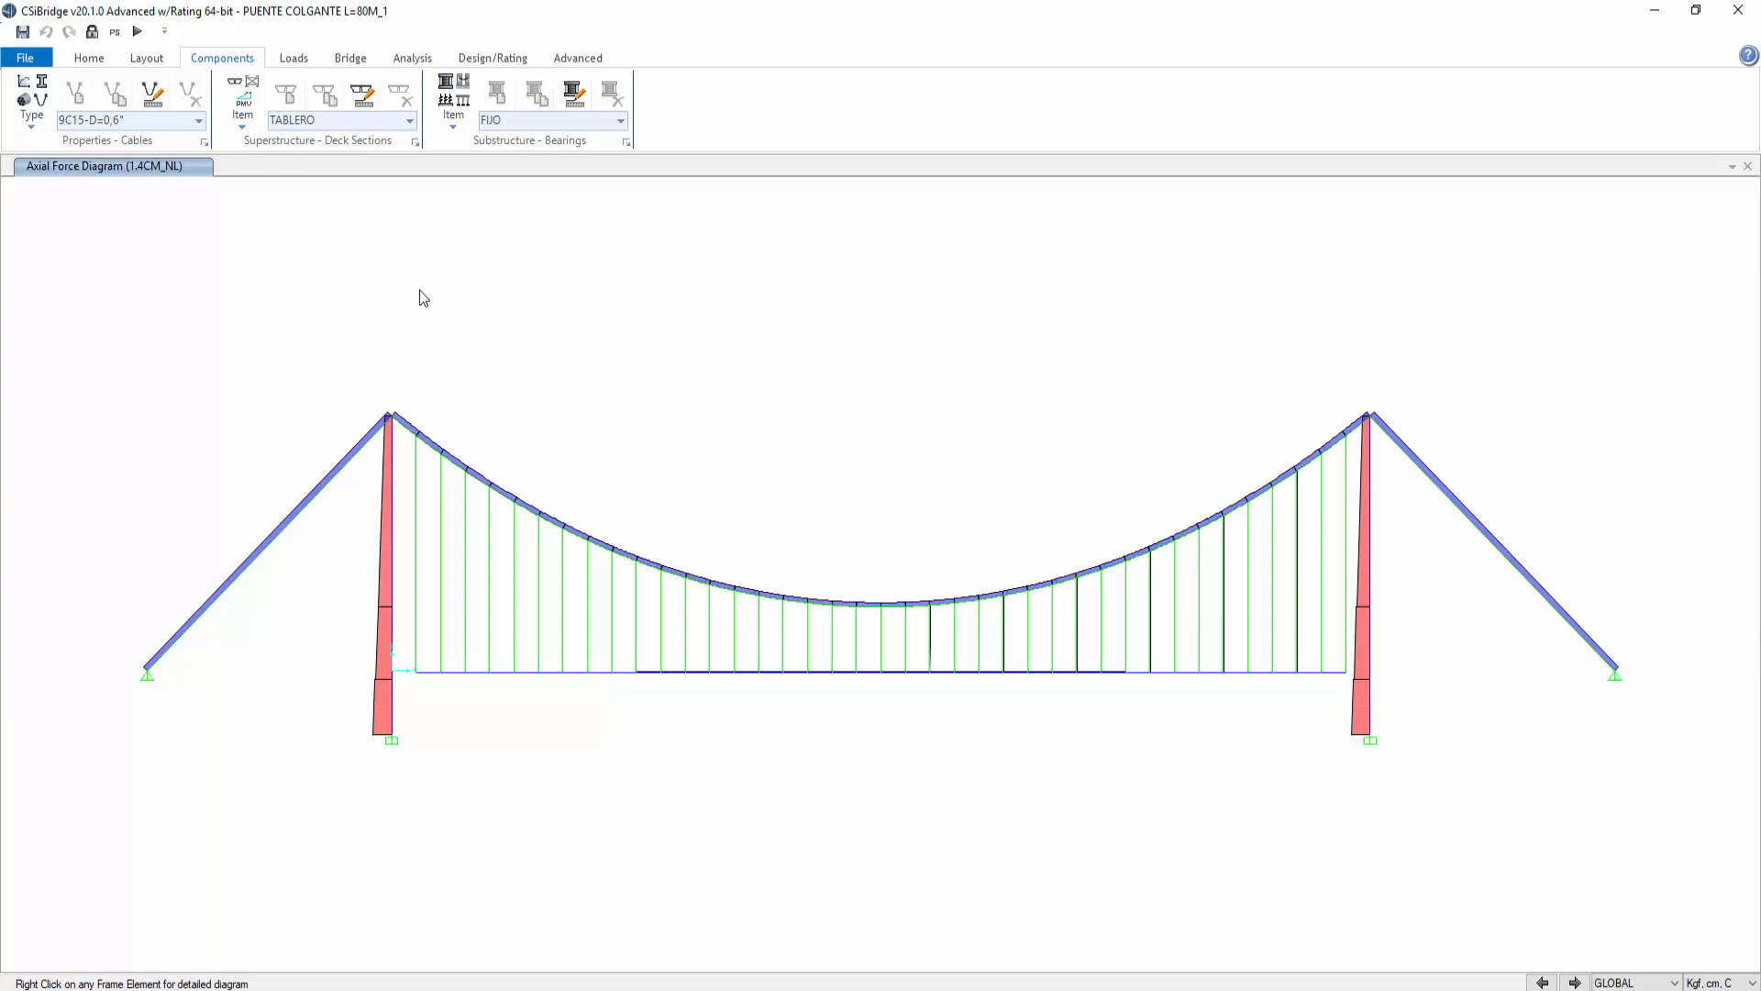
Step: Set the concrete design combinations to 1.2CM+1.6CV_NL and 1.4CM_NL only, then run the concrete design check
left_click(101, 60)
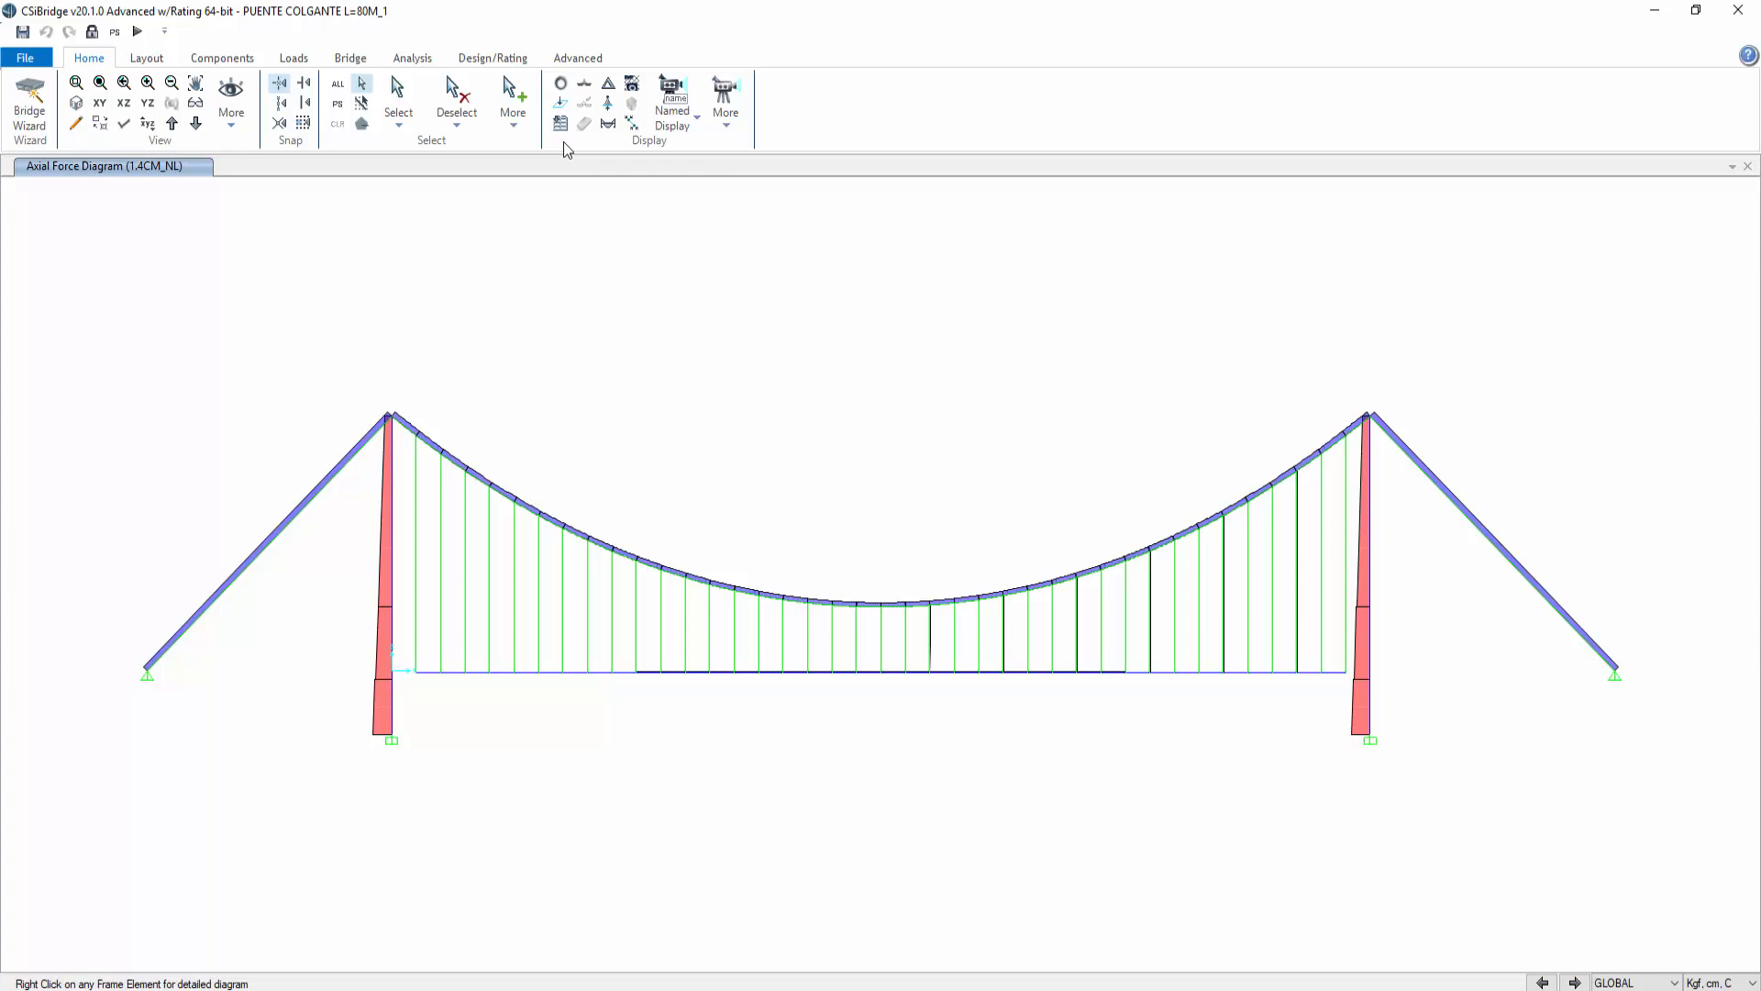
left_click(76, 103)
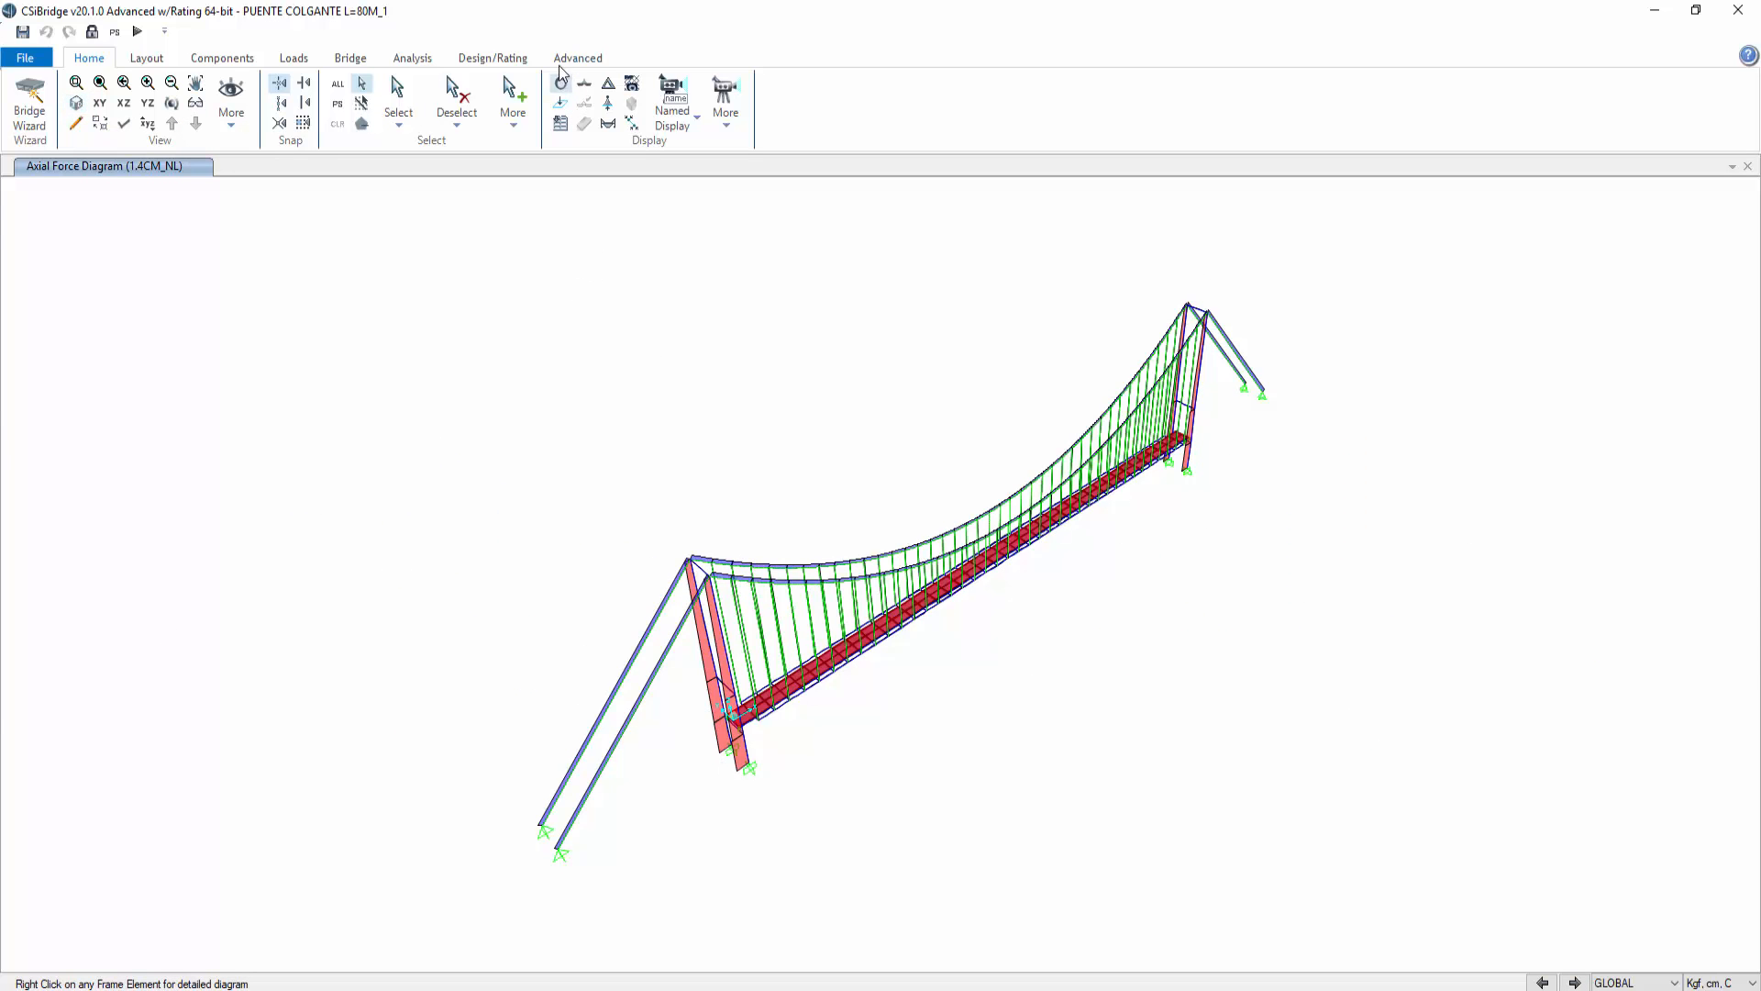
left_click(607, 58)
left_click(1020, 106)
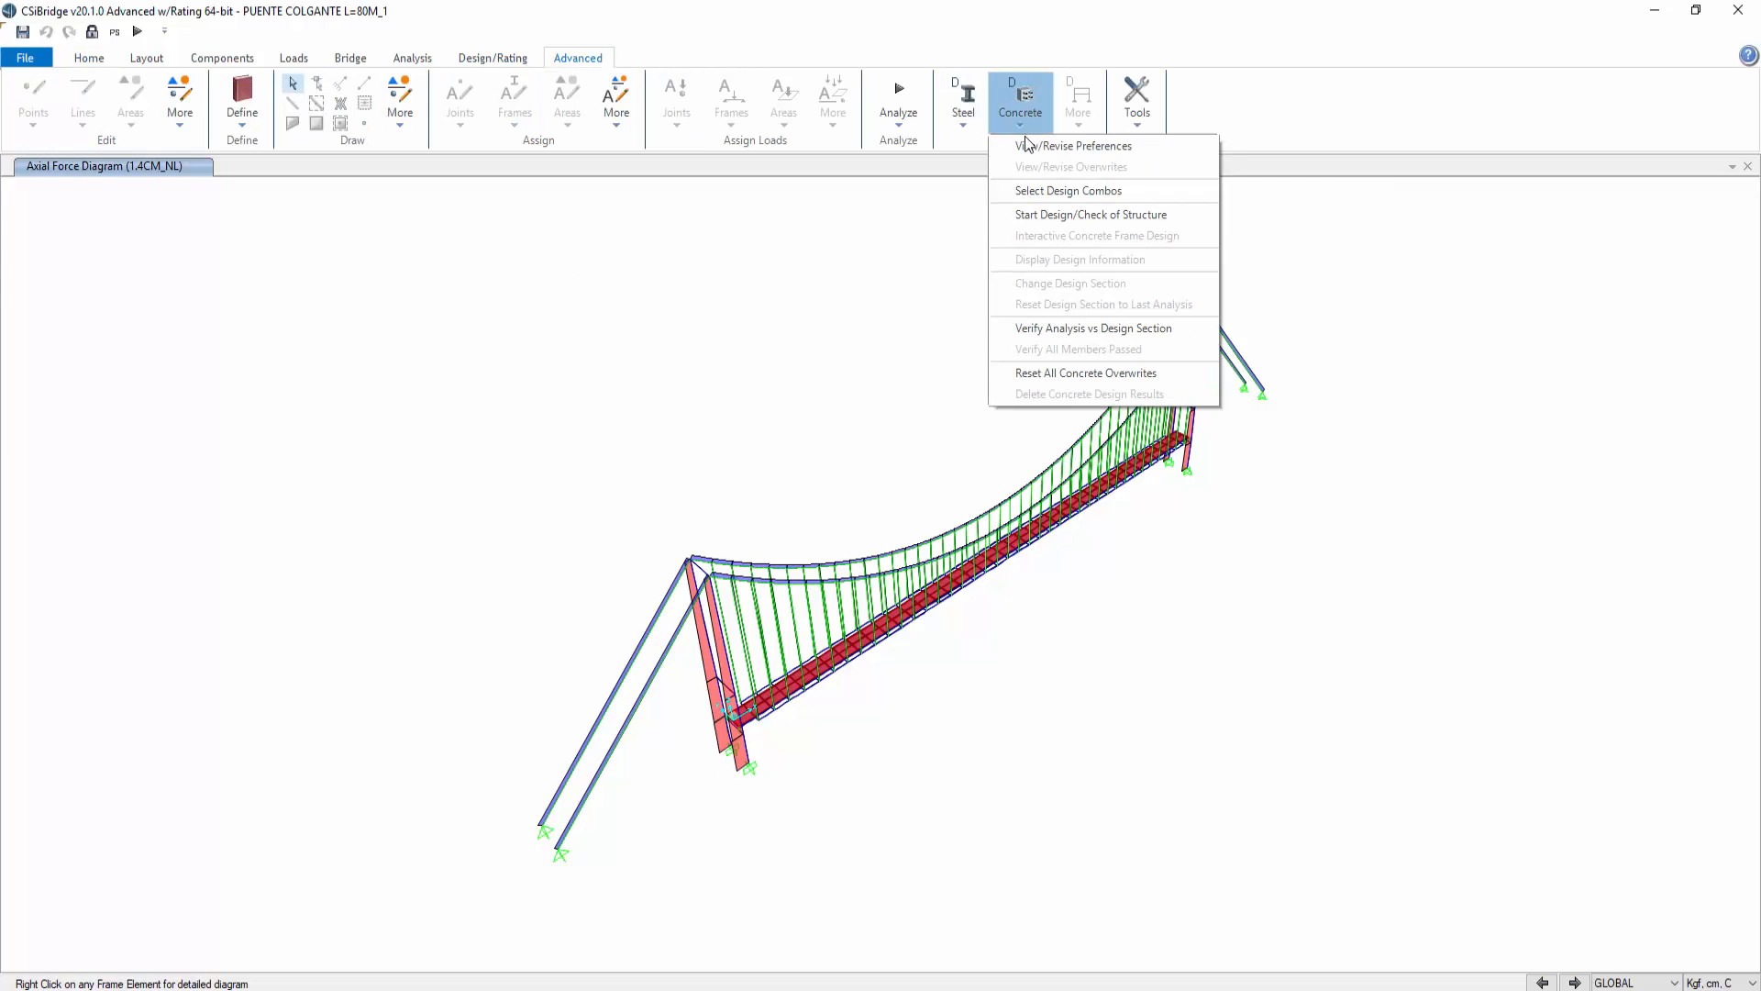
left_click(1082, 191)
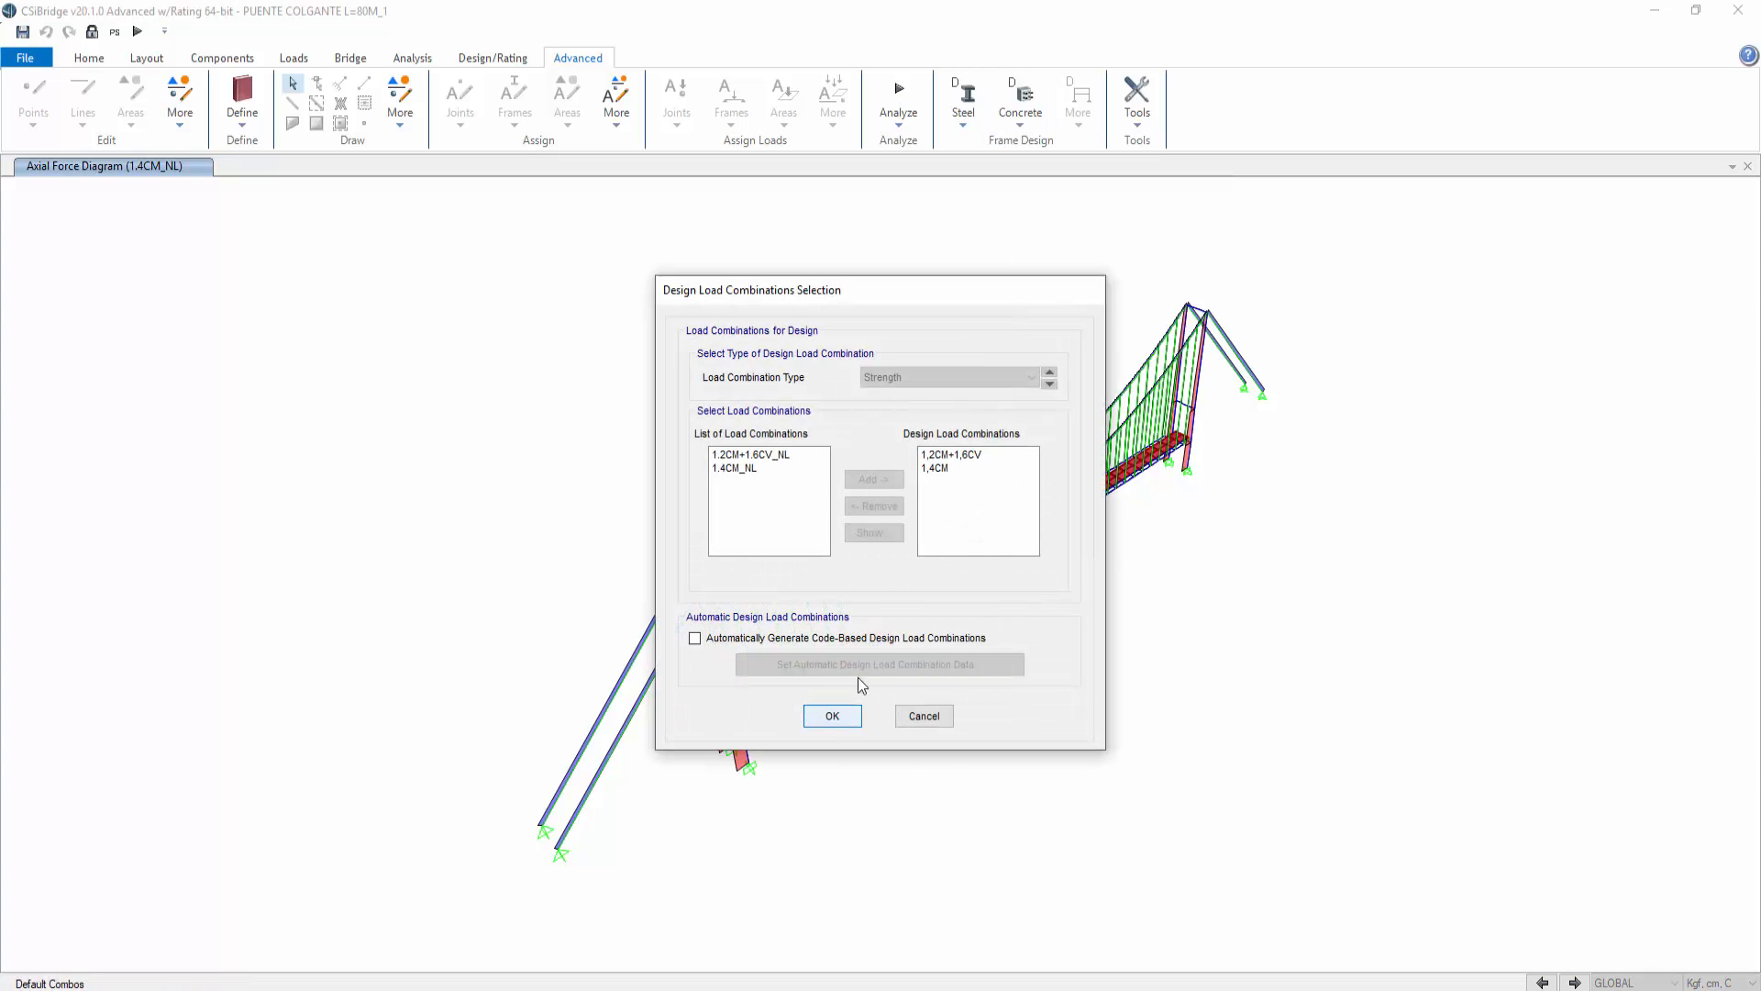
left_click_drag(931, 456, 932, 489)
left_click(874, 506)
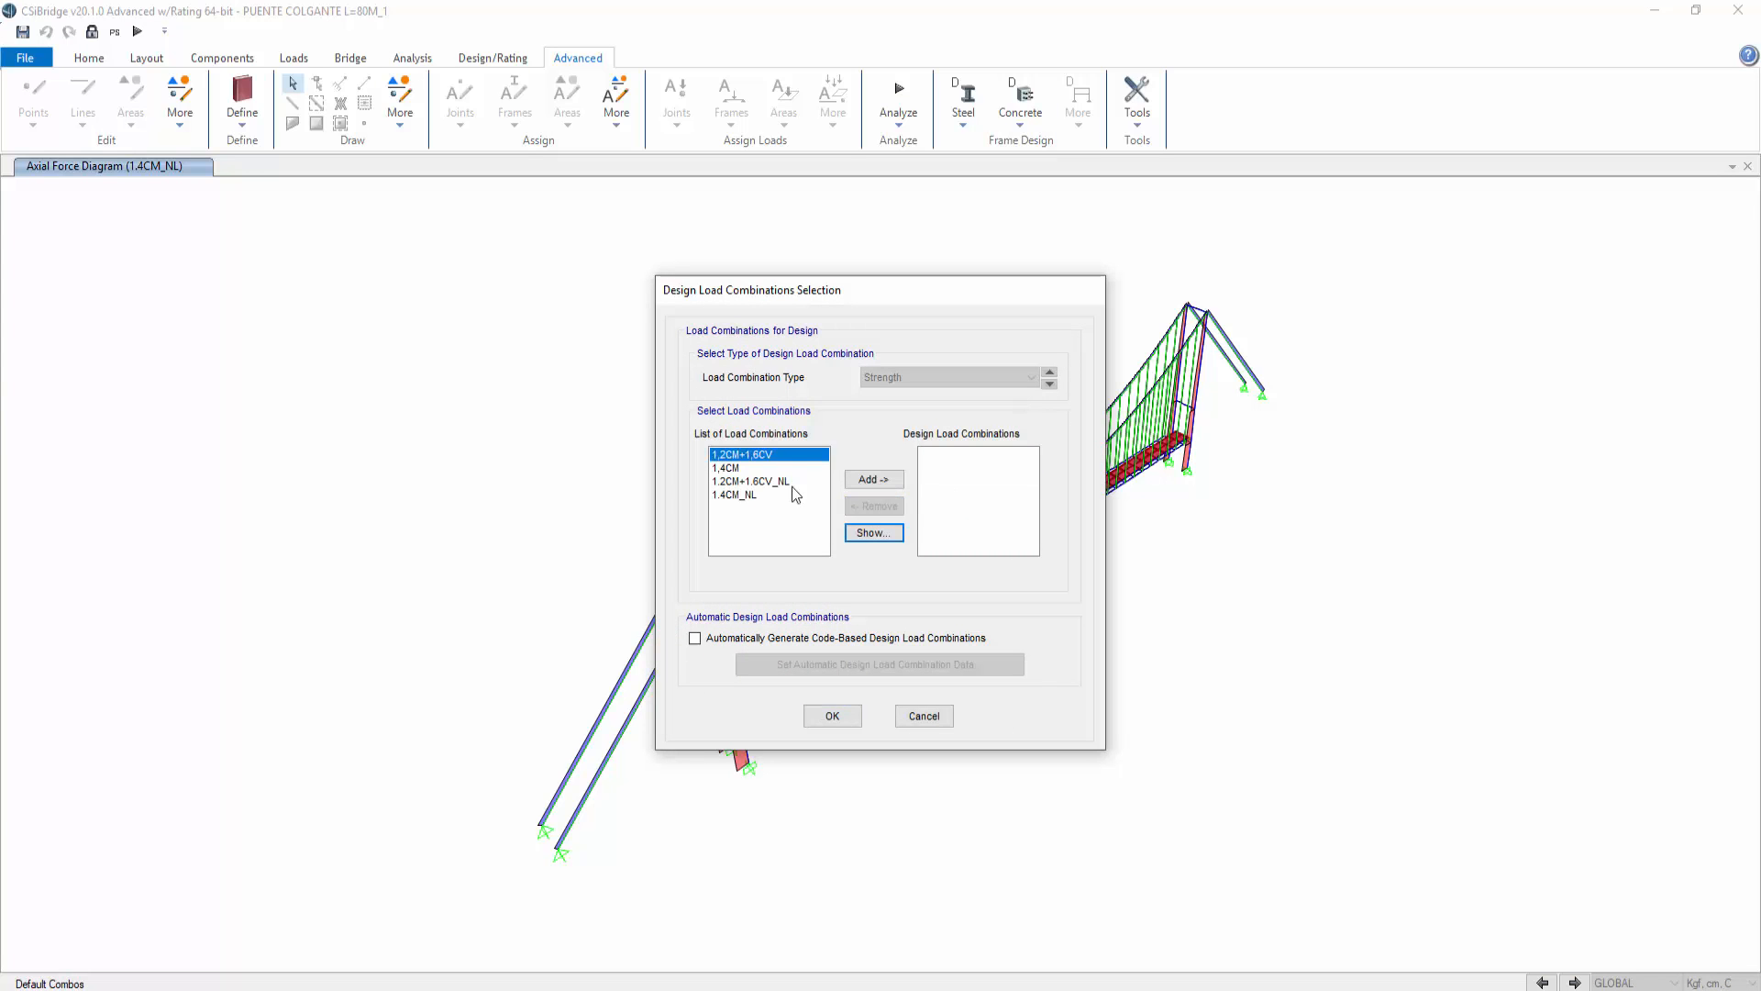
left_click_drag(743, 482, 786, 497)
left_click(874, 479)
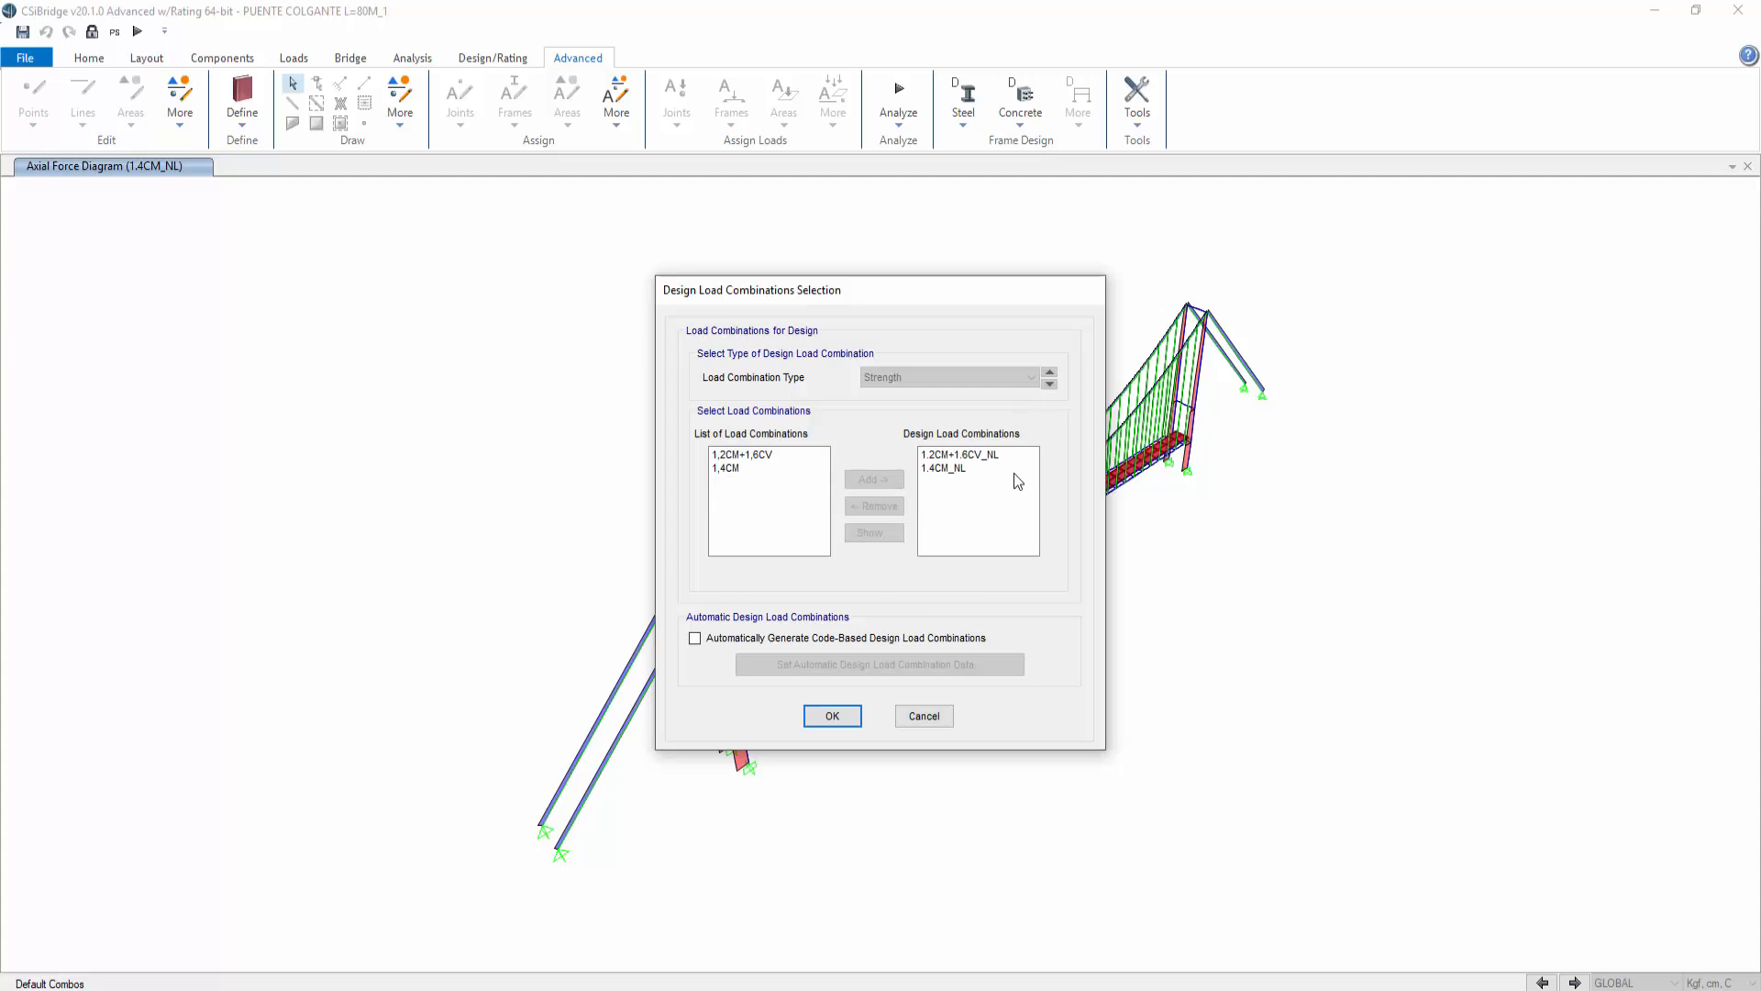
left_click(832, 716)
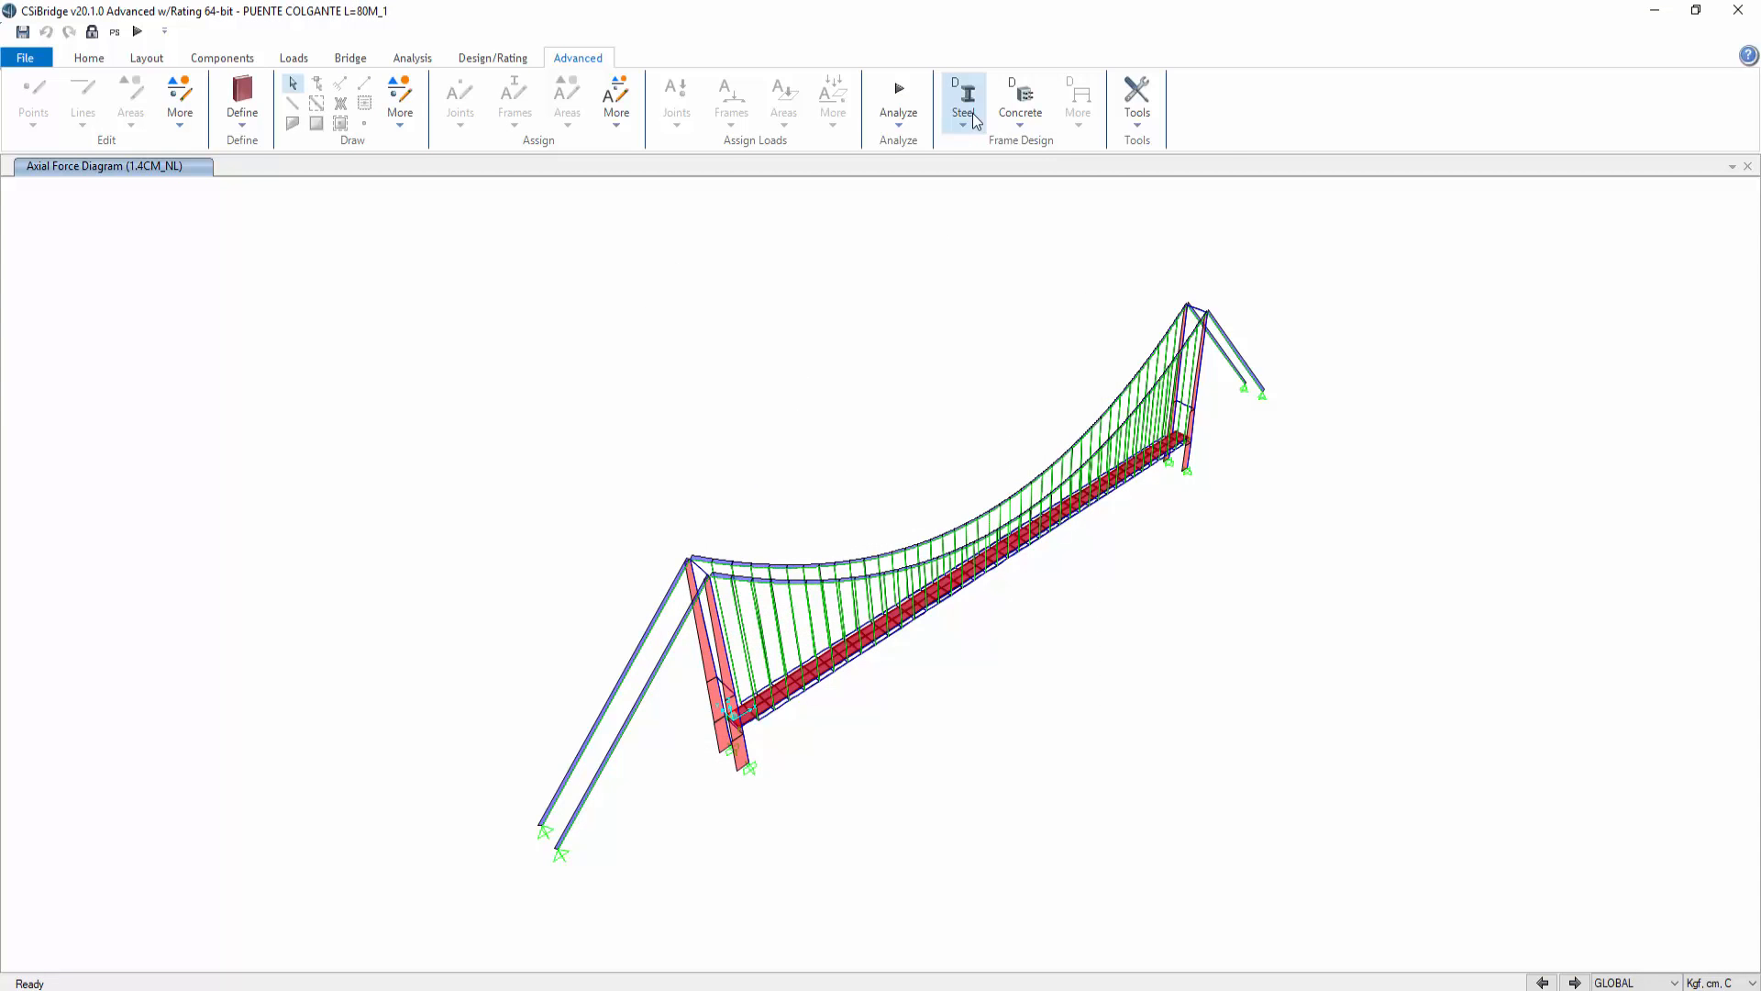
left_click(1020, 101)
left_click(1091, 214)
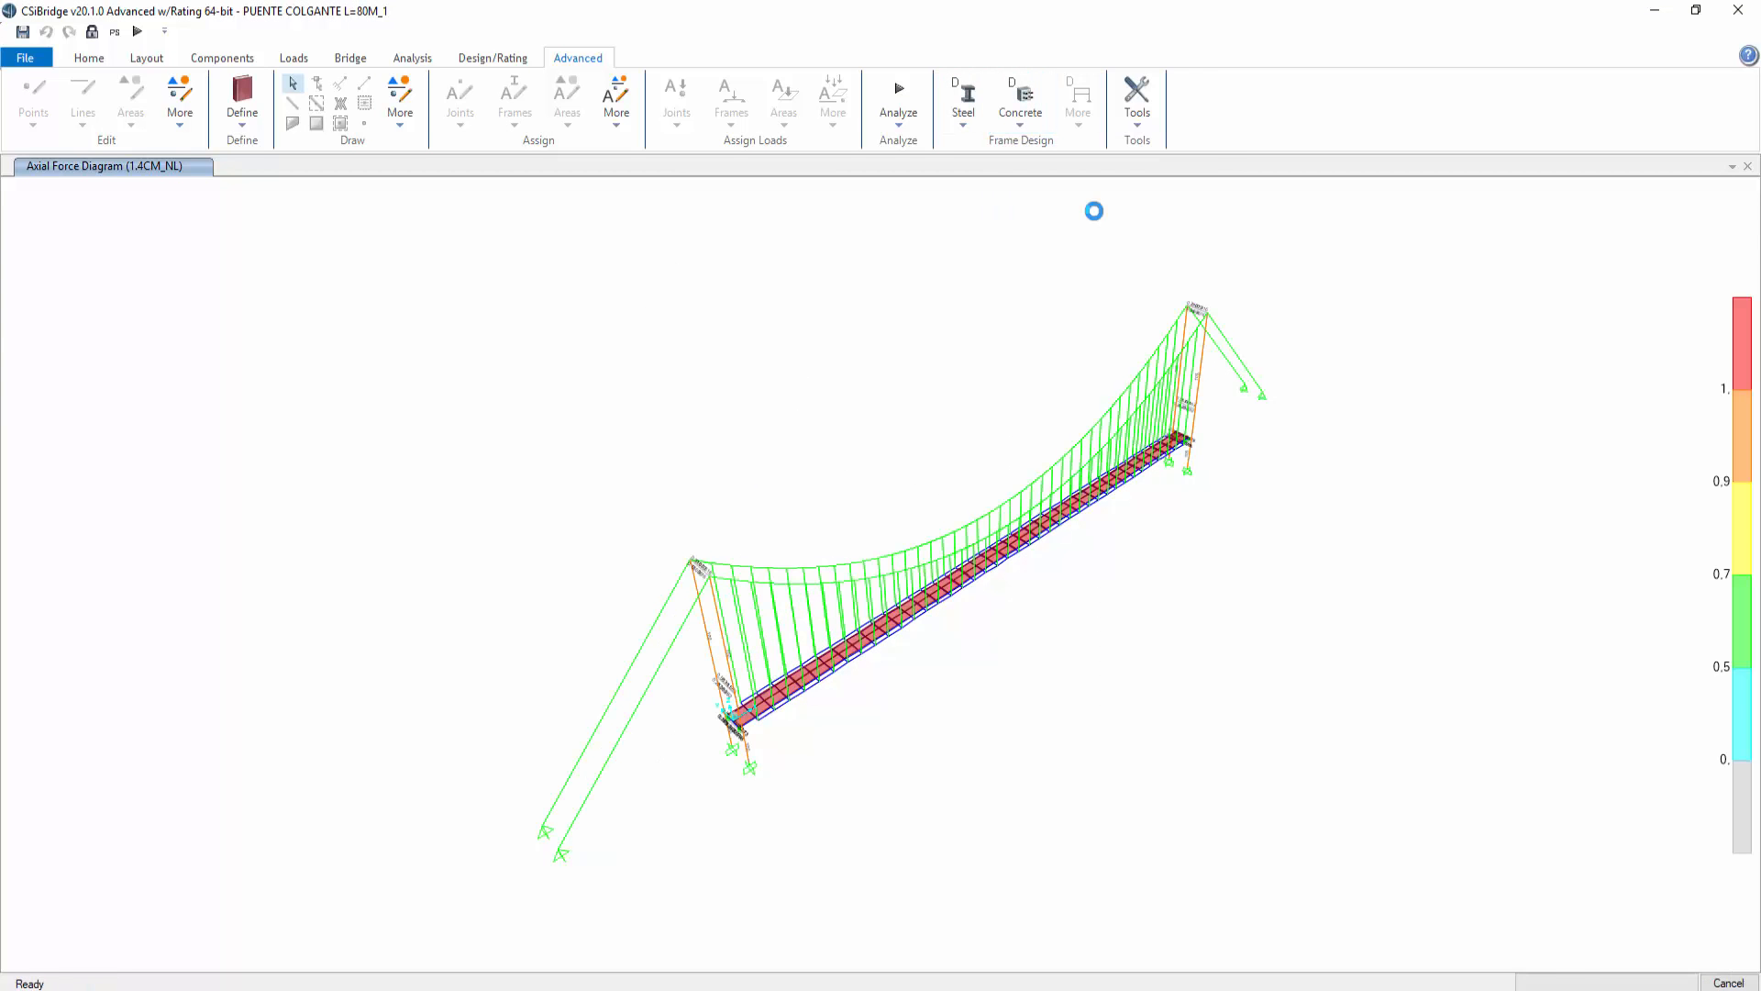
Step: Inspect the tower column's concrete design summary and flexural details
scroll(715, 639, "up", 5)
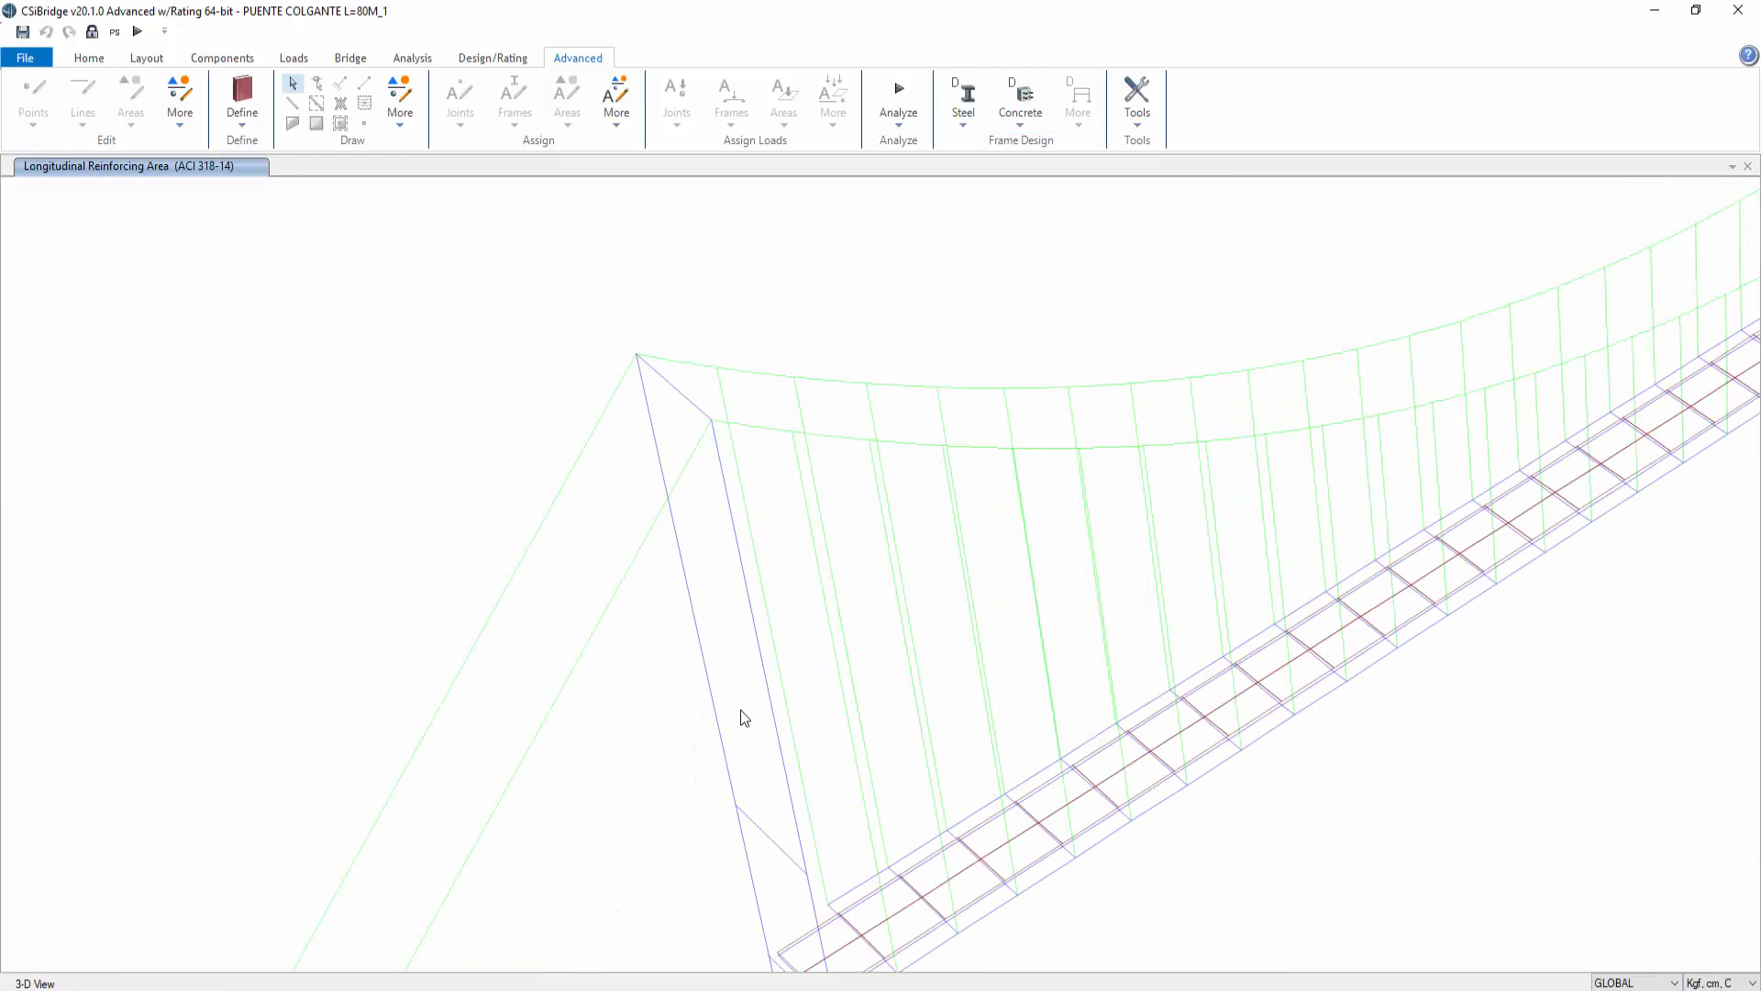
middle_click_drag(803, 815, 761, 526)
scroll(812, 816, "up", 3)
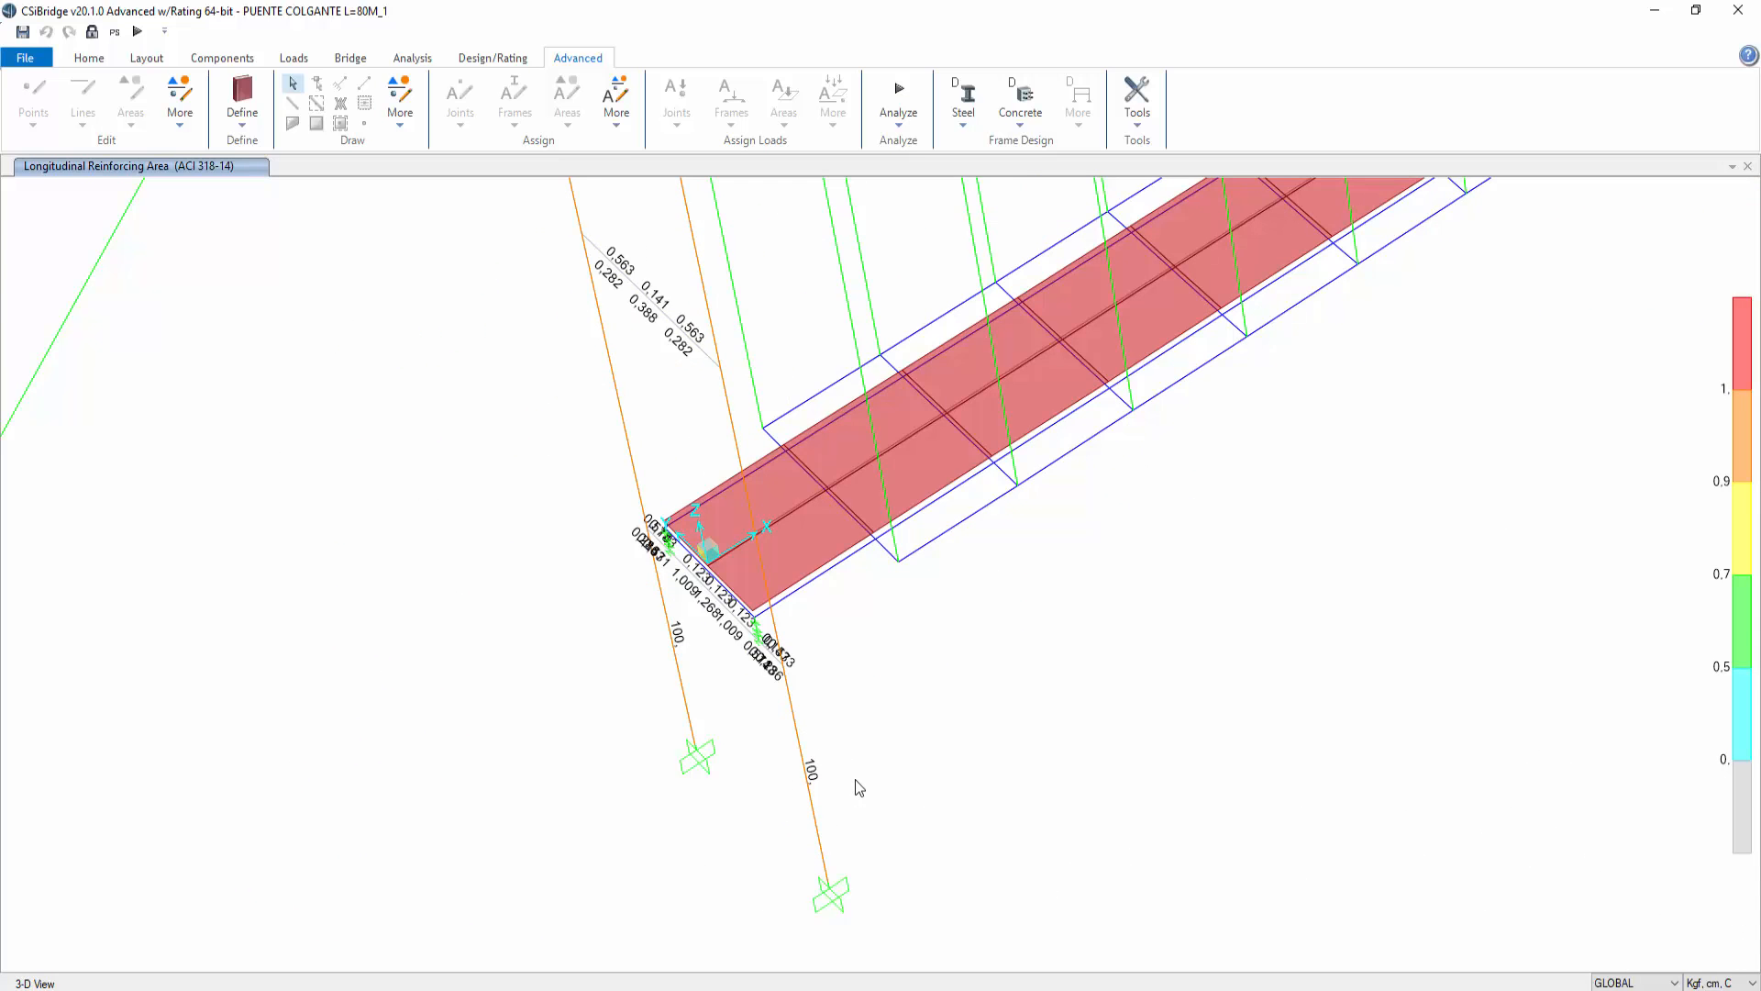
middle_click_drag(836, 743, 830, 885)
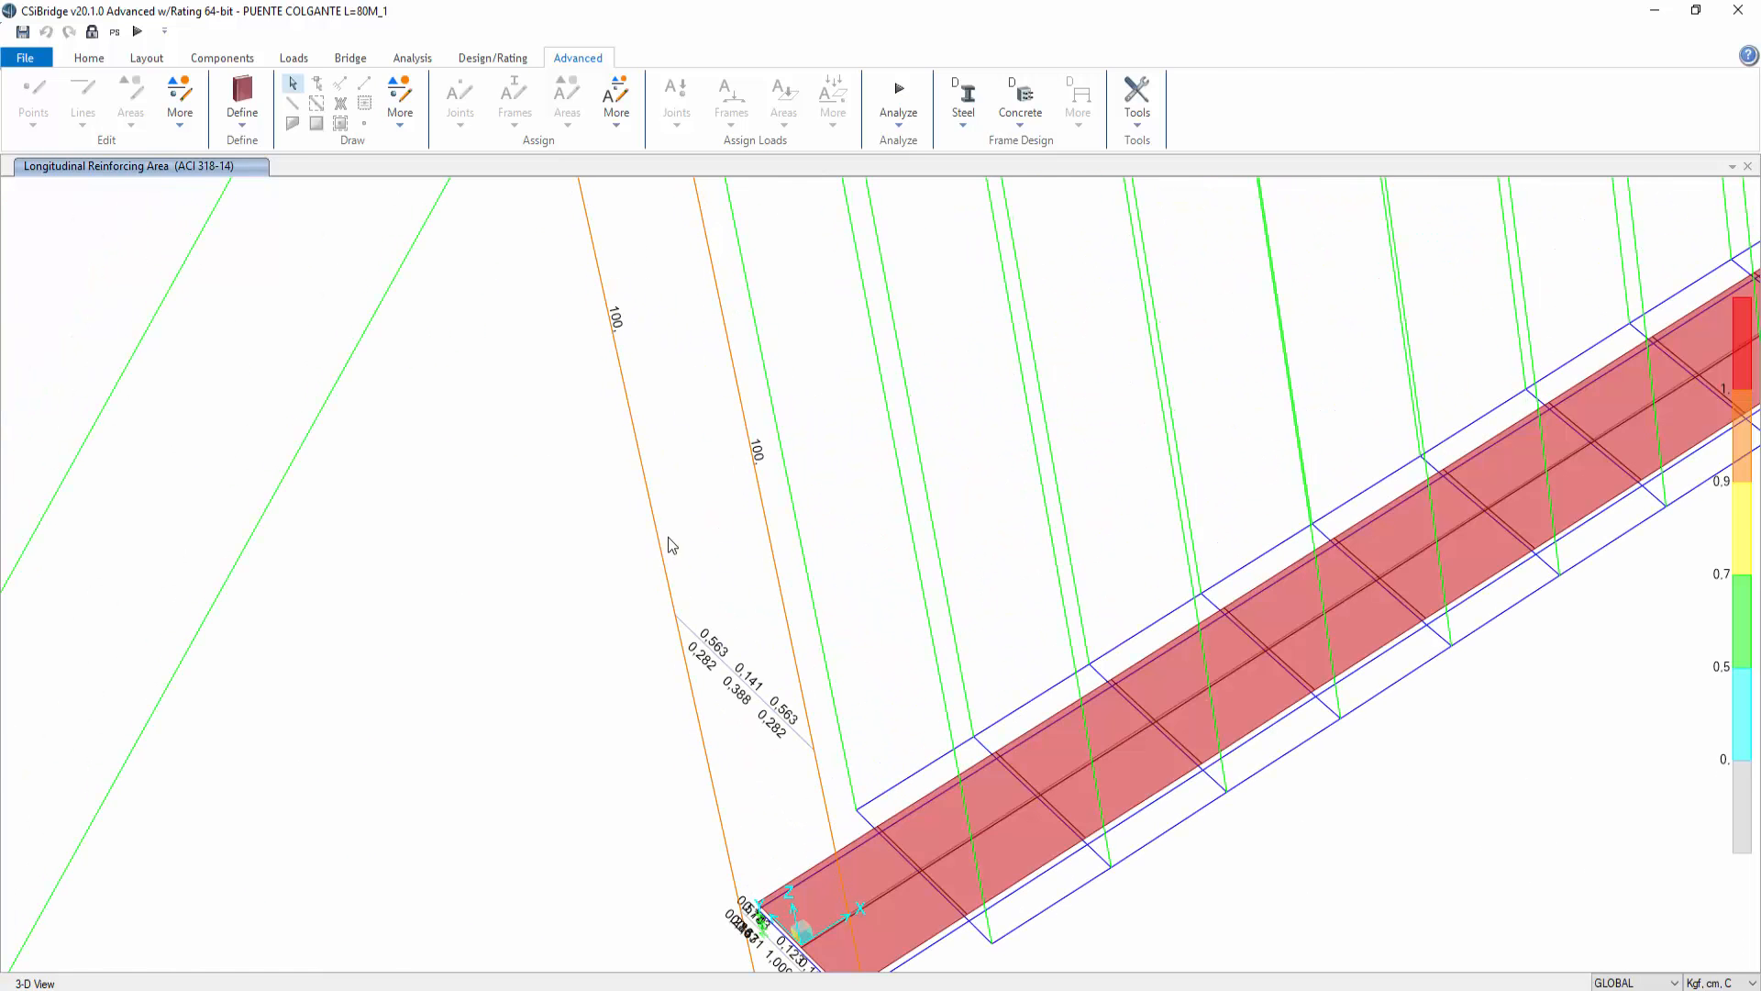
right_click(759, 479)
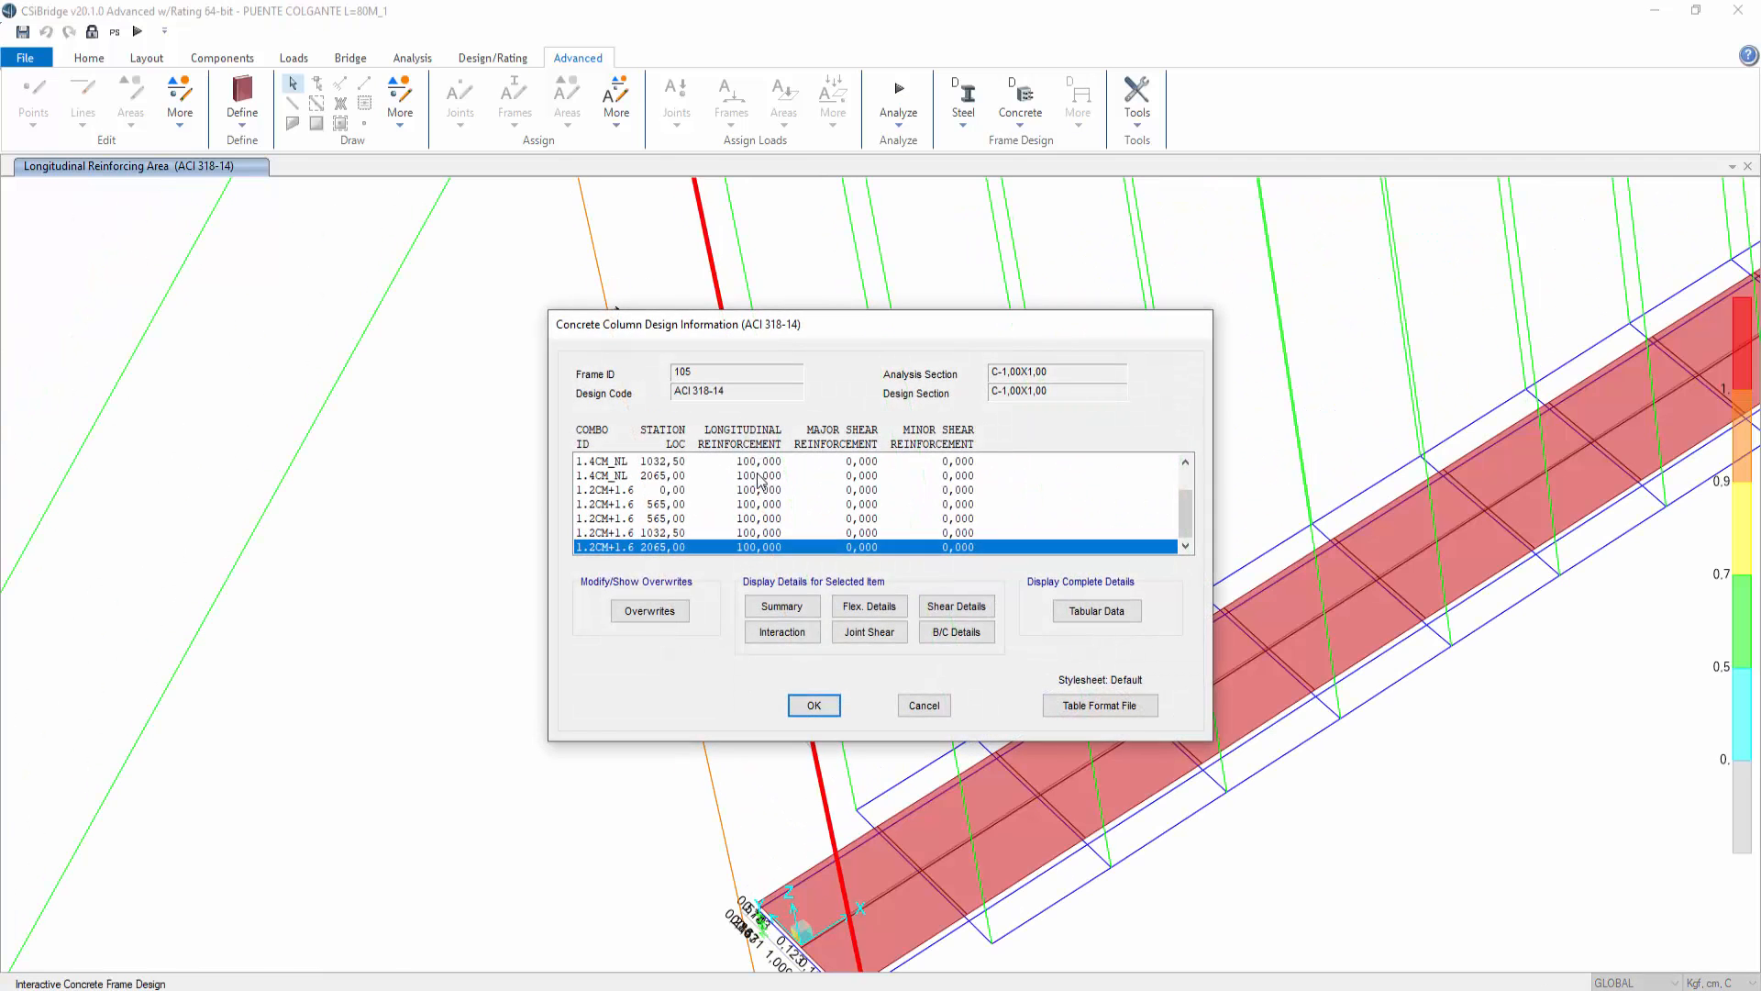
left_click(779, 608)
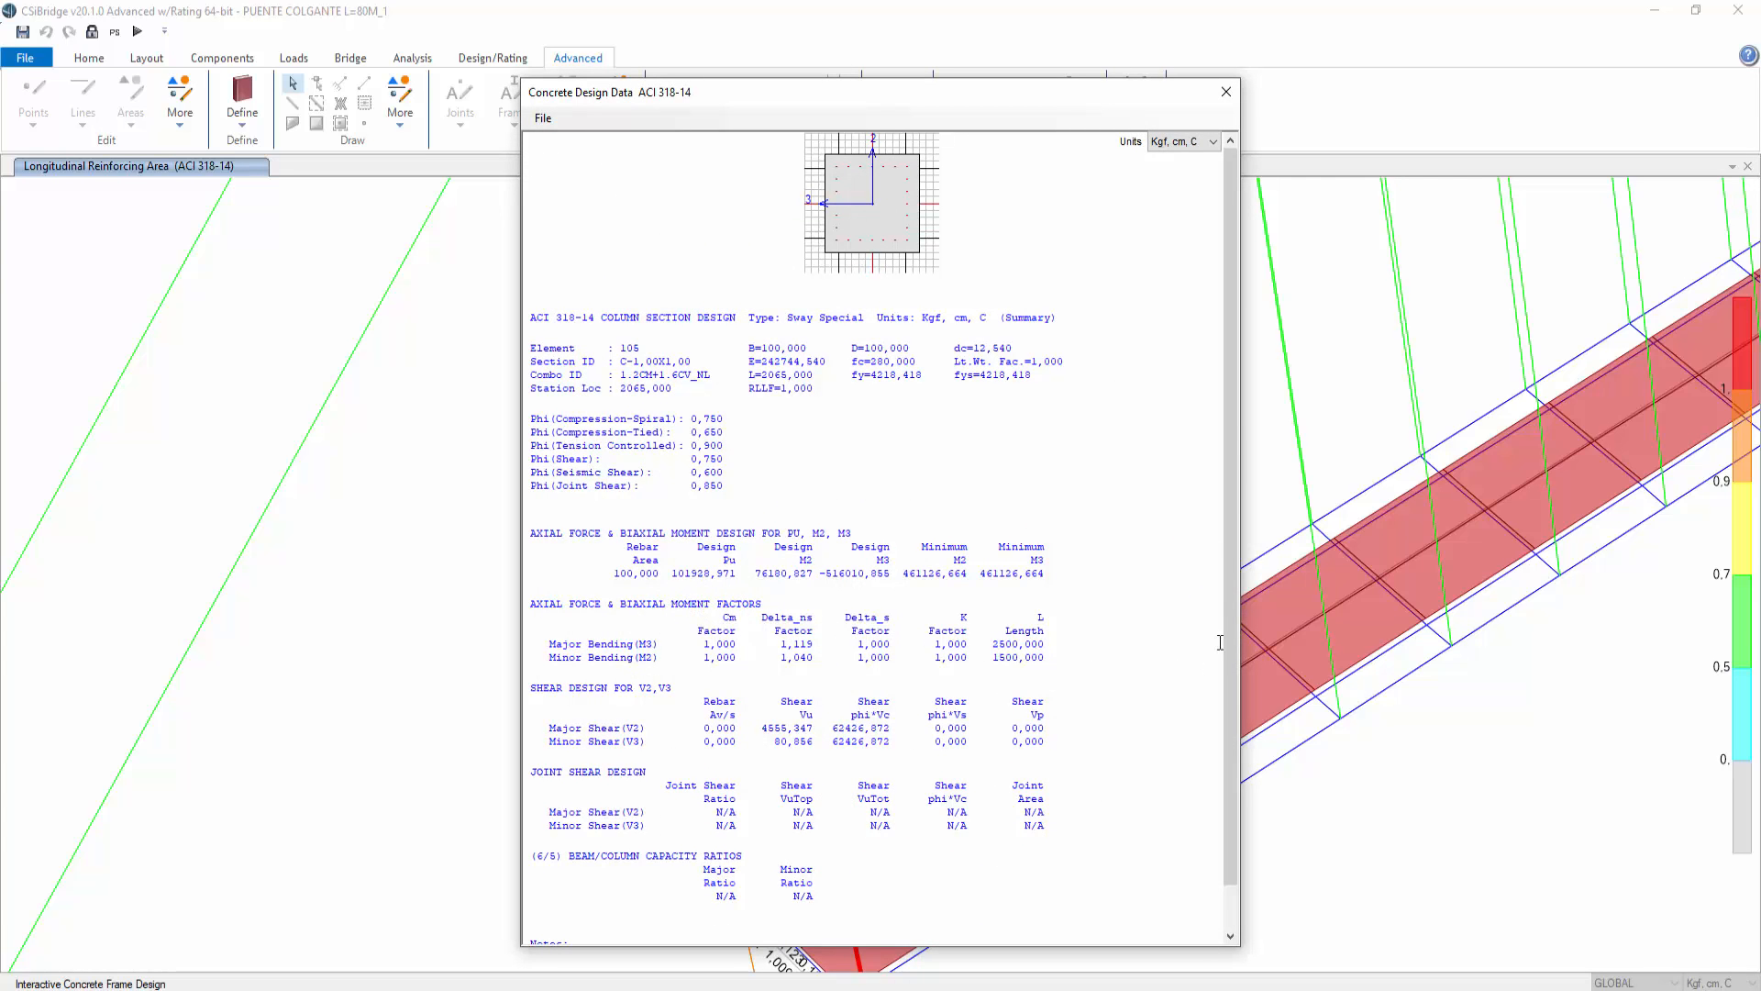
left_click_drag(1231, 644, 1243, 544)
left_click(1226, 94)
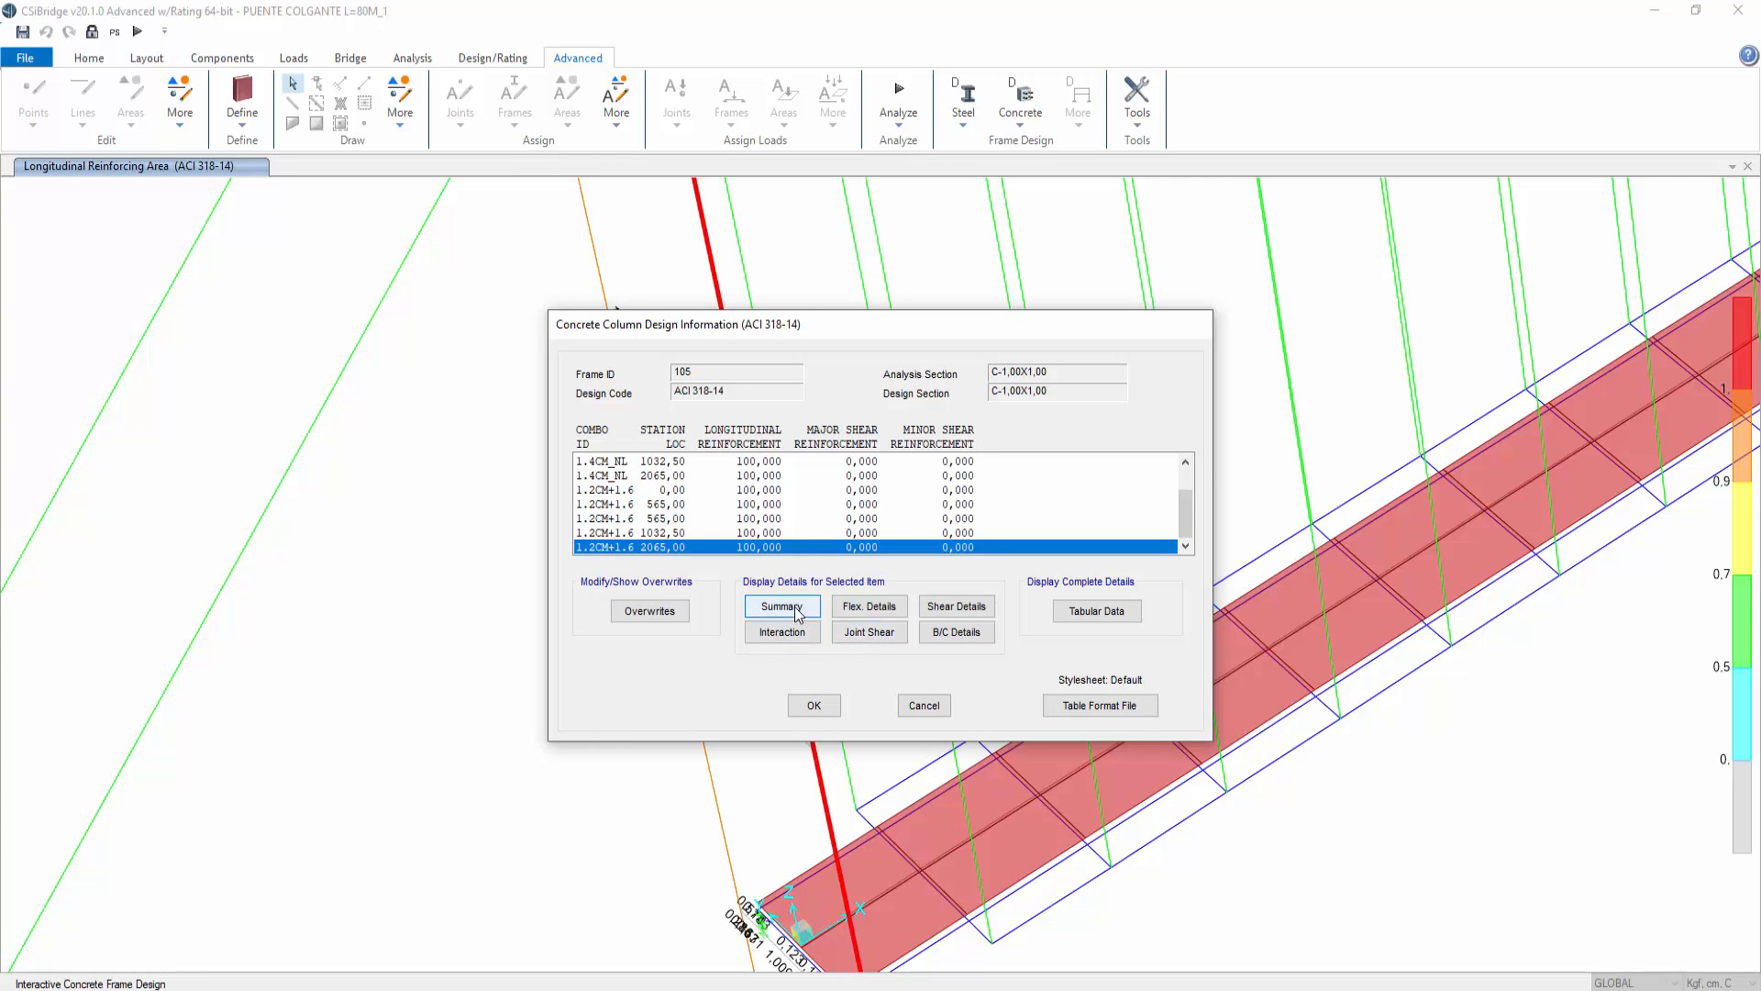
left_click(872, 609)
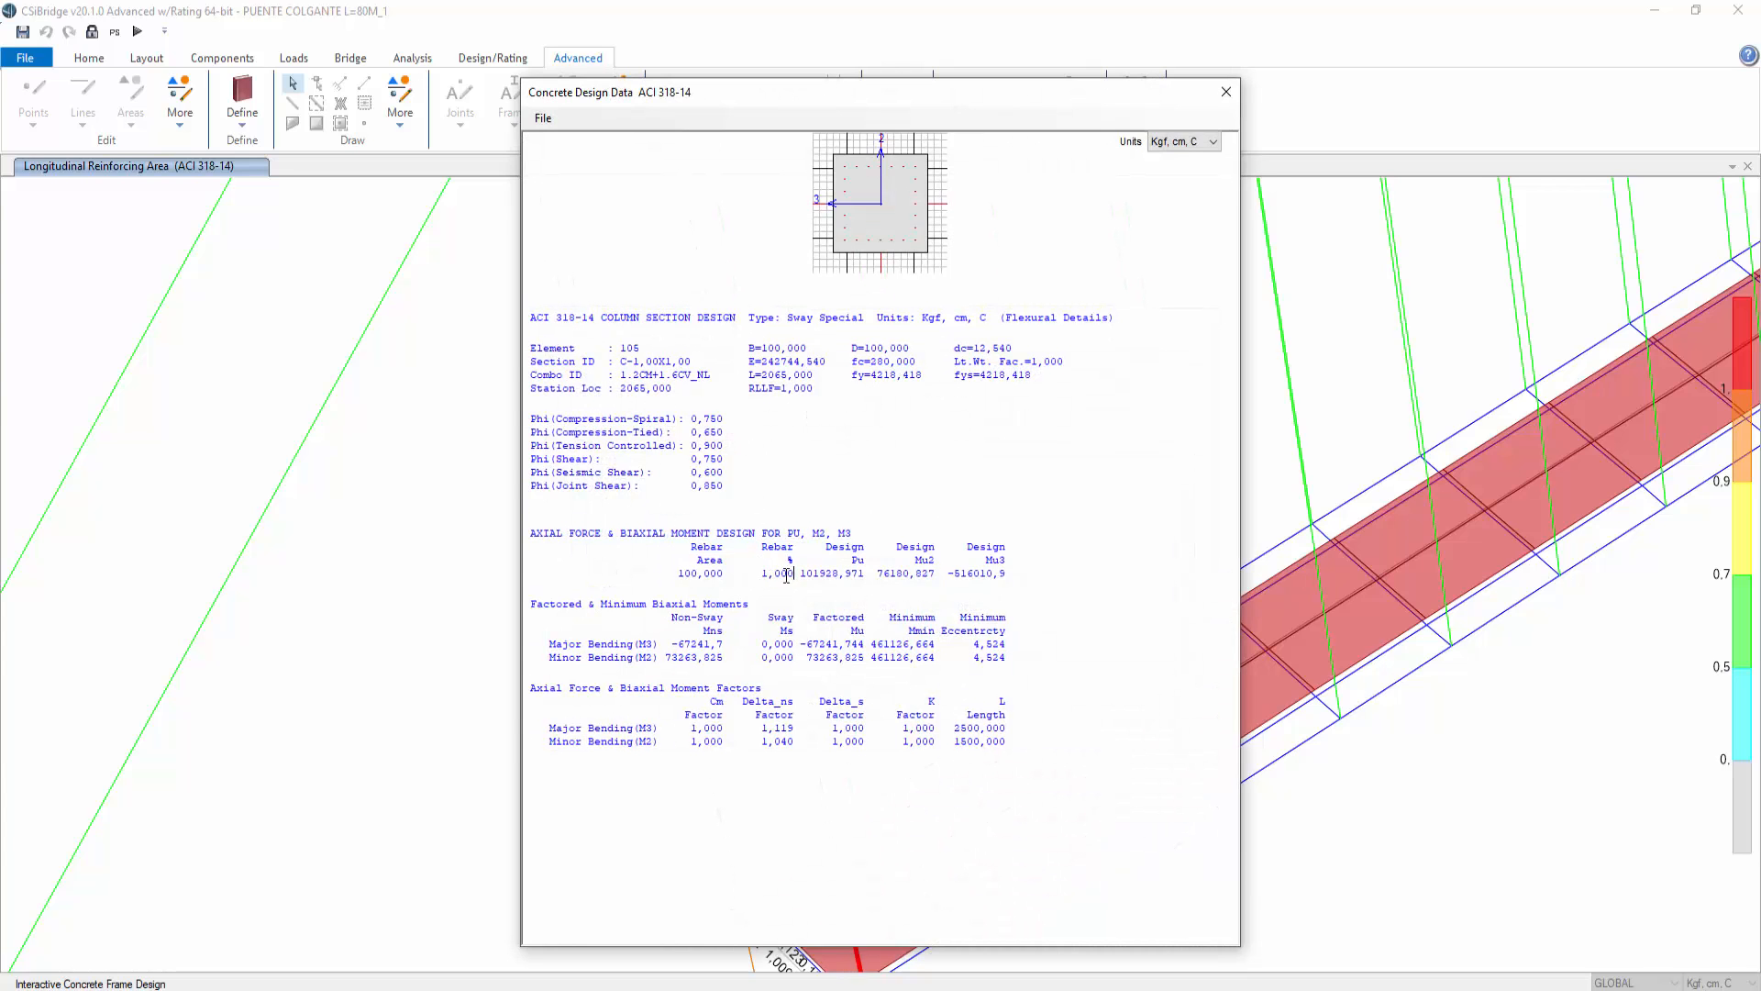
left_click_drag(794, 574, 719, 574)
left_click(1225, 92)
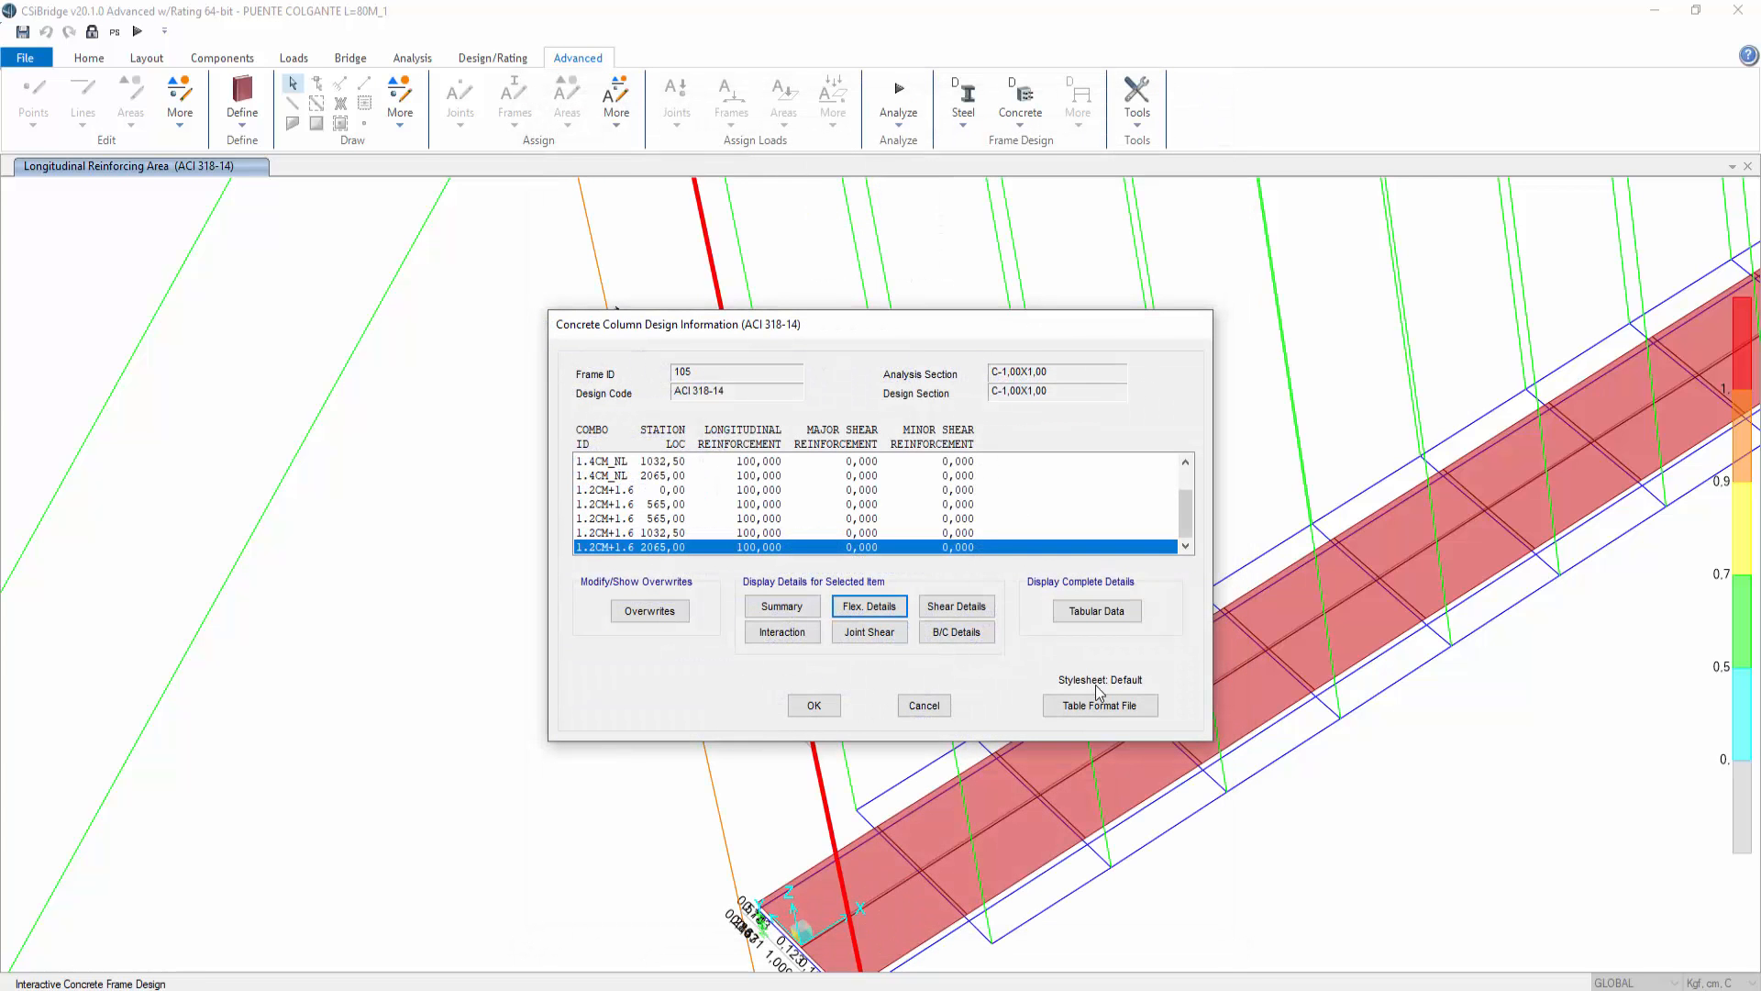
left_click(924, 706)
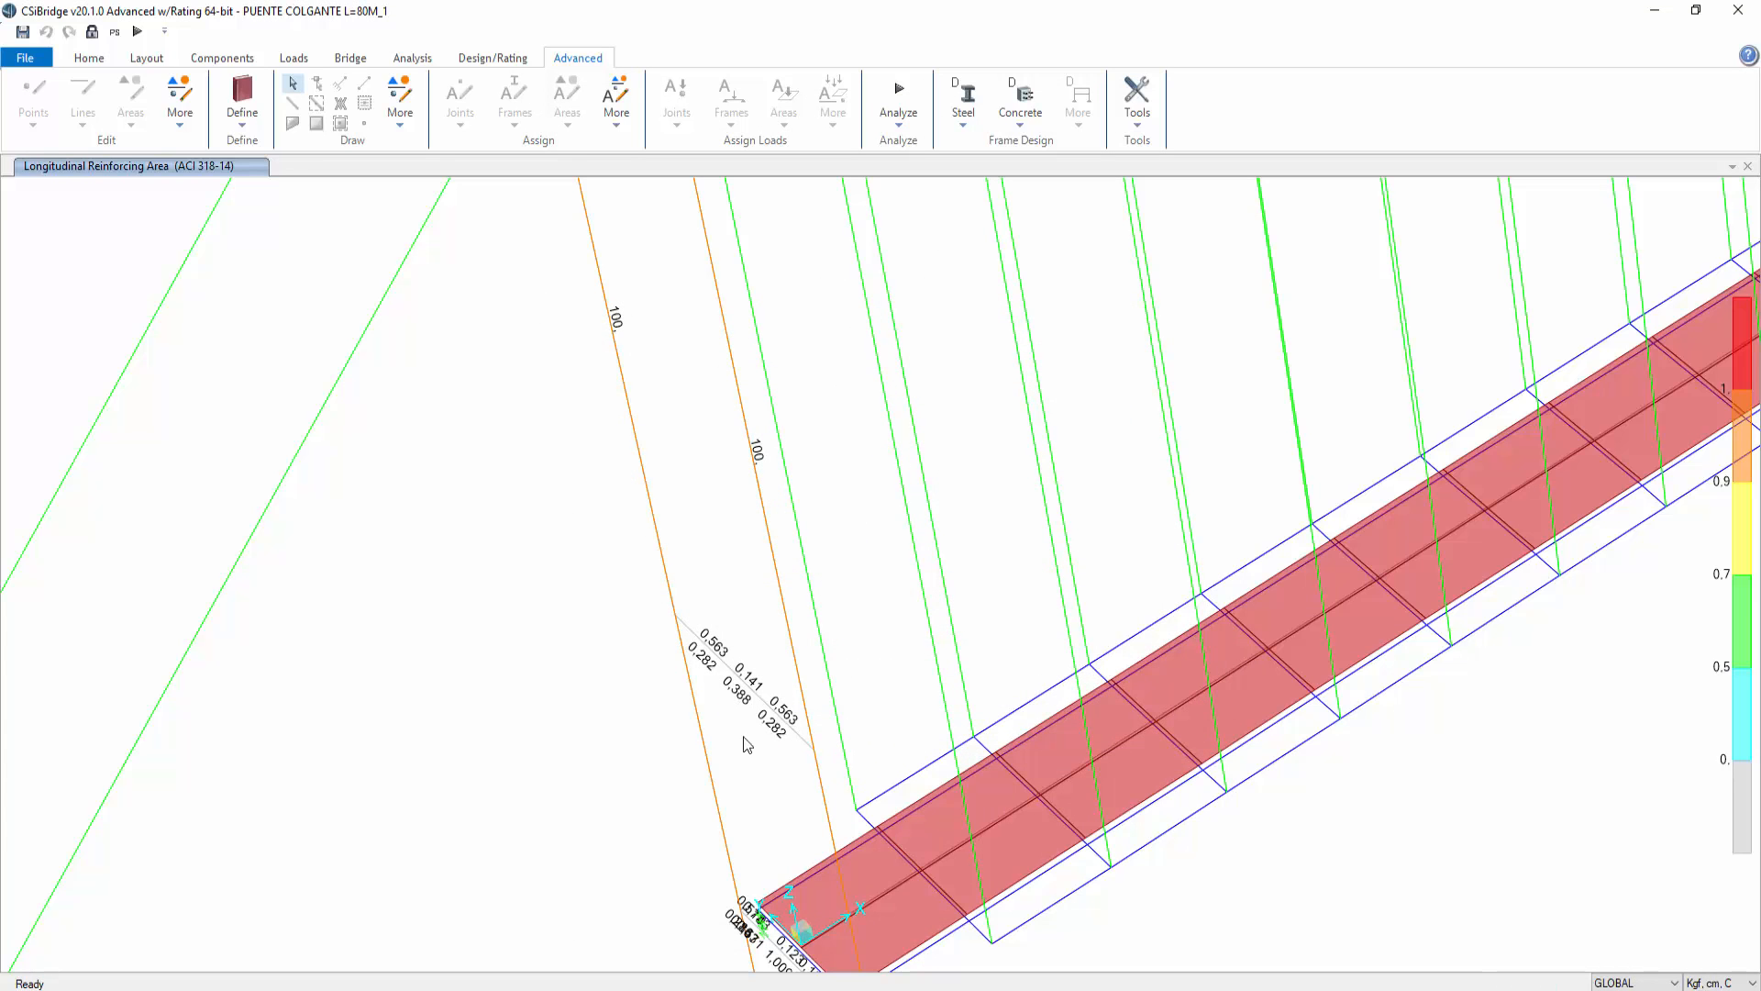
middle_click_drag(669, 394, 803, 940)
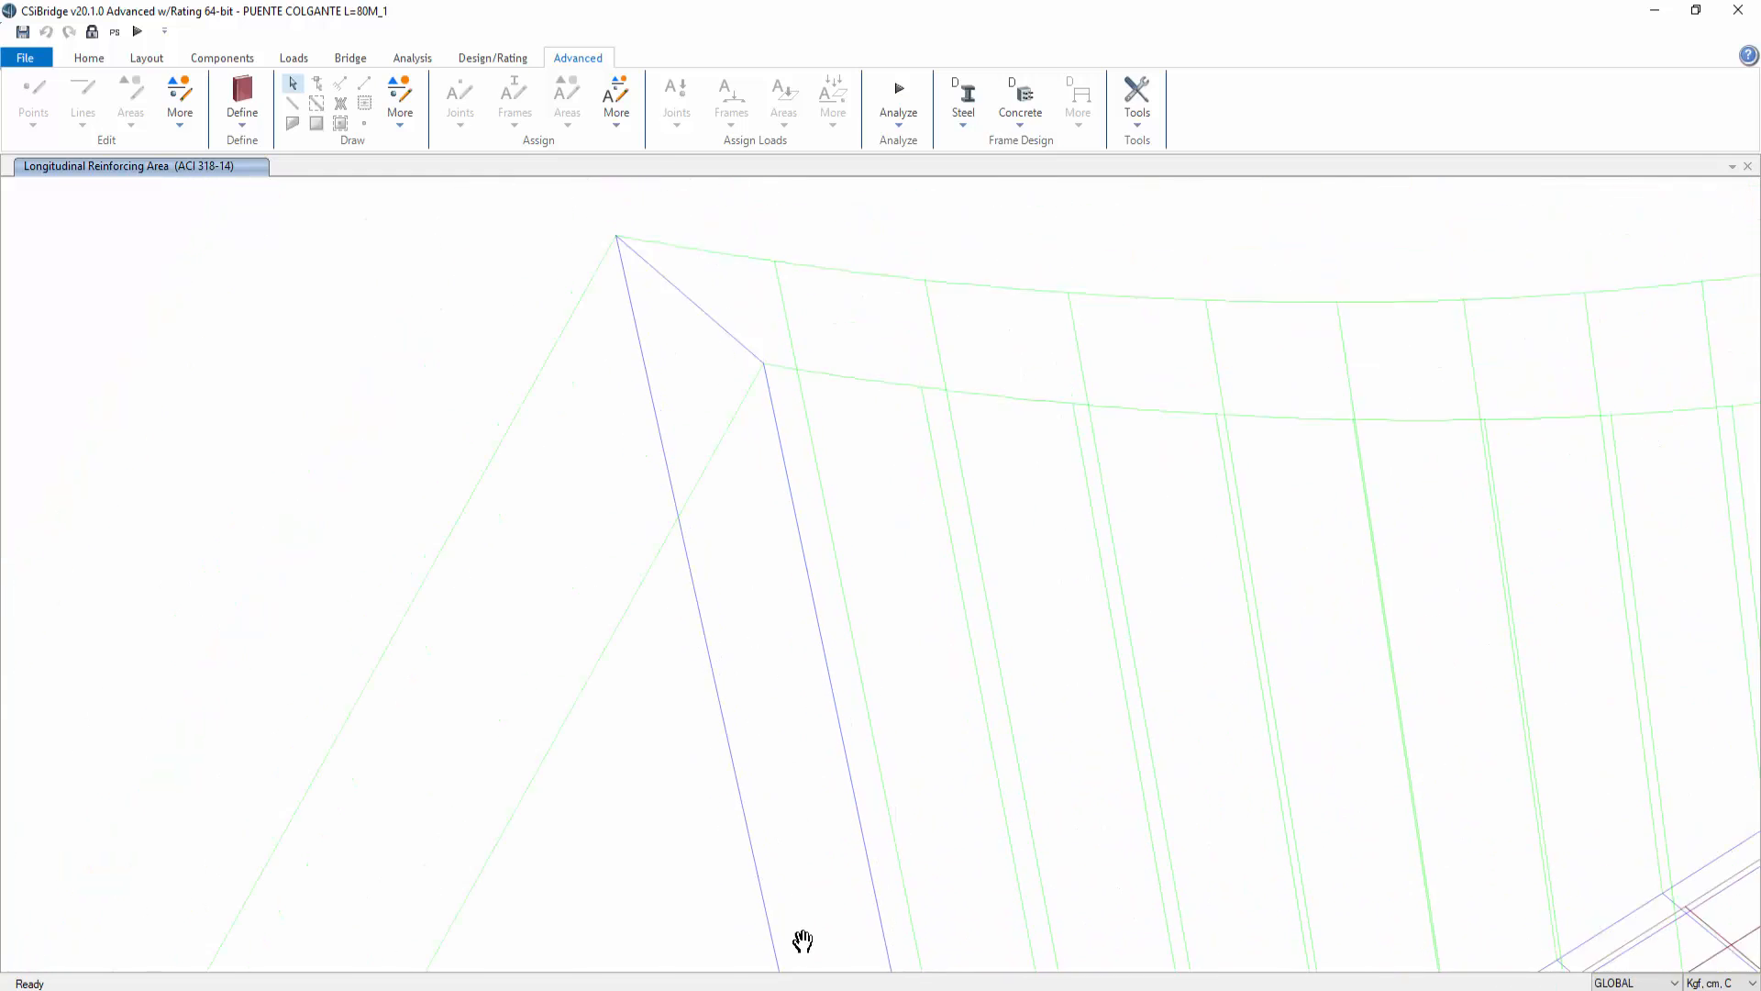
scroll(1024, 503, "down", 4)
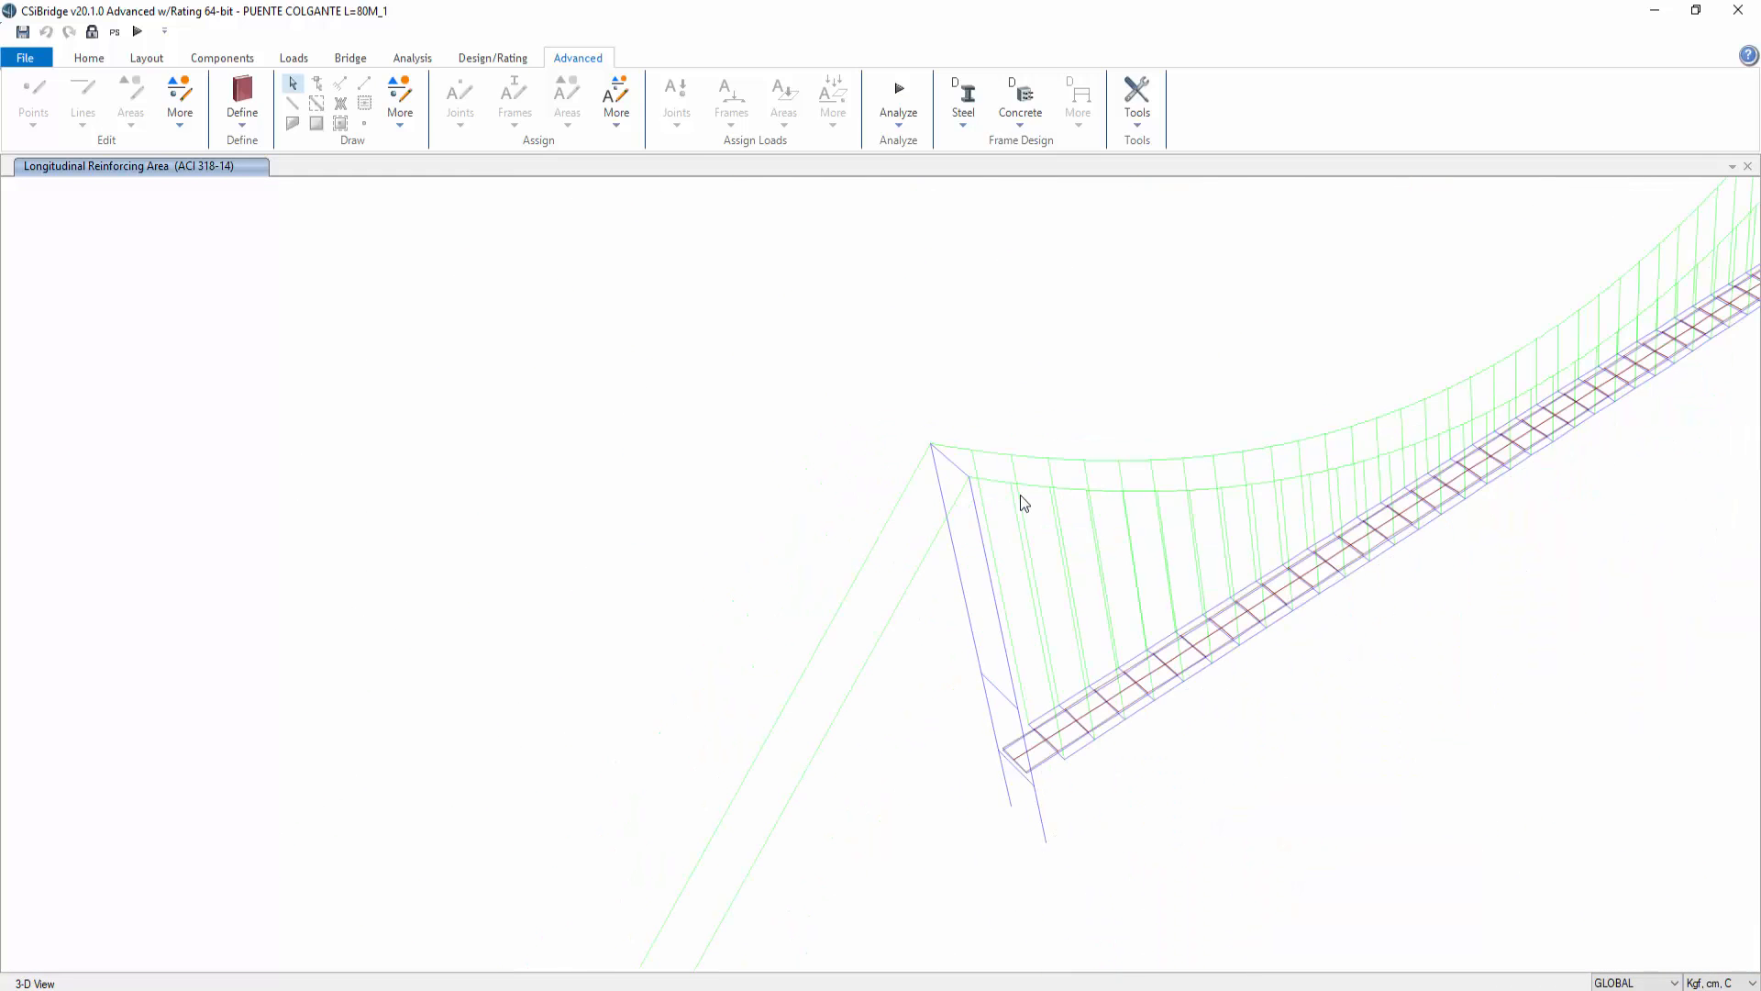
middle_click_drag(1340, 471, 857, 550)
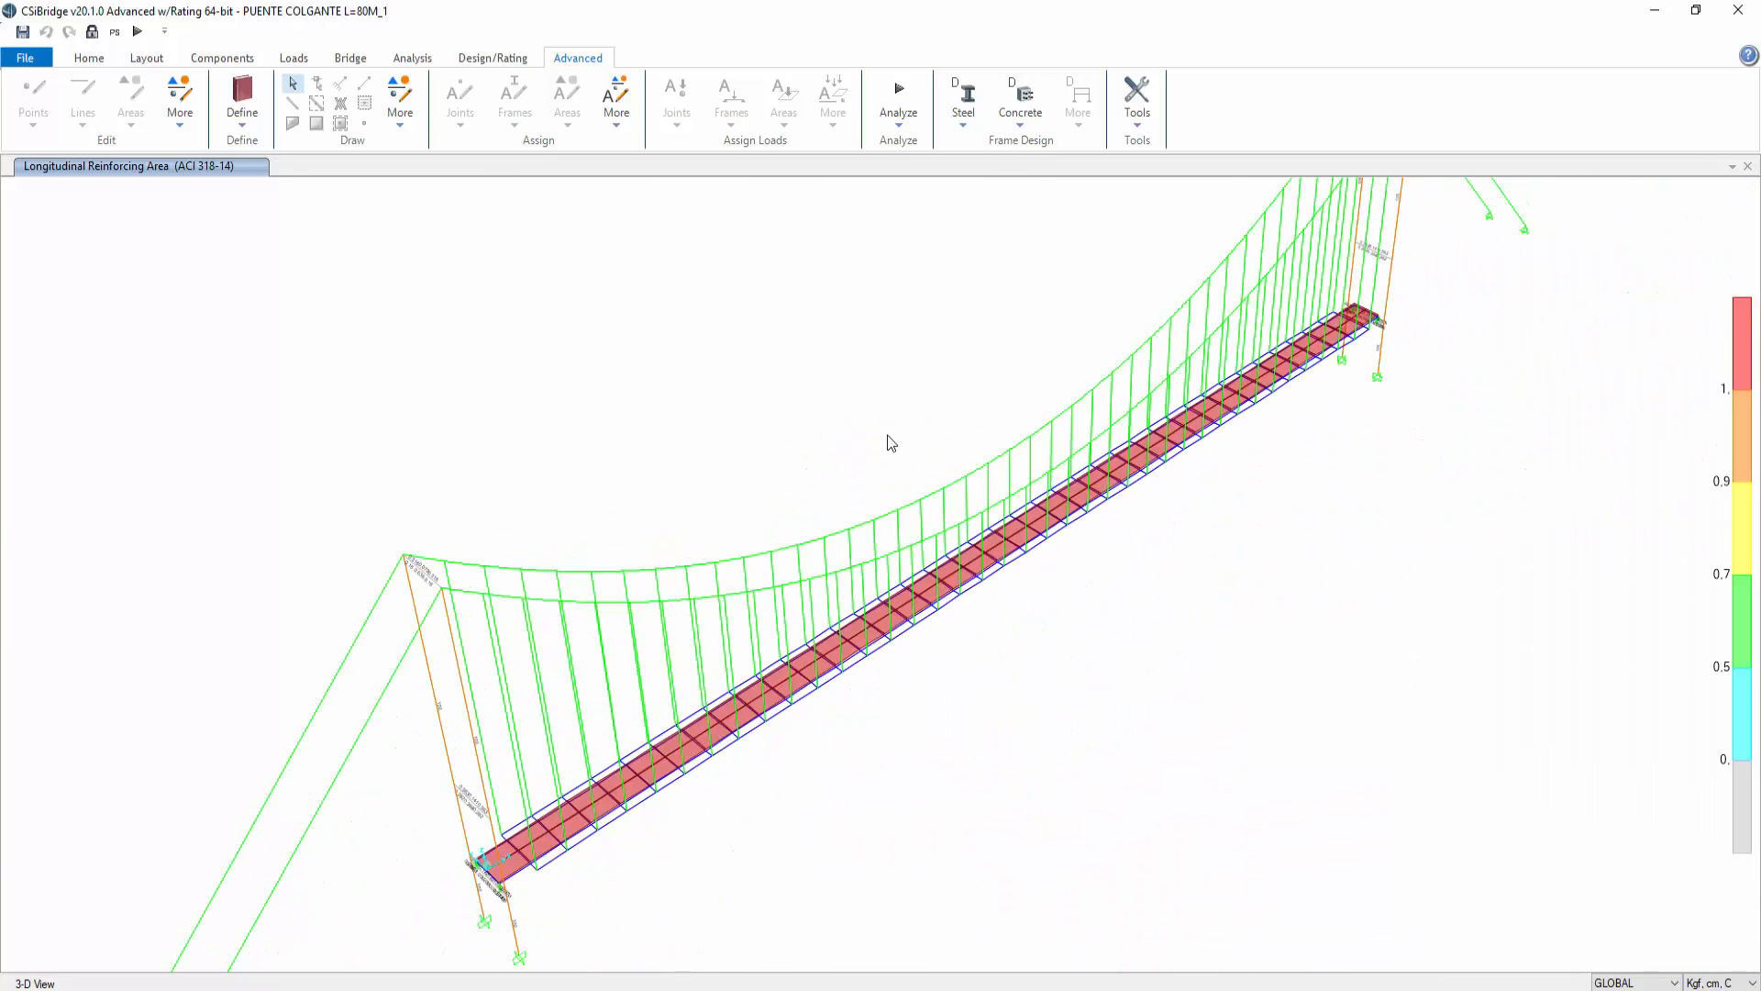
left_click(963, 99)
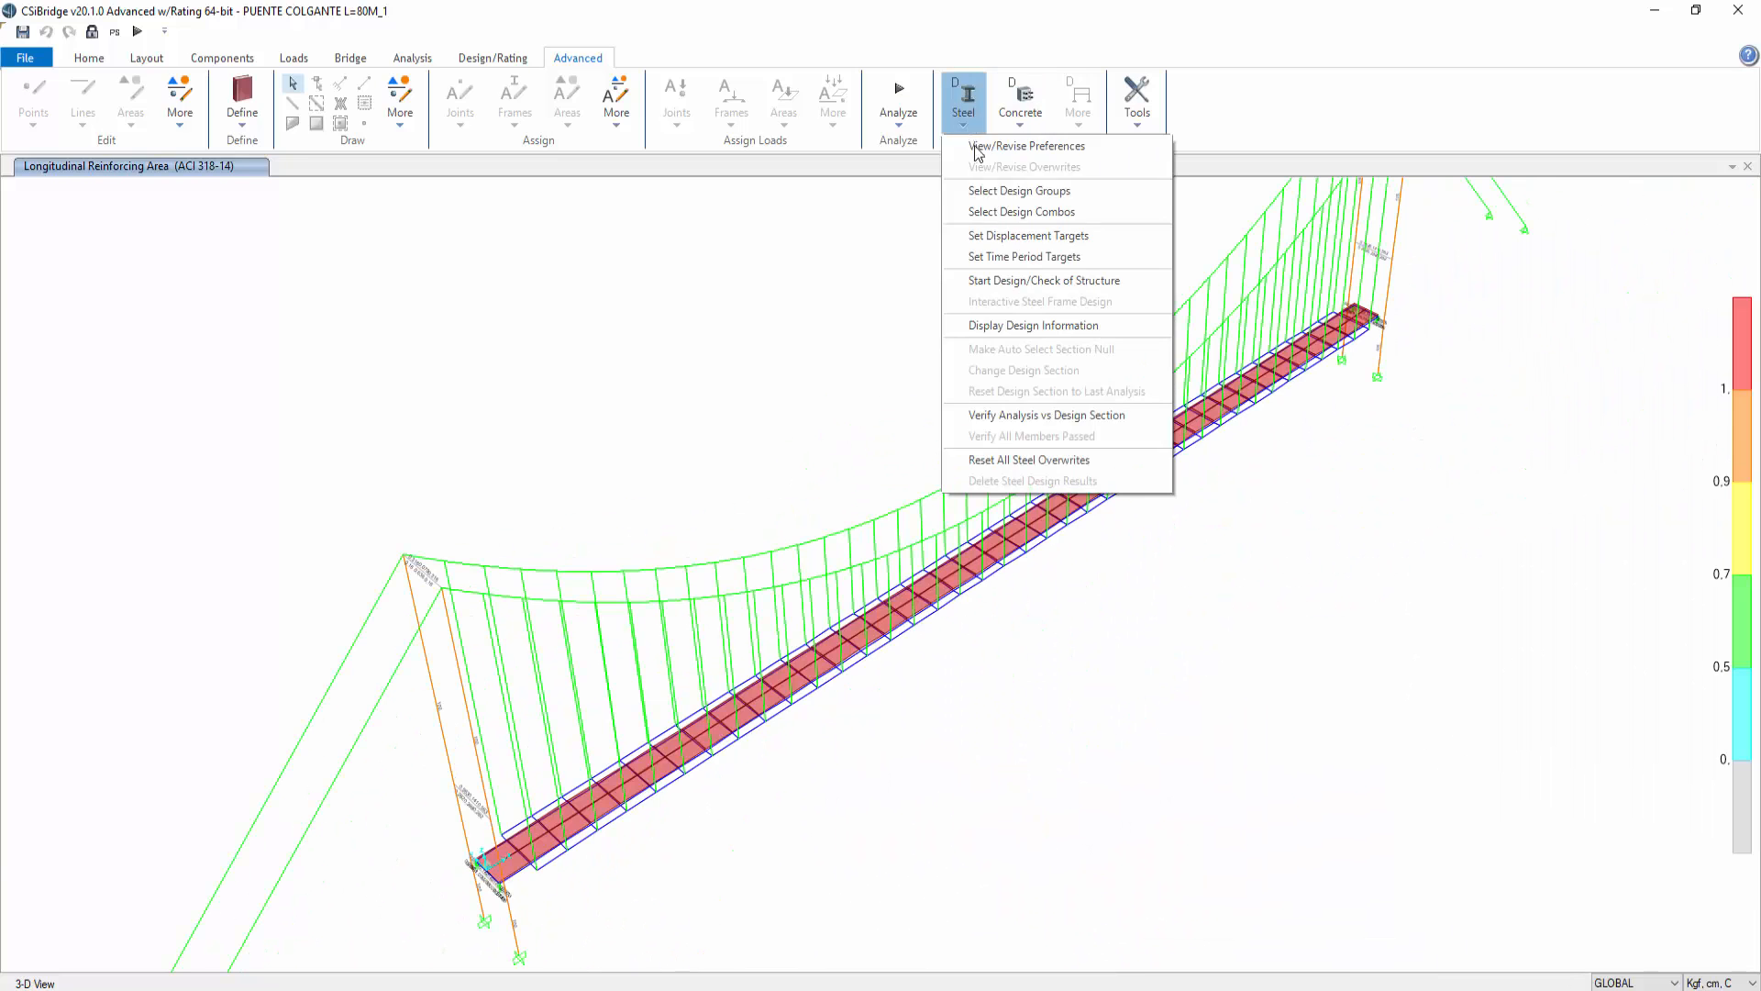
left_click(1015, 216)
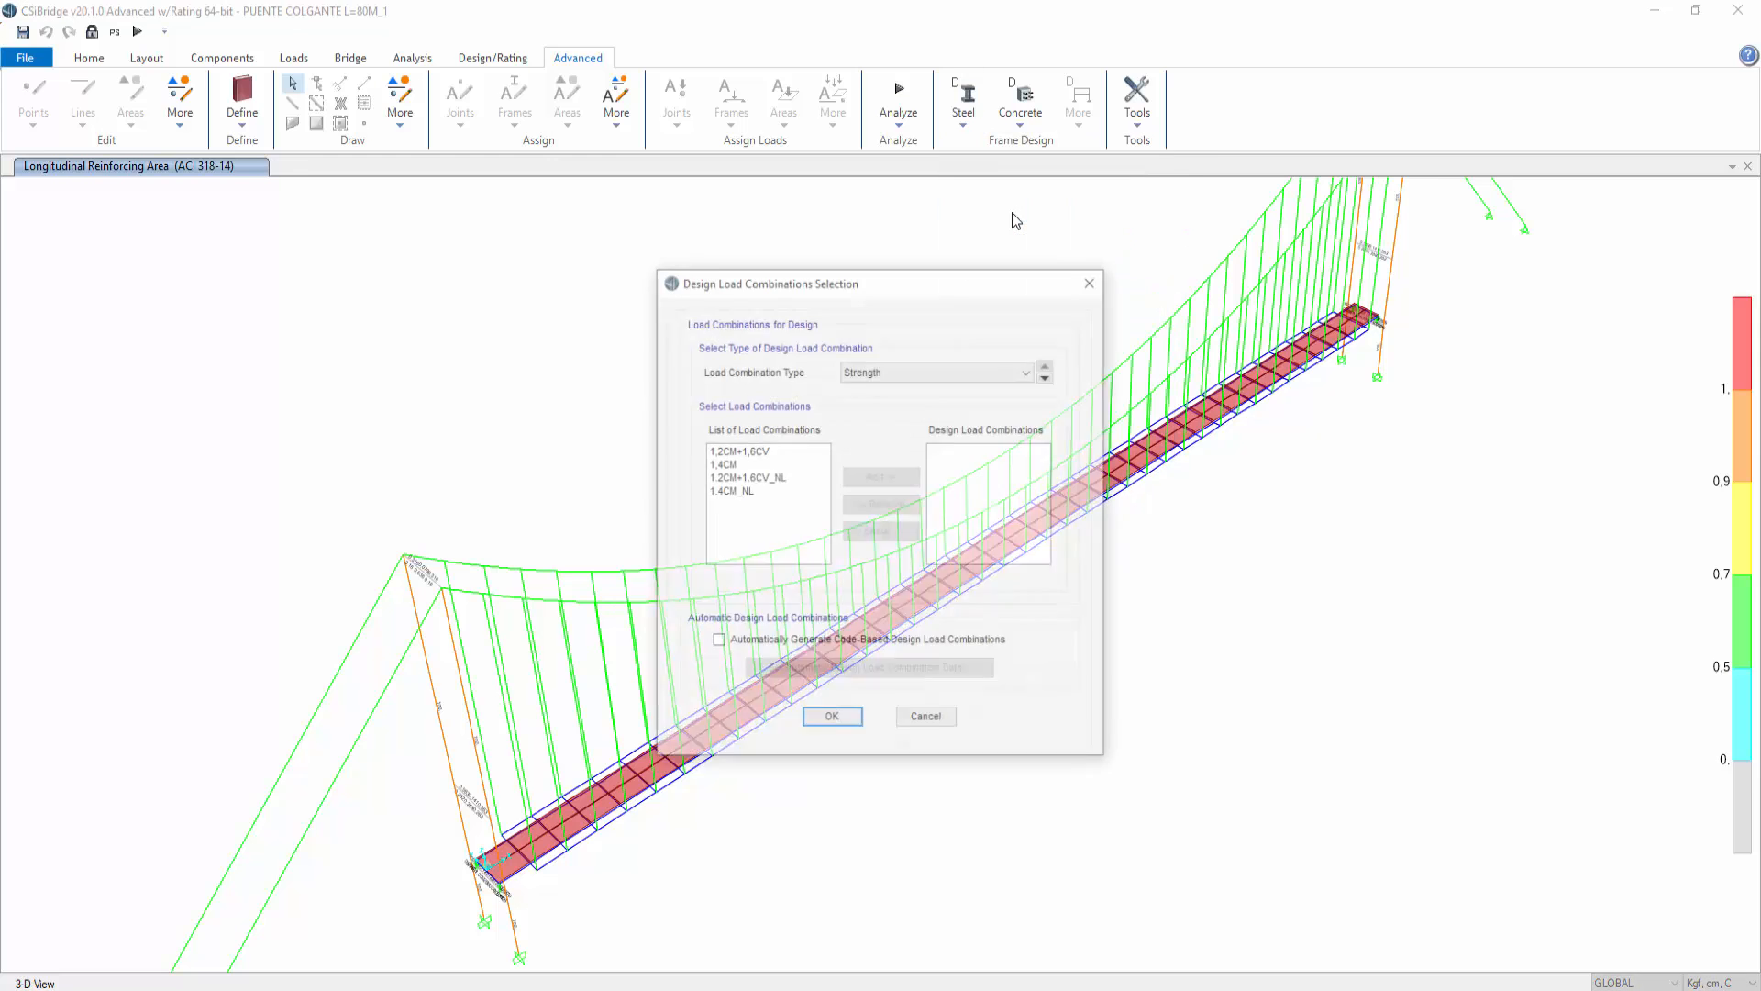
left_click(756, 491)
left_click(971, 364)
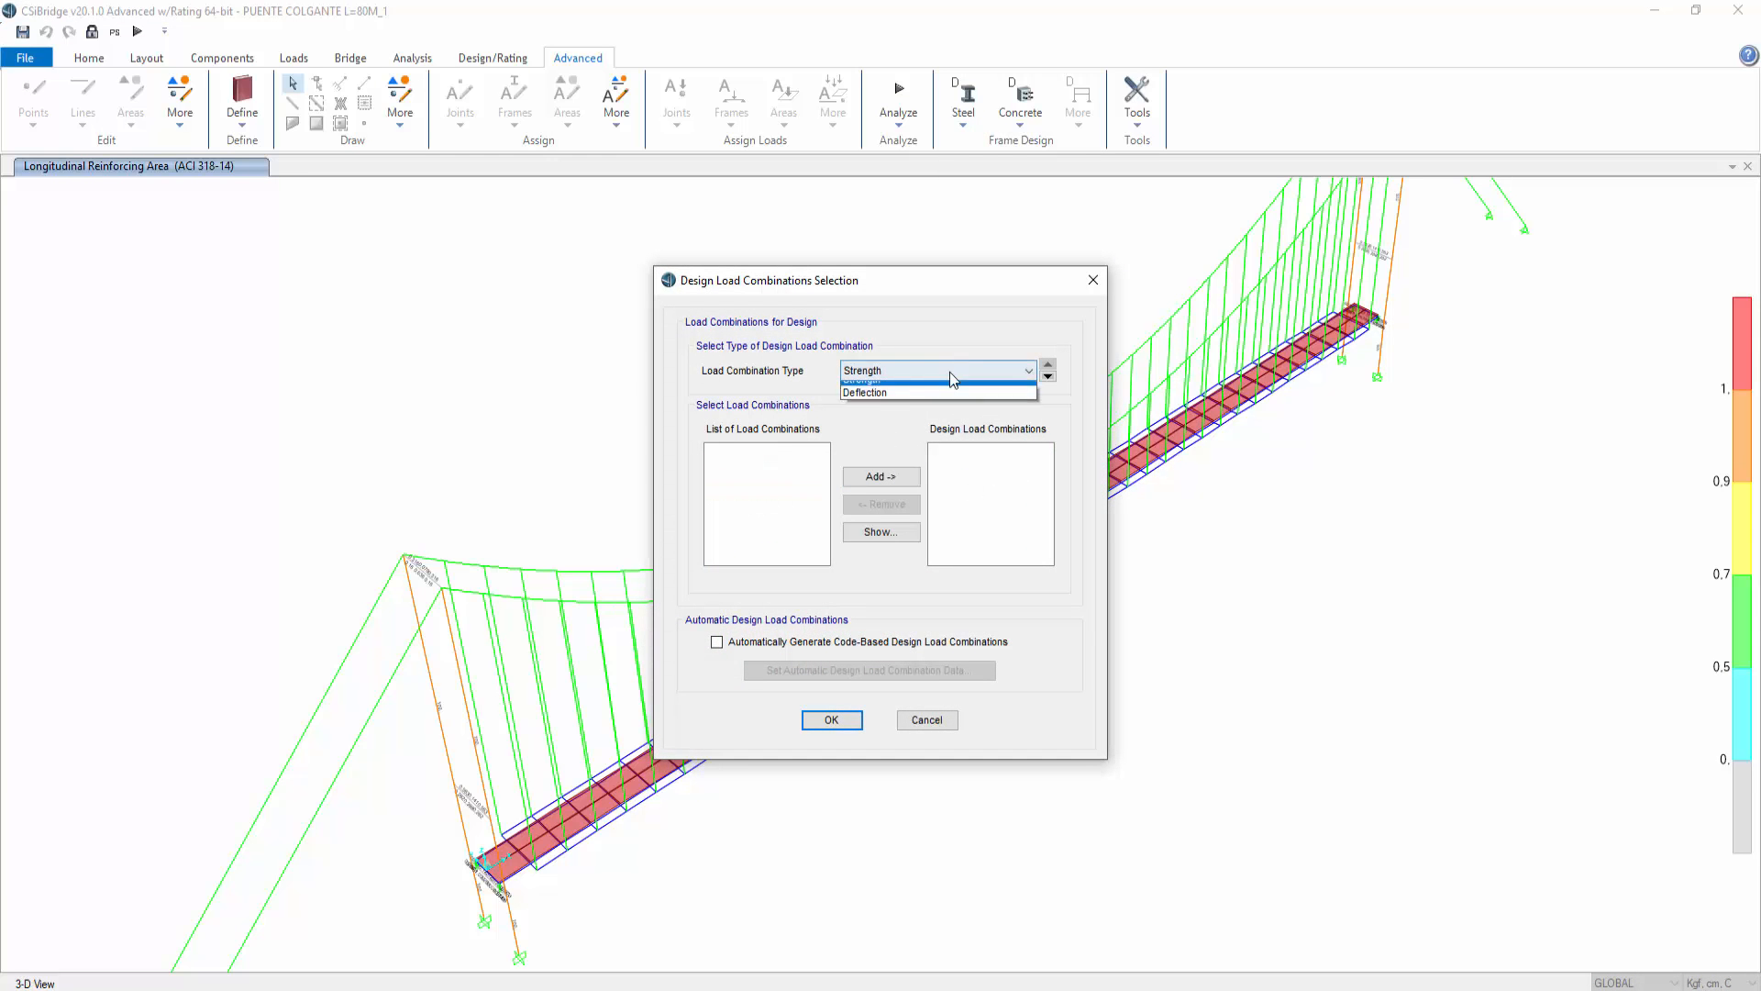
left_click(899, 390)
left_click(947, 723)
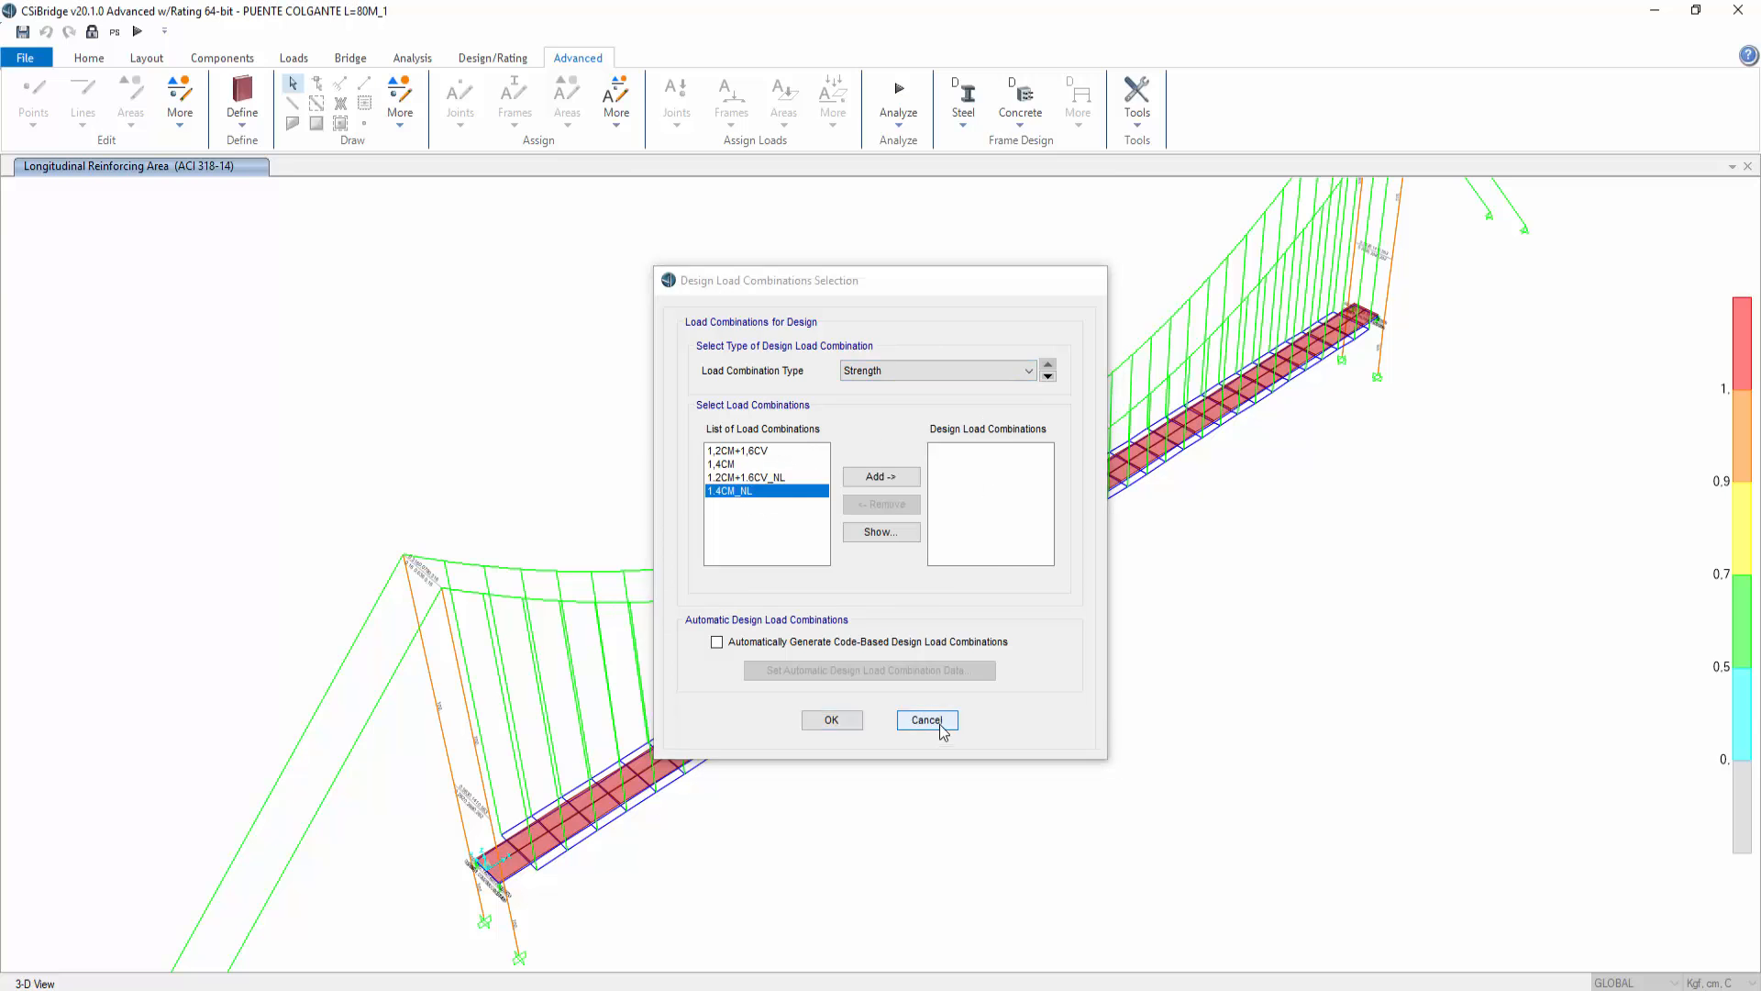
Step: Start a new load combination and name it (CM+BAR)_NL
left_click(420, 58)
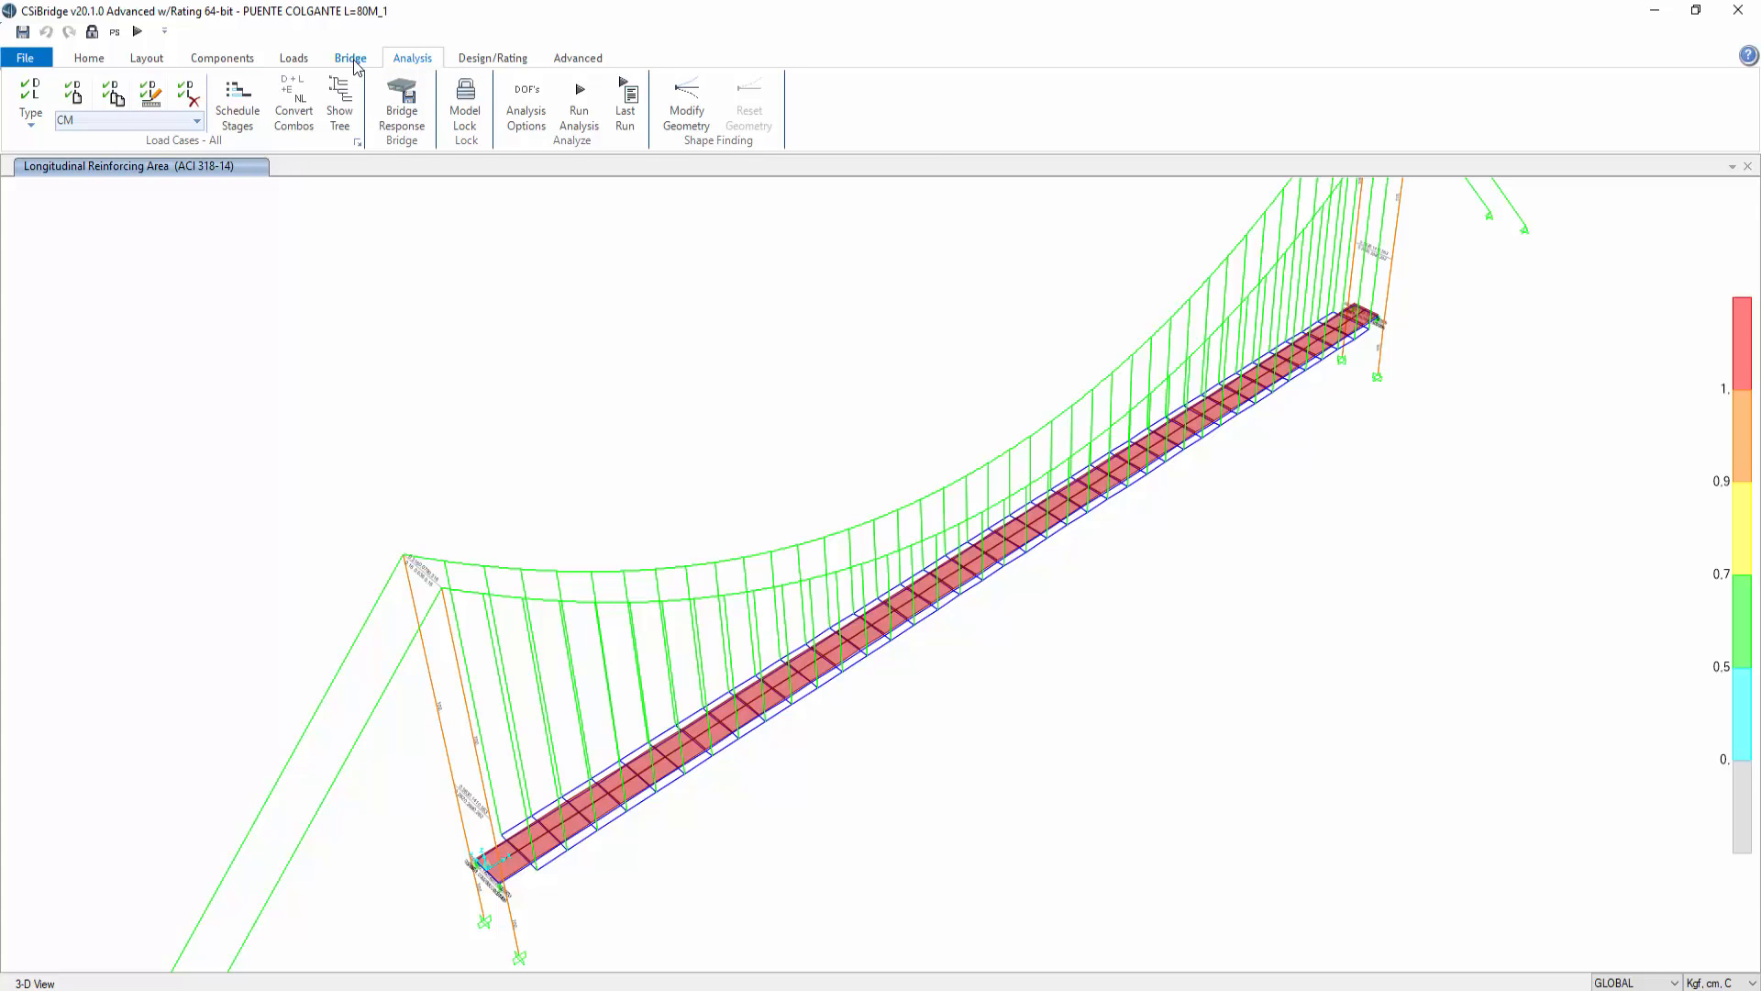
left_click(492, 58)
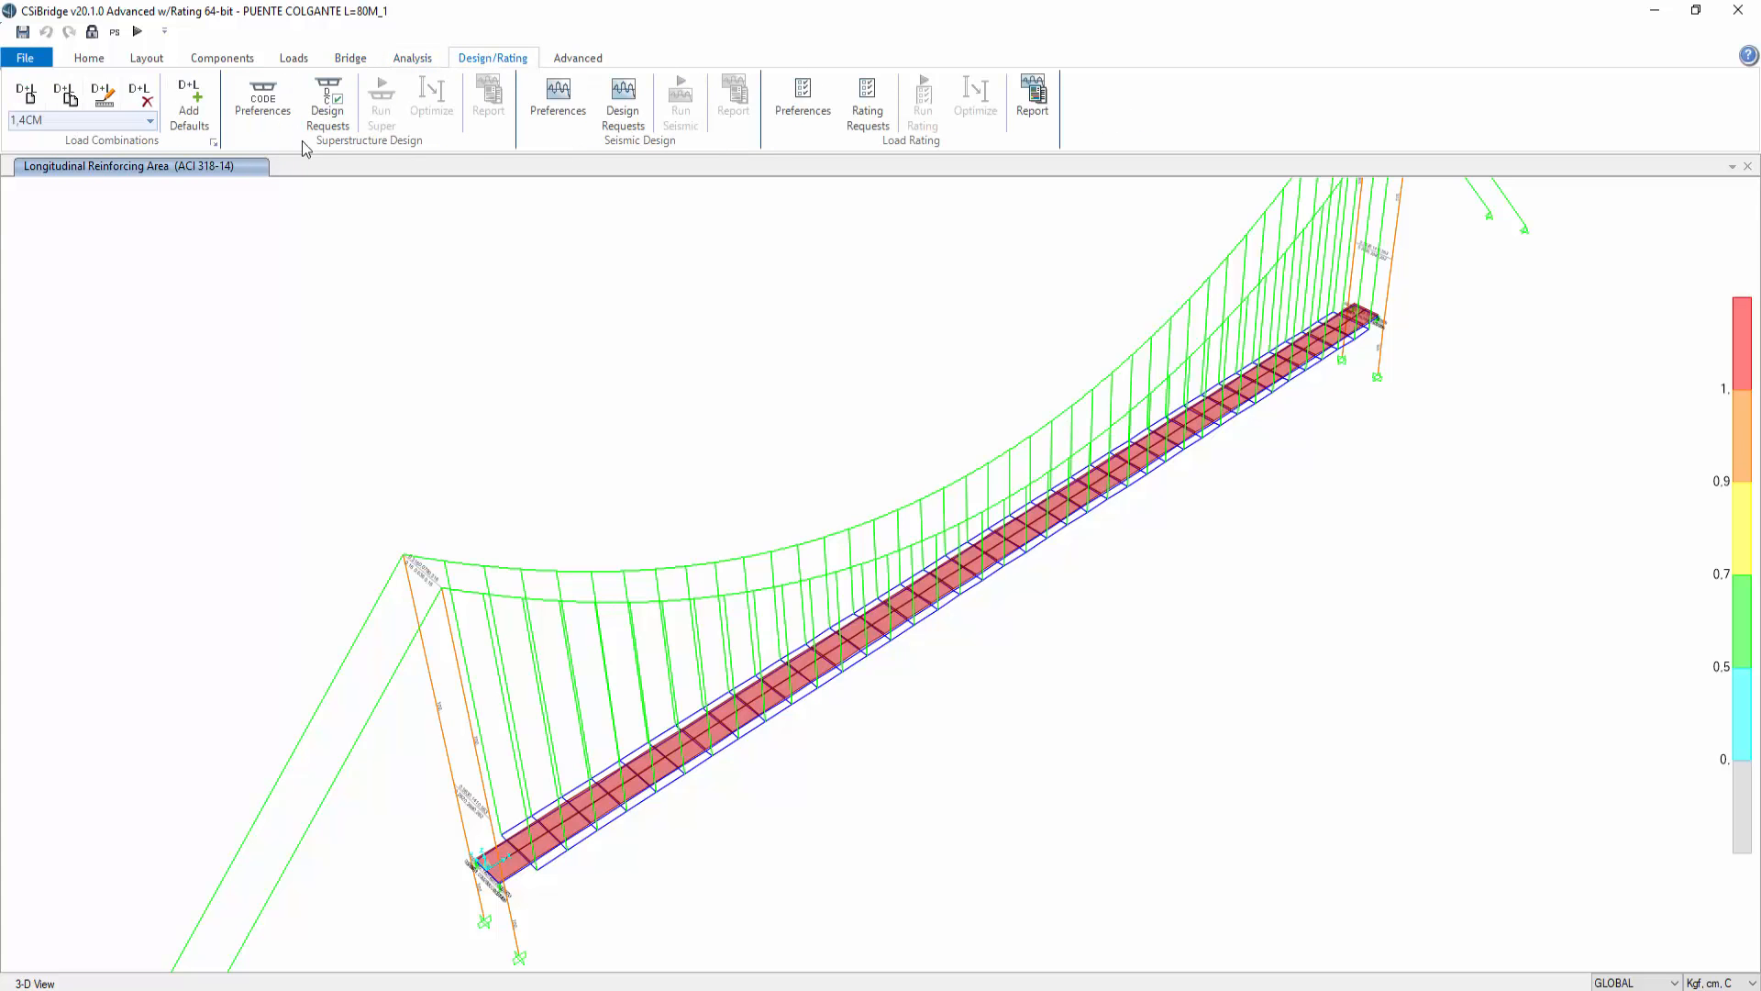
left_click(212, 144)
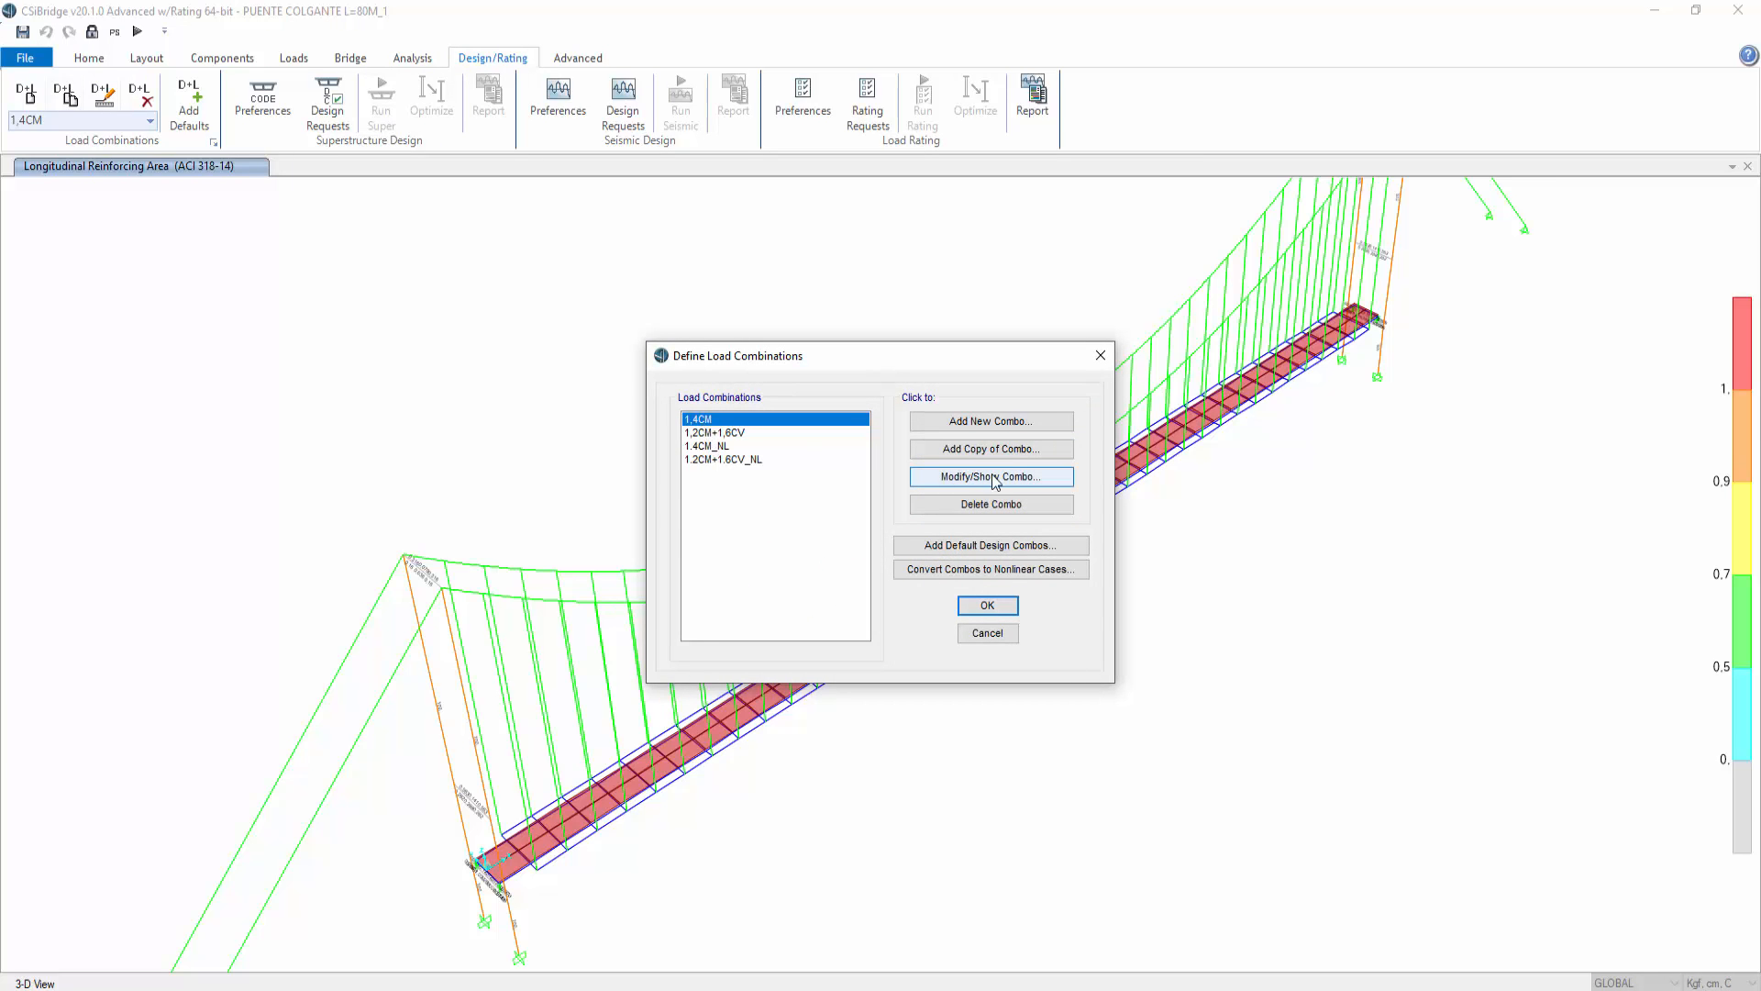
left_click_drag(722, 448, 719, 461)
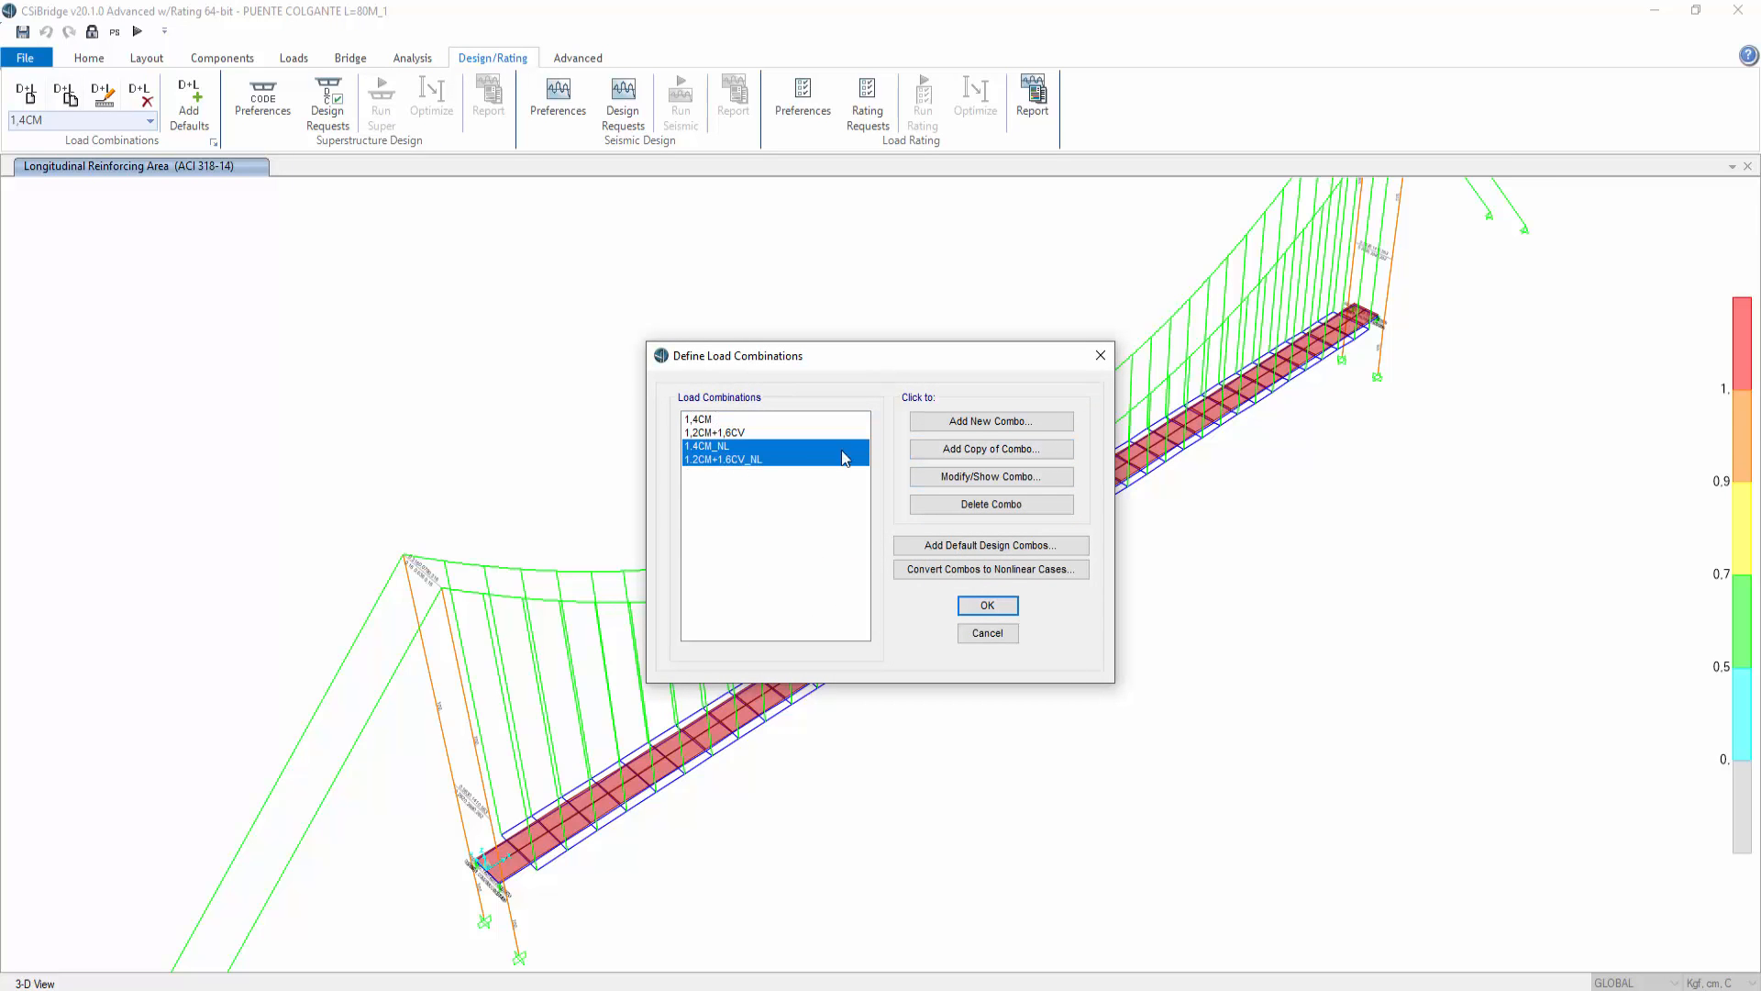
left_click(983, 424)
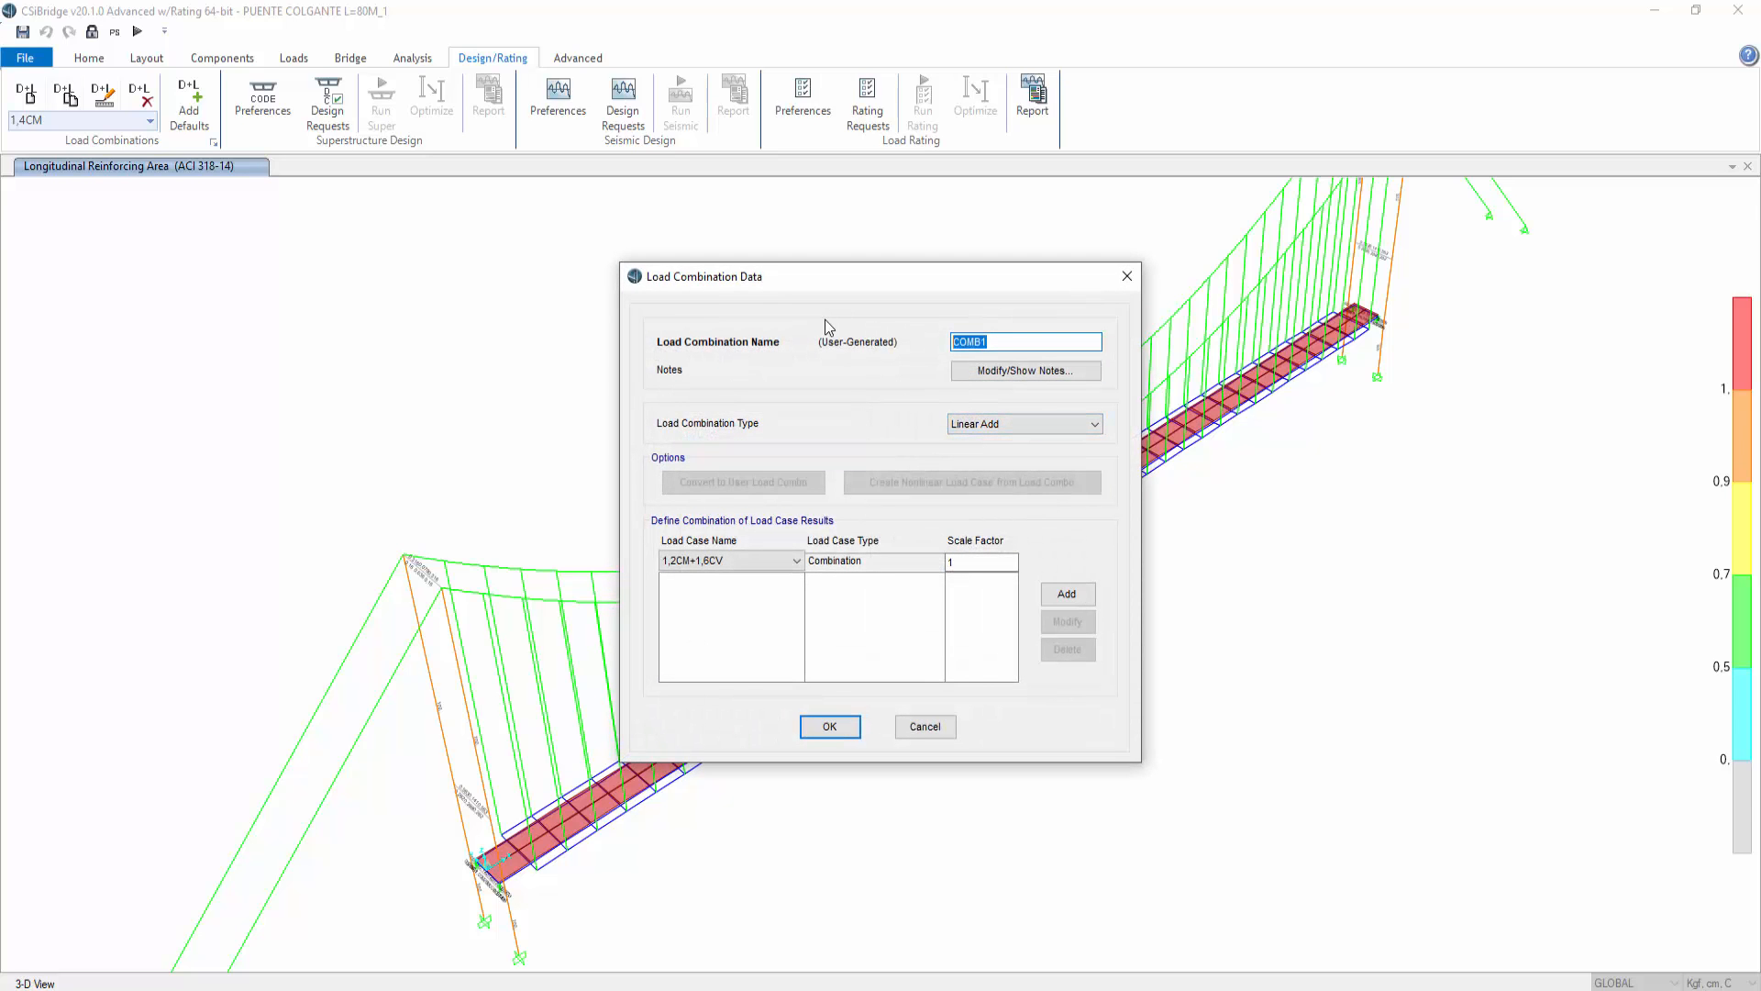
type("CM+")
key("BackSpace")
key("BackSpace")
key("BackSpace")
type("(CM+BAR)_NL")
Step: Add CM_NL with scale factor 1 to the (CM+BAR)_NL combination and save it
left_click(741, 560)
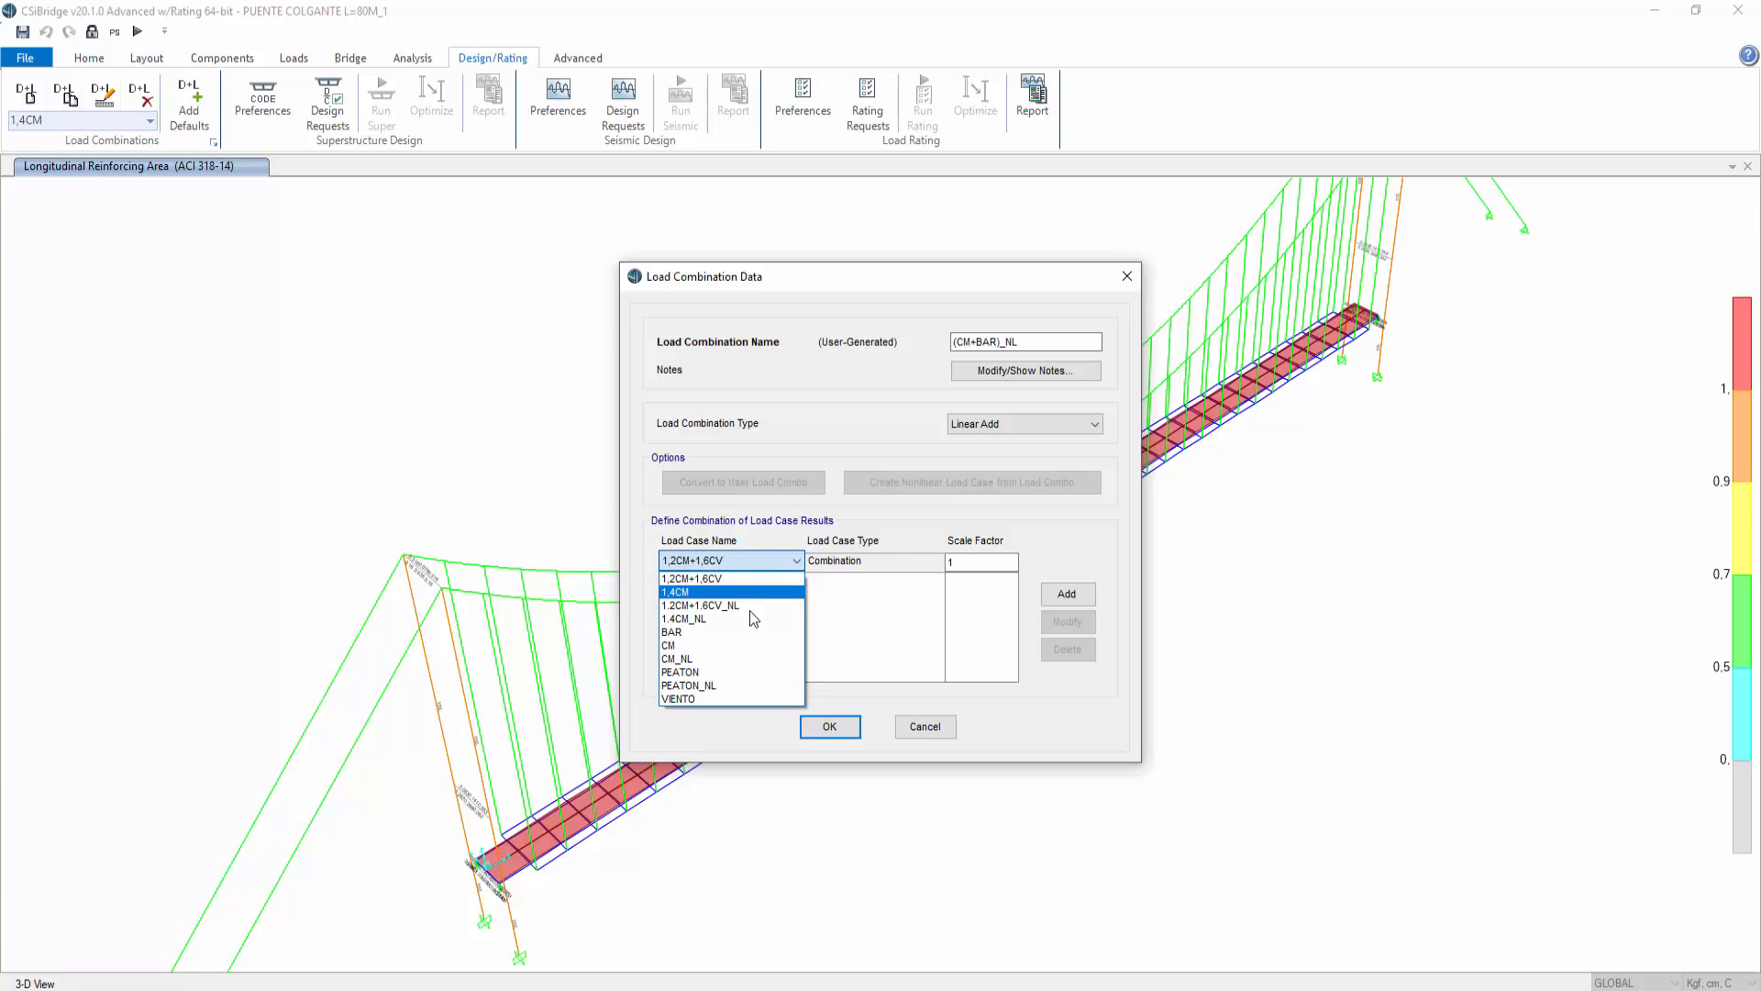
left_click(734, 658)
left_click(1064, 598)
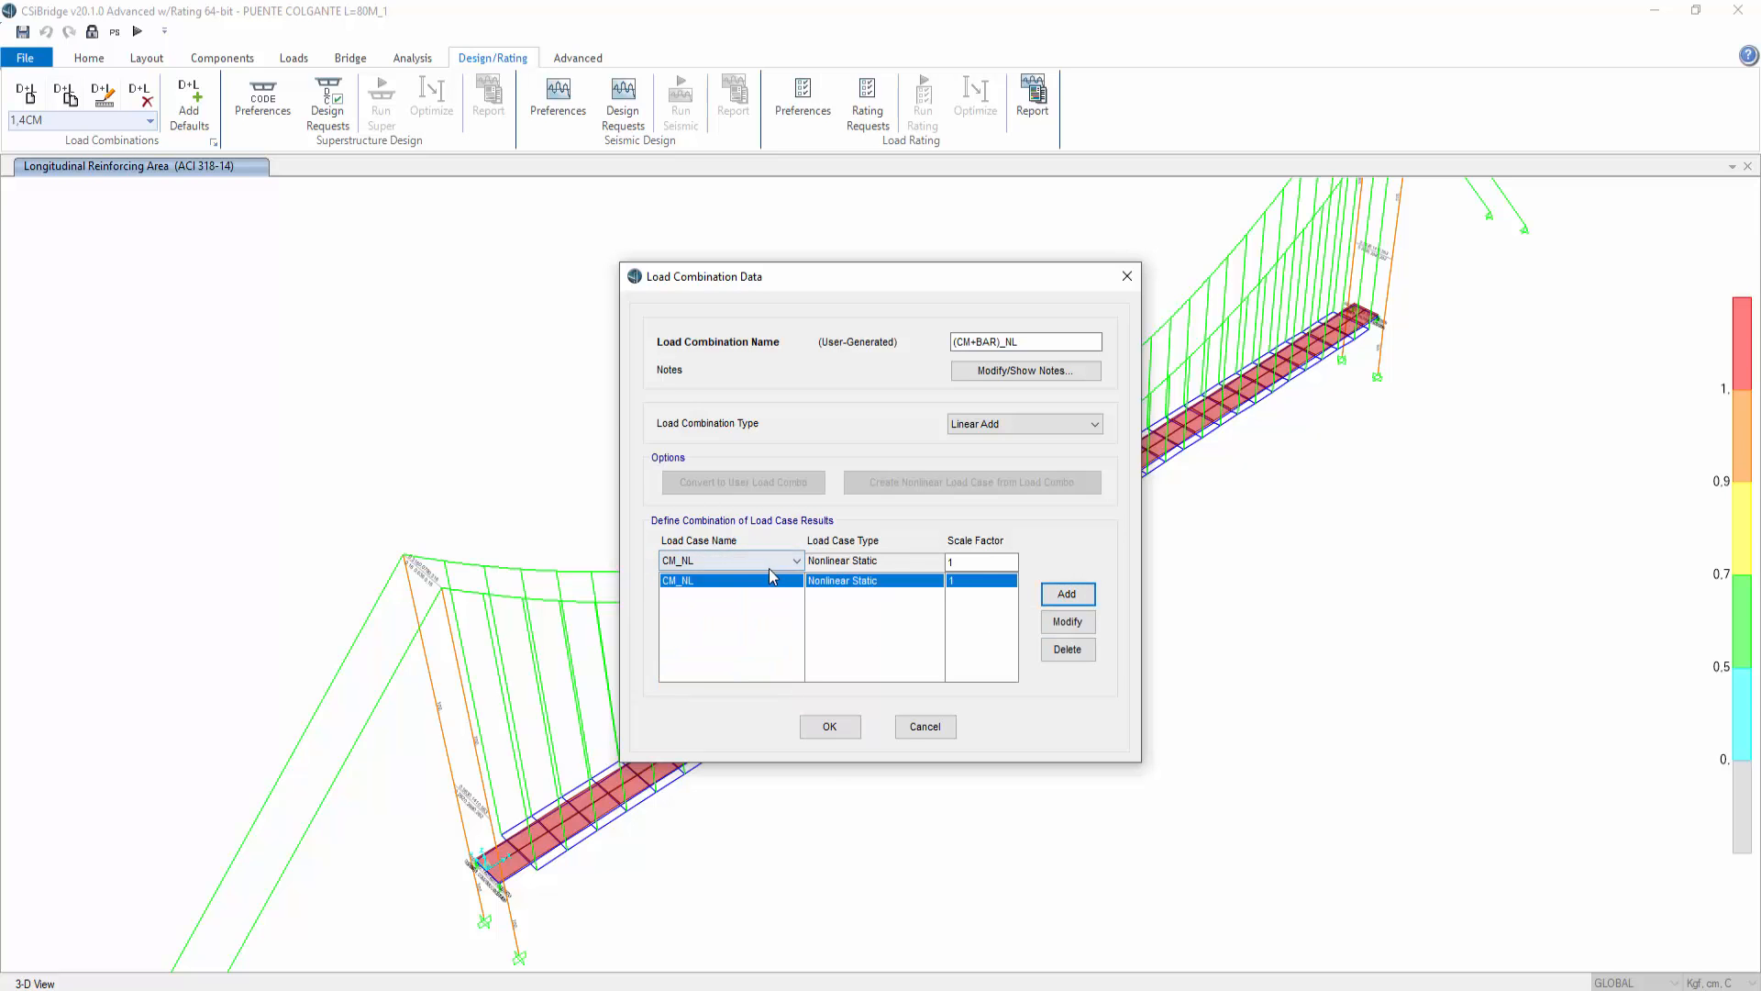
left_click(729, 560)
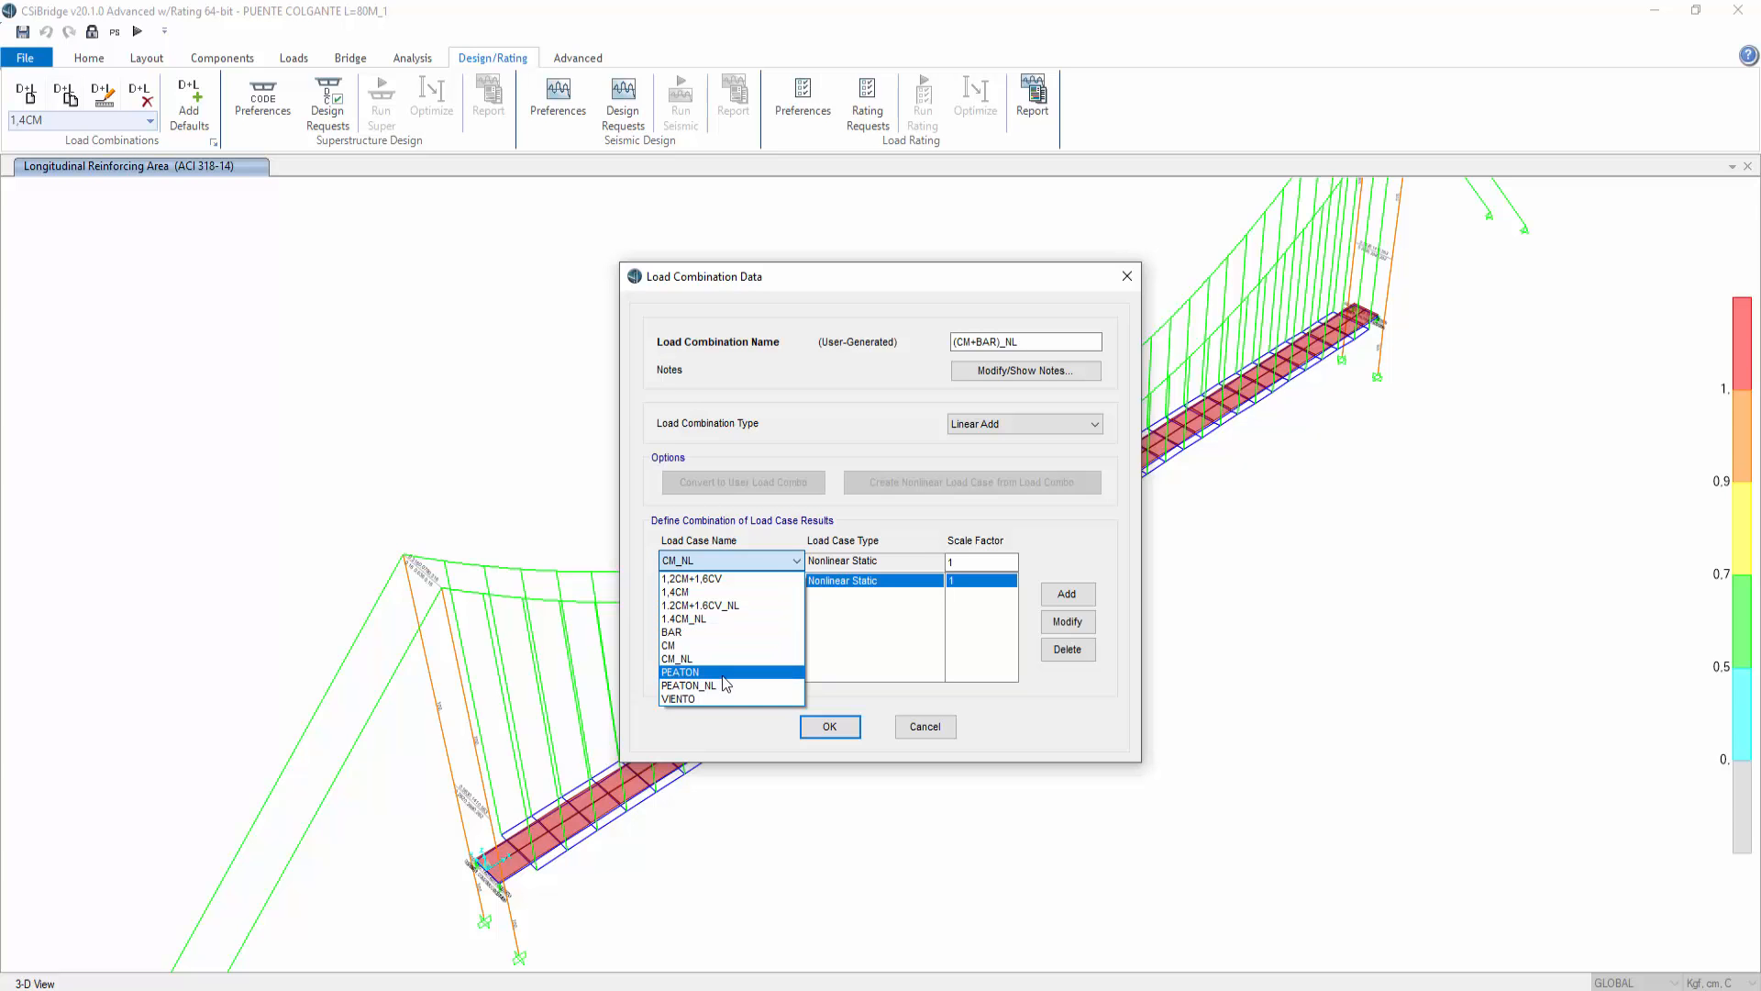
left_click(901, 627)
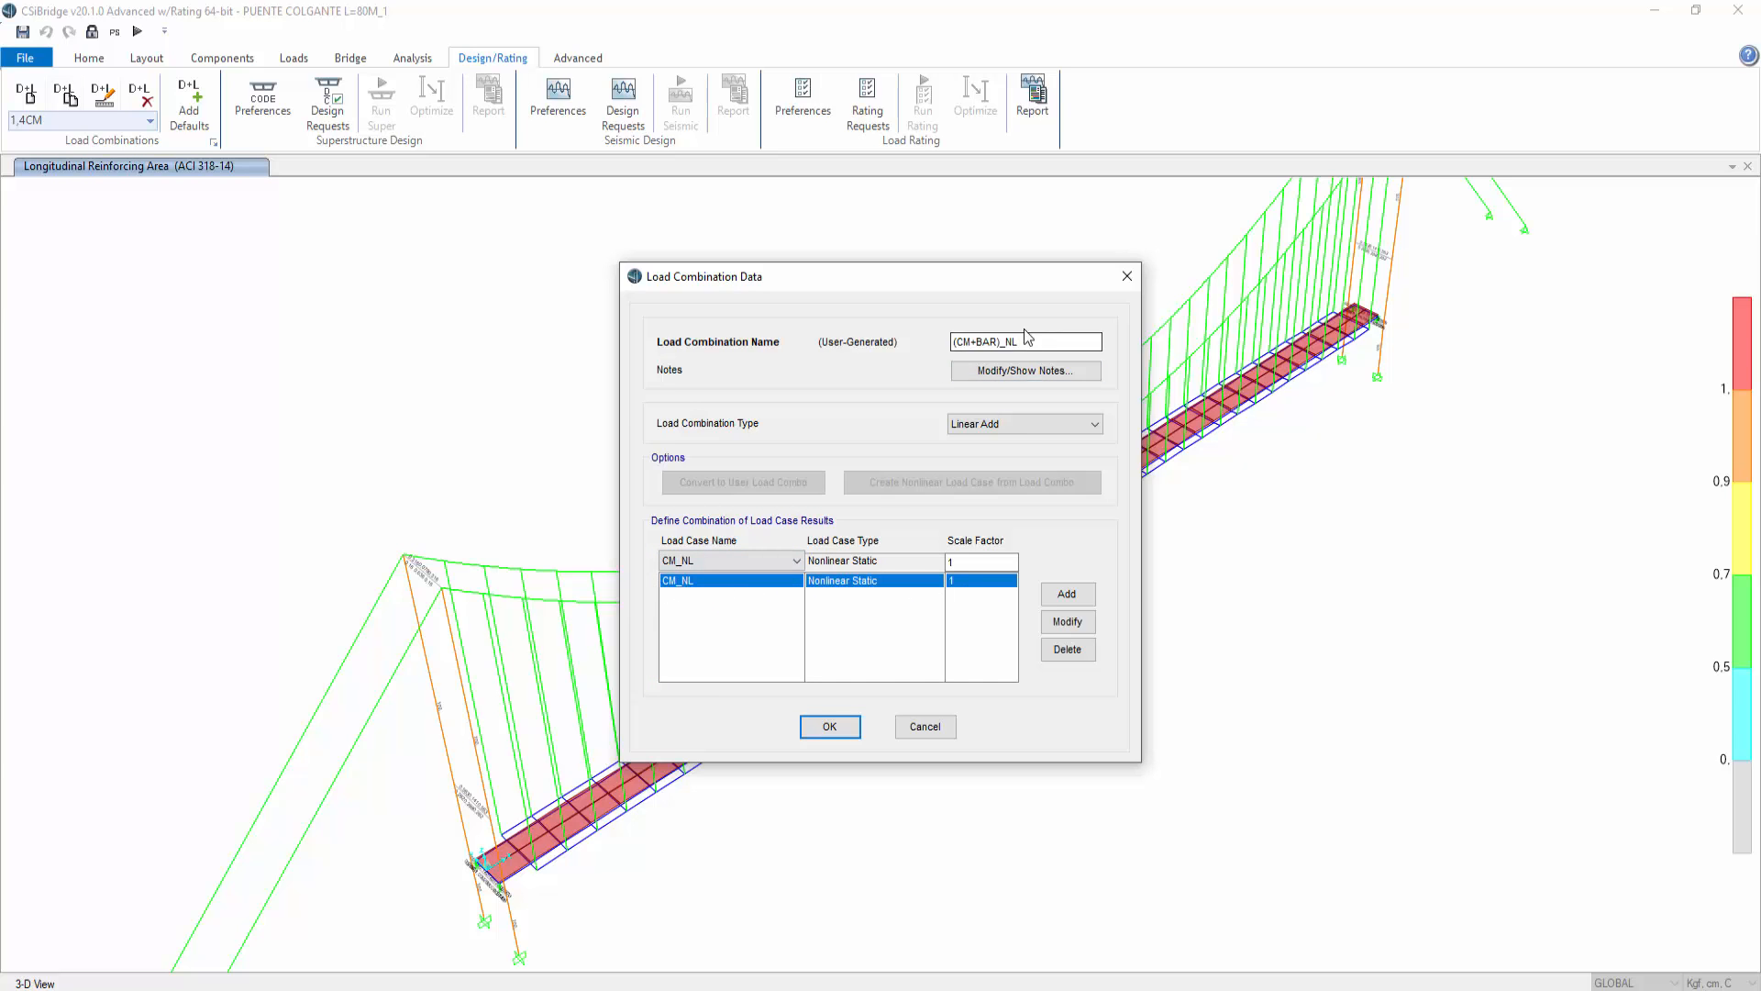
double_click(982, 342)
left_click(829, 727)
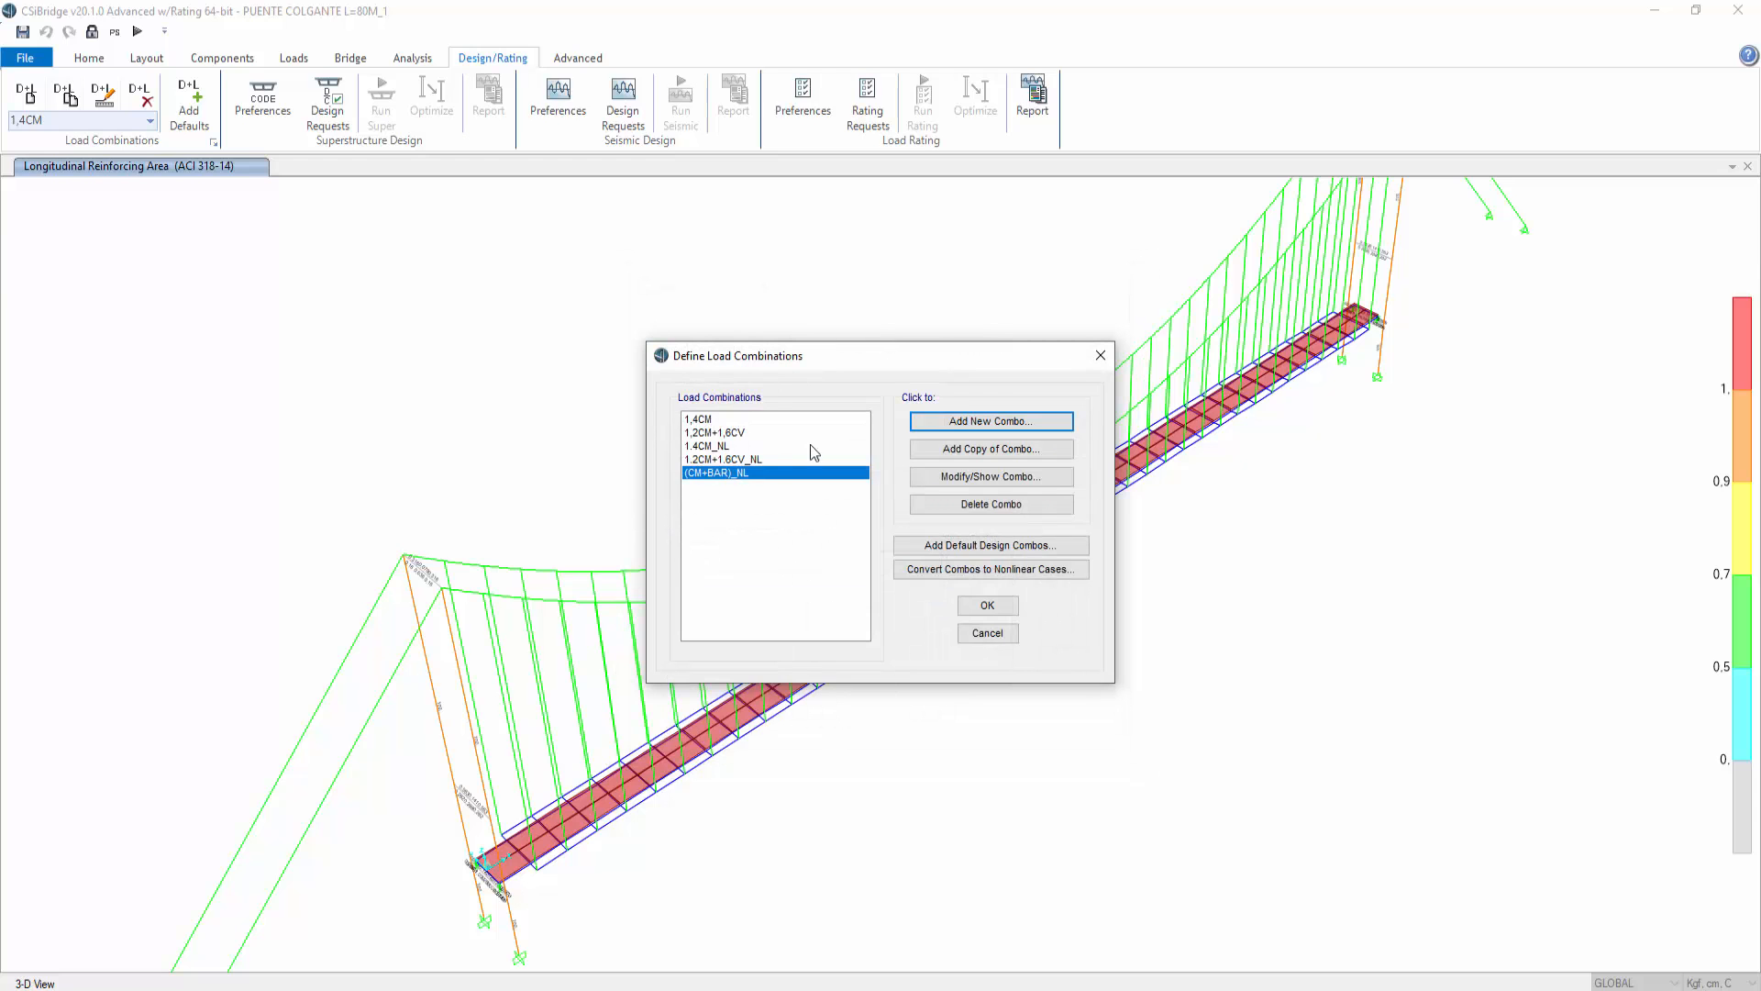
Step: Copy the (CM+BAR)_NL combination and rename the copy (CM+PEATON)_NL
left_click(956, 454)
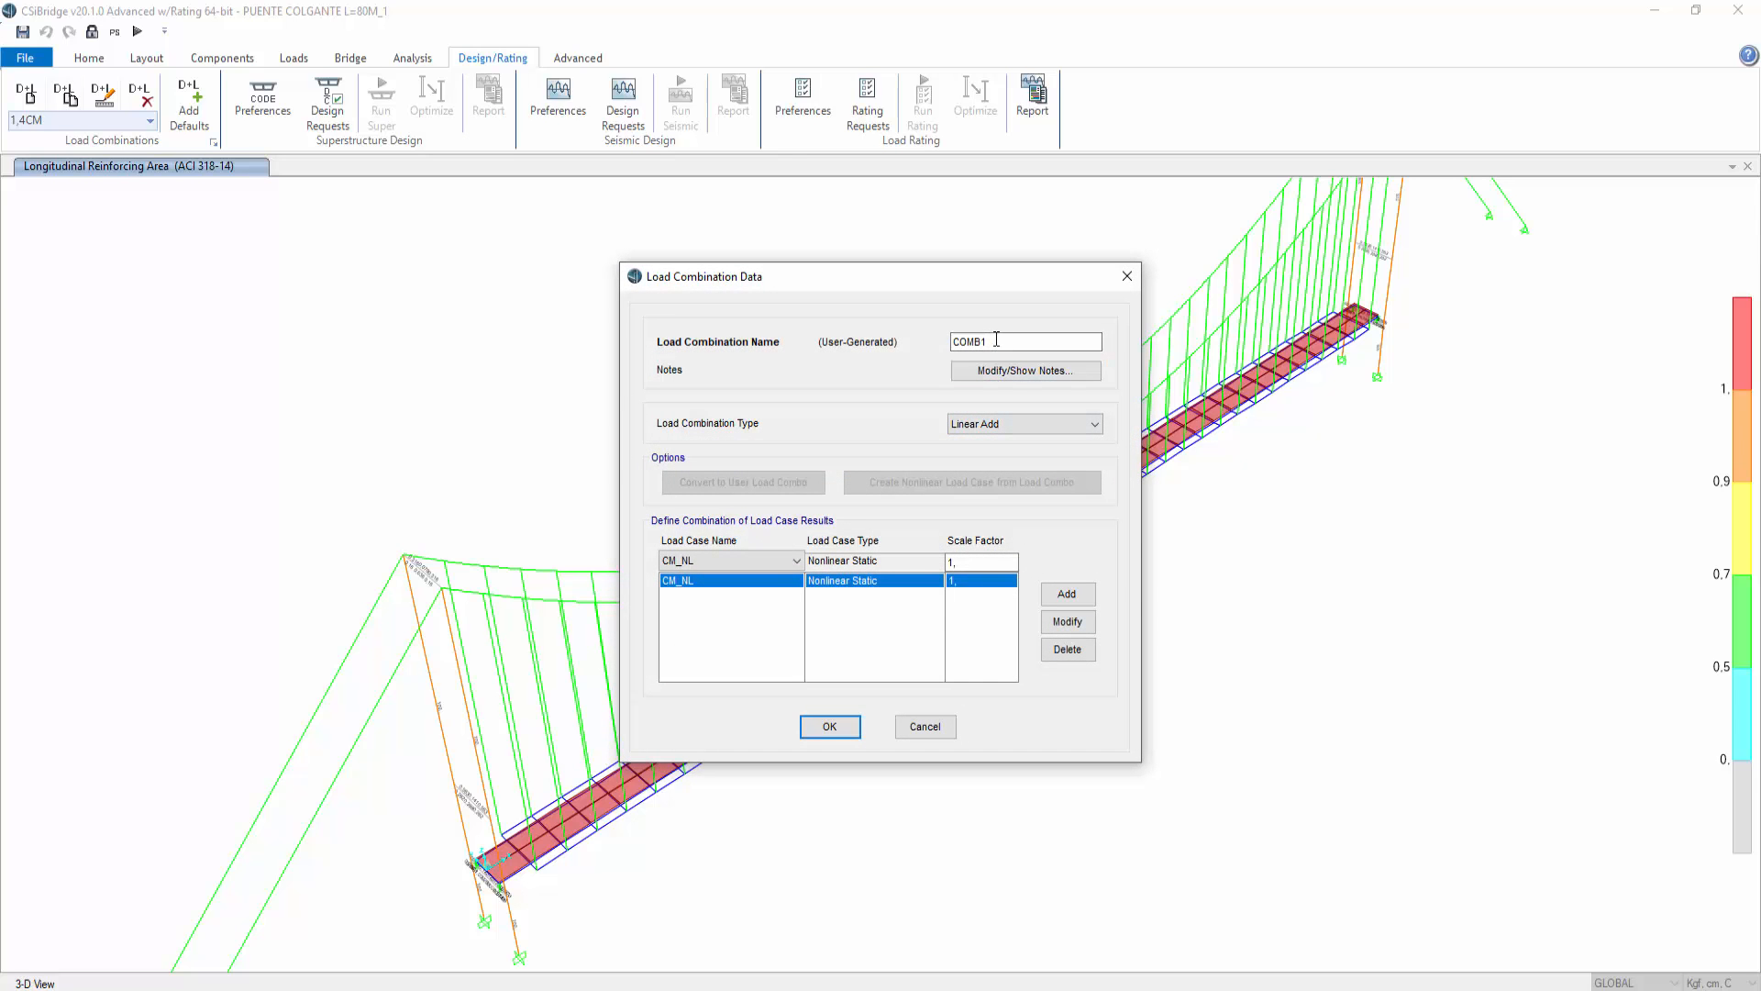
left_click_drag(1003, 340, 898, 348)
type("(CM+PEATON)_NL")
Step: Add PEATON_NL with scale factor 1 to (CM+PEATON)_NL and save the load combinations
left_click(750, 559)
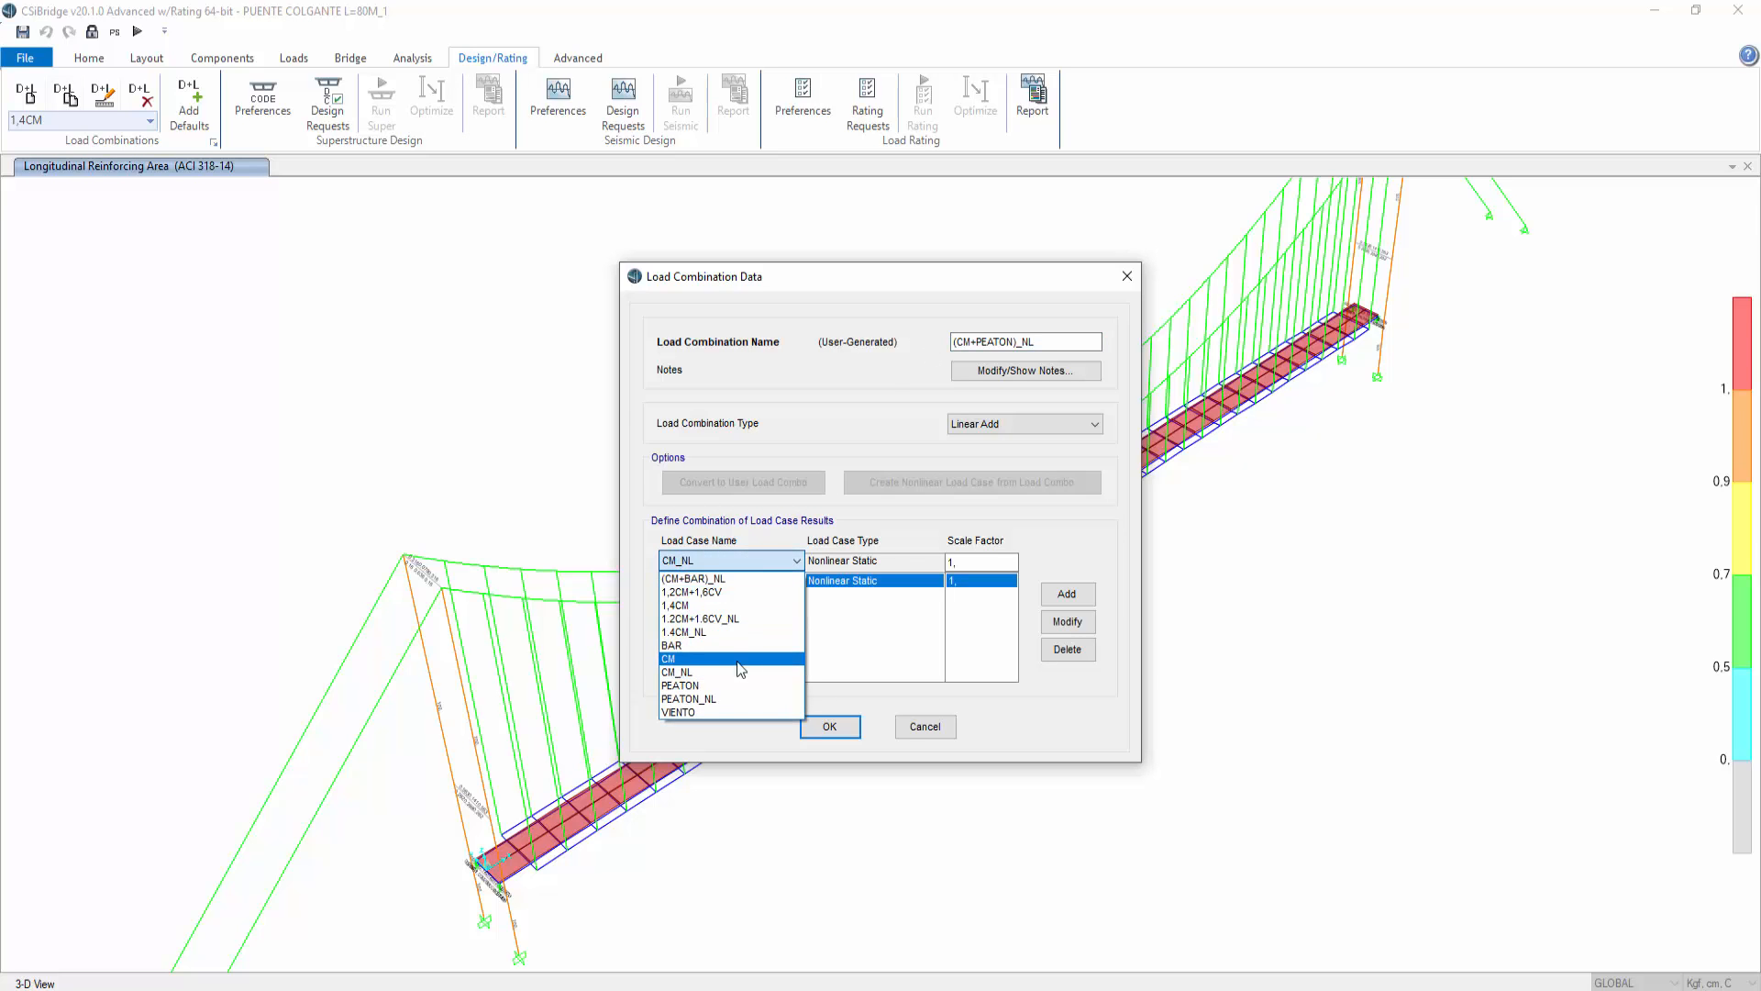
left_click(729, 699)
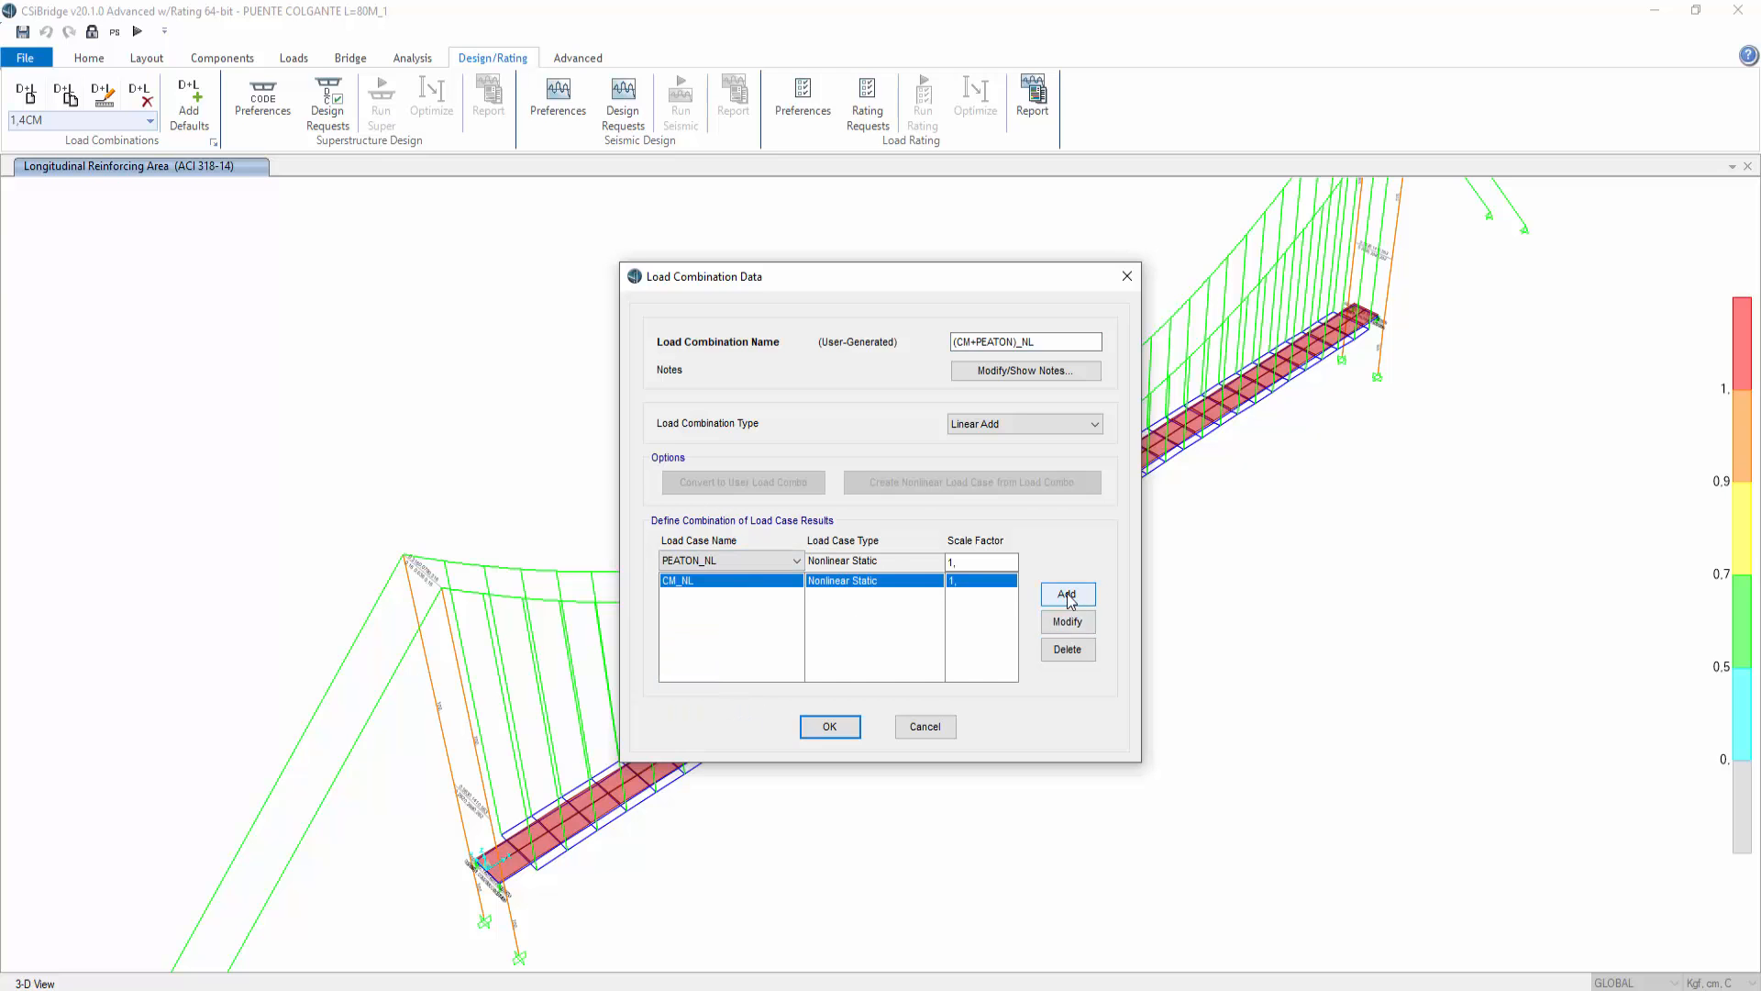
left_click(1068, 596)
left_click(843, 731)
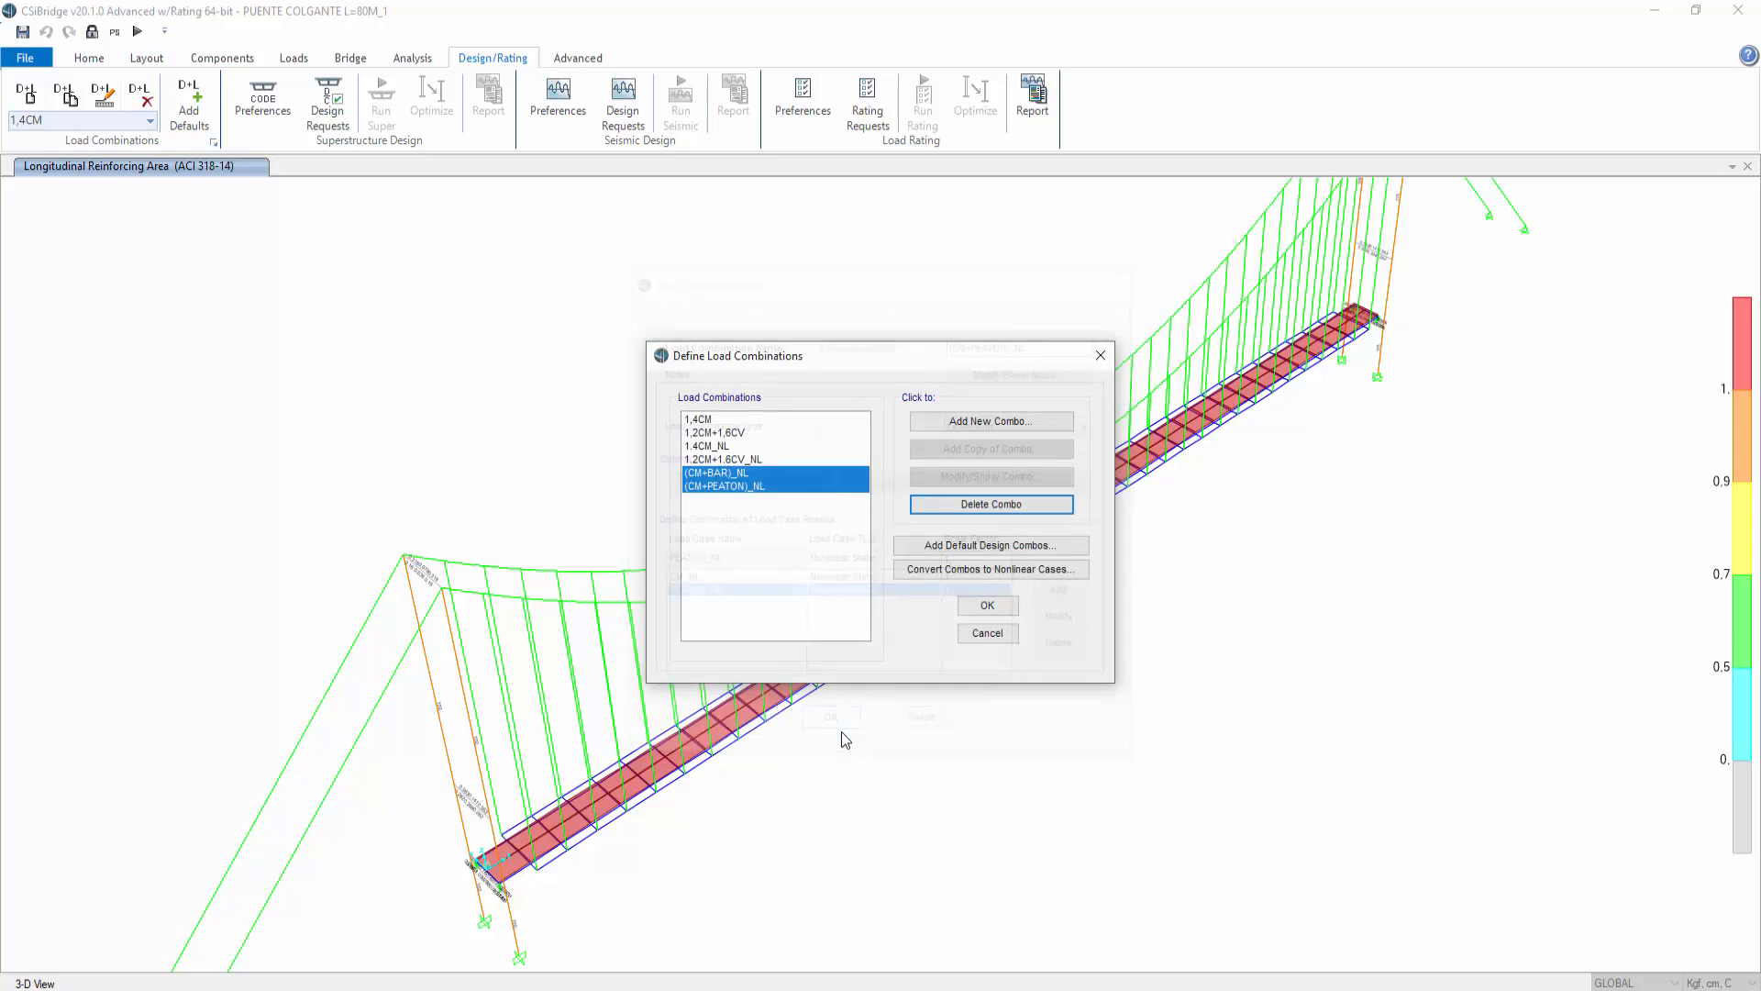
left_click(988, 608)
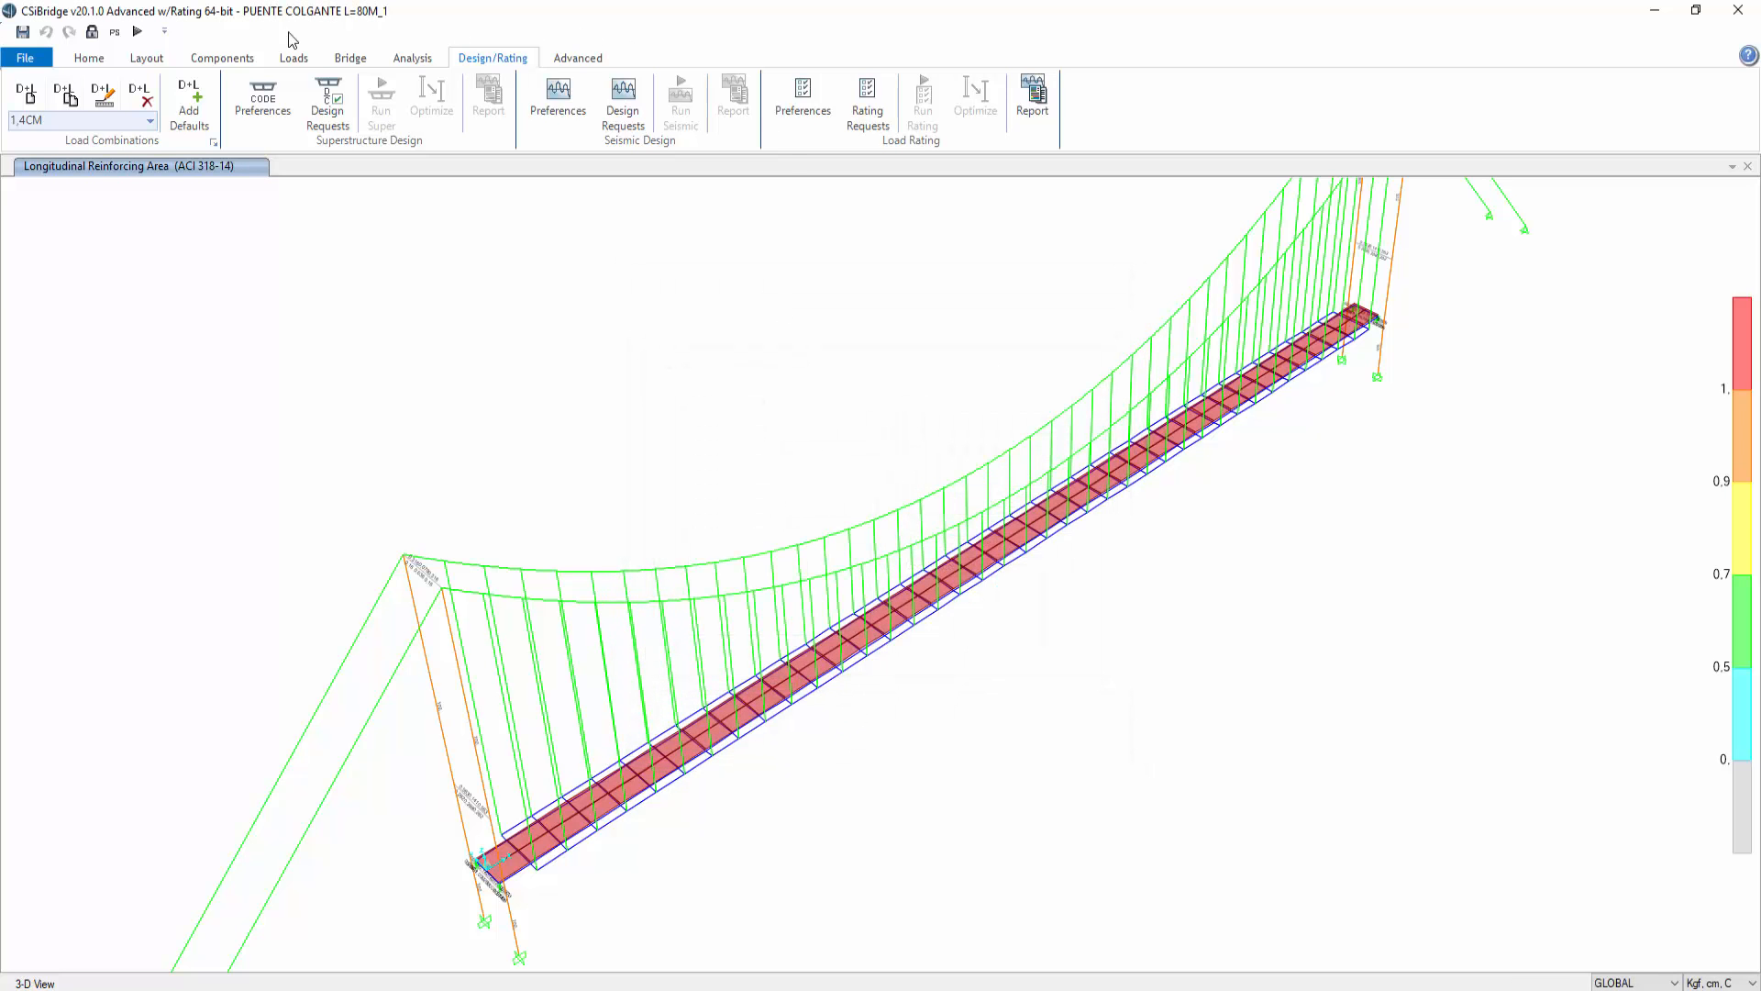
left_click(82, 60)
left_click(503, 60)
left_click(414, 59)
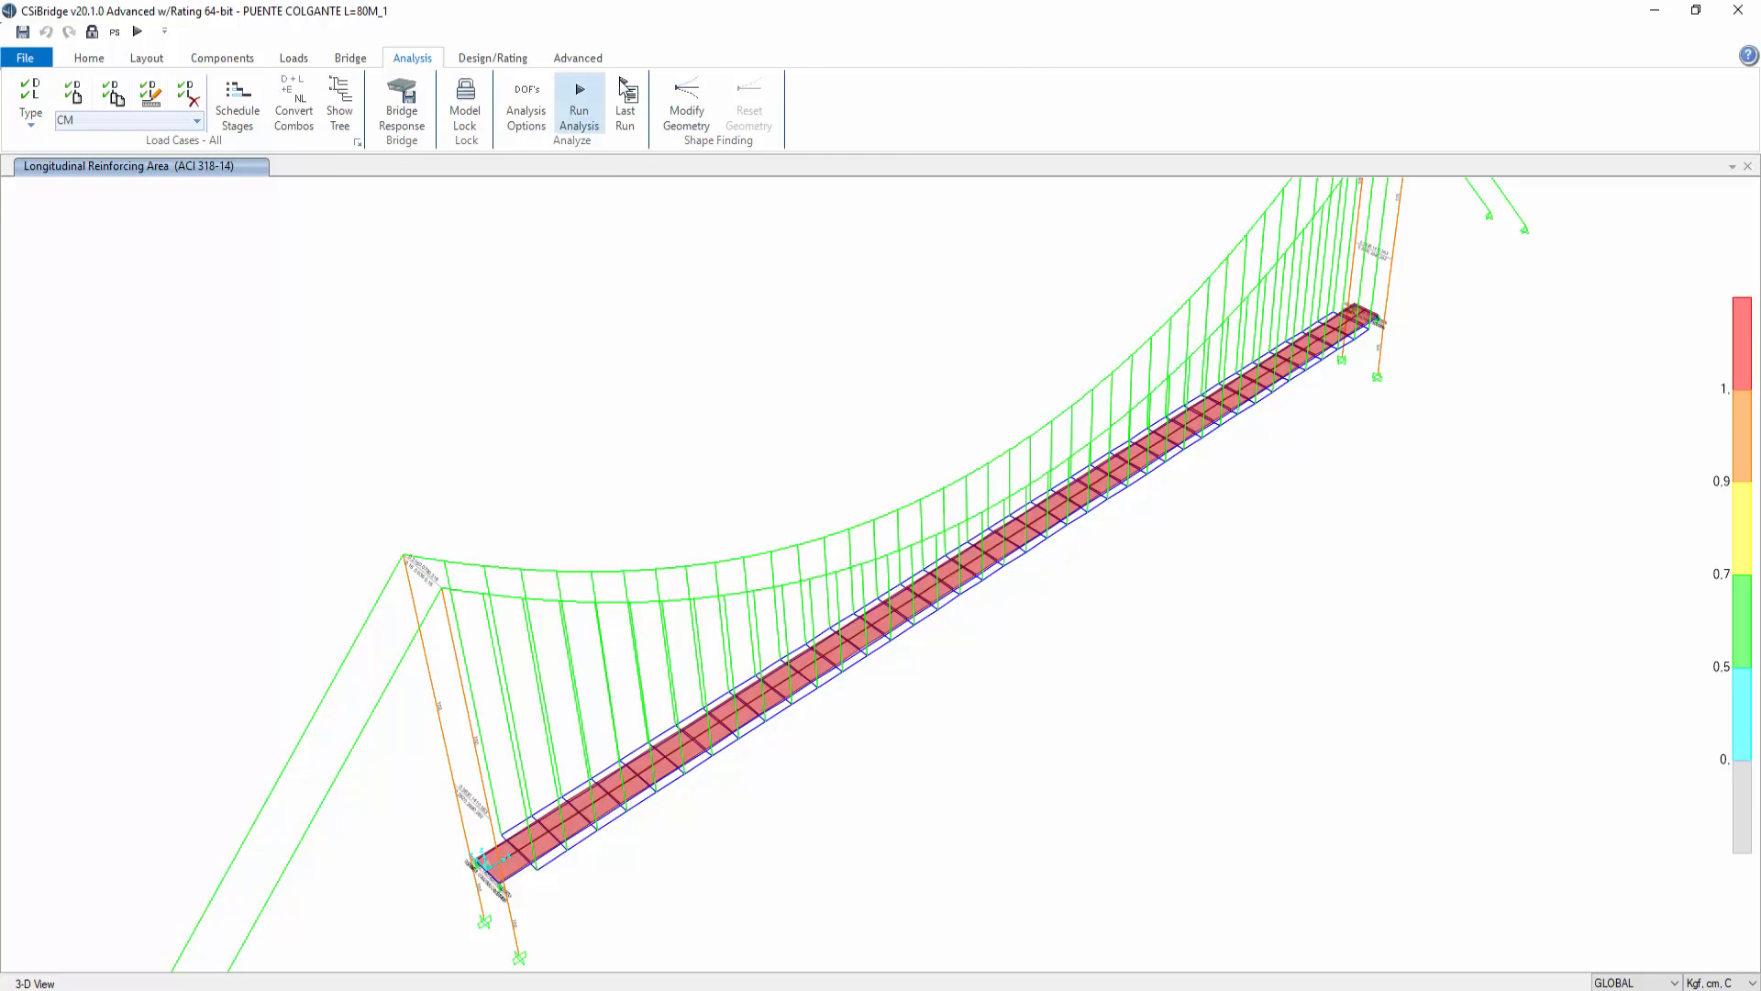
left_click(351, 61)
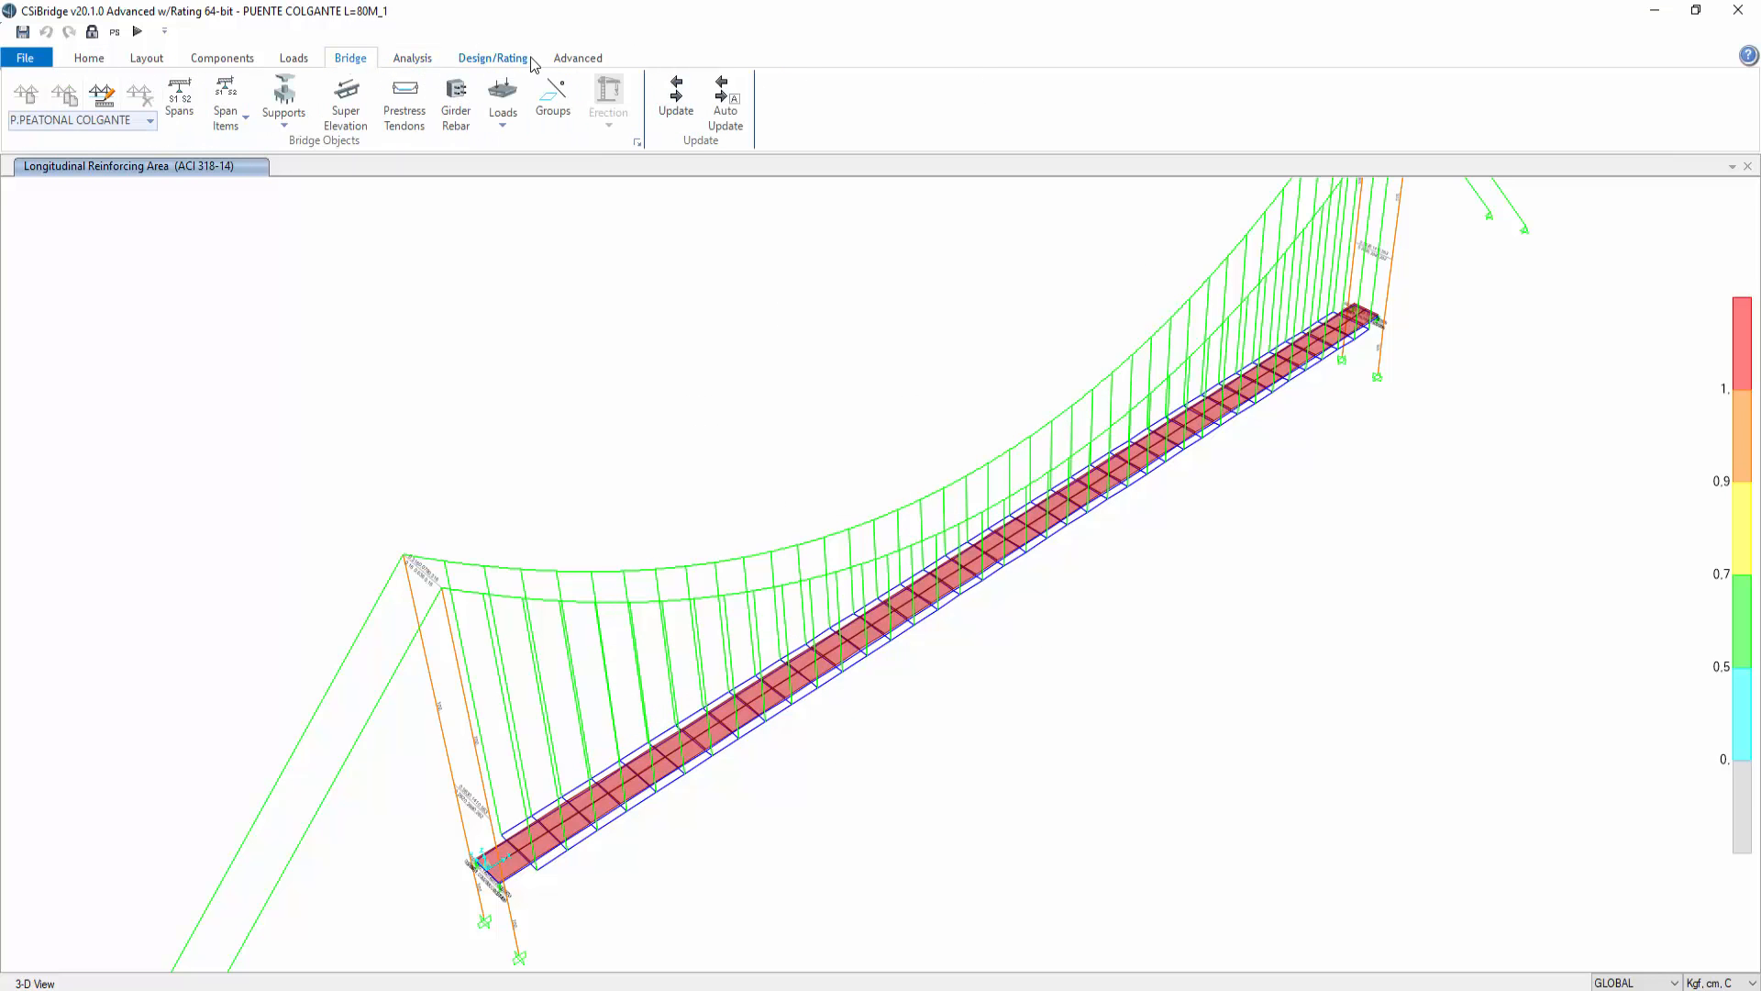
Step: Set the steel design strength combinations to 1.2CM+1.6CV_NL and 1.4CM_NL
left_click(577, 58)
left_click(962, 131)
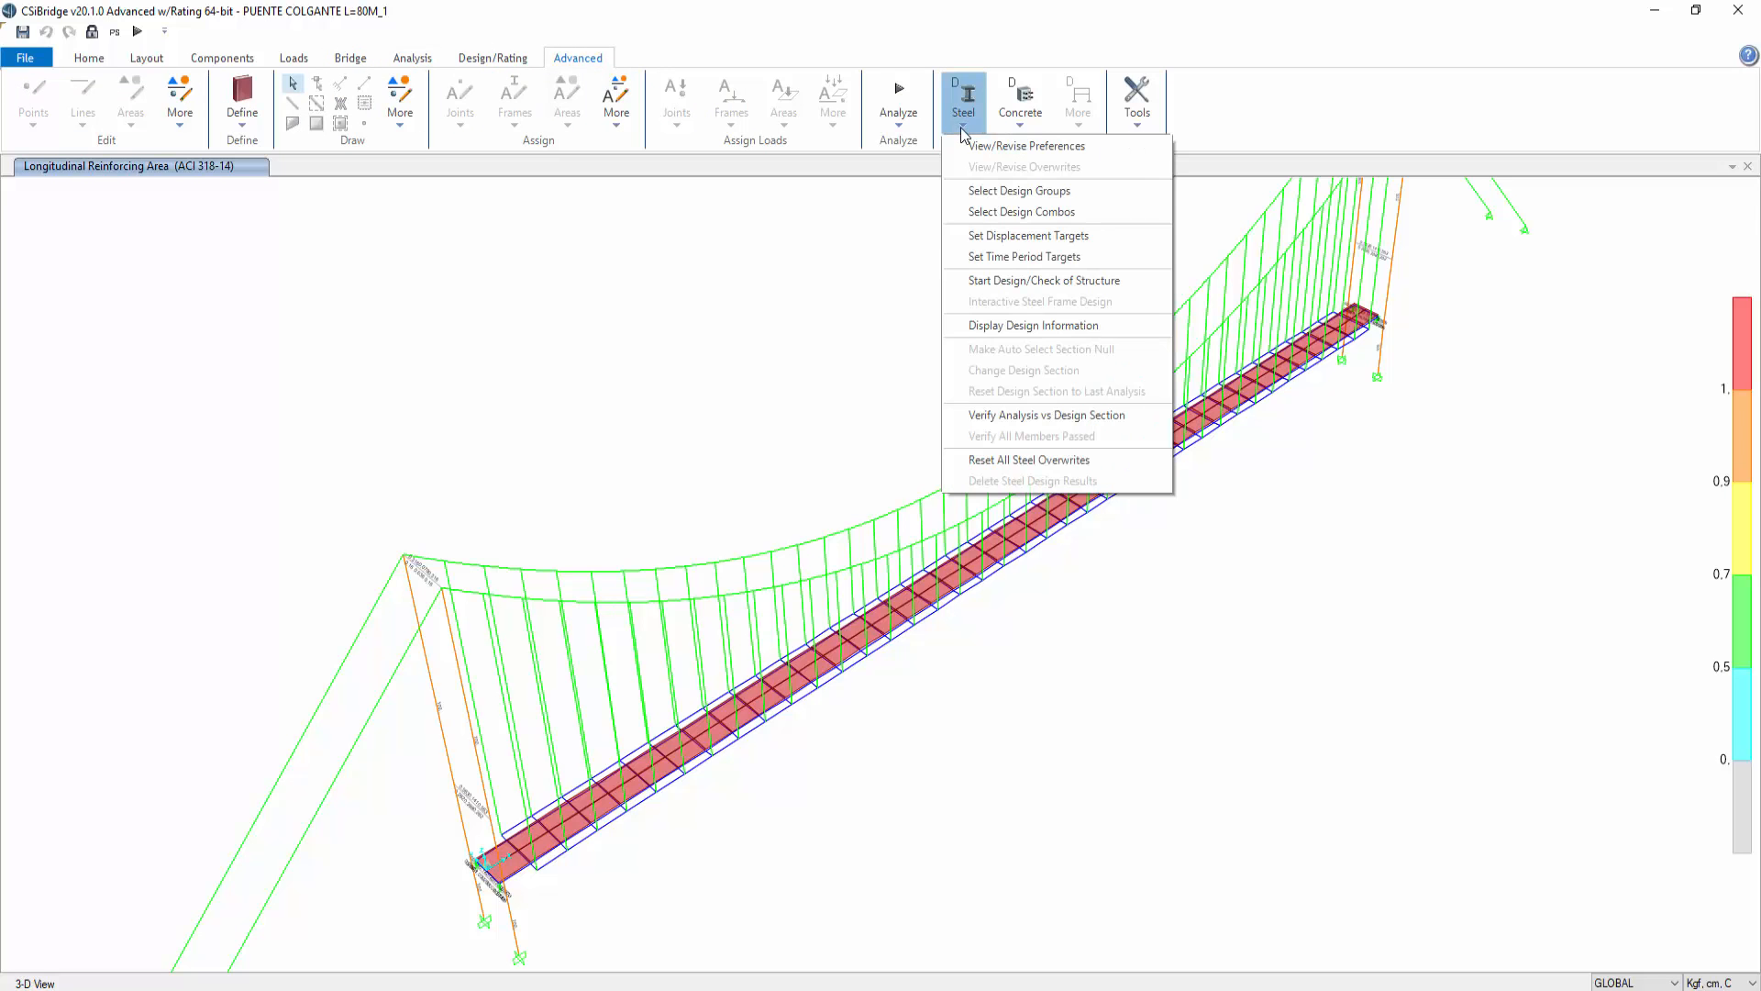
left_click(991, 213)
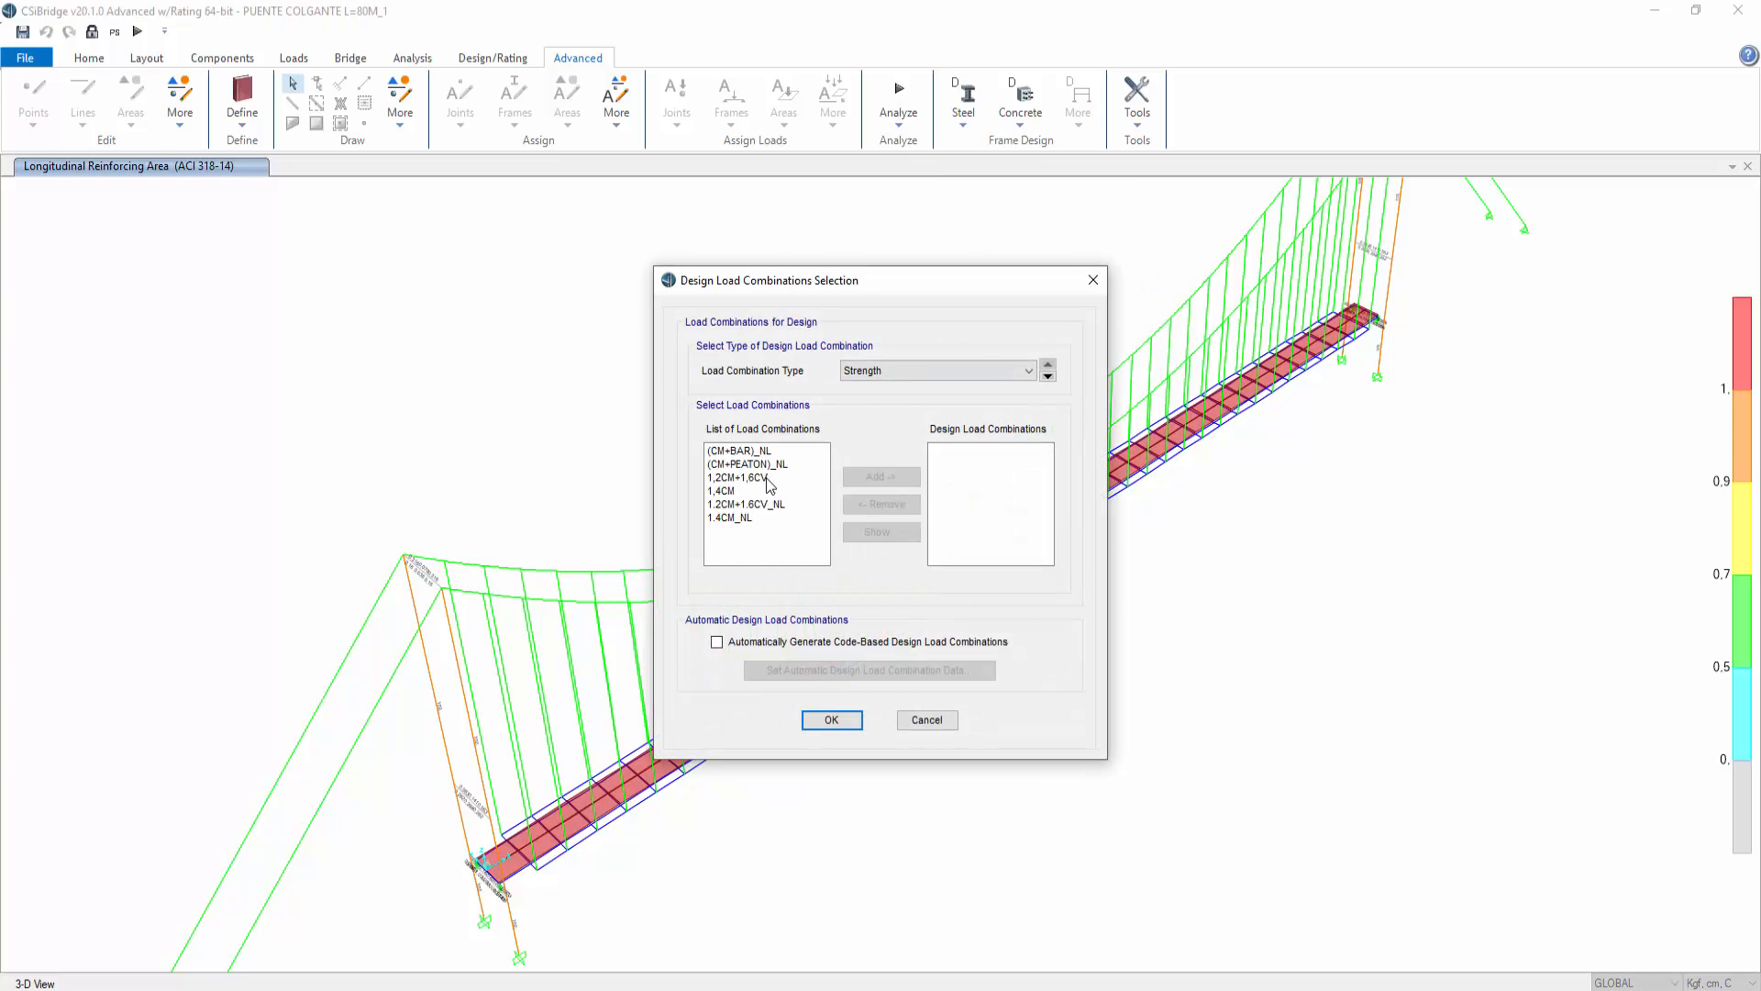
left_click(768, 505)
left_click(771, 518, "shift")
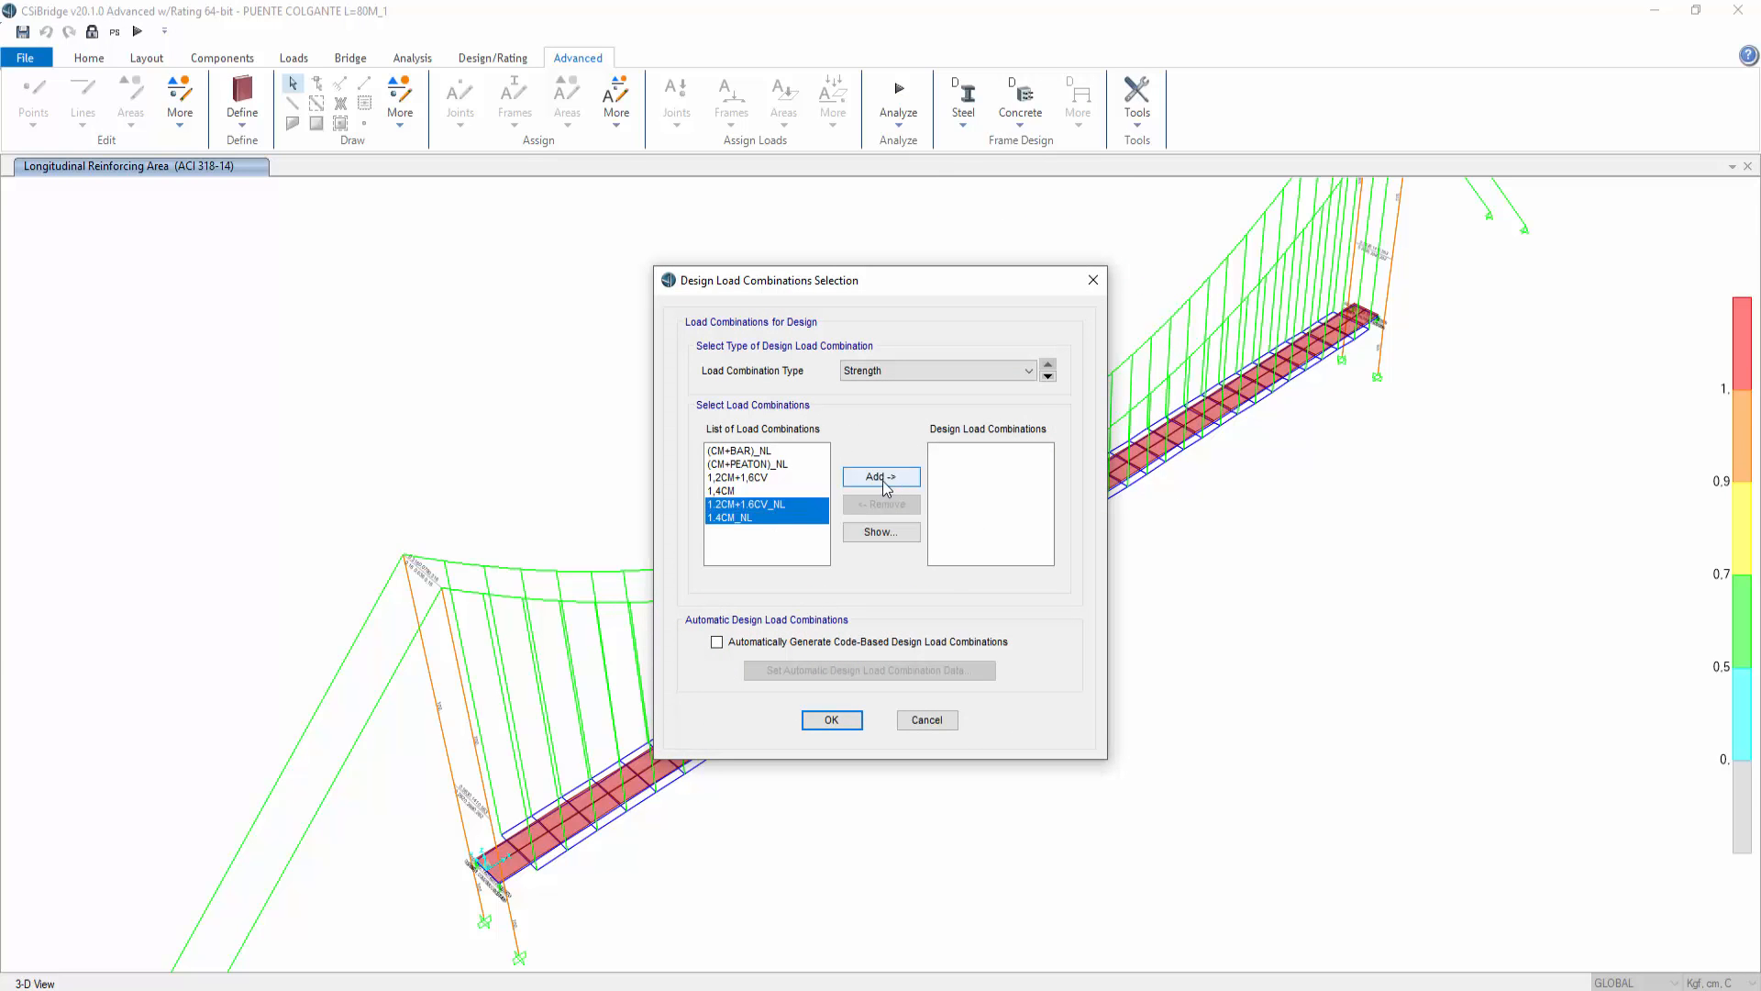
left_click(880, 476)
Step: Add (CM+BAR)_NL and (CM+PEATON)_NL as steel design deflection combinations and confirm
left_click(907, 371)
left_click(880, 397)
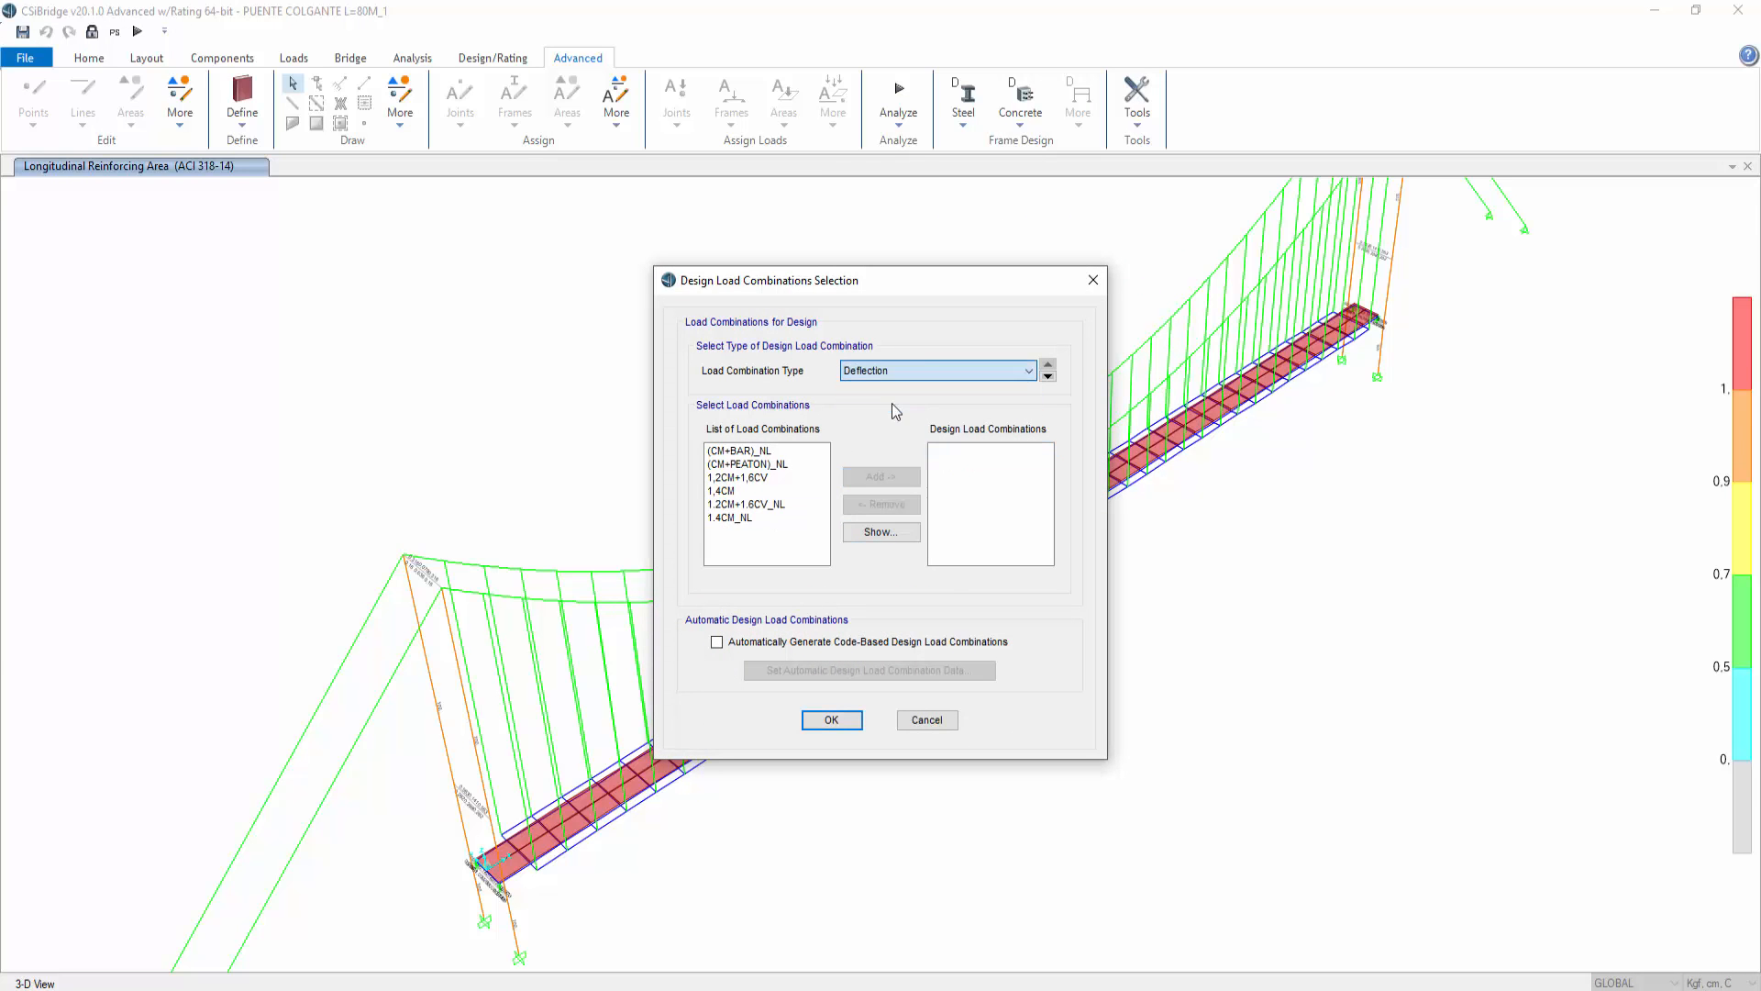
left_click(776, 452)
left_click(776, 464, "shift")
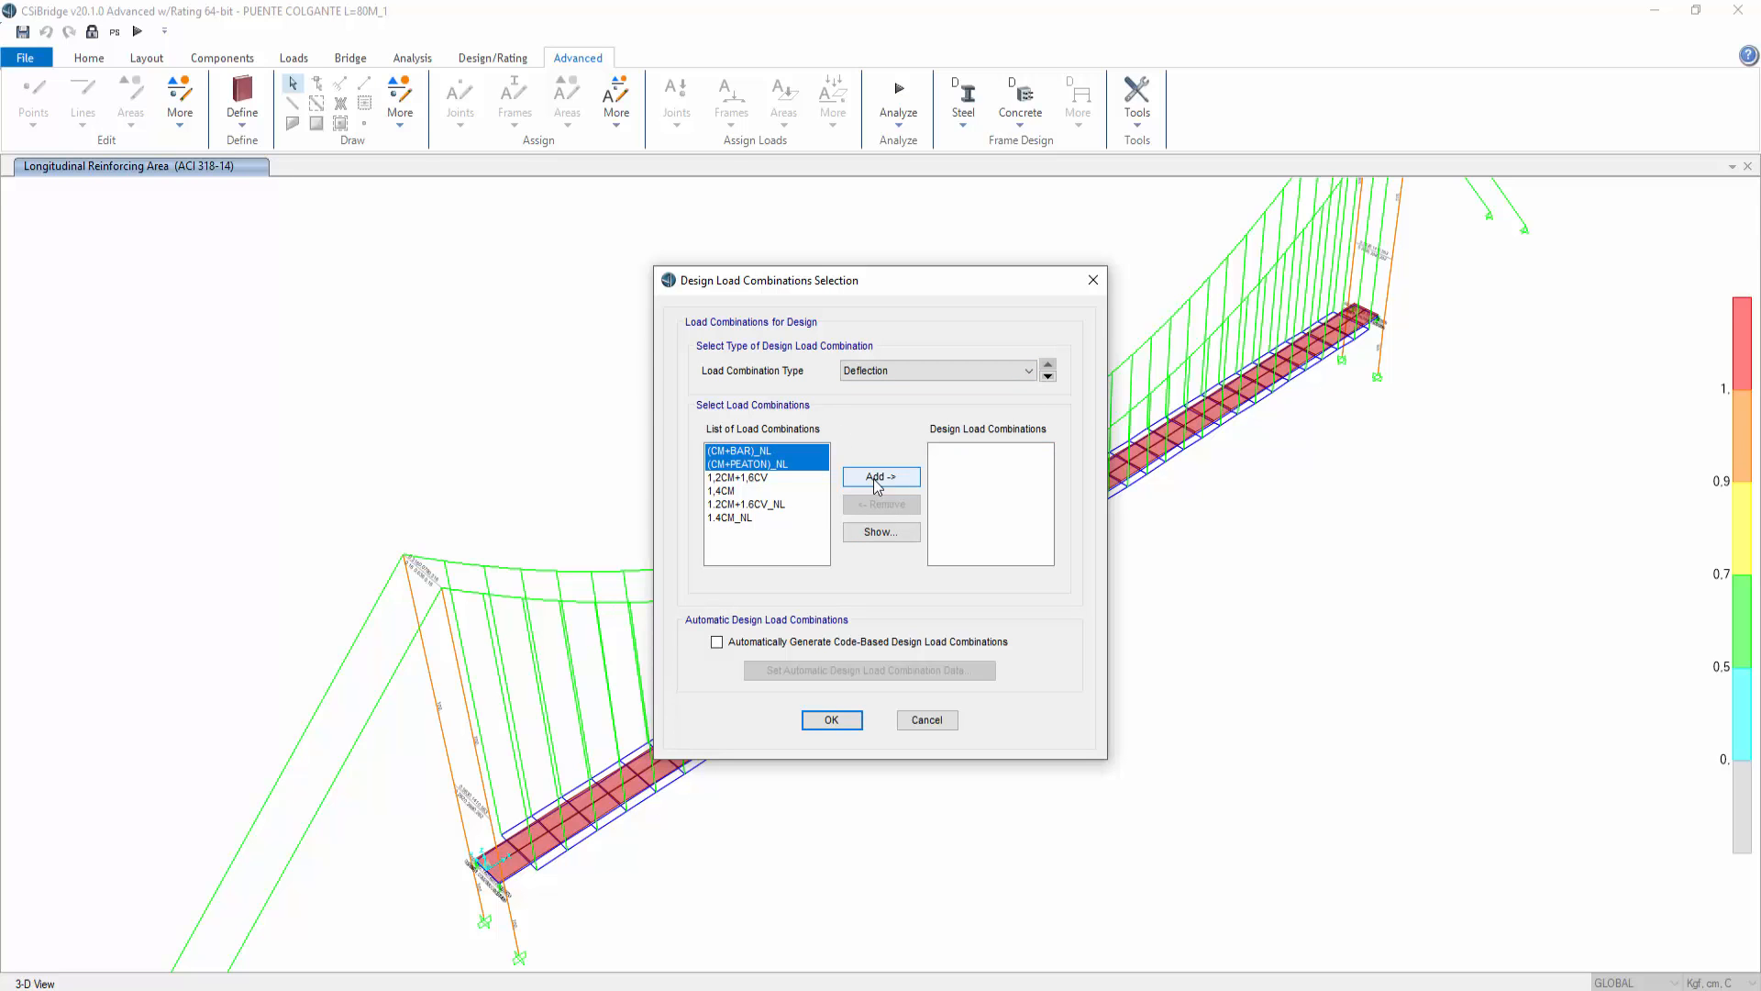
left_click(876, 476)
left_click(830, 720)
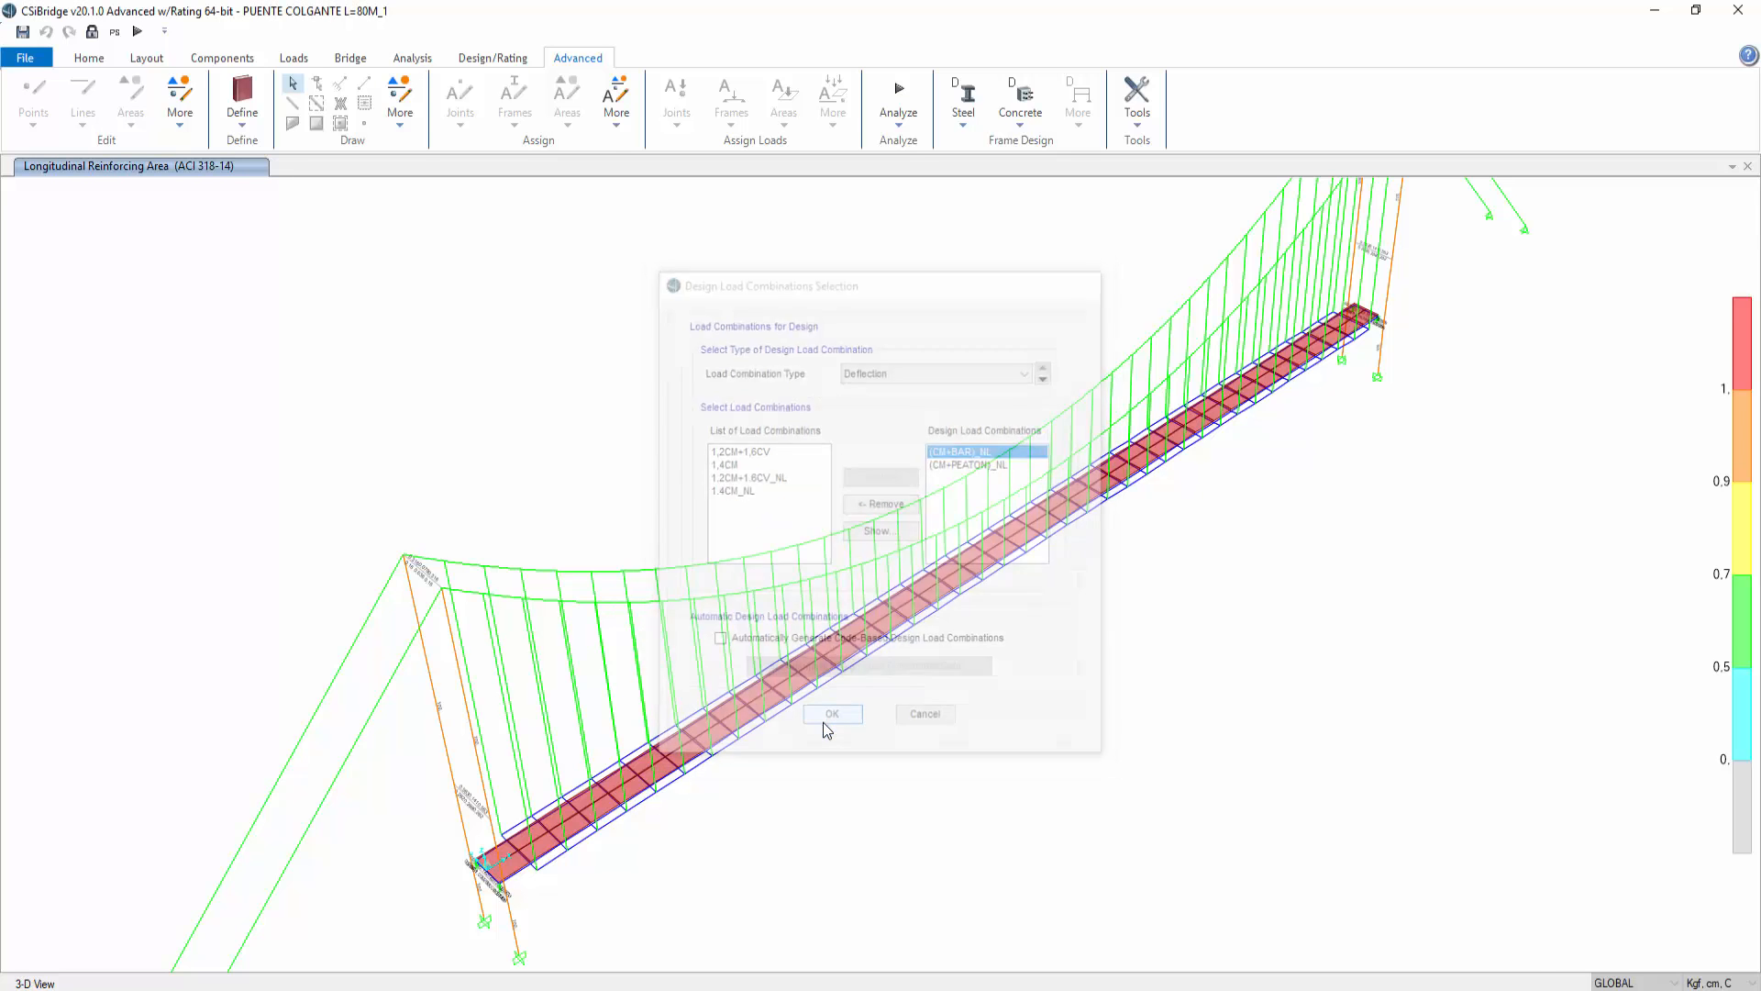
Step: Run the steel frame design check and then the verify-all-members-passed check
left_click(963, 100)
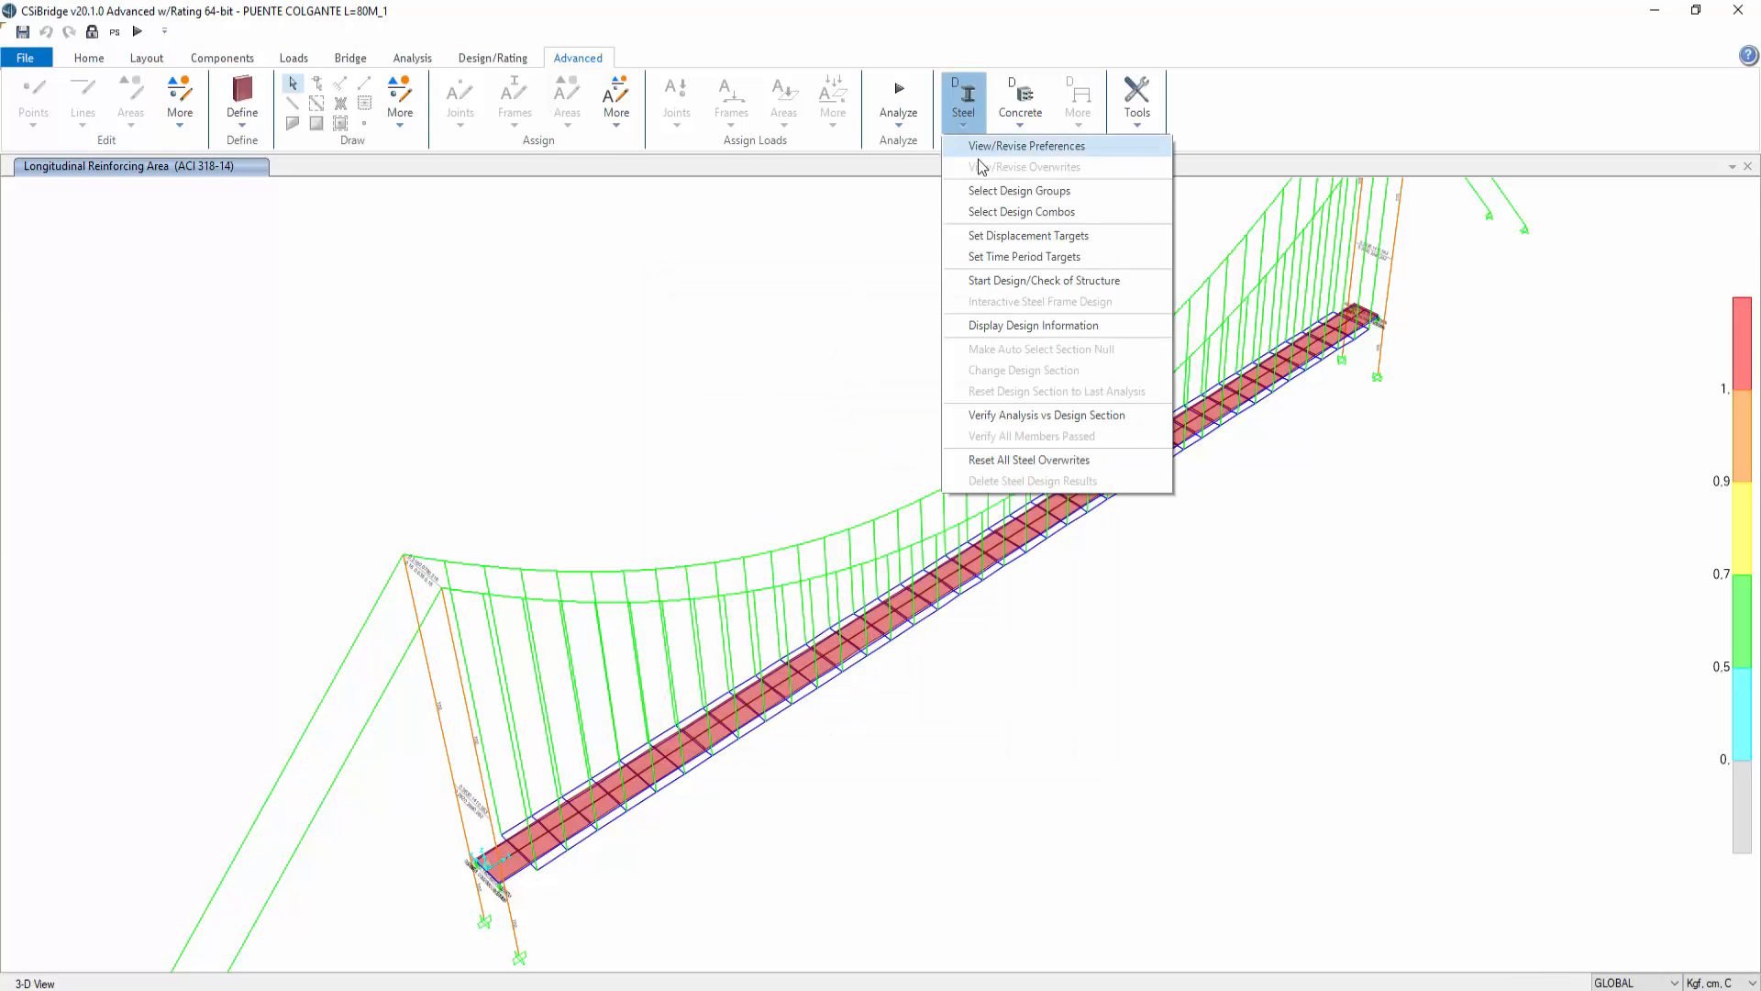
left_click(1027, 282)
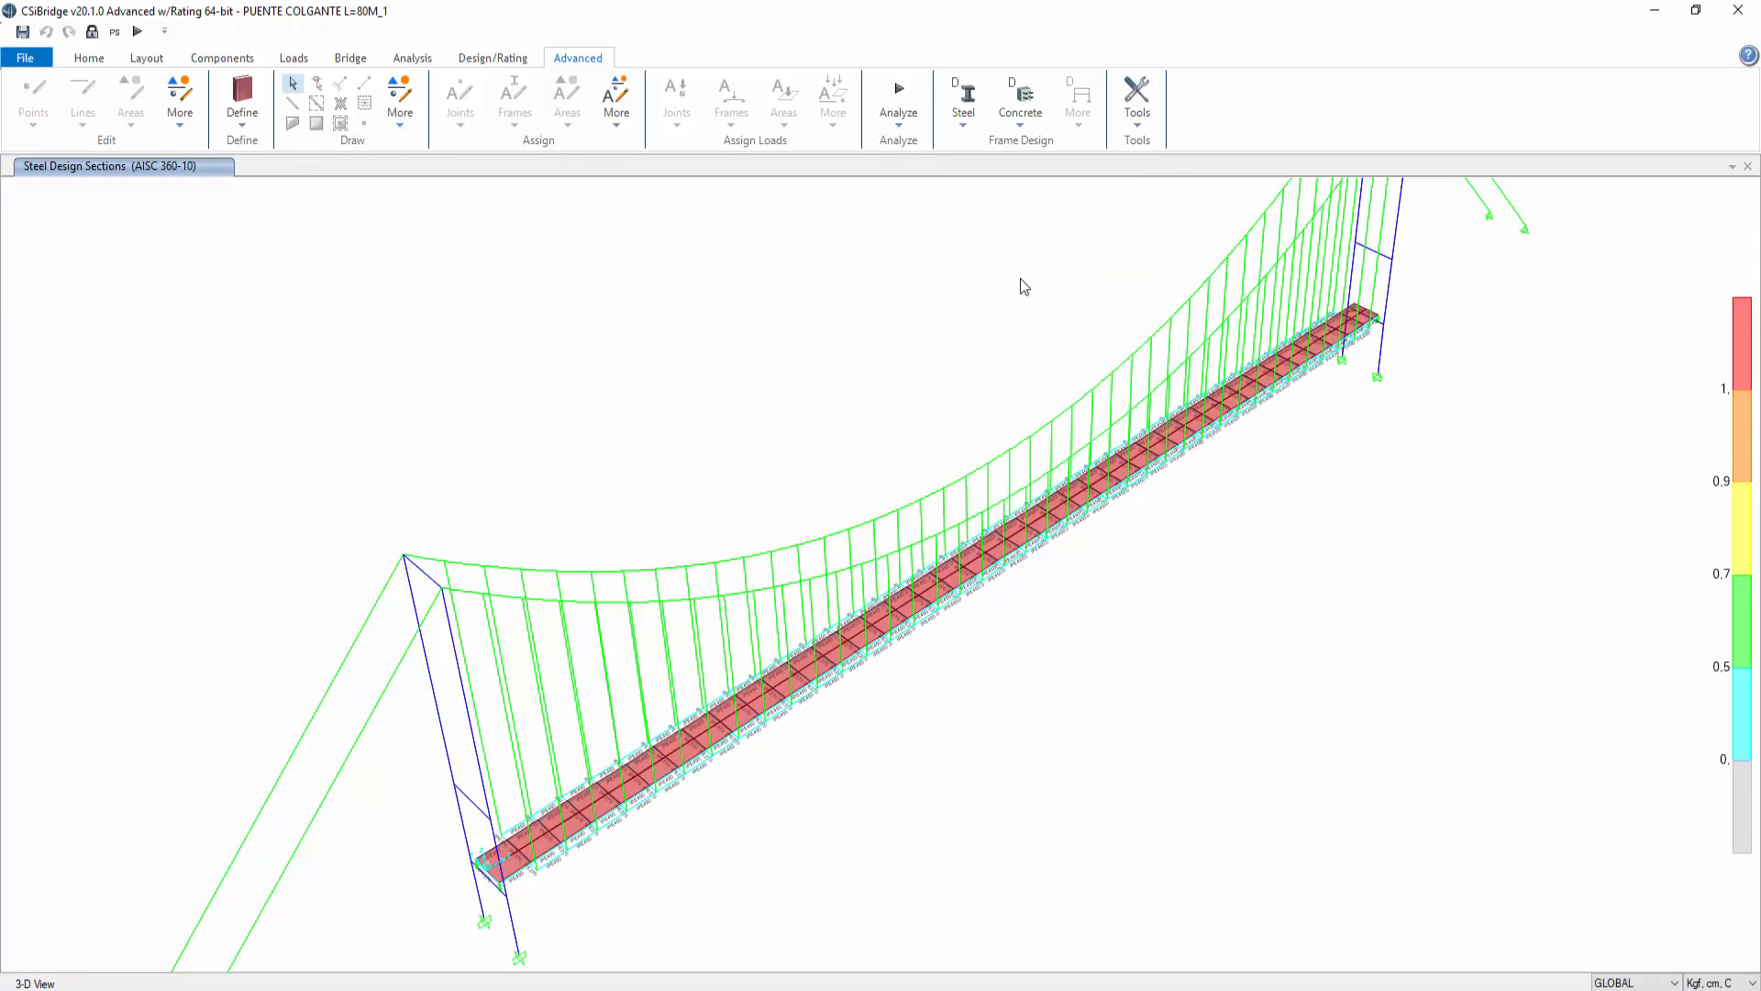
left_click(963, 99)
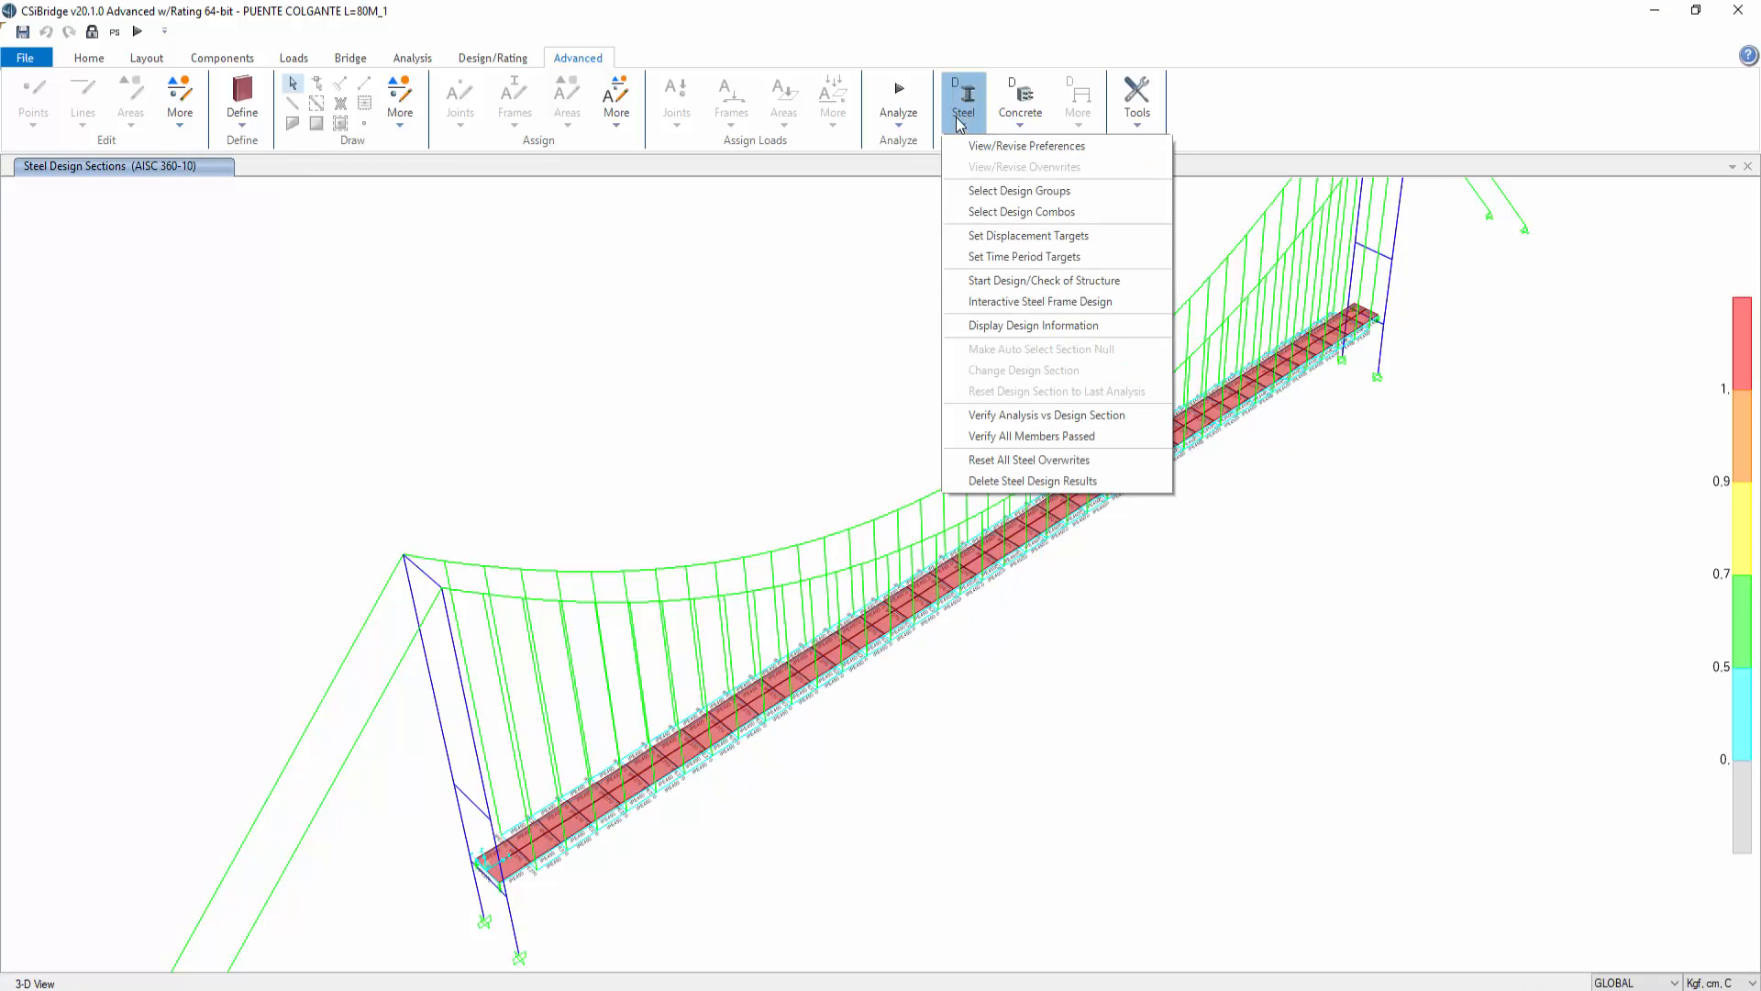
left_click(1017, 417)
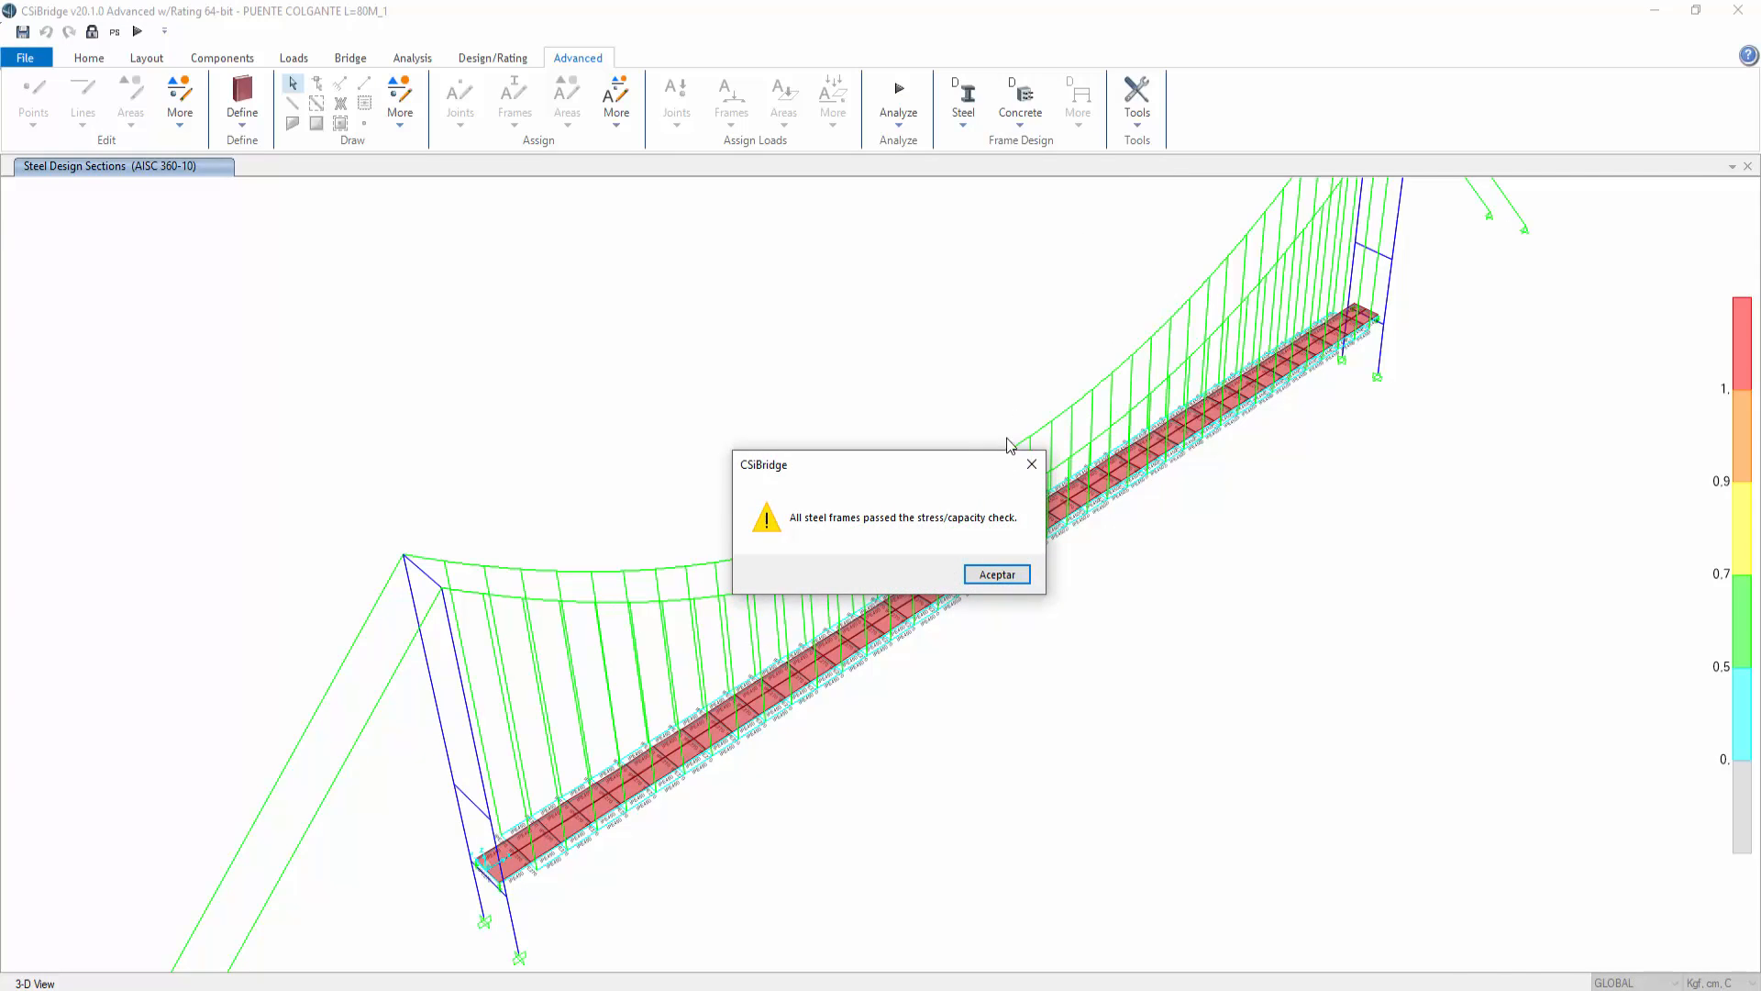
left_click(999, 572)
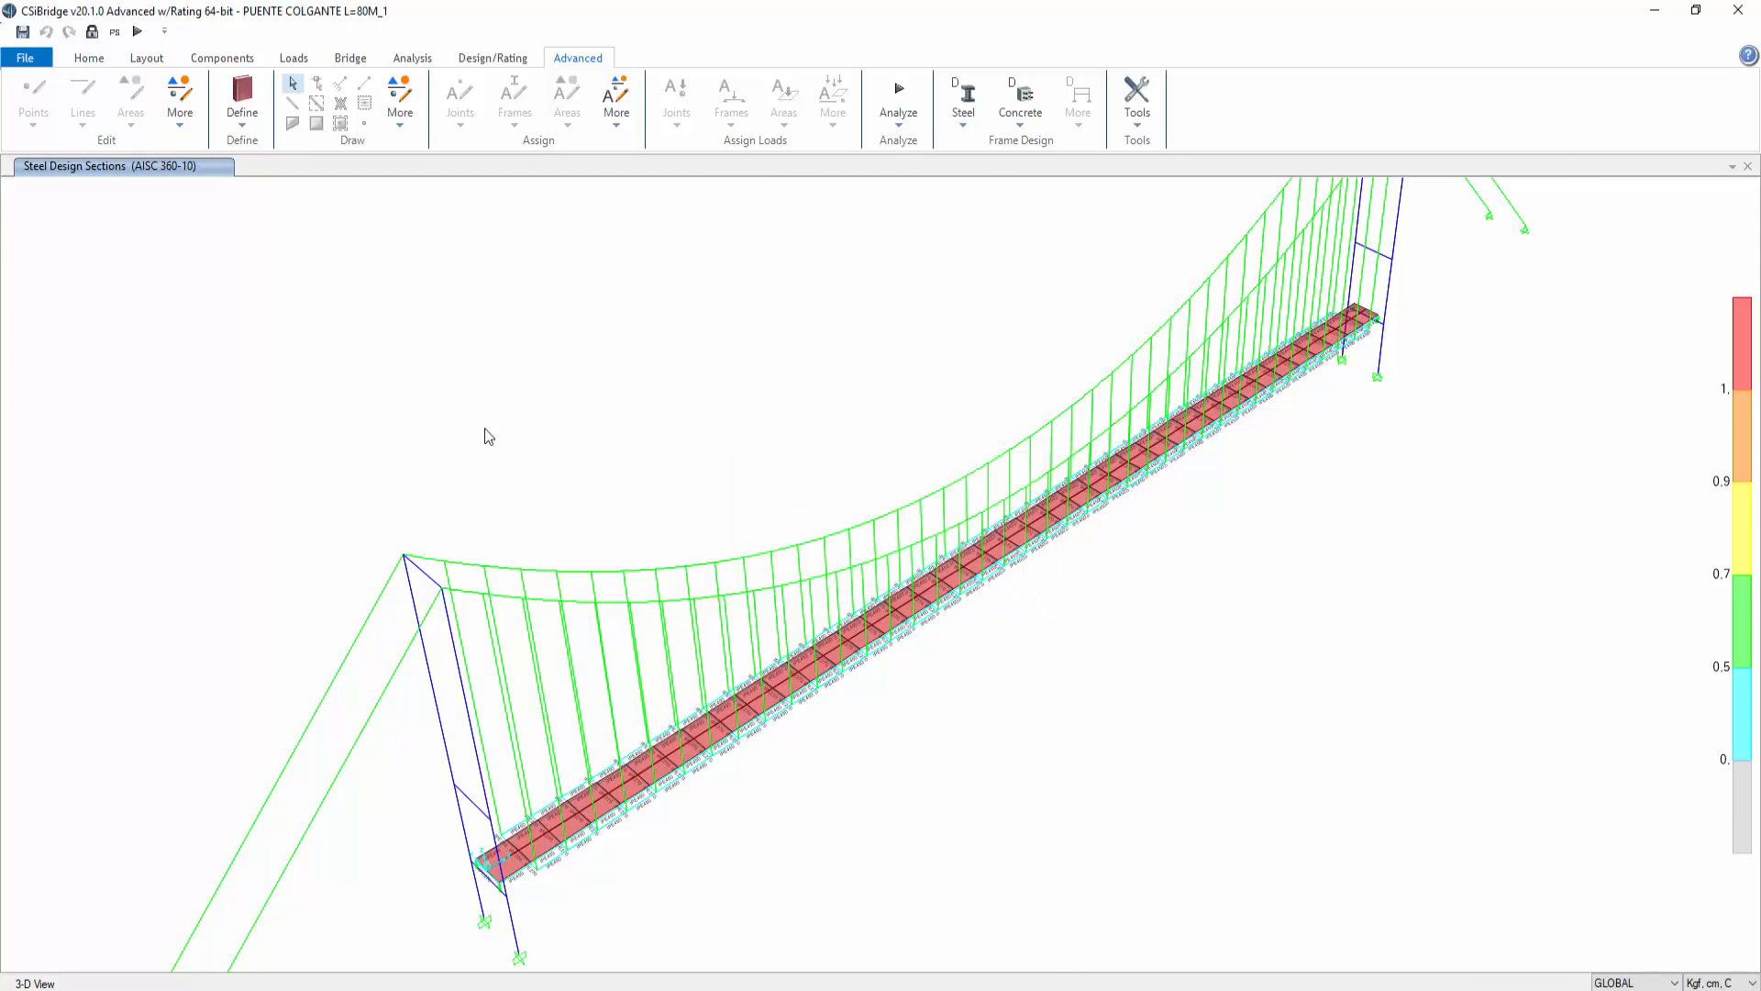
left_click(89, 57)
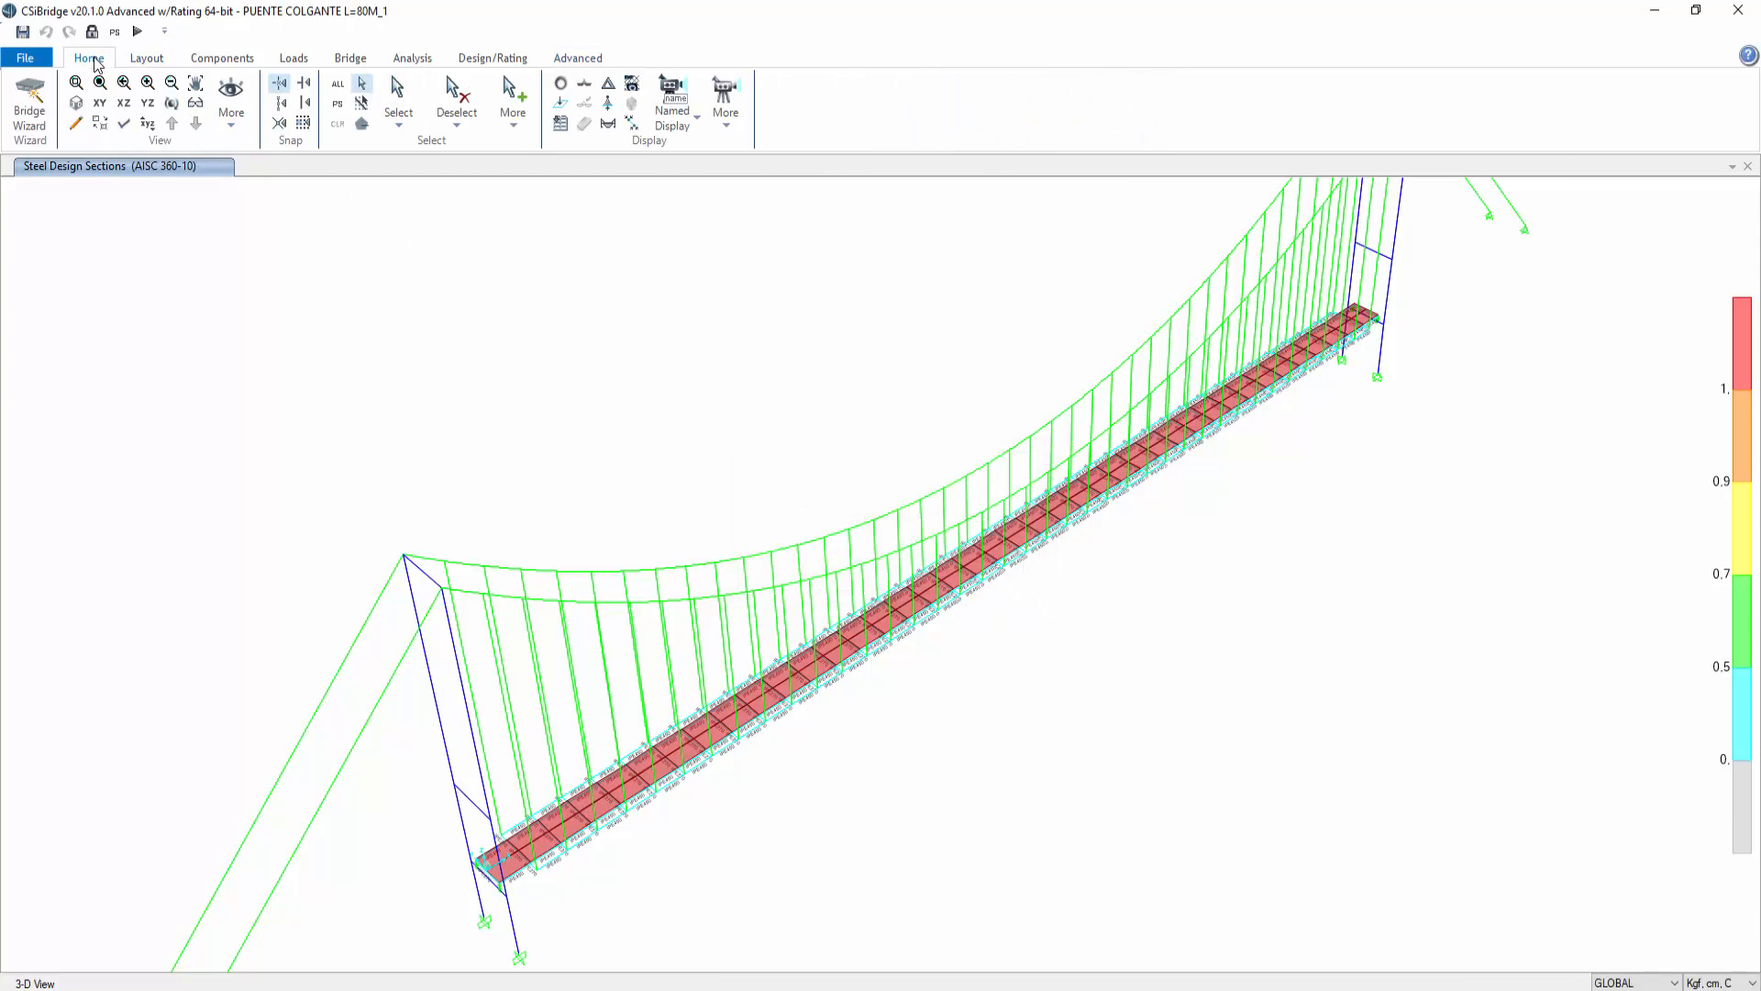
left_click(100, 105)
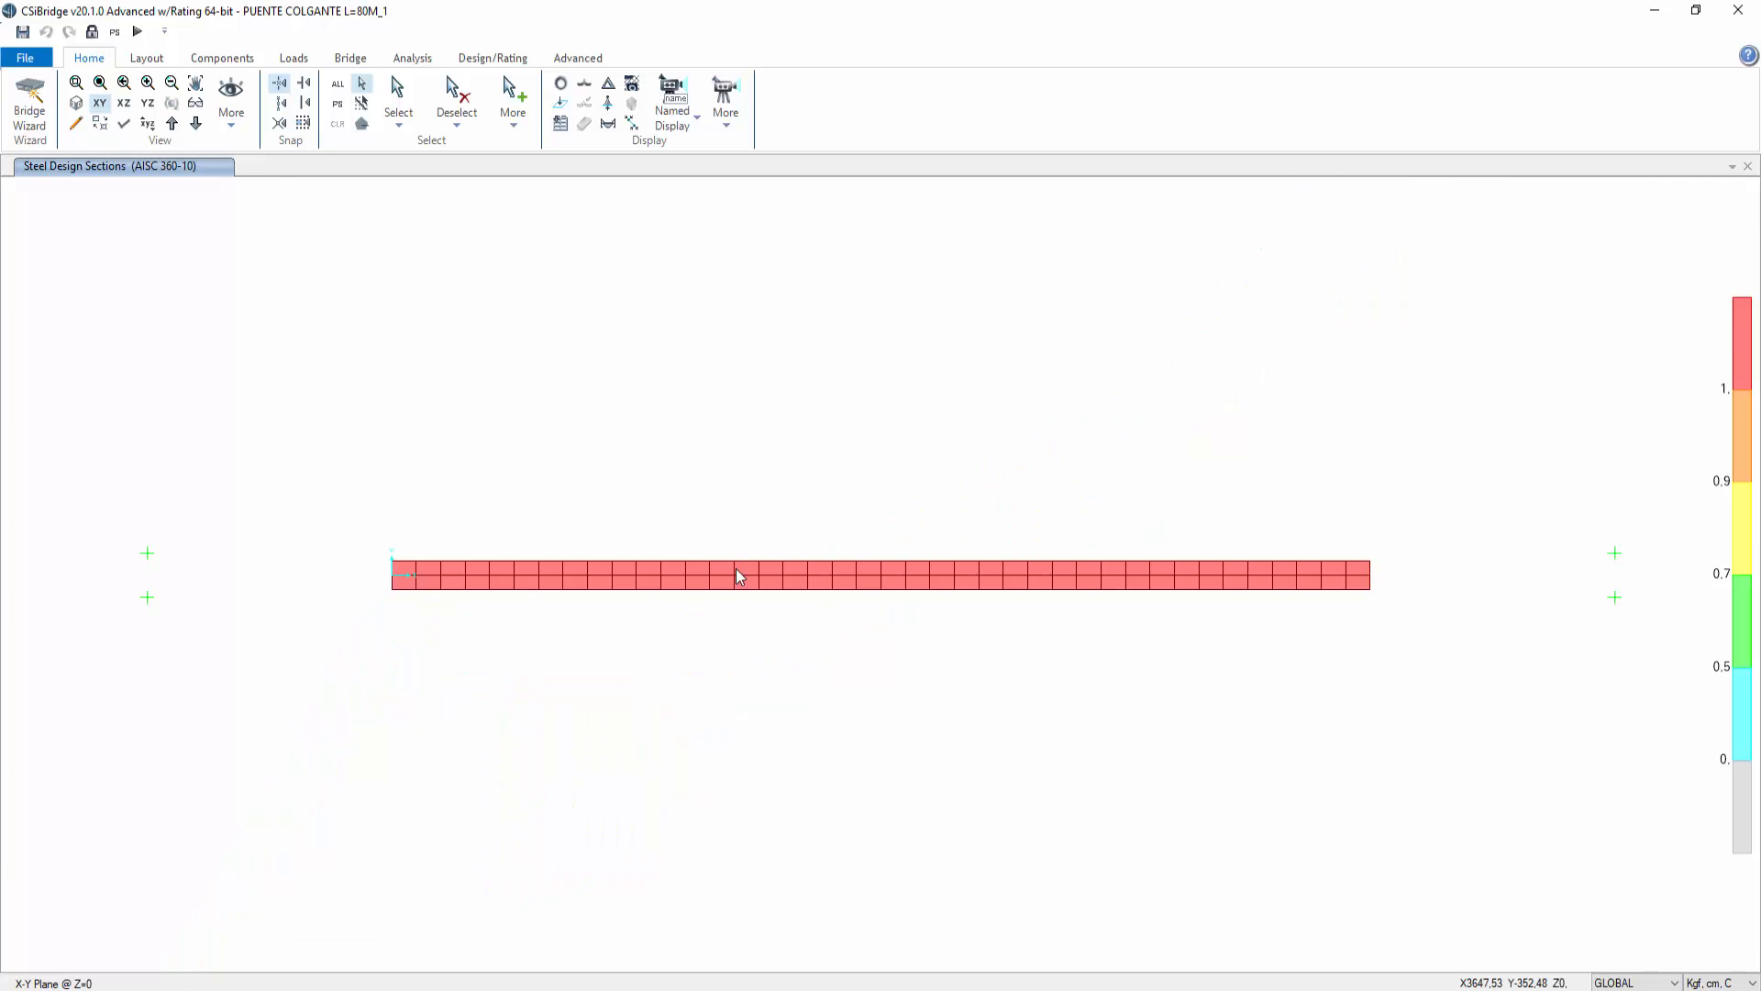
left_click(195, 125)
left_click(171, 125)
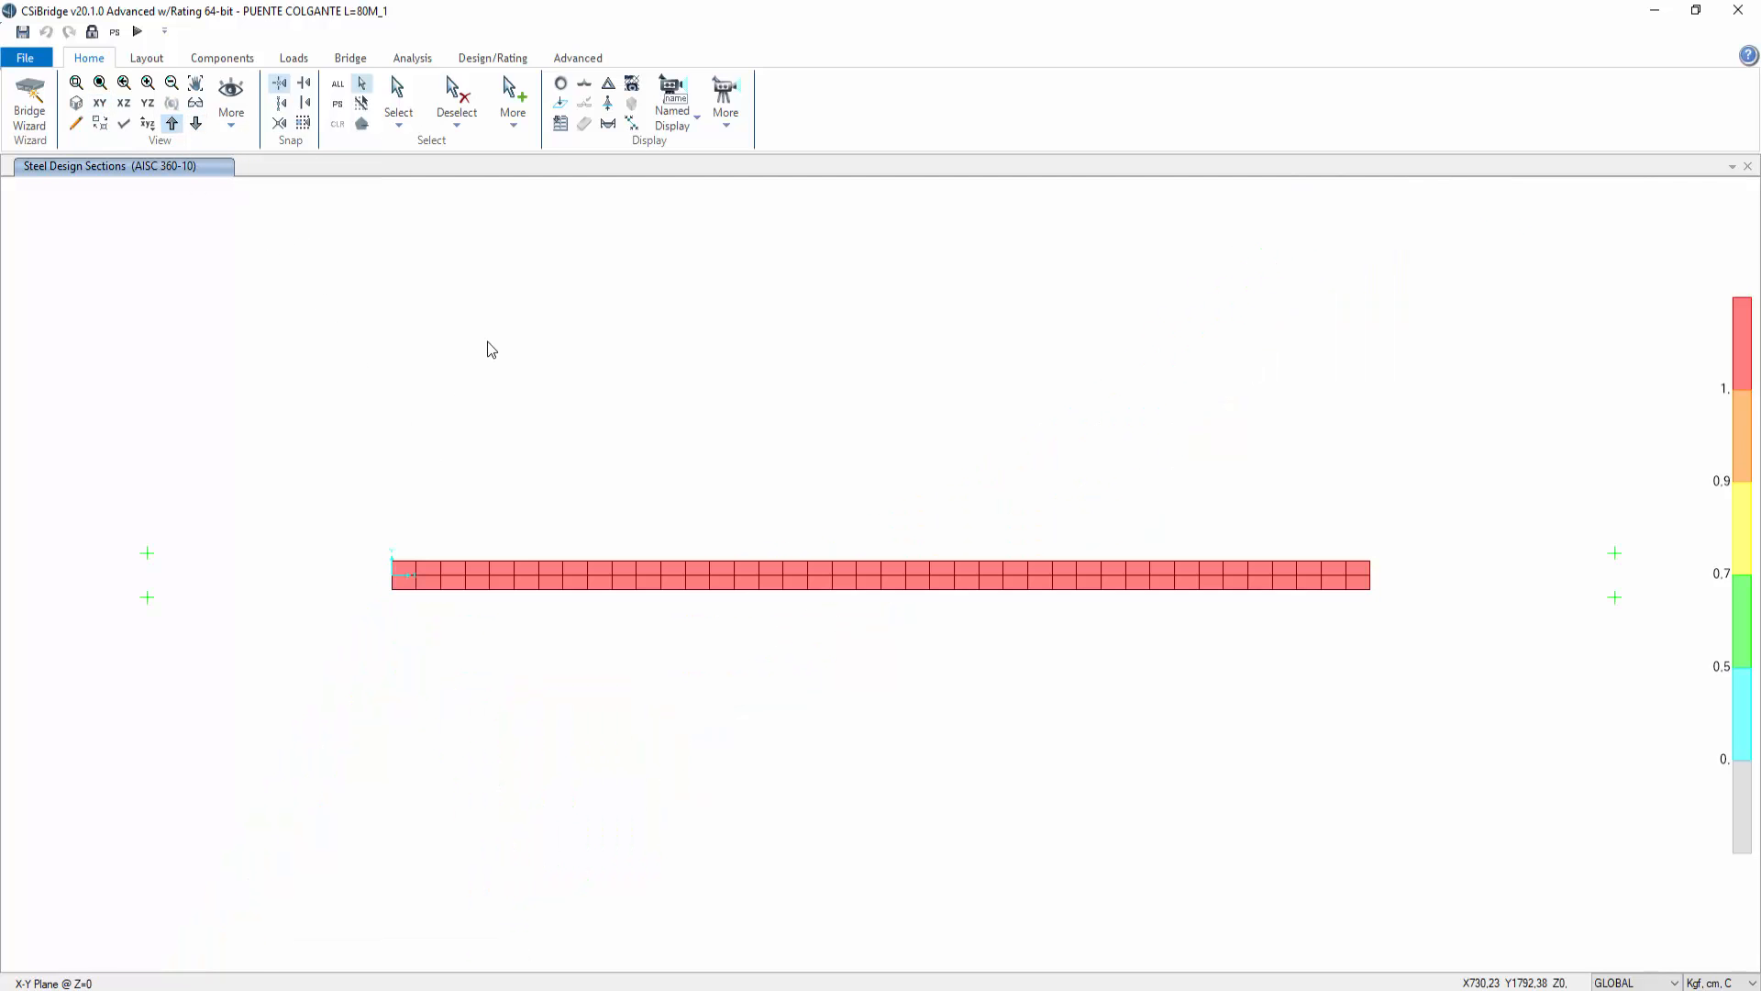
left_click(134, 56)
left_click(90, 58)
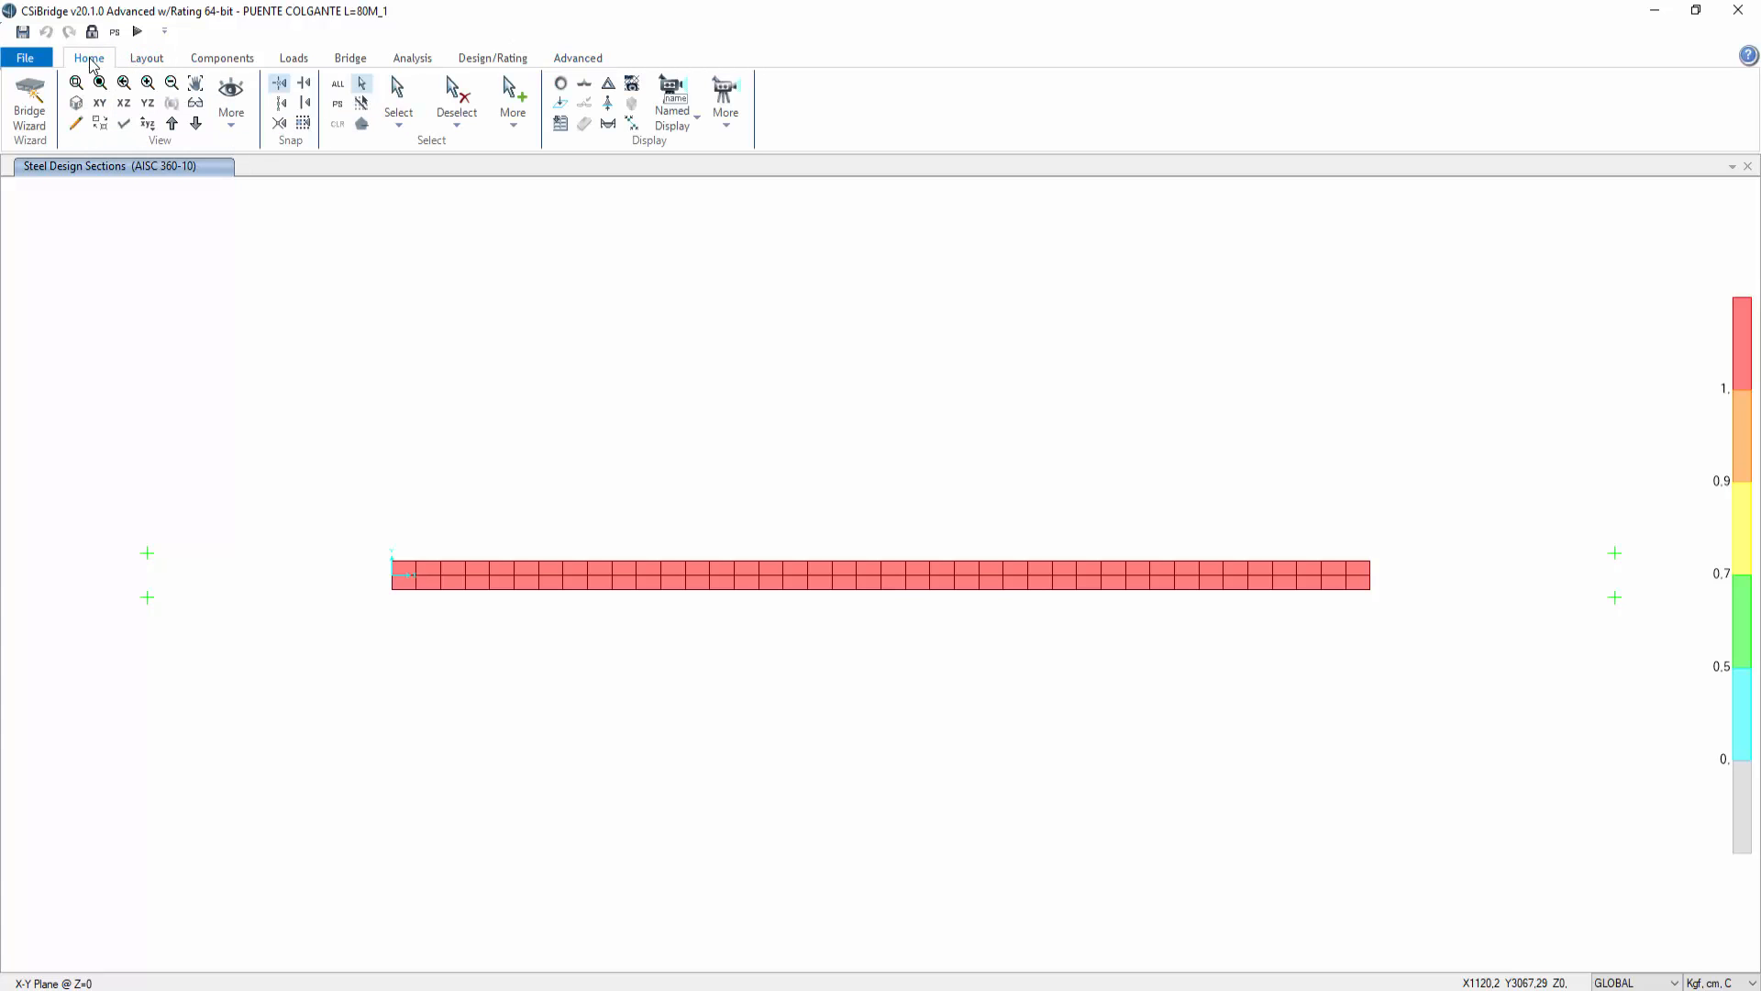
left_click(76, 104)
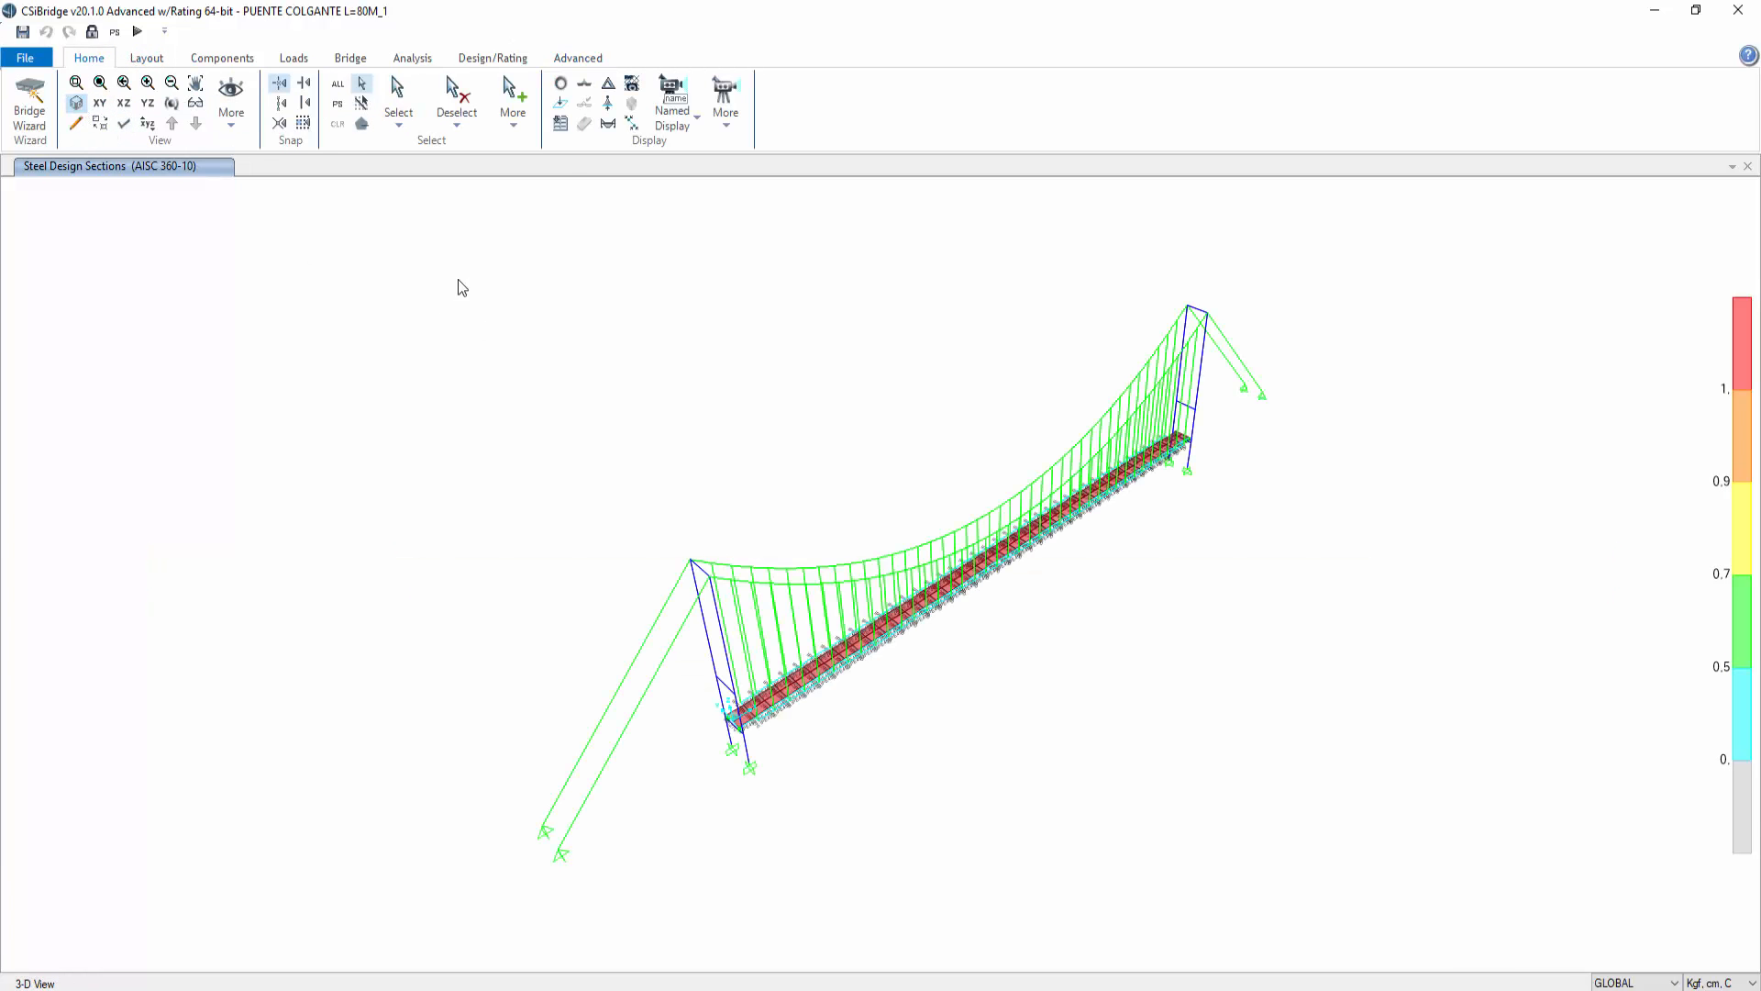
Step: Select all frames with sections C-1,00X1,00 through V-50X100 and show only that selection in the view
left_click(399, 124)
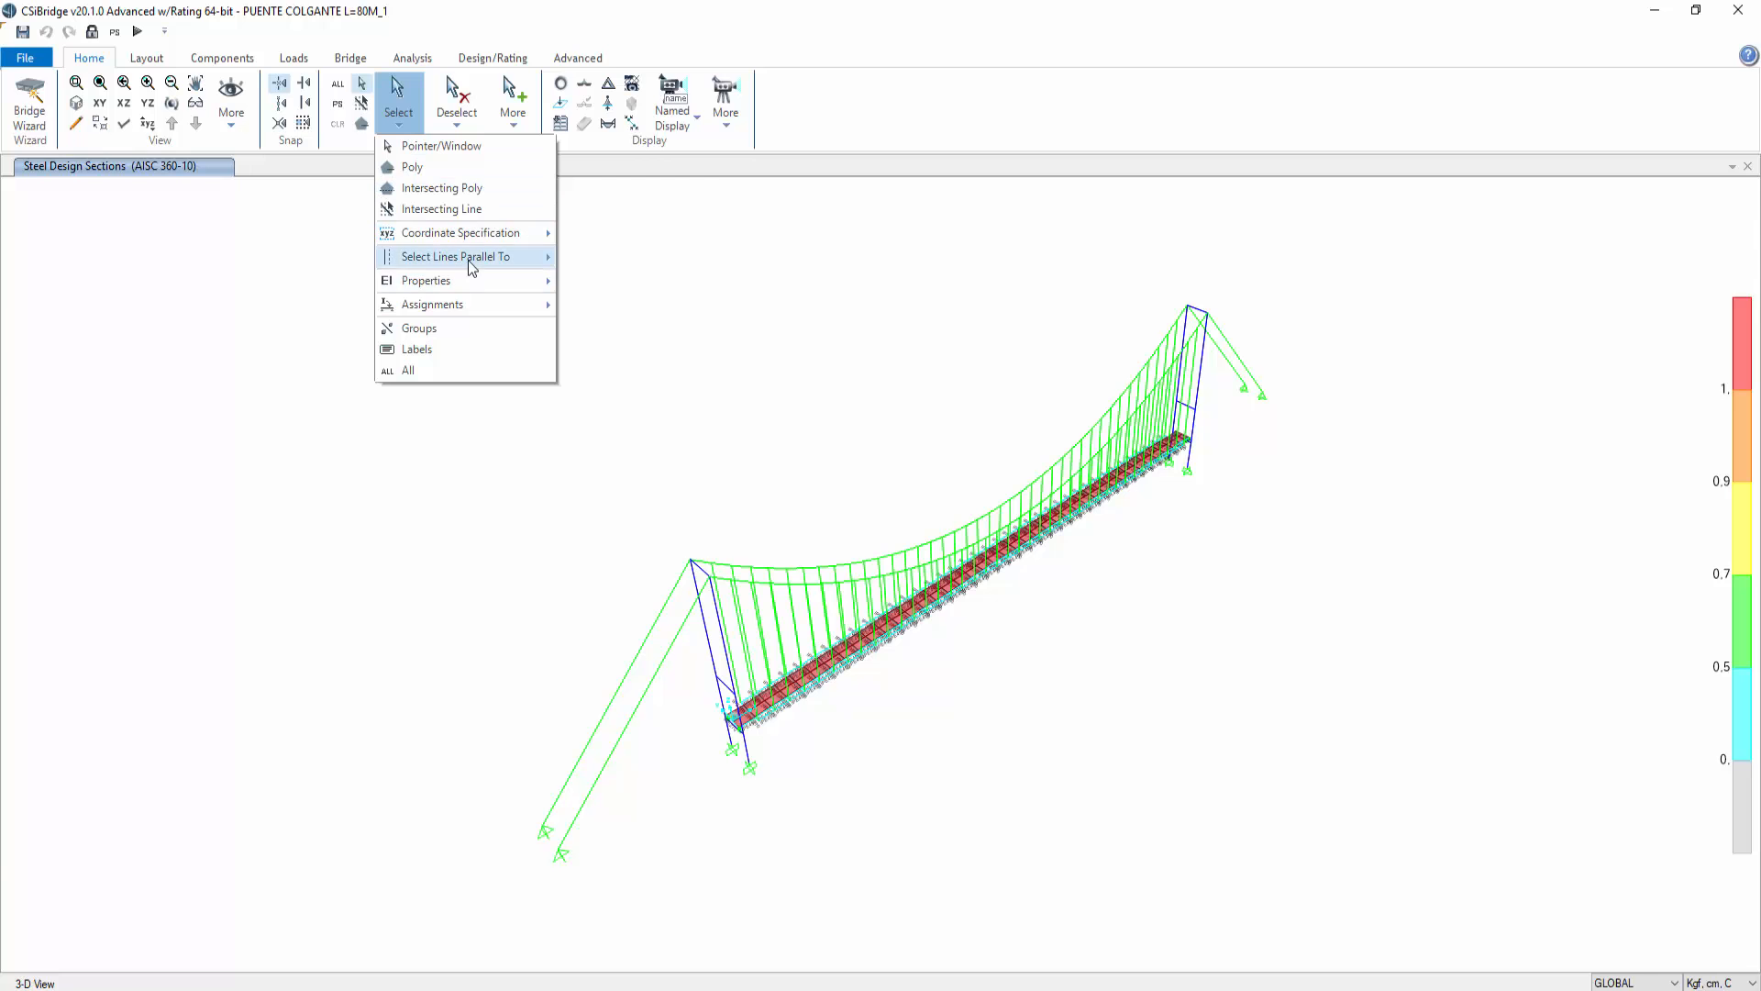
mouse_move(469, 278)
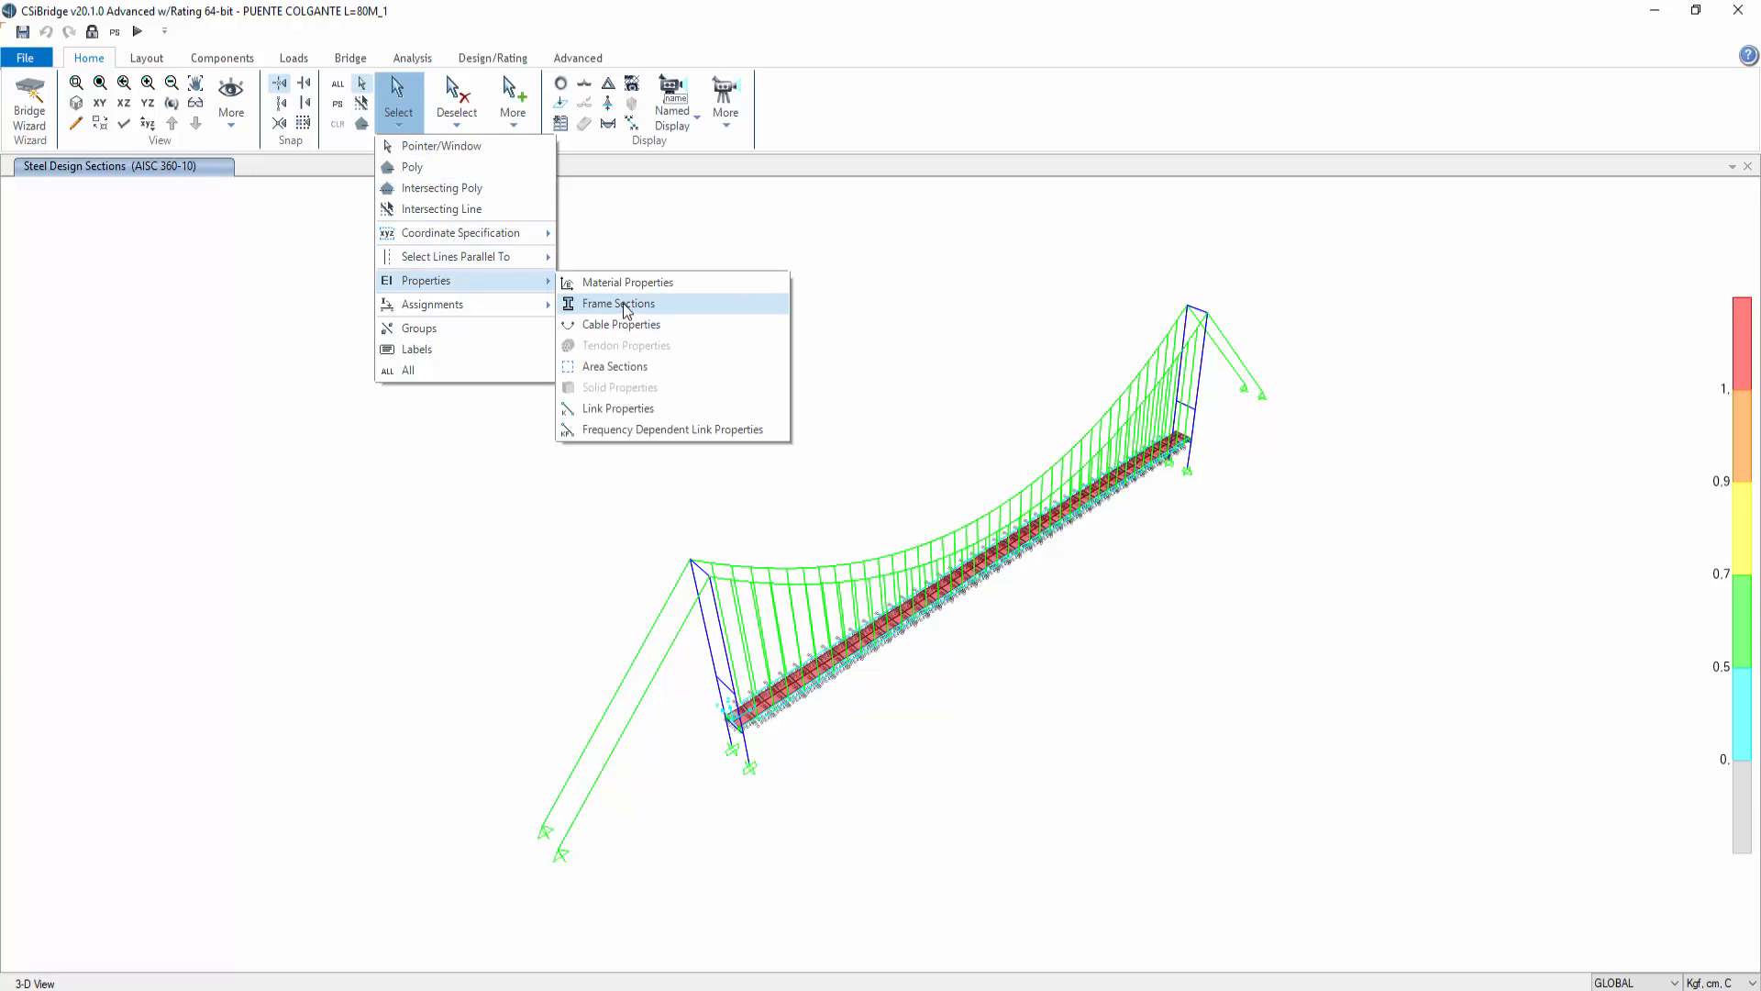
left_click(624, 303)
left_click(794, 404)
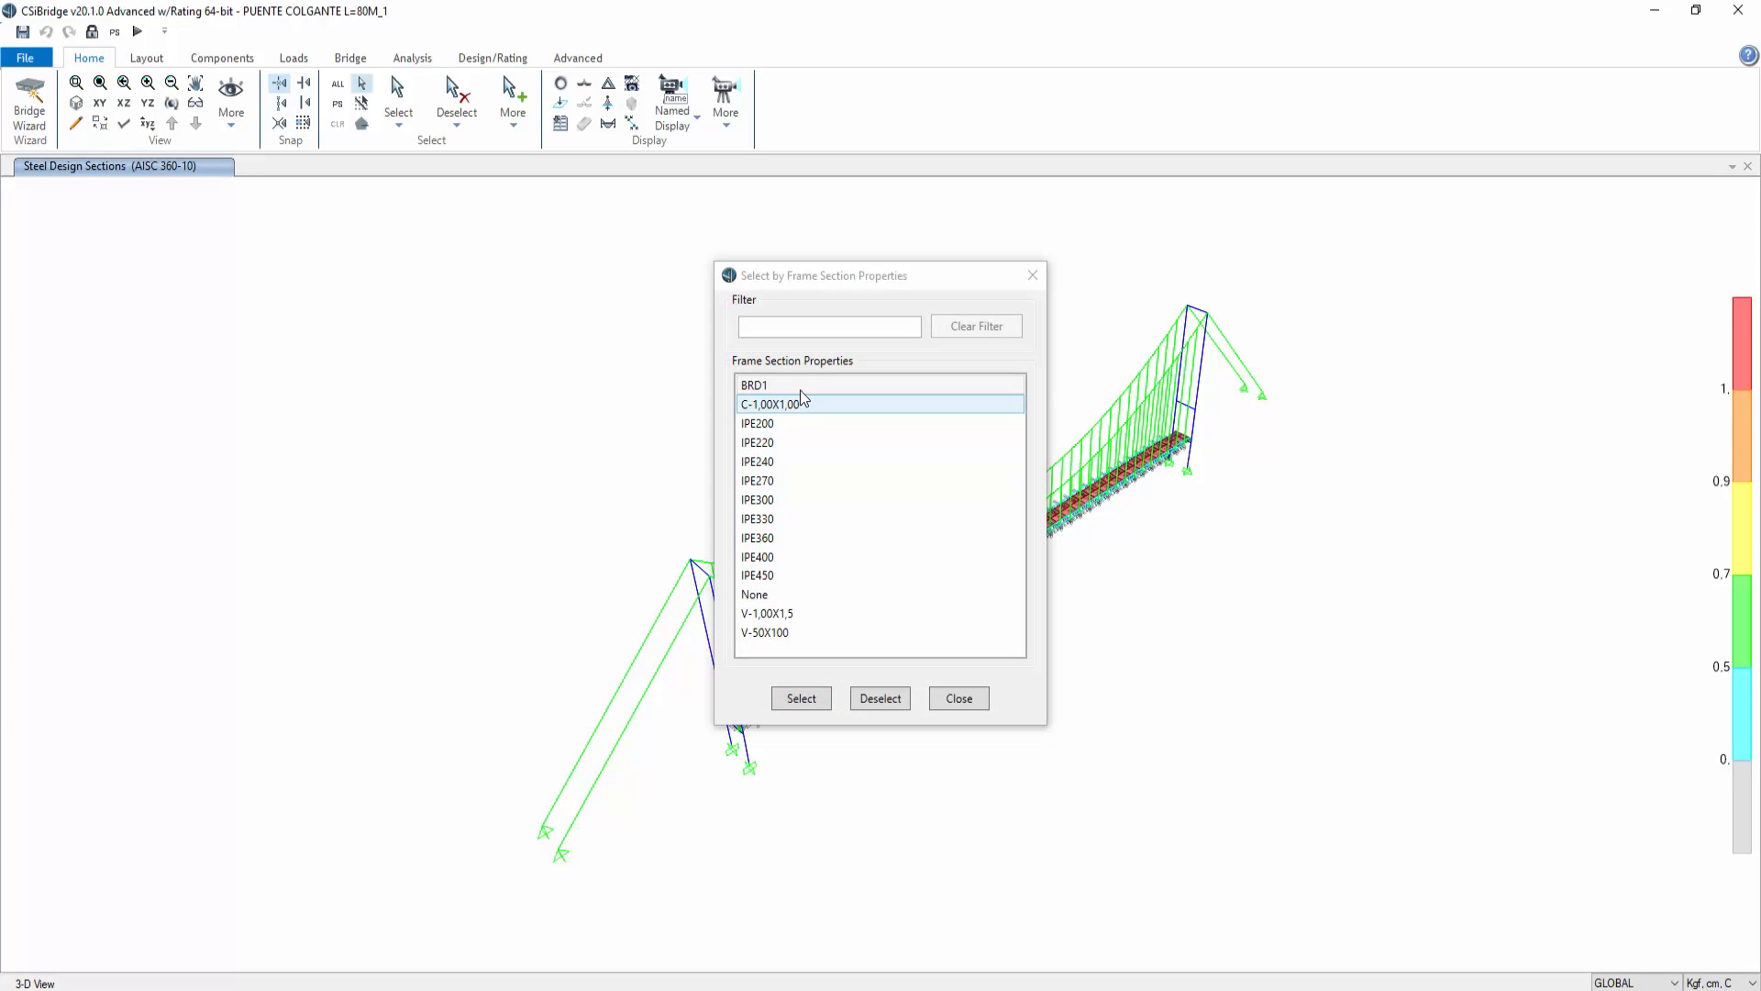
left_click(795, 631, "shift")
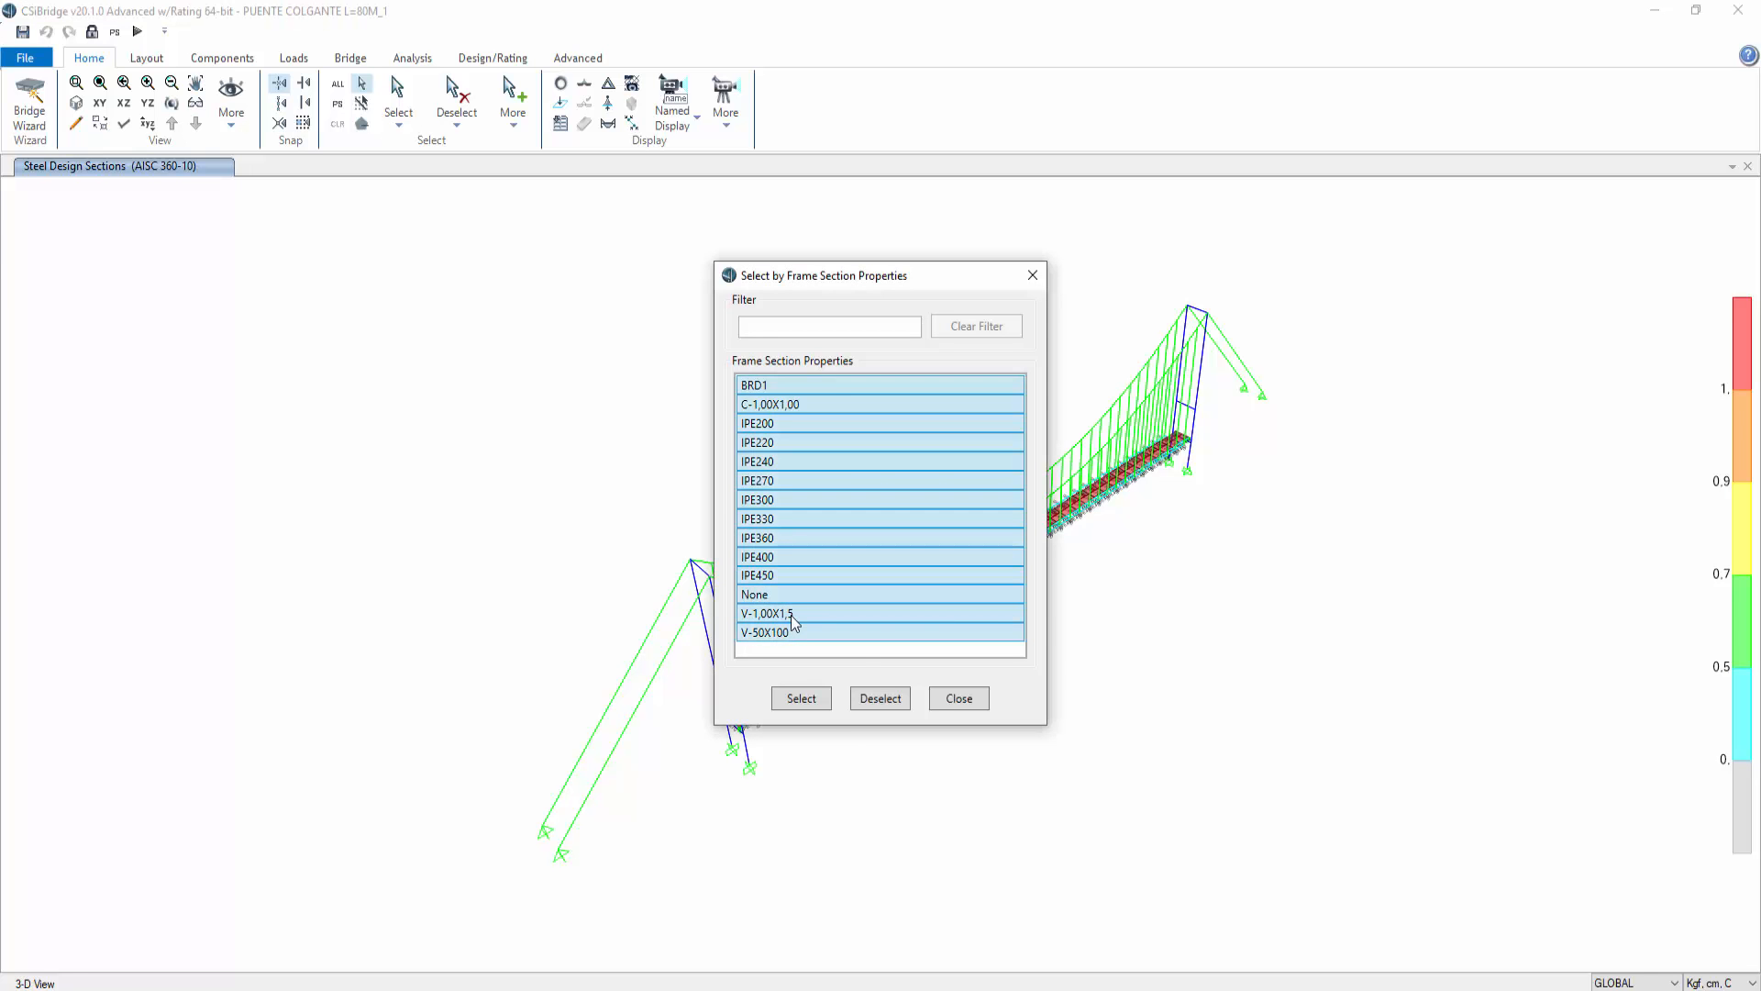
left_click(806, 702)
left_click(961, 697)
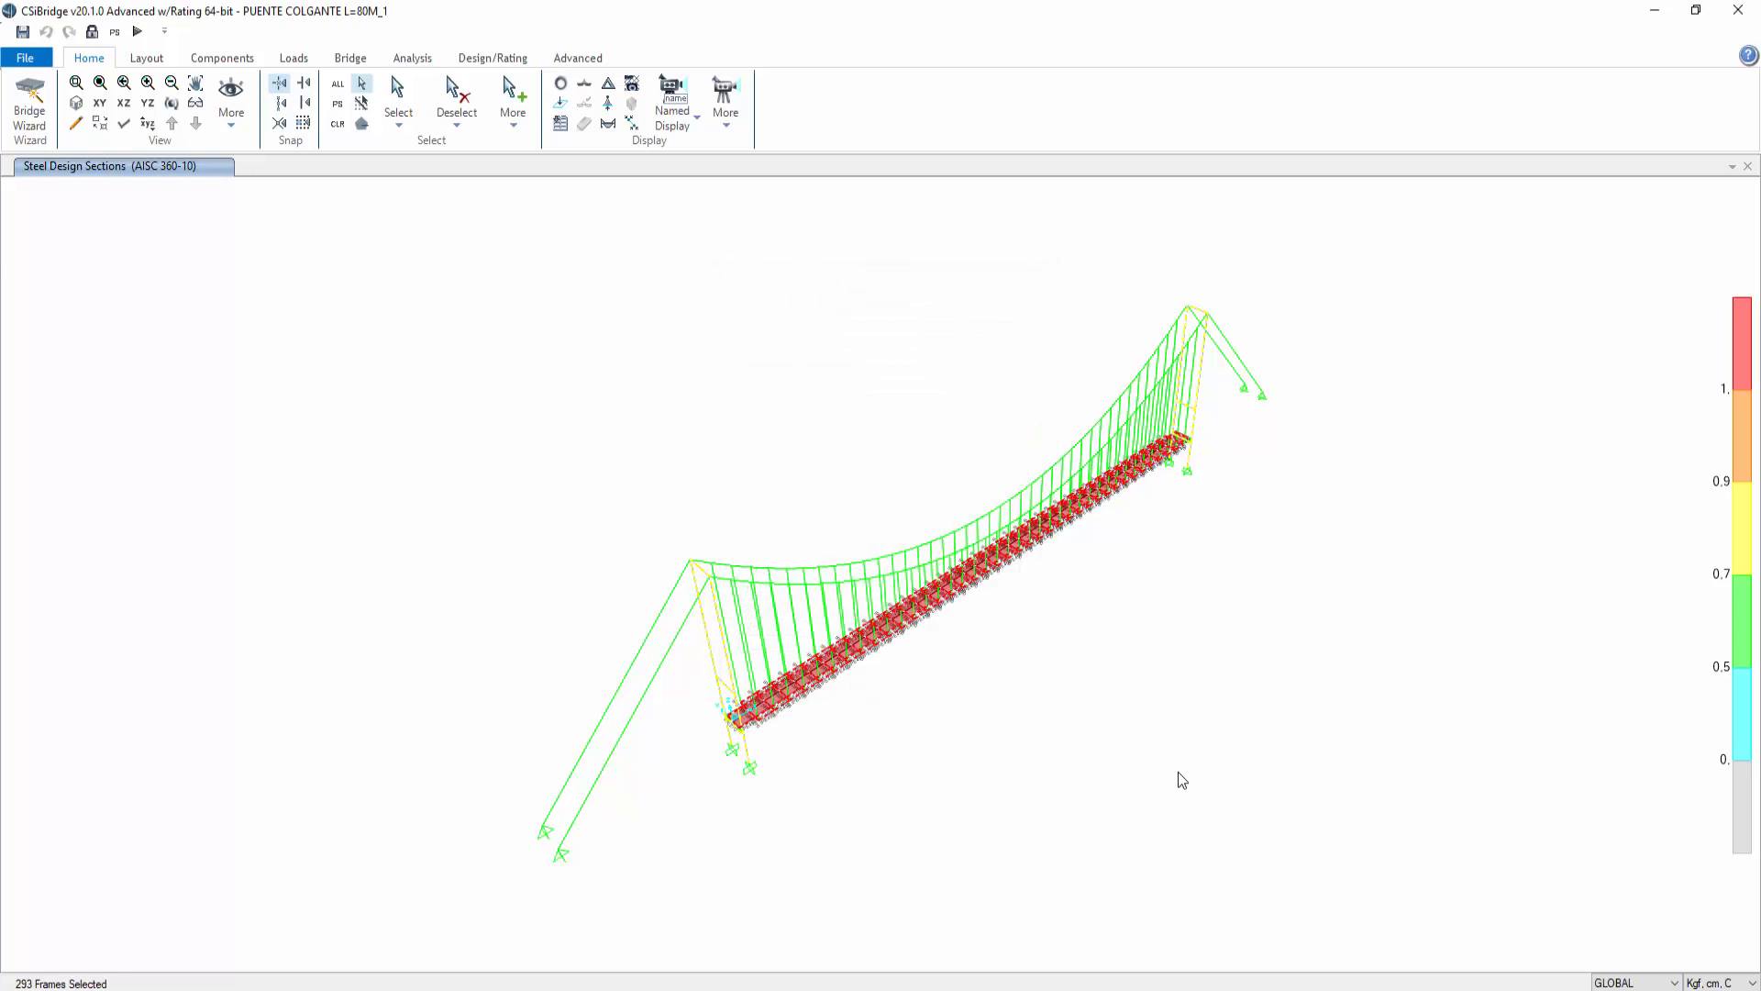
right_click(1177, 773)
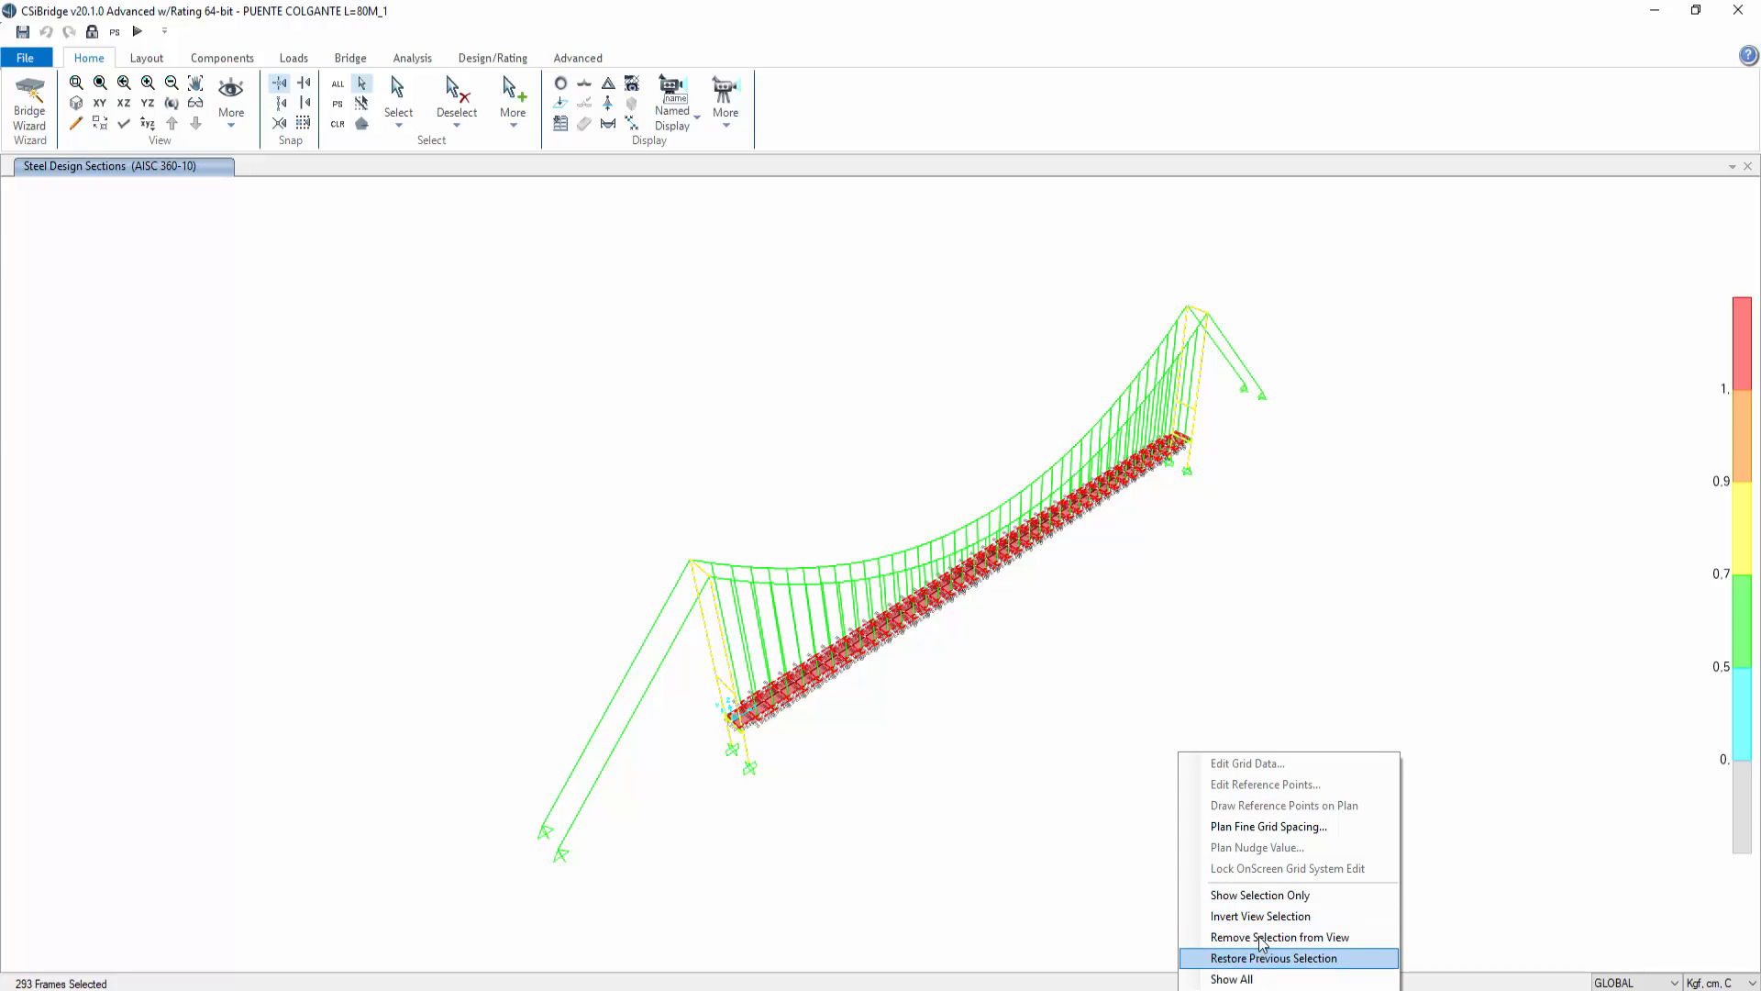
left_click(1273, 896)
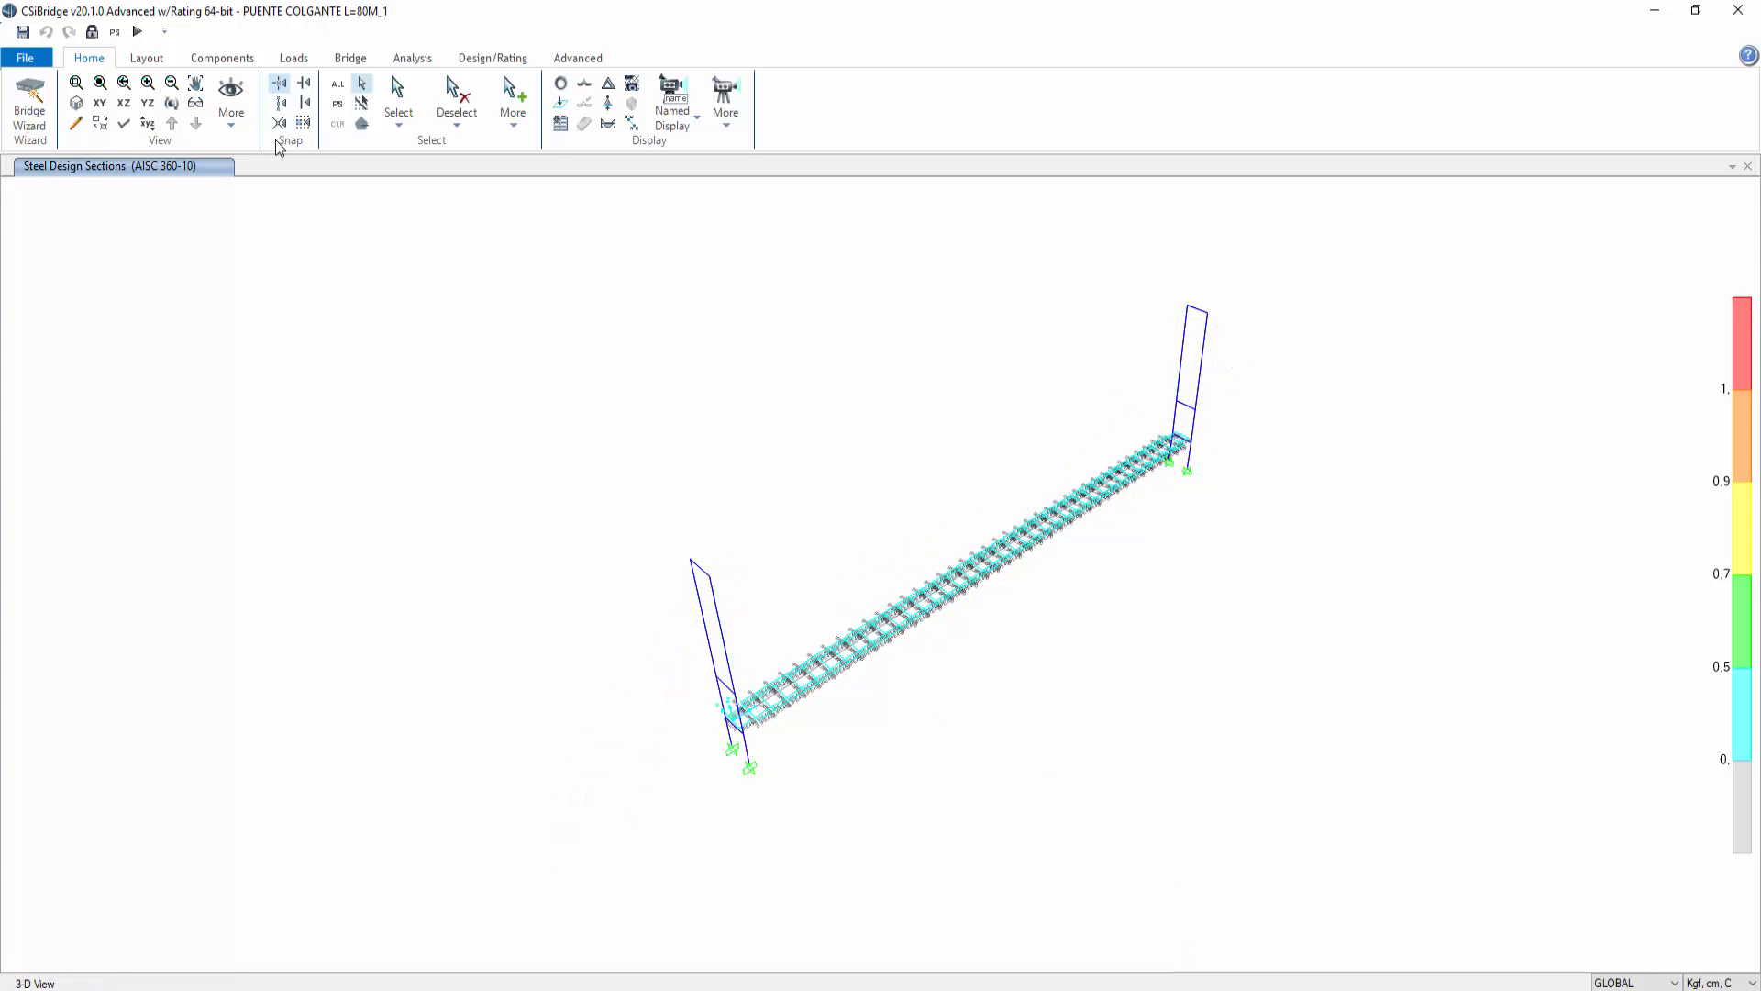
Step: Zoom into the deck framing and inspect a deck beam's steel stress check details
left_click(171, 102)
left_click_drag(1230, 680, 897, 667)
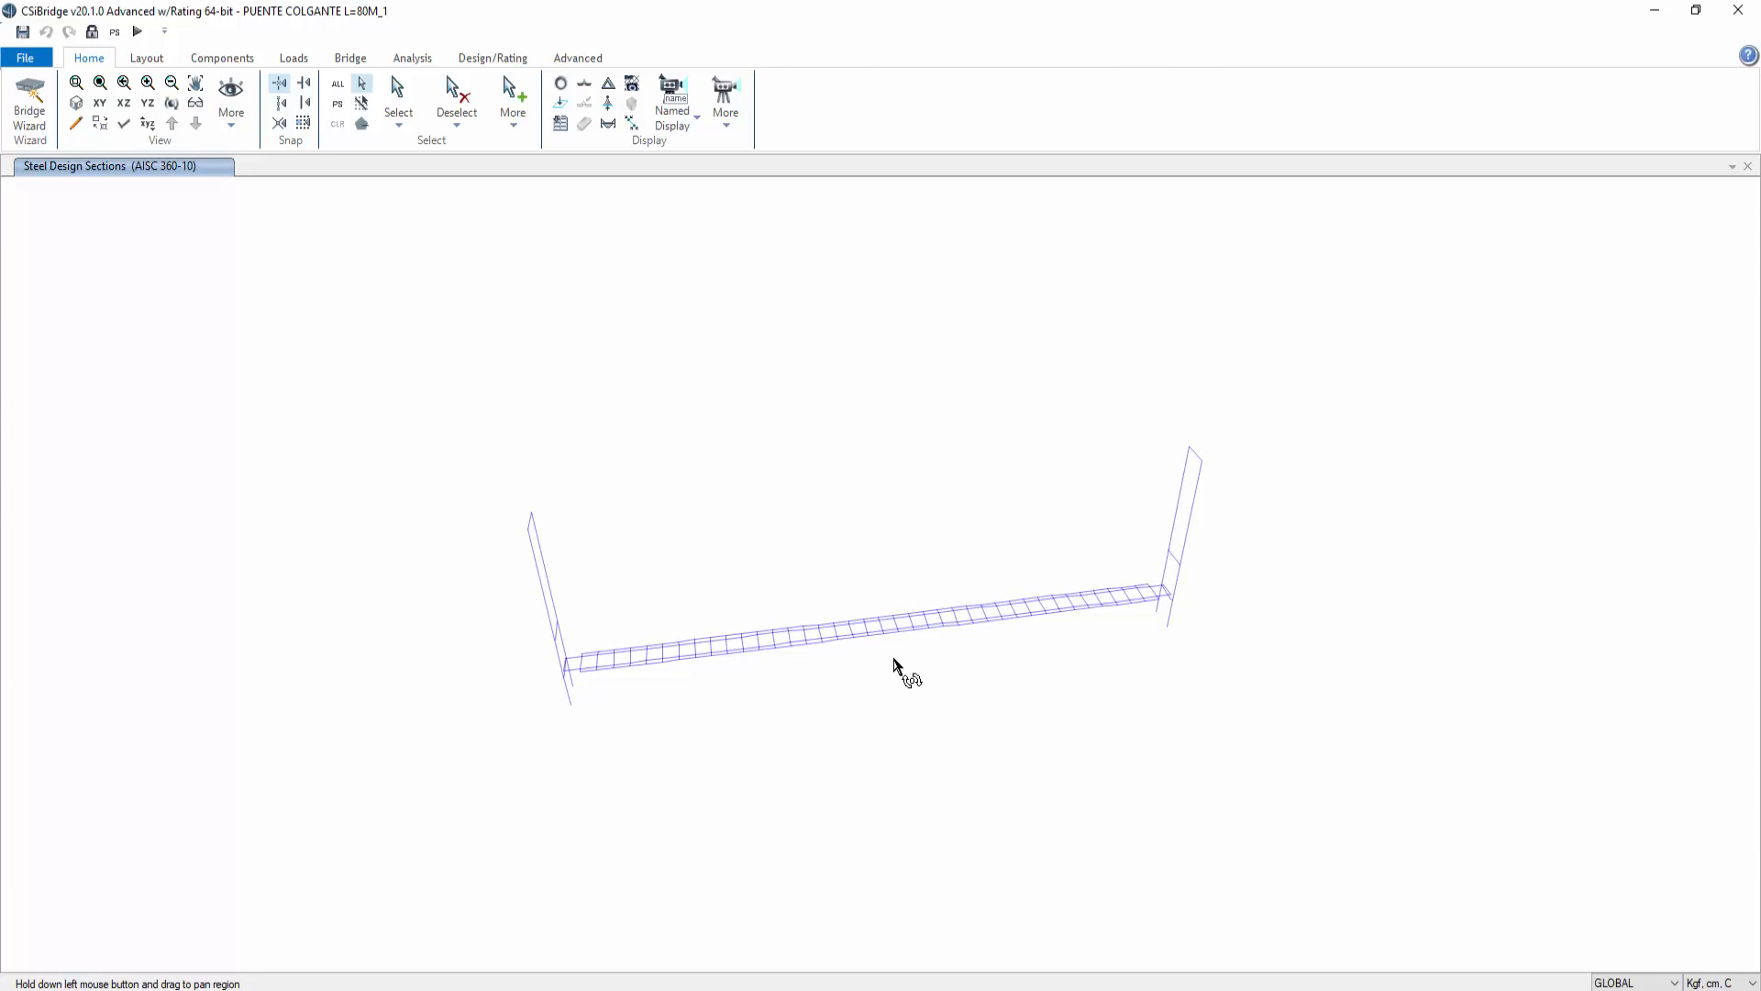
left_click(76, 82)
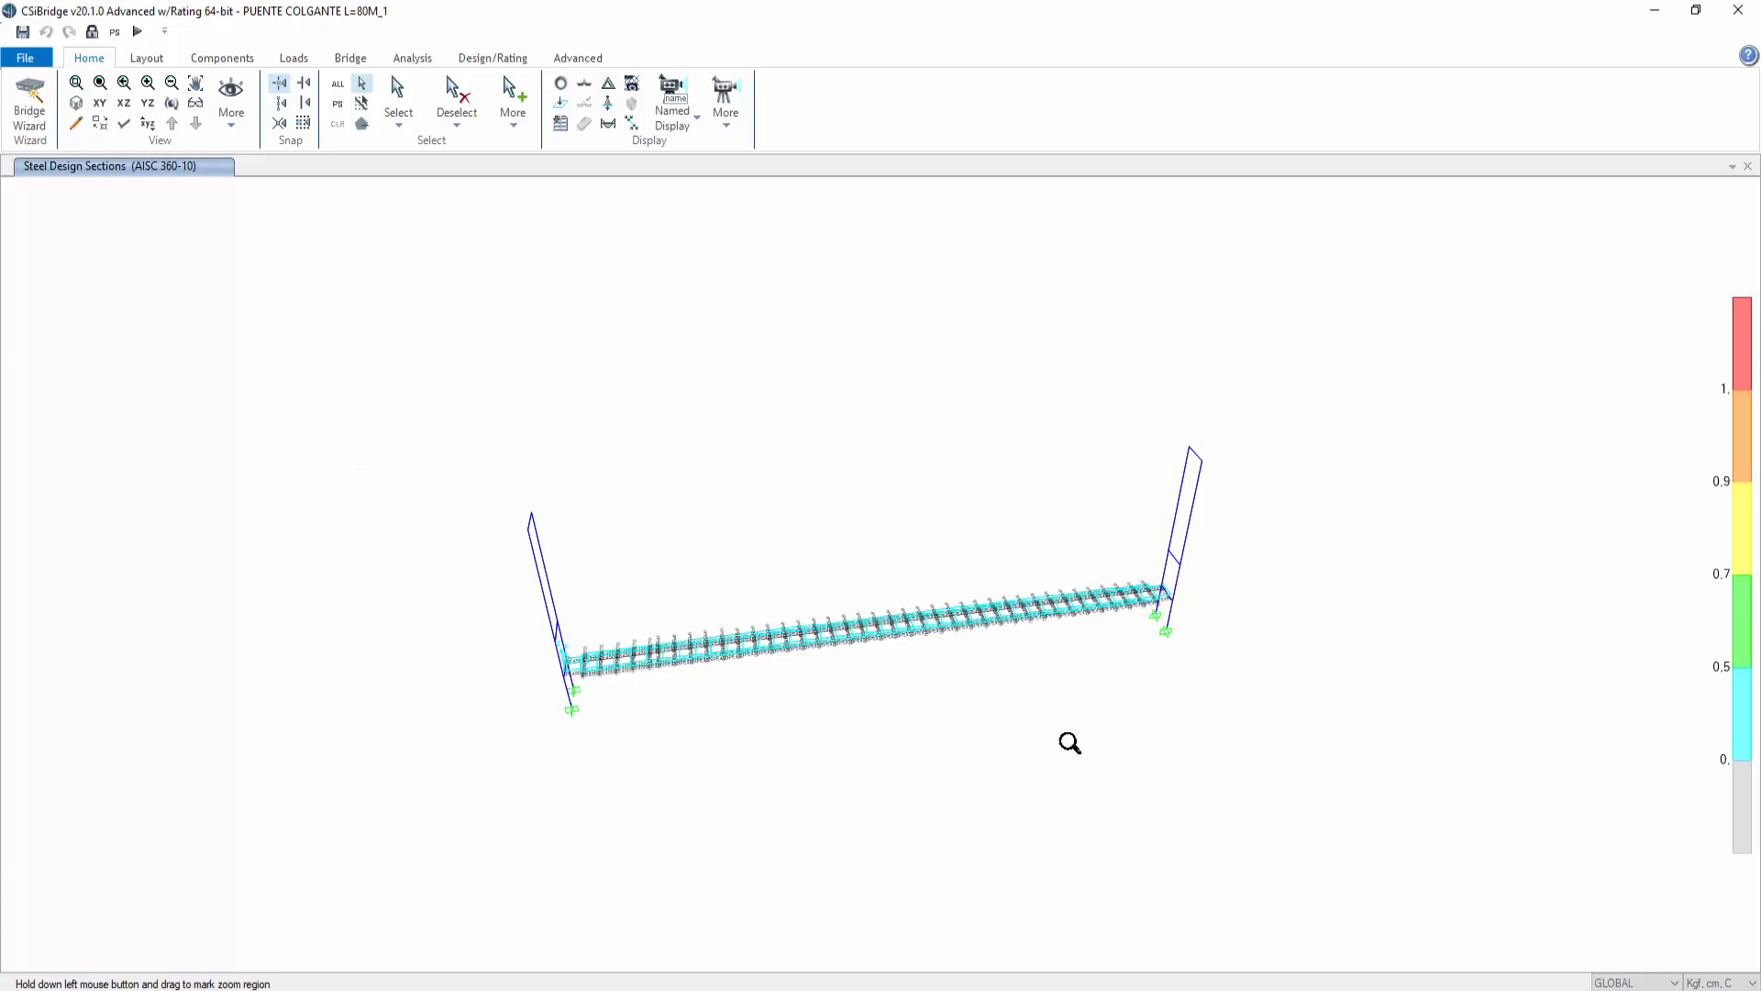
left_click_drag(1170, 731, 496, 547)
middle_click_drag(482, 657, 731, 640)
scroll(503, 603, "up", 3)
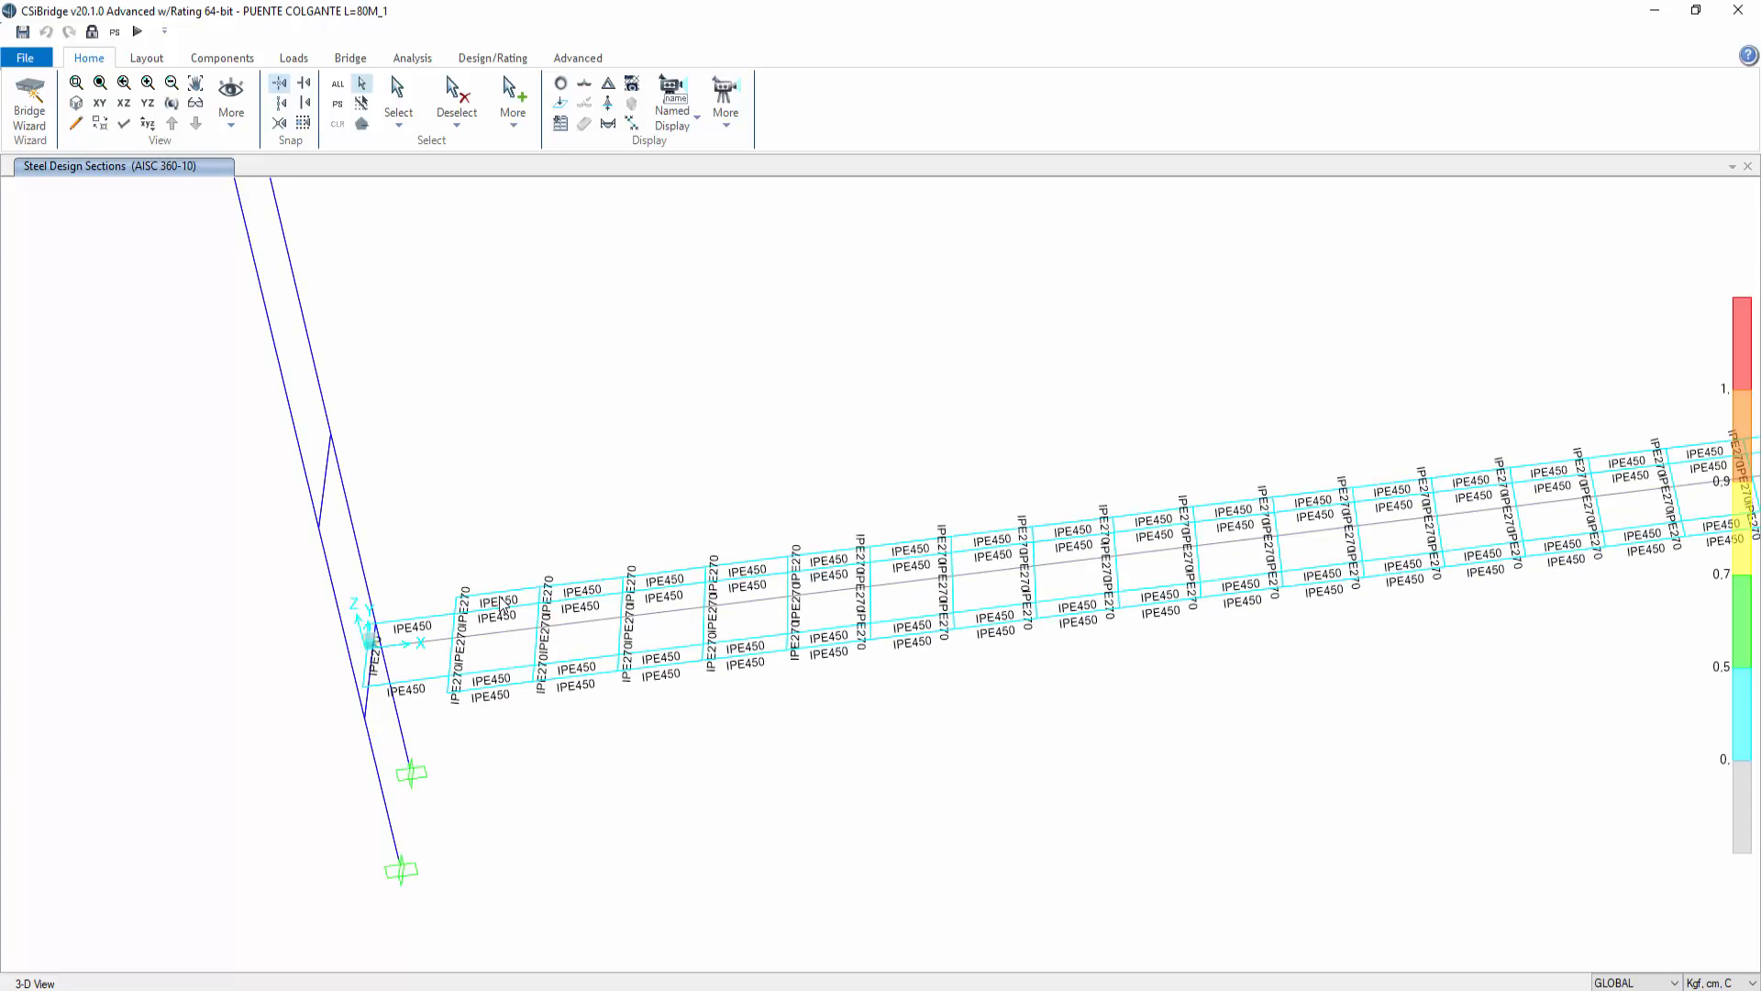
right_click(495, 672)
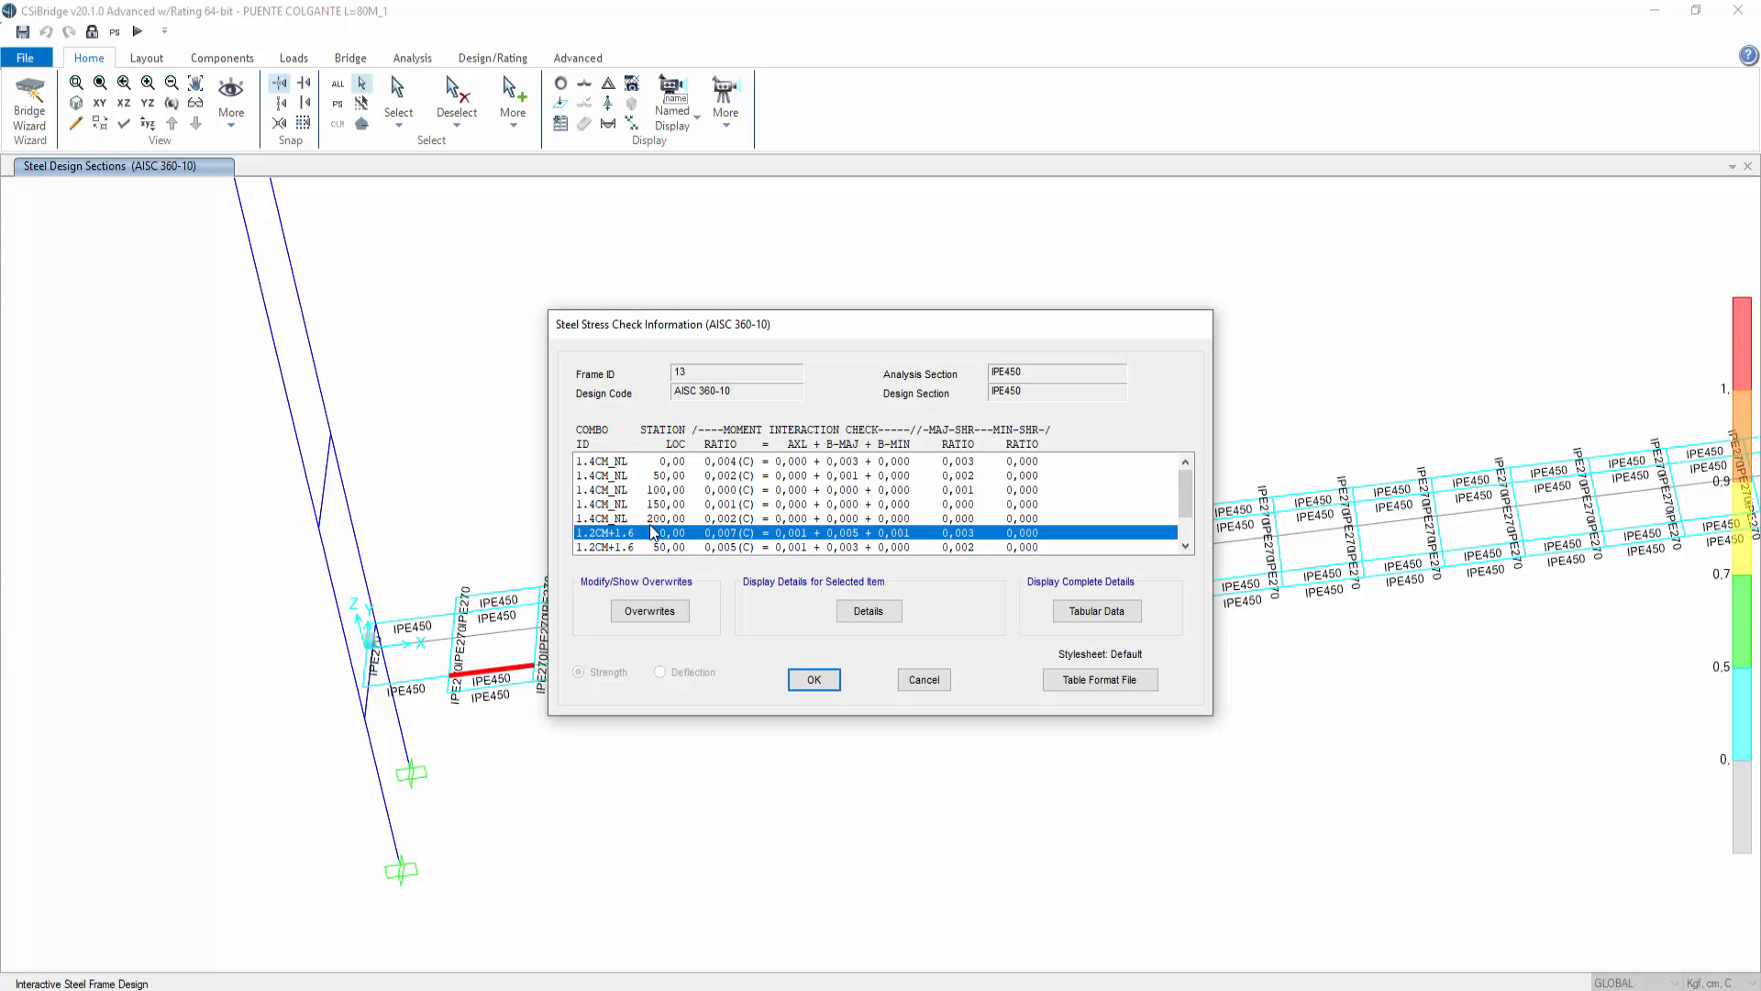
left_click(920, 684)
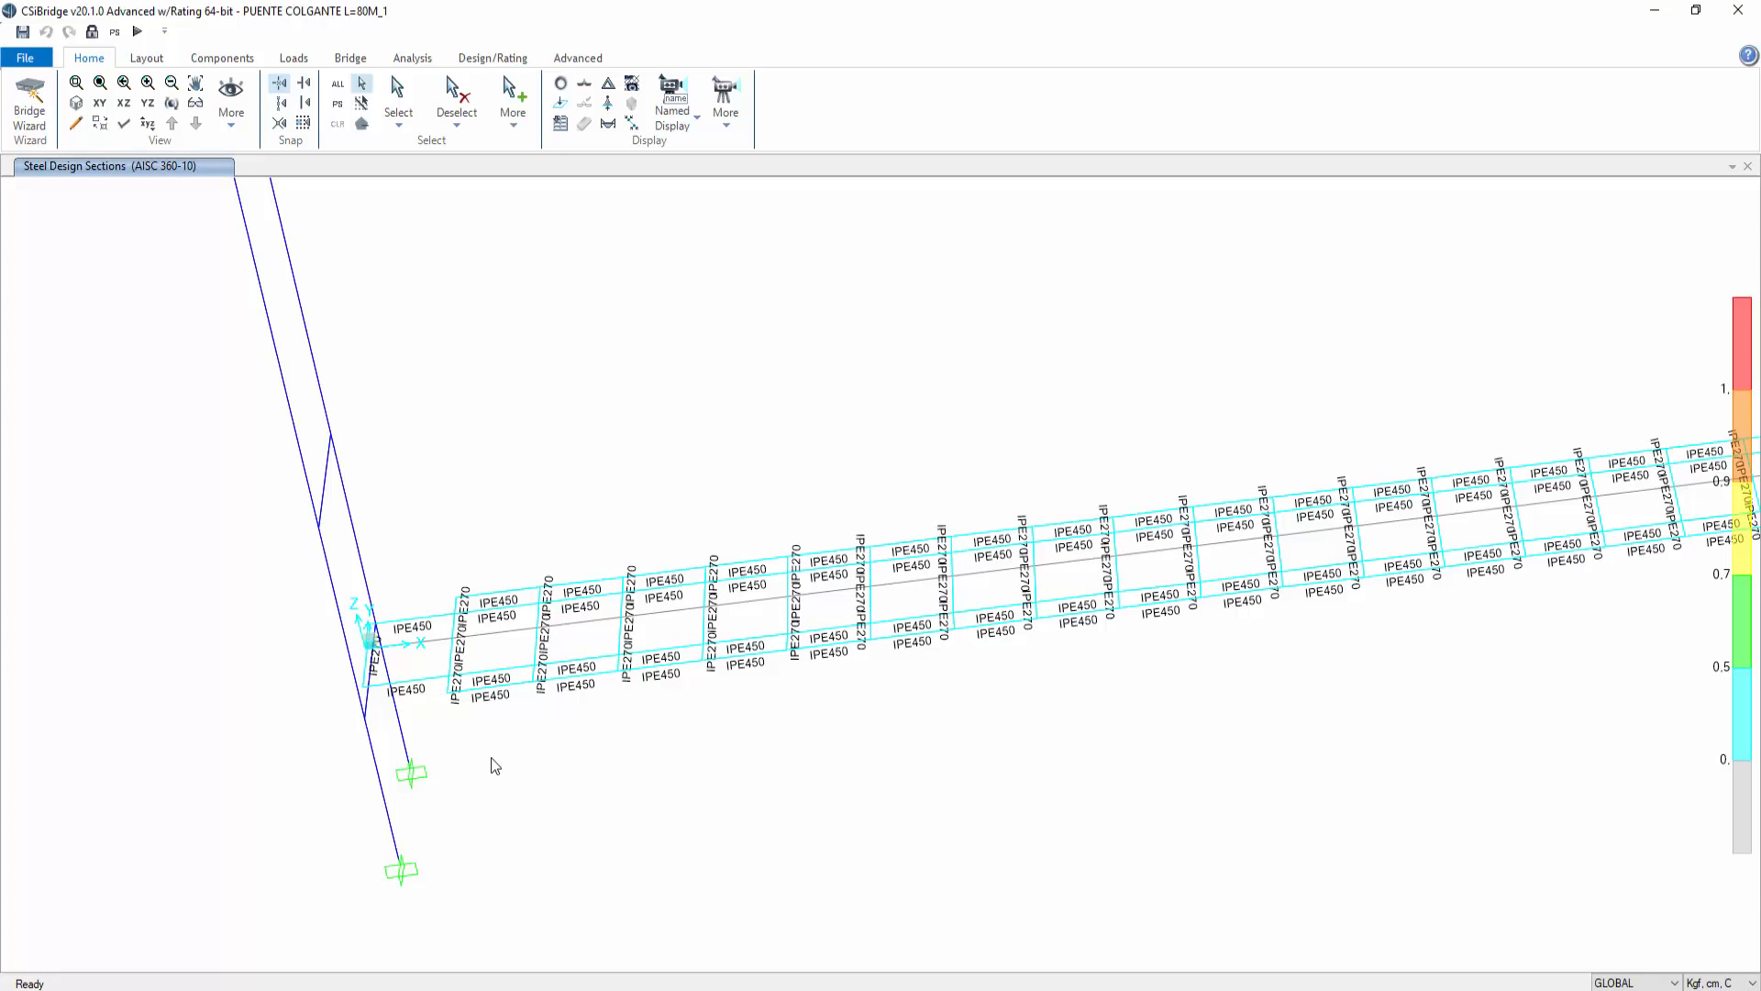
Step: Unlock the model and confirm discarding the analysis results
middle_click_drag(1362, 714, 1106, 692)
left_click(76, 102)
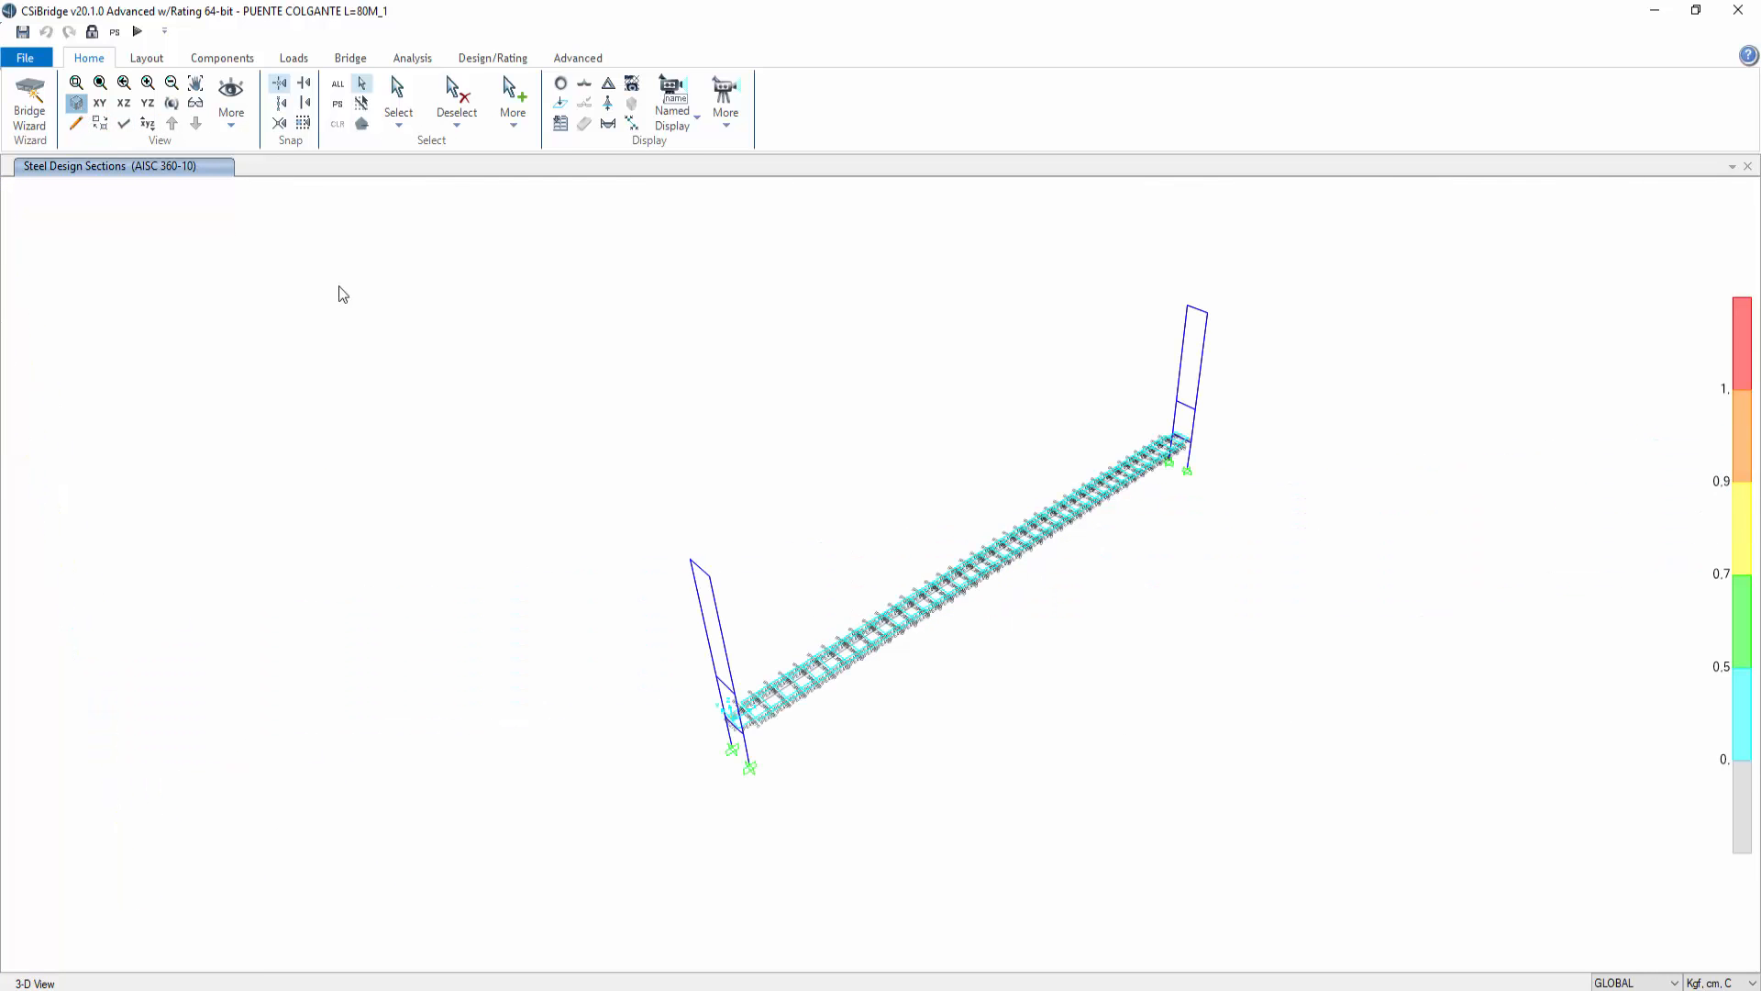
left_click(93, 33)
left_click(903, 573)
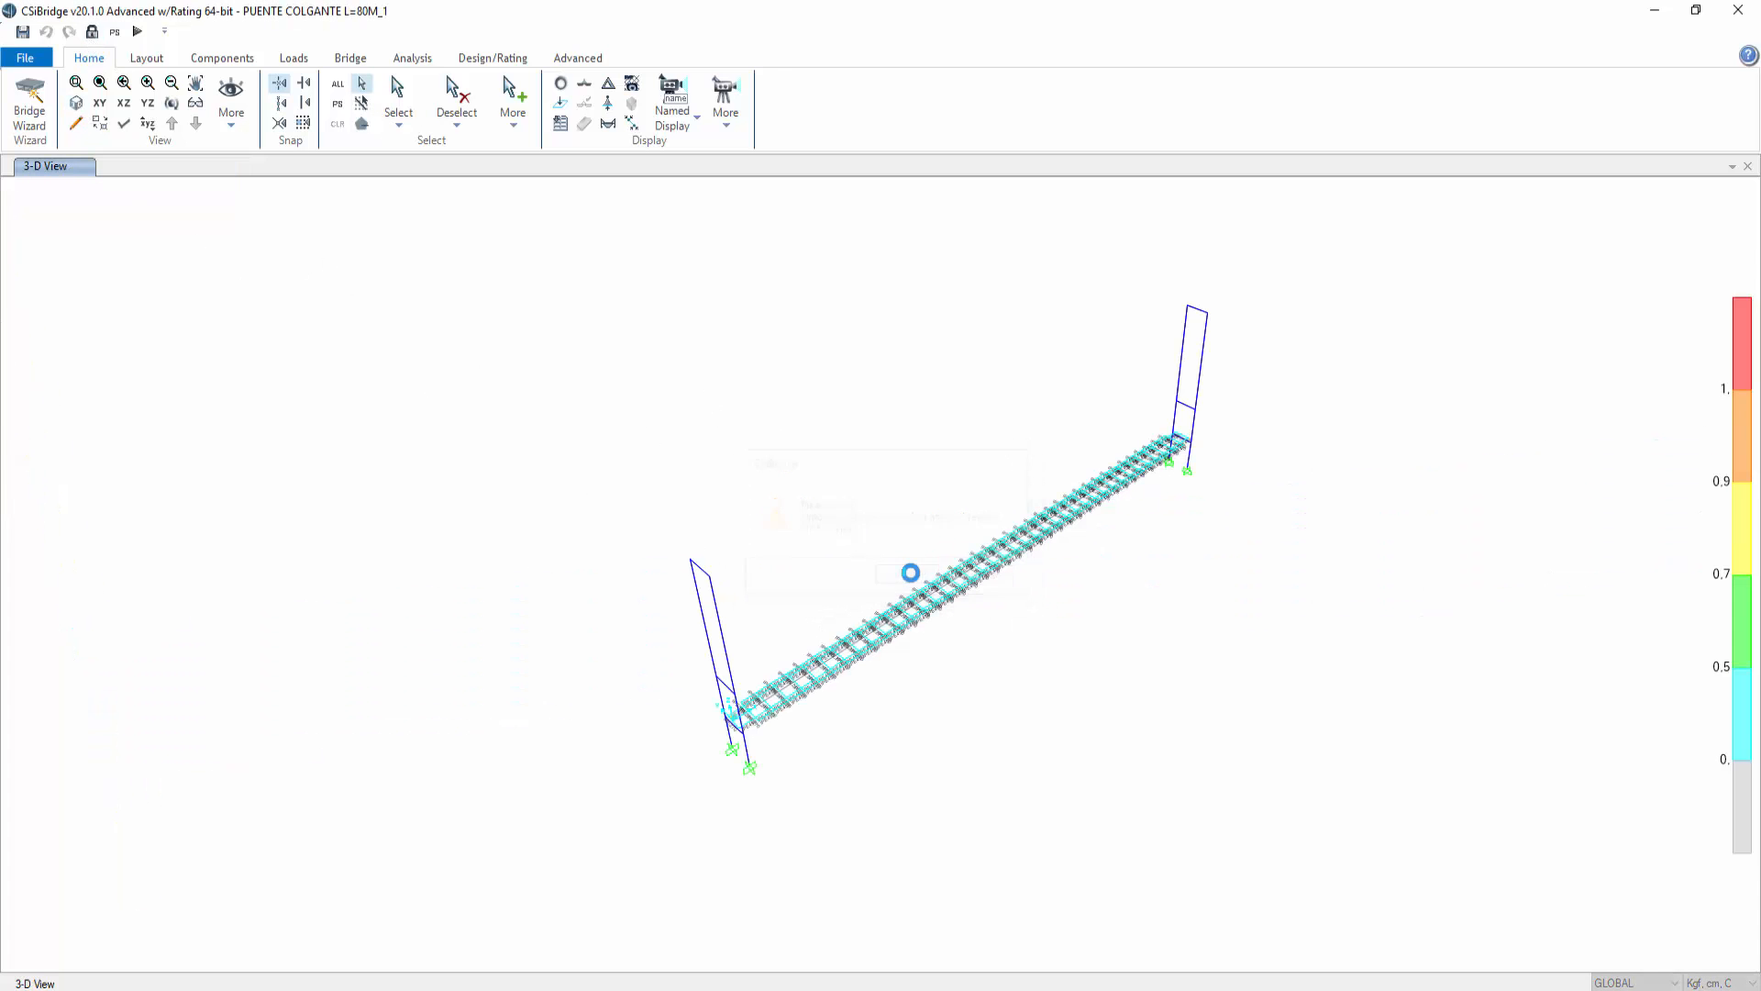
Step: Orbit, pan and zoom around the extruded model to inspect the deck and tower geometry
scroll(886, 678, "up", 2)
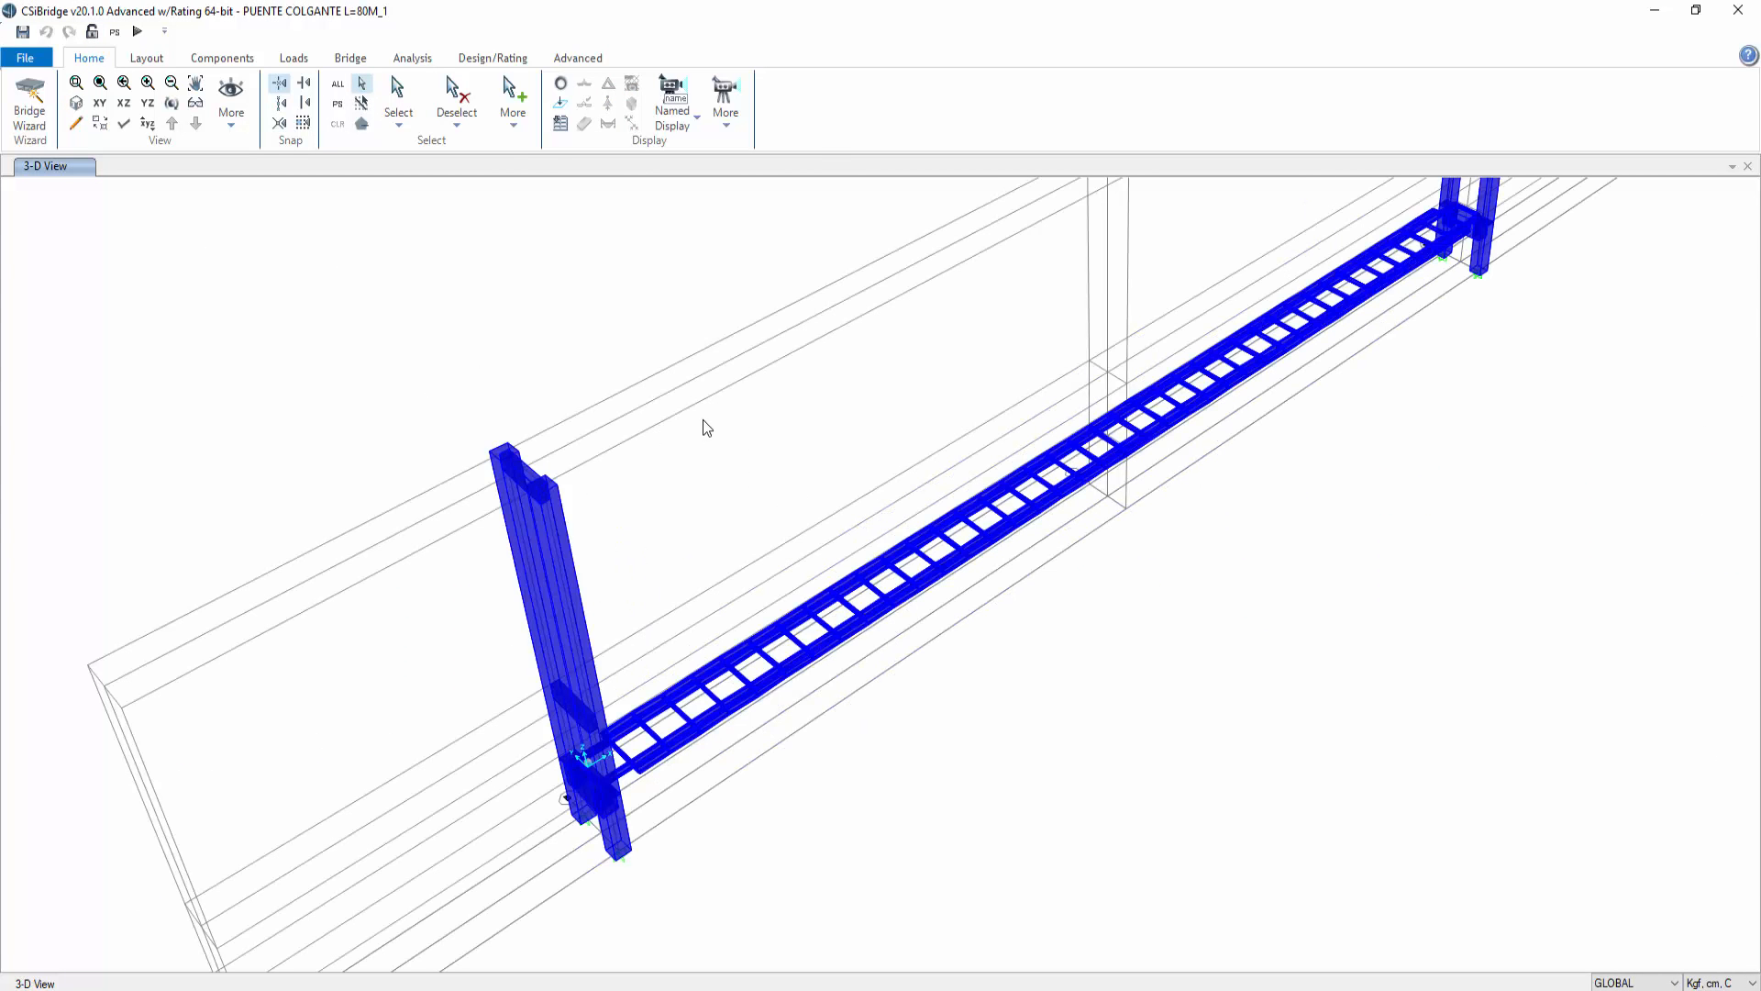
scroll(703, 420, "down", 6)
middle_click_drag(915, 416, 867, 602)
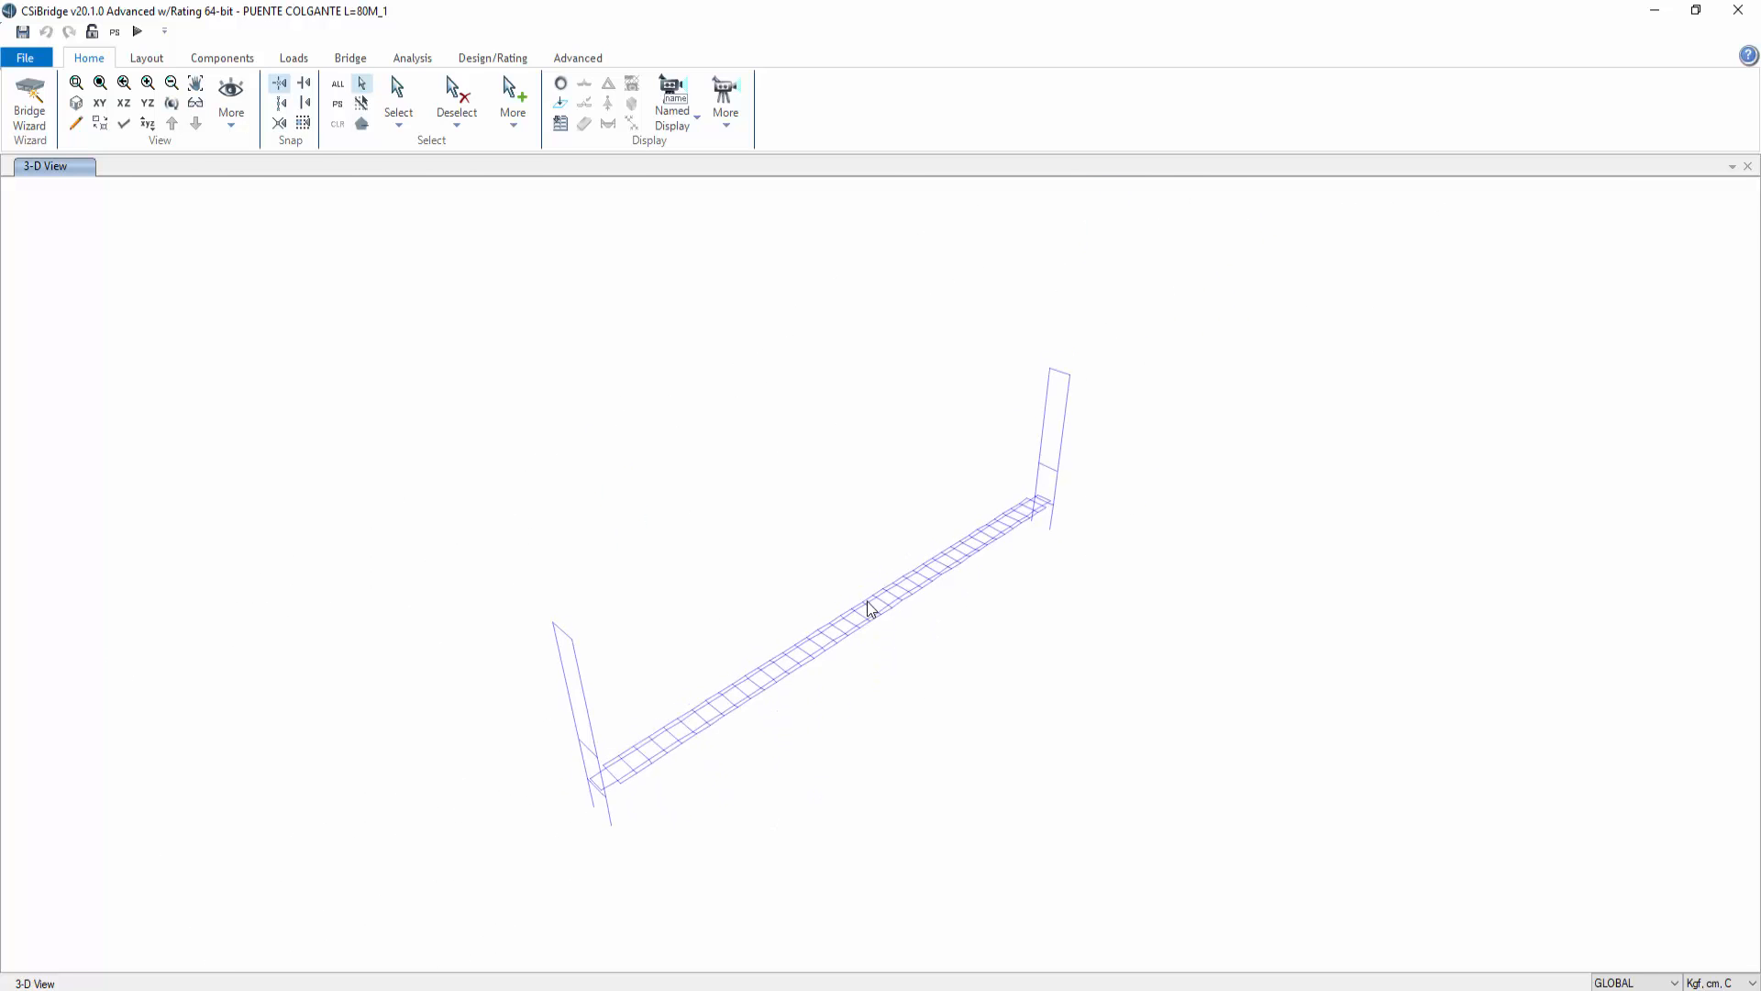
middle_click_drag(849, 778, 1027, 687, "shift")
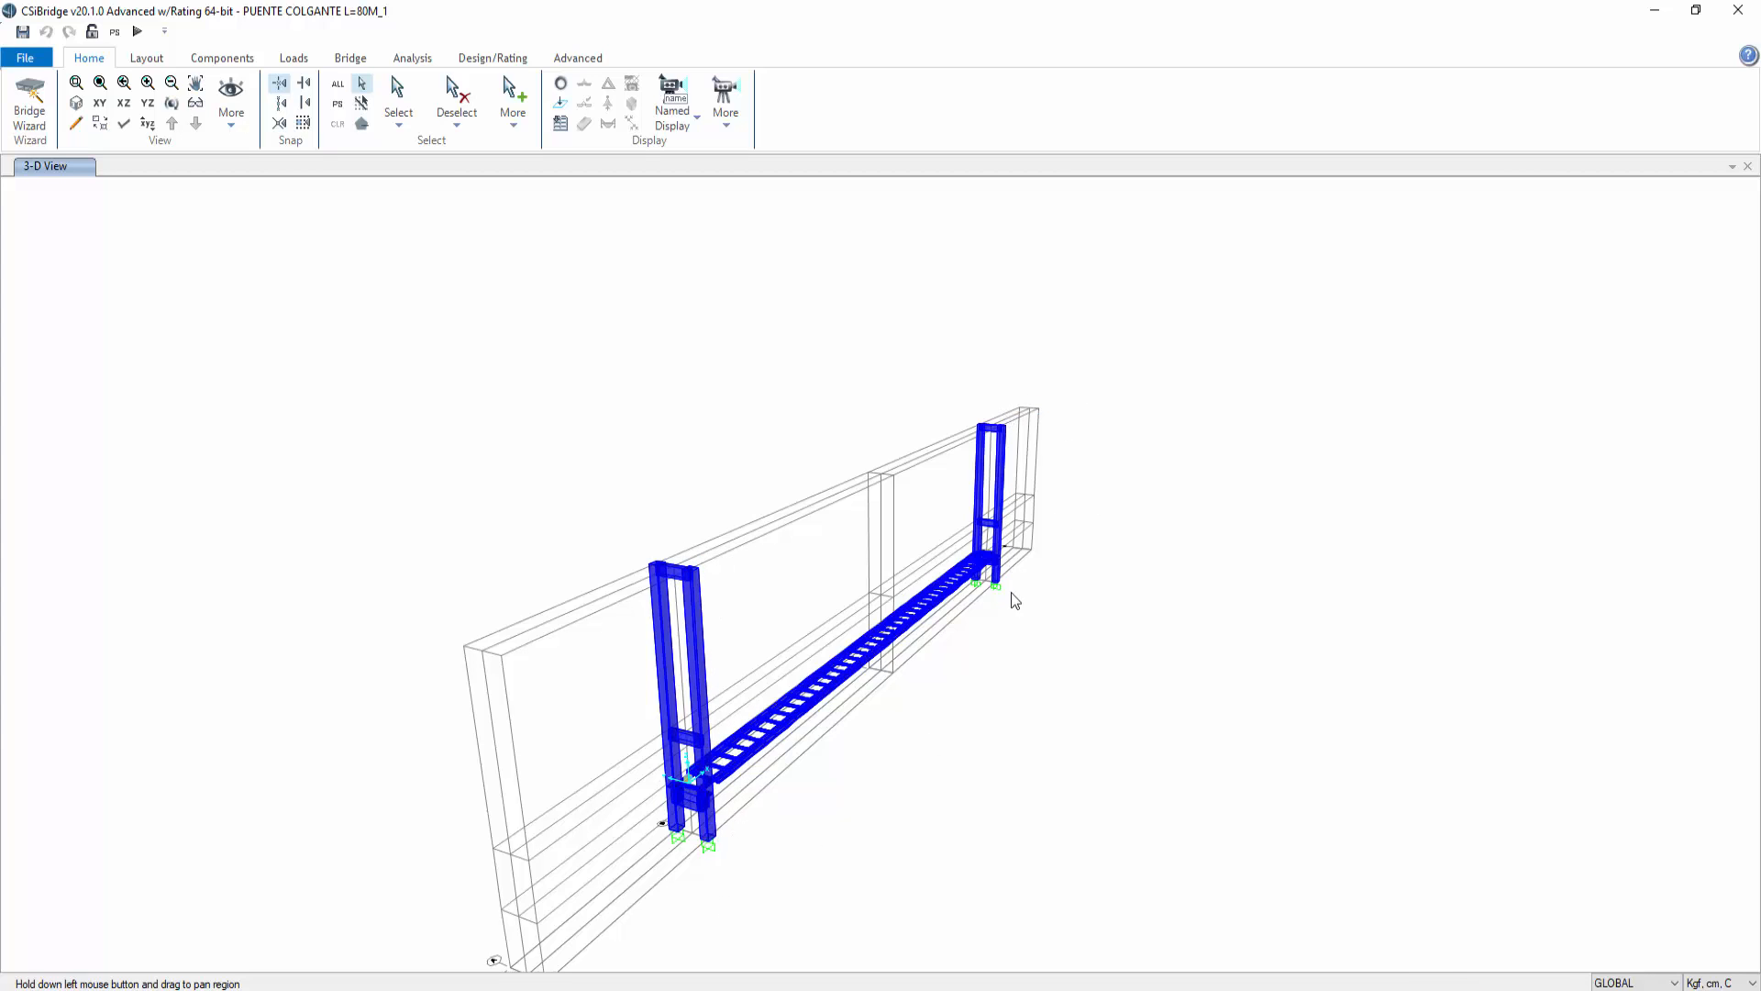
scroll(723, 773, "up", 4)
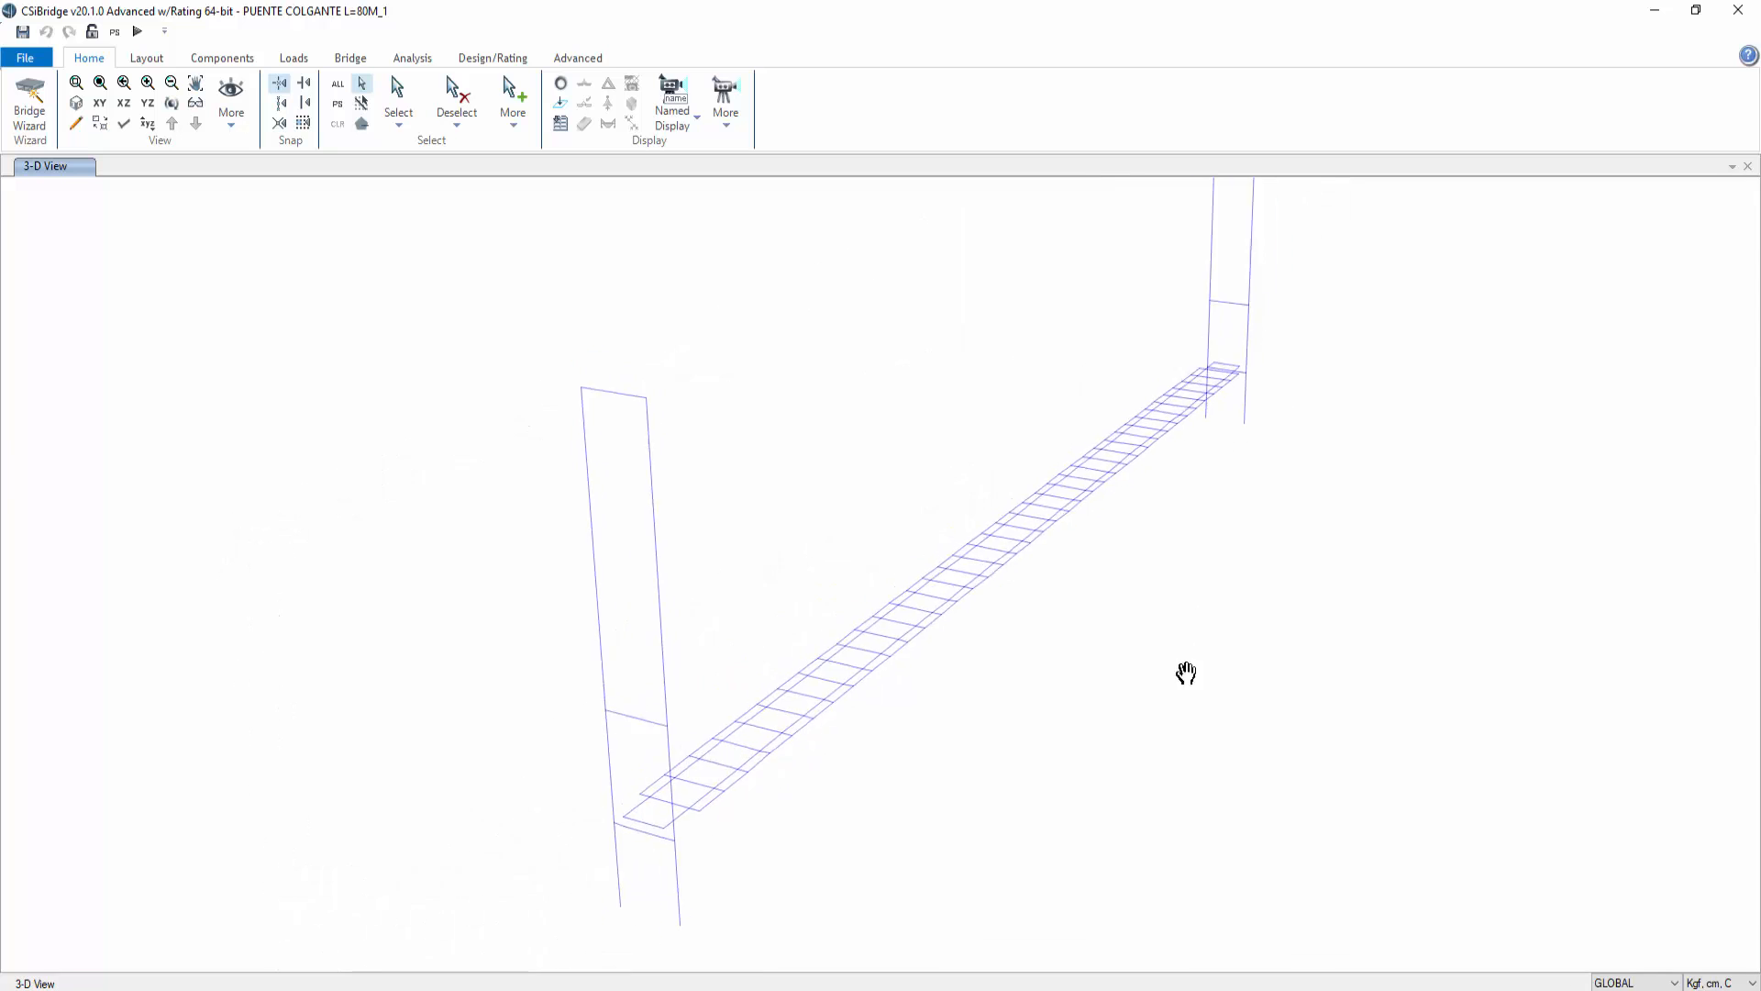
middle_click_drag(1187, 673, 1015, 743)
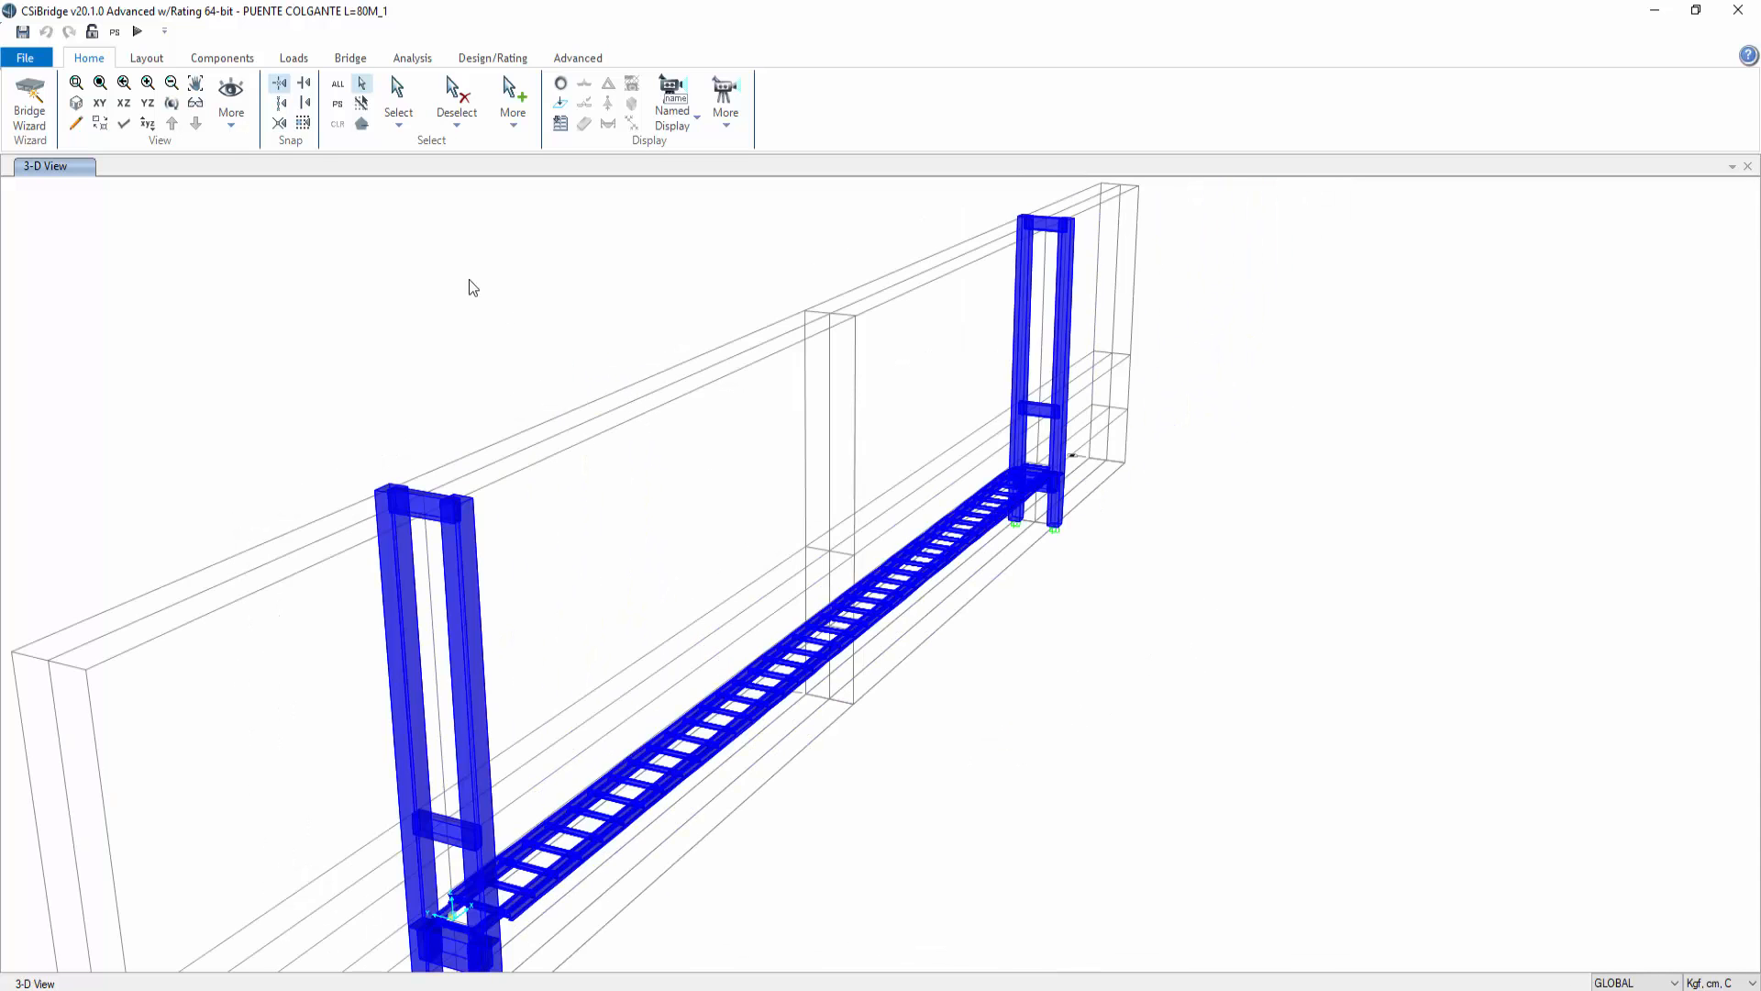
left_click(172, 105)
left_click_drag(398, 533, 361, 473)
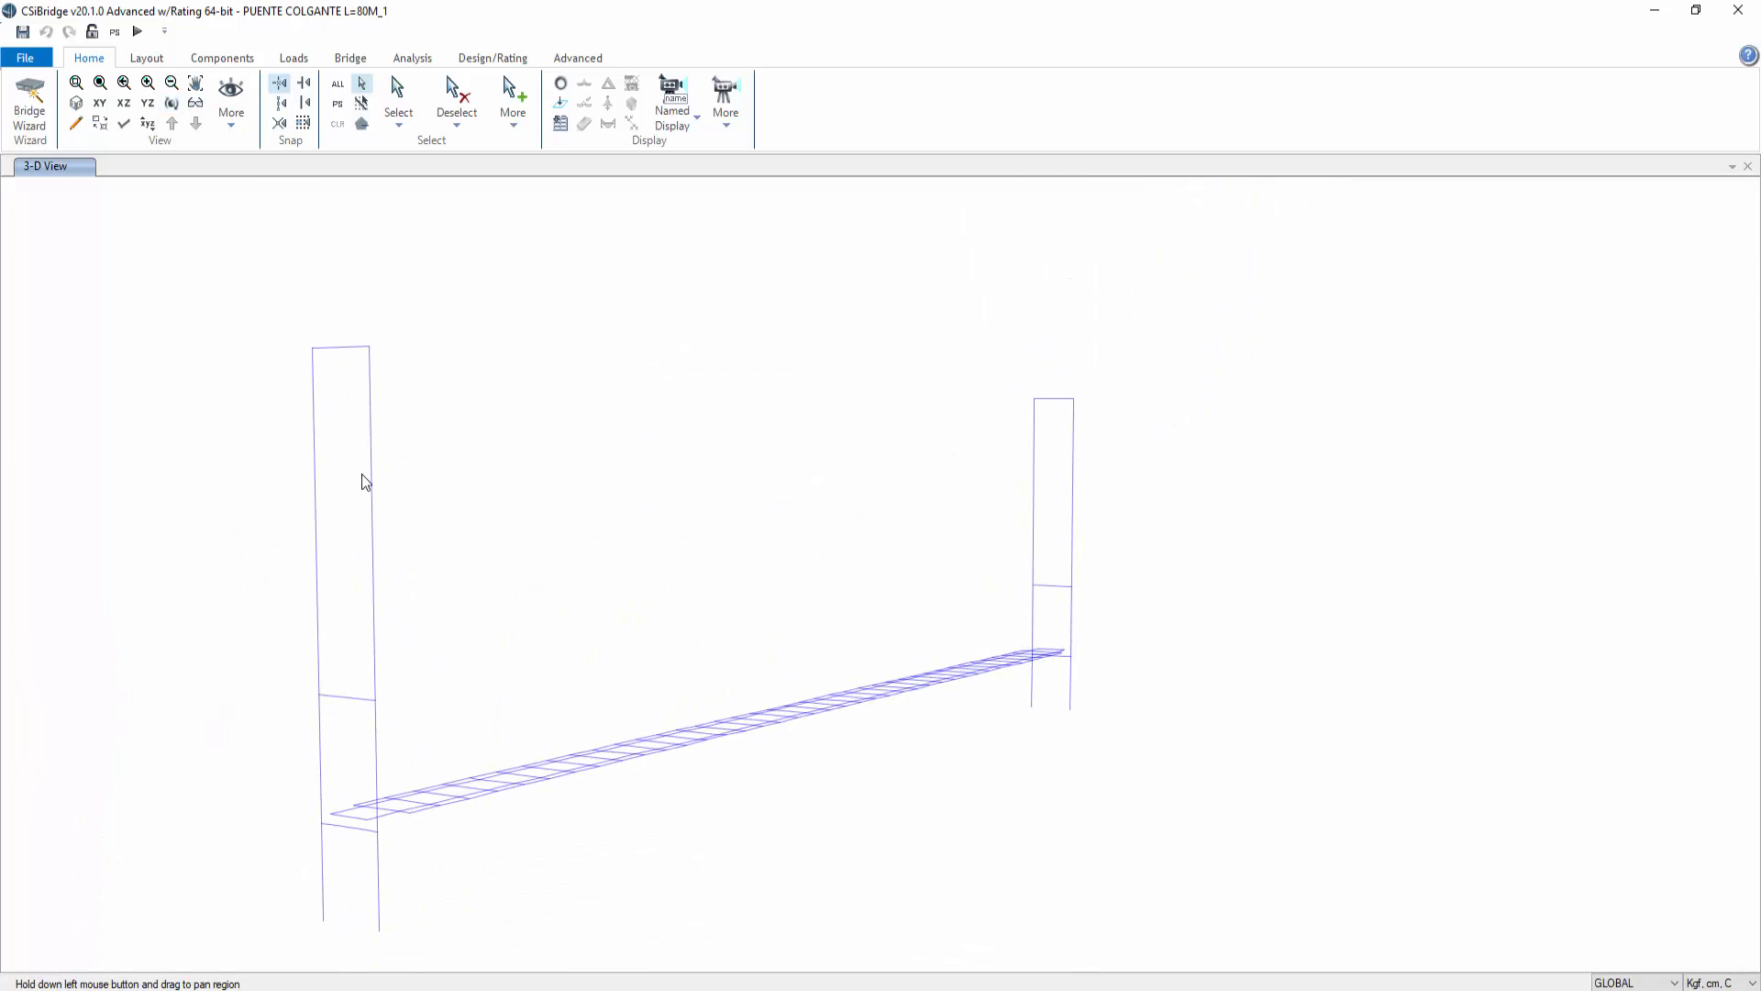
left_click_drag(526, 492, 607, 424)
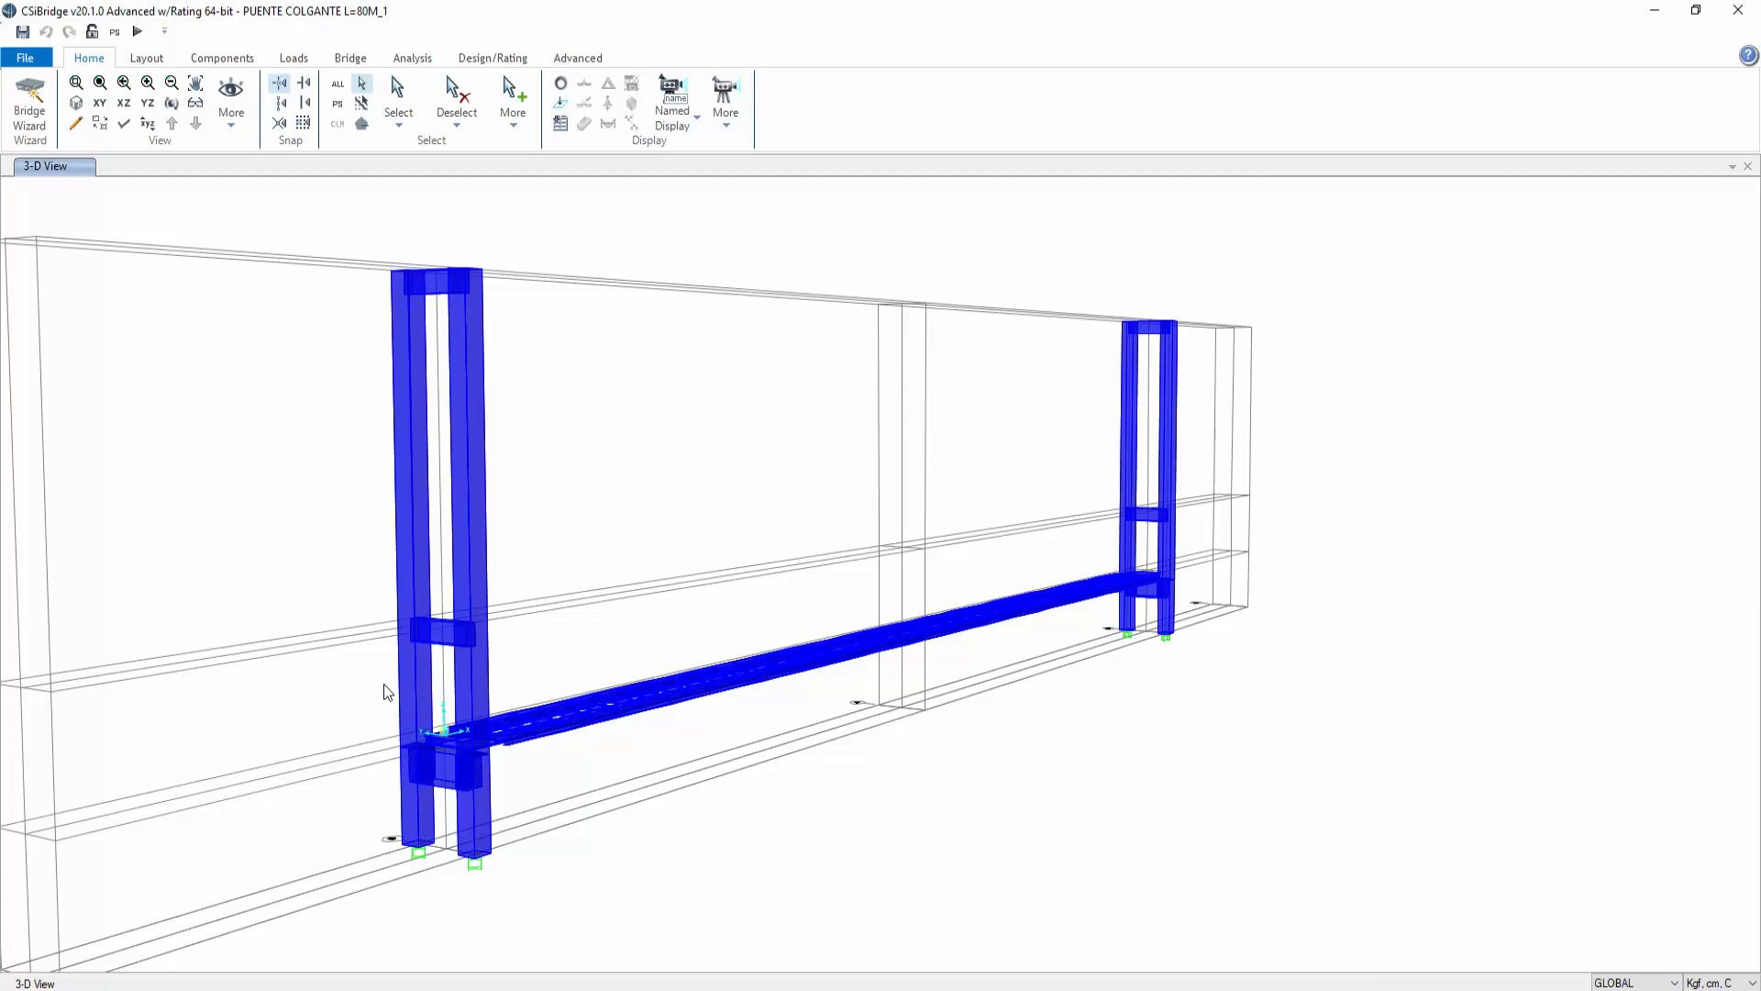
left_click(171, 104)
left_click_drag(606, 425, 833, 532)
left_click_drag(1186, 758, 1101, 595)
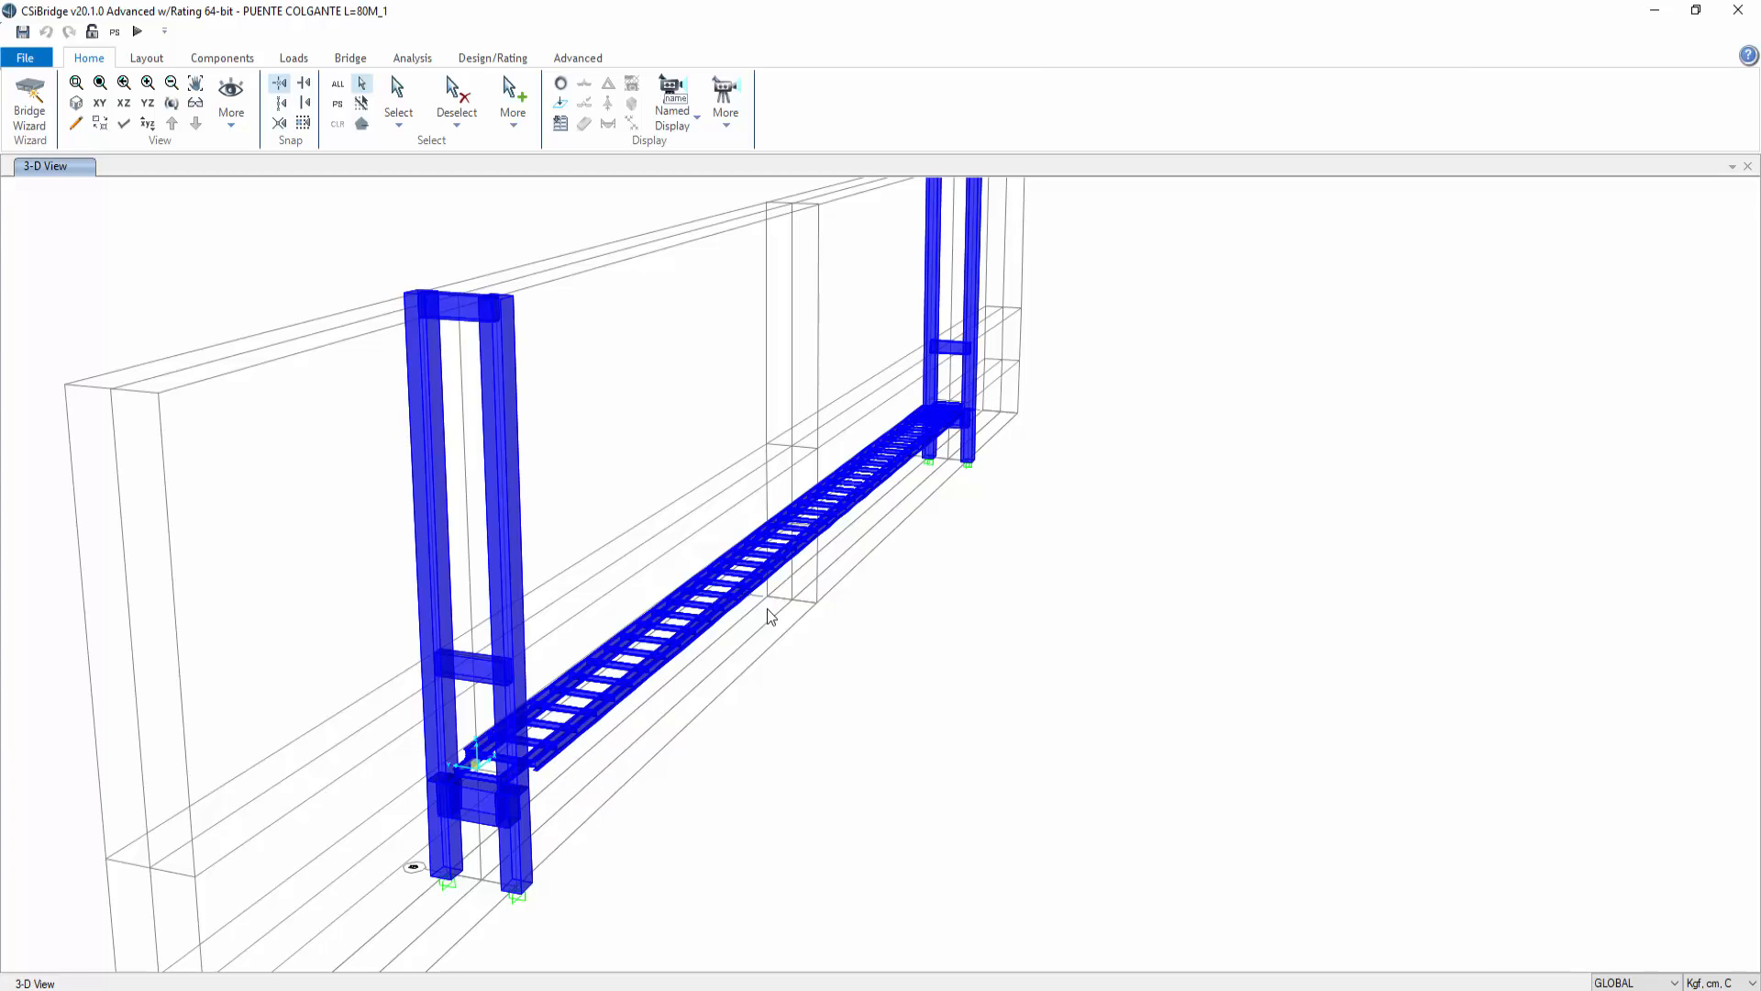
mouse_move(1163, 449)
left_mouse_down()
mouse_move(1171, 535)
mouse_move(1174, 470)
left_mouse_up()
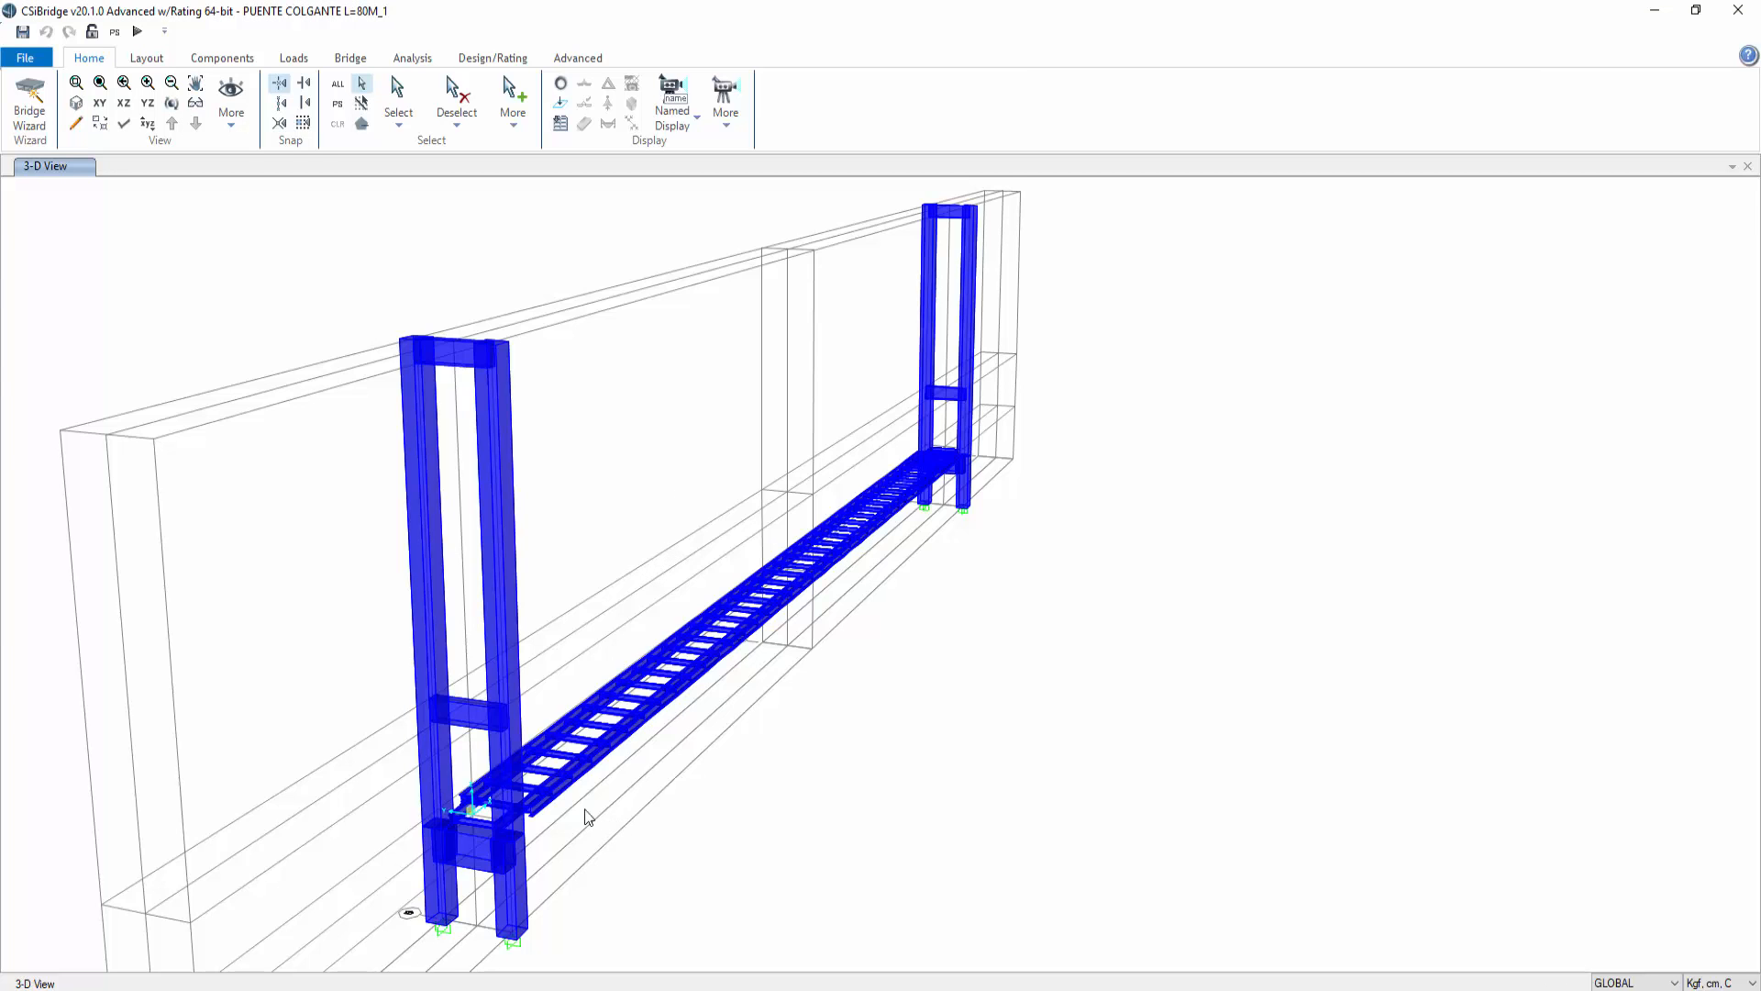
scroll(541, 825, "up", 4)
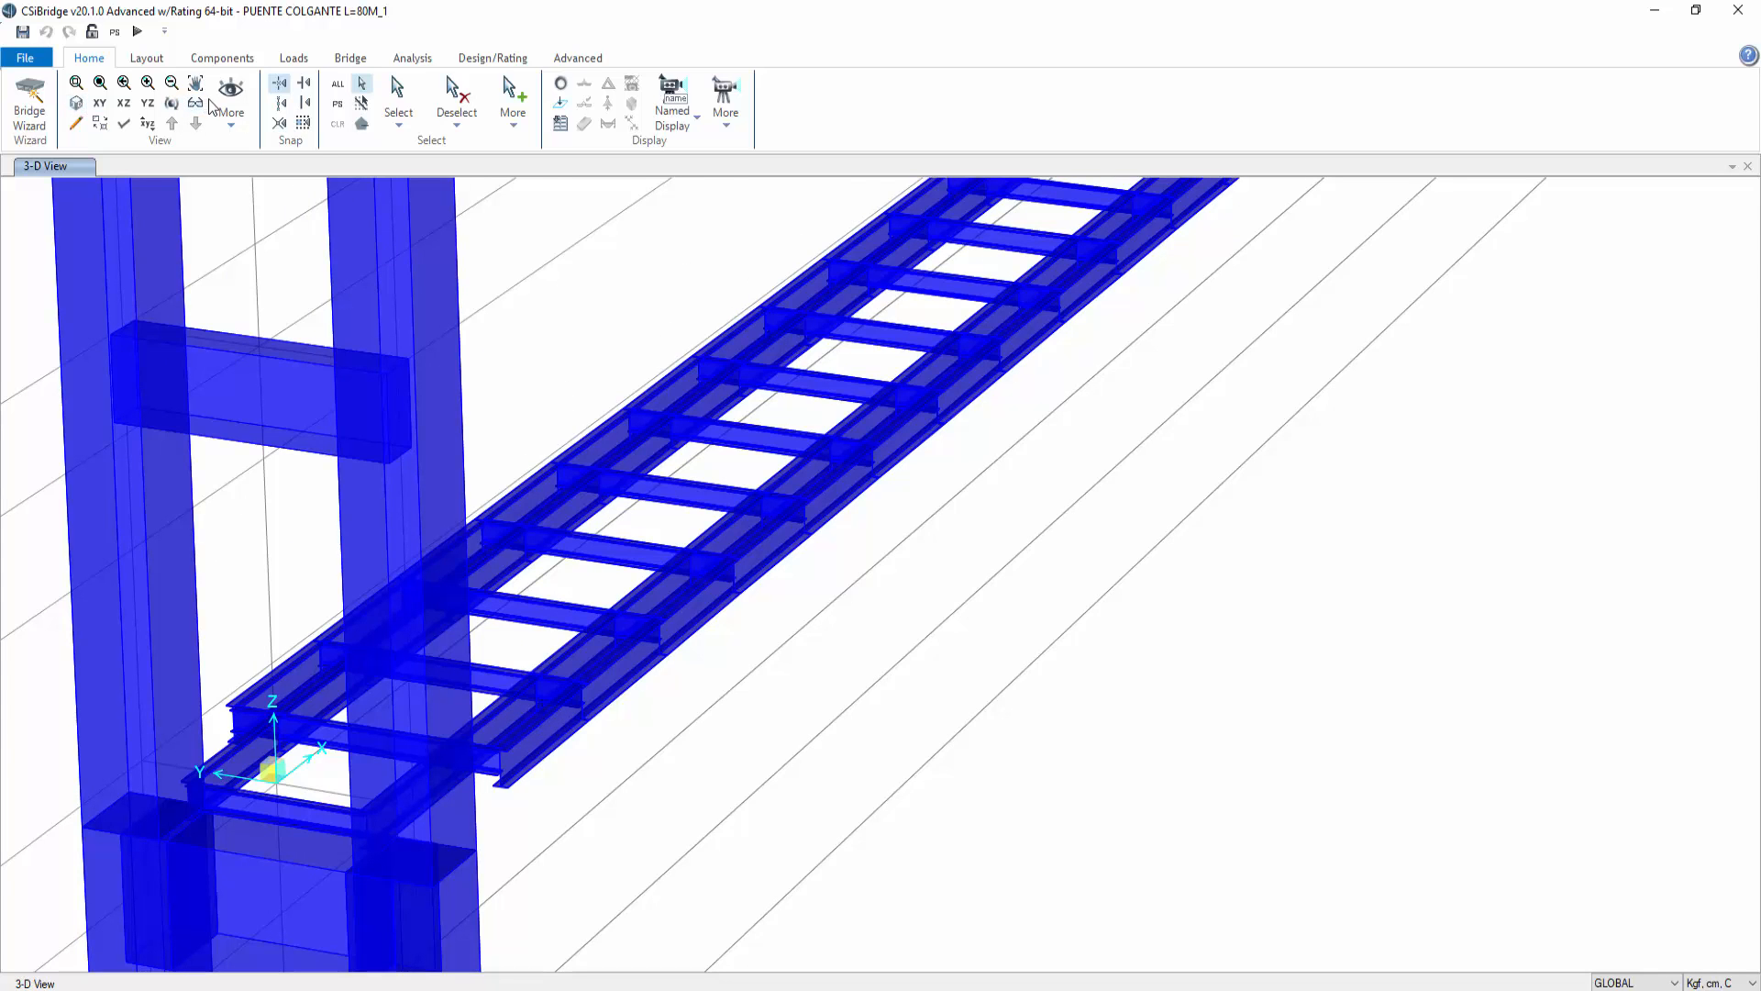
Step: Inspect the X-Y plan at different grid elevations, then return to the 3D view near the tower base
left_click(100, 102)
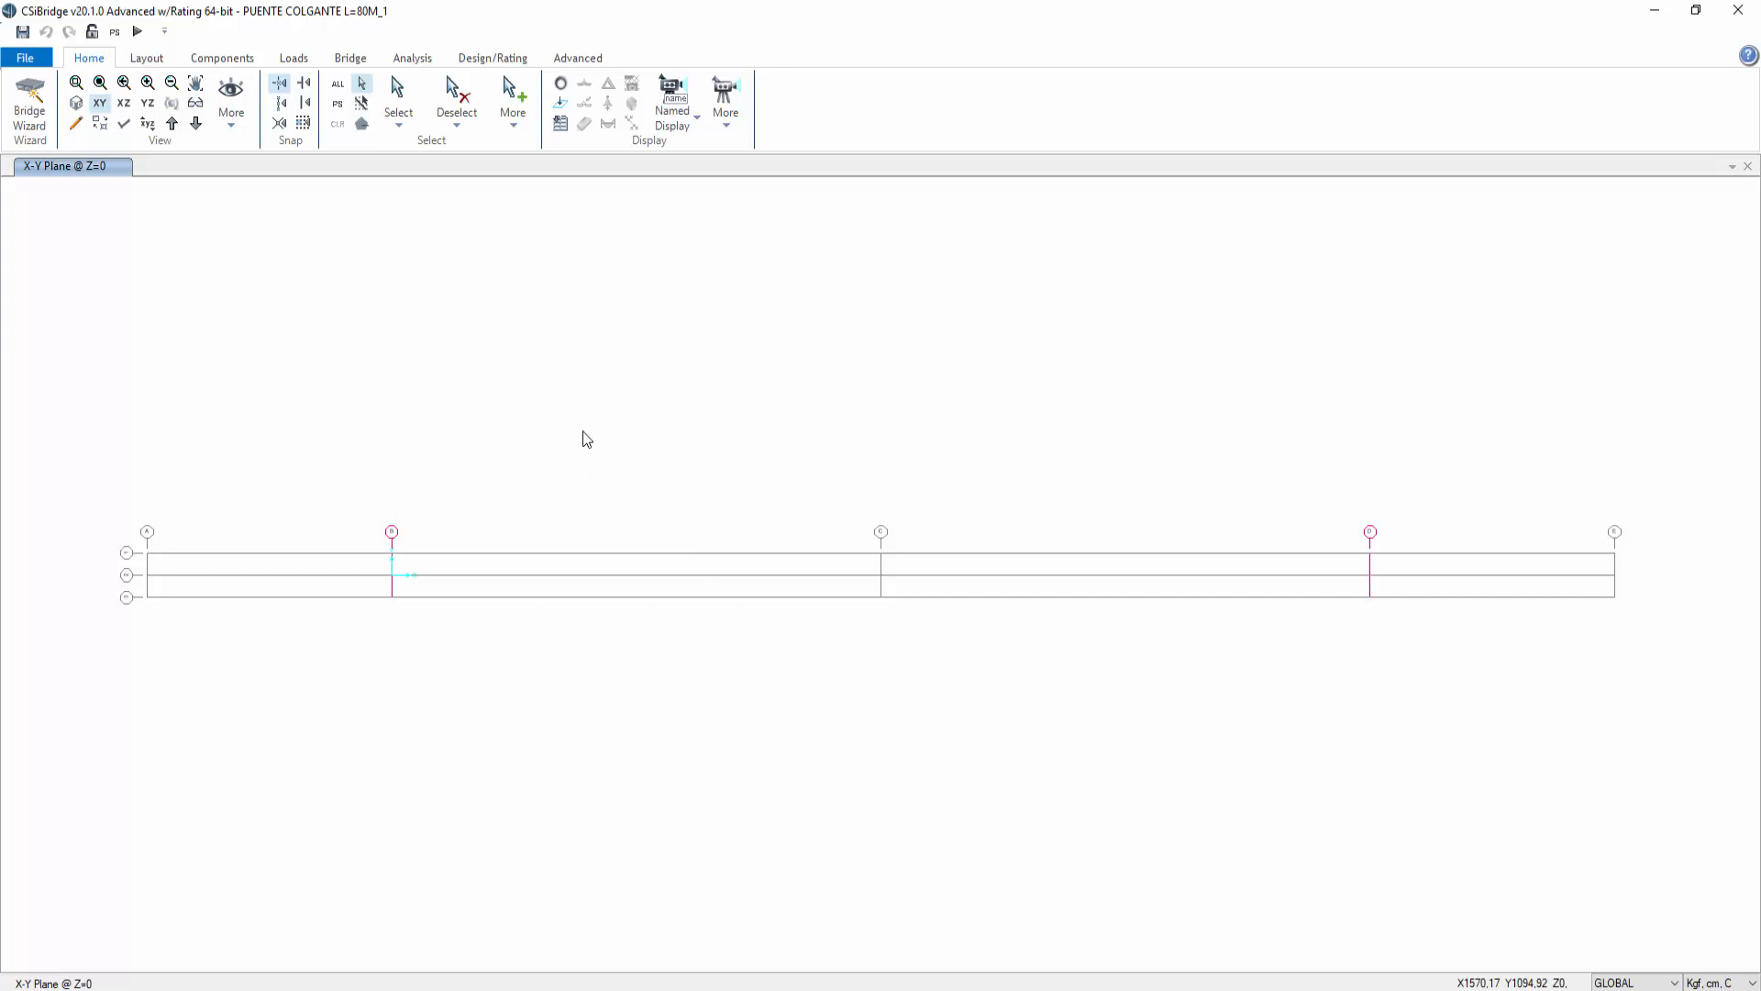
left_click(196, 123)
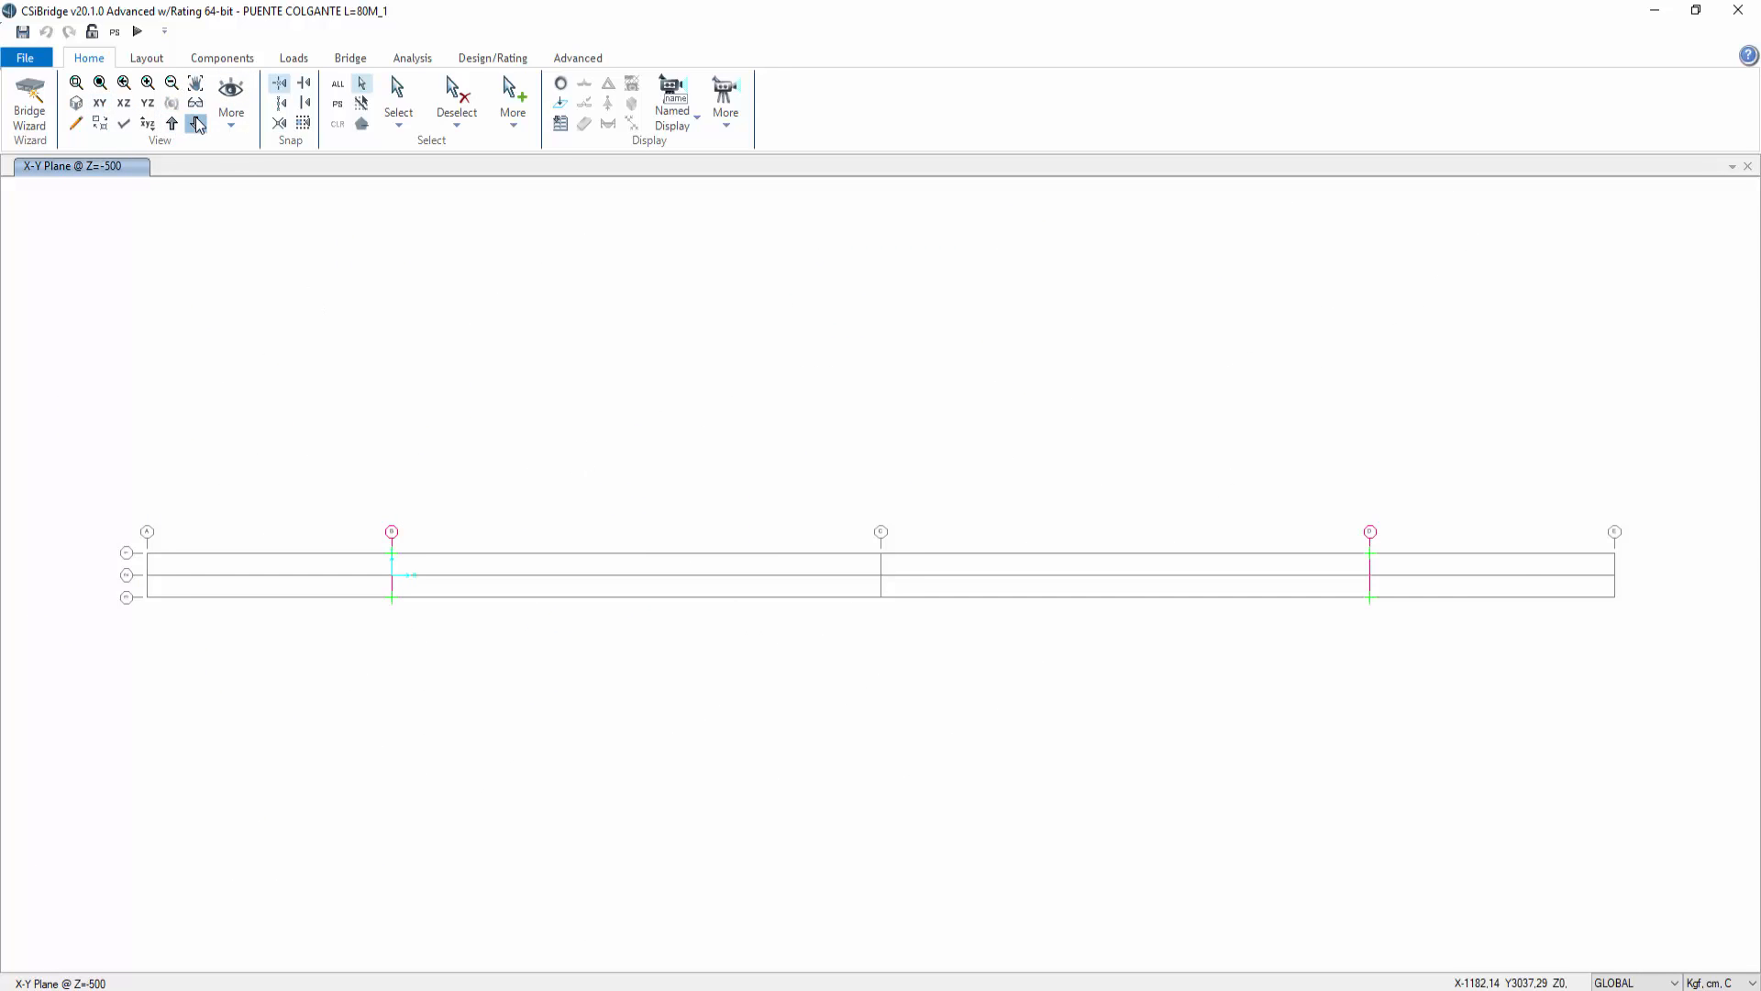
left_click(197, 125)
left_click(77, 104)
scroll(751, 743, "up", 6)
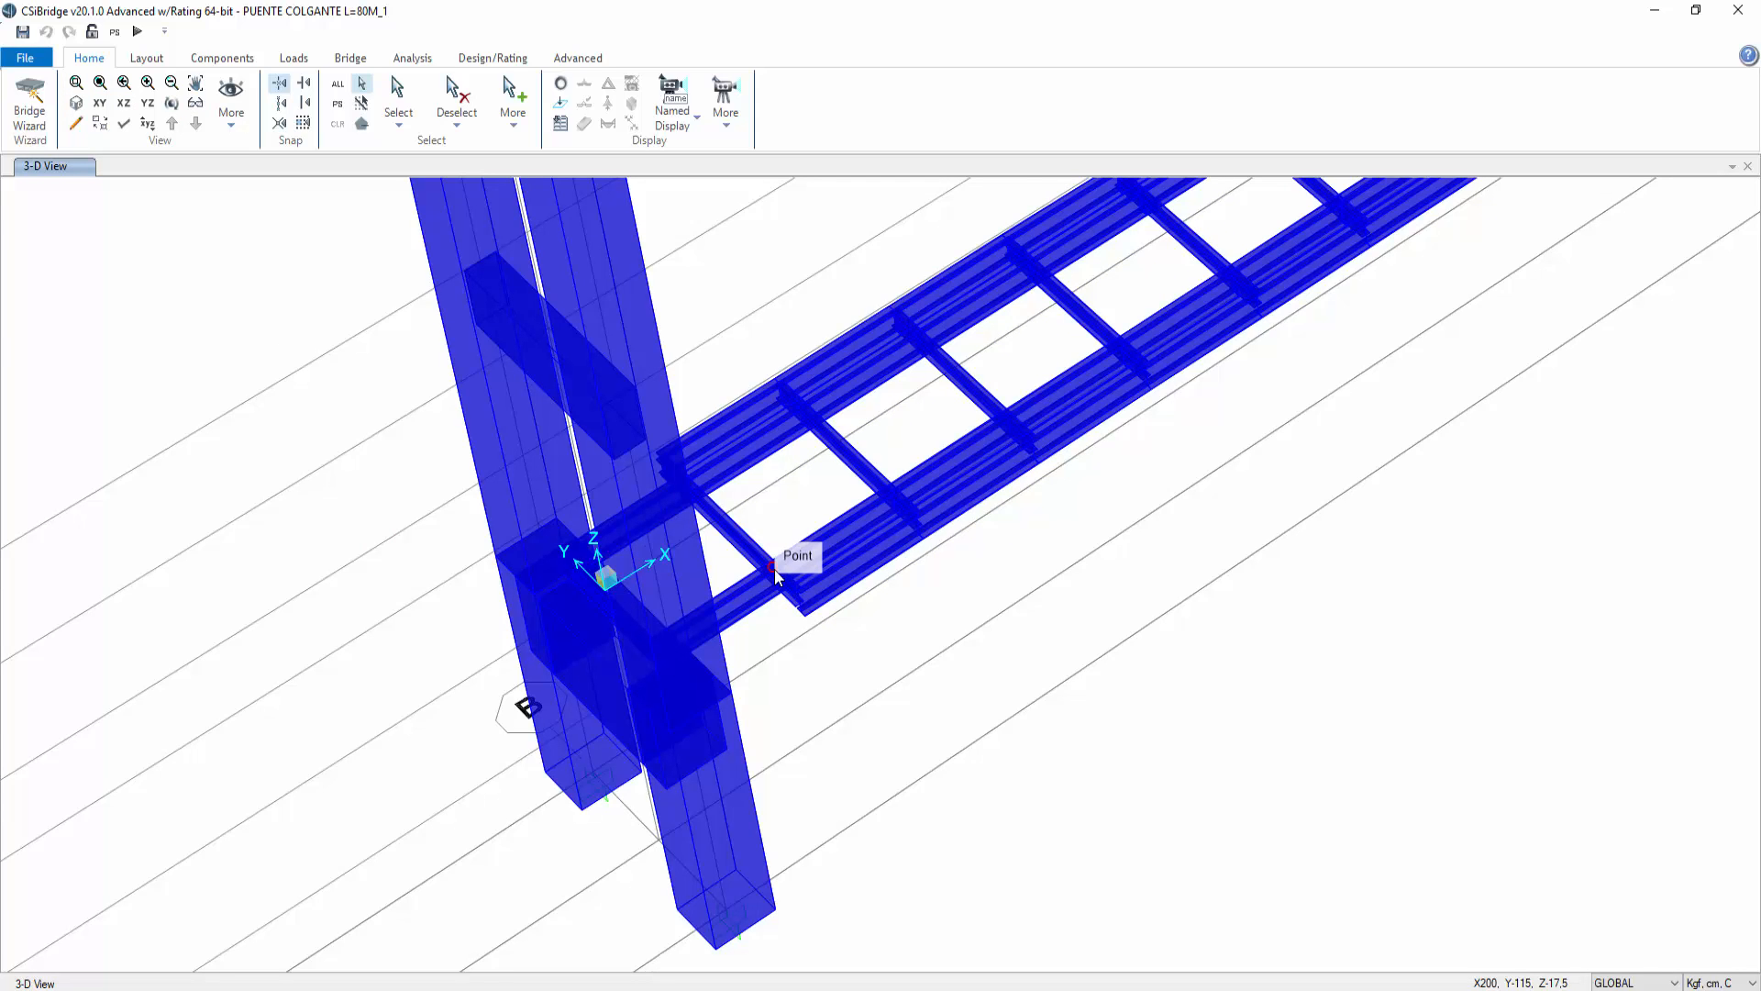
Step: Open the global grid system data to review the X, Y and Z grid ordinates
right_click(1098, 690)
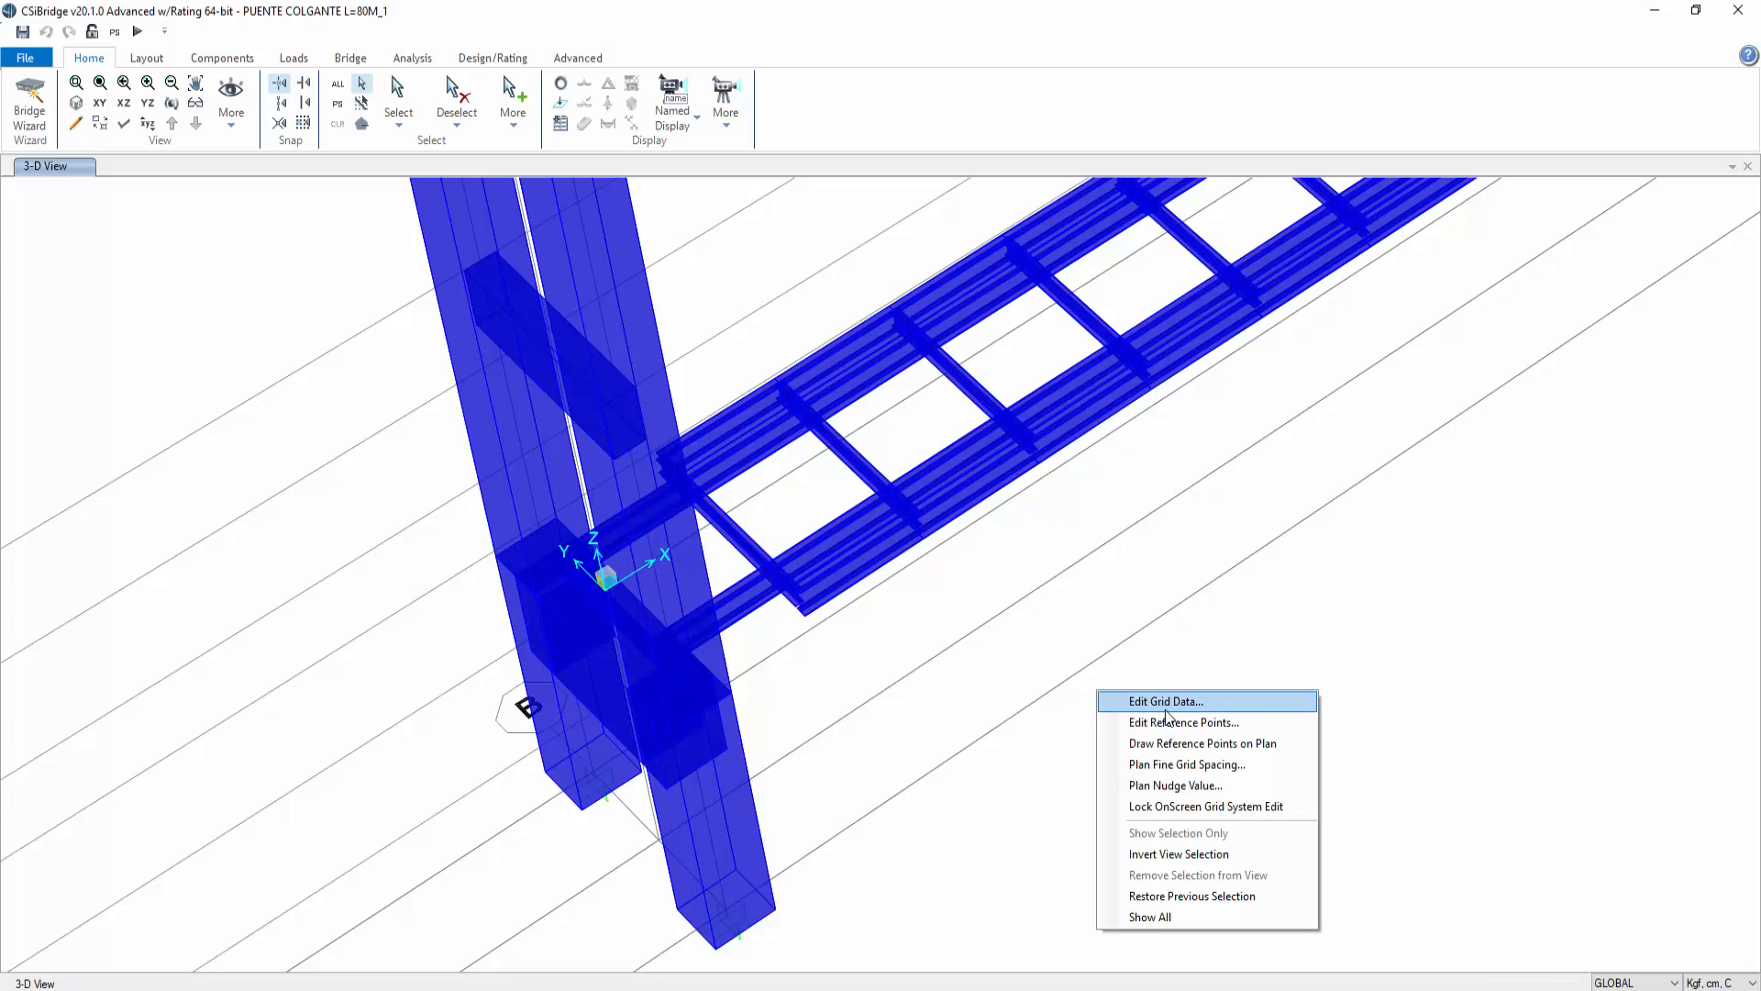
left_click(1156, 706)
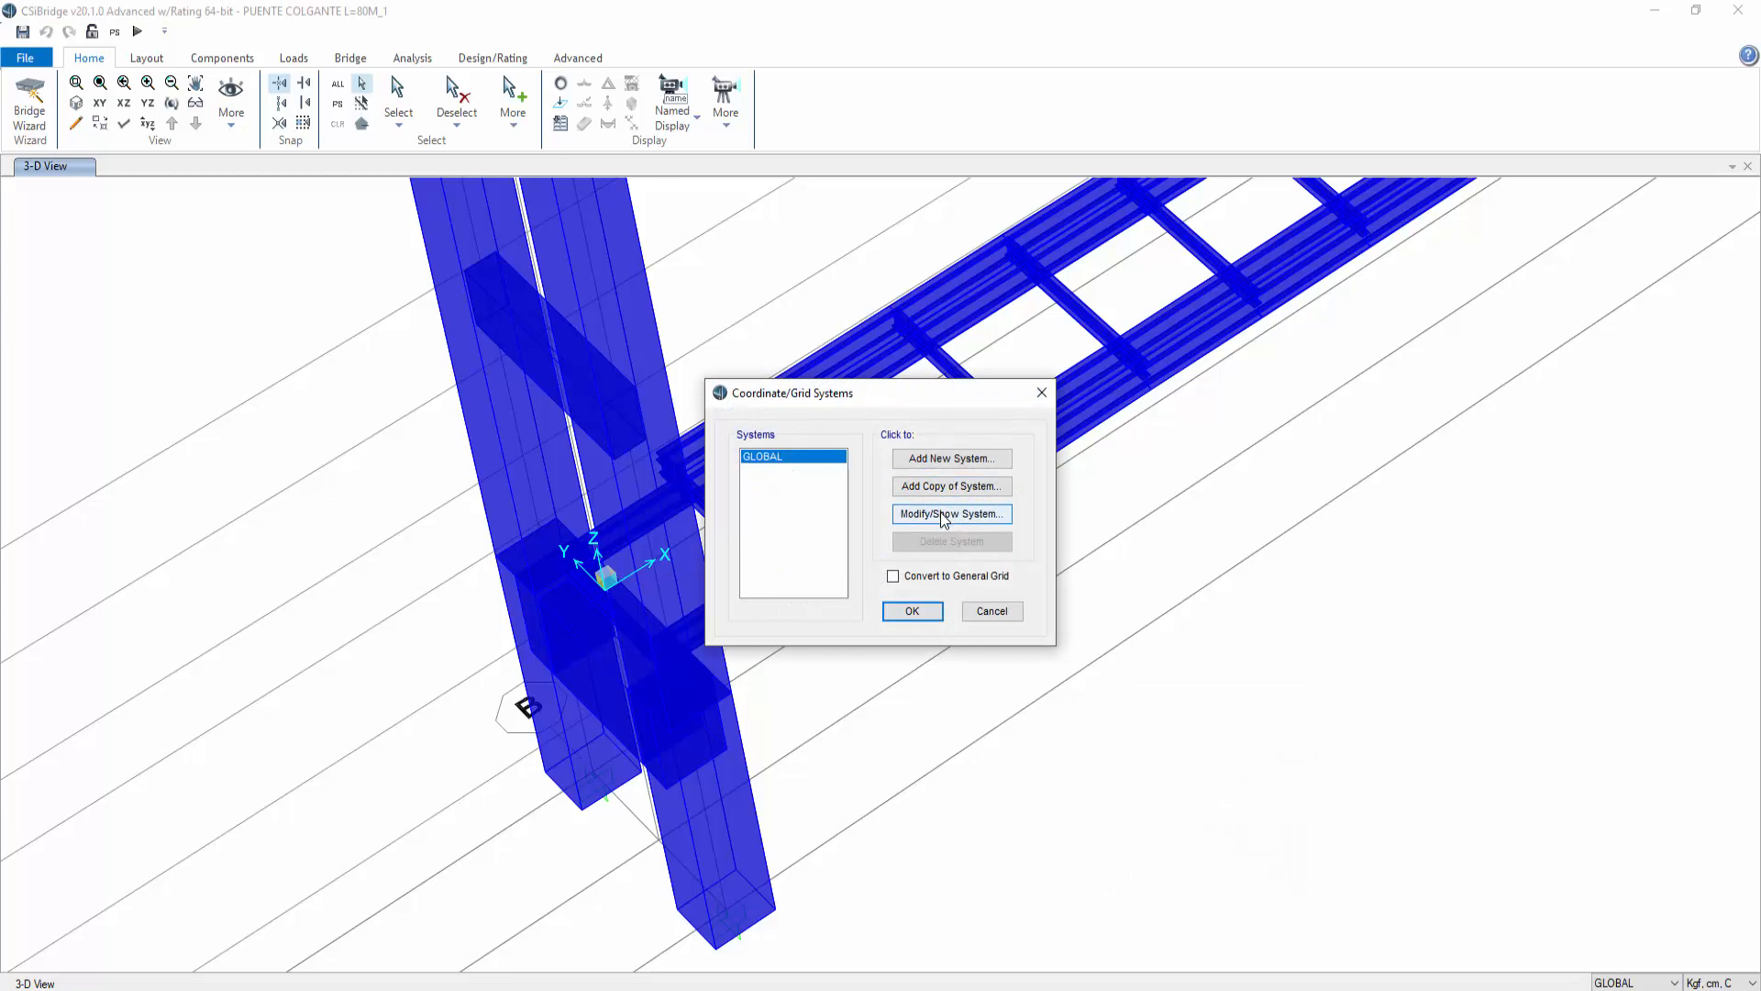
left_click(944, 517)
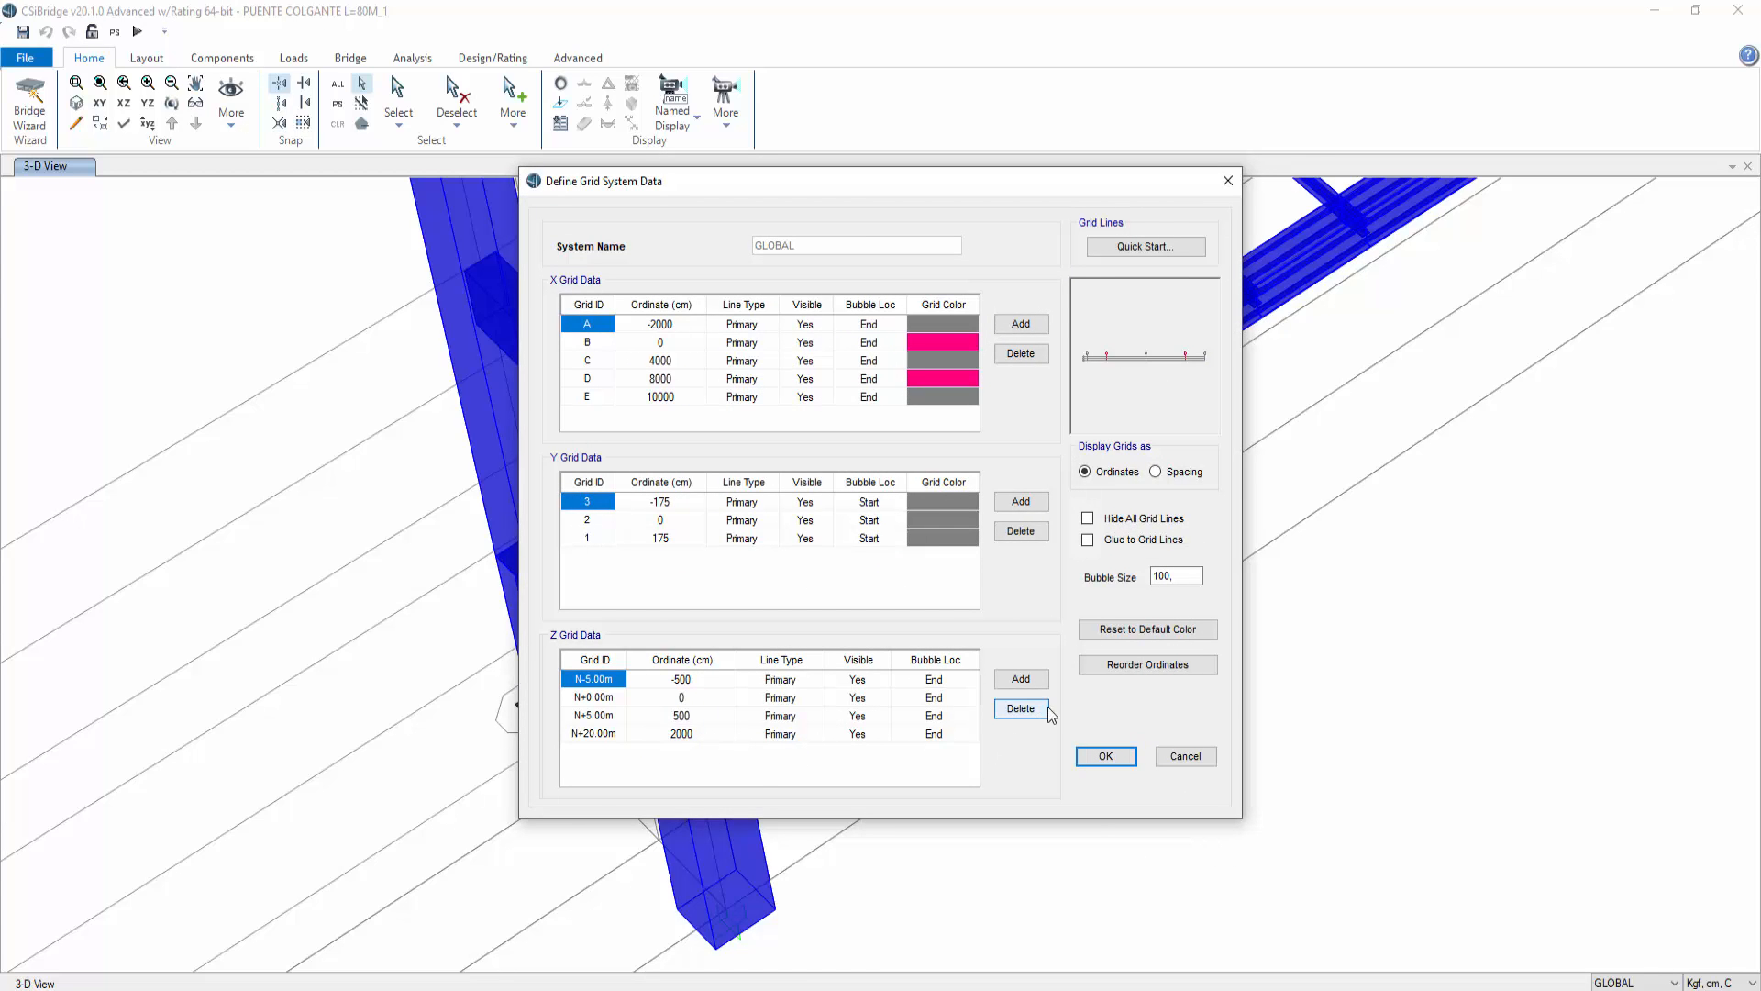
key("Escape")
key("Escape")
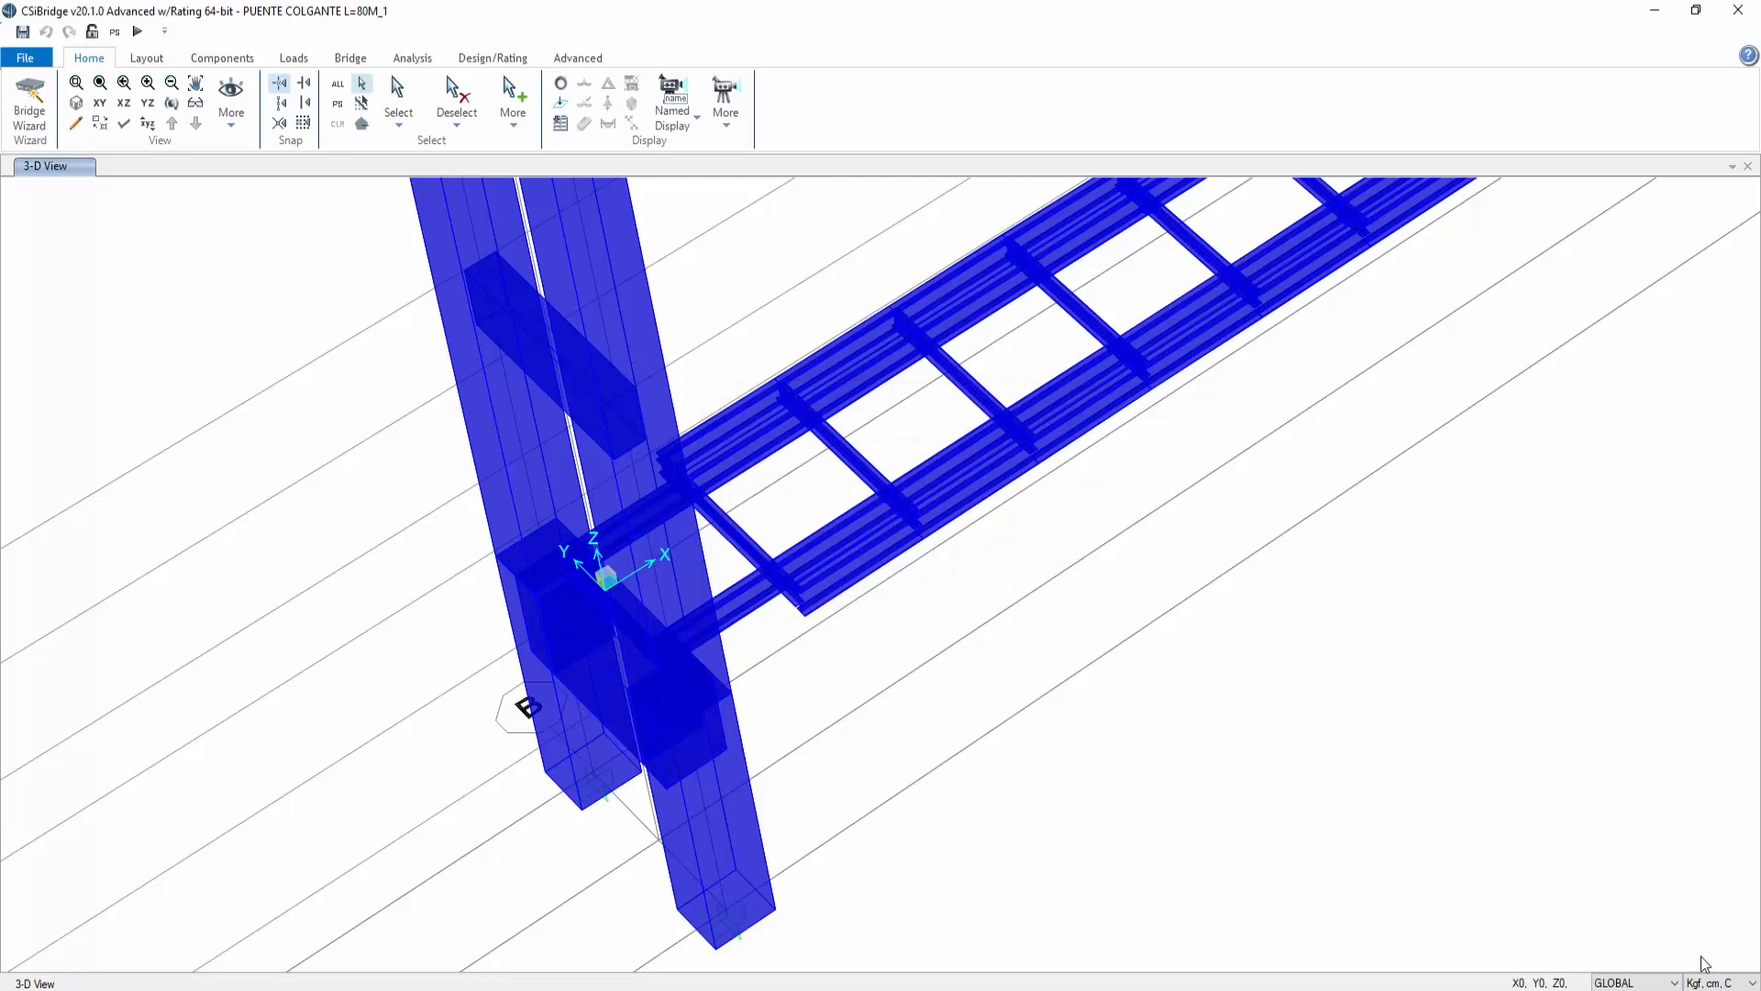
Step: Change the display units to Kgf, m, C
left_click(1743, 982)
left_click(1743, 982)
left_click(1738, 985)
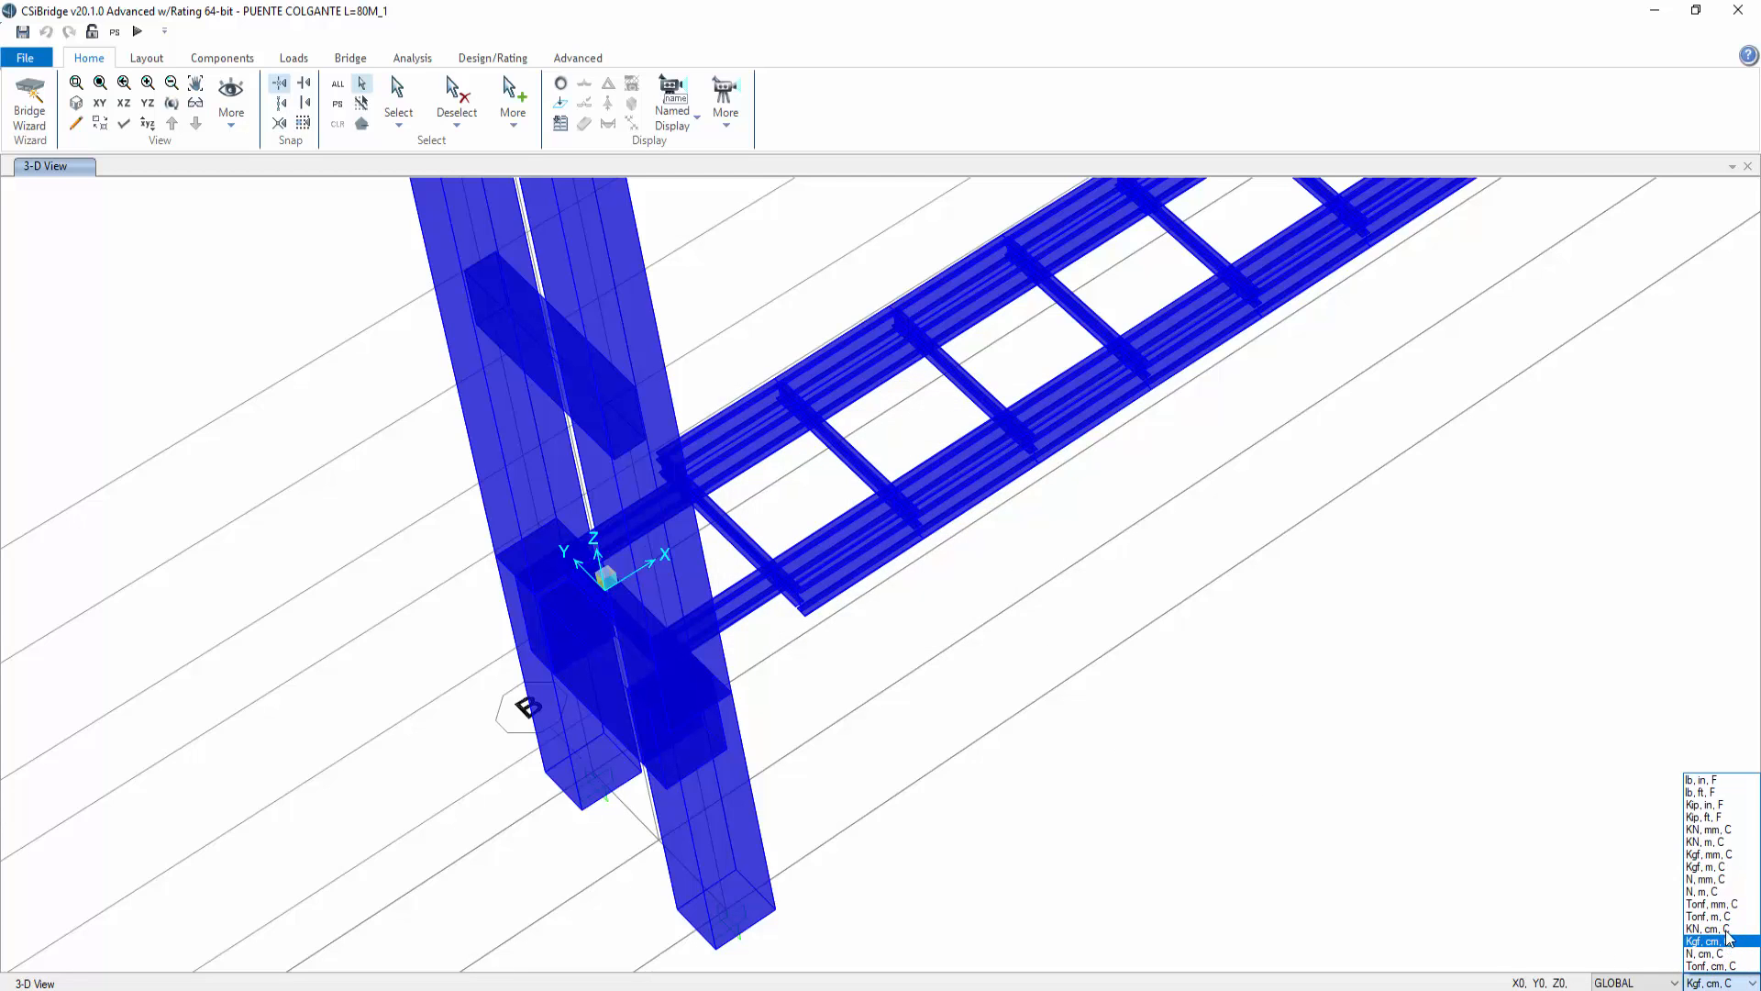
left_click(1725, 868)
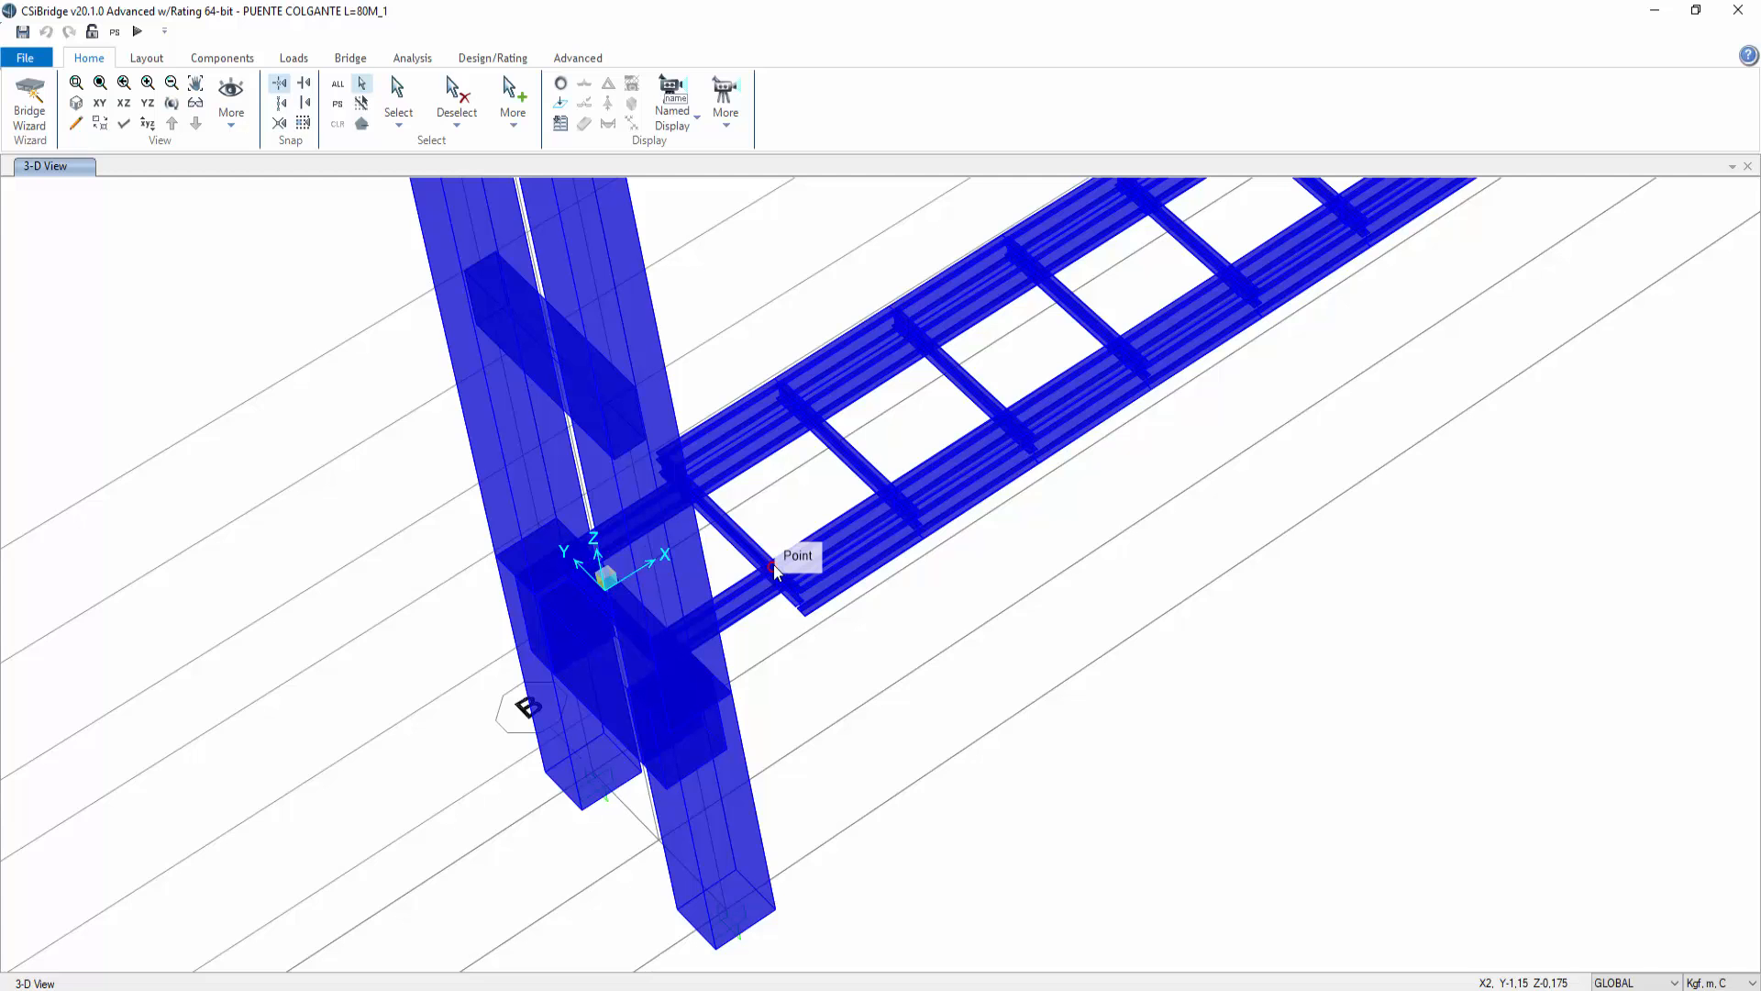
Step: Add a Z grid line at elevation -0,175 m to the global grid system
right_click(1009, 631)
left_click(1035, 646)
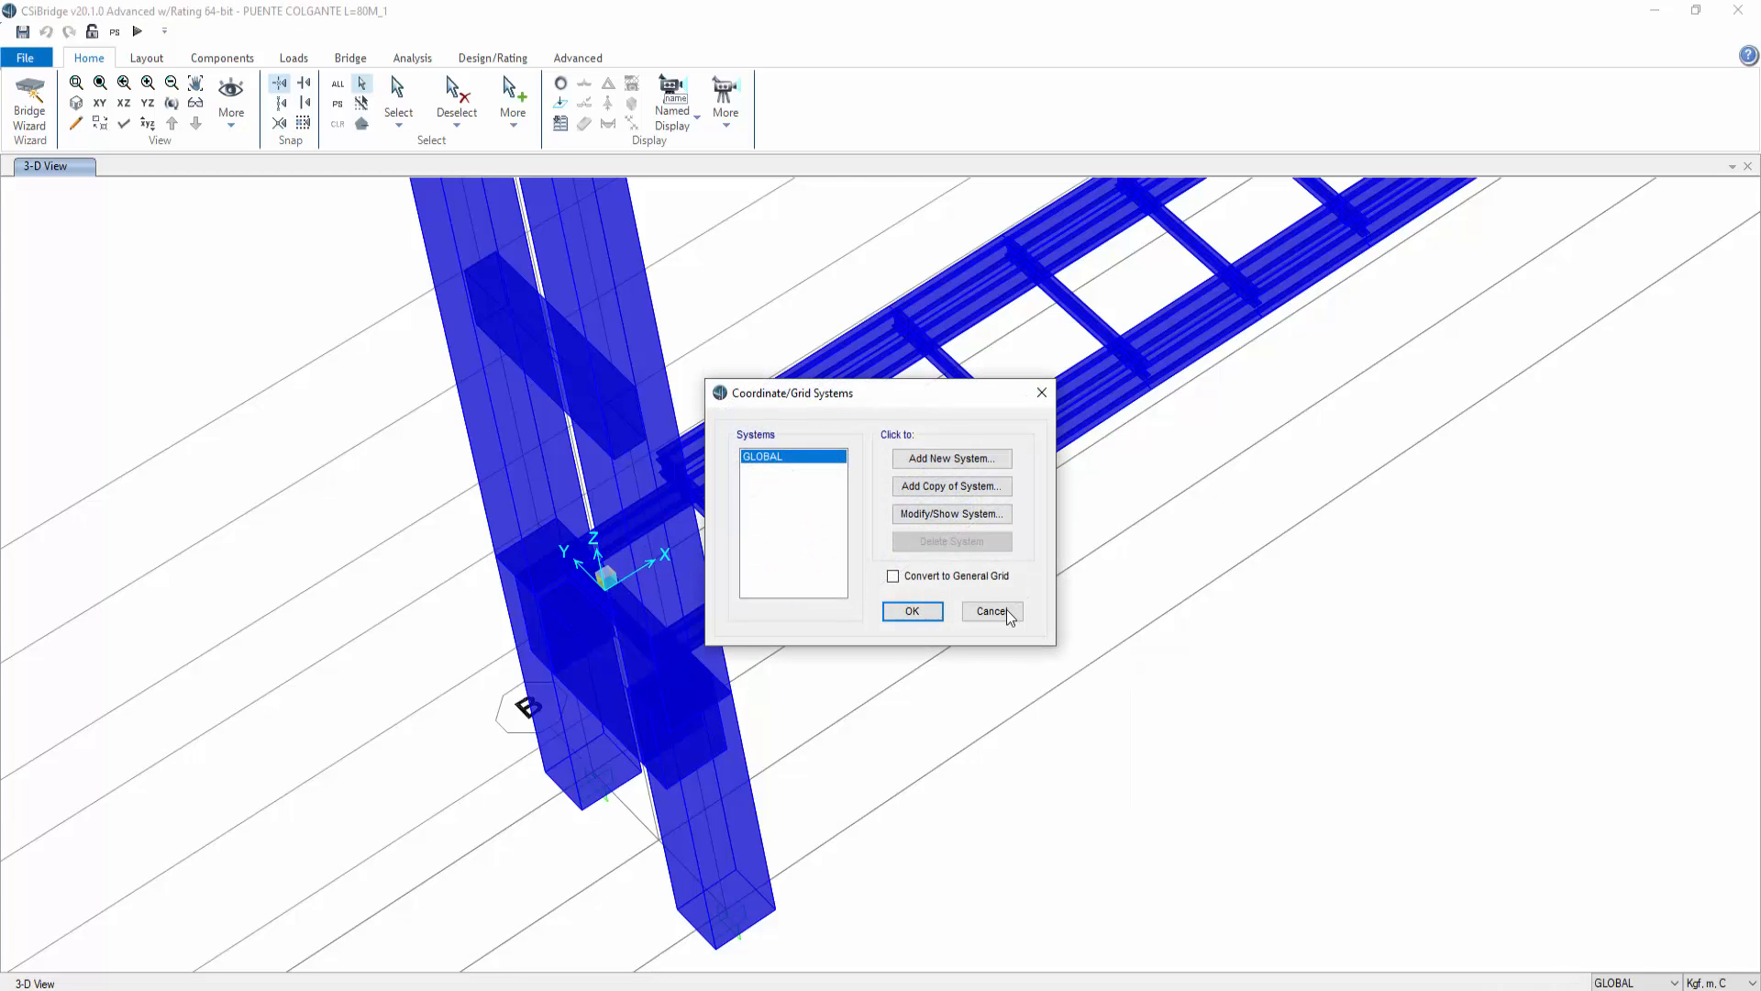
left_click(934, 514)
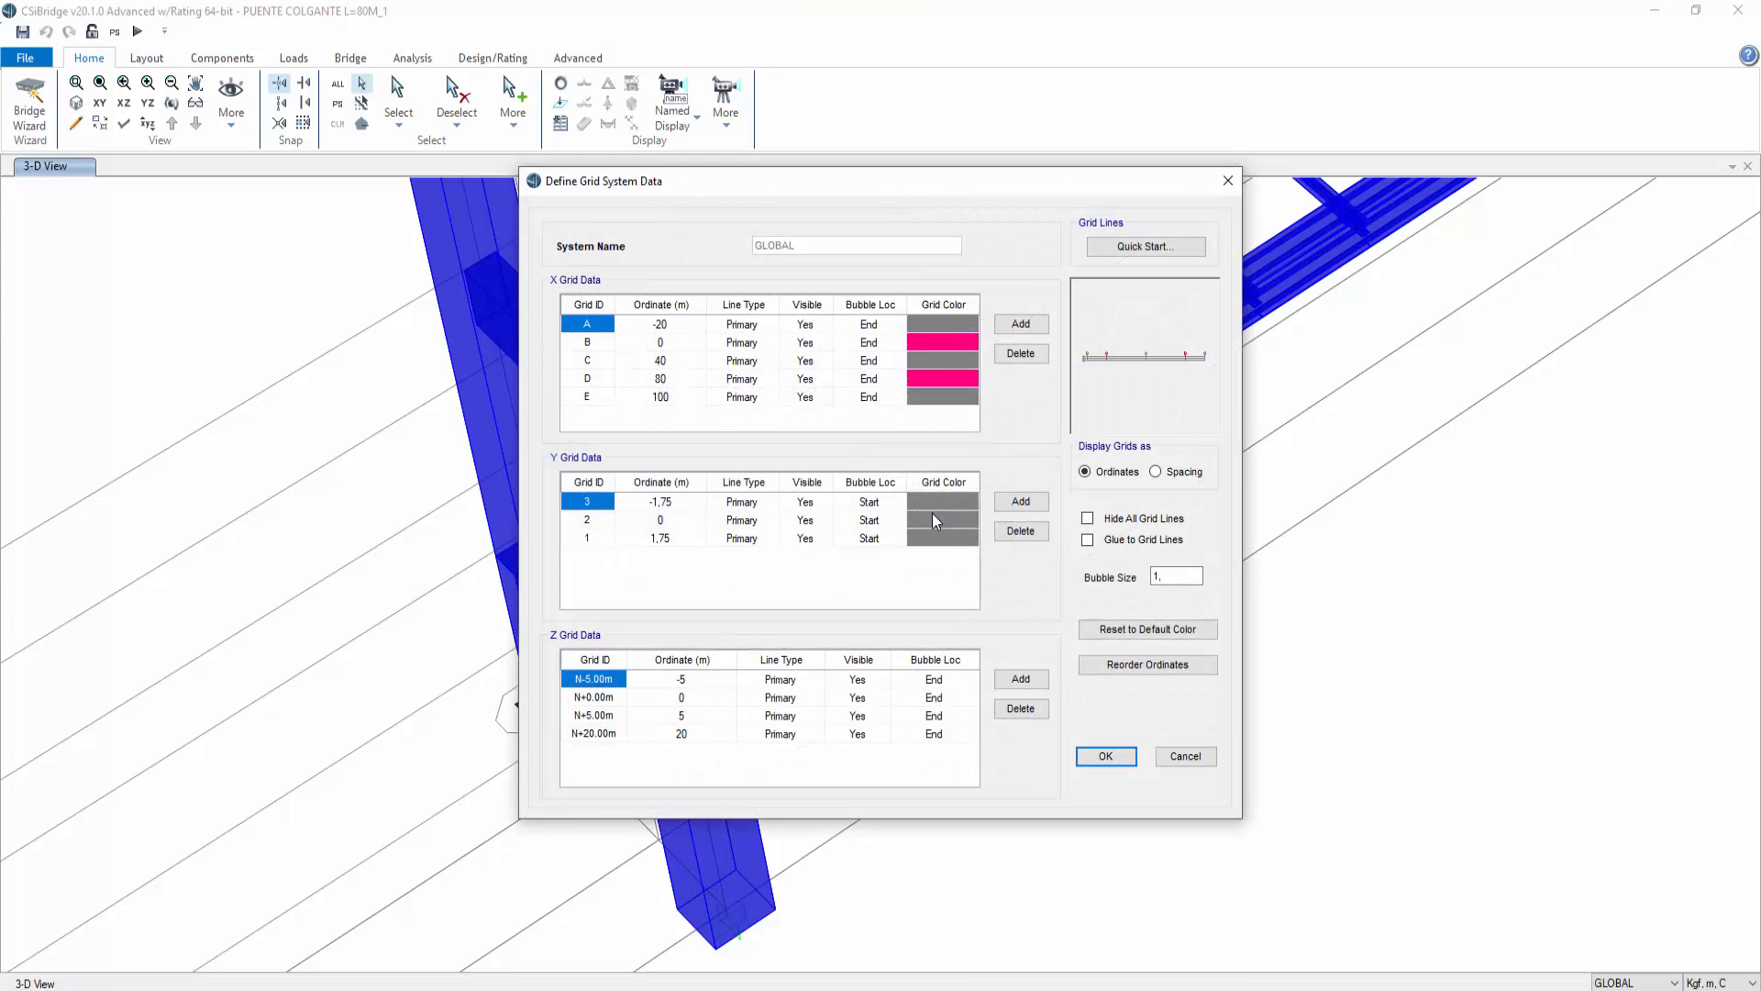
left_click(1021, 679)
left_click(685, 752)
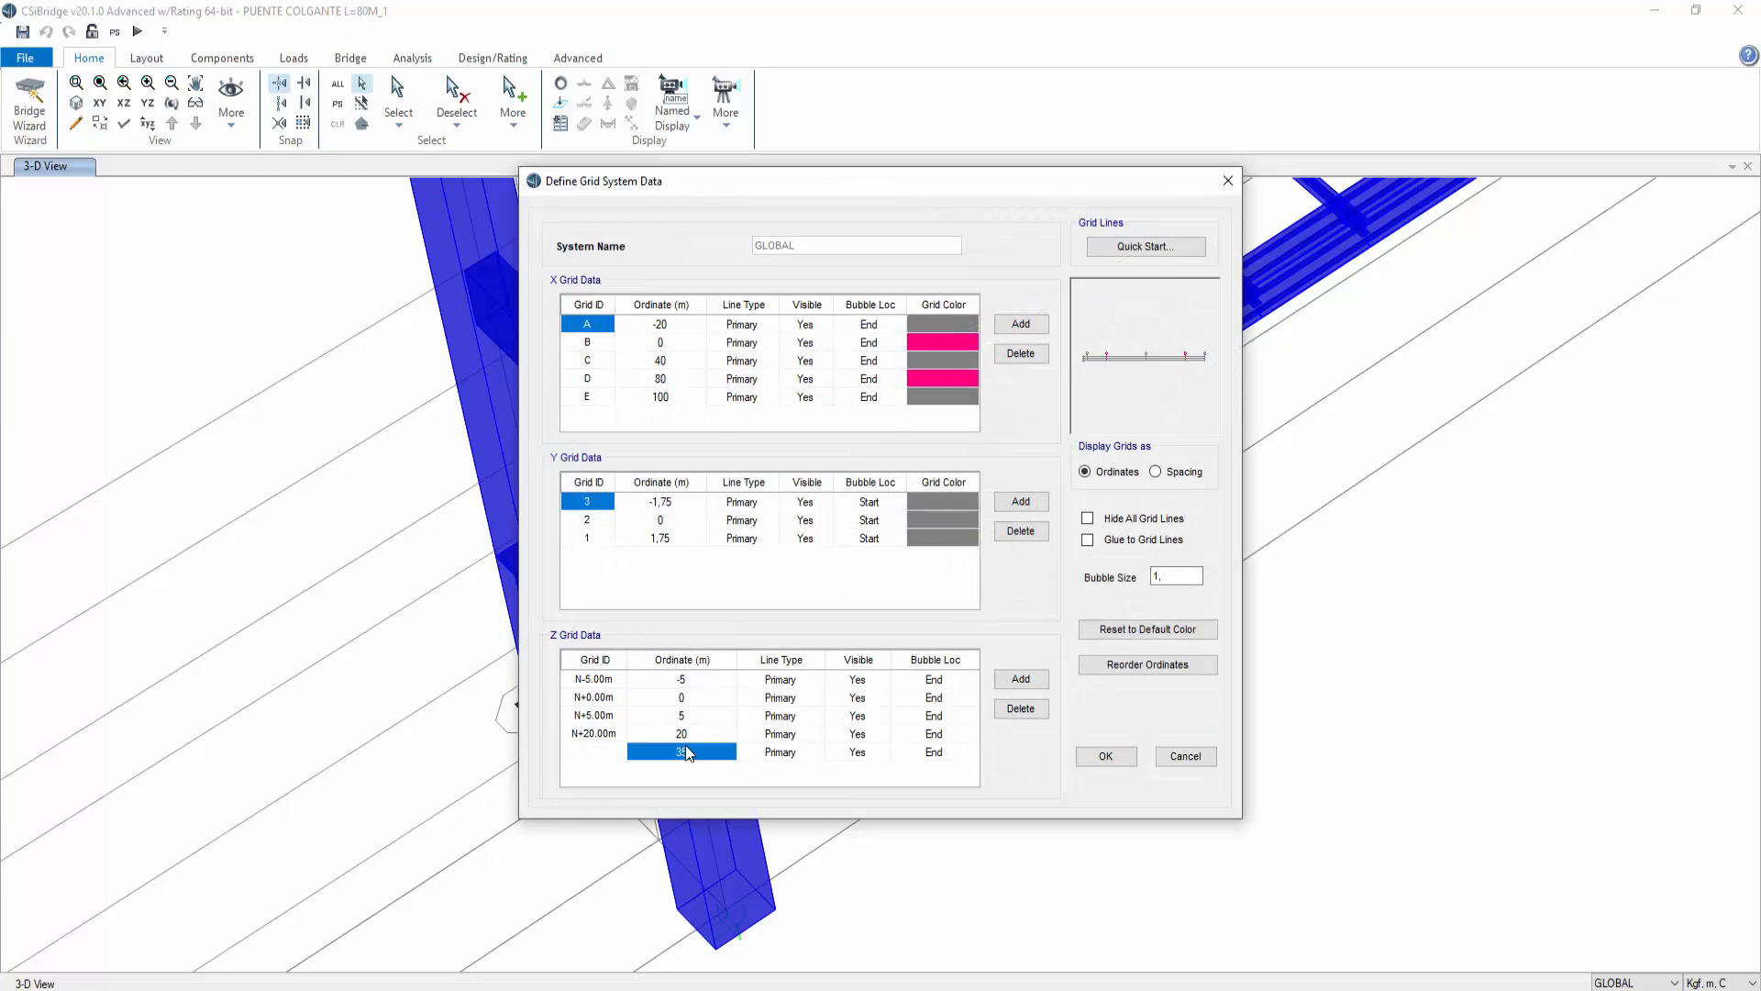
left_click(642, 753)
key("BackSpace")
type("-0,175")
left_click(654, 739)
left_click(1105, 756)
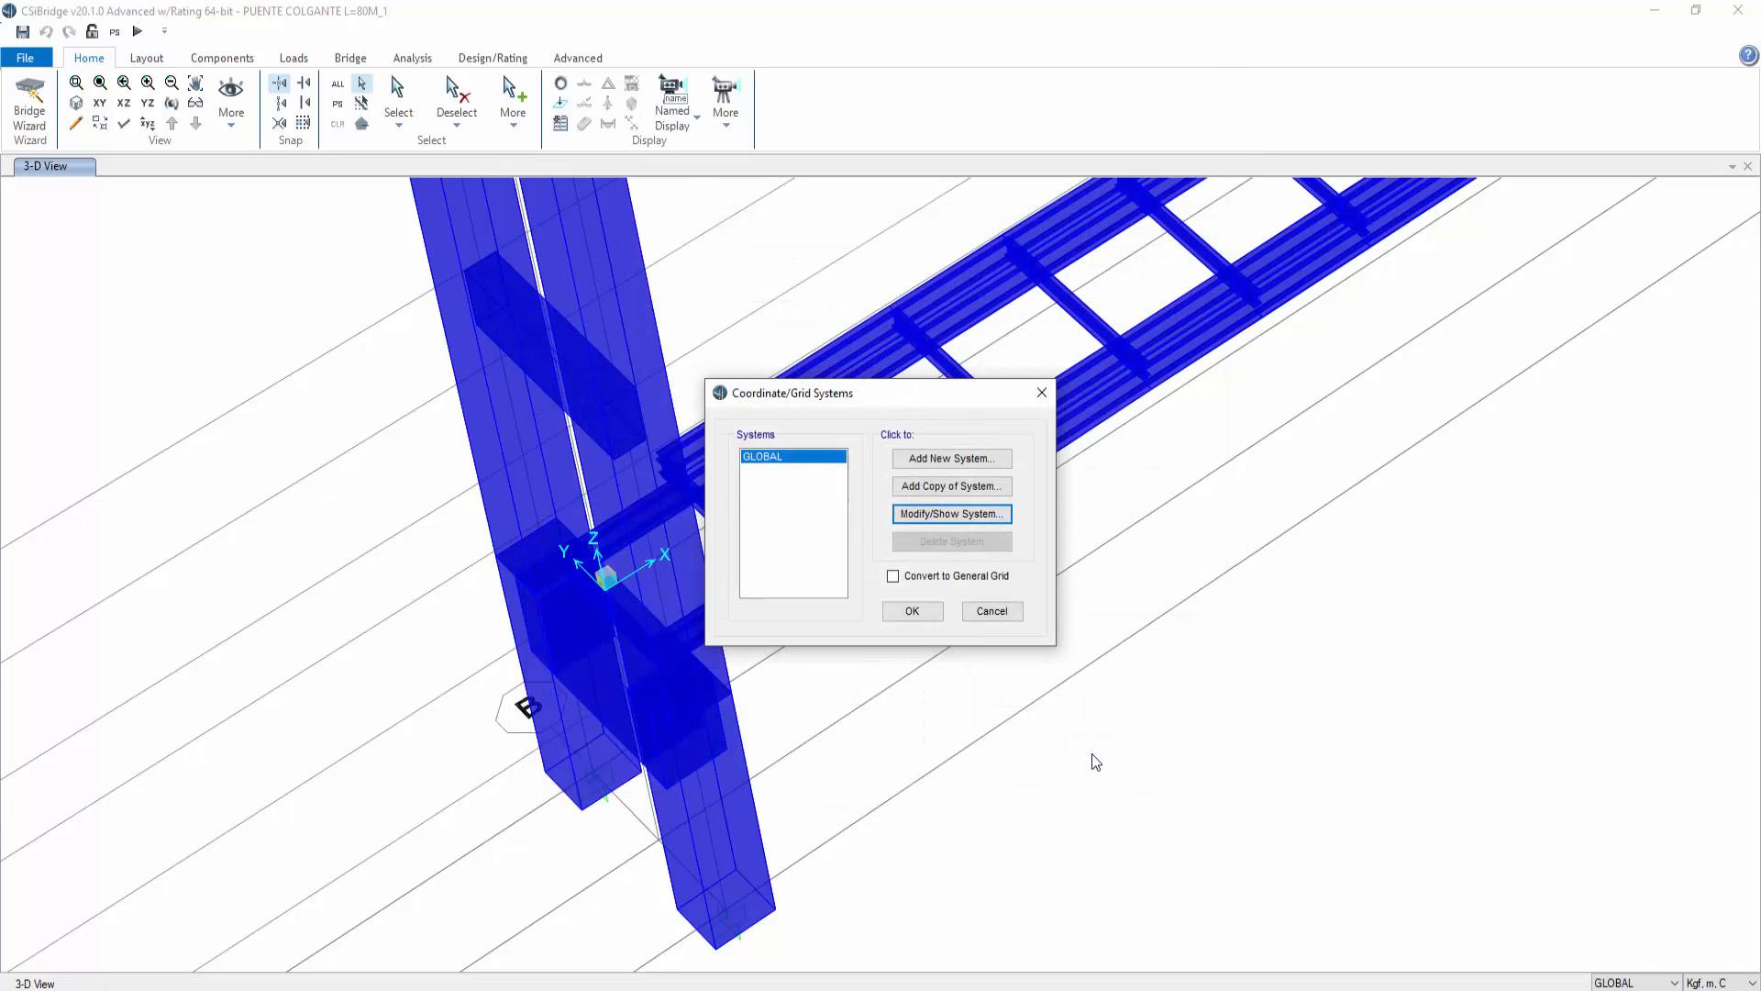
left_click(906, 608)
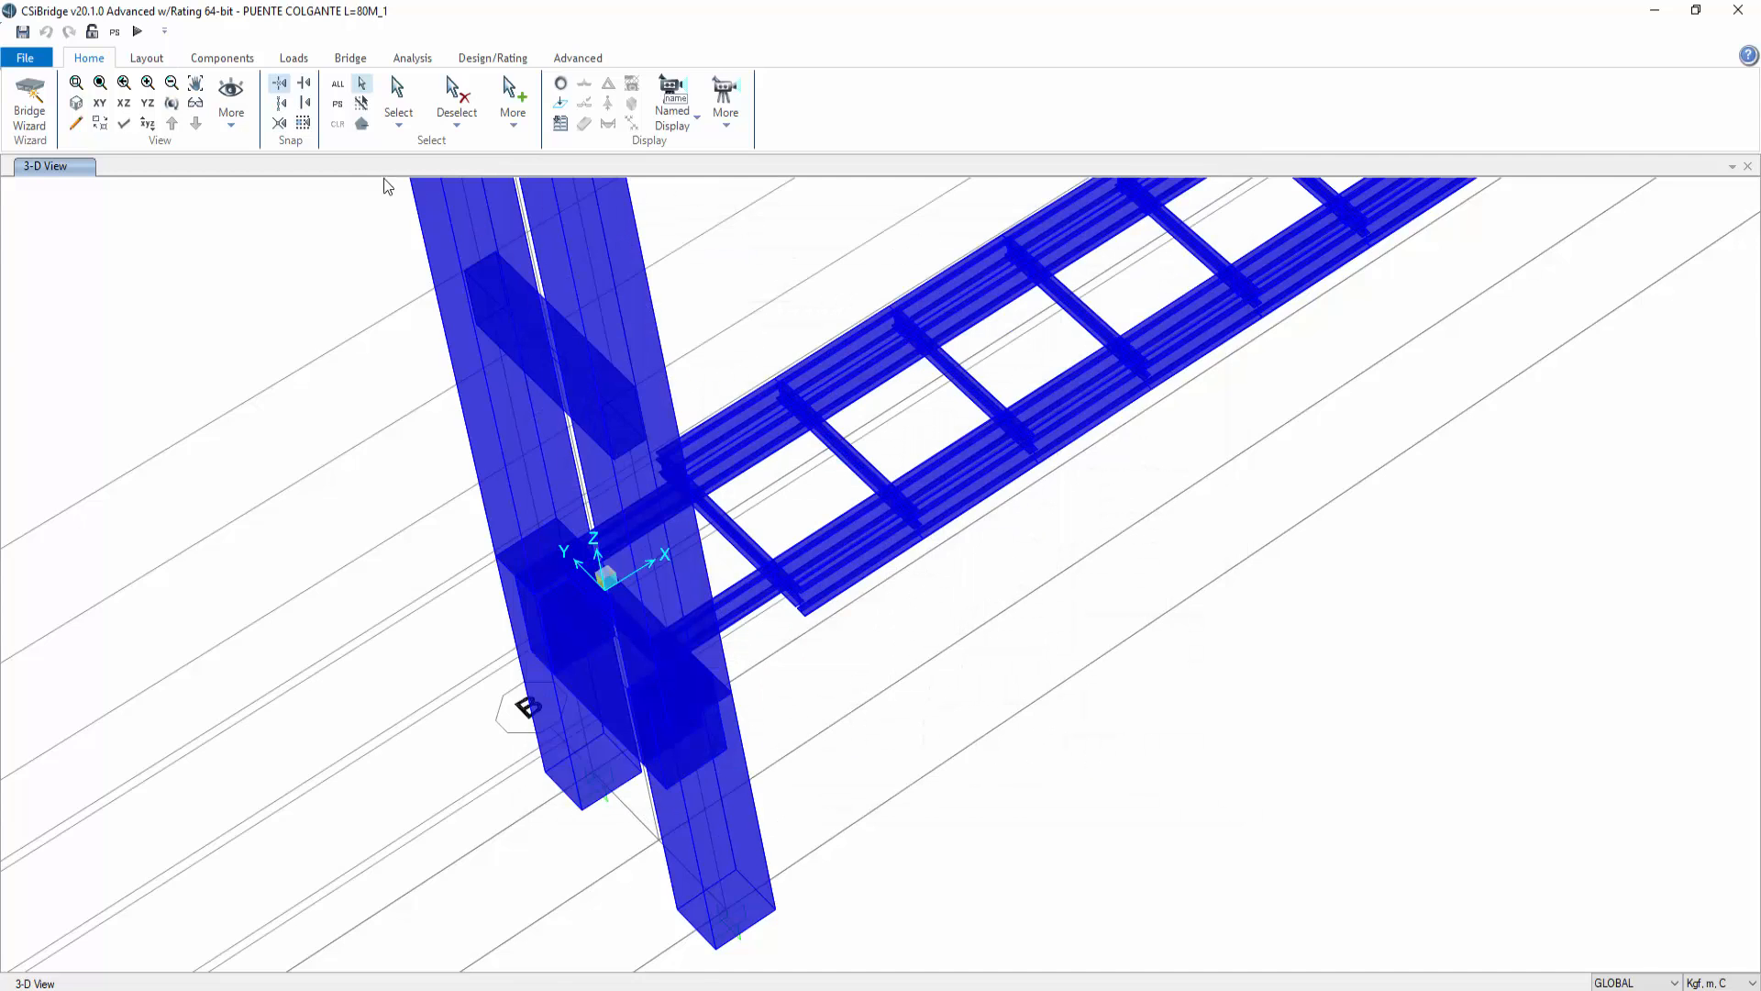
Step: View the X-Y plan at the Z=-0,175 level and inspect a deck frame member's assignments
left_click(100, 103)
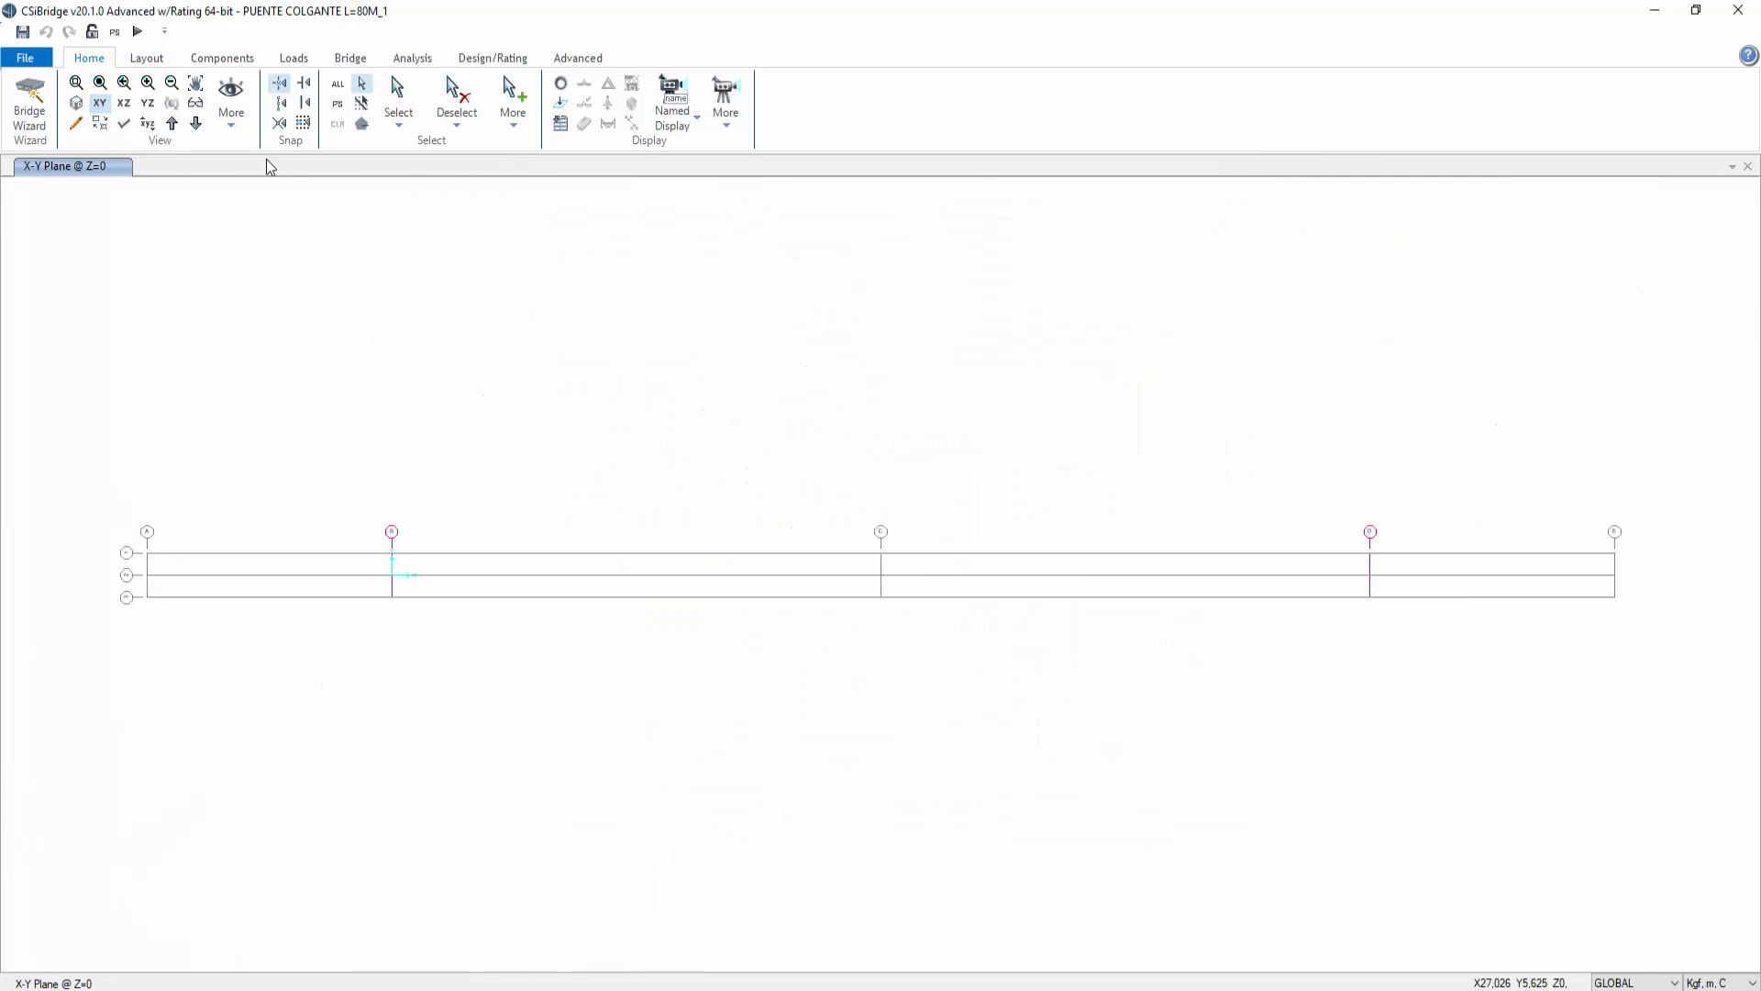
left_click(196, 123)
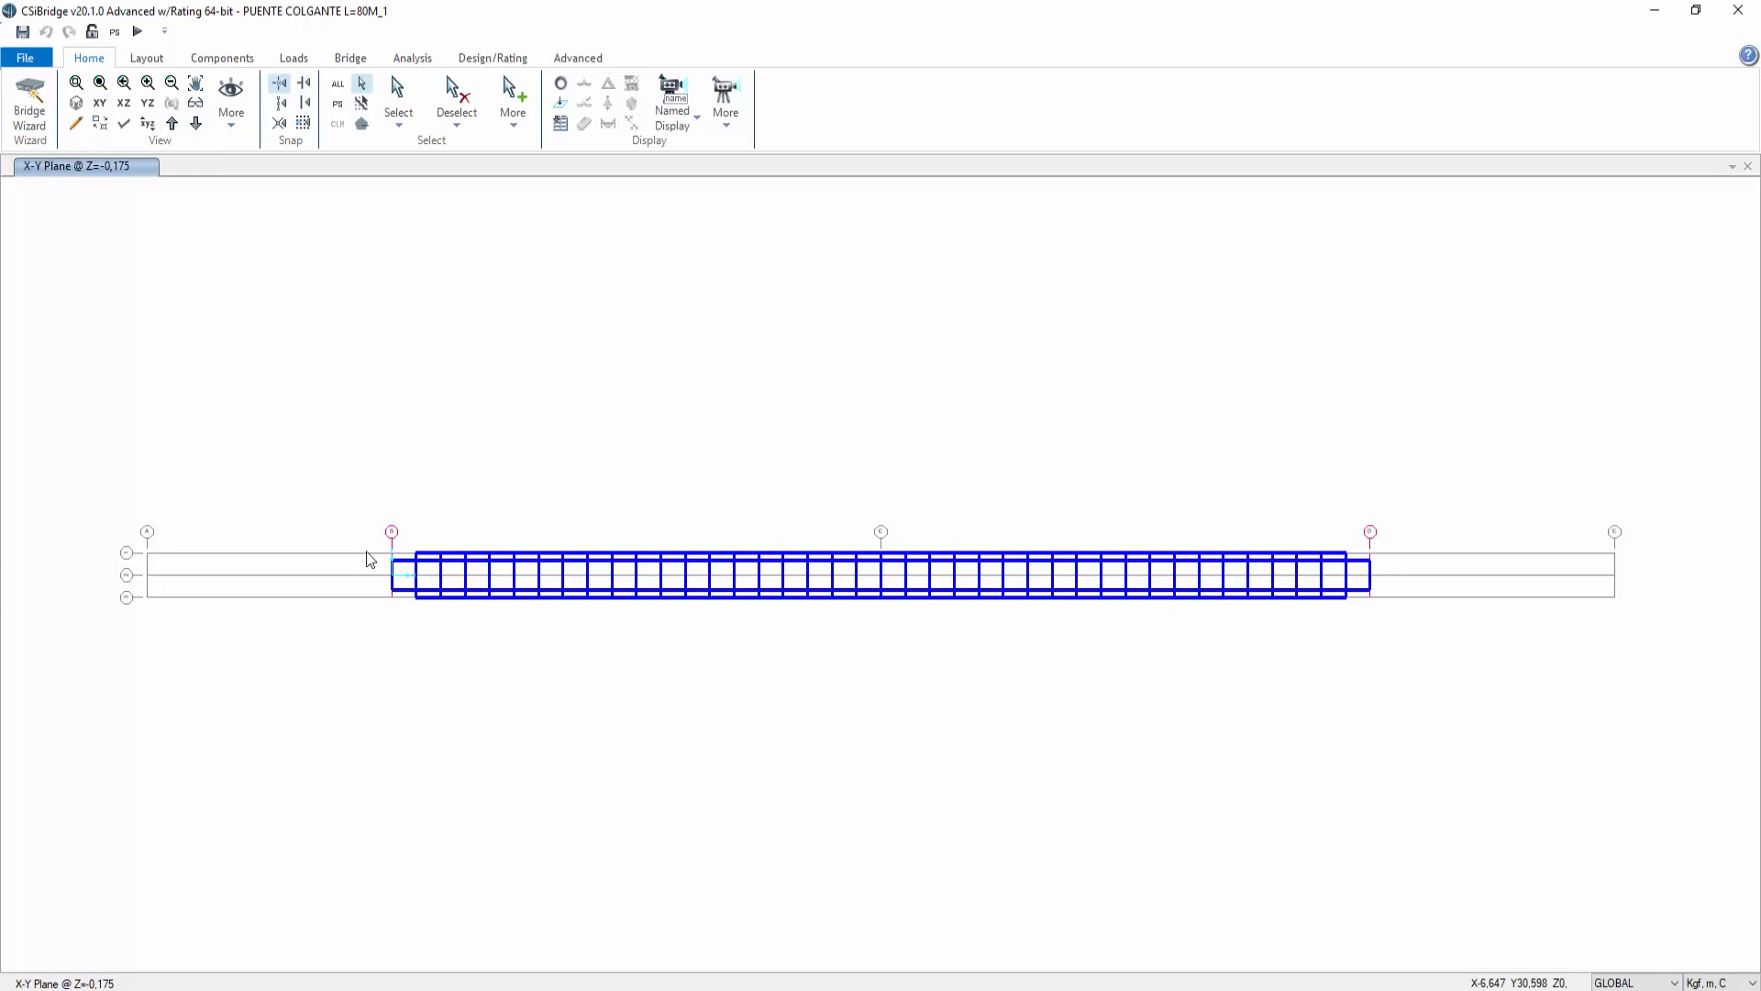
scroll(564, 580, "up", 5)
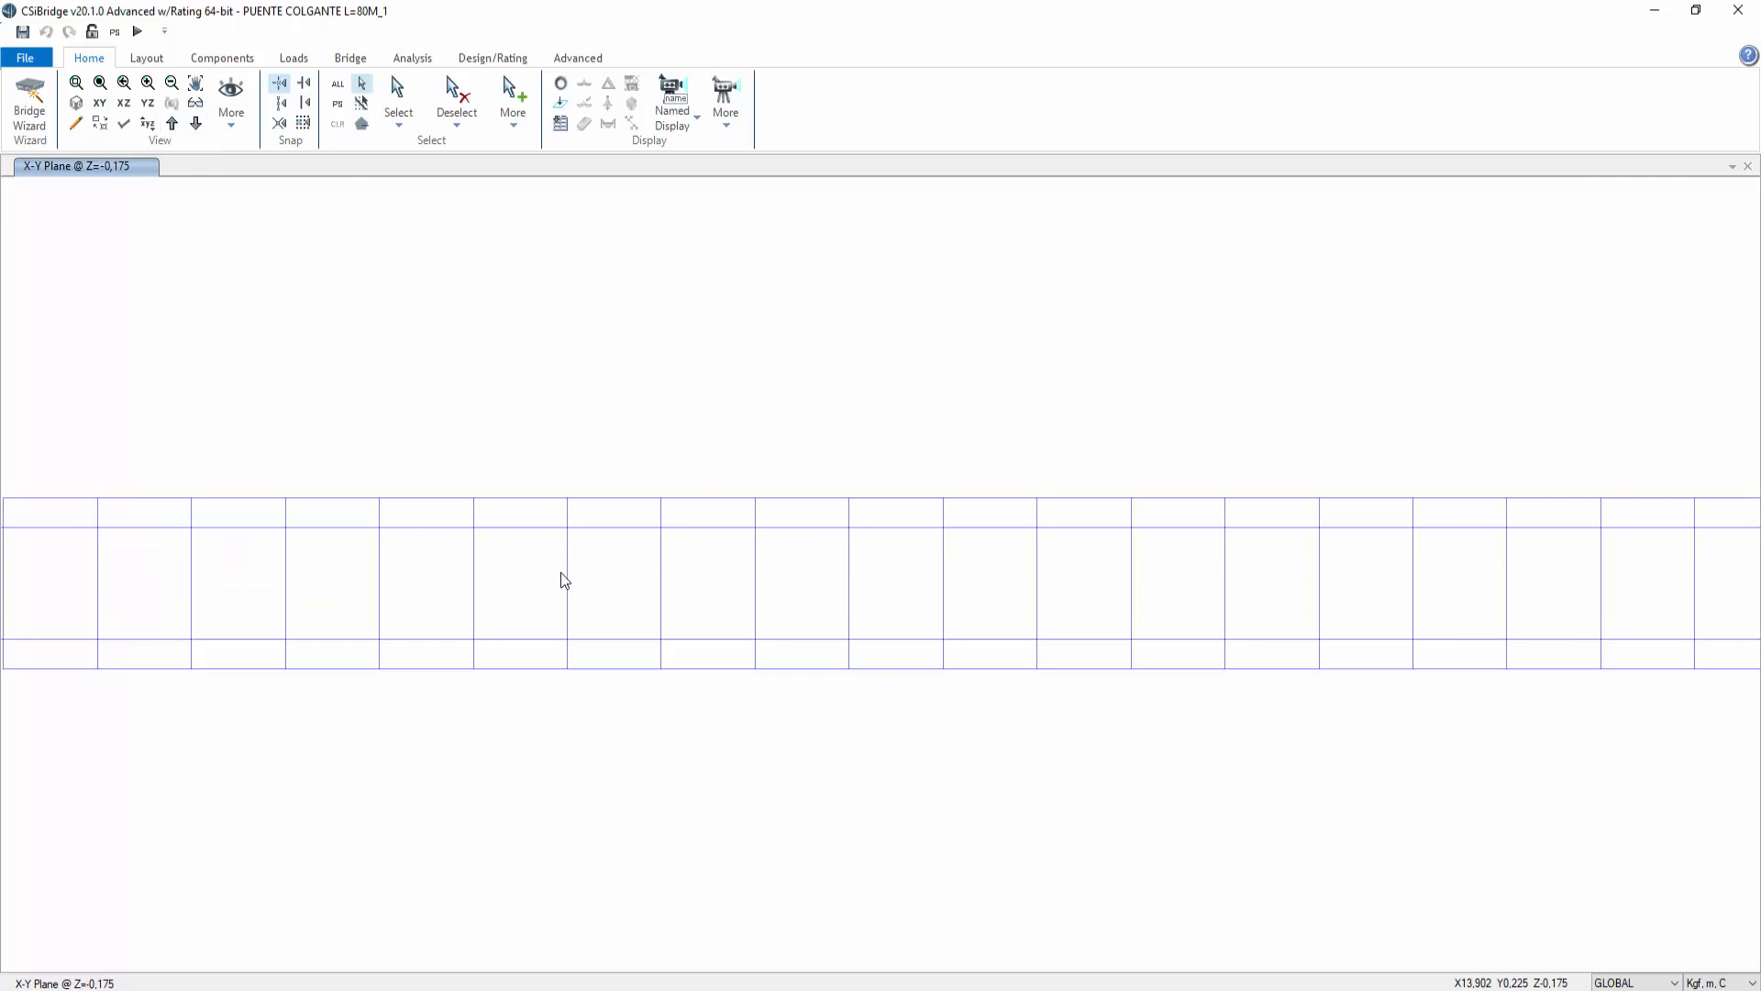
scroll(561, 581, "down", 3)
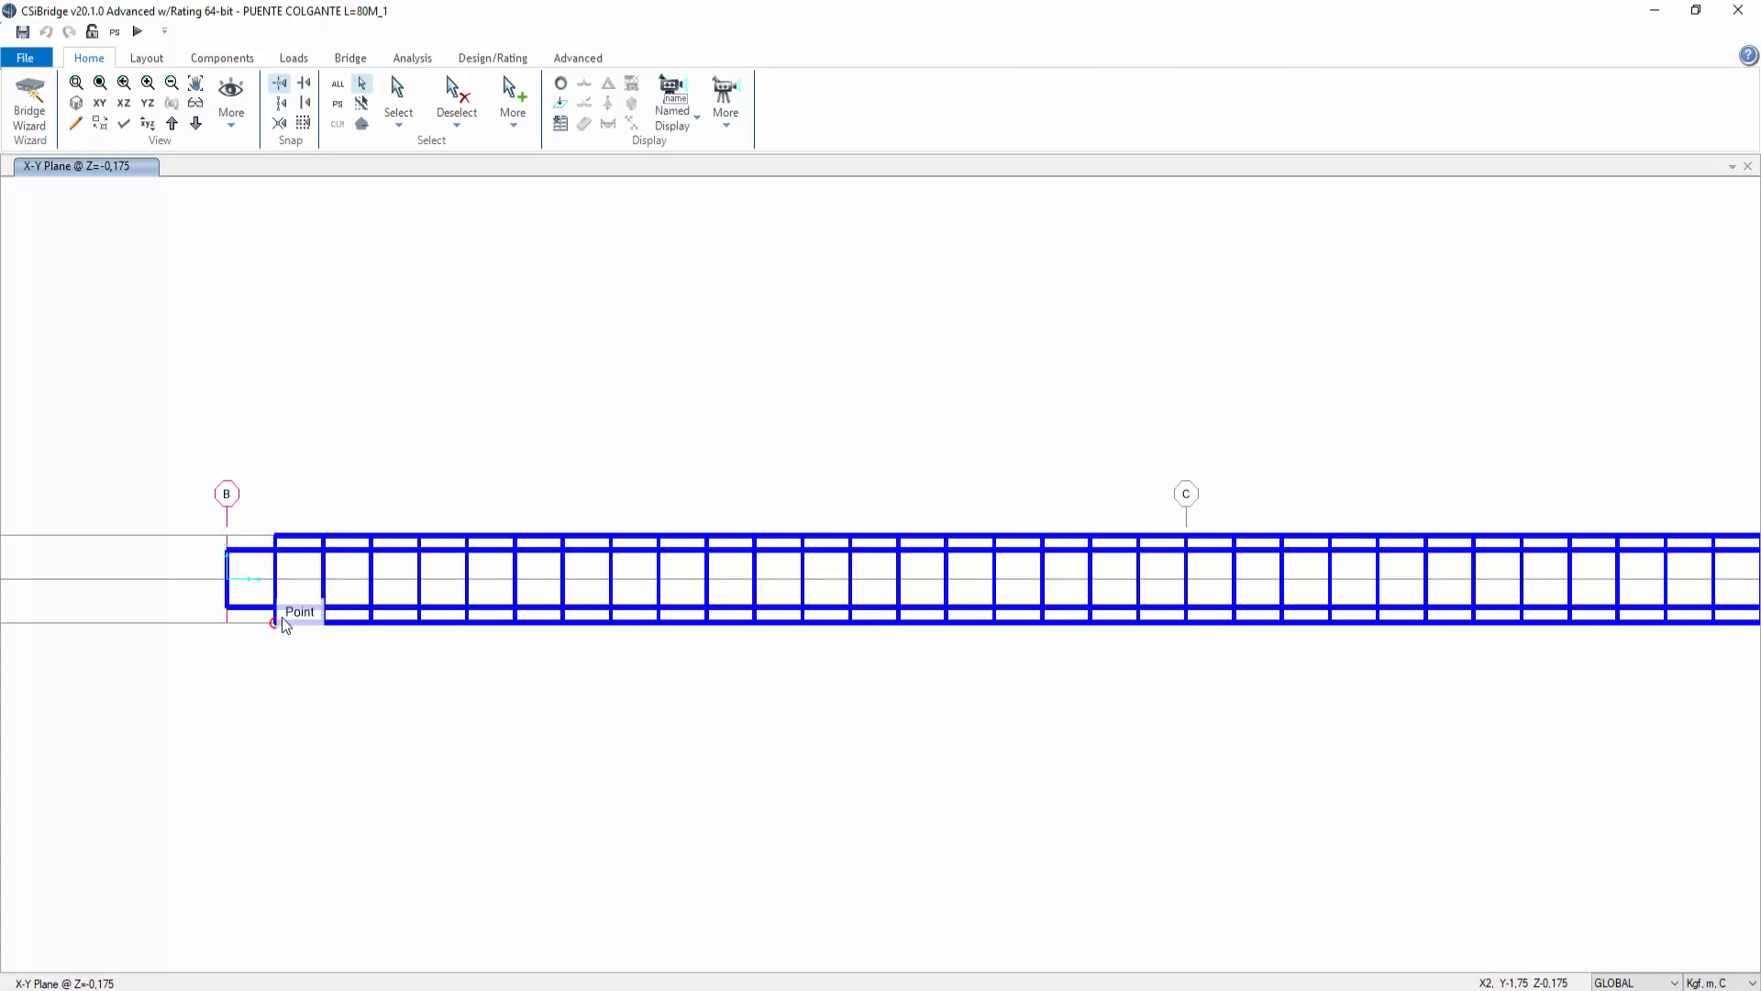
middle_click_drag(282, 623, 471, 644)
scroll(471, 645, "up", 3)
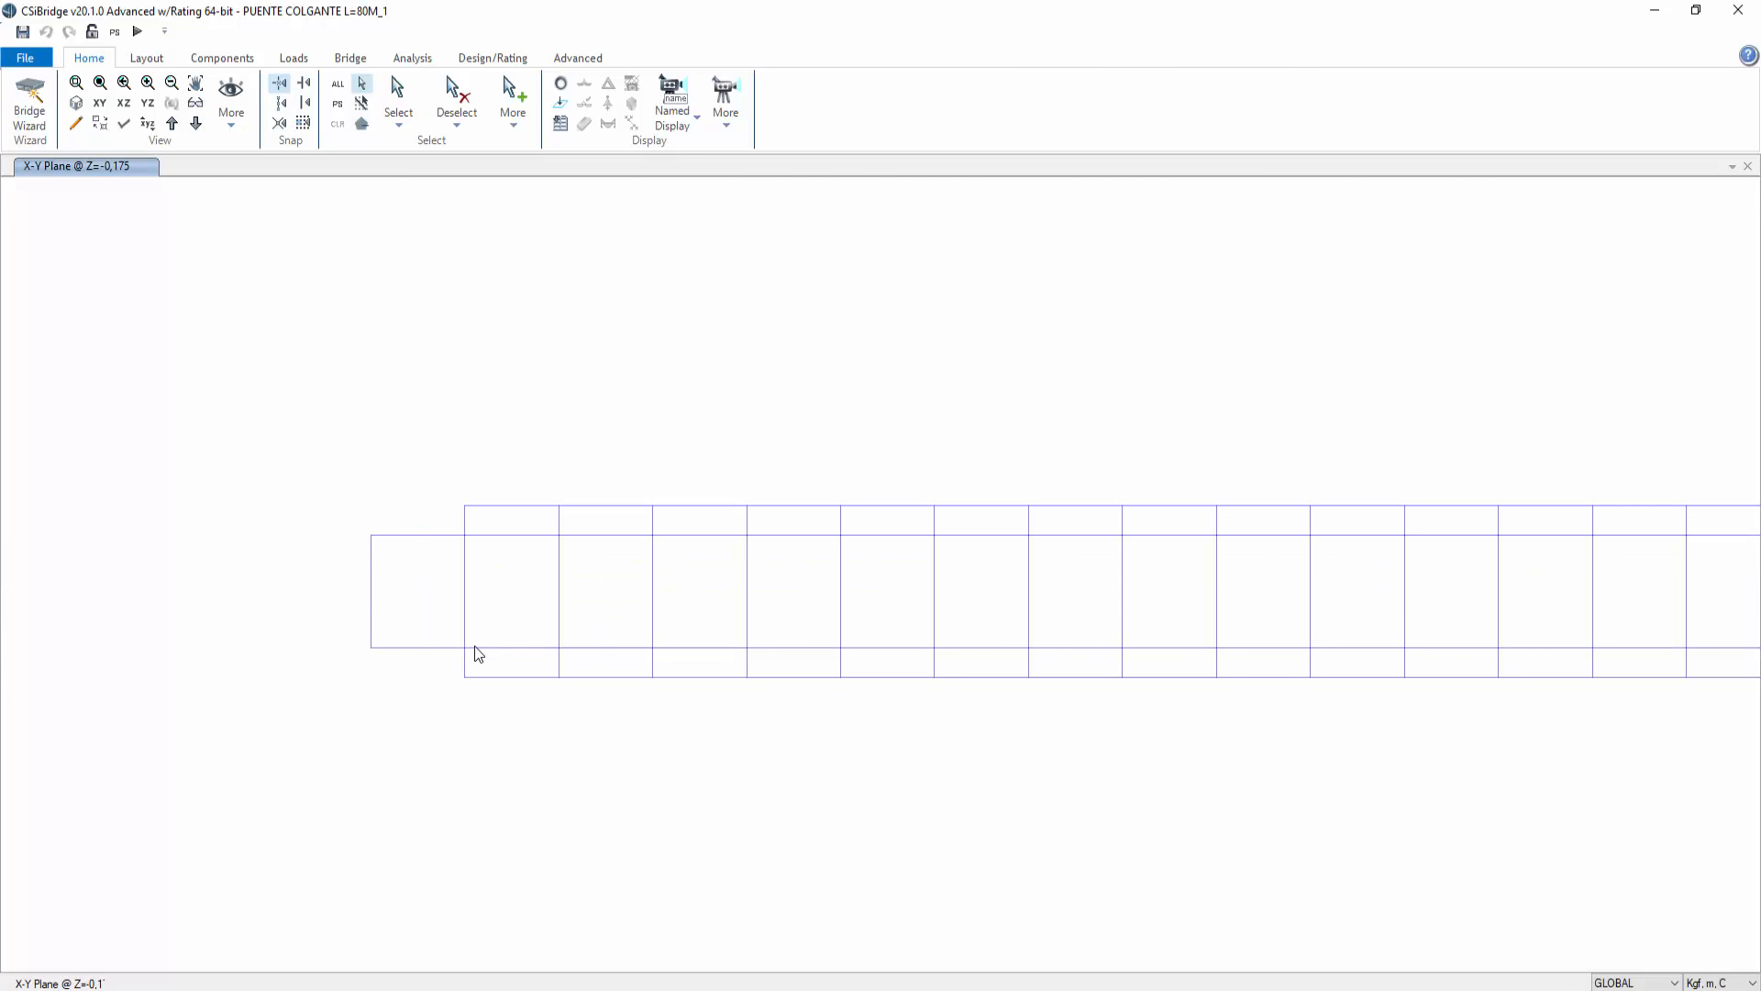
right_click(510, 678)
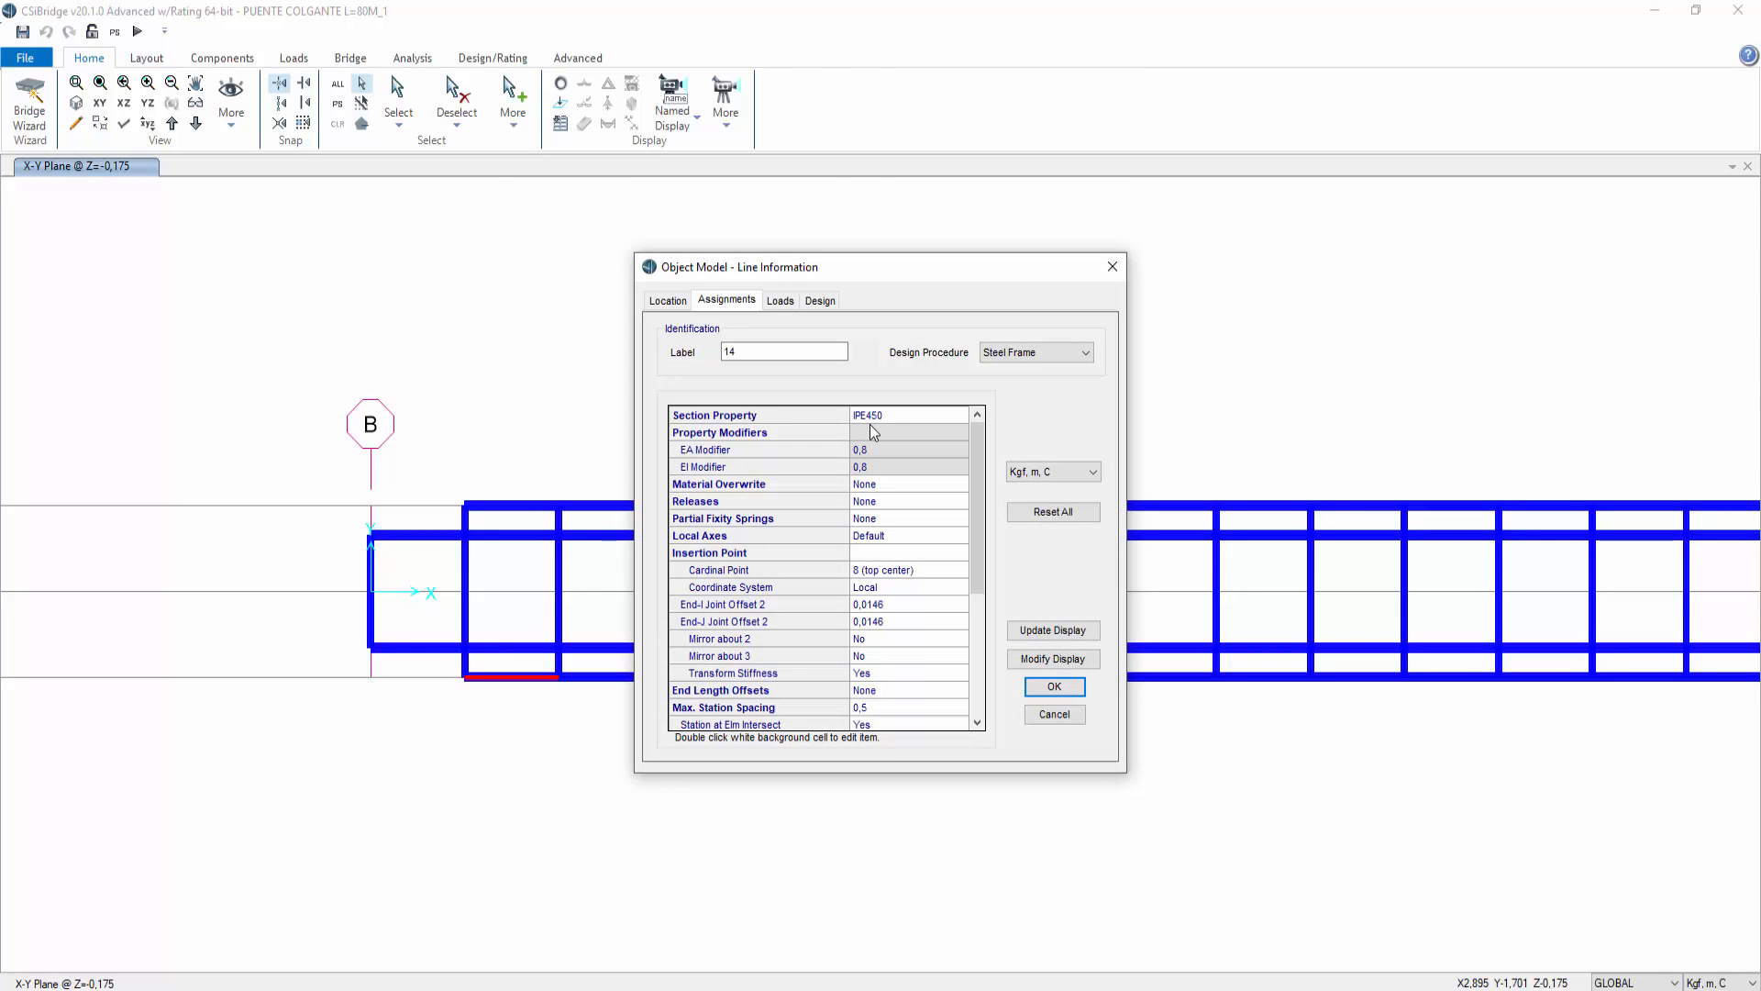
left_click(1055, 714)
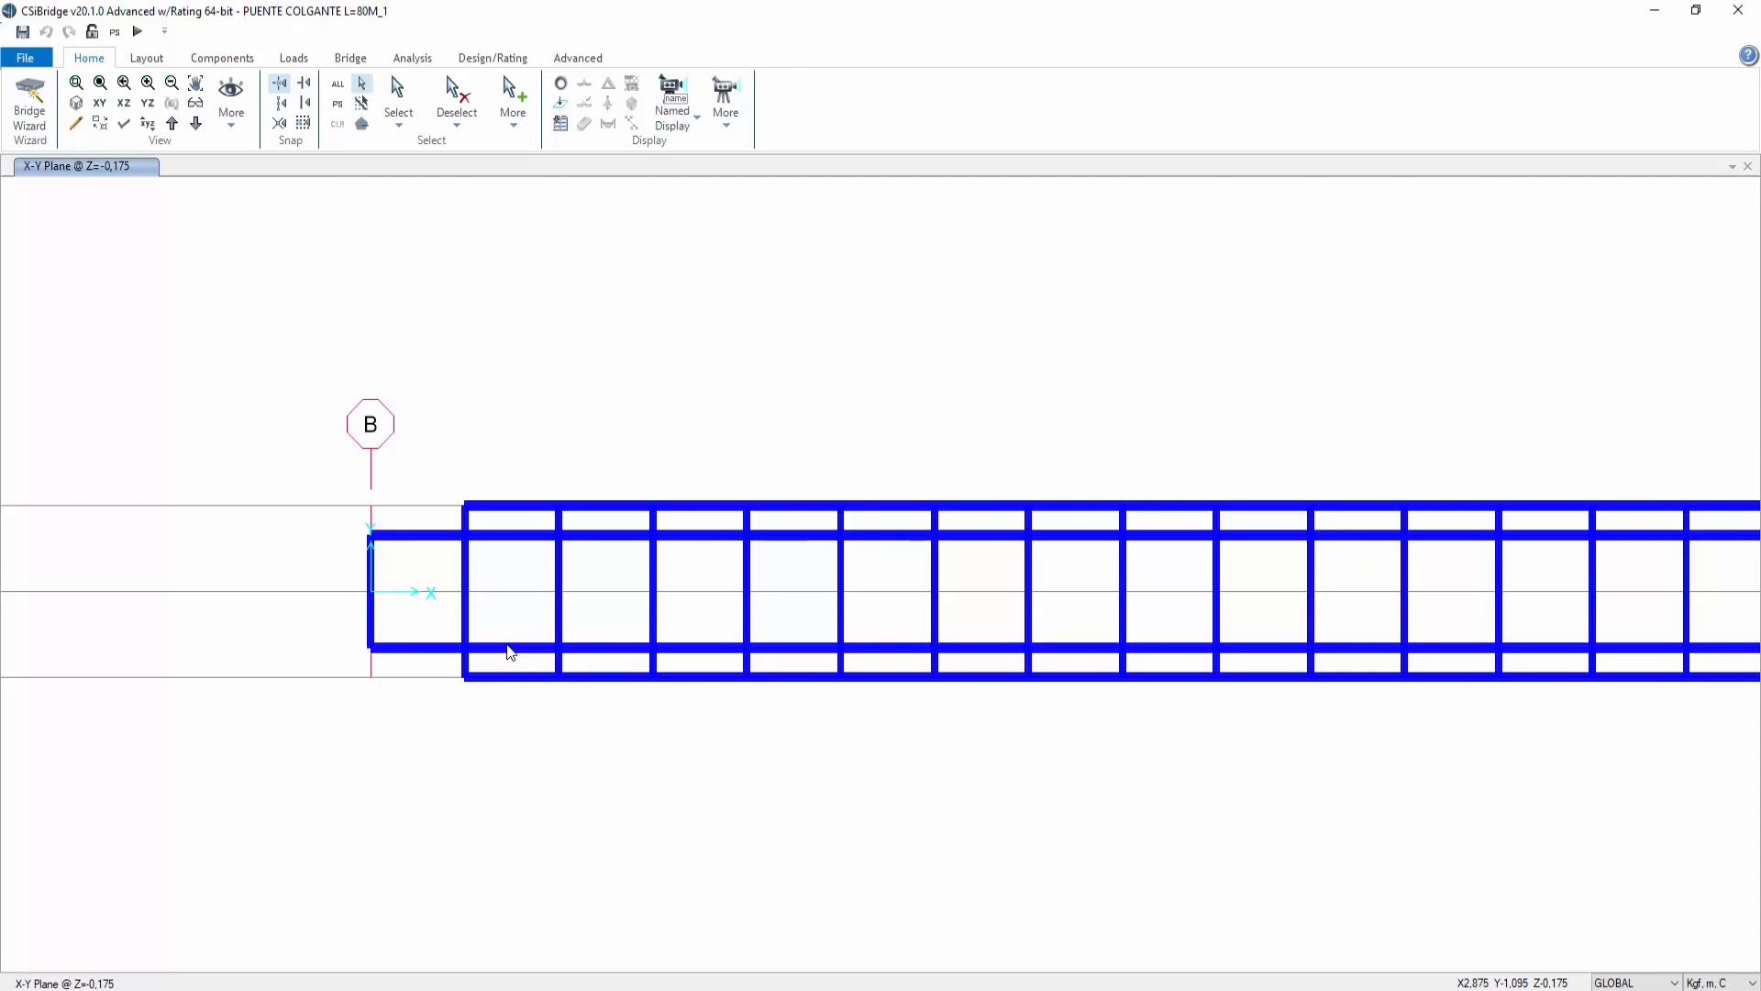
Step: Run the analysis for all load cases
middle_click_drag(991, 436, 693, 446)
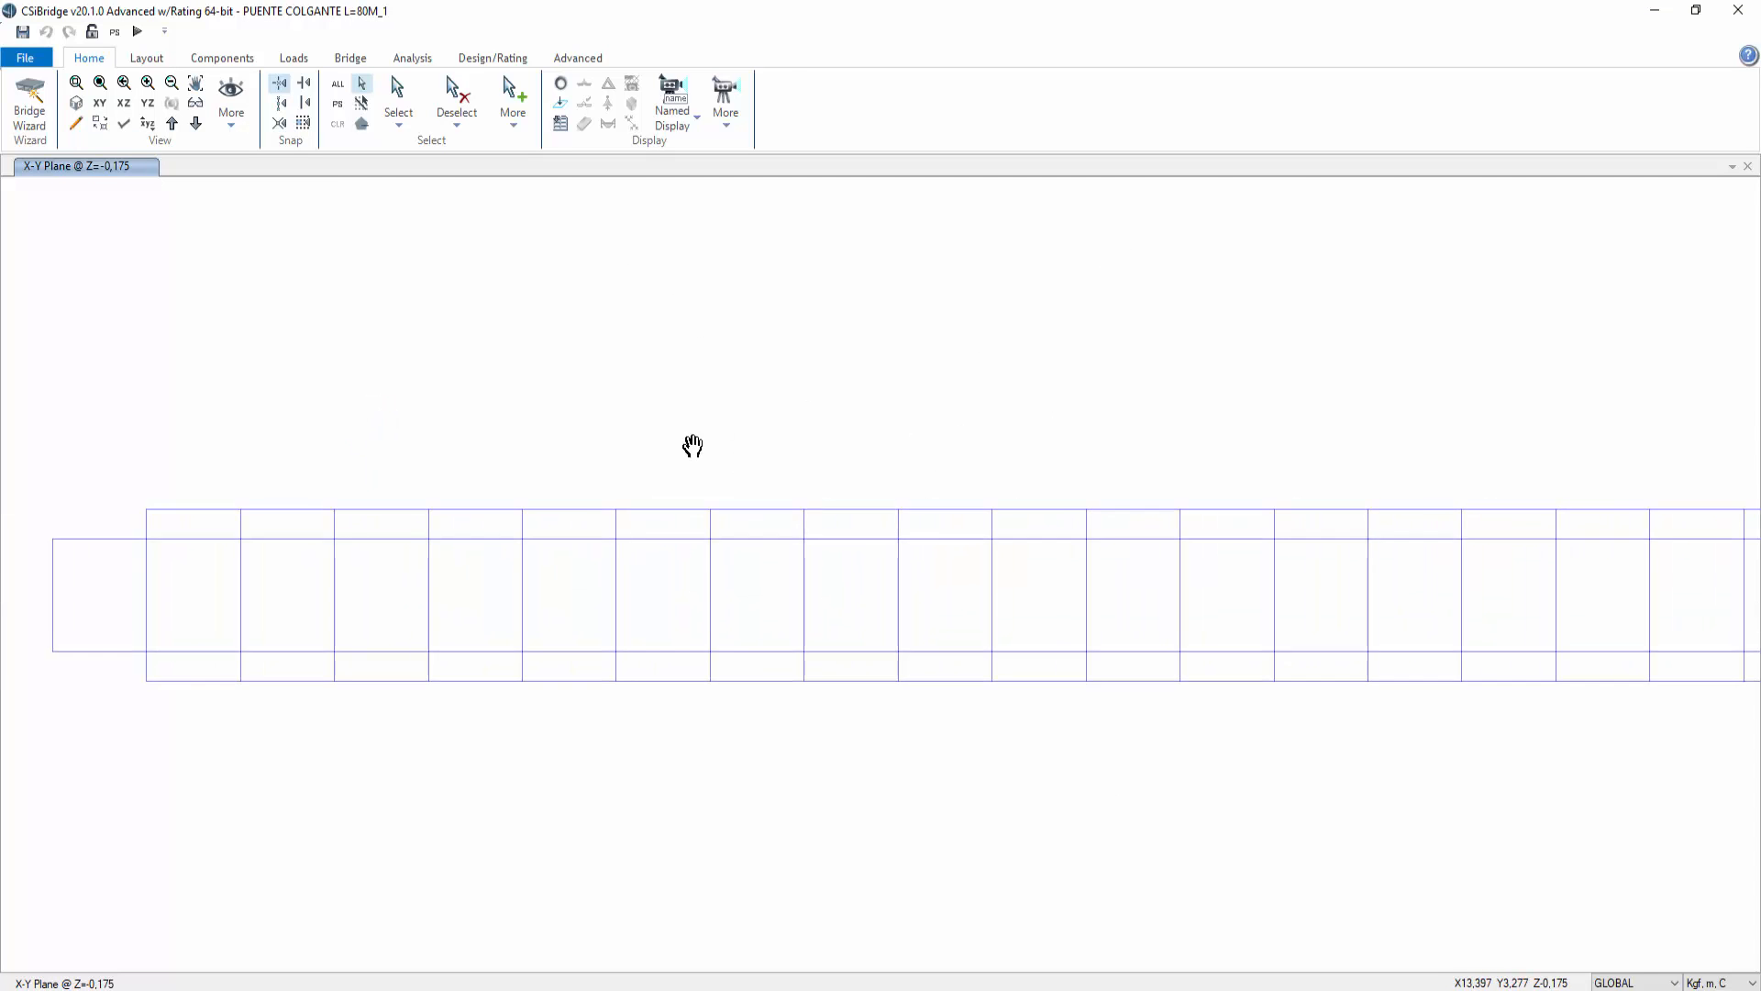
scroll(693, 446, "down", 3)
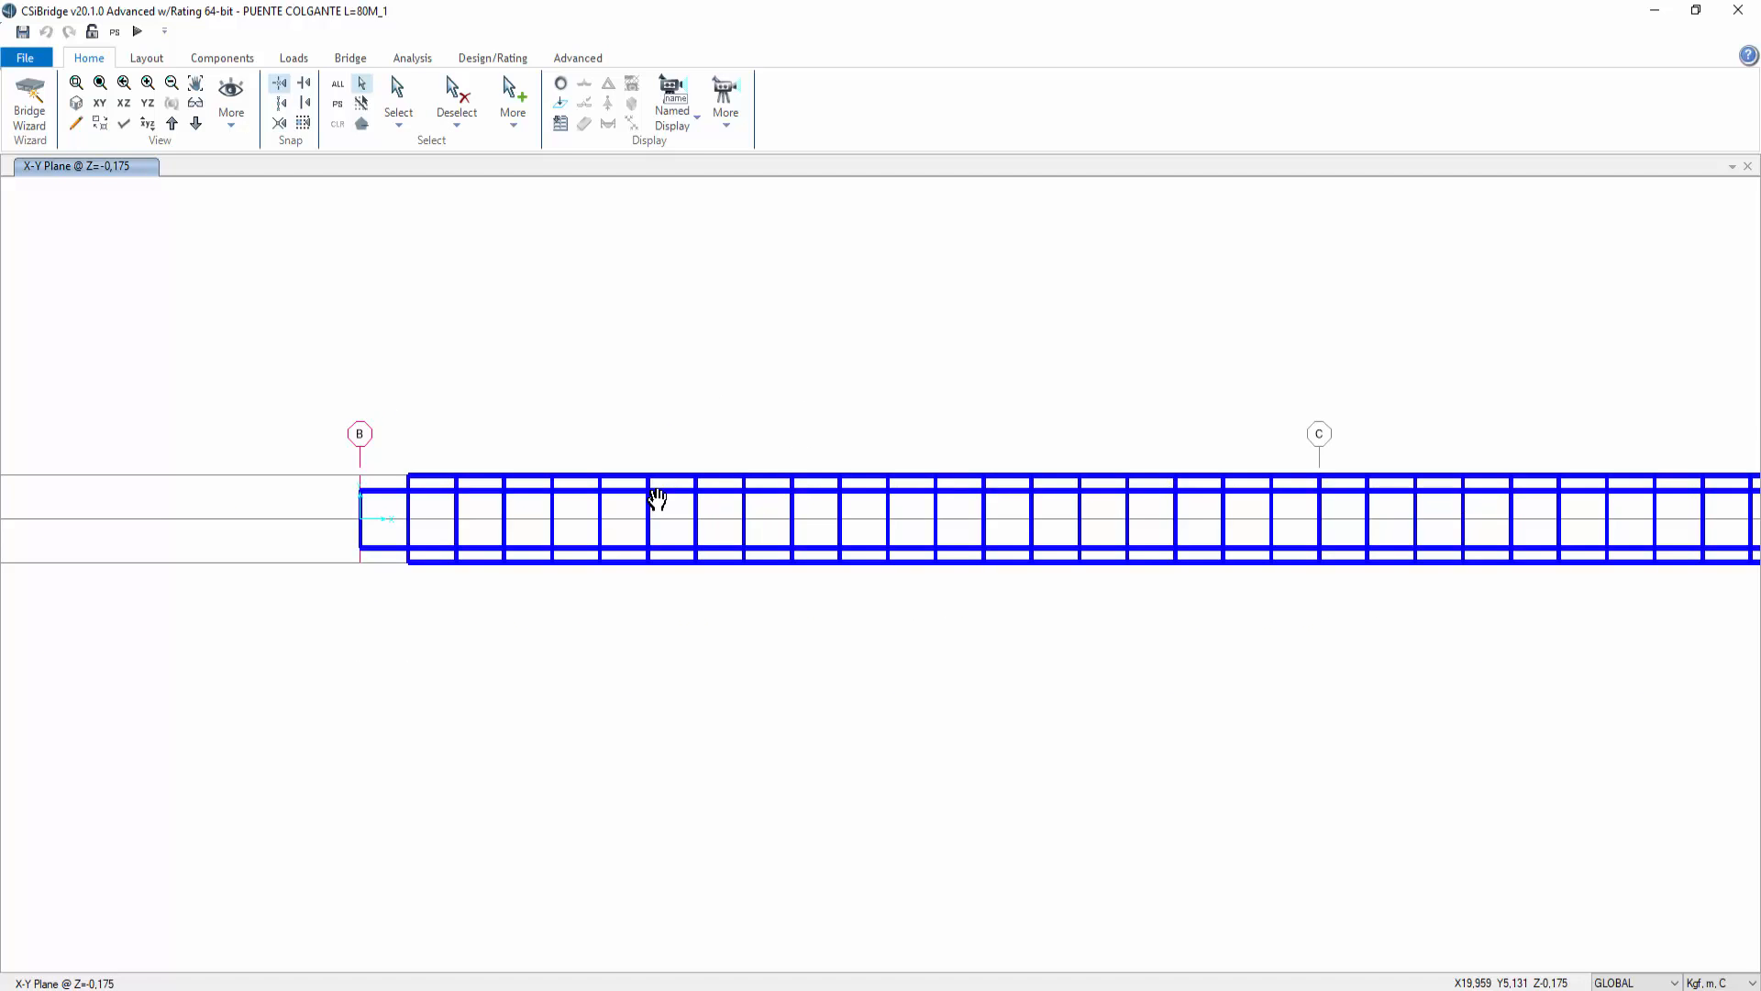
middle_click_drag(1166, 297, 842, 417)
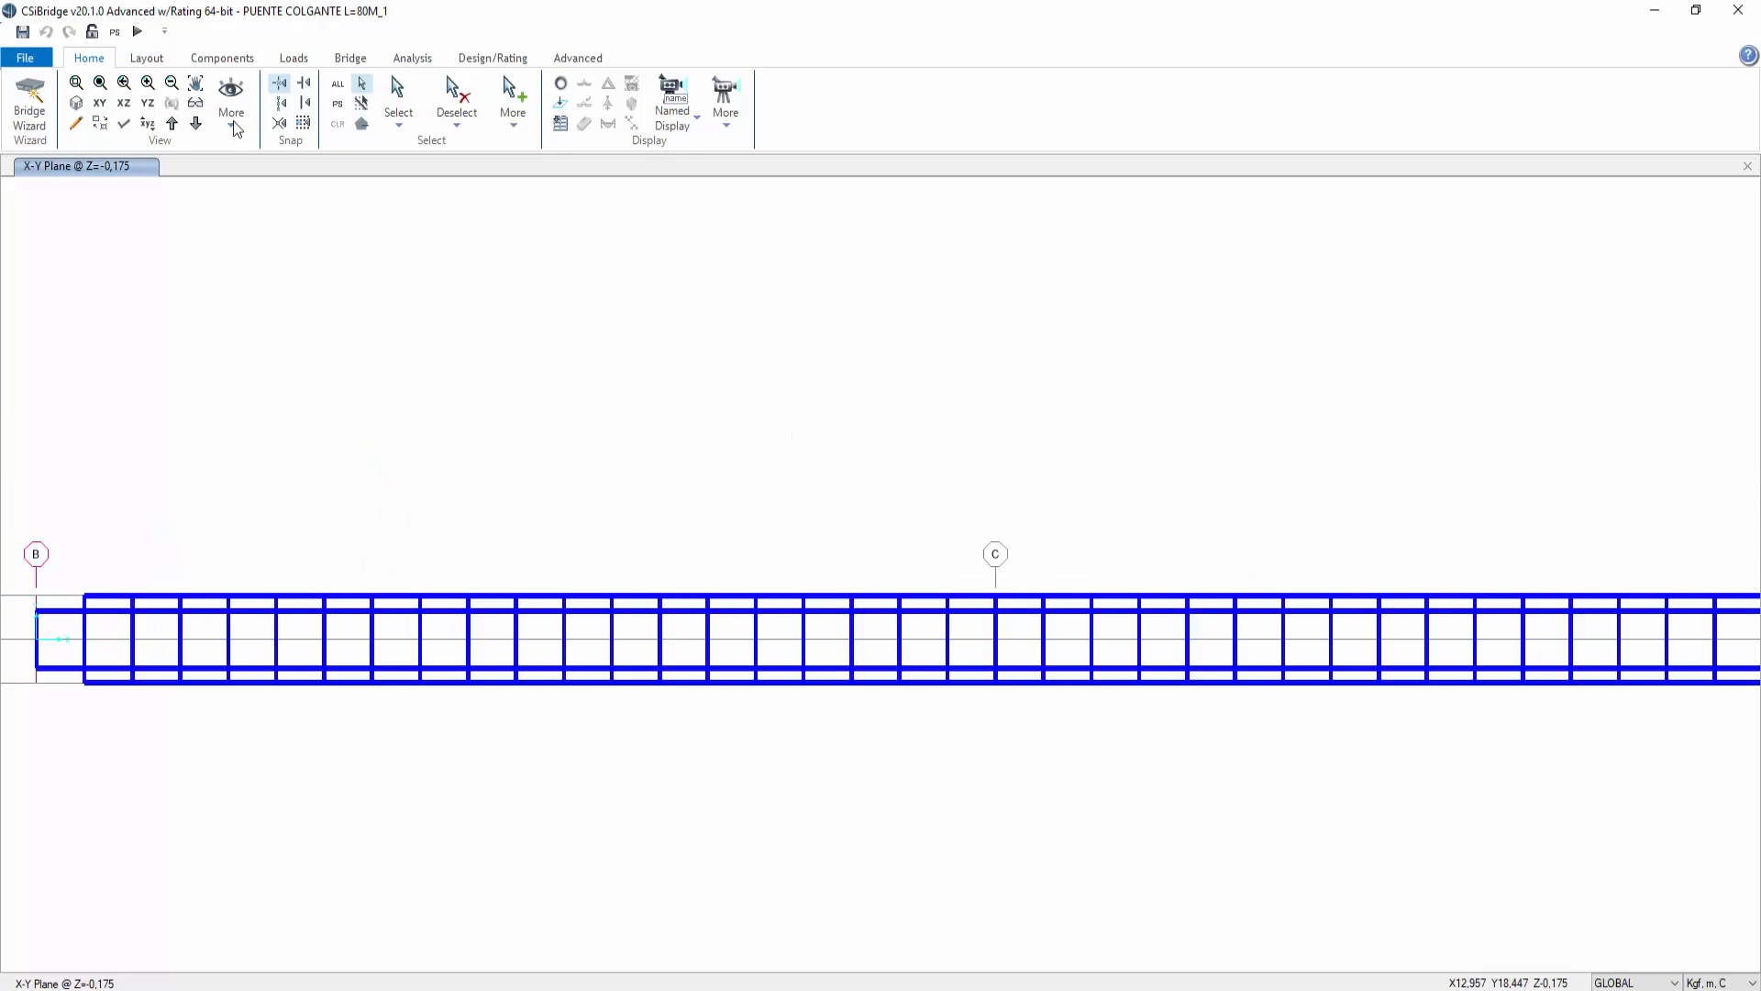
left_click(138, 31)
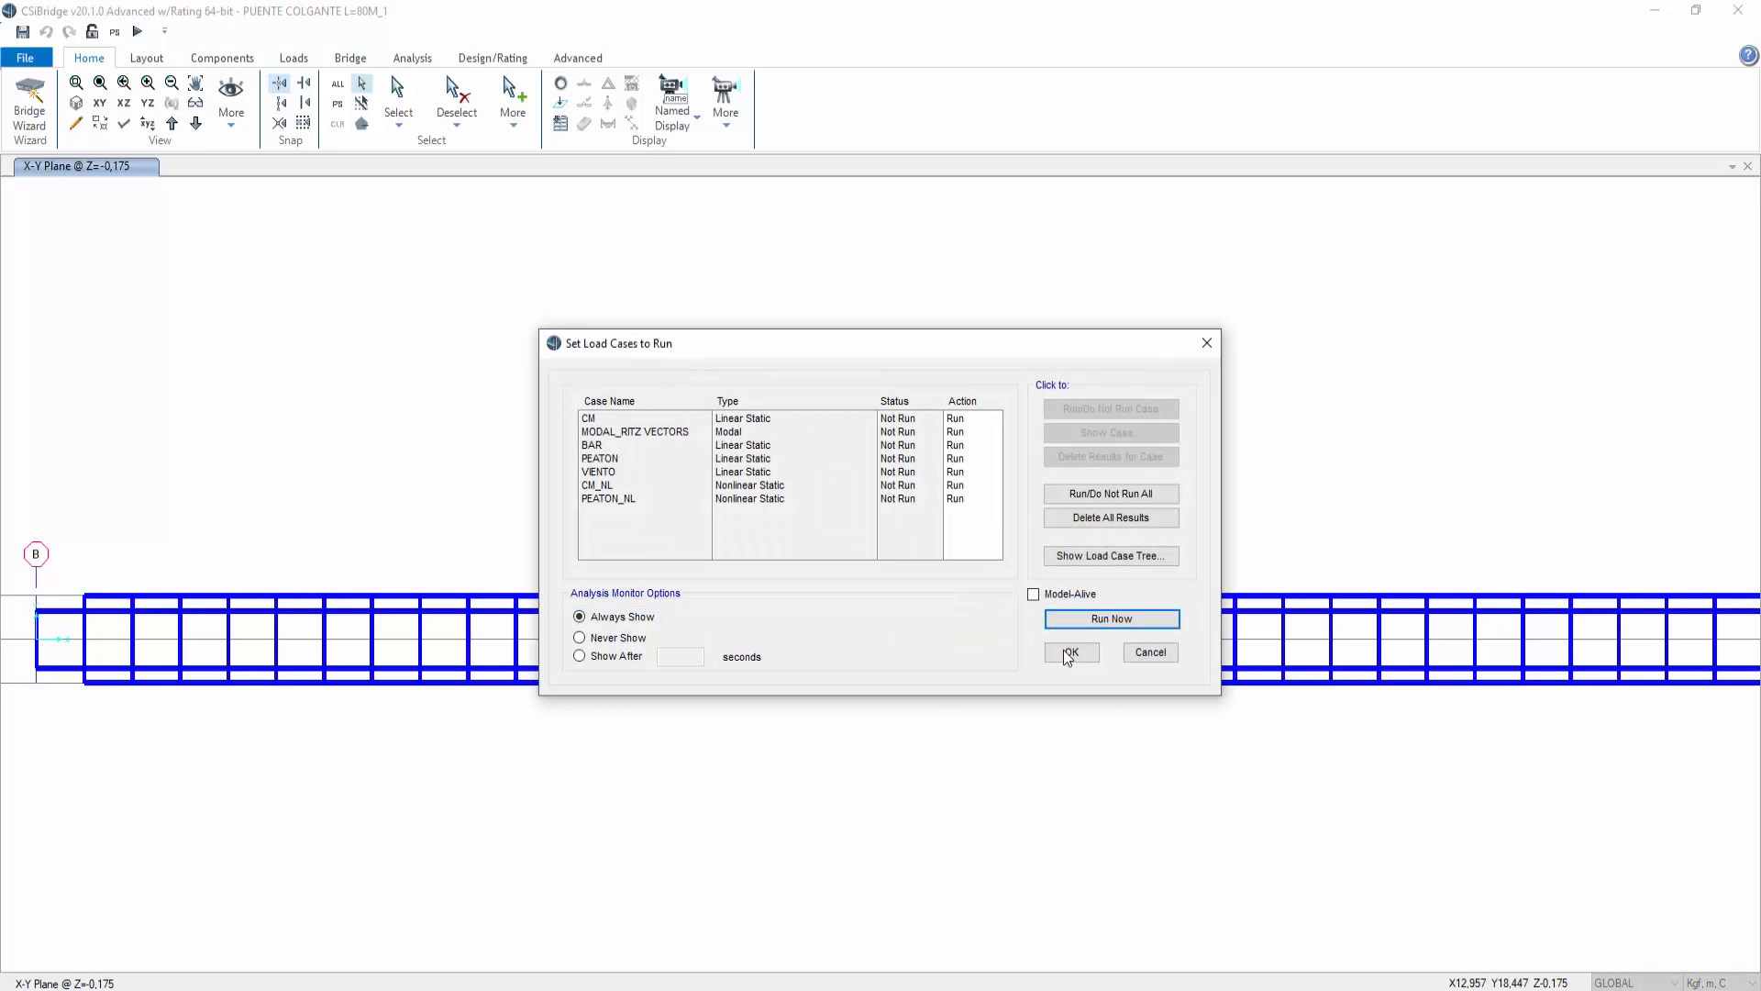
left_click(1077, 617)
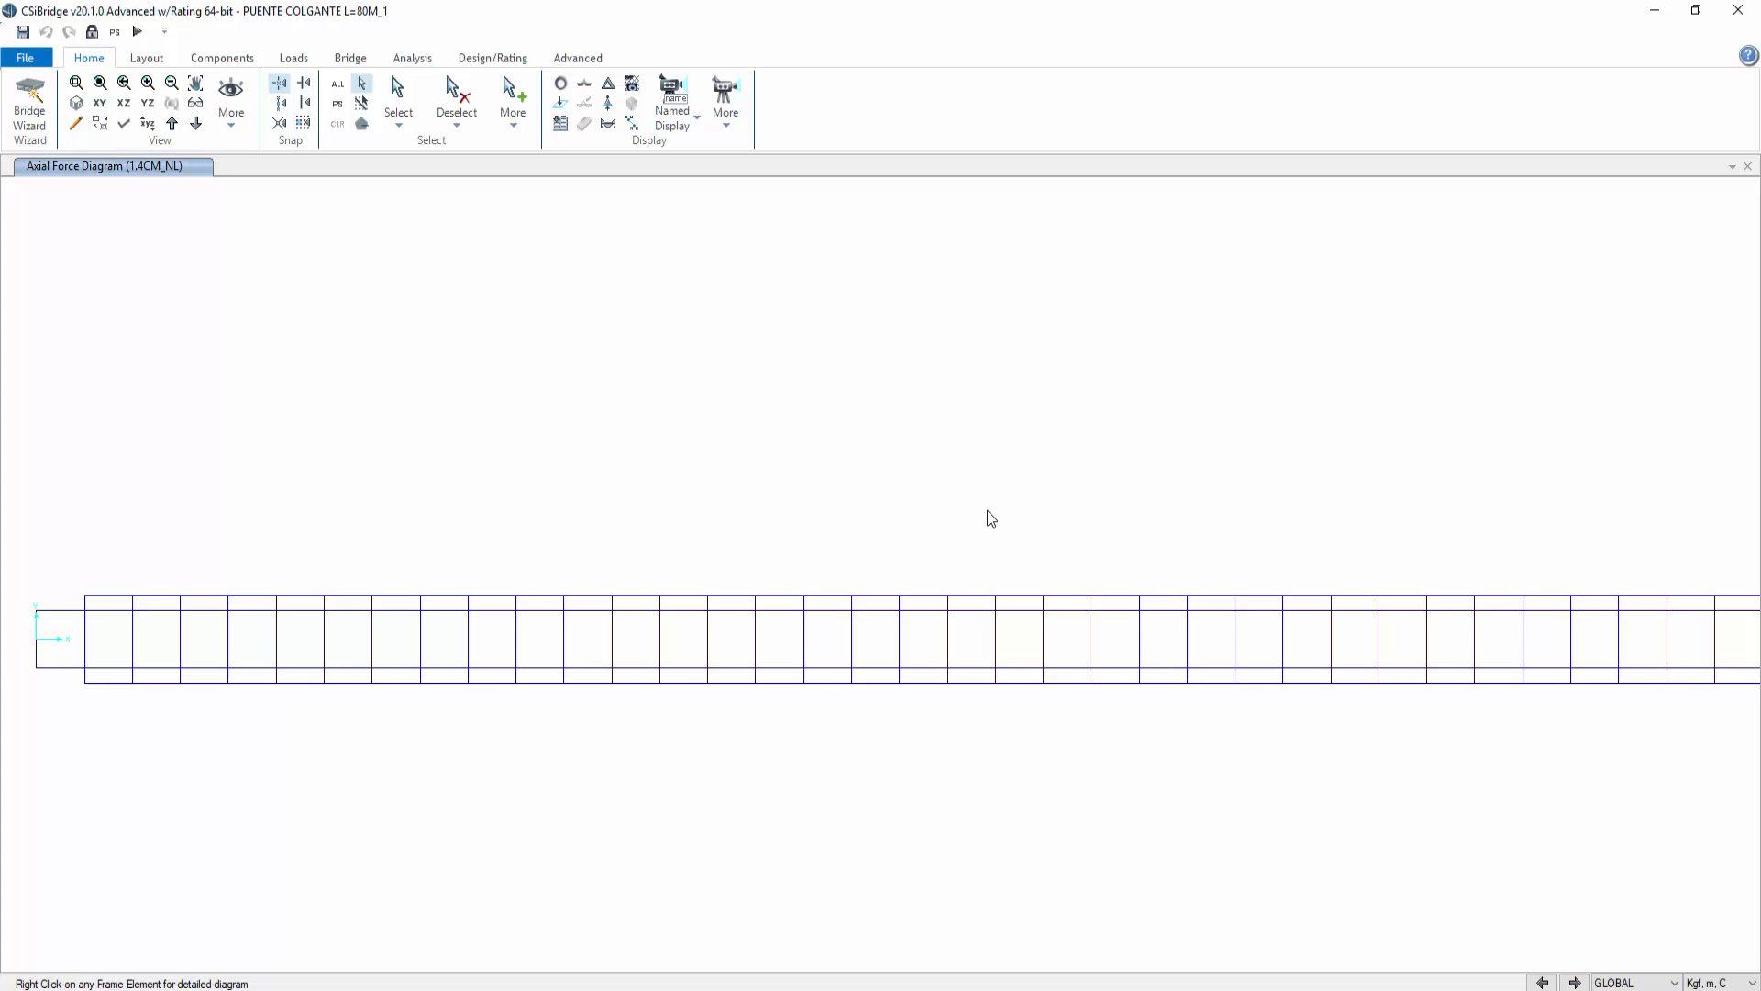
Step: Display the deformed shape for the 1.2CM+1.6CV_NL combination
scroll(945, 464, "down", 2)
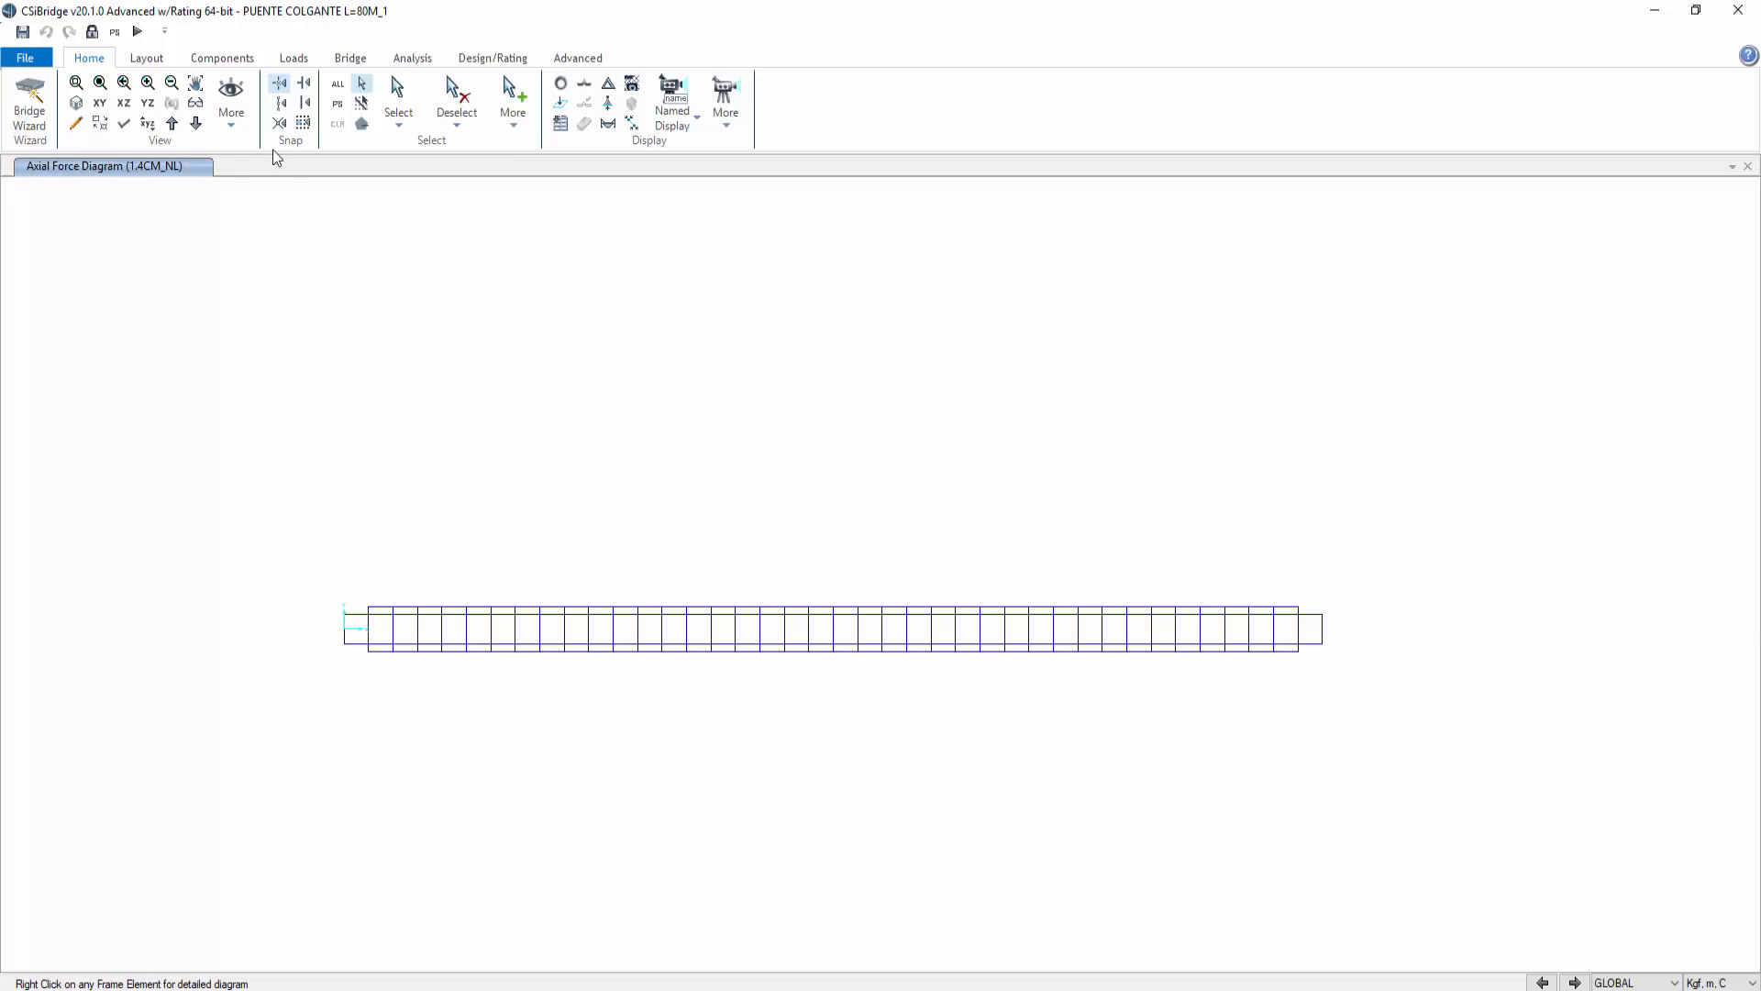
left_click(561, 83)
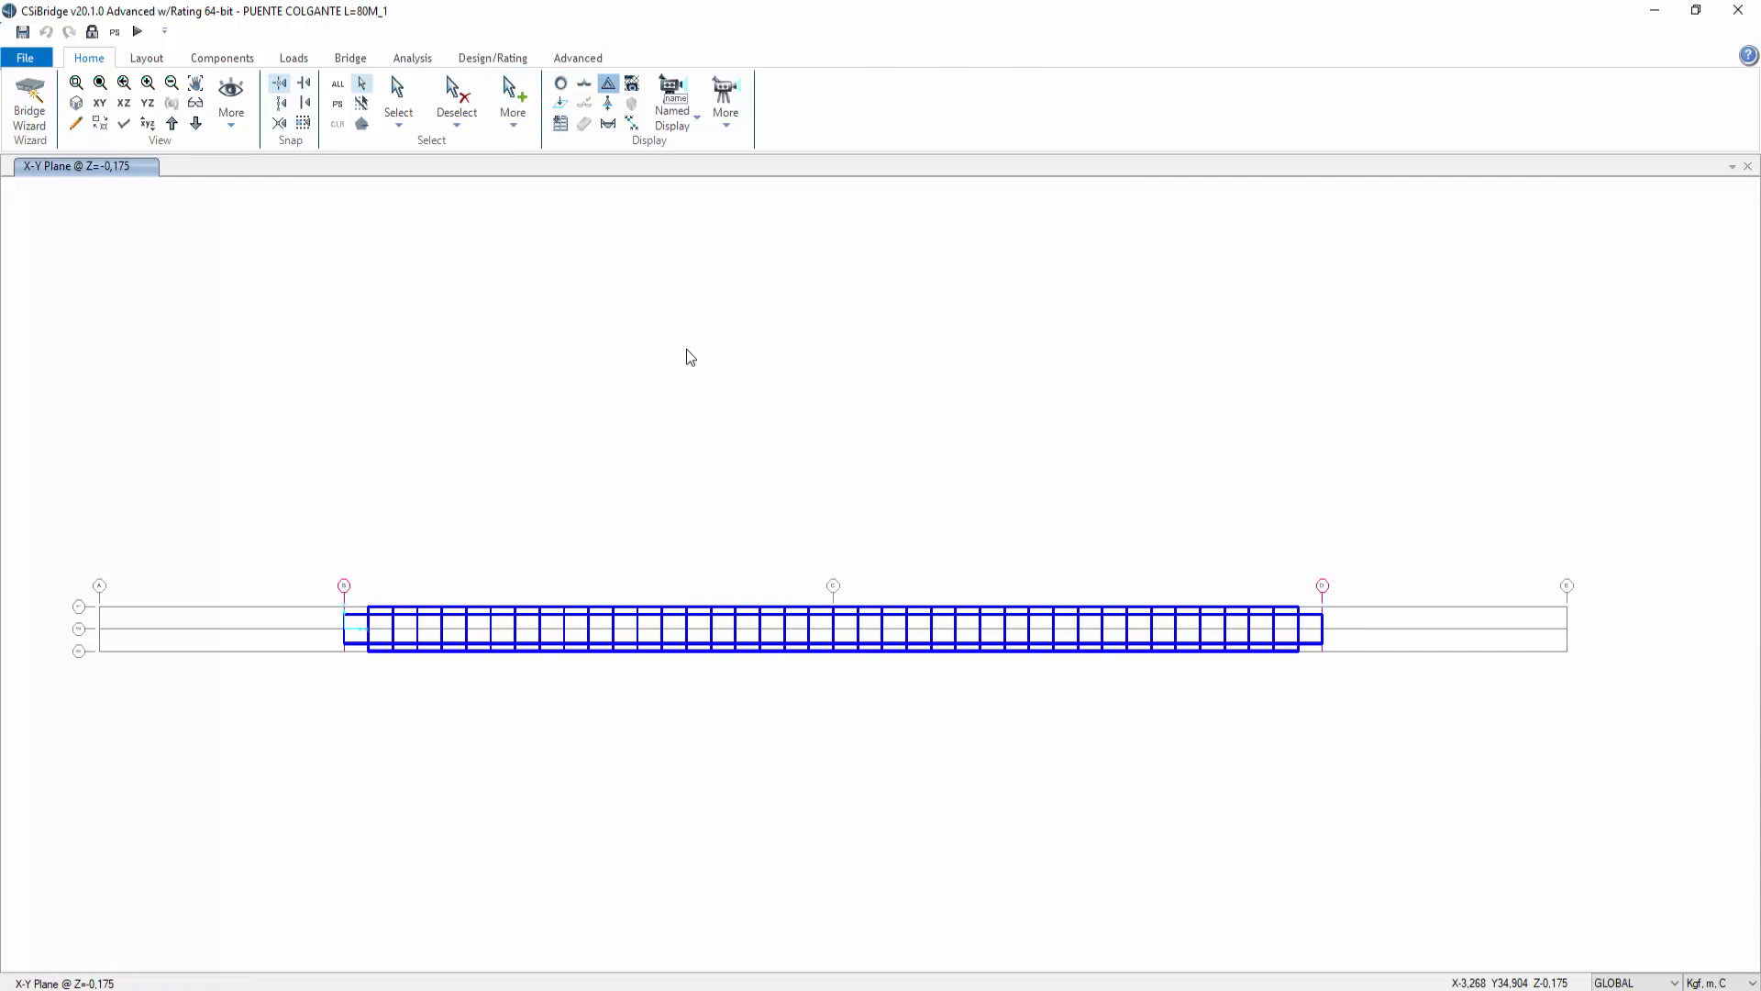
key("F6")
left_click(935, 209)
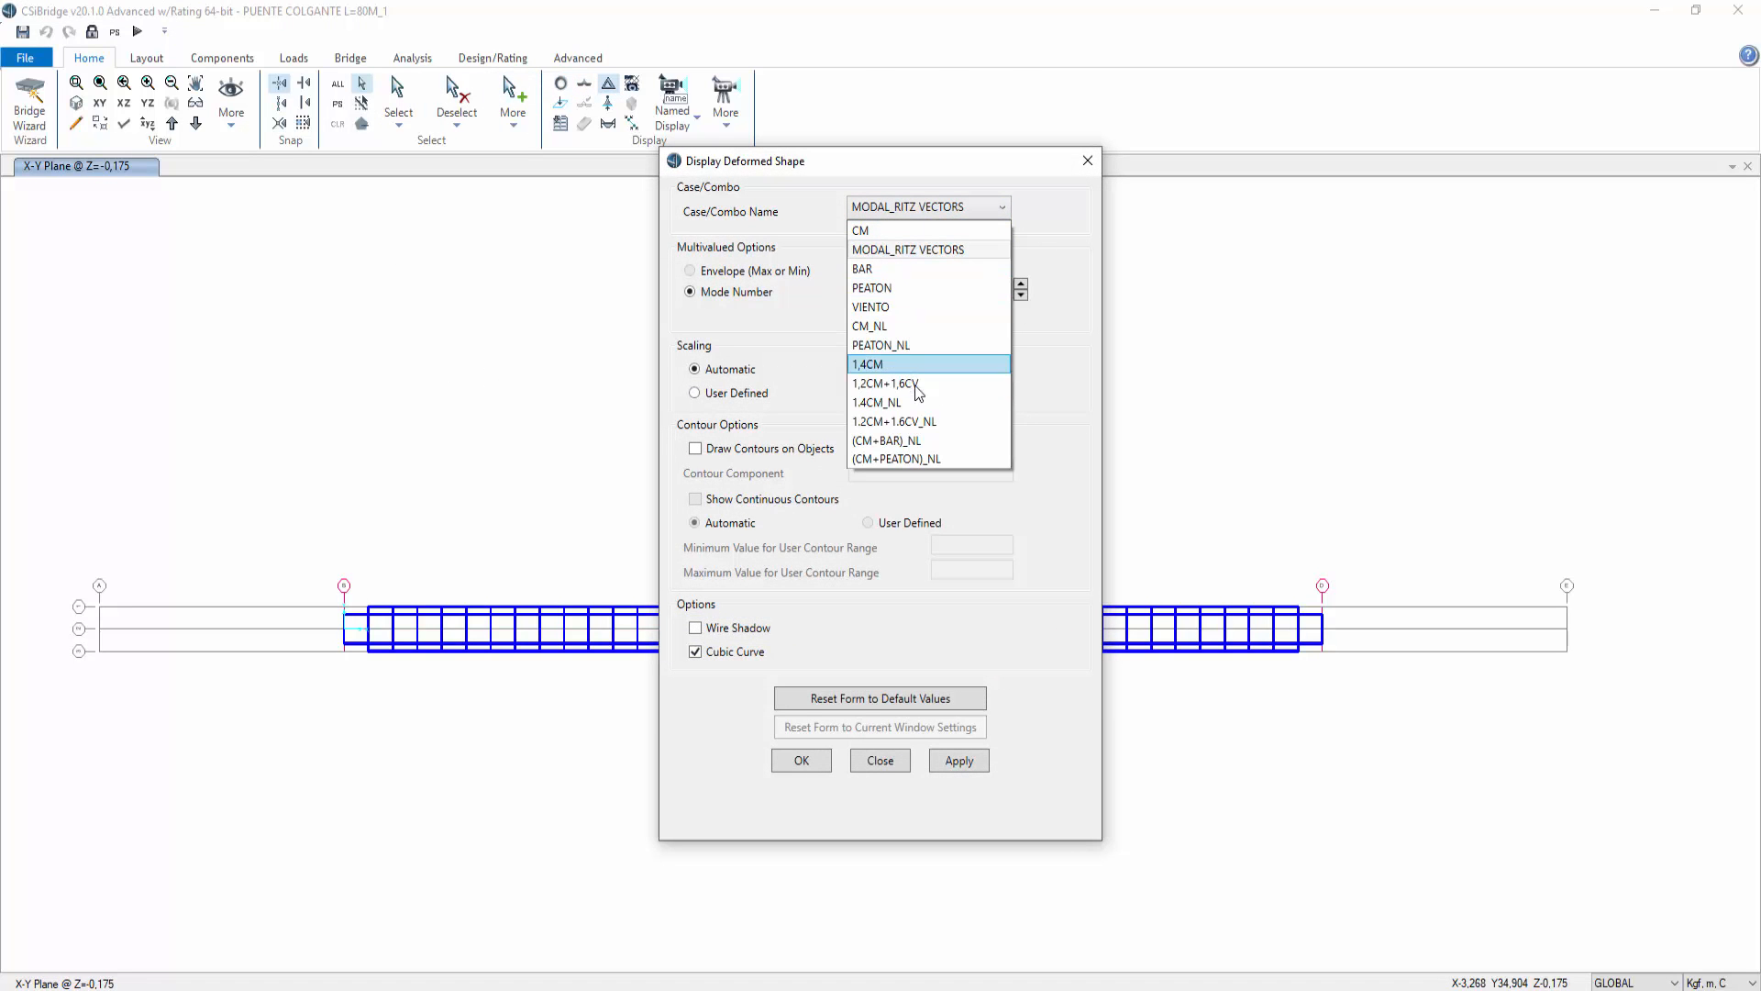
left_click(912, 422)
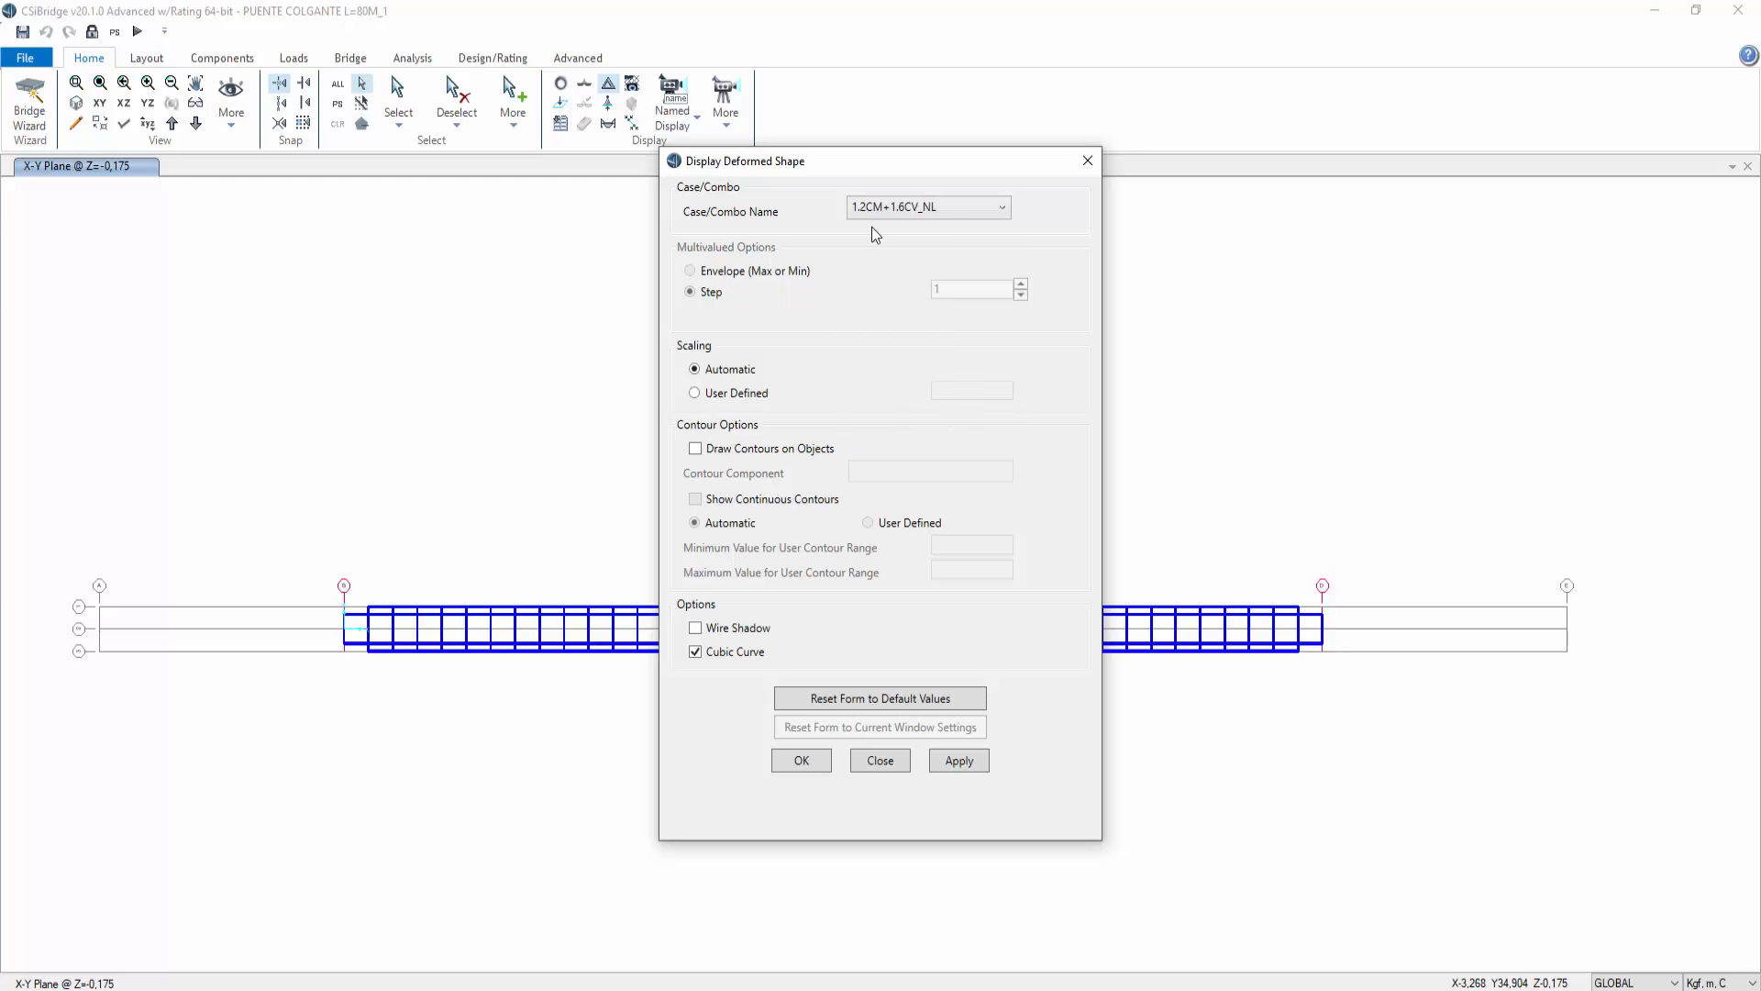
left_click(950, 763)
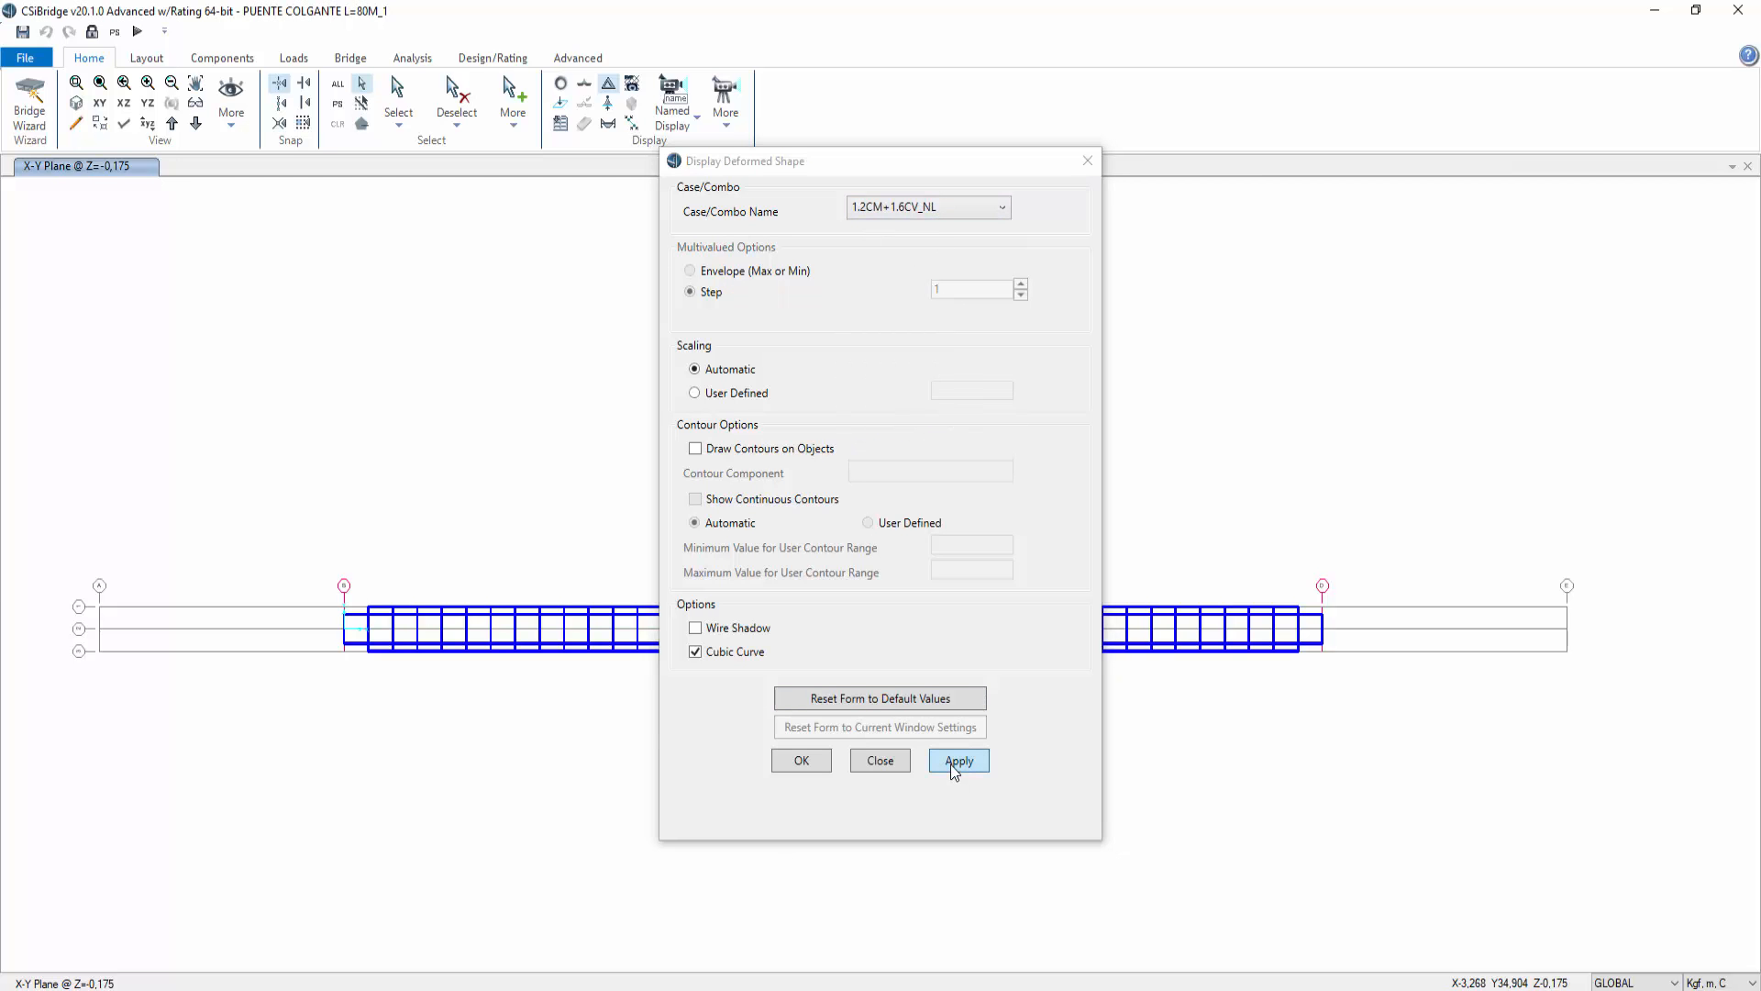
left_click(877, 758)
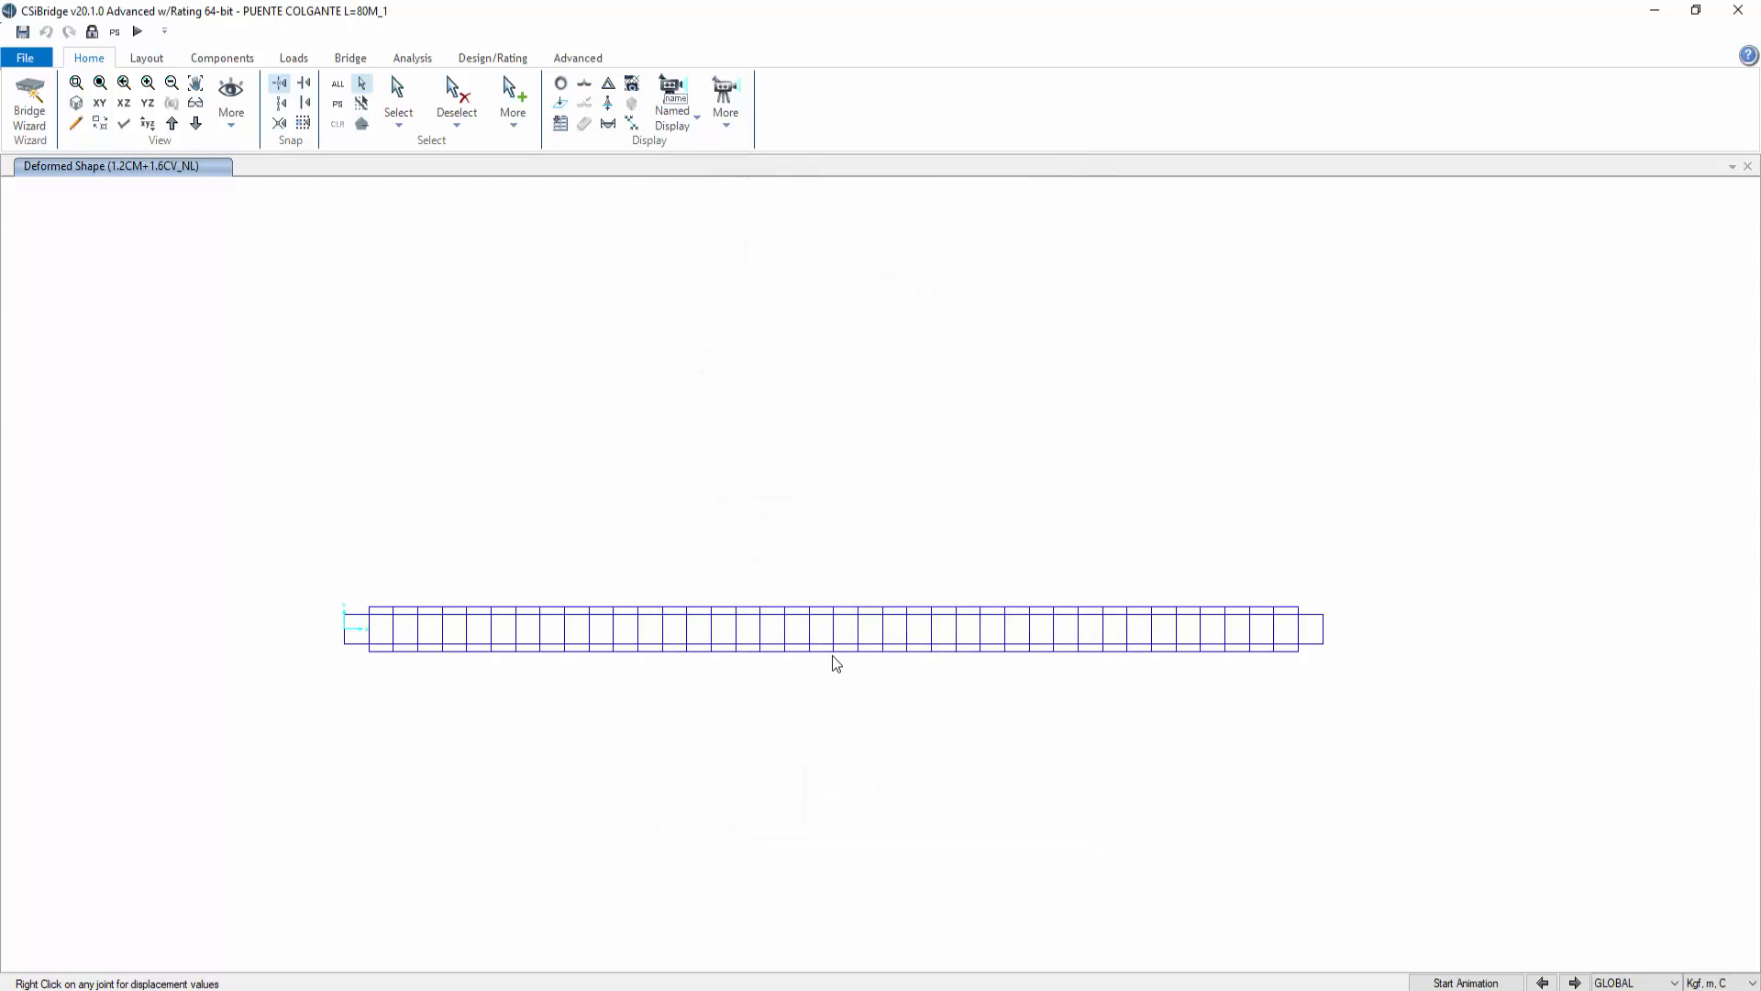
Step: Check the displacements of the deck joints near mid-span in plan
mouse_move(835, 654)
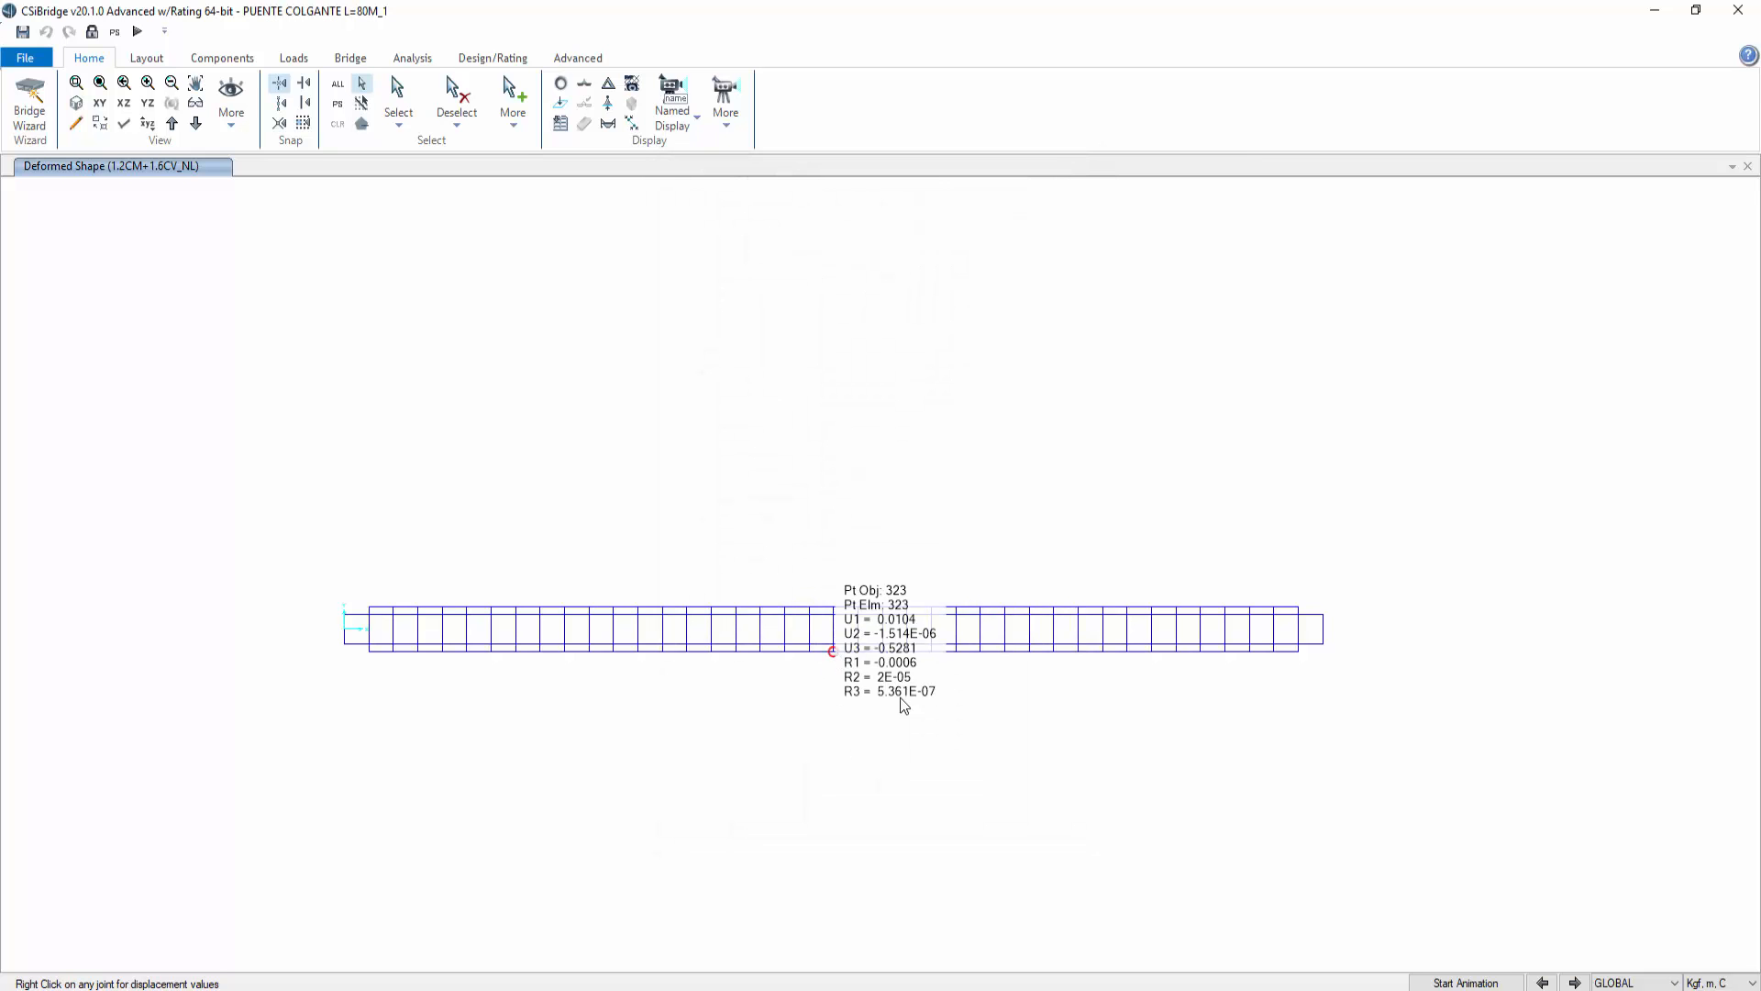
left_click(1710, 982)
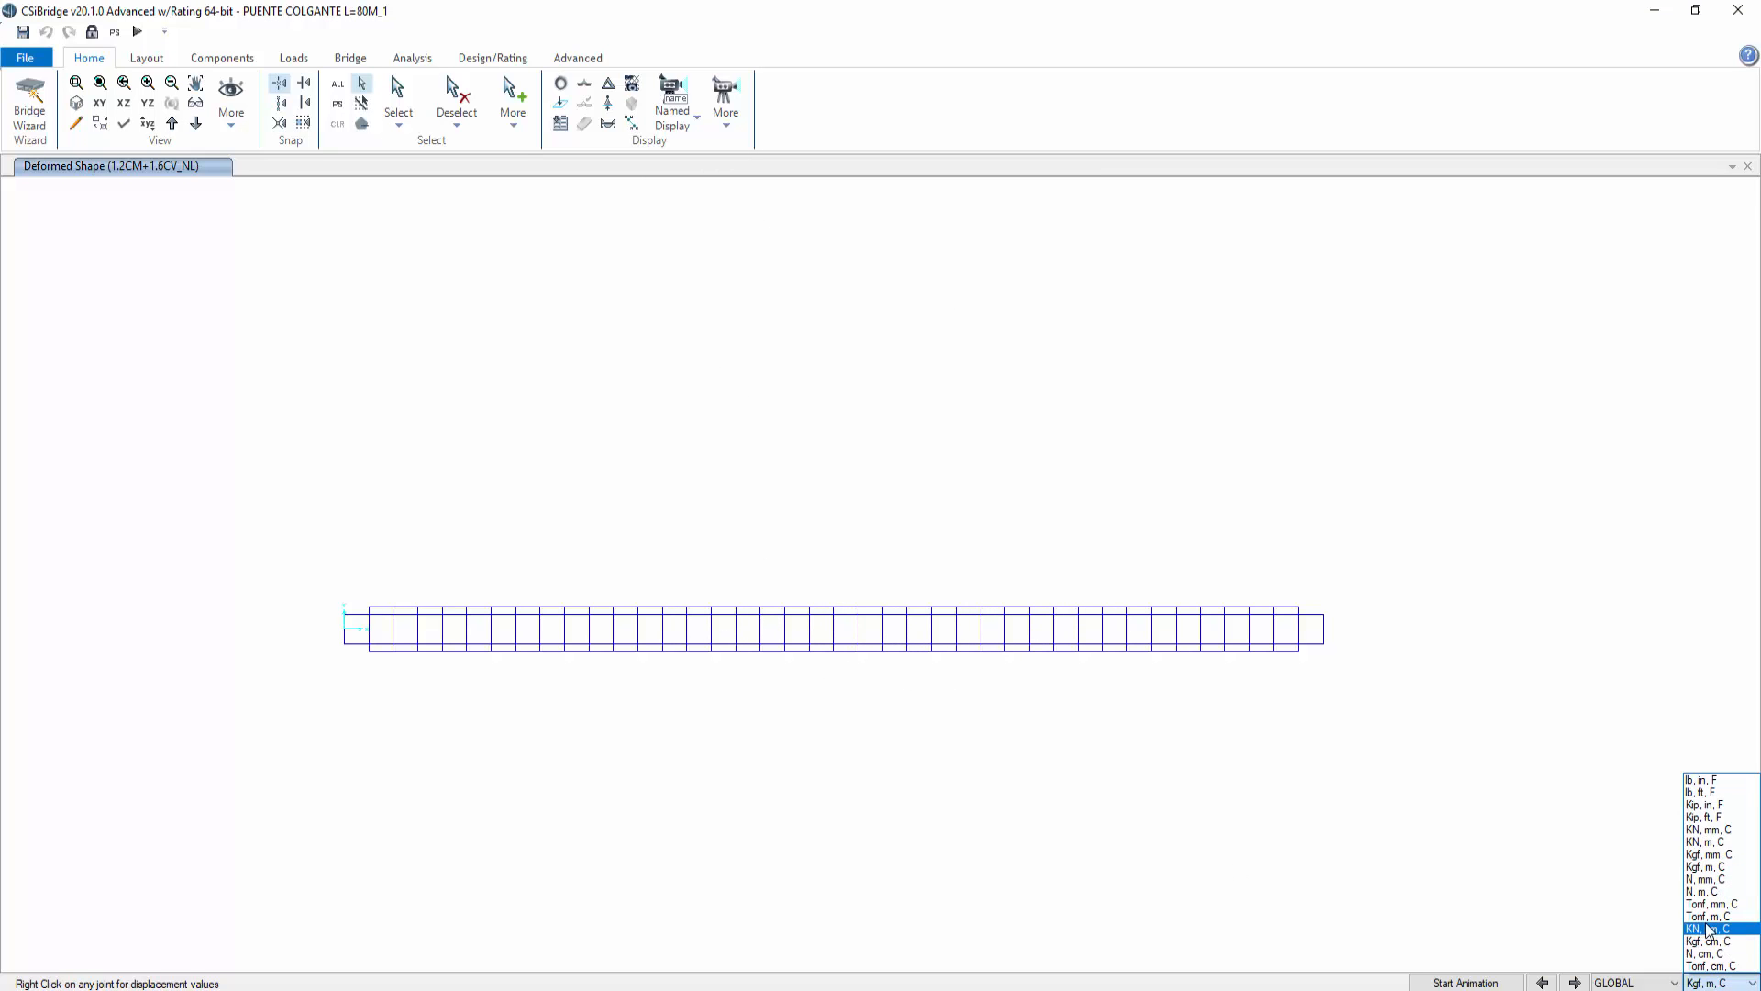
left_click(786, 704)
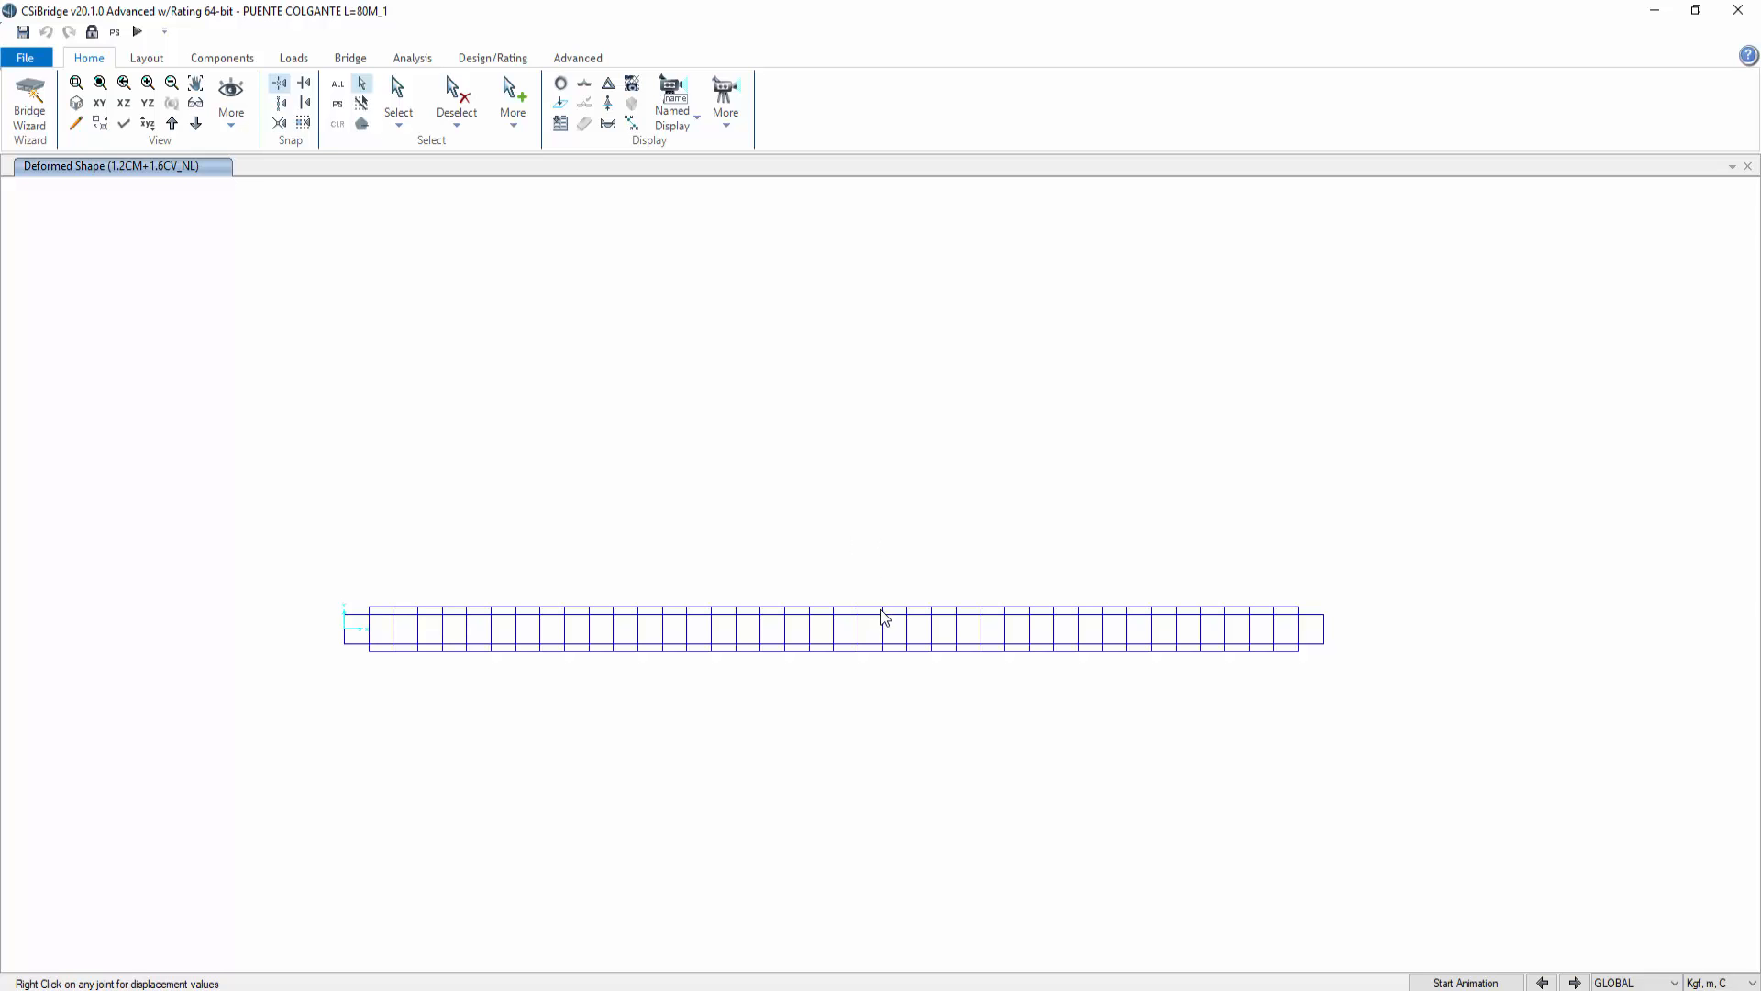
right_click(811, 652)
right_click(833, 652)
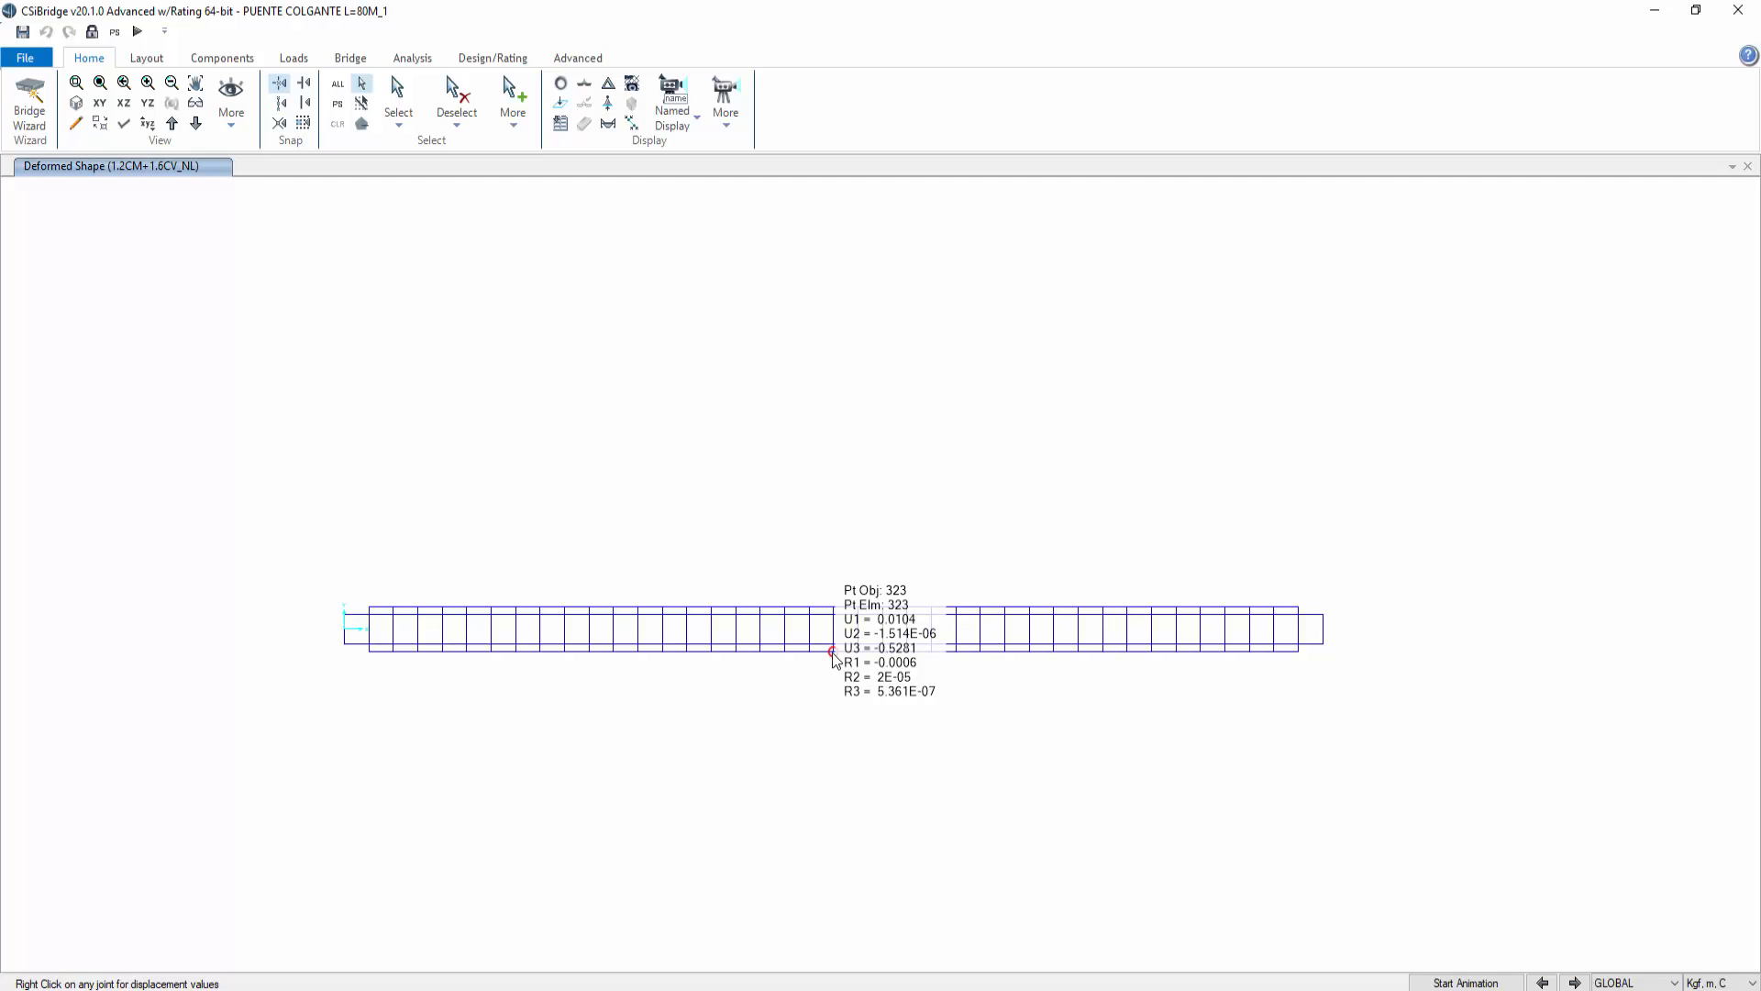
right_click(833, 653)
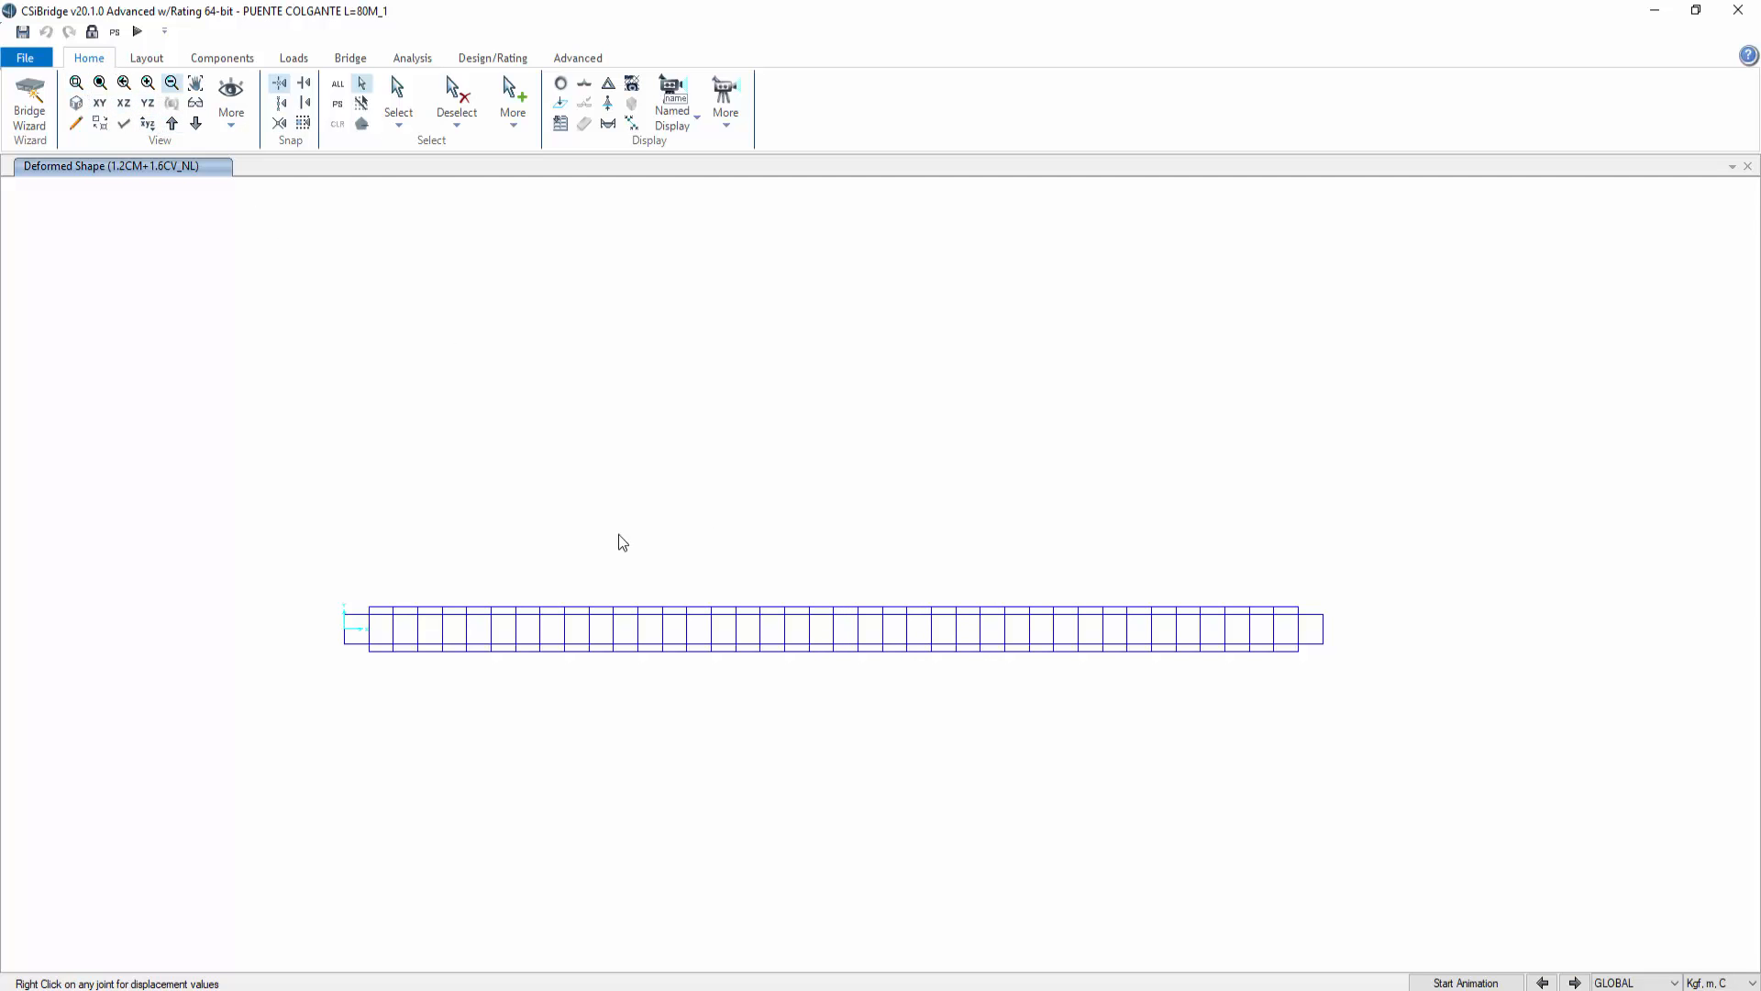
right_click(858, 645)
Step: Switch to a 3D view of the deformed shape and show all objects
left_click(76, 103)
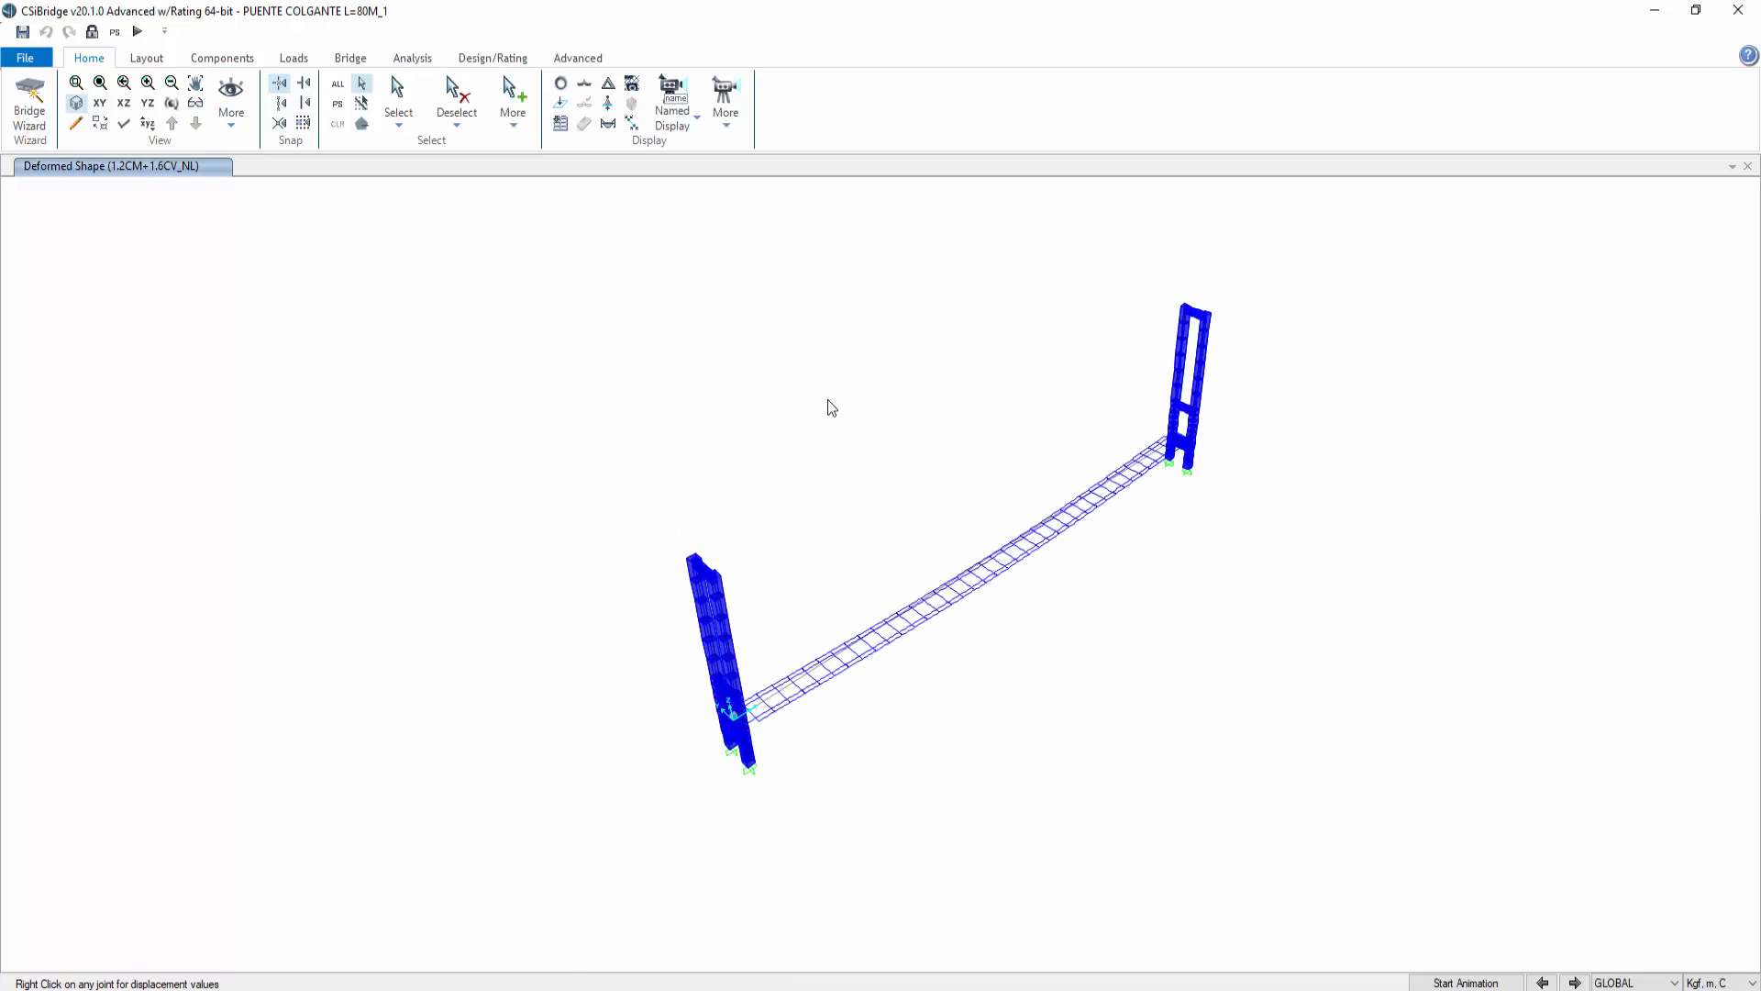
left_click_drag(1202, 734, 802, 550)
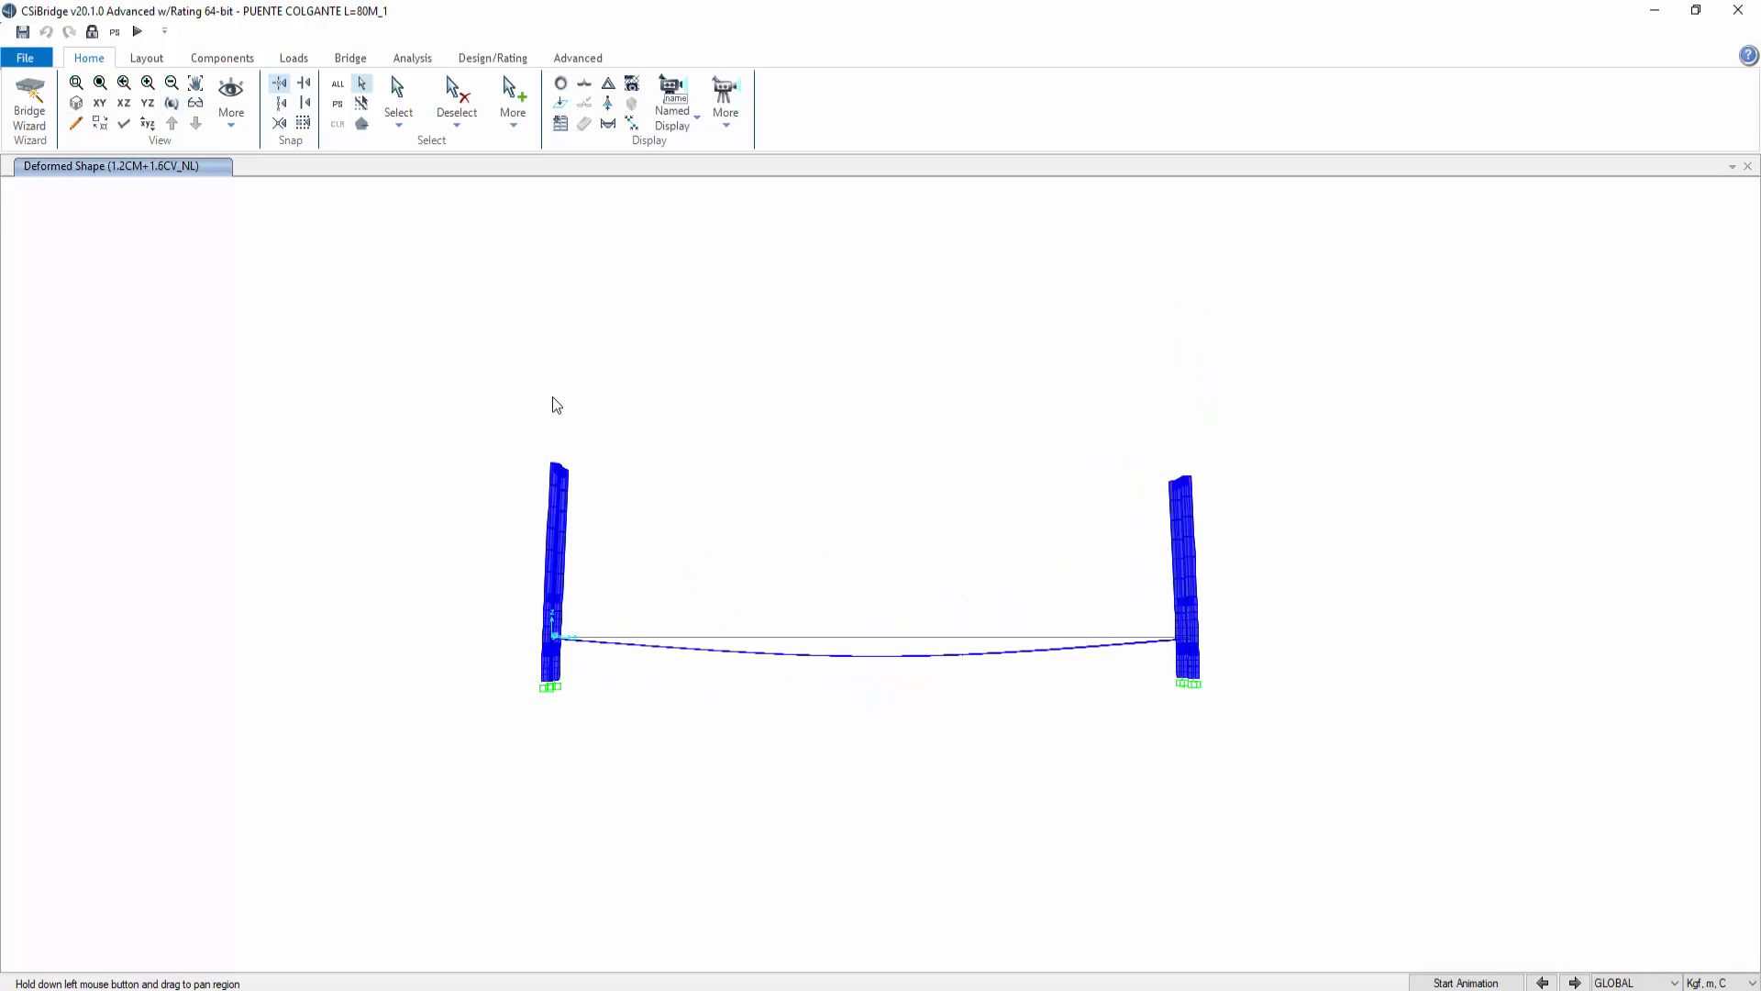
mouse_move(877, 656)
right_click(334, 282)
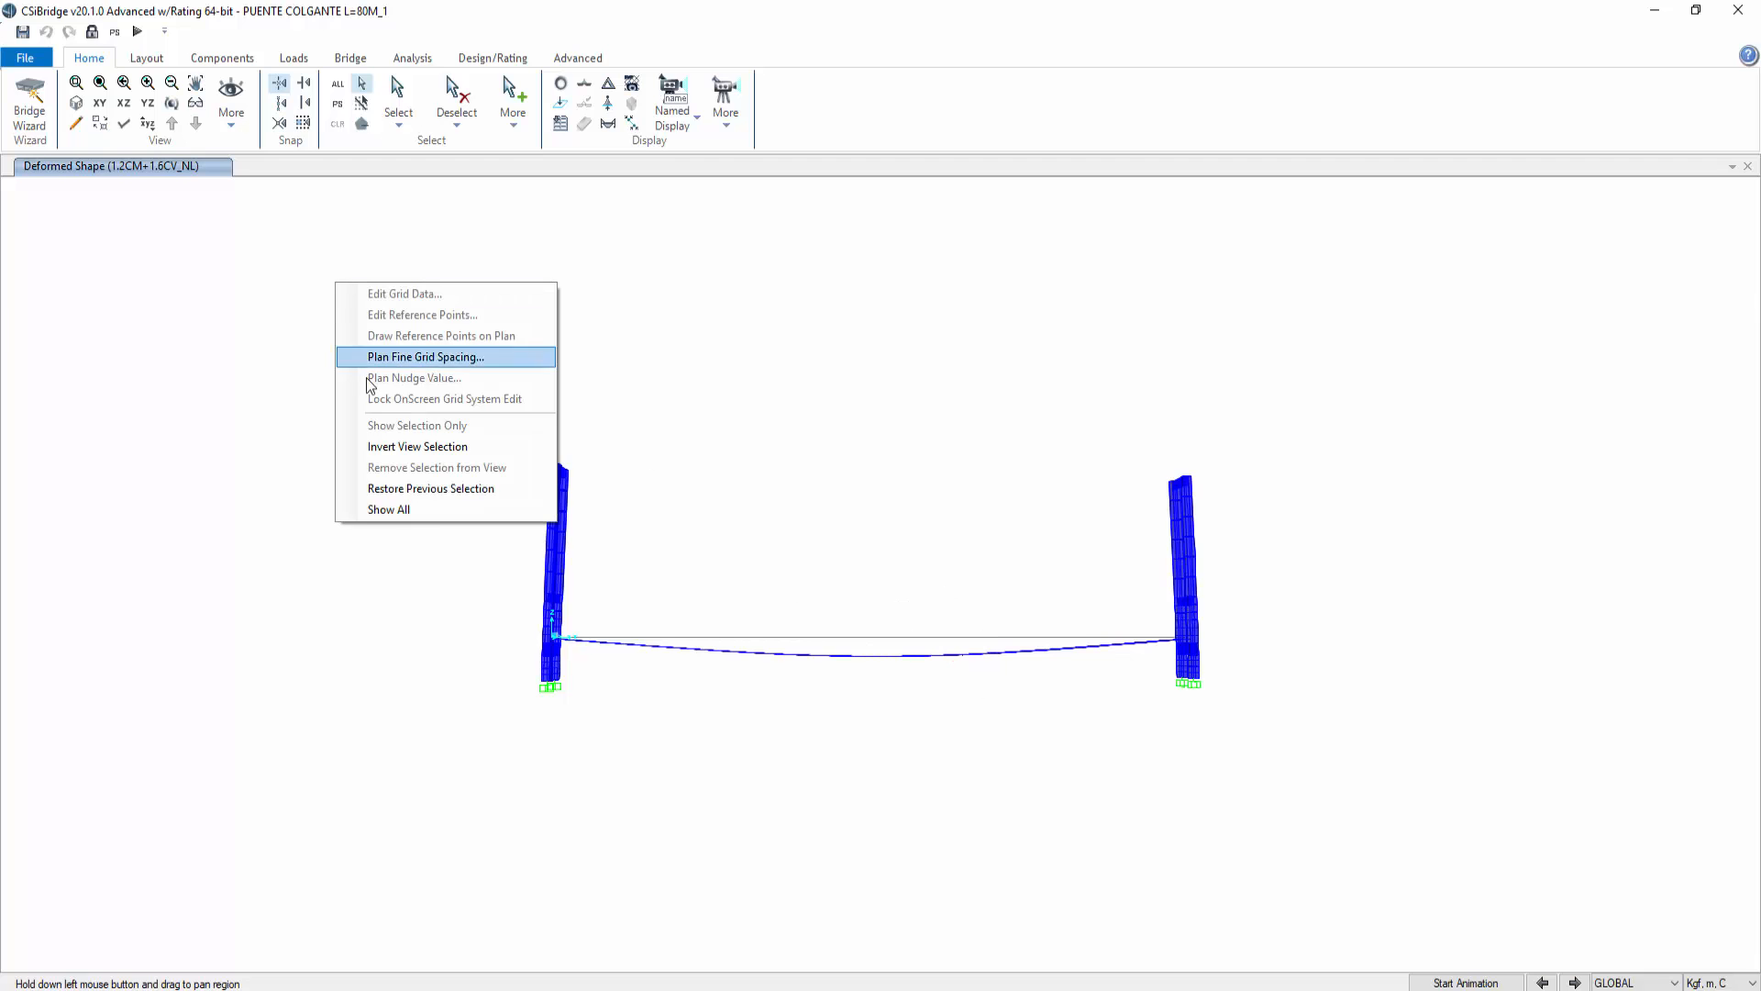
left_click(413, 509)
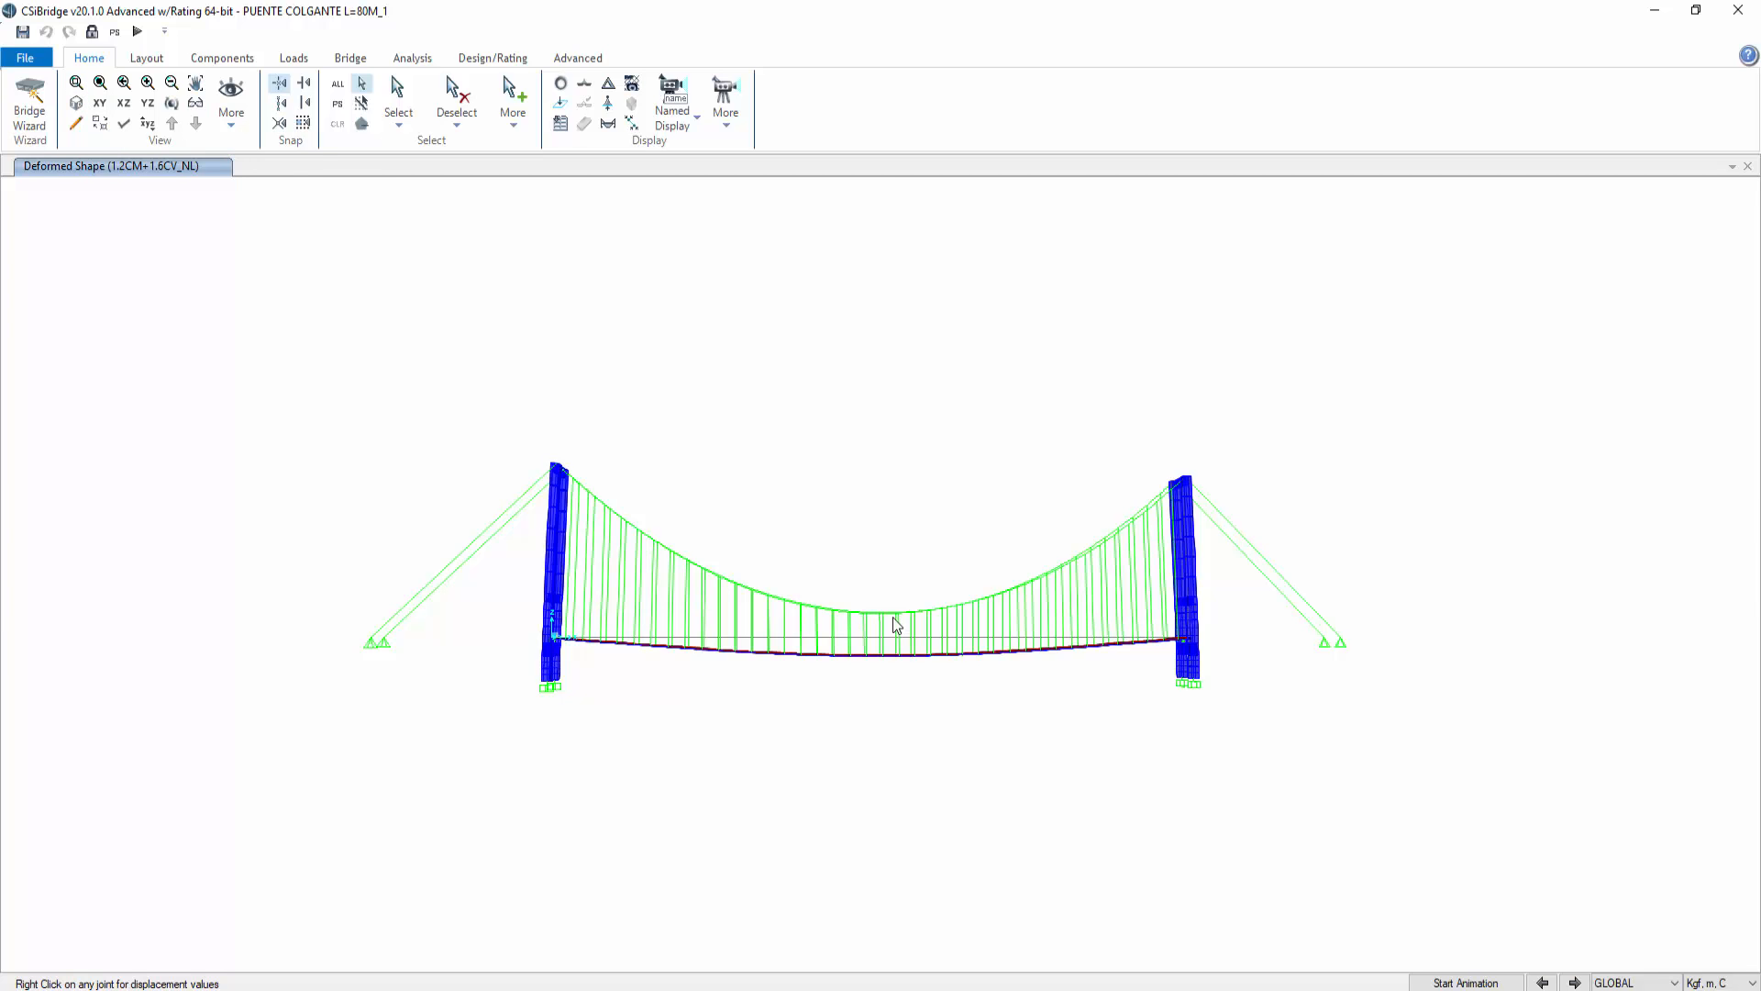
Step: View the X-Z elevation and check the mid-span deck joint displacements
left_click(124, 103)
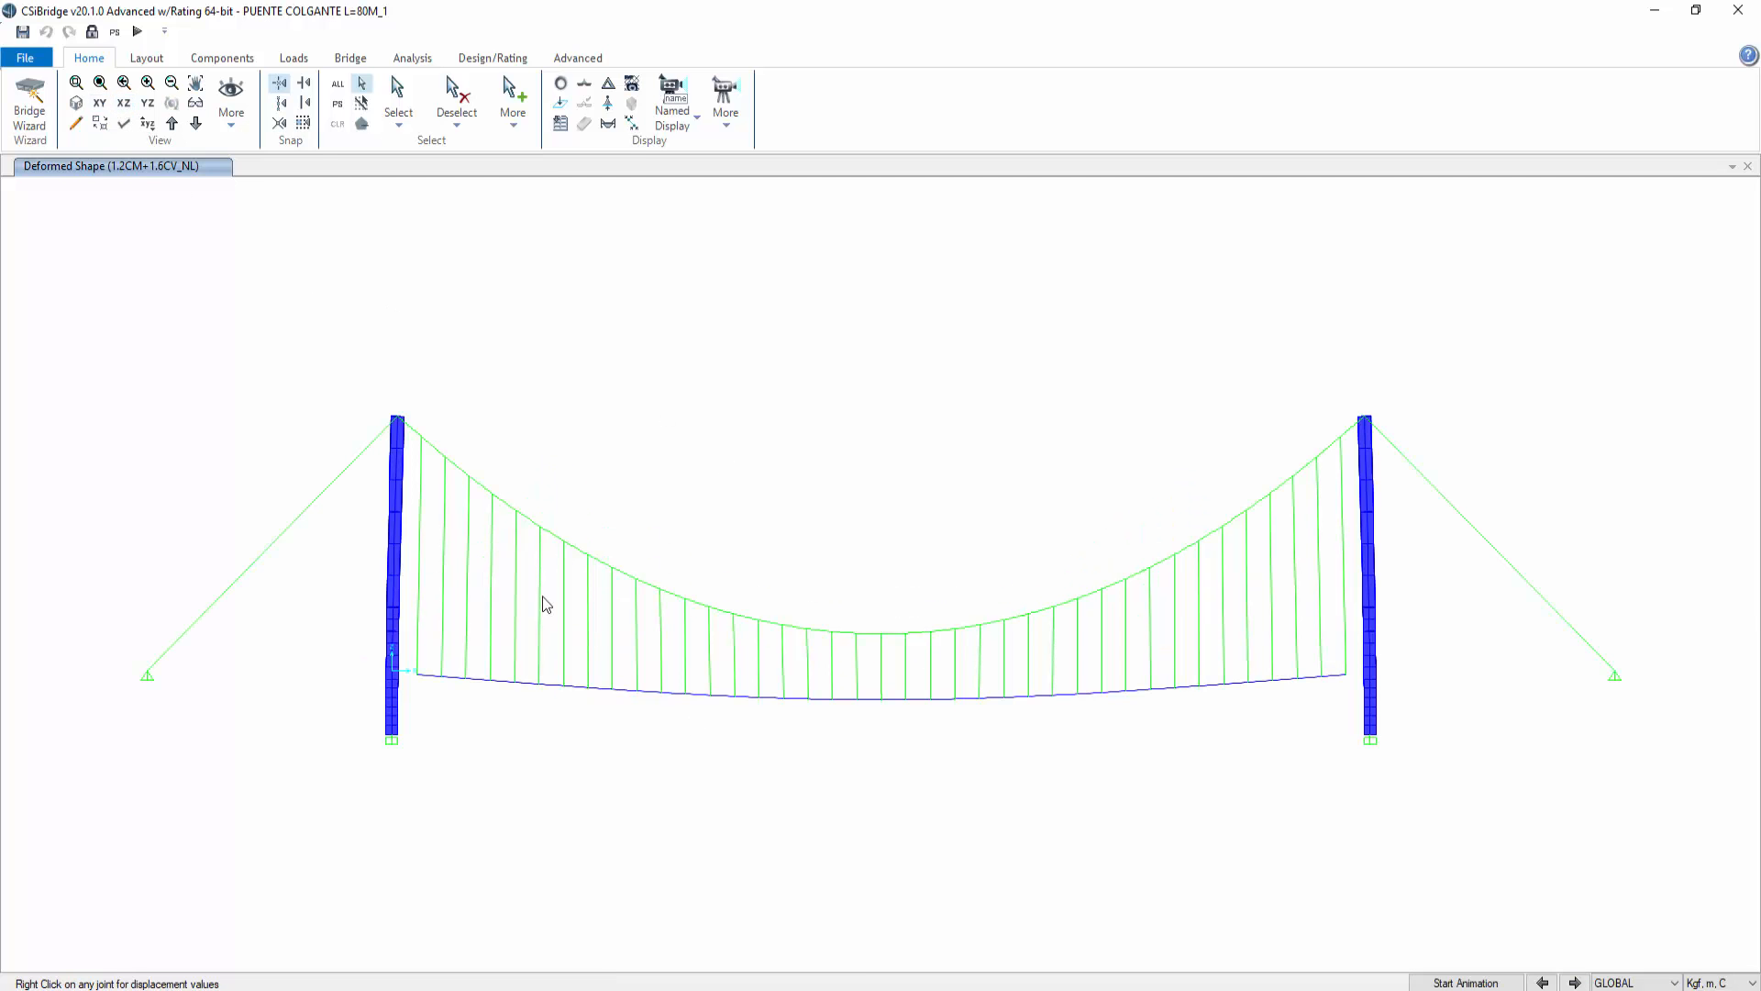
right_click(882, 680)
left_click(880, 672)
right_click(879, 701)
right_click(880, 701)
right_click(881, 661)
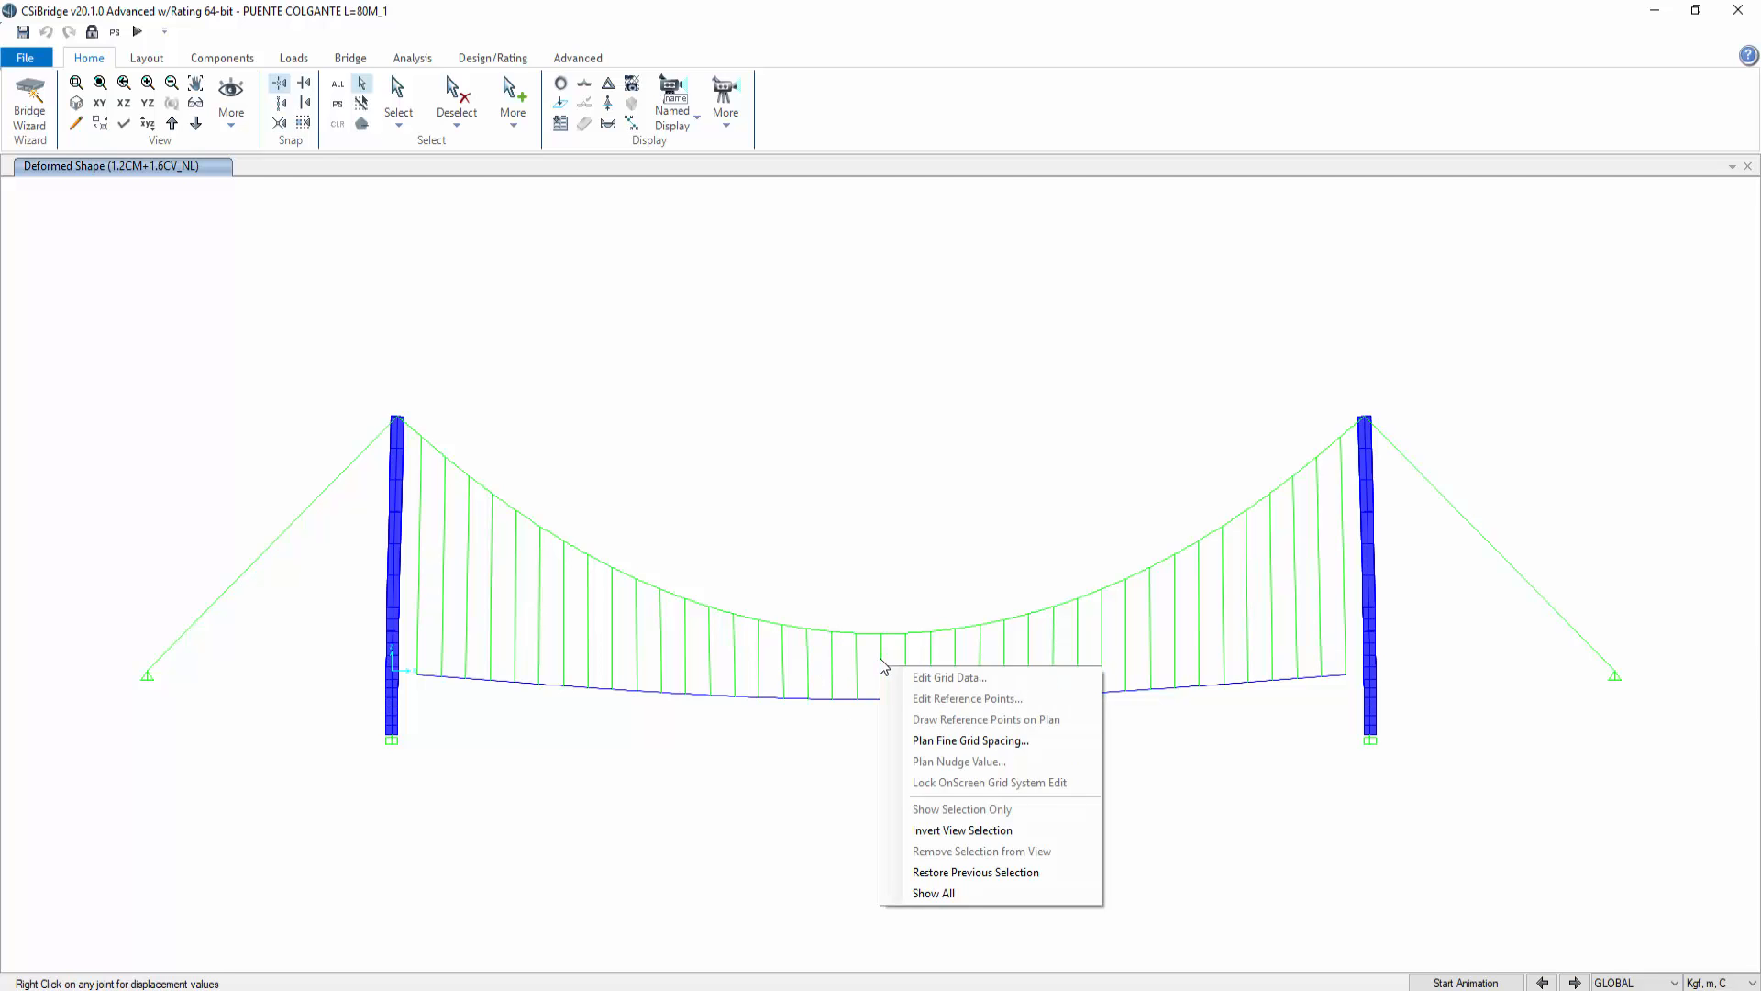
left_click(868, 524)
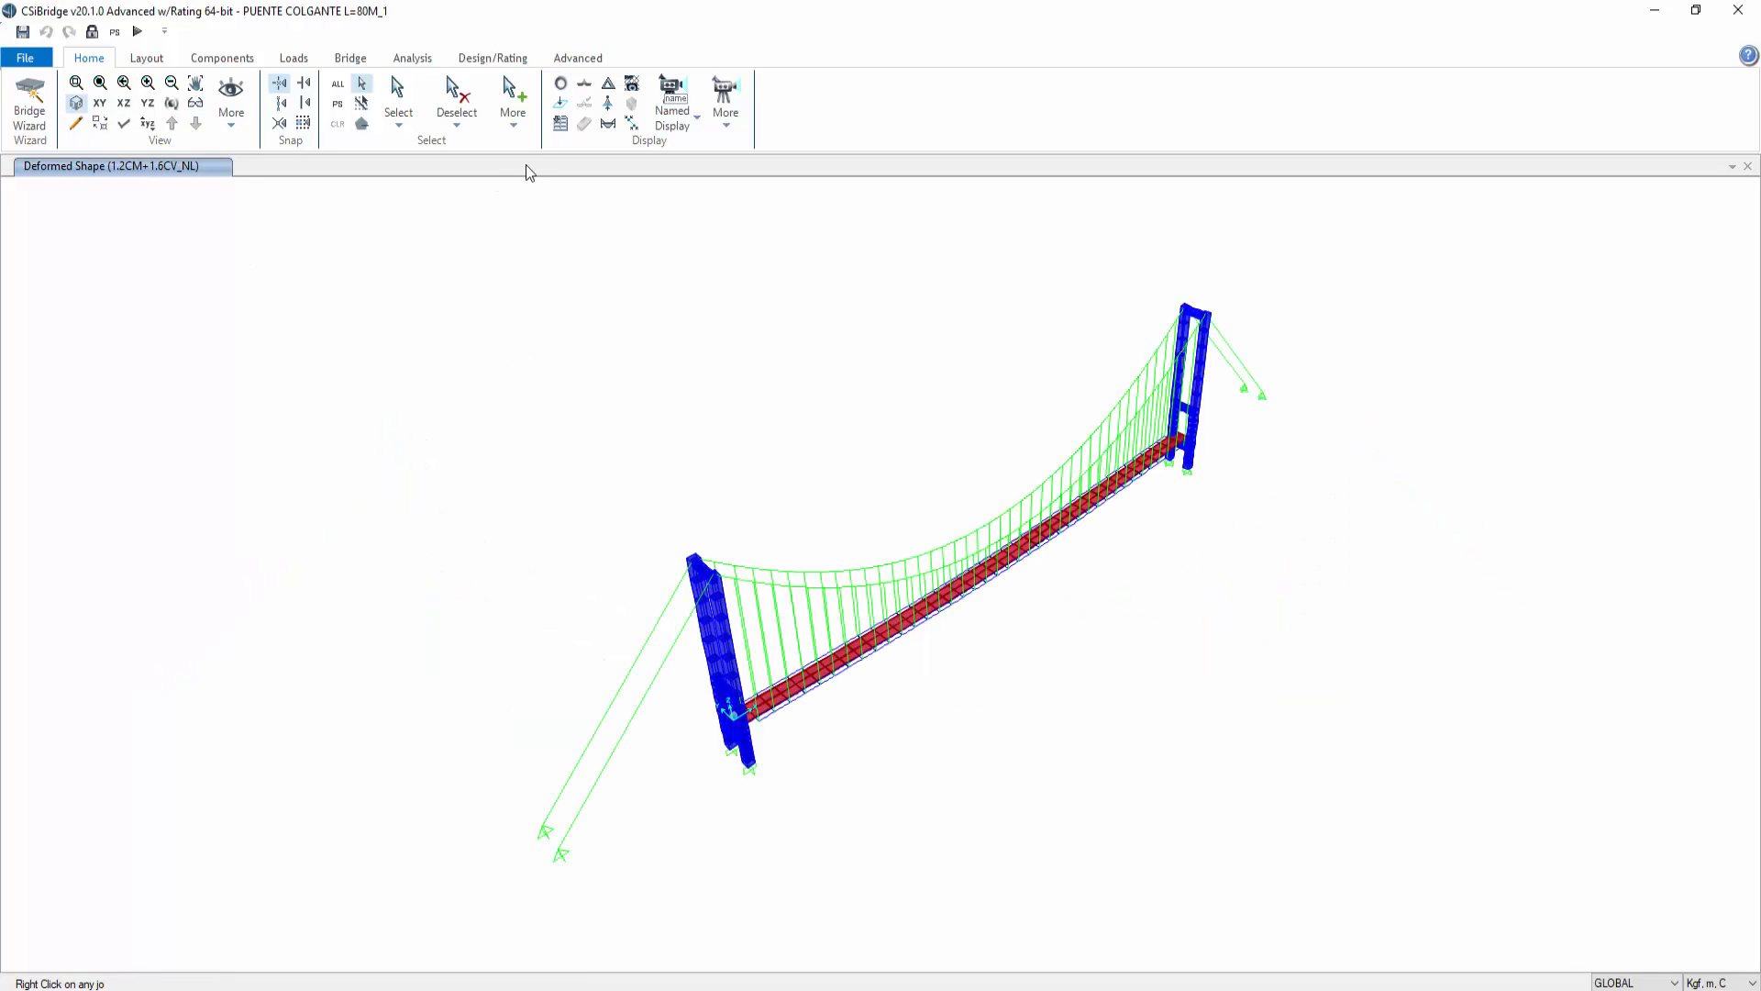
Step: Return from the deformed shape to the undeformed 3D view of the model
left_click(561, 84)
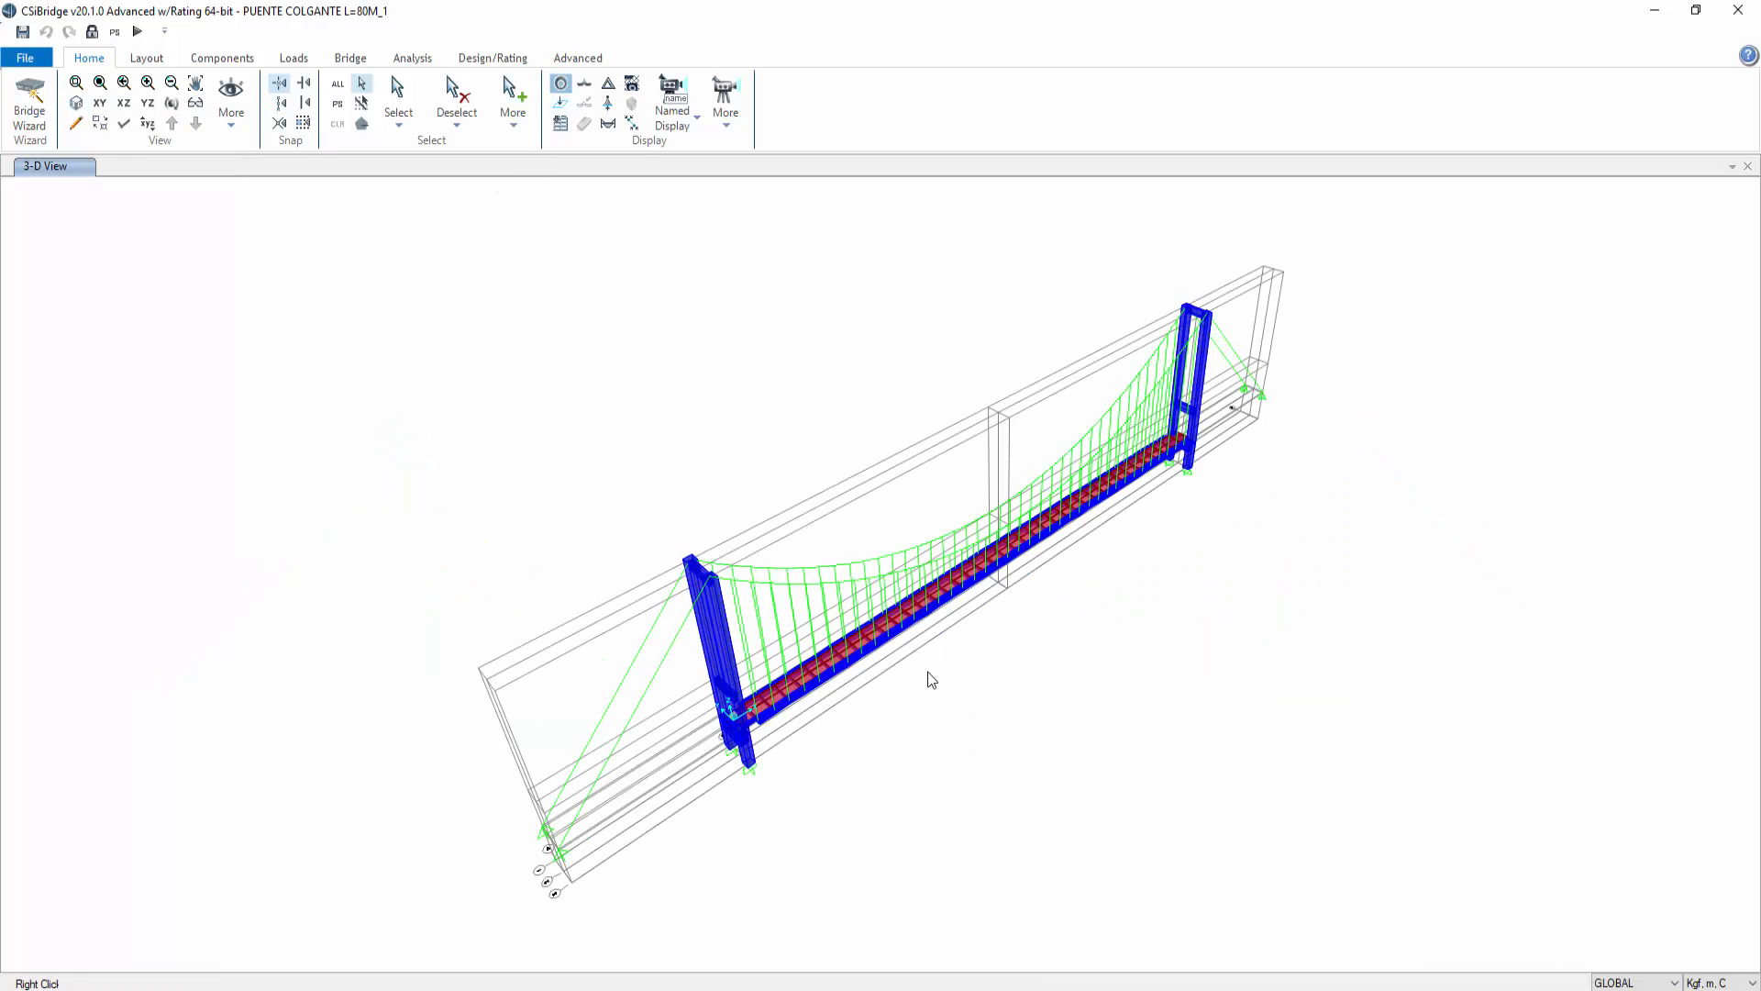
right_click(648, 458)
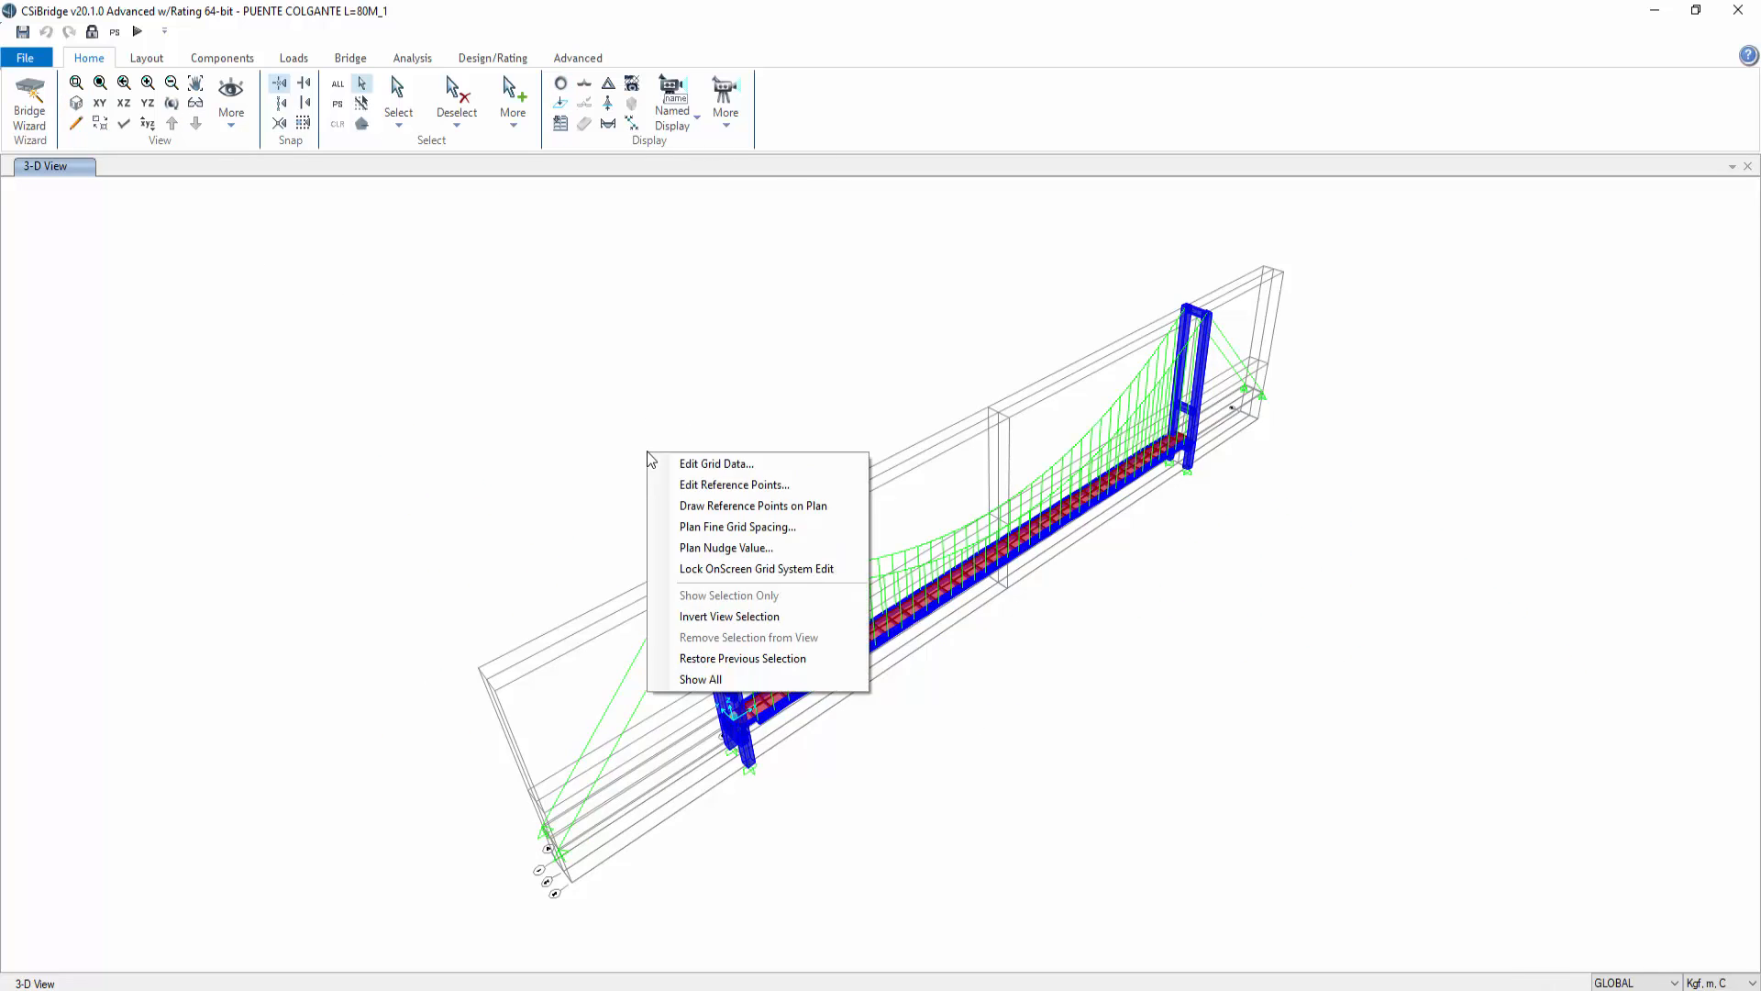
left_click(322, 255)
Step: Select all frames with the V-50X100 and BRD1 sections and display only the selection
left_click(397, 100)
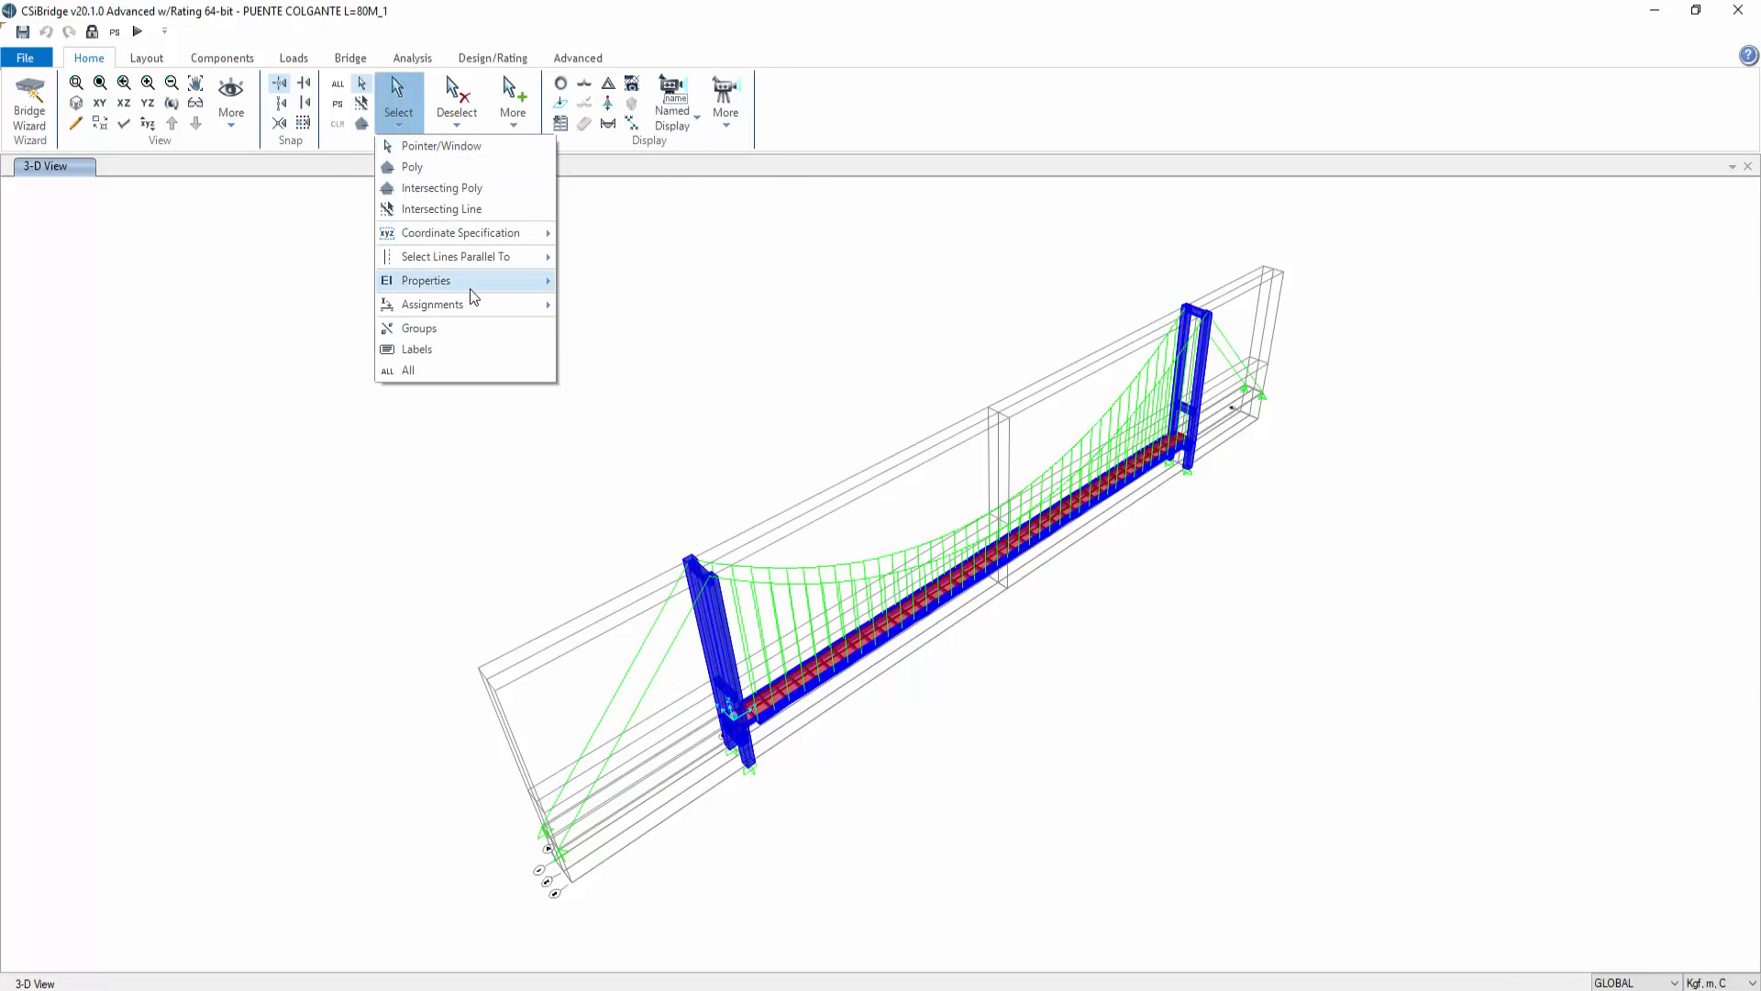
mouse_move(472, 284)
left_click(596, 304)
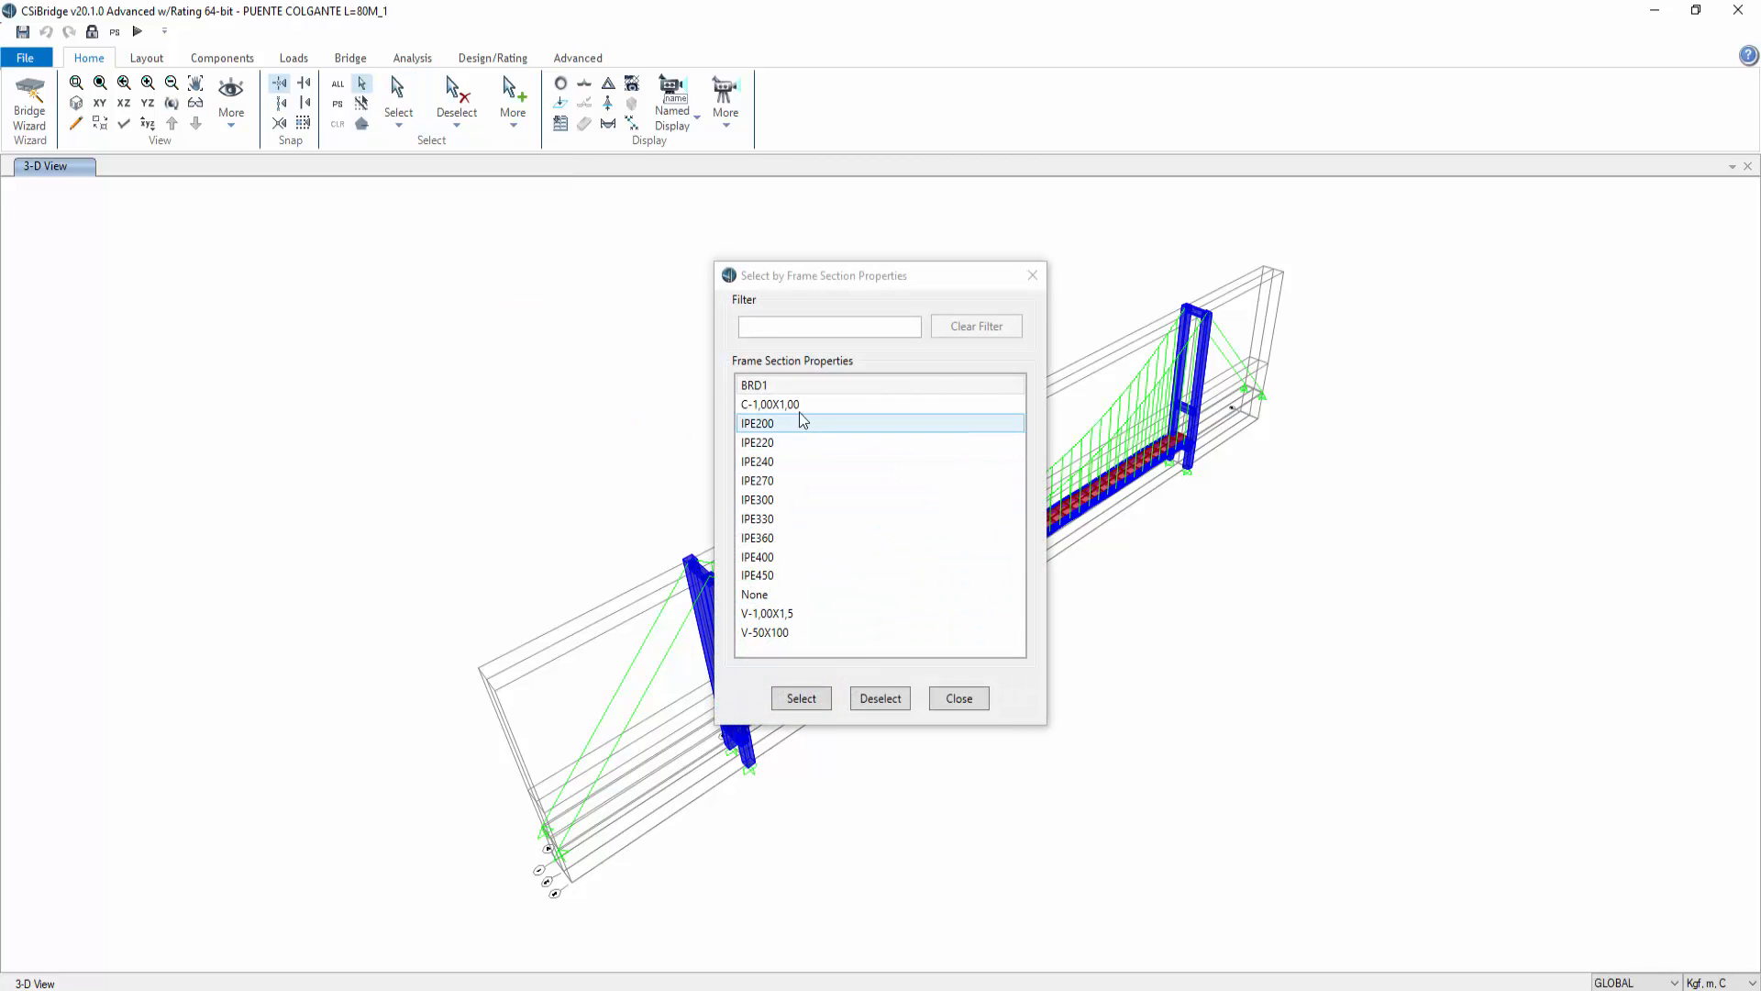
left_click(830, 631)
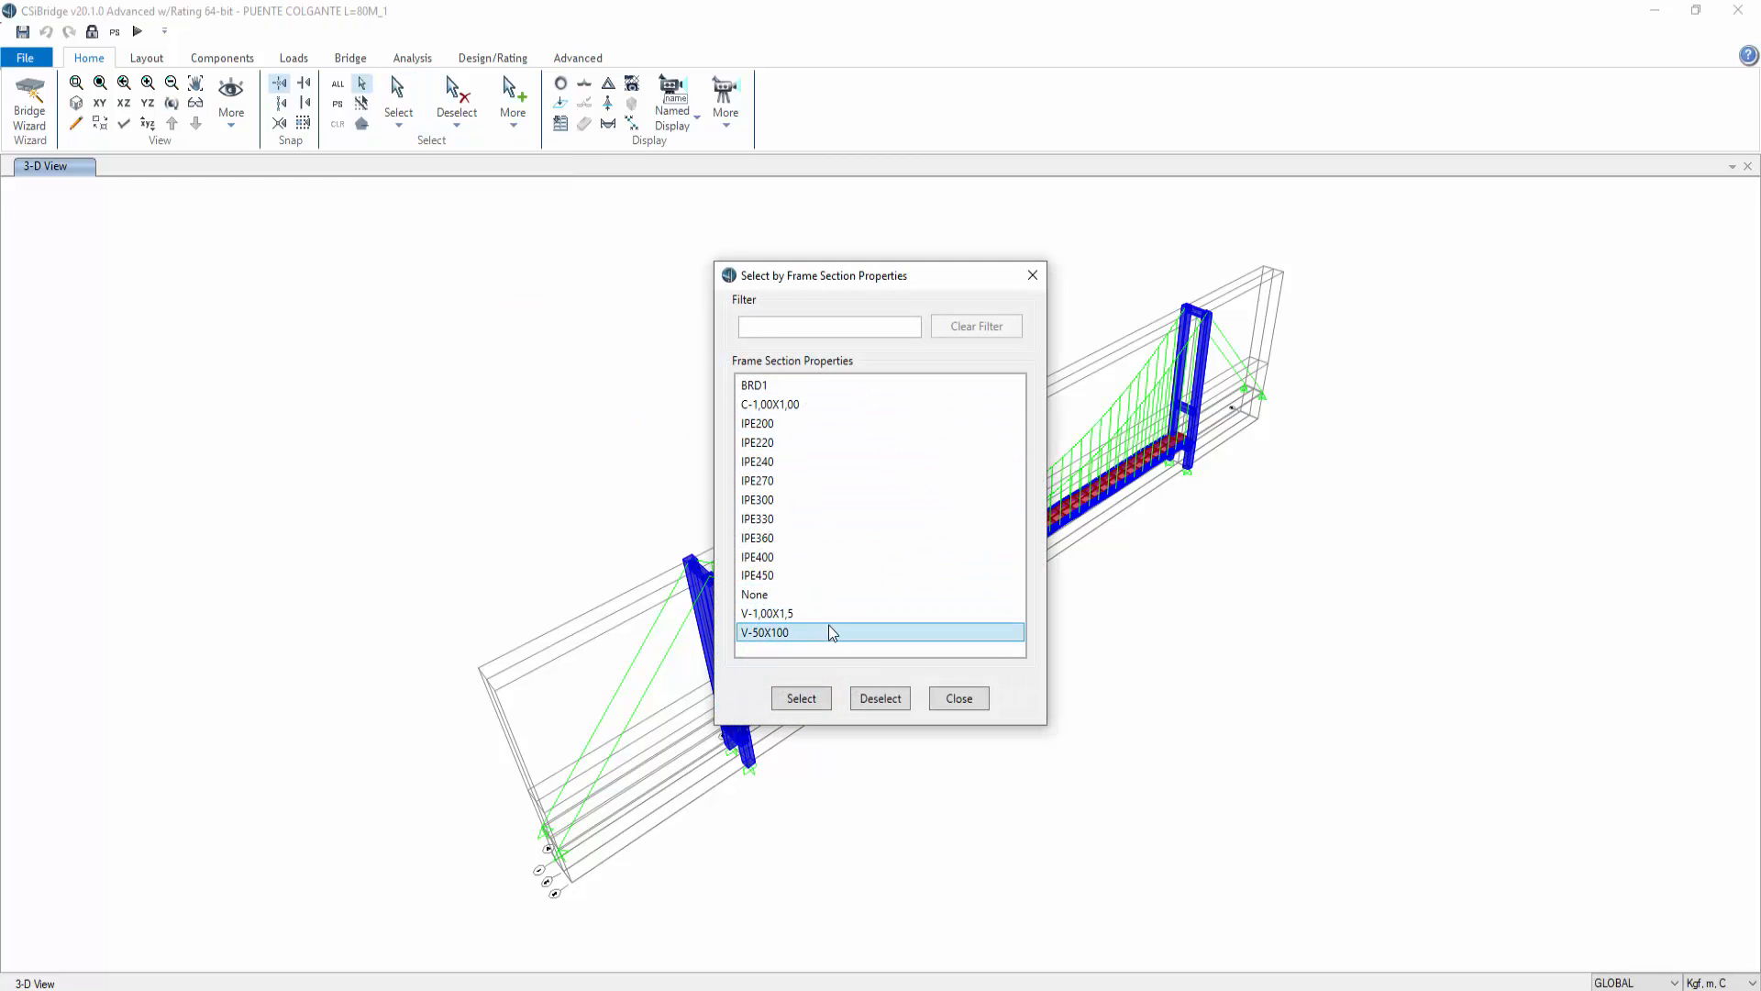
left_click(807, 385, "shift")
left_click(817, 702)
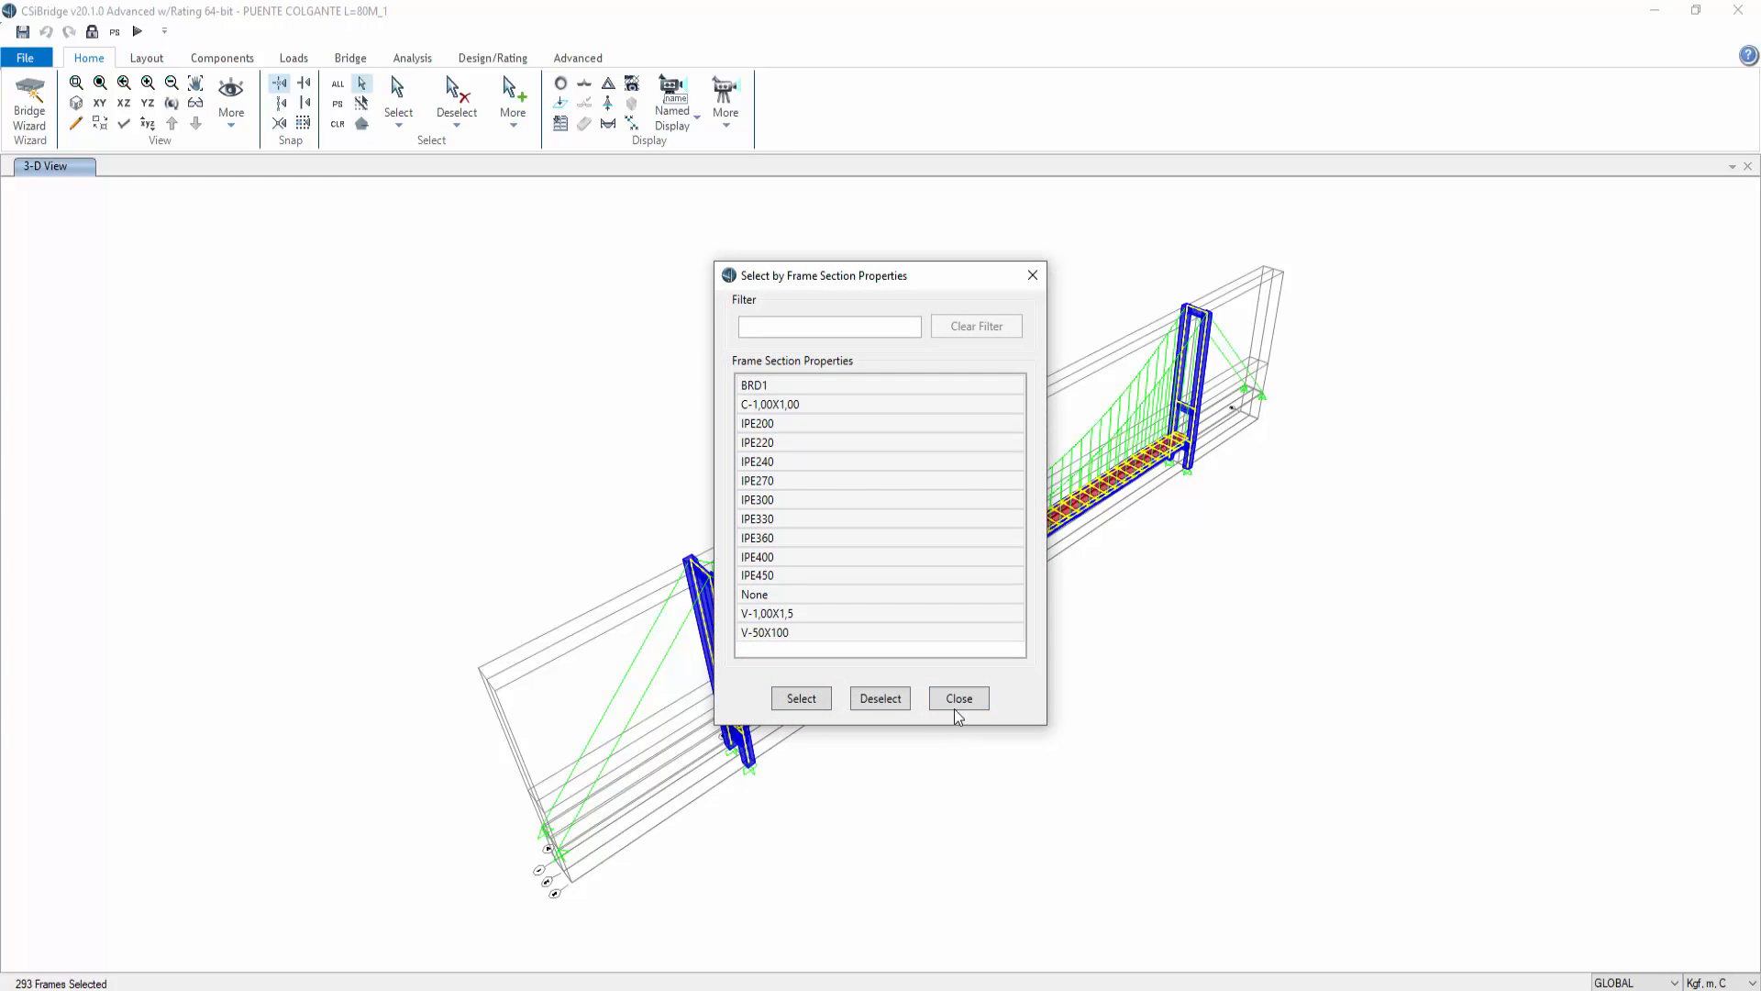
left_click(960, 704)
right_click(1154, 712)
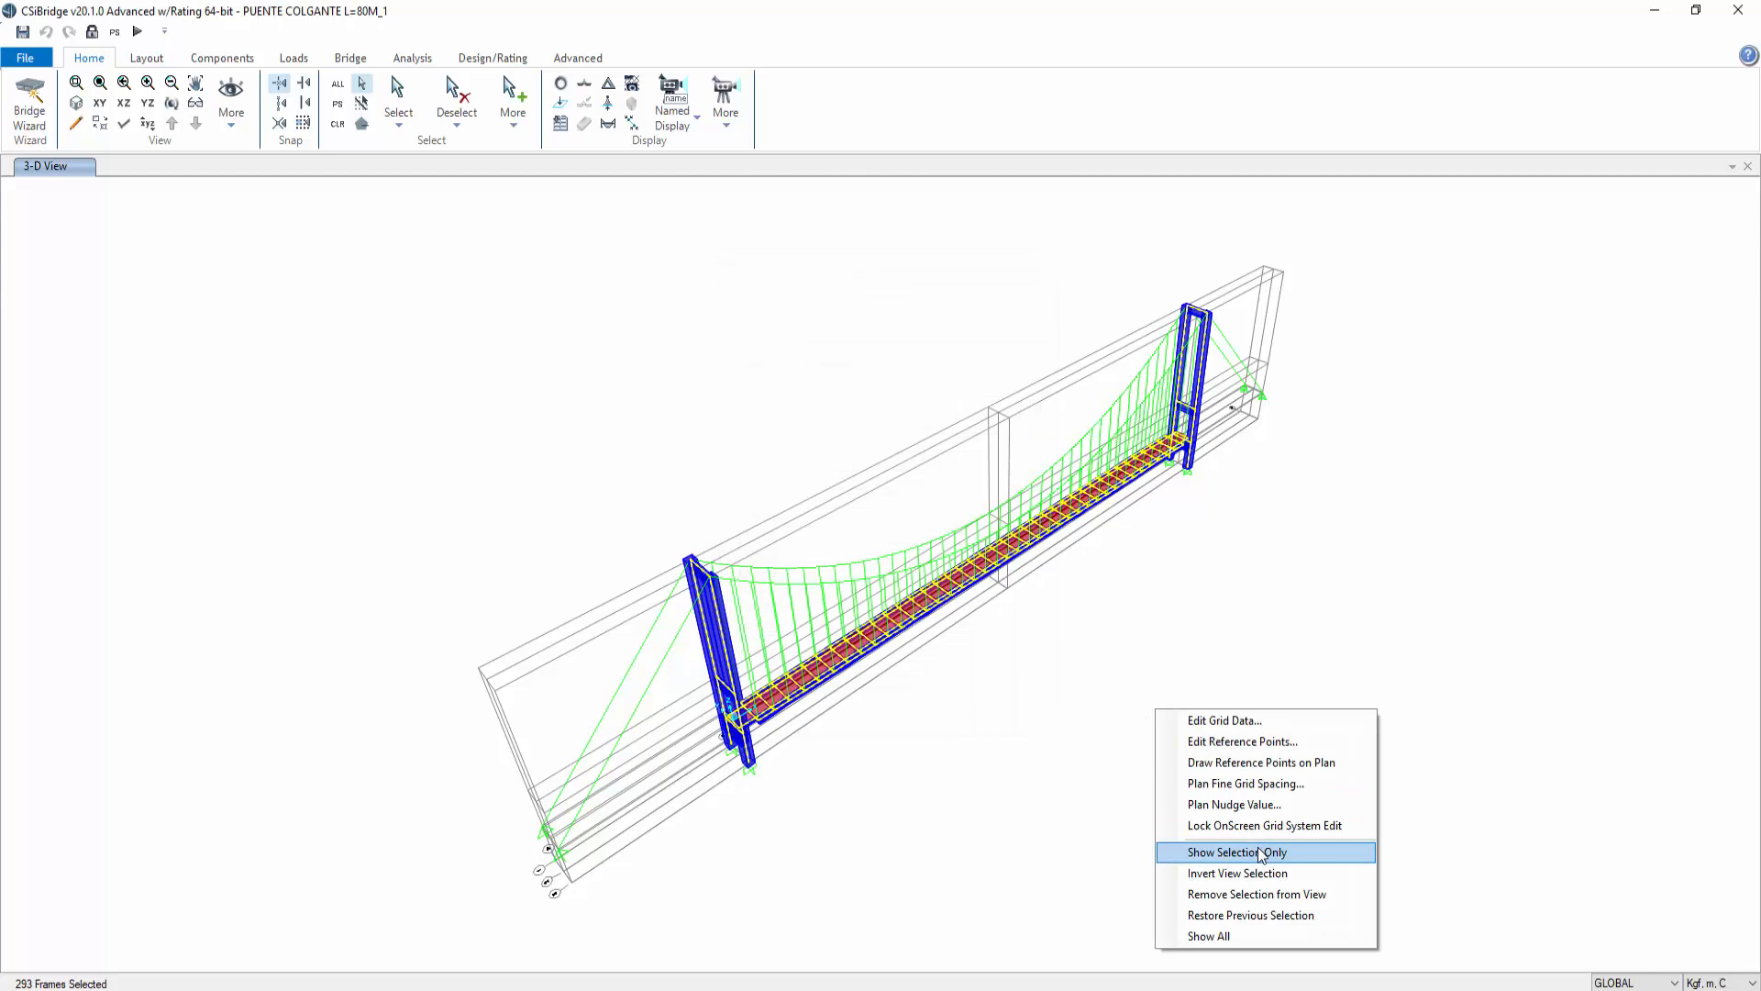
left_click(1263, 852)
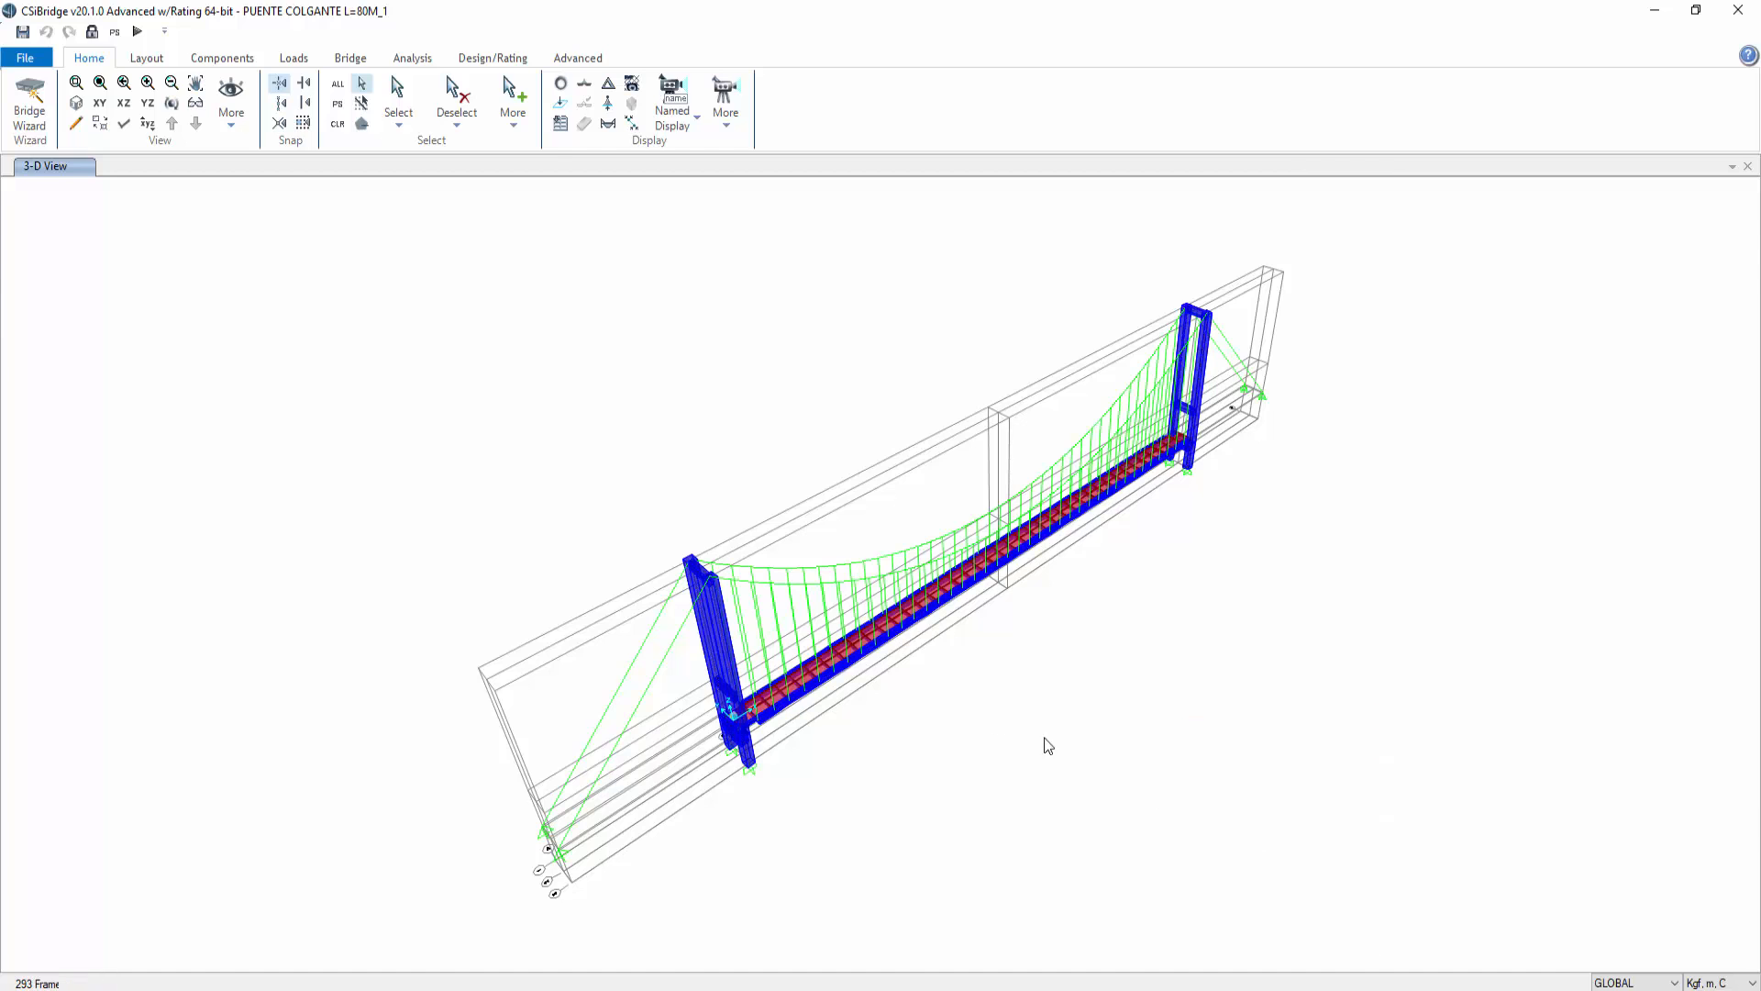
Step: In plan, zoom into the deck and select the joints and frames along its lower edge between grid lines B and D
left_click(100, 102)
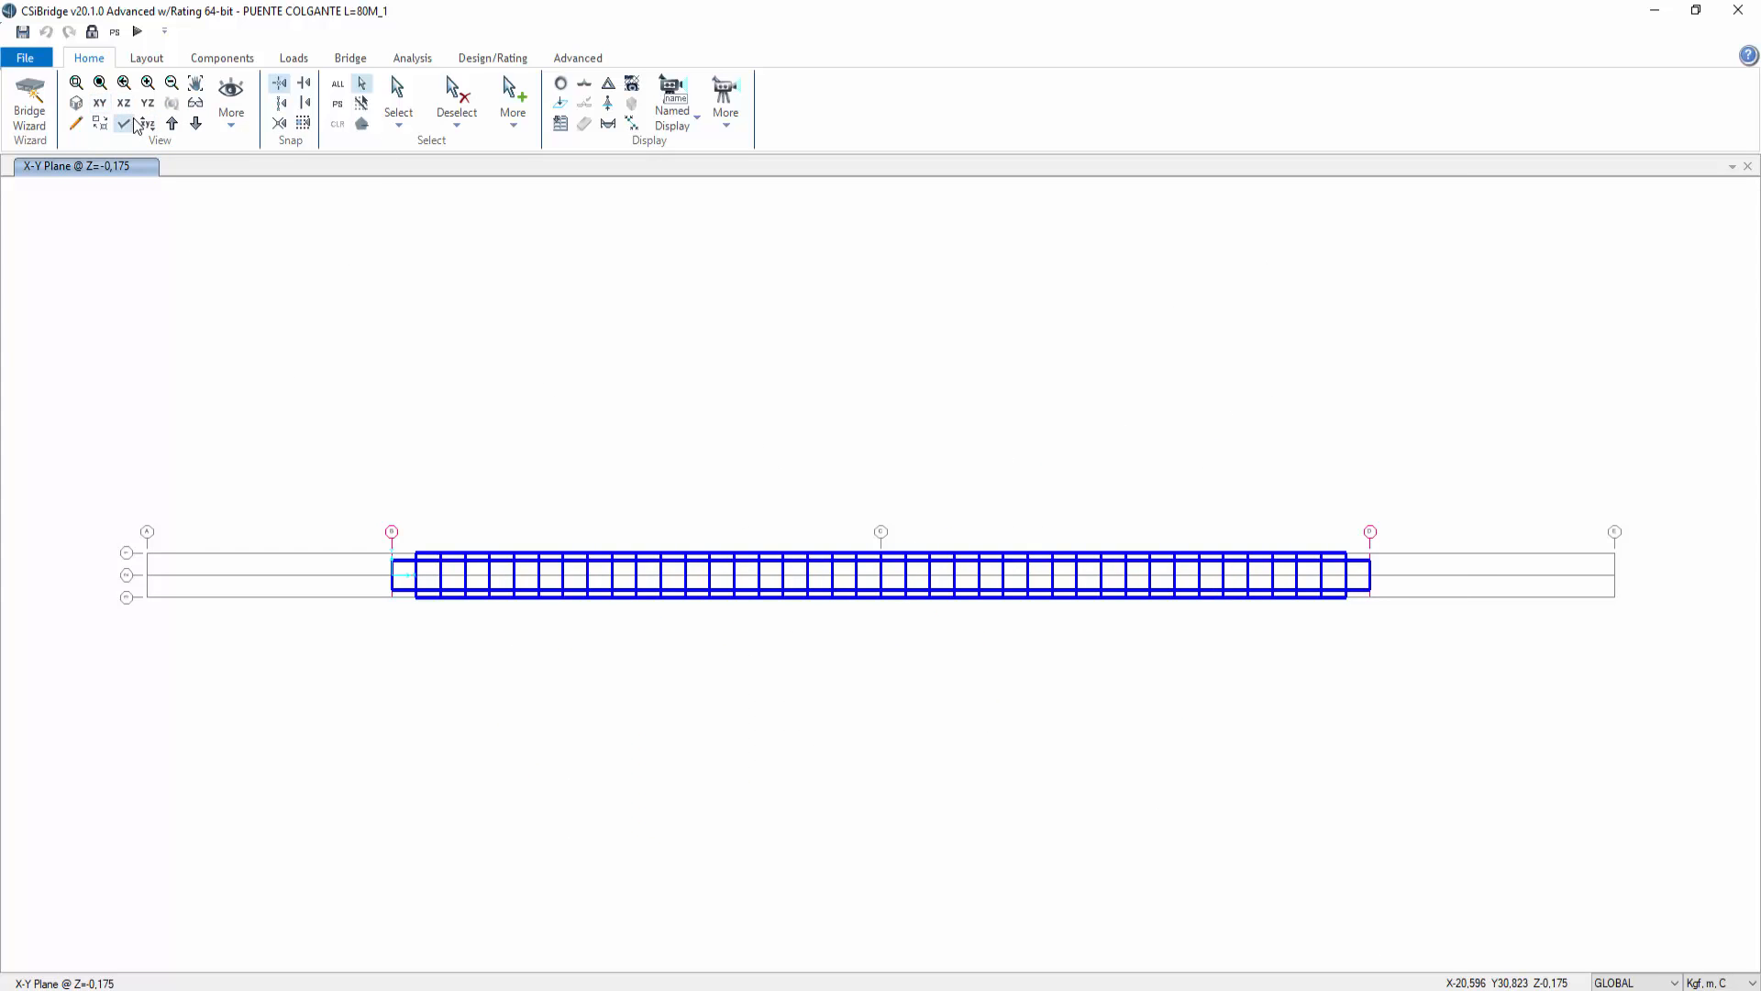
left_click(96, 83)
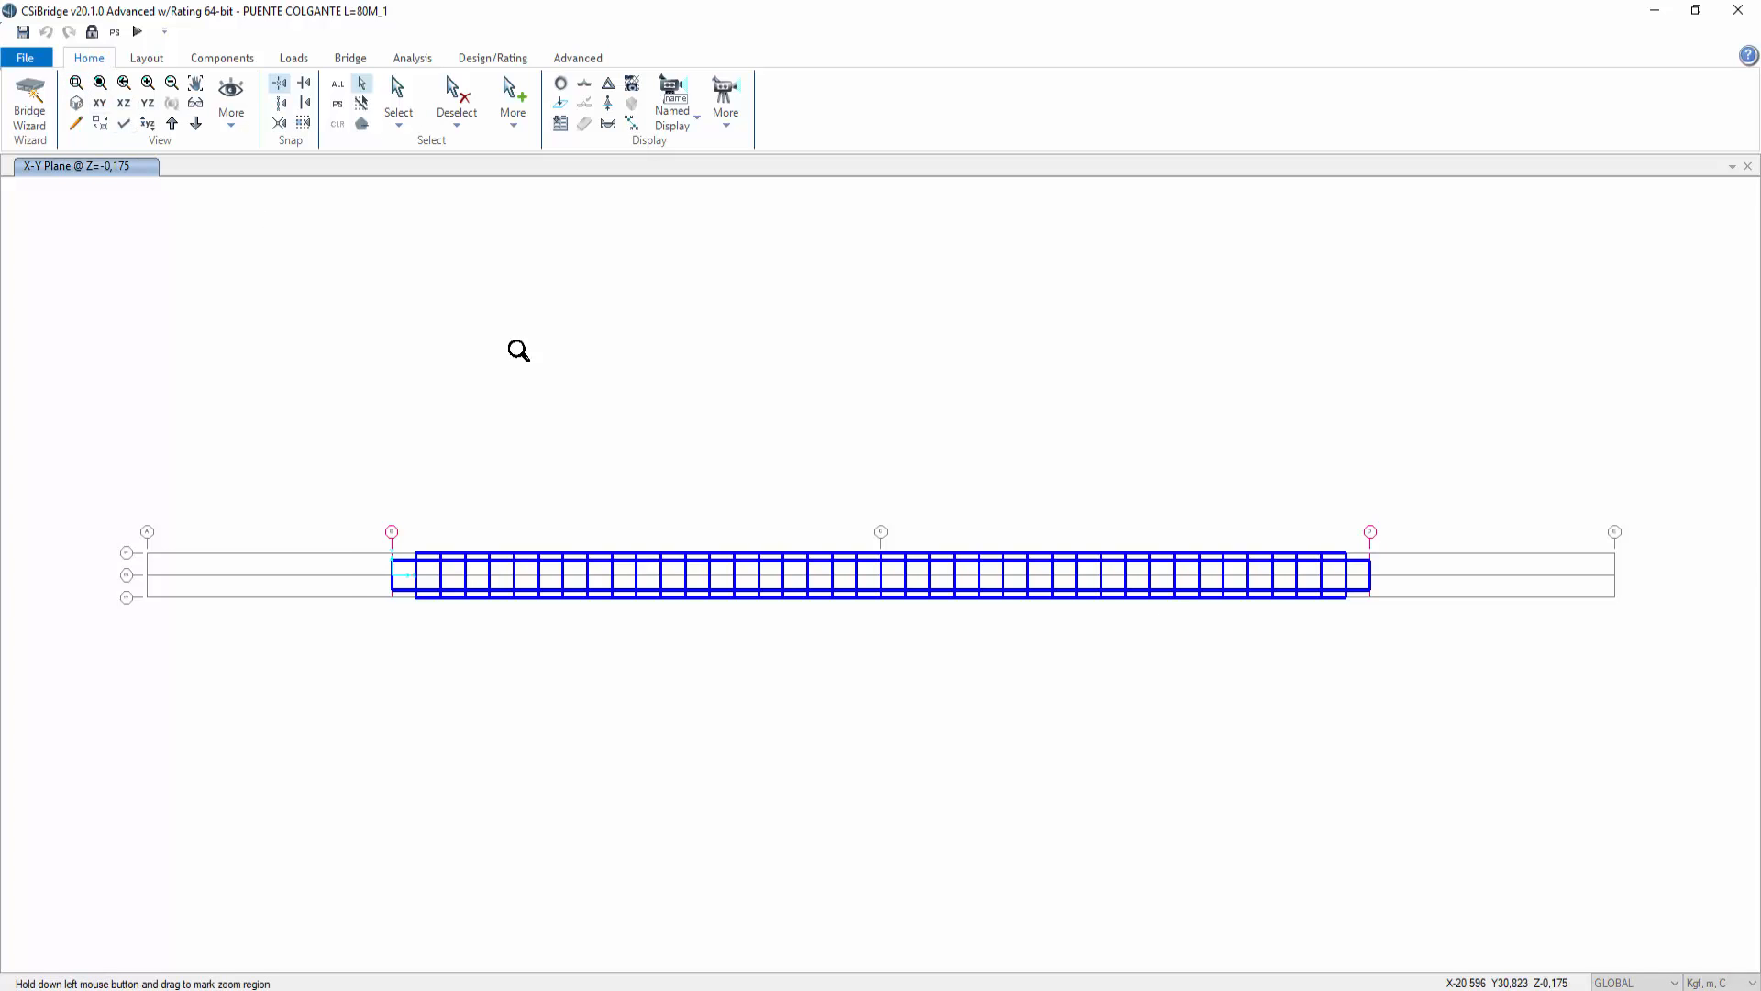
left_click_drag(1459, 664, 302, 530)
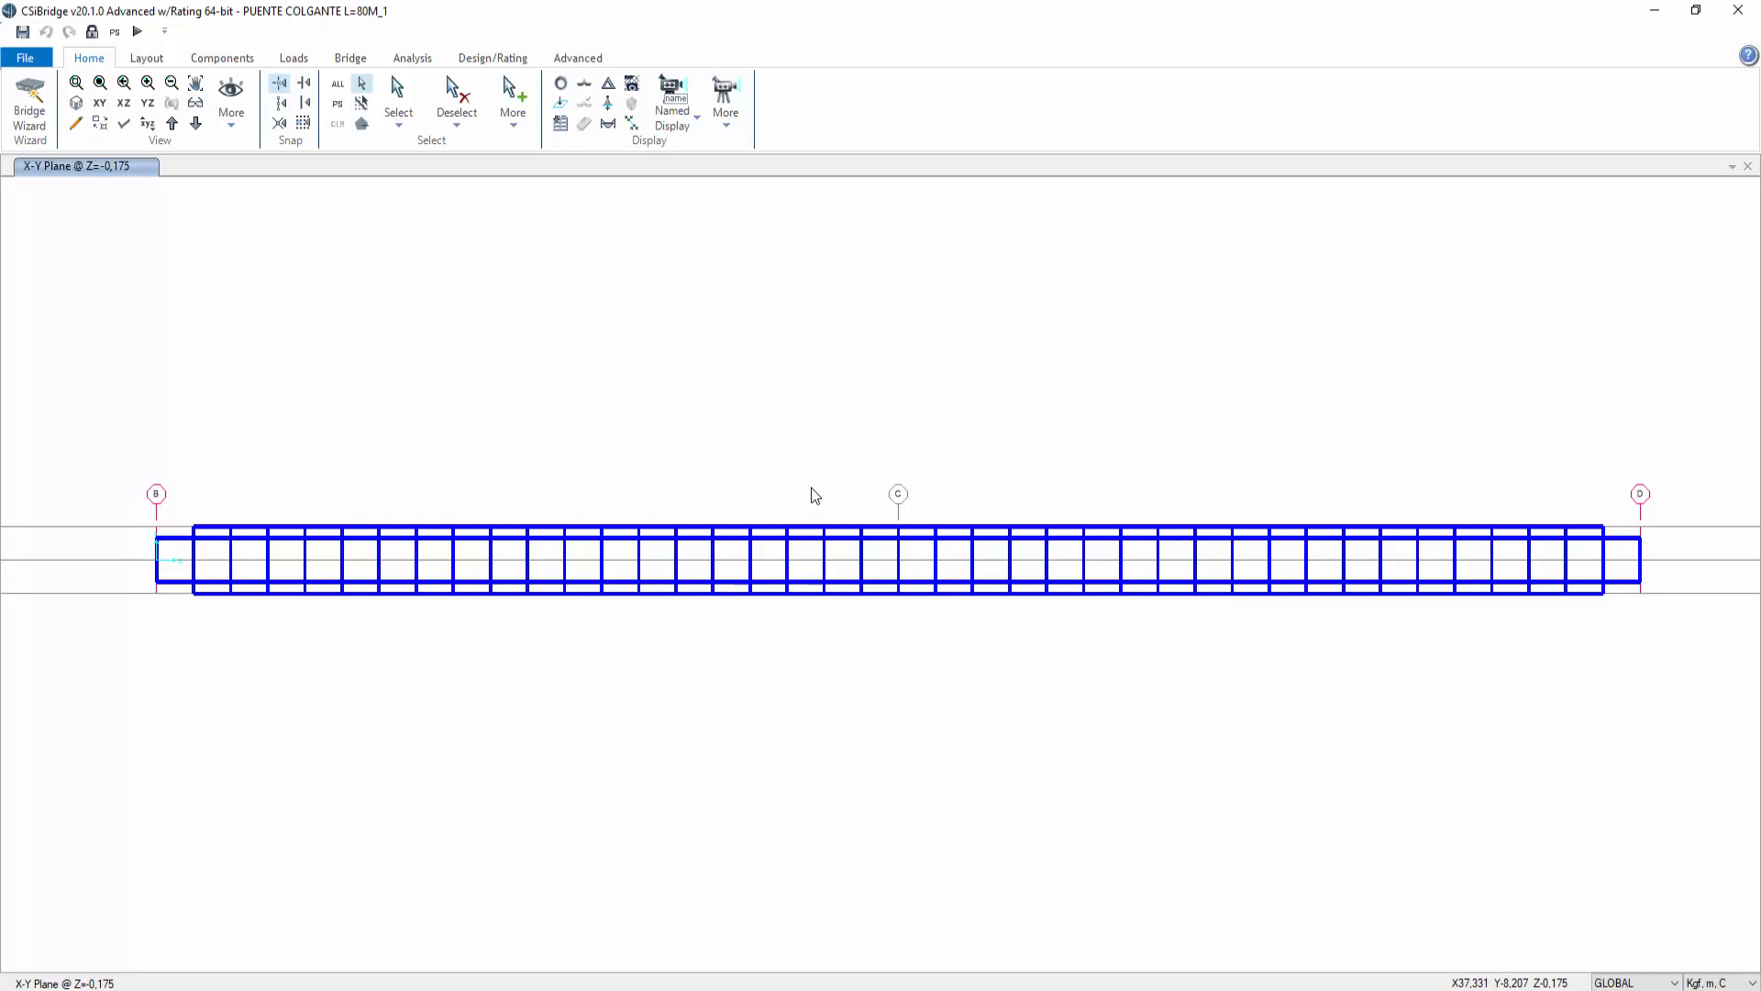
left_click(196, 594)
left_click_drag(177, 592, 1615, 650)
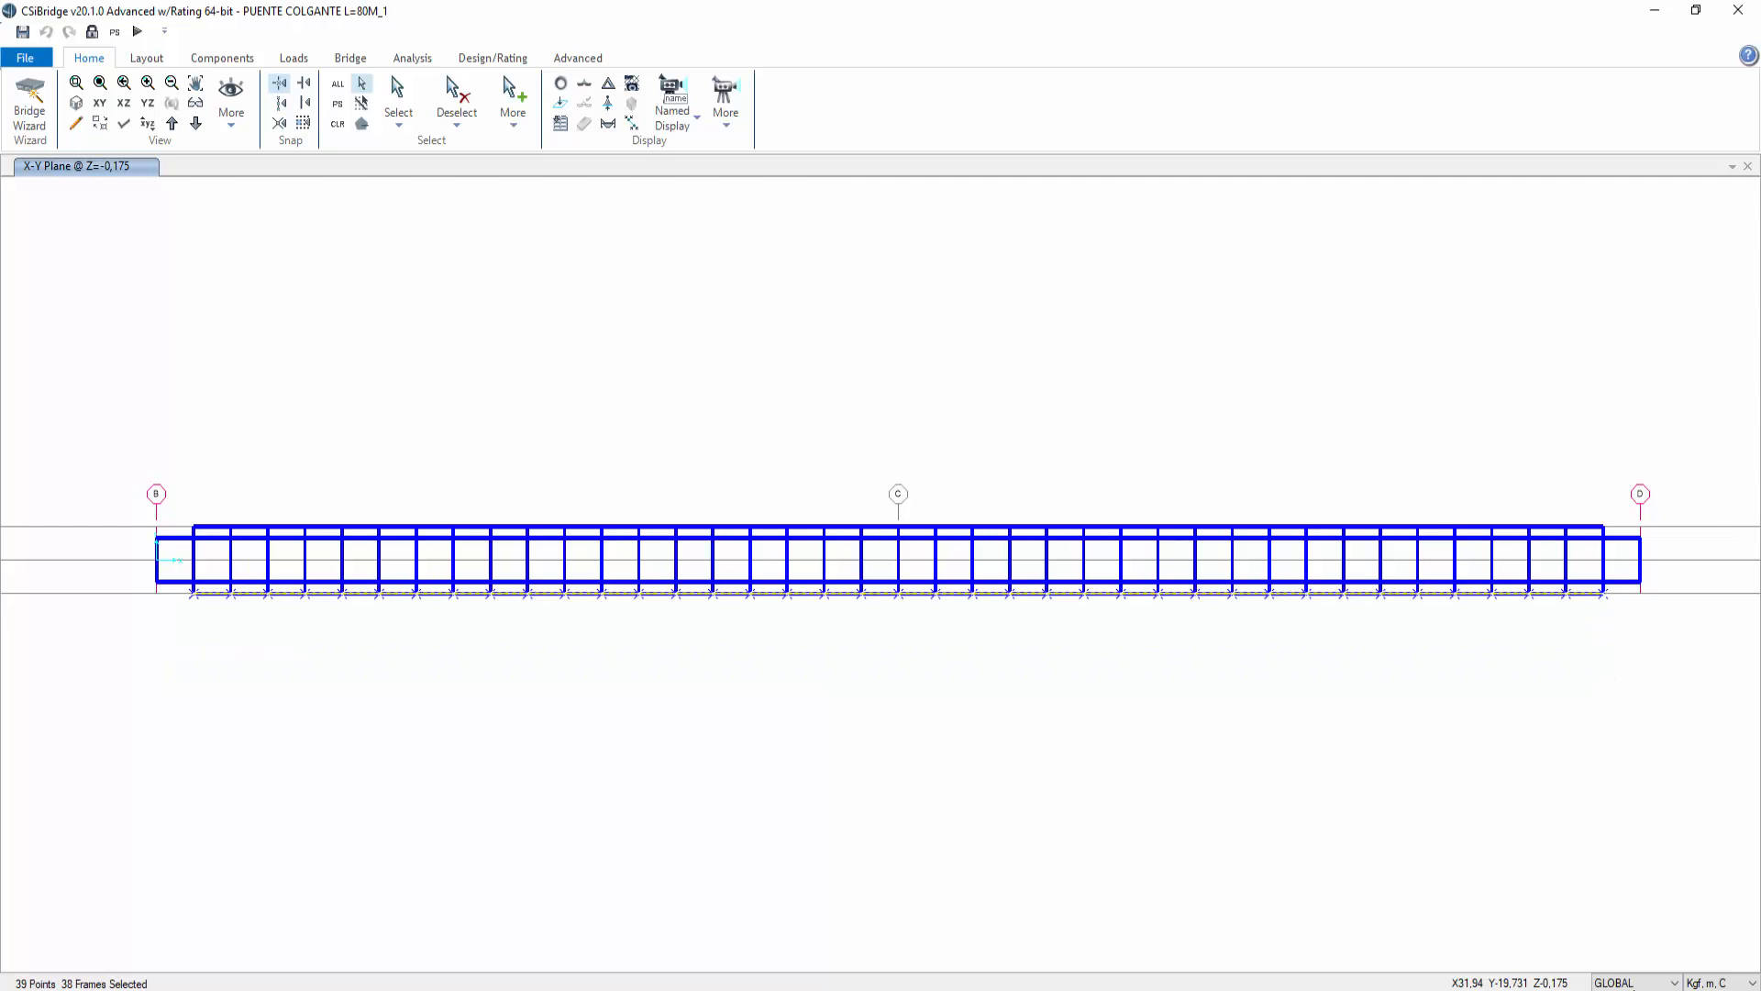
Step: Open Windows Screen Sketch on the plan view and handwrite 'Viento (AASHTO LRFD) 3.8.1.2' below the deck
key("super+w")
left_click(1493, 673)
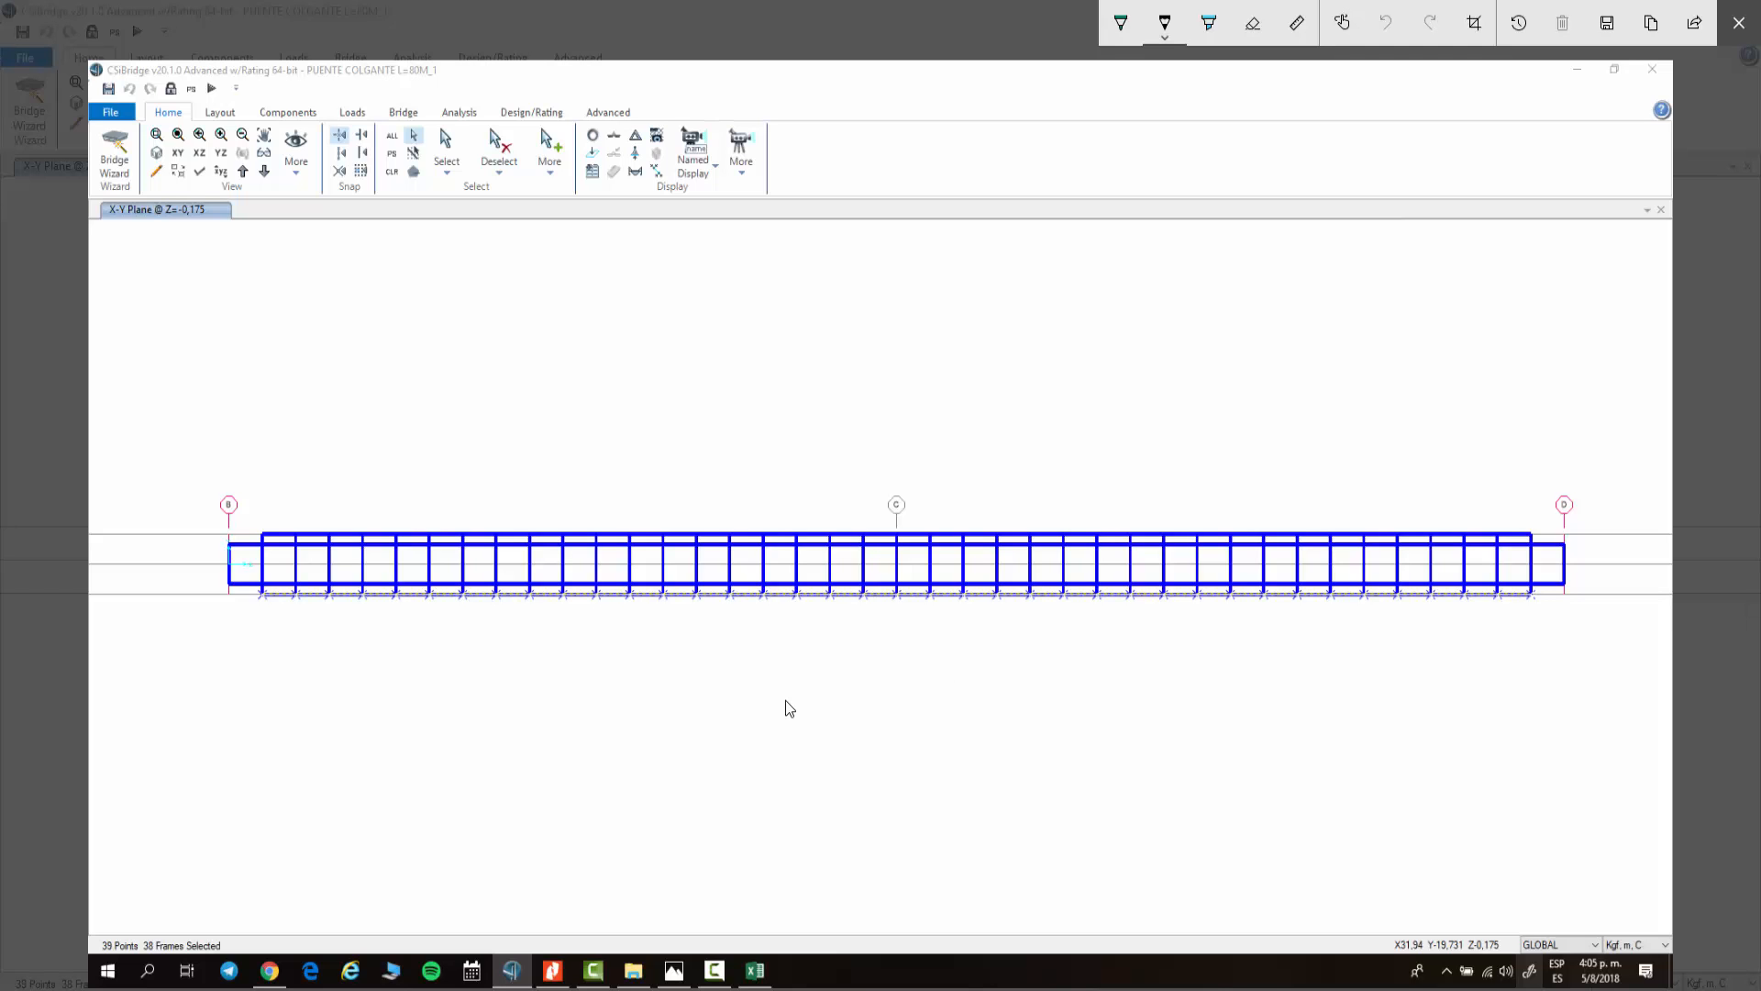
left_click_drag(943, 679, 969, 704)
left_click_drag(981, 699, 1048, 696)
mouse_move(1076, 675)
left_mouse_down()
mouse_move(1065, 701)
mouse_move(1131, 679)
mouse_move(1134, 694)
left_mouse_up()
left_click_drag(1128, 684, 1153, 680)
mouse_move(1176, 673)
left_mouse_down()
mouse_move(1167, 705)
mouse_move(1193, 700)
left_mouse_up()
mouse_move(1184, 680)
left_mouse_down()
mouse_move(1189, 701)
mouse_move(1229, 693)
left_mouse_up()
mouse_move(1233, 667)
left_mouse_down()
mouse_move(1239, 699)
mouse_move(1359, 683)
left_mouse_up()
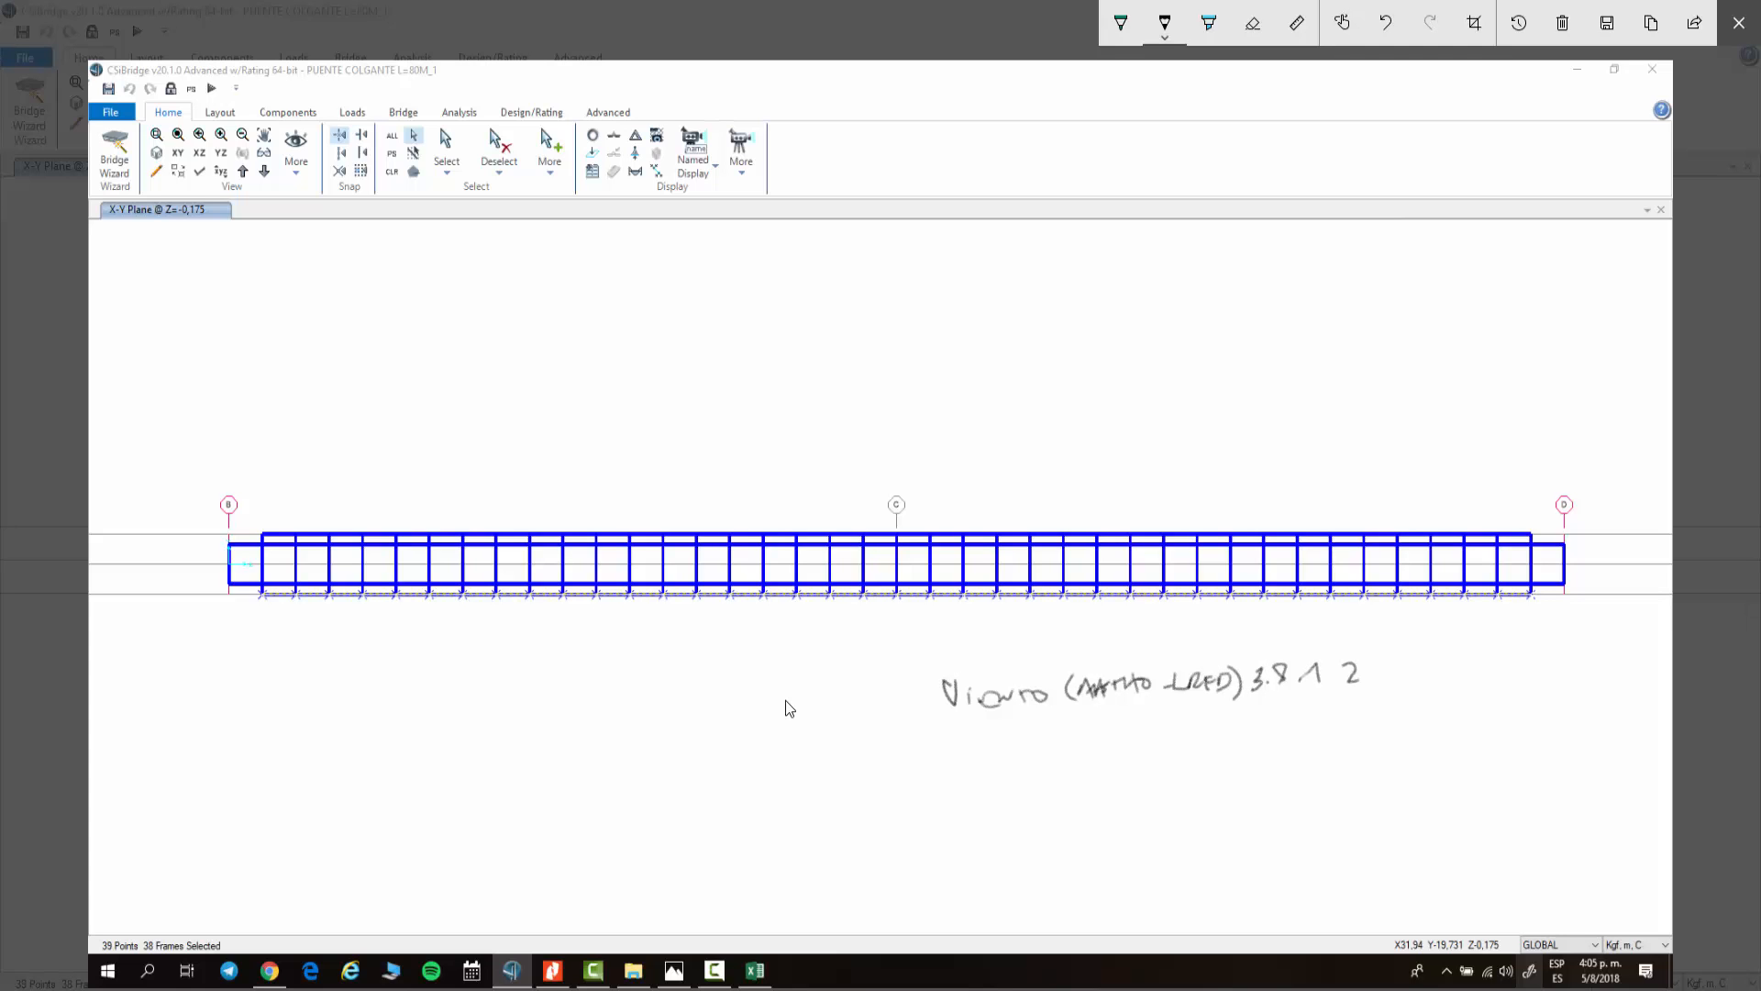
Step: Handwrite 'VD =' and 'VB' with an upward arrow below the deck
mouse_move(967, 766)
left_mouse_down()
mouse_move(978, 796)
mouse_move(990, 762)
mouse_move(1014, 795)
left_mouse_up()
left_click_drag(1033, 790, 1074, 781)
left_click_drag(779, 644, 791, 801)
mouse_move(633, 750)
left_mouse_down()
mouse_move(648, 800)
mouse_move(653, 743)
left_mouse_up()
left_click_drag(667, 793, 679, 811)
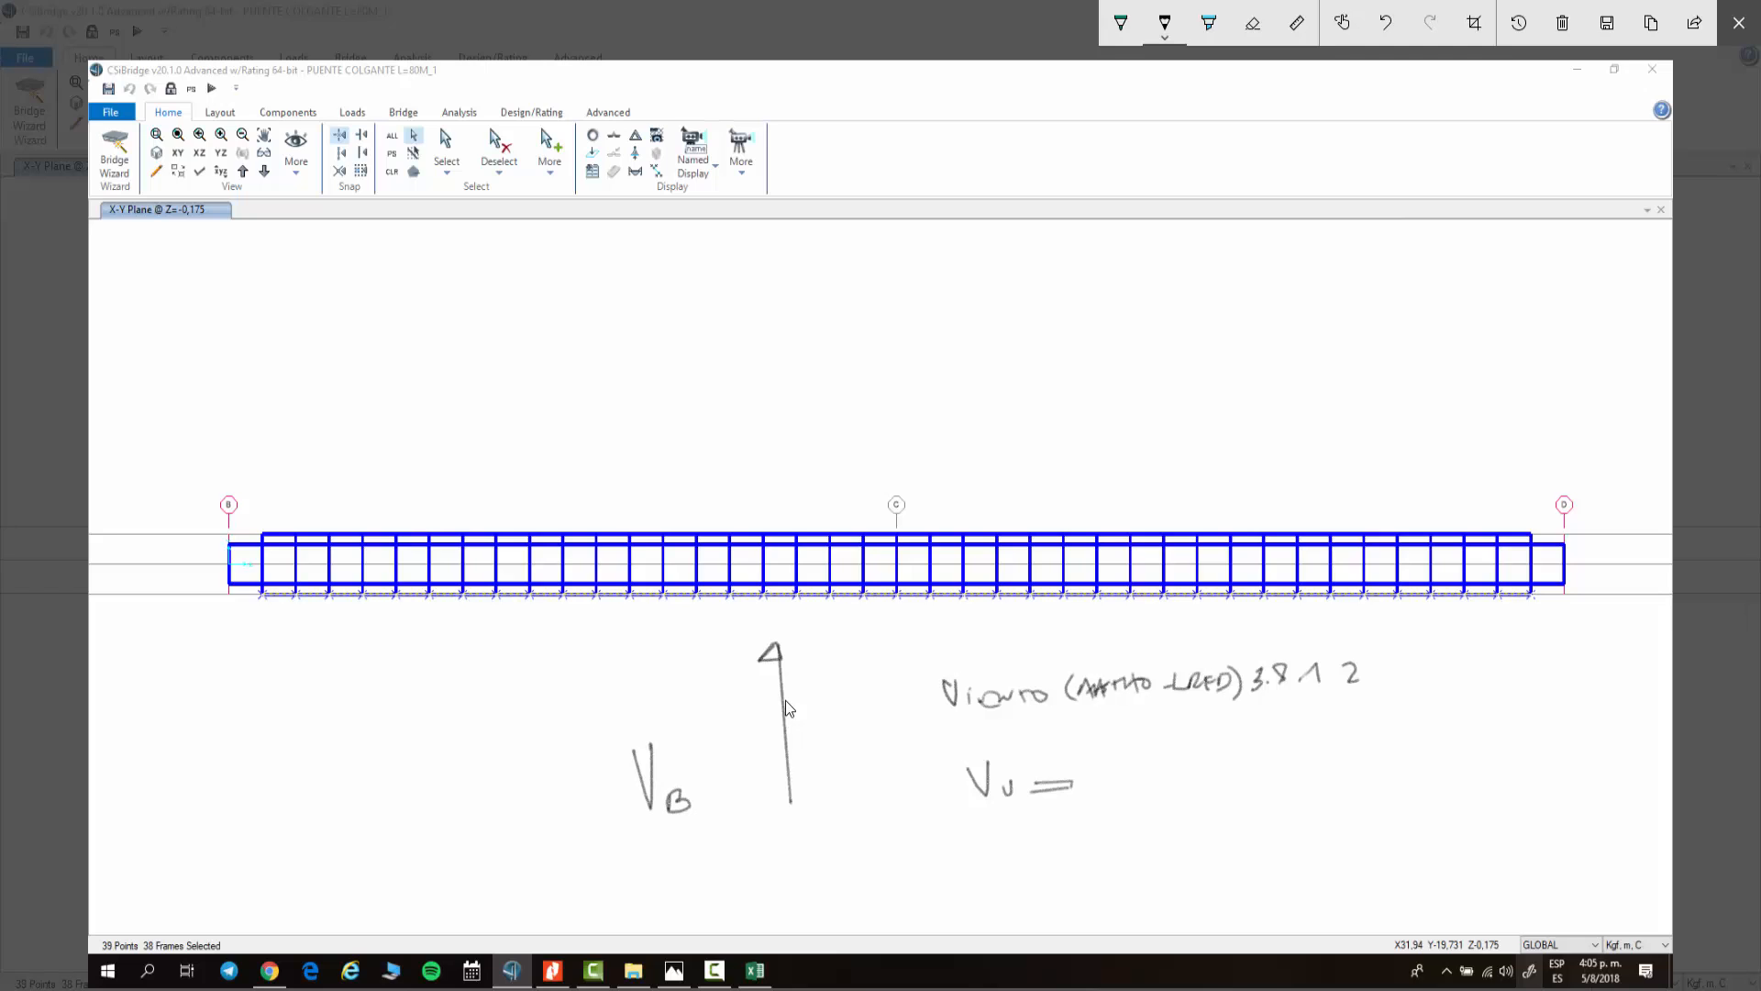
Step: Draw an arrow above the deck and sketch a deck cross-section with two girders
mouse_move(752, 496)
left_mouse_down()
mouse_move(748, 368)
mouse_move(758, 383)
left_mouse_up()
mouse_move(1178, 319)
left_mouse_down()
mouse_move(1180, 338)
mouse_move(1396, 318)
mouse_move(1418, 335)
left_mouse_up()
mouse_move(1166, 338)
left_mouse_down()
mouse_move(1582, 333)
mouse_move(1486, 323)
mouse_move(1496, 335)
mouse_move(1387, 375)
mouse_move(1405, 374)
mouse_move(1406, 332)
mouse_move(1437, 377)
left_mouse_up()
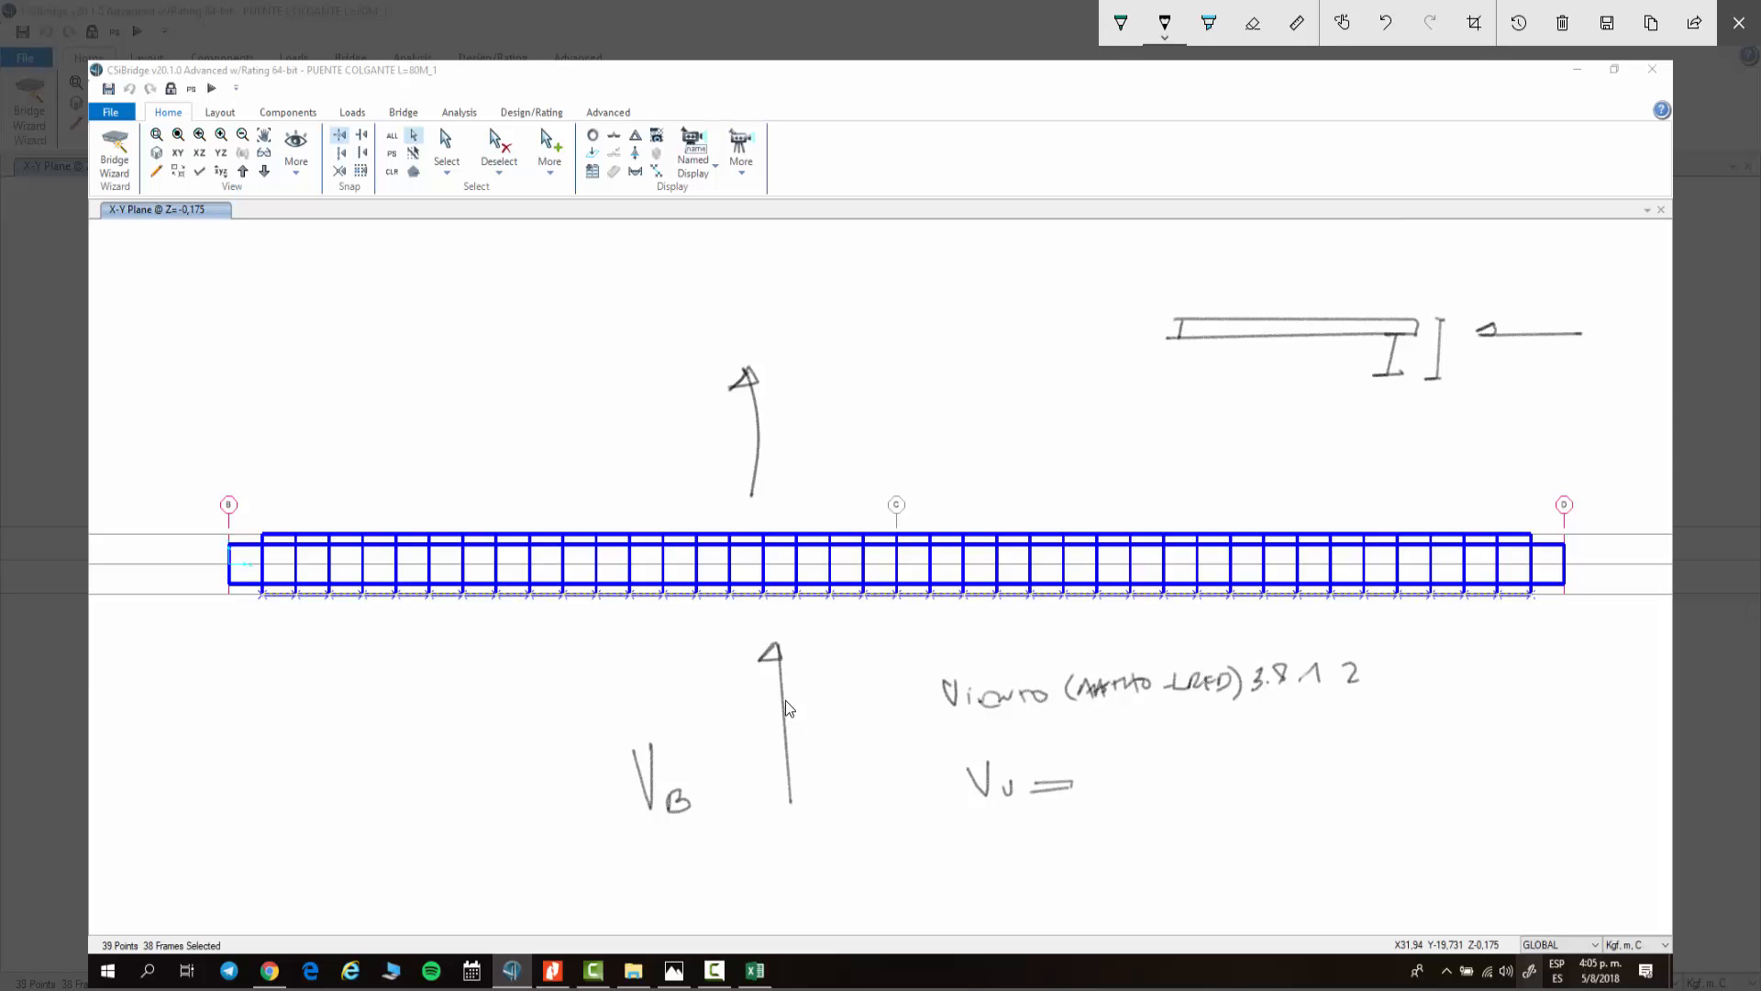
mouse_move(1200, 337)
left_mouse_down()
mouse_move(1234, 337)
mouse_move(1208, 386)
mouse_move(1235, 384)
left_mouse_up()
Step: With the highlighter, draw wind arrows around the deck cross-section and label them Vs, VD and Vv
left_click(1209, 22)
mouse_move(1488, 337)
left_mouse_down()
mouse_move(1614, 339)
mouse_move(1472, 337)
left_mouse_up()
left_click_drag(1565, 290, 1025, 297)
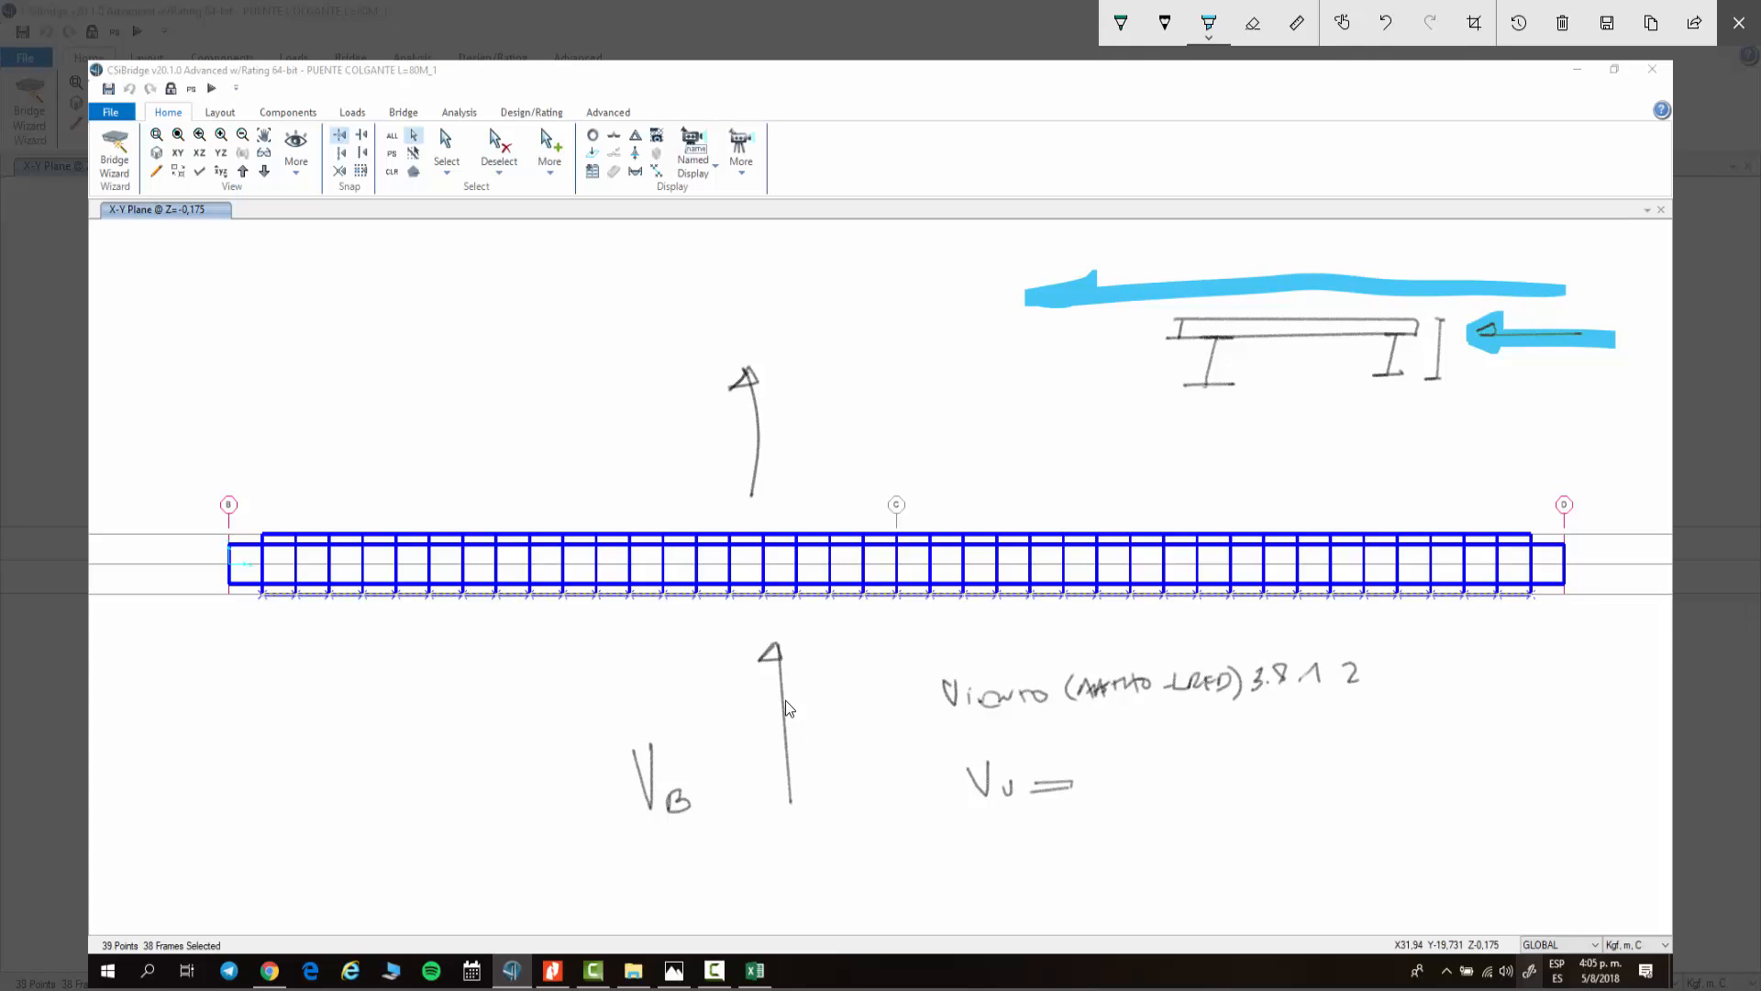
mouse_move(1135, 306)
left_mouse_down()
mouse_move(1101, 308)
mouse_move(1124, 378)
mouse_move(1055, 341)
mouse_move(910, 349)
mouse_move(953, 367)
left_mouse_up()
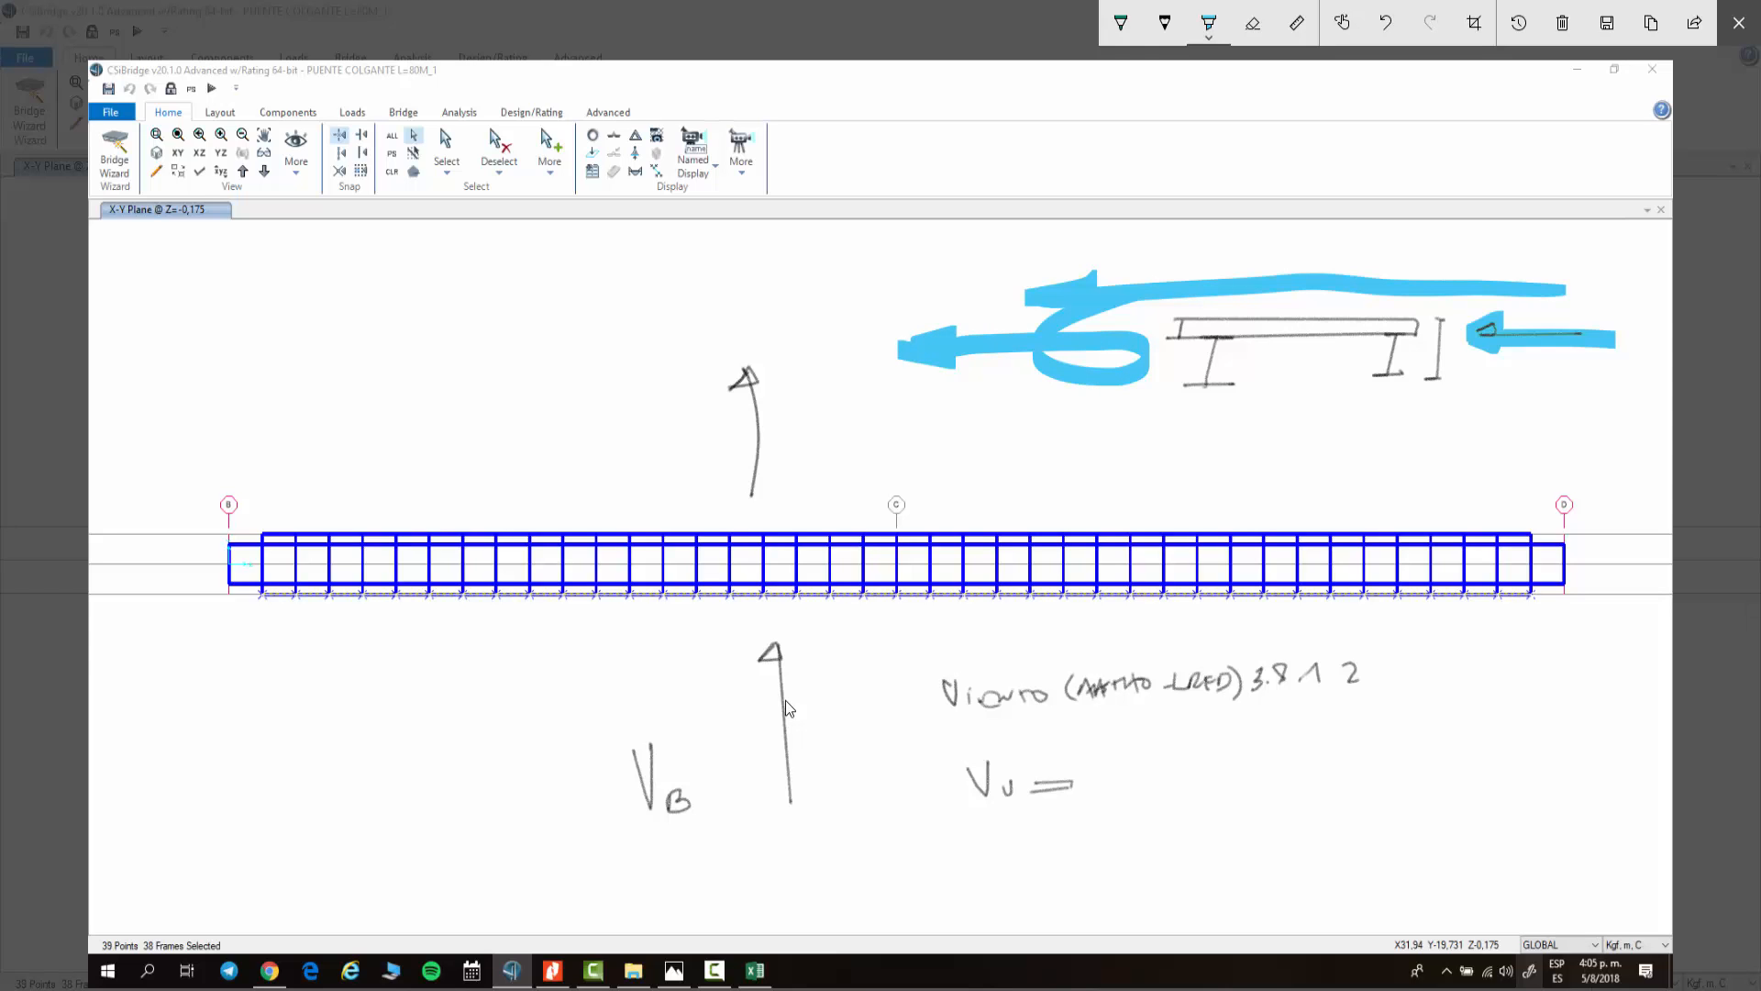
mouse_move(1627, 389)
left_mouse_down()
mouse_move(1448, 383)
mouse_move(1427, 422)
mouse_move(1366, 452)
mouse_move(1326, 385)
mouse_move(1313, 402)
mouse_move(1350, 401)
left_mouse_up()
left_click_drag(1239, 438, 1293, 465)
mouse_move(1571, 232)
left_mouse_down()
mouse_move(1594, 224)
mouse_move(1612, 259)
mouse_move(1601, 298)
left_mouse_up()
left_click_drag(965, 247, 947, 278)
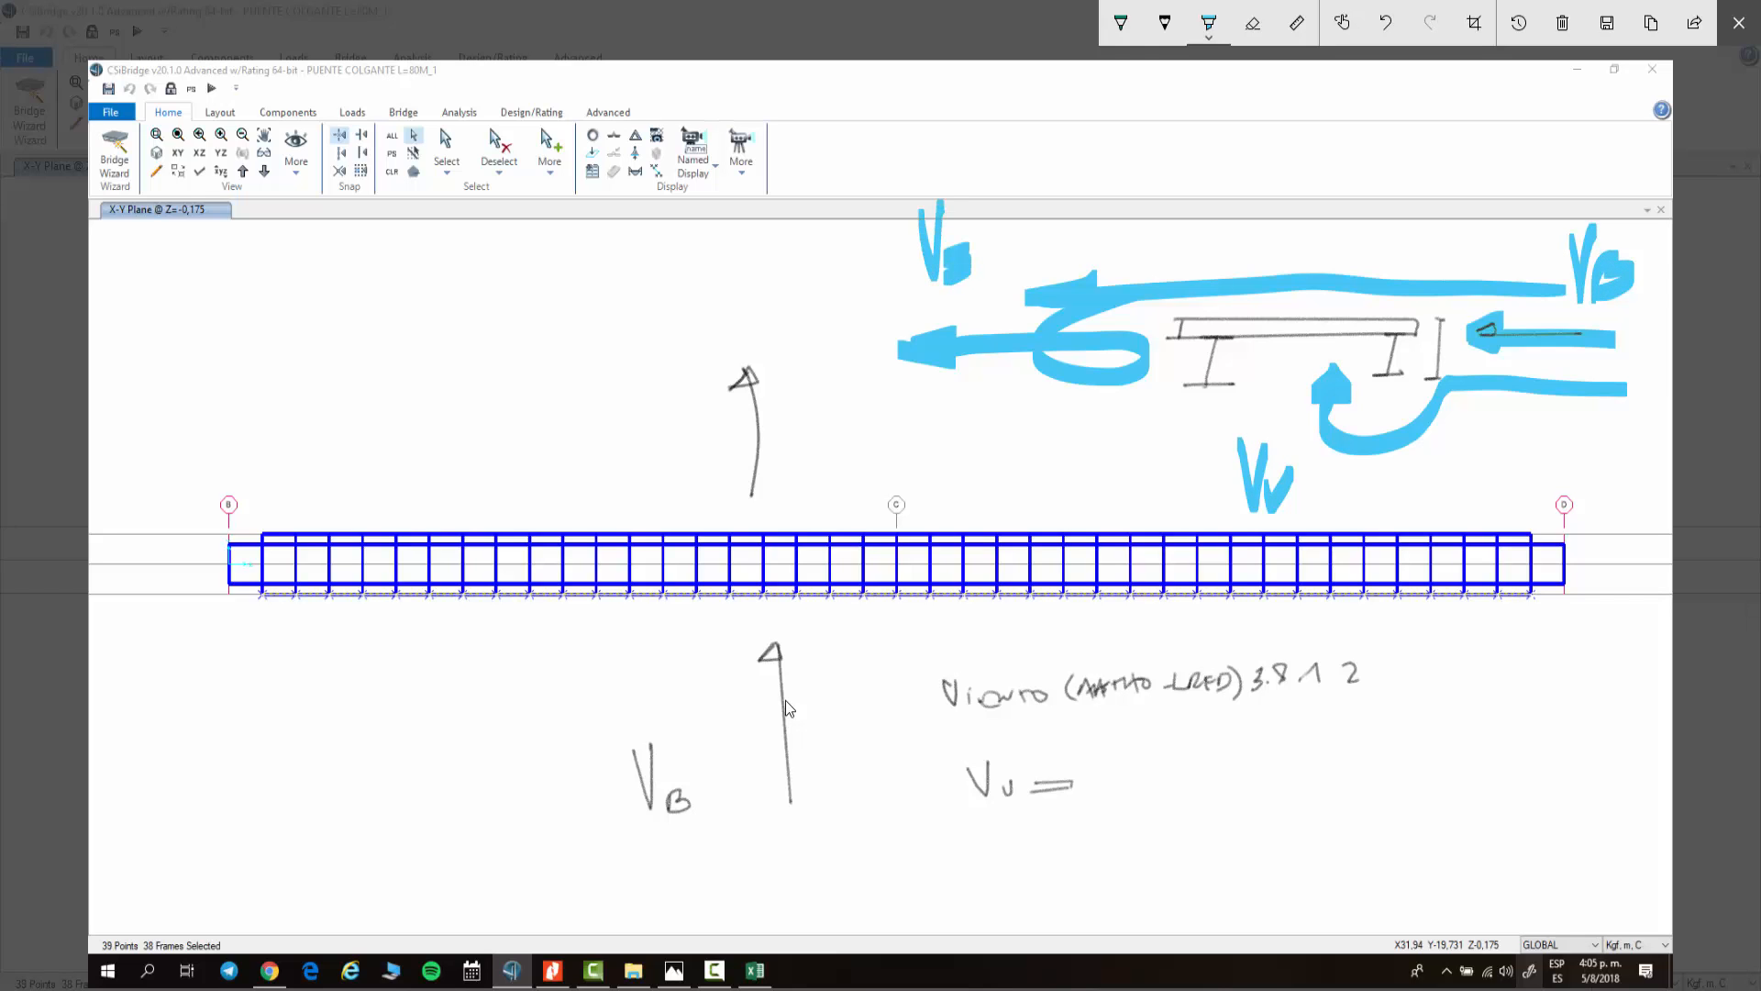
Step: Switch the pen colour to black and handwrite 0.024x10^5x0.55 below the deck
left_click(1120, 23)
left_click(1120, 23)
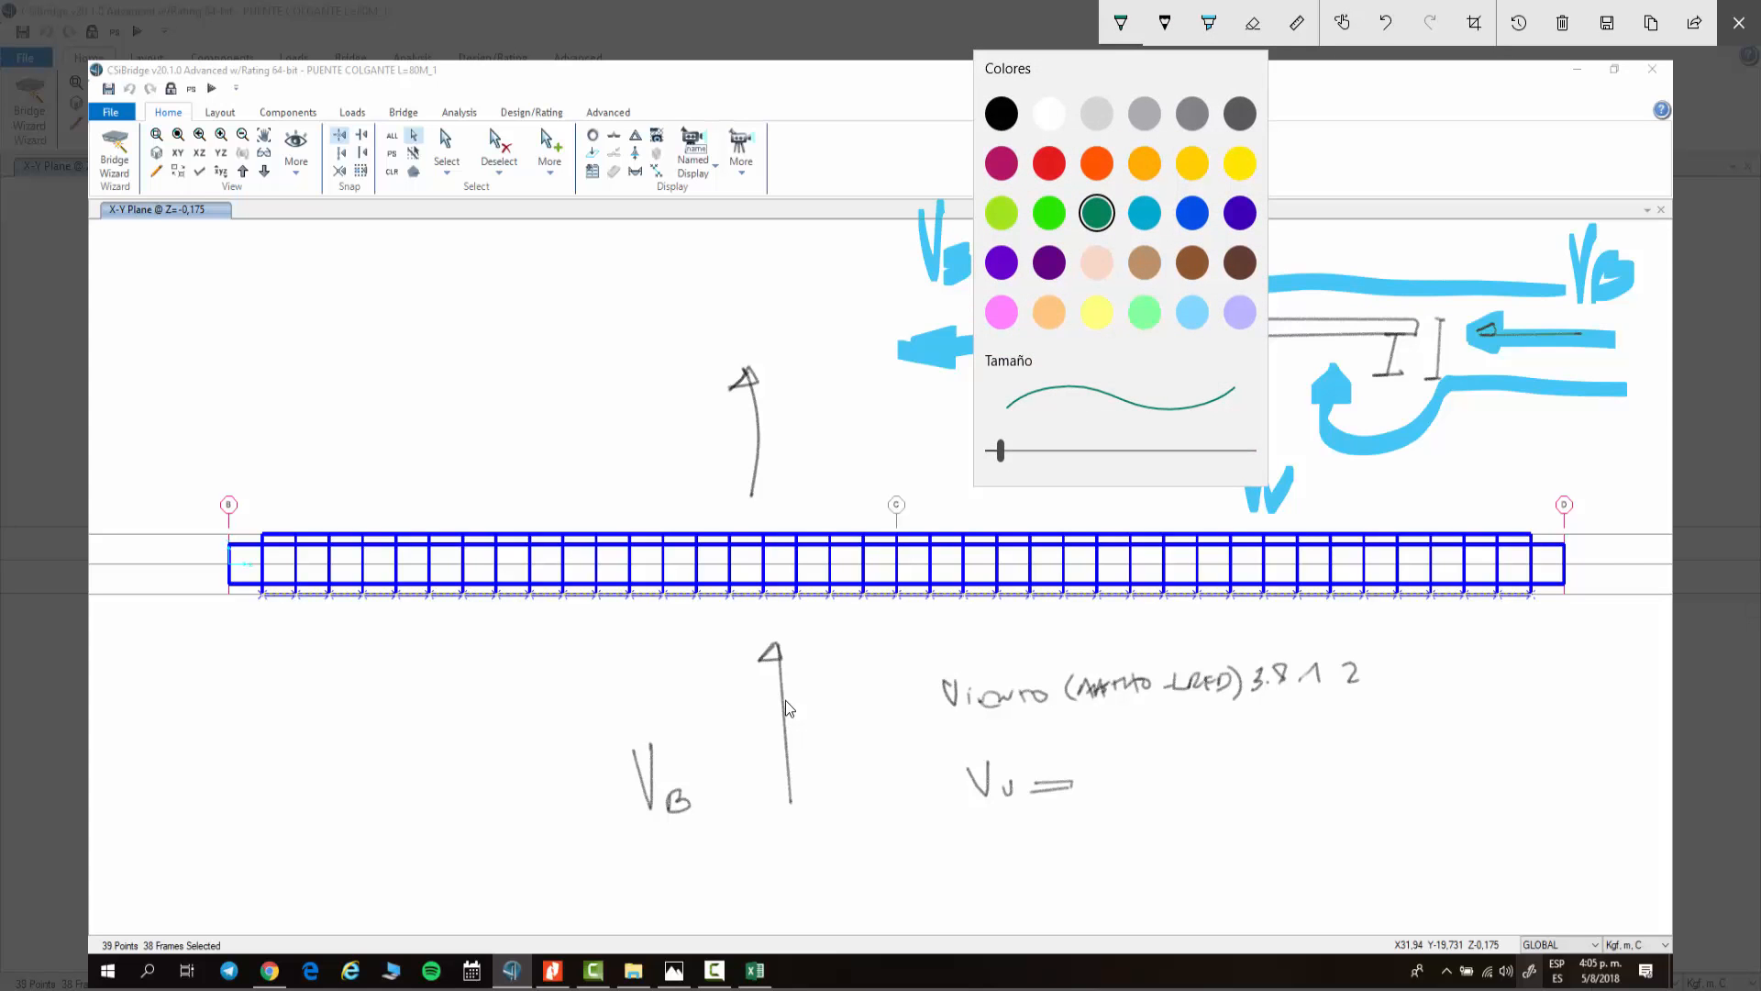
left_click(1001, 114)
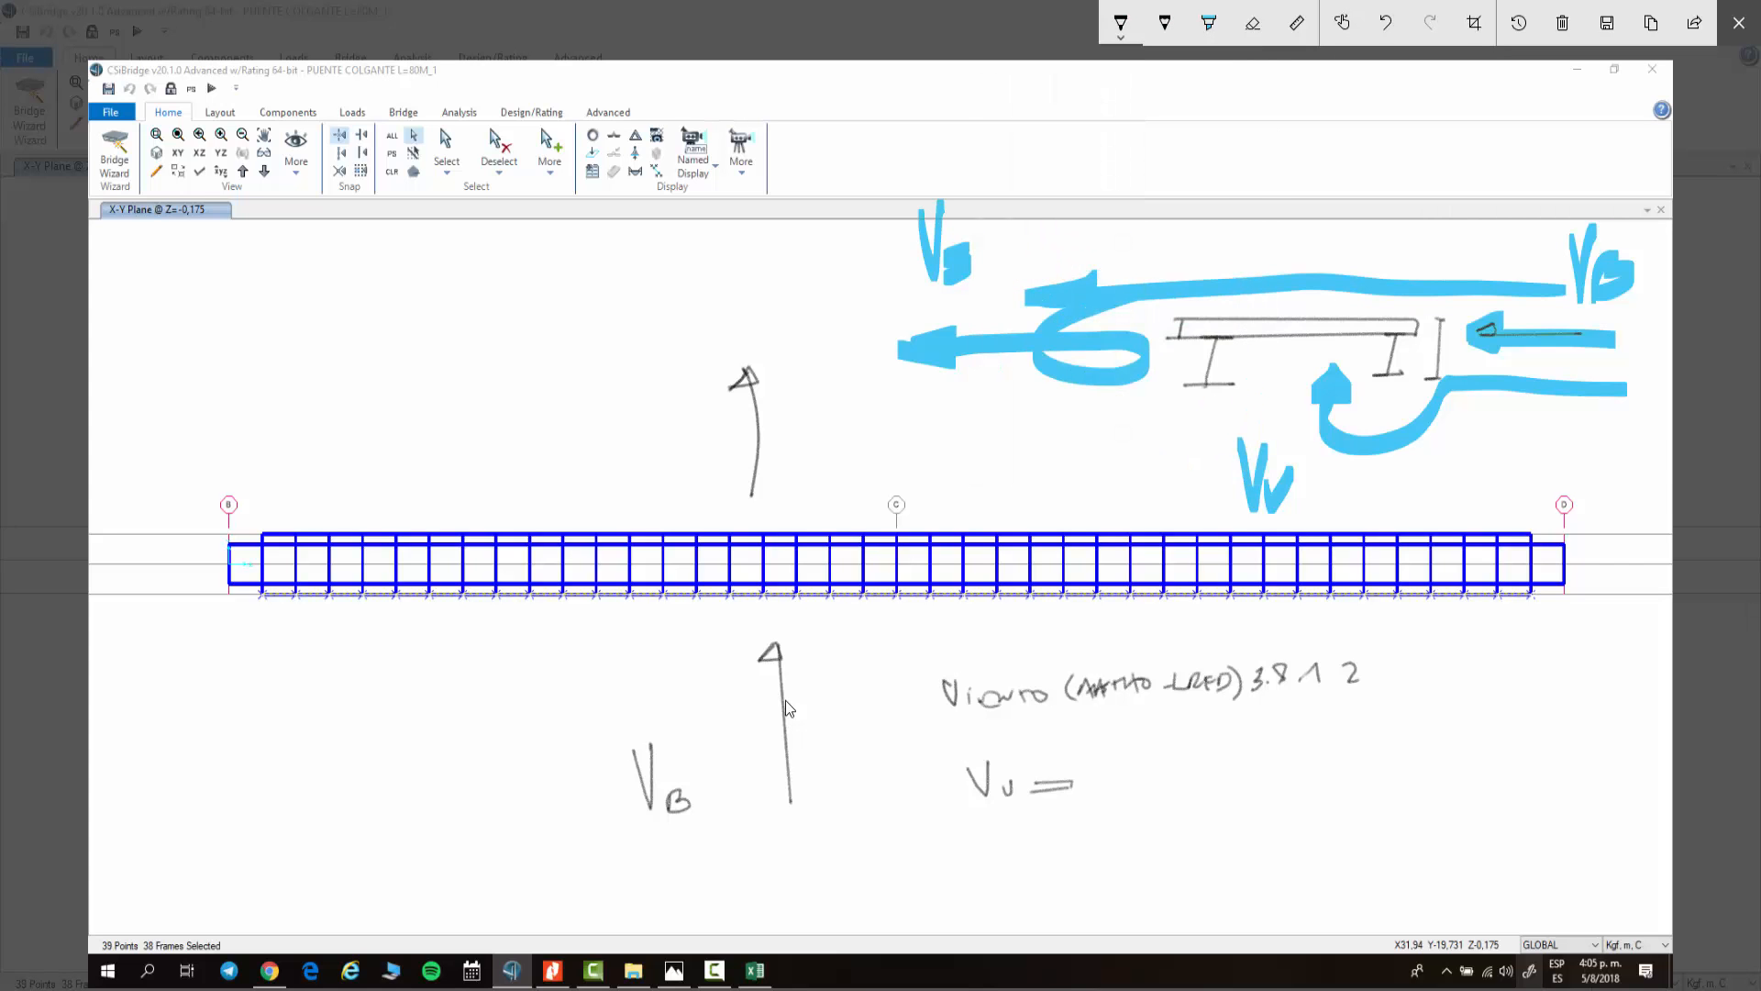
left_click_drag(273, 679, 356, 709)
left_click_drag(370, 688, 369, 706)
mouse_move(393, 683)
left_mouse_down()
mouse_move(398, 705)
mouse_move(428, 689)
left_mouse_up()
left_click(430, 674)
mouse_move(427, 671)
left_mouse_down()
mouse_move(446, 668)
mouse_move(466, 708)
left_mouse_up()
left_click_drag(465, 695, 449, 709)
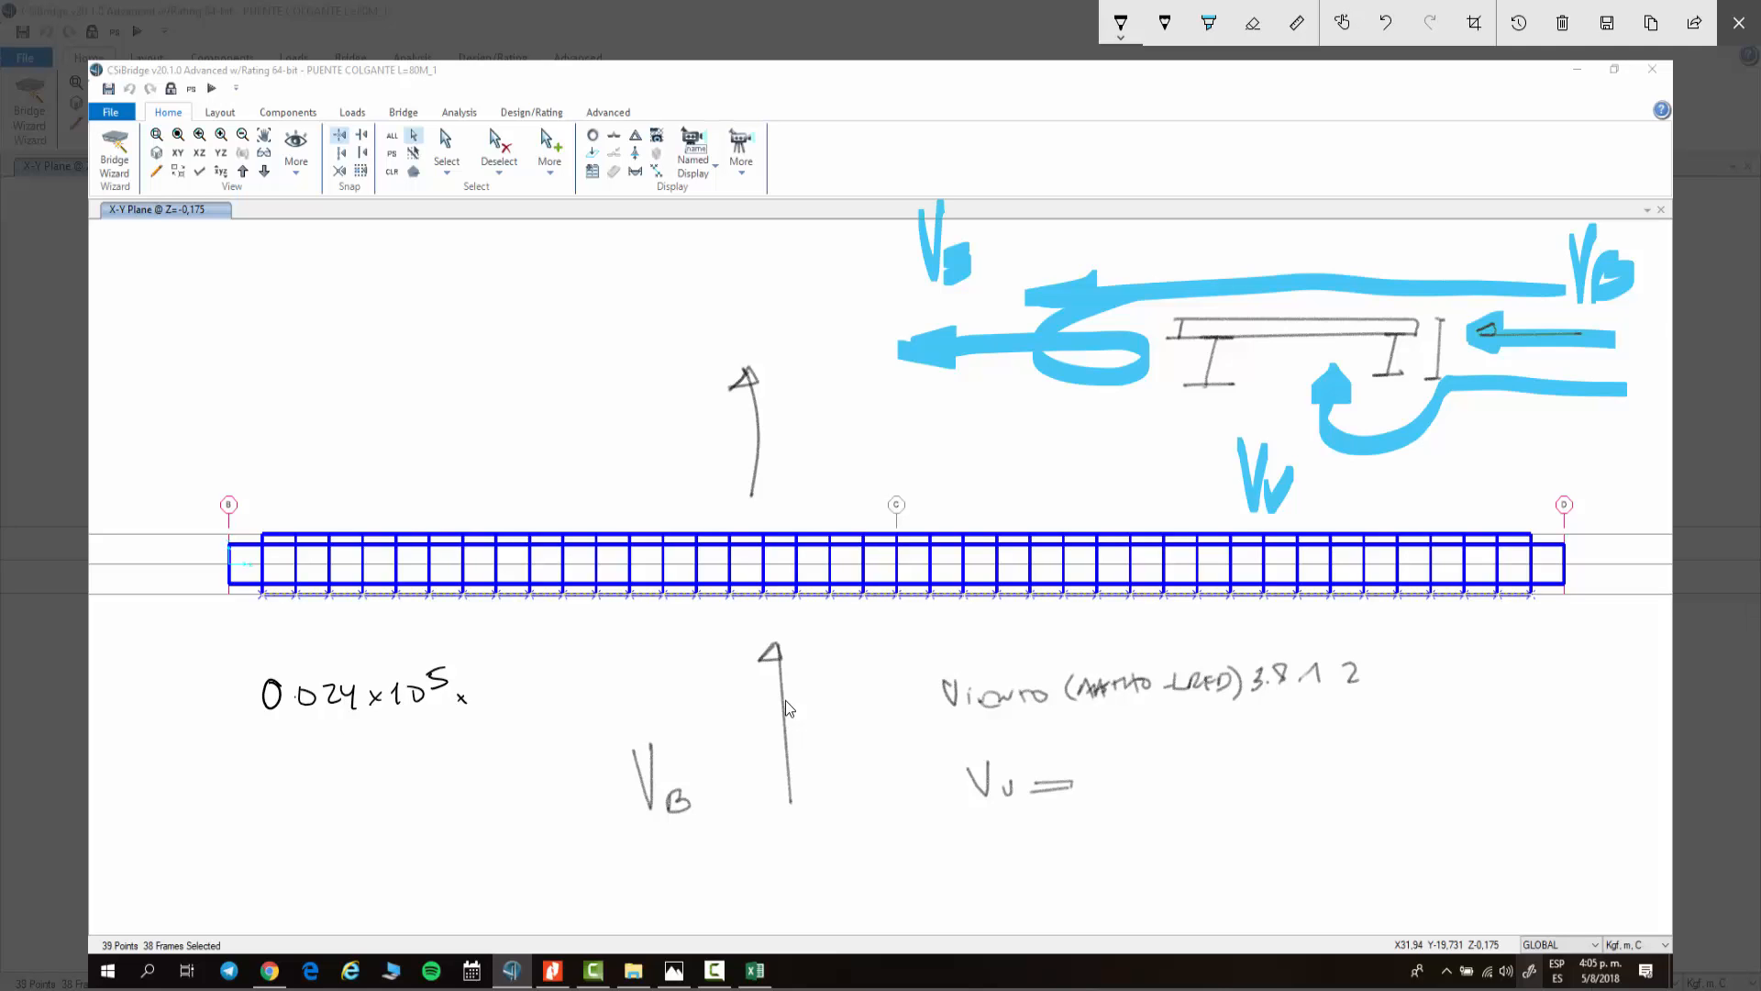
mouse_move(478, 683)
left_mouse_down()
mouse_move(478, 701)
mouse_move(478, 679)
mouse_move(502, 700)
mouse_move(517, 679)
left_mouse_up()
left_click(497, 699)
left_click_drag(524, 686, 521, 698)
left_click_drag(526, 686, 554, 670)
Step: Handwrite 0.012x10^5x0.55 above the deck, undoing the miswritten strokes
left_click_drag(314, 393, 359, 396)
left_click(327, 411)
left_click_drag(379, 394, 374, 411)
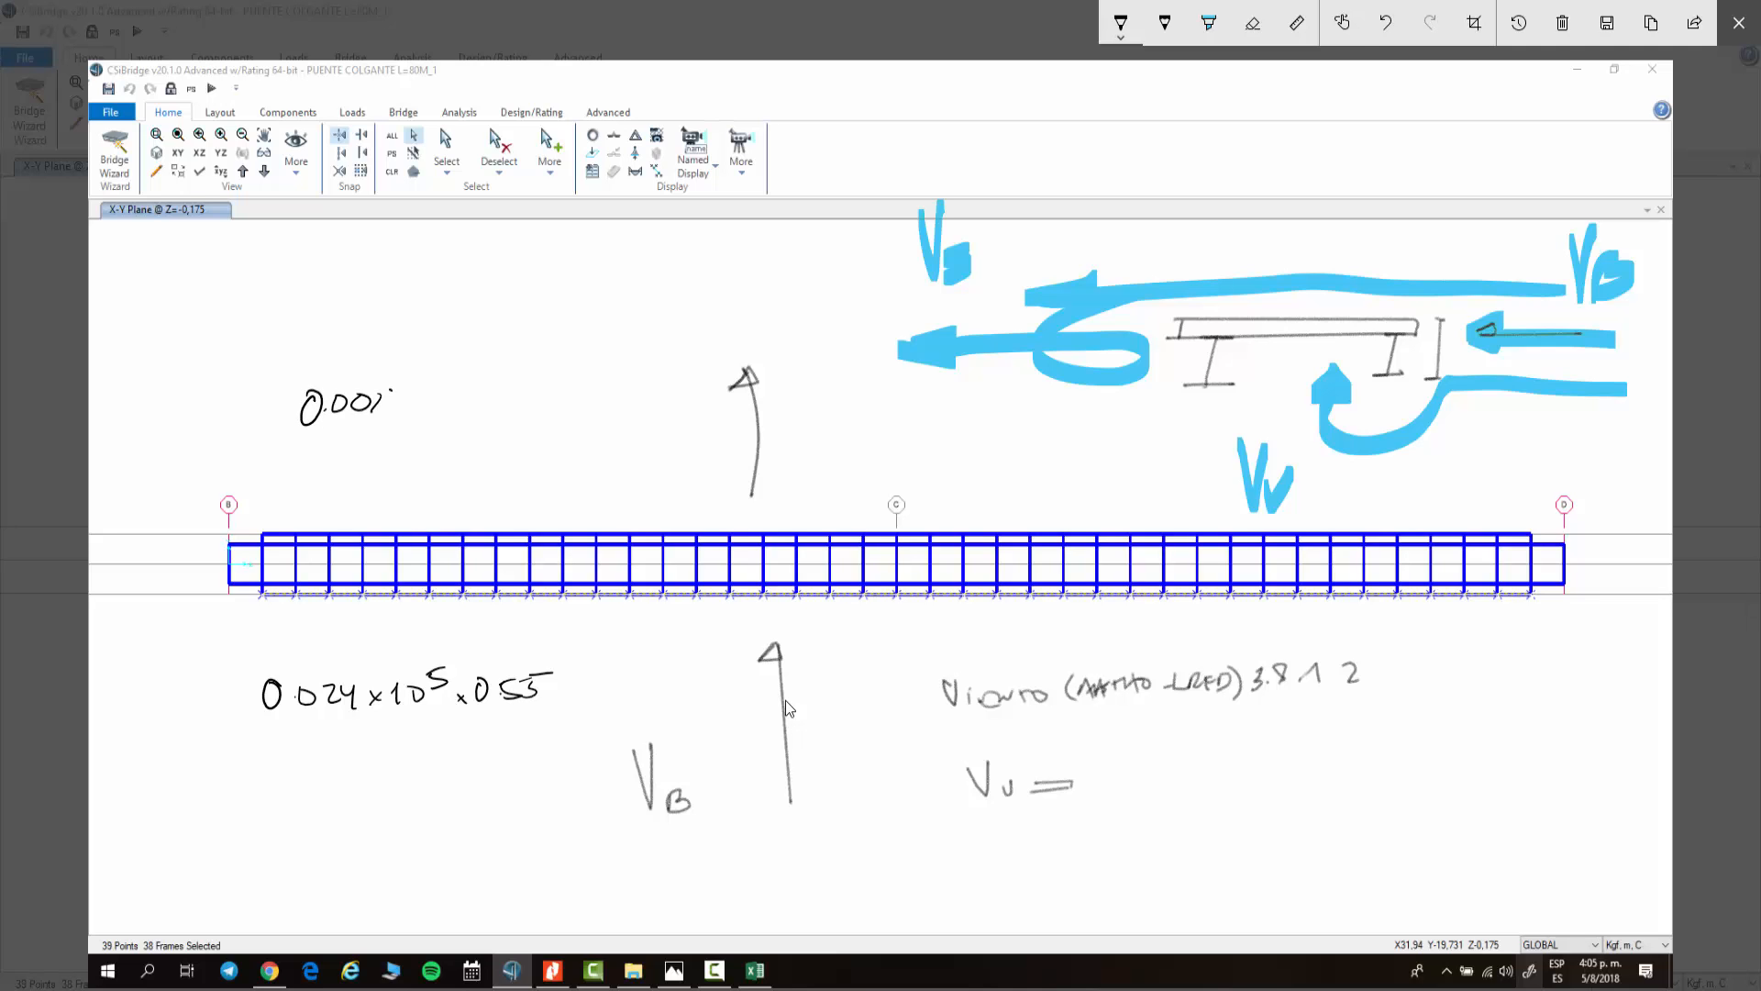
left_click(1385, 23)
left_click(1385, 23)
left_click(1385, 22)
left_click_drag(362, 405, 357, 421)
left_click_drag(373, 399, 389, 416)
left_click_drag(392, 399, 403, 412)
mouse_move(404, 399)
left_mouse_down()
mouse_move(392, 412)
mouse_move(437, 395)
left_mouse_up()
left_click_drag(456, 384, 449, 398)
left_click_drag(454, 379, 469, 375)
mouse_move(465, 401)
left_mouse_down()
mouse_move(476, 412)
mouse_move(460, 413)
left_mouse_up()
mouse_move(492, 395)
left_mouse_down()
mouse_move(505, 416)
mouse_move(536, 391)
left_mouse_up()
mouse_move(555, 397)
left_mouse_down()
mouse_move(540, 416)
mouse_move(579, 385)
left_mouse_up()
left_click_drag(587, 406, 587, 419)
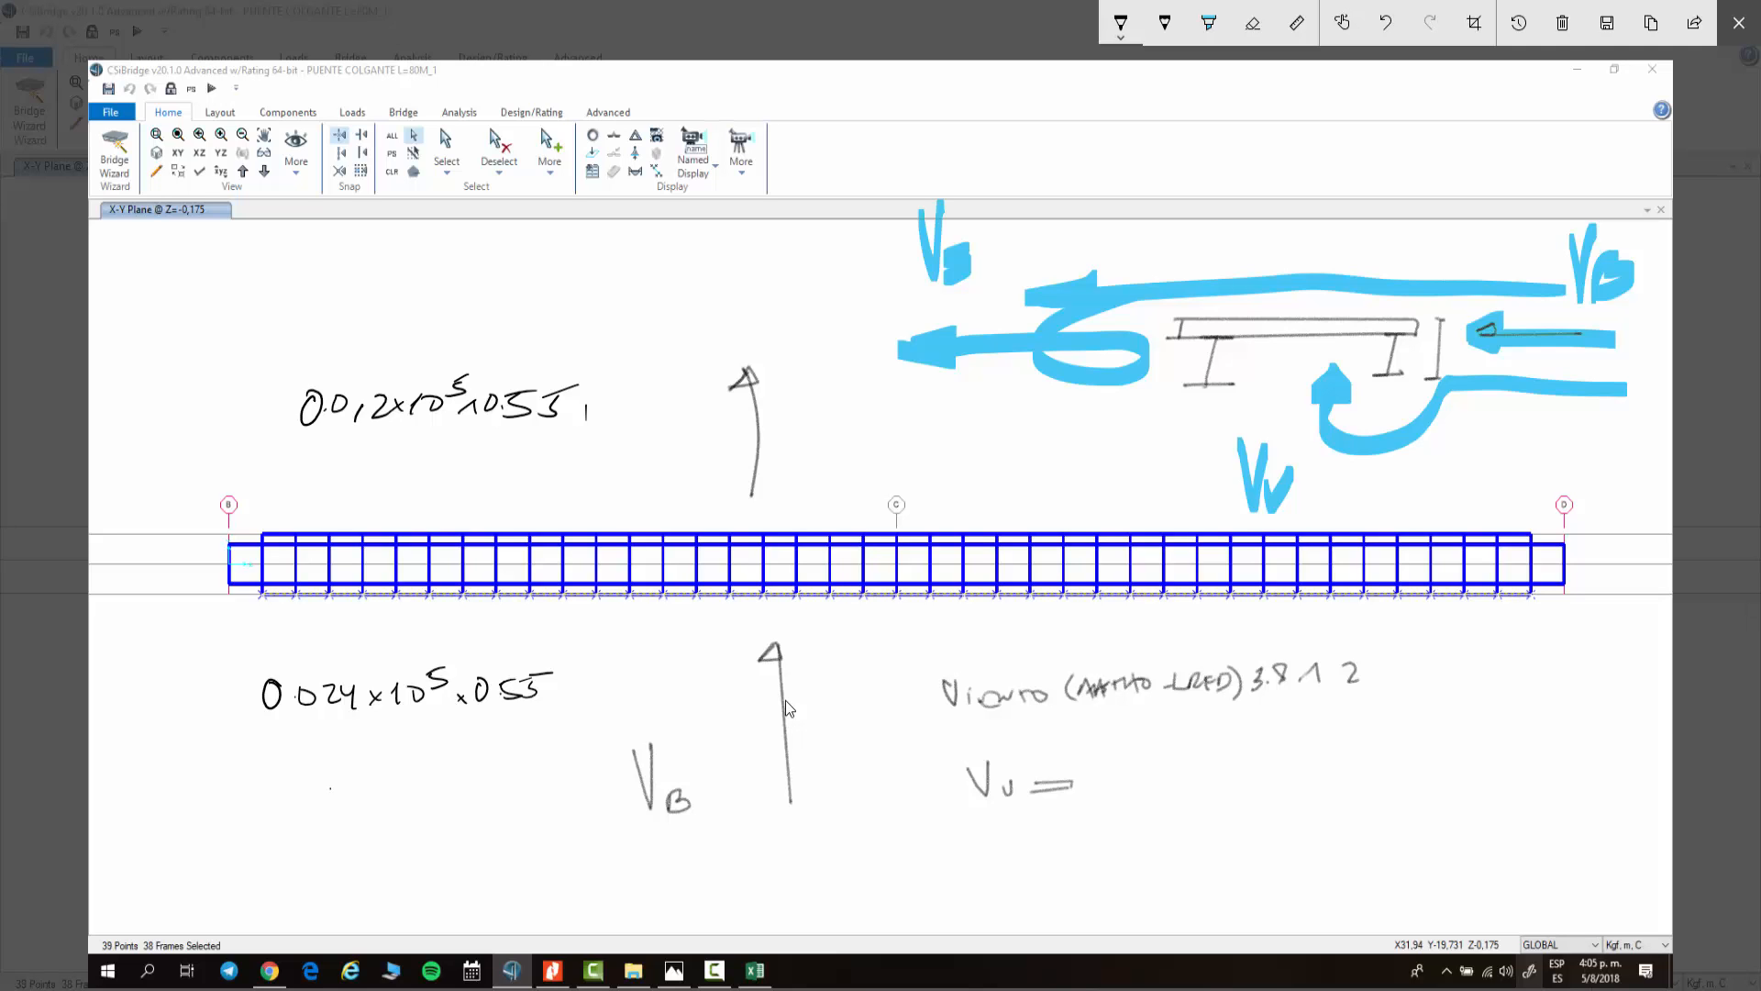
Step: Handwrite the result 1320 kg/ml below the lower wind formula
mouse_move(341, 752)
left_mouse_down()
mouse_move(331, 787)
mouse_move(400, 781)
mouse_move(407, 763)
left_mouse_up()
left_click_drag(424, 757, 453, 795)
mouse_move(474, 742)
left_mouse_down()
mouse_move(467, 777)
mouse_move(521, 778)
left_mouse_up()
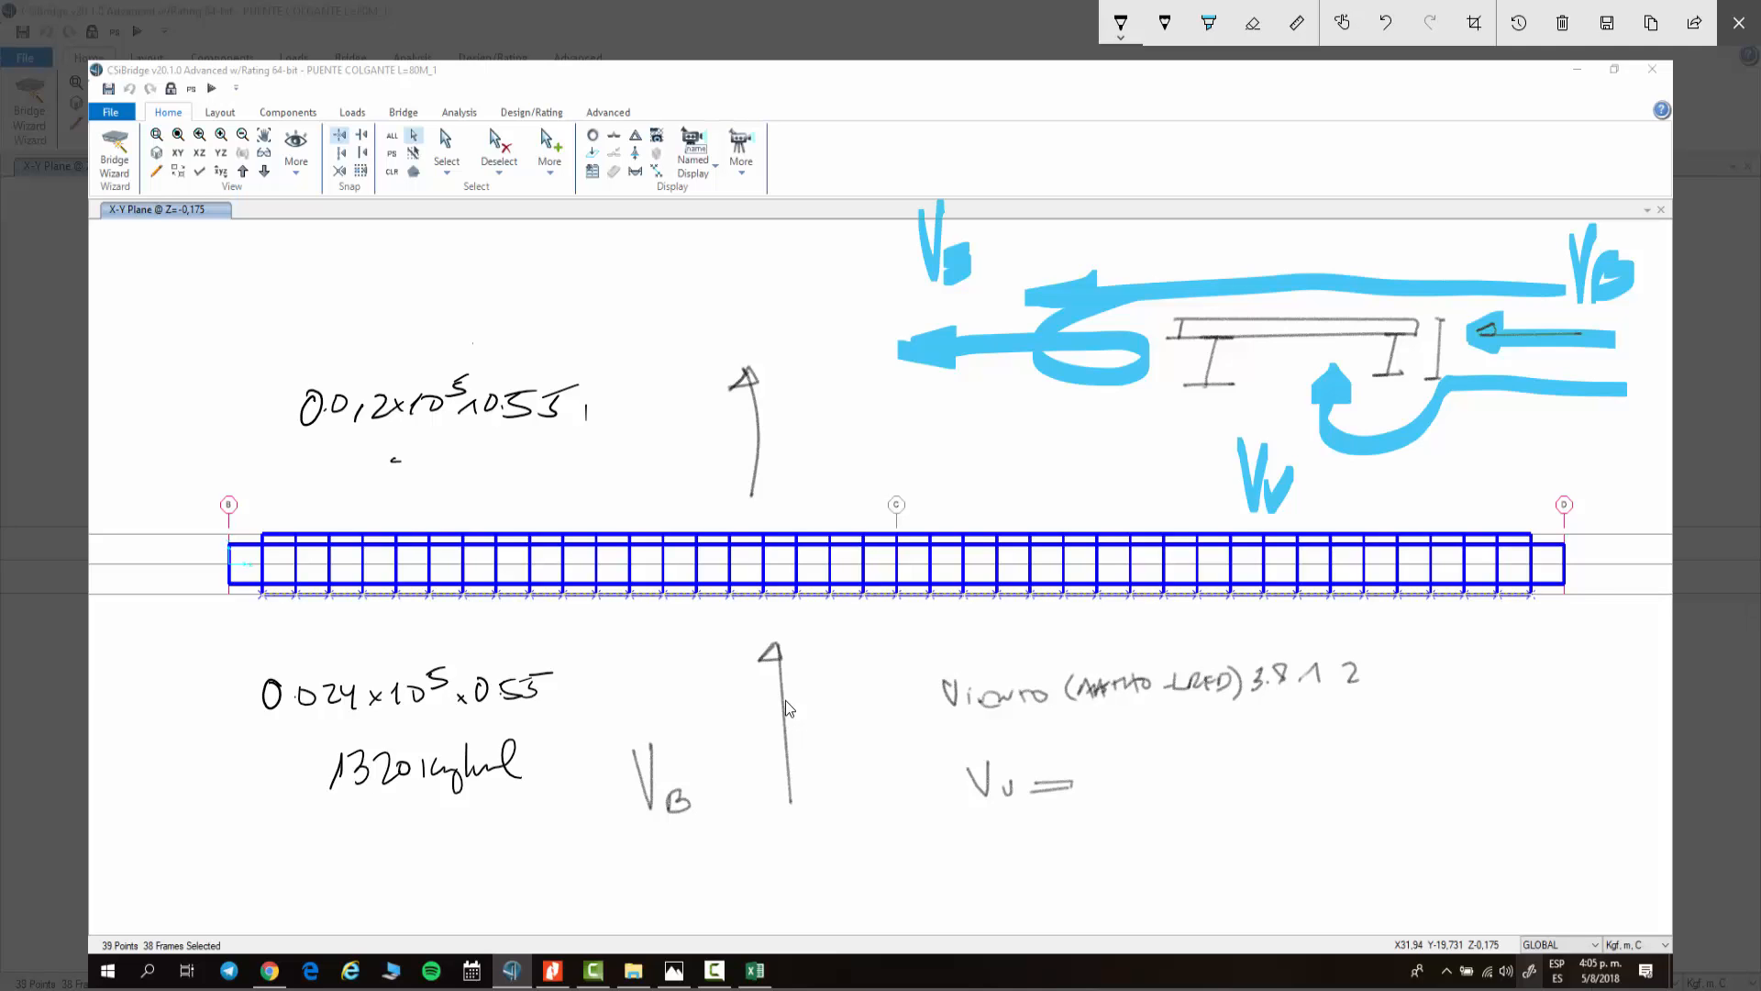
Step: Handwrite the result 660 kg/ml below the upper wind formula
mouse_move(395, 462)
left_mouse_down()
mouse_move(378, 486)
mouse_move(430, 475)
mouse_move(457, 492)
left_mouse_up()
left_click_drag(462, 477, 484, 497)
left_click_drag(508, 477, 541, 468)
left_click_drag(541, 480, 557, 452)
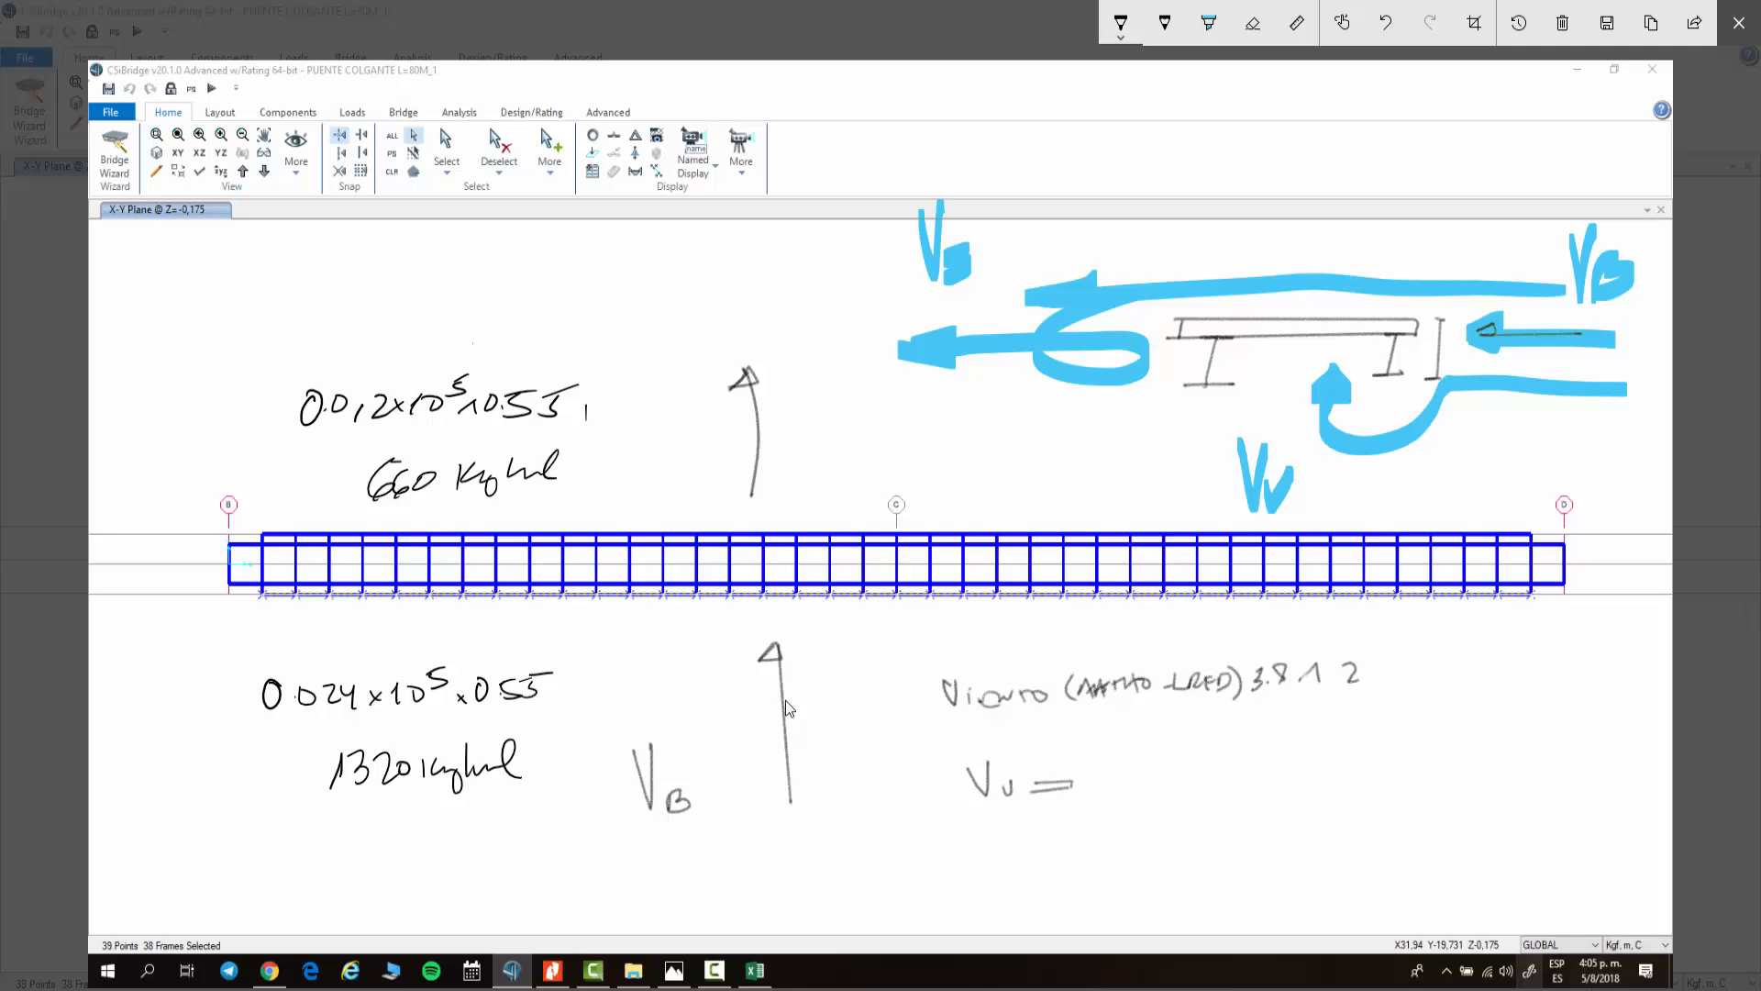
Step: Handwrite Vv = 96 x 3.50 at the top of the deck plan and leave the annotation overlay
mouse_move(197, 240)
left_mouse_down()
mouse_move(220, 230)
mouse_move(235, 260)
left_mouse_up()
left_click_drag(251, 262, 267, 272)
left_click_drag(303, 246, 291, 277)
left_click_drag(319, 240, 311, 269)
left_click_drag(342, 258, 340, 271)
mouse_move(371, 244)
left_mouse_down()
mouse_move(385, 259)
mouse_move(368, 269)
left_mouse_up()
left_click_drag(395, 268, 404, 269)
mouse_move(424, 244)
left_mouse_down()
mouse_move(437, 264)
mouse_move(469, 253)
left_mouse_up()
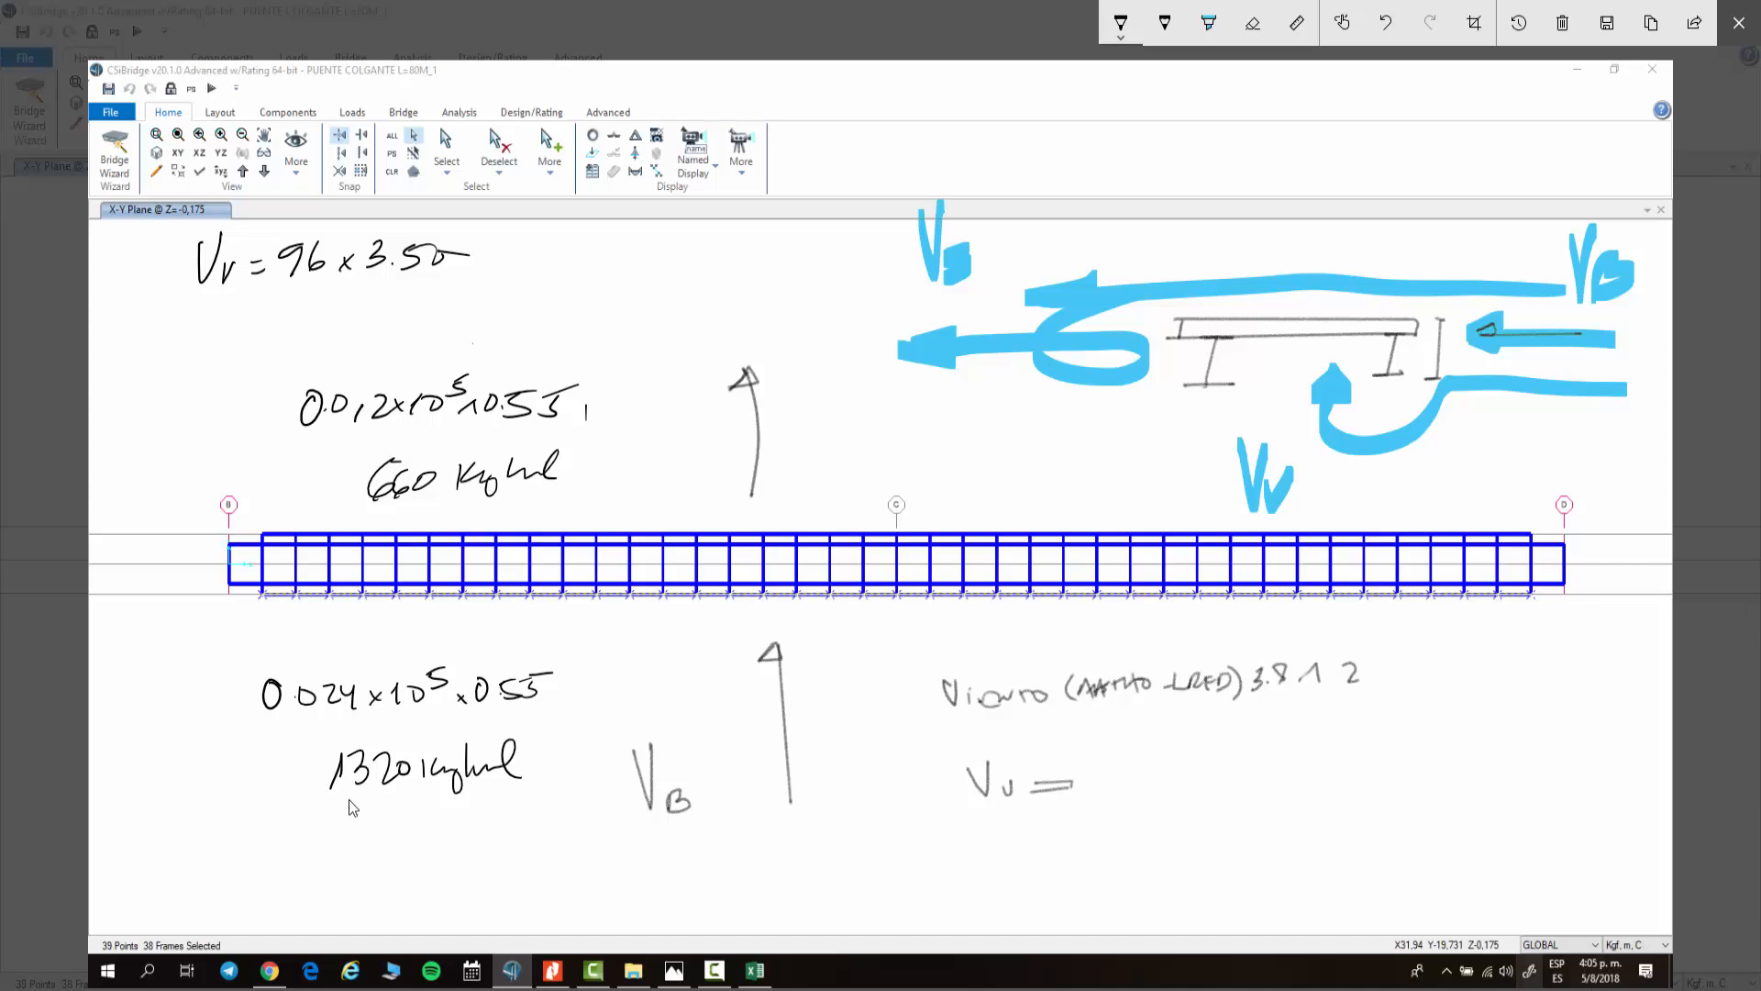
key("Escape")
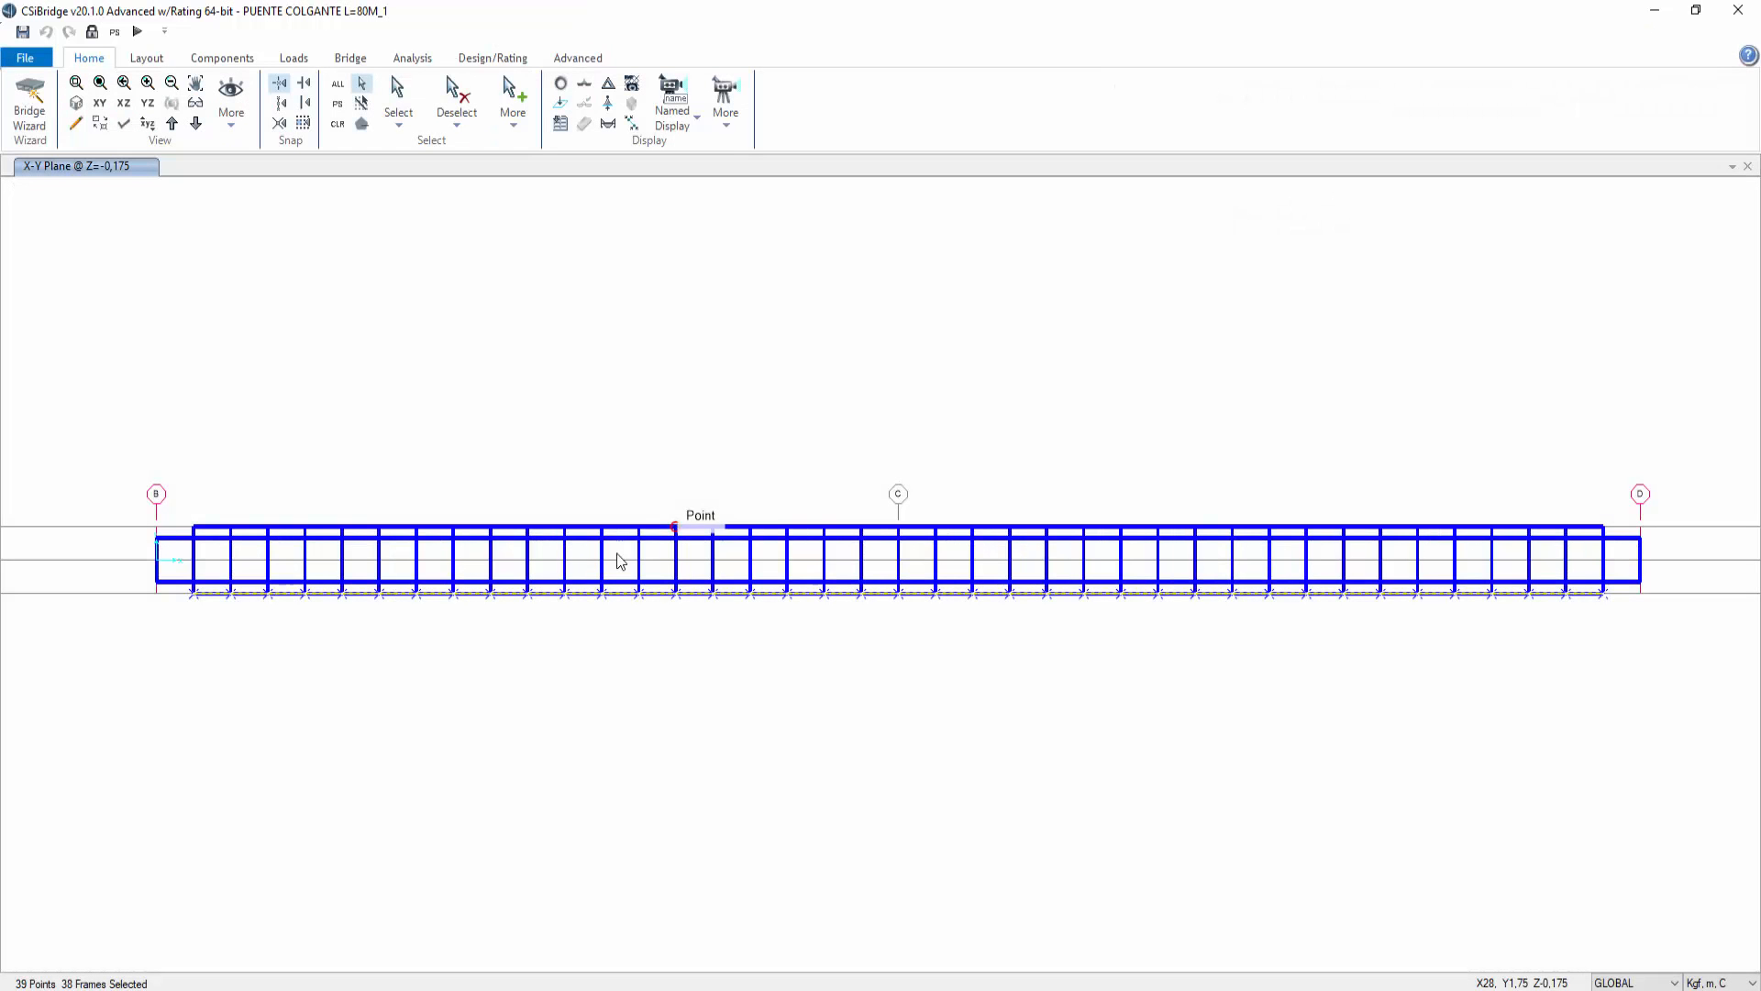
Step: Assign a uniform distributed load of 1320 kgf/m in load pattern VIENTO to the selected deck frames
left_click(578, 58)
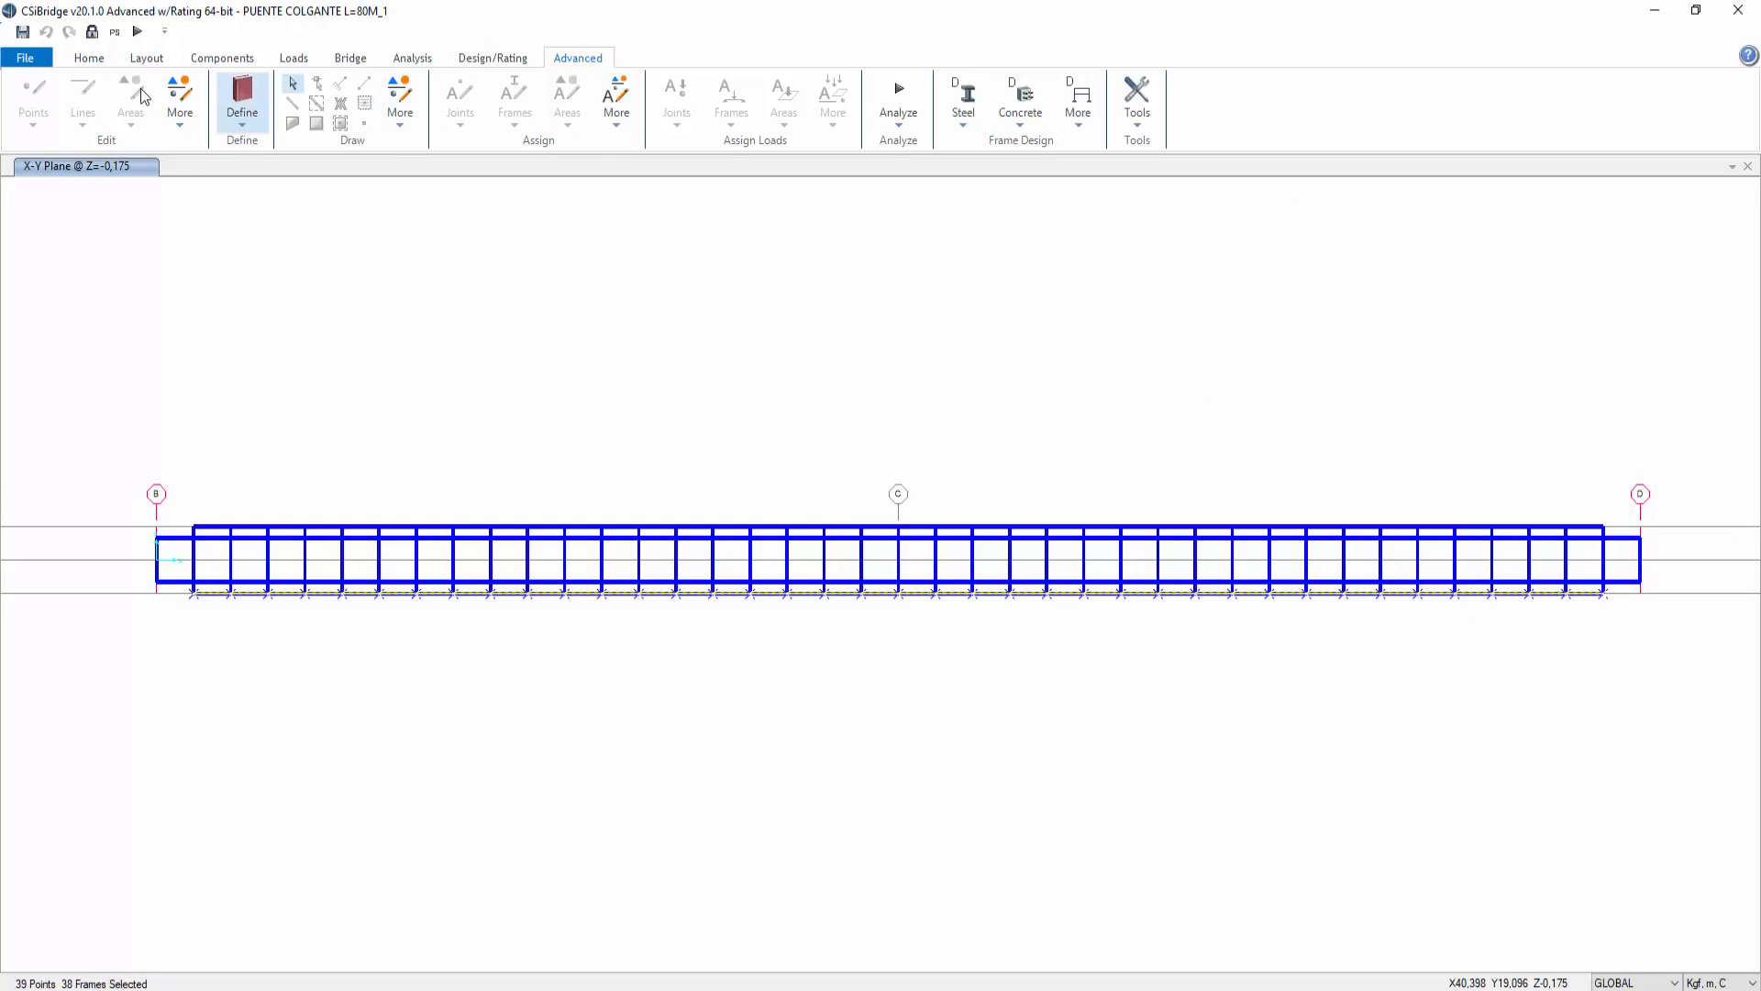
left_click(92, 31)
left_click(908, 578)
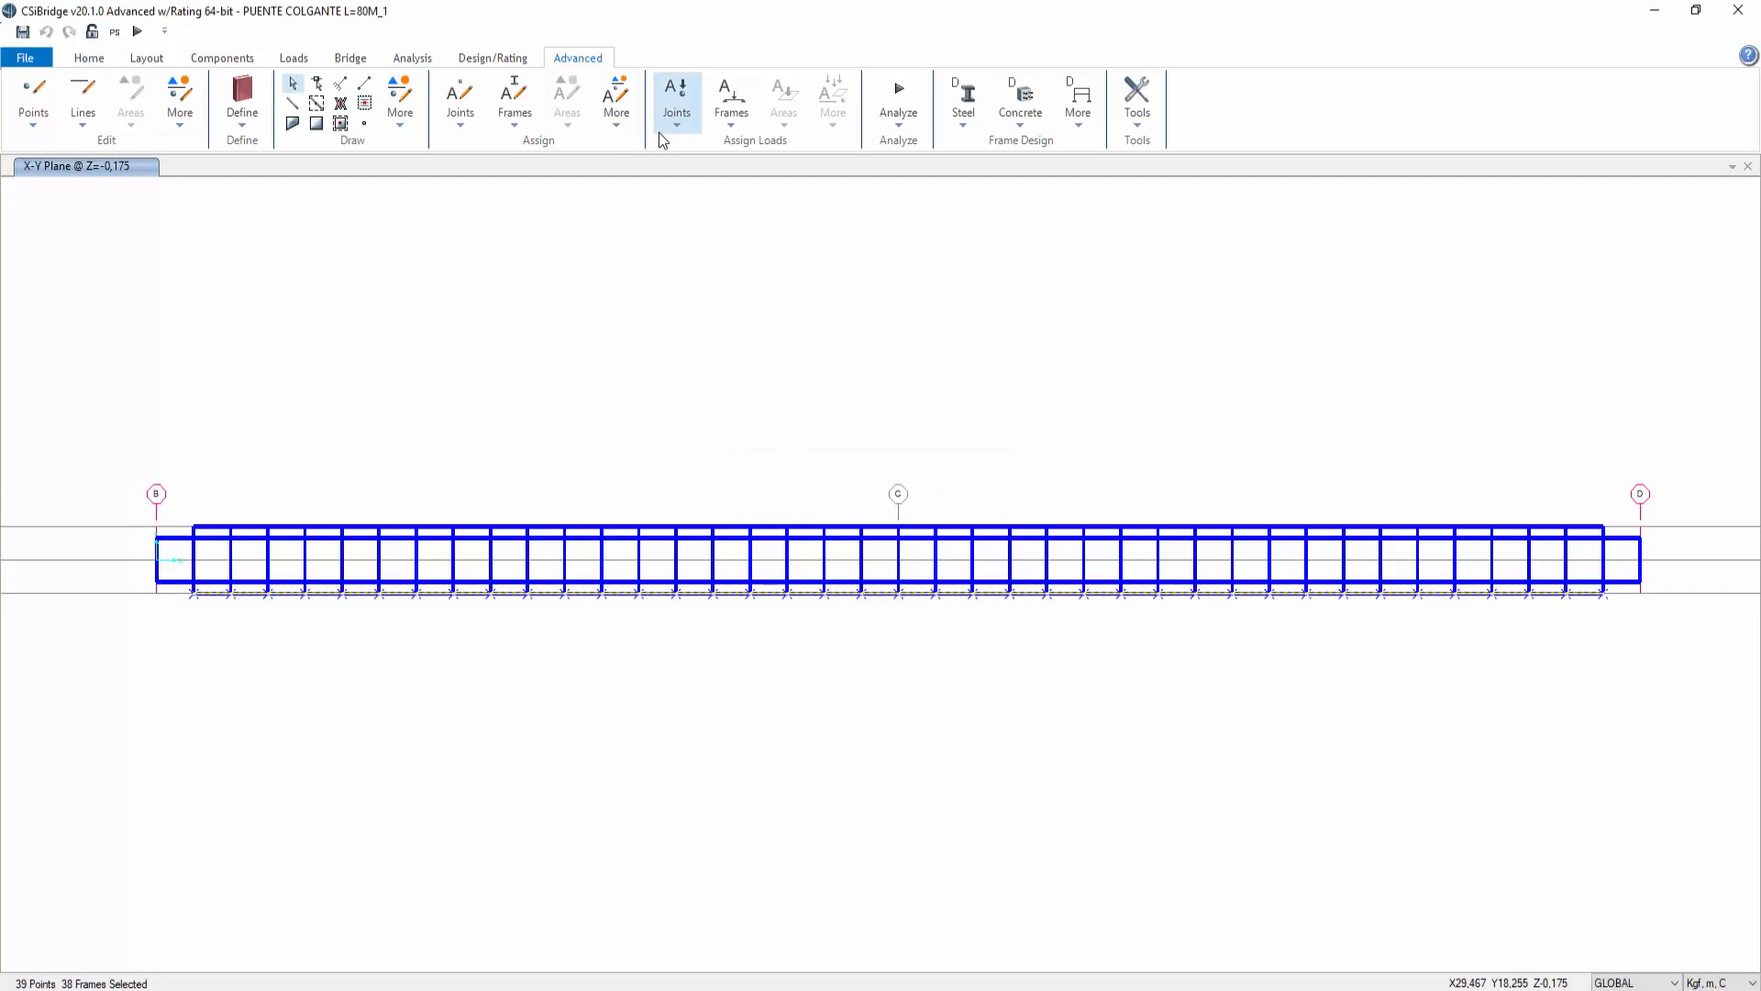
left_click(726, 129)
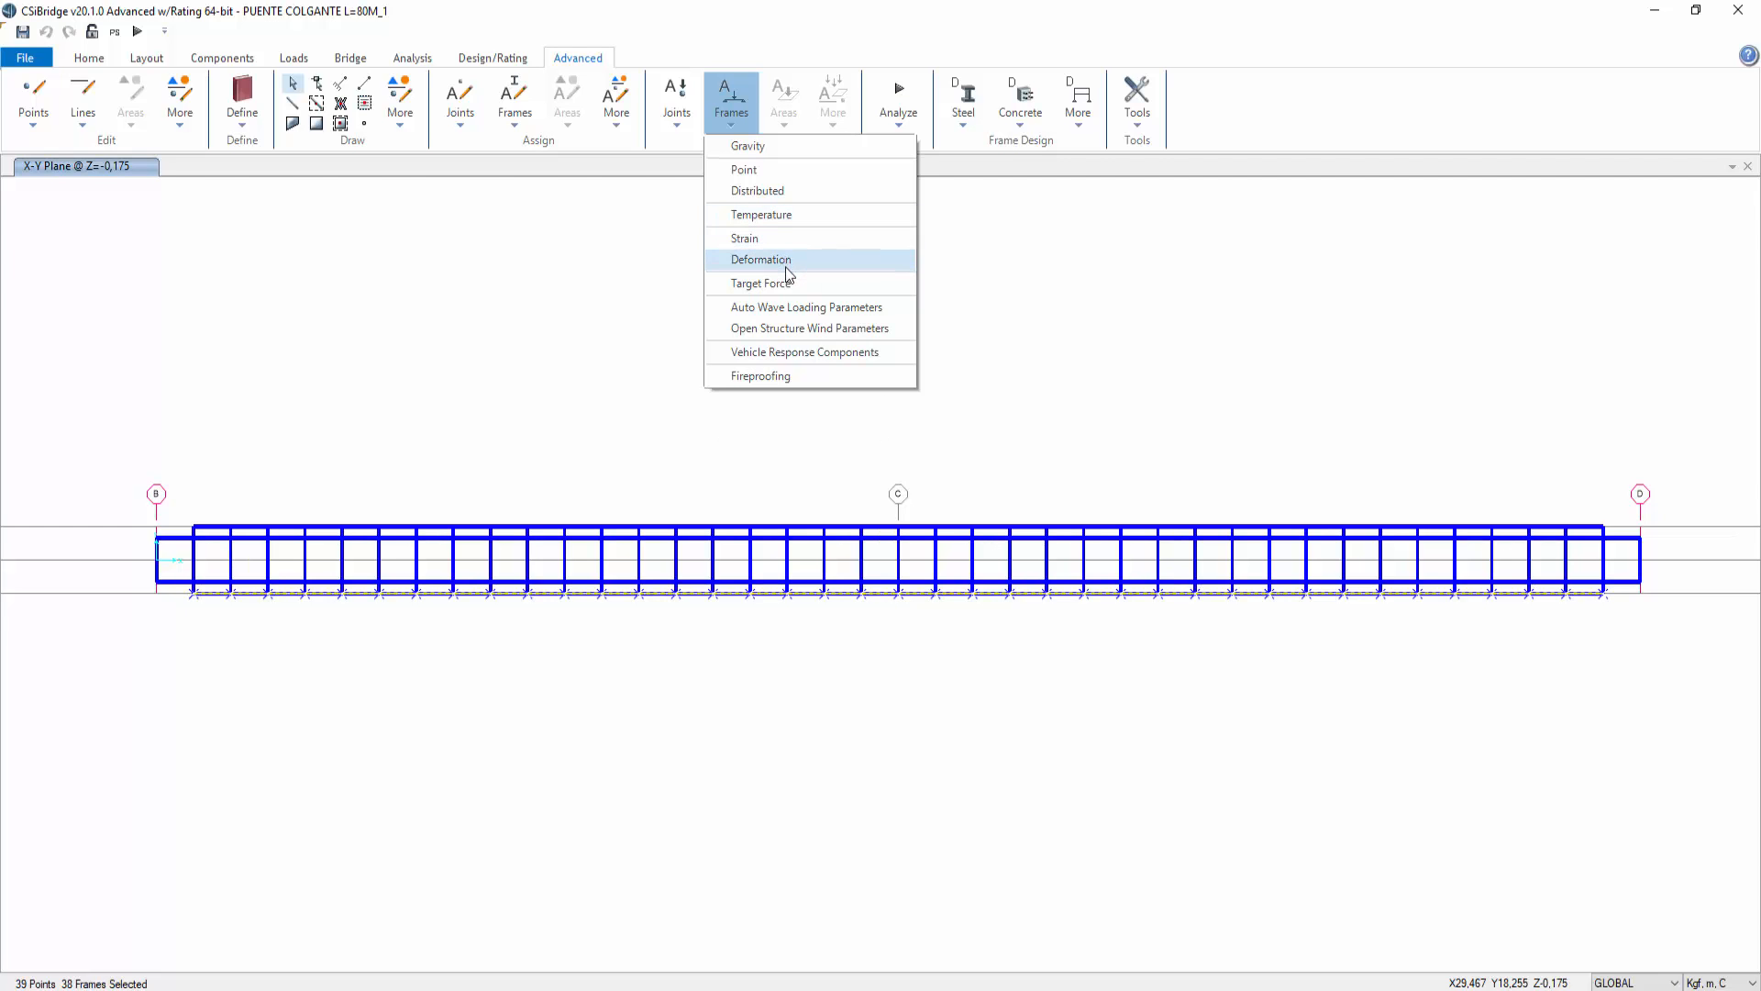
left_click(761, 191)
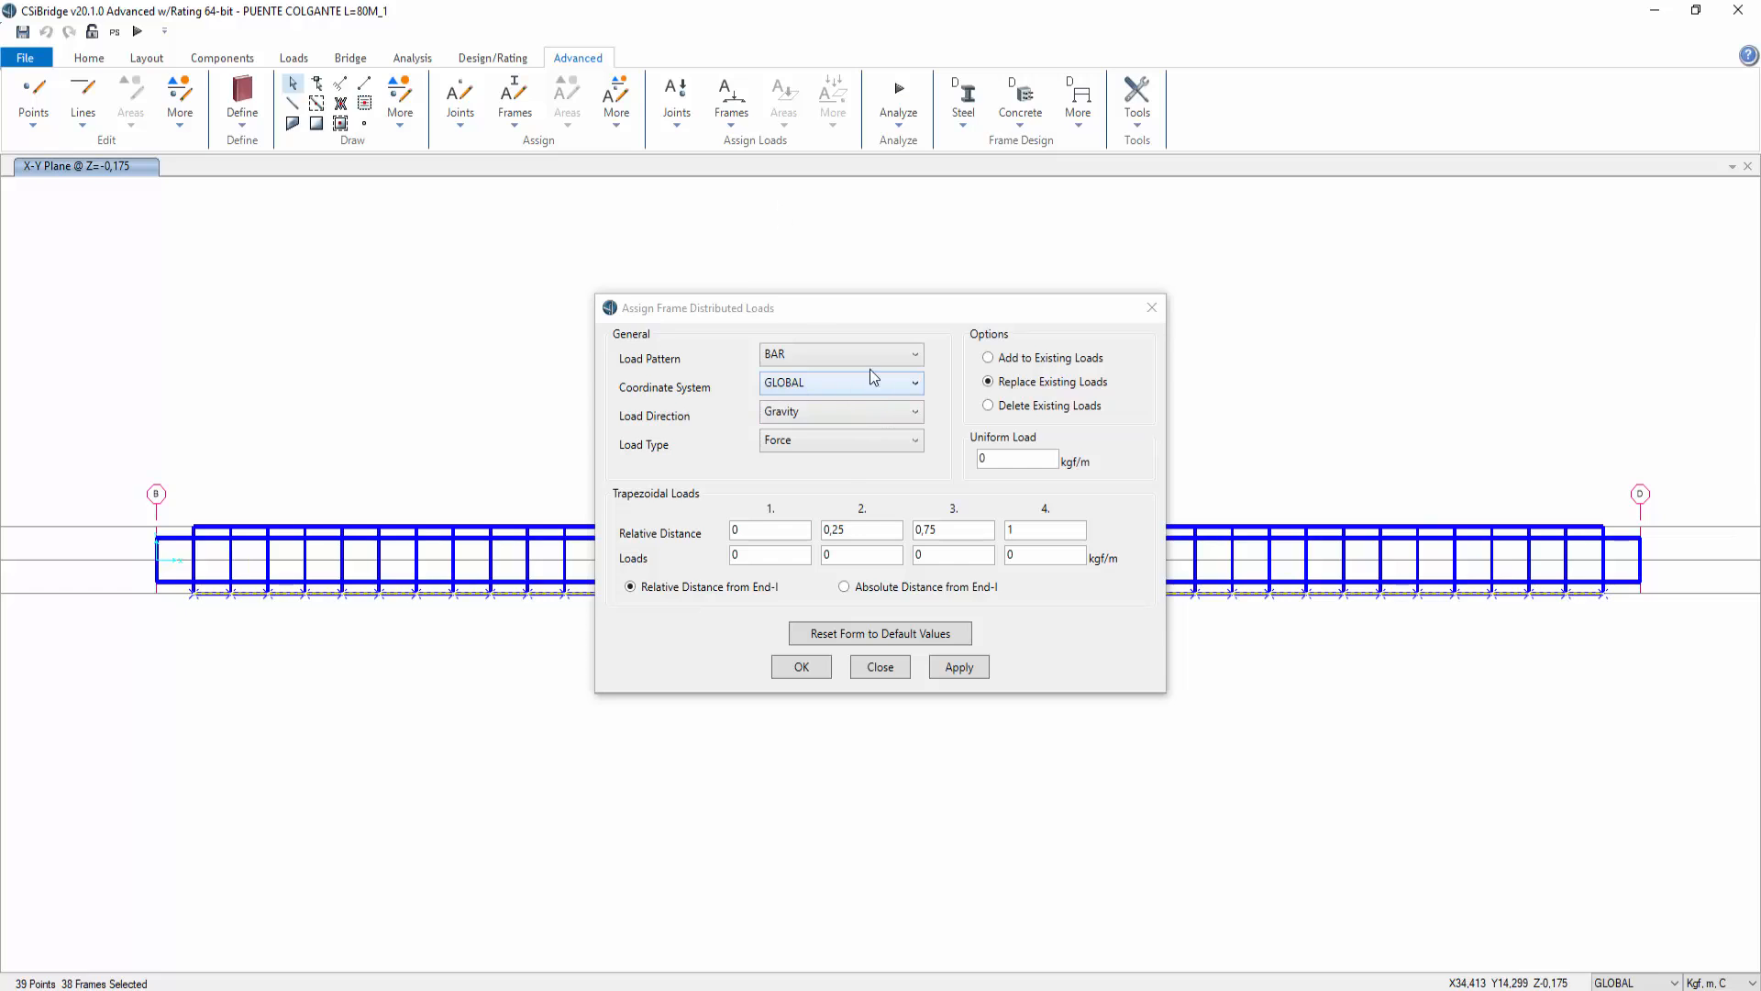
left_click(859, 356)
left_click(814, 436)
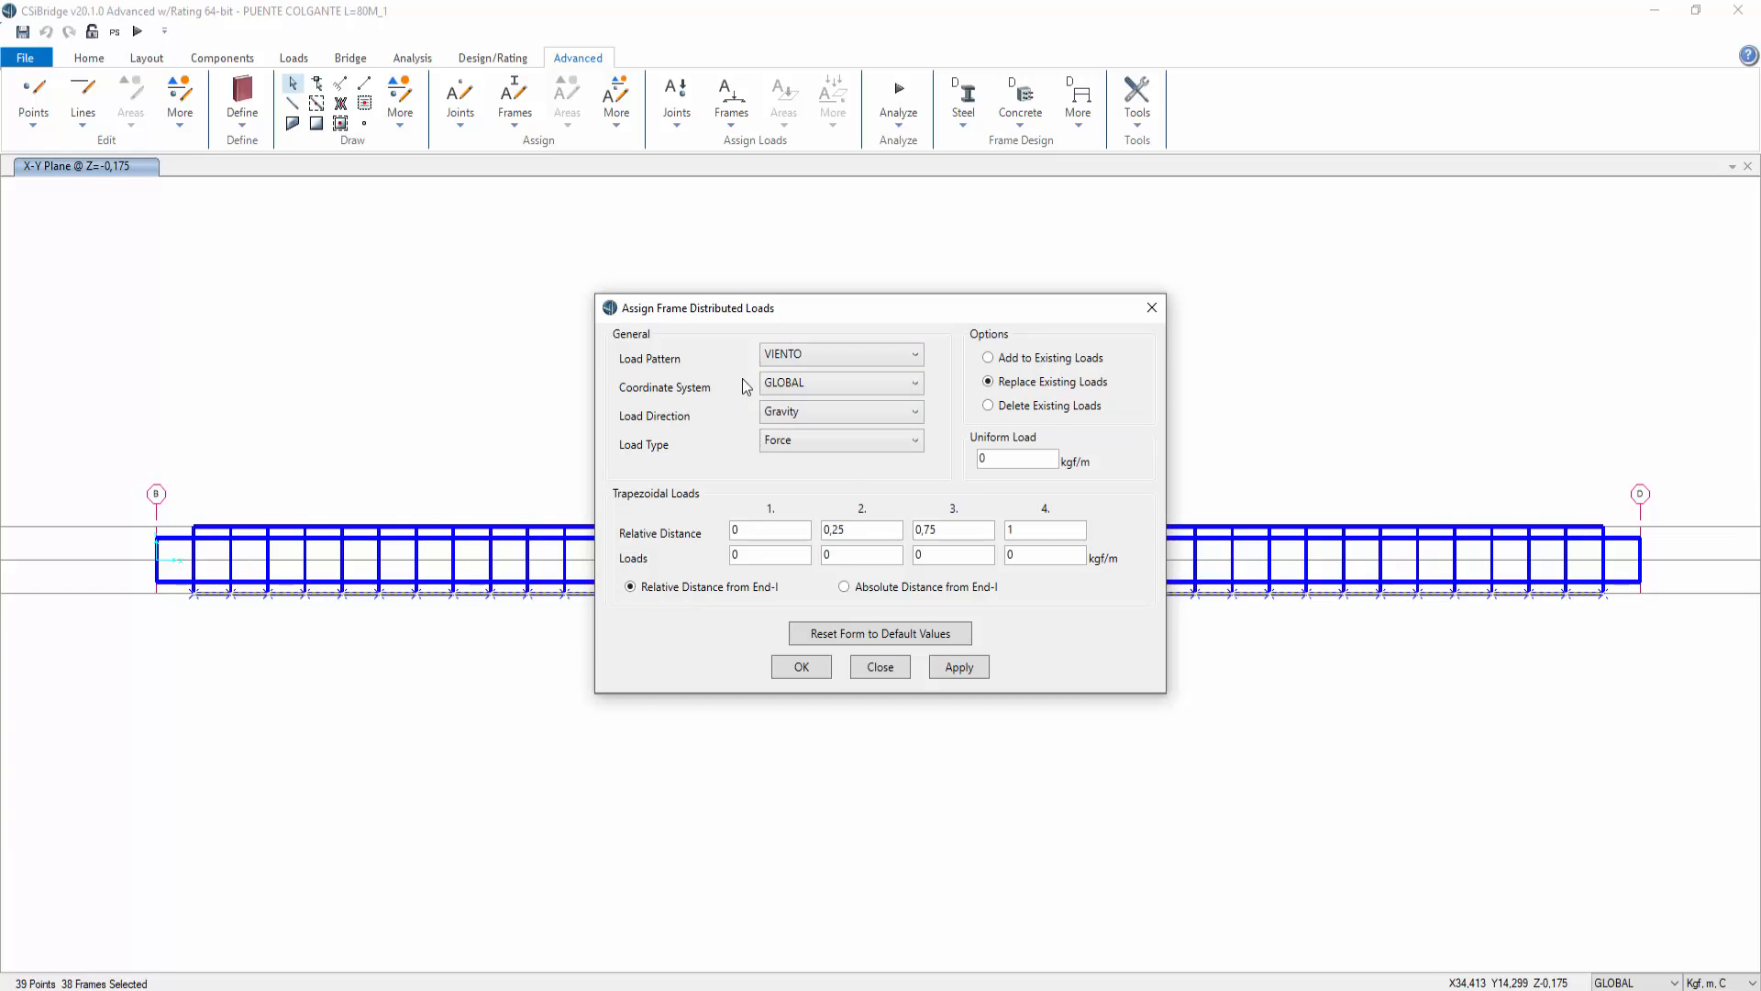
double_click(1013, 459)
type("1320")
left_click(963, 668)
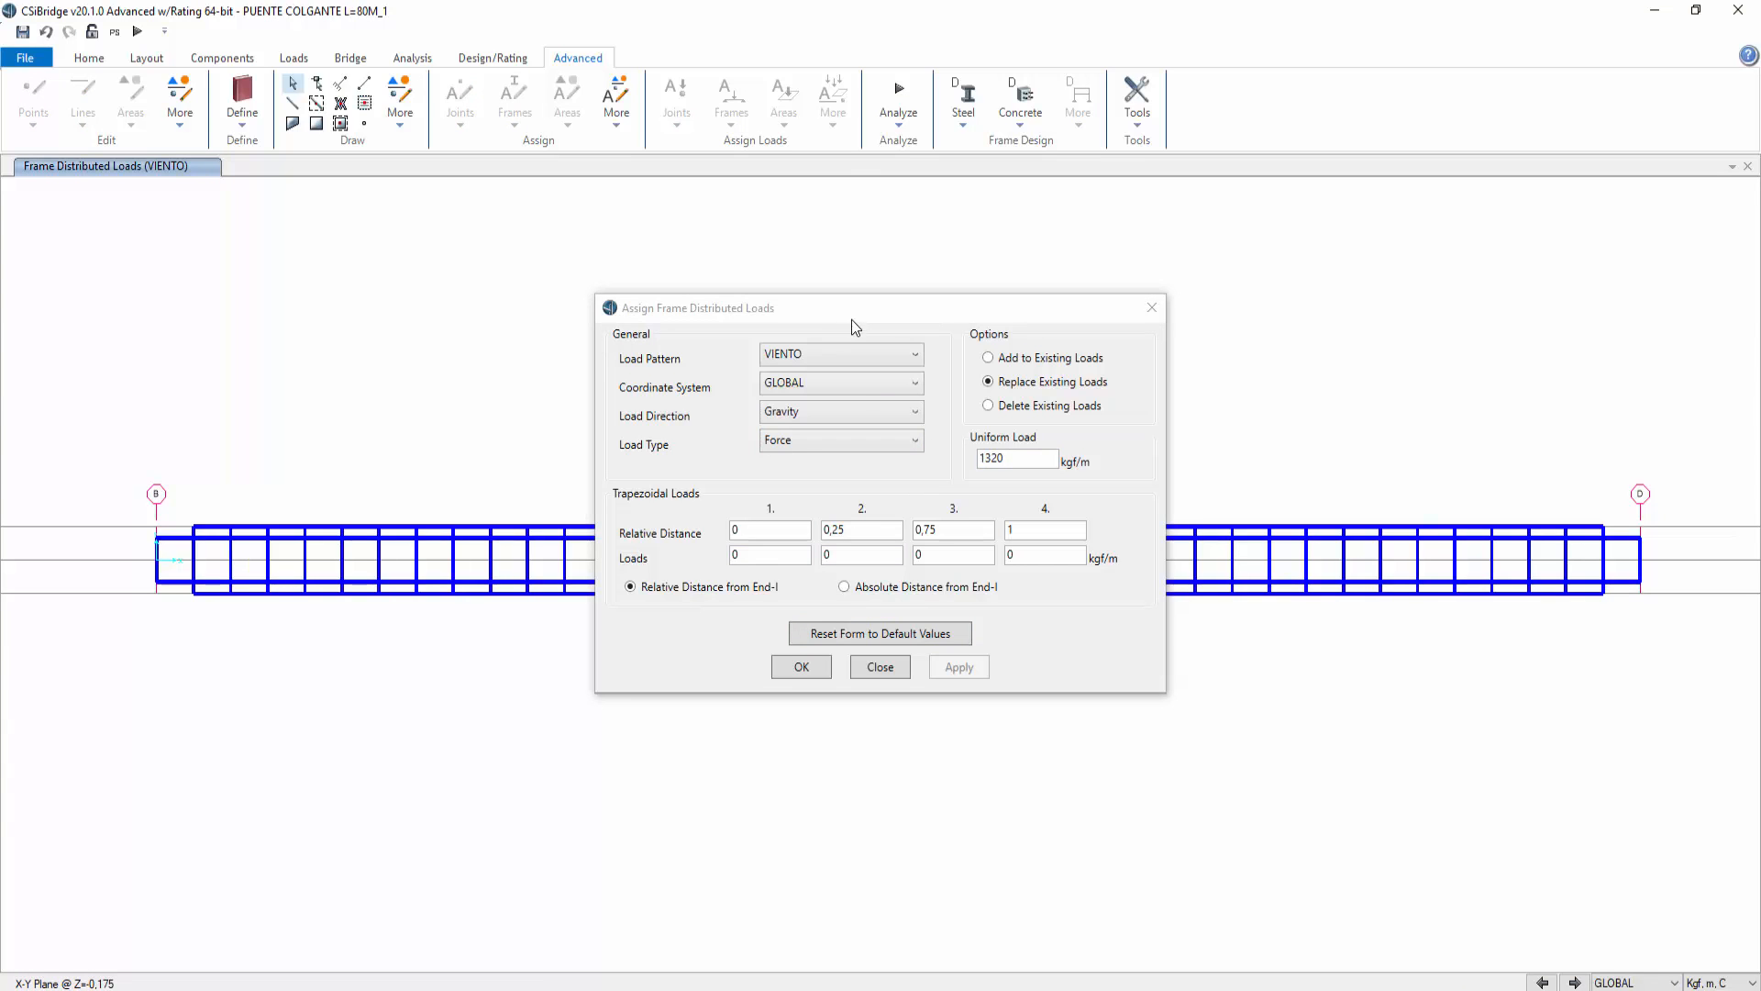
Step: Reselect the deck frames, review the load direction options, and undo the gravity-direction load assignment
left_click_drag(852, 319, 824, 656)
left_click_drag(174, 483, 1628, 541)
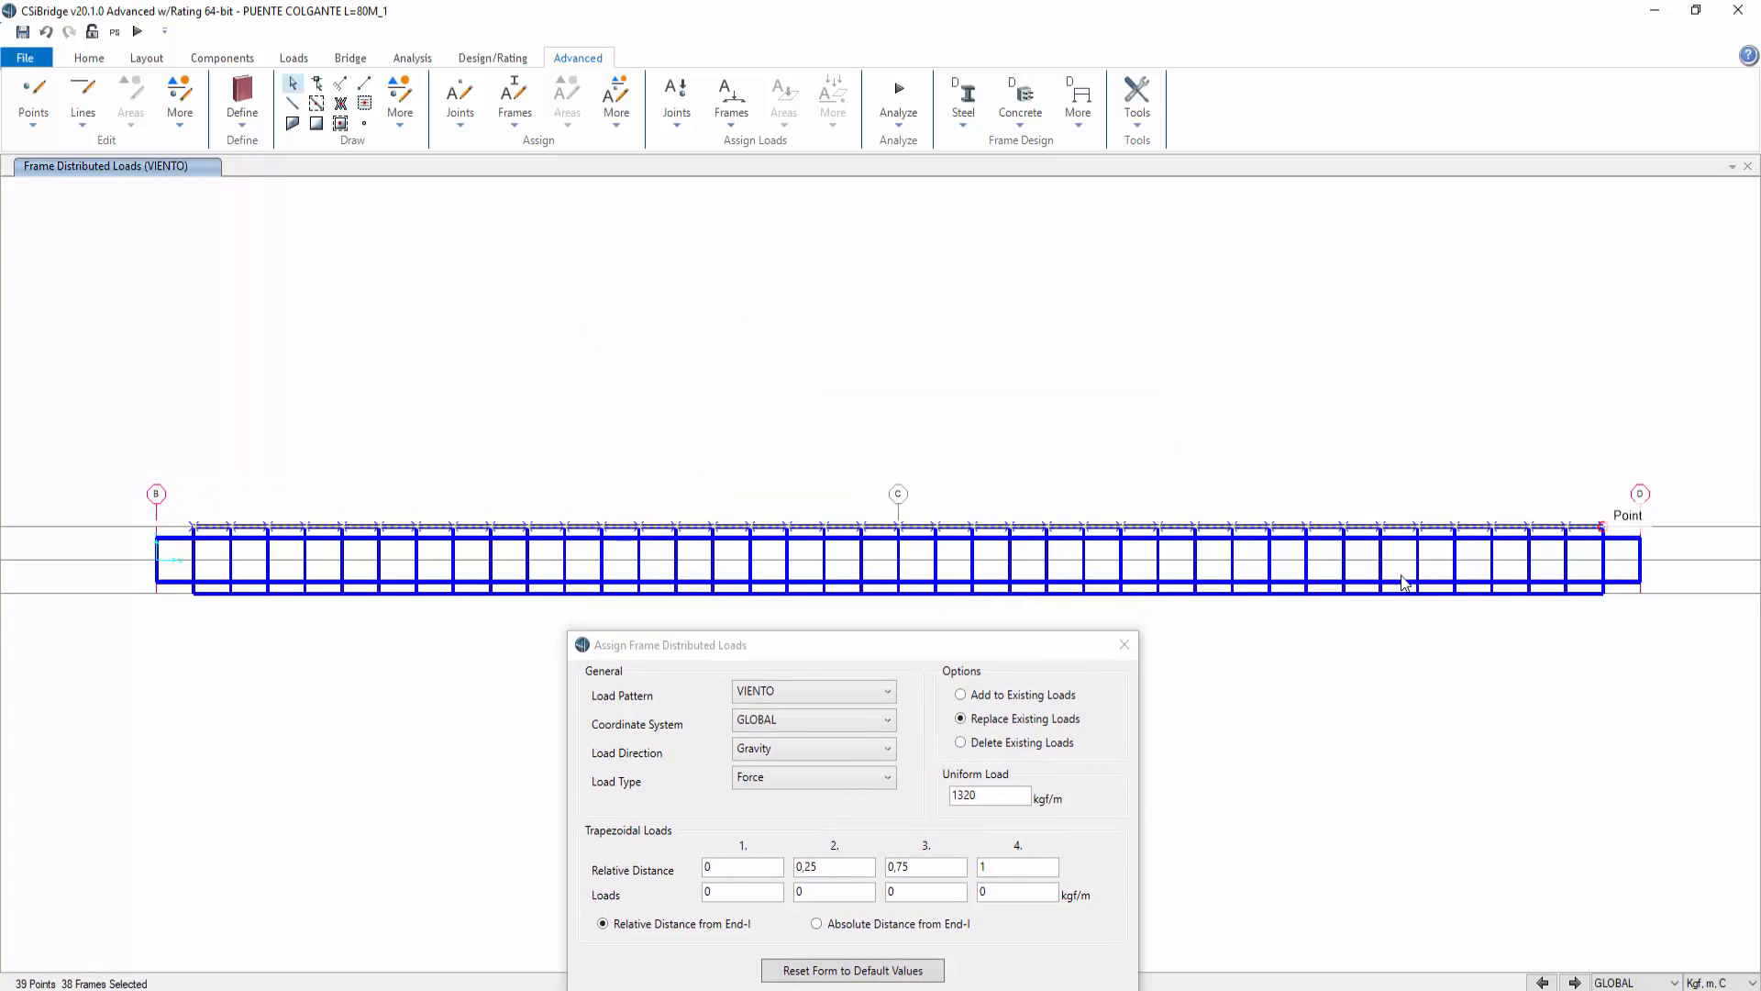
left_click(1020, 651)
left_click_drag(1020, 650, 1146, 359)
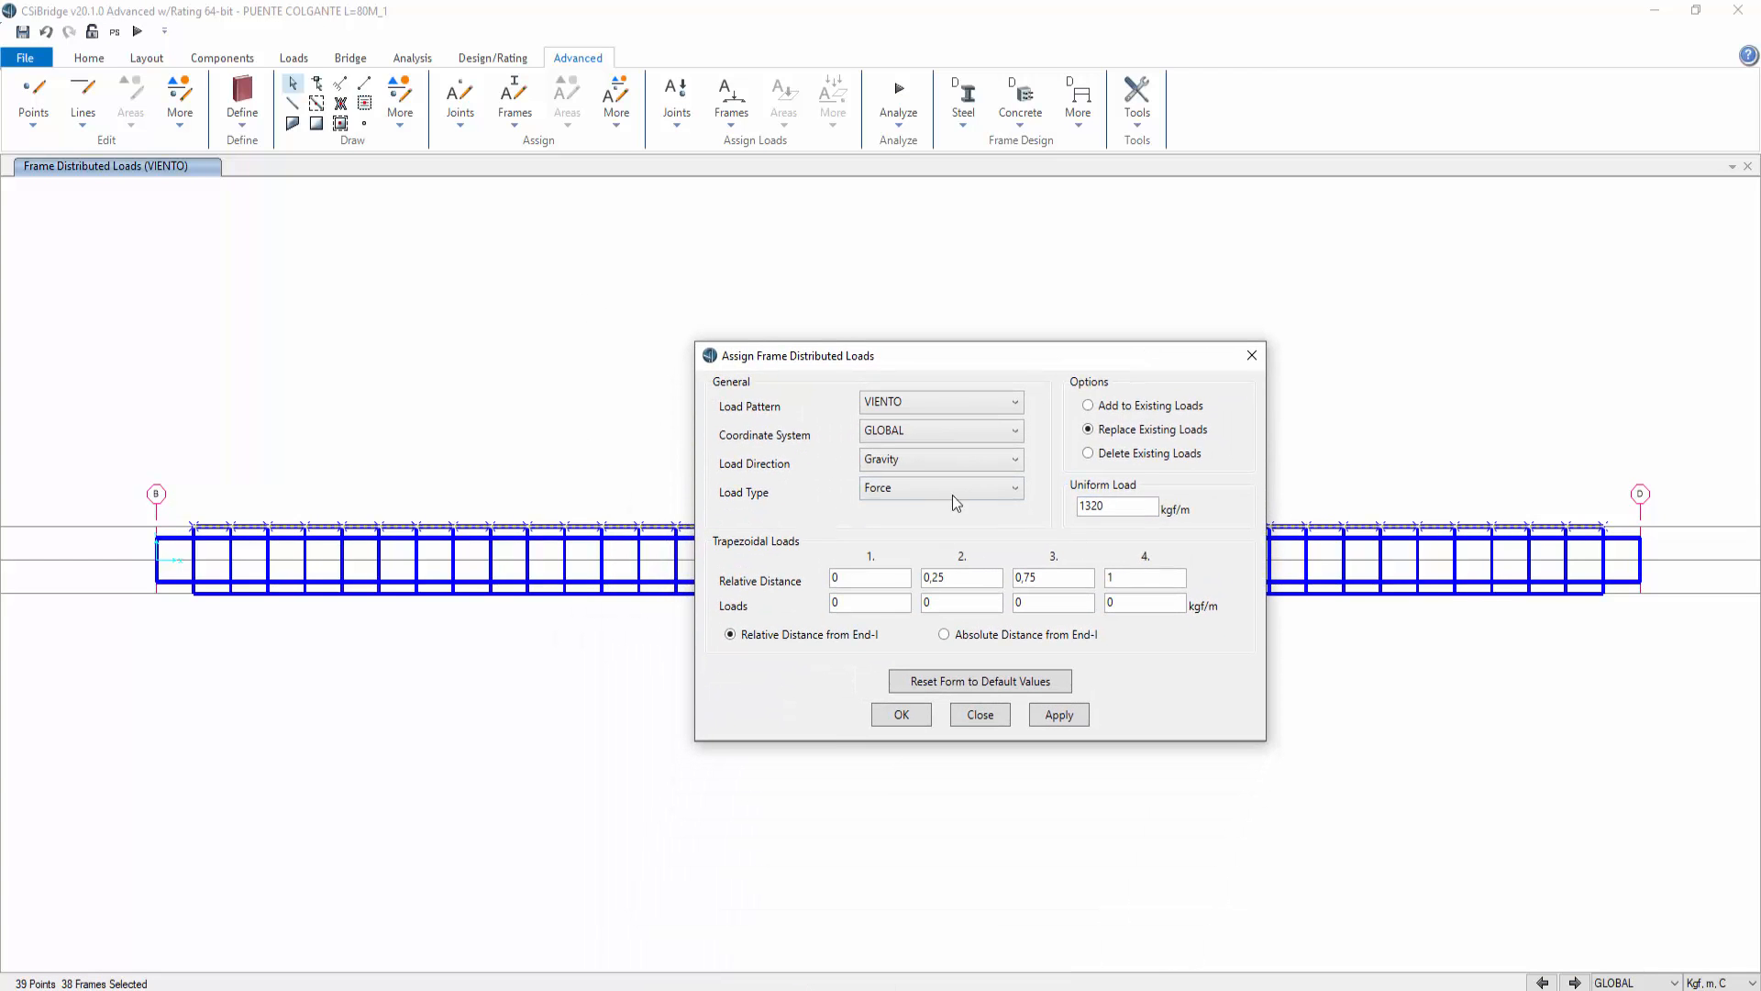
left_click(937, 461)
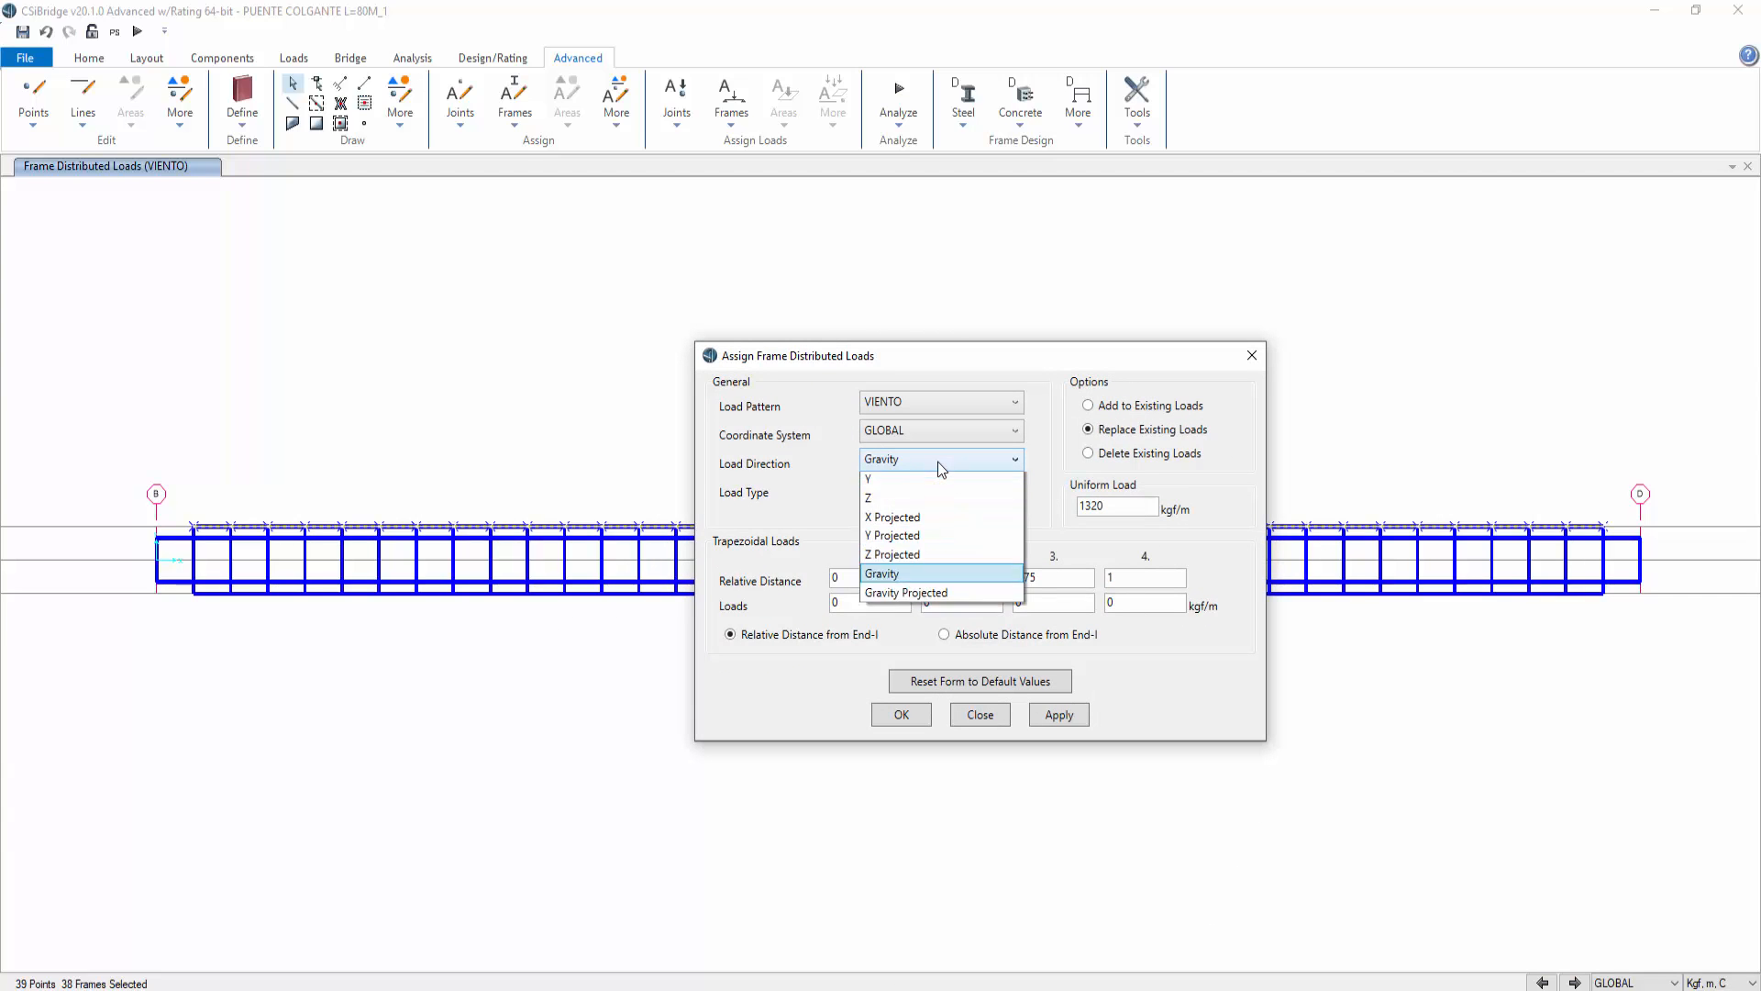
left_click(1213, 365)
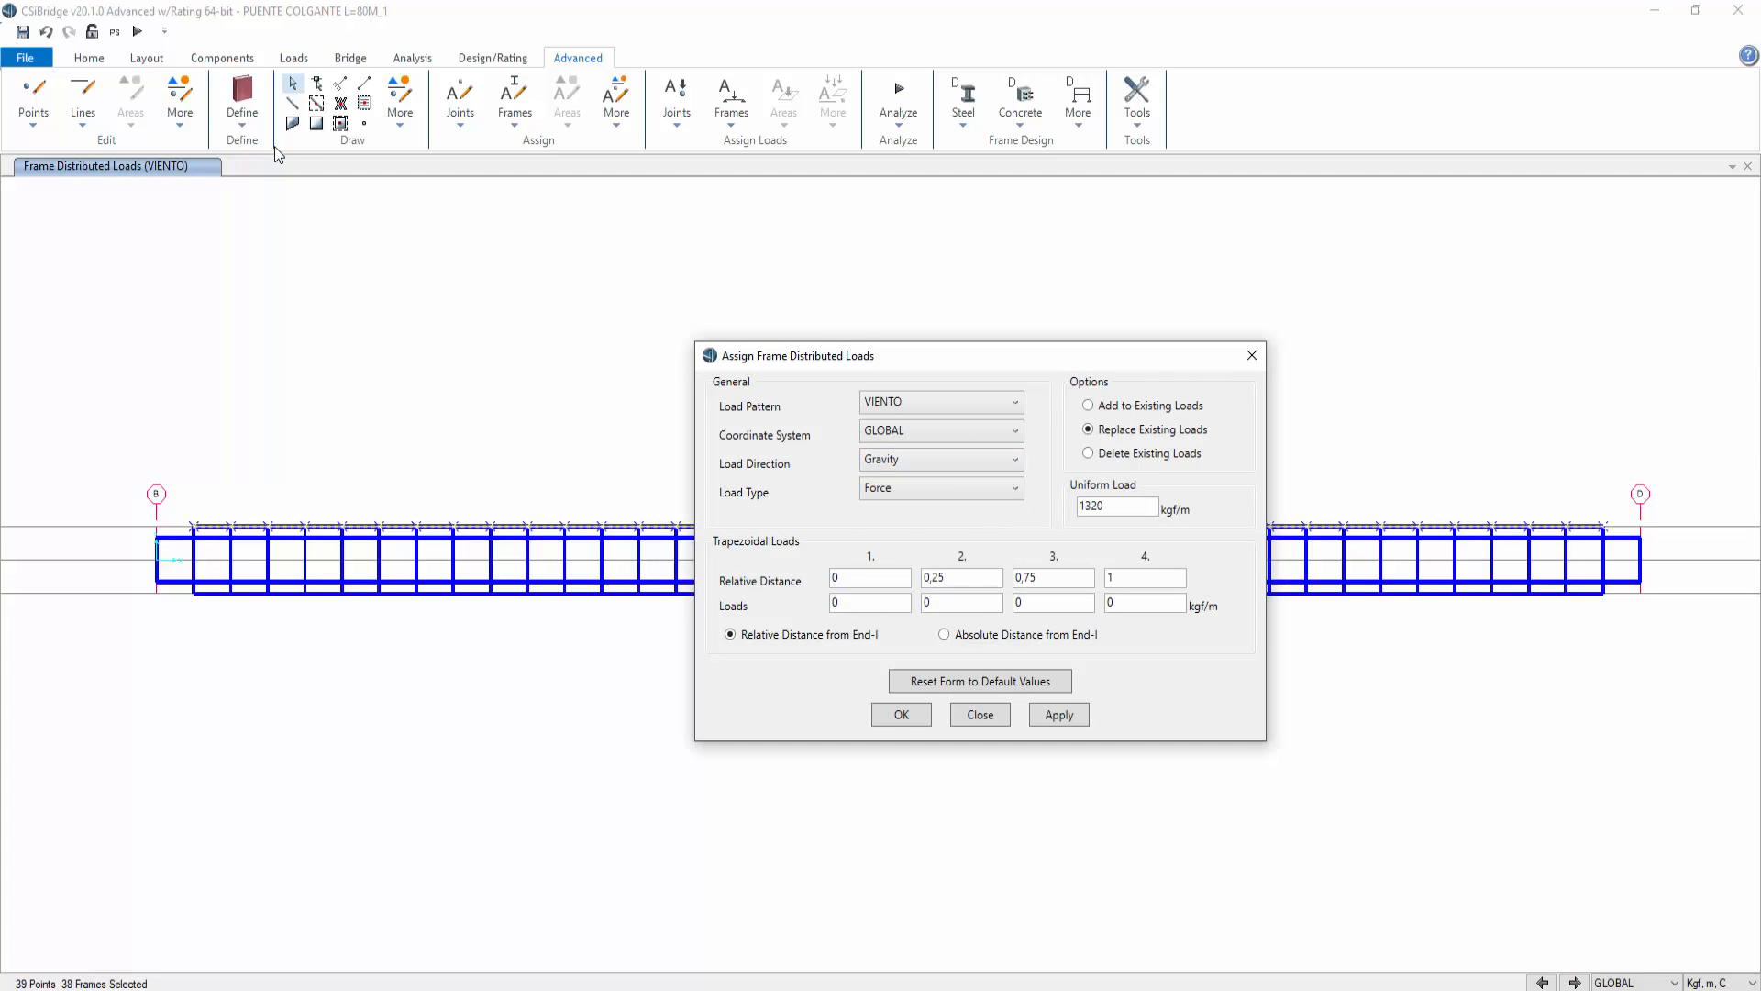
left_click(45, 32)
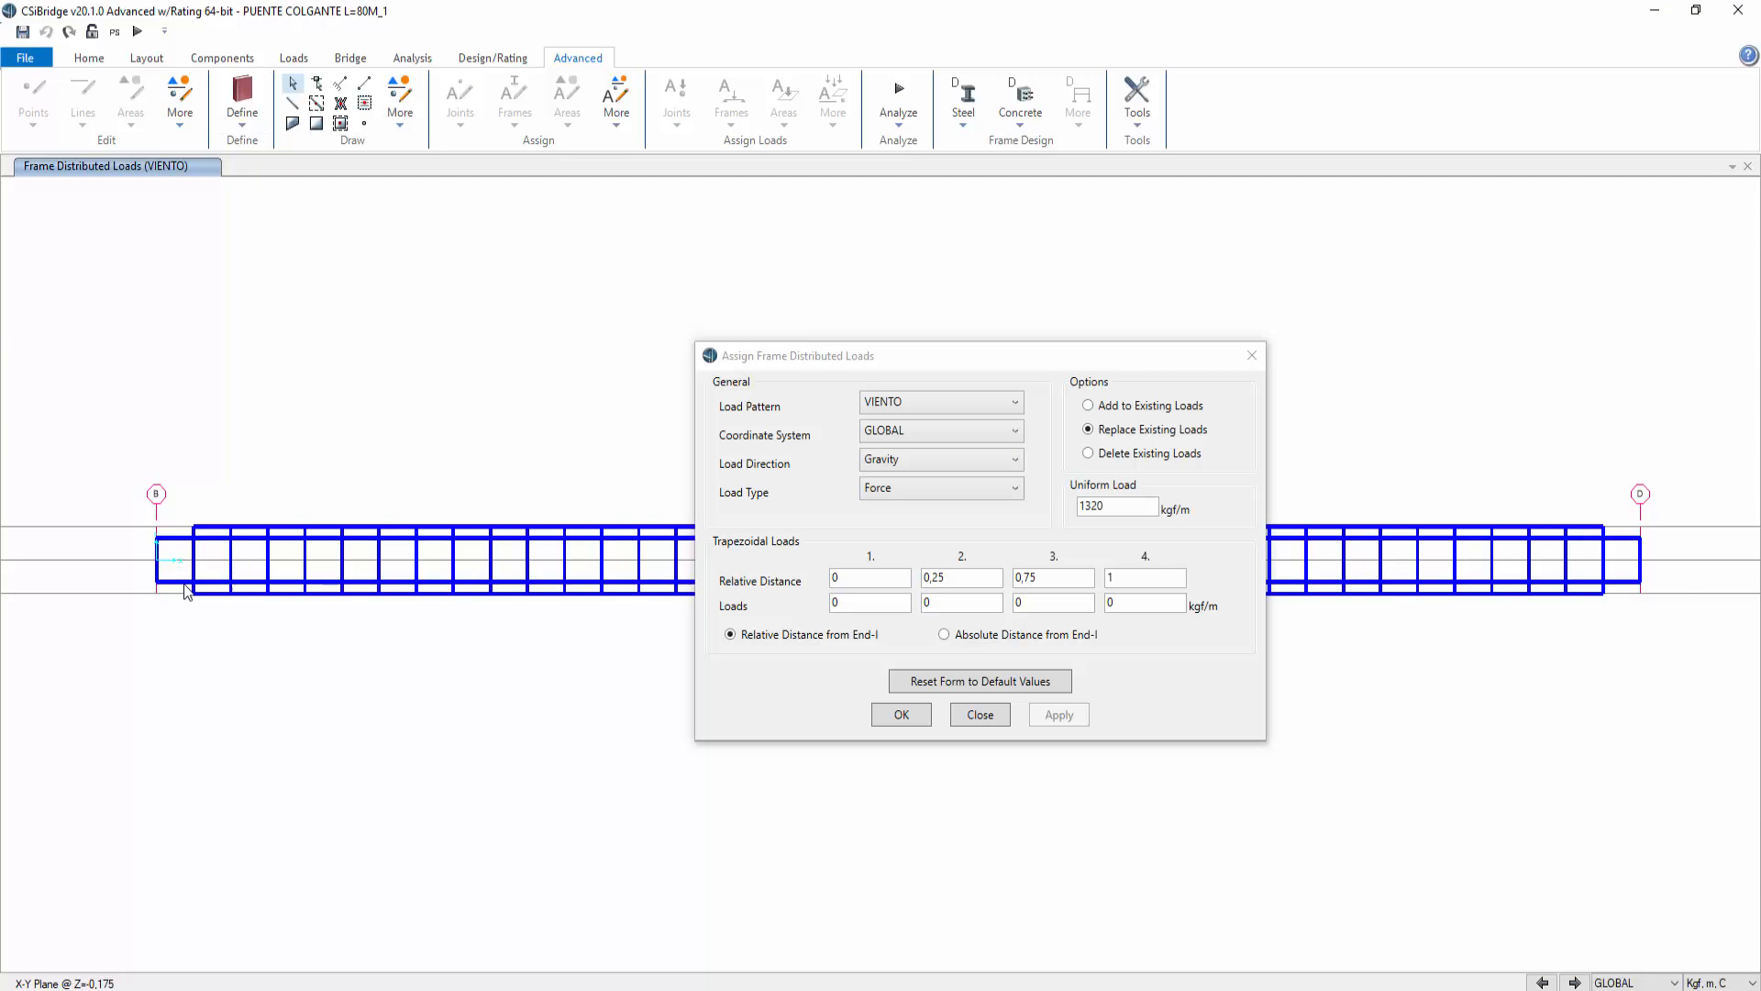
Step: Inspect a deck frame's assignments and loads in its object information
right_click(214, 596)
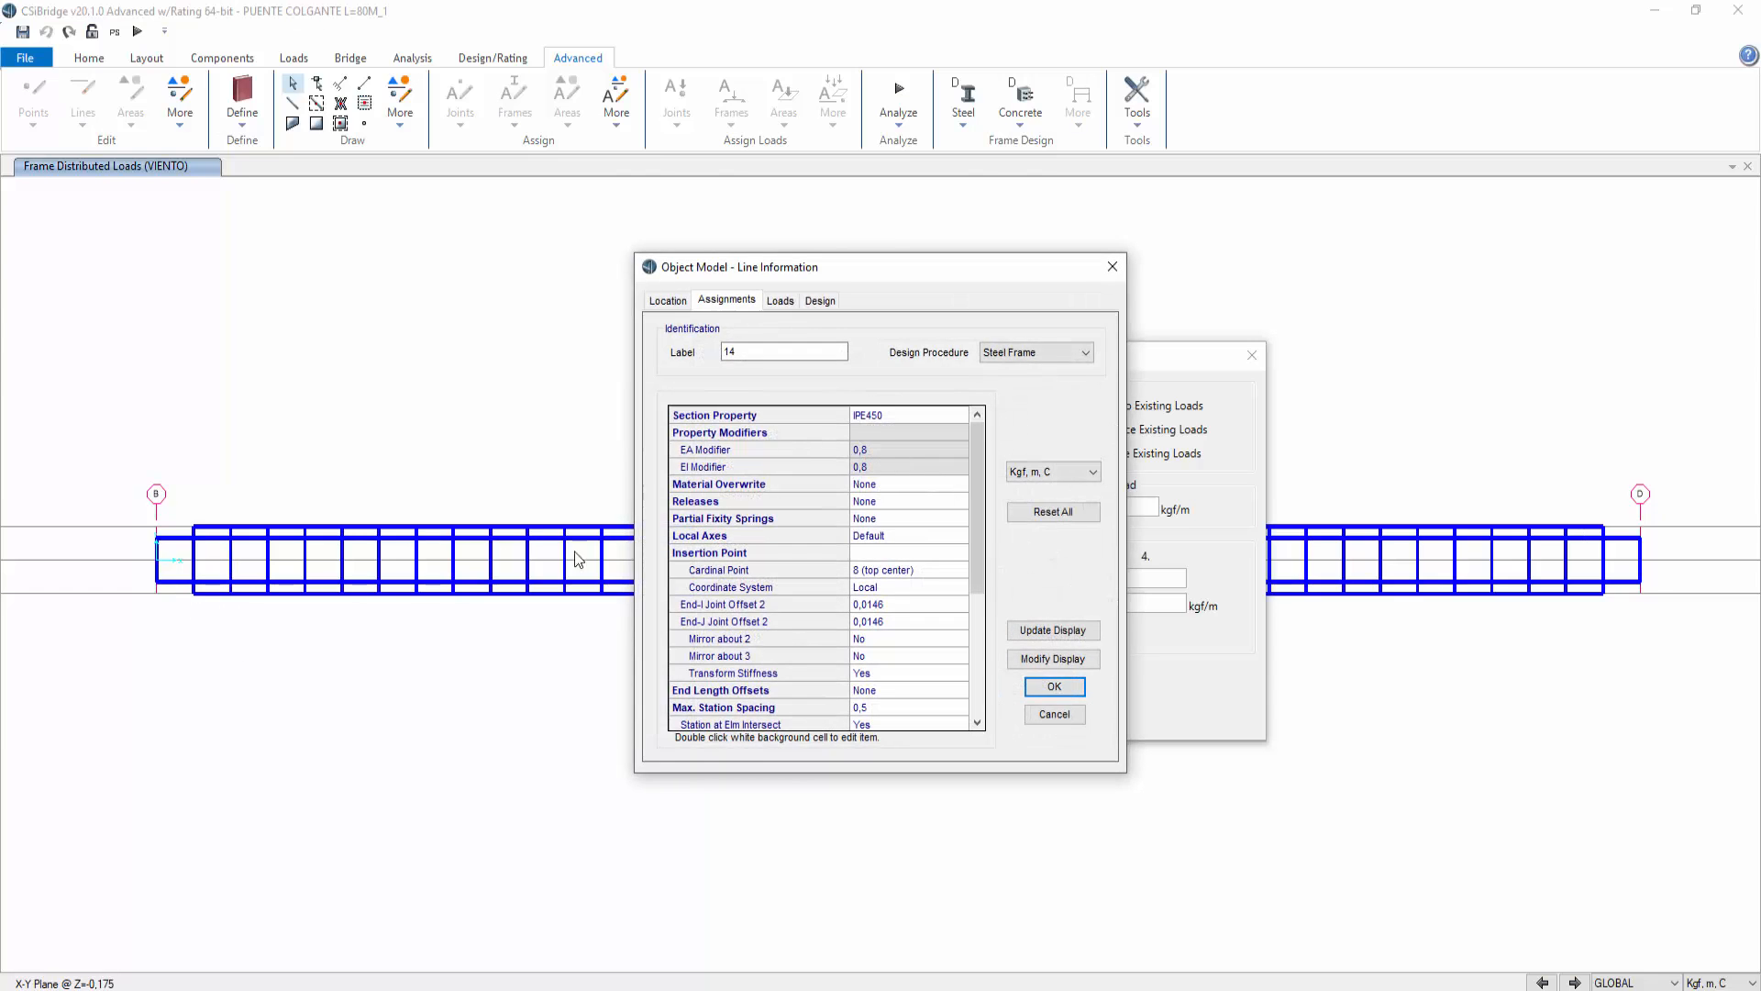
left_click(781, 300)
left_click(1113, 267)
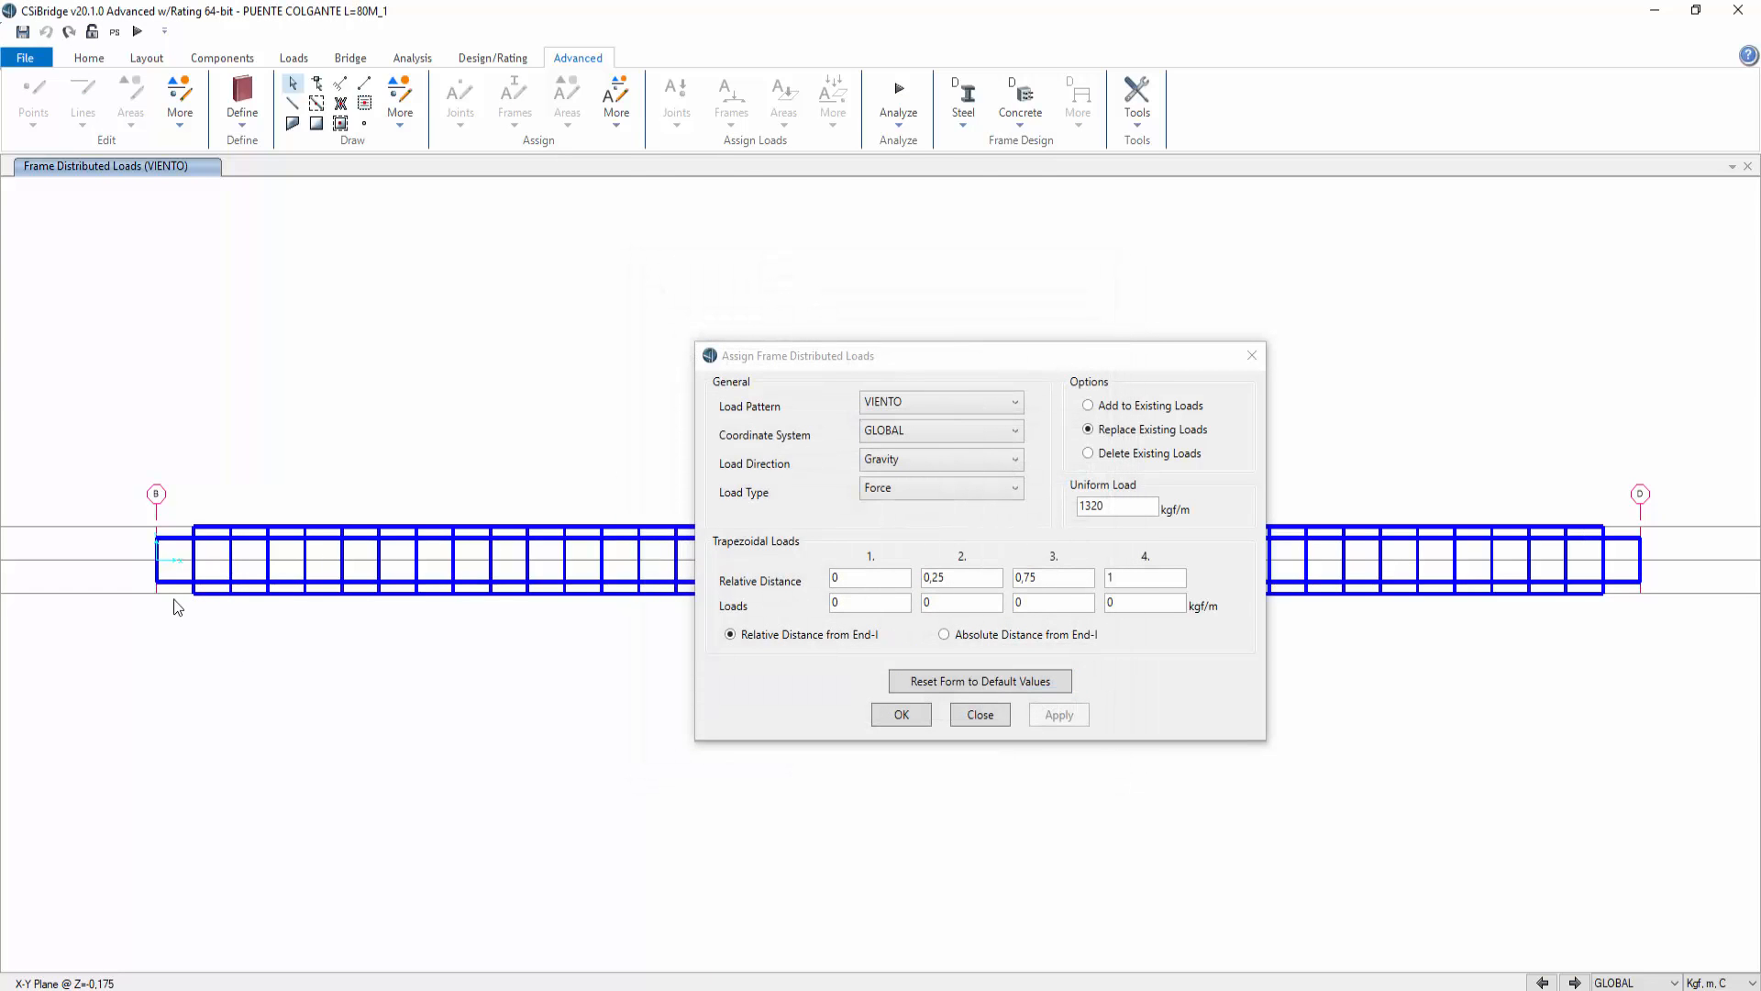
Step: Select the lower deck girder frames and apply the 1320 kgf/m VIENTO load in the Y direction
left_click_drag(175, 592, 1648, 665)
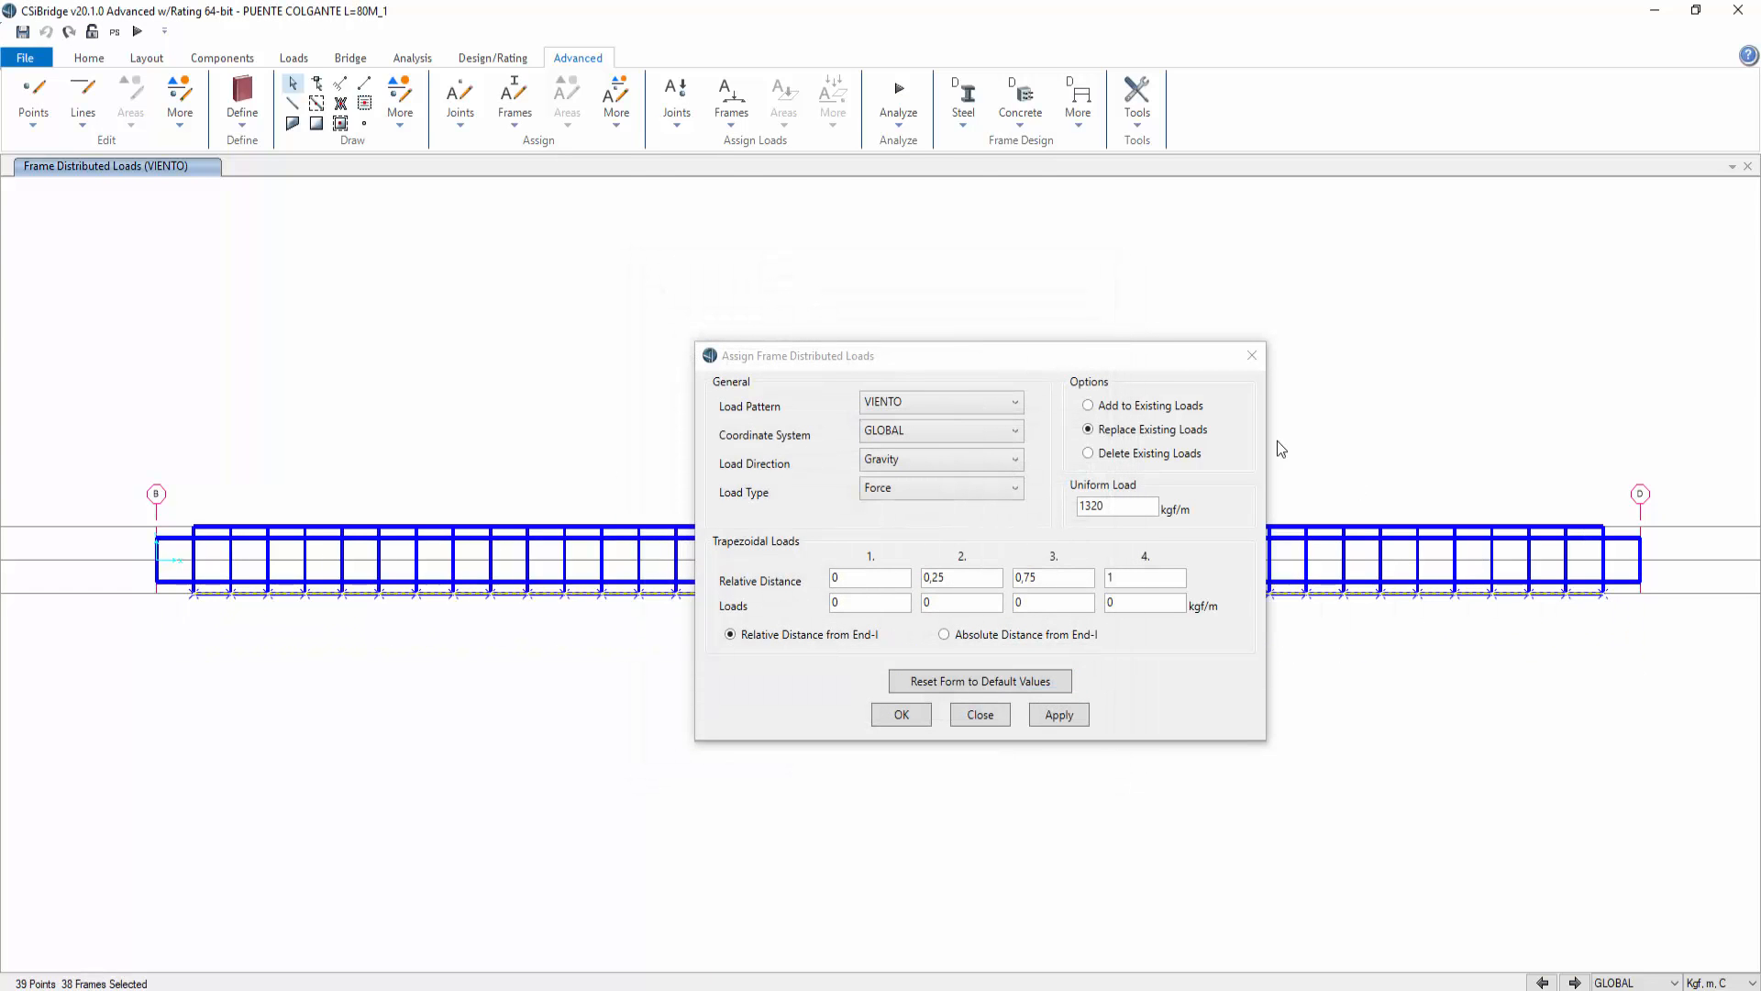
left_click_drag(1069, 359, 1036, 137)
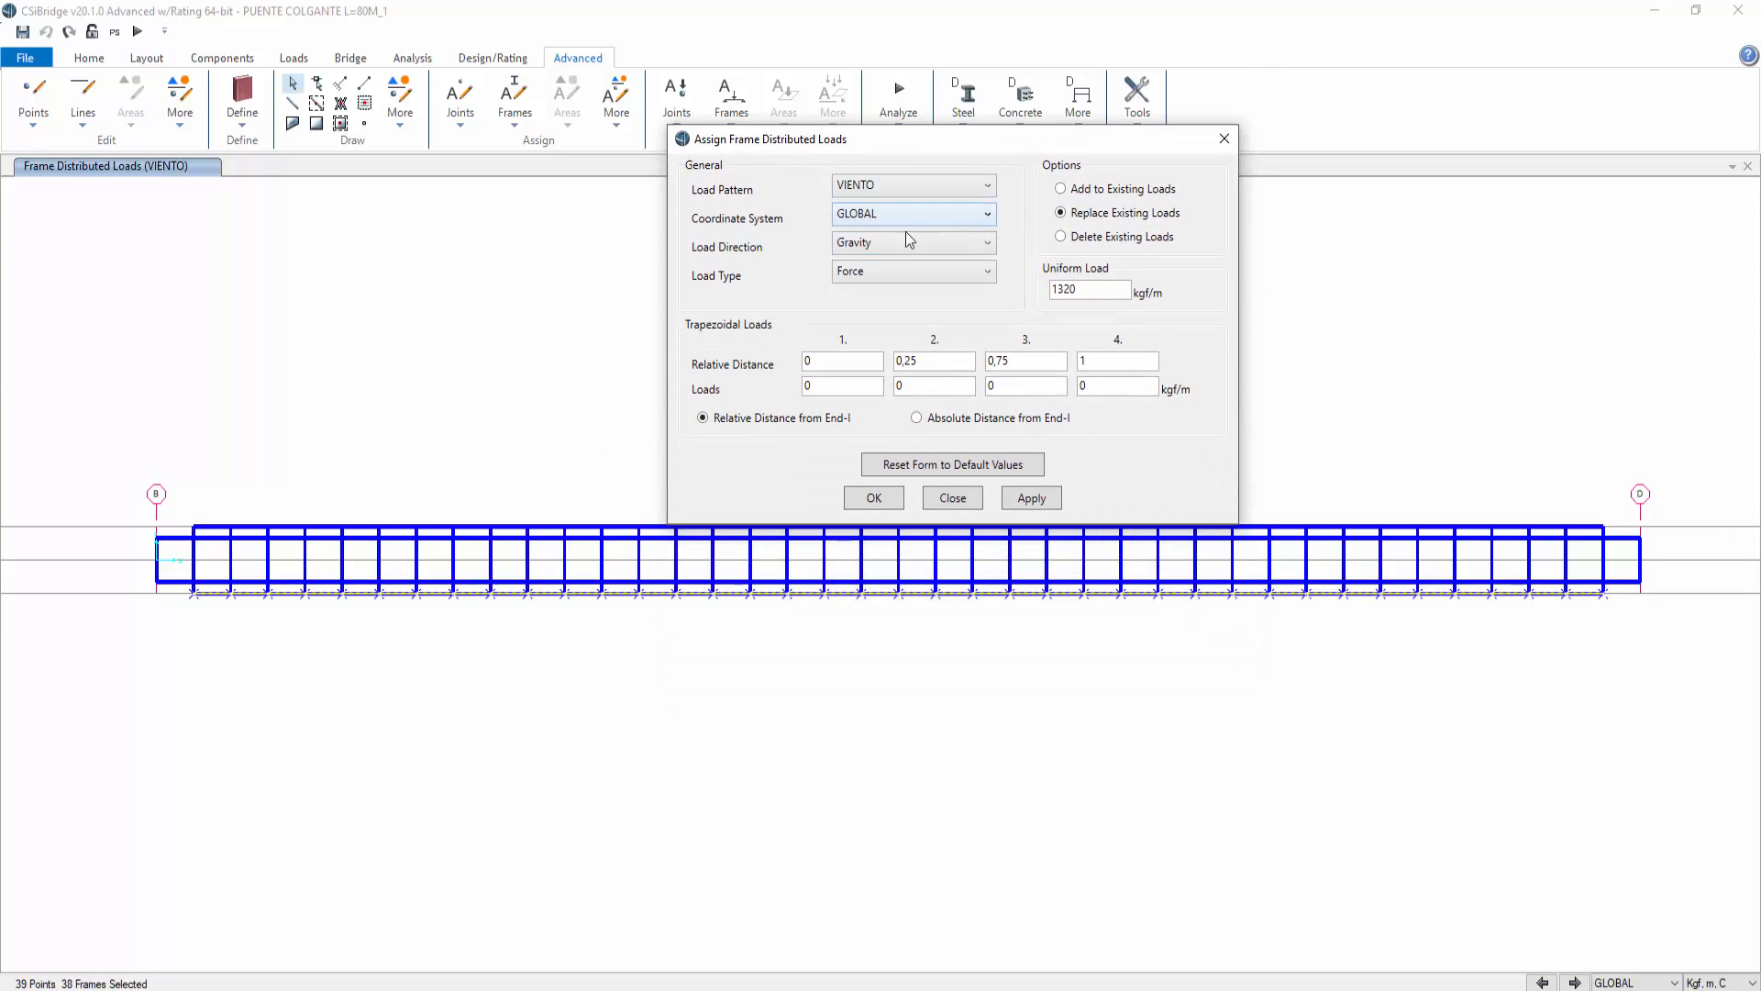
left_click(877, 274)
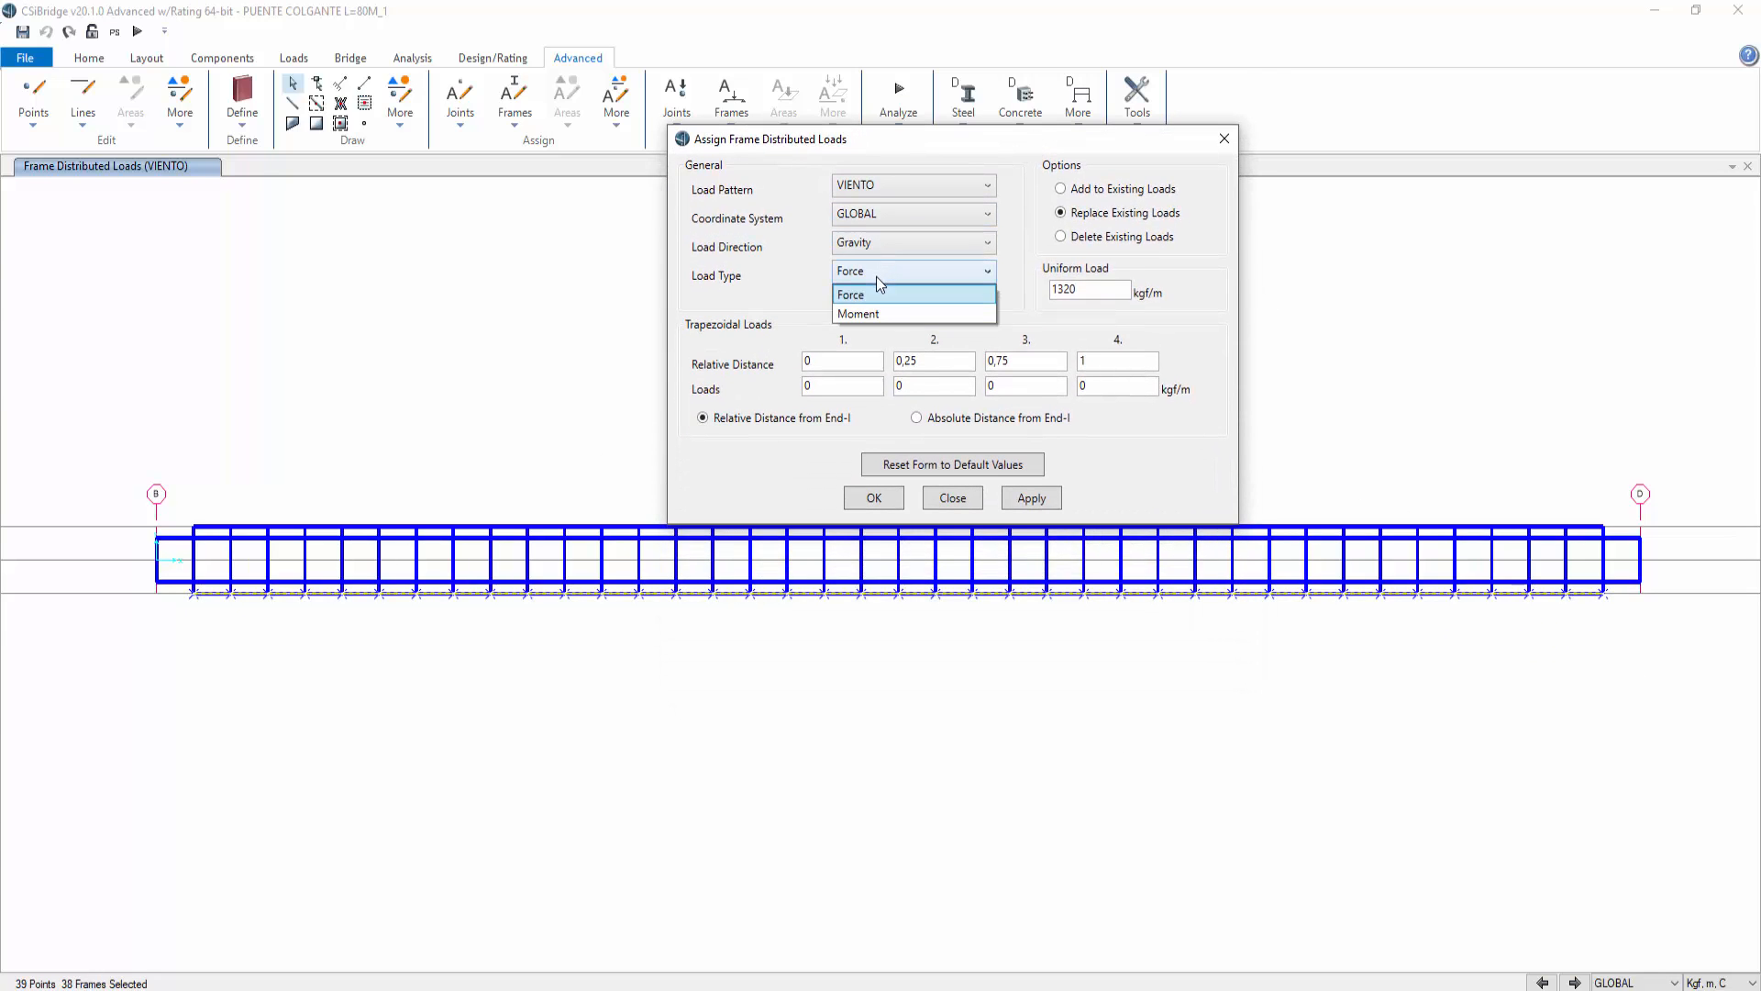
left_click(882, 249)
left_click(884, 248)
left_click(868, 284)
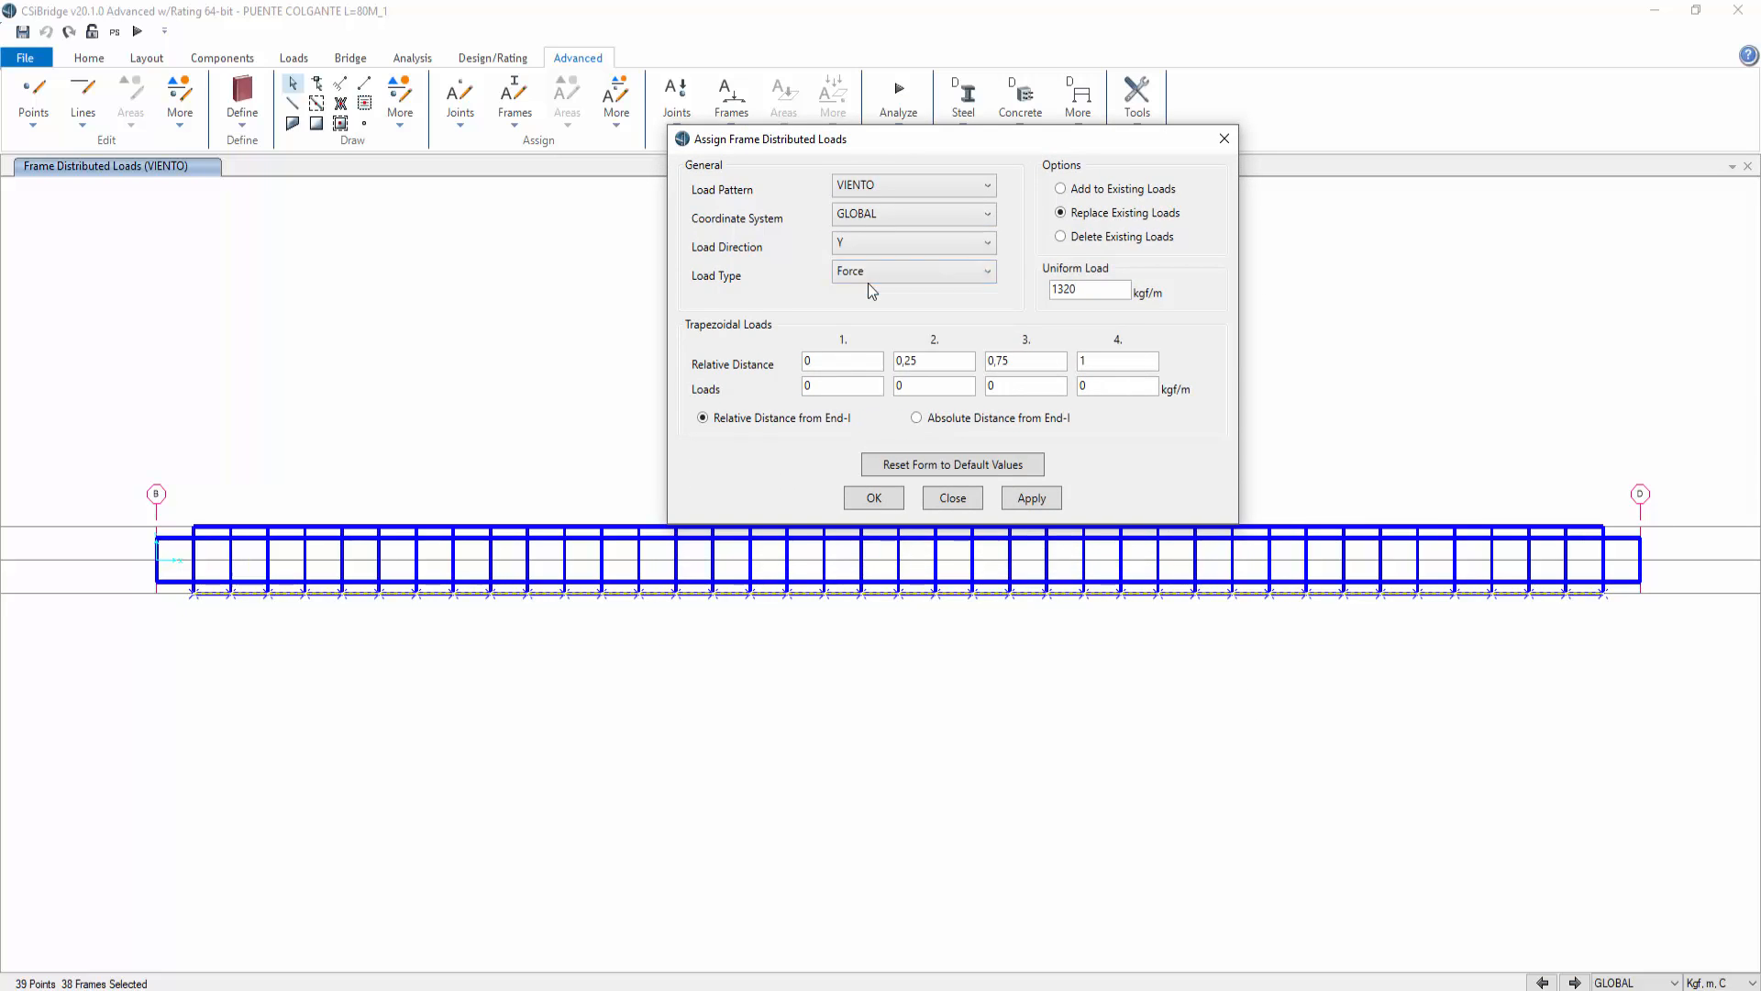
left_click(1025, 496)
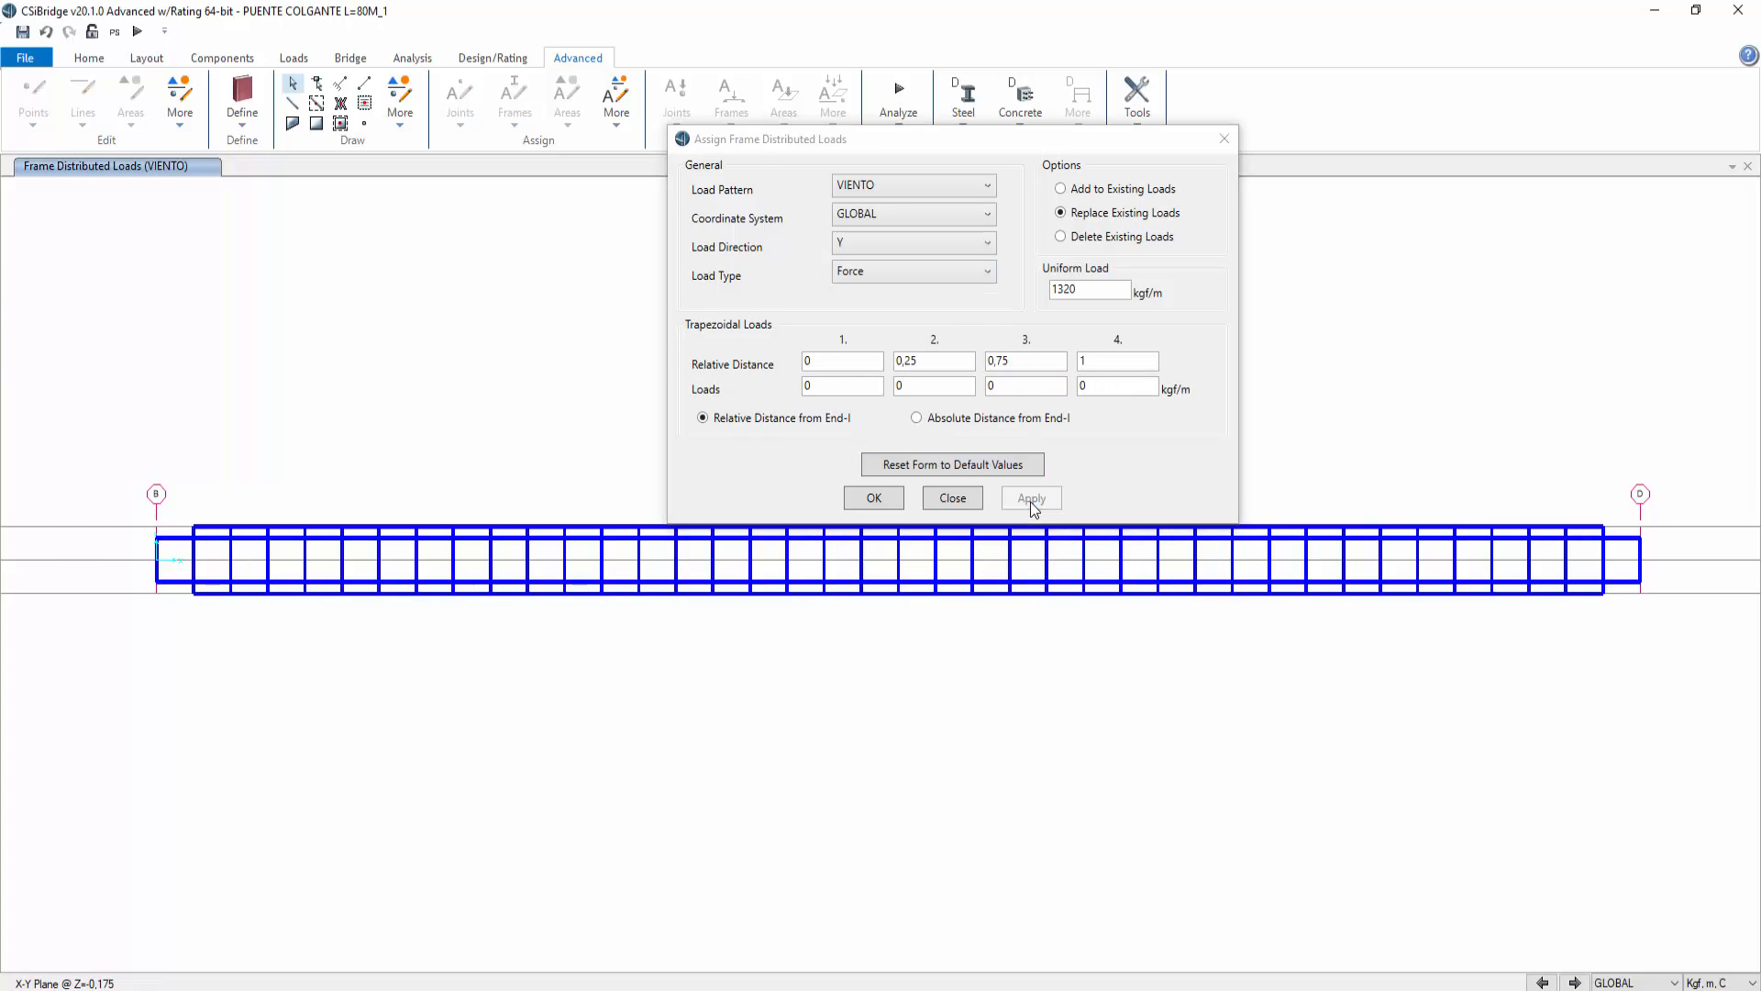
Step: Set the view type to Standard in the display options
left_click(89, 59)
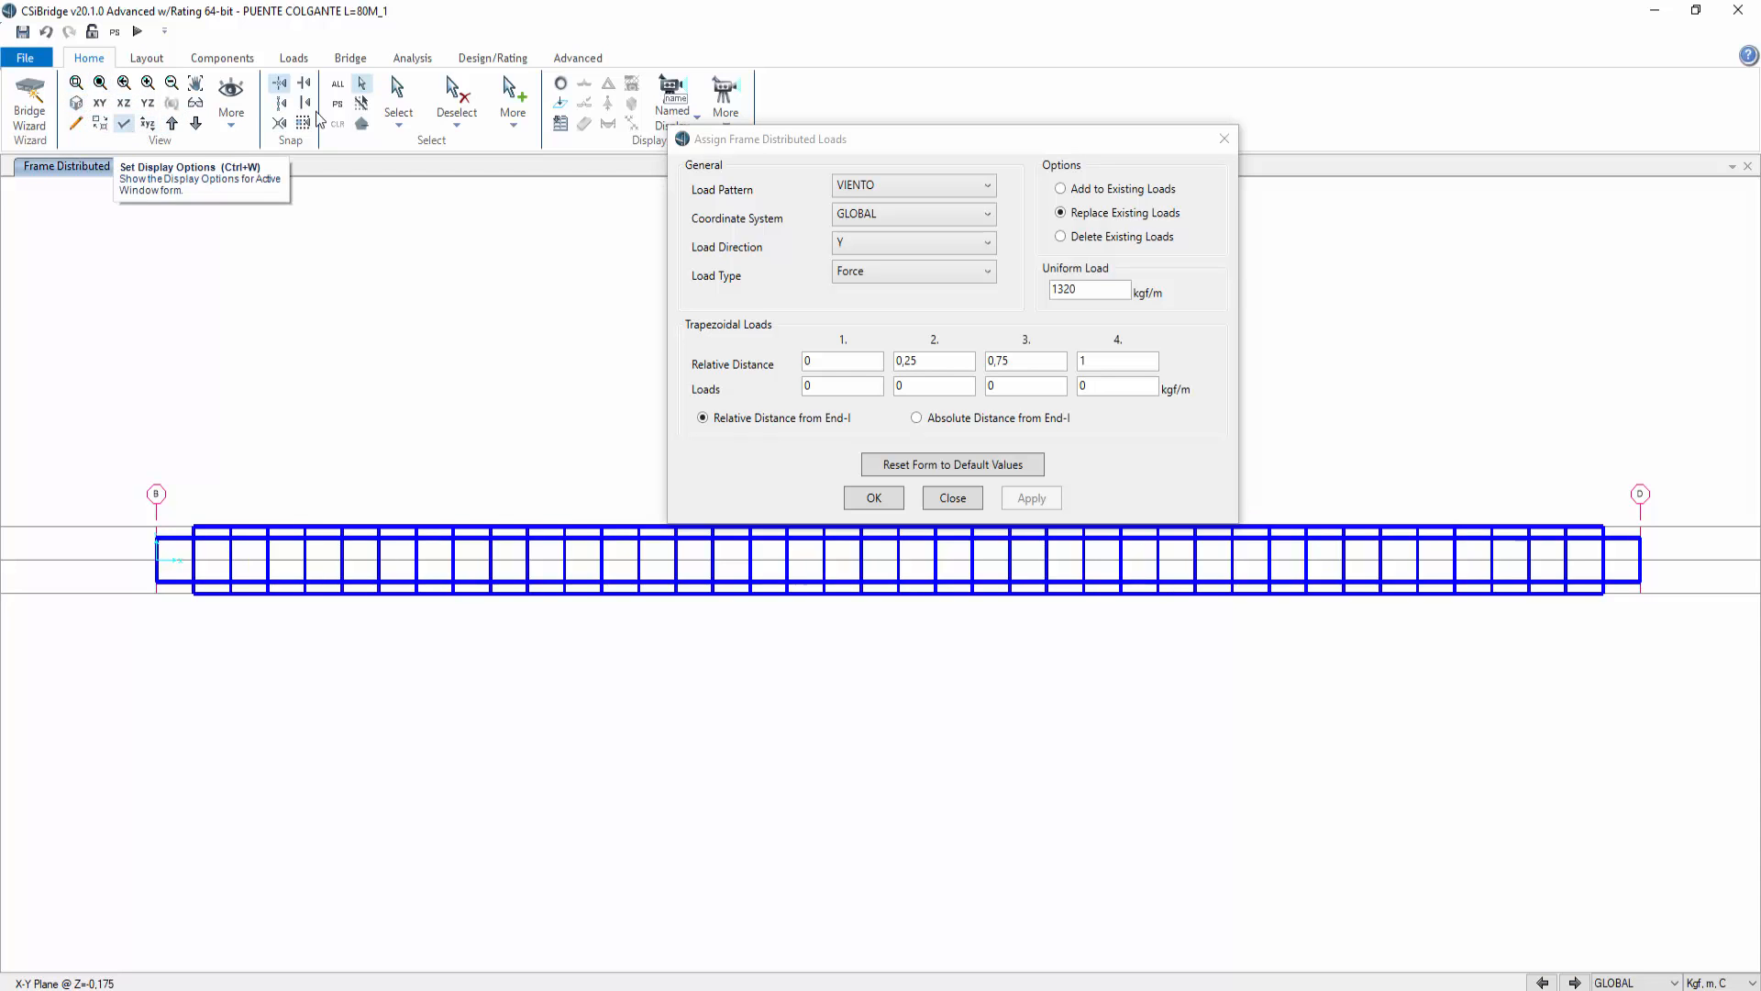
left_click(562, 87)
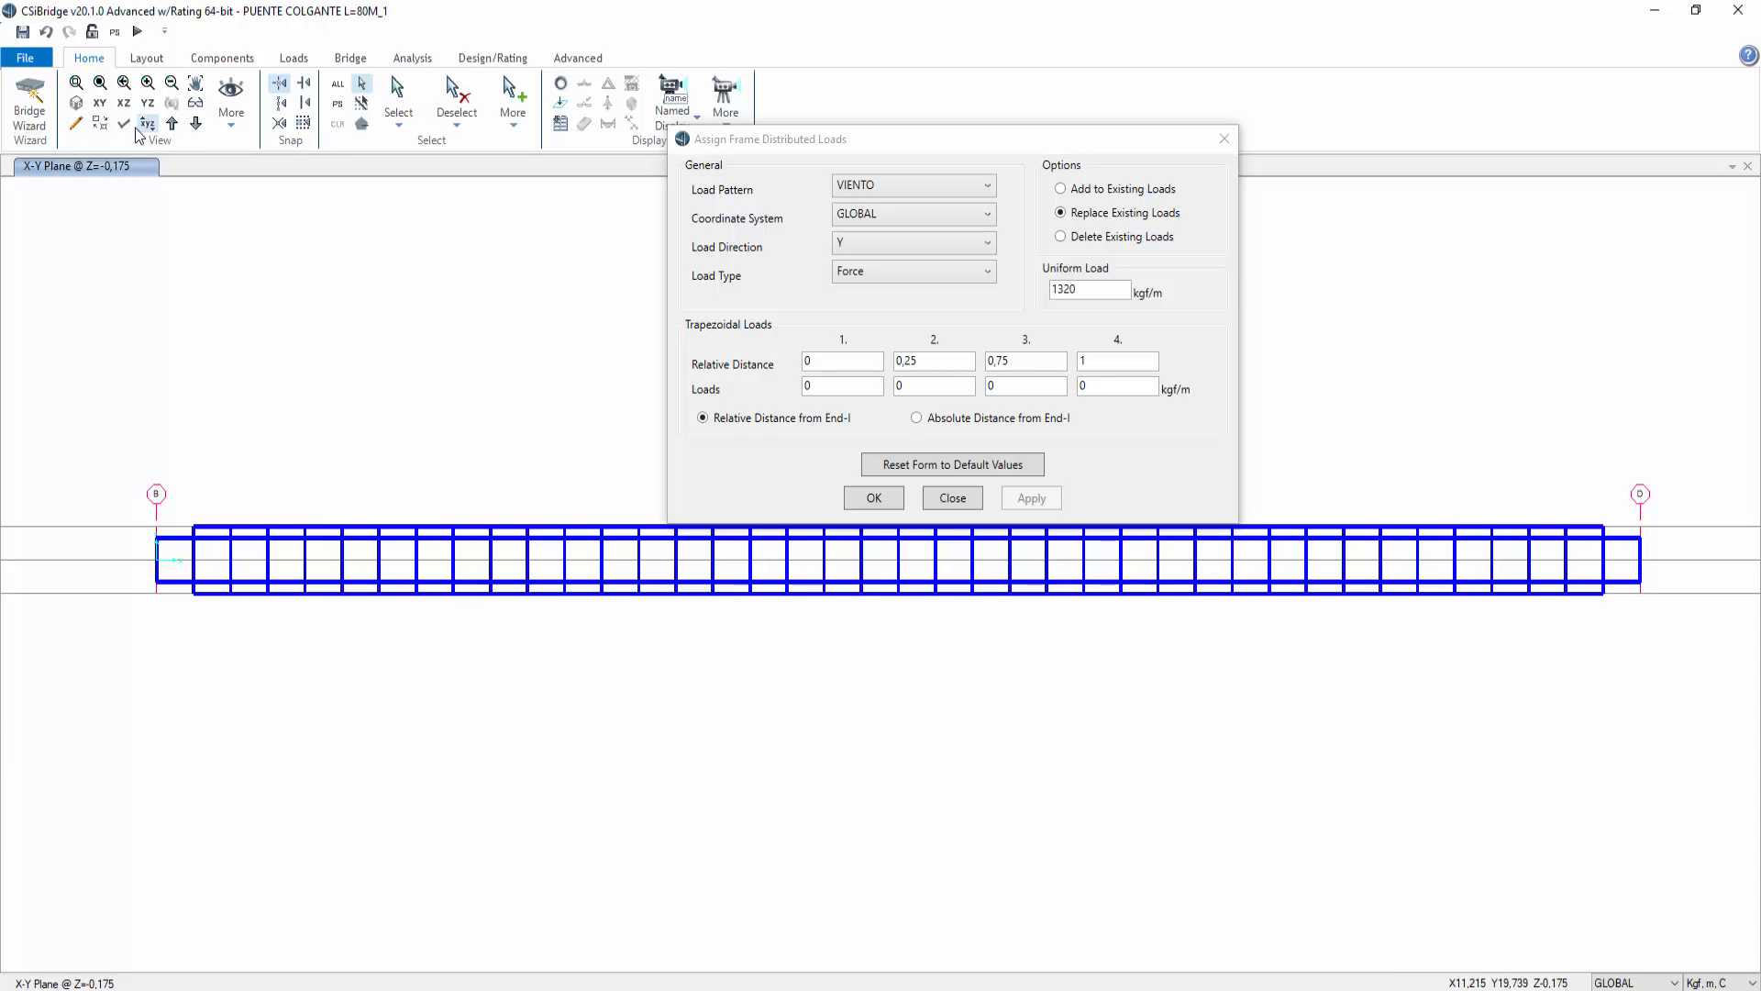
left_click(124, 123)
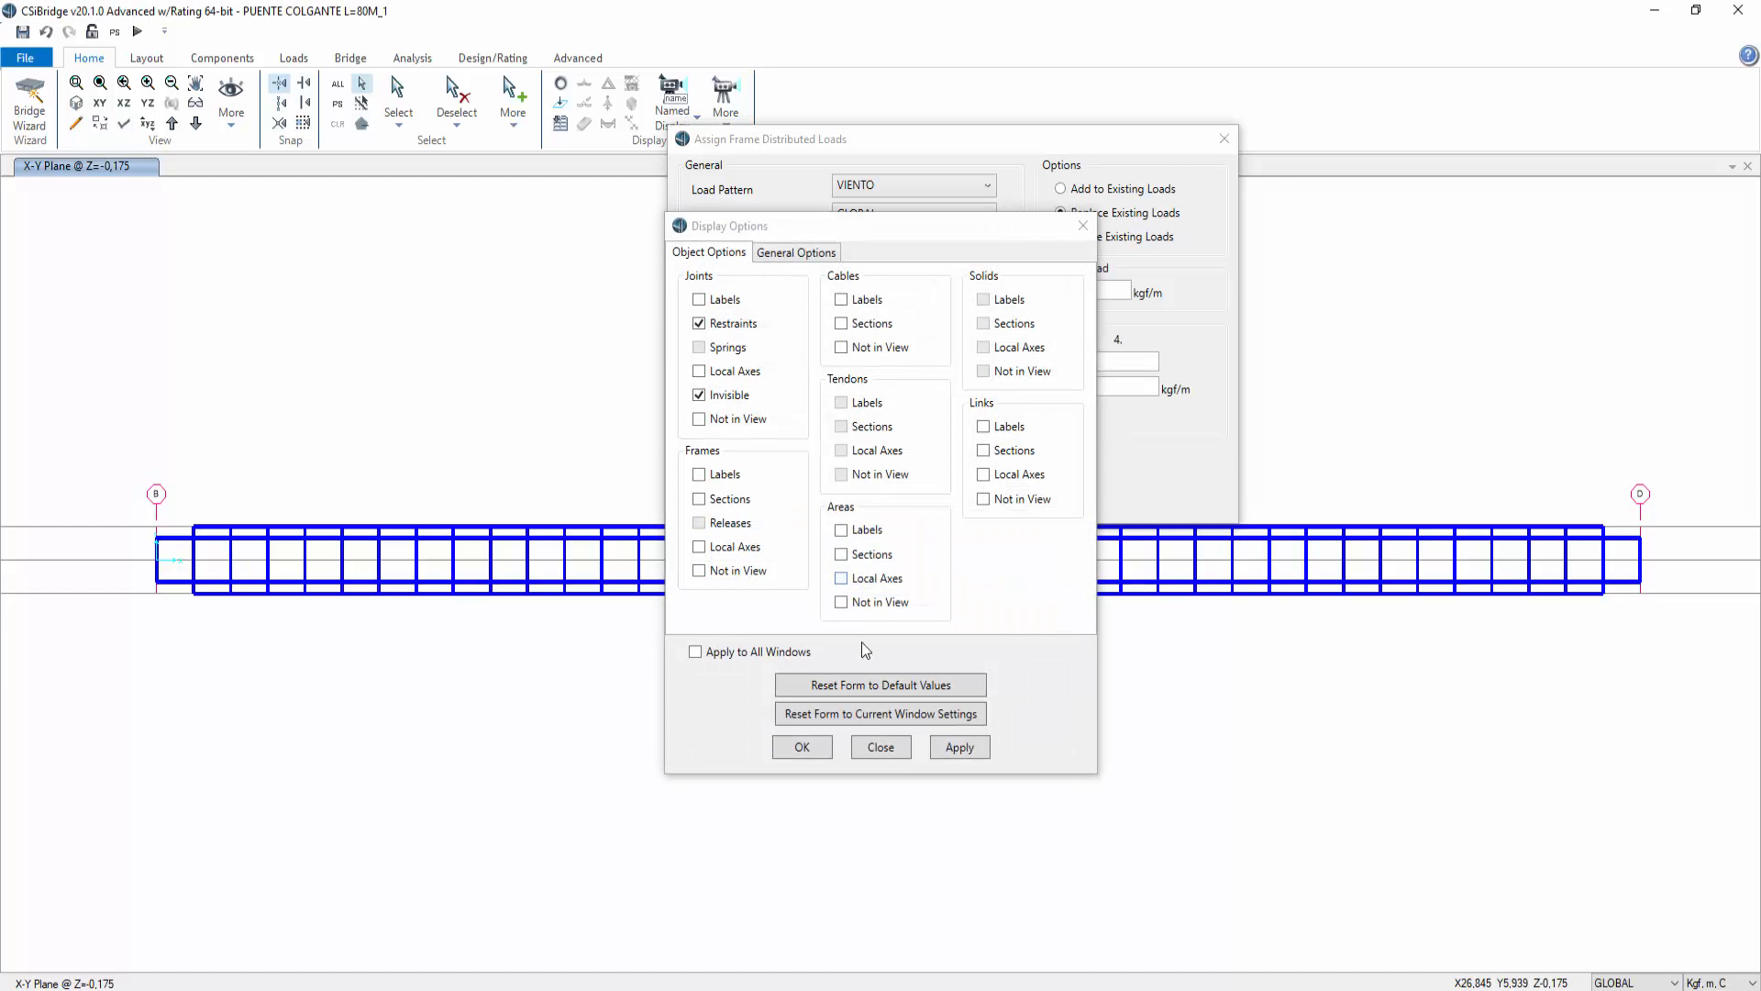
left_click(798, 253)
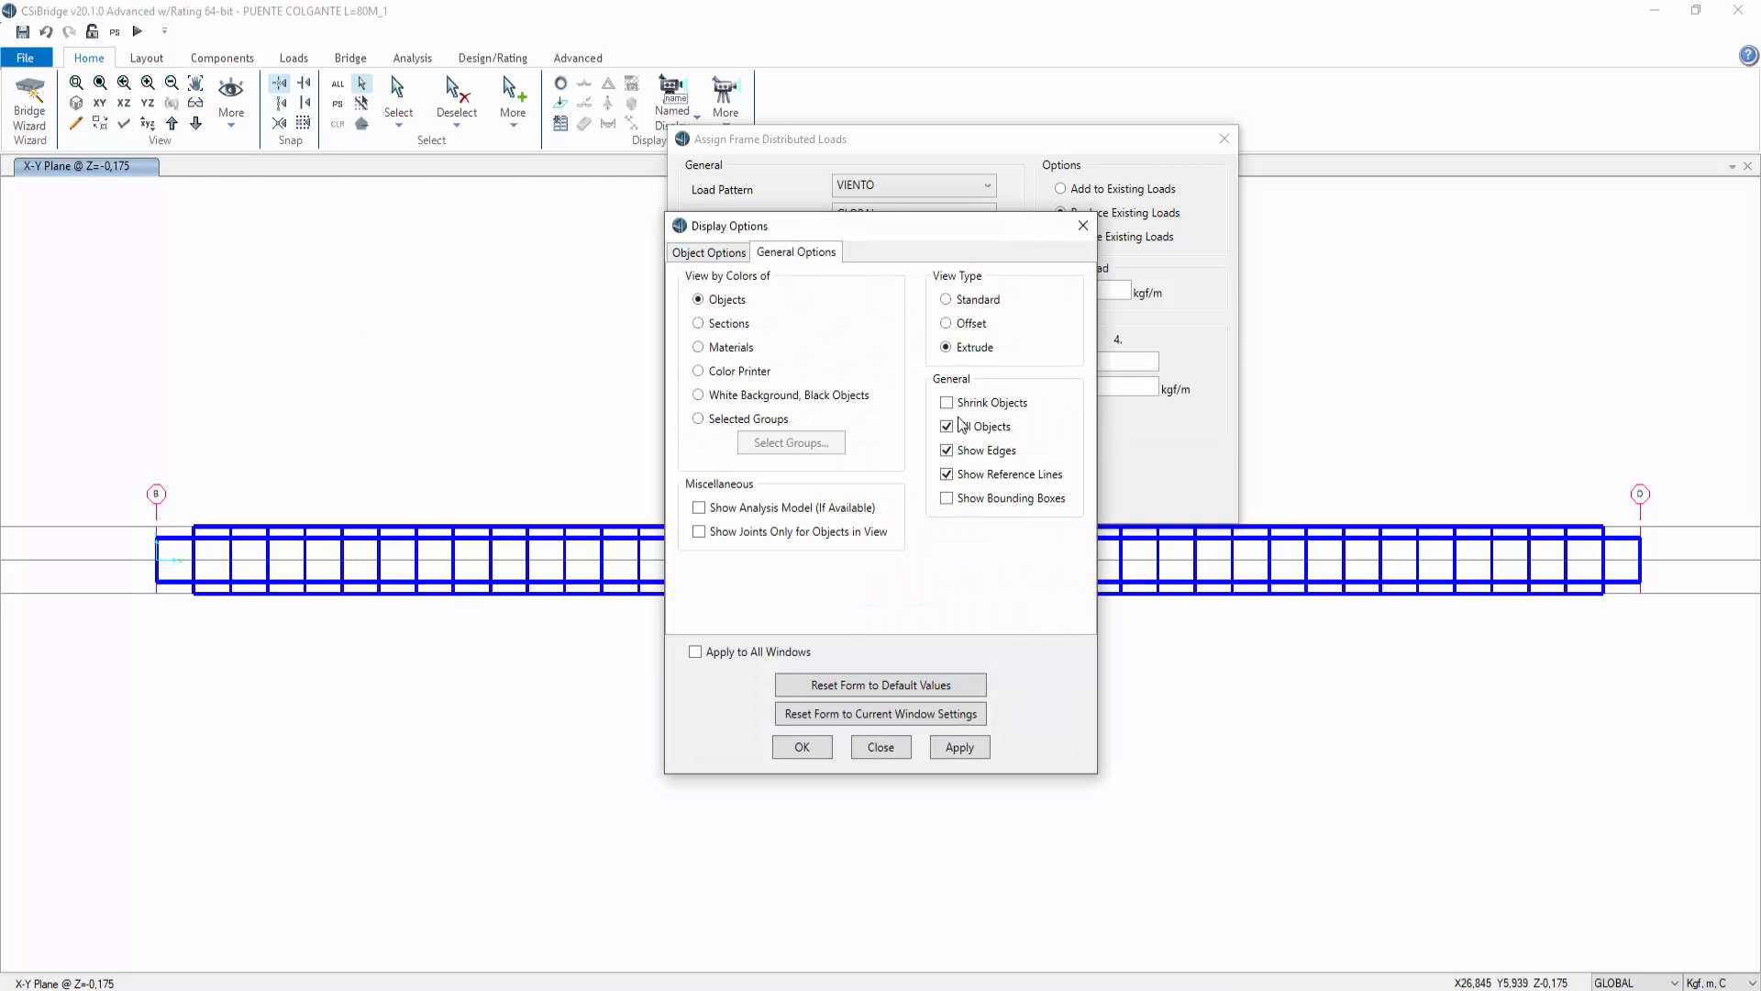
left_click(958, 746)
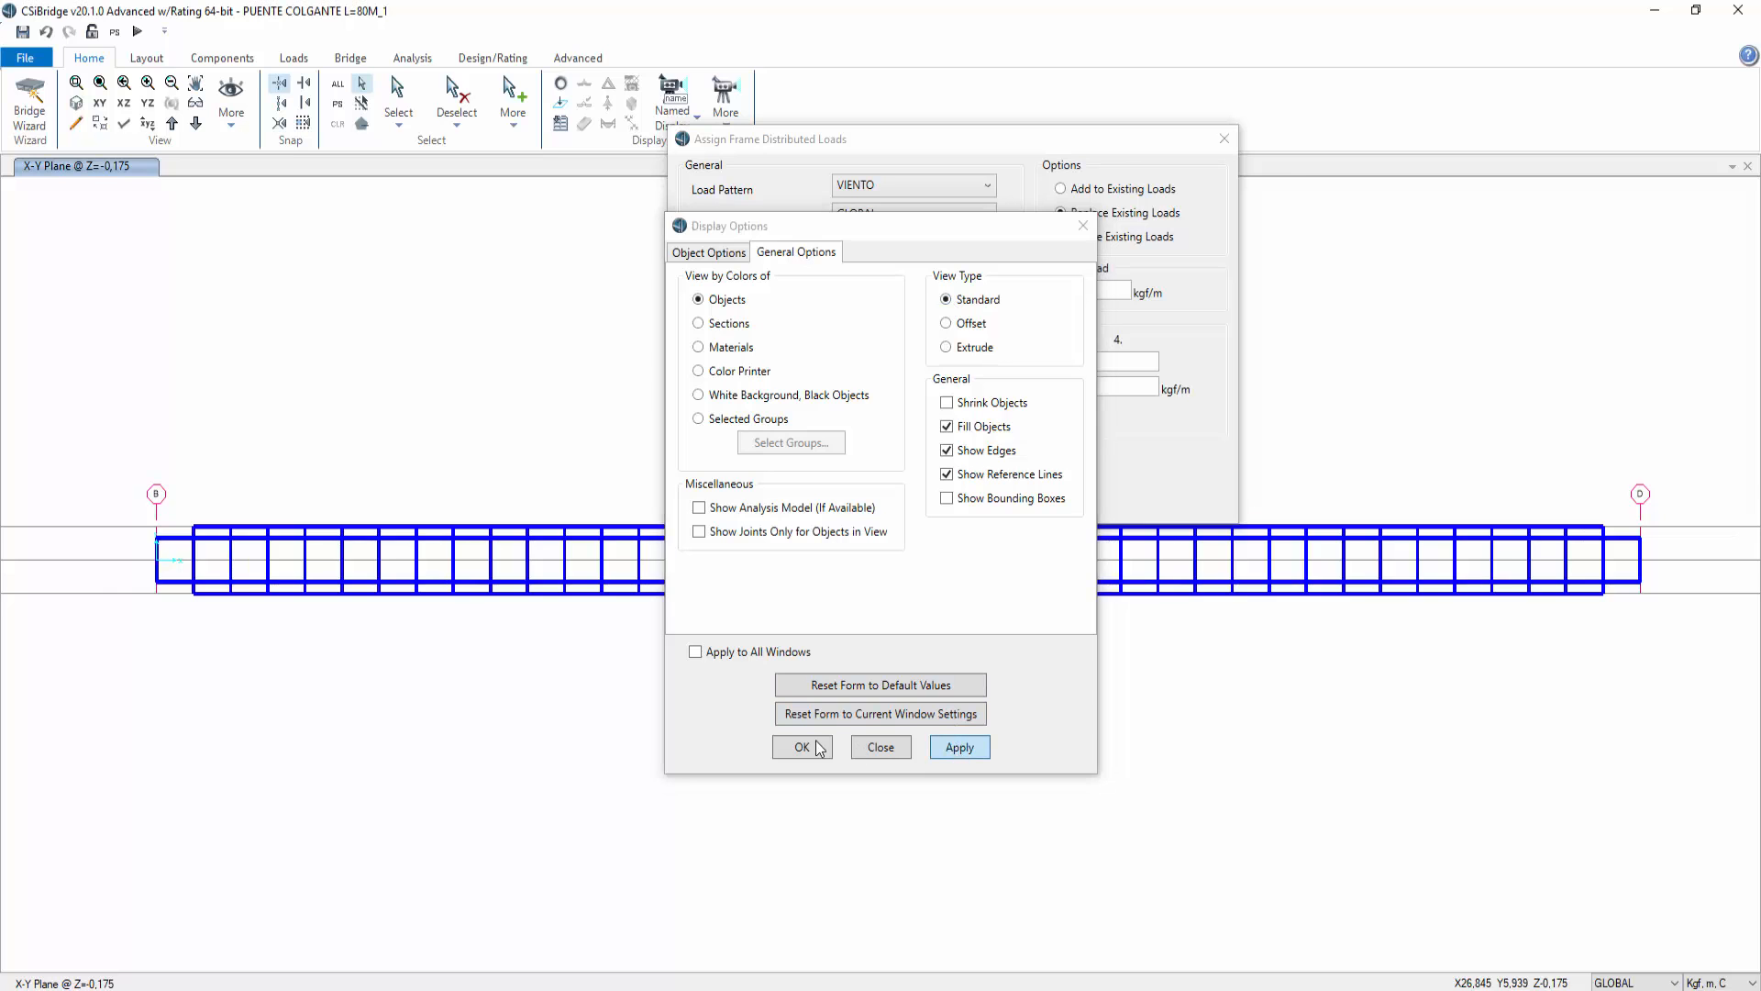
left_click(802, 746)
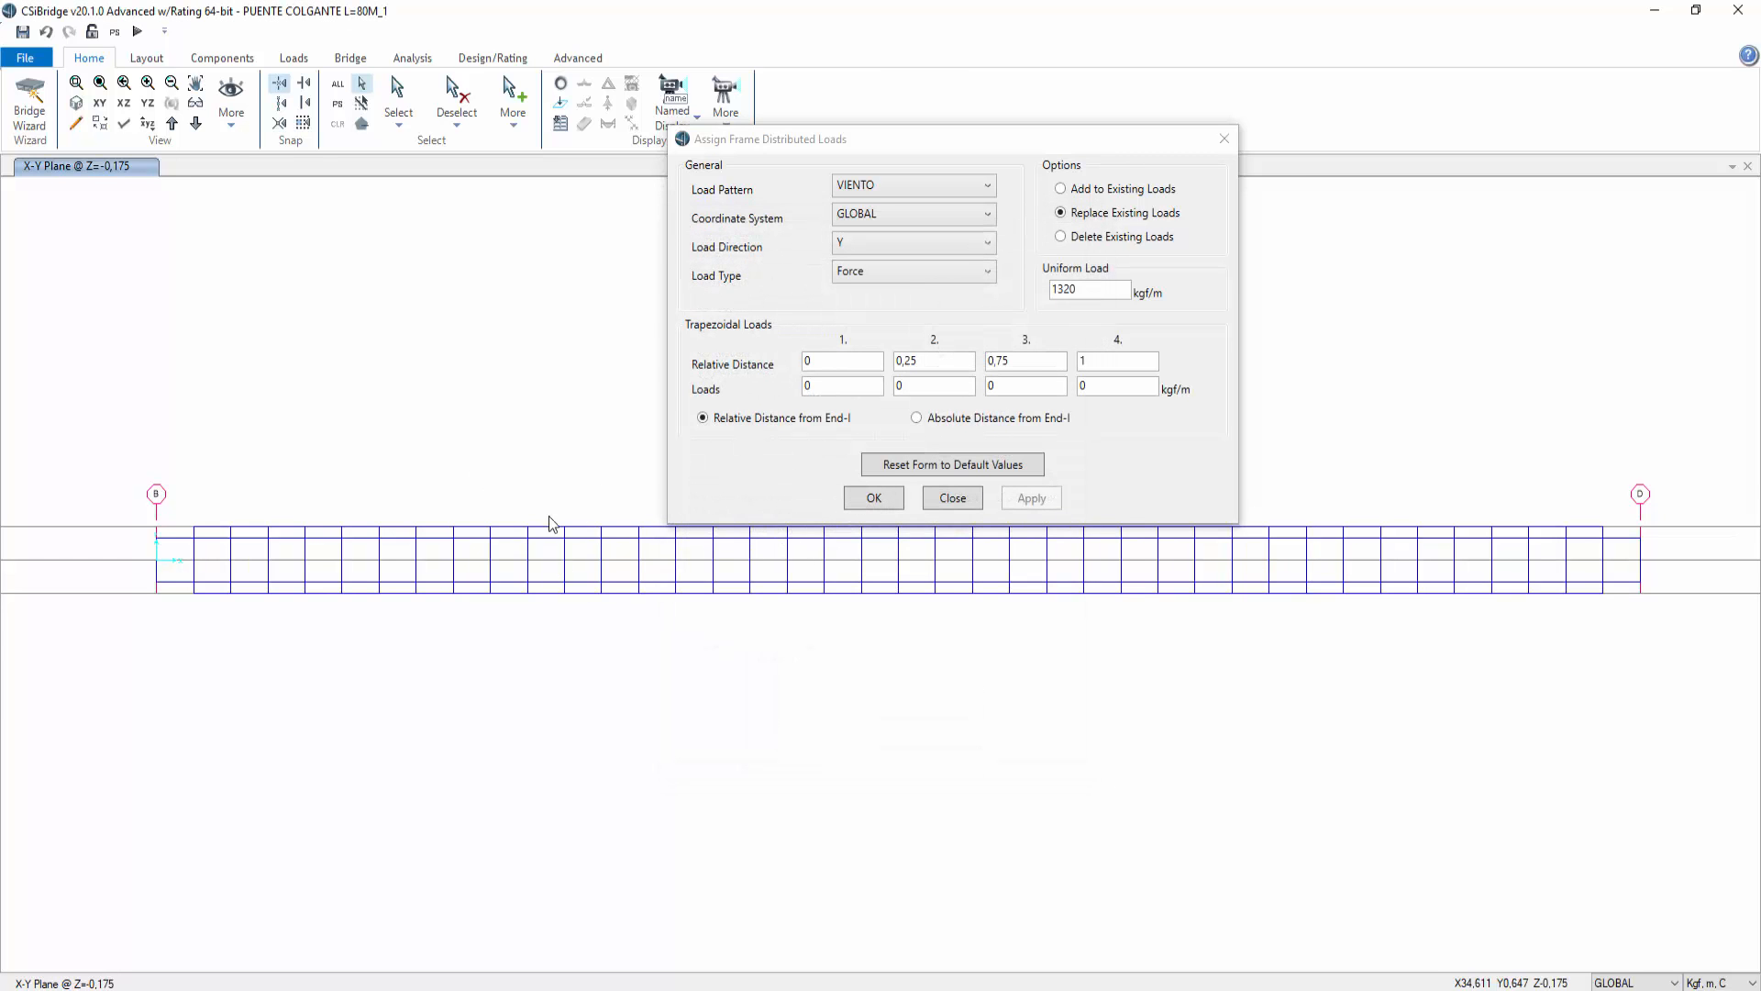
Step: Check the loads assigned to a lower girder frame in its object information
left_click(209, 594)
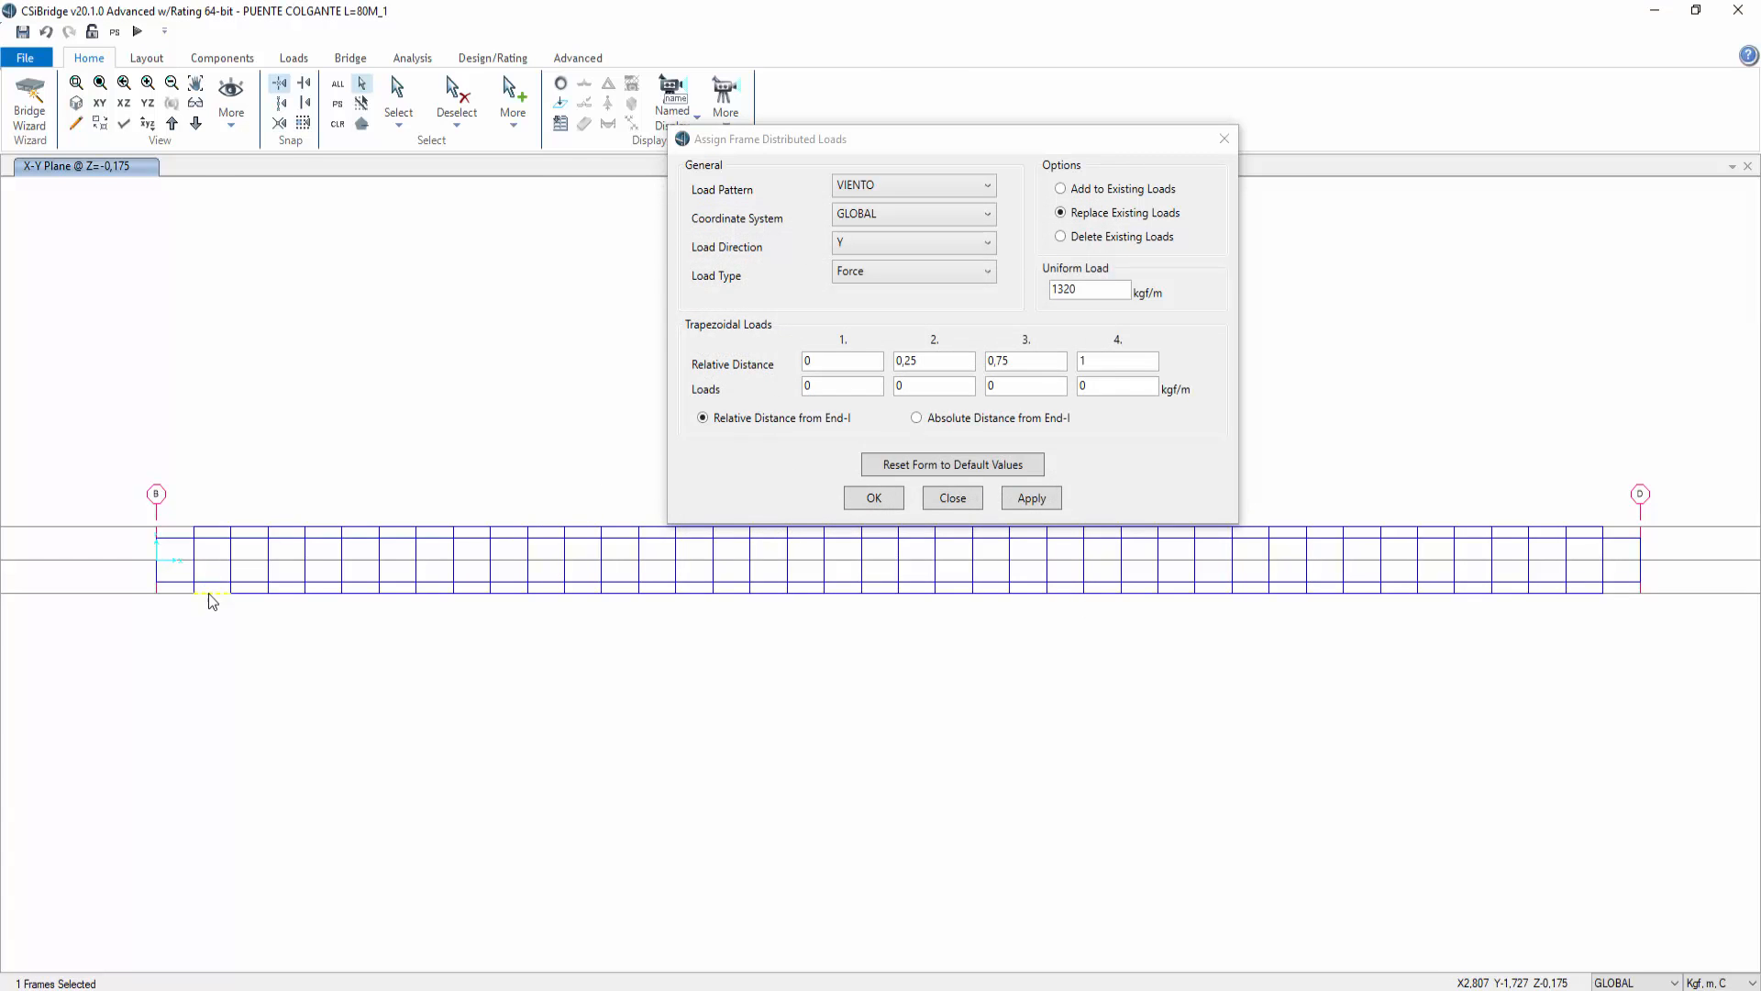
right_click(242, 593)
left_click(779, 301)
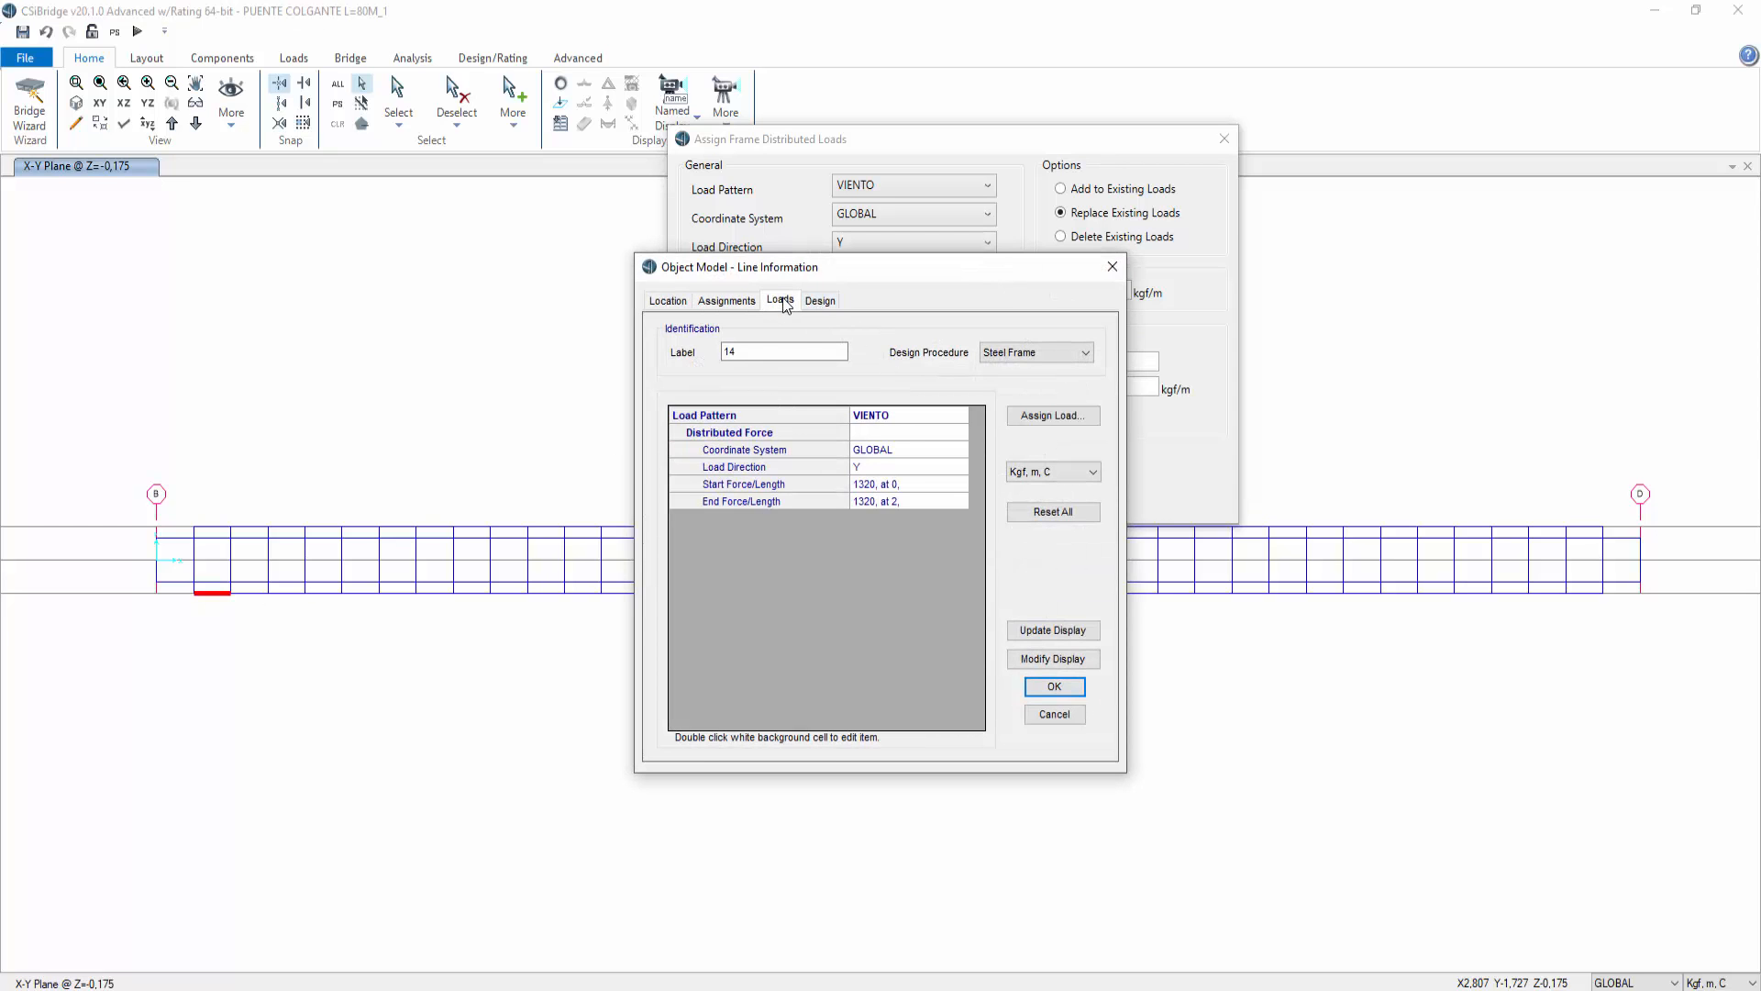
left_click(1111, 268)
Step: Select the upper deck girder frames and apply a uniform 660 kgf/m VIENTO load, then close the dialog
left_click_drag(169, 498, 1625, 537)
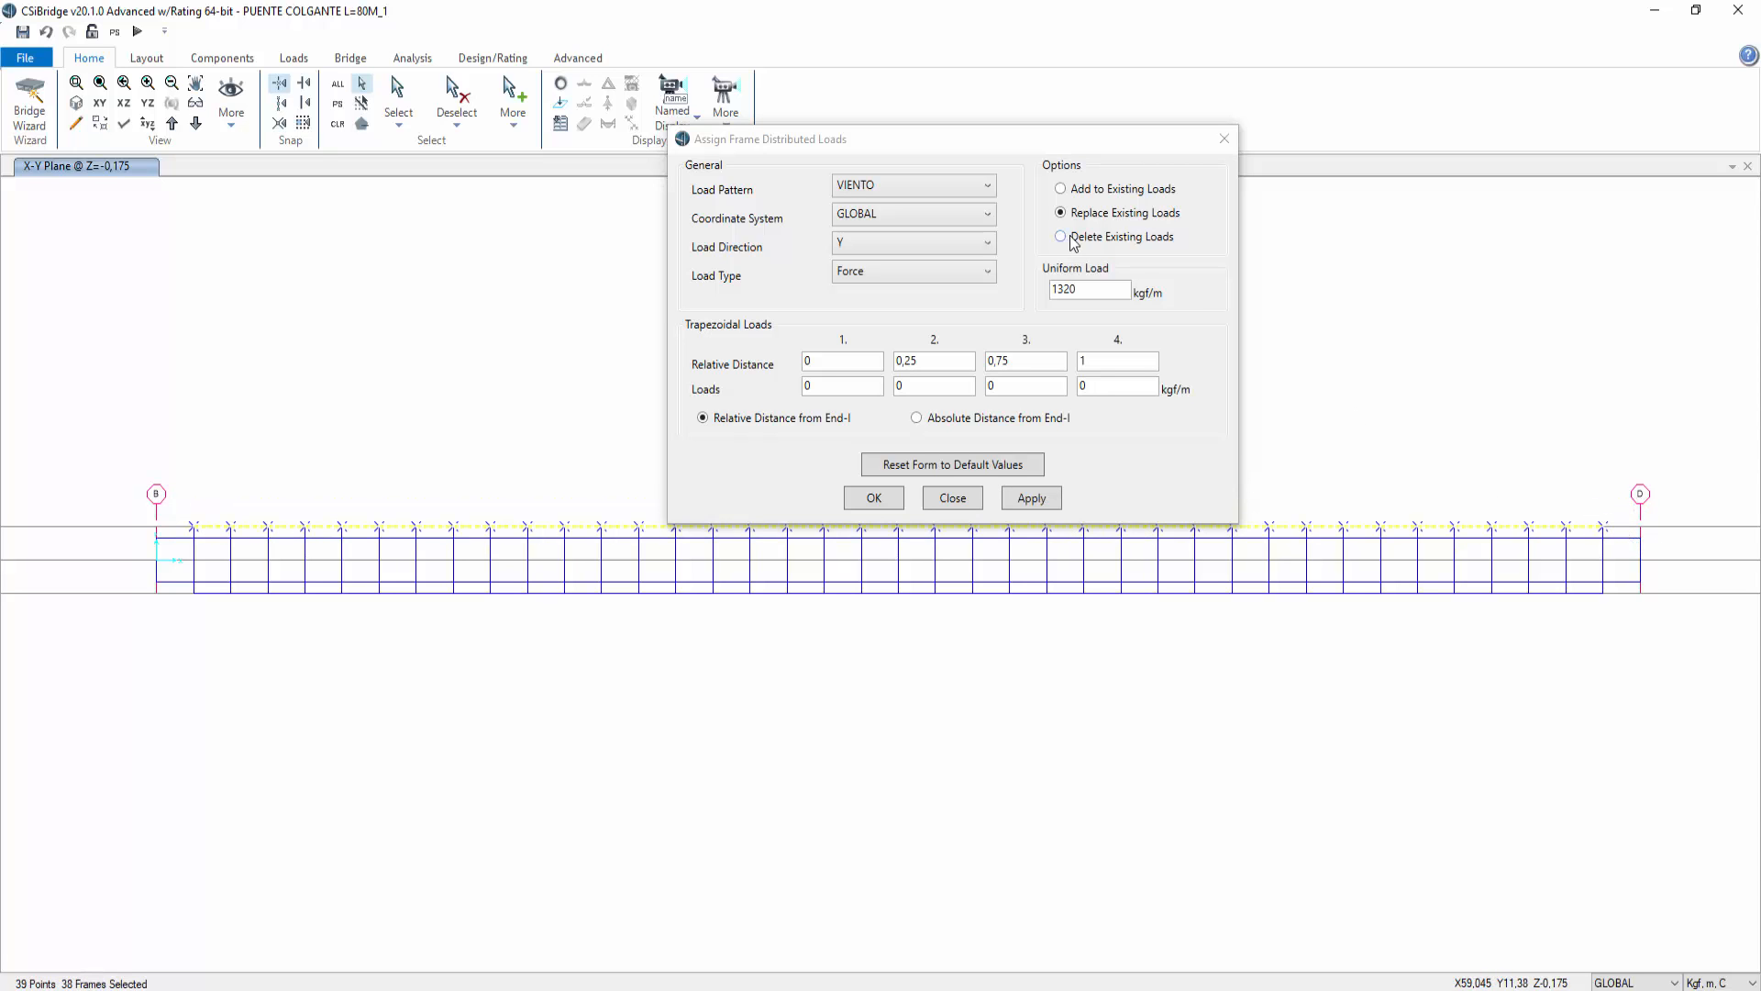
left_click(1092, 288)
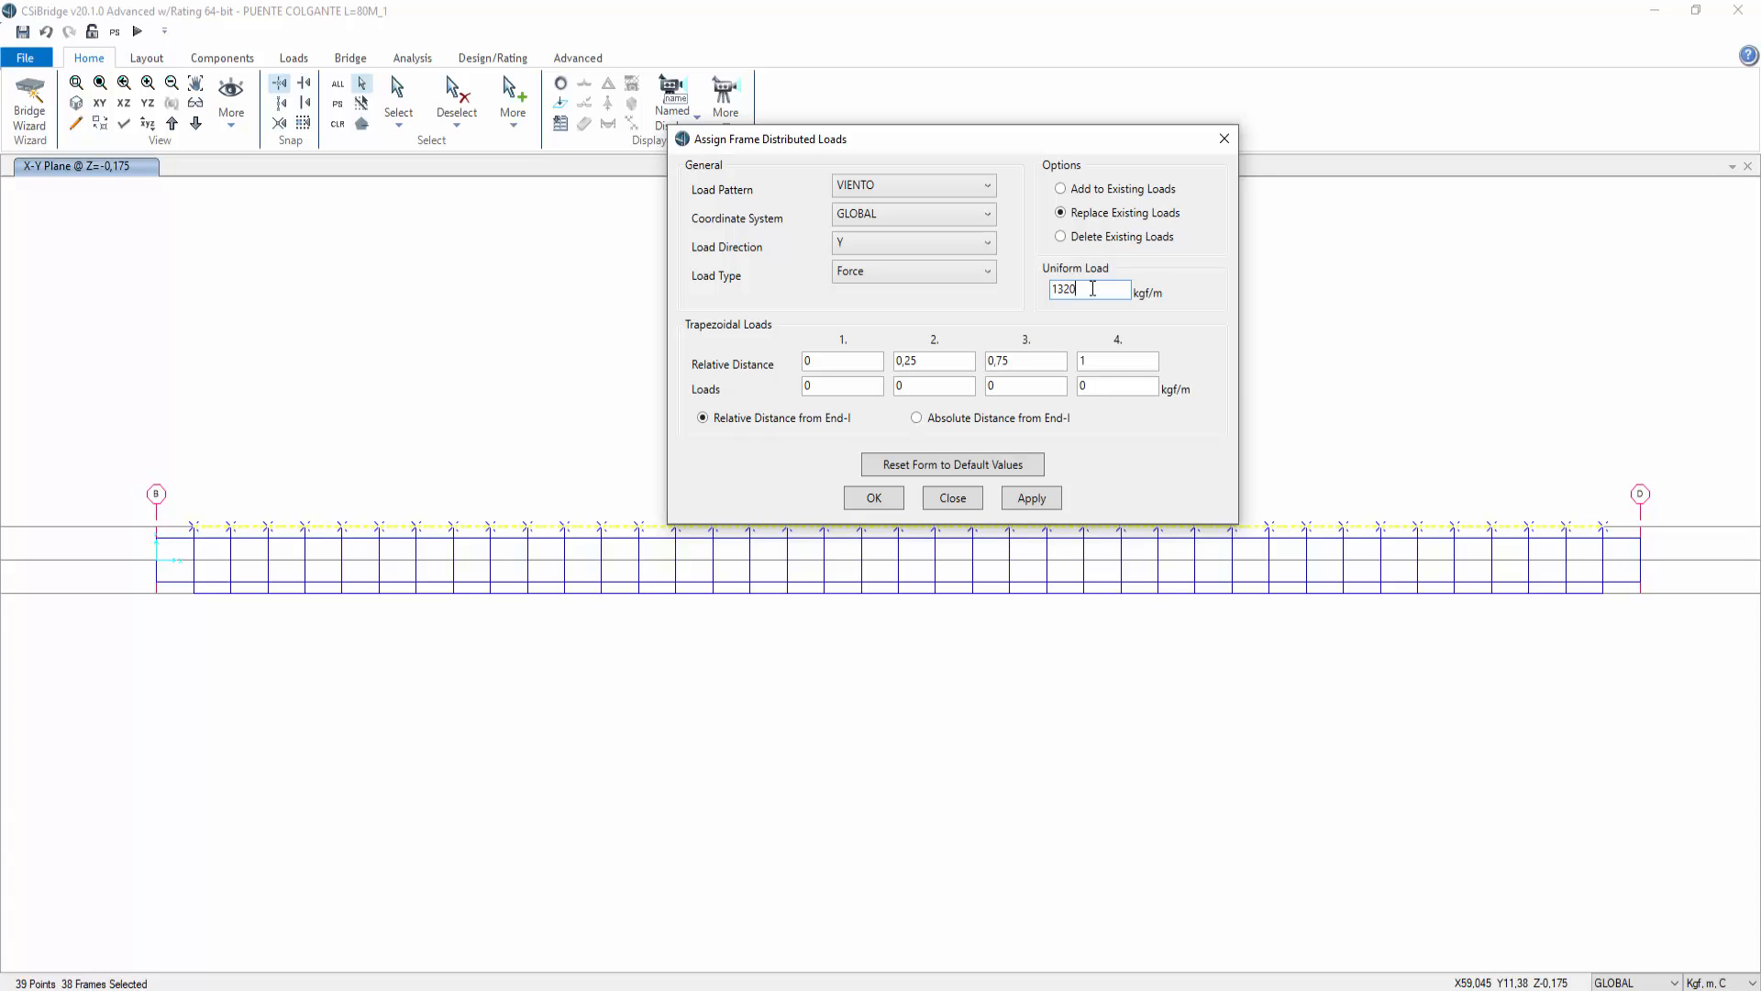
left_click(1033, 393)
left_click(1040, 504)
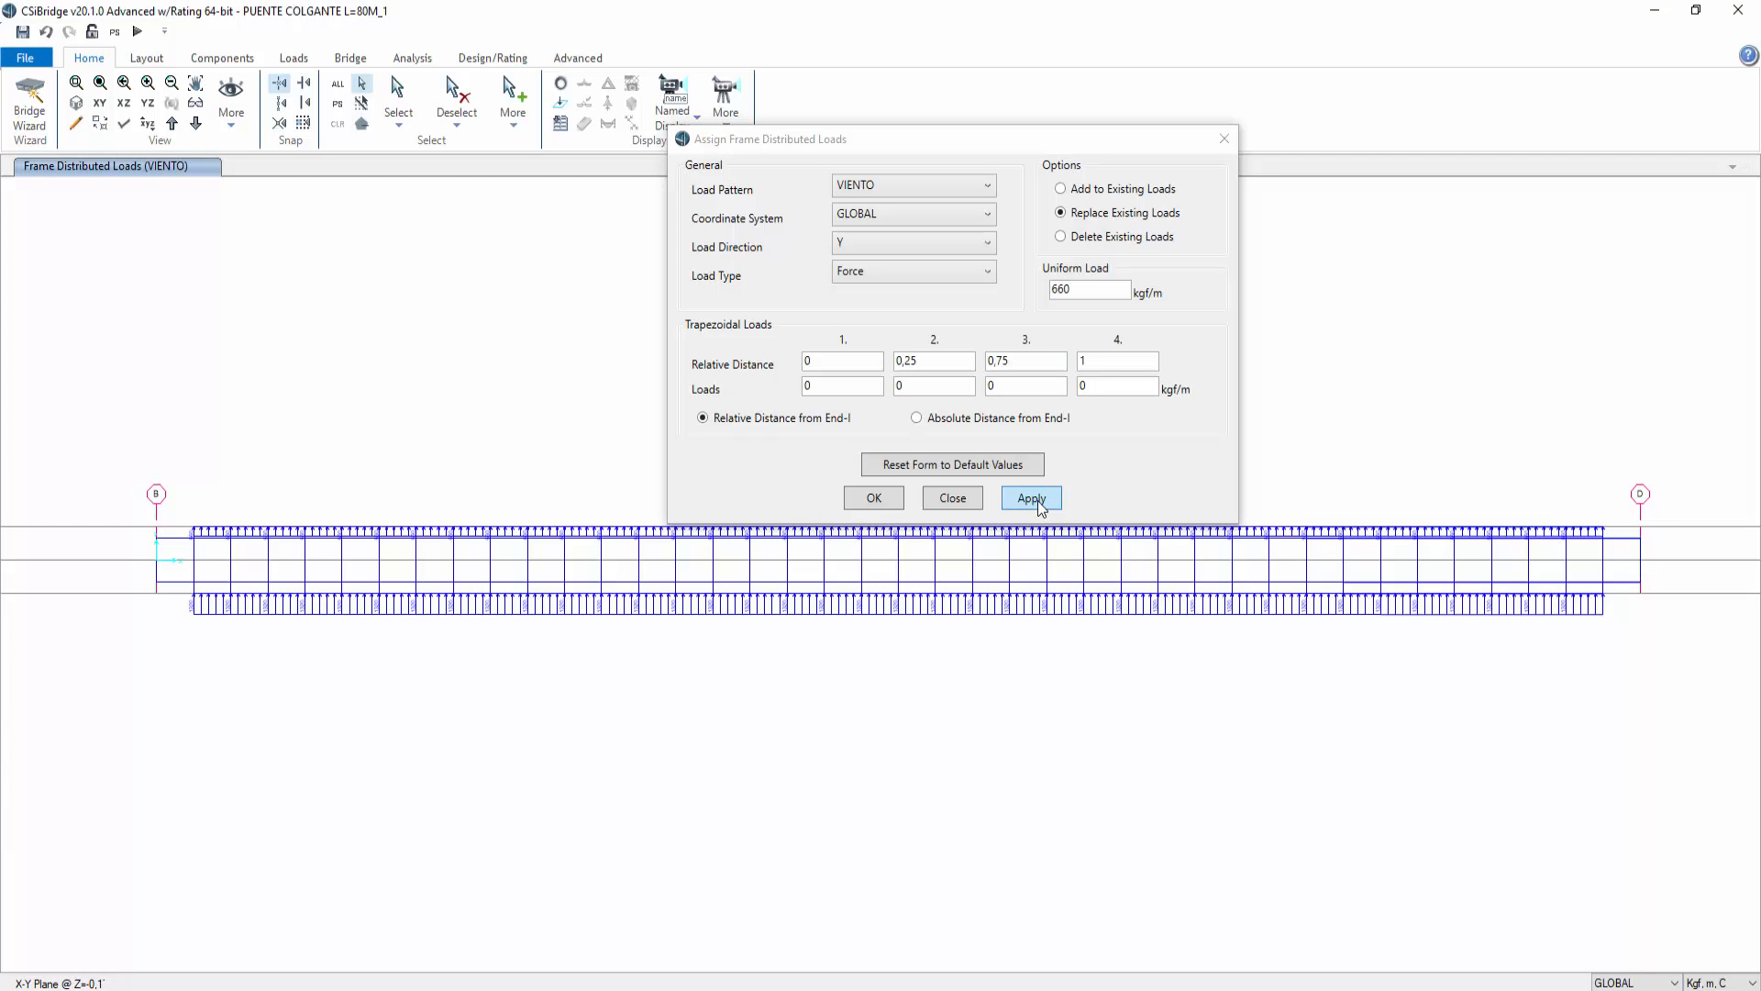
left_click(872, 500)
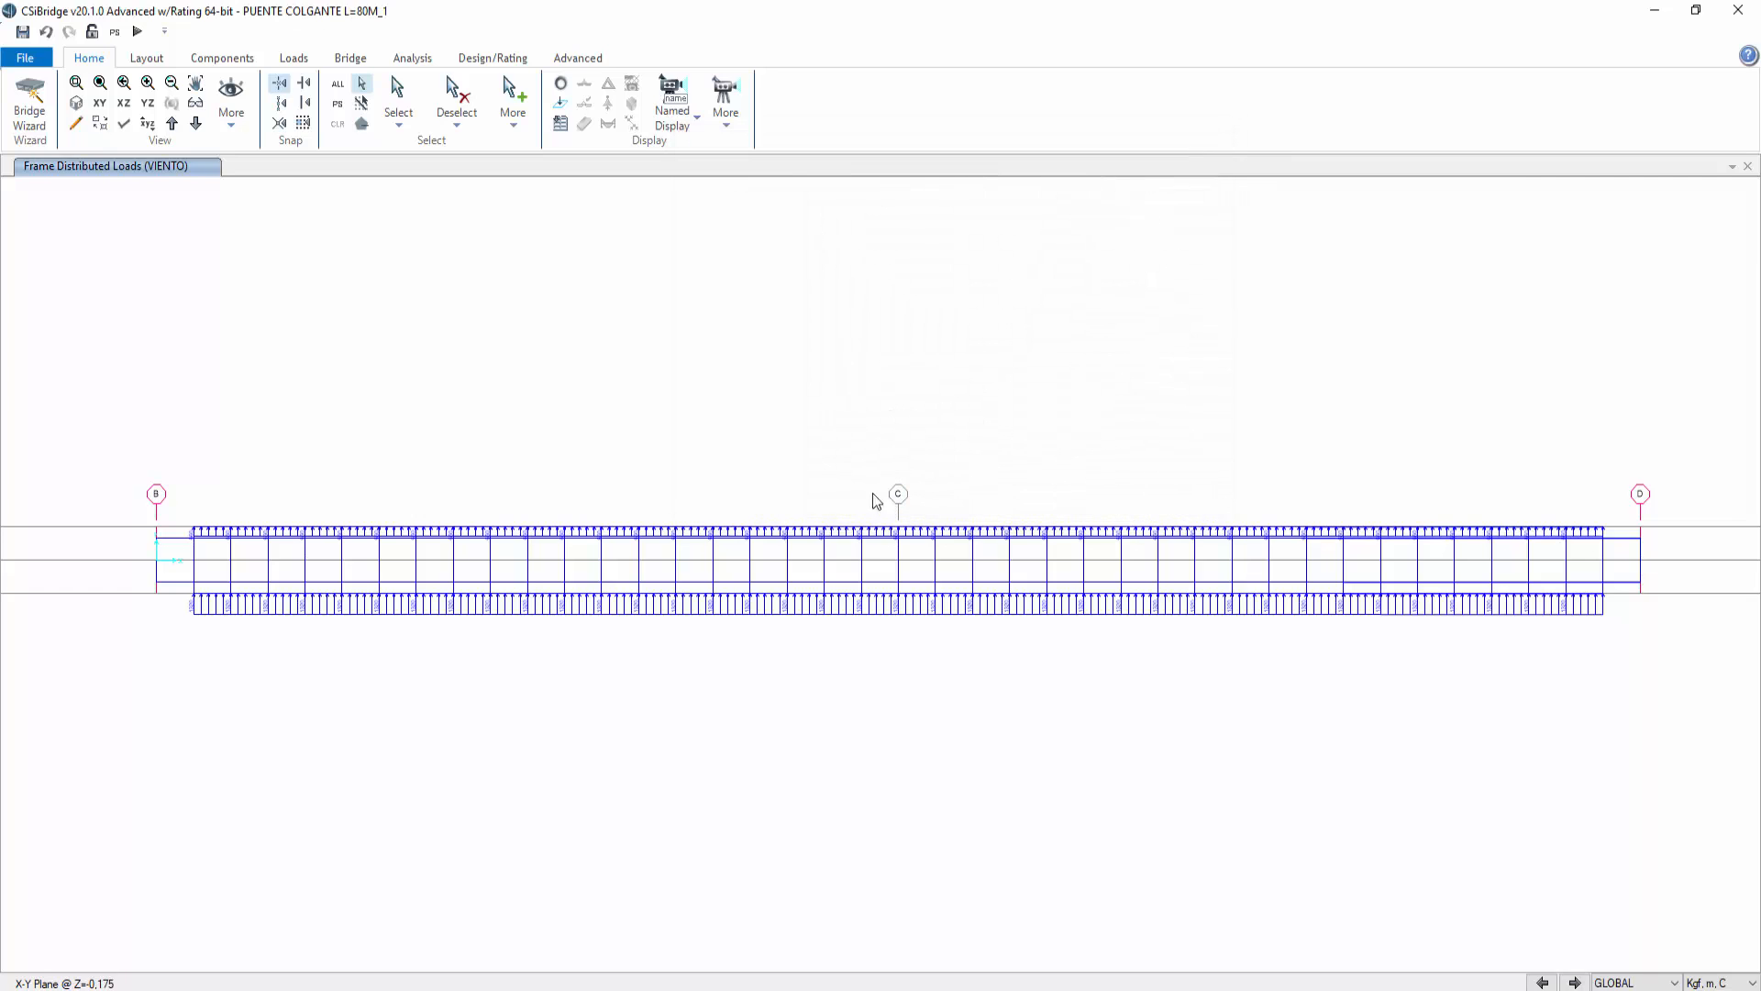
Step: Switch to a 3D view of the loaded deck
left_click(80, 111)
scroll(767, 746, "up", 5)
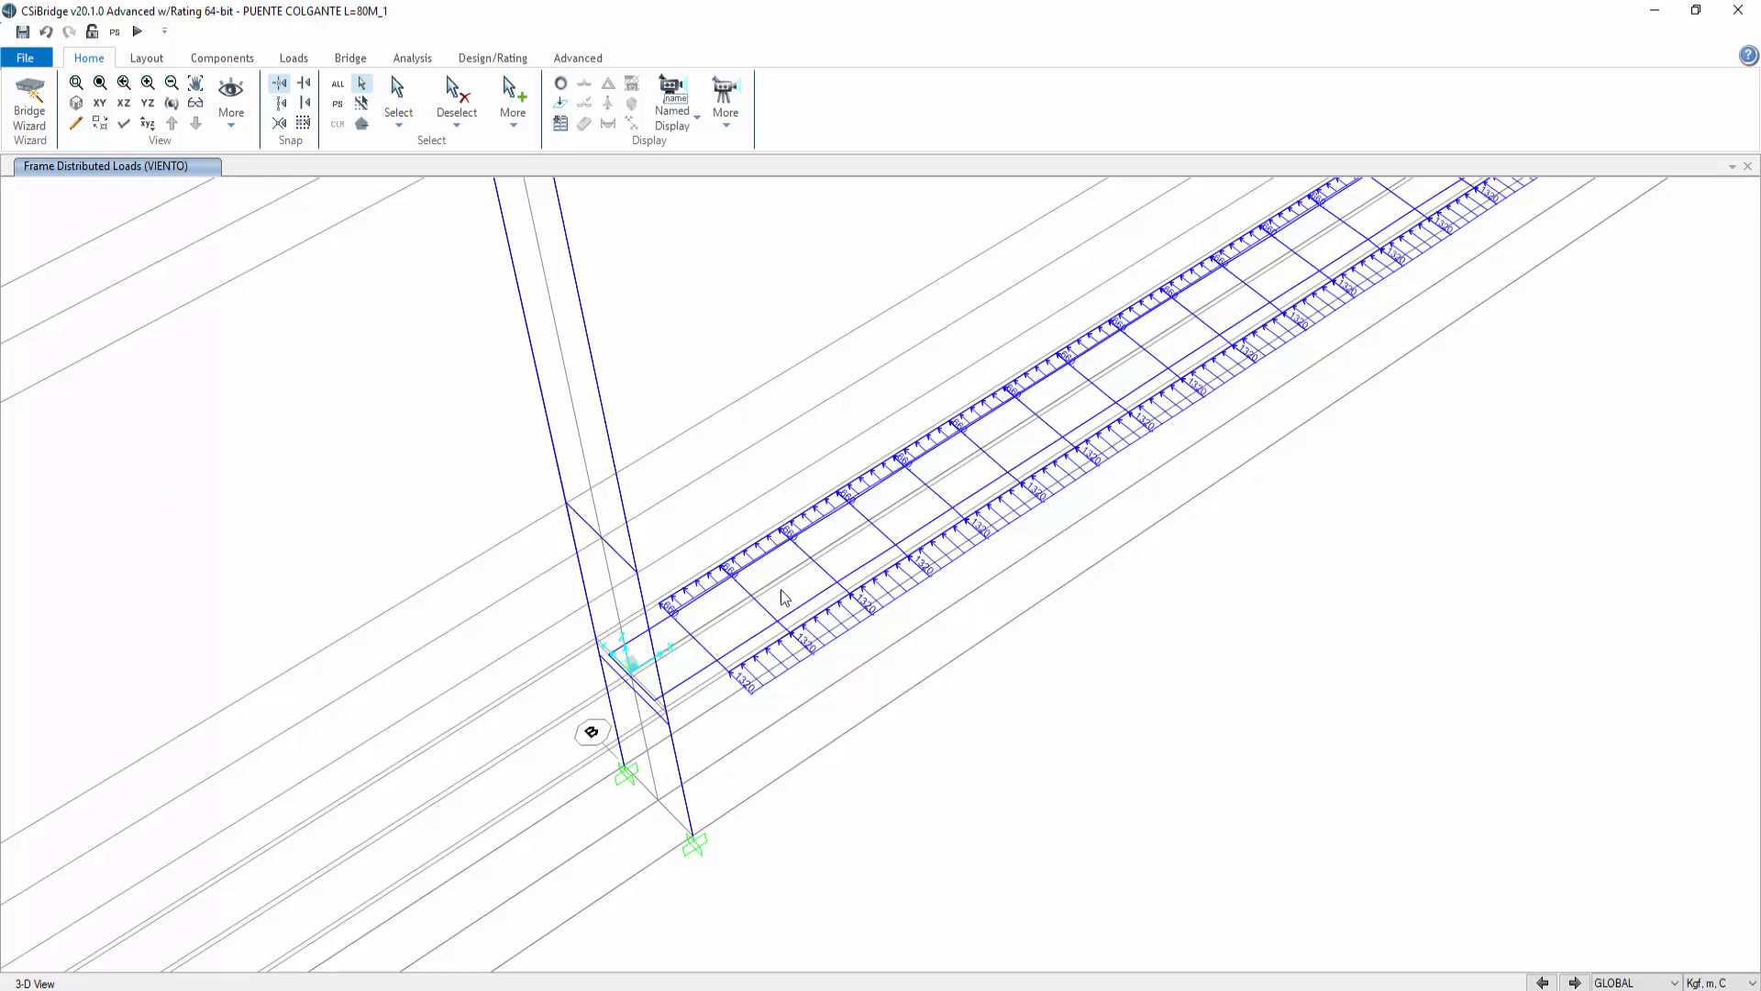
Step: Select the two tower leg frames and apply a uniform 2400 kgf/m VIENTO distributed load in the global Y direction
left_click(639, 590)
scroll(801, 440, "down", 3)
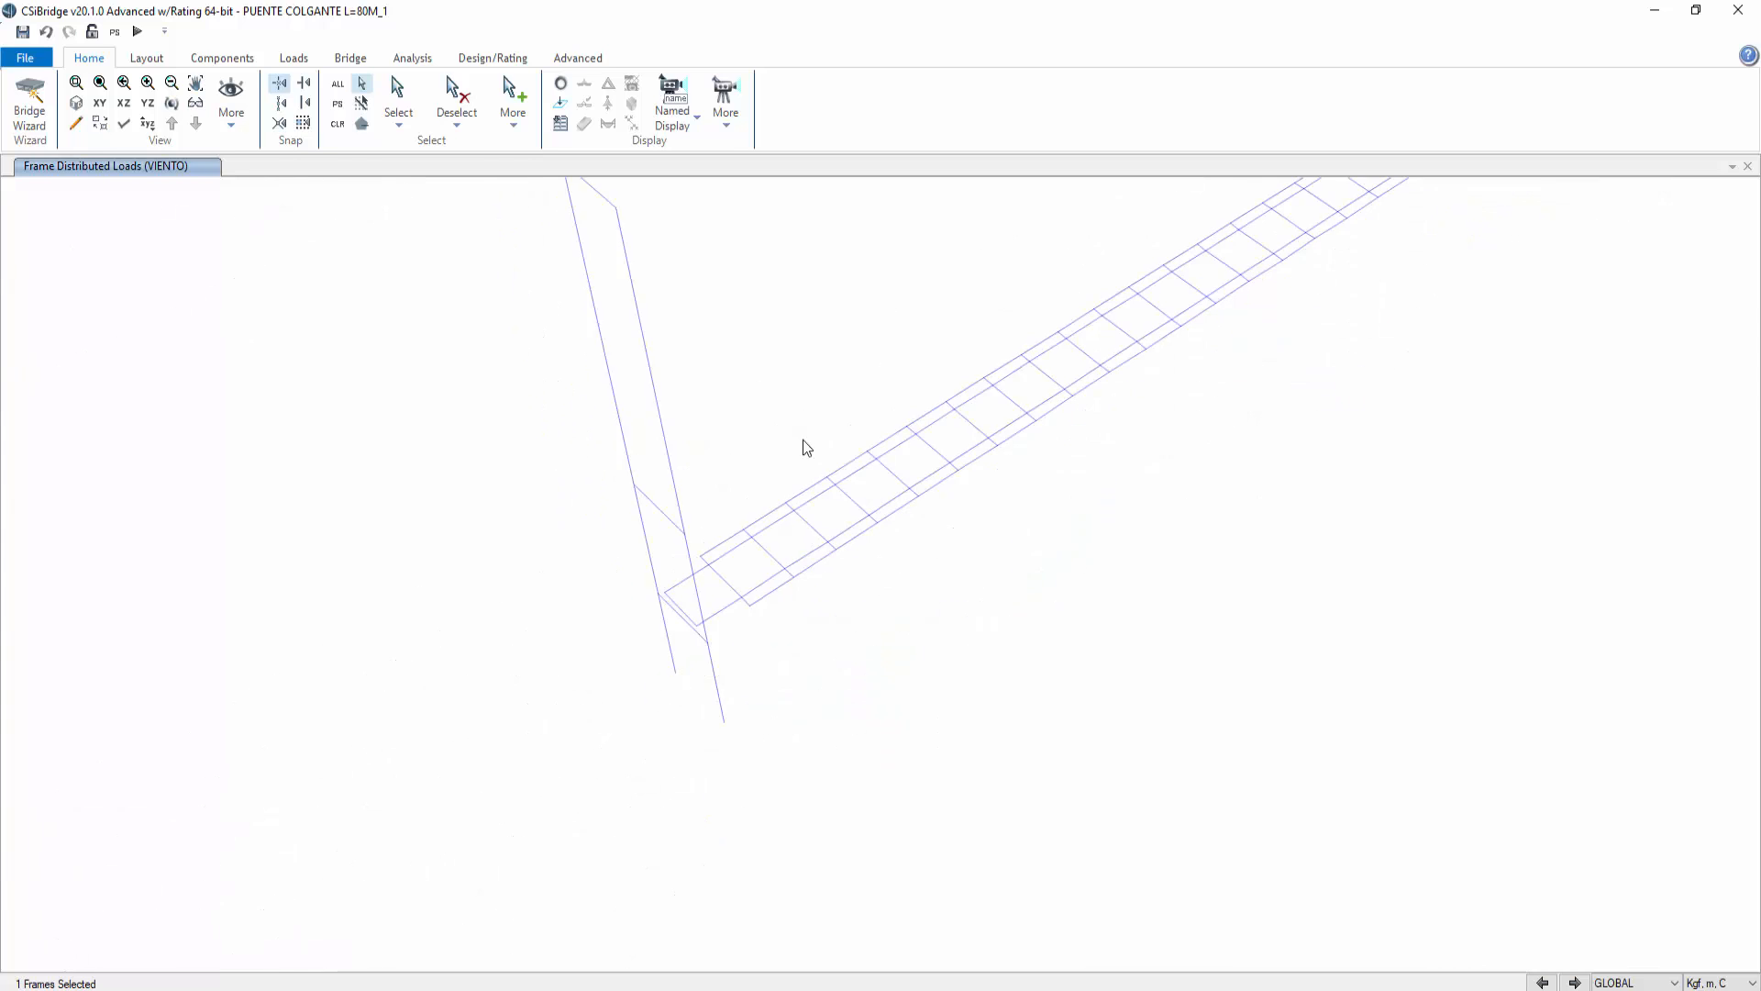
scroll(928, 398, "down", 4)
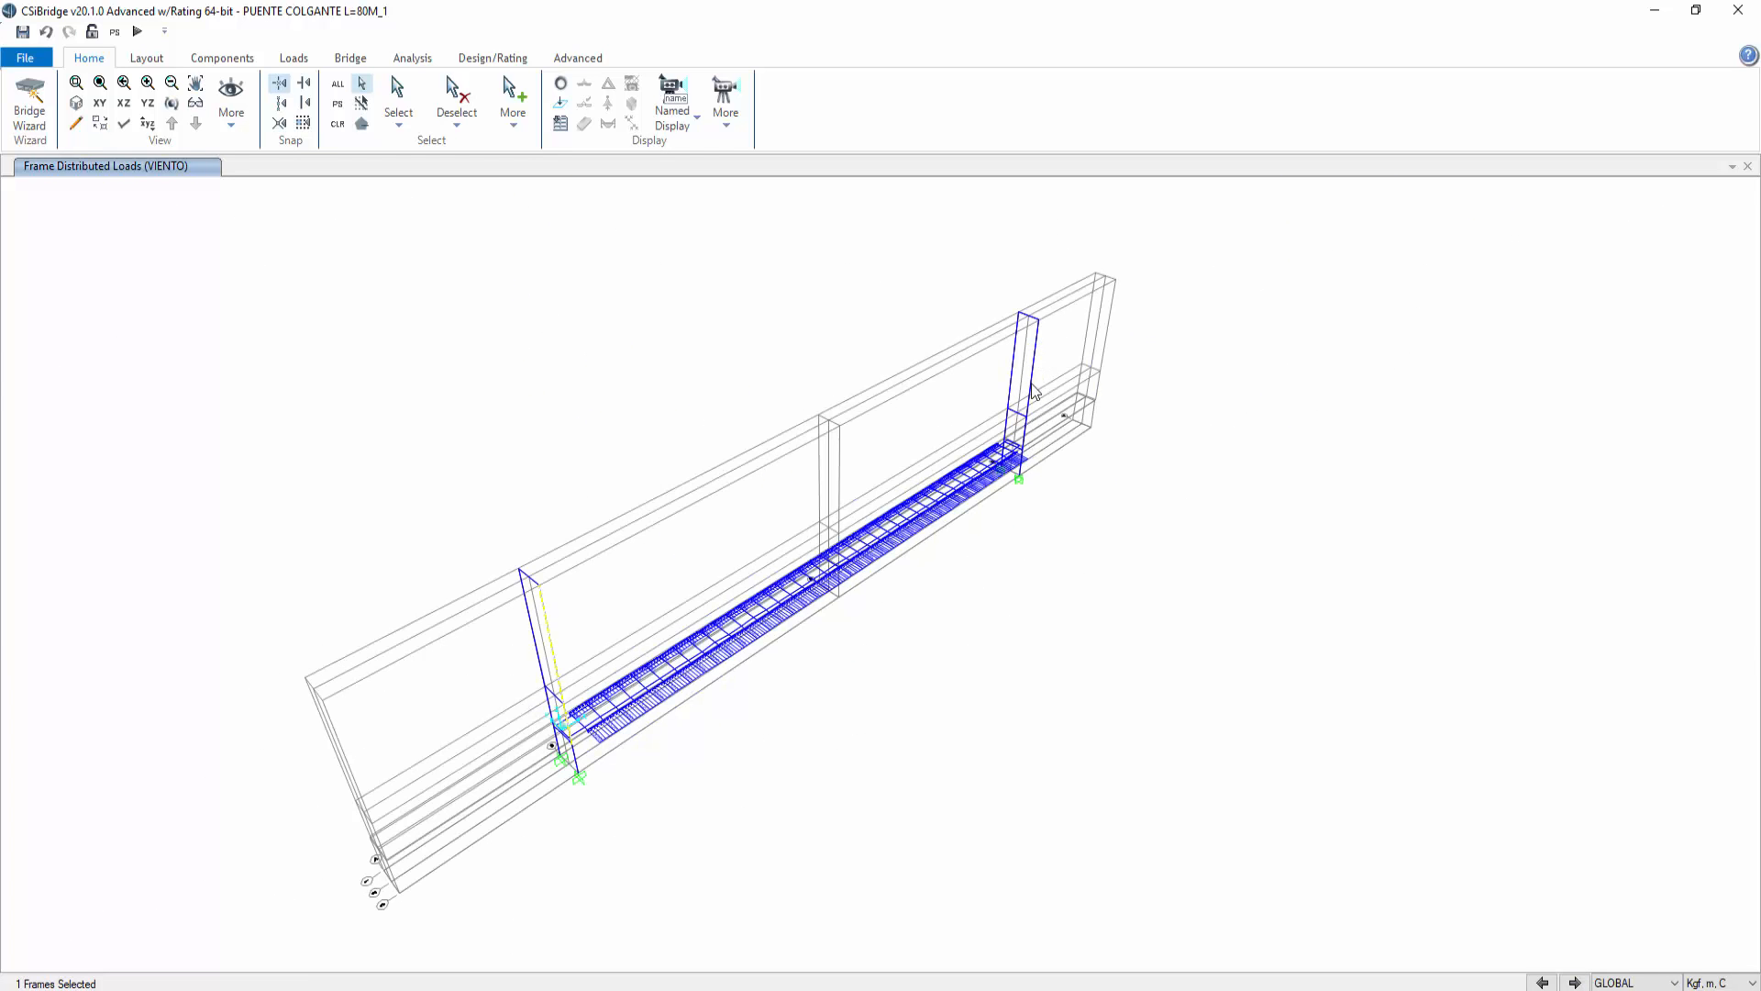
left_click(1023, 367)
left_click(564, 61)
left_click(731, 105)
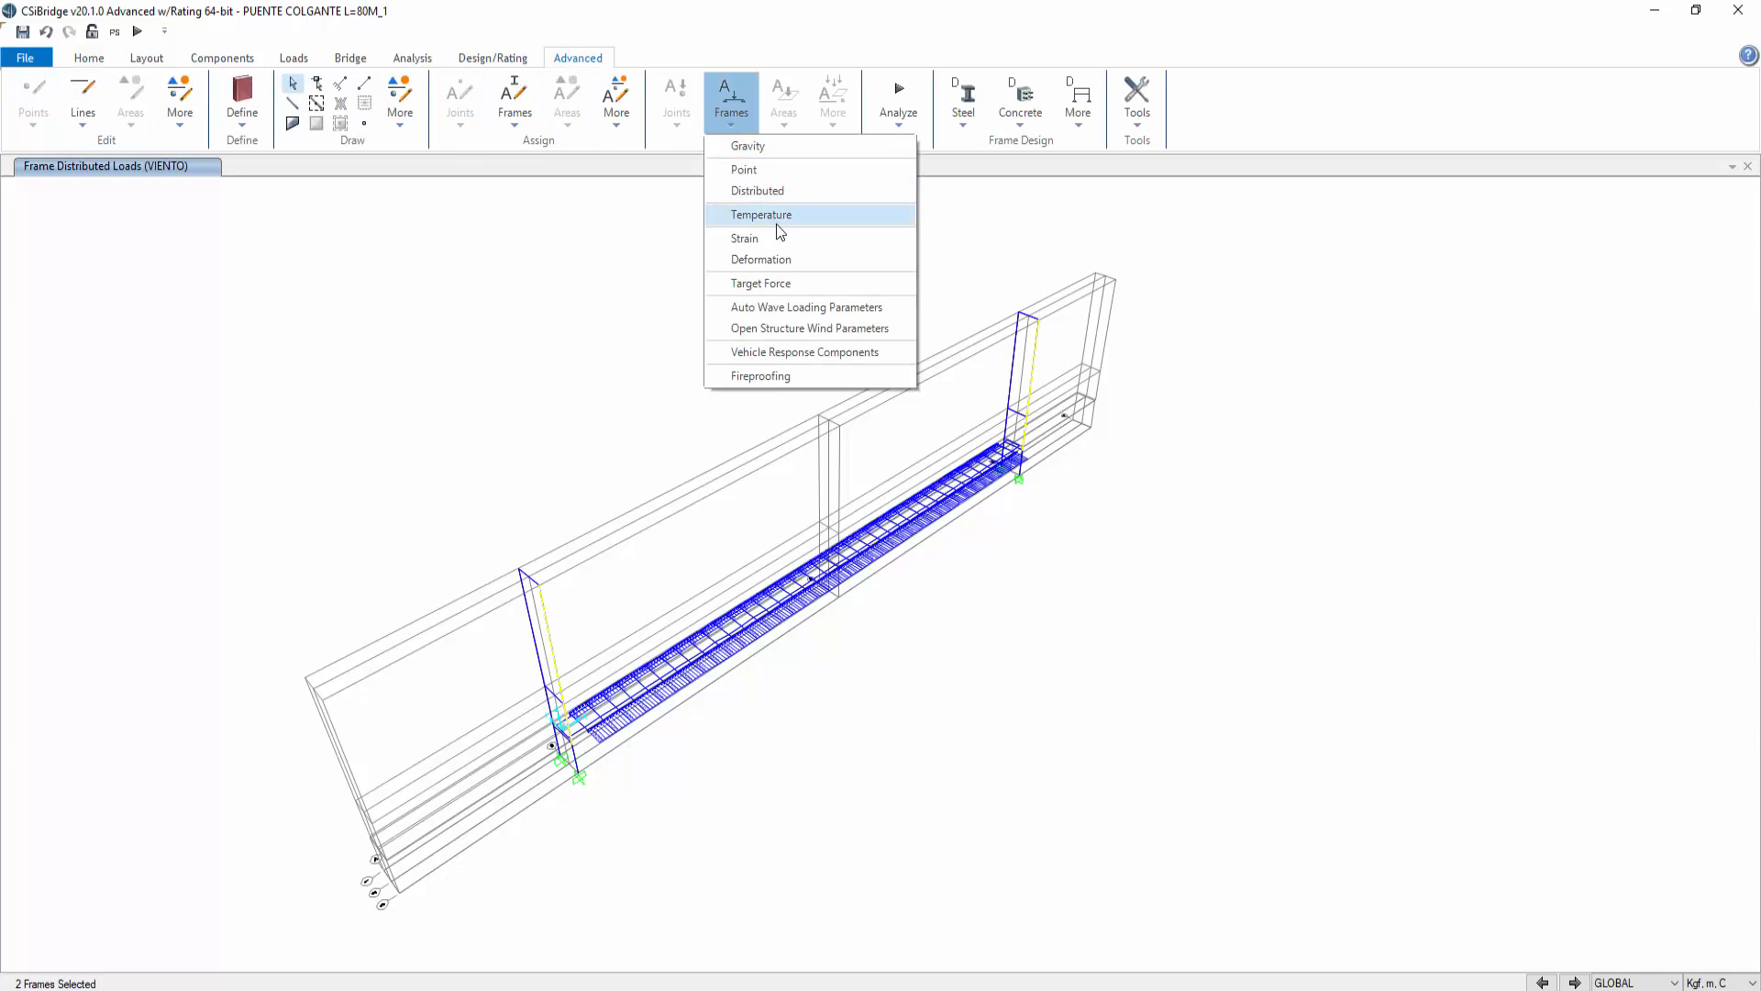
left_click(785, 198)
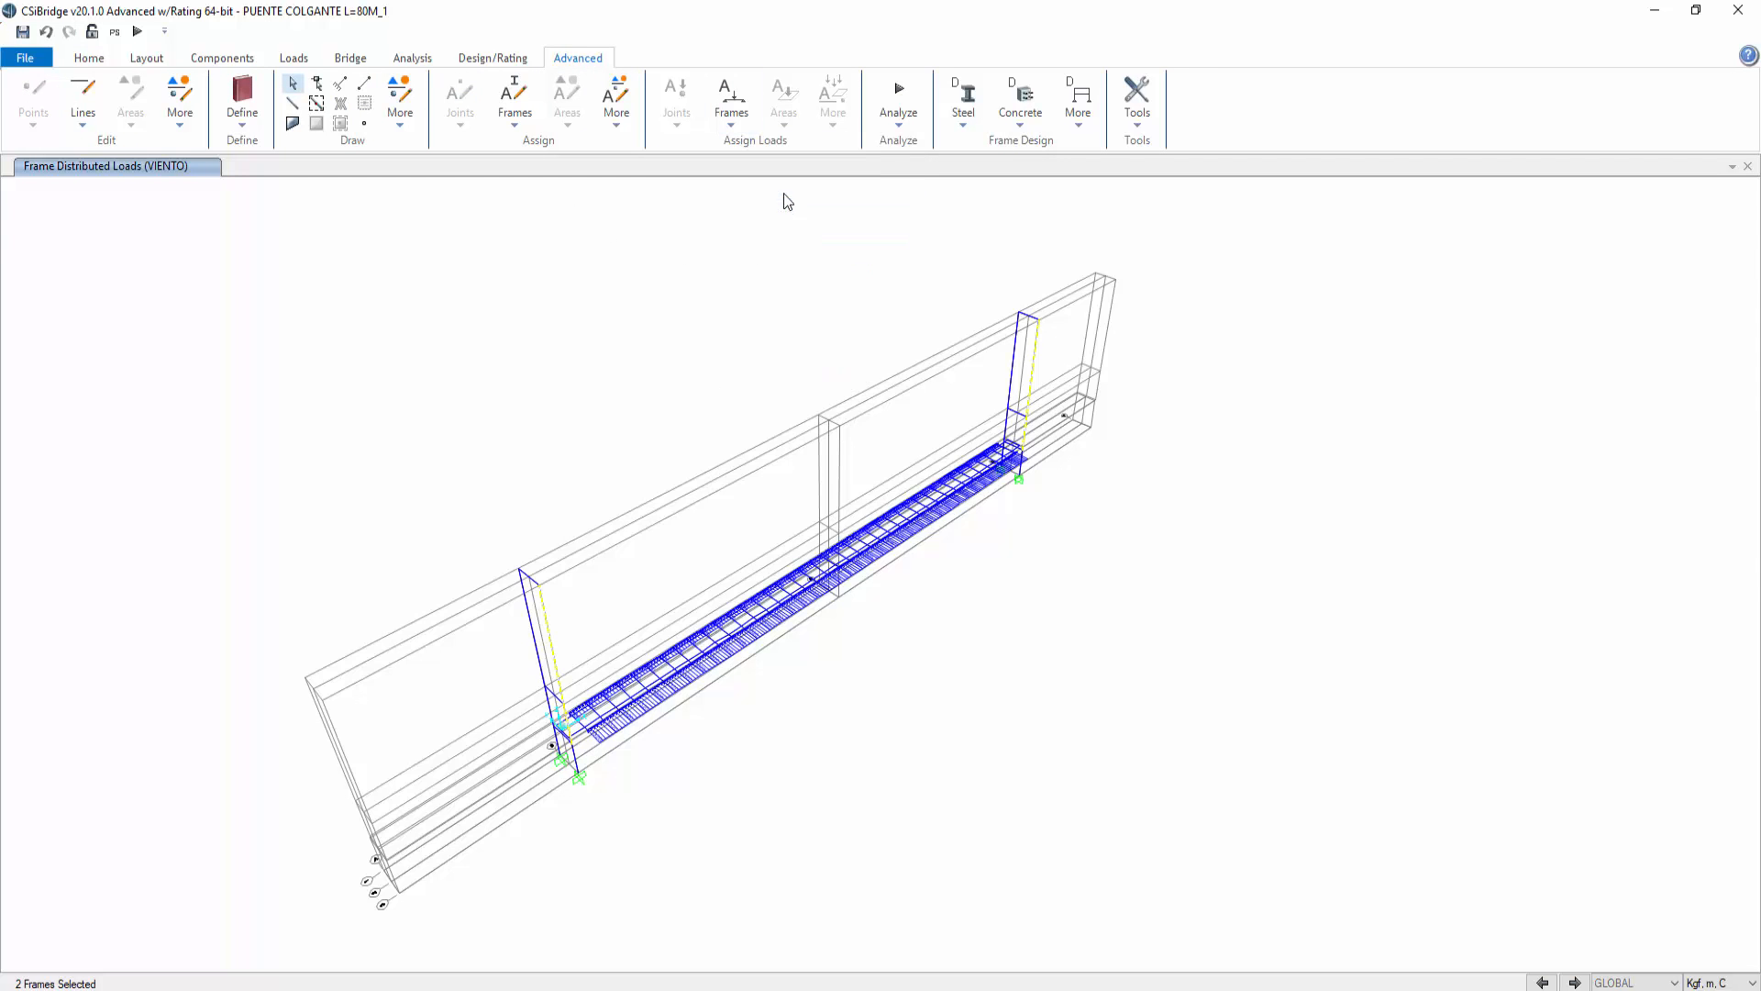
left_click(1008, 461)
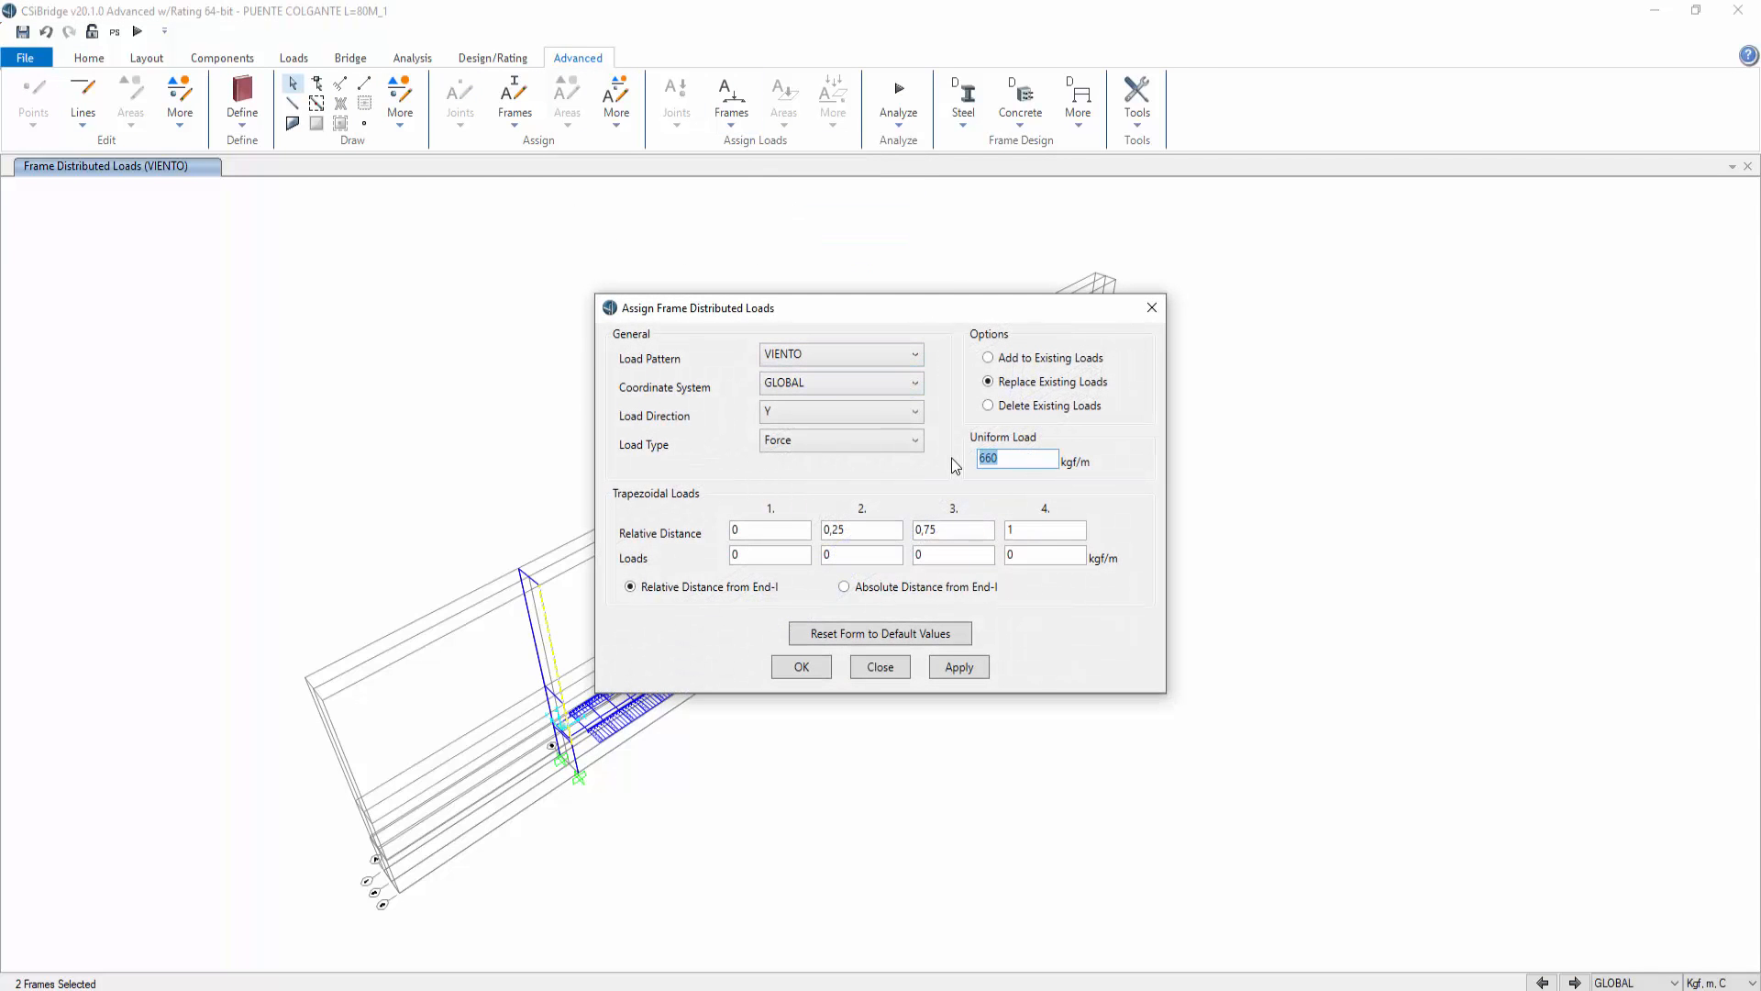
type("2400")
left_click(934, 671)
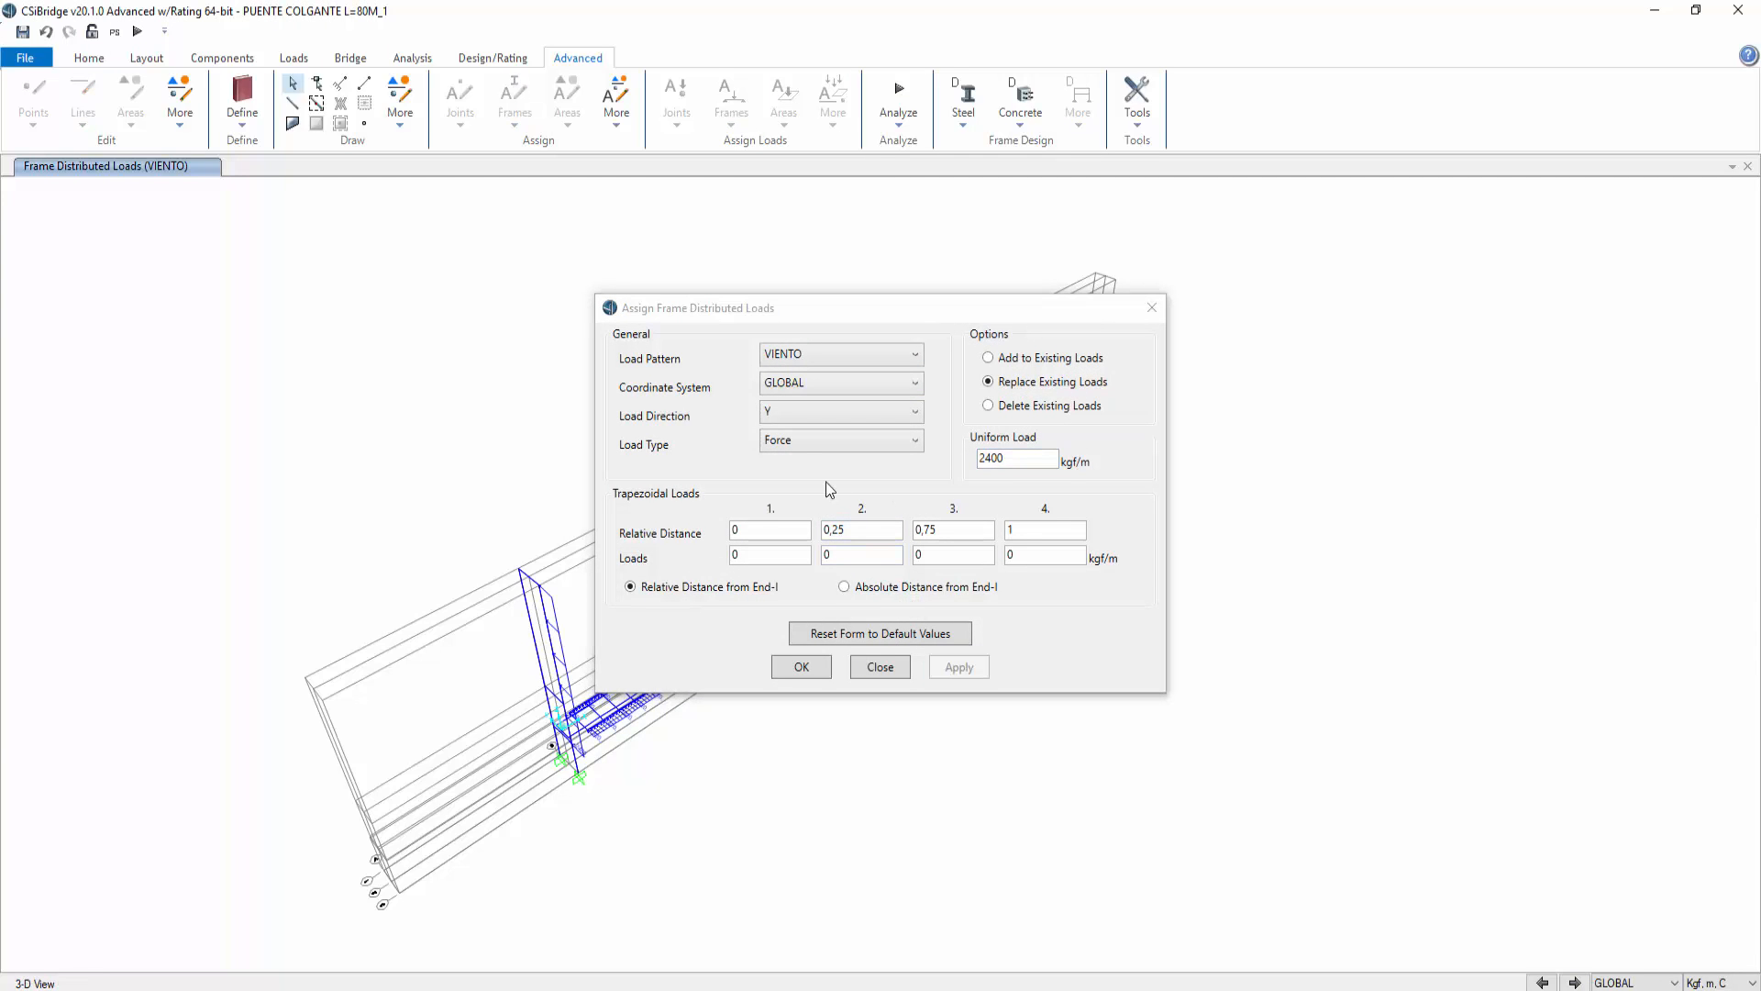
Step: Select another frame on each tower and apply a uniform 12 kgf/m VIENTO distributed load, then close the dialog
left_click(530, 603)
left_click_drag(853, 310, 1199, 441)
left_click(1015, 351)
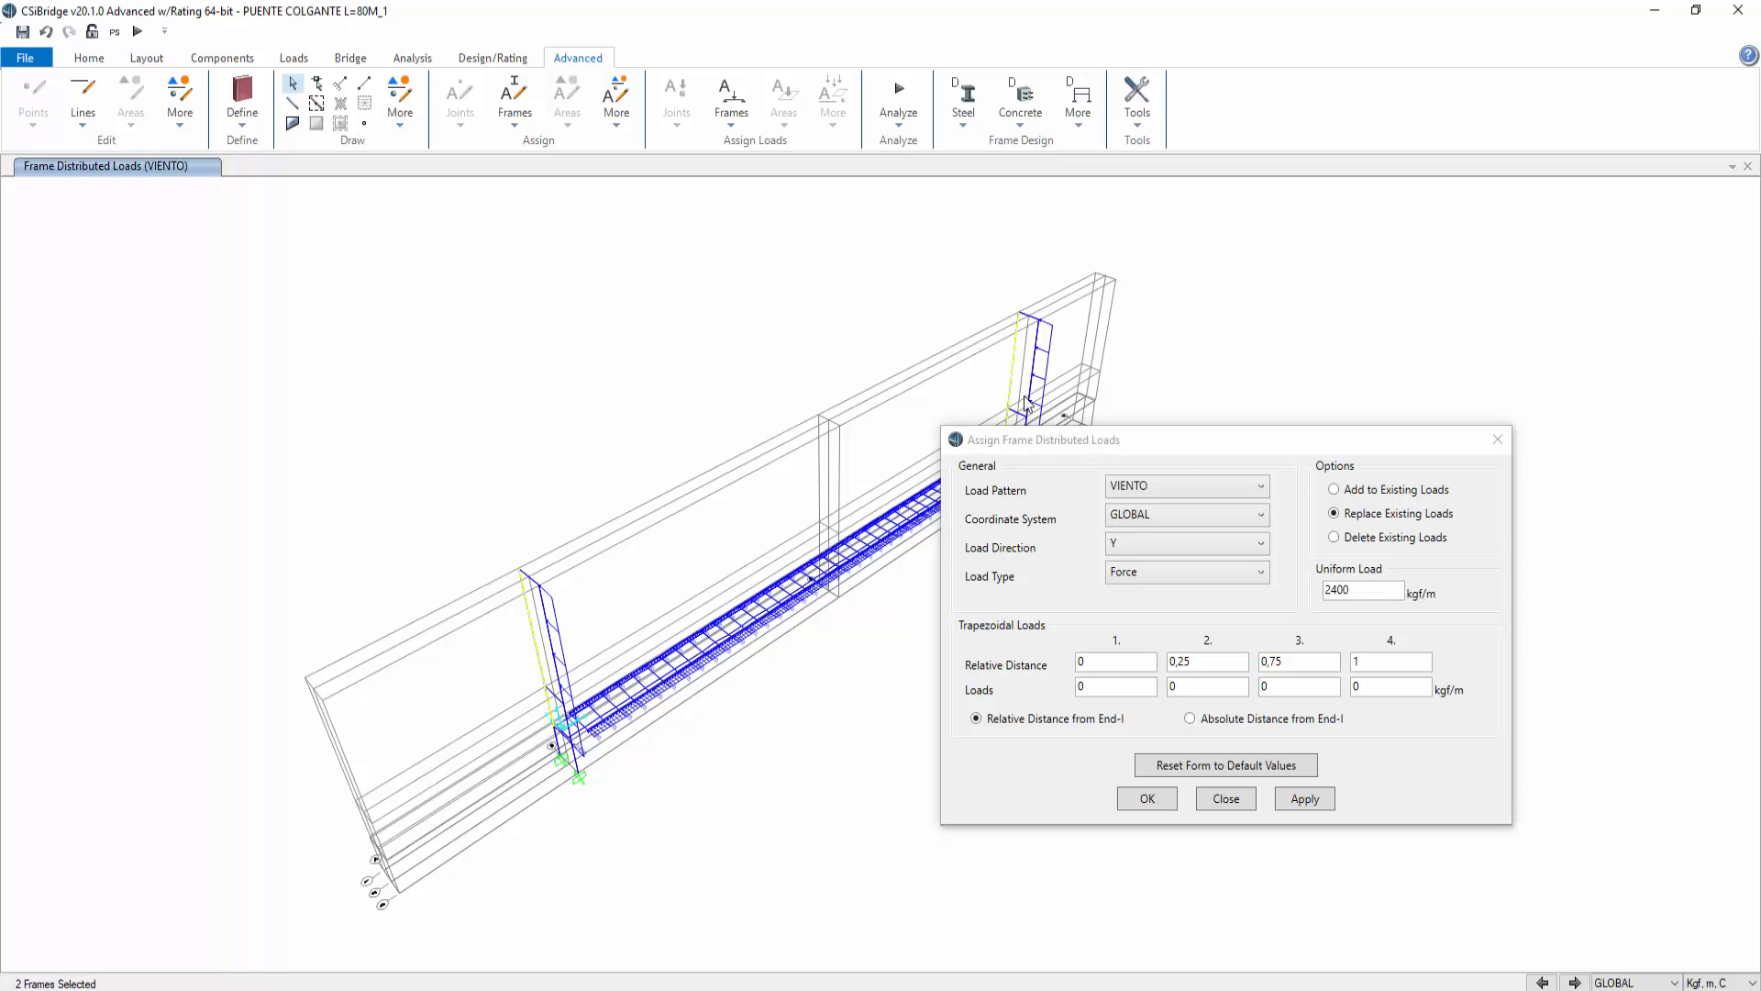
left_click_drag(1353, 590, 1318, 589)
type("12")
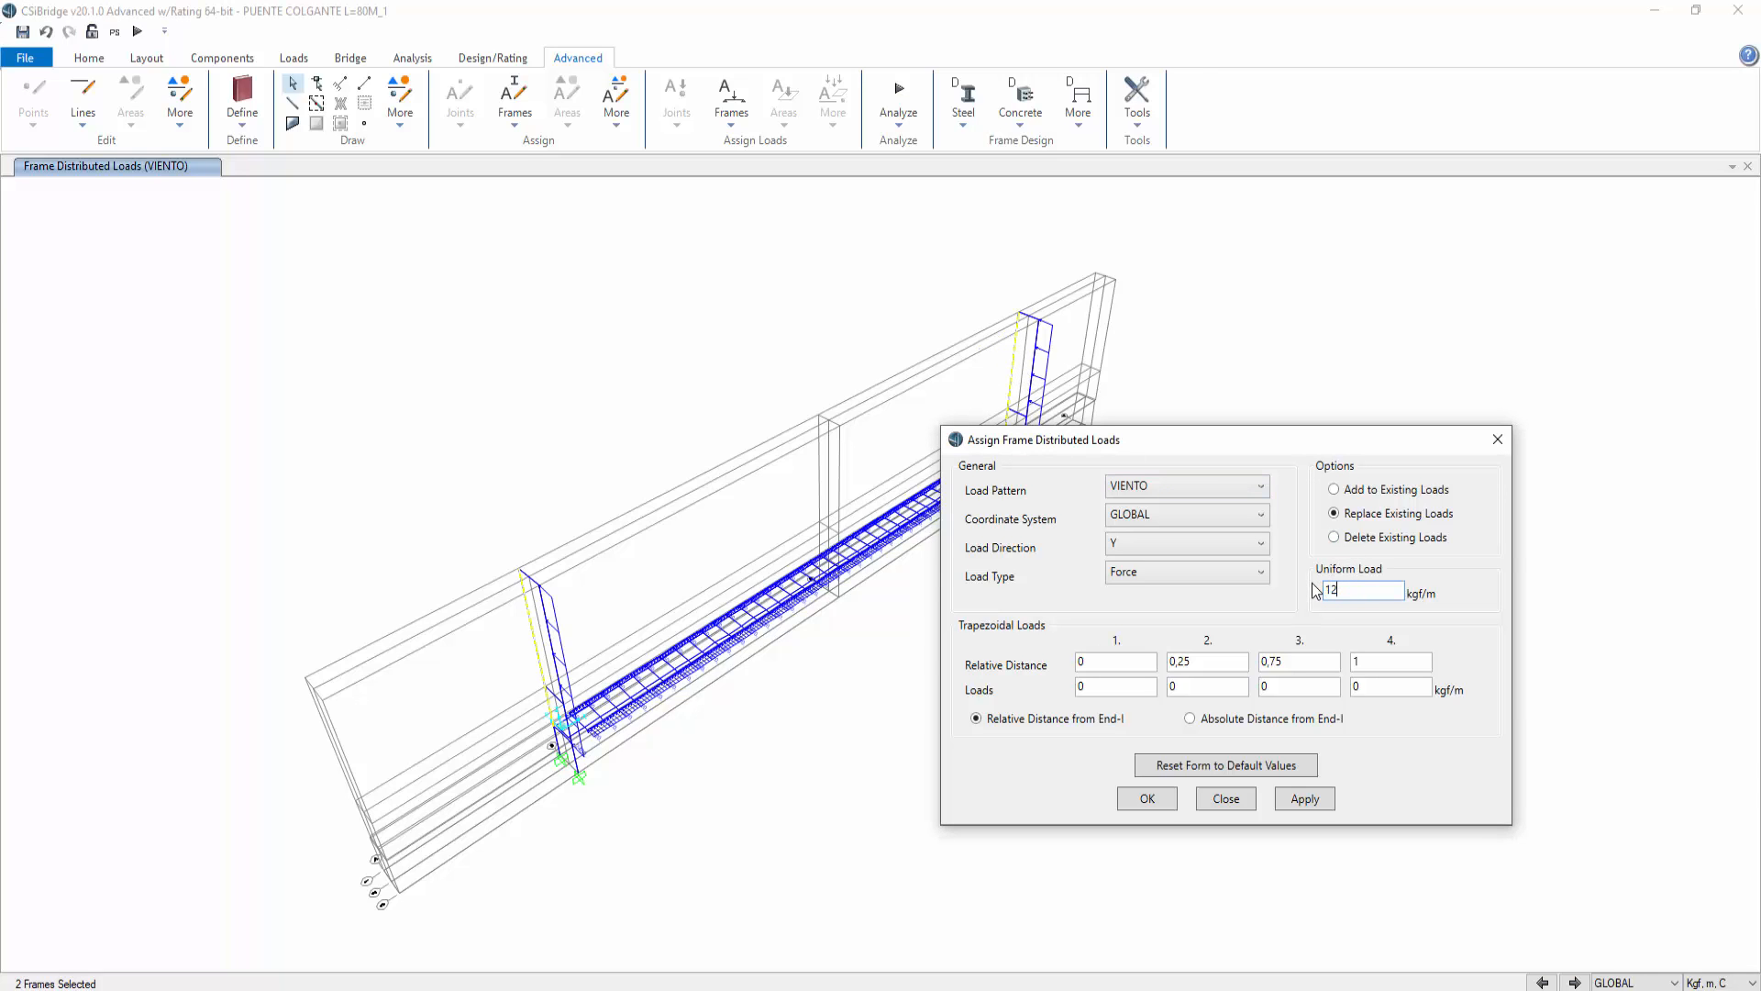
left_click(1303, 798)
left_click(1148, 799)
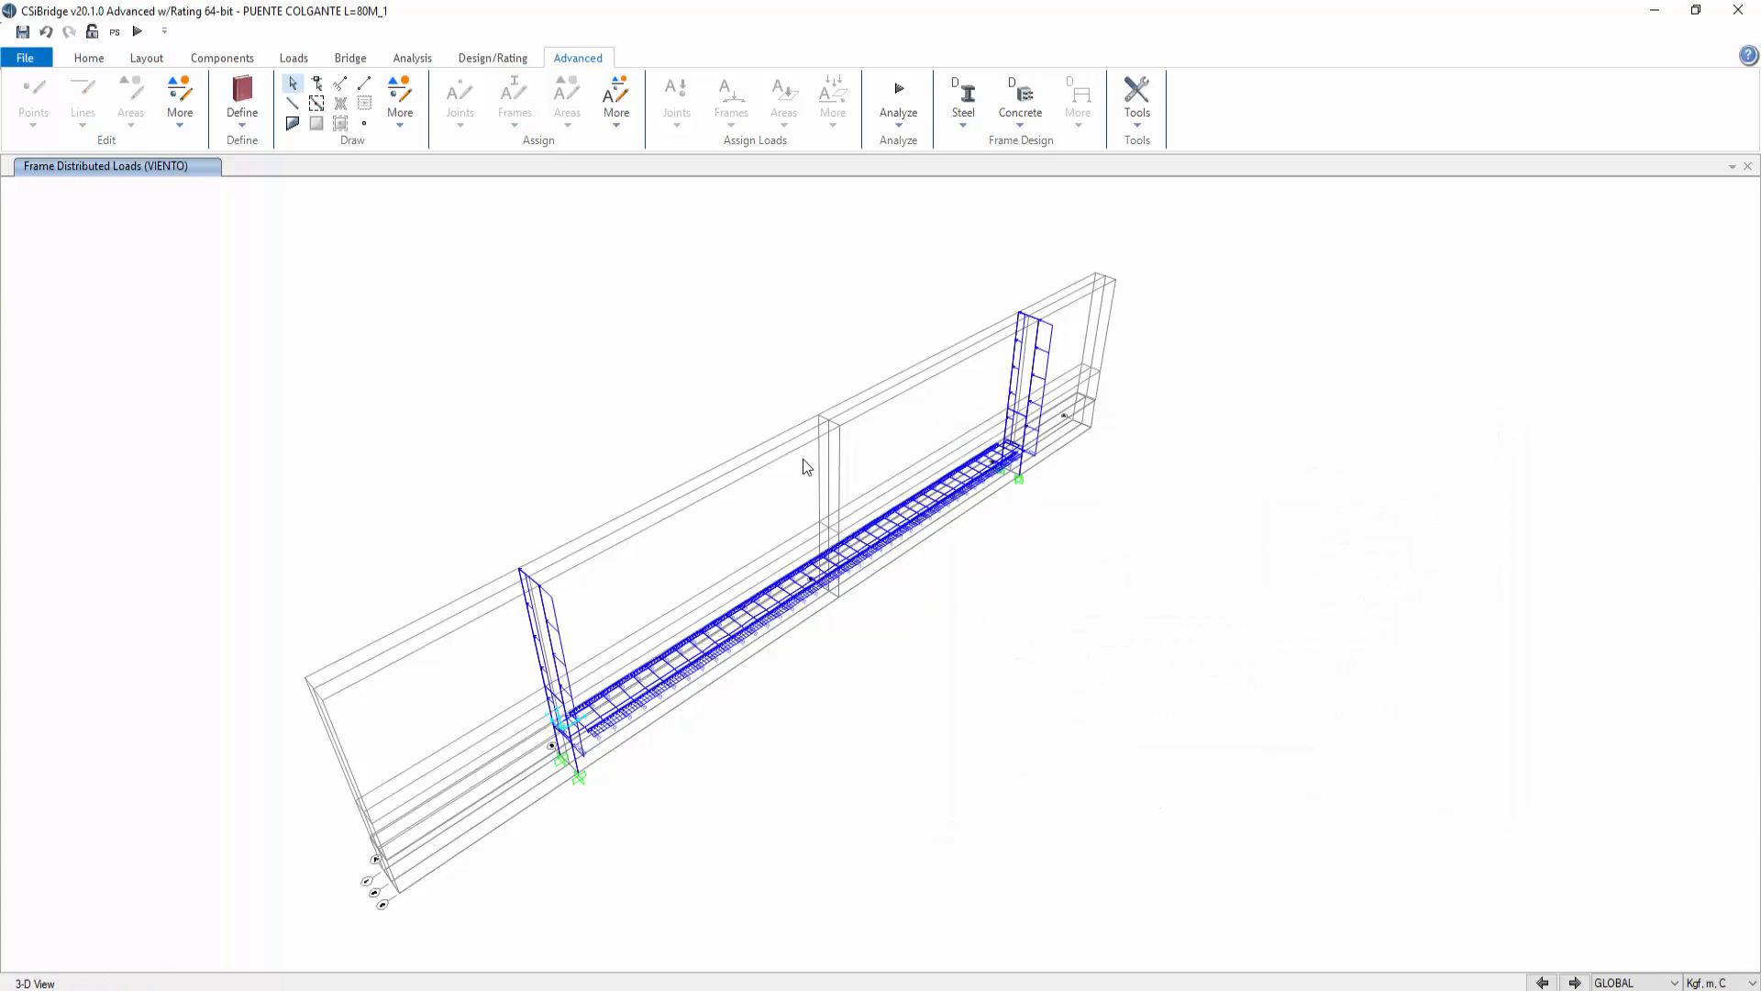
Step: Review the Vv bridge line load distribution definition without changing it
scroll(768, 539, "up", 2)
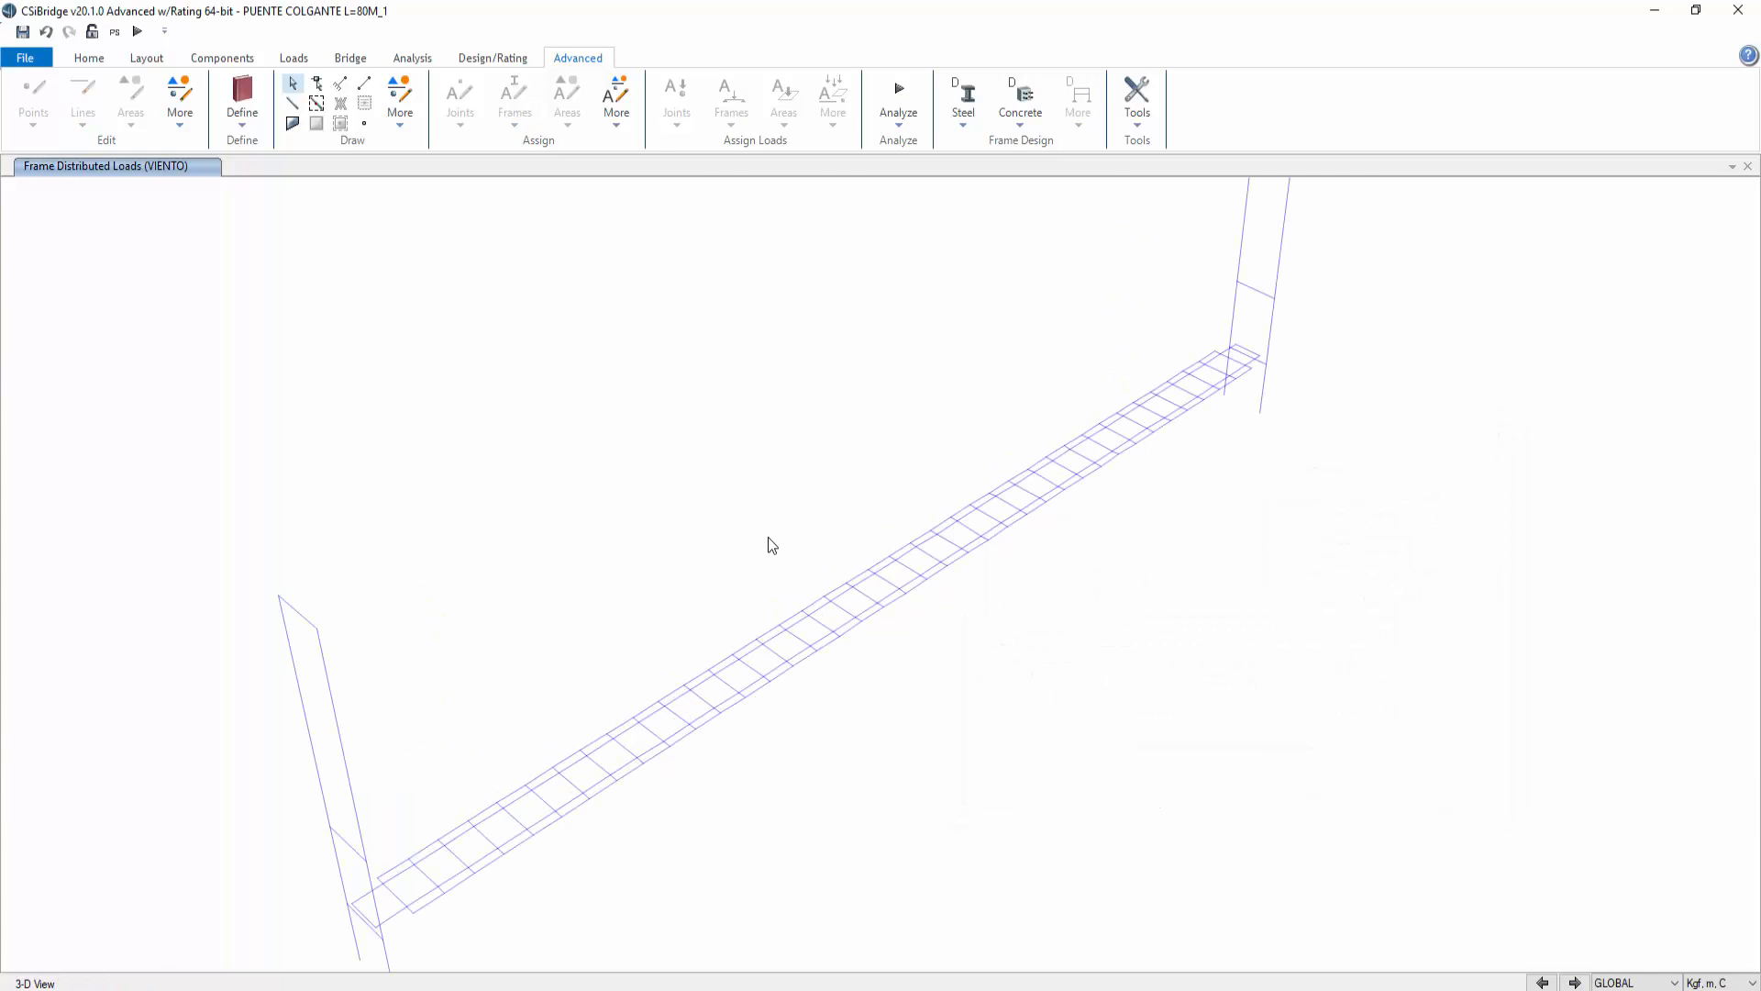
left_click(91, 58)
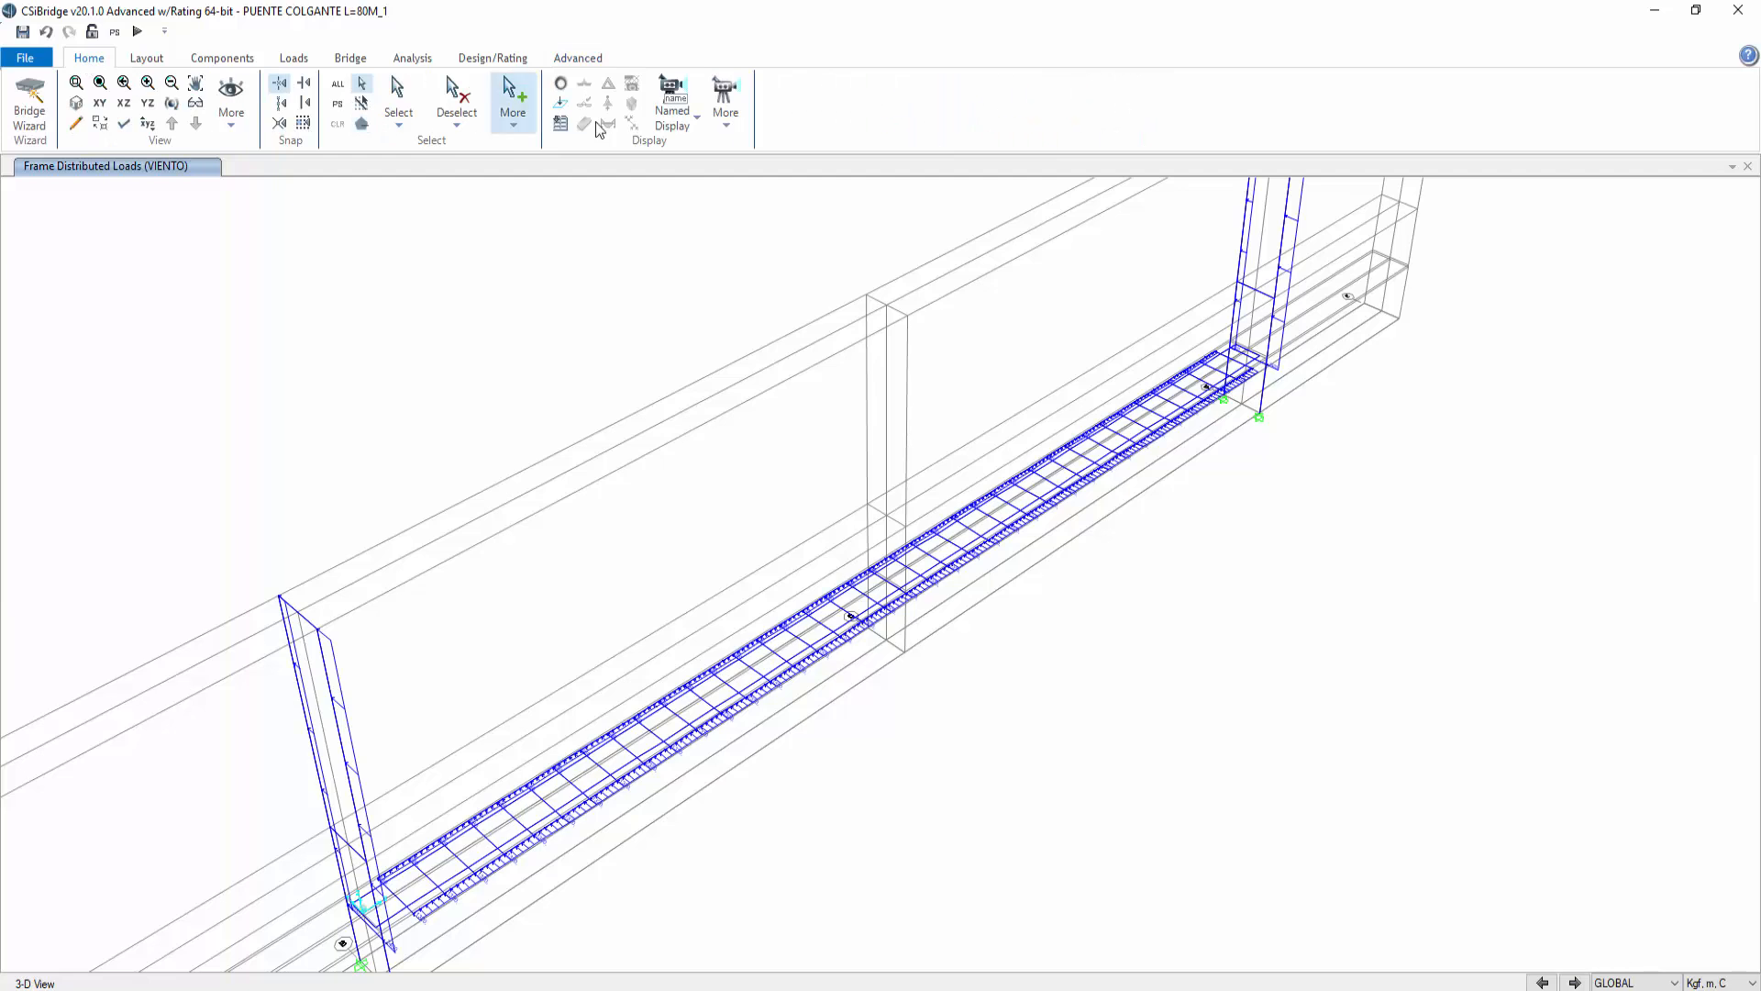
left_click(350, 59)
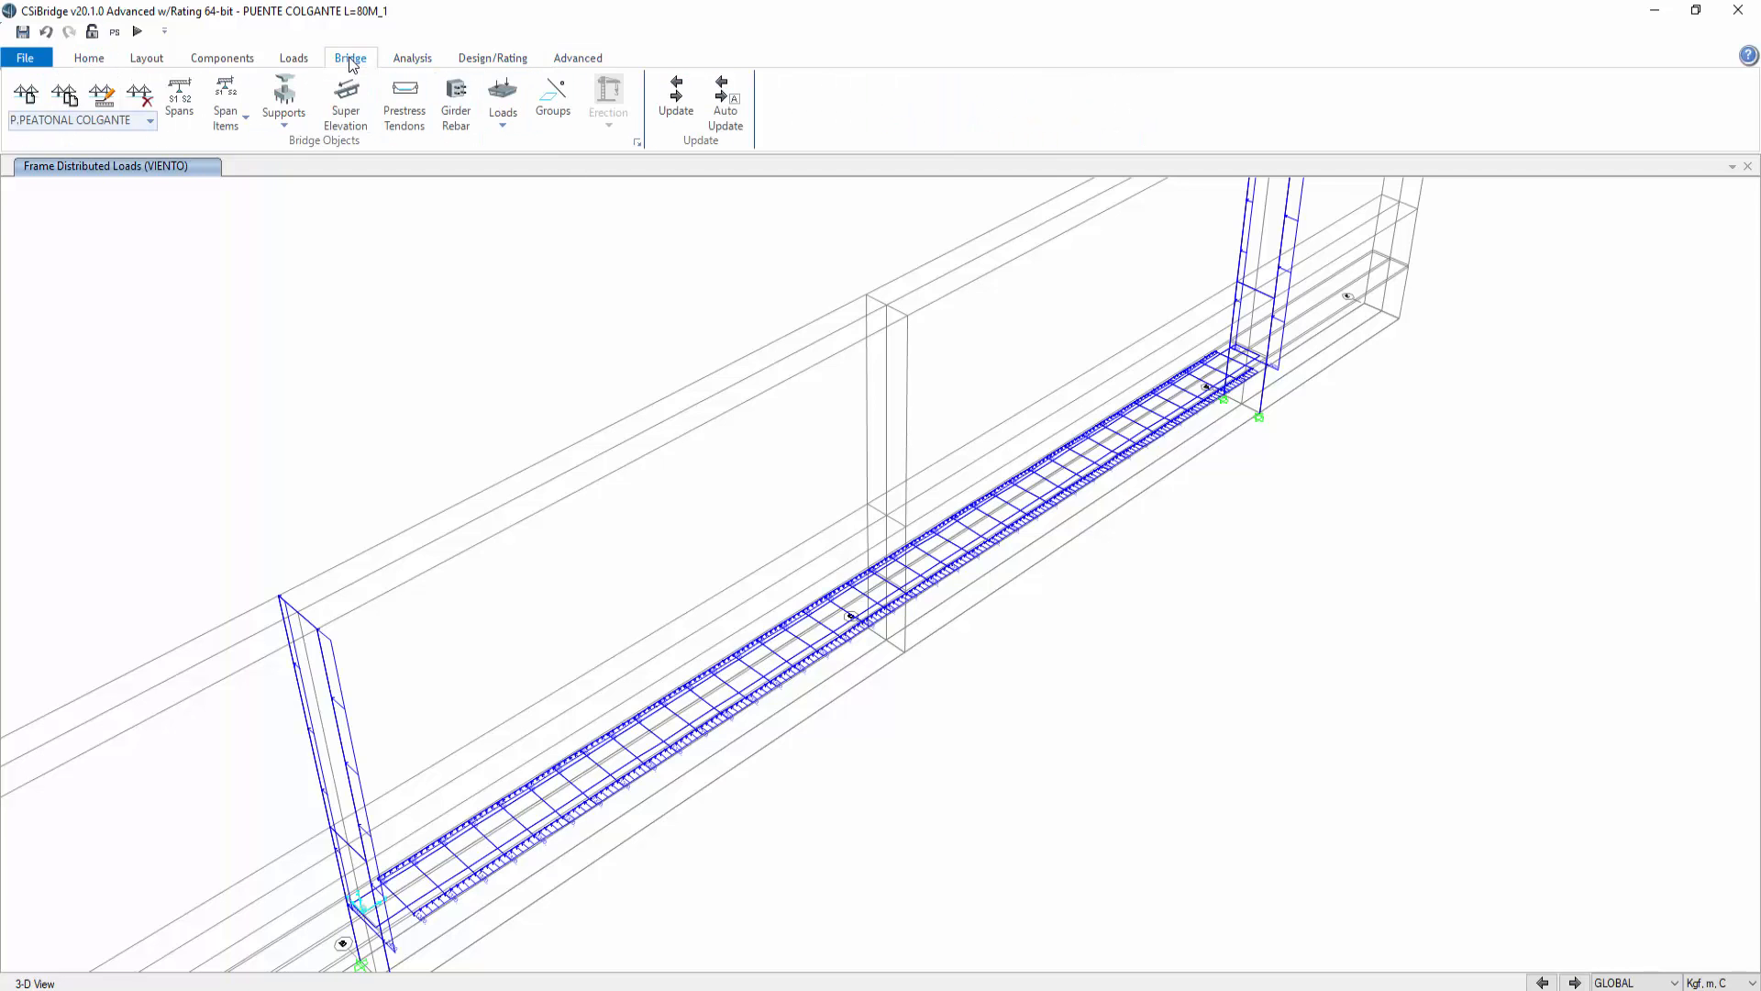
left_click(294, 58)
left_click(542, 119)
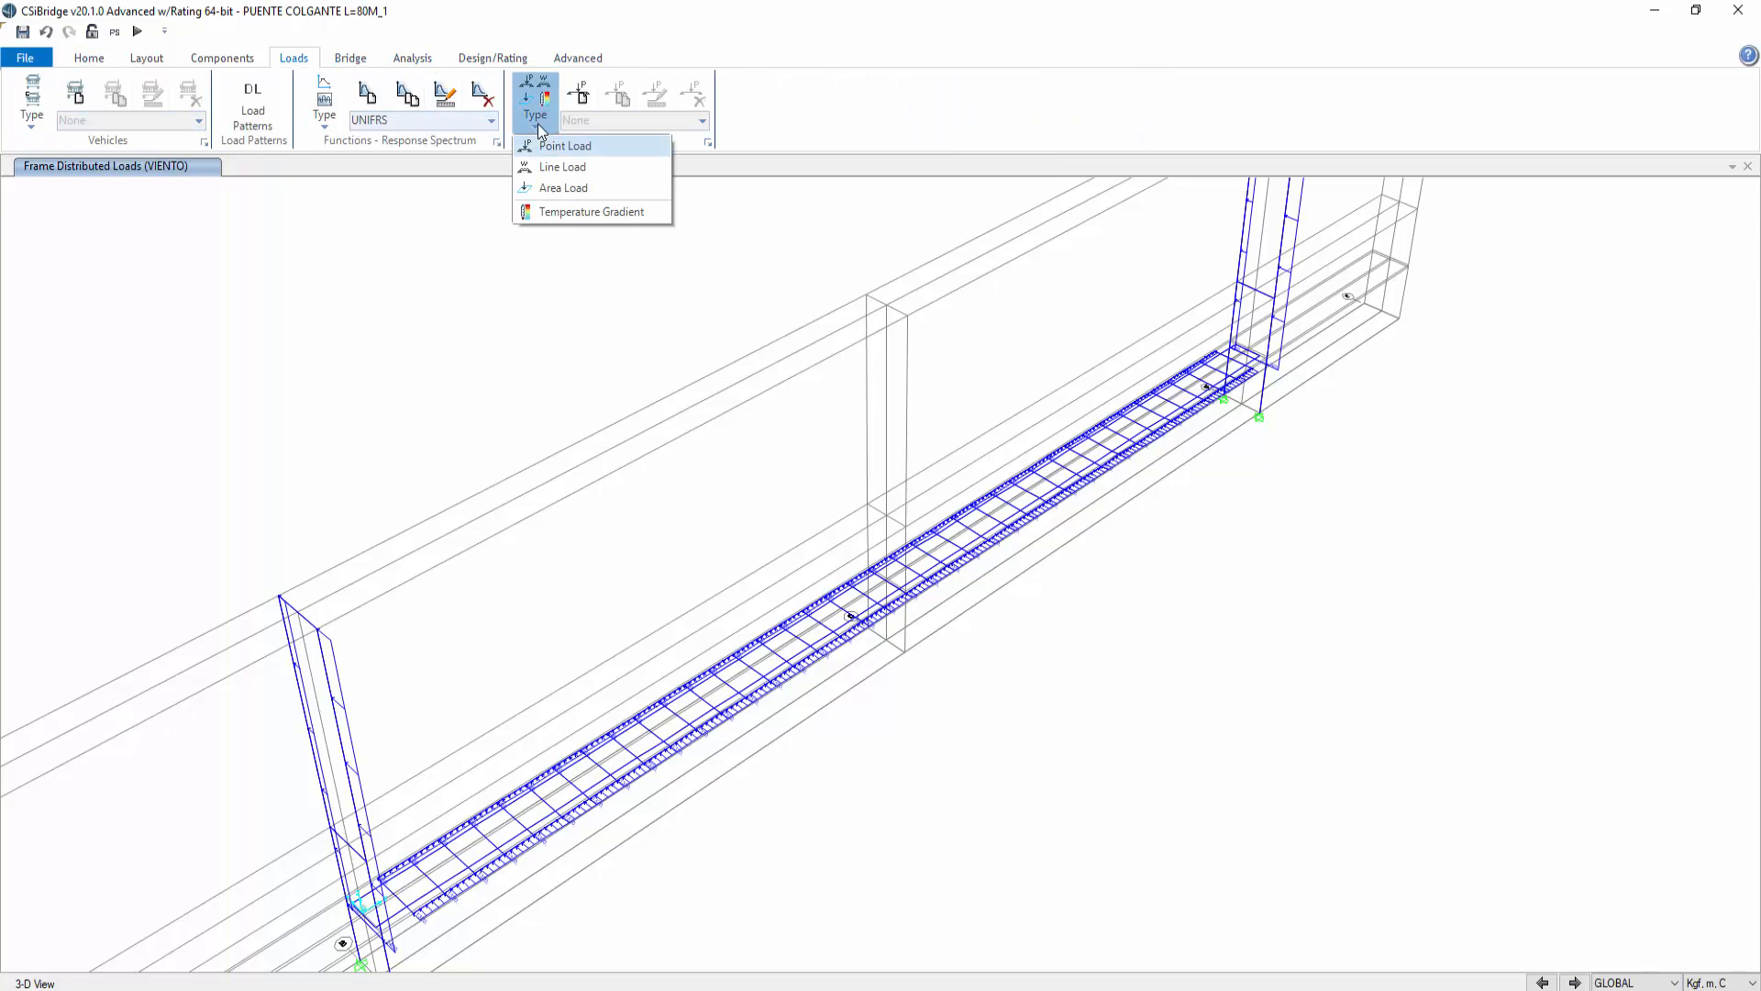
left_click(557, 167)
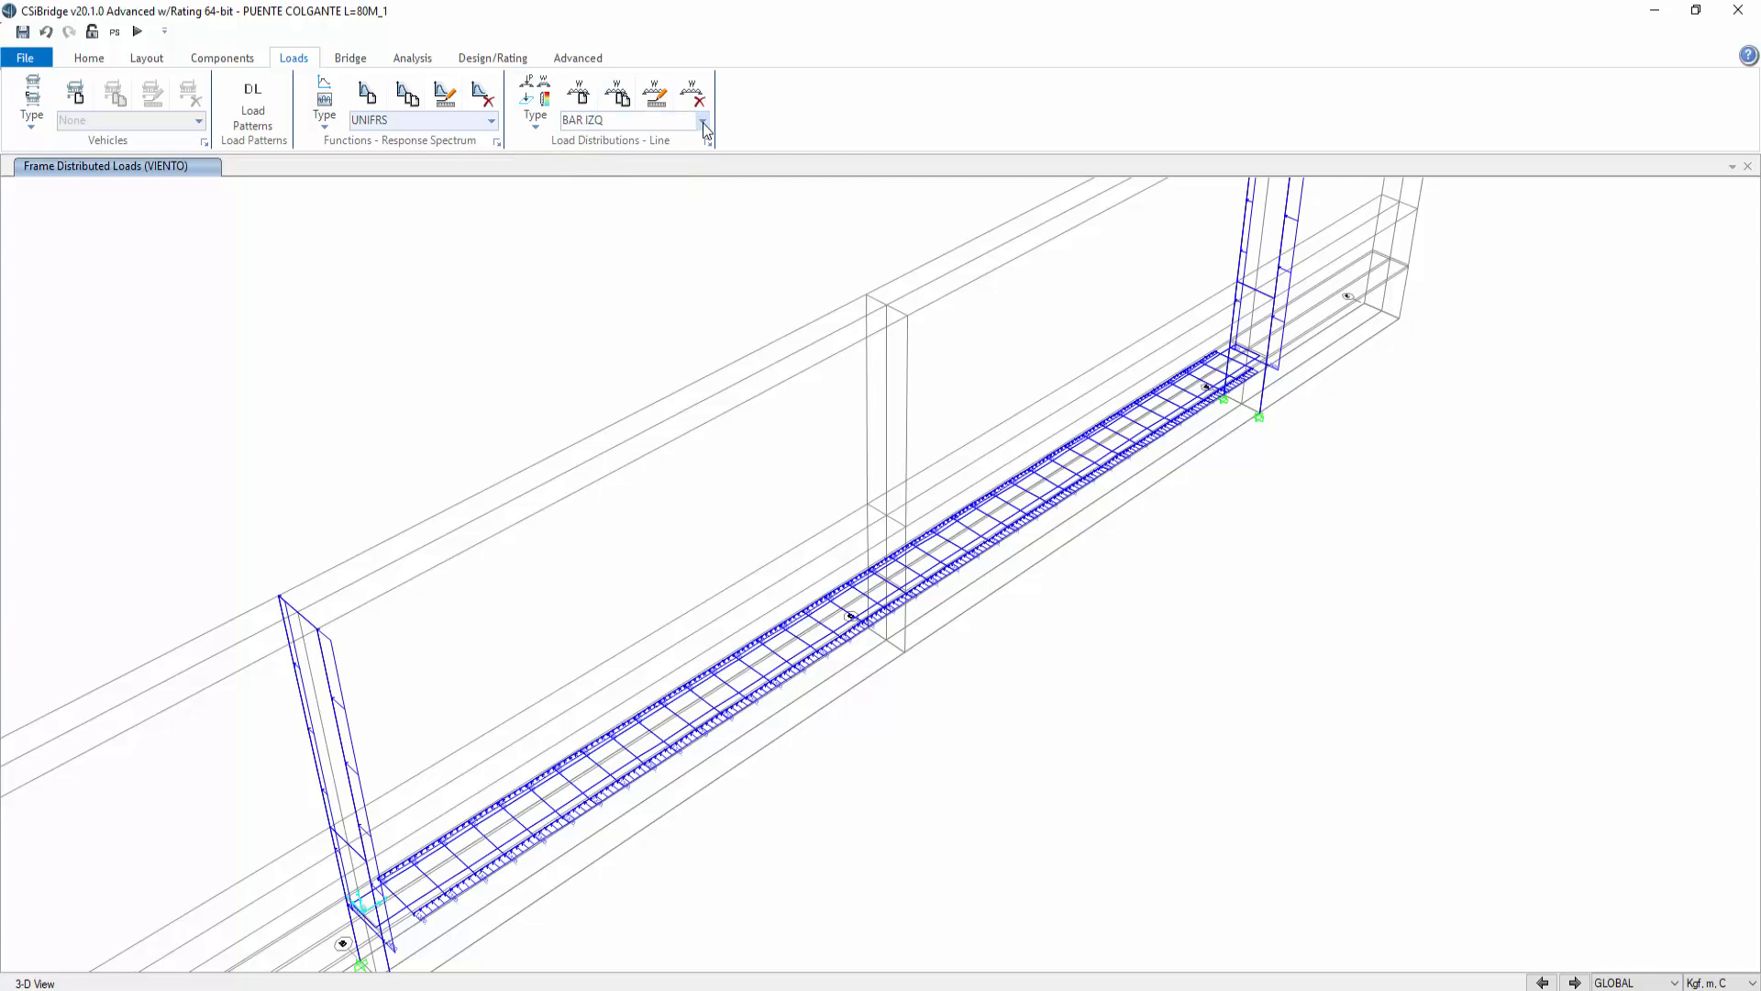
left_click(703, 123)
left_click(597, 175)
left_click(654, 92)
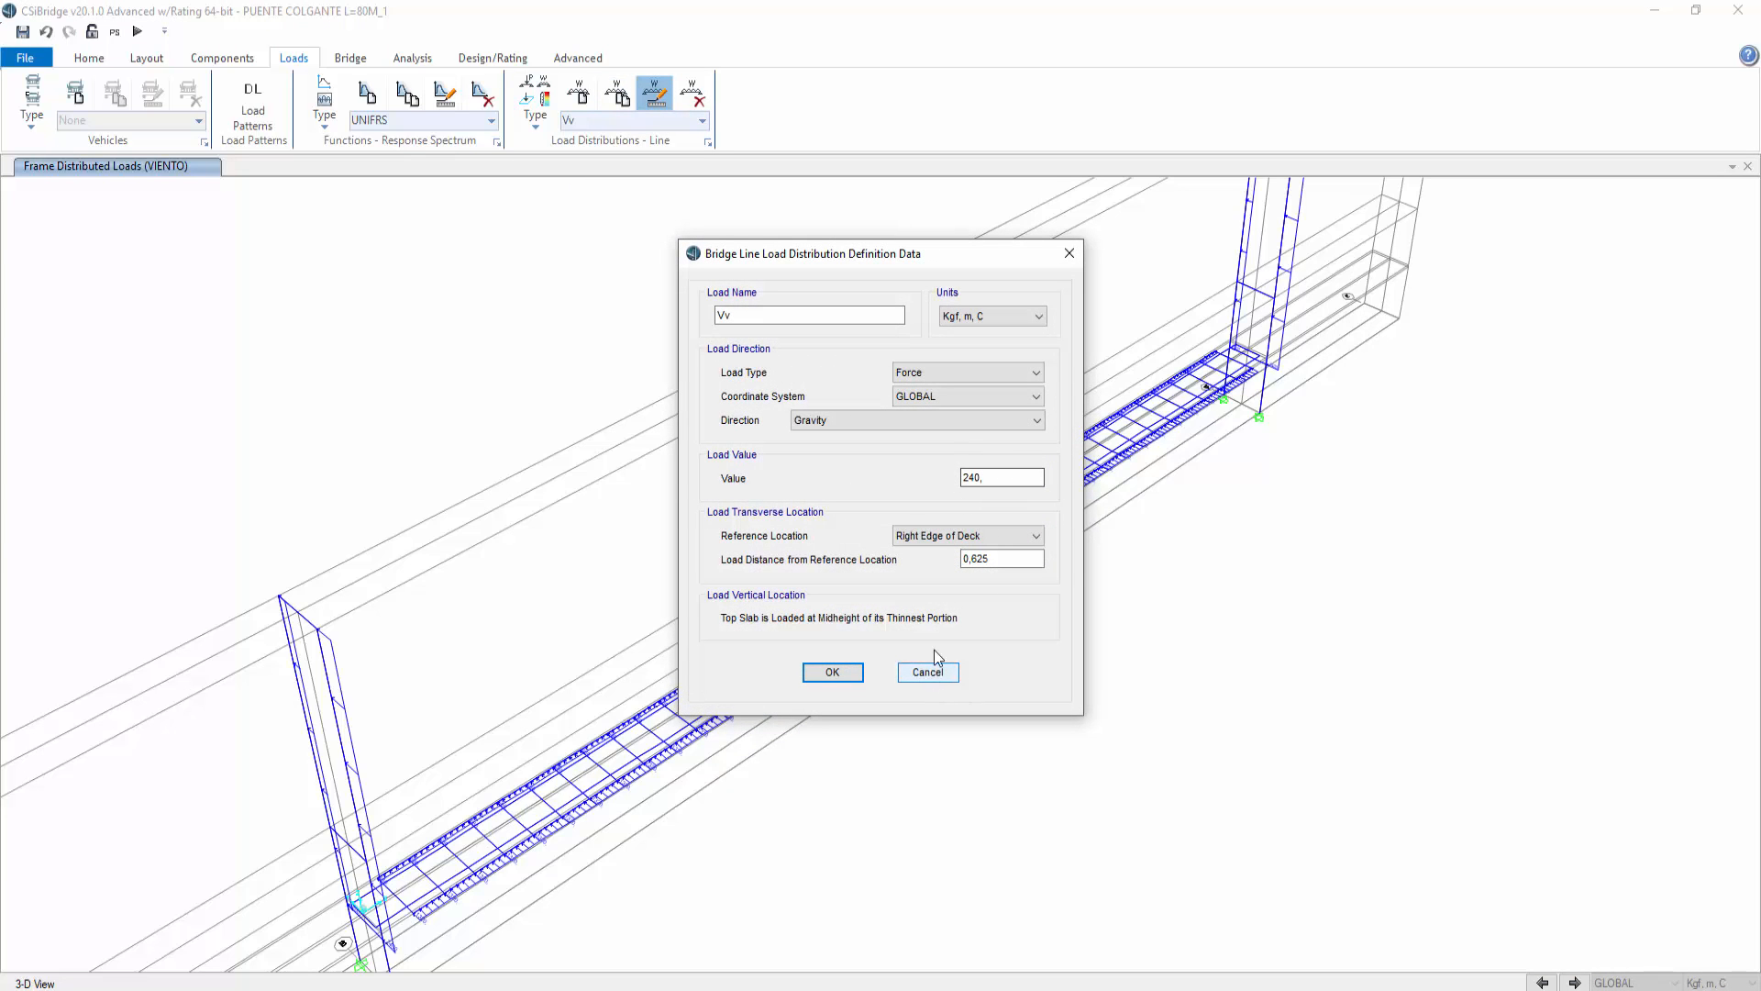
left_click(928, 672)
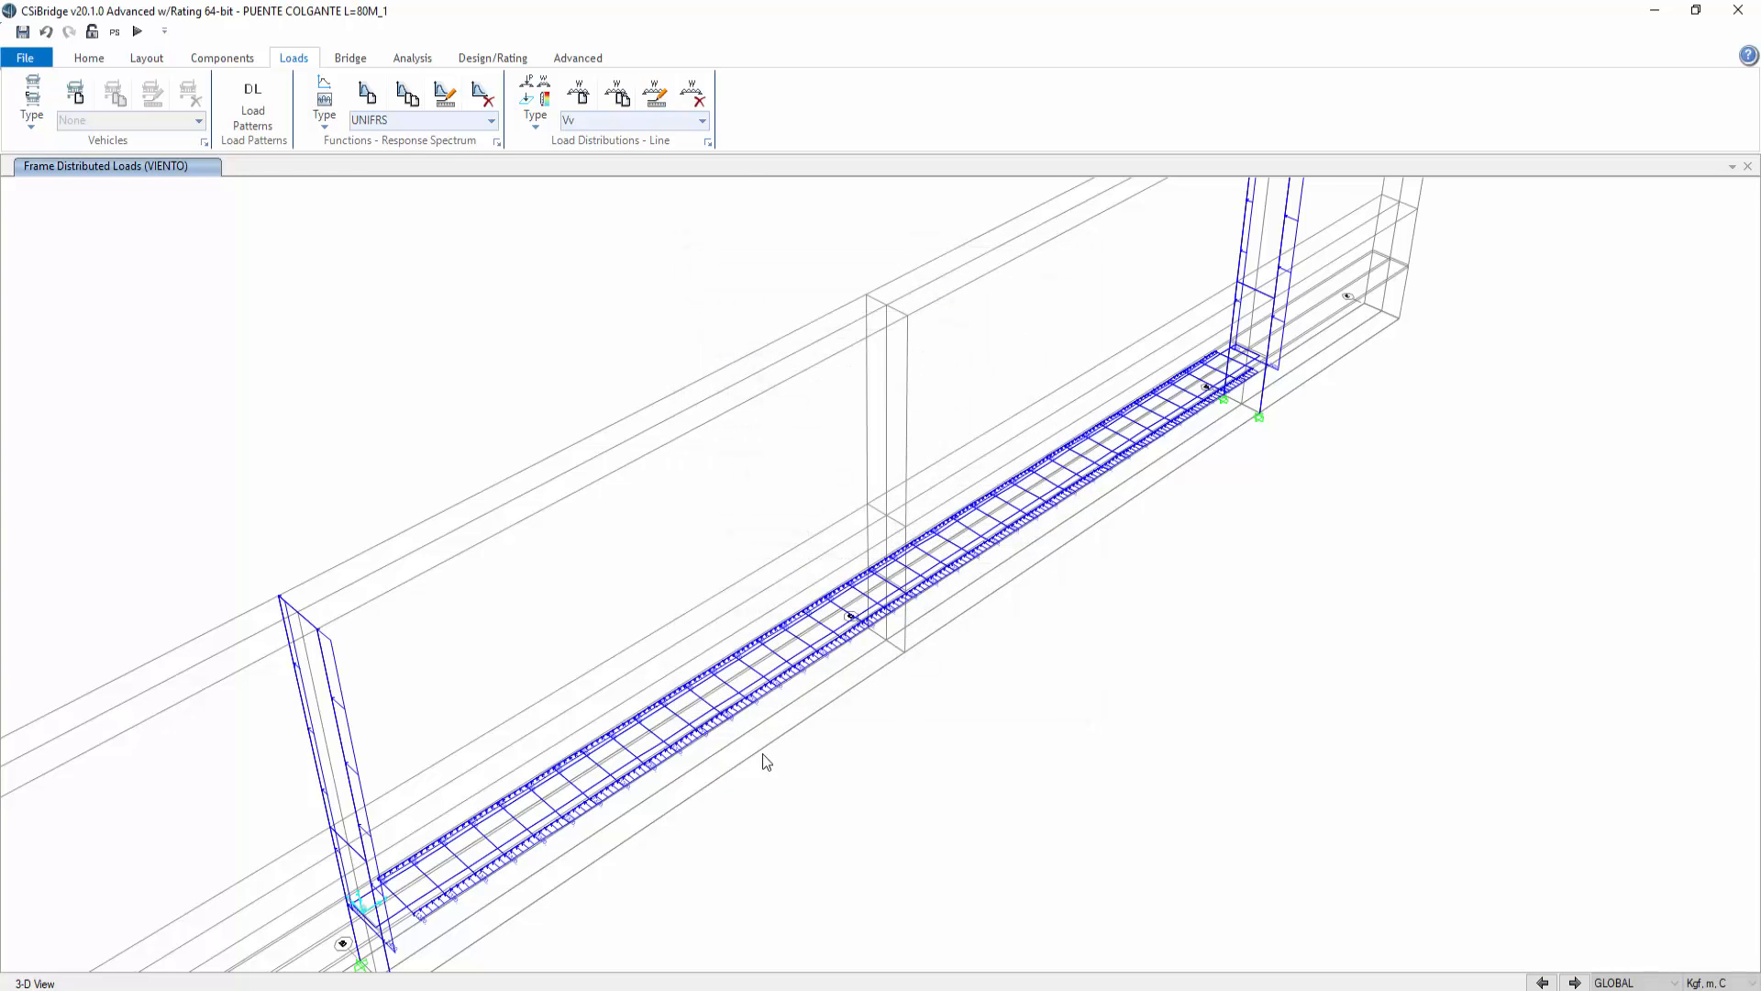
Step: Show the undeformed model and orbit the 3D view of the whole bridge
left_click(88, 58)
left_click(560, 84)
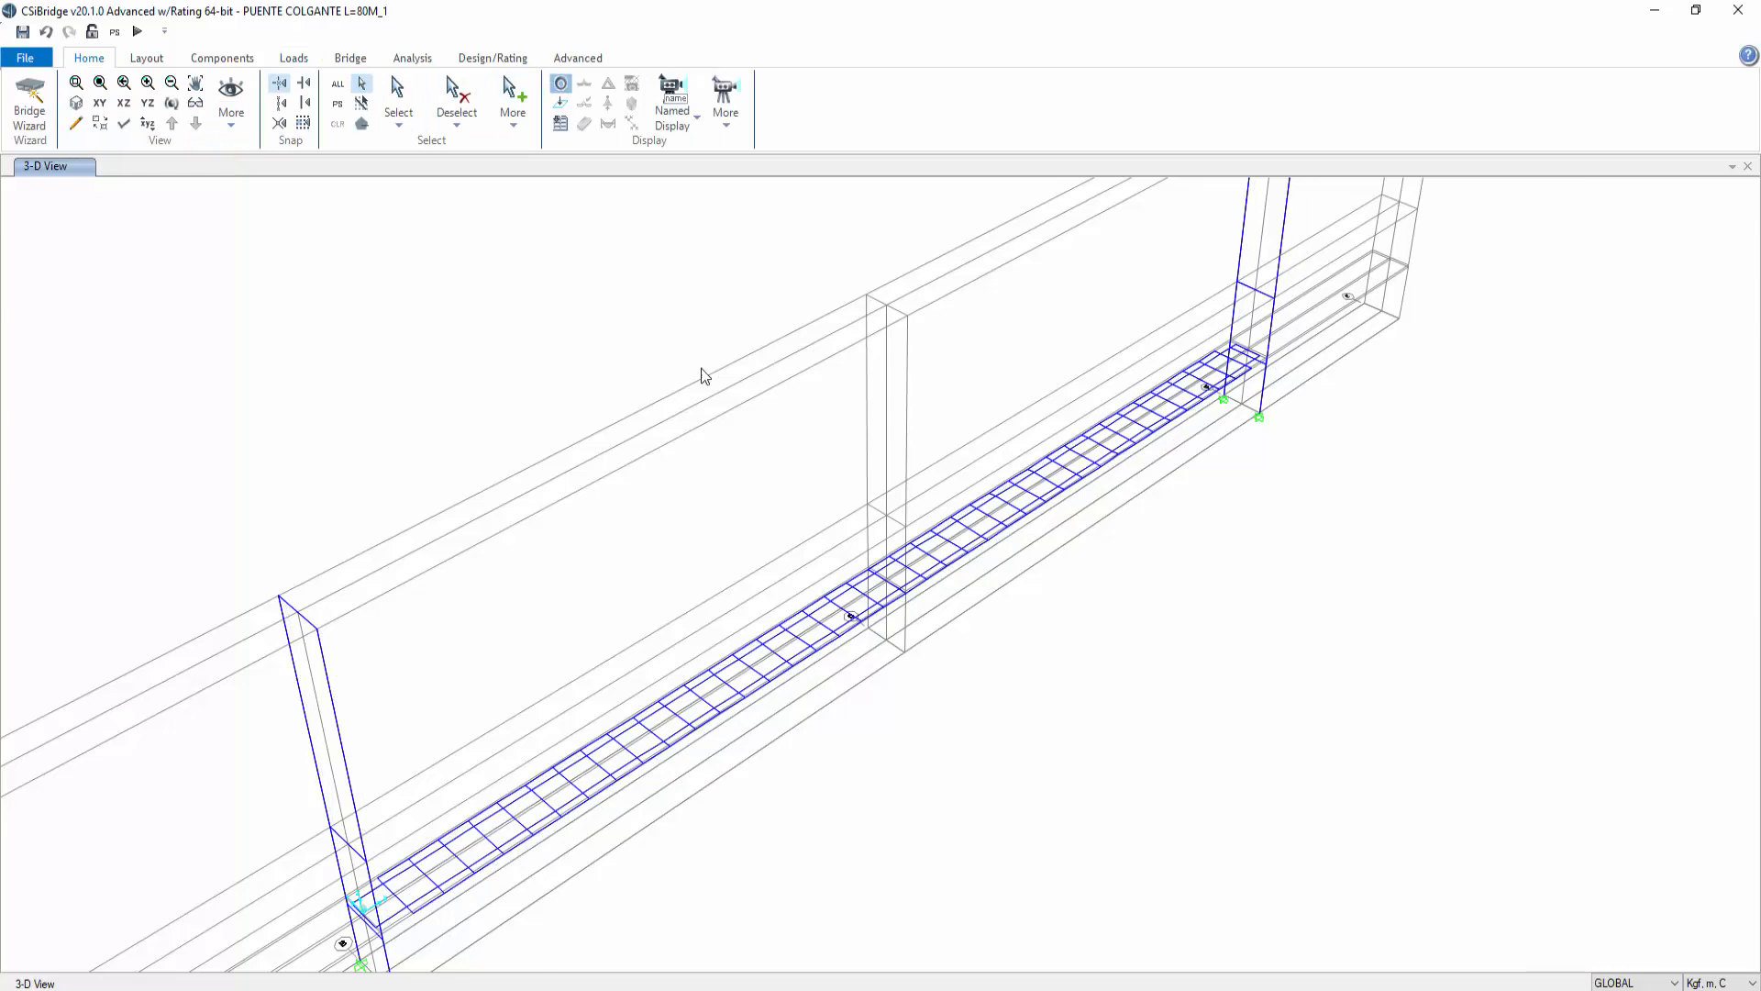
middle_click_drag(704, 376, 806, 472)
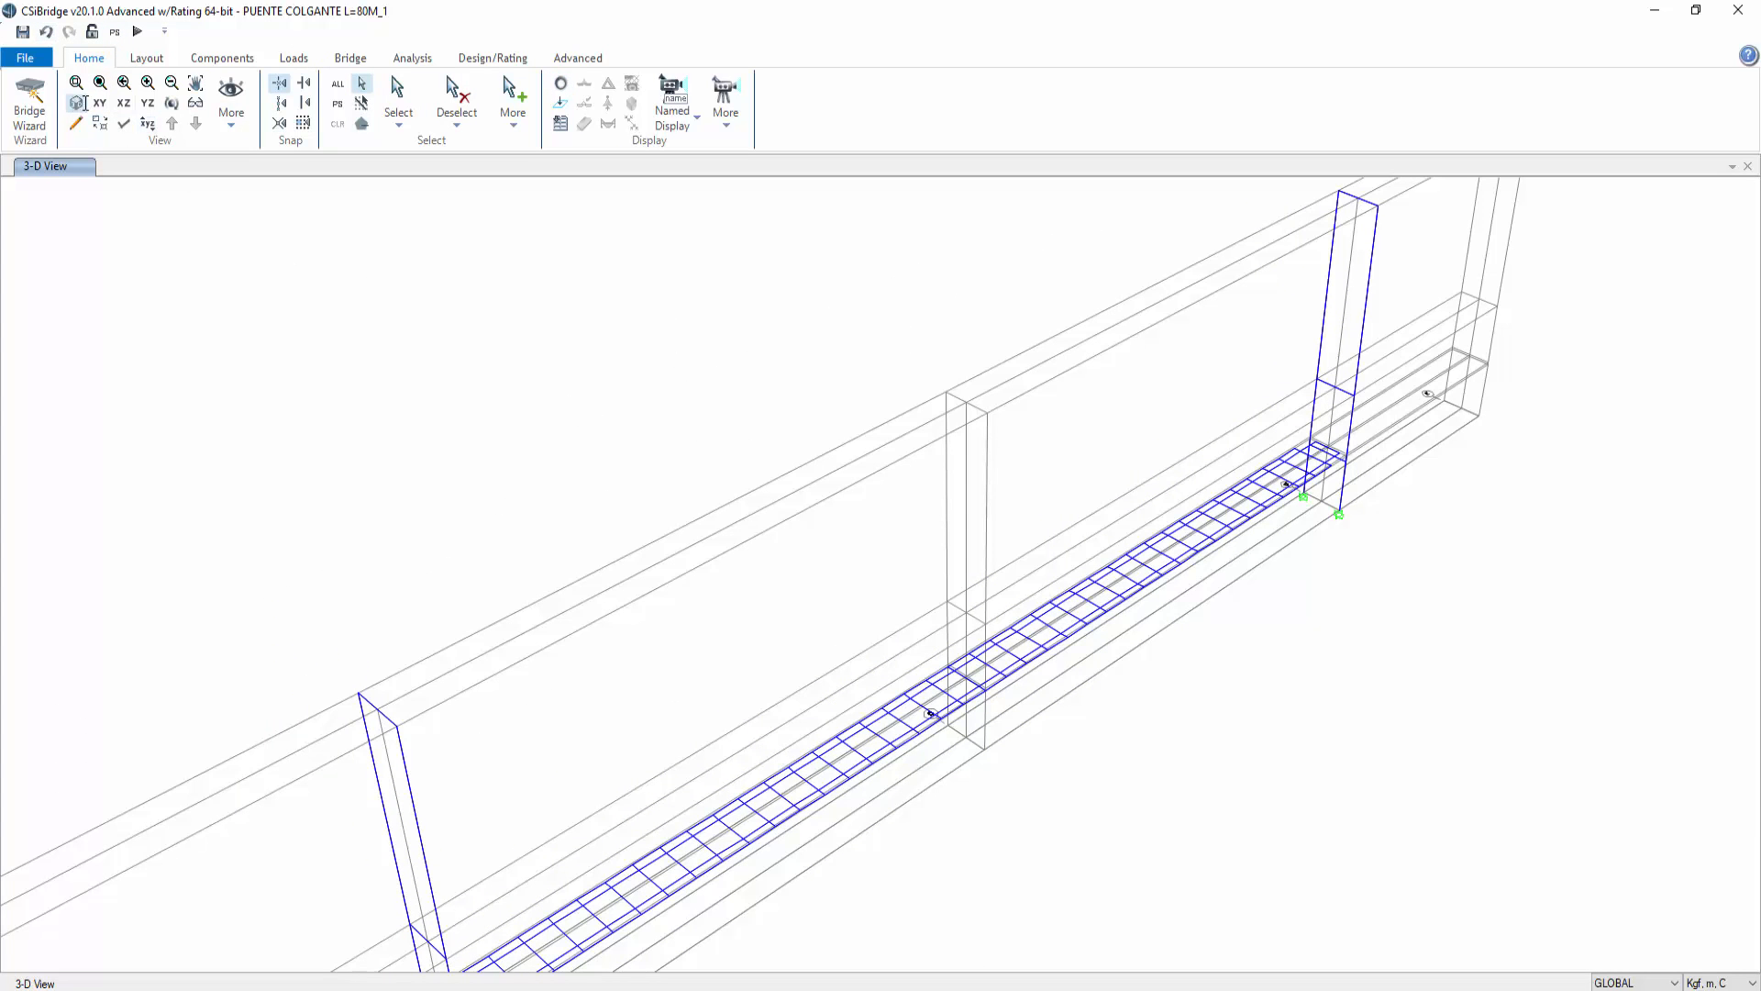
left_click(172, 103)
mouse_move(828, 539)
left_mouse_down()
mouse_move(755, 440)
mouse_move(618, 453)
mouse_move(945, 400)
left_mouse_up()
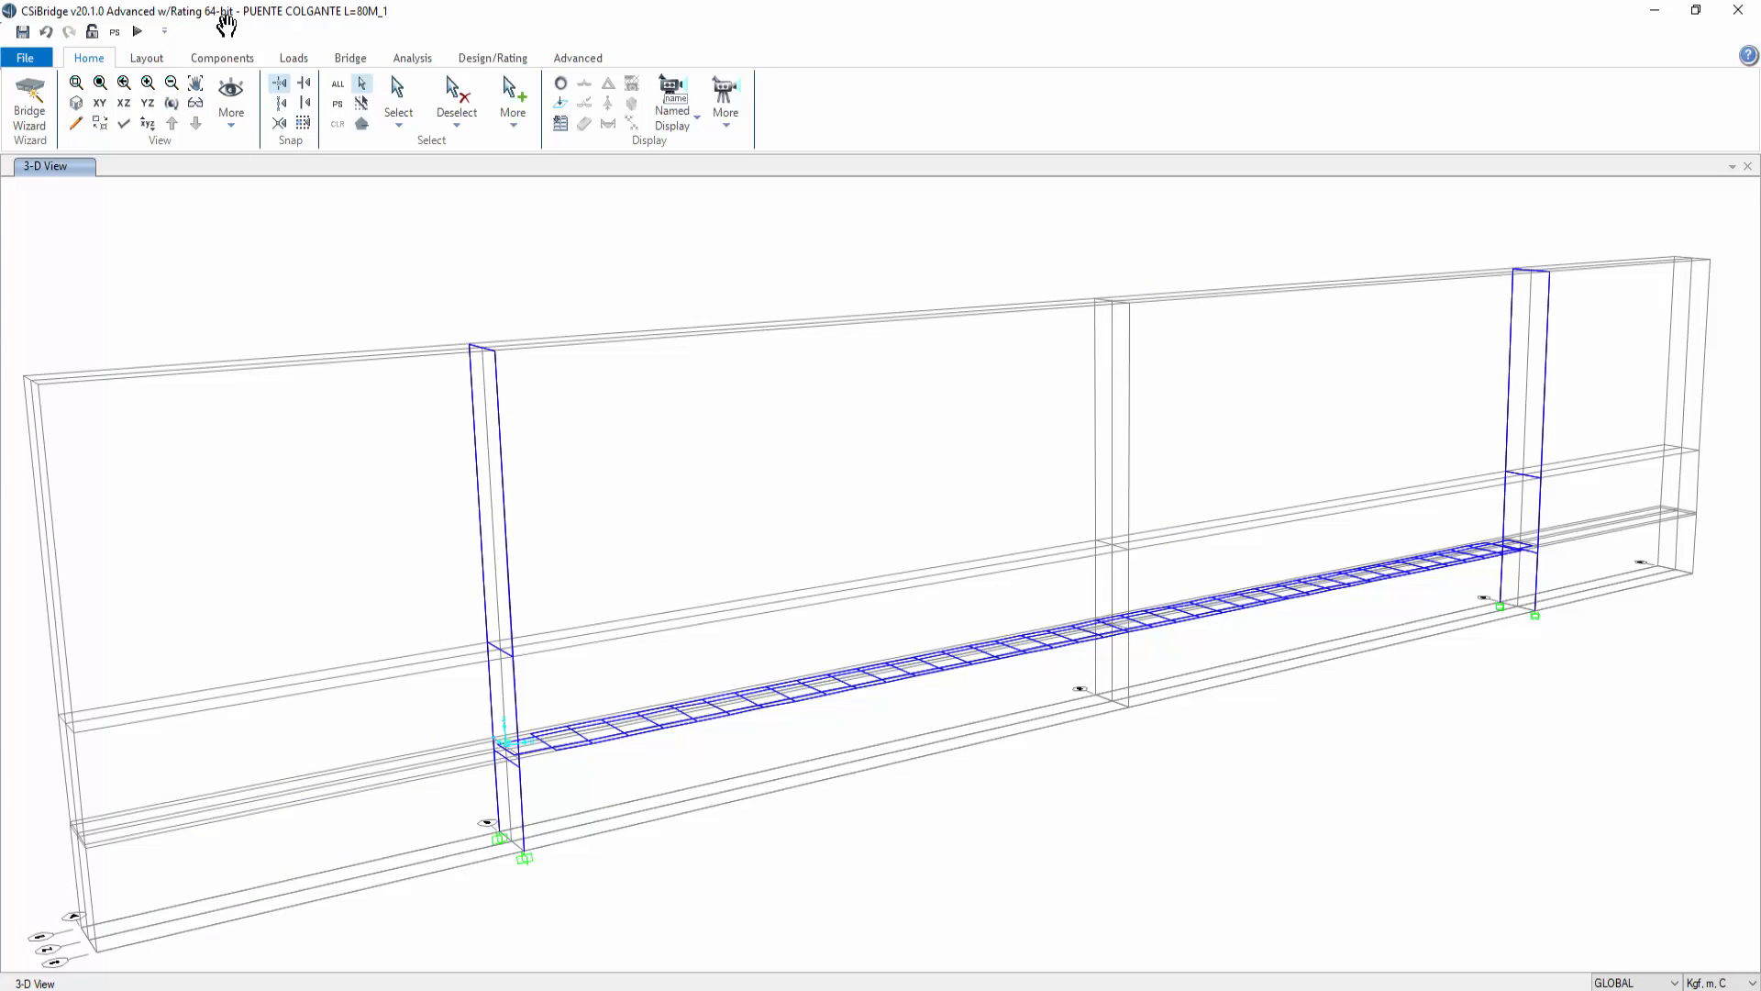
Step: Try converting the VIENTO load case into a nonlinear static case named VIENTO_NL
left_click(365, 57)
left_click(410, 56)
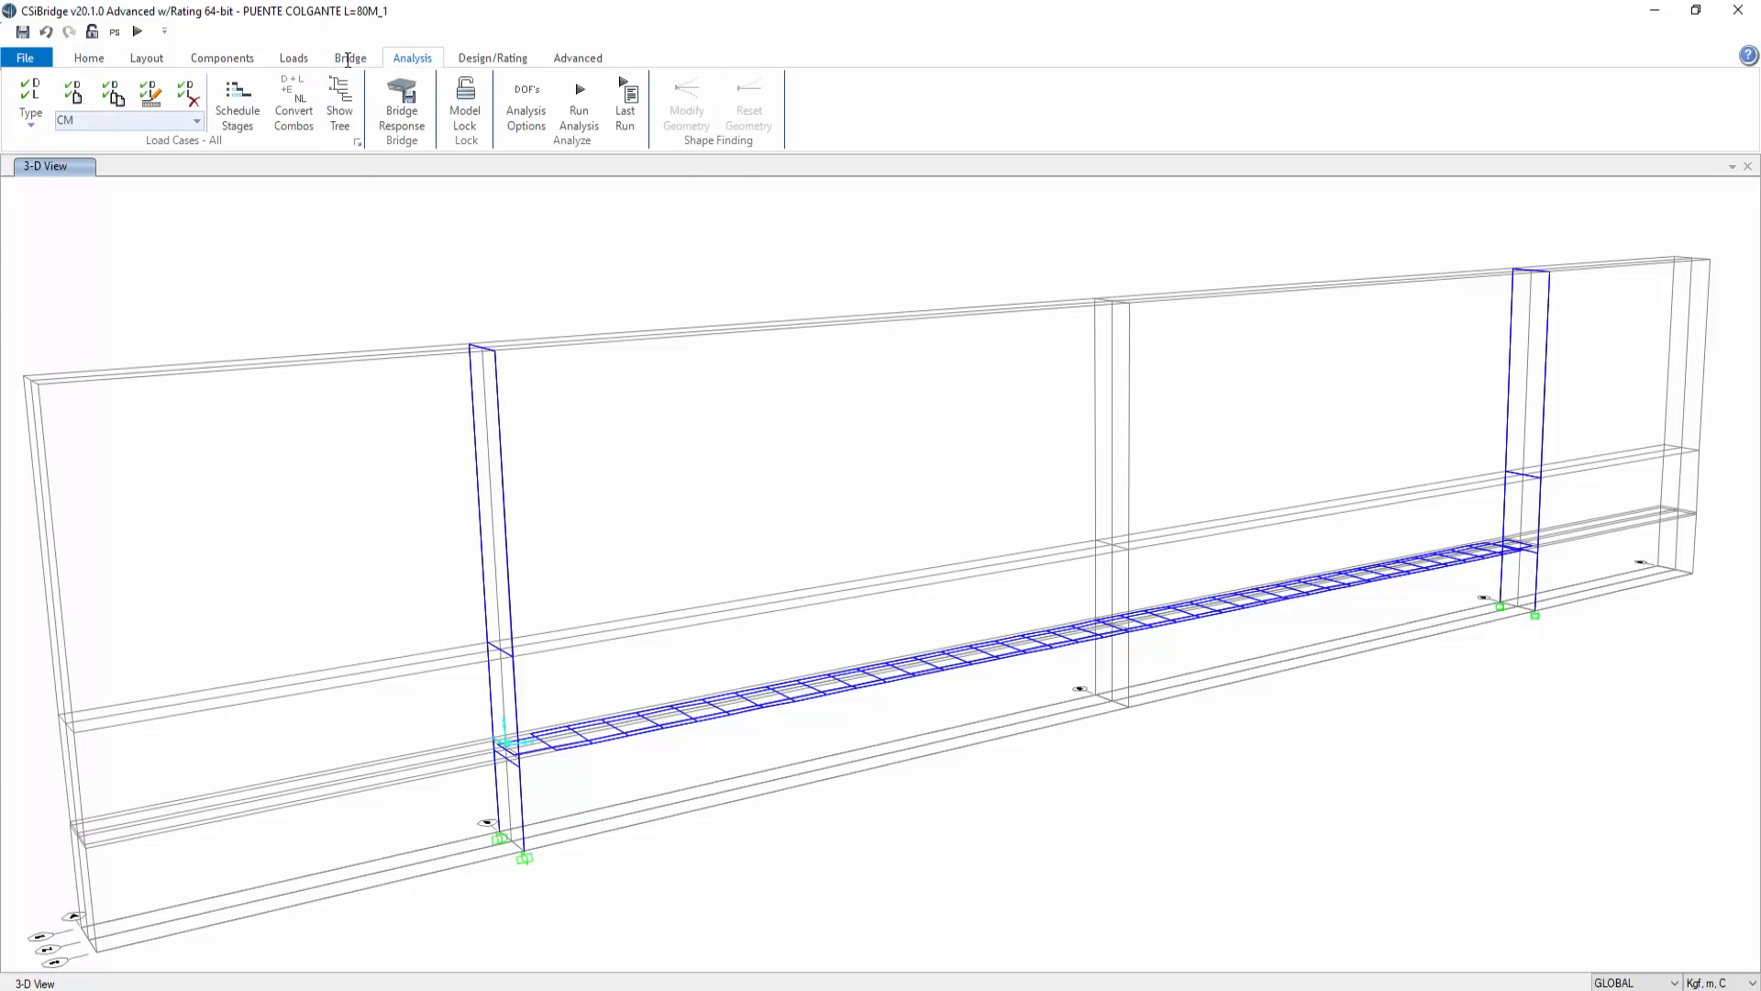
left_click(359, 144)
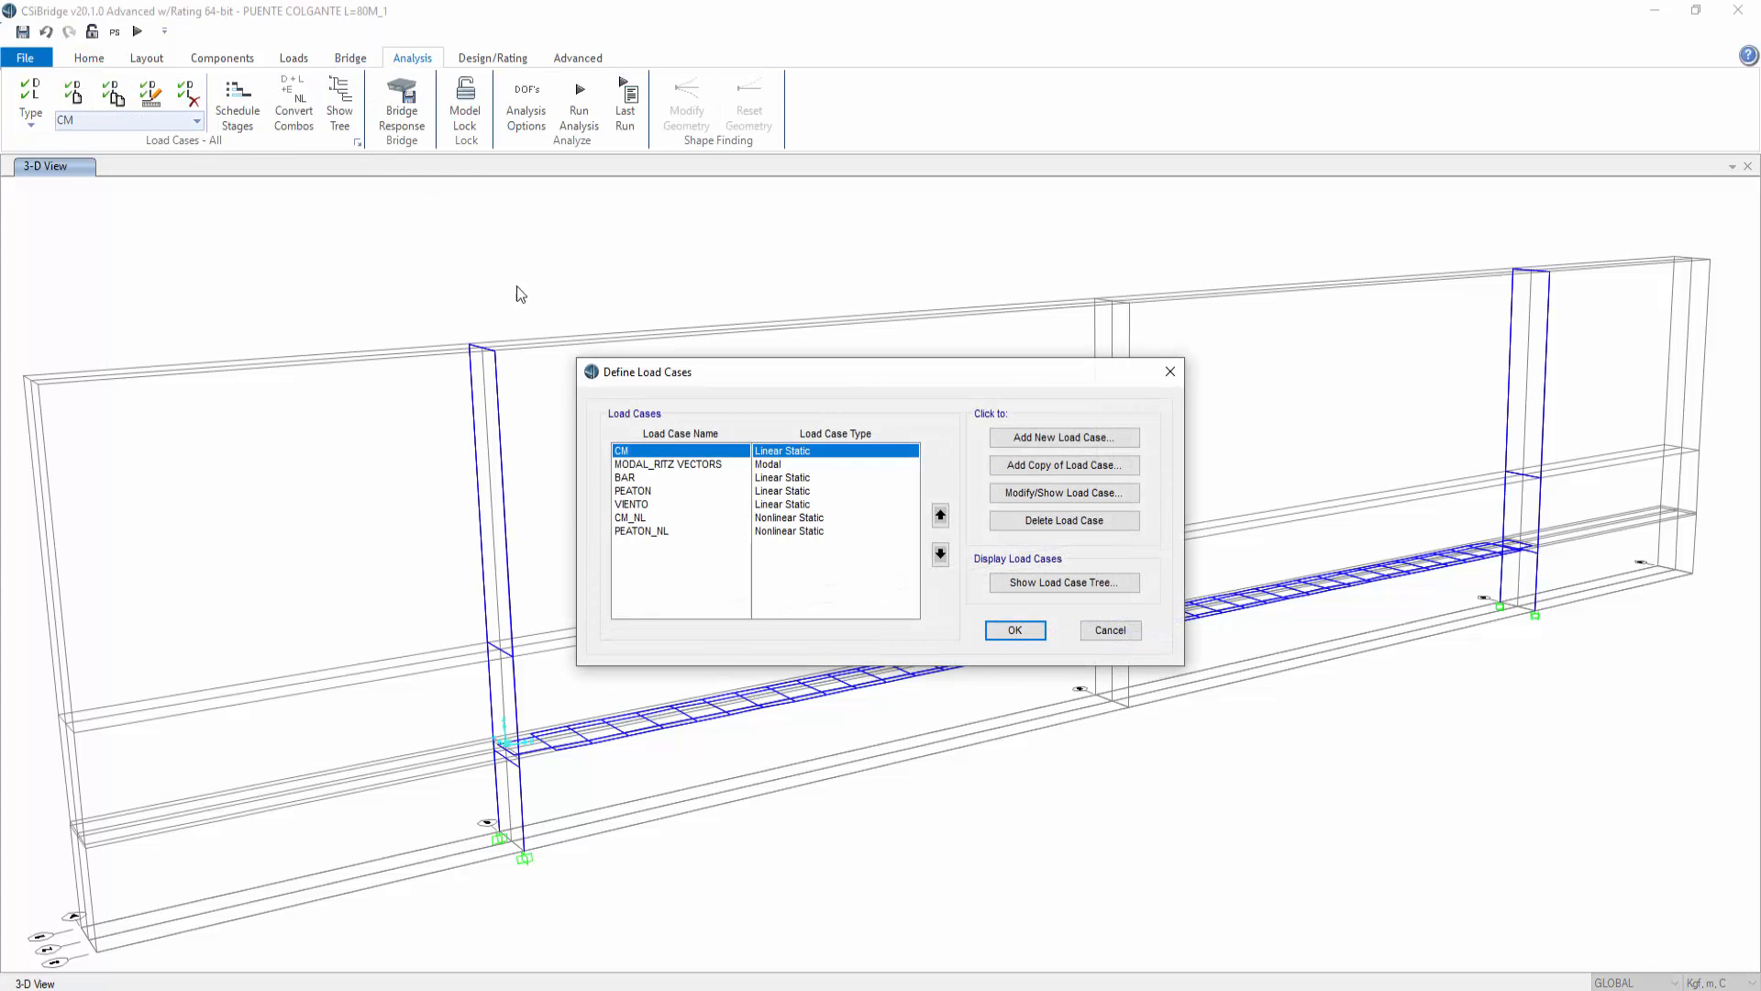
left_click(647, 519)
left_click(664, 530)
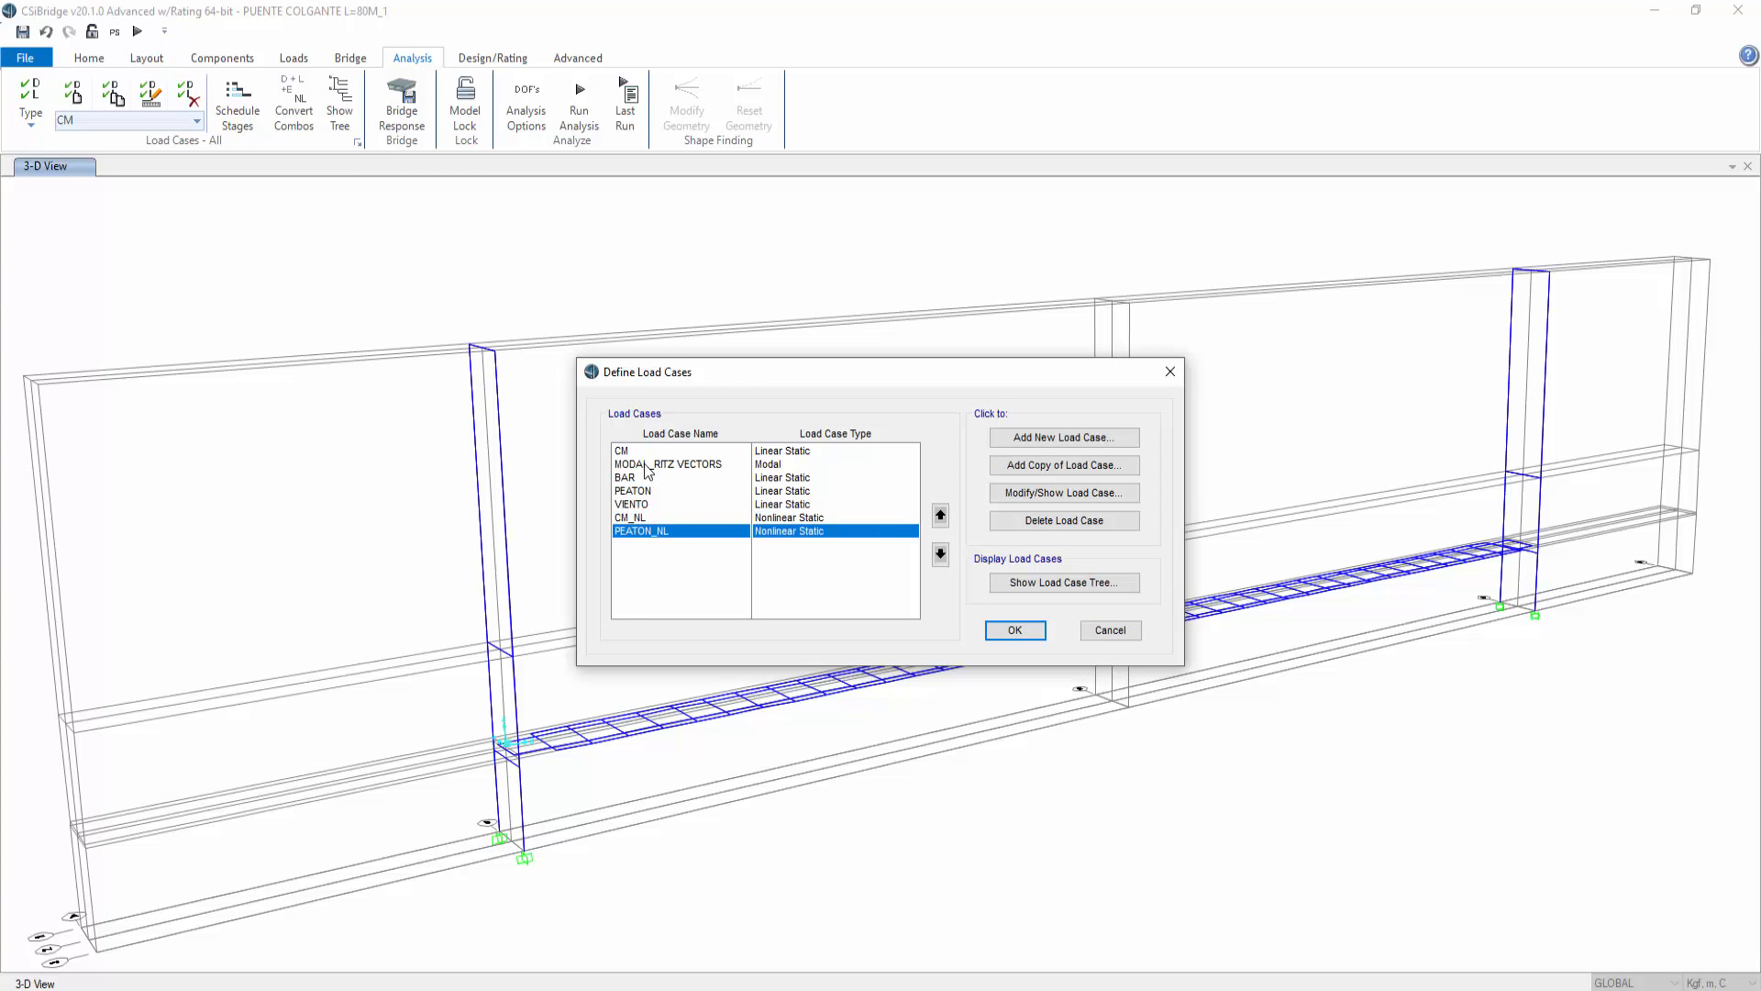
left_click(648, 505)
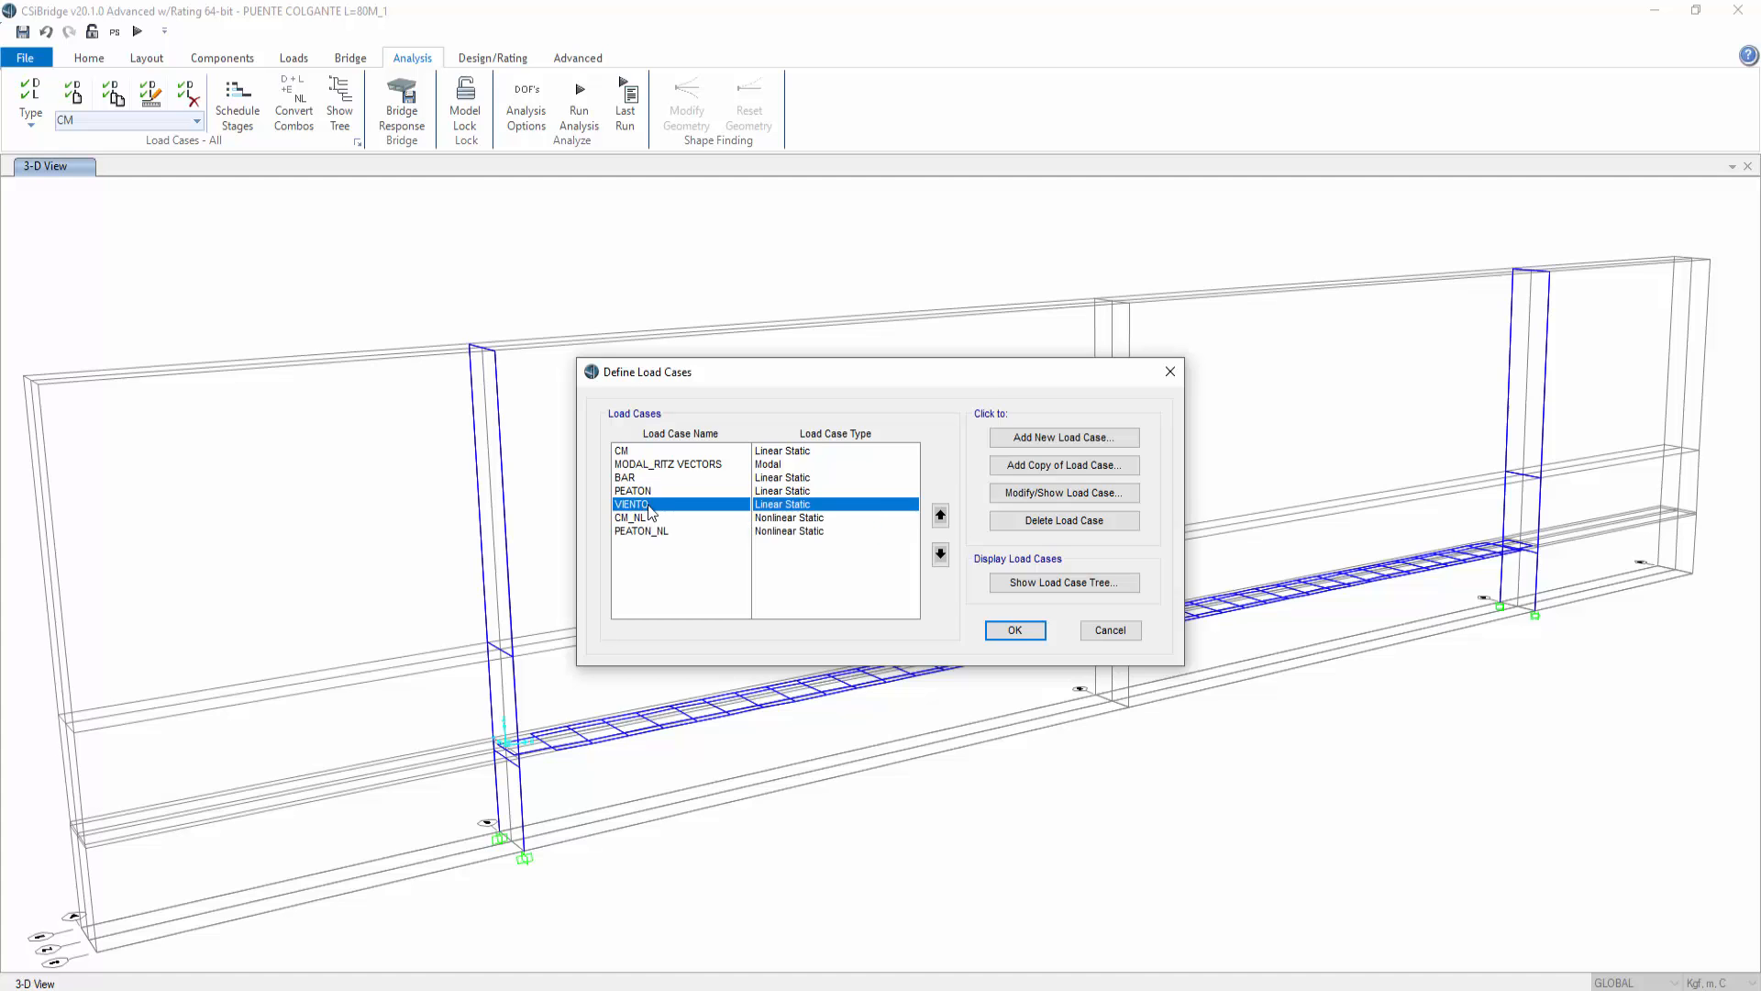
left_click(1020, 497)
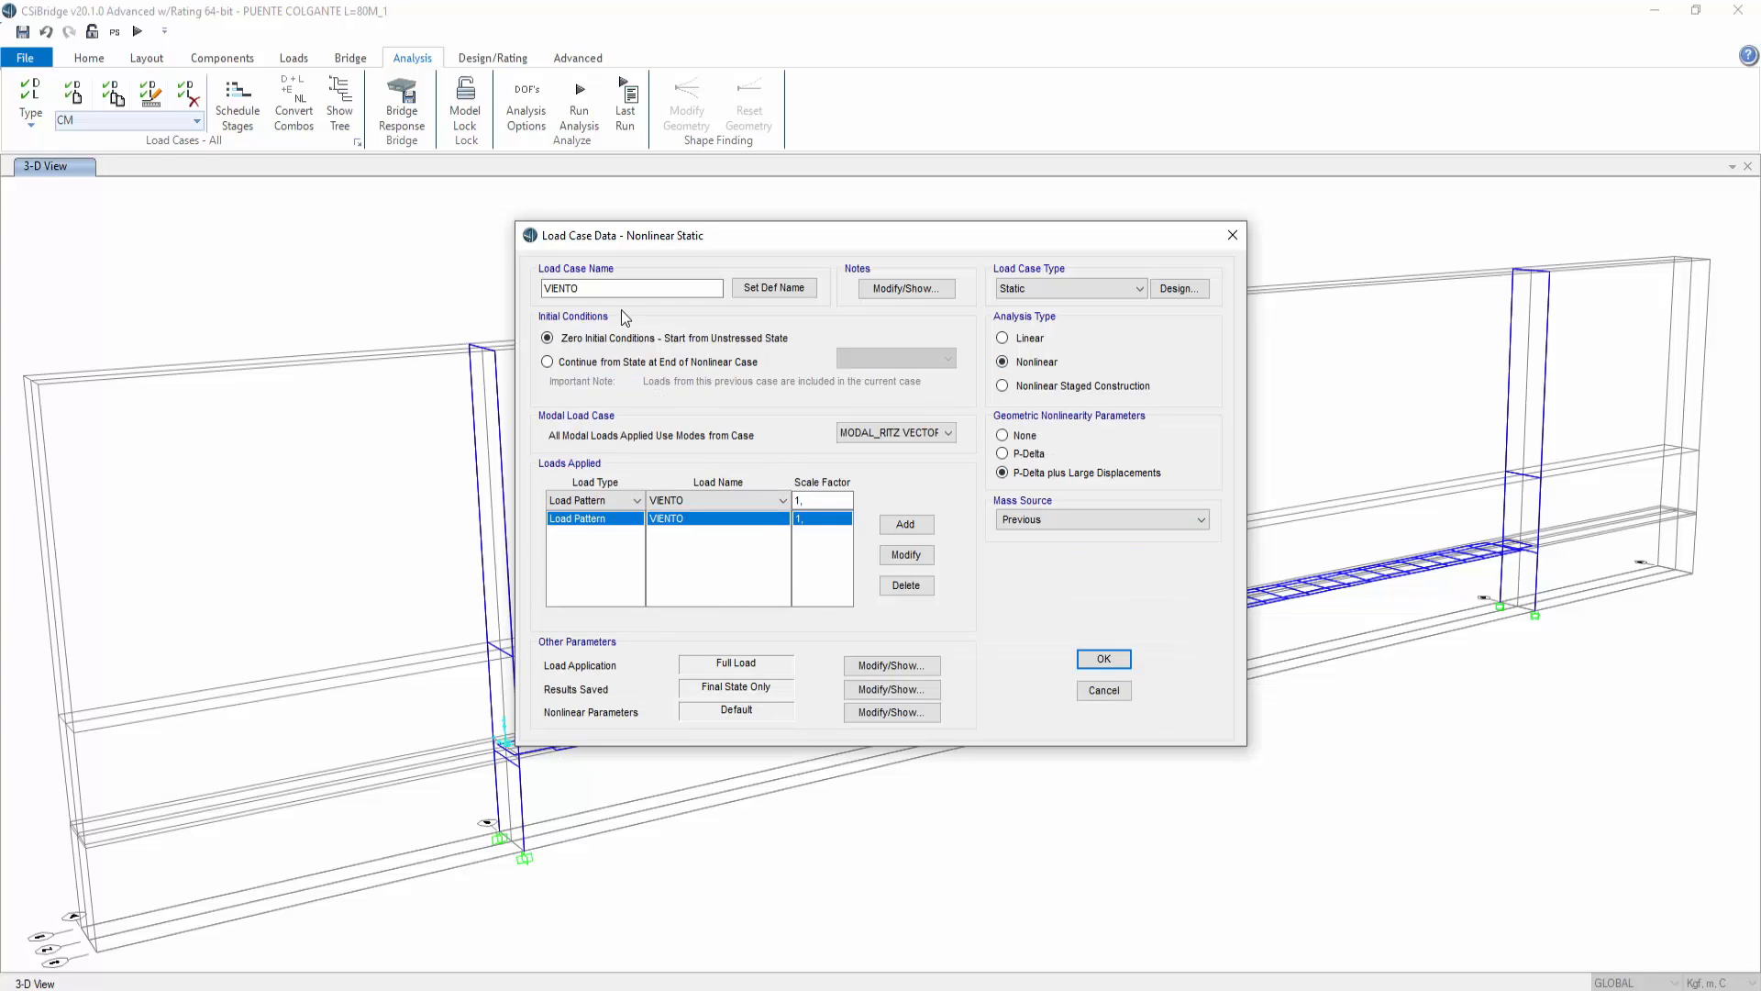
left_click(598, 288)
left_click(1103, 658)
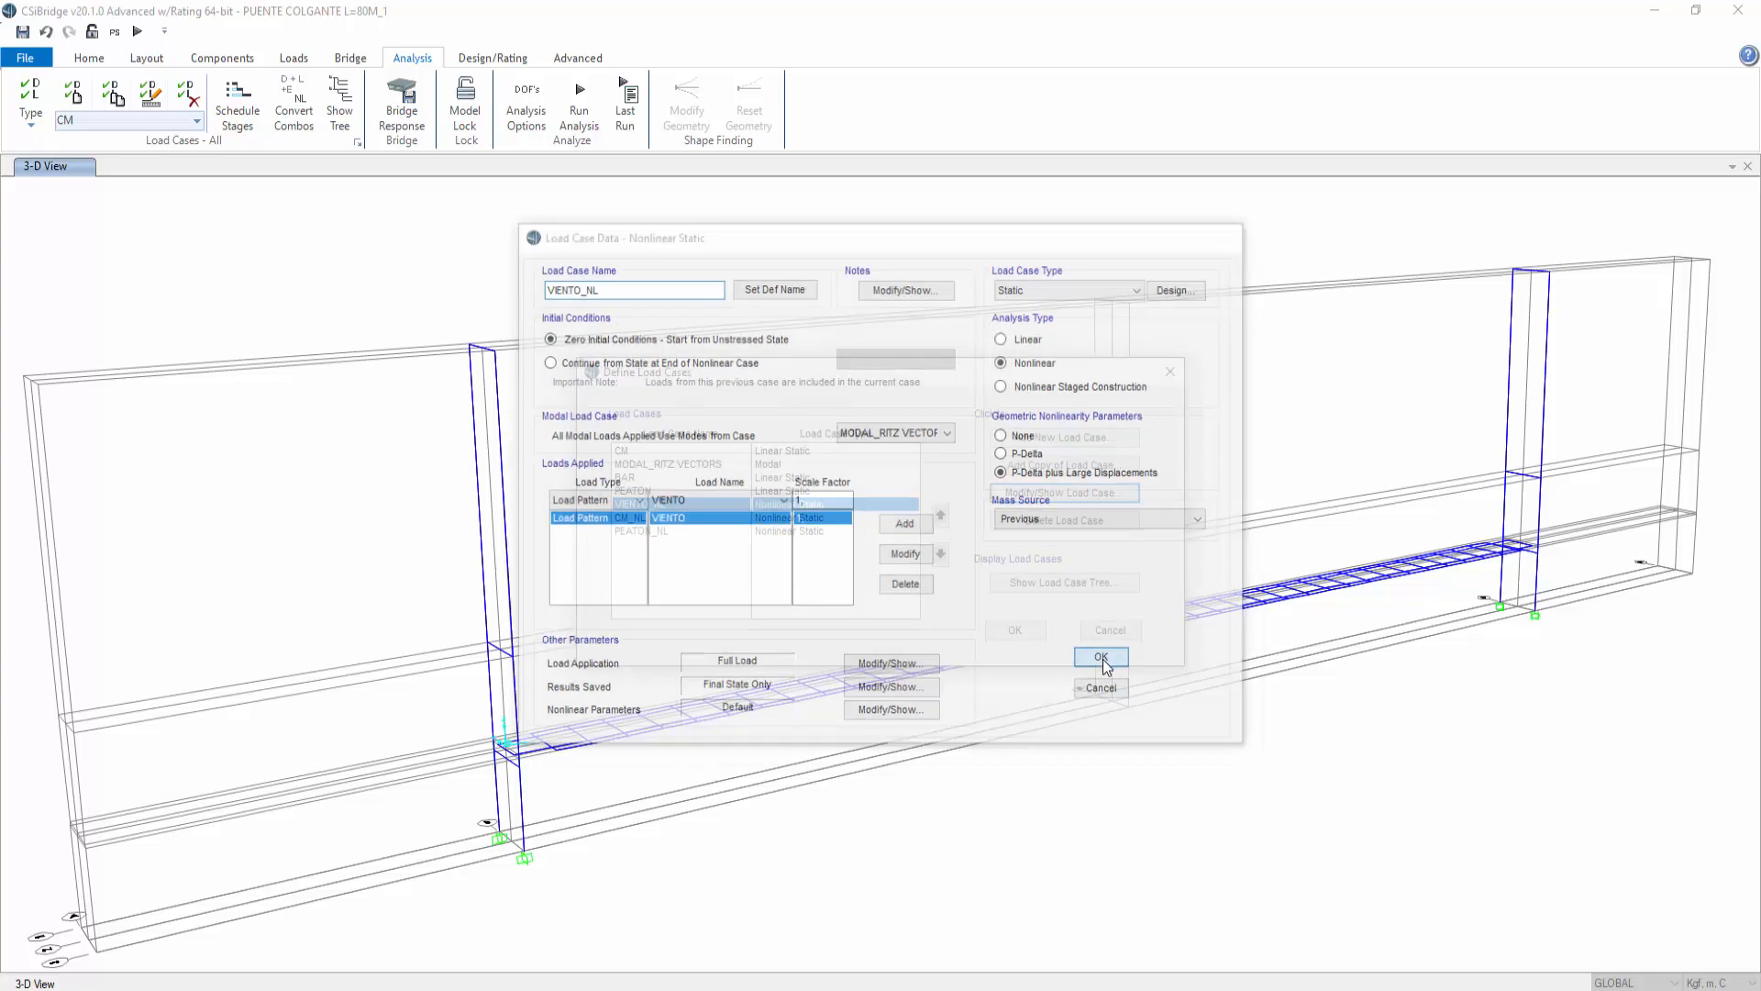
Step: Inspect the PEATON_NL load case settings and discard all load case changes
left_click(635, 478)
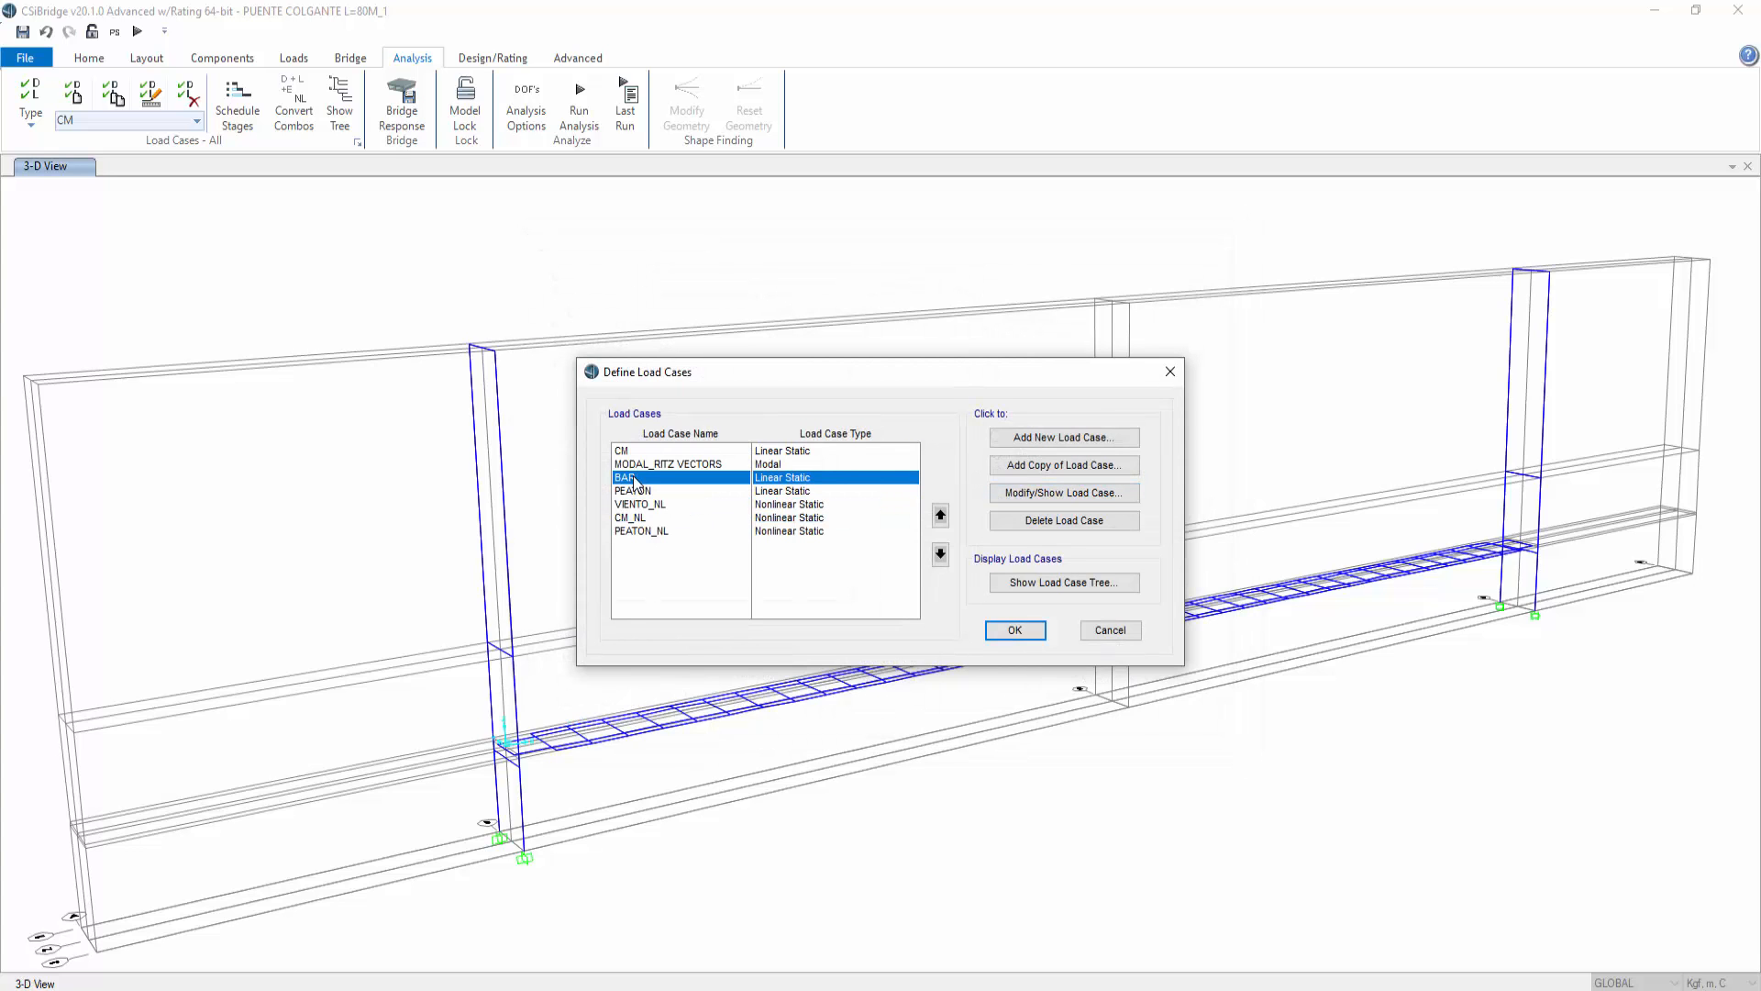
left_click(642, 531)
left_click(1035, 494)
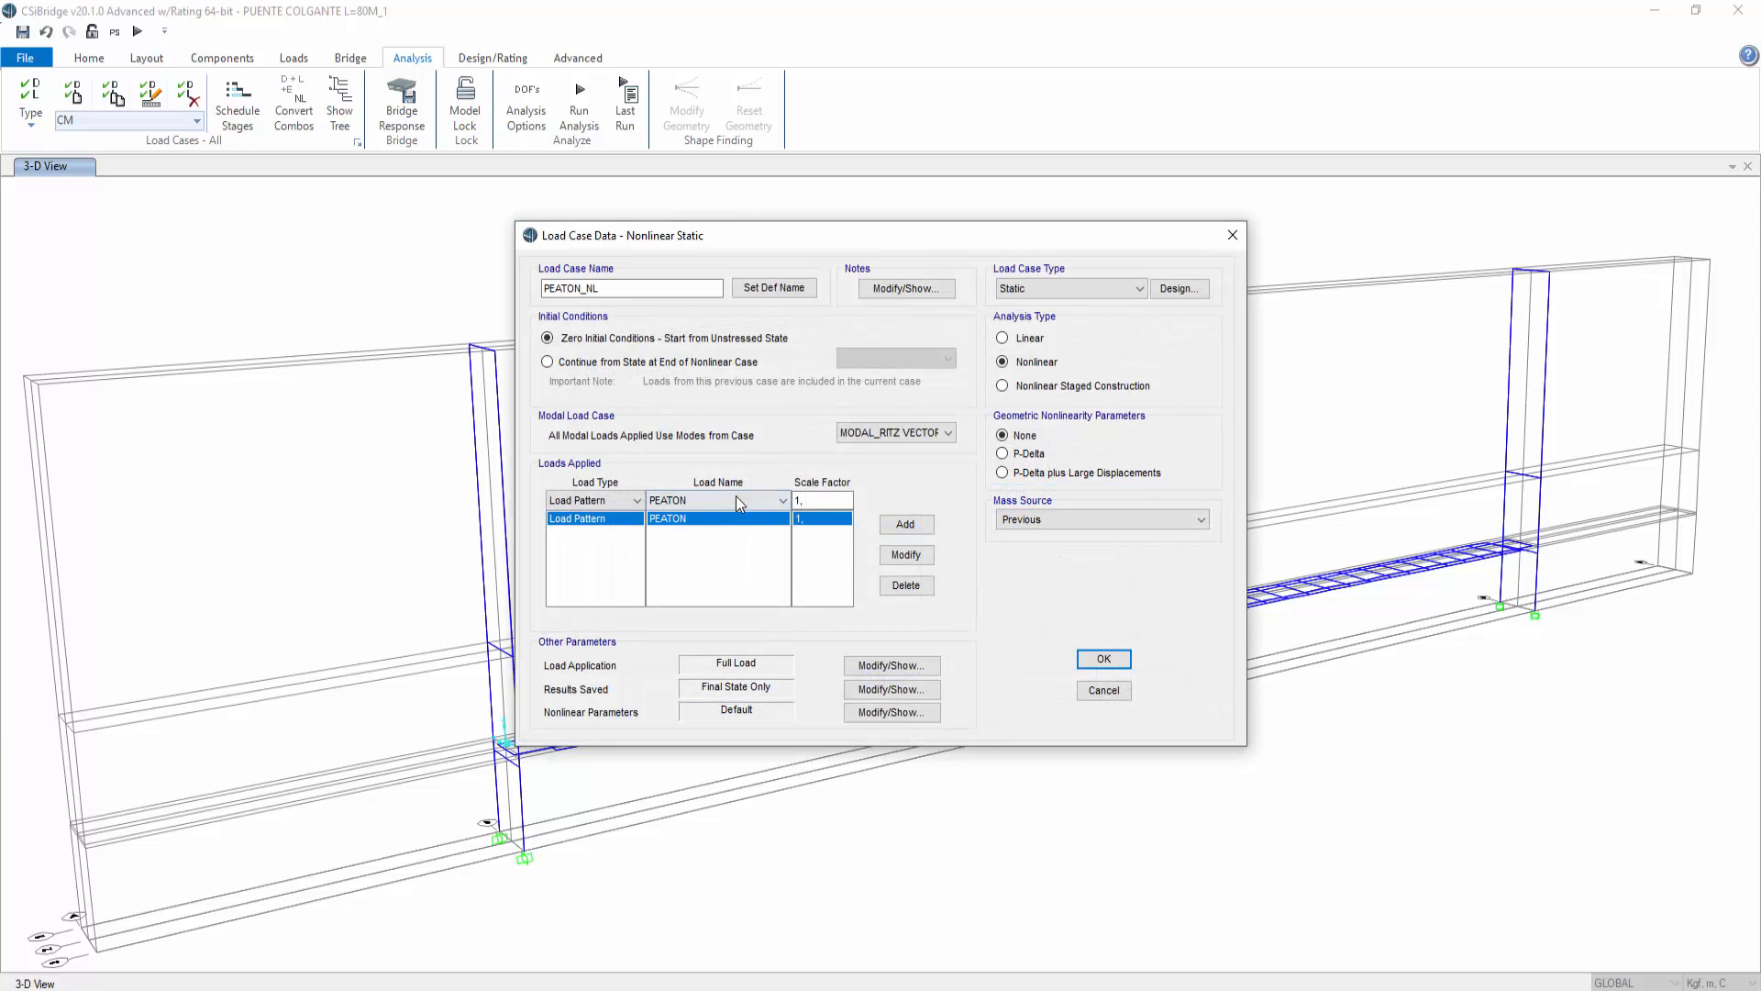
left_click(1102, 699)
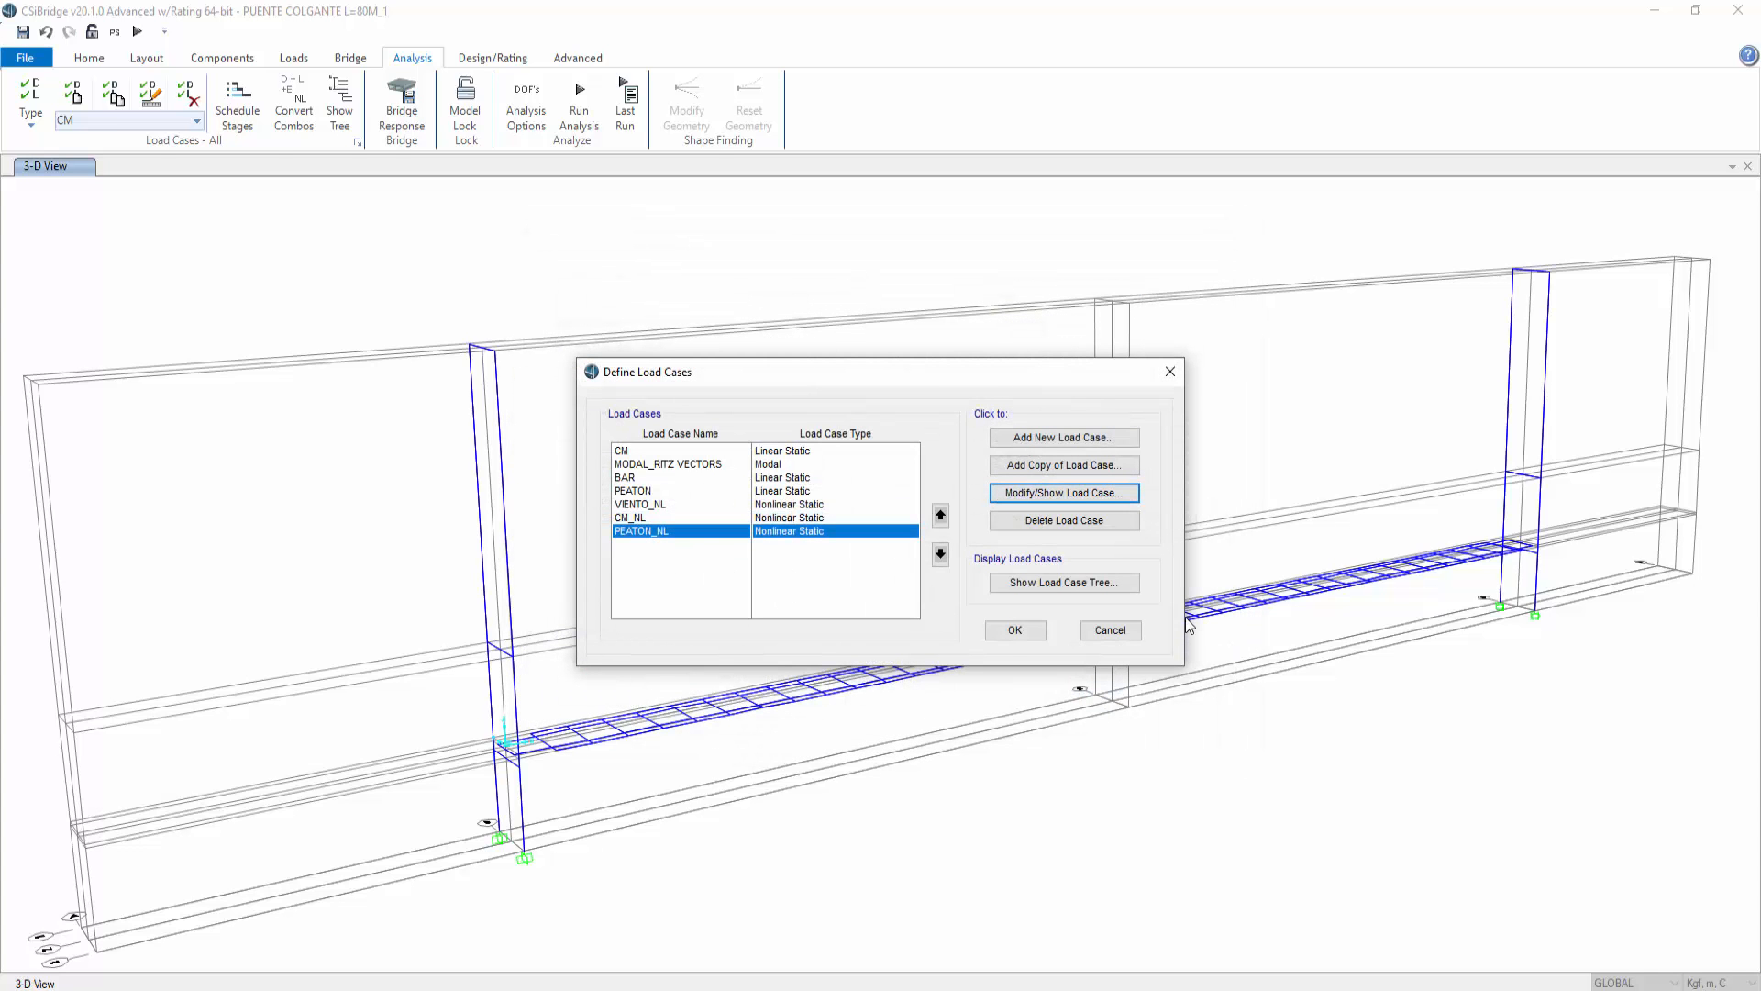
left_click(1110, 630)
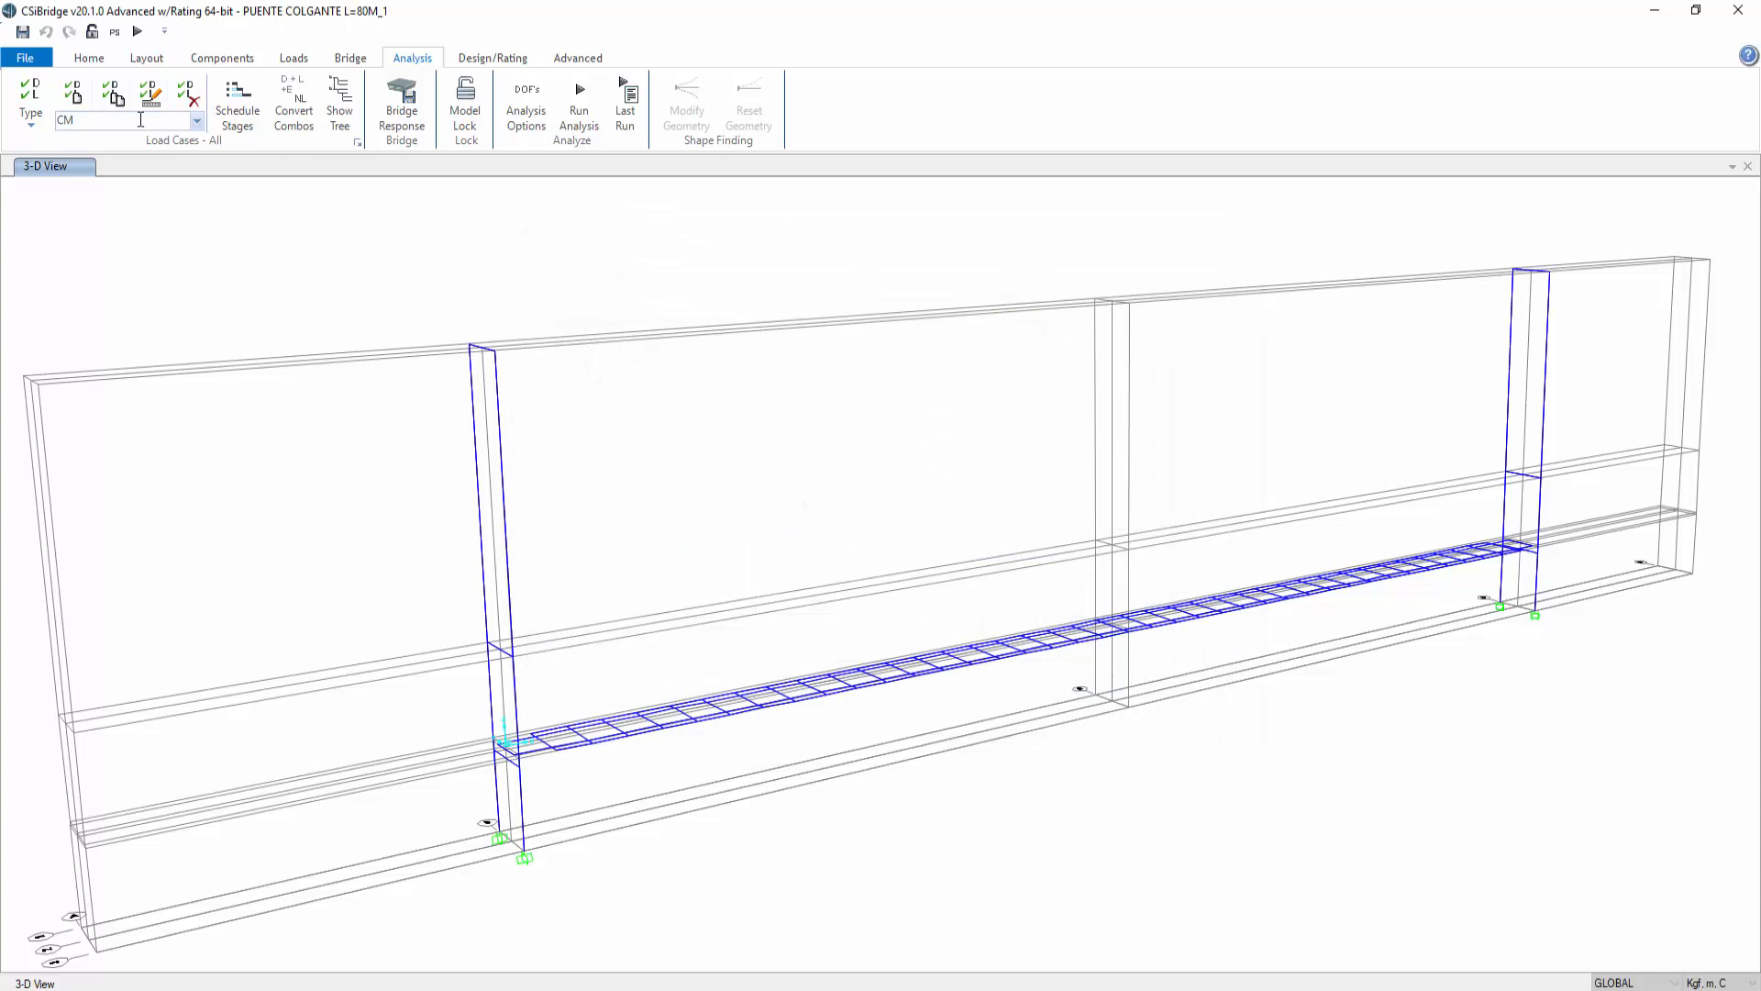
Step: Copy the VIENTO load case into nonlinear static case VIENTO-_NL with P-Delta plus large displacements and MASA mass source
left_click(359, 143)
left_click(646, 505)
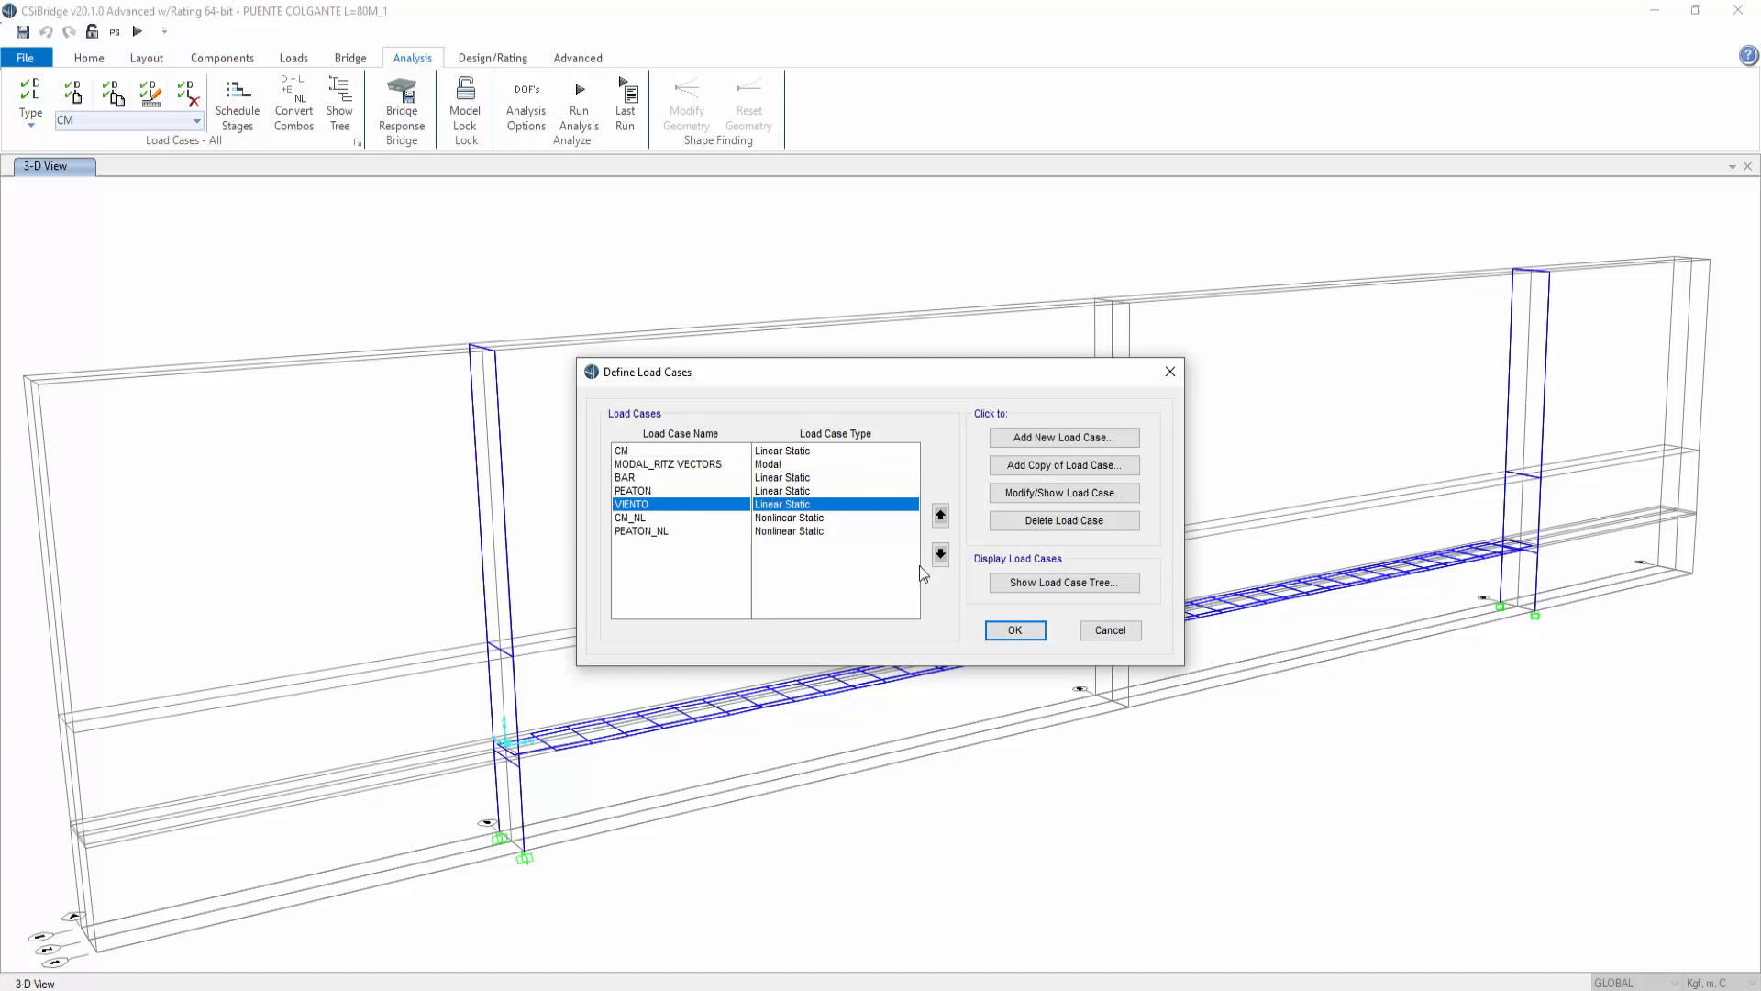
left_click(1064, 465)
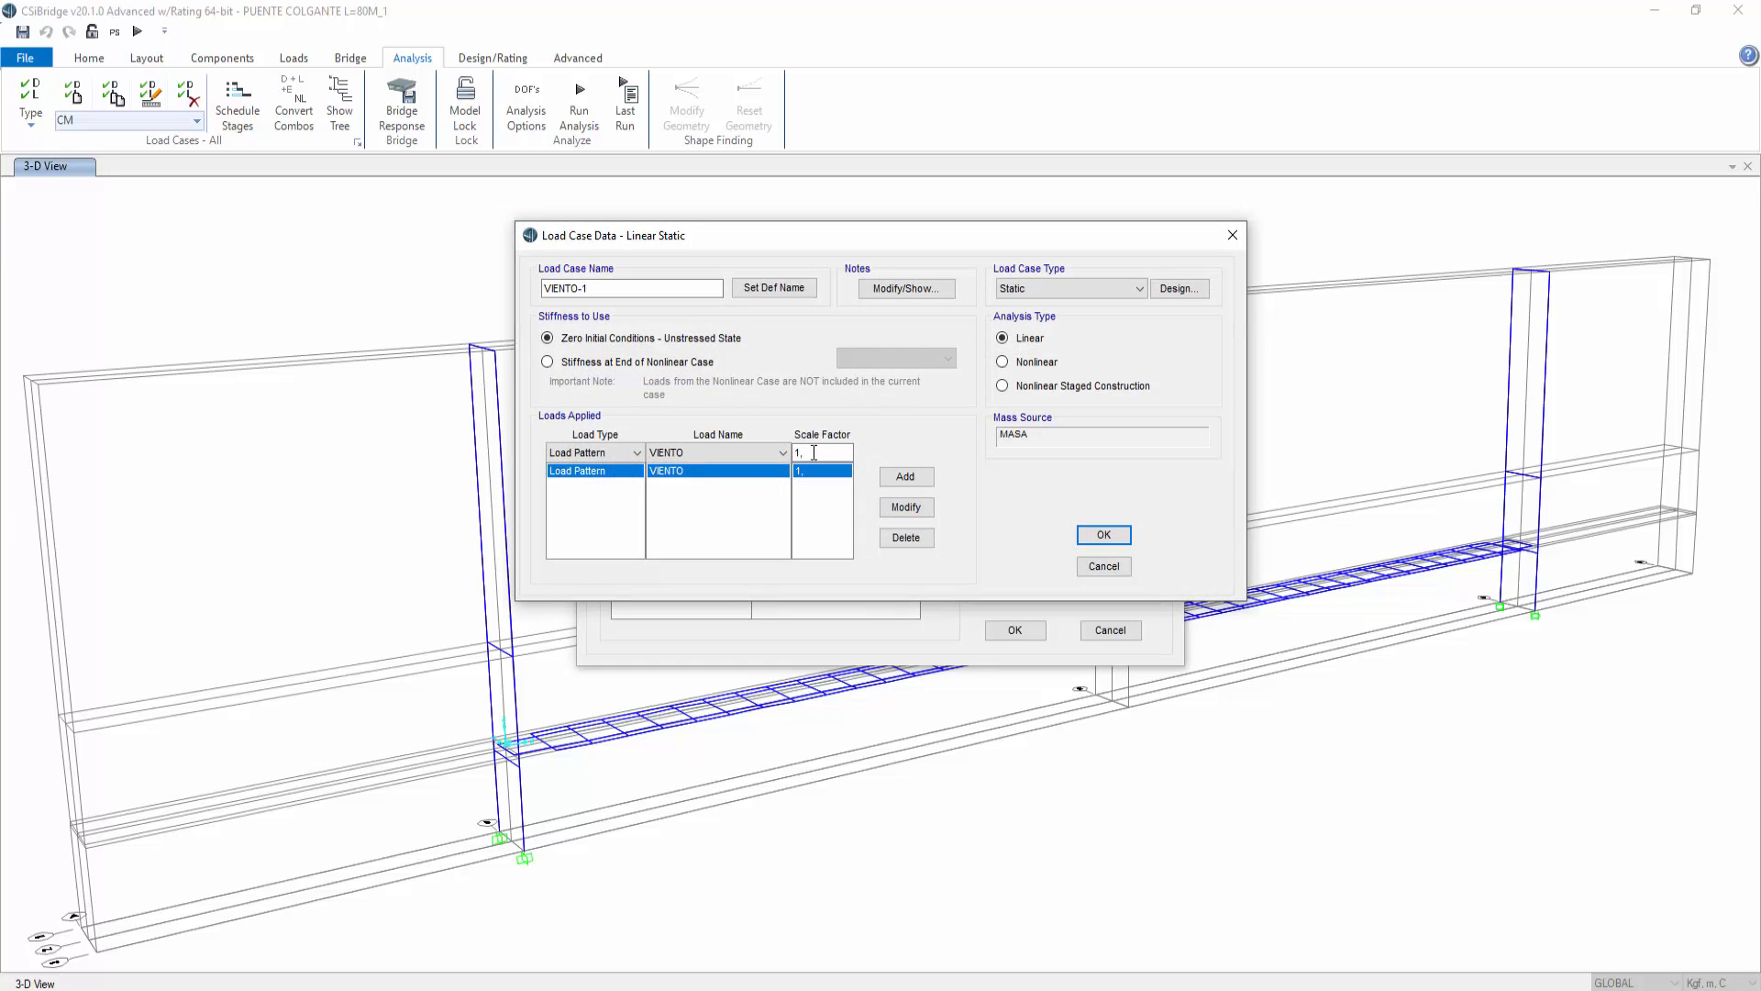
left_click_drag(633, 291, 580, 289)
left_click(1046, 362)
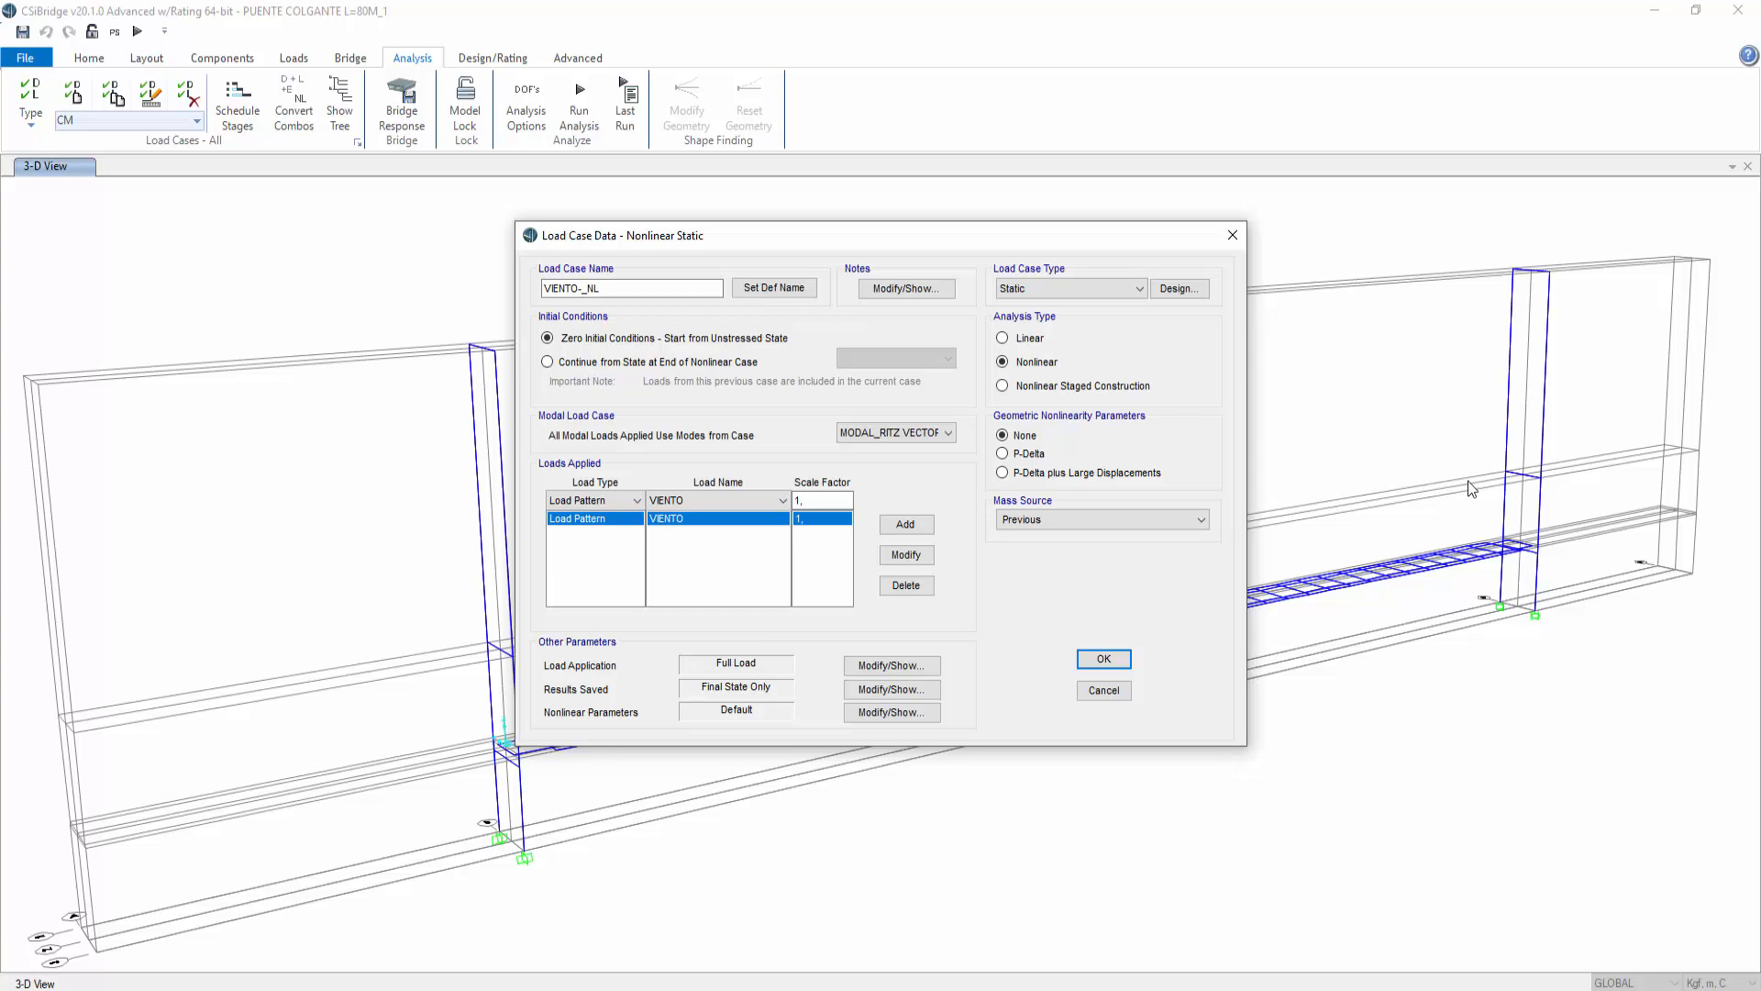
left_click(1059, 521)
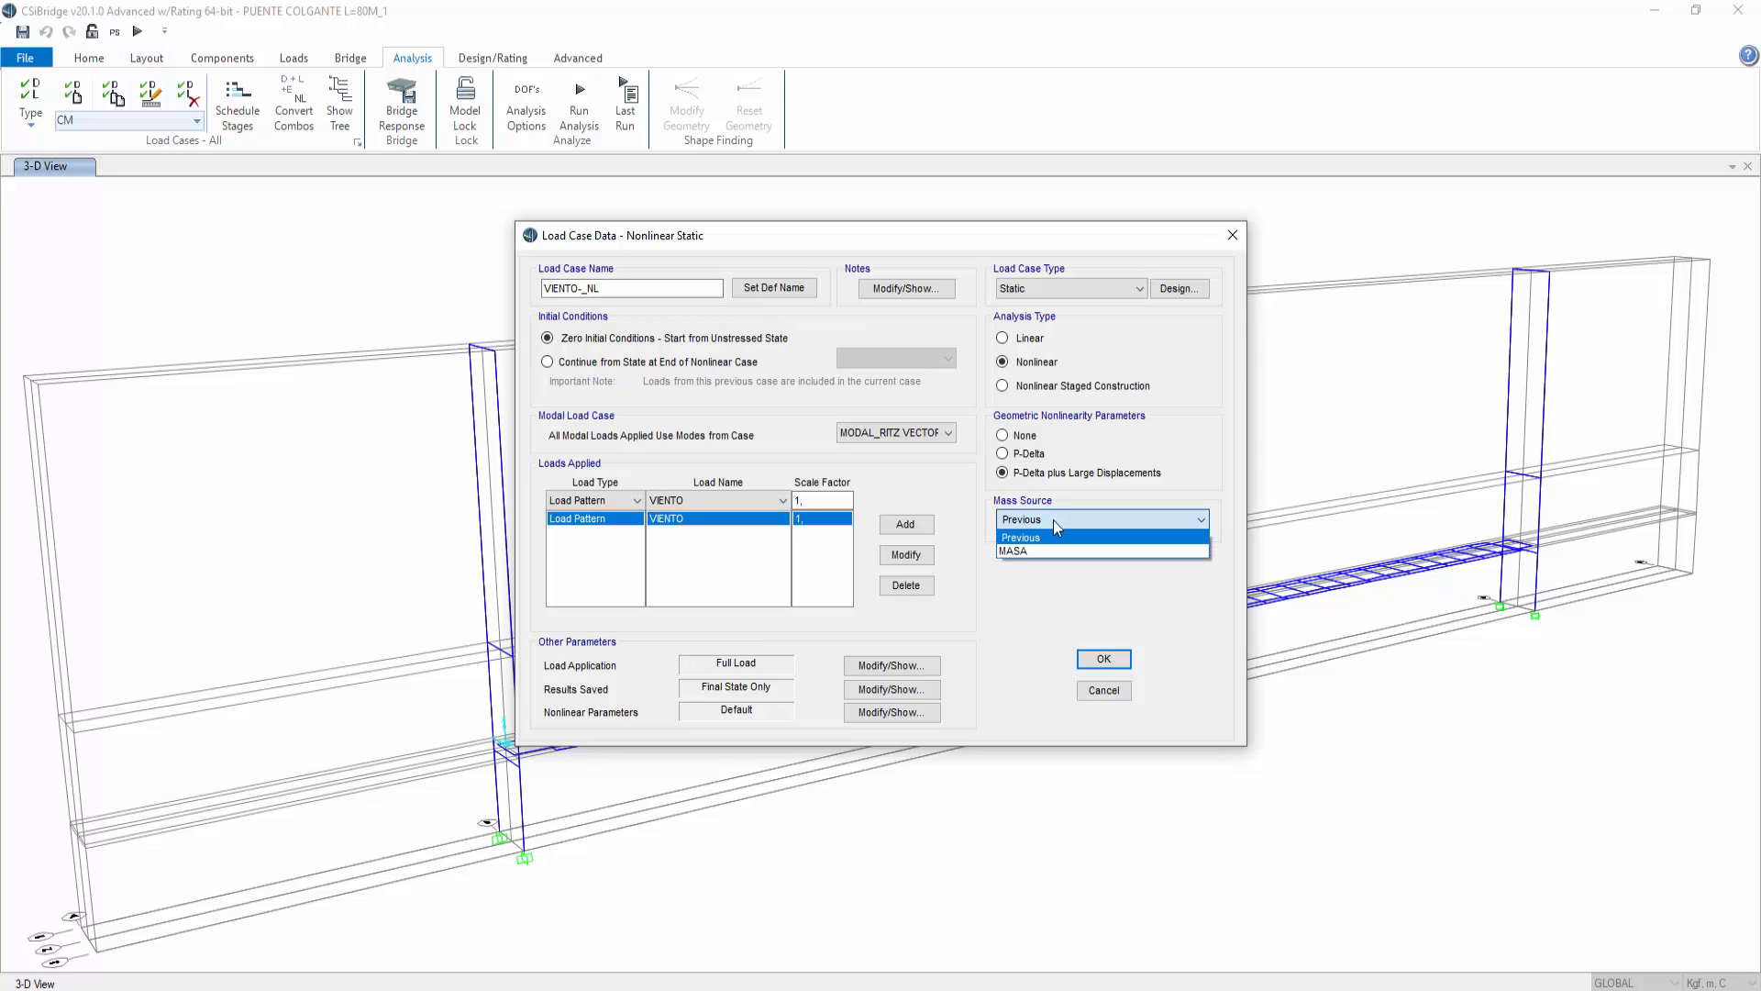
left_click(1028, 550)
left_click(1093, 659)
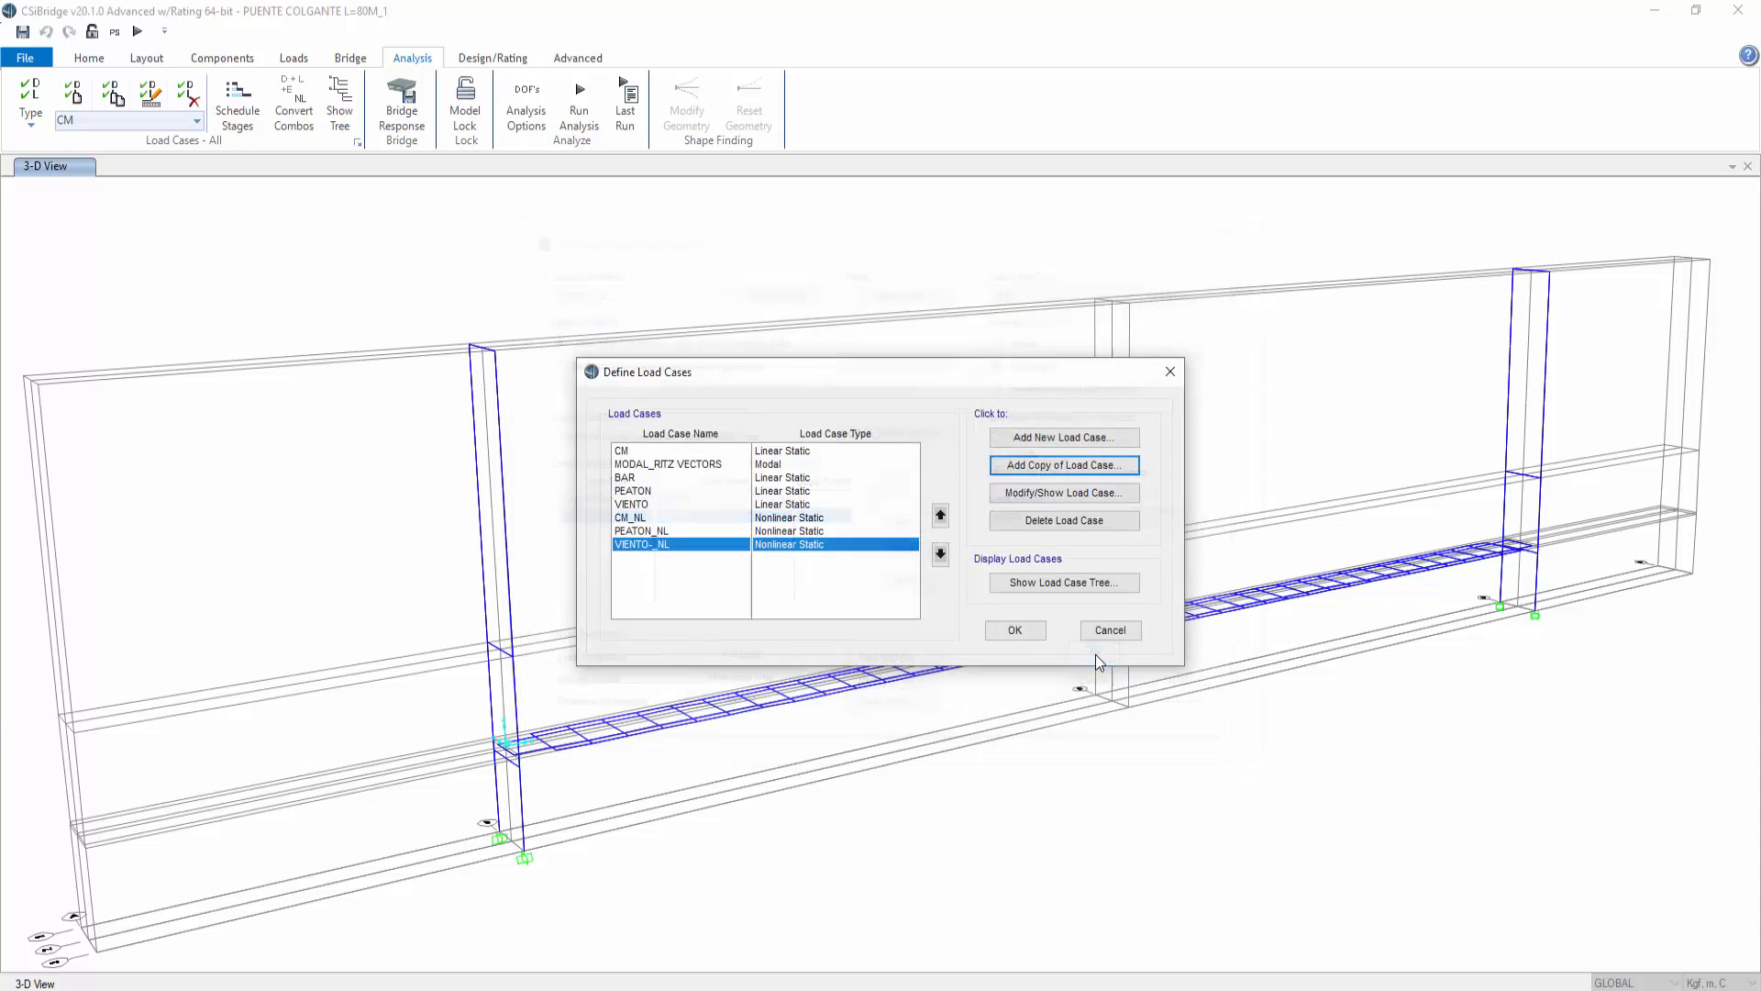
left_click(1011, 632)
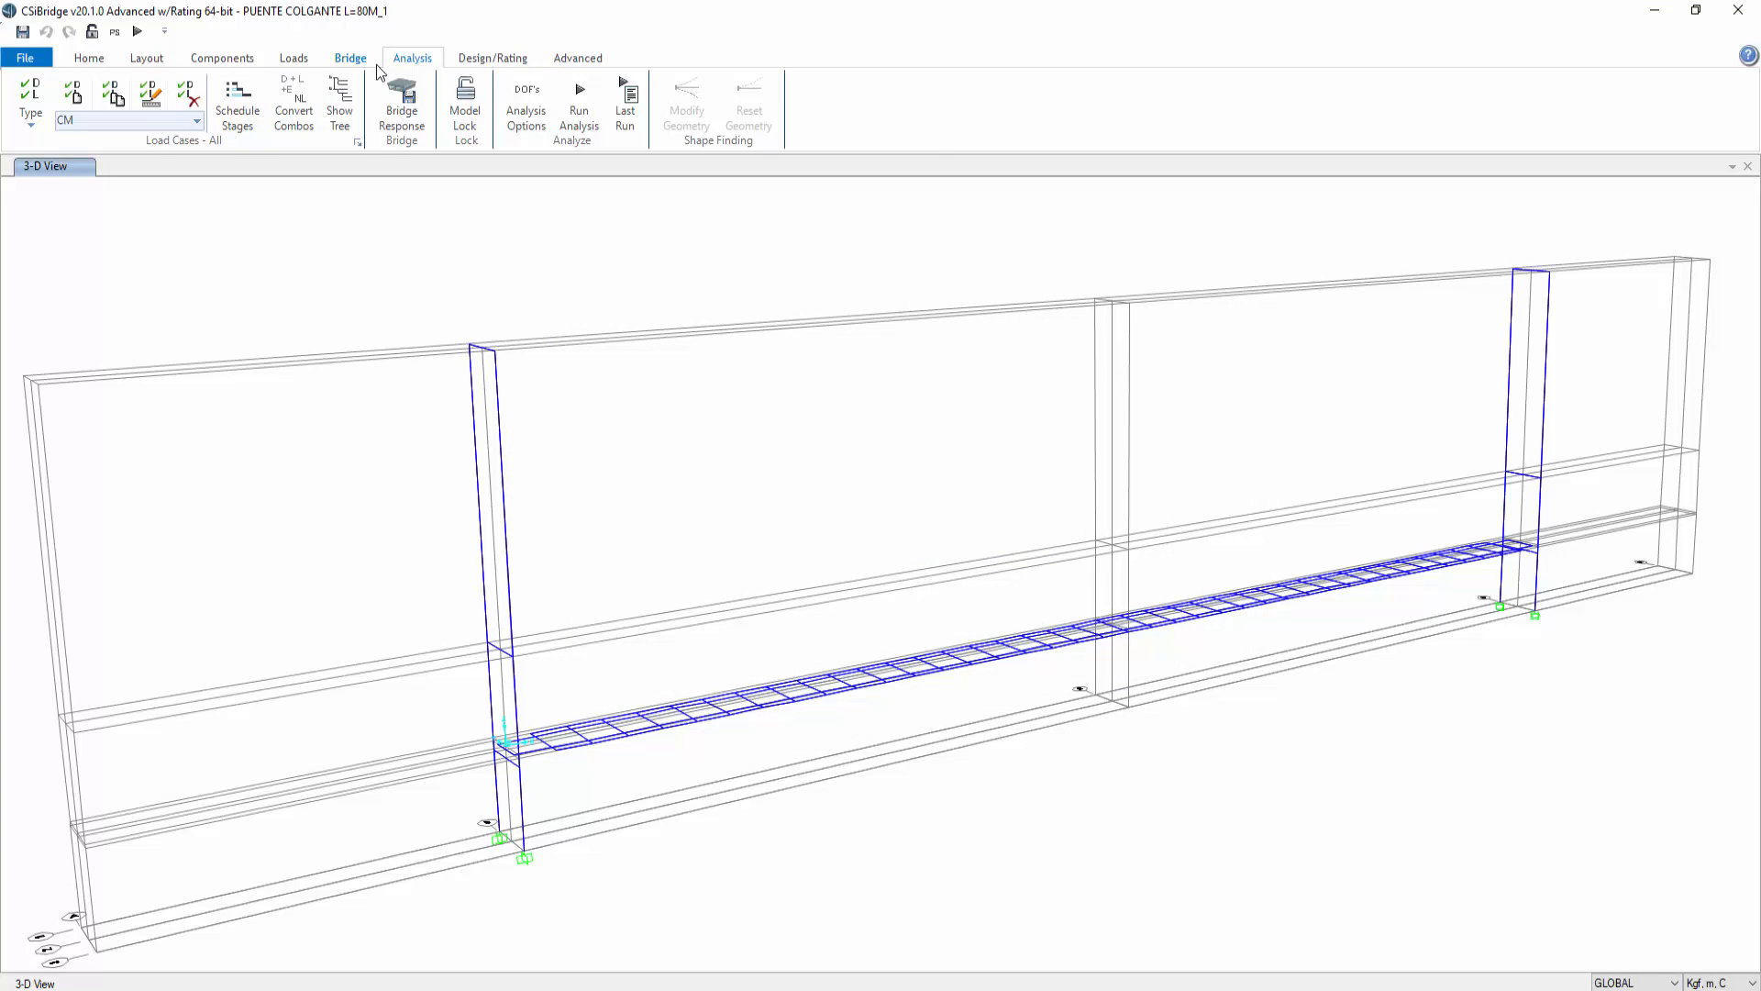
Step: Open the load combinations list to review the defined combinations, then close it
left_click(488, 61)
left_click(214, 143)
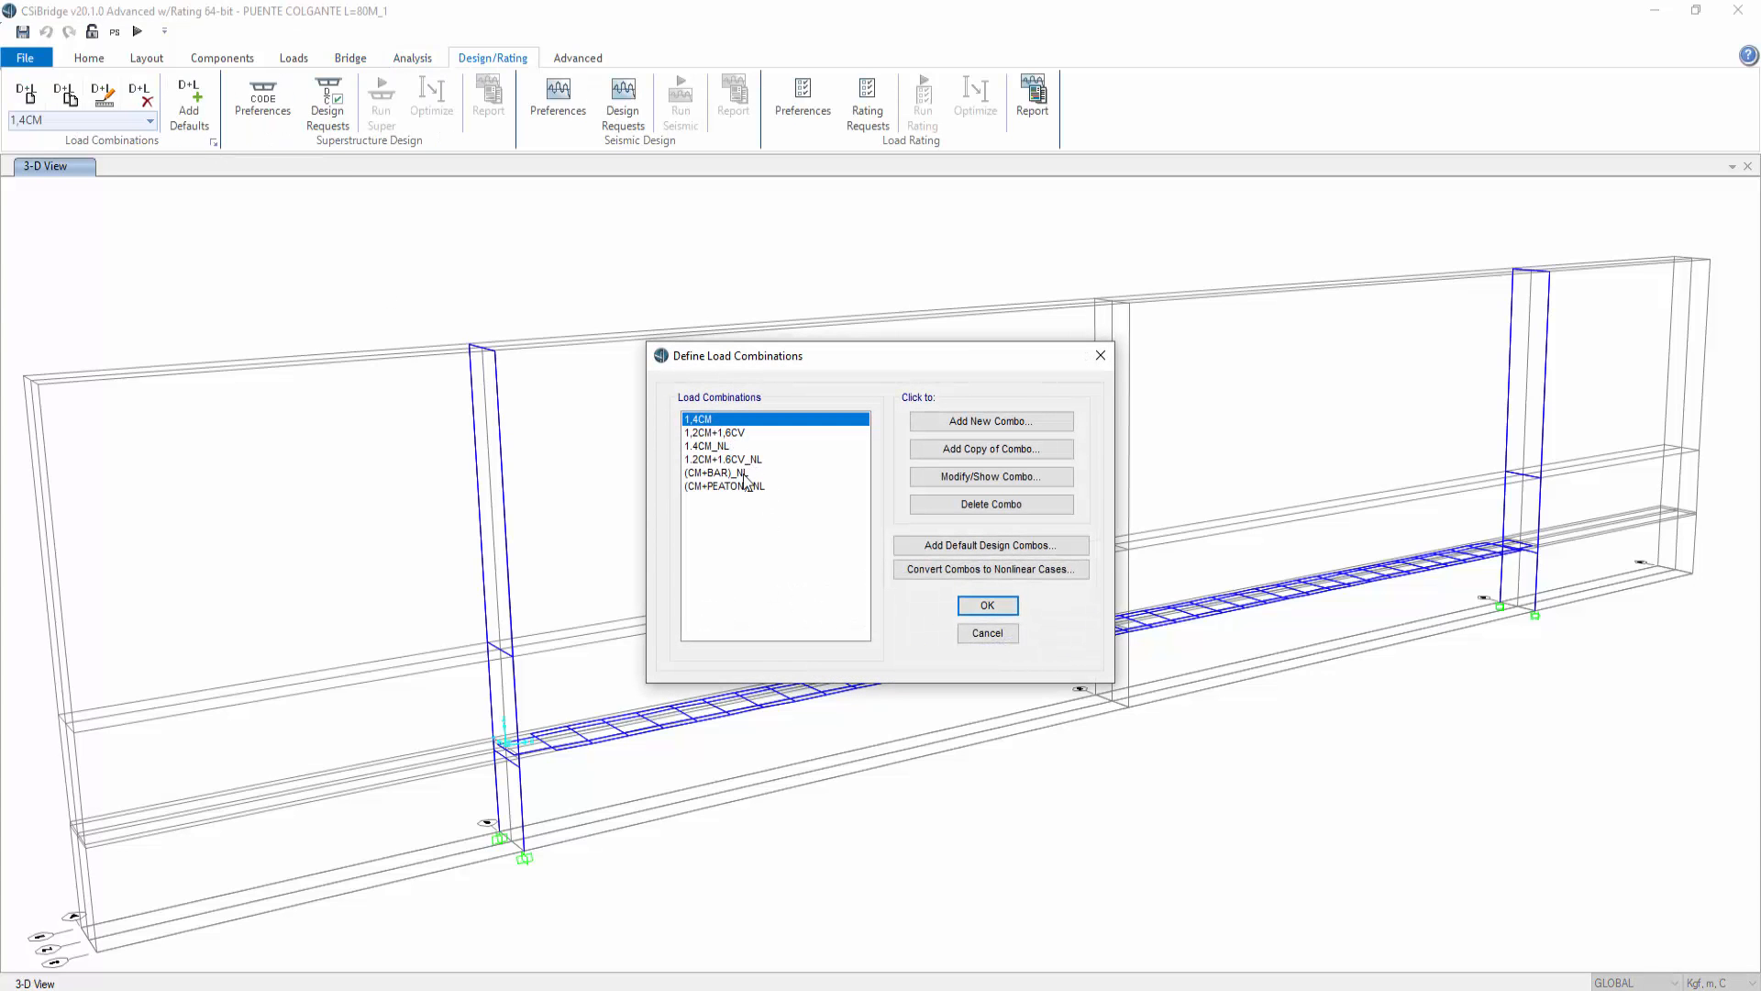
left_click(1108, 353)
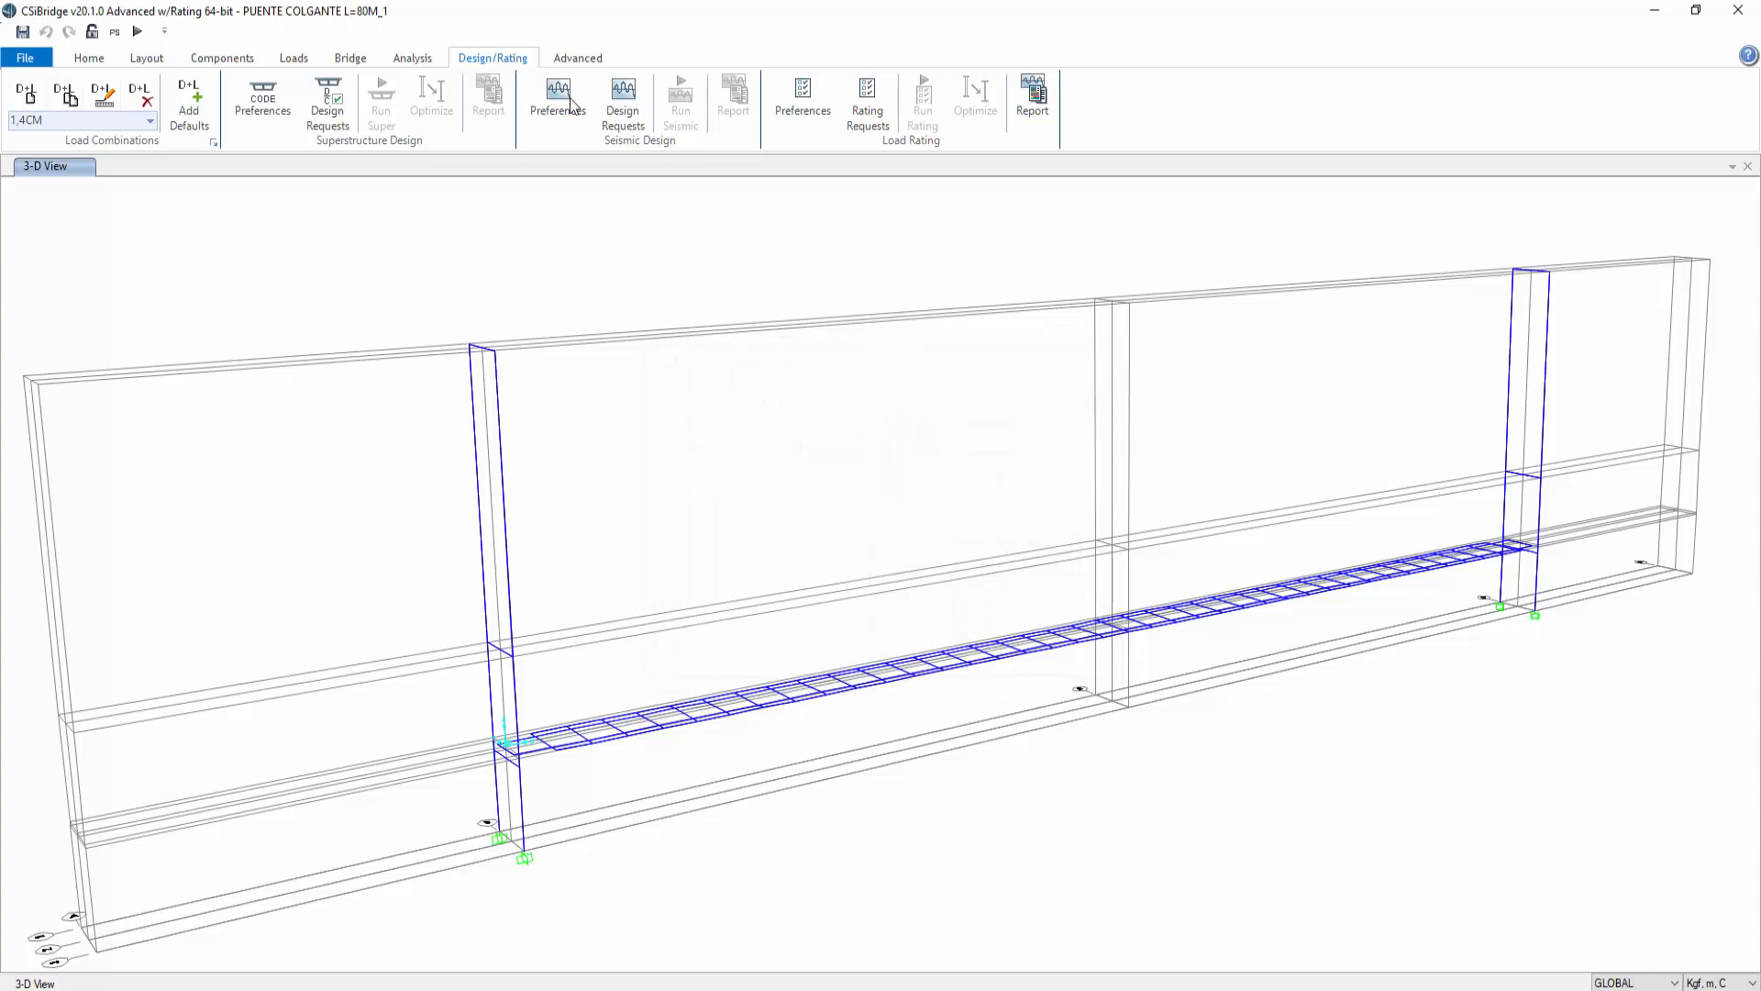
left_click(89, 58)
left_click(359, 65)
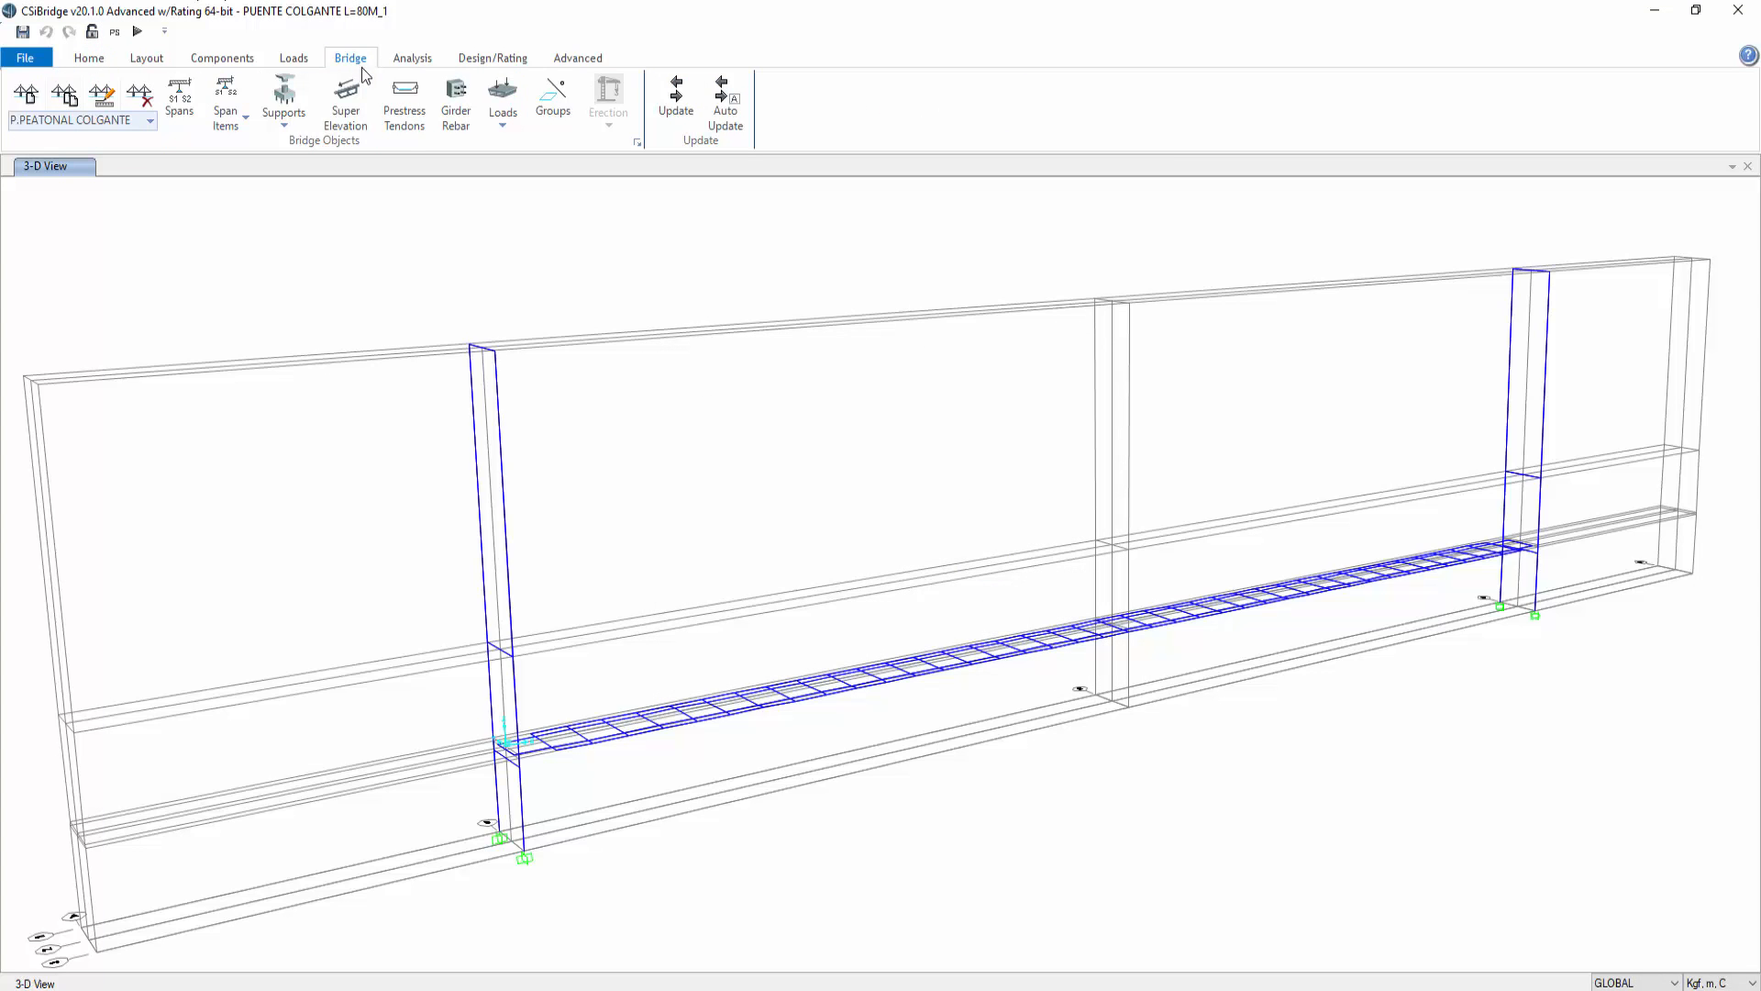
left_click(414, 61)
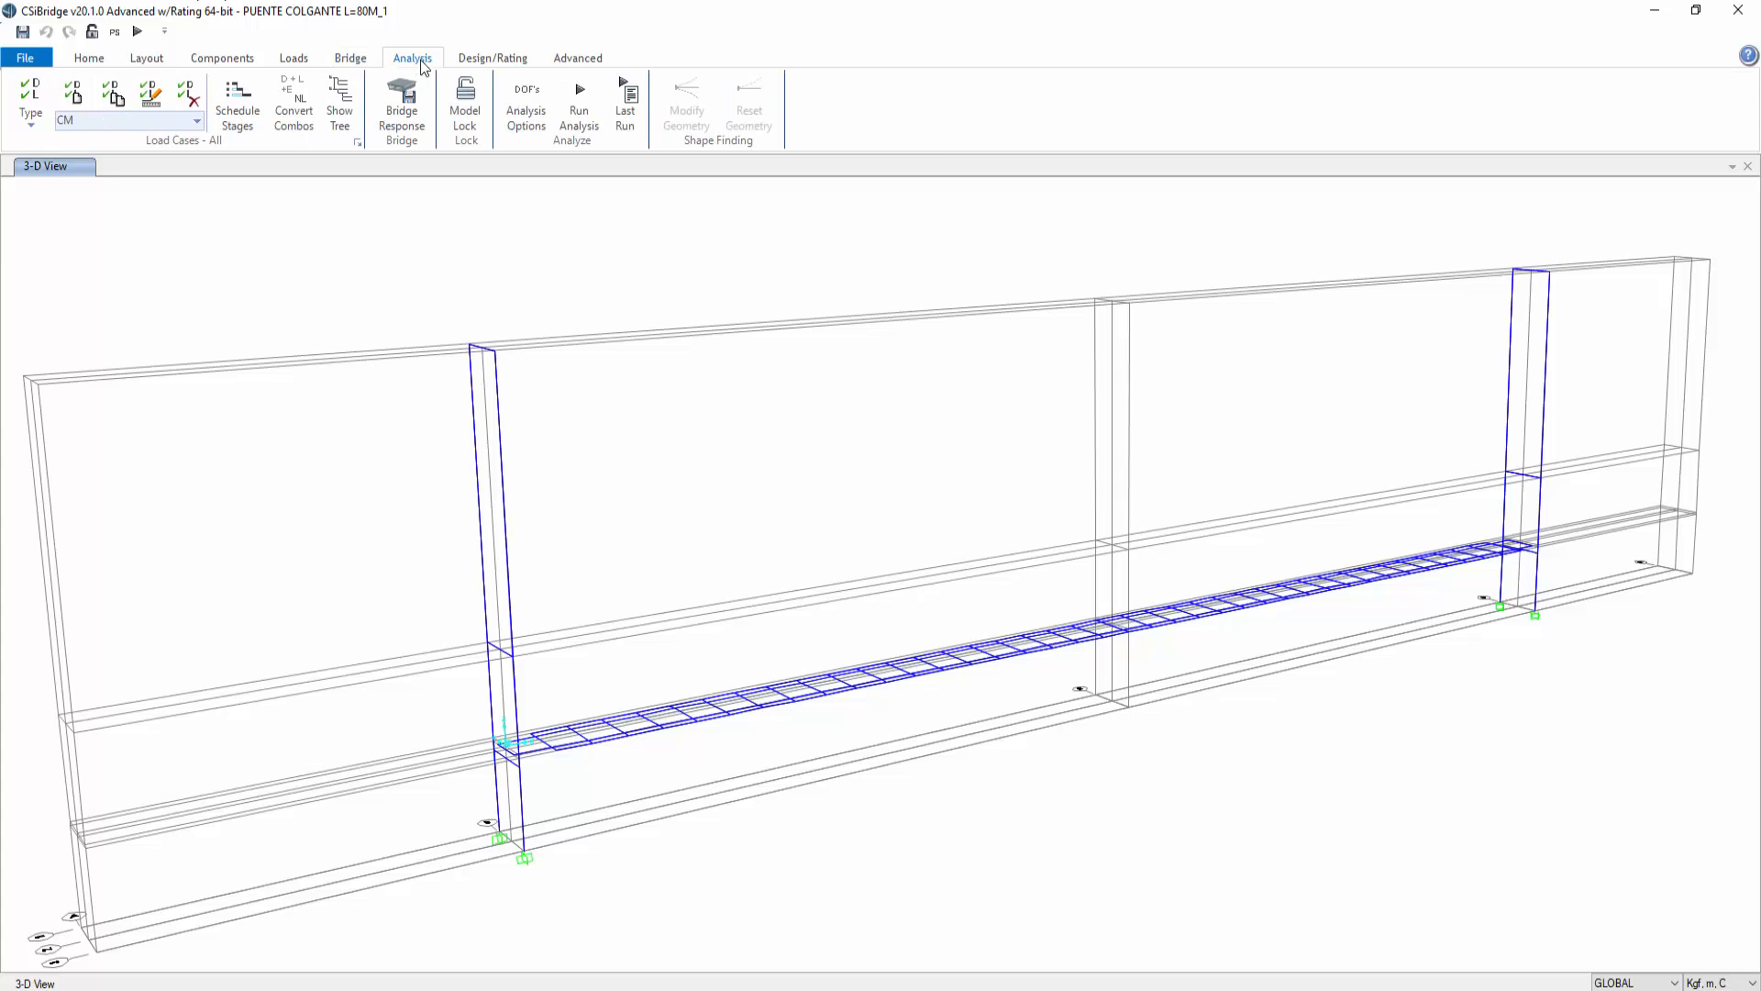
left_click(499, 61)
left_click(296, 61)
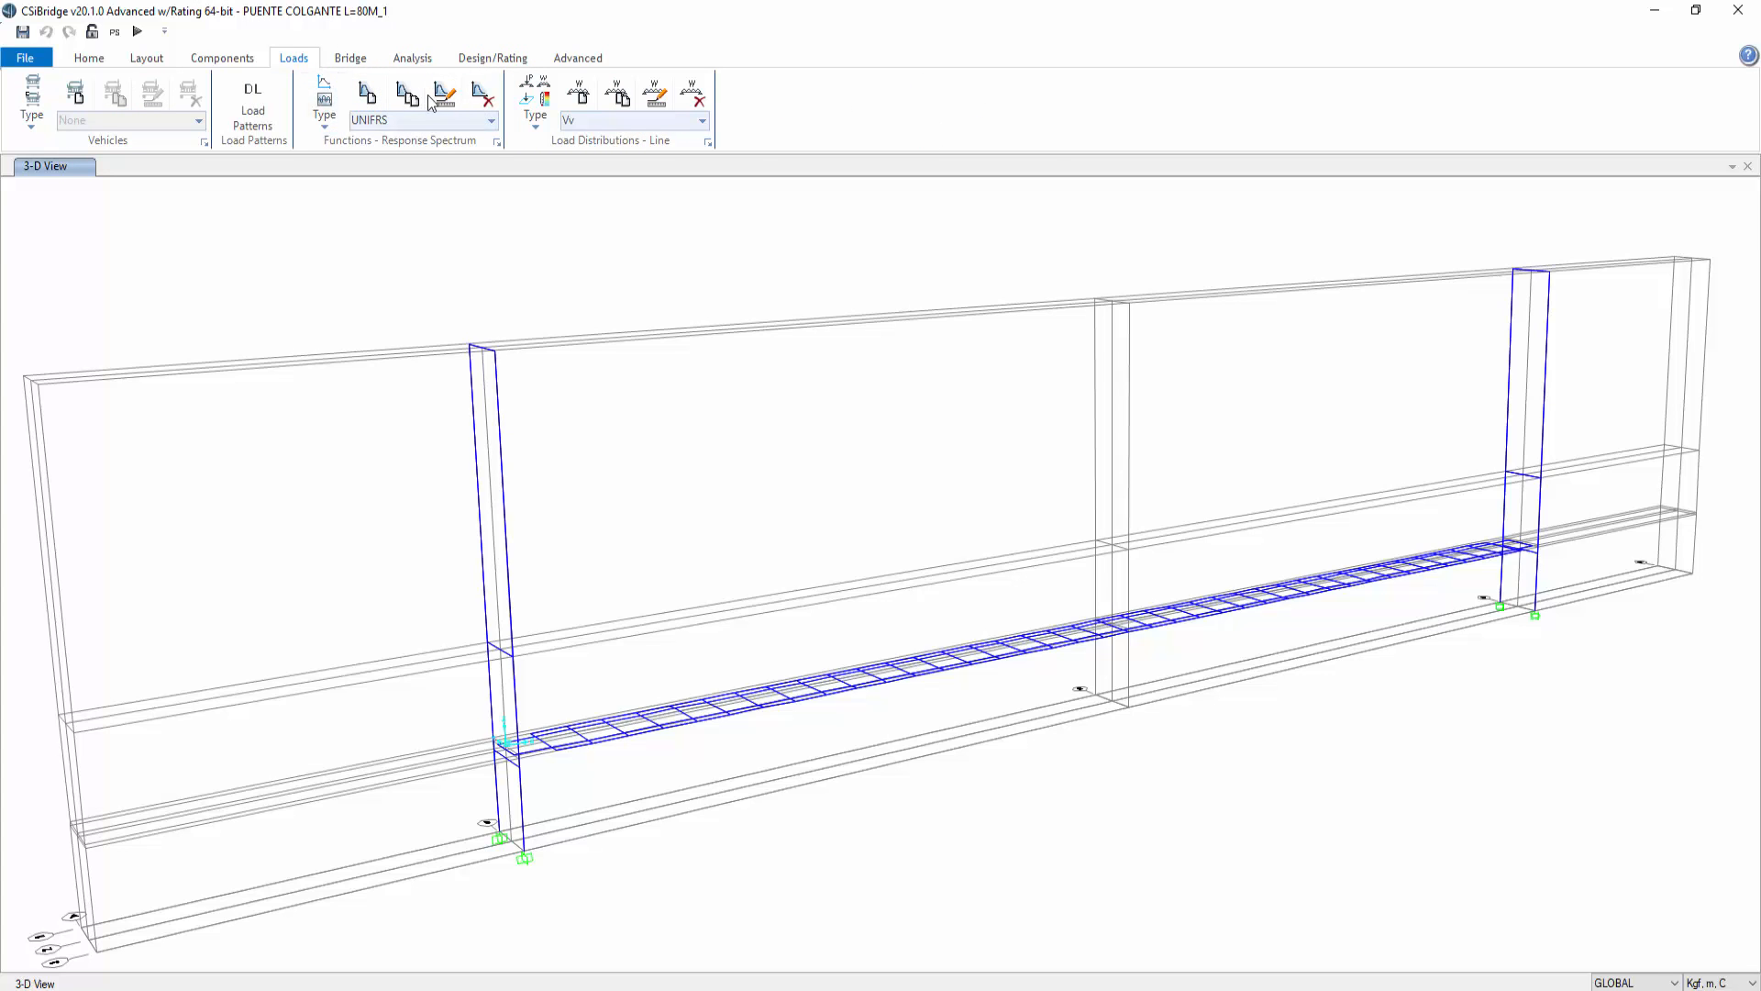
Step: Start adding a new response spectrum function of type Ecuador Norma NEC-SE-DS 2015
left_click(325, 126)
left_click(333, 145)
left_click(367, 94)
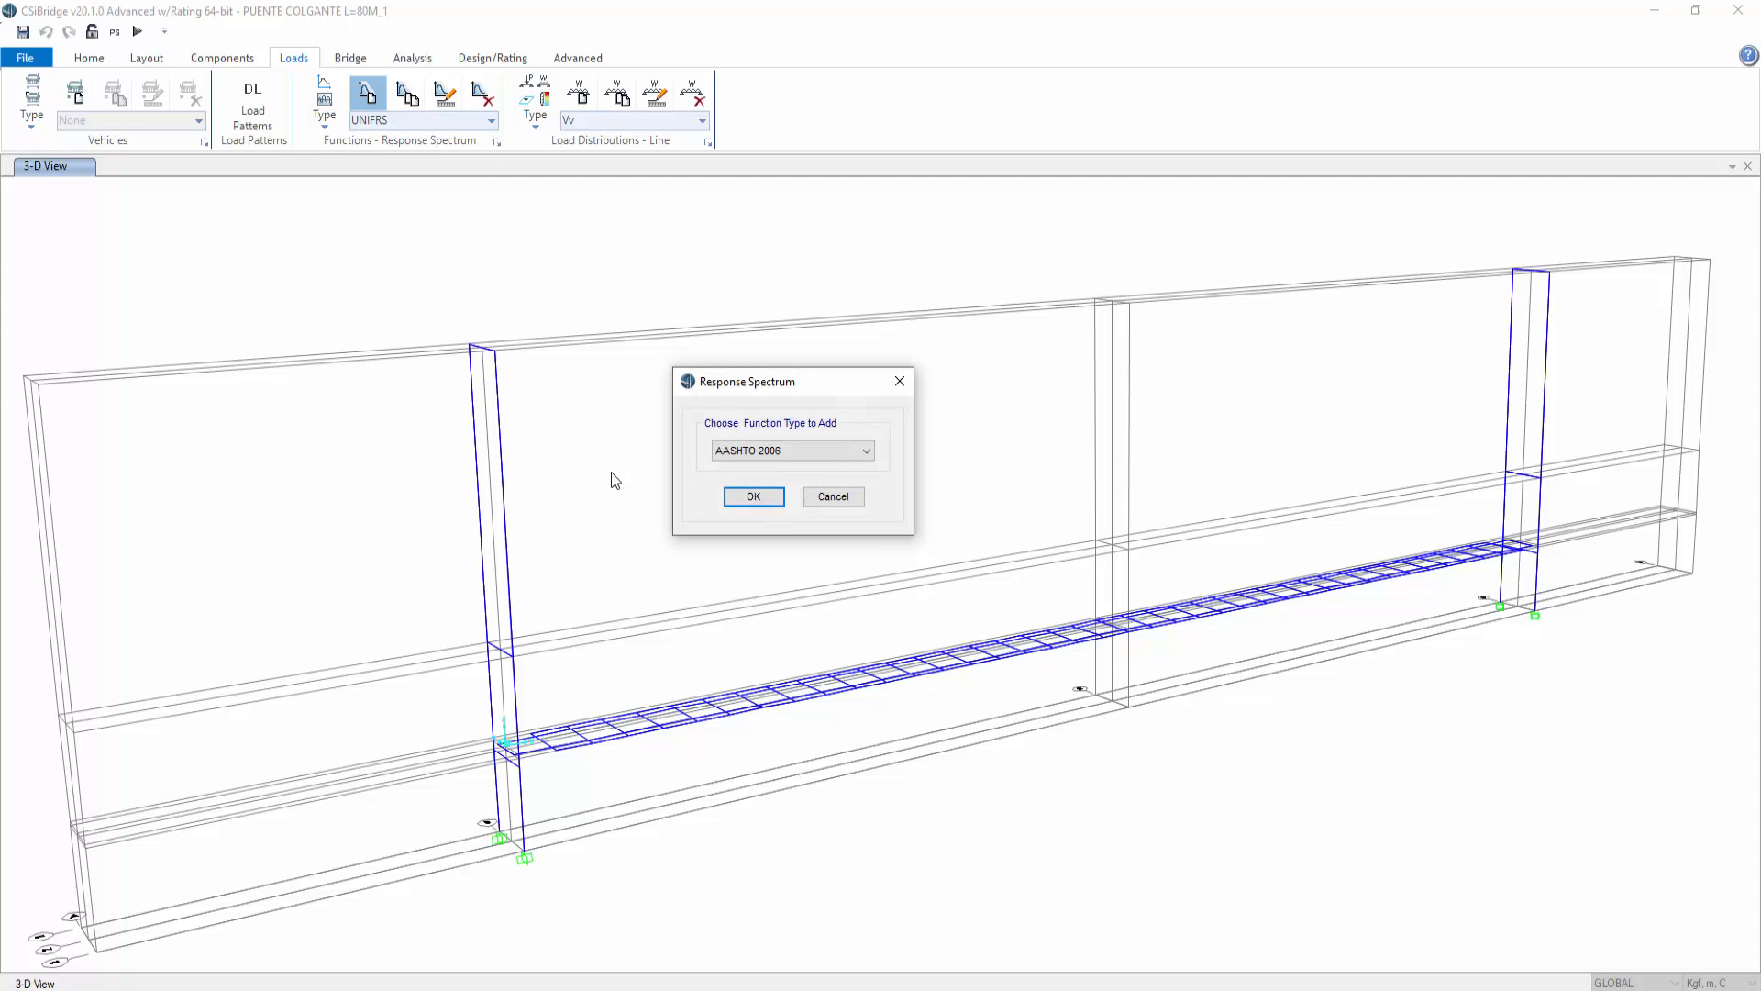
left_click(840, 449)
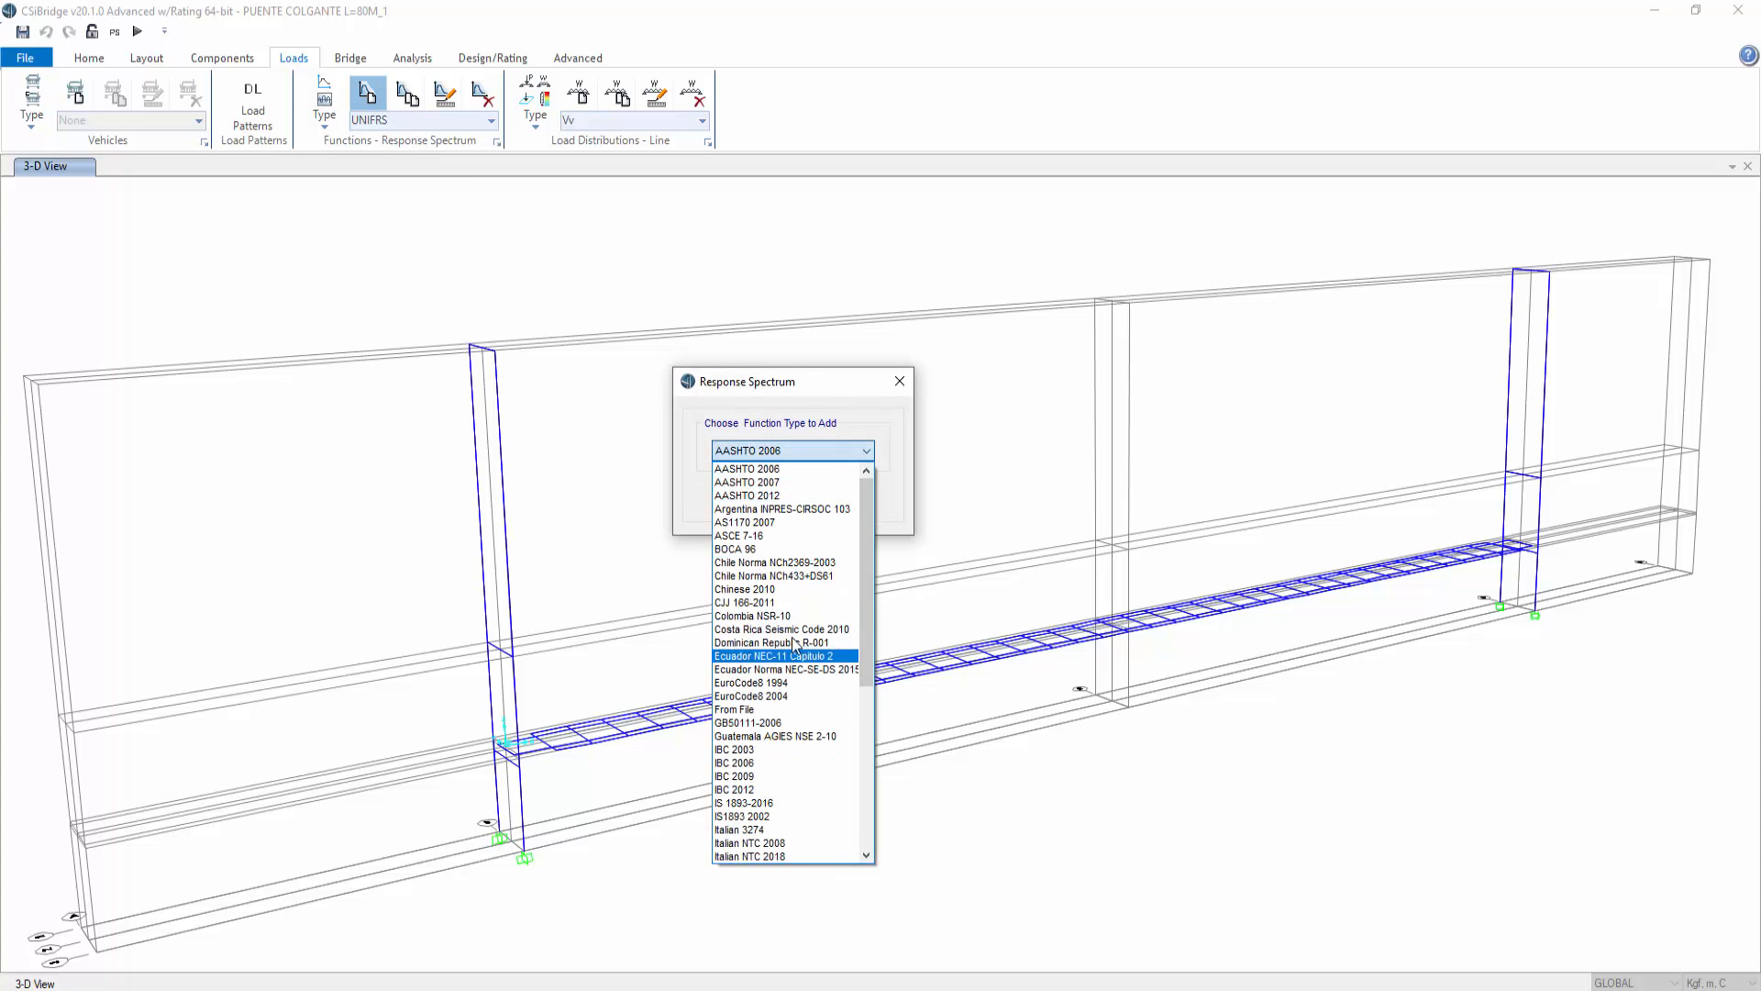
left_click_drag(863, 543, 879, 722)
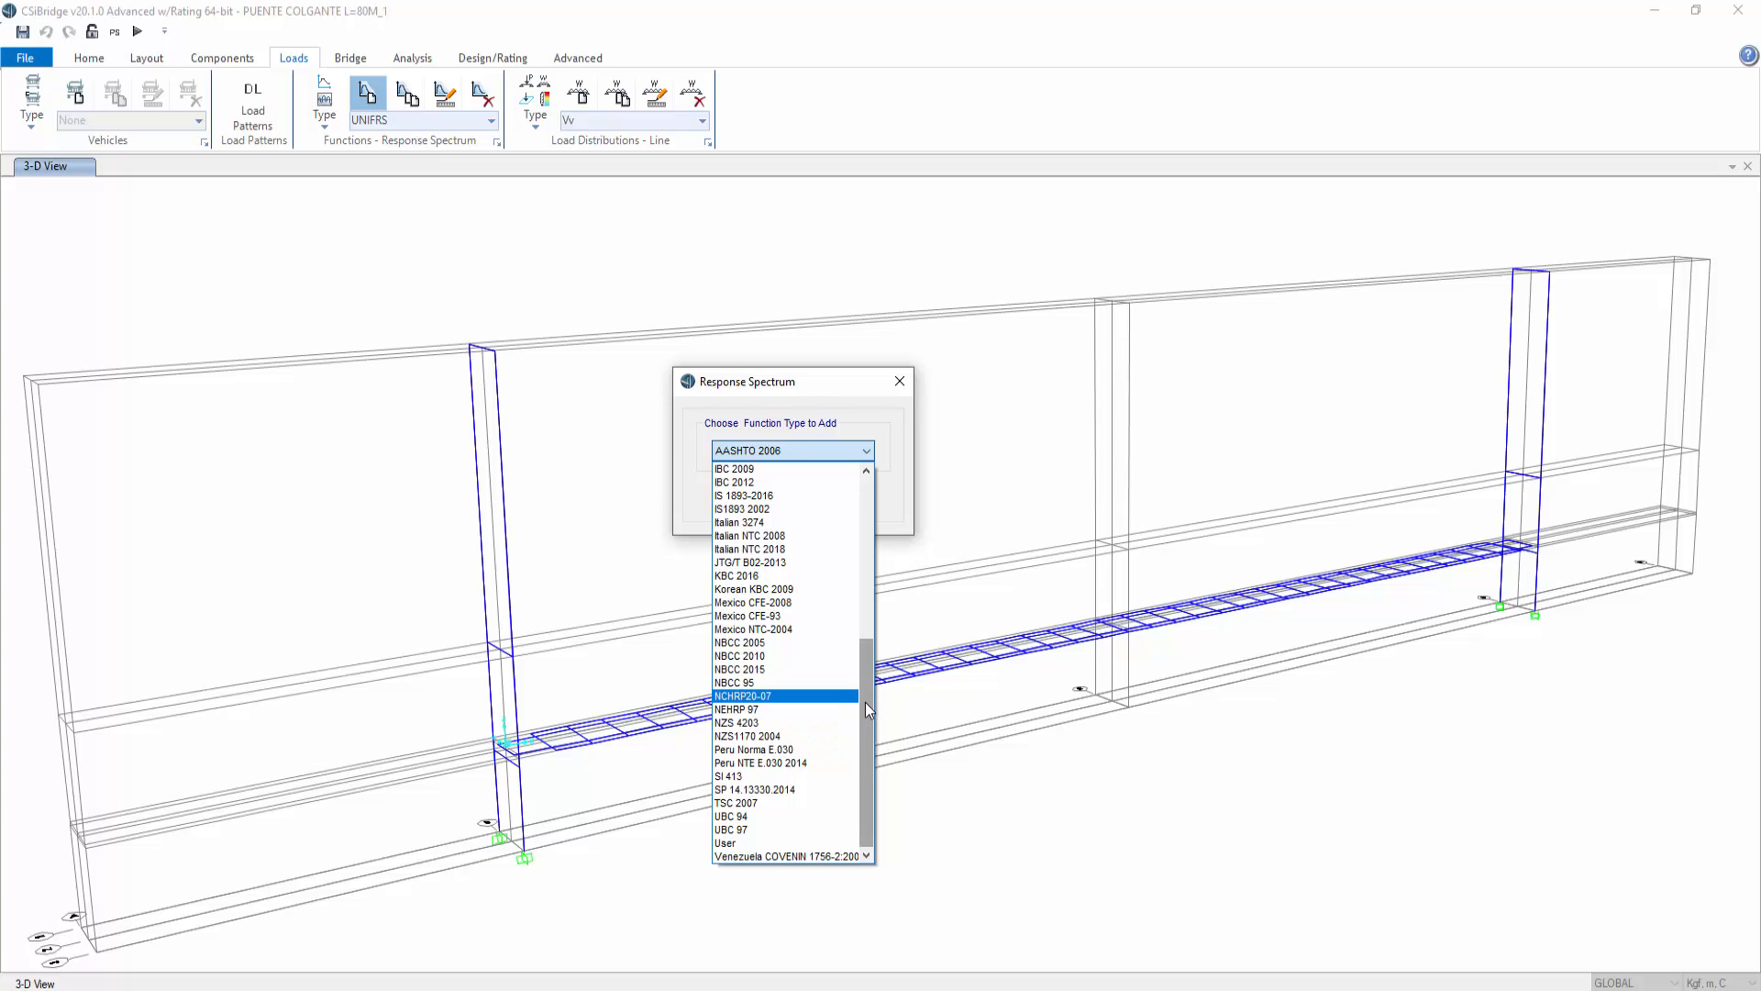
left_click_drag(867, 712, 886, 621)
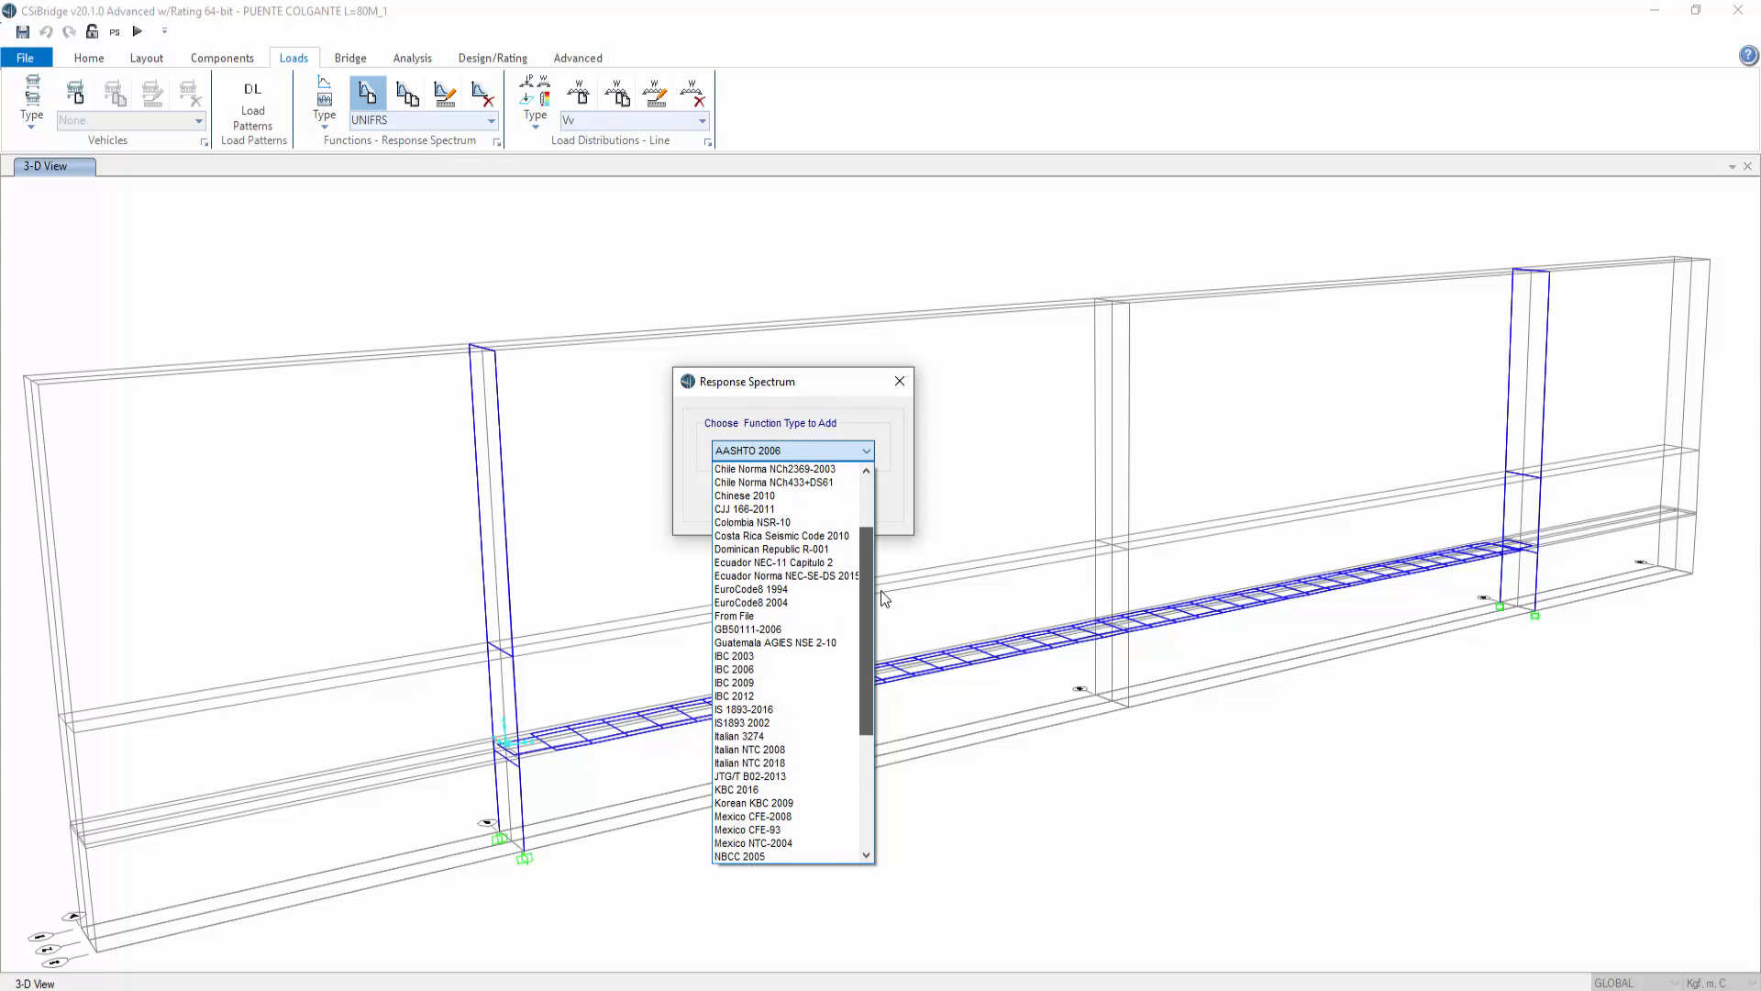
left_click(801, 562)
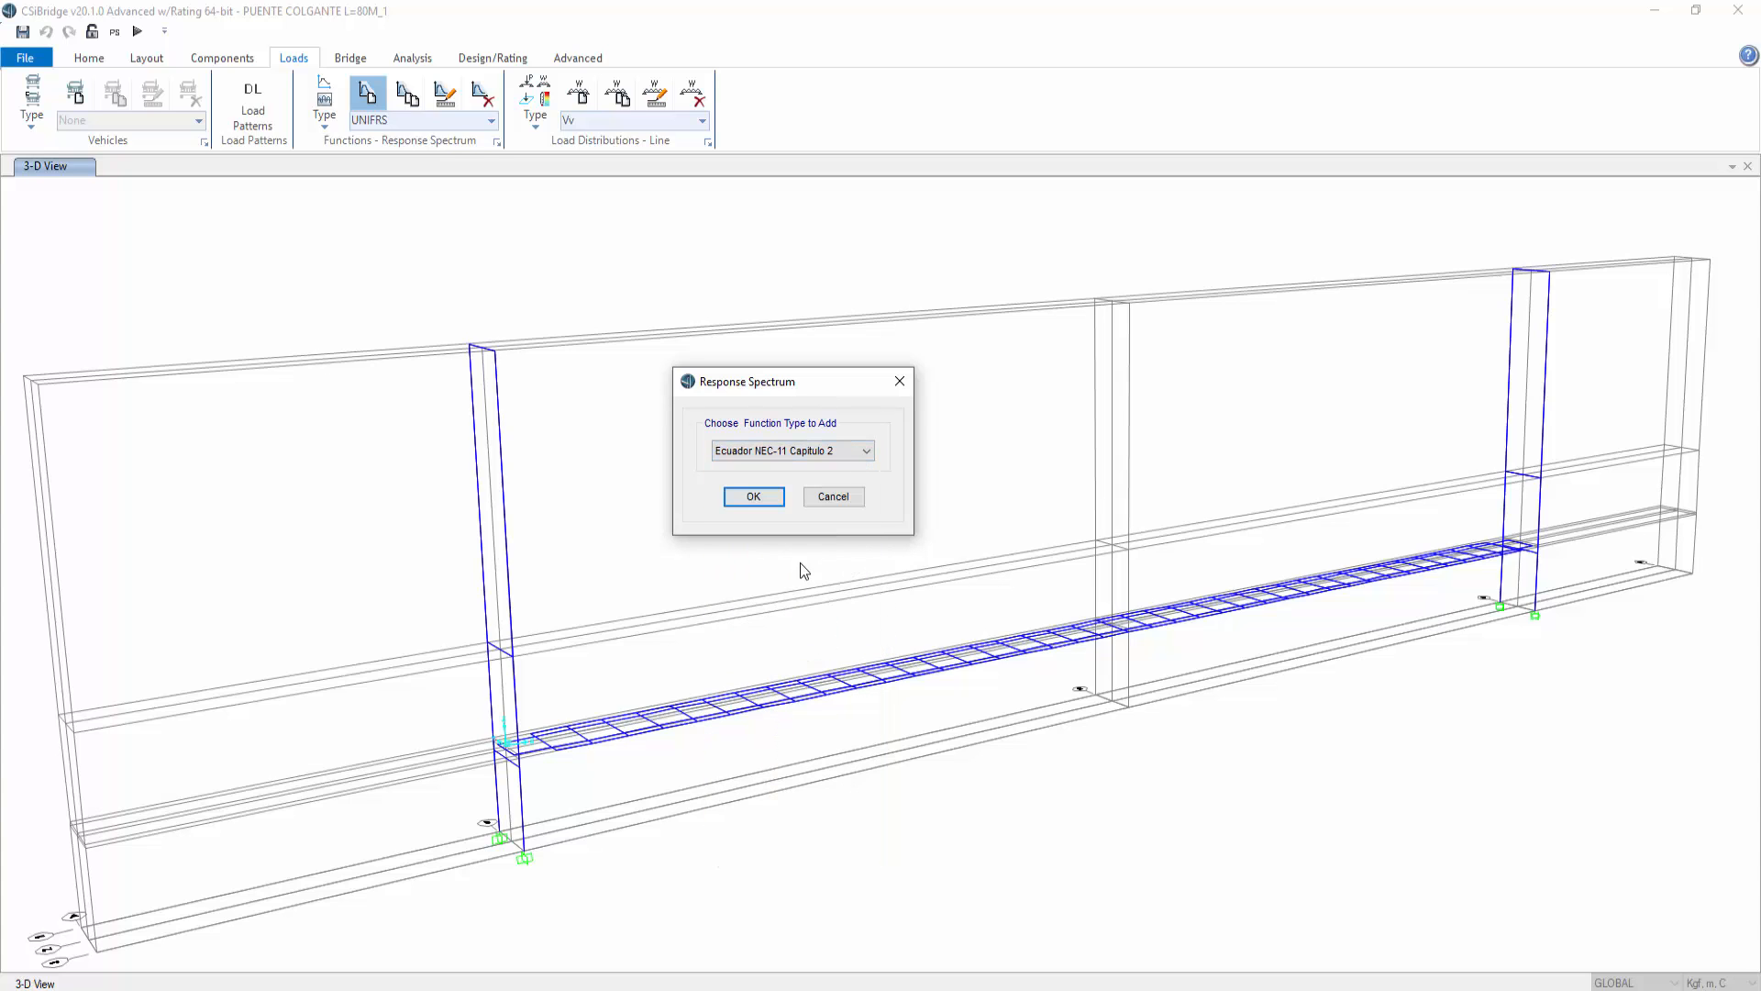
left_click(864, 452)
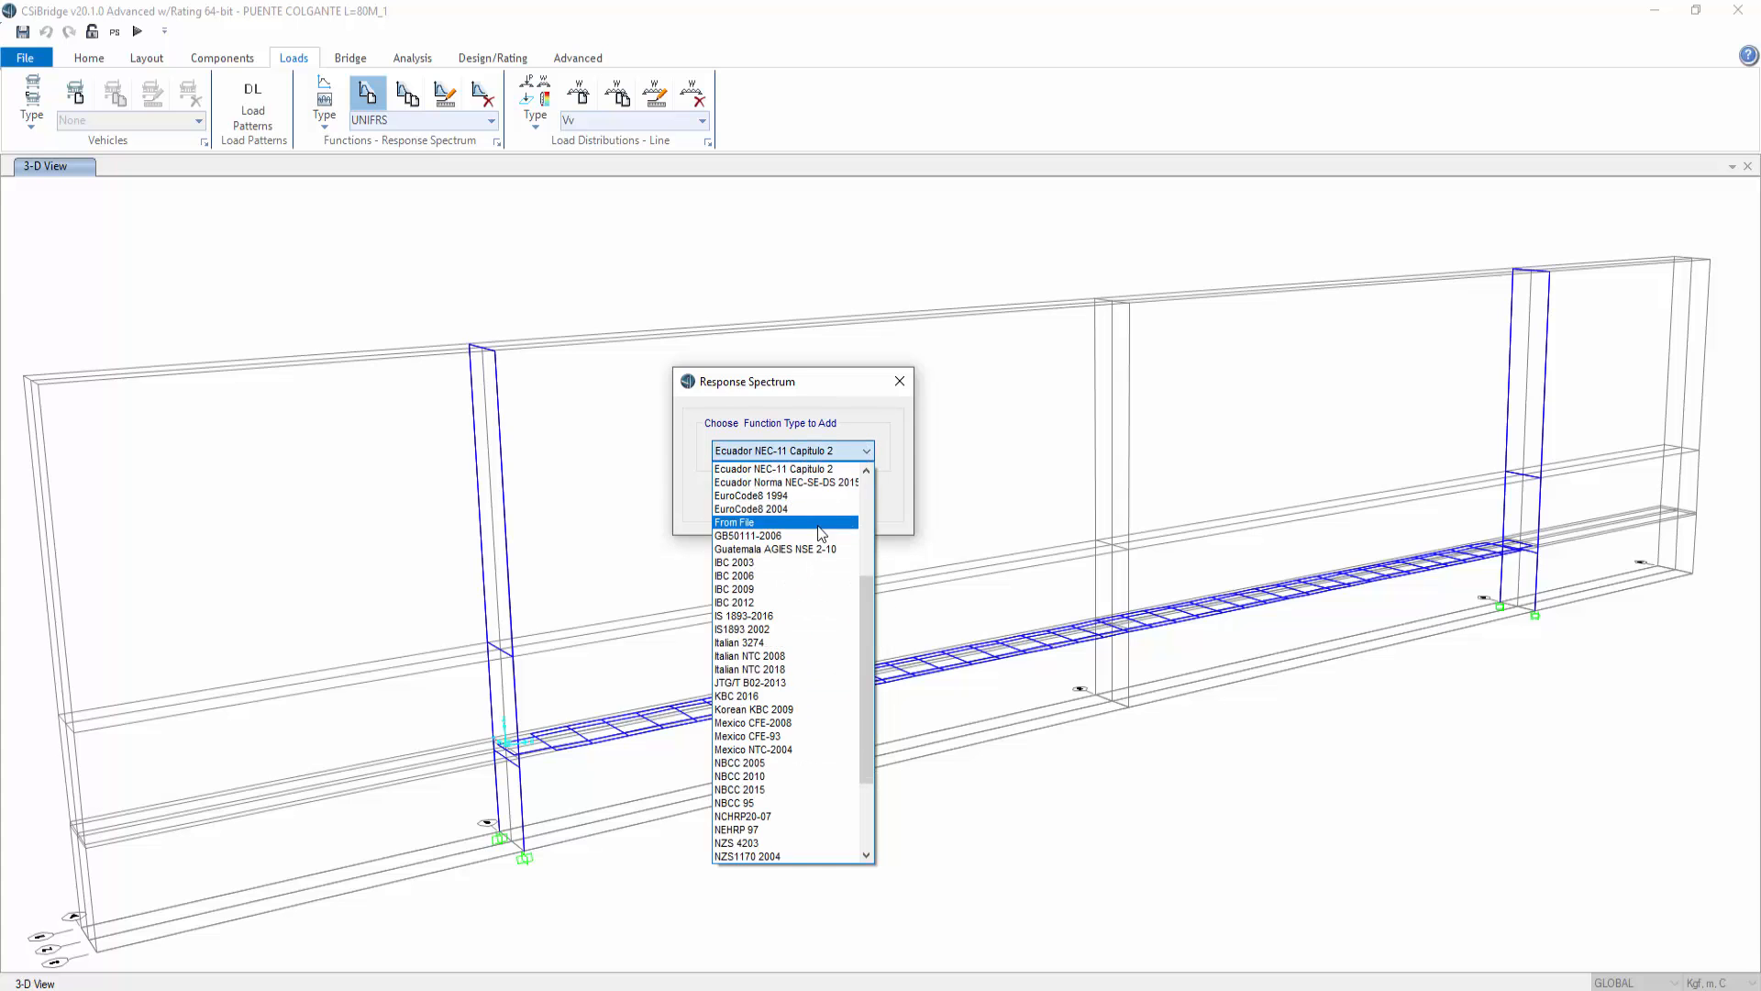
left_click(785, 482)
left_click(748, 496)
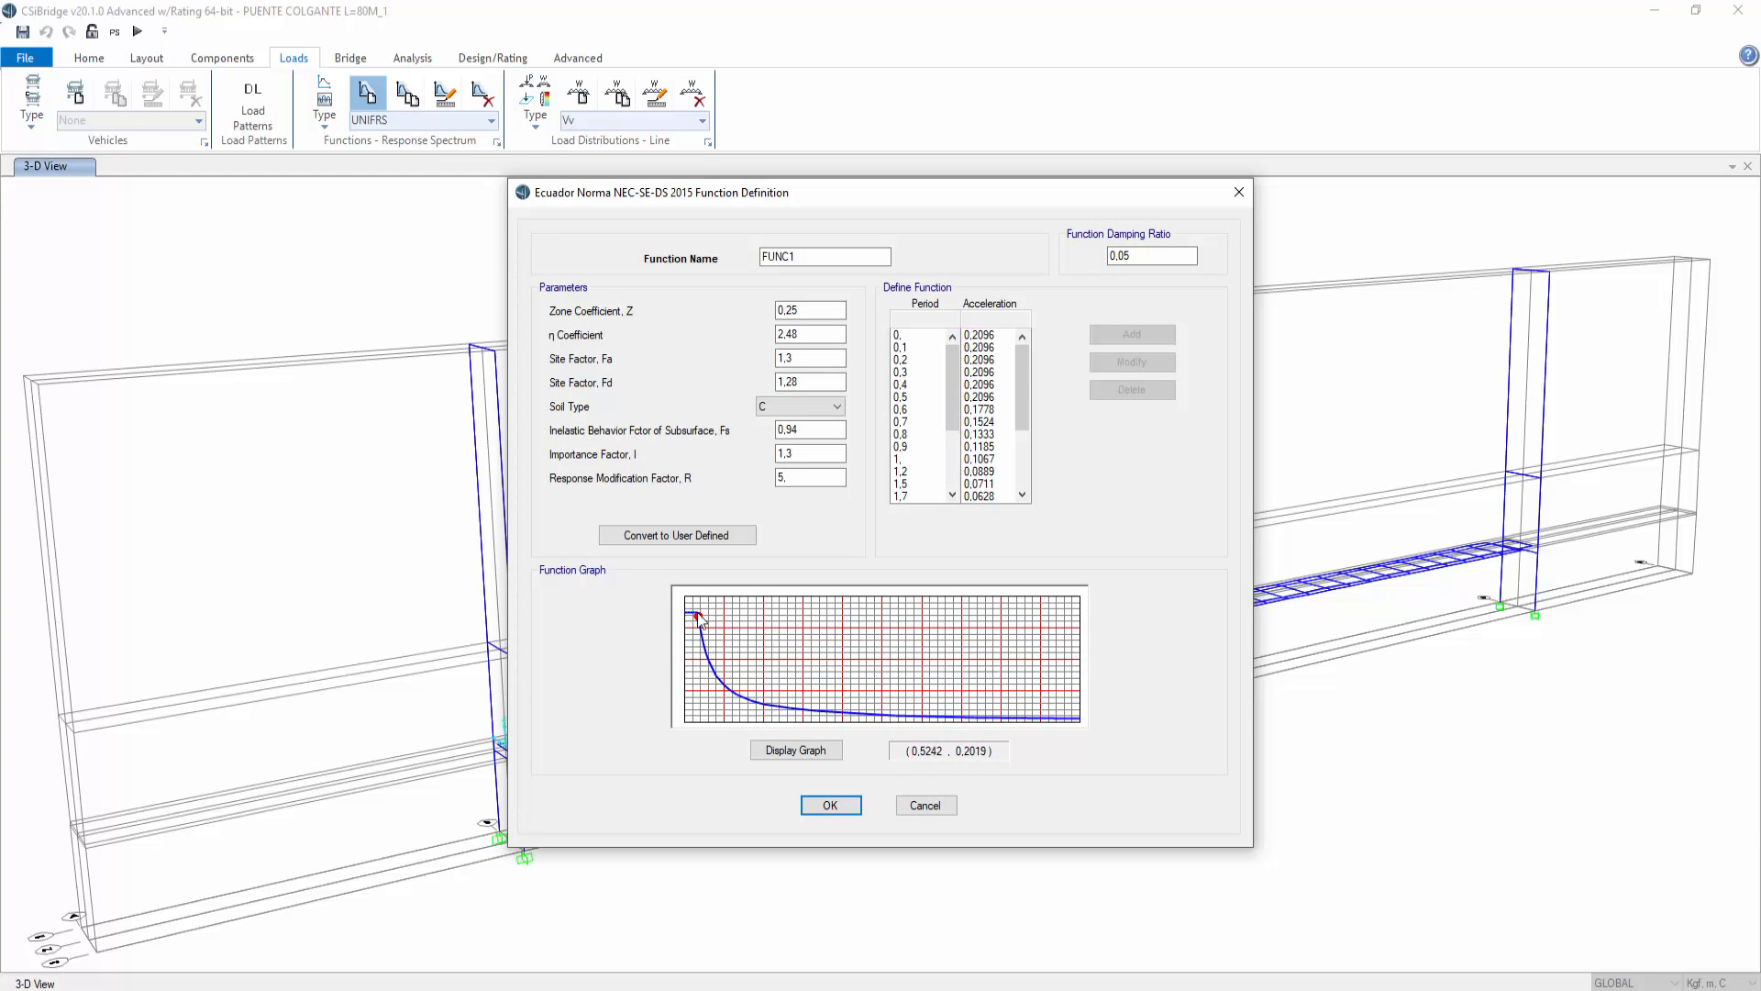
Step: Examine the NEC-SE-DS 2015 spectrum parameters and soil type, then cancel the function definition
left_click(796, 310)
left_click(796, 338)
left_click(798, 357)
left_click(803, 407)
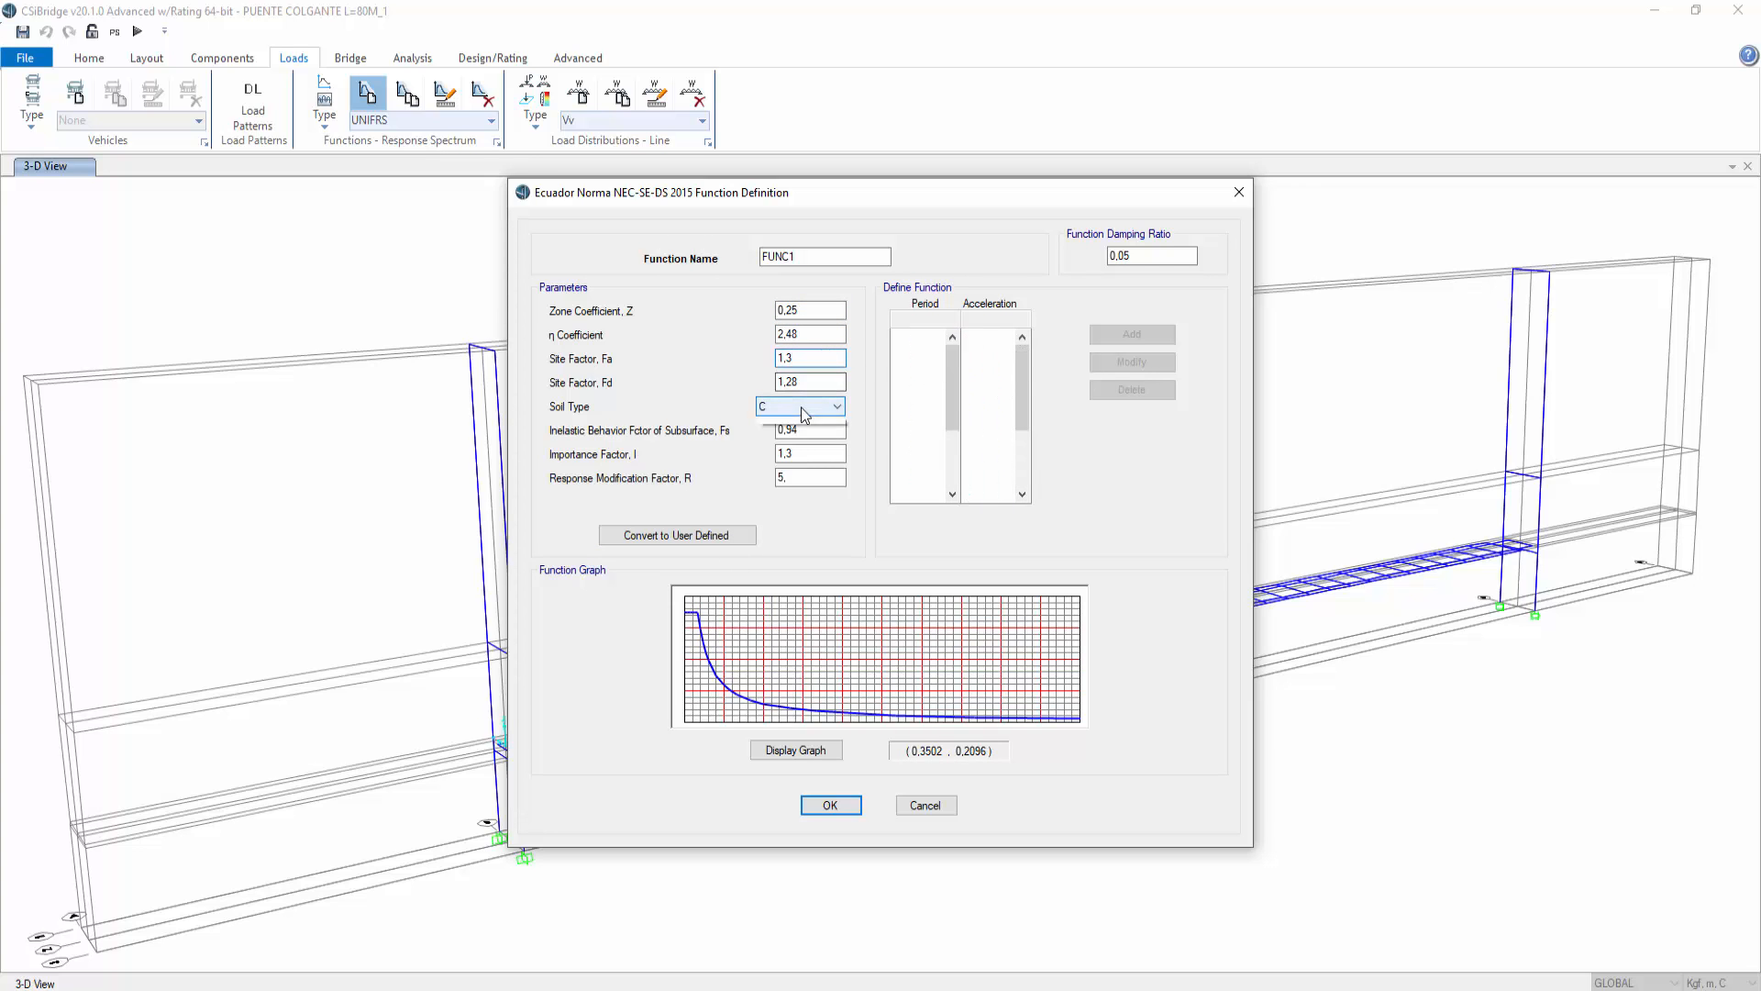
left_click(709, 394)
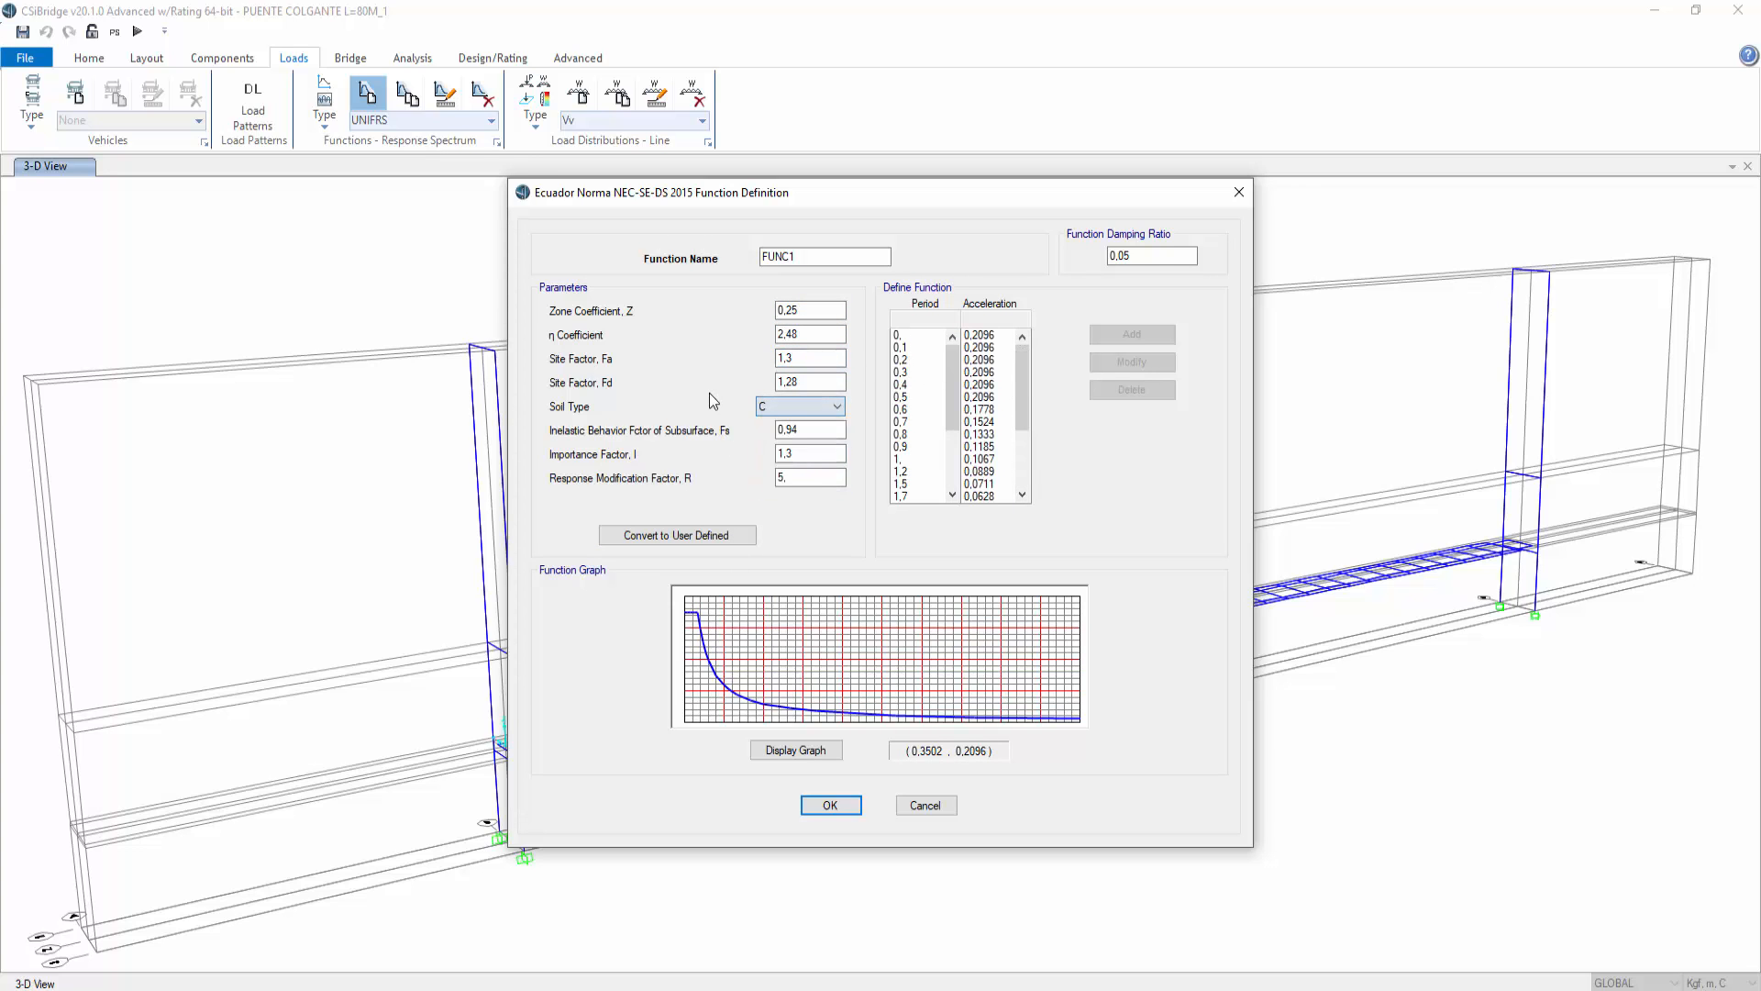
left_click(924, 811)
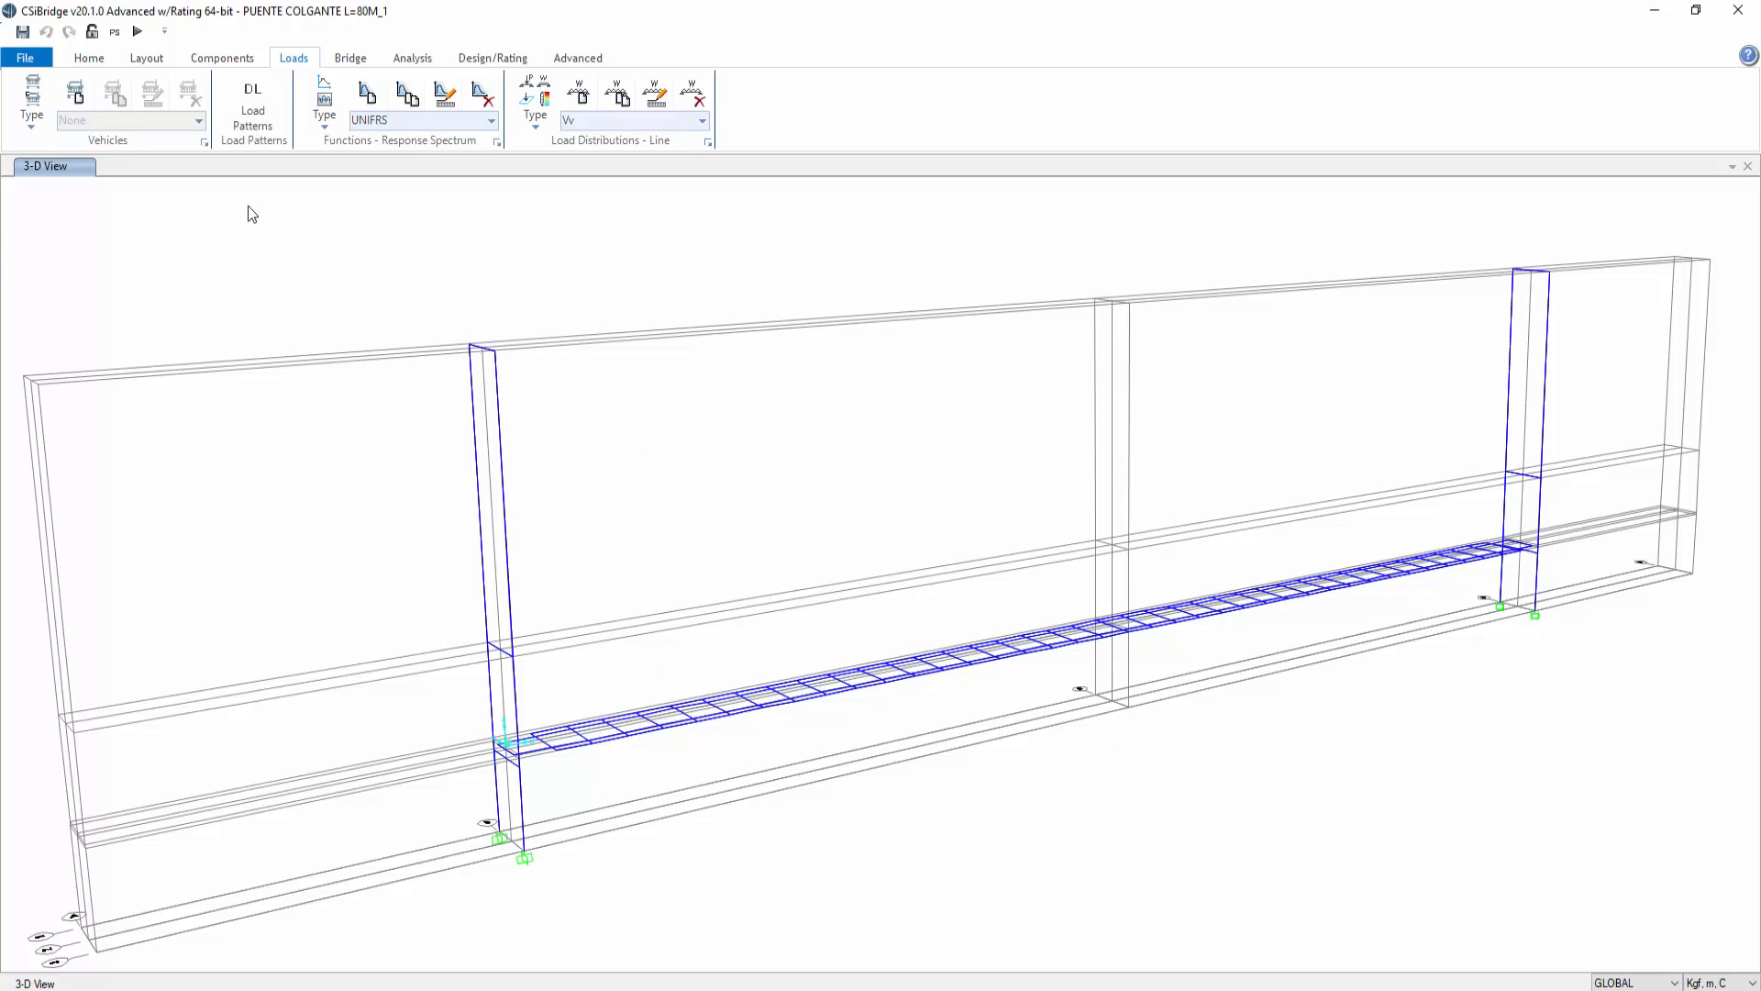
Step: Show all model objects again in the 3D view of the bridge
left_click(88, 62)
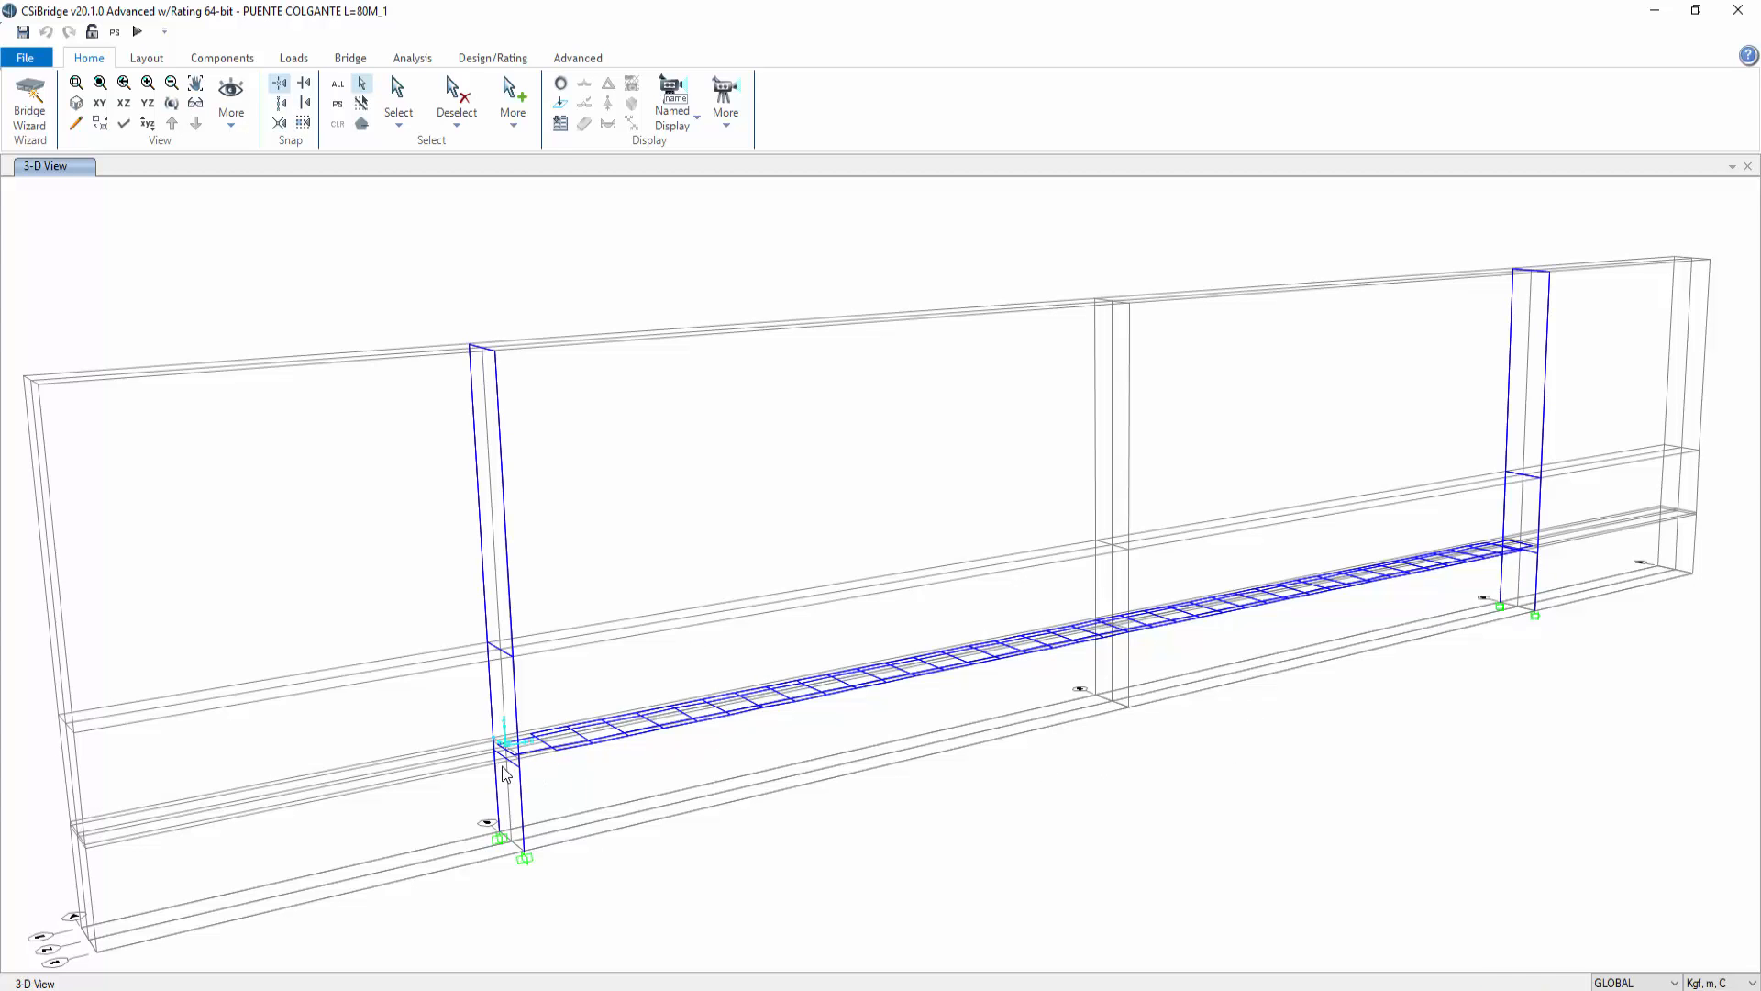
scroll(496, 761, "up", 3)
scroll(522, 755, "down", 1)
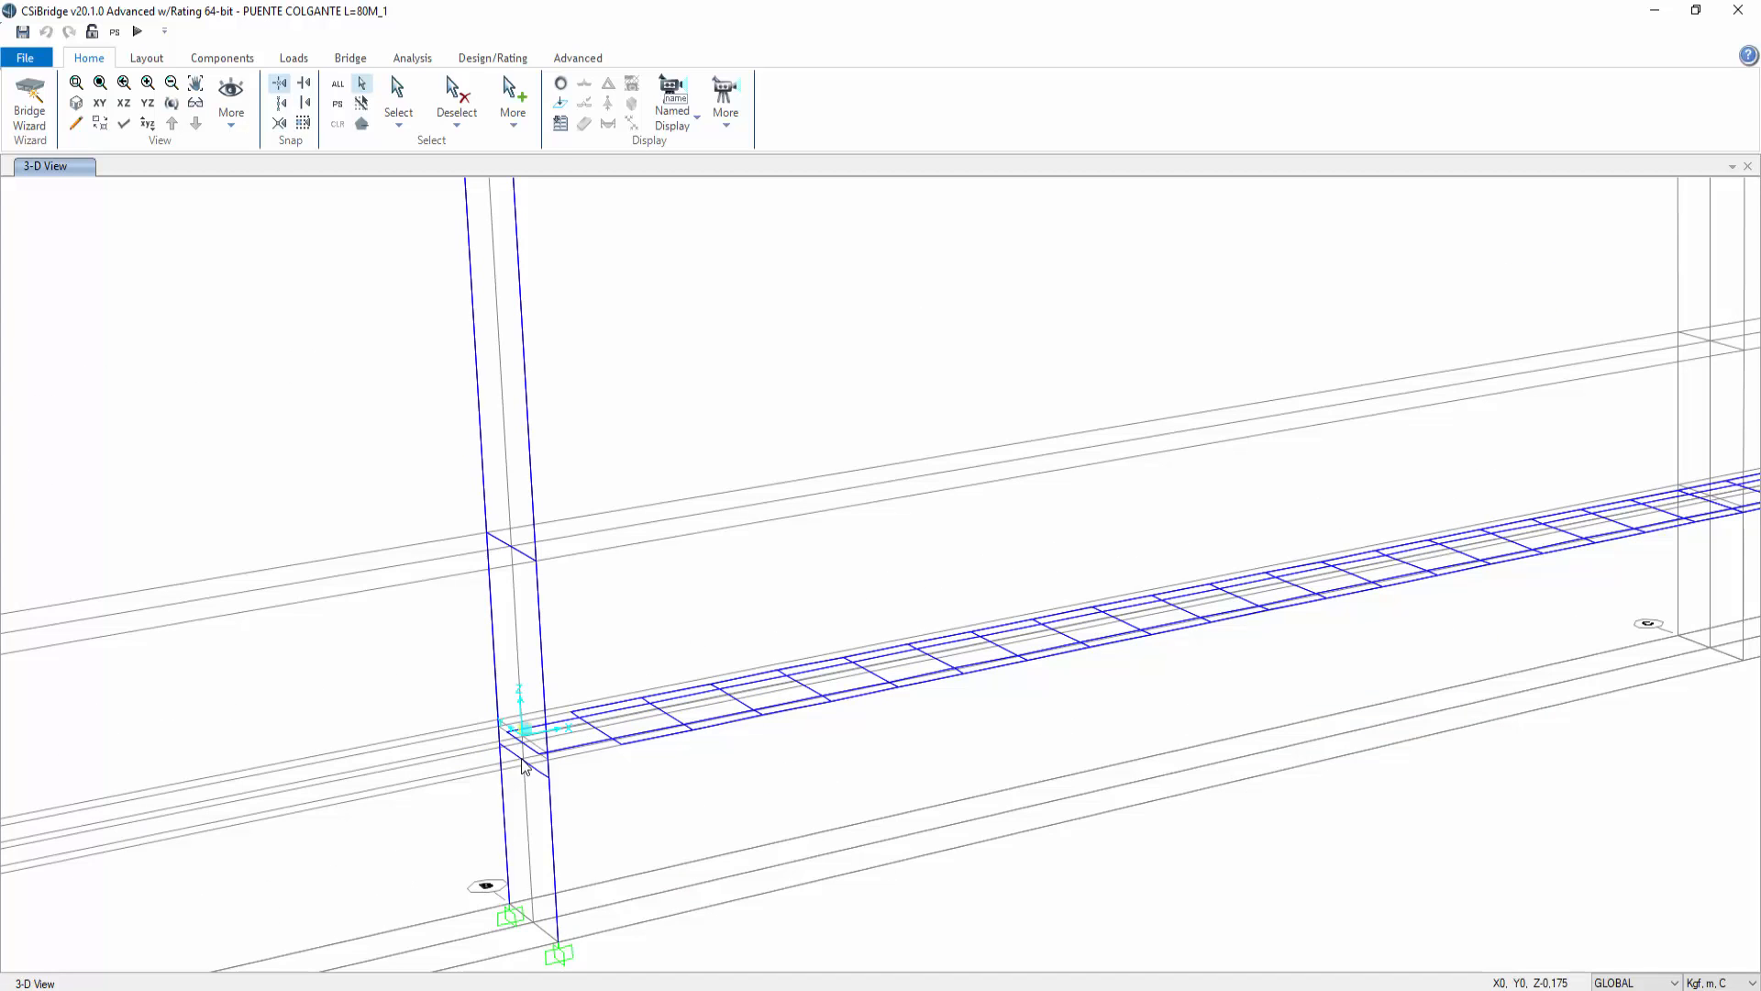
scroll(649, 693, "down", 5)
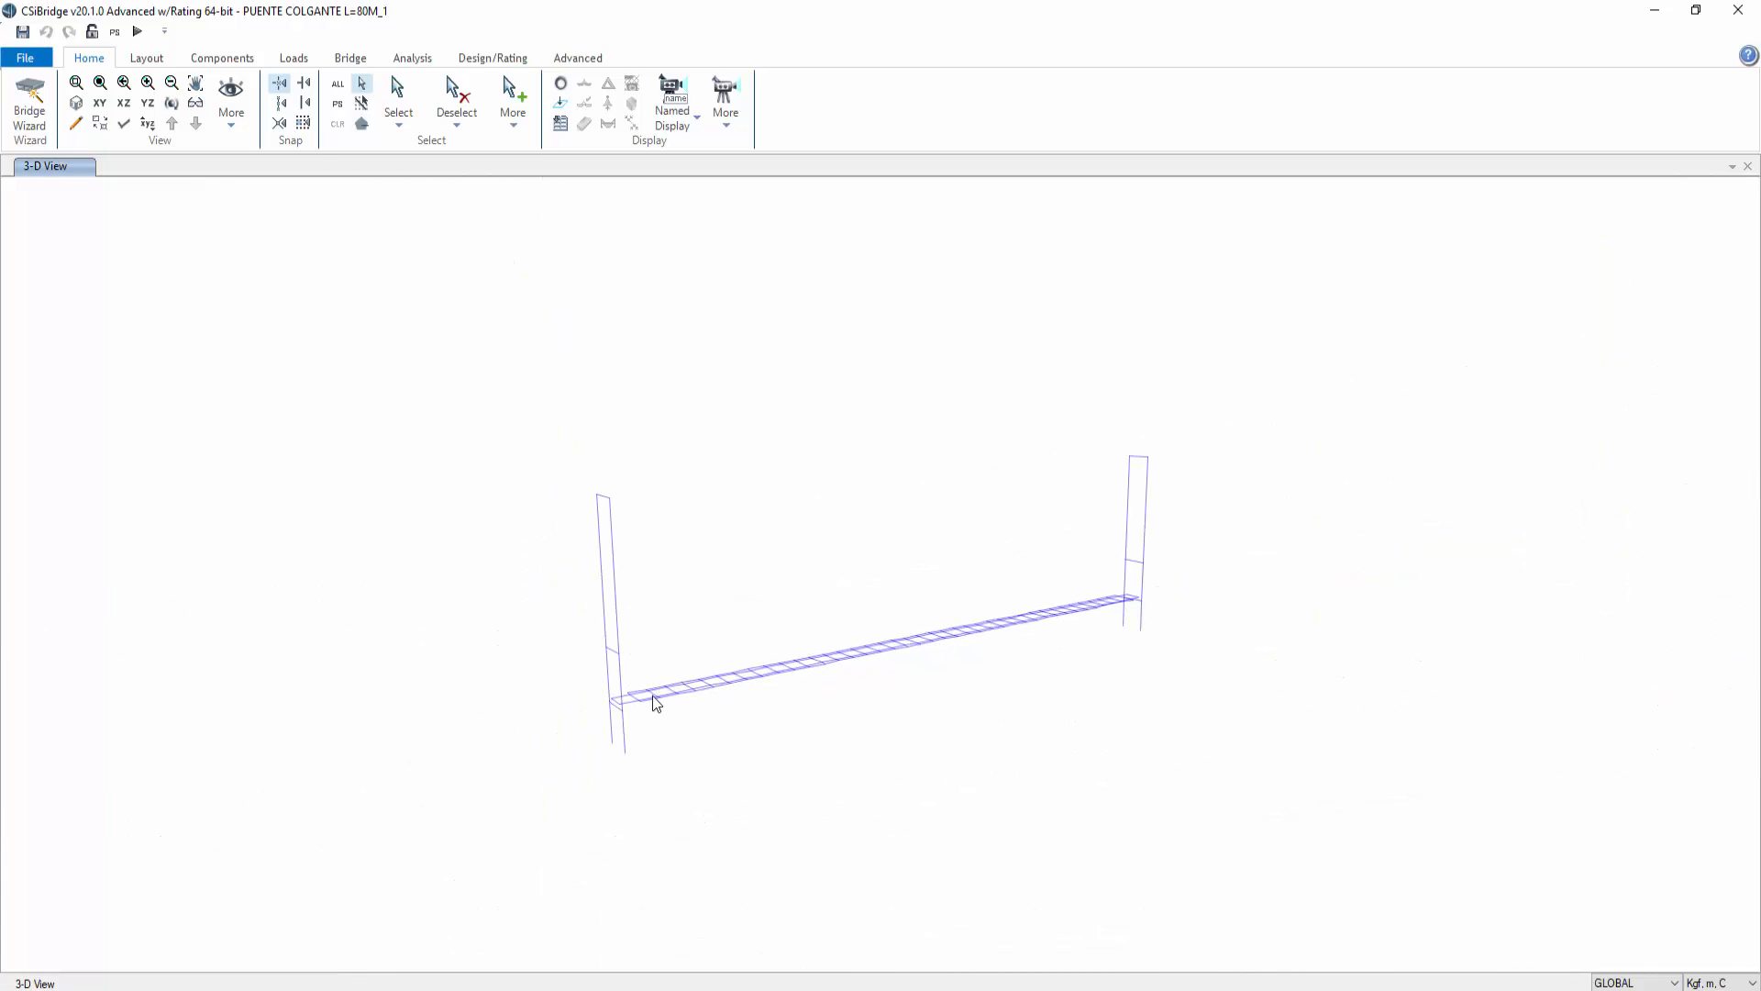
scroll(646, 703, "up", 2)
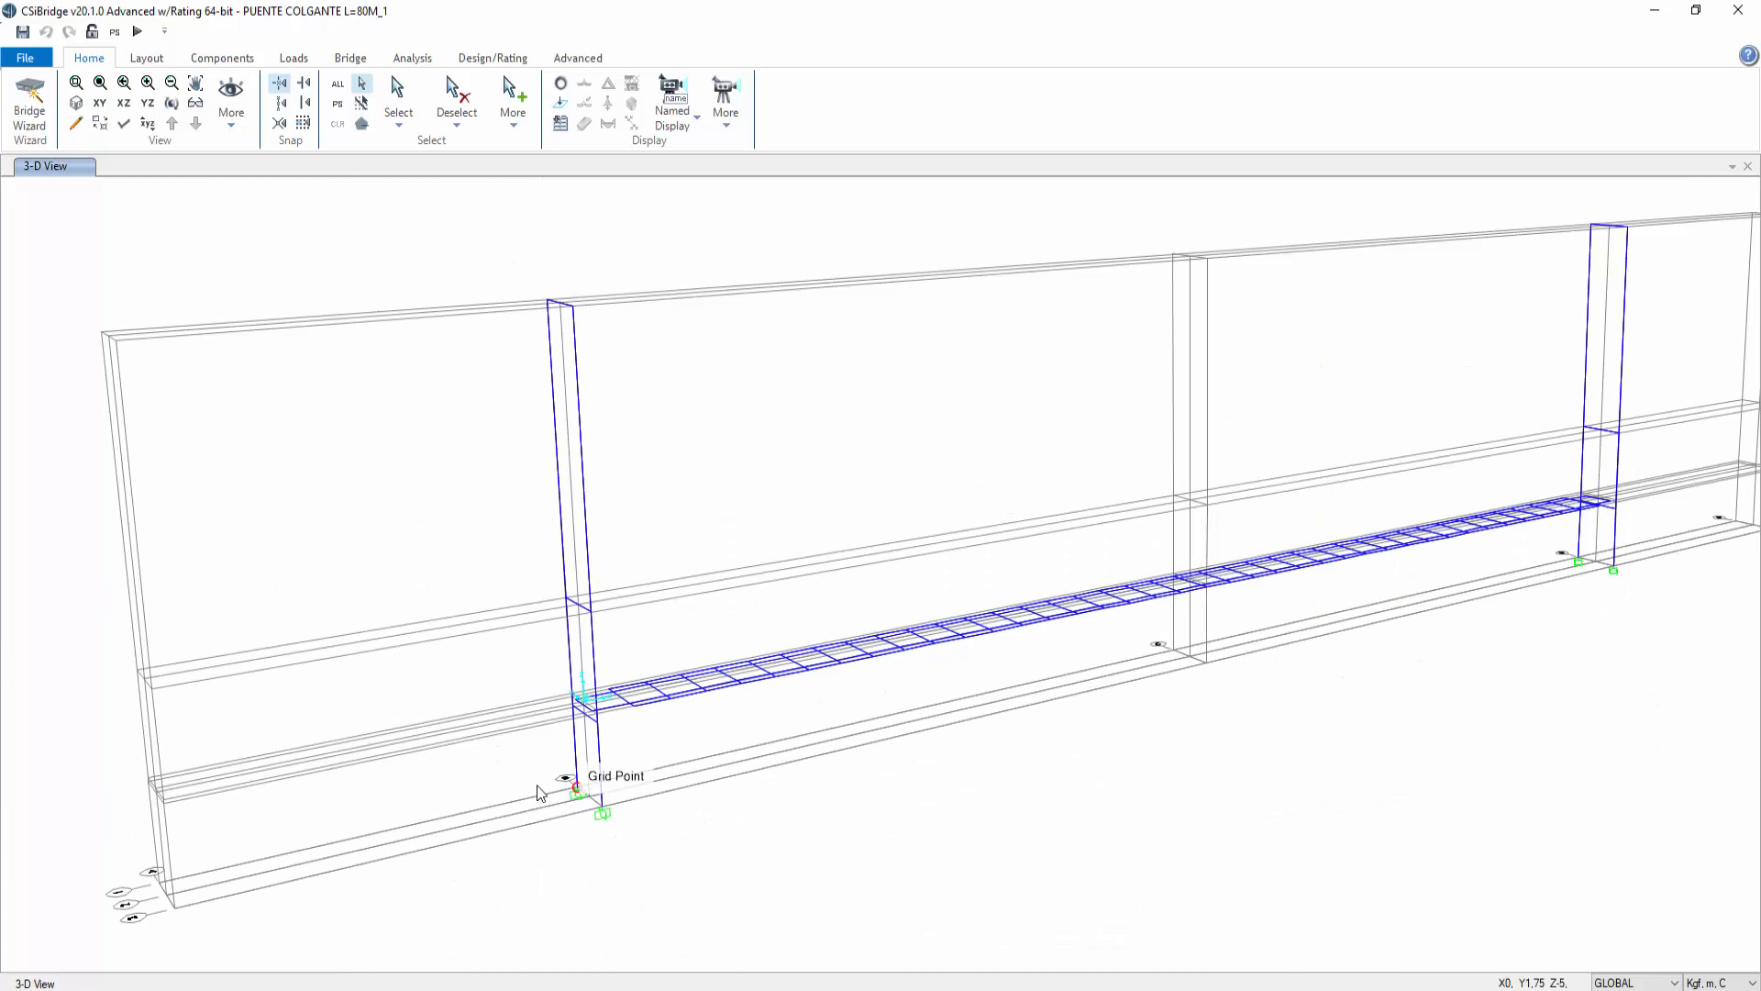
right_click(434, 287)
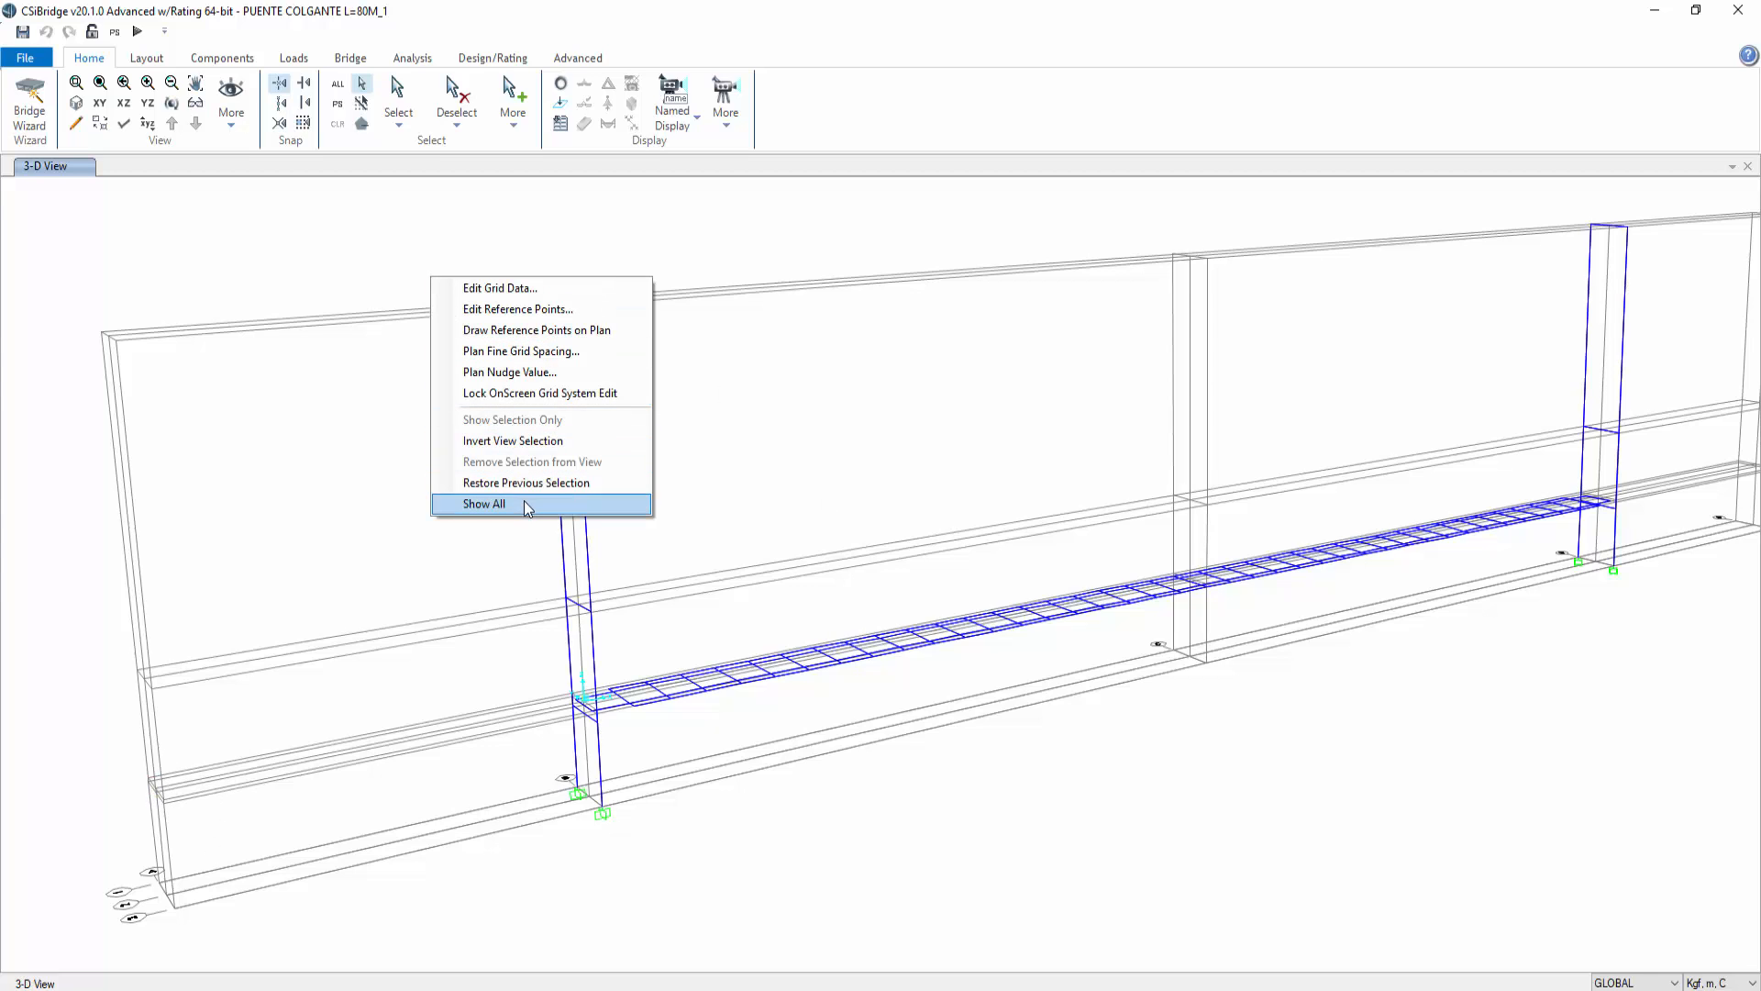
left_click(289, 236)
left_click(100, 103)
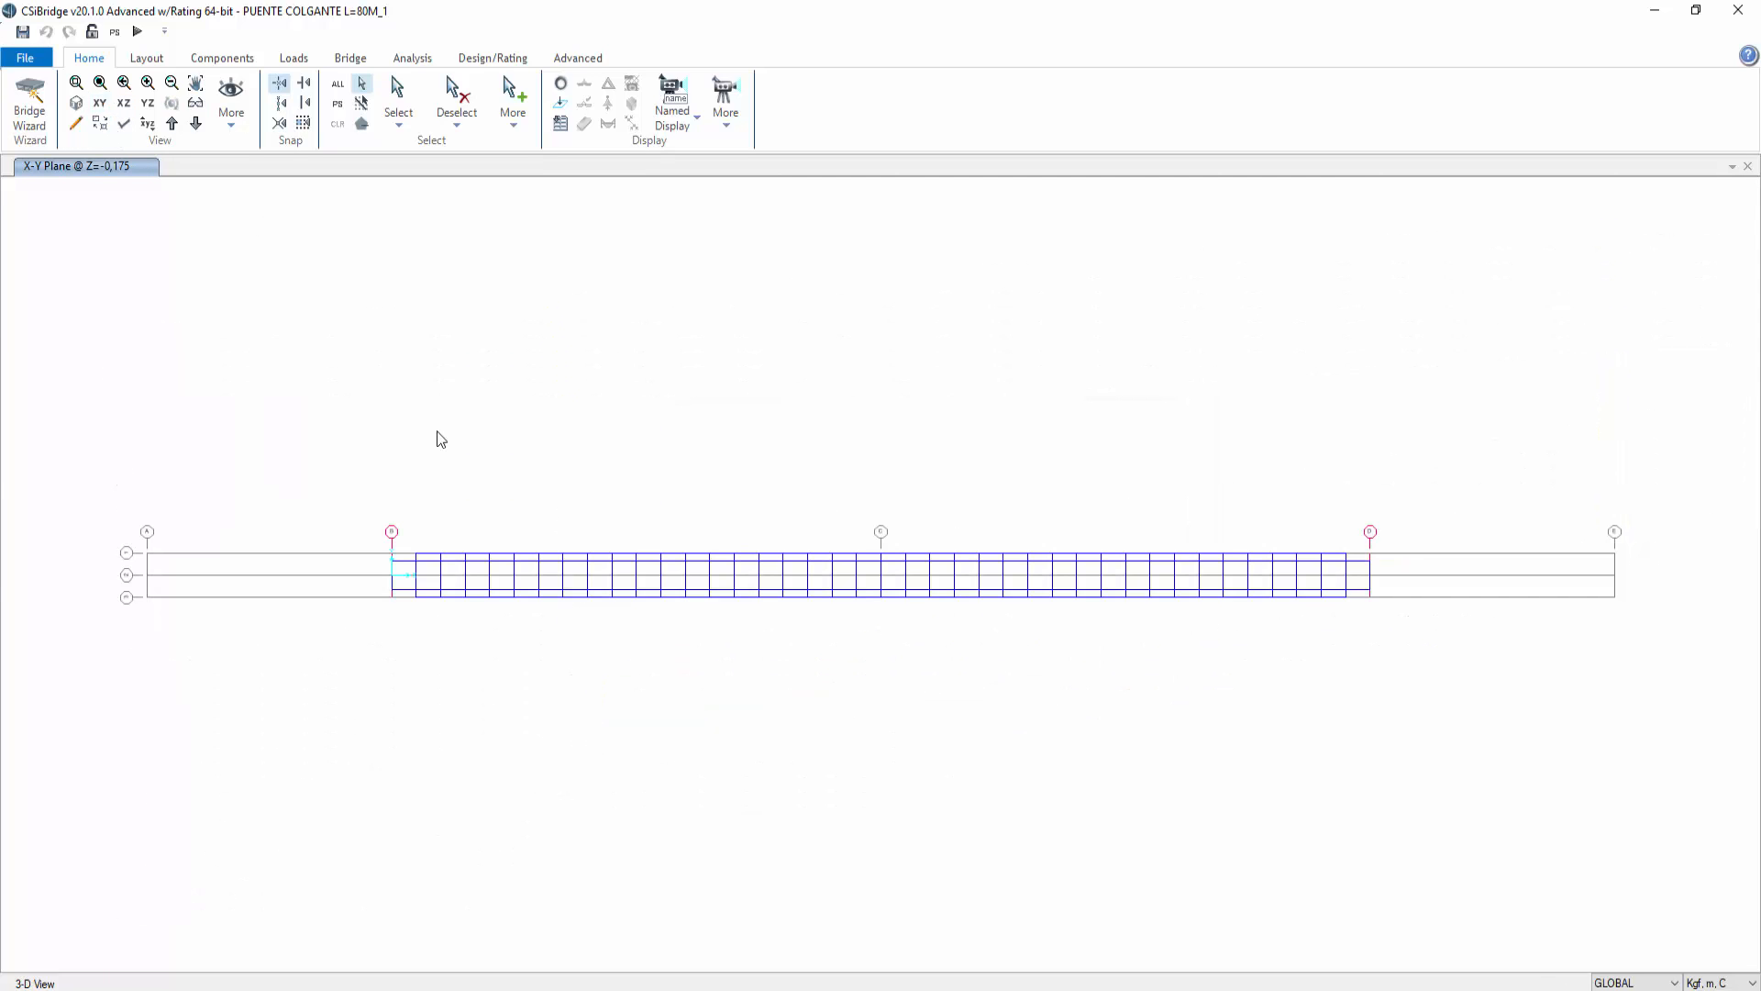
scroll(458, 583, "up", 3)
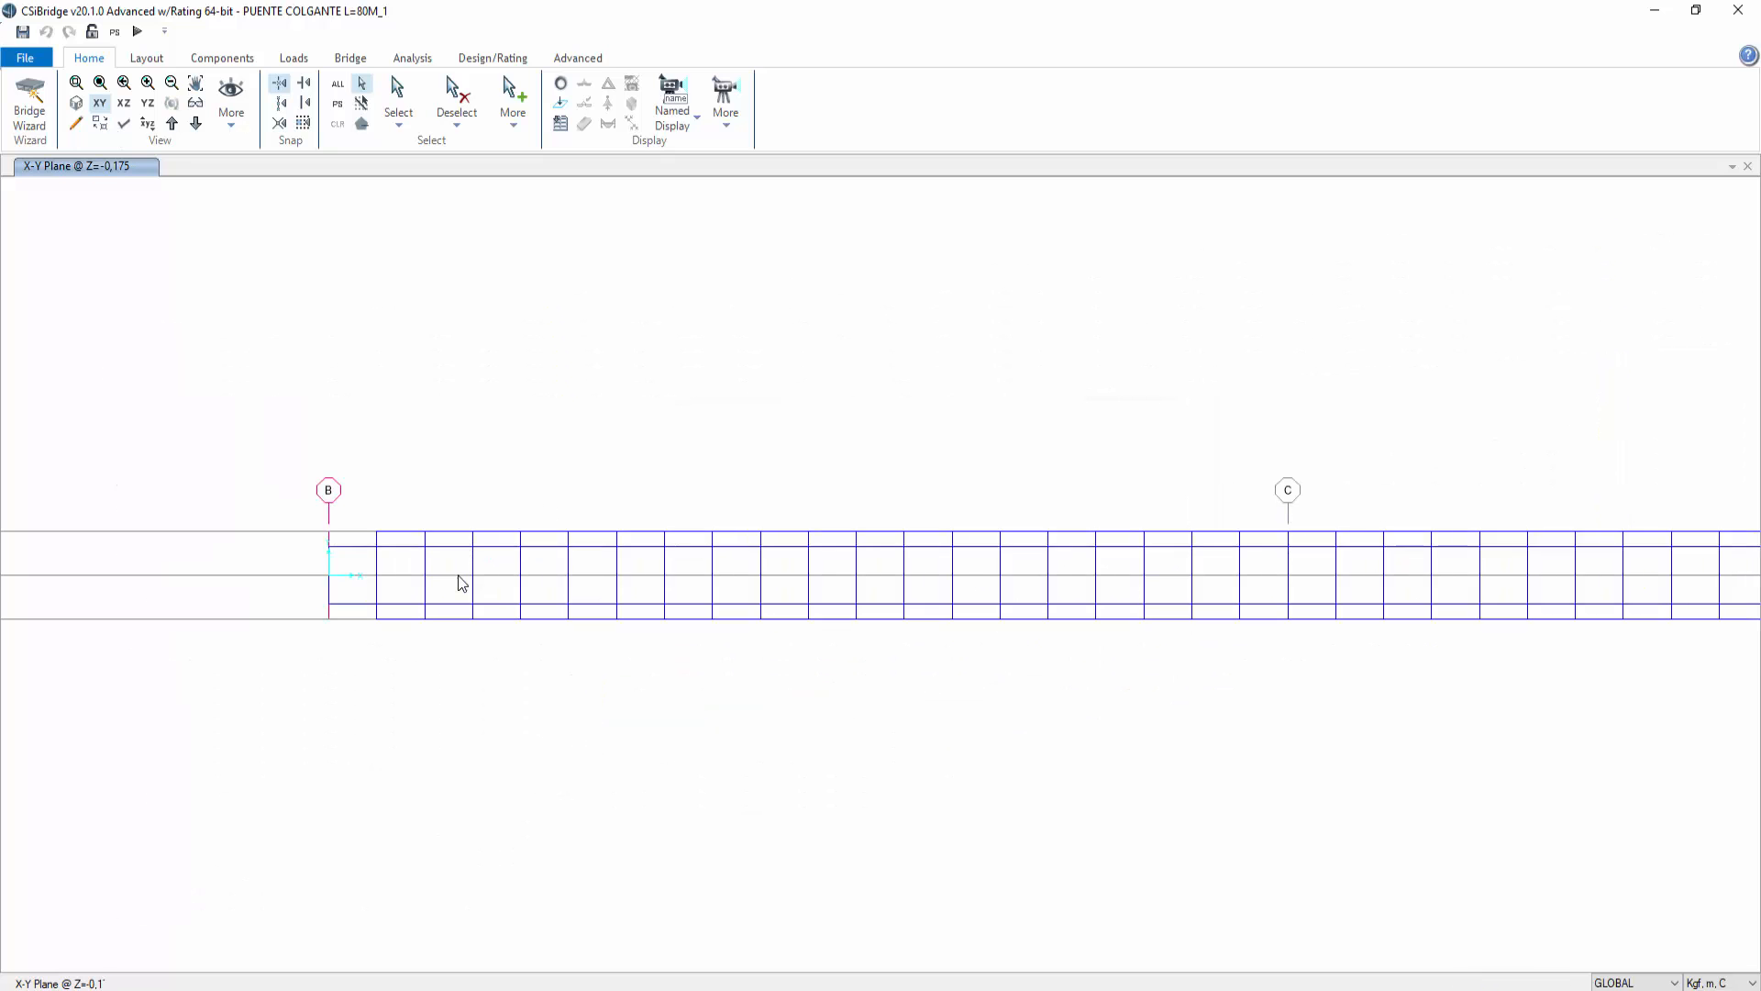
middle_click_drag(829, 413, 734, 464)
left_click(77, 104)
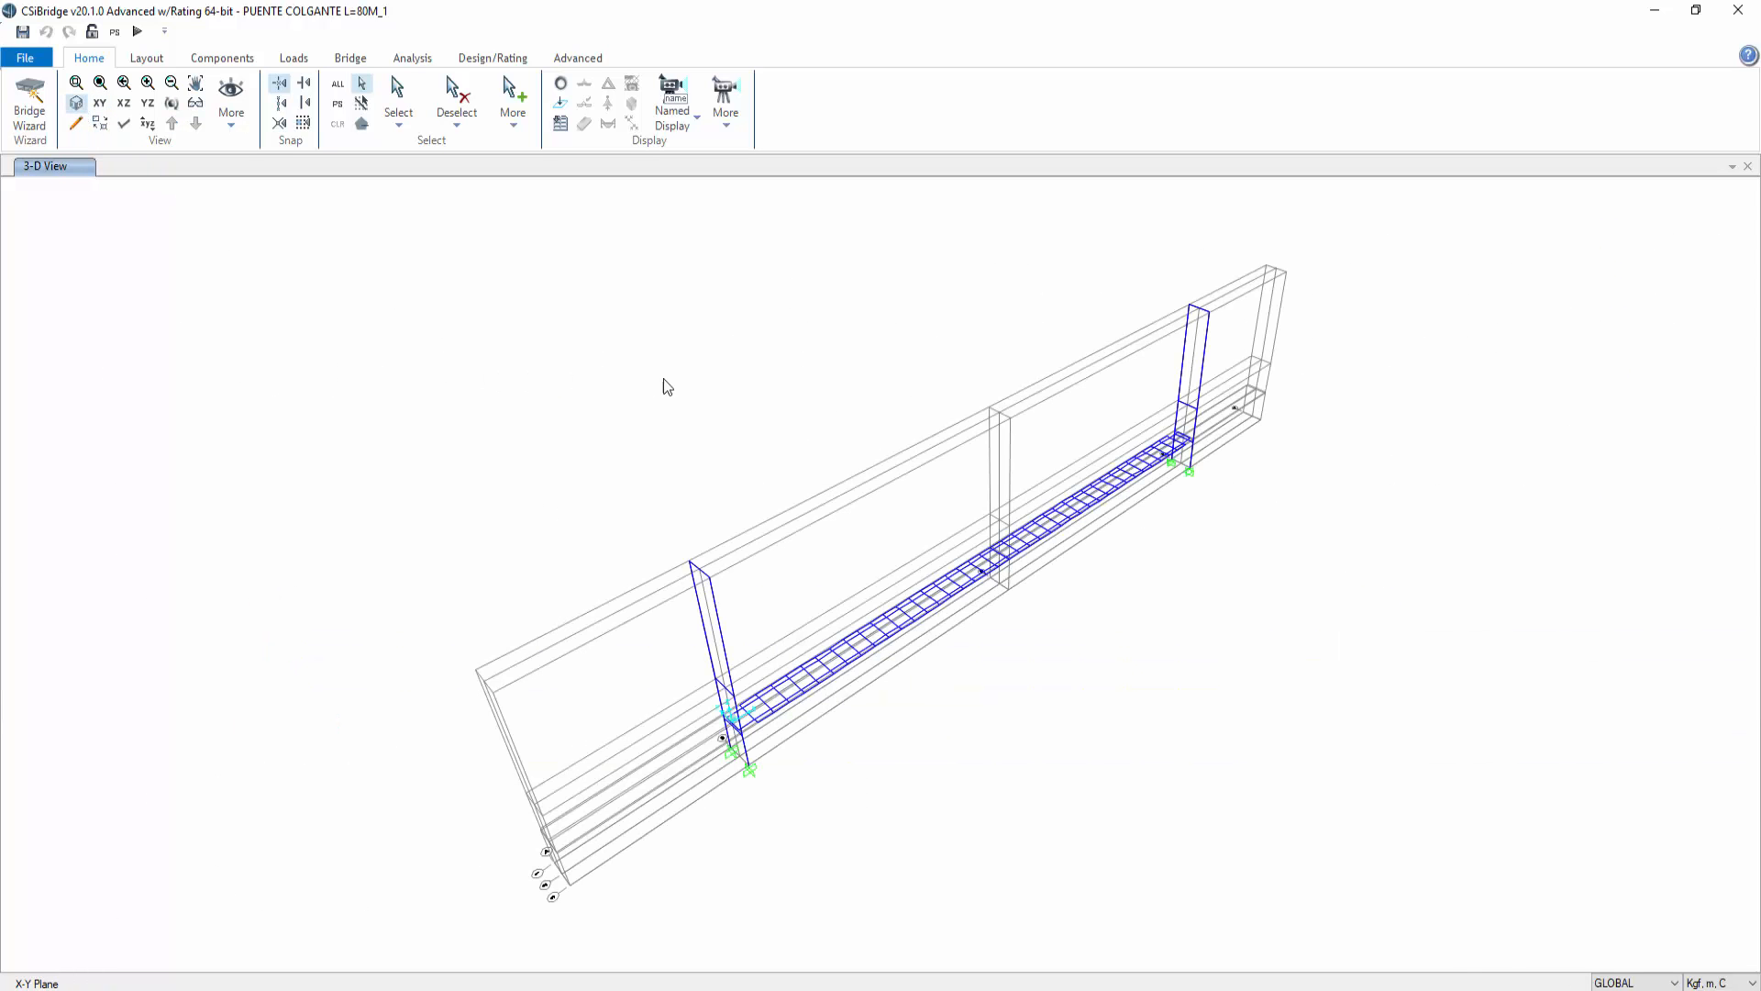
right_click(333, 273)
left_click(395, 501)
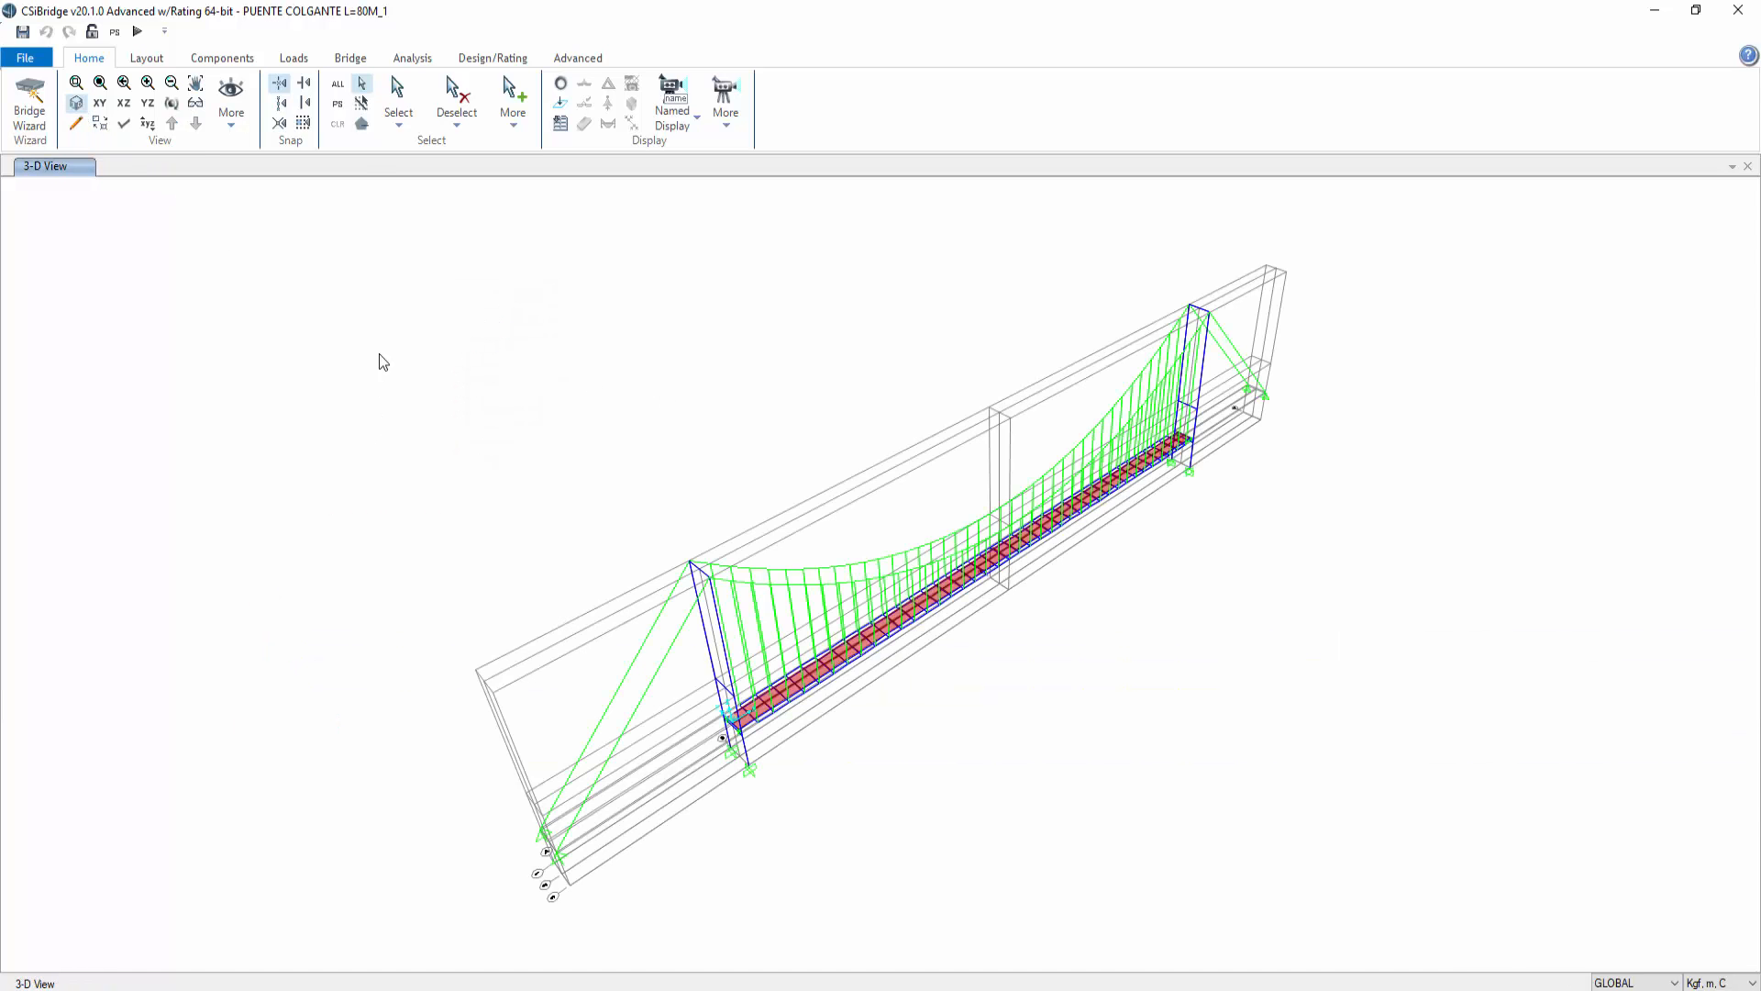
Step: Run the analysis for all load cases and close the analysis monitor when complete
left_click(138, 32)
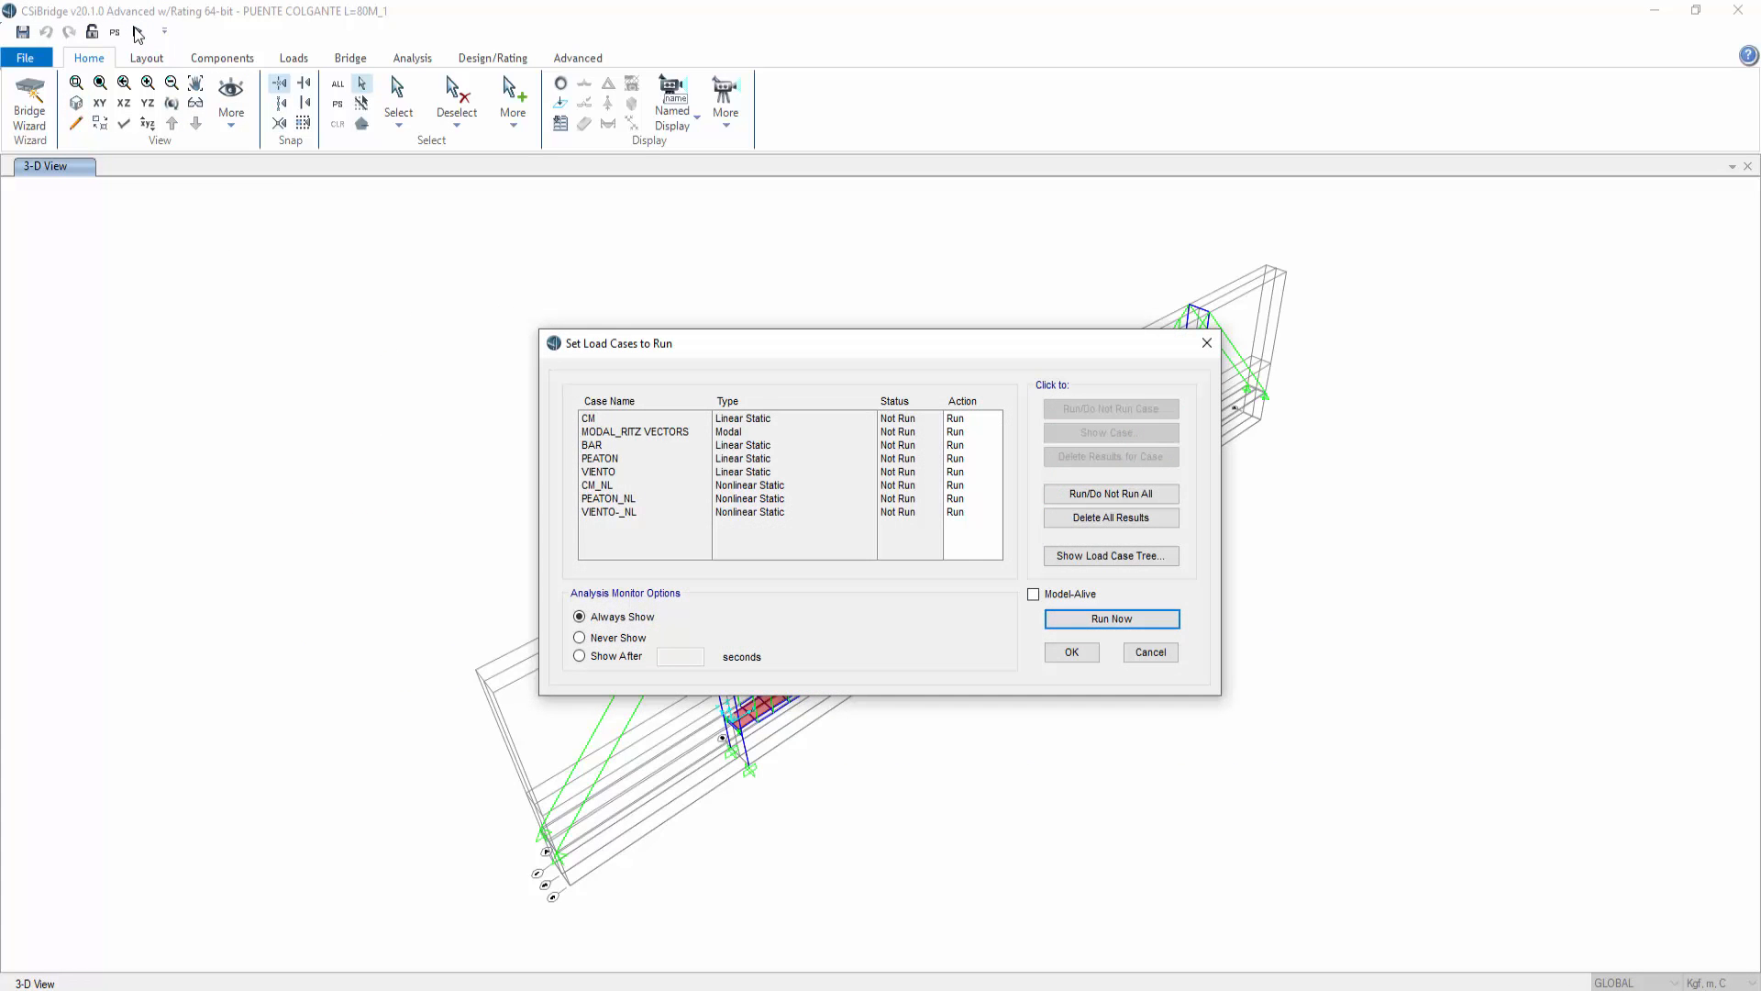
left_click(1119, 619)
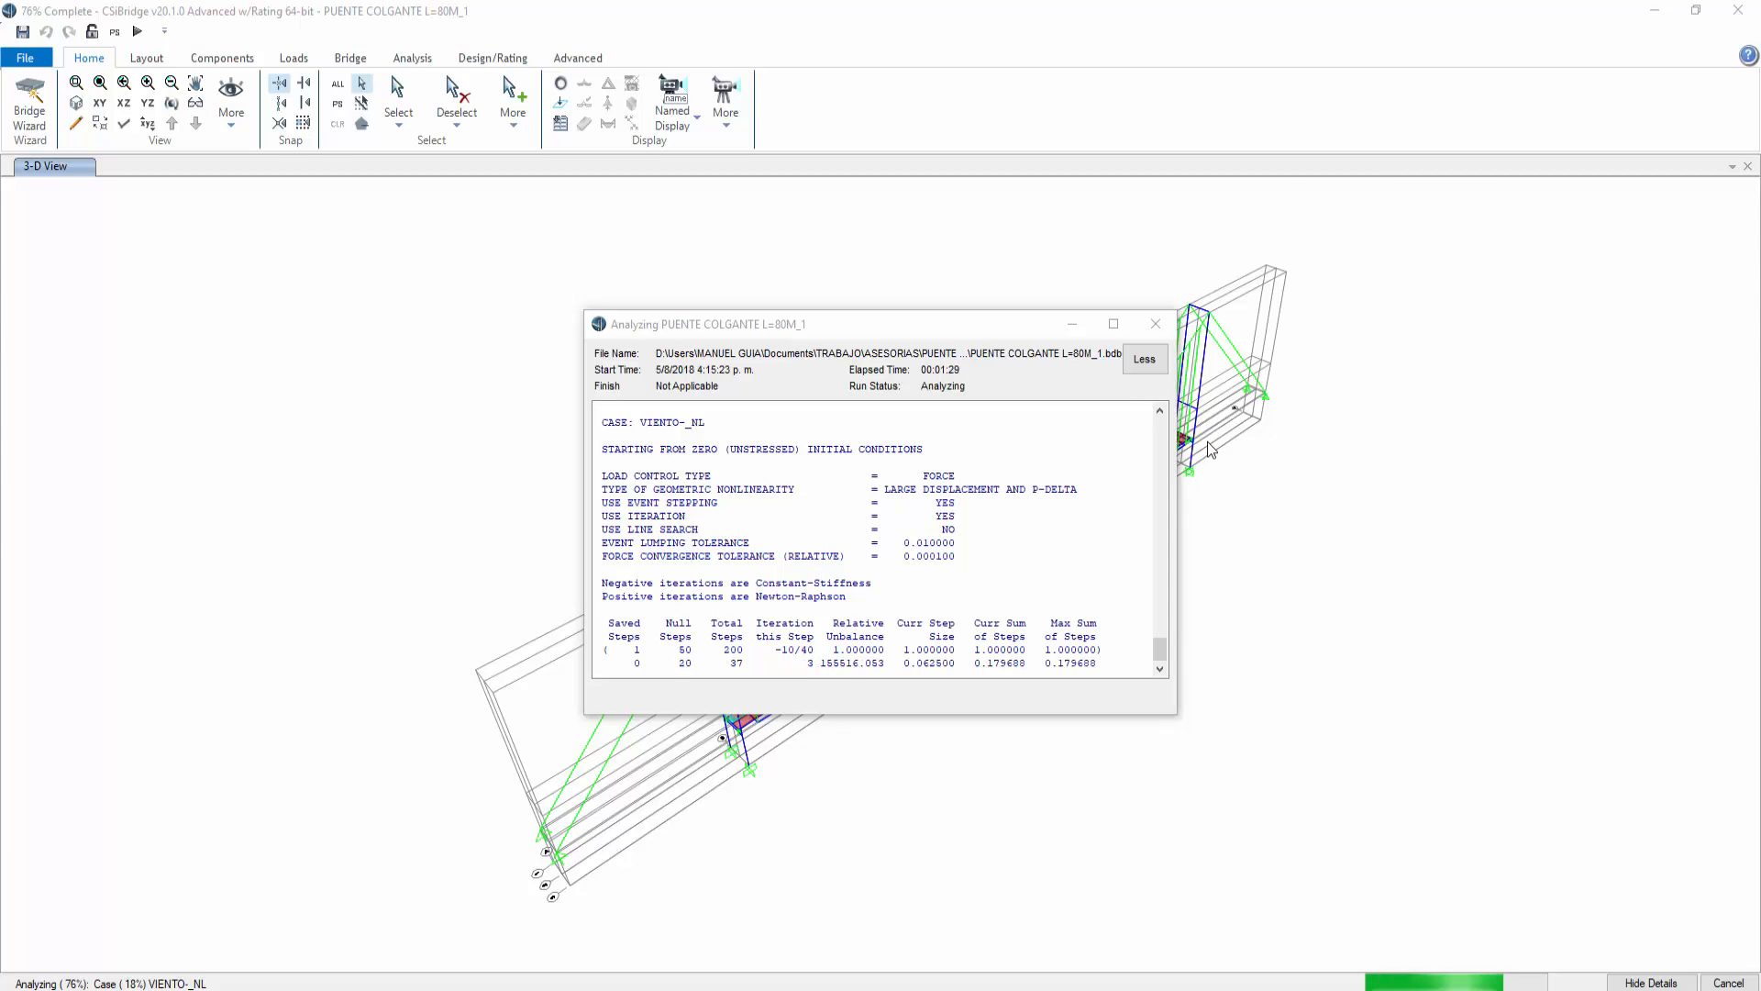
left_click(1304, 680)
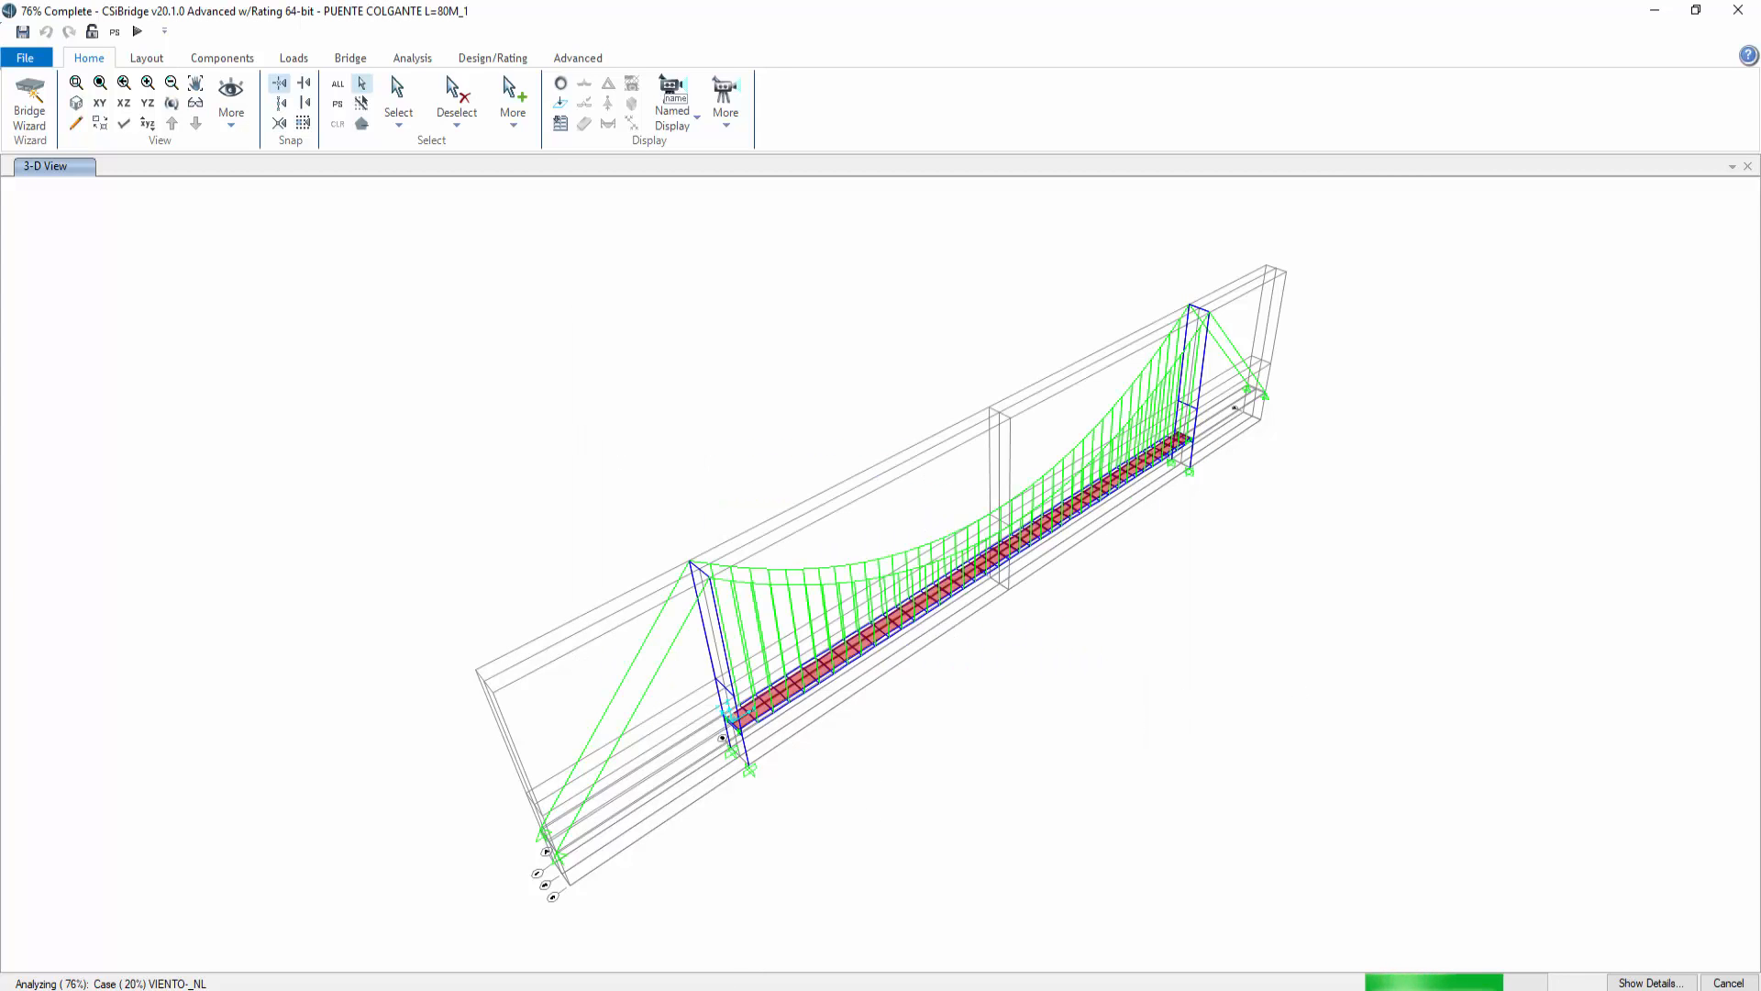
mouse_move(472, 989)
left_click(471, 931)
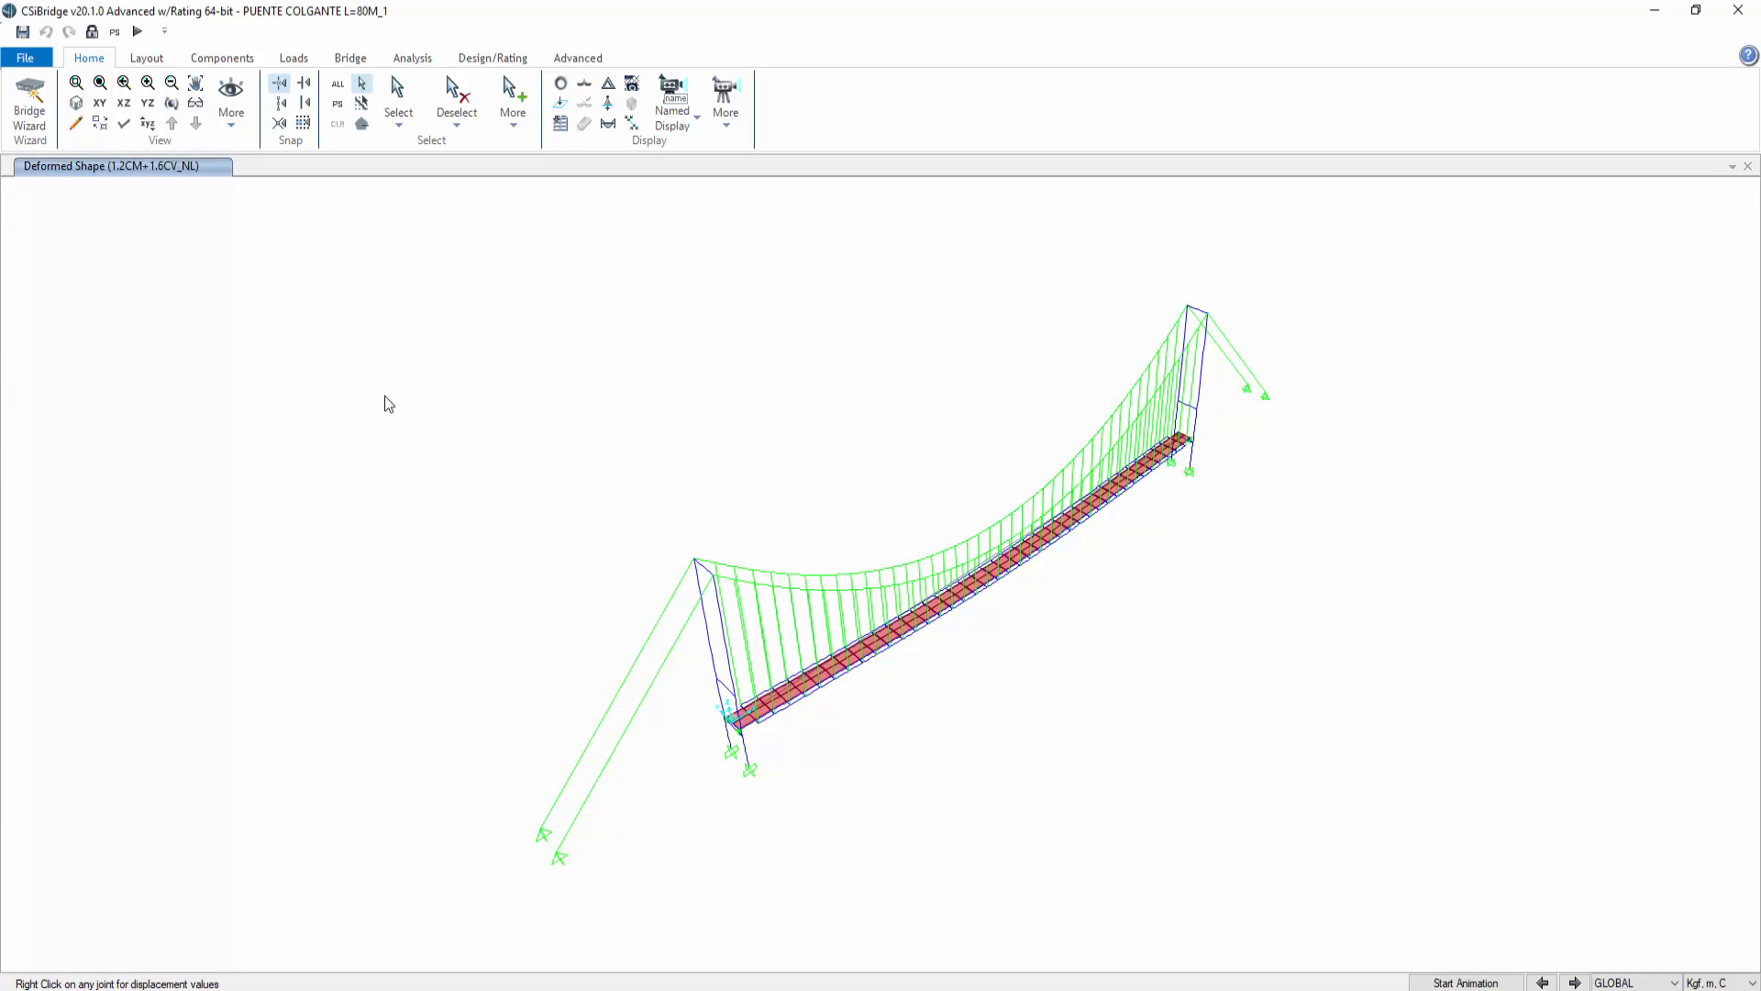
left_click(1655, 10)
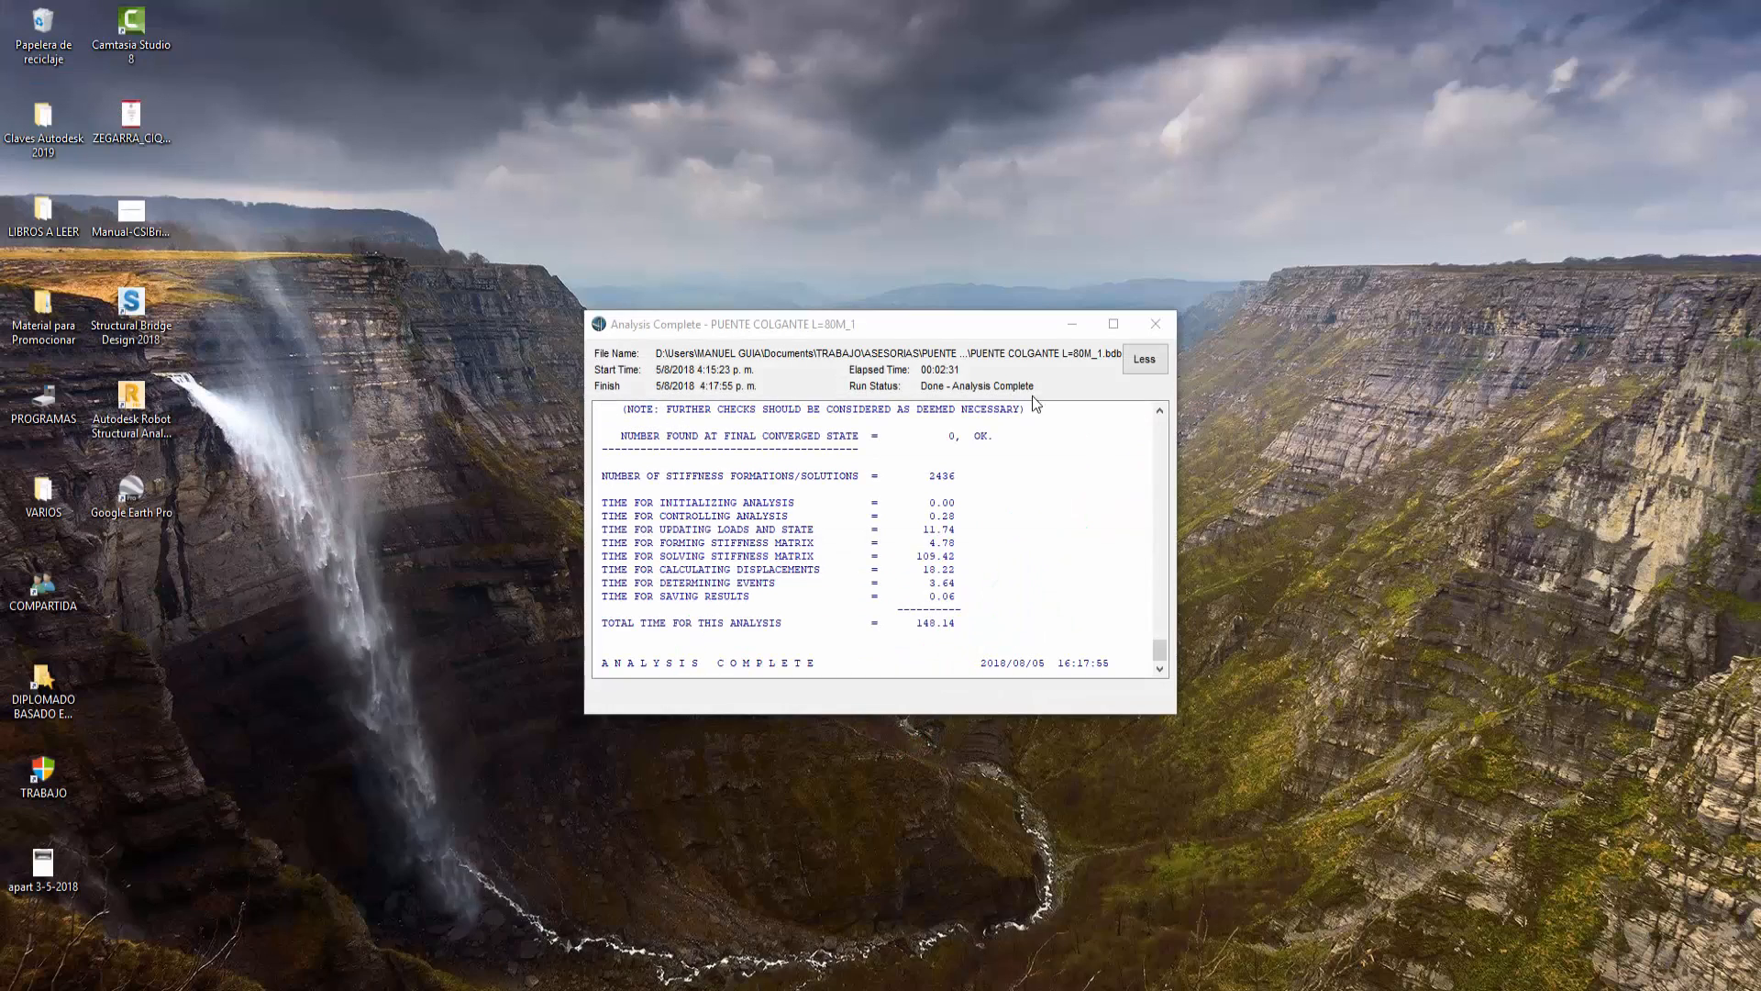
left_click(1151, 324)
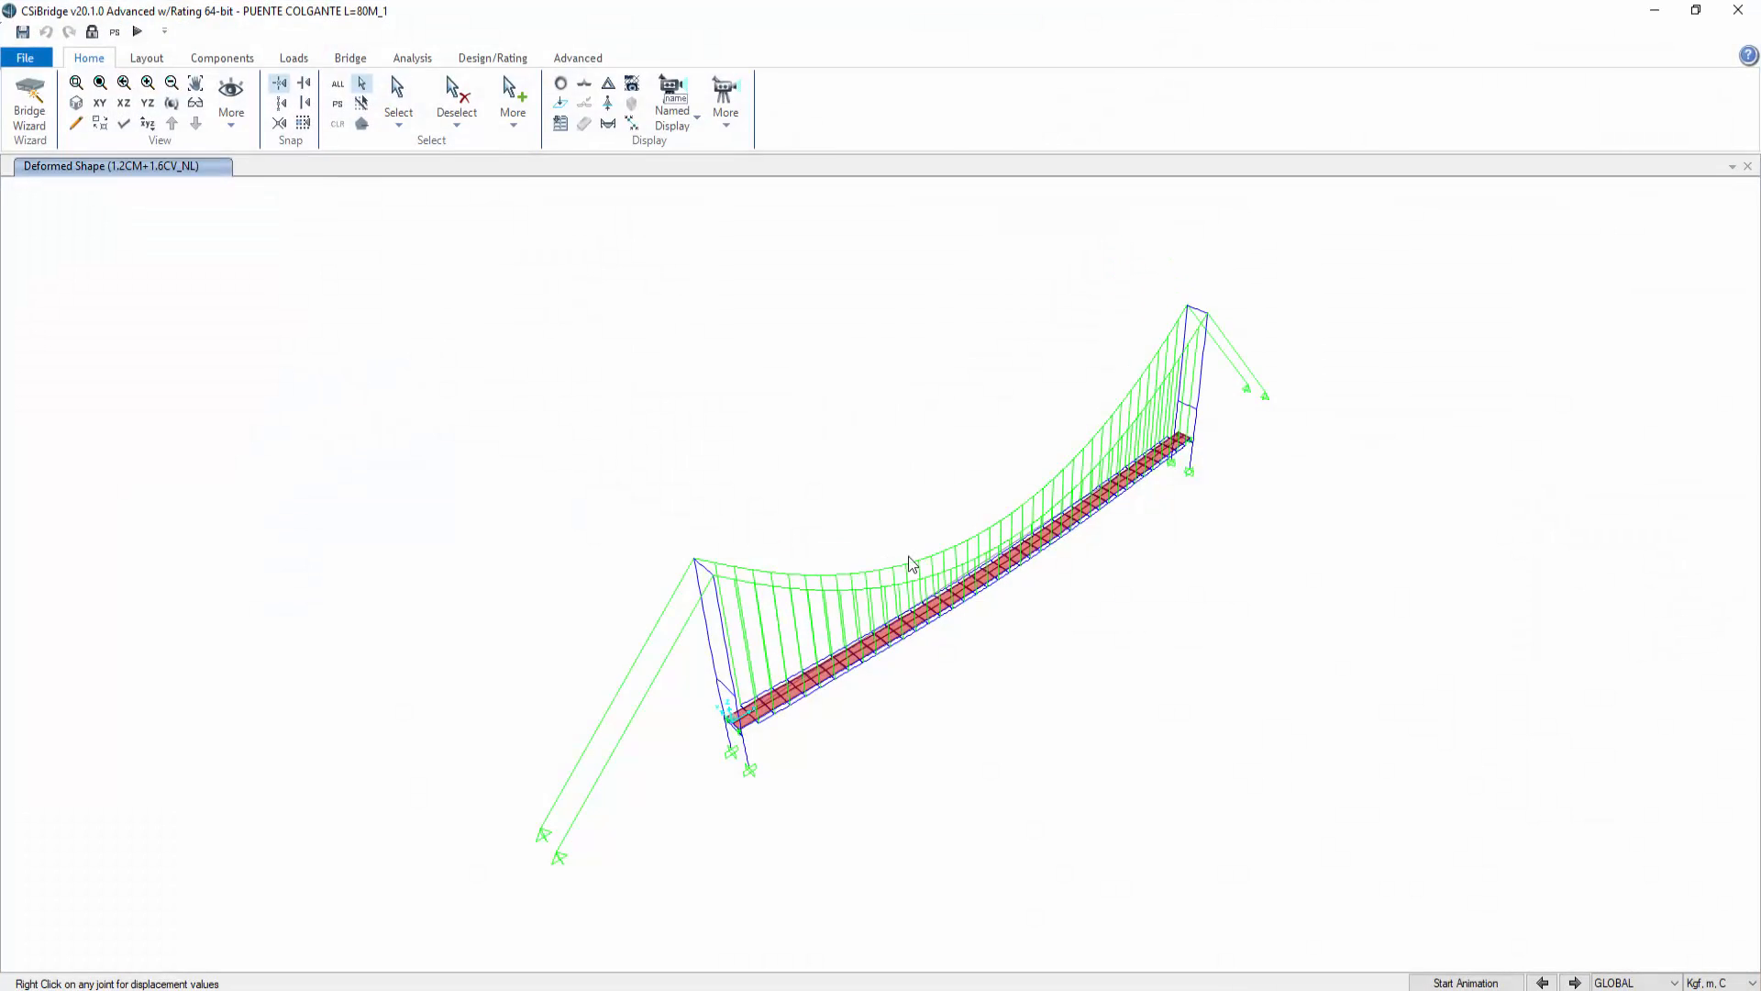
Step: Display the deformed shape for the VIENTO-_NL load case
scroll(987, 629, "up", 3)
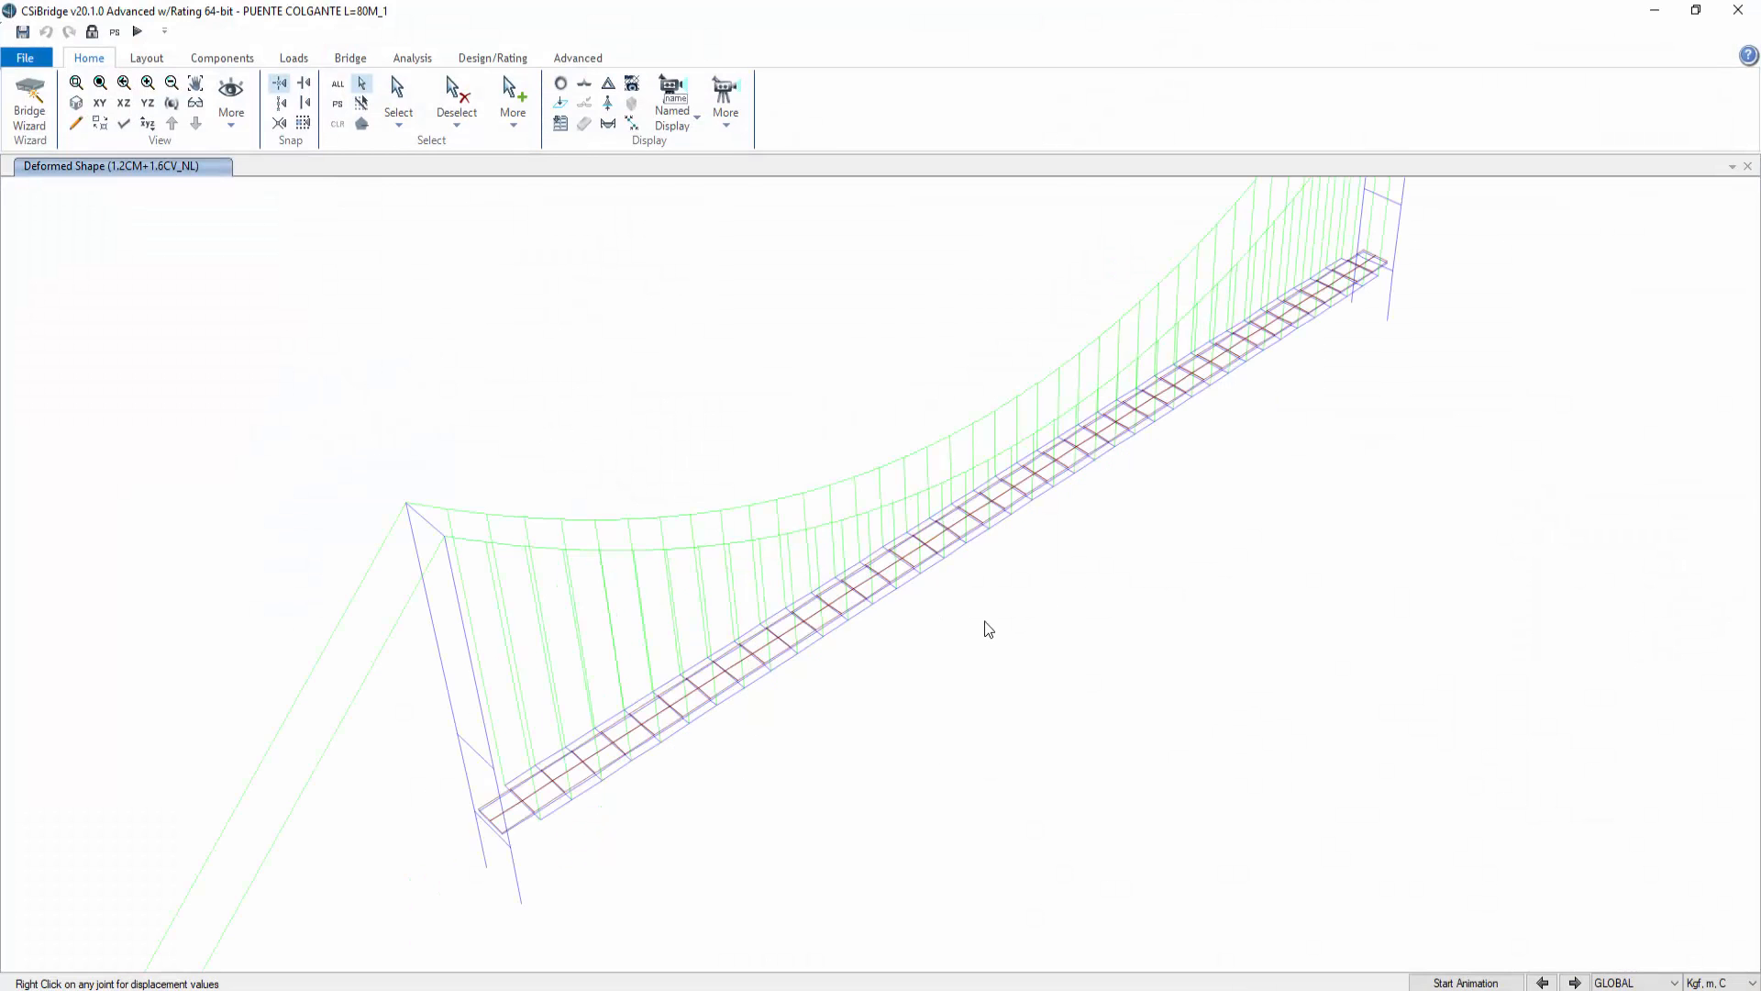
left_click(172, 103)
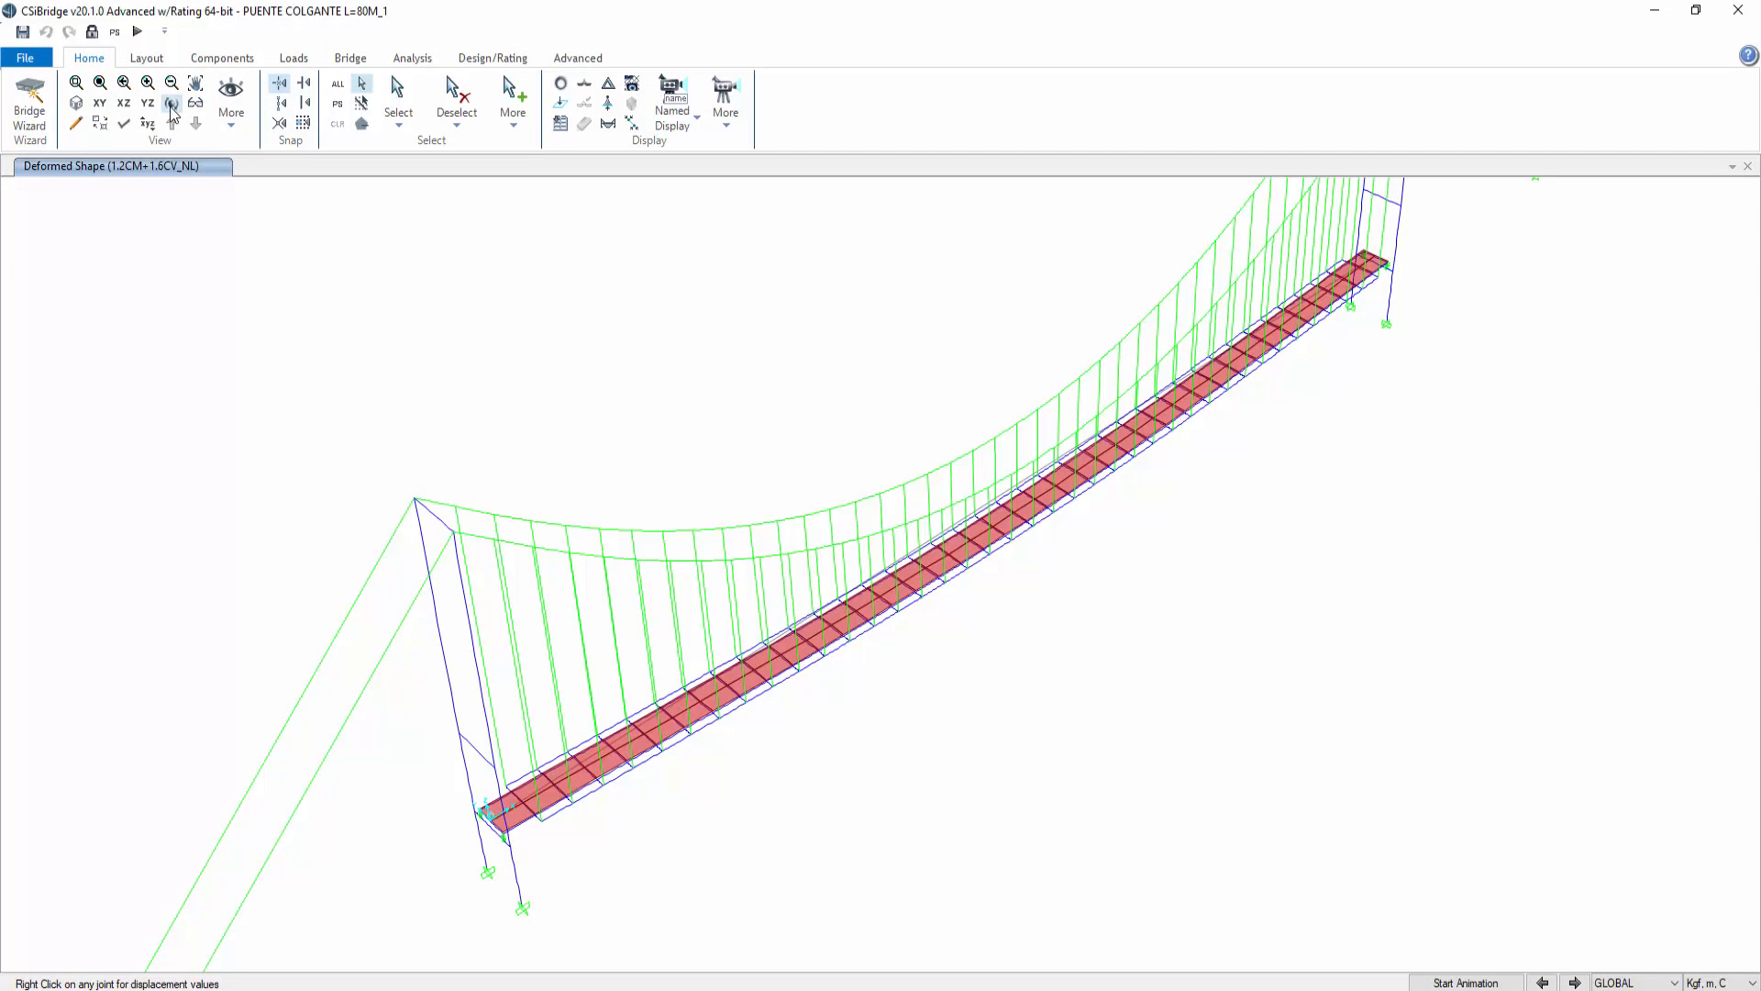
left_click_drag(1175, 712, 990, 610)
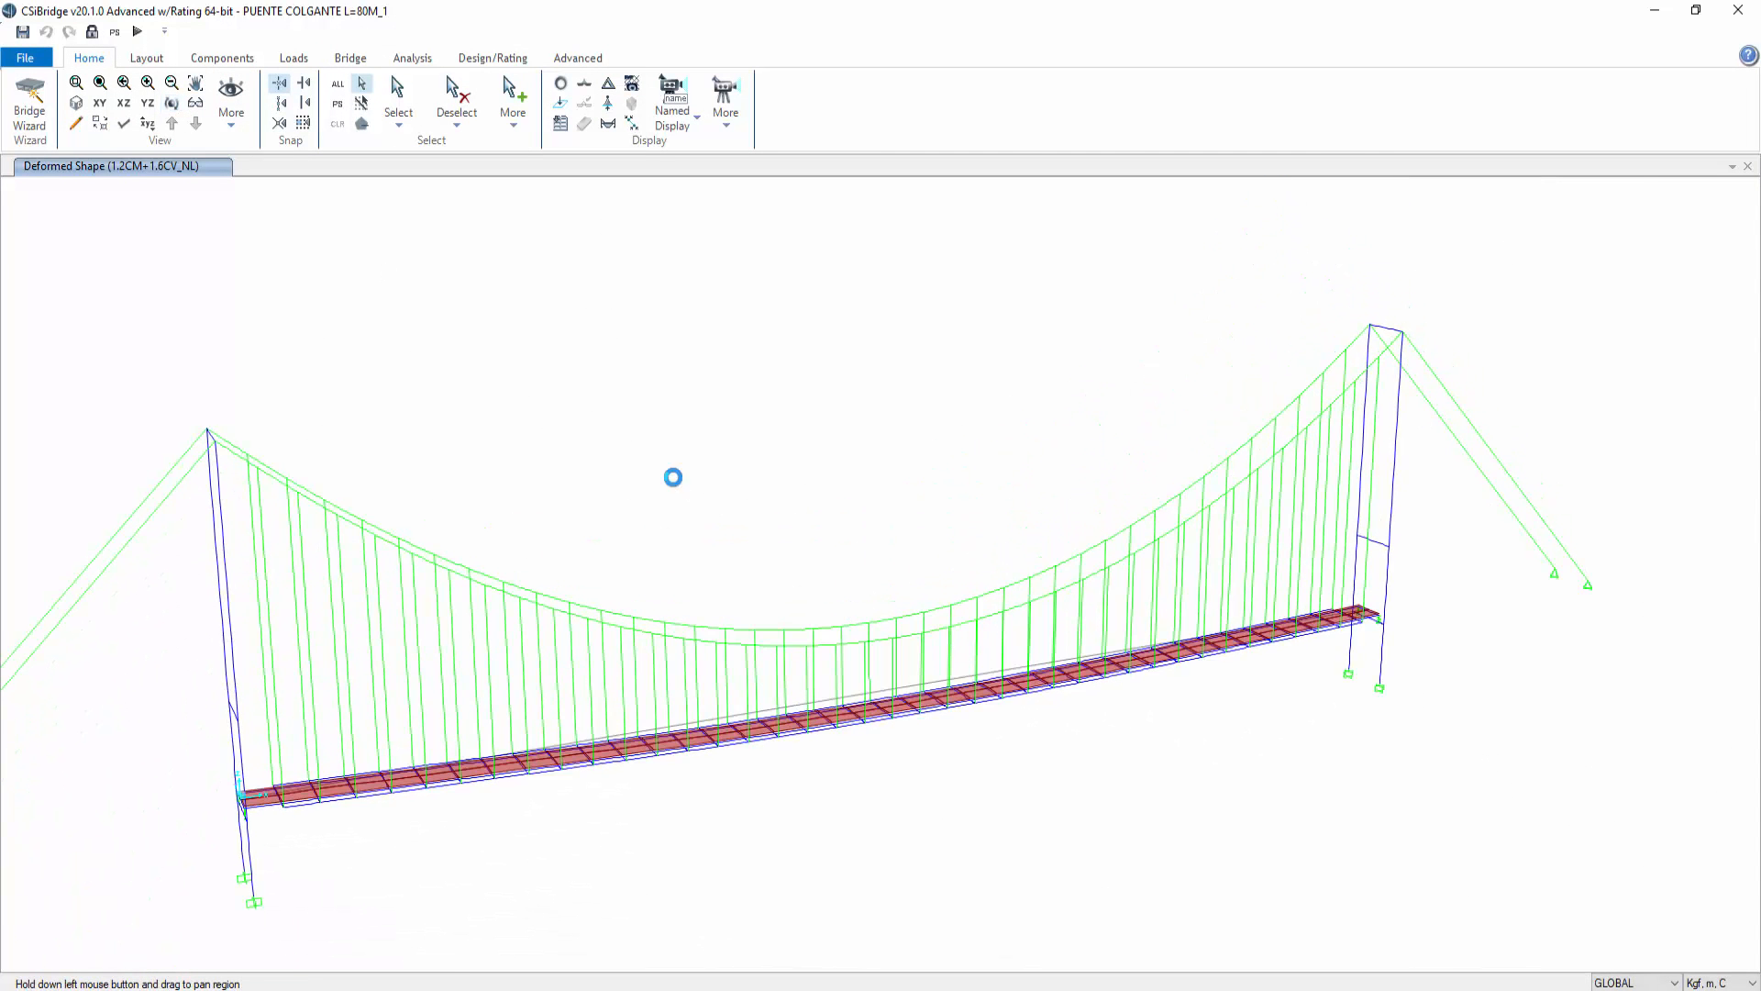
left_click_drag(597, 466, 767, 421)
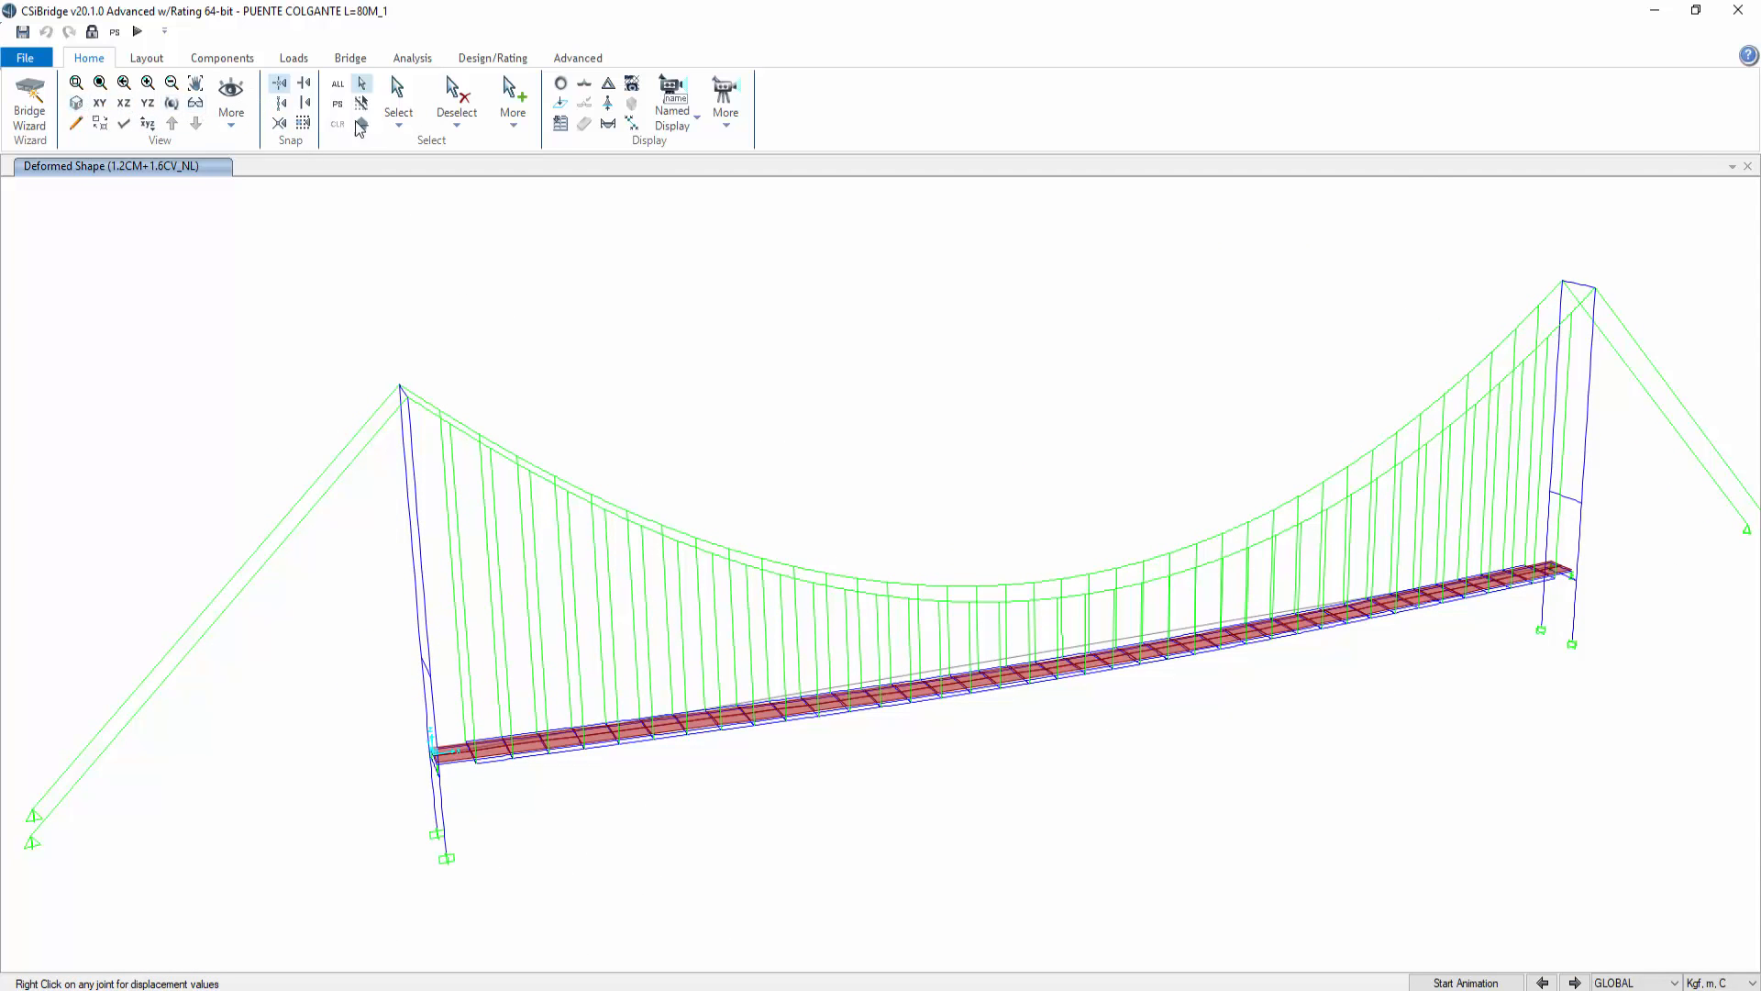
left_click(609, 90)
left_click(995, 209)
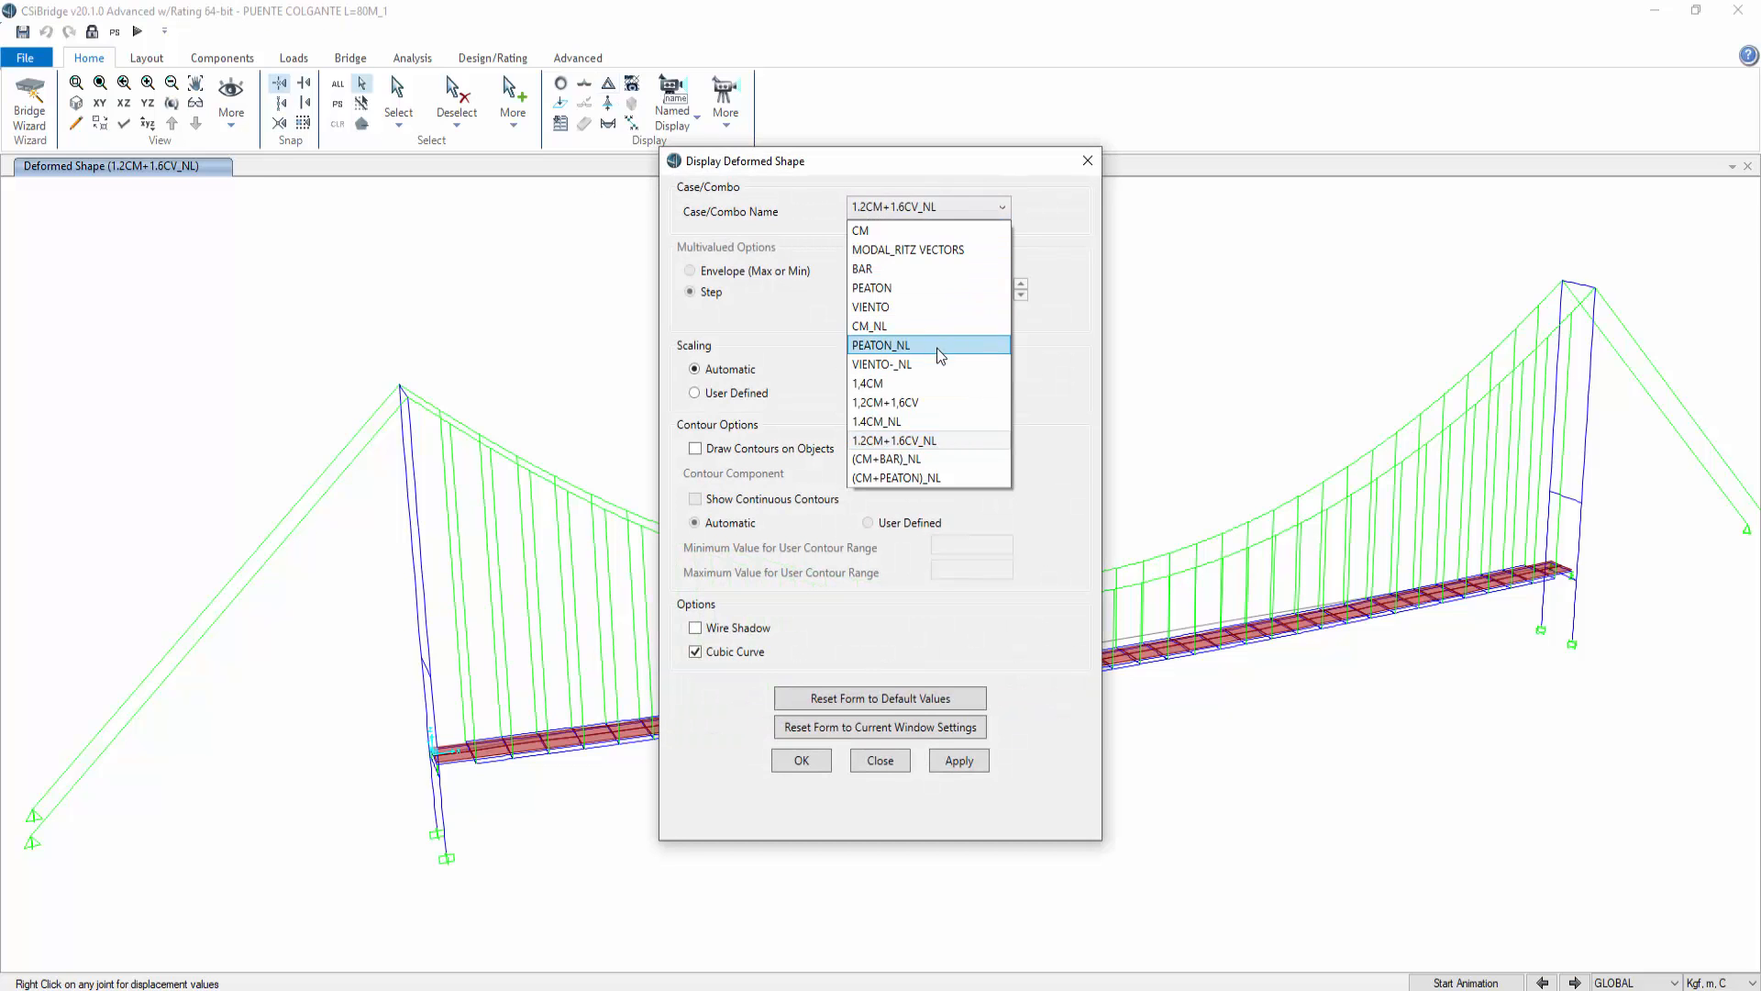
left_click(936, 365)
left_click(959, 760)
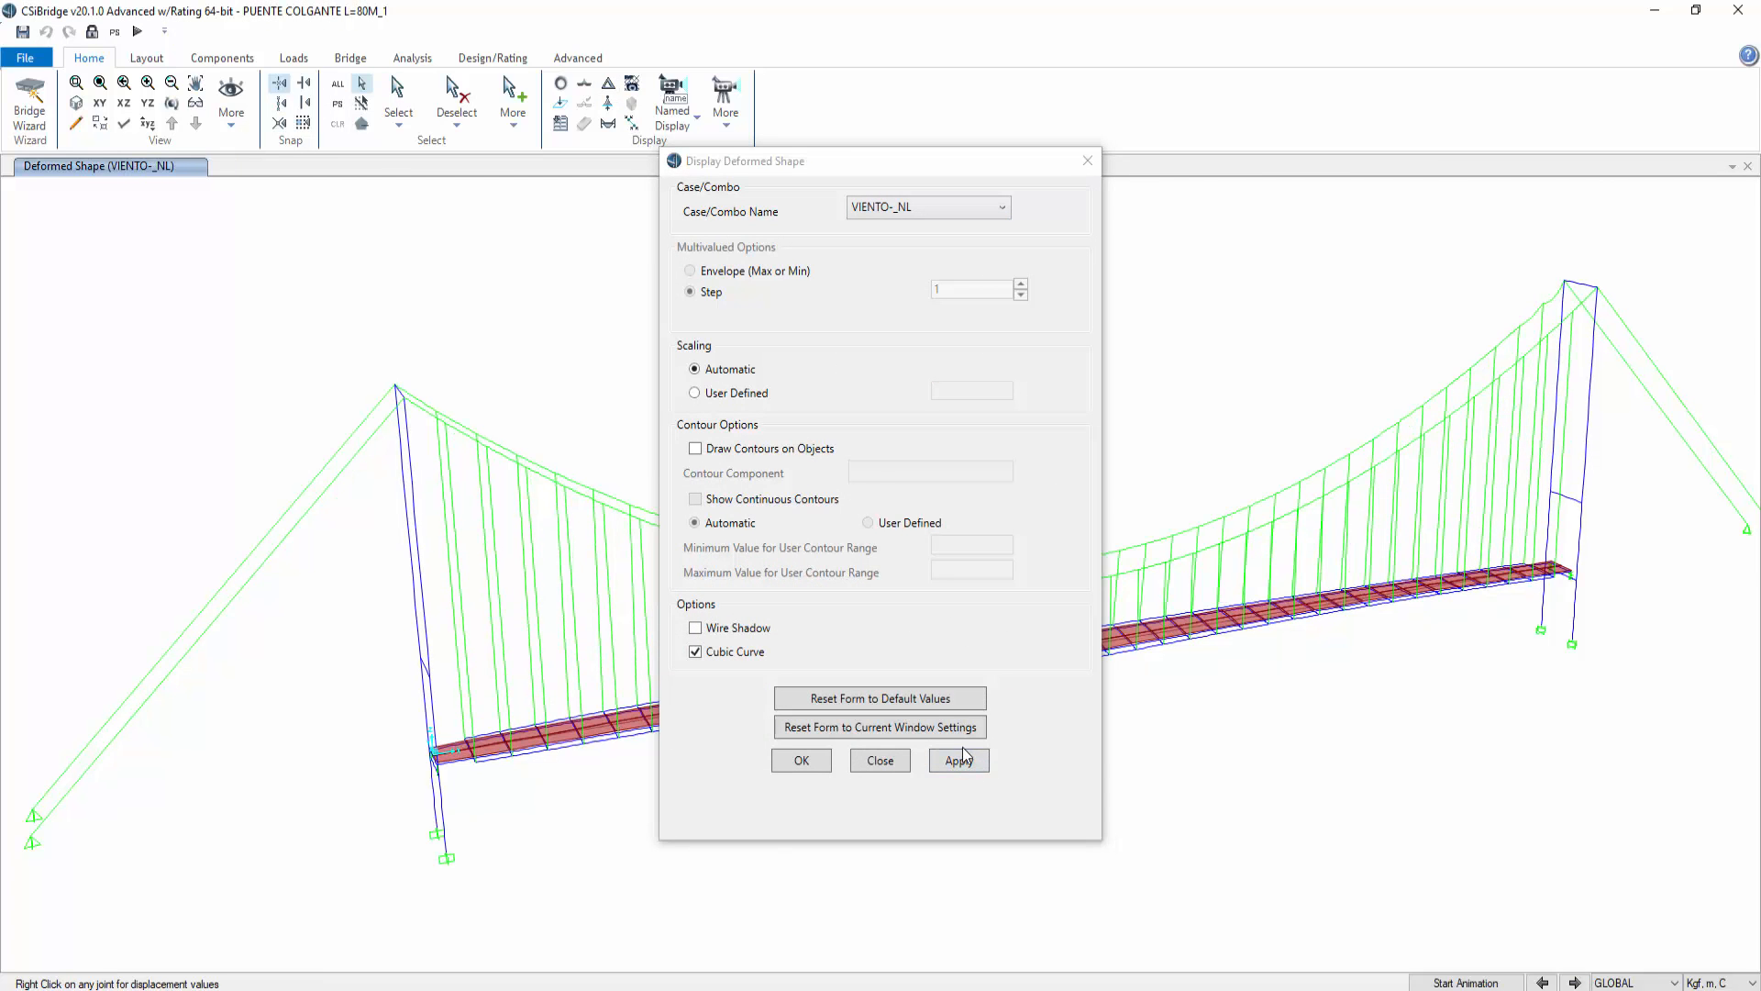
left_click(876, 762)
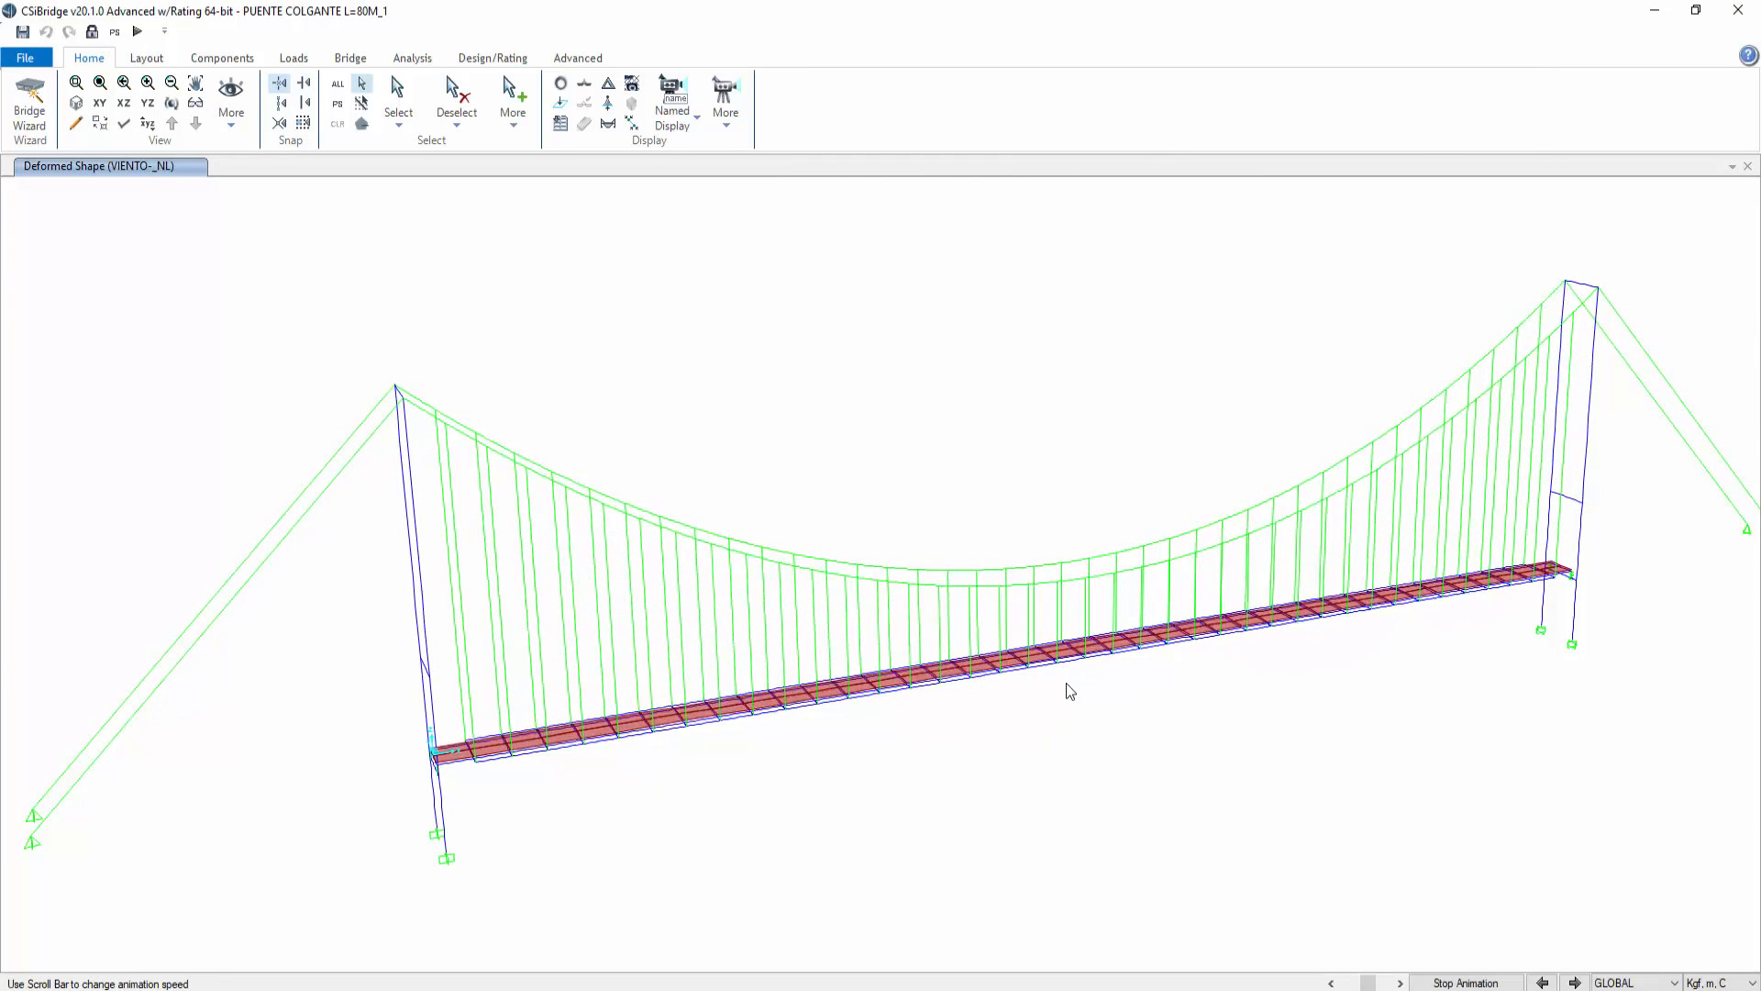
Step: Animate the VIENTO-_NL deformed shape viewed along the bridge axis, then stop the animation
left_click(172, 102)
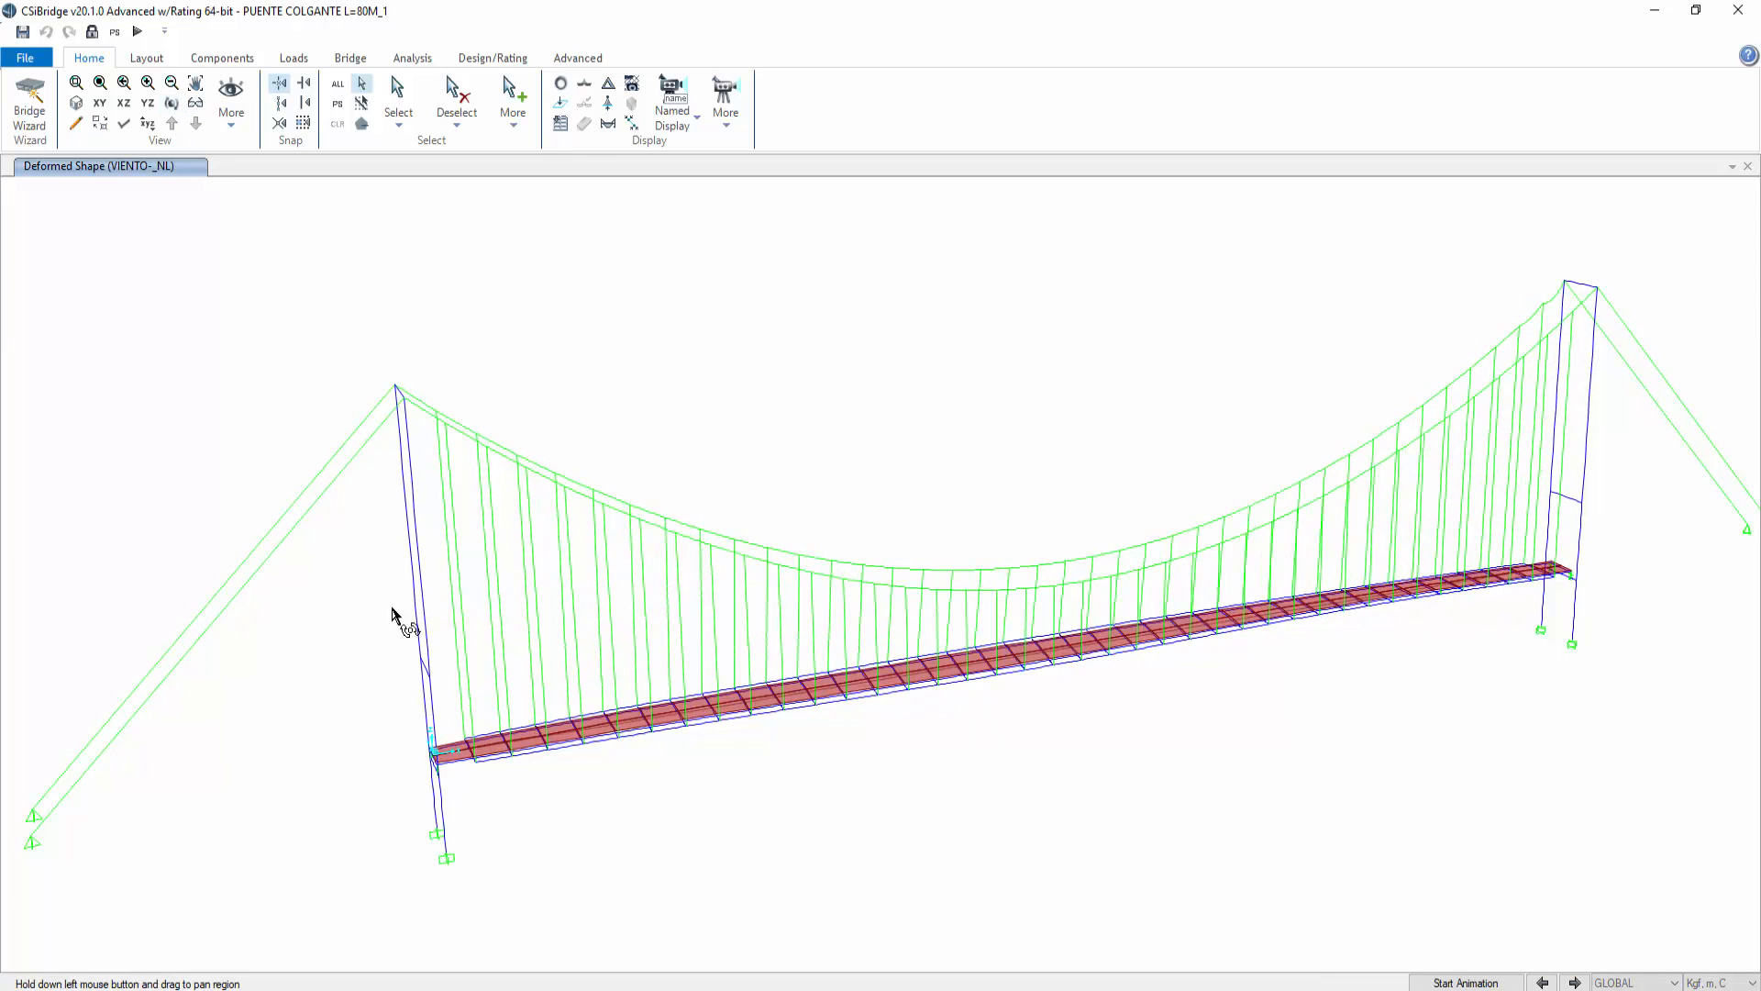
left_click_drag(392, 607, 1022, 562)
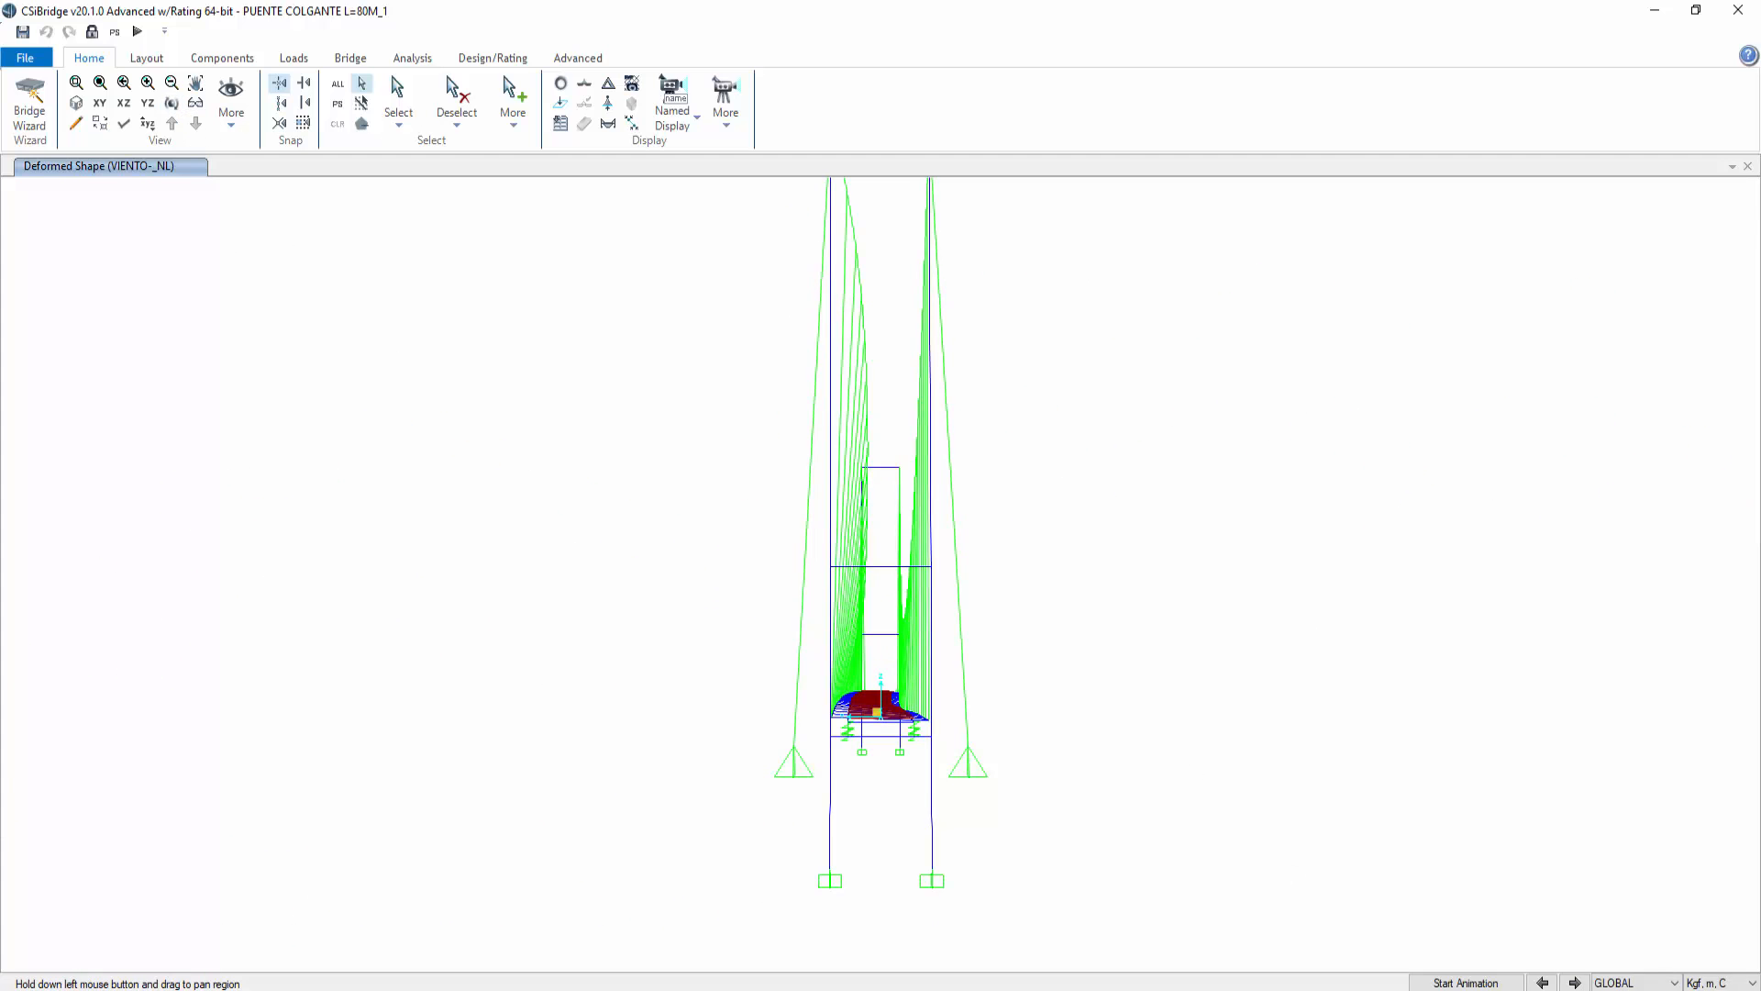
left_click(1466, 982)
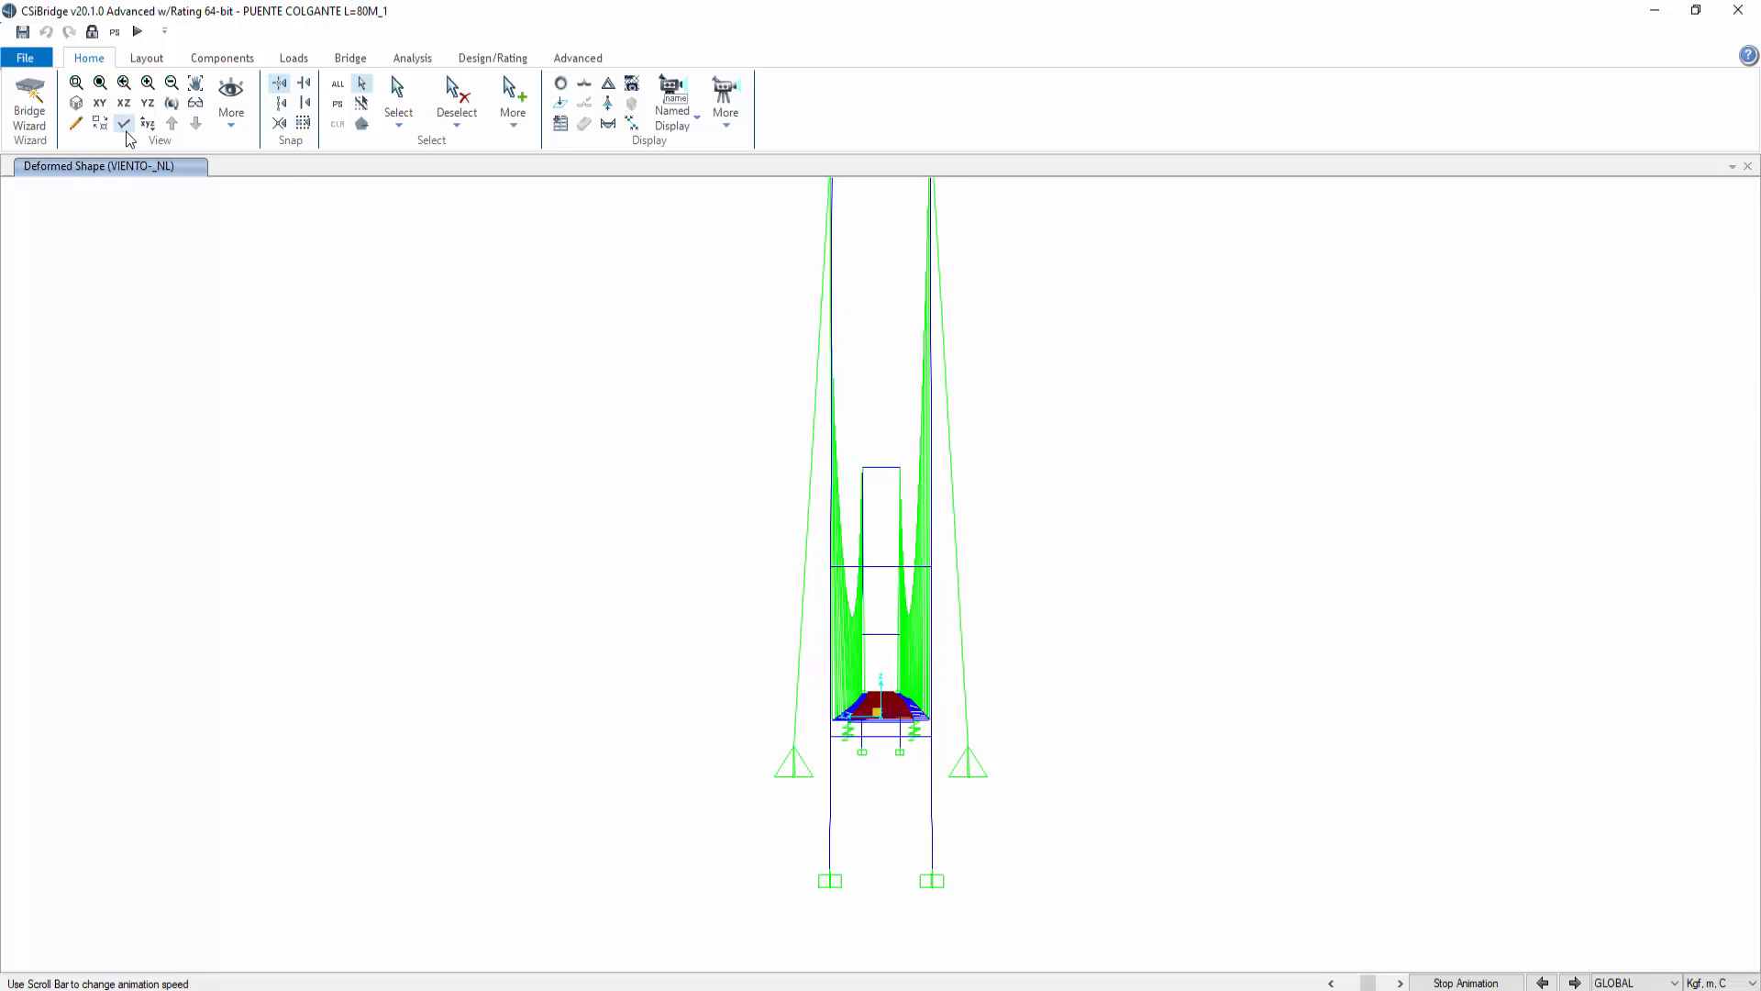
left_click(1458, 984)
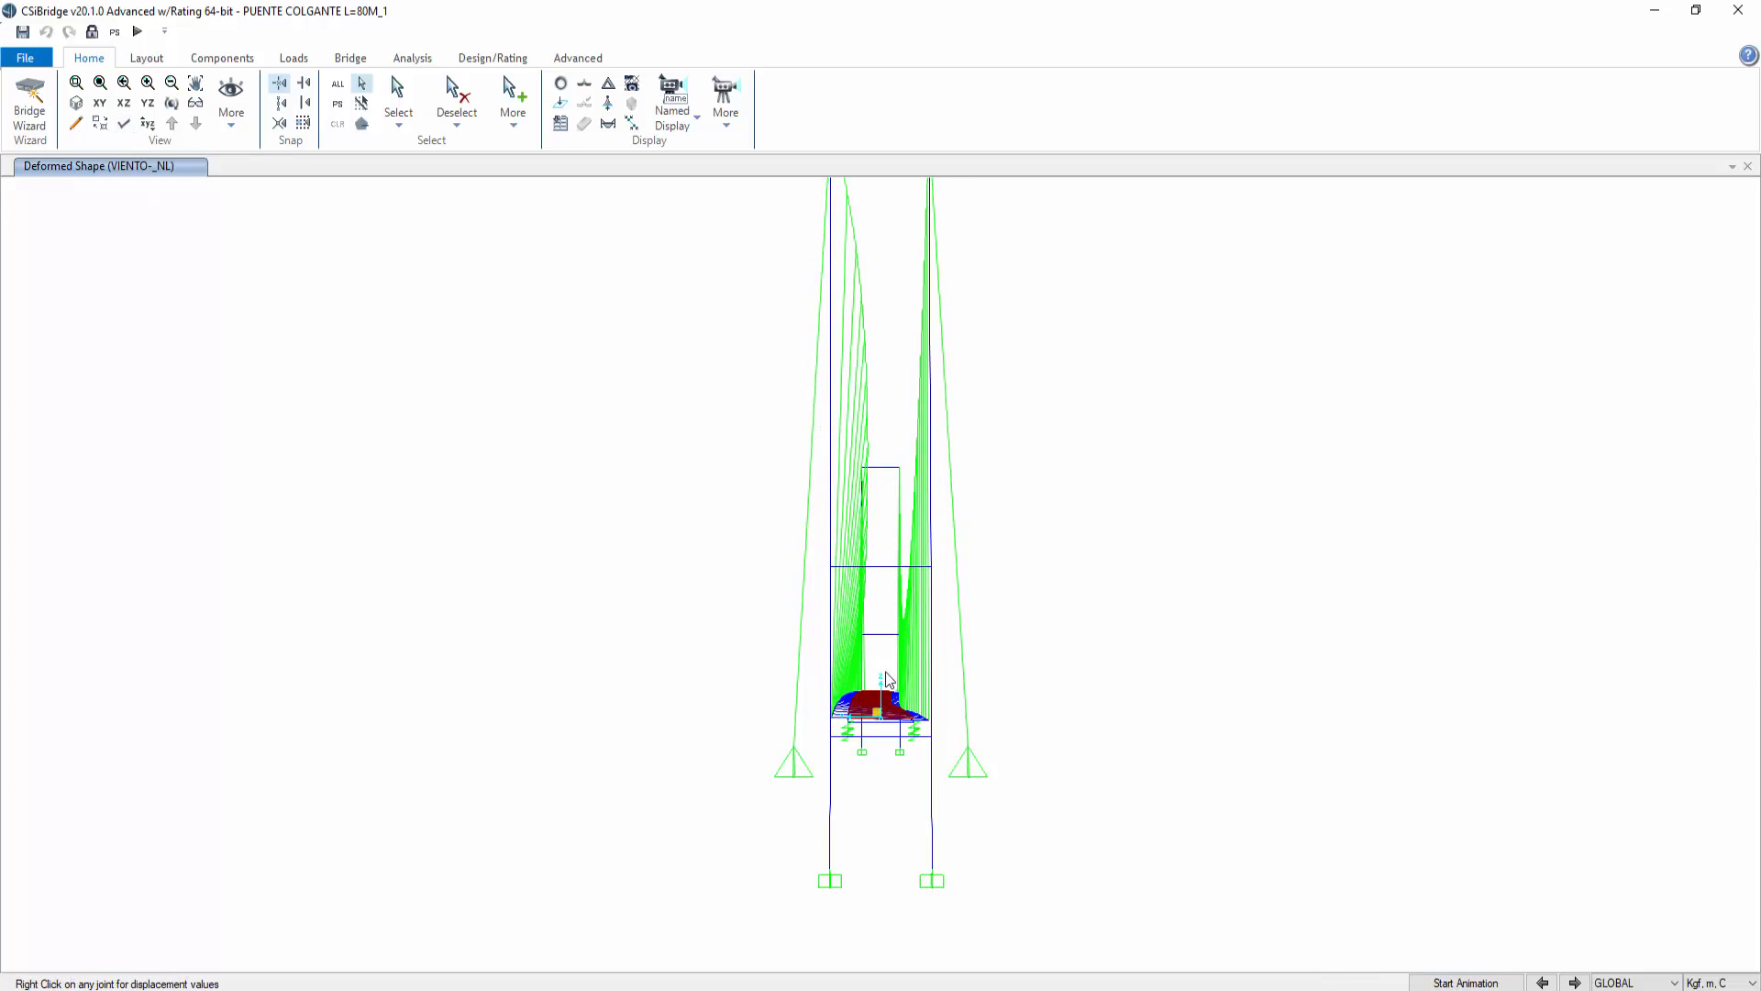
Step: Return to the 3D view and show the undeformed bridge model
left_click(99, 103)
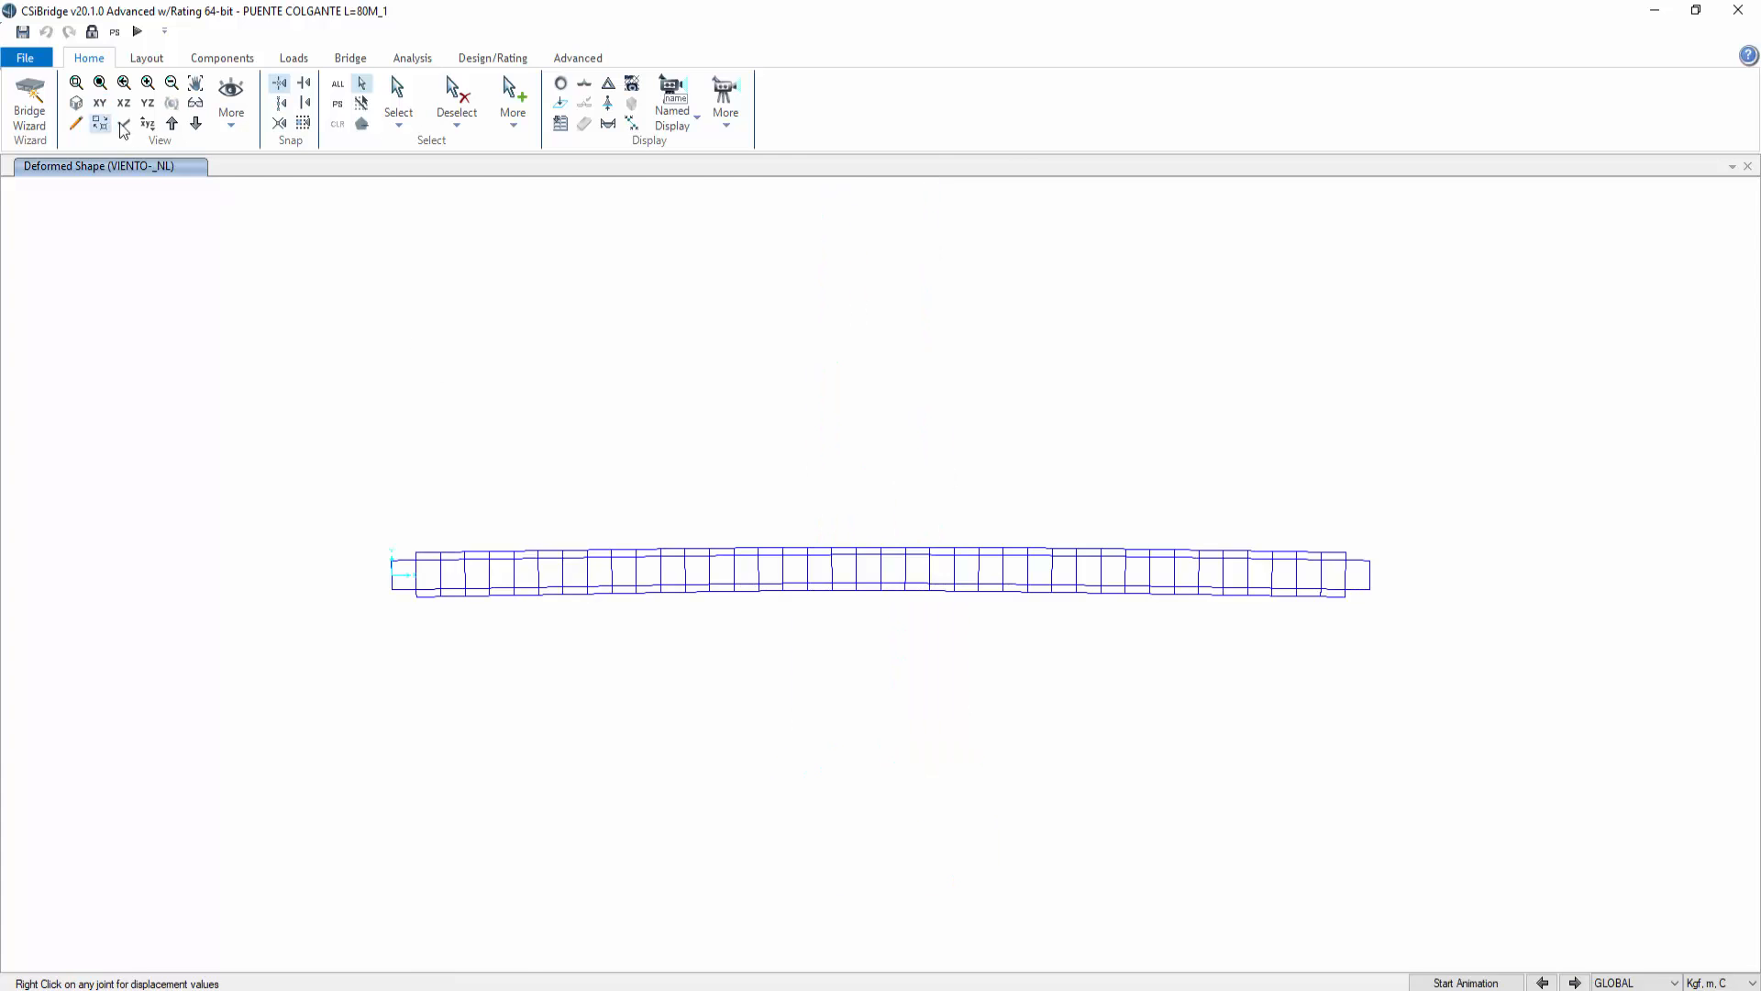
left_click(76, 103)
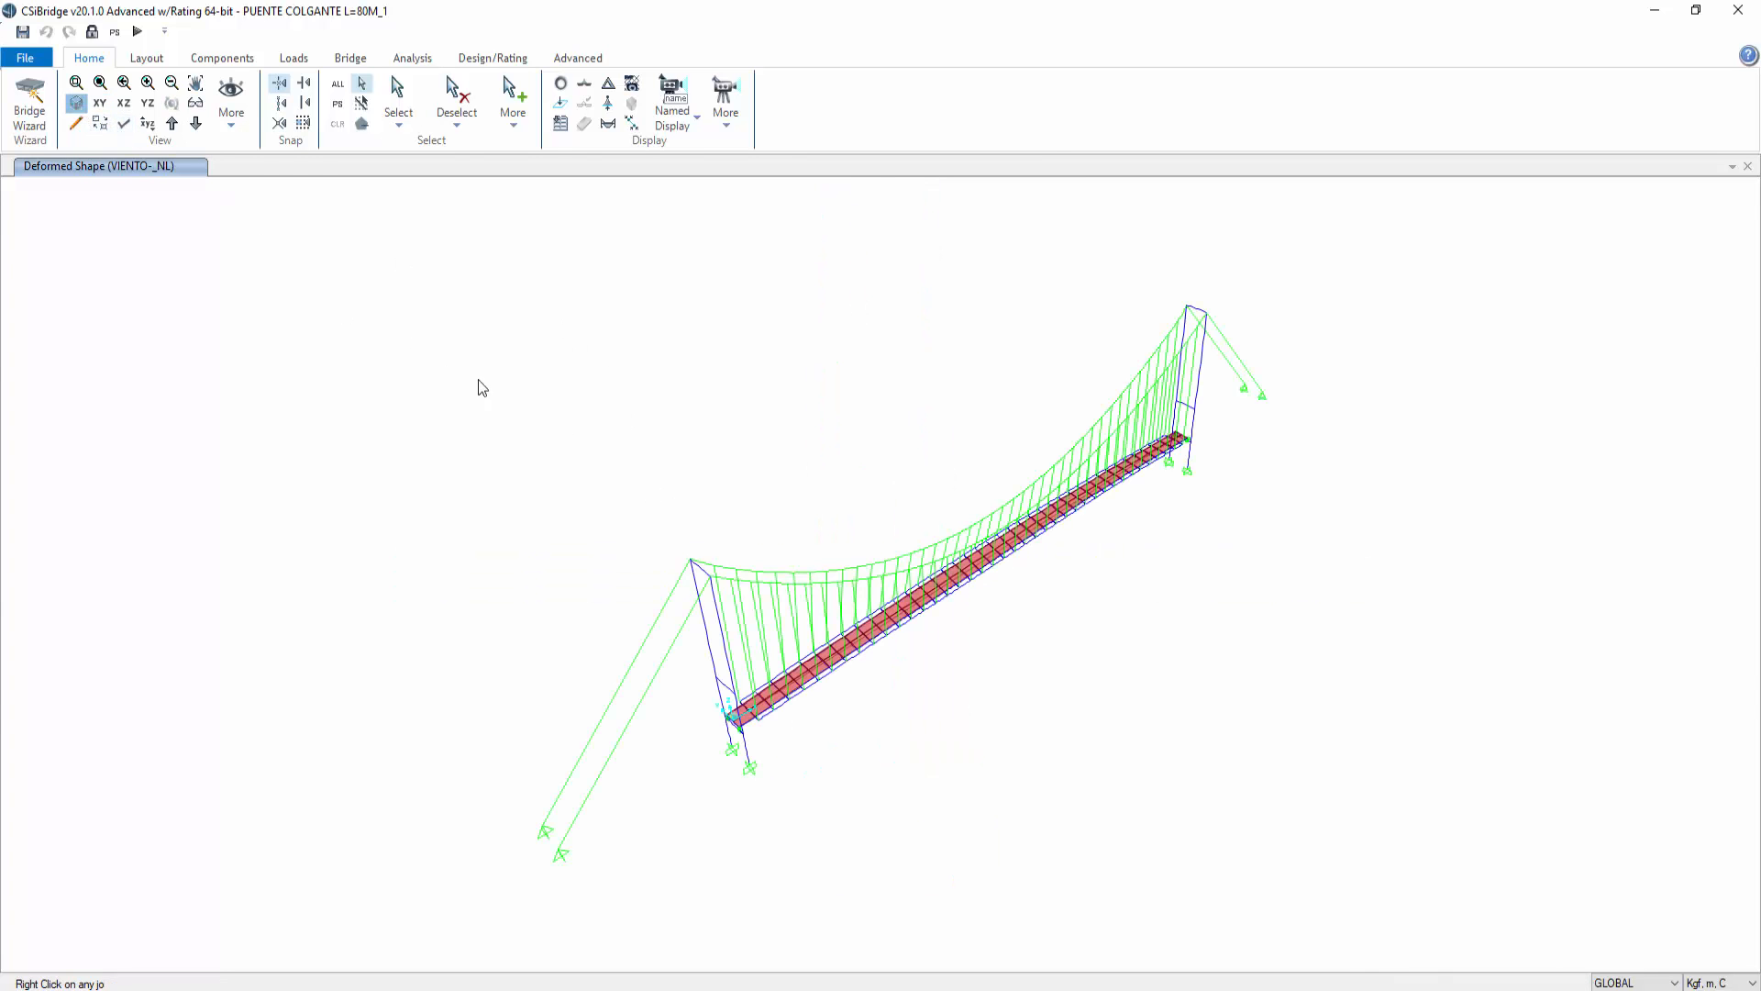
left_click(561, 82)
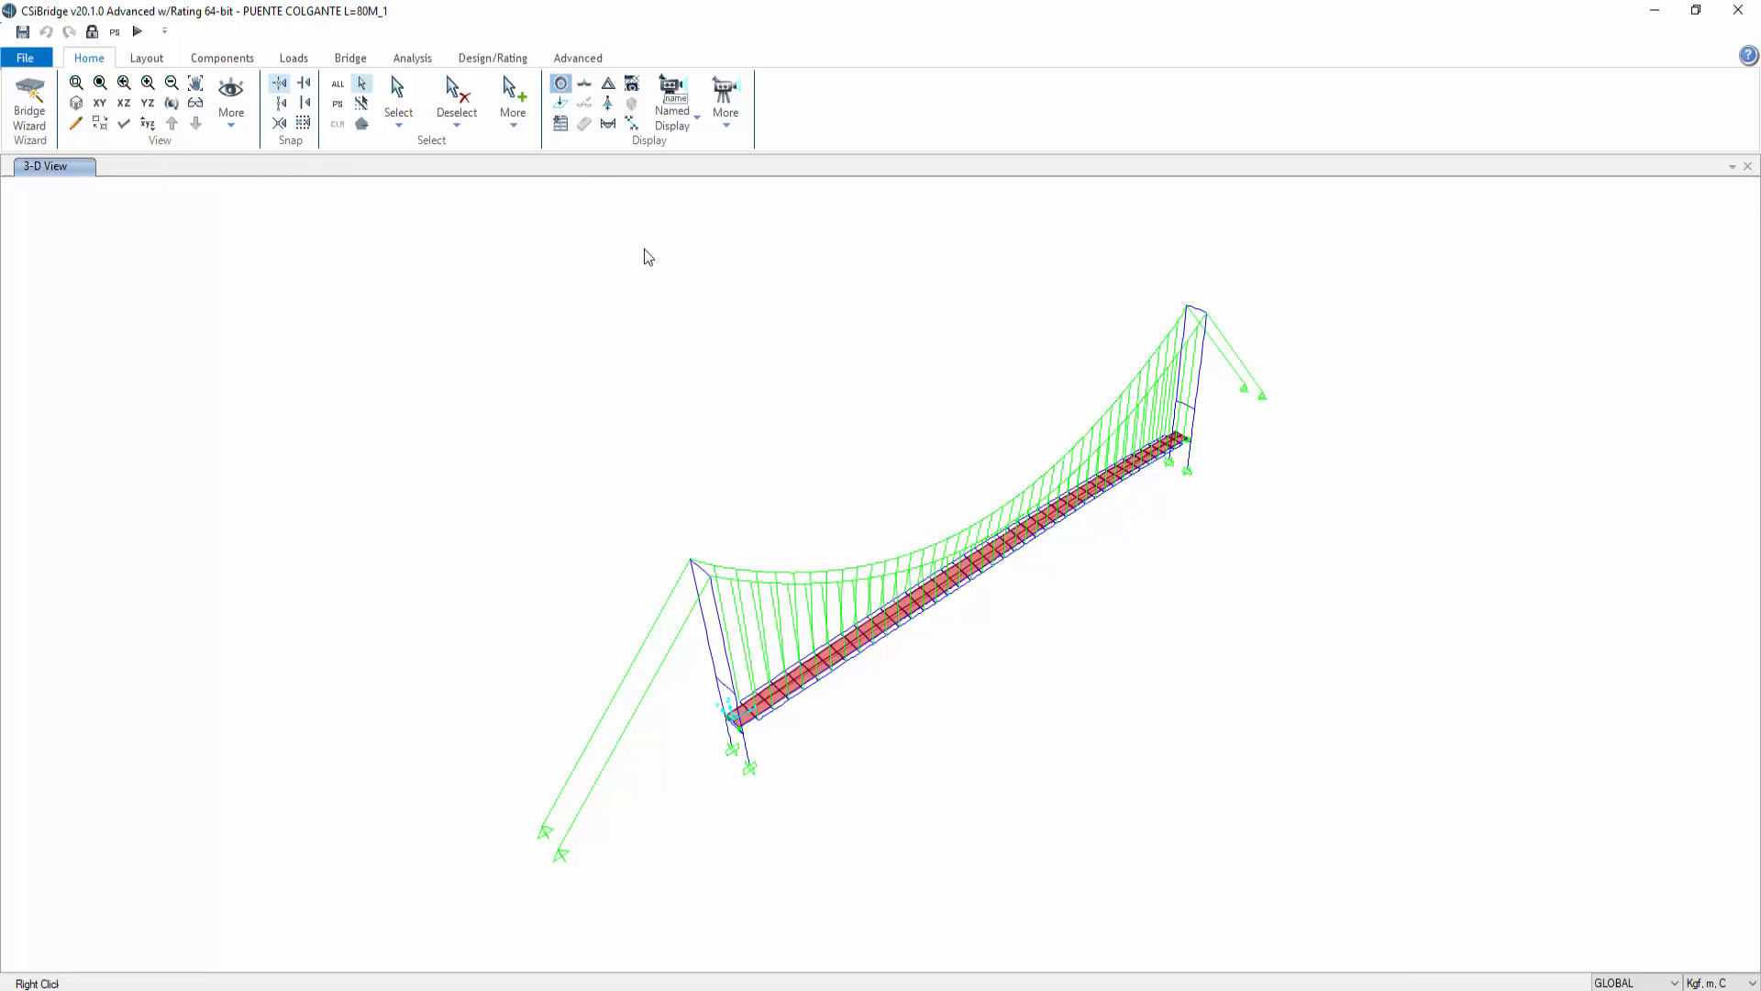
Step: Unlock the model to allow editing after the analysis
left_click(92, 32)
left_click(902, 580)
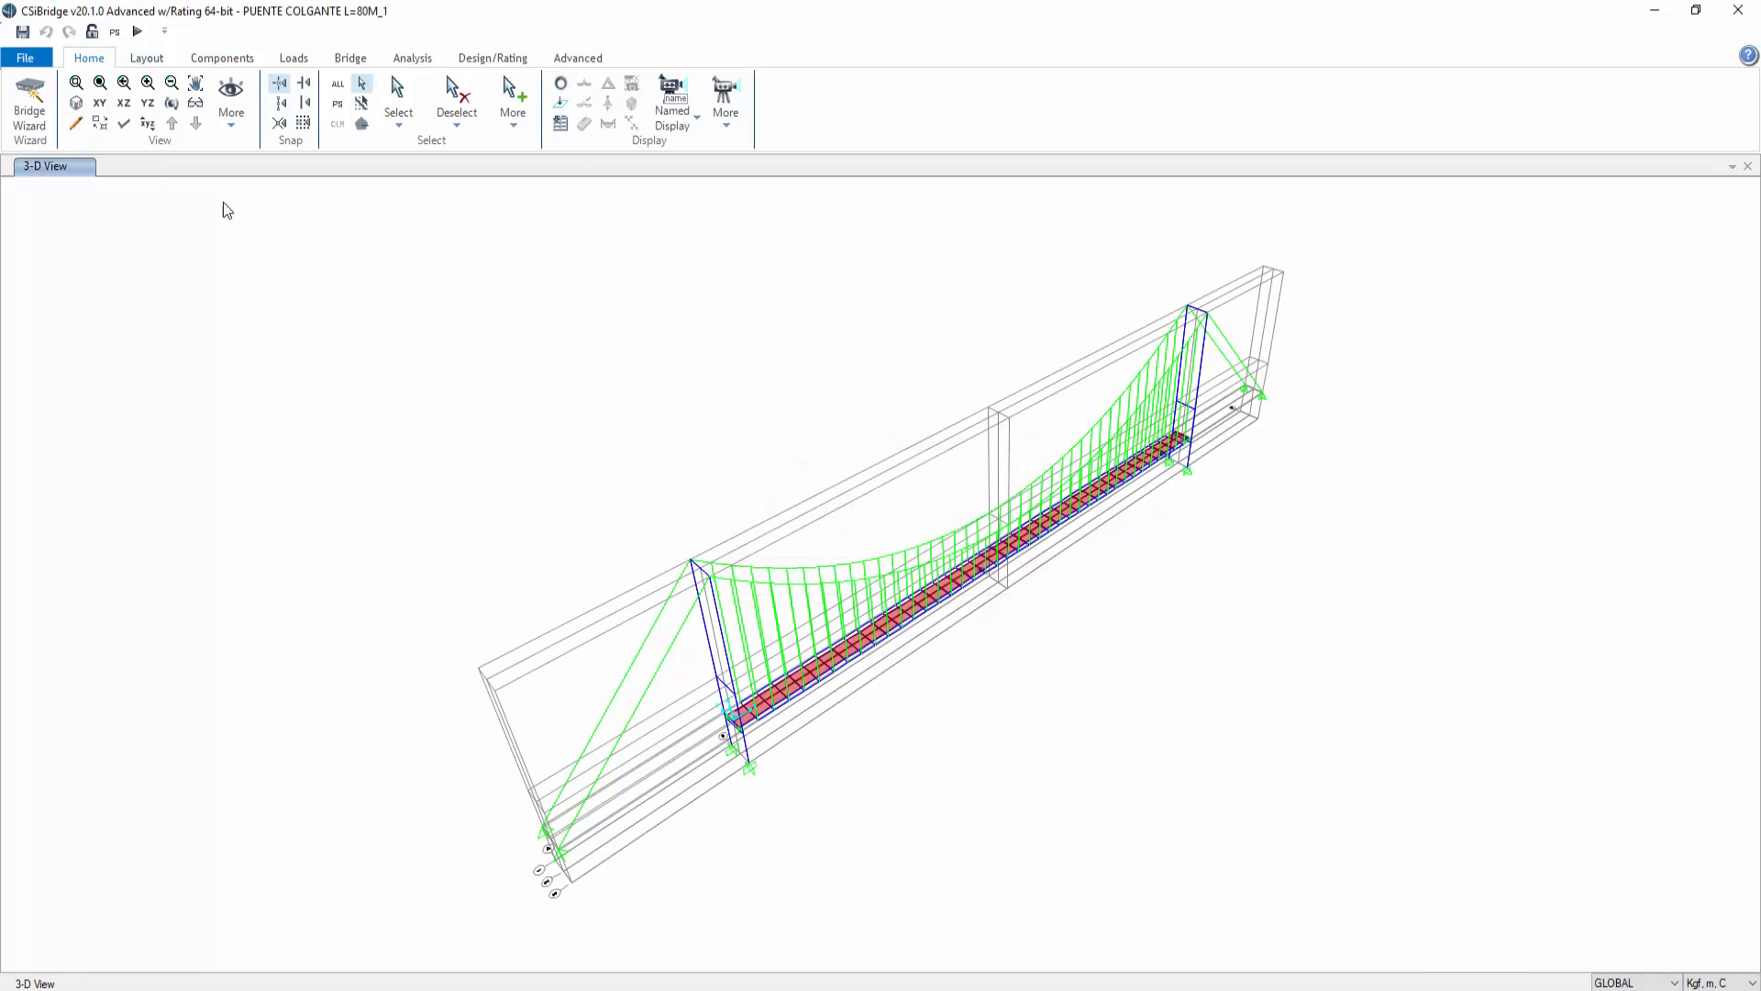
left_click(349, 61)
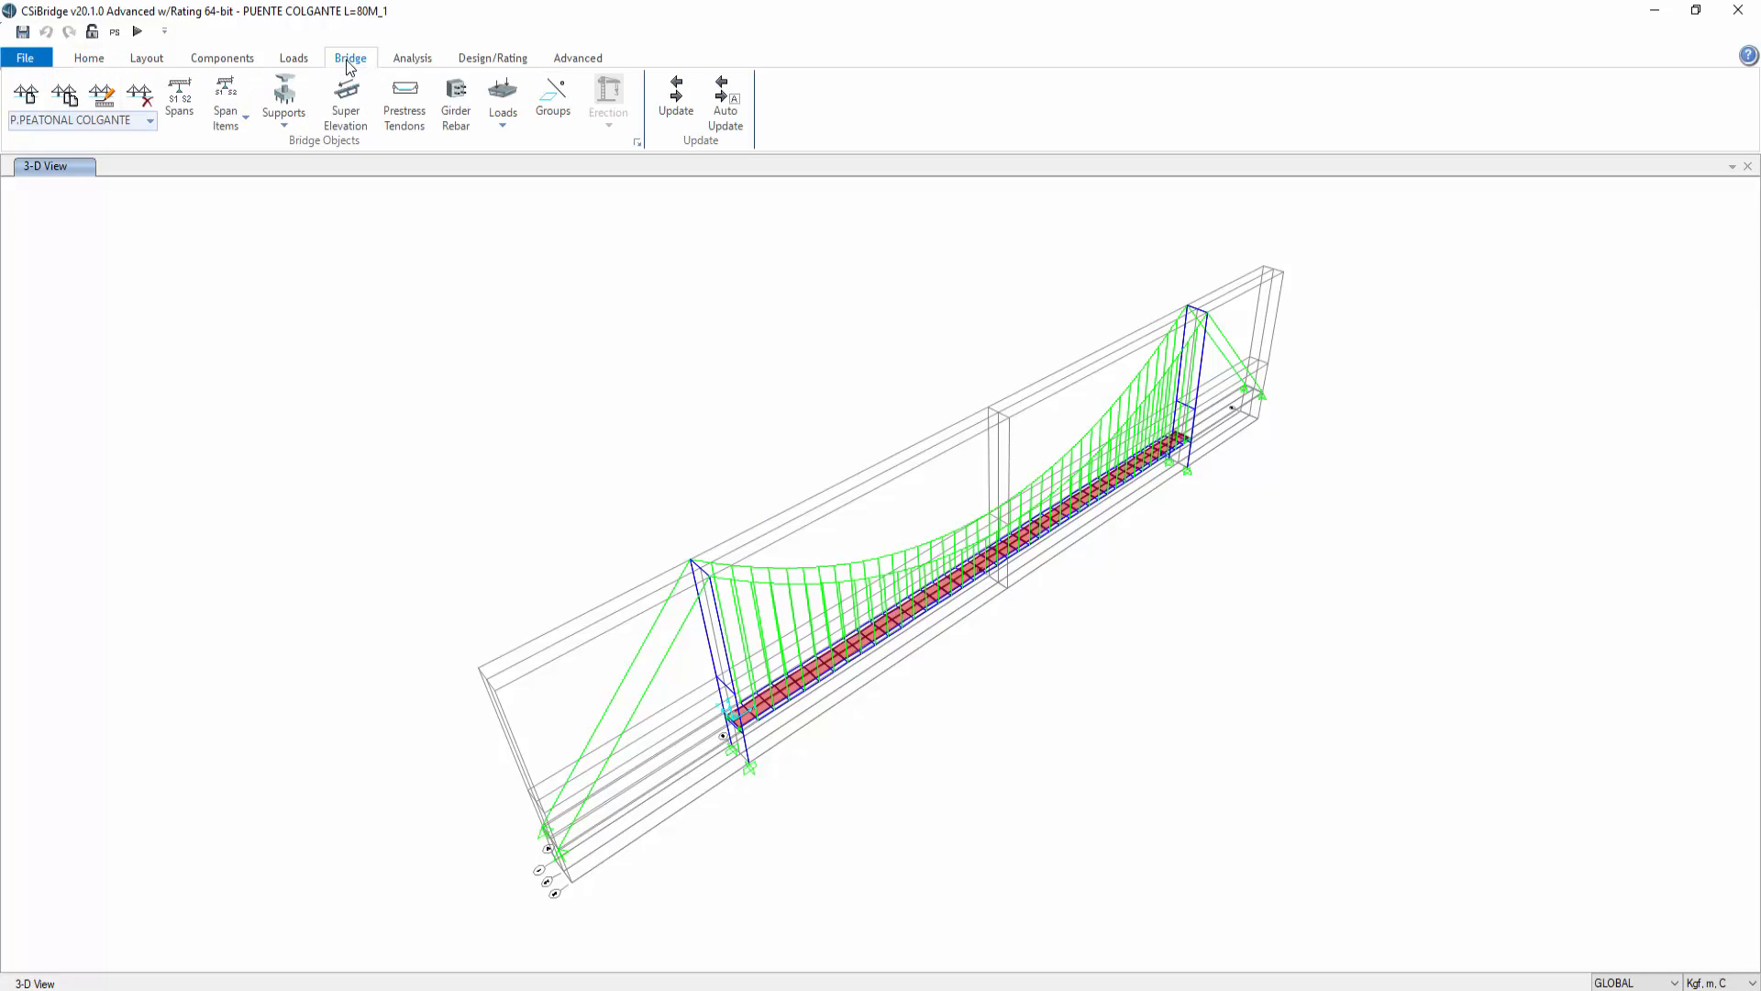
left_click(294, 62)
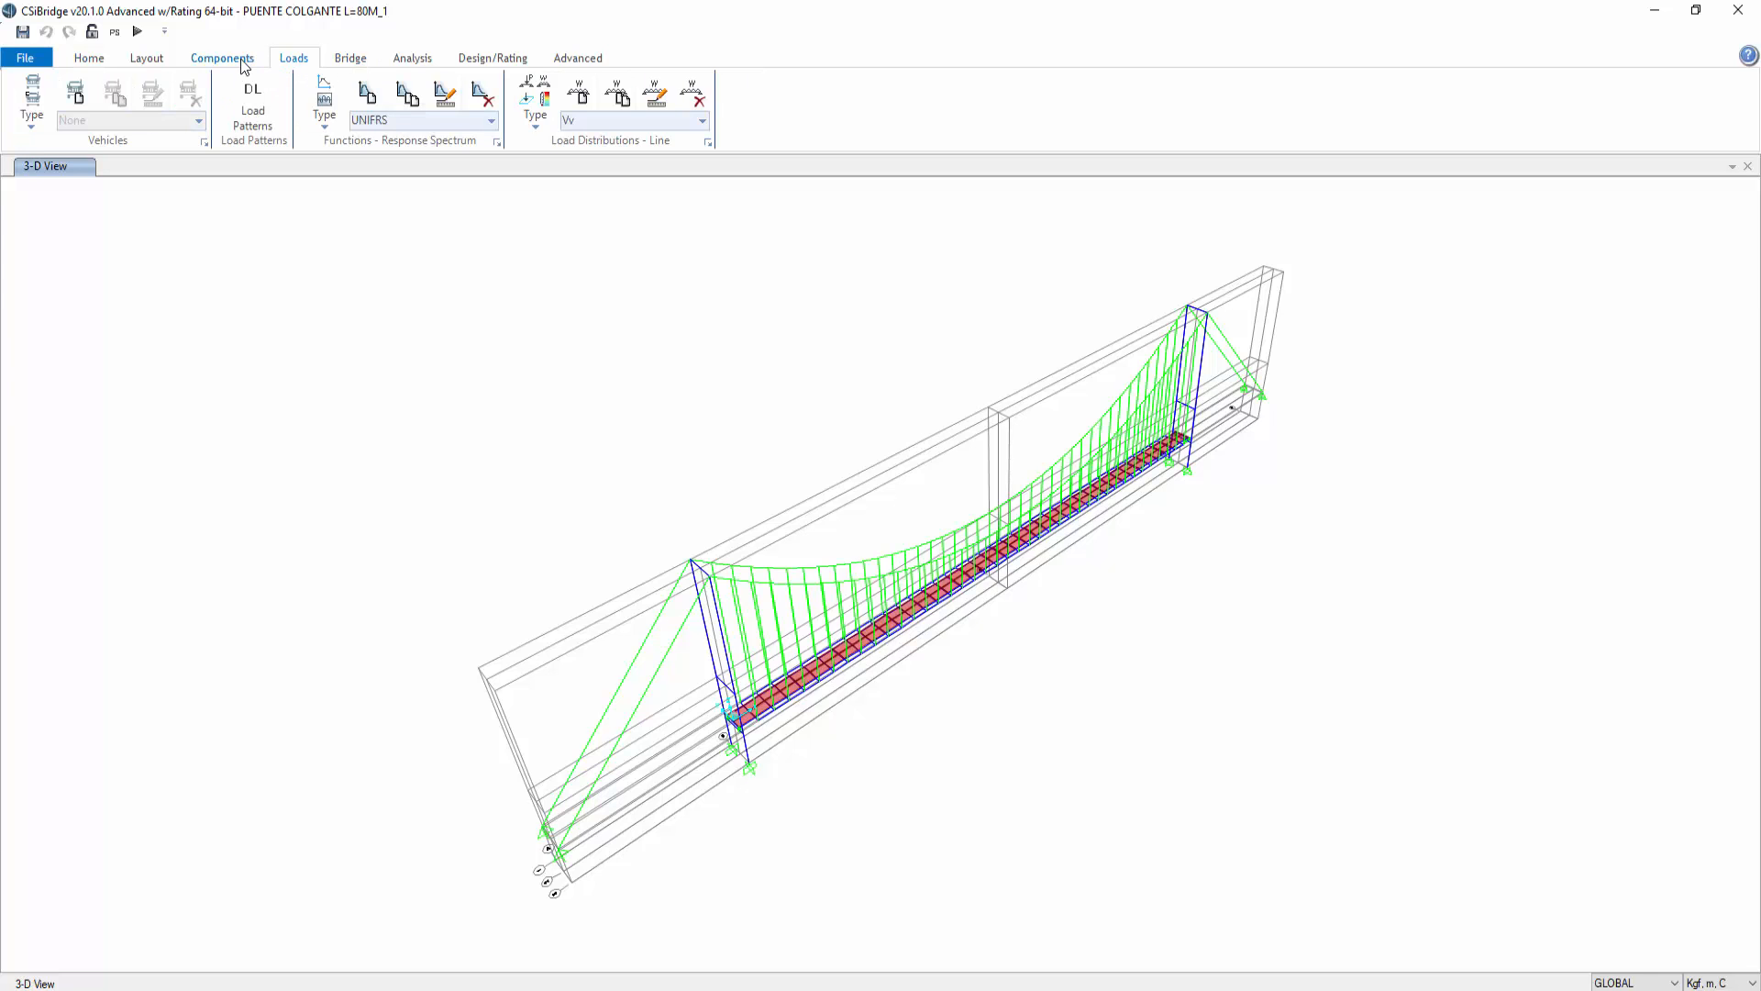
left_click(406, 61)
left_click(357, 143)
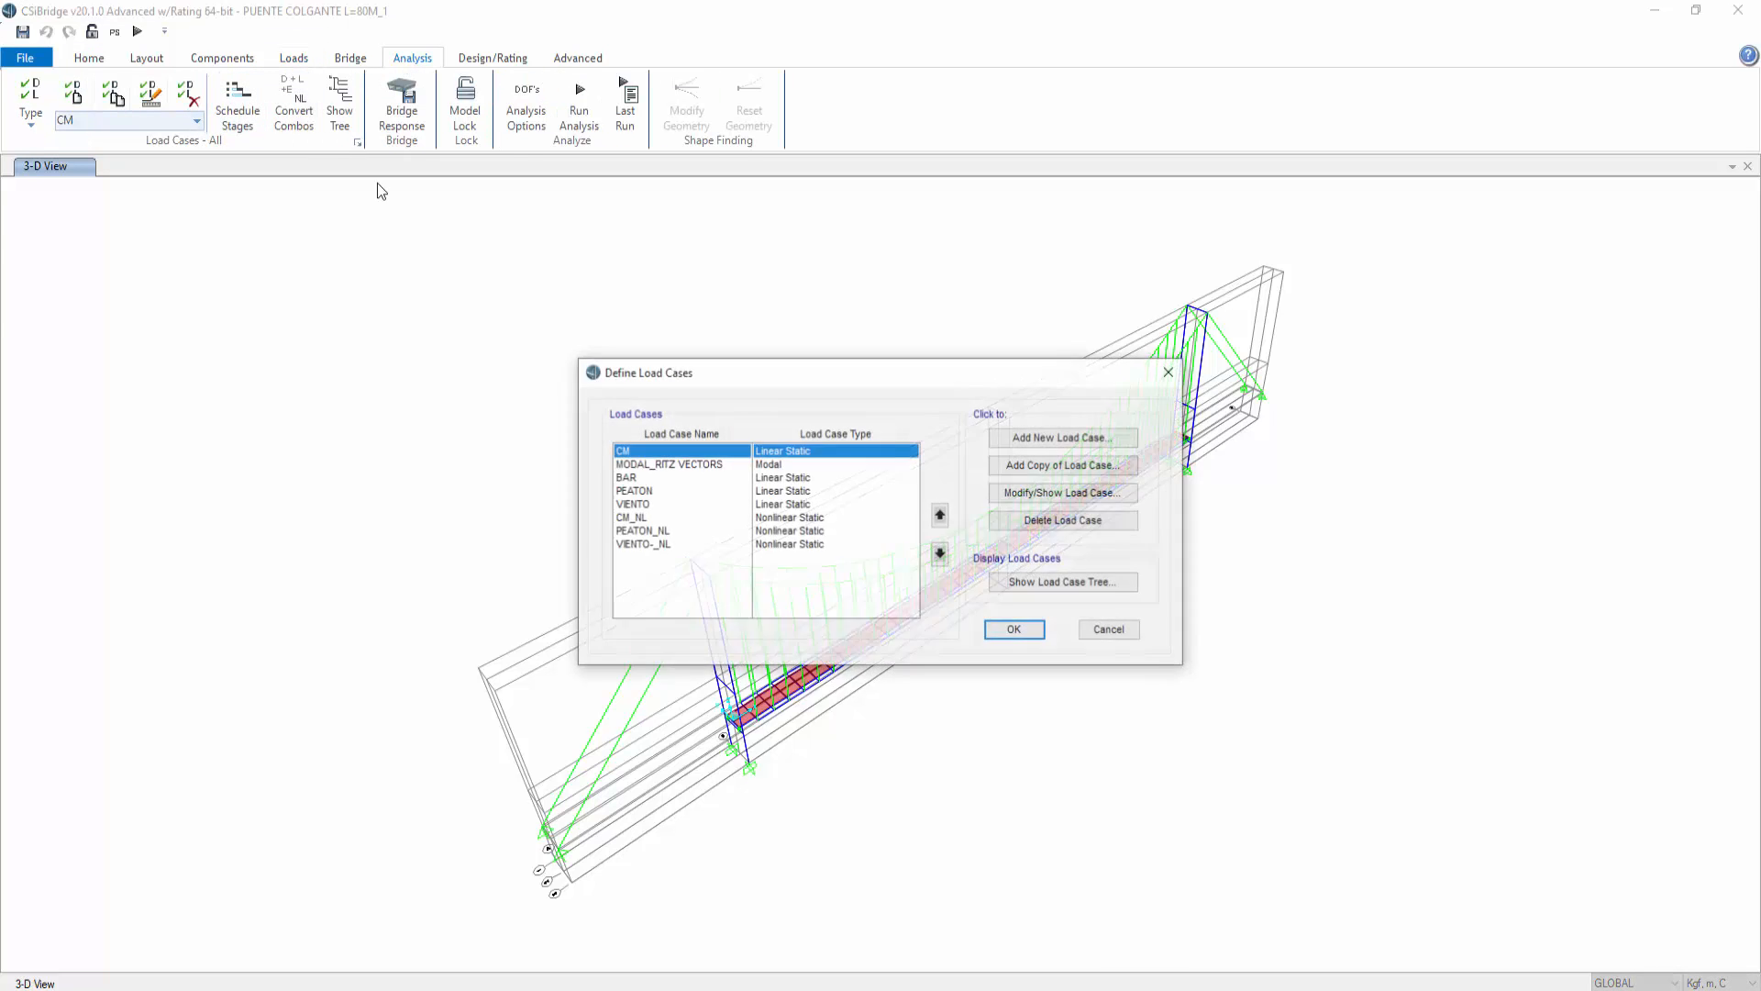
left_click(1041, 442)
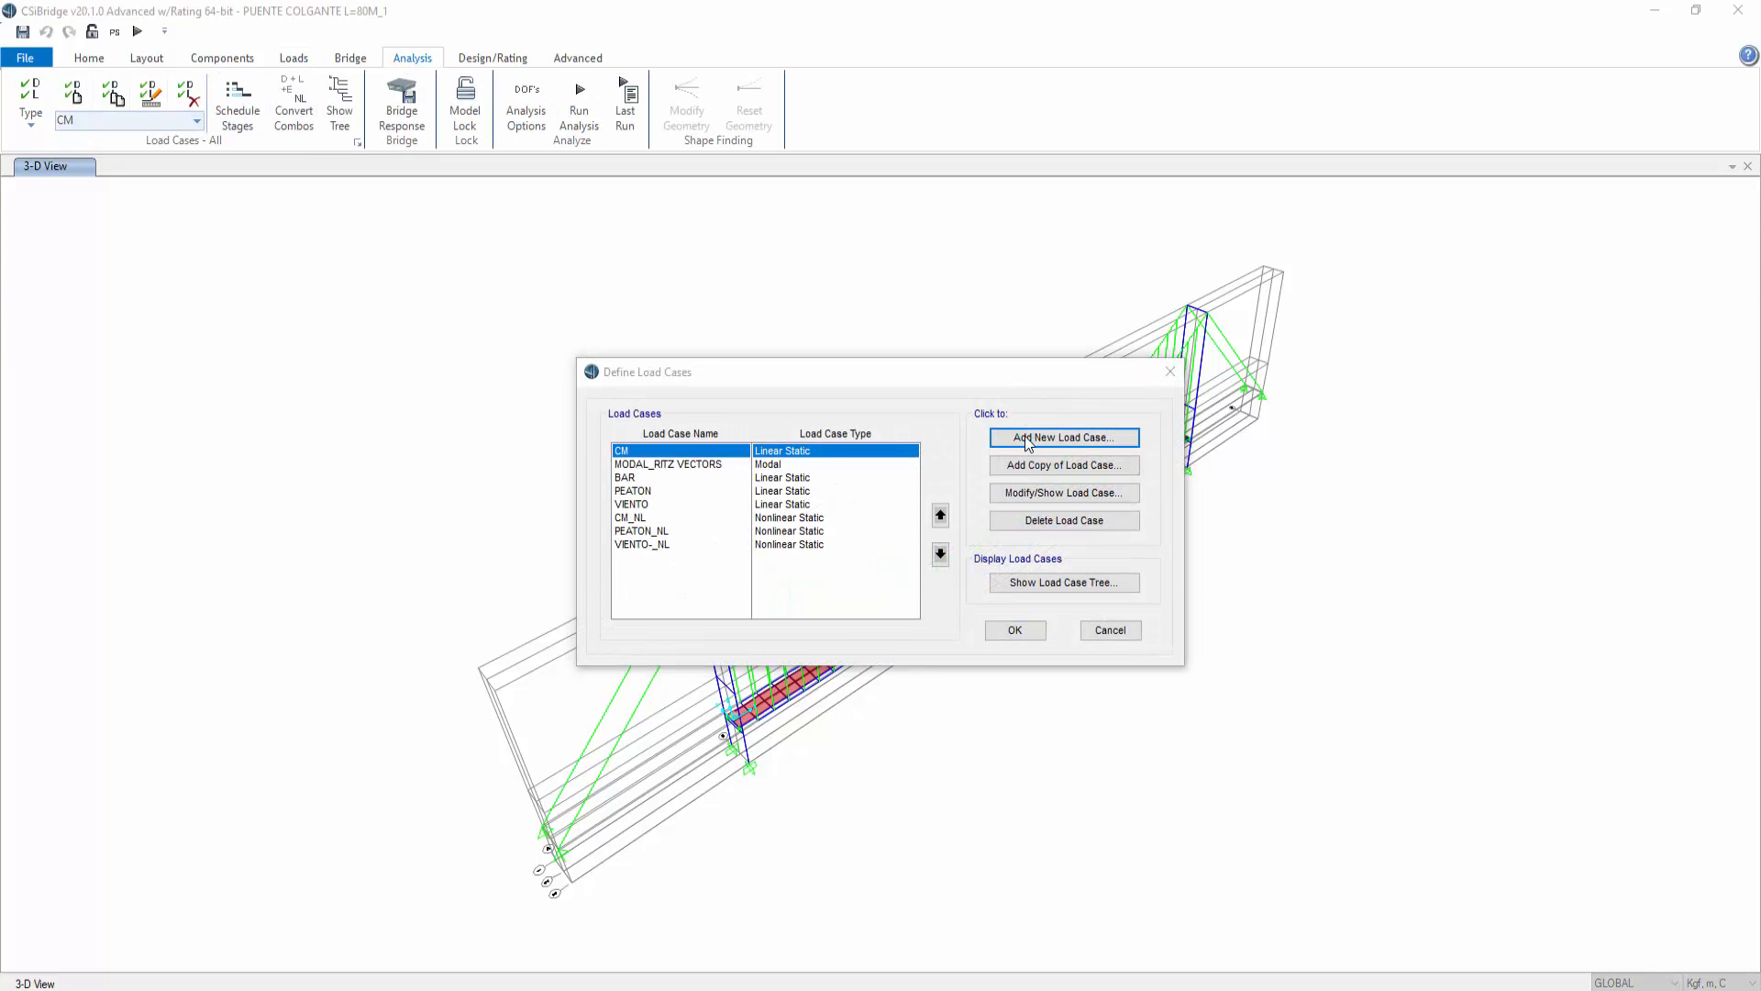
double_click(579, 288)
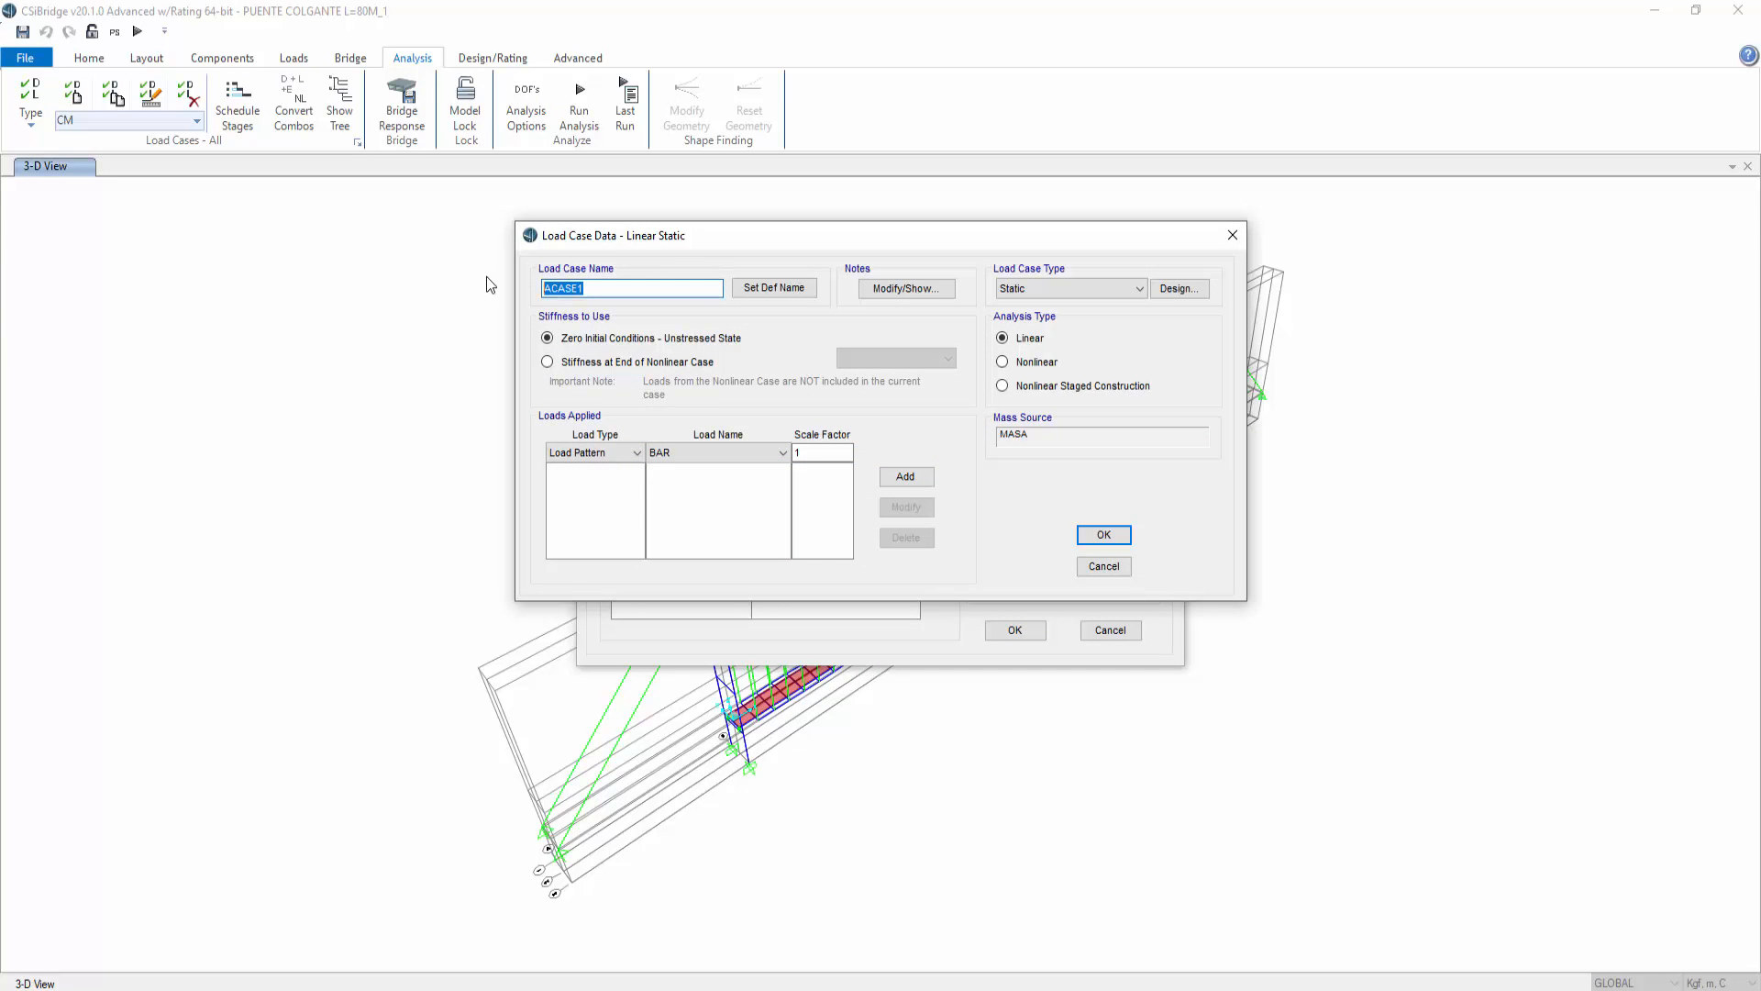
type("TENSION")
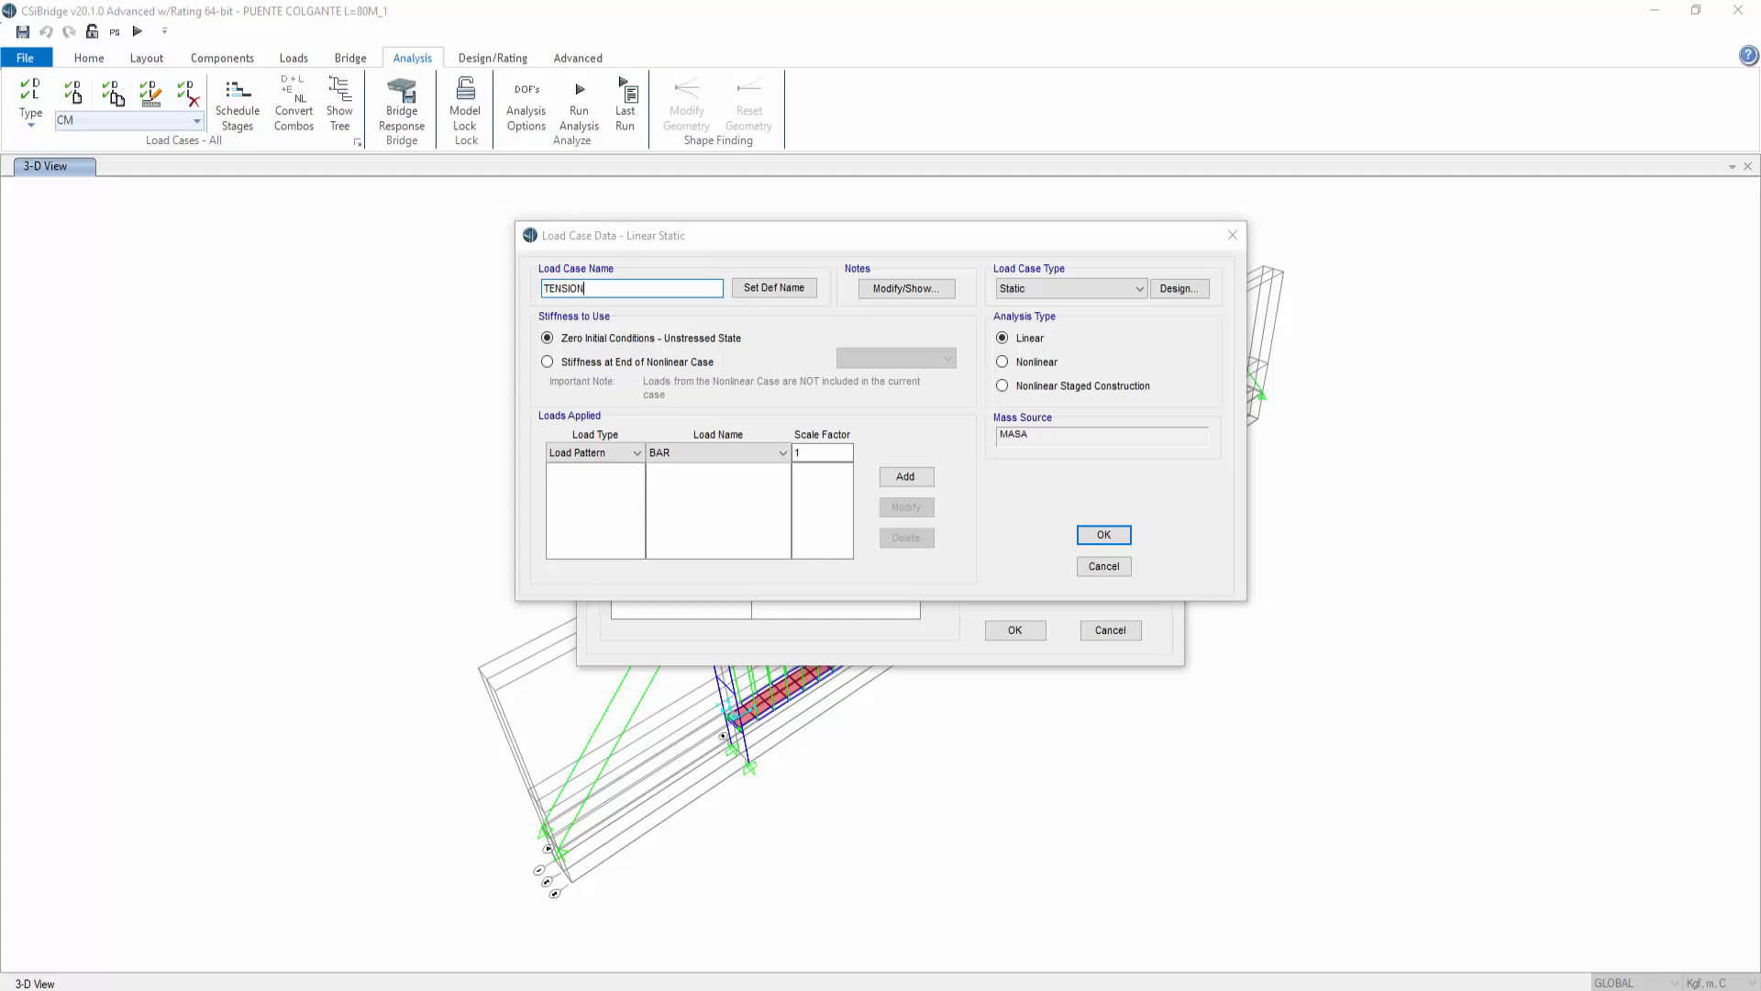
left_click(1101, 569)
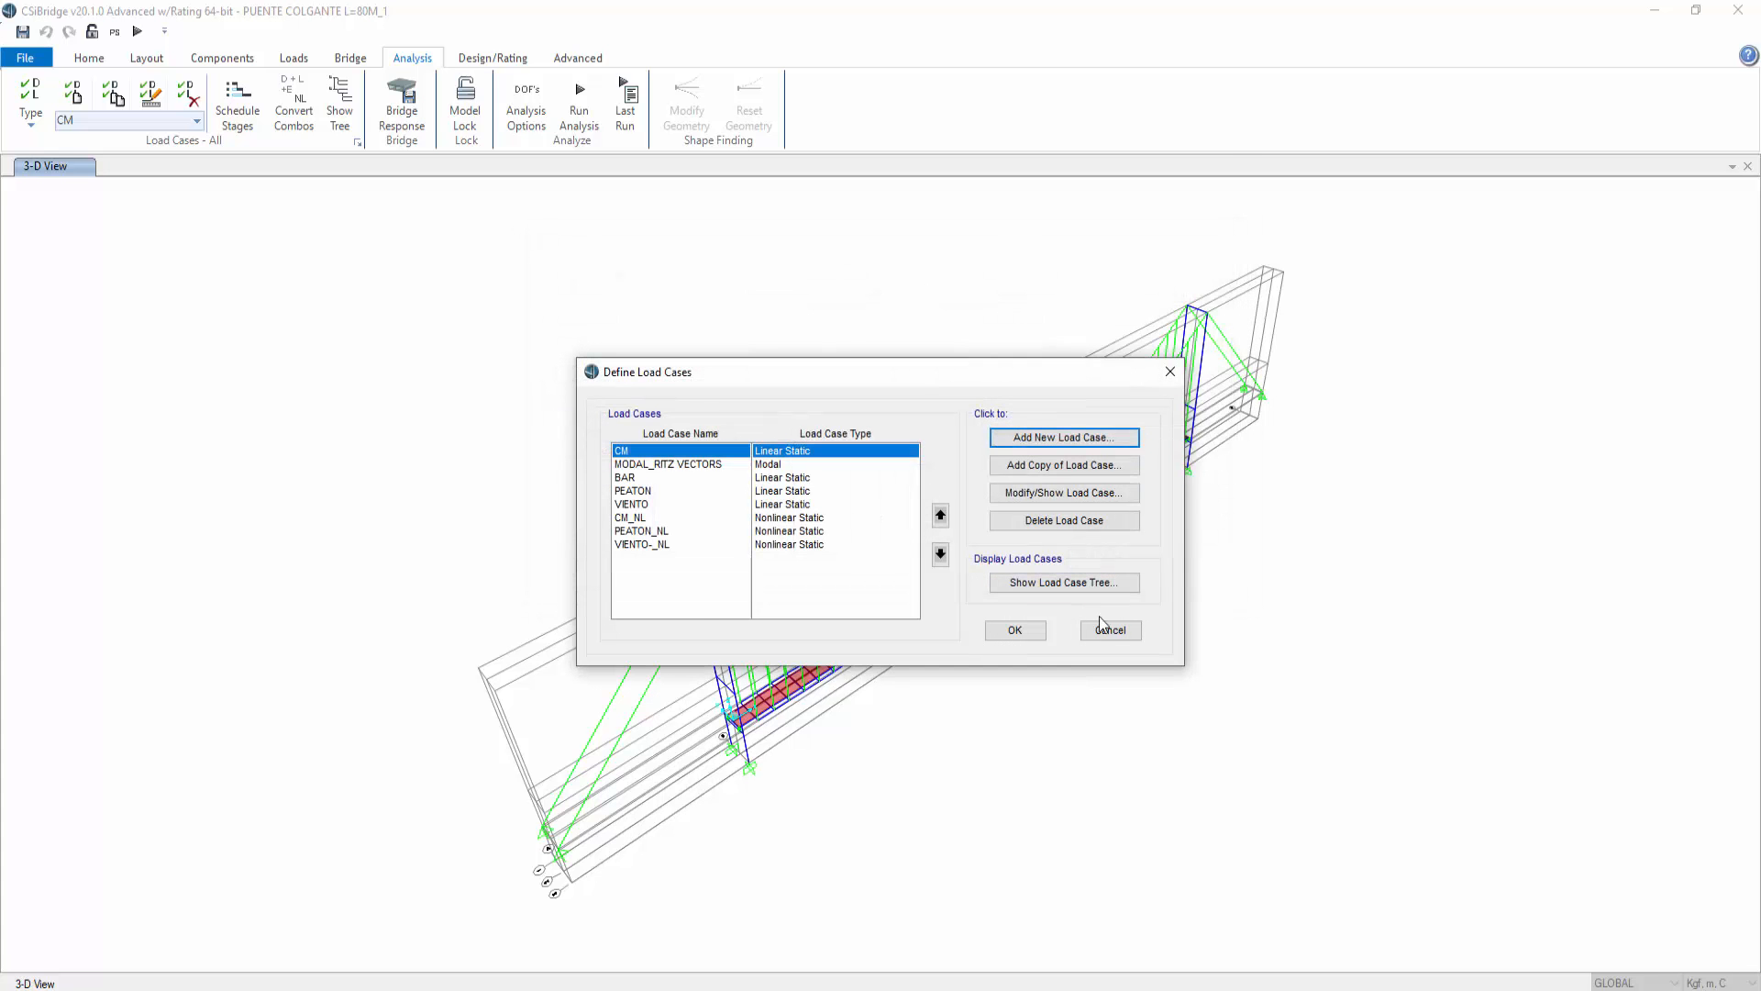
left_click(1110, 631)
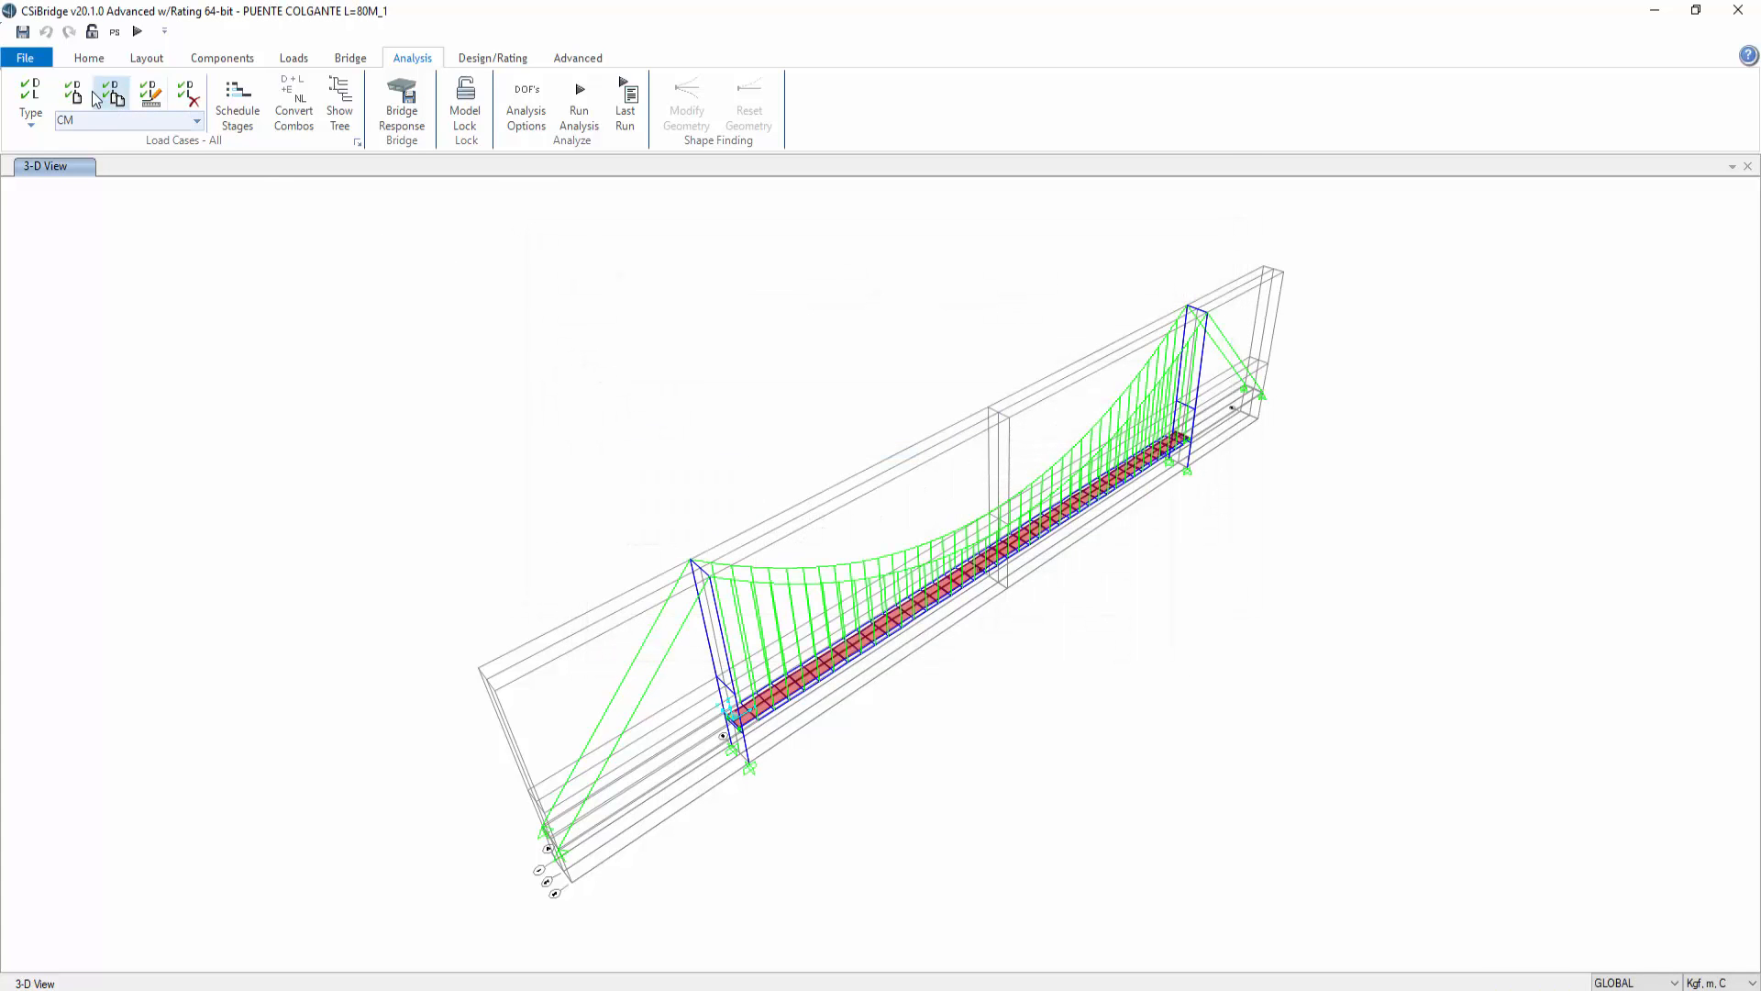
Step: Add a new load pattern named TENSION of type Other
left_click(91, 59)
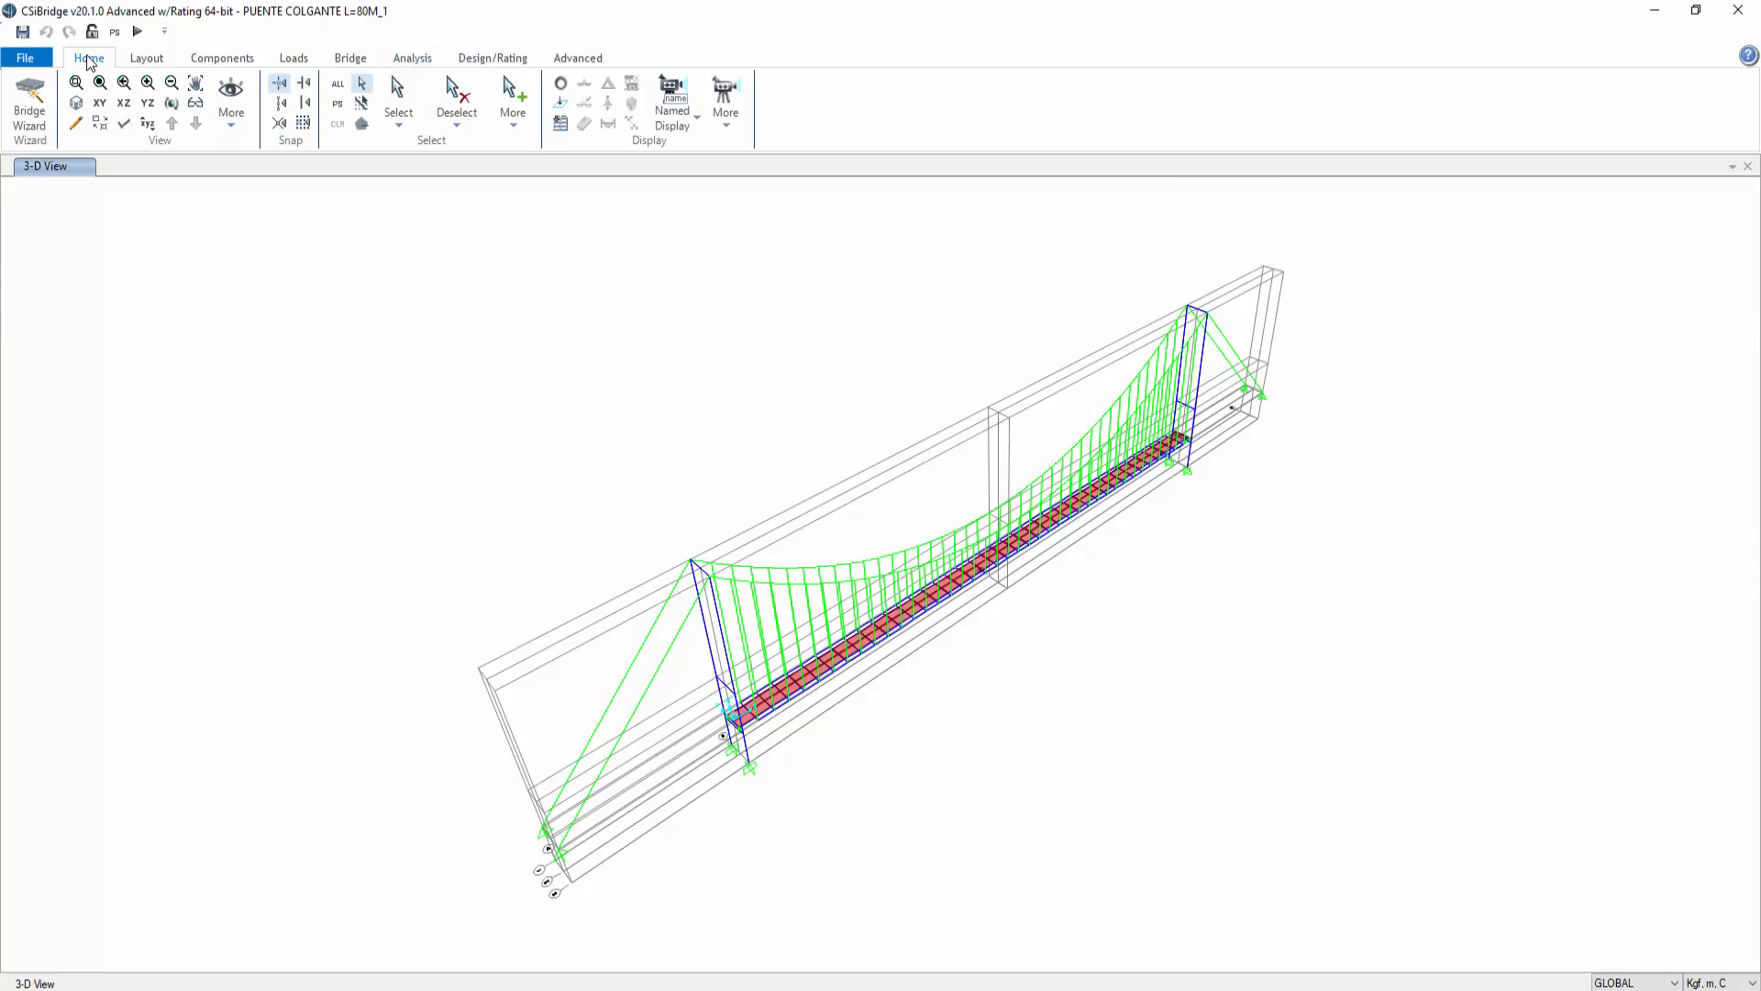
left_click(145, 60)
left_click(218, 59)
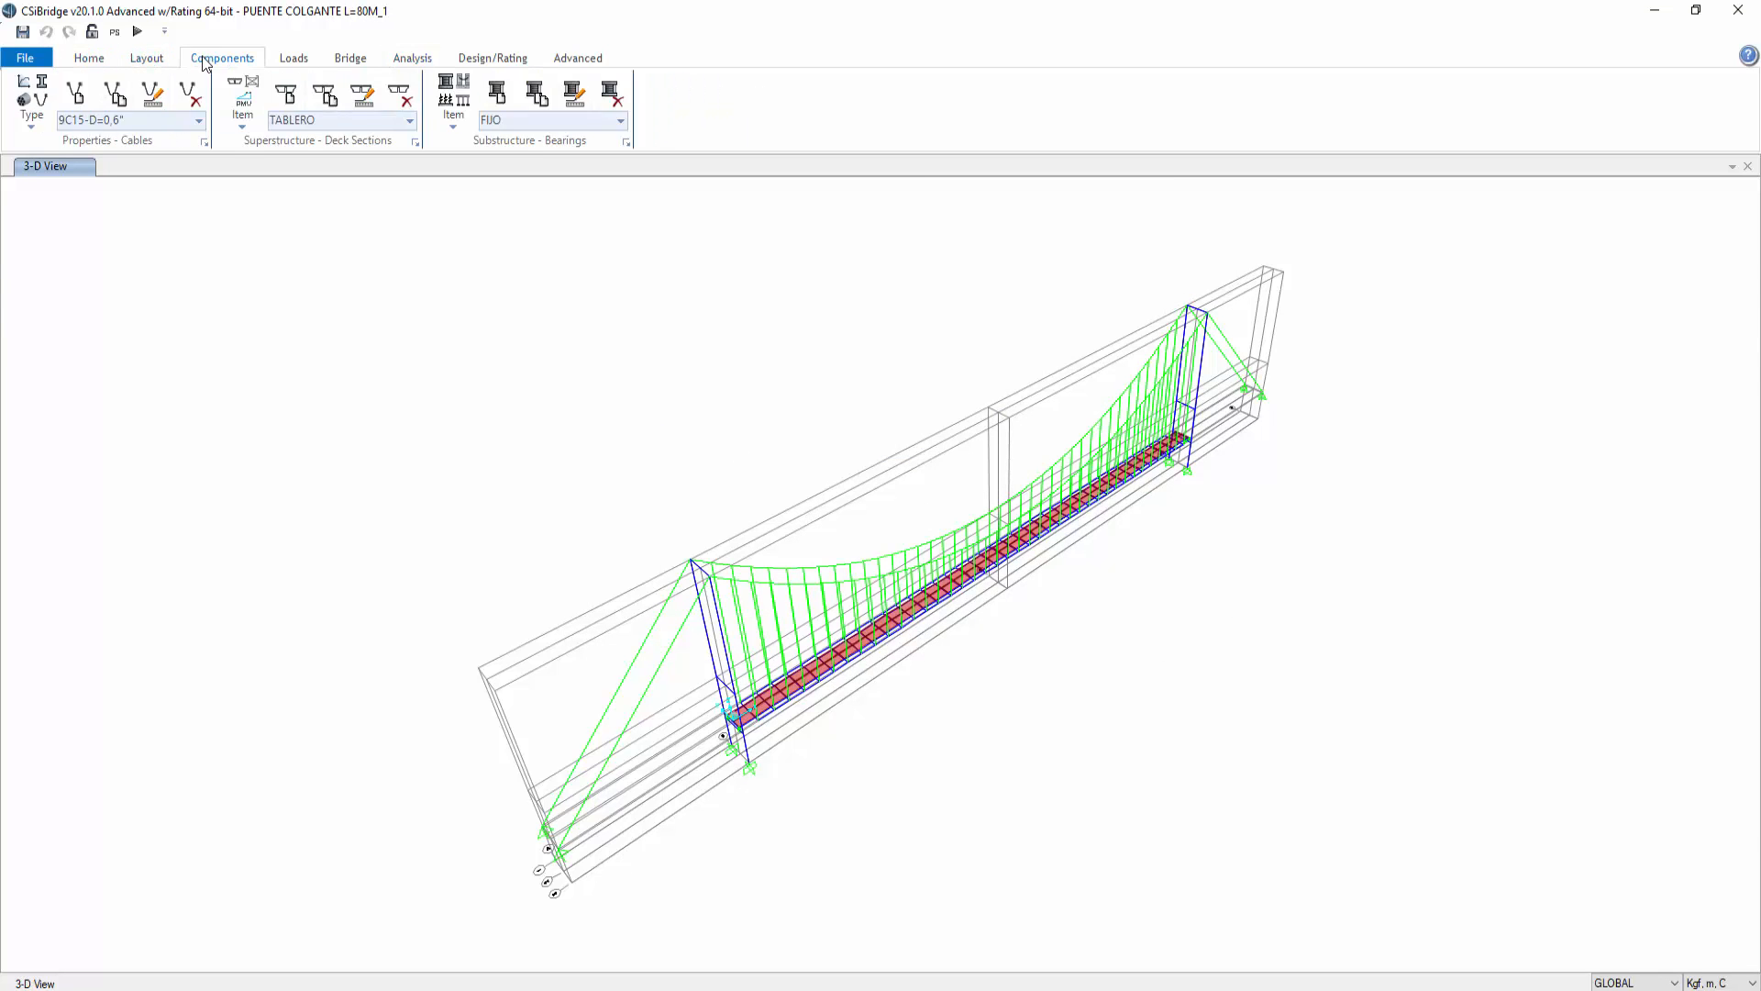
left_click(287, 60)
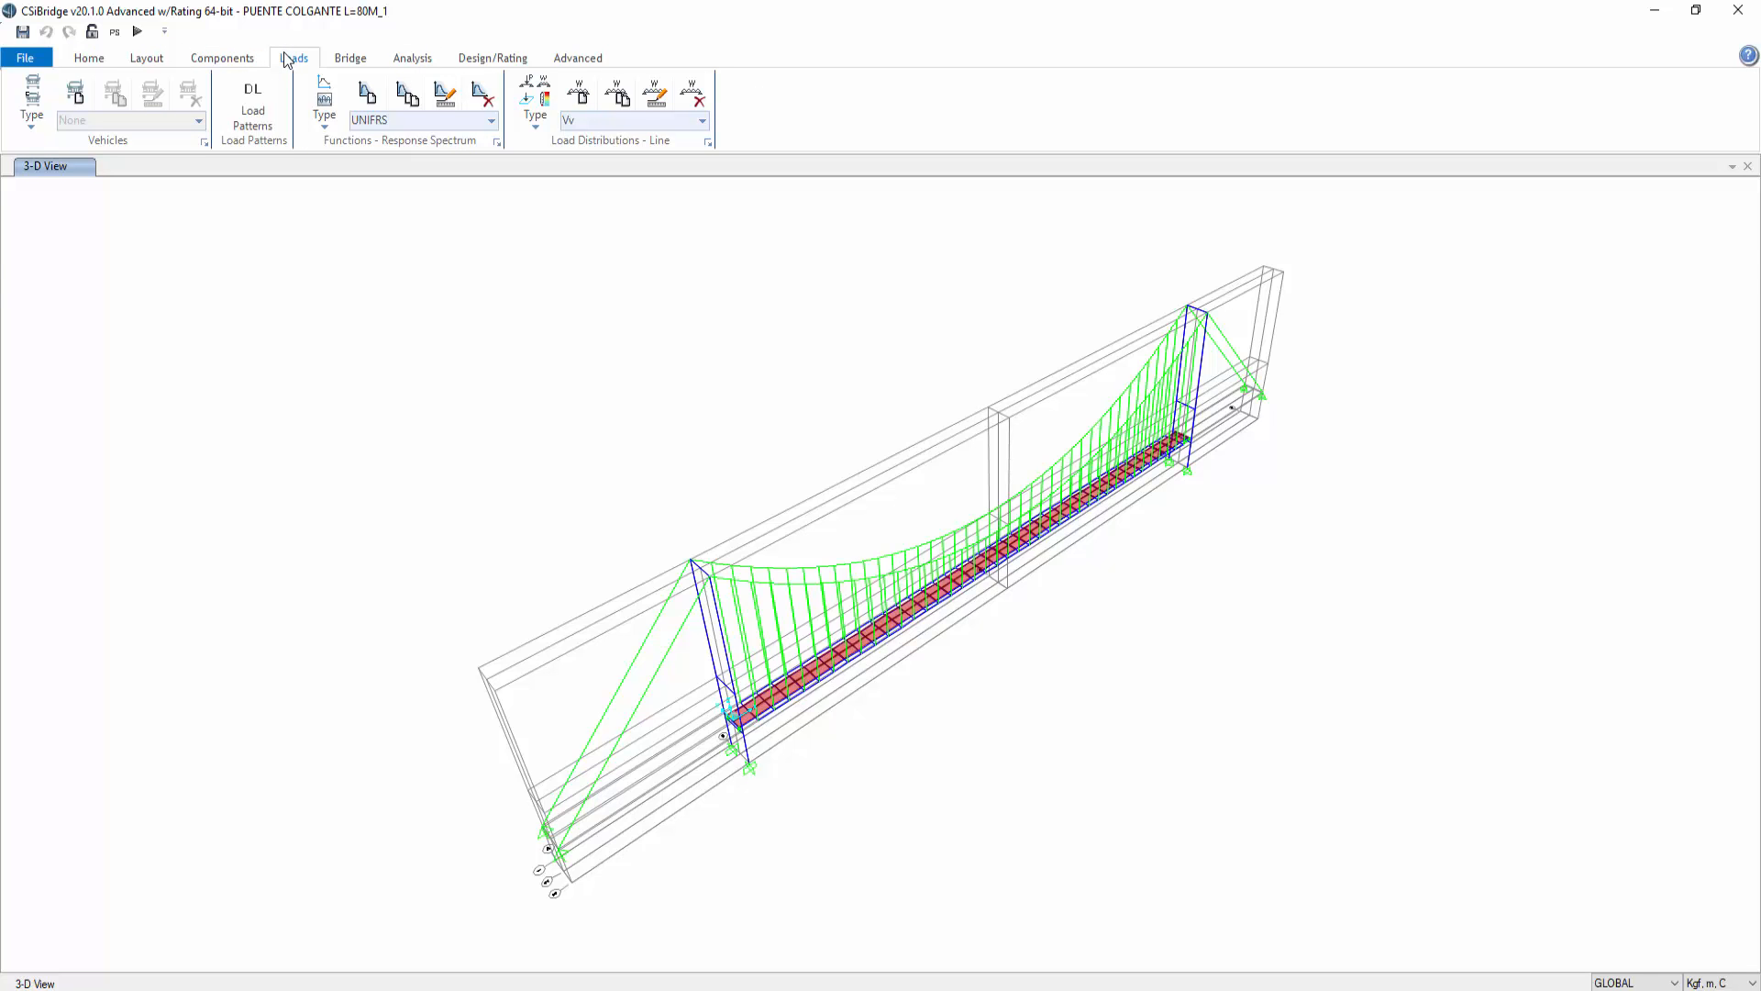
left_click(252, 106)
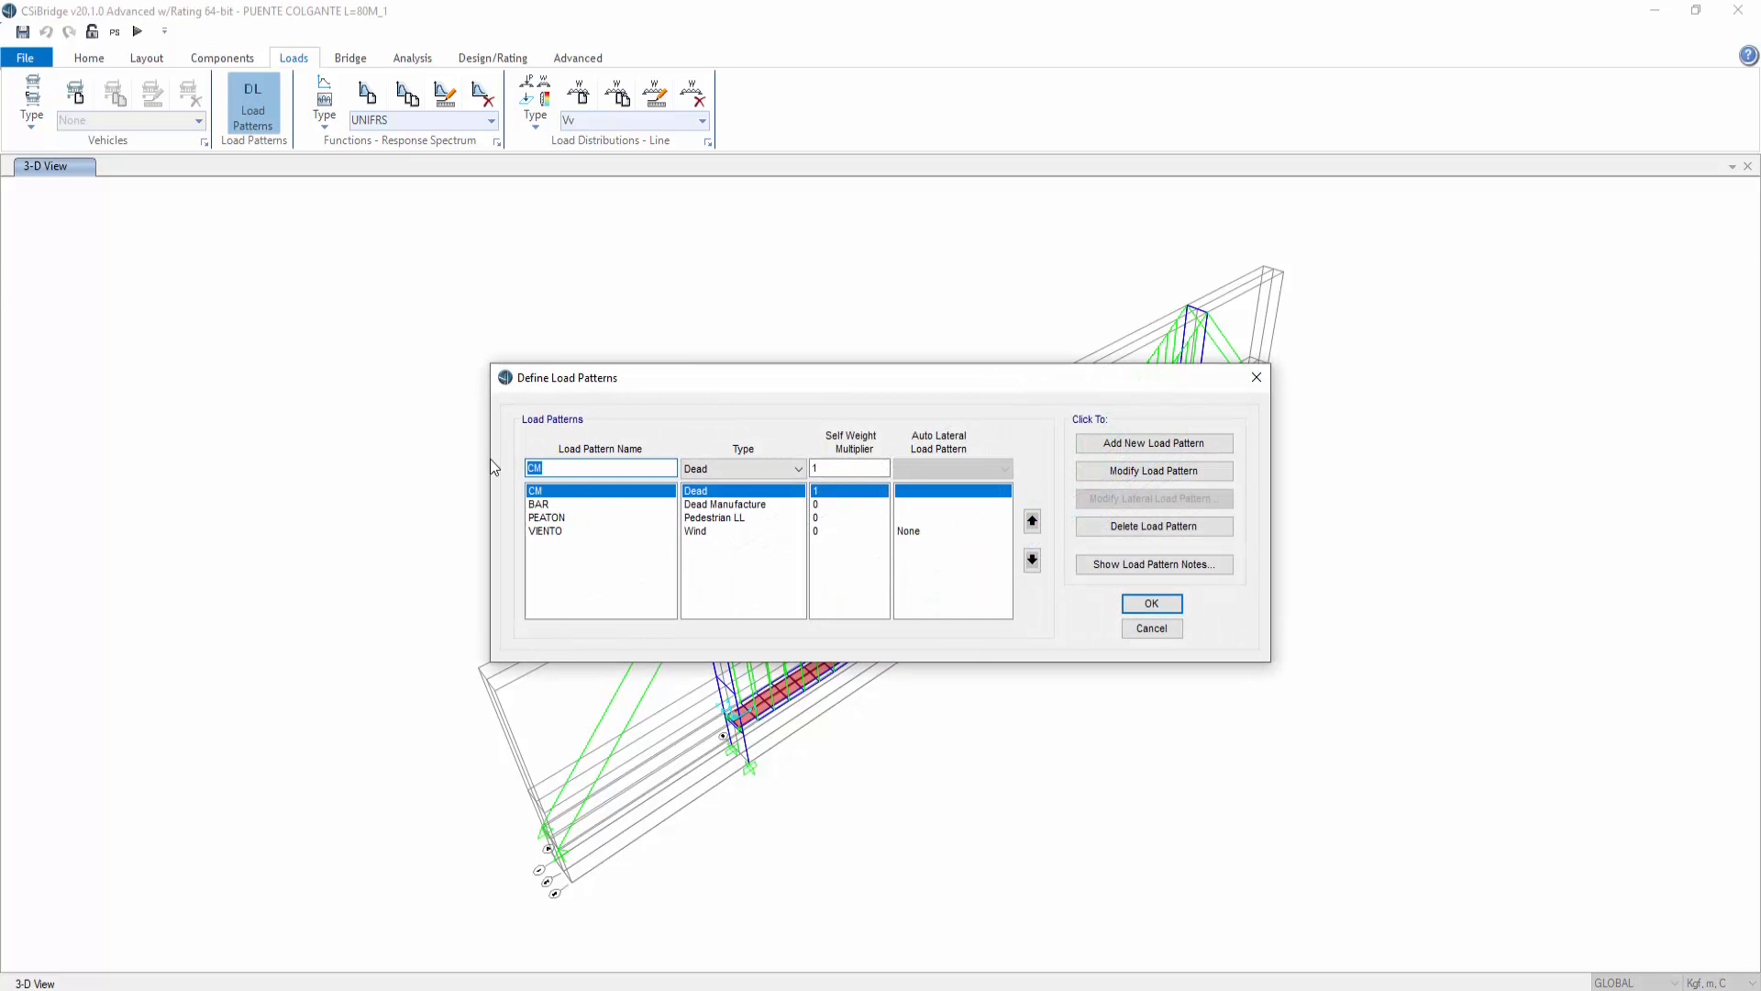
type("TENSION")
left_click(713, 469)
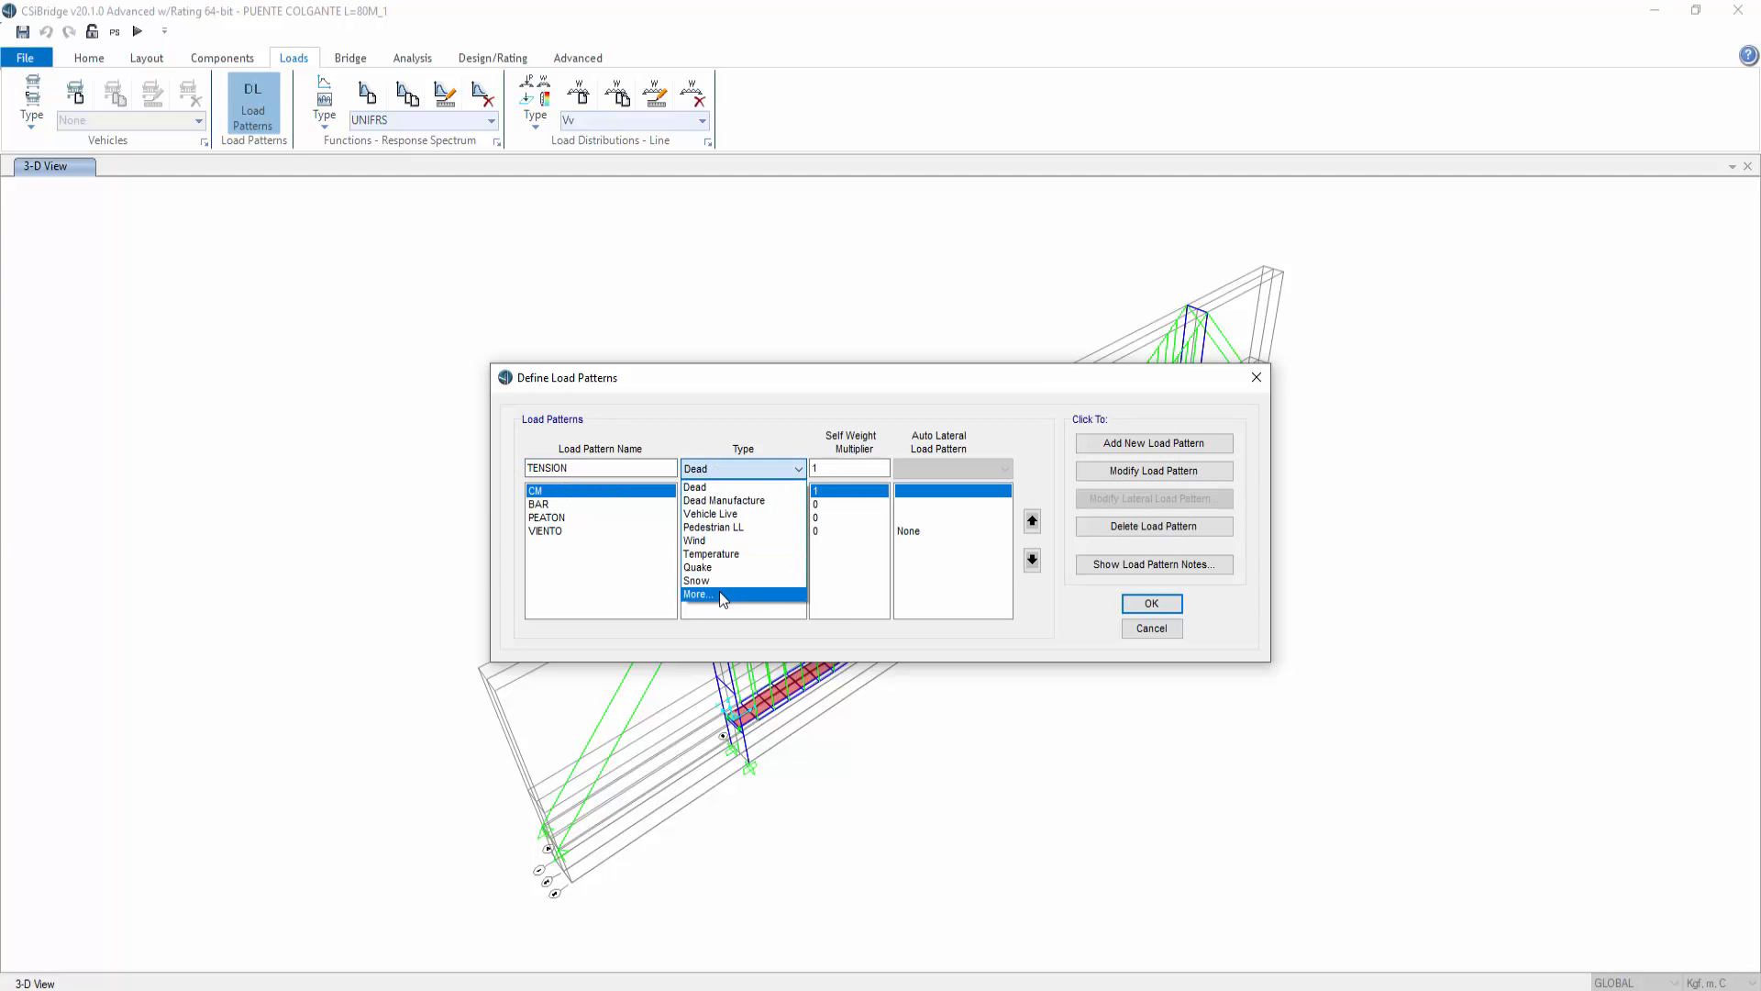
left_click(719, 592)
left_click(728, 476)
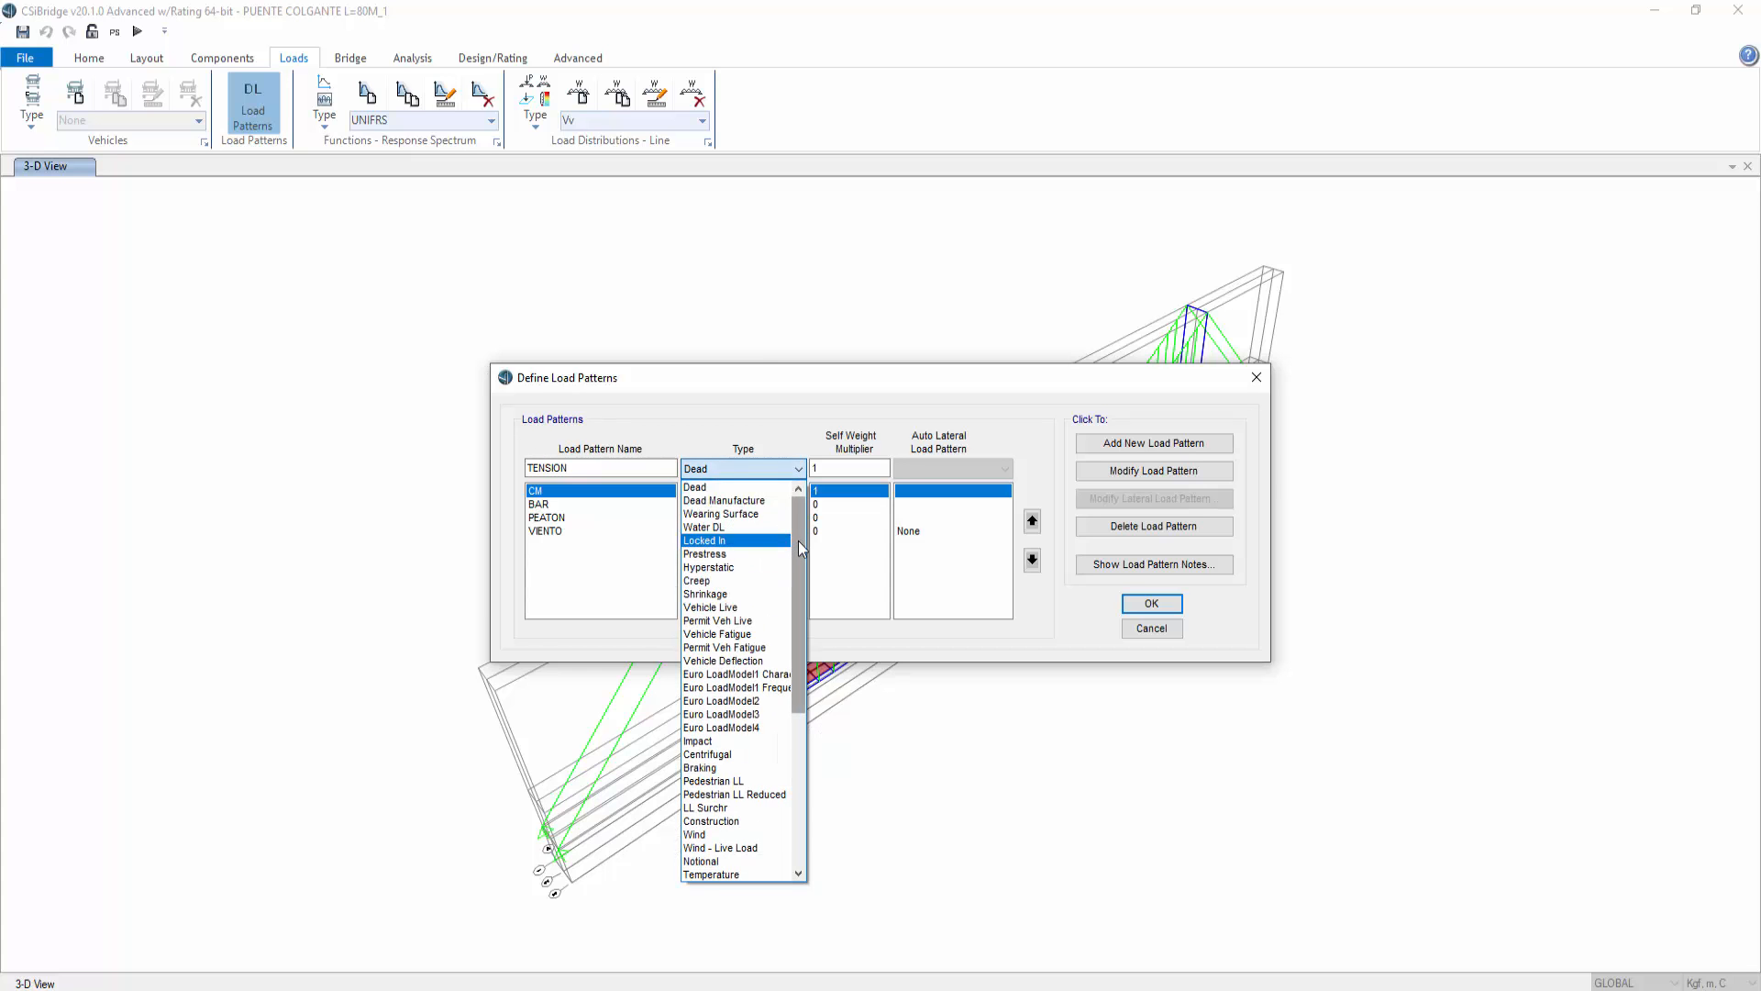
left_click_drag(798, 543, 794, 703)
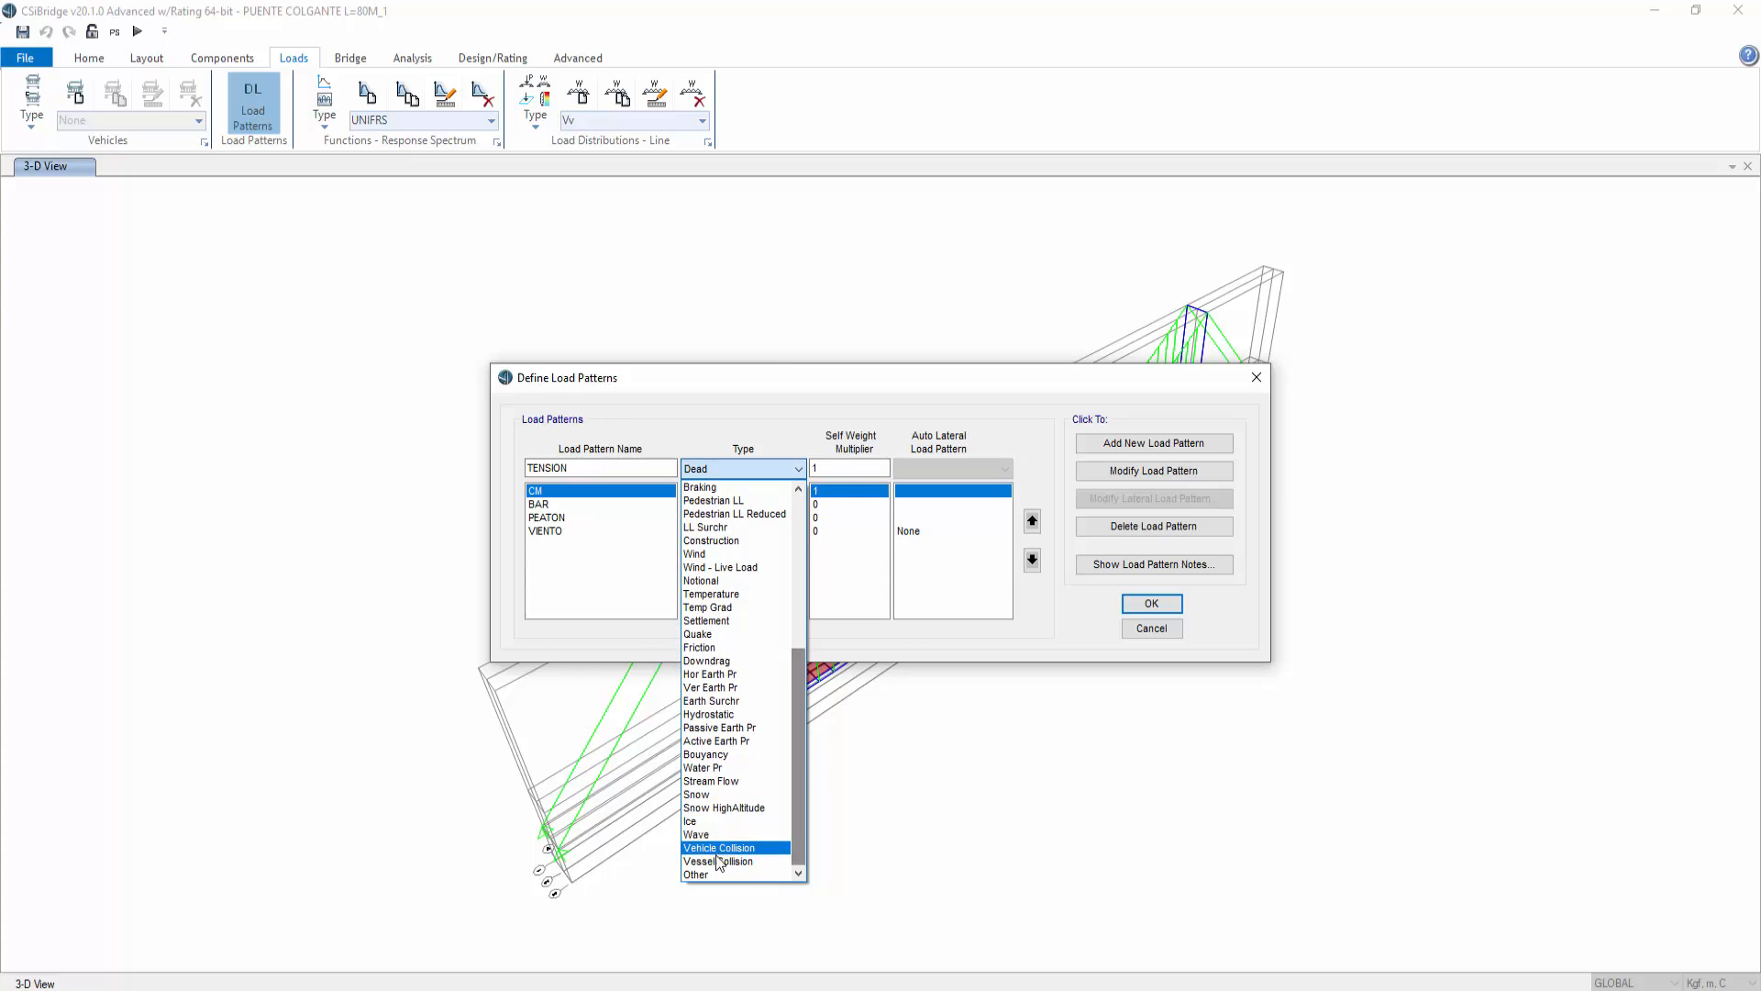
left_click(703, 873)
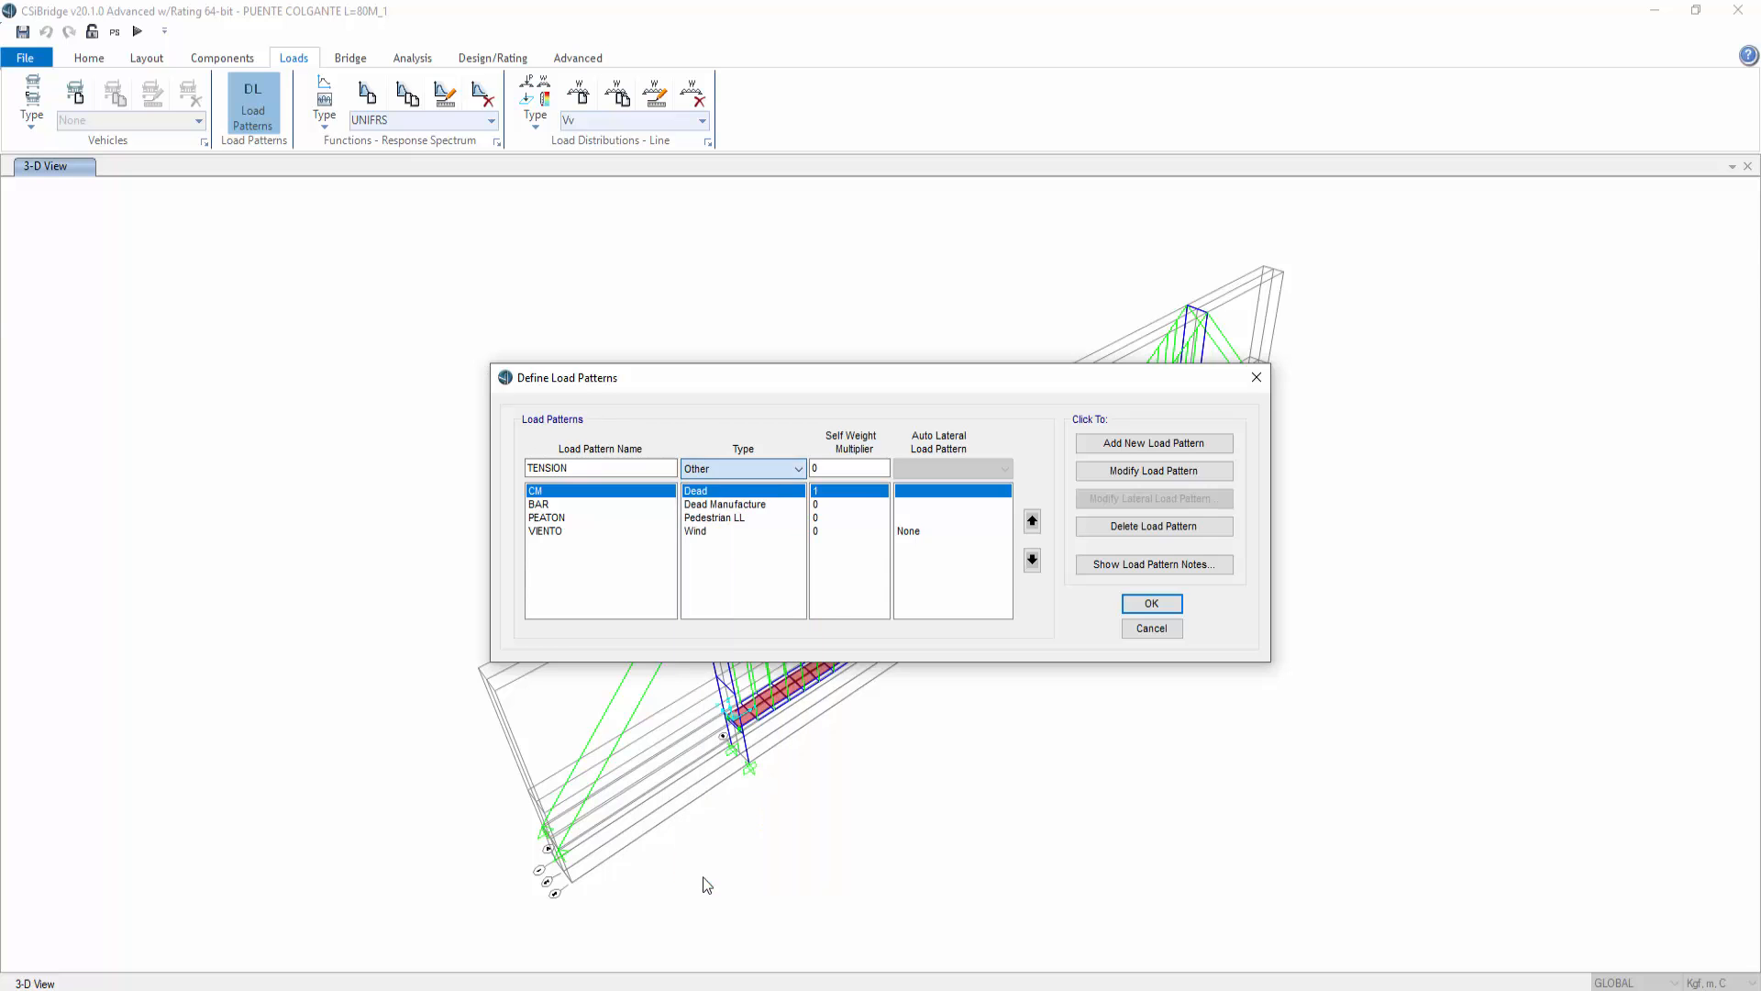
left_click(1127, 445)
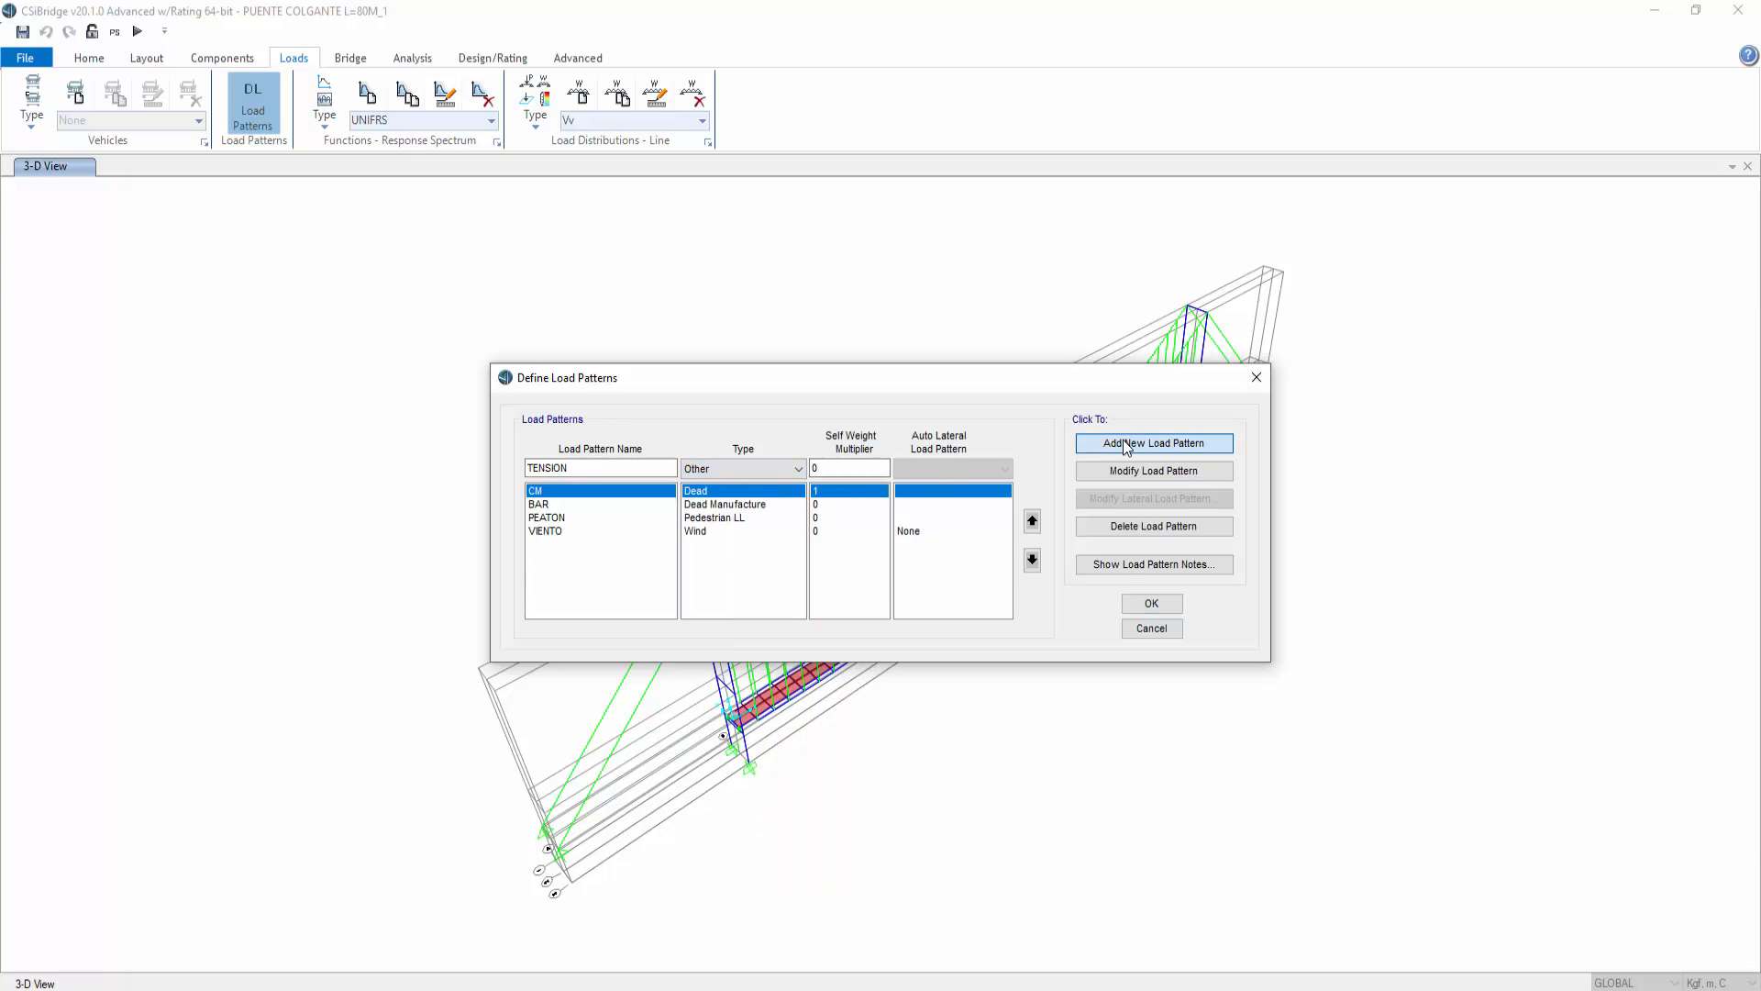
left_click(1150, 605)
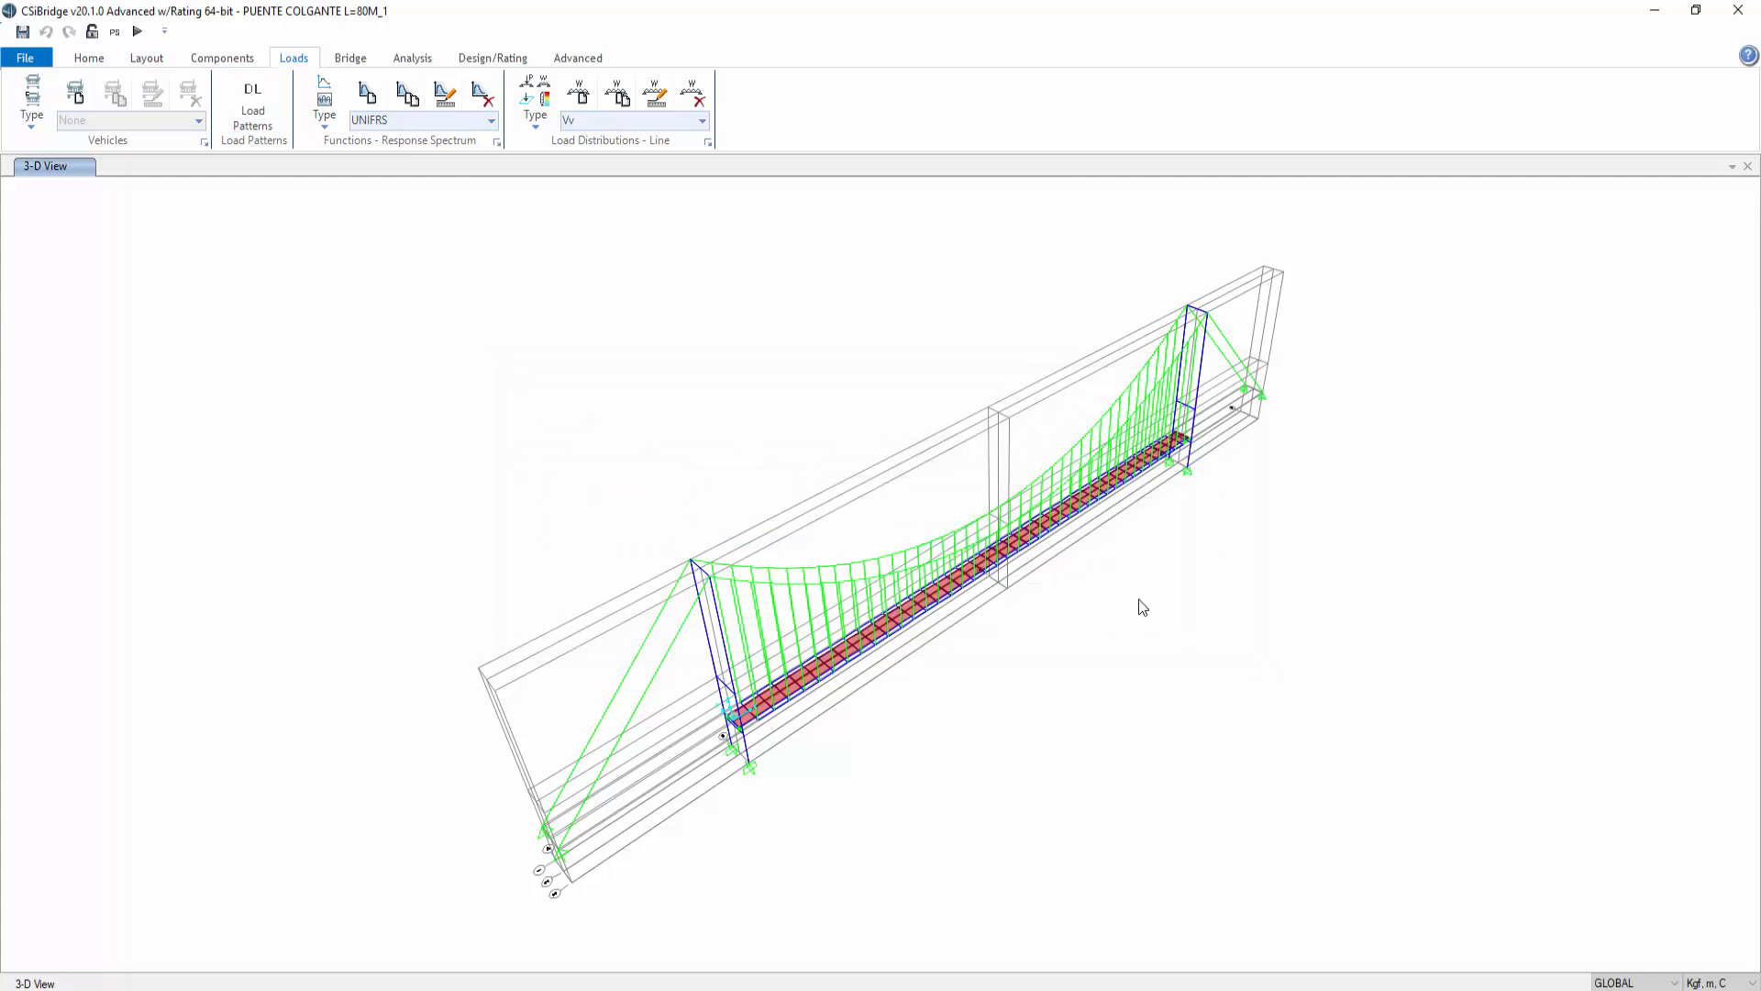
Step: Add a new nonlinear static load case named TENSION_NL
left_click(404, 60)
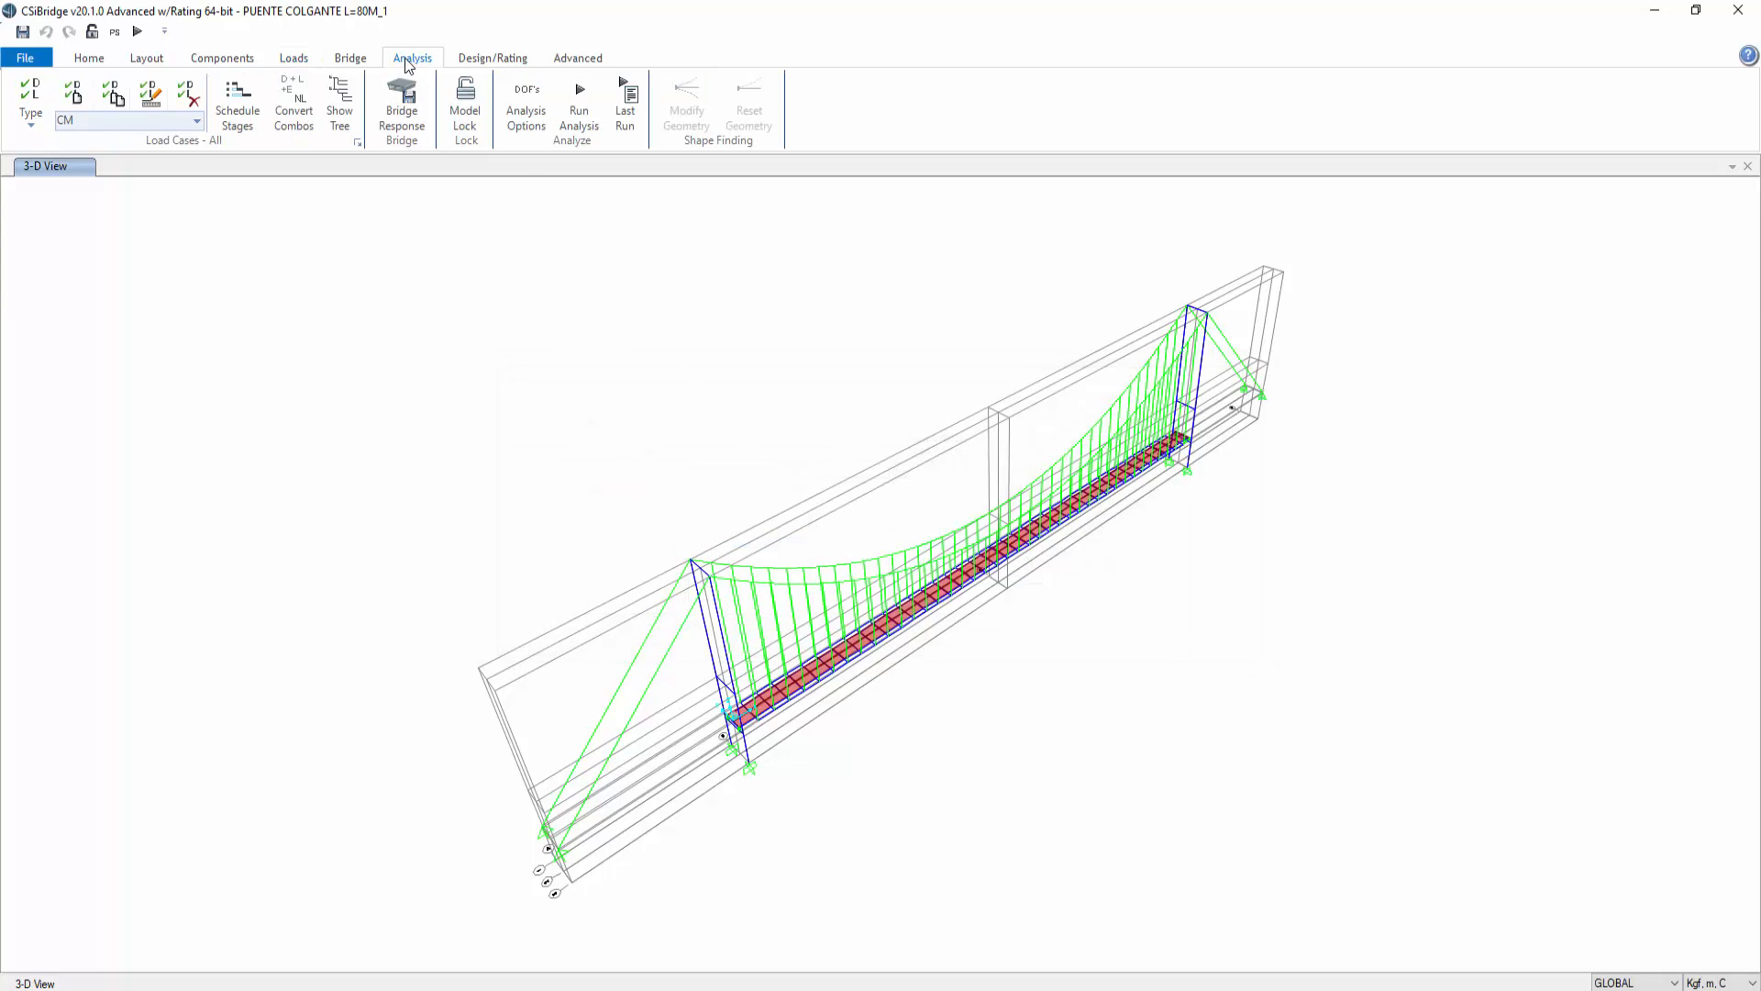
left_click(358, 147)
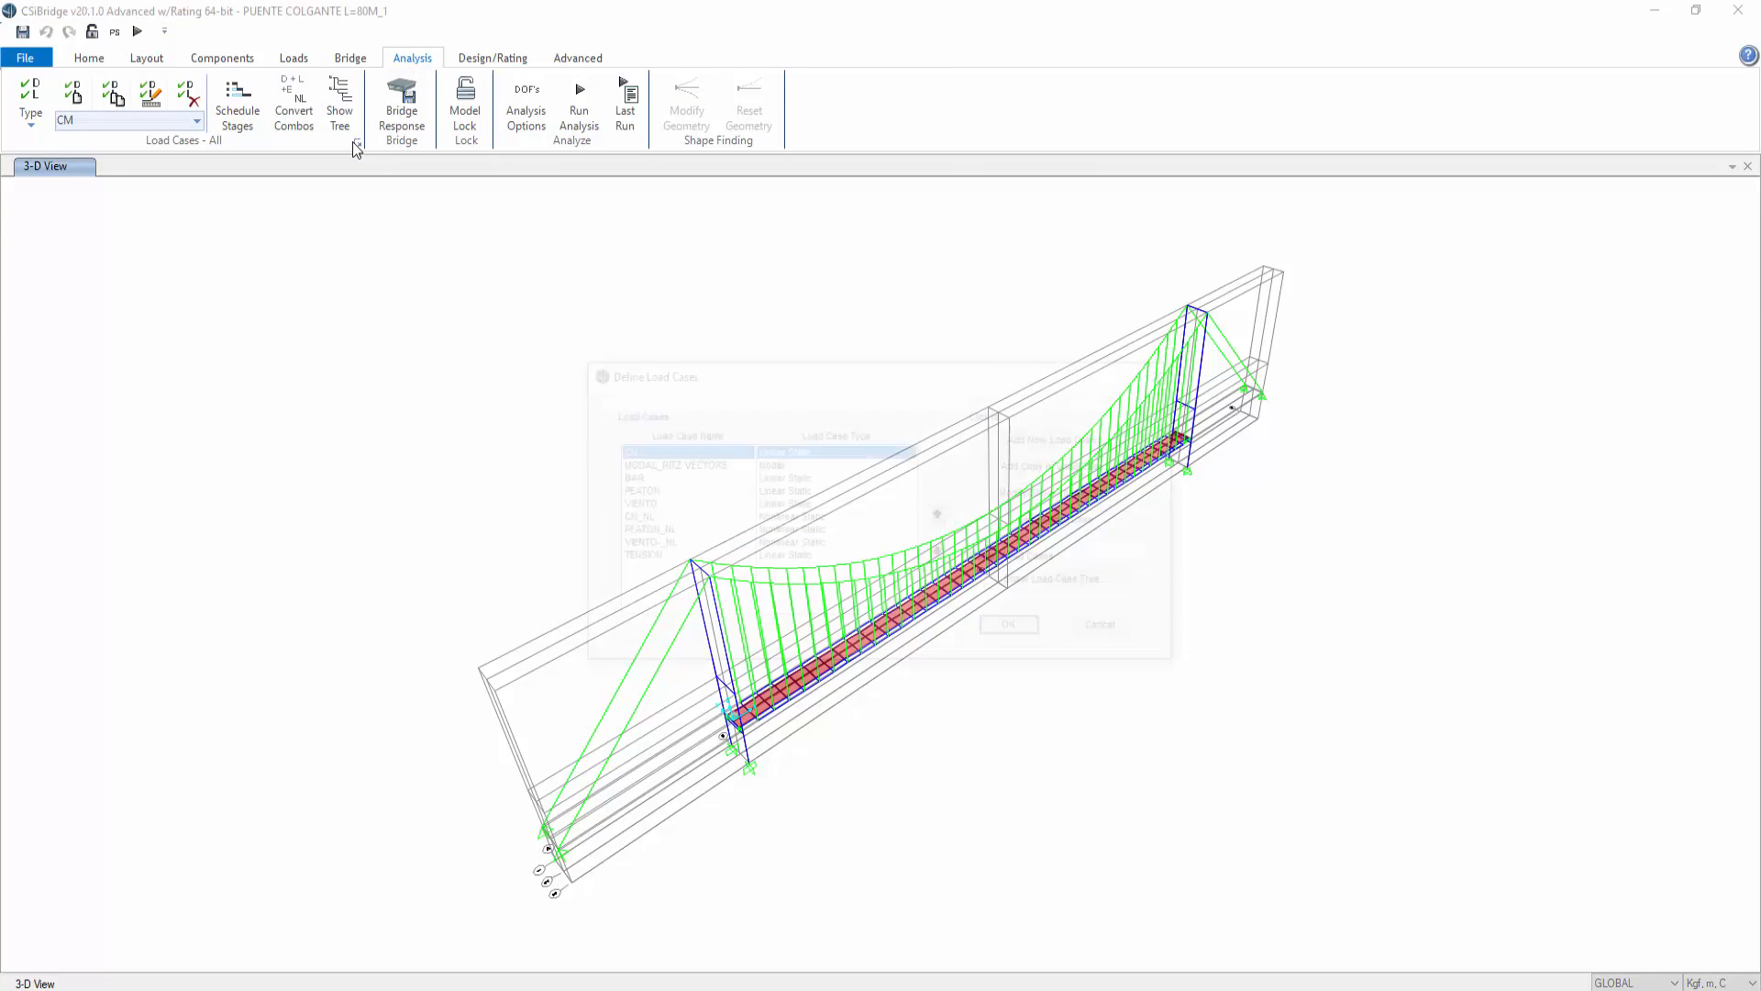
left_click(1064, 437)
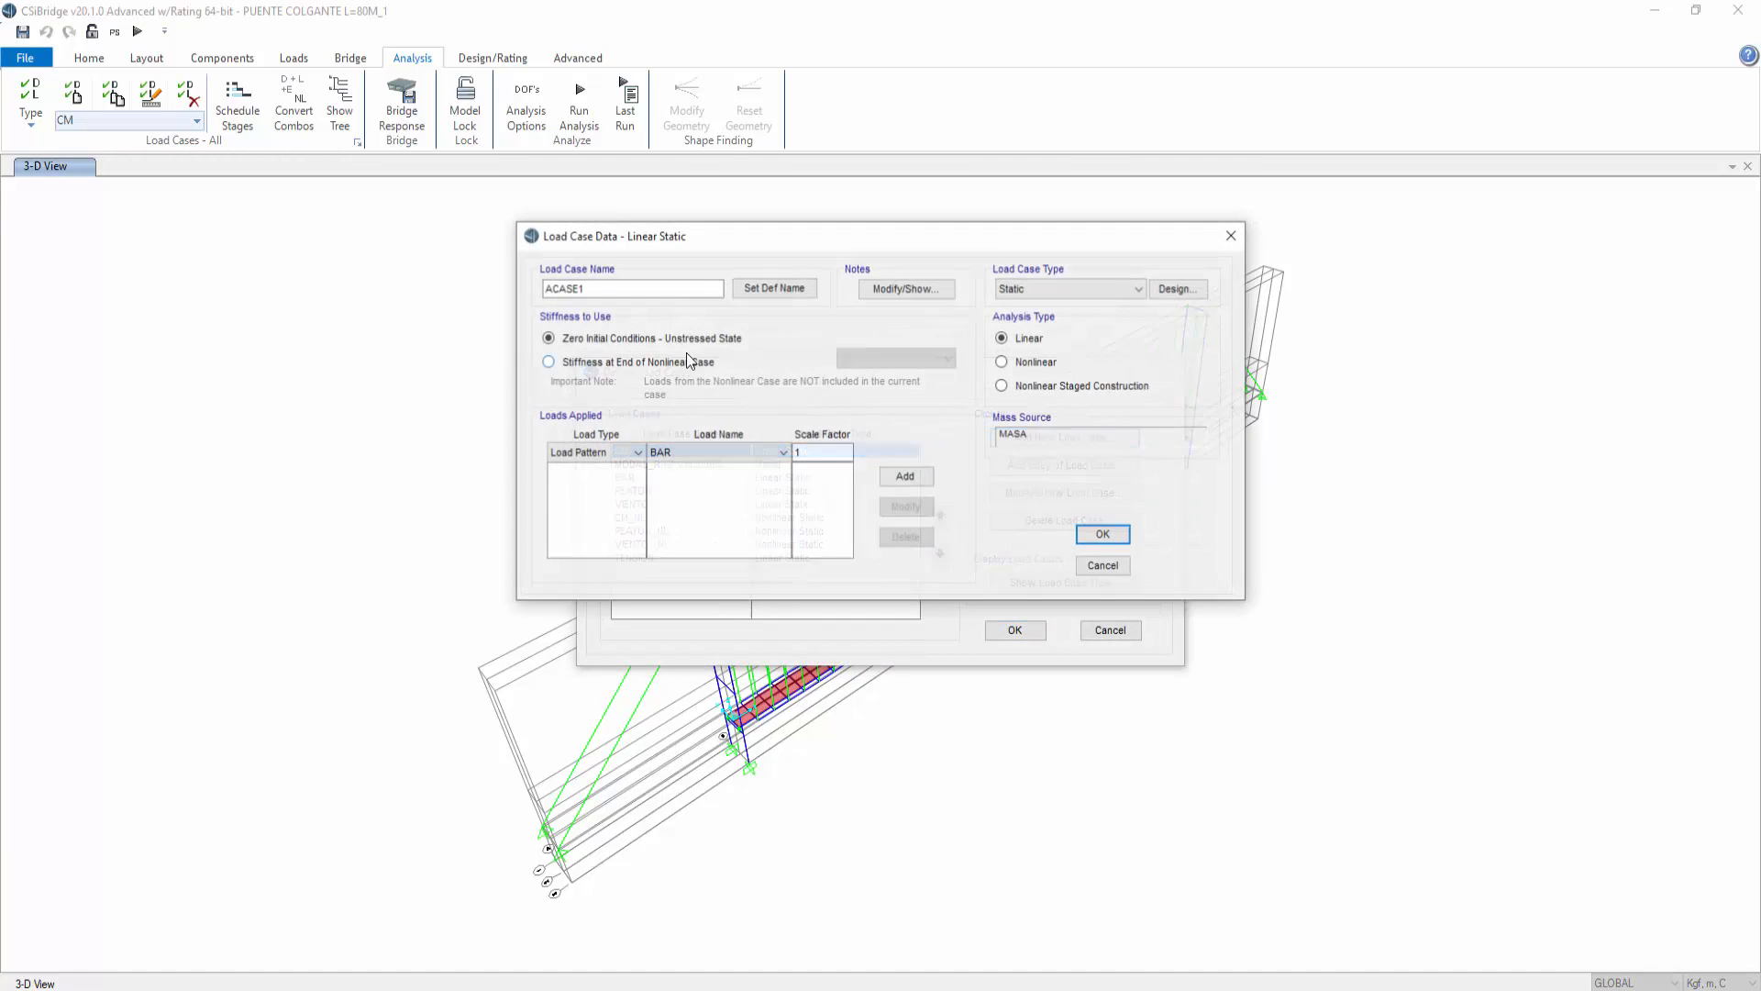
type("TENSION_NL")
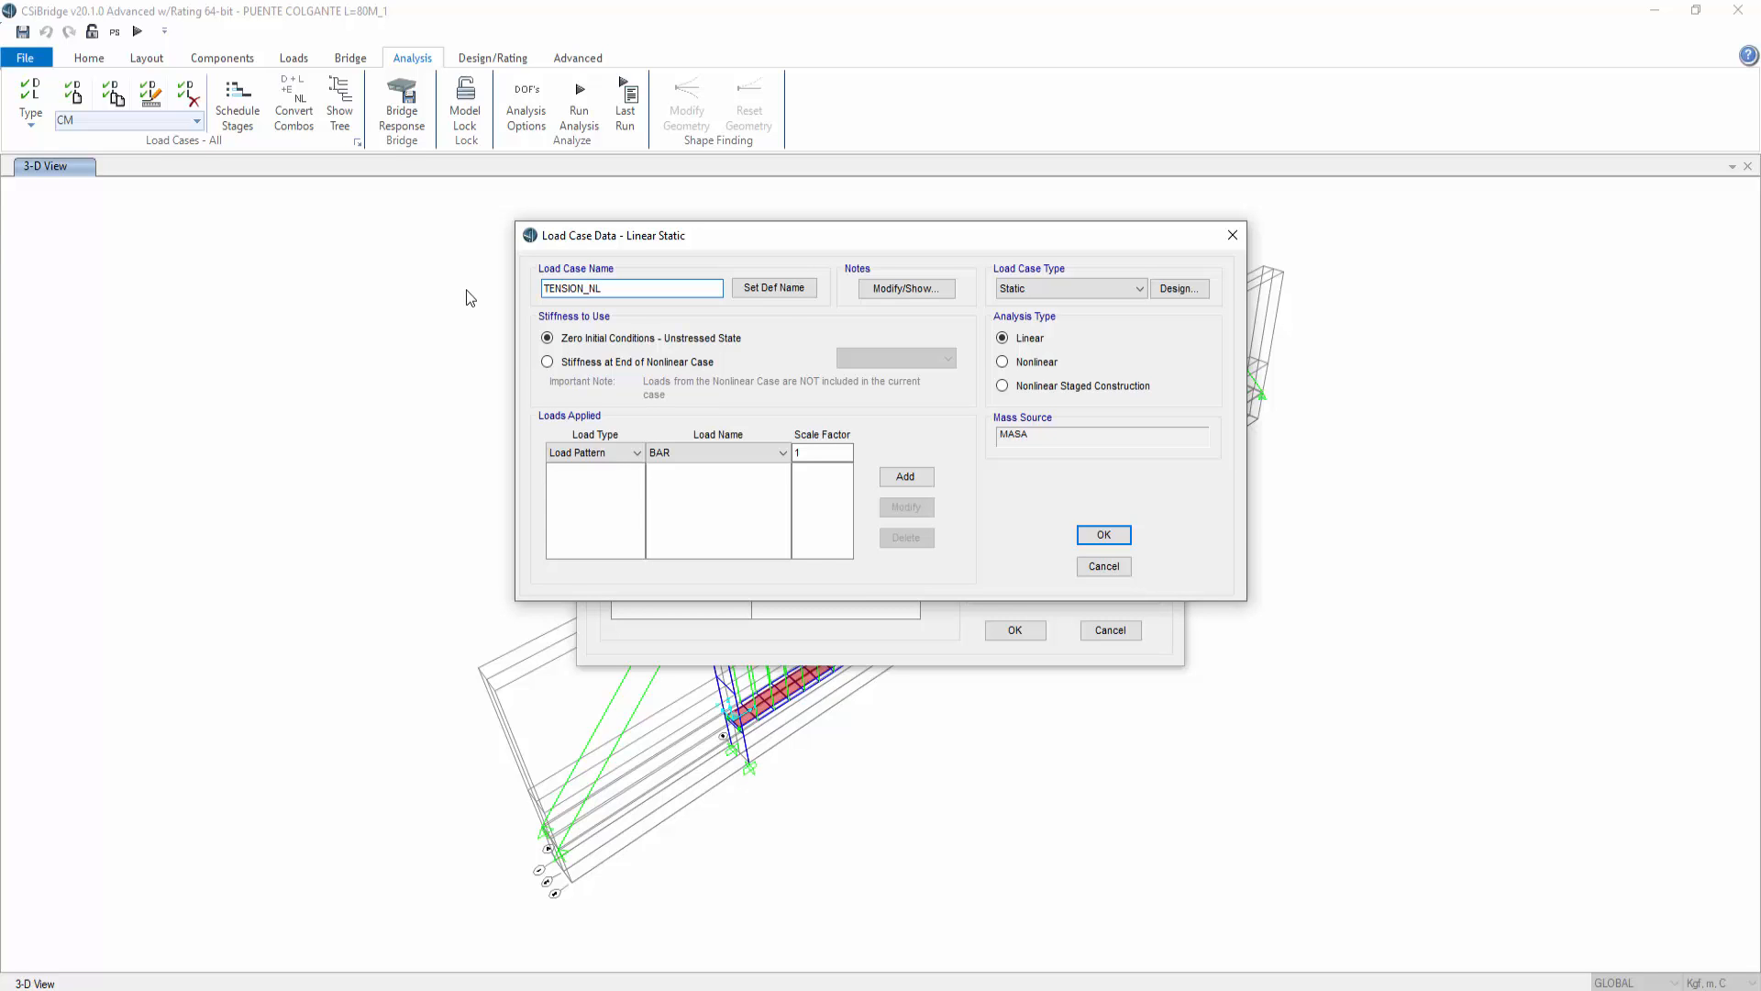
left_click(1026, 364)
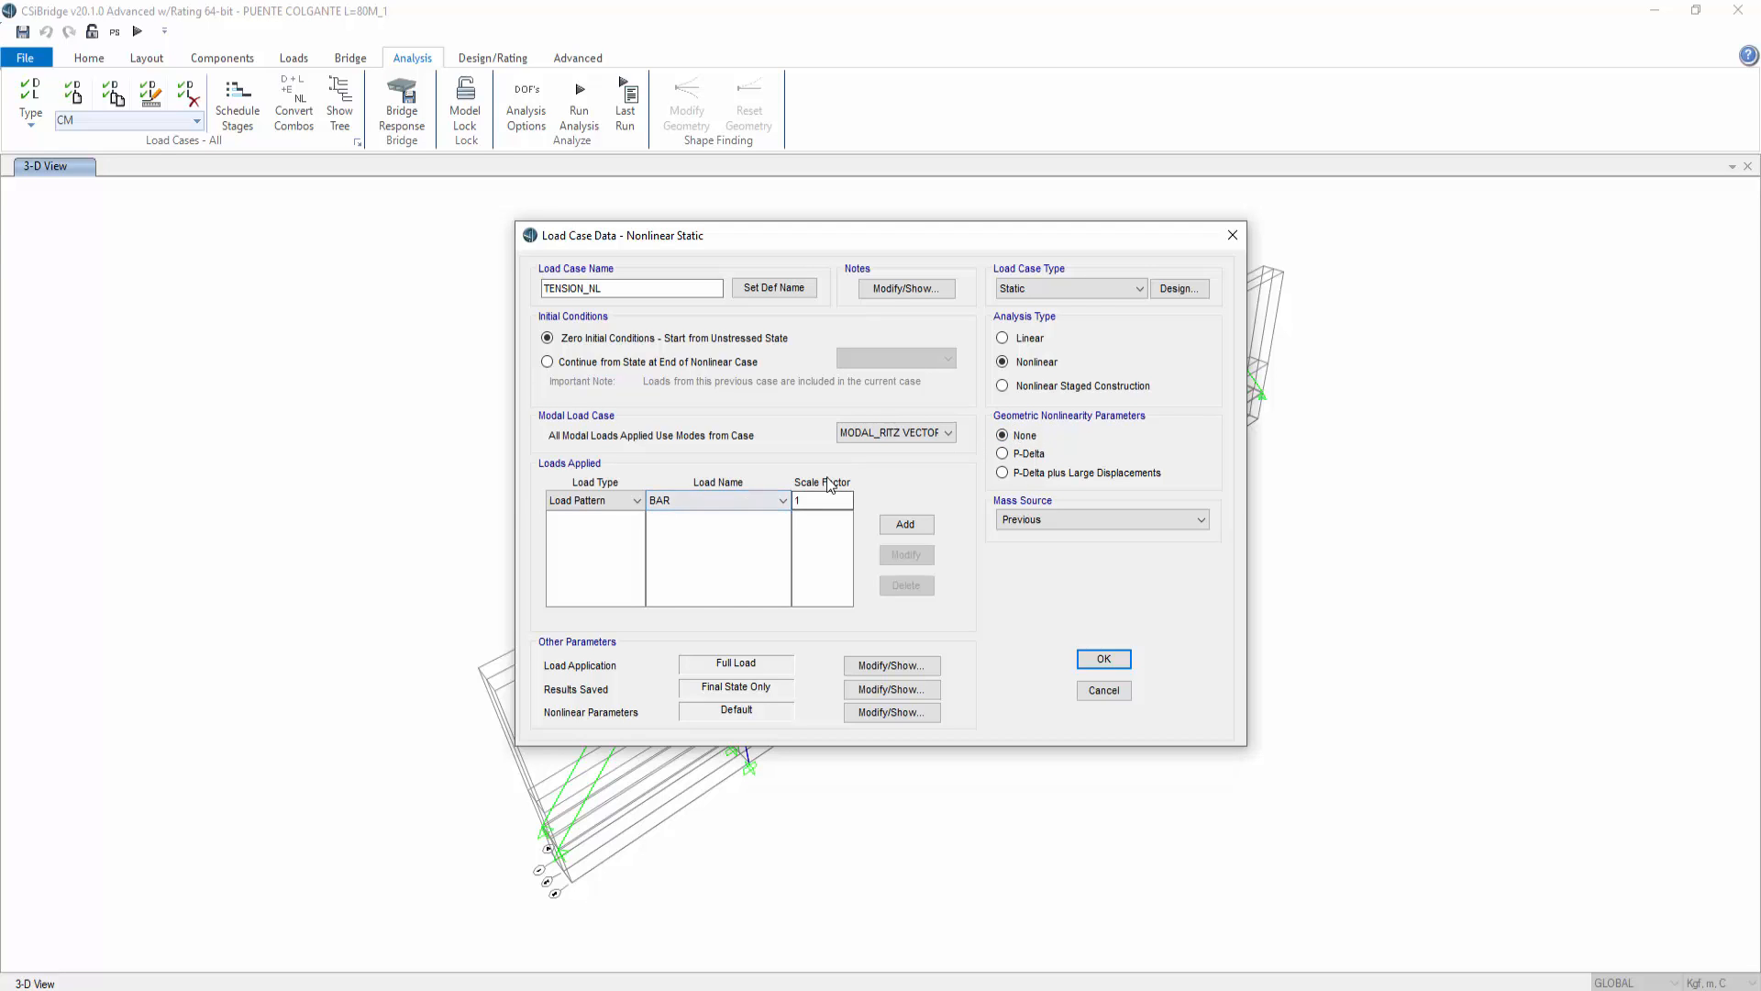
Step: Apply the TENSION load pattern with a scale factor of 1 to the TENSION_NL load case
left_click(758, 500)
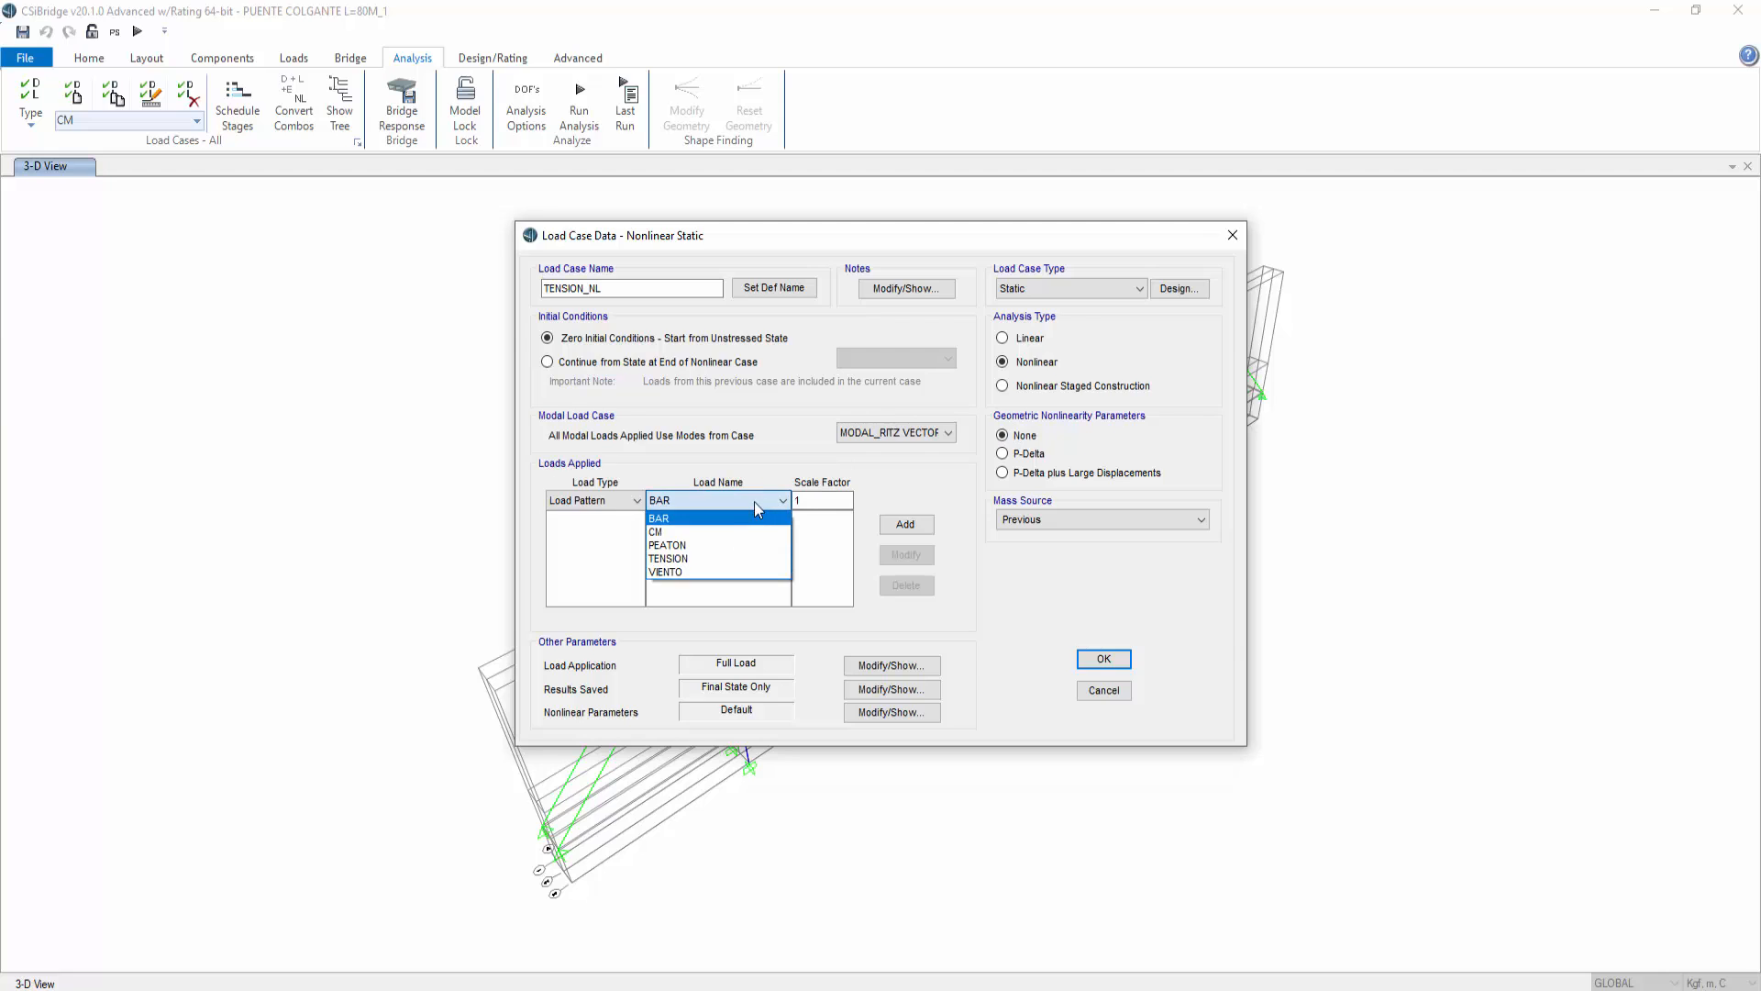
left_click(693, 560)
left_click(805, 503)
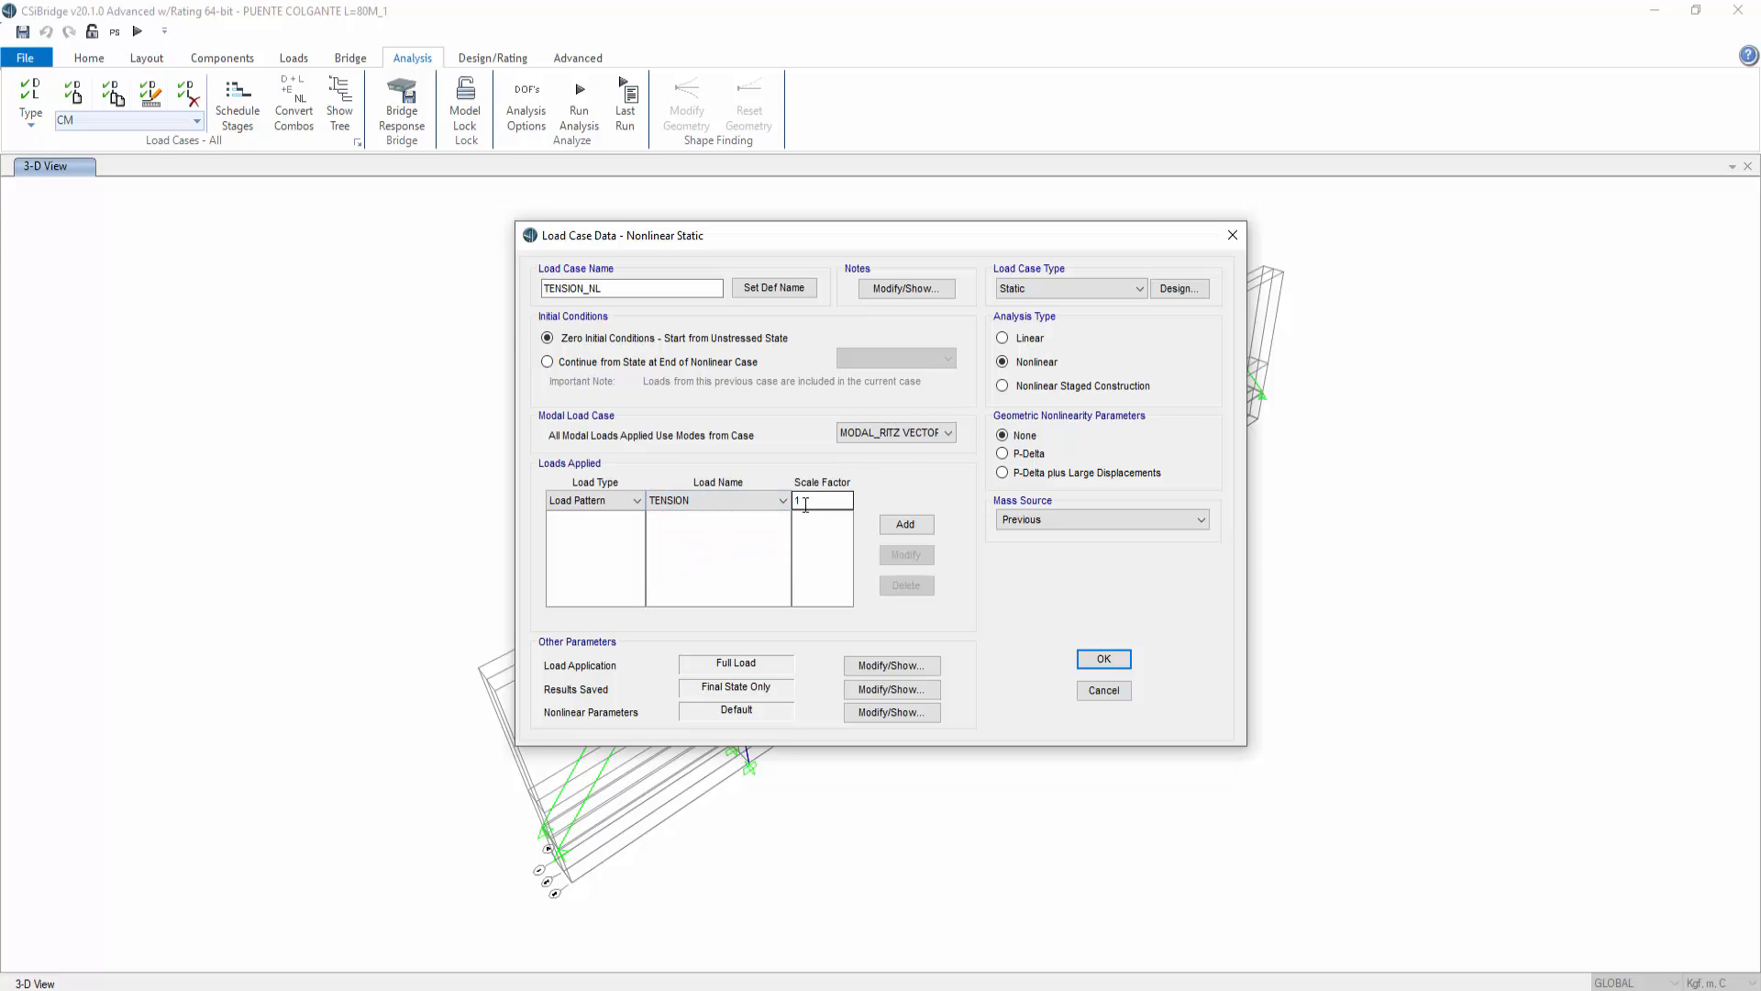
left_click(905, 525)
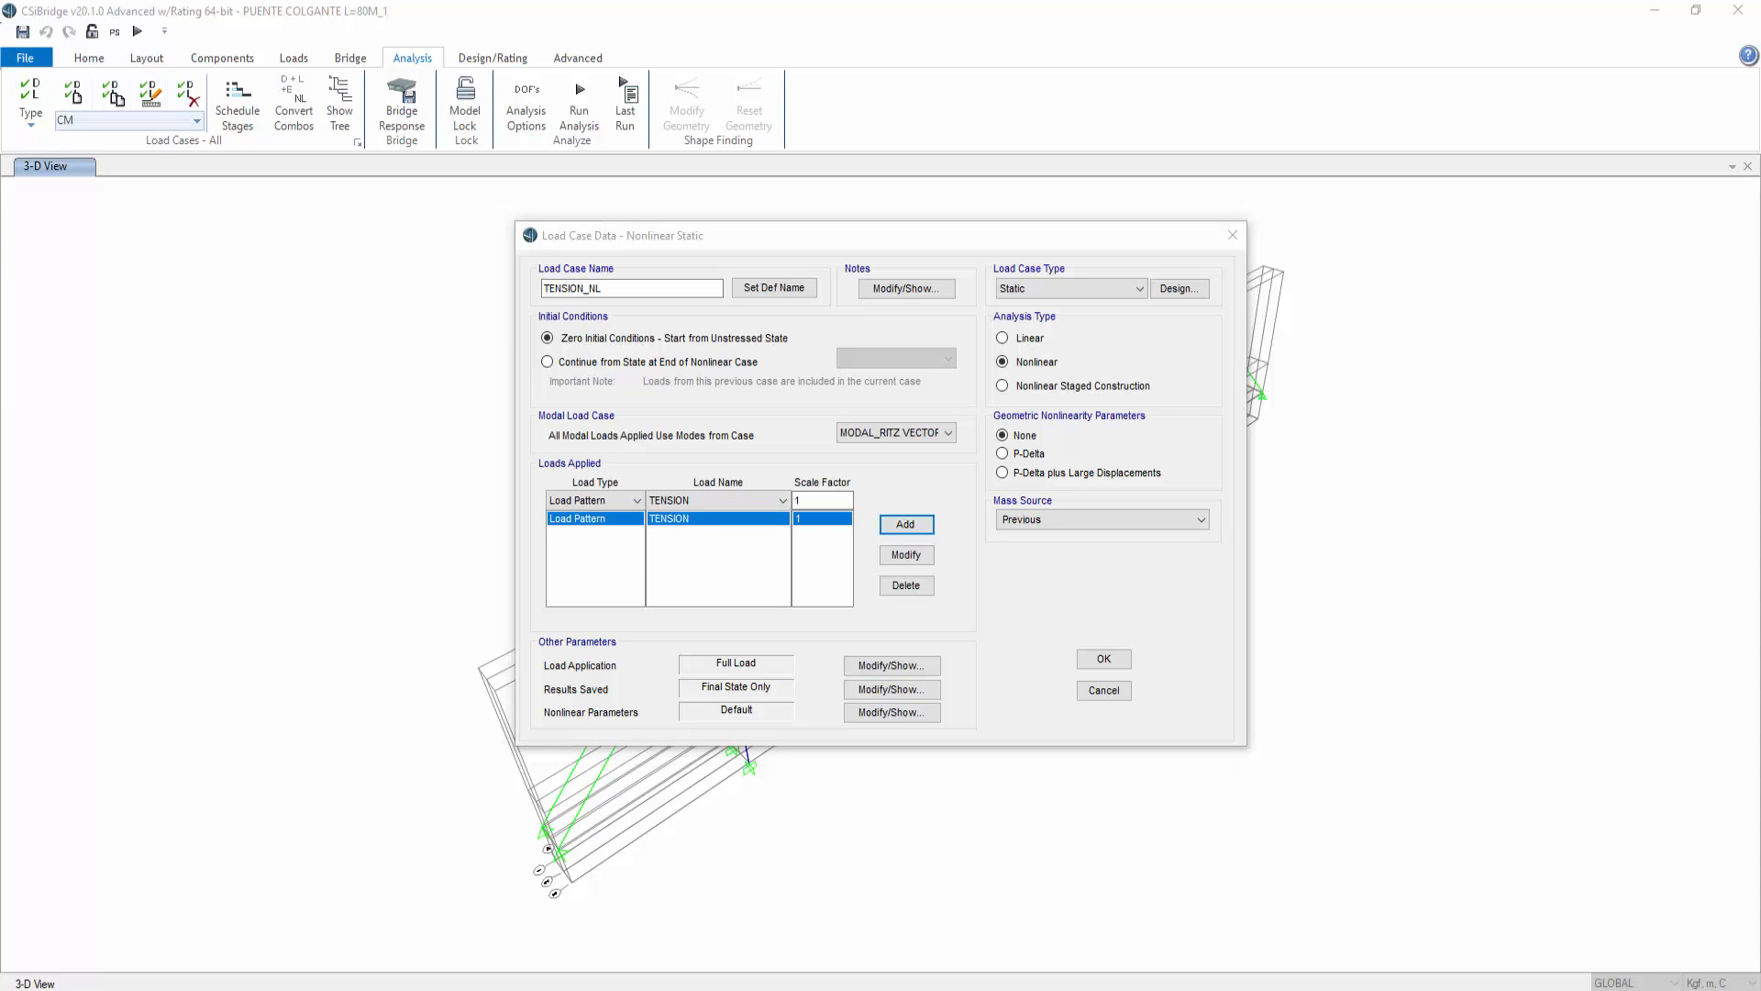
Step: Review the nonlinear parameters, then confirm the TENSION_NL load case and the load case definitions
left_click(911, 715)
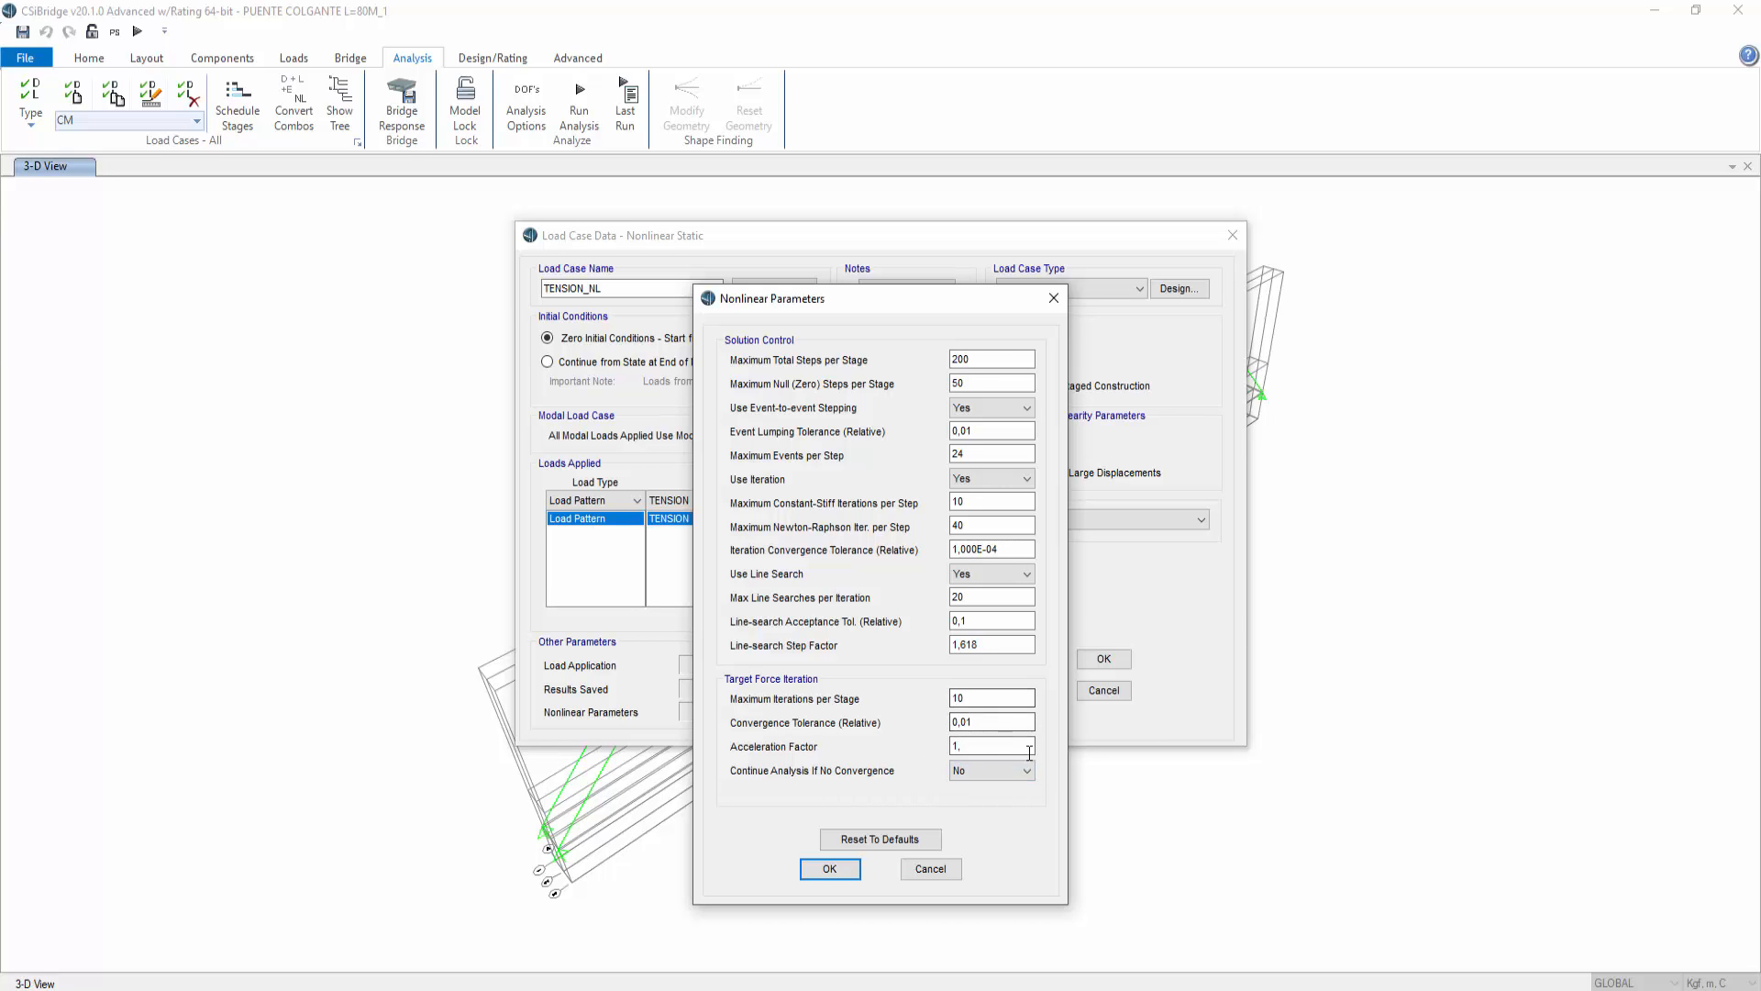
left_click(826, 867)
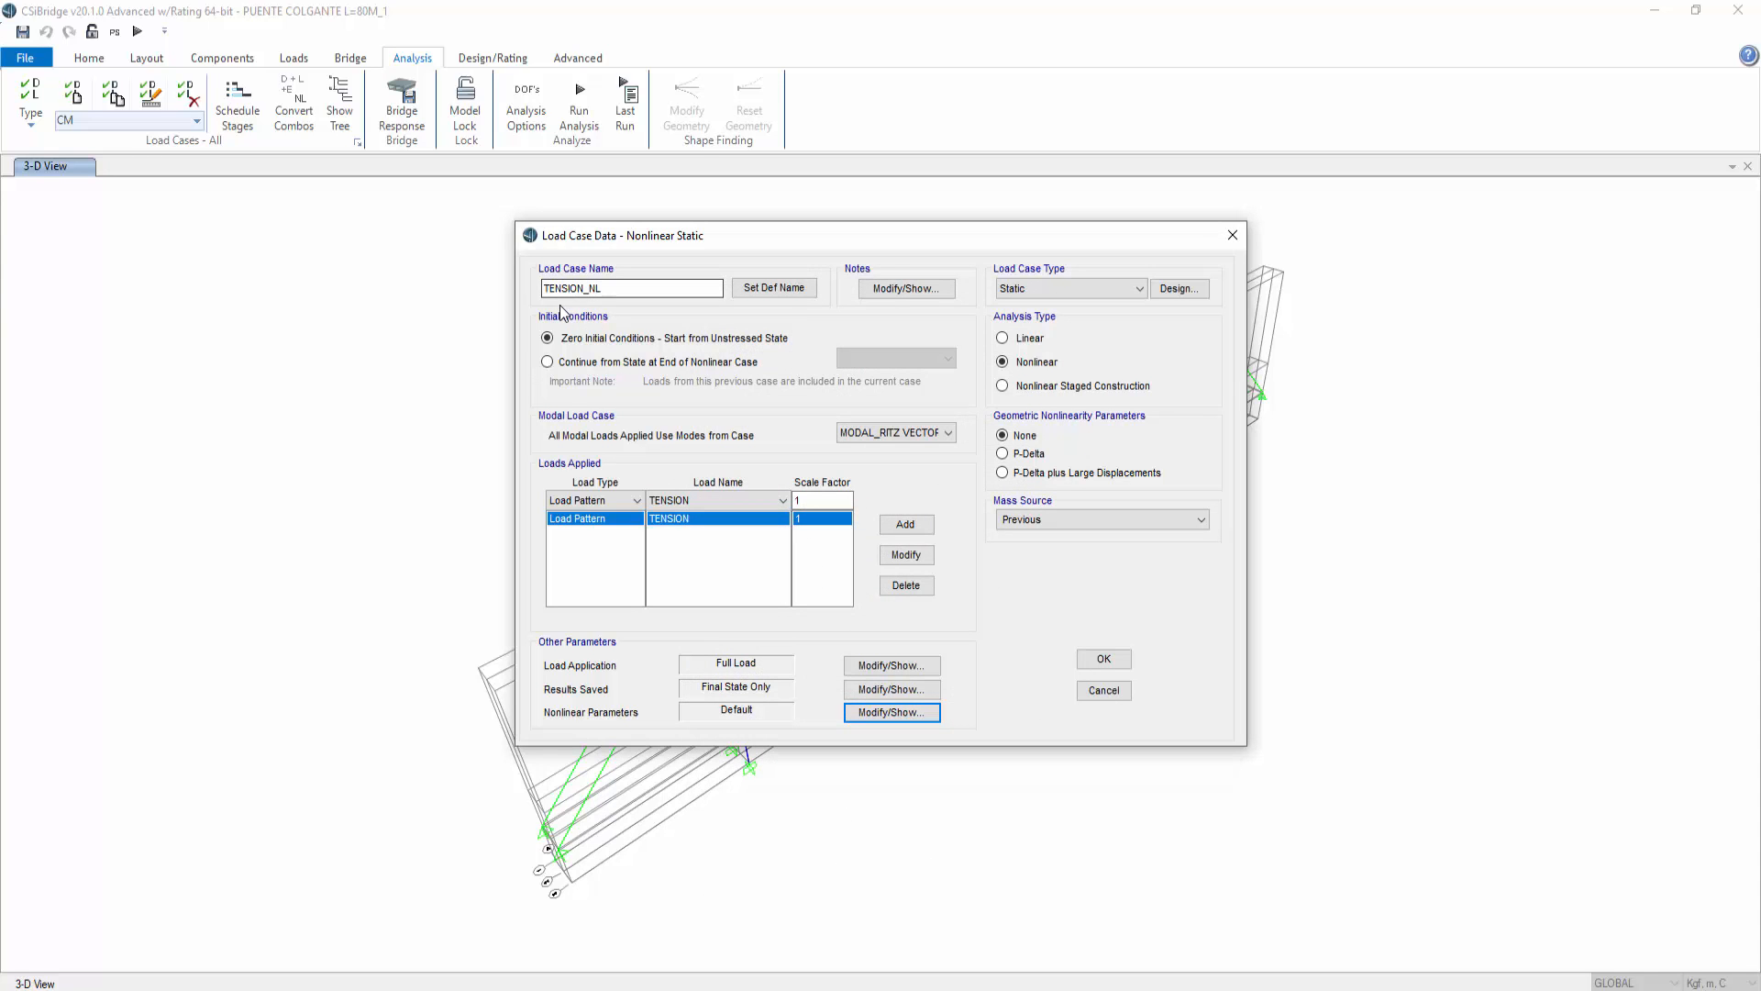
left_click(1104, 658)
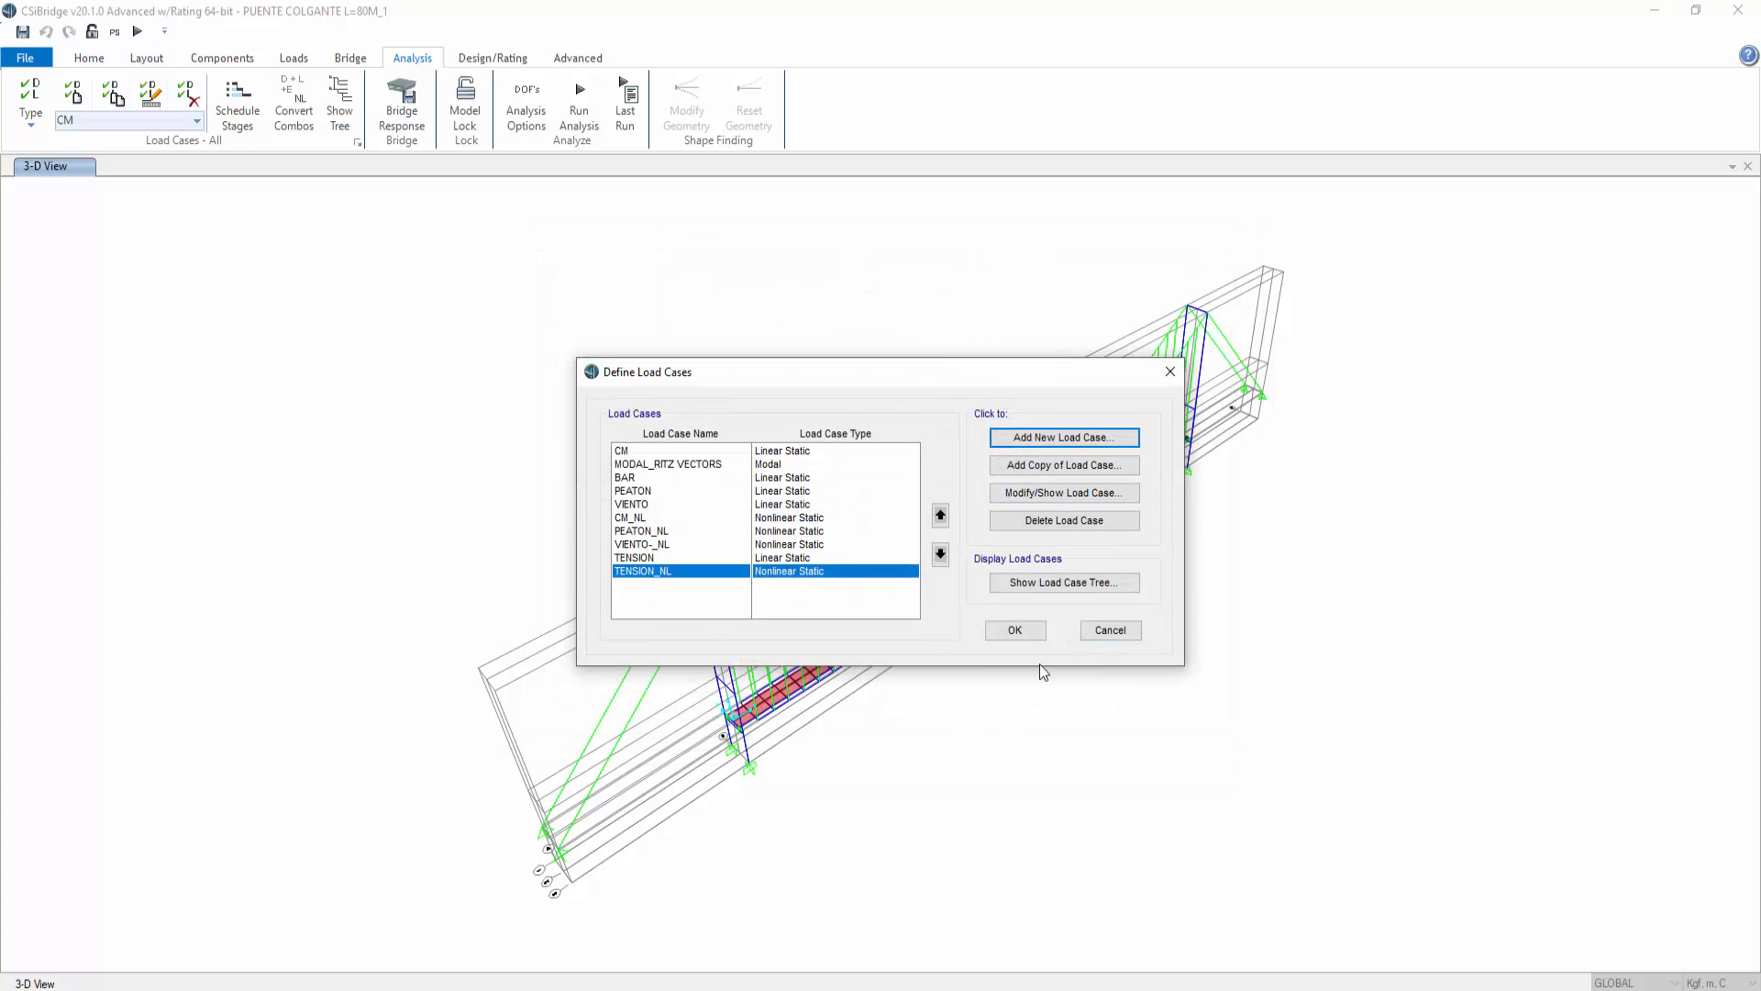
left_click(1031, 629)
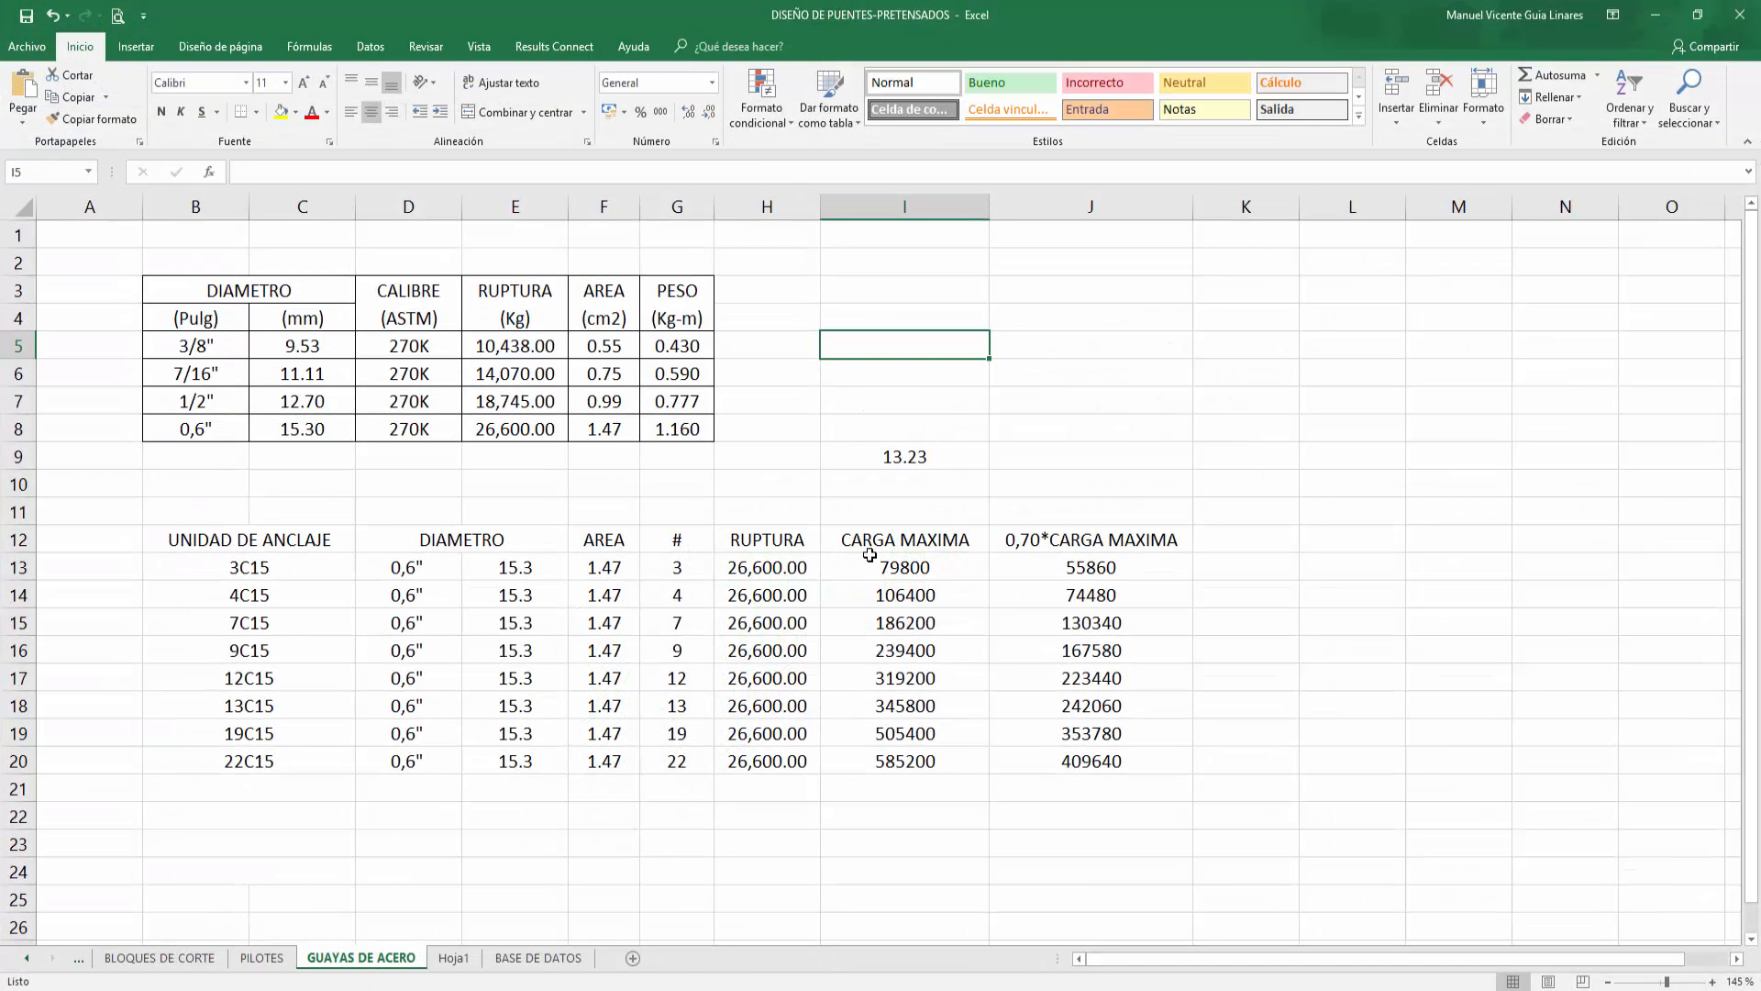
Step: Switch to Excel and, on the GUAYAS DE ACERO sheet, enter in I5 a formula multiplying E5 by 3
left_click(205, 347)
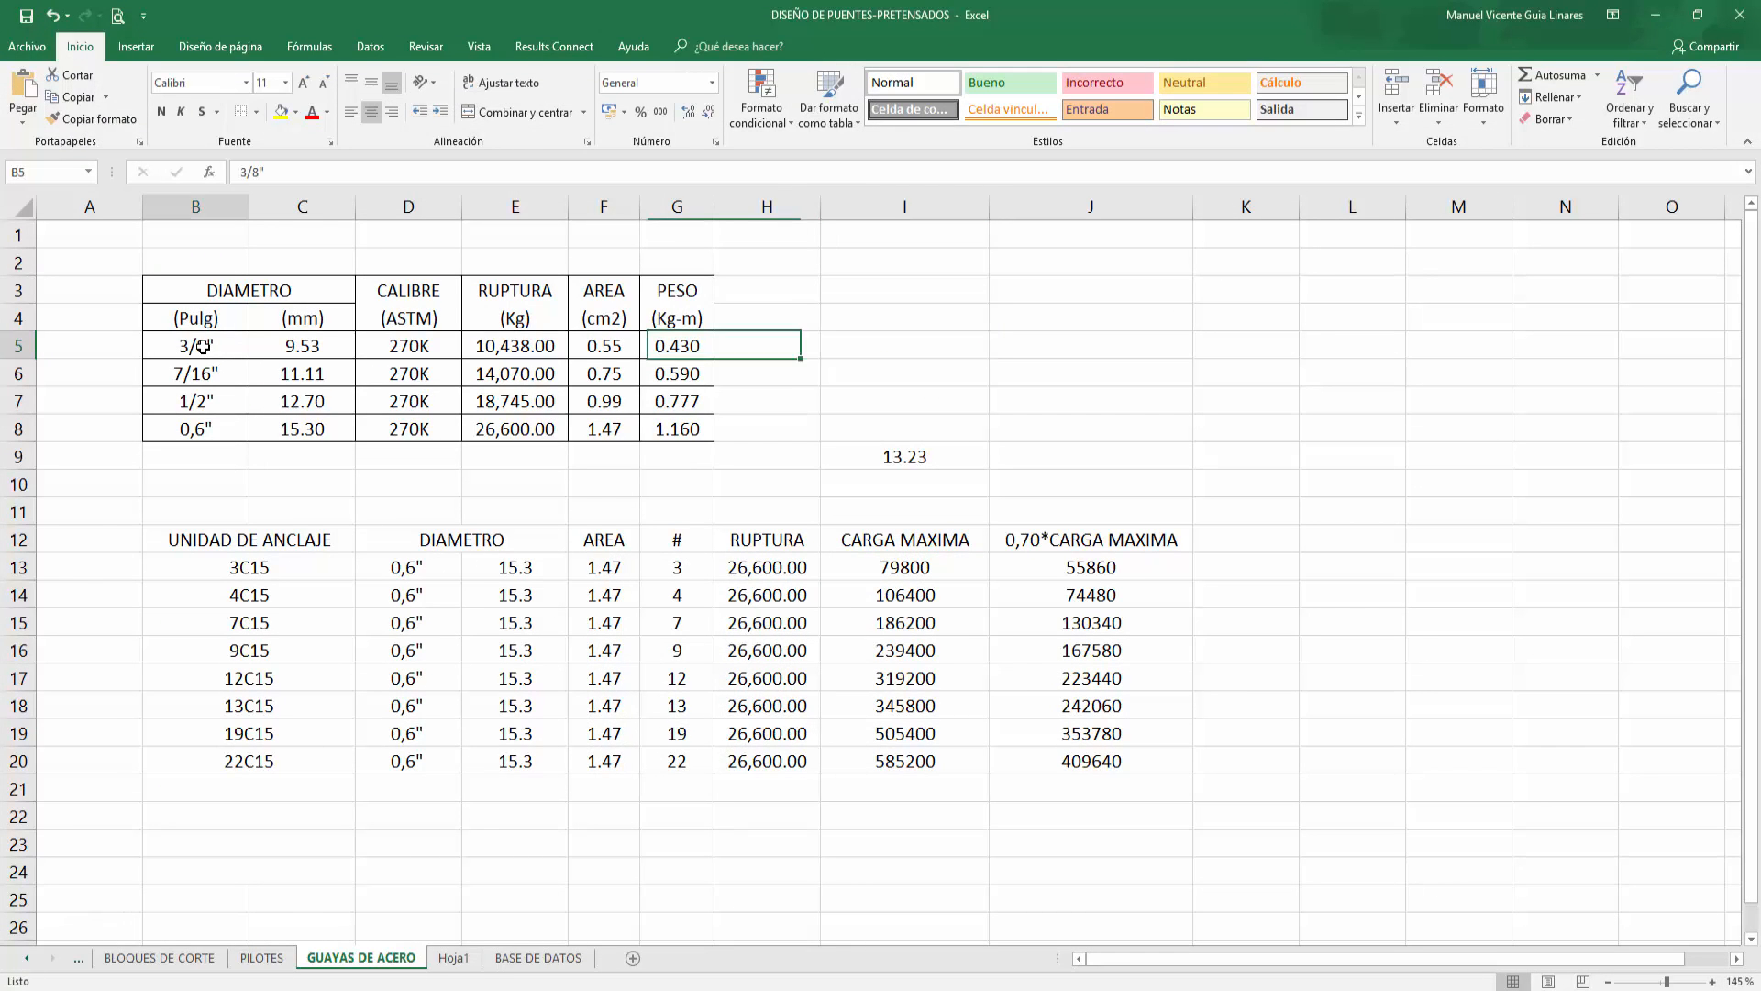
left_click(900, 348)
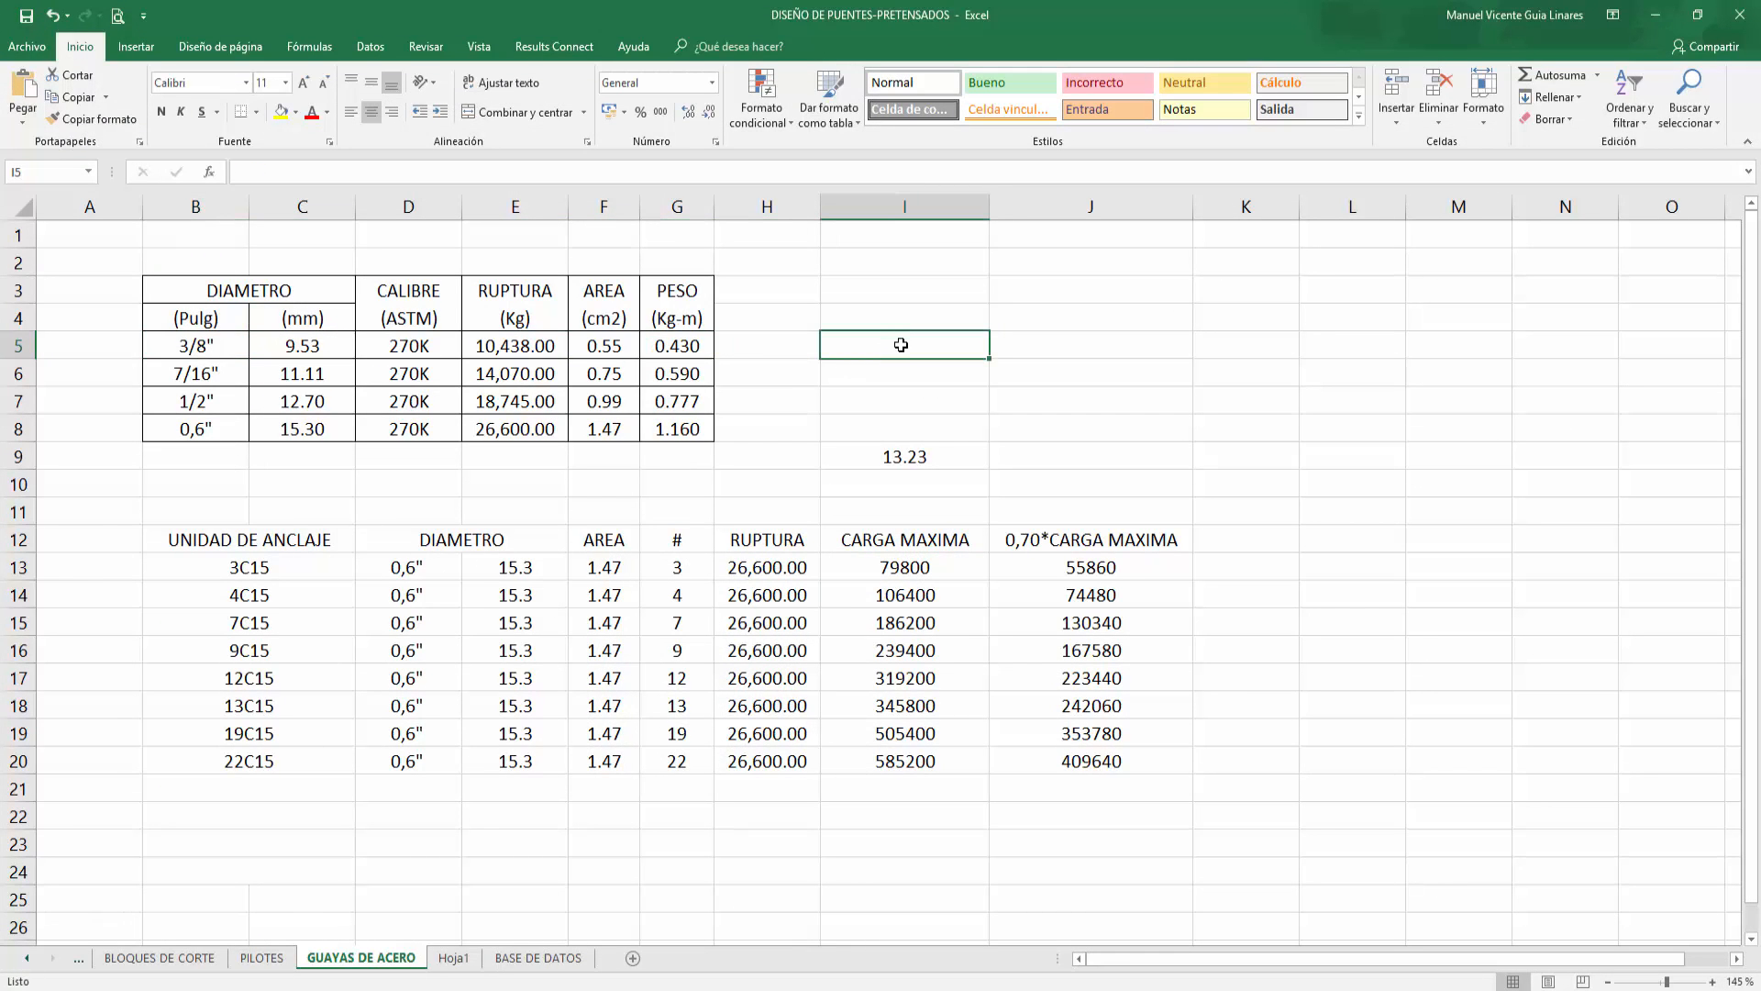
type("=")
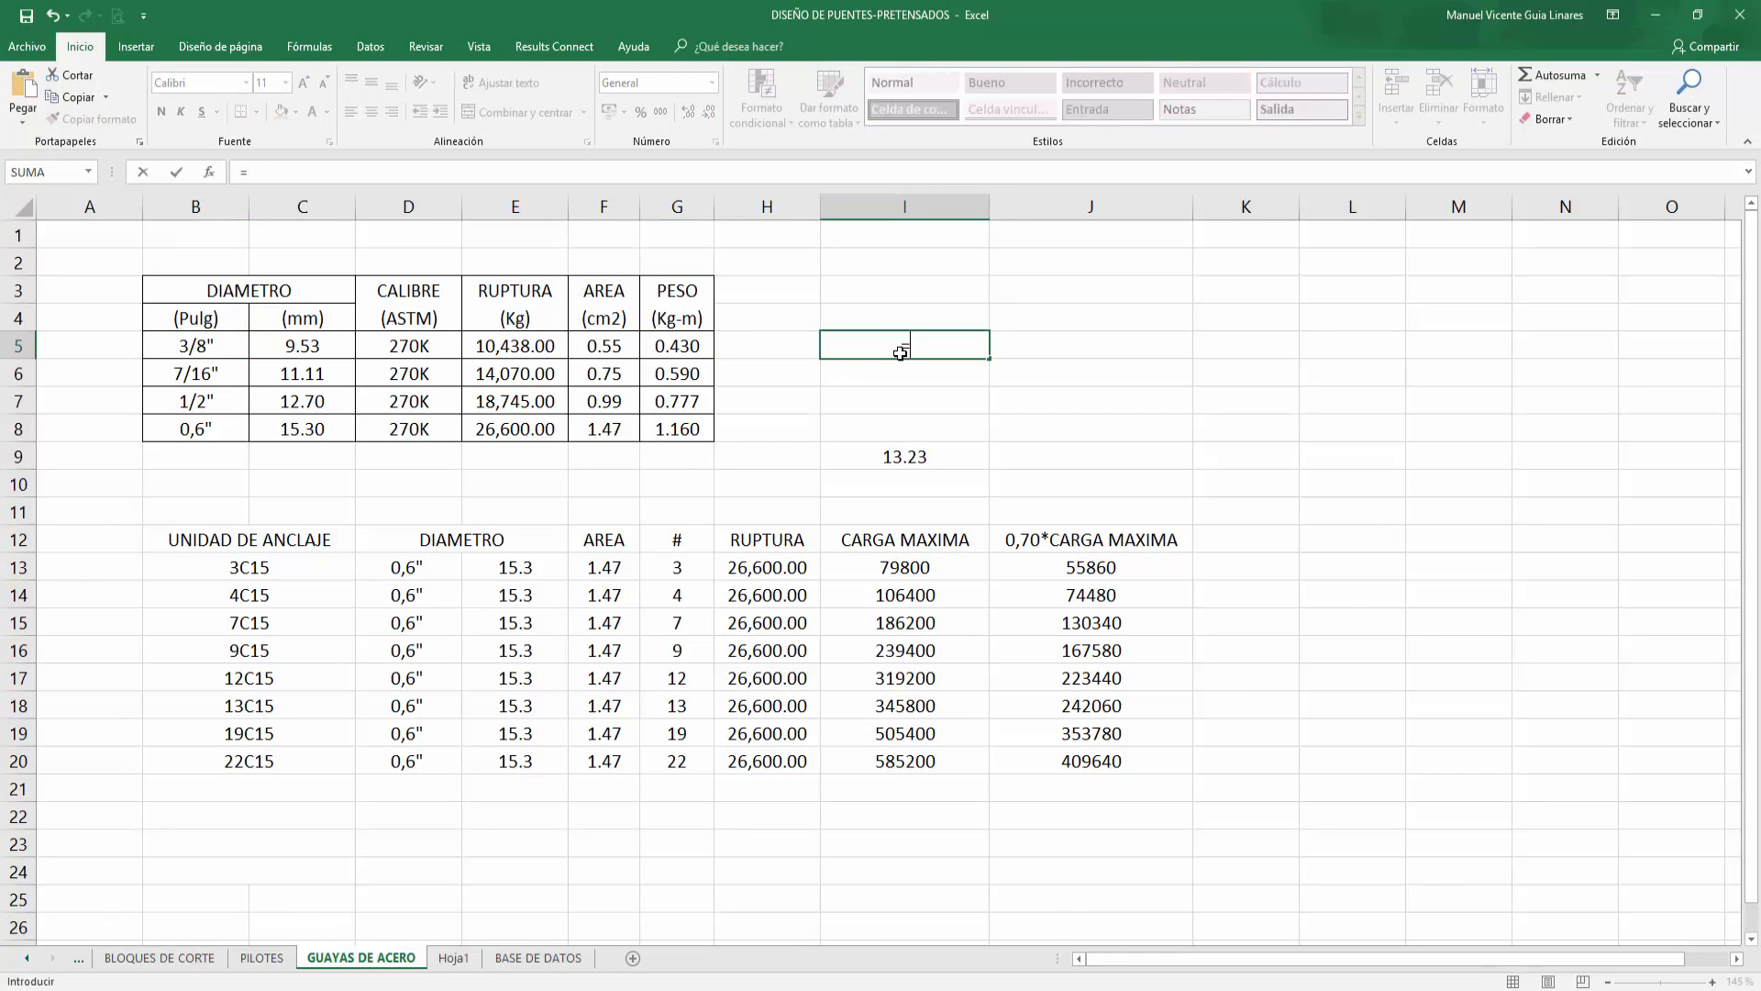
key("Left")
key("Left")
key("Left")
key("Left")
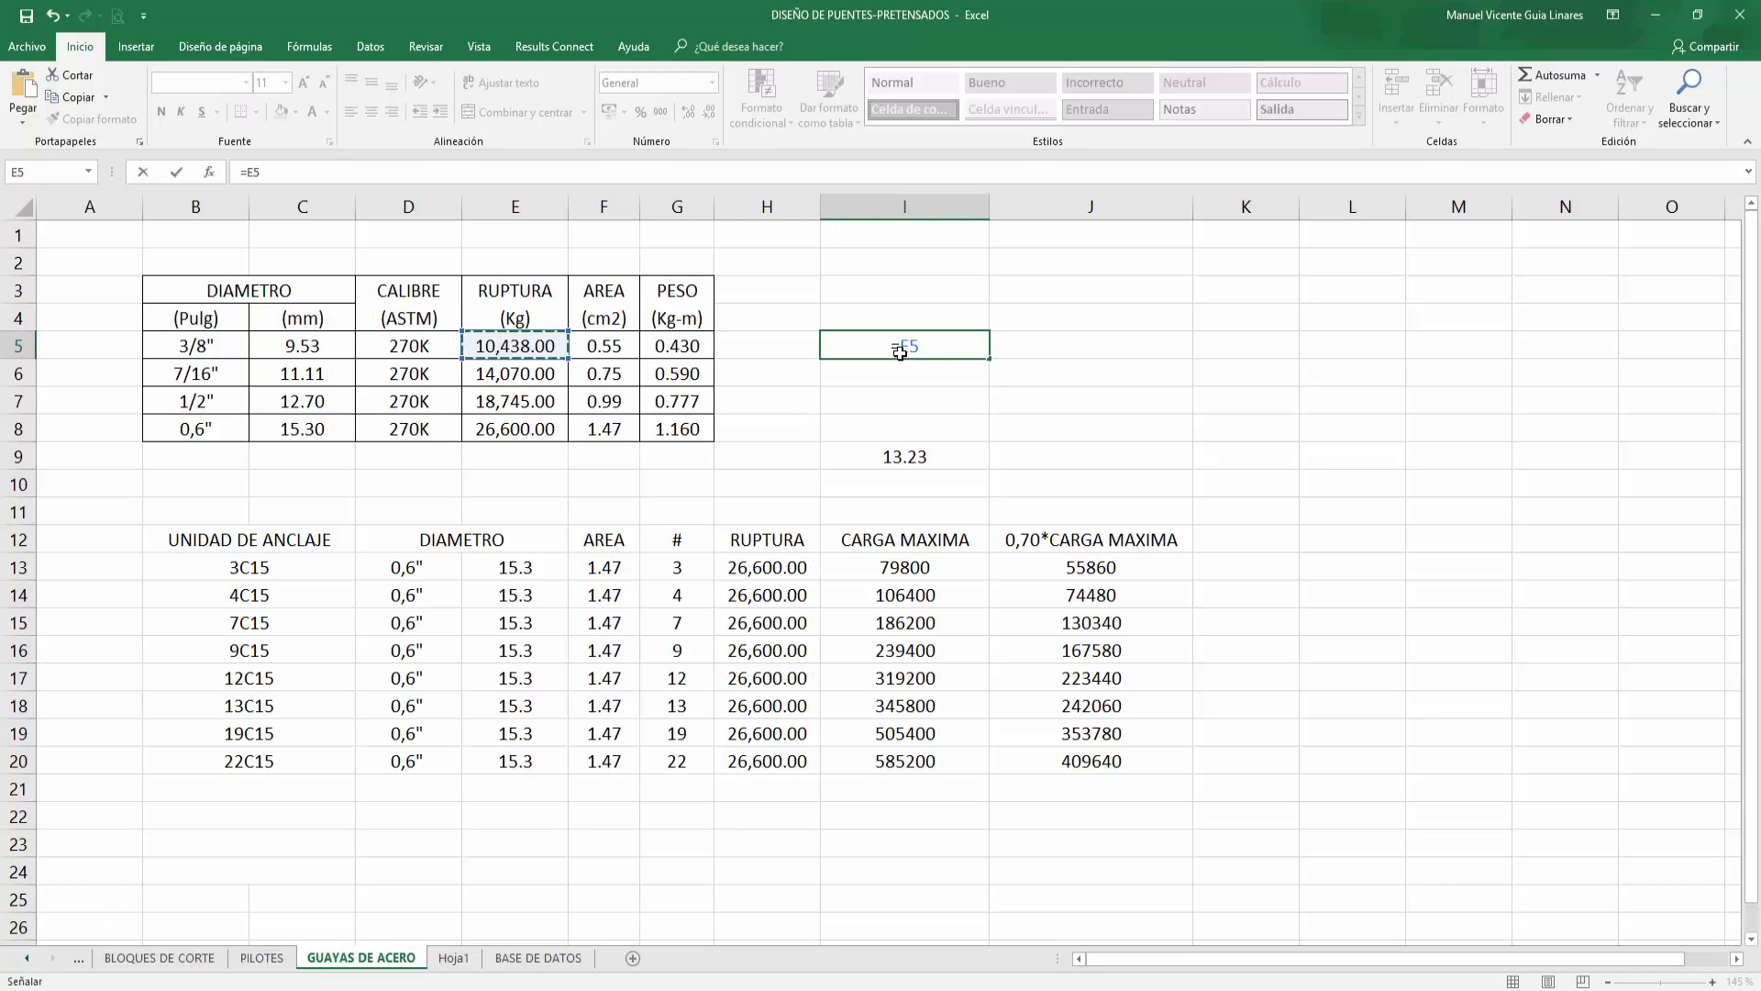
type("*3")
key("Return")
Step: Try to enter 1/8 as a header in J4
key("Right")
key("Up")
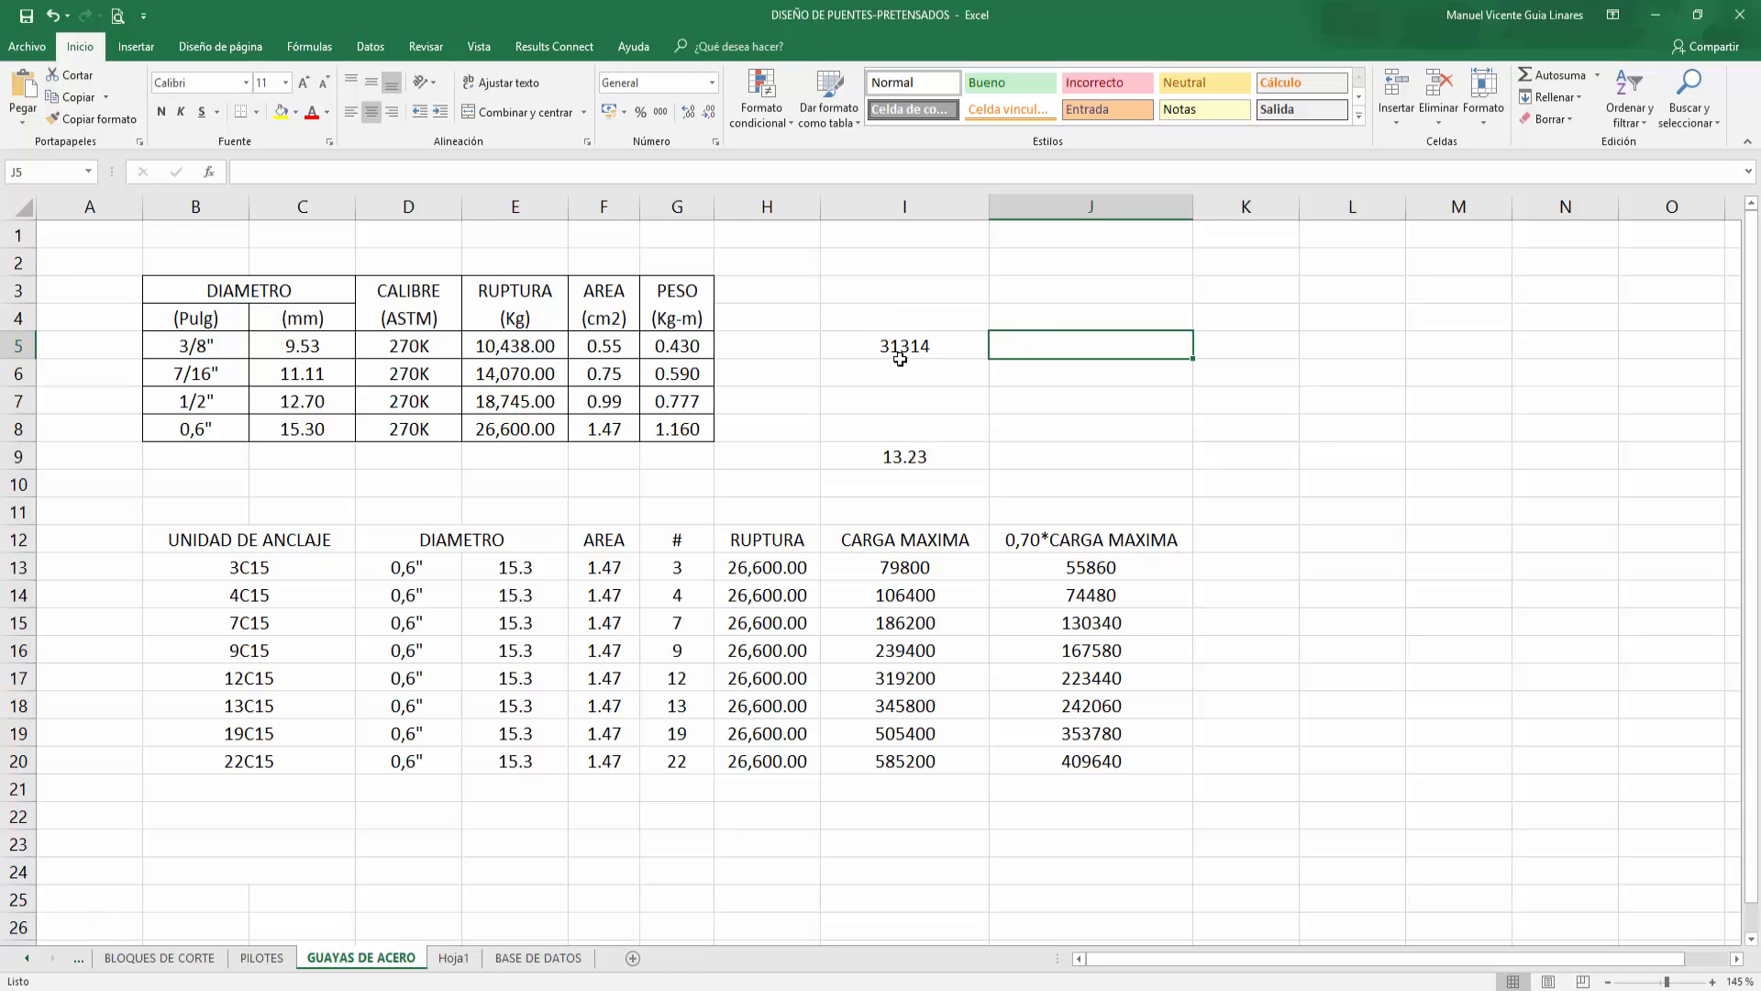
left_click(1073, 314)
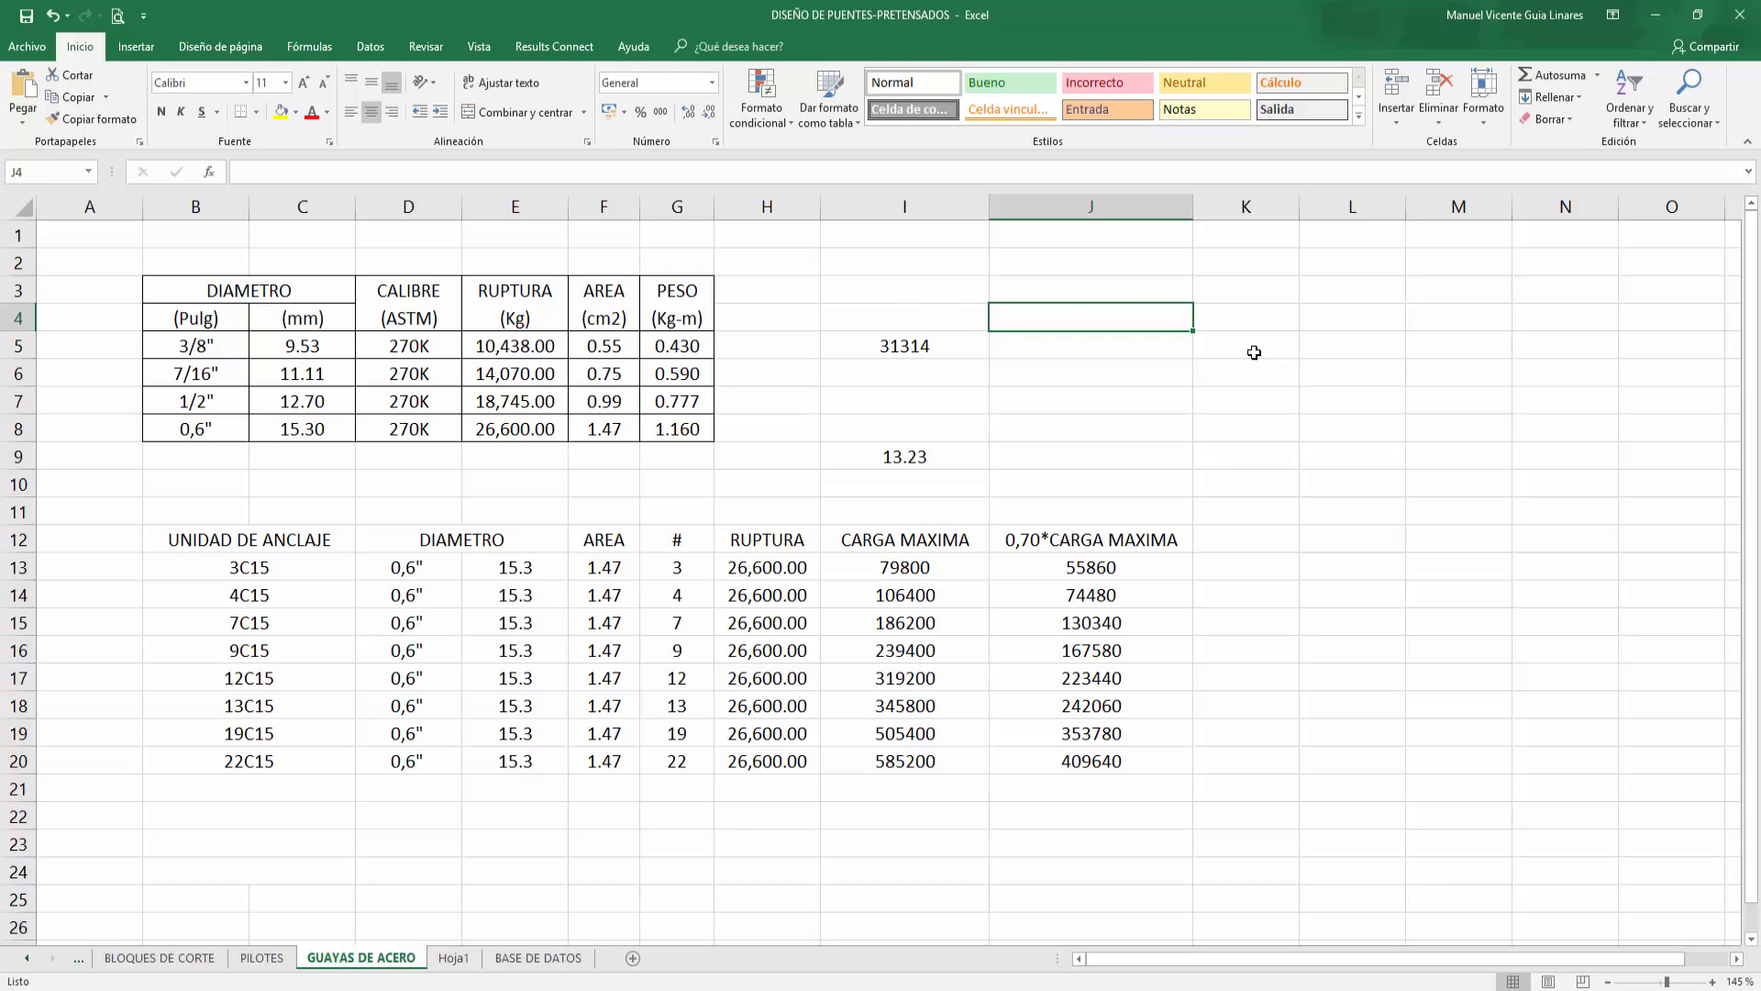
type("1/8")
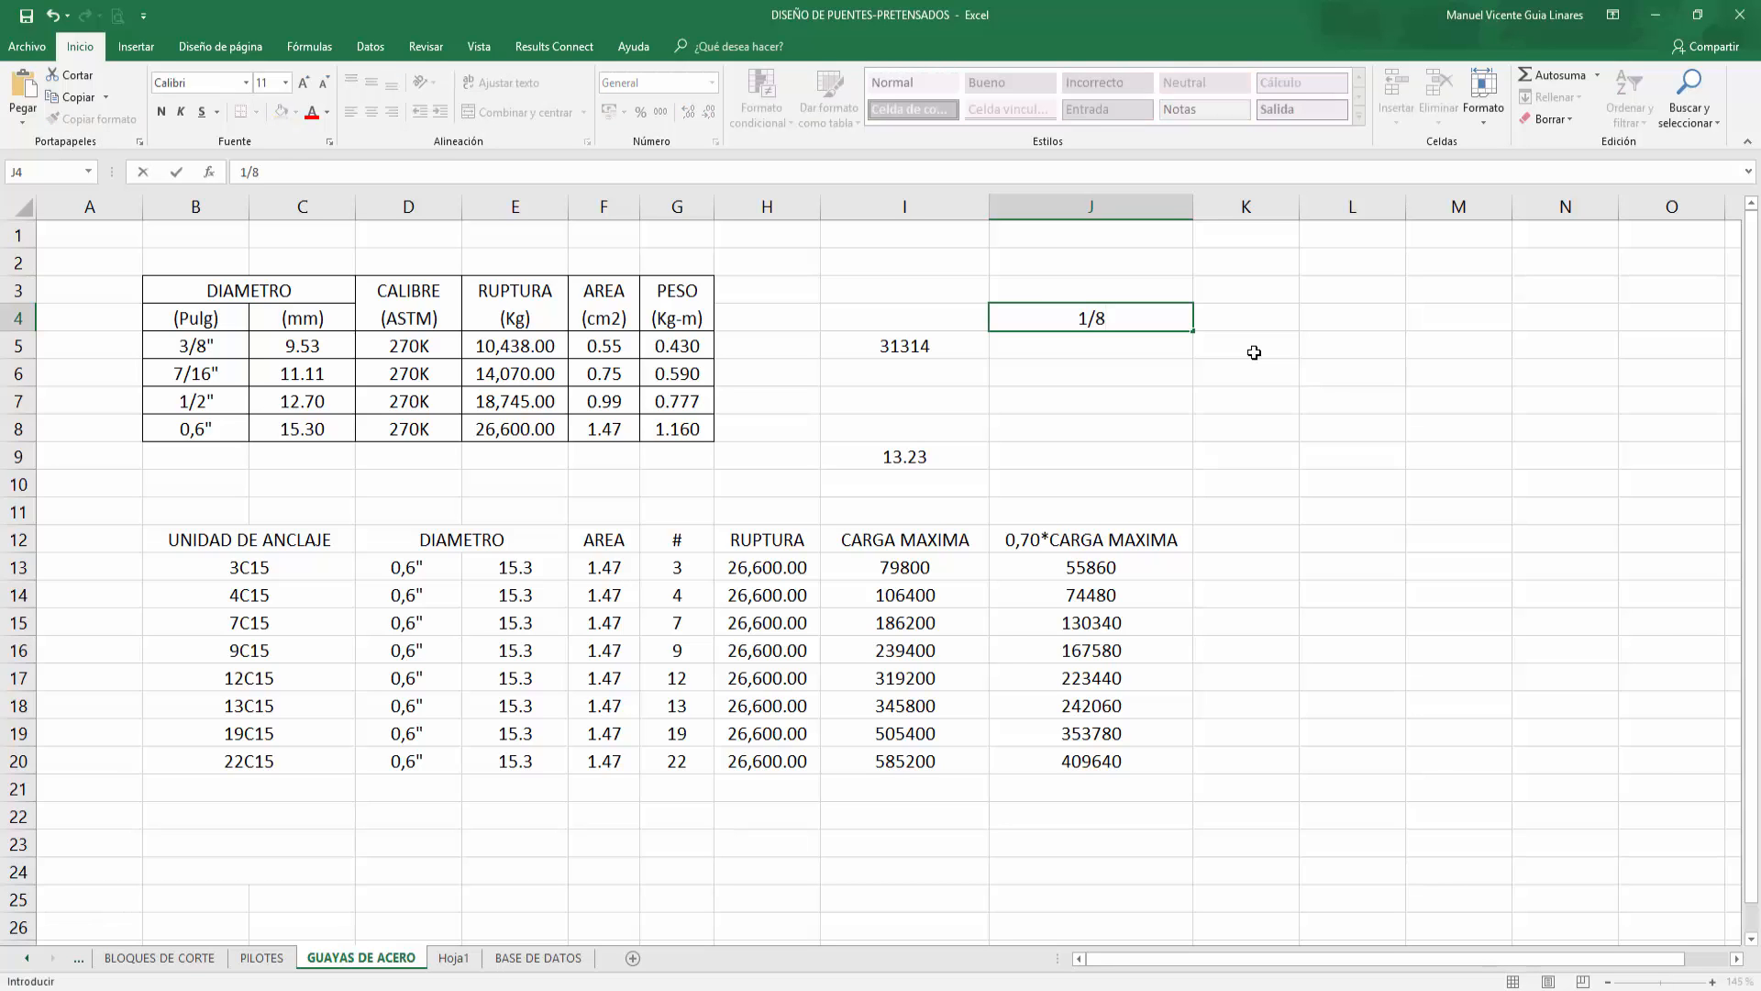
key("Tab")
key("Left")
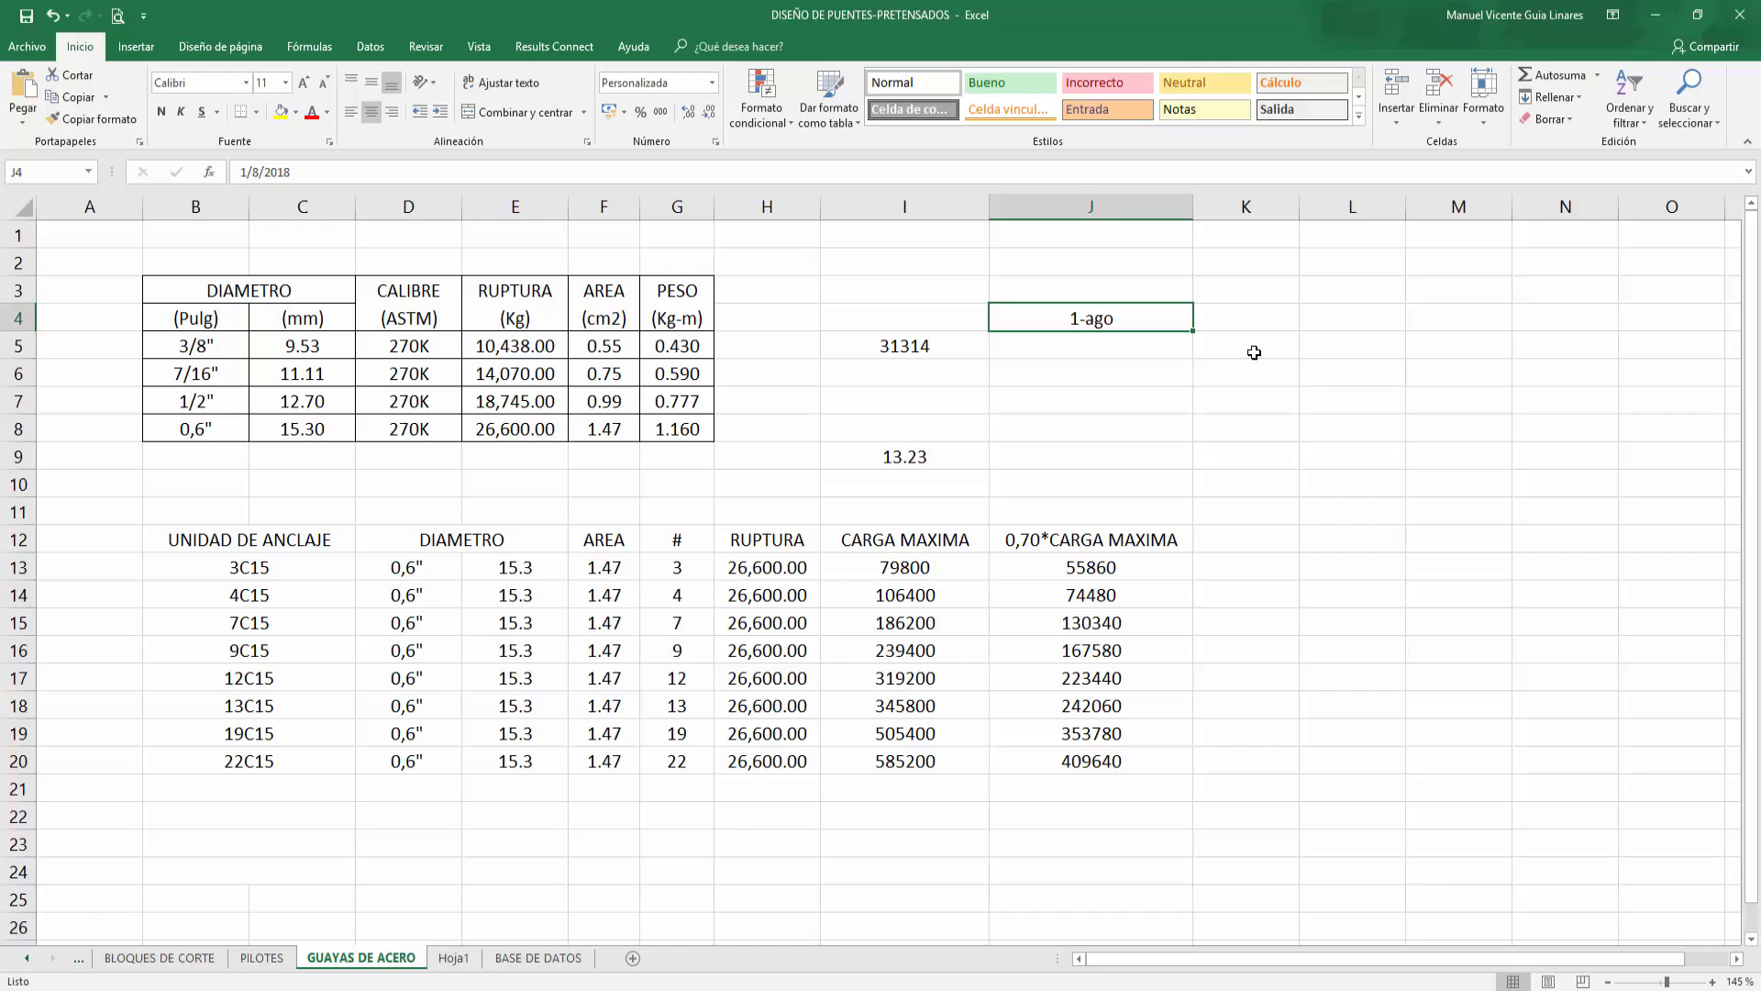
Step: Enter the header 1/8. in J4
type("1")
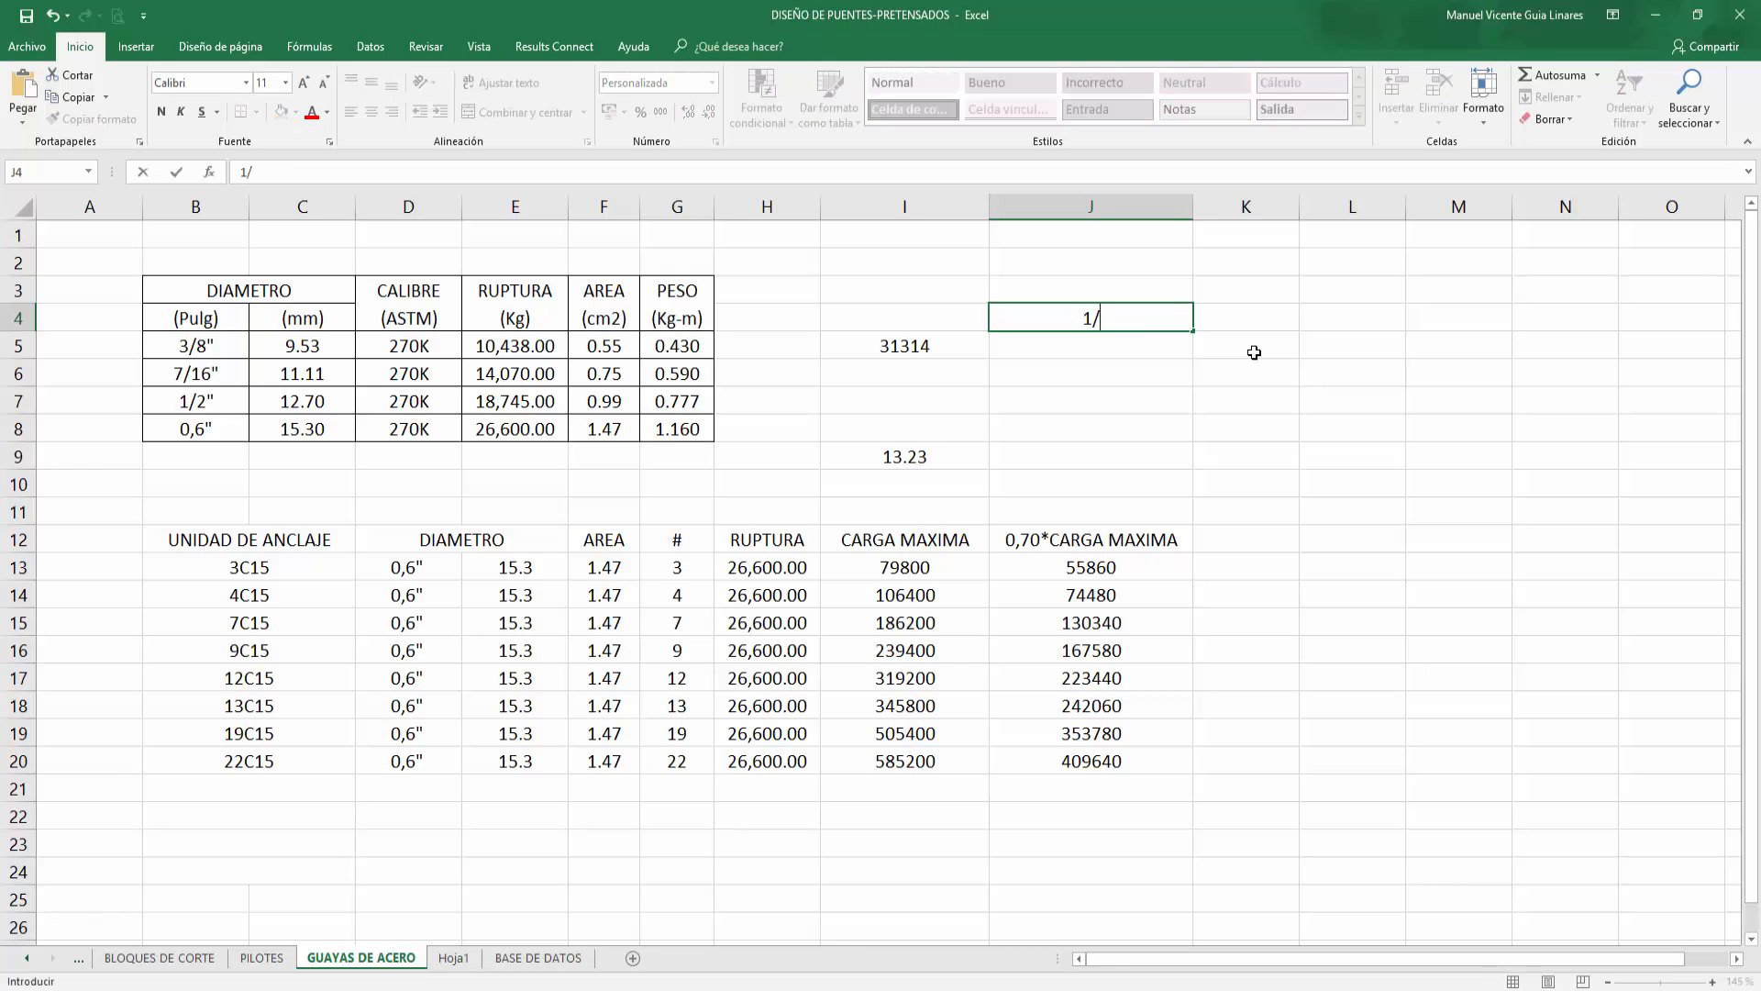
type("/8:")
key("BackSpace")
type(".")
key("Return")
Step: Enter the headers 1/4. and 1/2. in K4 and L4
left_click(1257, 315)
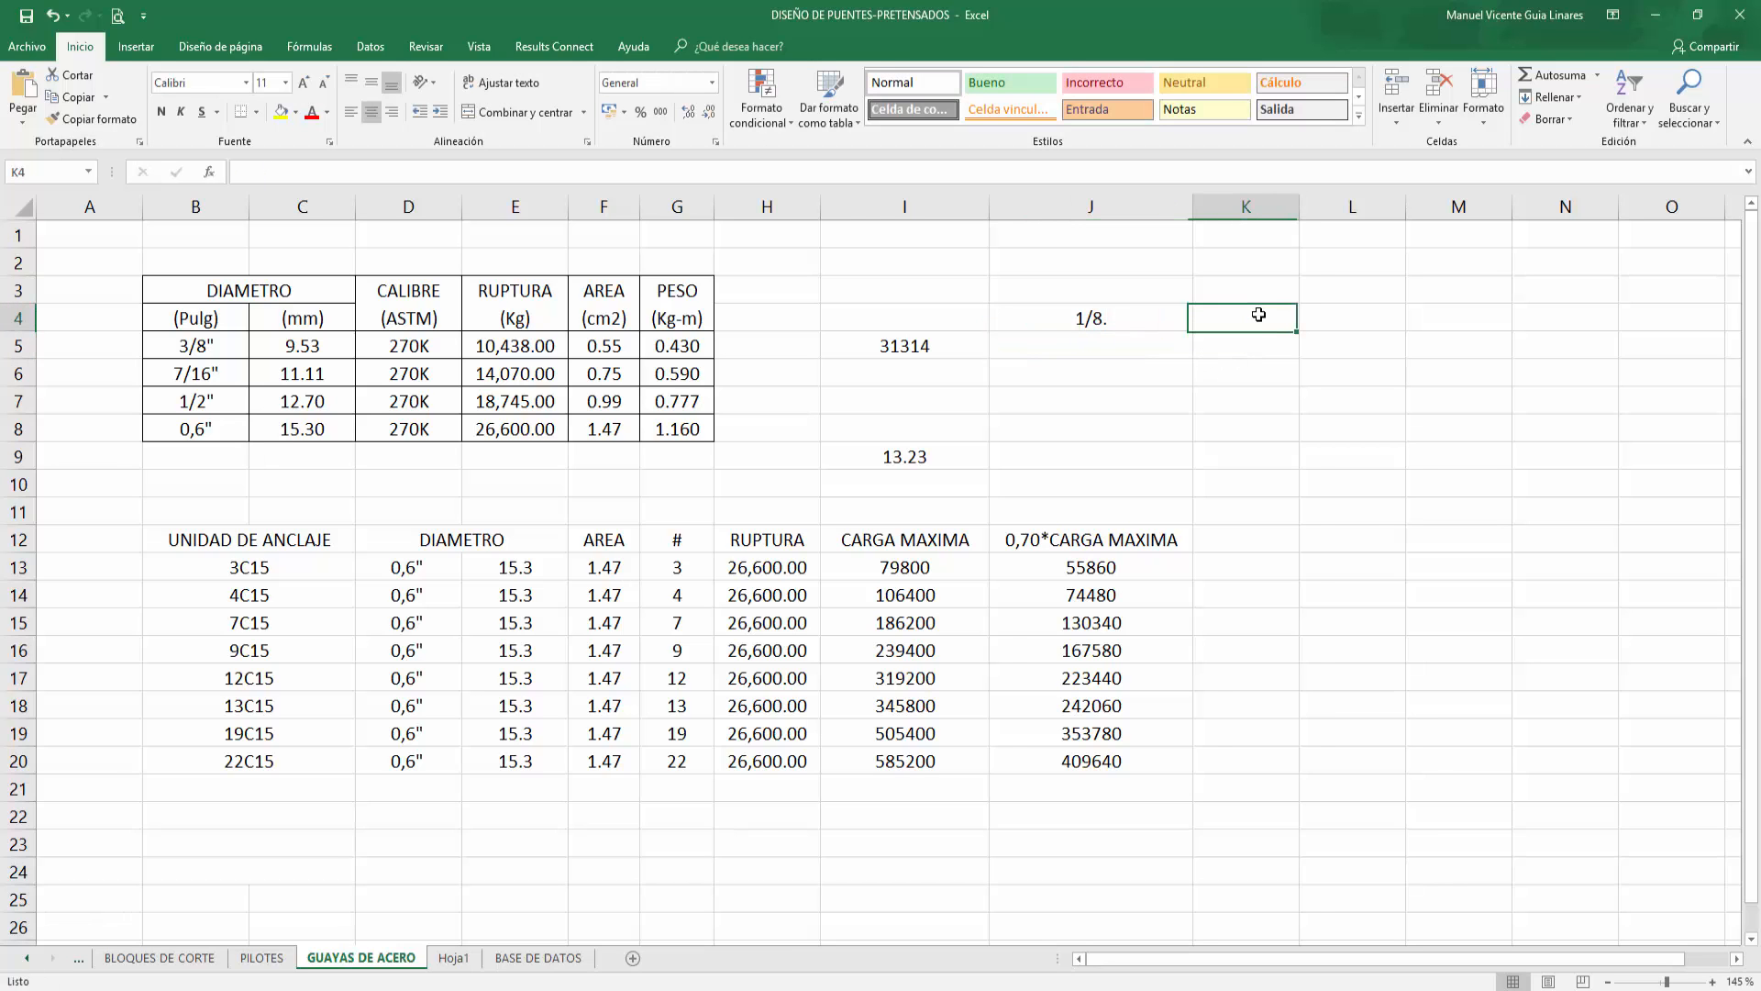
type("1/4.")
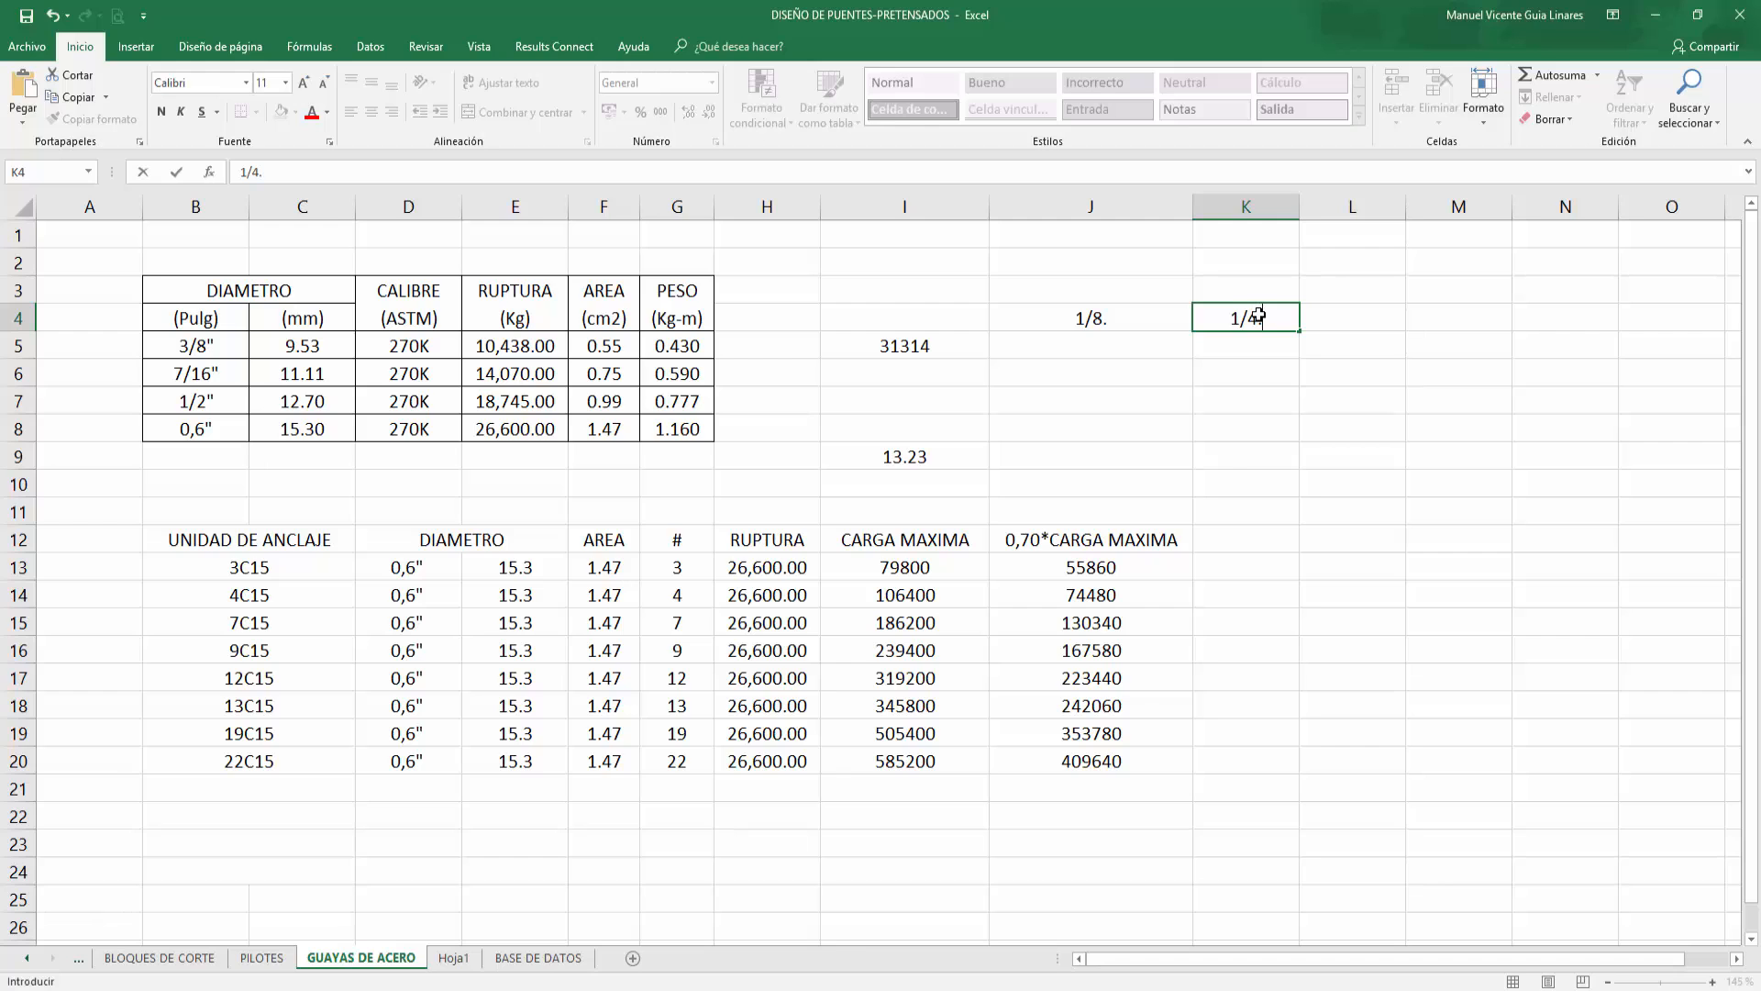
key("Tab")
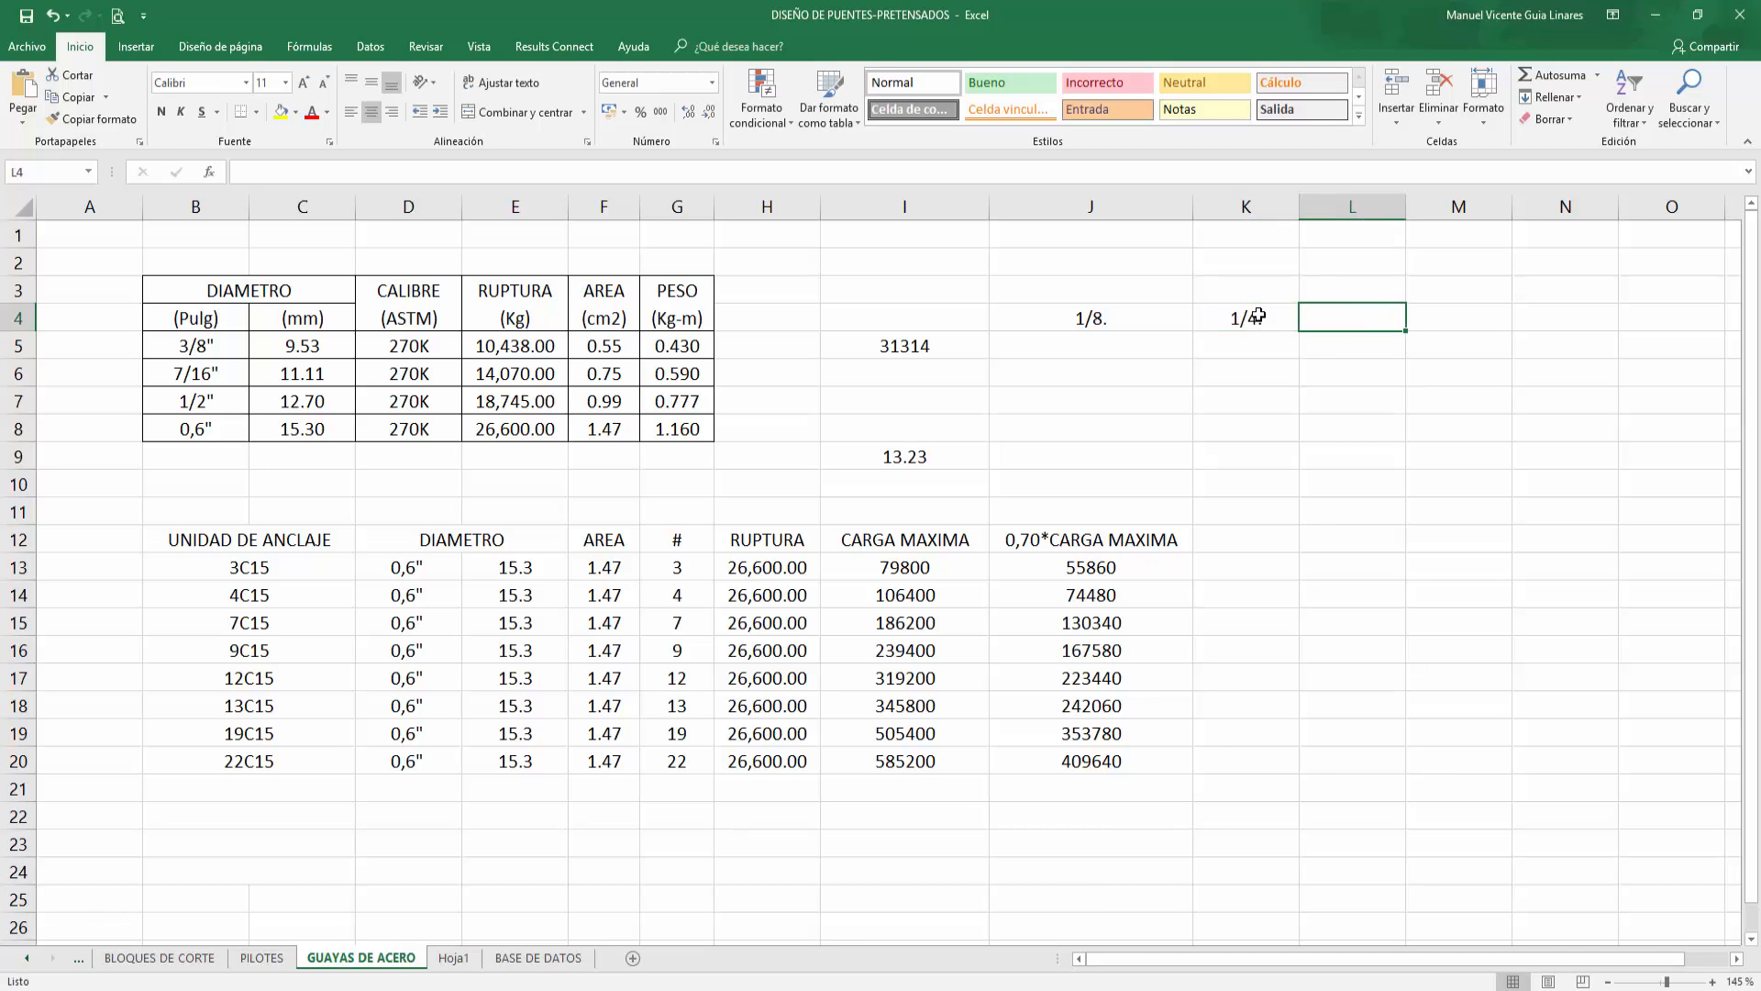
type("1/2.")
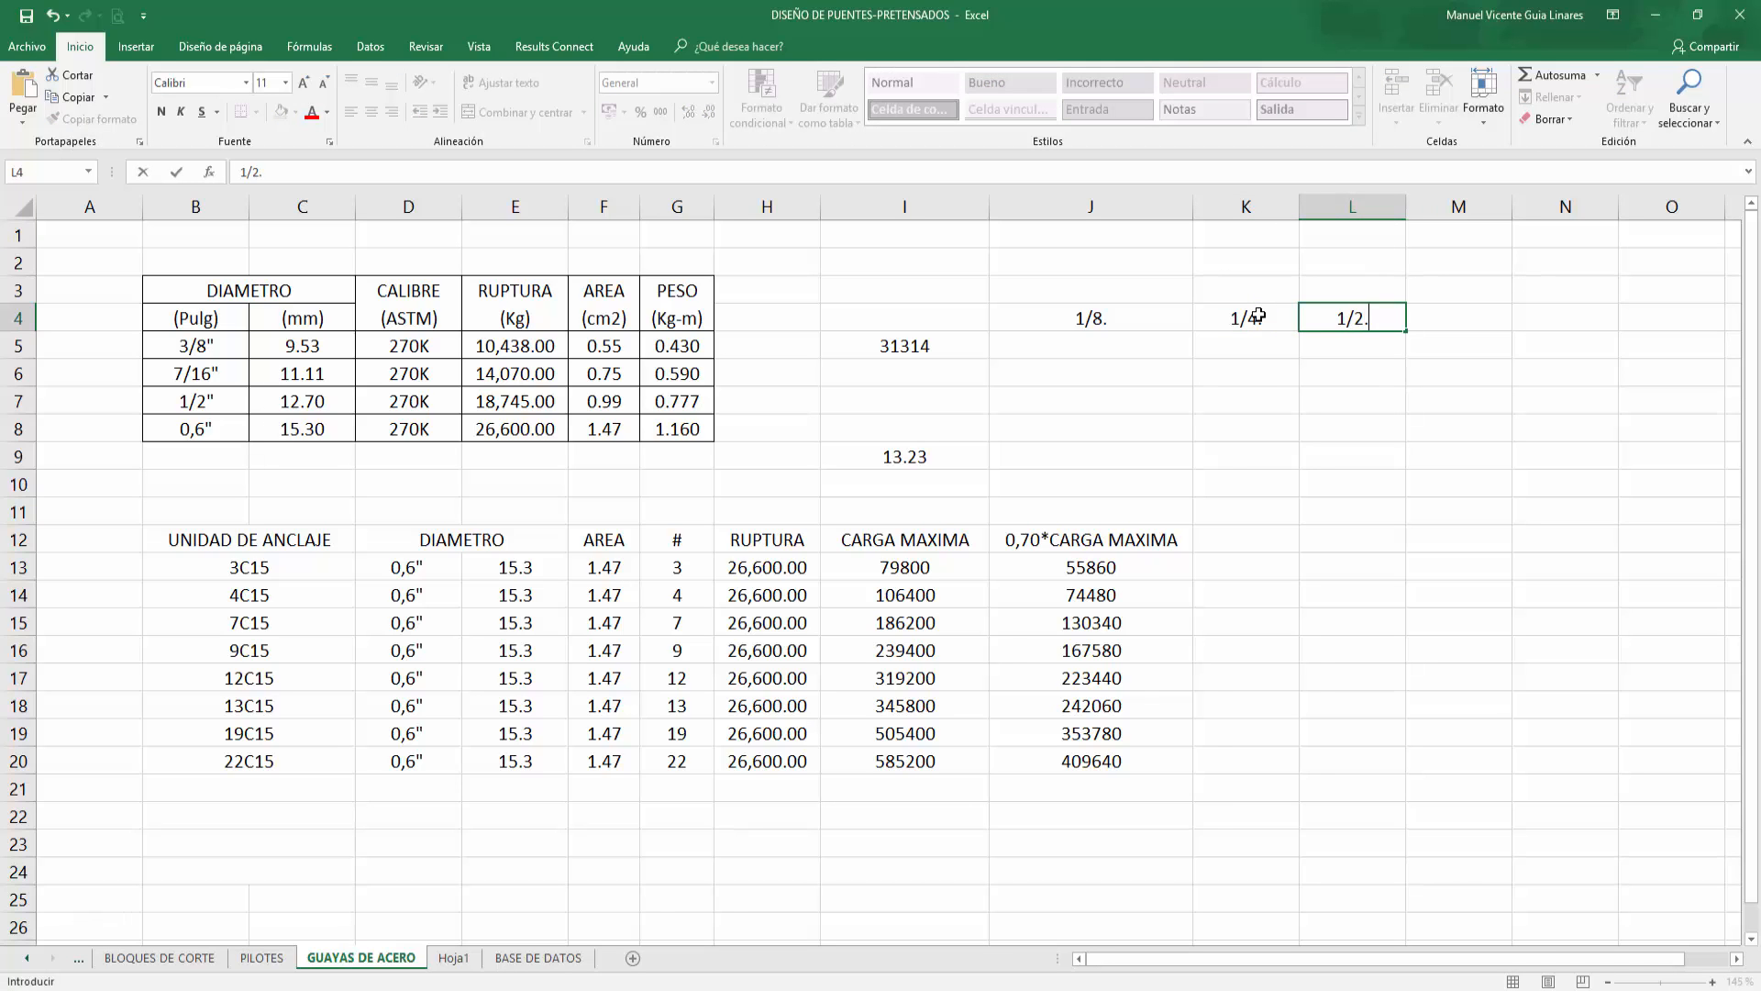
key("Return")
Step: Enter in J5 a formula dividing I5 by 8
left_click(1468, 310)
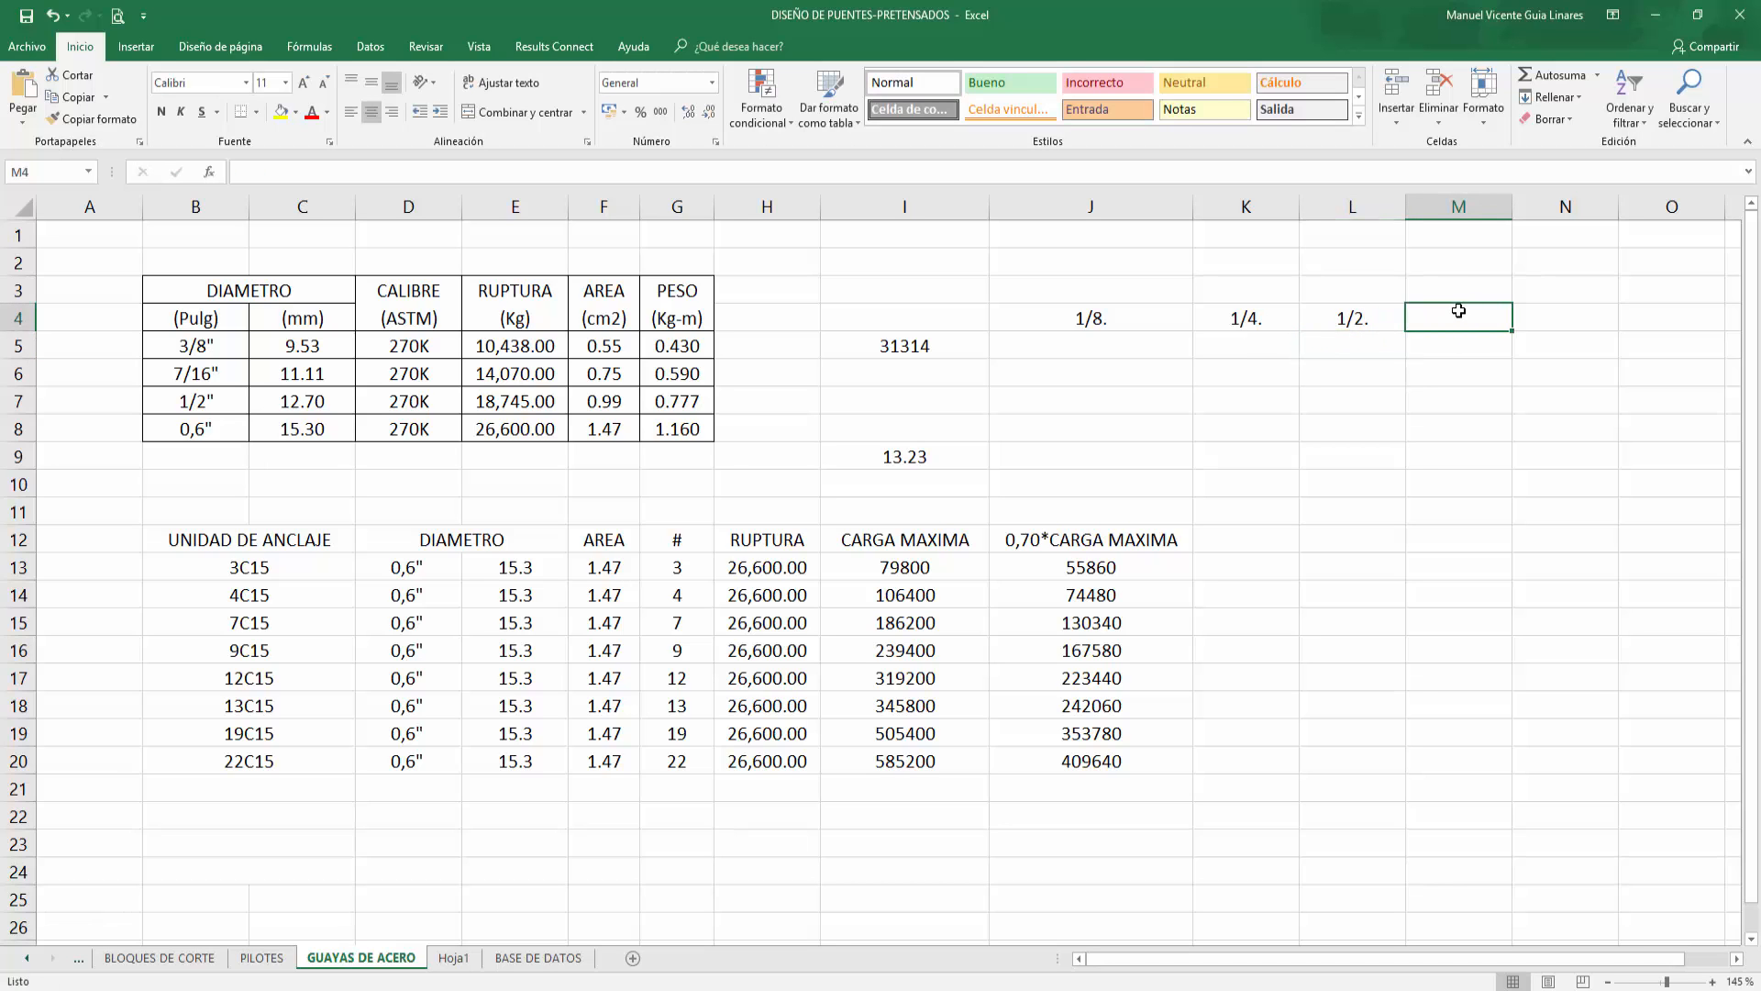
left_click(1115, 351)
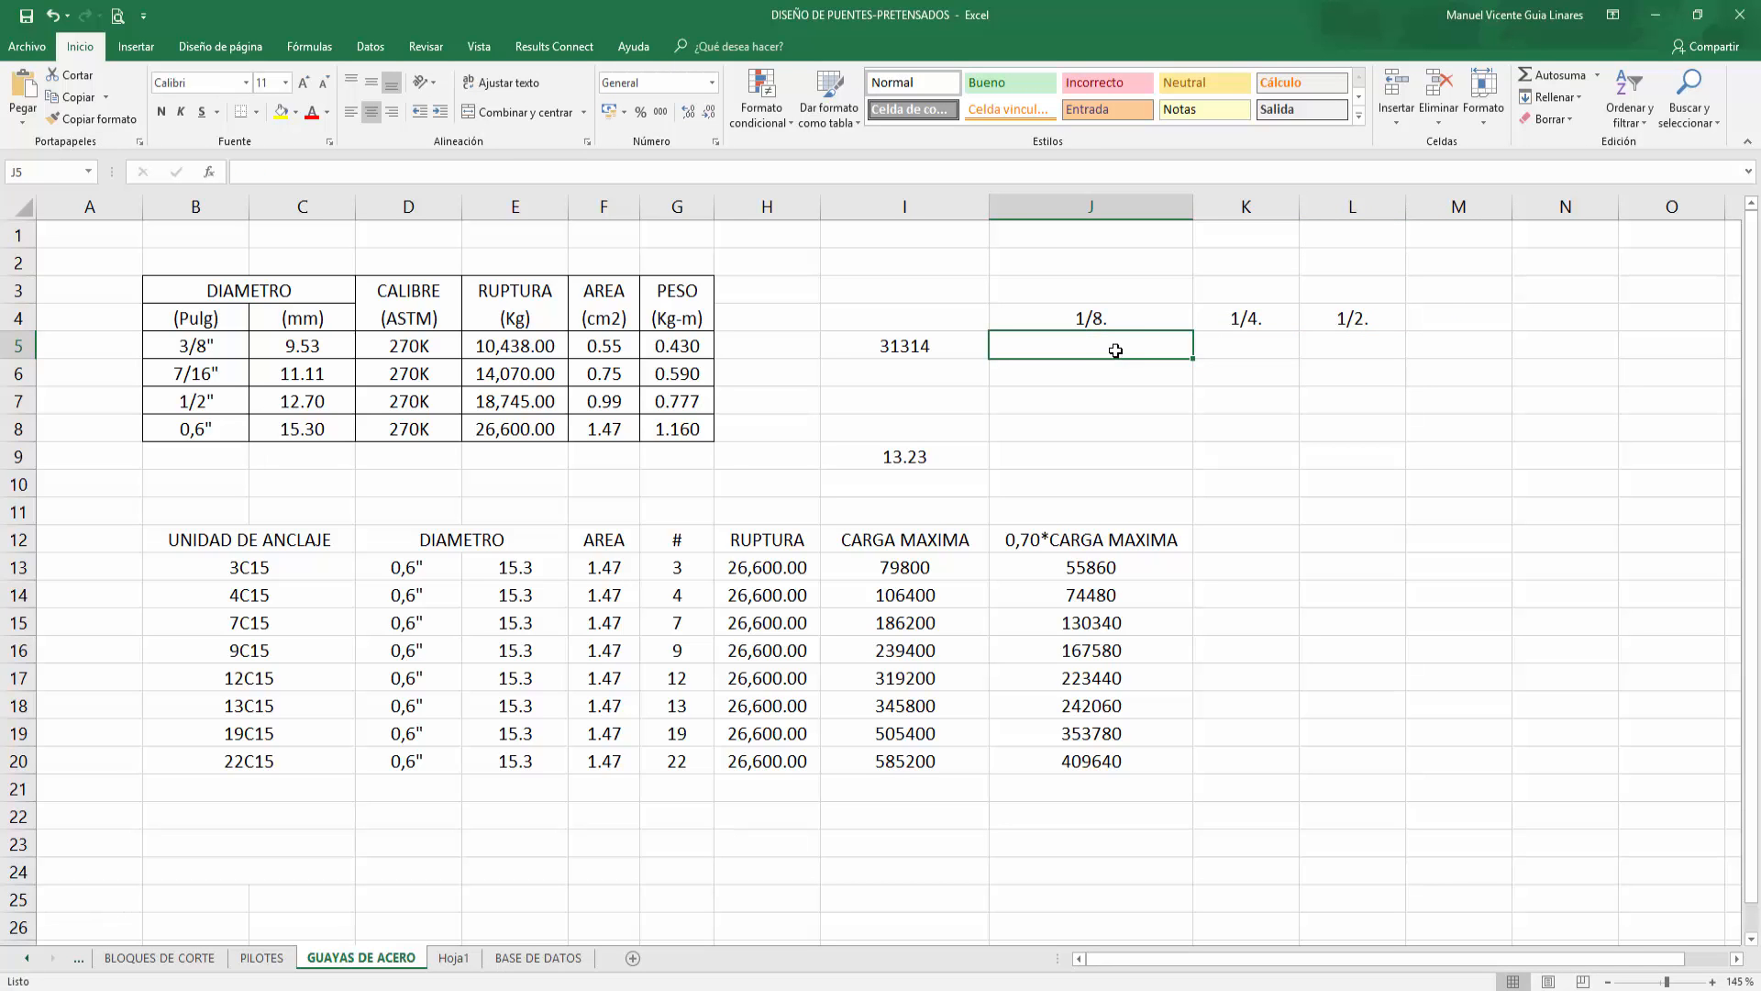
type("=")
key("Left")
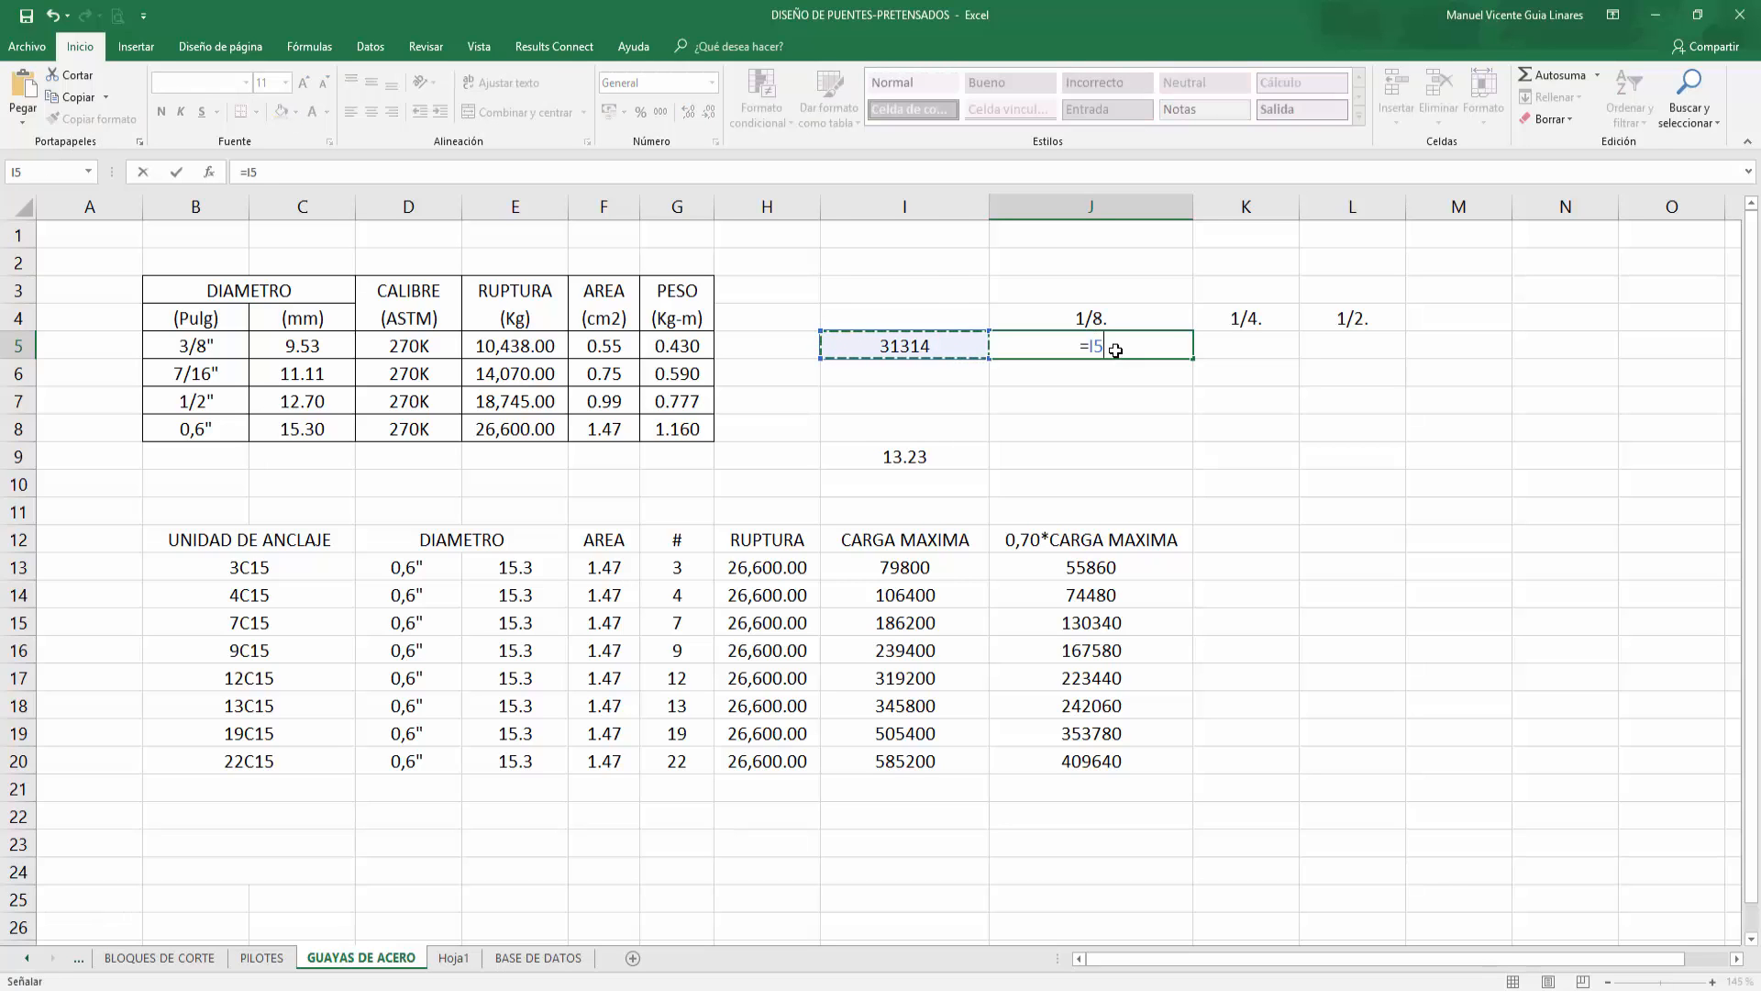
type("/8")
key("Return")
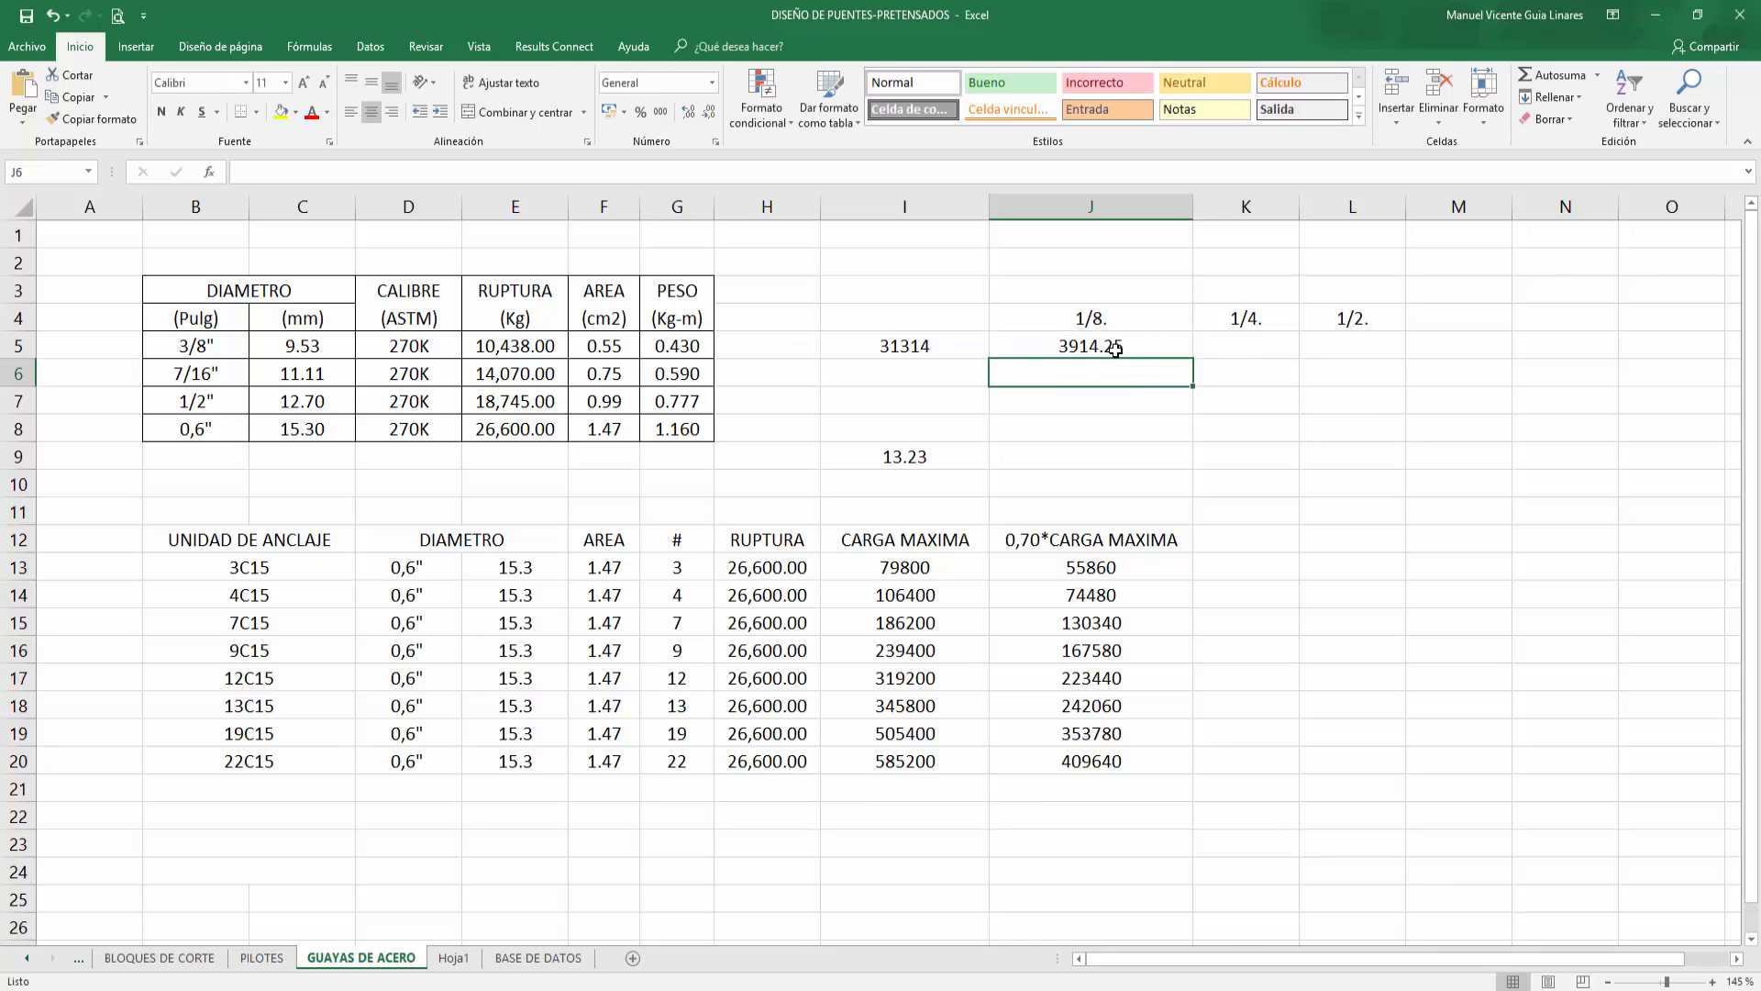
Step: Enter in K5 a formula dividing I5 by 4
key("Right")
key("Up")
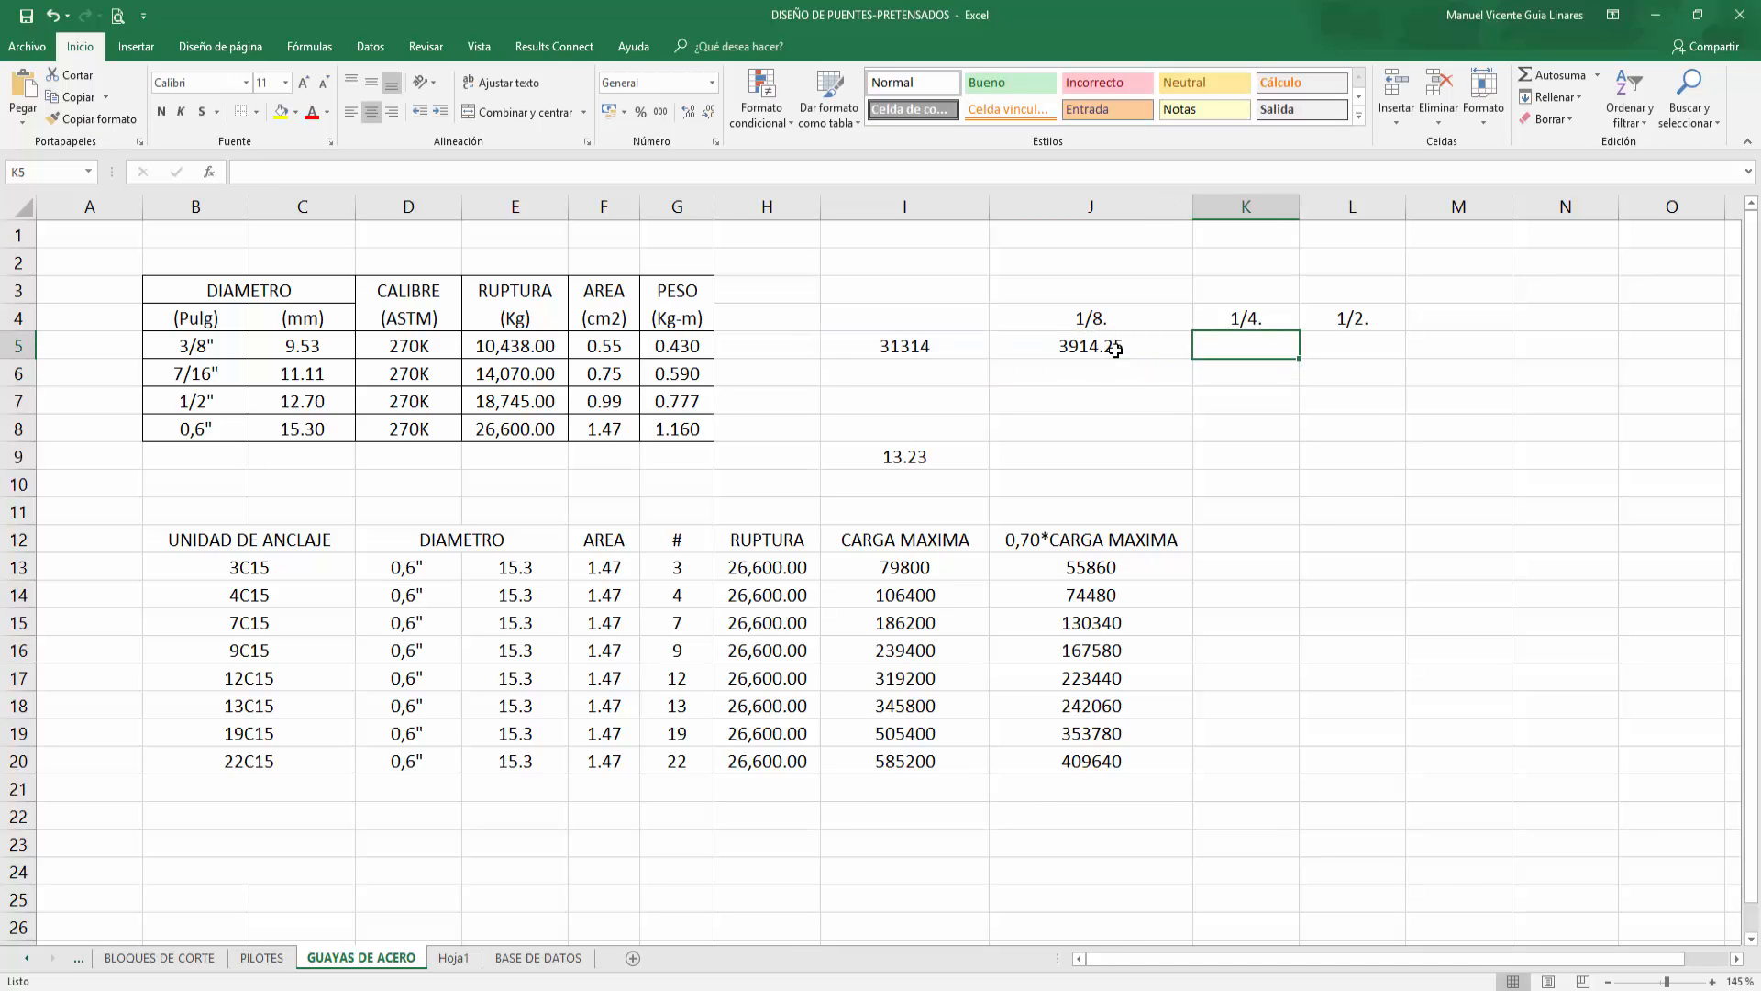
type("=")
key("Left")
key("Left")
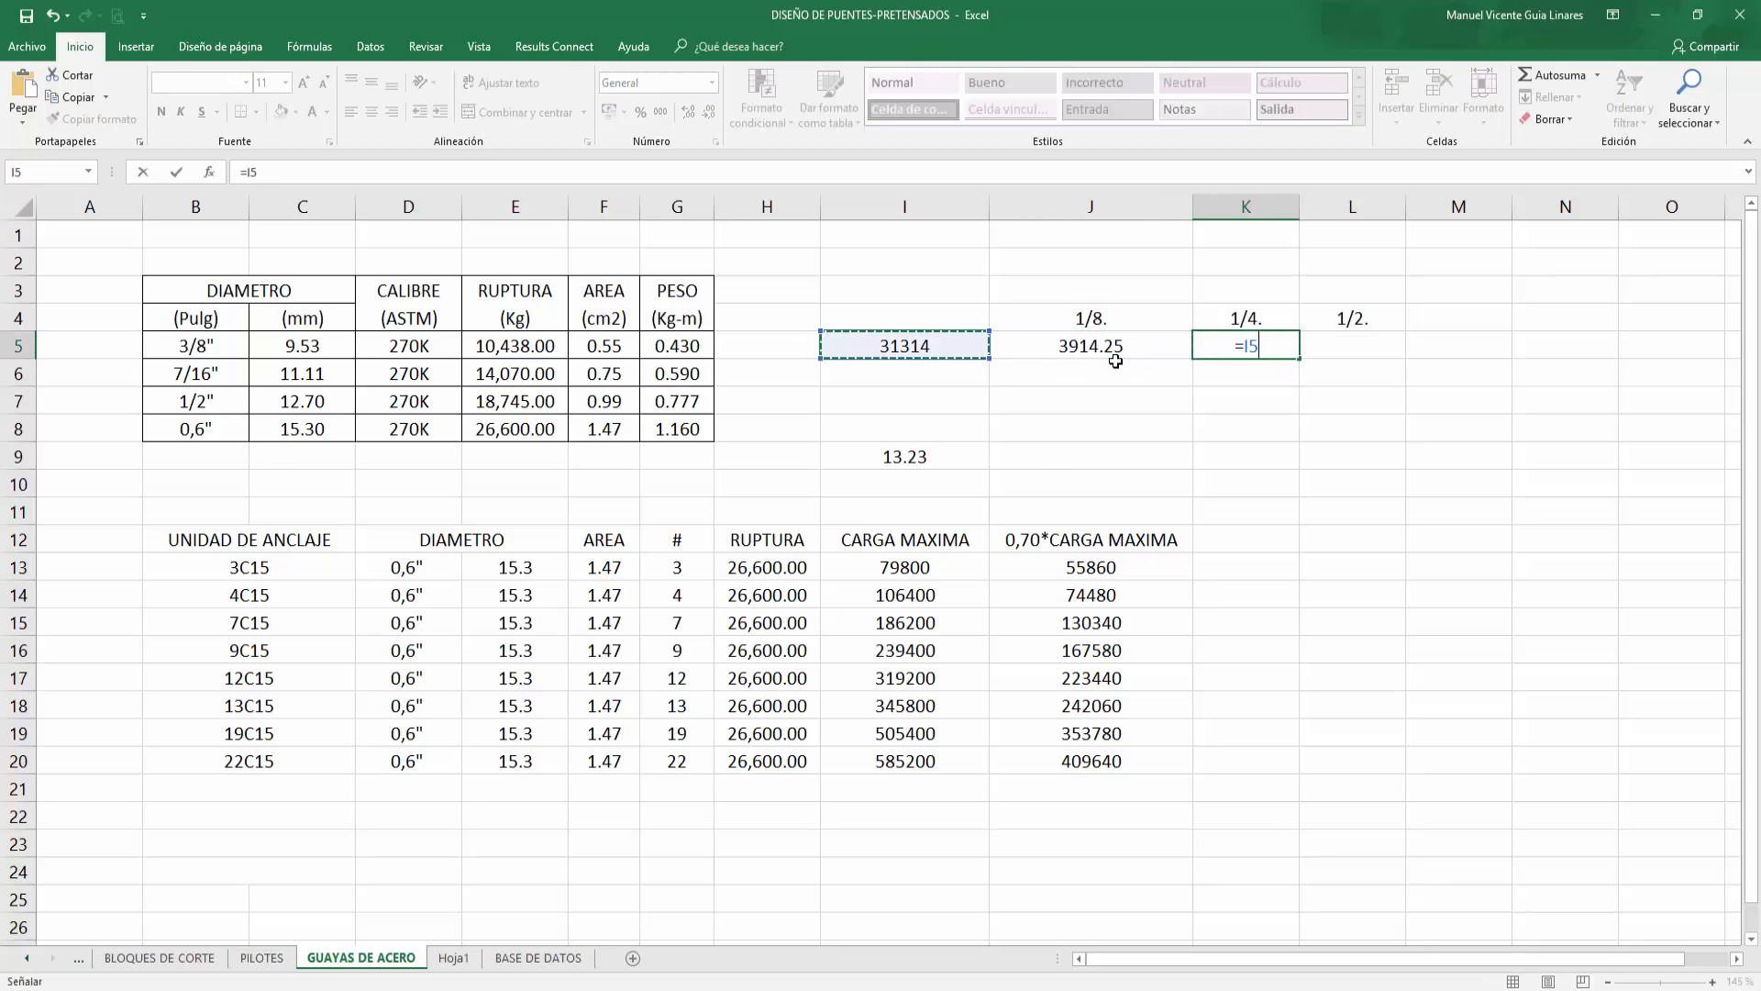
type("/")
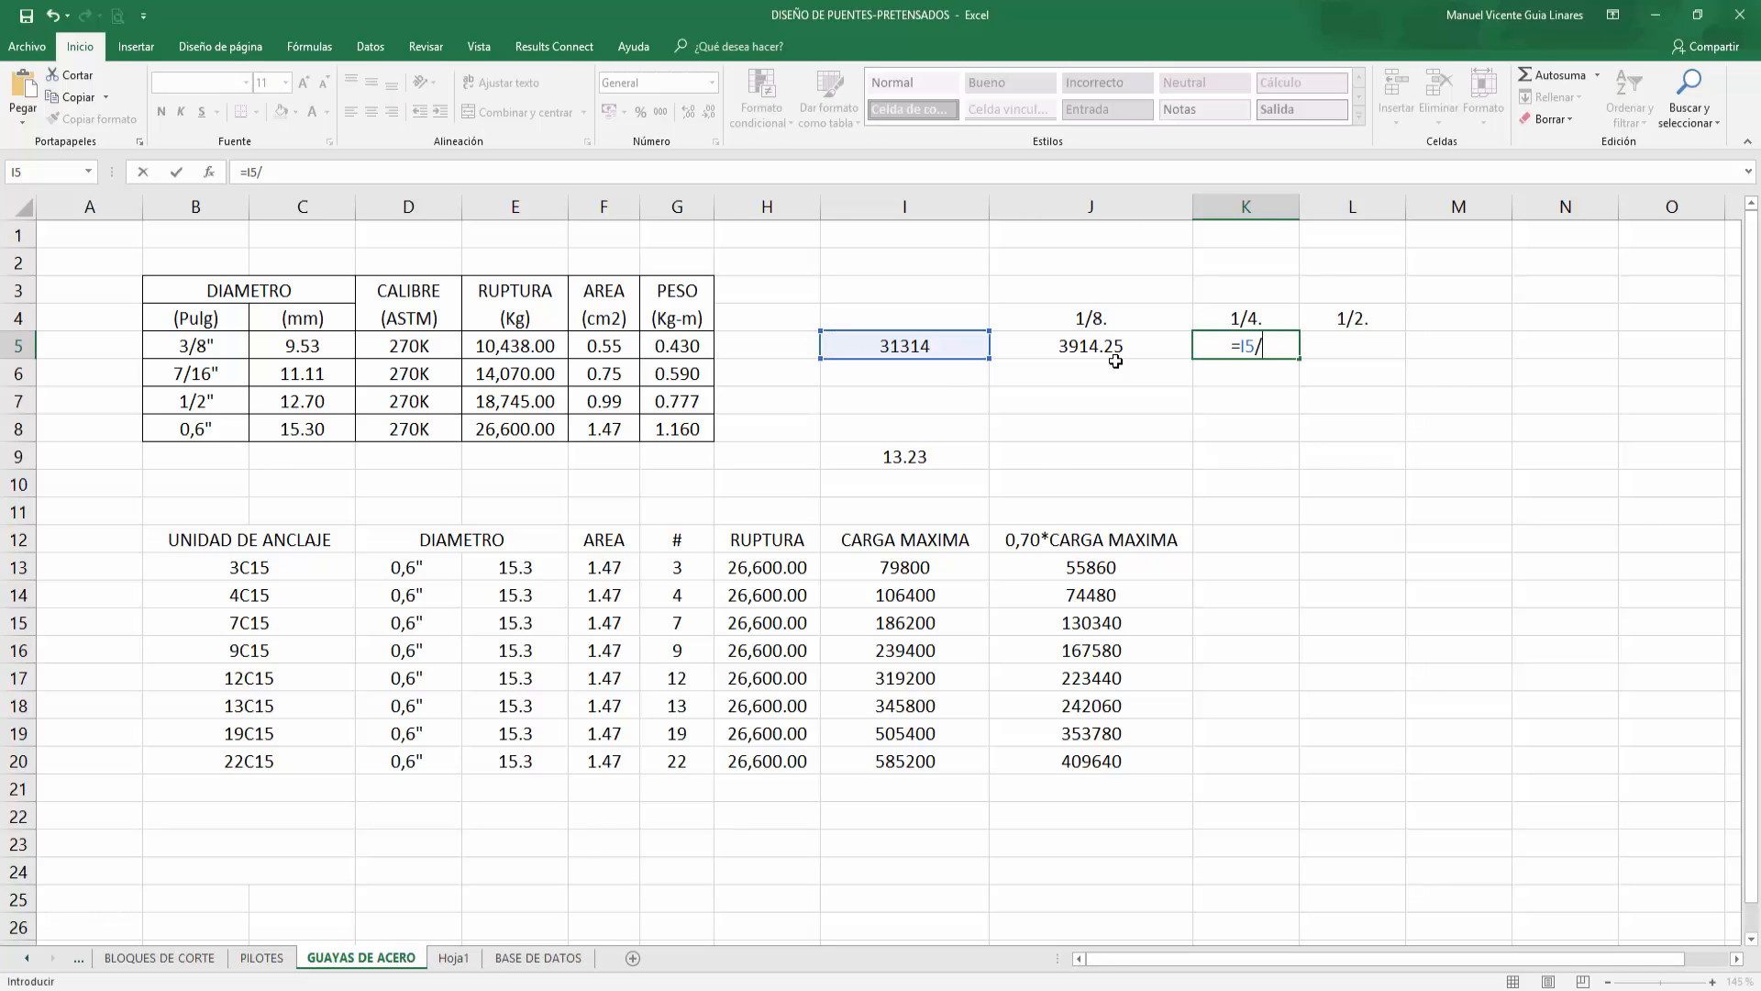
type("4")
key("Right")
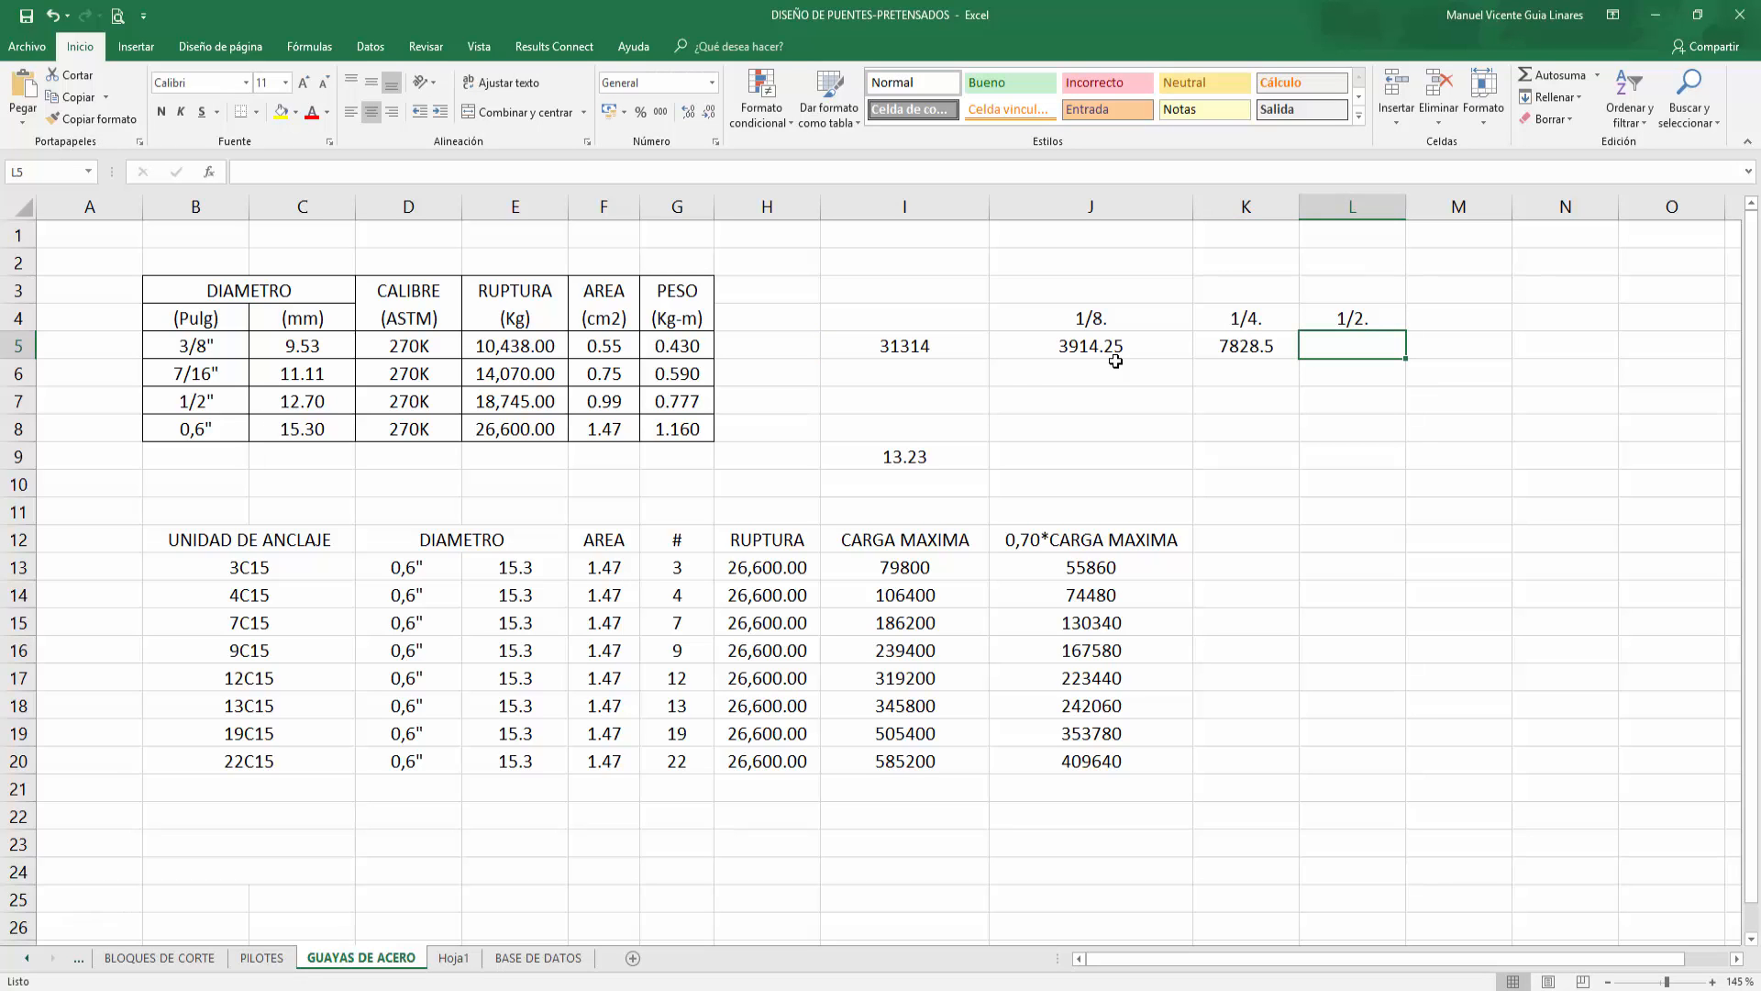
Step: Enter in L5 a formula dividing I5 by 2
key("alt")
key("Escape")
type("=")
key("Left")
key("Left")
key("Left")
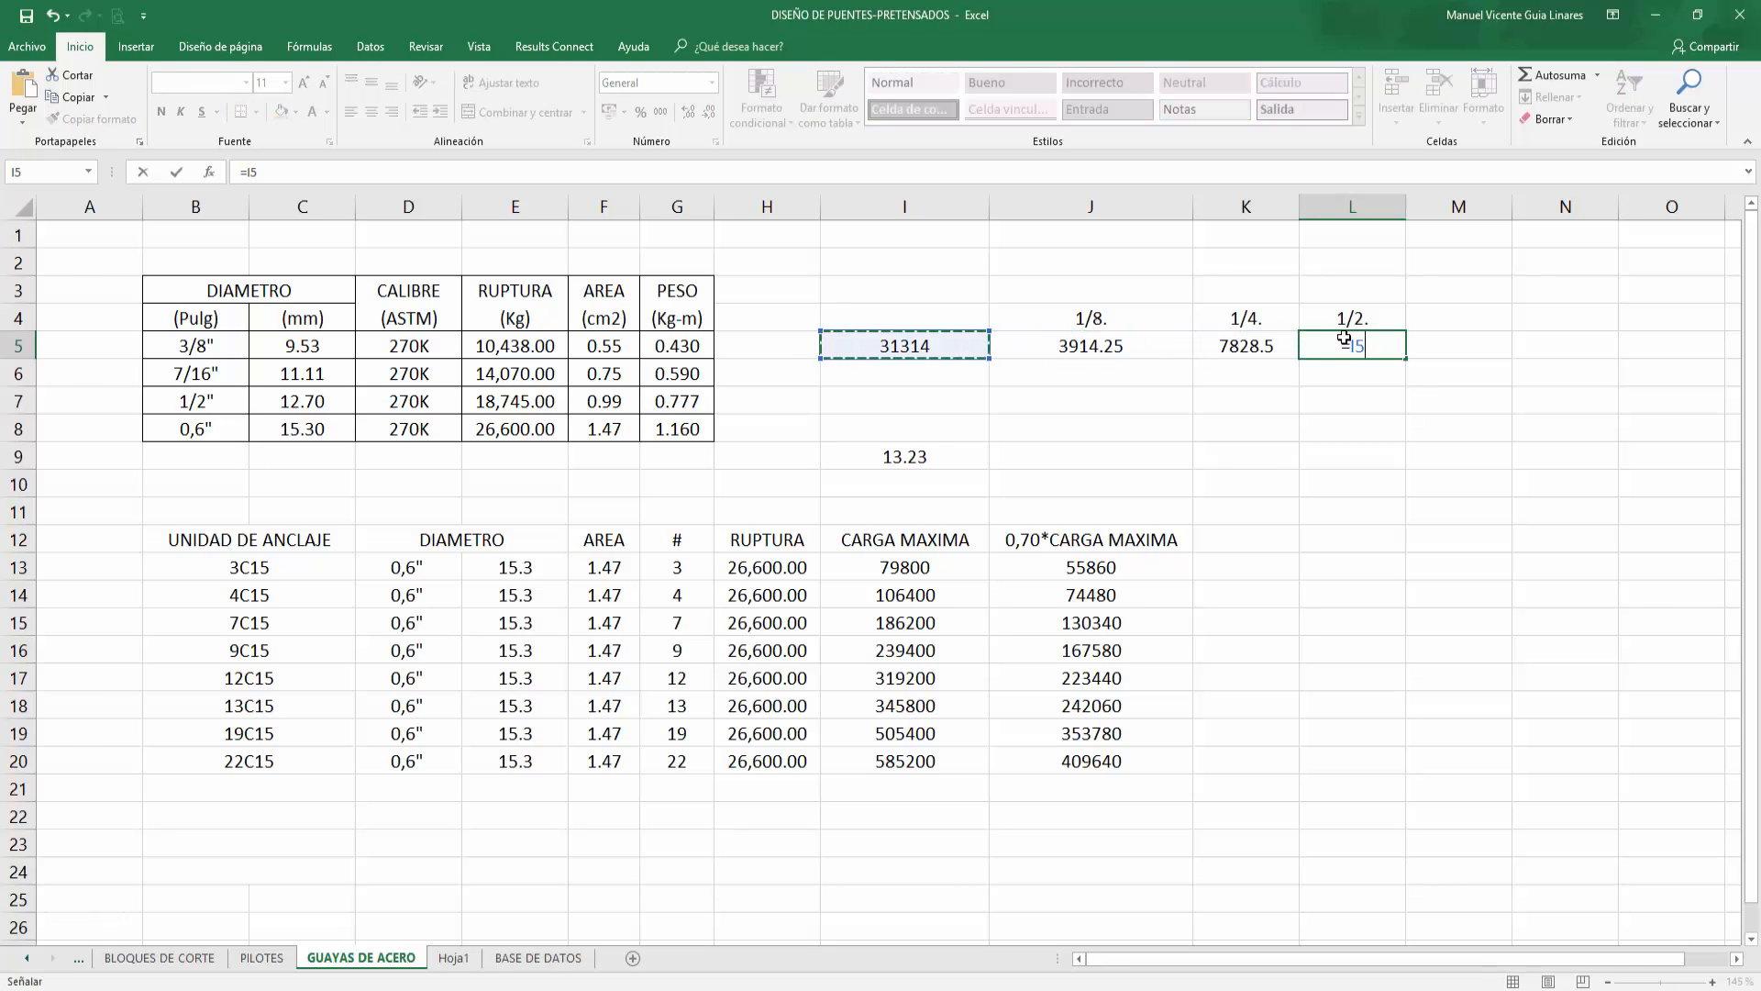
type("/")
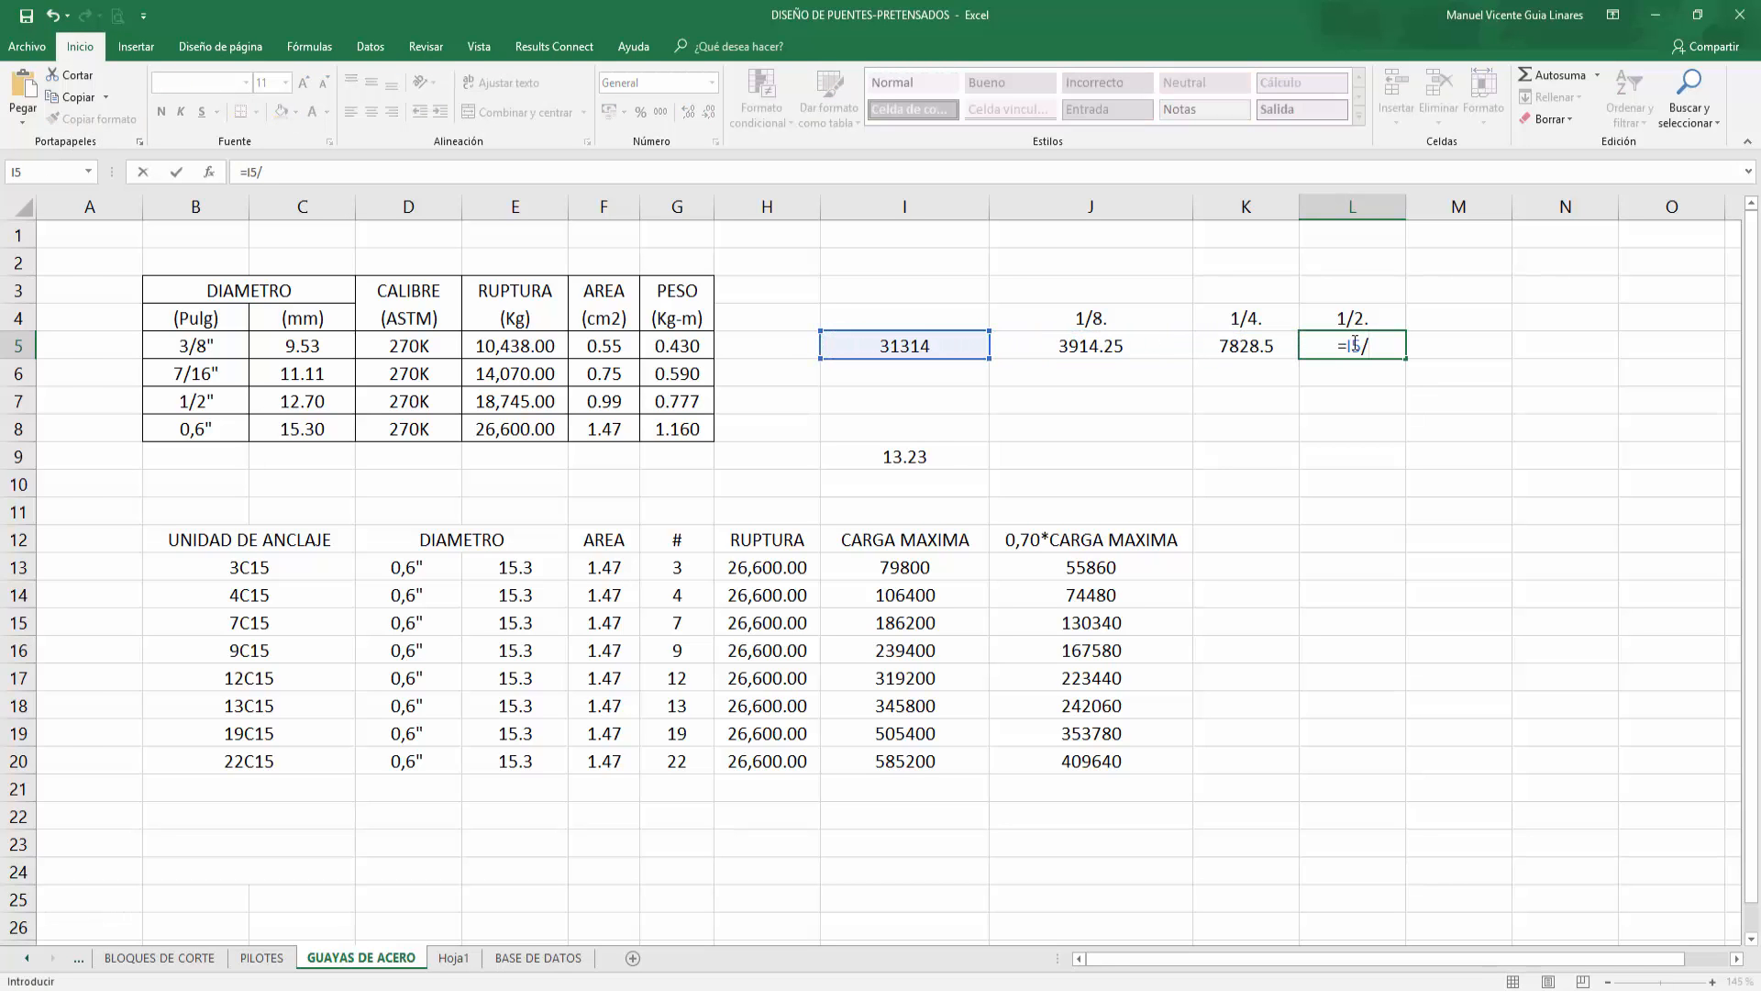
type("2")
key("Return")
Step: Switch to CSiBridge and select all cables with the 3C15-D=3/8" cable property
left_click(1154, 346)
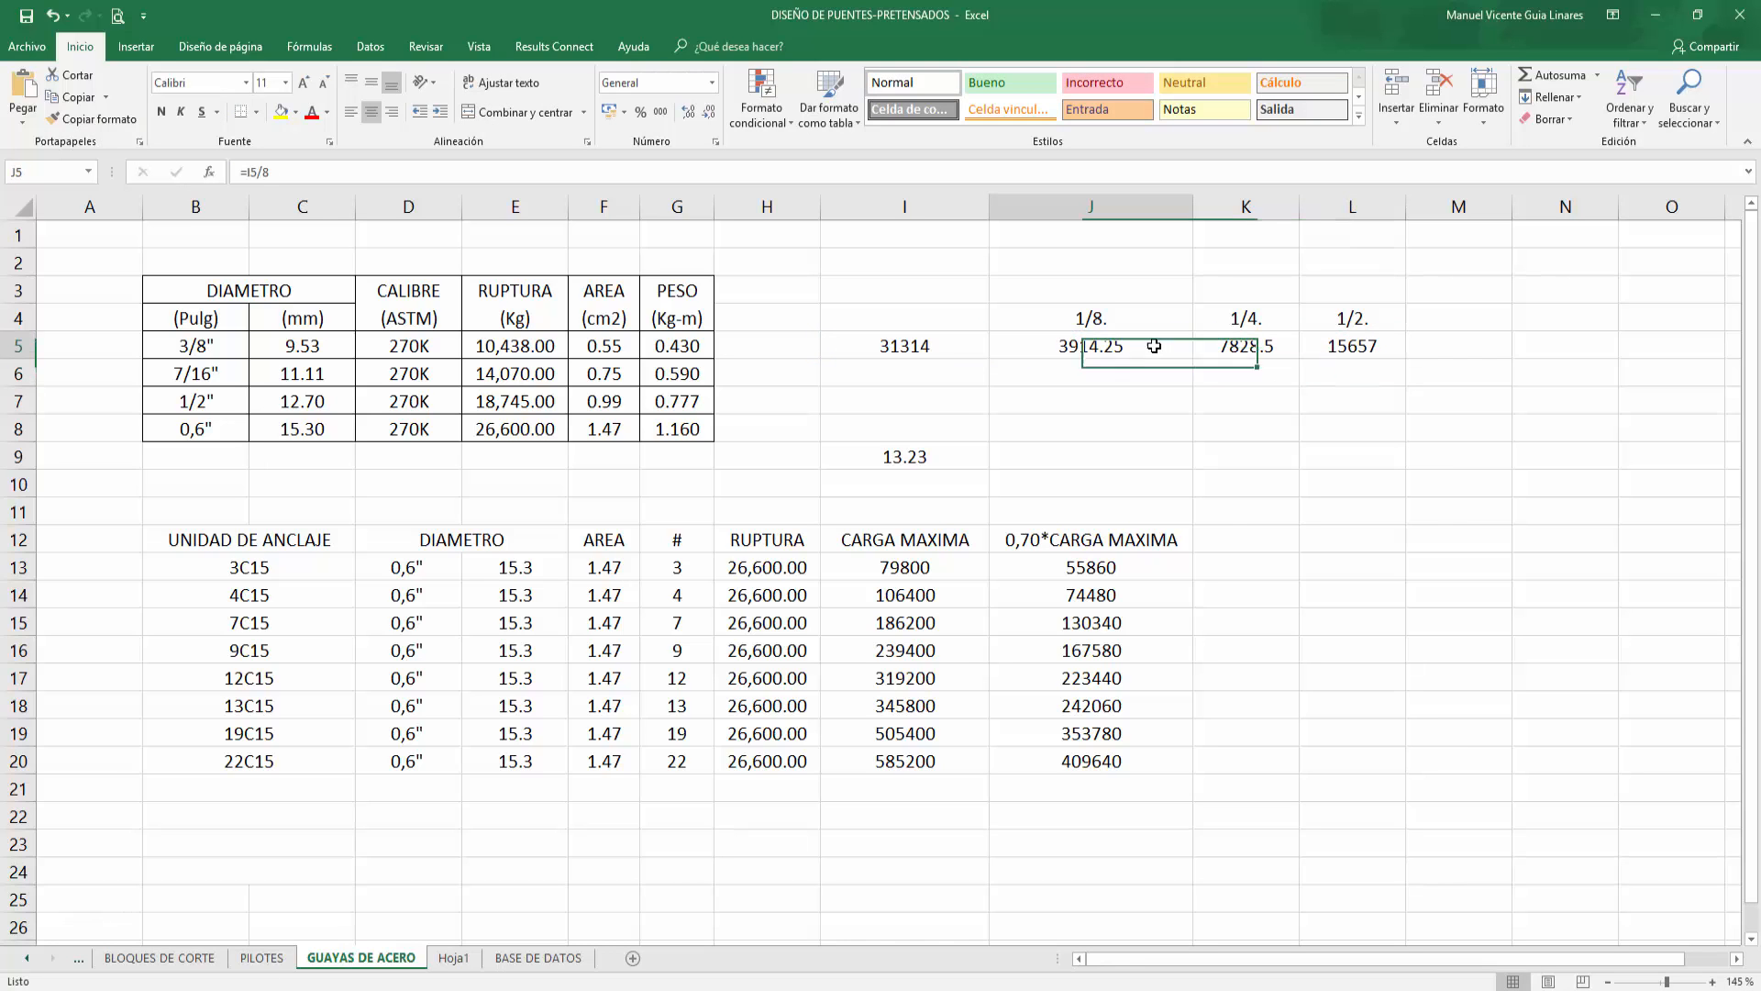
left_click(1248, 347)
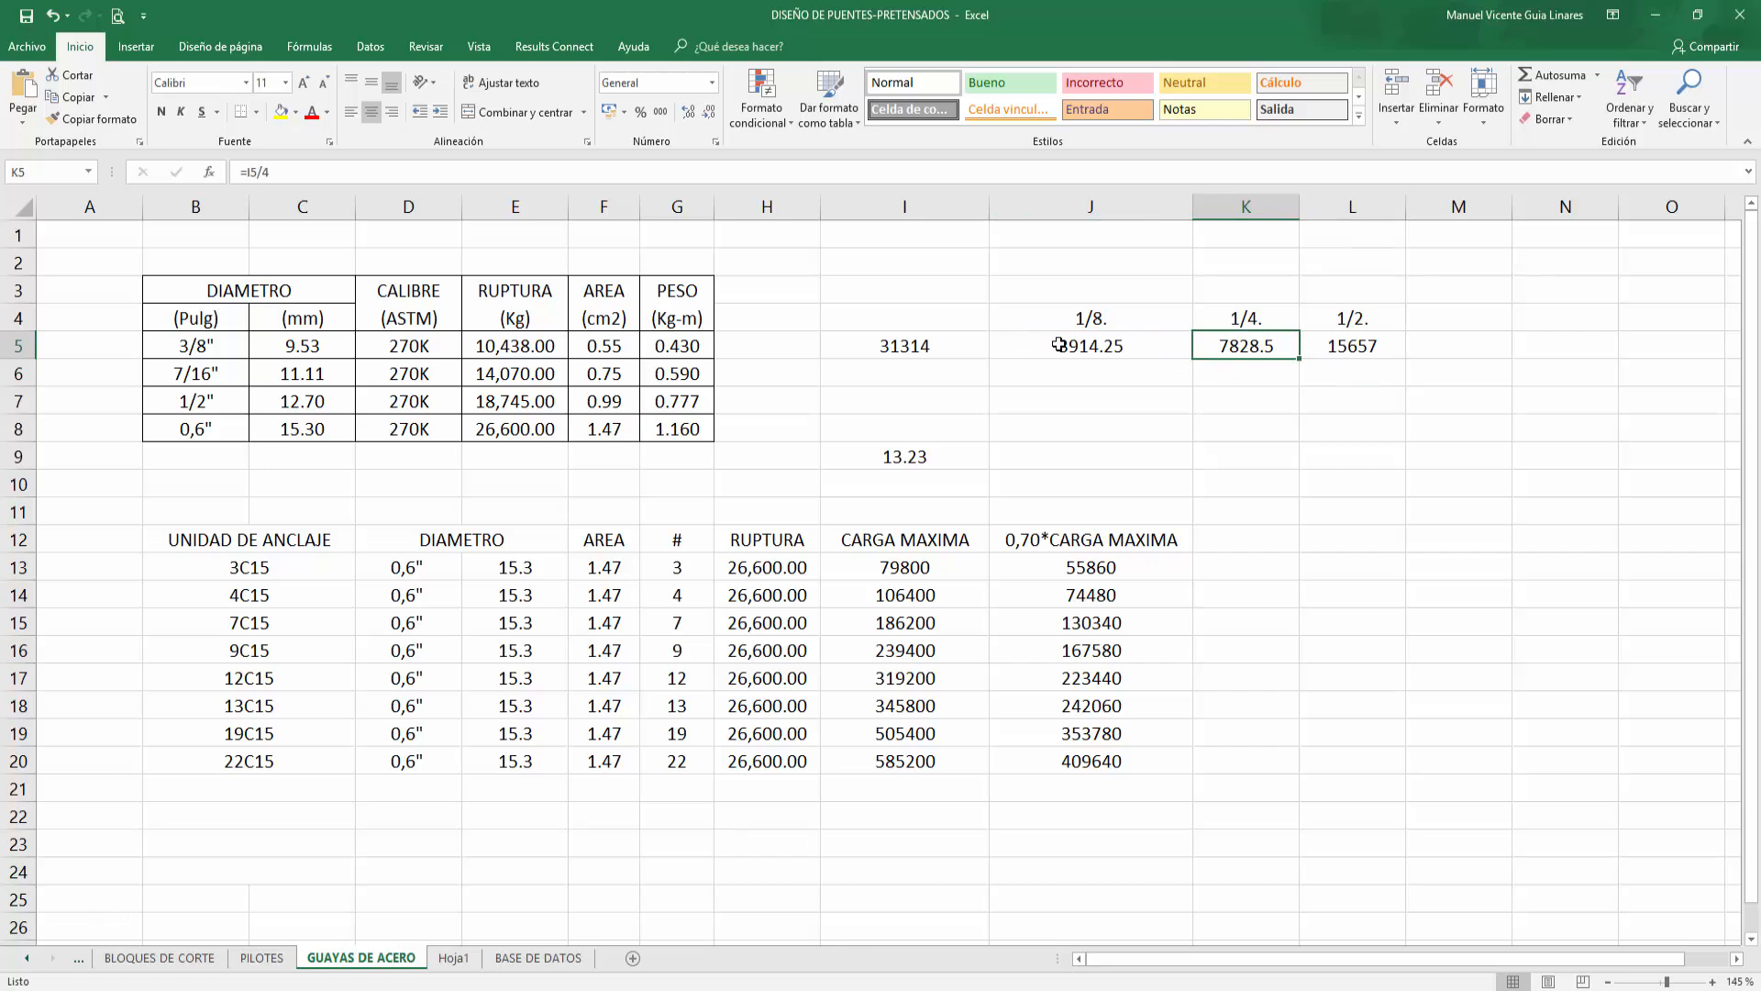
left_click(1665, 16)
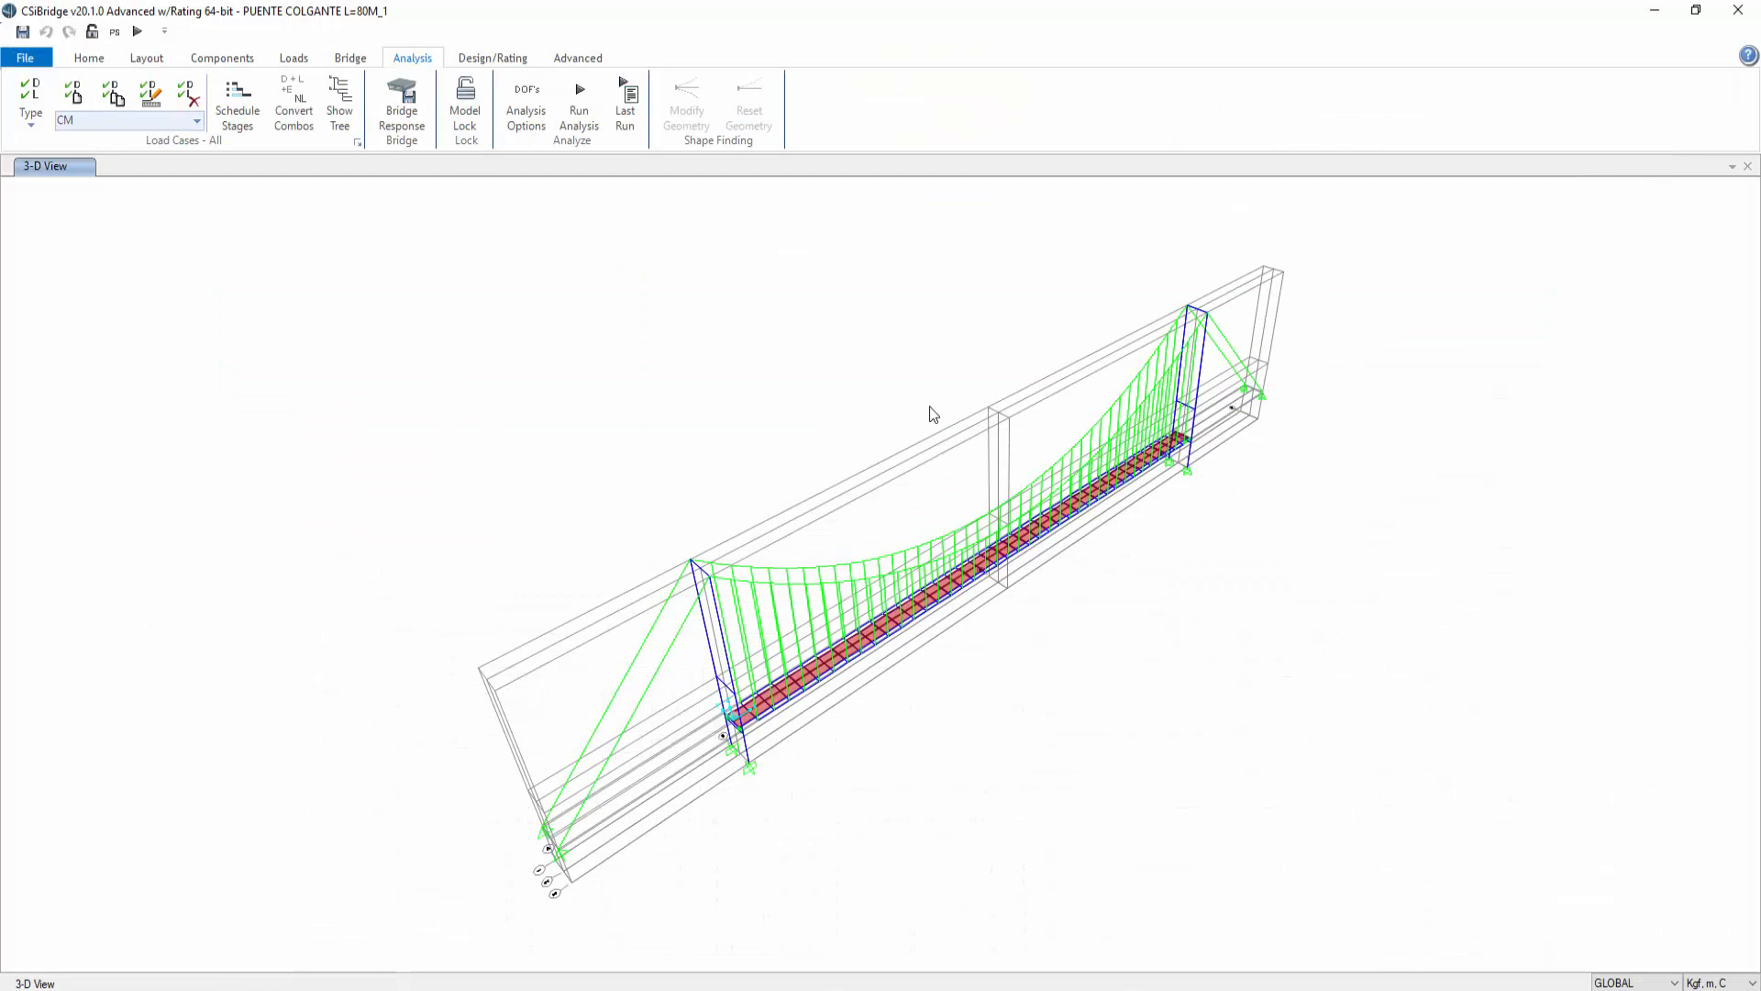
left_click(89, 58)
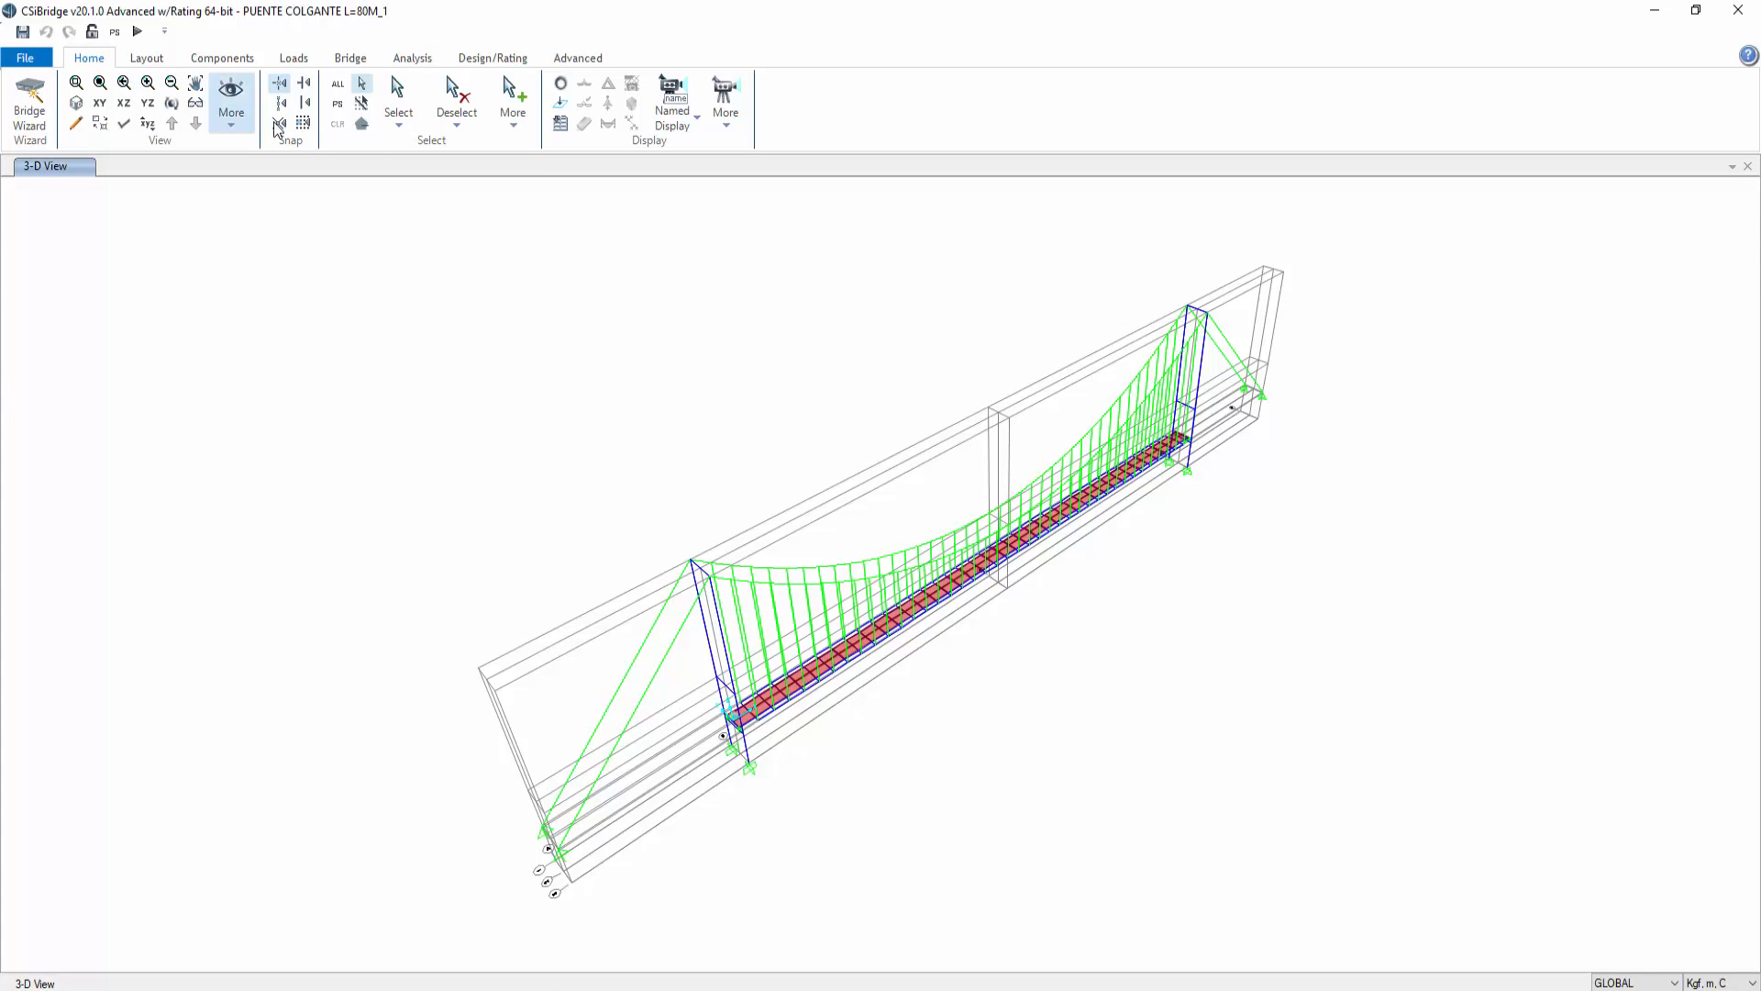
left_click(390, 131)
mouse_move(444, 282)
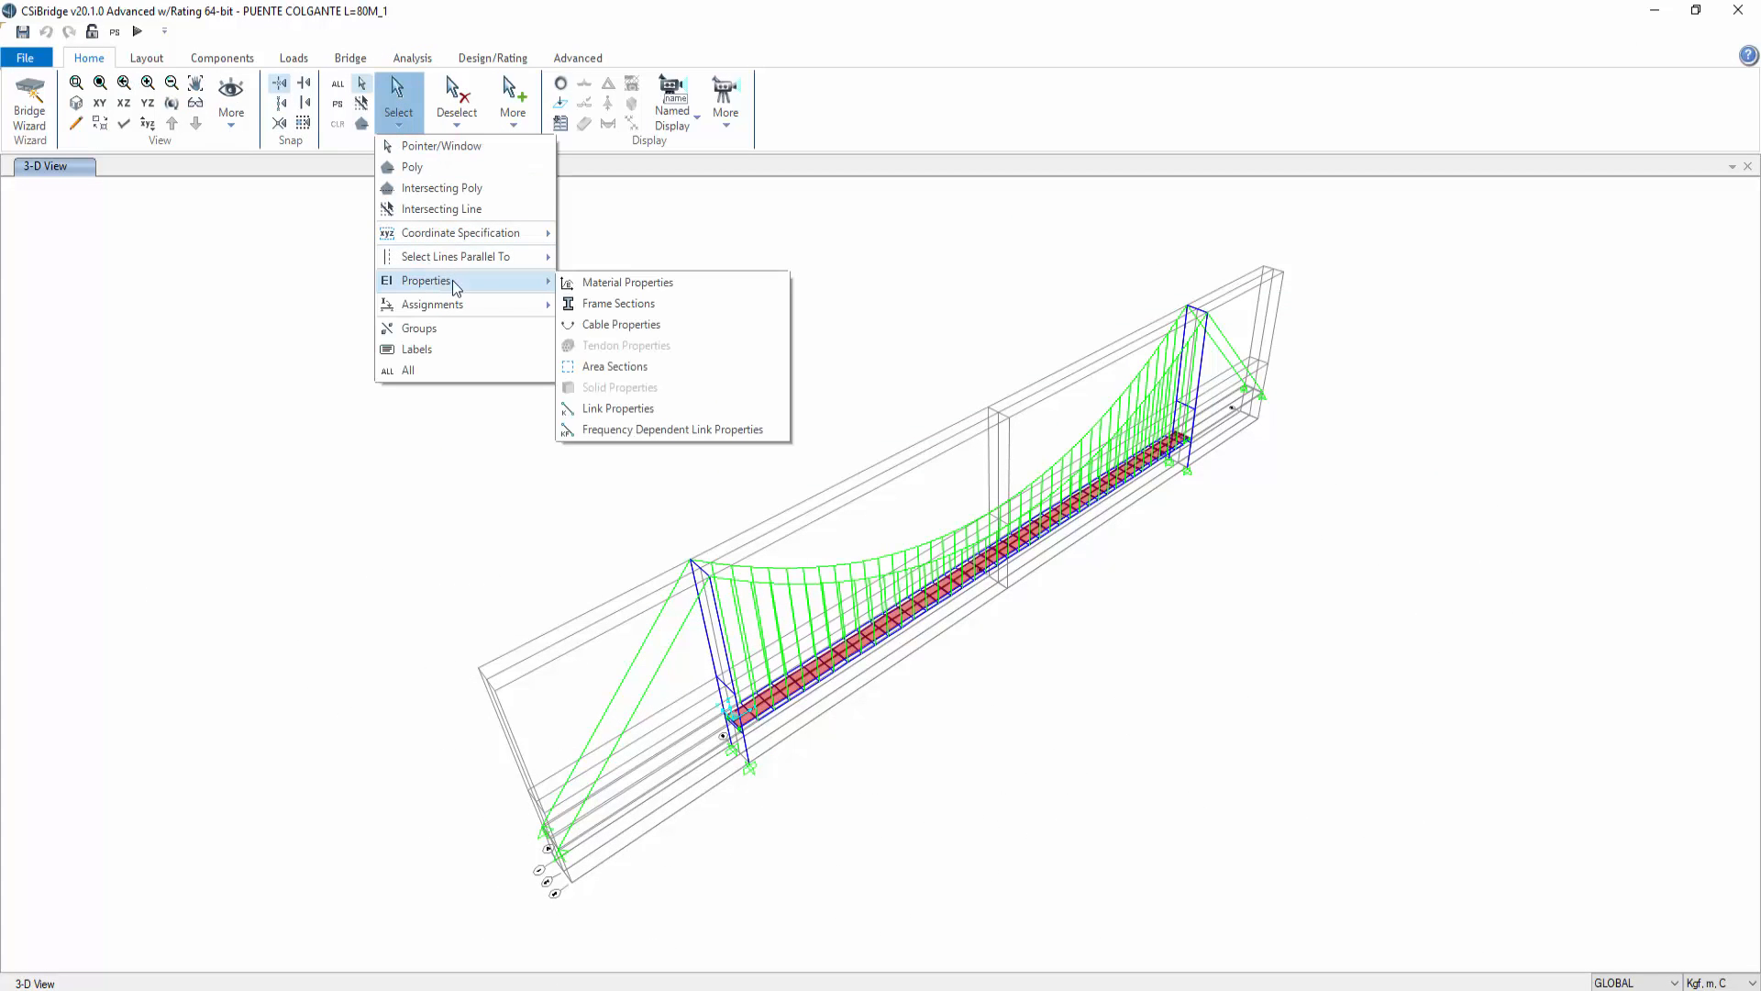
left_click(600, 313)
left_click(773, 404)
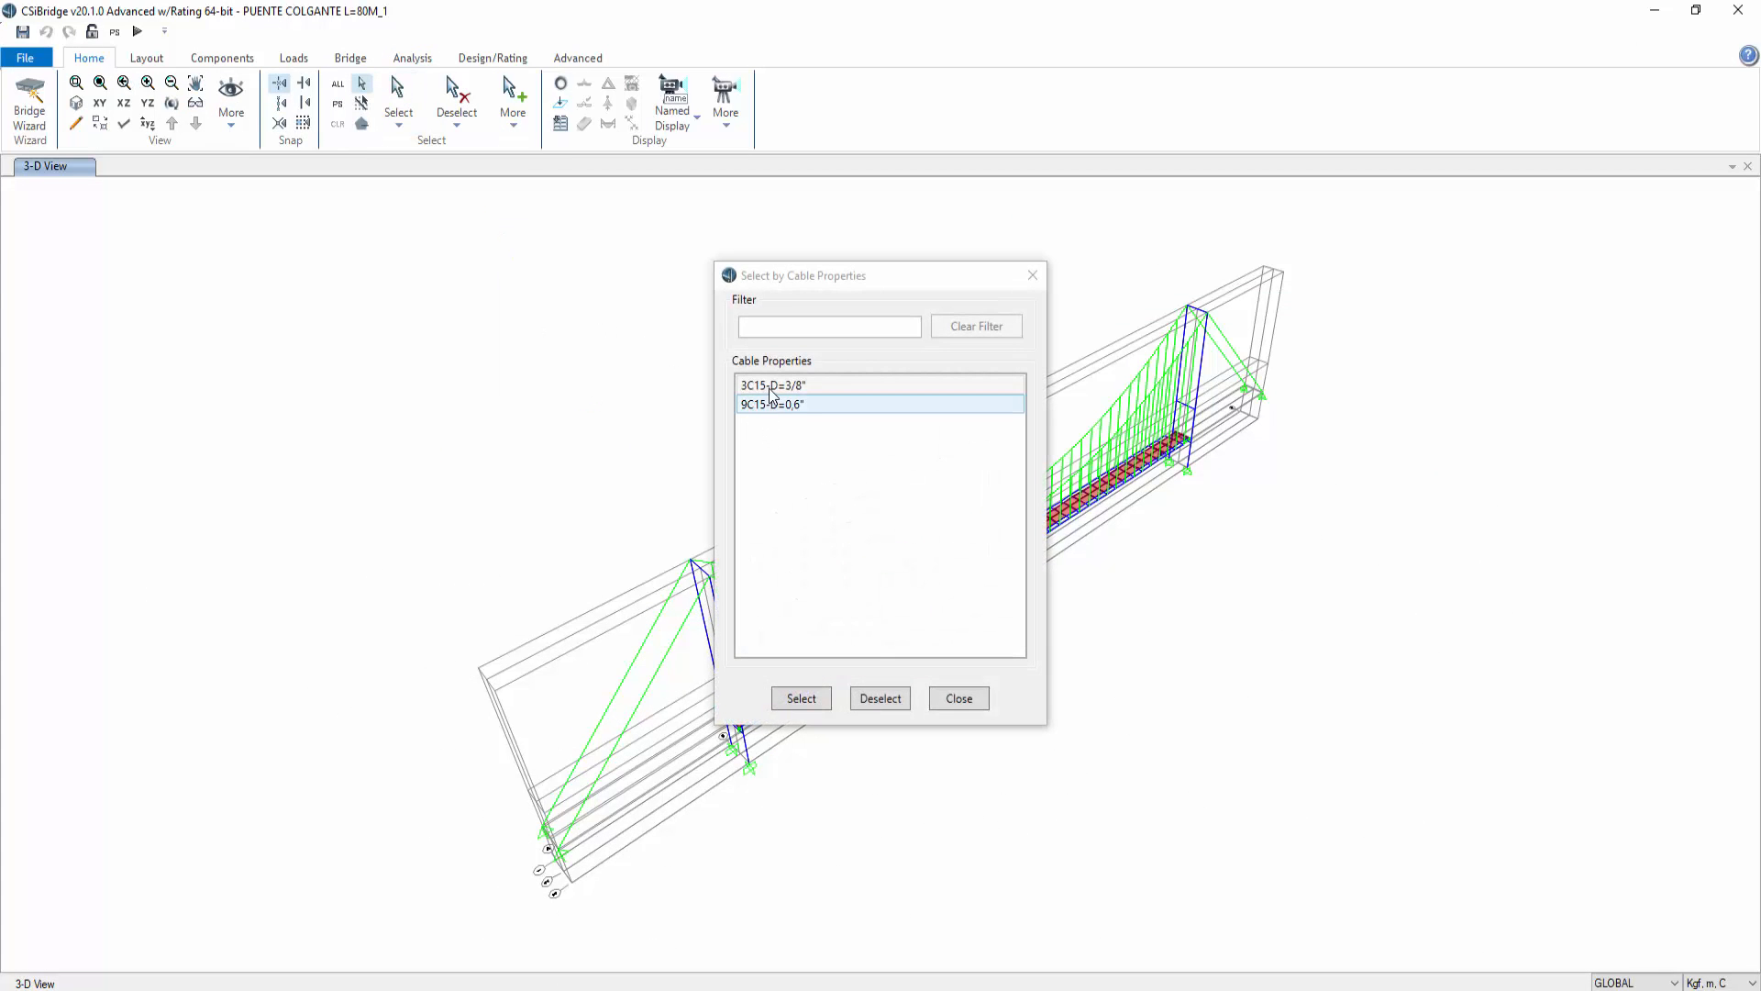
left_click(769, 386)
left_click(800, 699)
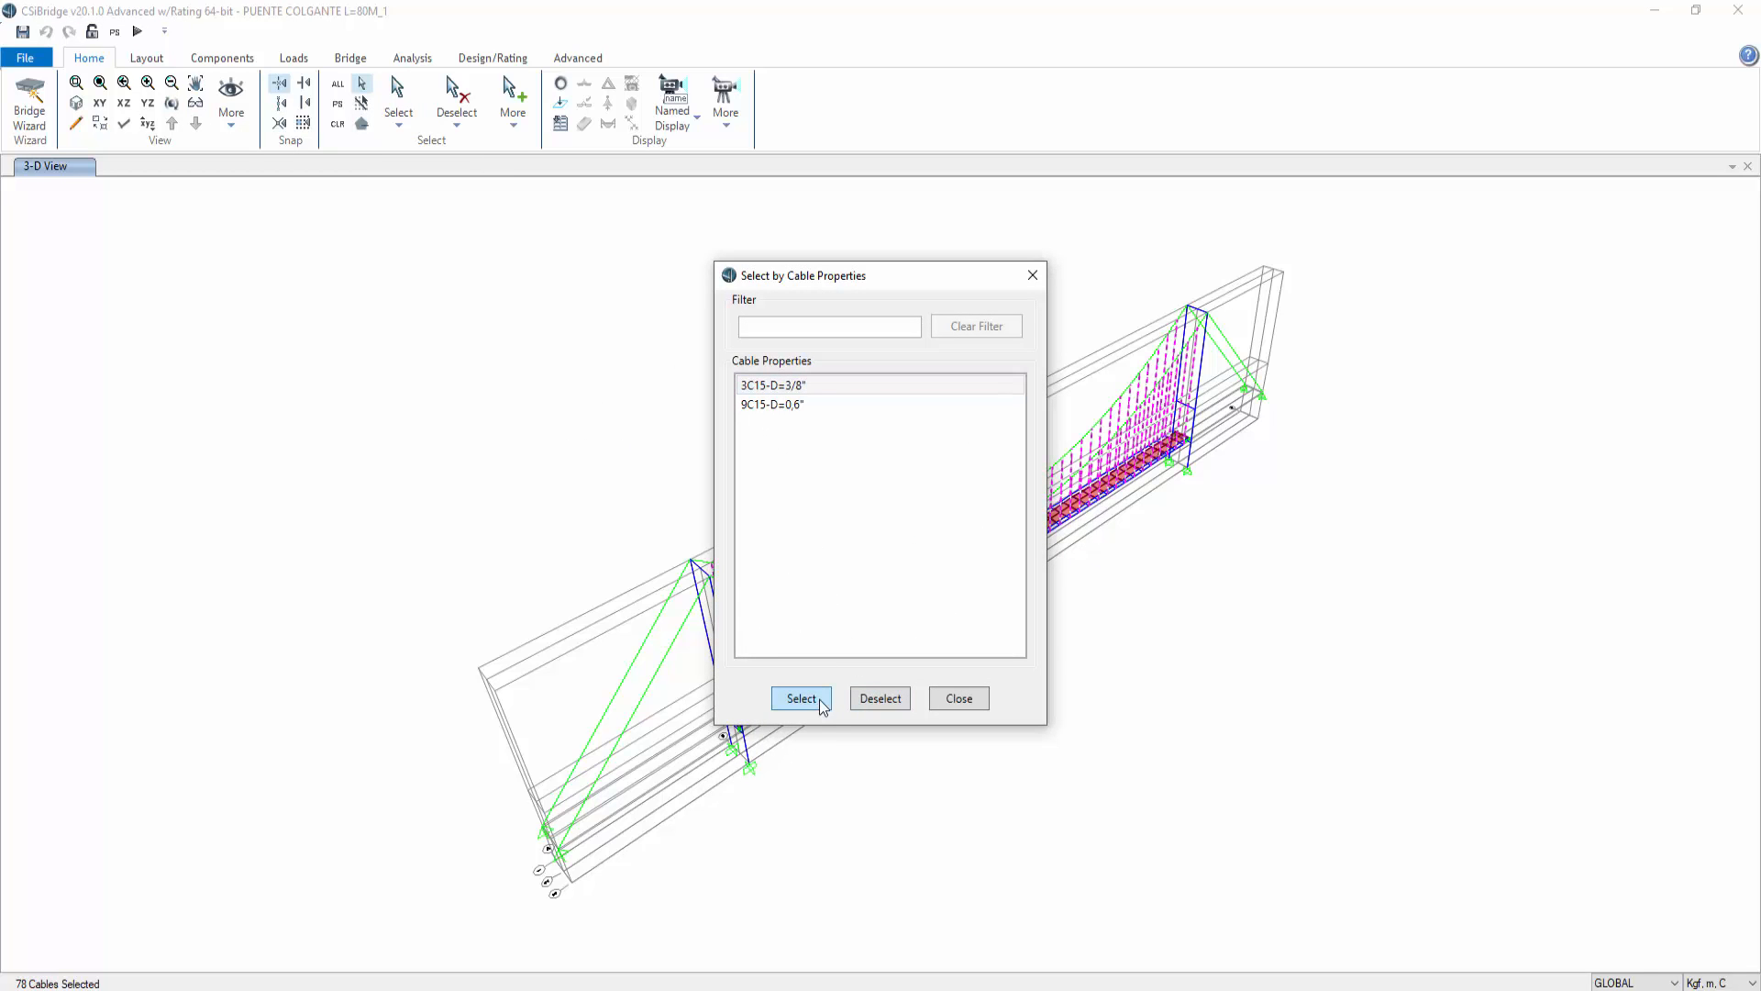
left_click(959, 698)
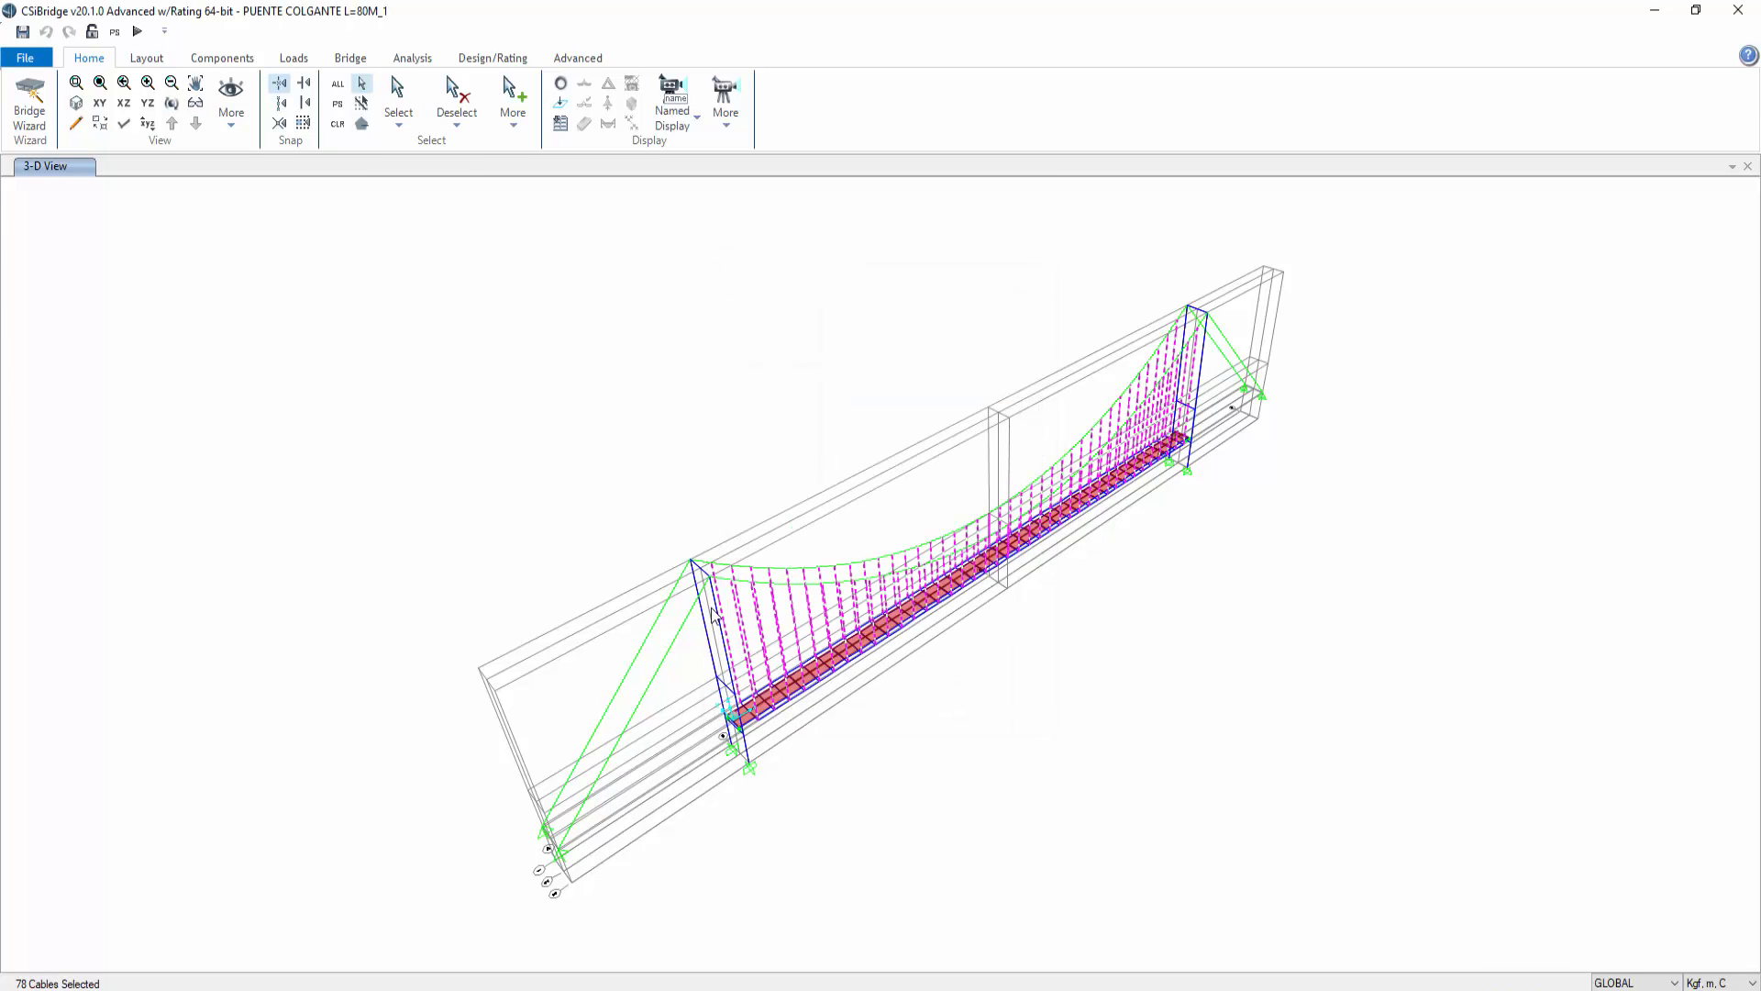
scroll(795, 666, "up", 3)
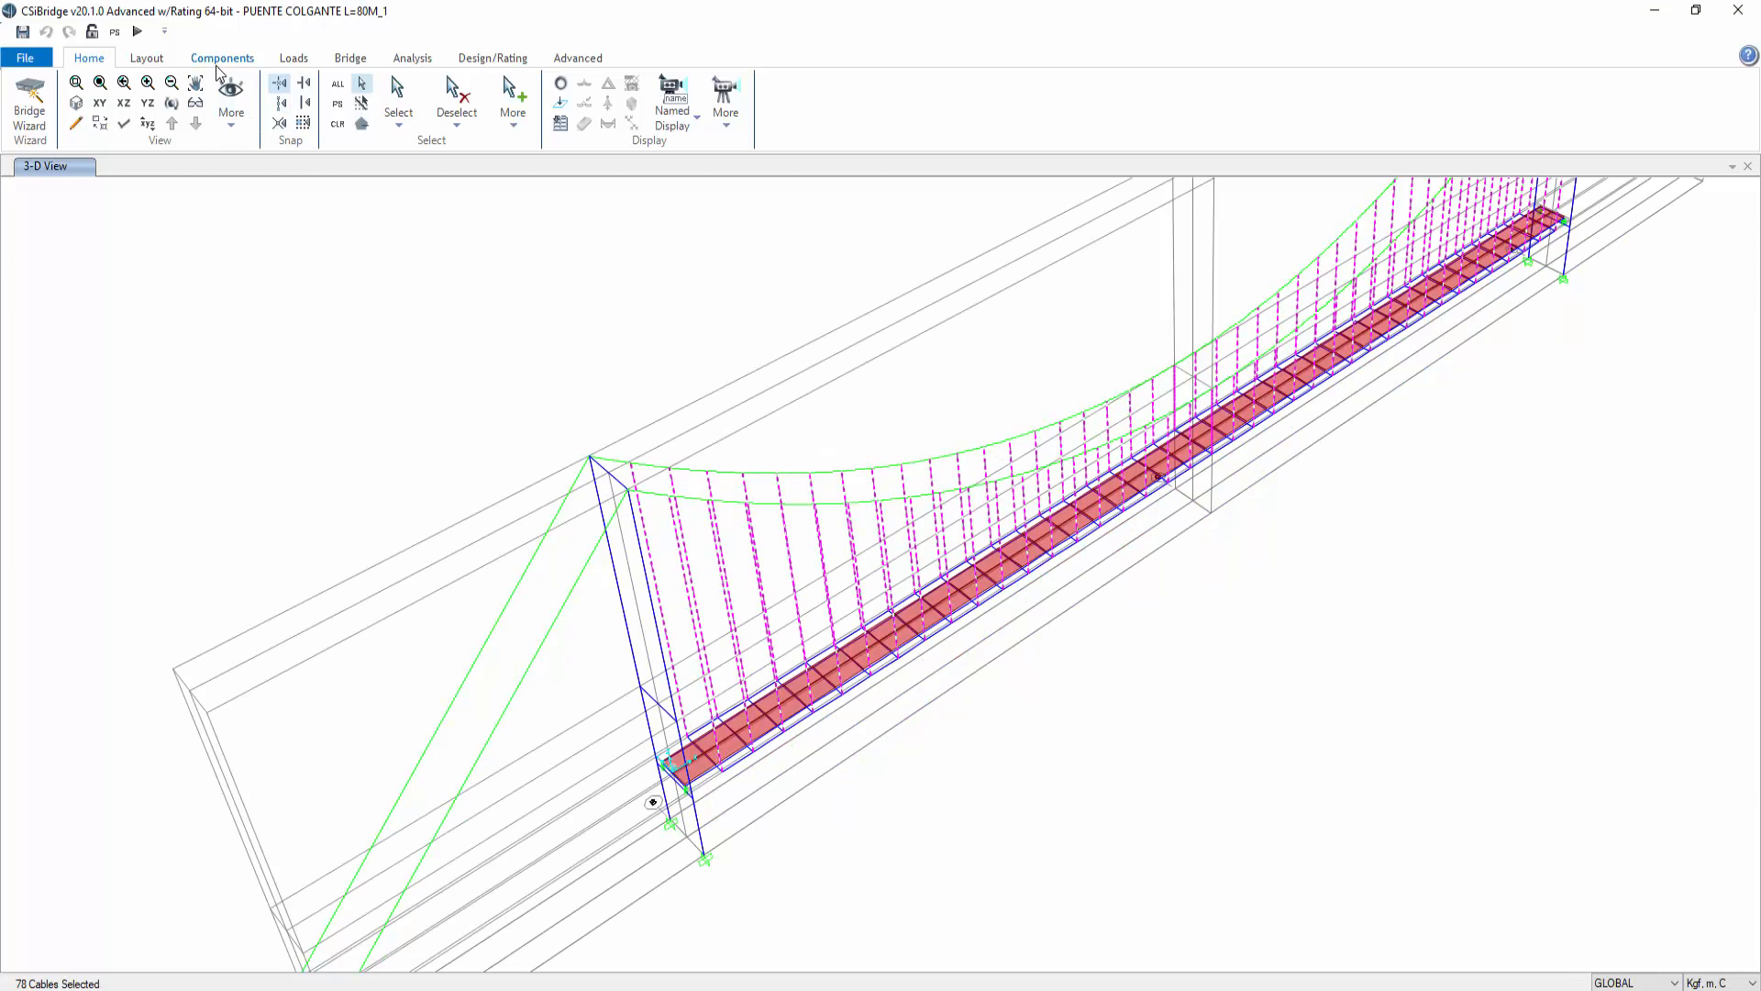
left_click(578, 57)
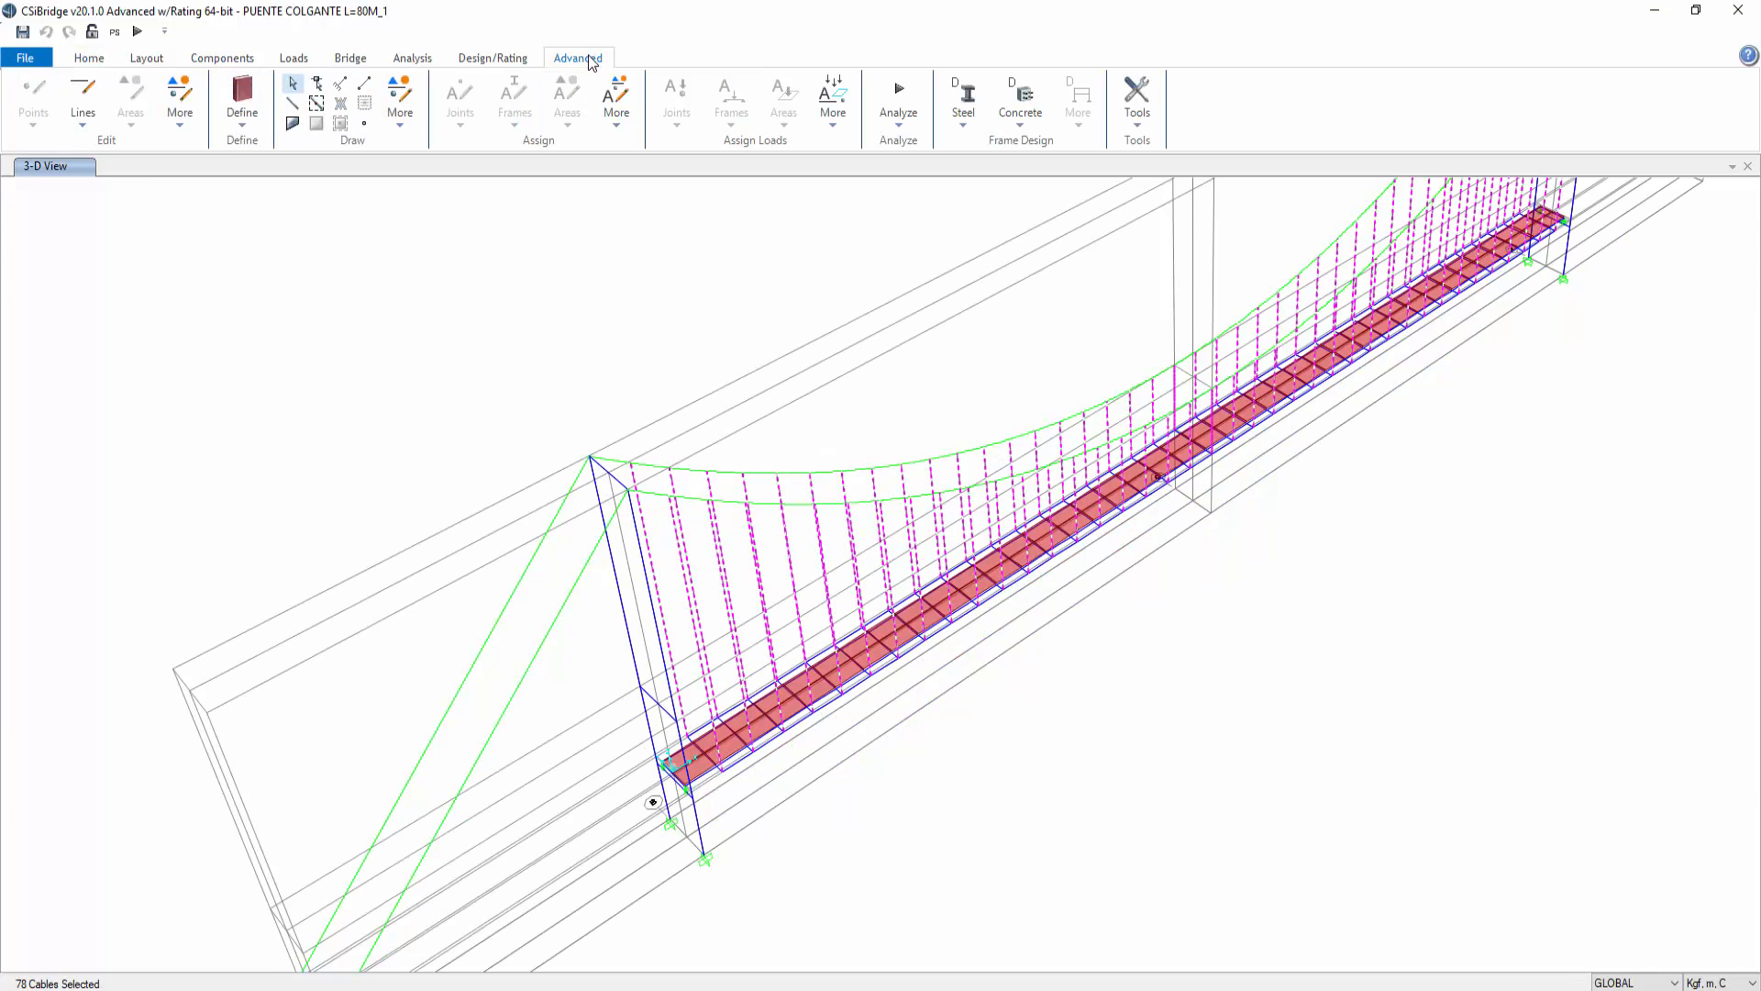
left_click(82, 127)
left_click(178, 127)
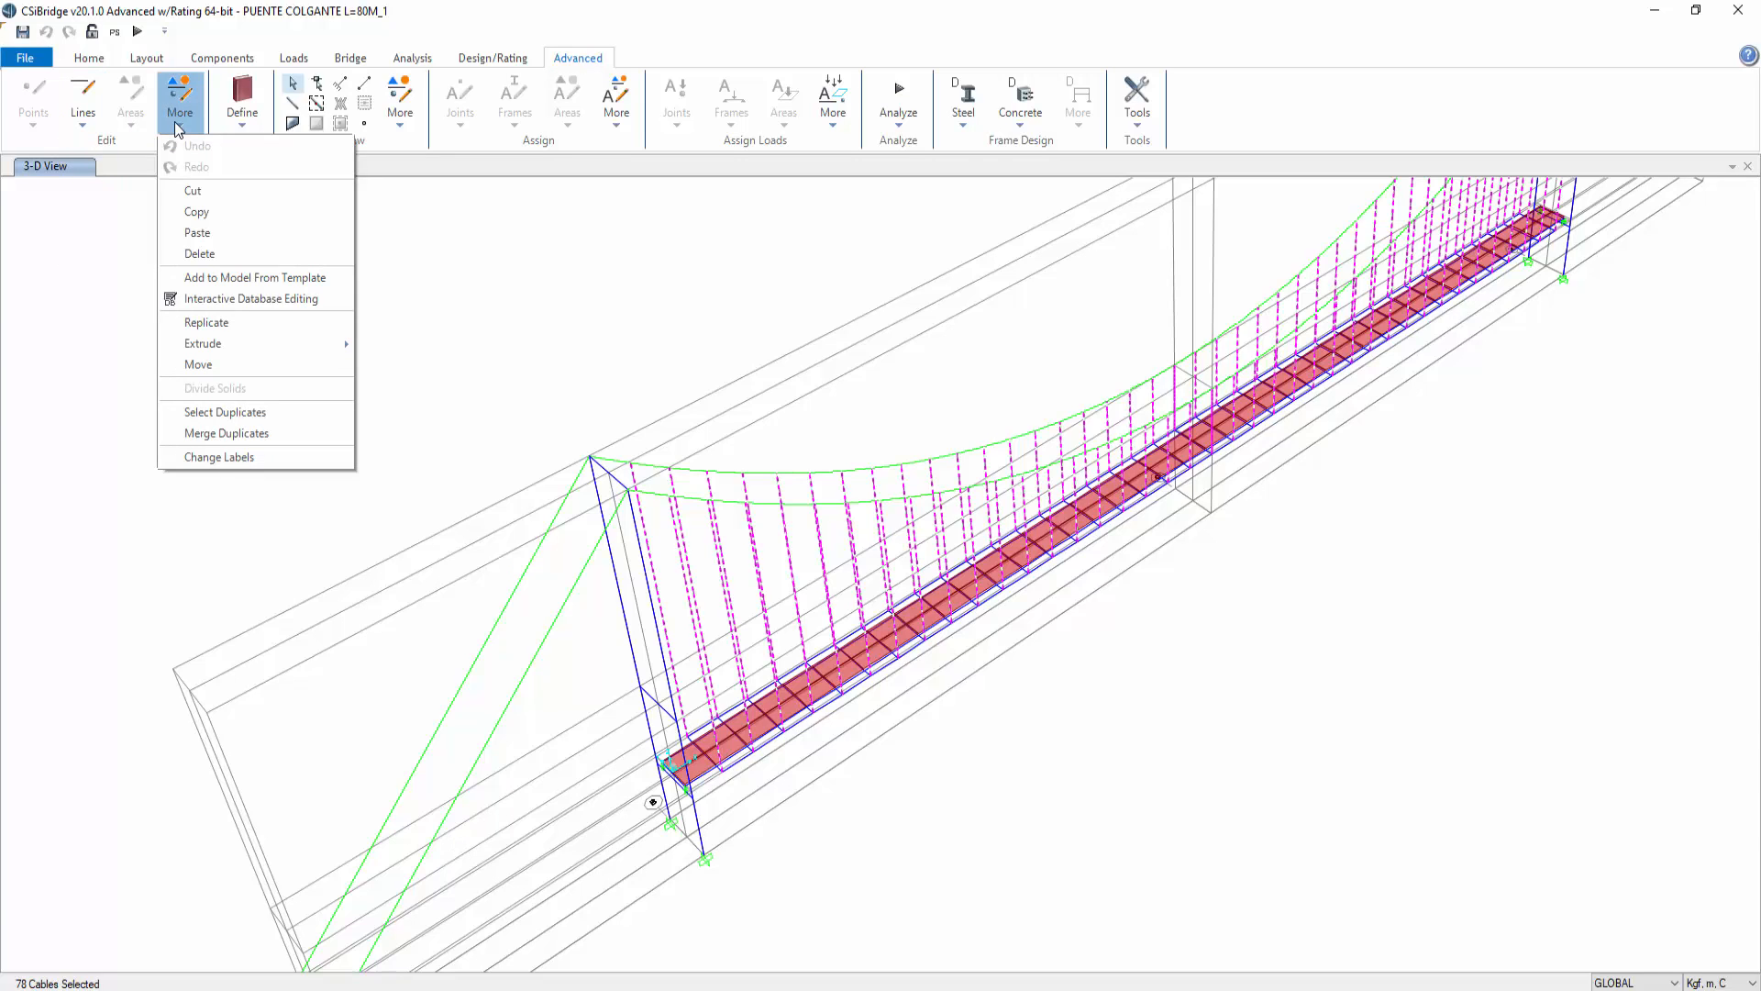
left_click(617, 127)
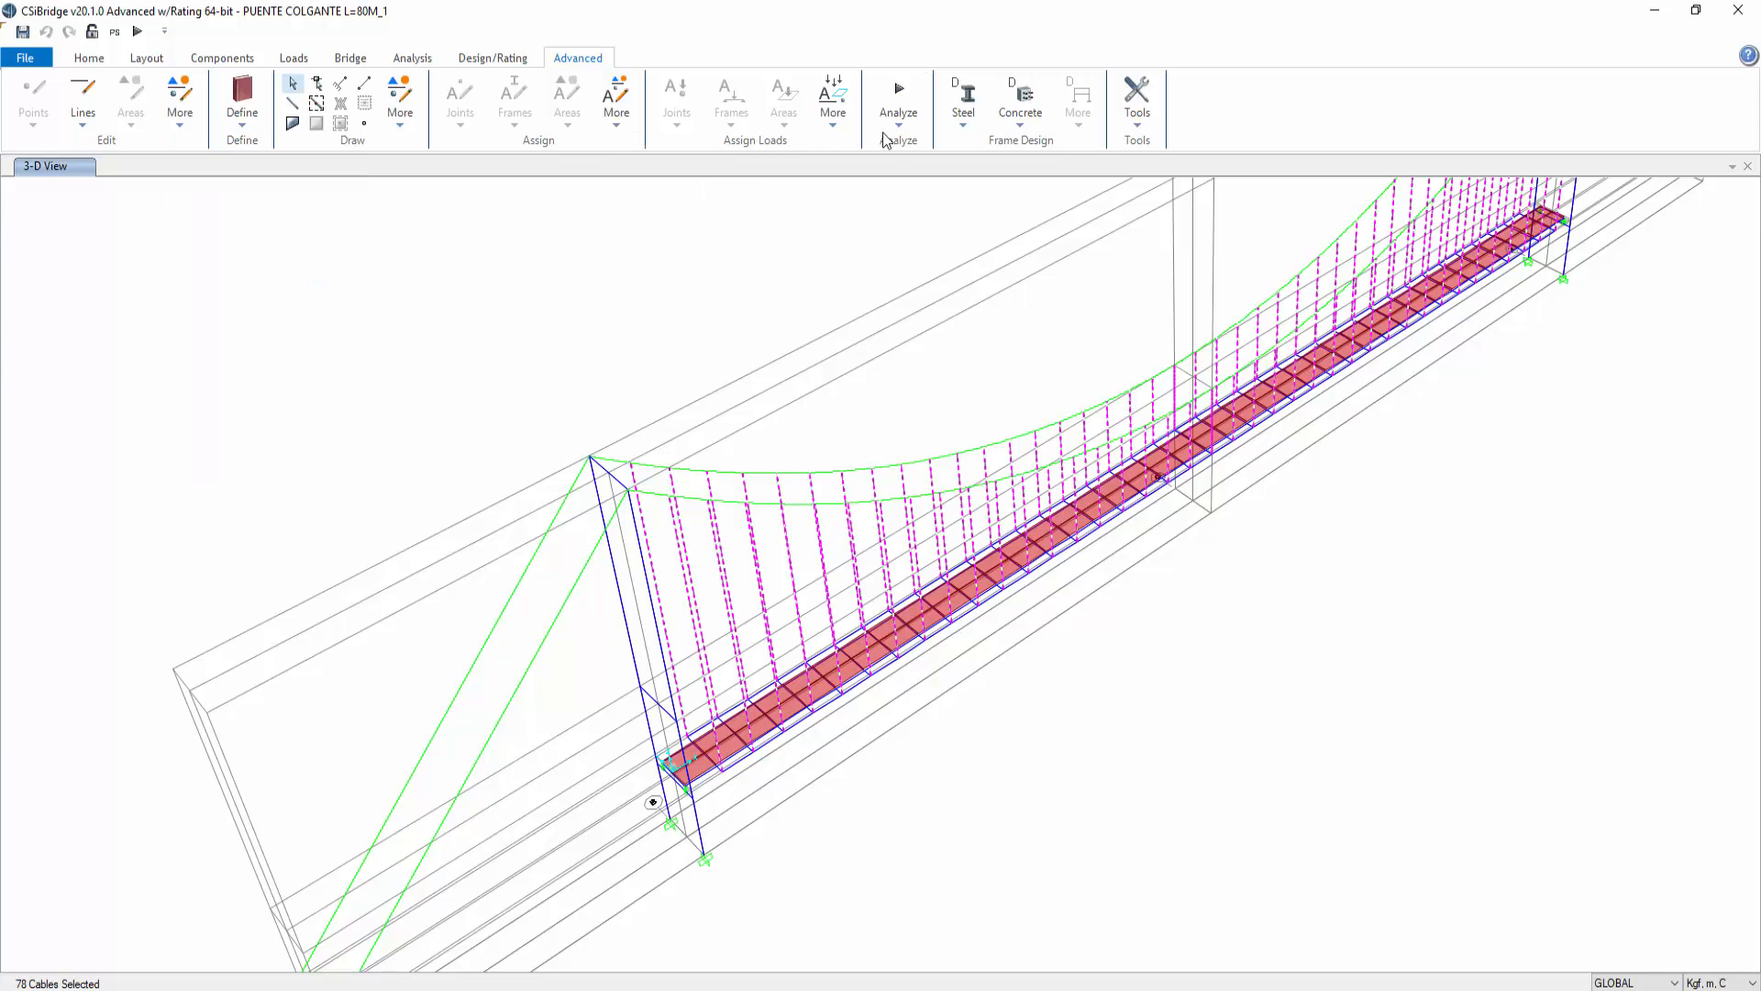
Step: Assign a cable target force of 3914,25 kgf under the TENSION load pattern to the selected cables
left_click(839, 128)
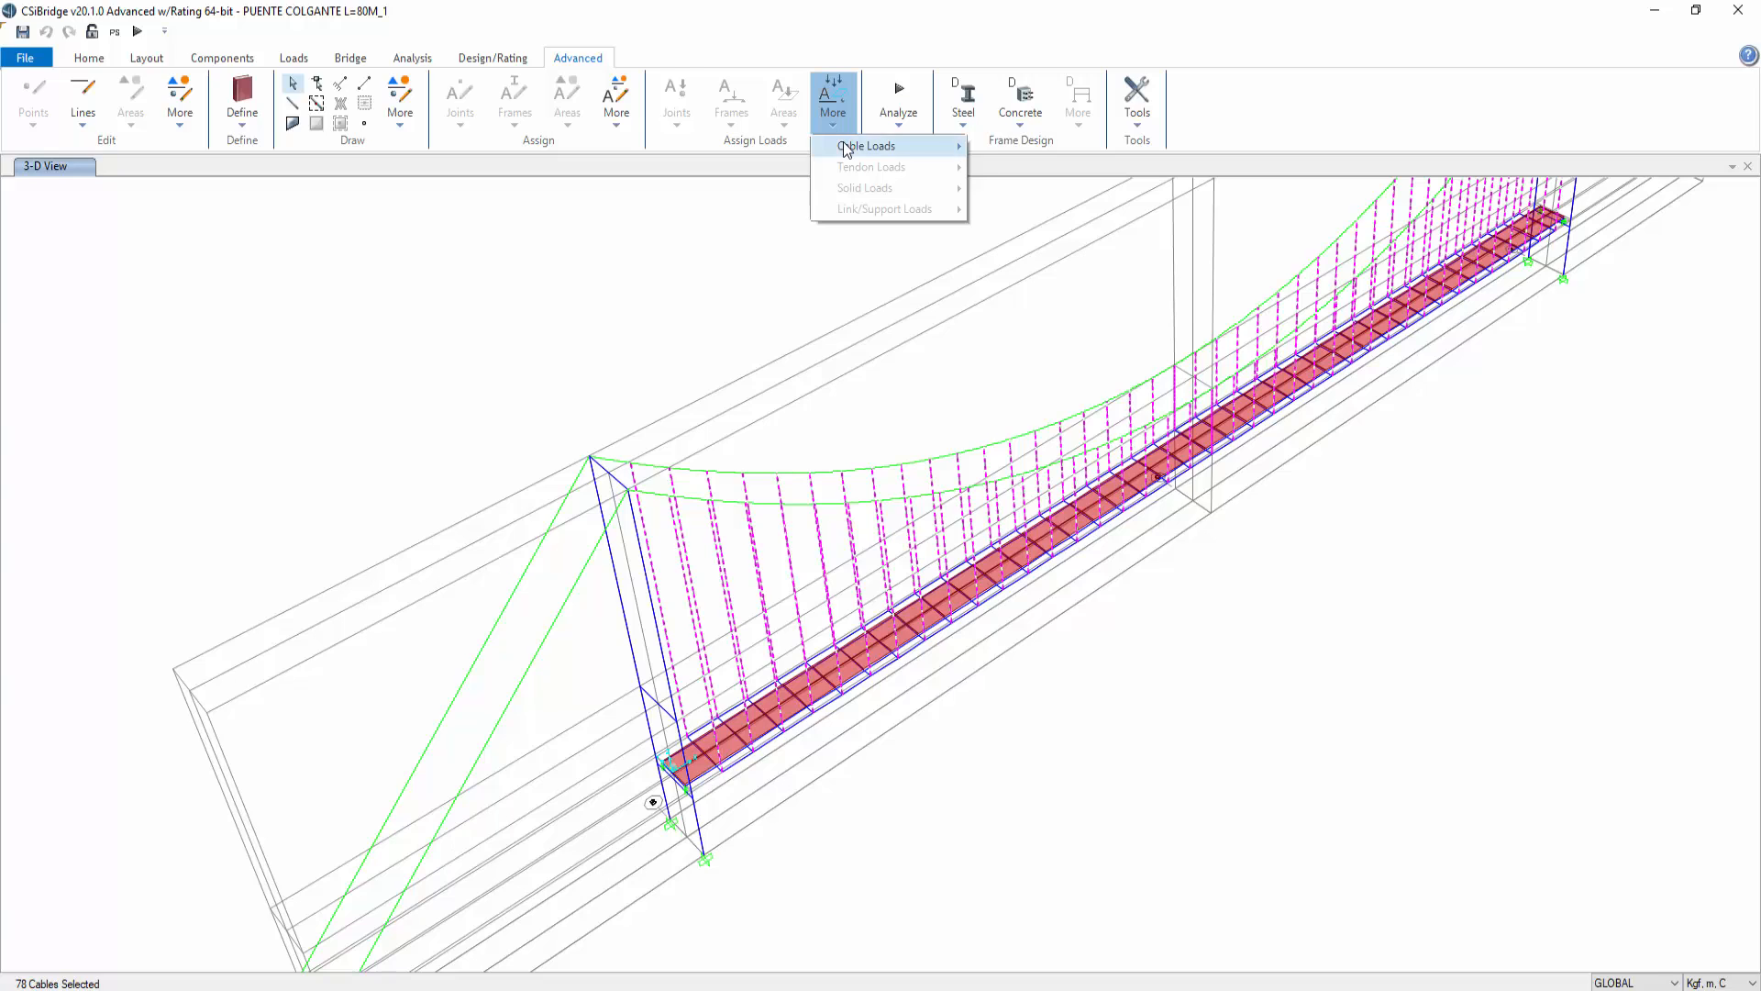
mouse_move(857, 145)
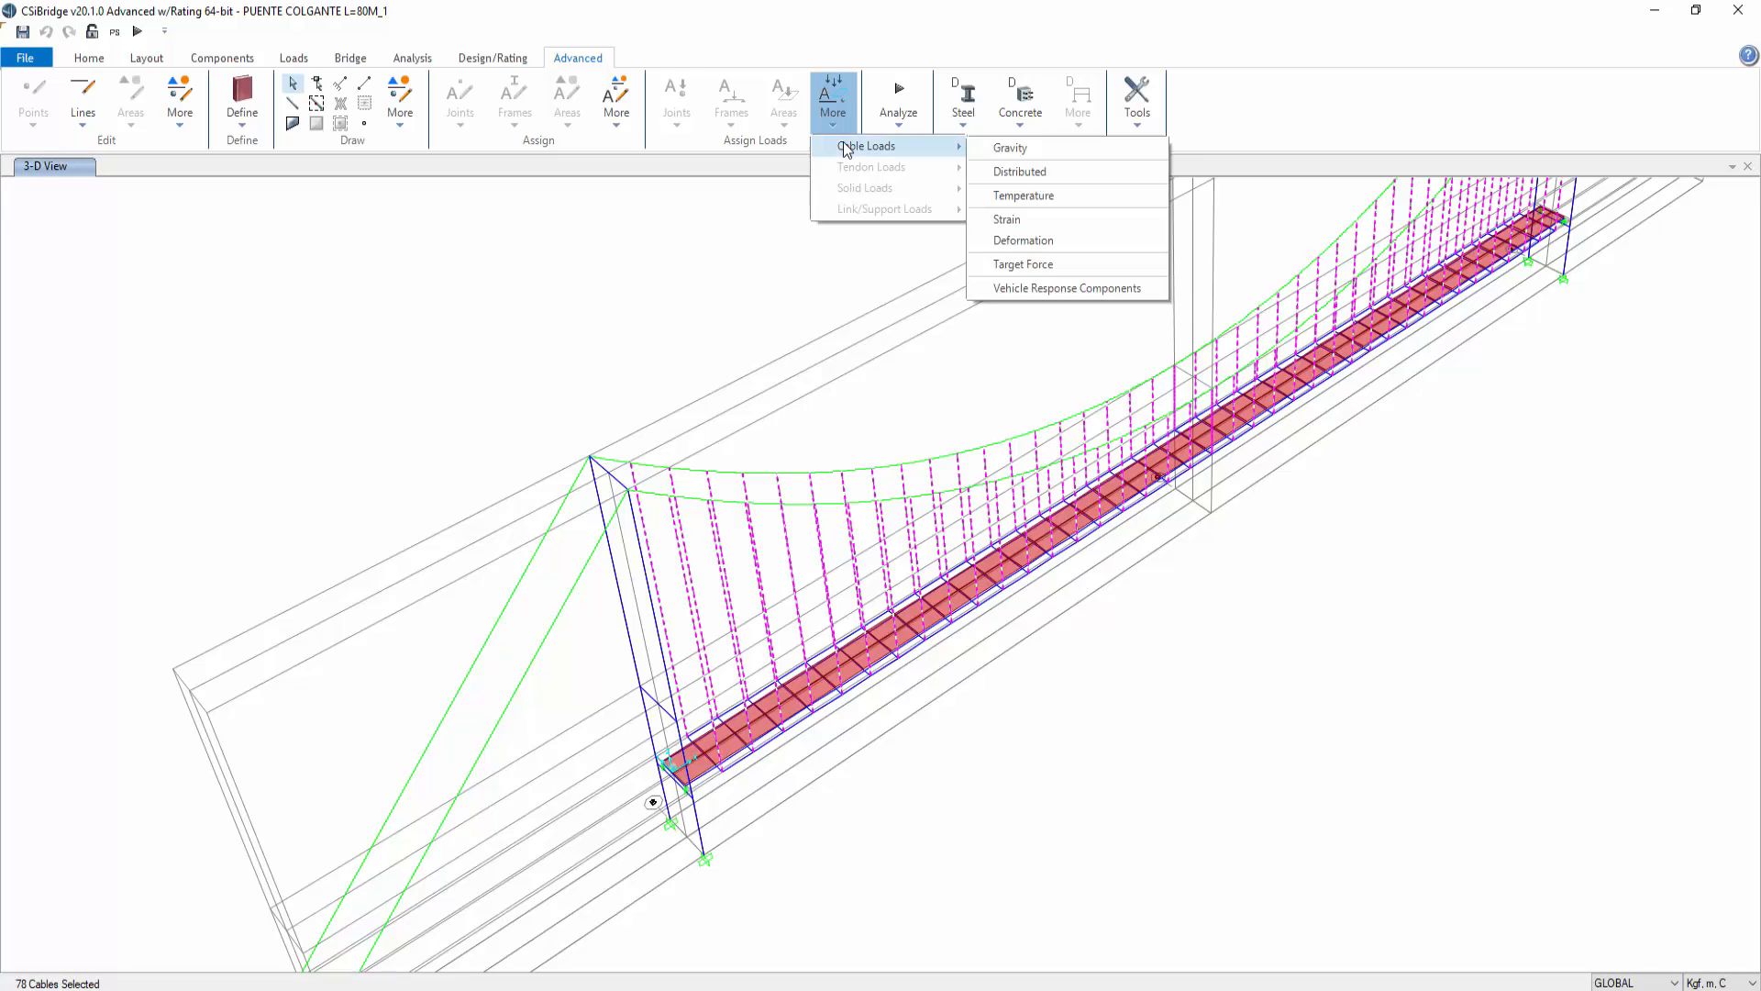
left_click(1079, 273)
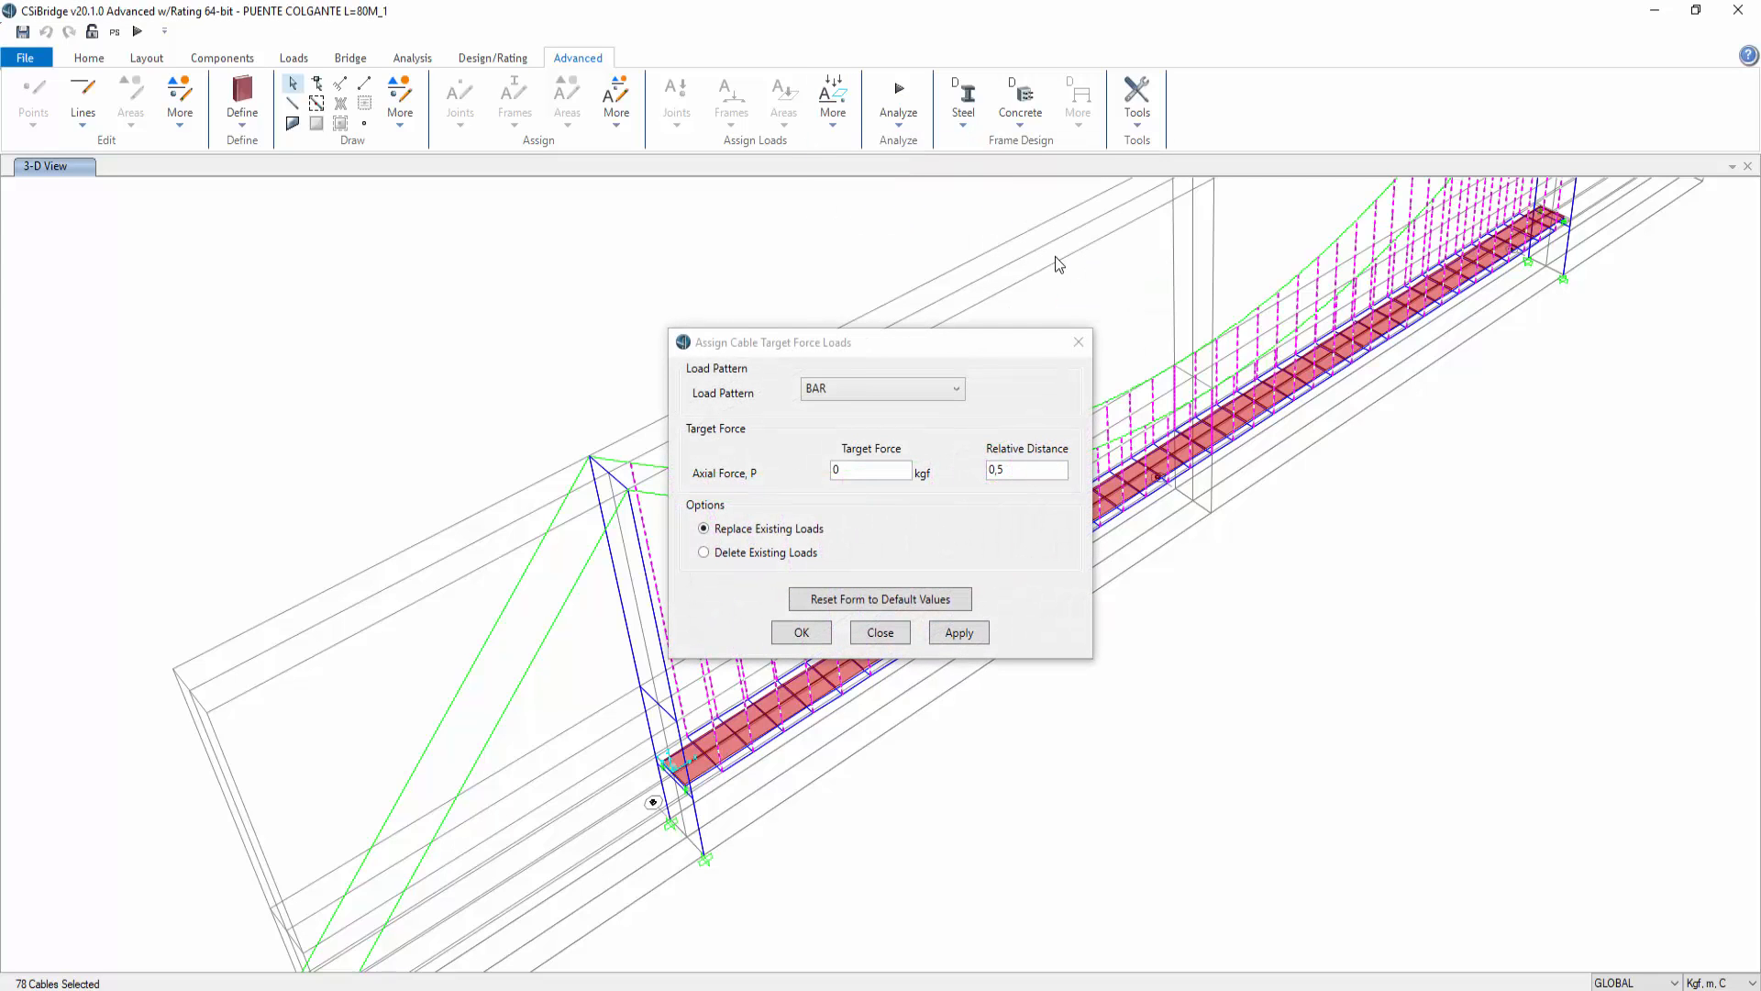
left_click(838, 389)
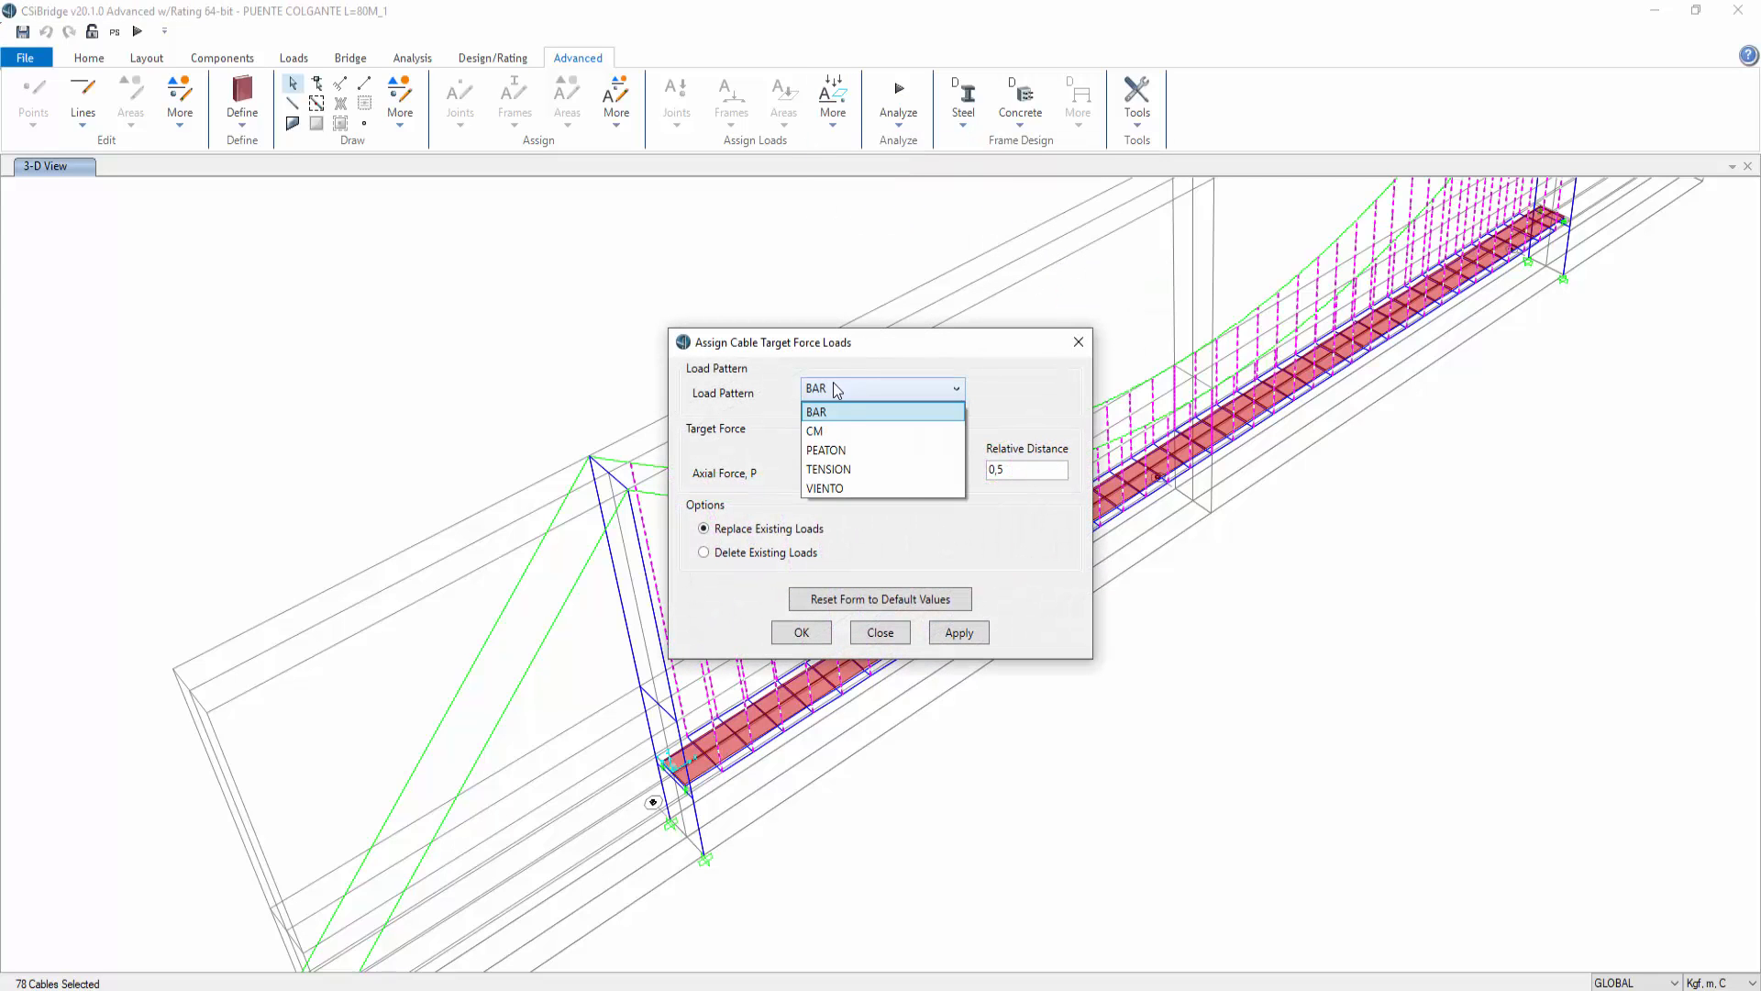
left_click(862, 468)
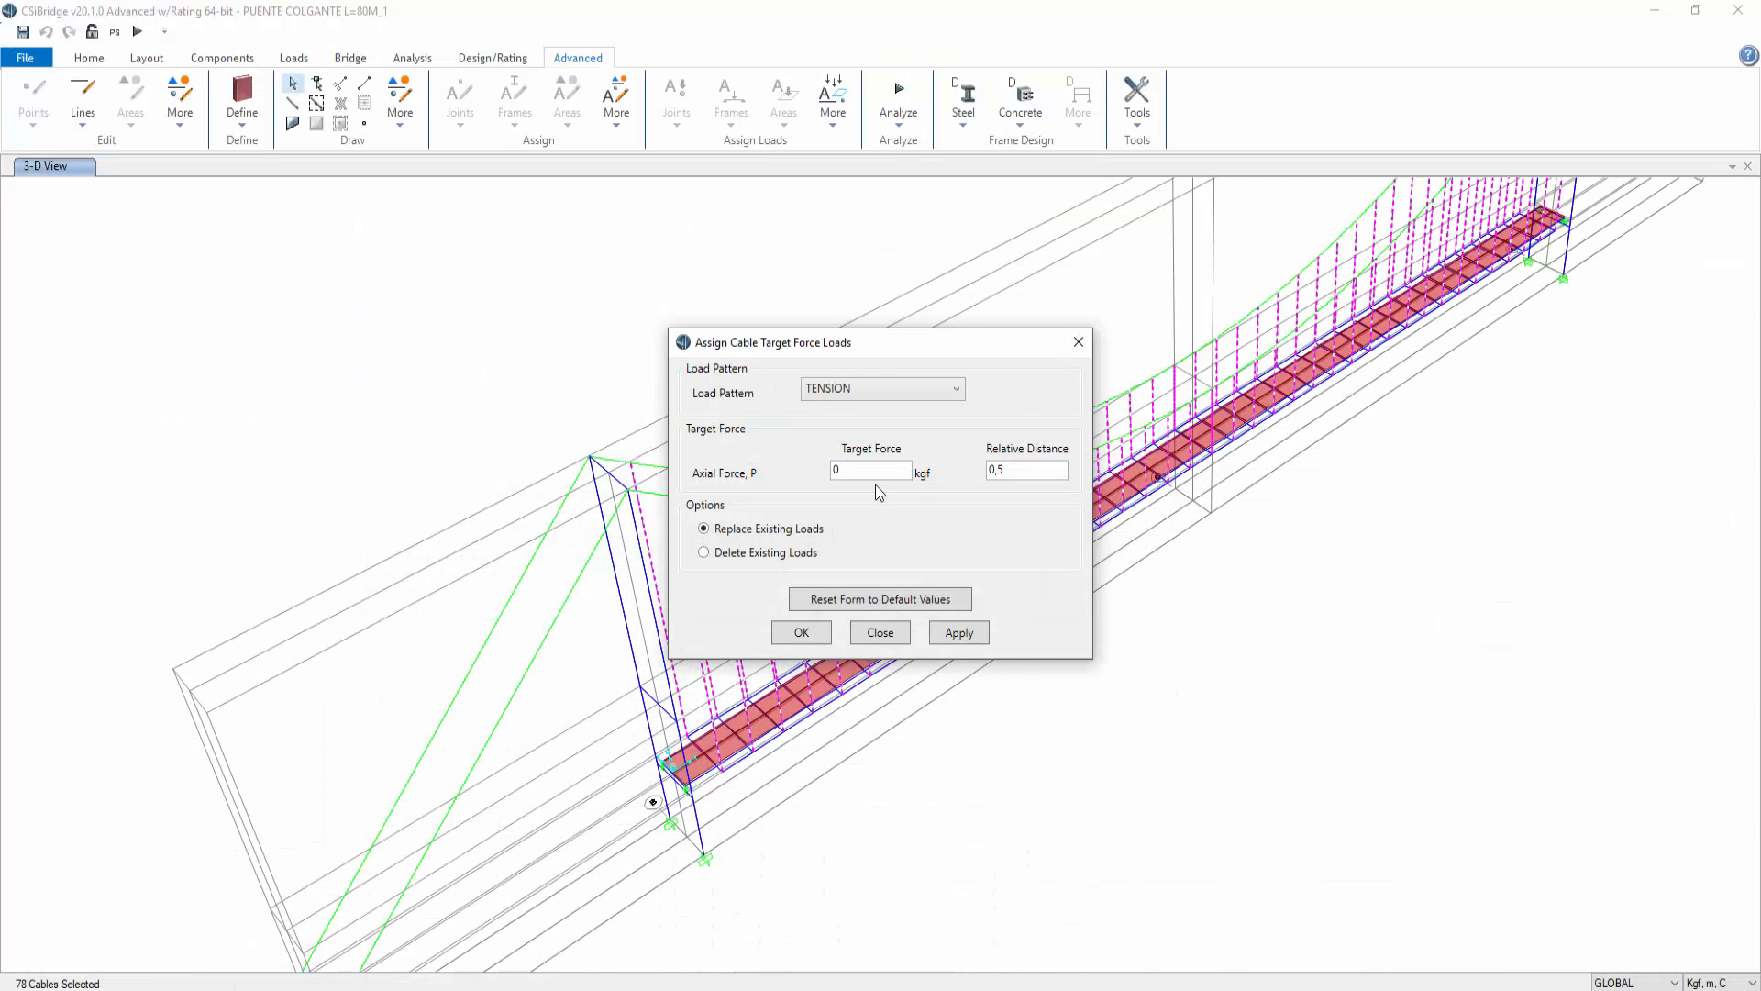
left_click(836, 469)
type("3914,25")
left_click(959, 633)
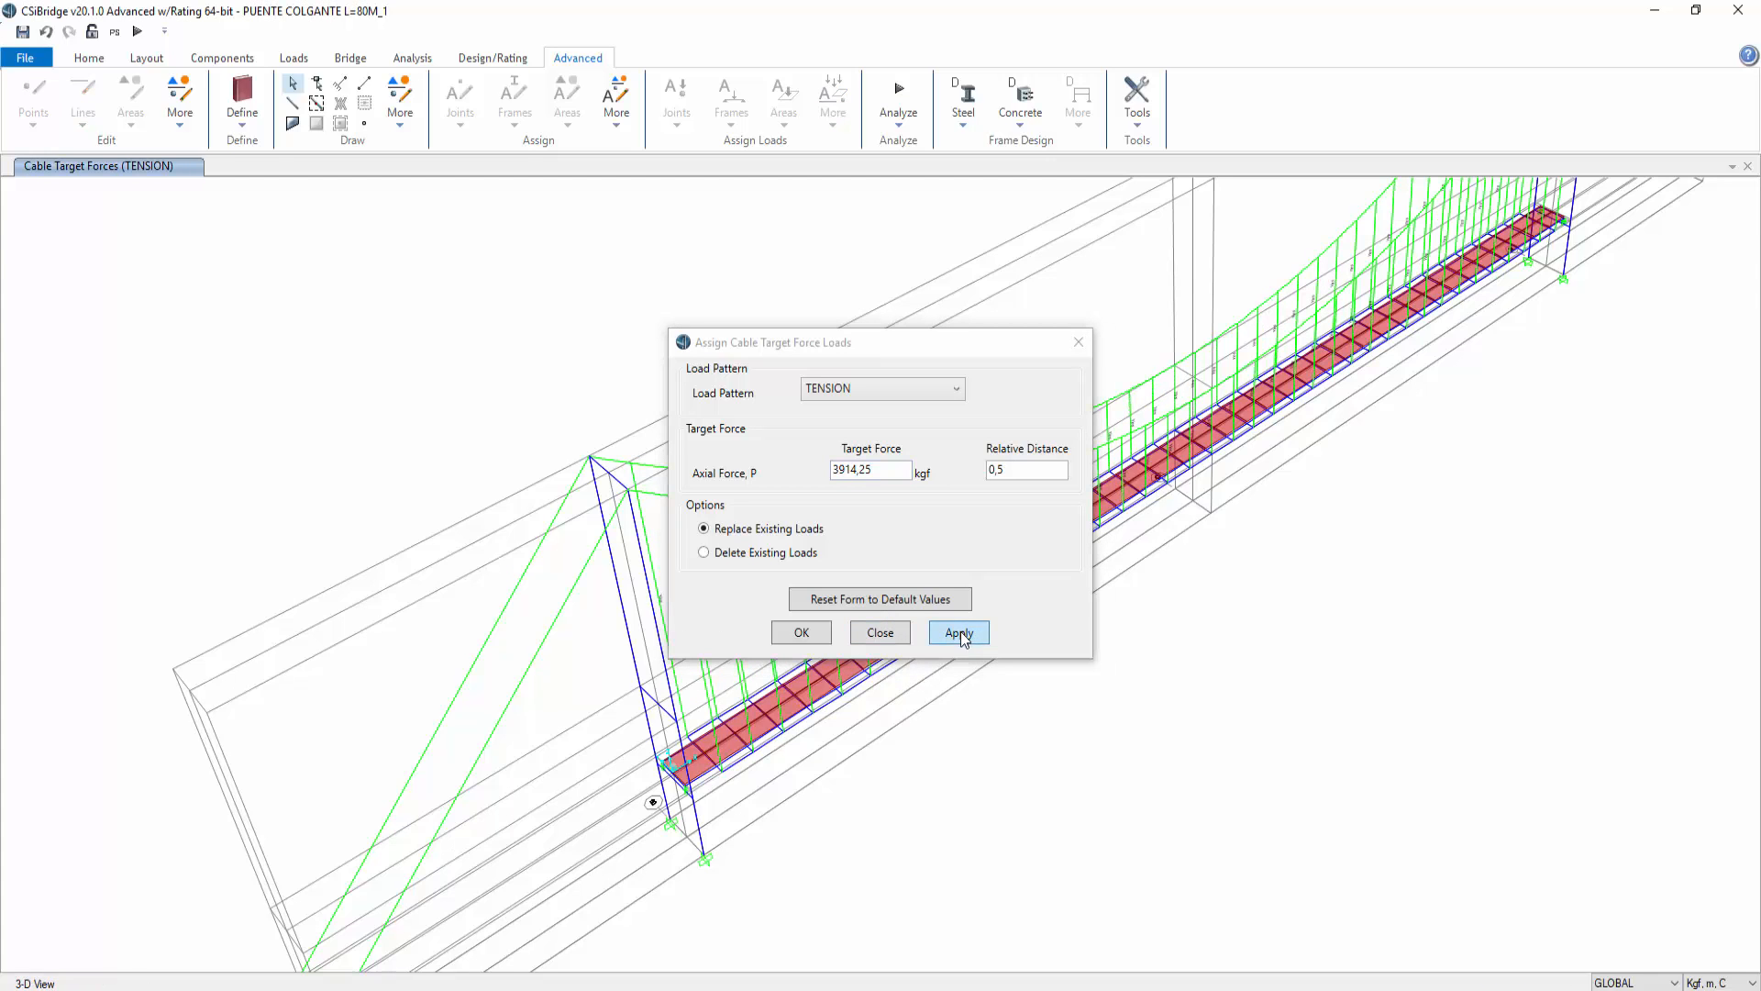
left_click(803, 633)
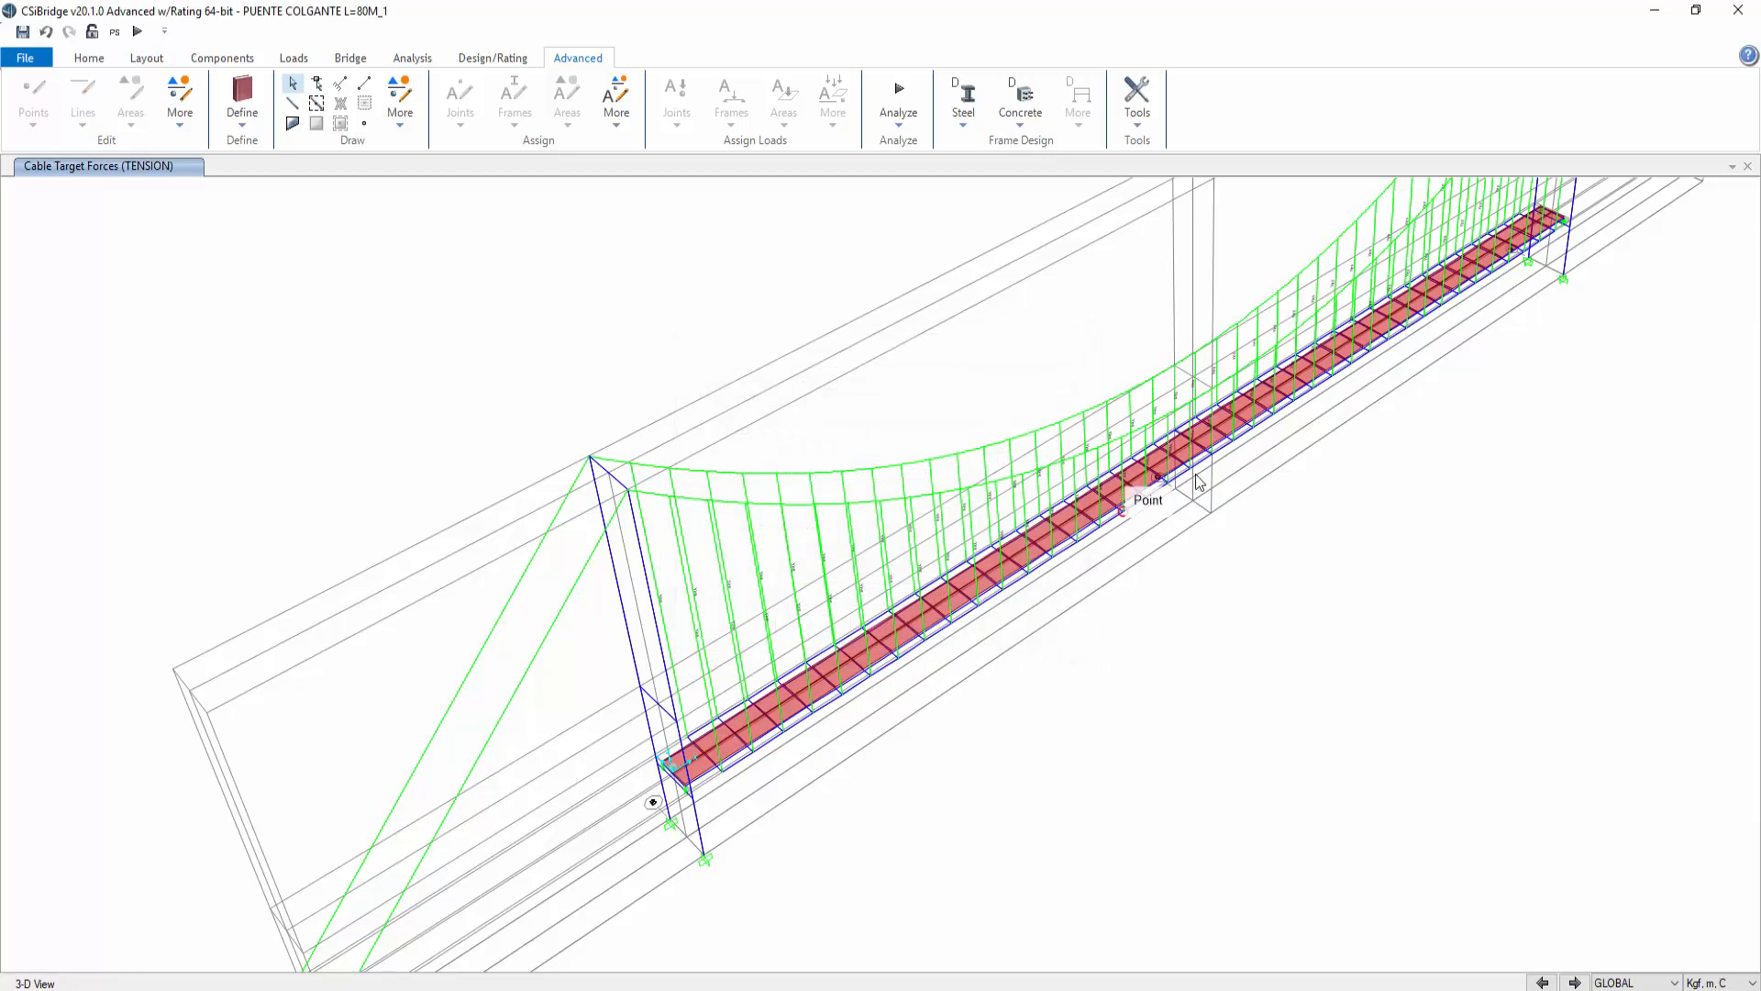
Step: Add a new load case named SERVICIO DE TENSION
left_click(89, 58)
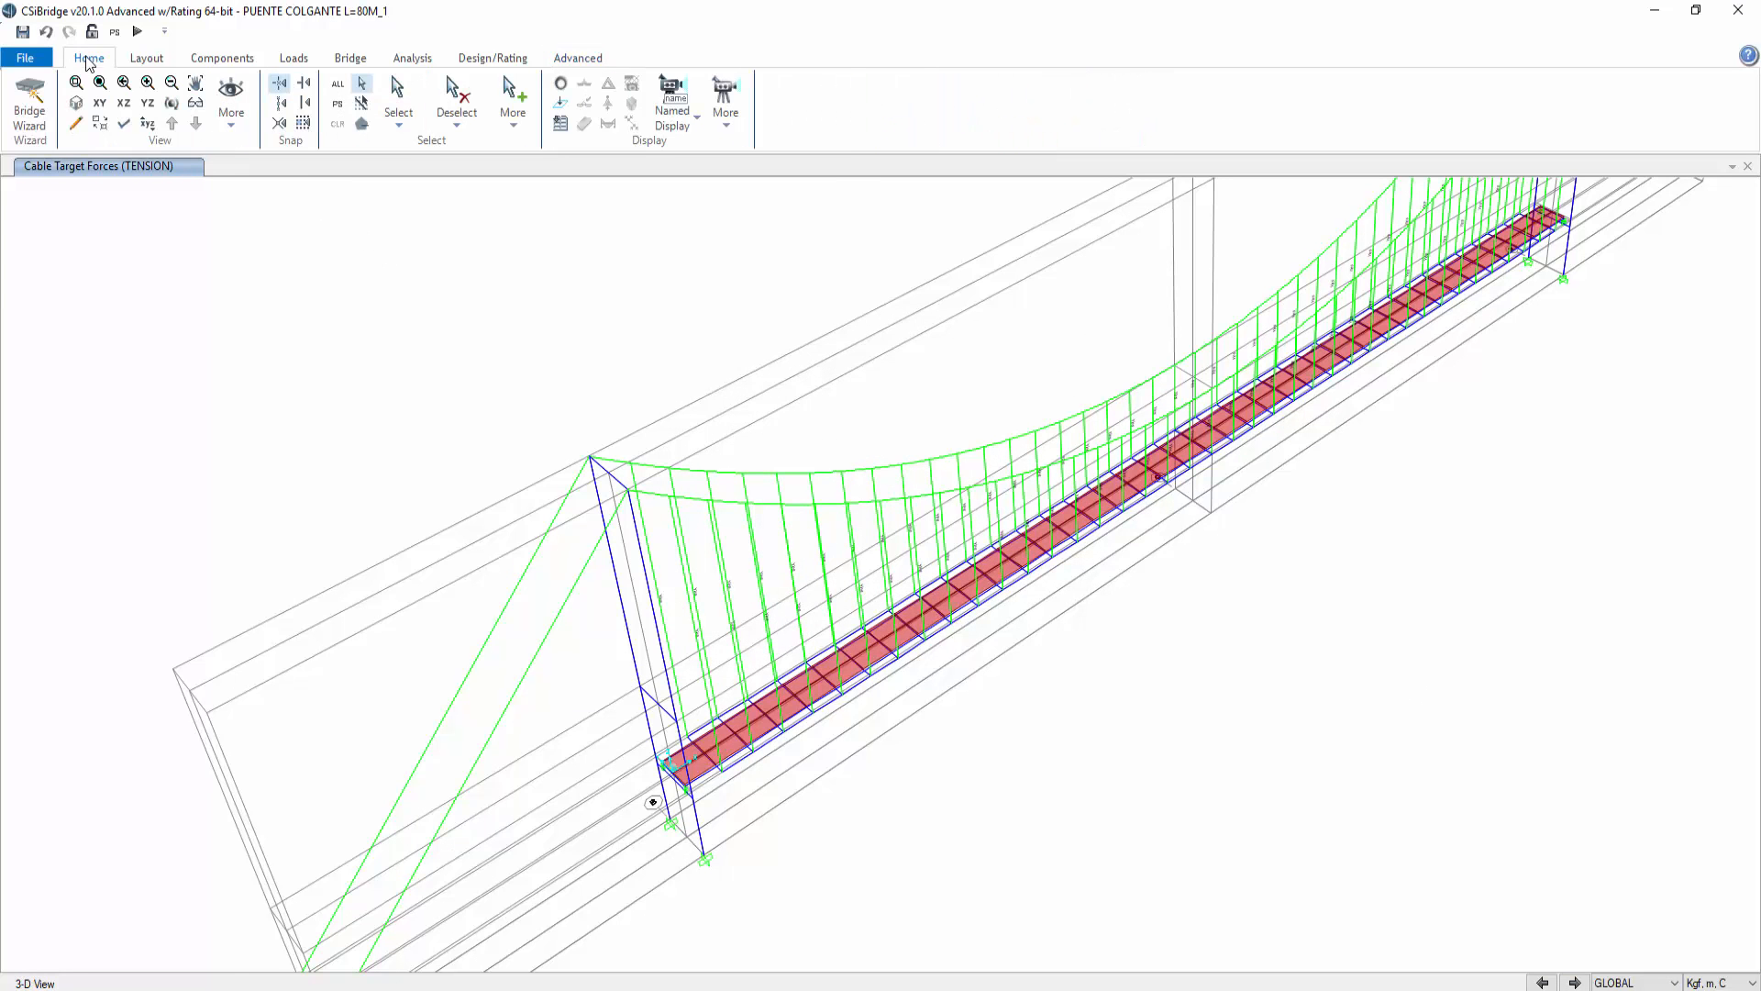
left_click(172, 102)
mouse_move(1137, 677)
left_mouse_down()
mouse_move(1139, 652)
mouse_move(998, 617)
mouse_move(894, 667)
left_mouse_up()
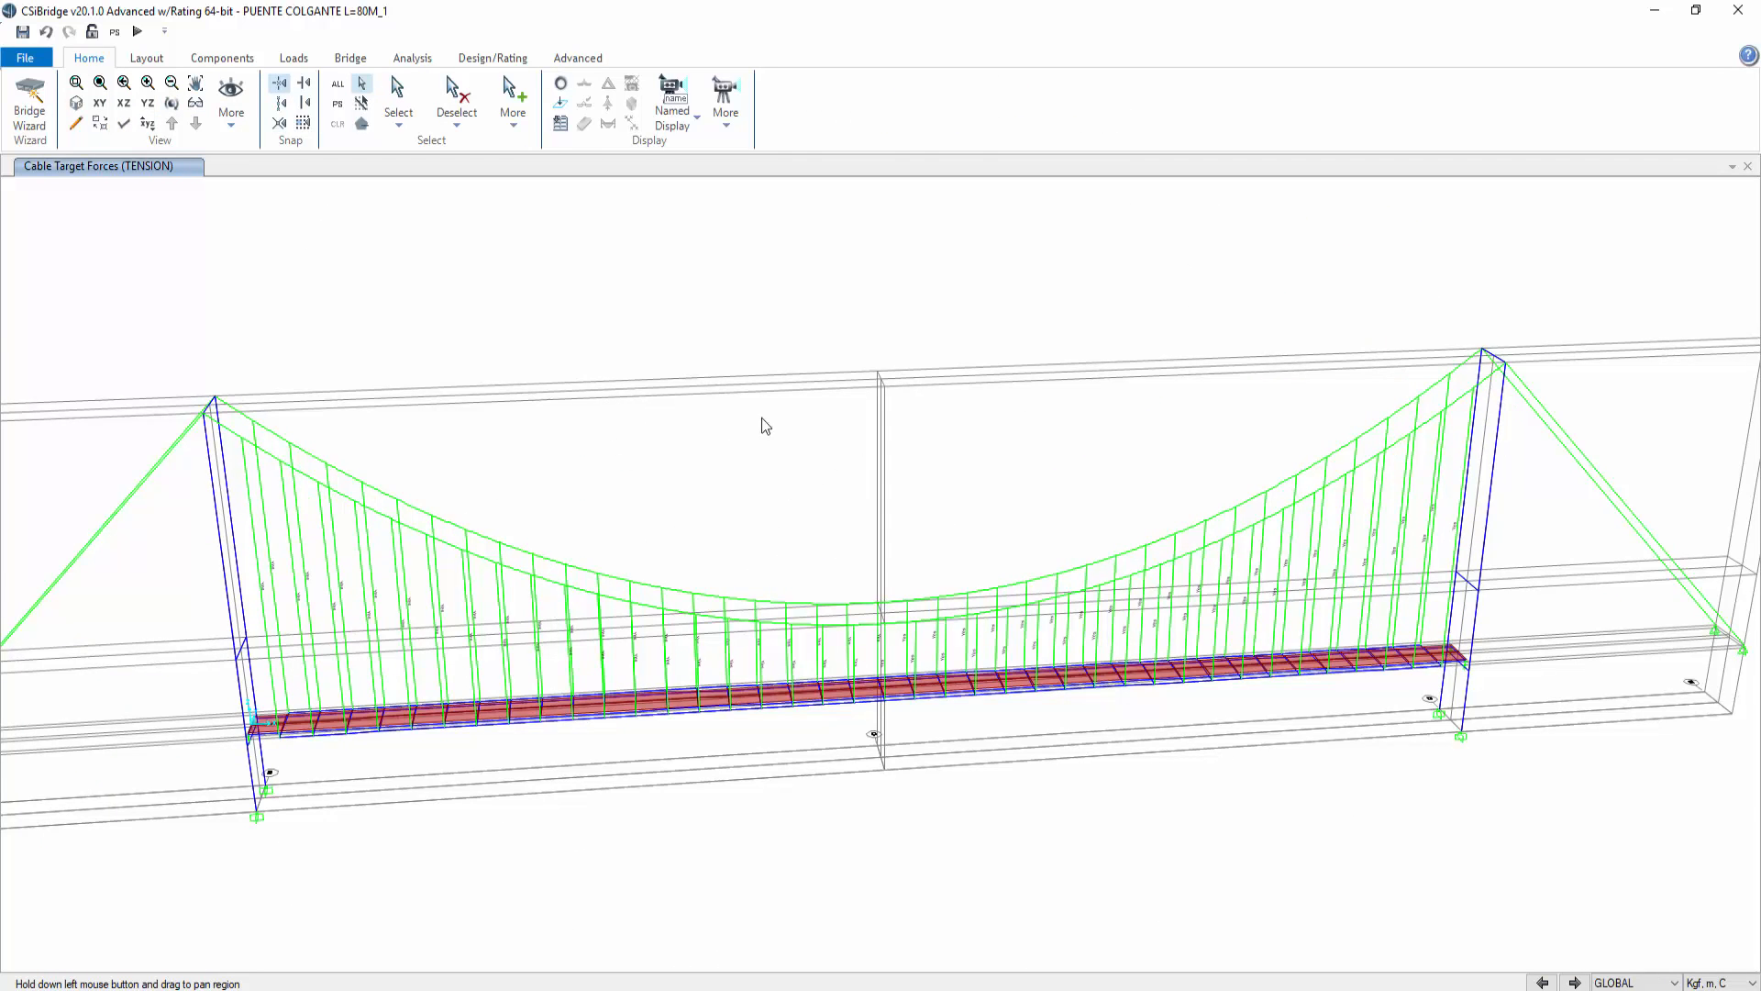
left_click_drag(762, 424, 793, 393)
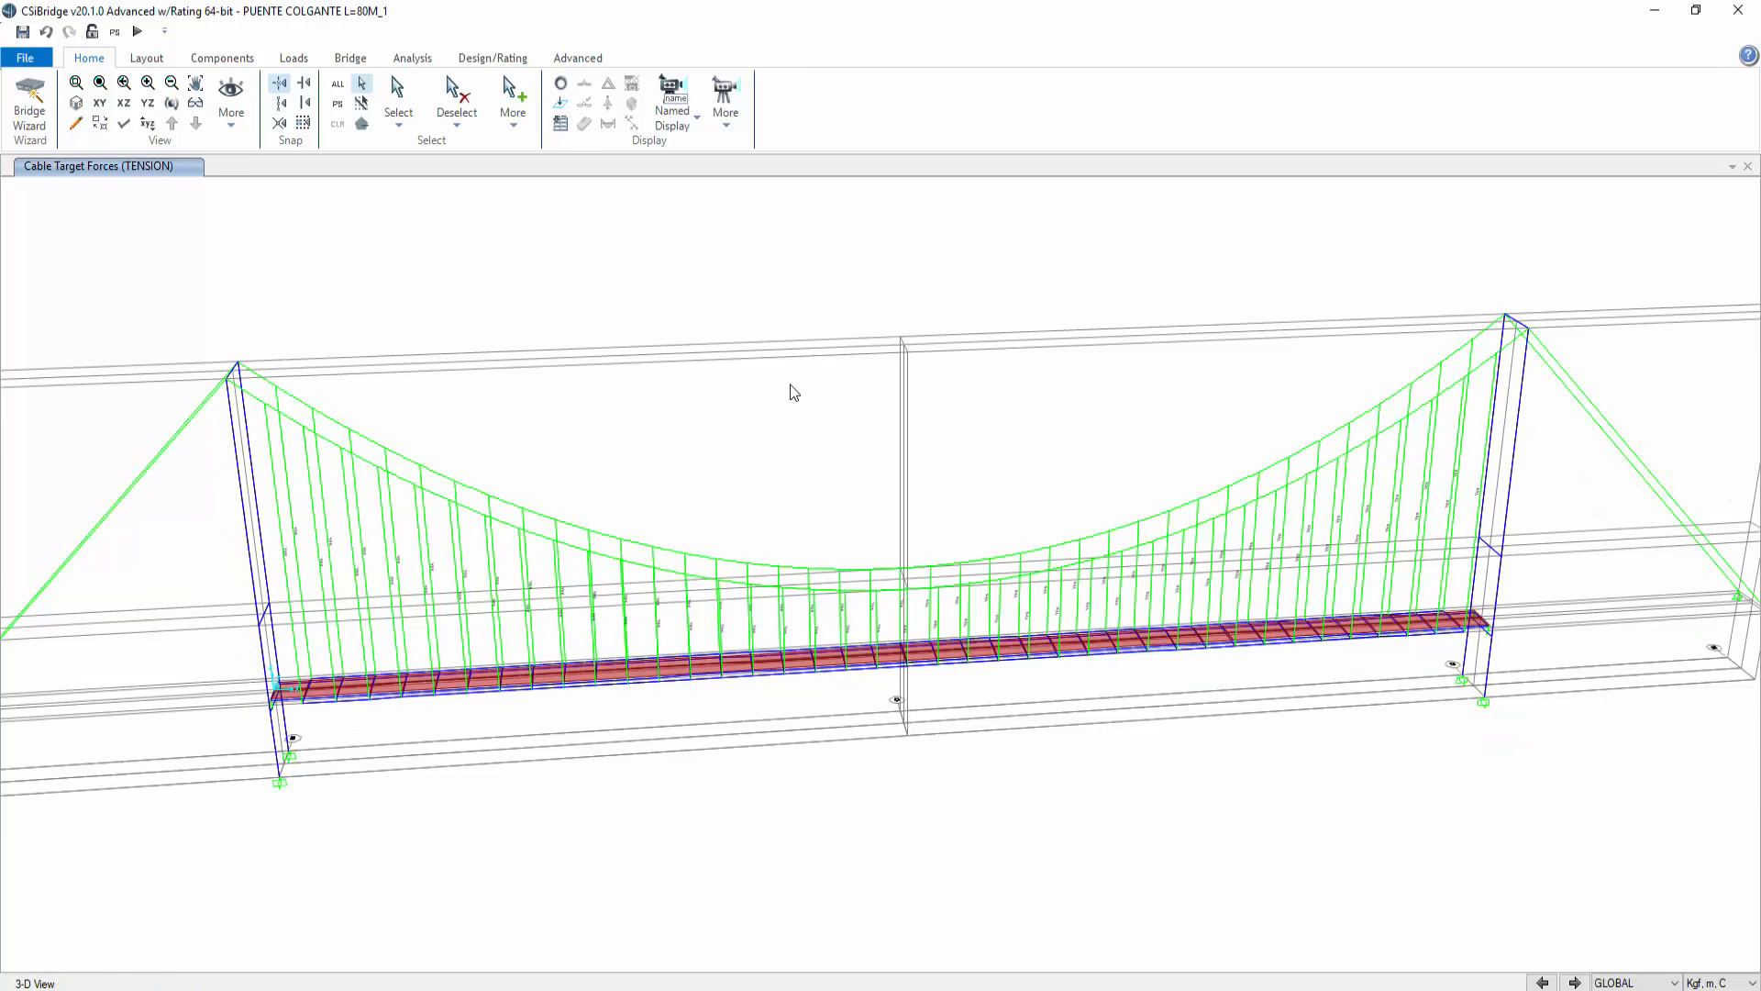
left_click(350, 63)
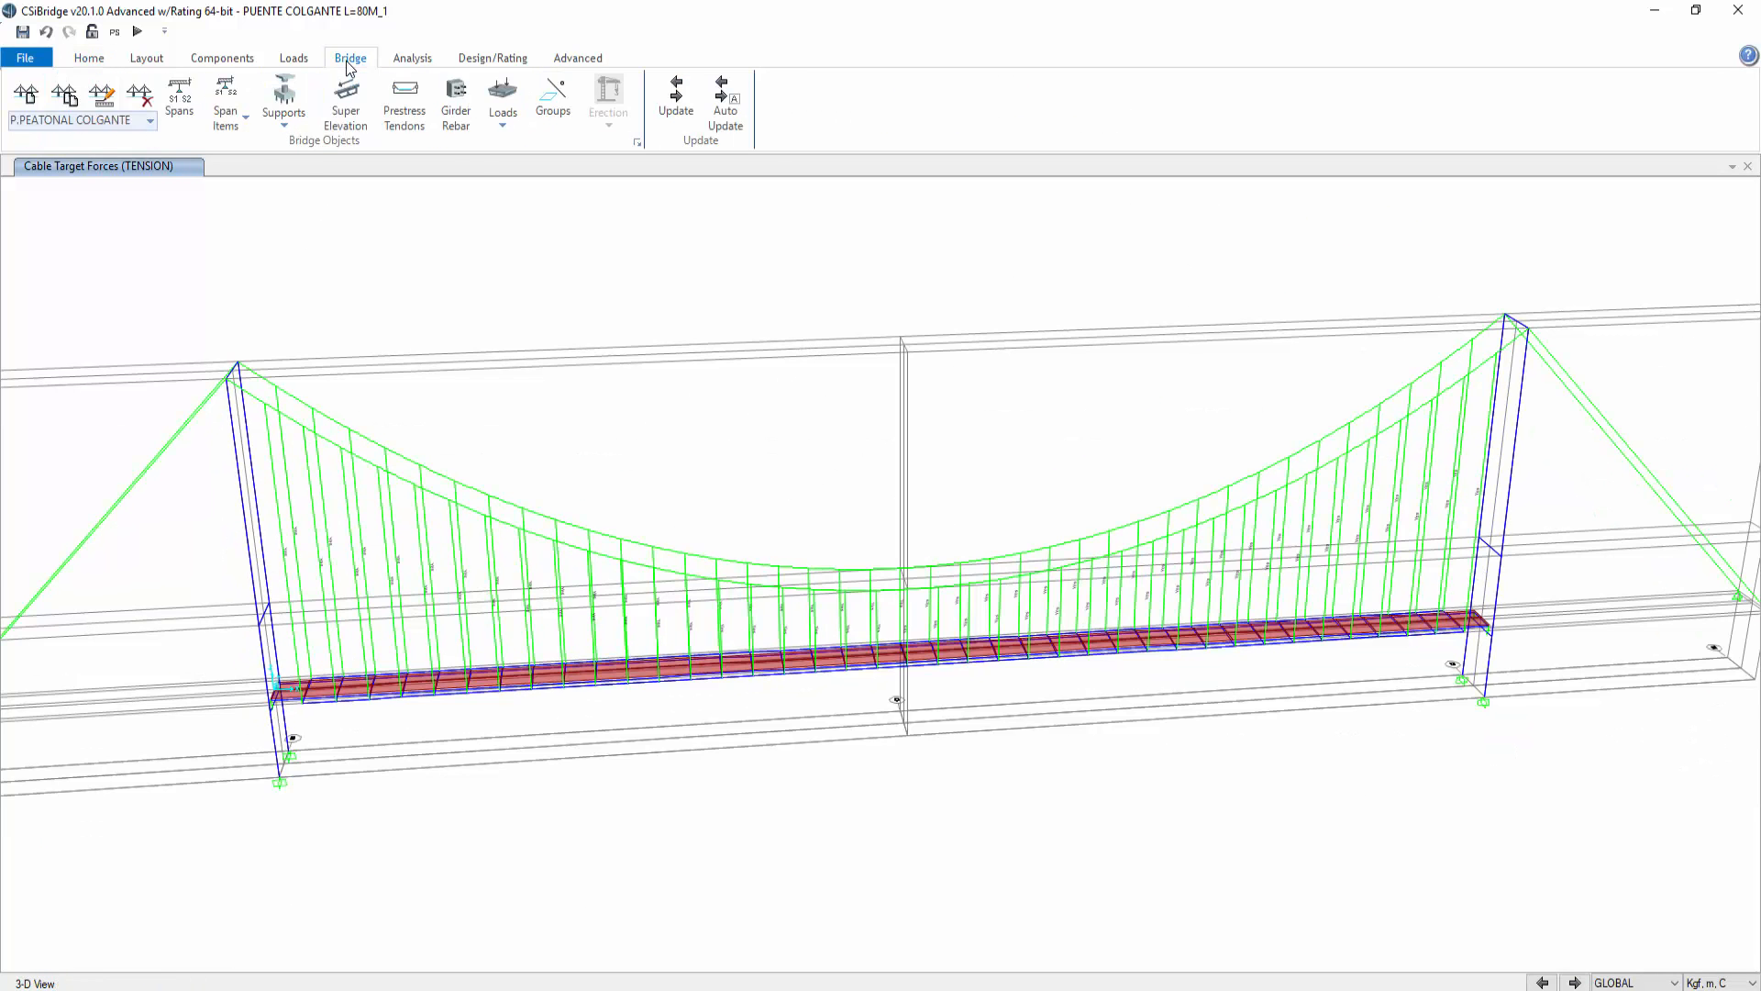
left_click(413, 57)
left_click(357, 142)
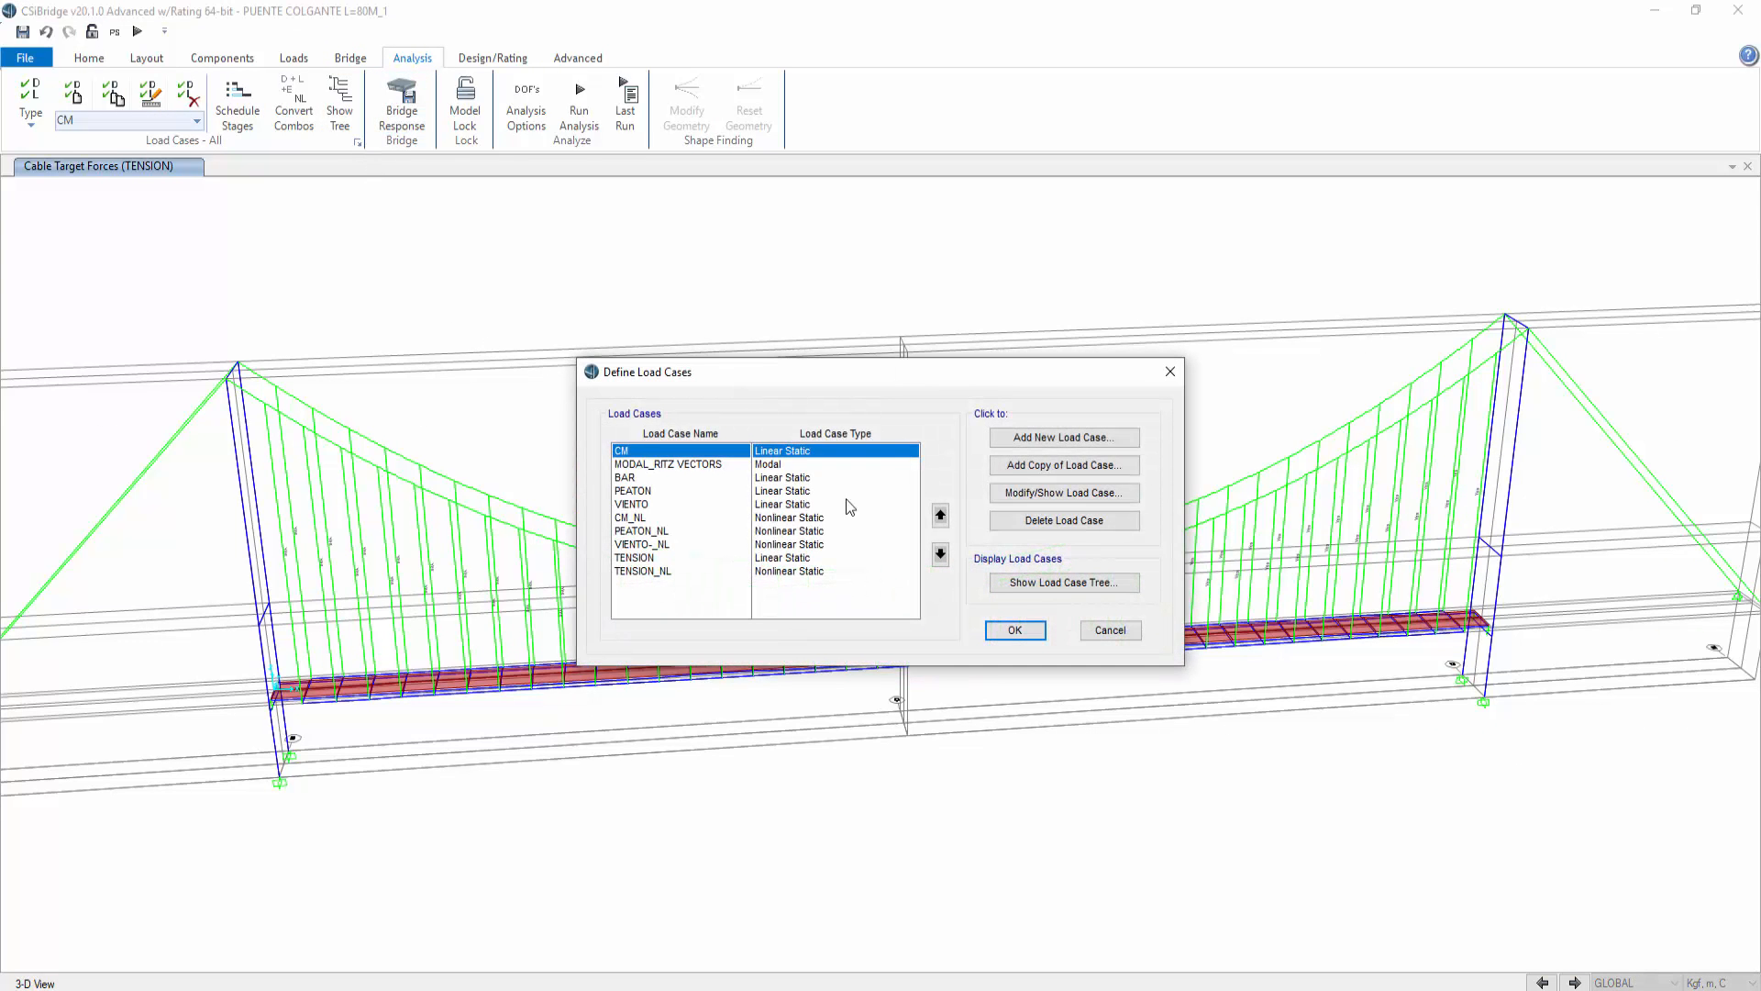
left_click(1029, 439)
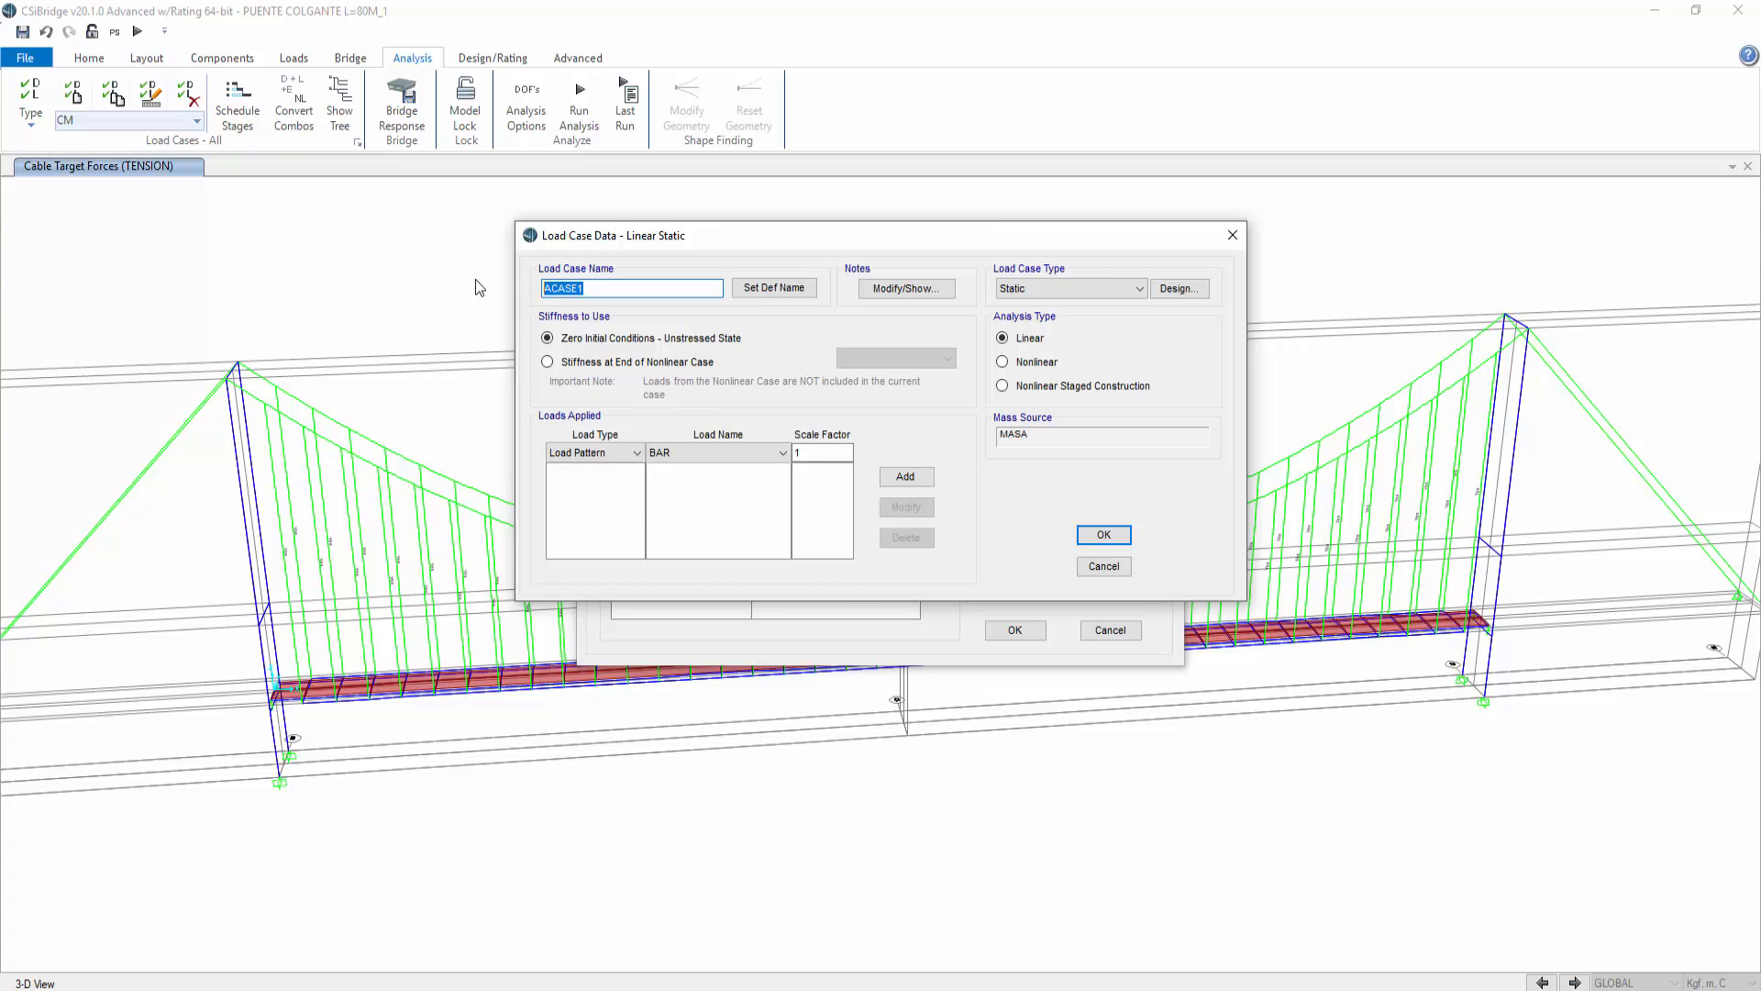
type("SERVICIO DE TENSION")
Step: Set the load case's analysis type to Nonlinear and choose CM as the applied load pattern
left_click(736, 455)
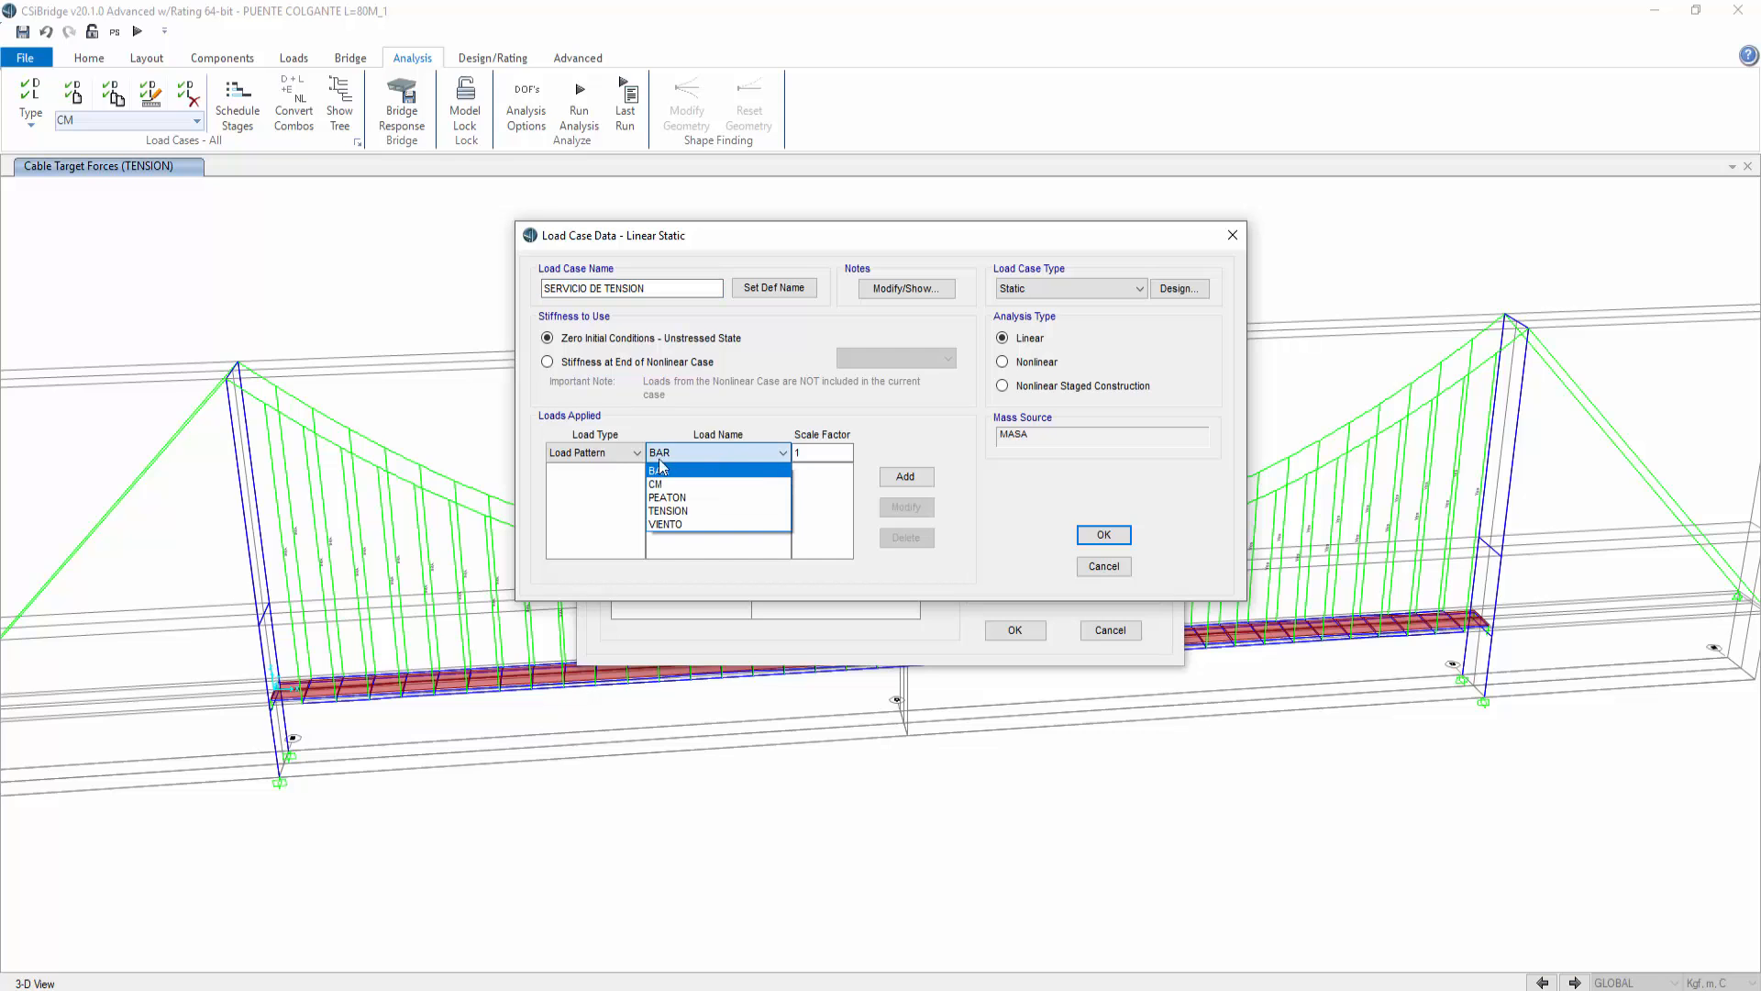
left_click(1029, 367)
left_click(1032, 363)
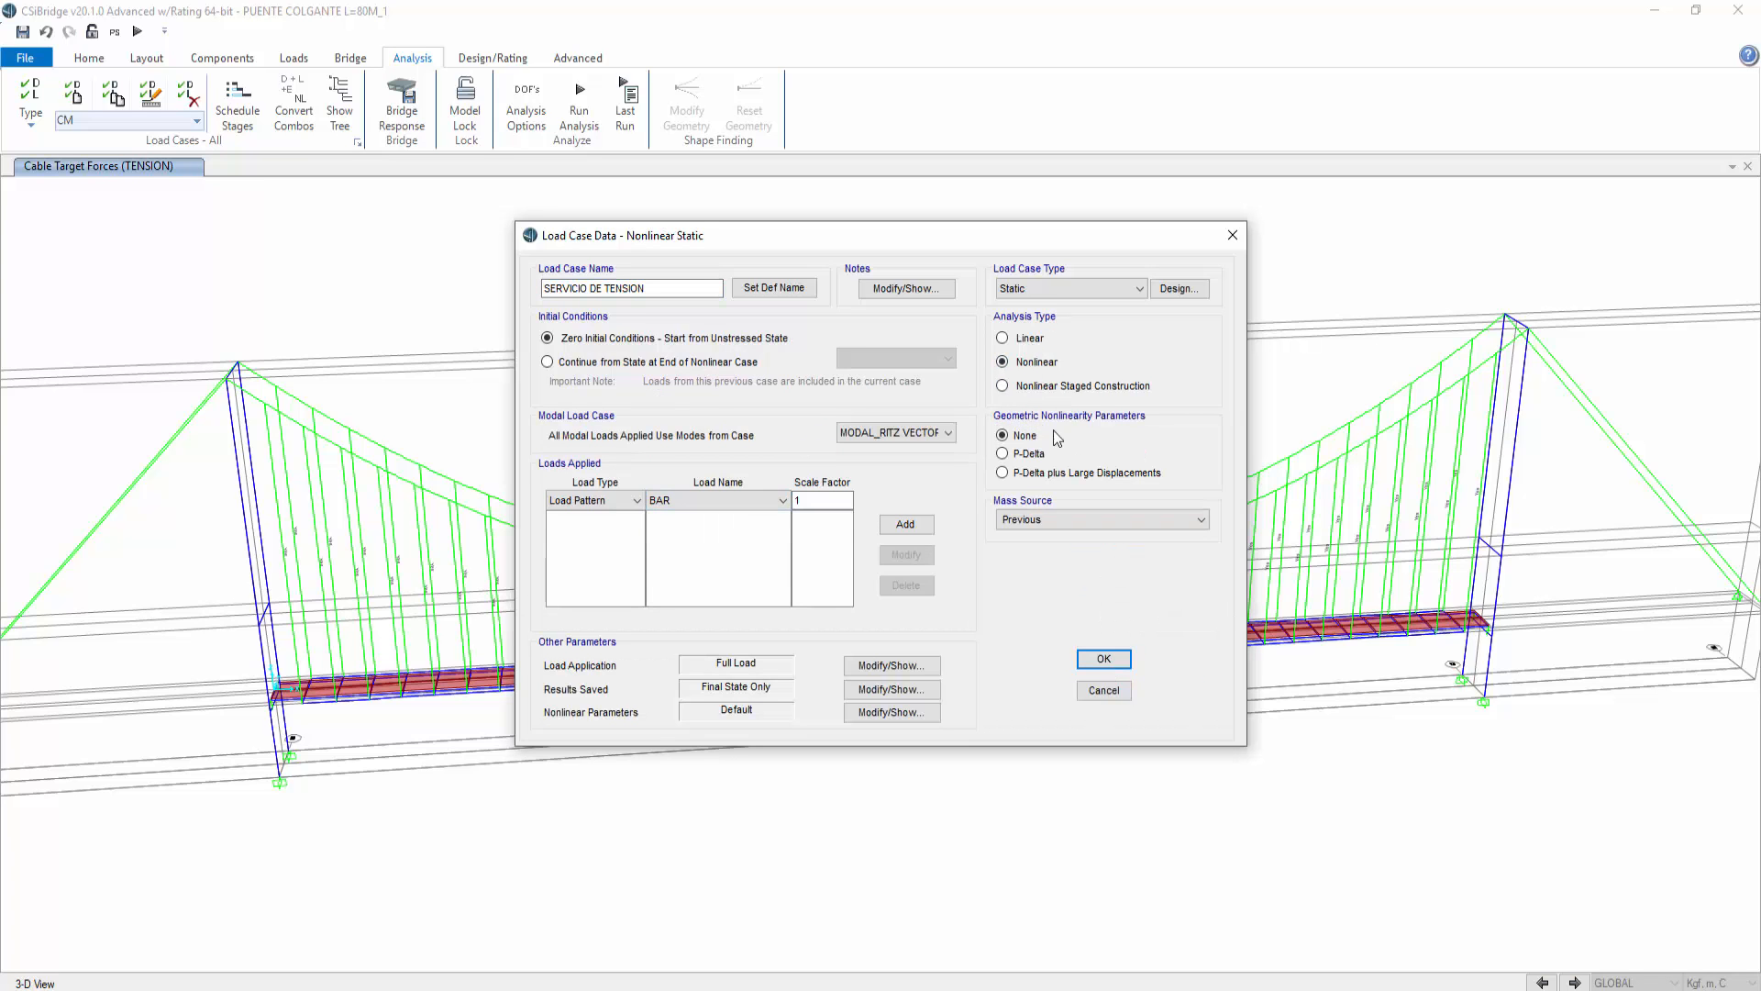
left_click(723, 506)
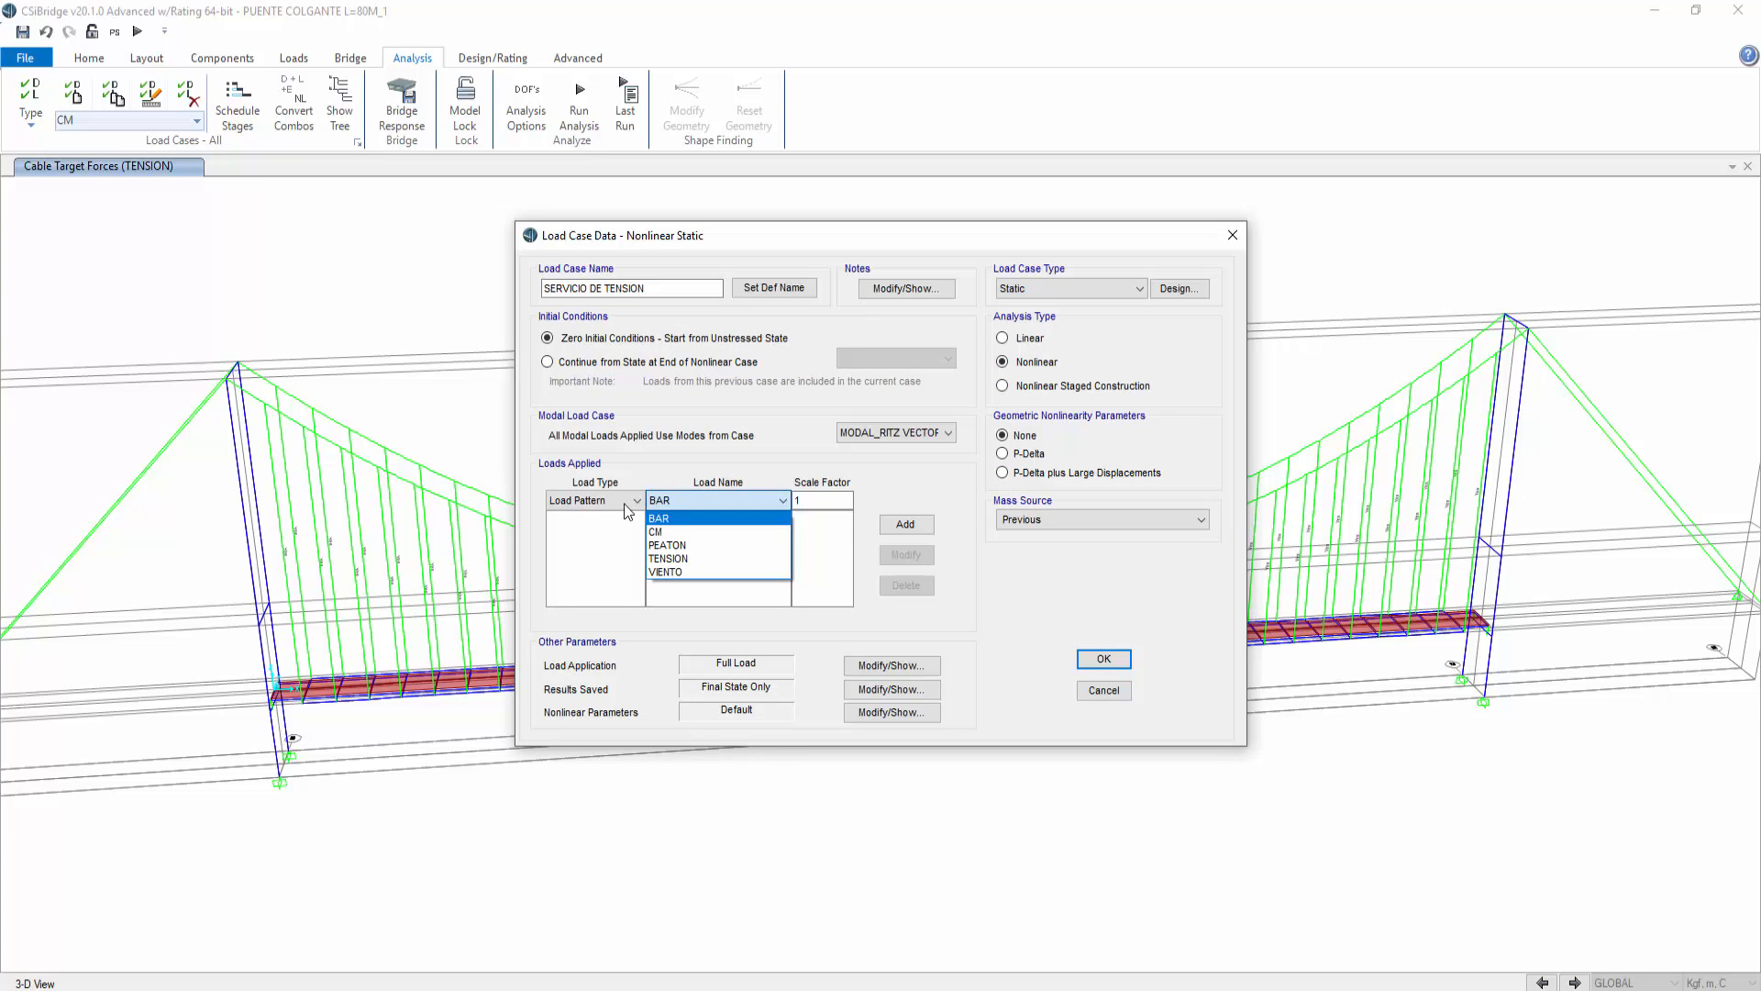
left_click(640, 506)
left_click(638, 502)
left_click(695, 500)
left_click(696, 500)
left_click(701, 532)
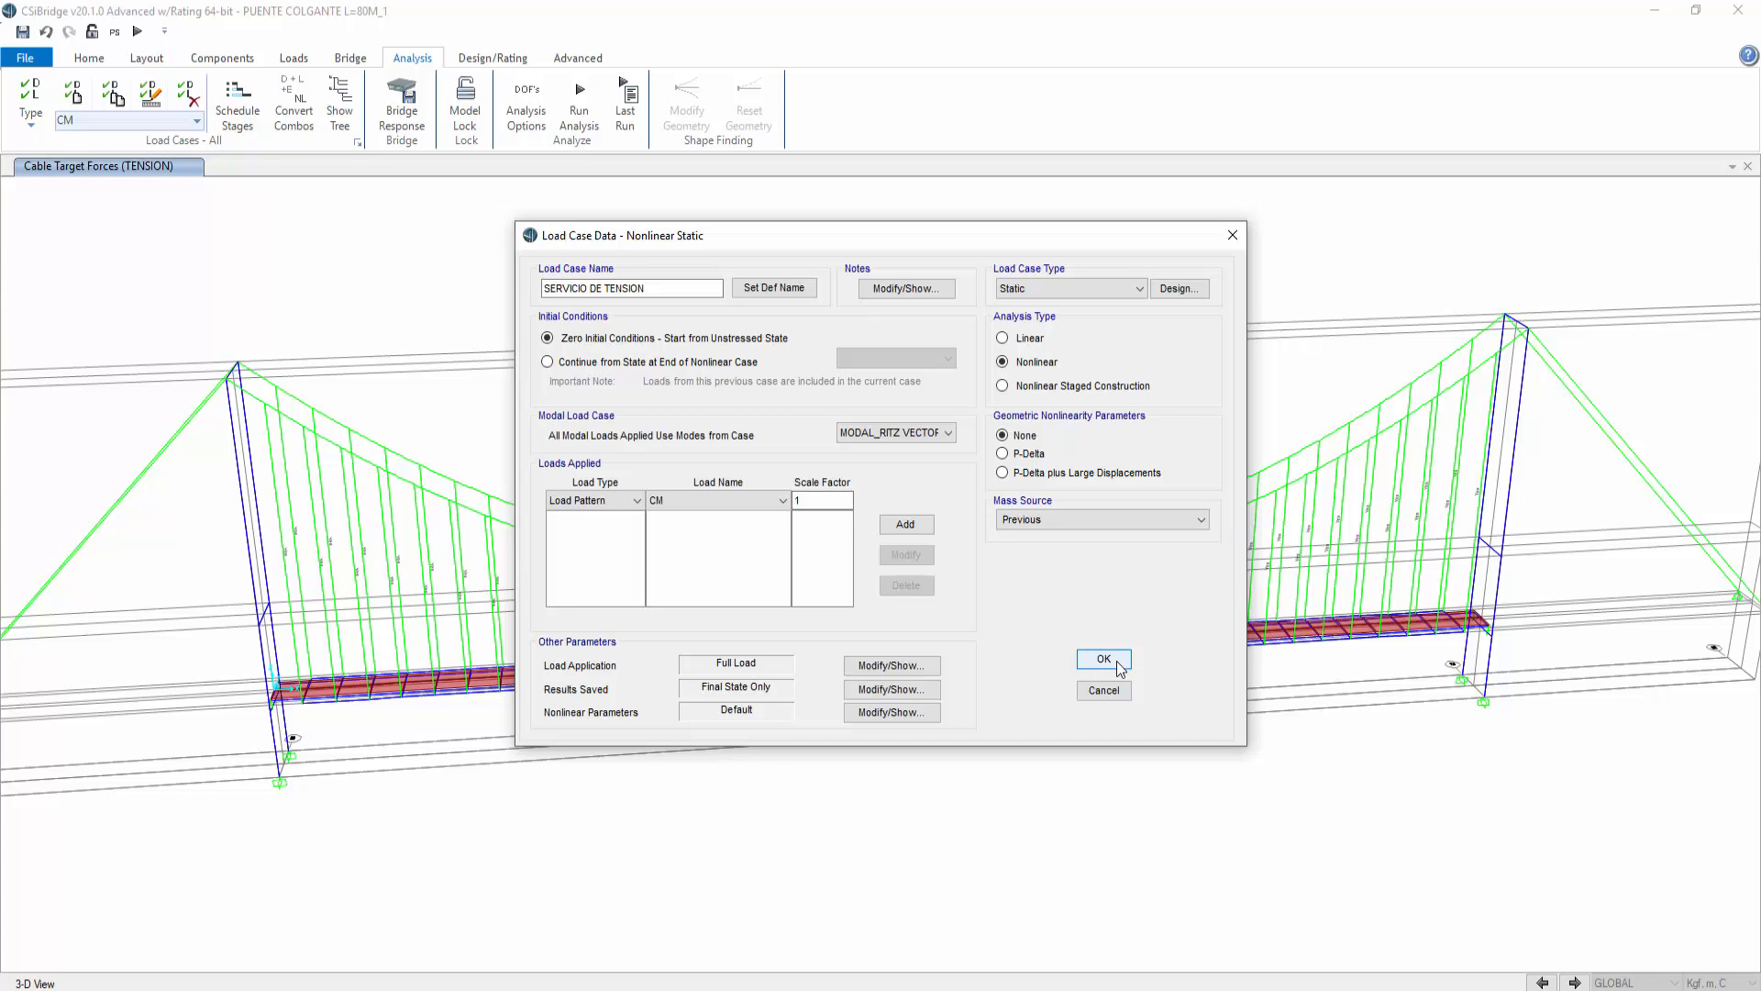
Step: Make the load case continue from the end state of the TENSION_NL nonlinear case
left_click(548, 362)
left_click(914, 355)
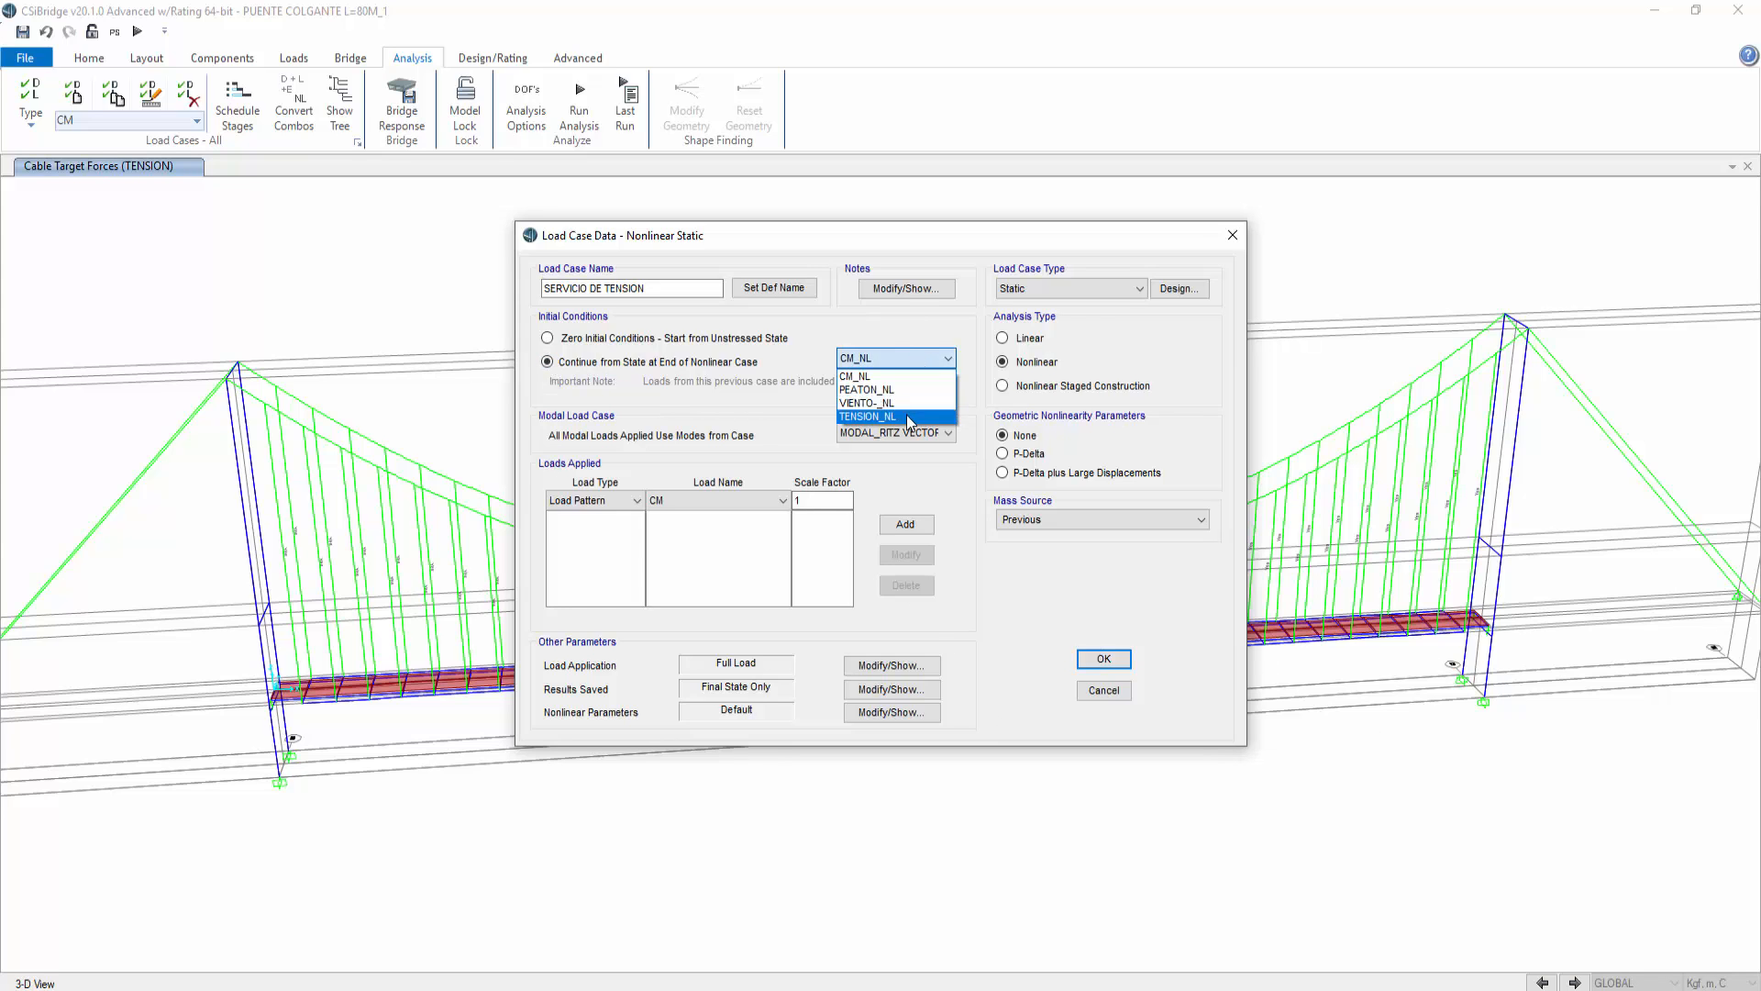
left_click(886, 416)
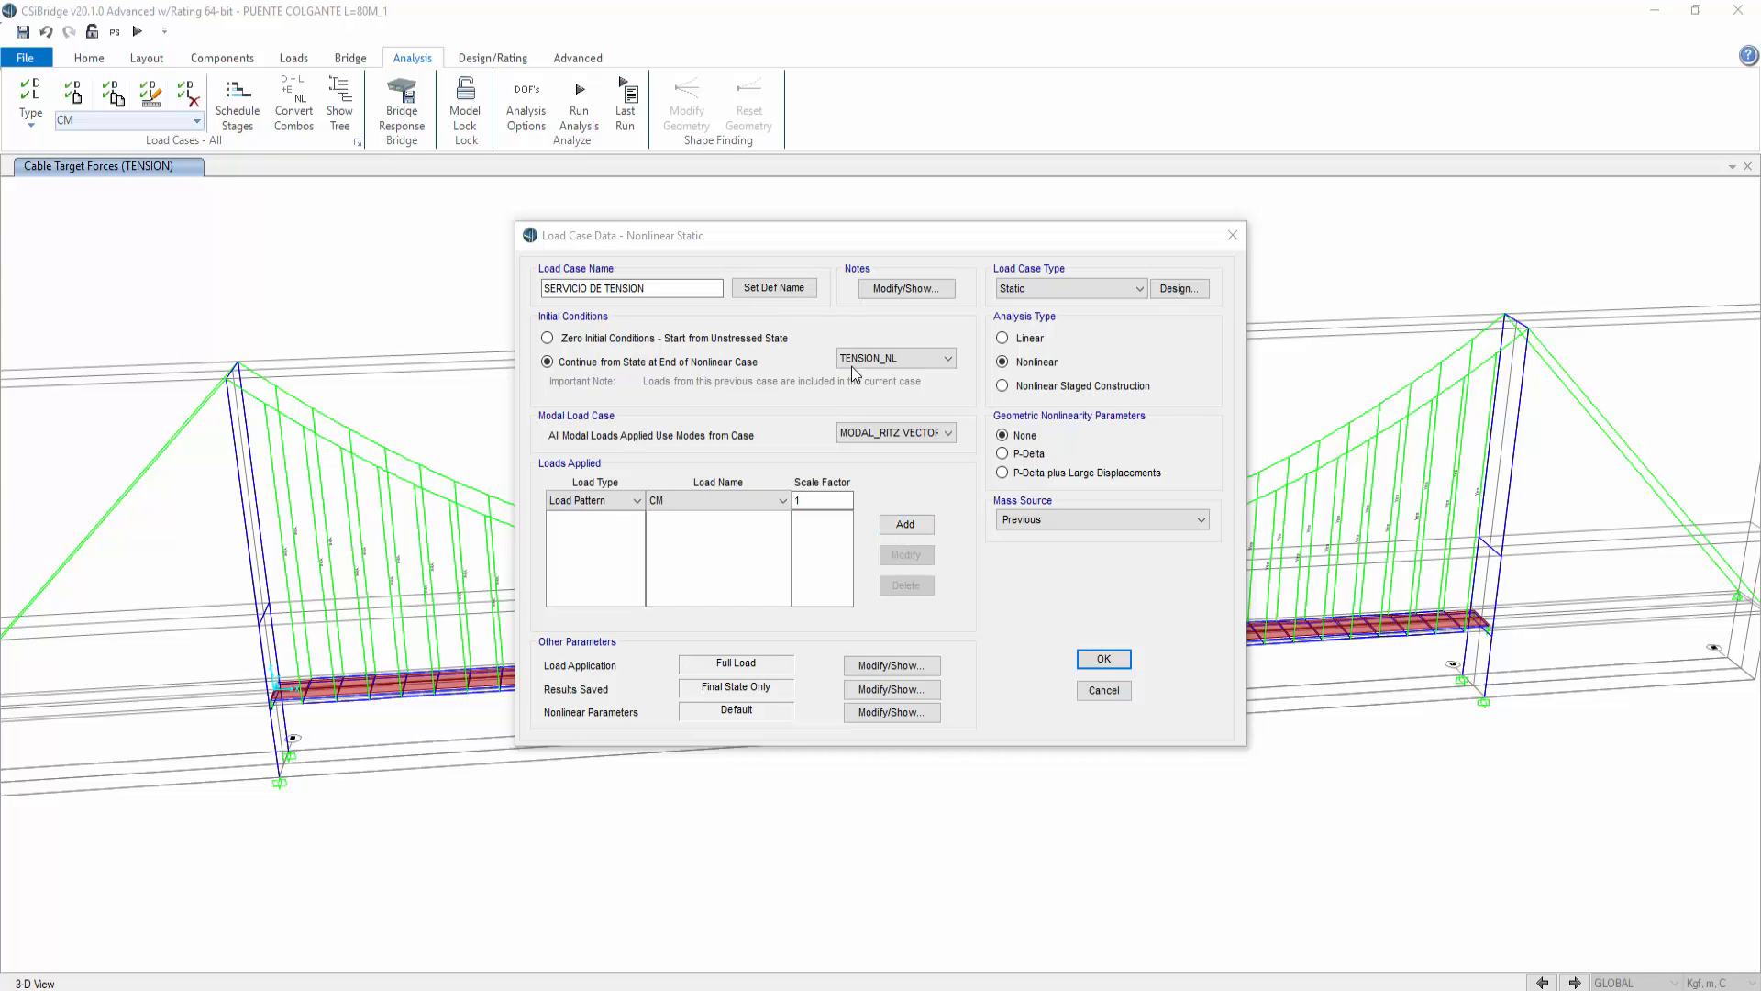
Step: Add the CM and TENSION load patterns, each with scale factor 1, to the SERVICIO DE TENSION load case and save it
left_click(904, 527)
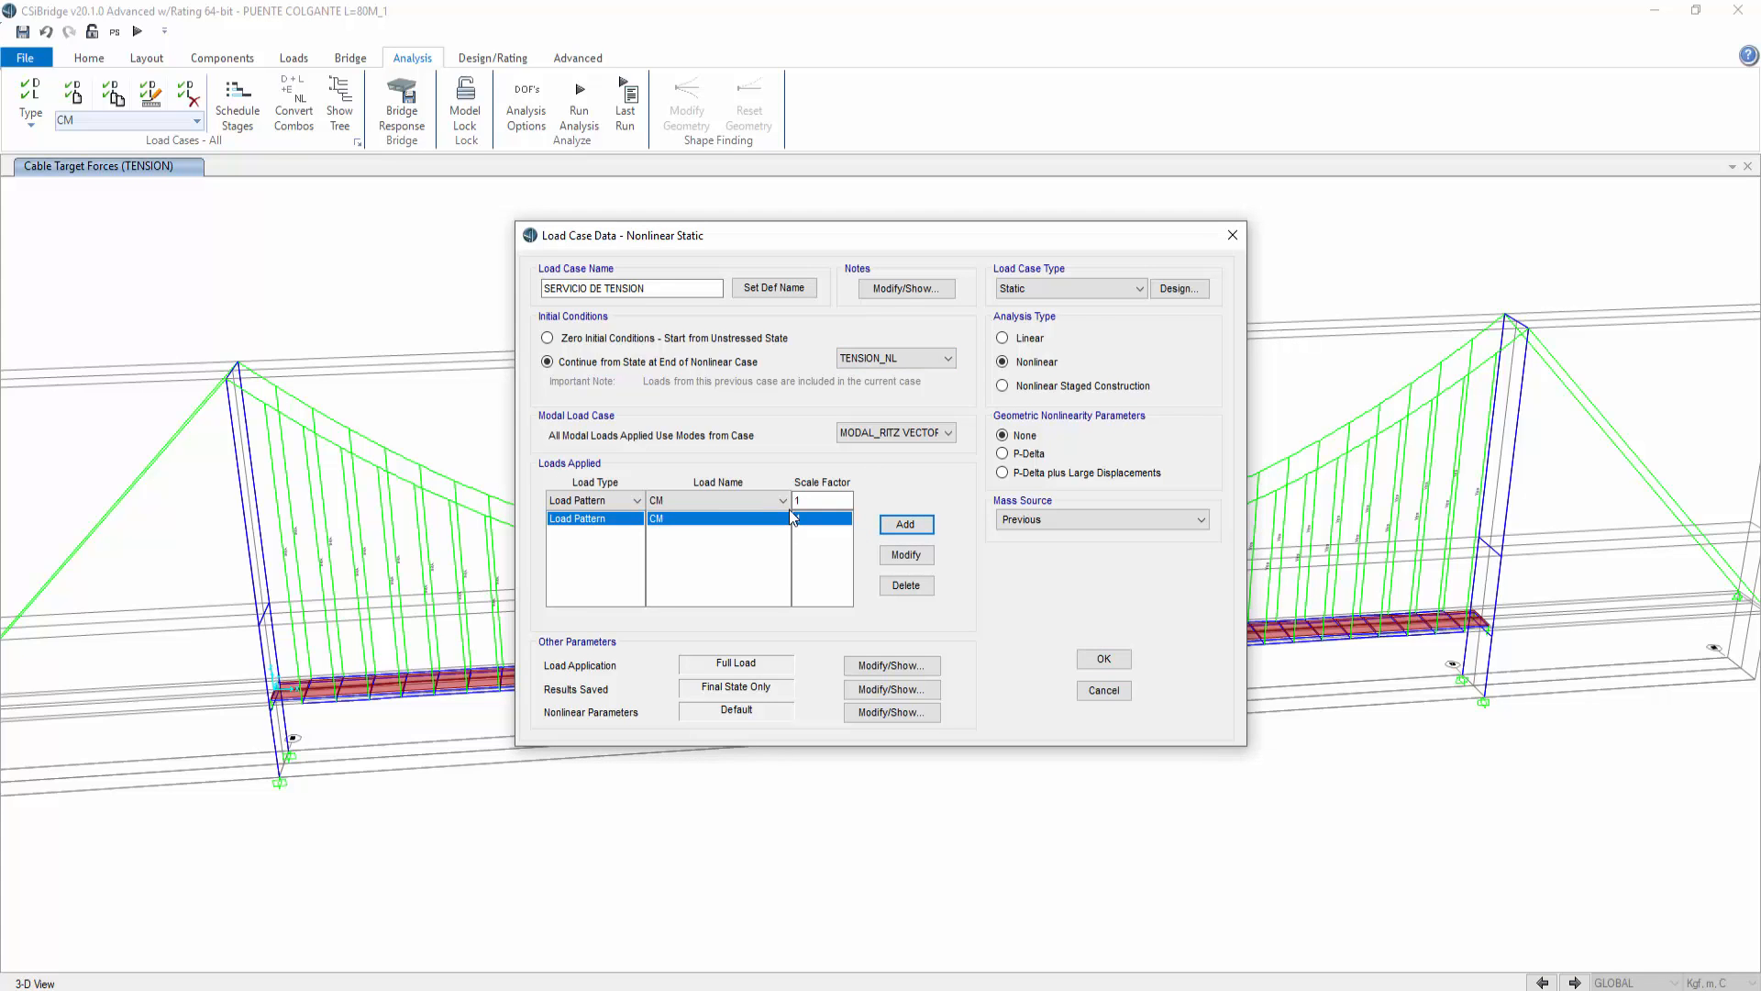
left_click(745, 499)
left_click(701, 557)
left_click(897, 530)
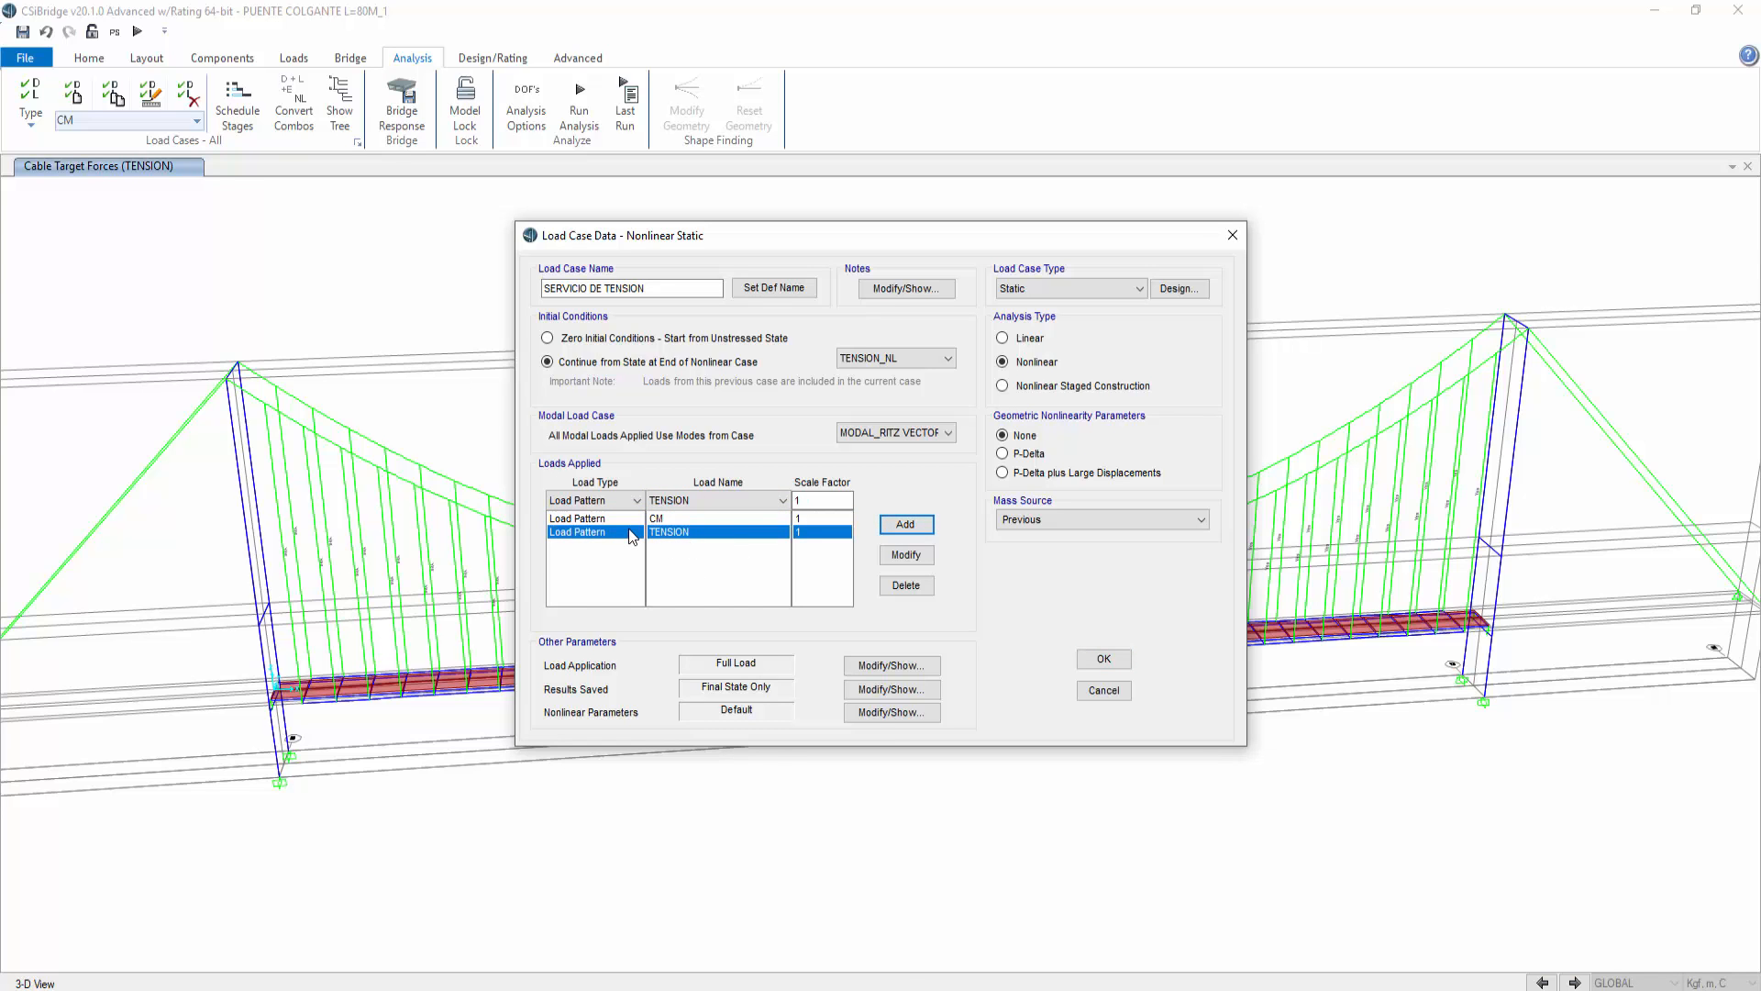
left_click(1102, 659)
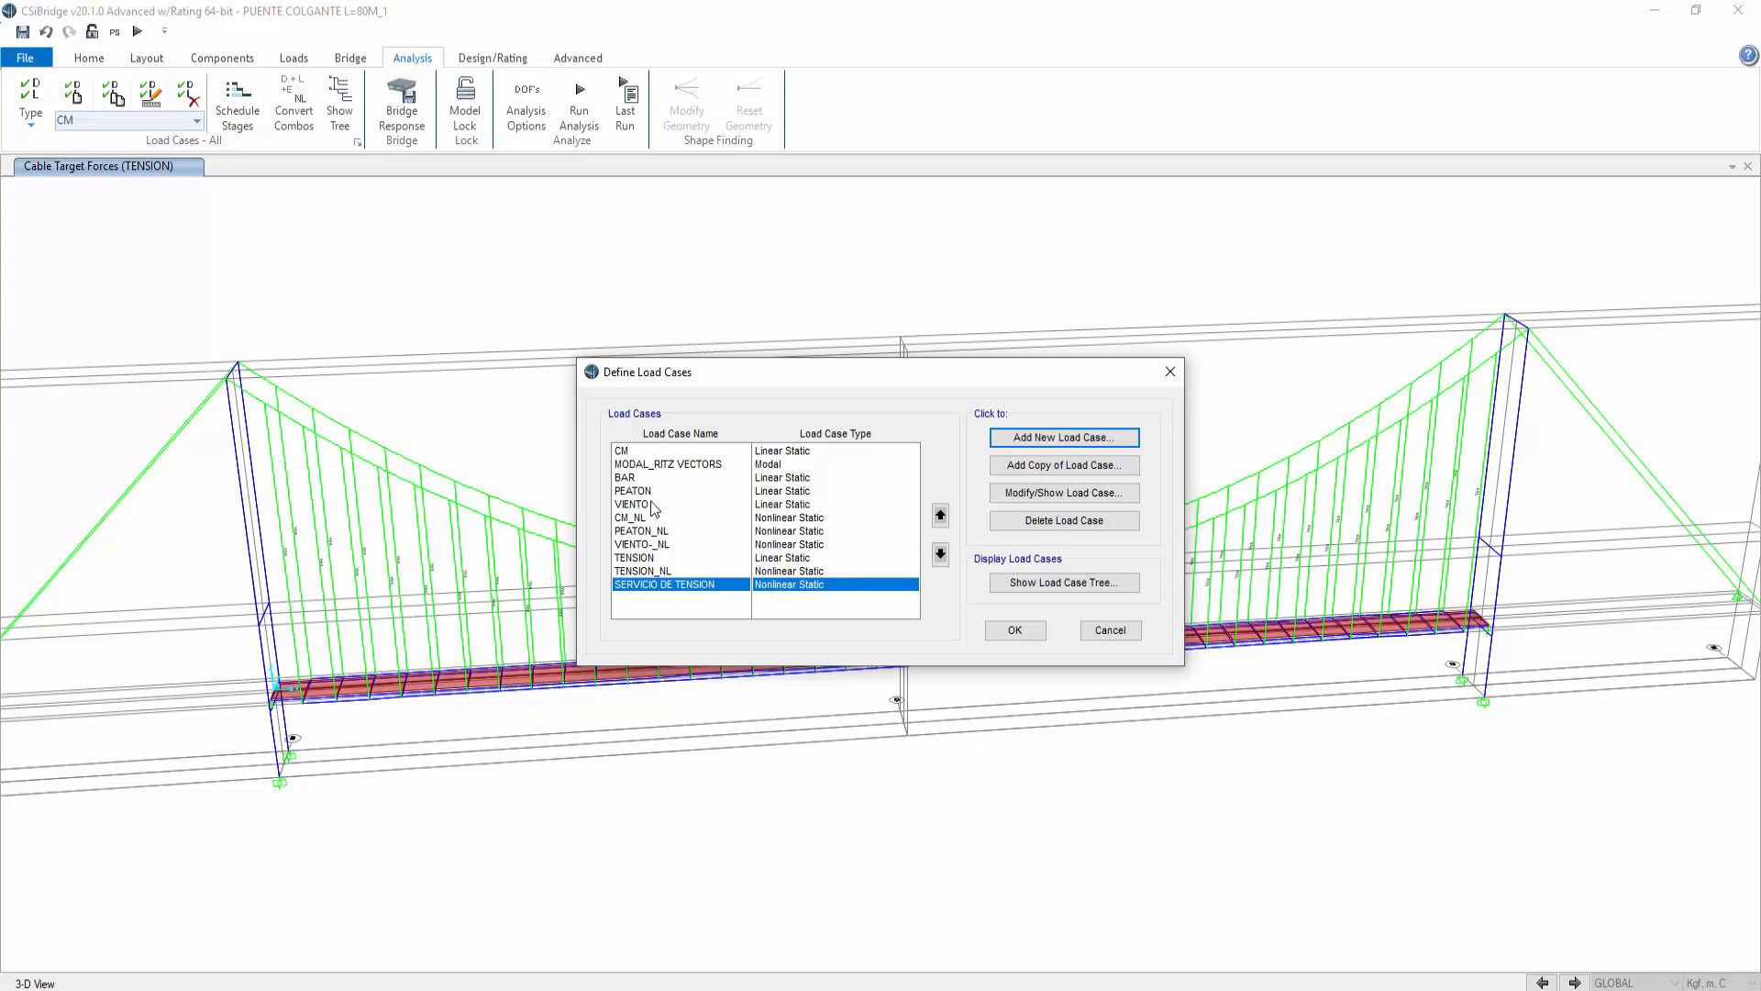
Step: Modify the VIENTO-_NL load case to continue from the end state of the TENSION_NL nonlinear case
left_click(640, 544)
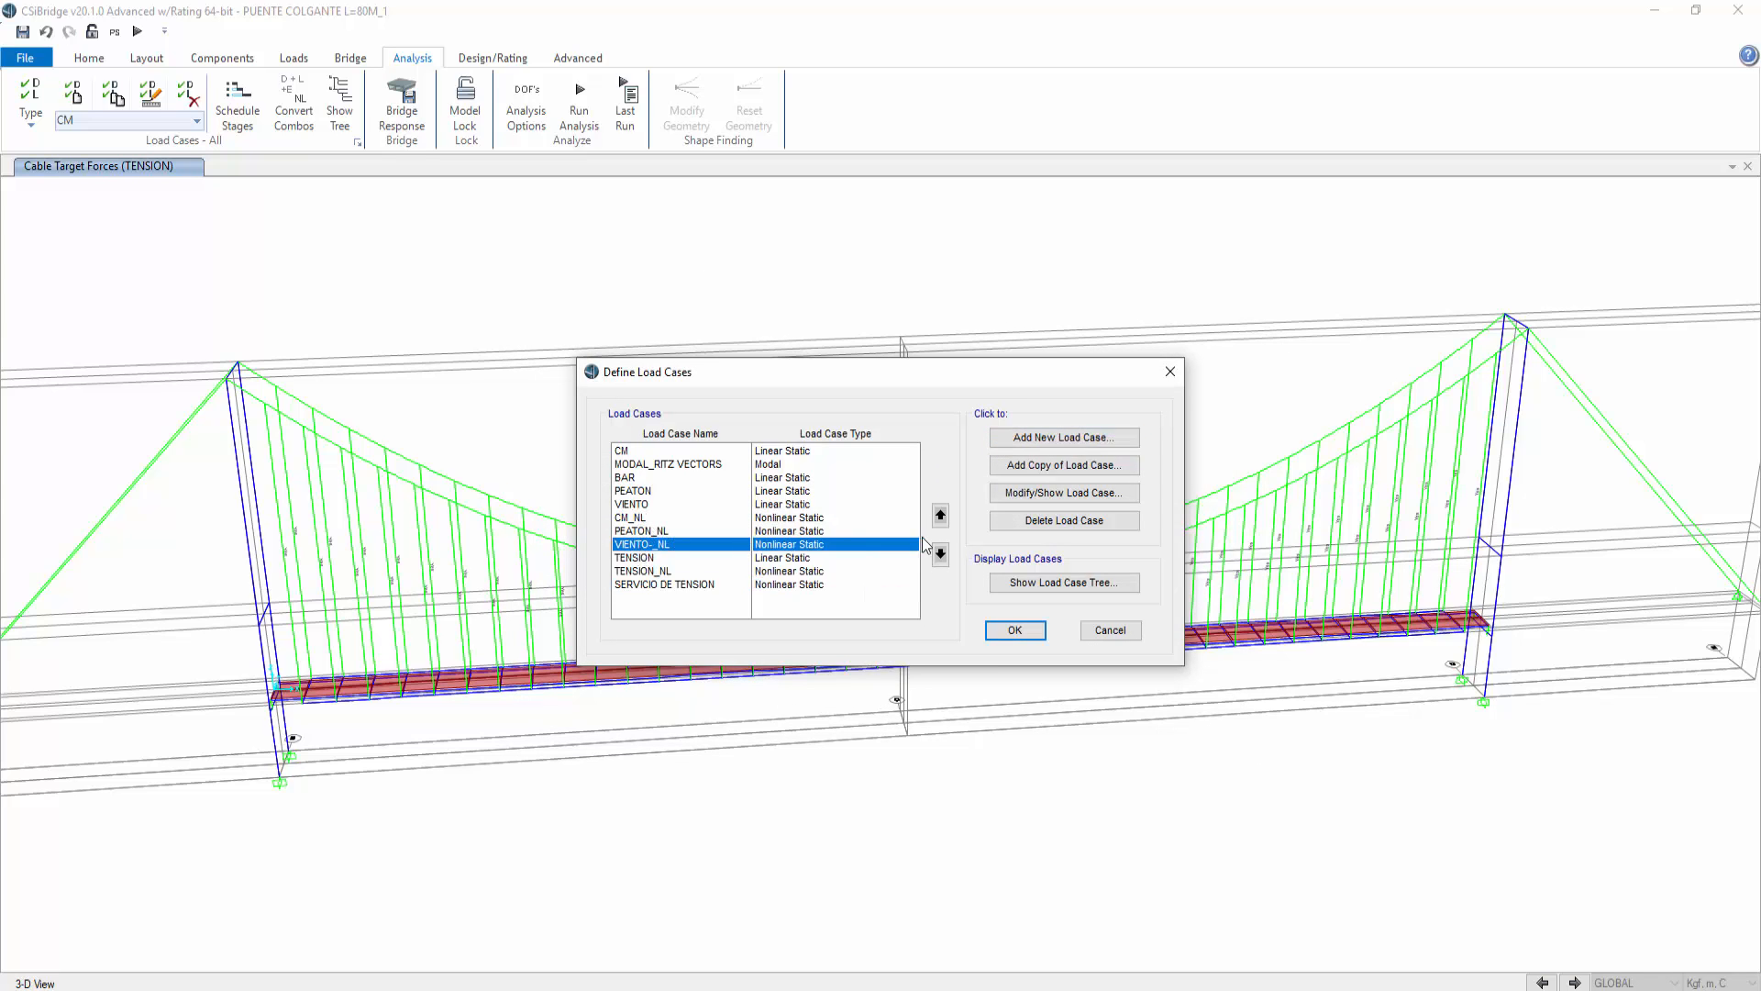
left_click(1009, 493)
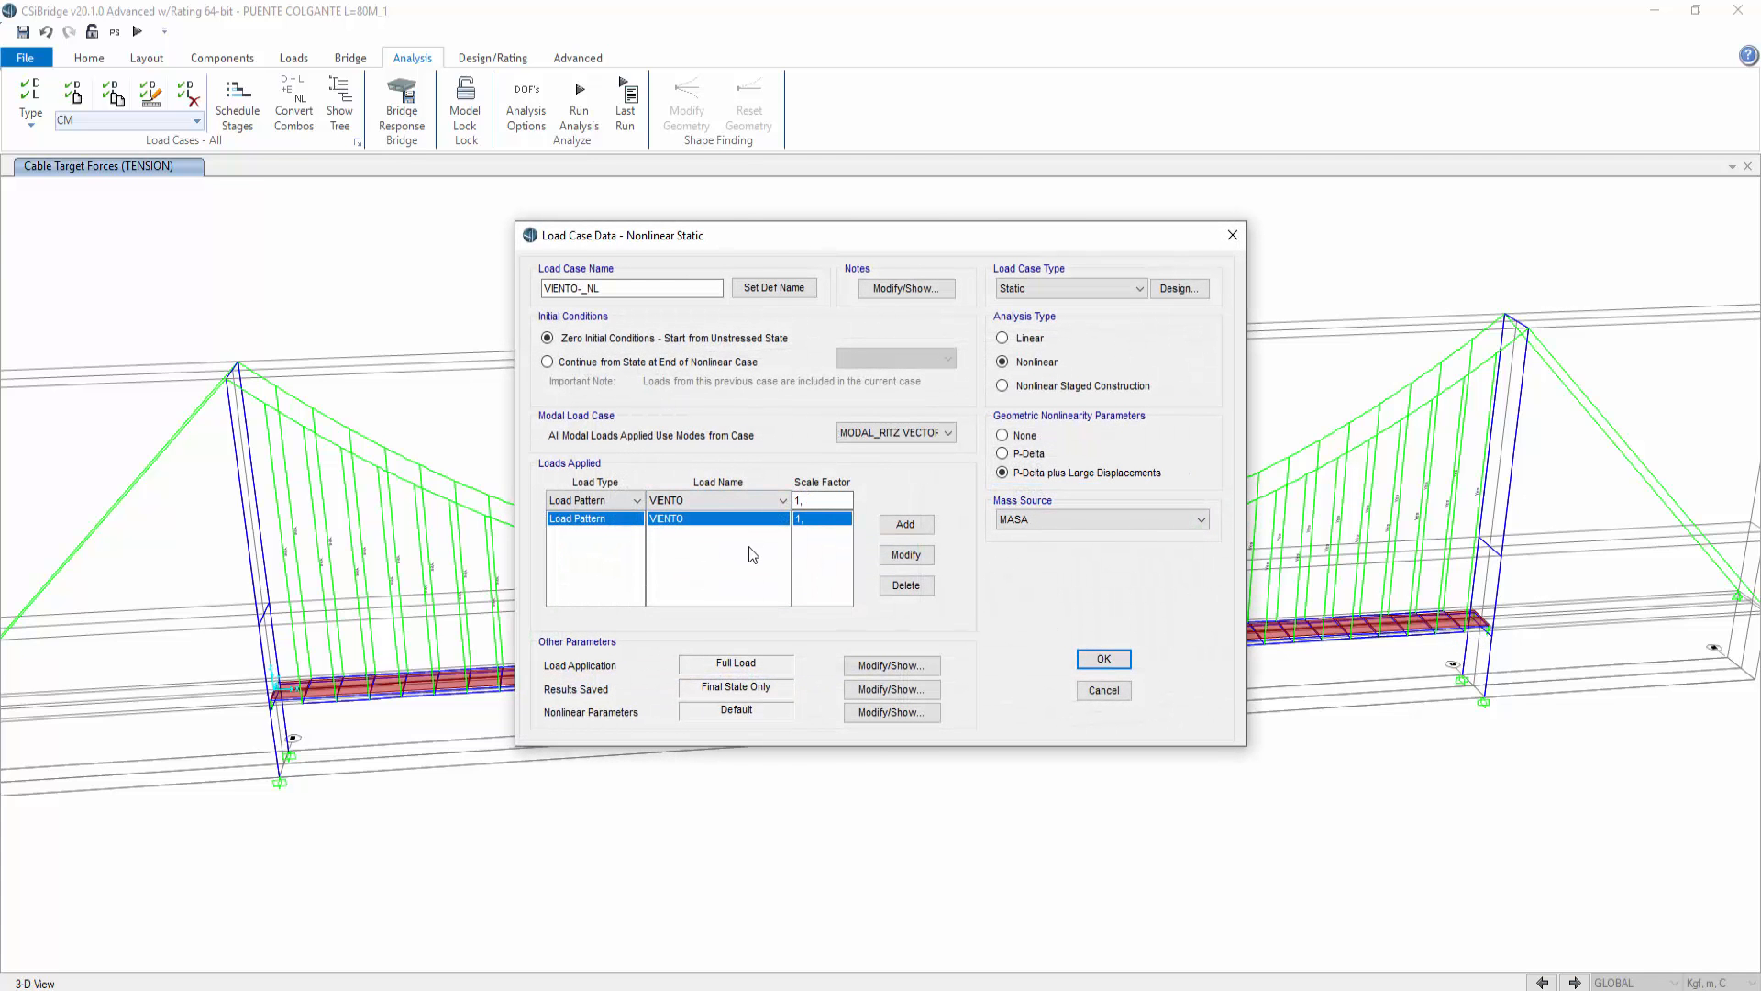
left_click(775, 501)
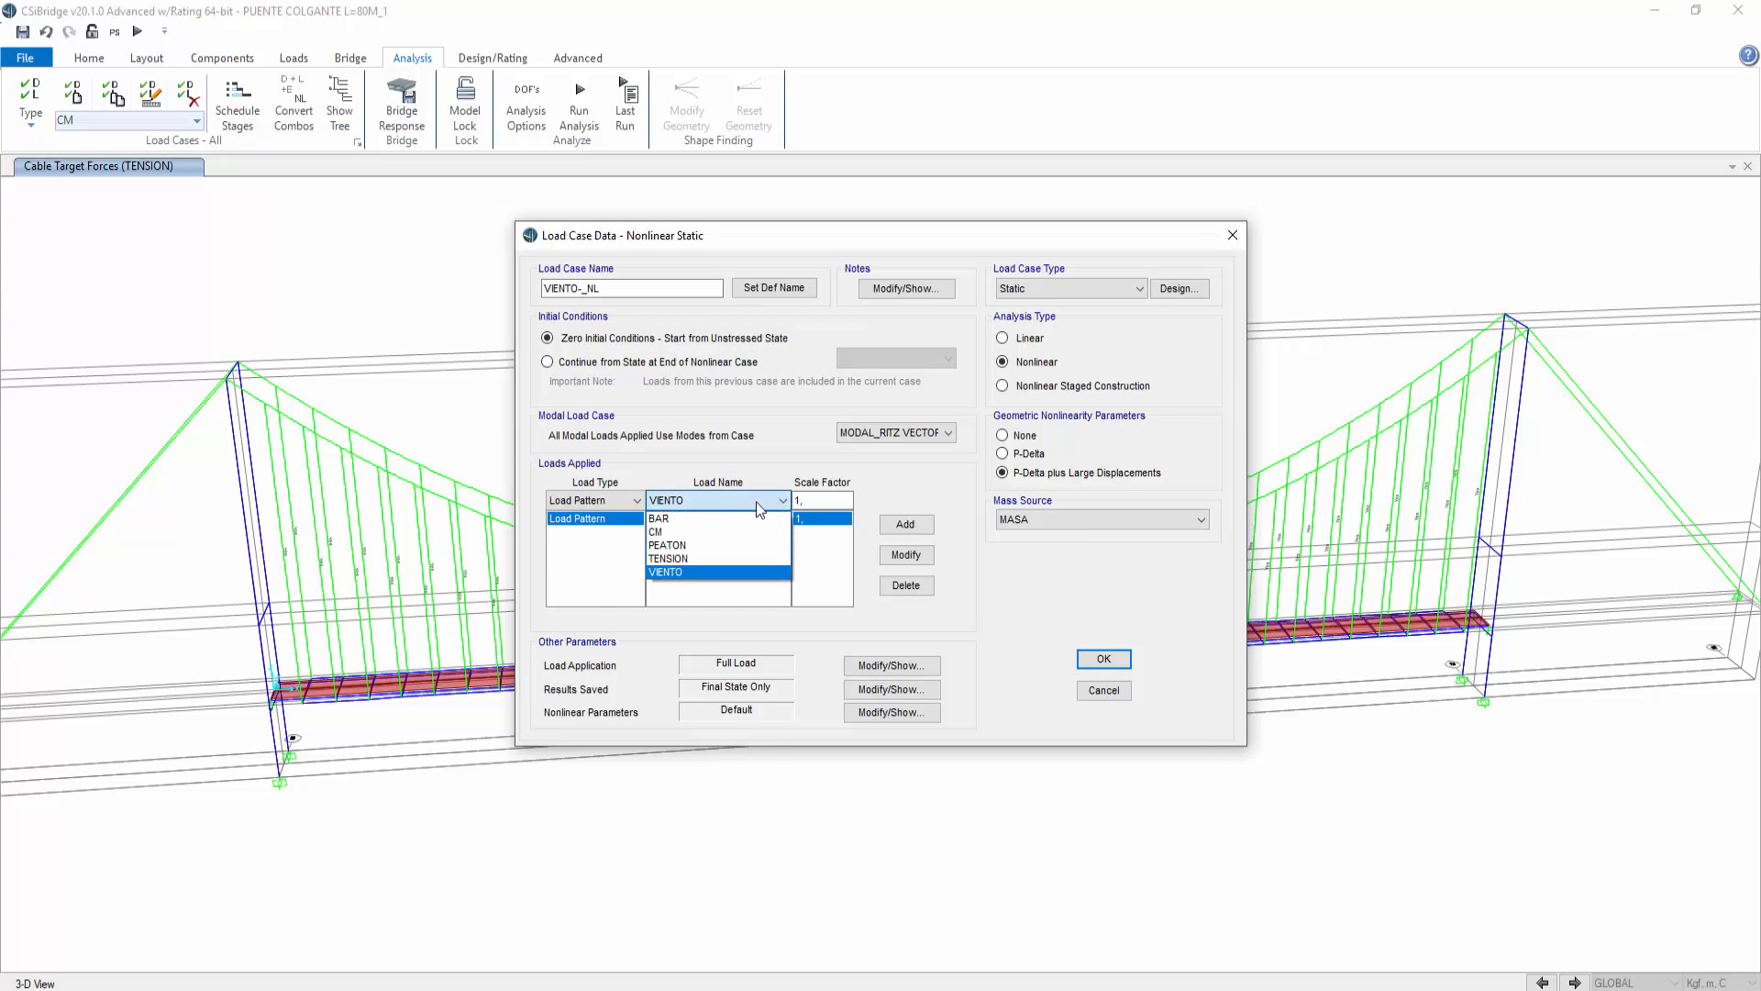
left_click(776, 481)
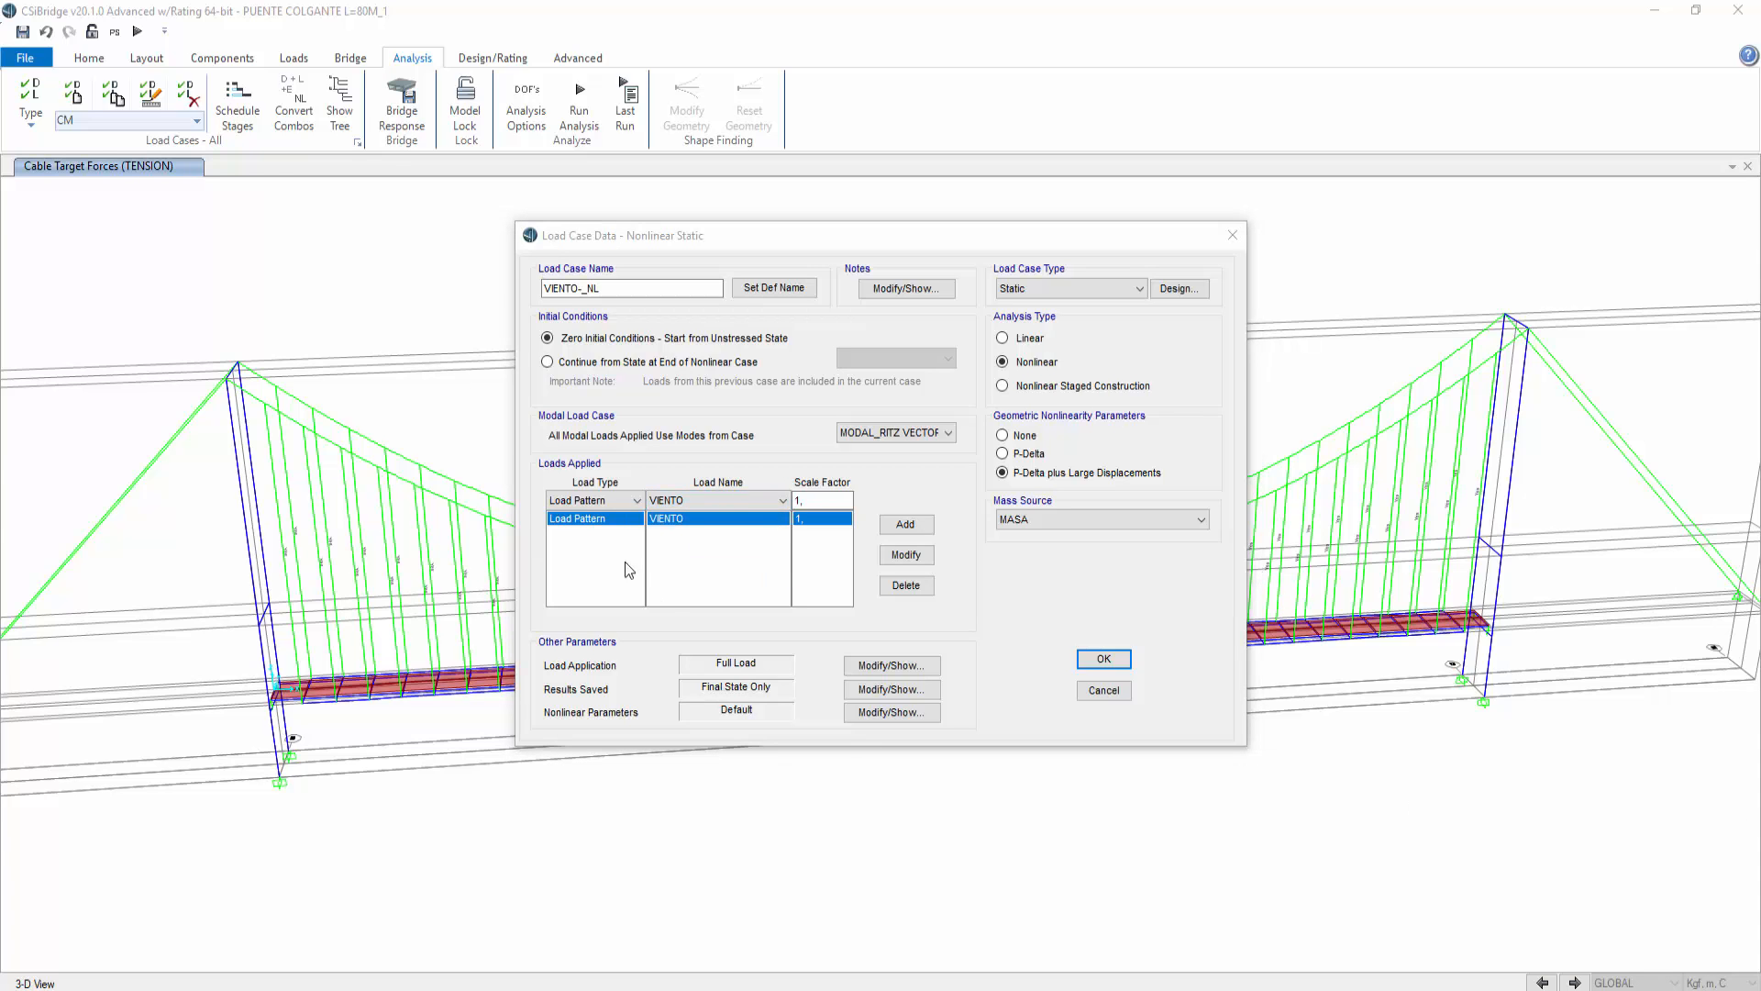
left_click(563, 365)
left_click(871, 358)
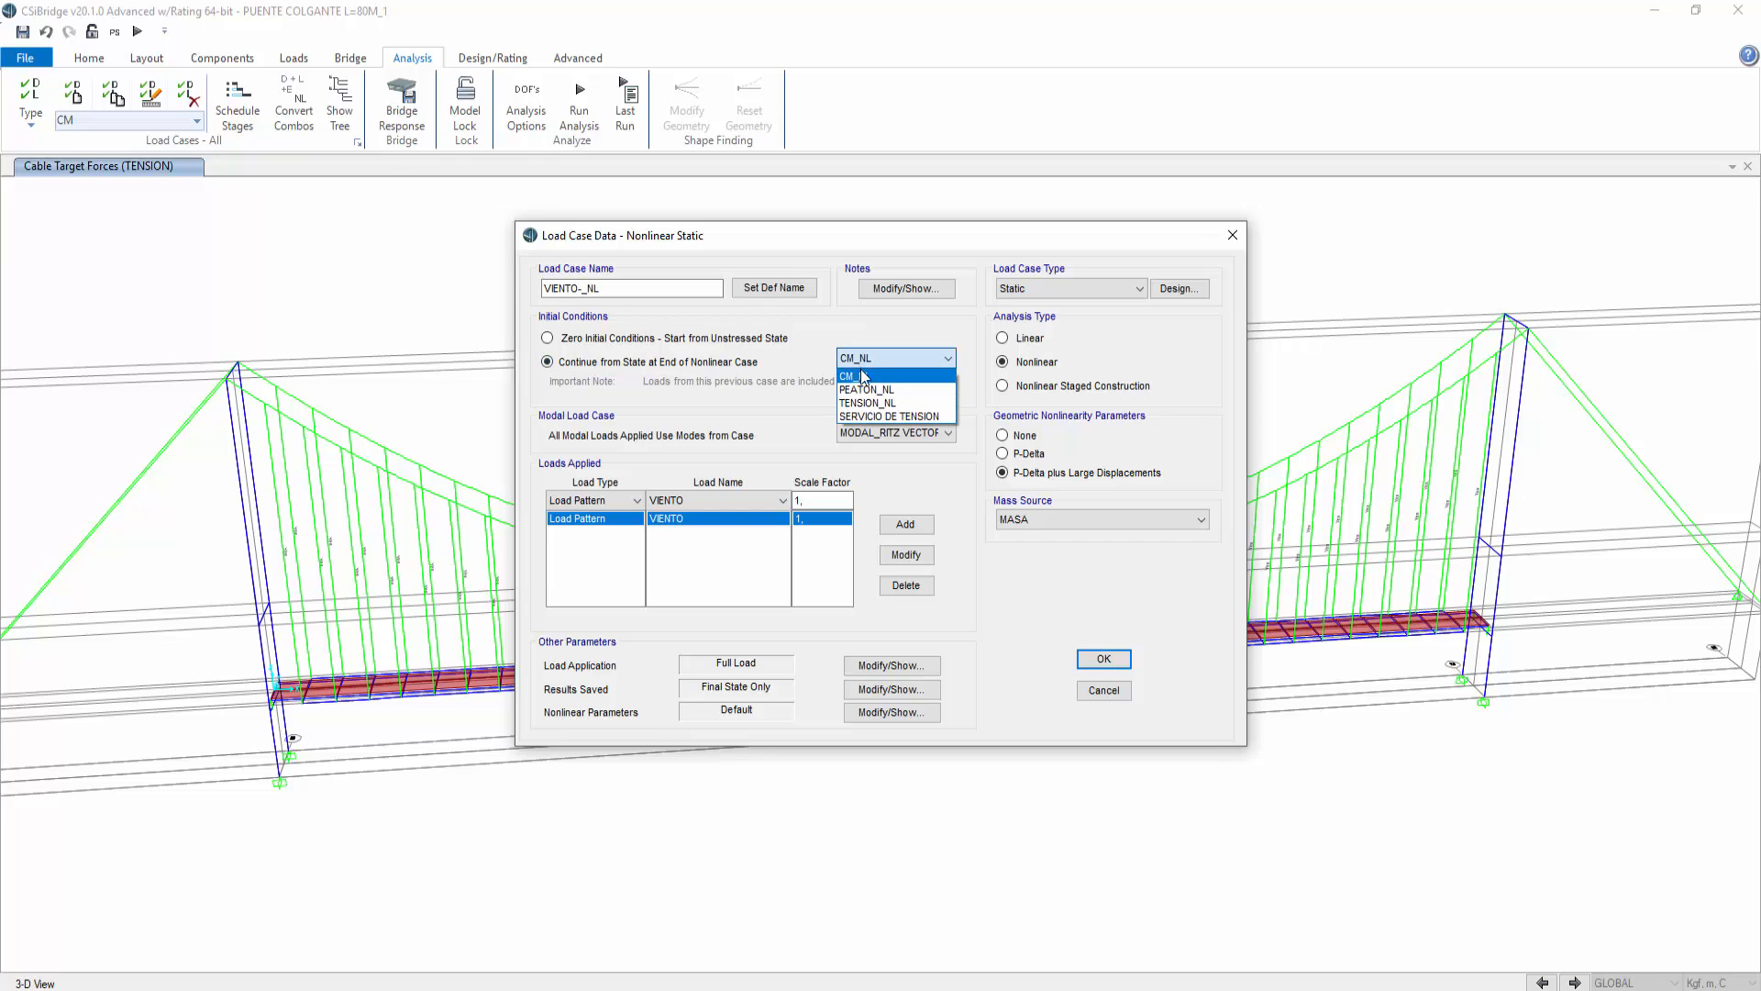
left_click(895, 405)
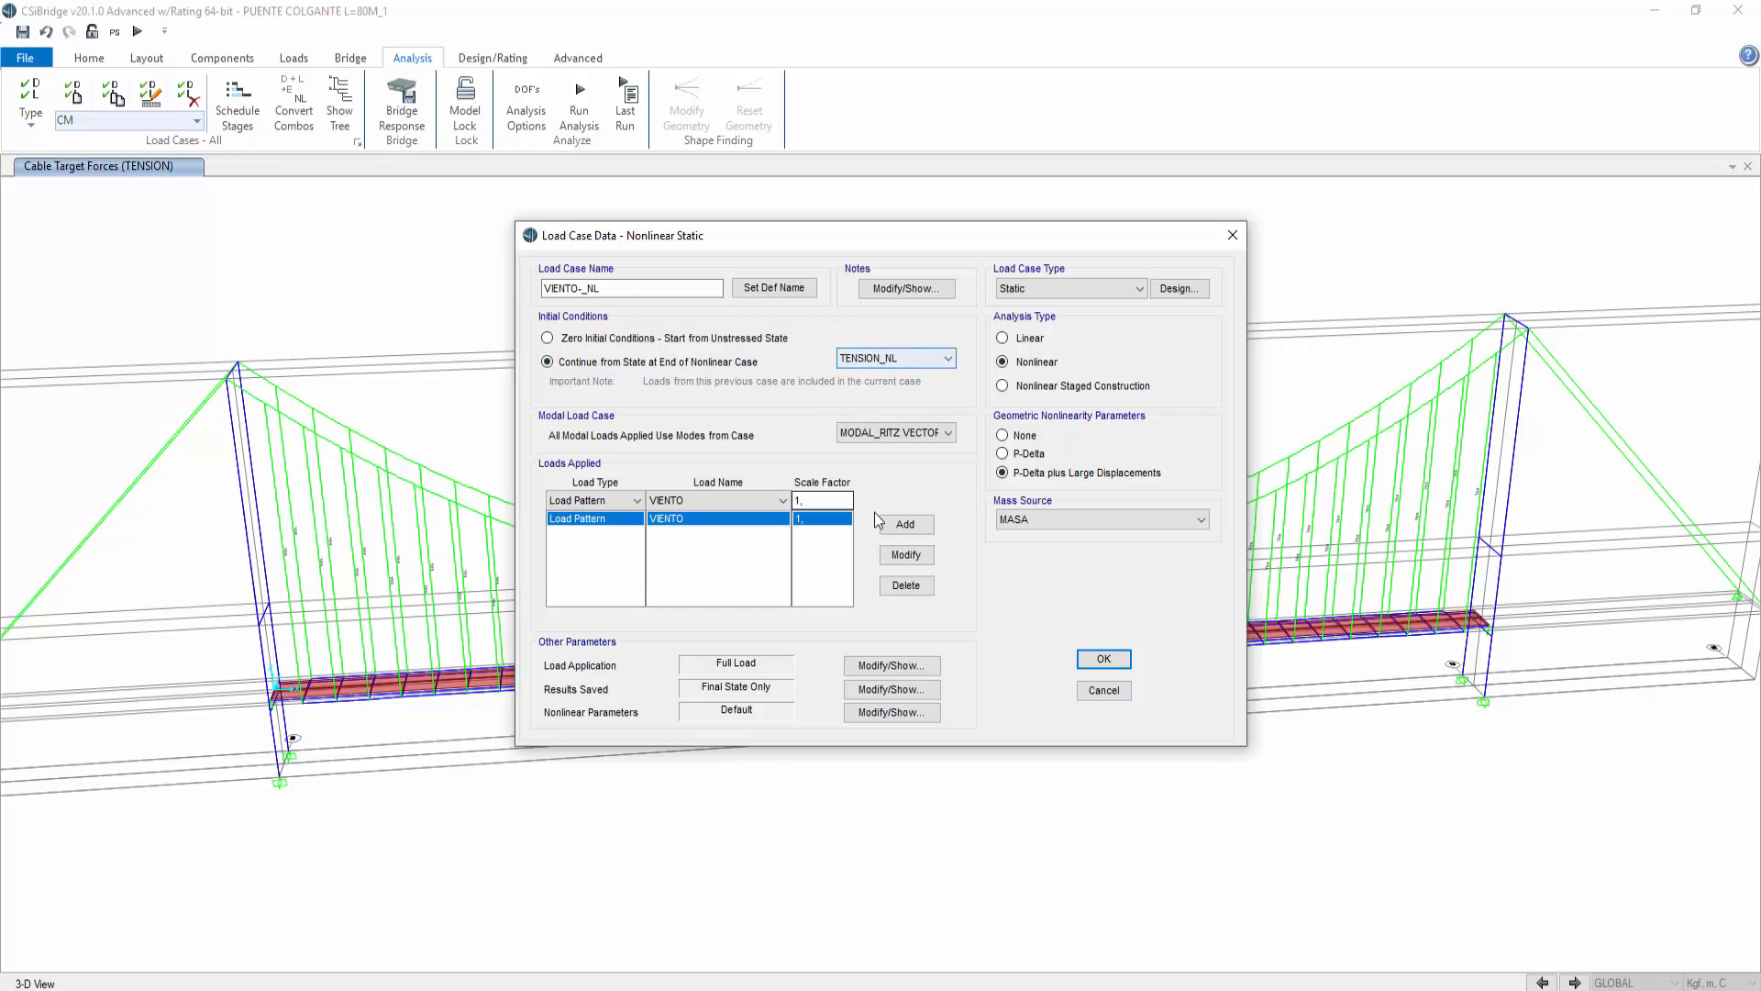
left_click(1105, 659)
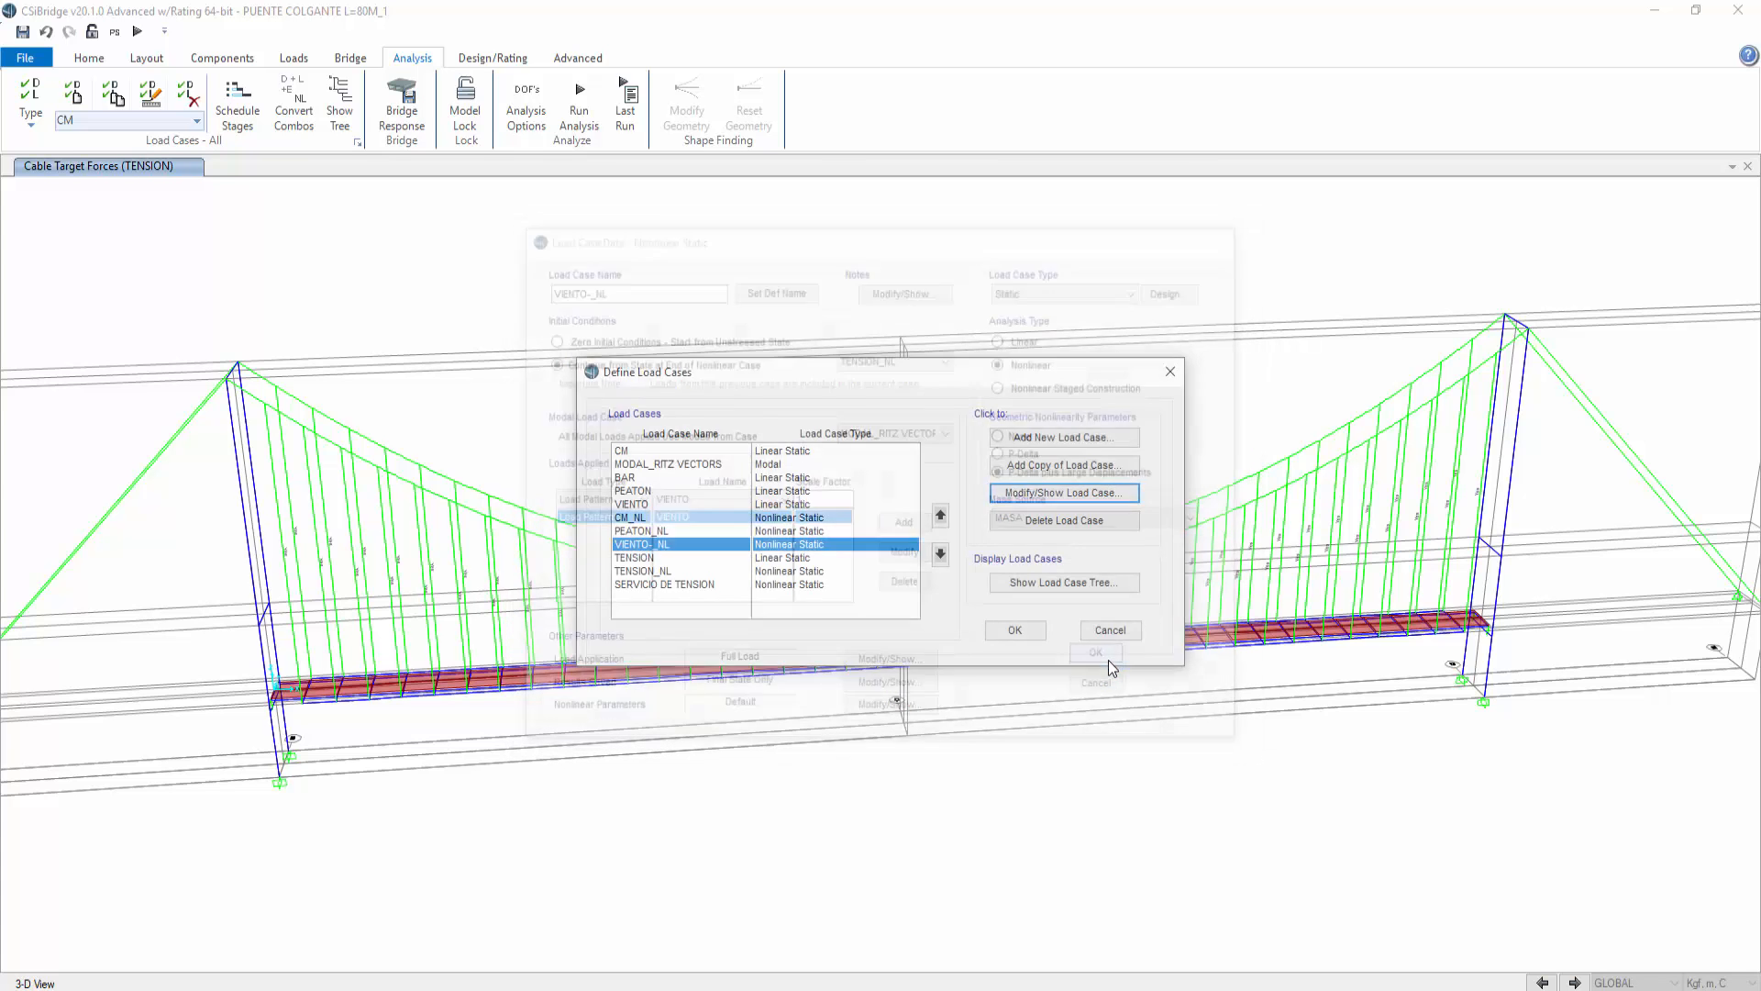
Step: Close the load case definitions and run the analysis for all load cases
left_click(1009, 631)
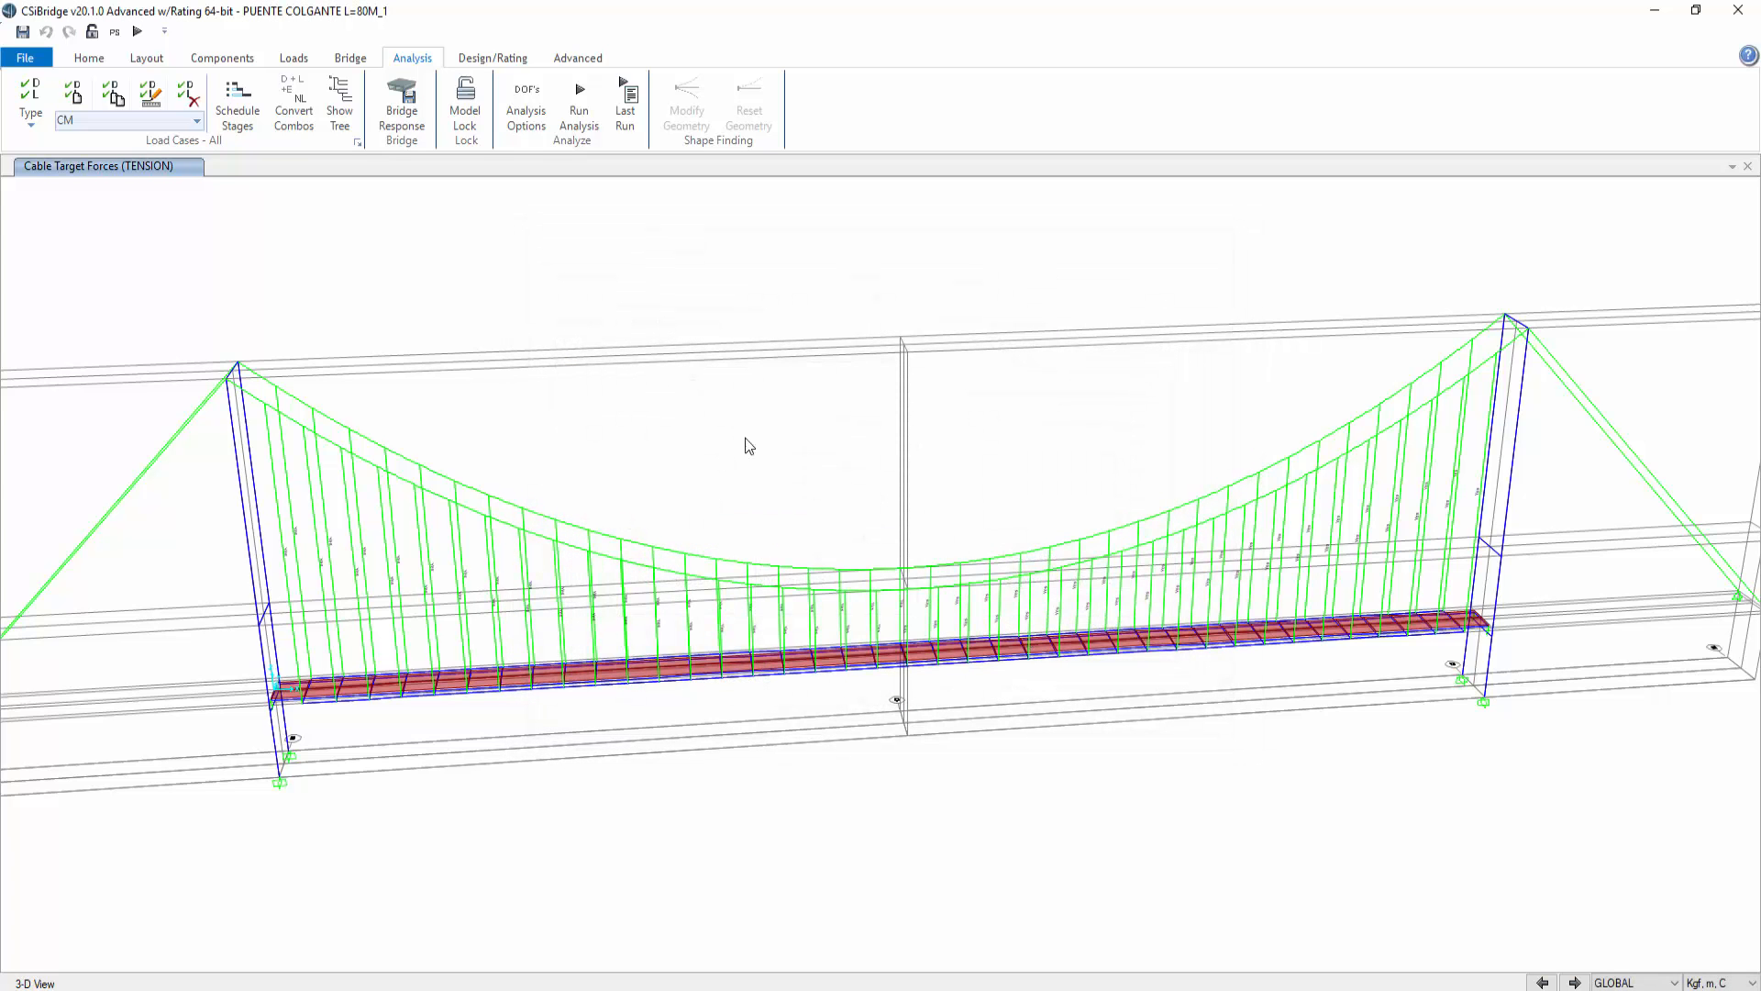
left_click(138, 31)
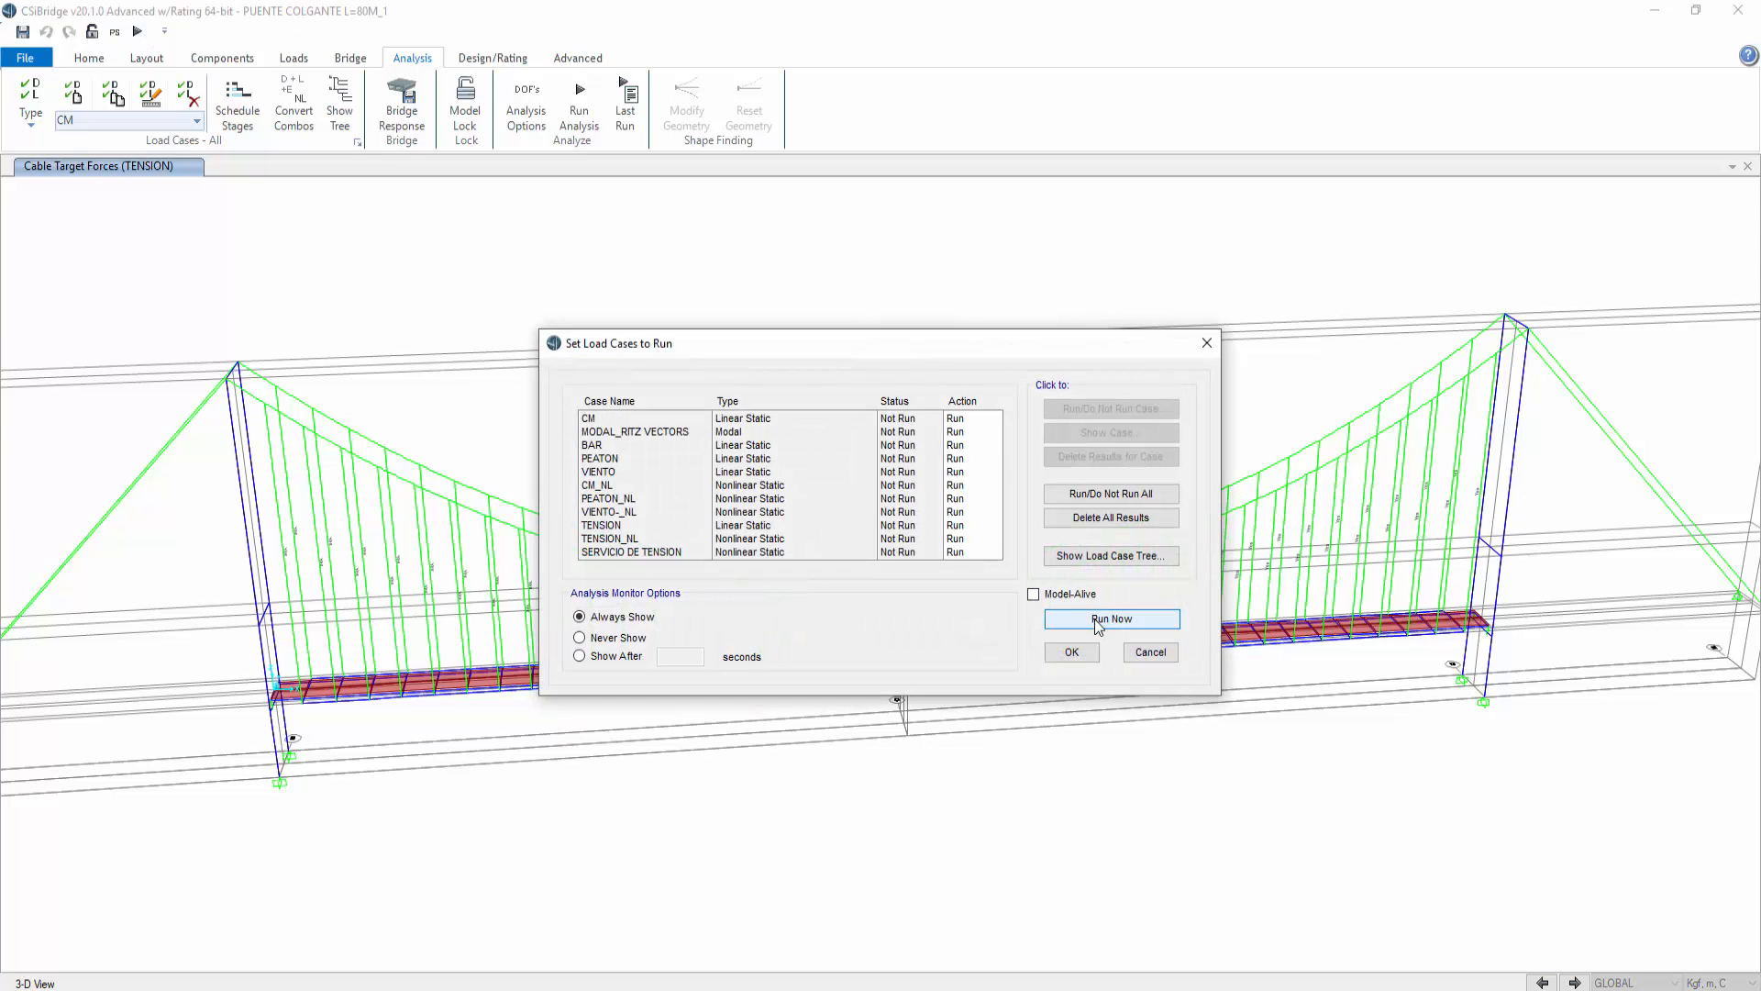
left_click(1093, 618)
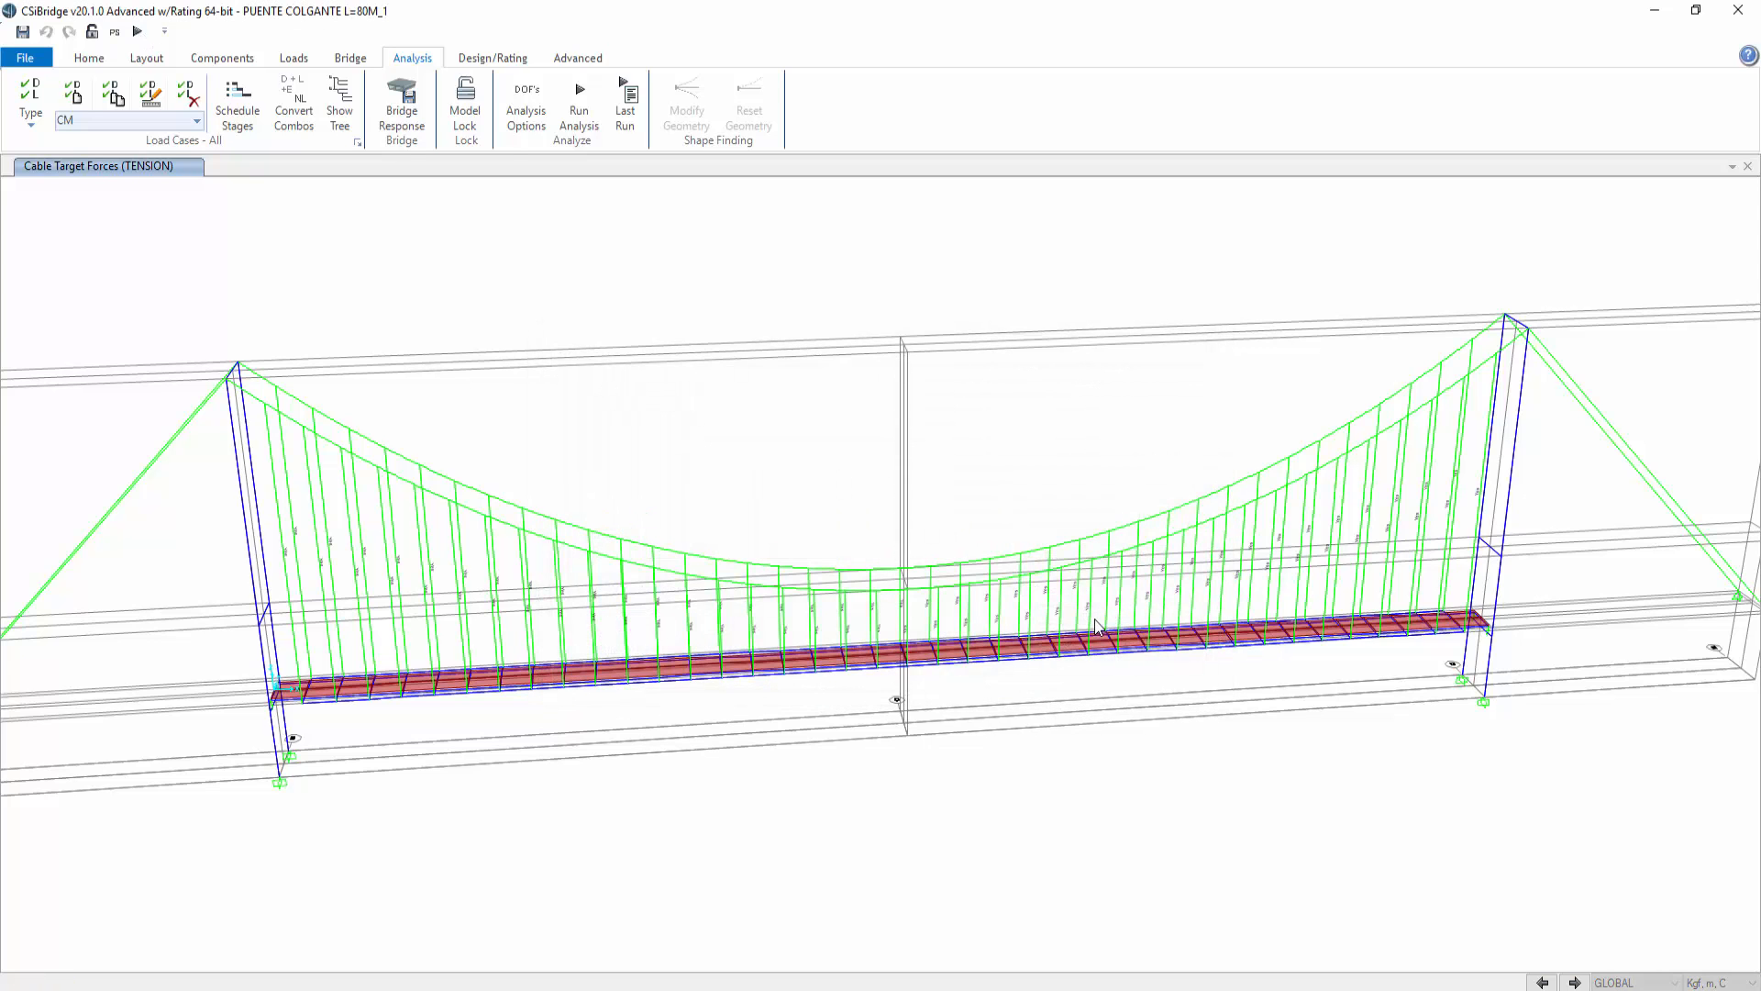
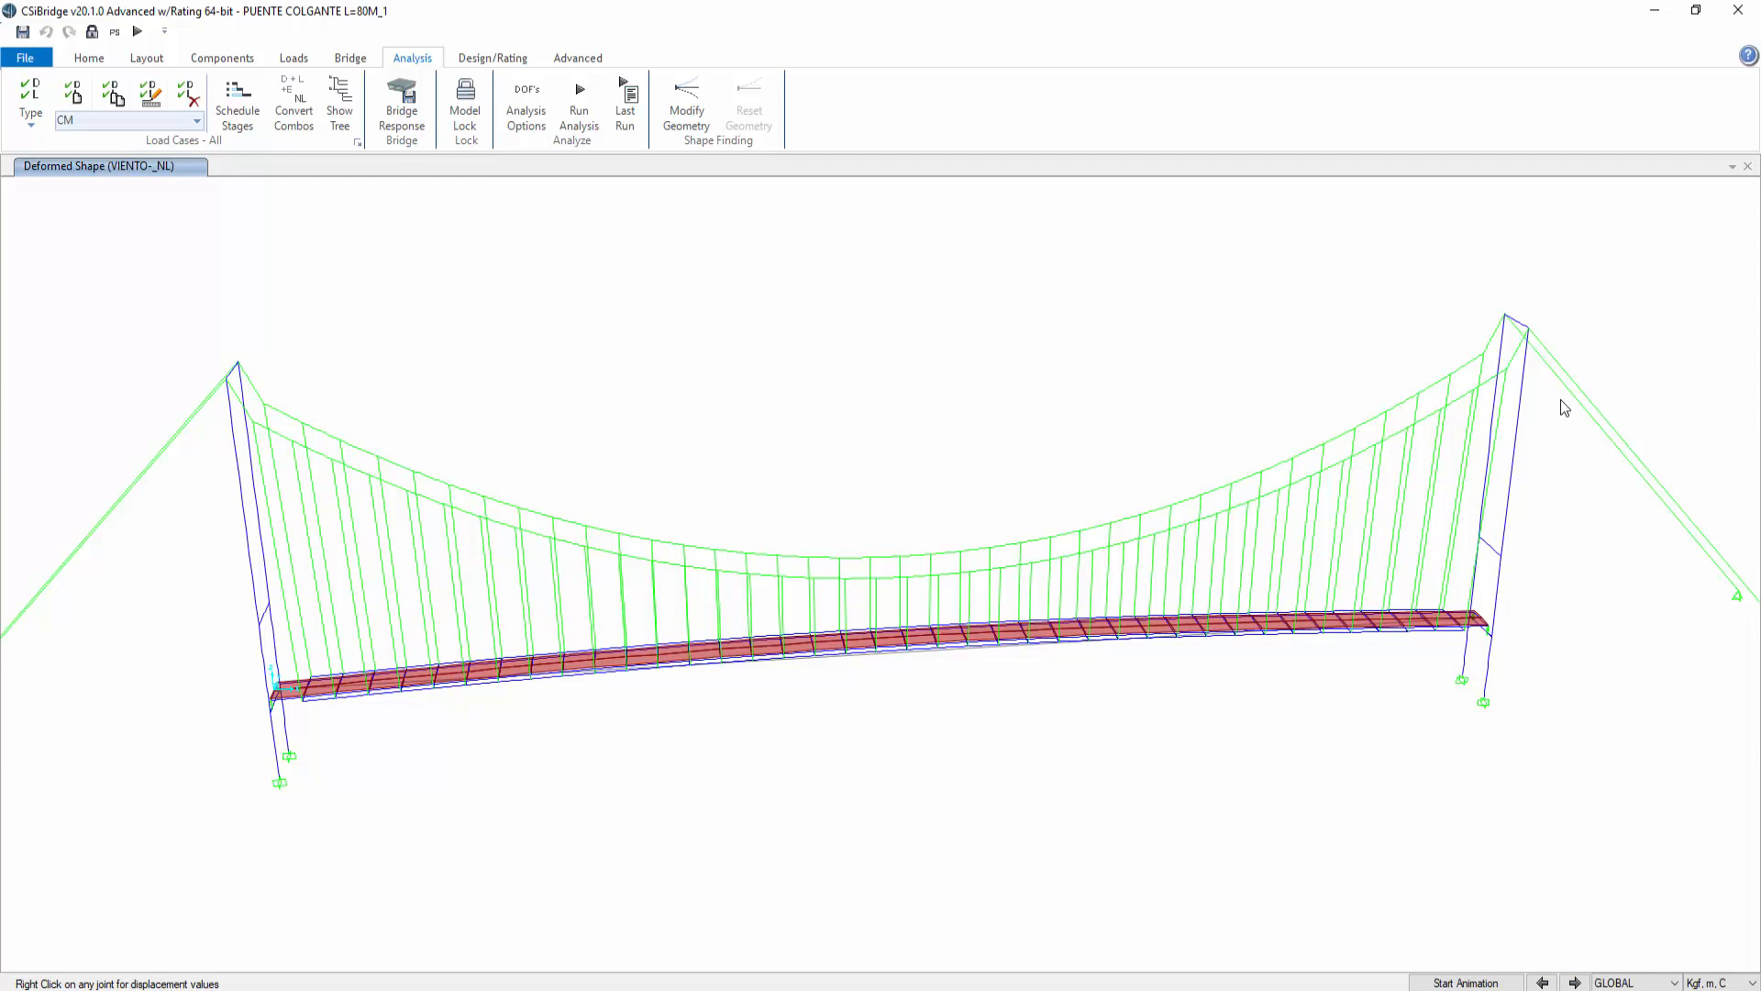
left_click(88, 59)
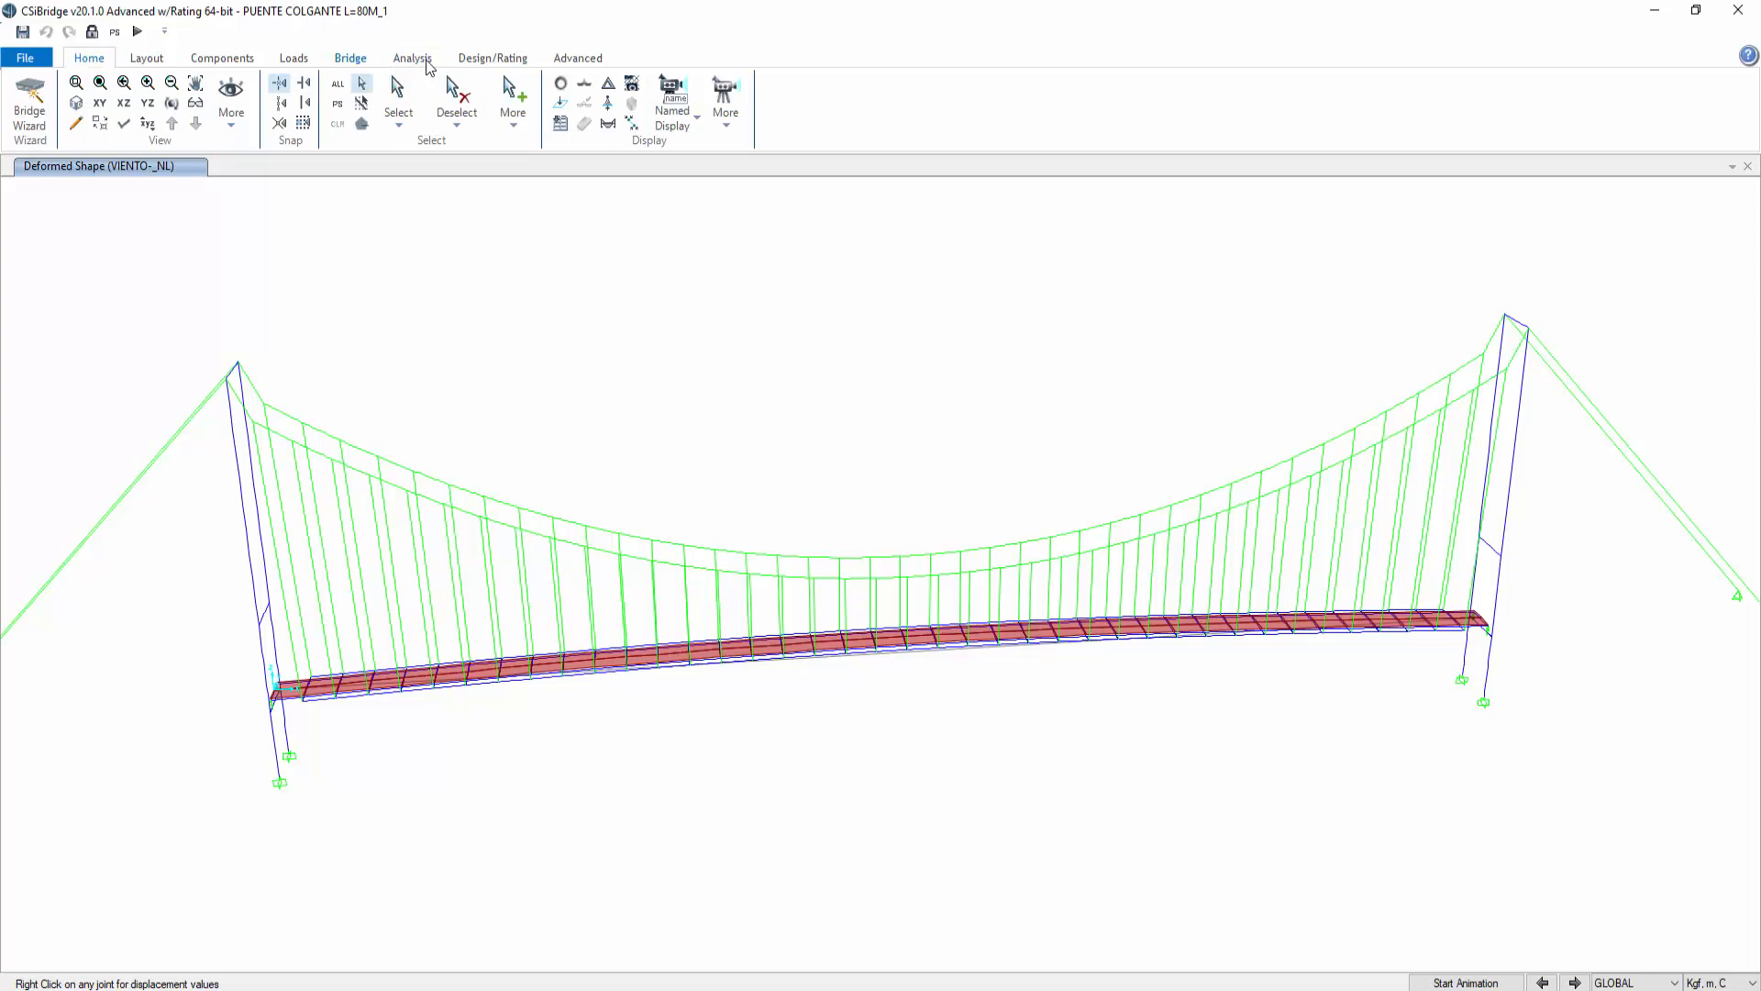
left_click(435, 63)
left_click(502, 60)
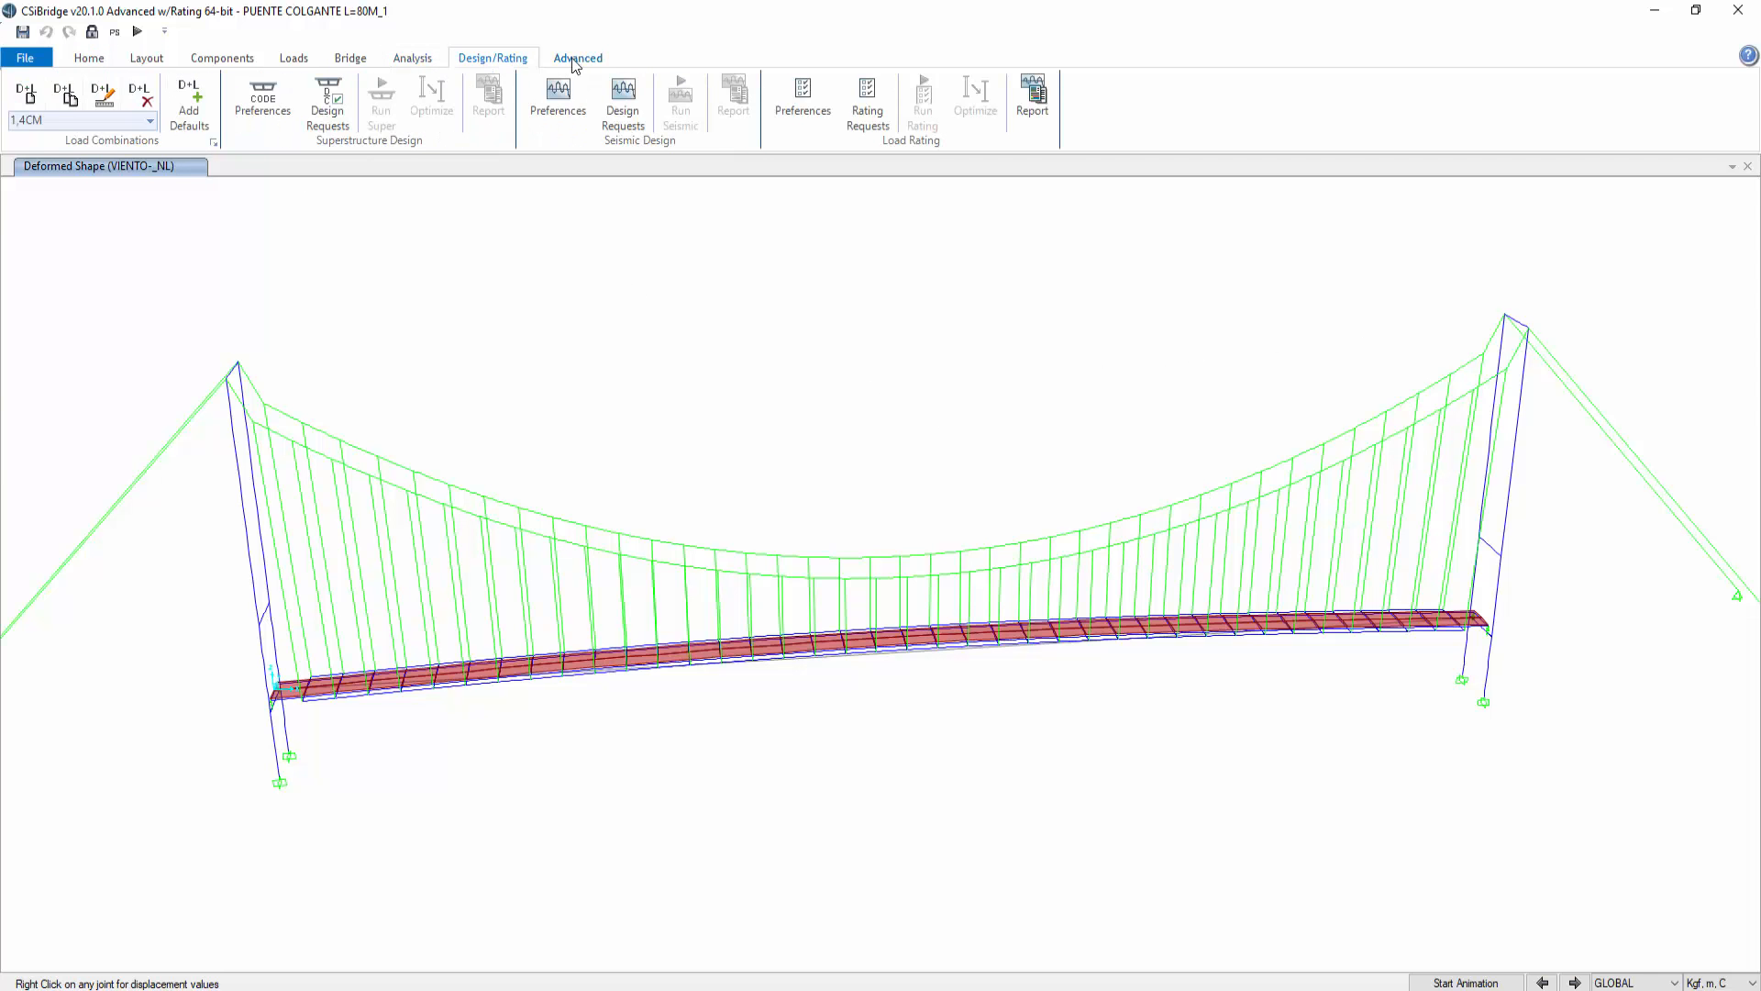
left_click(90, 61)
Step: Display the deformed shape for combination 1.2CM+1.6CV_NL in the XZ elevation and check the mid-span joint displacement
left_click(608, 86)
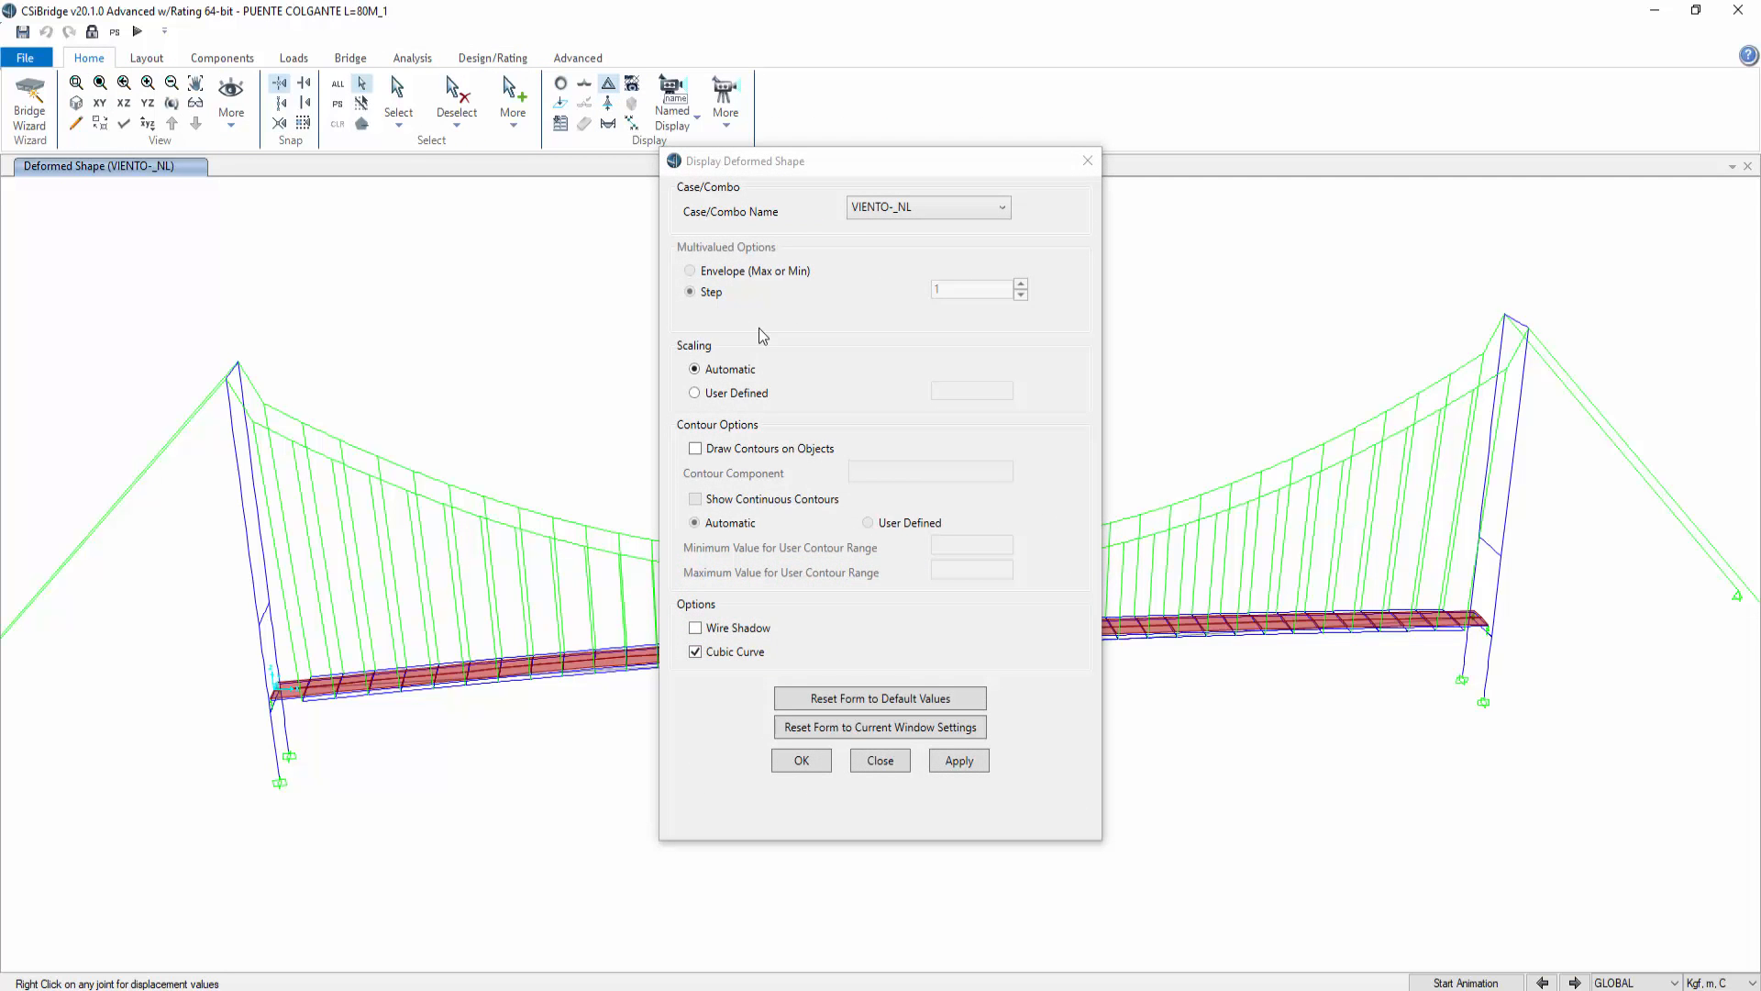
left_click(881, 213)
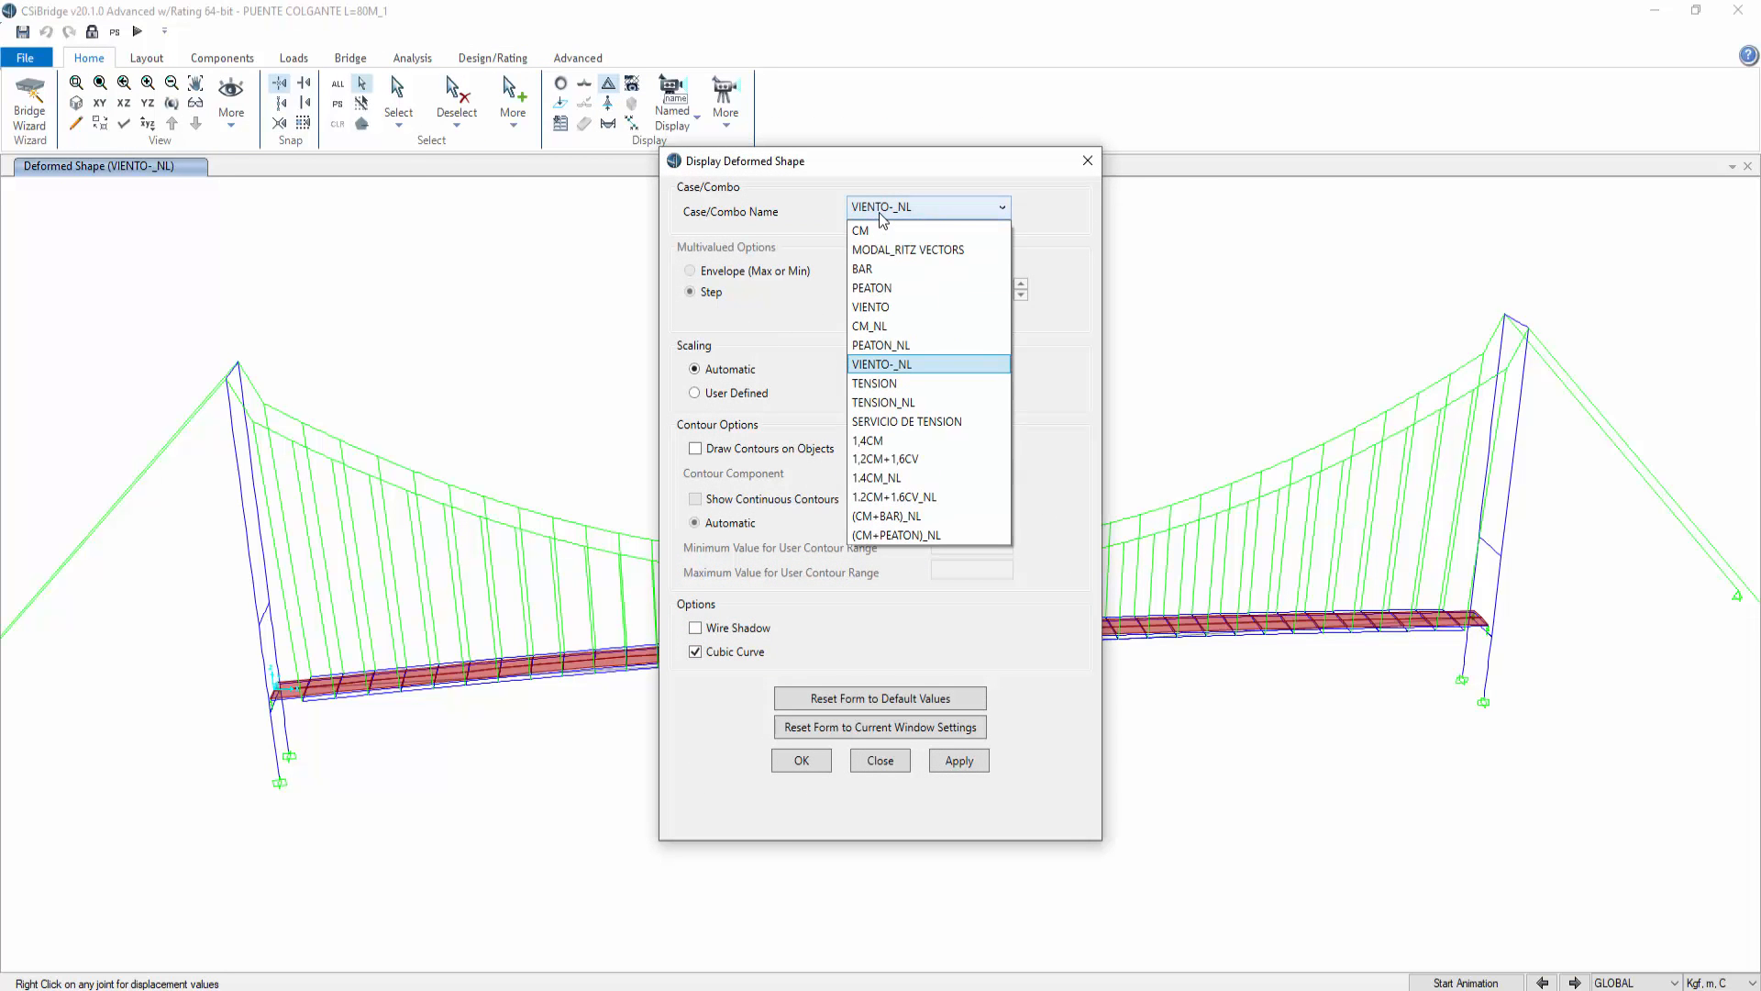
left_click(950, 497)
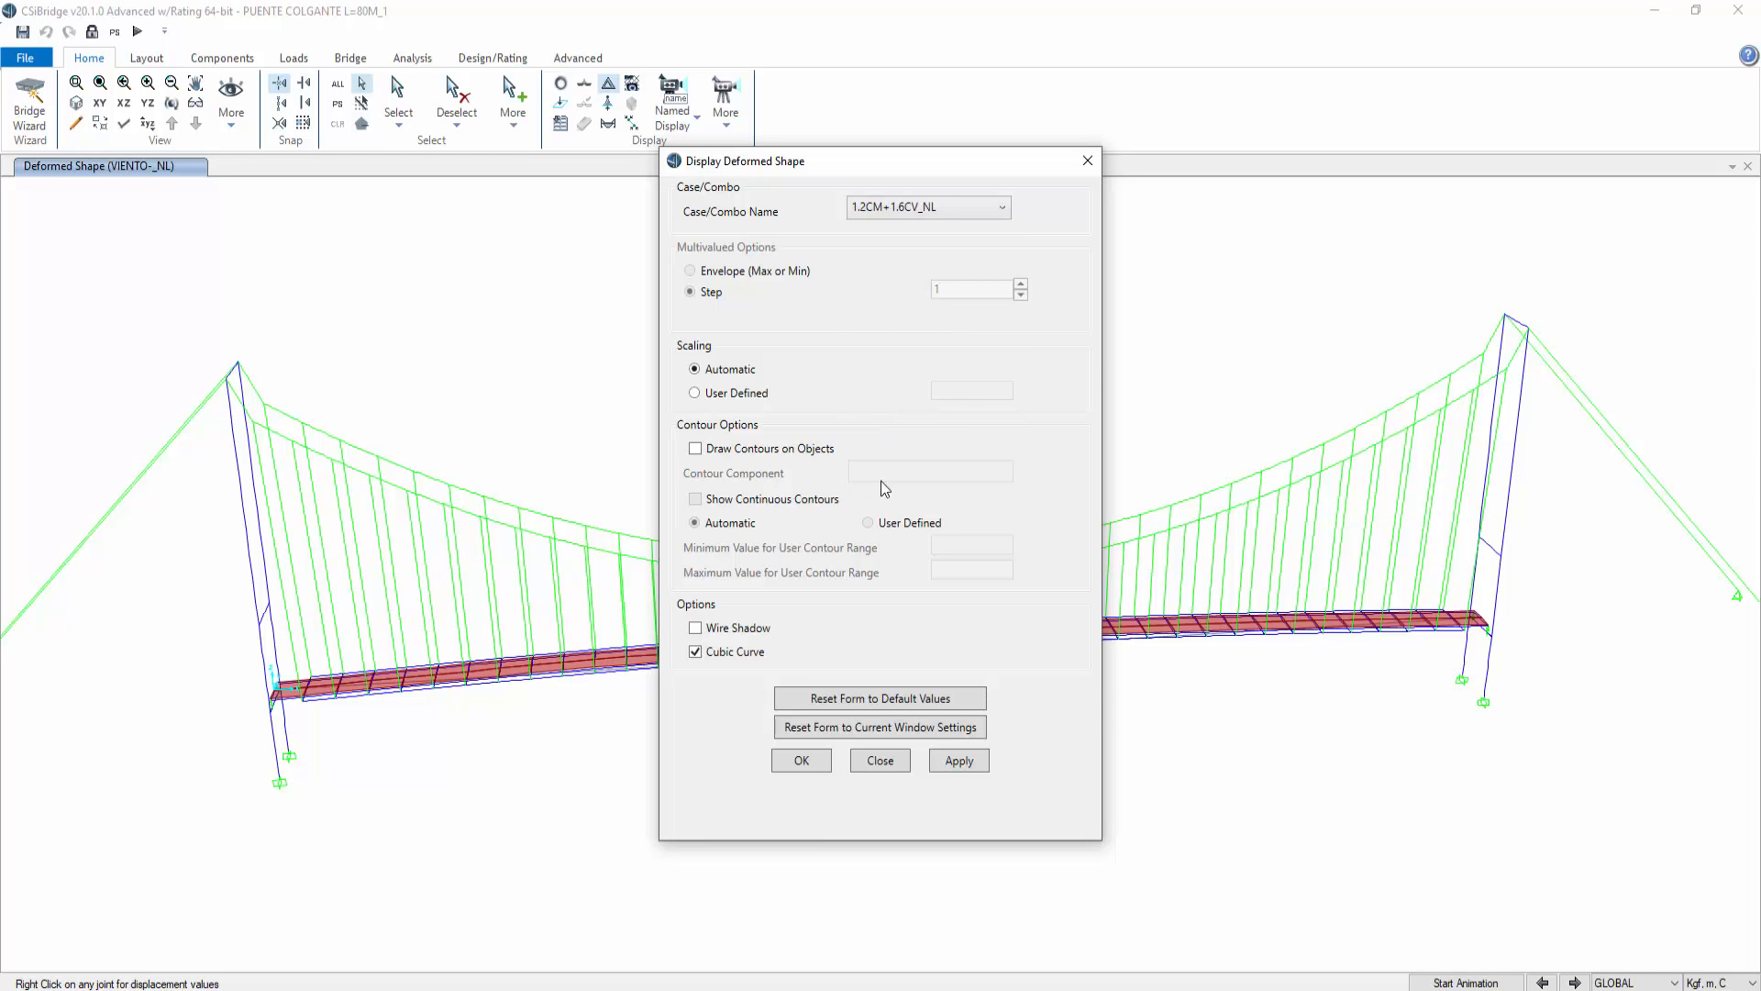
left_click(959, 761)
left_click_drag(886, 168, 170, 411)
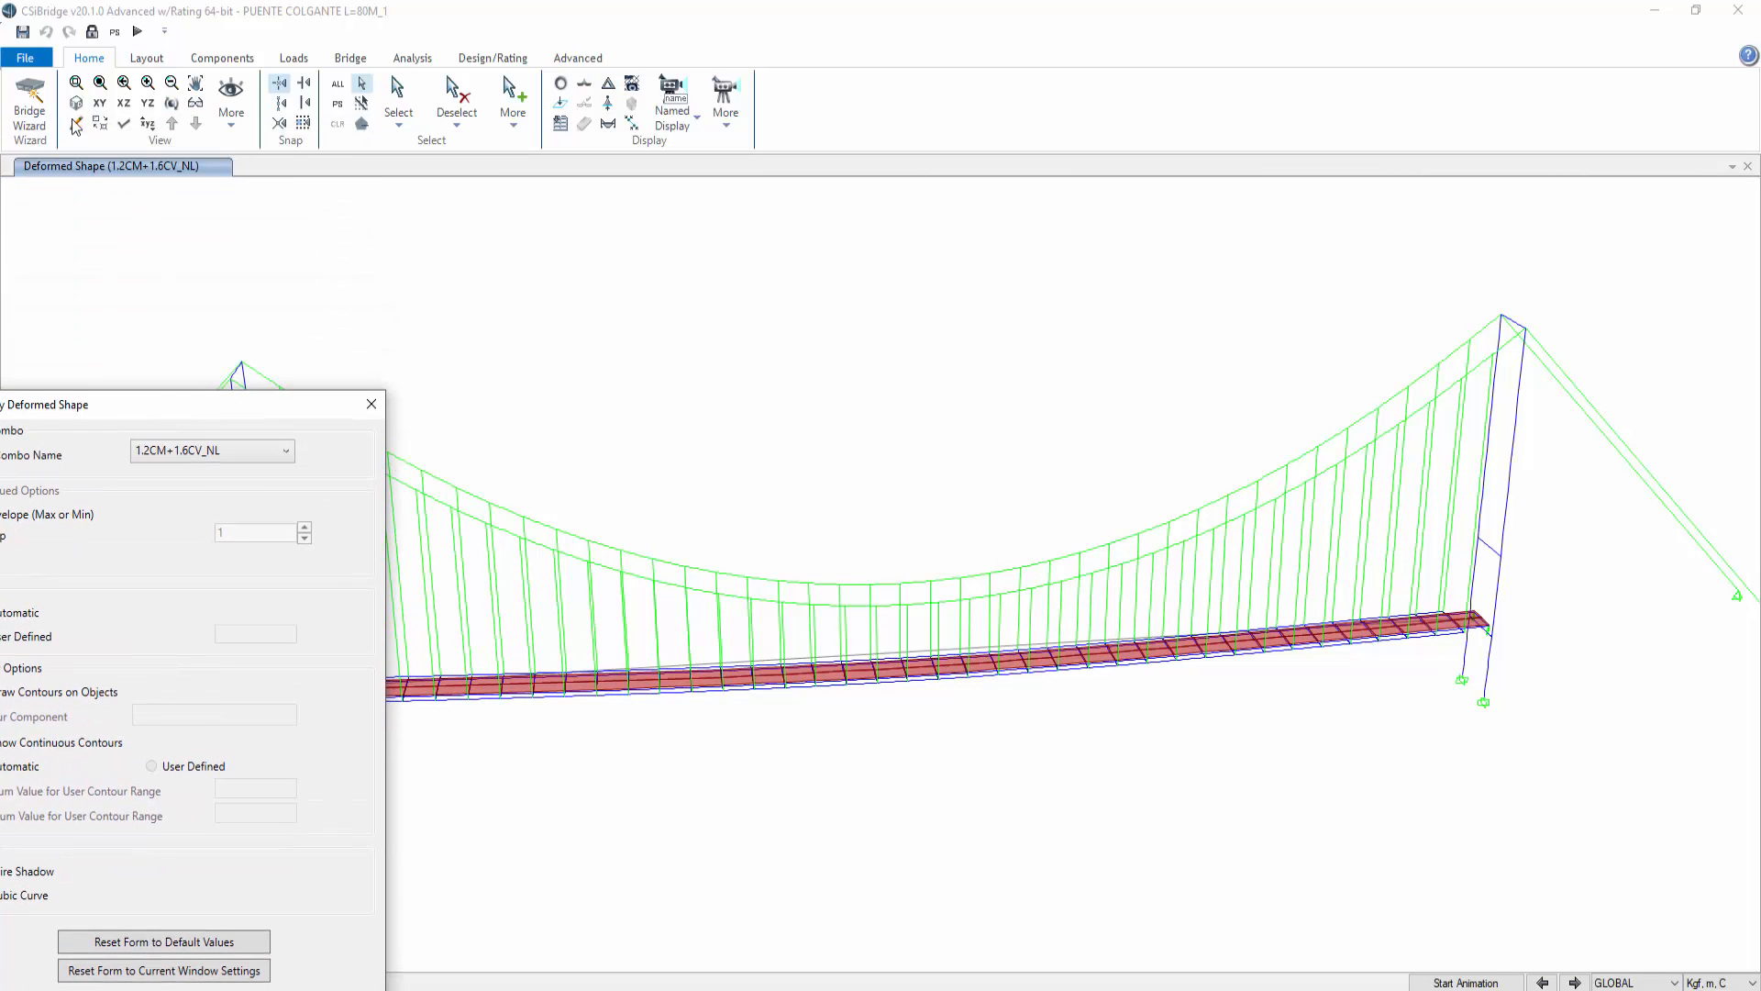
left_click(125, 104)
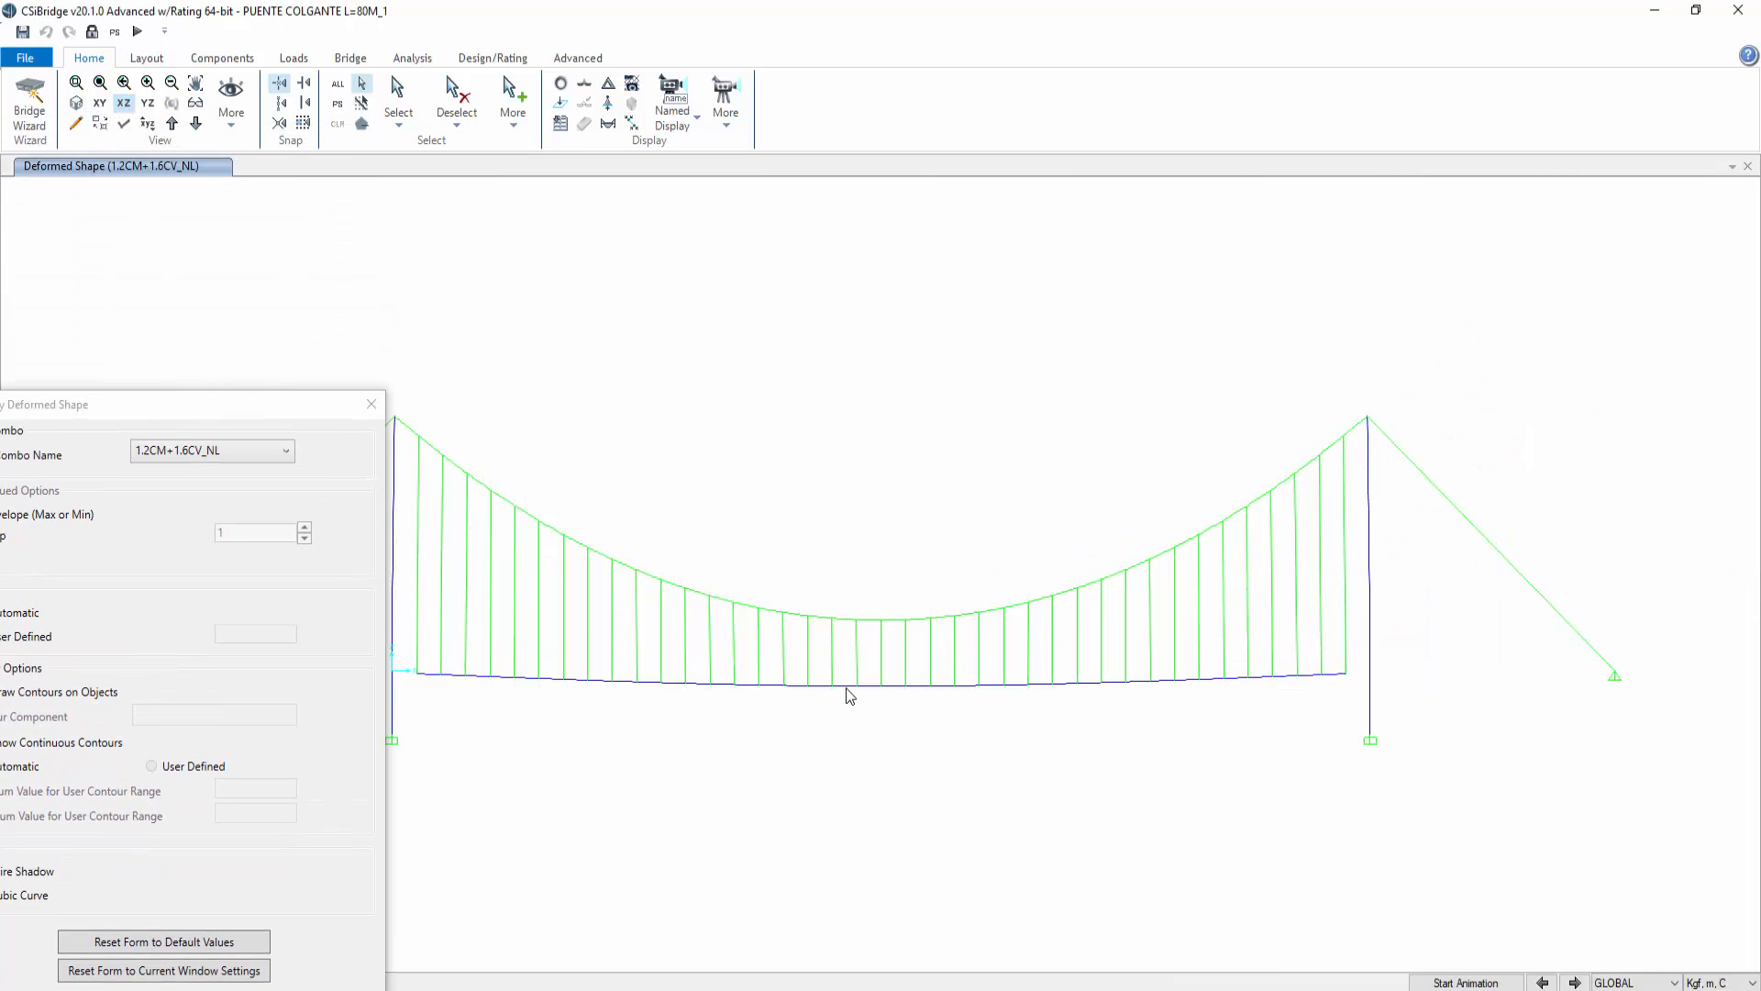
mouse_move(858, 694)
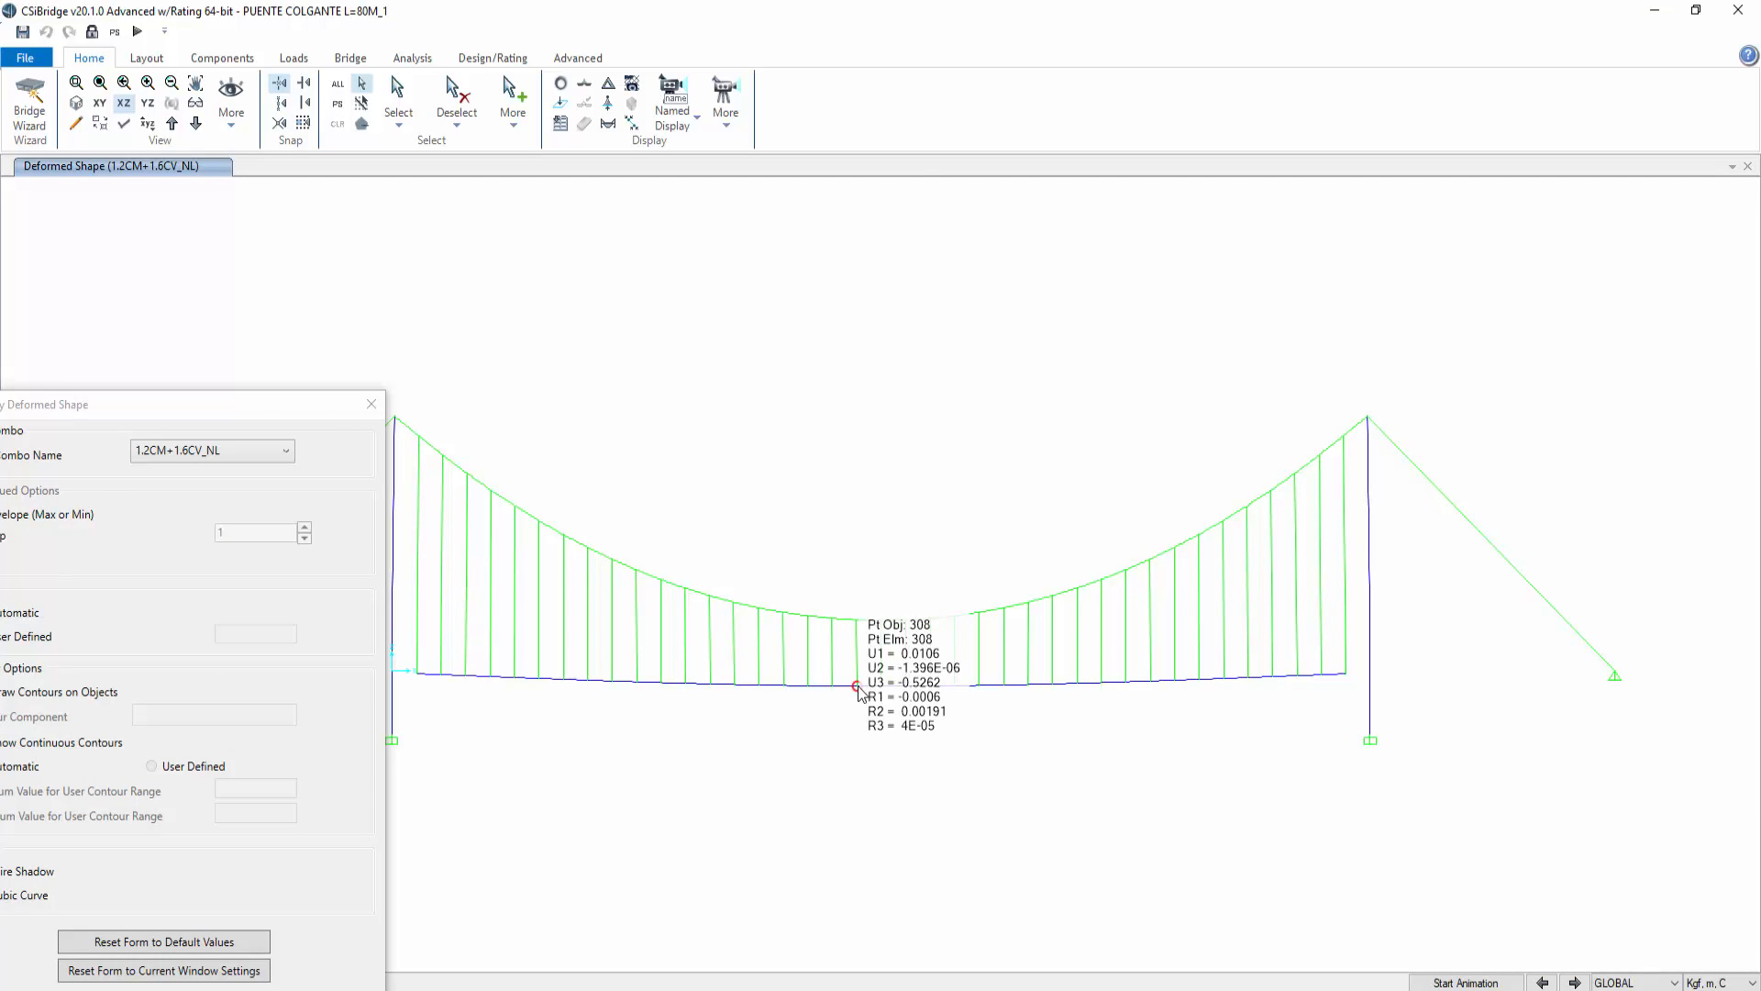
left_click_drag(279, 408, 1358, 149)
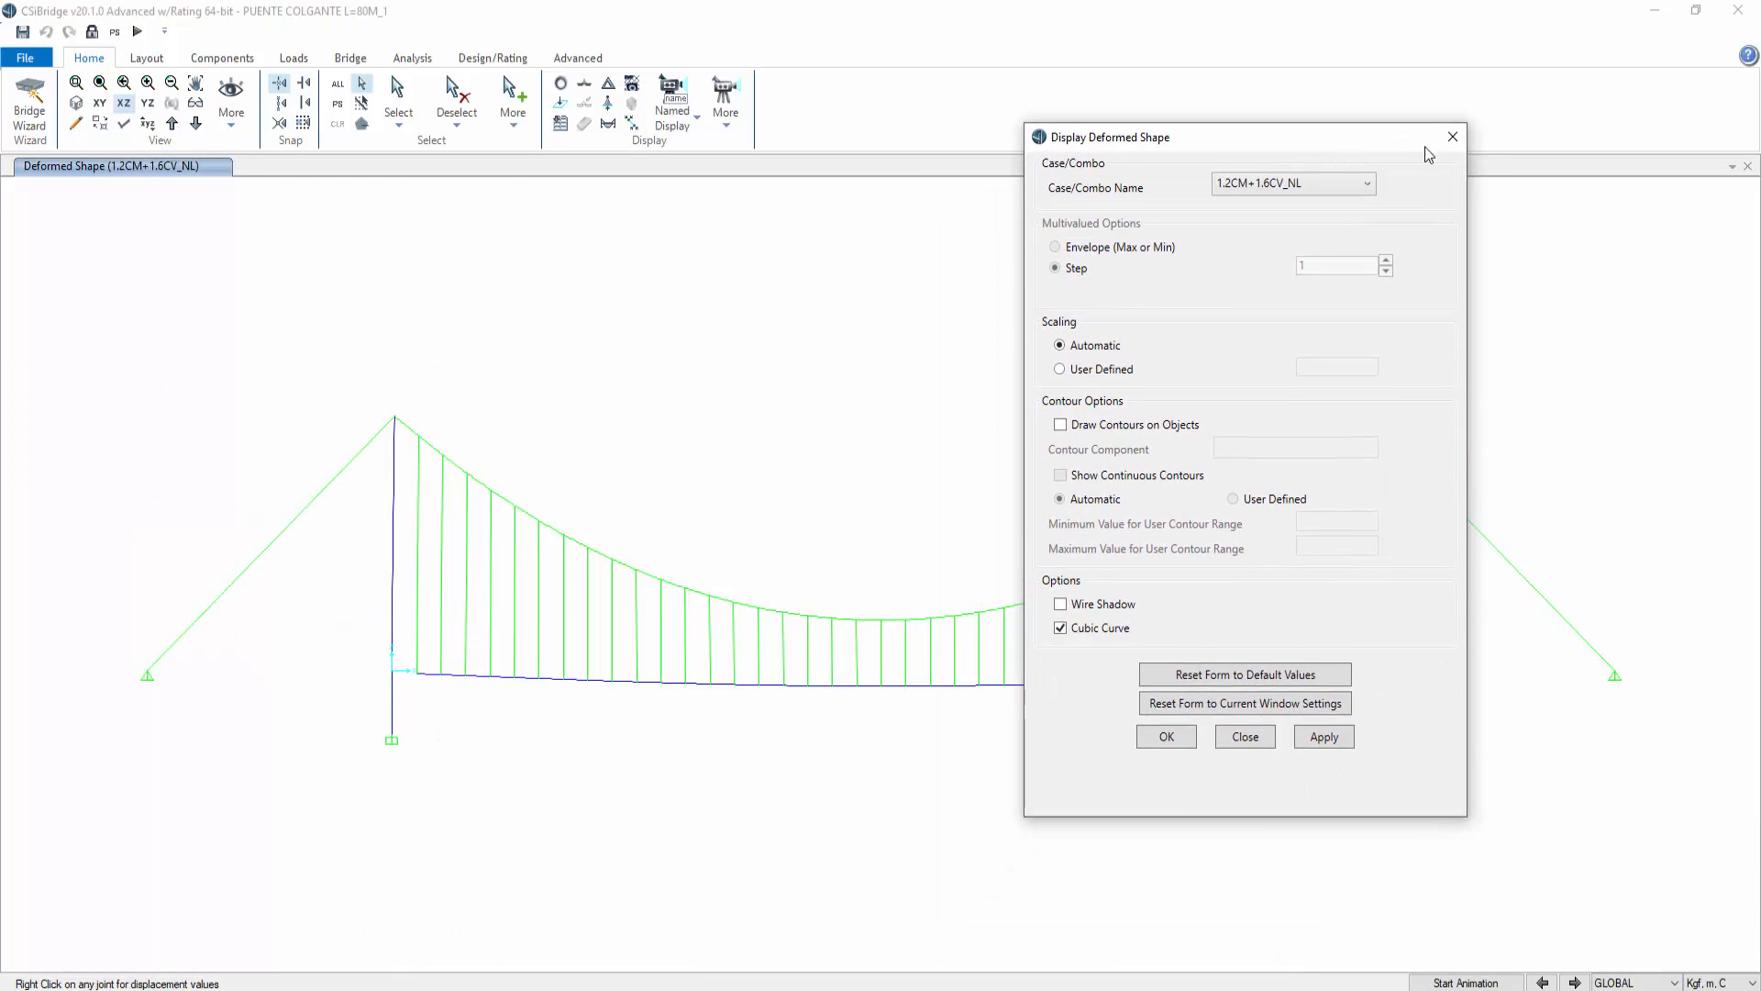
left_click(1452, 137)
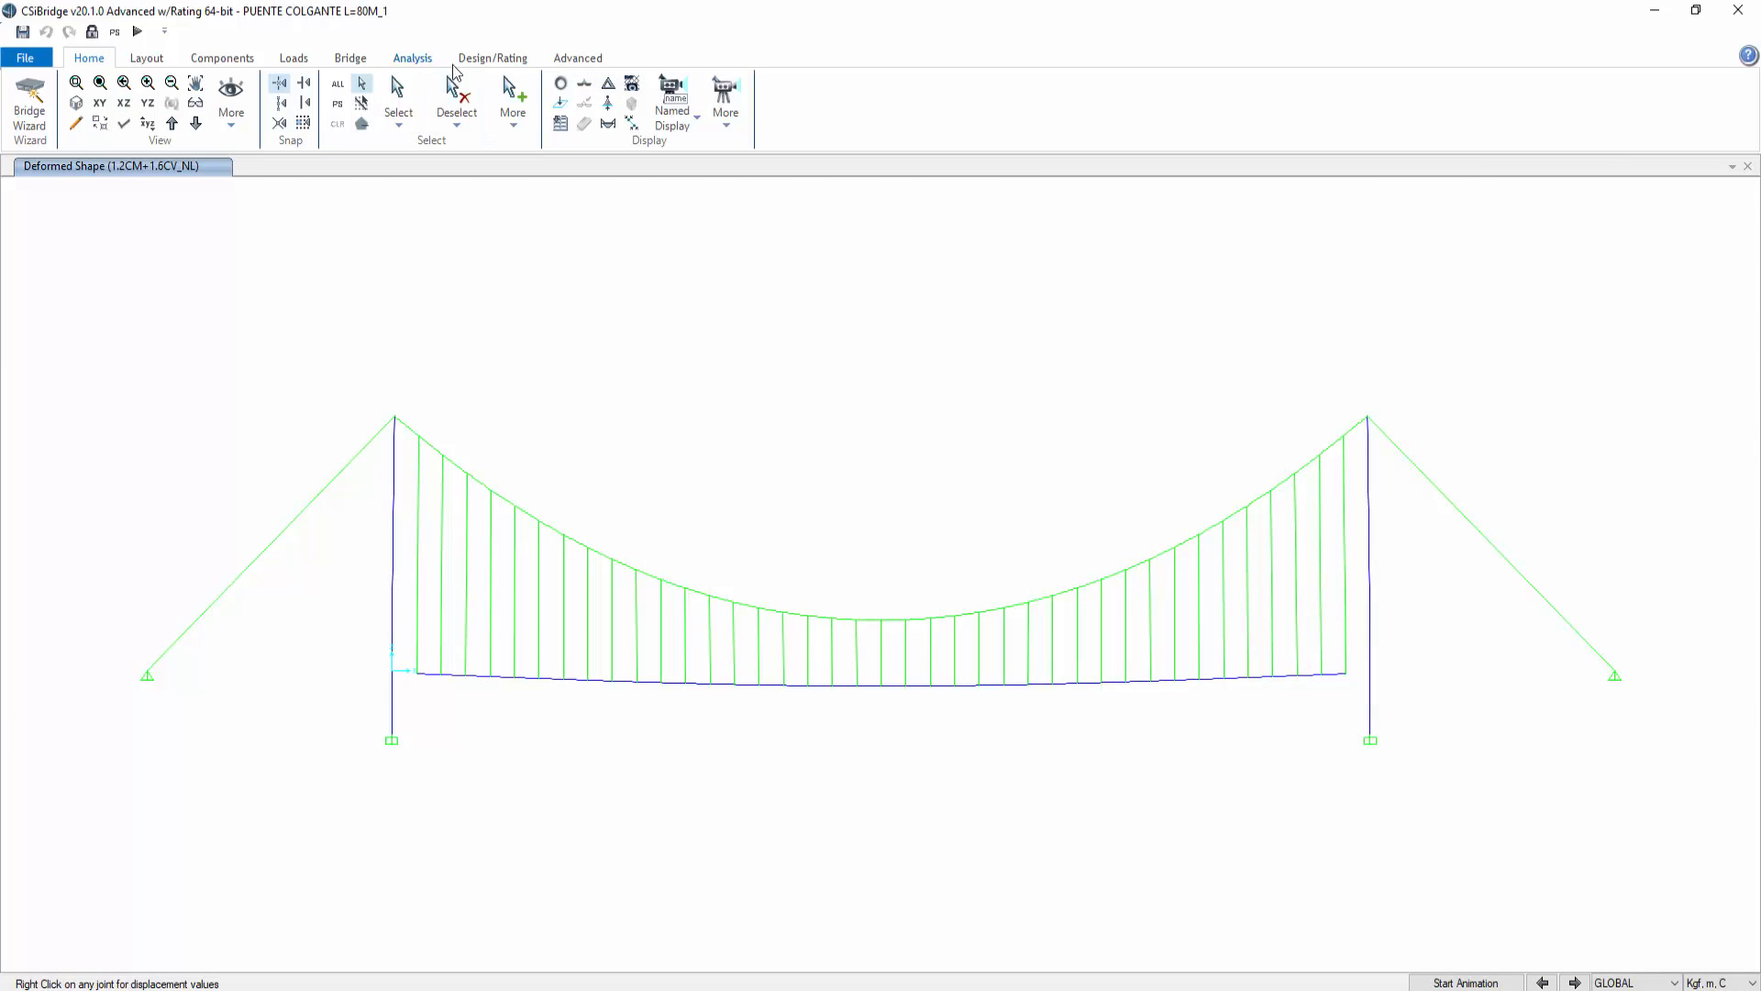
Step: Open the load combinations definition and review the 1.2CM+1.6CV_NL combination without changes
left_click(486, 57)
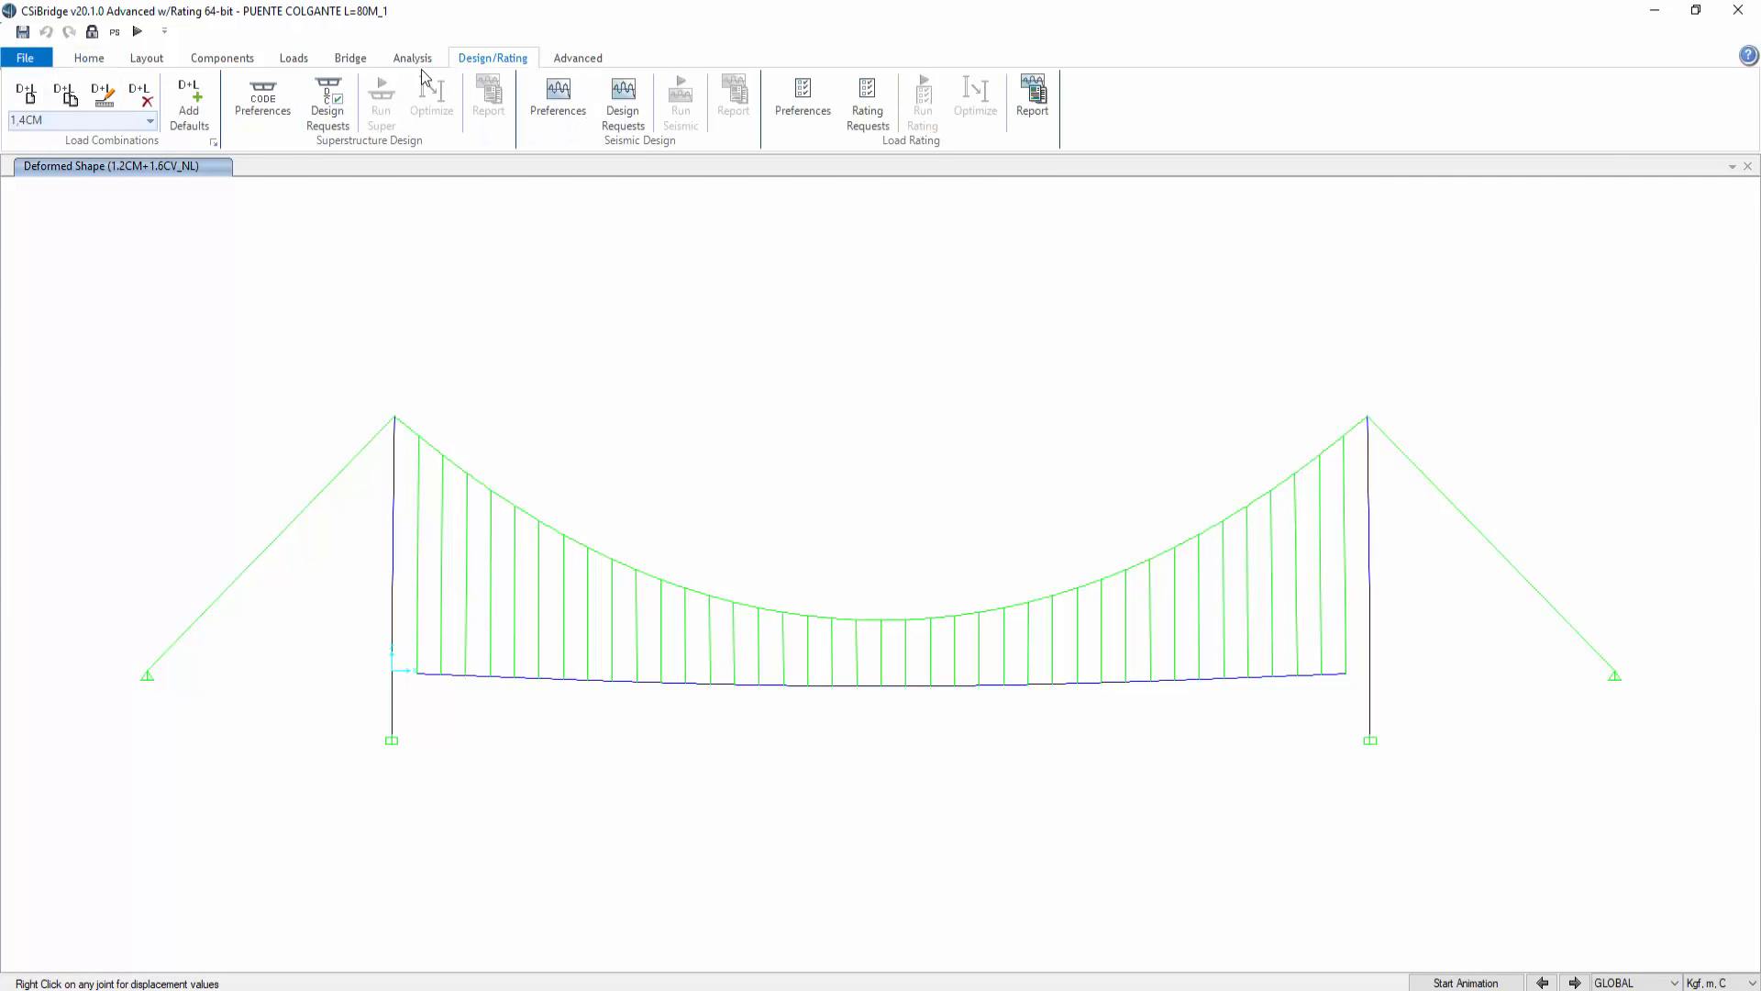
left_click(214, 143)
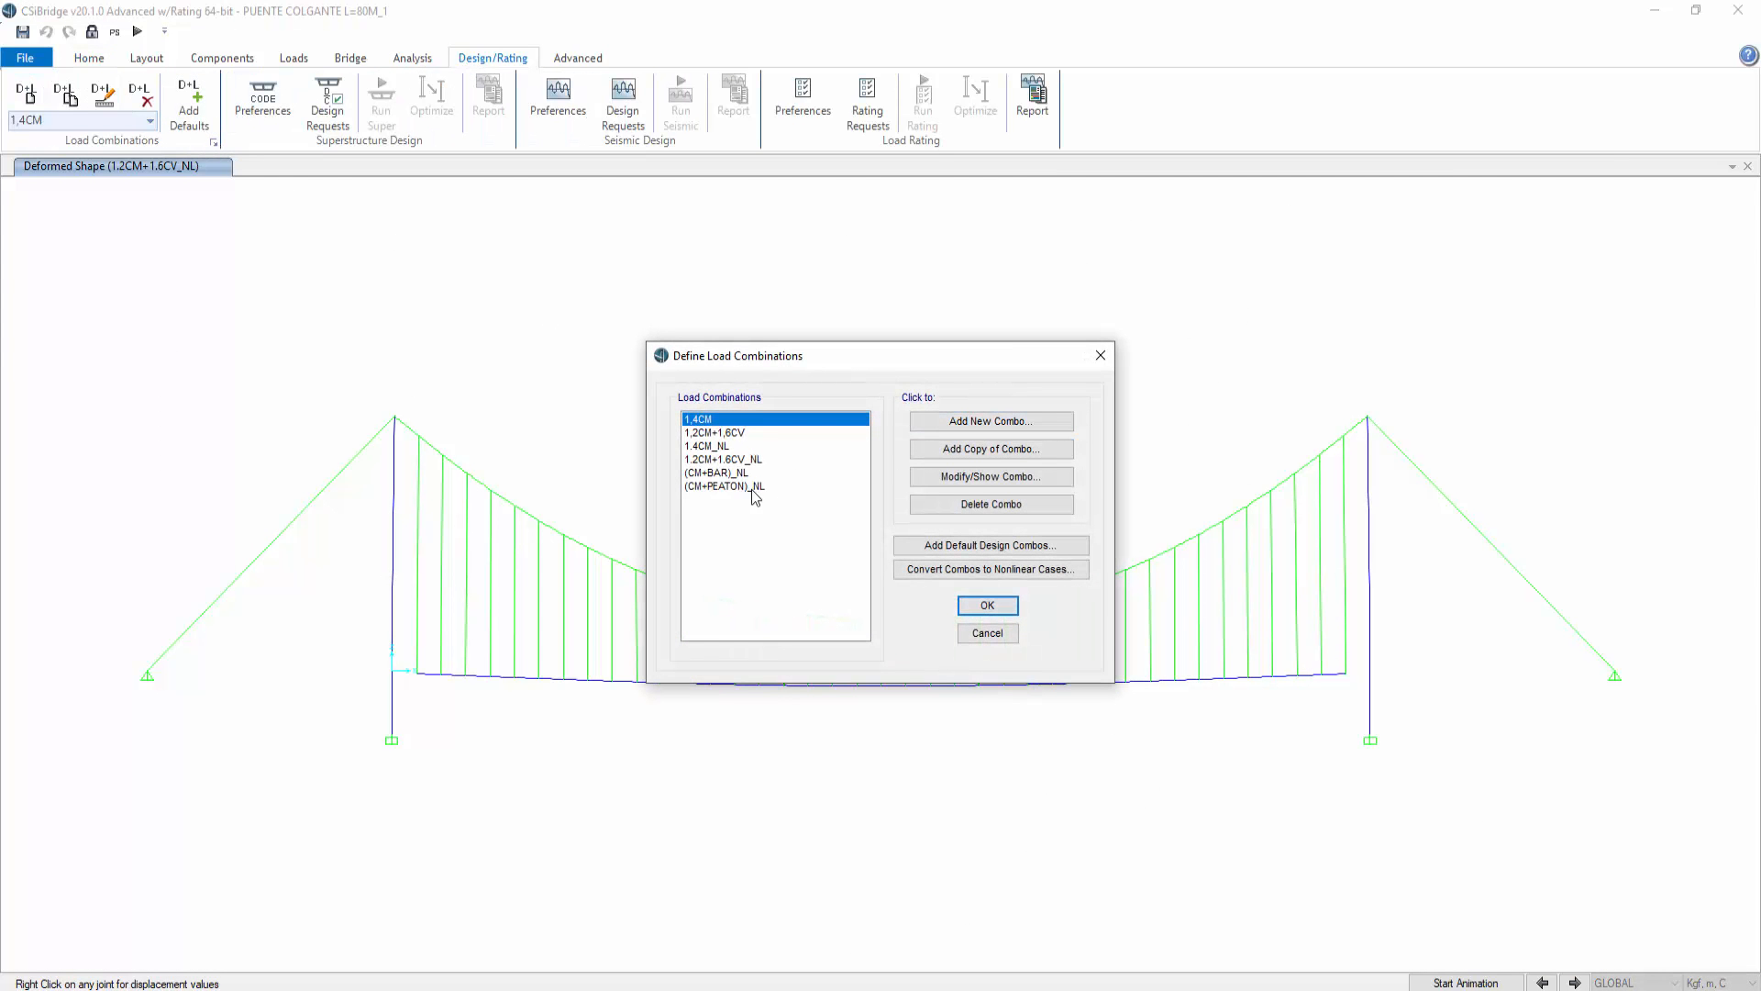
left_click(752, 460)
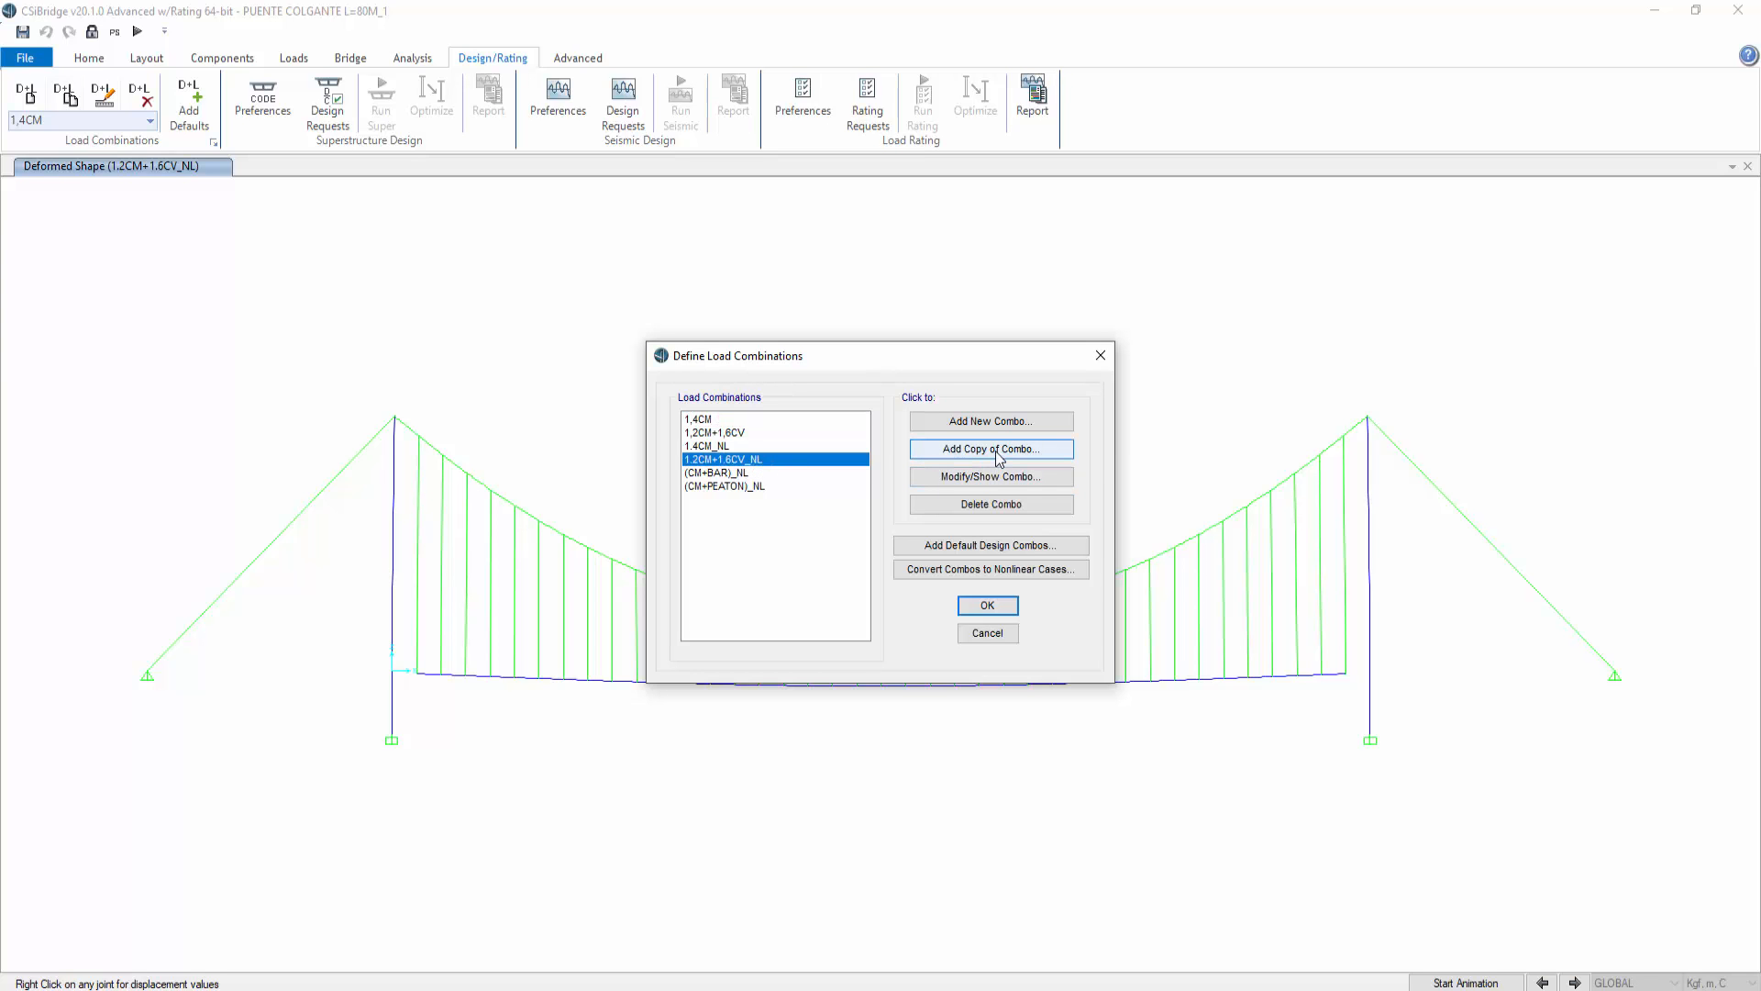
left_click(1101, 355)
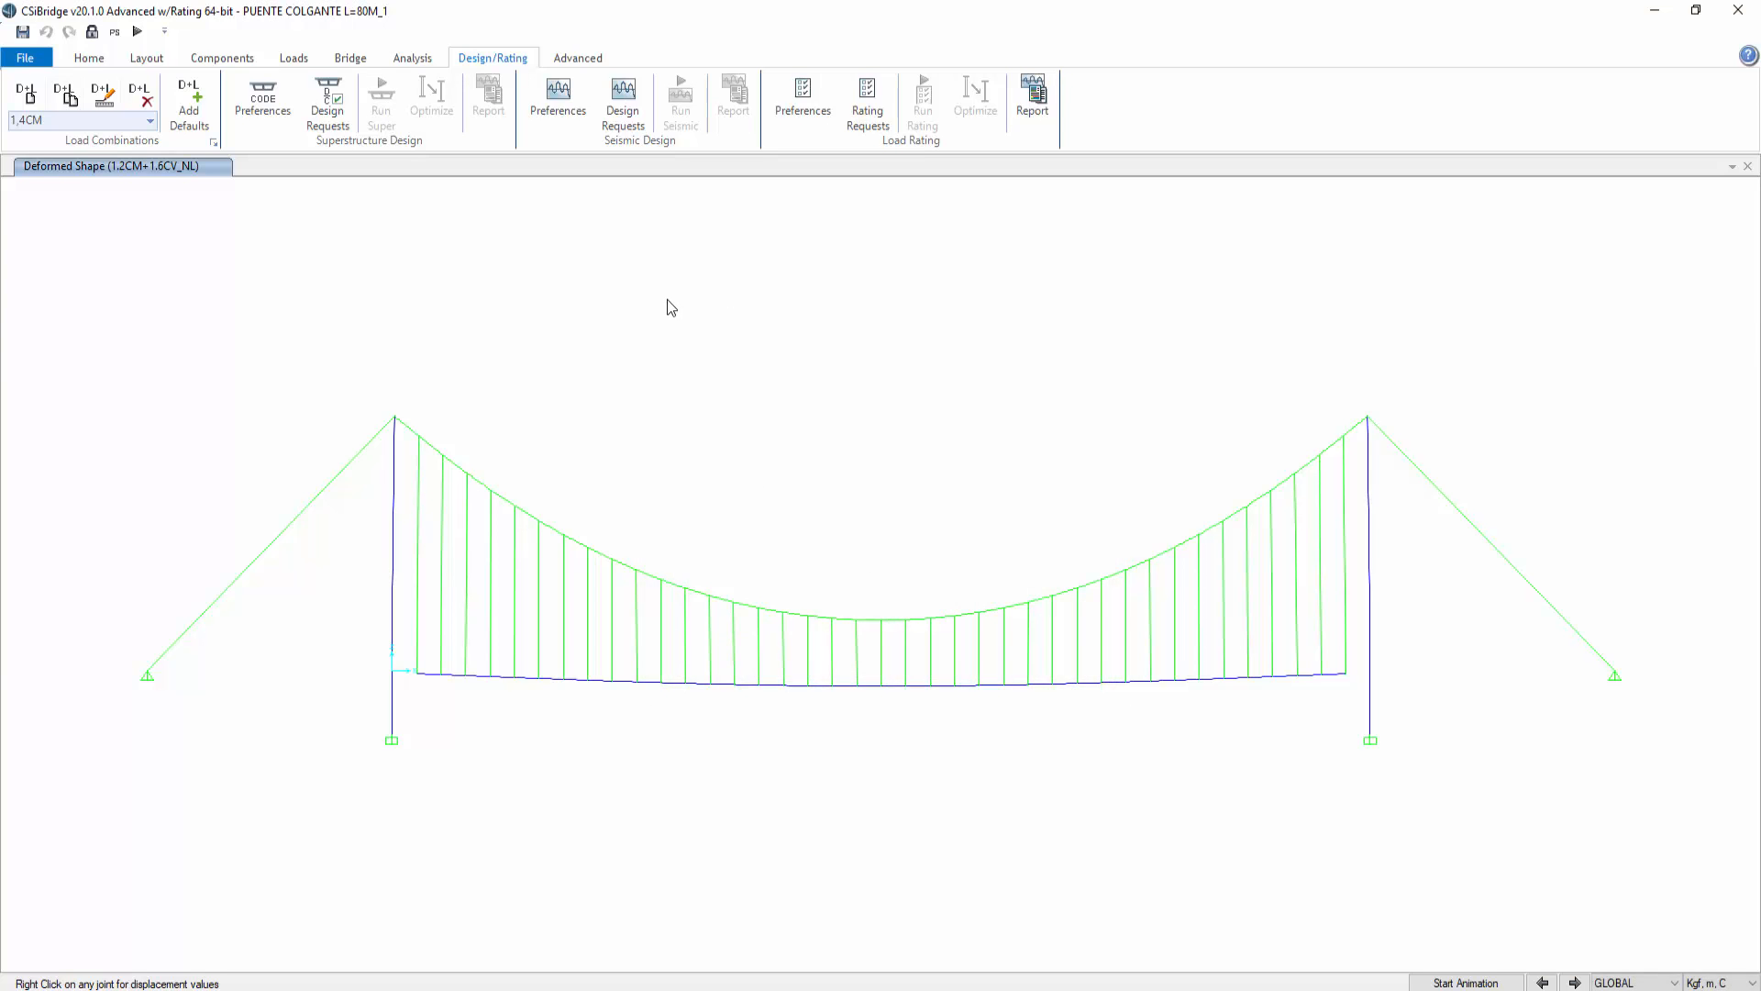
Step: Display the frame axial force diagram for the TENSION_NL case
left_click(87, 59)
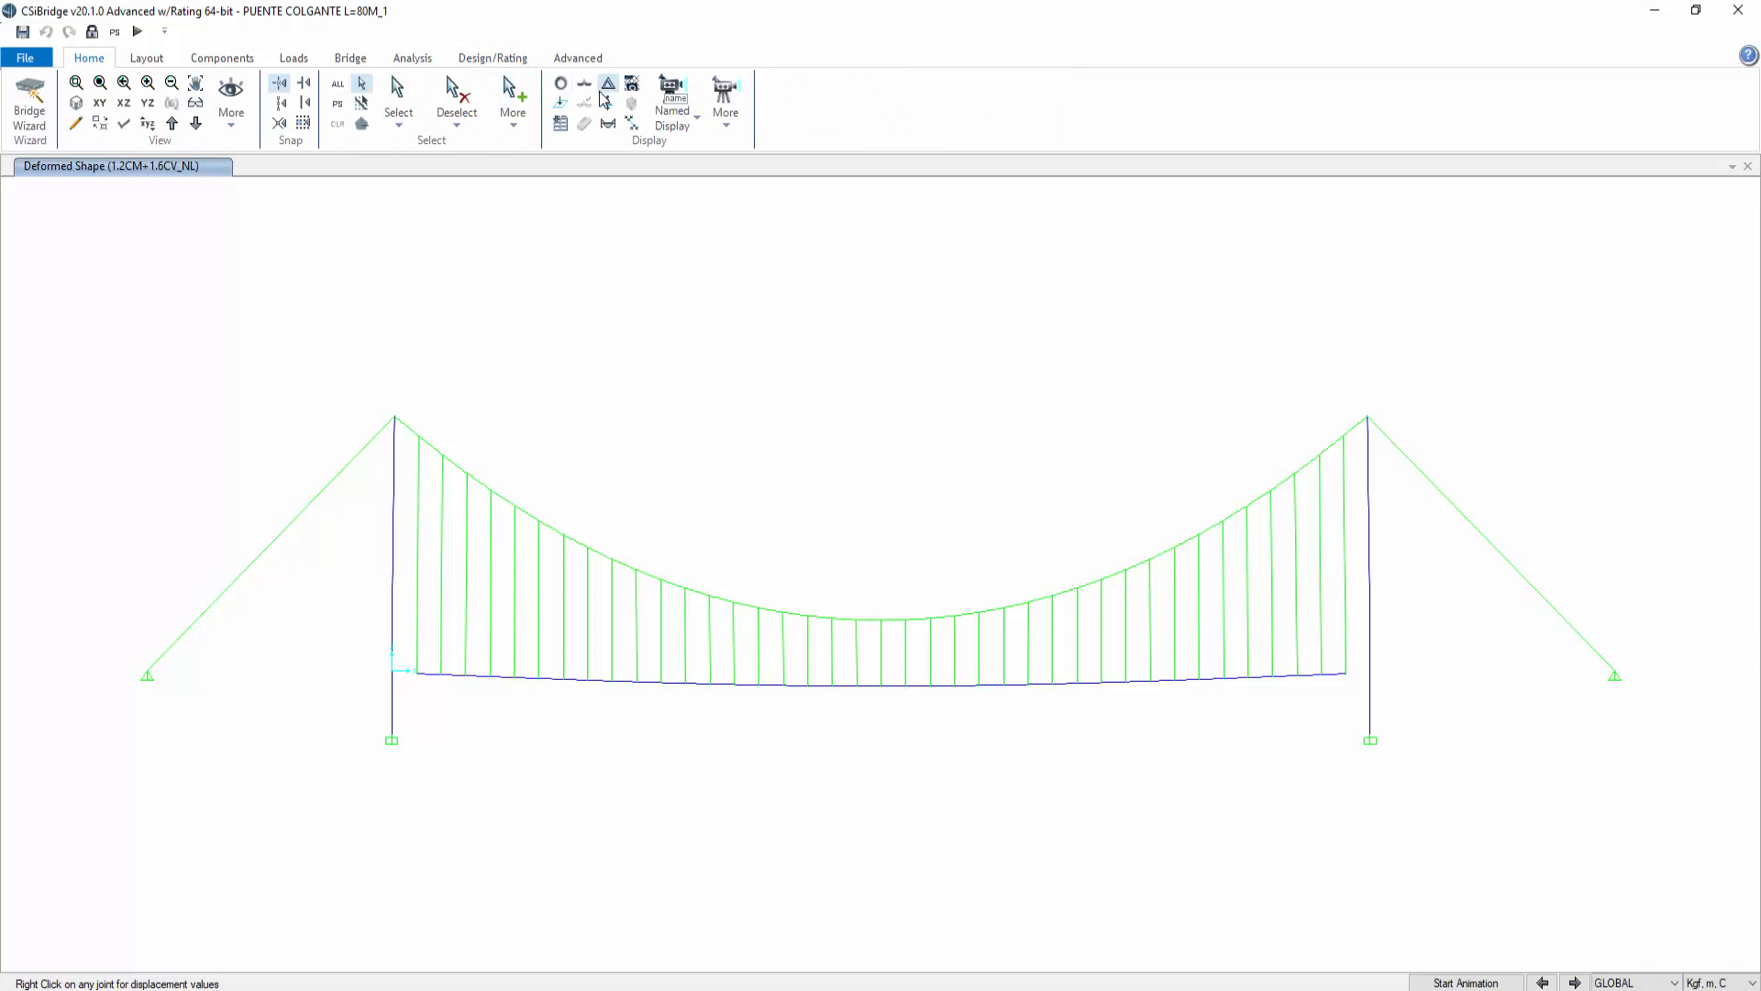
left_click(610, 124)
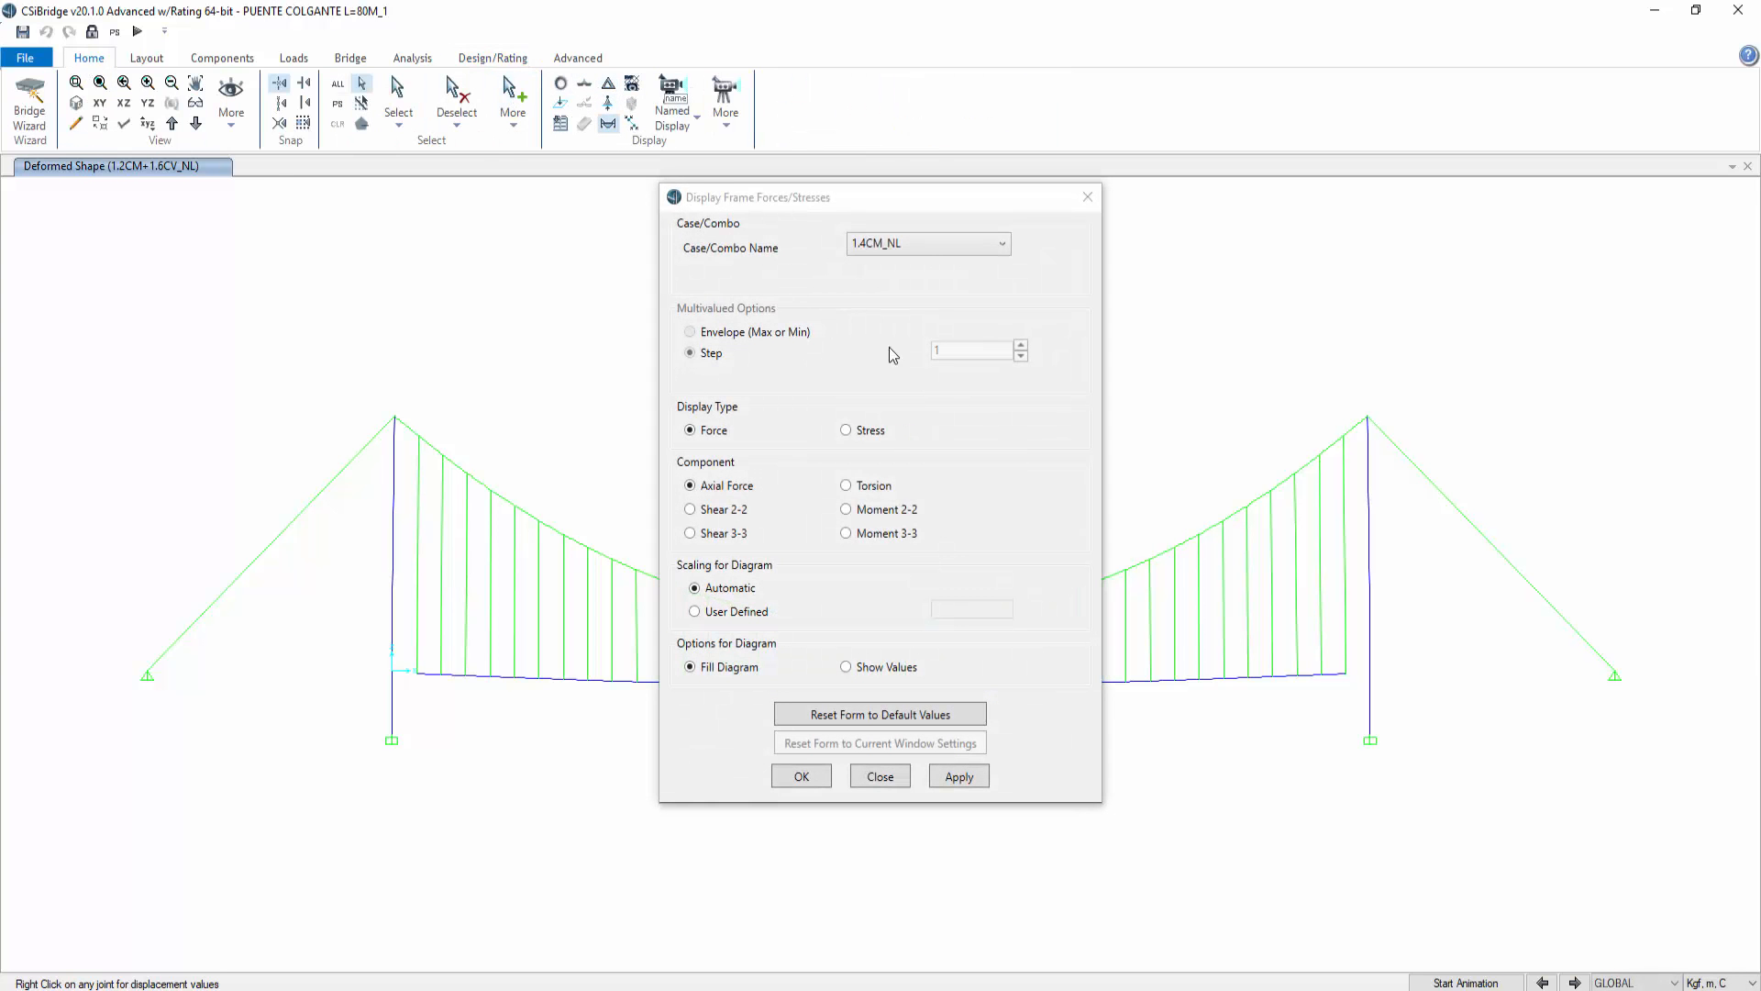
left_click(919, 248)
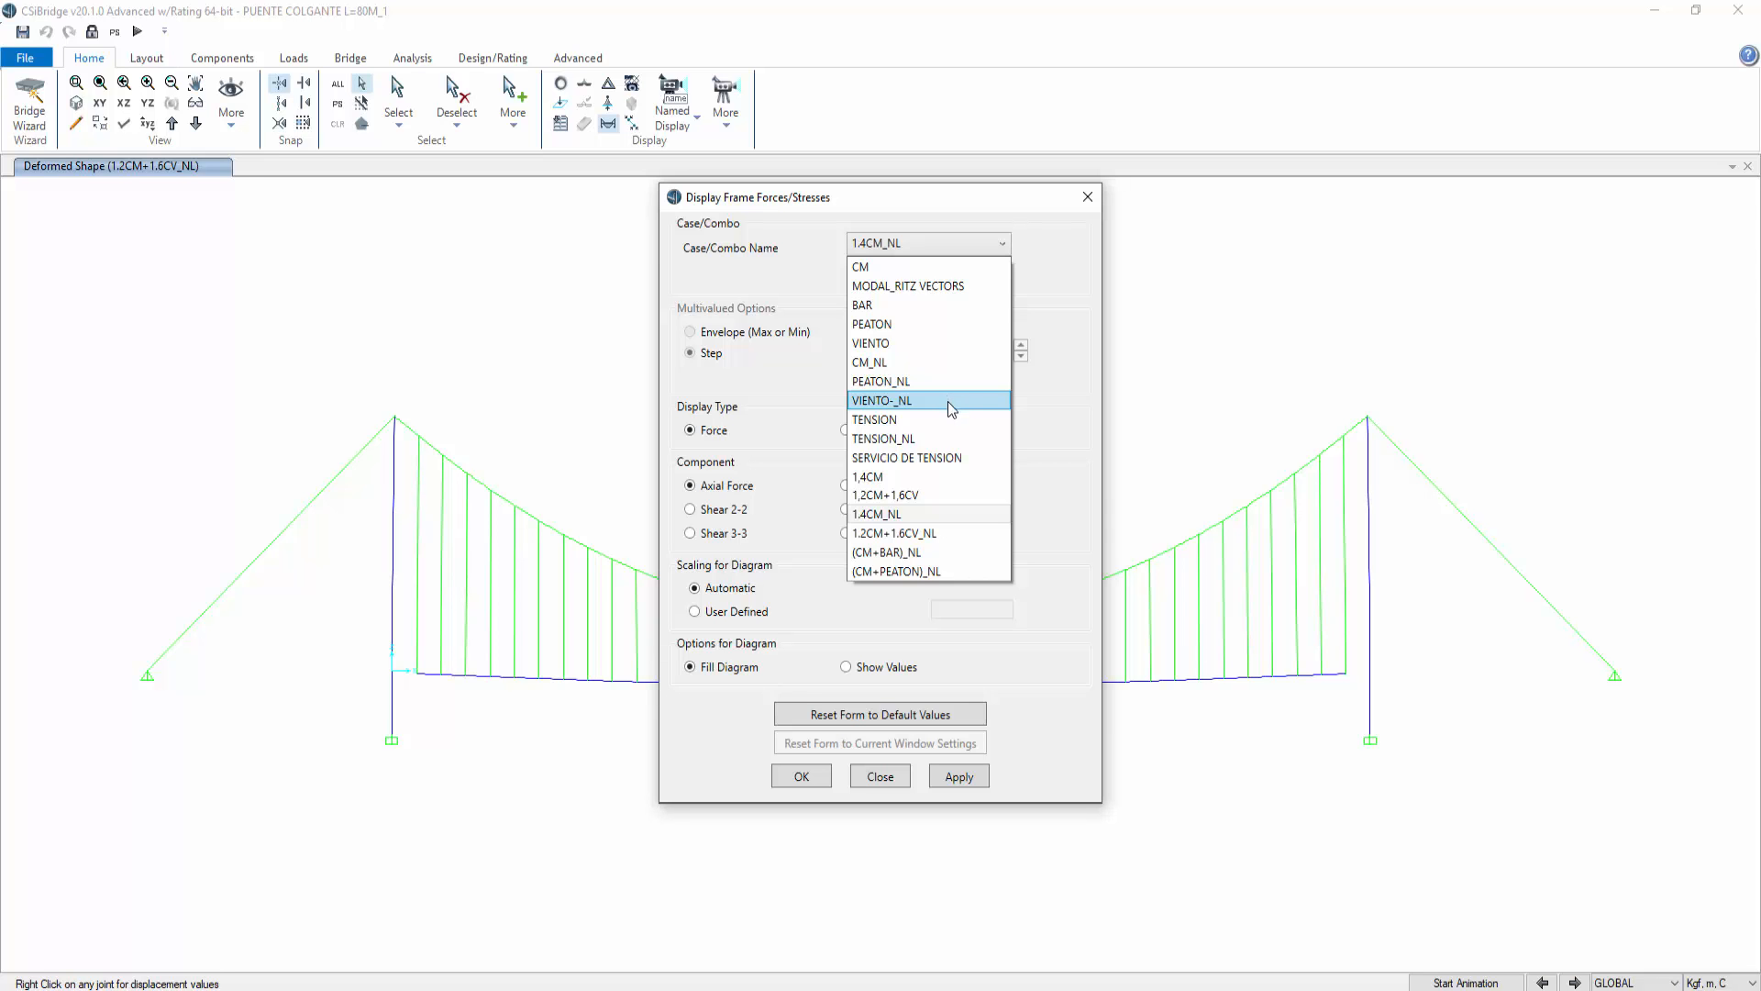
left_click(936, 439)
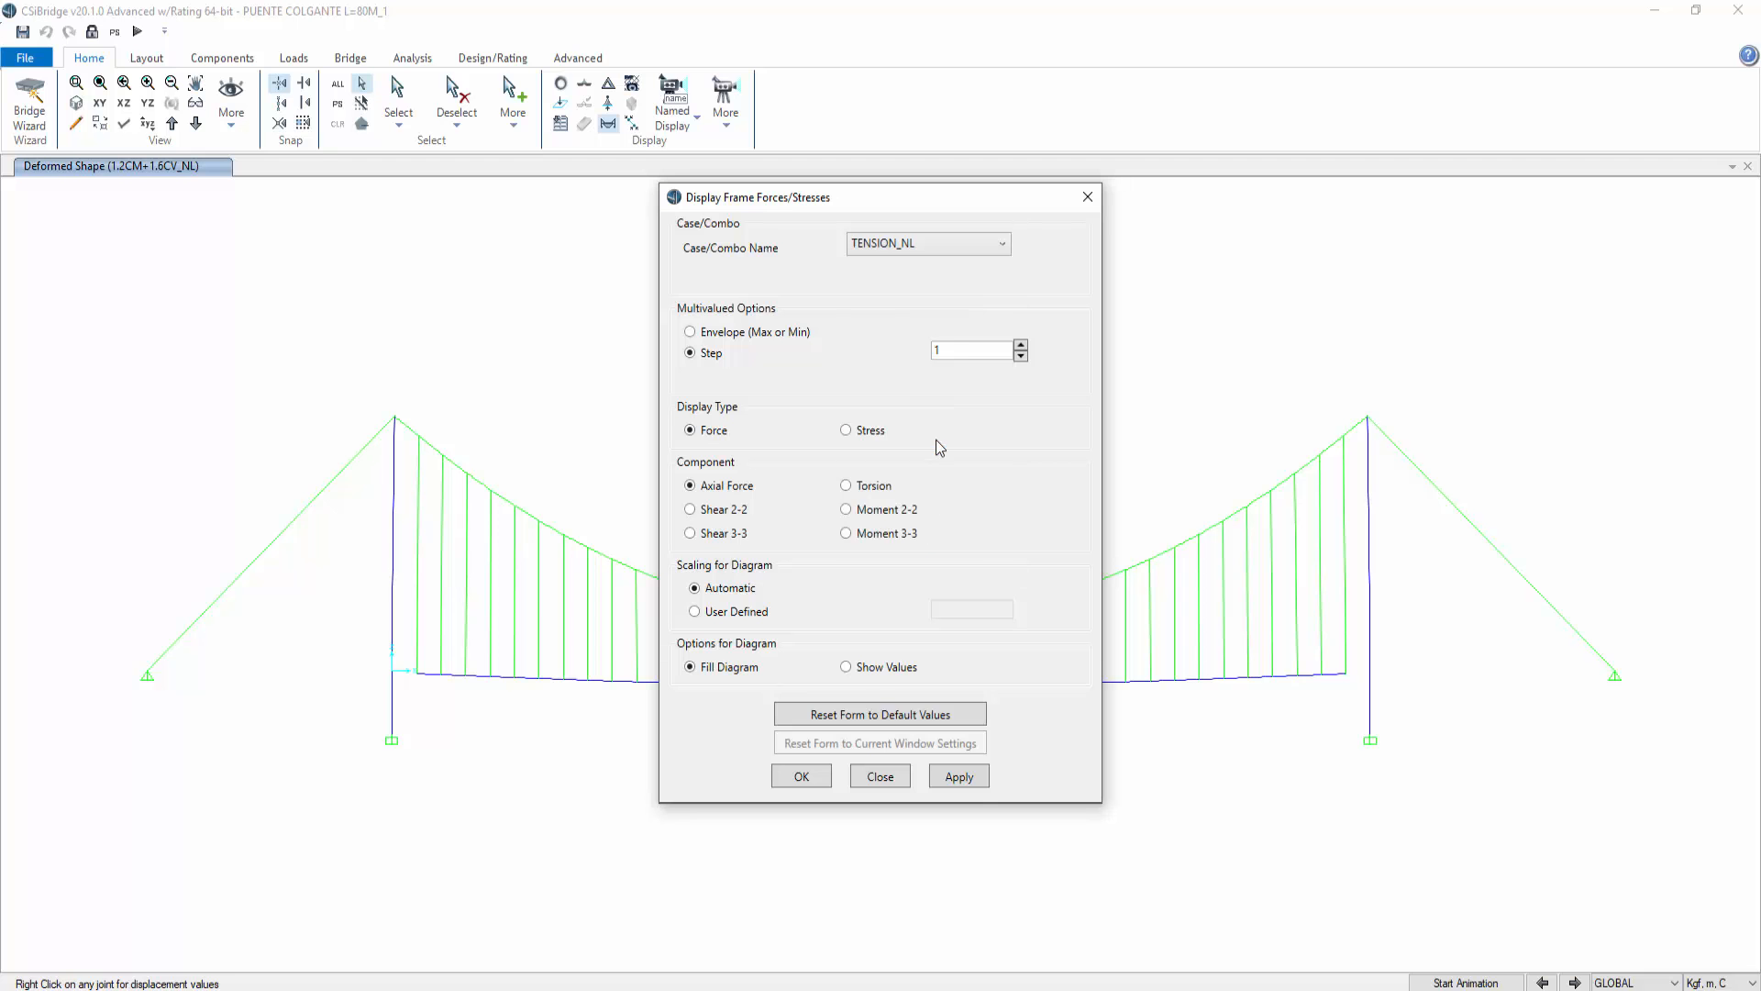
left_click(975, 776)
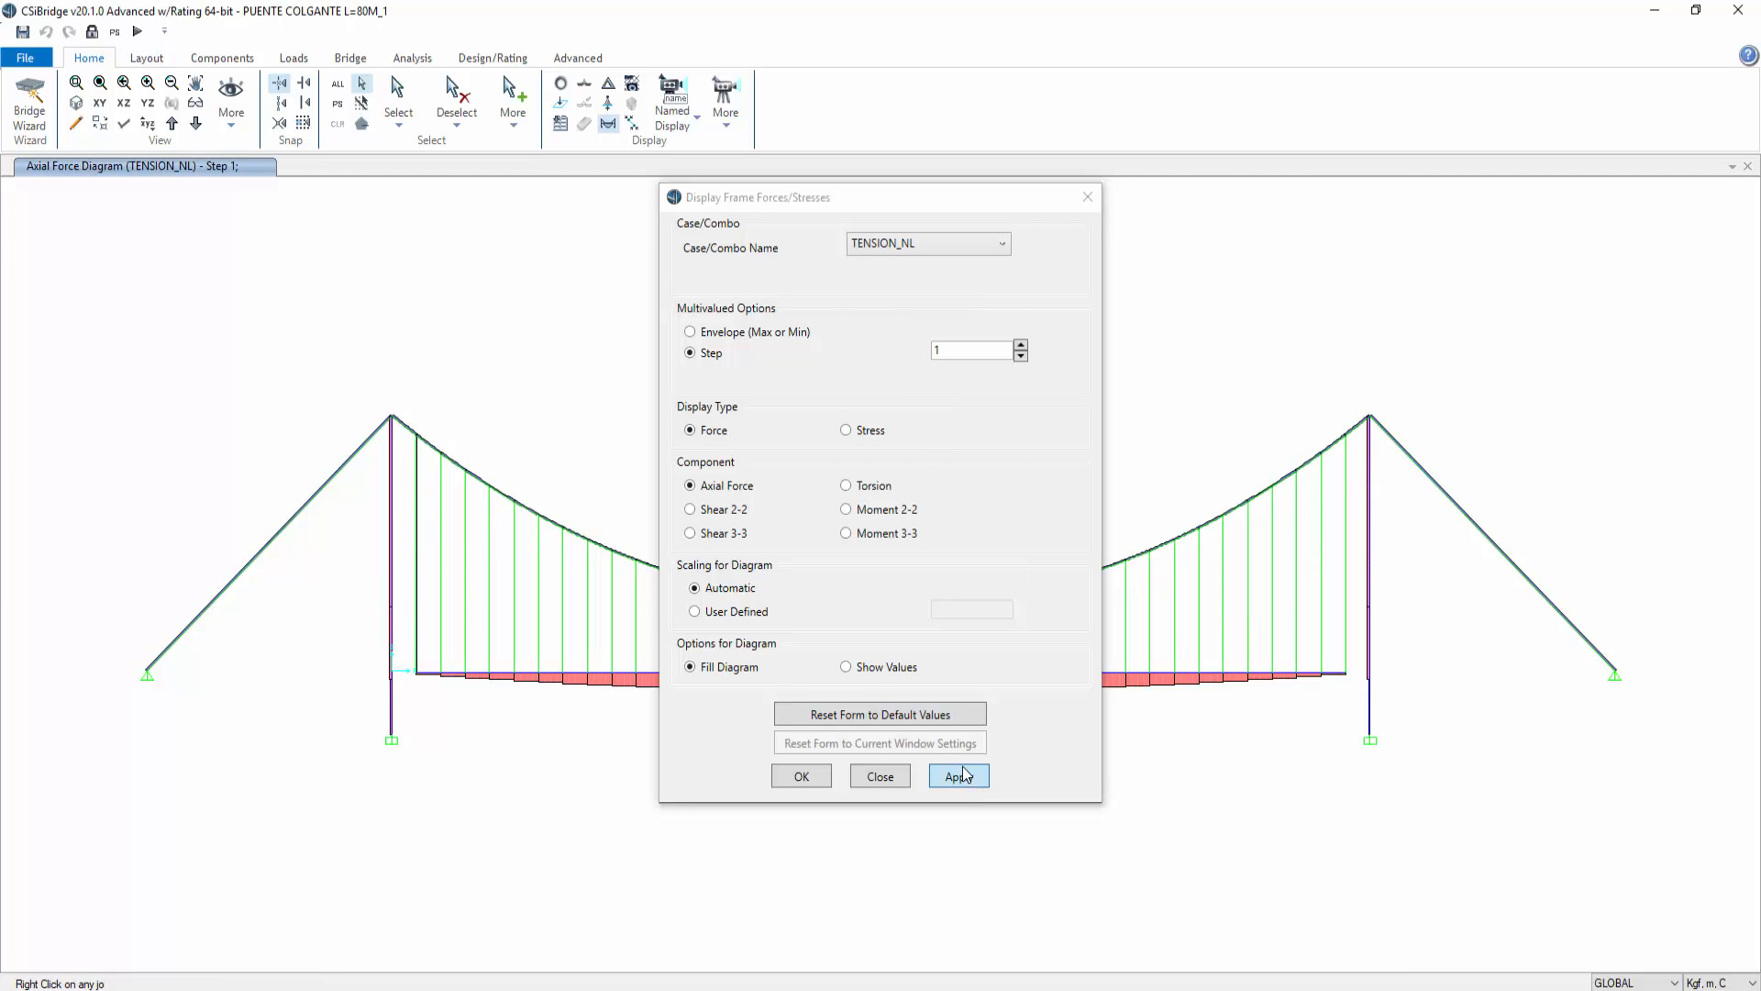
Step: Inspect the detailed axial force diagrams of two hangers near the left tower
right_click(418, 576)
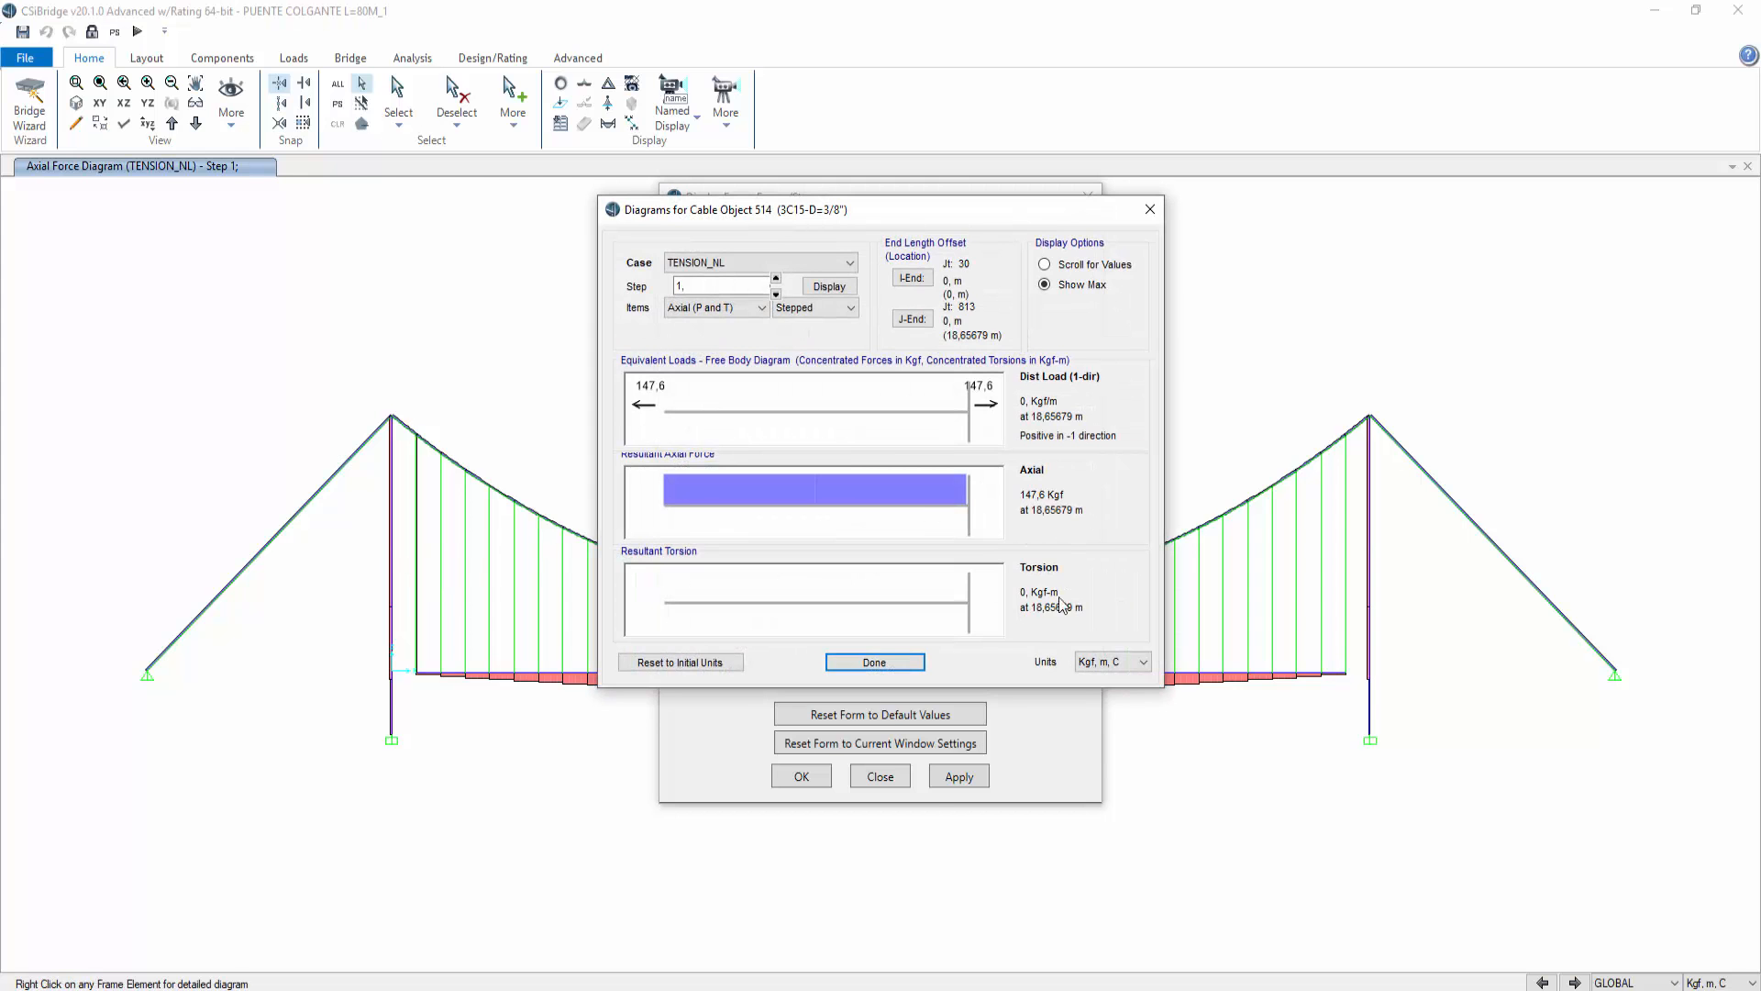
left_click(878, 665)
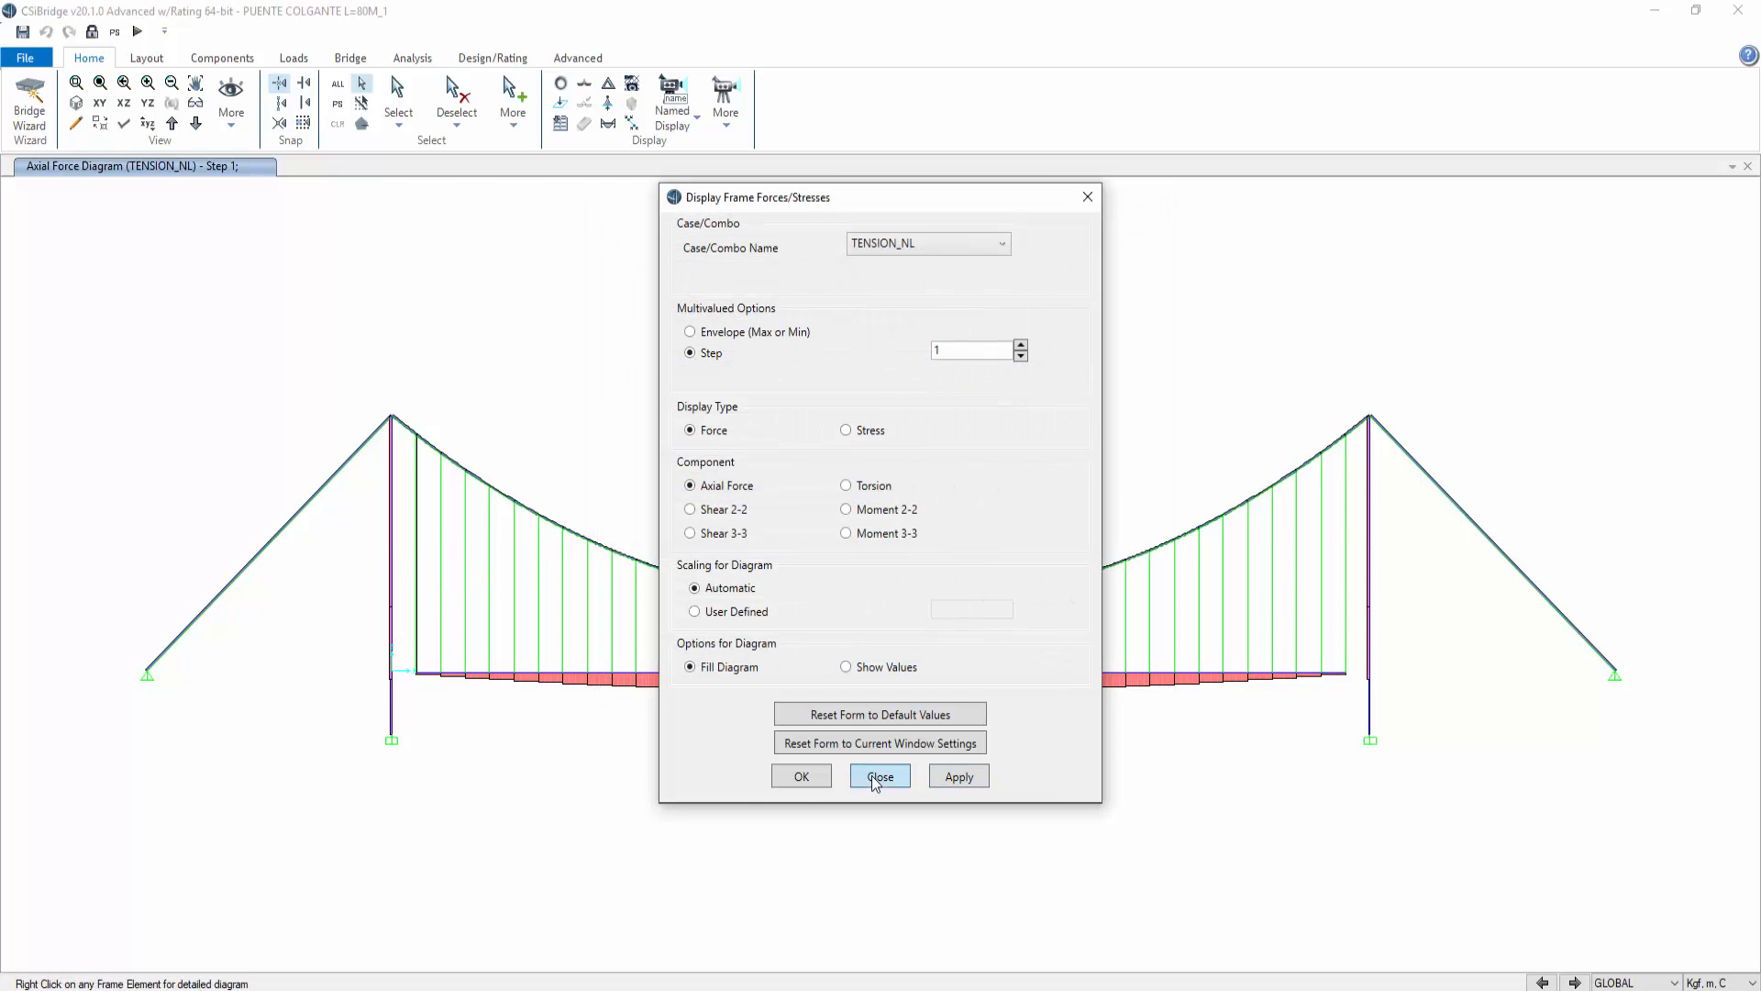
left_click(873, 776)
right_click(538, 607)
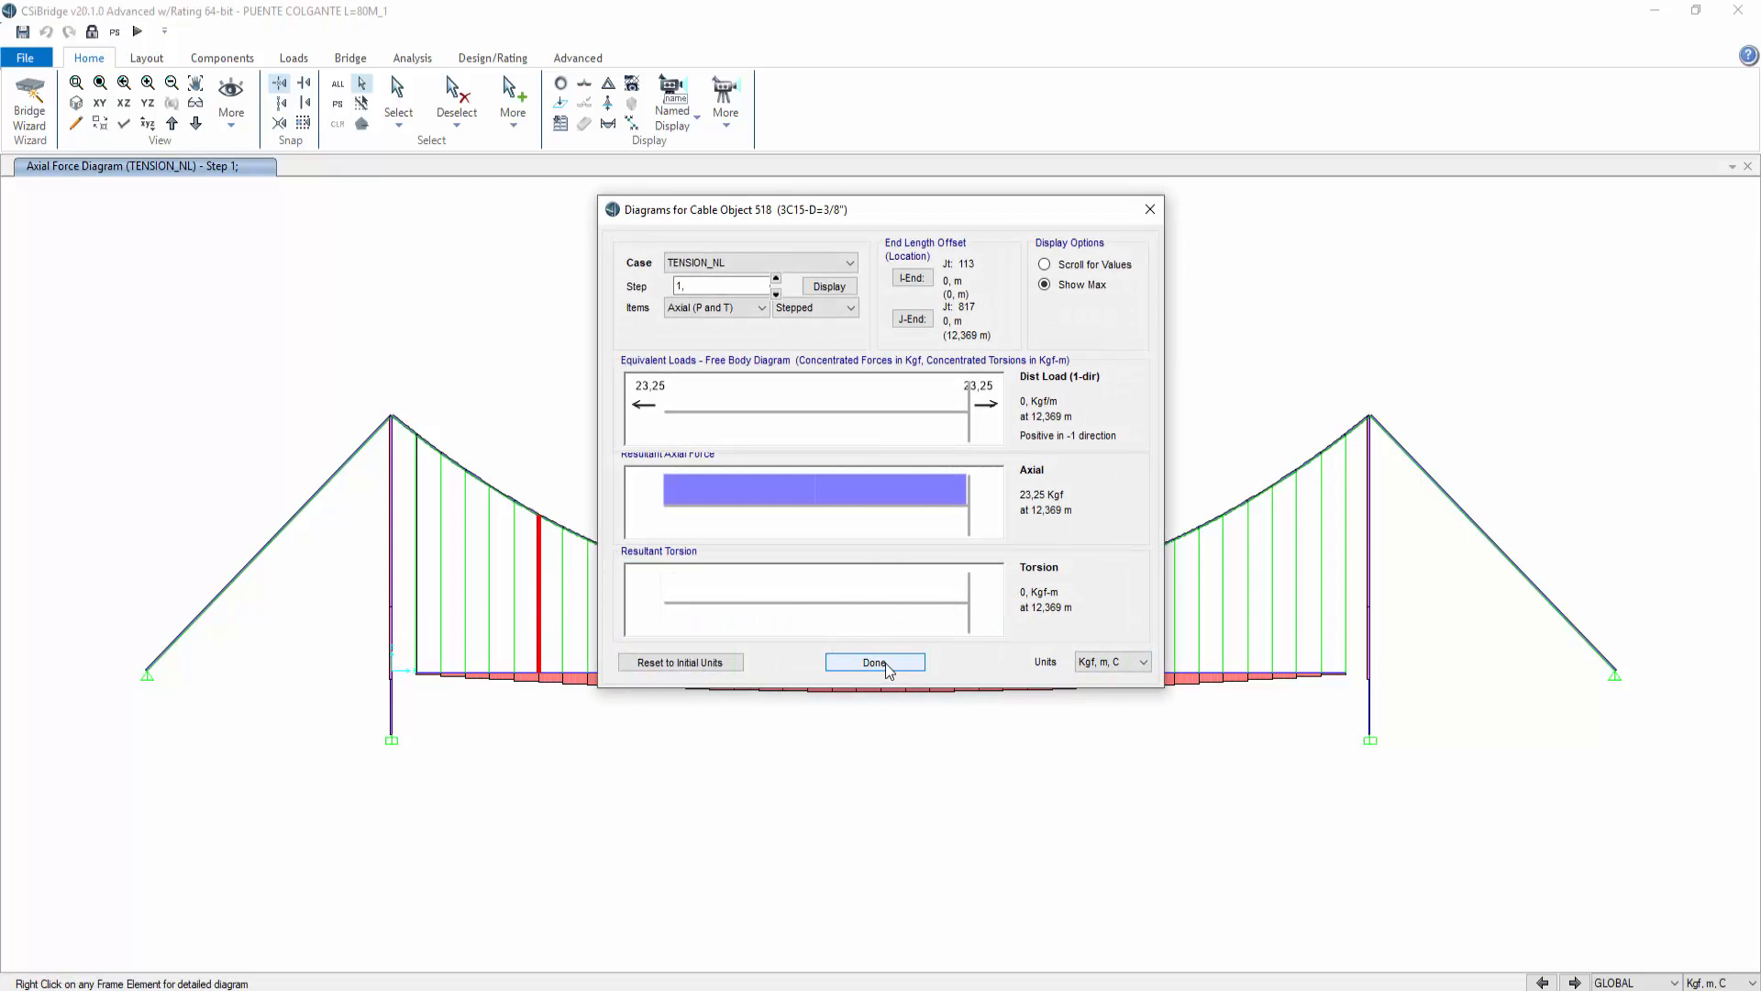
left_click(876, 662)
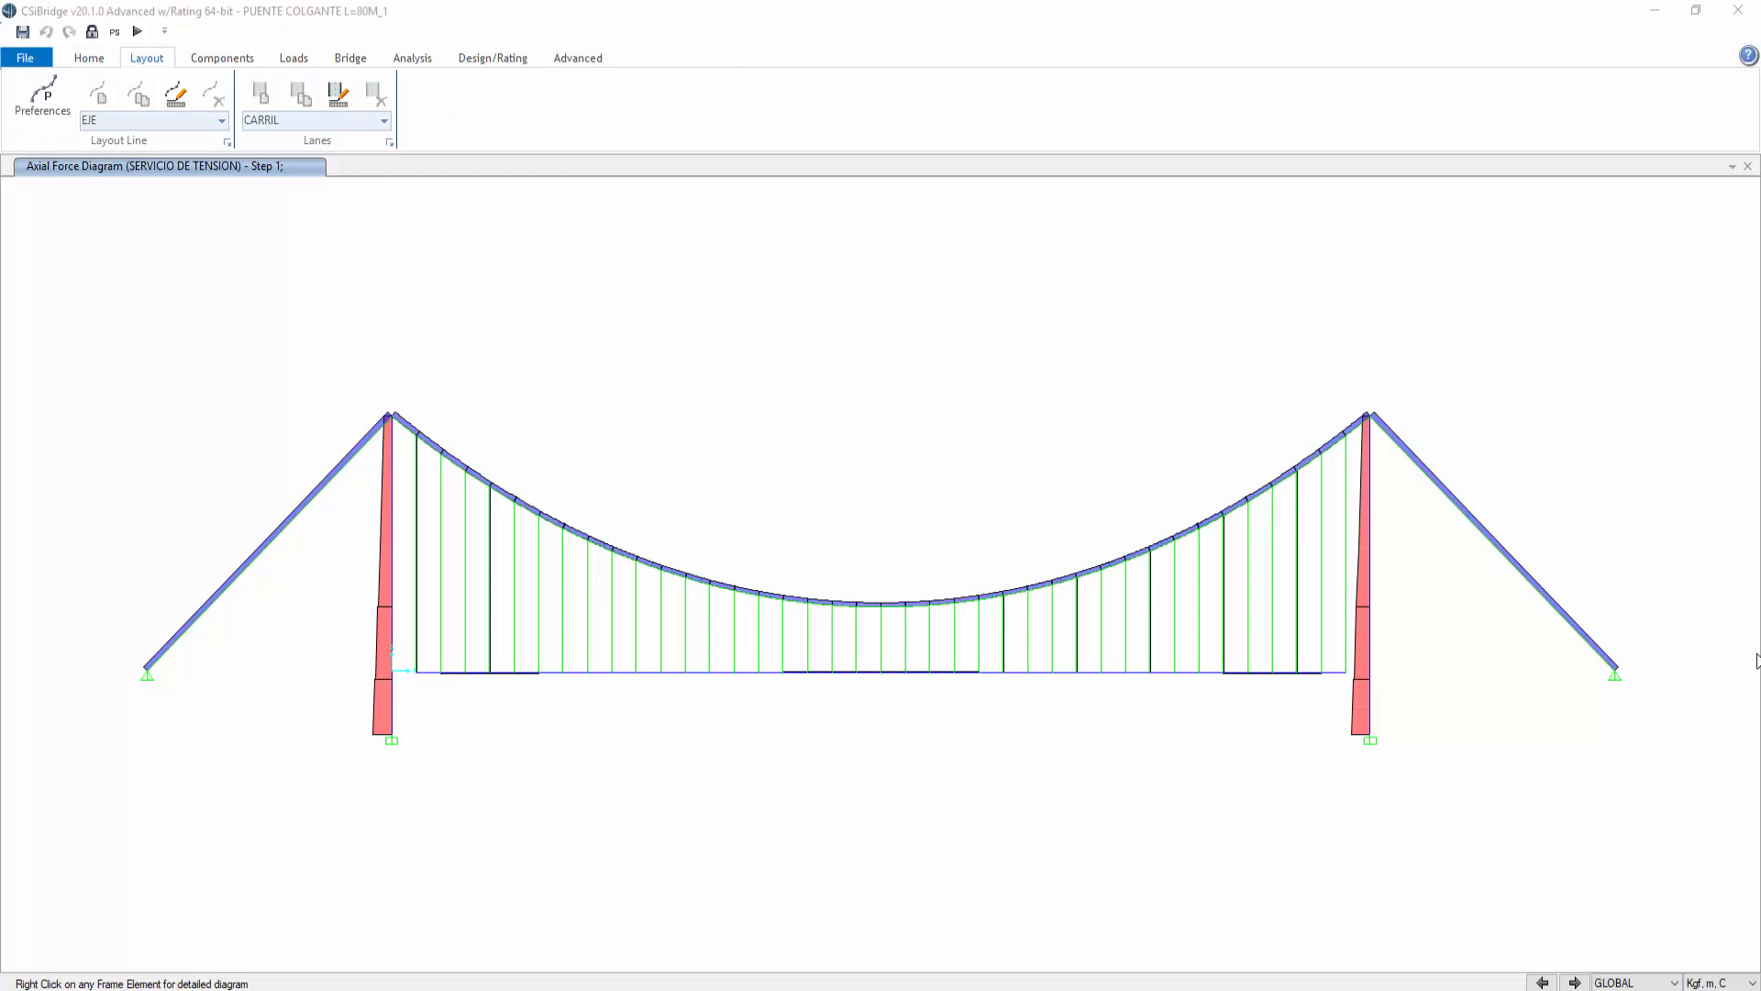
Step: Inspect the axial force diagrams of a hanger near the left tower and the mid-span hanger under SERVICIO DE TENSION
right_click(490, 549)
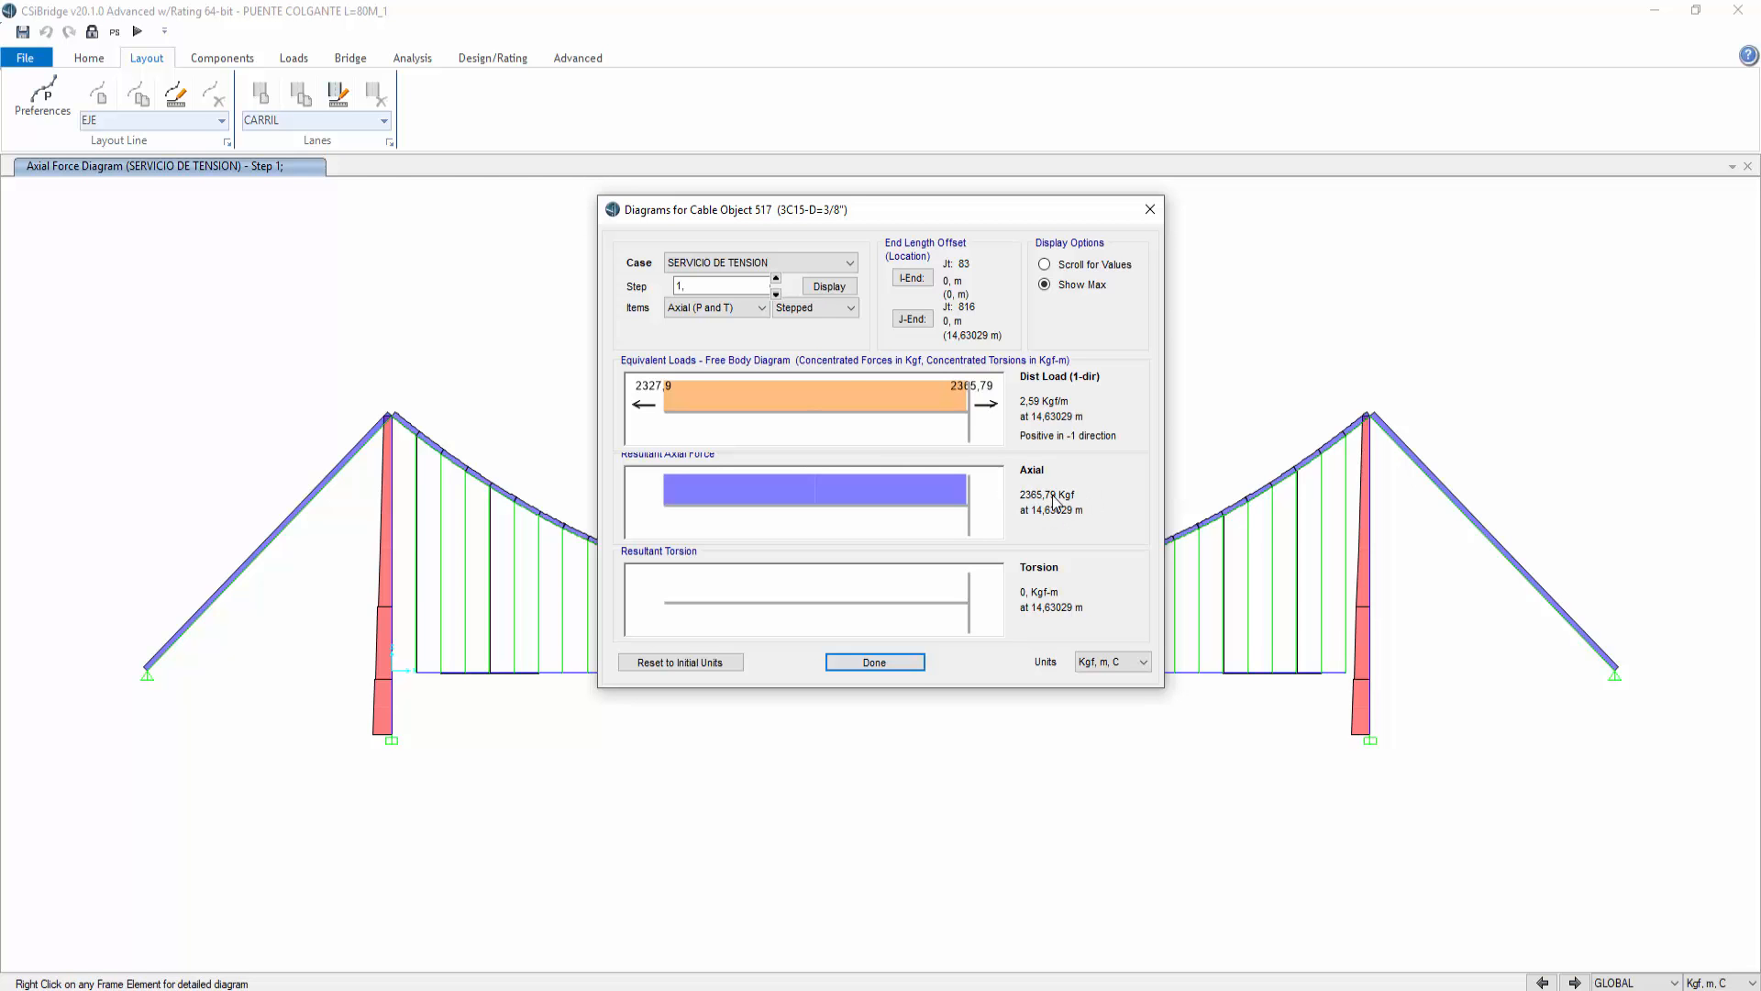
left_click(883, 661)
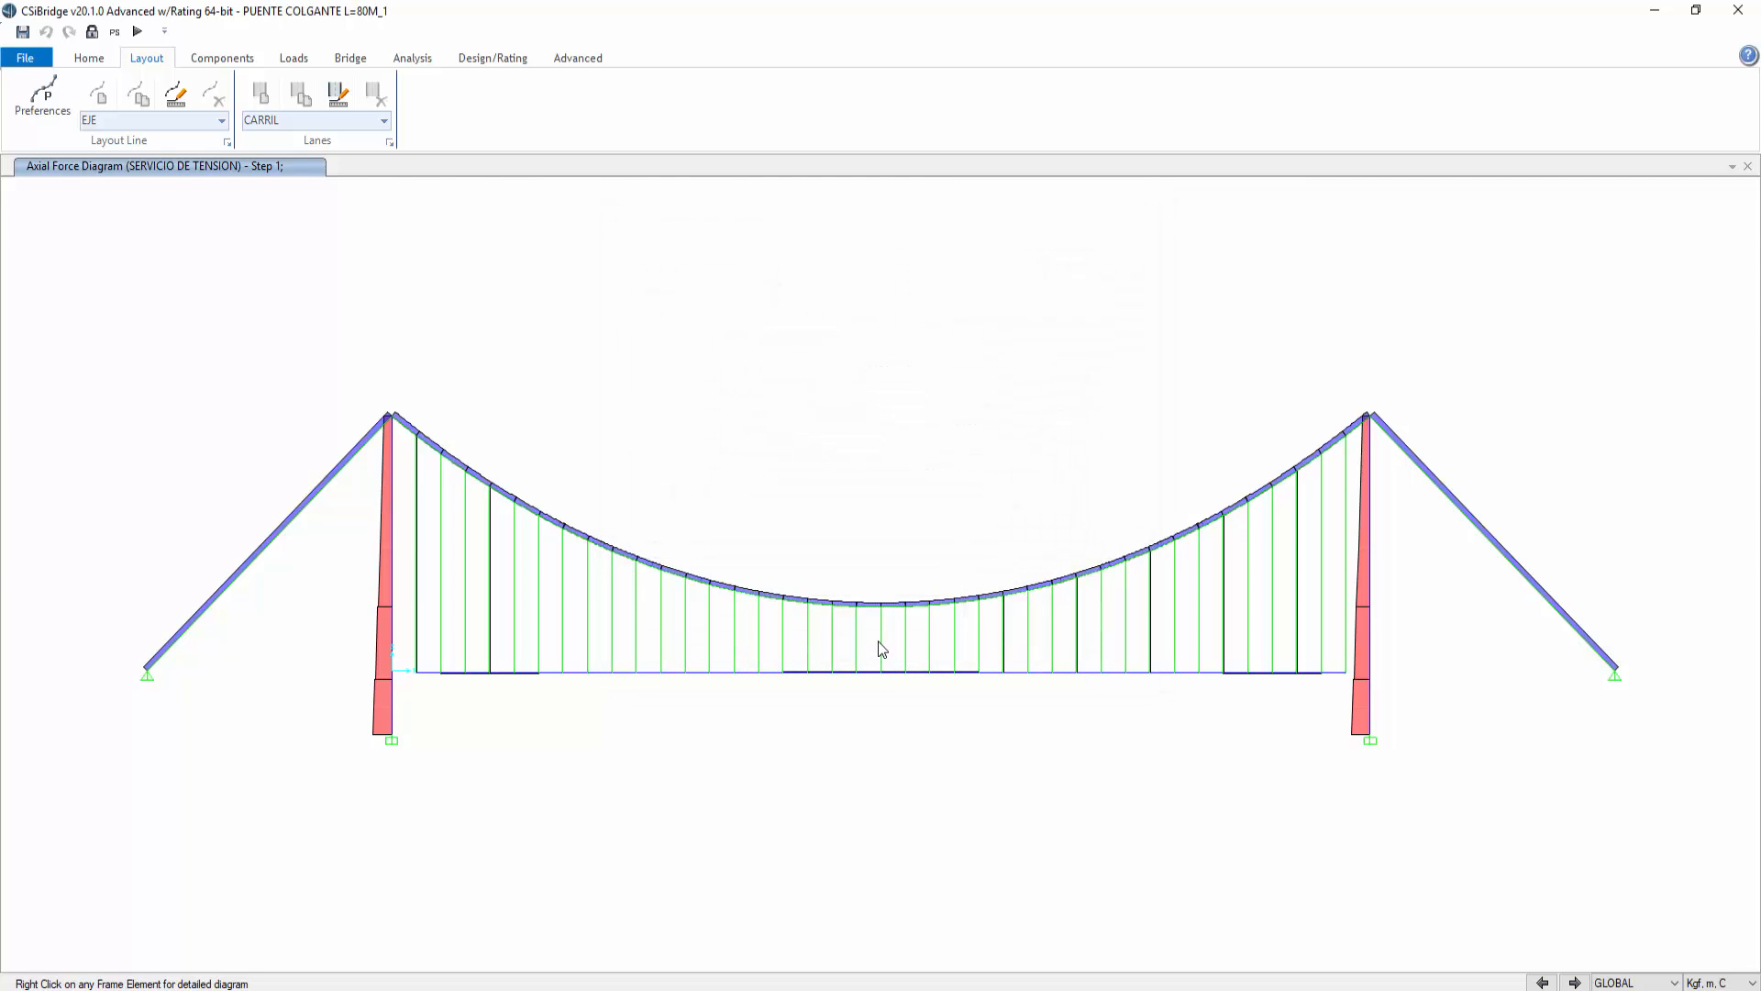
right_click(878, 651)
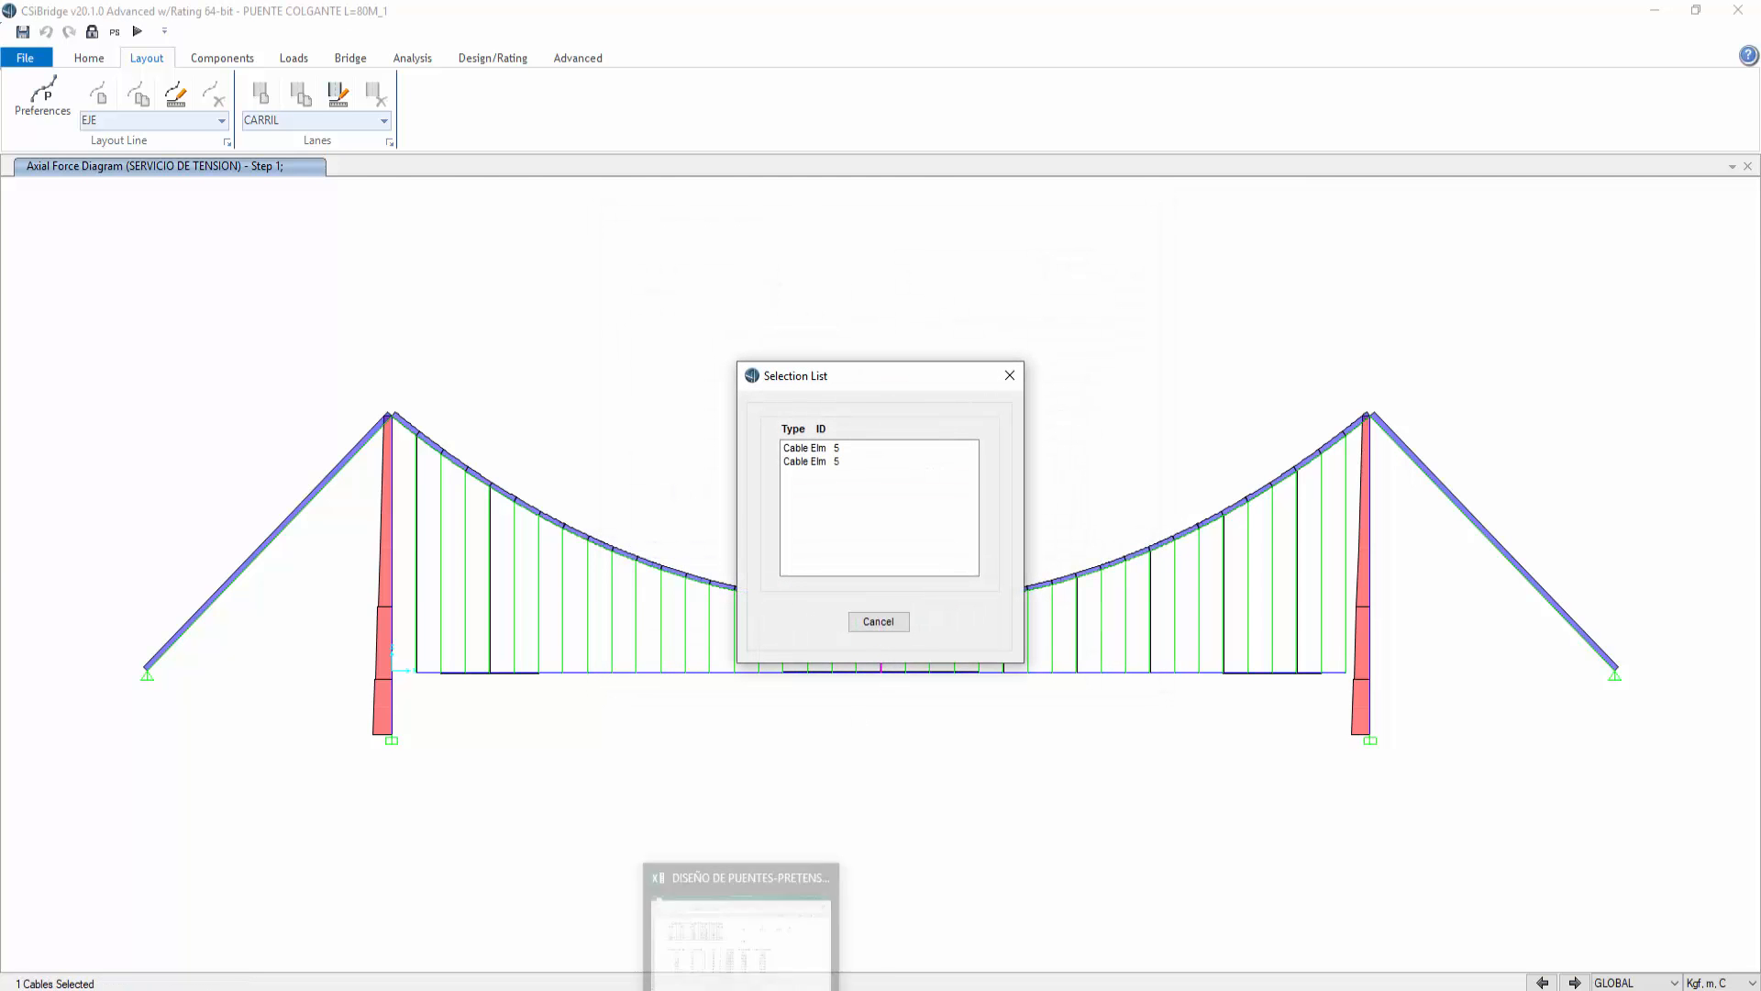
left_click(894, 623)
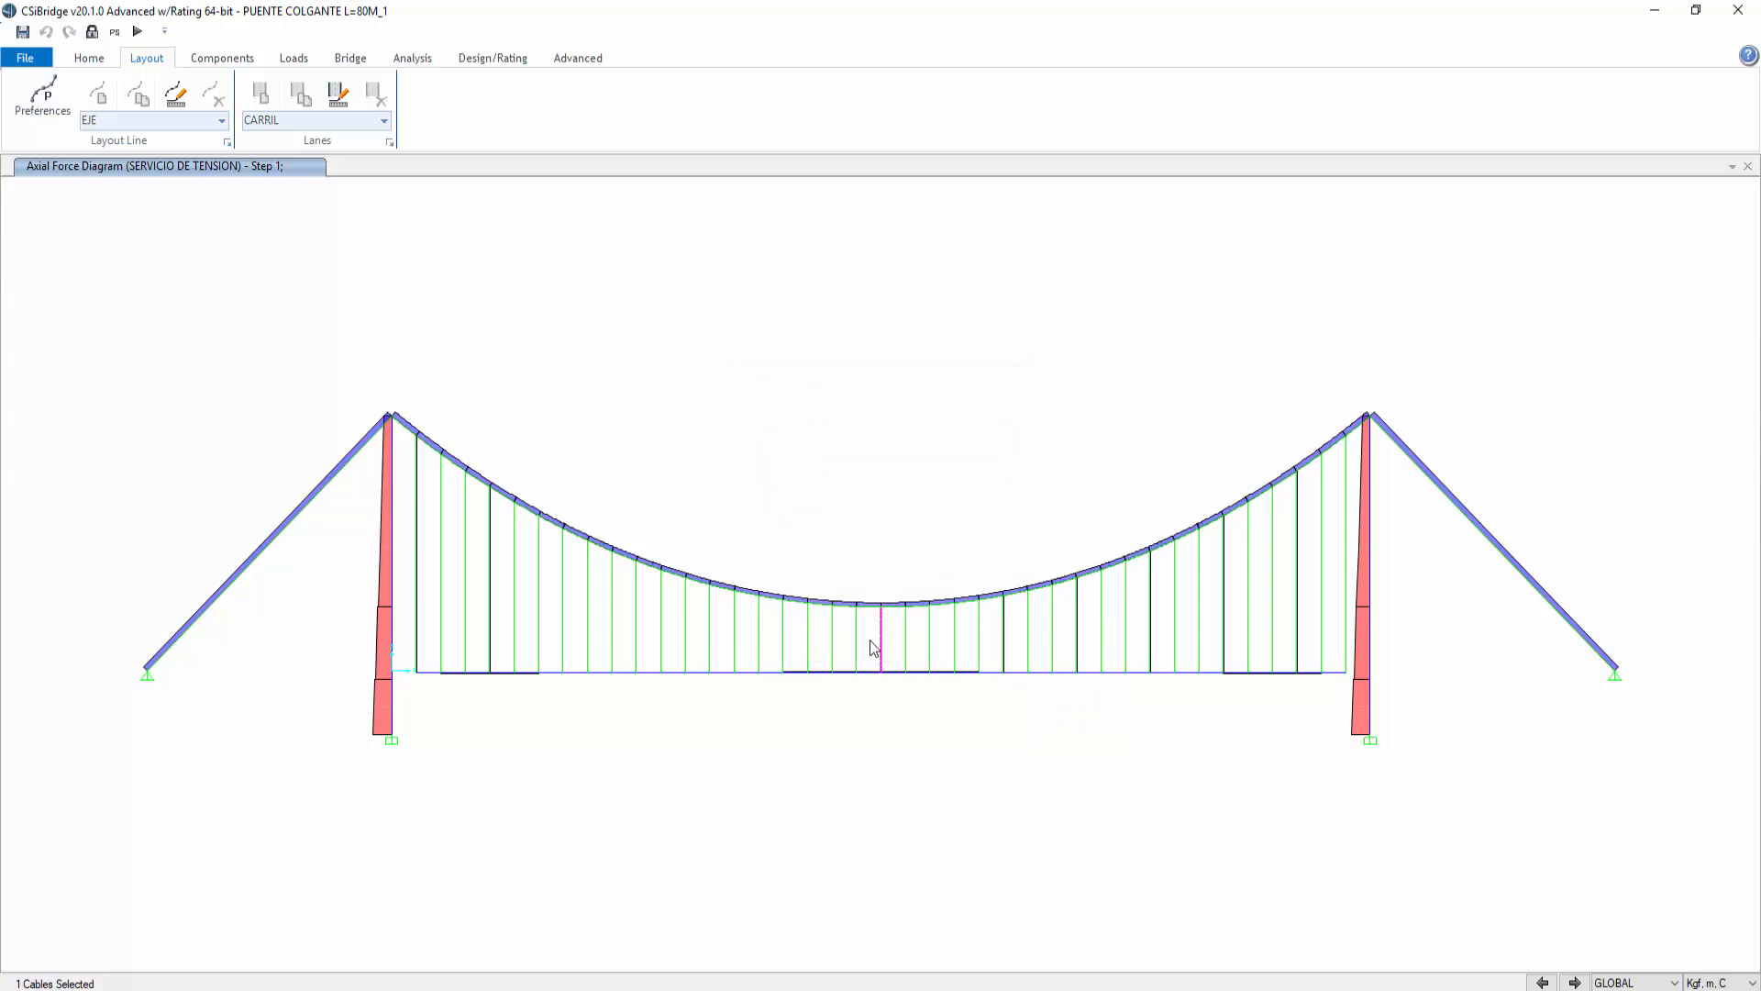
right_click(857, 646)
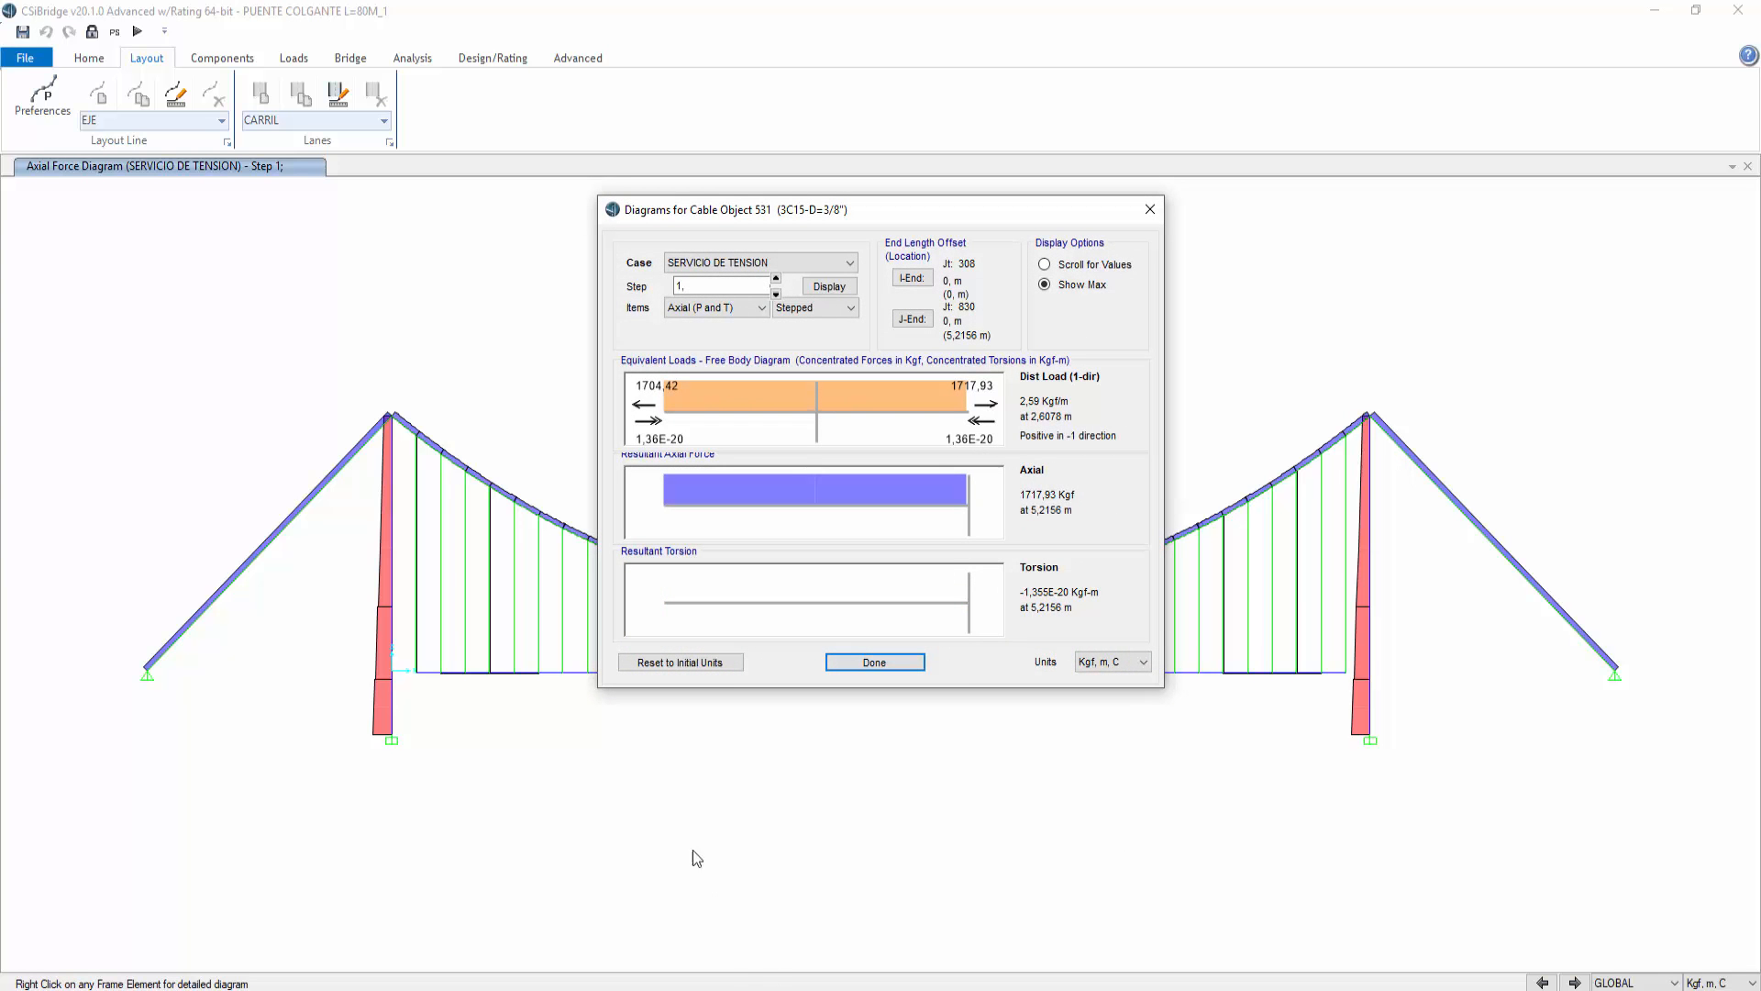
left_click(880, 663)
Step: Switch to Excel to review the cable capacity fractions for the 3/8" cable, then return to CSiBridge
left_click(704, 985)
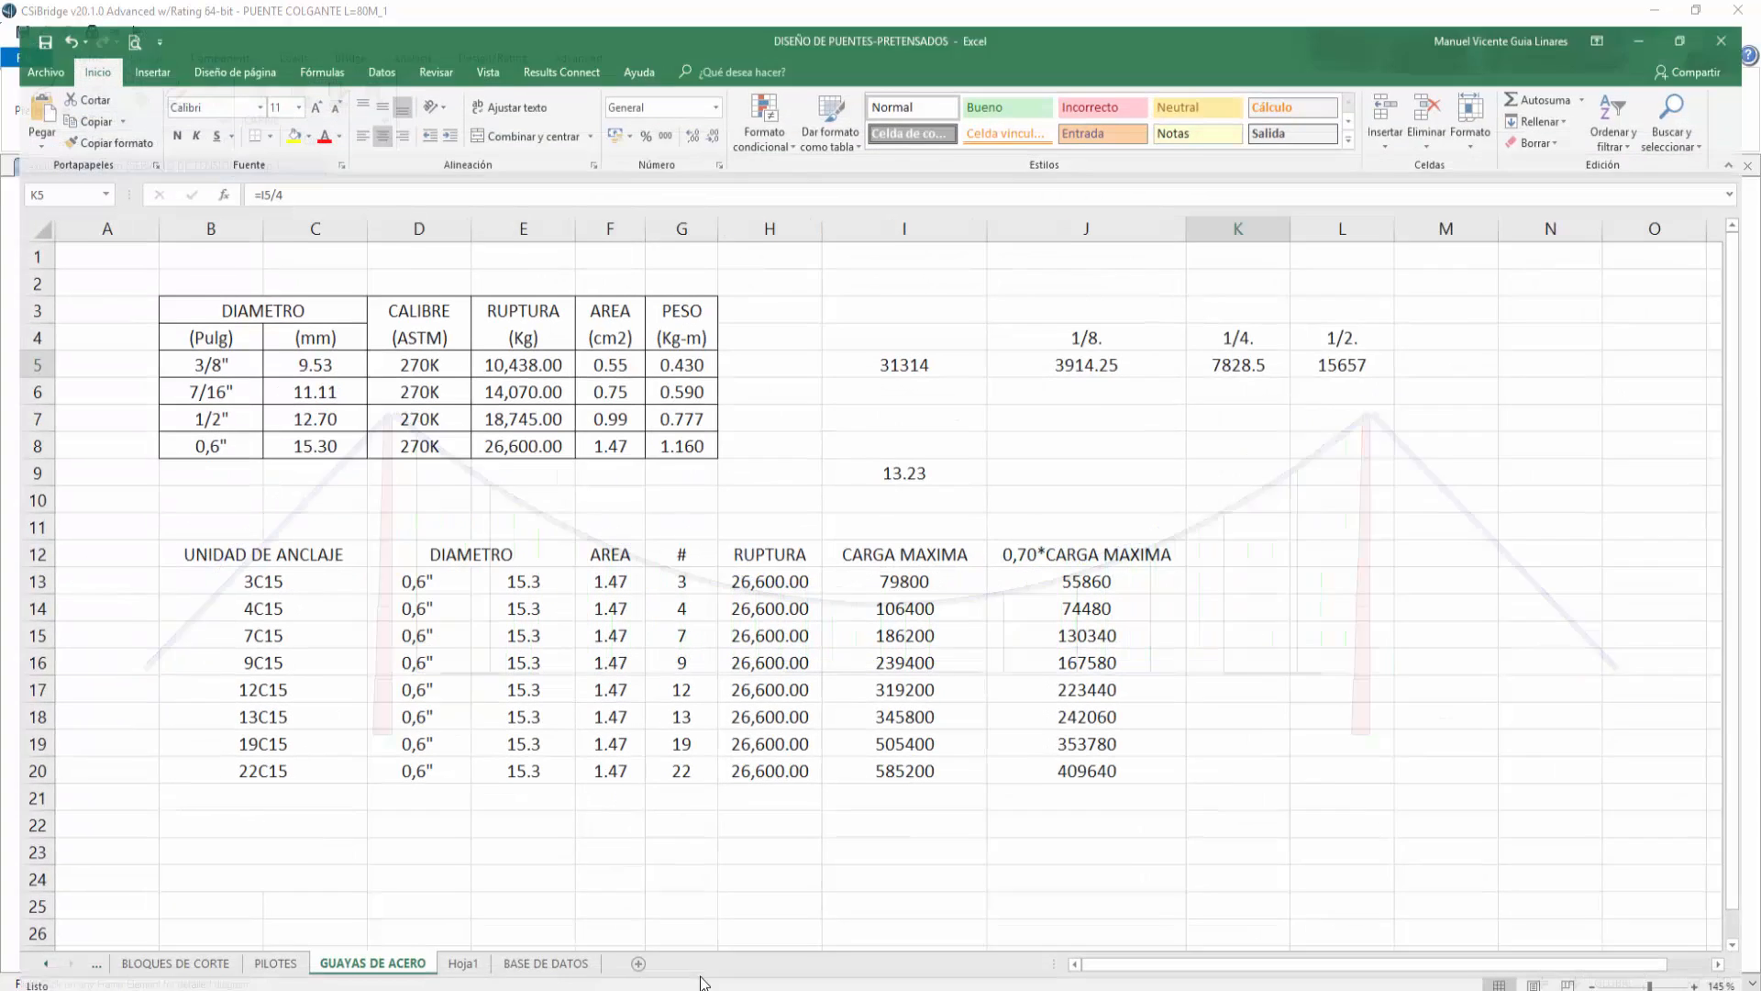
left_click(1024, 341)
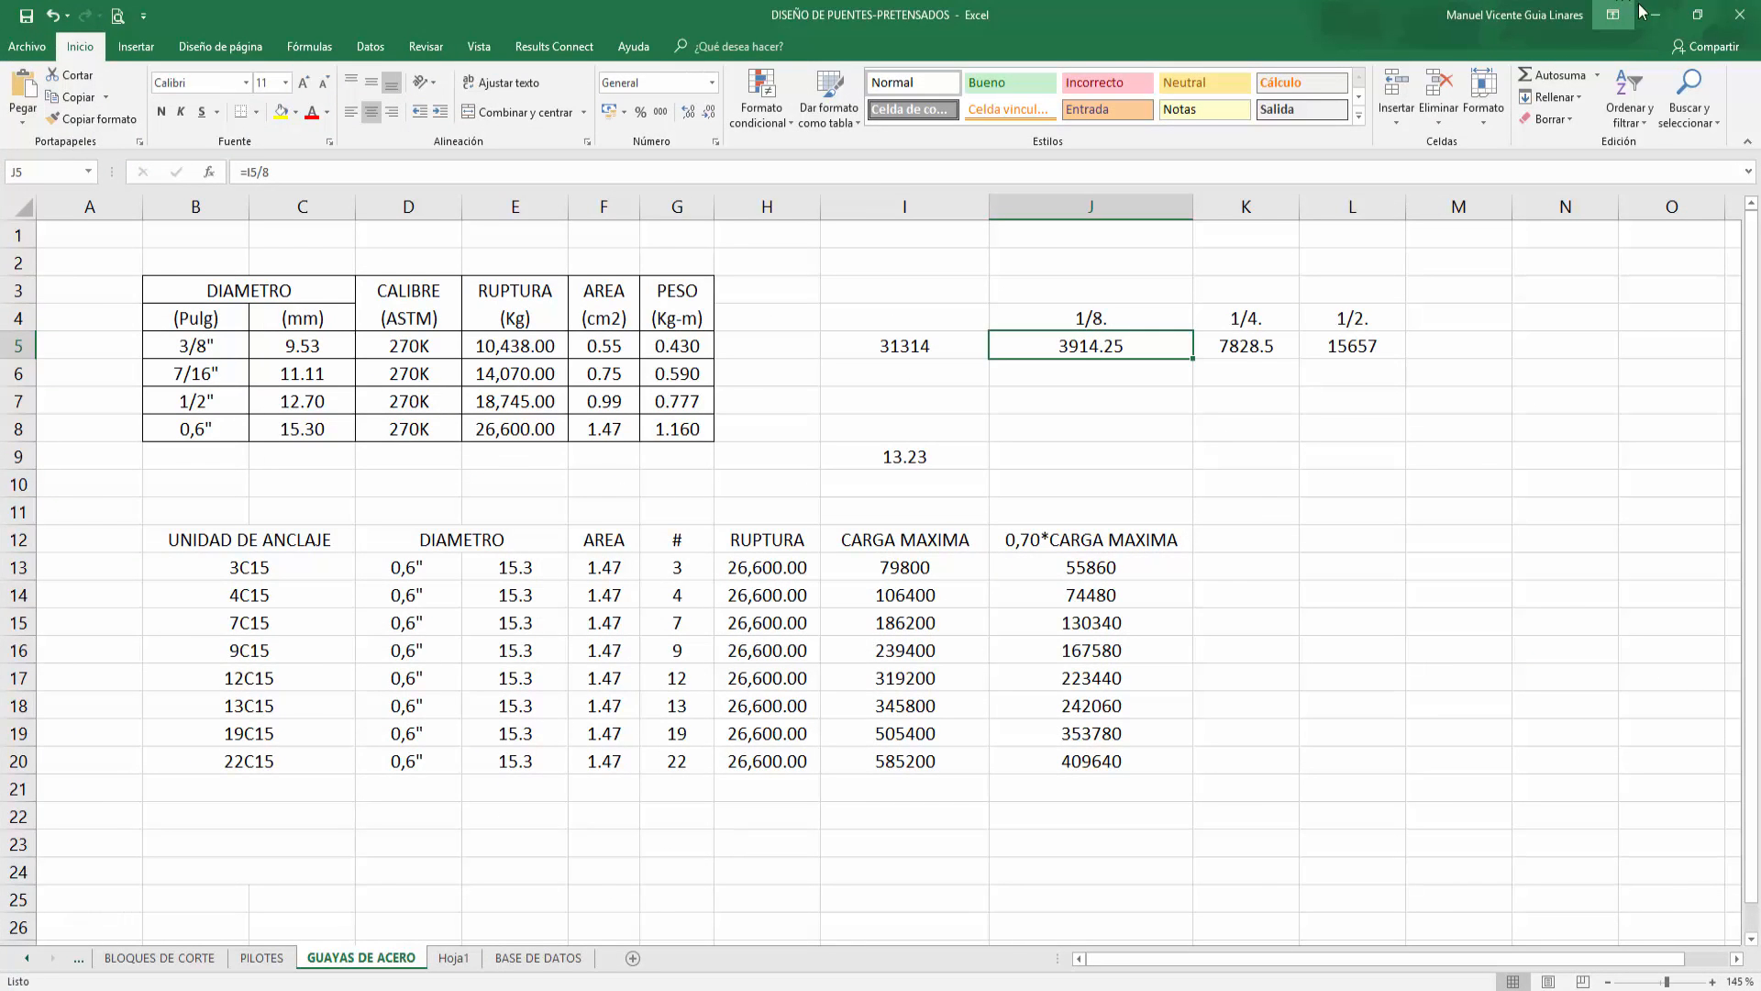
left_click(1697, 14)
left_click(92, 32)
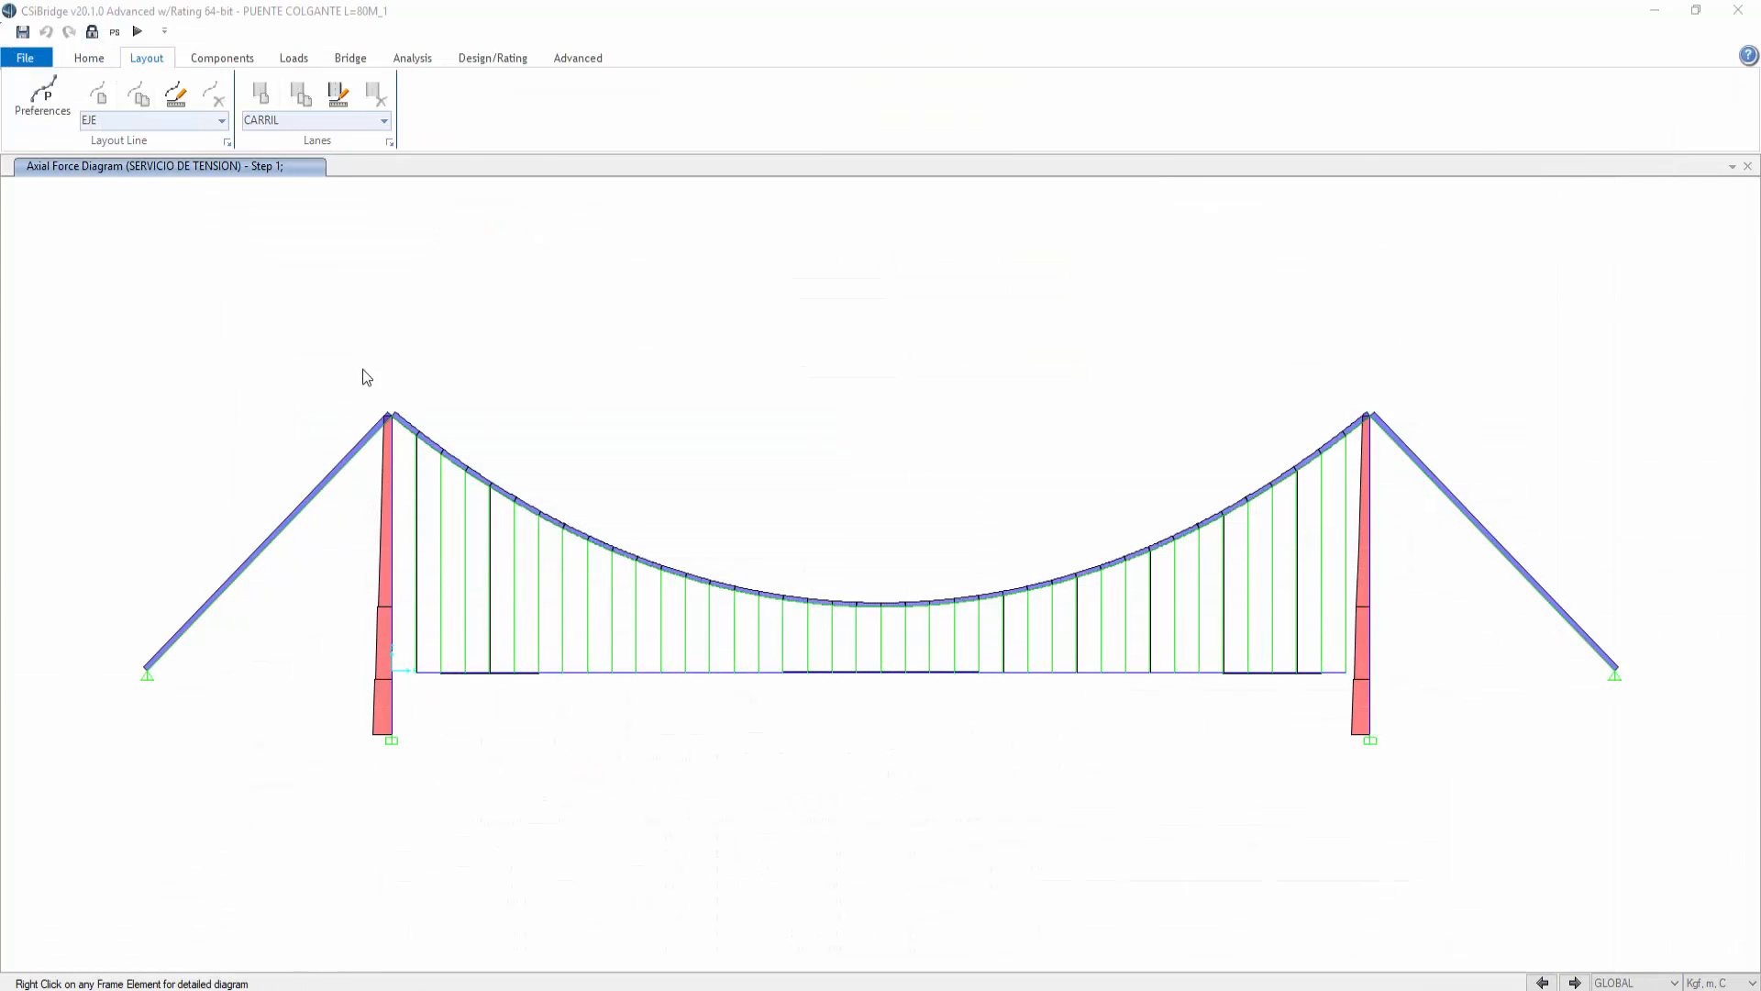
Step: Zoom into the mid-span of the elevation and view the central hanger's line assignment information
left_click(890, 575)
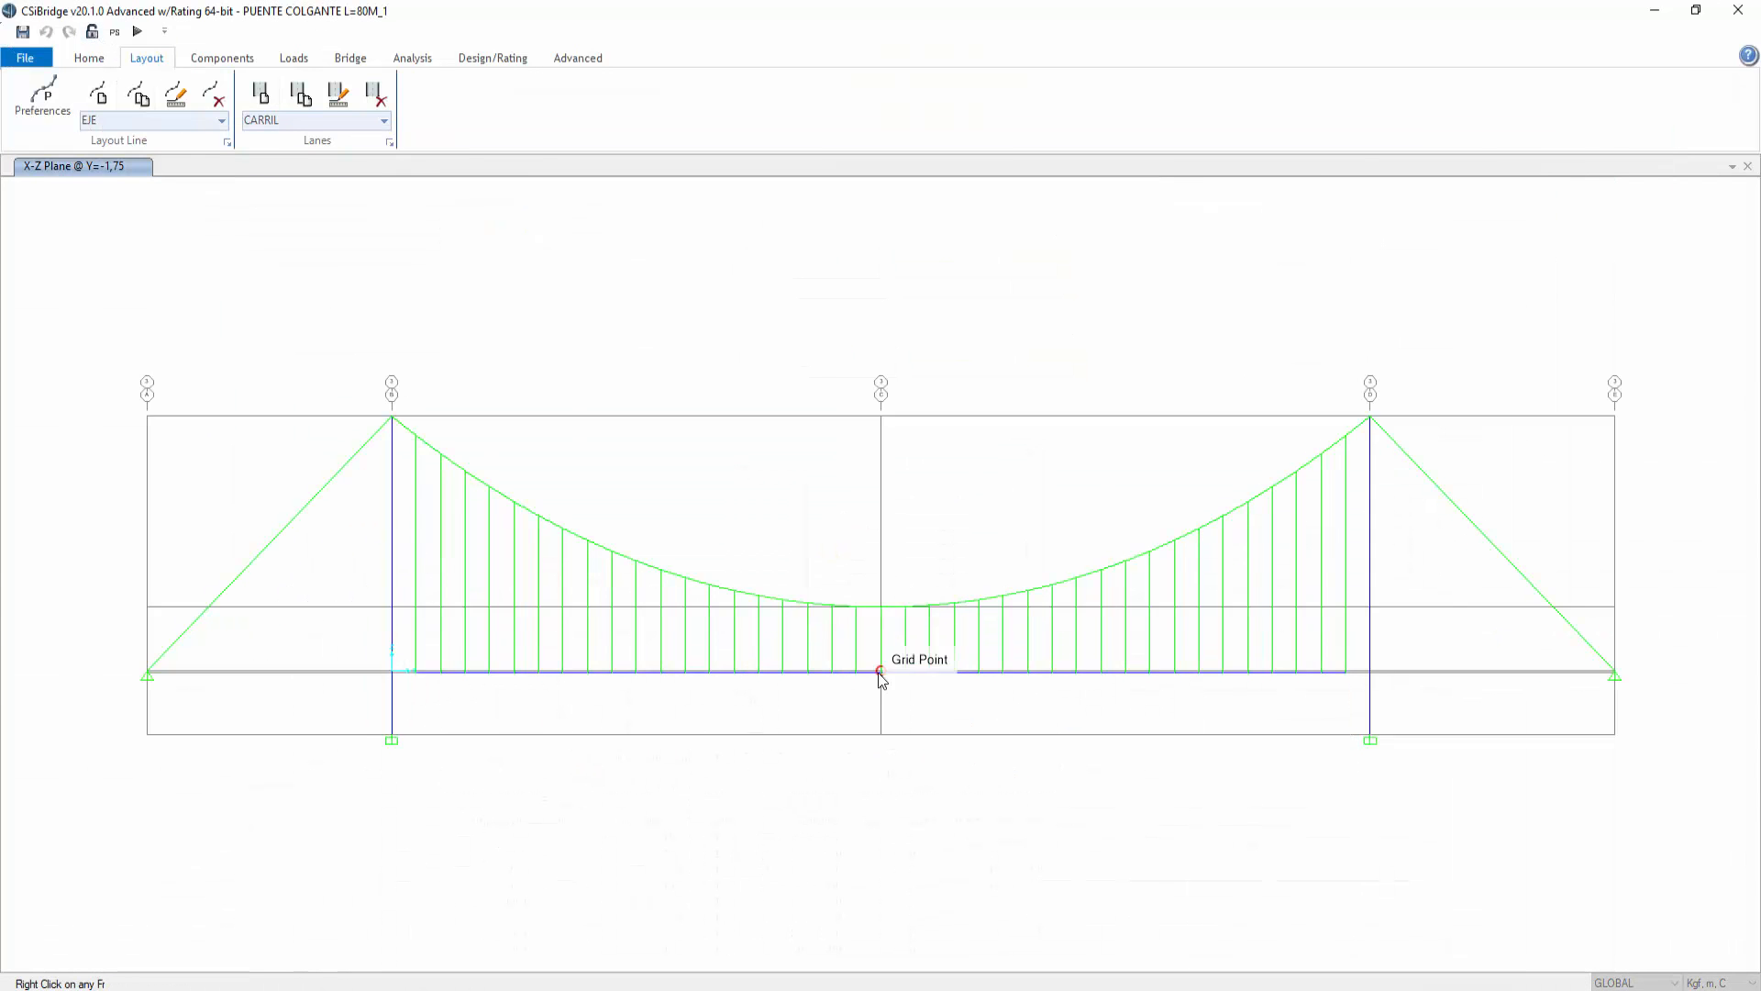
left_click(80, 62)
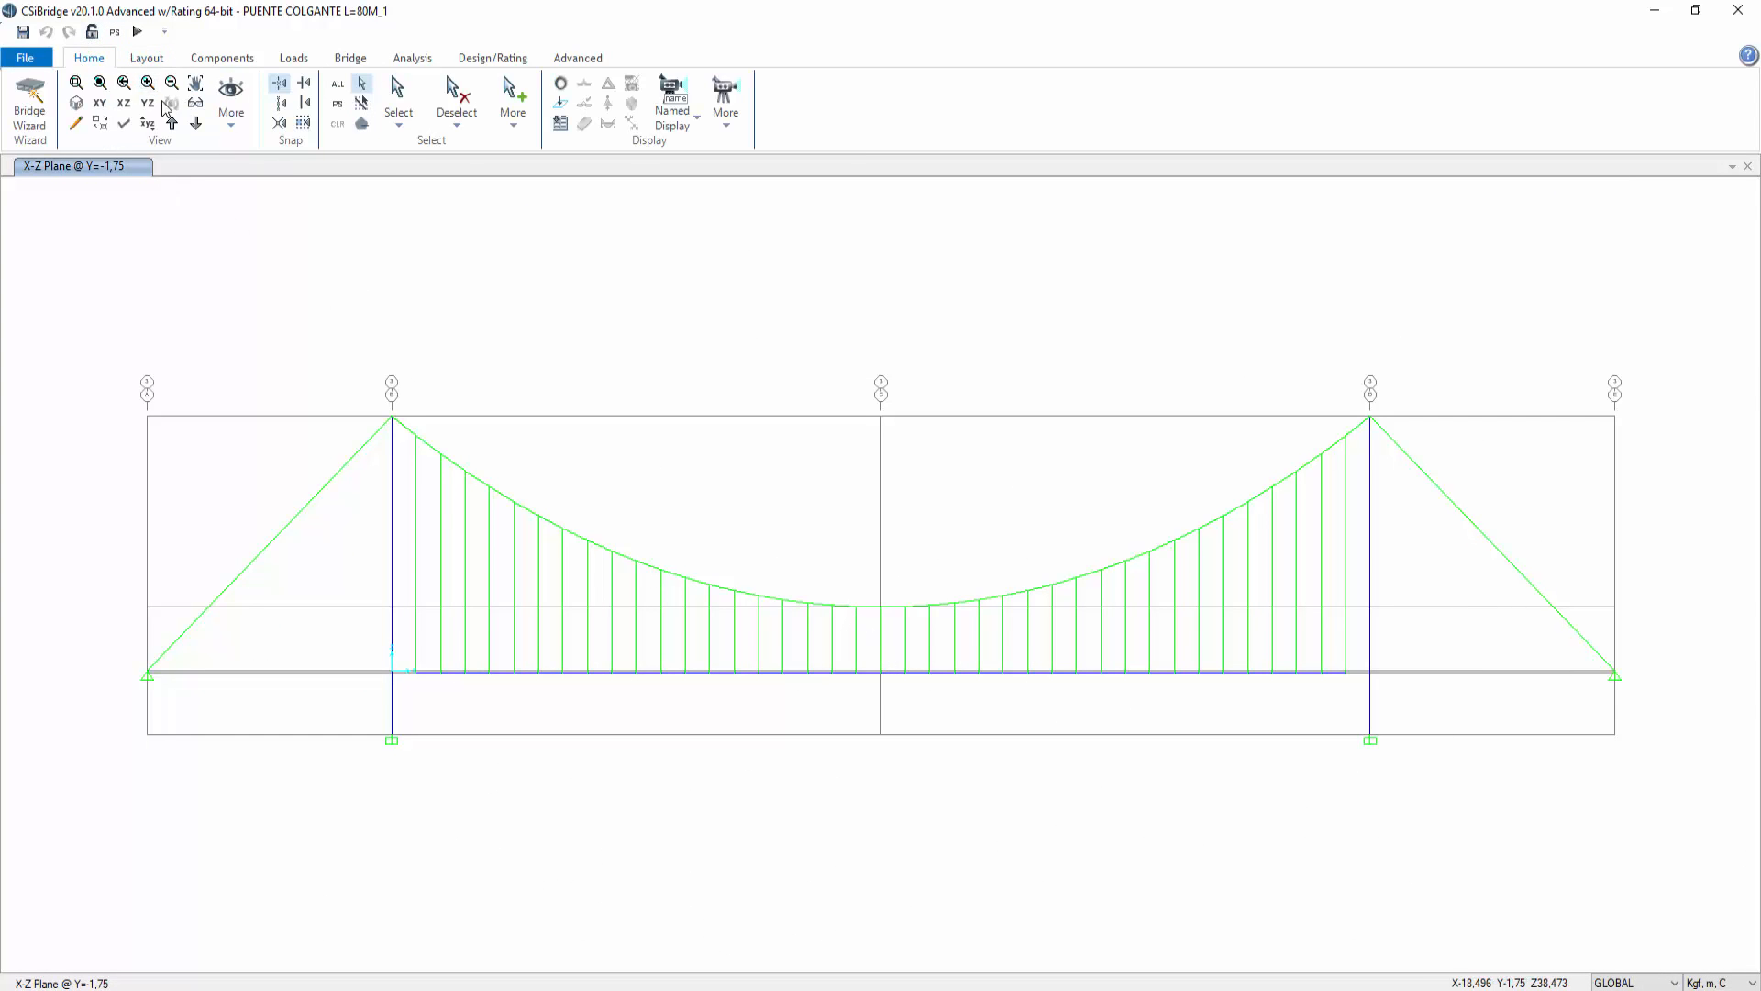
left_click(76, 83)
left_click_drag(916, 701, 859, 589)
left_click(836, 510)
right_click(835, 510)
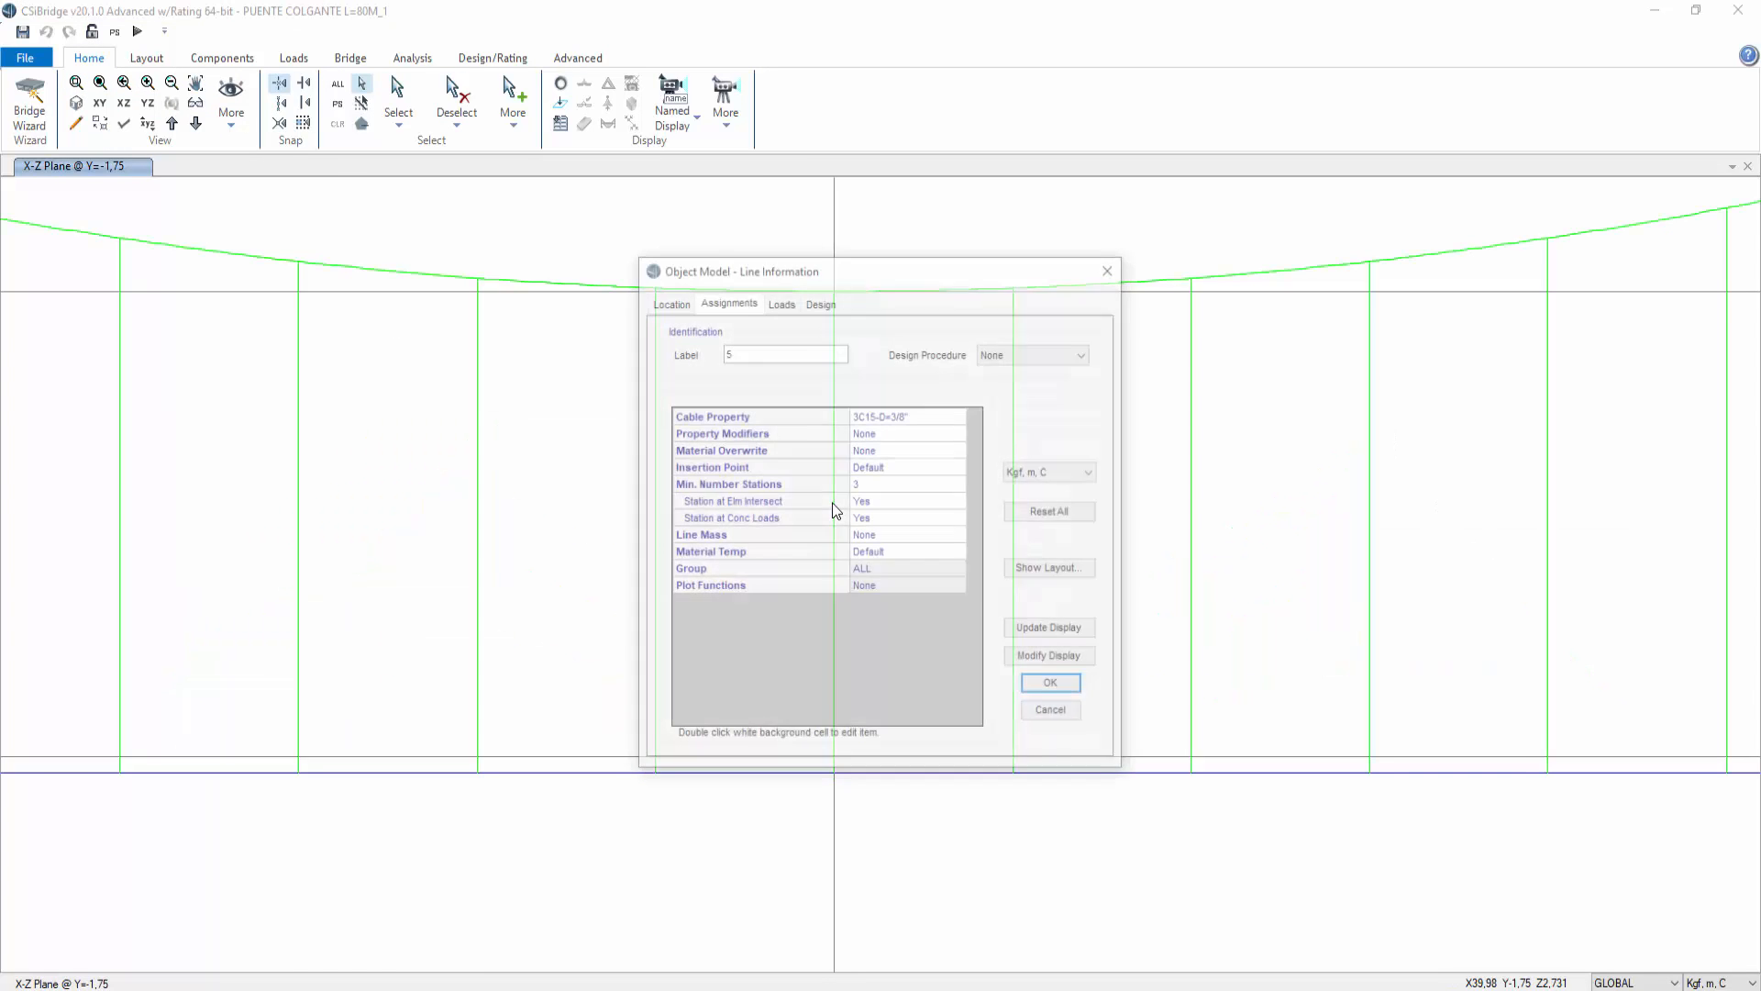
left_click(1120, 270)
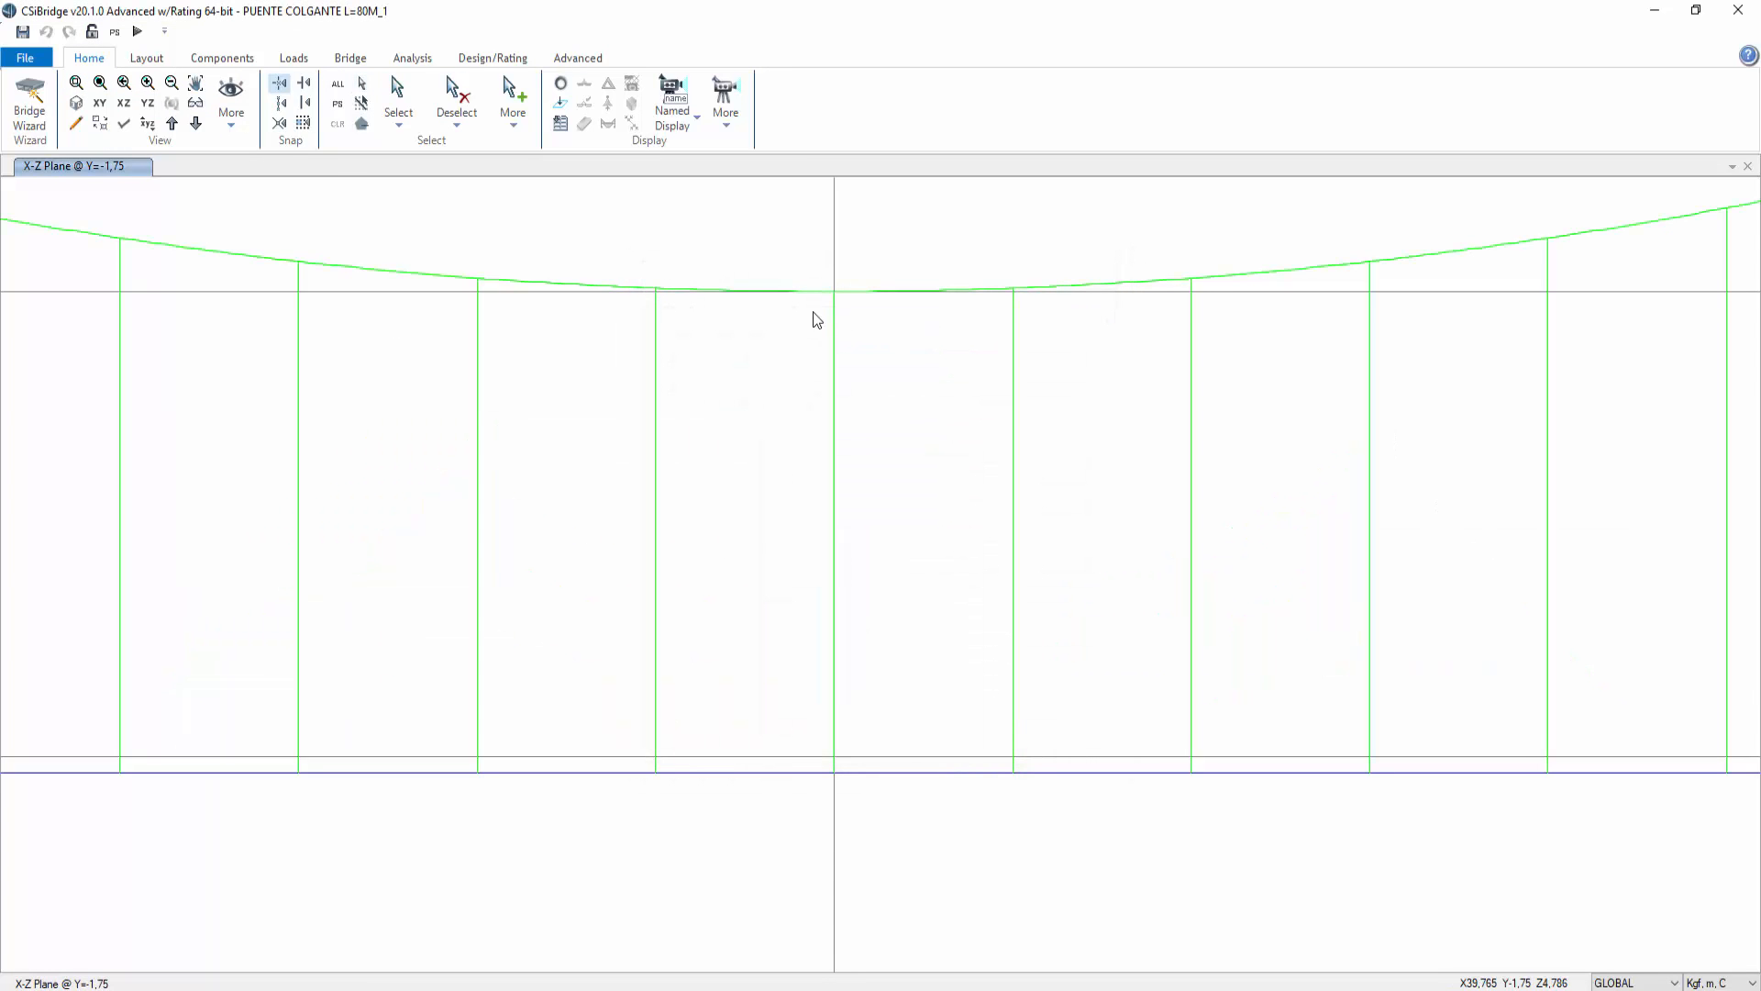
left_click_drag(814, 264, 855, 777)
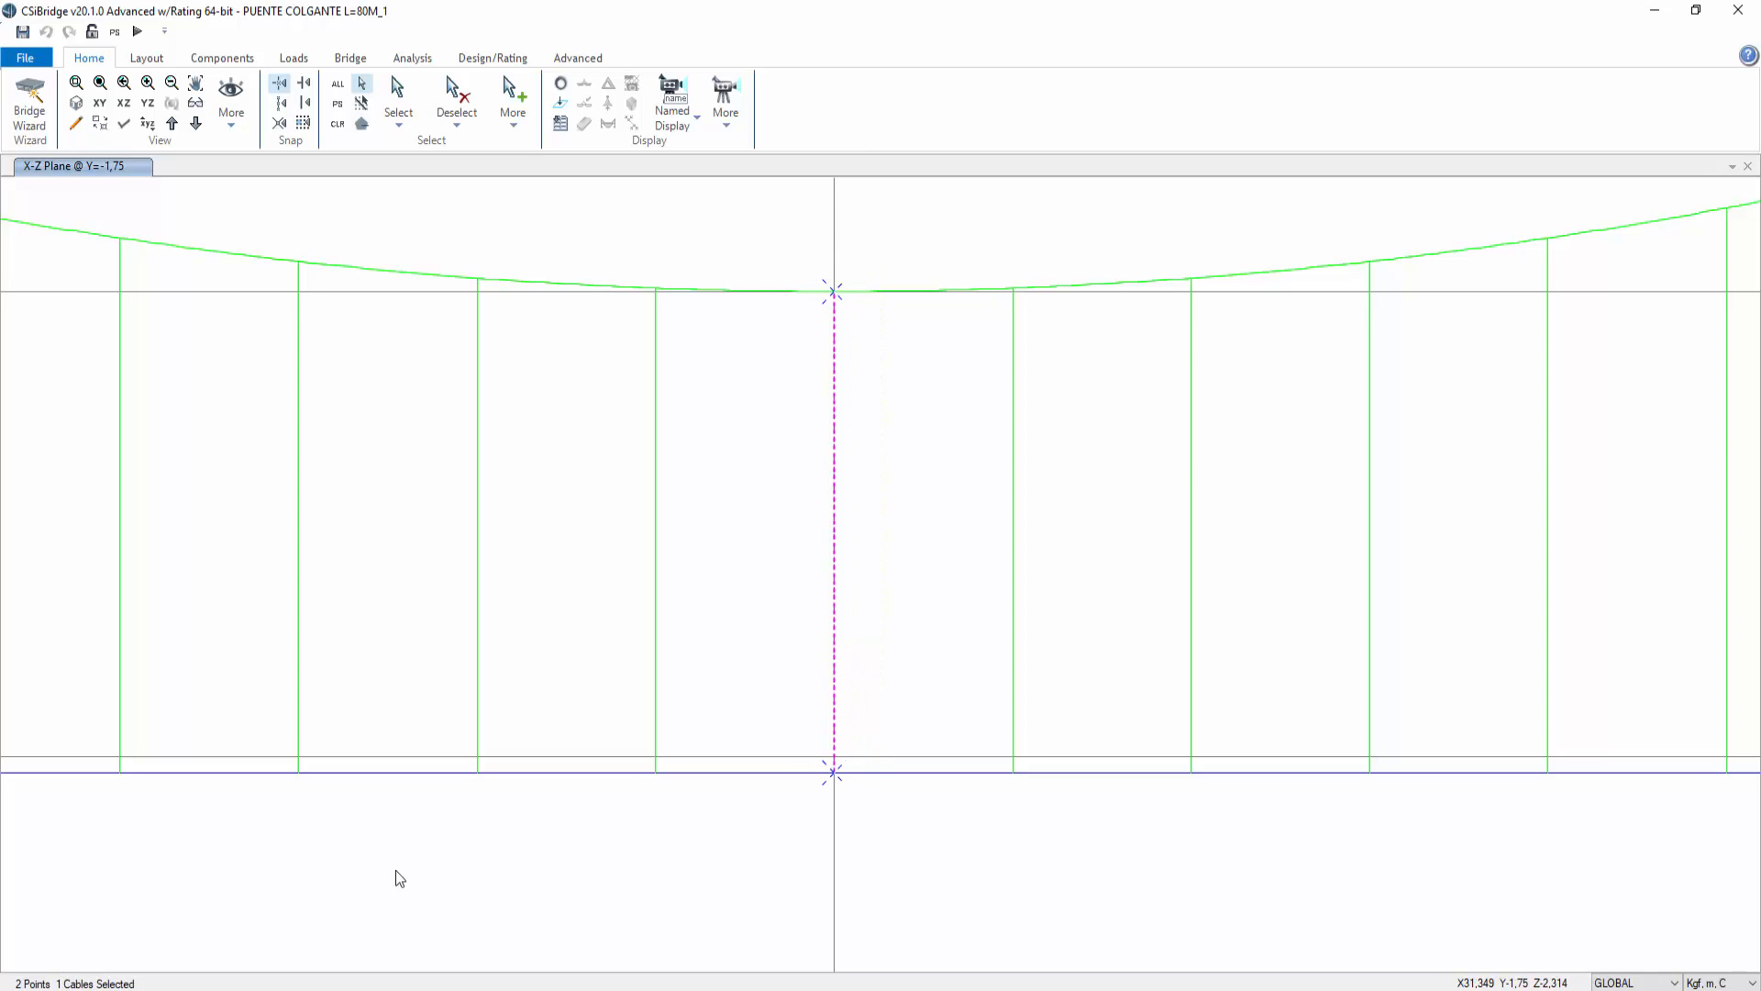
left_click(830, 649)
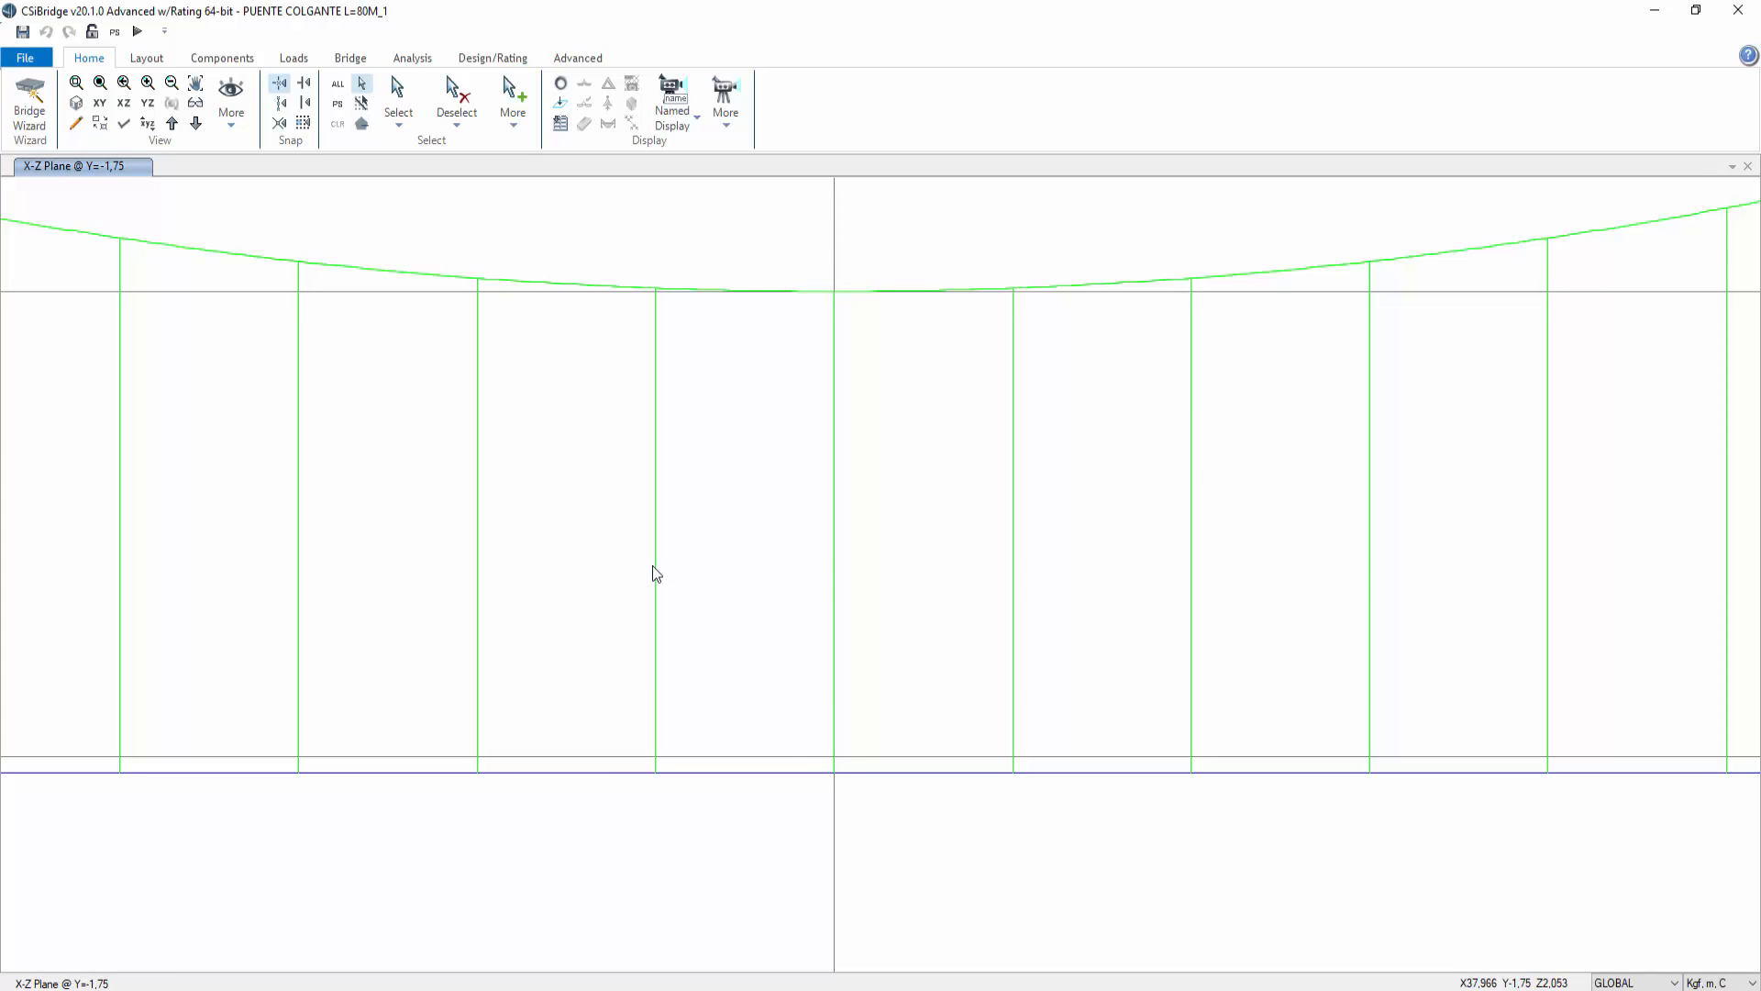
scroll(918, 642, "down", 3)
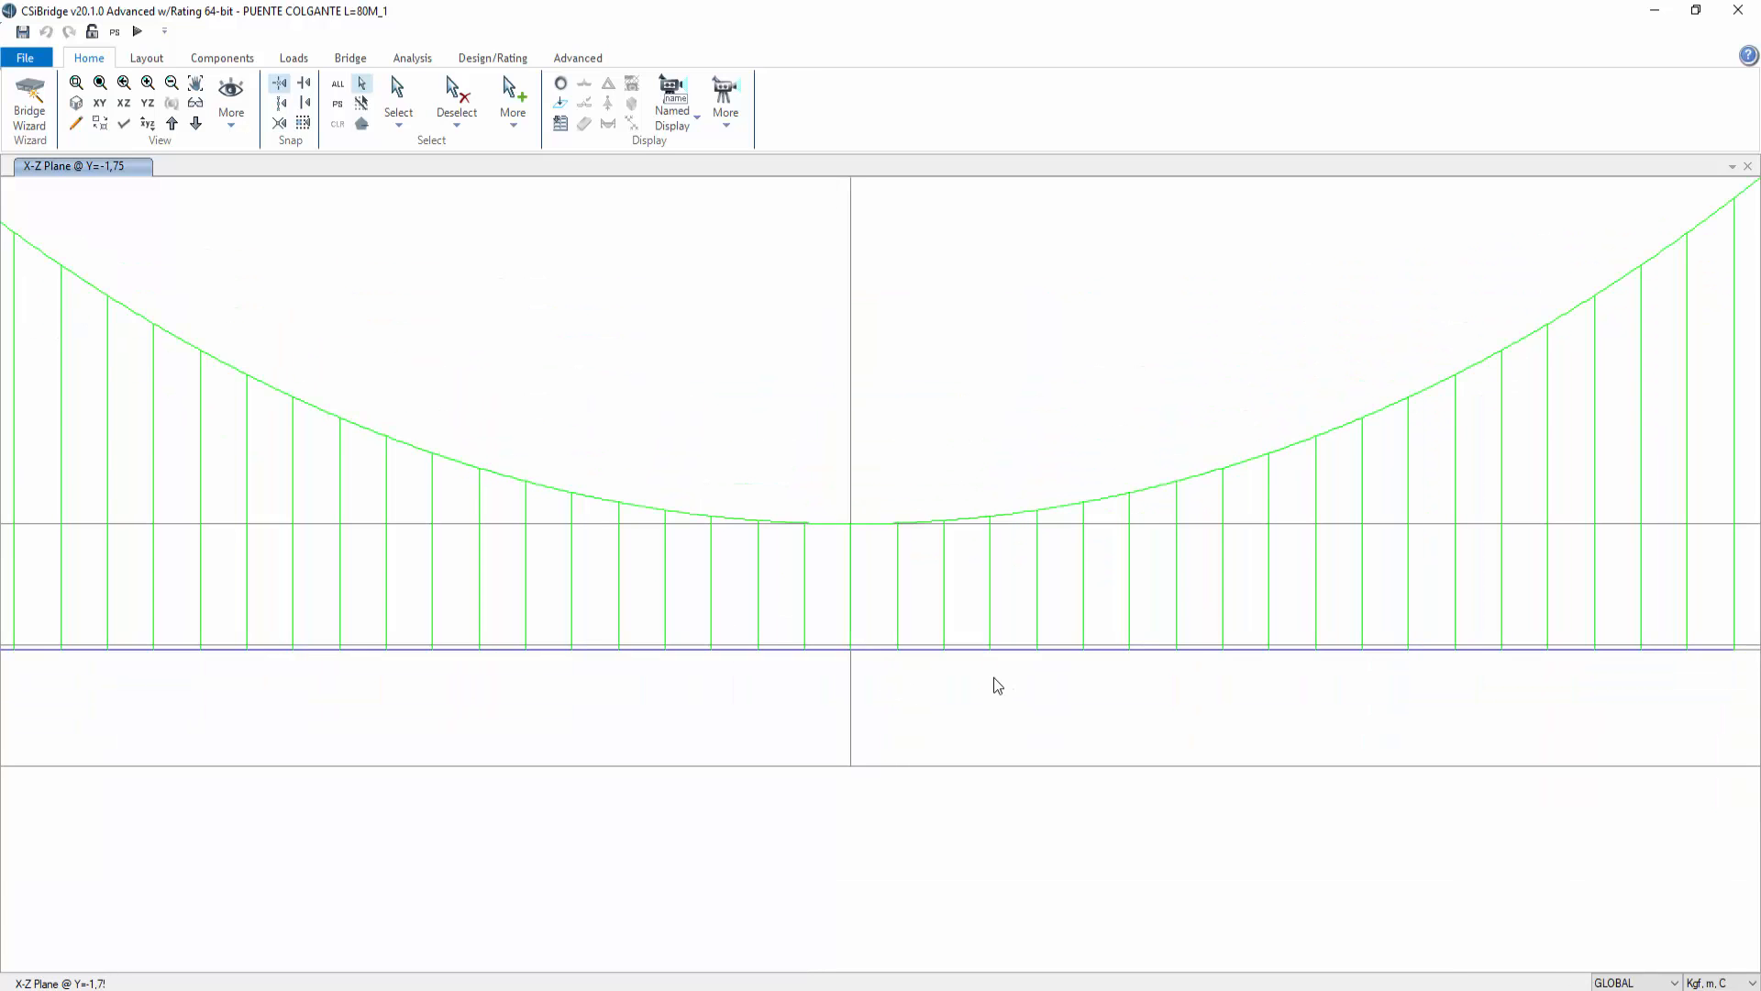
scroll(994, 684, "down", 2)
left_click(146, 60)
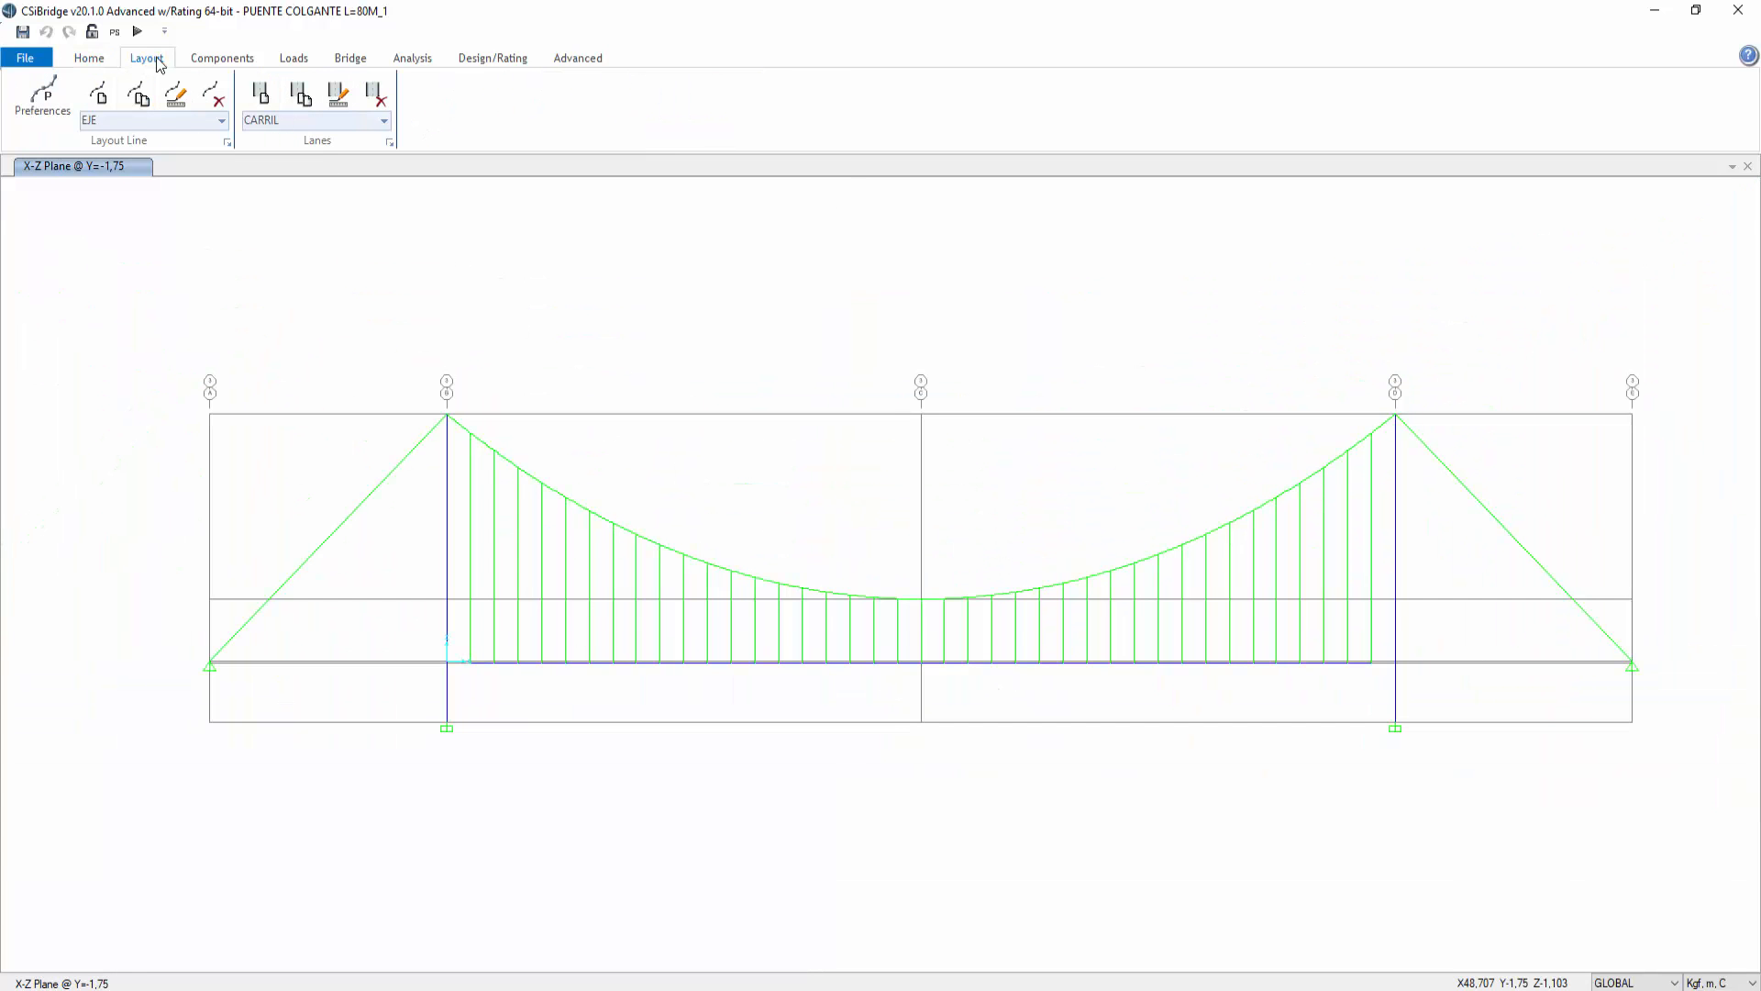
left_click(103, 63)
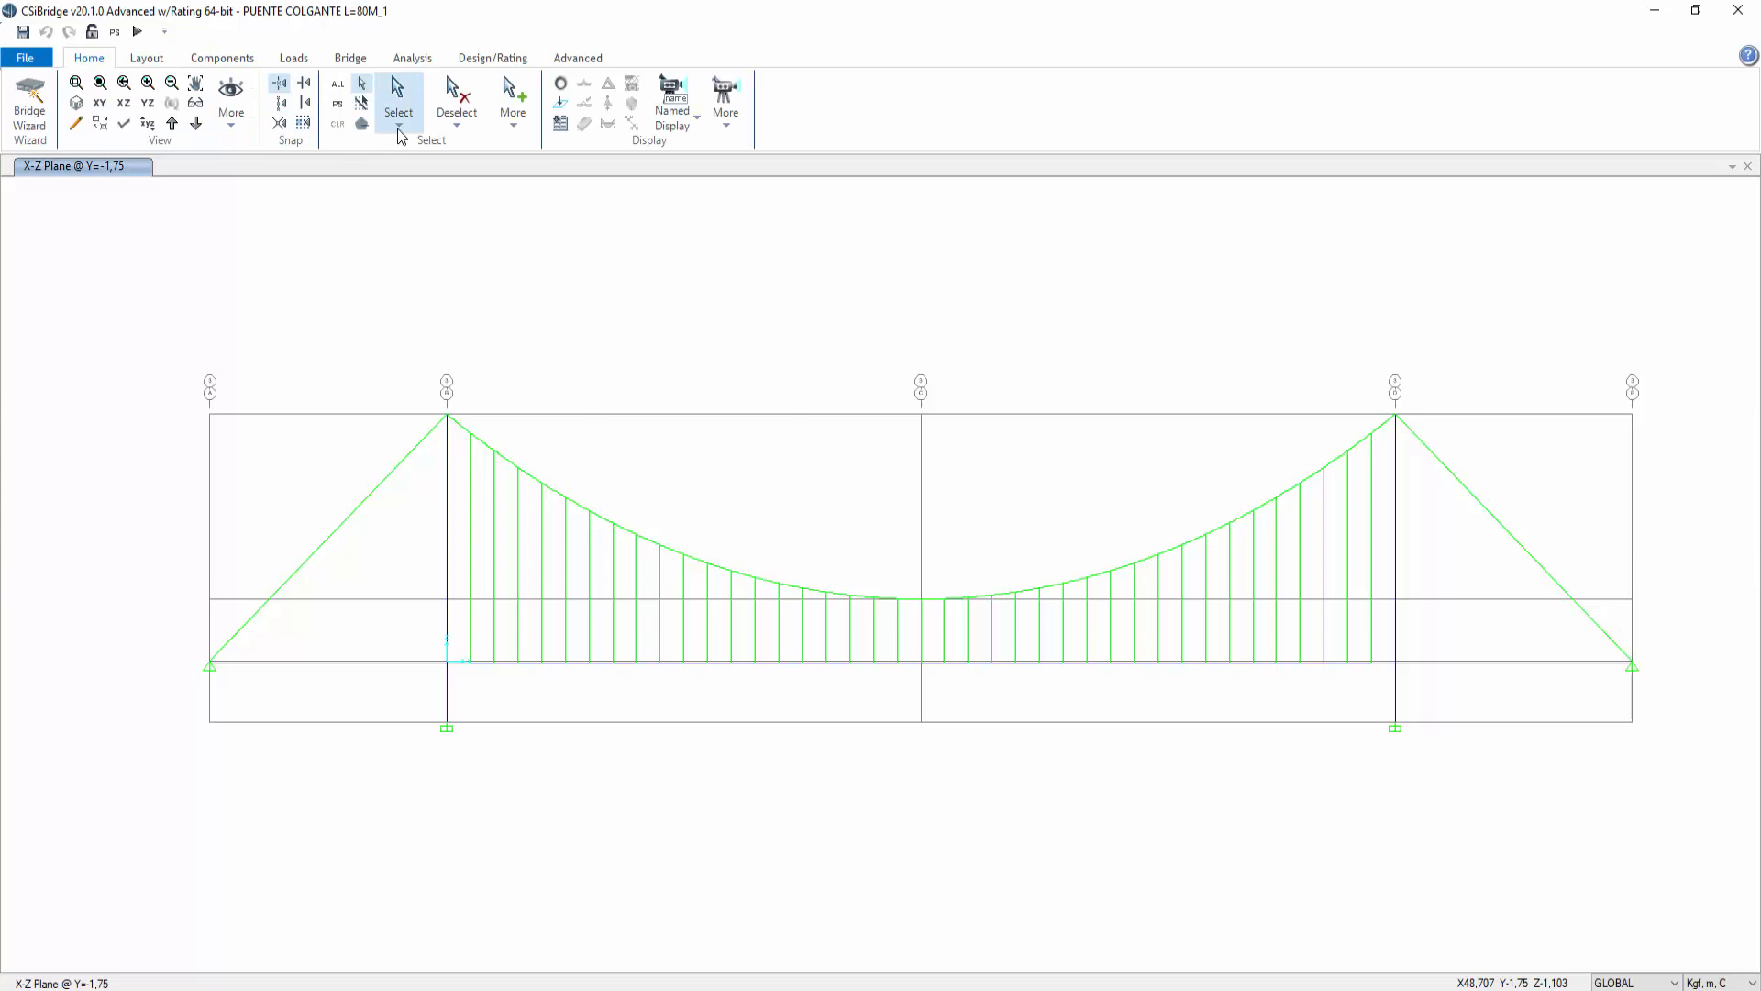
Step: Select all cables with the 3C15-D=3/8" cable property
left_click(398, 119)
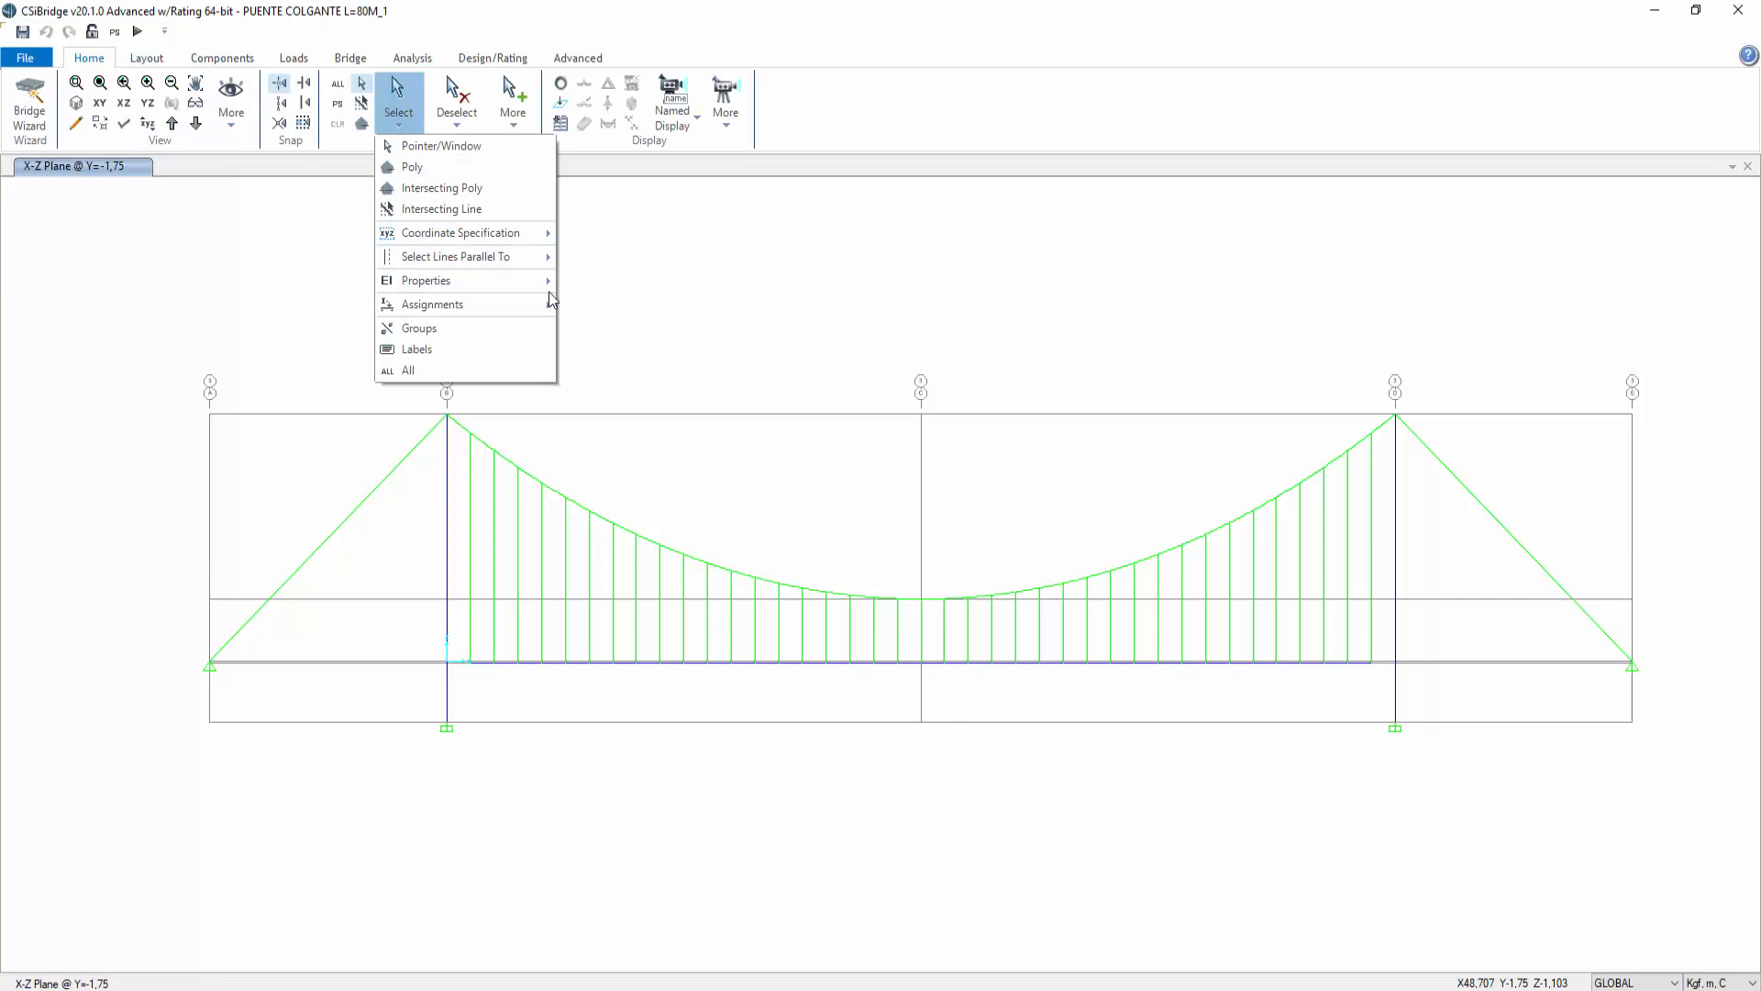
mouse_move(531, 279)
left_click(608, 328)
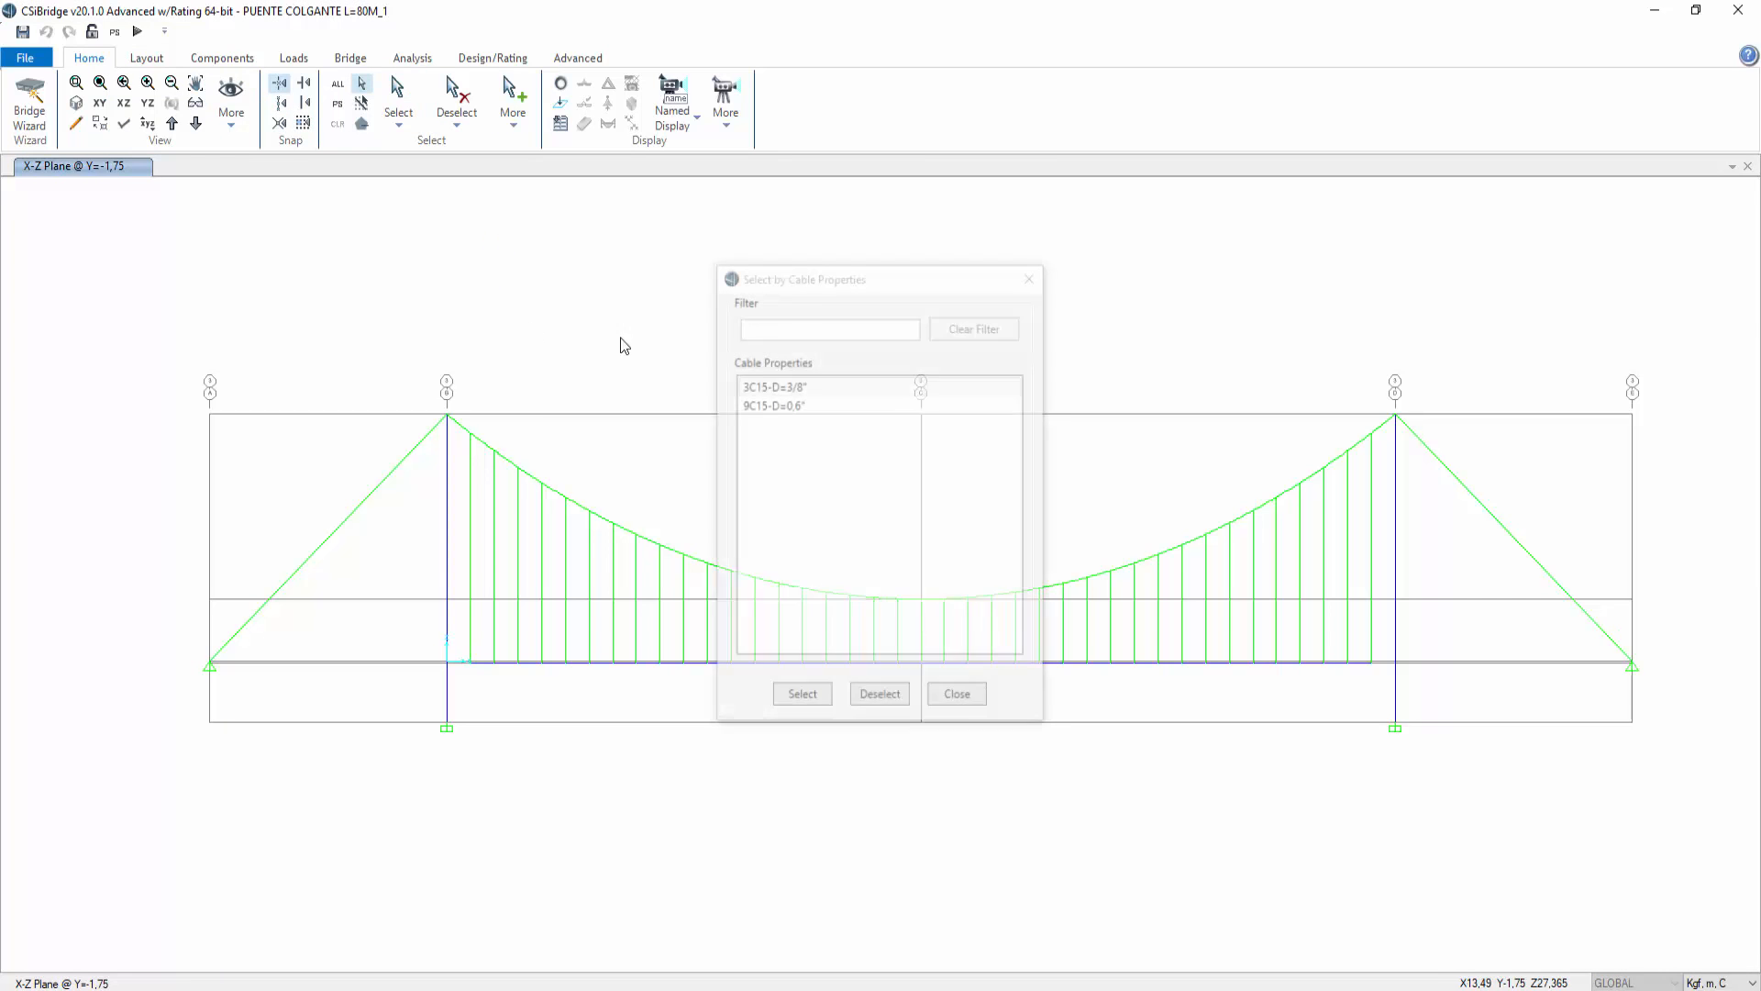
left_click(776, 387)
left_click(801, 698)
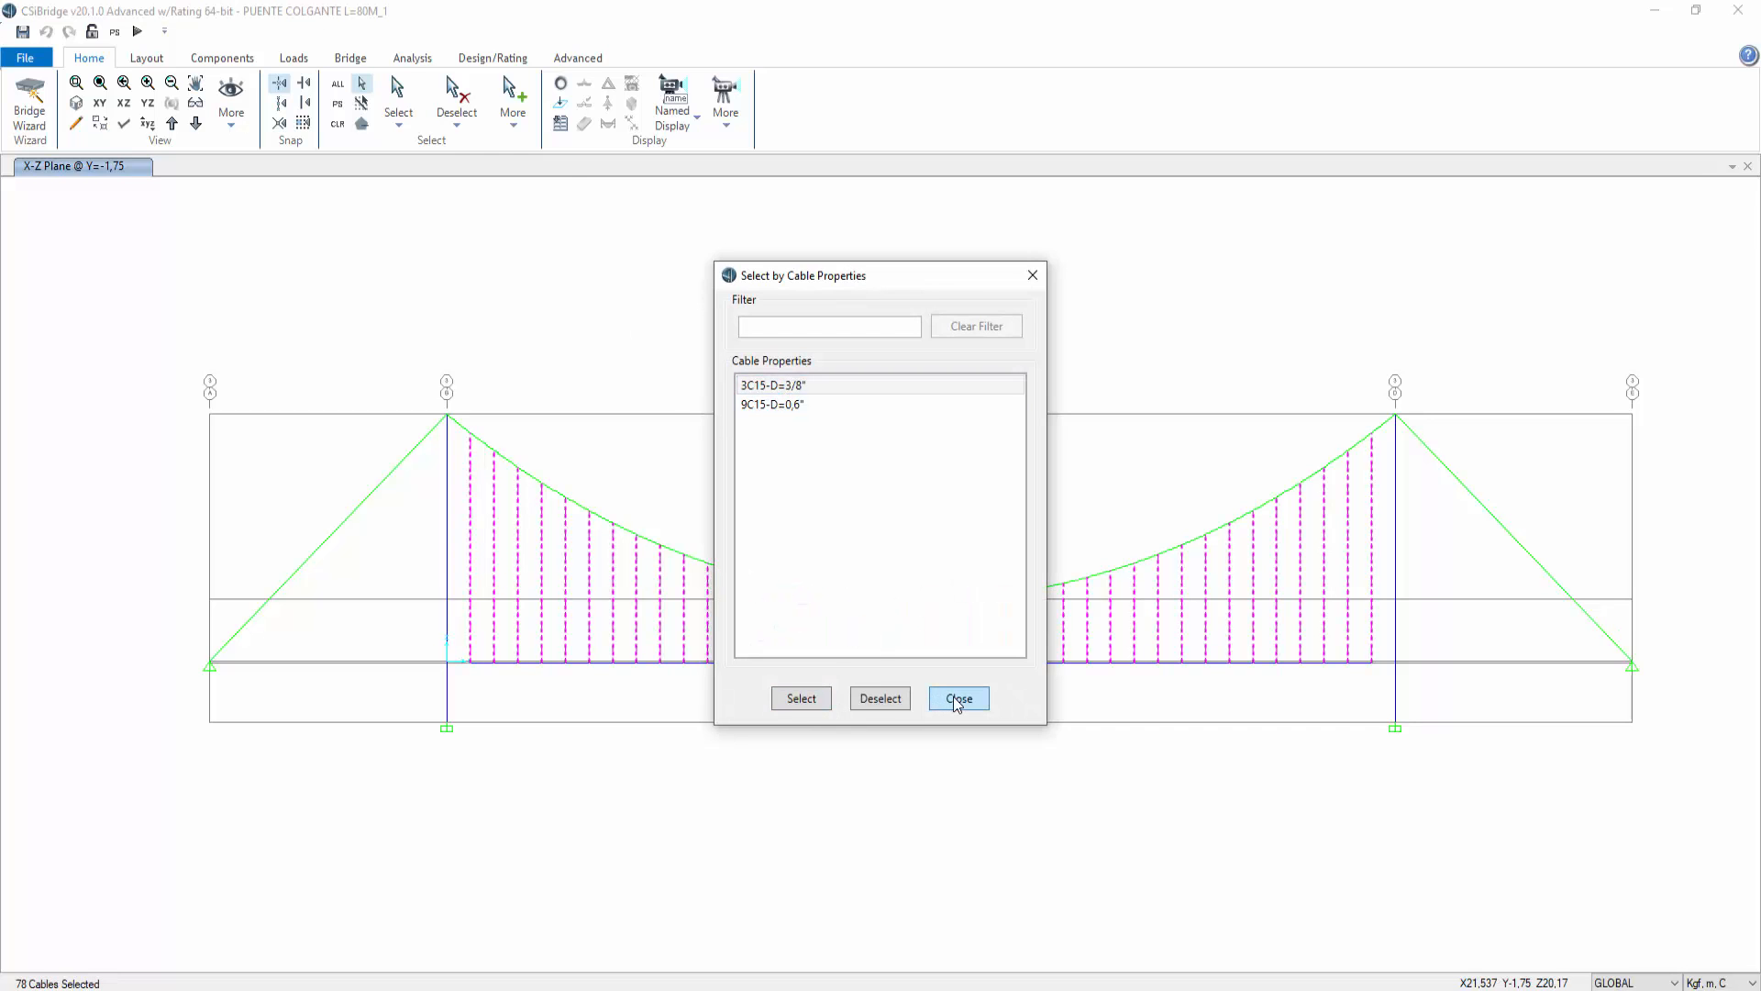
left_click(959, 698)
Step: Assign a Target Force cable load in pattern TENSION of 3914,25 kgf at relative distance 0 to the selected hangers
left_click(579, 58)
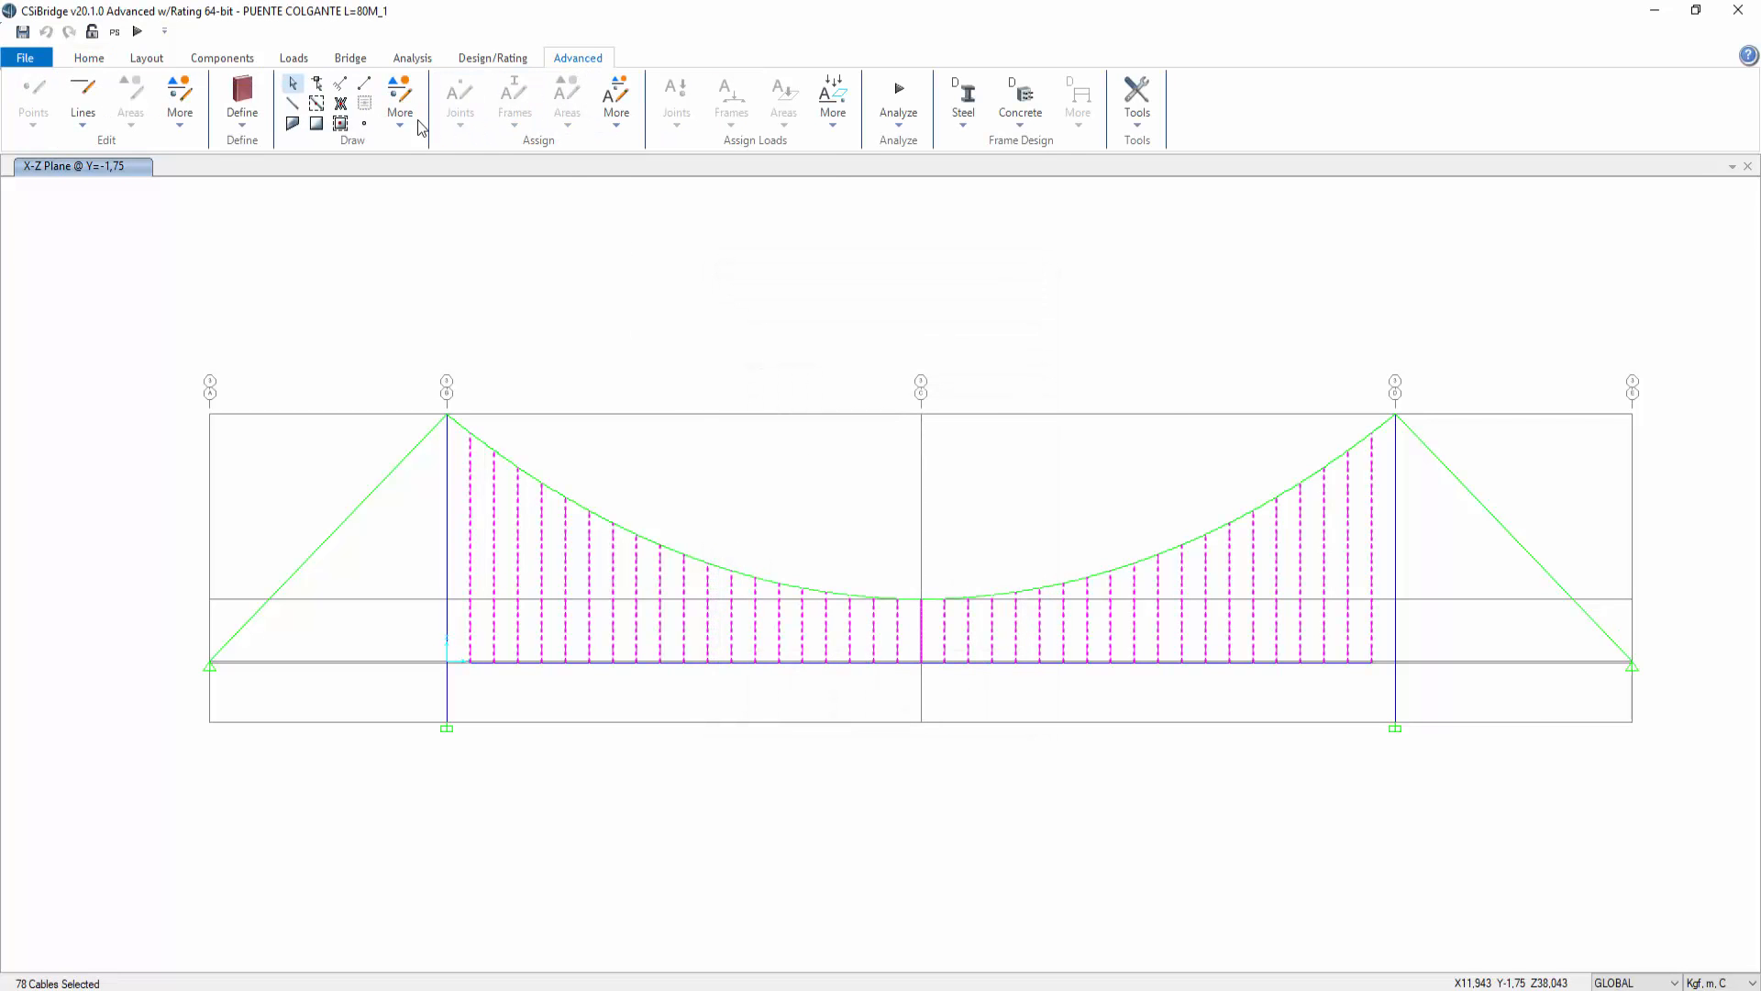
left_click(616, 115)
left_click(842, 135)
left_click(842, 135)
mouse_move(882, 147)
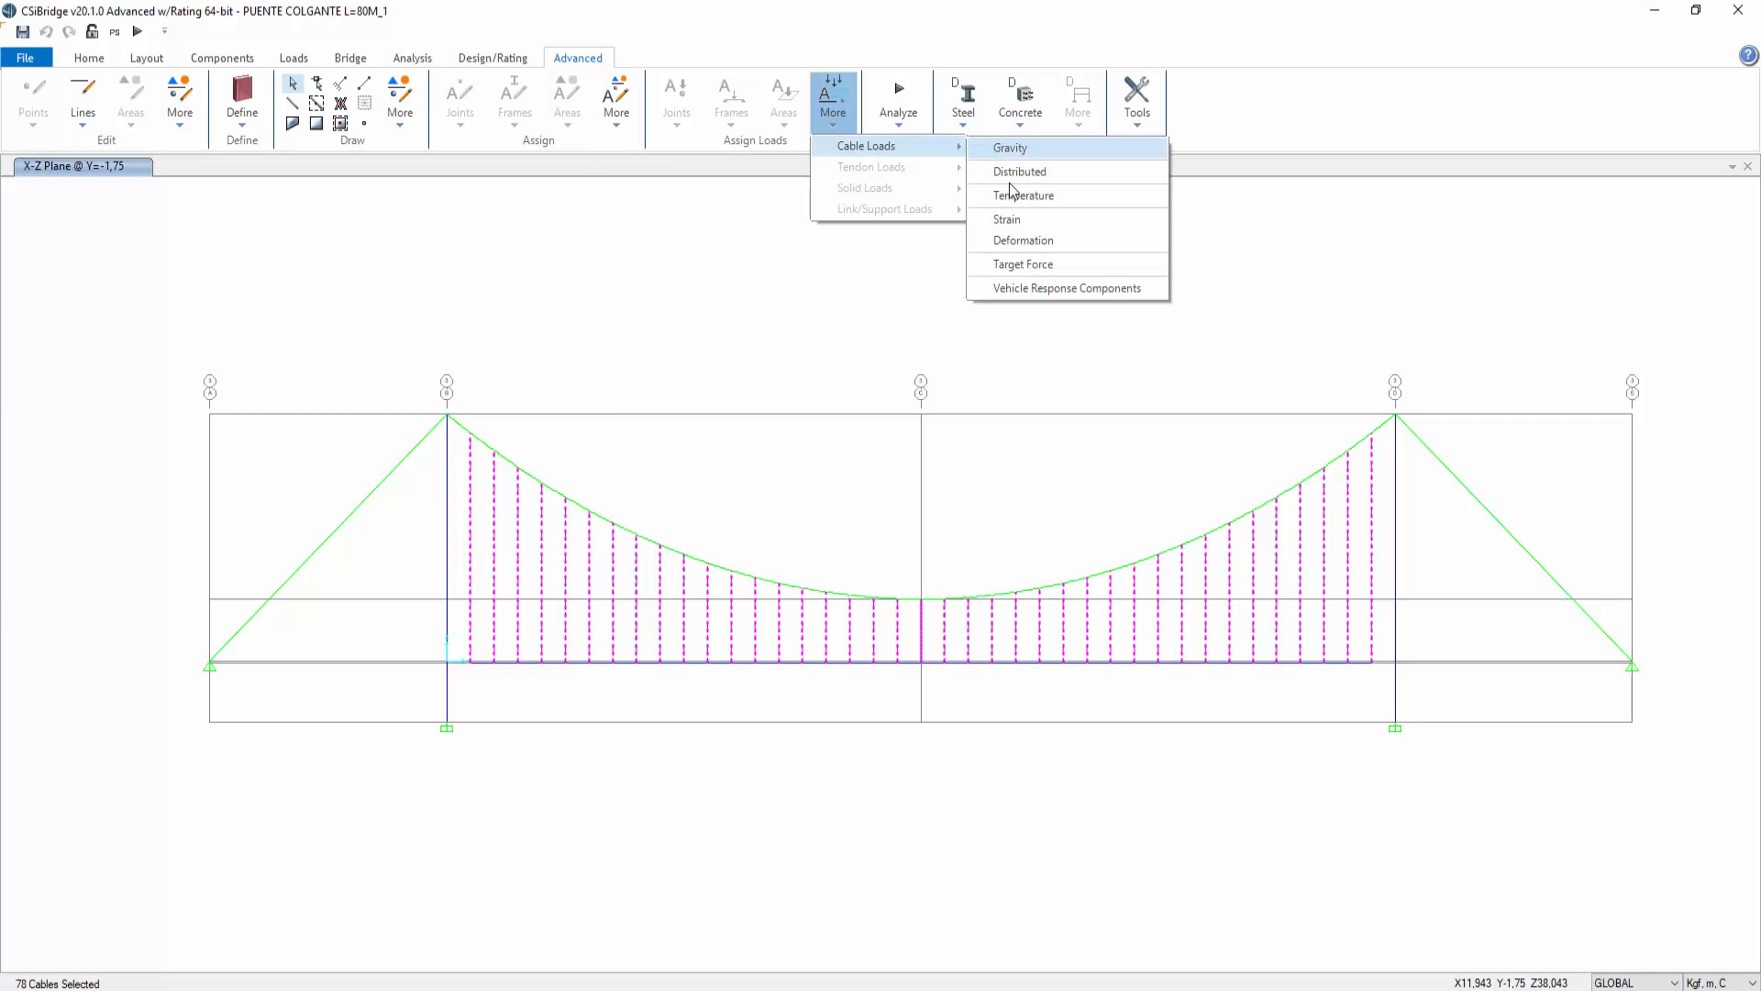
left_click(1024, 266)
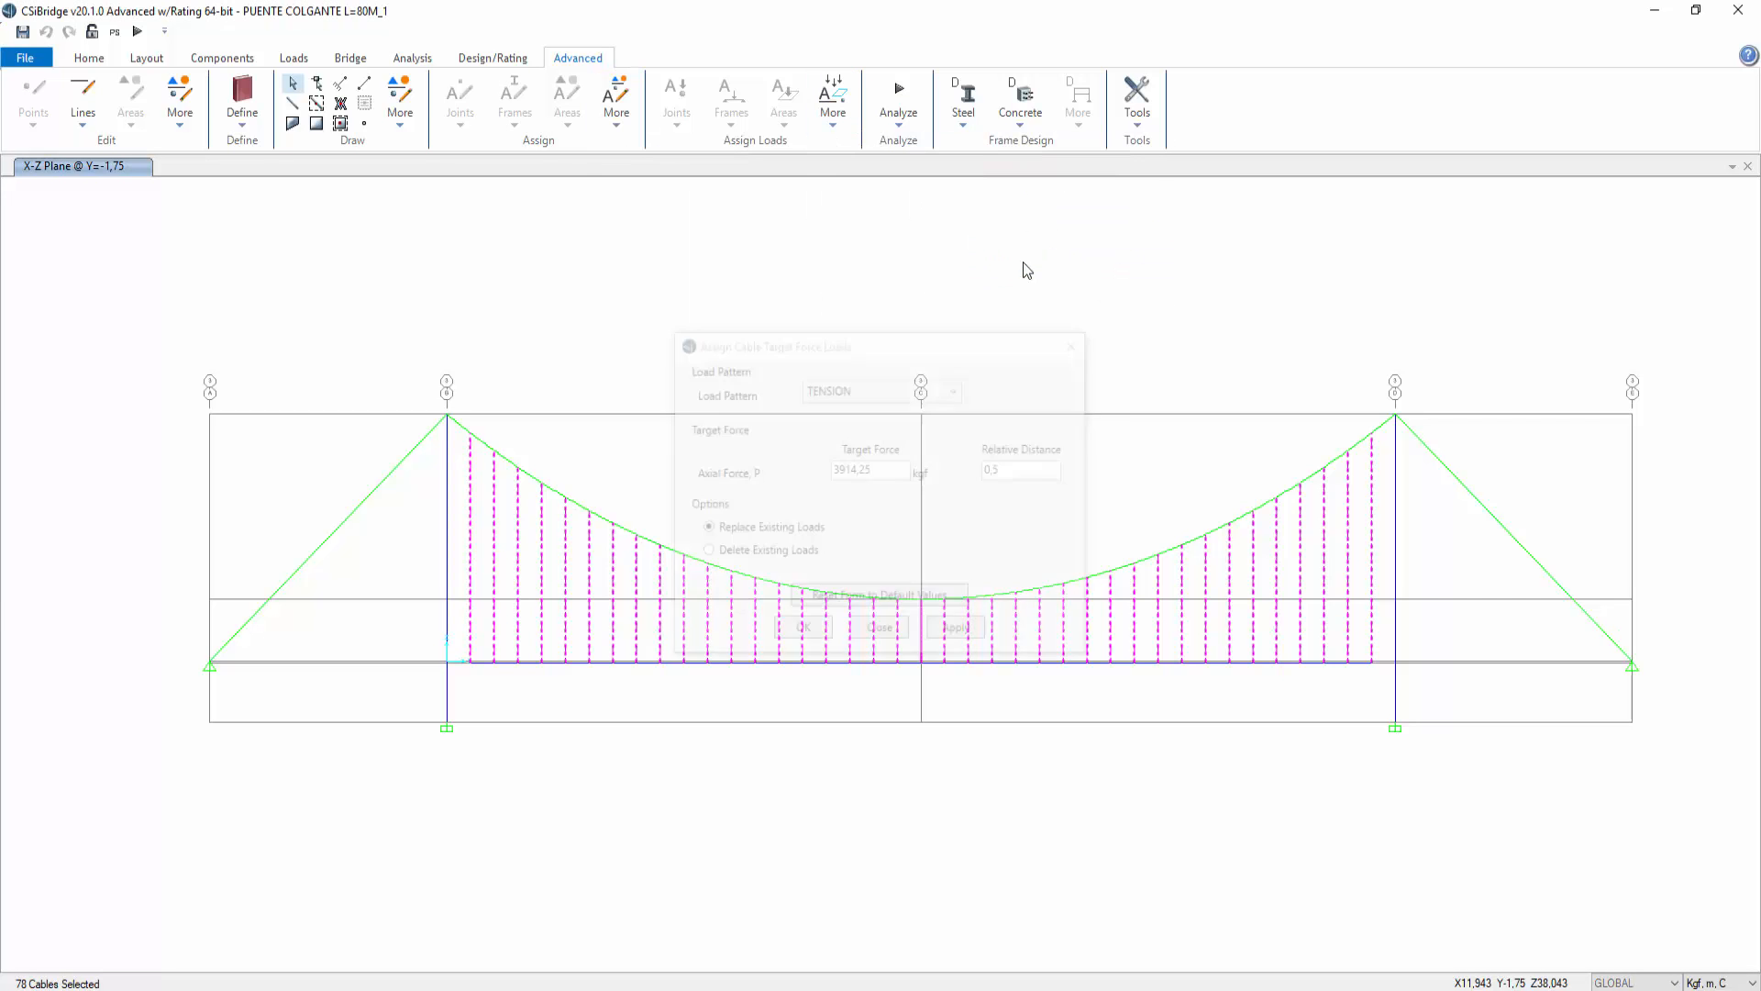
left_click(1023, 470)
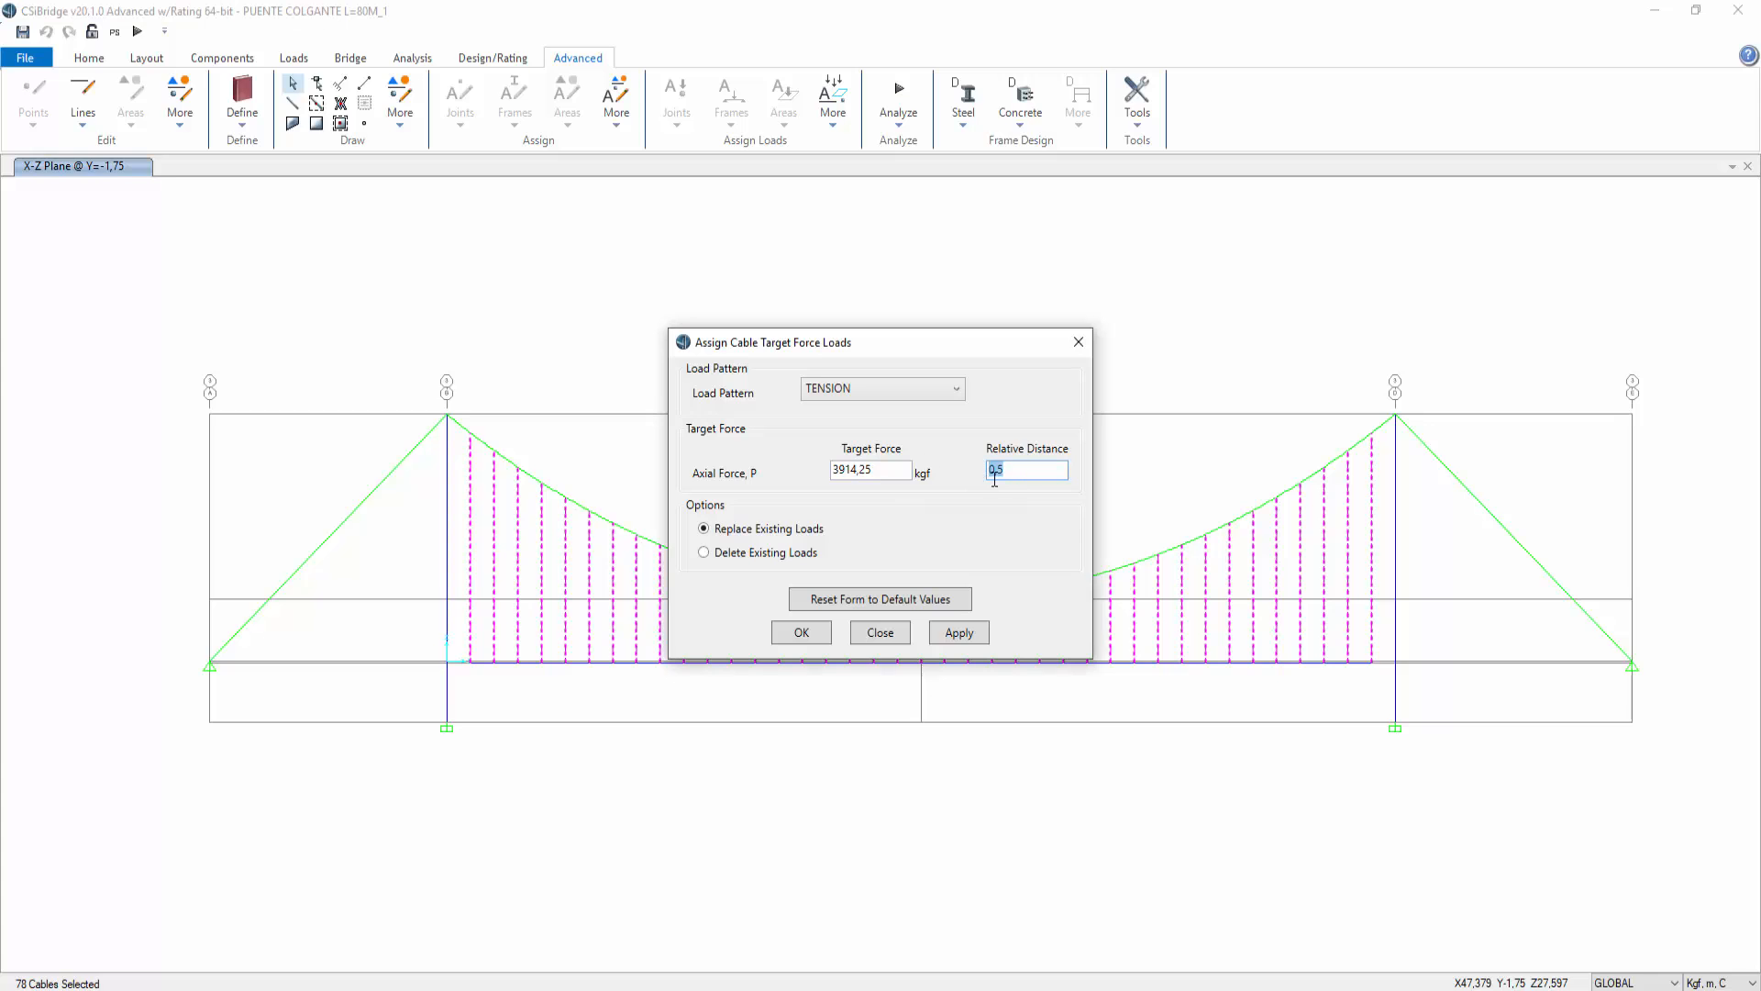
type("0")
left_click(975, 637)
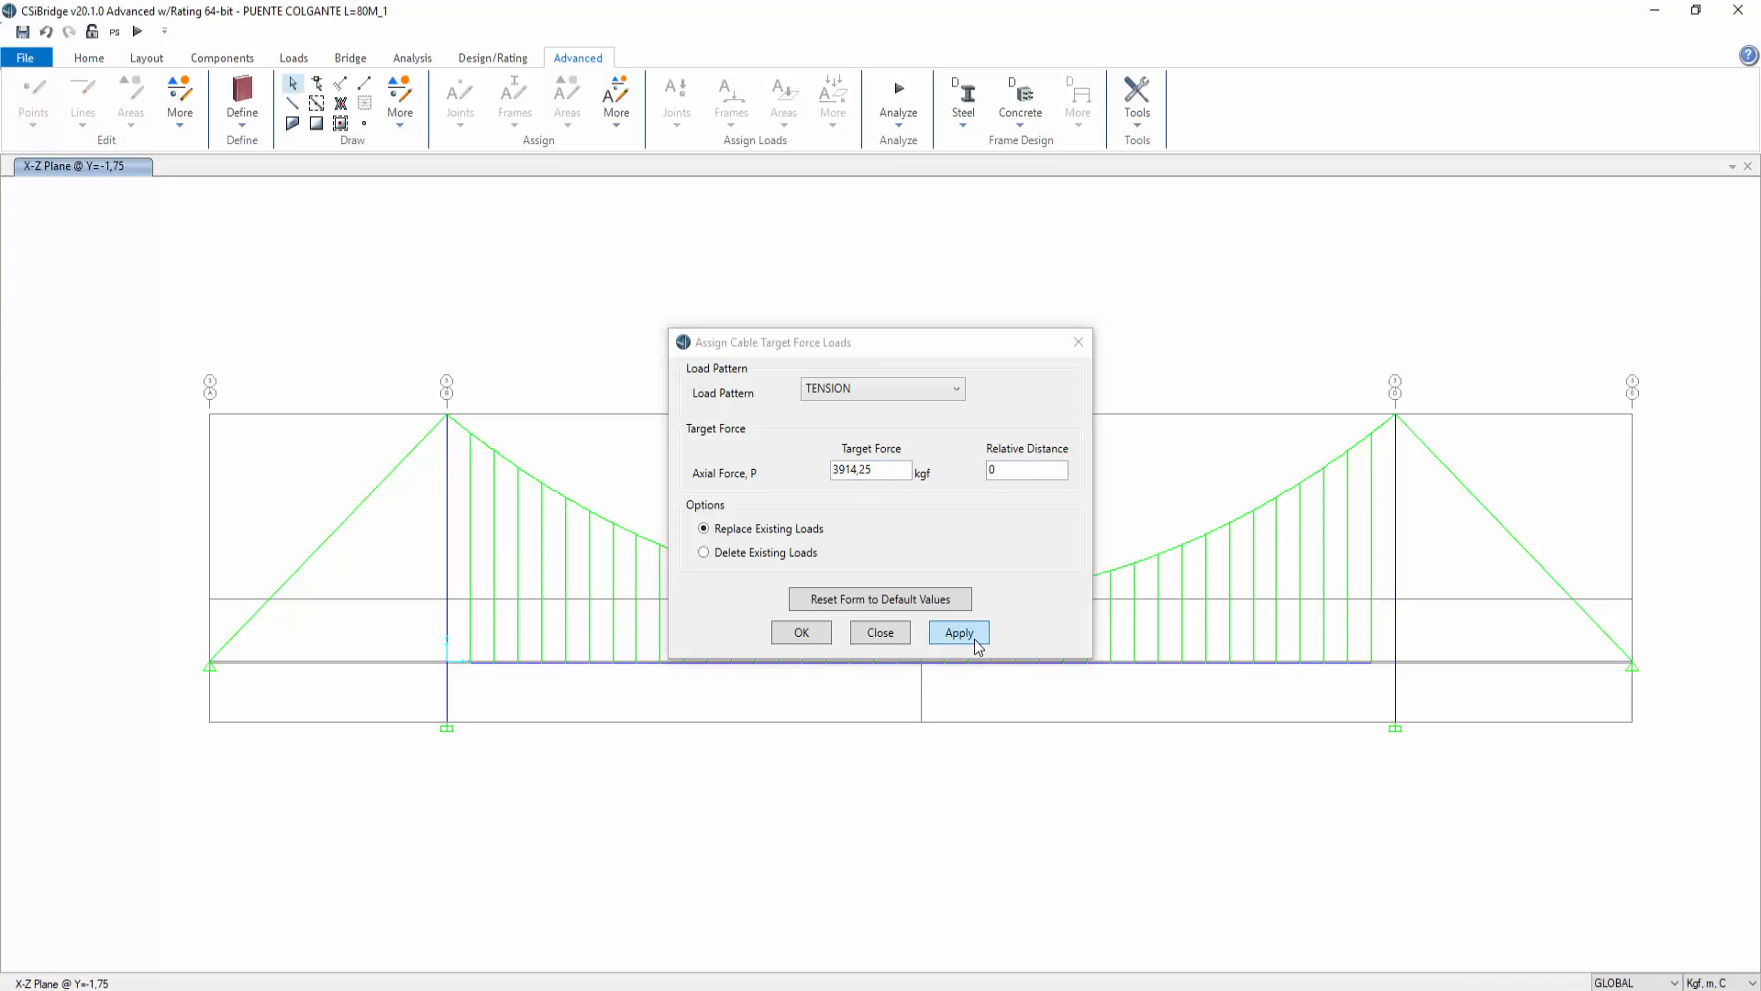
left_click(802, 633)
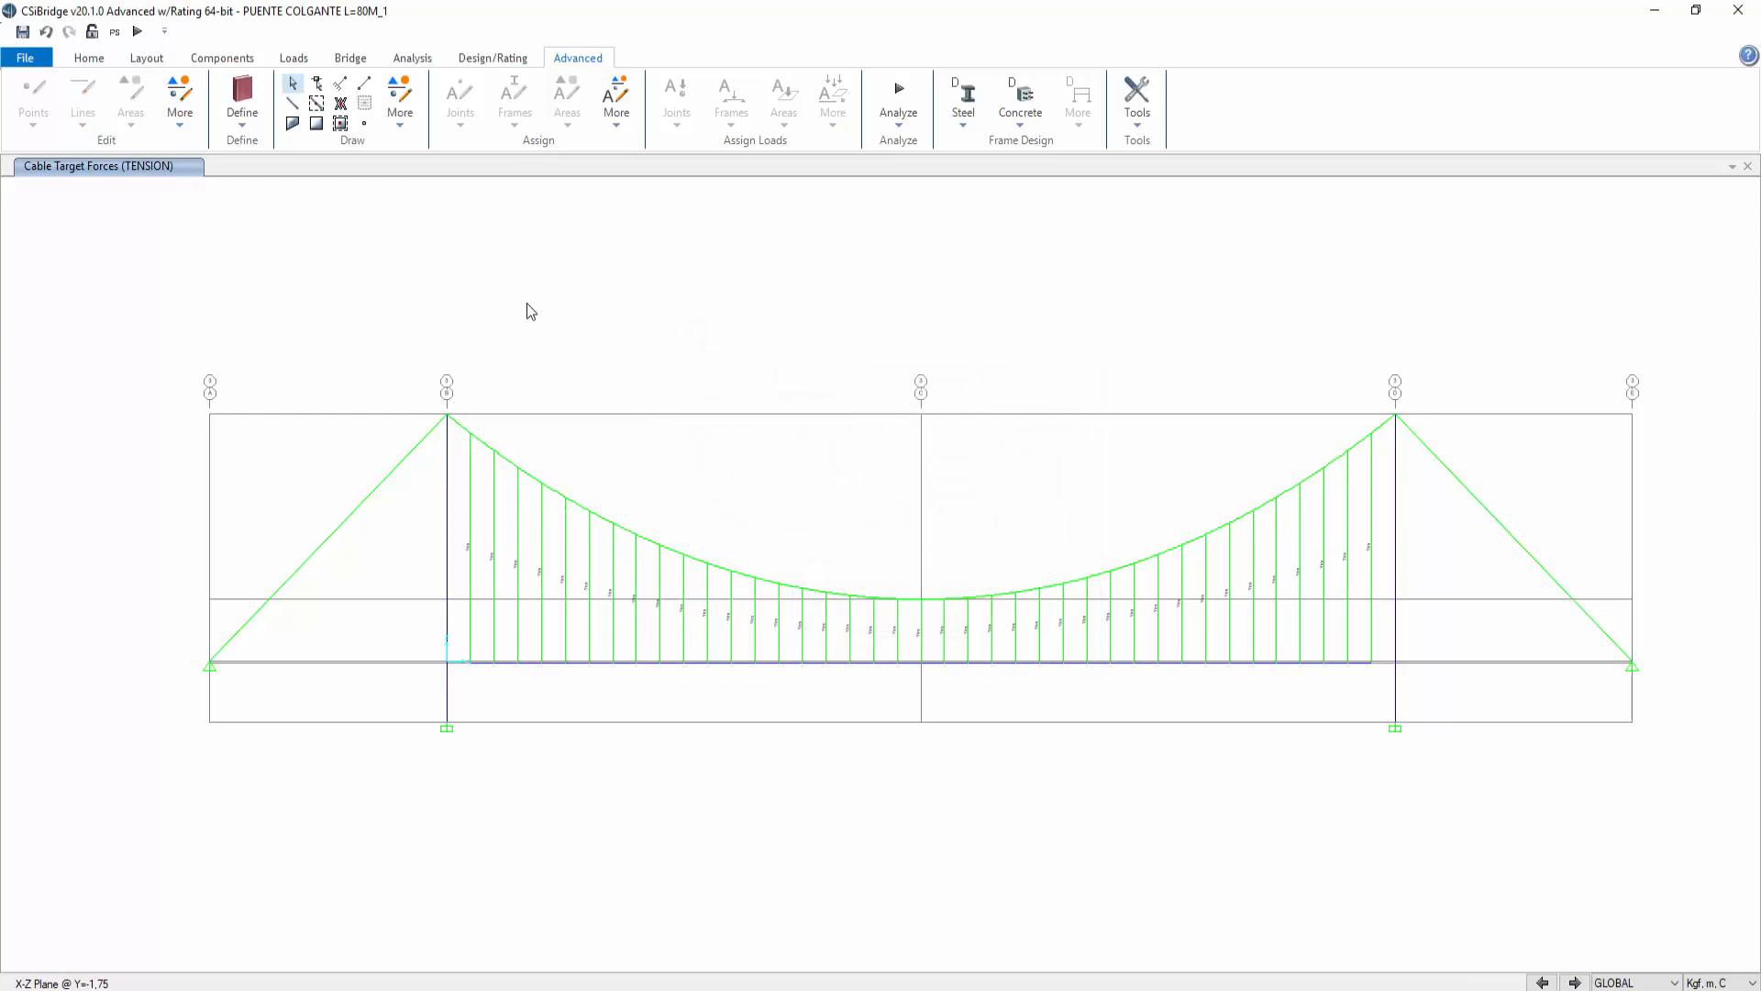
Step: Open the load case definitions and review the loads applied in the TENSION_NL nonlinear case
left_click(354, 63)
left_click(422, 60)
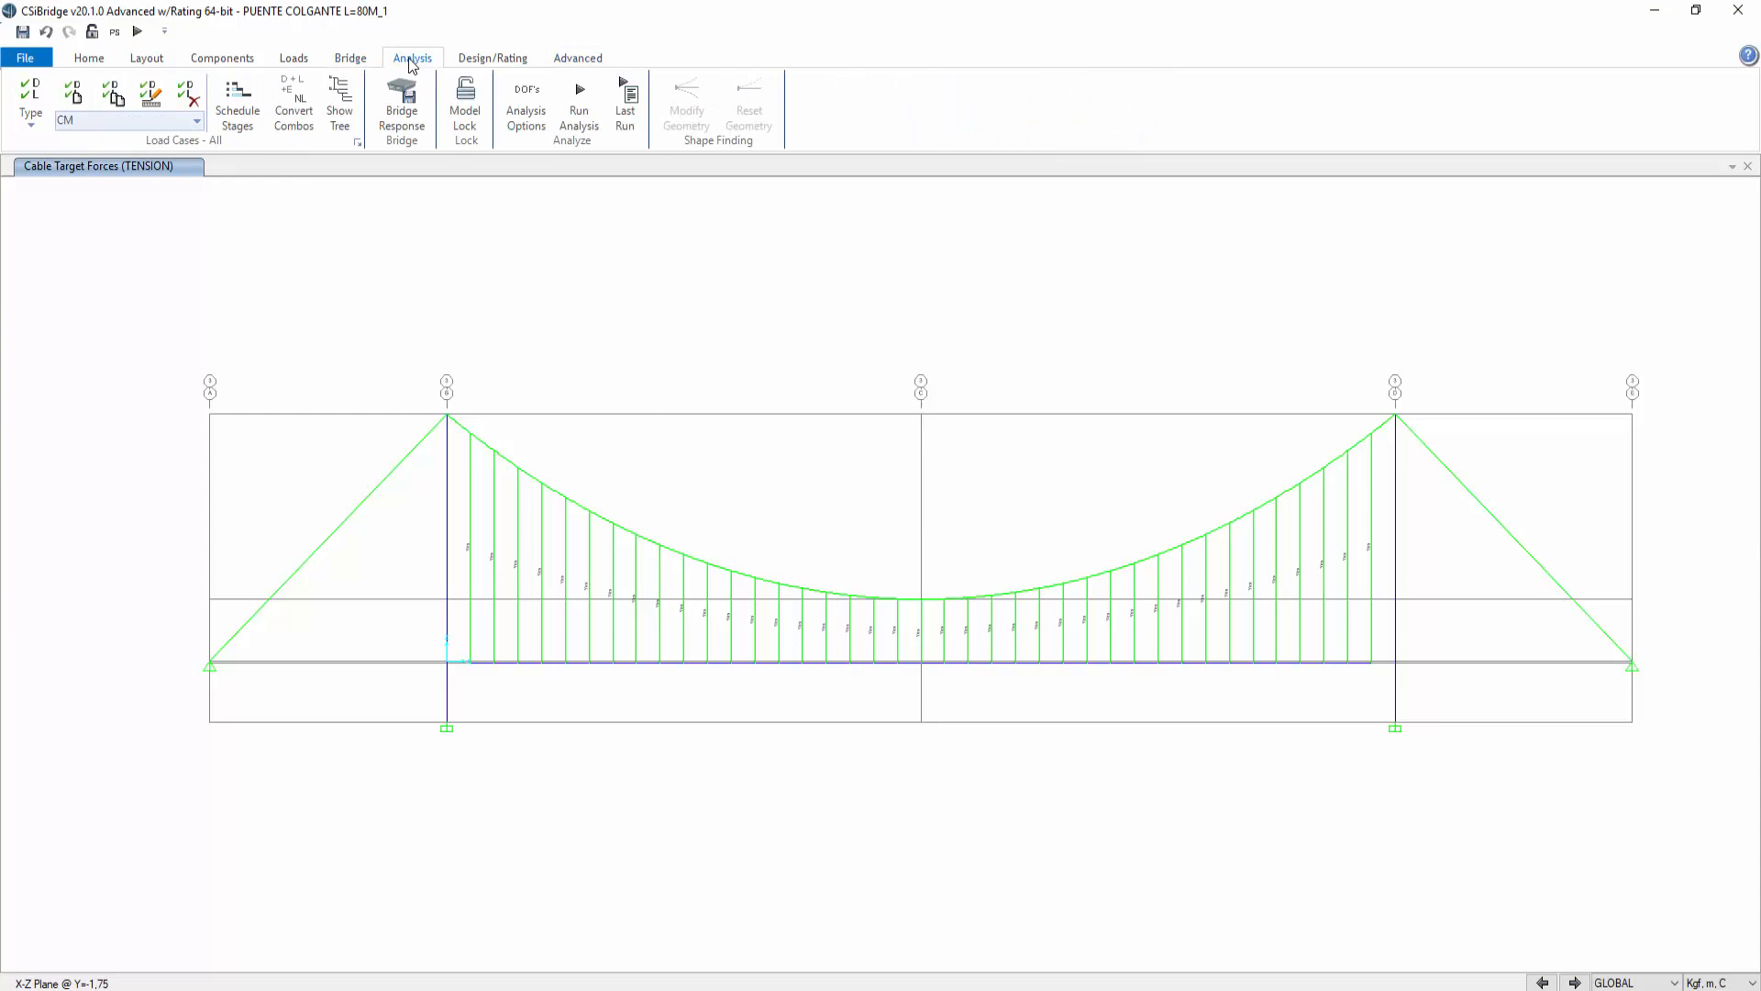
left_click(358, 144)
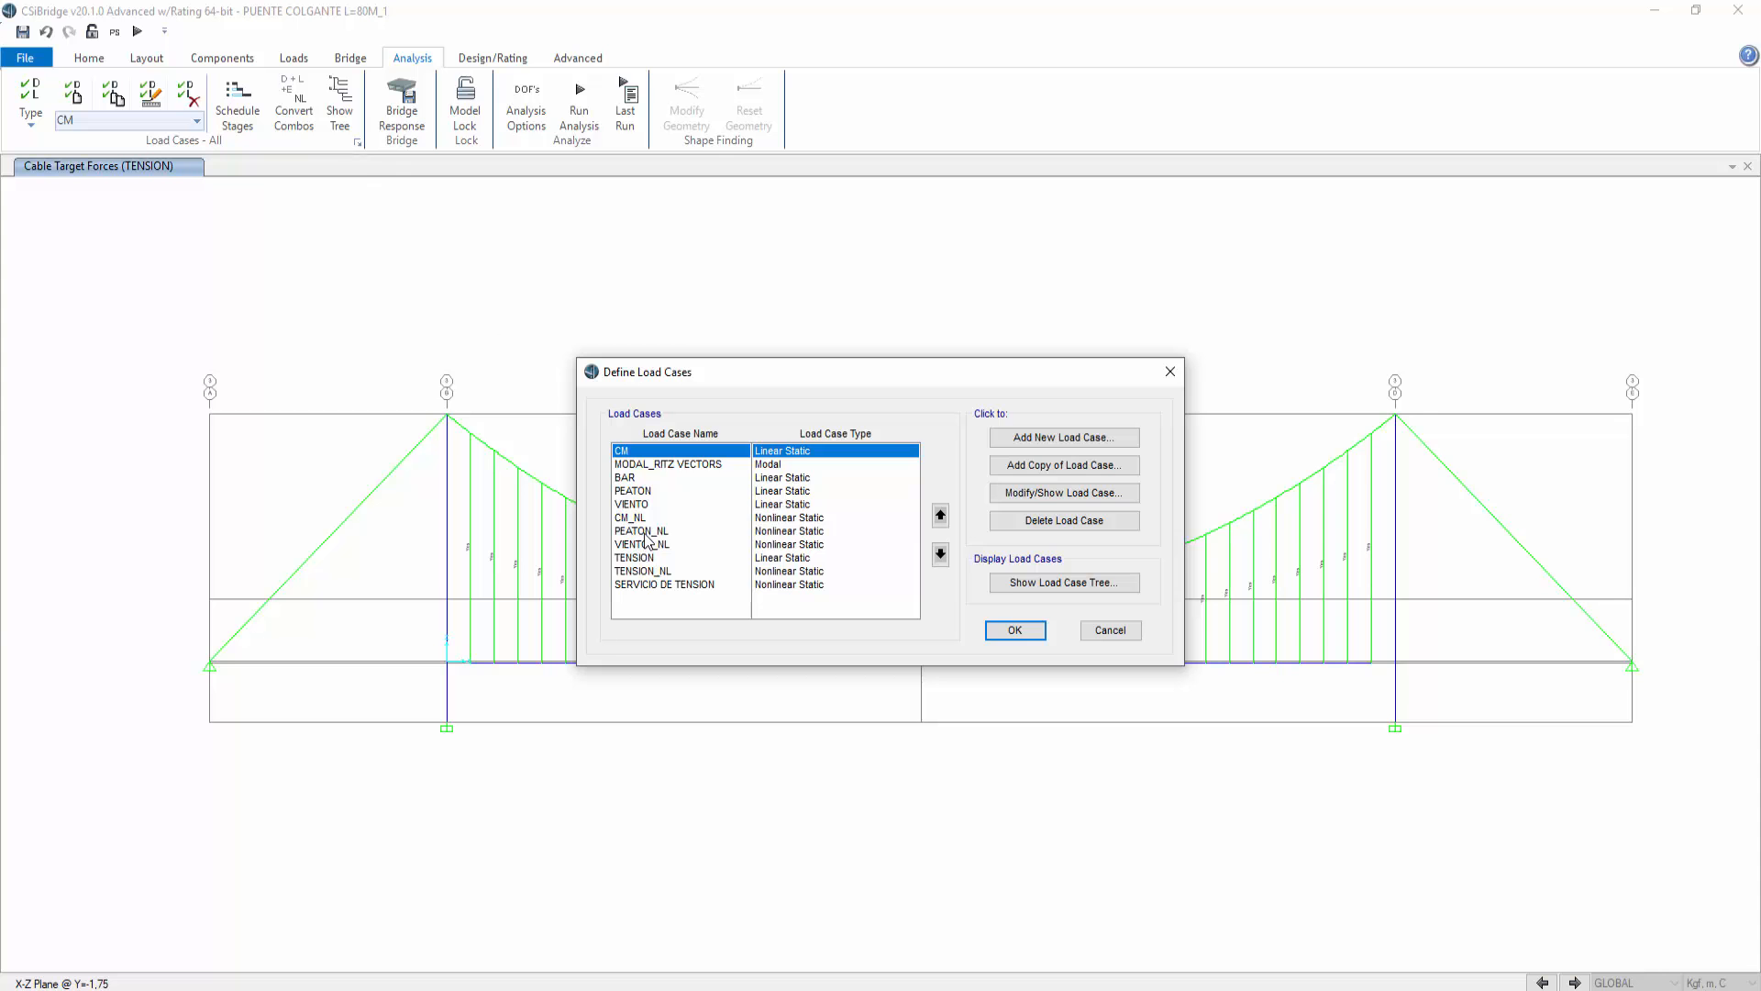
left_click(650, 571)
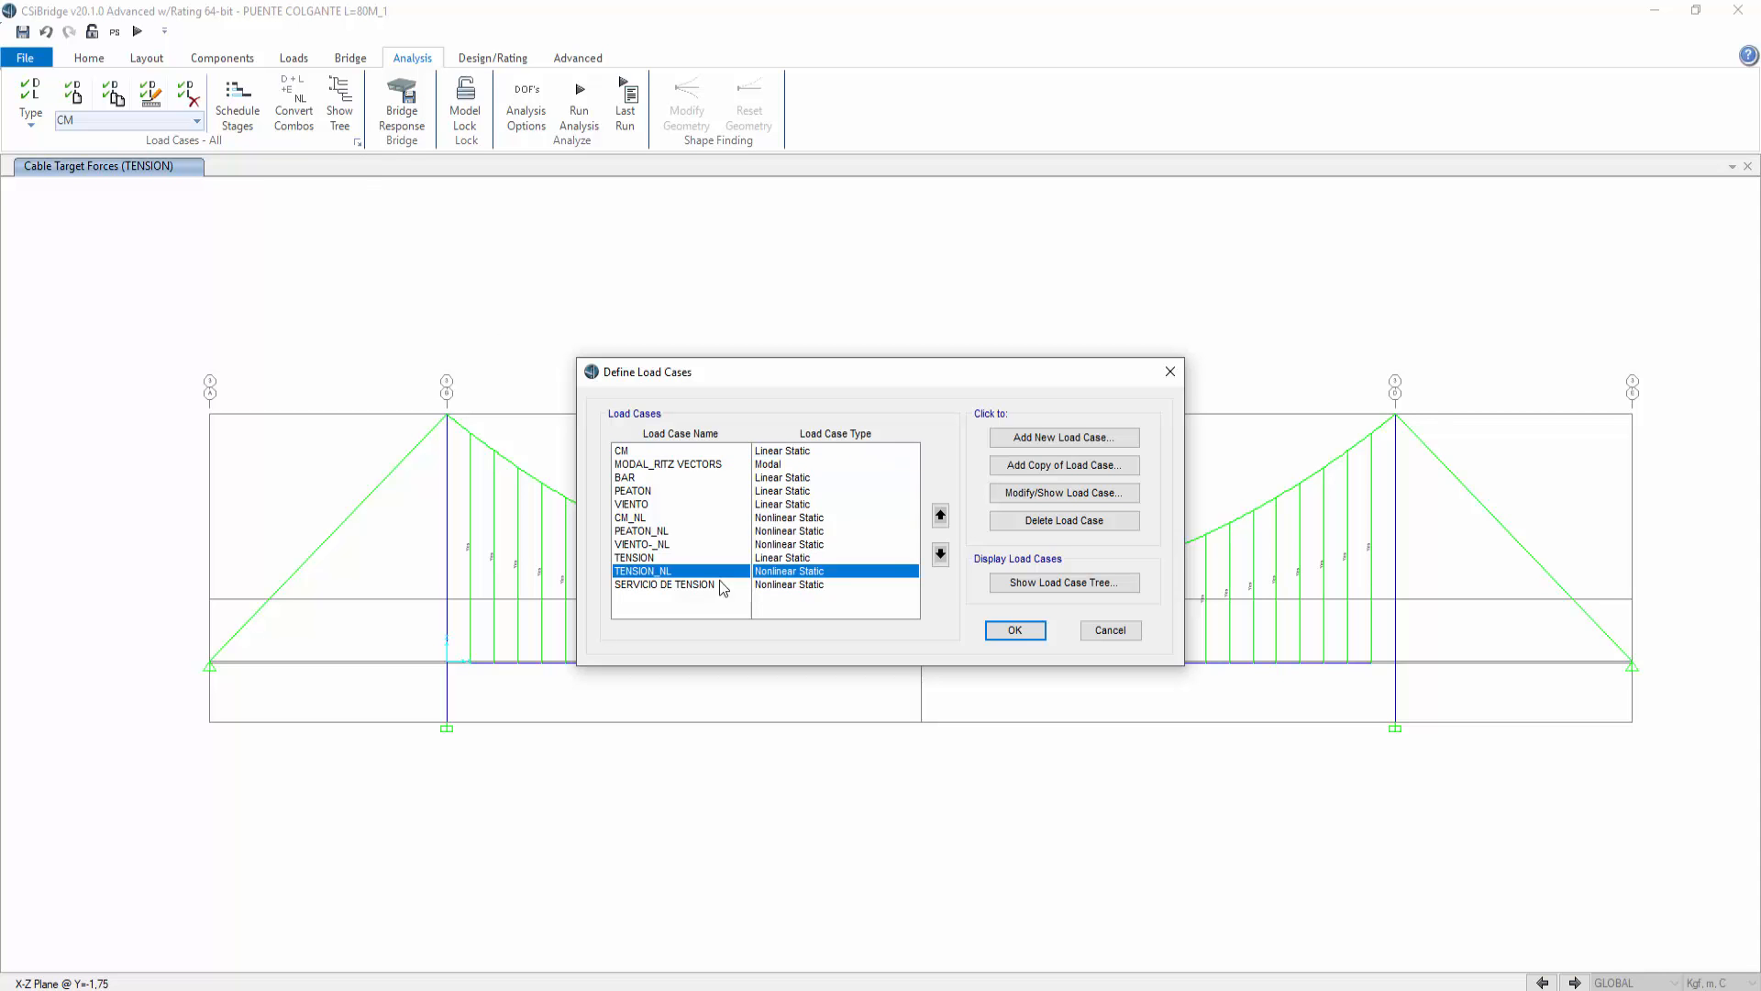
left_click(1037, 494)
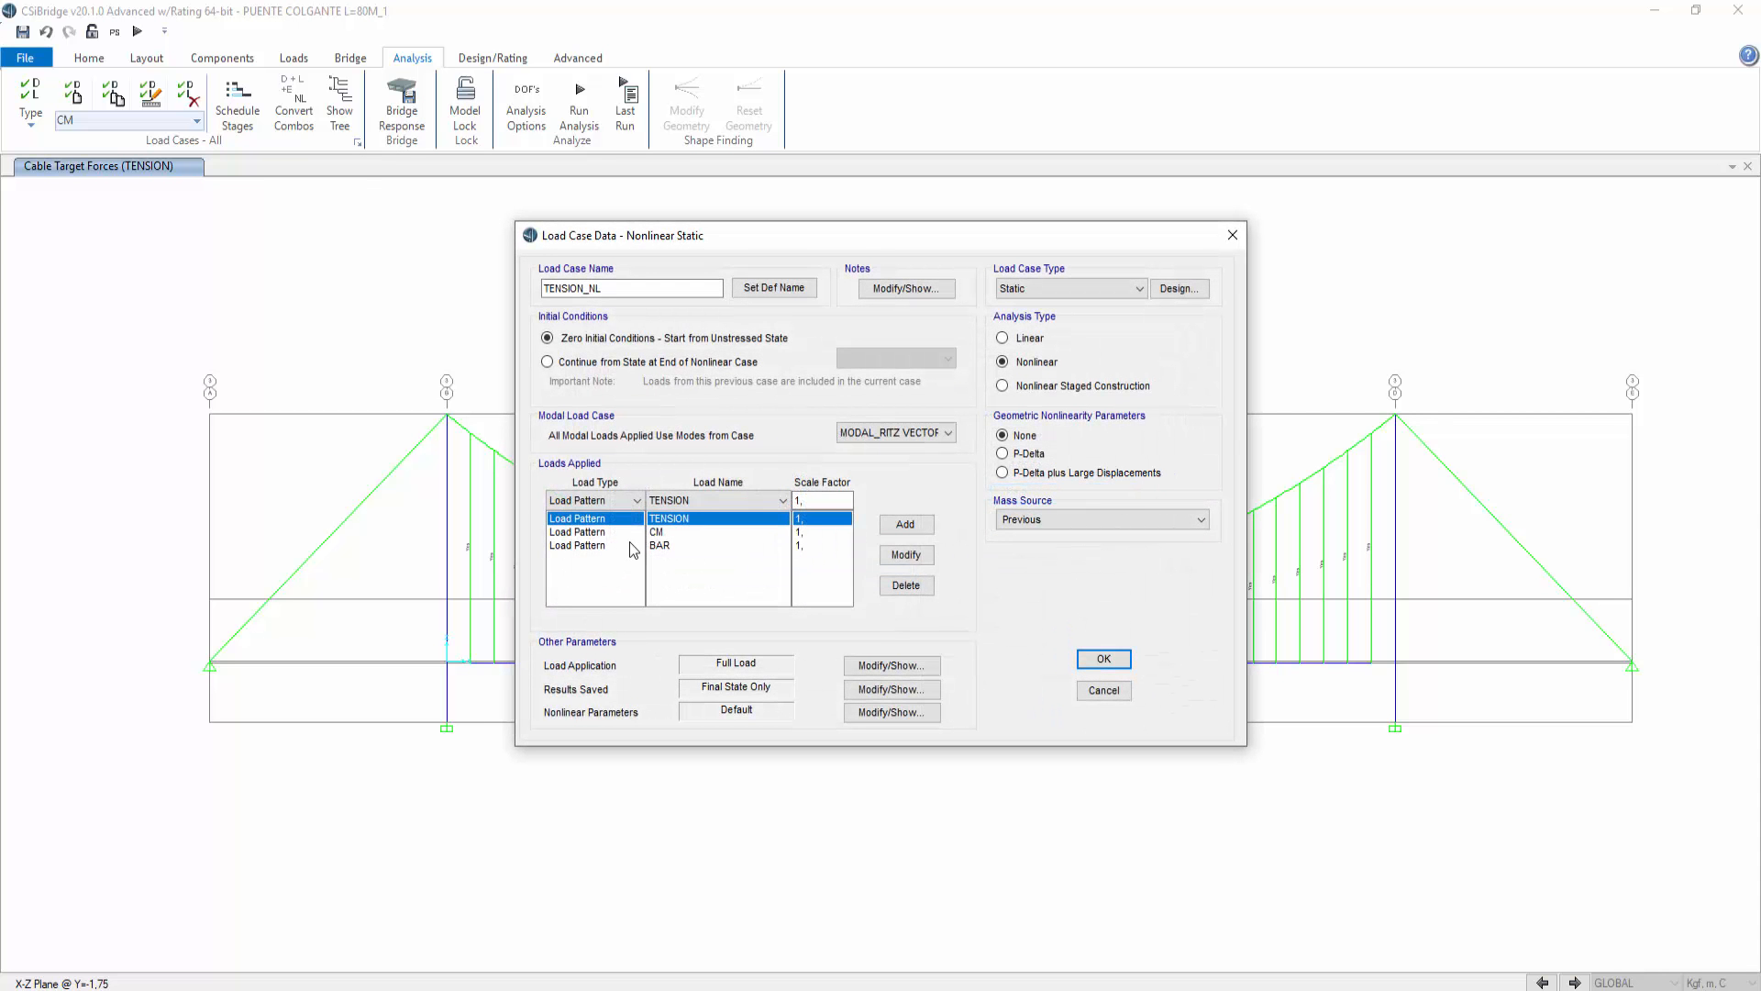
left_click(657, 533)
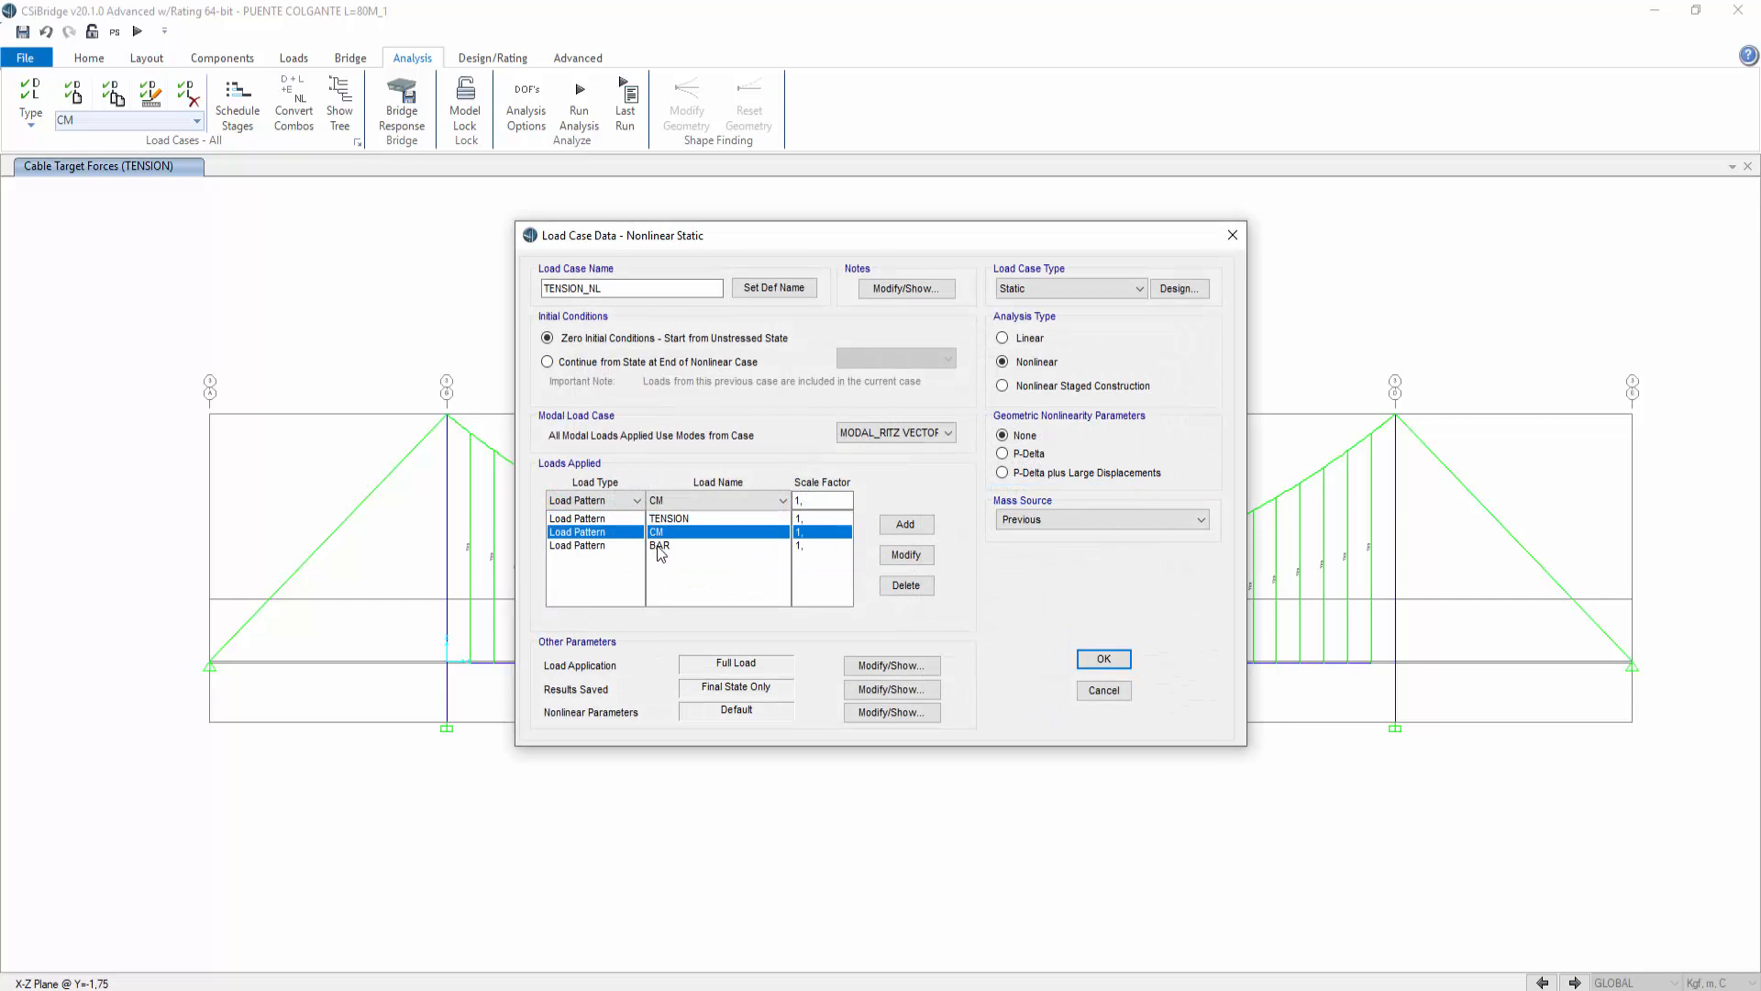
left_click(660, 545)
left_click(606, 290)
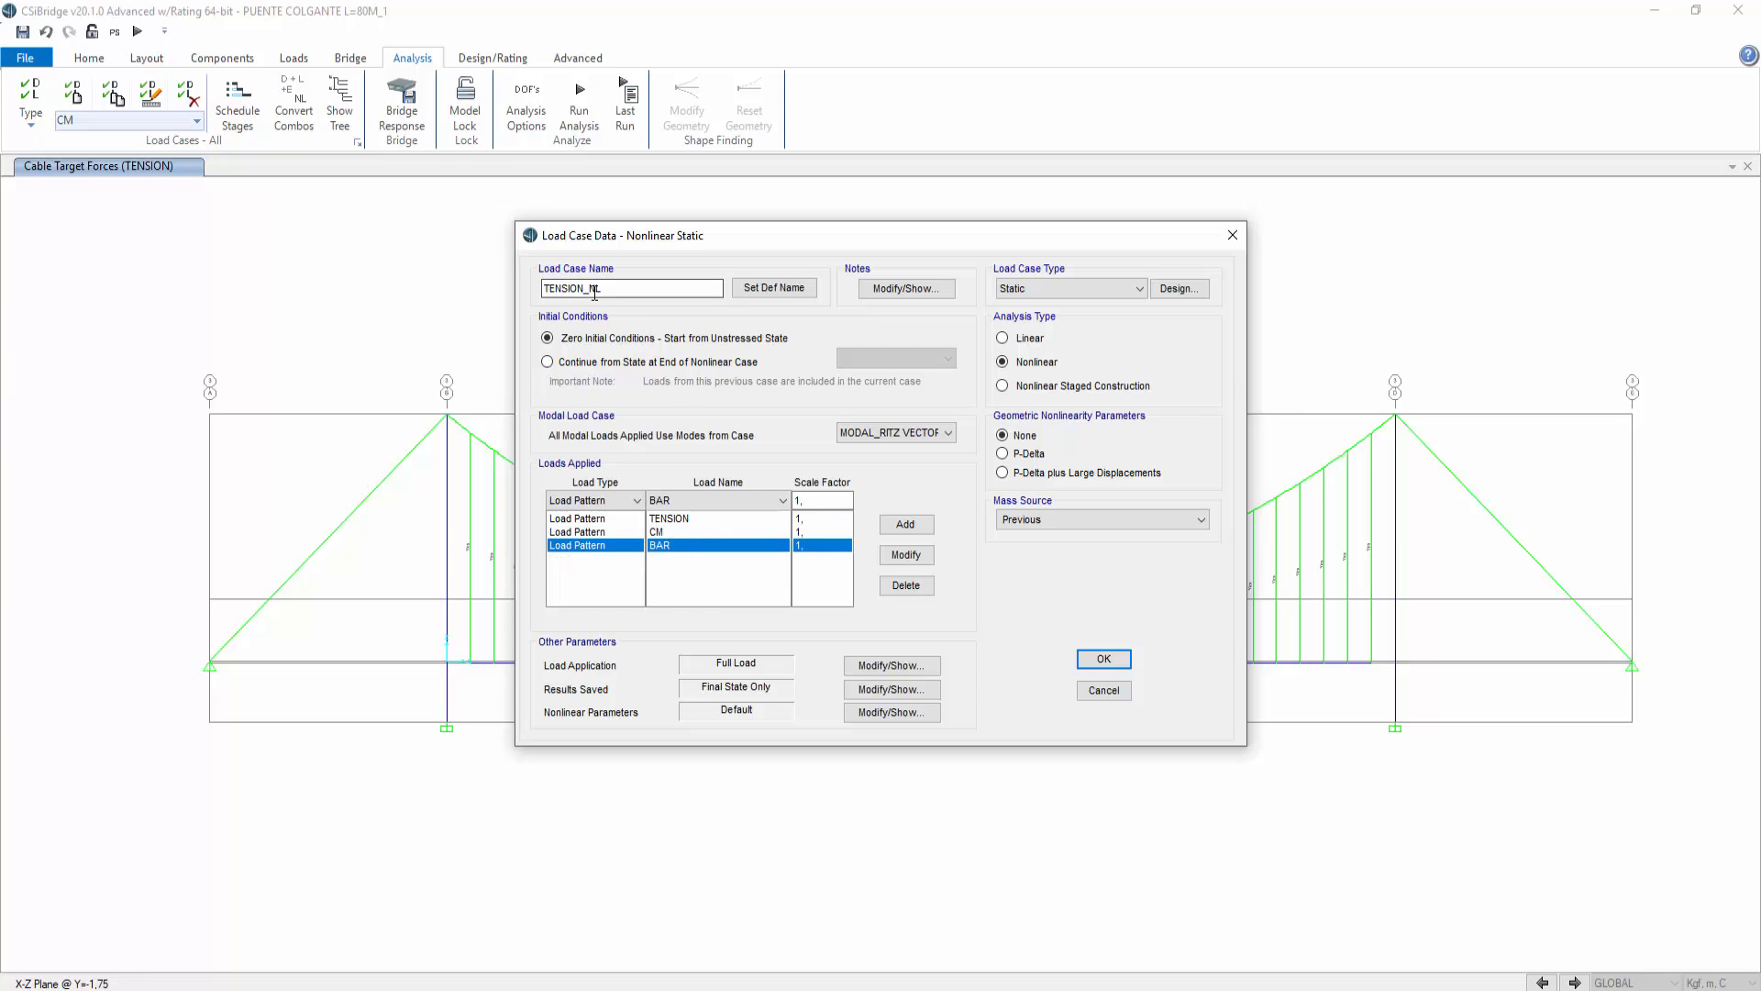
left_click(673, 533)
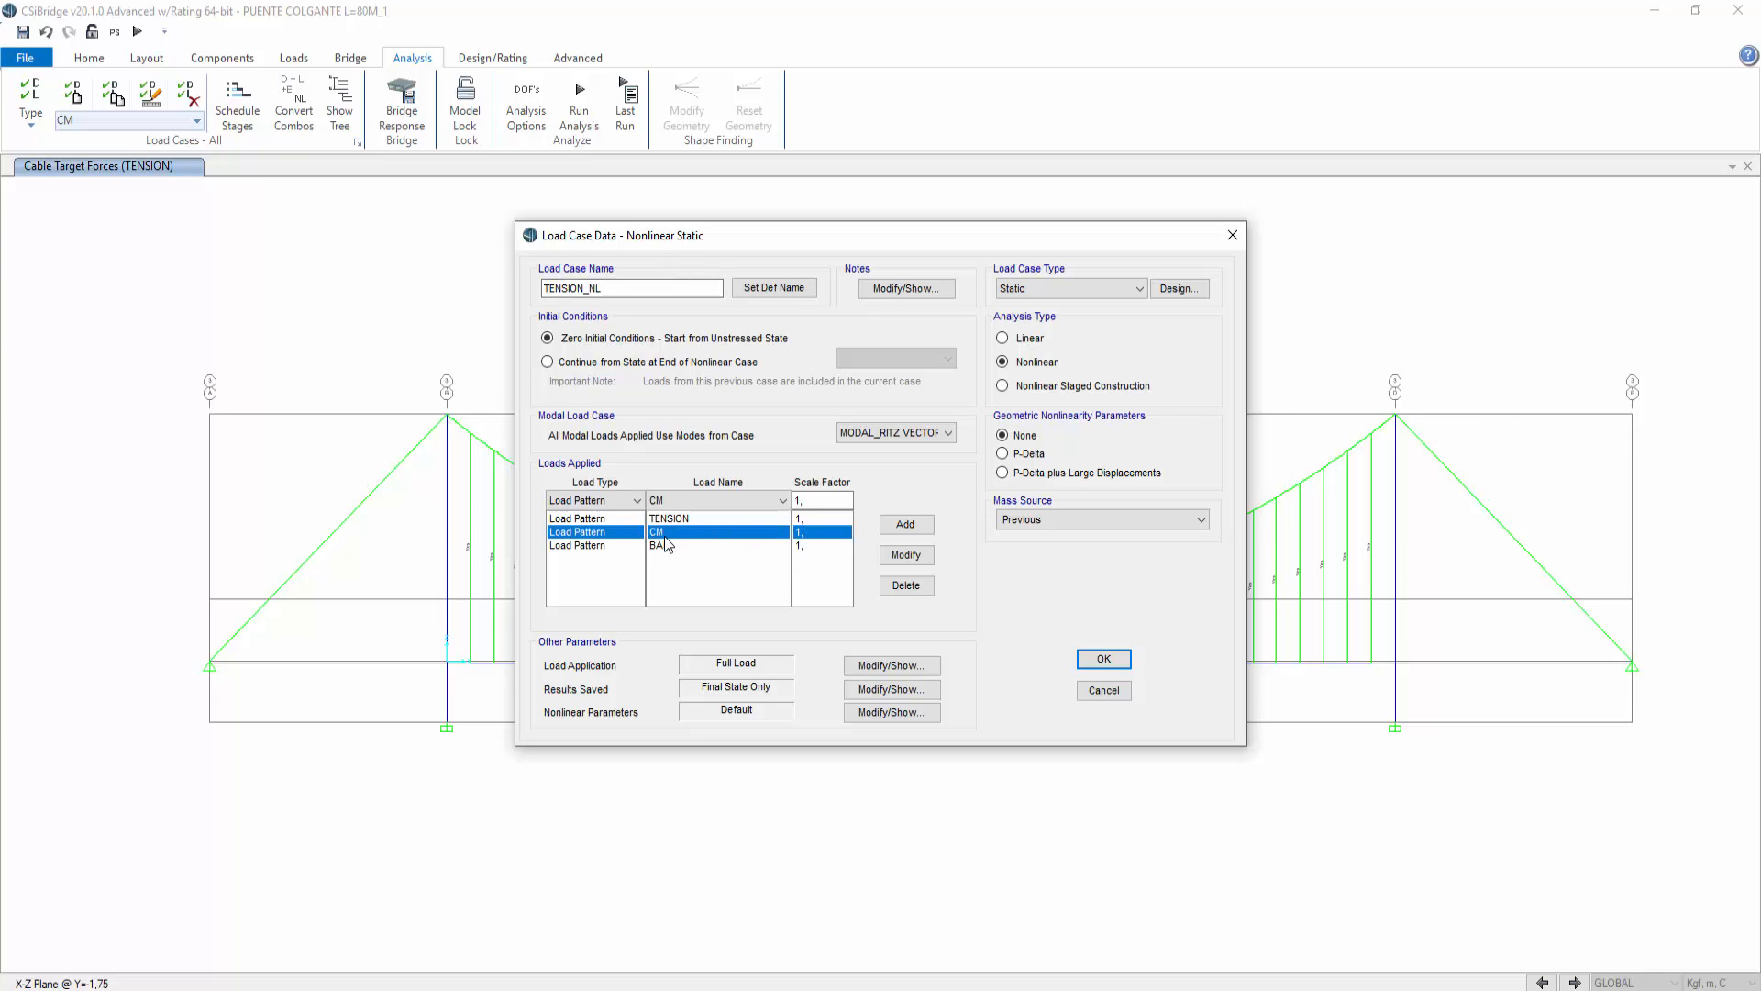
left_click(662, 546)
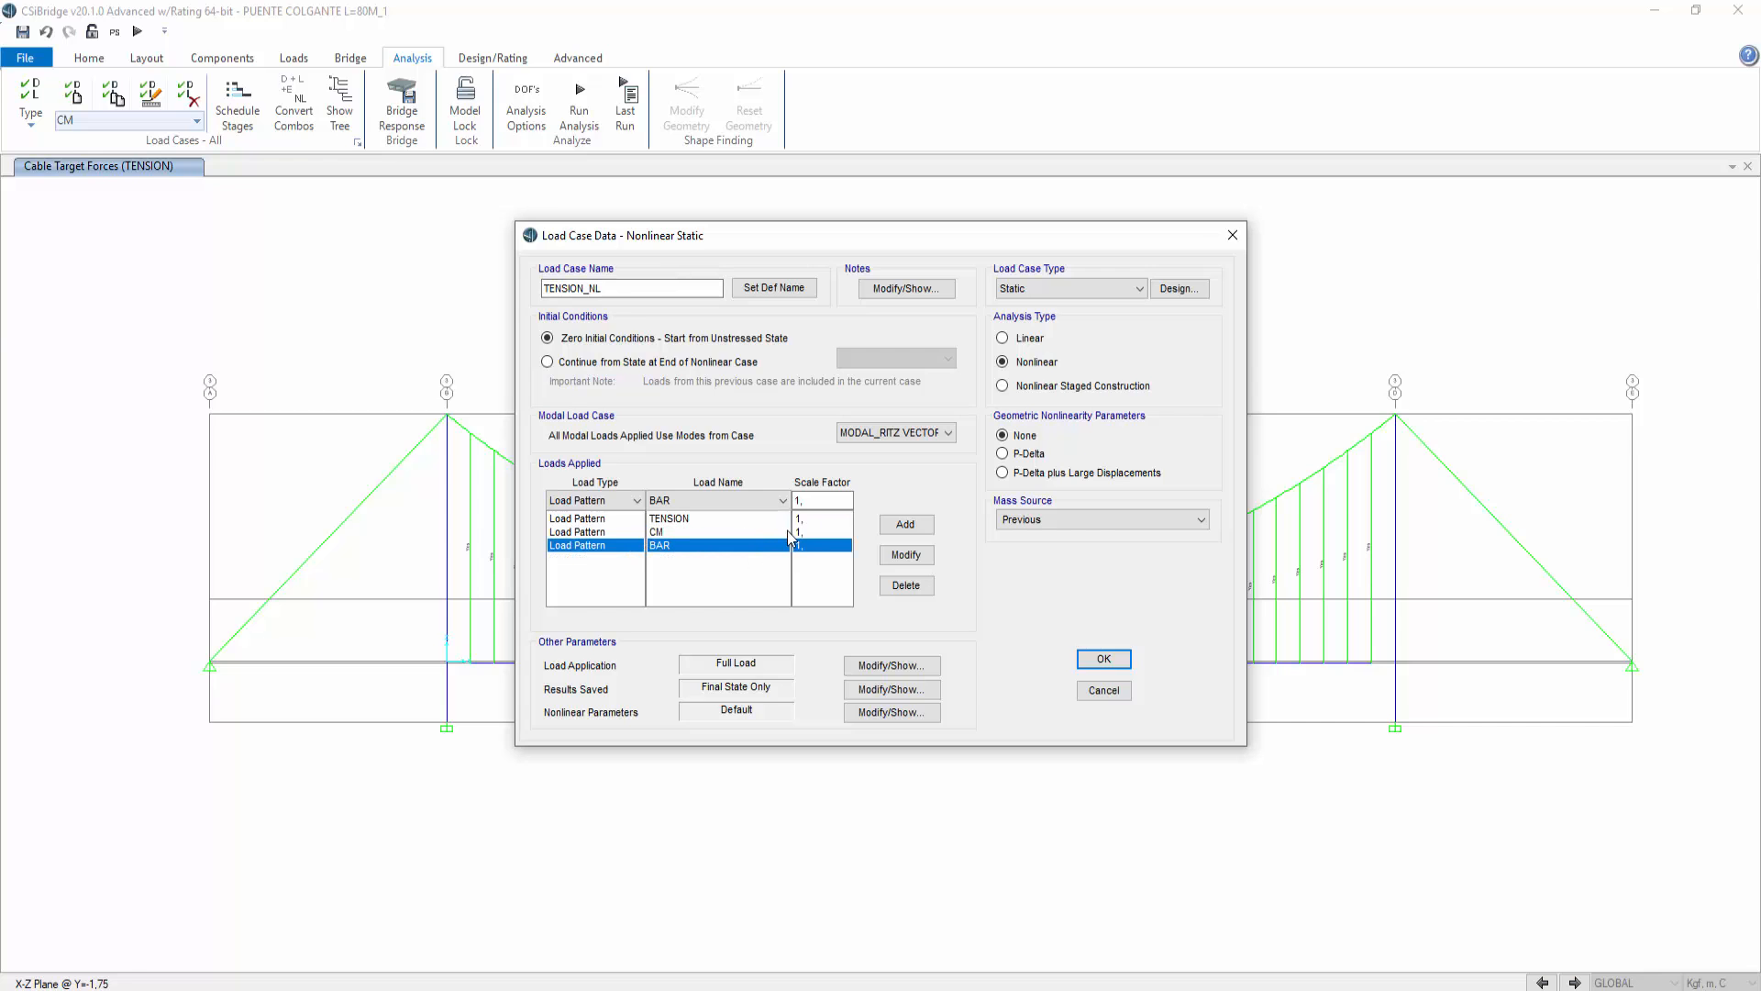
left_click(652, 535)
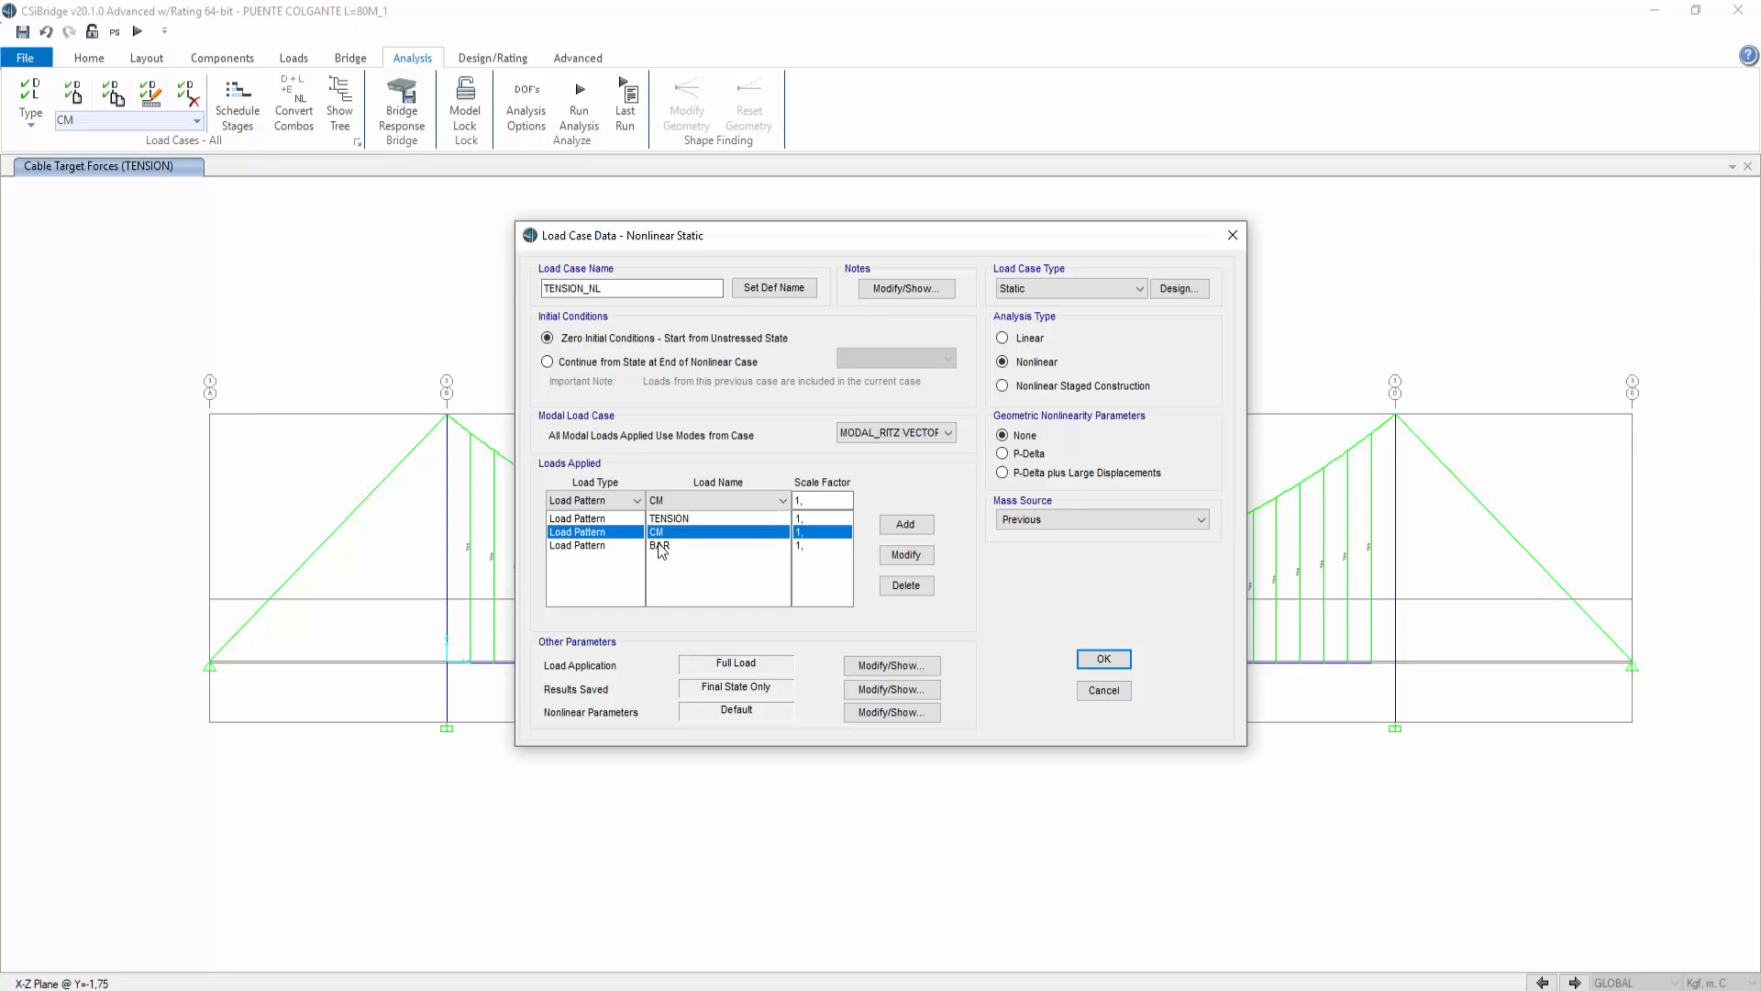
left_click(660, 547)
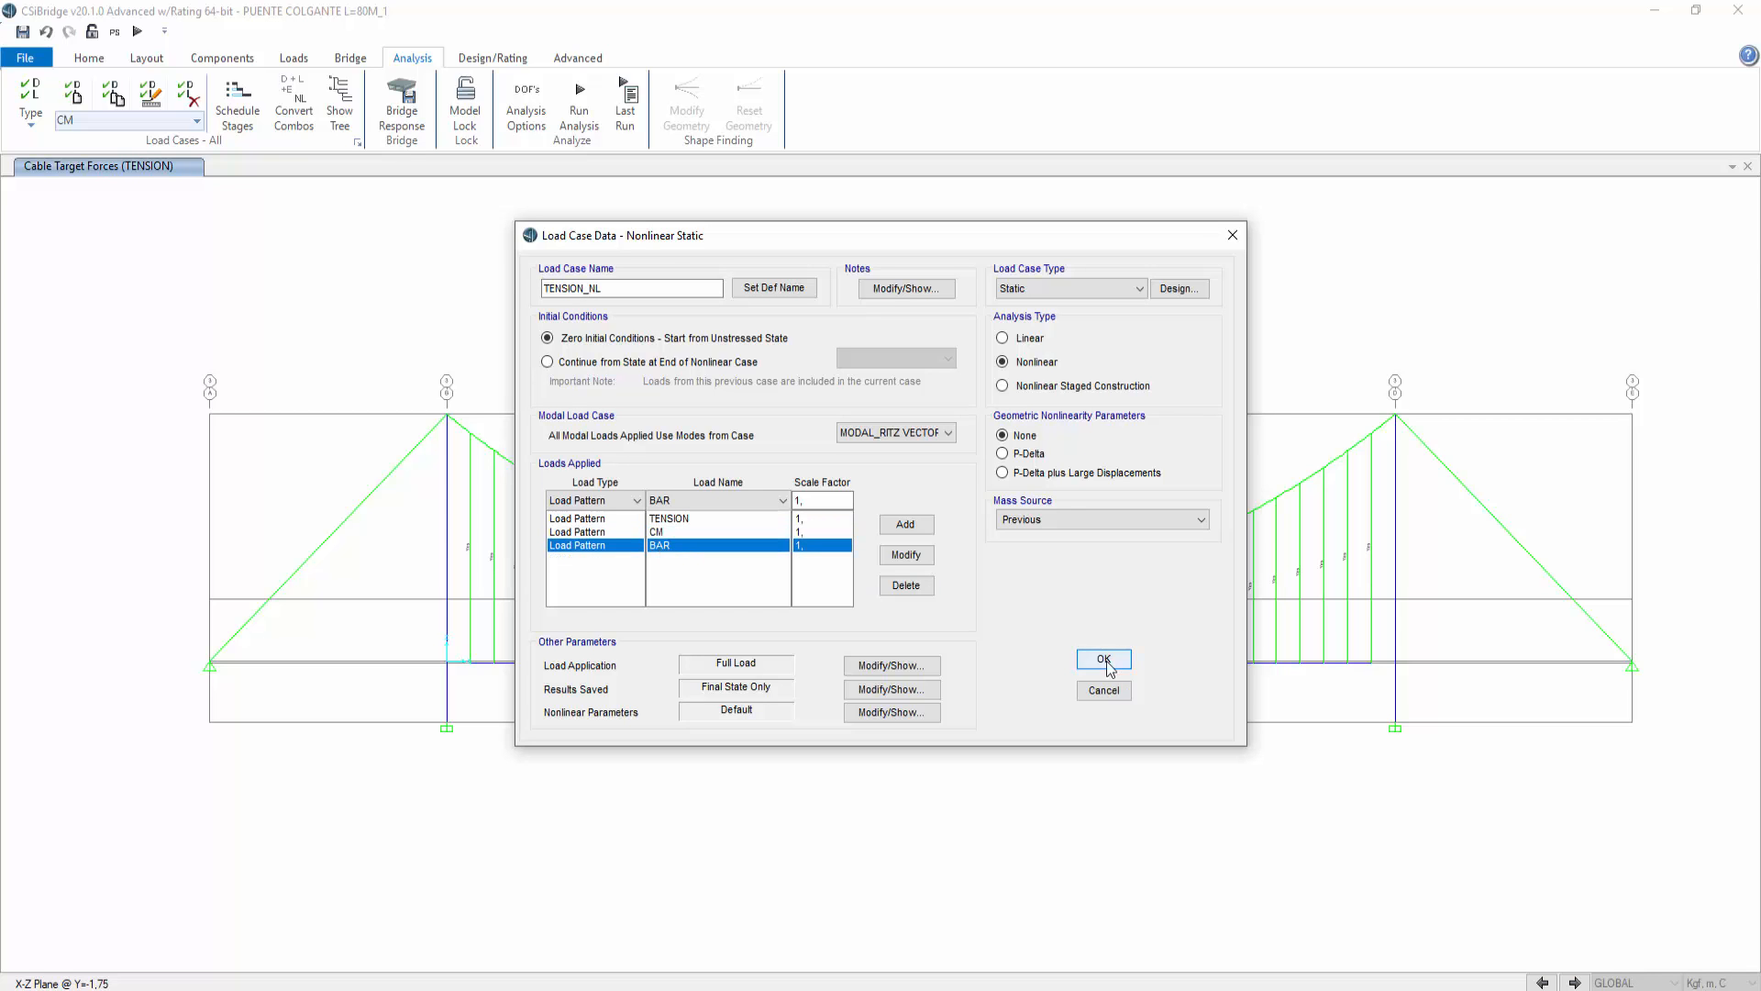
left_click(1104, 658)
left_click(644, 585)
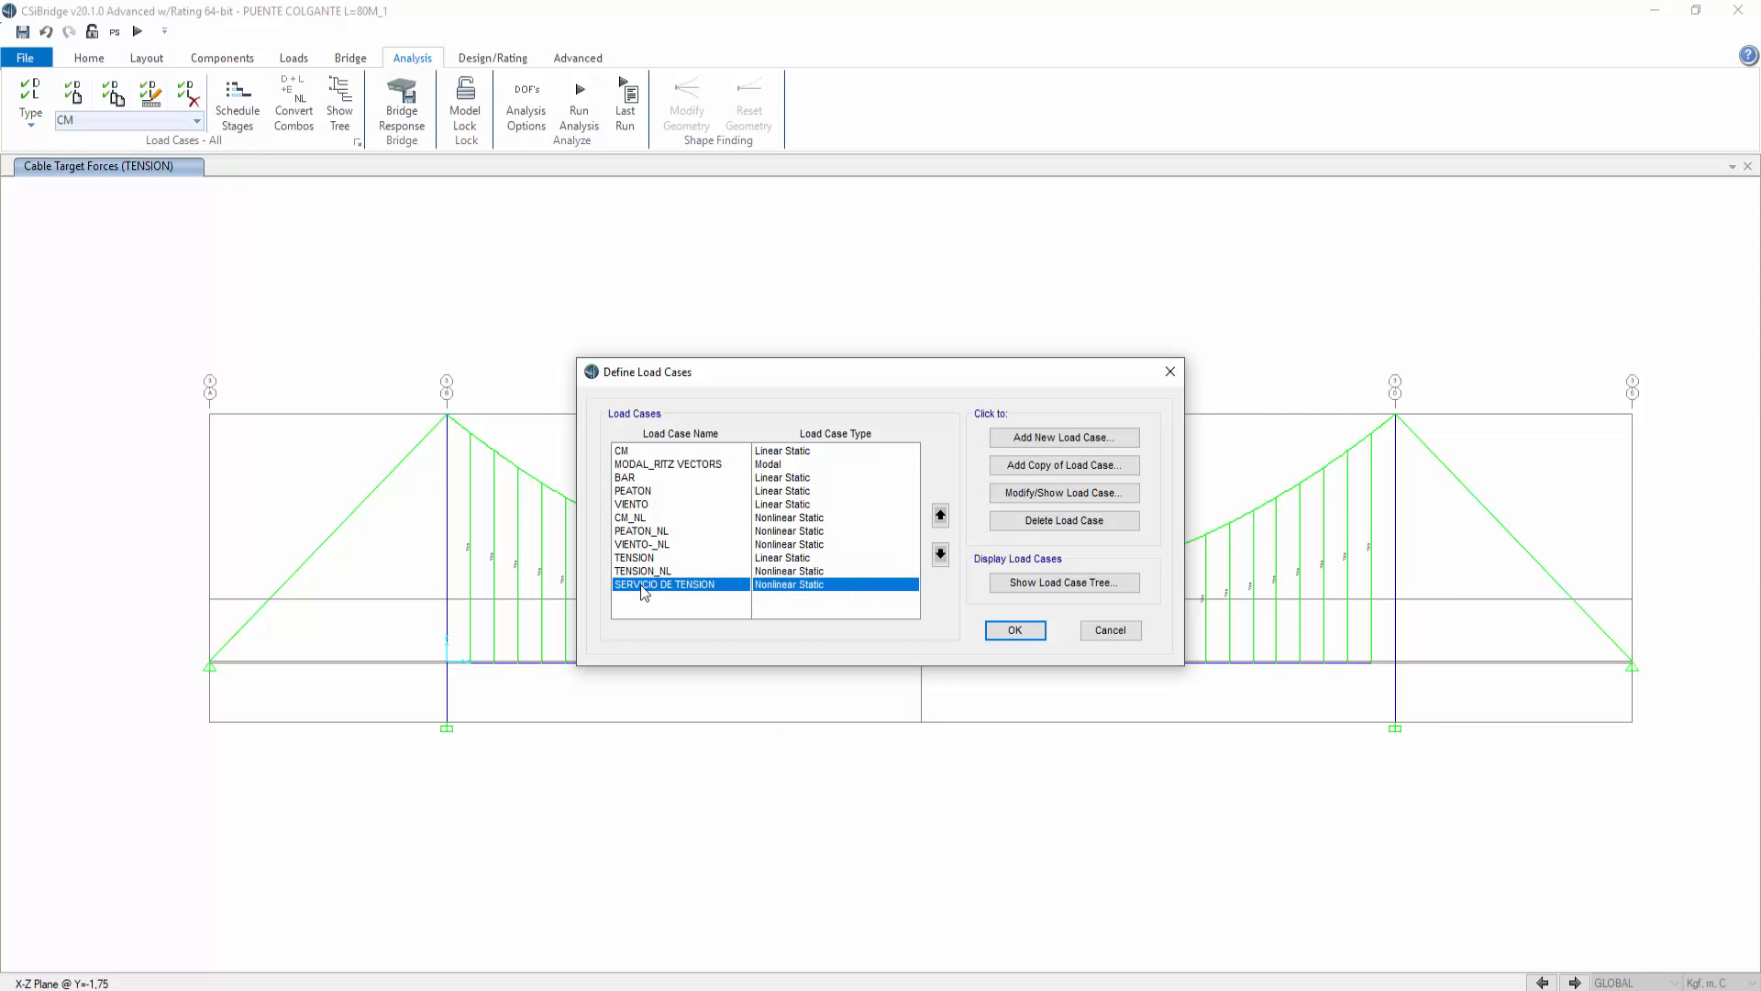
left_click(1064, 493)
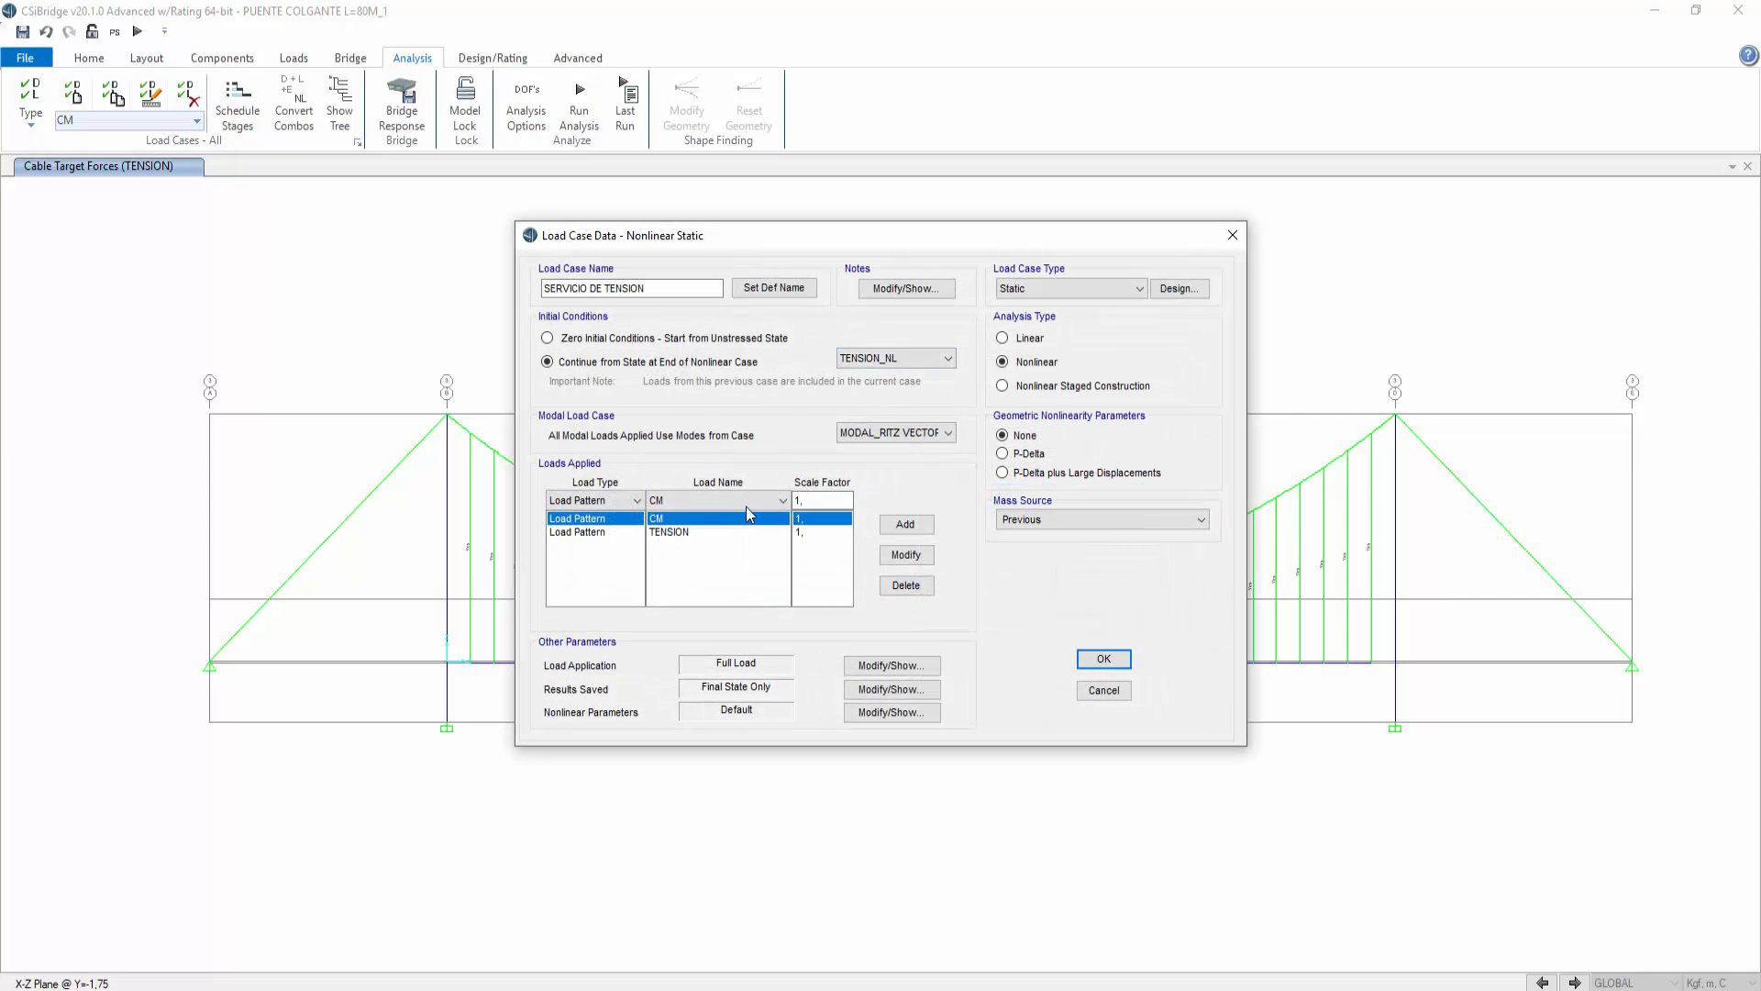
left_click(903, 586)
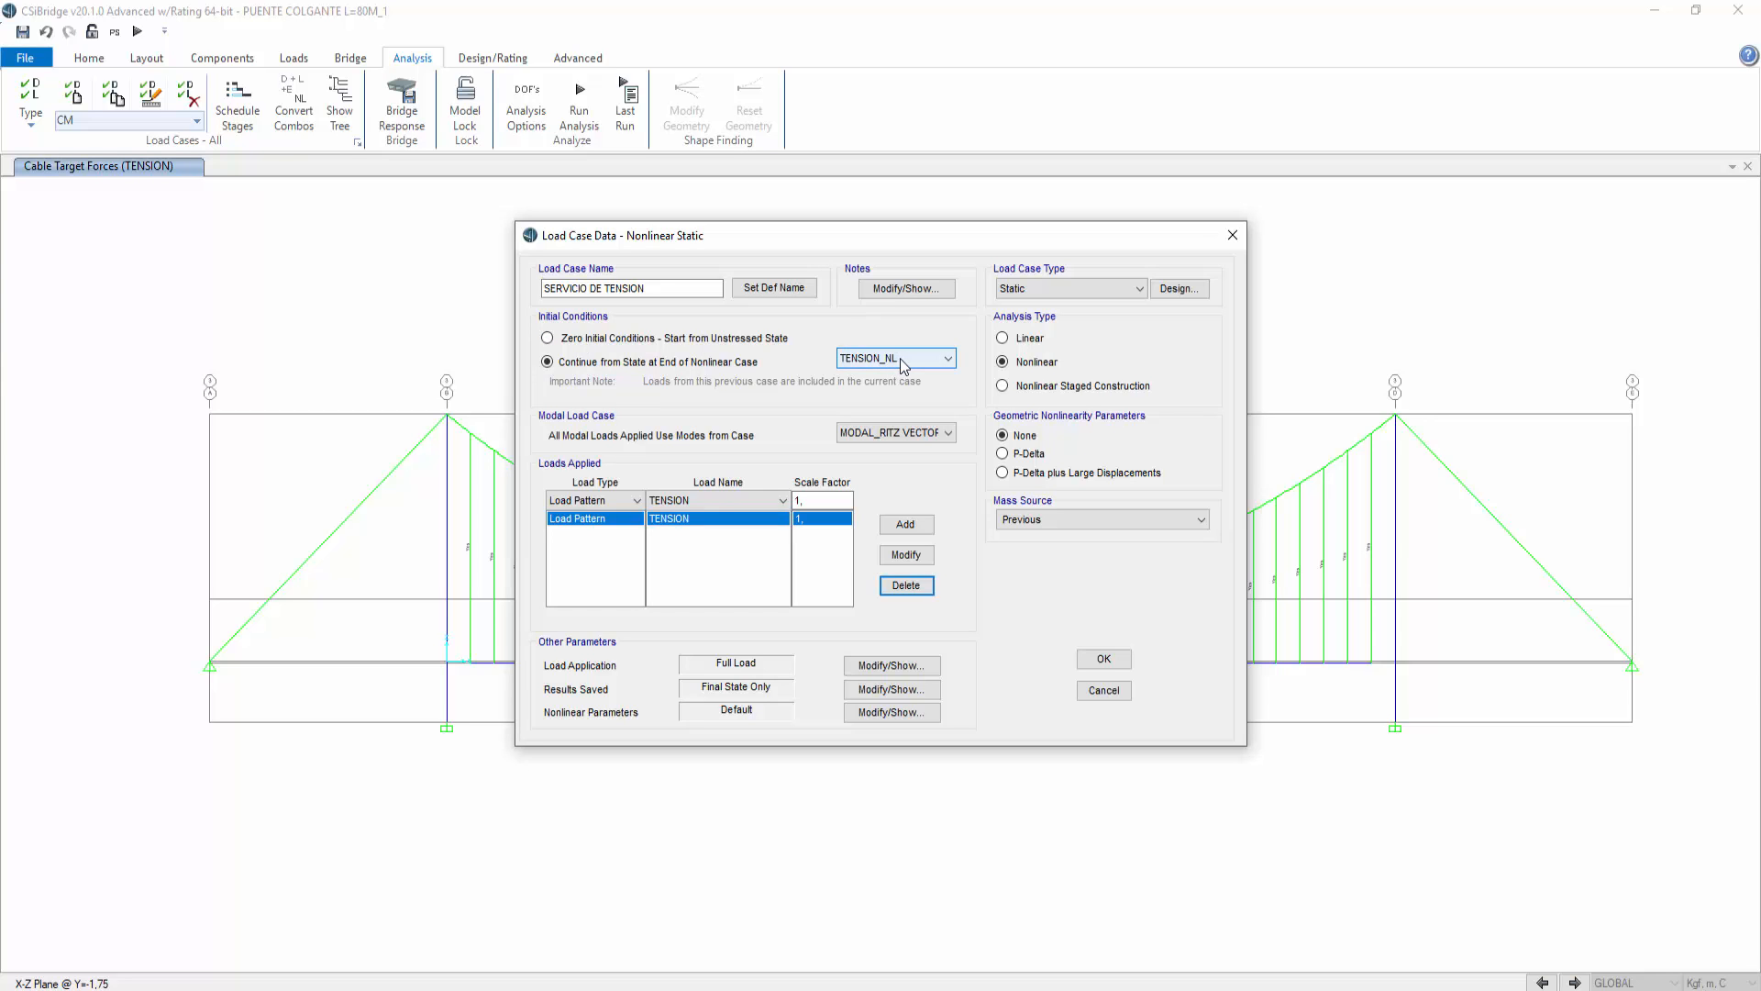
left_click(1105, 692)
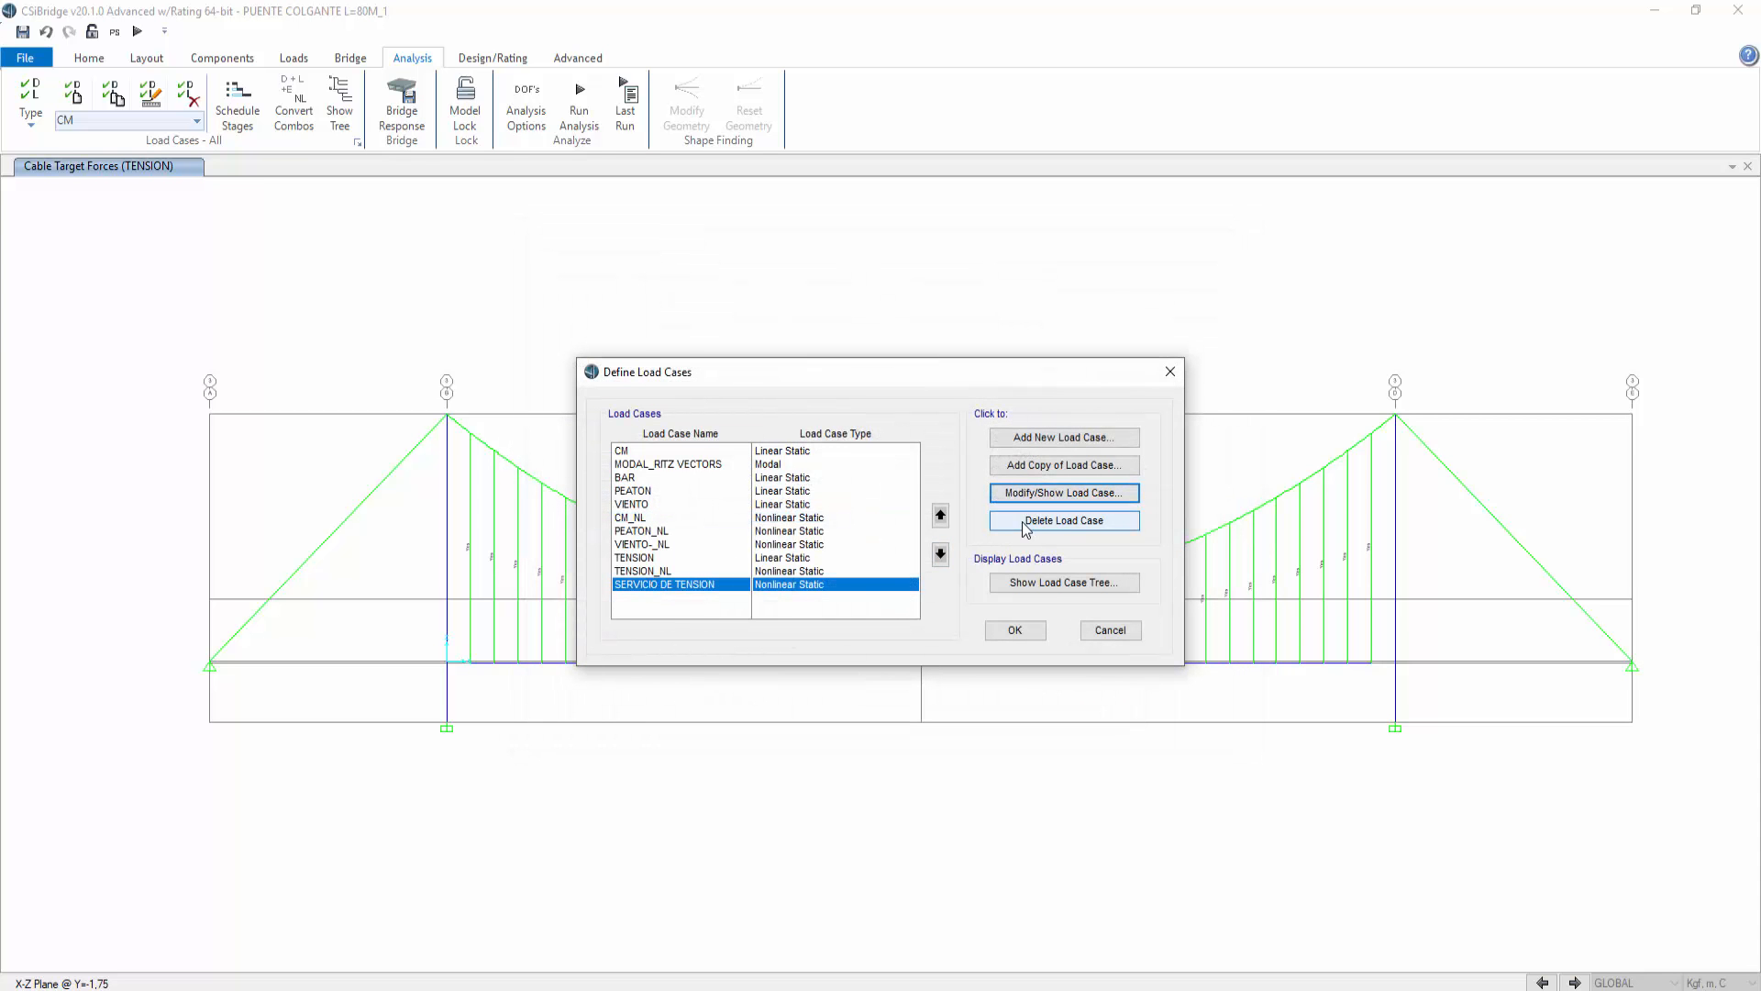
Step: Delete the SERVICIO DE TENSION load case and review the VIENTO_NL case settings before closing the load cases
left_click(1026, 524)
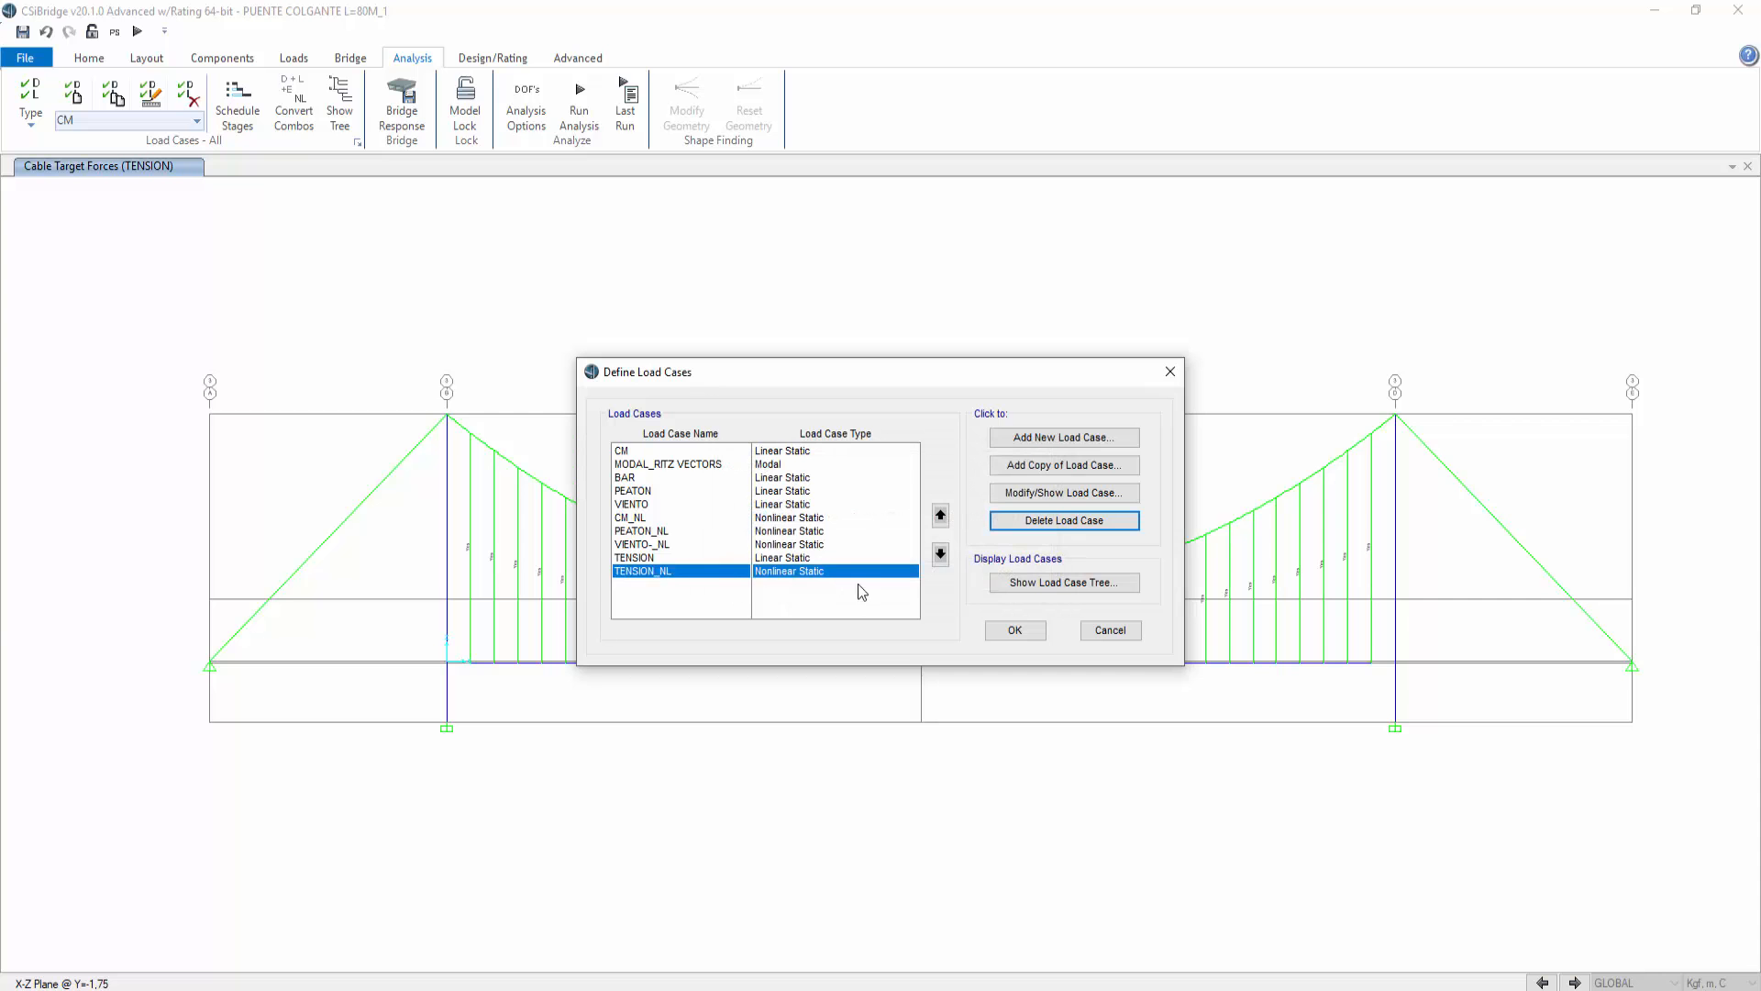
left_click(655, 545)
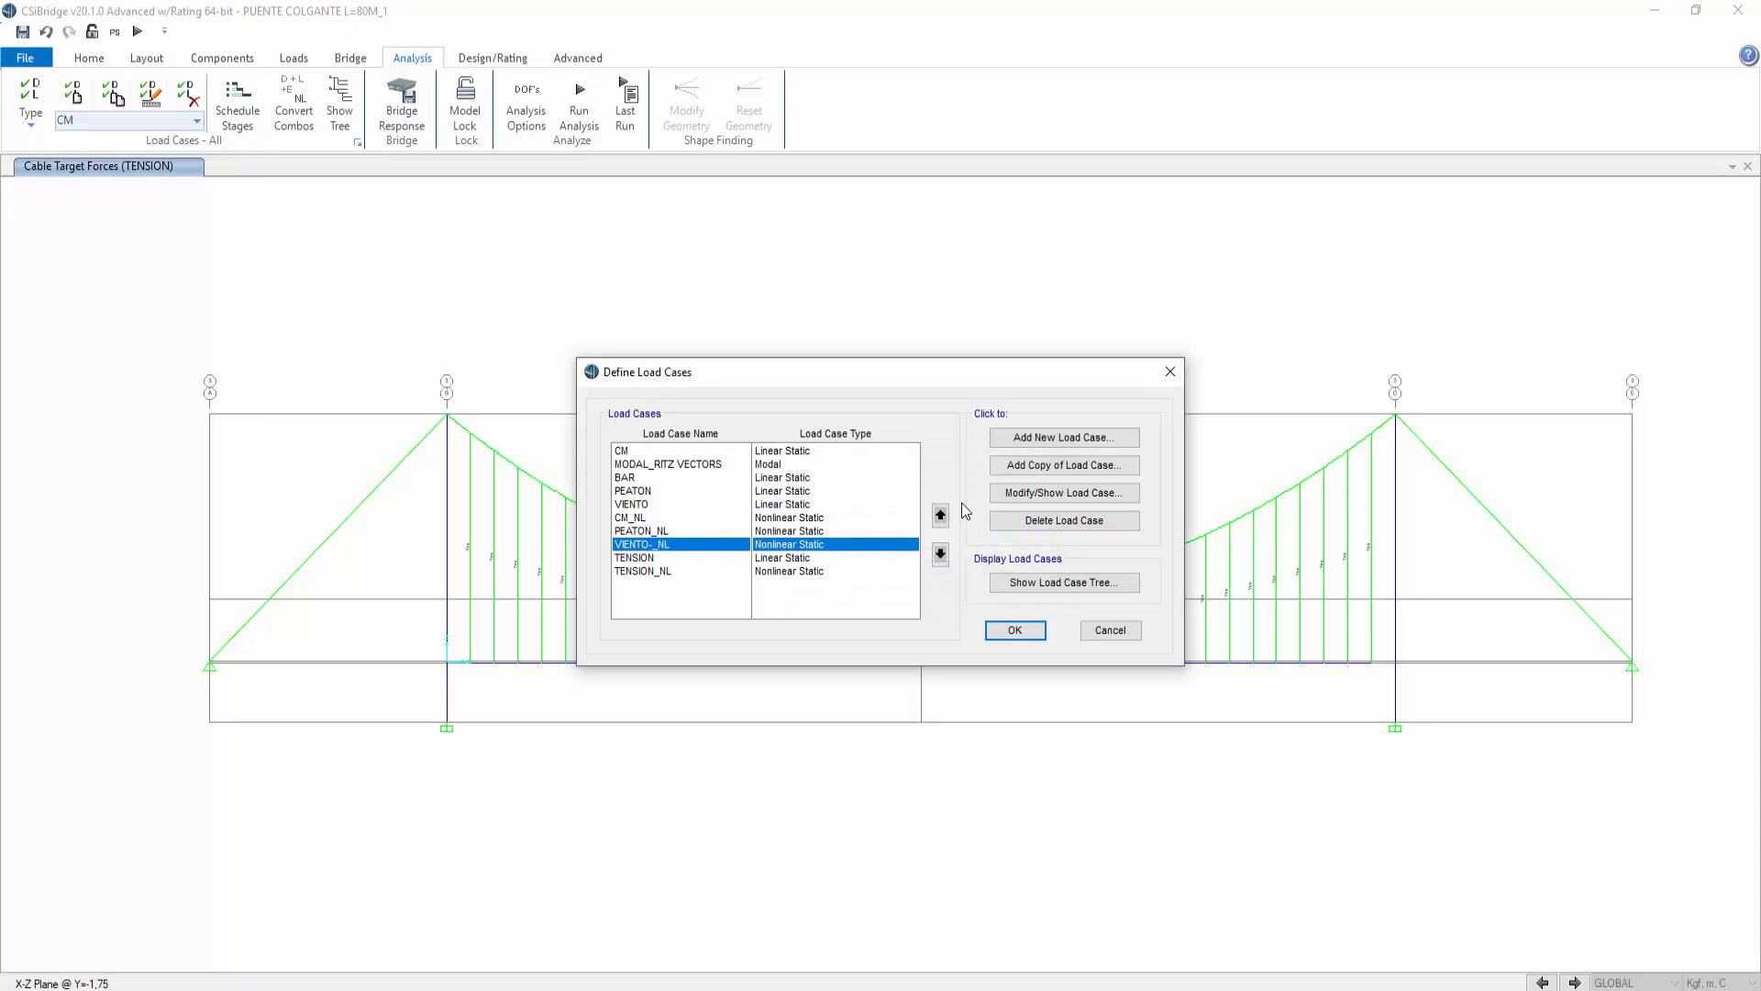
left_click(1012, 496)
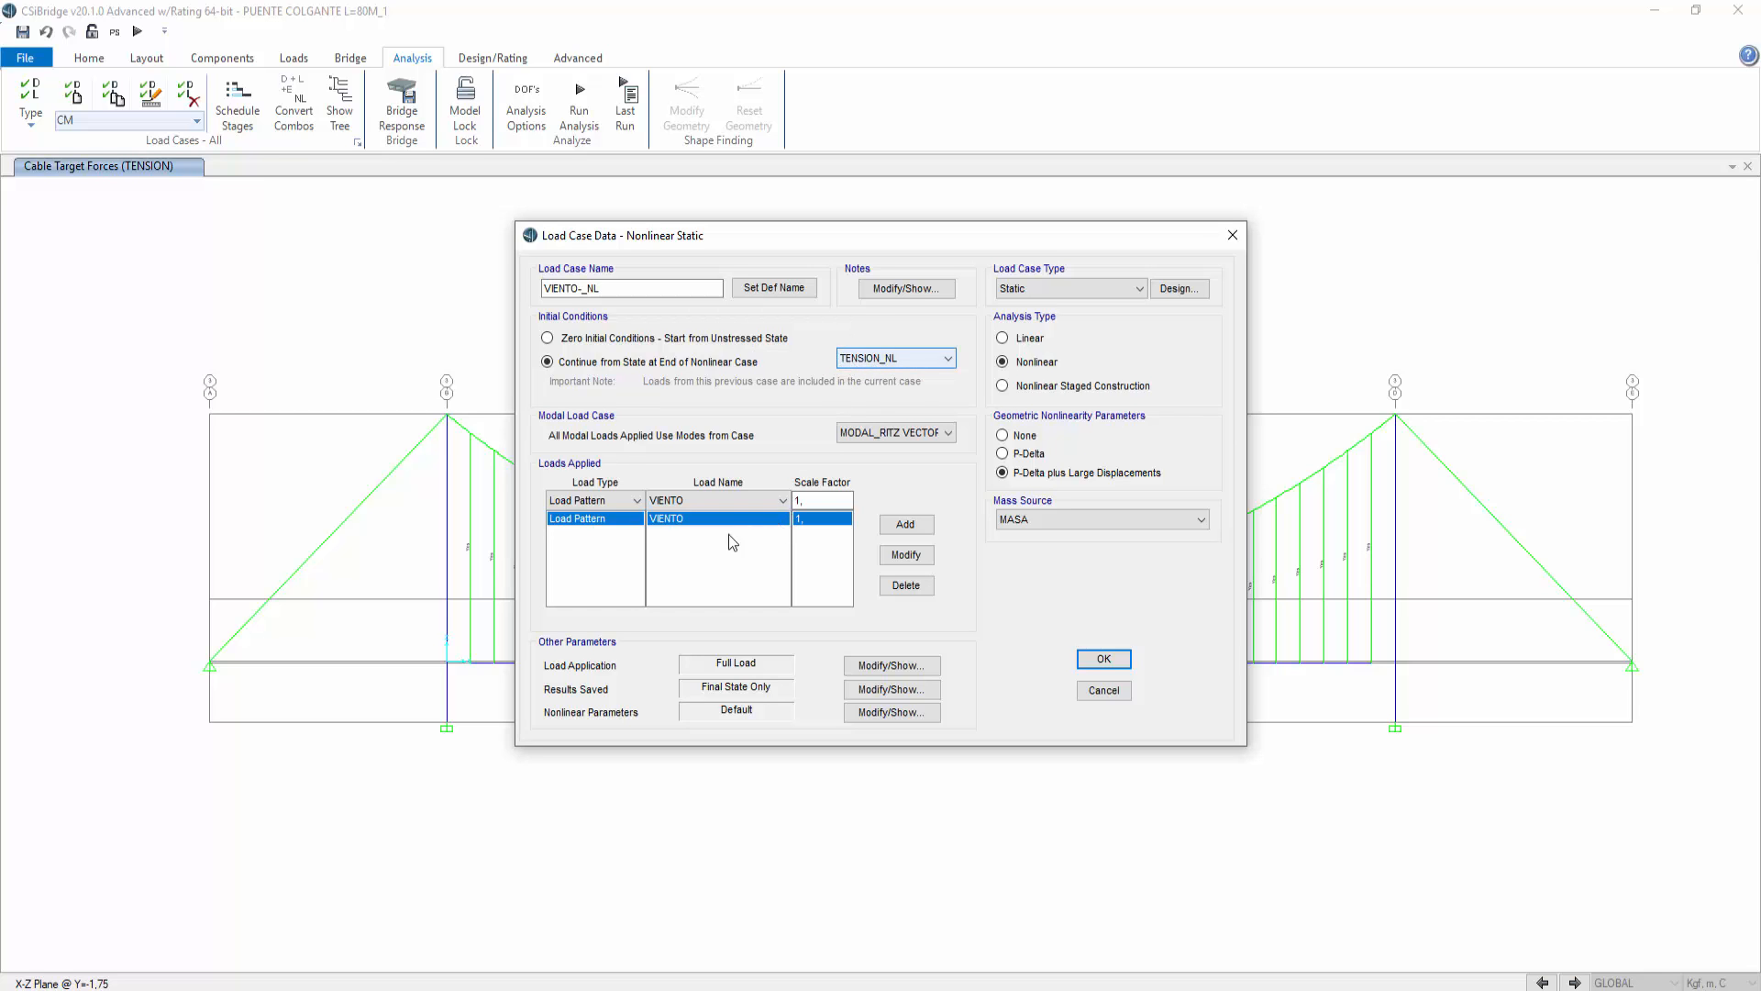
left_click(1101, 658)
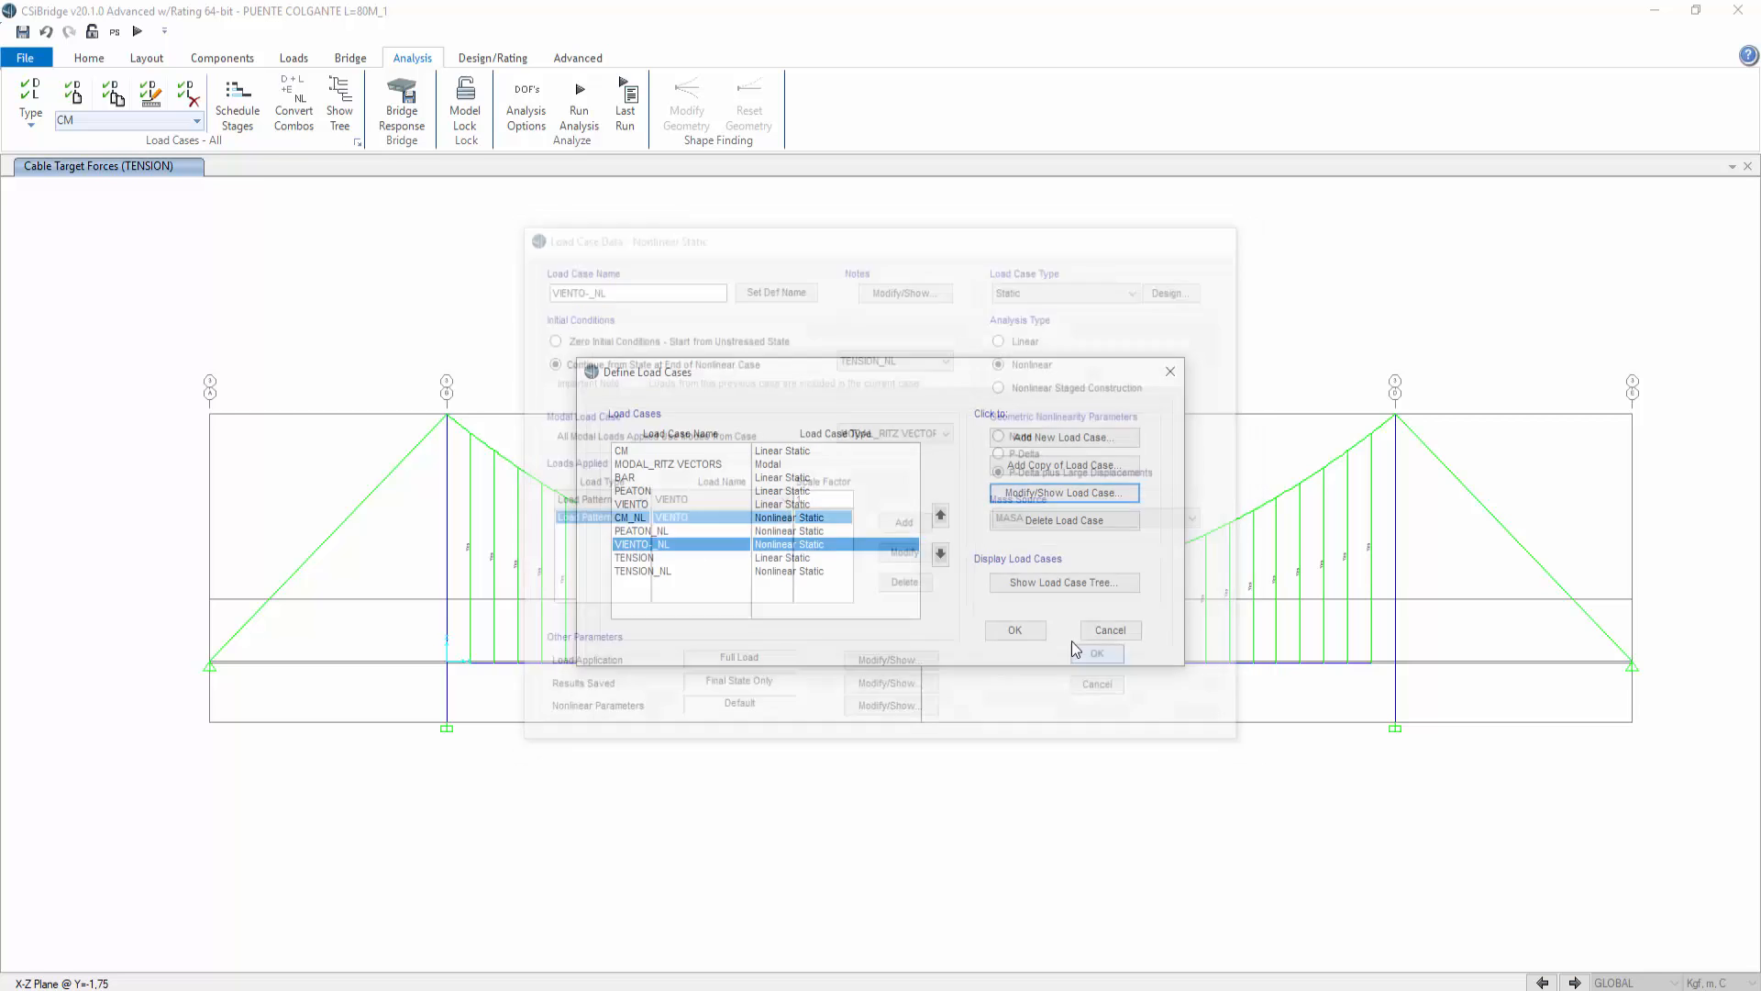
left_click(1012, 628)
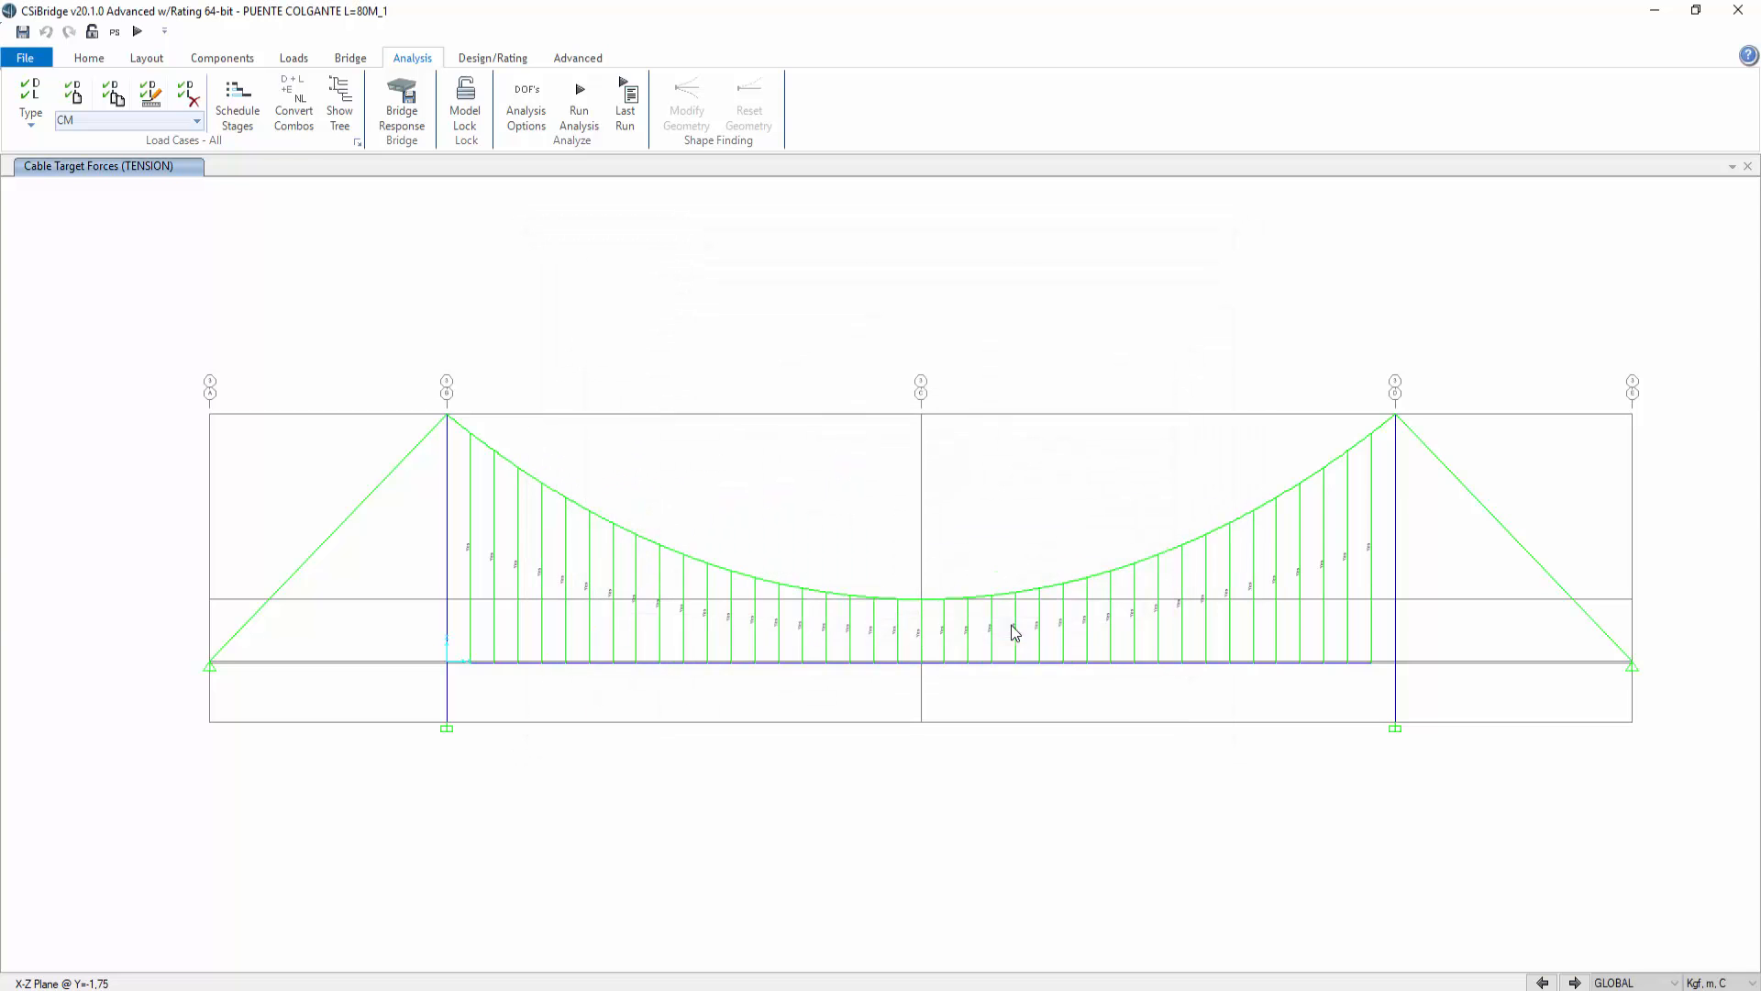
Step: Run the analysis for all load cases
left_click(581, 103)
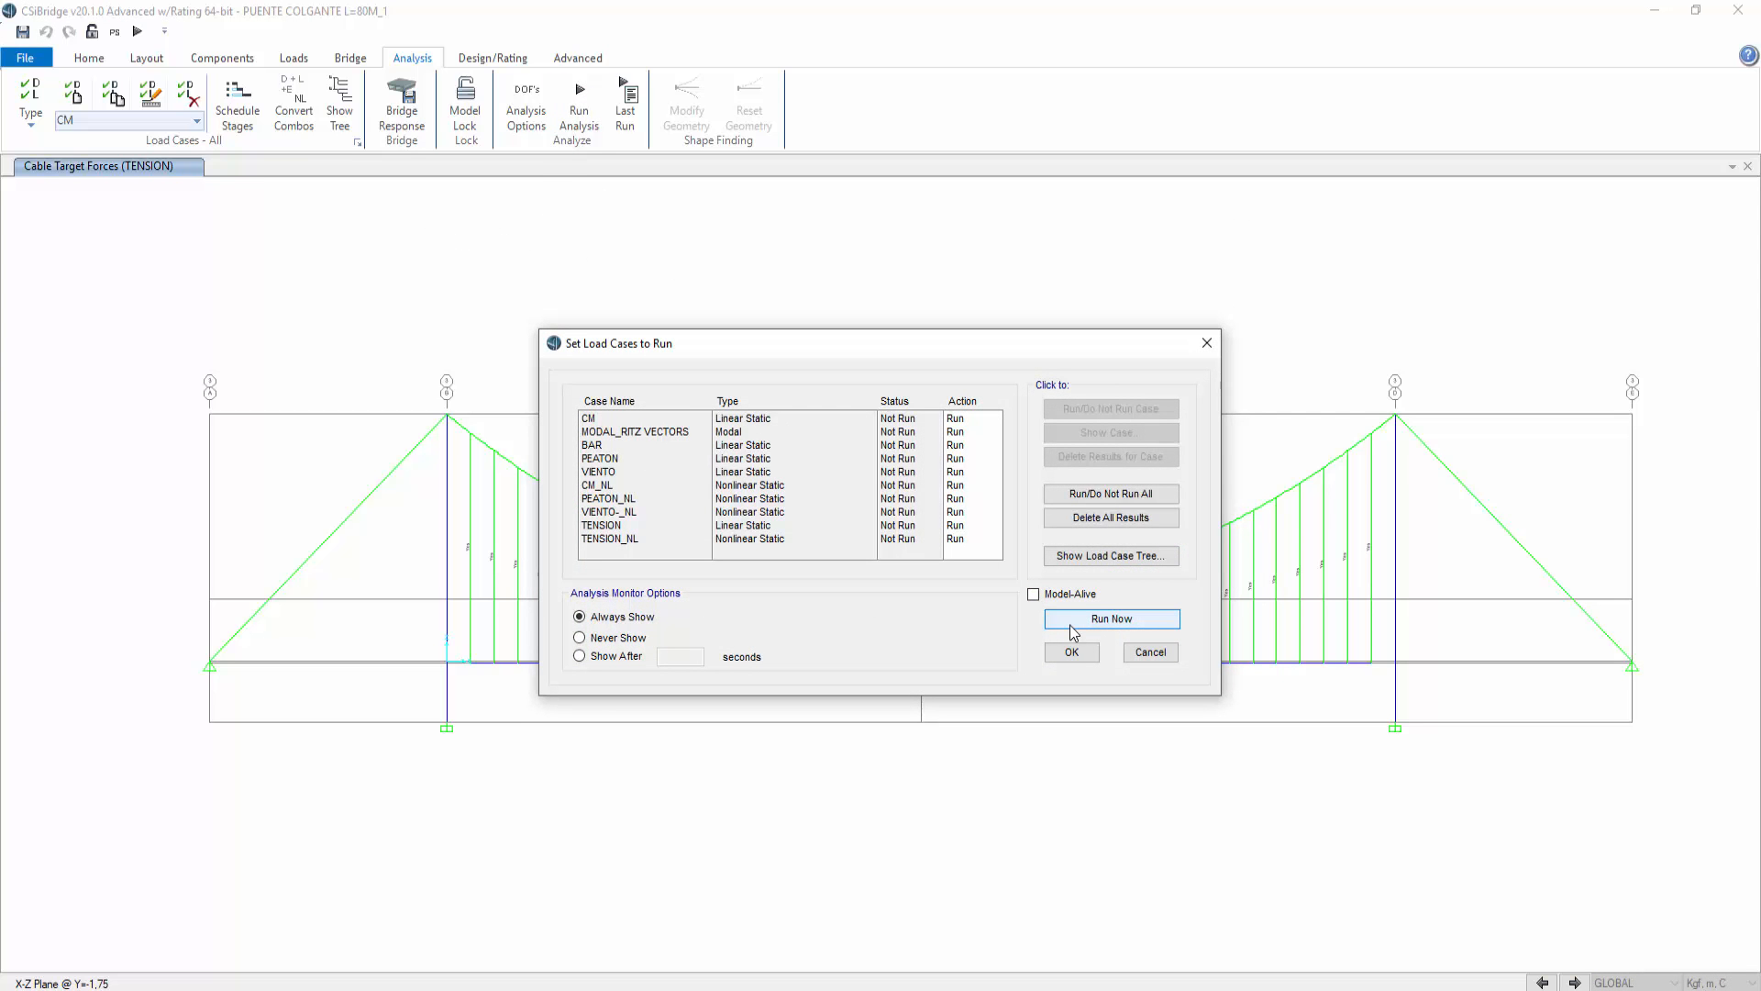
left_click(1074, 621)
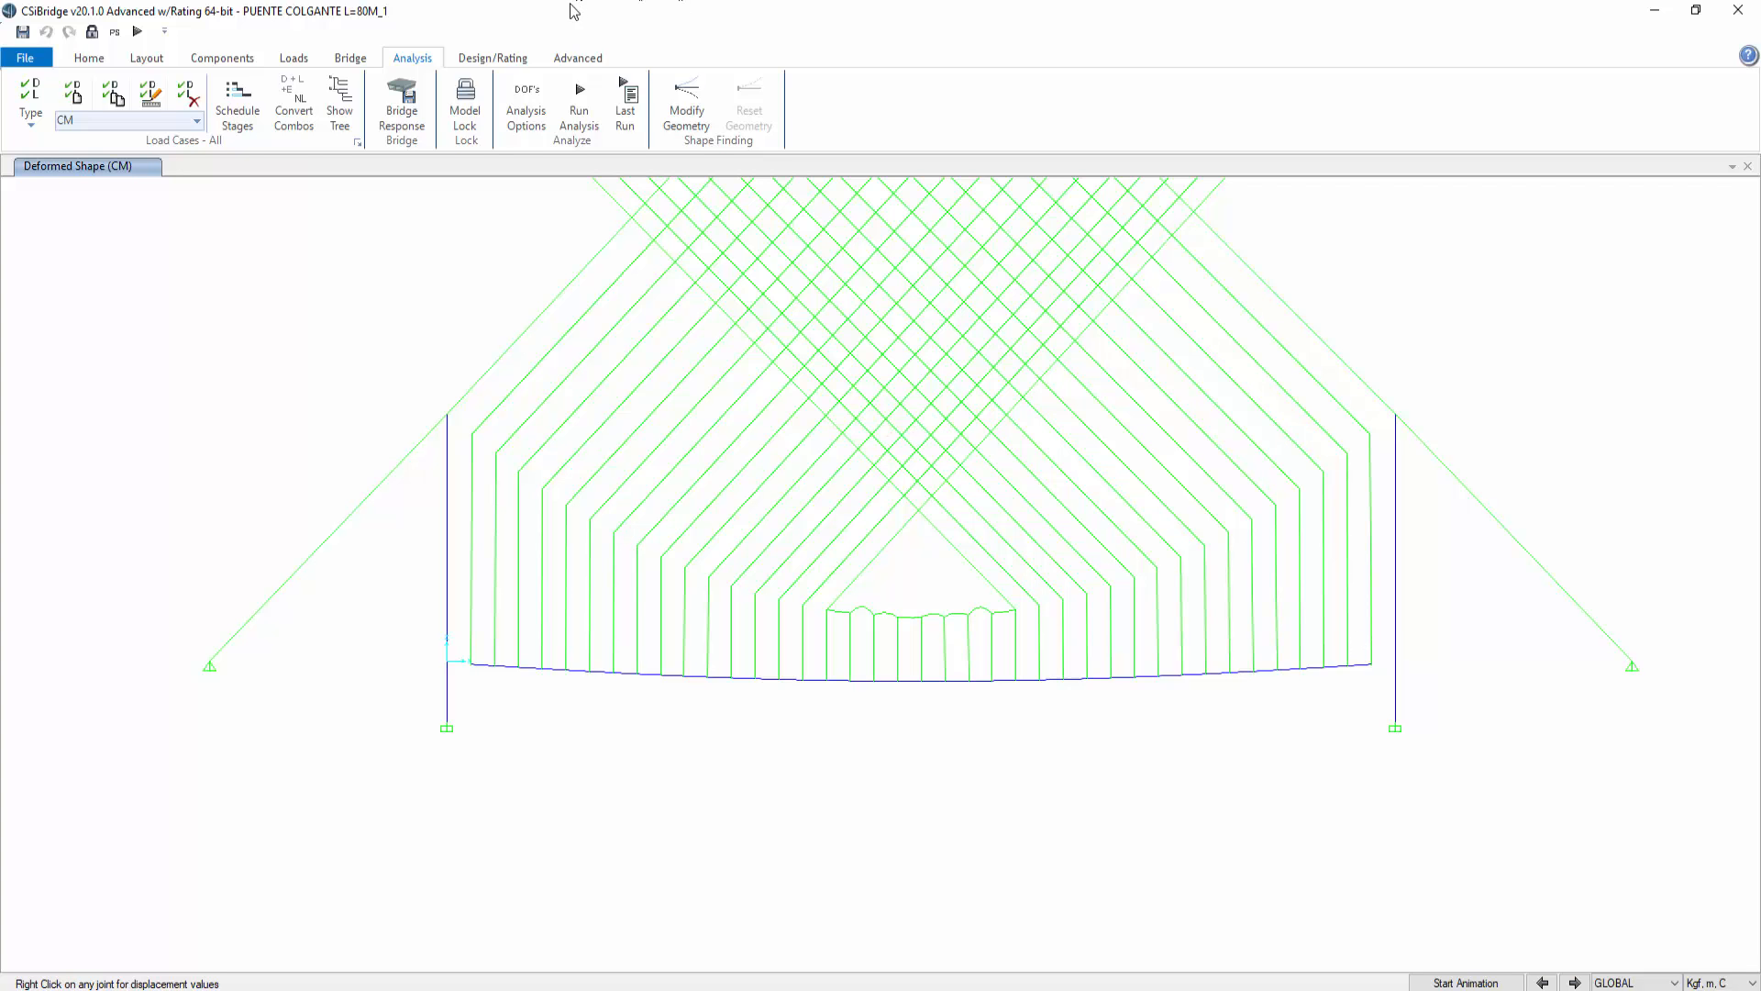
Step: Display the axial force diagram with values for the TENSION_NL load case
left_click(101, 59)
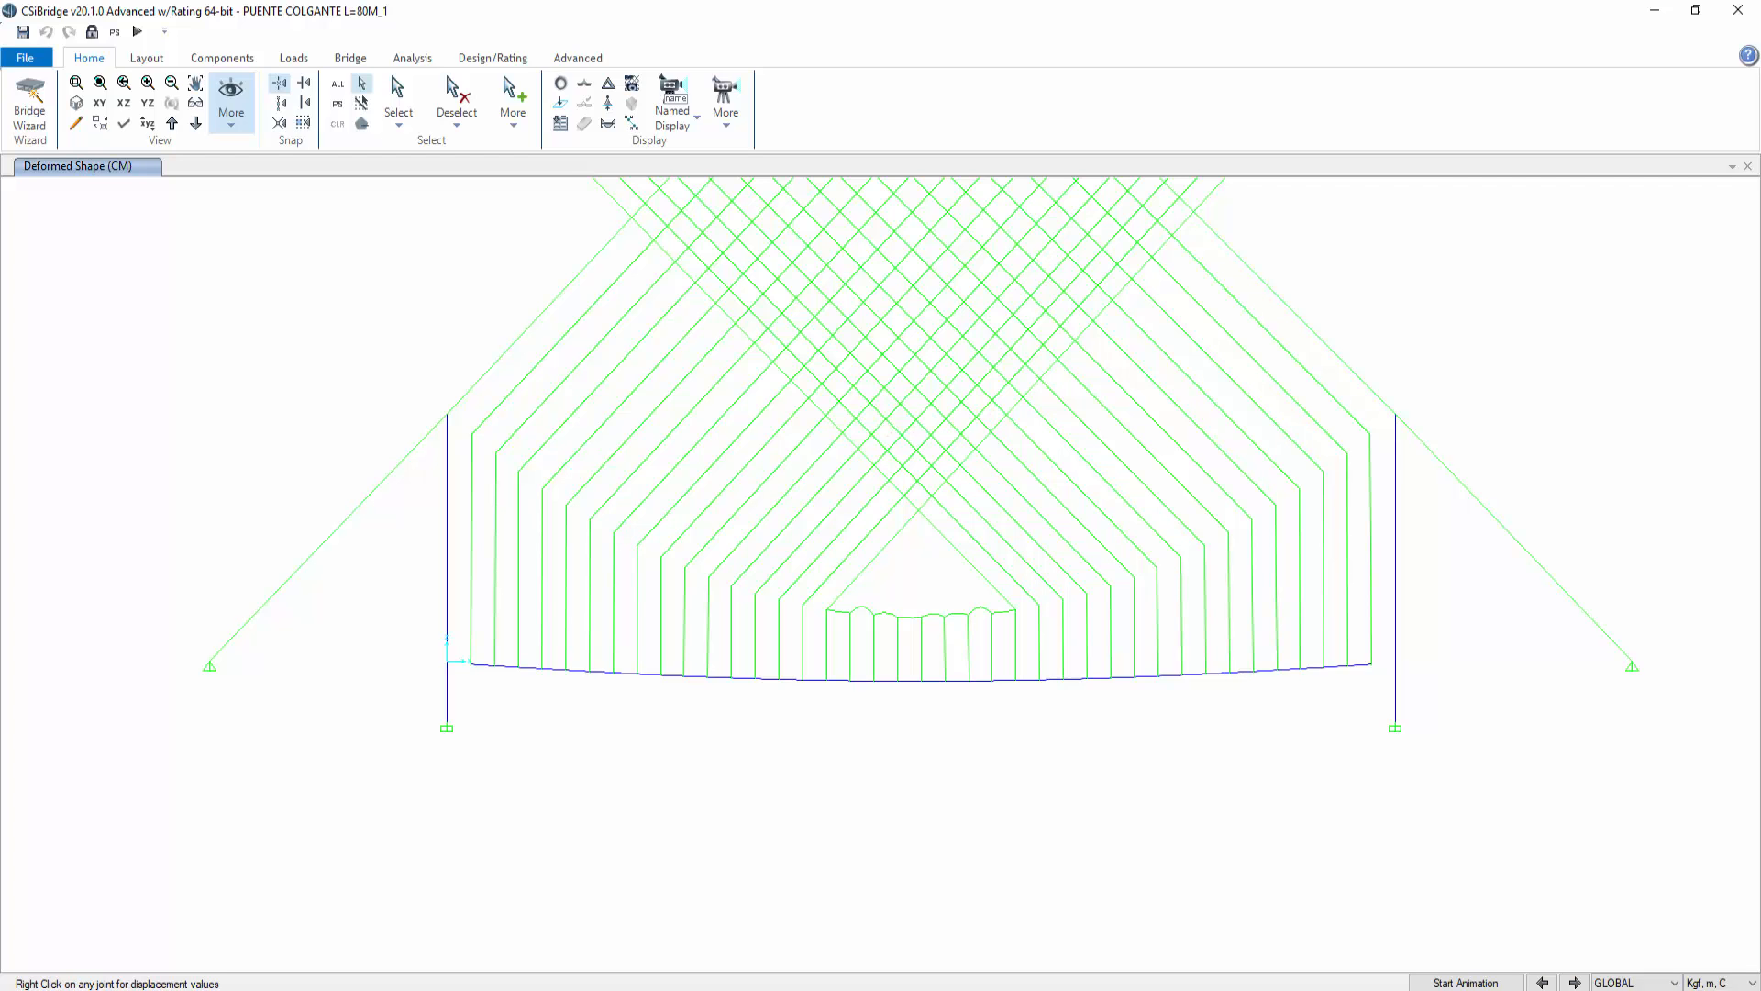
left_click(560, 84)
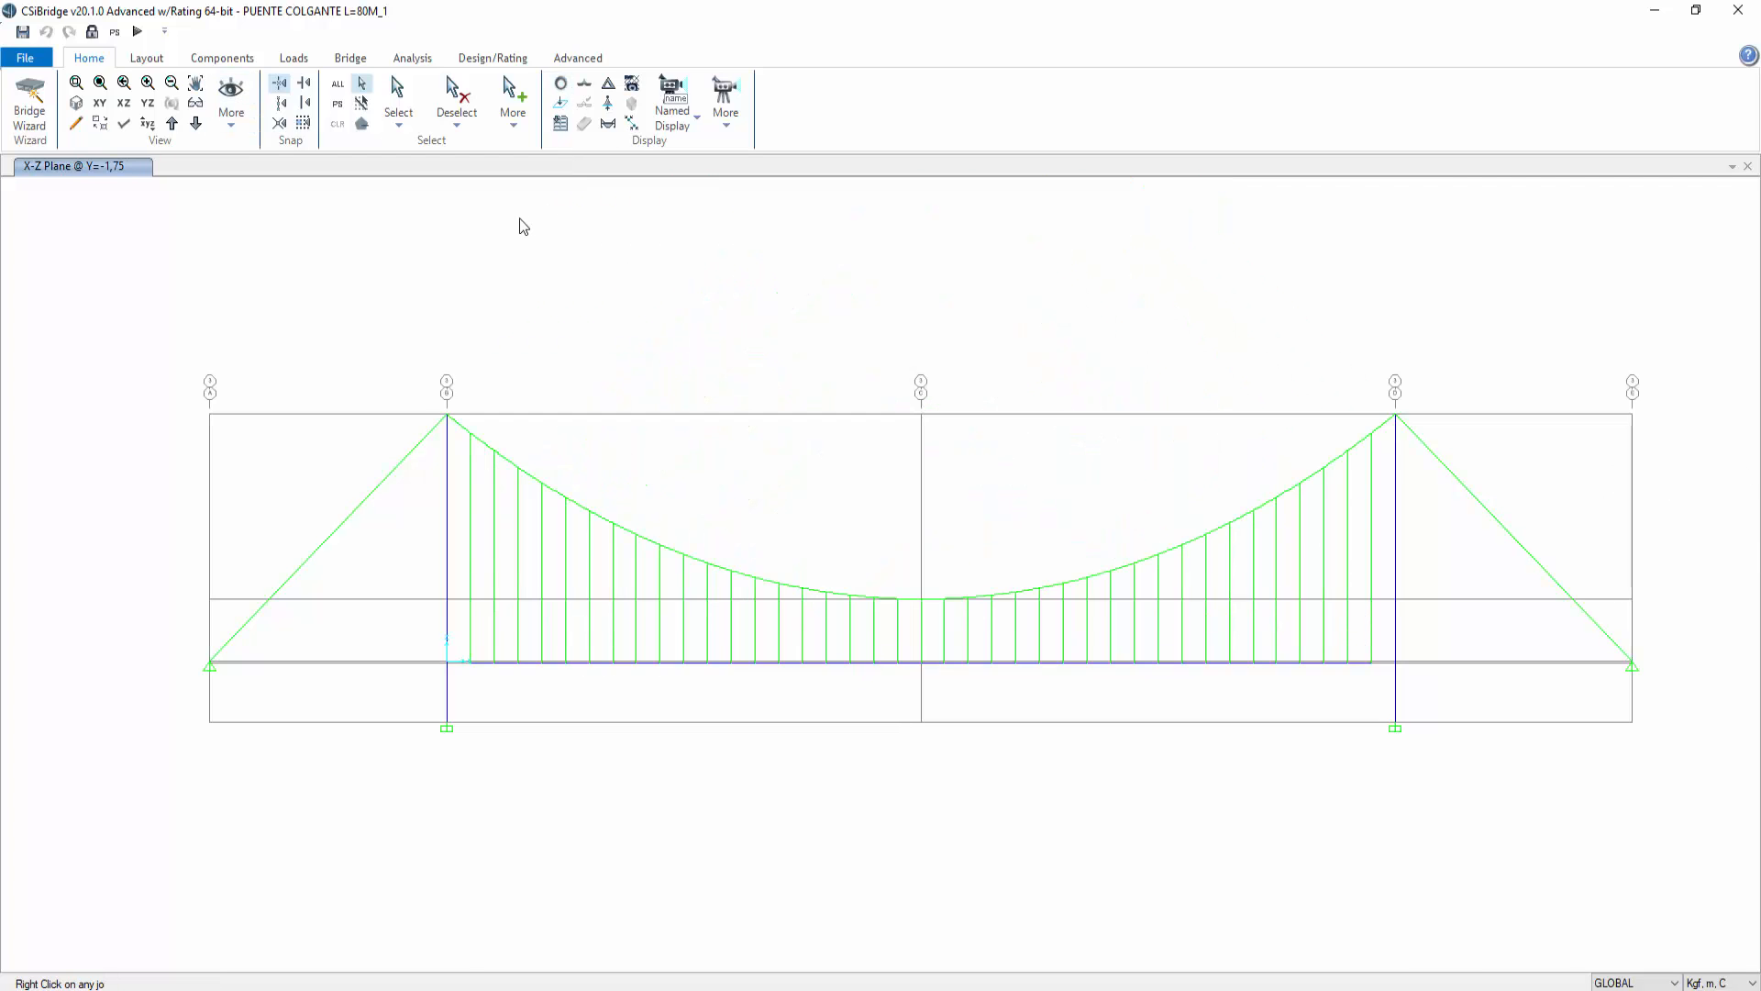
left_click(609, 124)
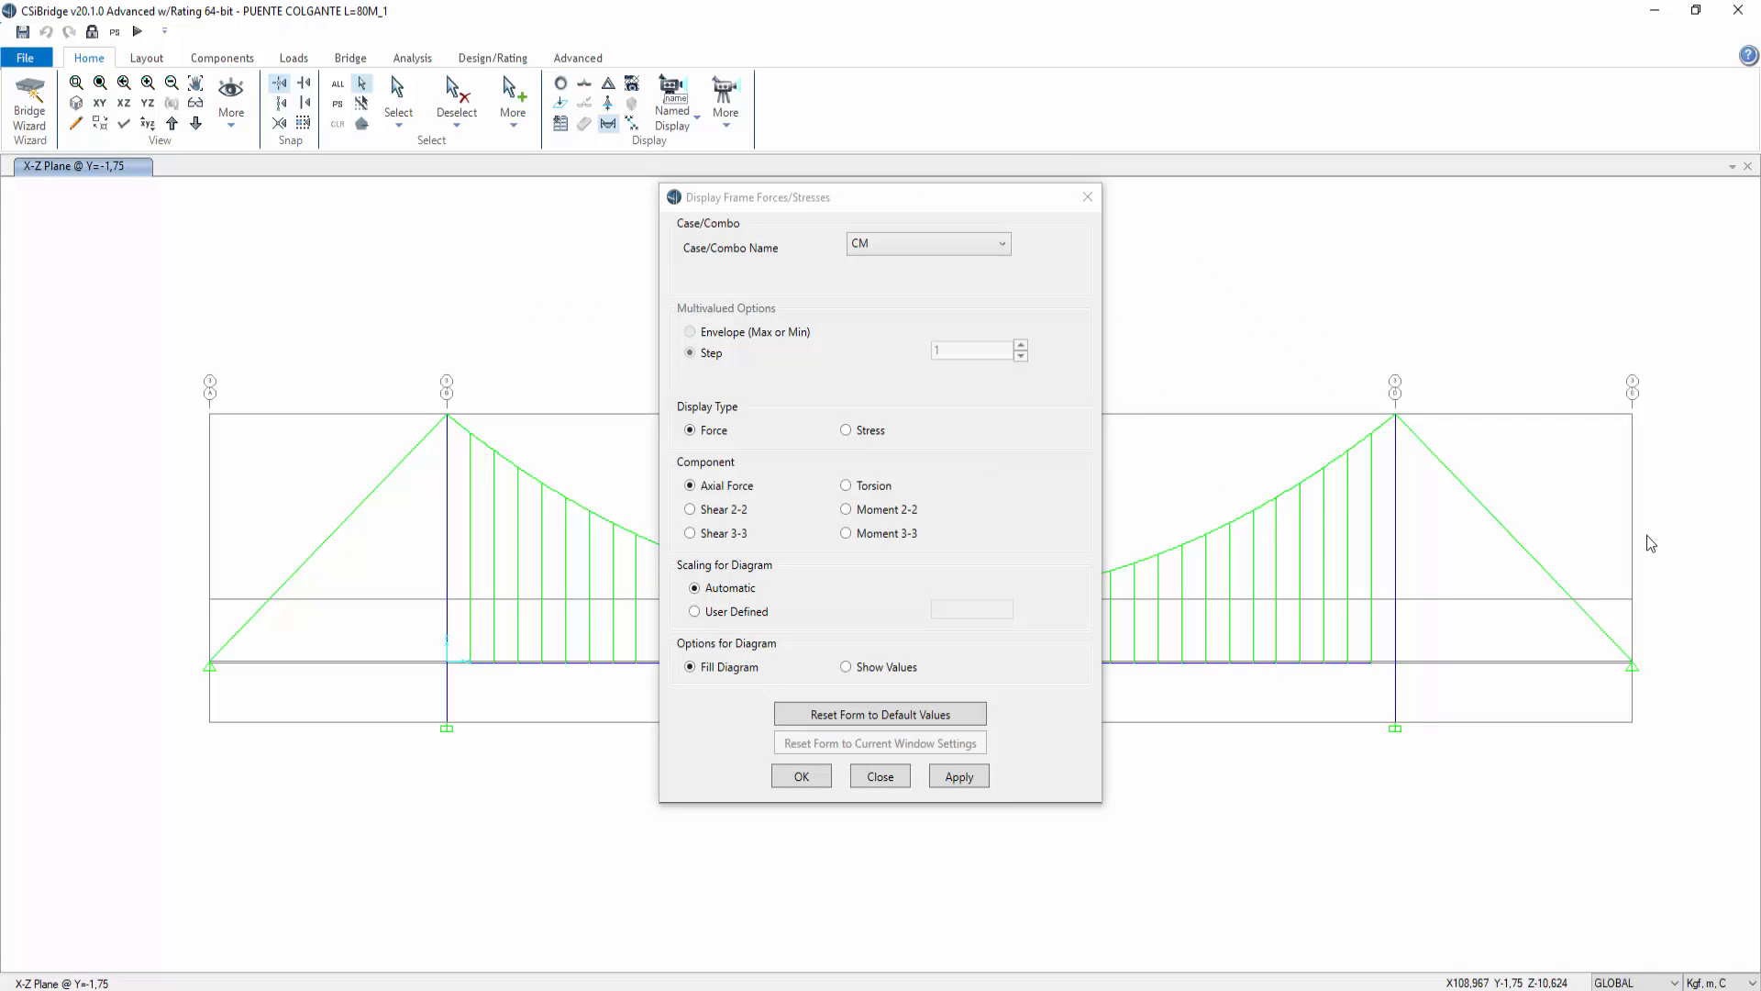
left_click(999, 246)
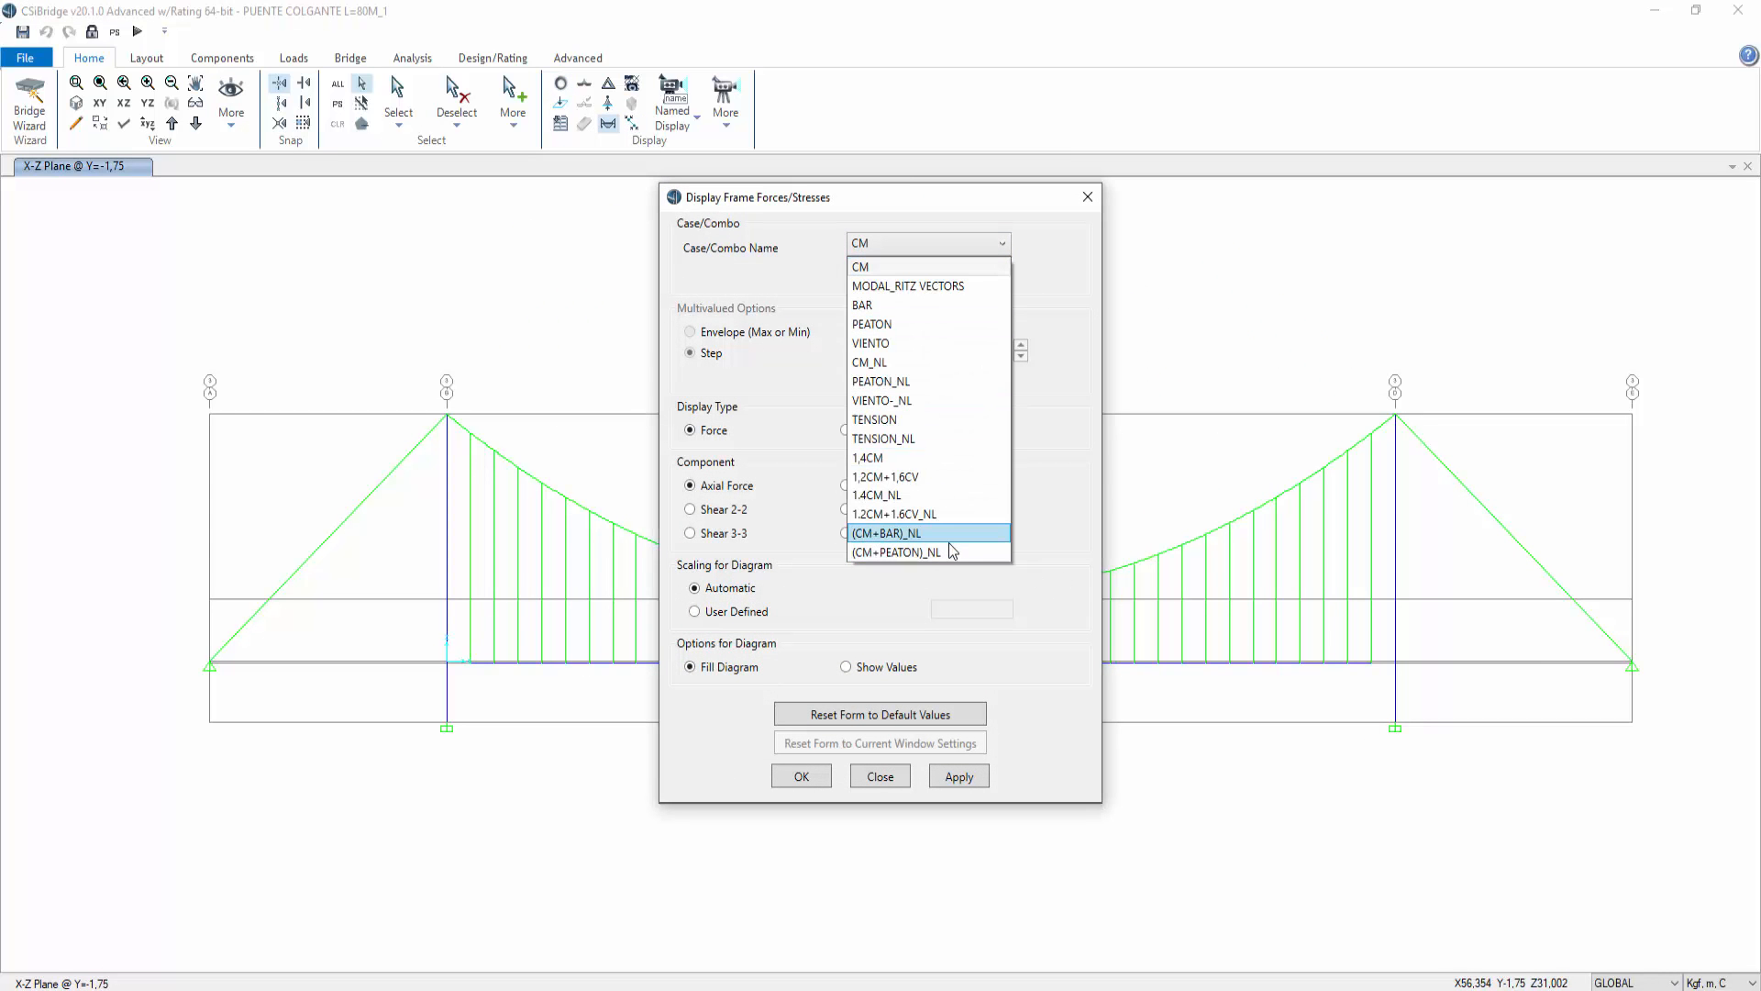
left_click(936, 439)
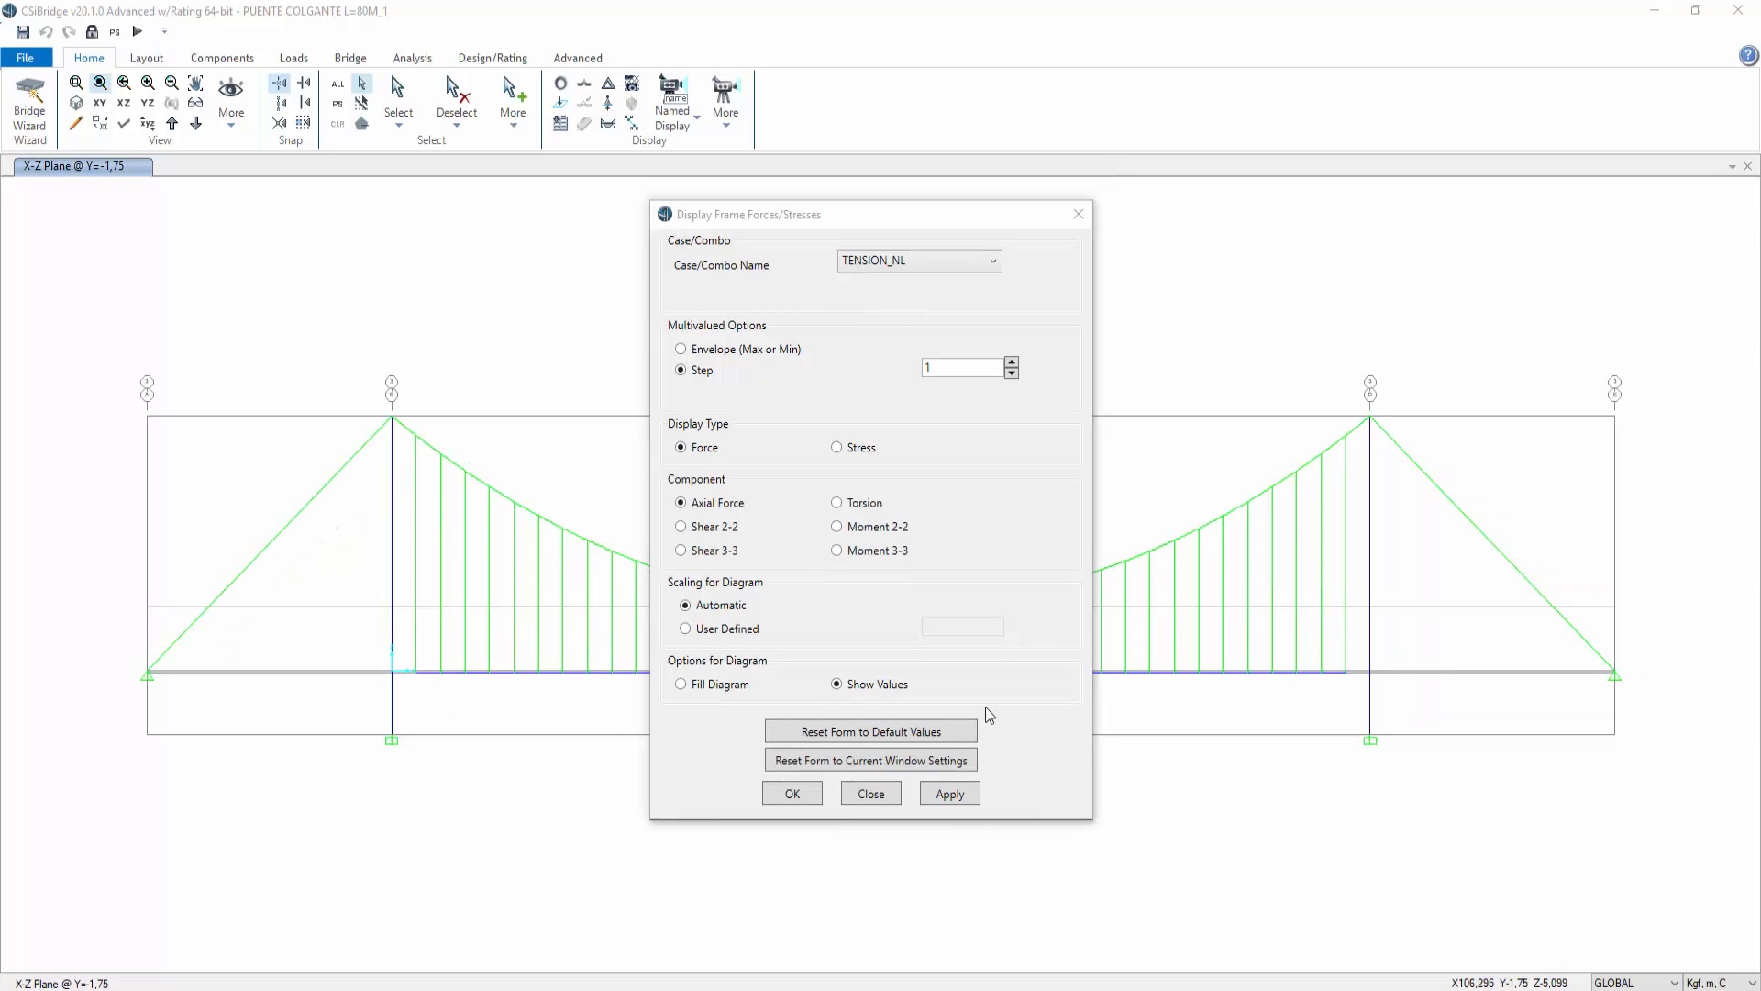
left_click(954, 794)
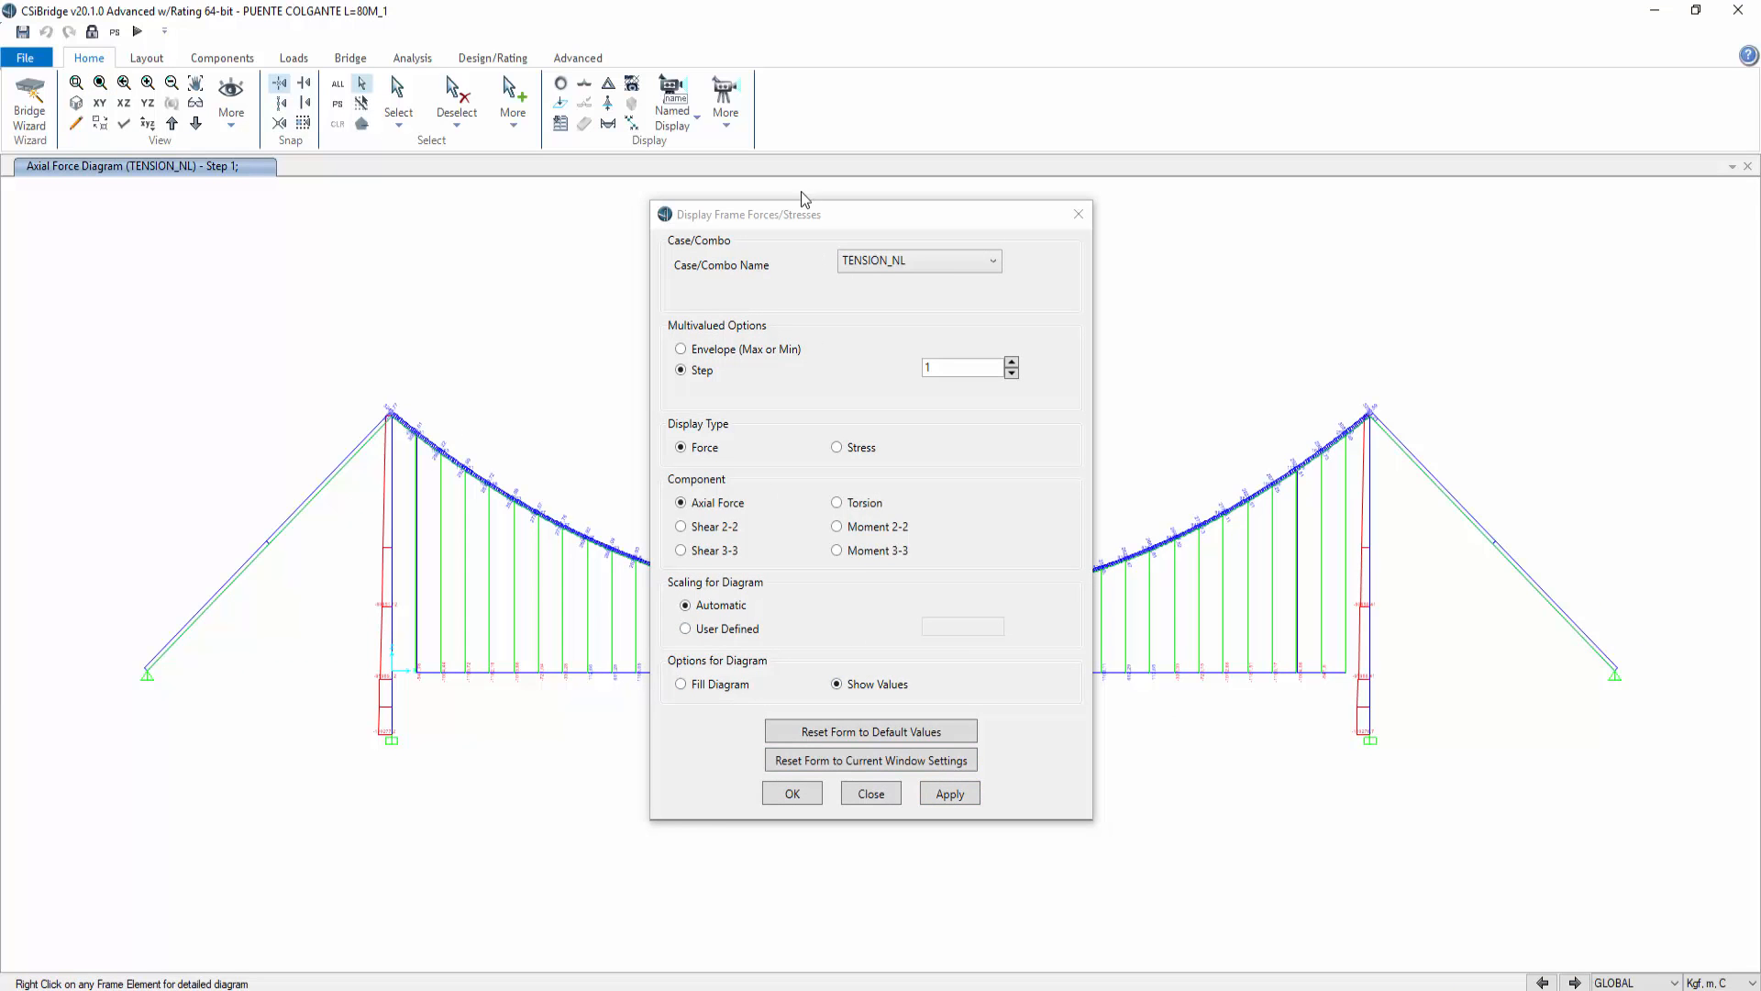
Step: Zoom along the deck to inspect hanger axial forces and open the detailed force diagram of a 3C15-D=3/8" hanger
left_click_drag(885, 225, 1169, 230)
scroll(581, 701, "up", 5)
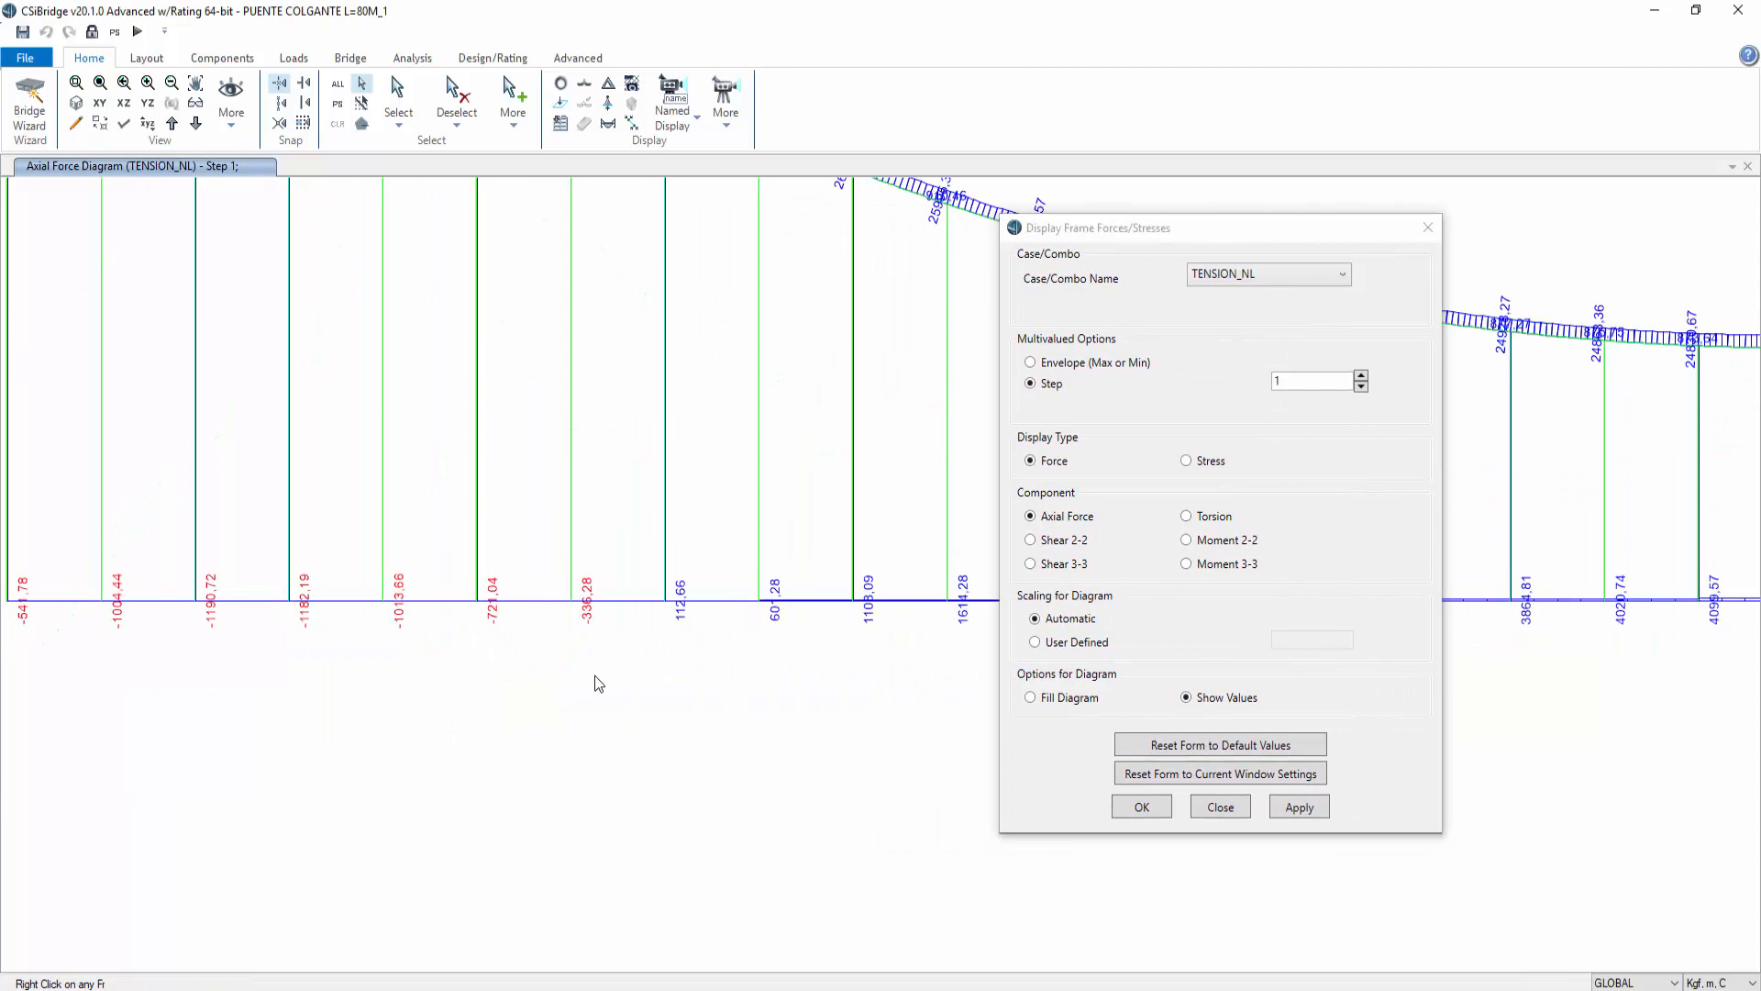
middle_click_drag(774, 684, 475, 709)
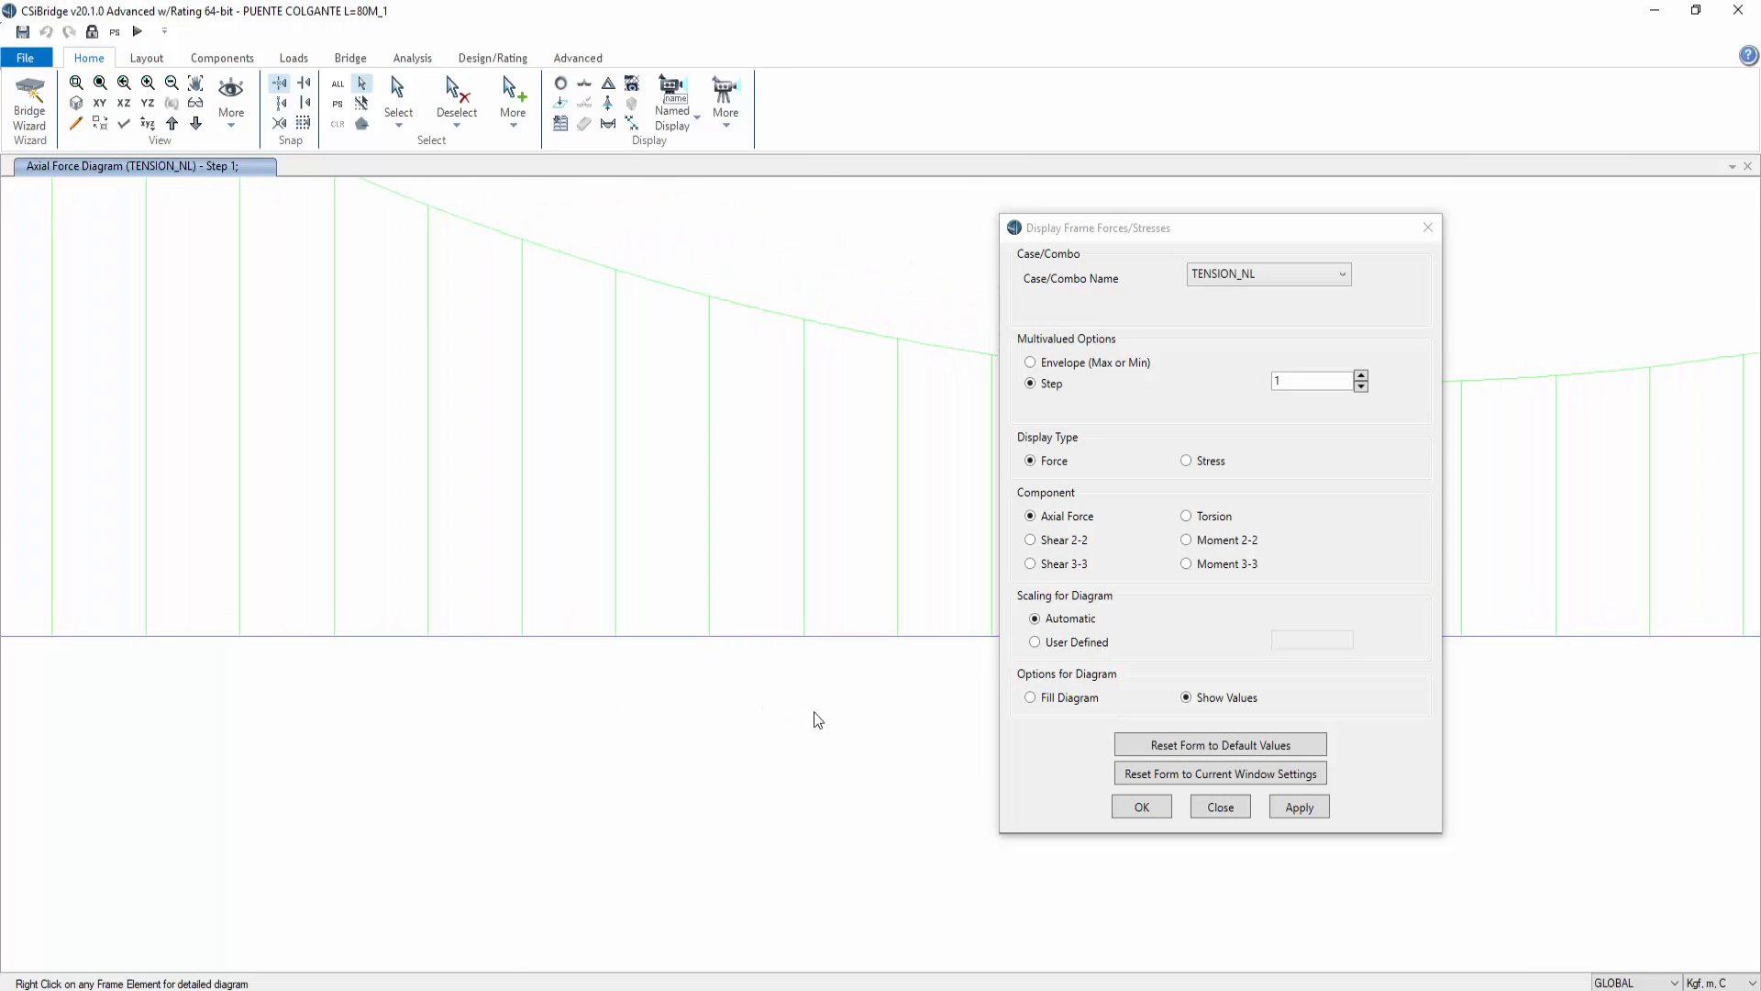
middle_click_drag(915, 703, 445, 715)
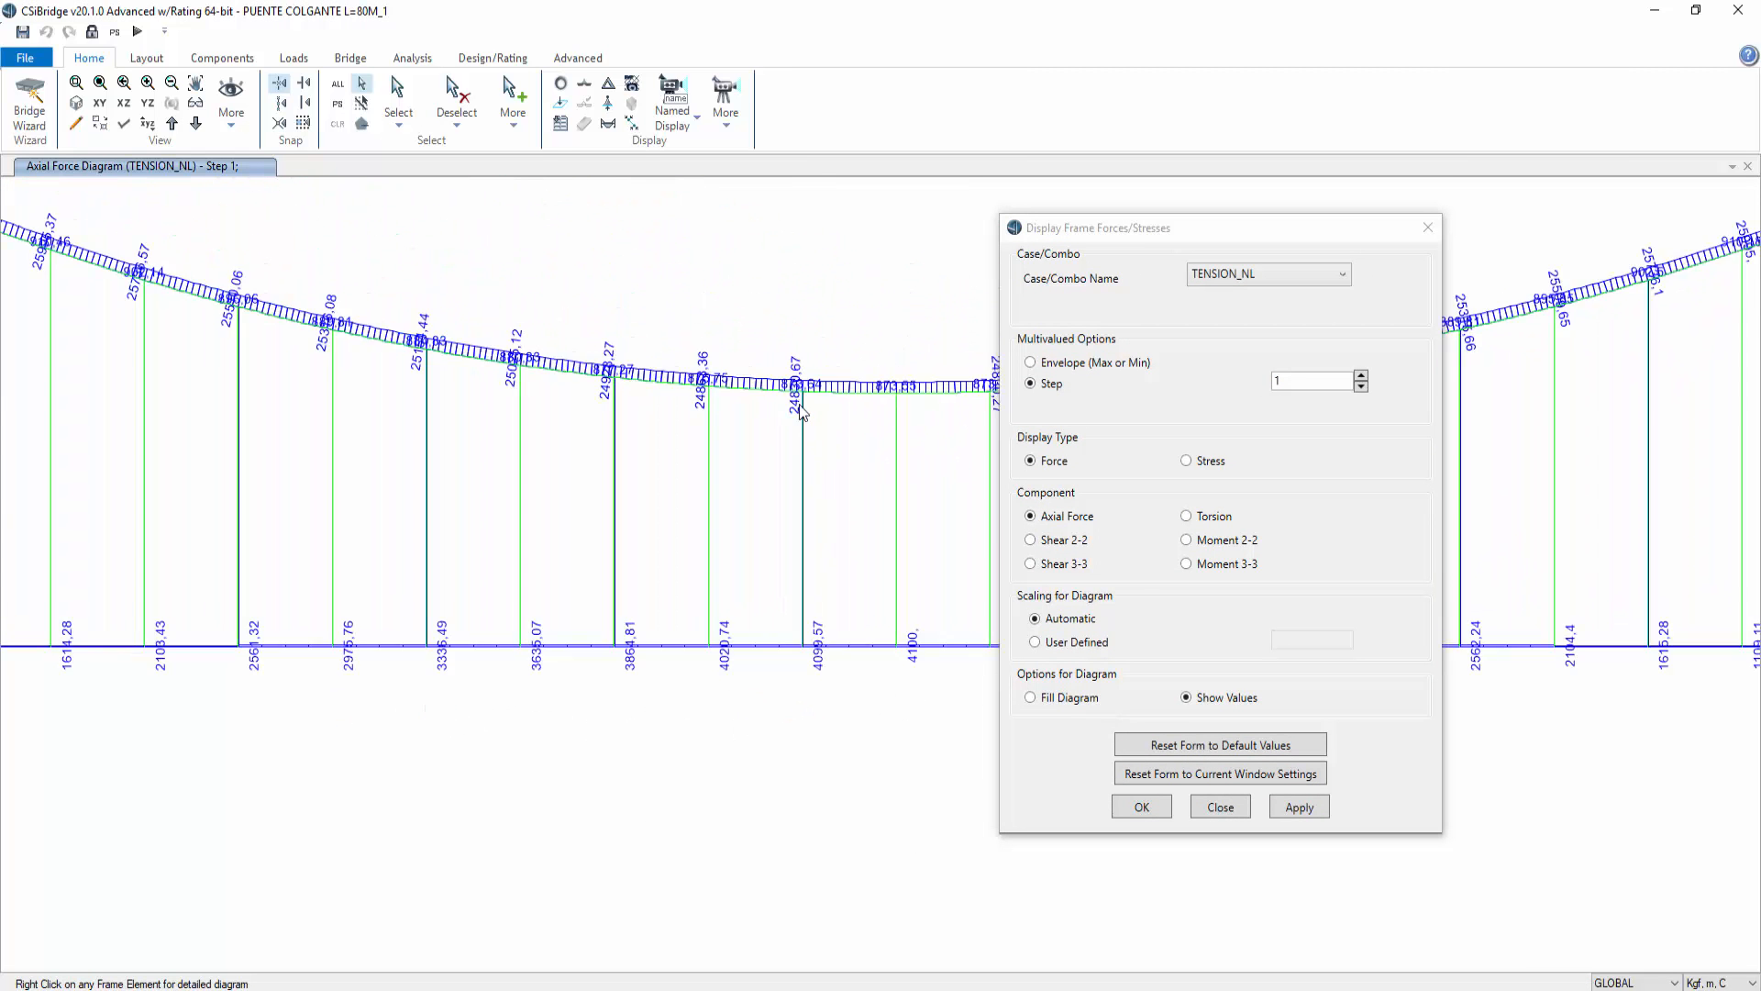
middle_click_drag(904, 725, 711, 771)
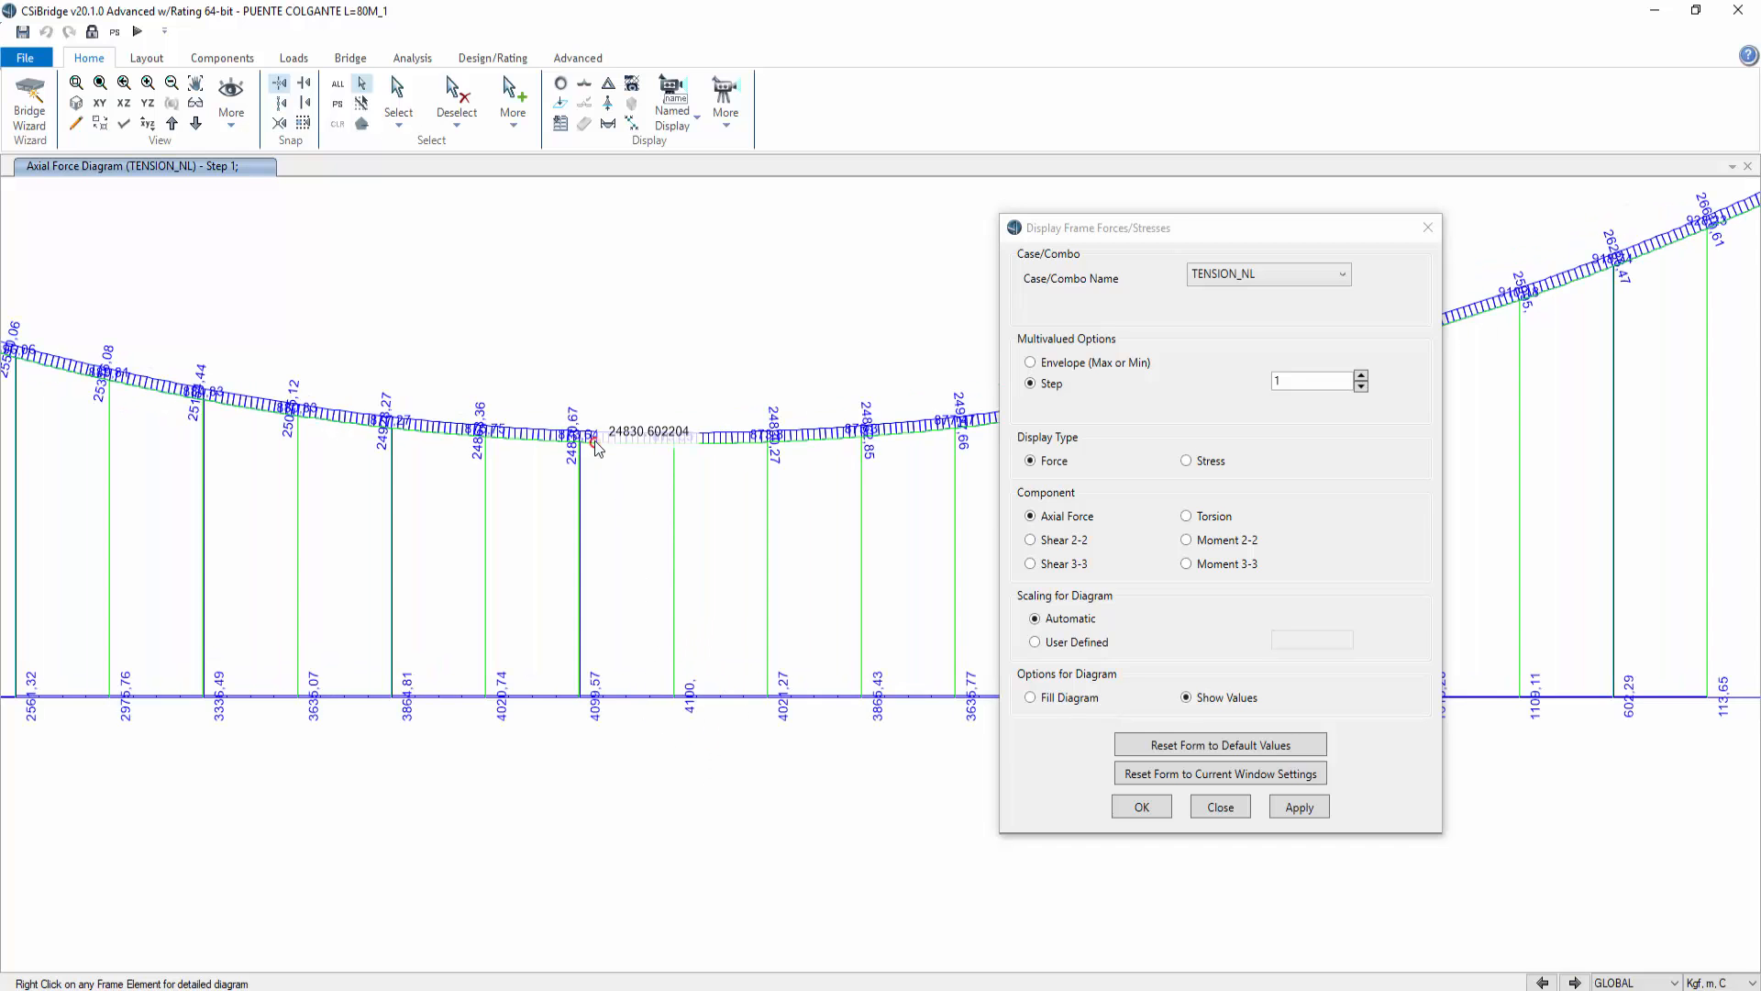
middle_click_drag(367, 620, 853, 621)
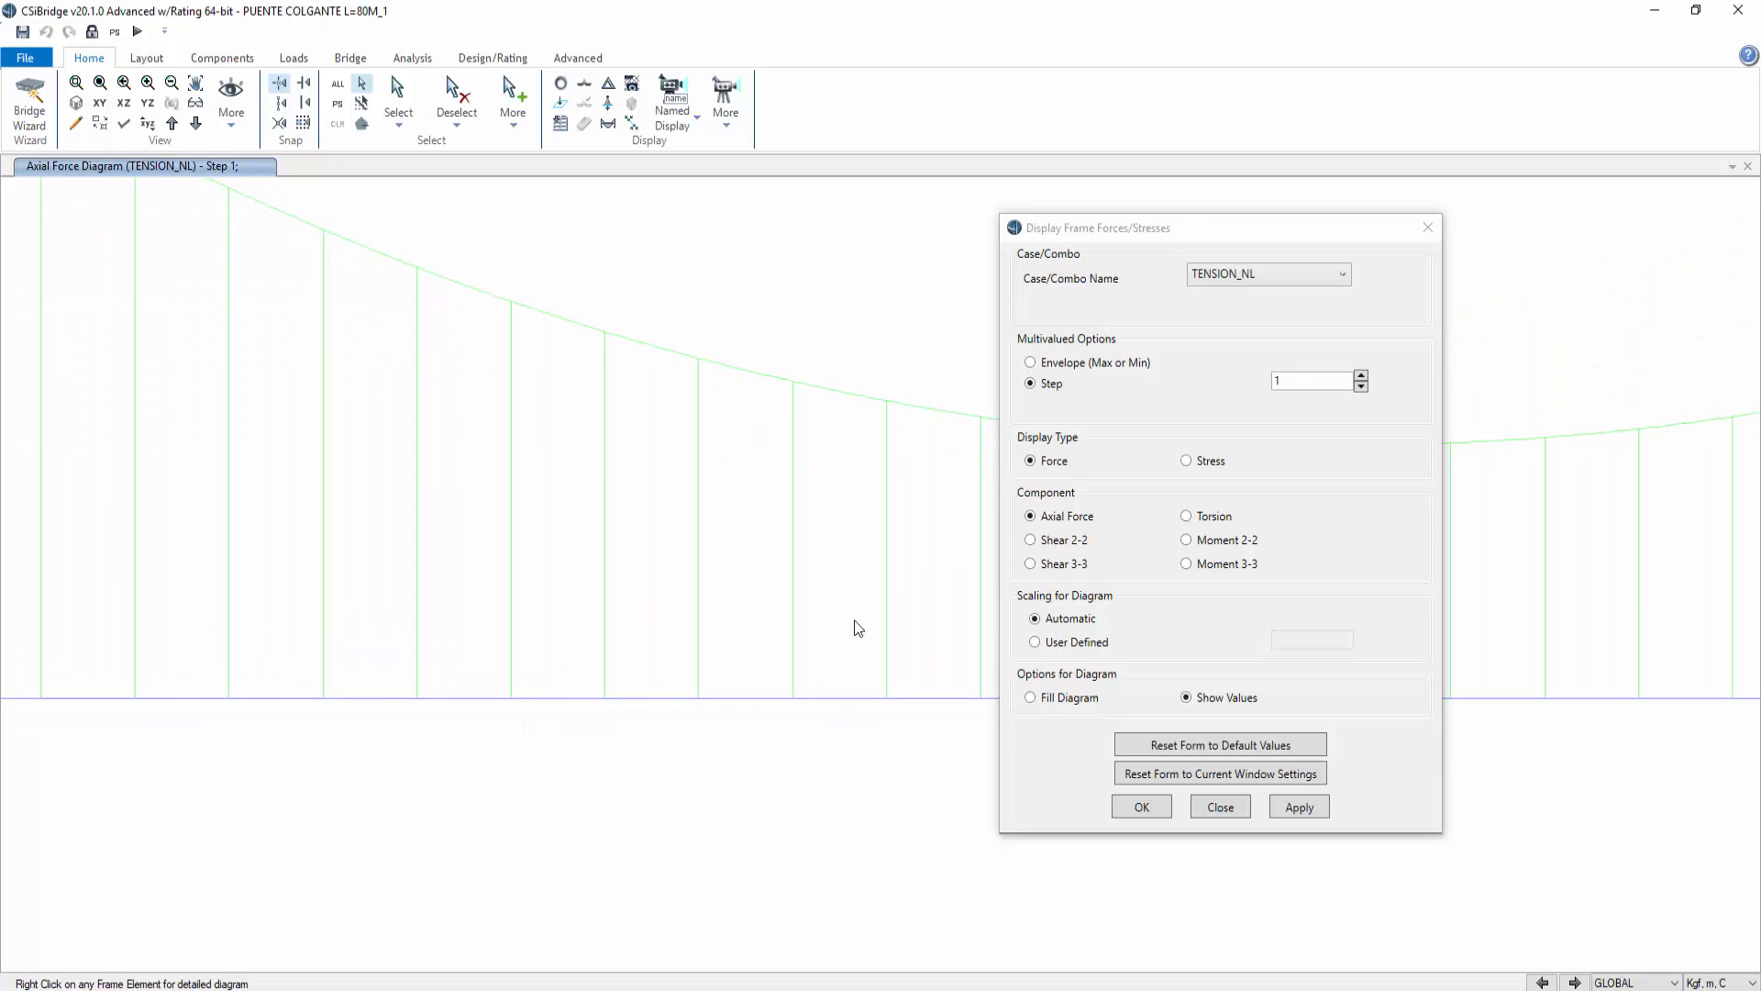
middle_click_drag(172, 716, 762, 755)
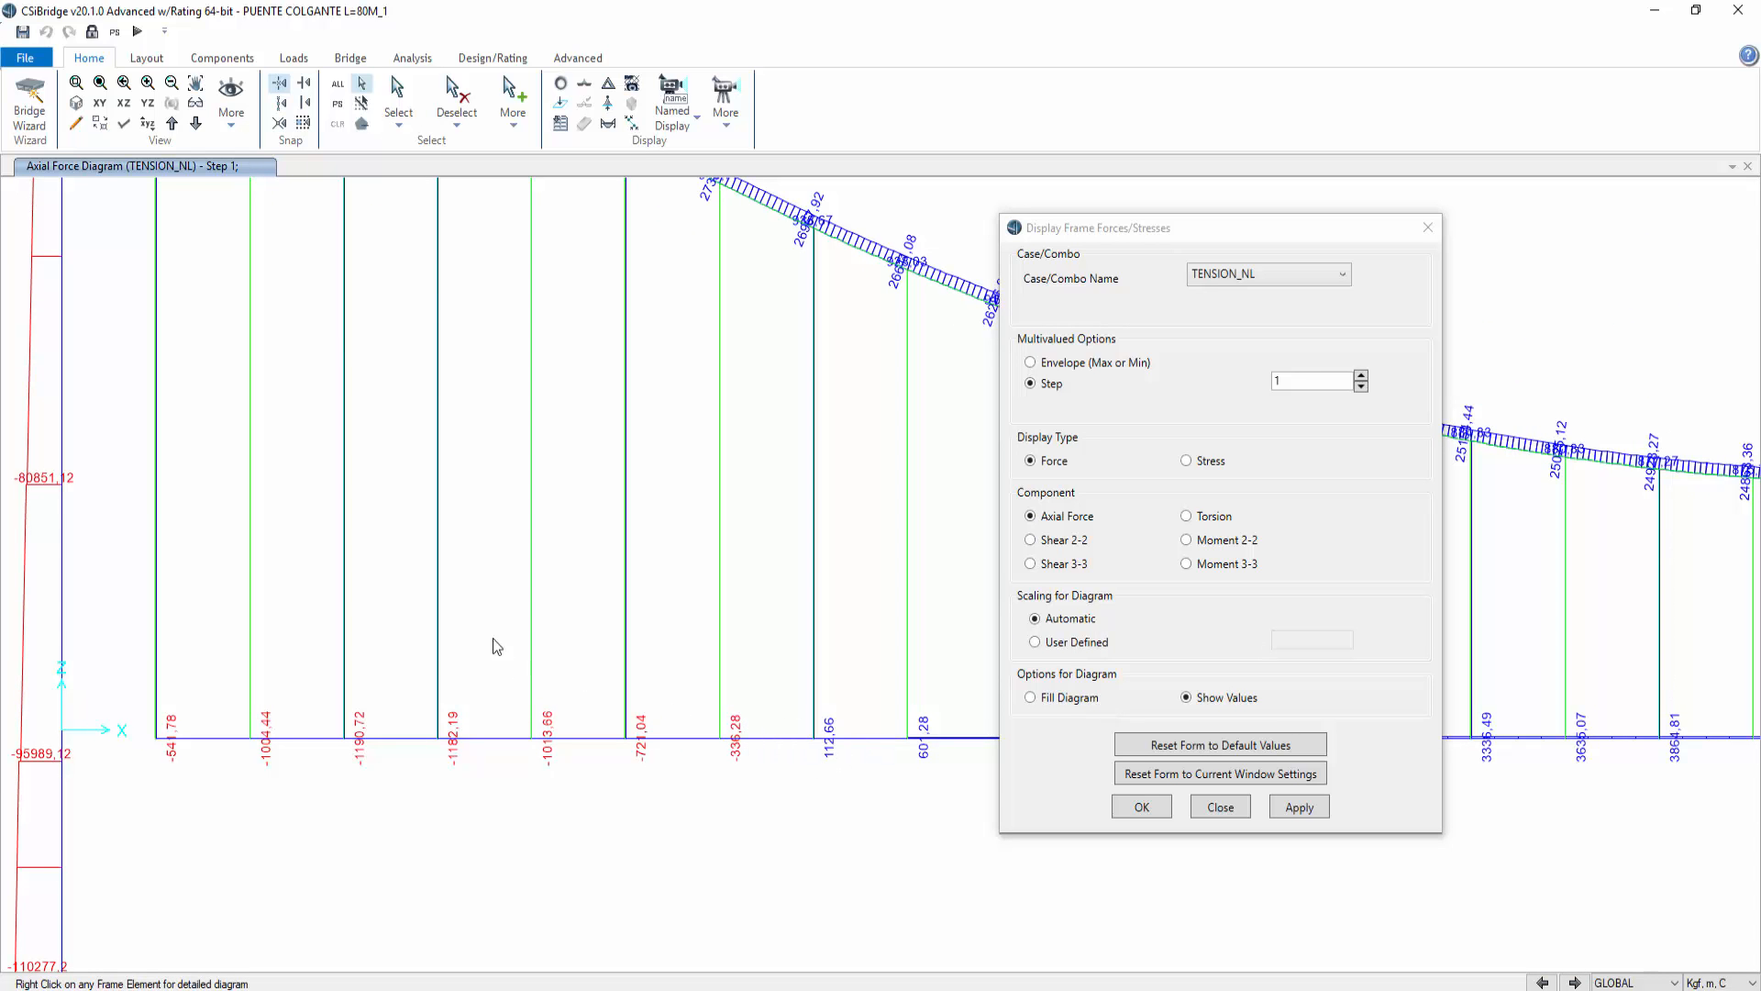
middle_click_drag(539, 599, 640, 719)
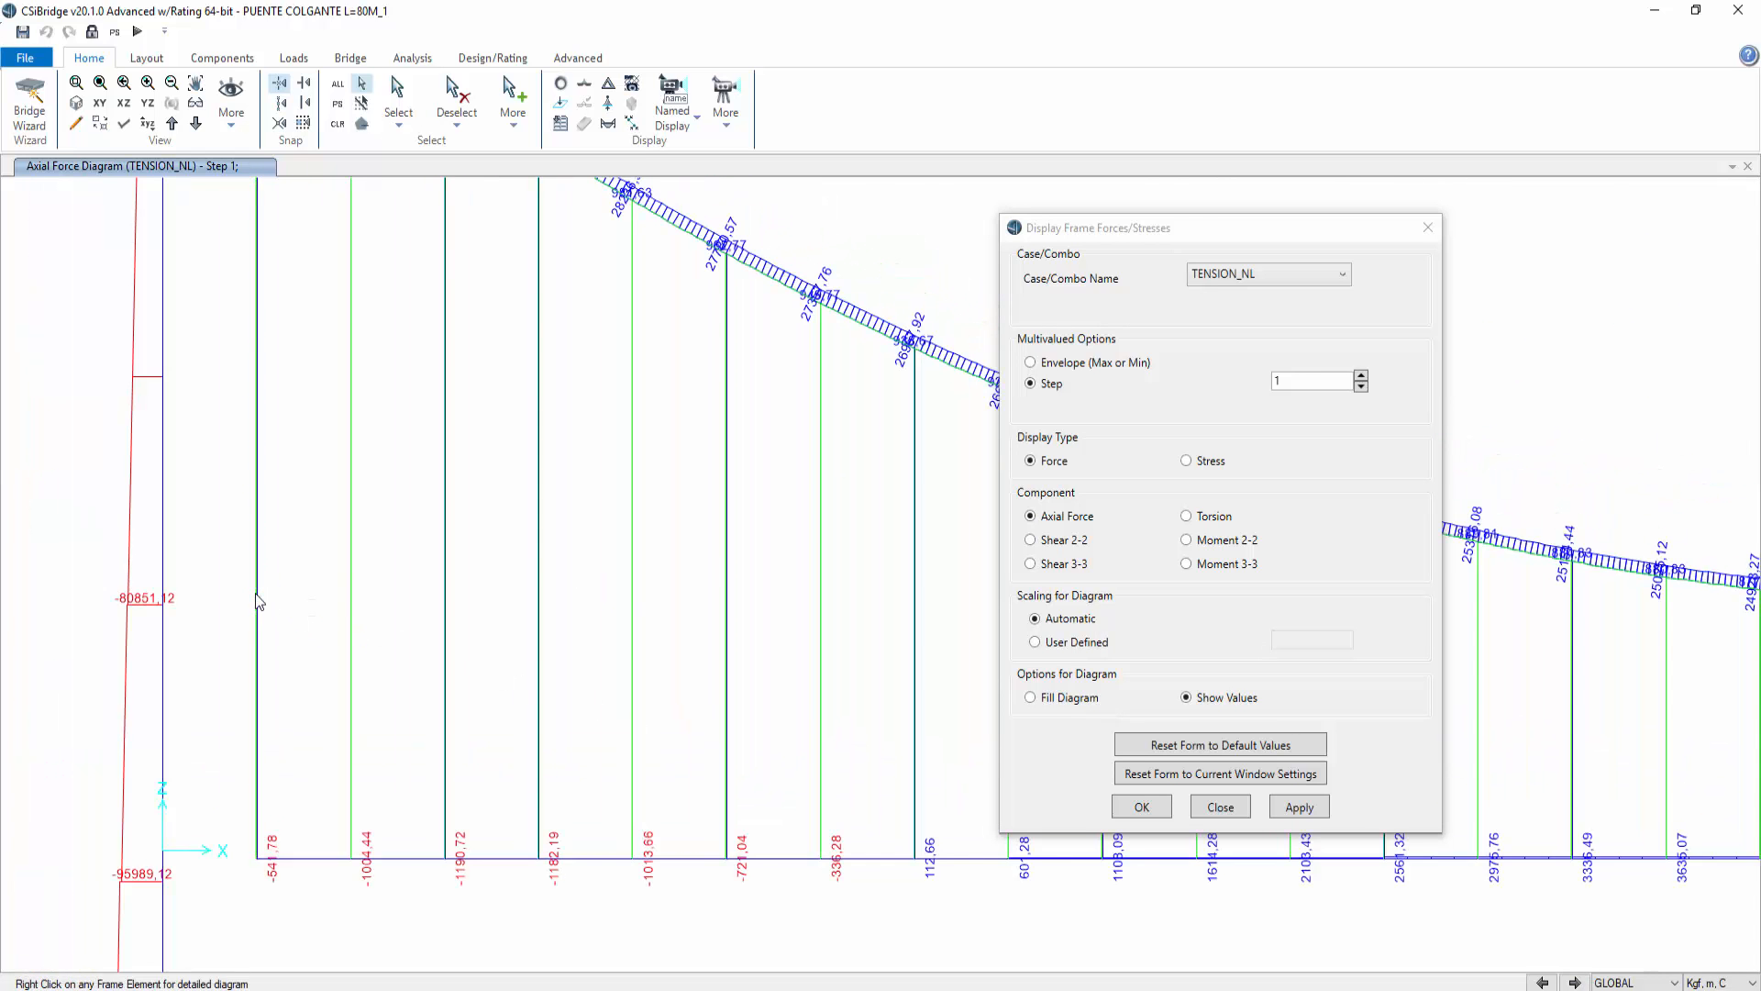
right_click(258, 602)
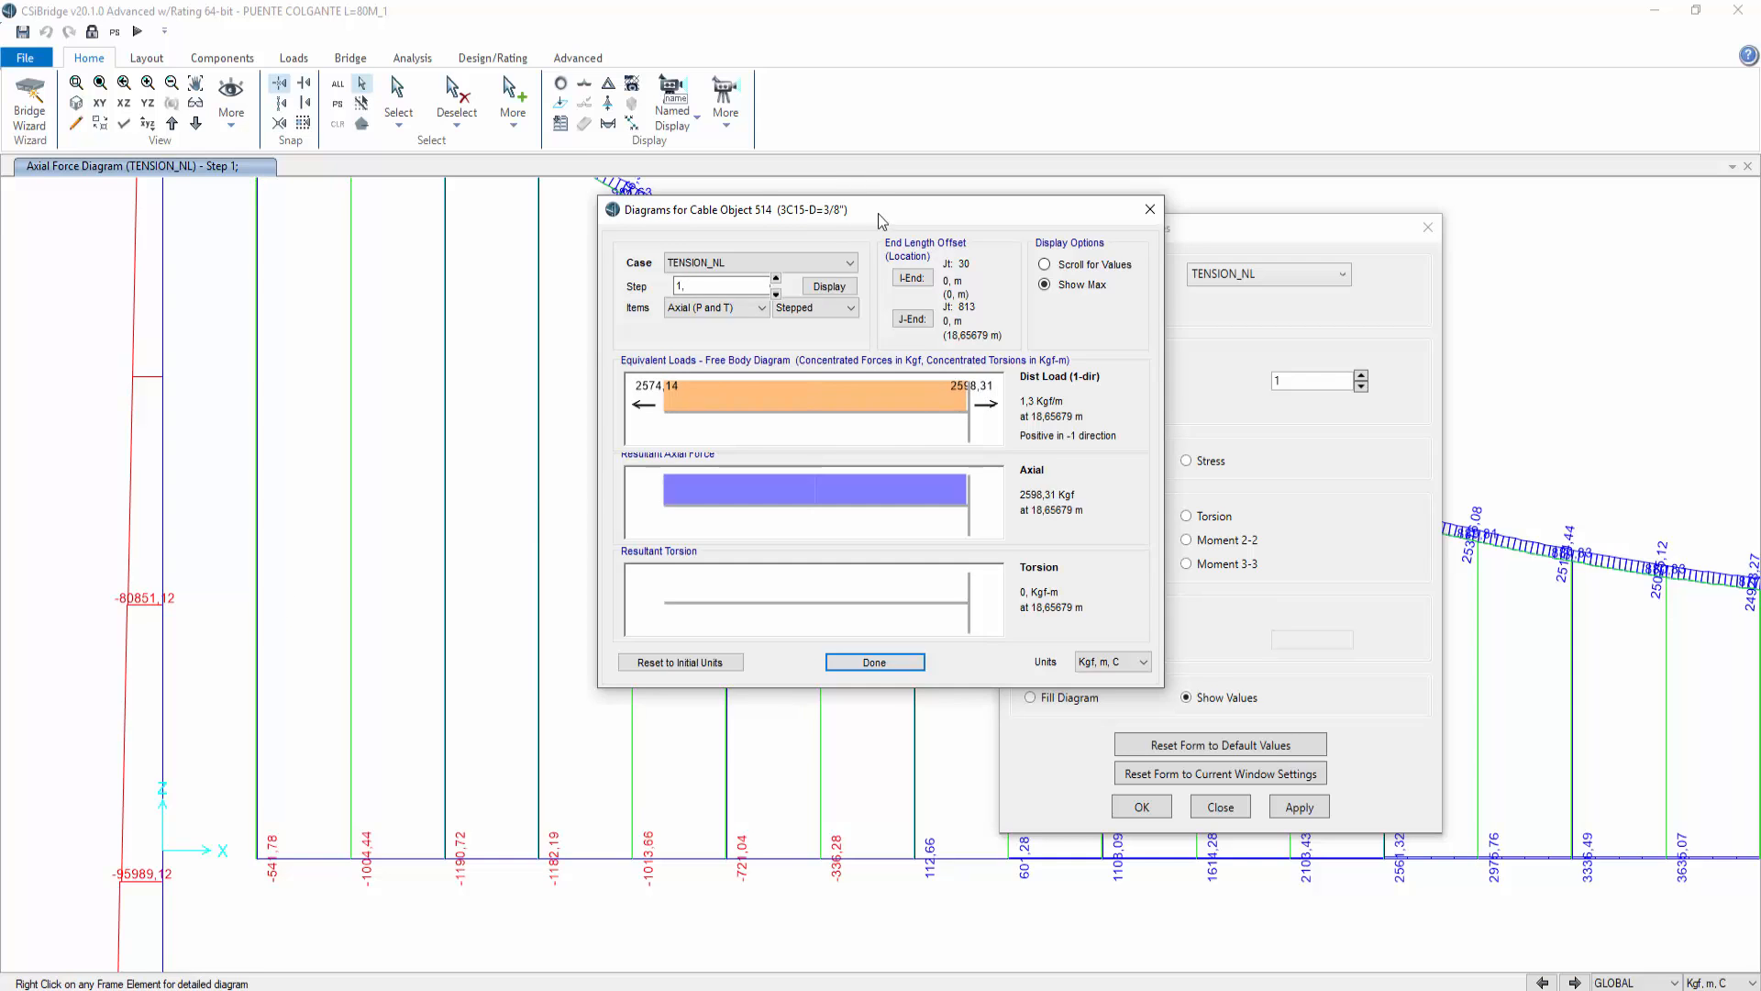
left_click_drag(881, 220, 679, 197)
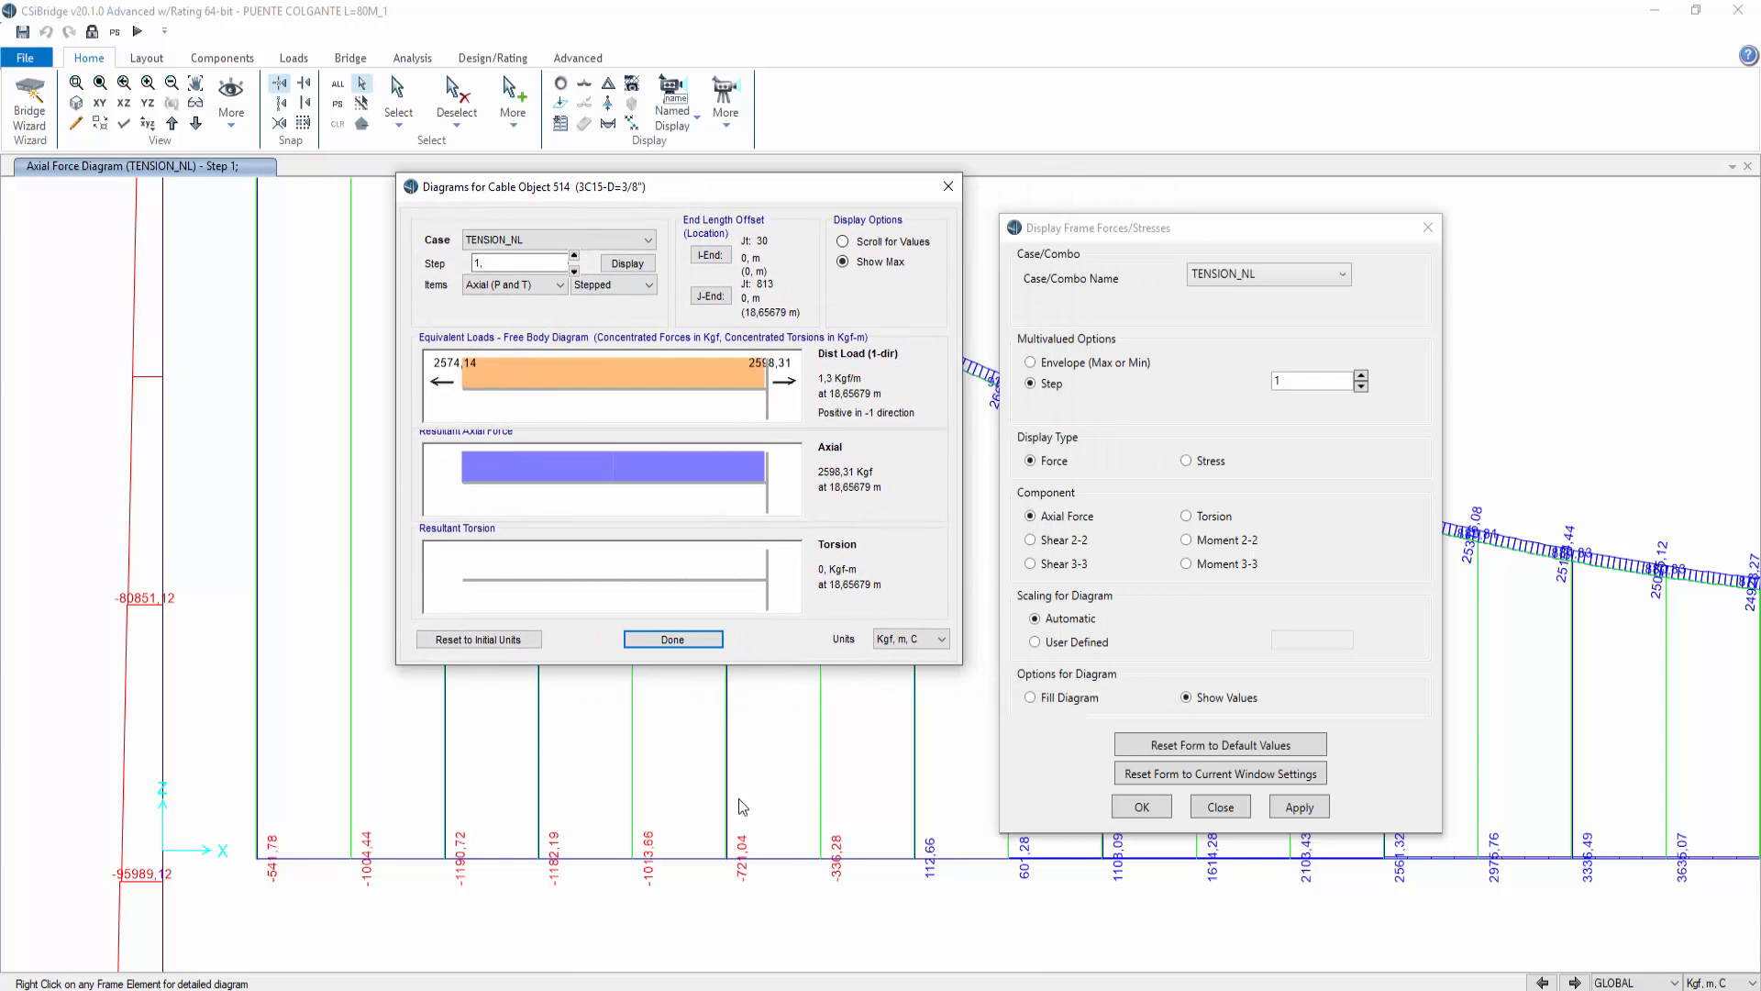
Step: Compare against the 3/8" target-force values in the Excel sheet, then close the cable diagram
left_click(813, 989)
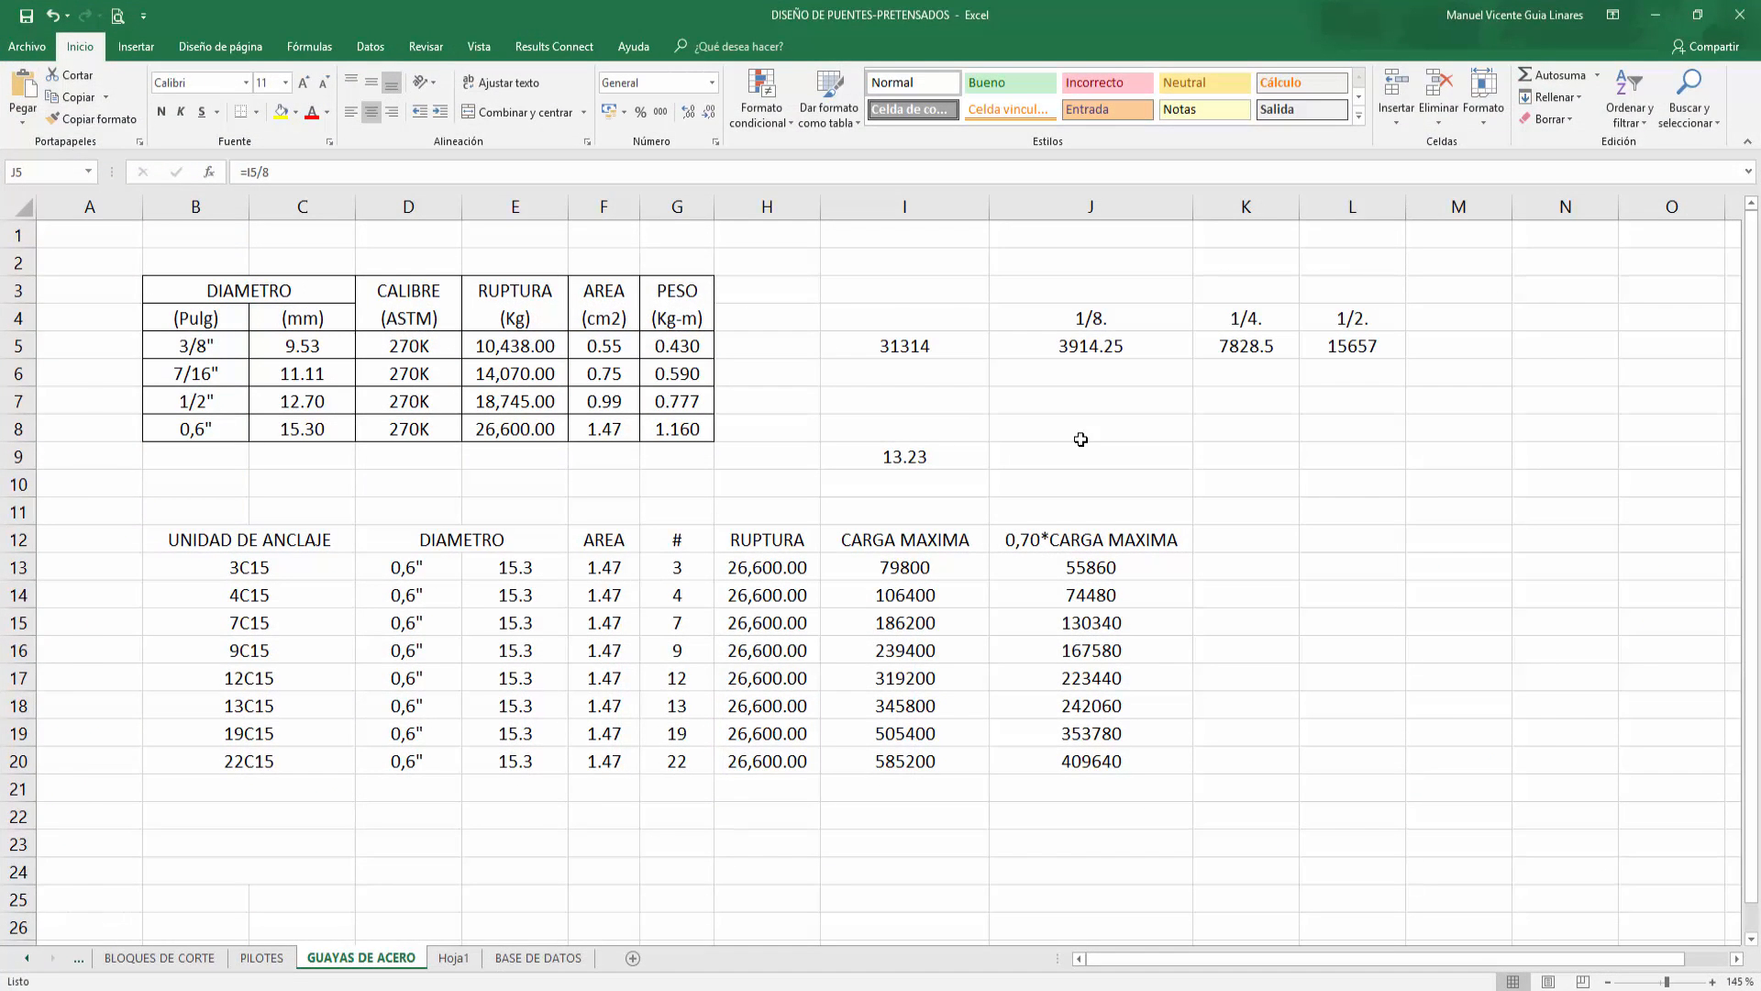
left_click(1656, 15)
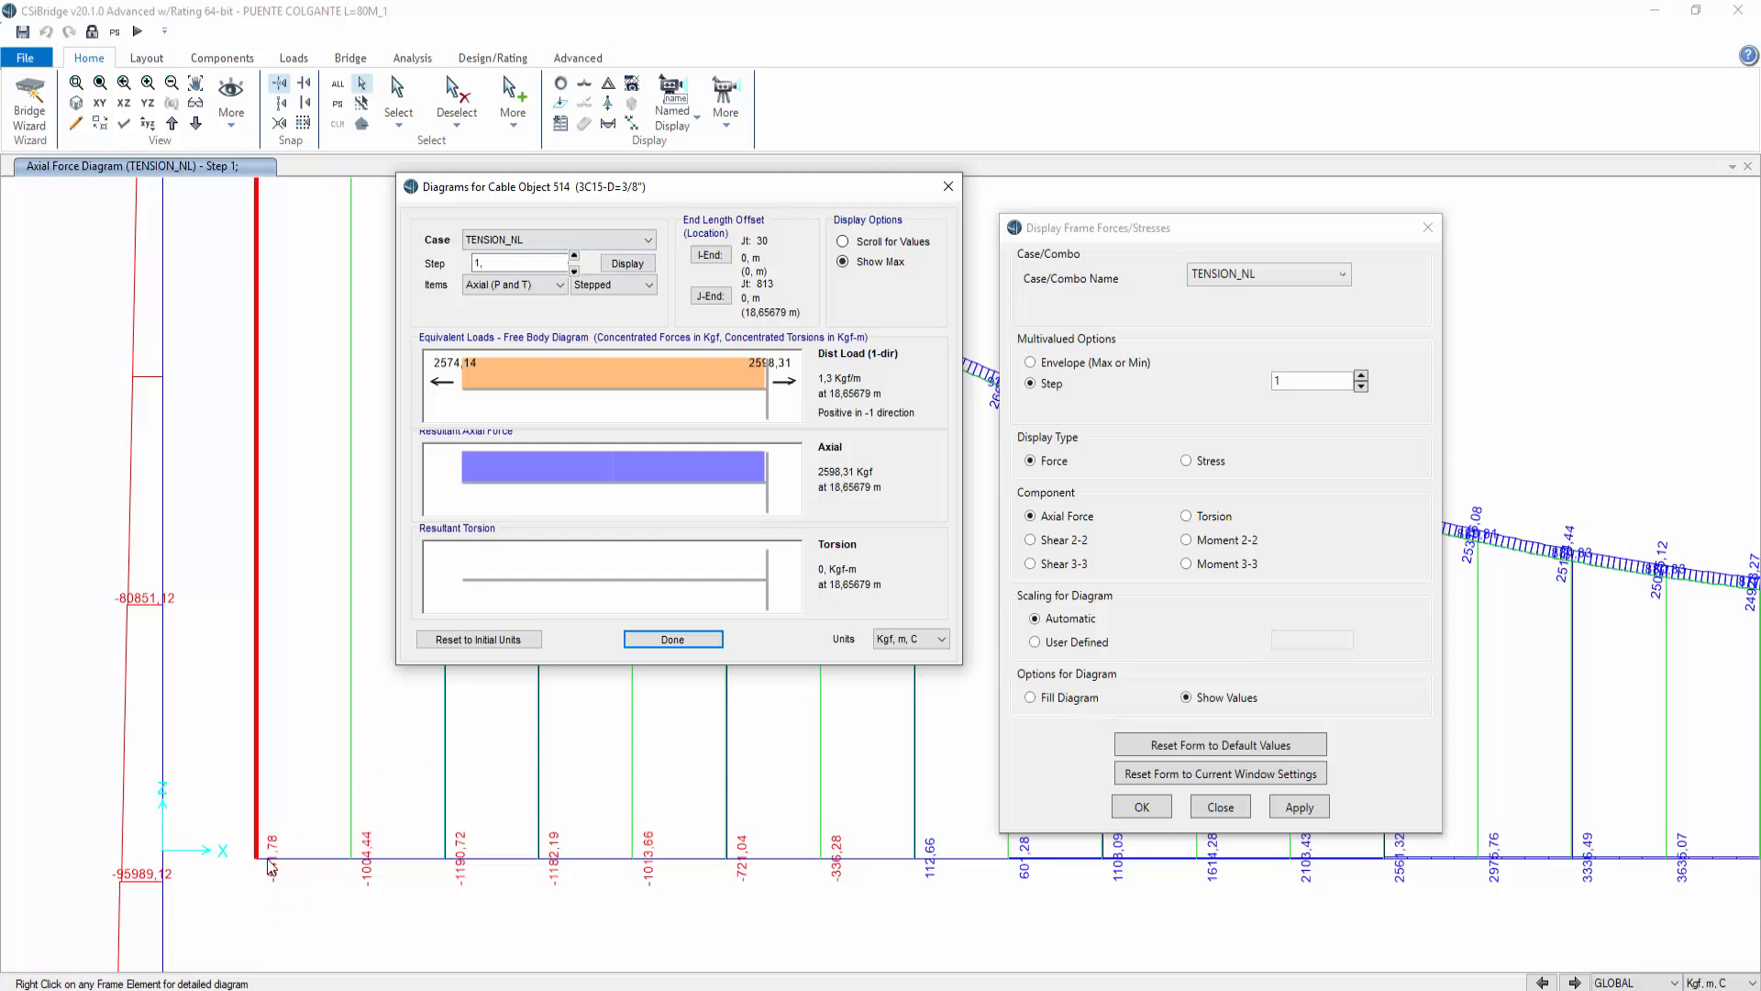
left_click(331, 914)
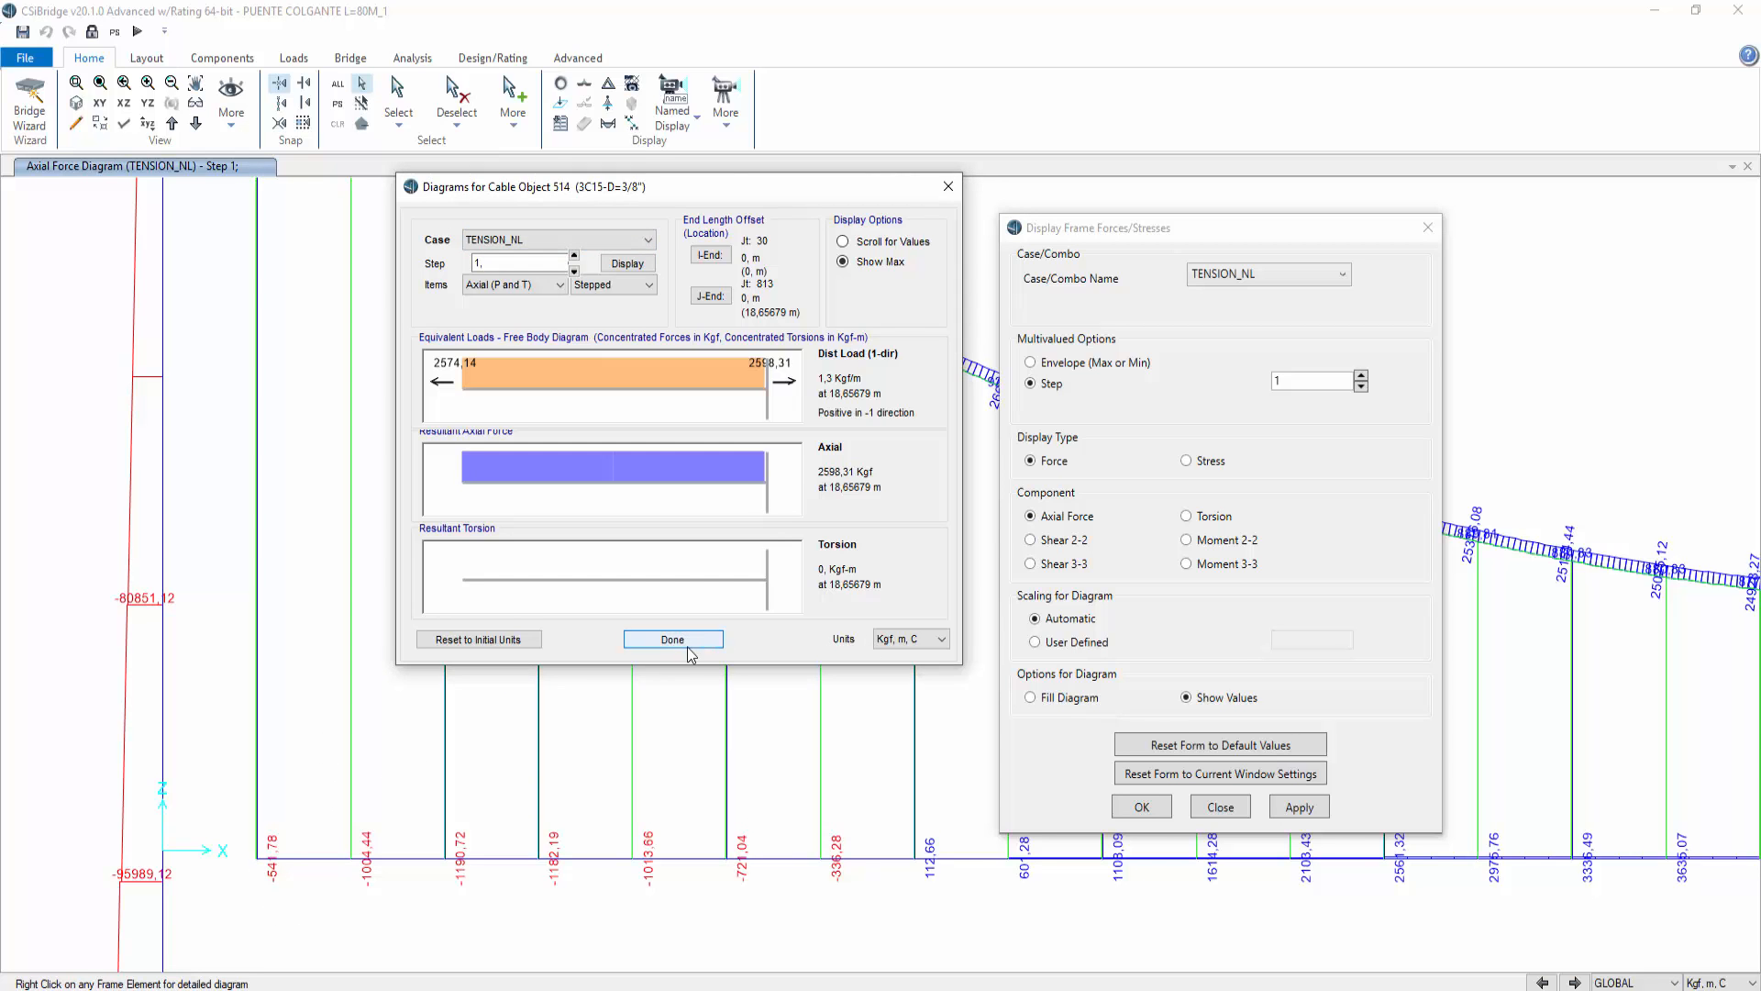
left_click(672, 639)
Step: Zoom and pan over the main cable and tower forces, then close the force display settings
middle_click_drag(351, 509, 454, 944)
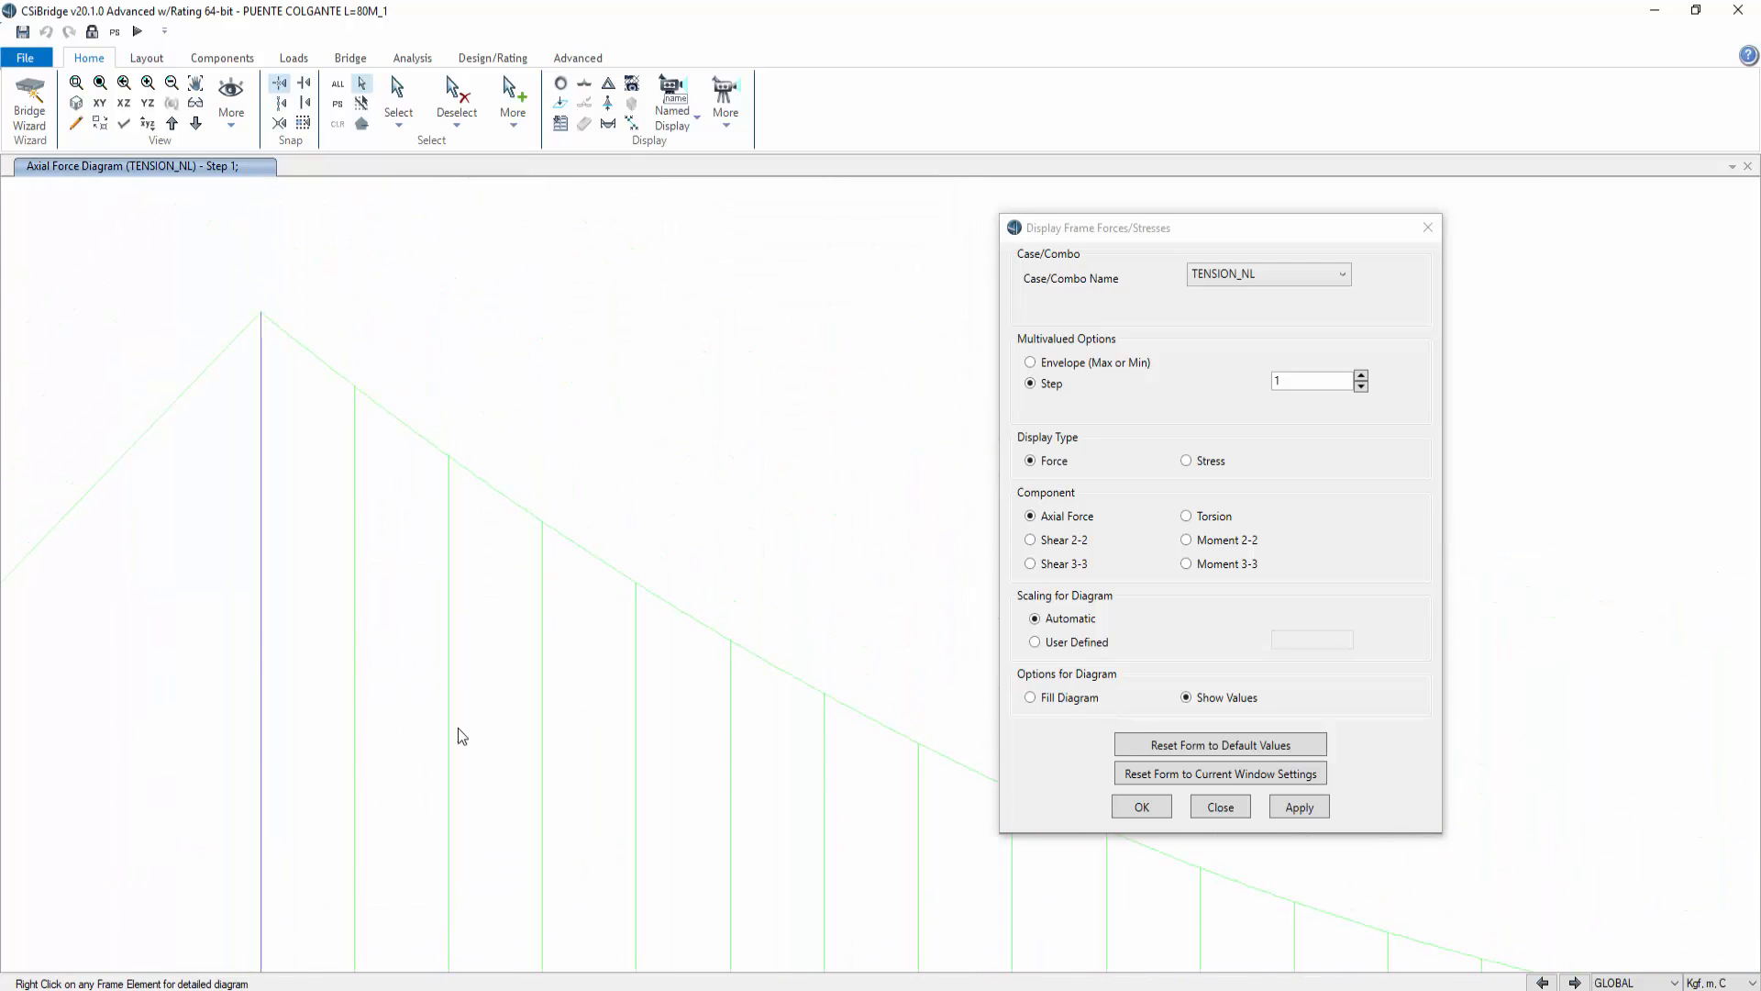
scroll(372, 426, "up", 5)
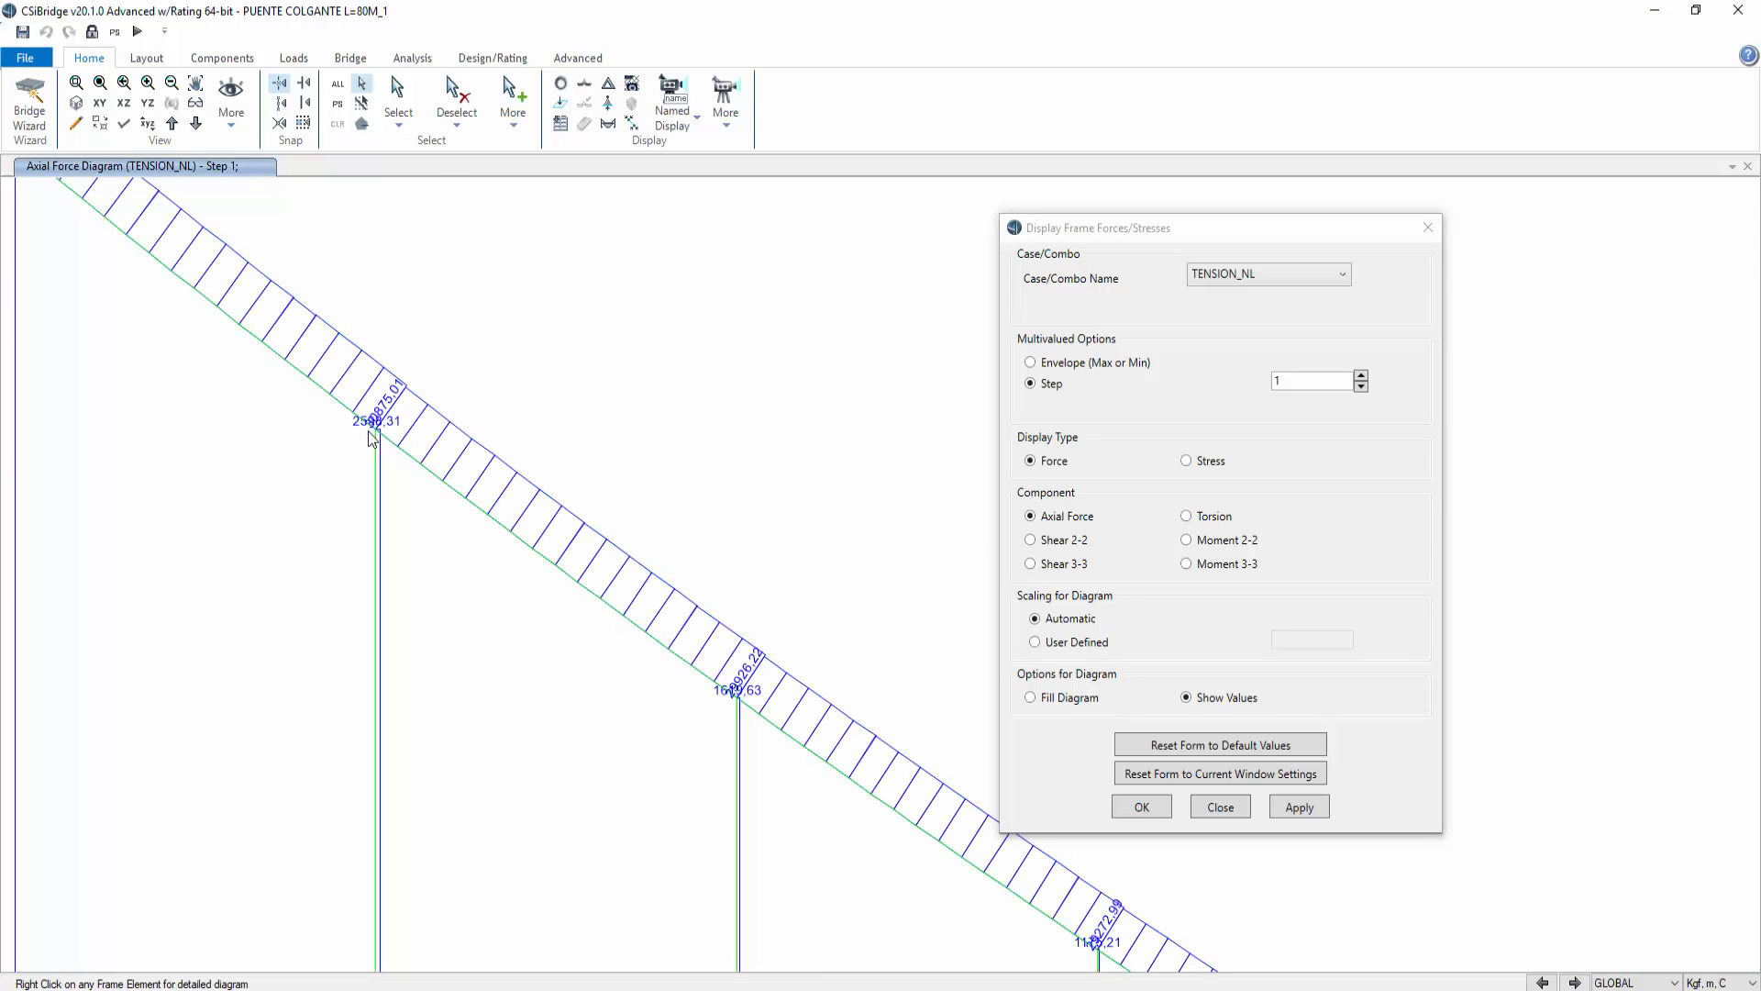
scroll(369, 431, "up", 5)
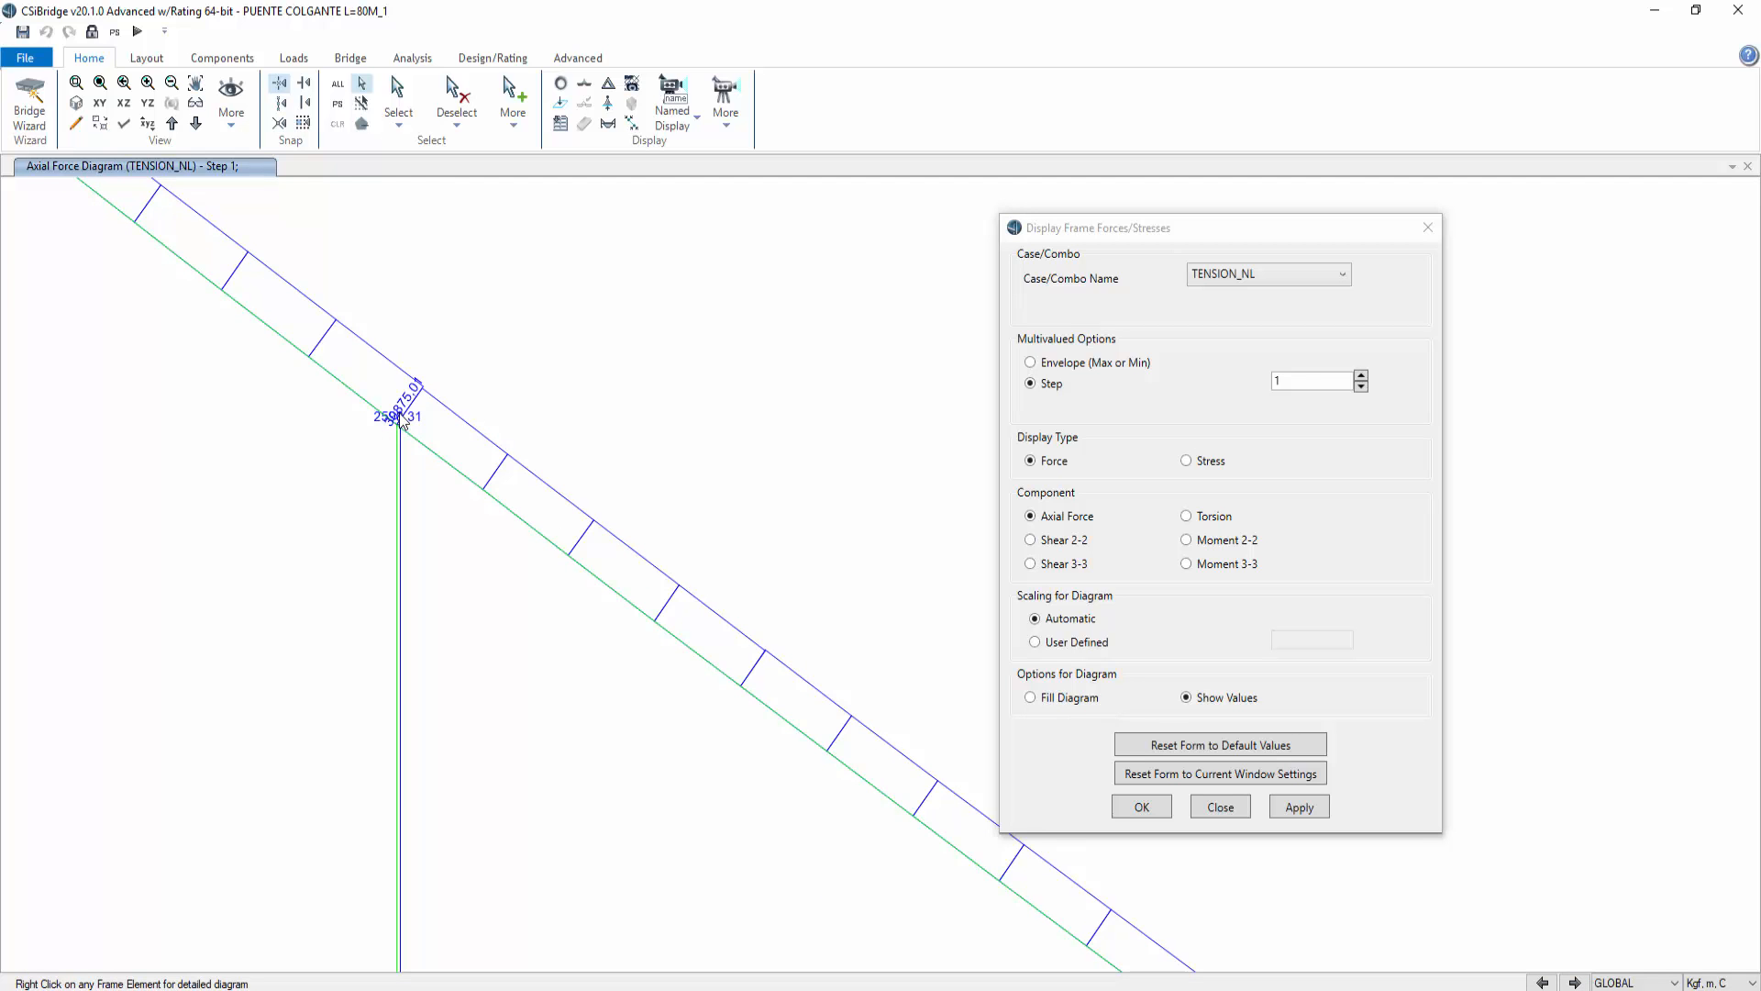
scroll(406, 466, "up", 3)
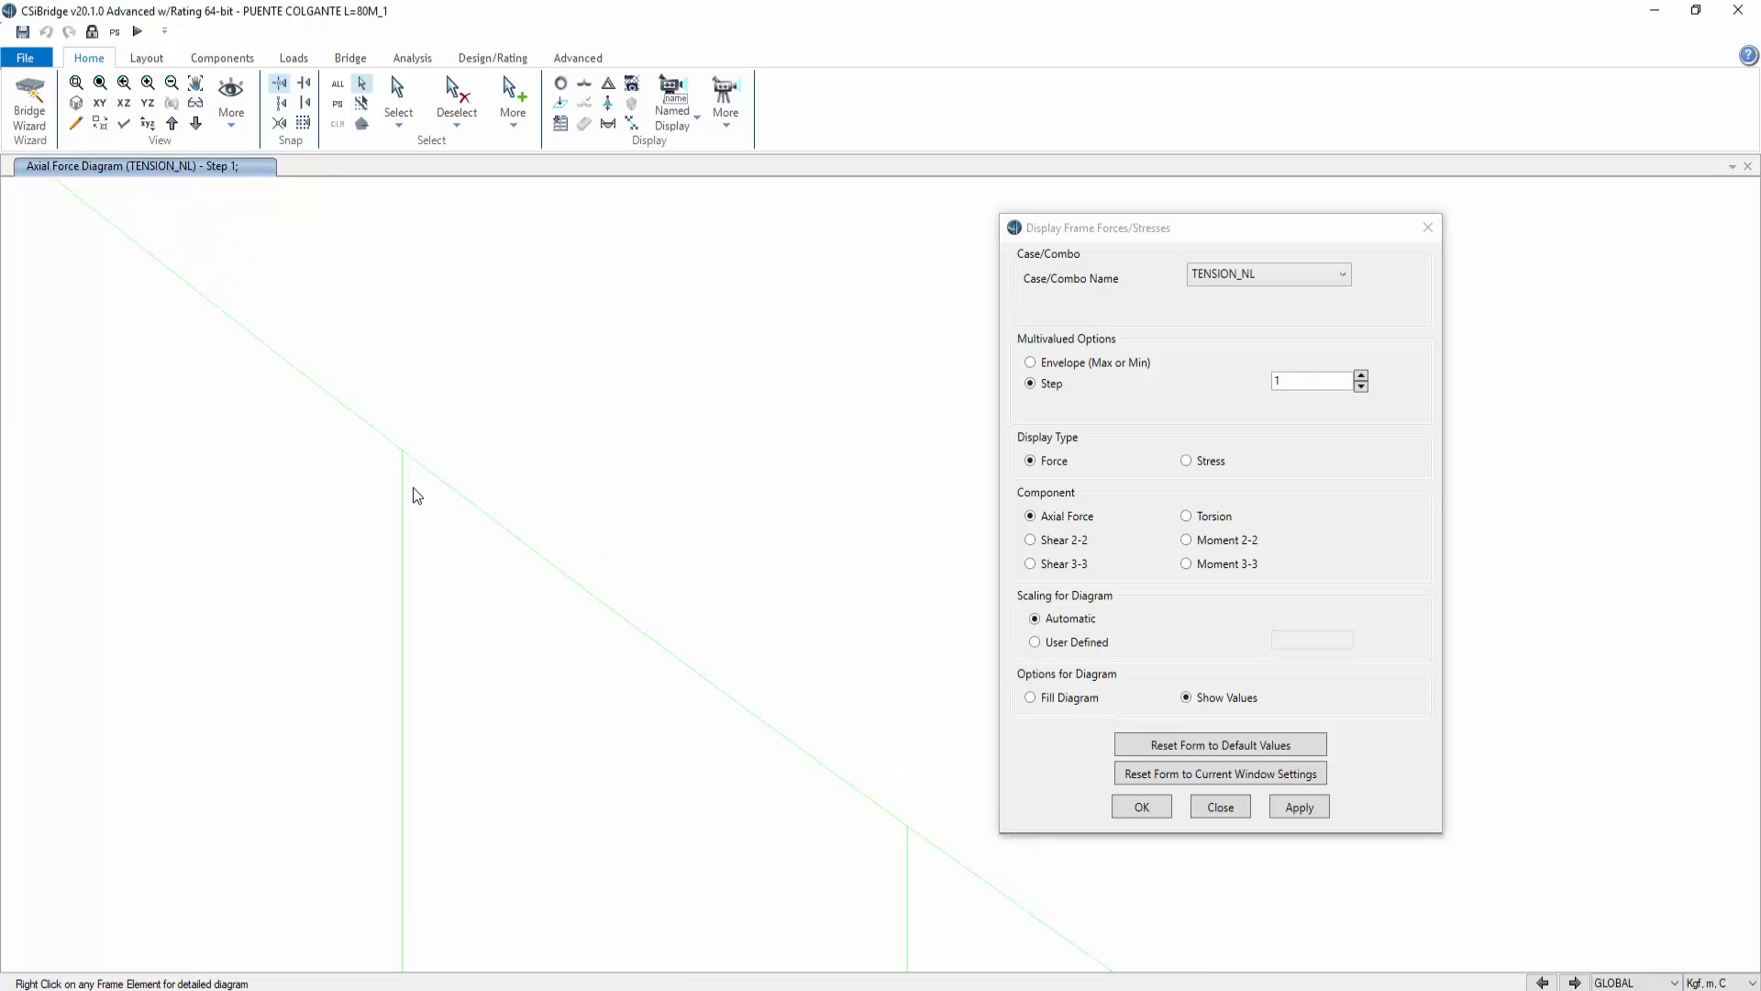
scroll(413, 487, "down", 5)
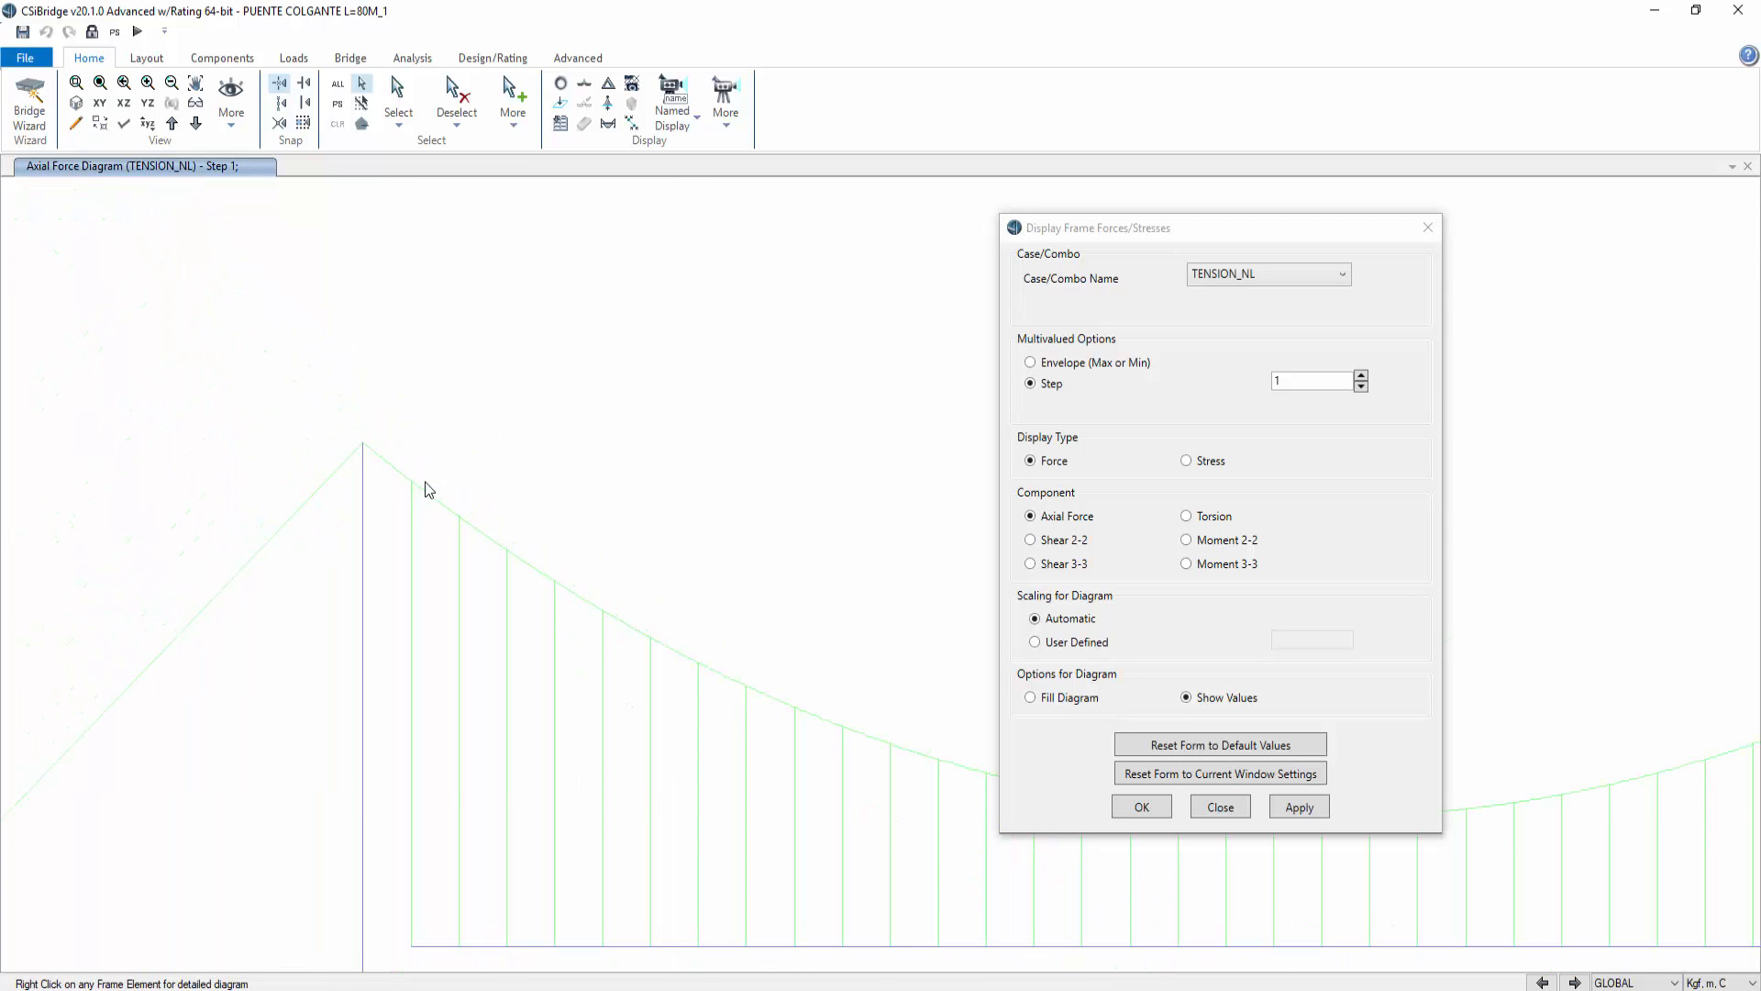
scroll(761, 557, "down", 2)
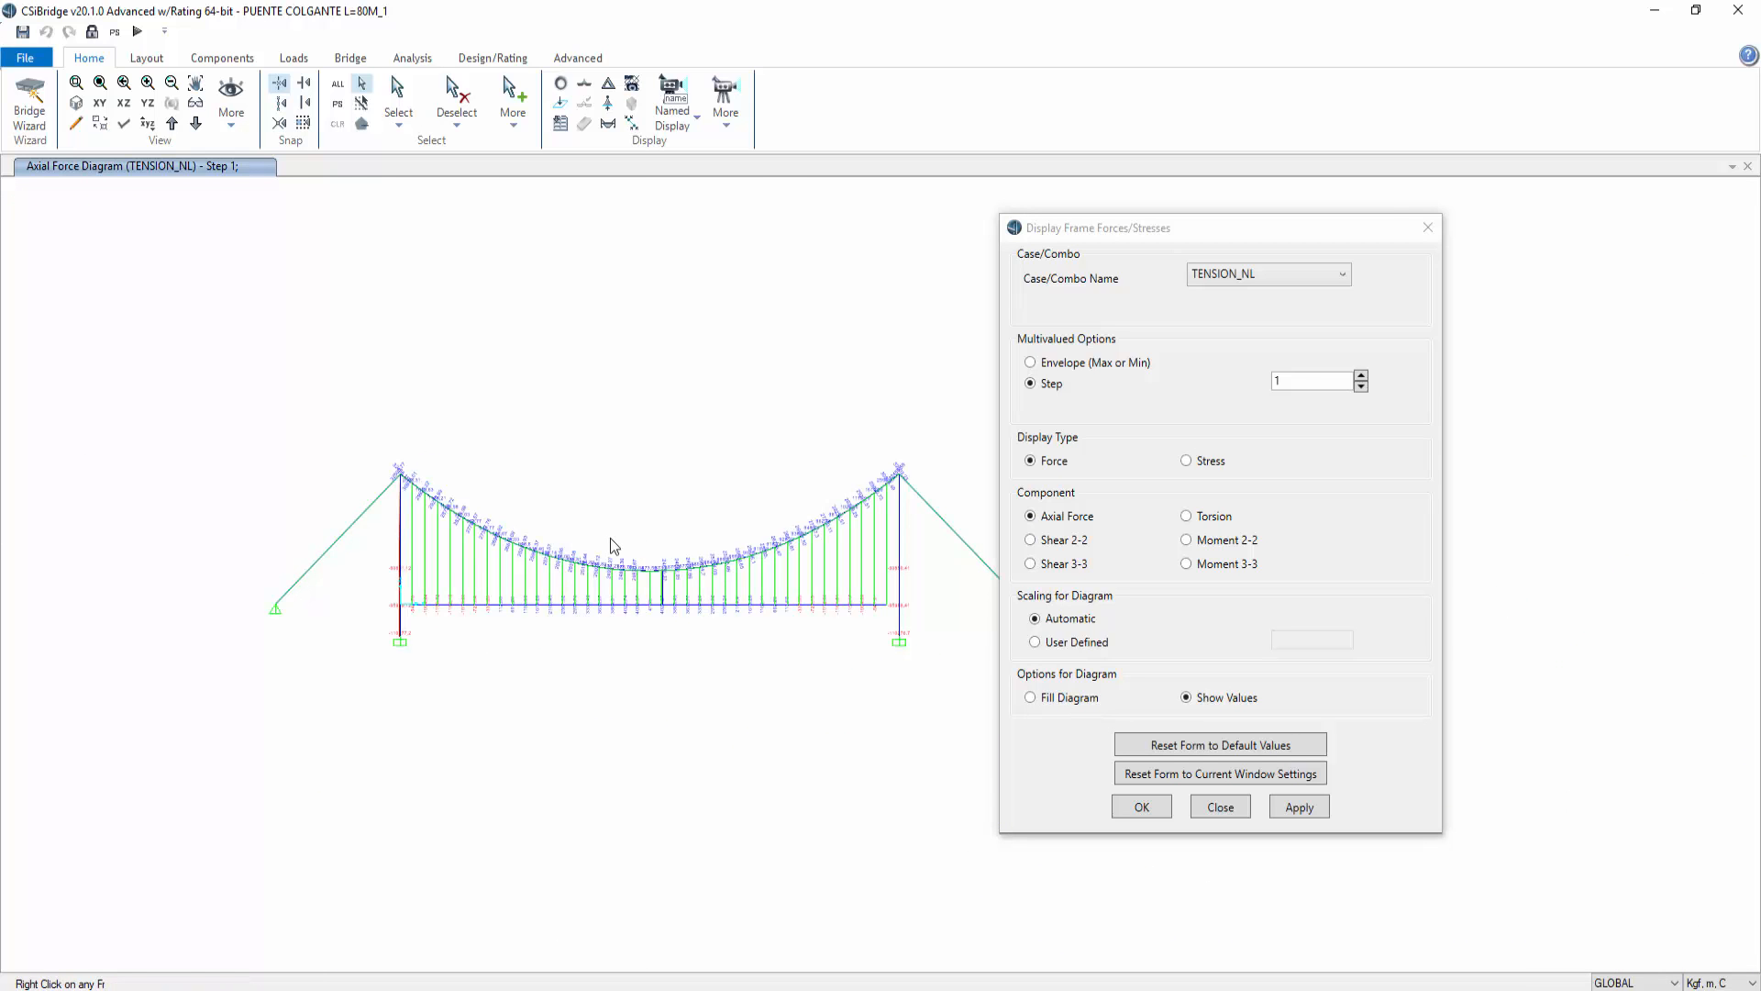
scroll(638, 536, "up", 4)
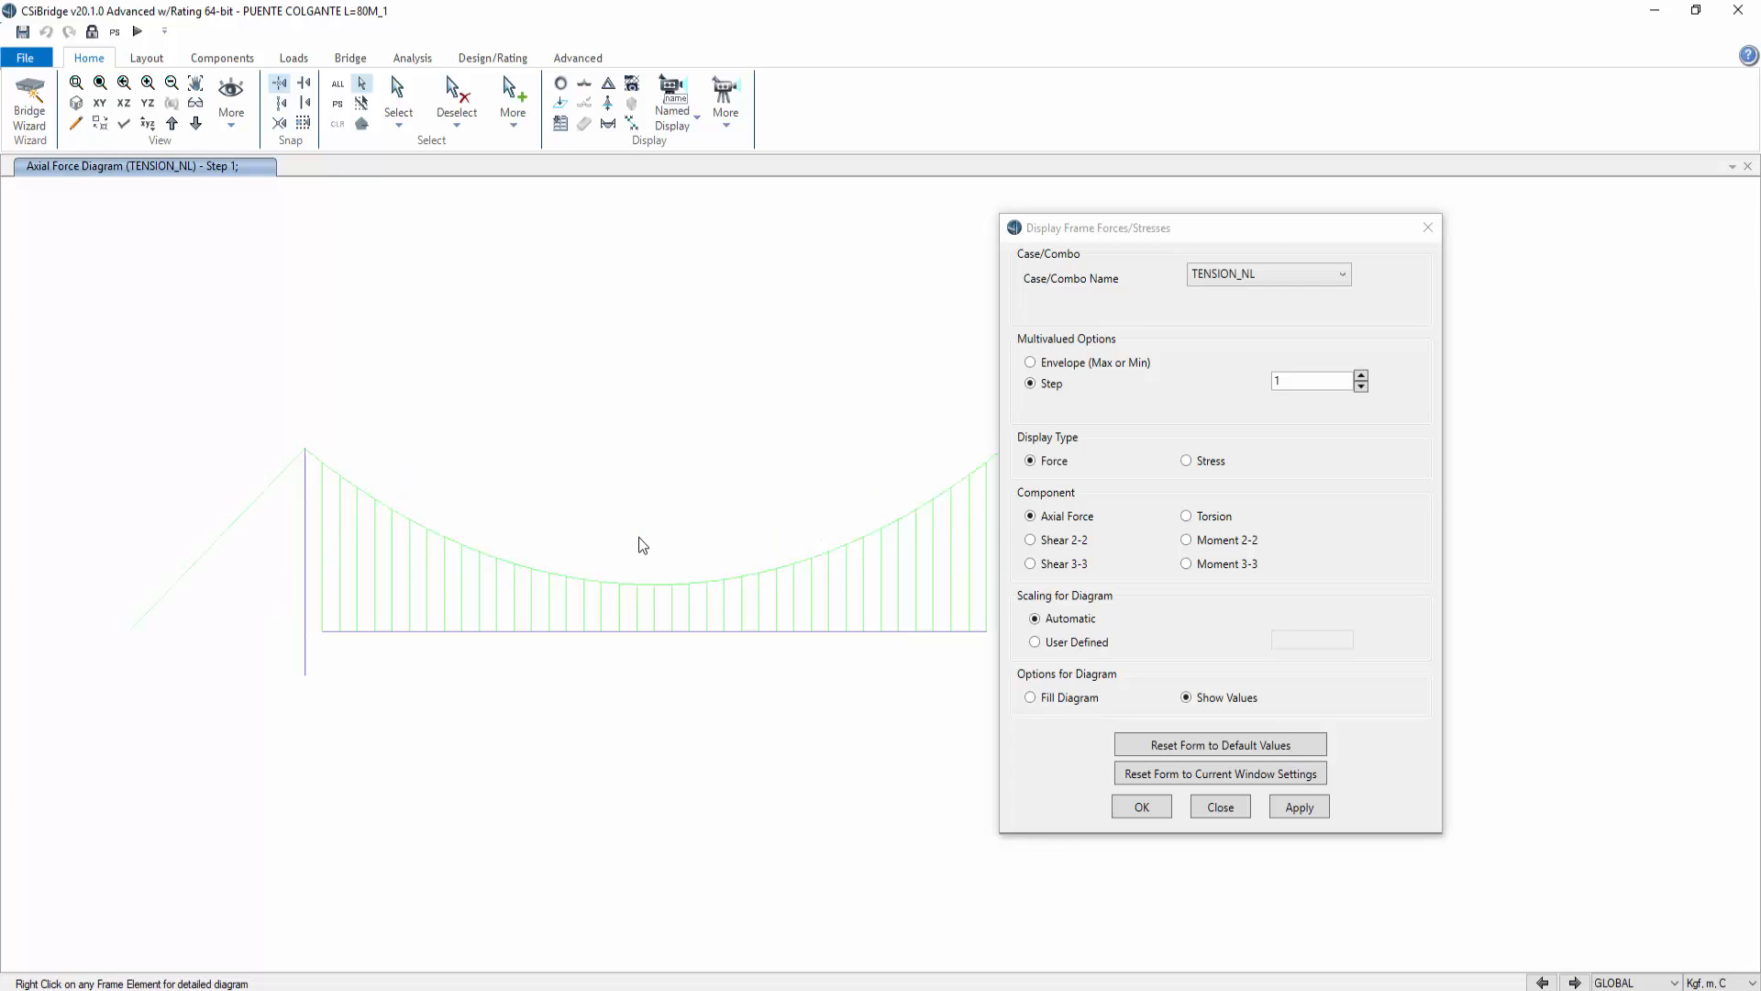
scroll(642, 544, "down", 2)
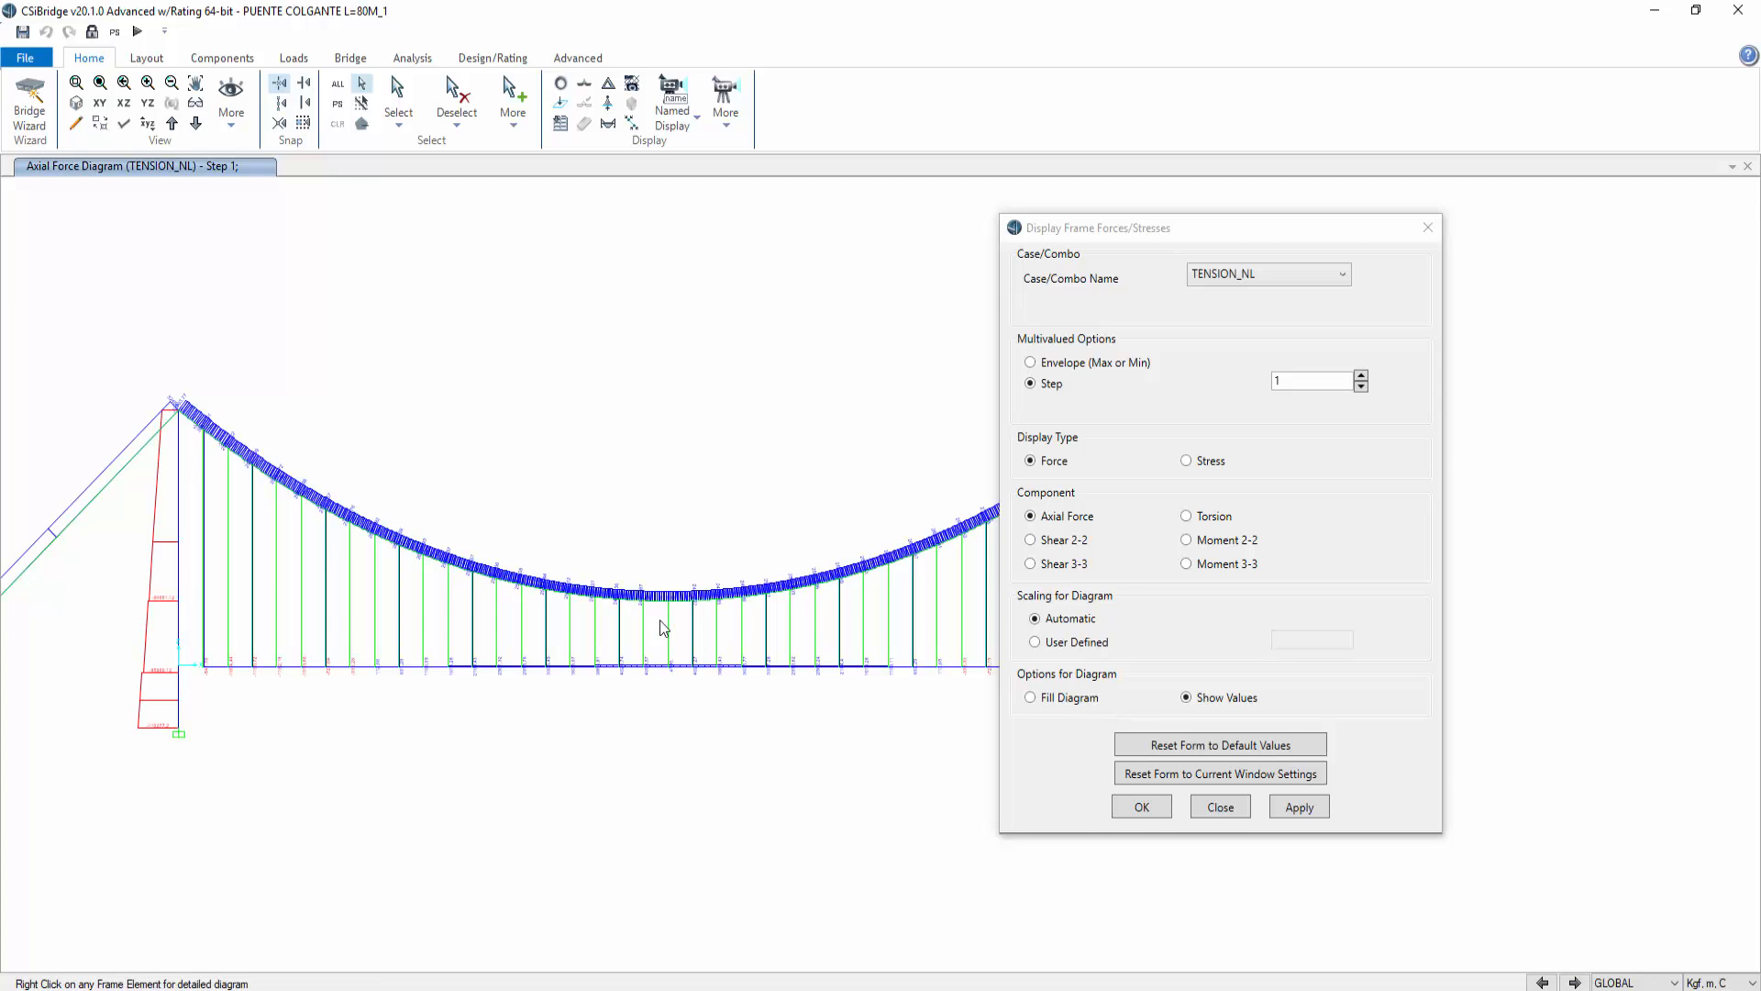
left_click(1221, 807)
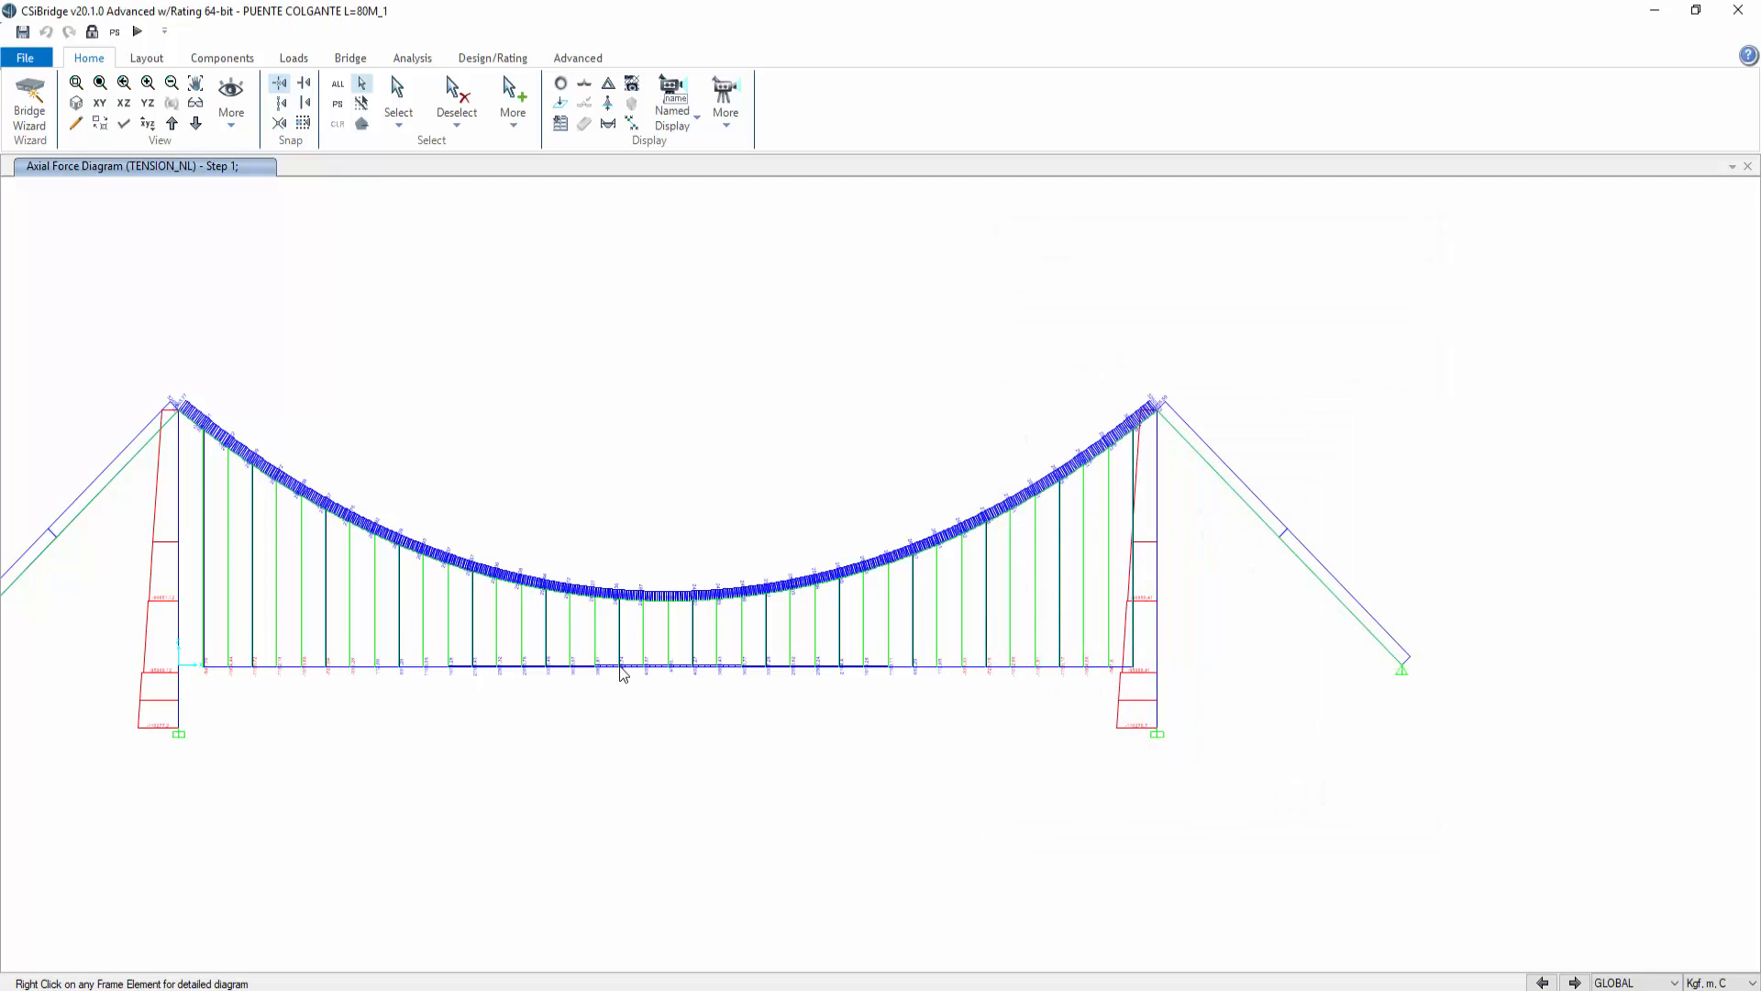
Step: Return to the undeformed shape view and unlock the model, confirming the deletion of results
mouse_move(1036, 660)
key("F4")
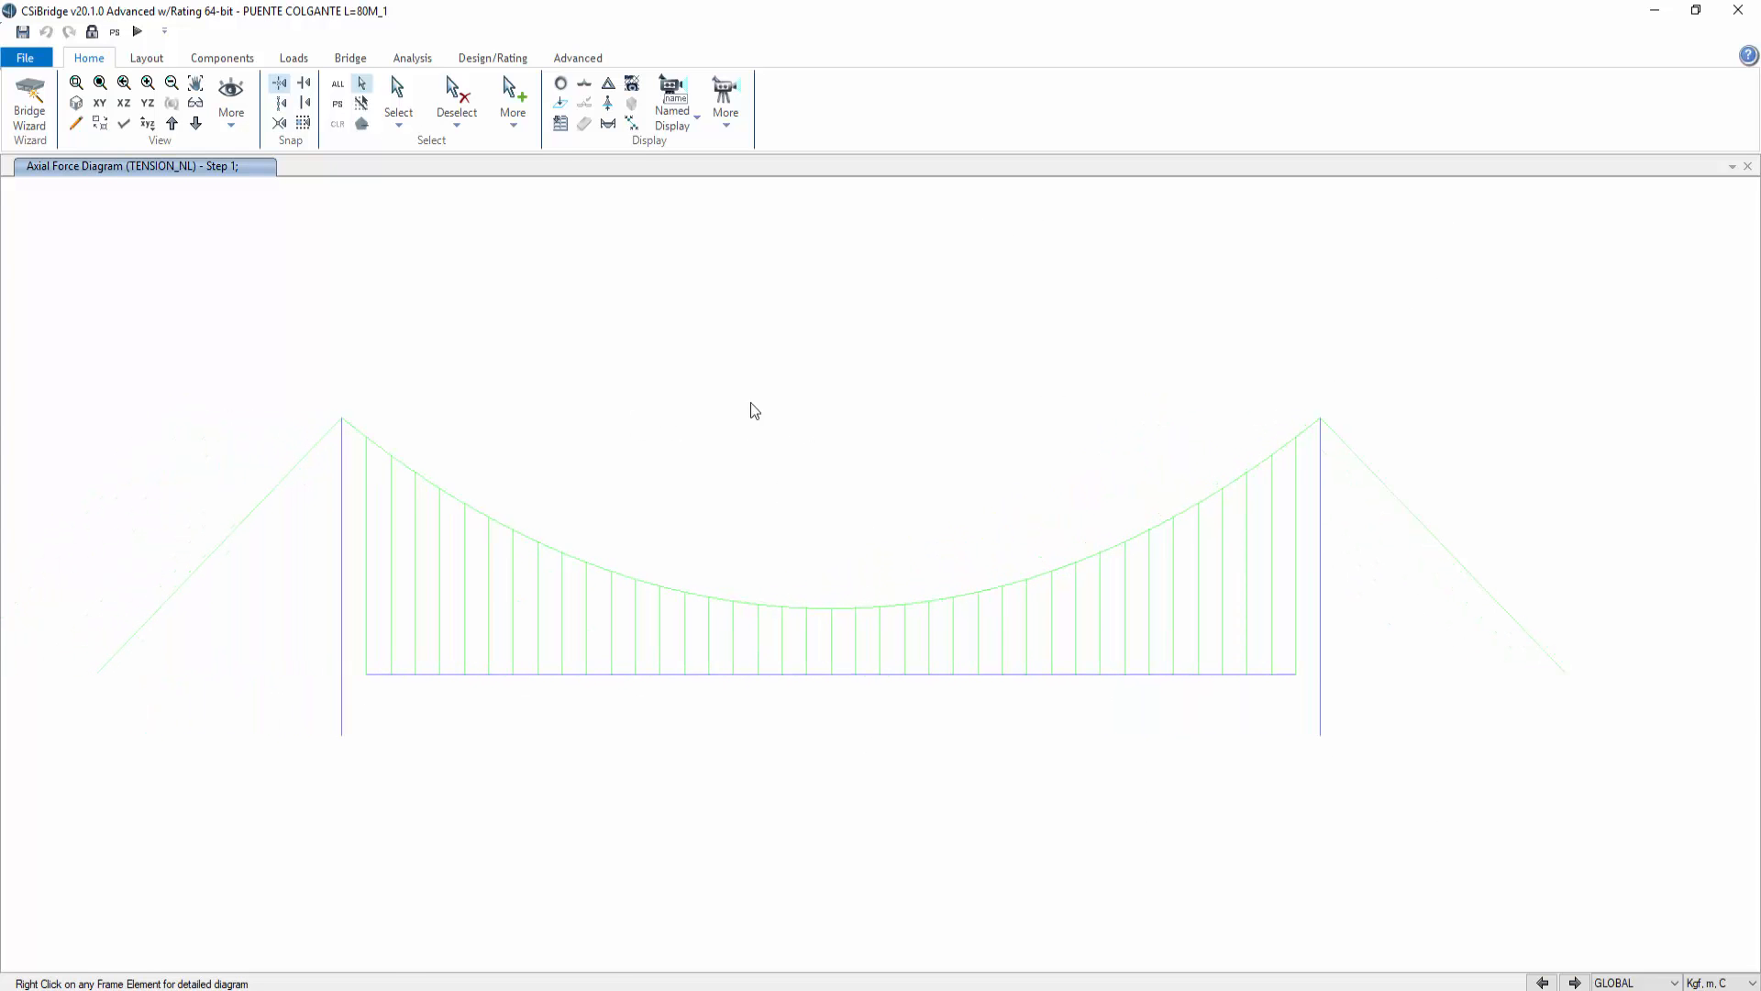
left_click(561, 87)
left_click(563, 89)
left_click(565, 91)
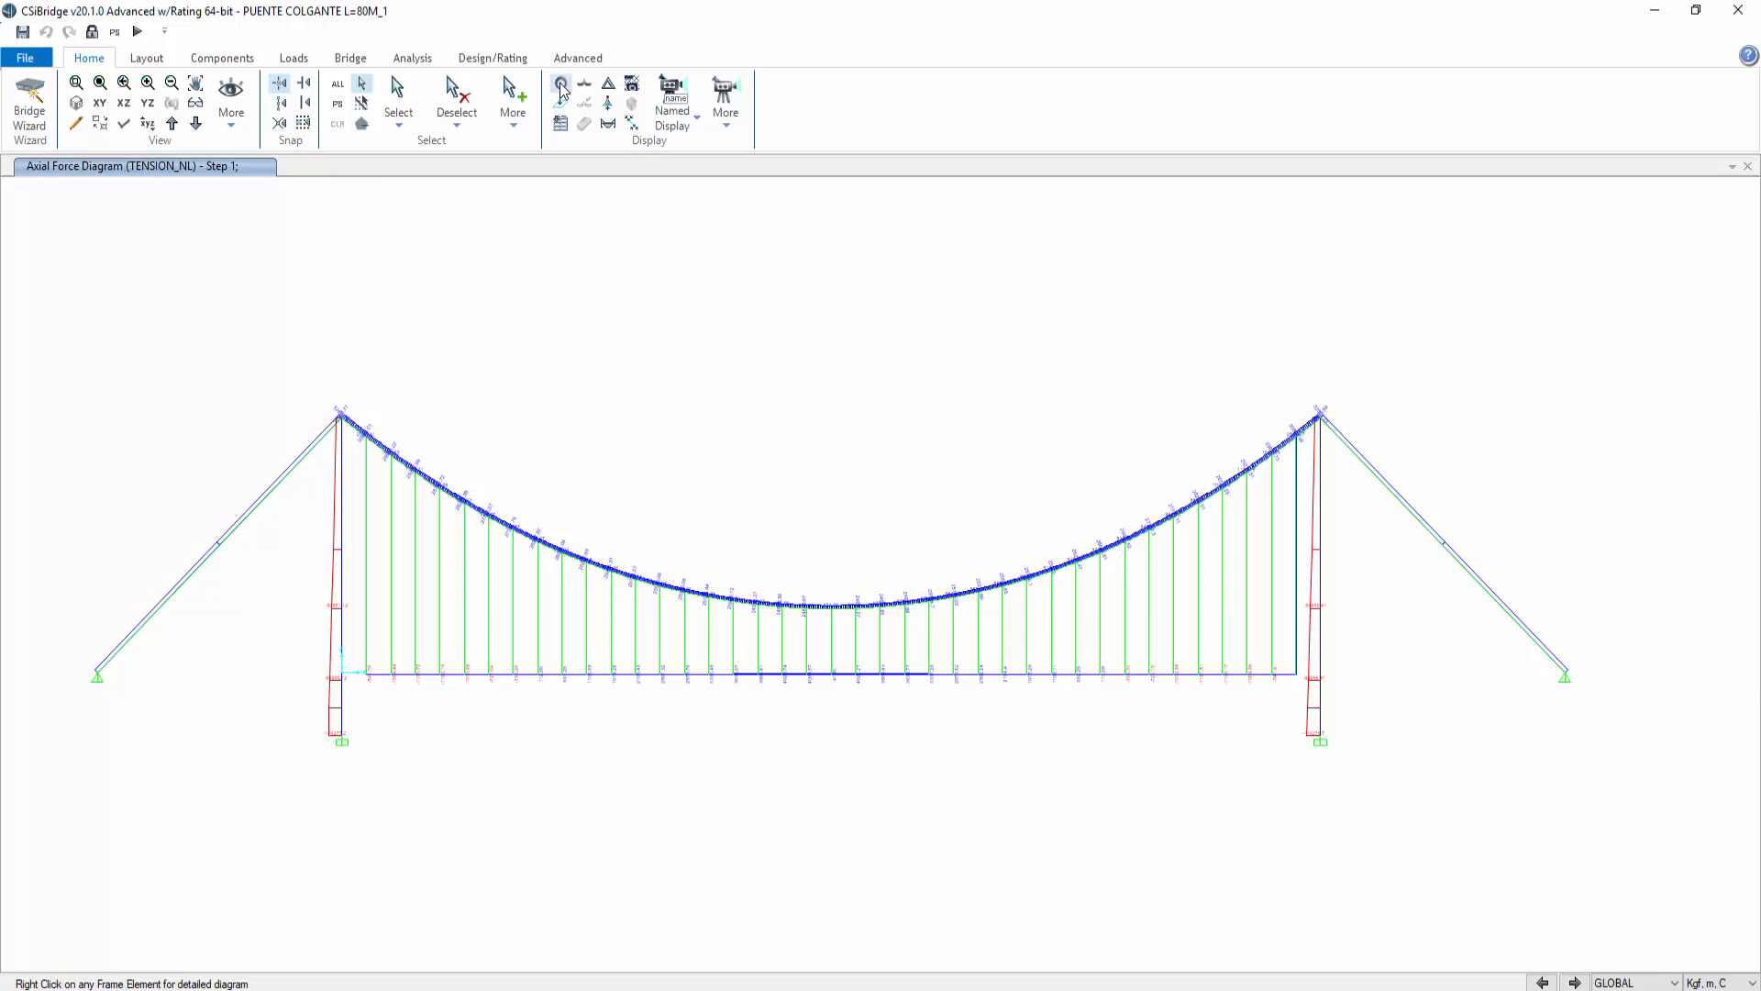
left_click(561, 86)
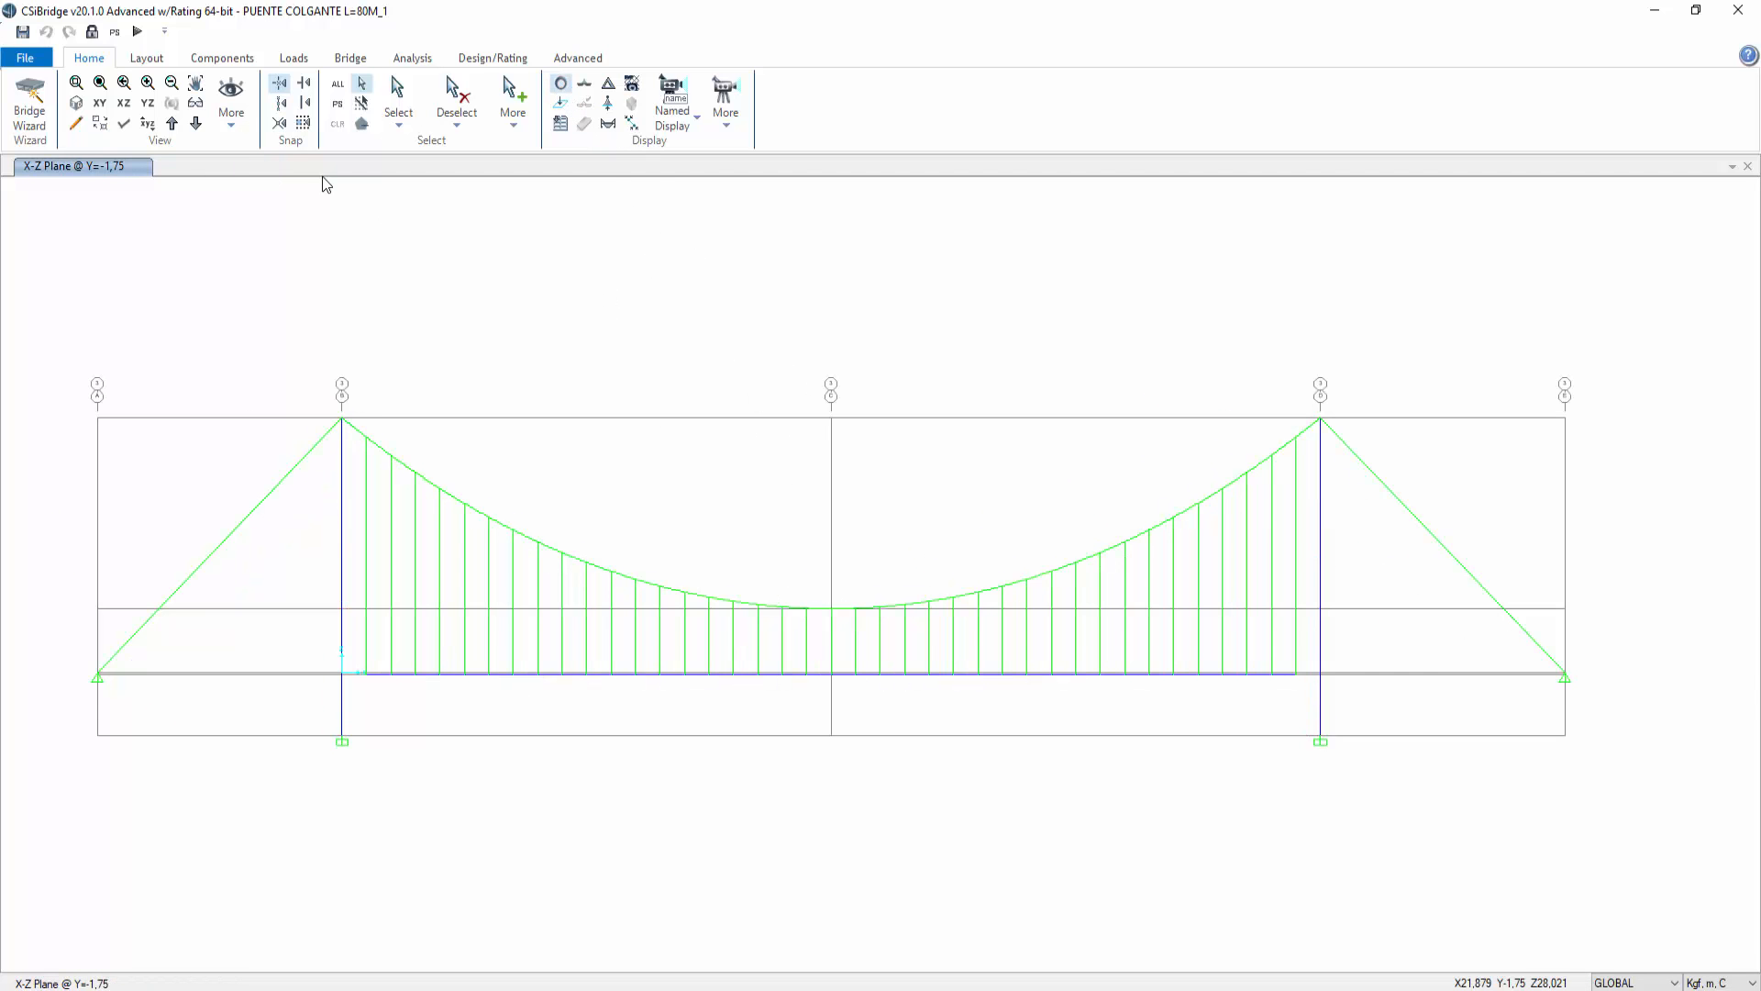
left_click(92, 31)
left_click(908, 577)
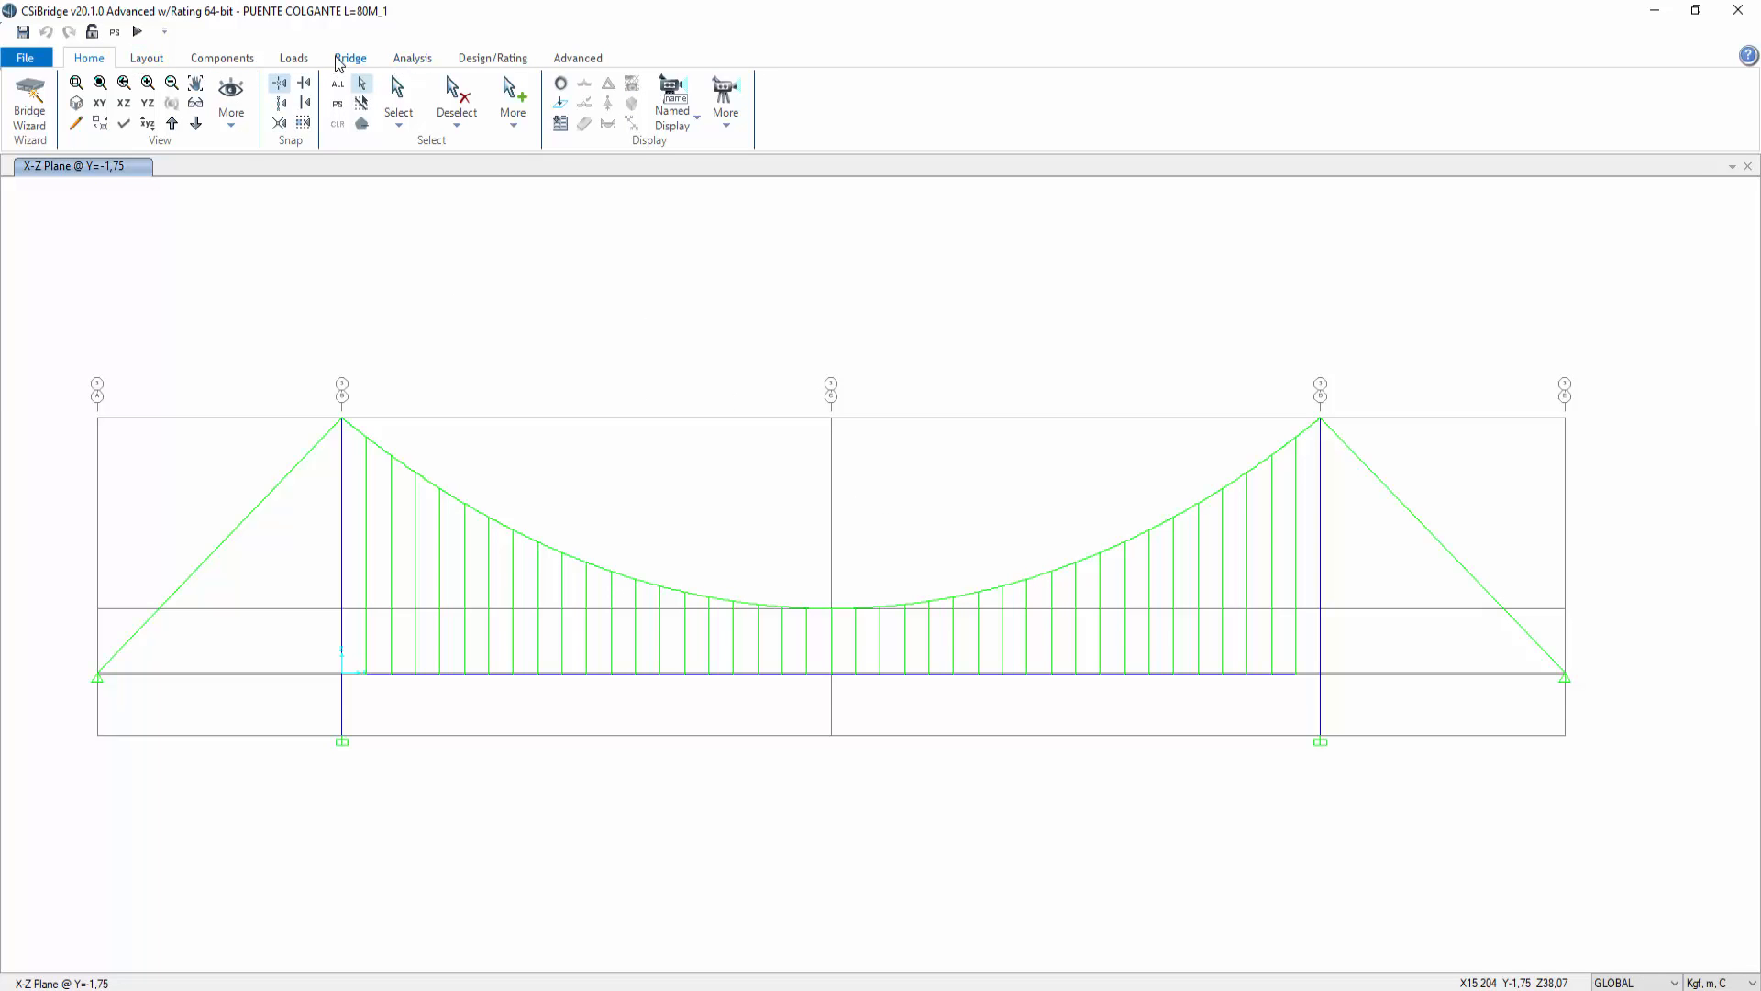
Step: Select all cables with the 3C15-D=3/8" cable property
left_click(147, 59)
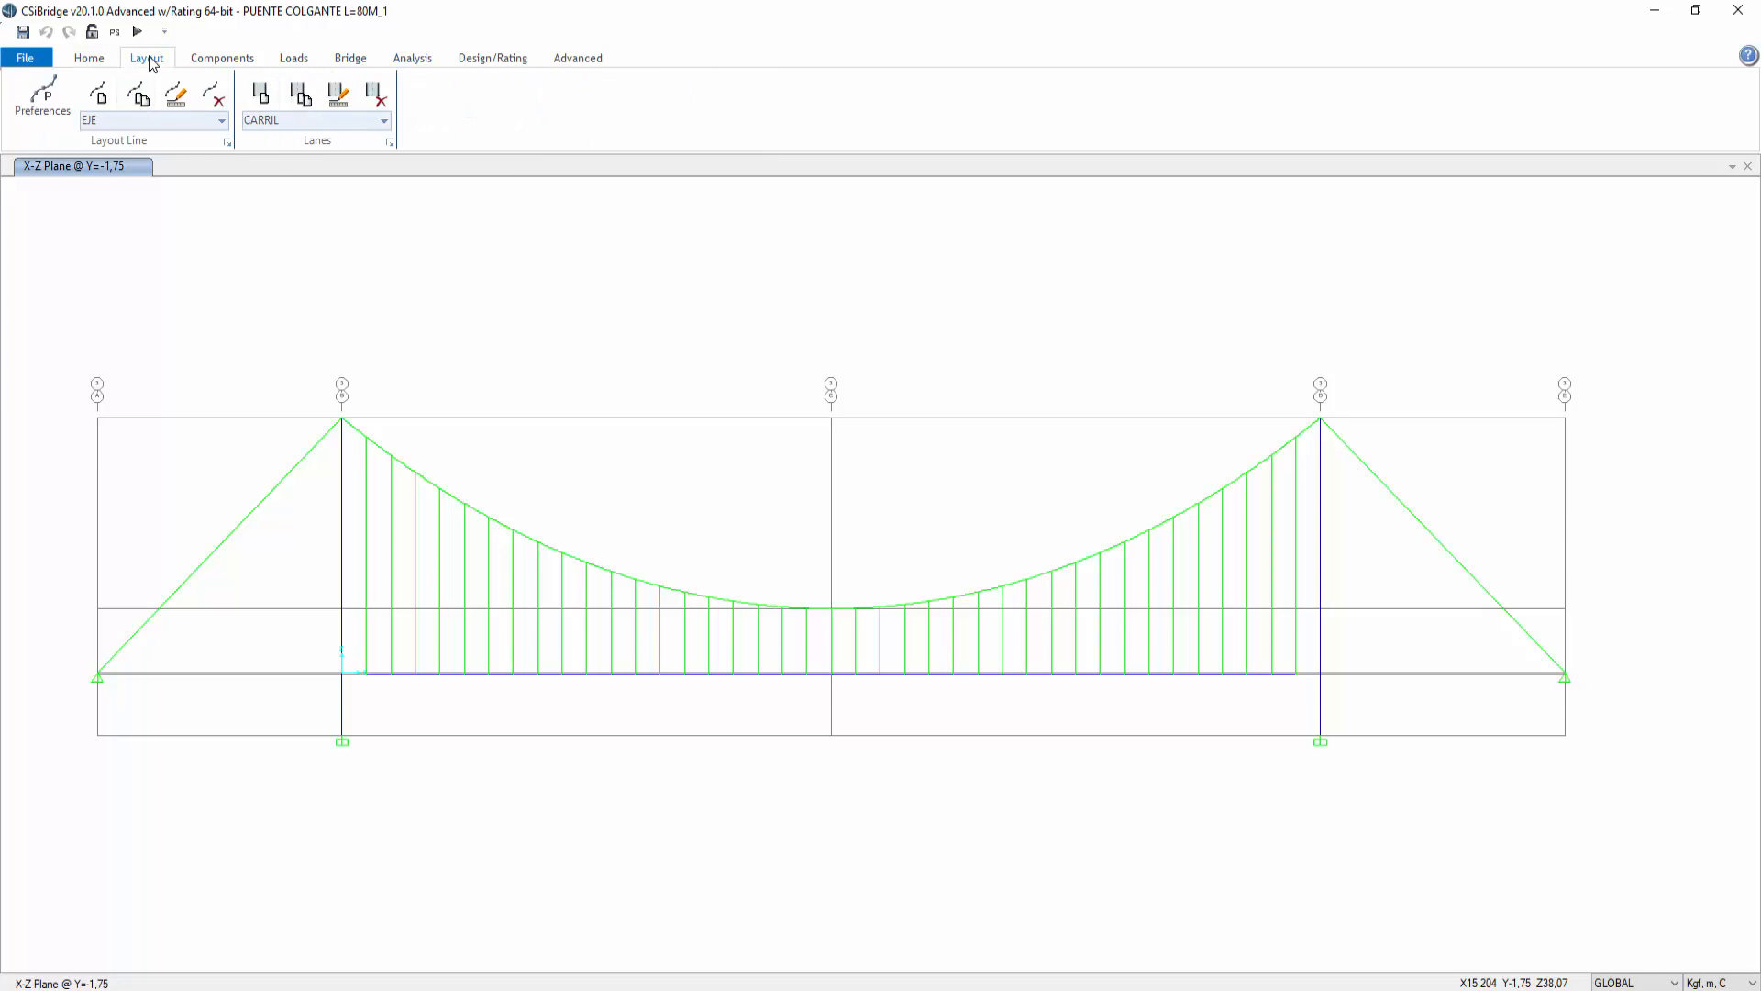
left_click(92, 61)
left_click(398, 115)
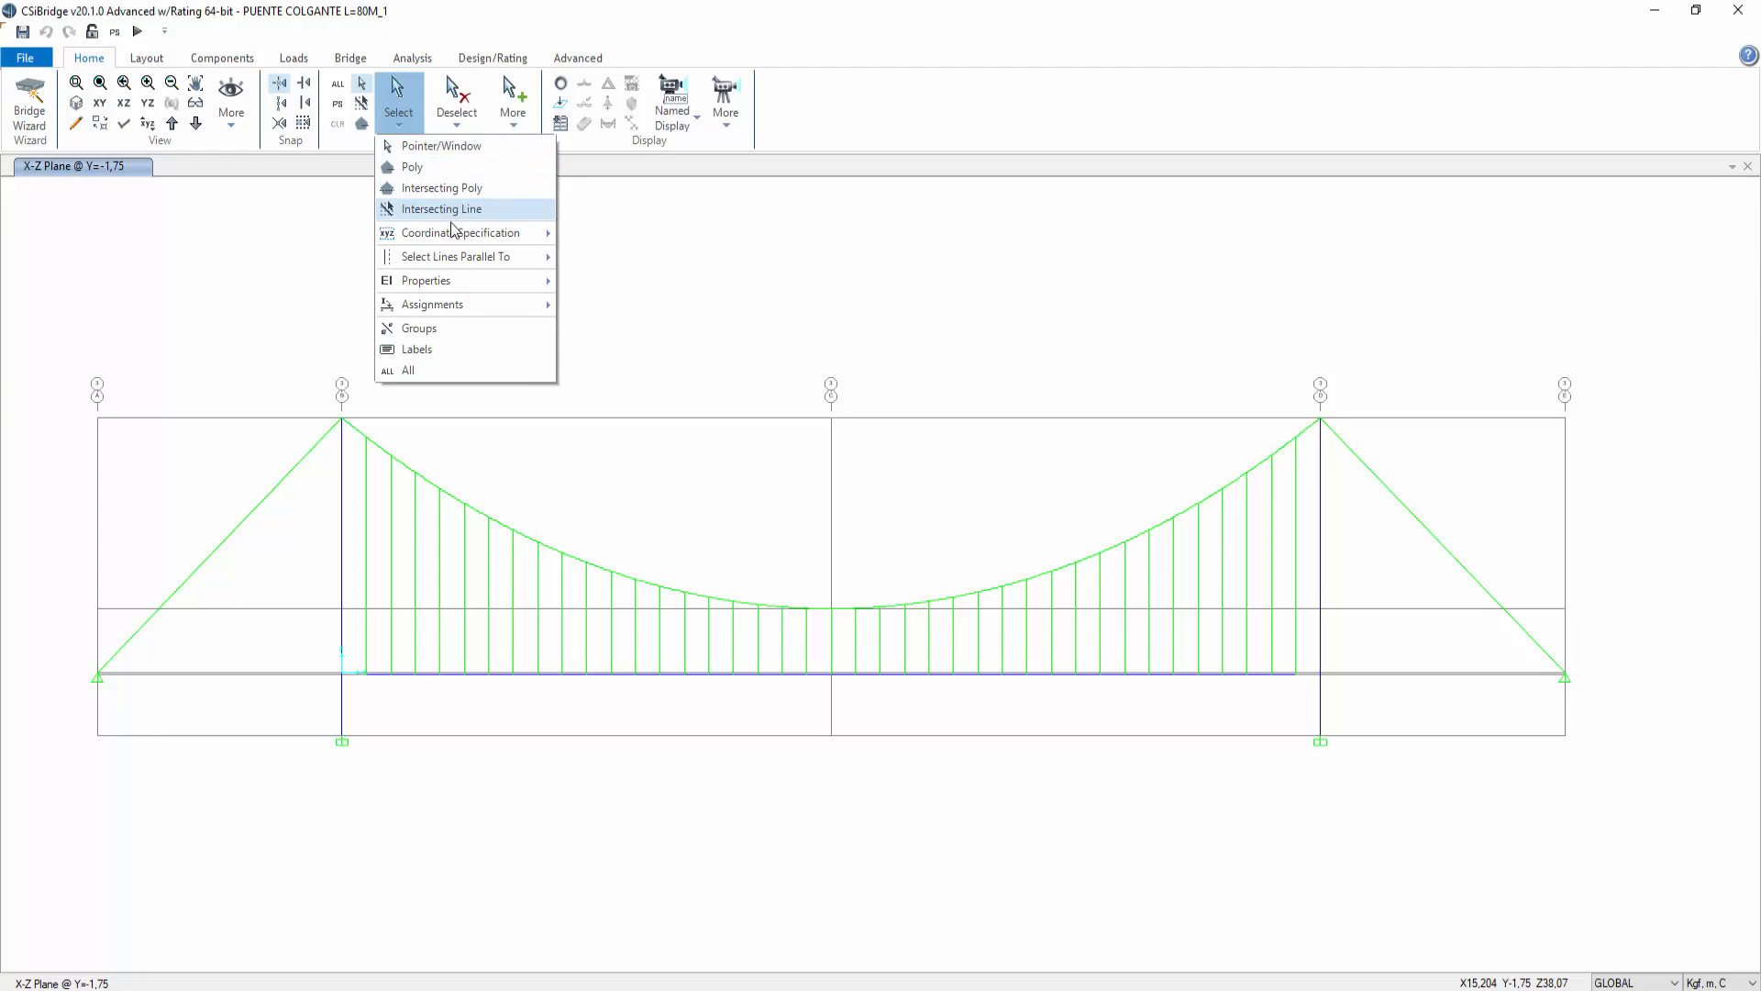
mouse_move(495, 280)
left_click(596, 325)
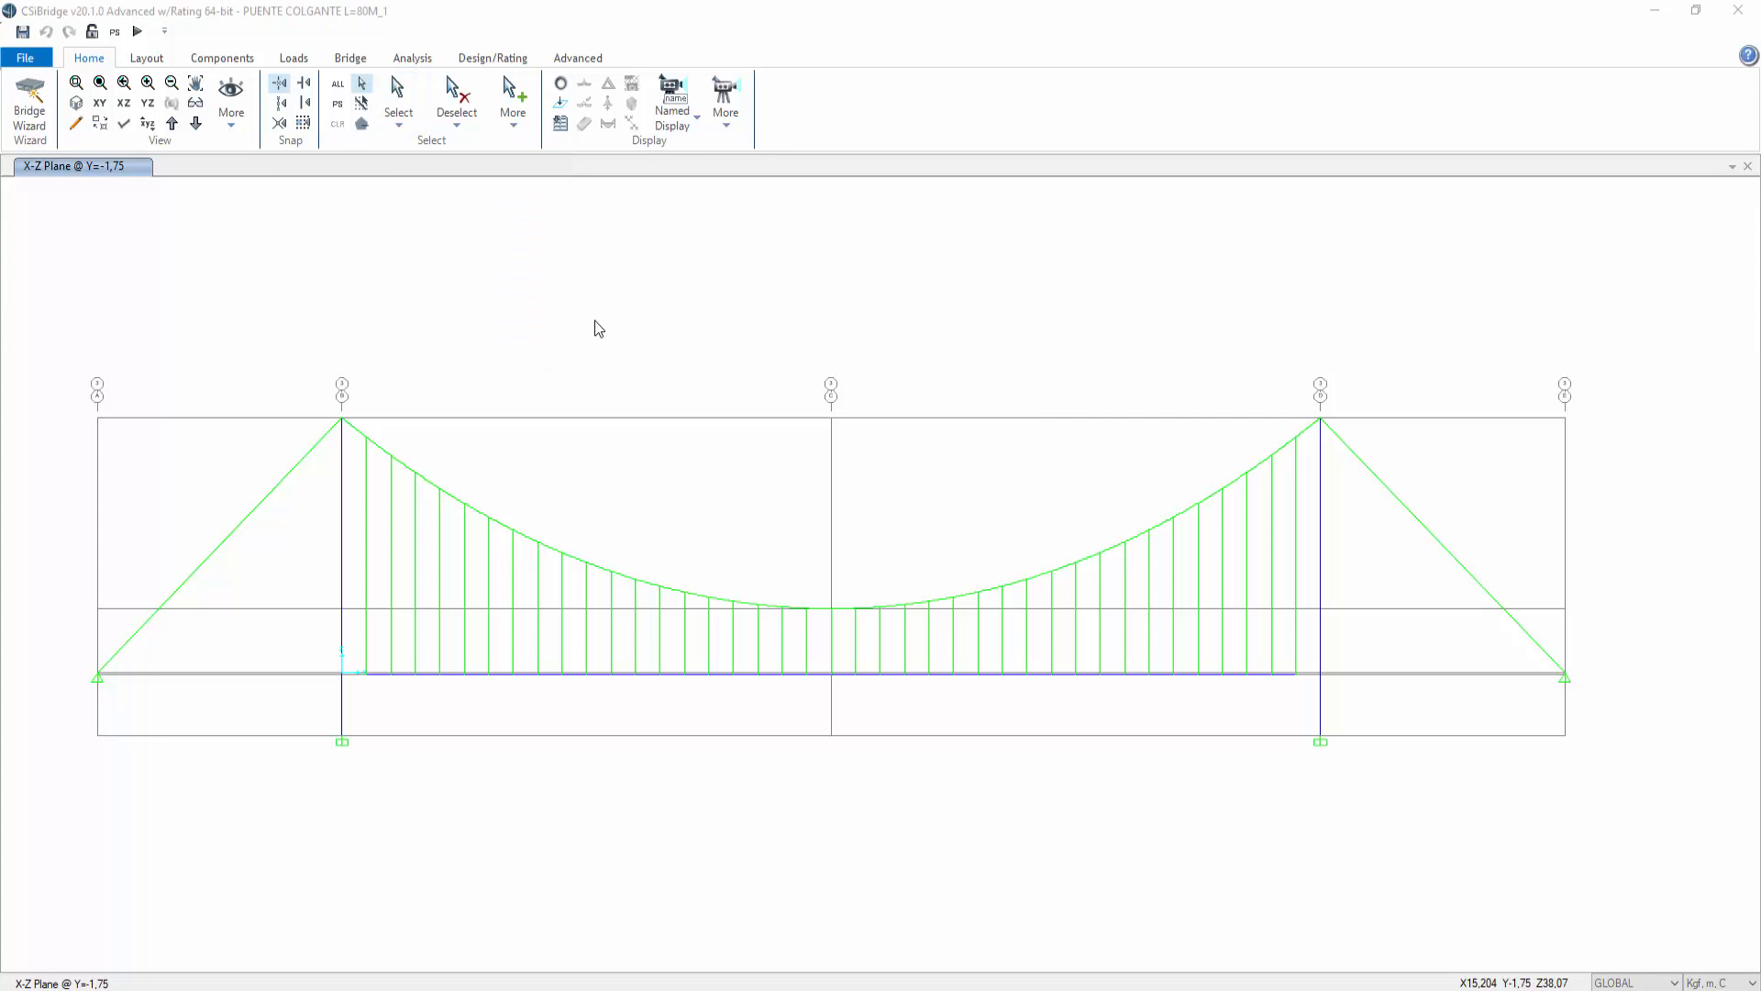
left_click(784, 385)
left_click(800, 698)
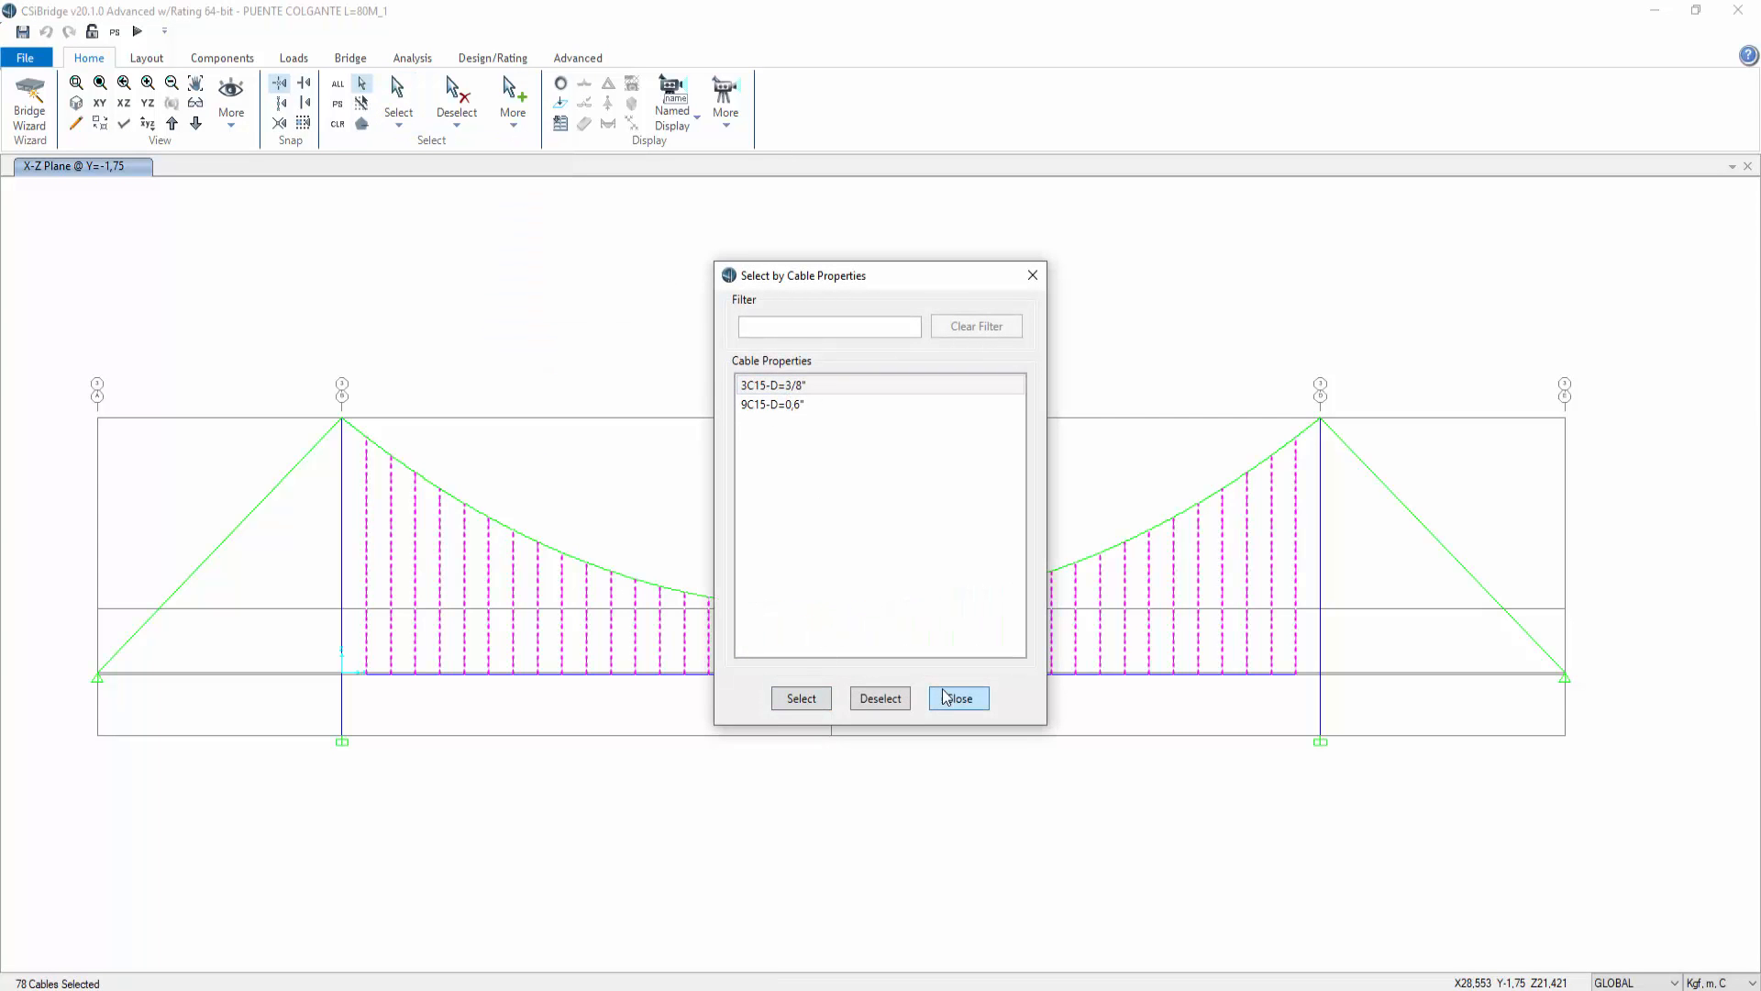
Step: Delete the existing TENSION target force loads from the selected 3/8" cables
left_click(946, 697)
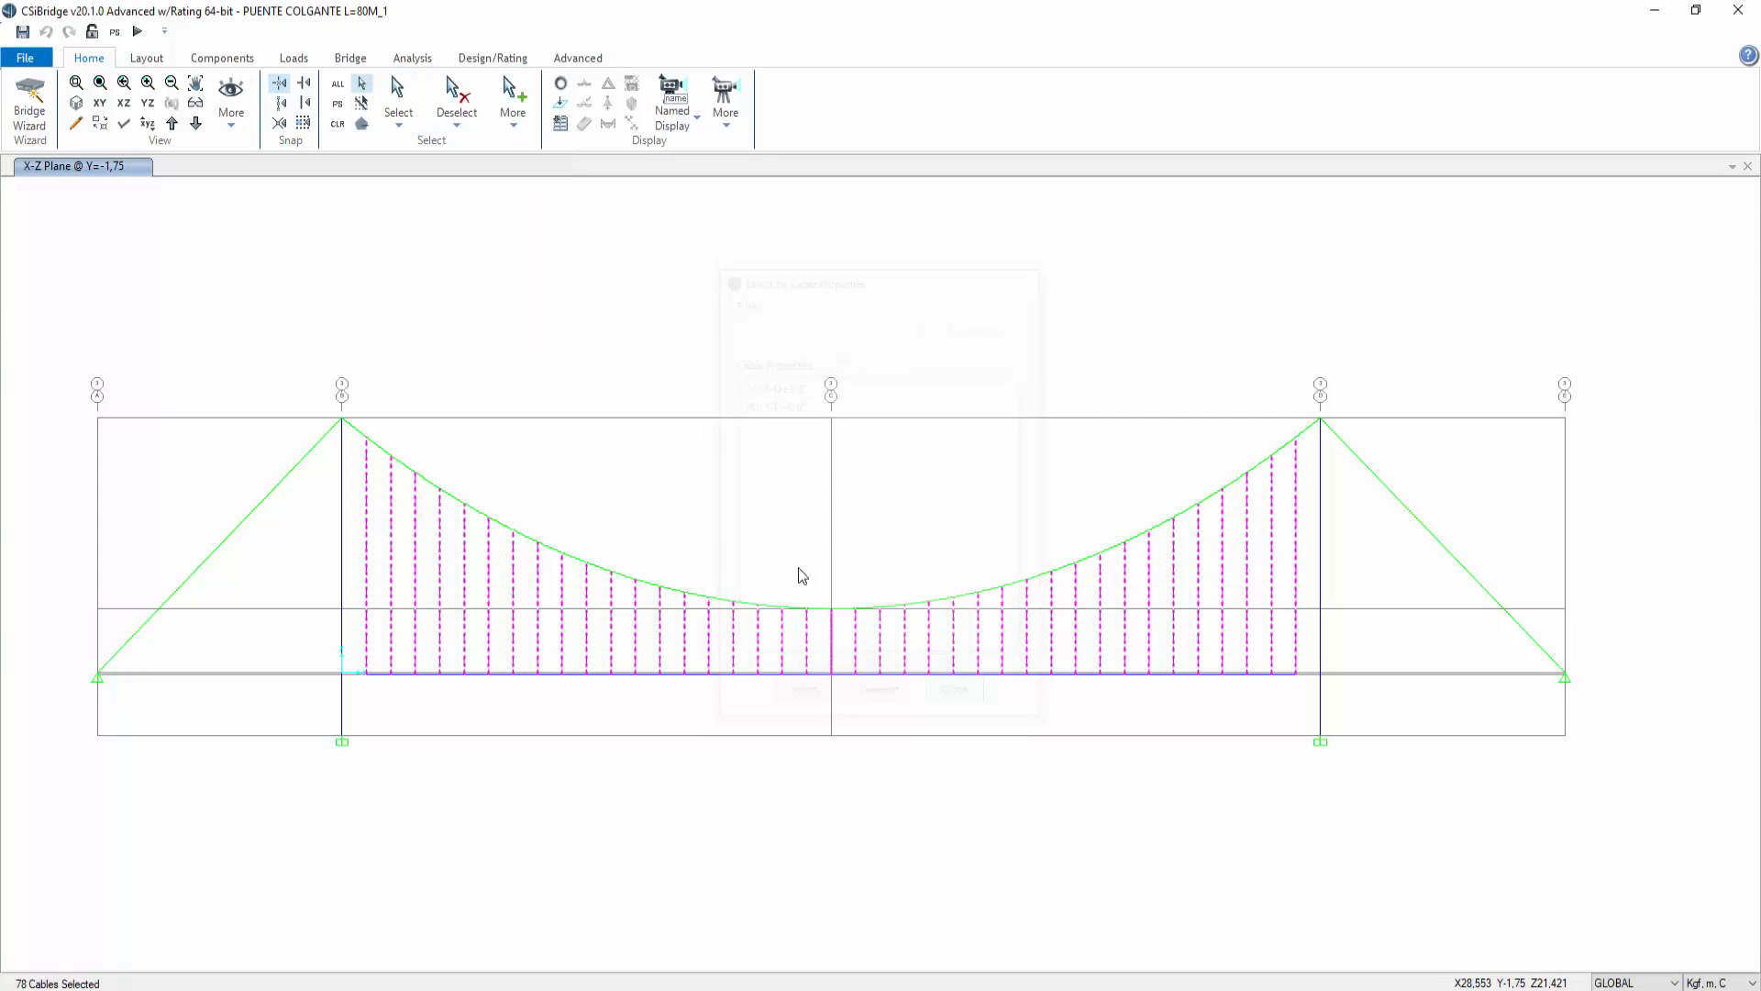
left_click(511, 60)
left_click(568, 58)
left_click(828, 127)
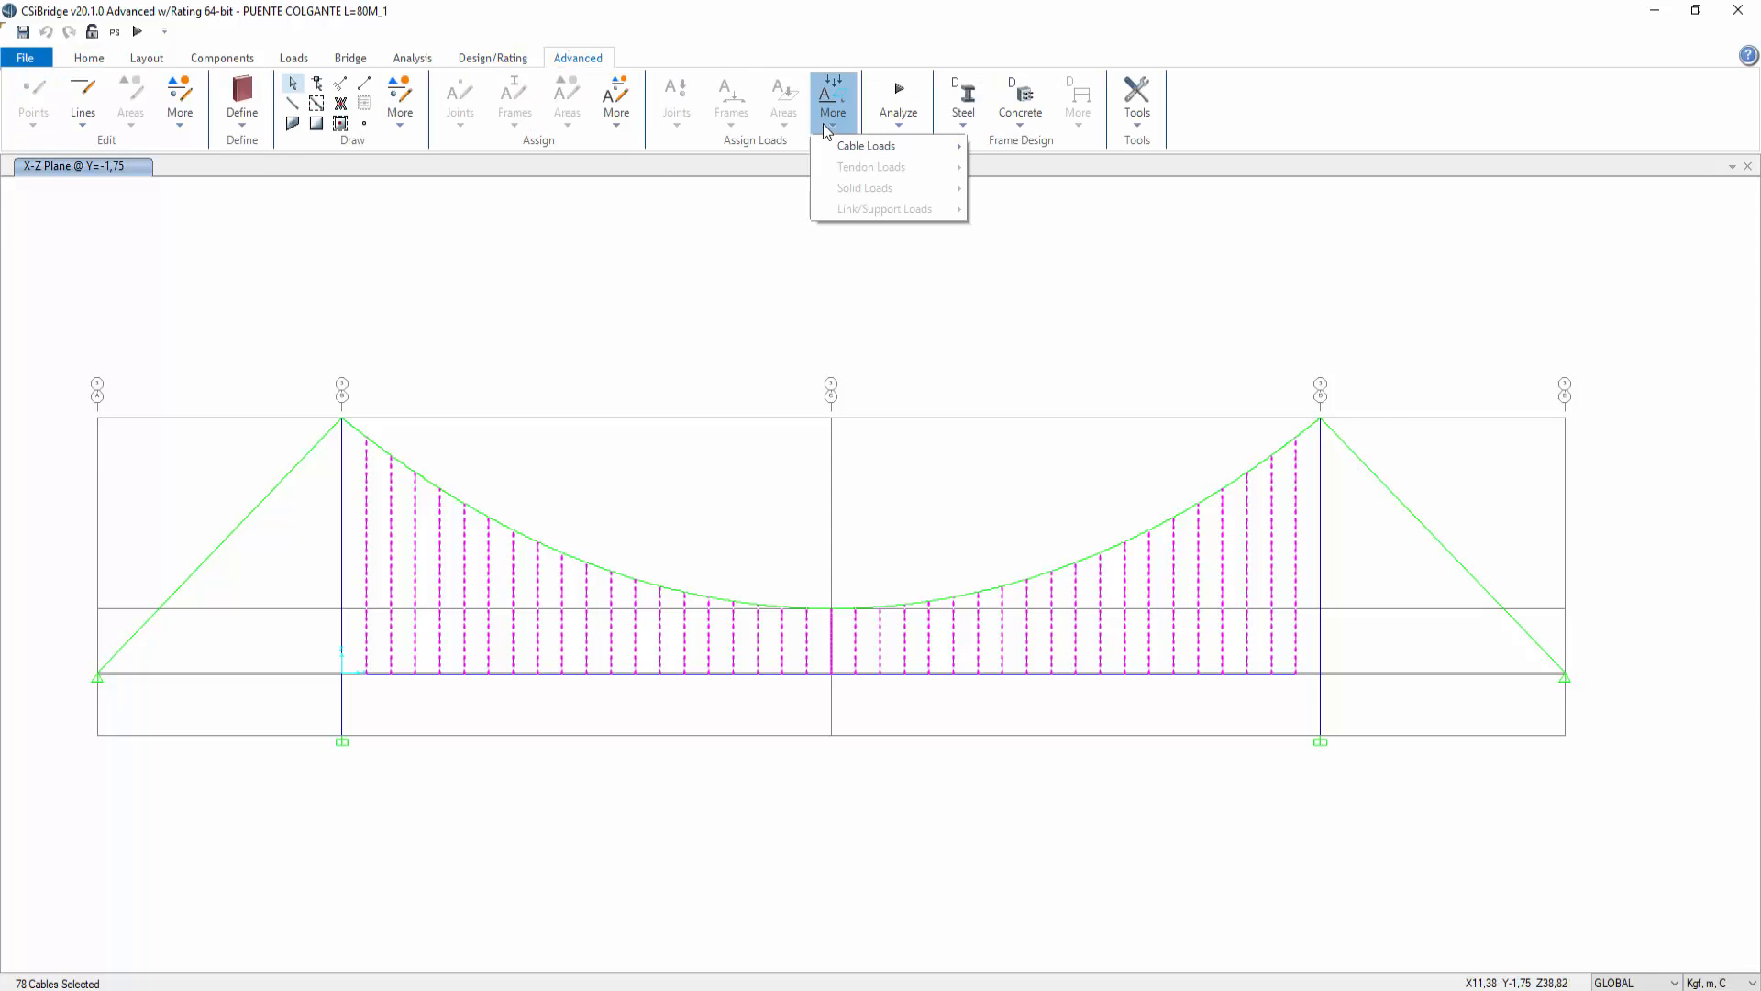
mouse_move(862, 146)
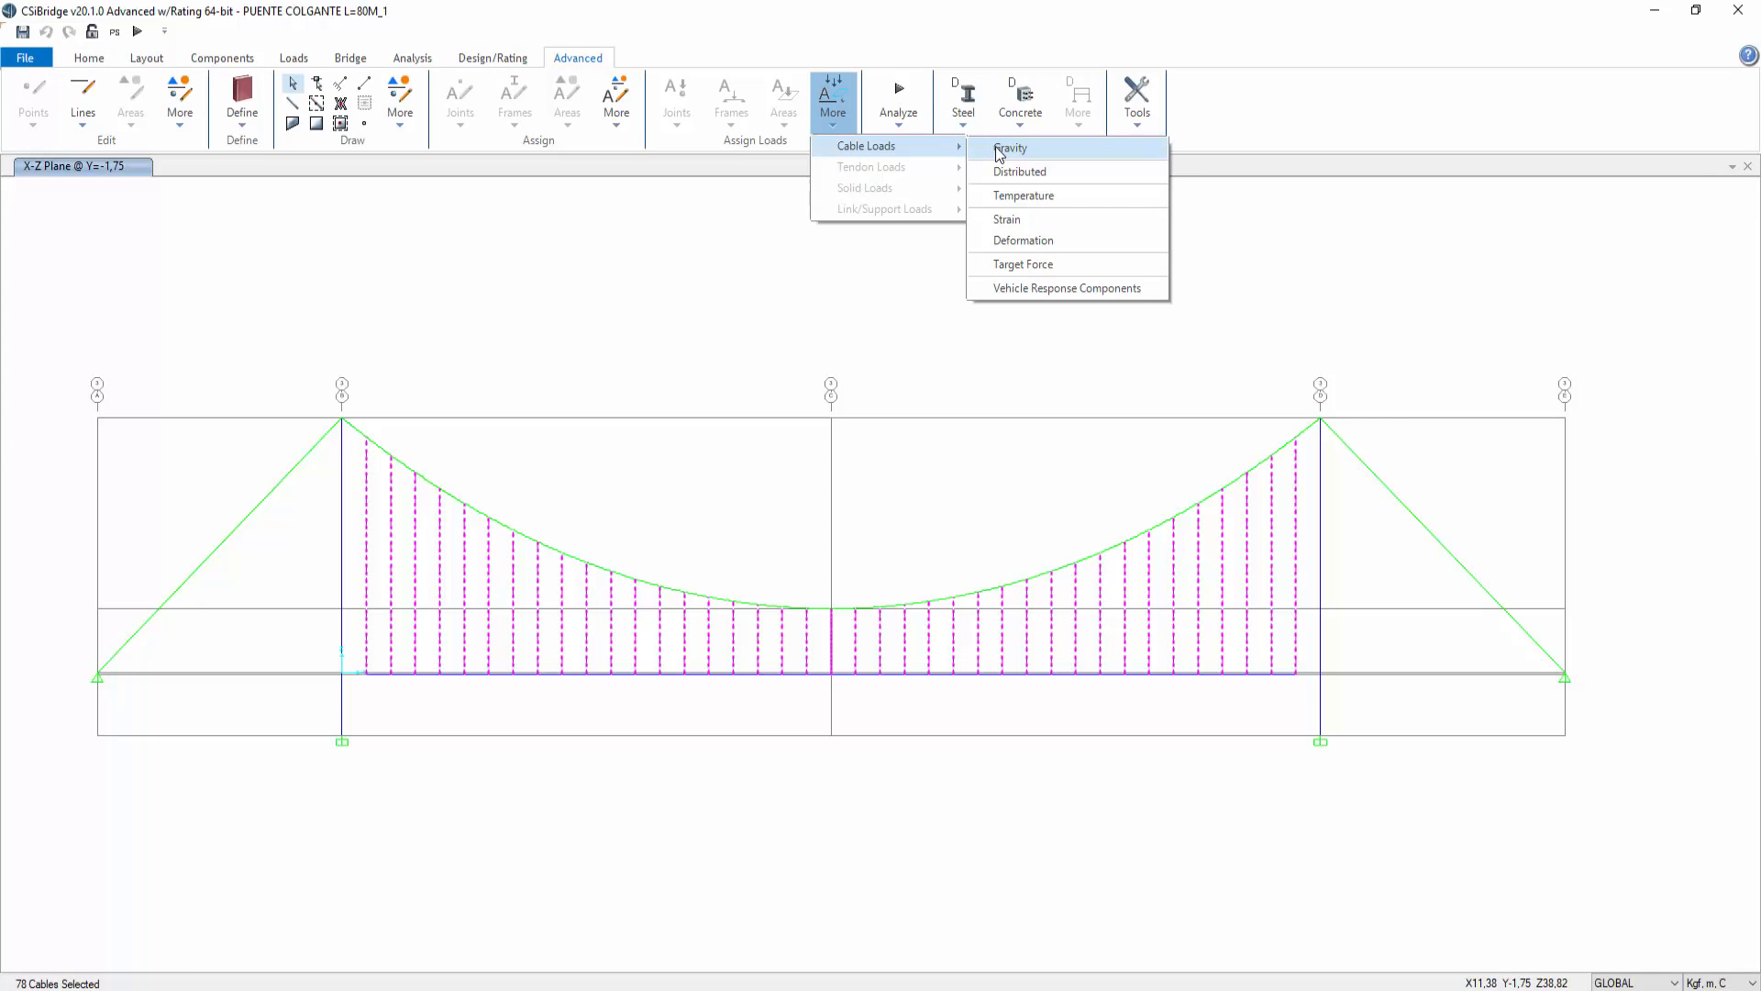
left_click(1054, 264)
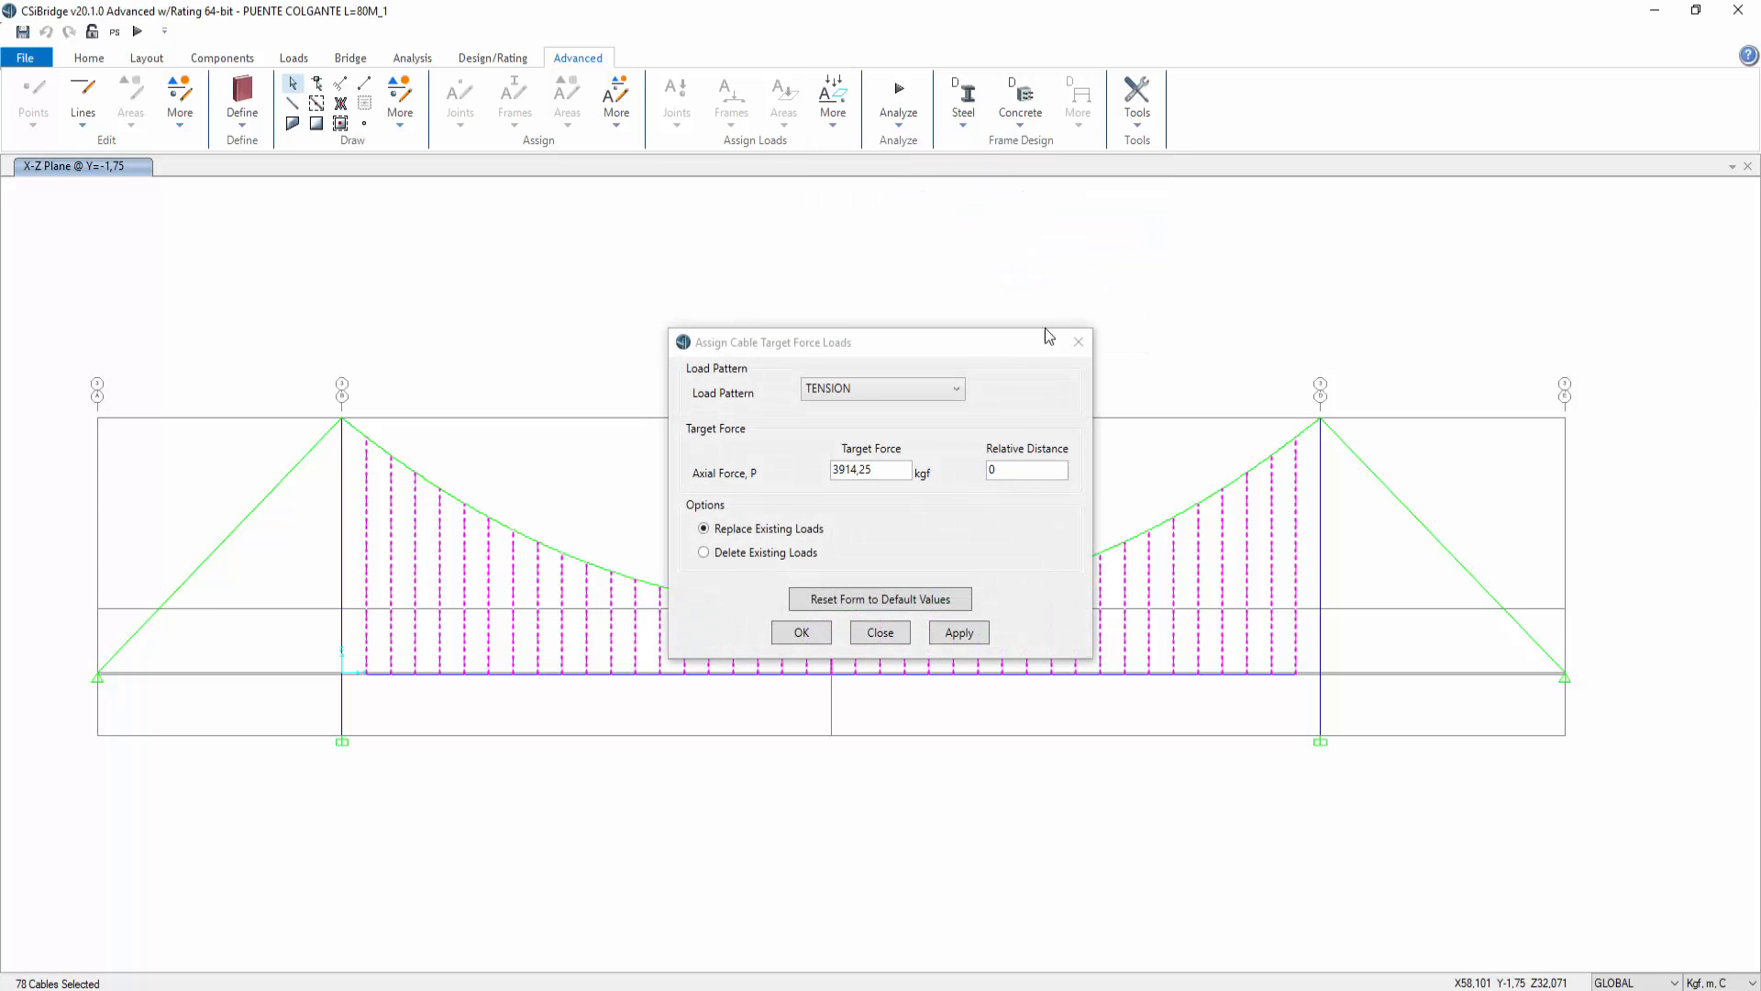
left_click(765, 553)
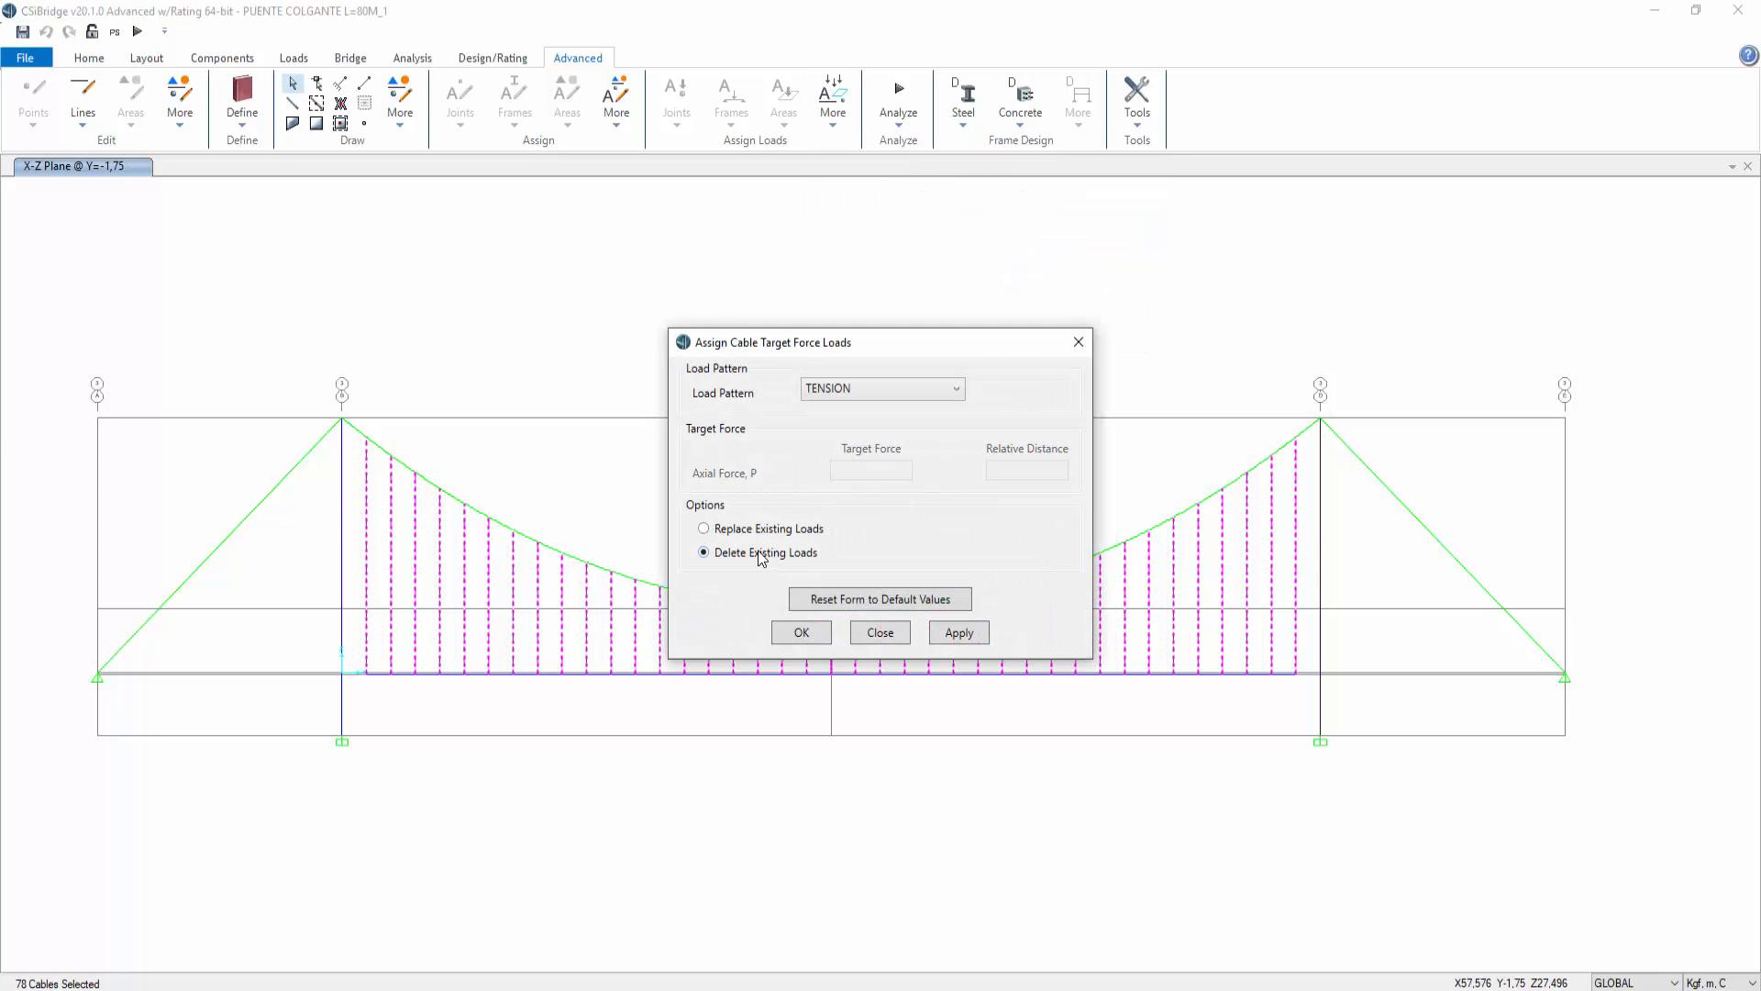
left_click(959, 632)
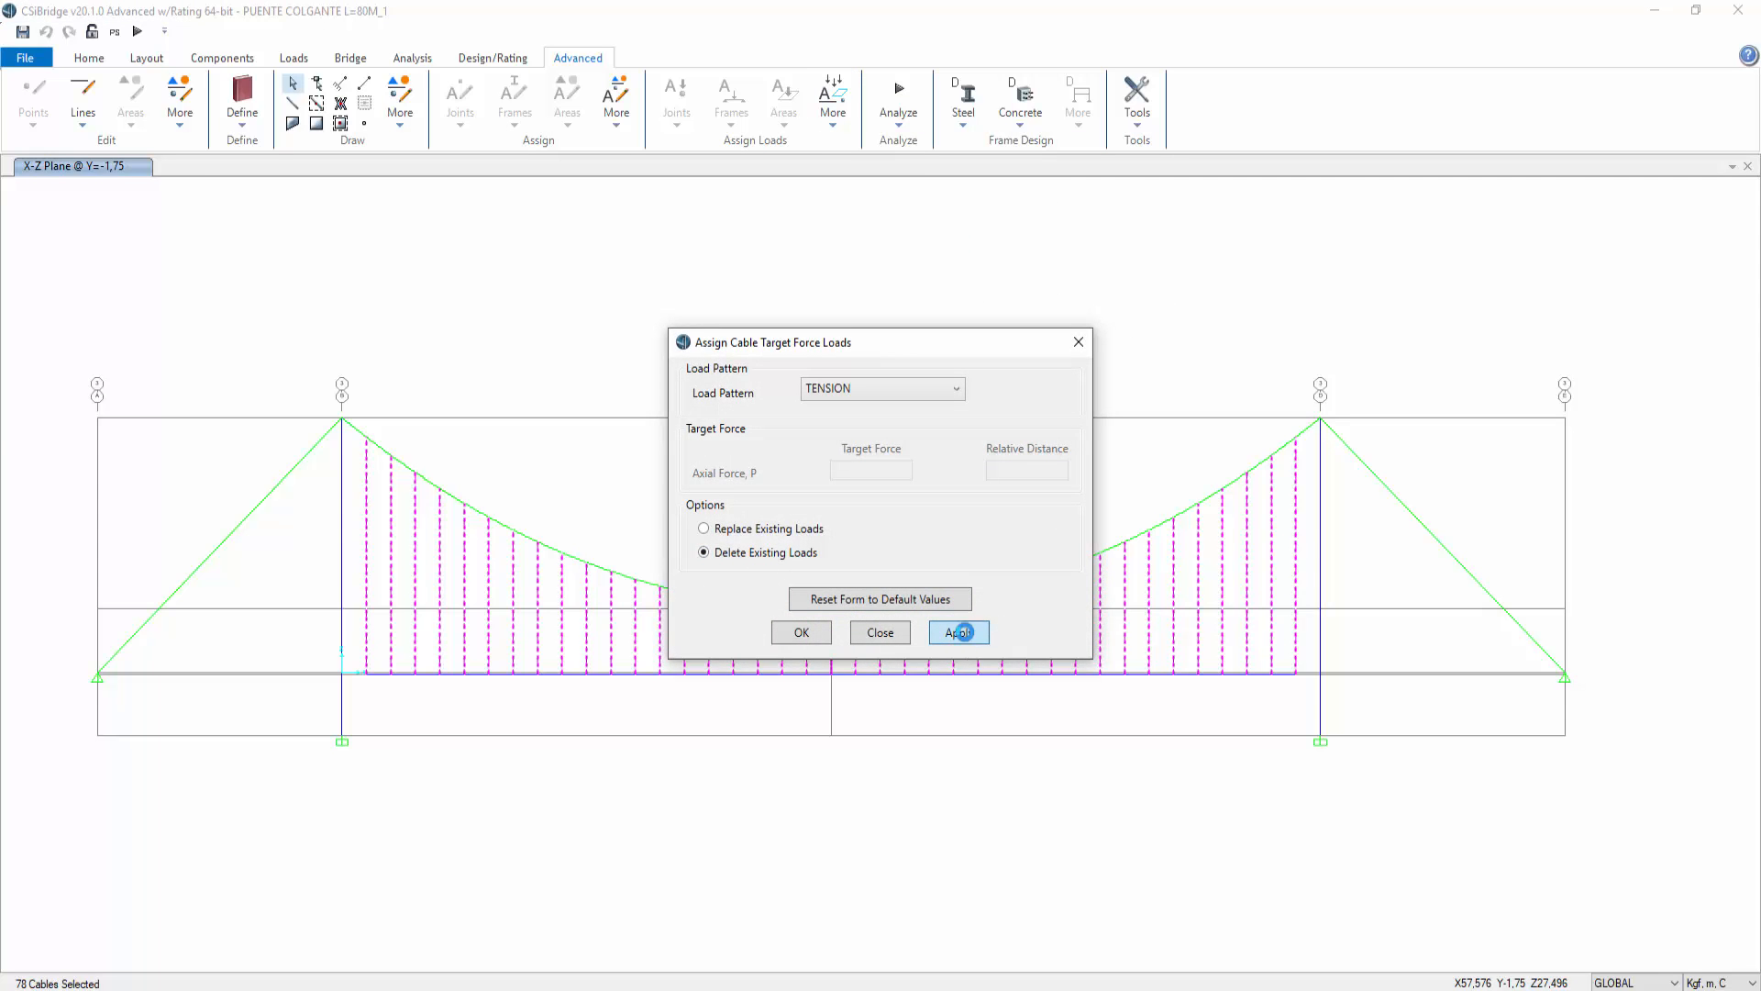
left_click(1078, 343)
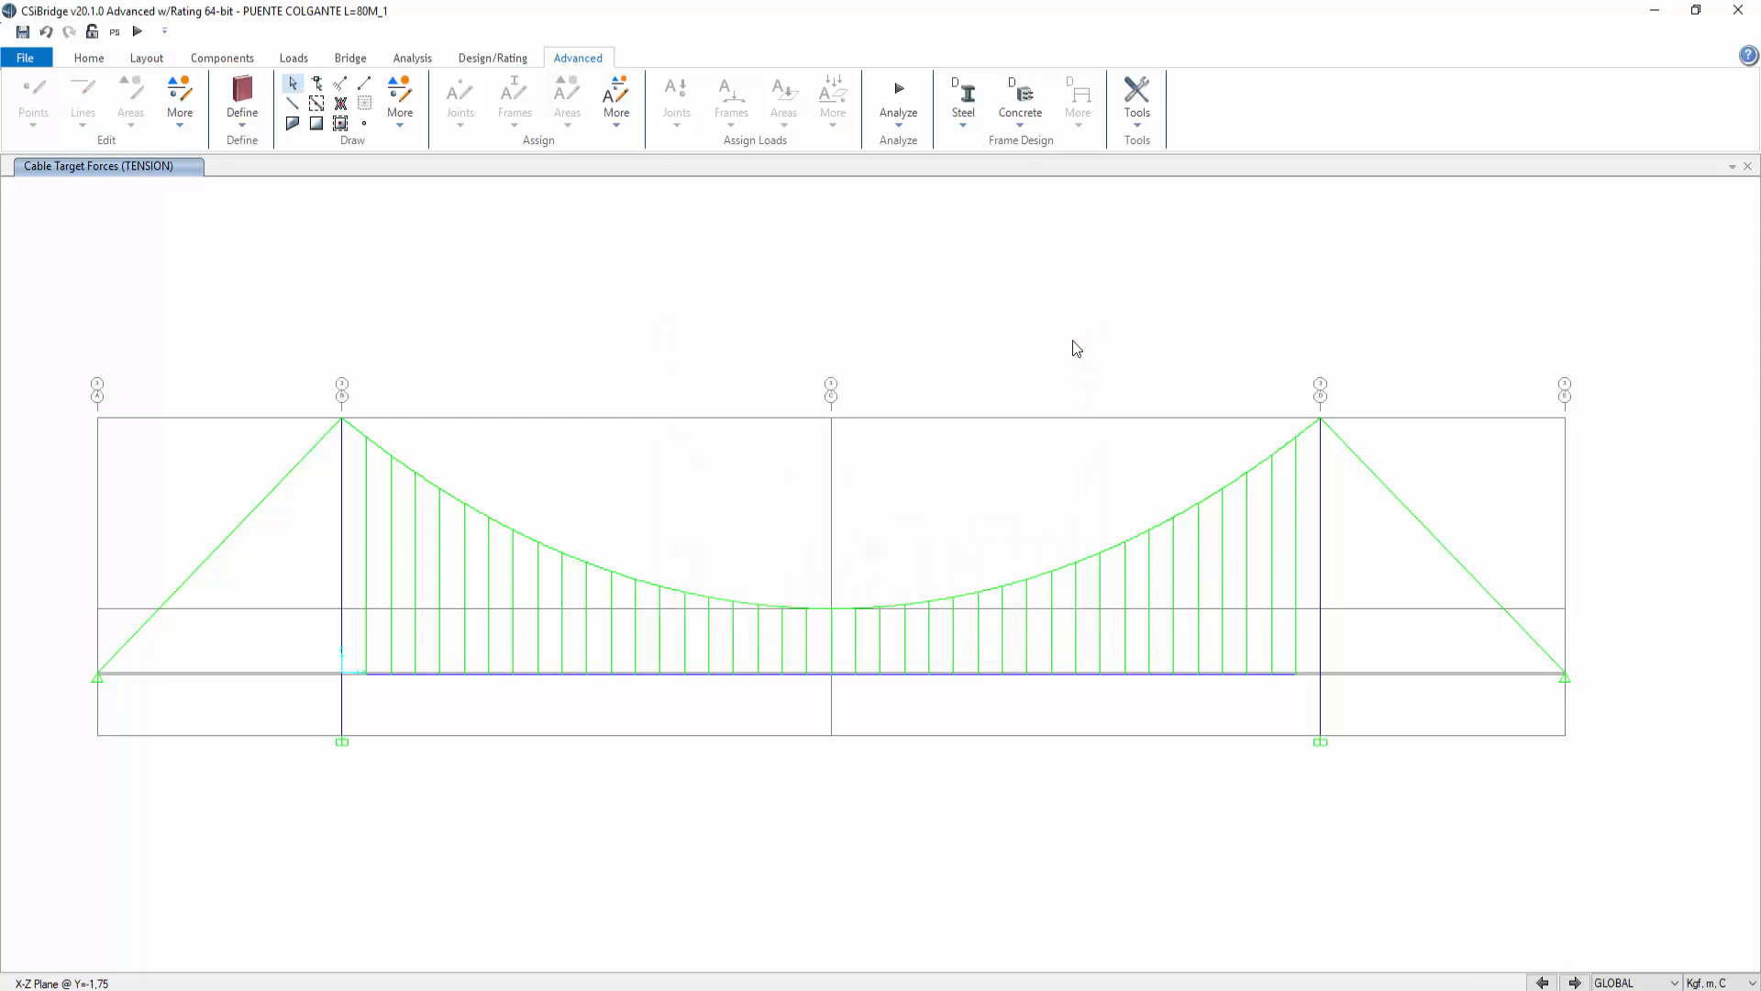
Step: Reselect all cables with the 3C15-D=3/8" cable property
left_click(89, 61)
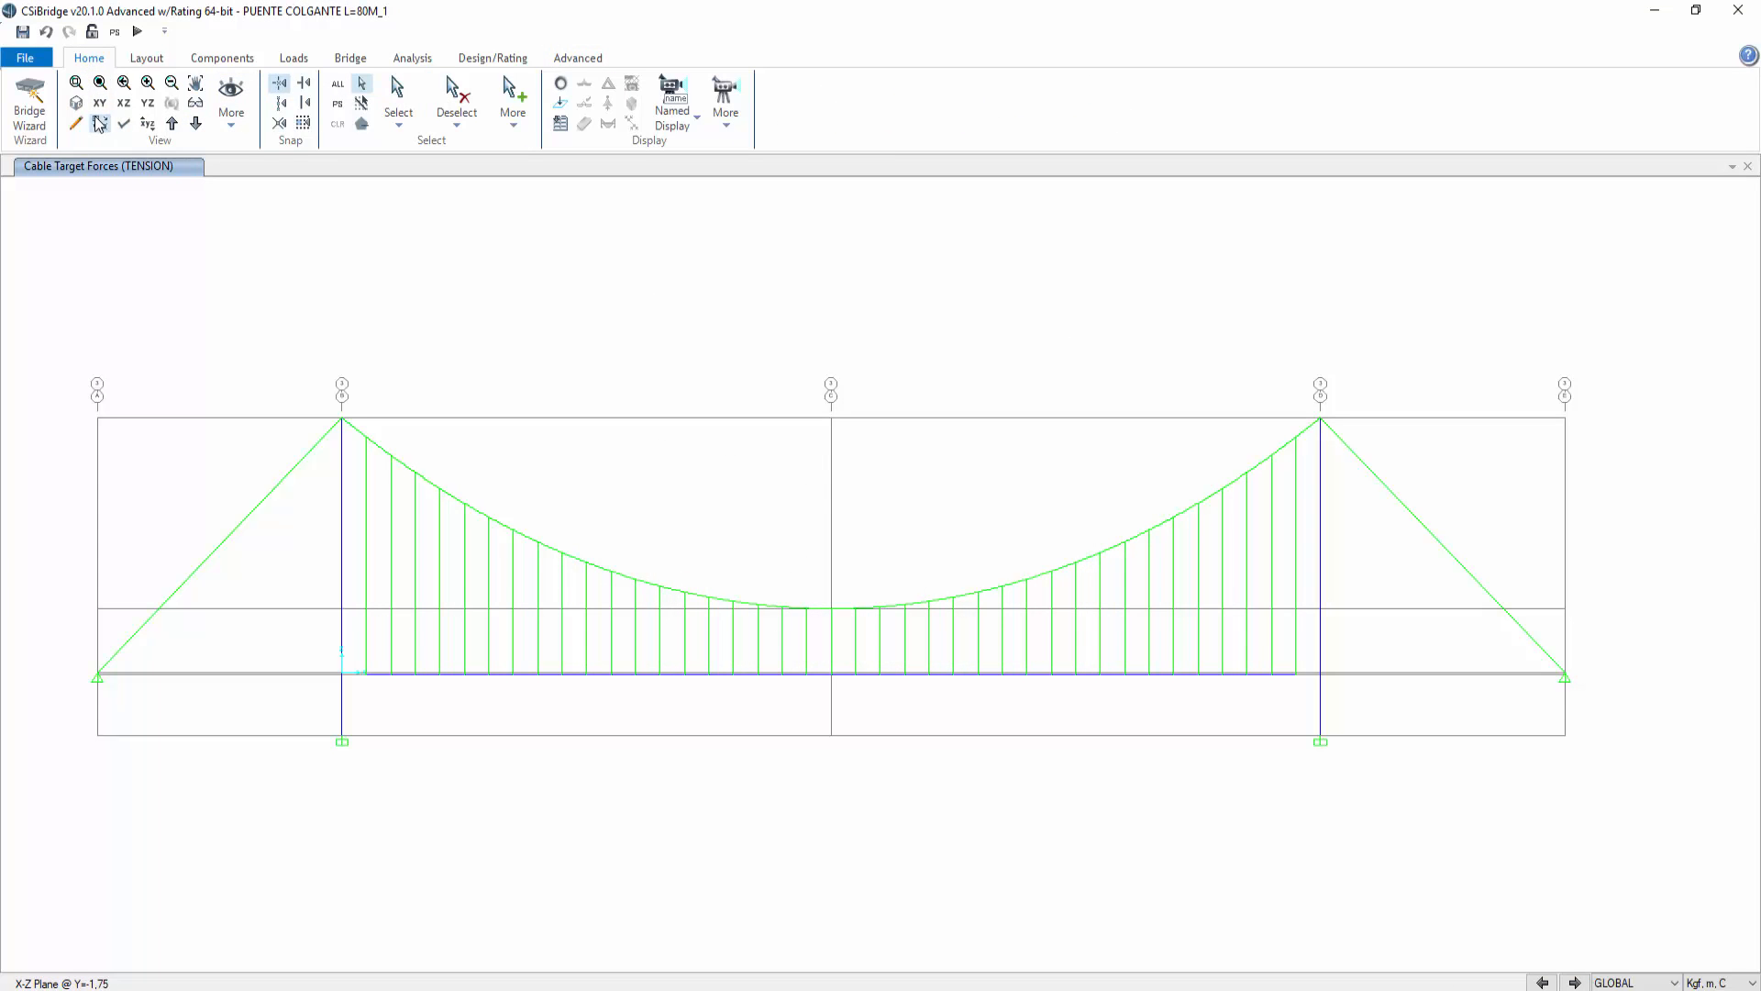
left_click(396, 117)
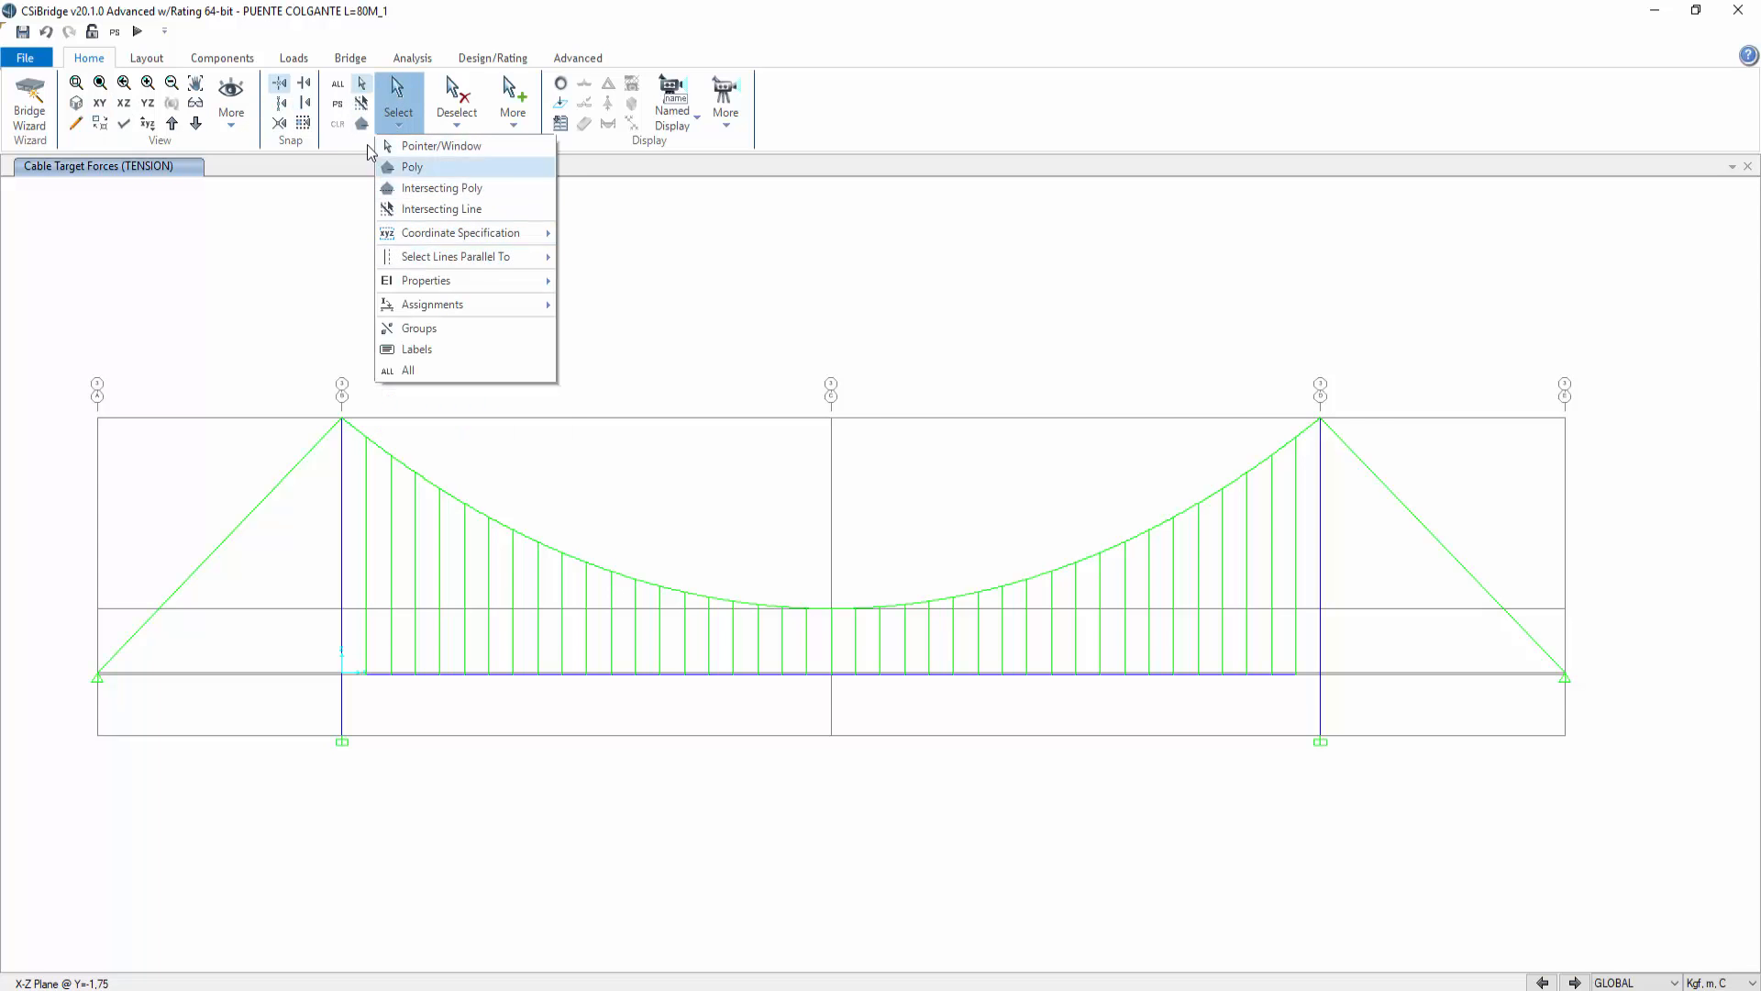
left_click(408, 167)
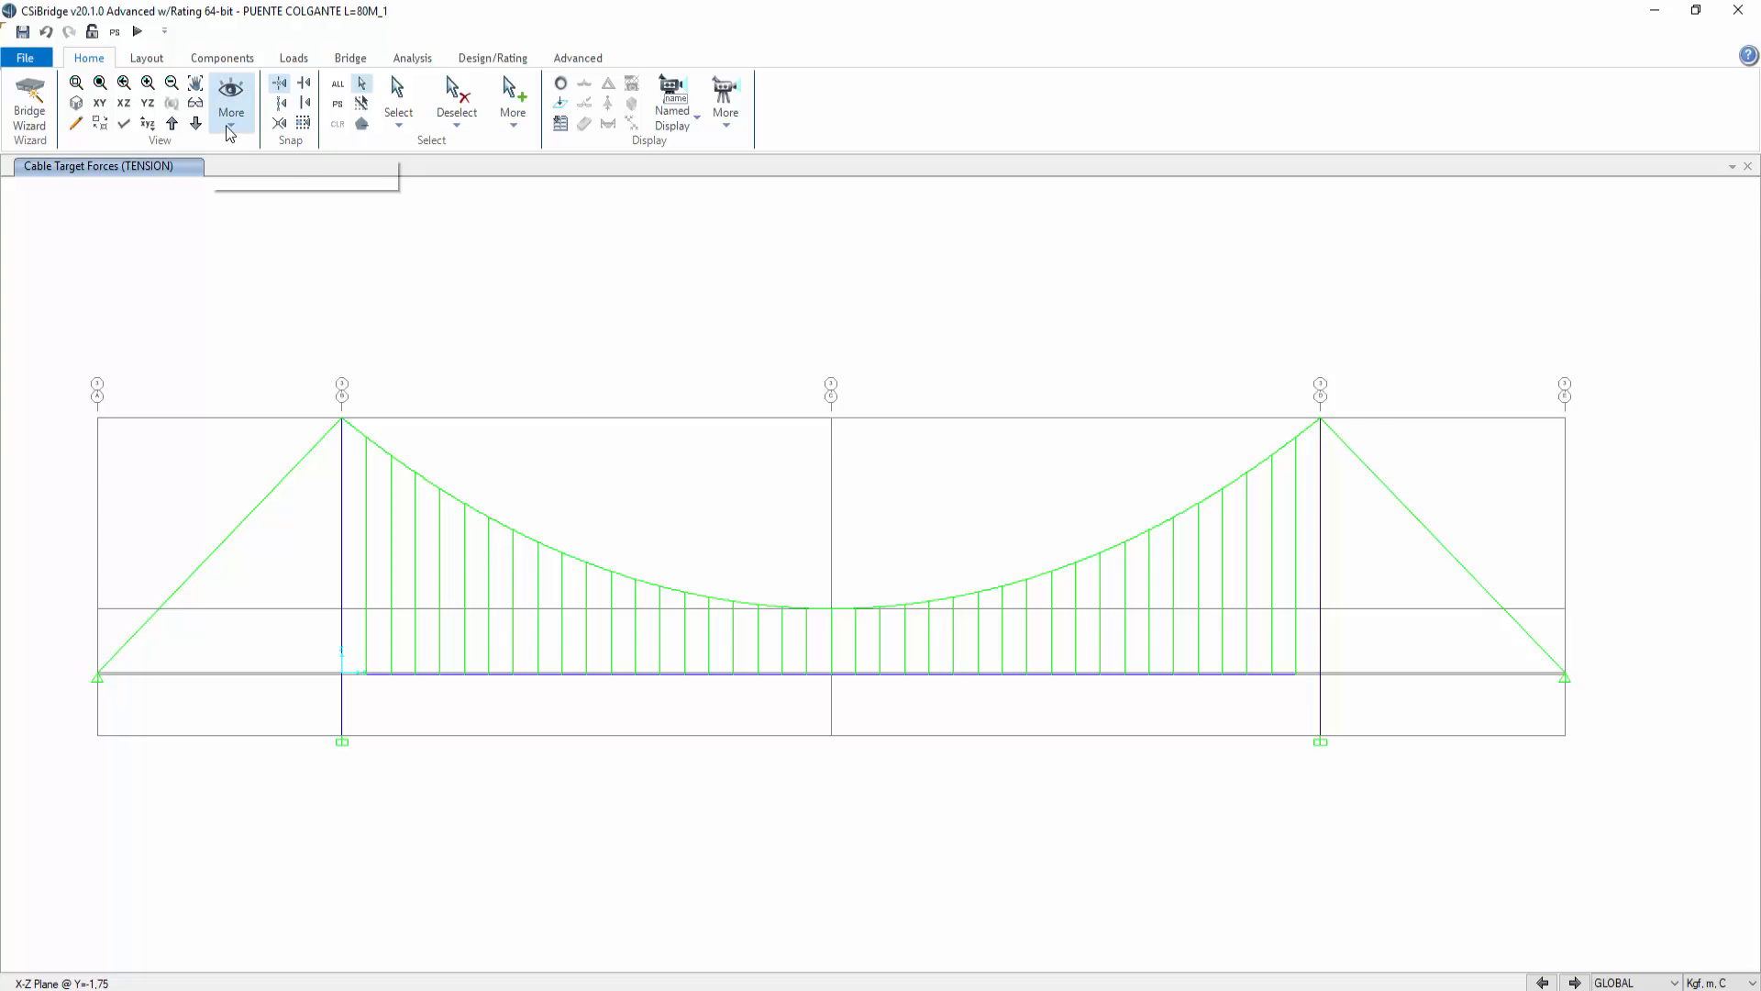
left_click(400, 134)
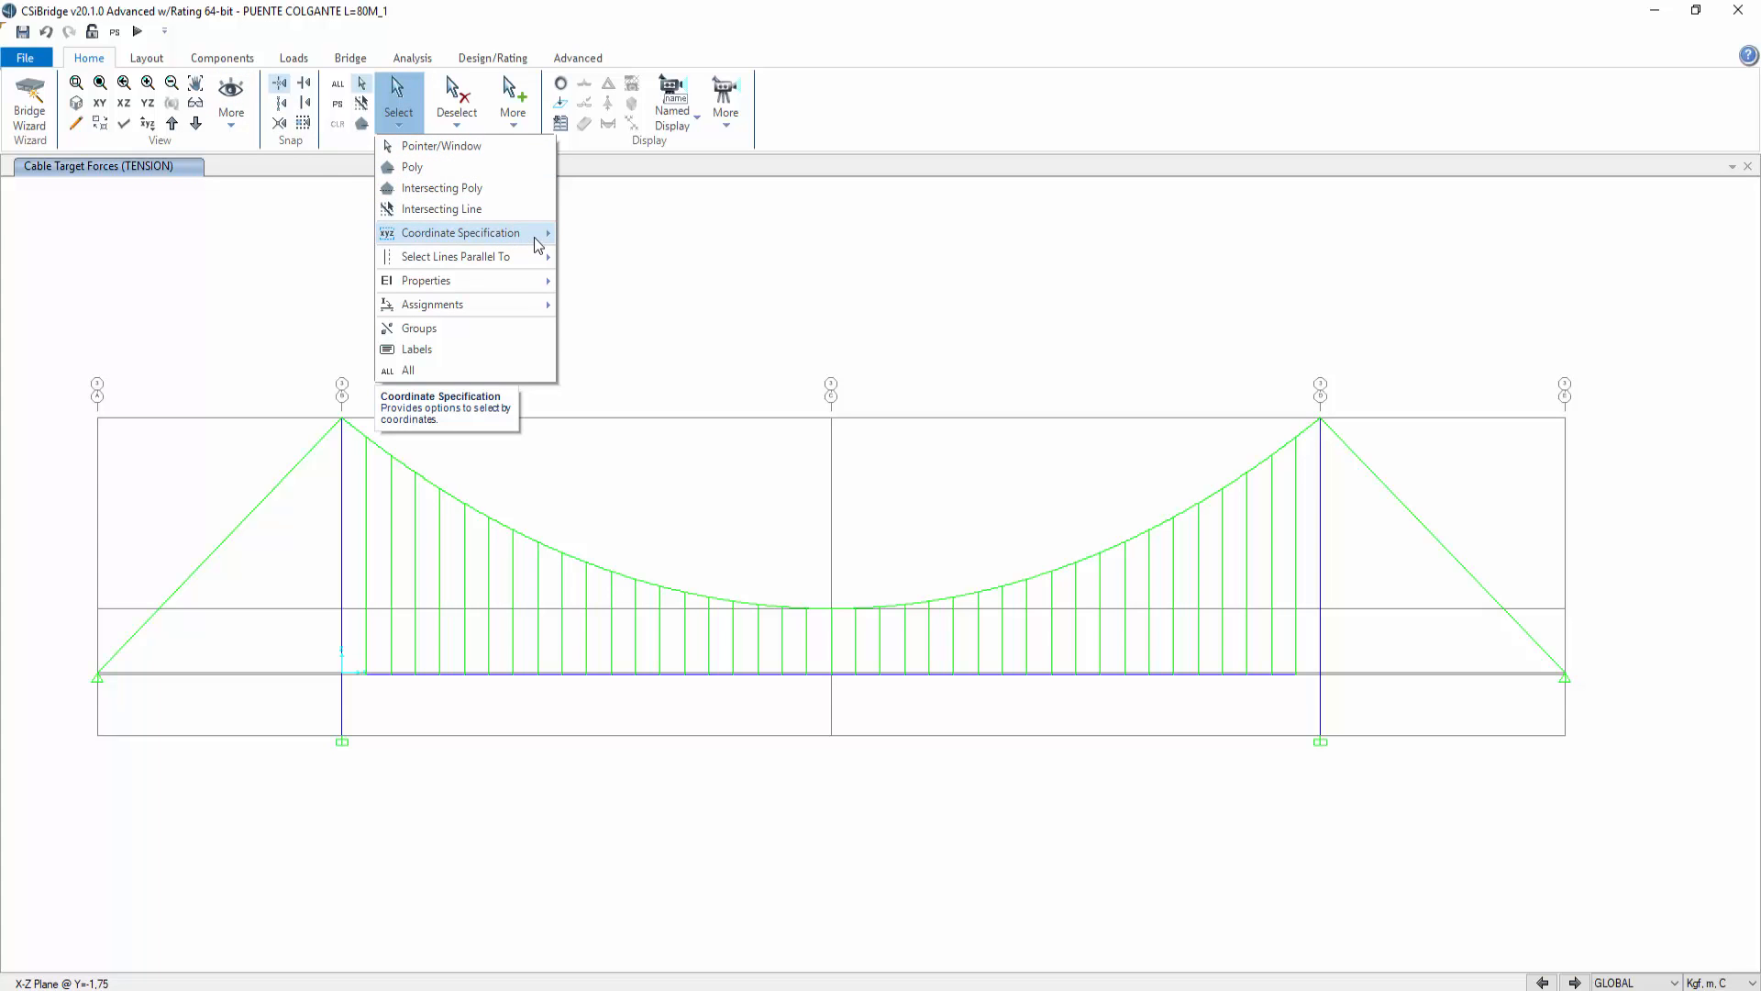
mouse_move(527, 279)
left_click(620, 332)
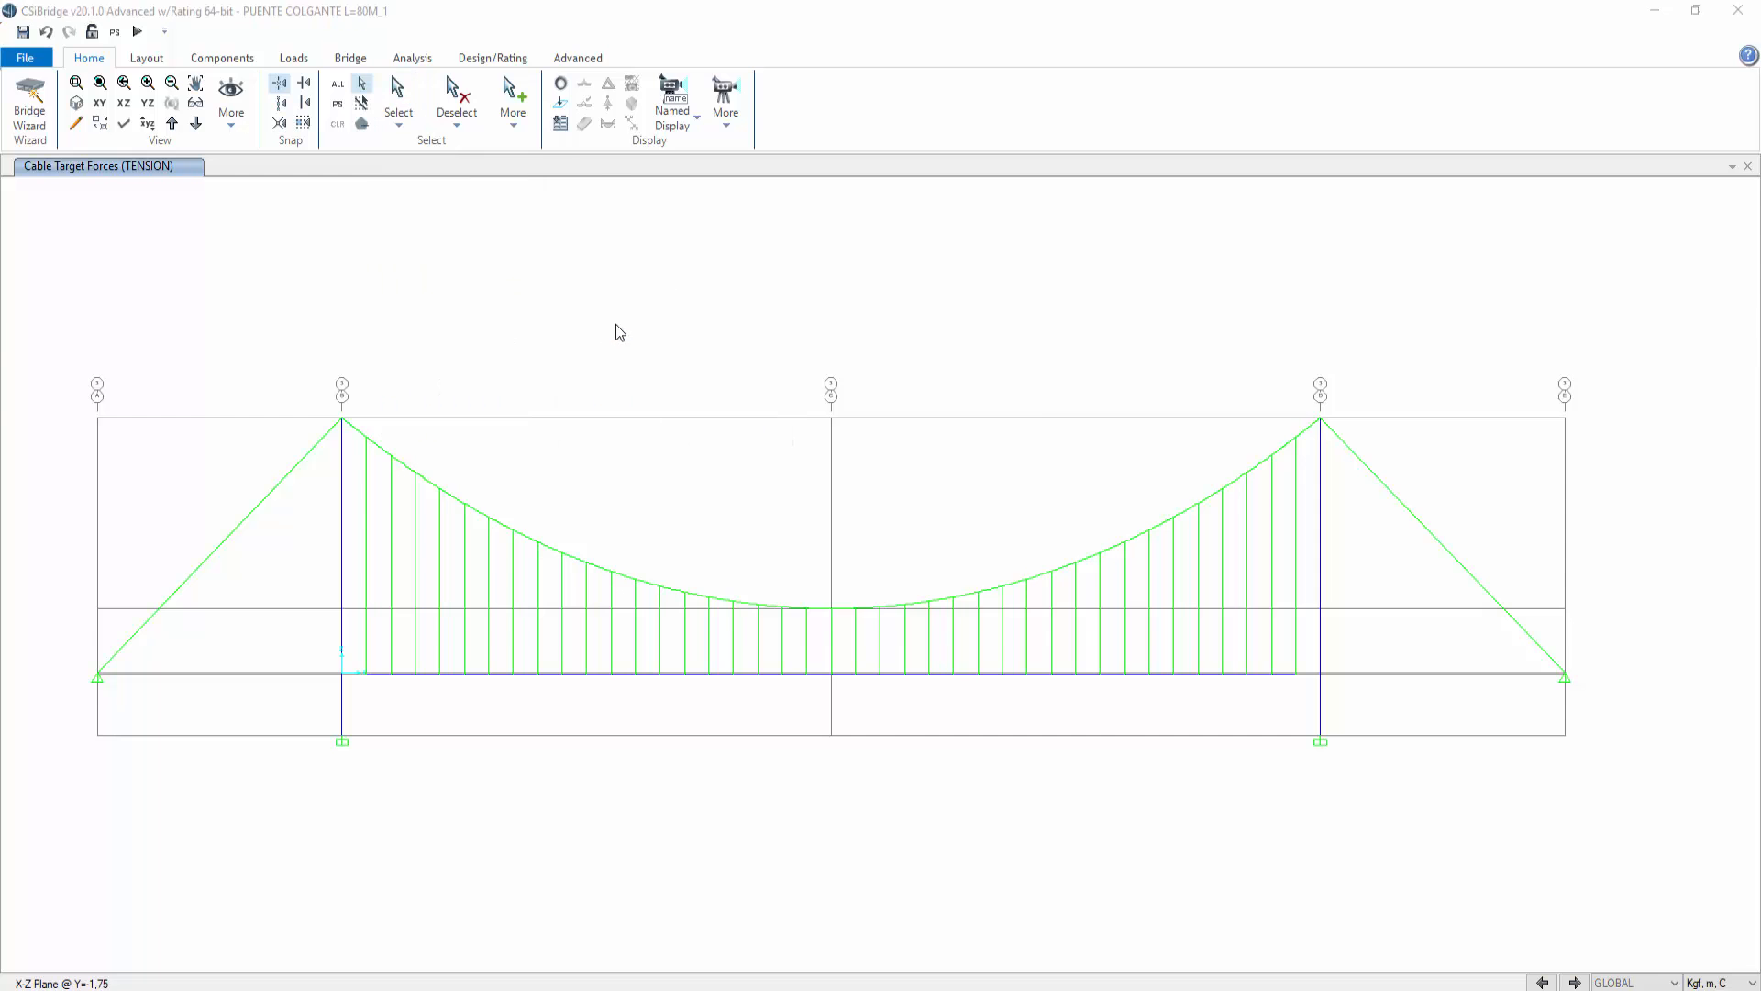
left_click(773, 386)
left_click(801, 698)
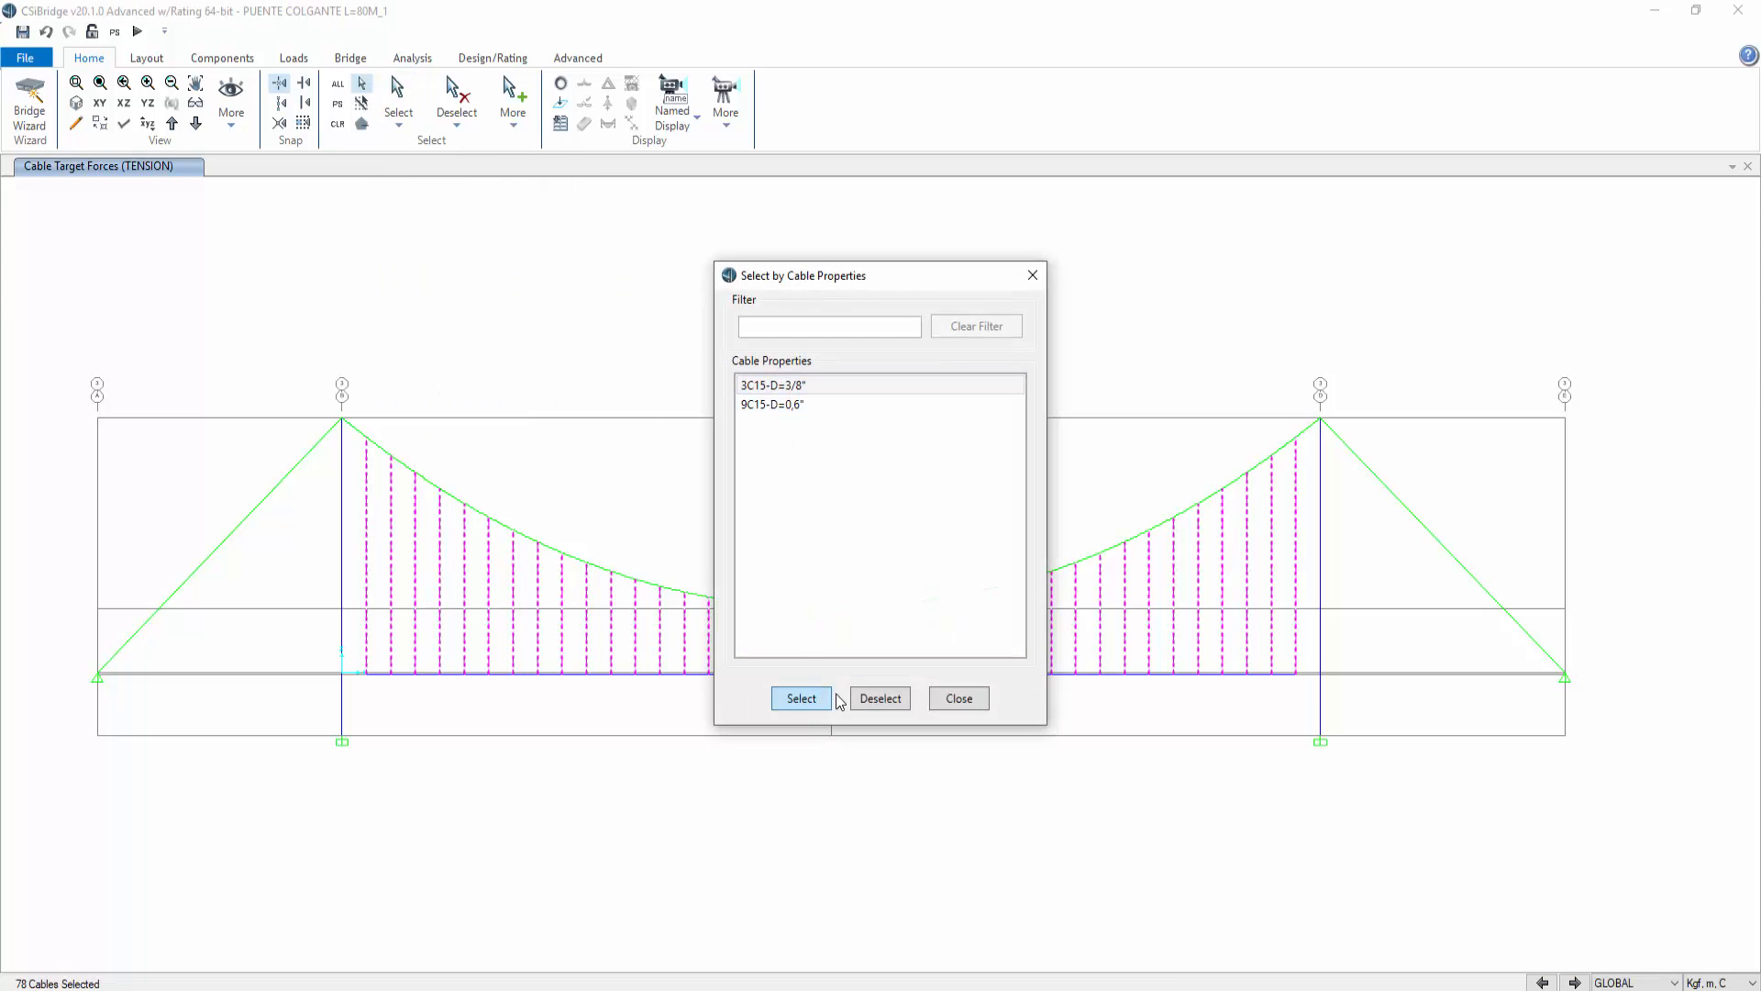
left_click(958, 698)
Step: Assign a cable strain load of 0,01 m/m in the TENSION load pattern to the selected cables, replacing existing loads
left_click(567, 60)
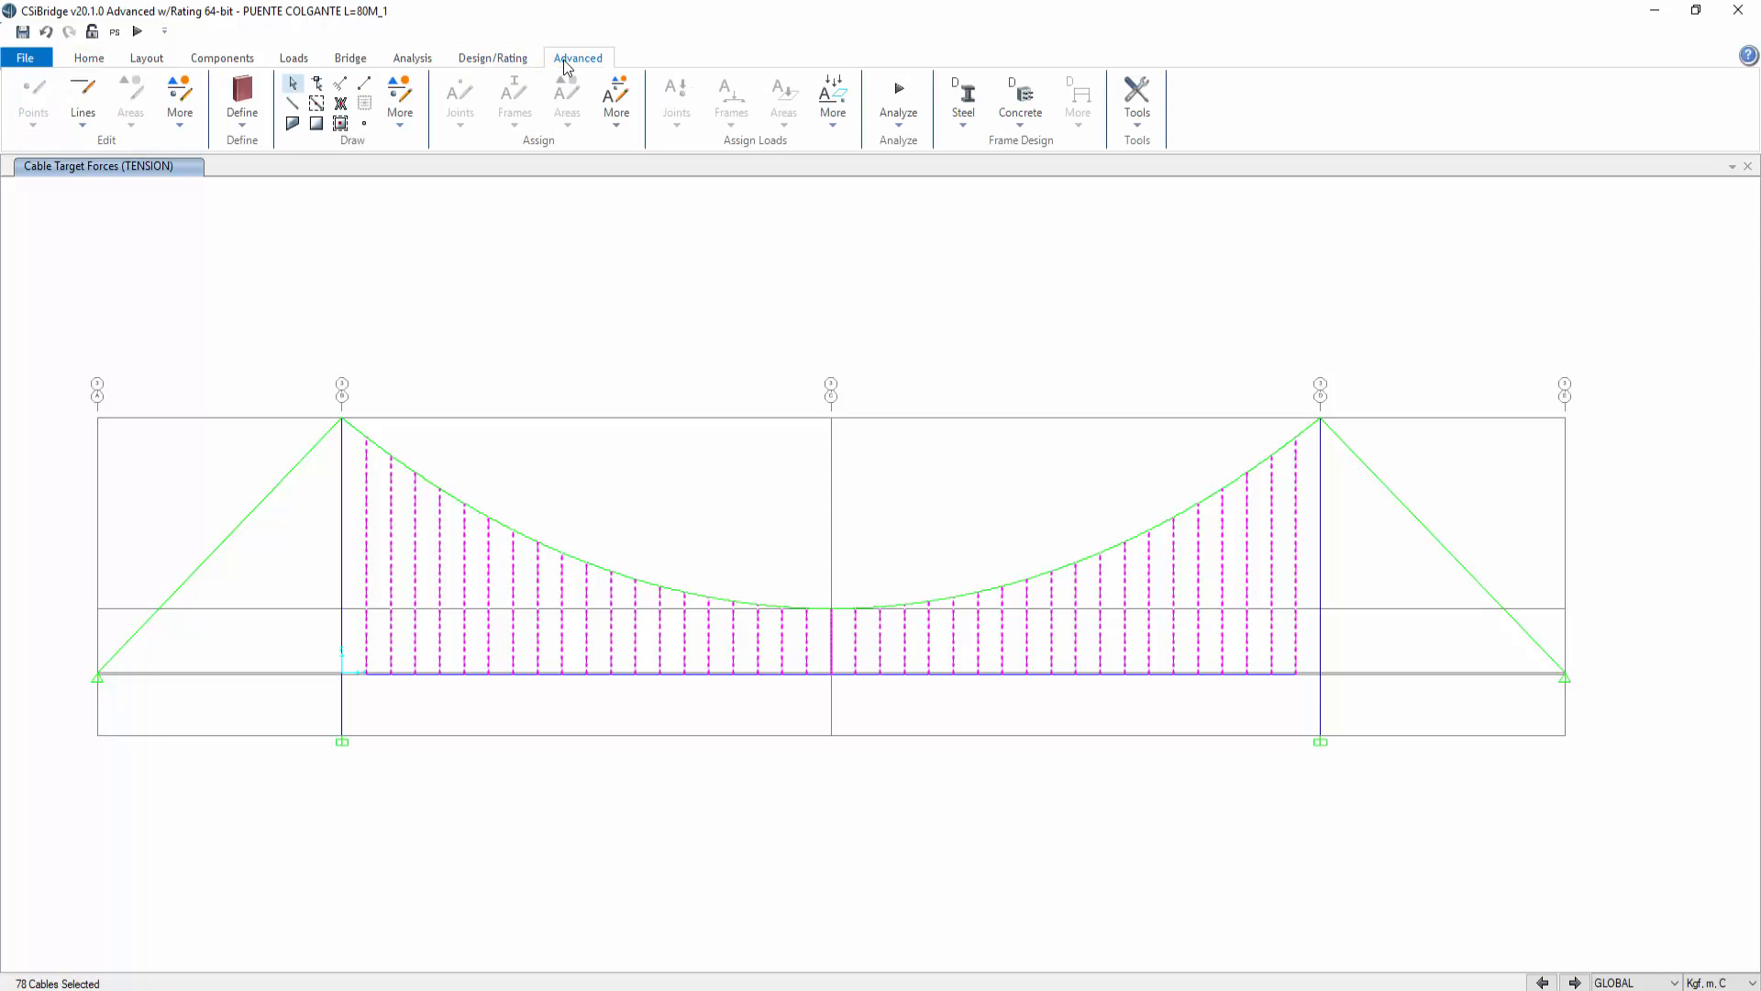
left_click(624, 123)
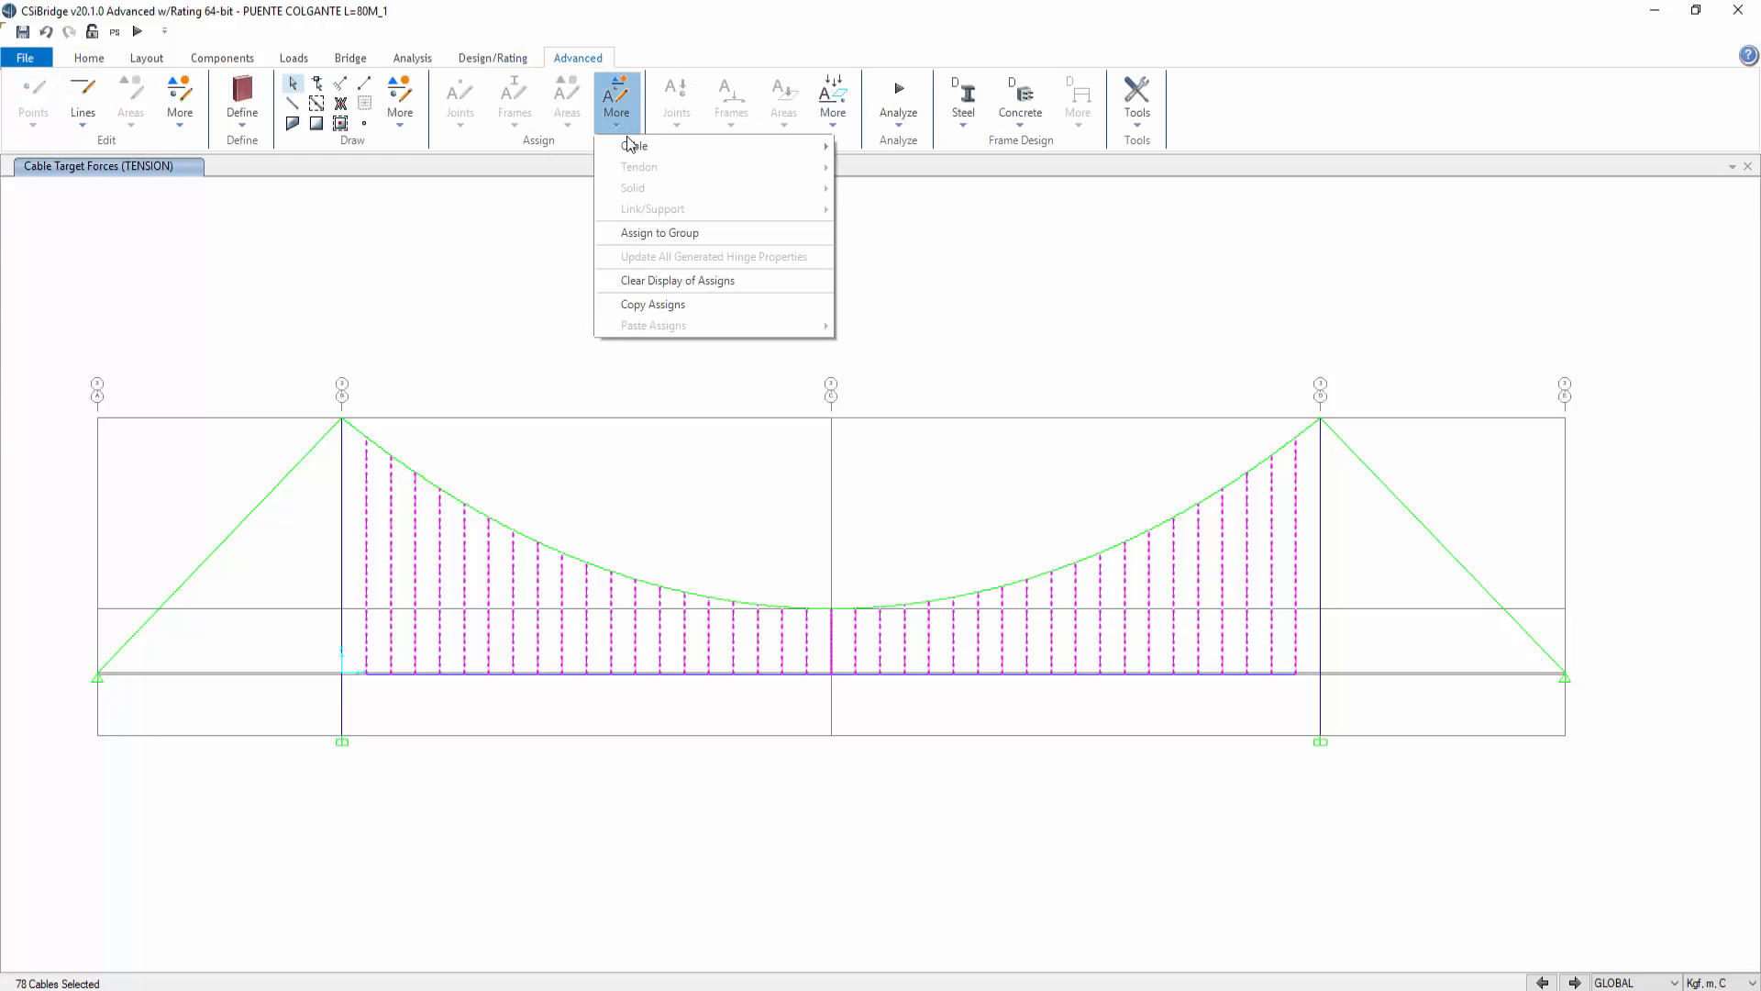
mouse_move(633, 144)
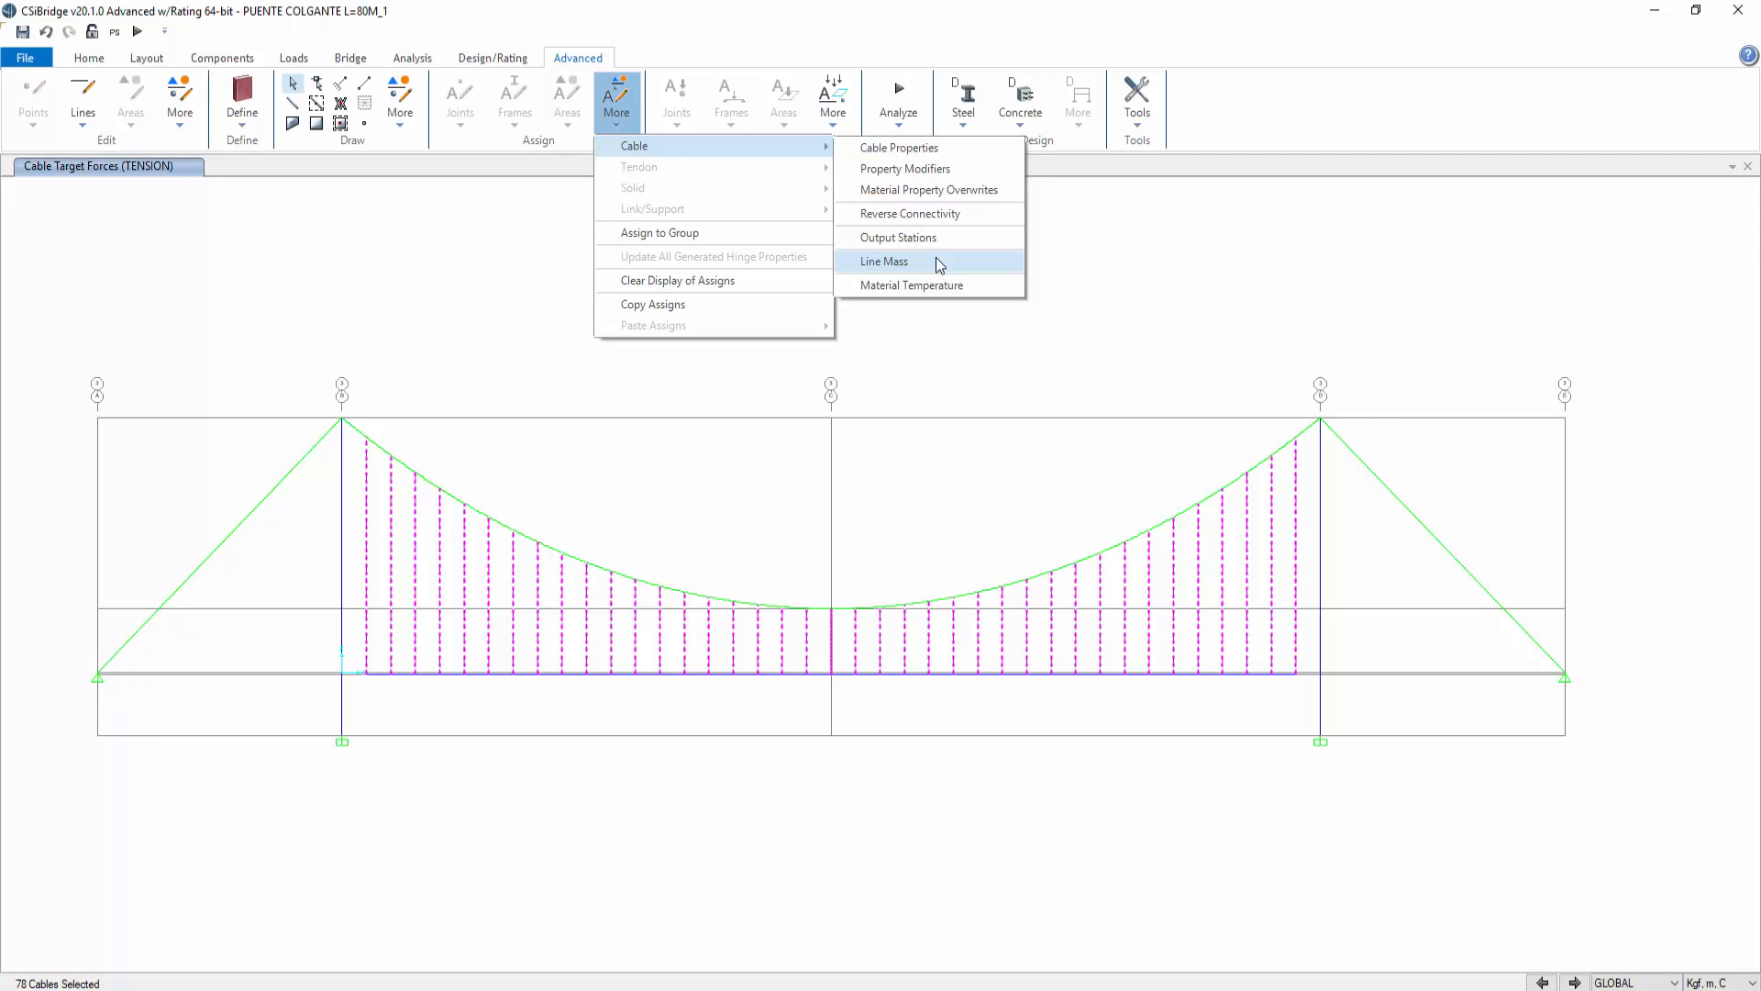
left_click(833, 101)
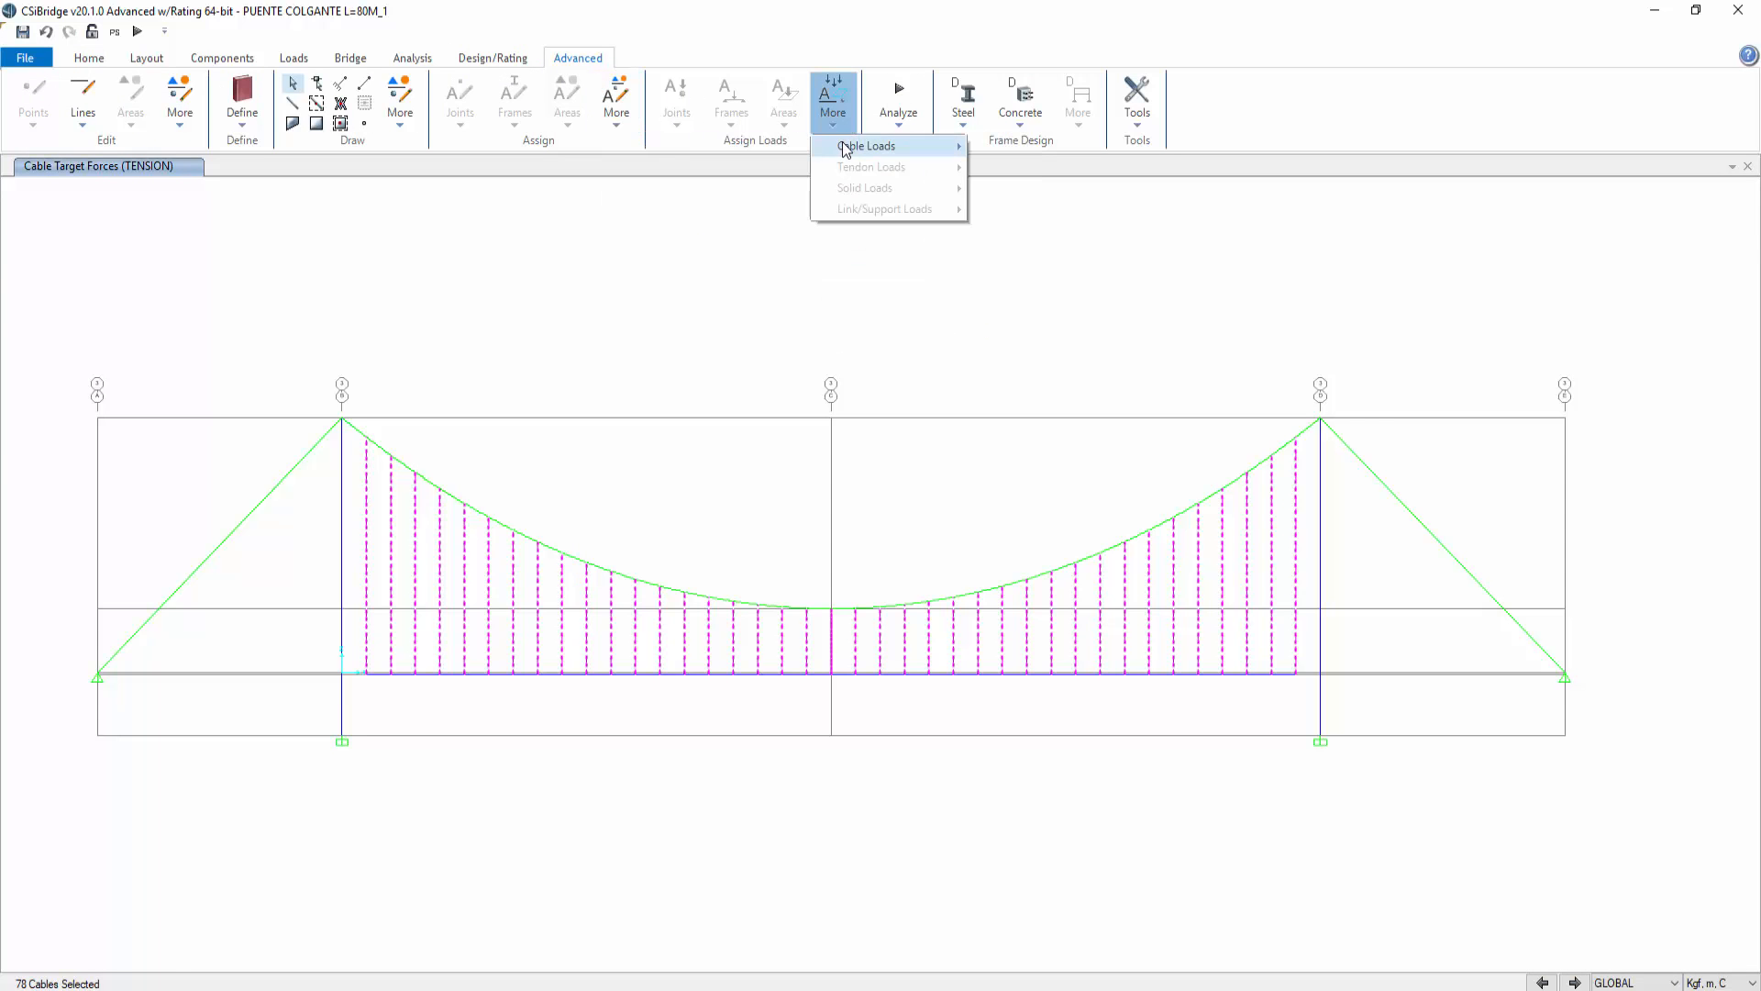
mouse_move(845, 148)
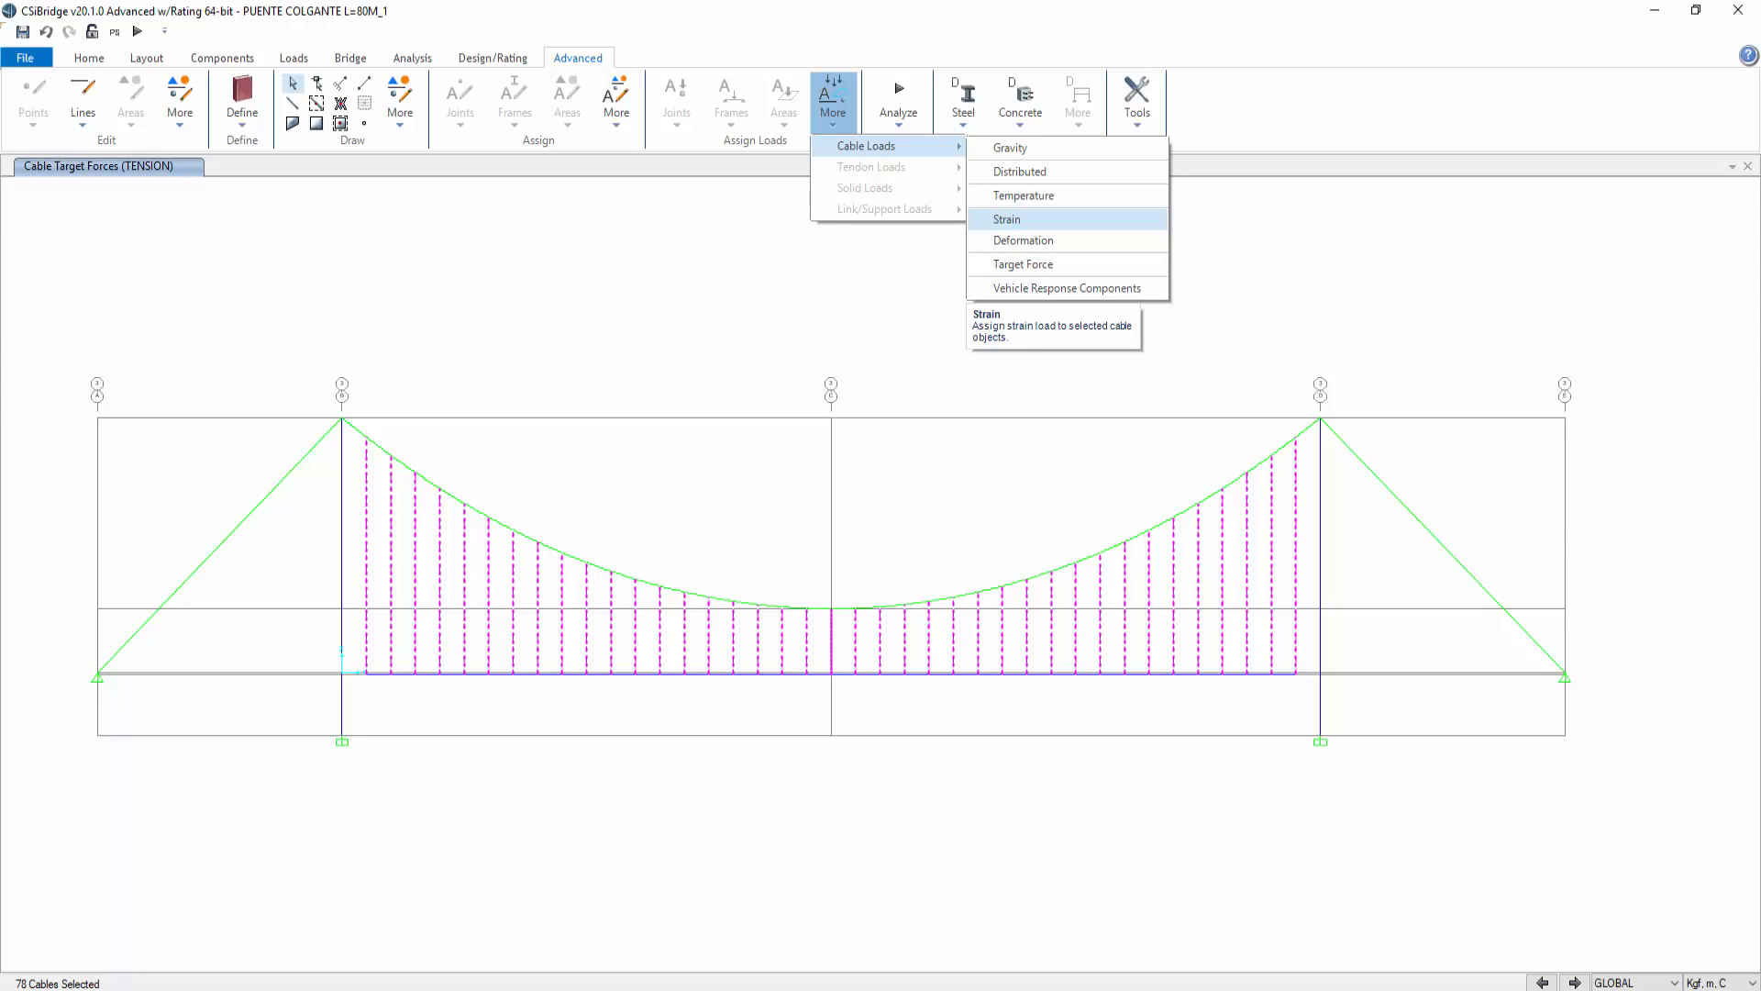
left_click(1010, 223)
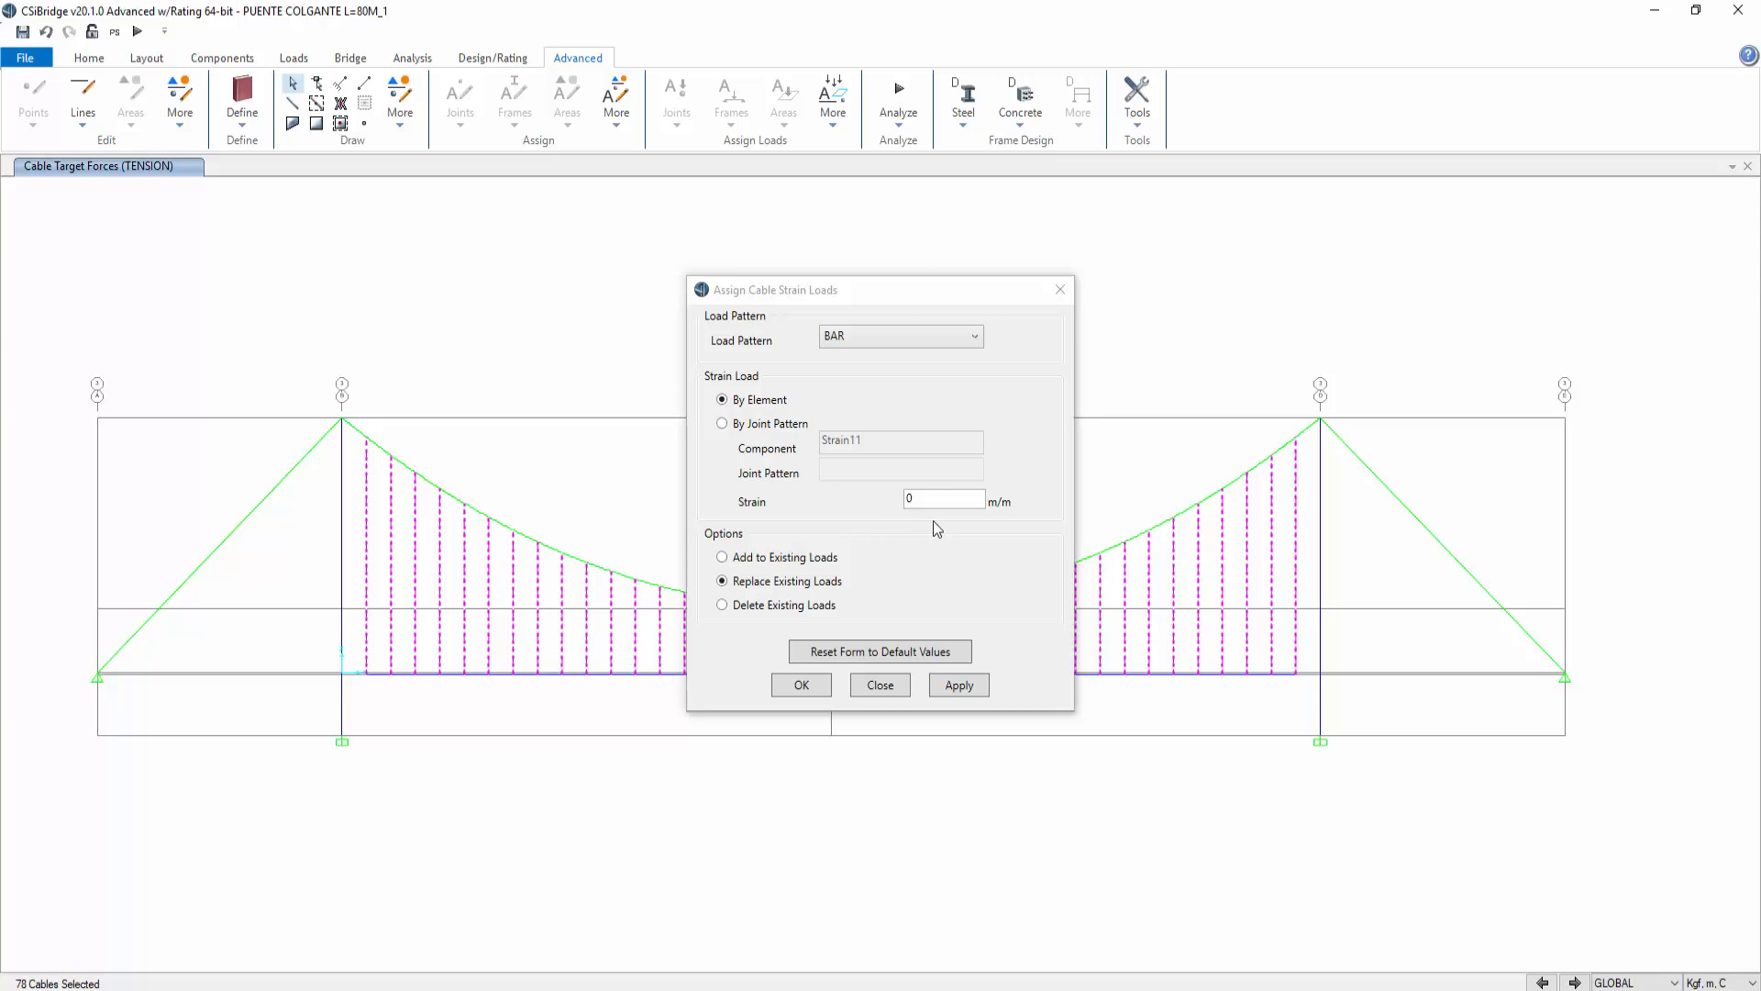
double_click(908, 499)
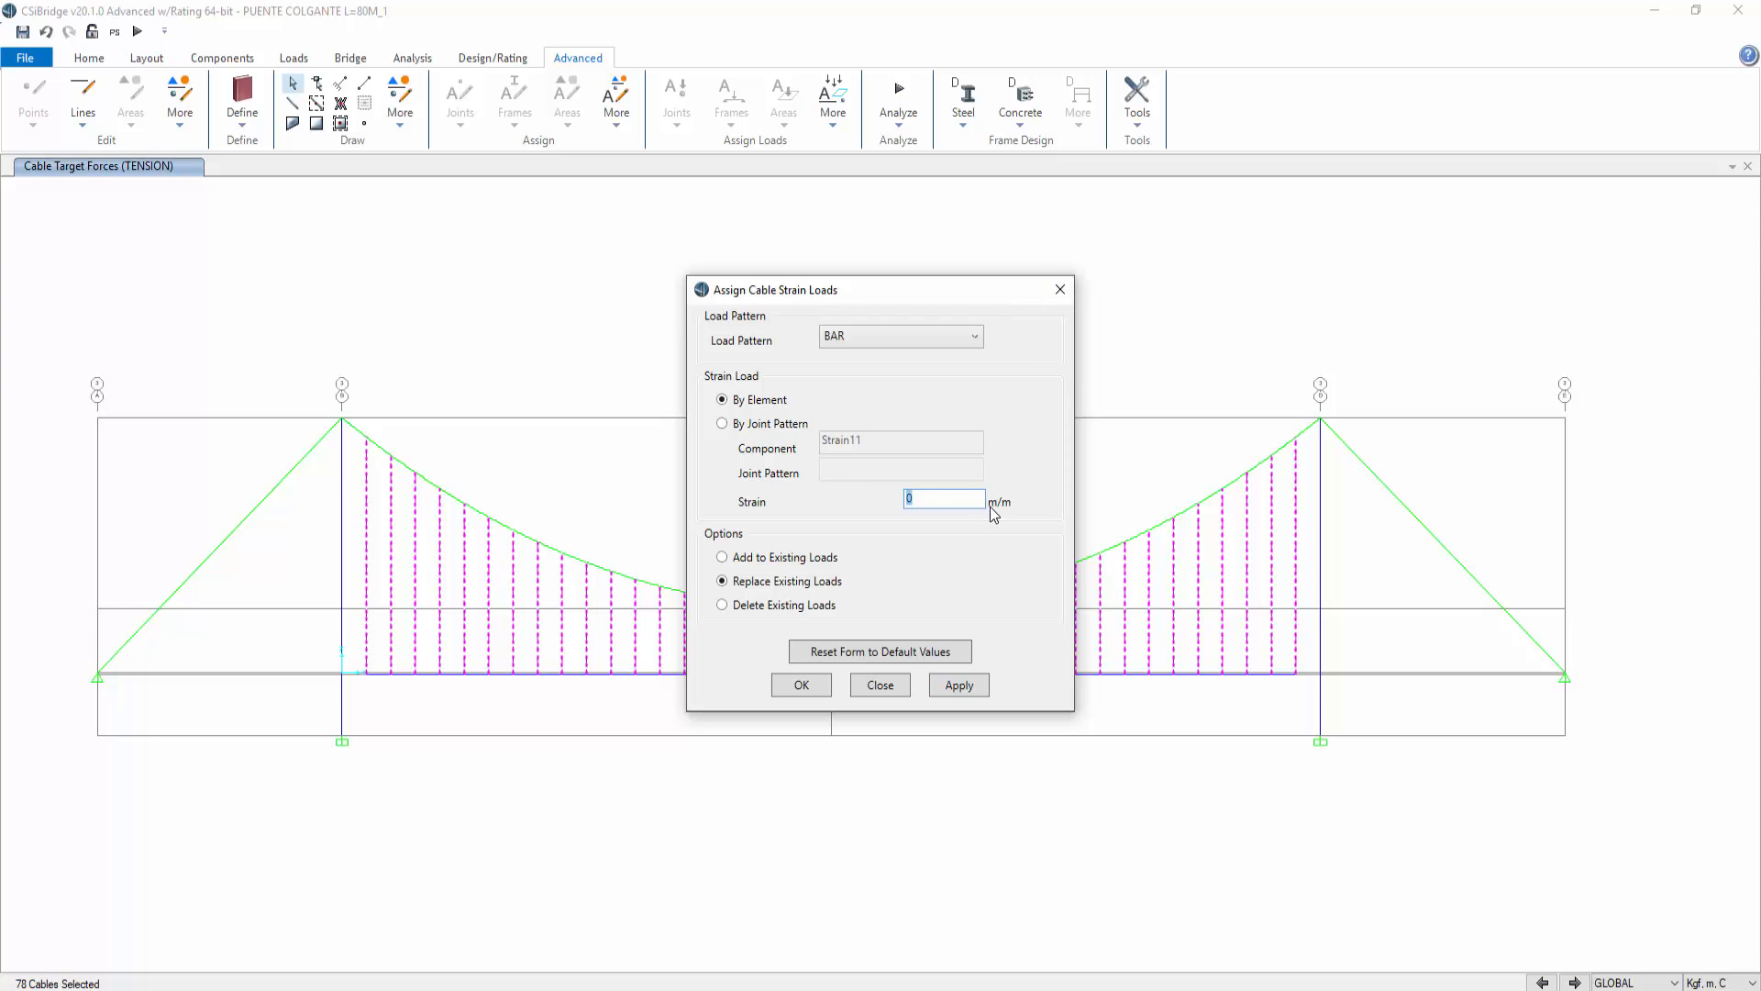
left_click(937, 499)
left_click(871, 336)
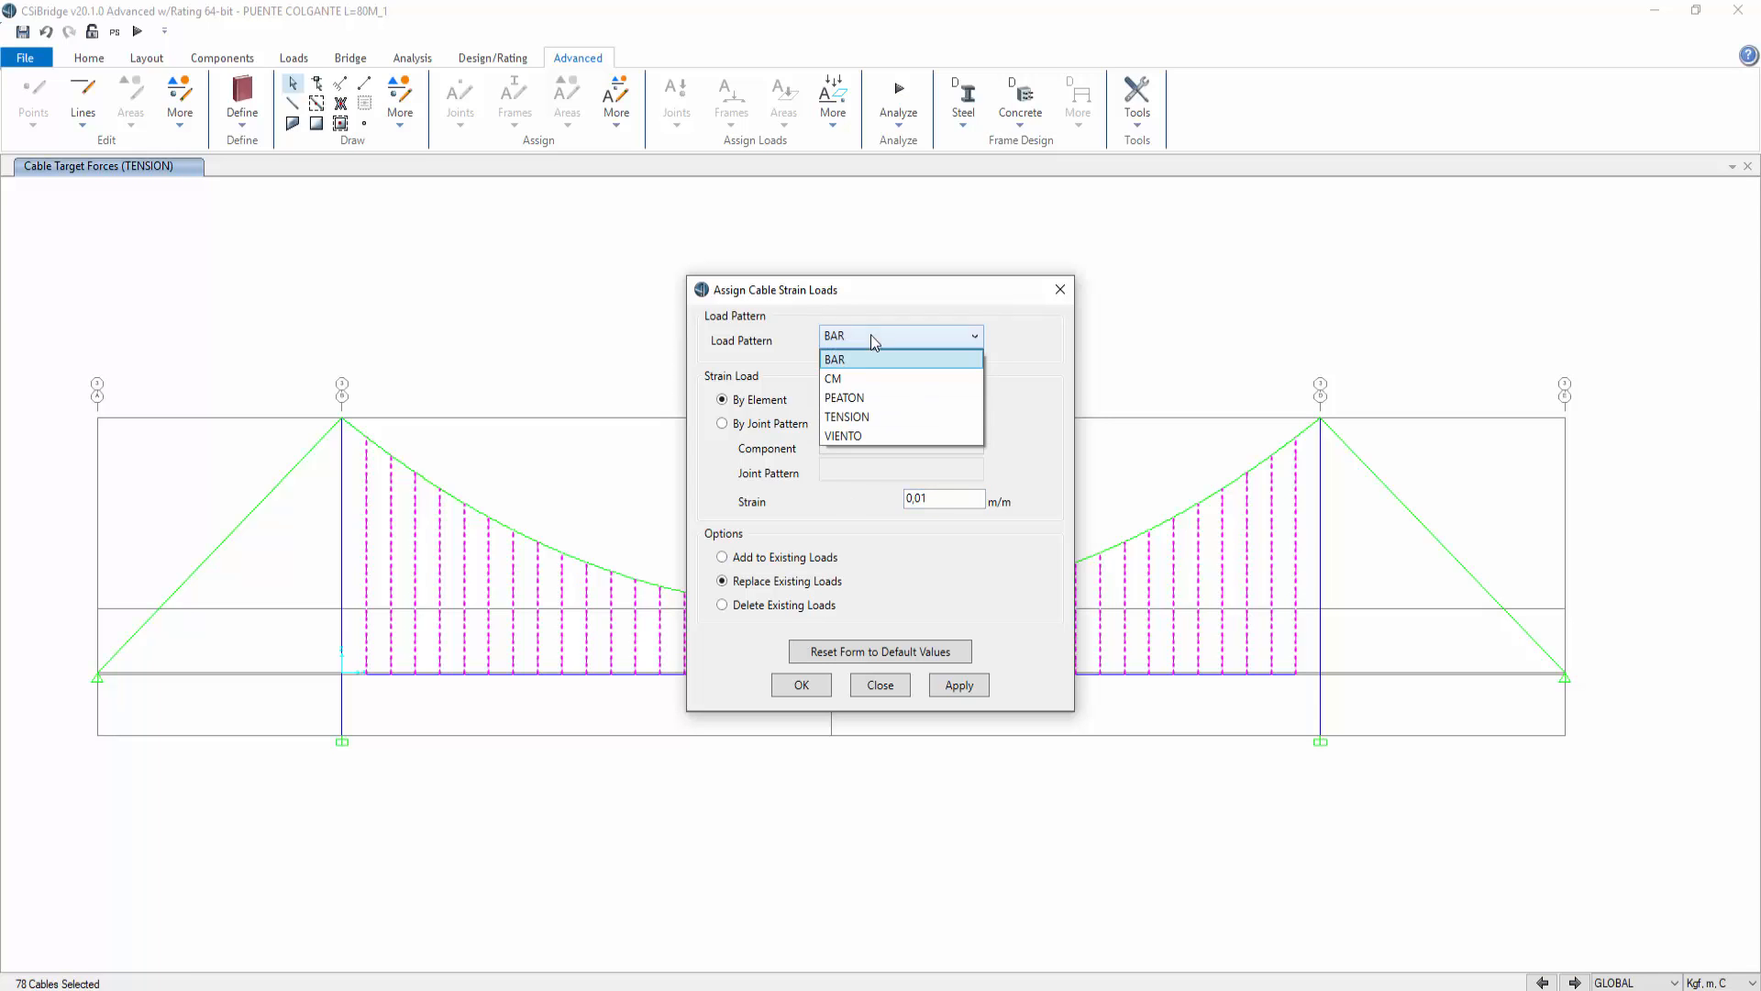
left_click(853, 417)
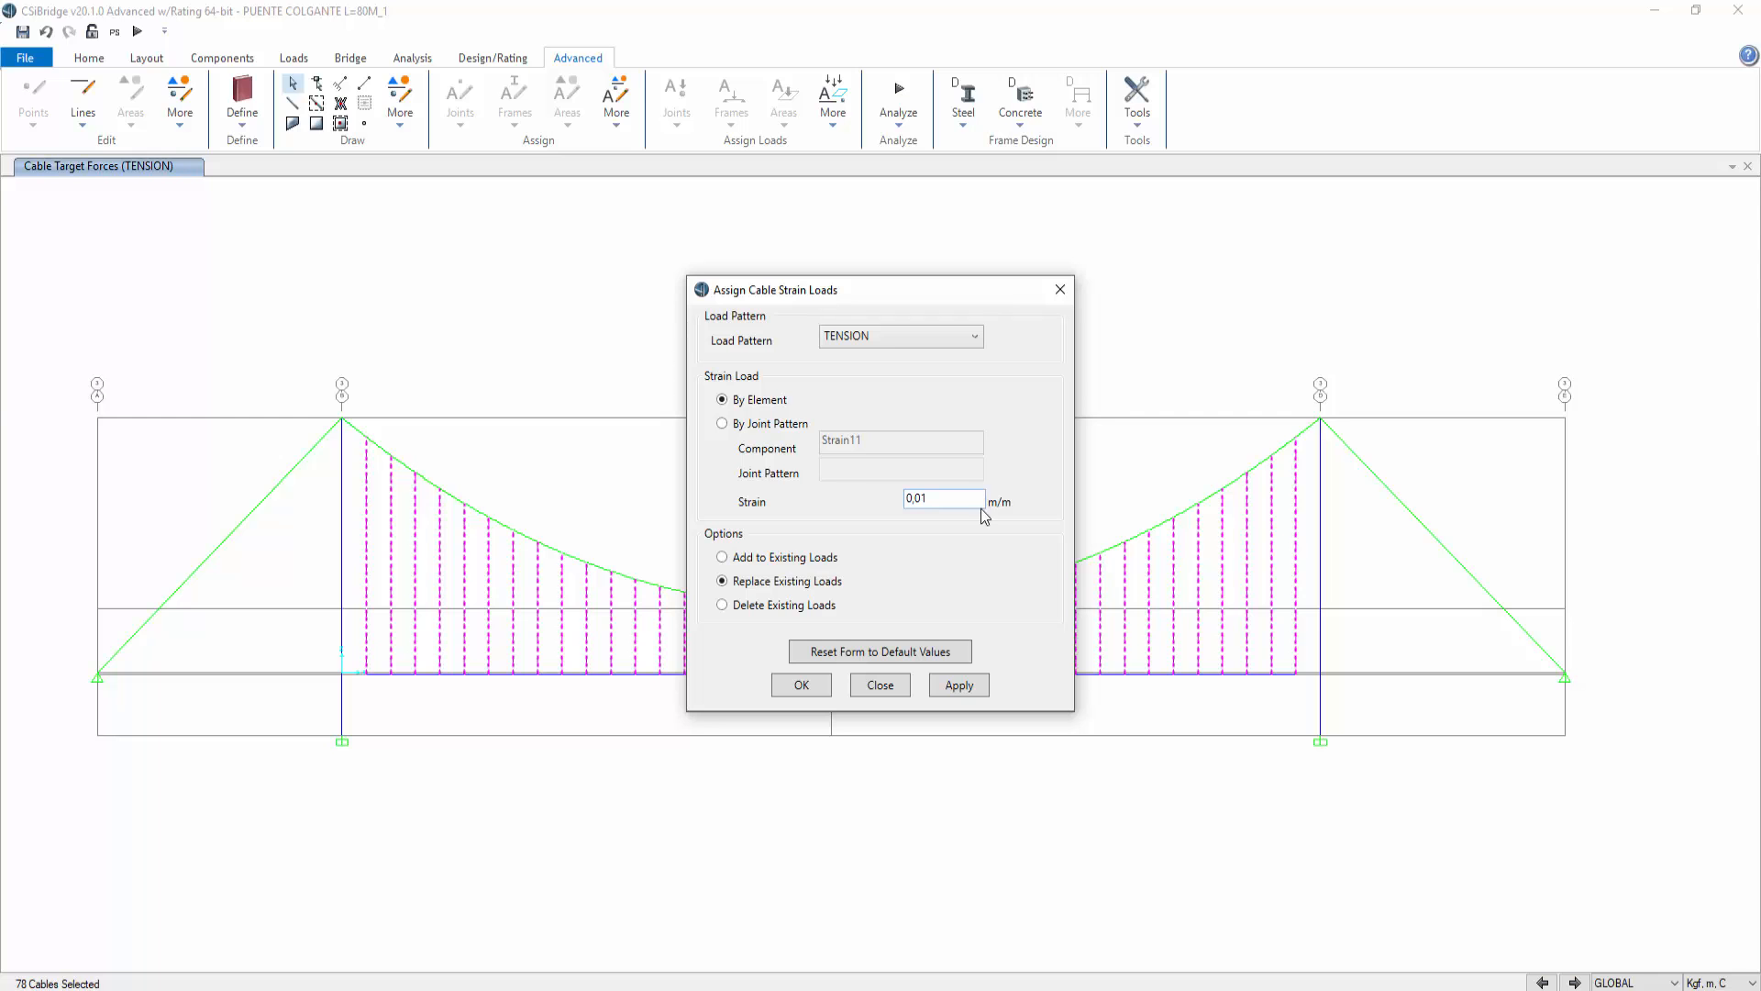
left_click(955, 687)
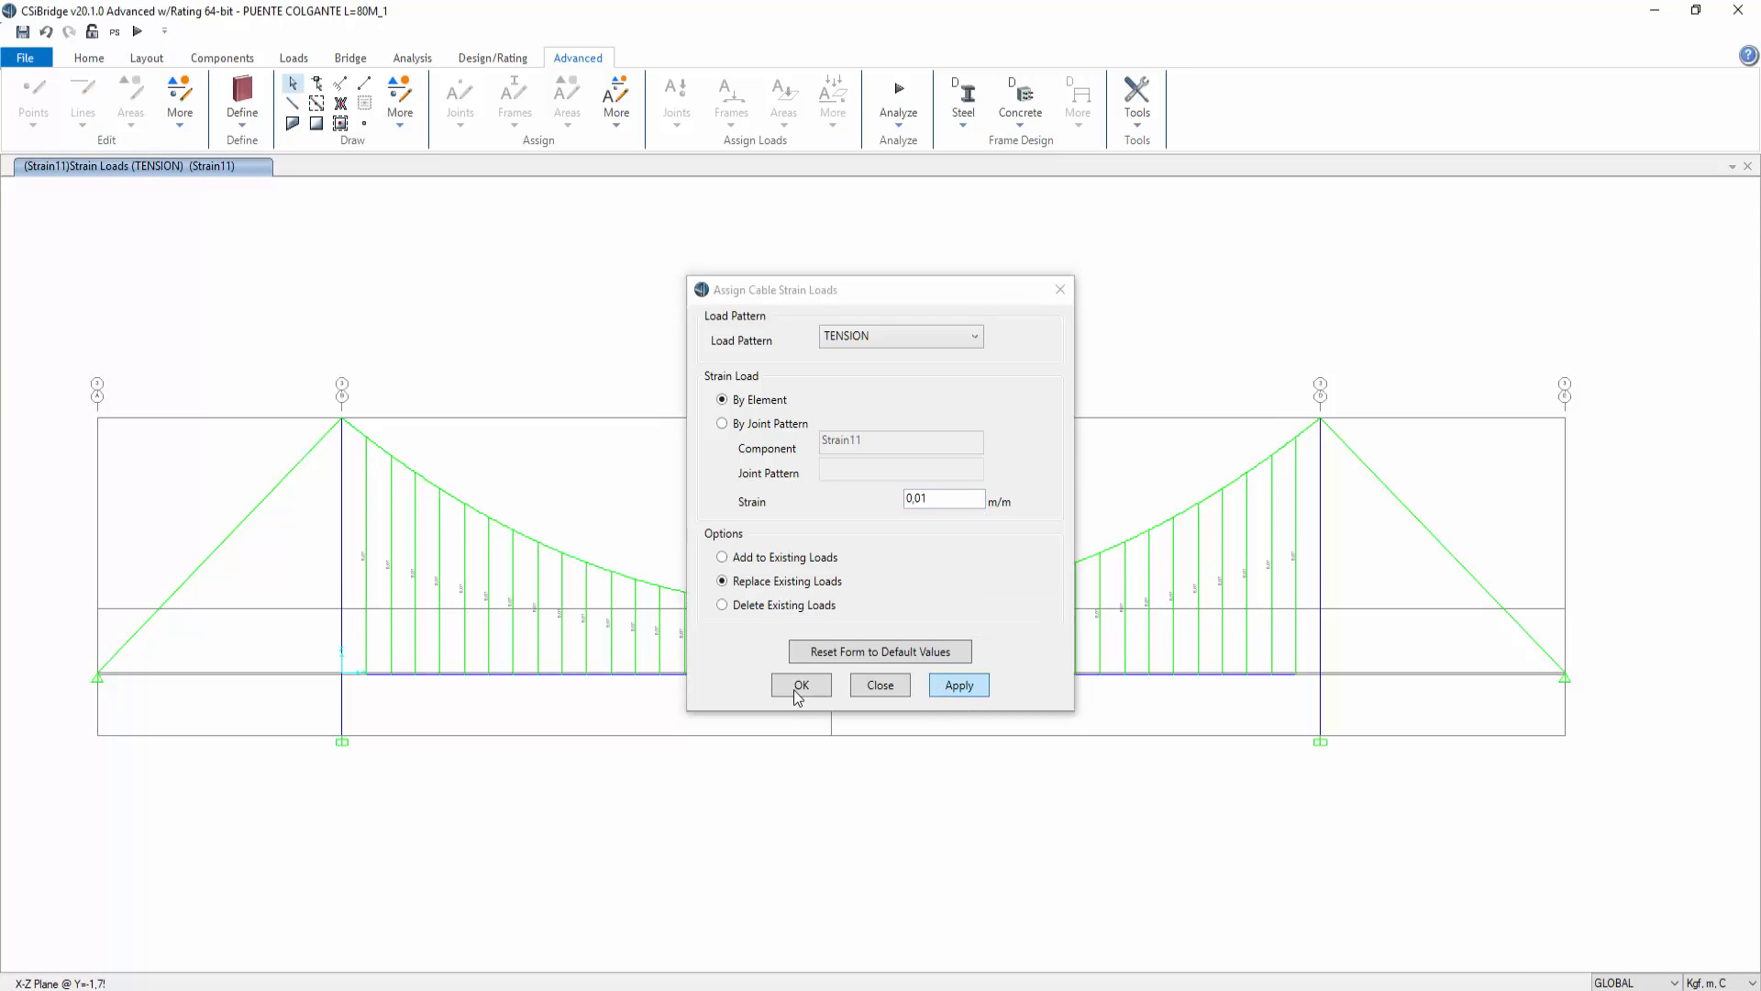
left_click(799, 688)
Step: Run the analysis
scroll(884, 659, "up", 4)
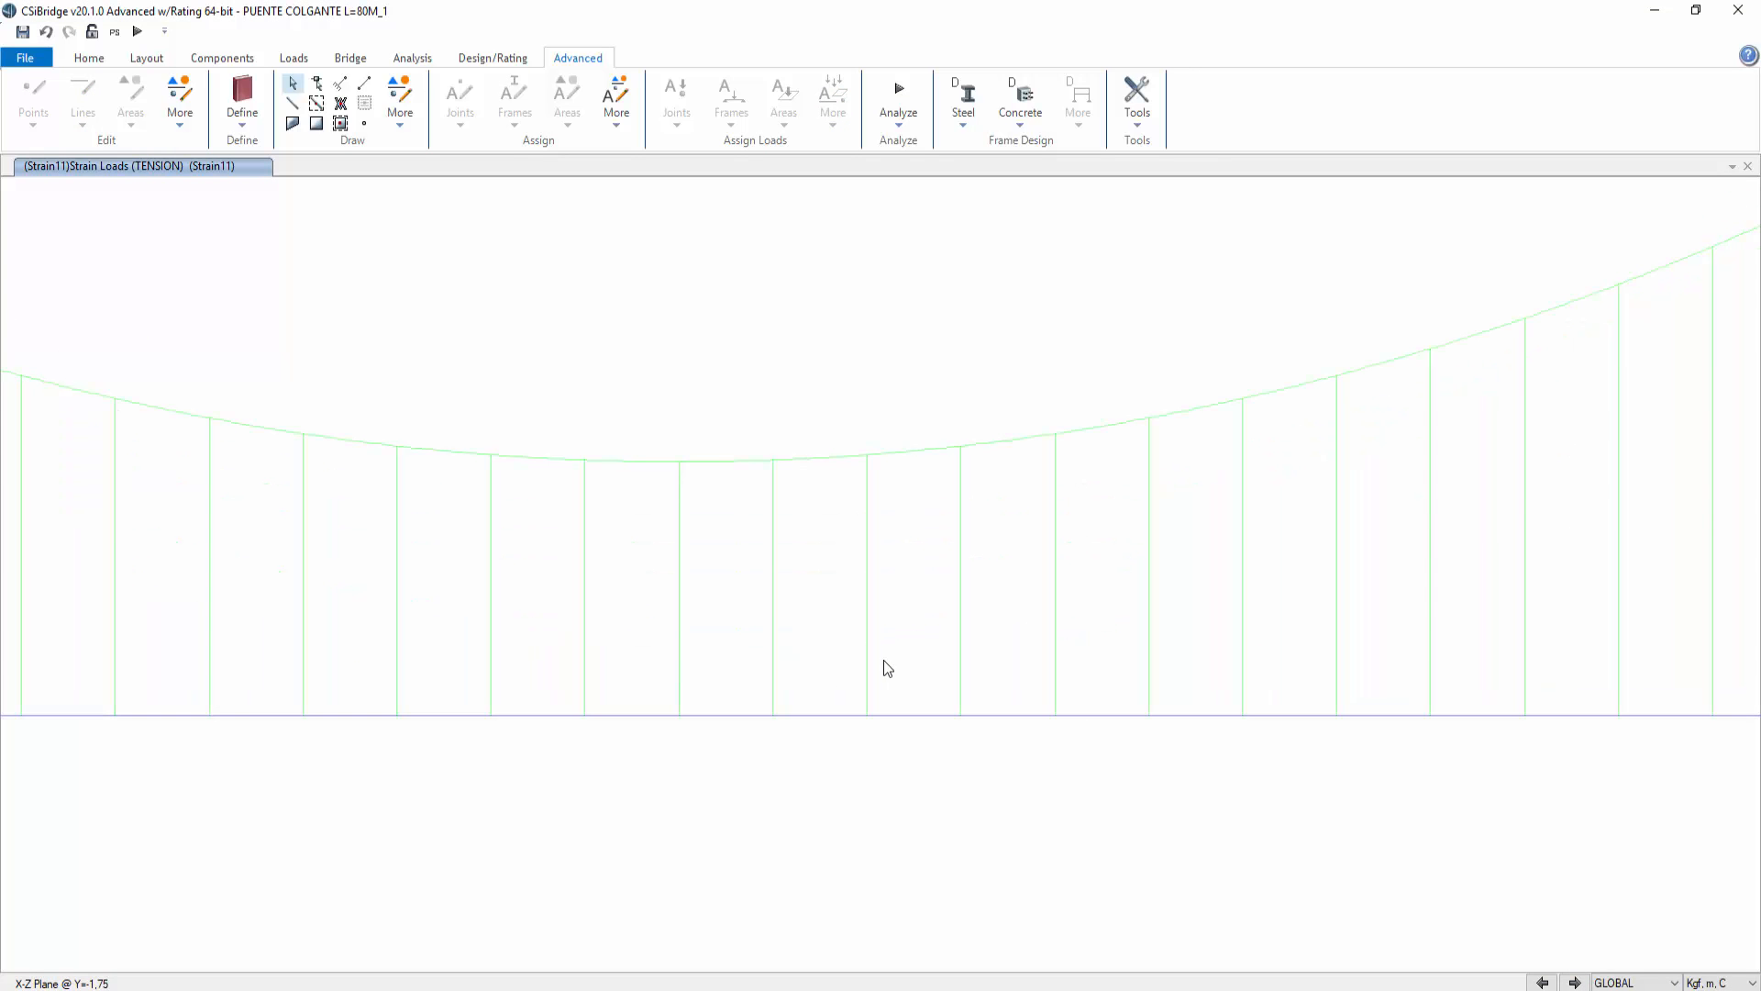
scroll(829, 600, "down", 4)
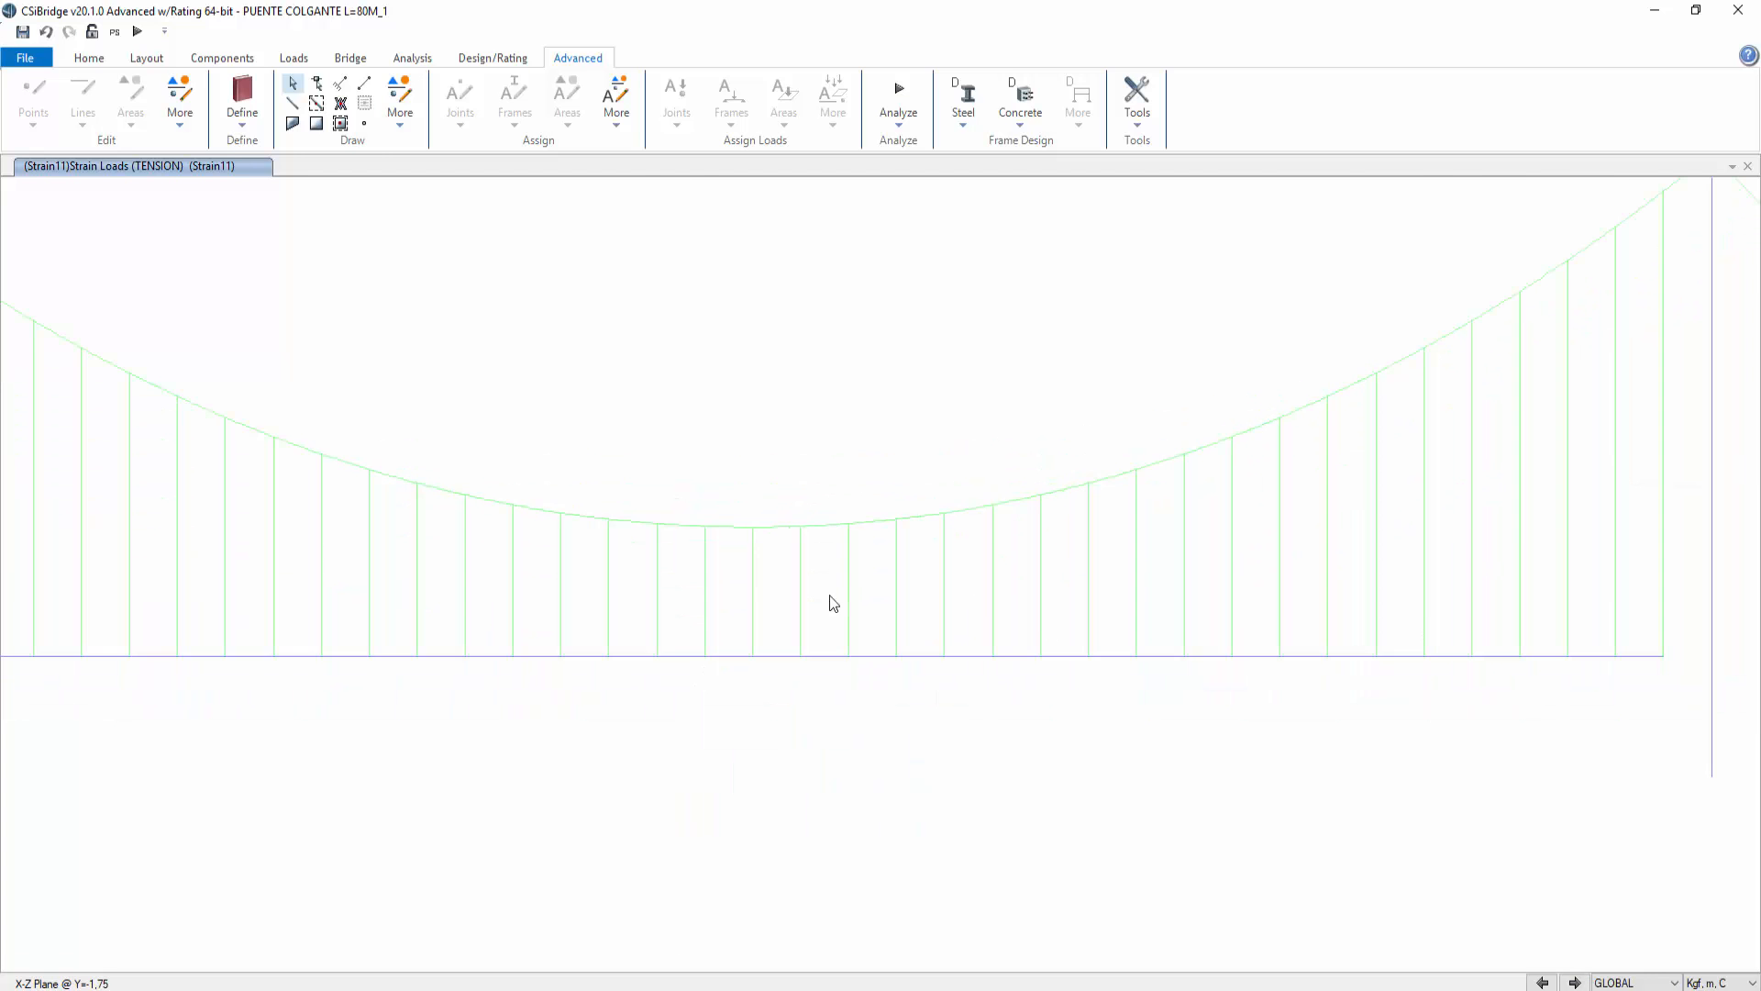
scroll(806, 511, "down", 3)
scroll(741, 462, "up", 5)
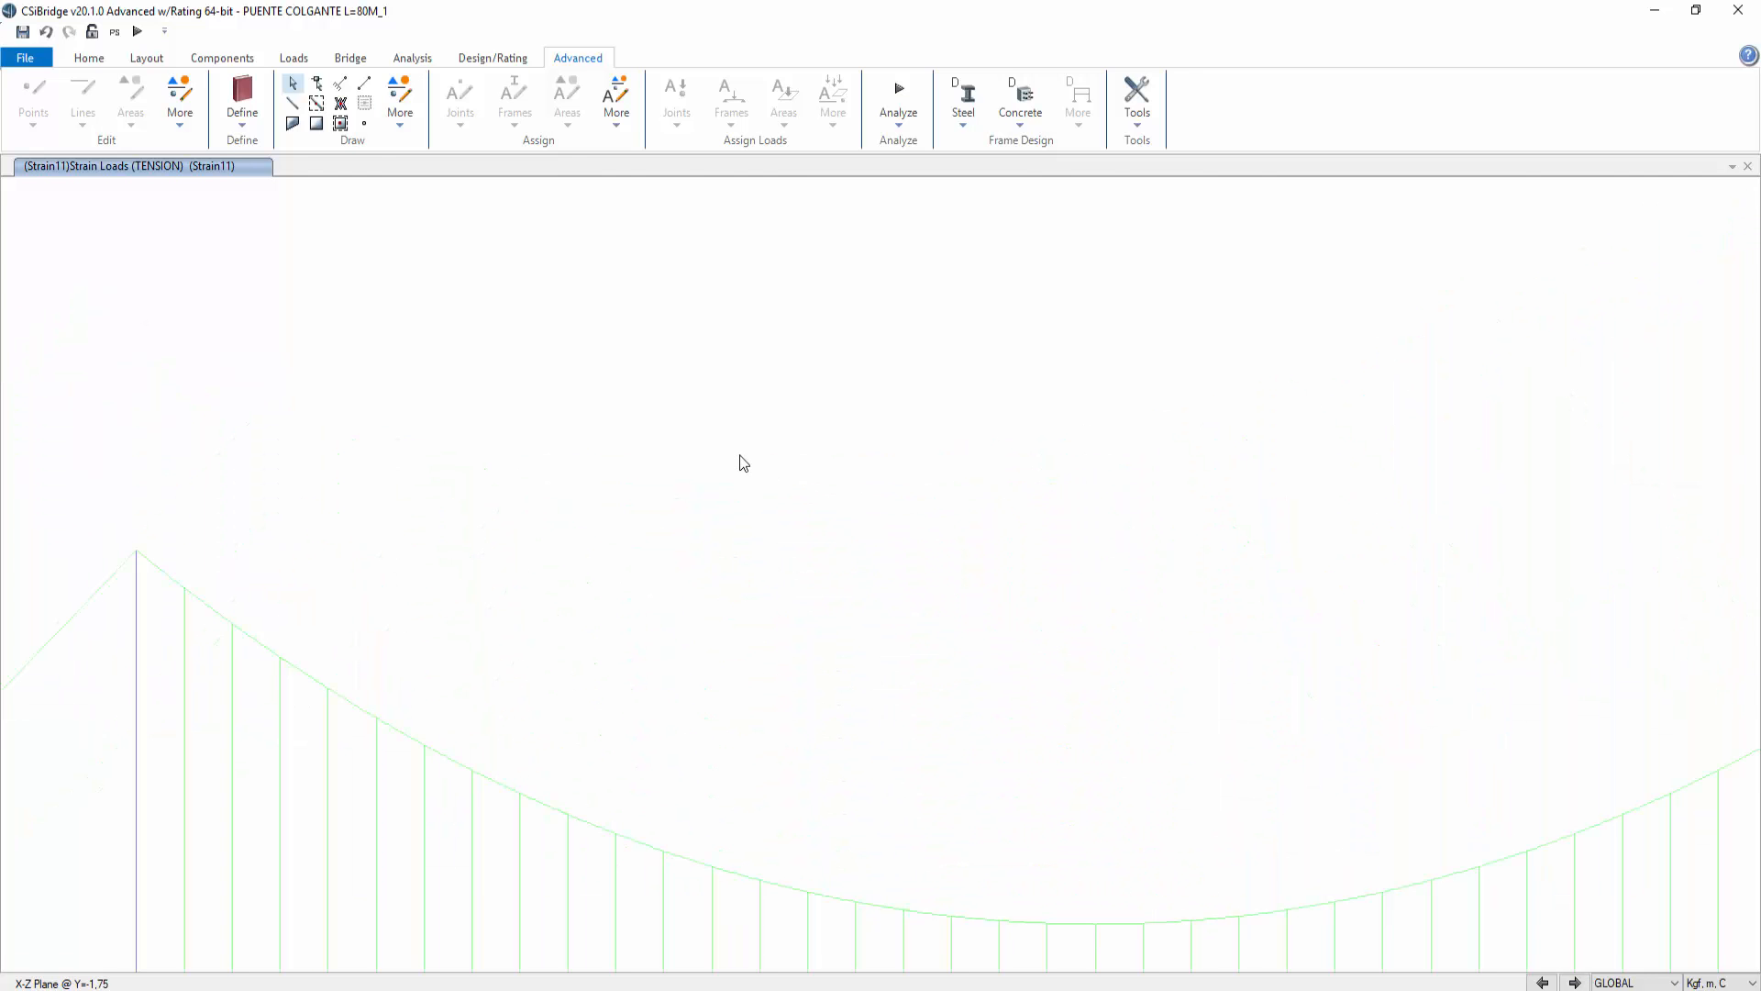
left_click(138, 31)
left_click(1082, 620)
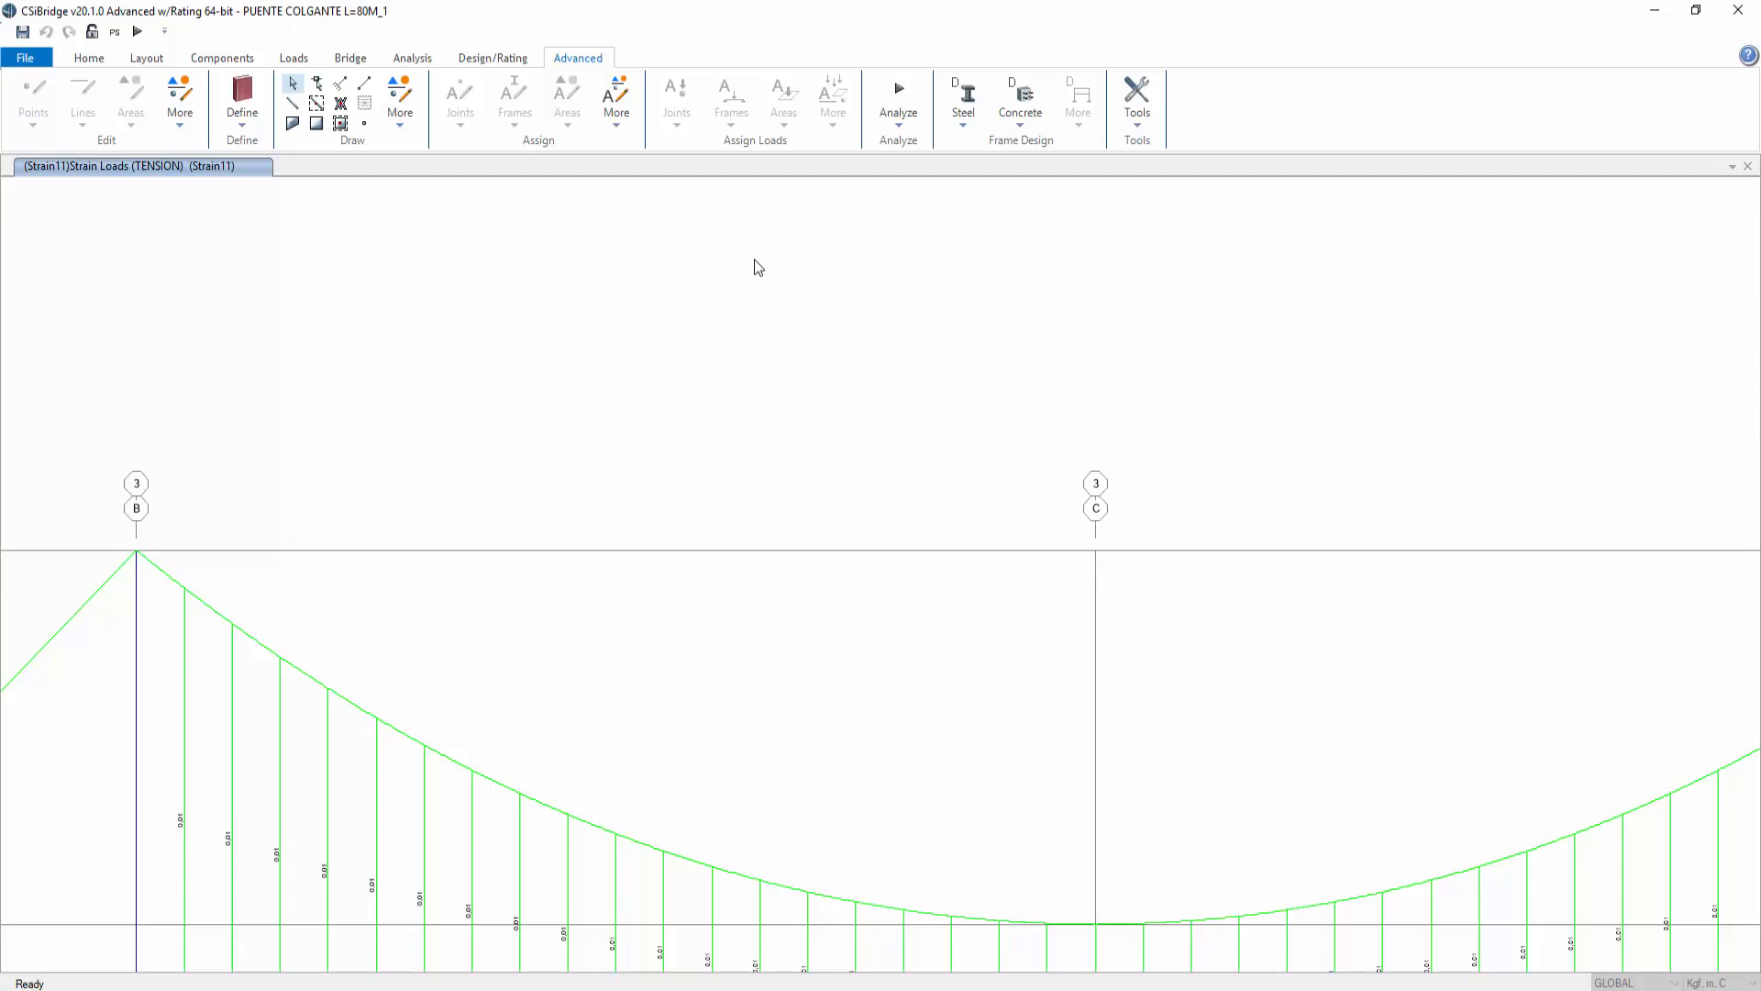
middle_click_drag(1164, 610, 1086, 330)
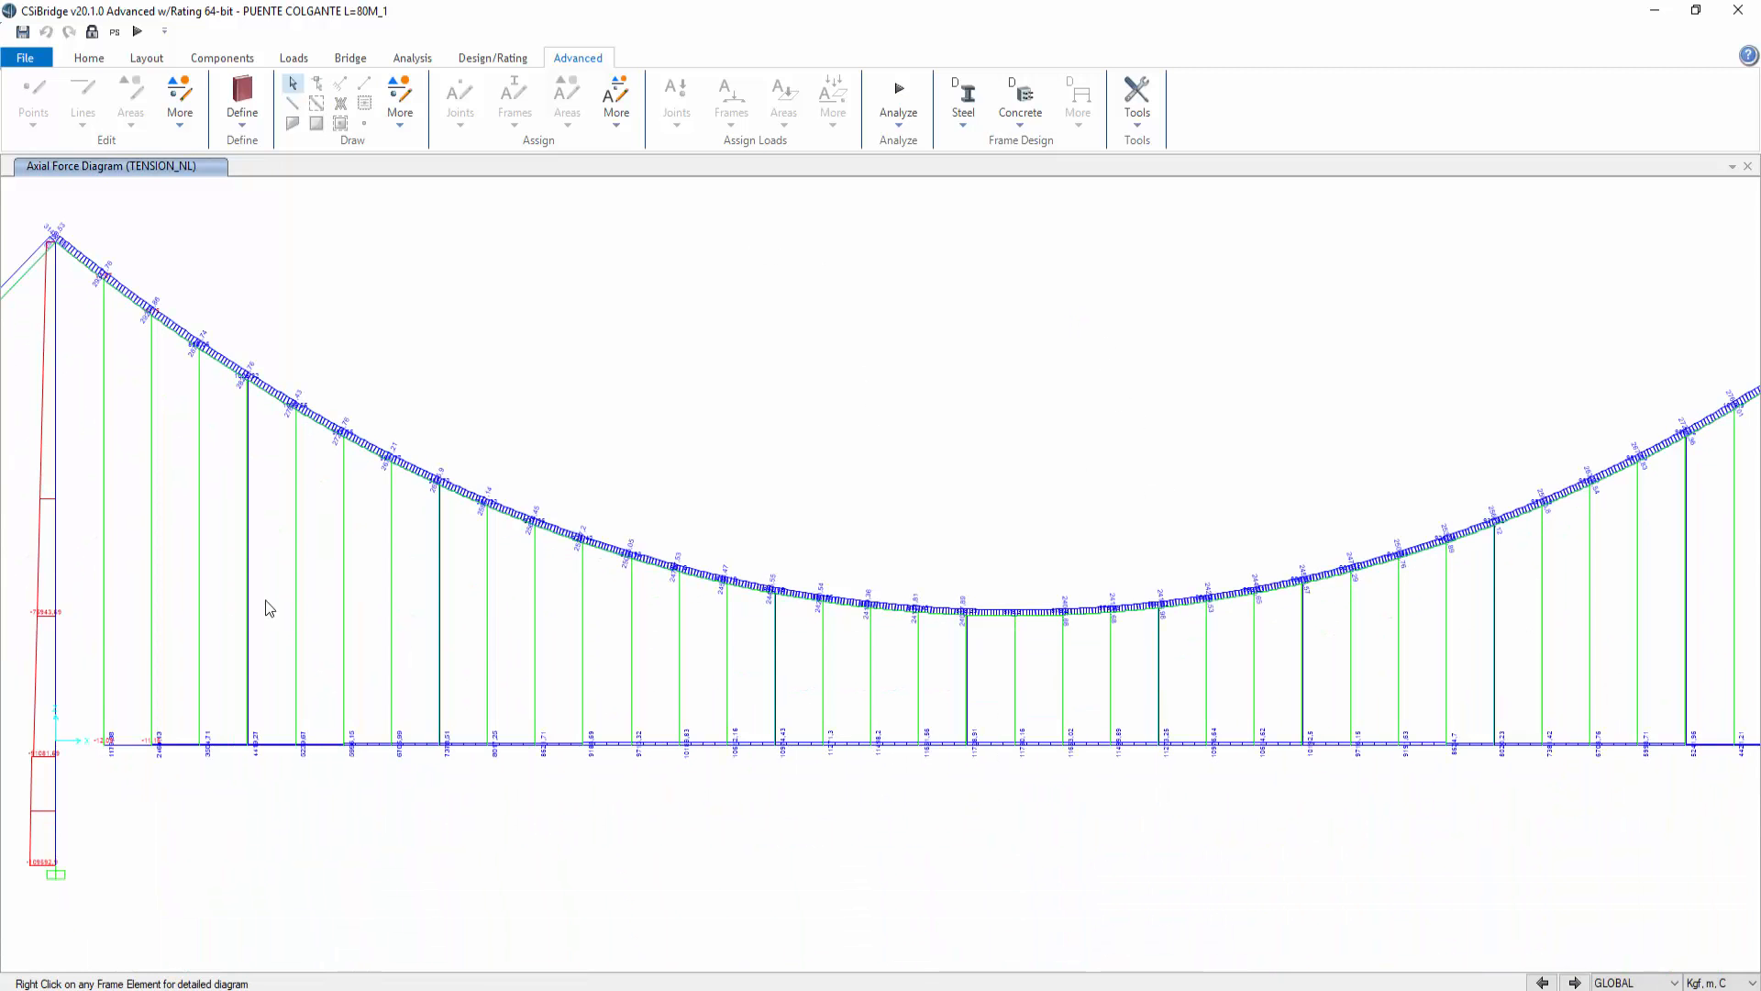
Step: Examine the hanger axial forces along the span, opening the detailed diagram of the first hanger near the tower
scroll(124, 730, "up", 5)
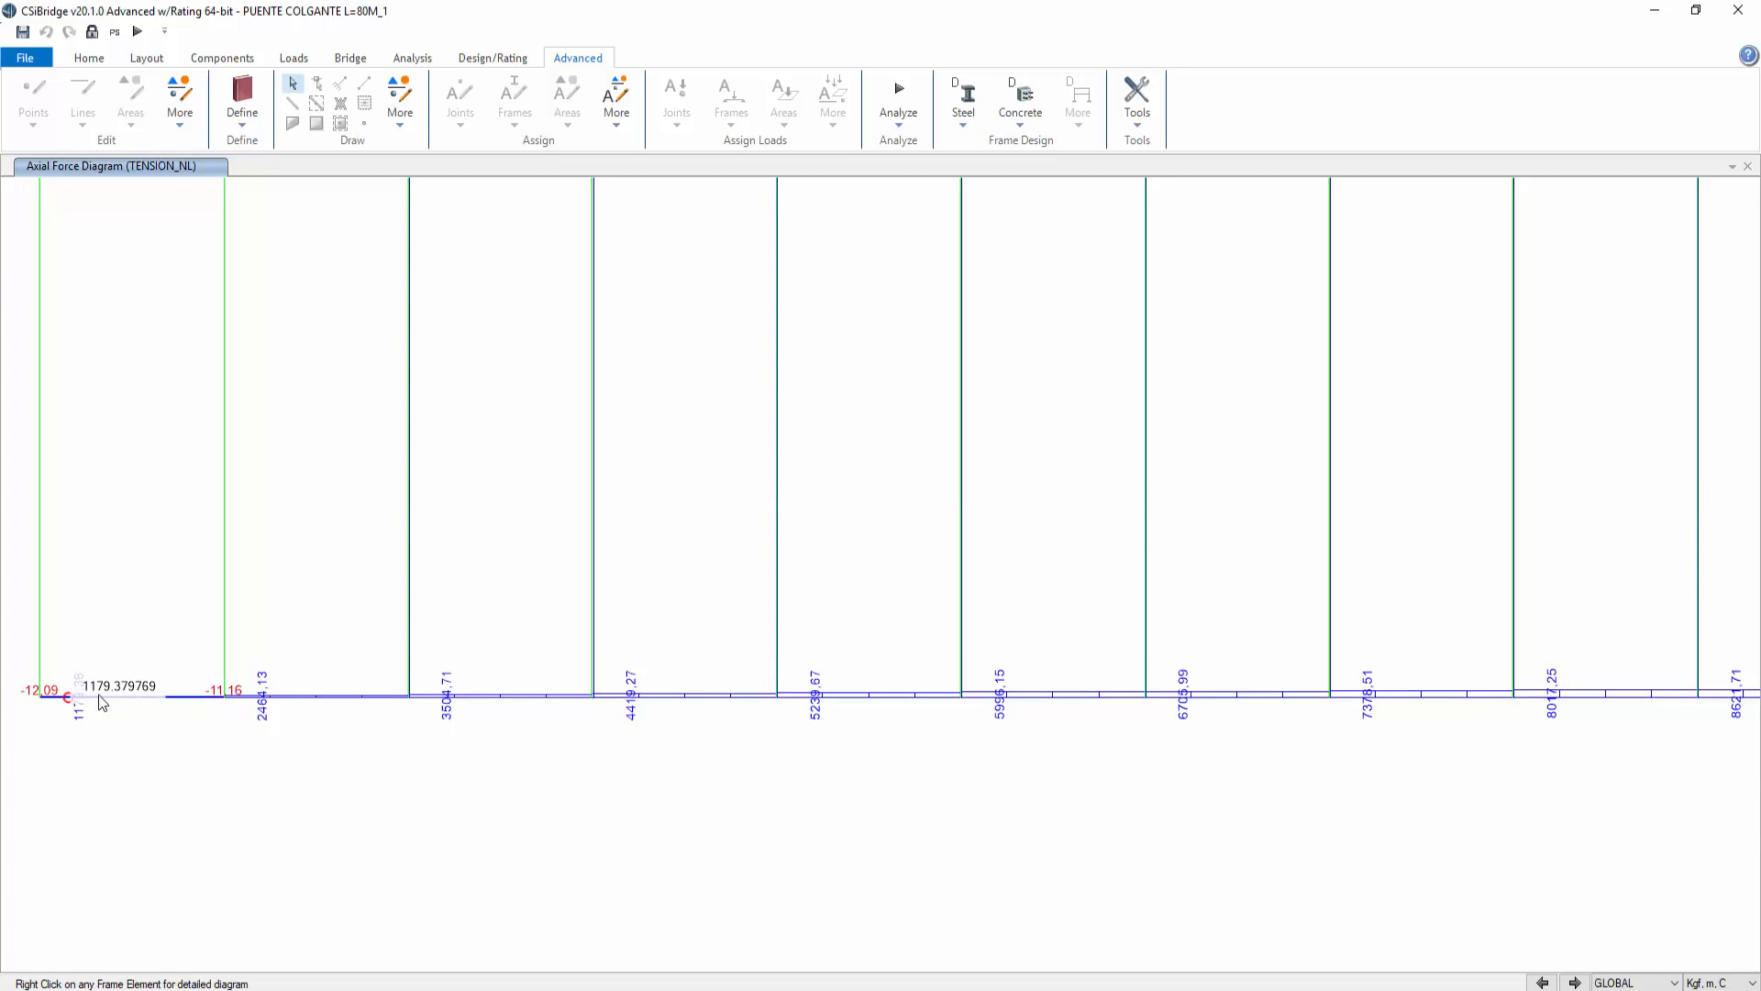
mouse_move(223, 696)
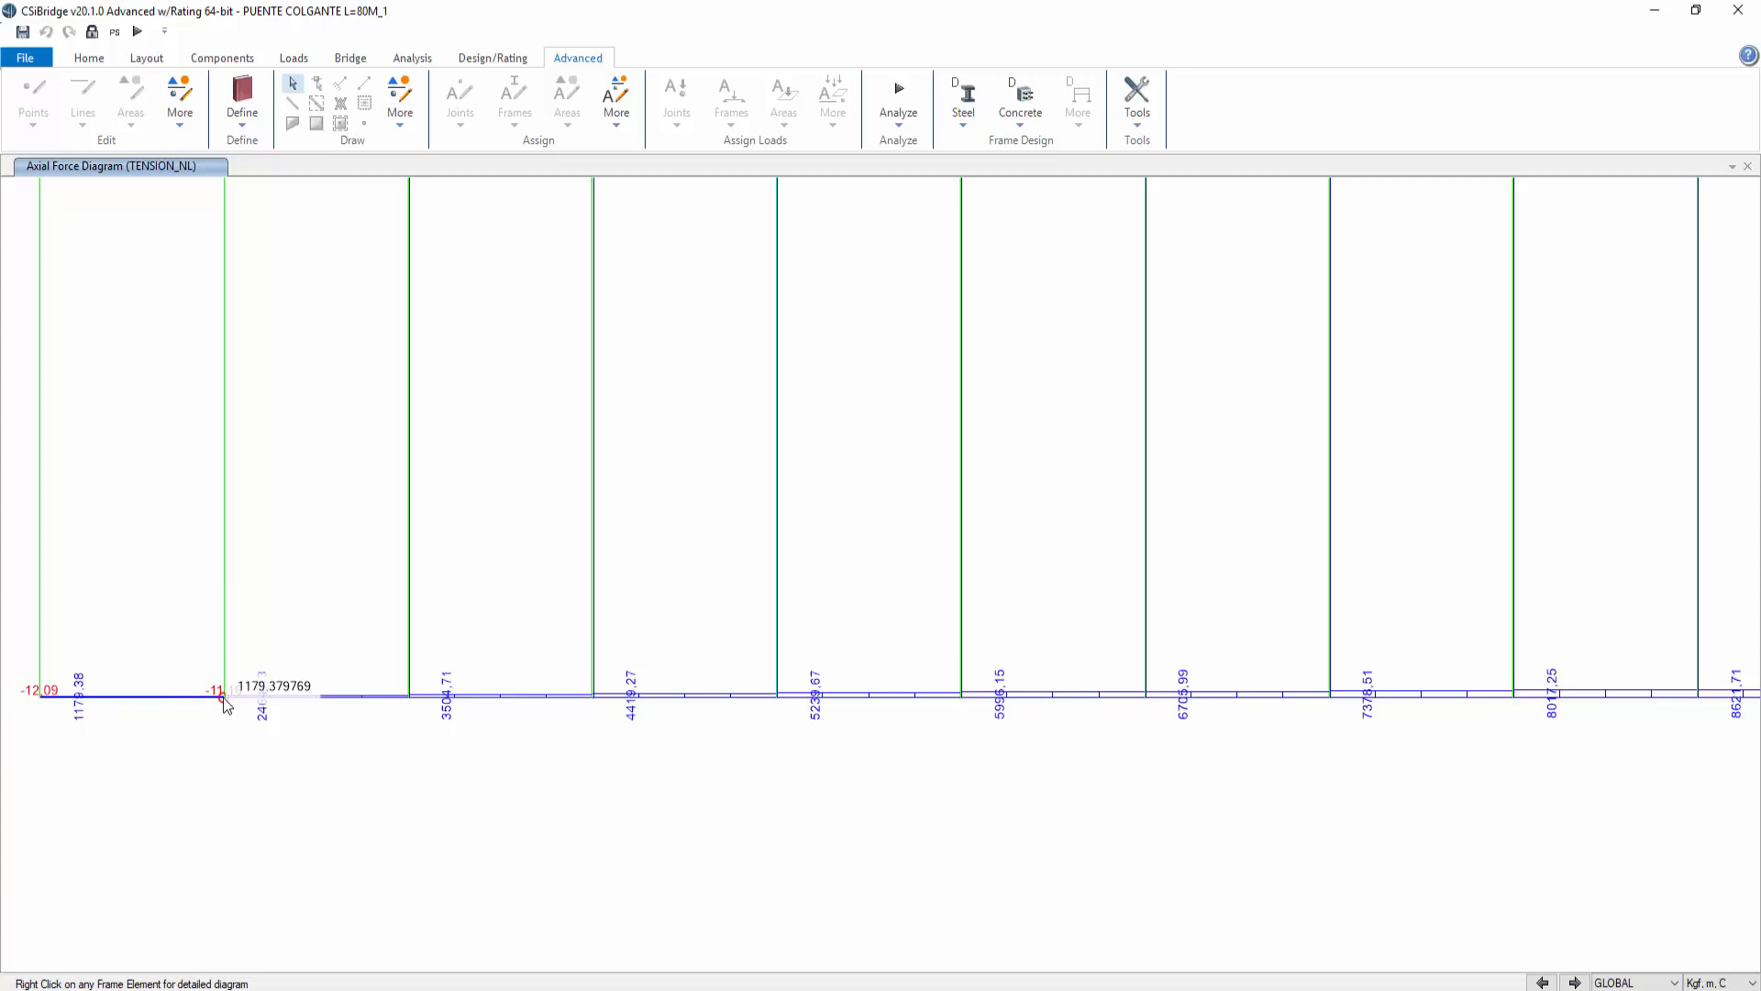
right_click(185, 699)
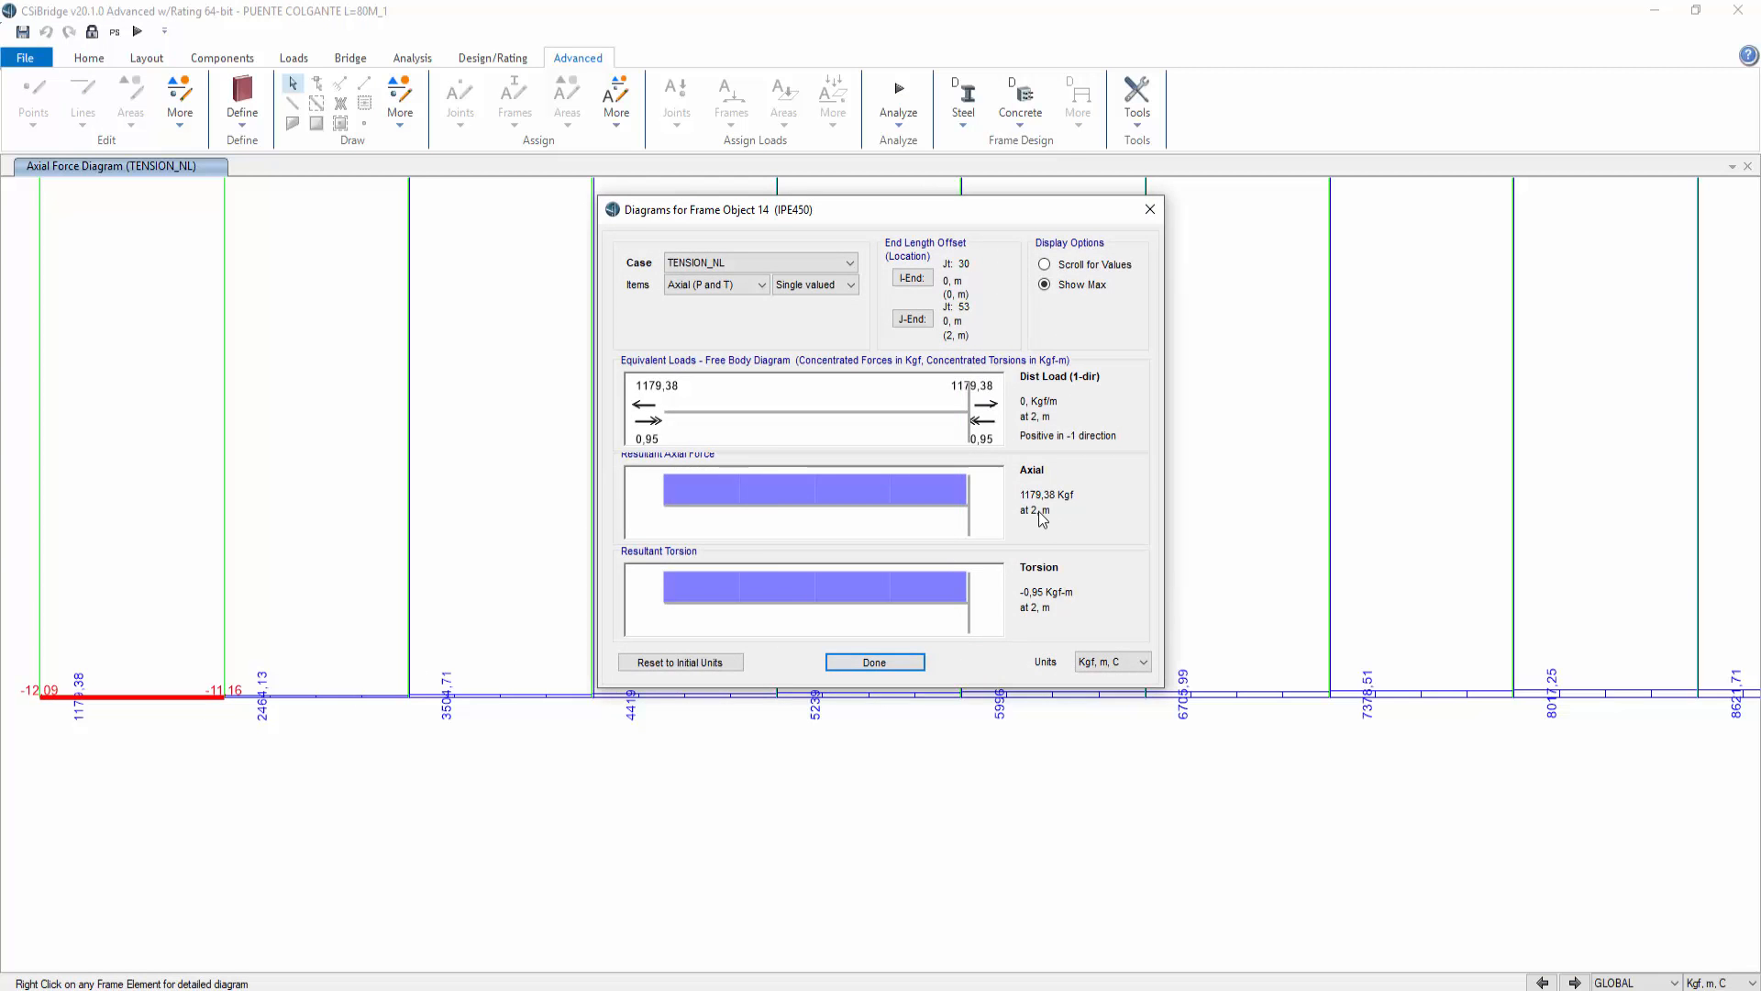
left_click(874, 662)
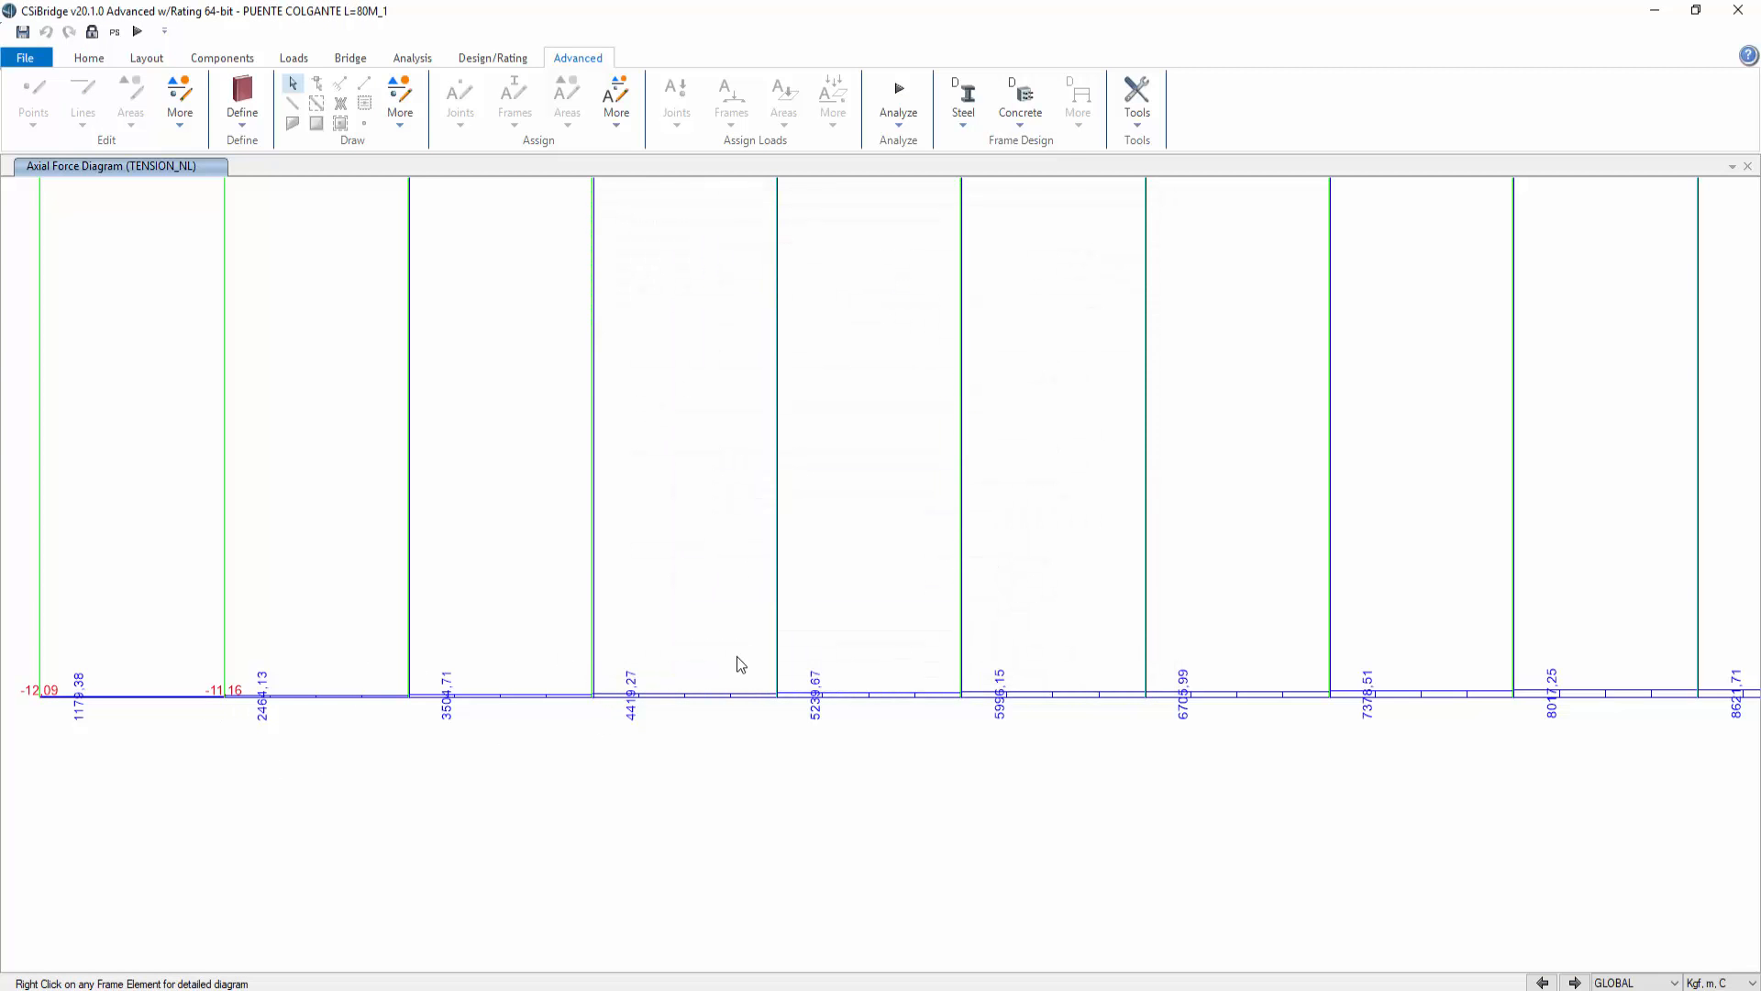
middle_click_drag(966, 617, 126, 640)
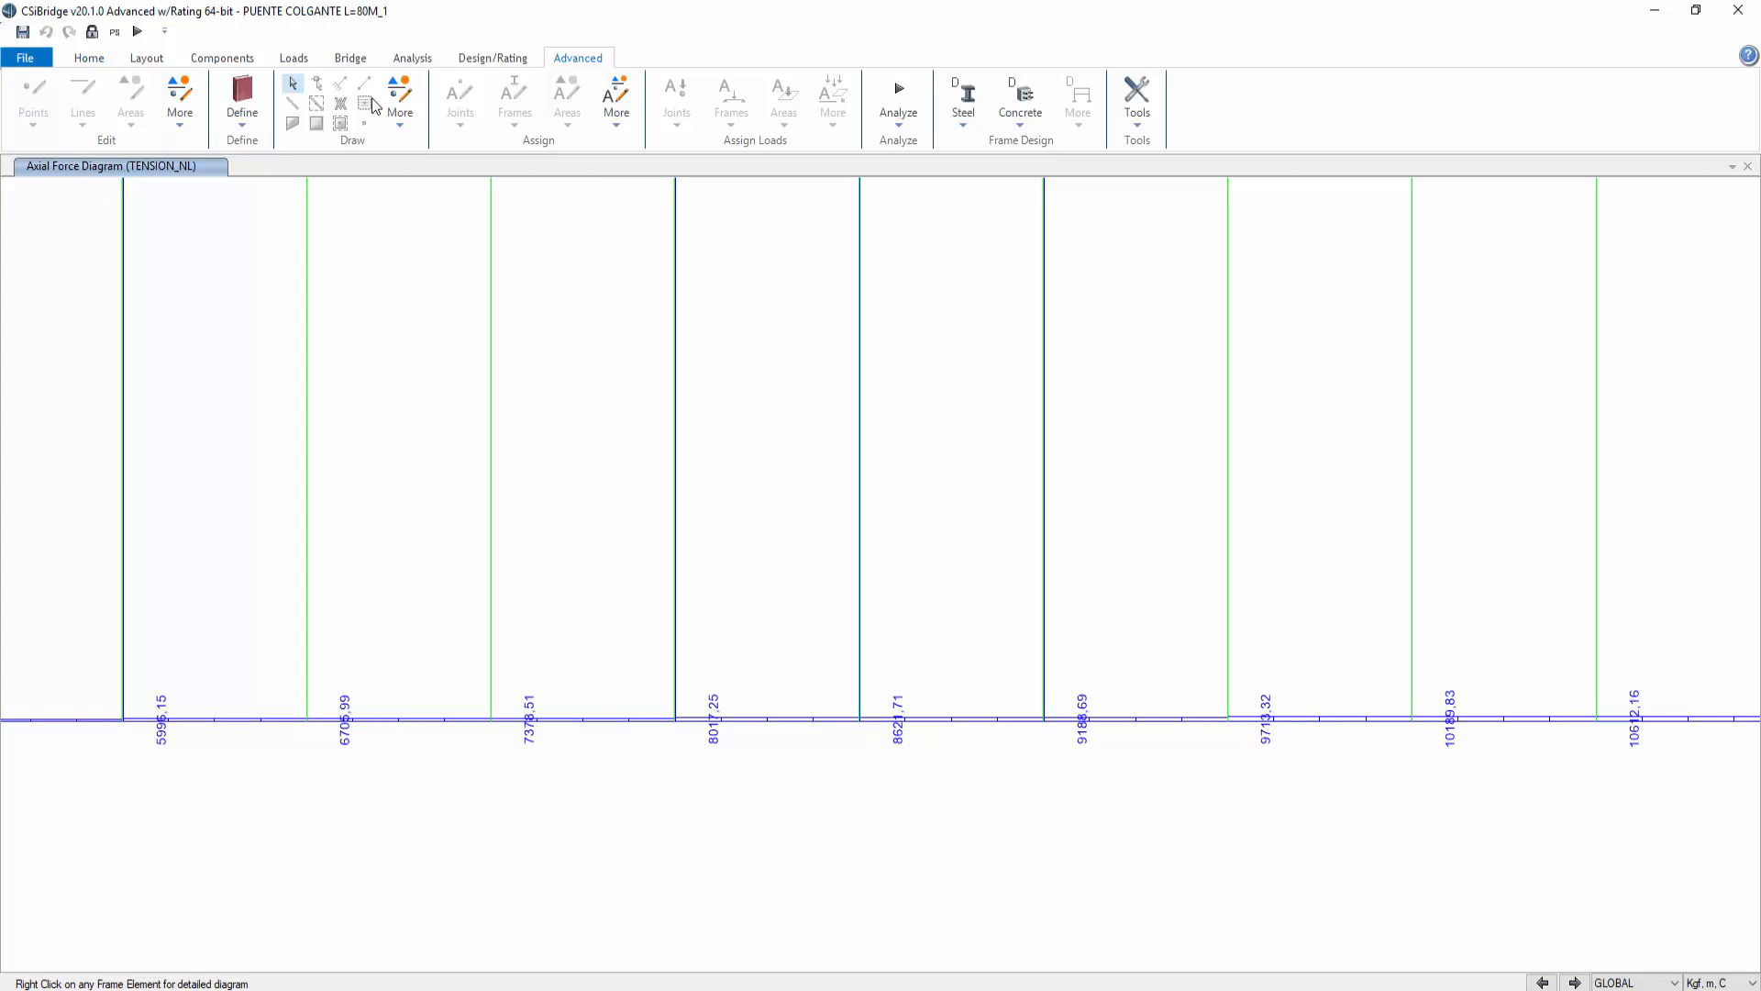
Step: Return to the undeformed shape view of the main span
left_click(89, 58)
left_click(561, 92)
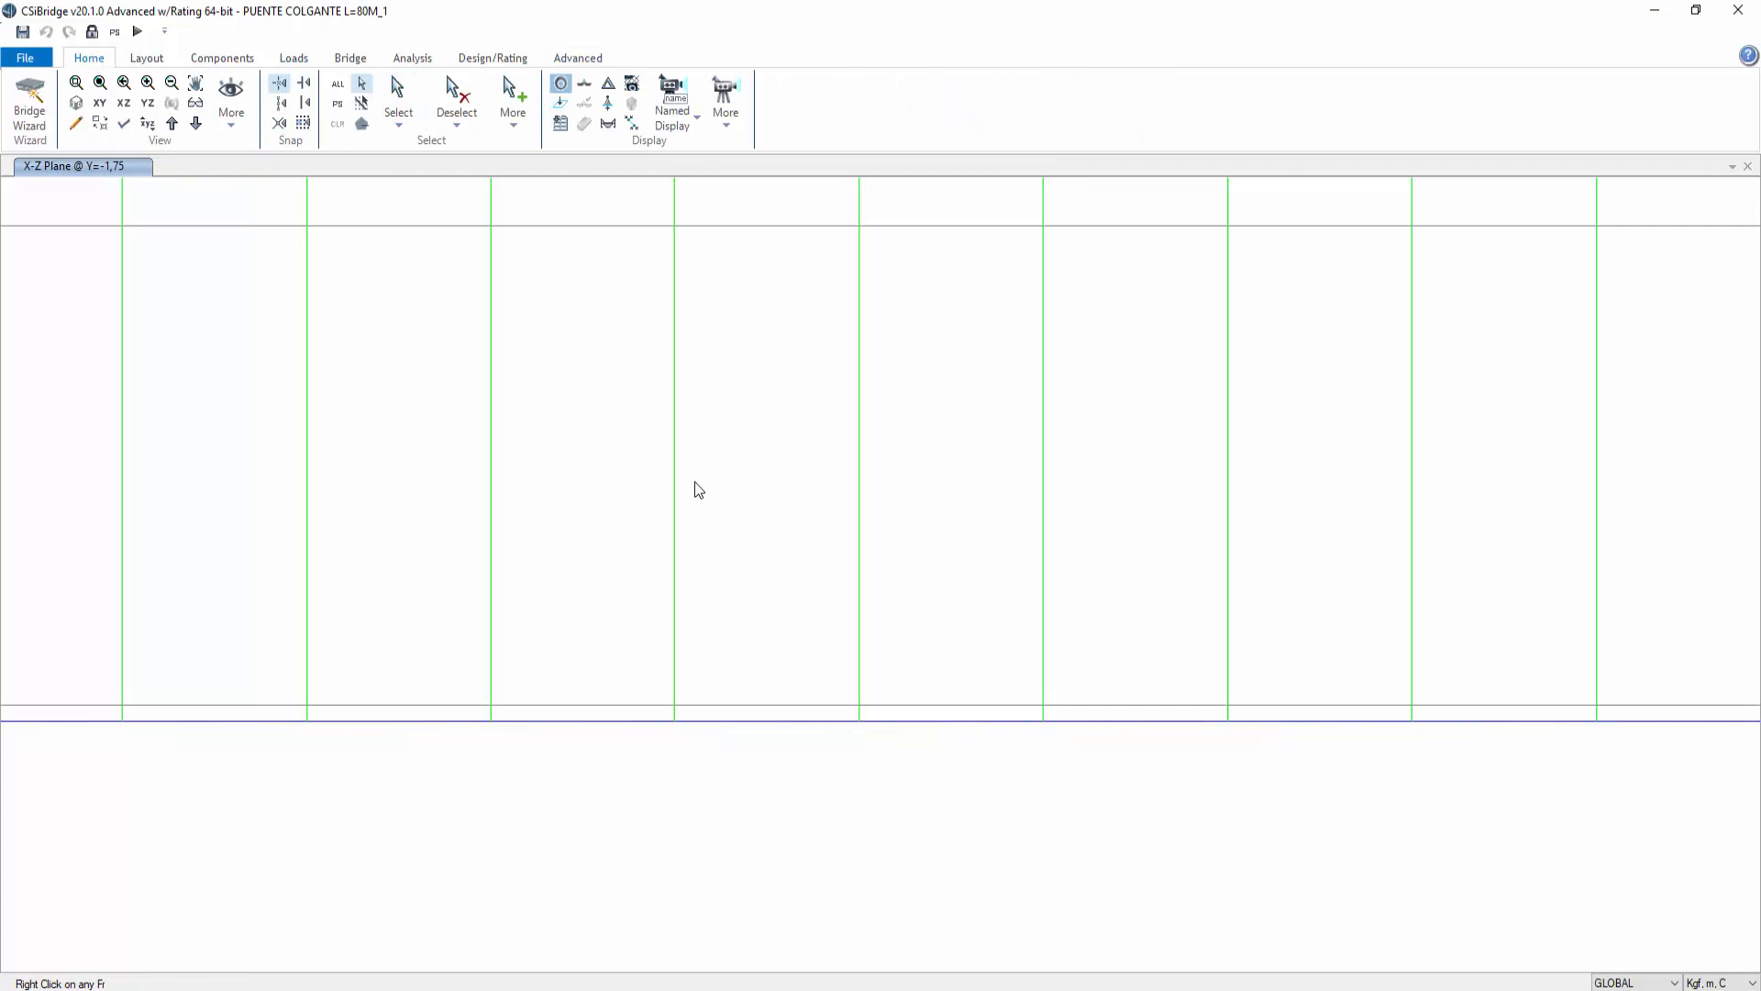
scroll(978, 486, "down", 3)
scroll(1021, 464, "down", 1)
middle_click_drag(1076, 452, 740, 707)
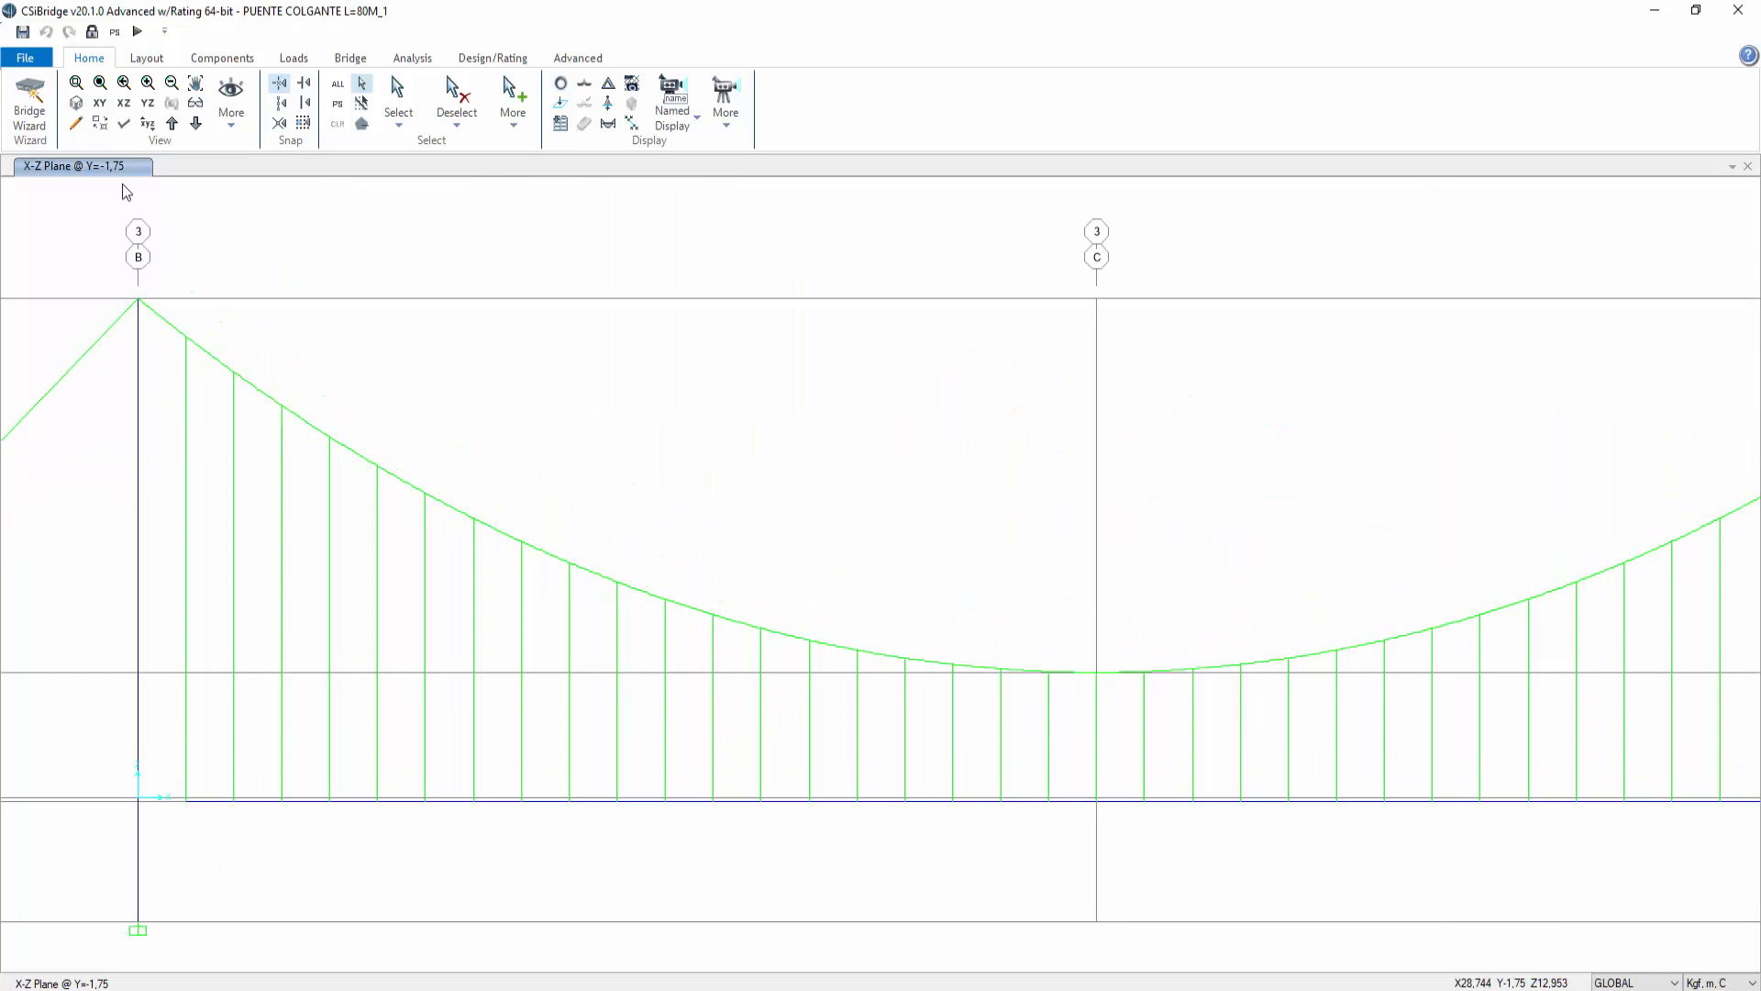
Step: Restore the full bridge view and review the load patterns applied in the TENSION_NL load case without changing it
left_click(100, 83)
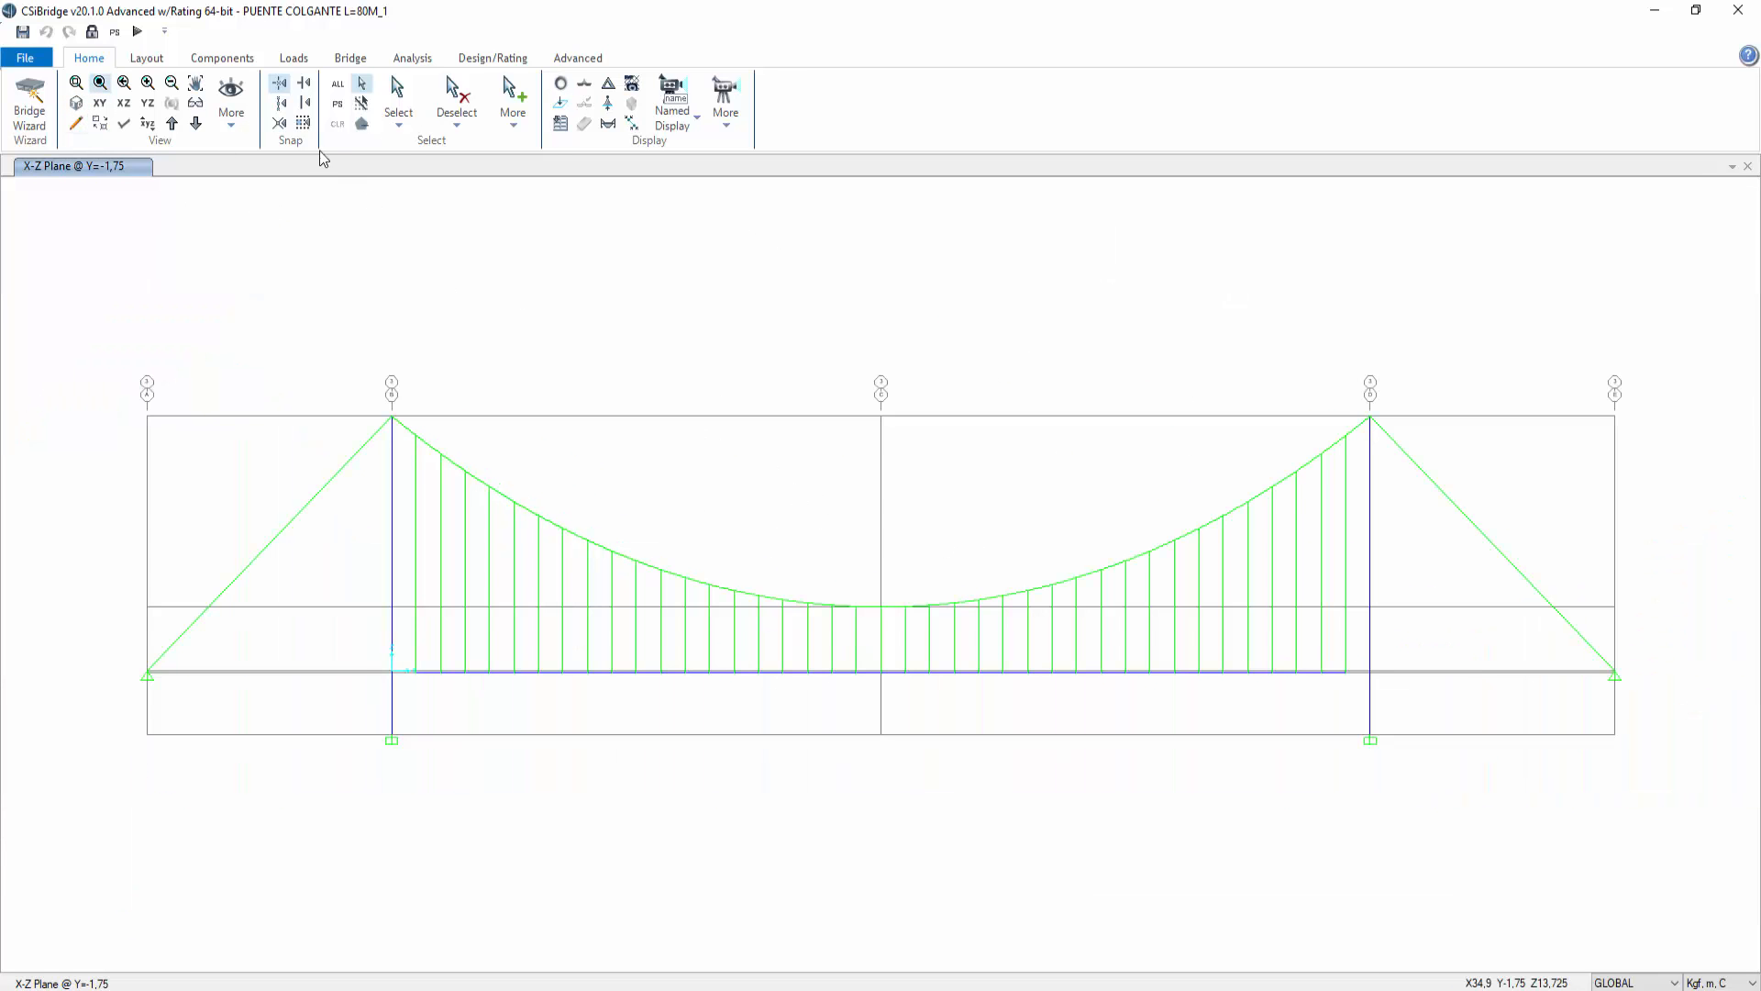
left_click(412, 58)
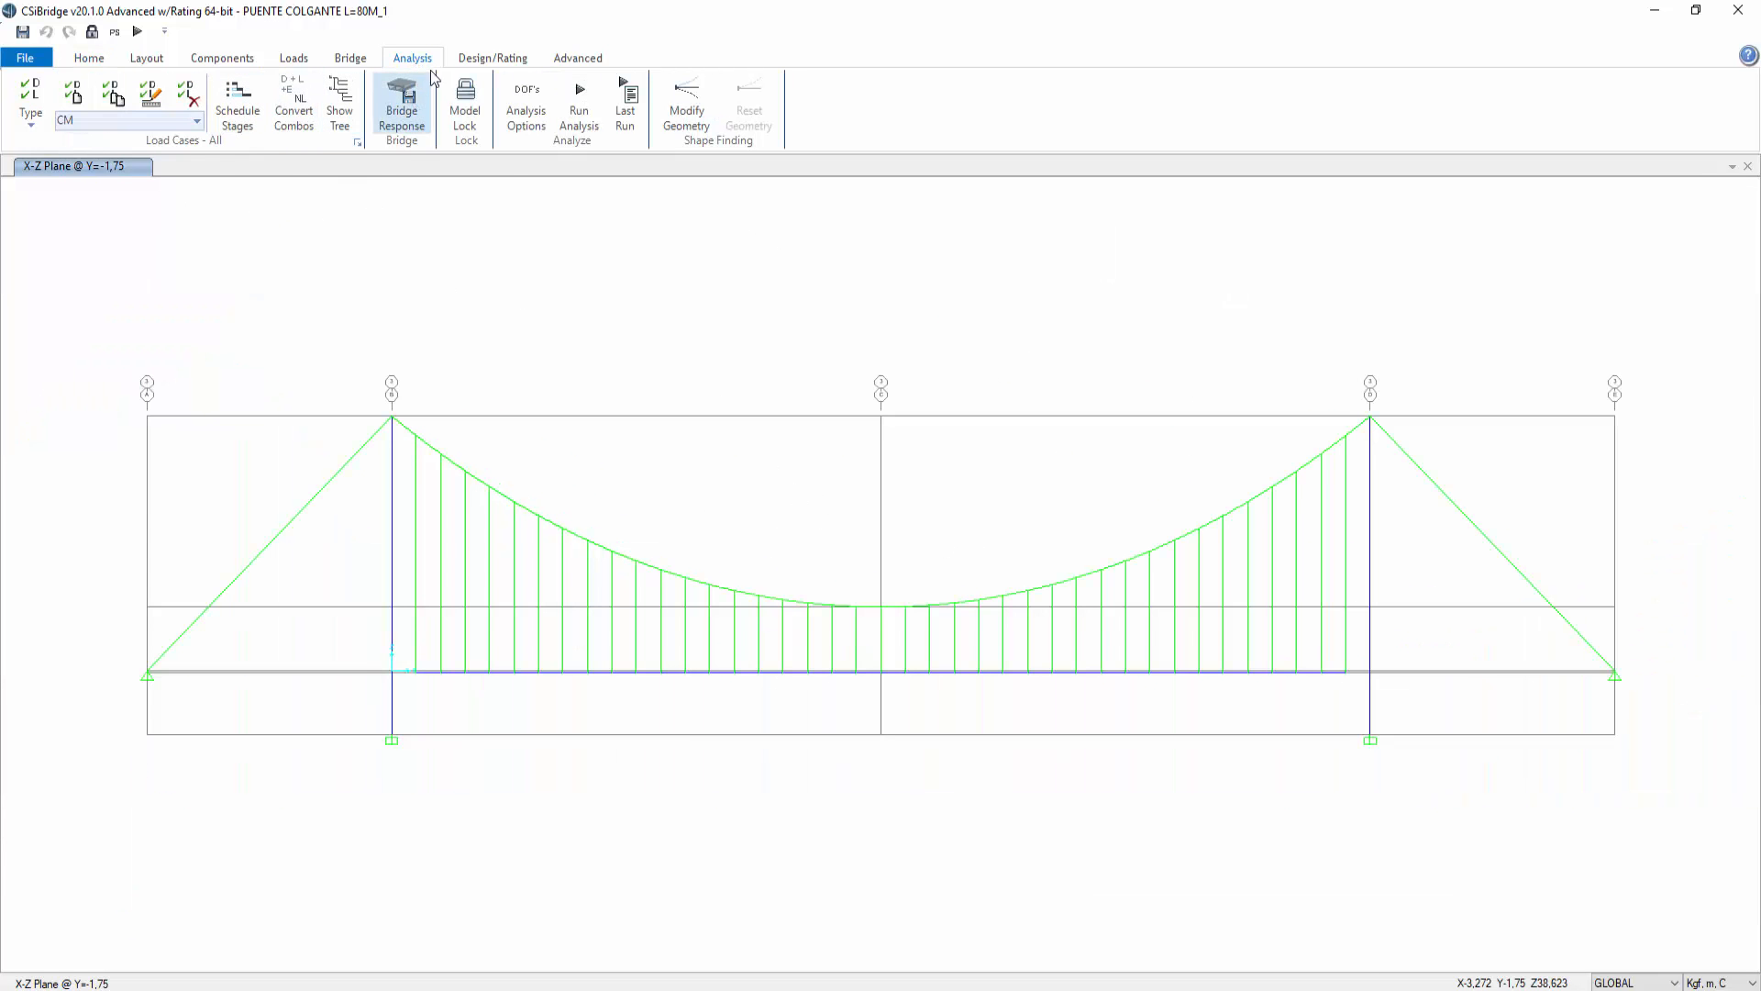
left_click(357, 142)
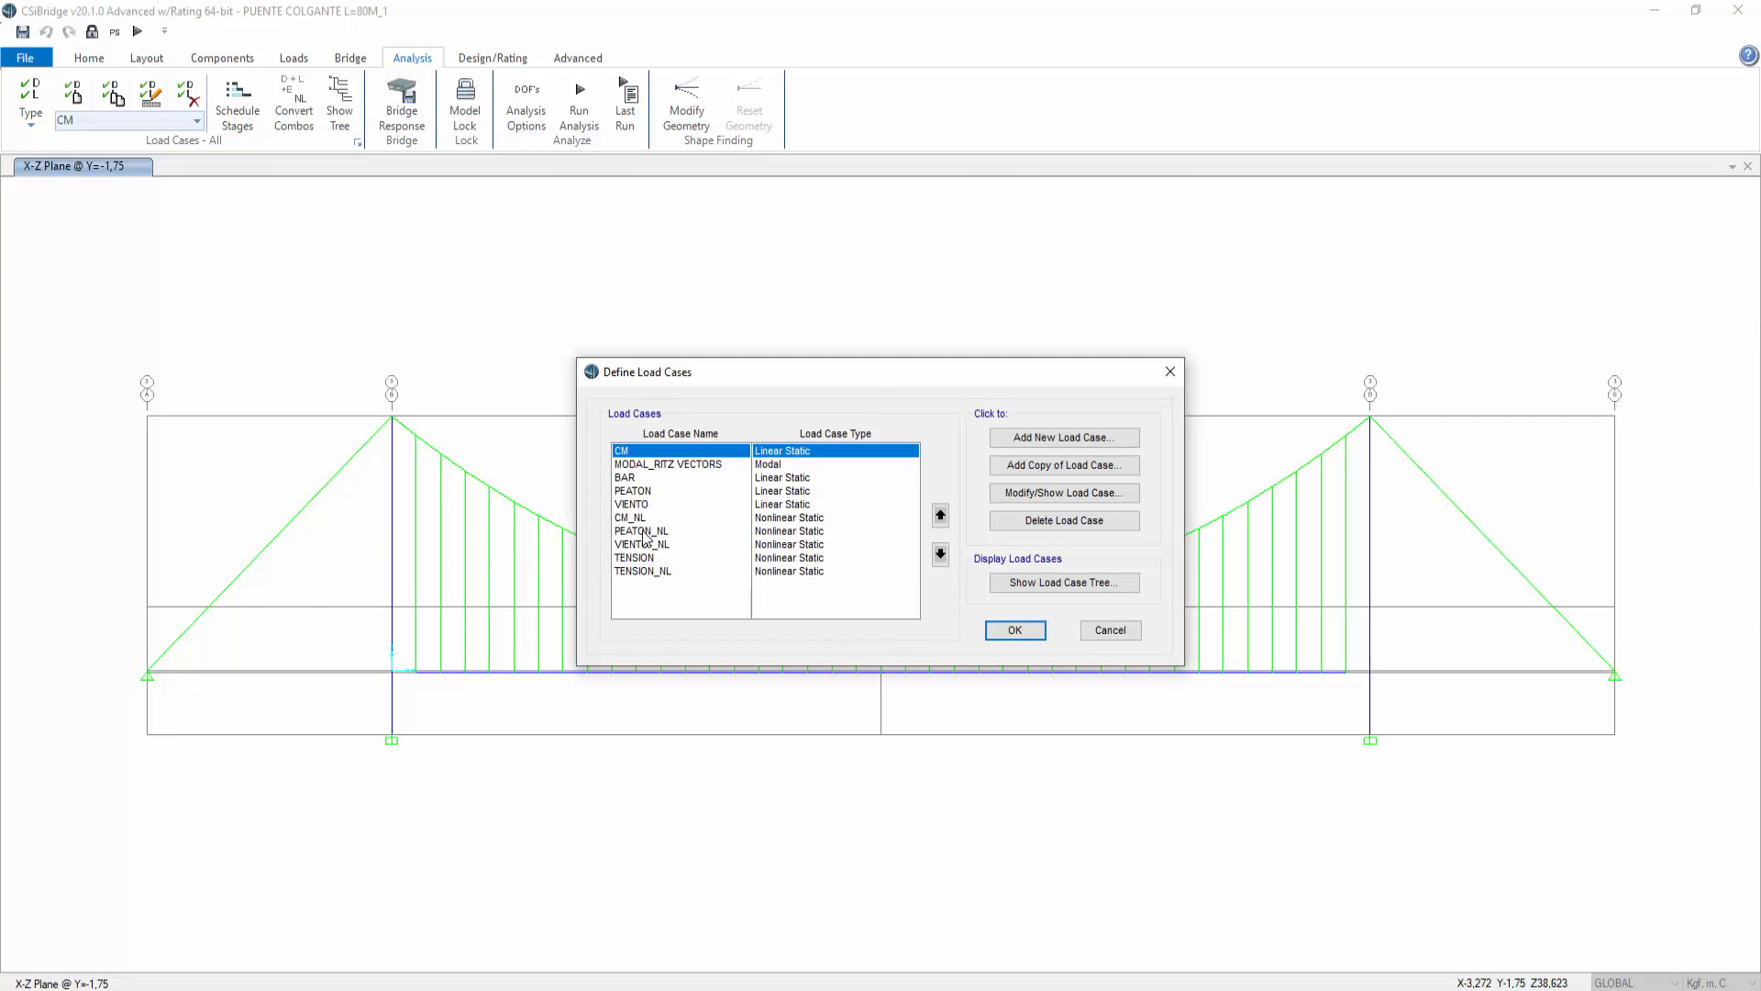
left_click(649, 571)
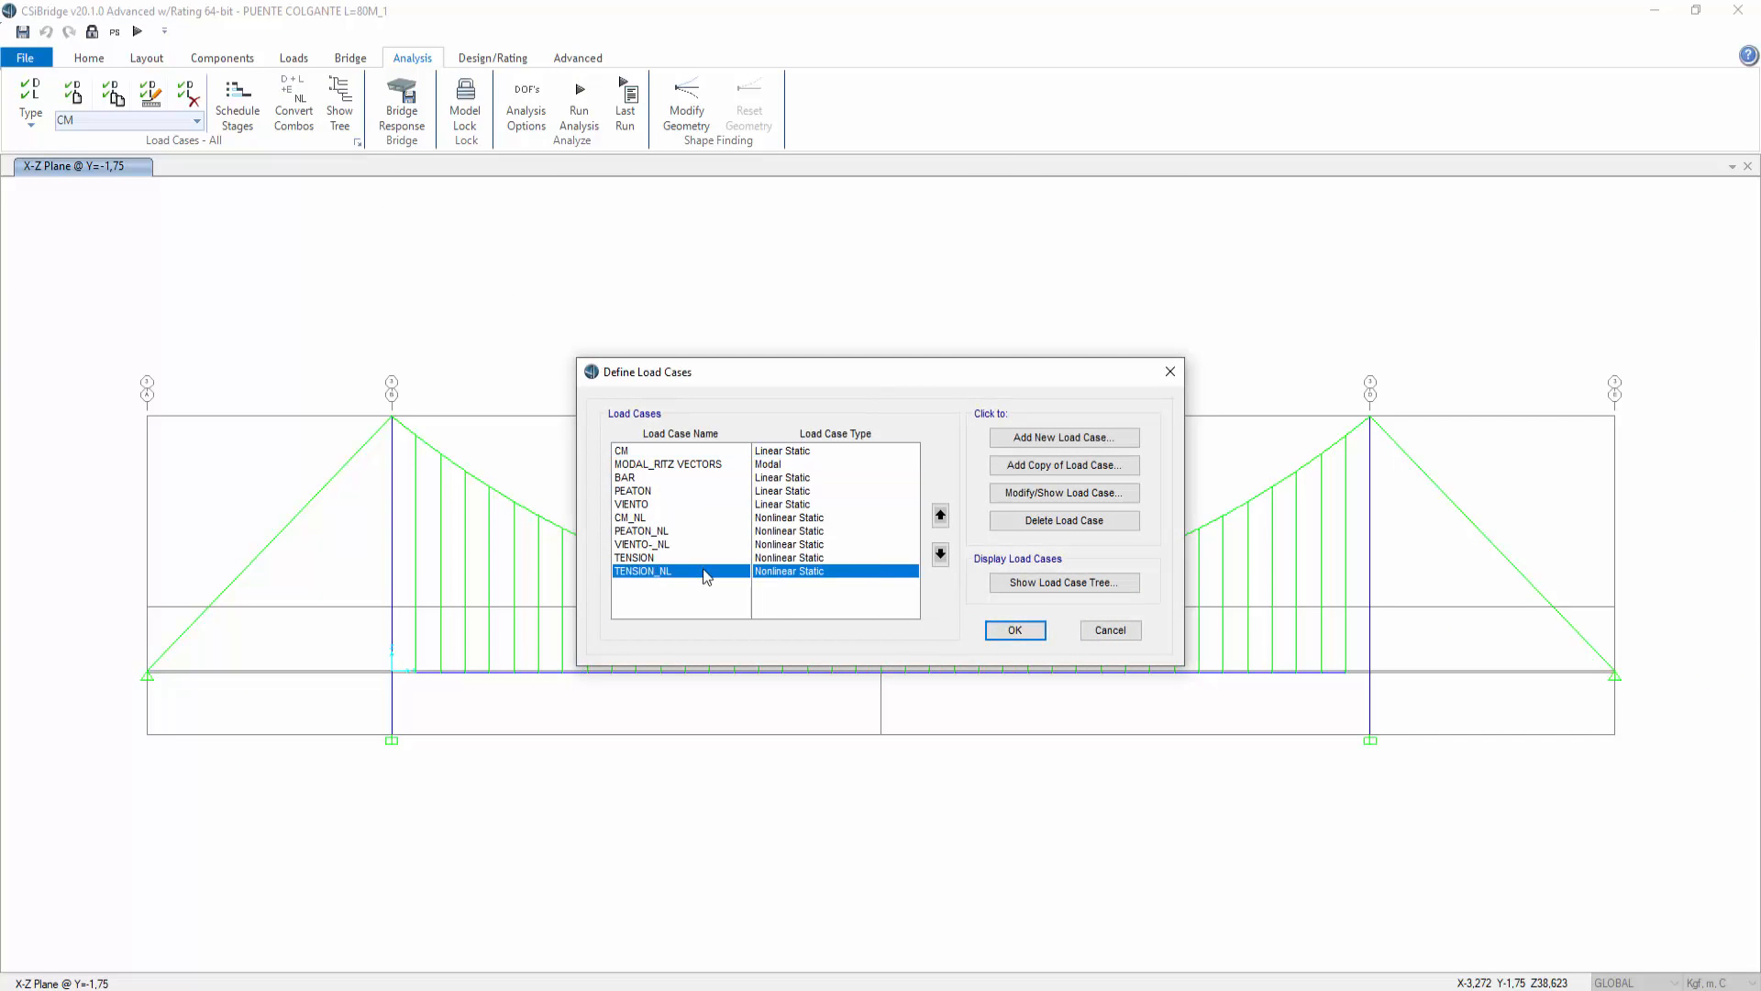
left_click(1016, 497)
left_click(670, 535)
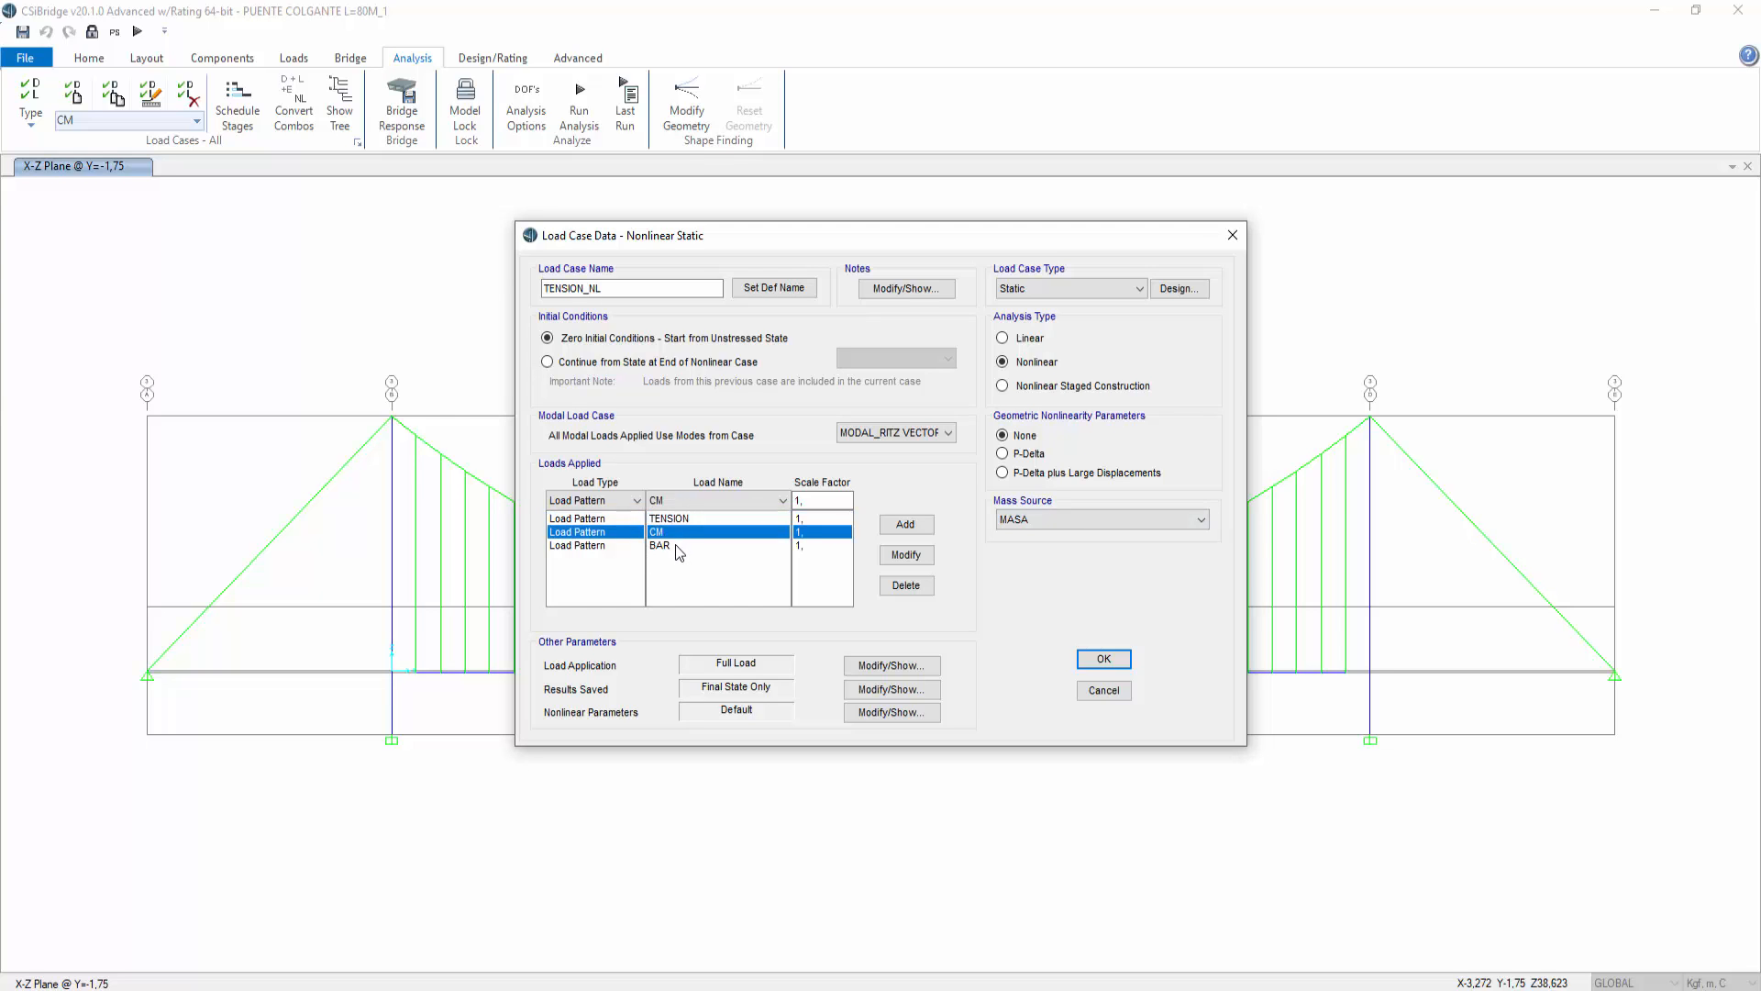
left_click(677, 546)
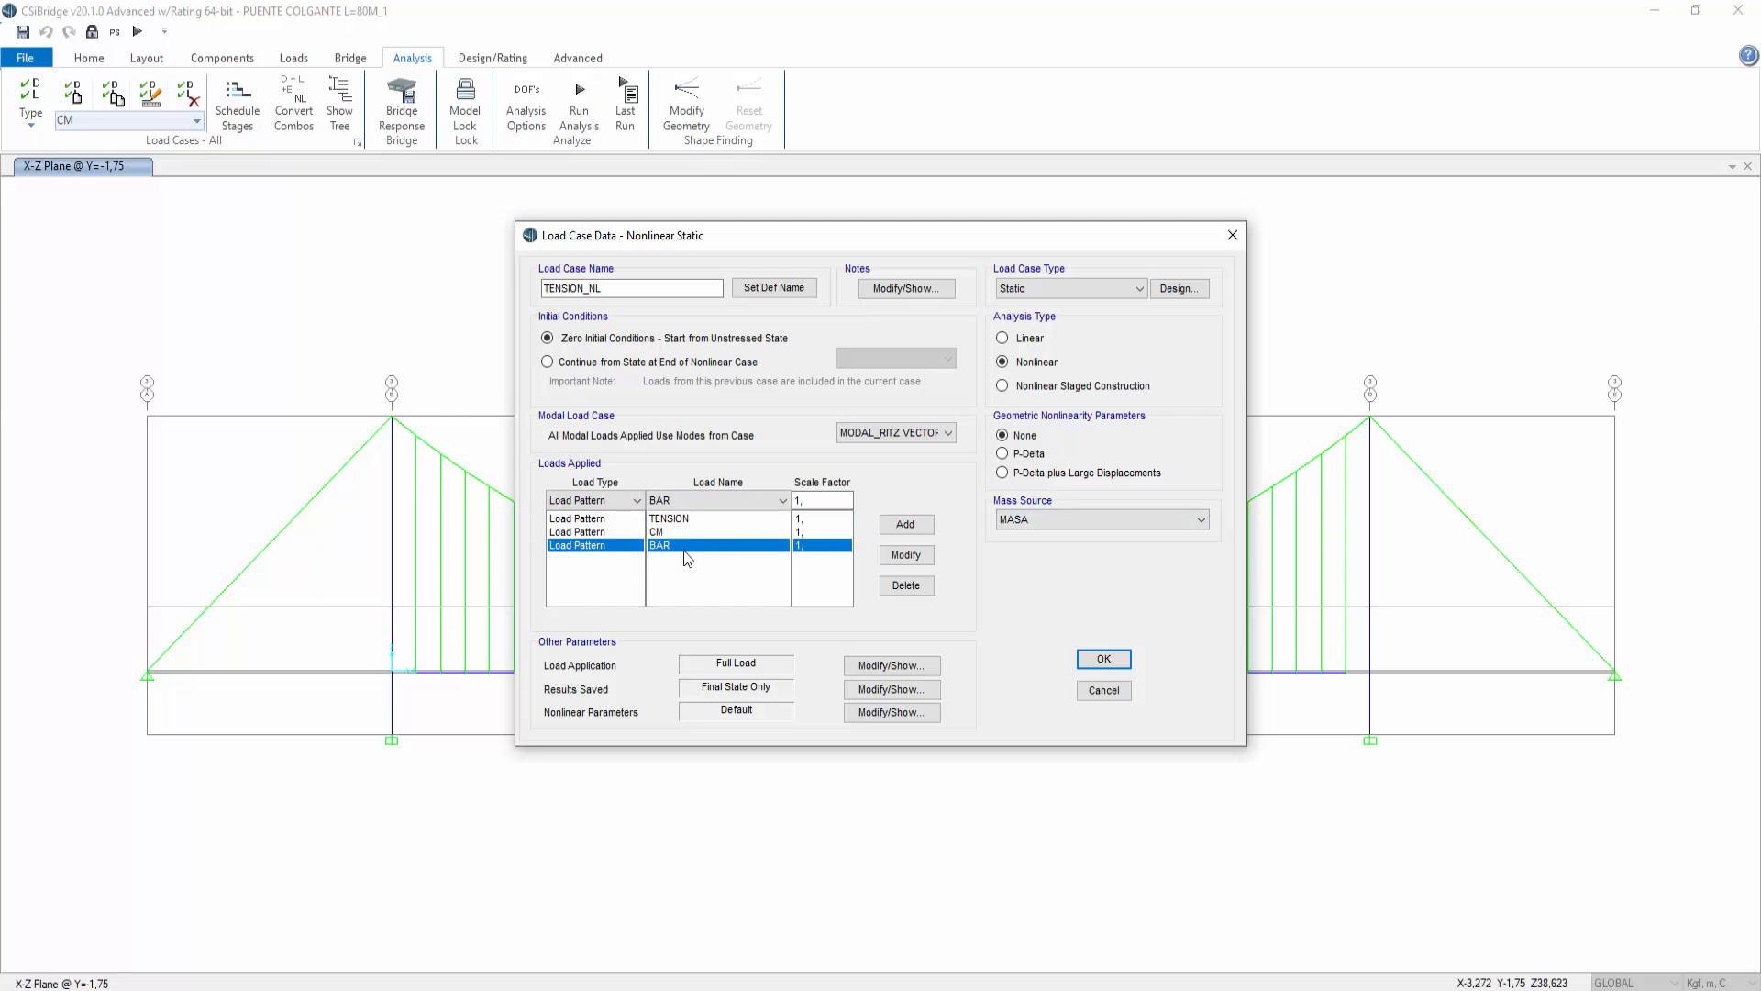
left_click(690, 520)
left_click(680, 547)
left_click(1104, 690)
left_click(1105, 626)
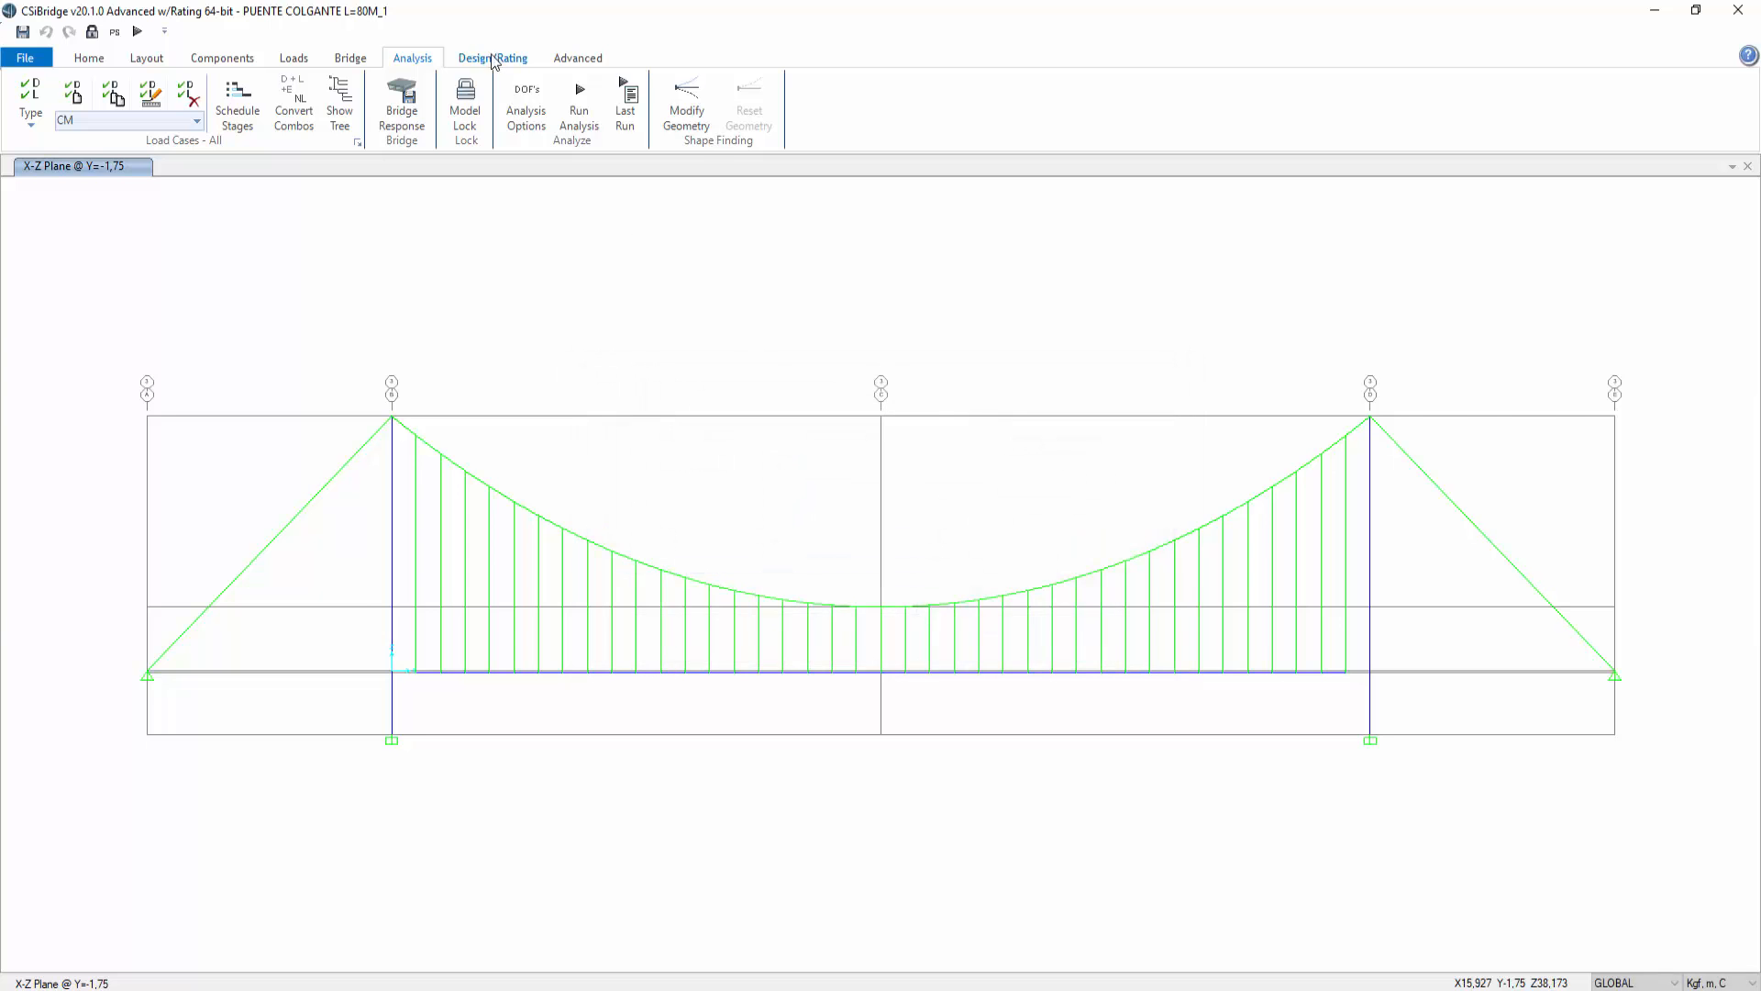
Step: Add a new load combination and name it FELCHA DE SERVICIO
left_click(301, 61)
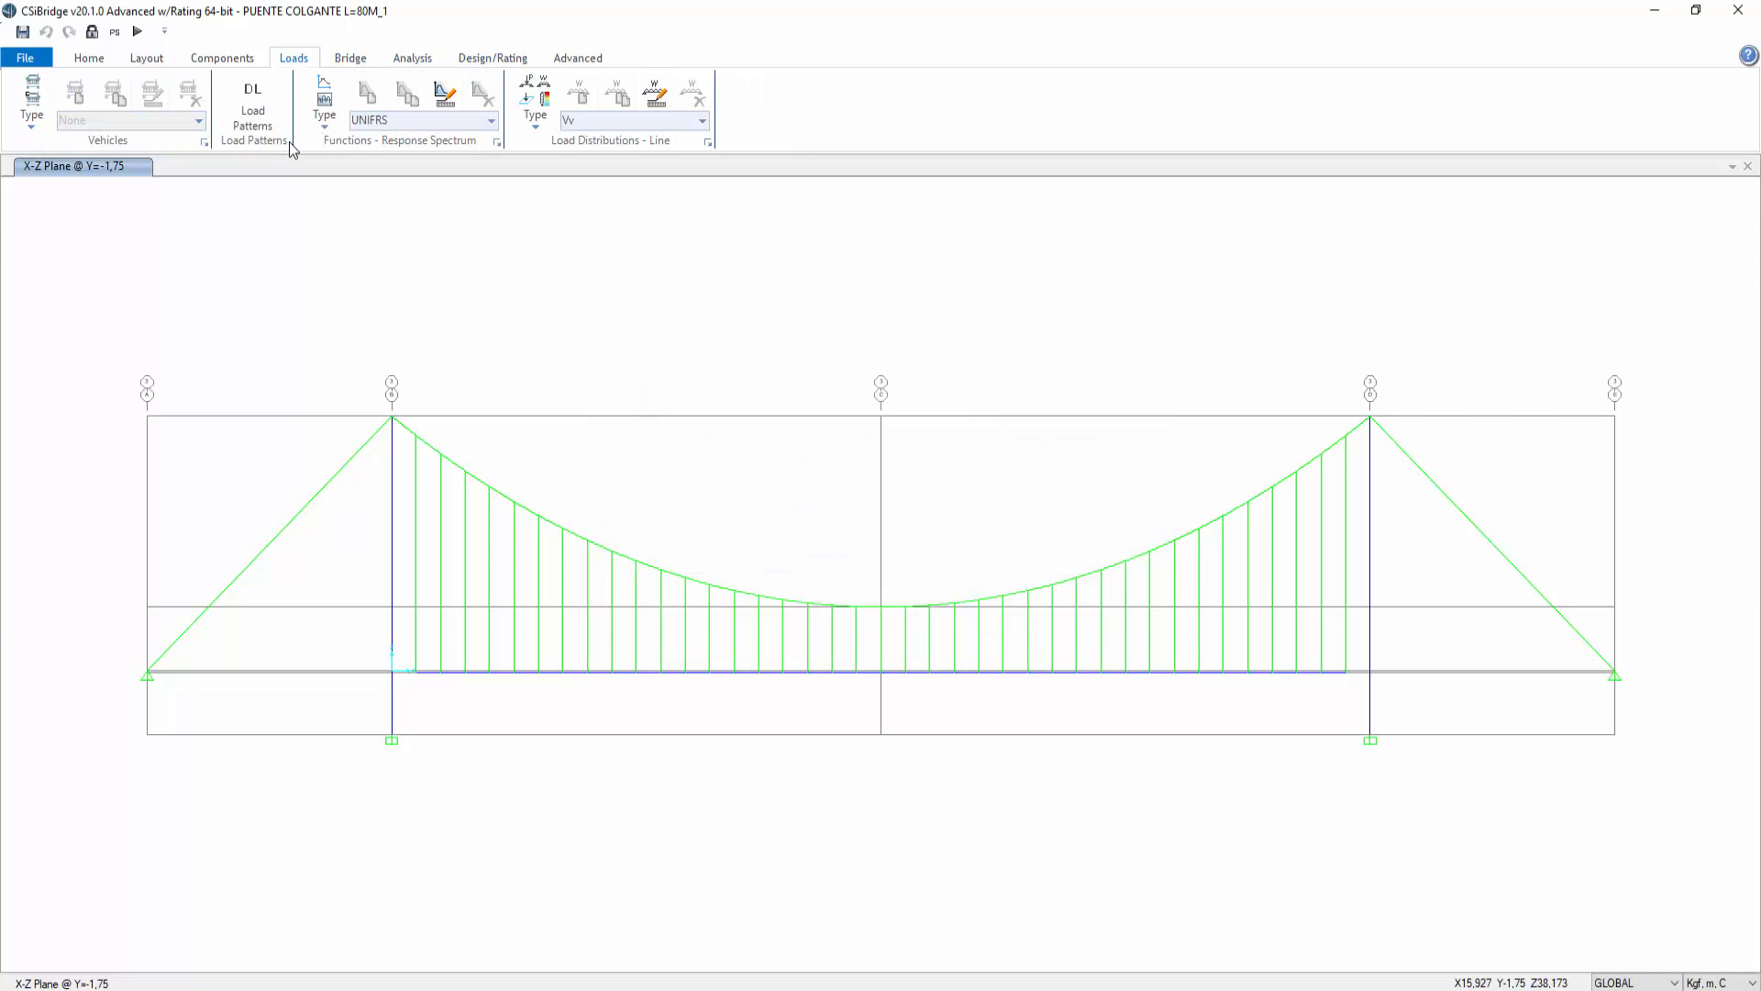
left_click(354, 61)
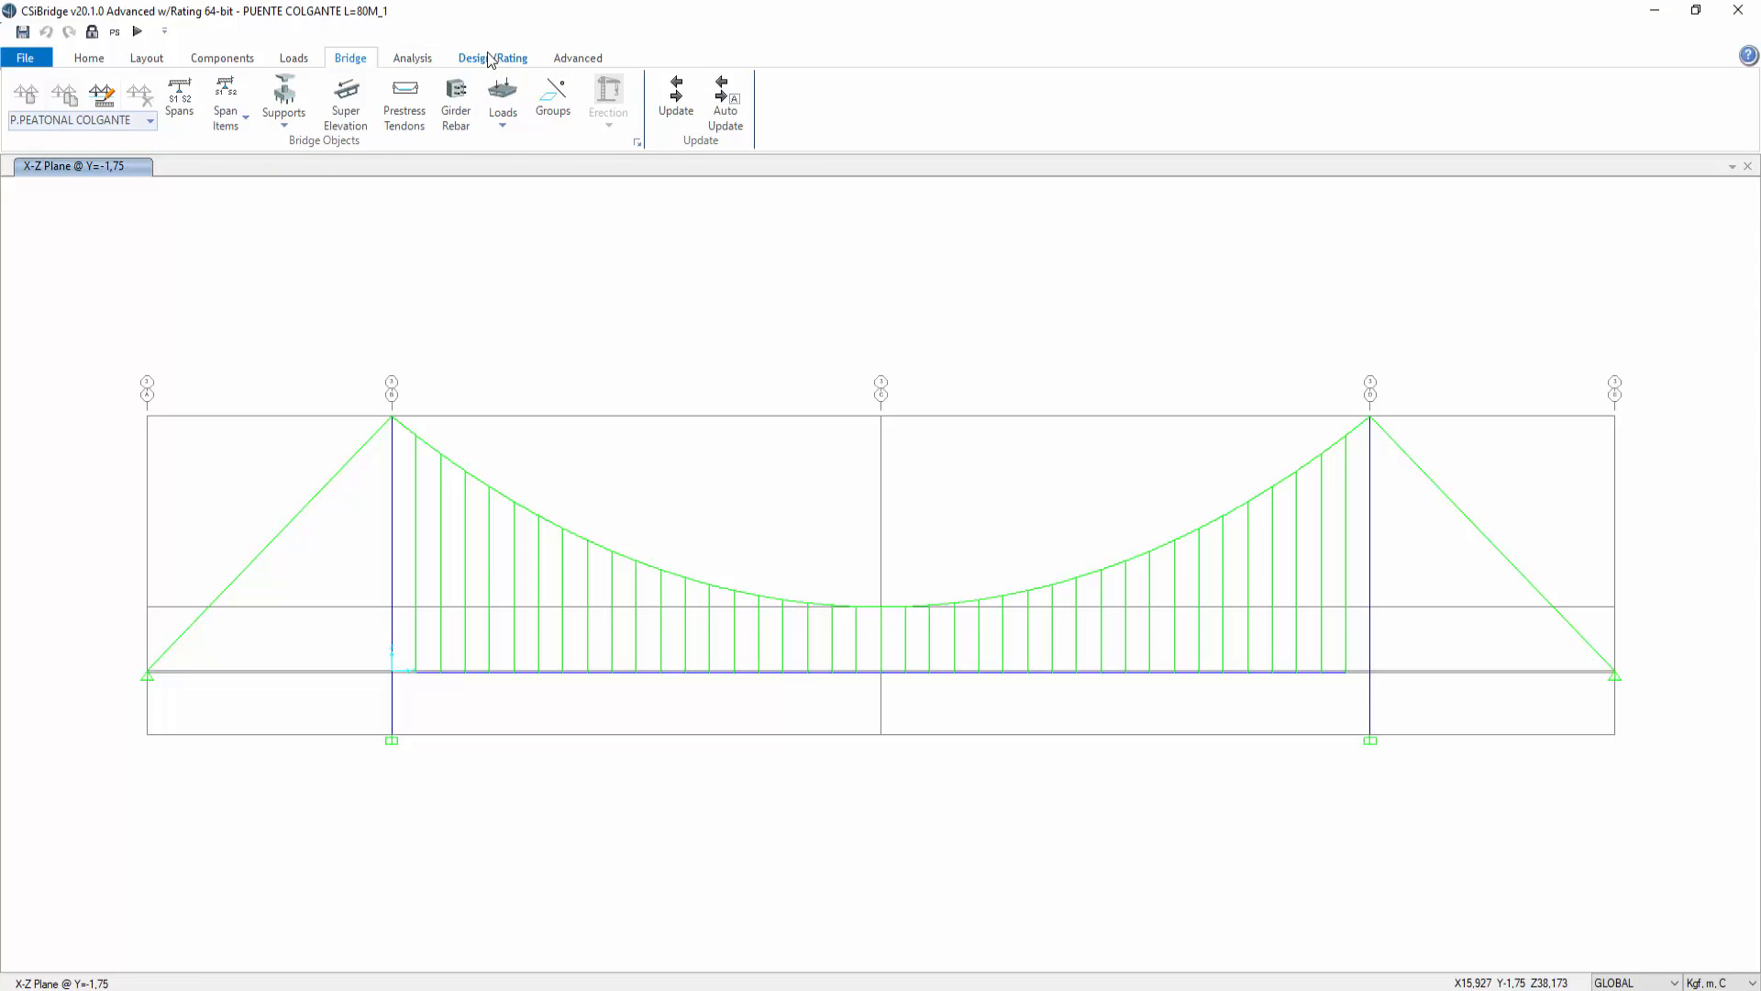
scroll(367, 146, "down", 2)
left_click(215, 143)
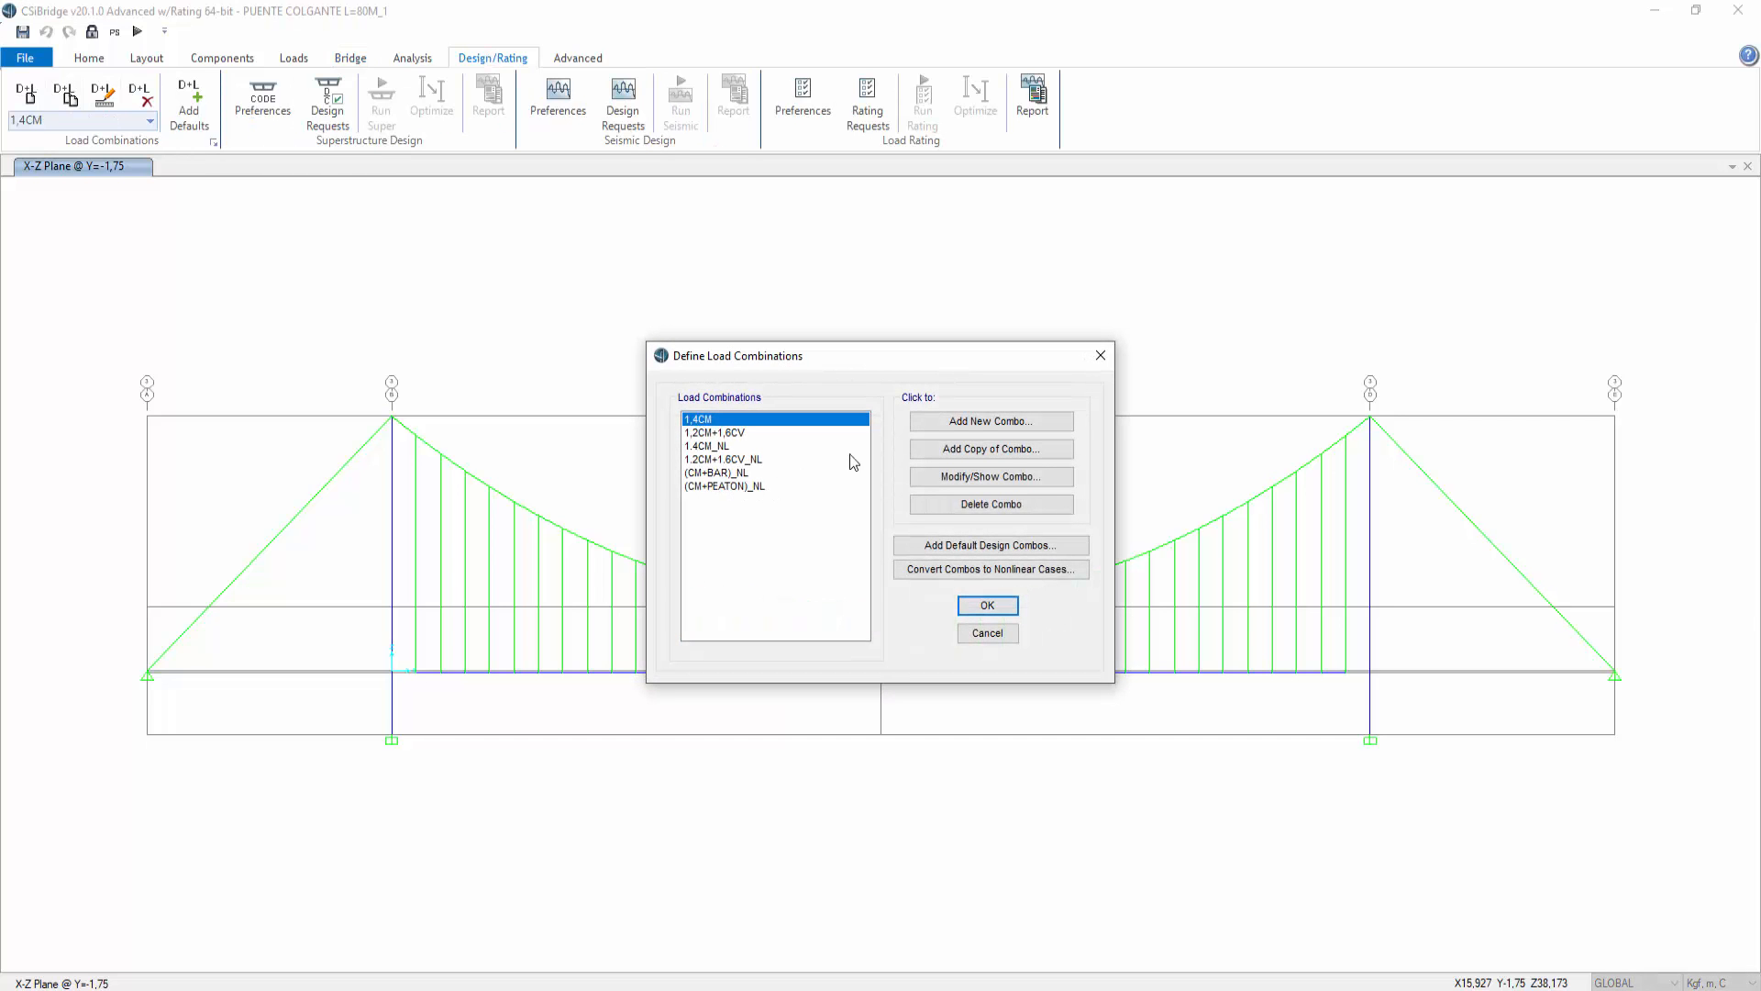
left_click(995, 421)
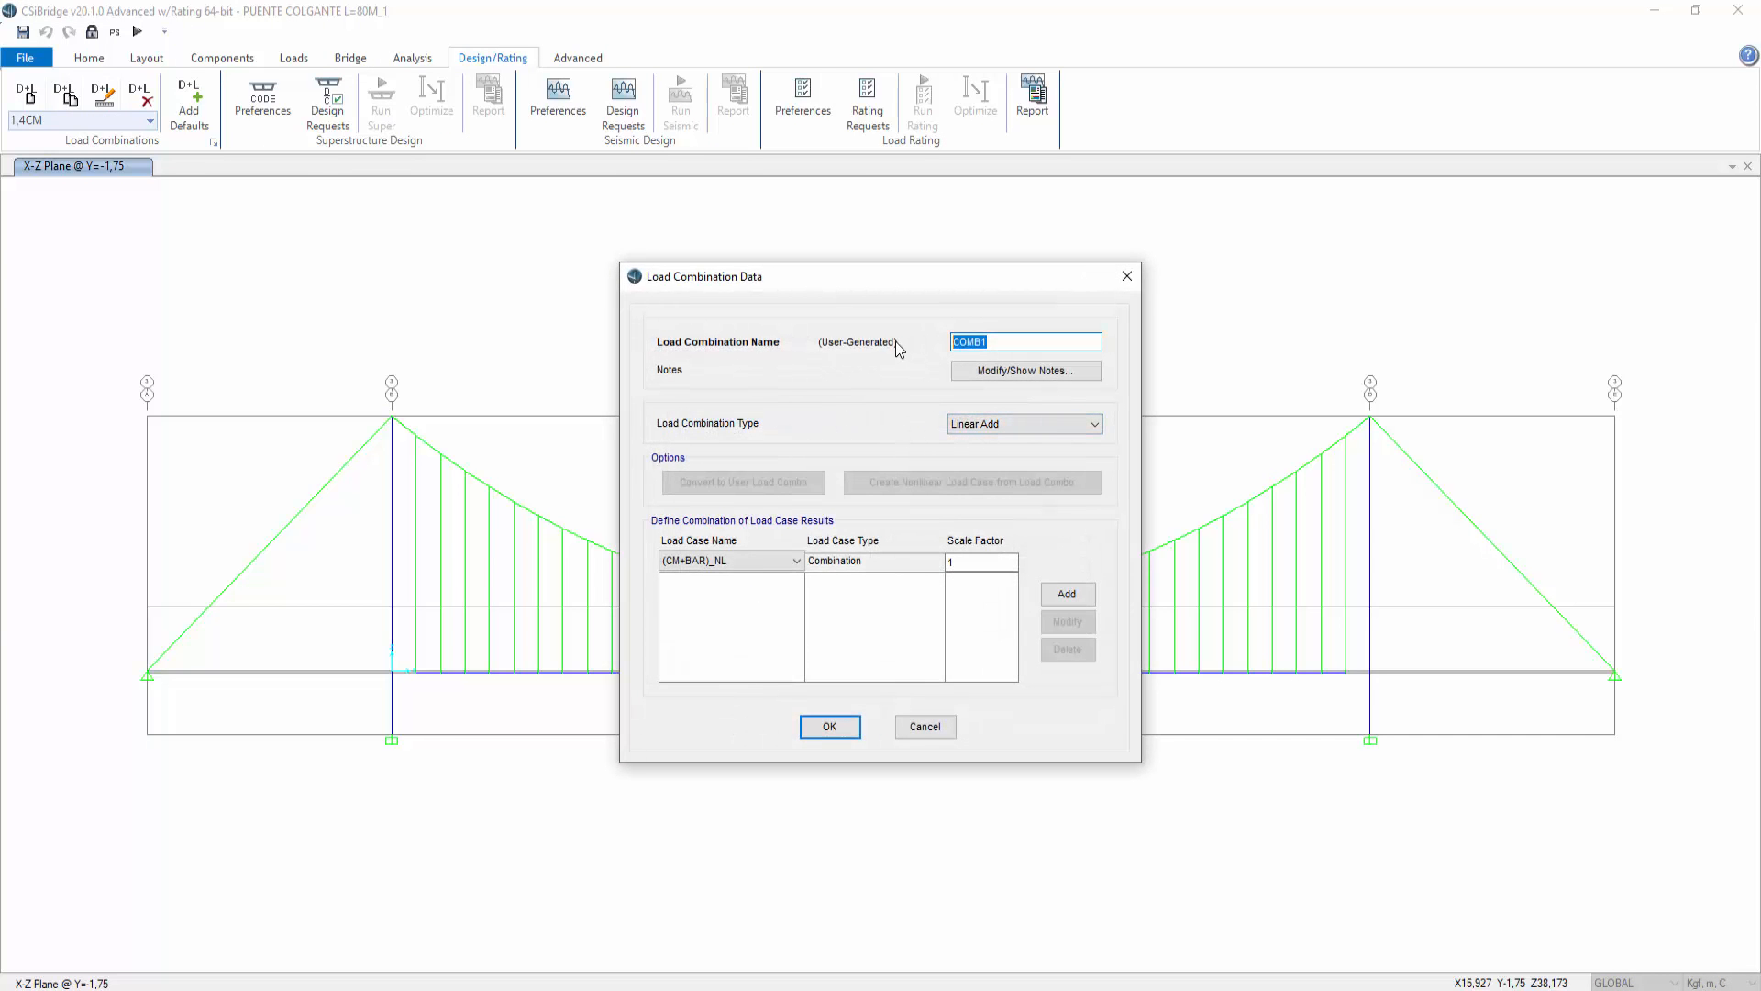
type("FELCHA DE SERVICIO")
Step: Add TENSION_NL and PEATON_NL to the combination, each with a scale factor of 1
left_click(795, 561)
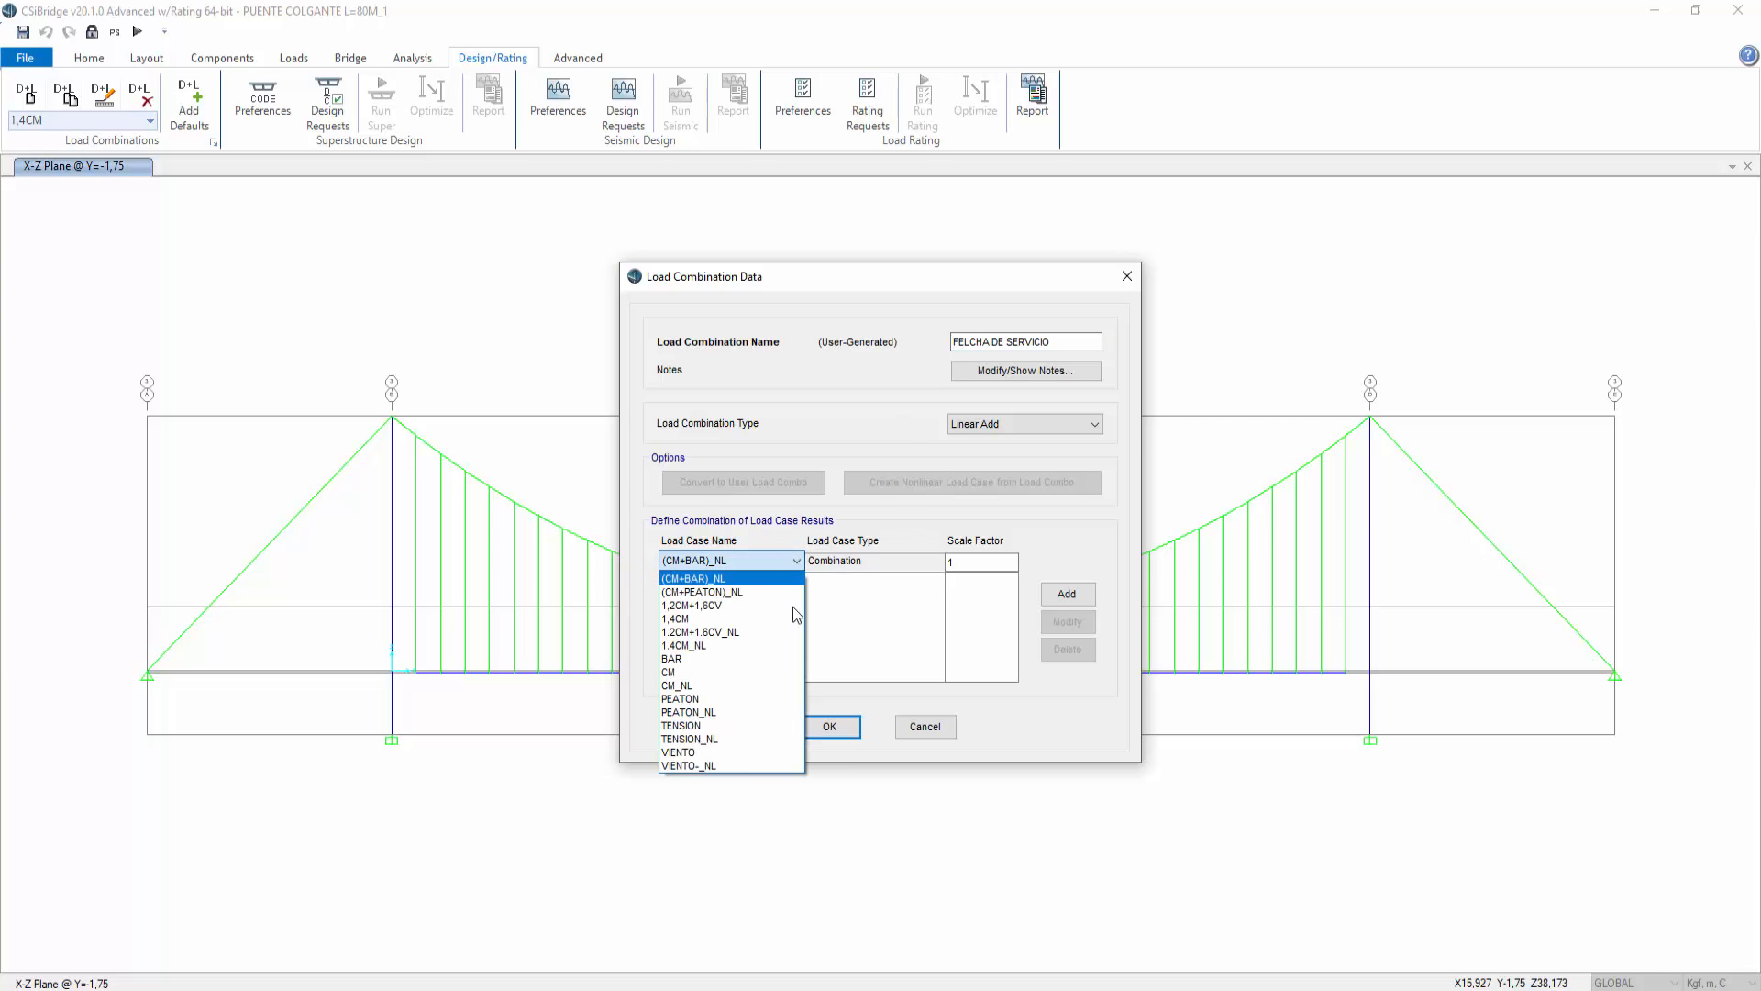
left_click(761, 737)
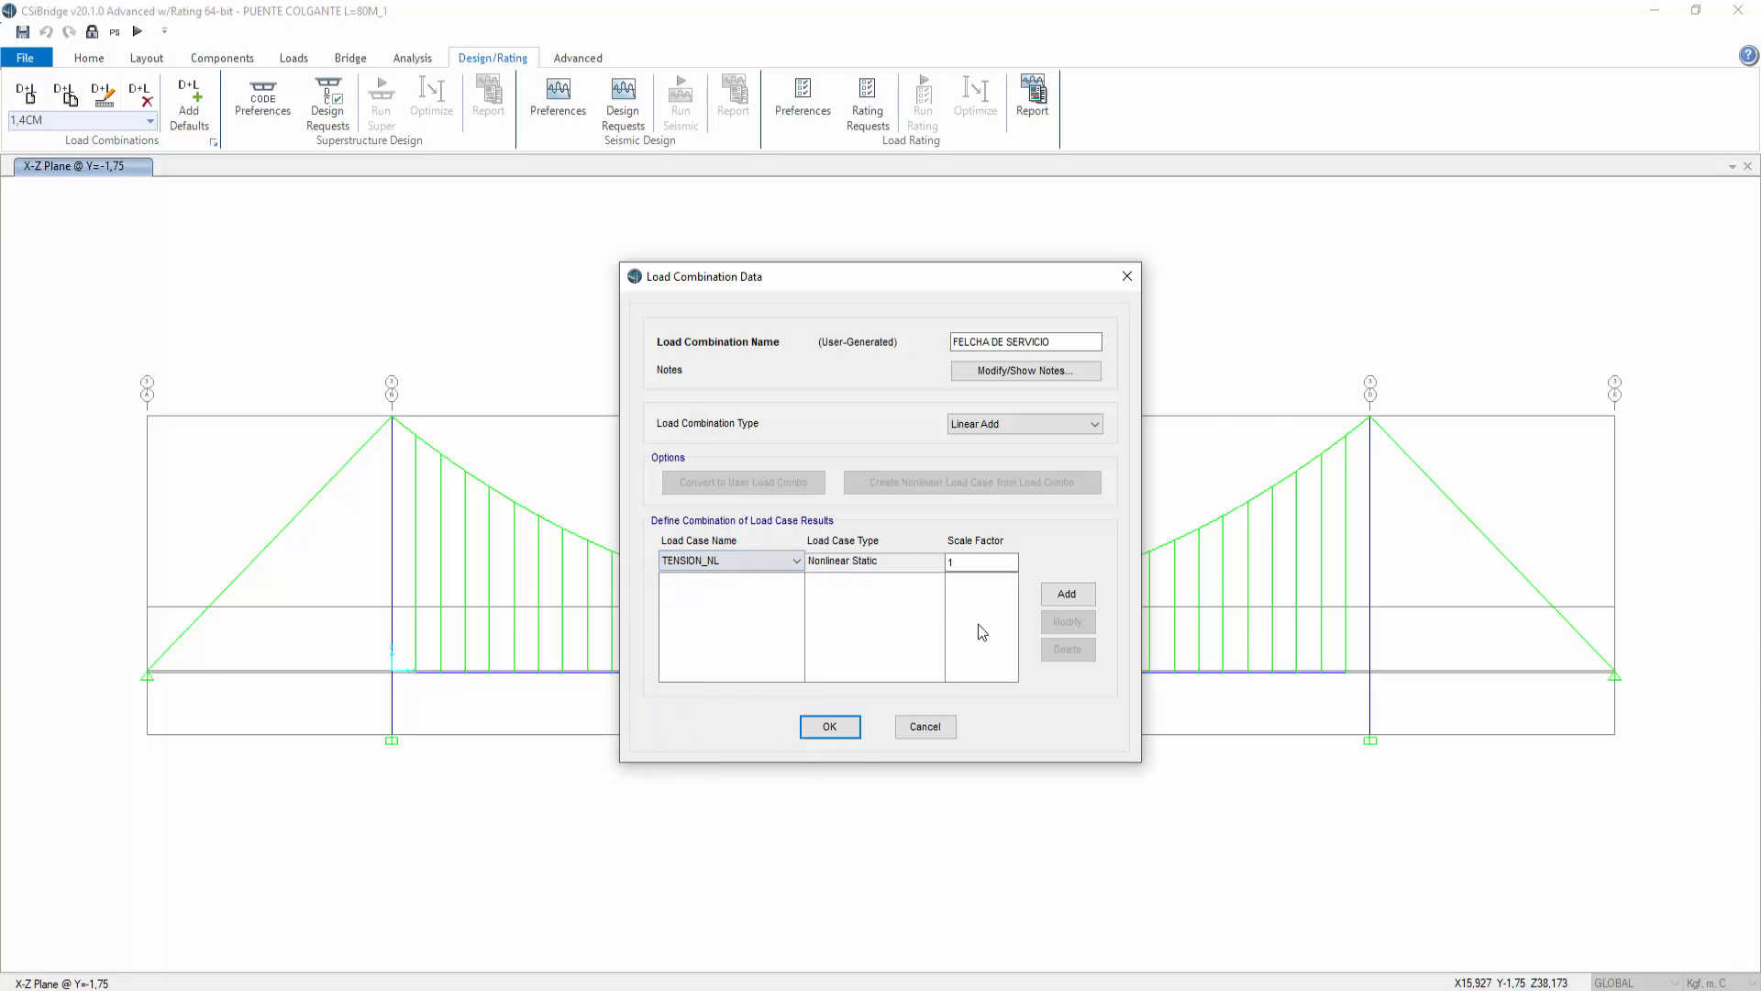
left_click(1067, 594)
left_click(795, 561)
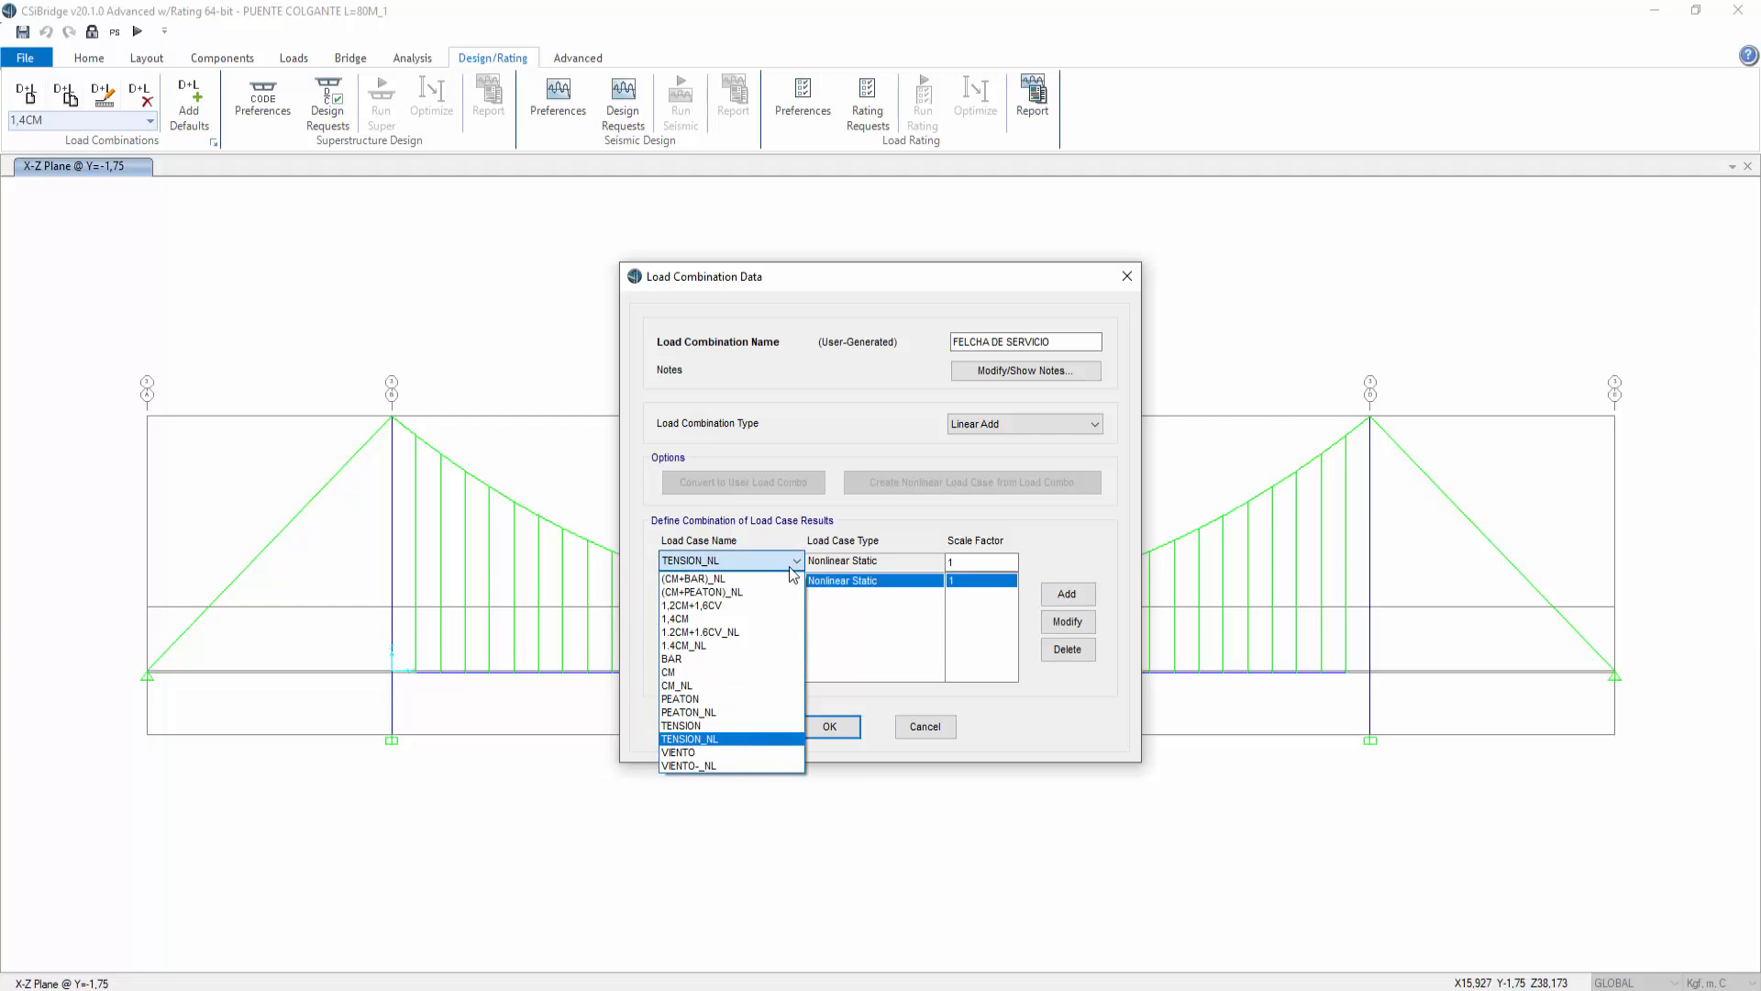
left_click(734, 710)
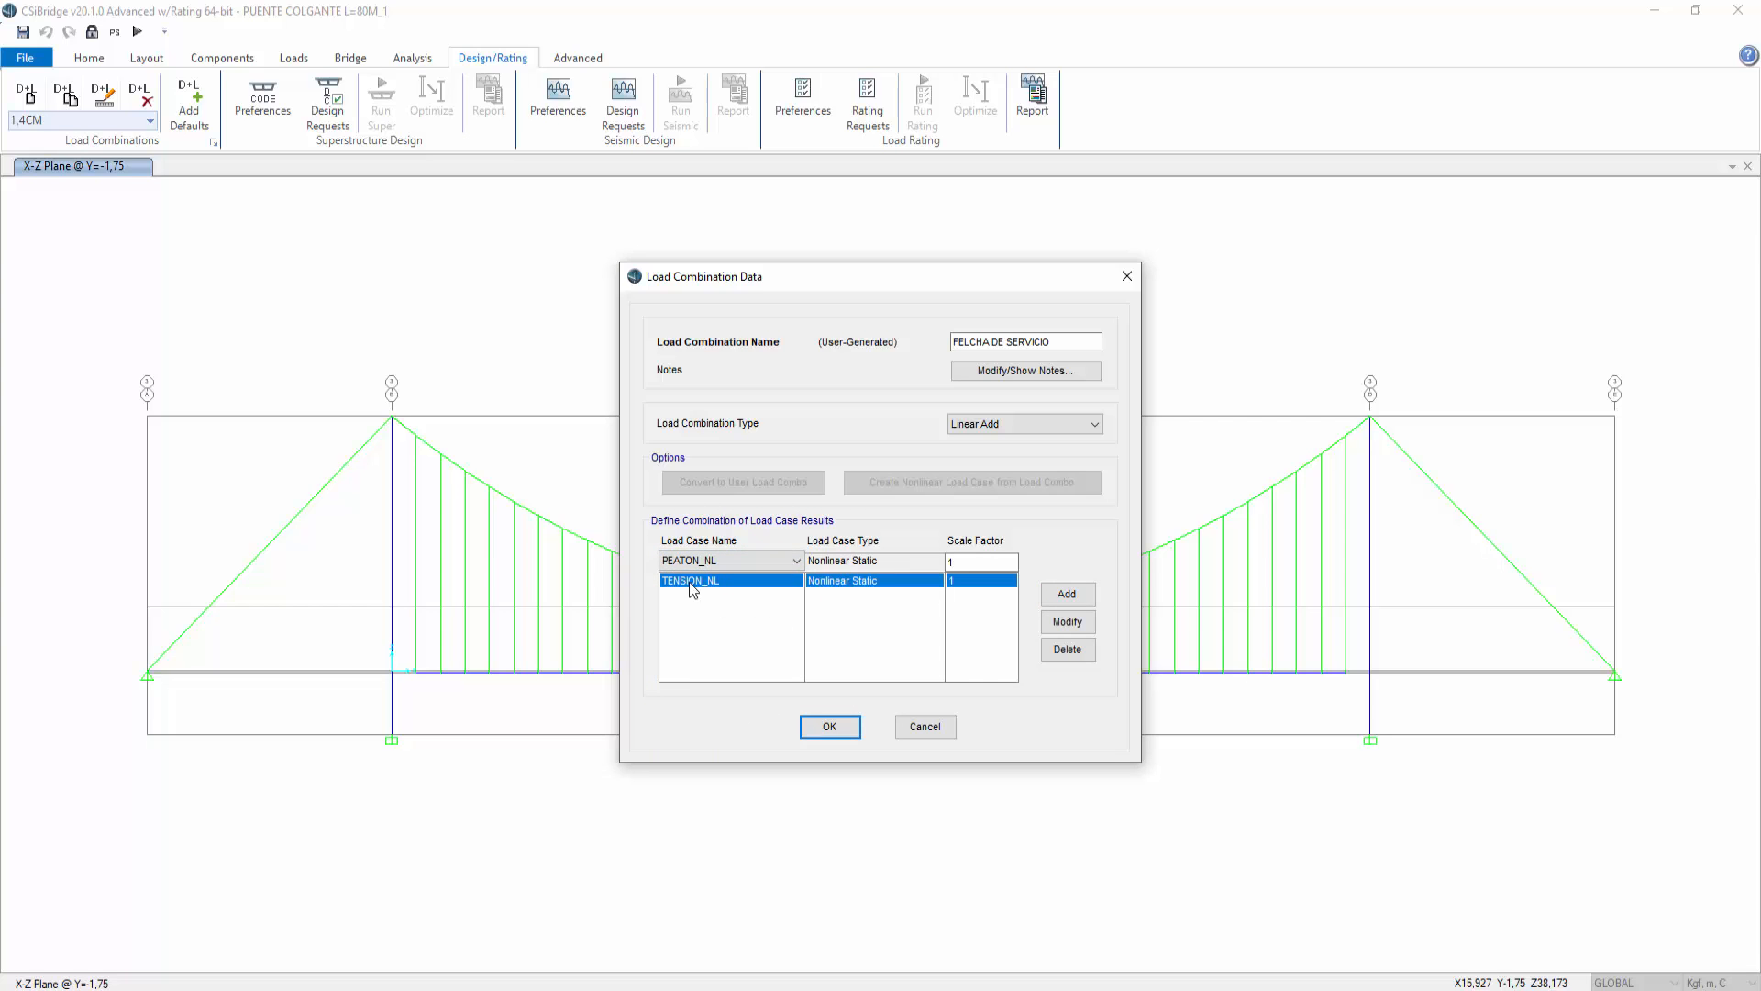
left_click(1047, 596)
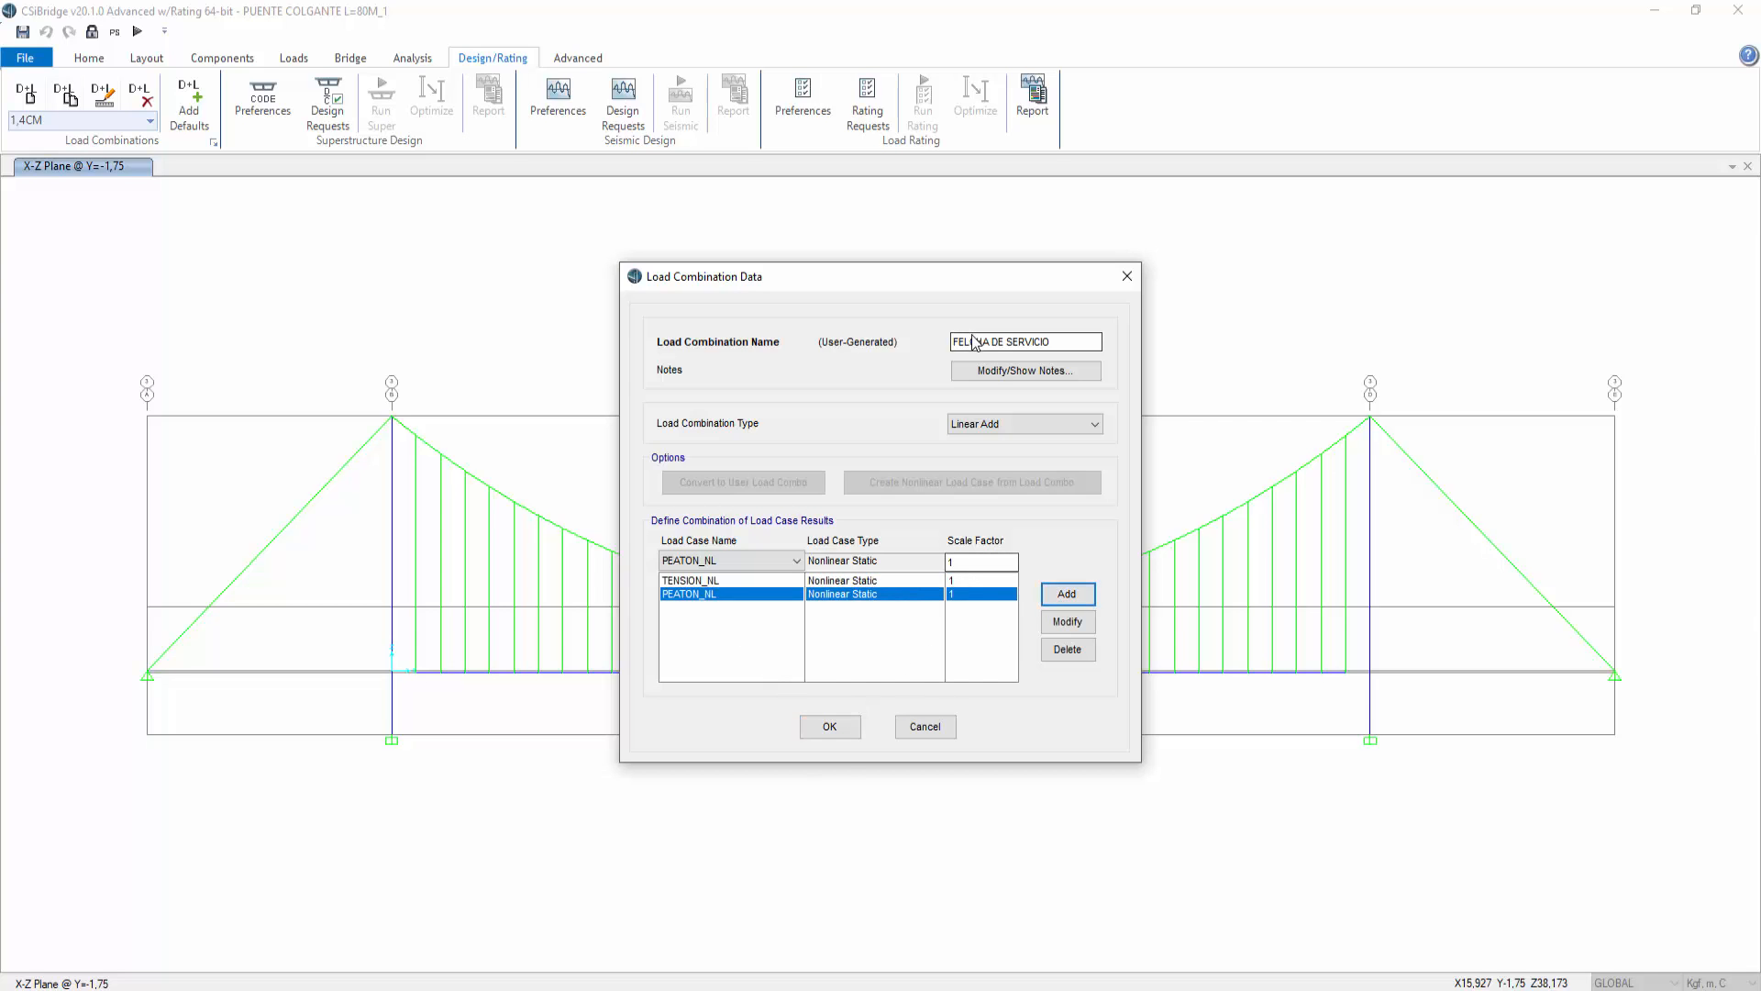
Step: Correct the combination name to FLECHA DE SERVICIO and save the new combination
left_click_drag(958, 341, 977, 341)
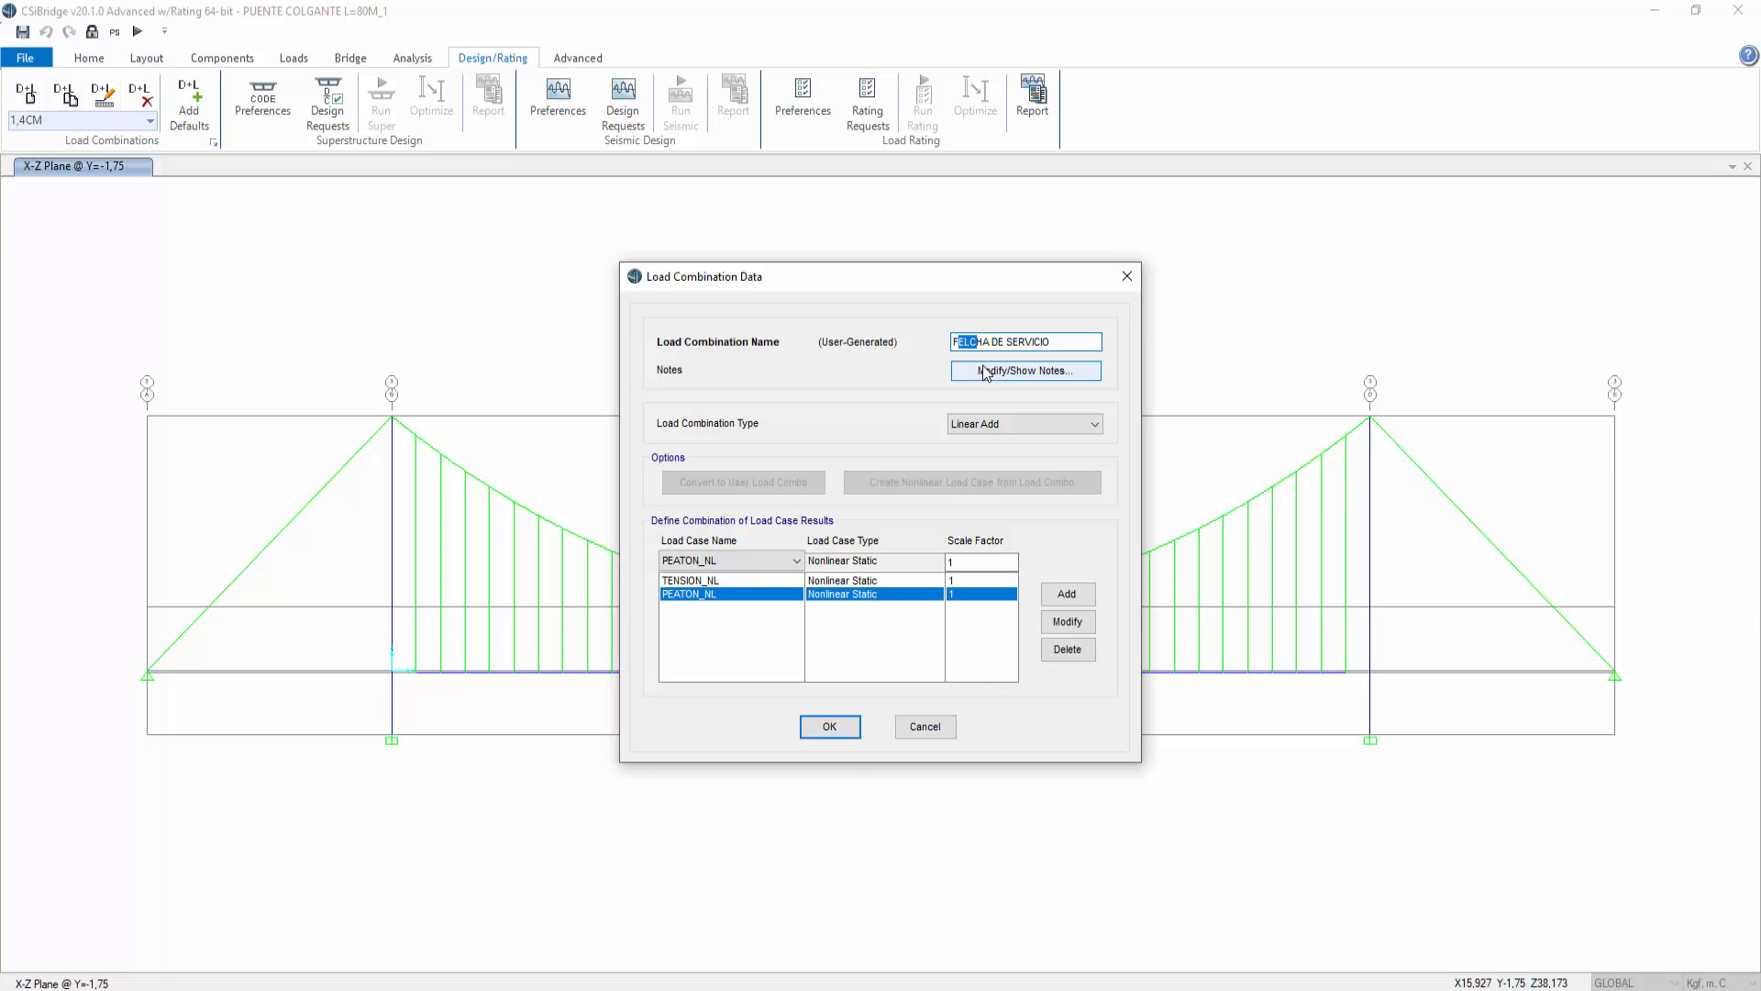
type("LEC")
left_click(829, 727)
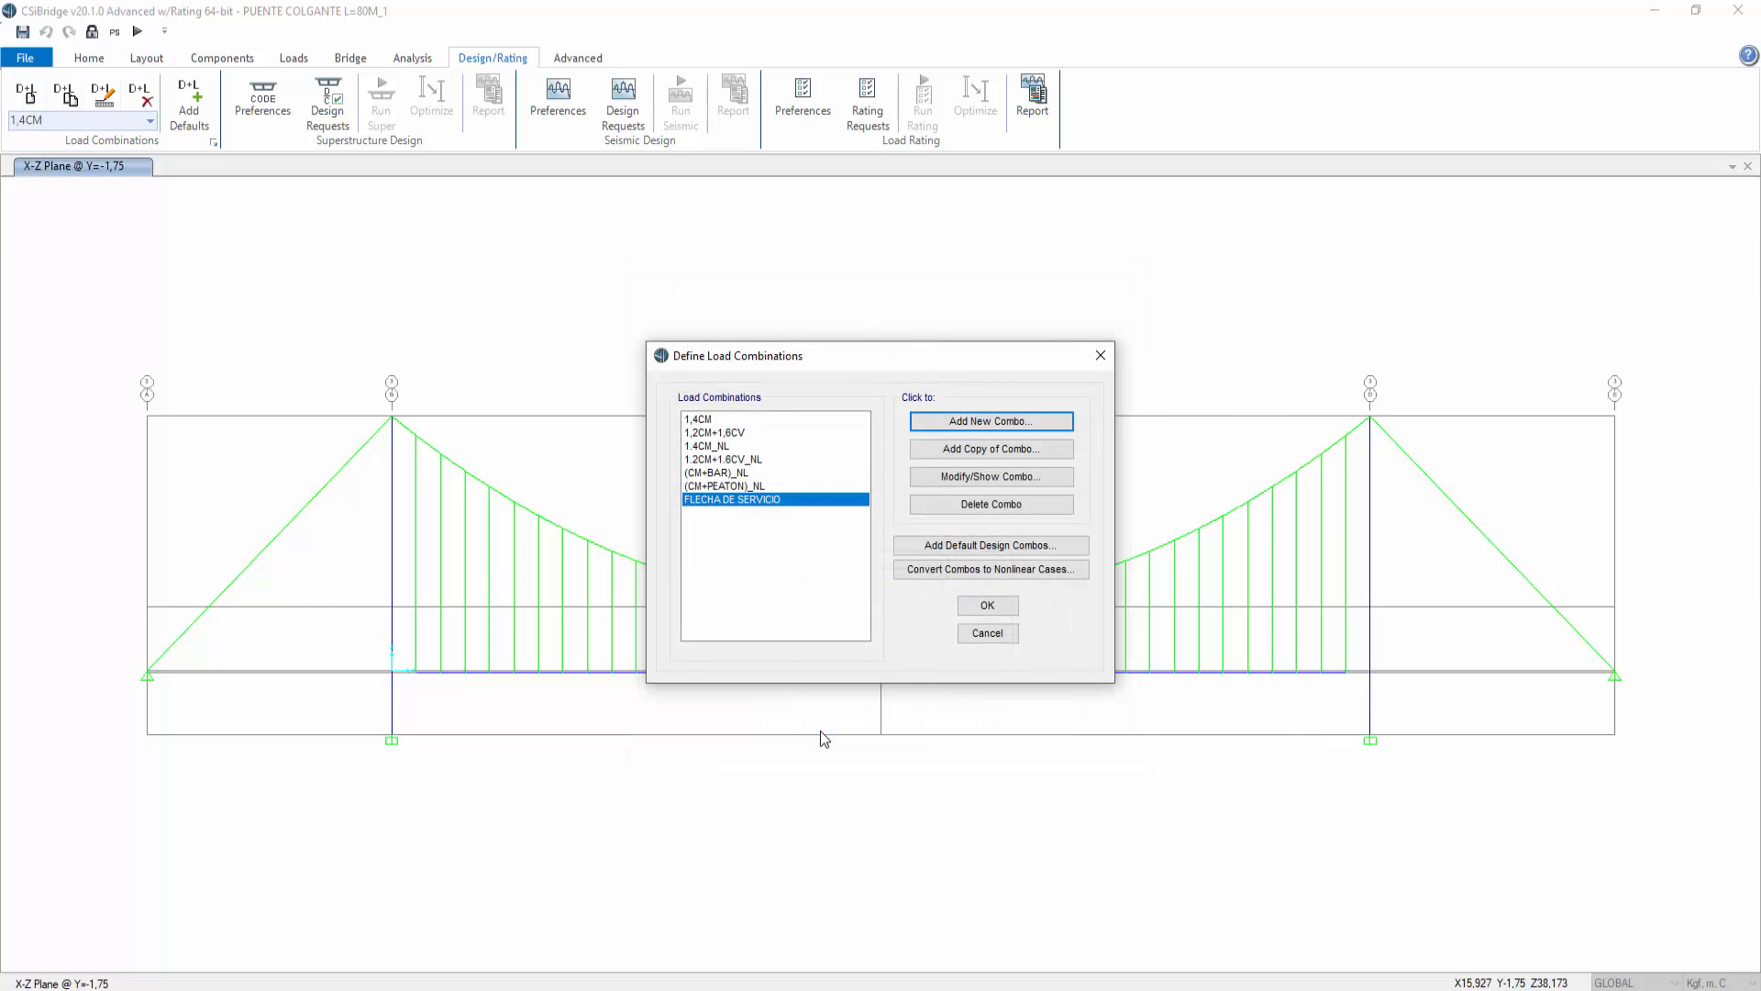
left_click(986, 607)
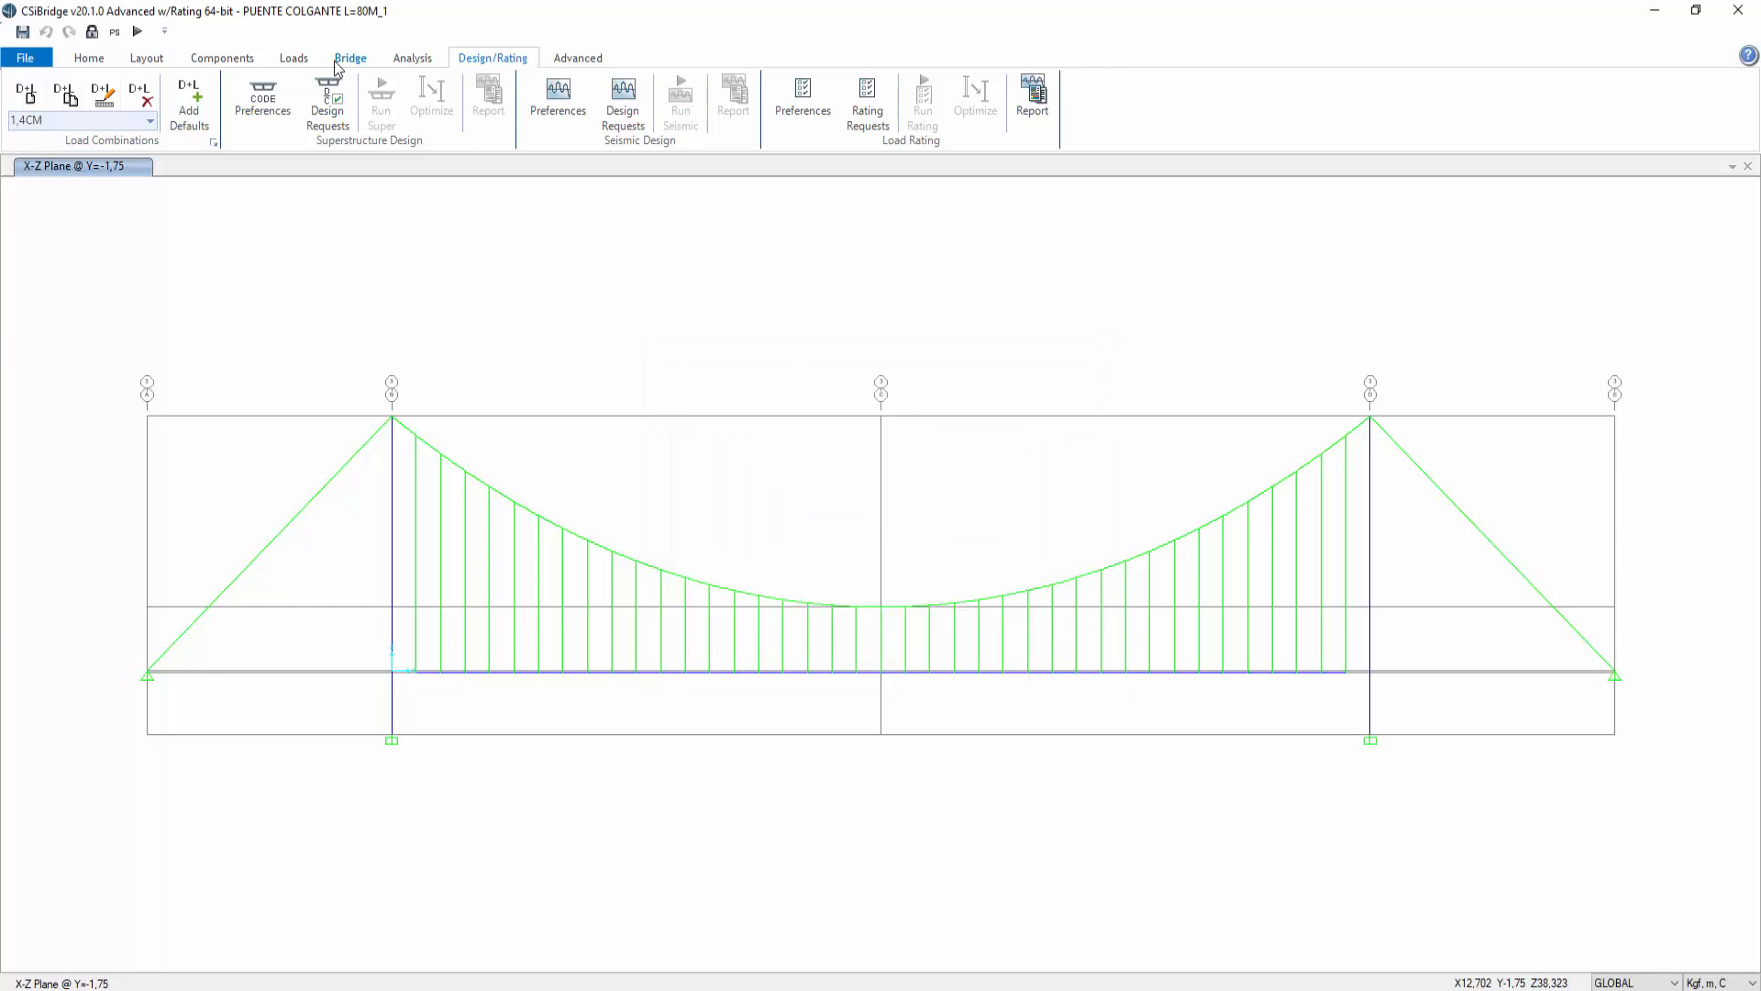
Step: Display the deformed shape for the FLECHA DE SERVICIO combination and check the midspan deck joint's displacements
left_click(100, 62)
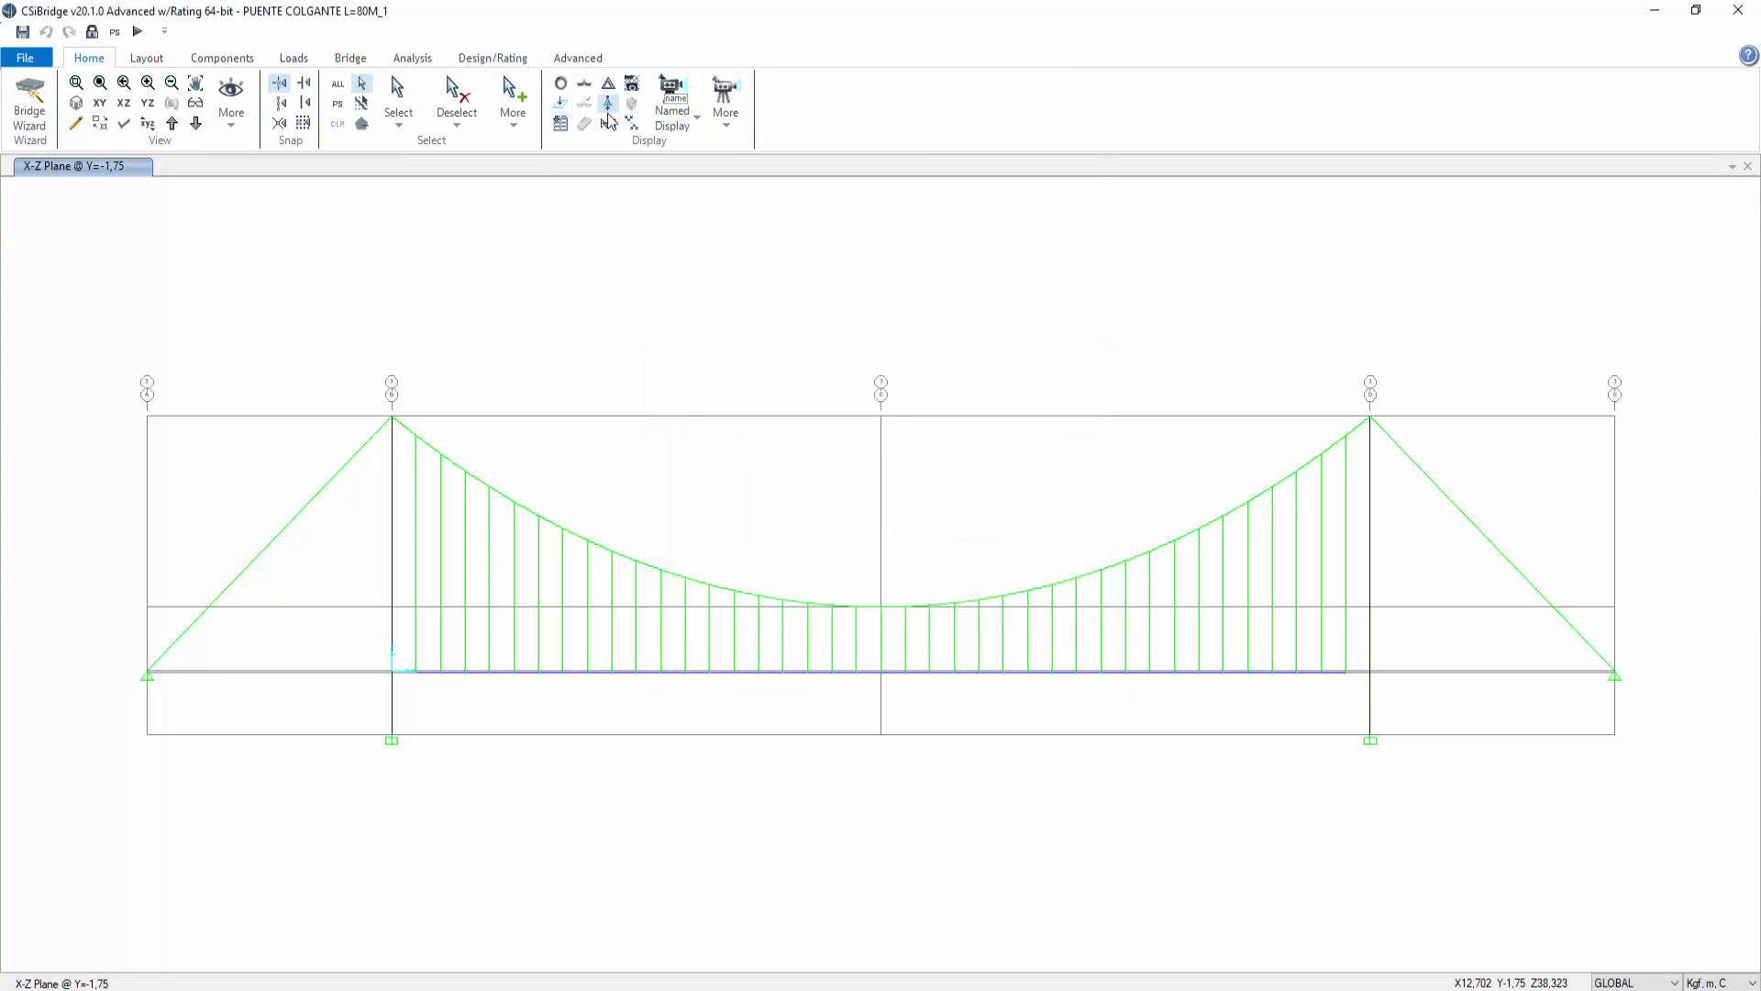
left_click(608, 82)
left_click(967, 208)
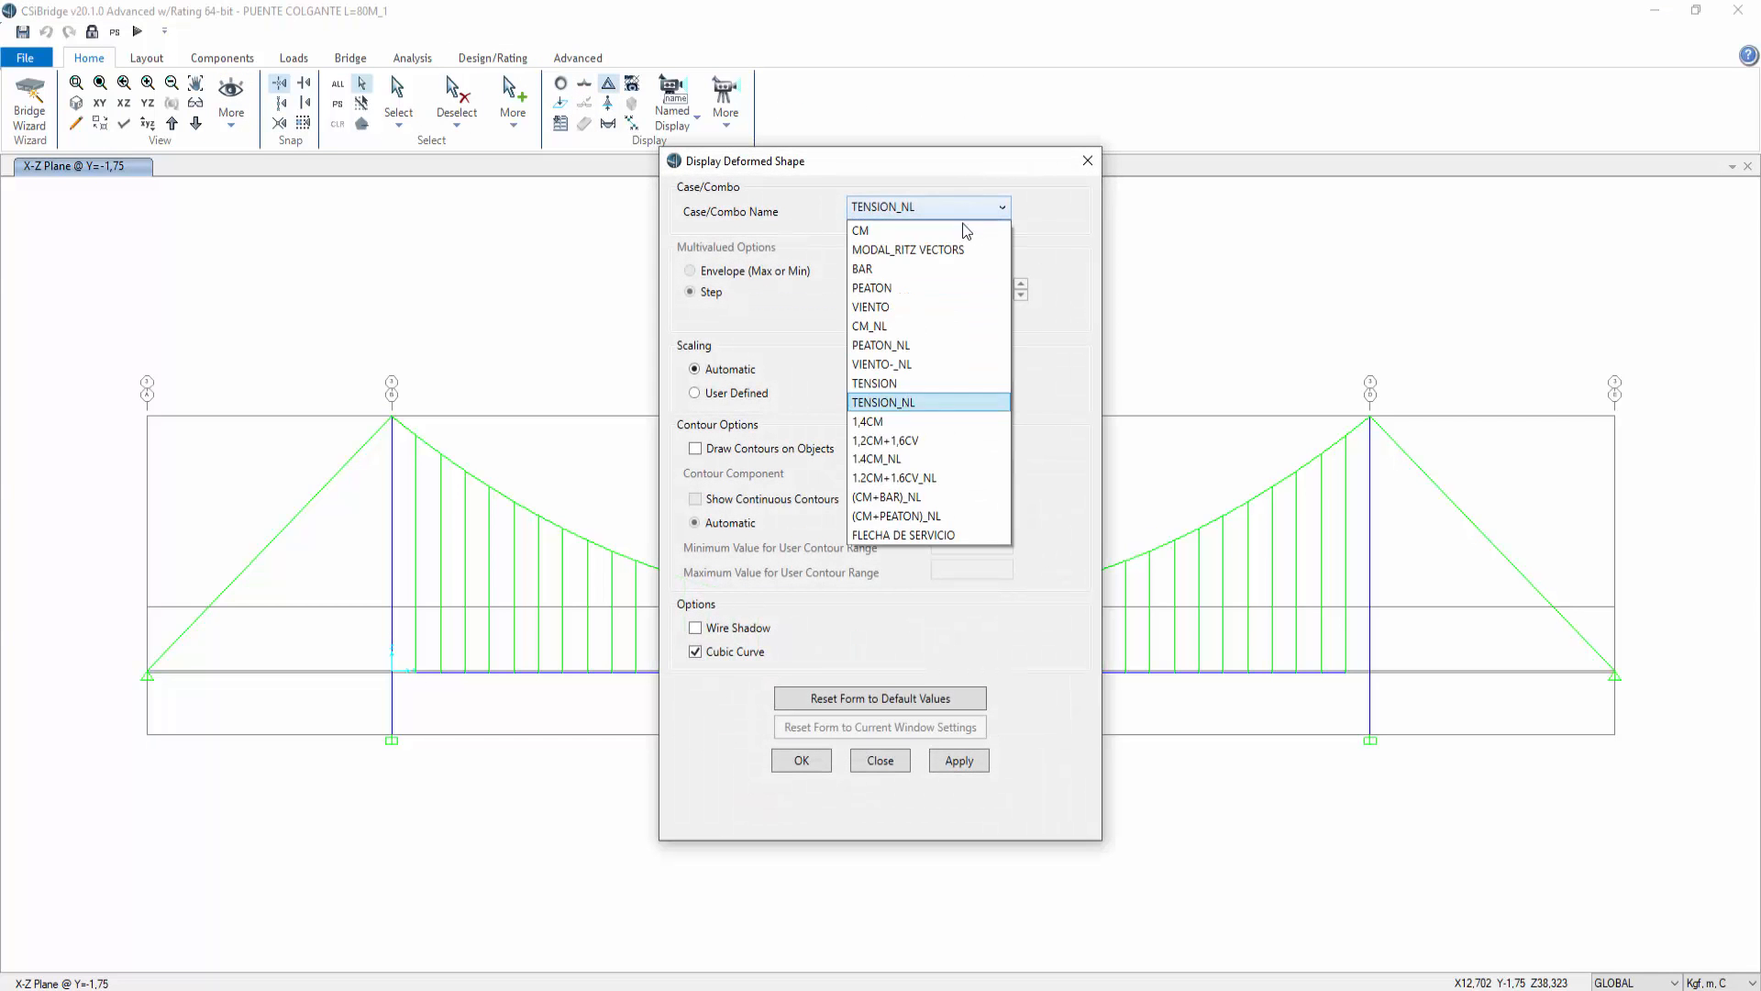
left_click(955, 517)
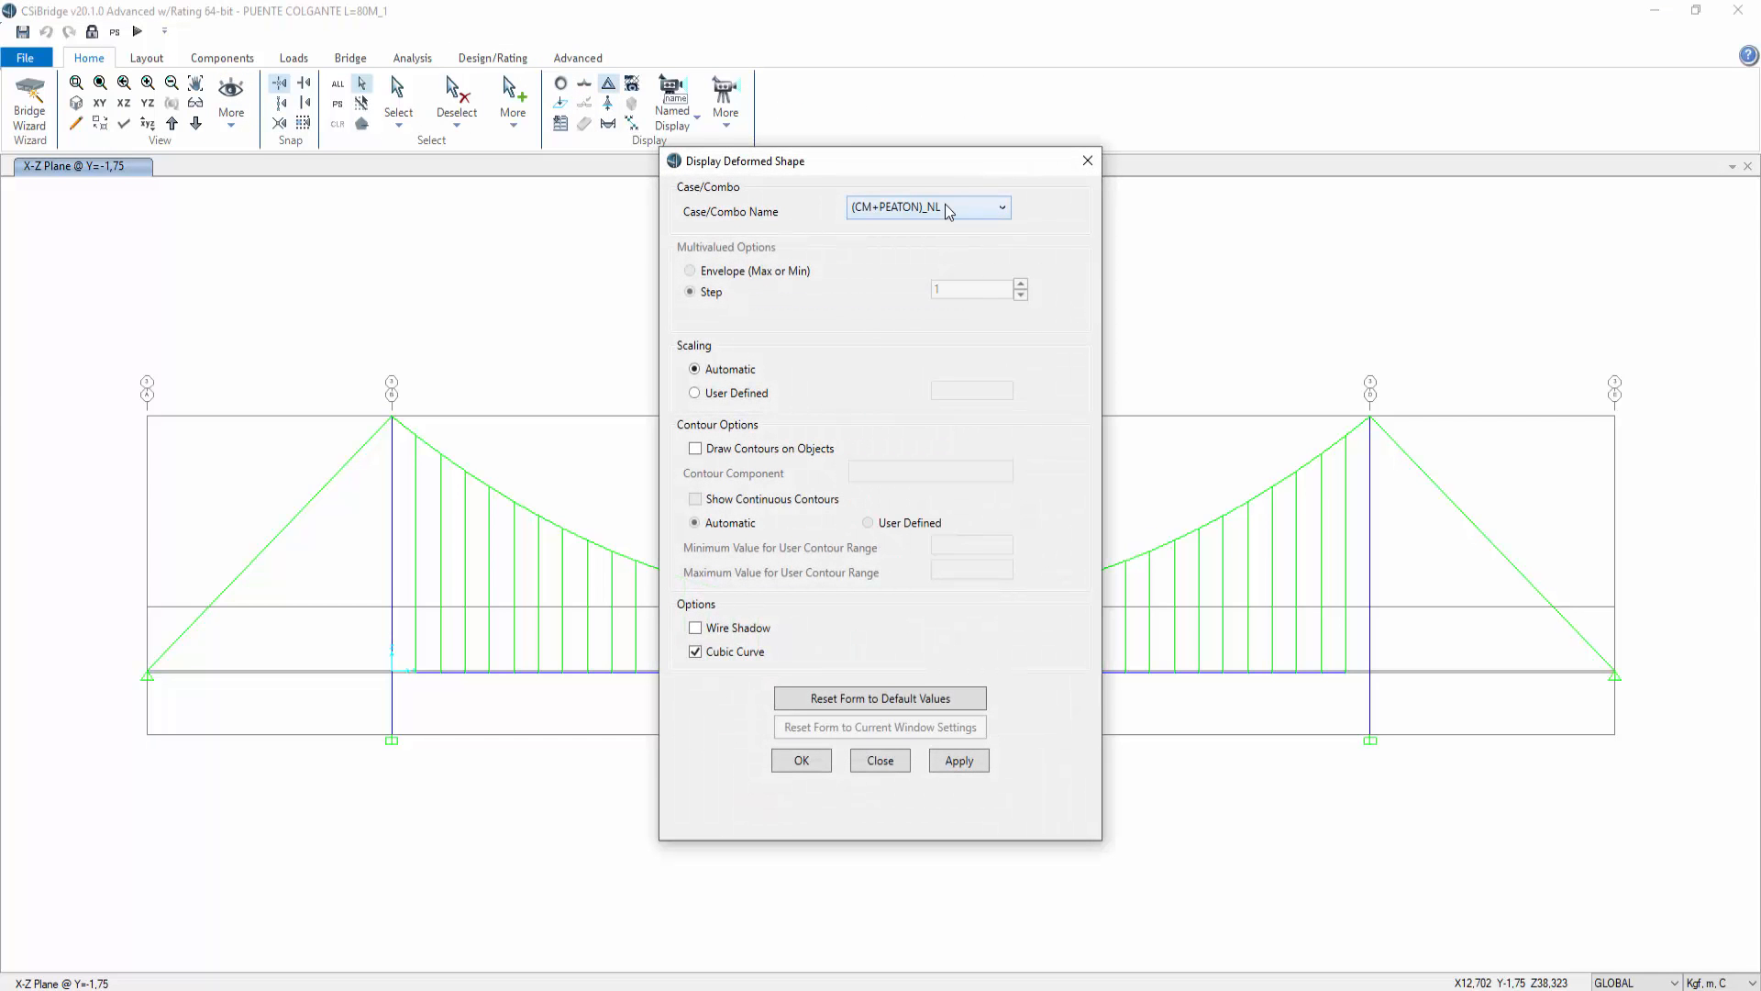
left_click(945, 205)
left_click(938, 536)
left_click(958, 761)
left_click_drag(1003, 162, 1635, 133)
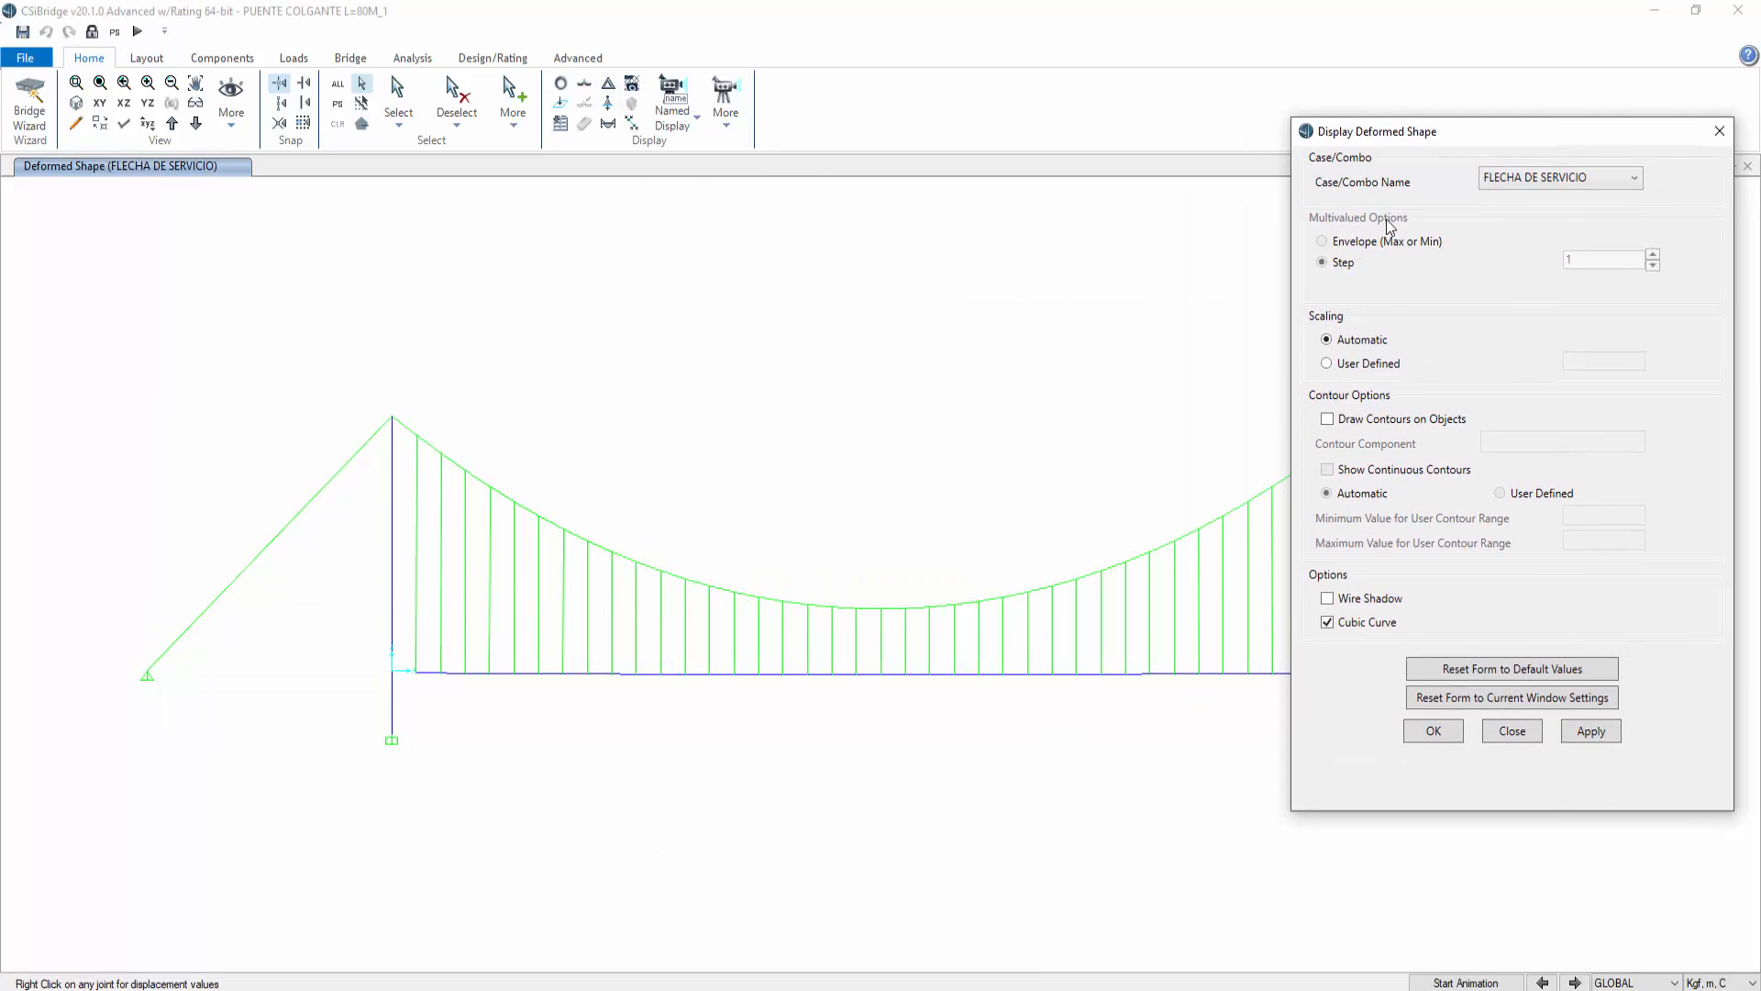
mouse_move(881, 683)
left_click(1523, 730)
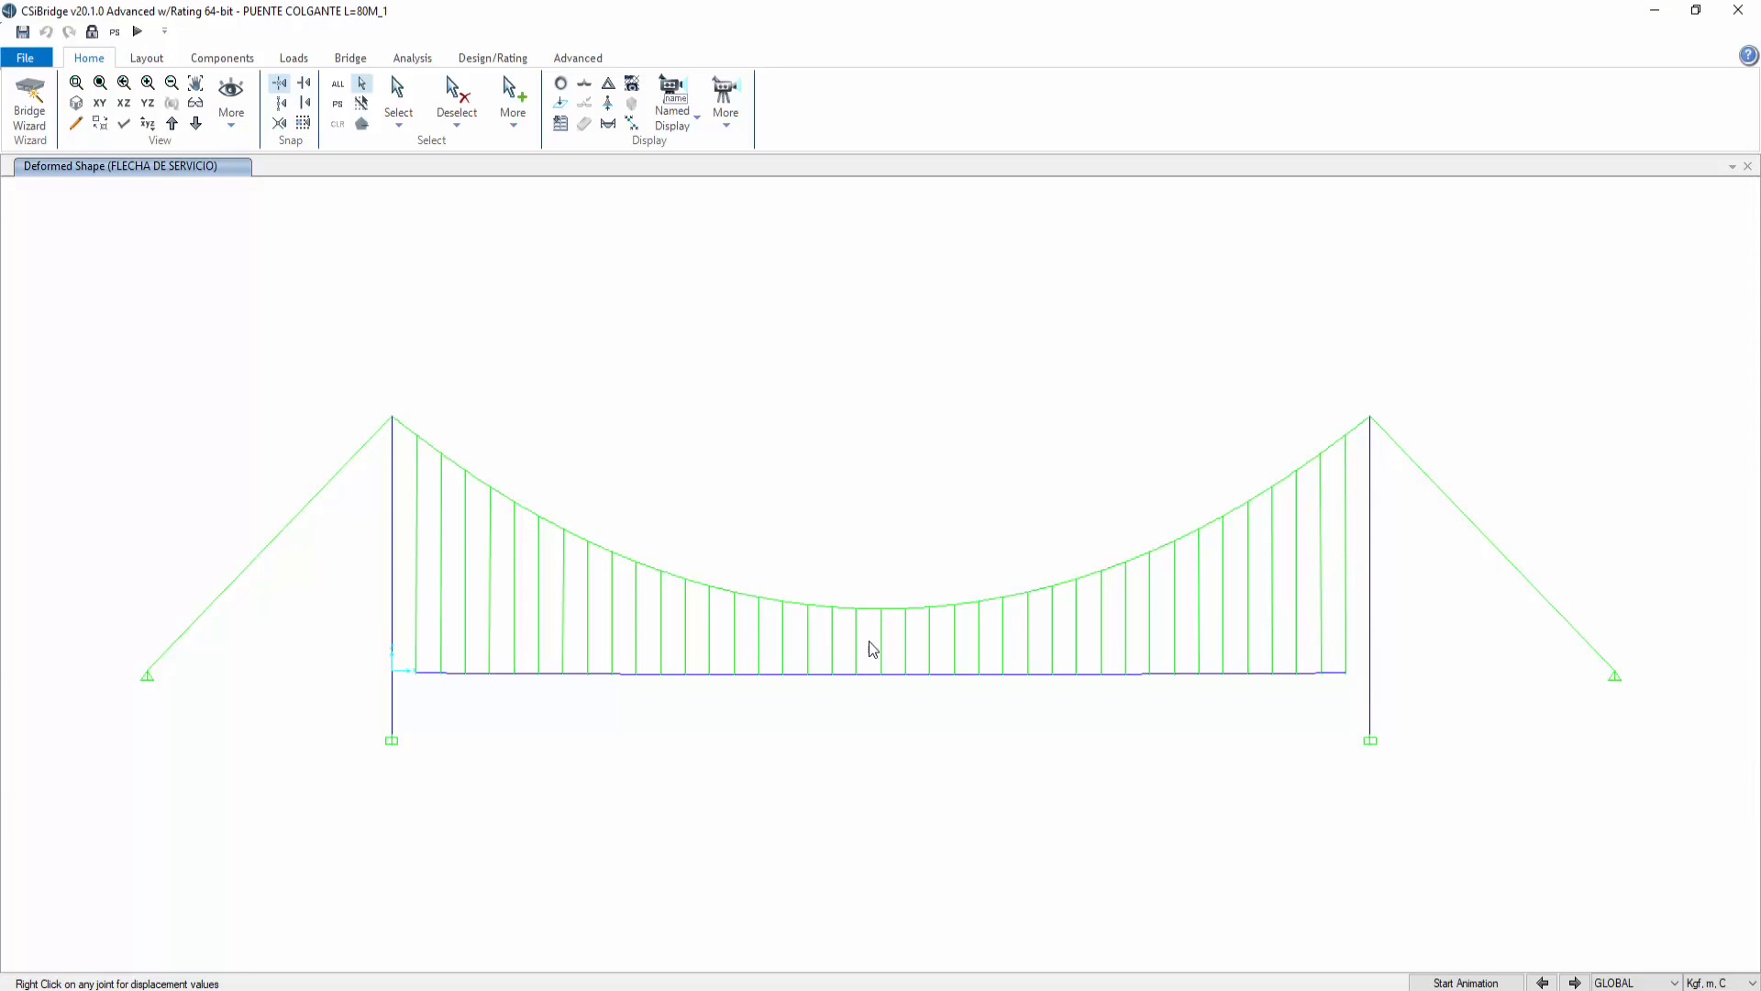
right_click(881, 675)
Step: Switch the deformed shape to the TENSION_NL case and check the midspan deck joint's displacements
left_click(609, 88)
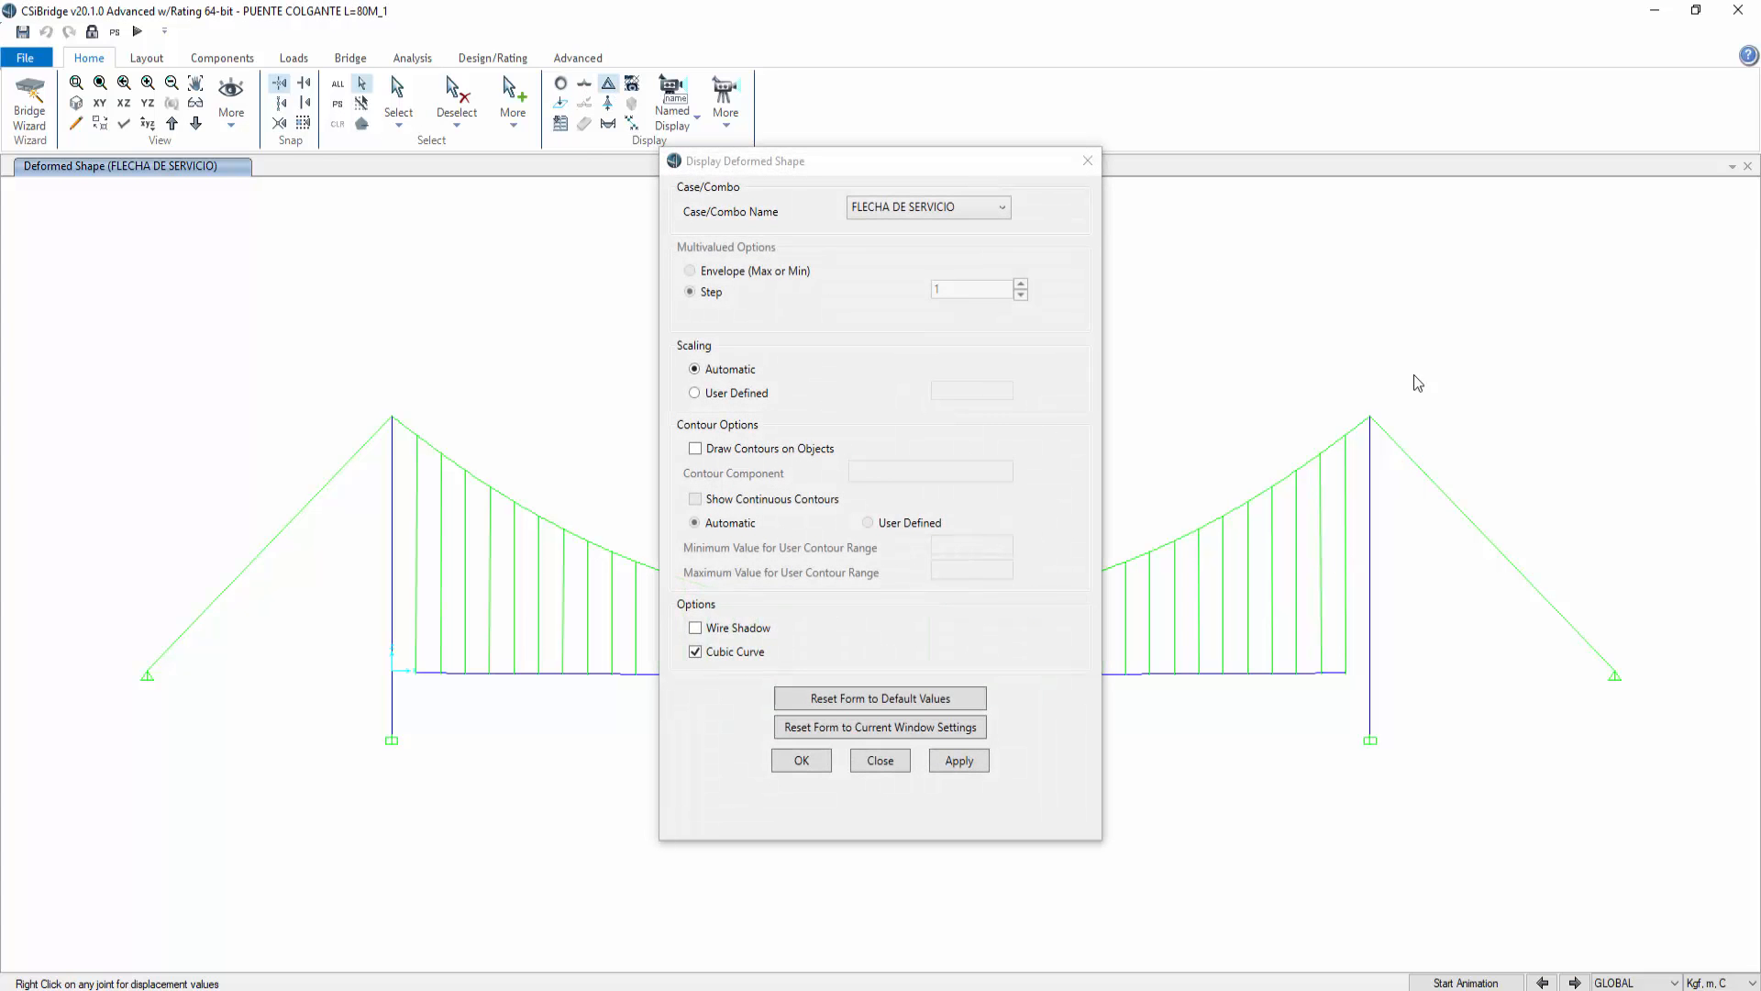
left_click_drag(992, 177, 1533, 120)
left_click(1544, 150)
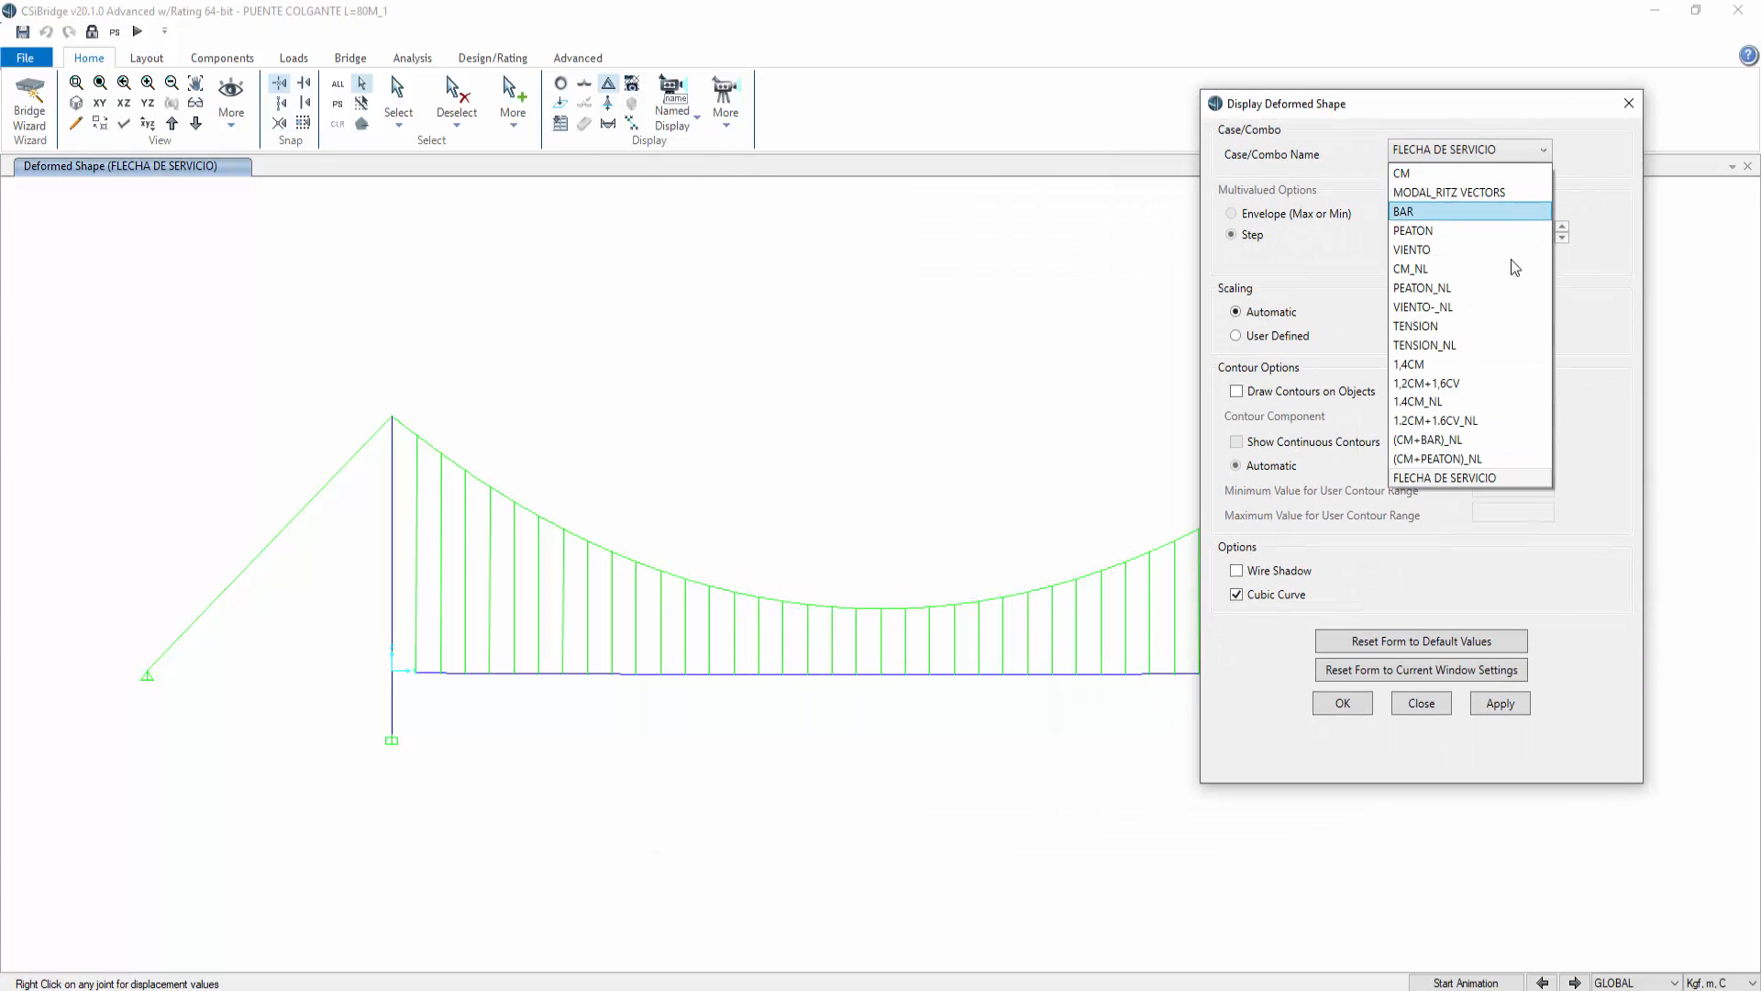
left_click(1468, 344)
left_click(1509, 704)
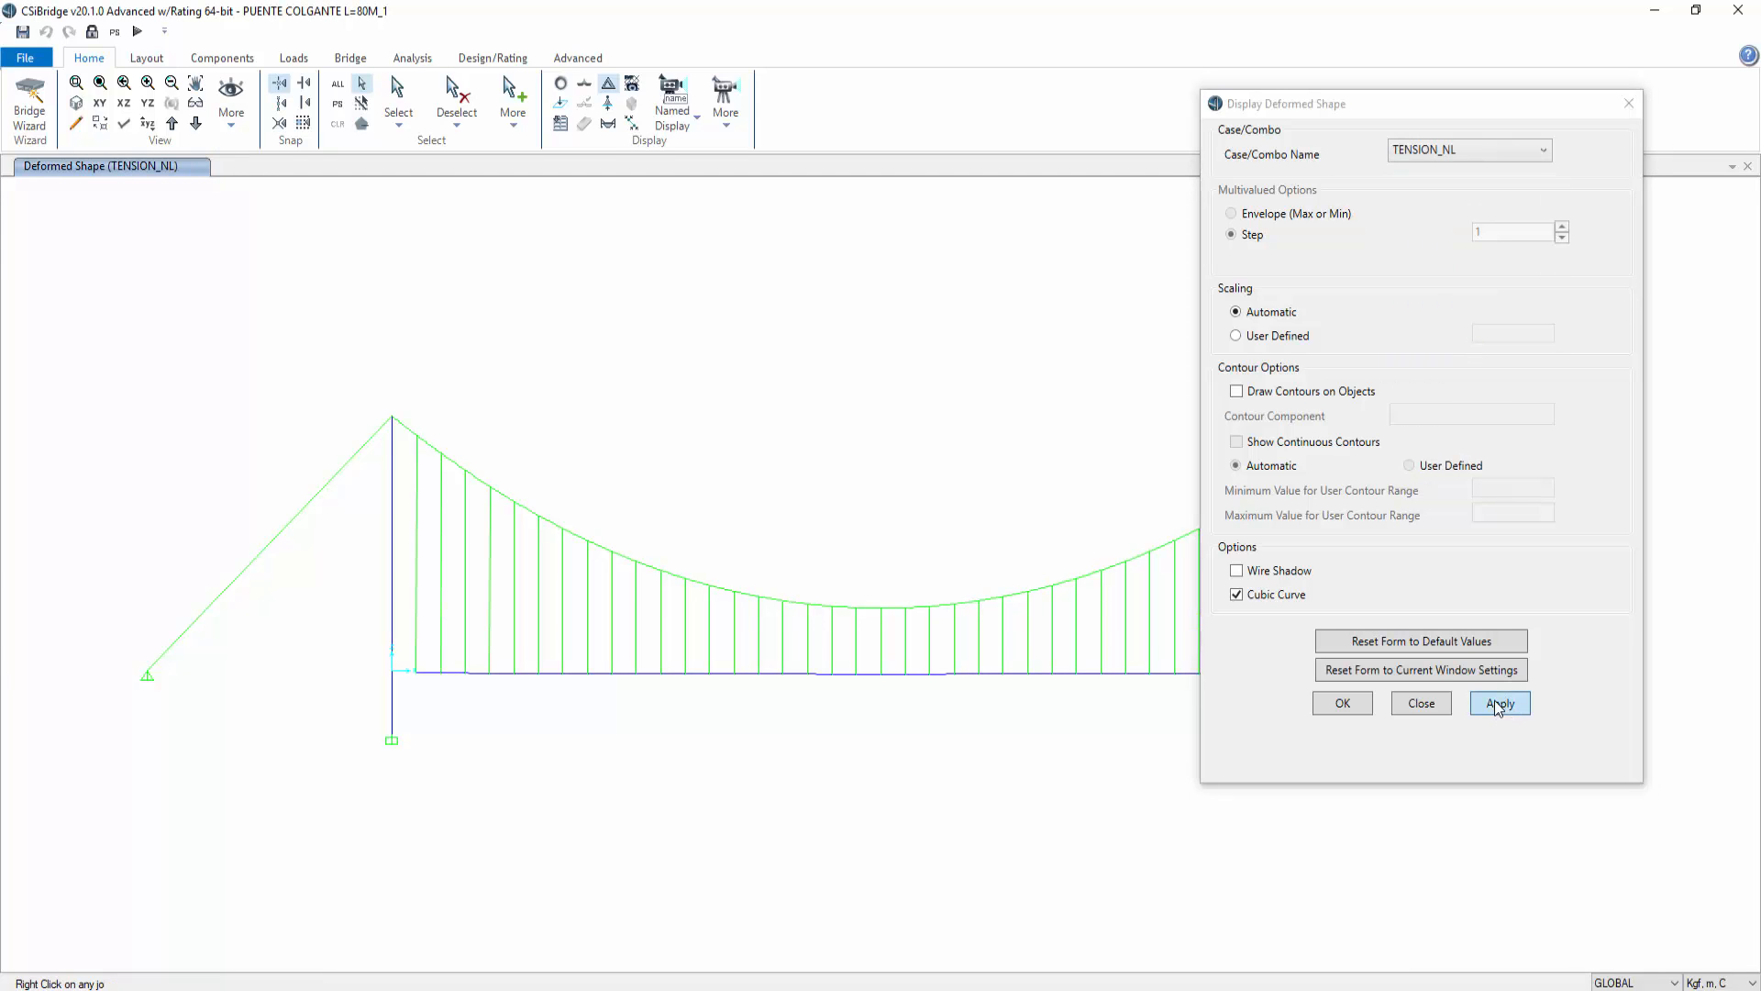
right_click(882, 676)
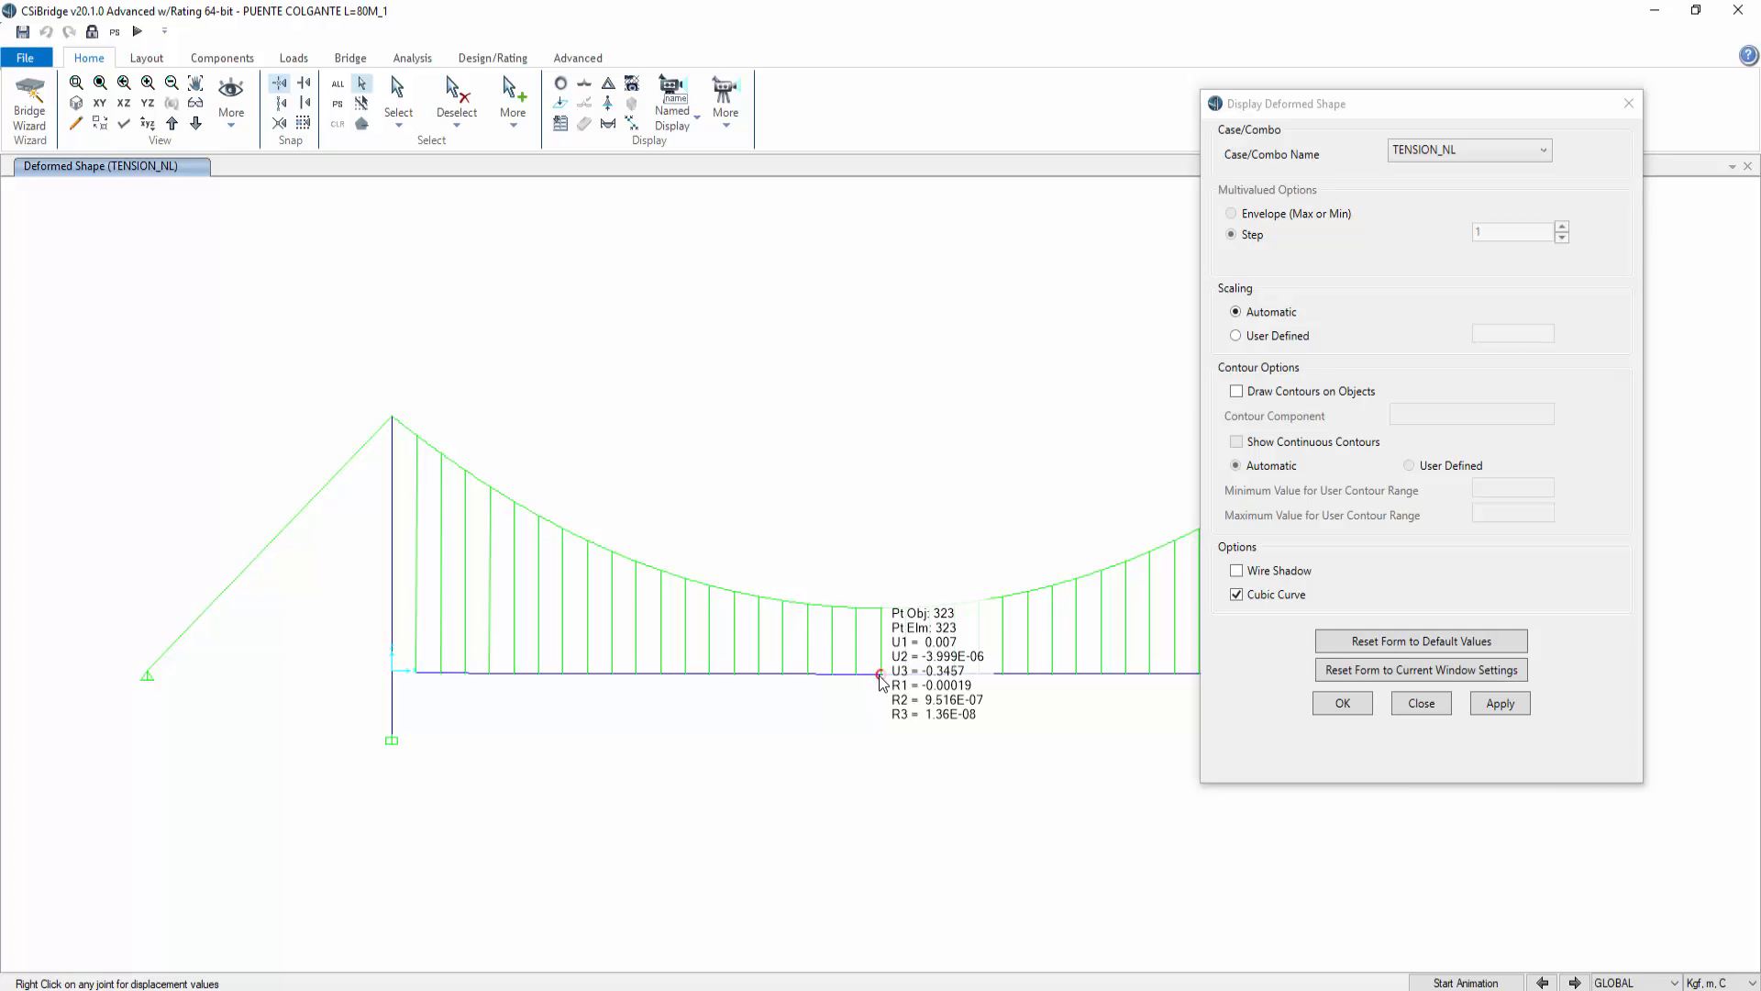
mouse_move(881, 679)
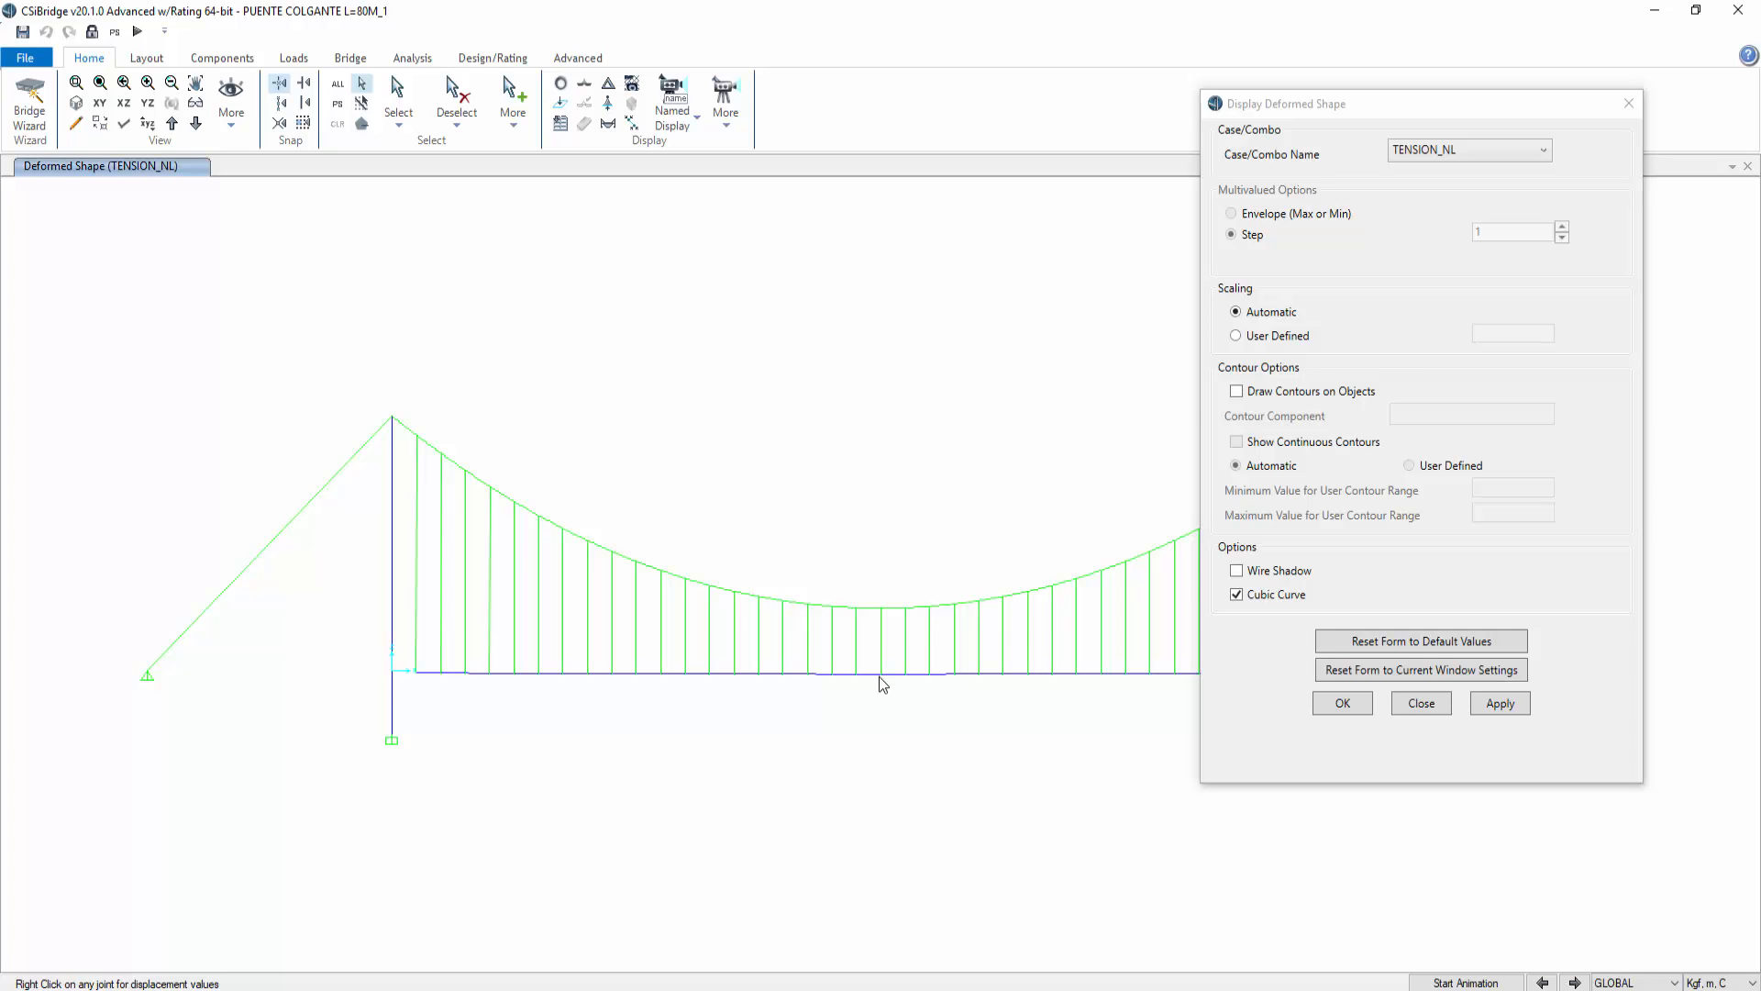
right_click(882, 680)
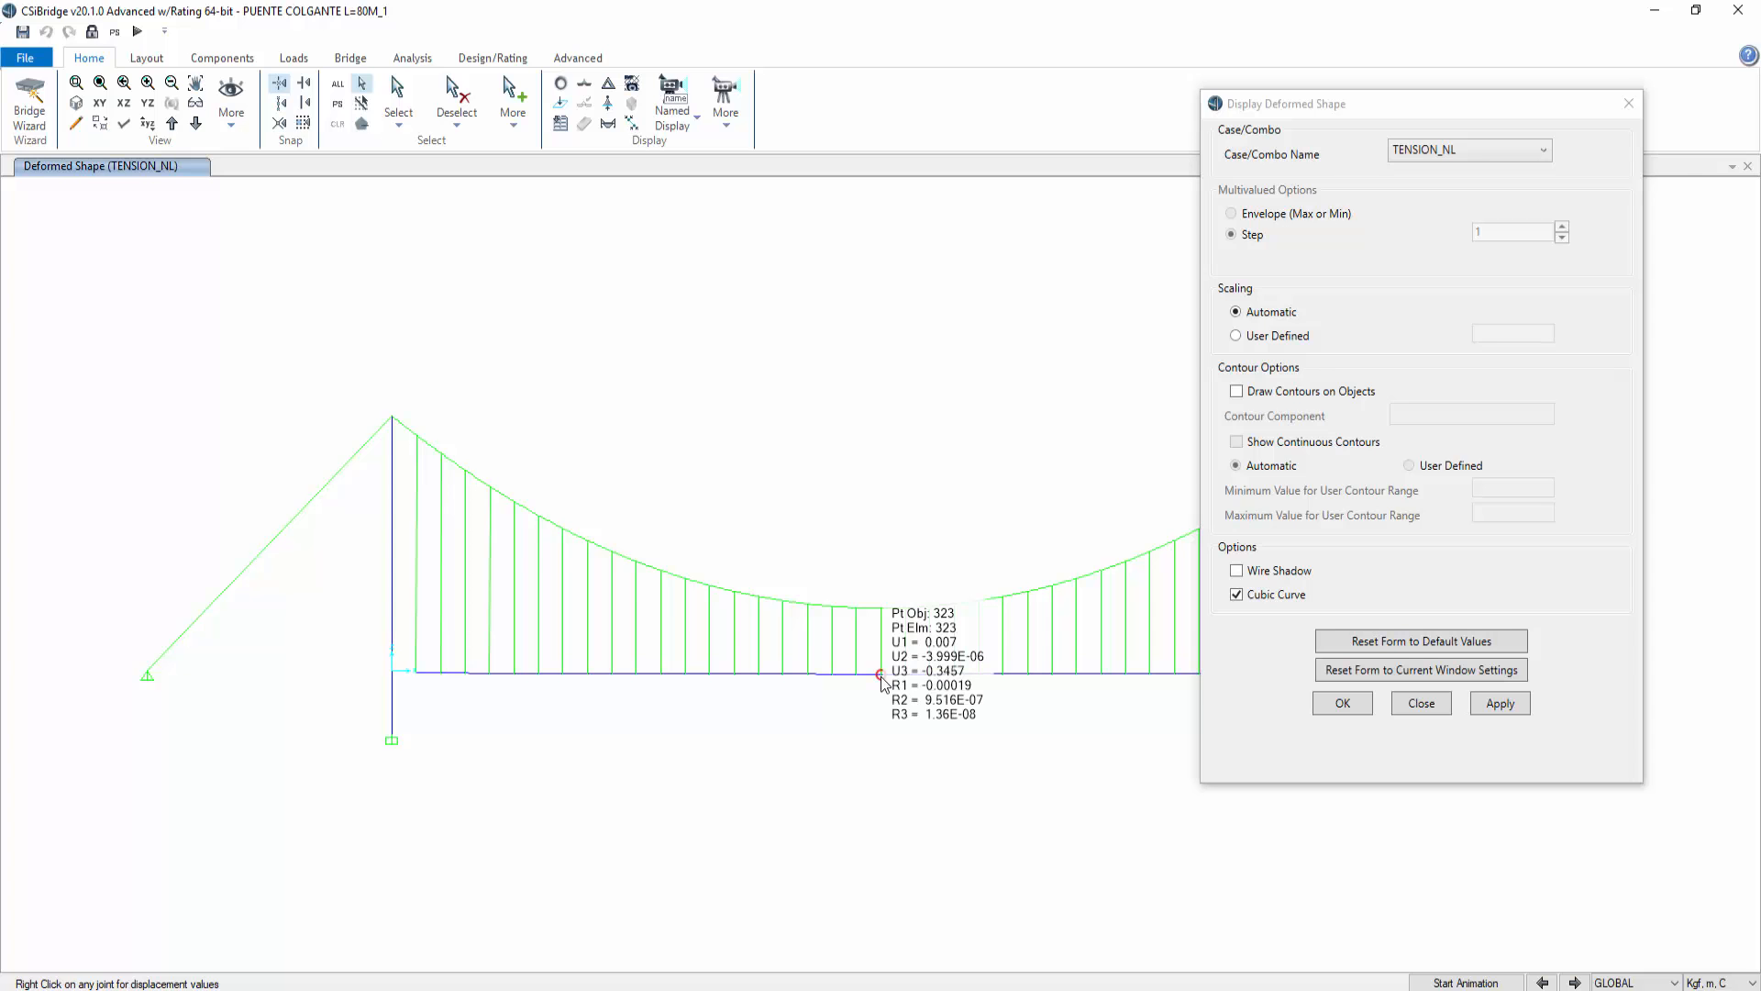
left_click(1422, 703)
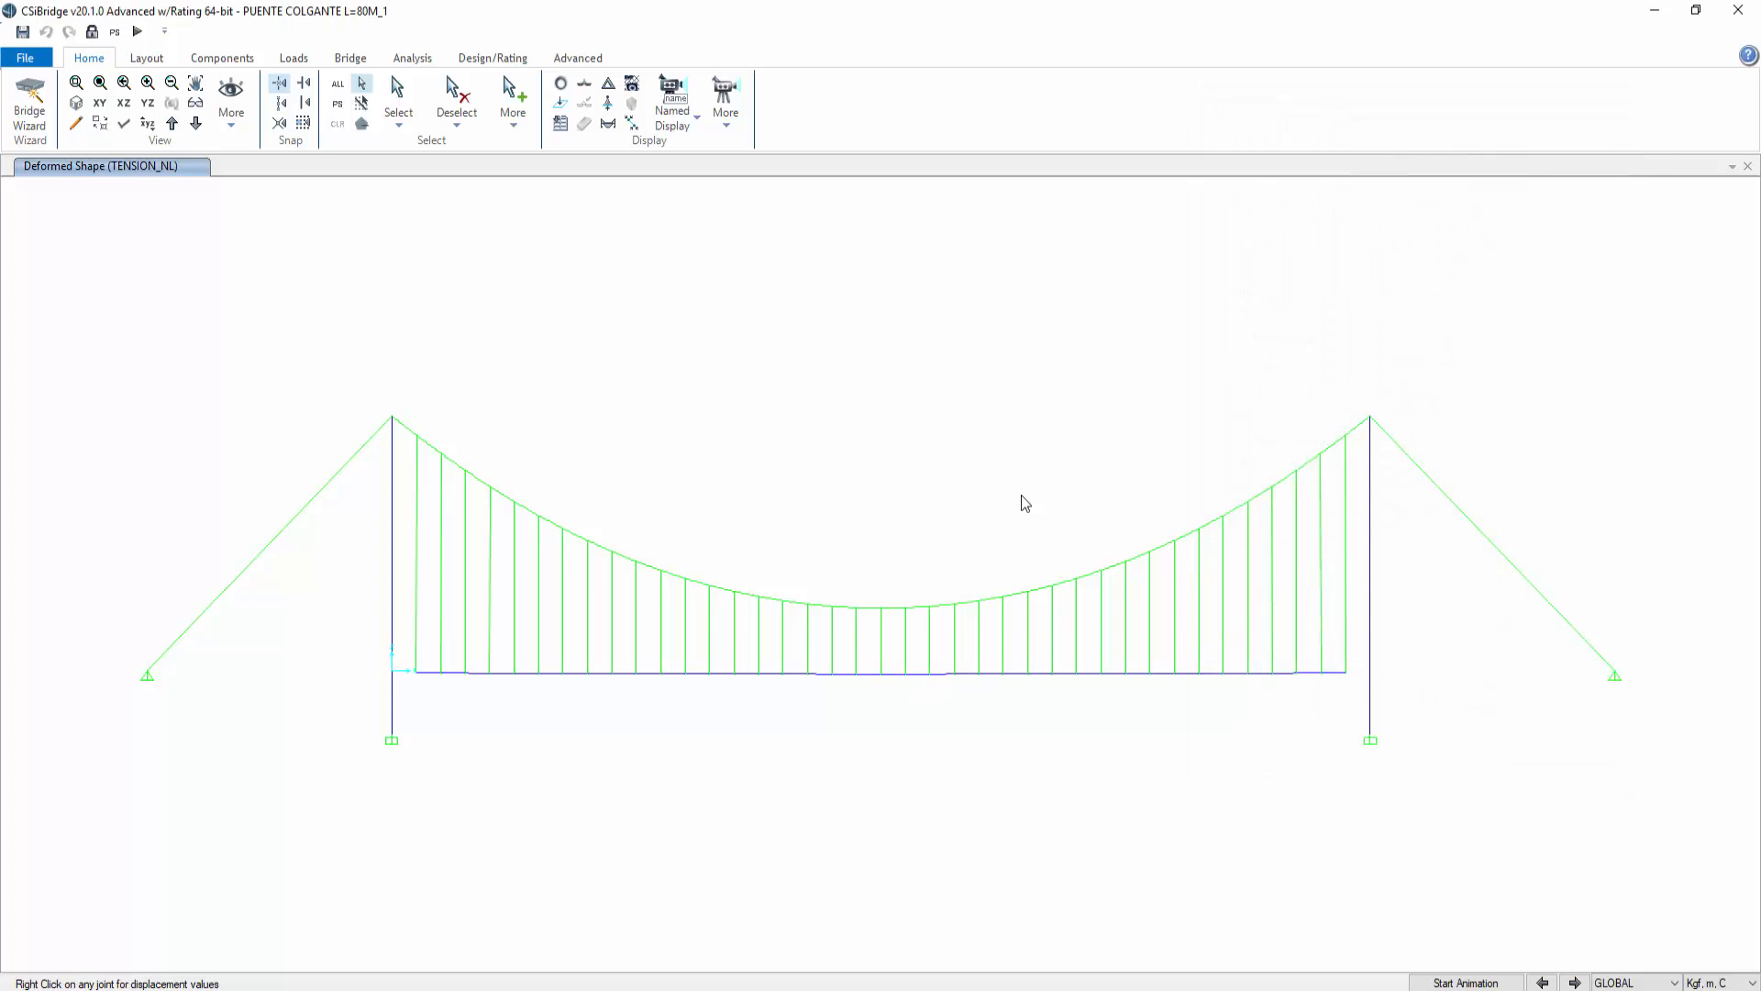
Step: Unlock the model, accepting deletion of the analysis results, and return to the undeformed view
left_click(93, 34)
left_click(915, 587)
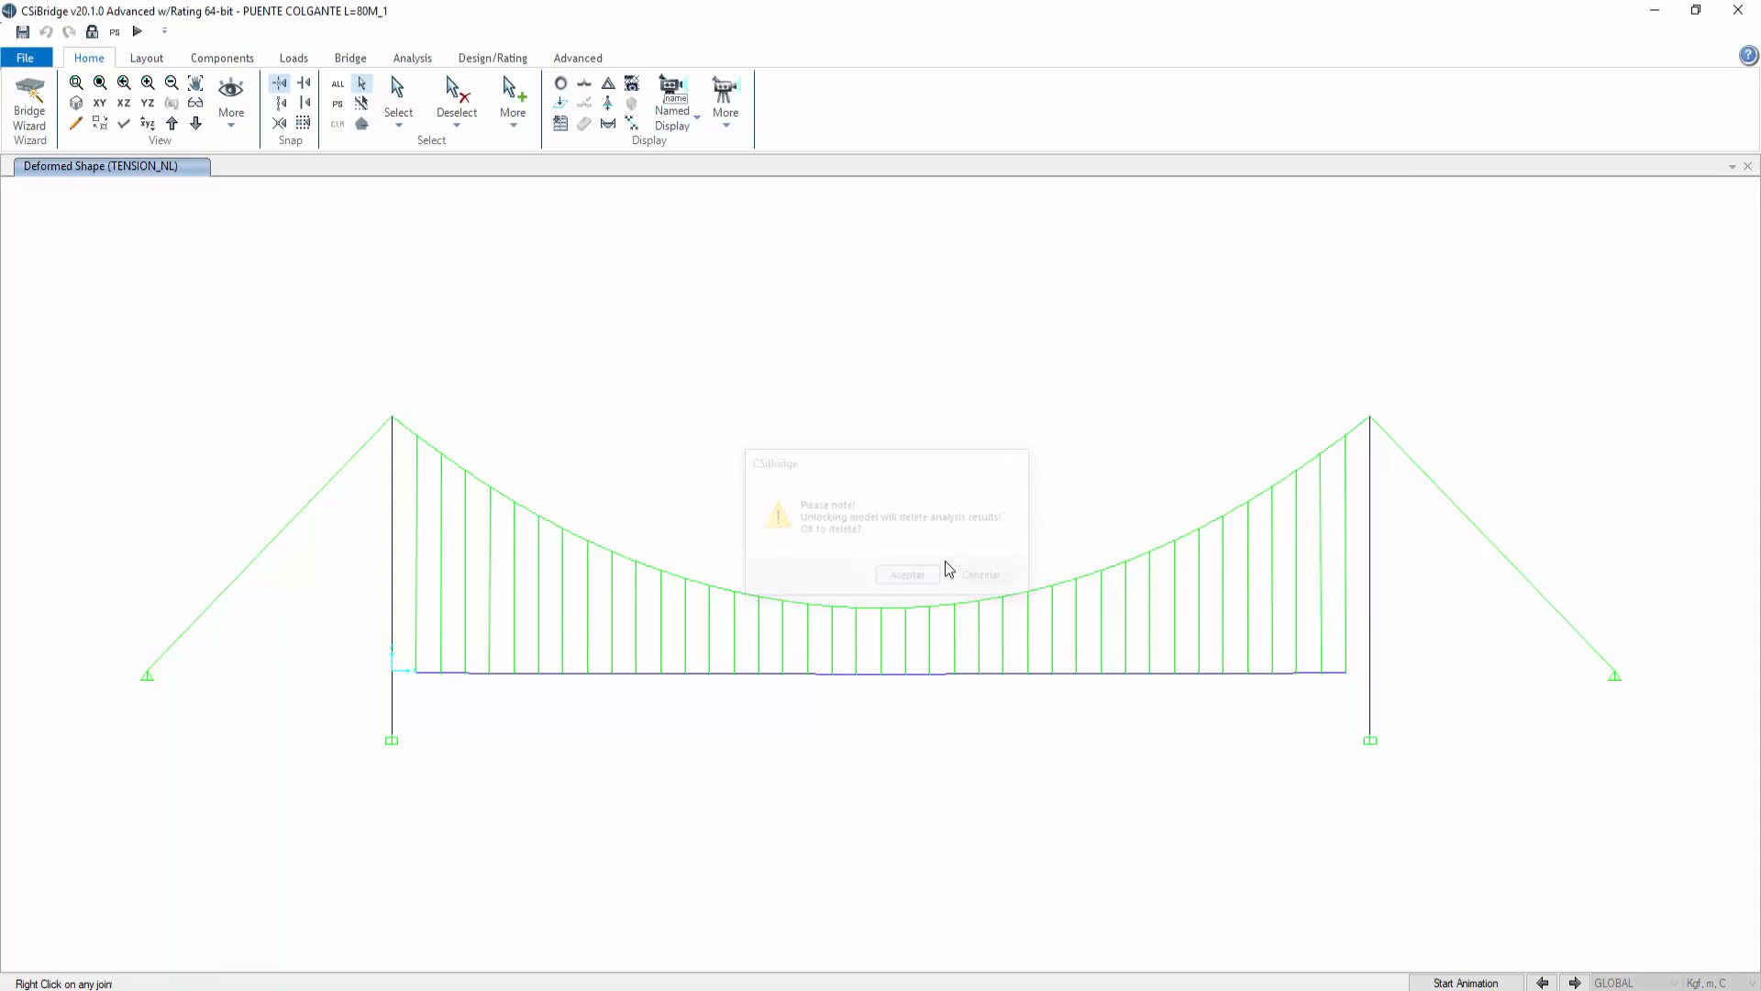
left_click(403, 59)
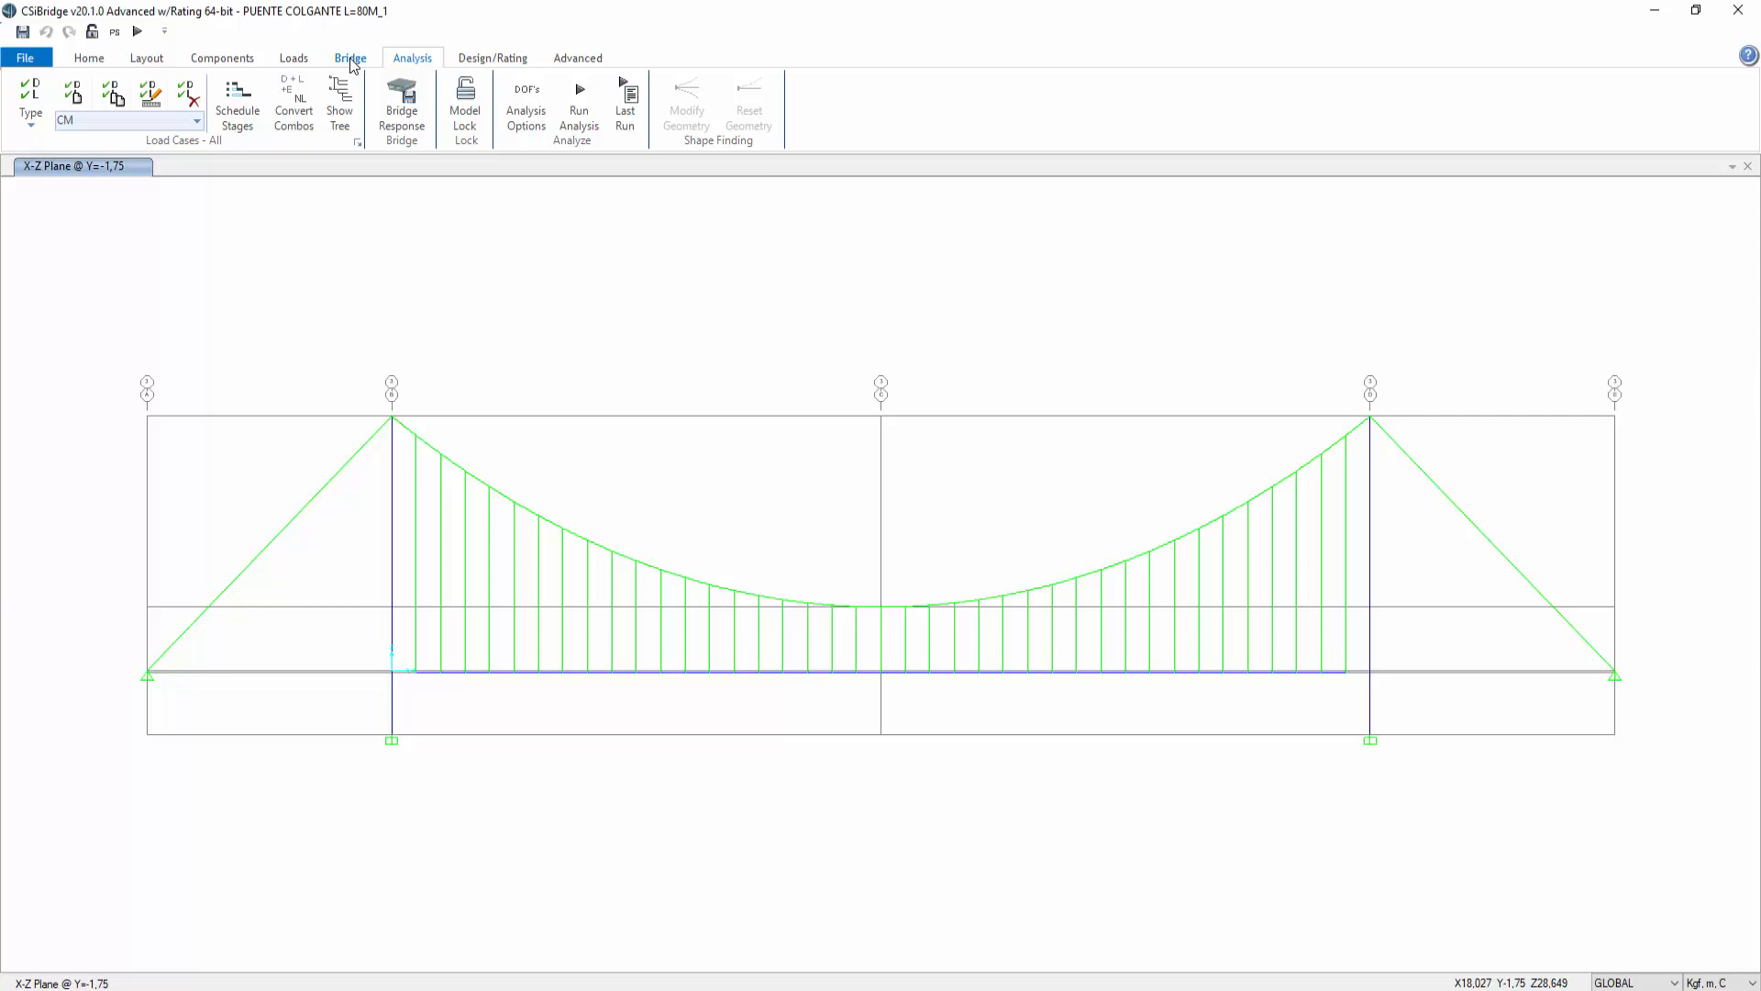
left_click(92, 58)
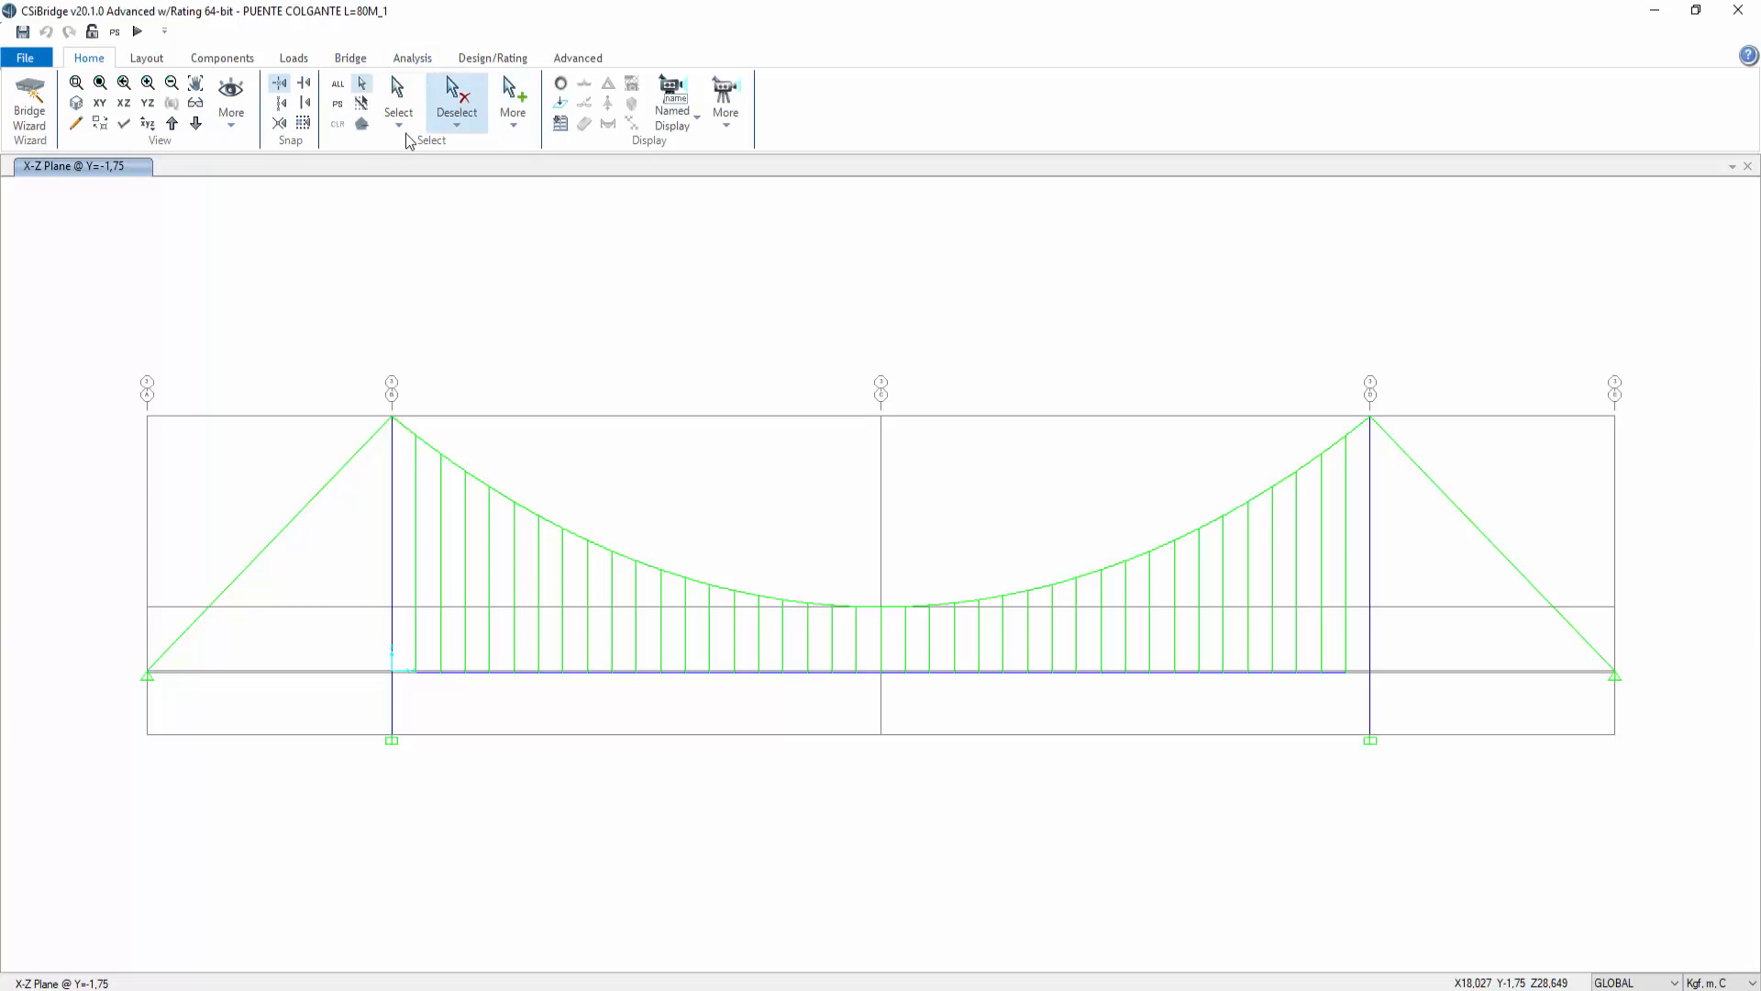
Step: Select all hangers by their cable property 3C15-D=3/8"
left_click(399, 118)
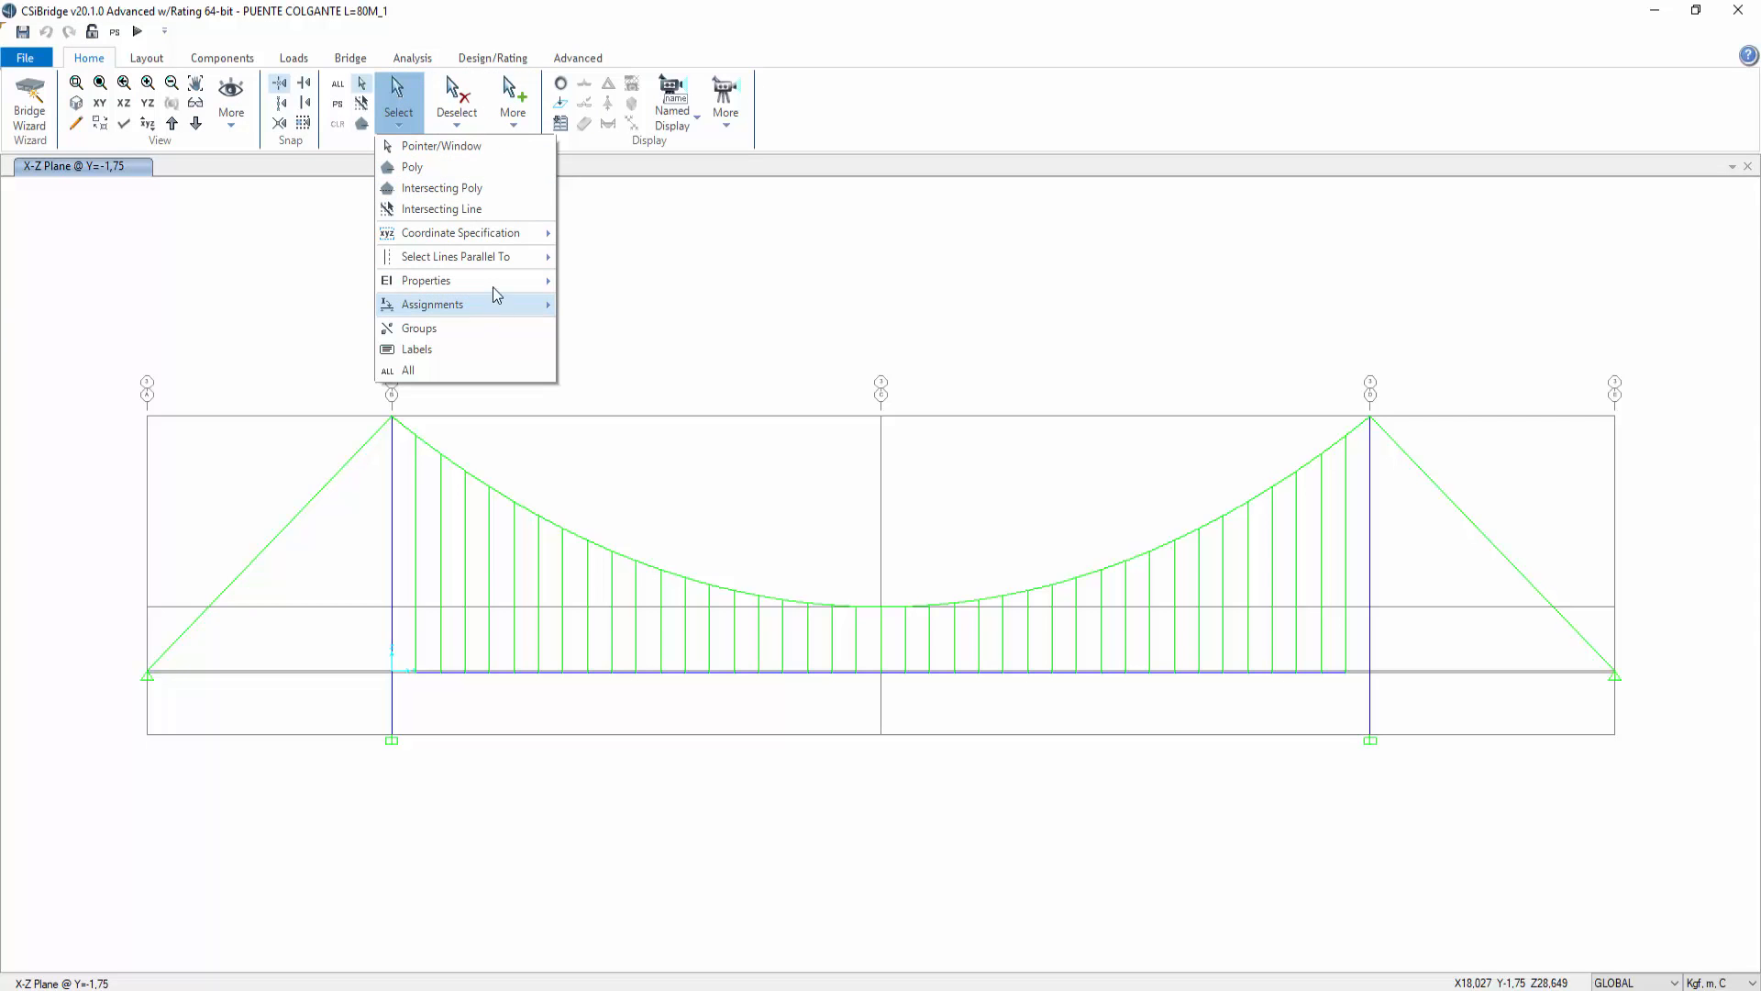
mouse_move(498, 279)
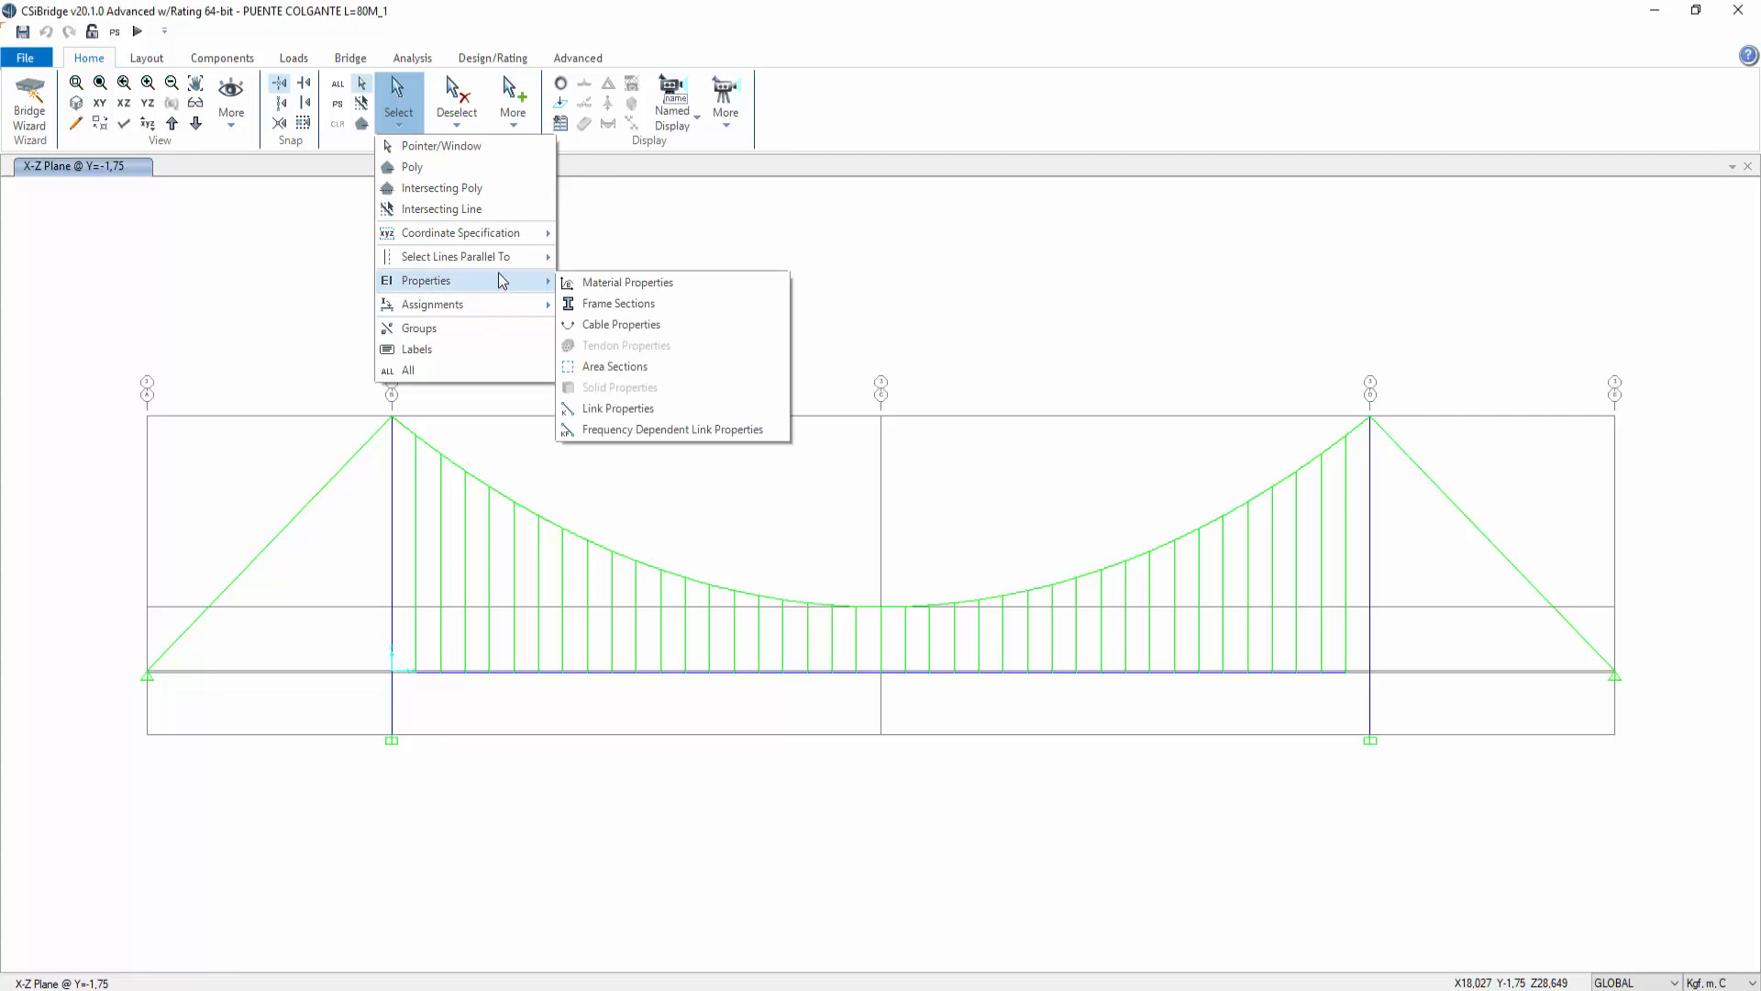
left_click(598, 325)
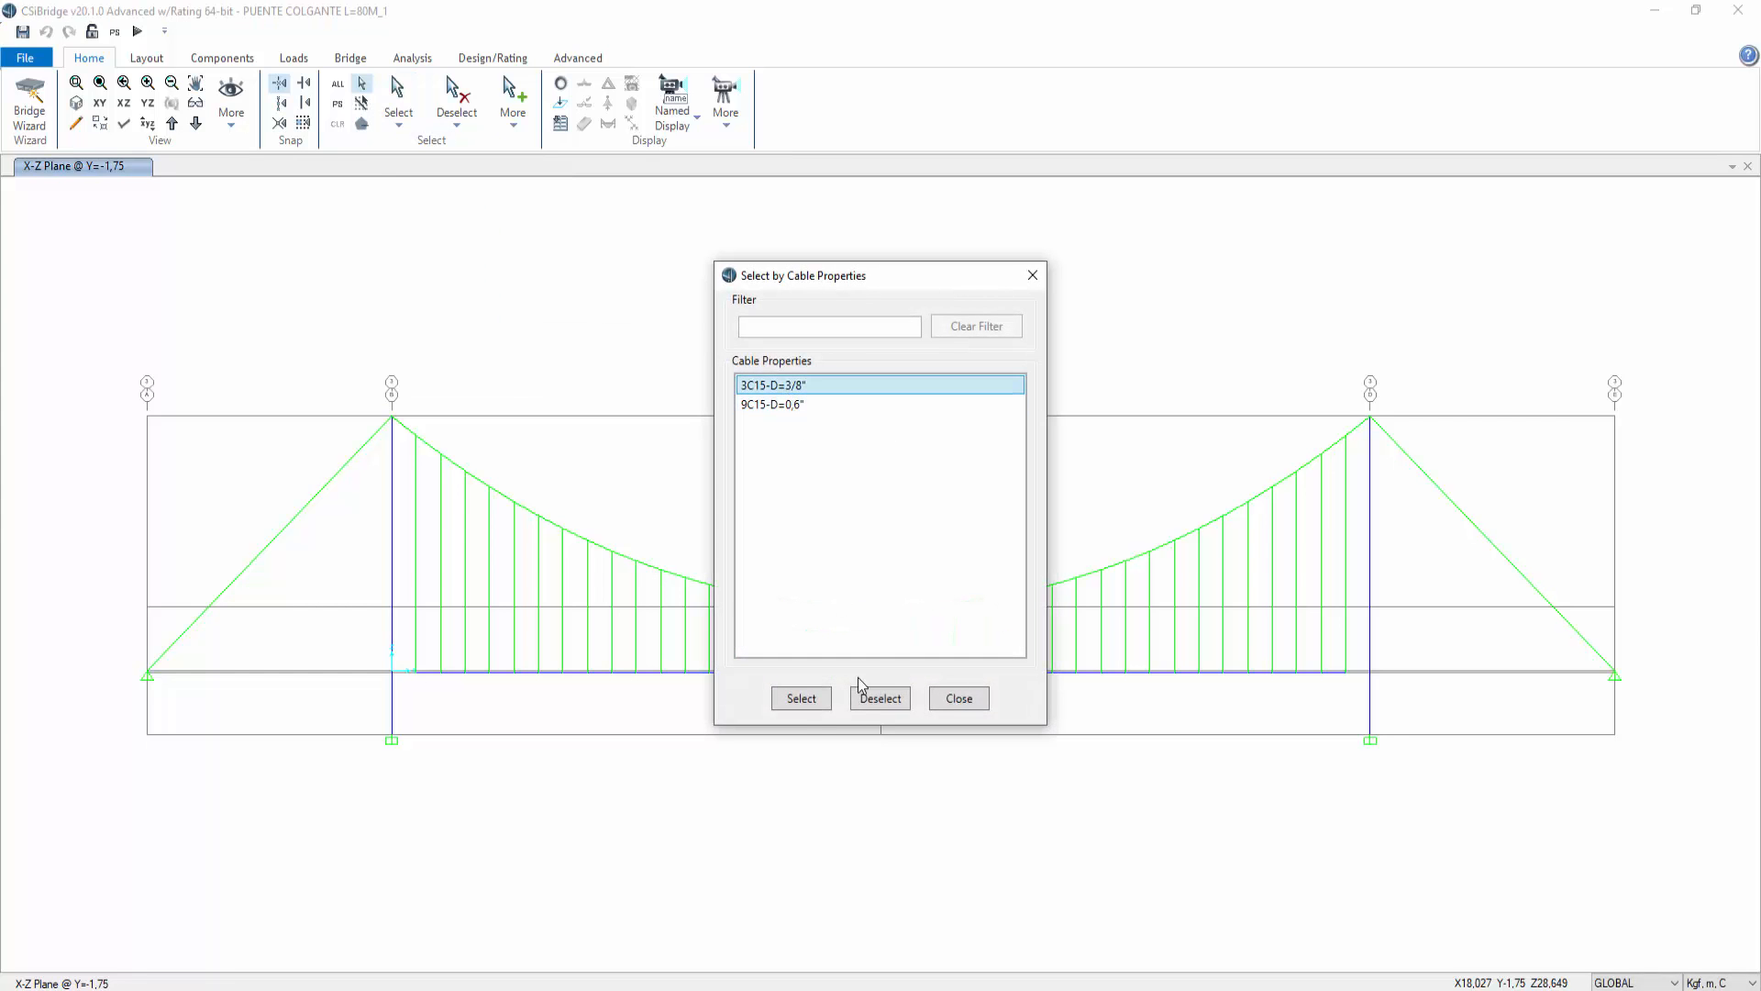
left_click(823, 706)
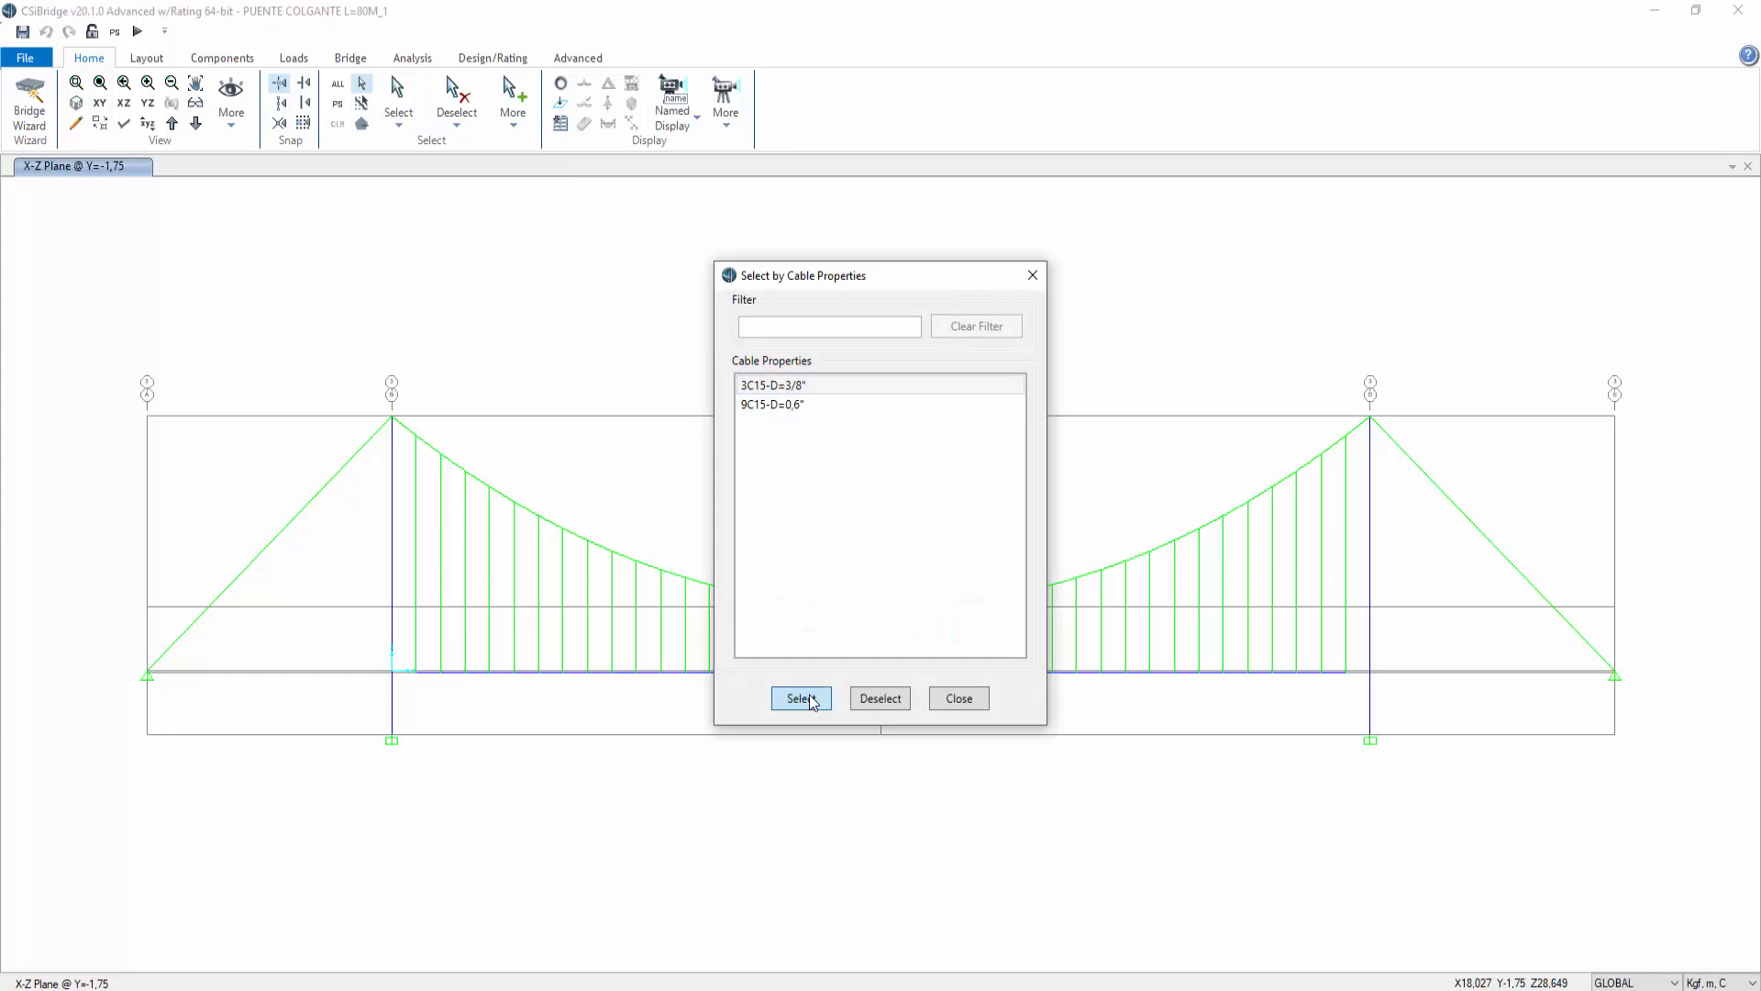
Step: Open the cable strain load assignment for the selected hangers
left_click(578, 58)
left_click(828, 120)
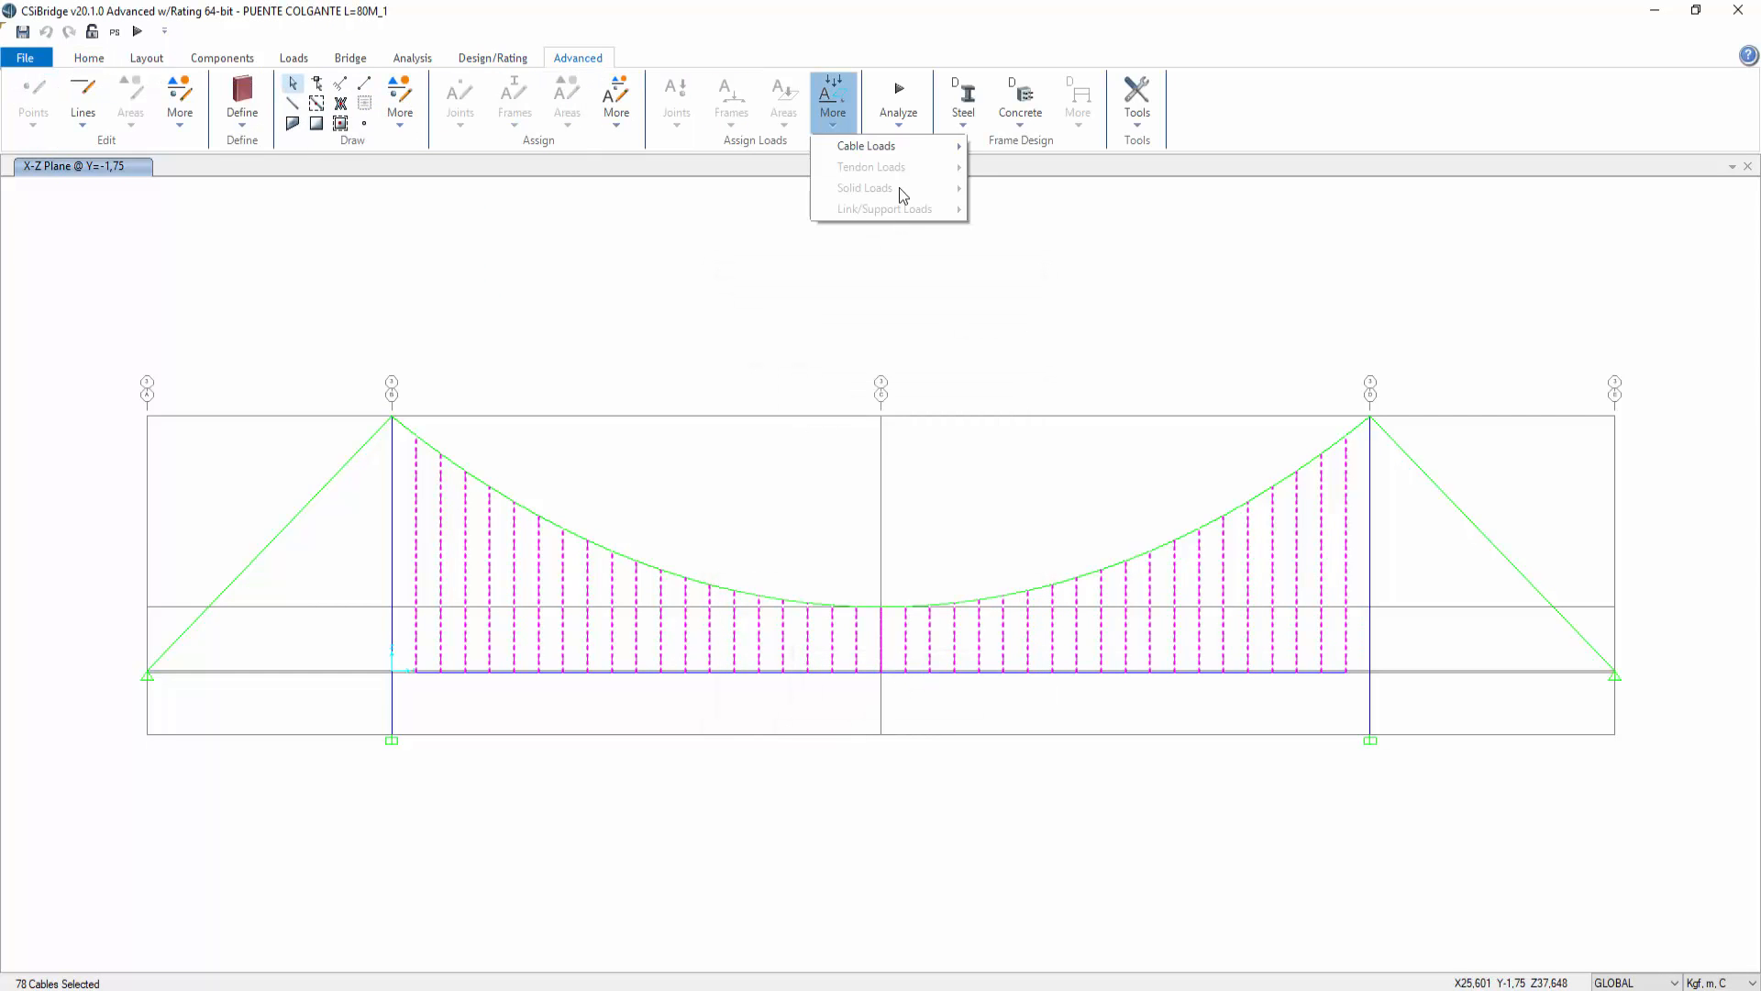
mouse_move(908, 150)
left_click(1057, 226)
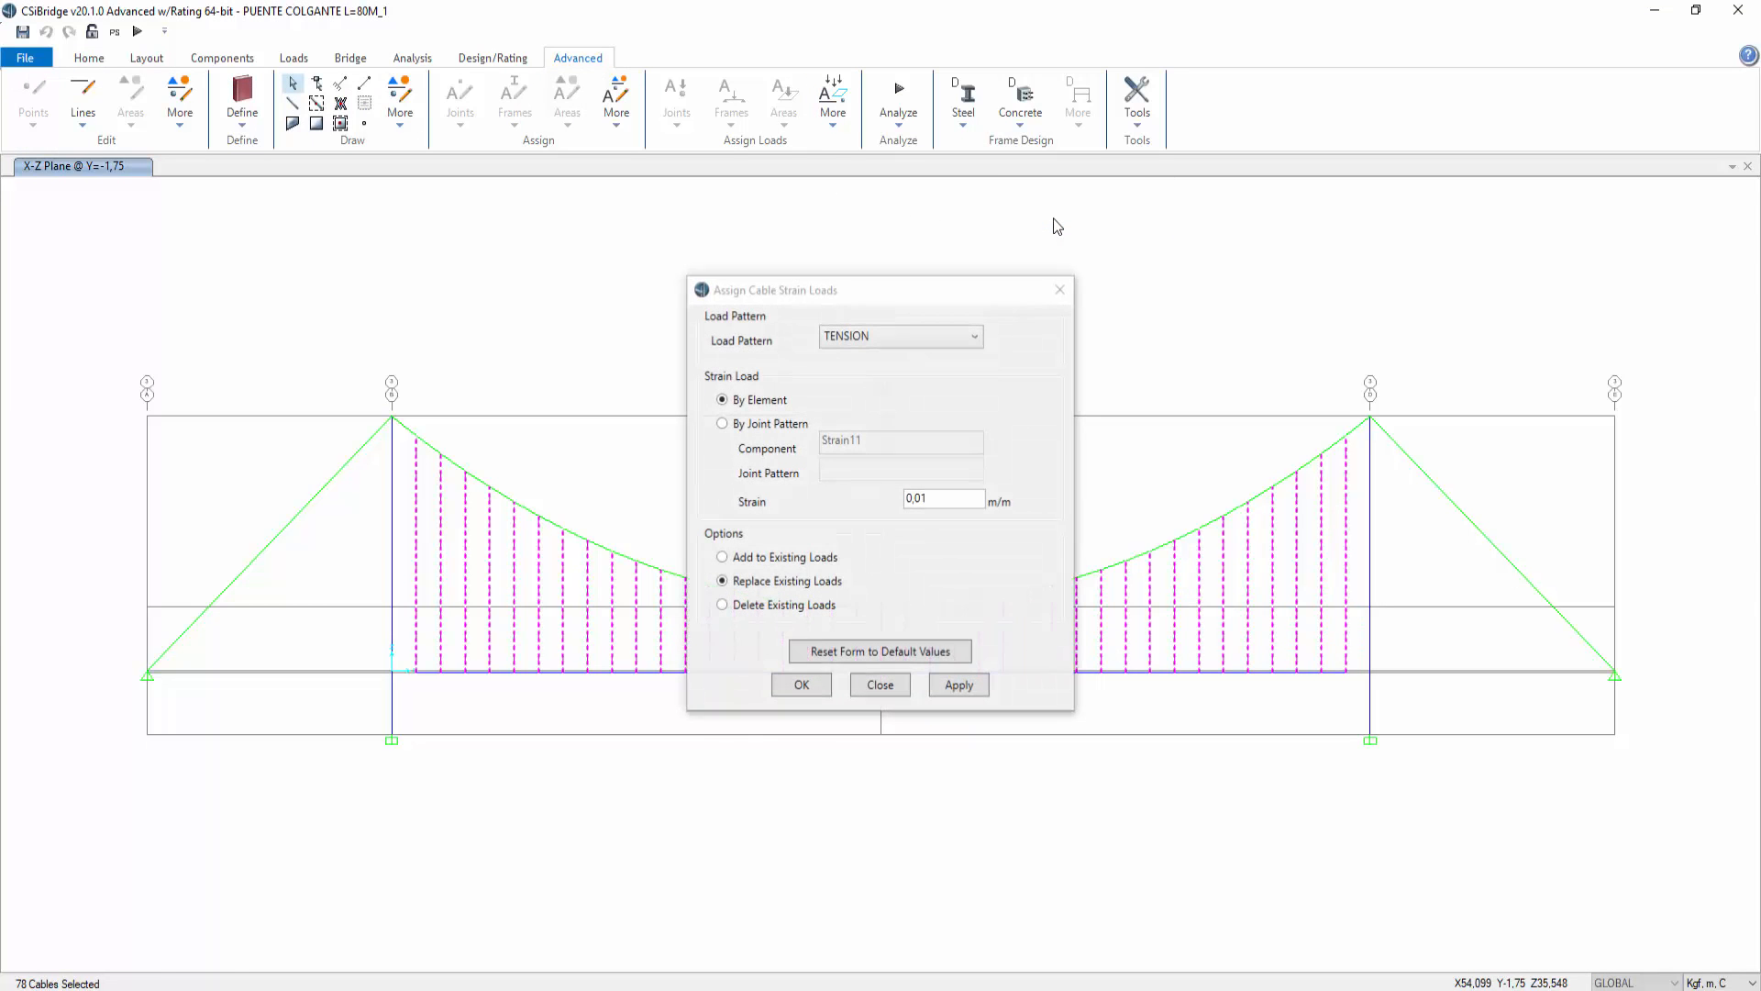
left_click(917, 498)
left_click(937, 501)
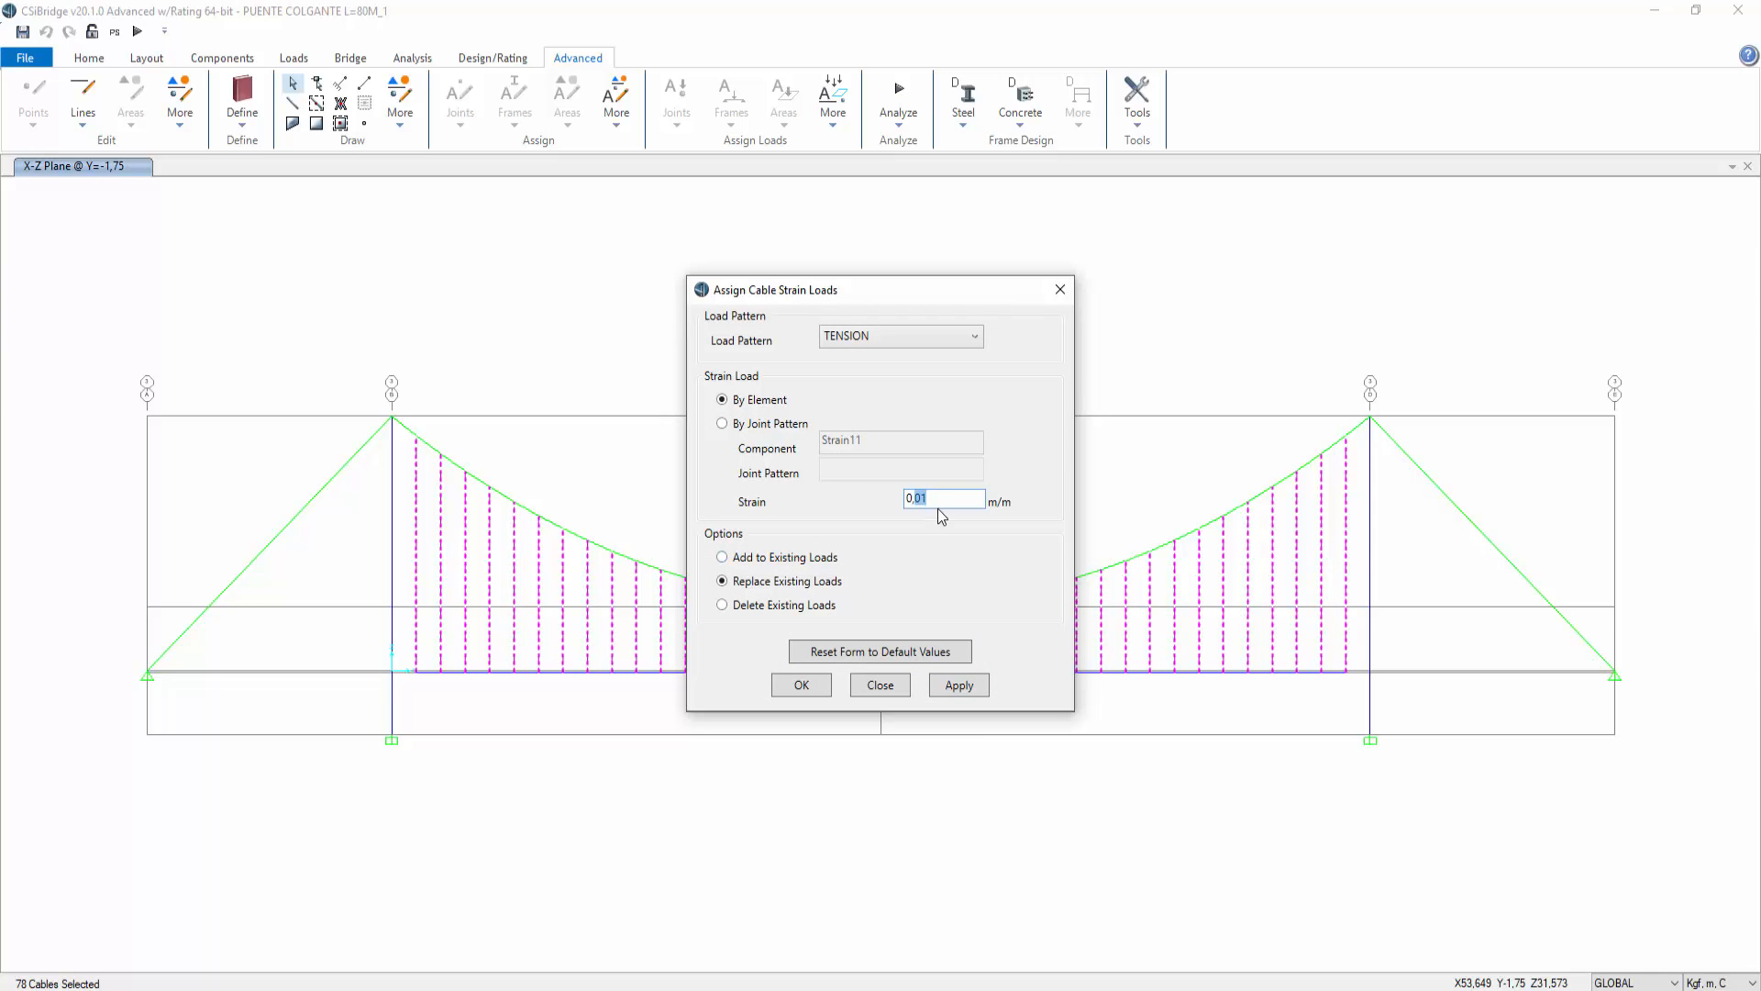
left_click(930, 505)
left_click(723, 424)
left_click(866, 471)
left_click(865, 471)
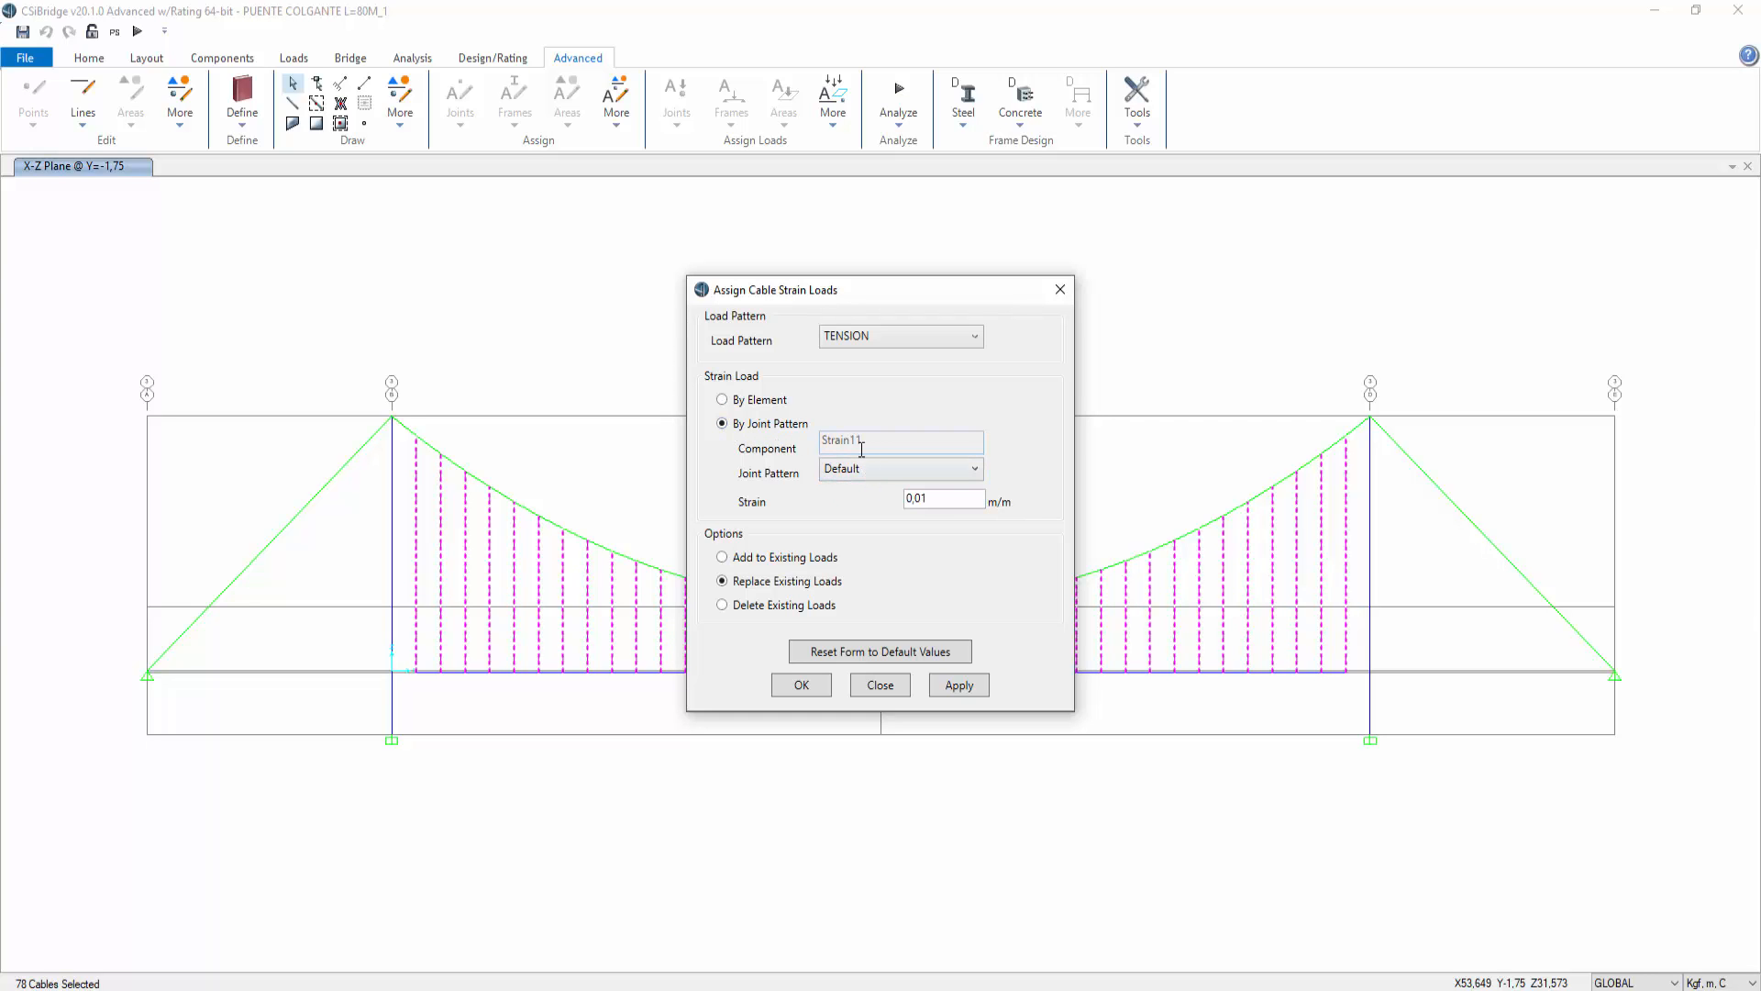
left_click(850, 472)
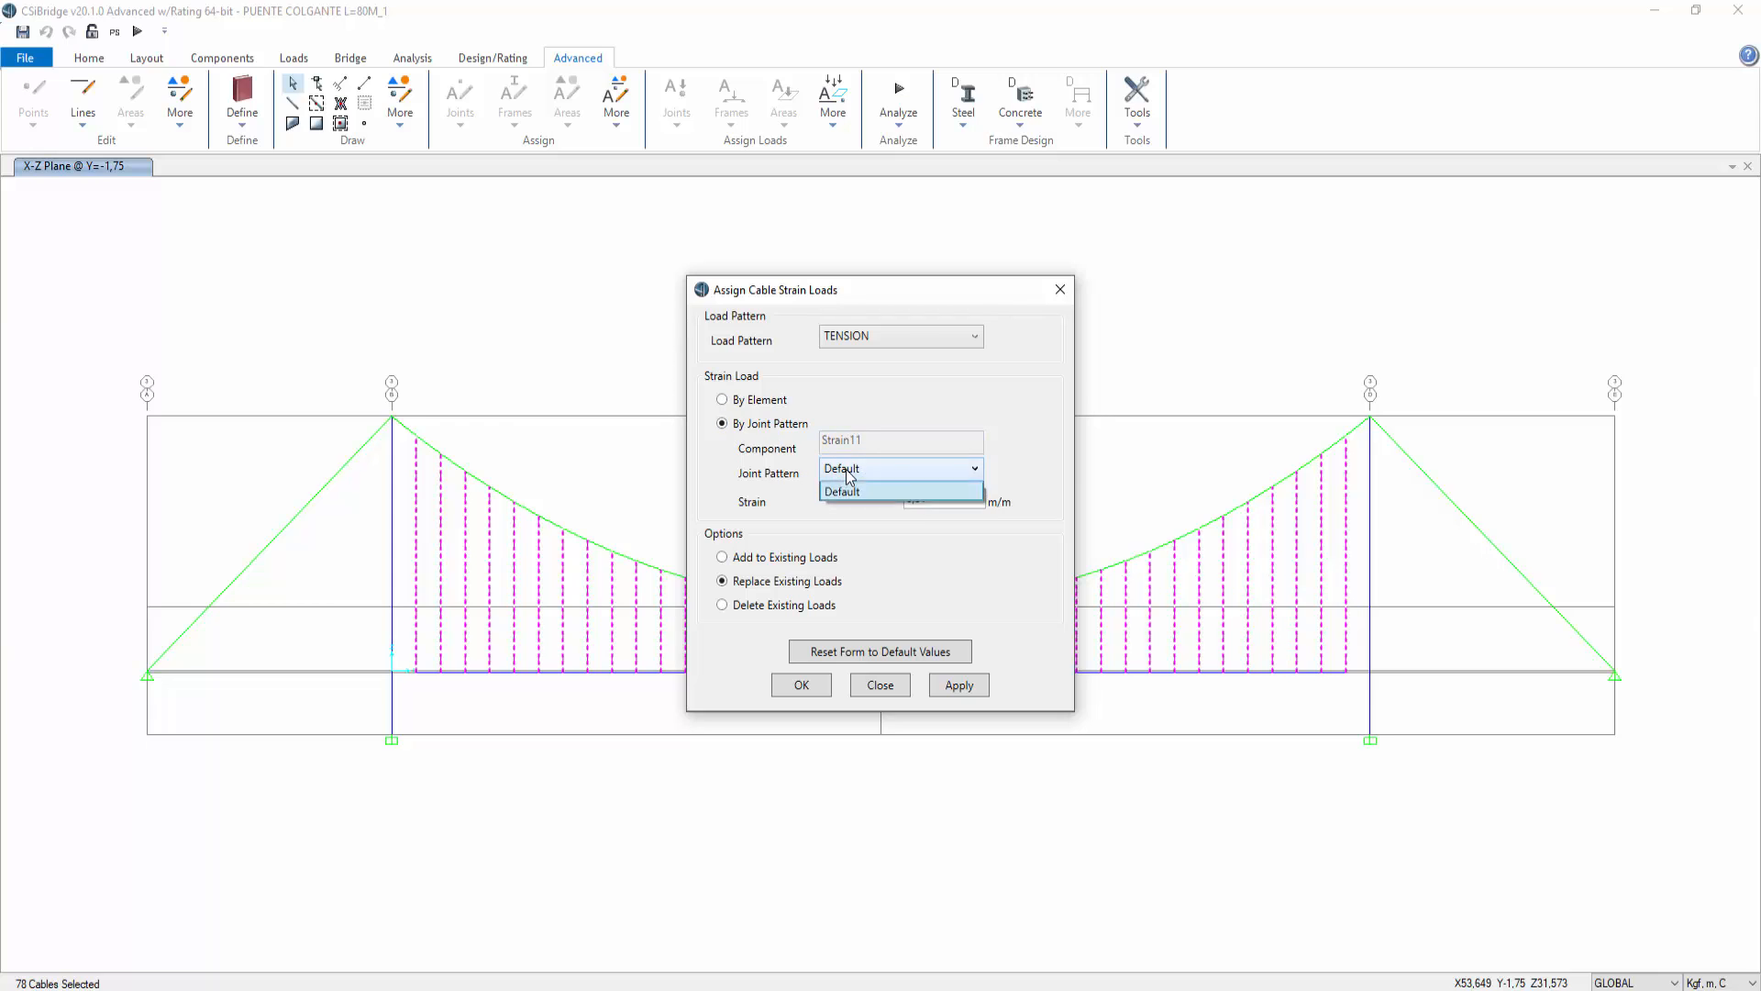
left_click(835, 470)
left_click(723, 399)
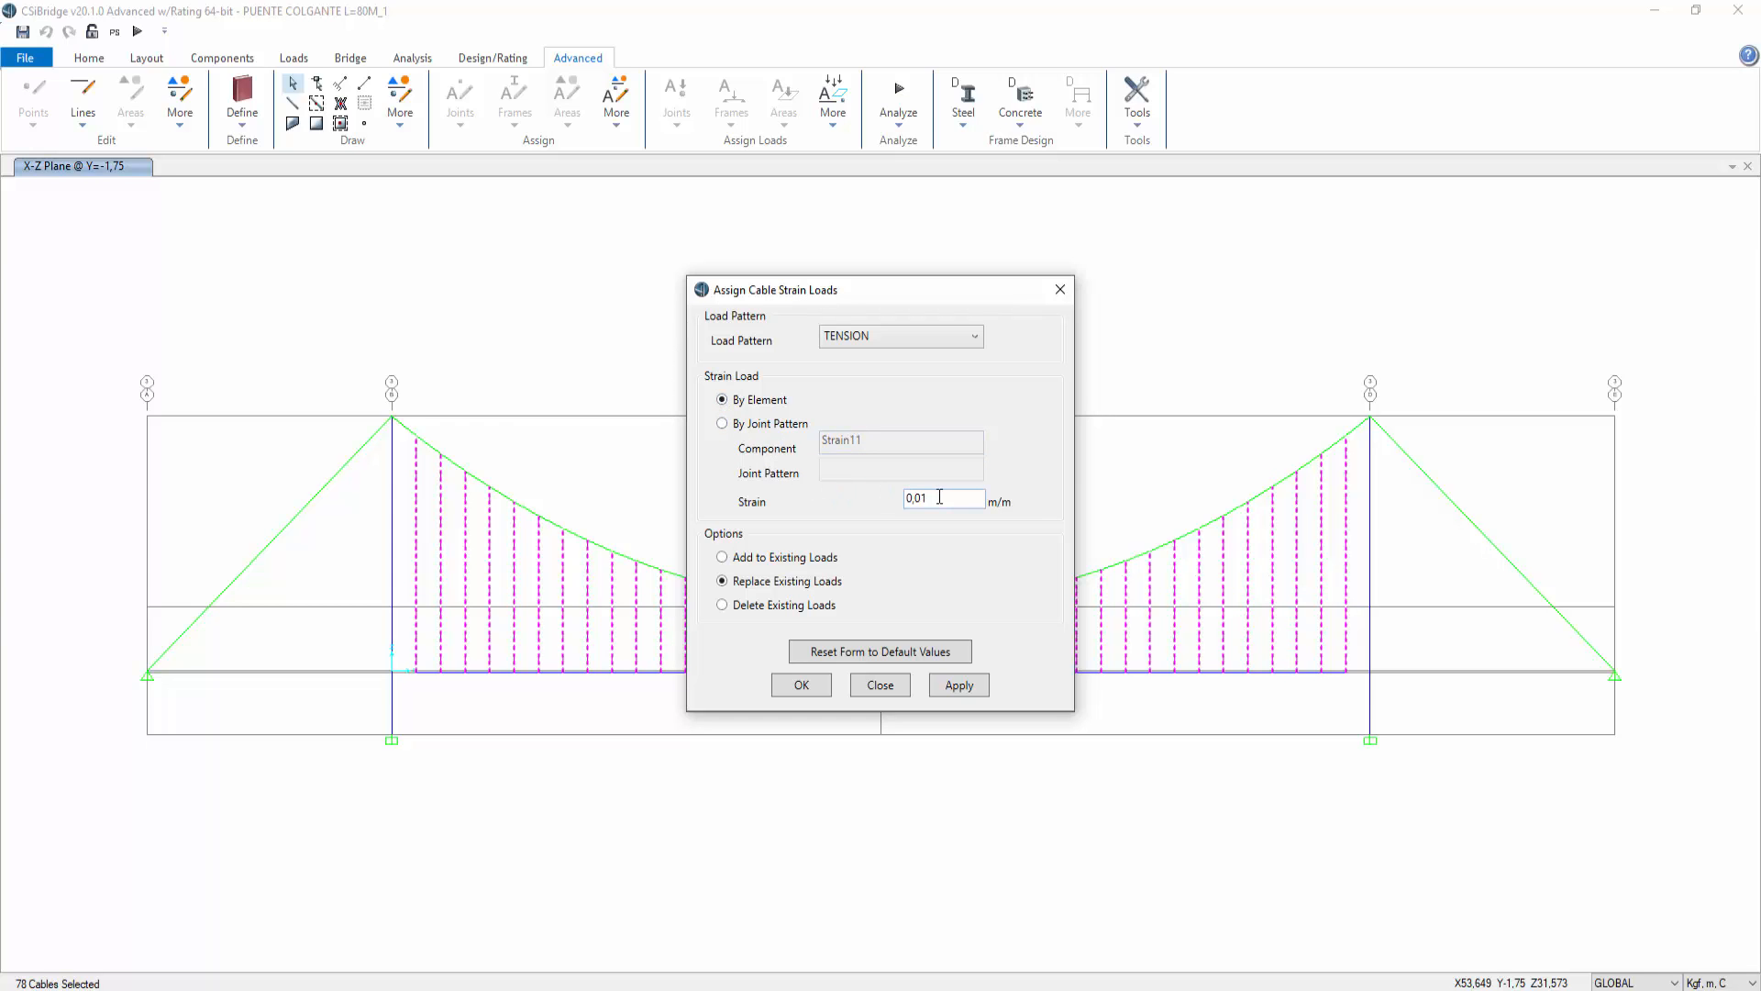
Step: Assign a strain of 0,001 m/m by element to the hangers under the TENSION load pattern, replacing existing loads
left_click(916, 336)
left_click(916, 338)
left_click(919, 498)
left_click(960, 688)
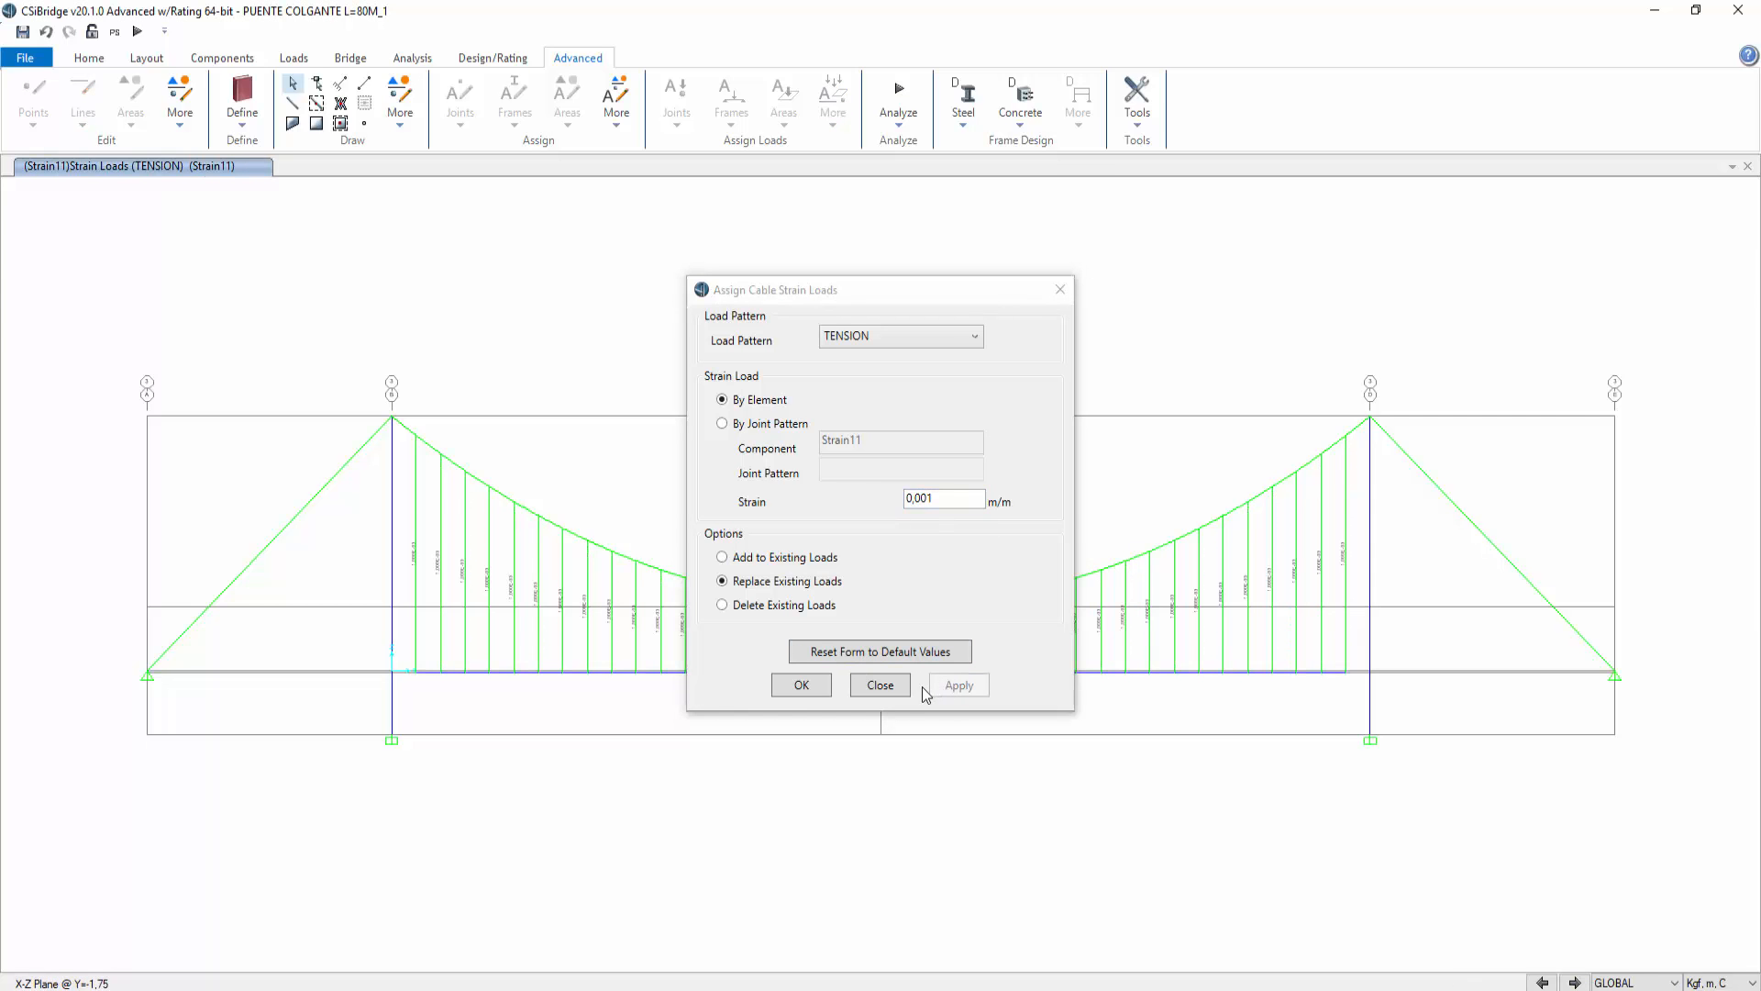
left_click(800, 687)
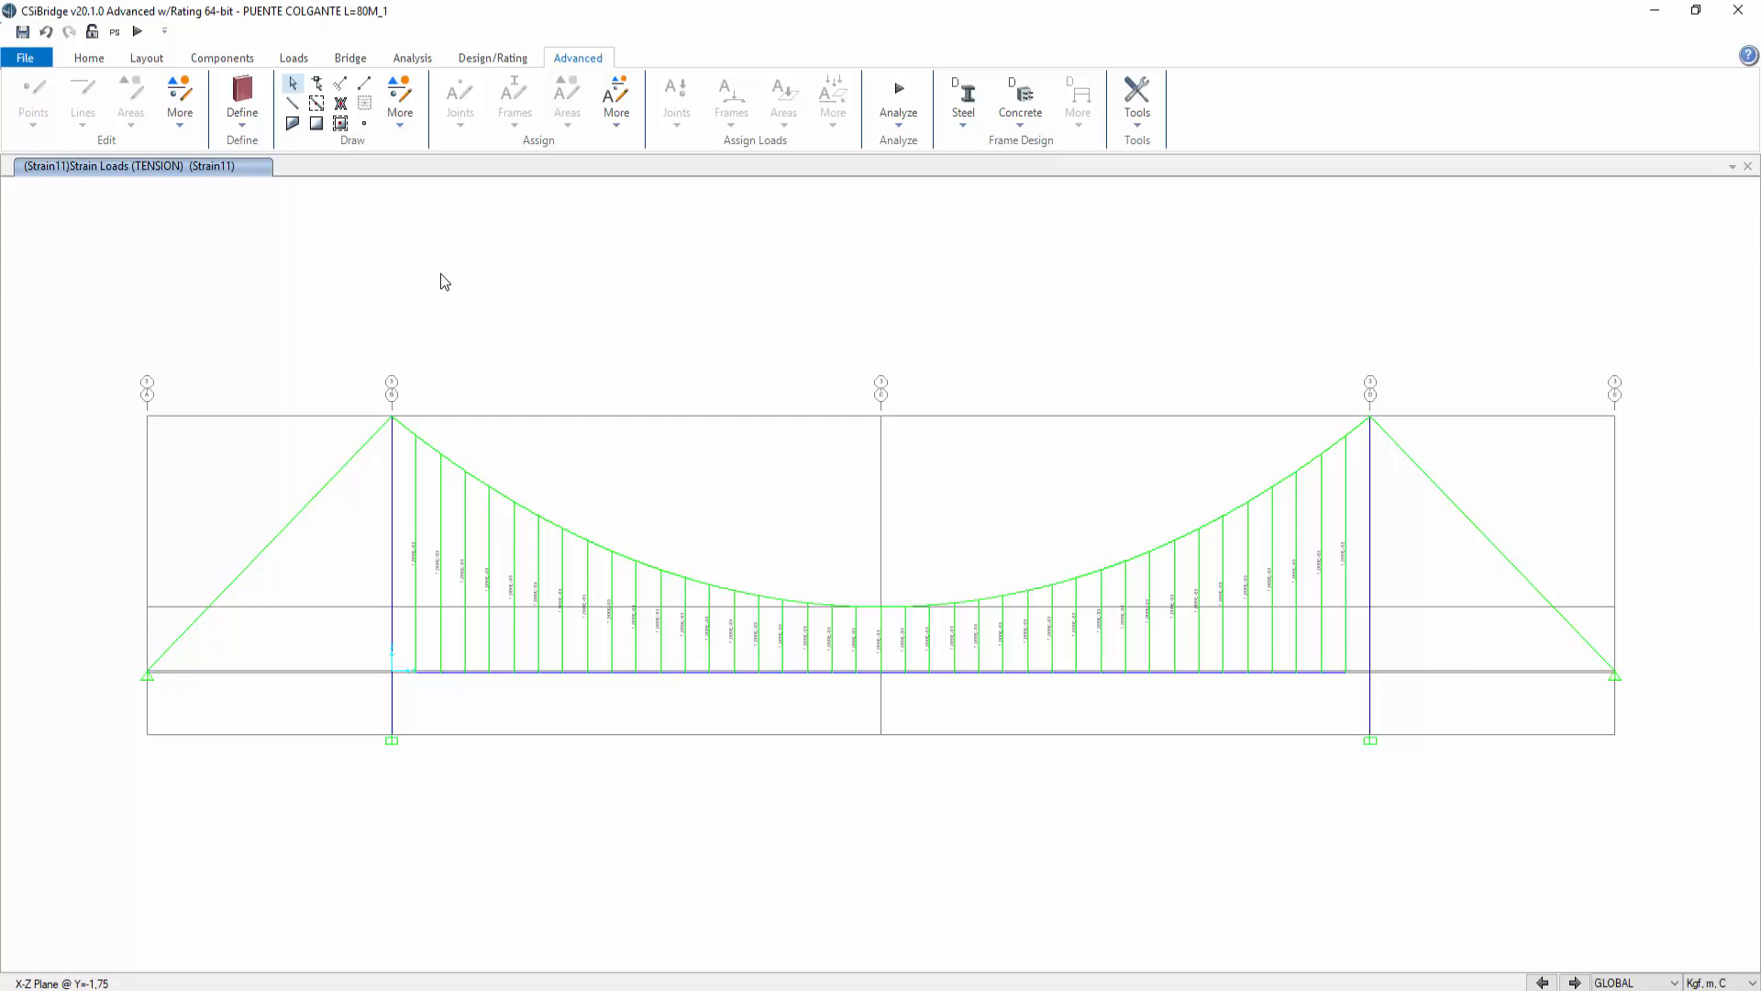
Step: Run the analysis with the new hanger strain loads
scroll(548, 632, "up", 4)
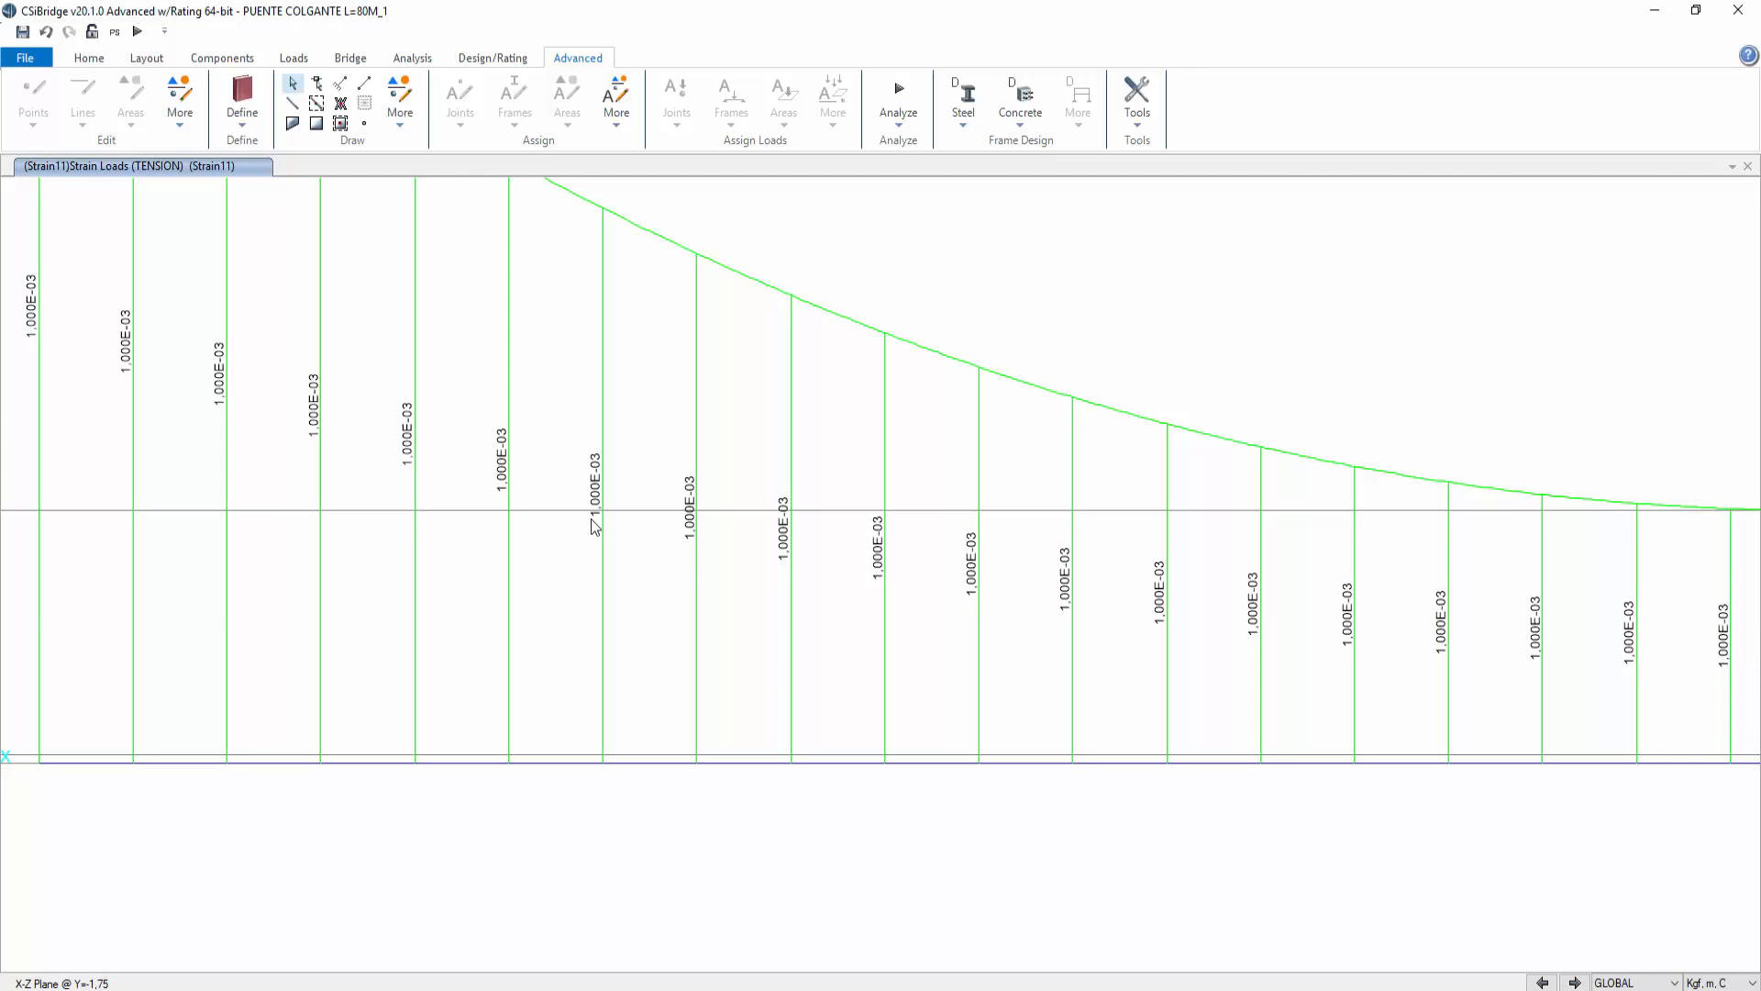
scroll(613, 538, "down", 5)
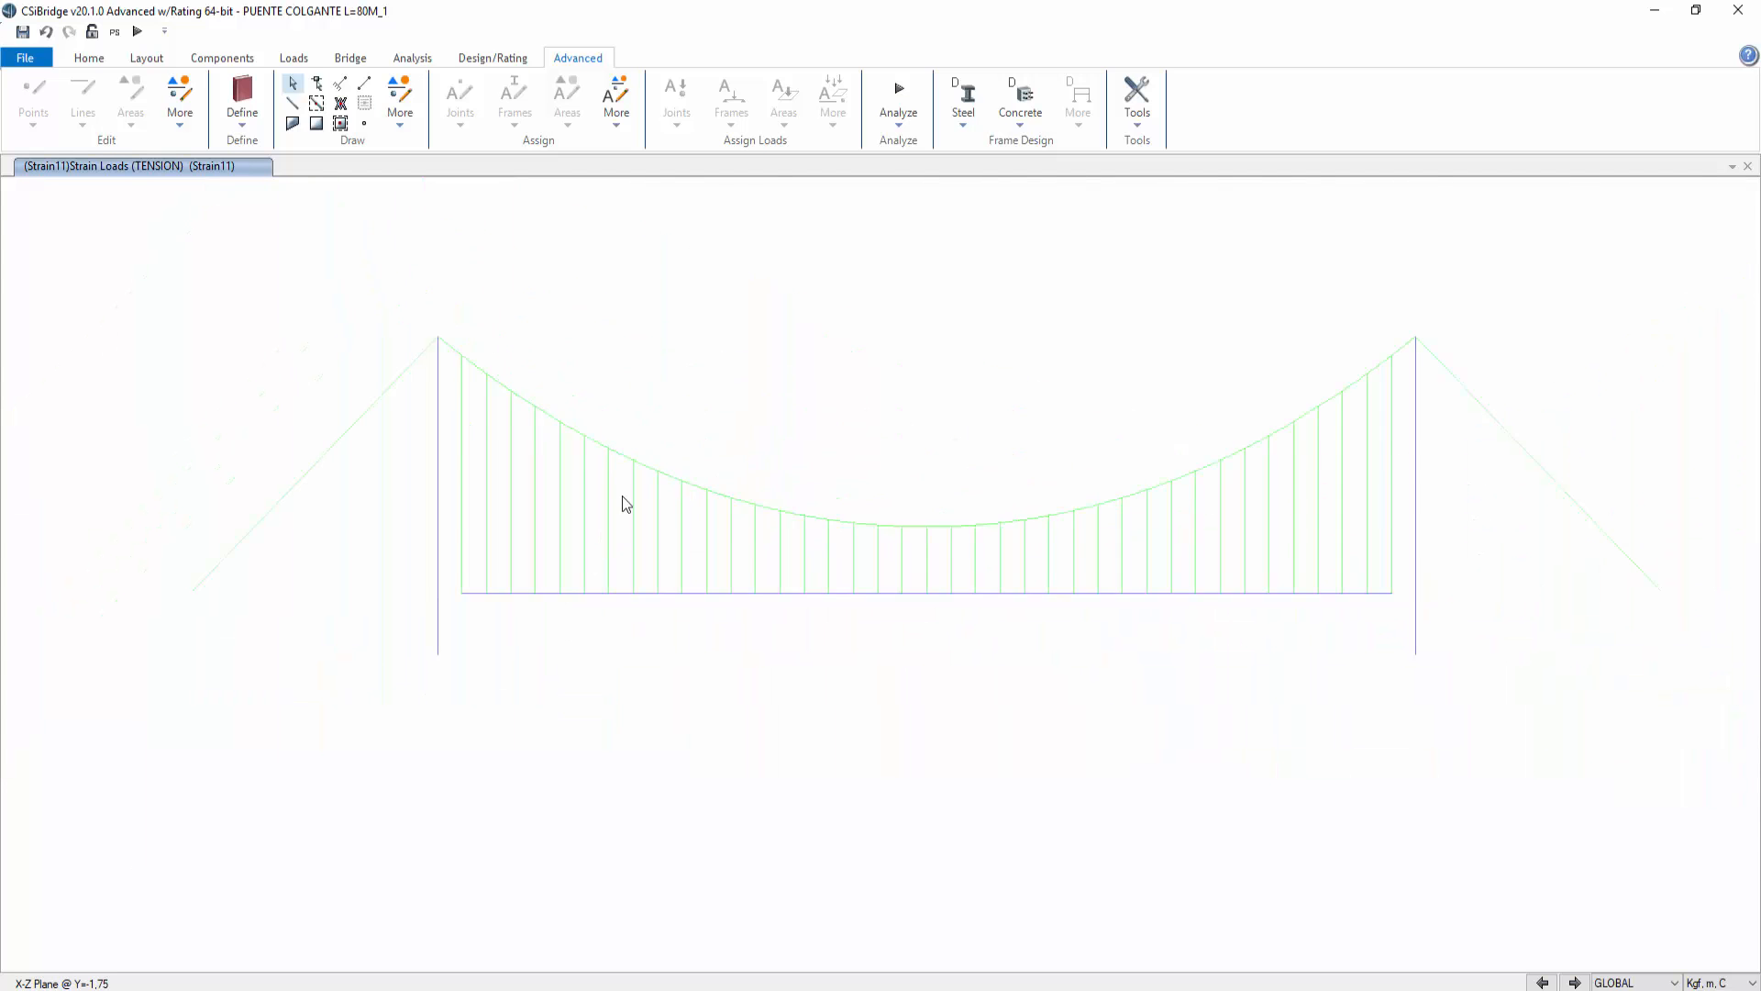
scroll(694, 384, "up", 3)
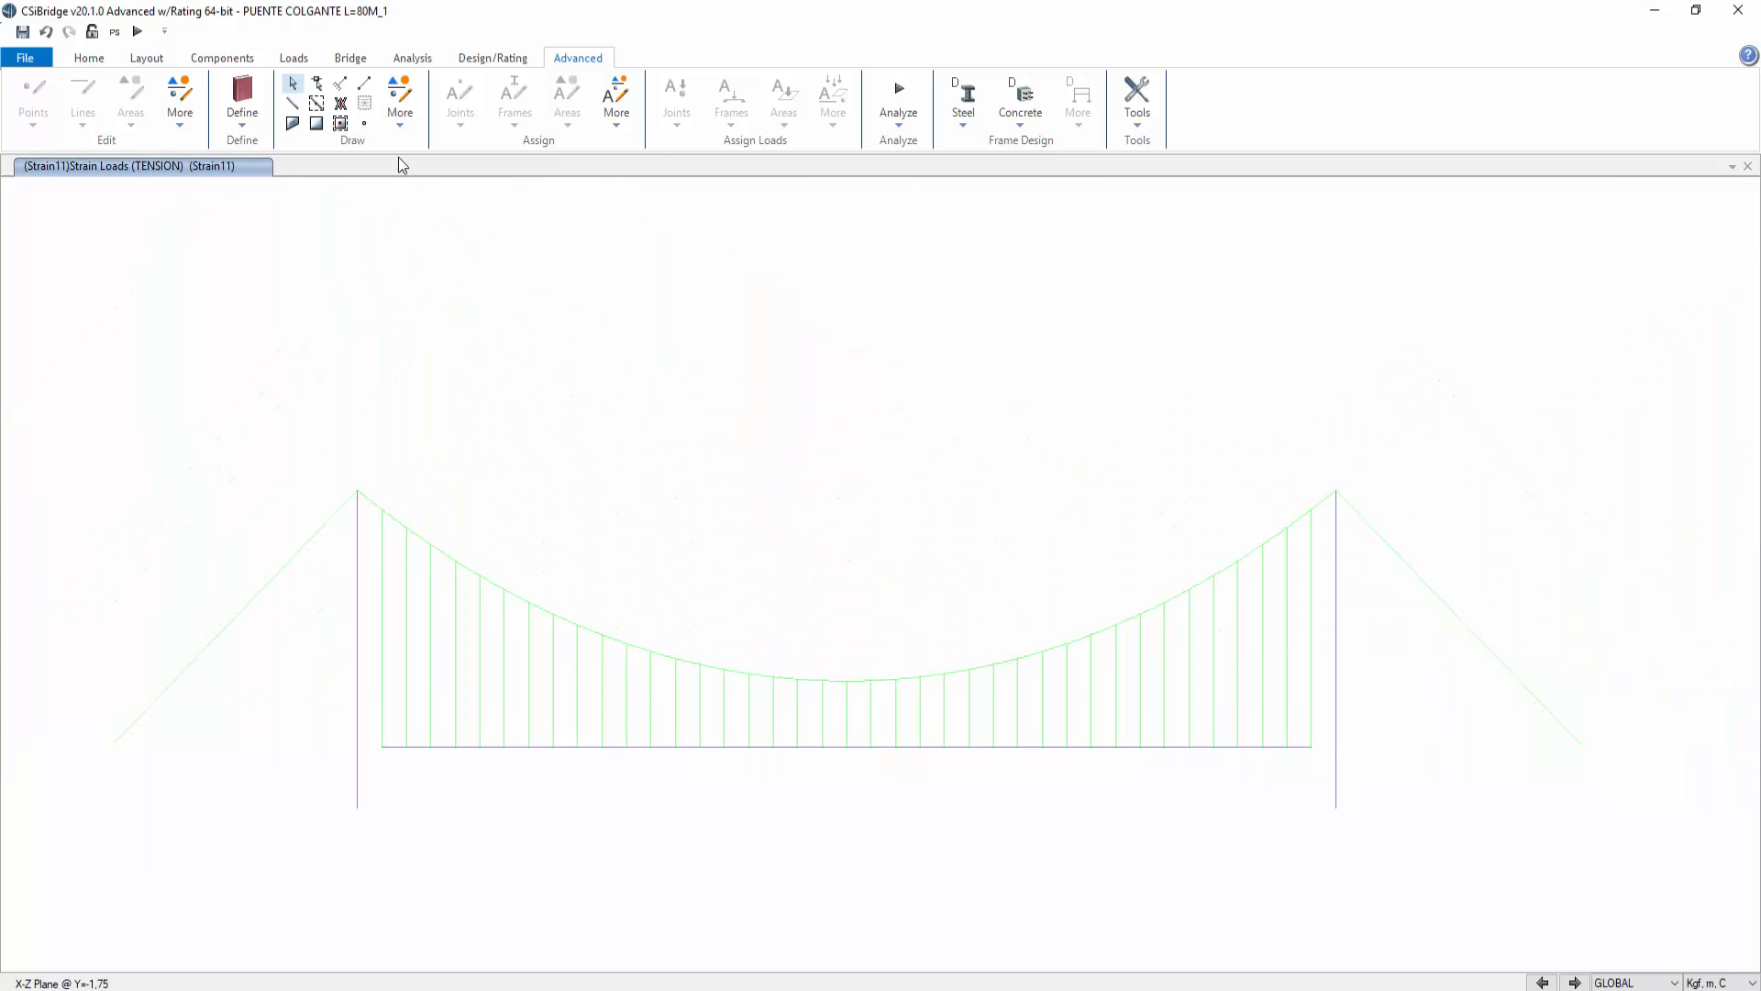
left_click(412, 58)
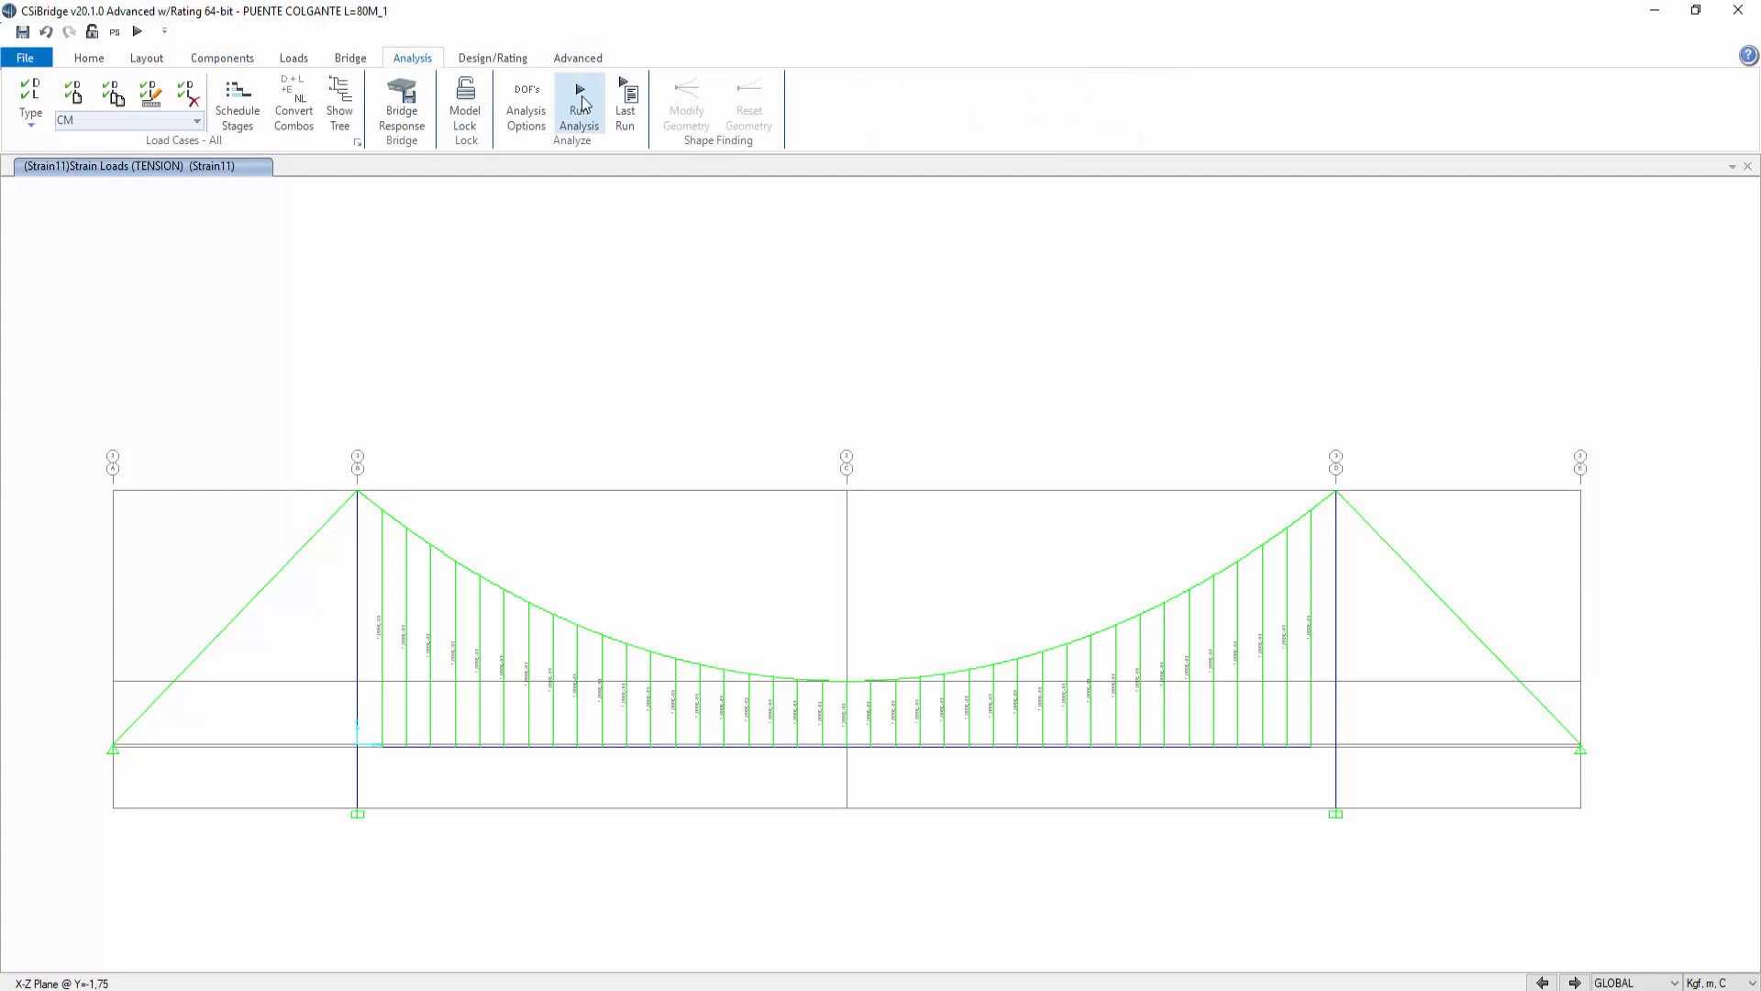
left_click(579, 106)
left_click(1103, 618)
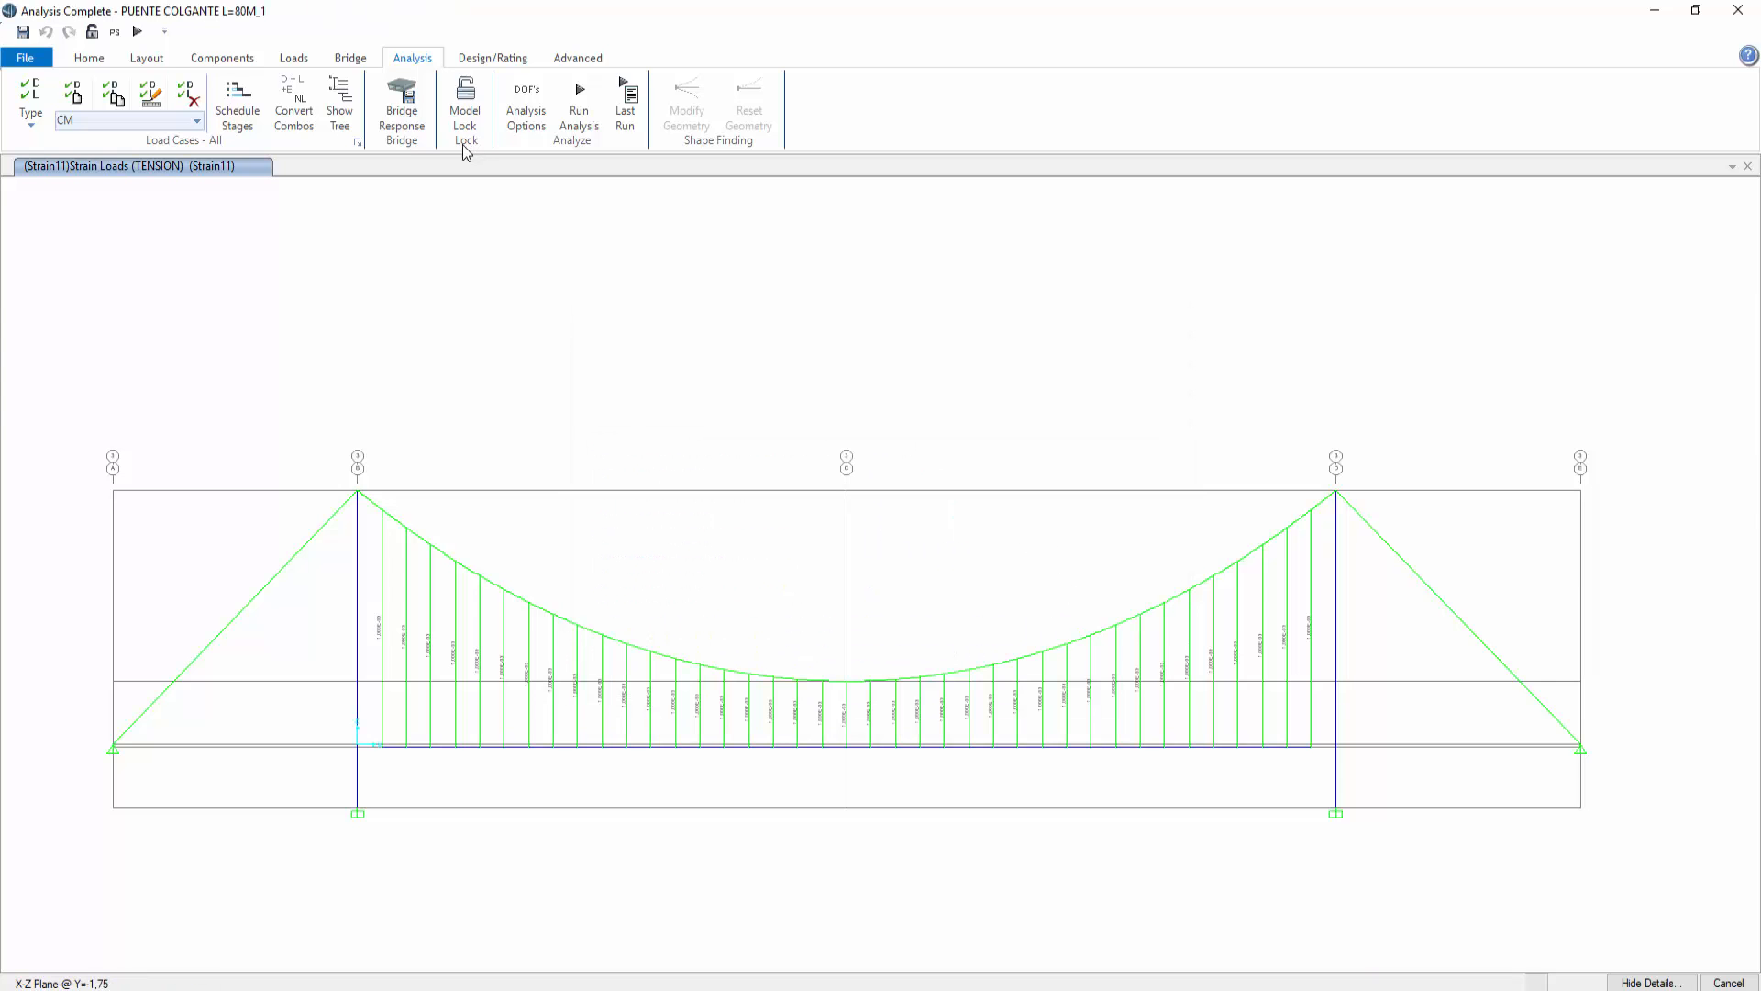
Step: Display the deformed shape for the TENSION_NL case
left_click(88, 60)
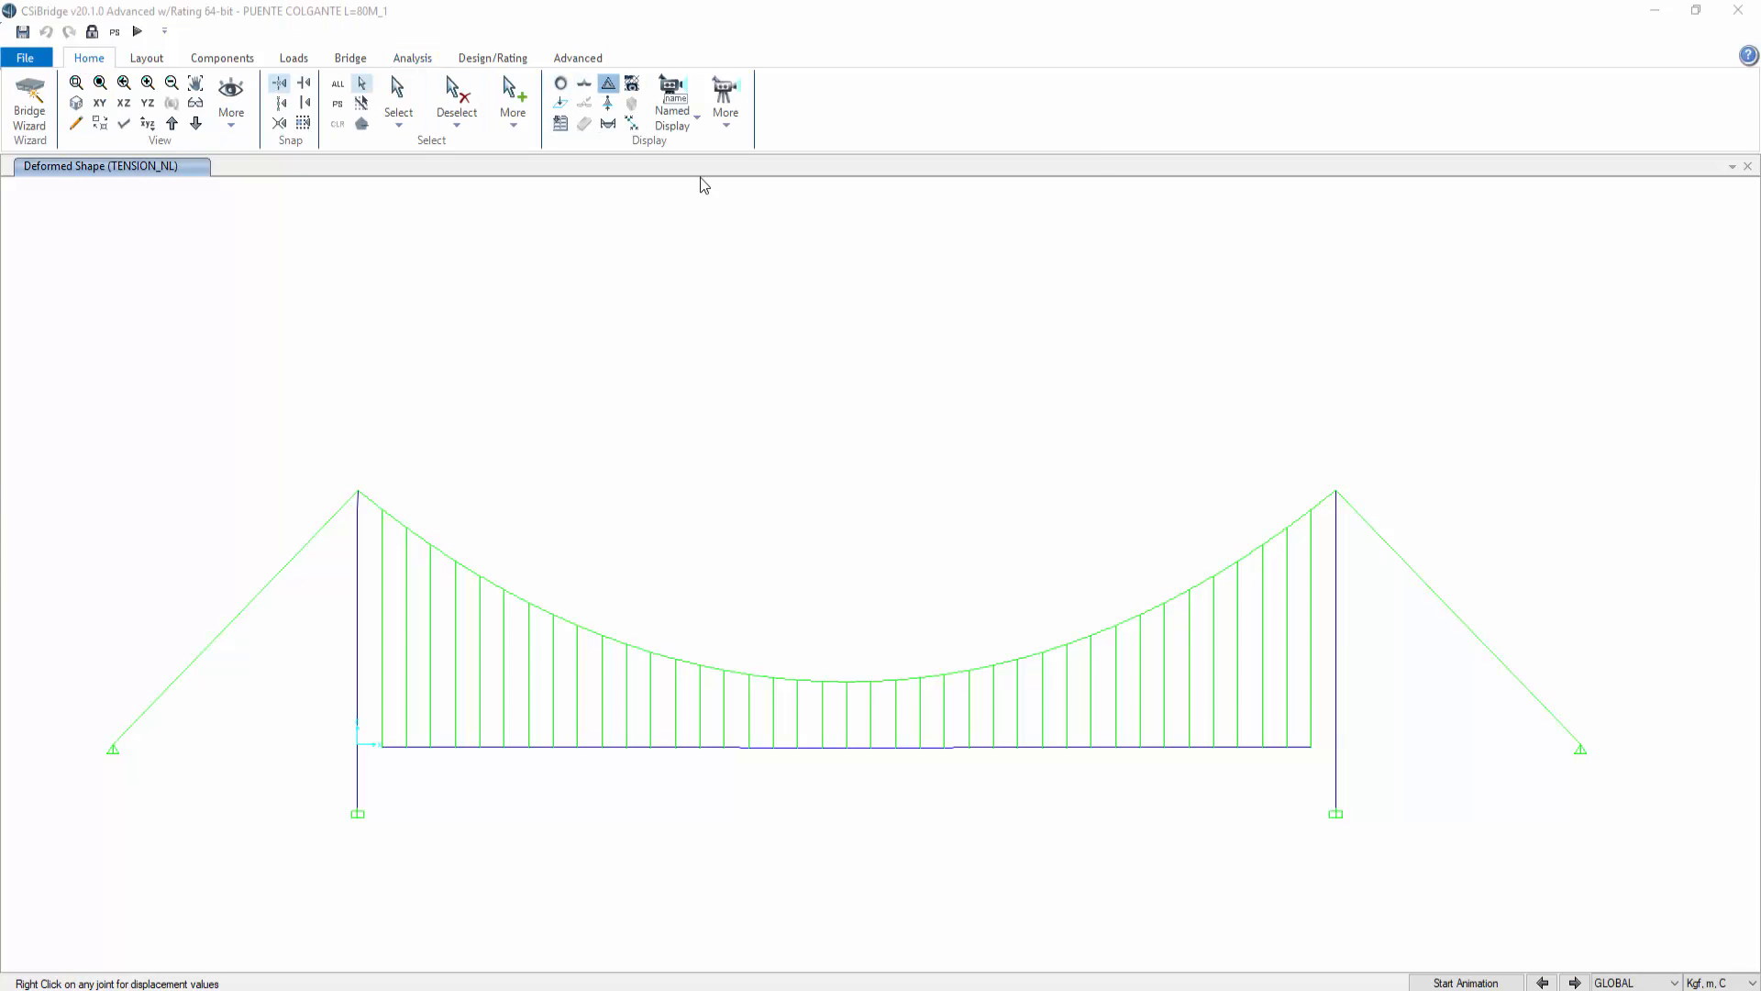
key("F6")
left_click_drag(987, 173, 1335, 137)
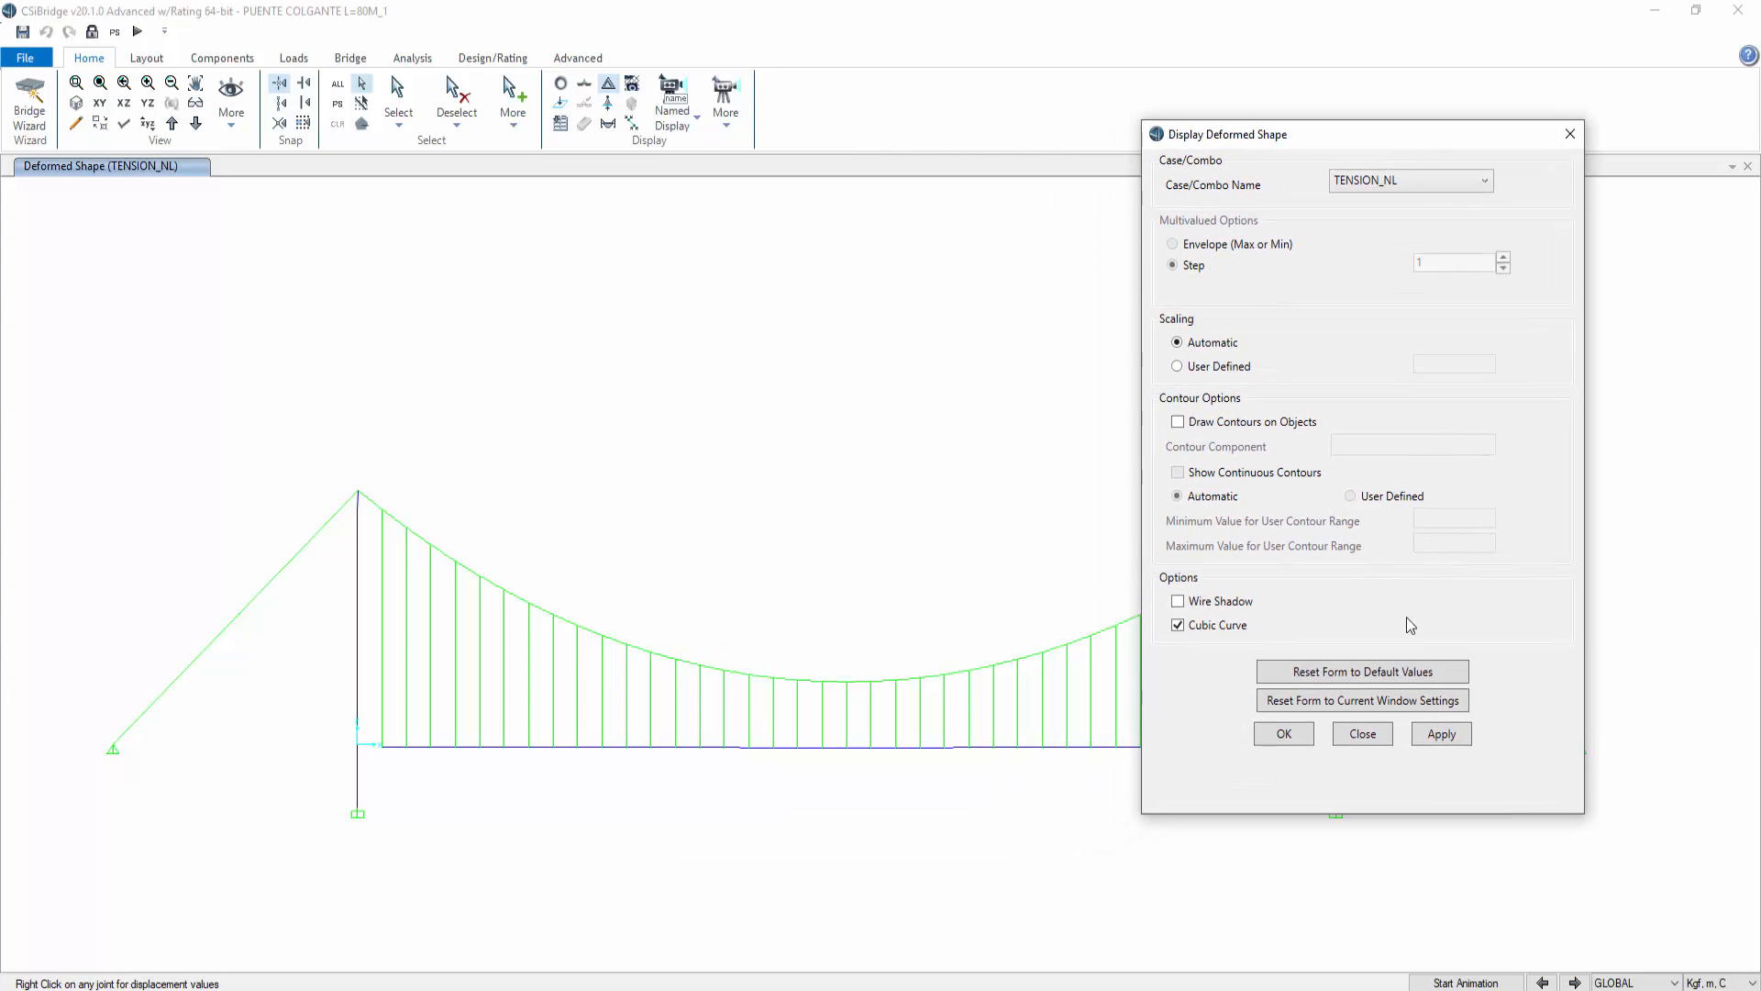
left_click(1441, 734)
Step: Switch the deformed shape to the FLECHA DE SERVICIO combination and check the midspan deck joint's displacements
mouse_move(848, 750)
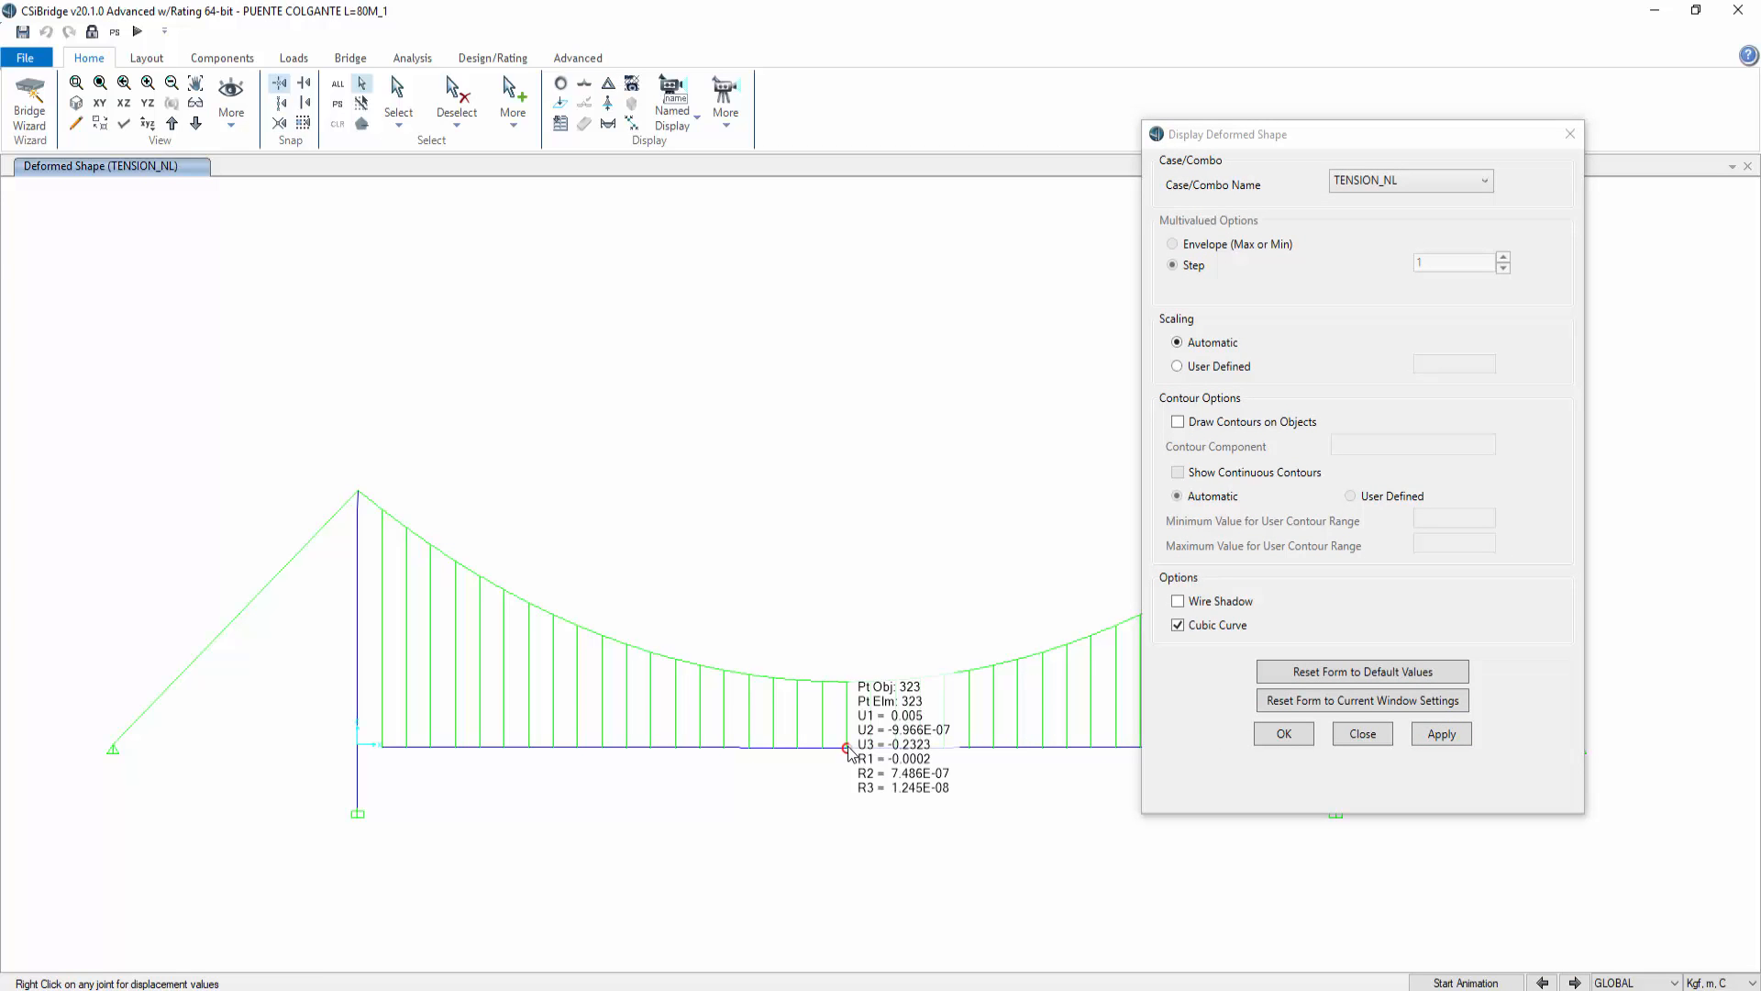
left_click(1454, 186)
left_click(1413, 507)
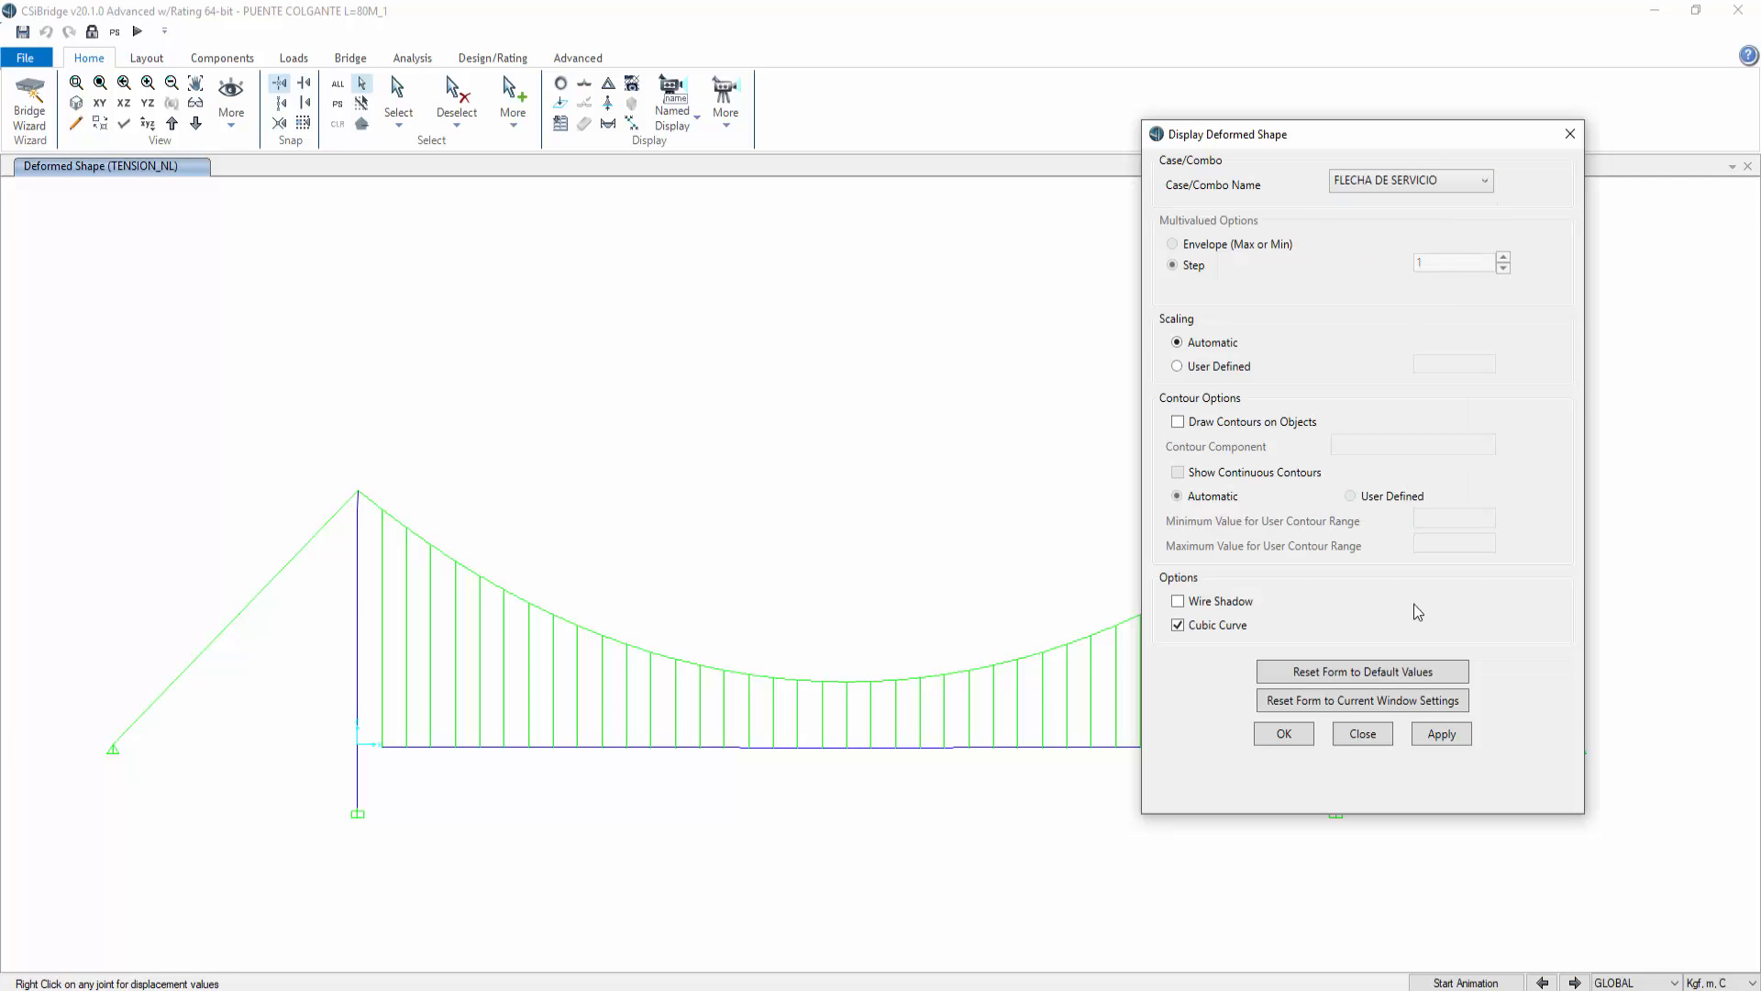
left_click(1441, 734)
right_click(847, 748)
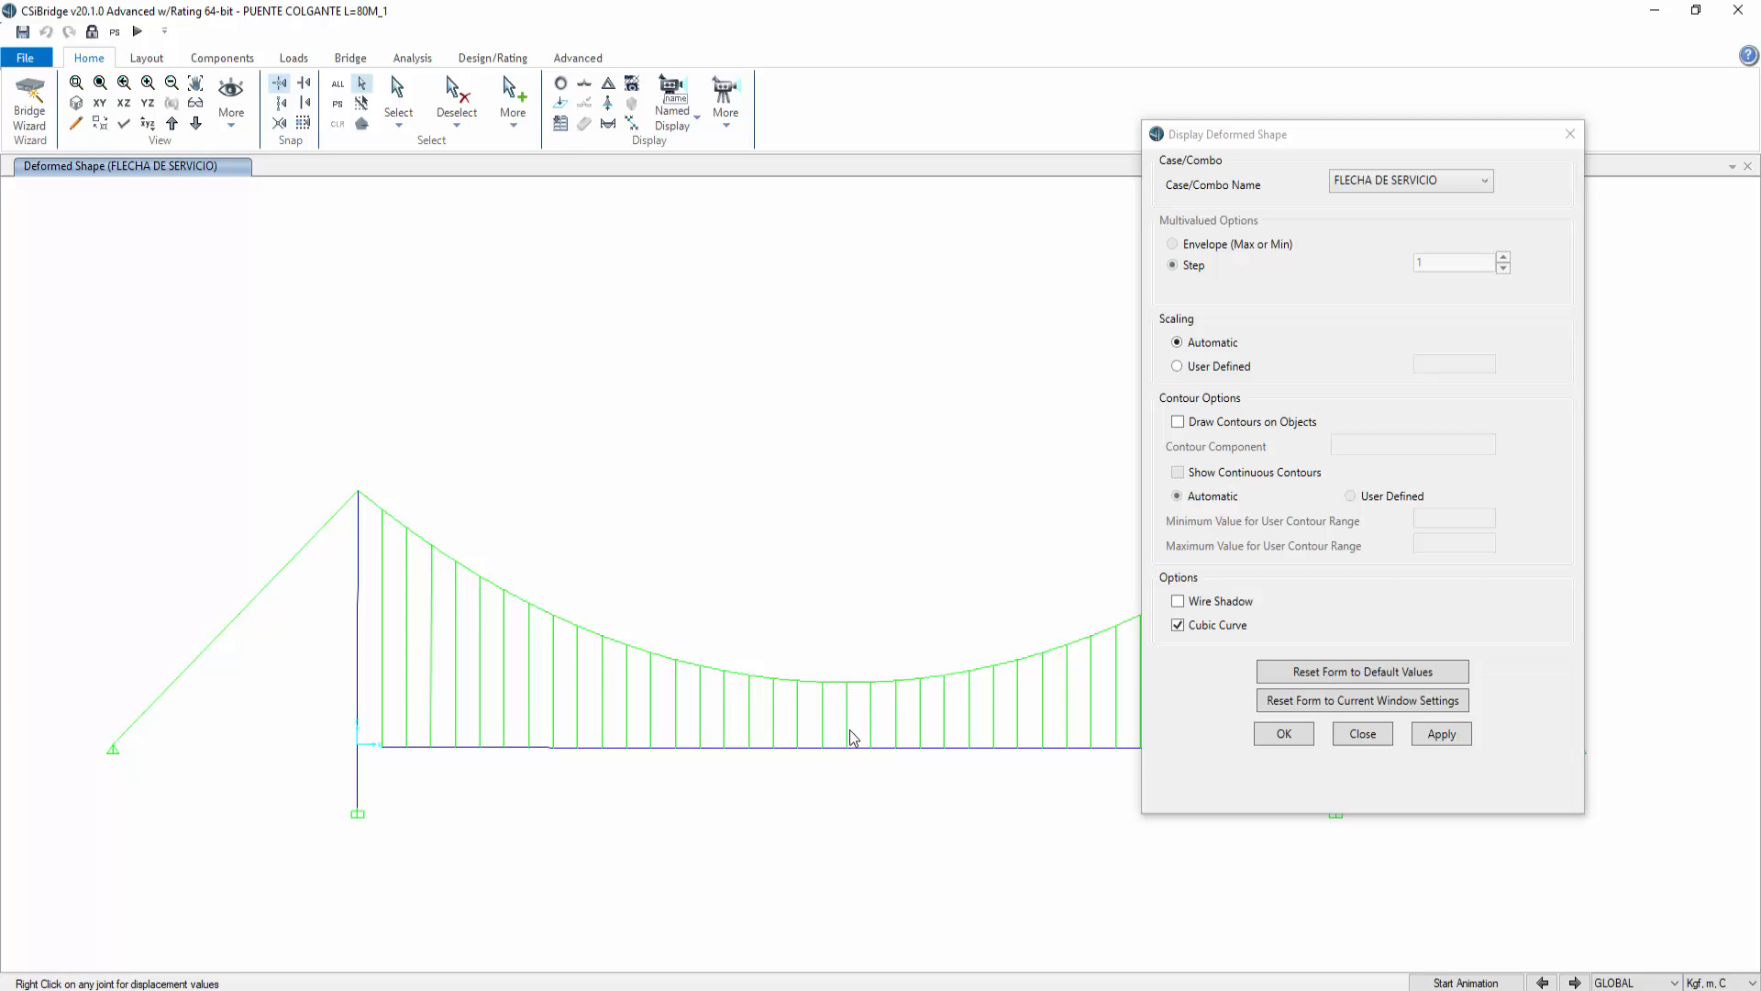
right_click(847, 748)
right_click(849, 752)
left_click(1570, 134)
Step: Display the TENSION_NL axial force diagram for frames and cables as a filled diagram
left_click(608, 123)
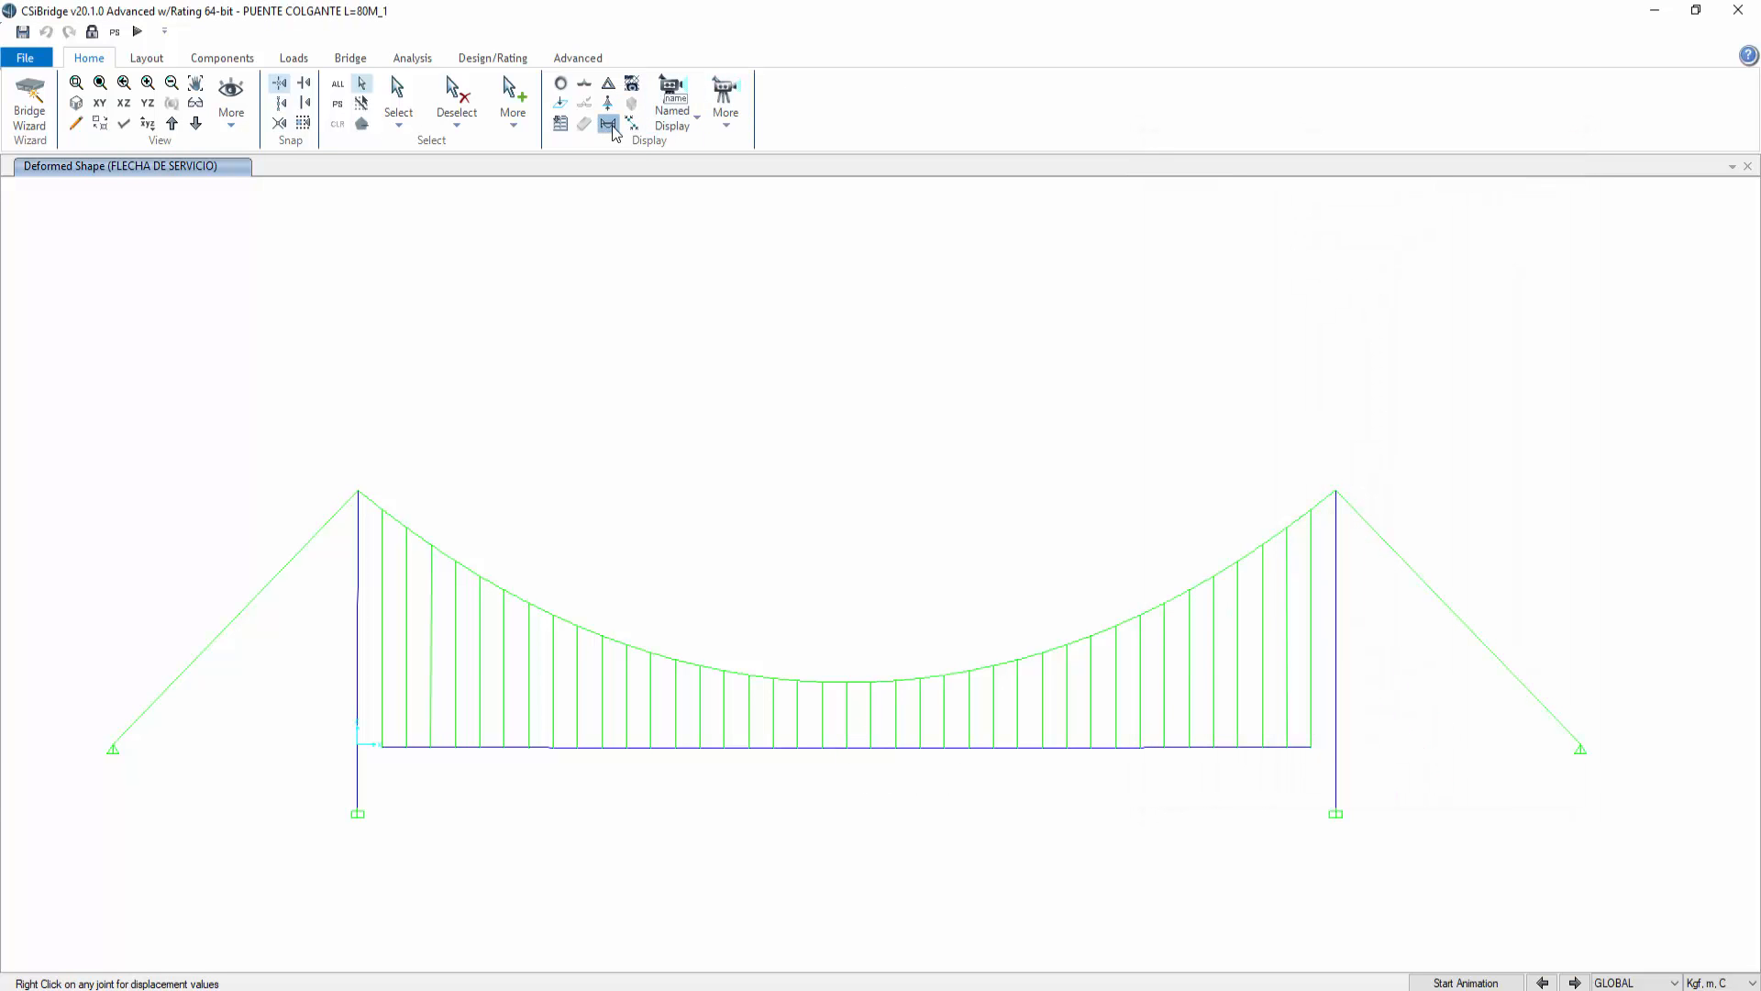
left_click_drag(930, 199, 1516, 86)
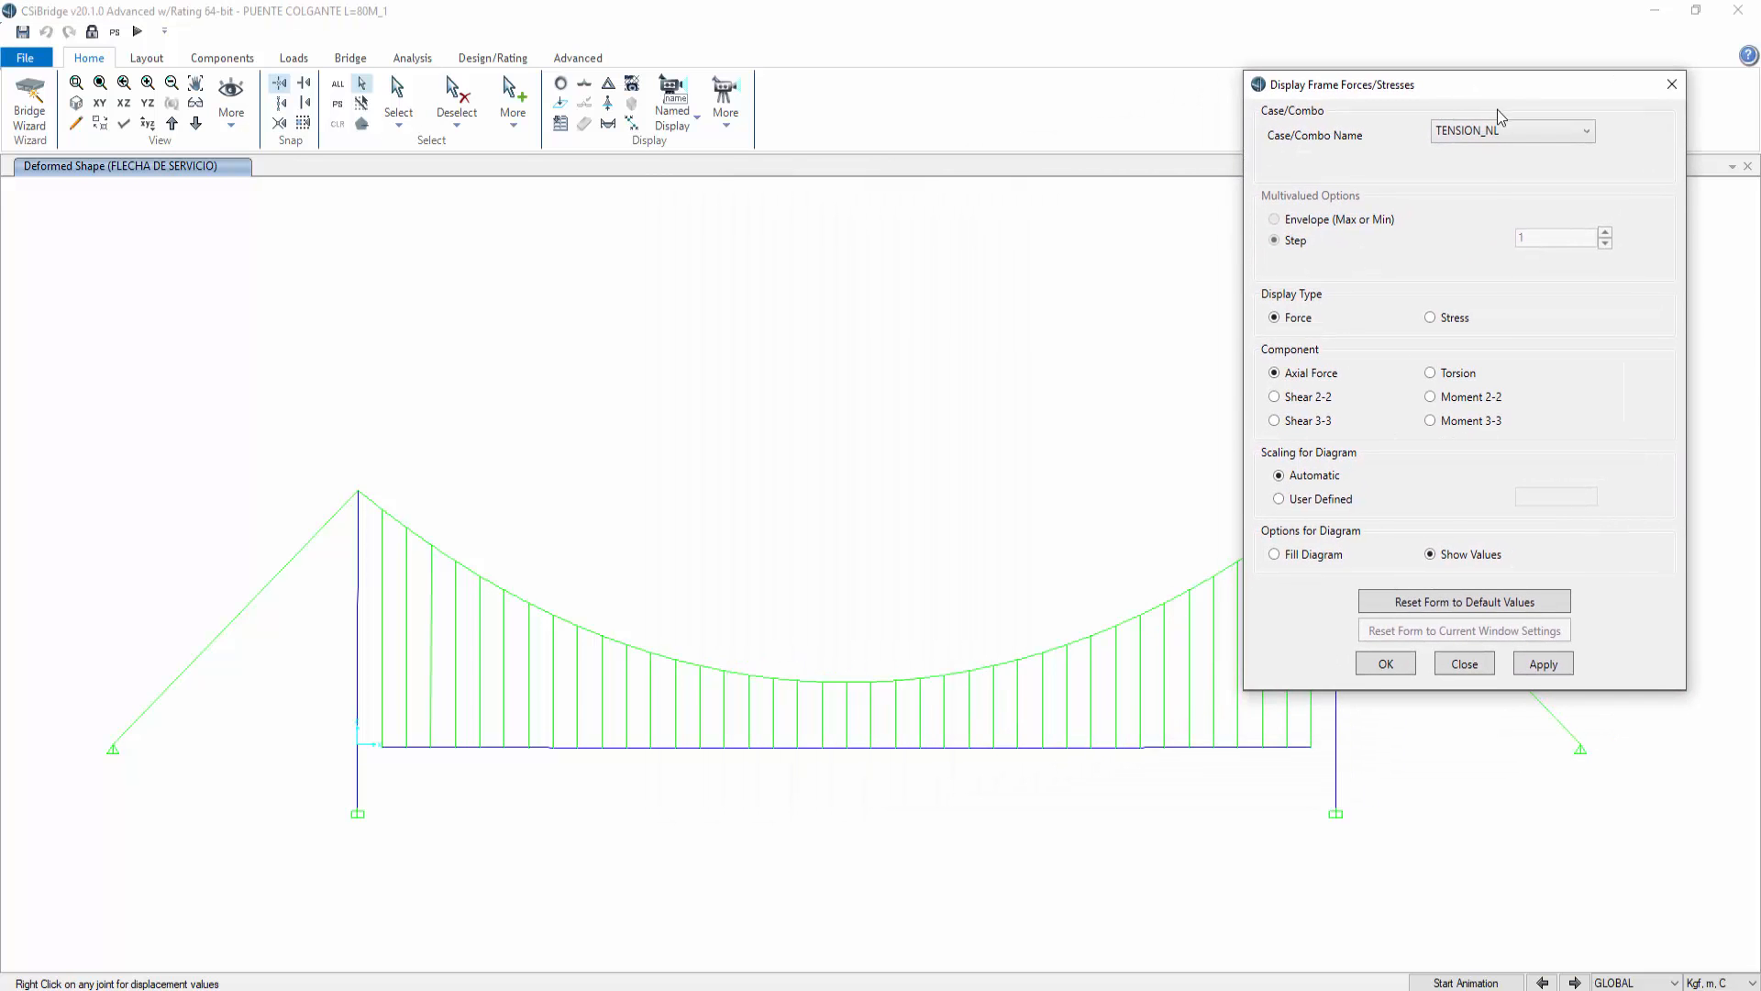
left_click(1556, 677)
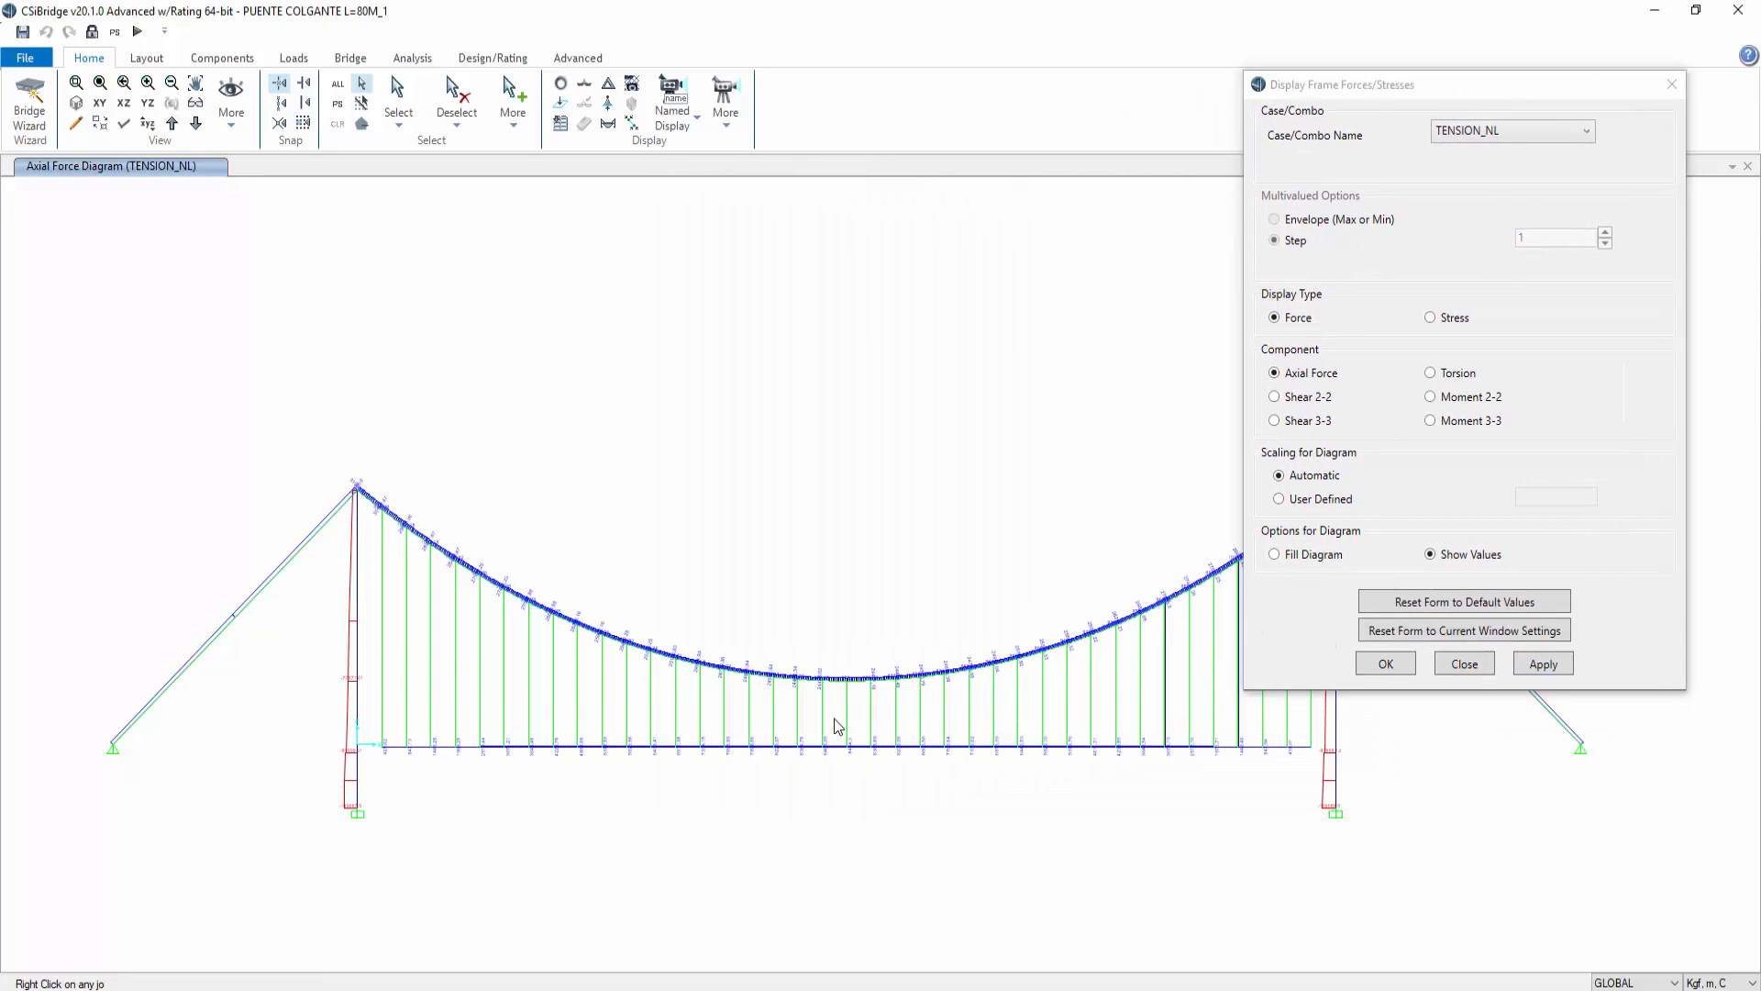
left_click(1277, 555)
left_click(1541, 664)
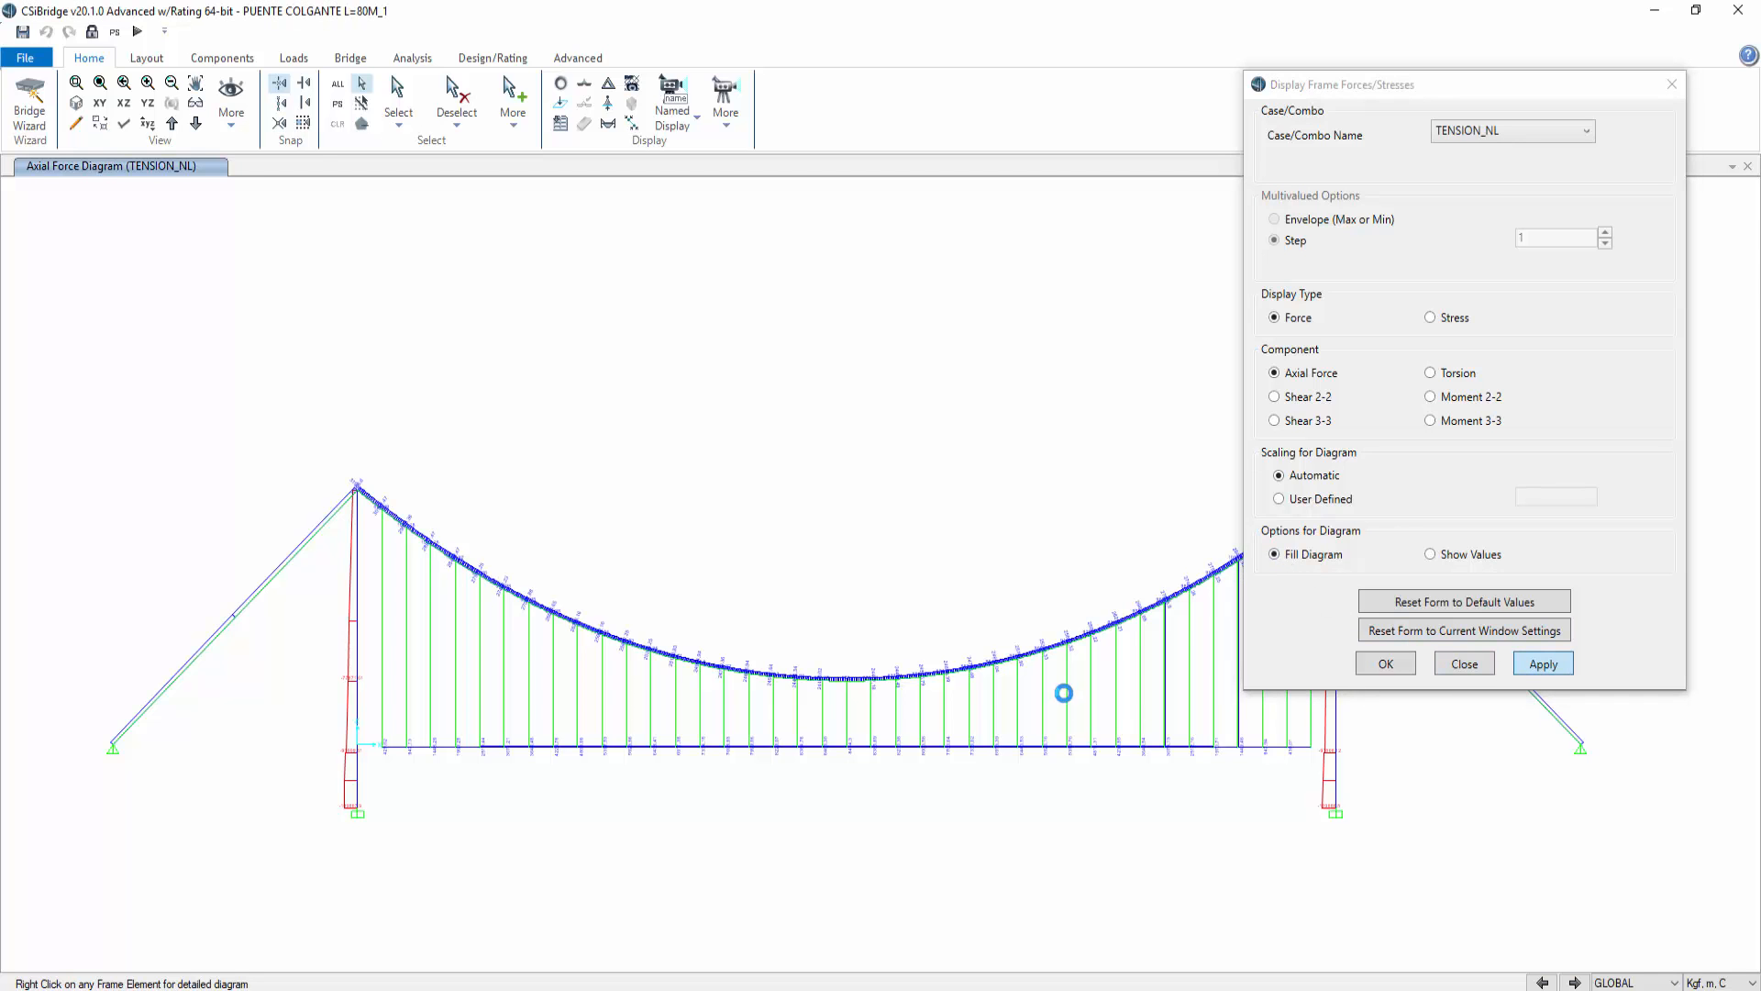
Step: Inspect the detailed axial force diagram of the midspan hanger cable
left_click(847, 718, "ctrl")
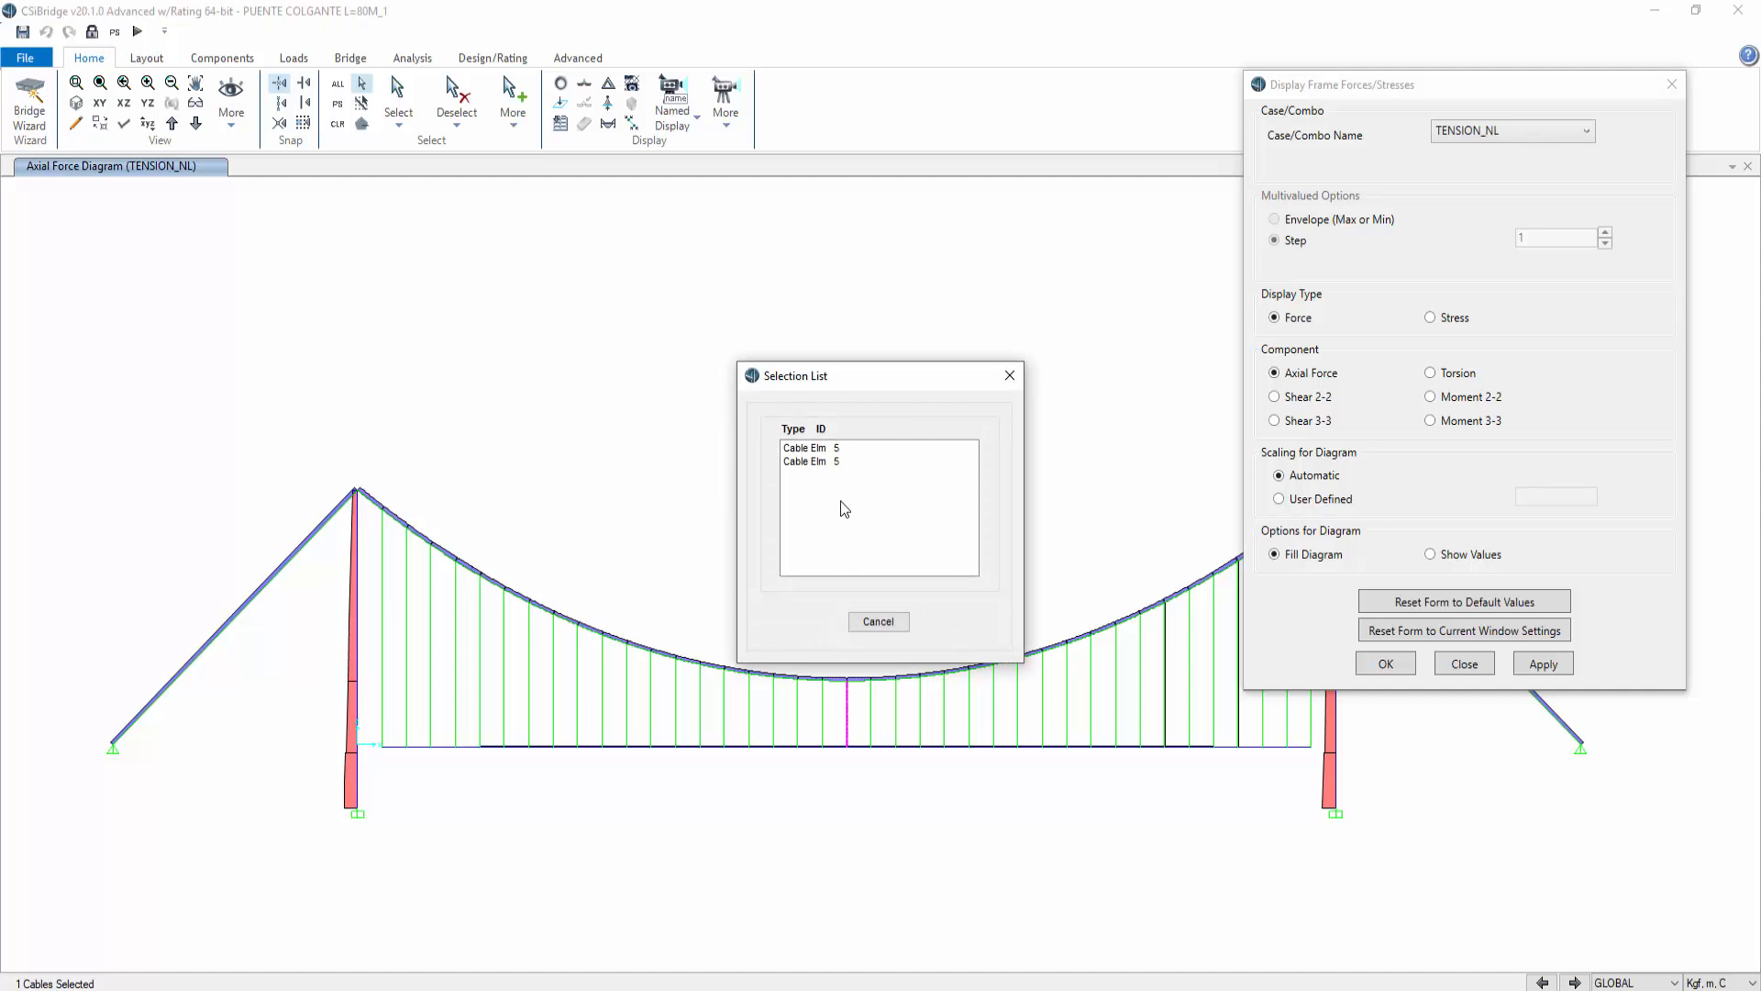
left_click(807, 448)
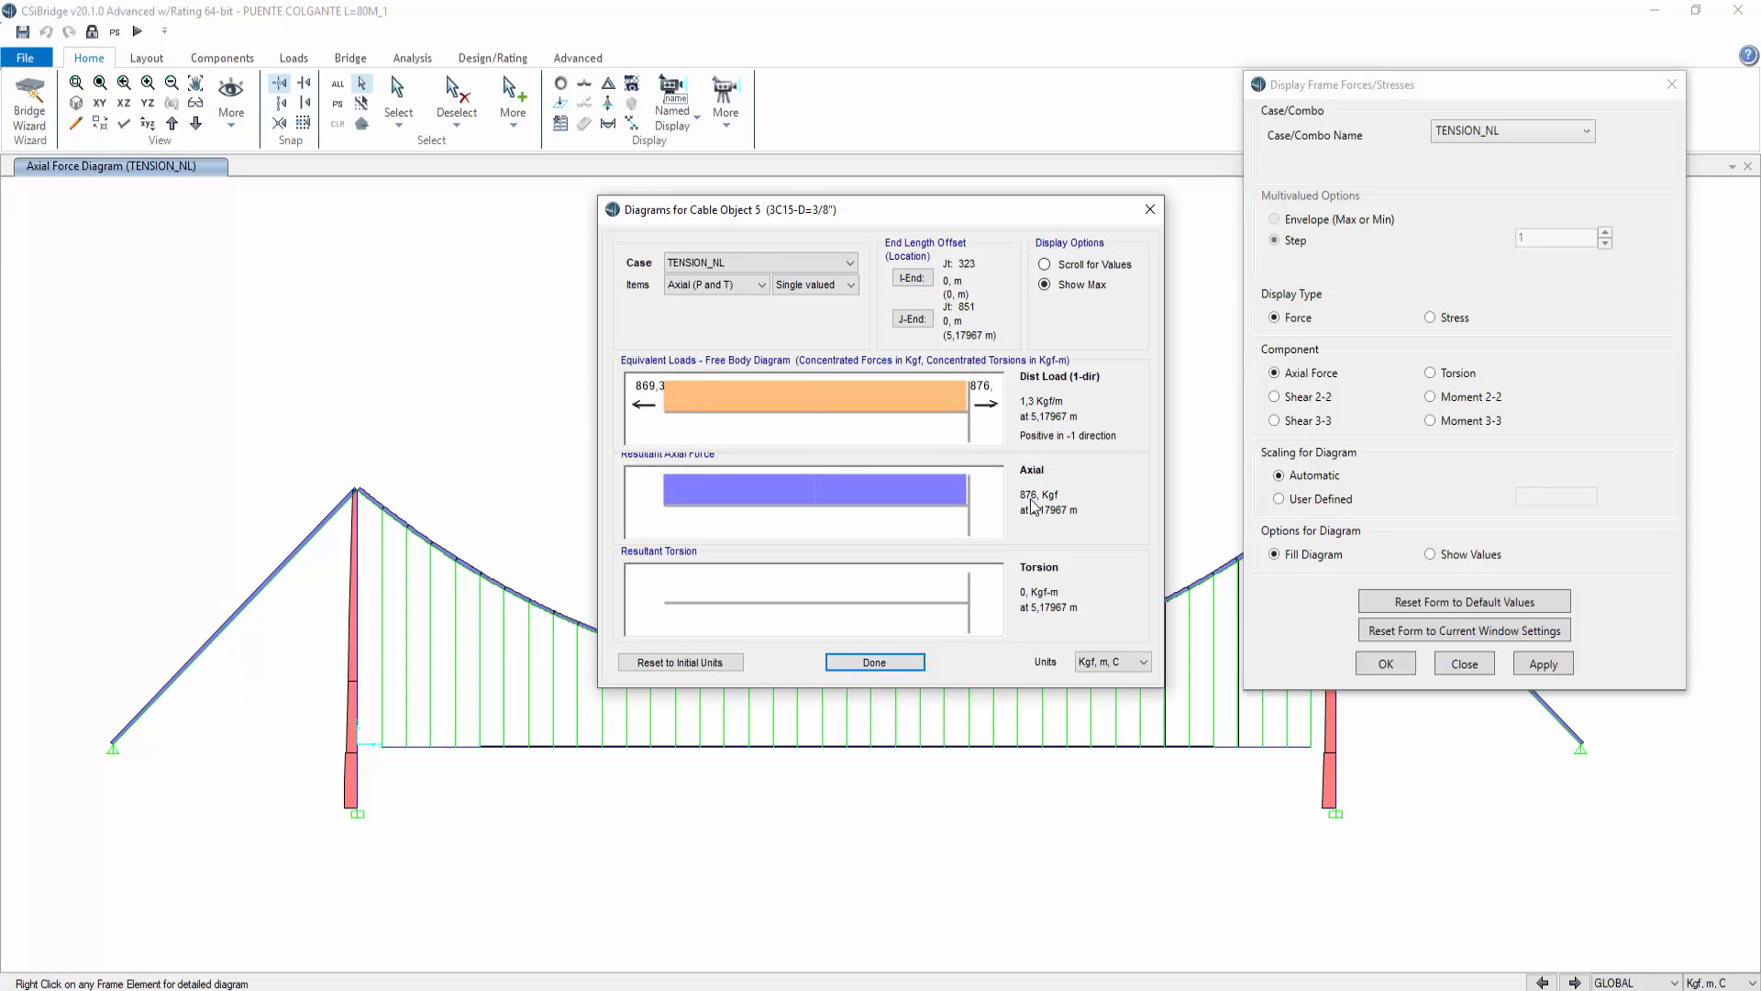
left_click(876, 662)
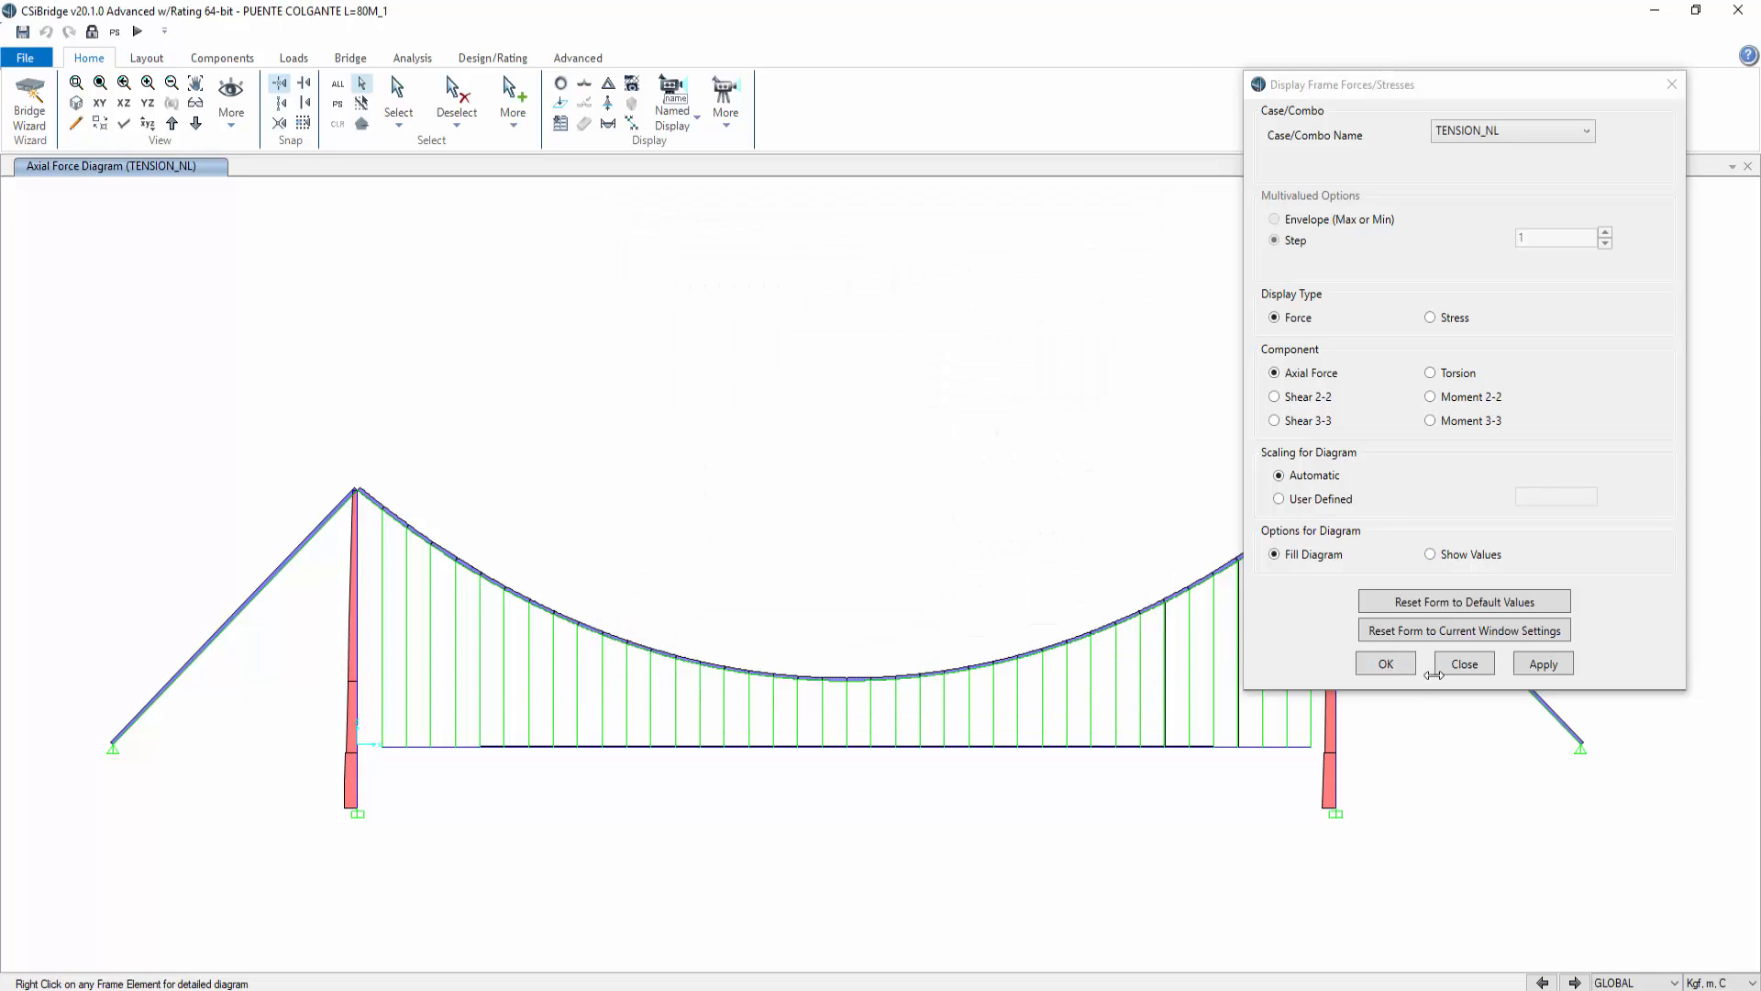
left_click(1464, 664)
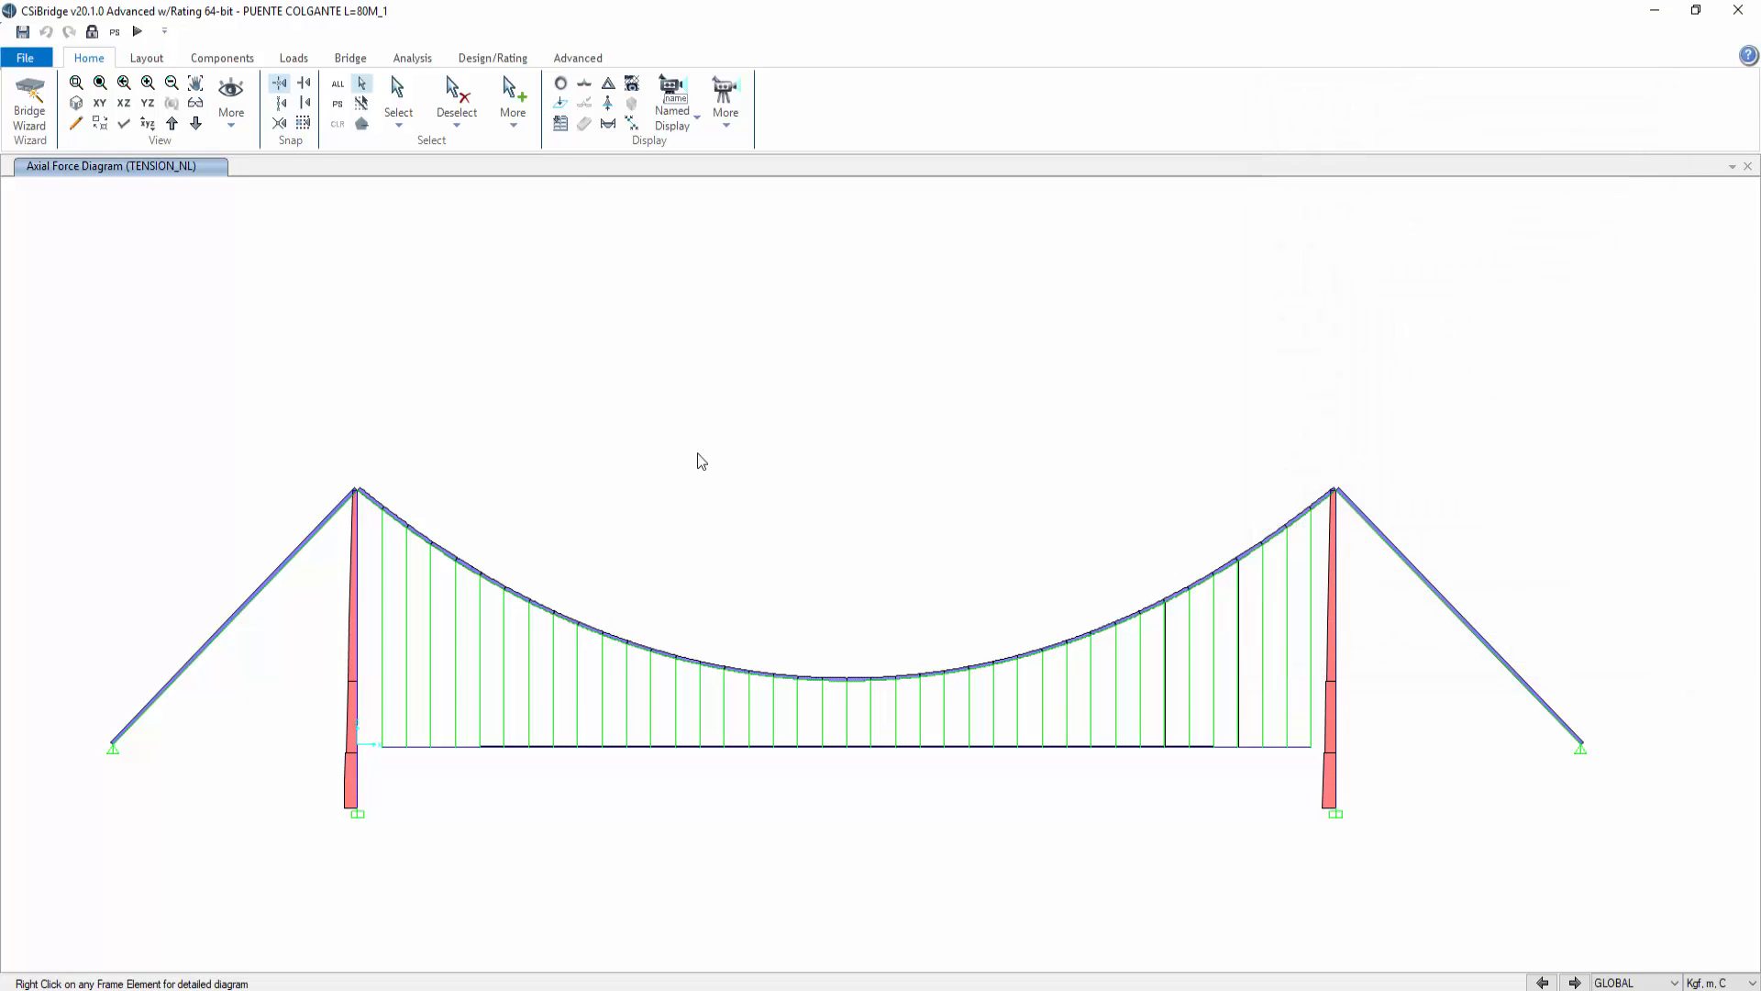
Step: Unlock the model, accepting deletion of results, and reselect all hangers by cable property 3C15-D=3/8"
left_click(92, 32)
left_click(911, 577)
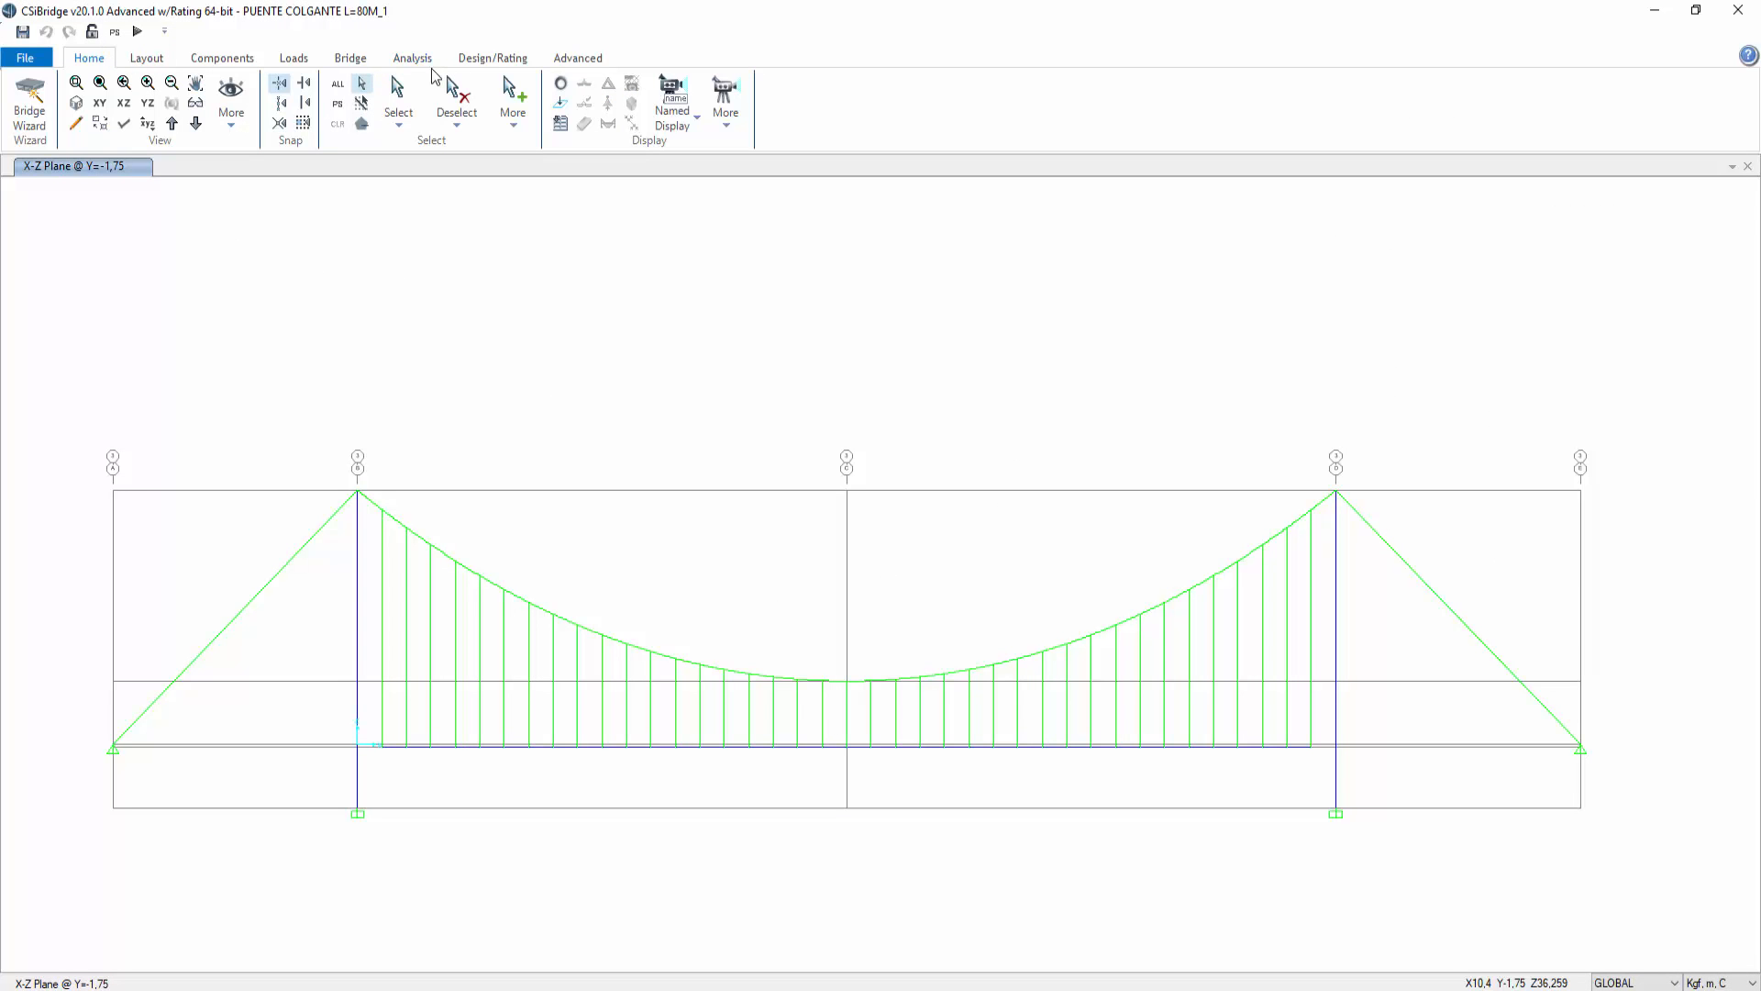
left_click(398, 108)
mouse_move(481, 281)
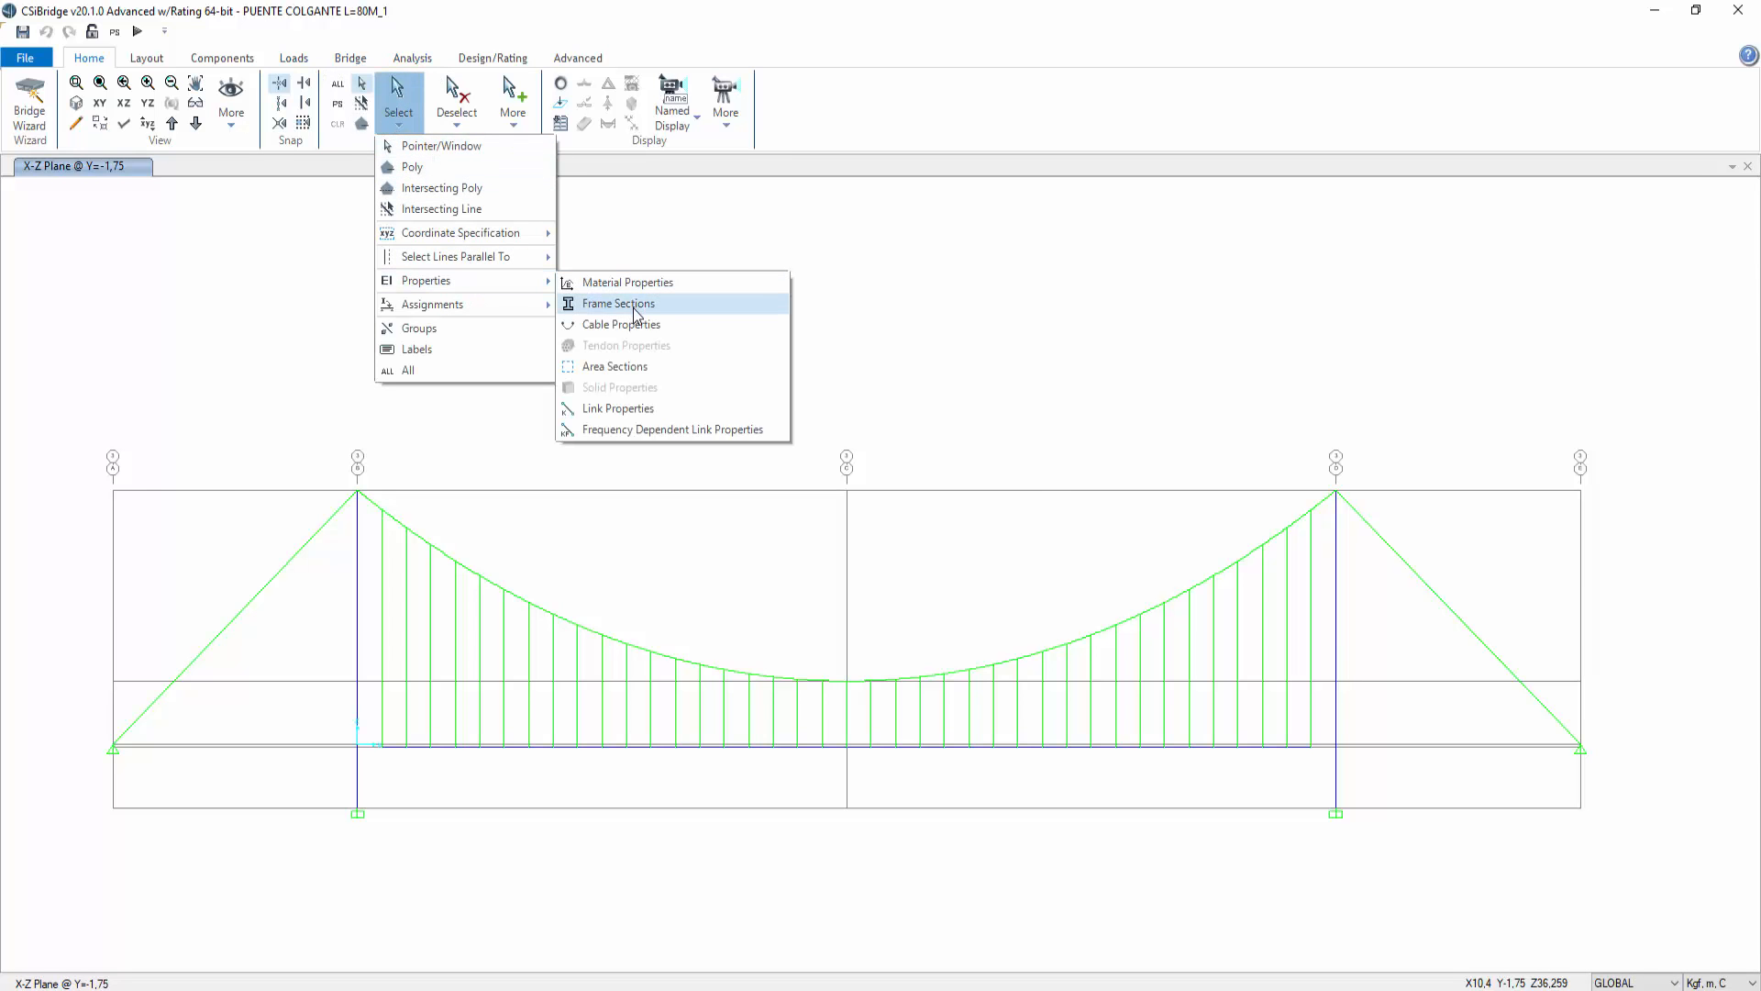
left_click(629, 323)
left_click(806, 407, "shift")
left_click(801, 698)
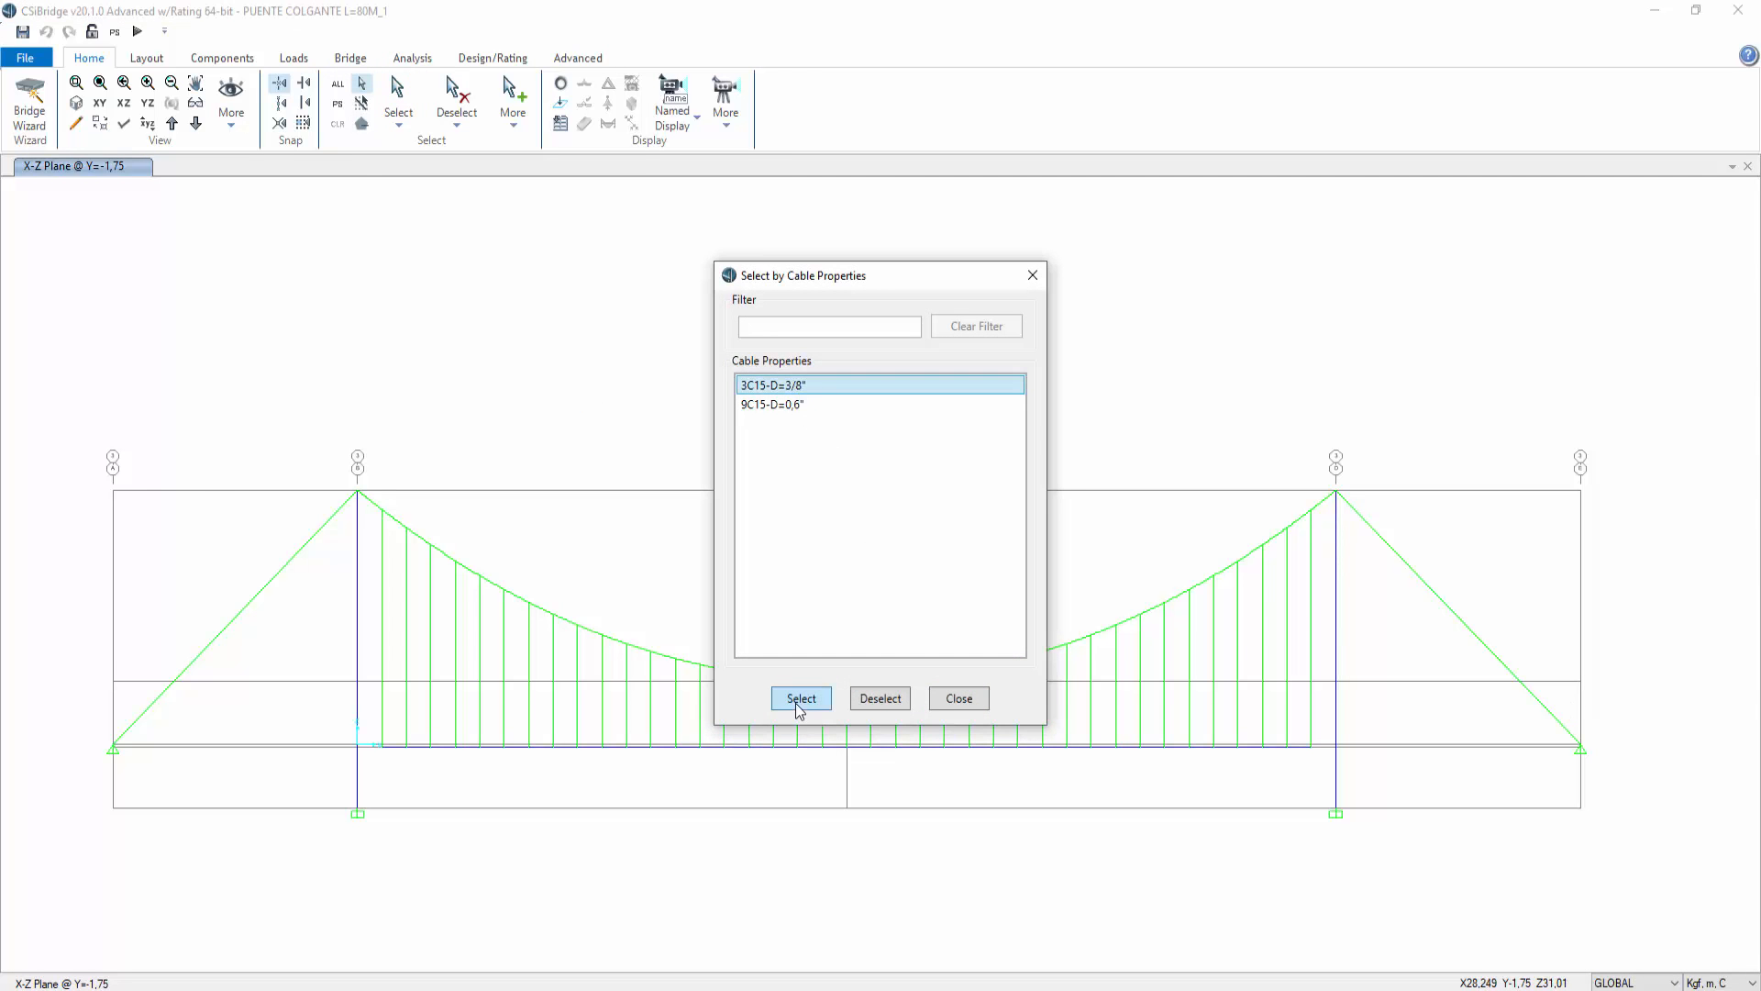
left_click(958, 698)
left_click(578, 57)
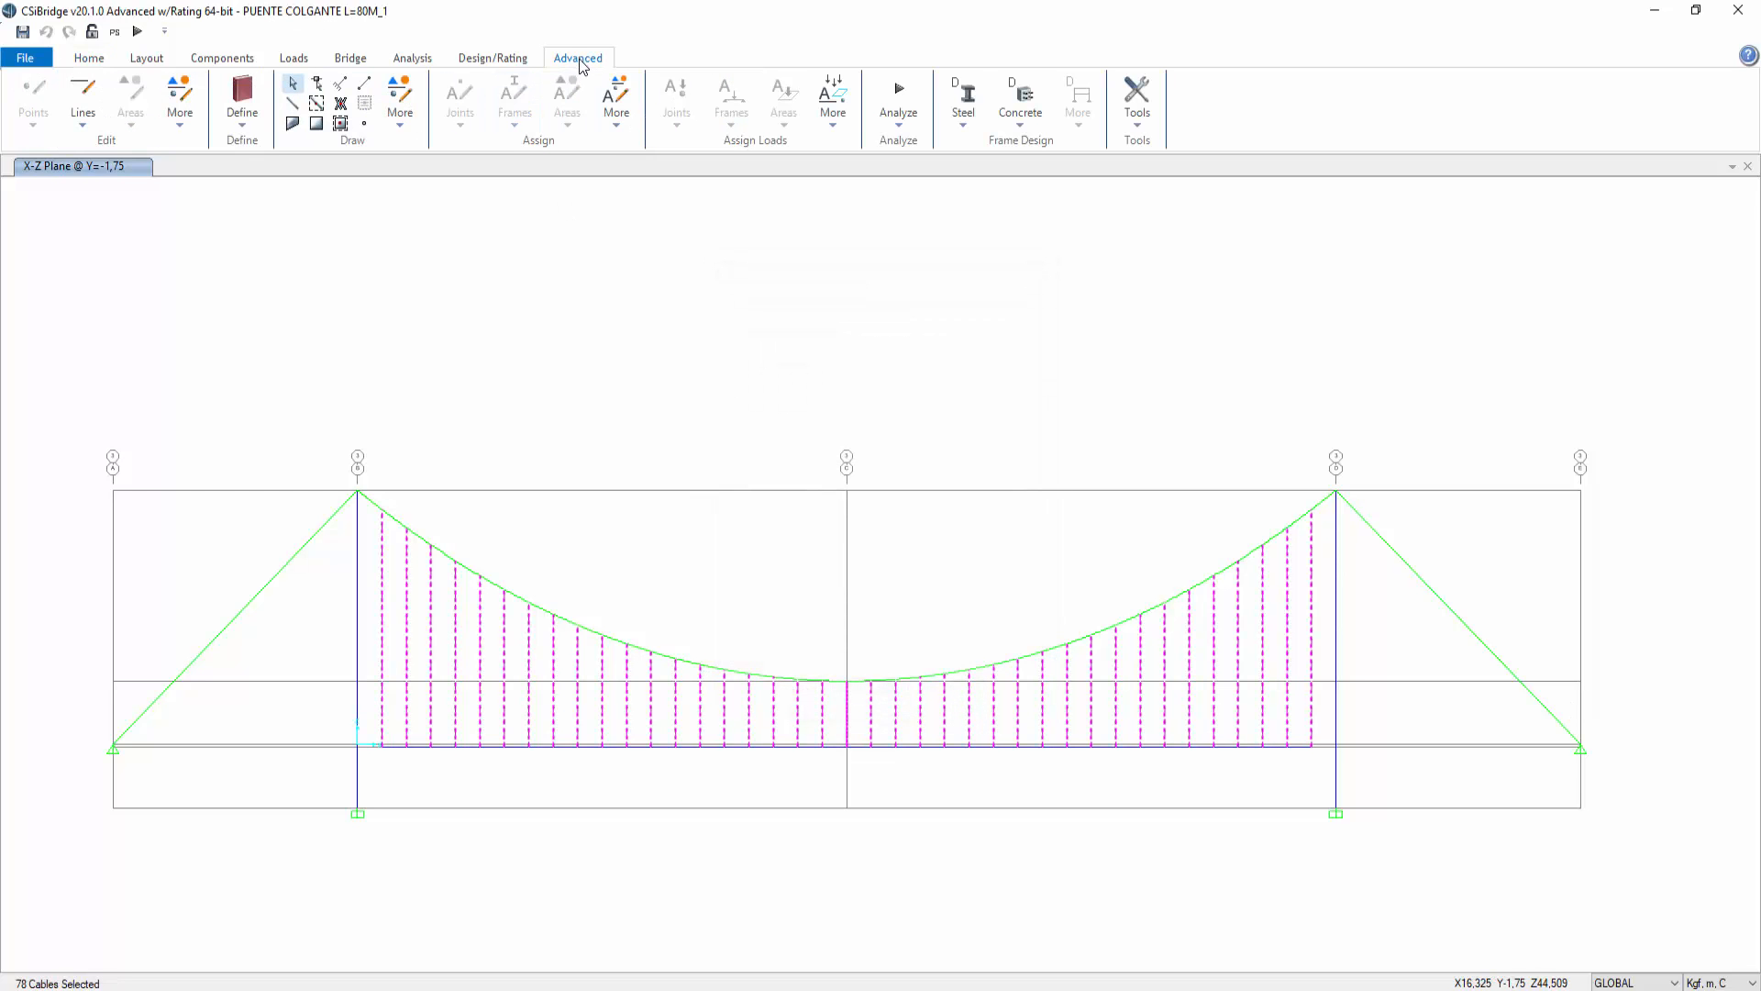
left_click(835, 121)
mouse_move(880, 146)
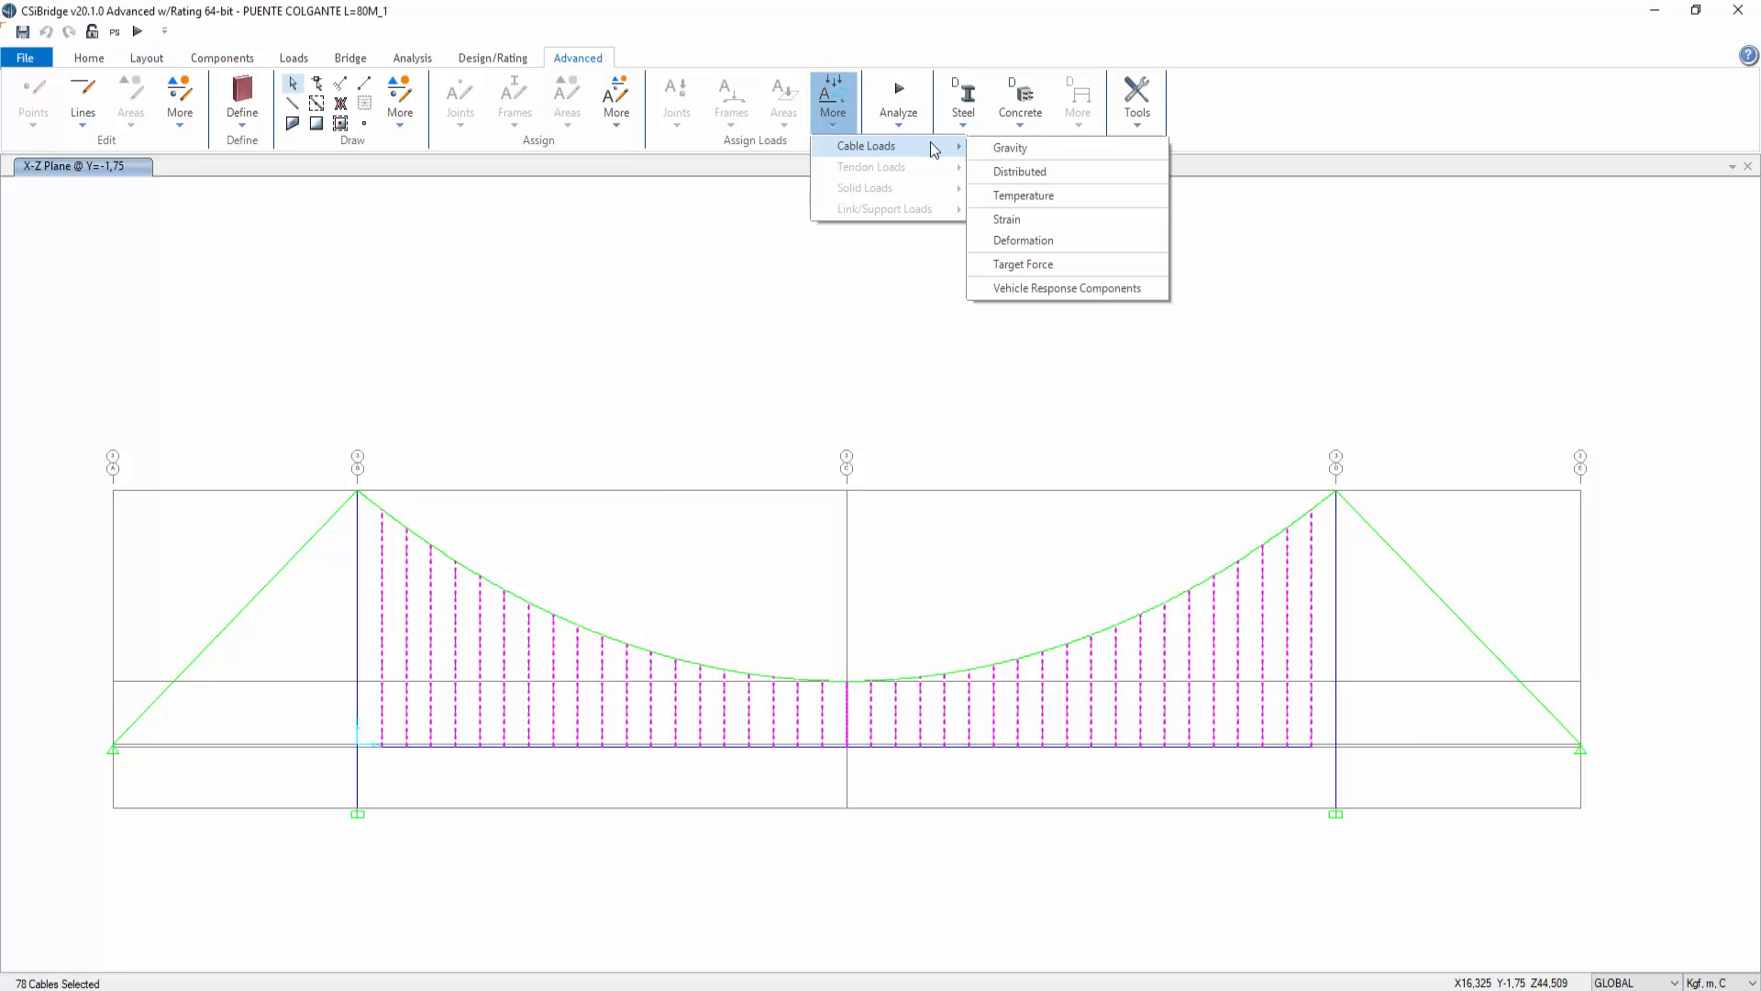
left_click(1064, 265)
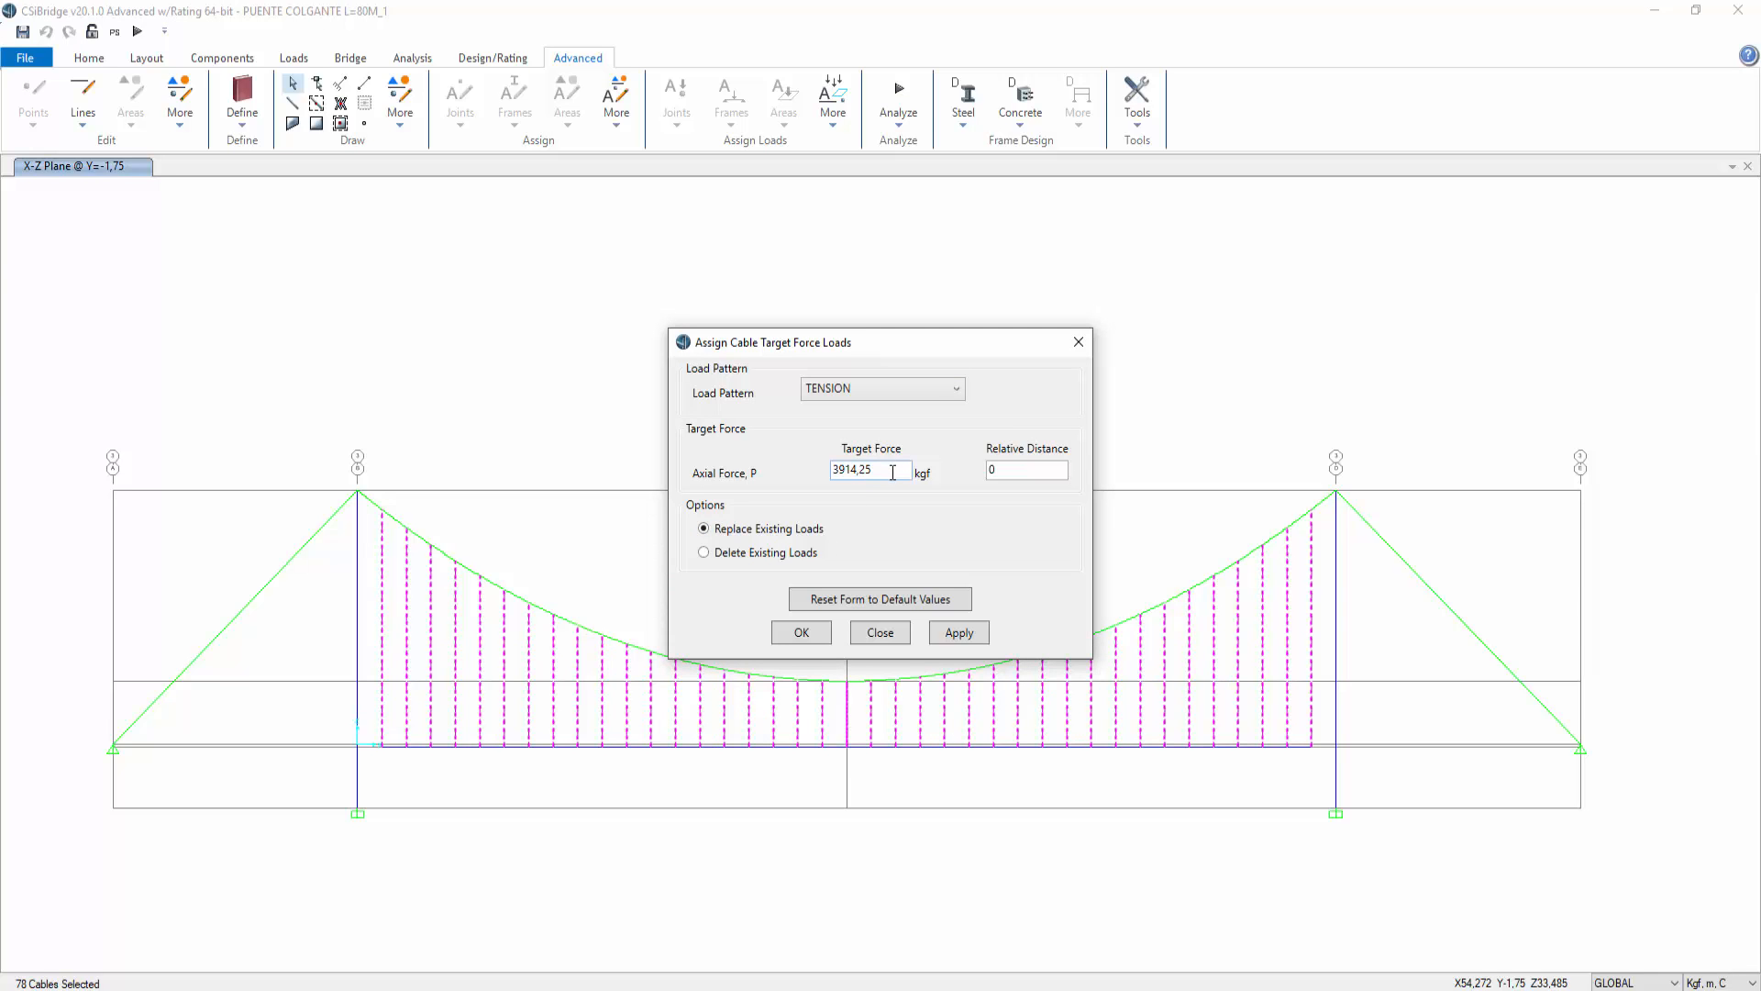
key("alt+Tab")
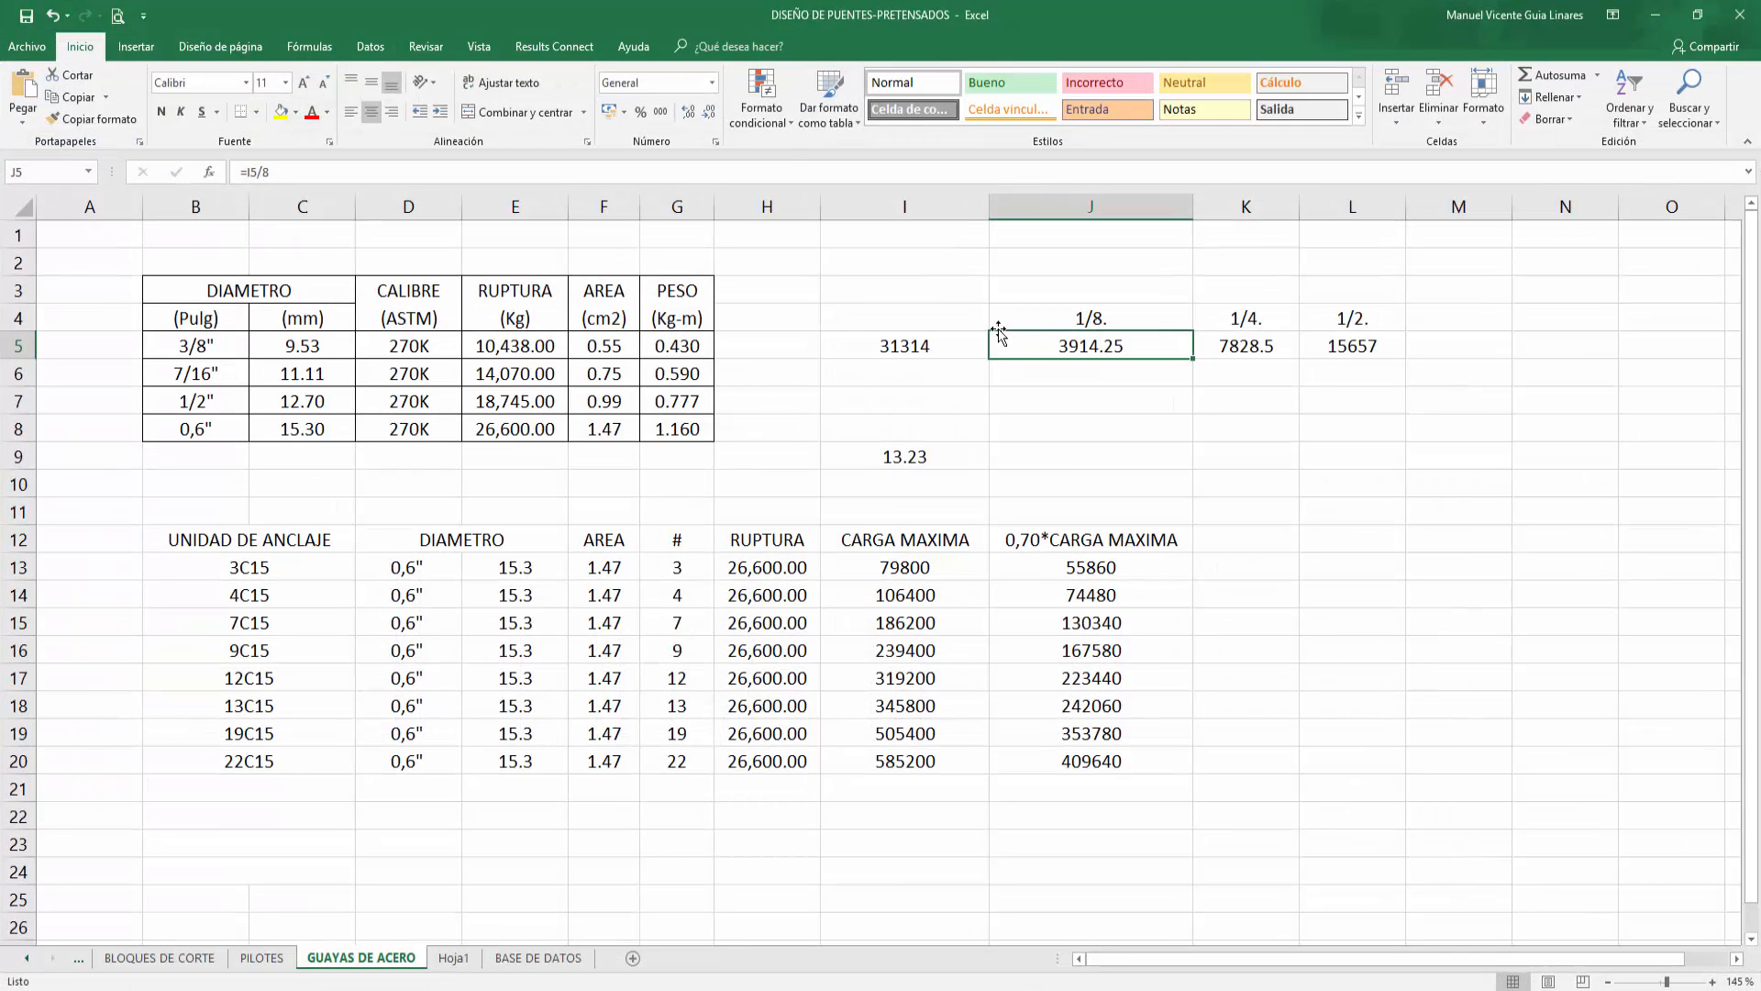
left_click(948, 335)
left_click(1055, 347)
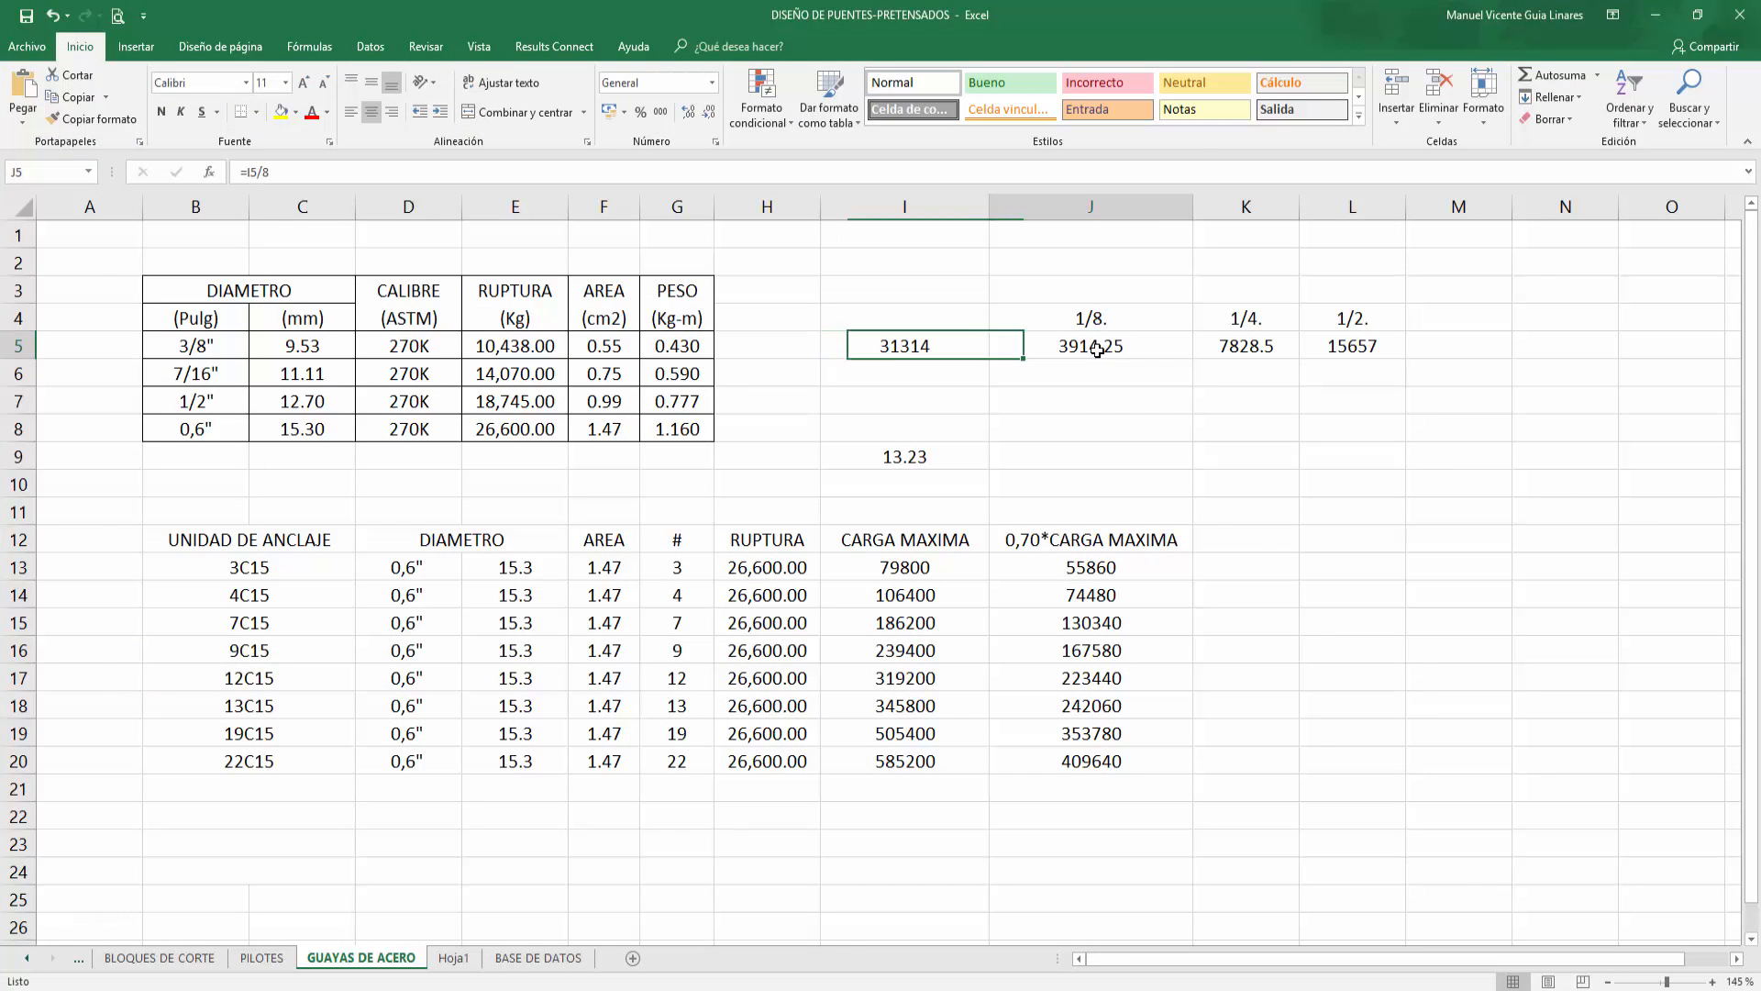
left_click(1656, 13)
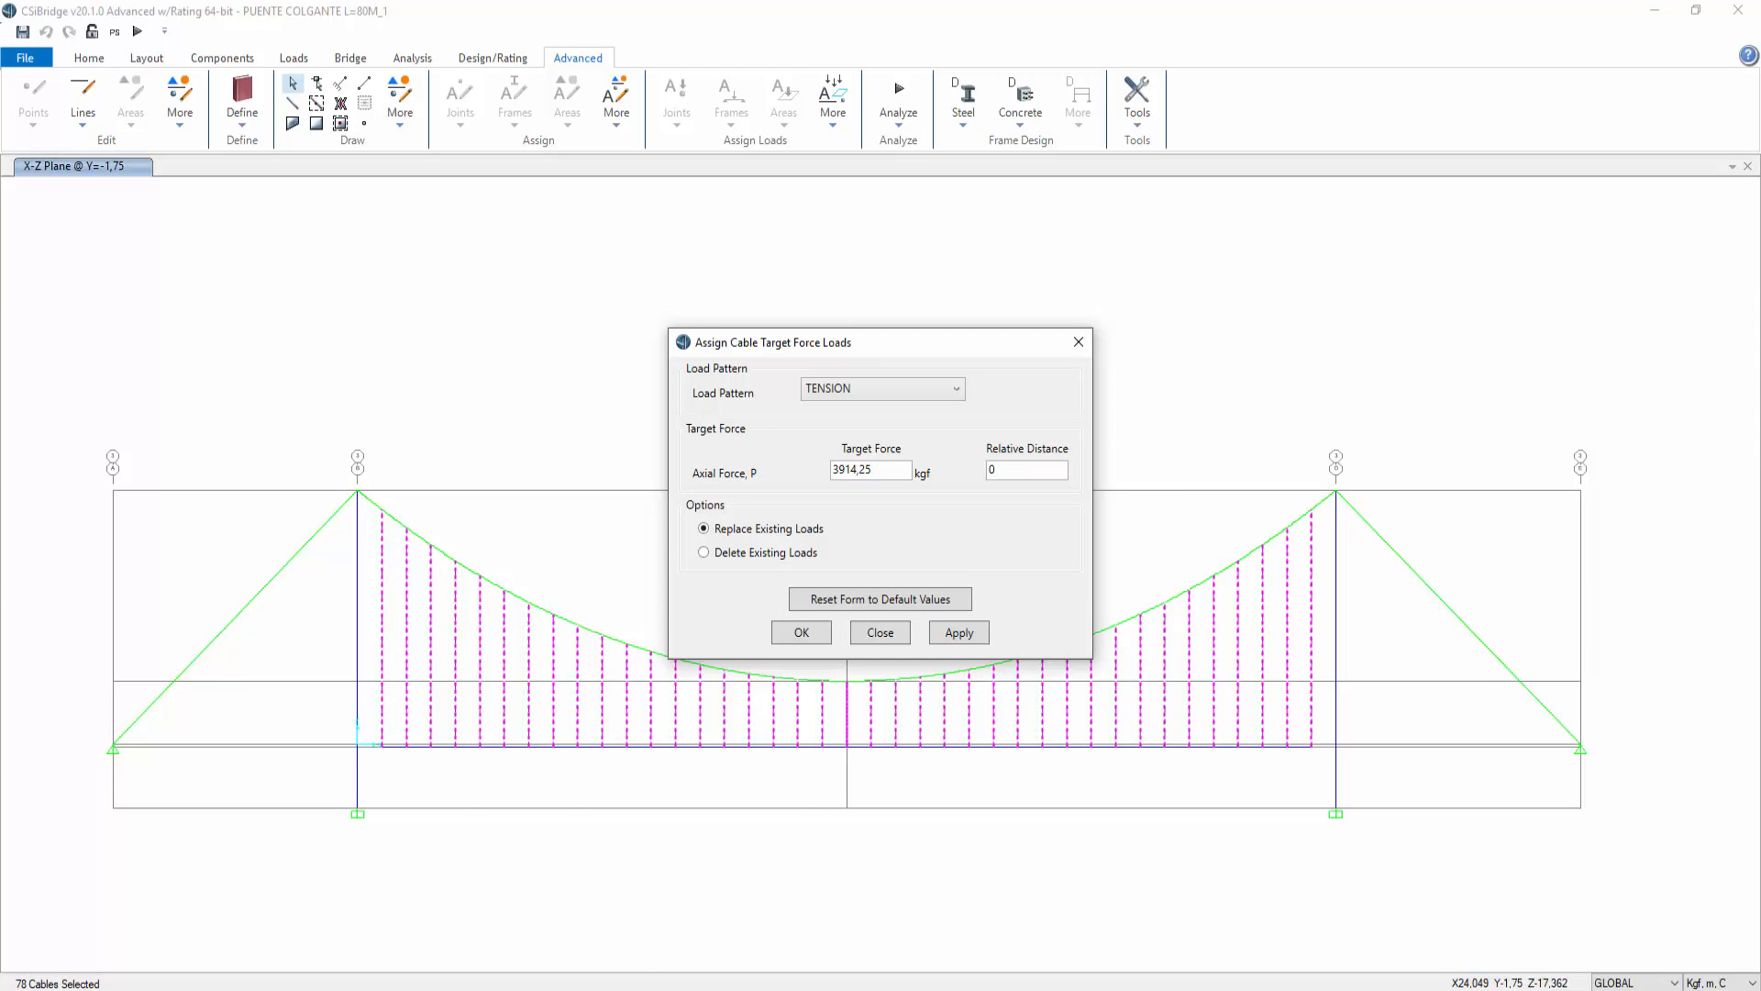
left_click(752, 981)
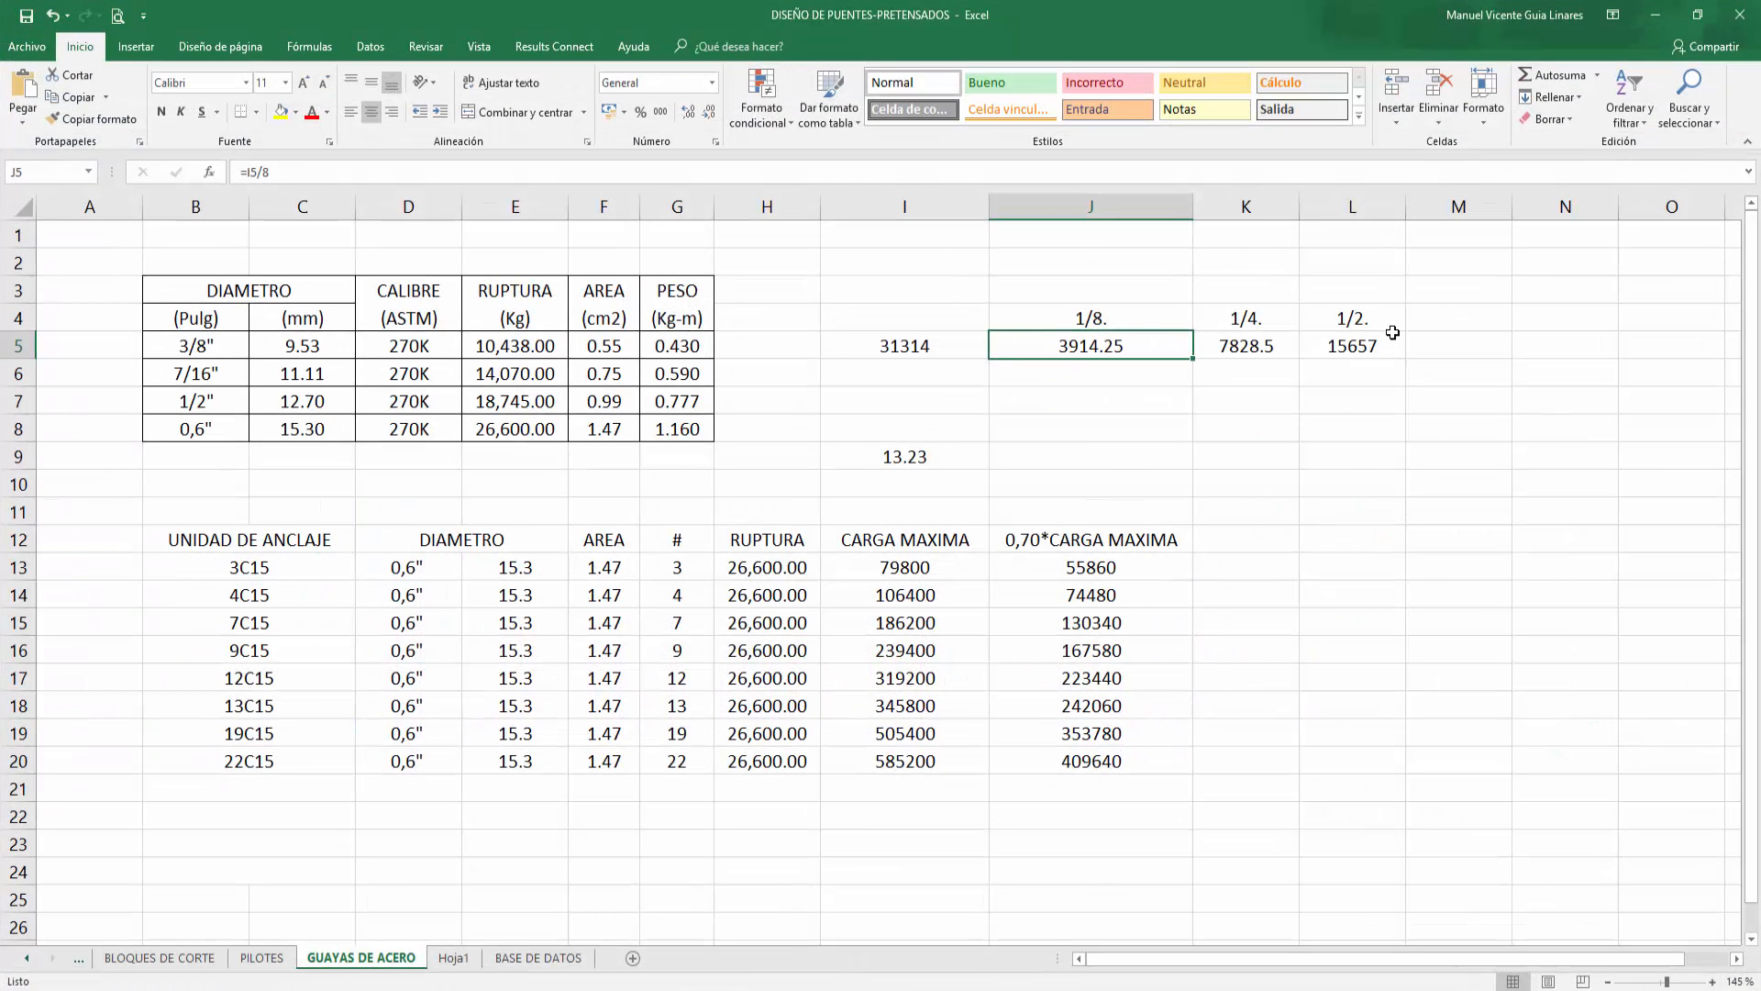
left_click(1659, 16)
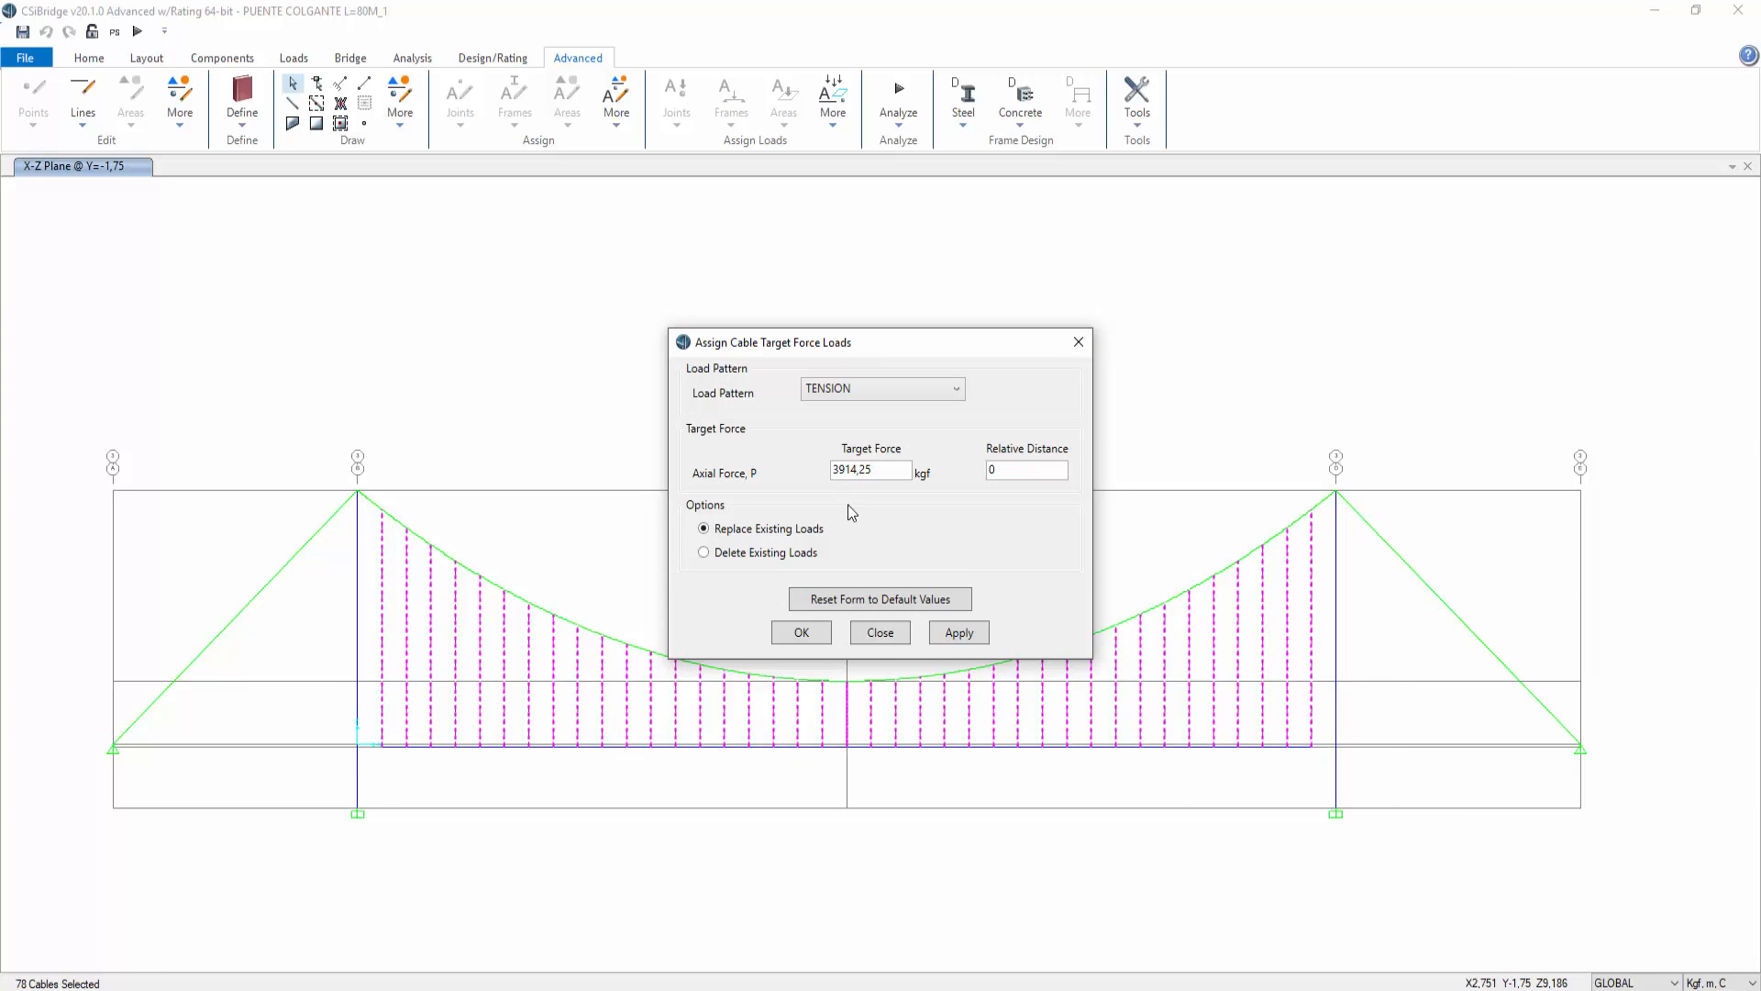
left_click(882, 632)
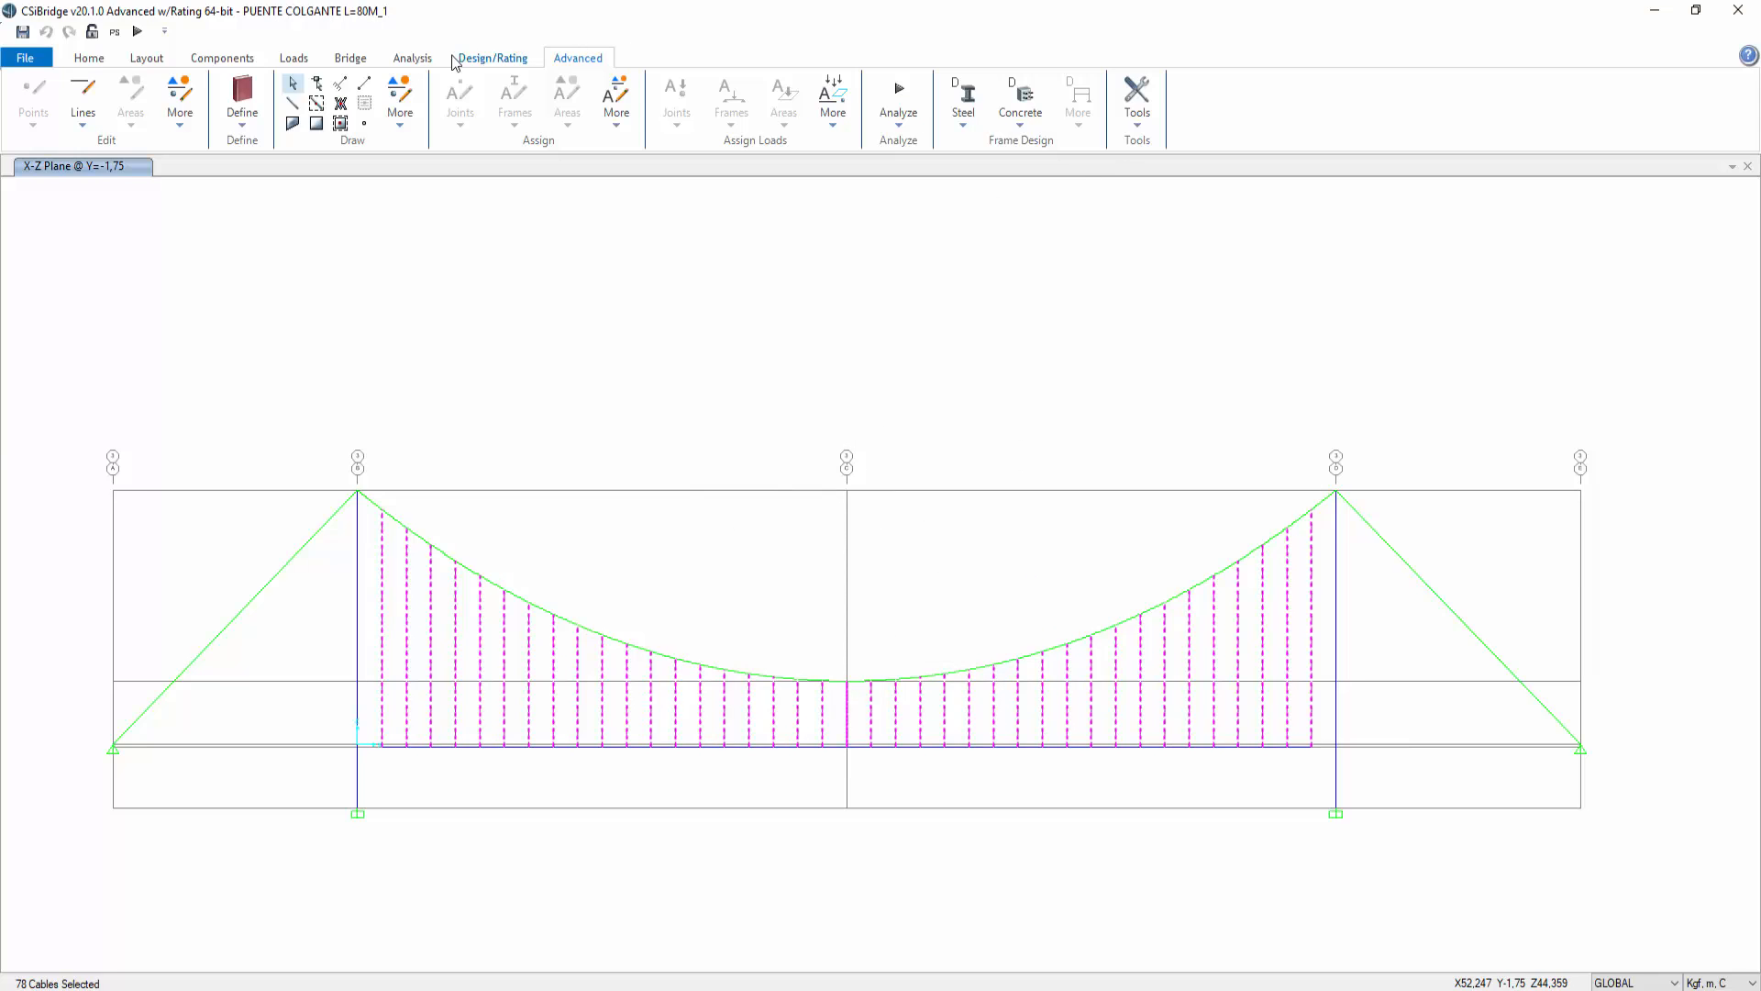
Step: Examine the spreadsheet's target force values and the cable diameter rows for 7/16" and 1/2" strands
left_click(836, 127)
left_click(868, 132)
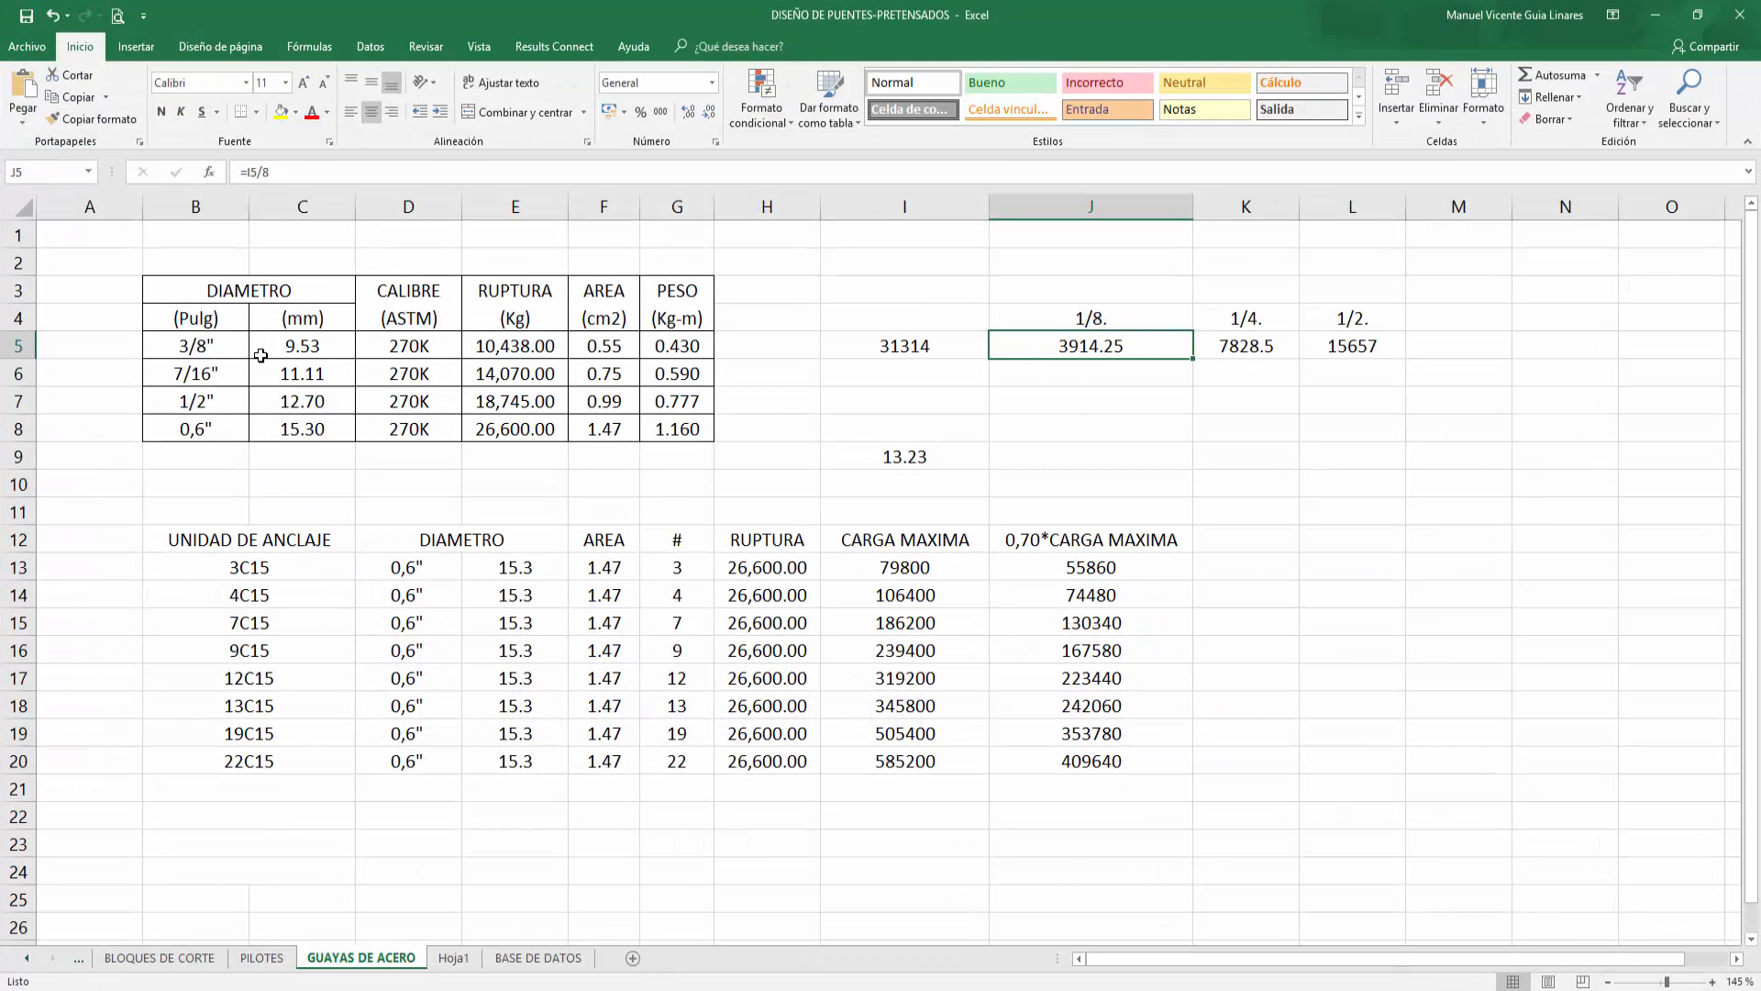
left_click_drag(1071, 335, 1356, 349)
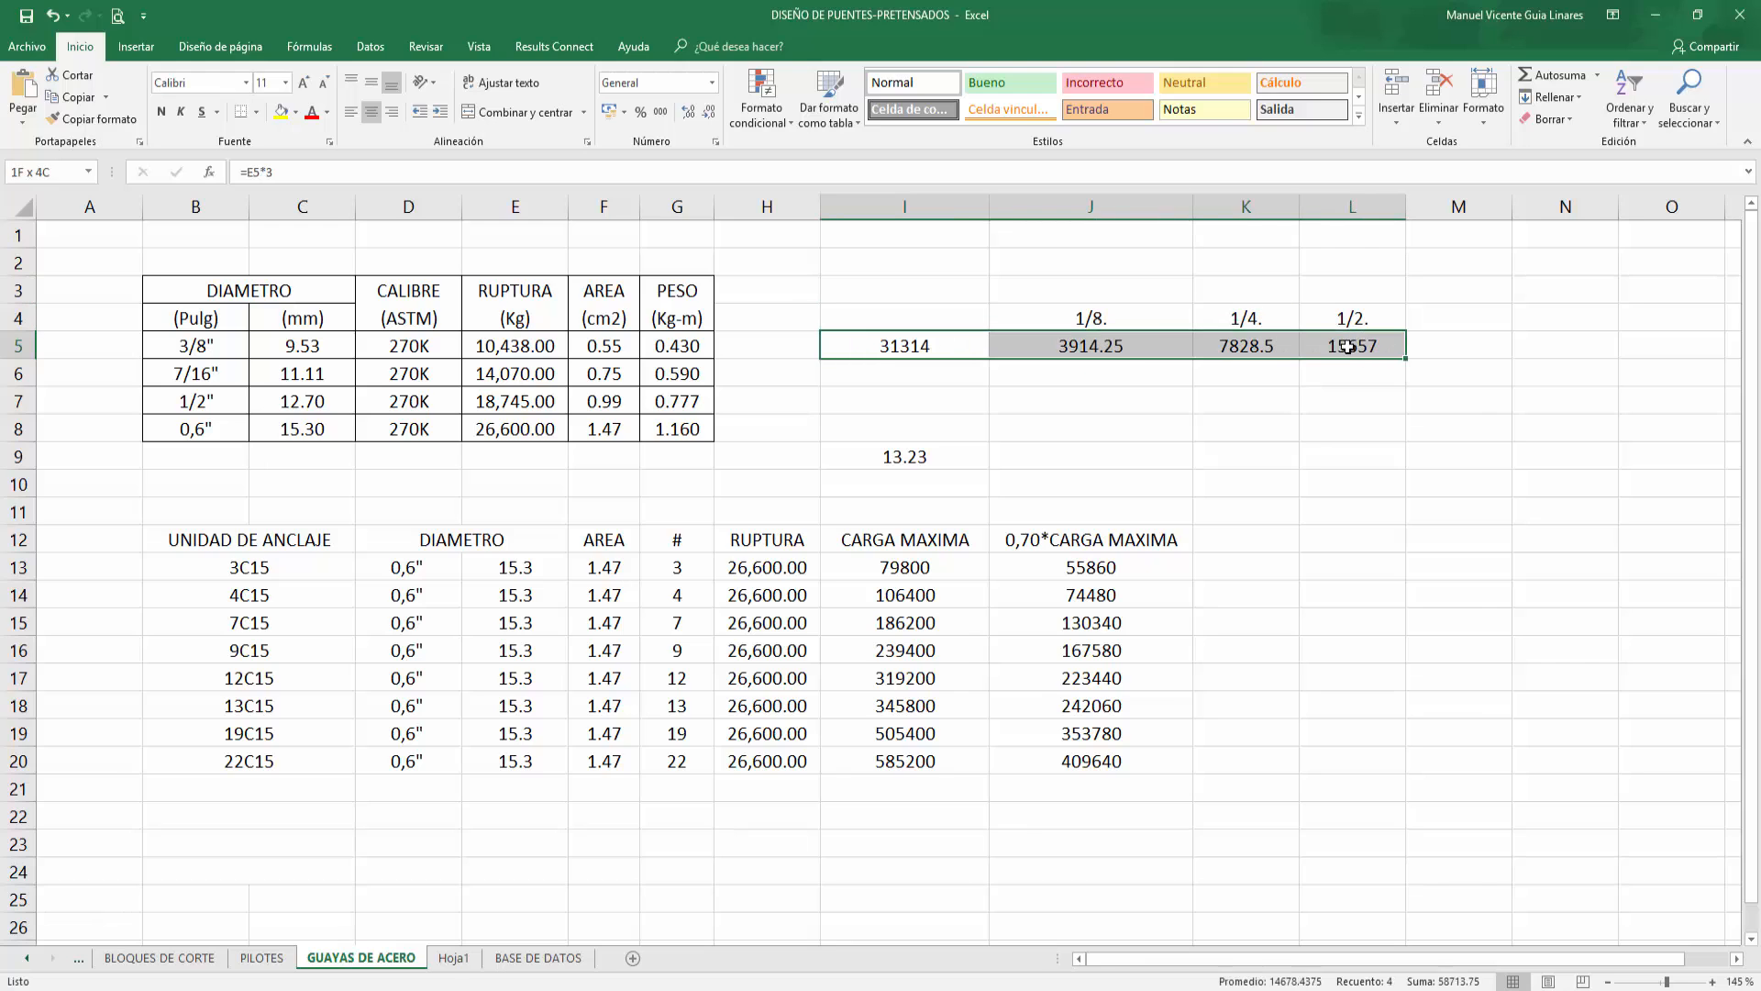
left_click(222, 383)
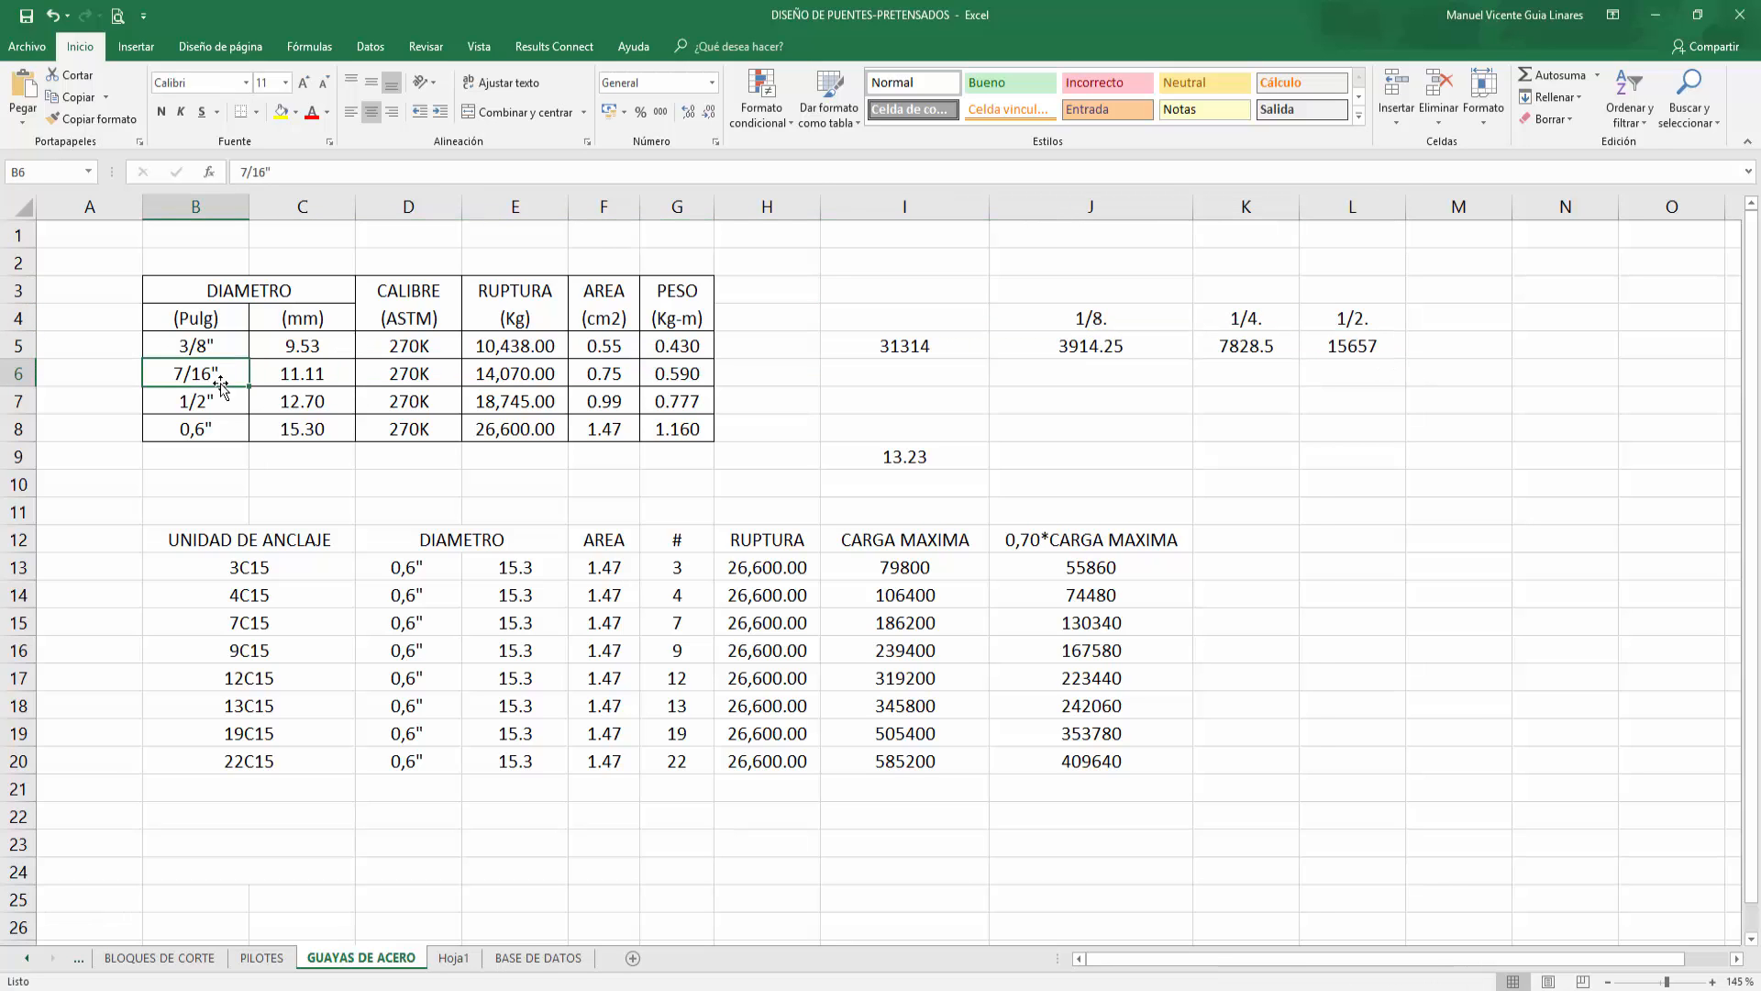
left_click(224, 404)
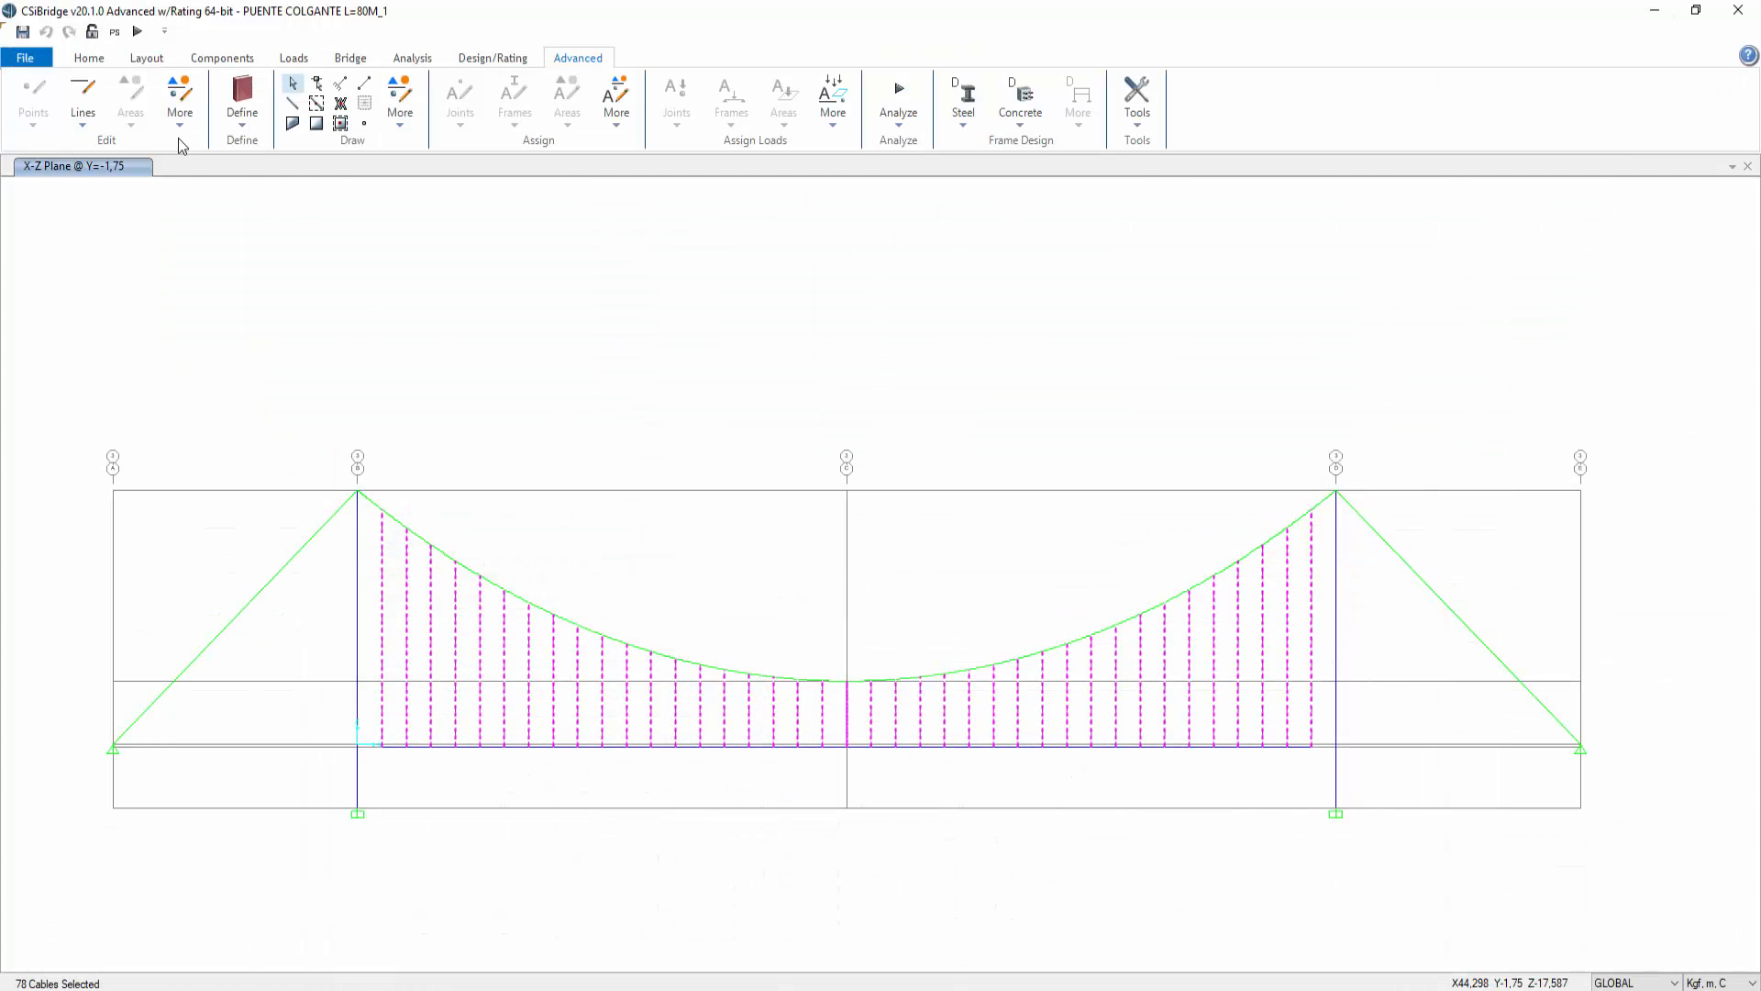
Step: Open the 3C15-D=3/8" cable property for modification and rename it 3C15-D=1/2"
left_click(89, 58)
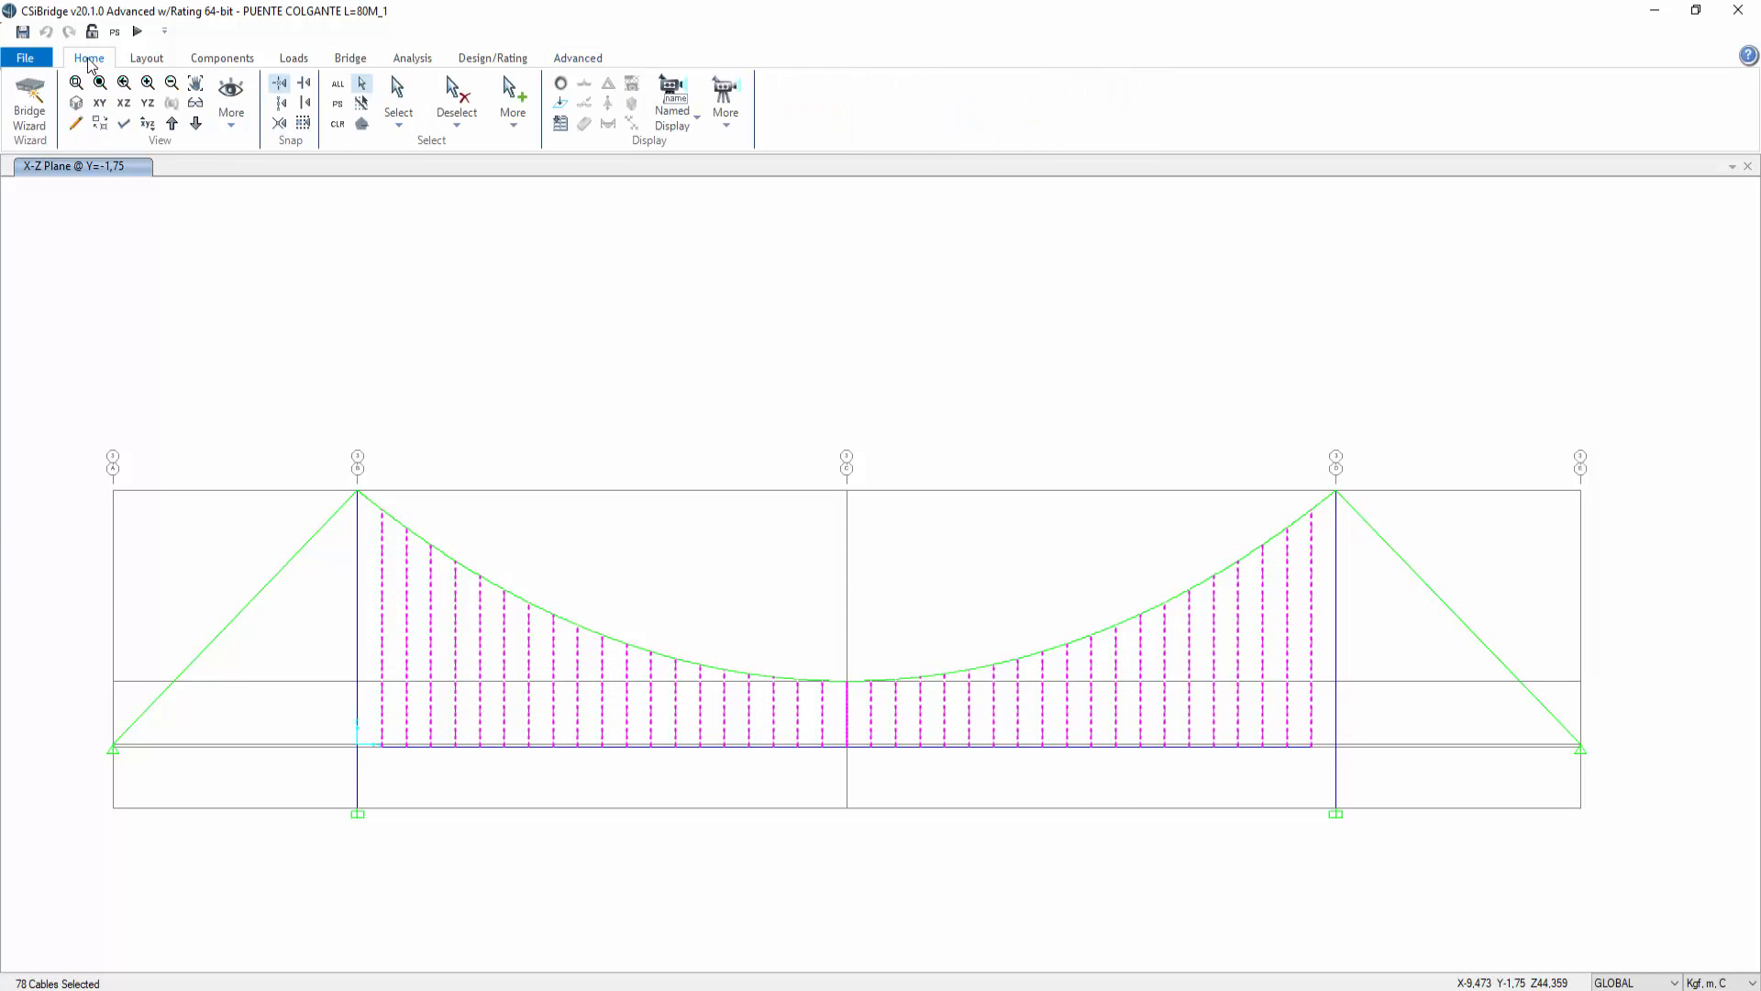
left_click(222, 58)
left_click(198, 120)
left_click(108, 159)
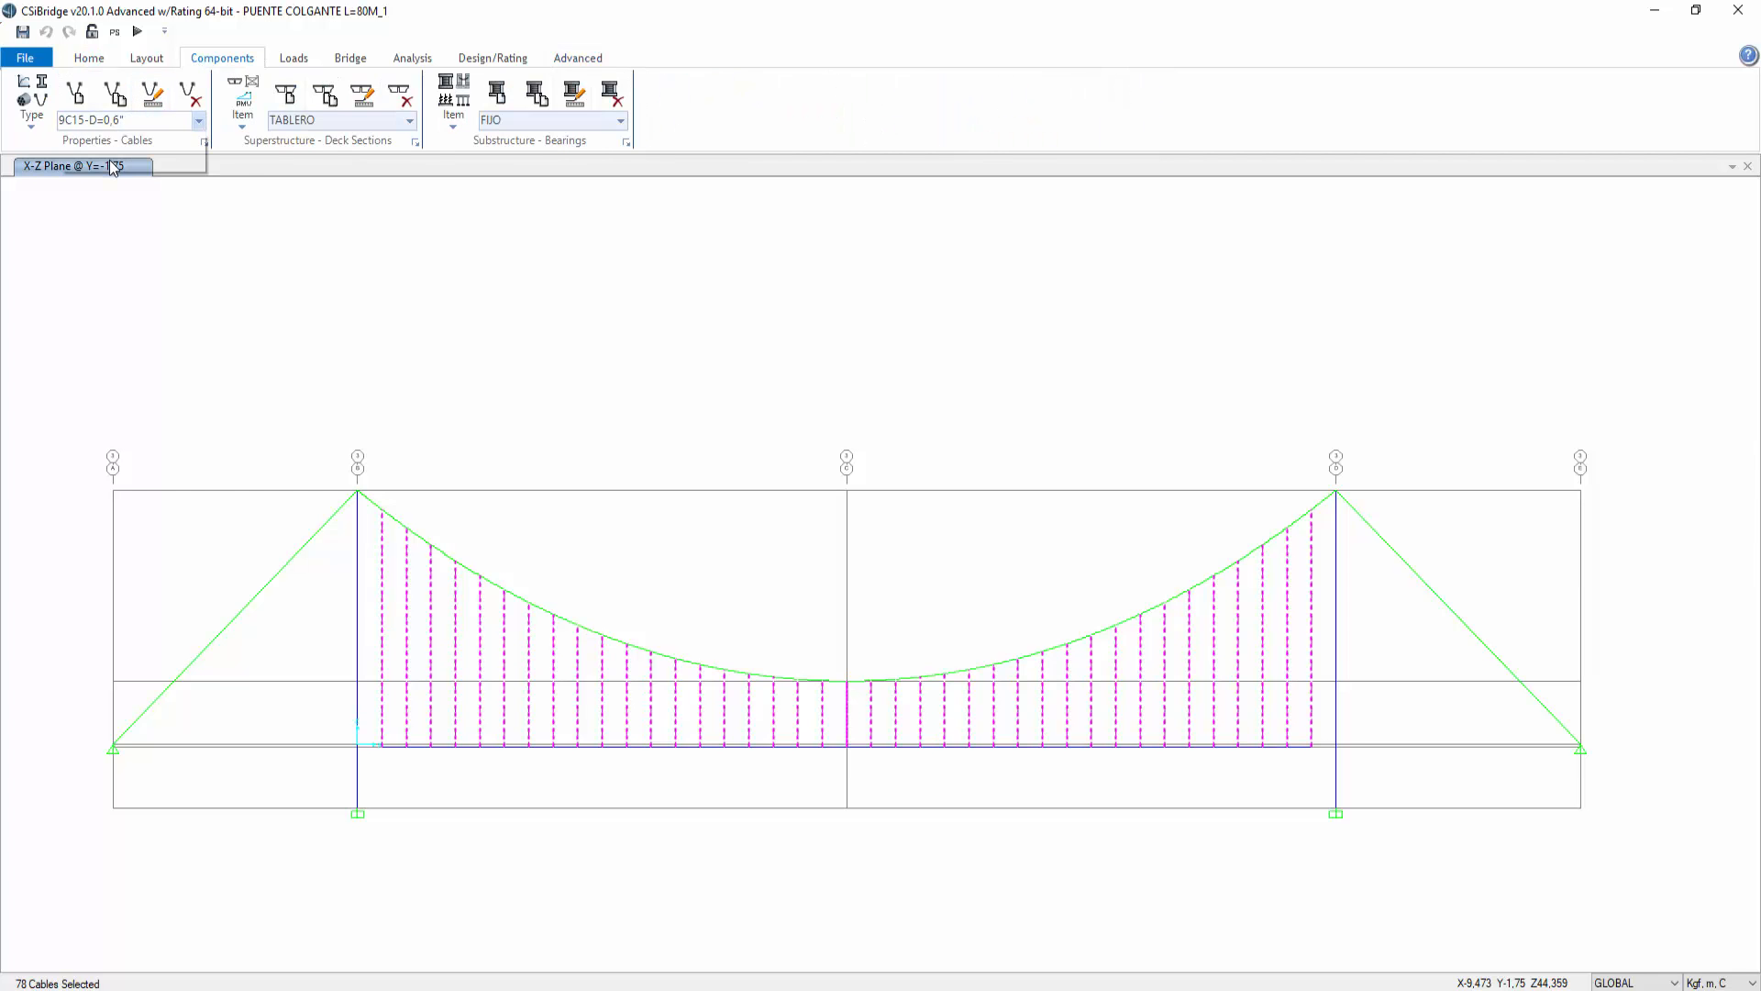
left_click(153, 92)
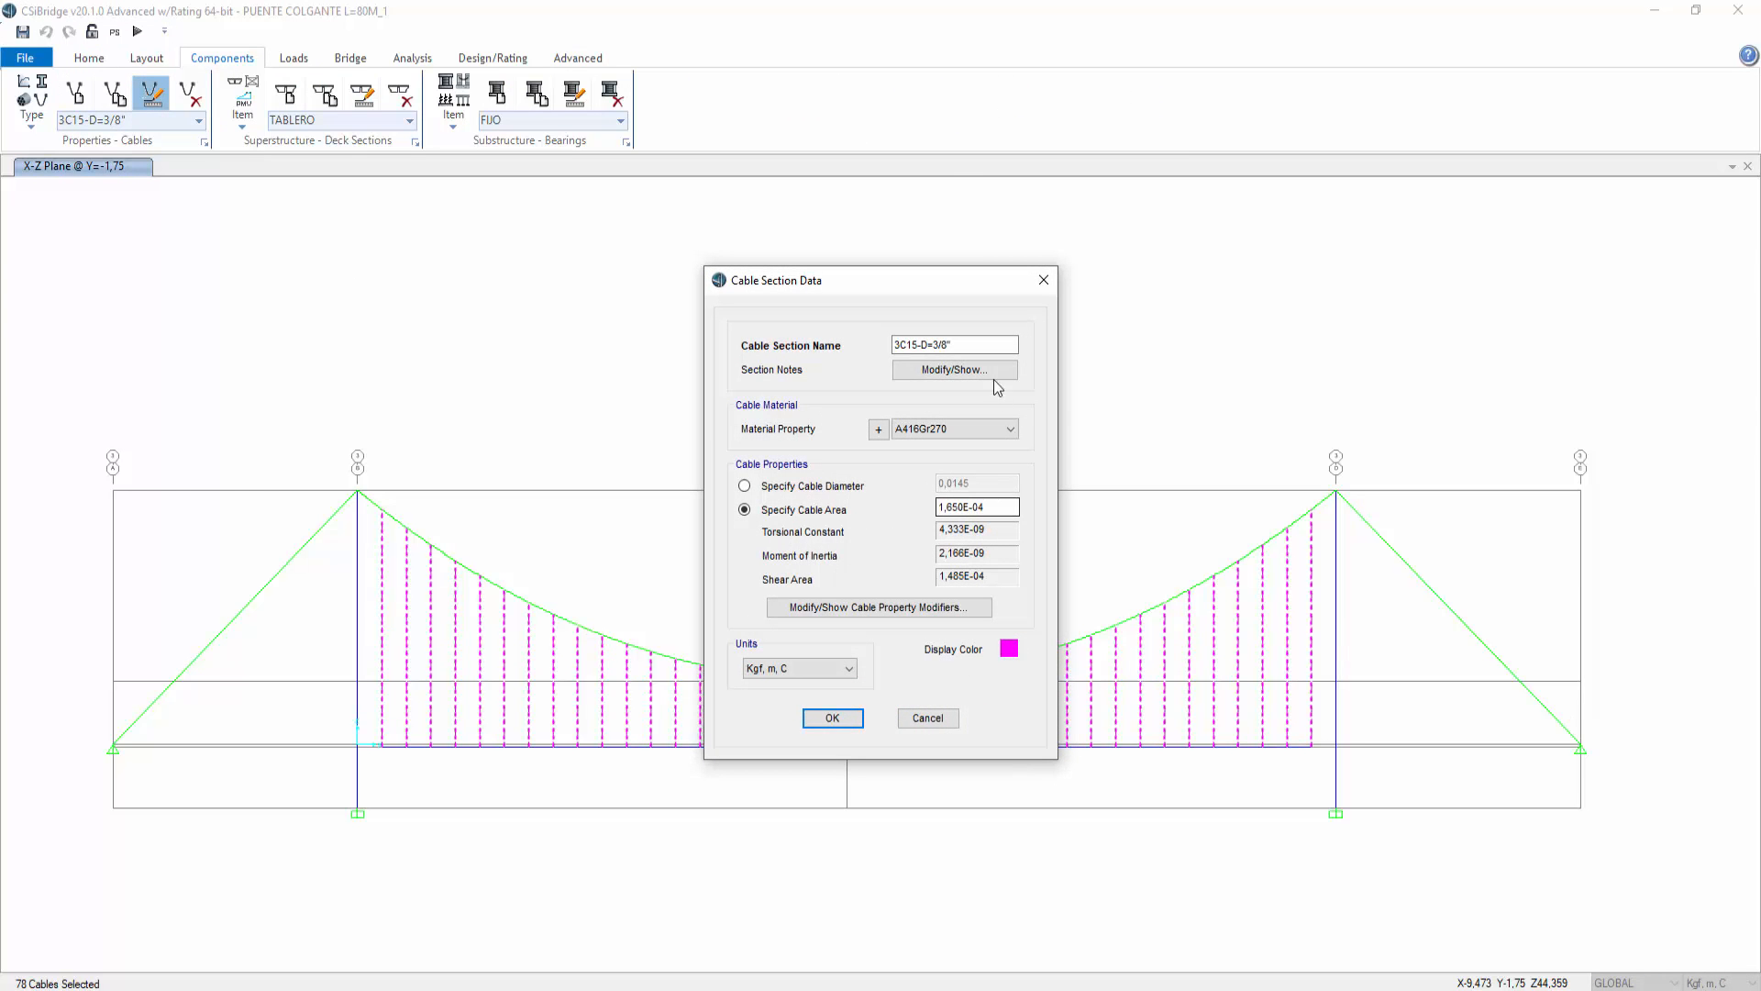
left_click_drag(934, 344, 947, 342)
Step: Switch the cable section units to Kgf, cm, C and set the cable area to 3*,99 cm², then confirm
left_click(807, 668)
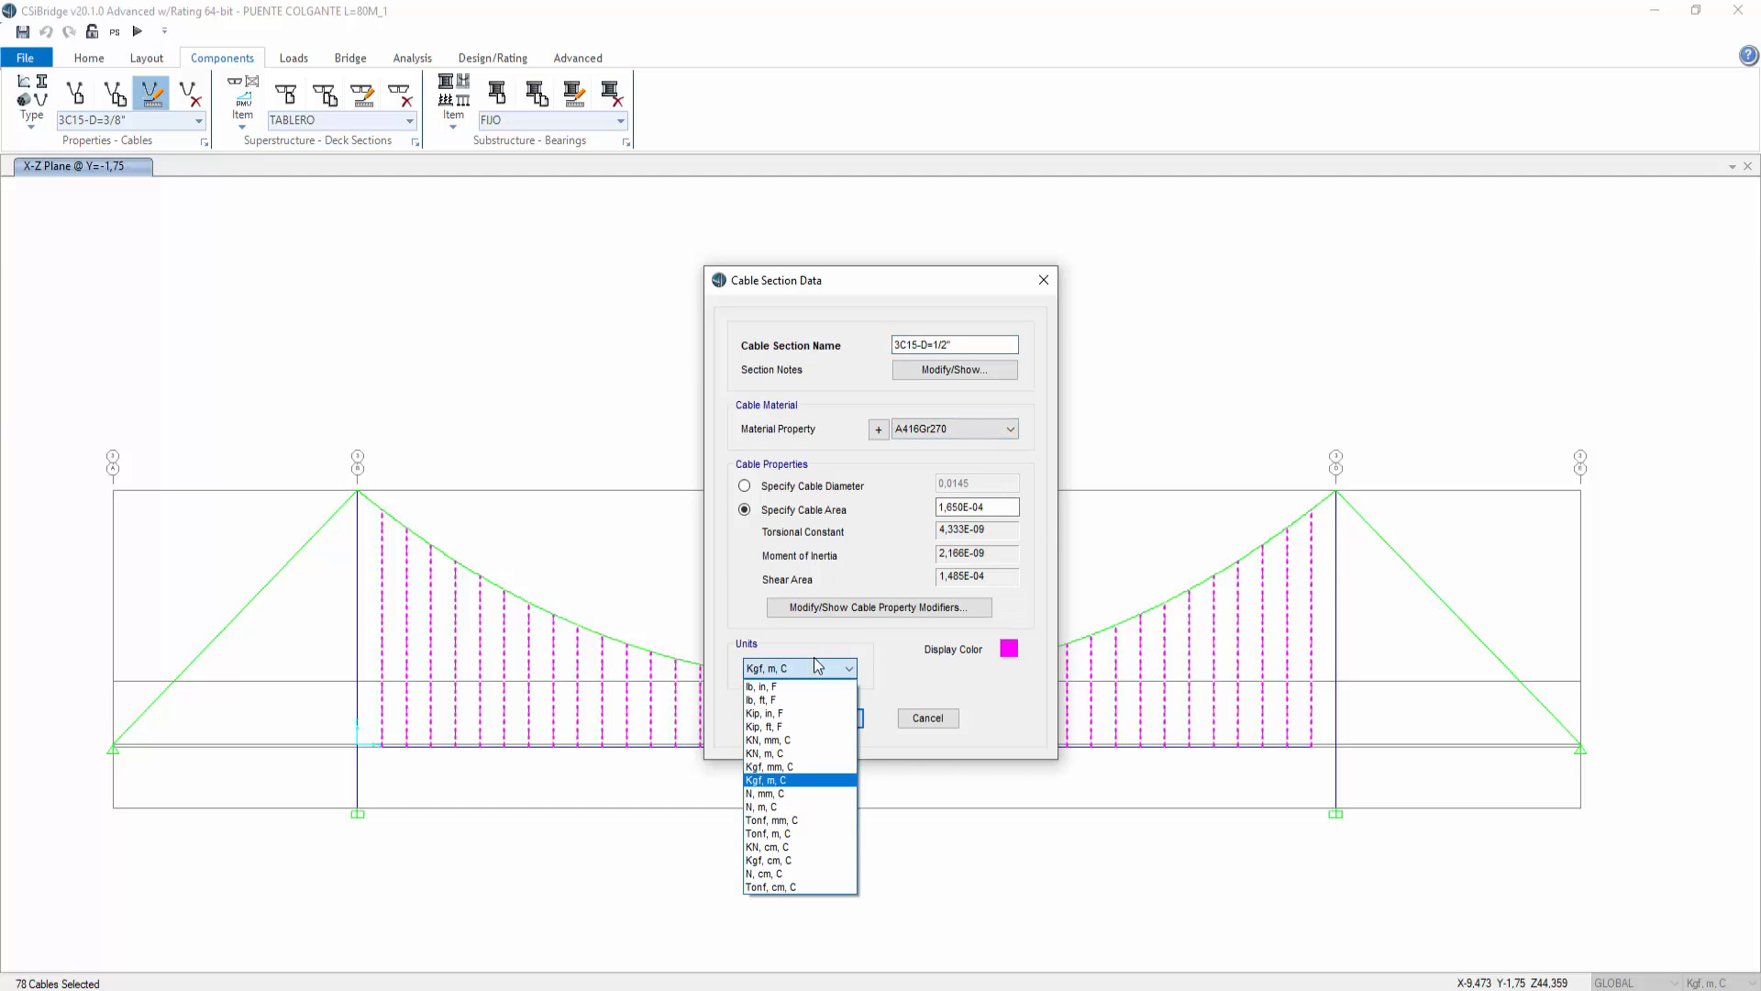
left_click(790, 860)
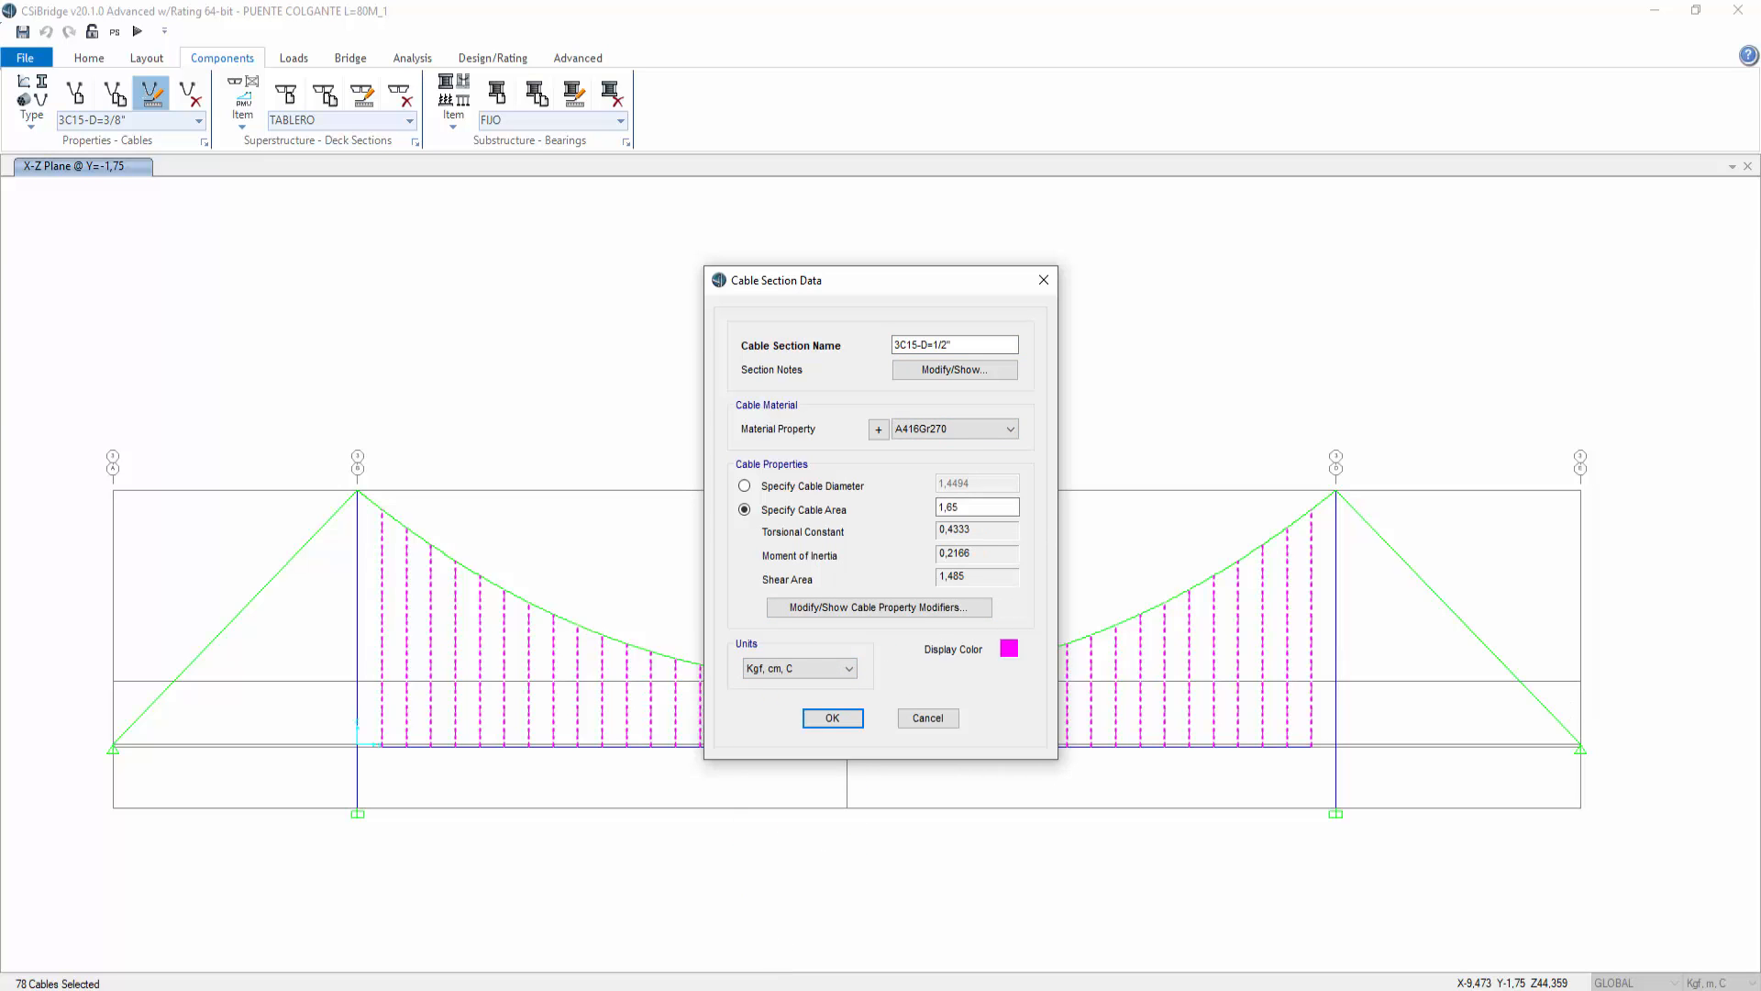
left_click(751, 915)
left_click(604, 407)
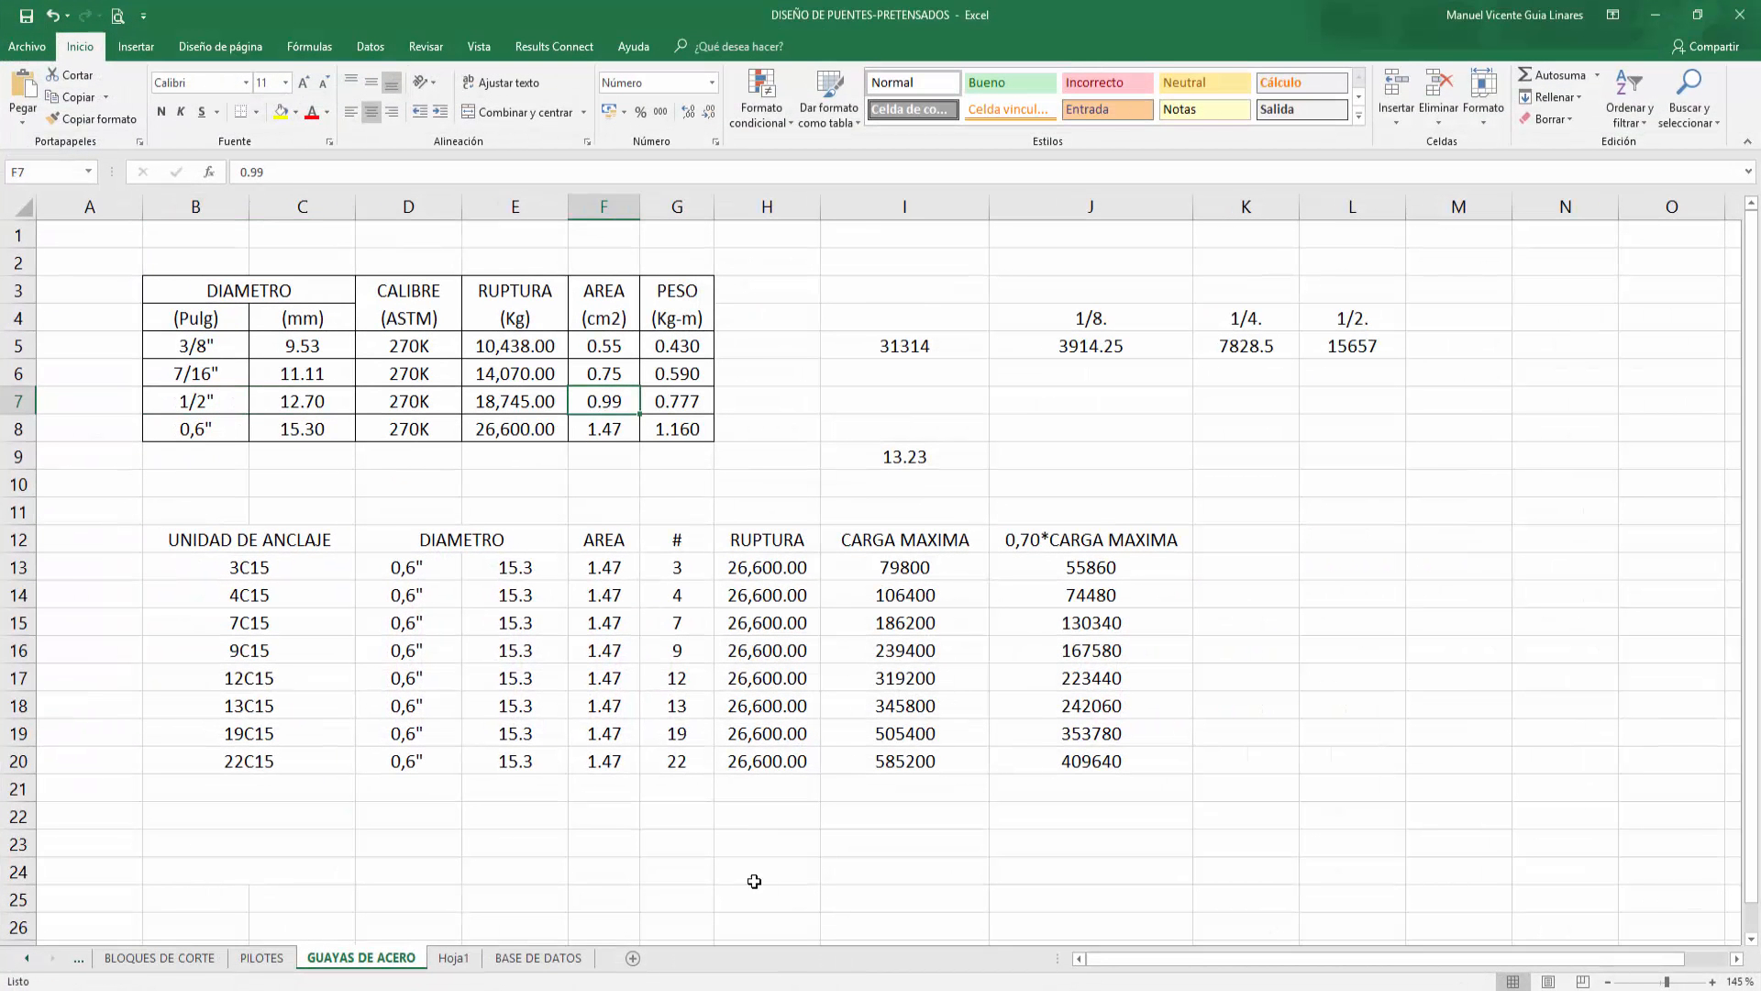
left_click(1655, 14)
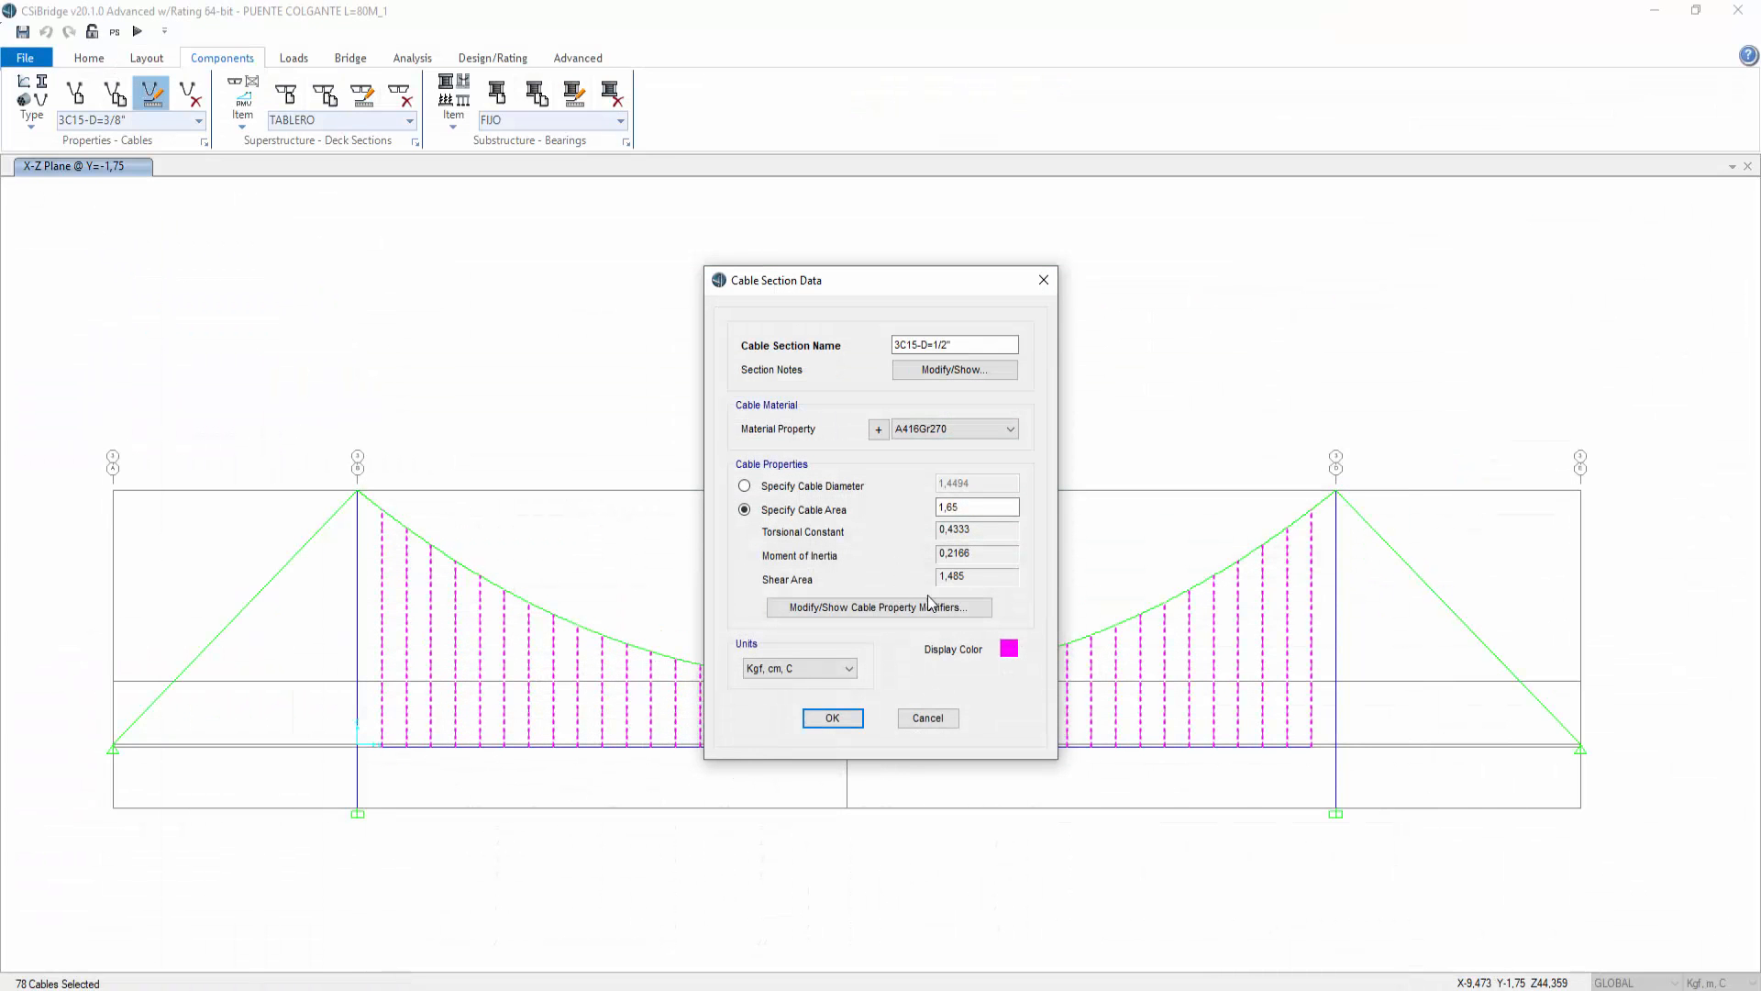
left_click_drag(974, 507, 902, 510)
type("3*,99")
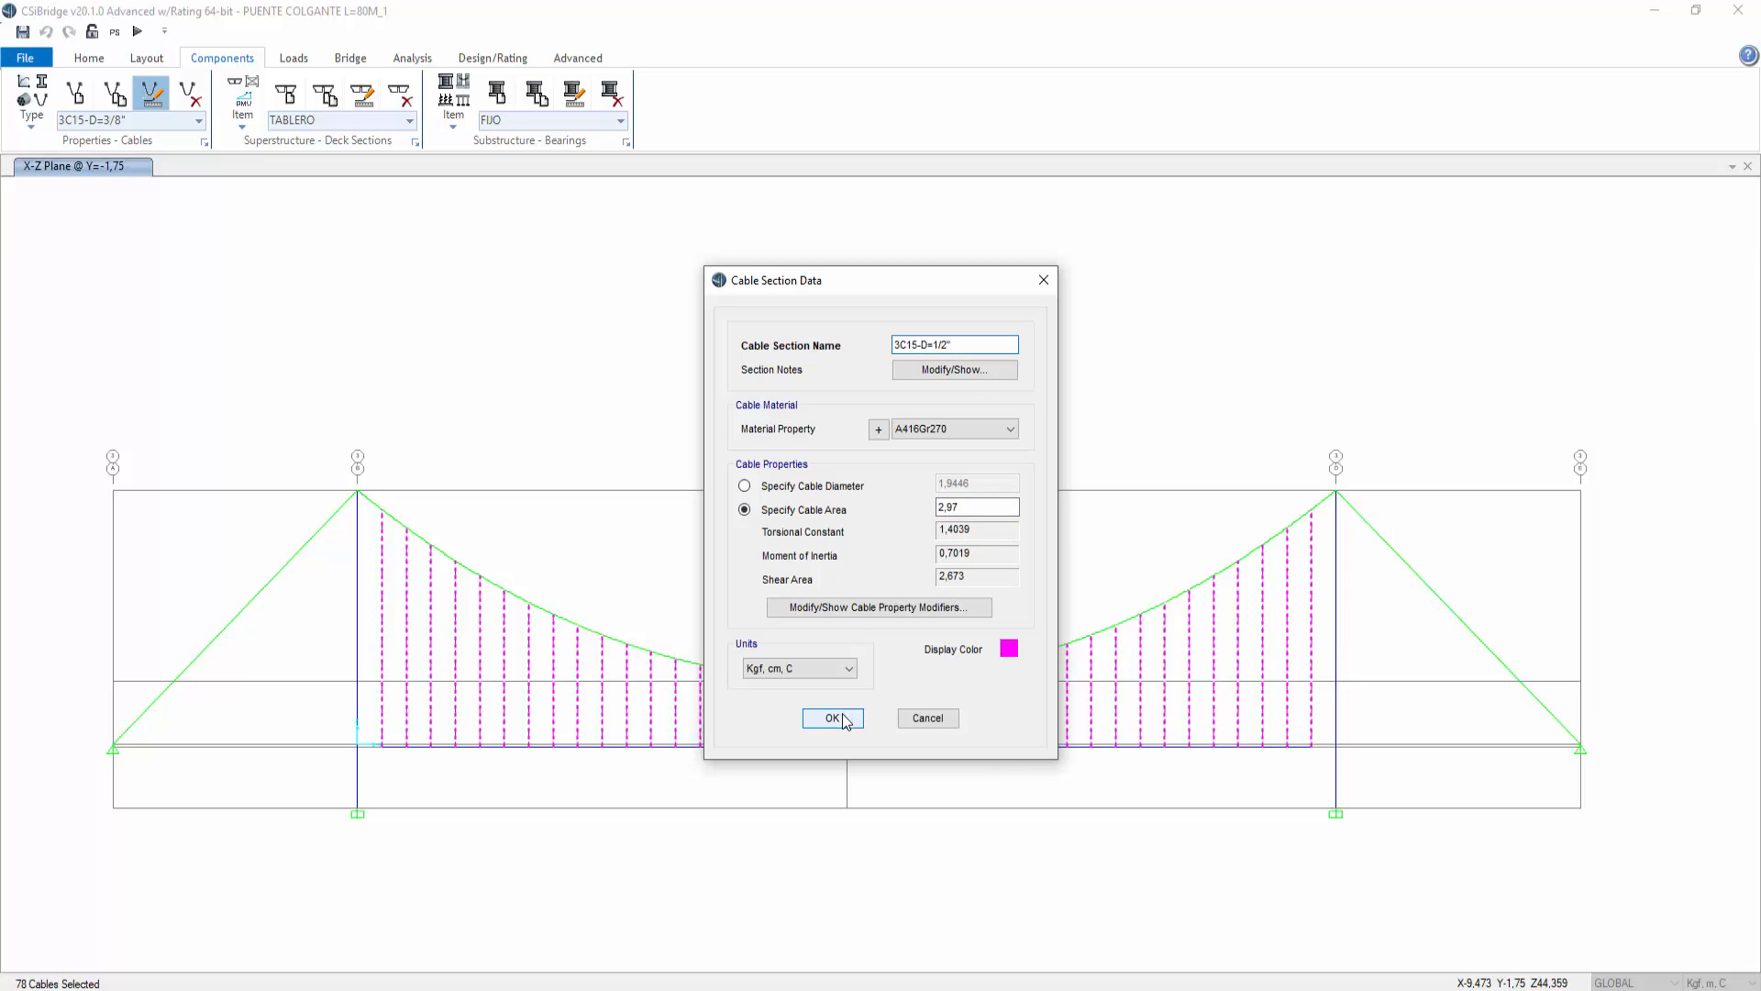
left_click(832, 717)
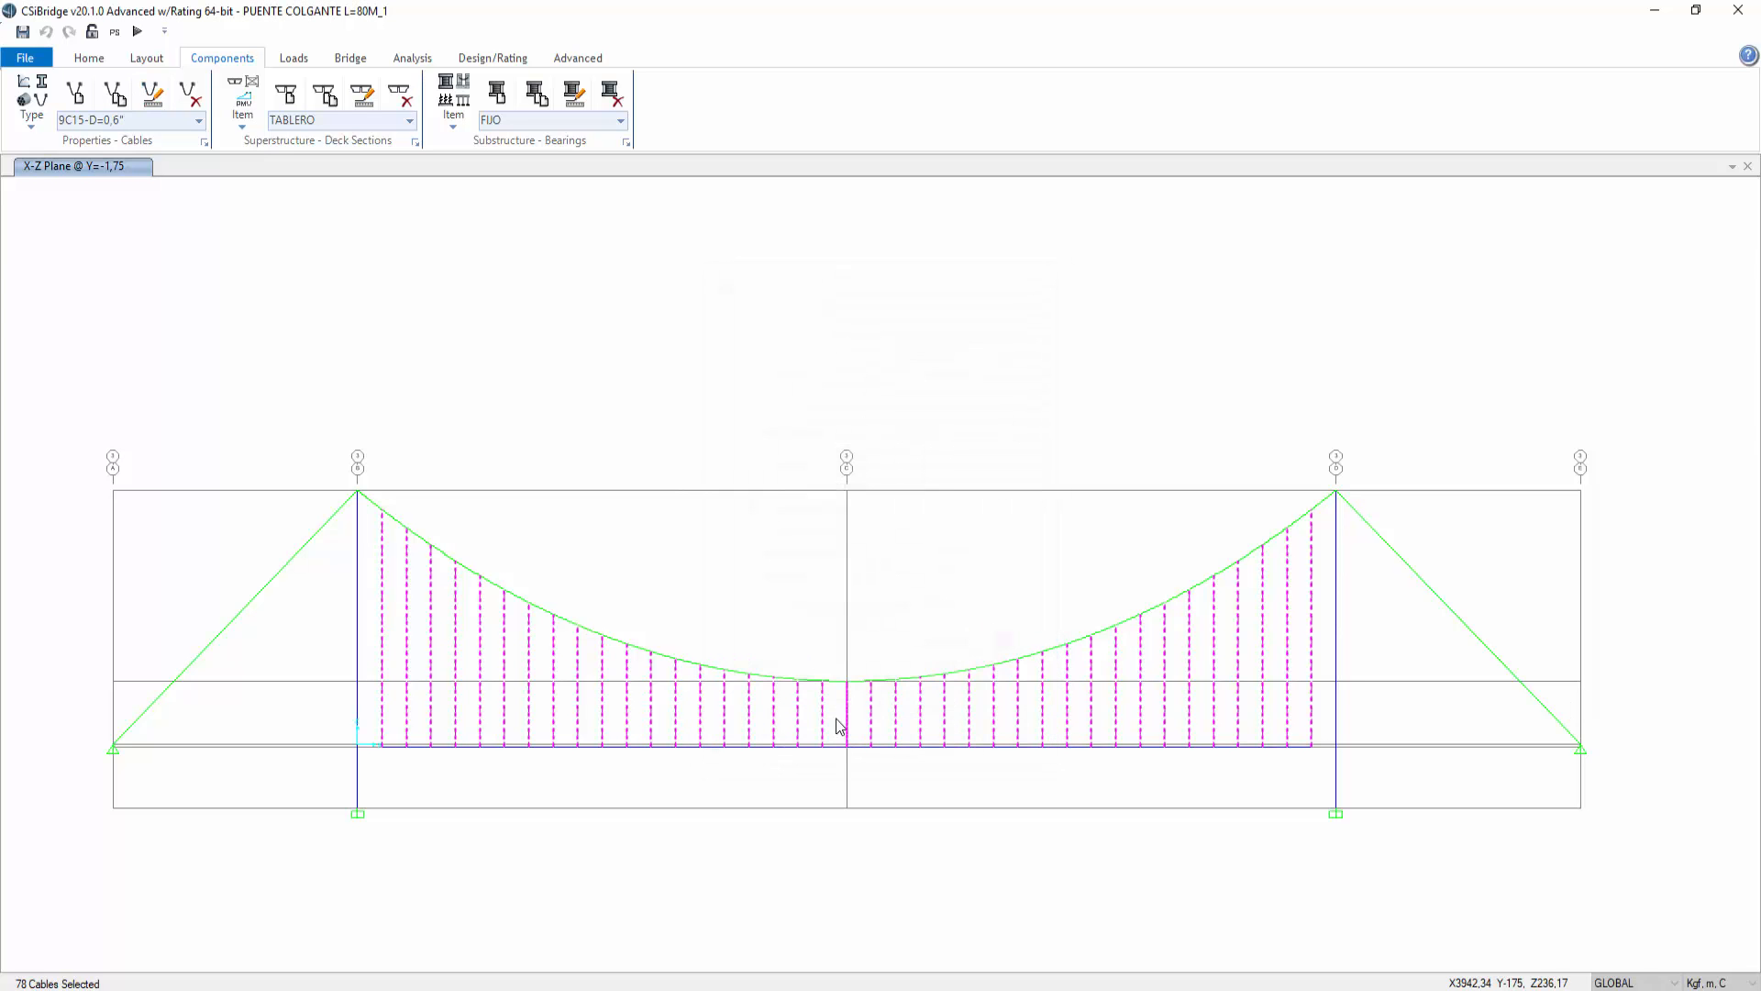
Step: Run the analysis on the updated model
left_click(137, 31)
left_click(1100, 620)
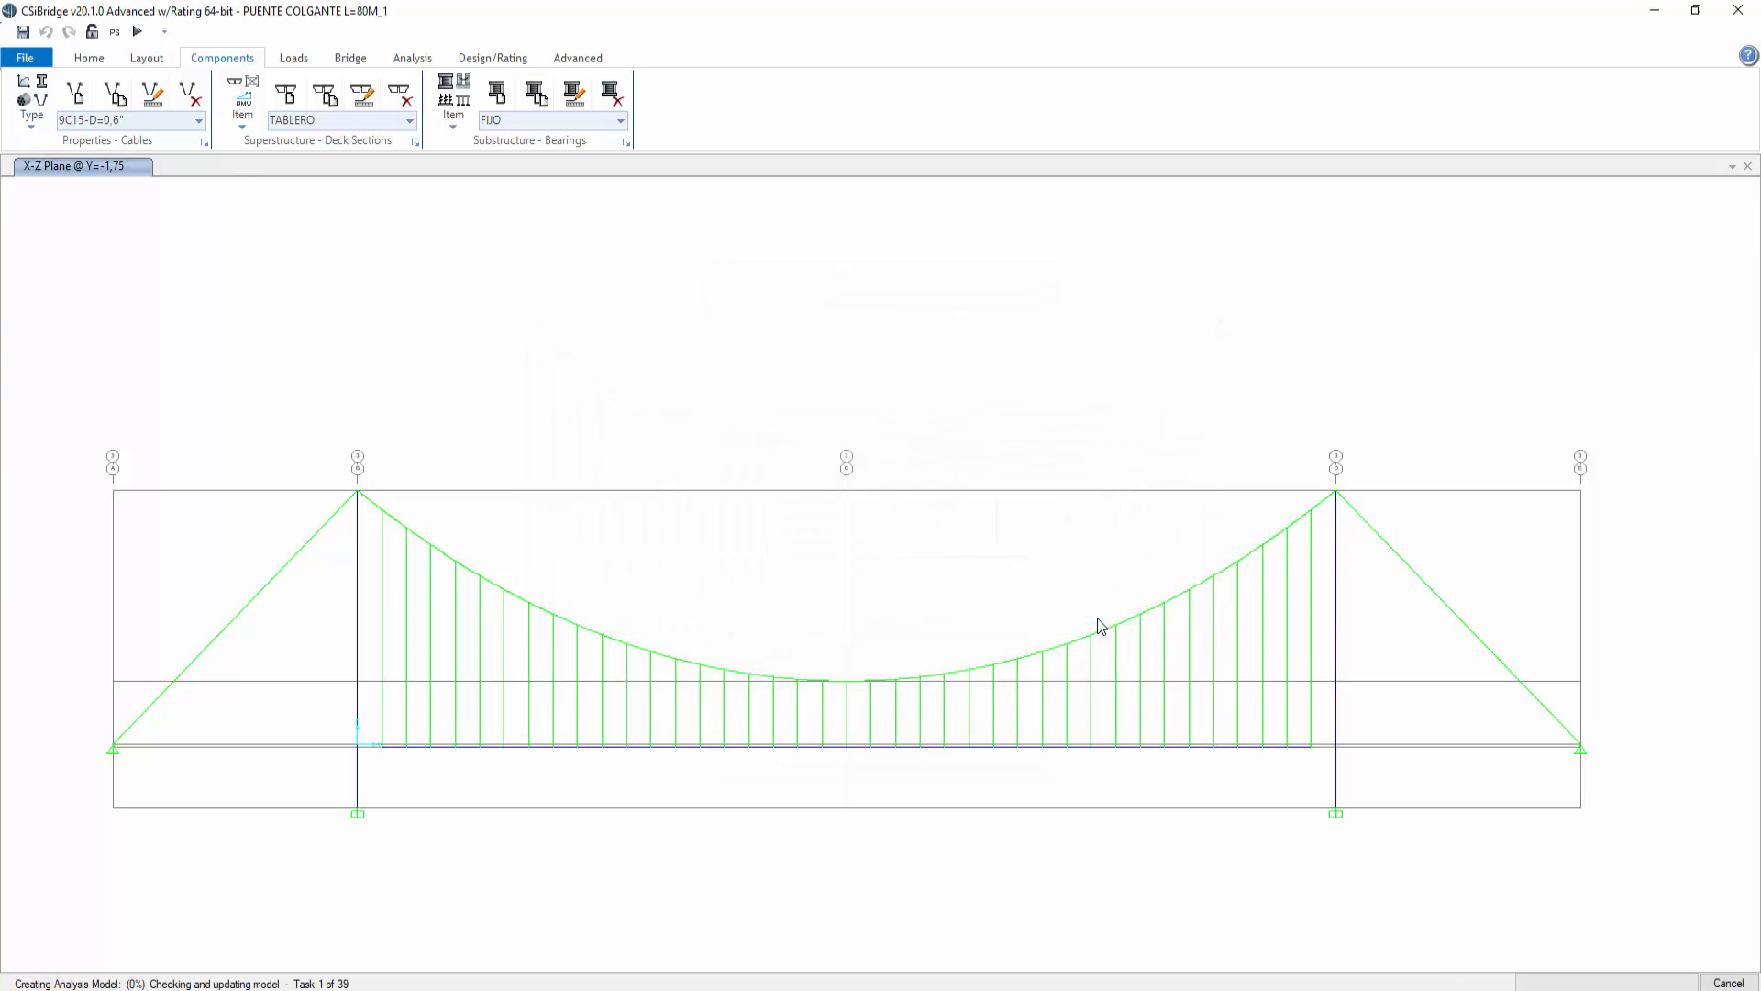
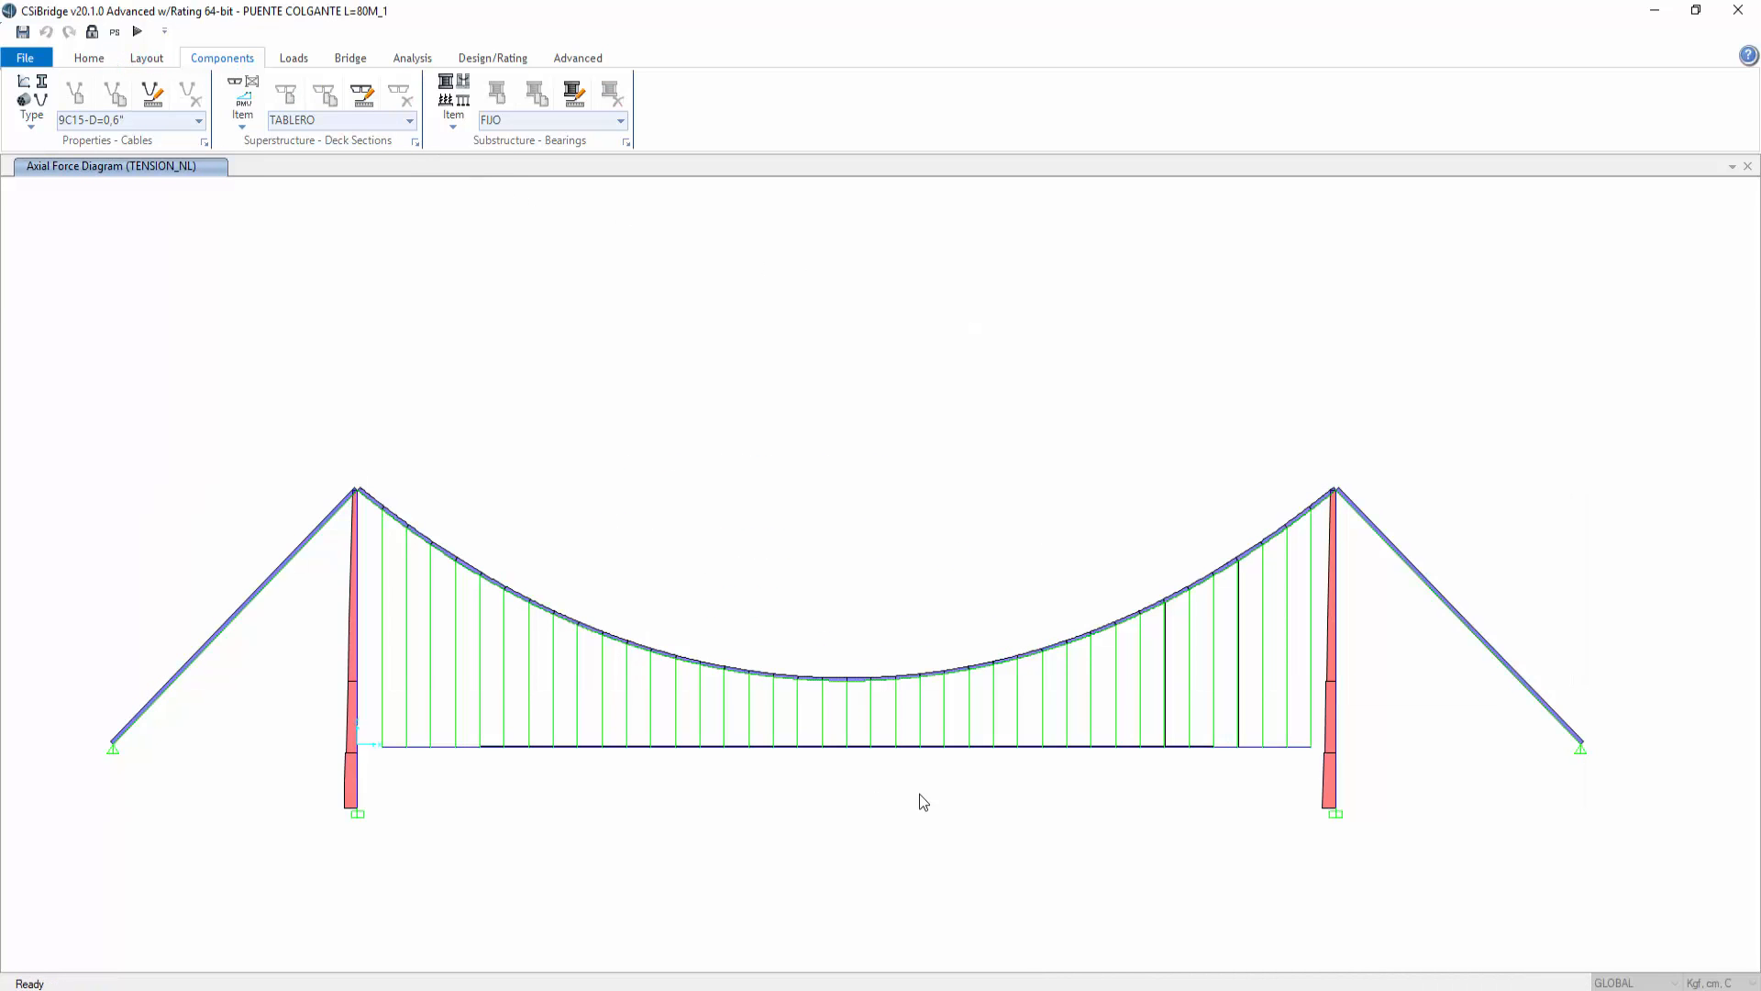
Step: Open the axial force diagram of a mid-span hanger cable and review it before closing
left_click(846, 708)
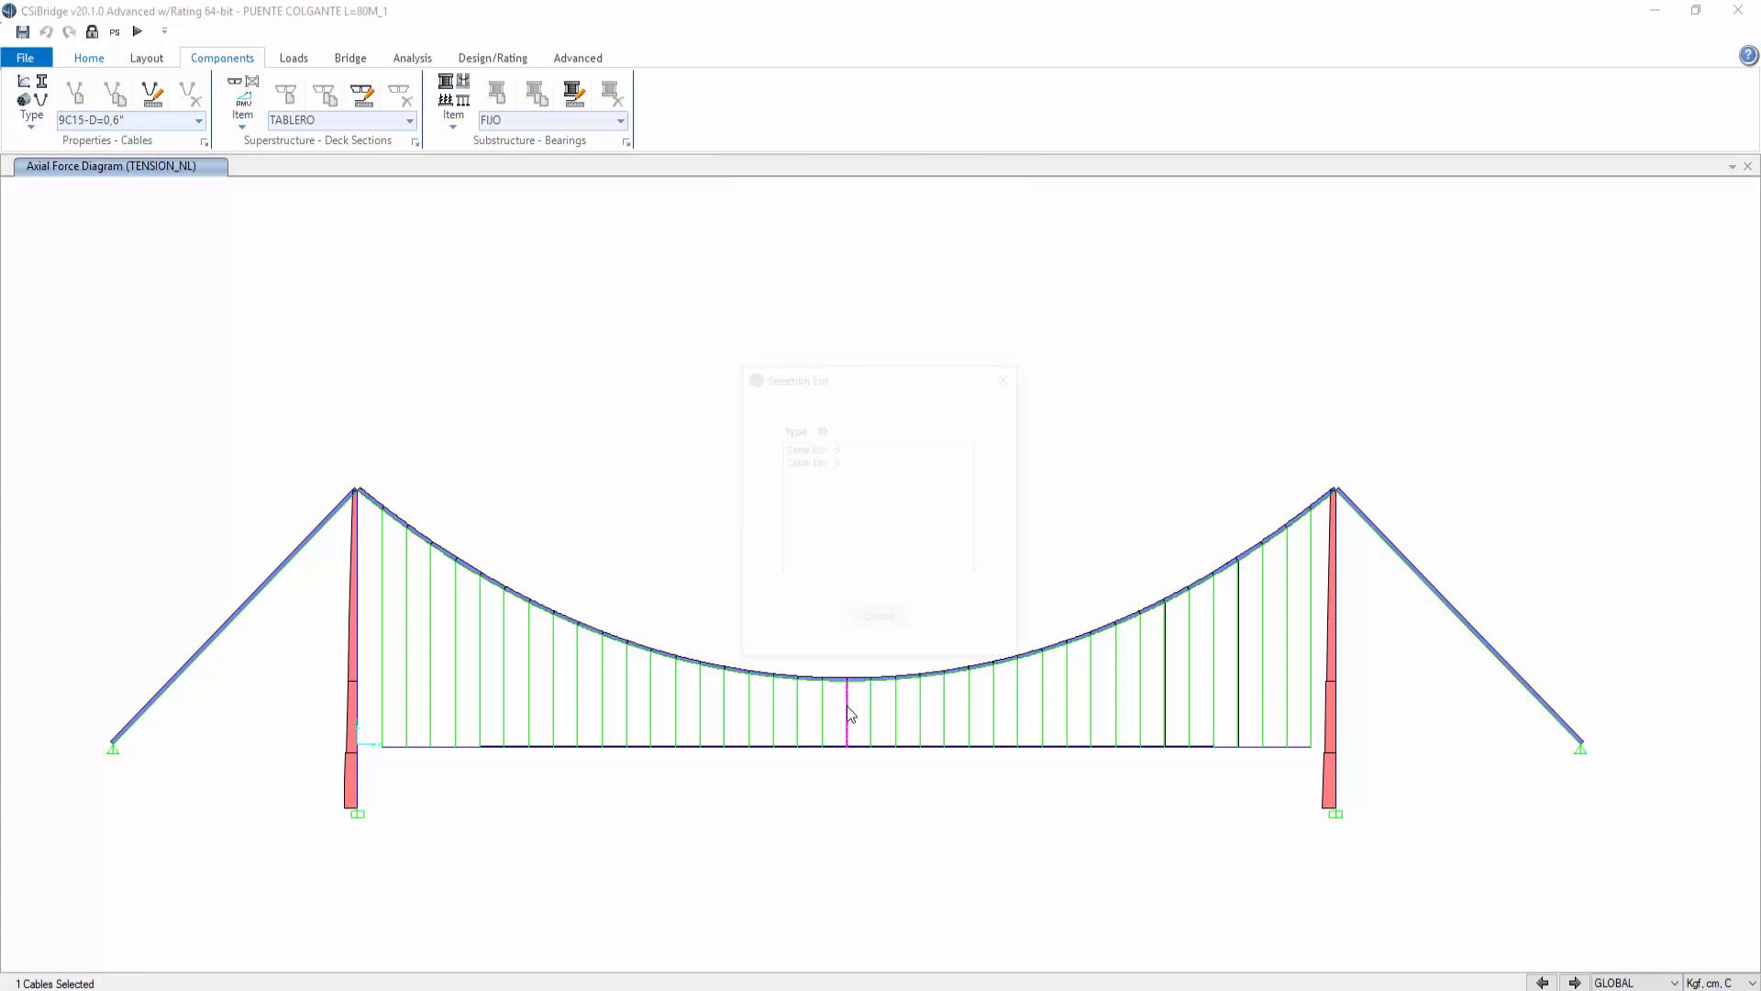
left_click(822, 453)
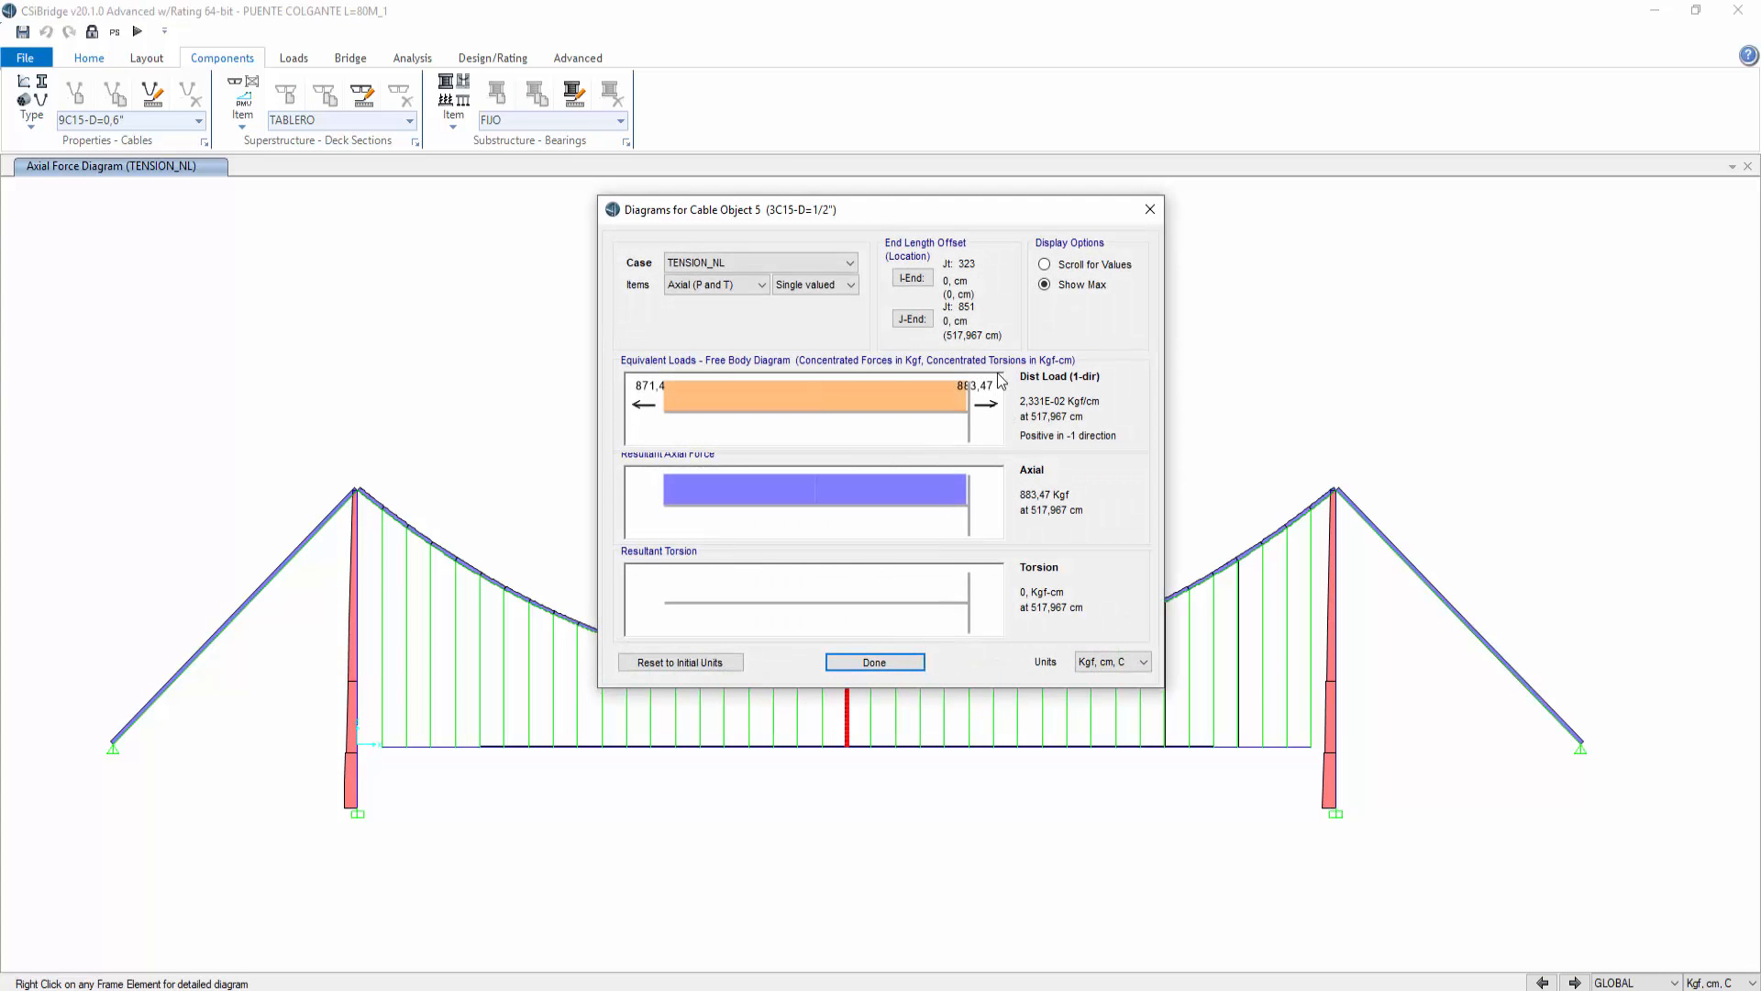
left_click(1149, 209)
Step: Display the deformed shape for FLECHA DE SERVICIO and check the displacement of a mid-span deck joint
left_click(92, 59)
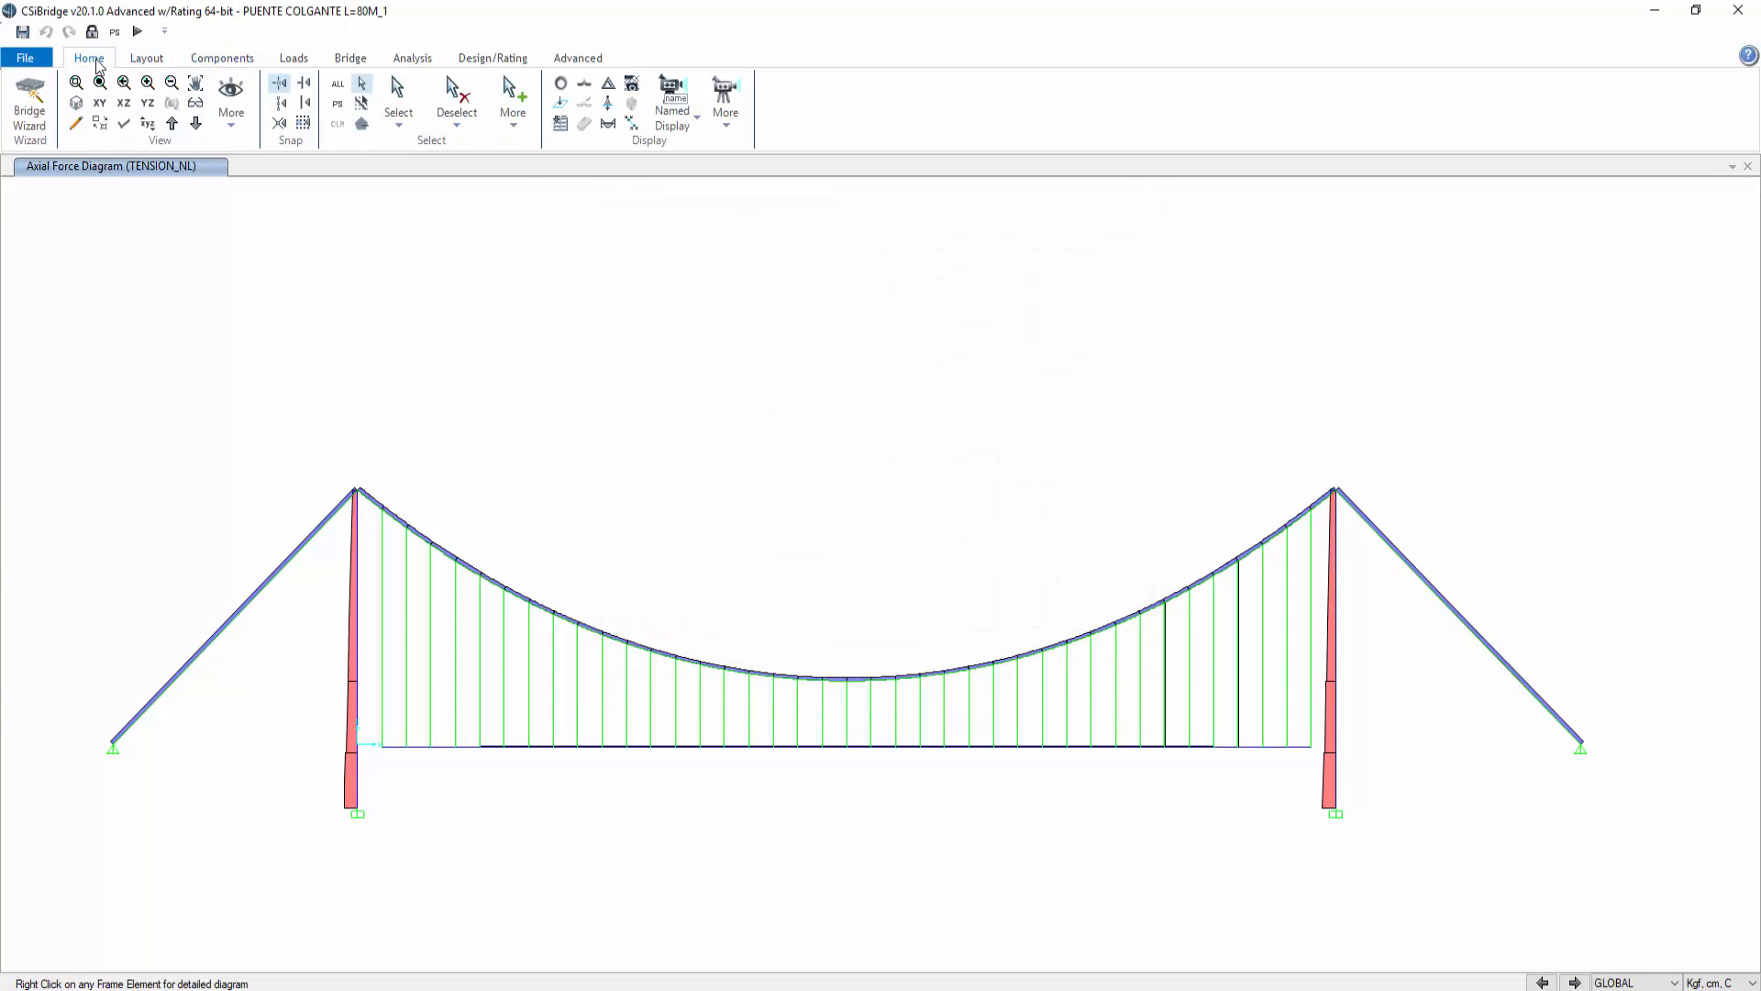
left_click(608, 83)
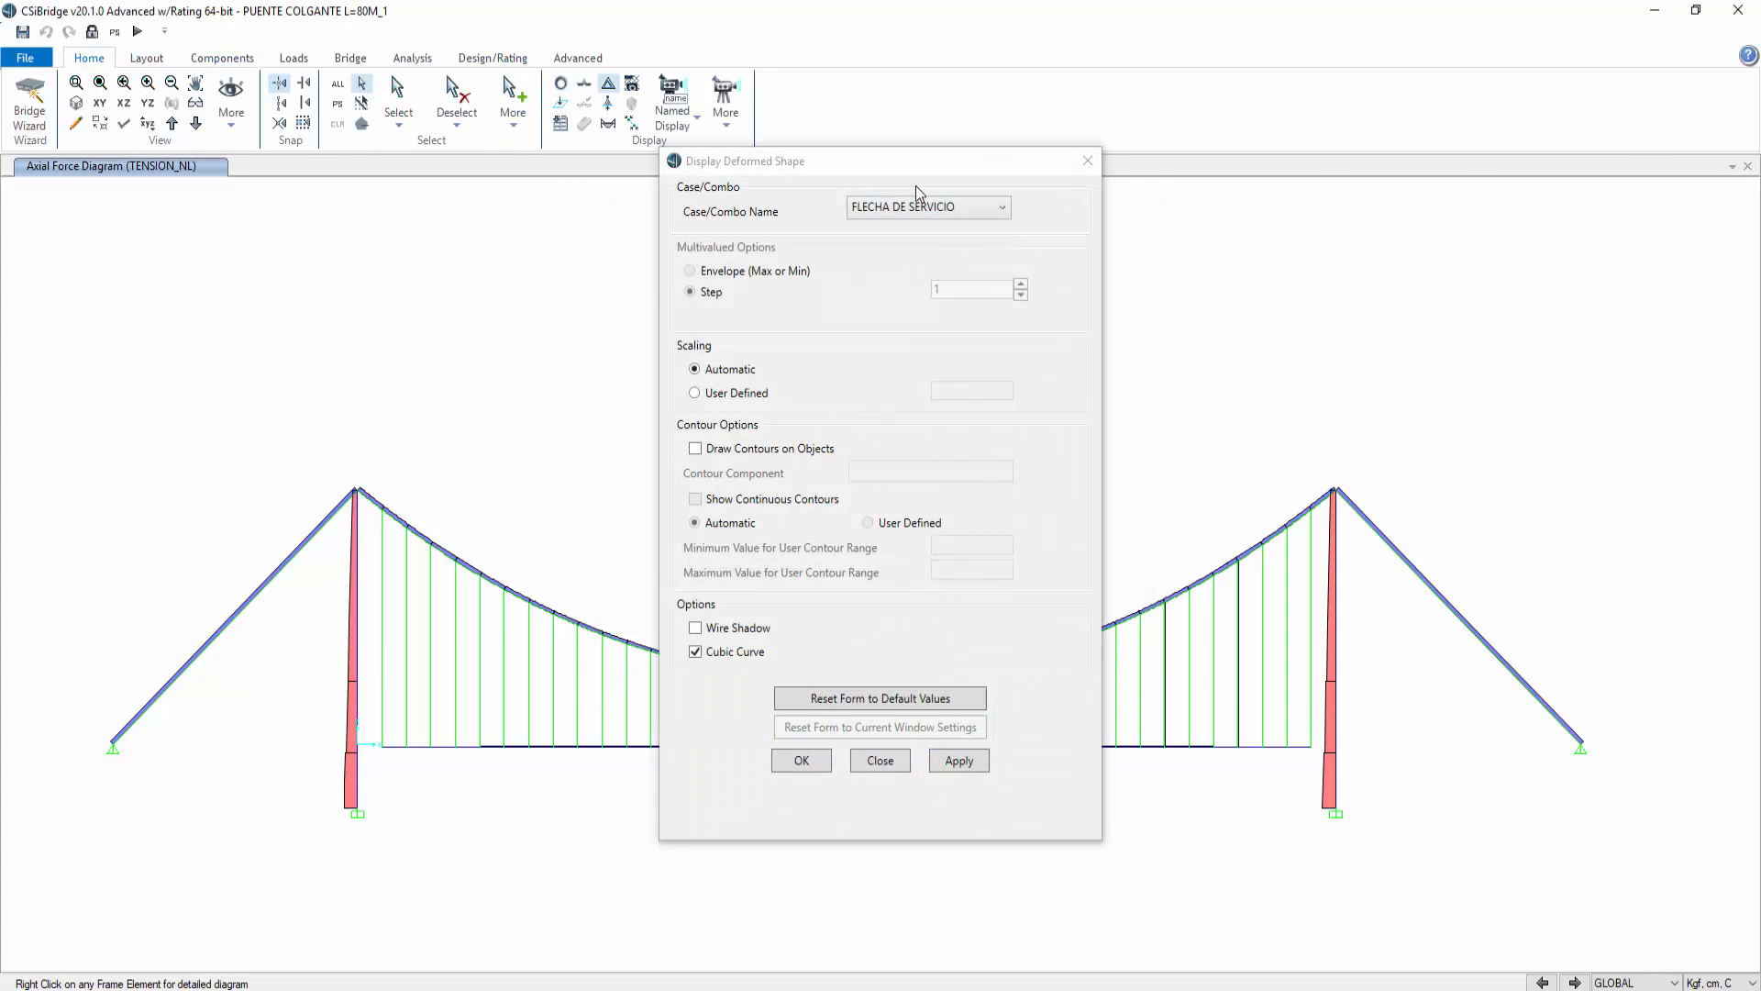
left_click_drag(949, 150, 1506, 99)
left_click(1514, 689)
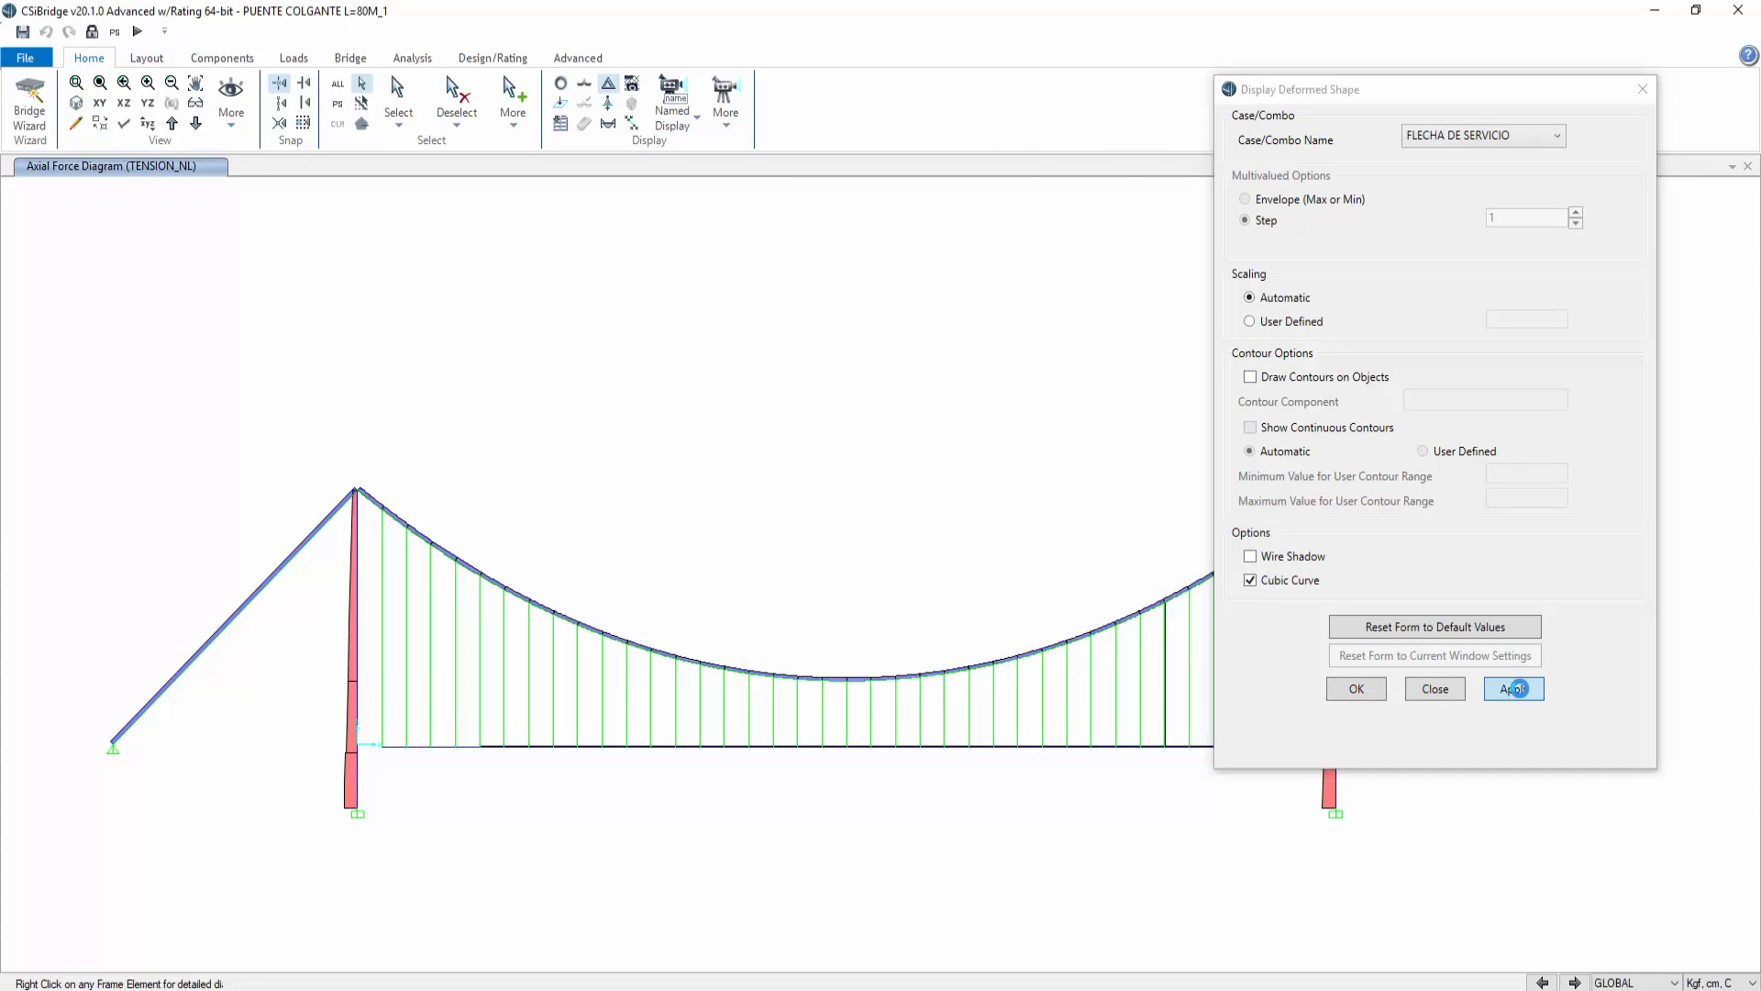
mouse_move(848, 749)
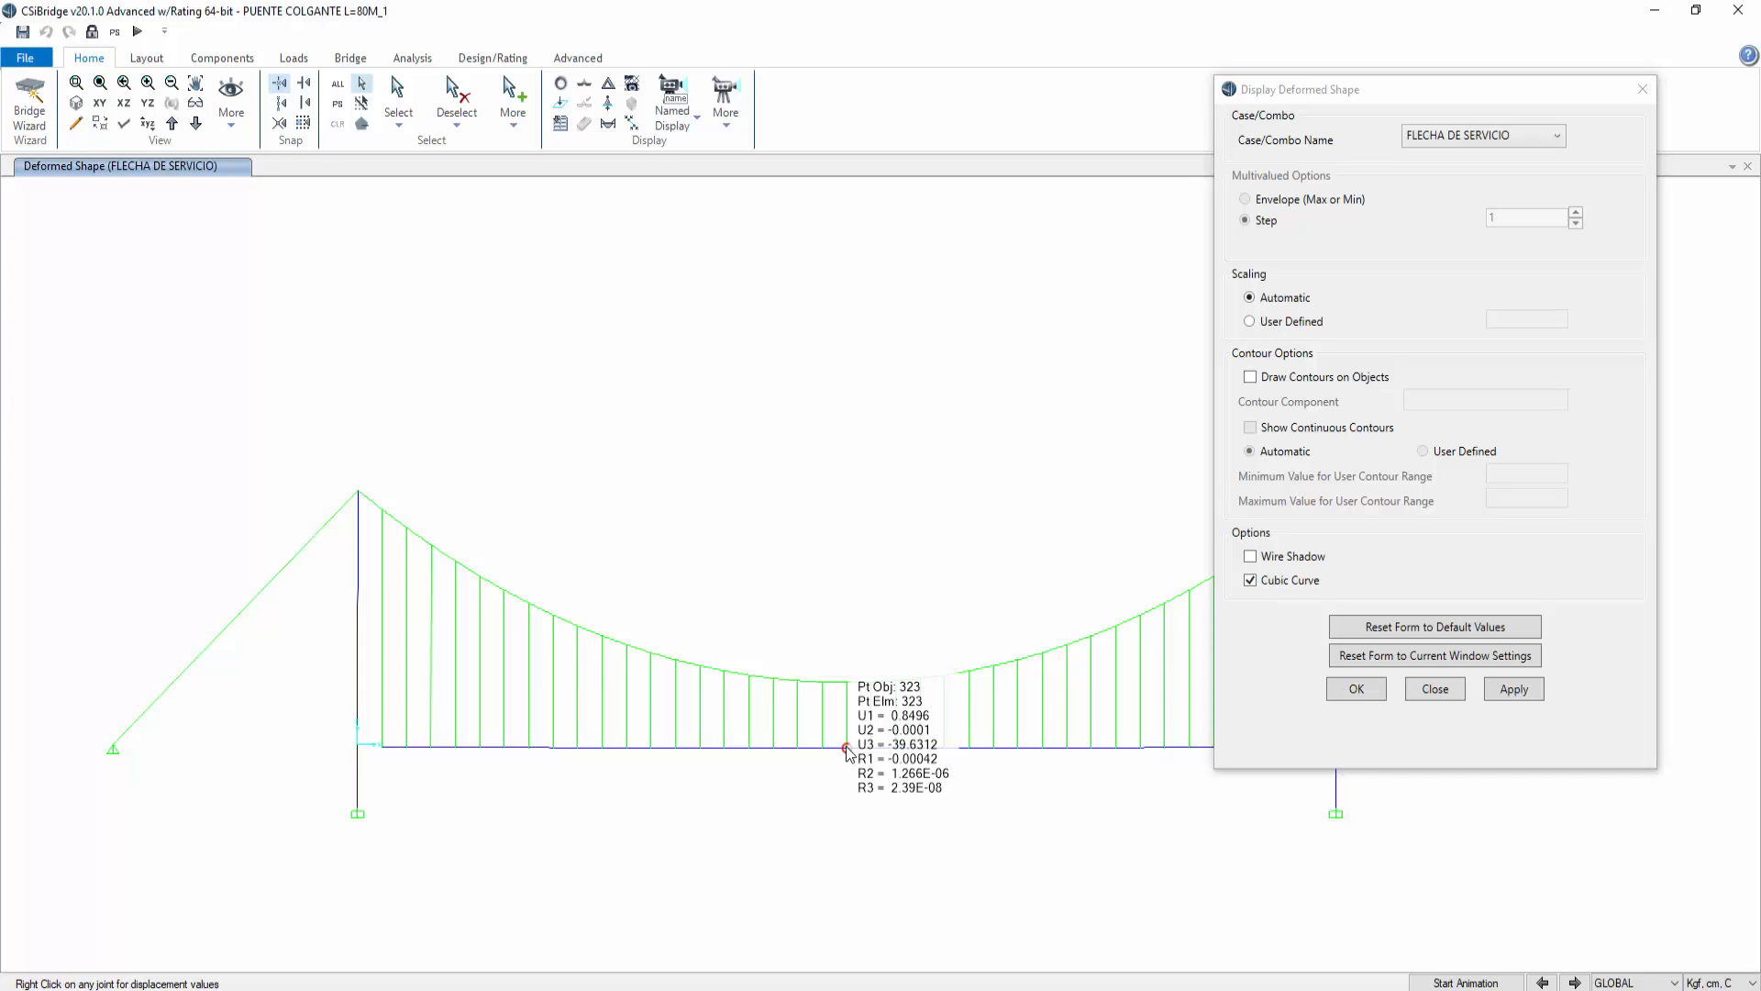
Step: Switch the deformed shape display to the TENSION_NL case and close the dialog
left_click(1547, 139)
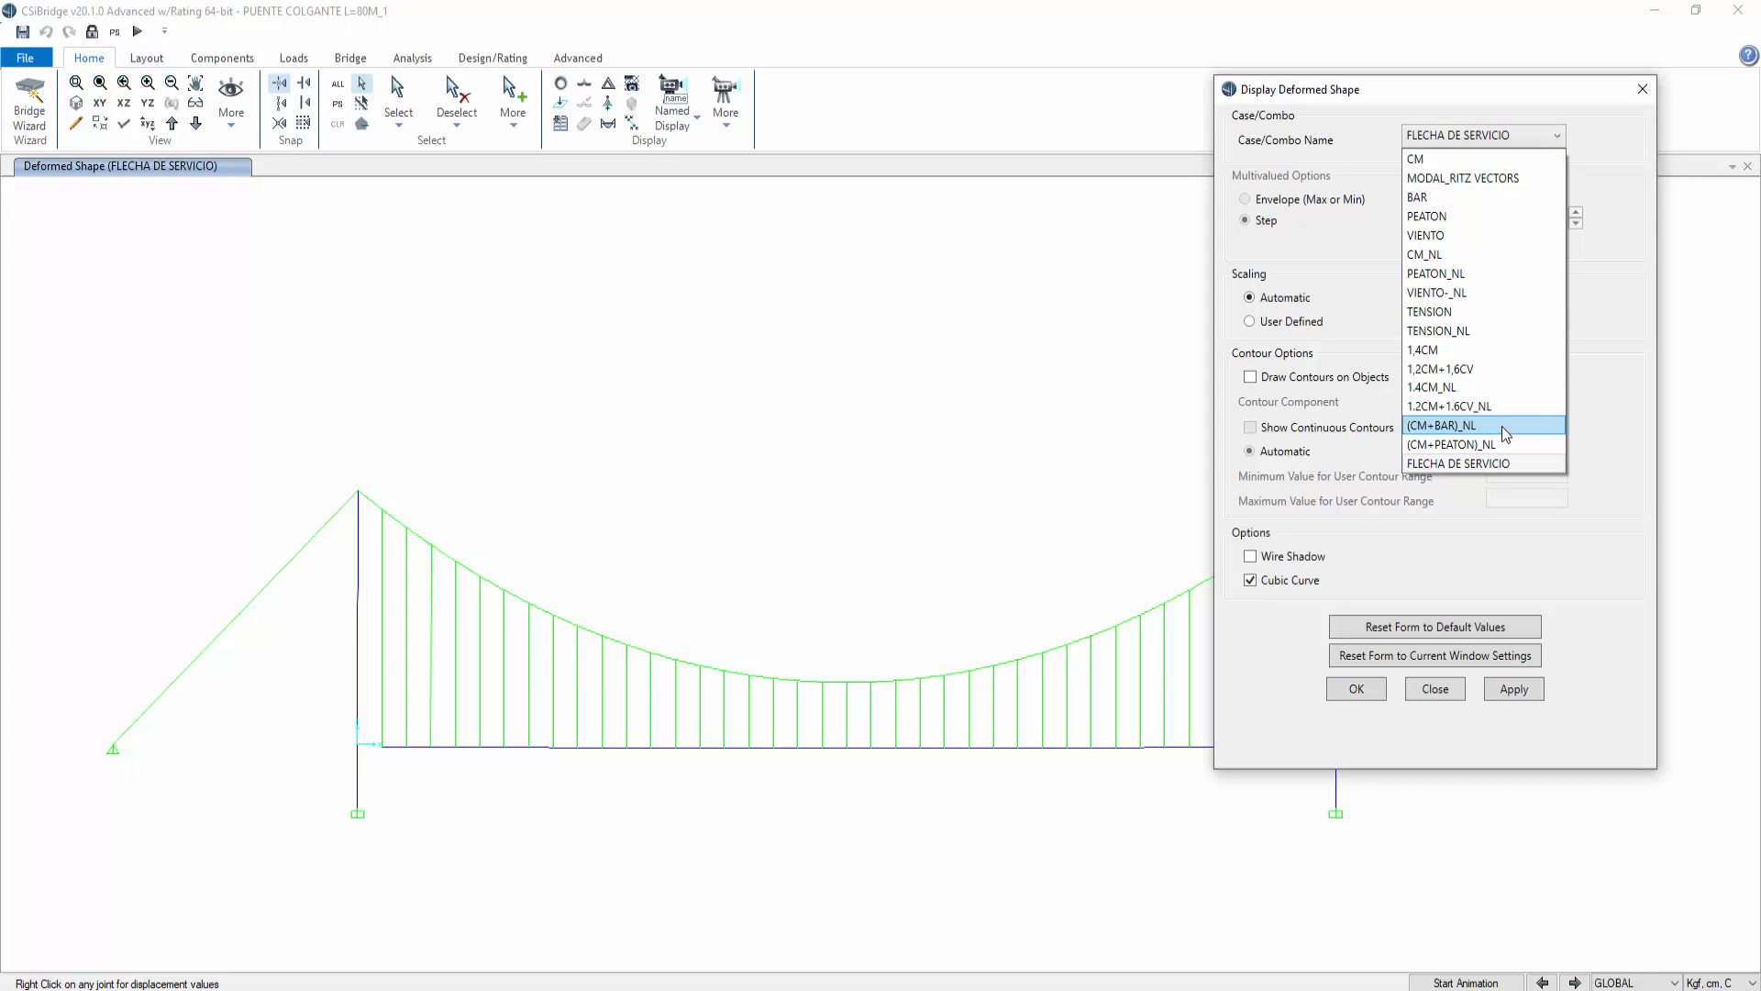
left_click(1483, 334)
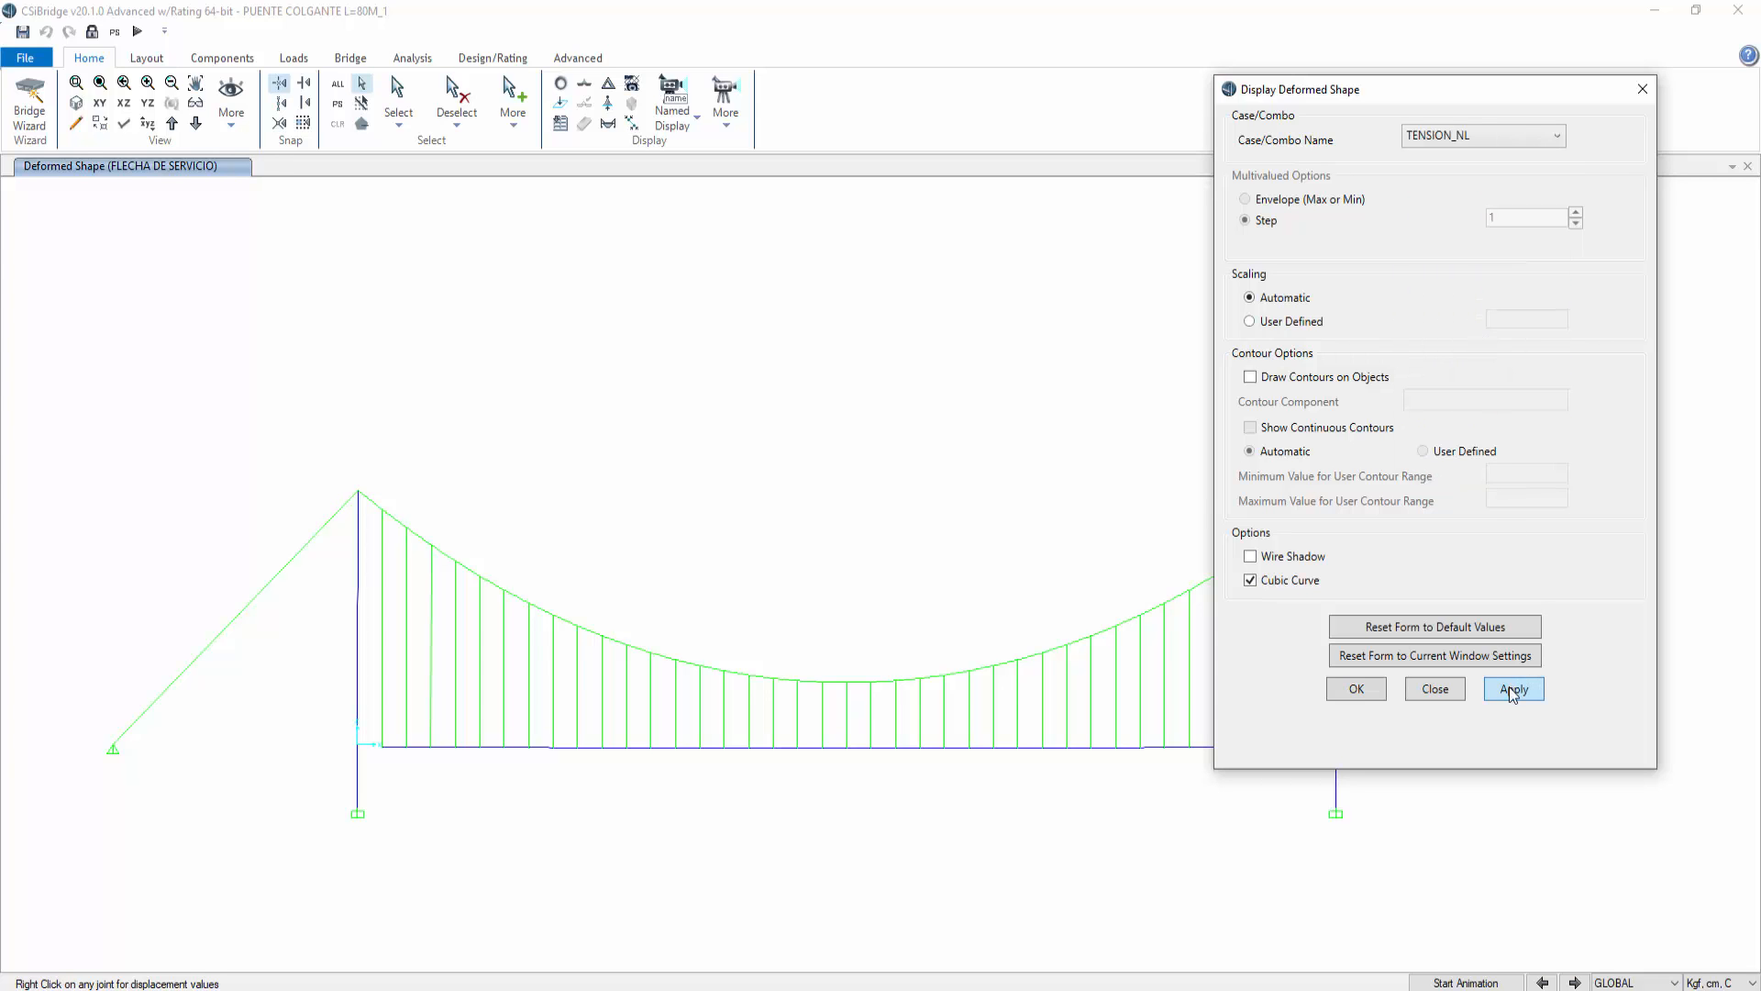
left_click(1514, 688)
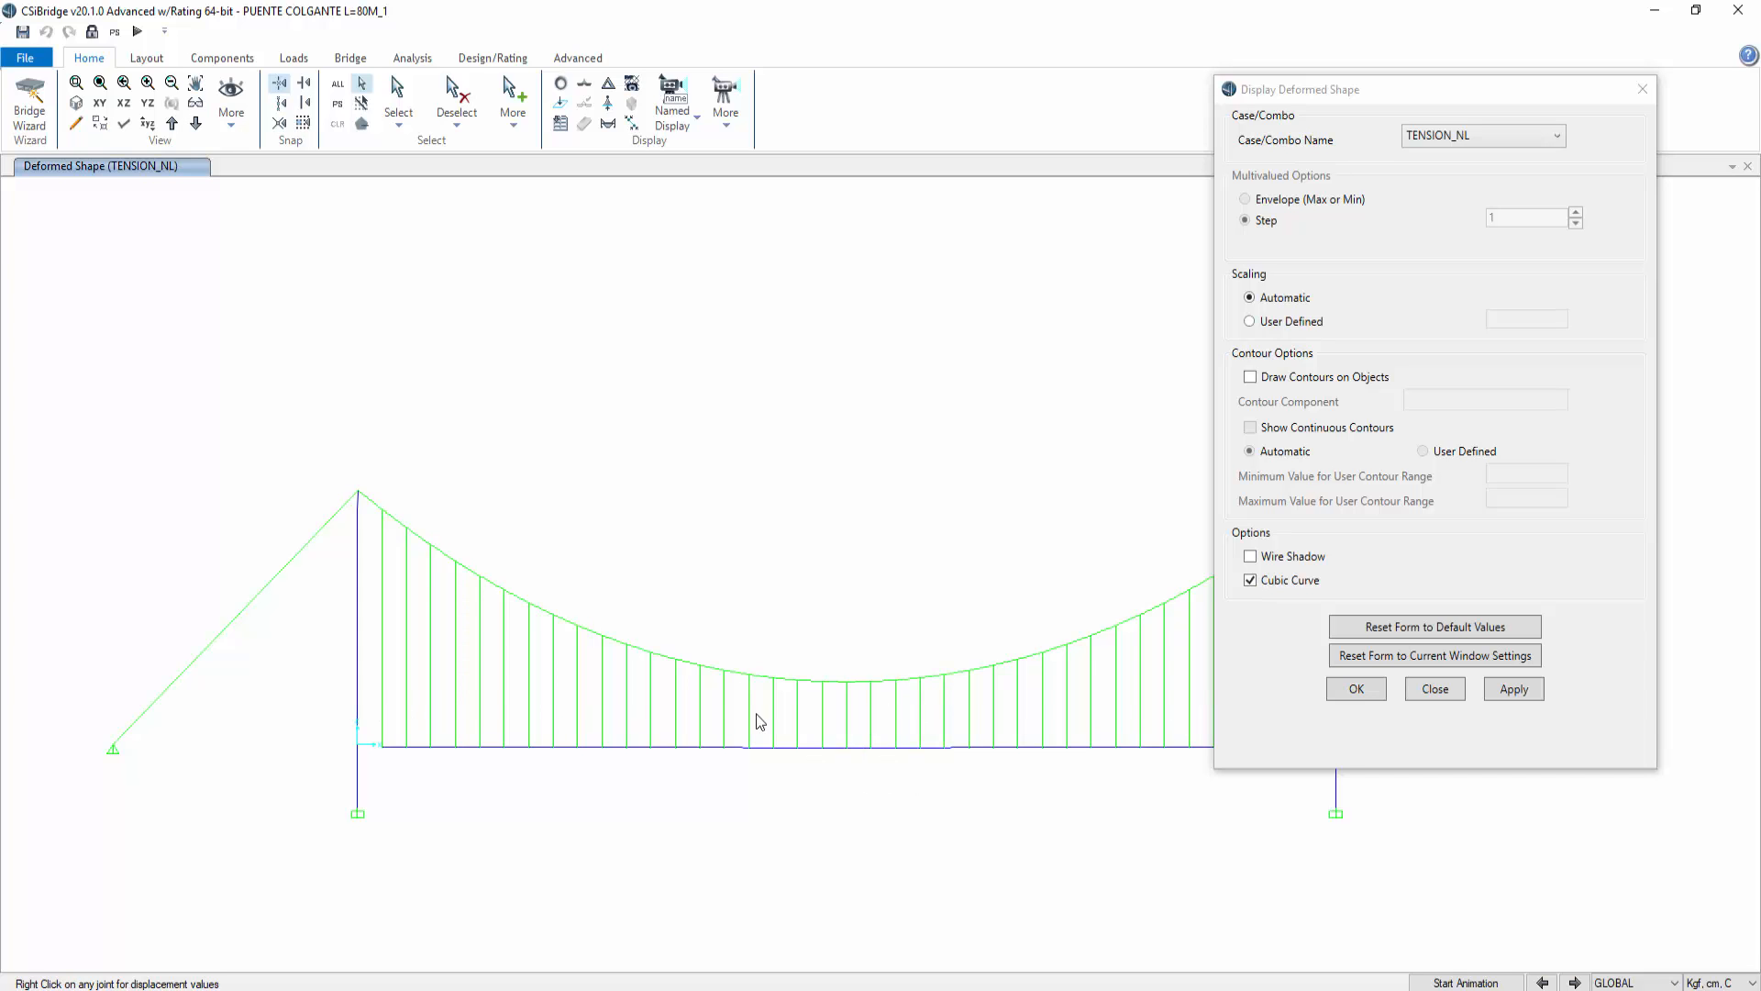
left_click(1436, 689)
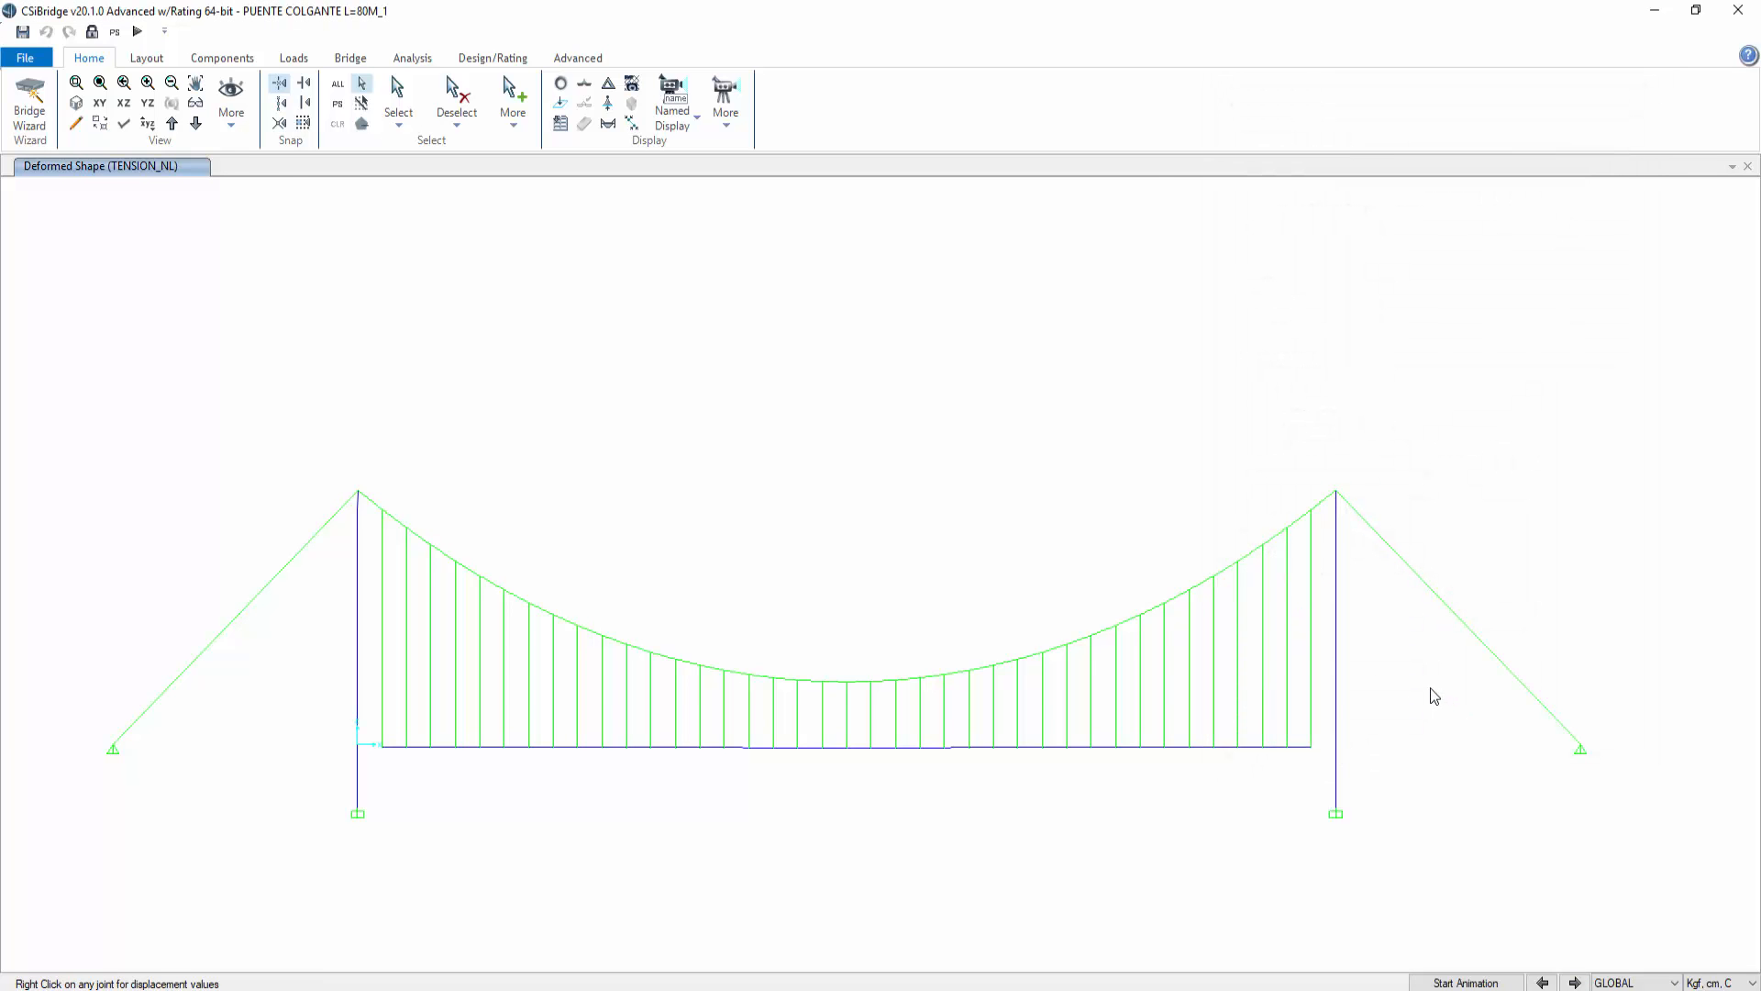
Step: Examine the deformed bridge in a 3D view
left_click(77, 102)
mouse_move(1099, 502)
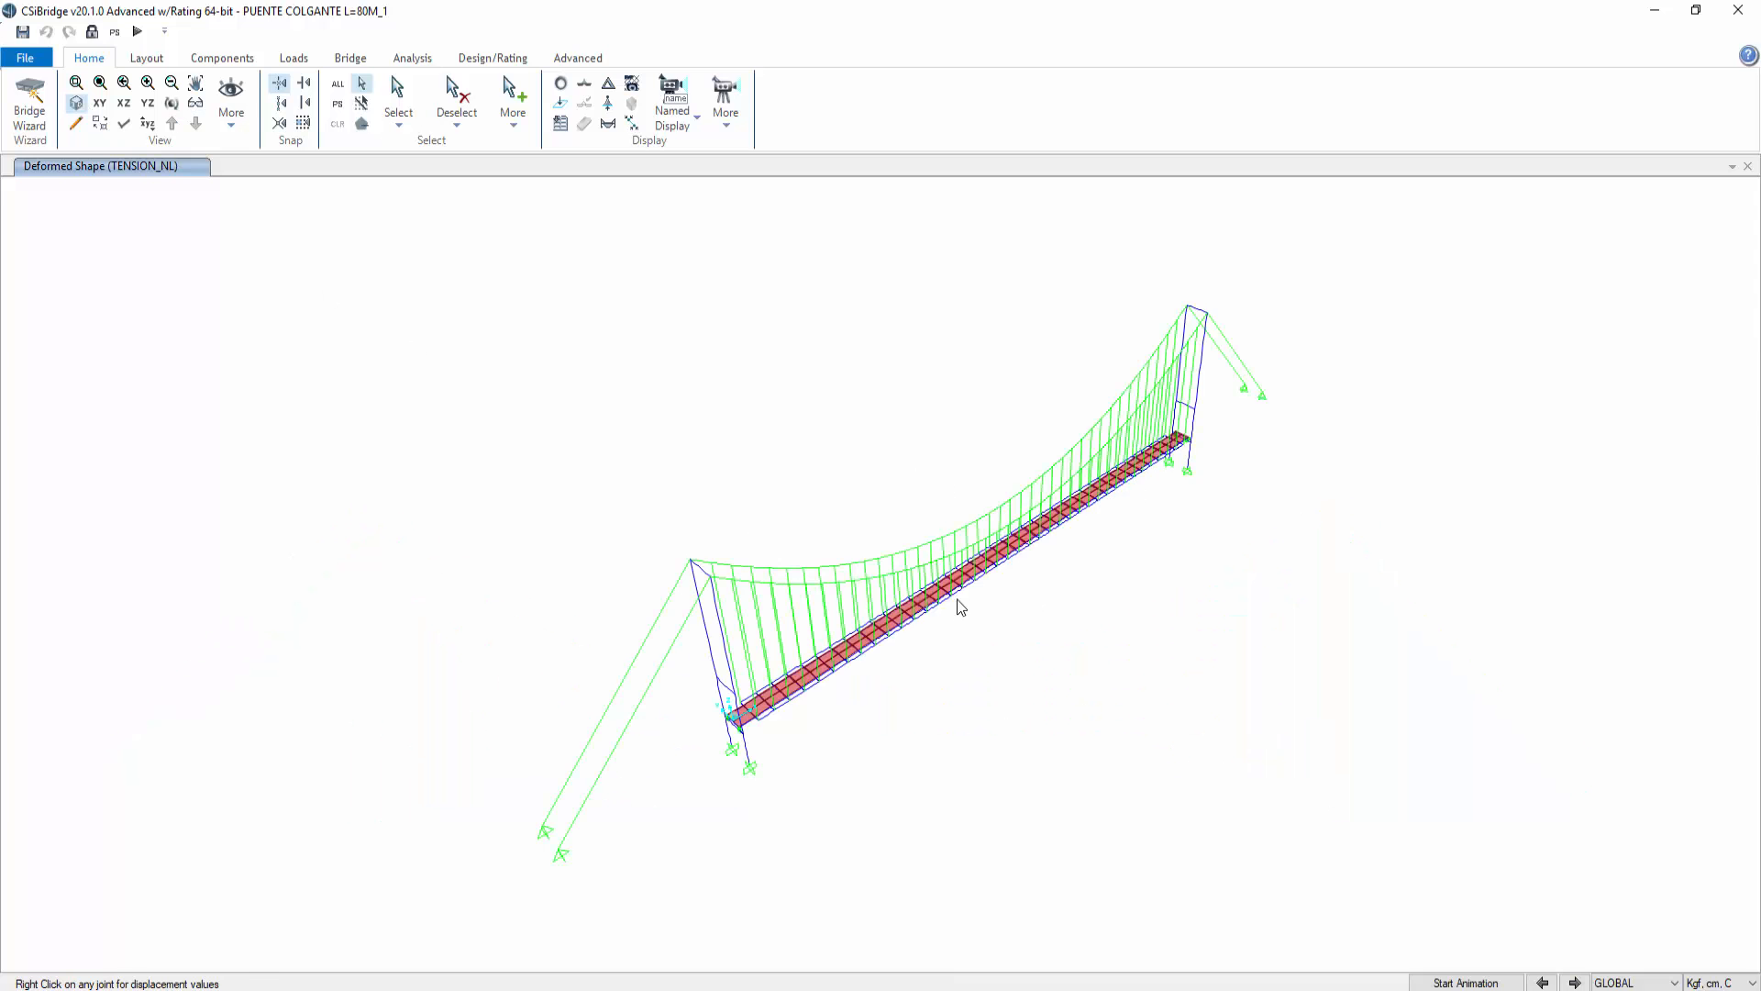
scroll(958, 604, "up", 5)
scroll(977, 603, "down", 8)
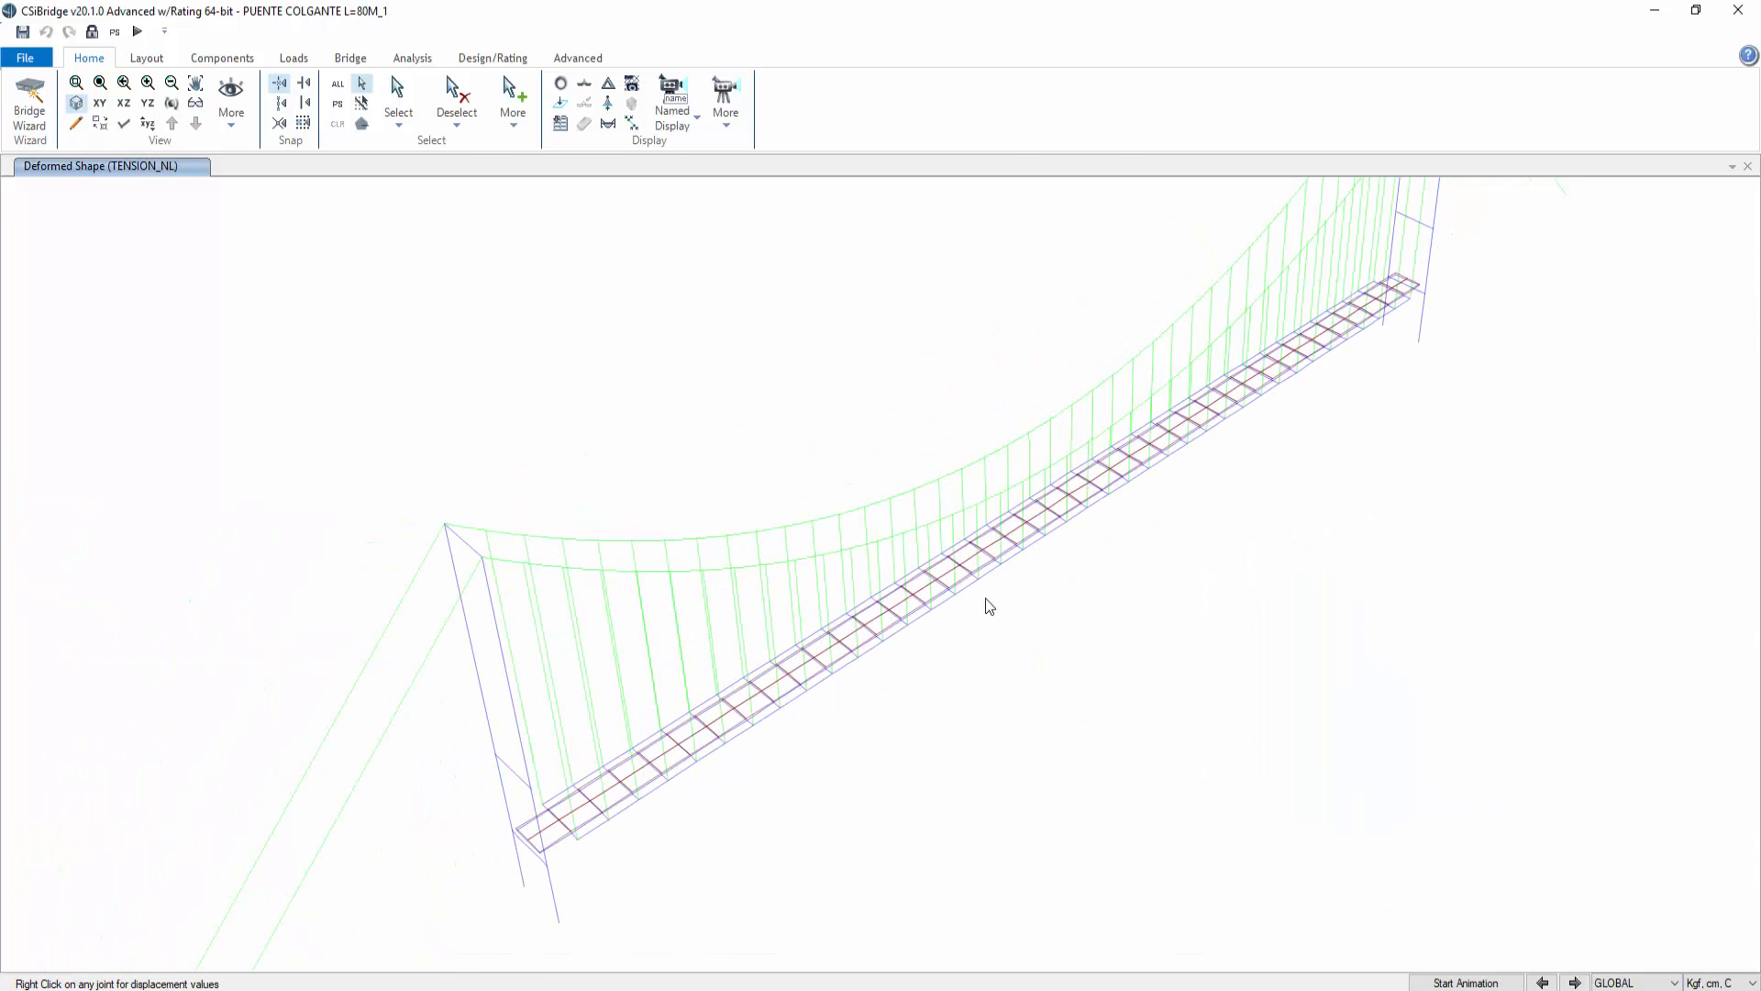
left_click(489, 58)
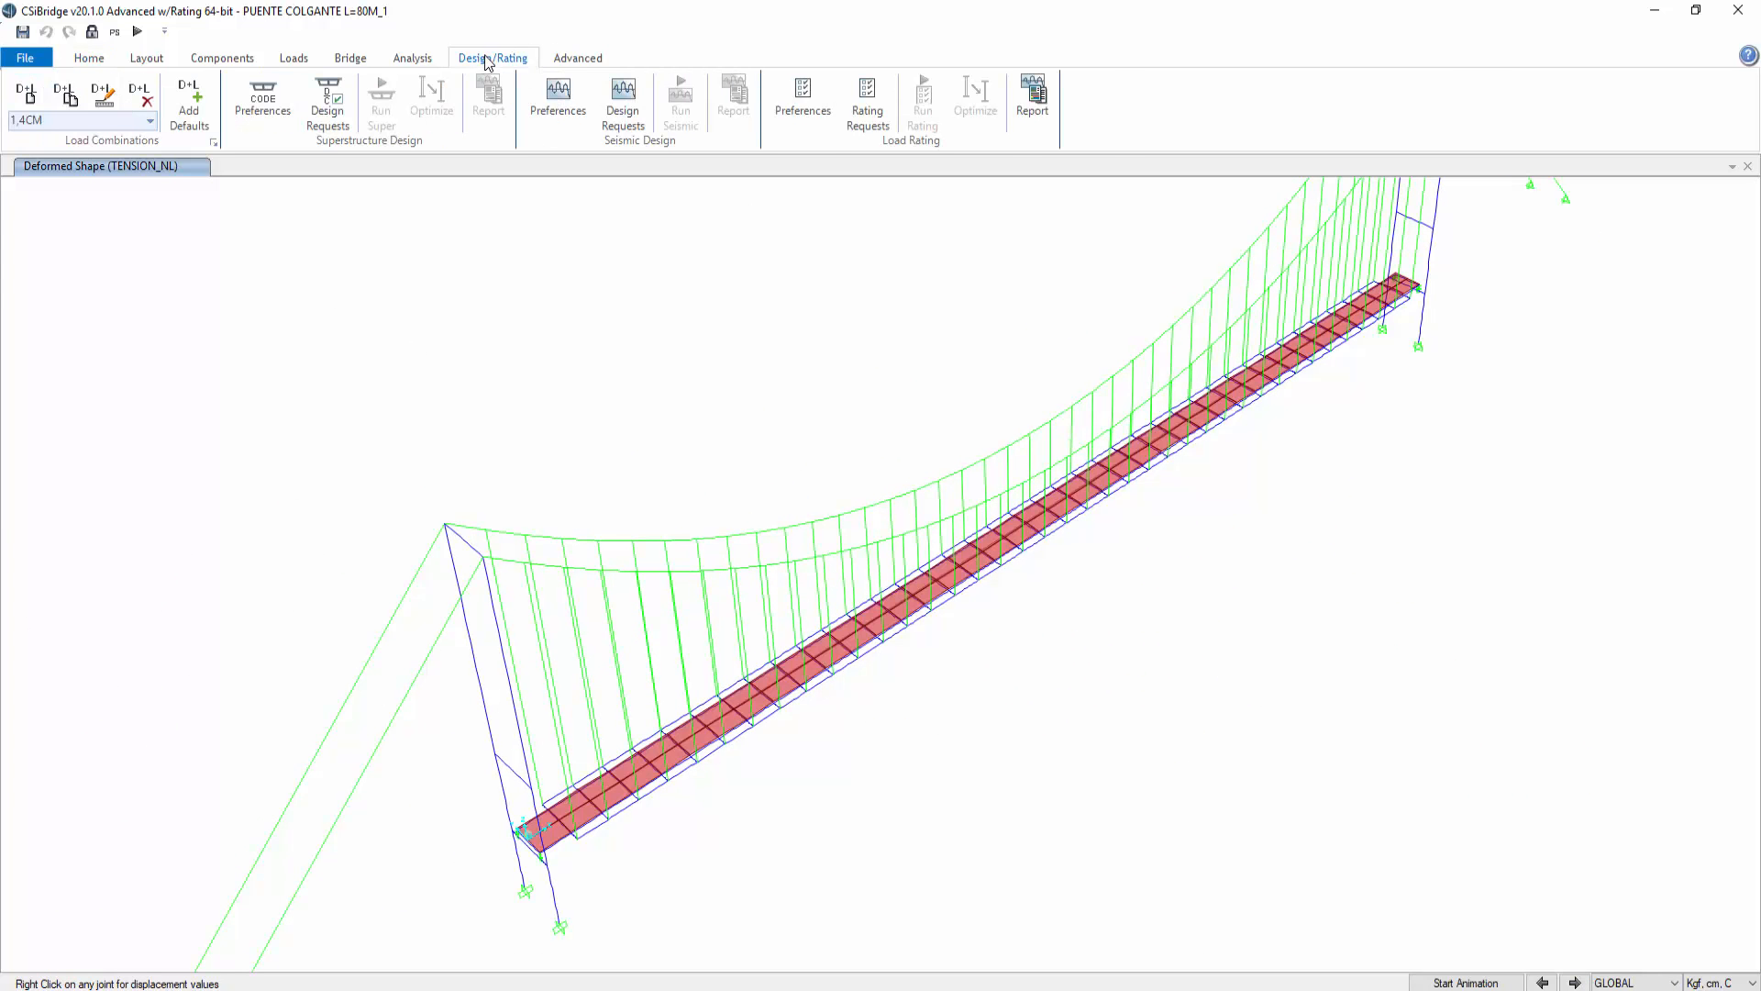
left_click(569, 60)
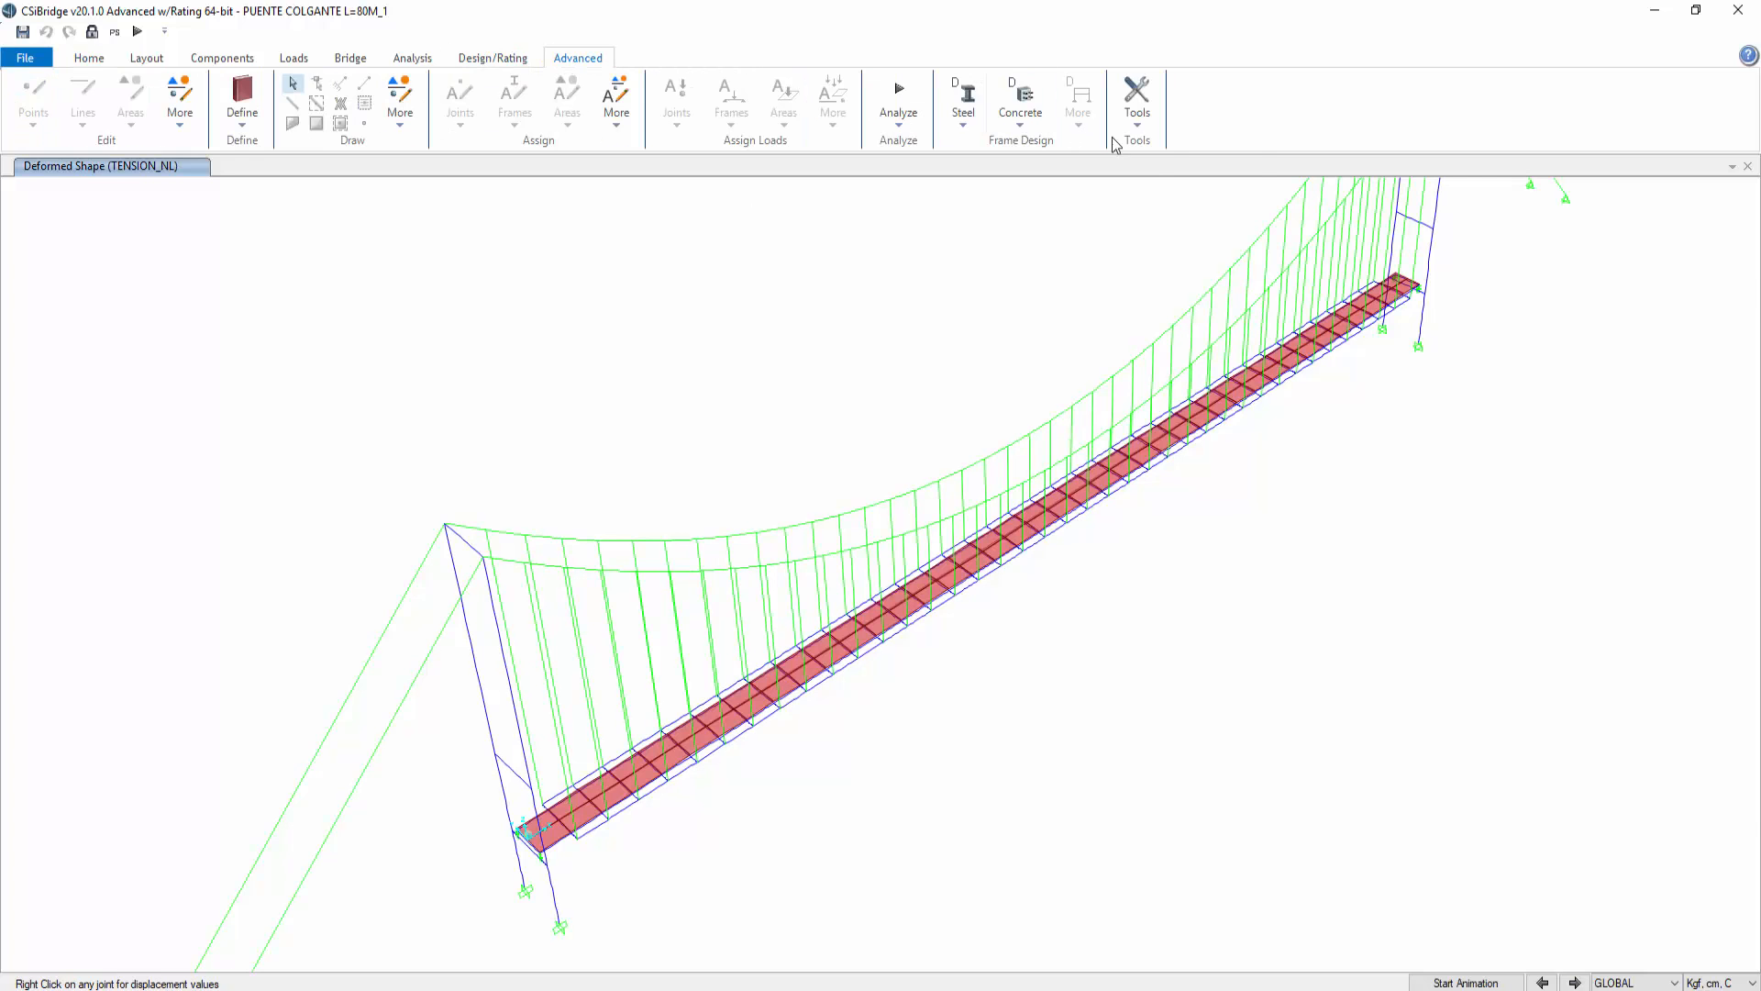
left_click(1137, 99)
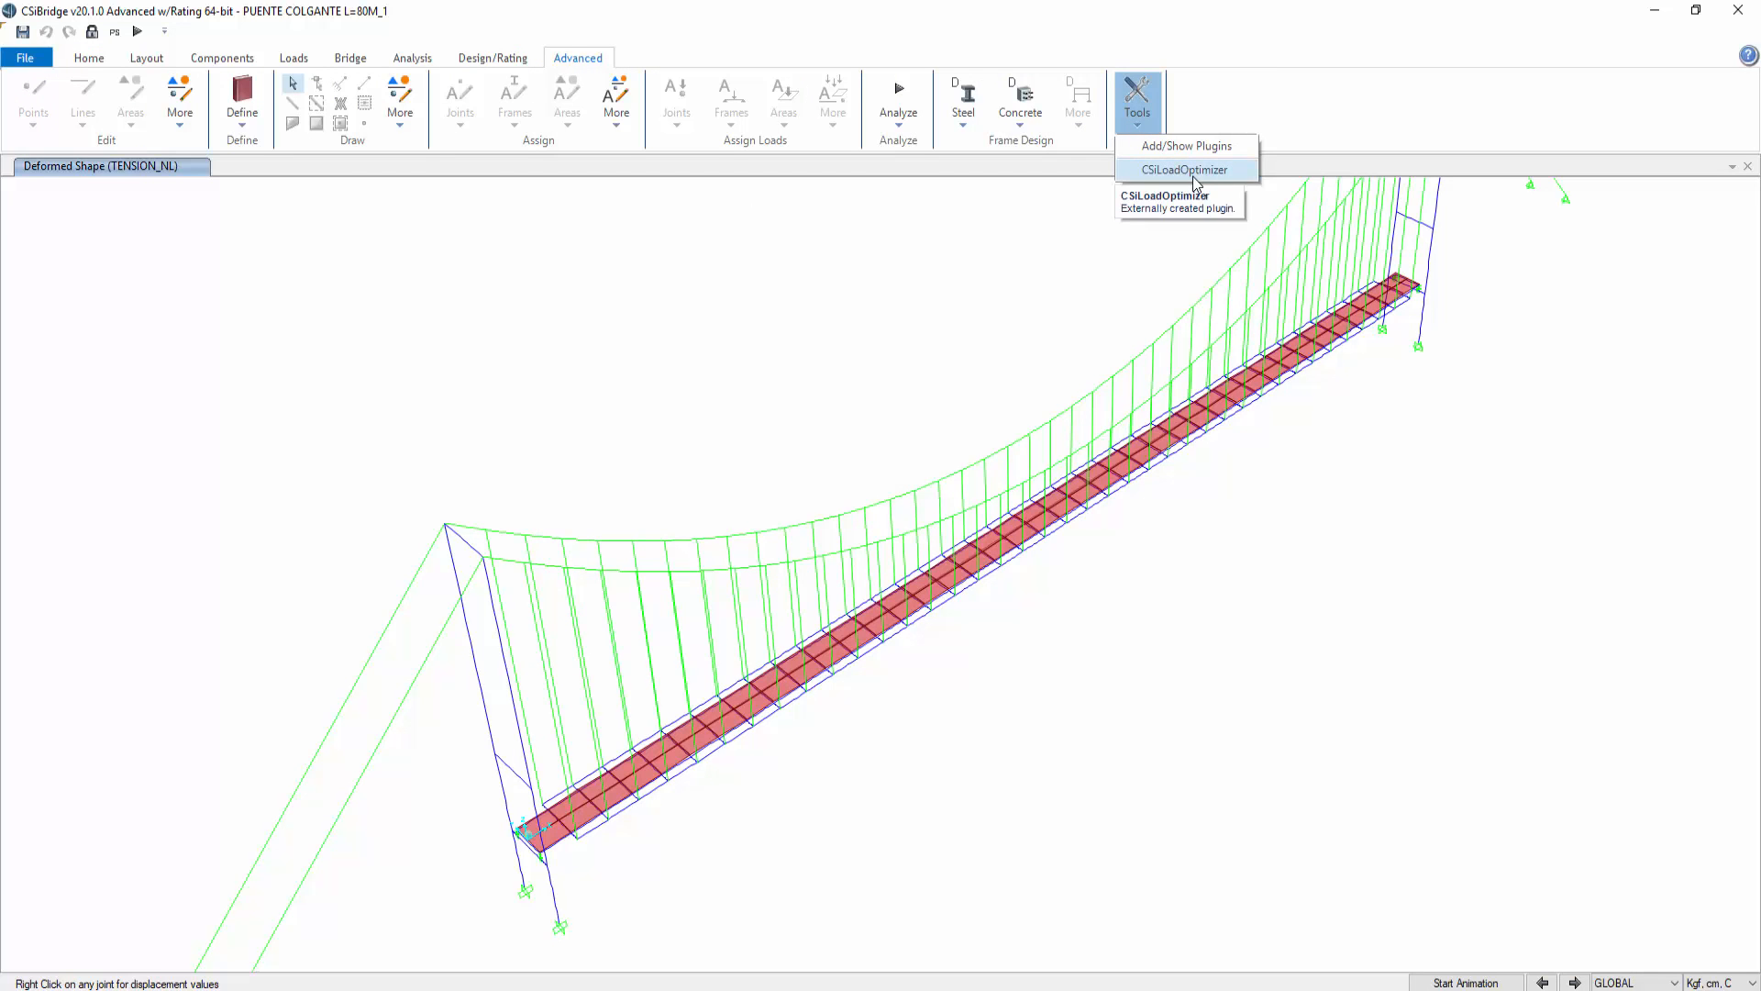
left_click(938, 319)
middle_click_drag(960, 369, 989, 479)
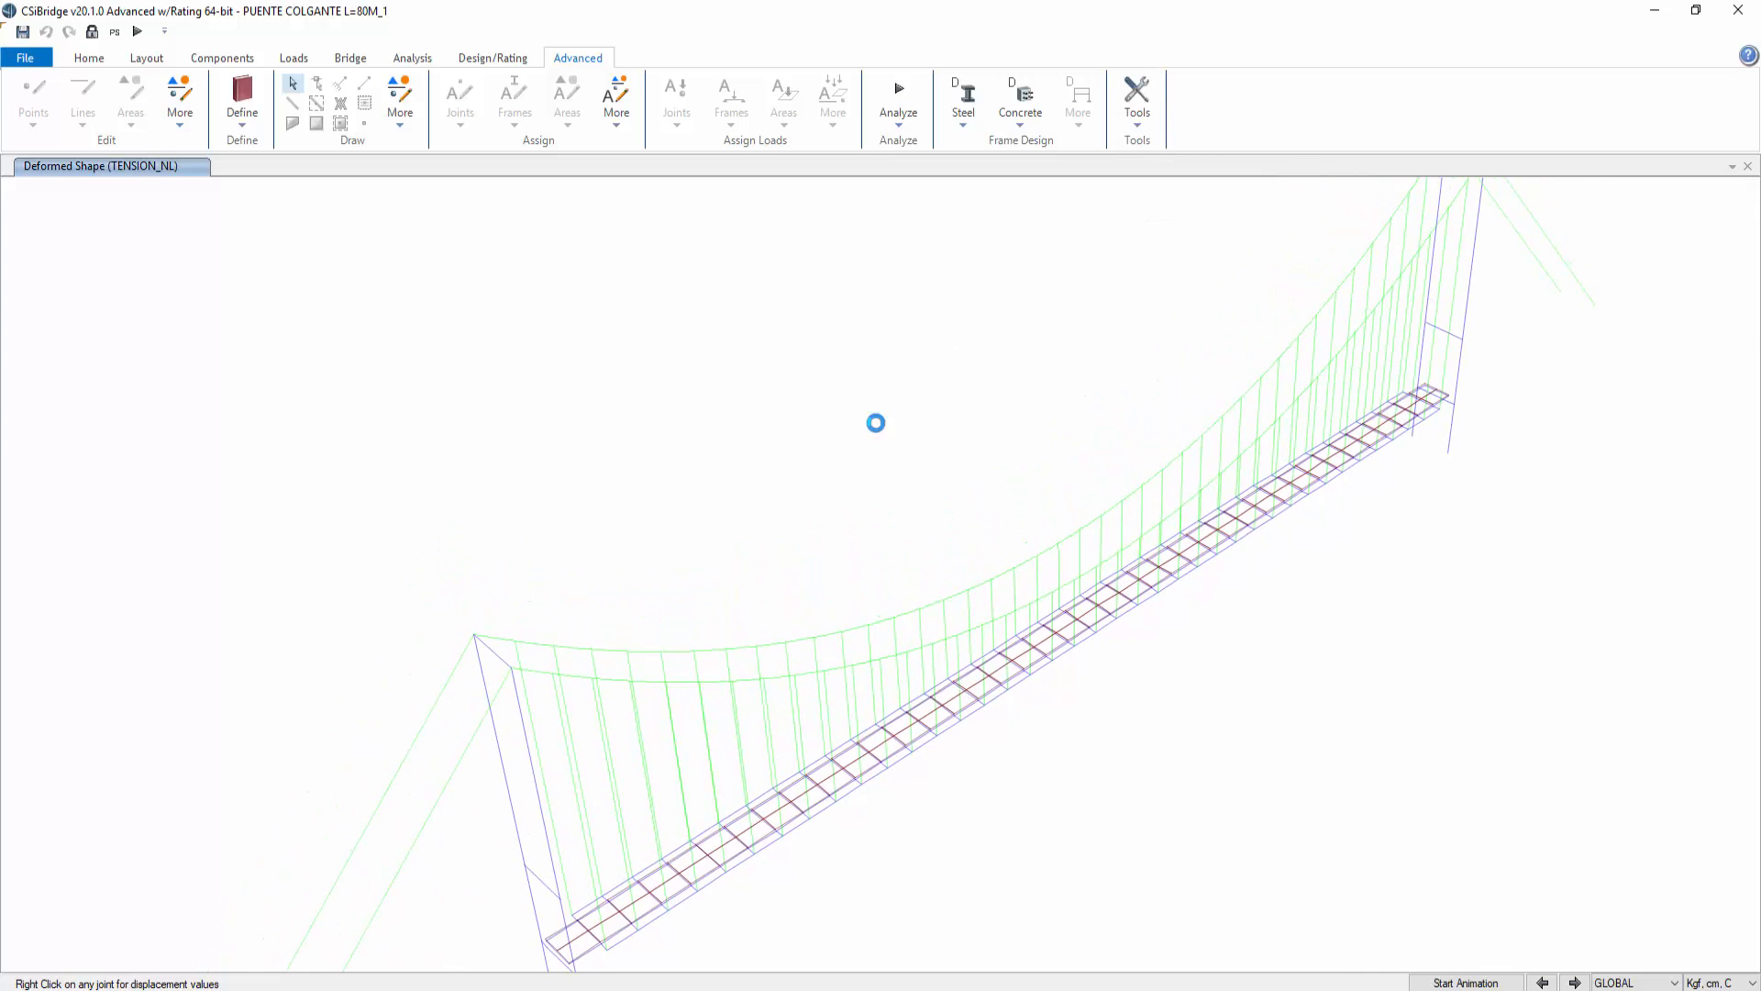
left_click(89, 59)
left_click(76, 103)
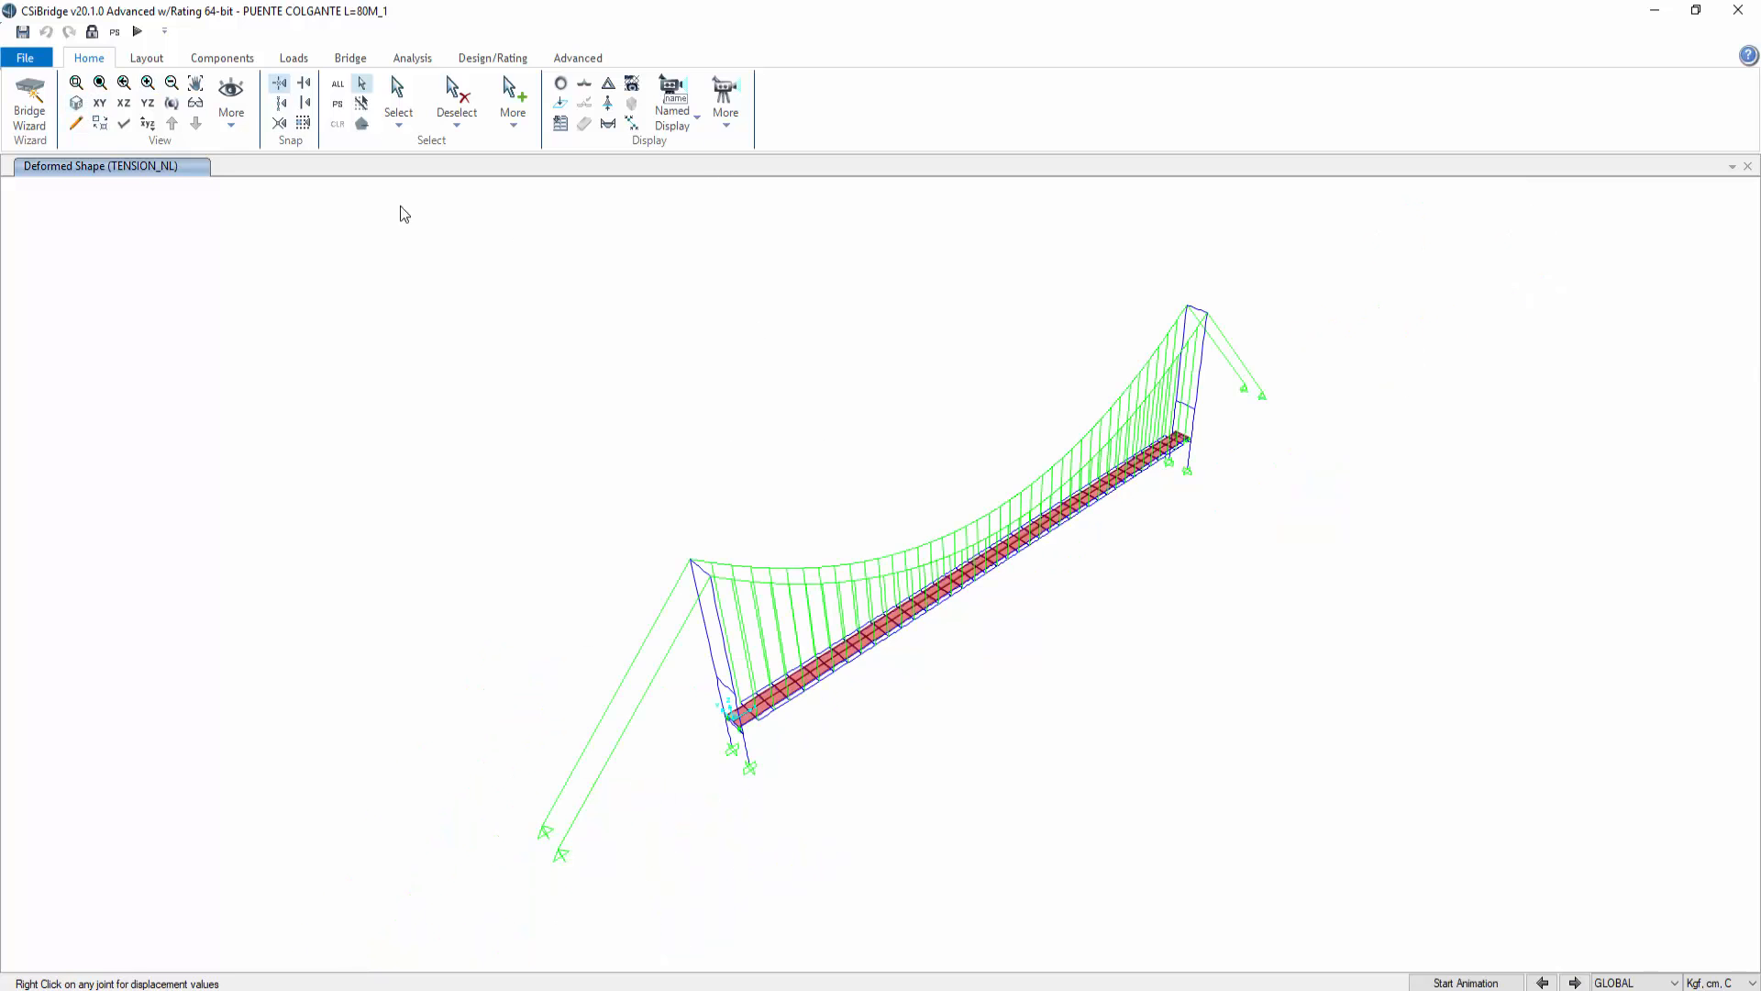
left_click(412, 59)
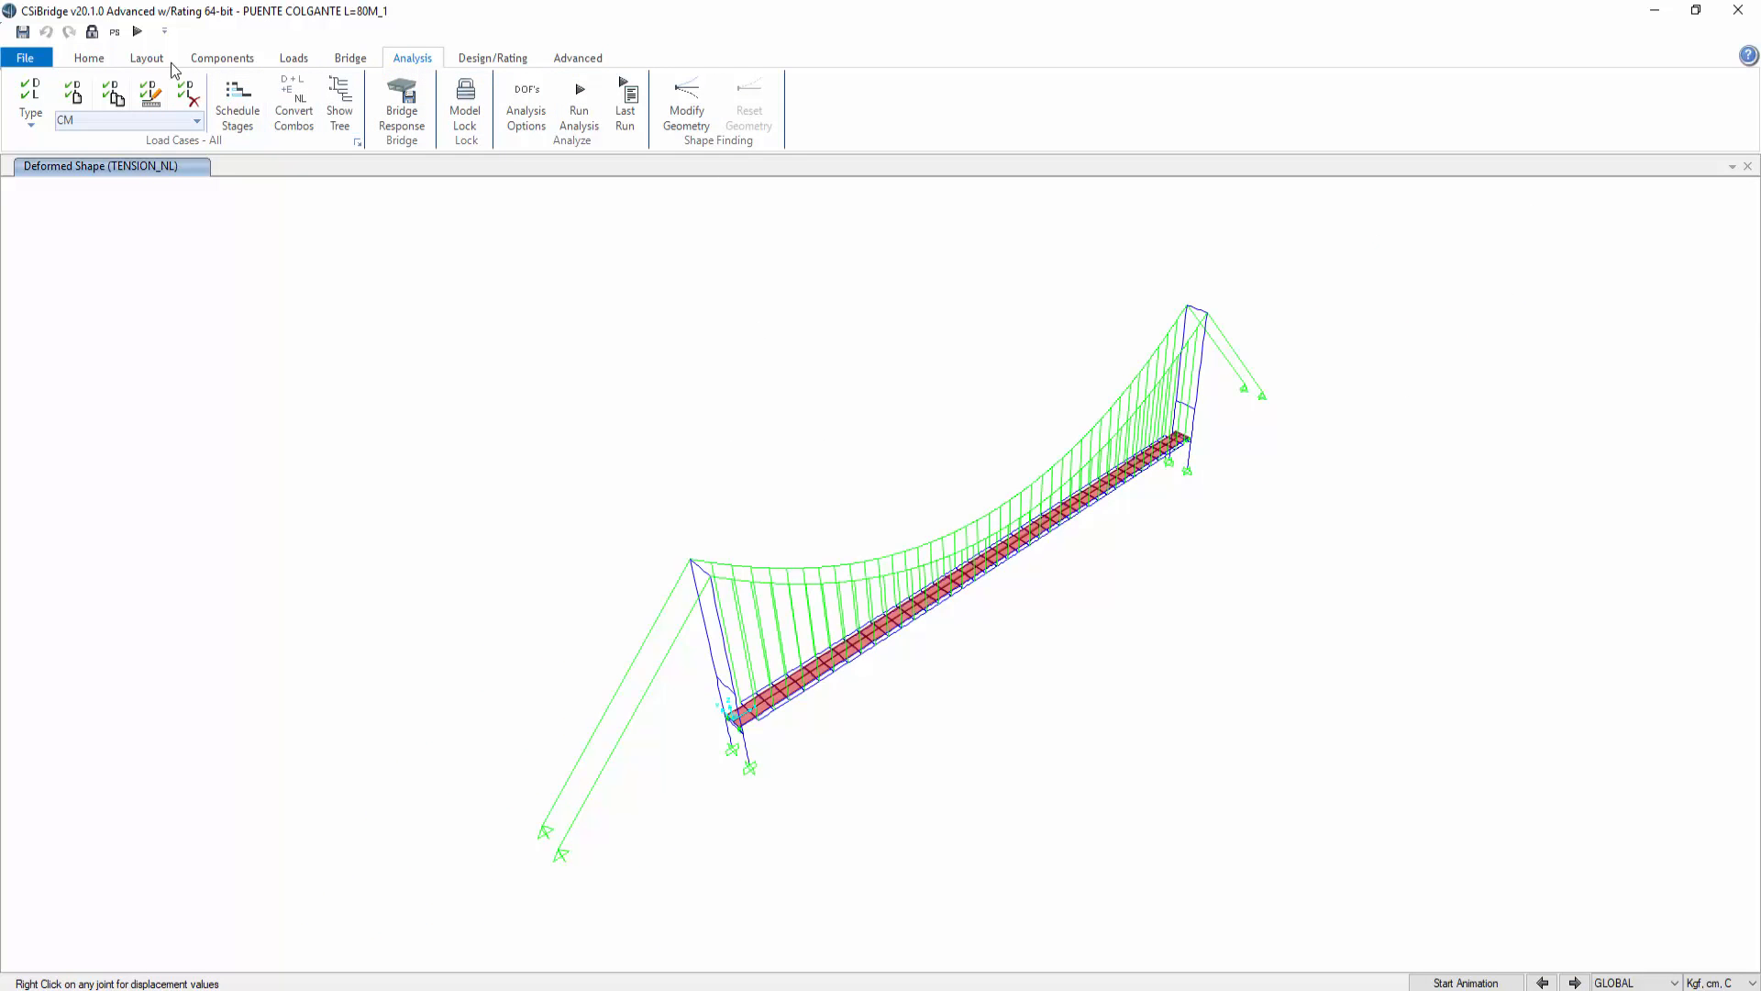
left_click(89, 57)
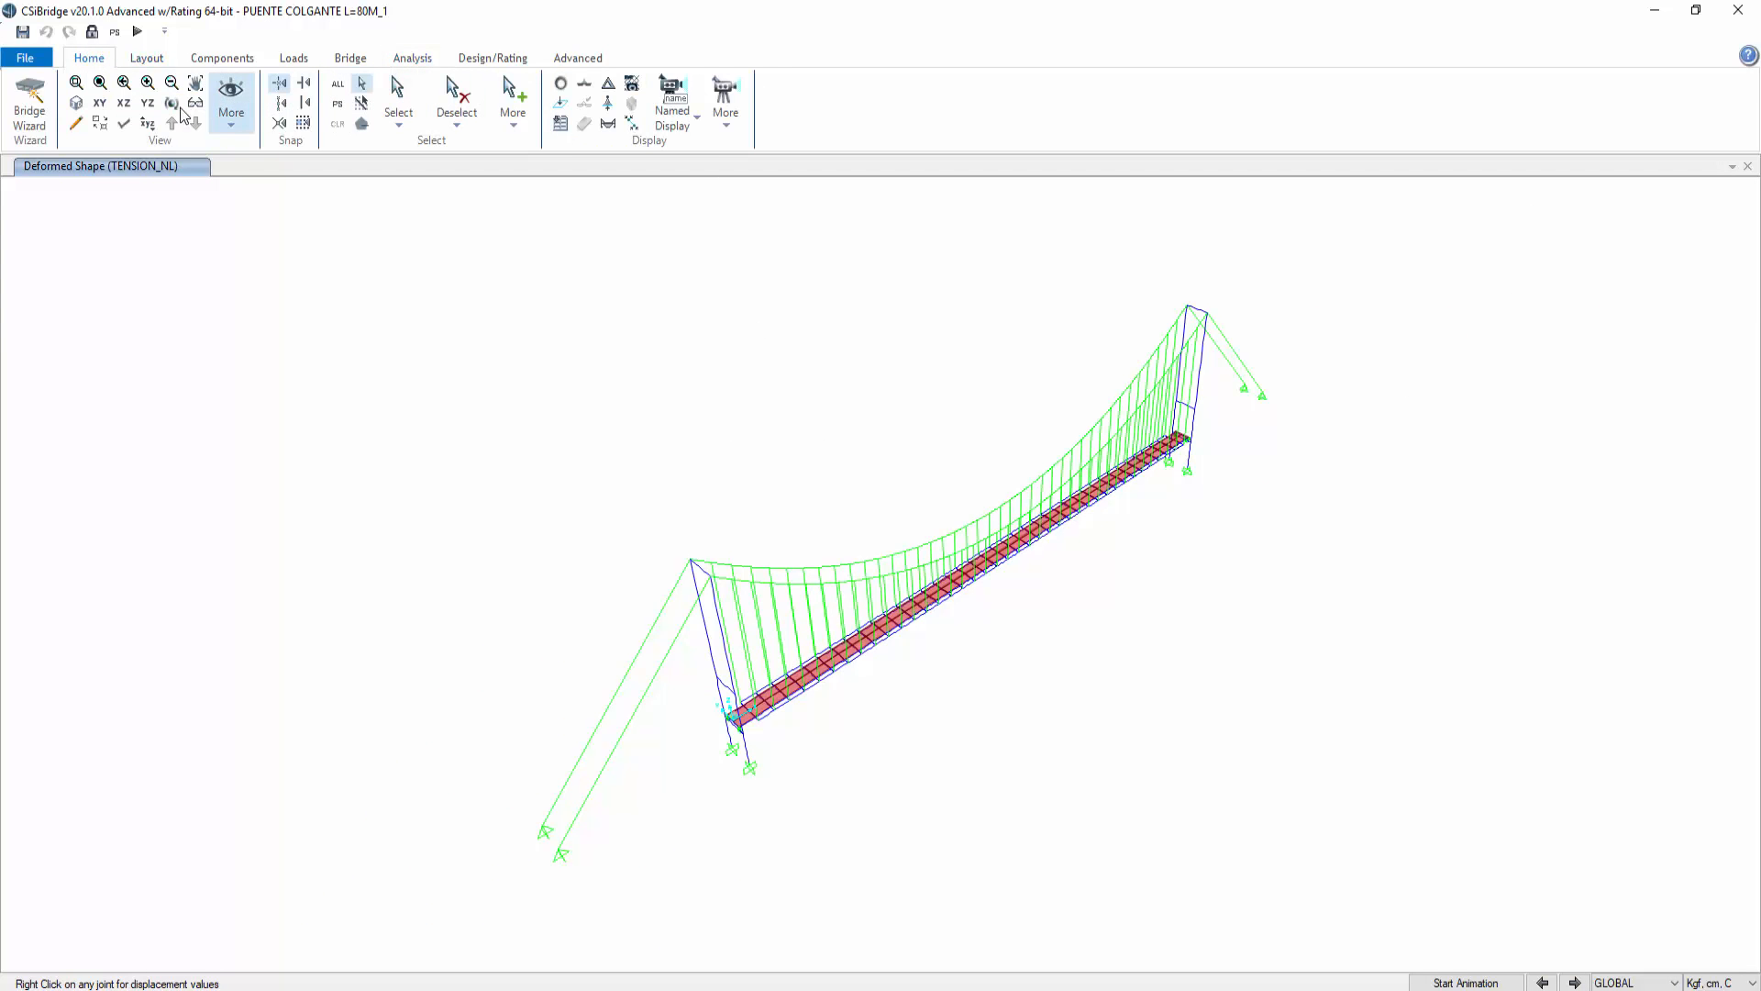
left_click(196, 82)
left_click_drag(954, 745, 931, 707)
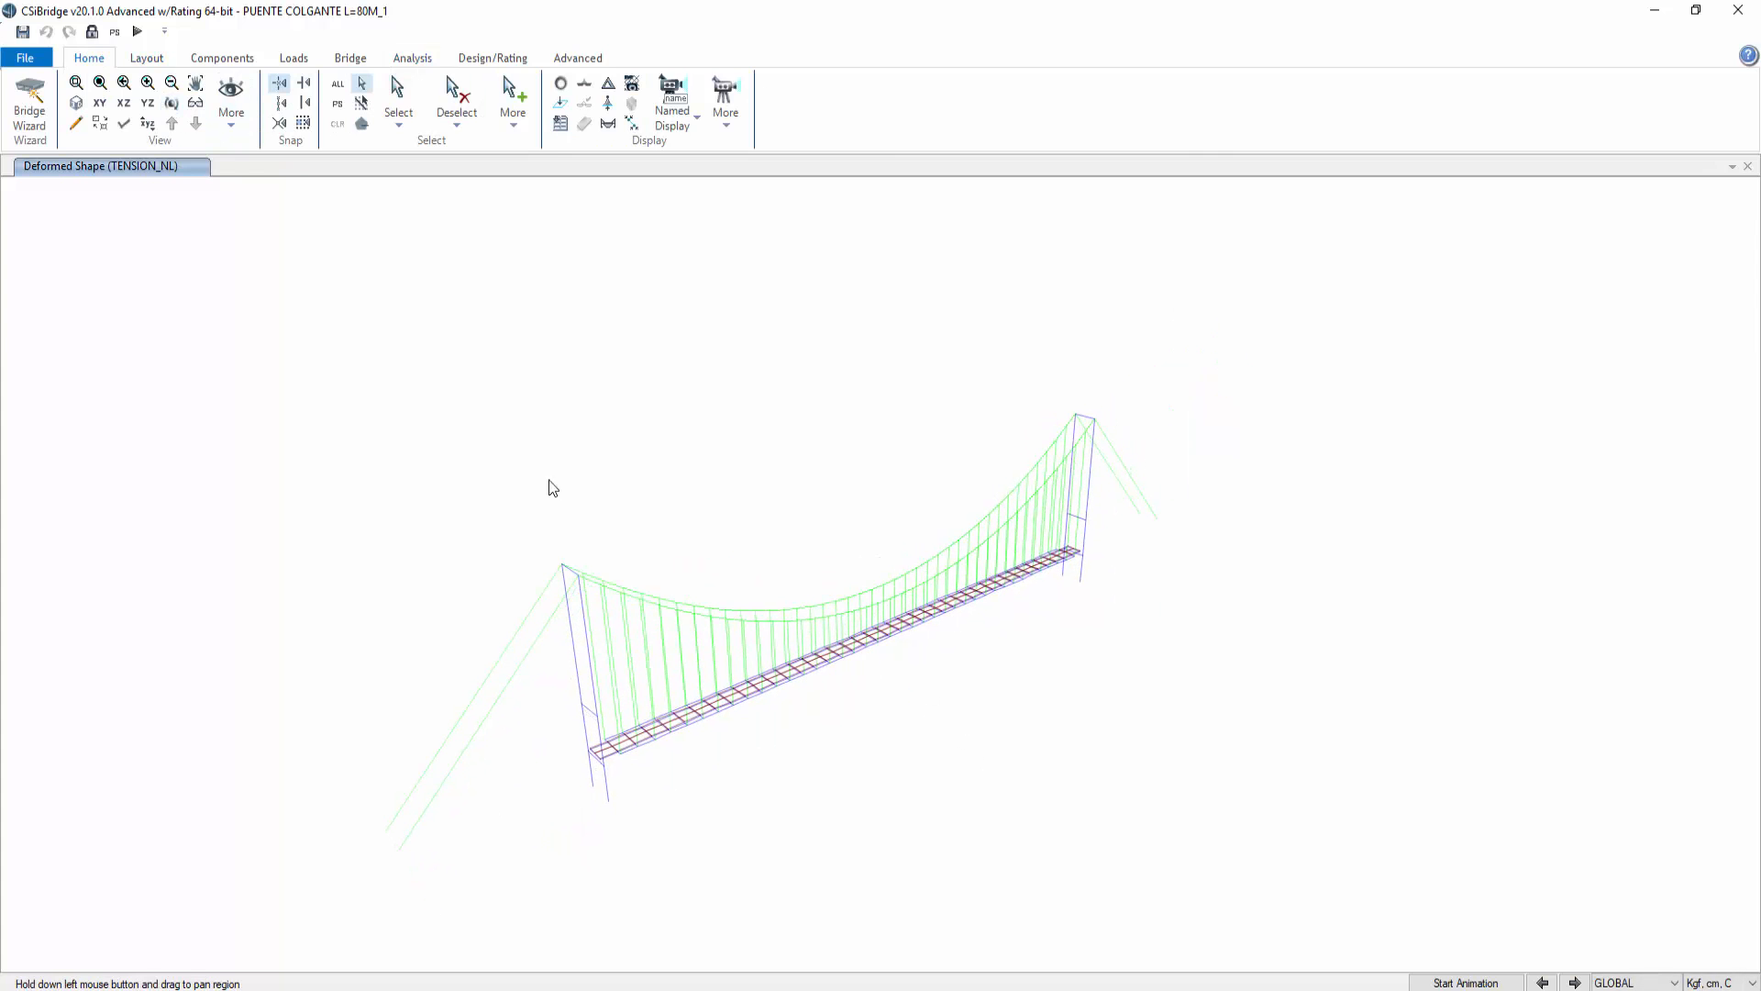
left_click(349, 59)
left_click(298, 60)
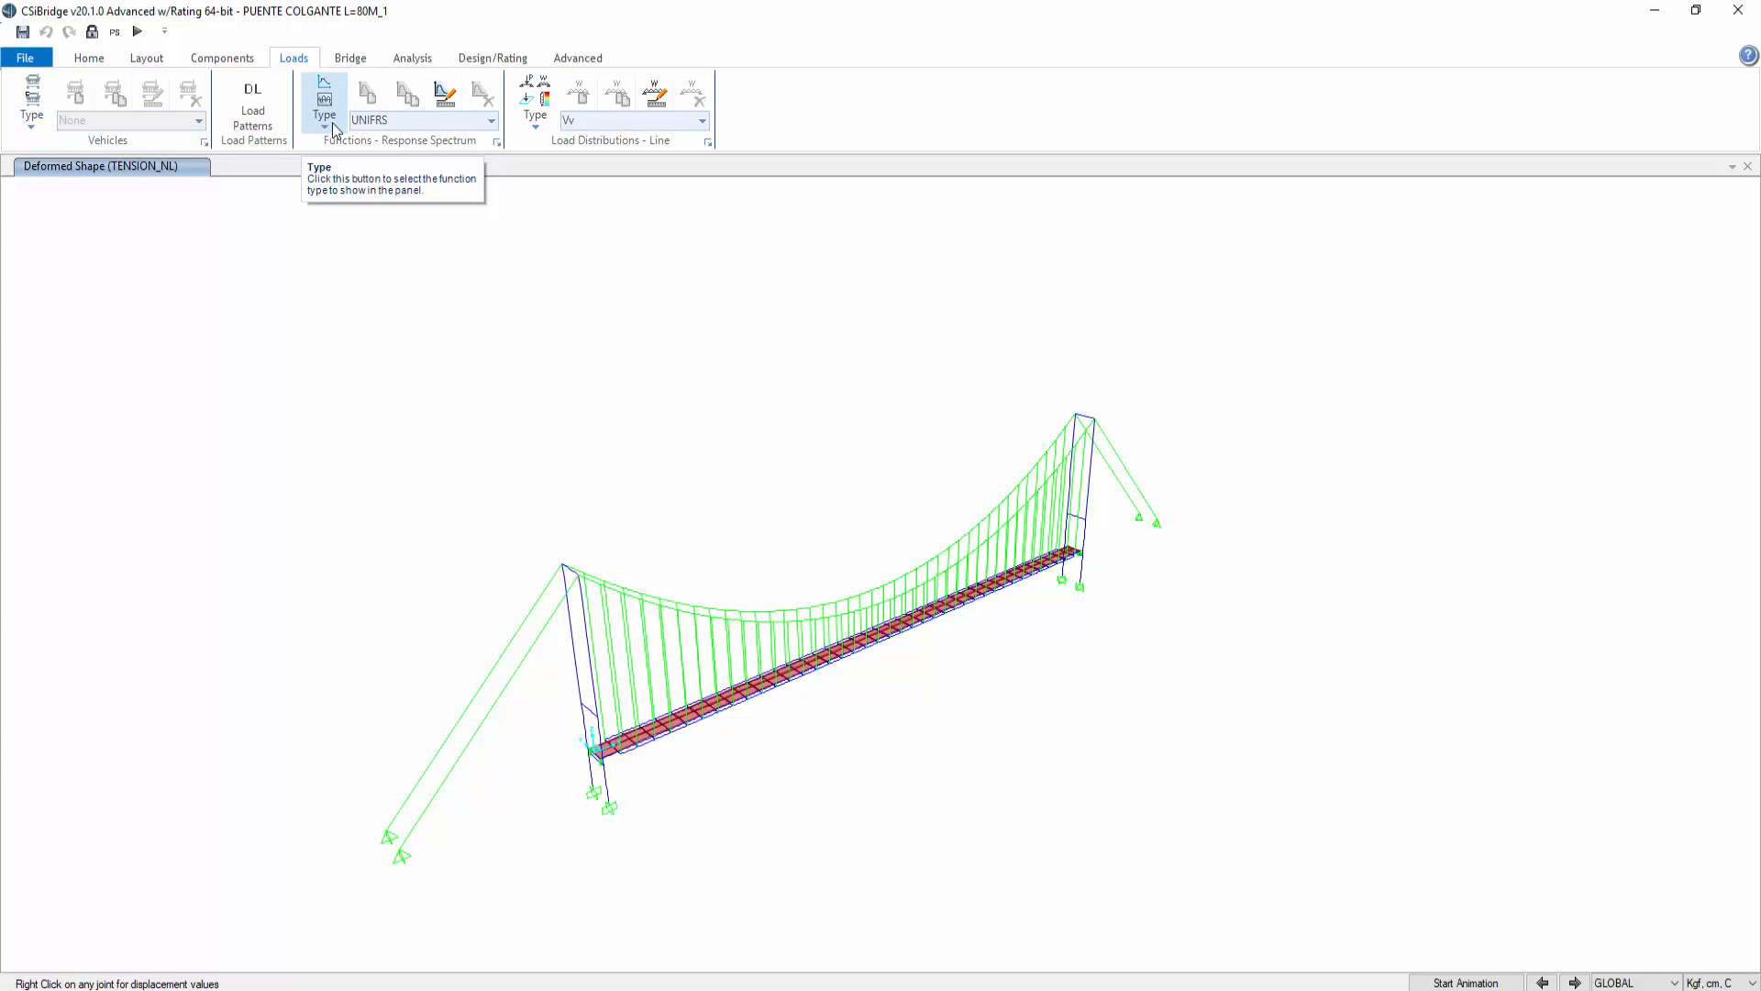
Step: Unlock the model so it can be edited again
left_click(326, 114)
left_click(349, 145)
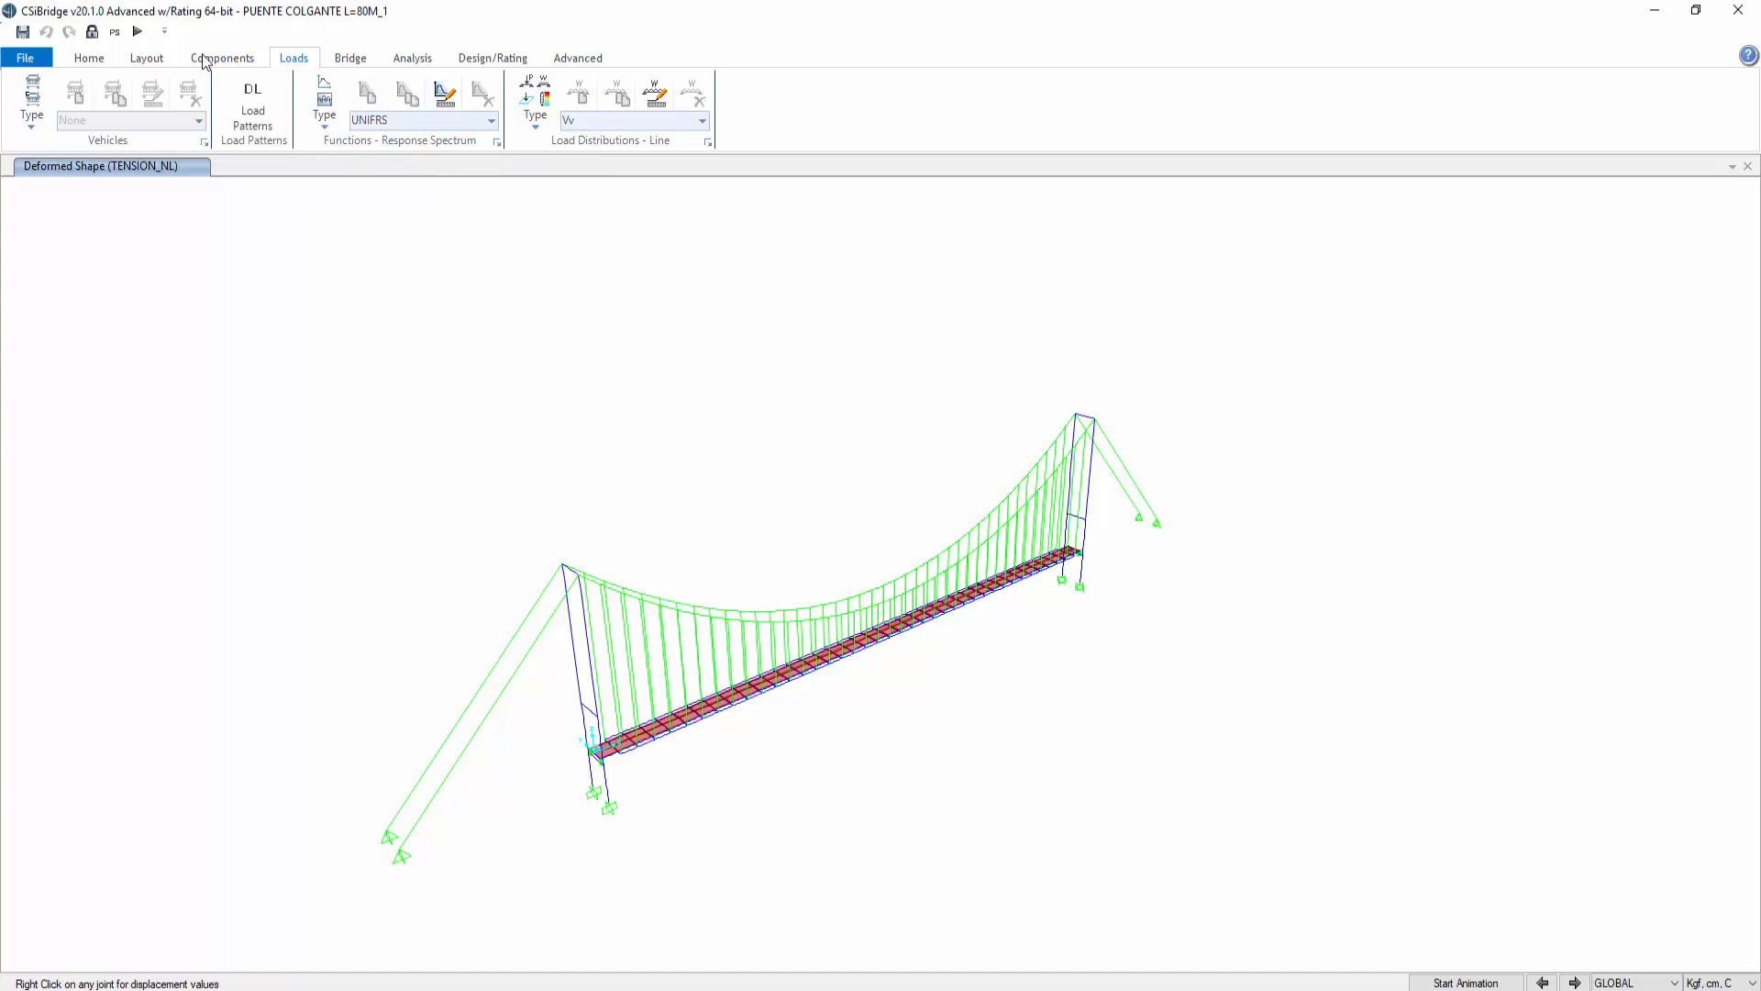
left_click(92, 33)
left_click(901, 578)
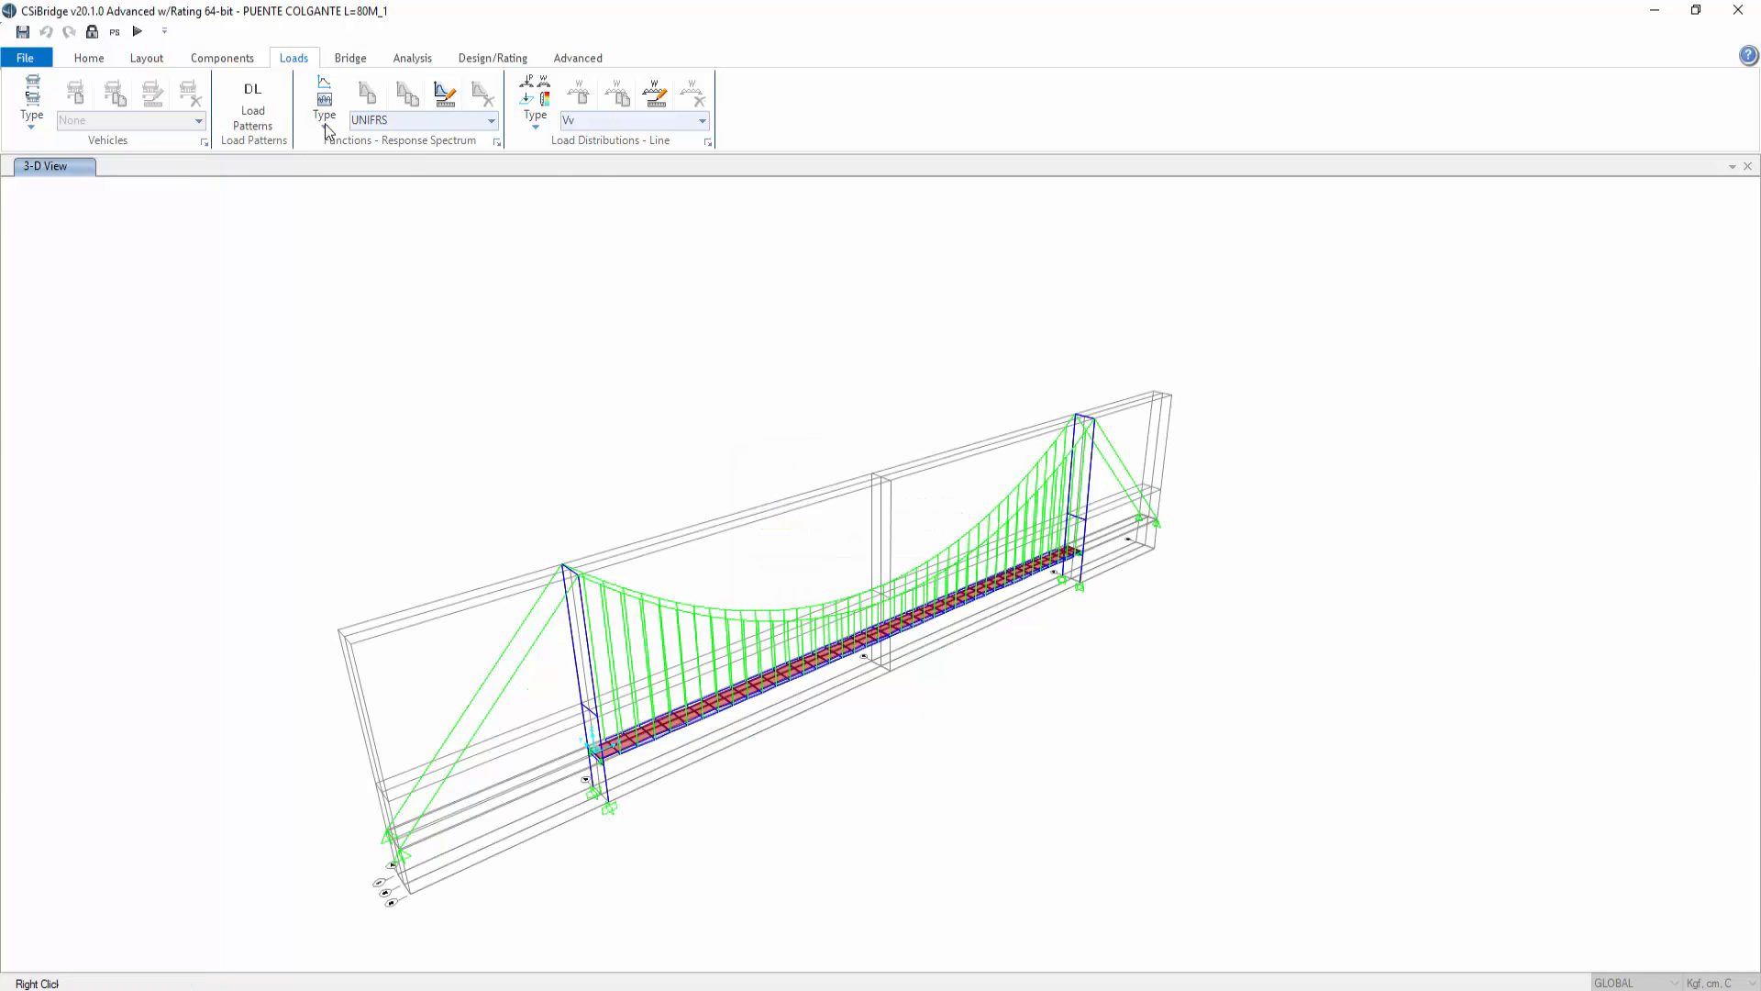
Step: Add a new response spectrum function of type Venezuela COVENIN 1756-2:2001
left_click(367, 93)
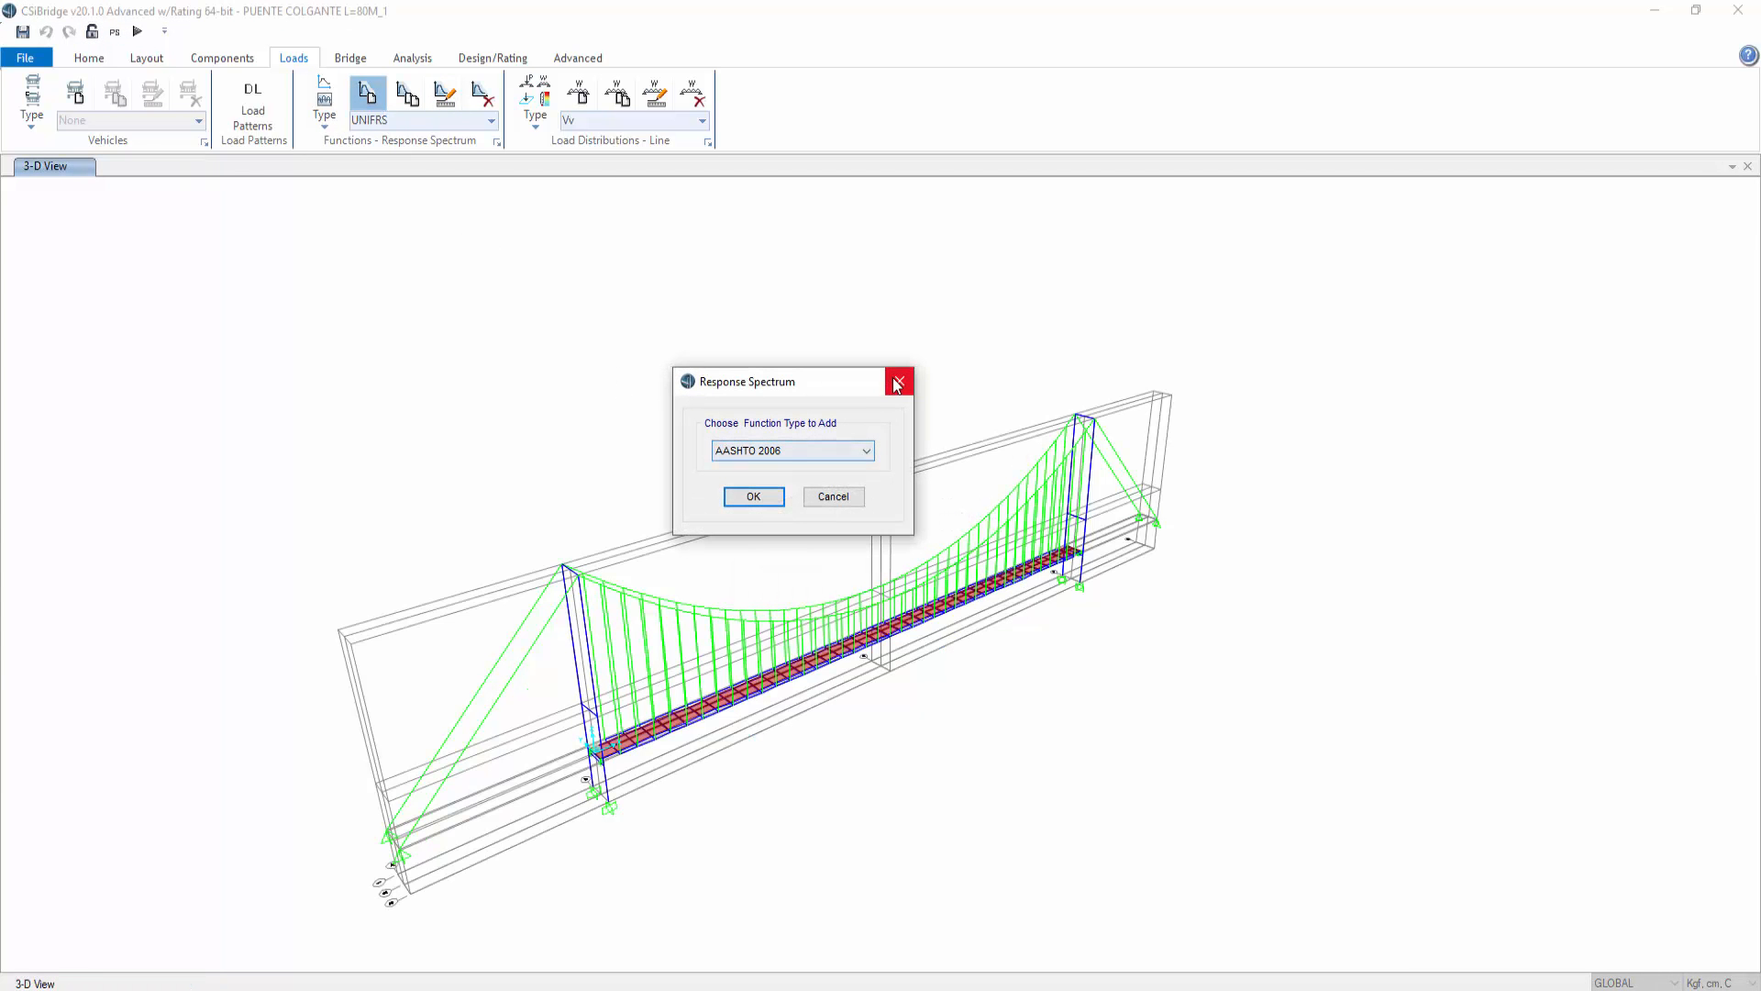
left_click(867, 451)
left_click_drag(869, 500, 868, 685)
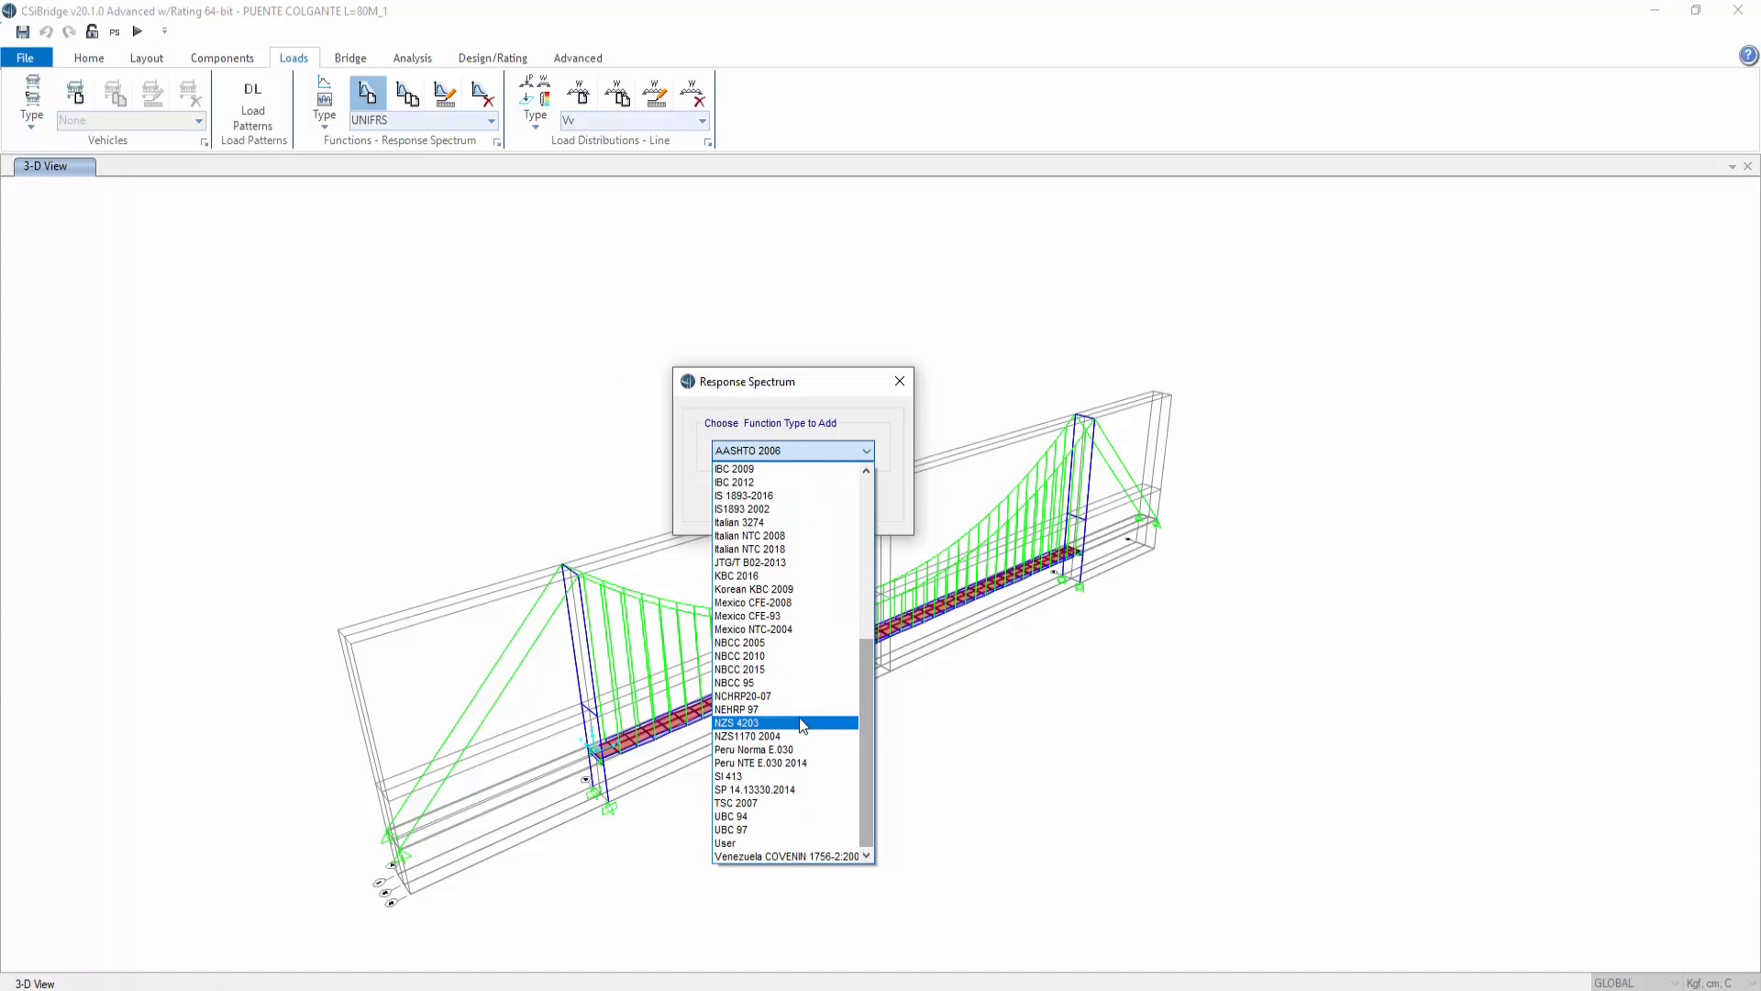
left_click(808, 855)
left_click(765, 496)
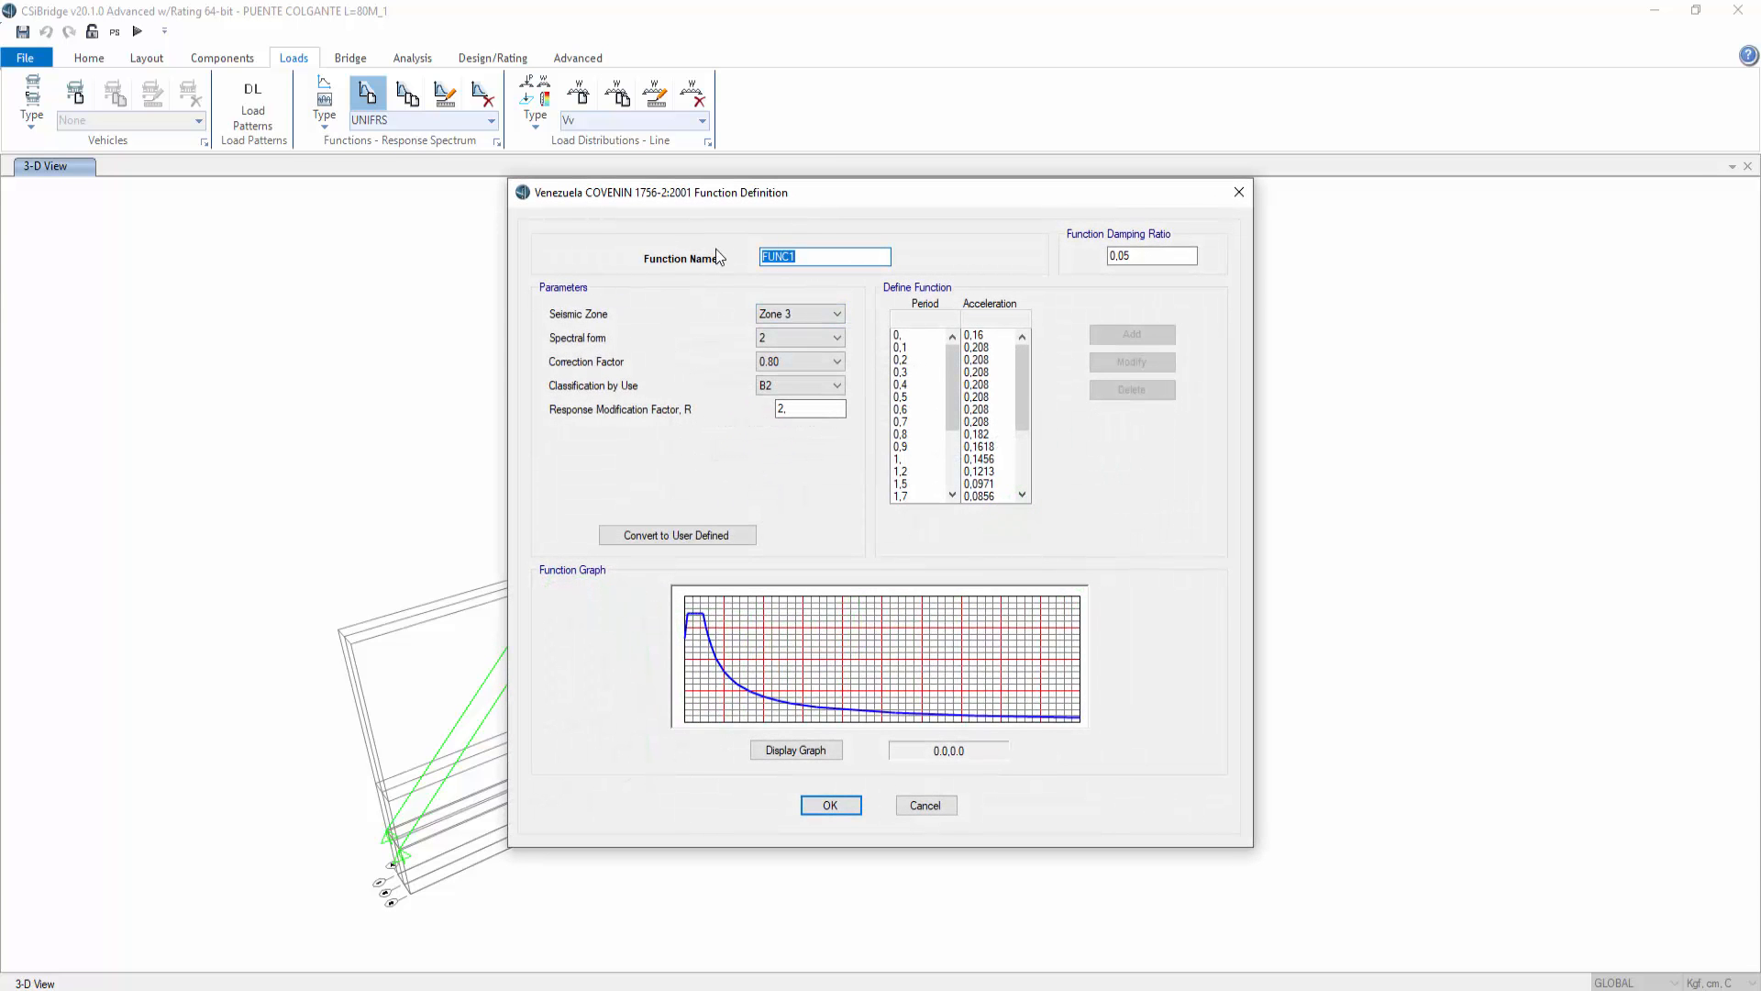
Step: Name the spectrum ESPECTRO and set Zone 5, classification by use A and response modification factor R of 1
type("ESPECTRO")
left_click(793, 314)
left_click(799, 381)
left_click(806, 385)
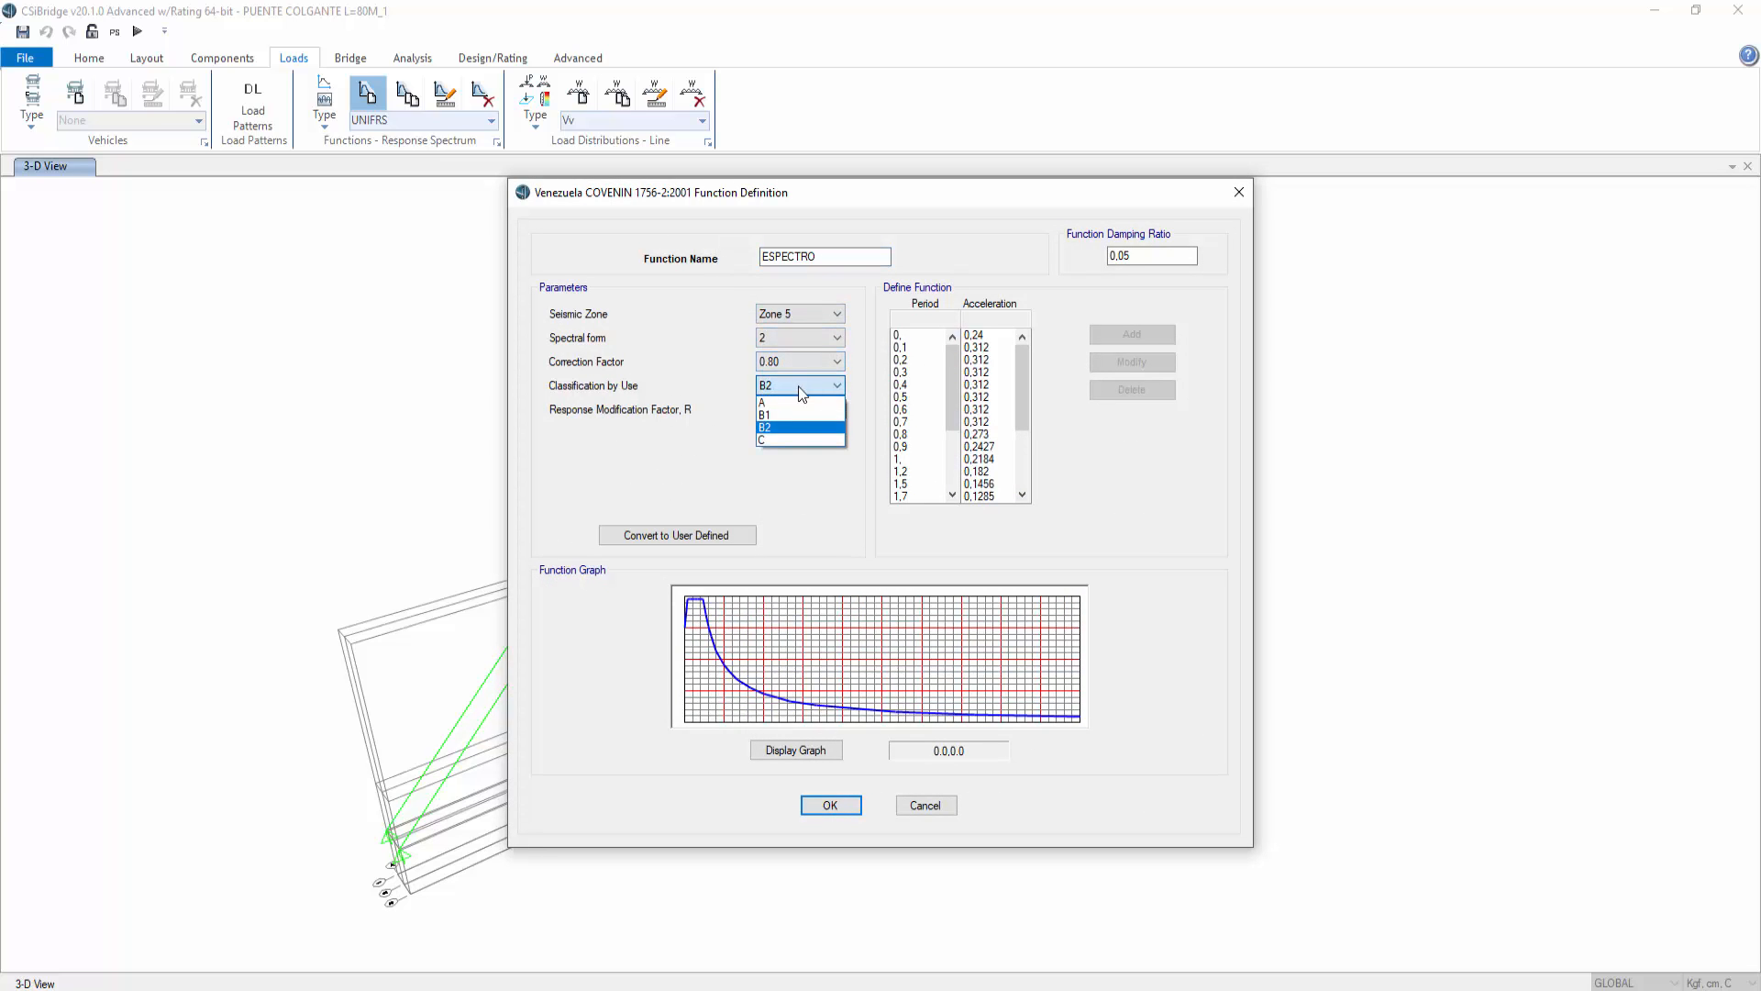
left_click(776, 398)
key("Tab")
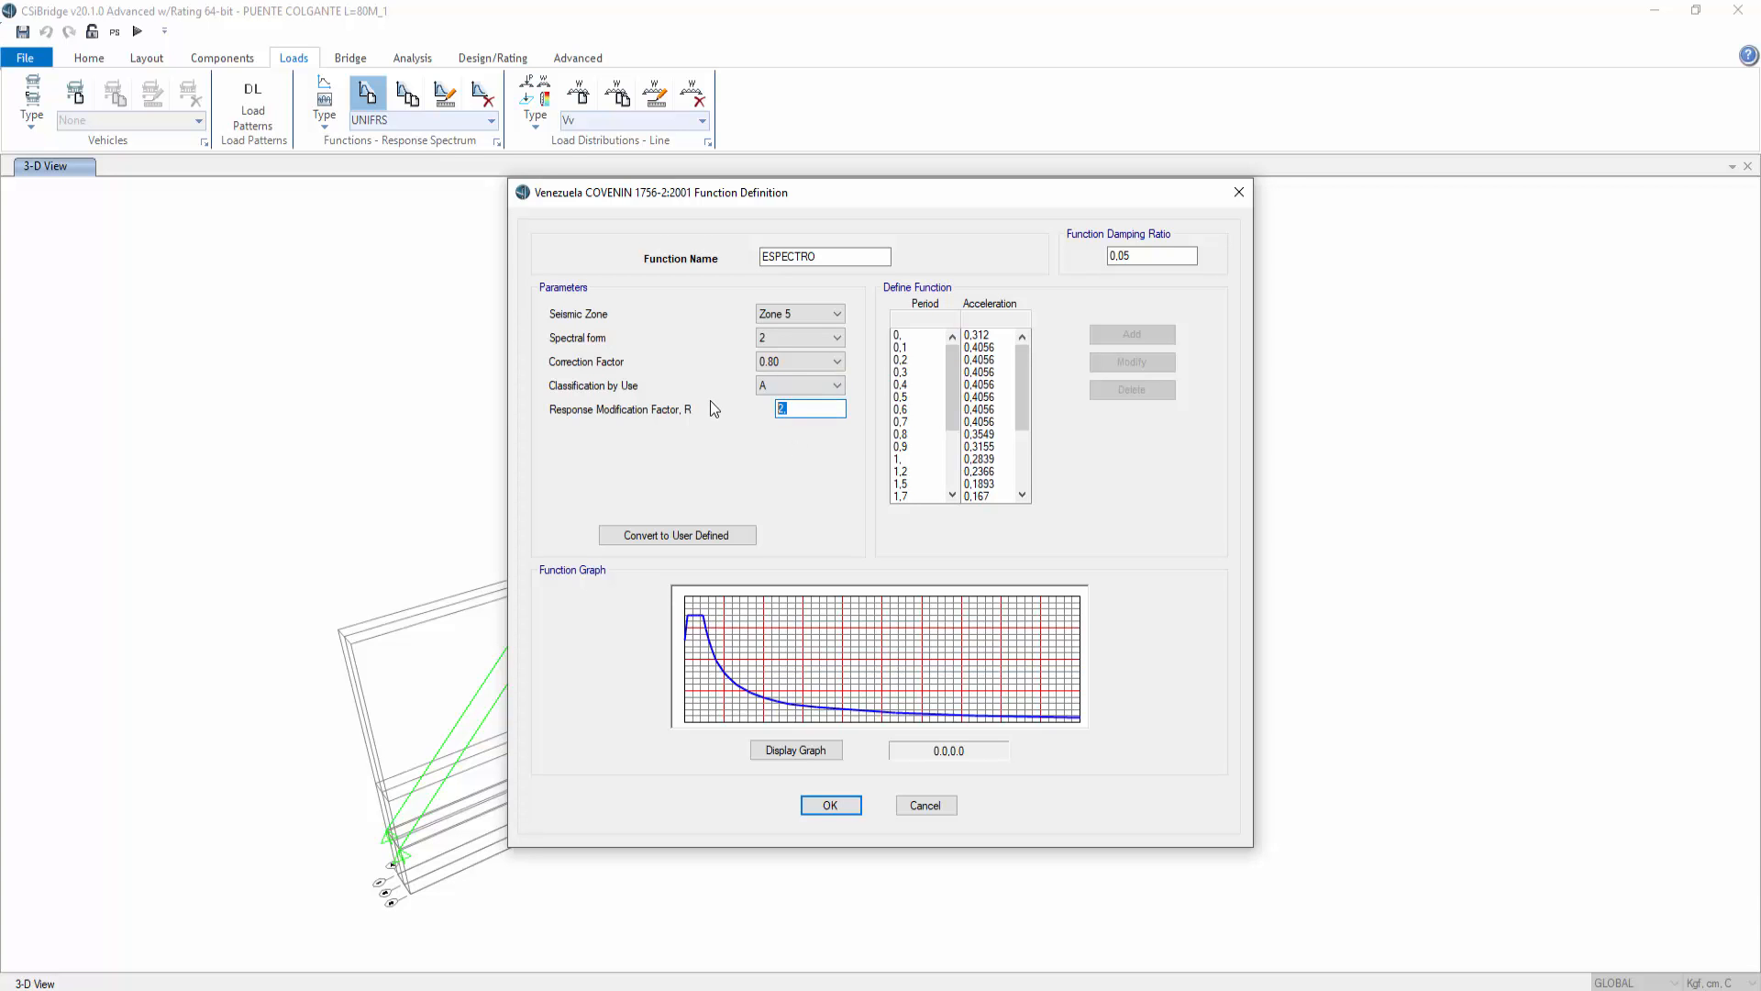
type("1")
key("Tab")
Step: Convert the spectrum to a user-defined function named ESPECTRO and save it
left_click(707, 536)
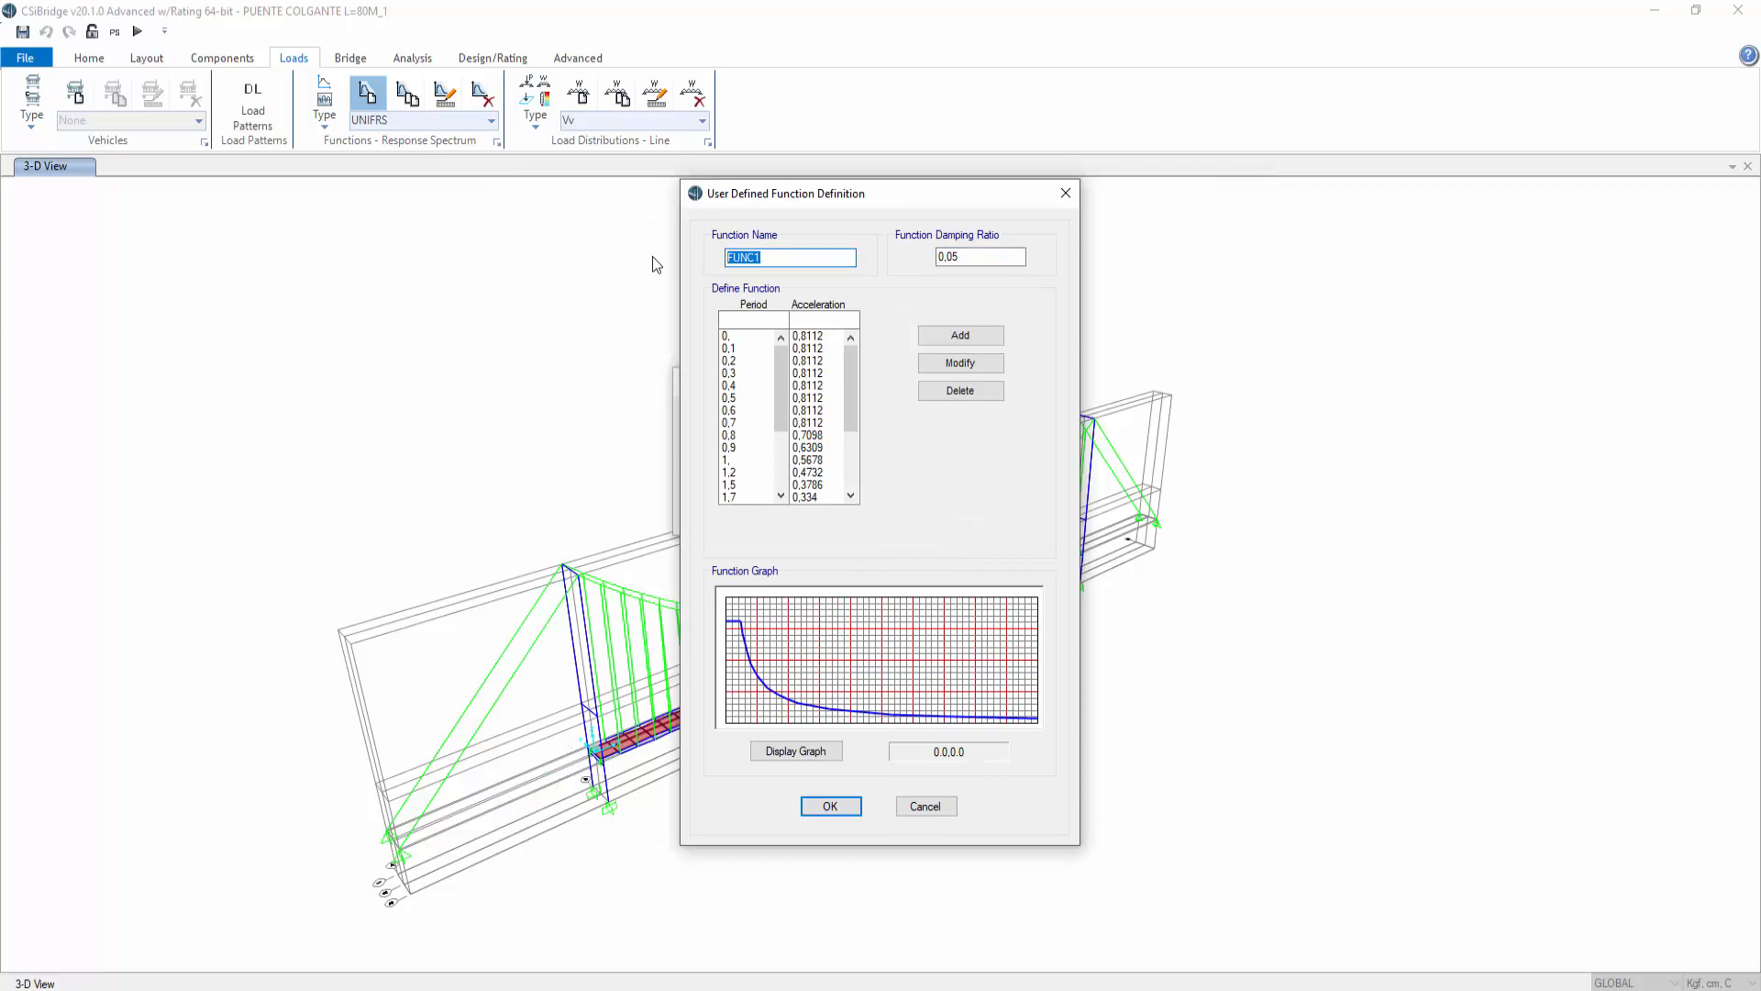
type("ESPECTRO")
left_click(833, 808)
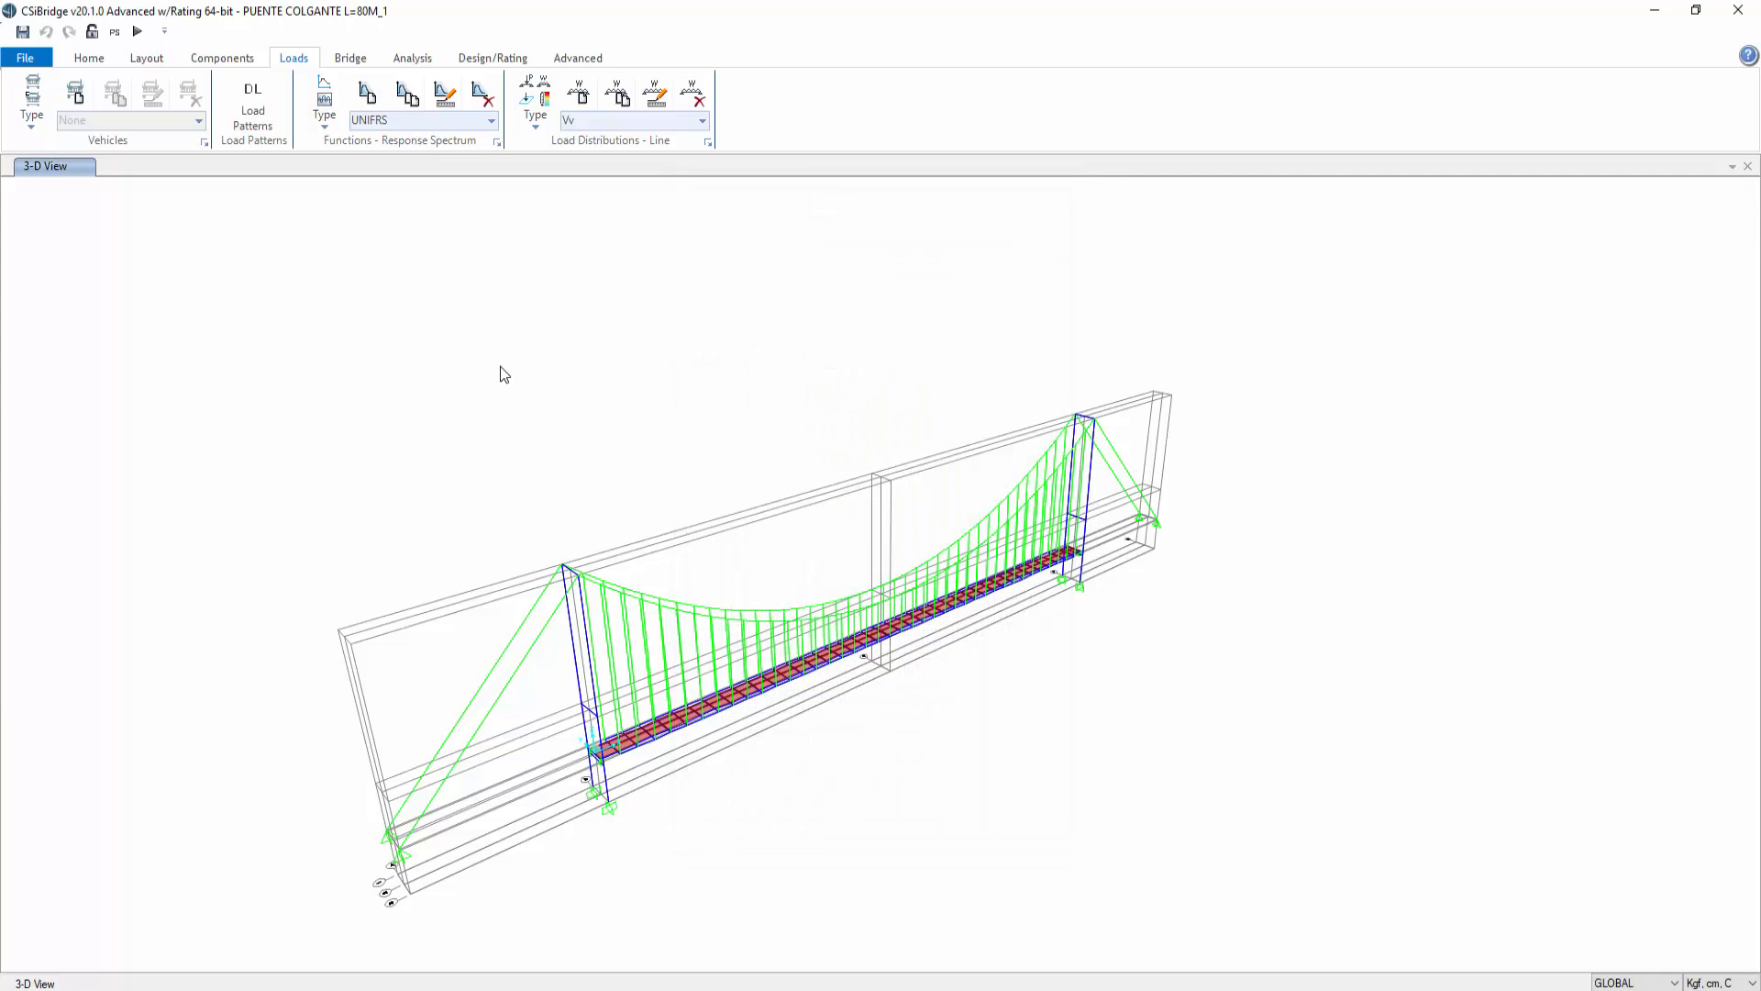
left_click(482, 60)
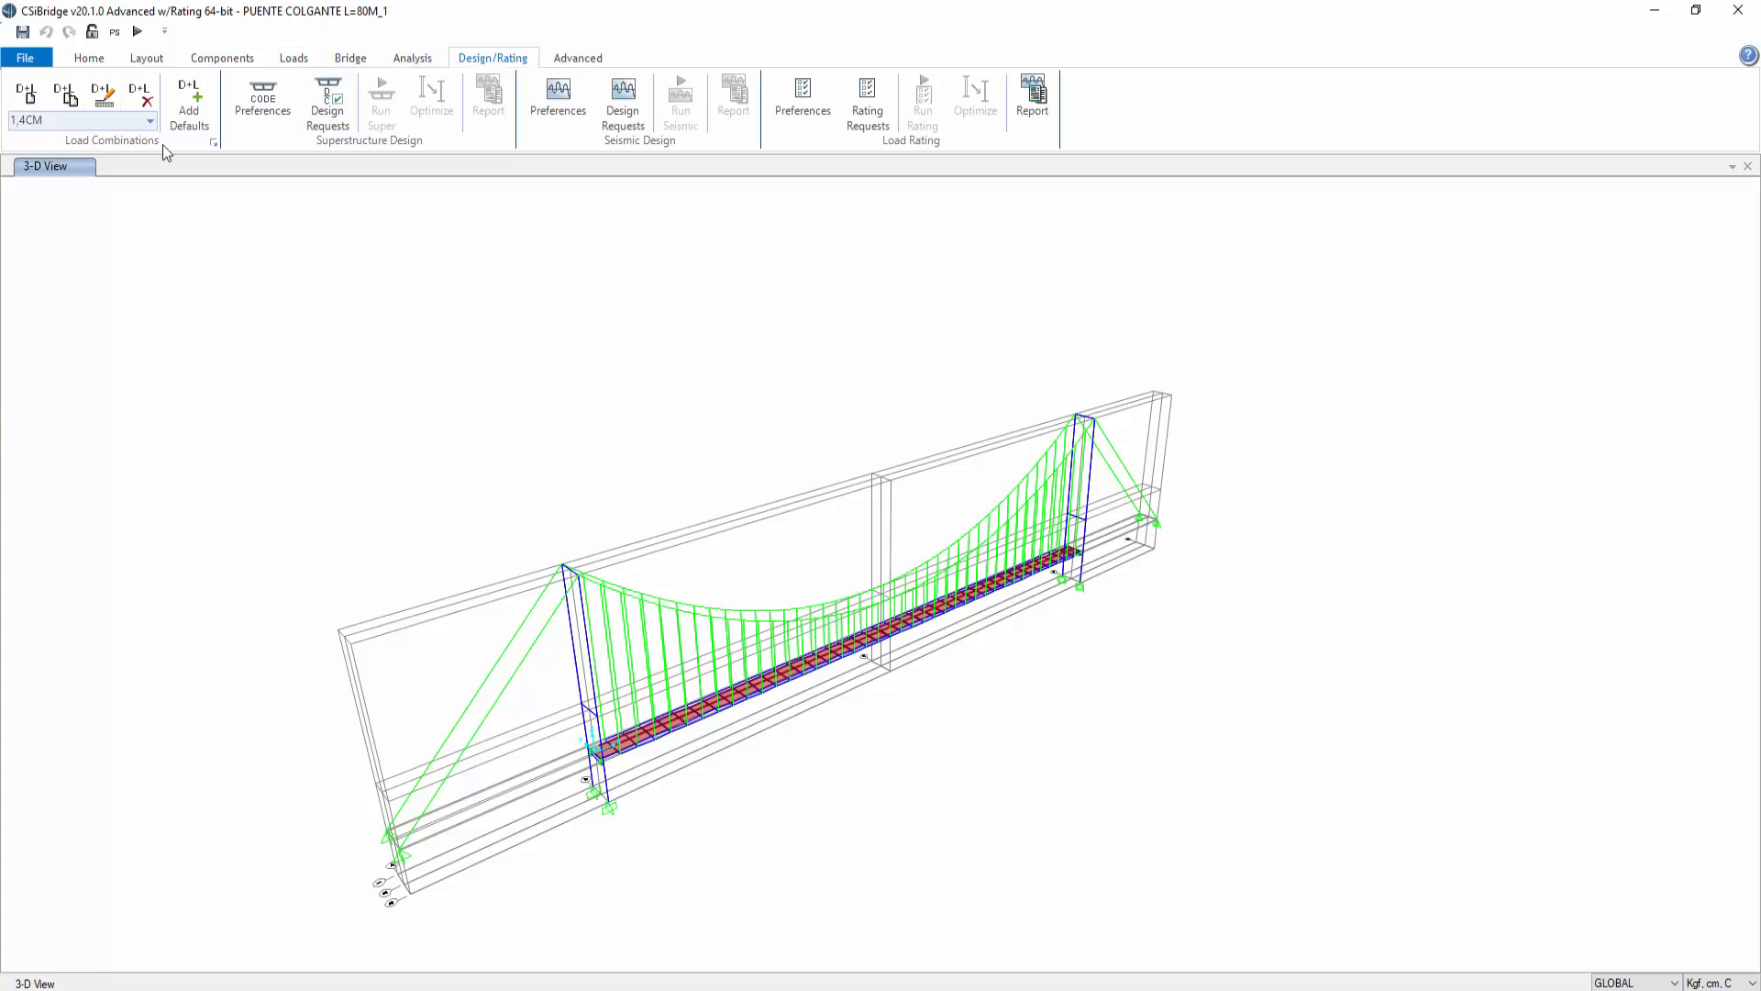
left_click(214, 144)
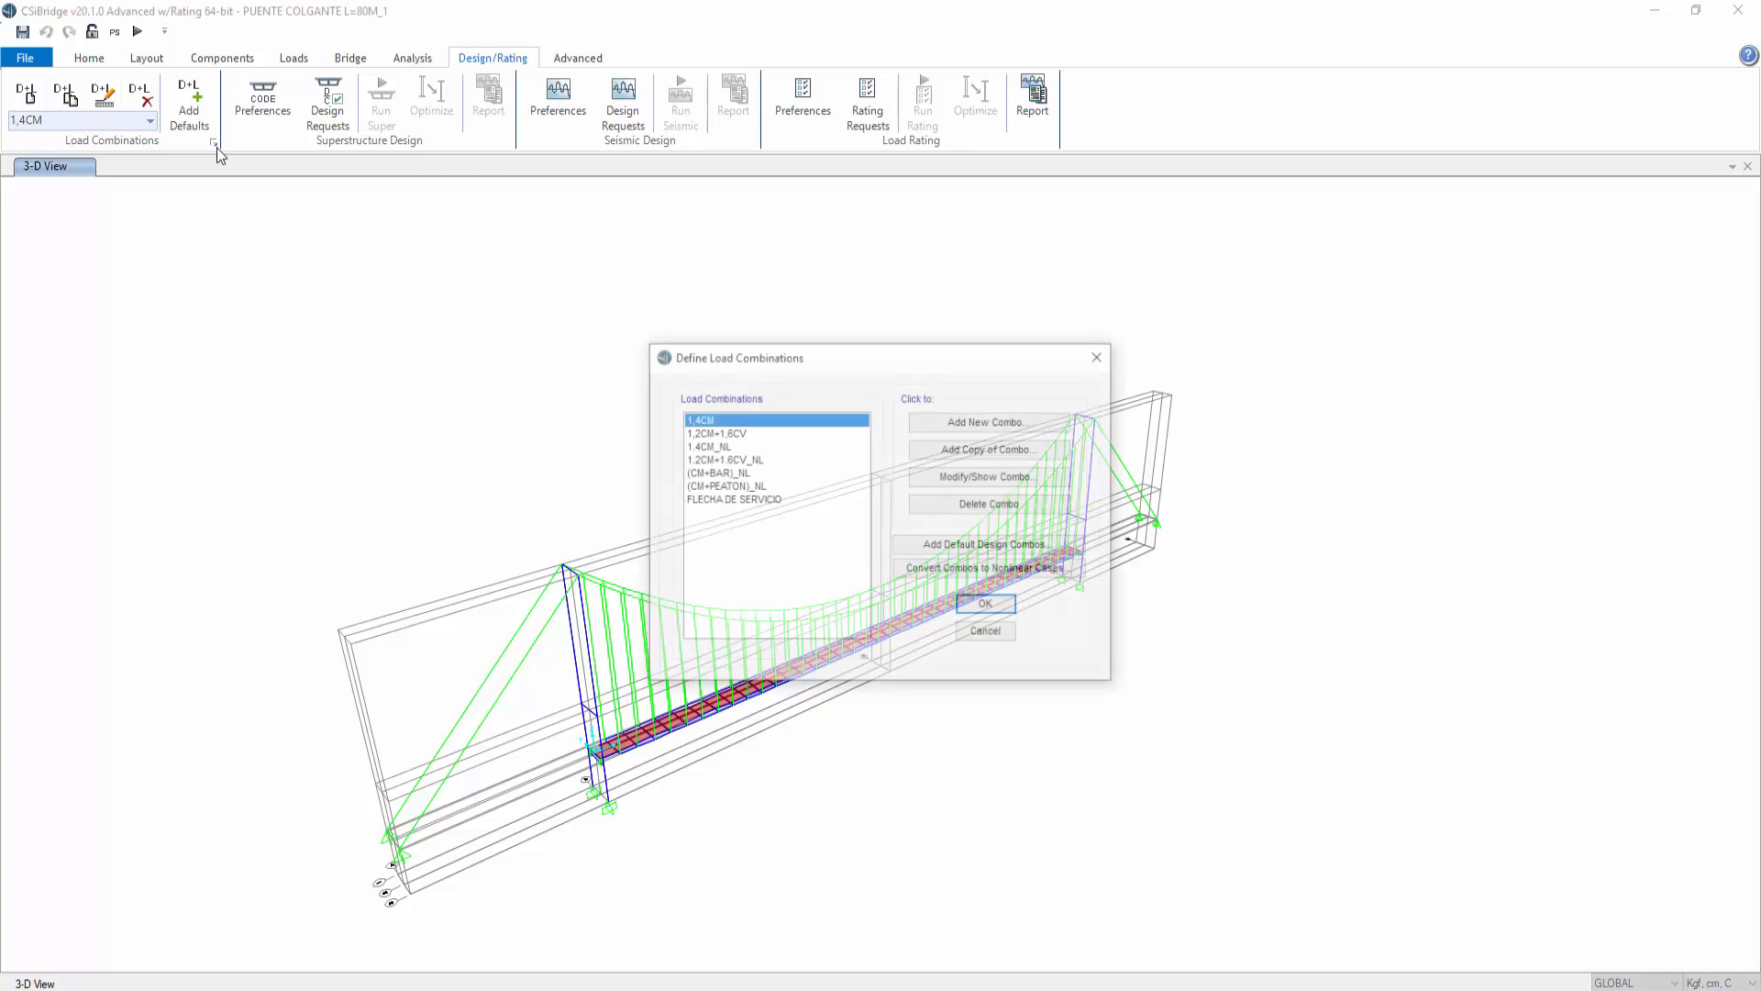
left_click(1011, 421)
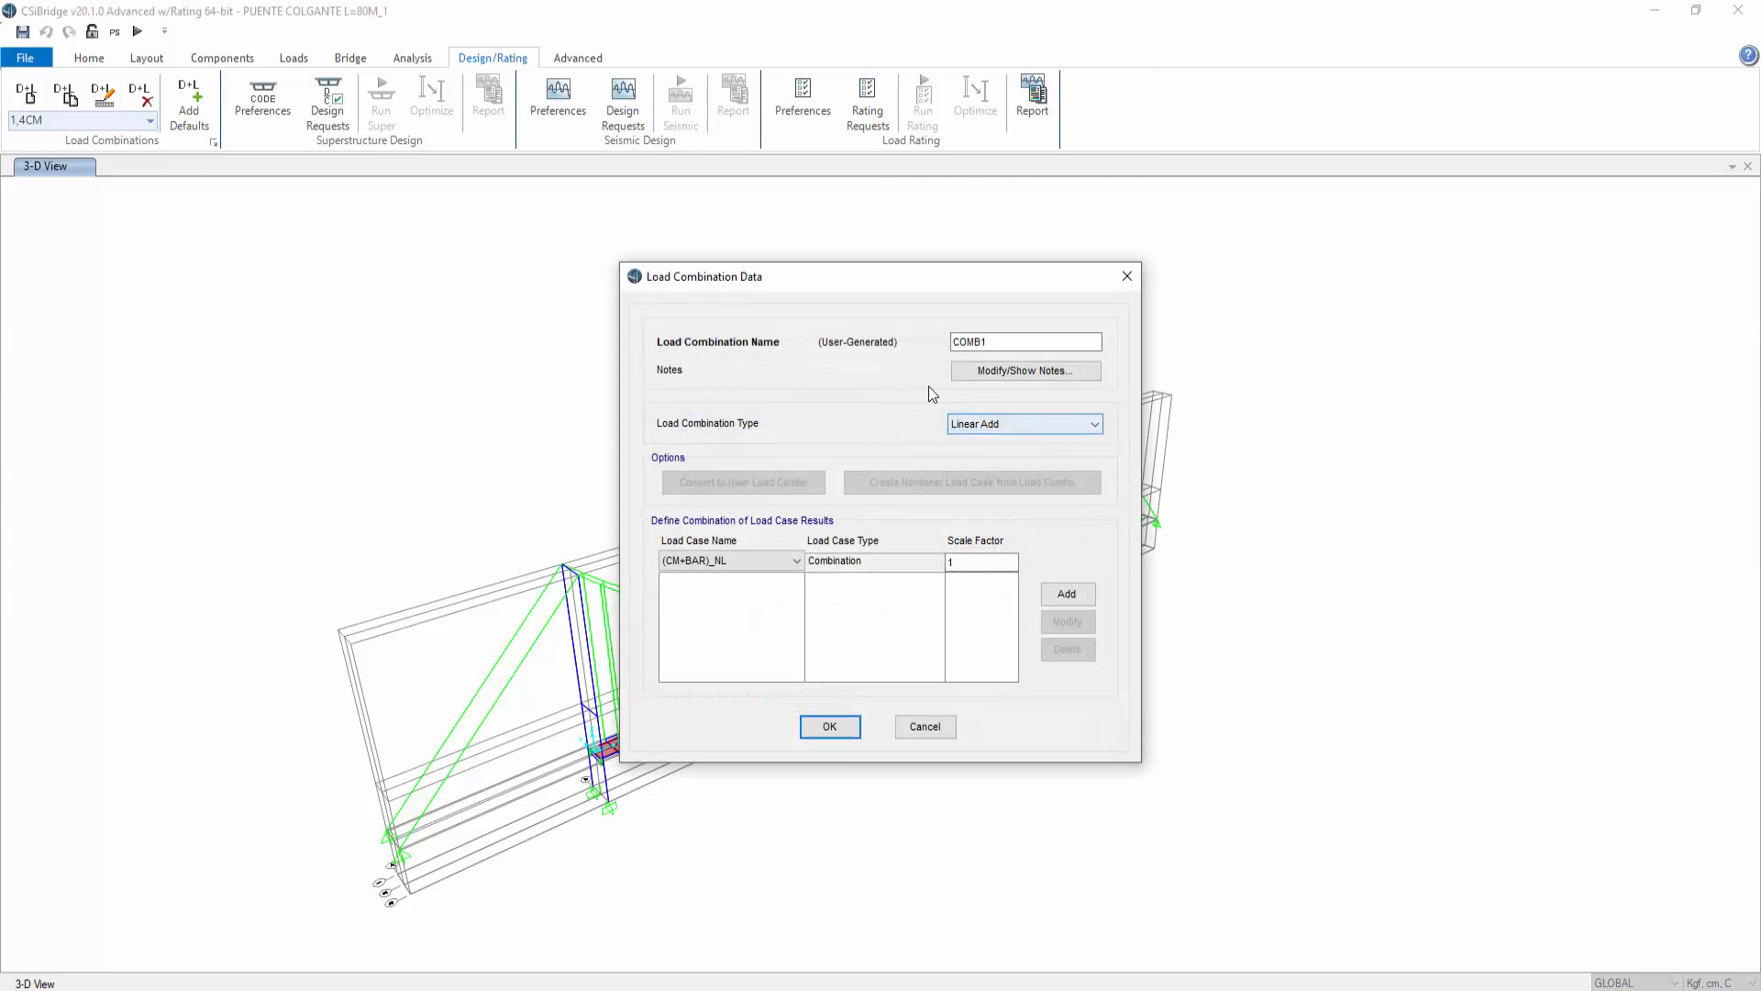
type("1.2CM+CVB+SX")
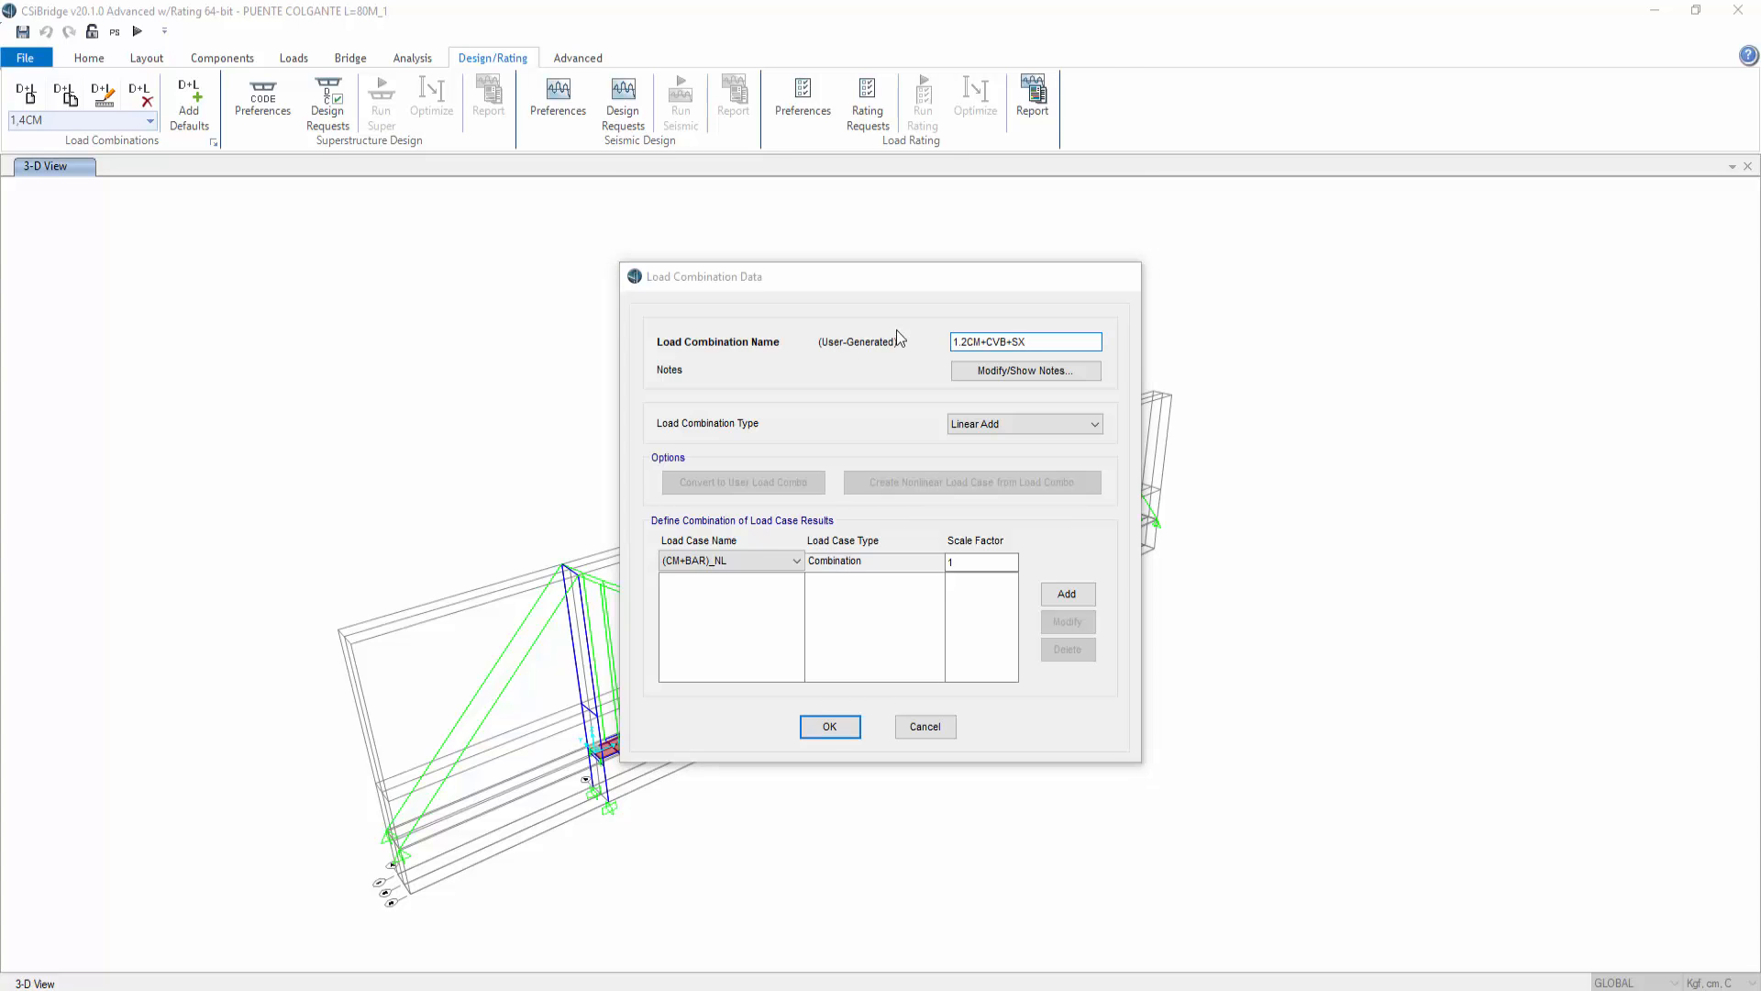
key("Escape")
left_click(1101, 356)
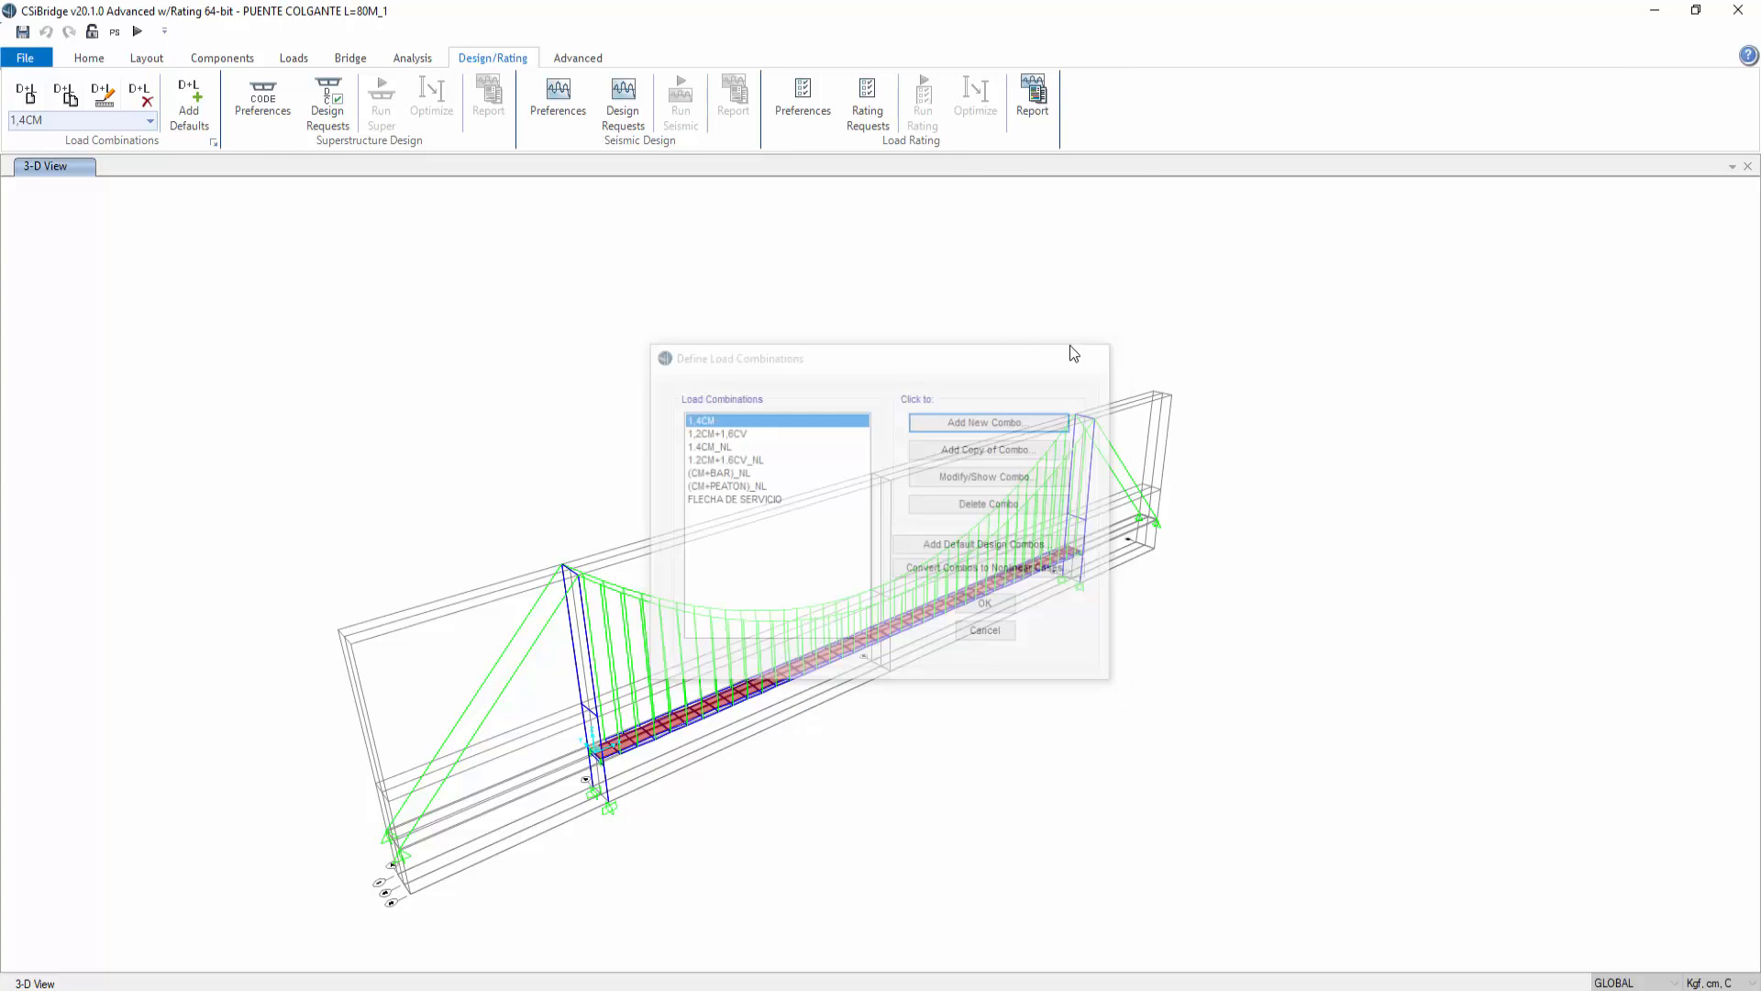
Step: Define a response spectrum load case SX applying U1 acceleration with the ESPECTRO function scaled by 9,81
left_click(414, 60)
left_click(358, 143)
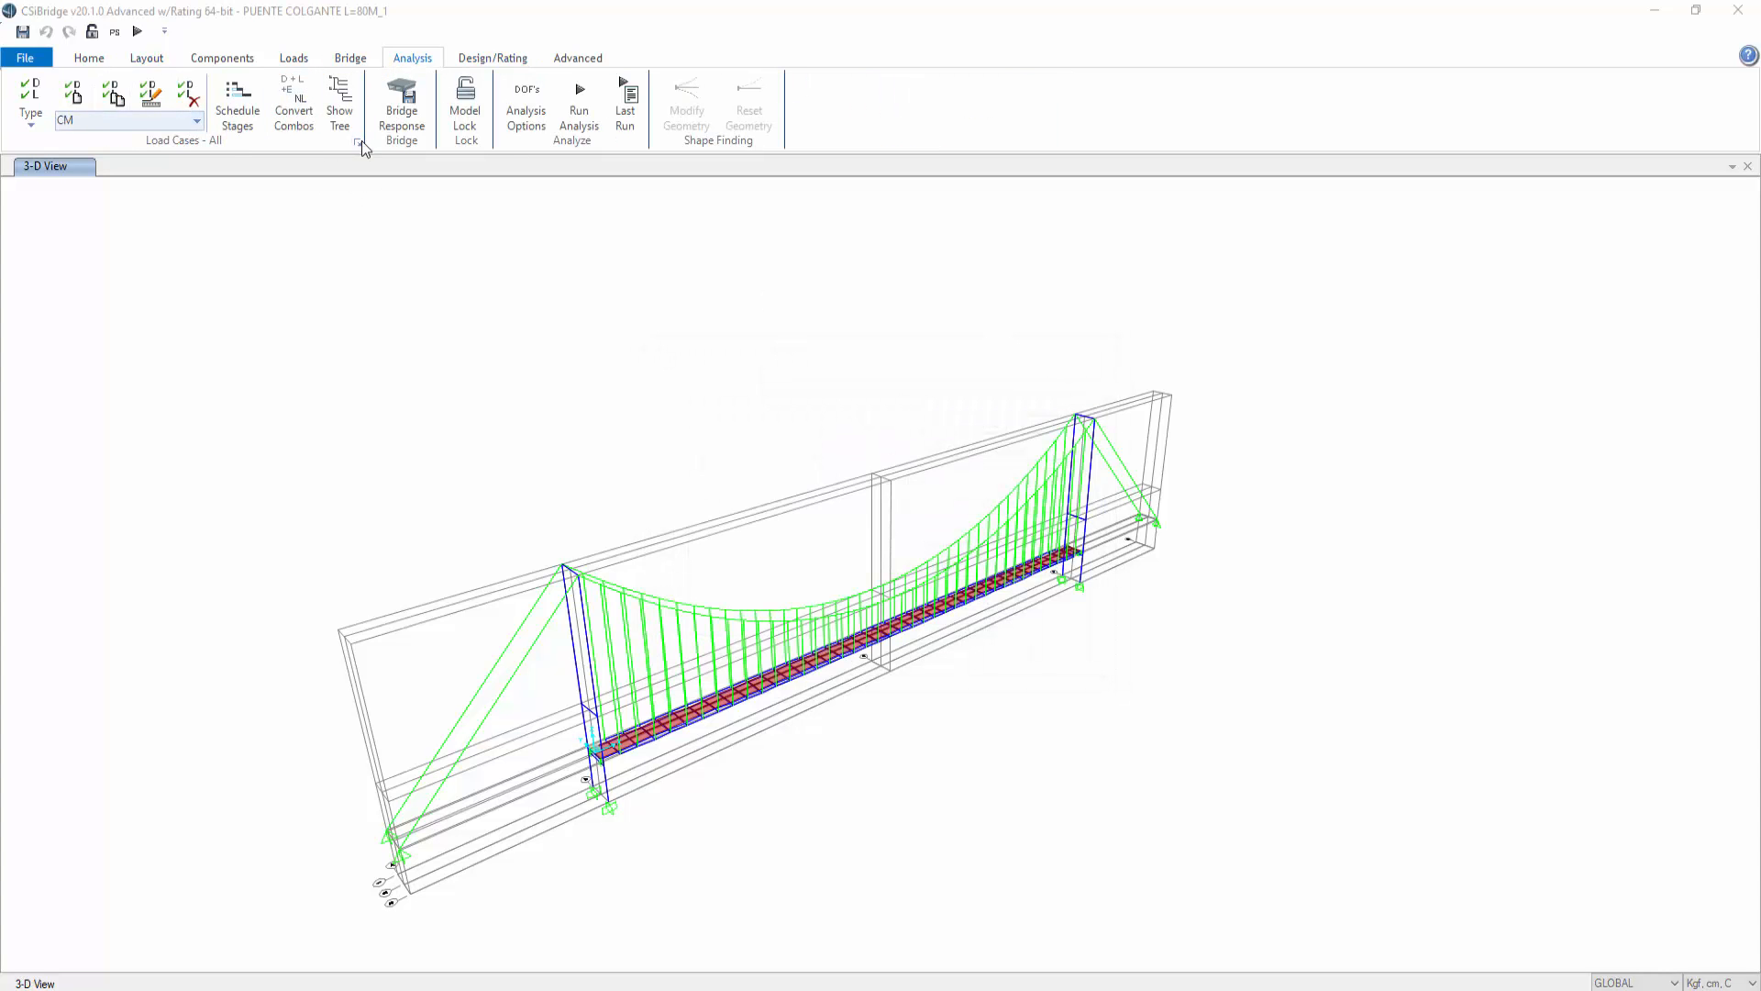
key("Return")
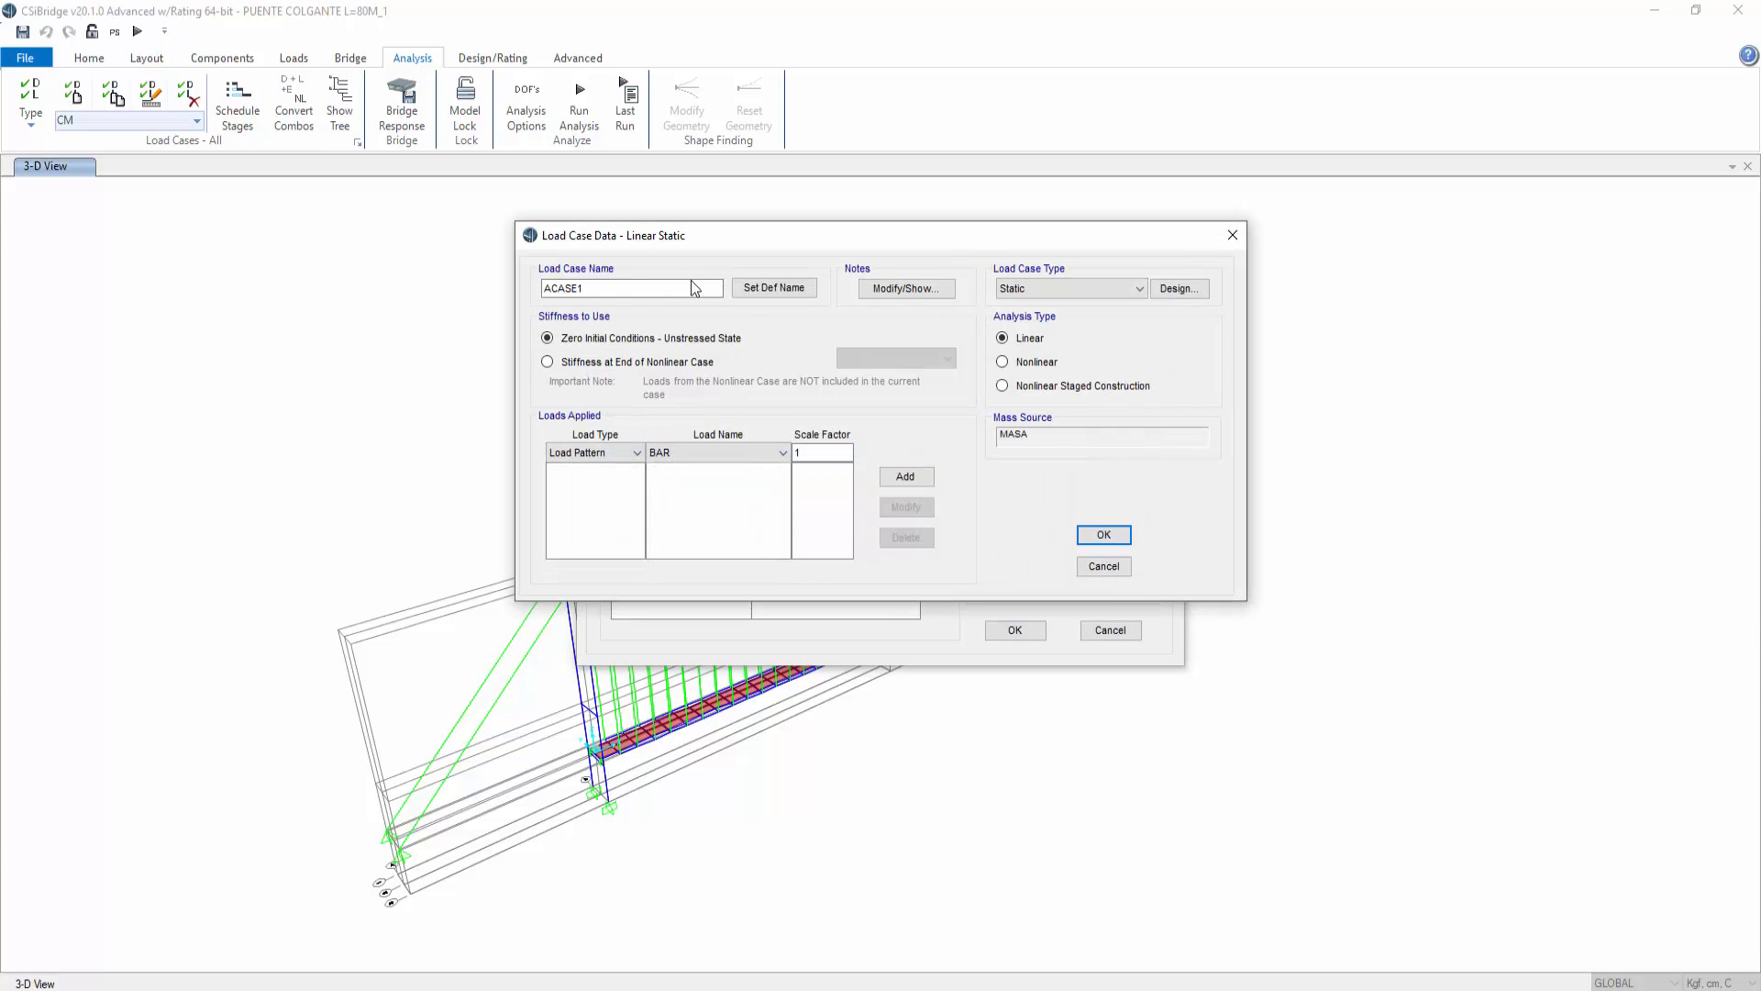
type("SX")
left_click(1064, 291)
left_click(1071, 356)
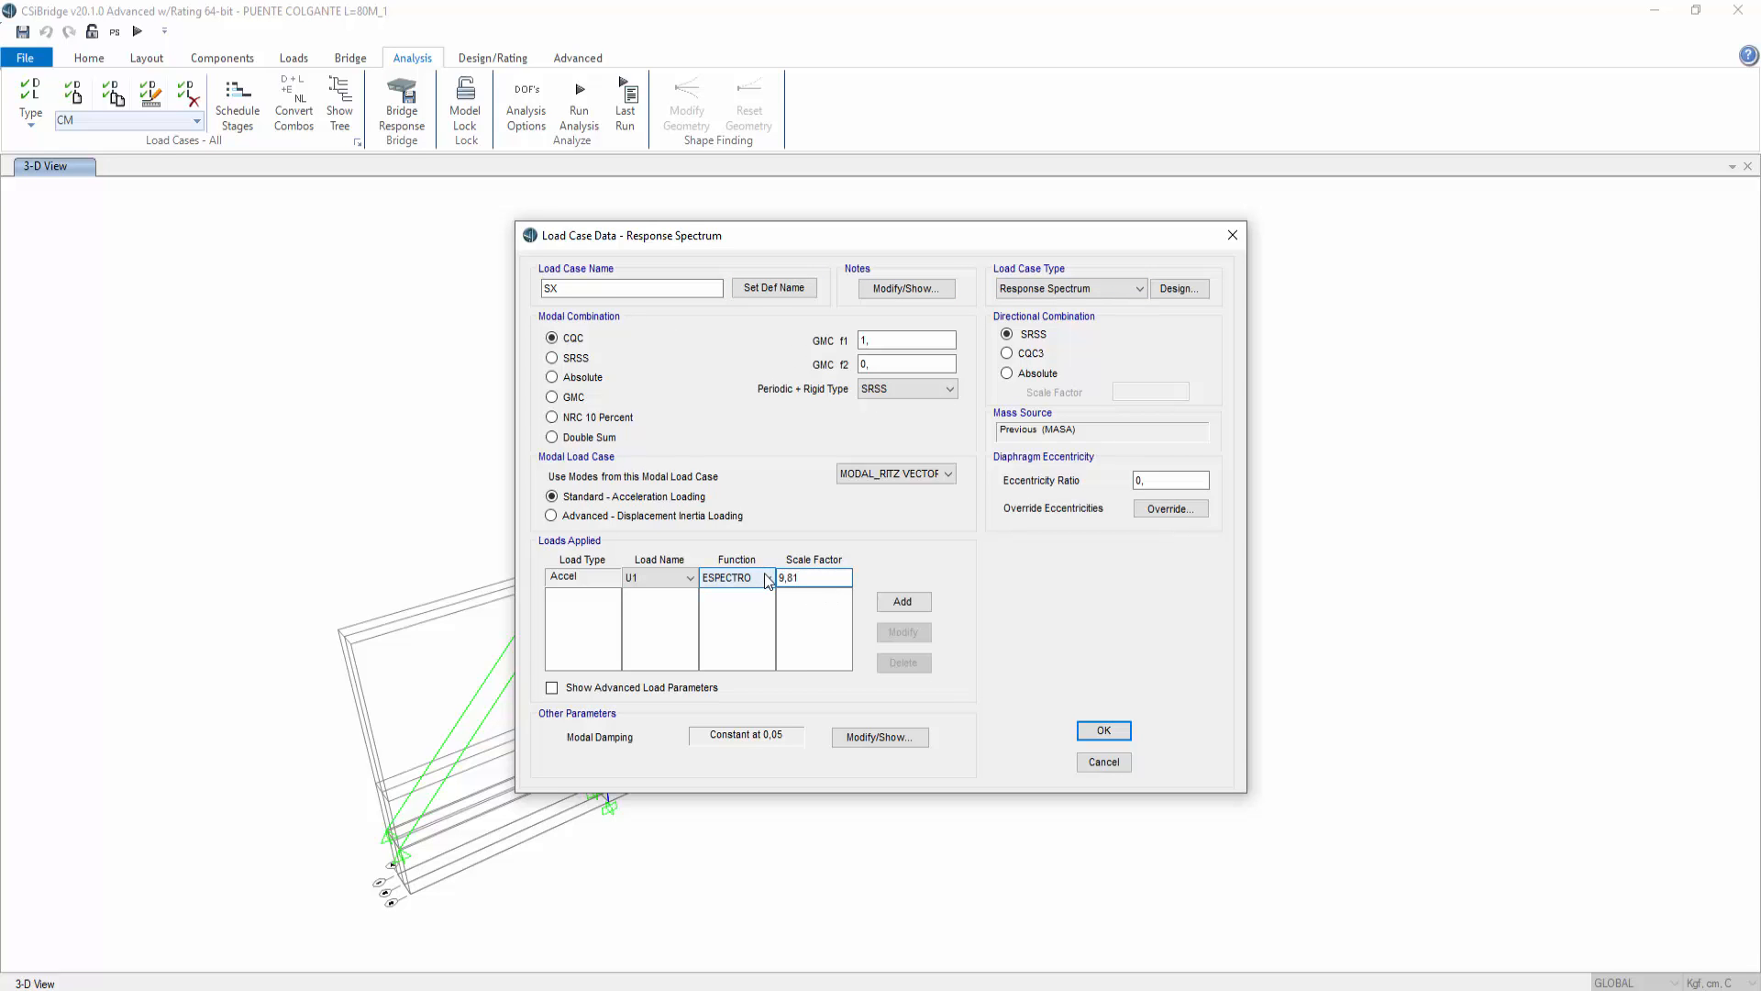
left_click(902, 602)
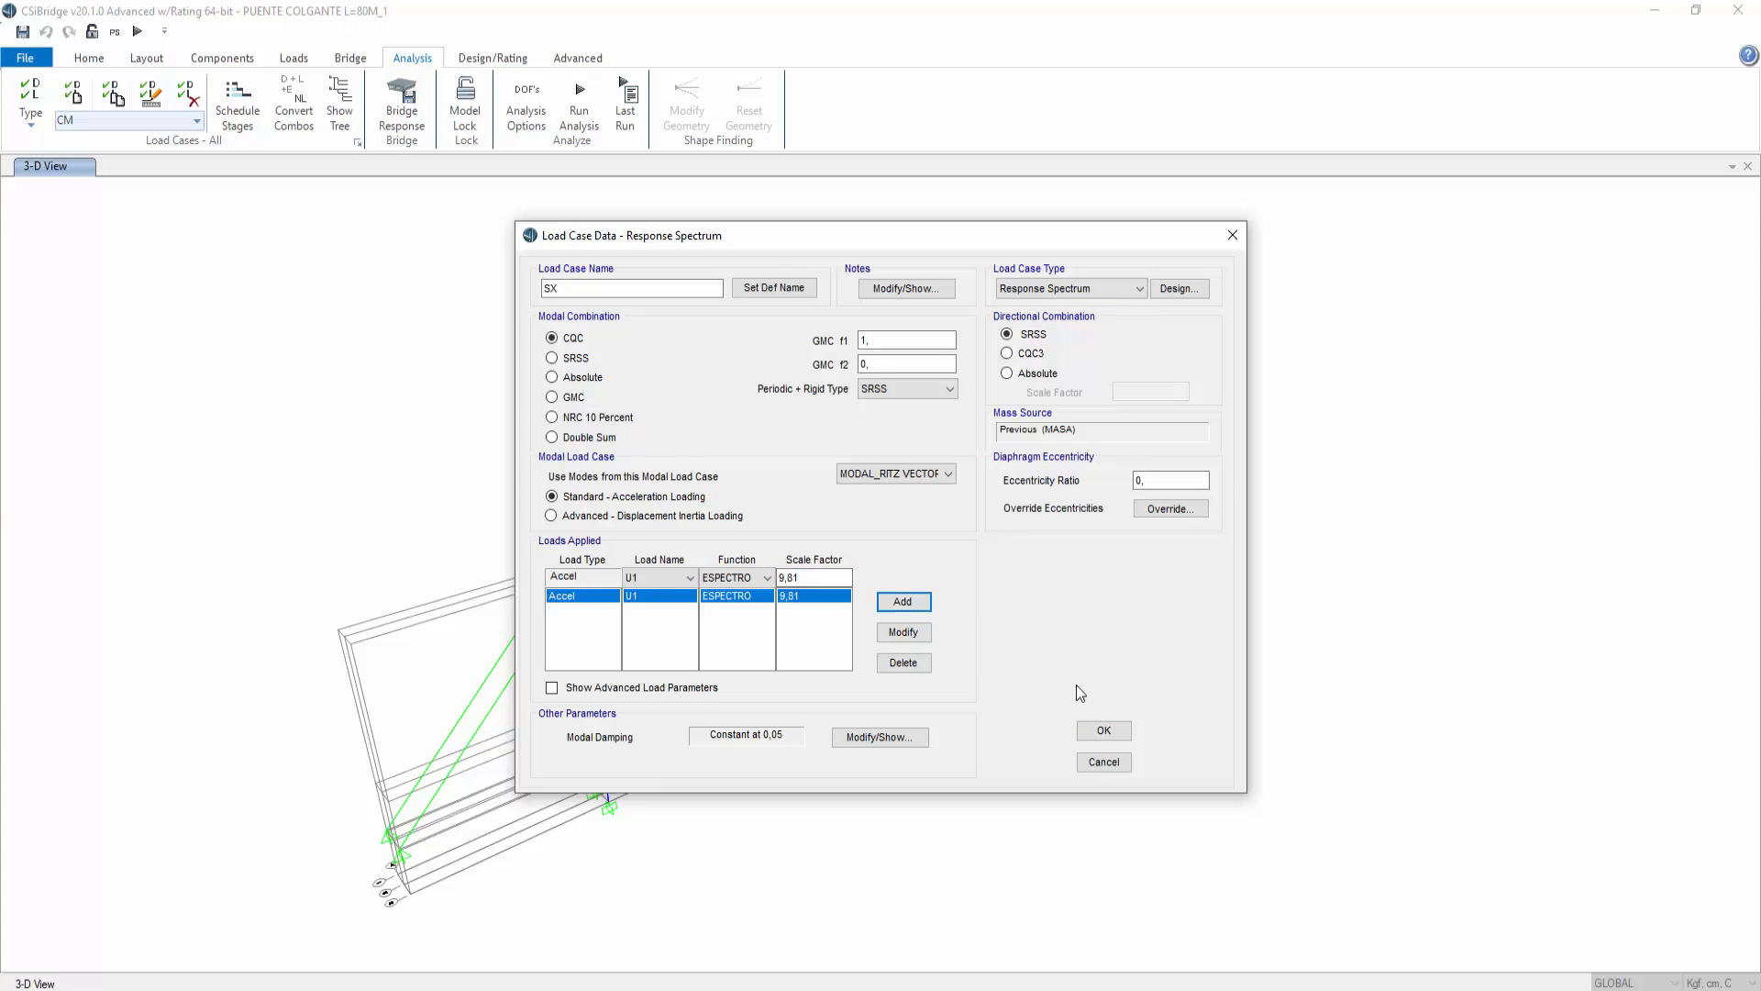
left_click(1105, 731)
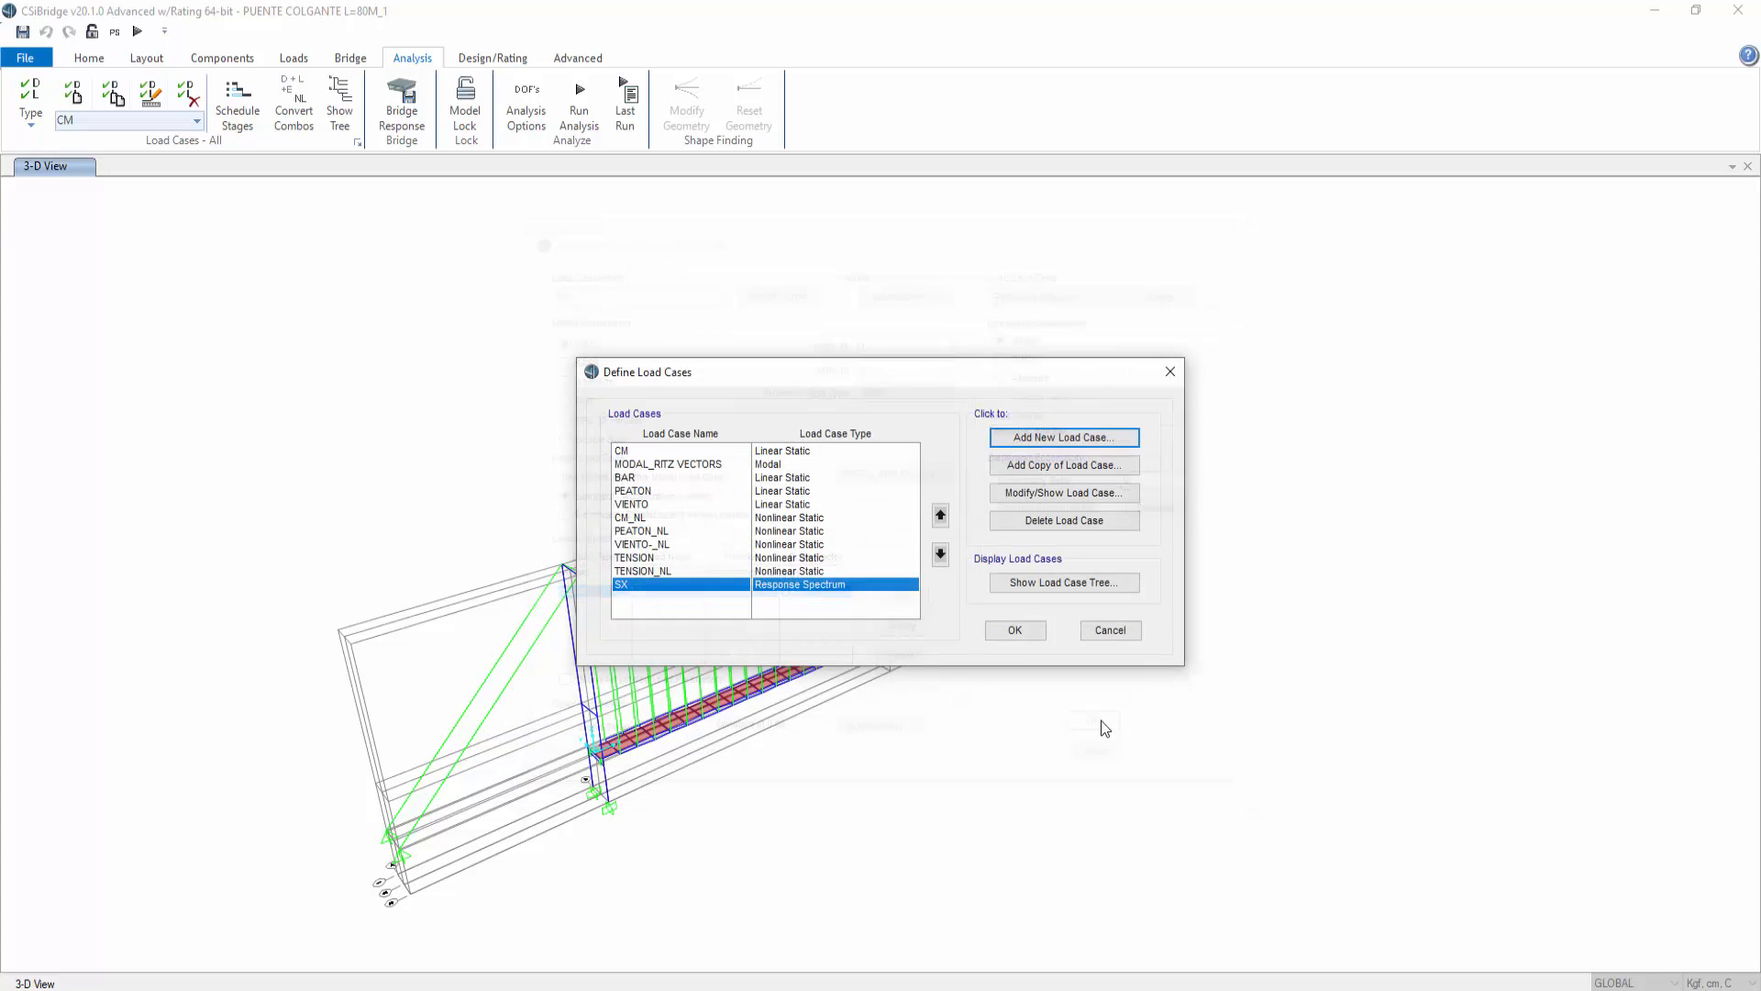
Step: Add another load case named SY and set its type to Response Spectrum
left_click(1013, 427)
left_click_drag(642, 288, 418, 279)
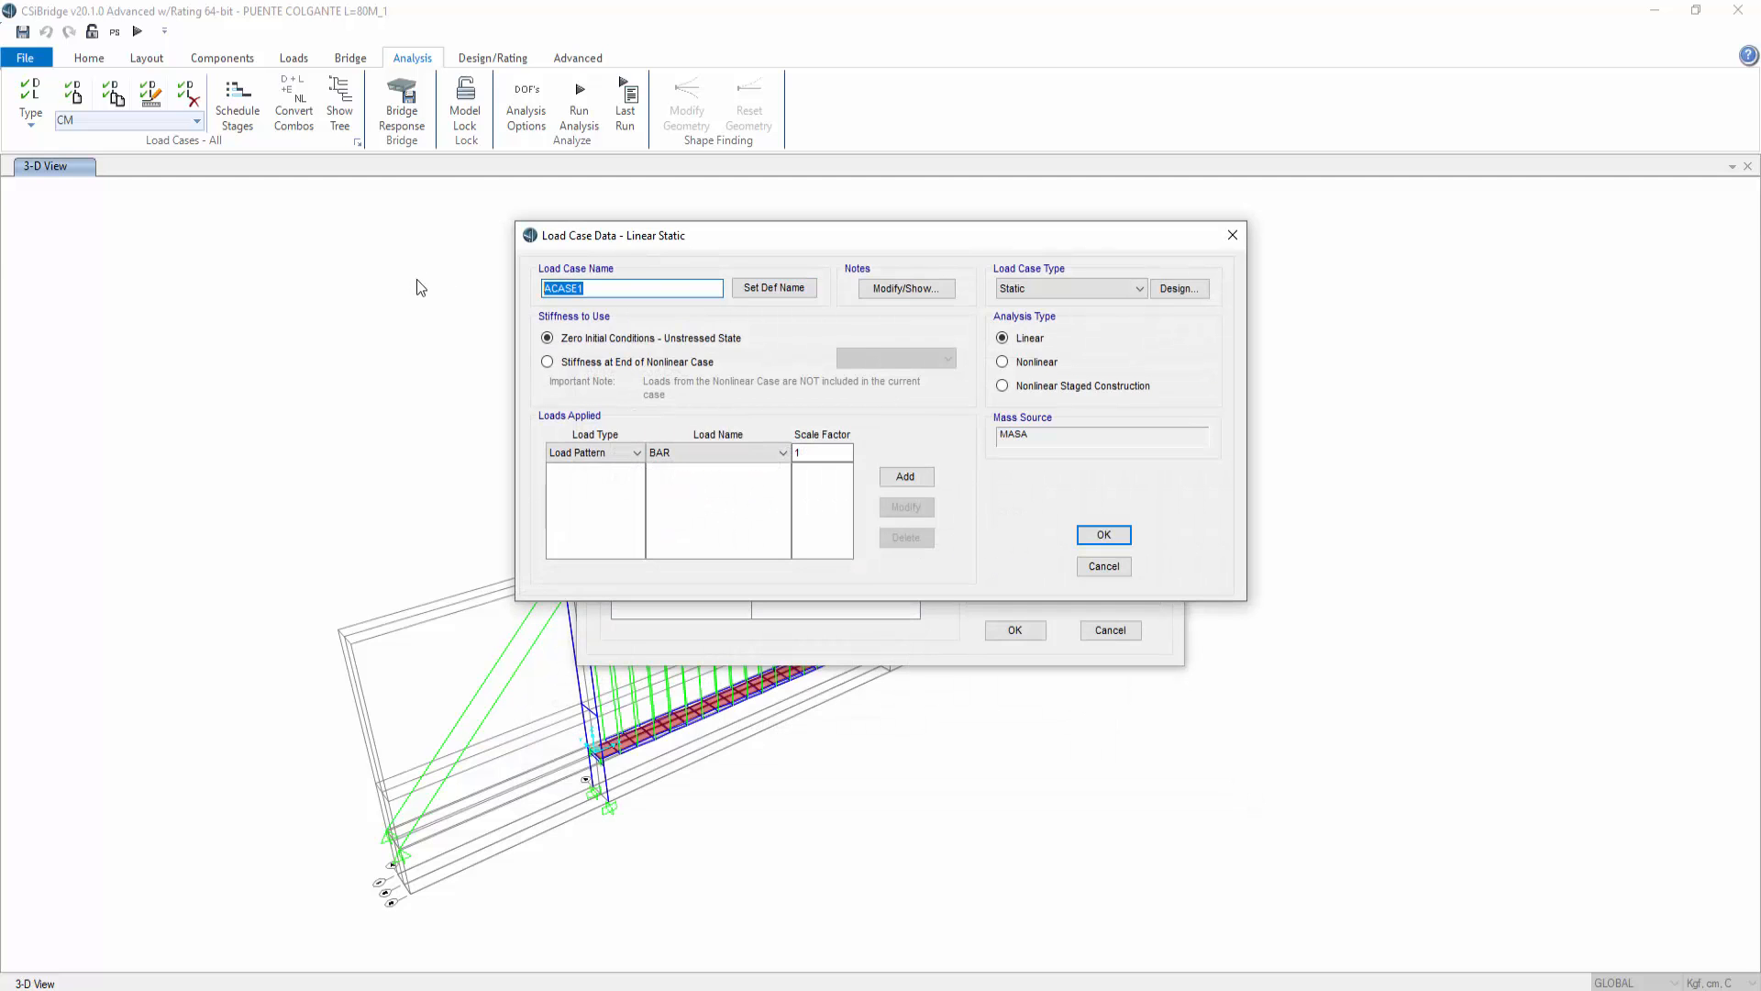
type("SY")
left_click(1070, 288)
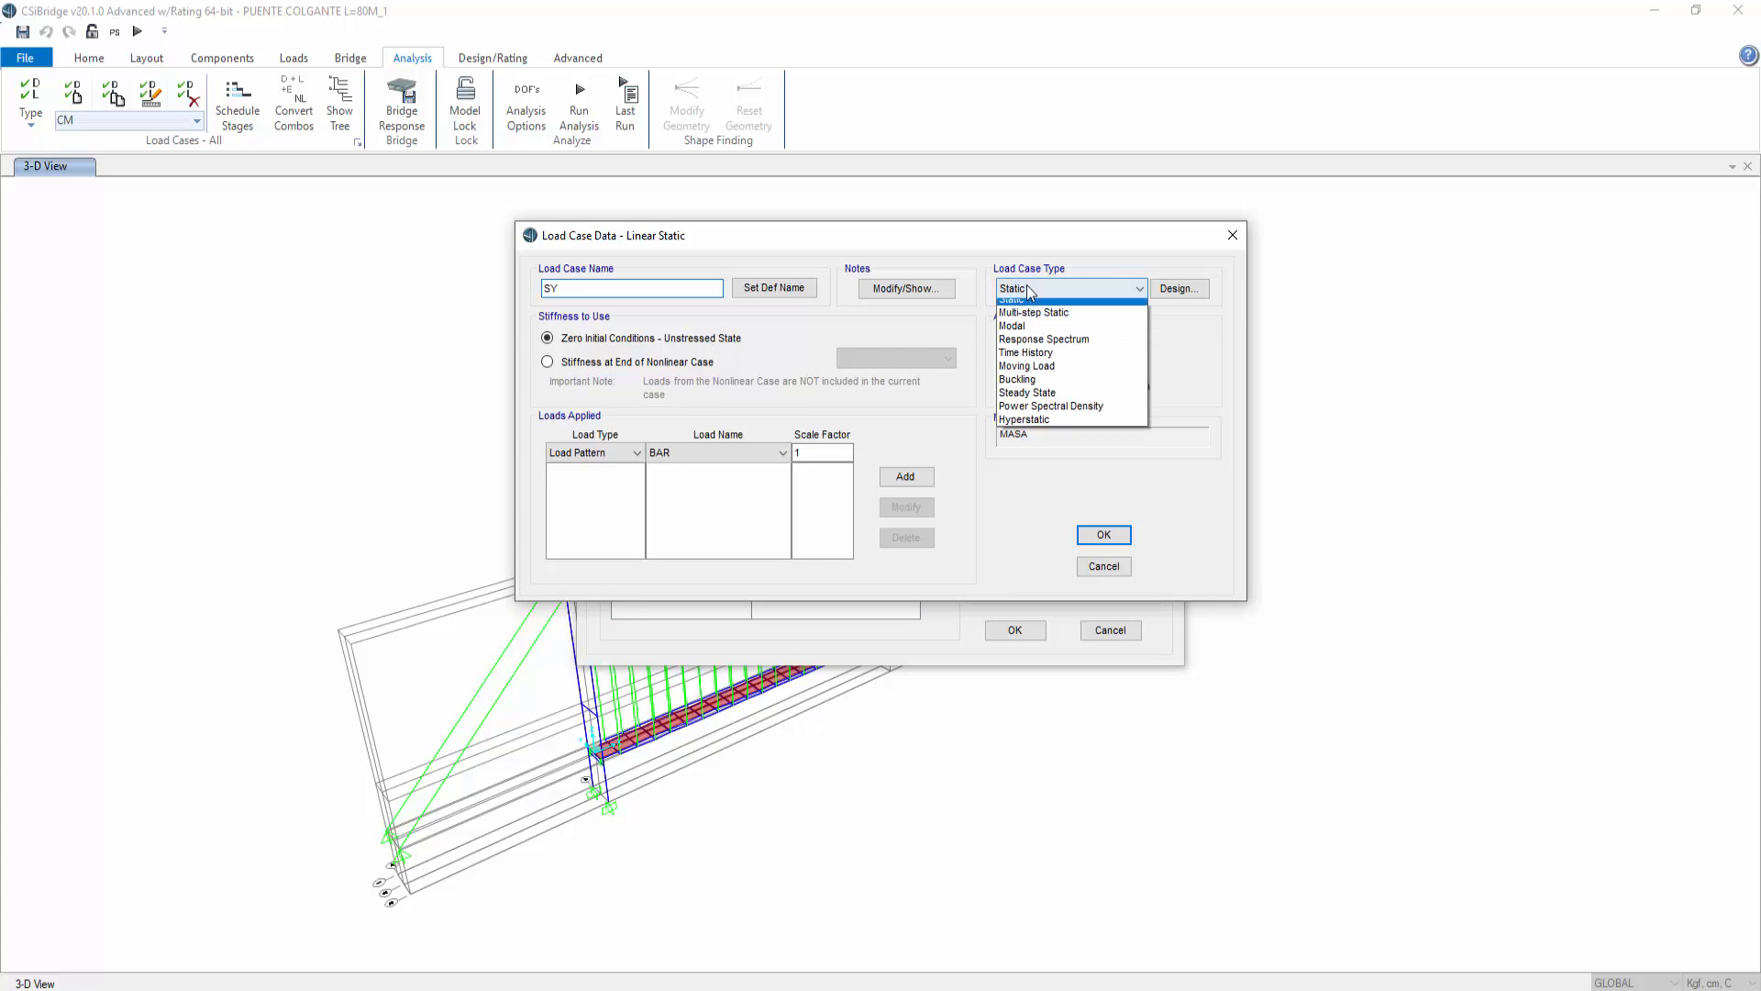
left_click(1037, 346)
Step: Apply U2 acceleration with the ESPECTRO function scaled by 9,81 to SY and save the load cases
left_click(680, 579)
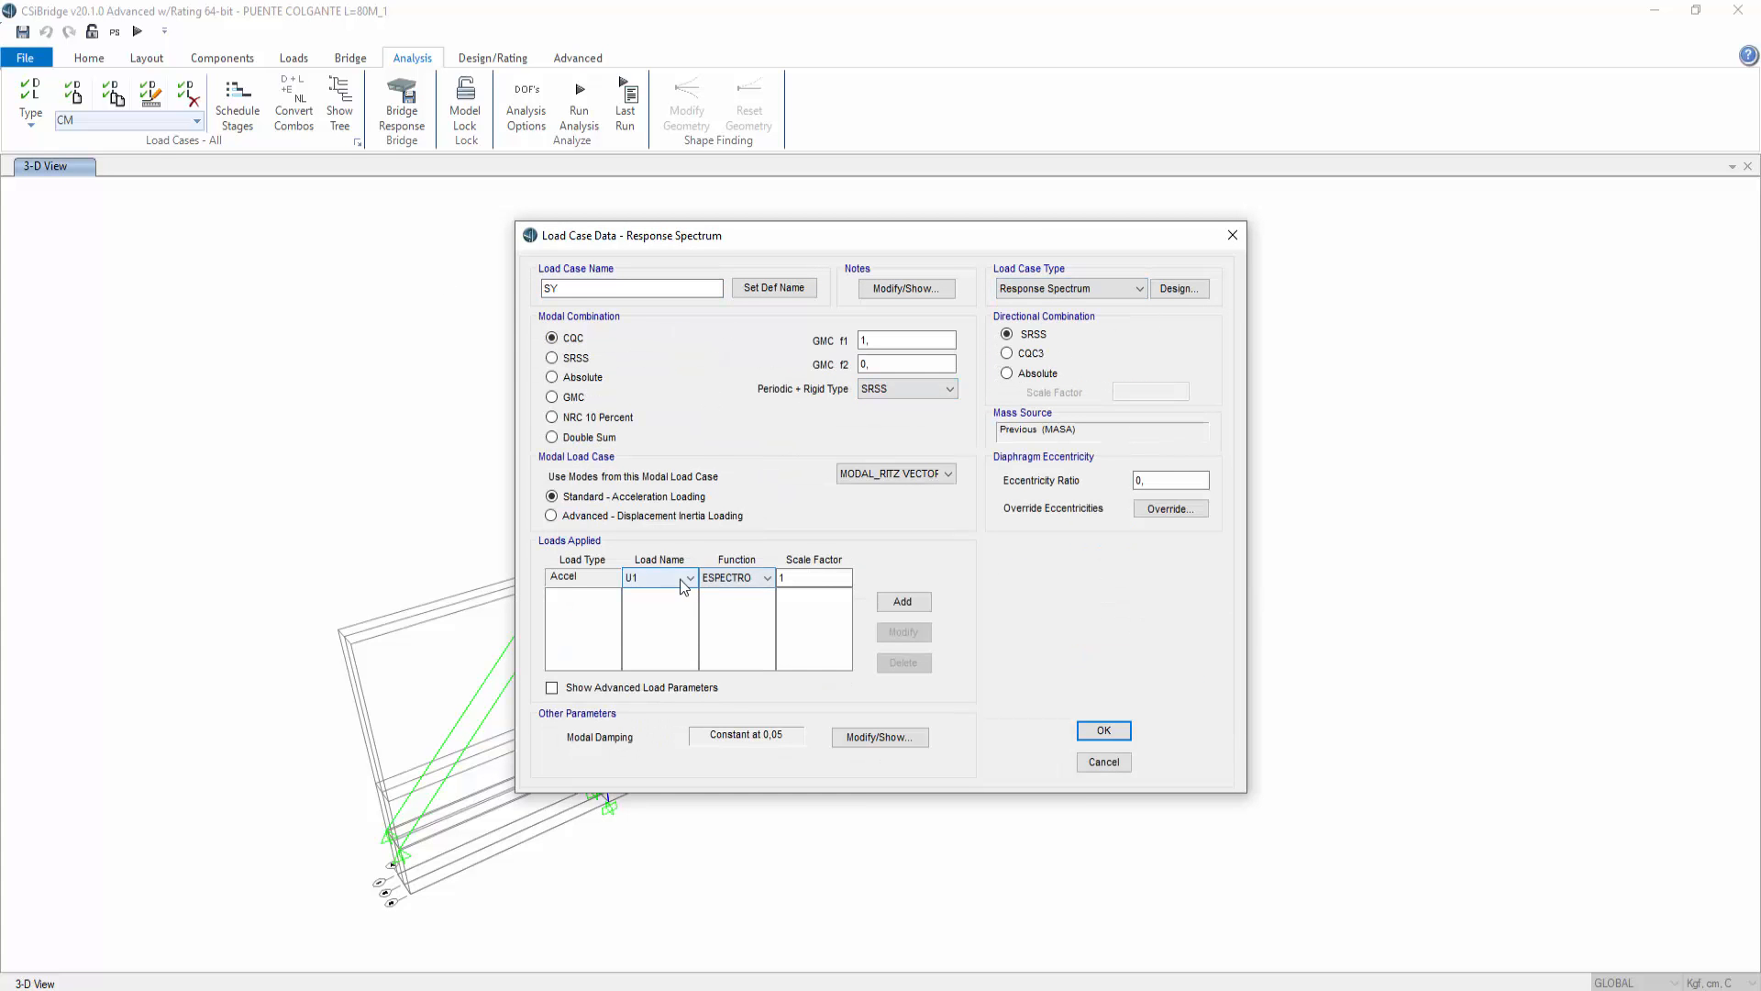
left_click(688, 609)
left_click(793, 578)
type("9,81")
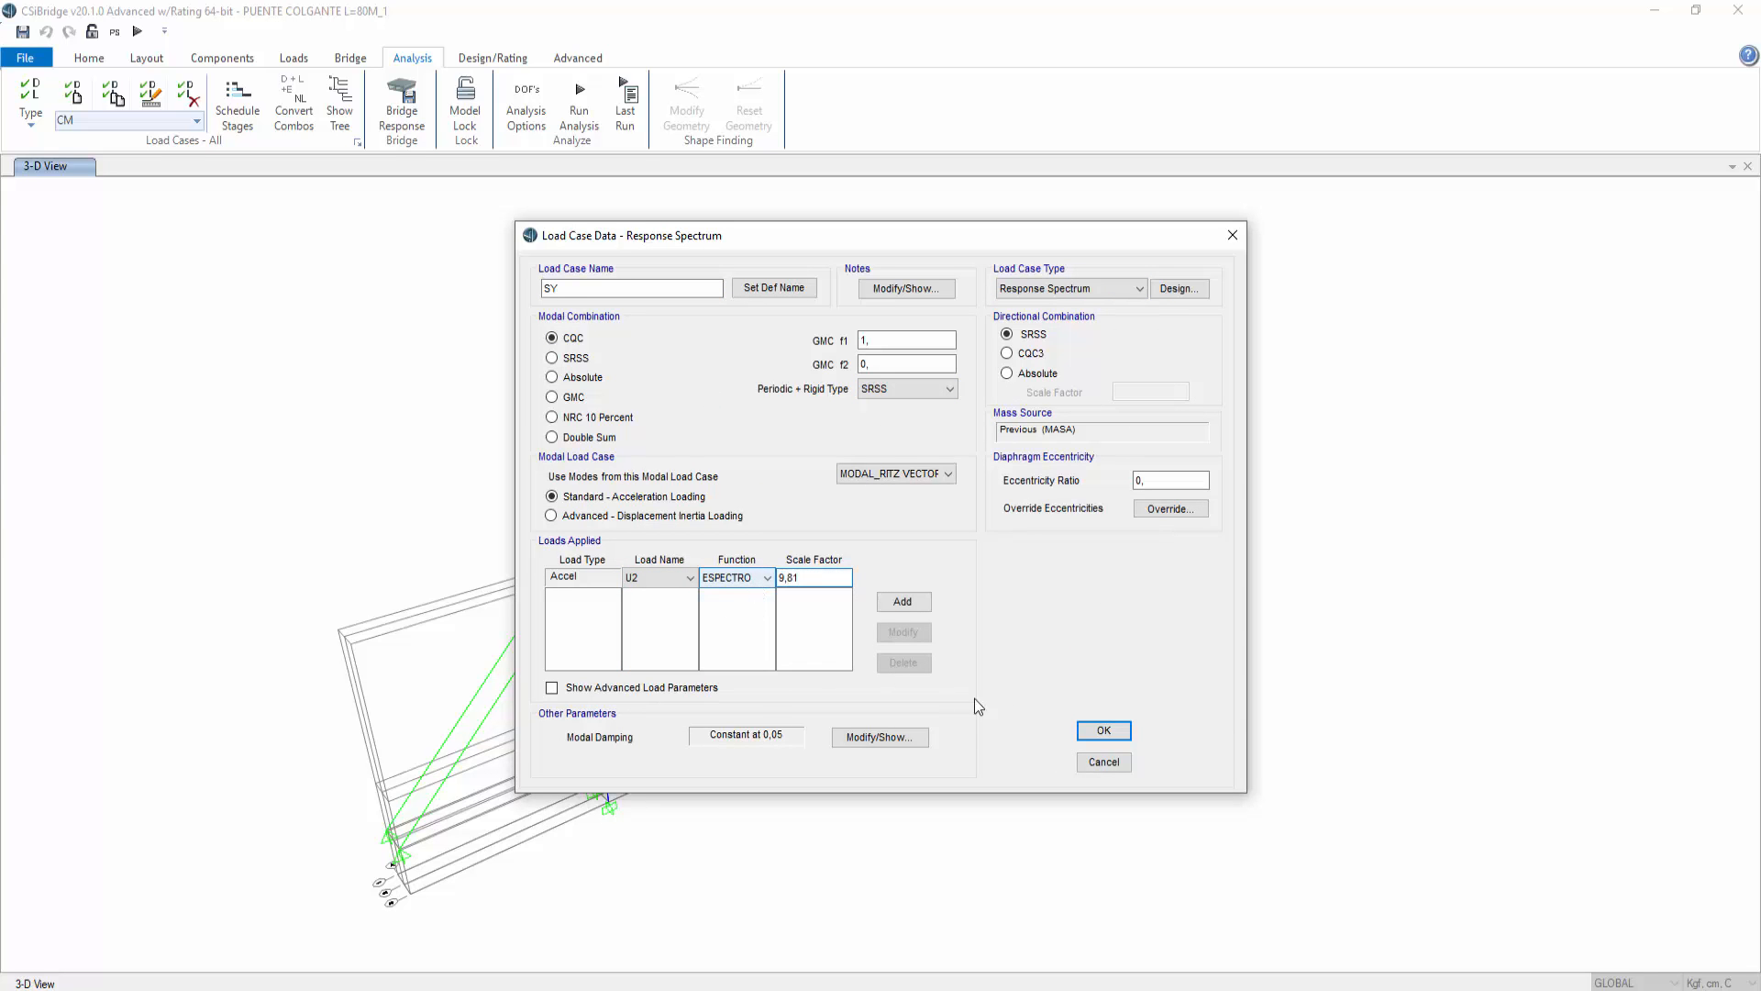
left_click(1097, 731)
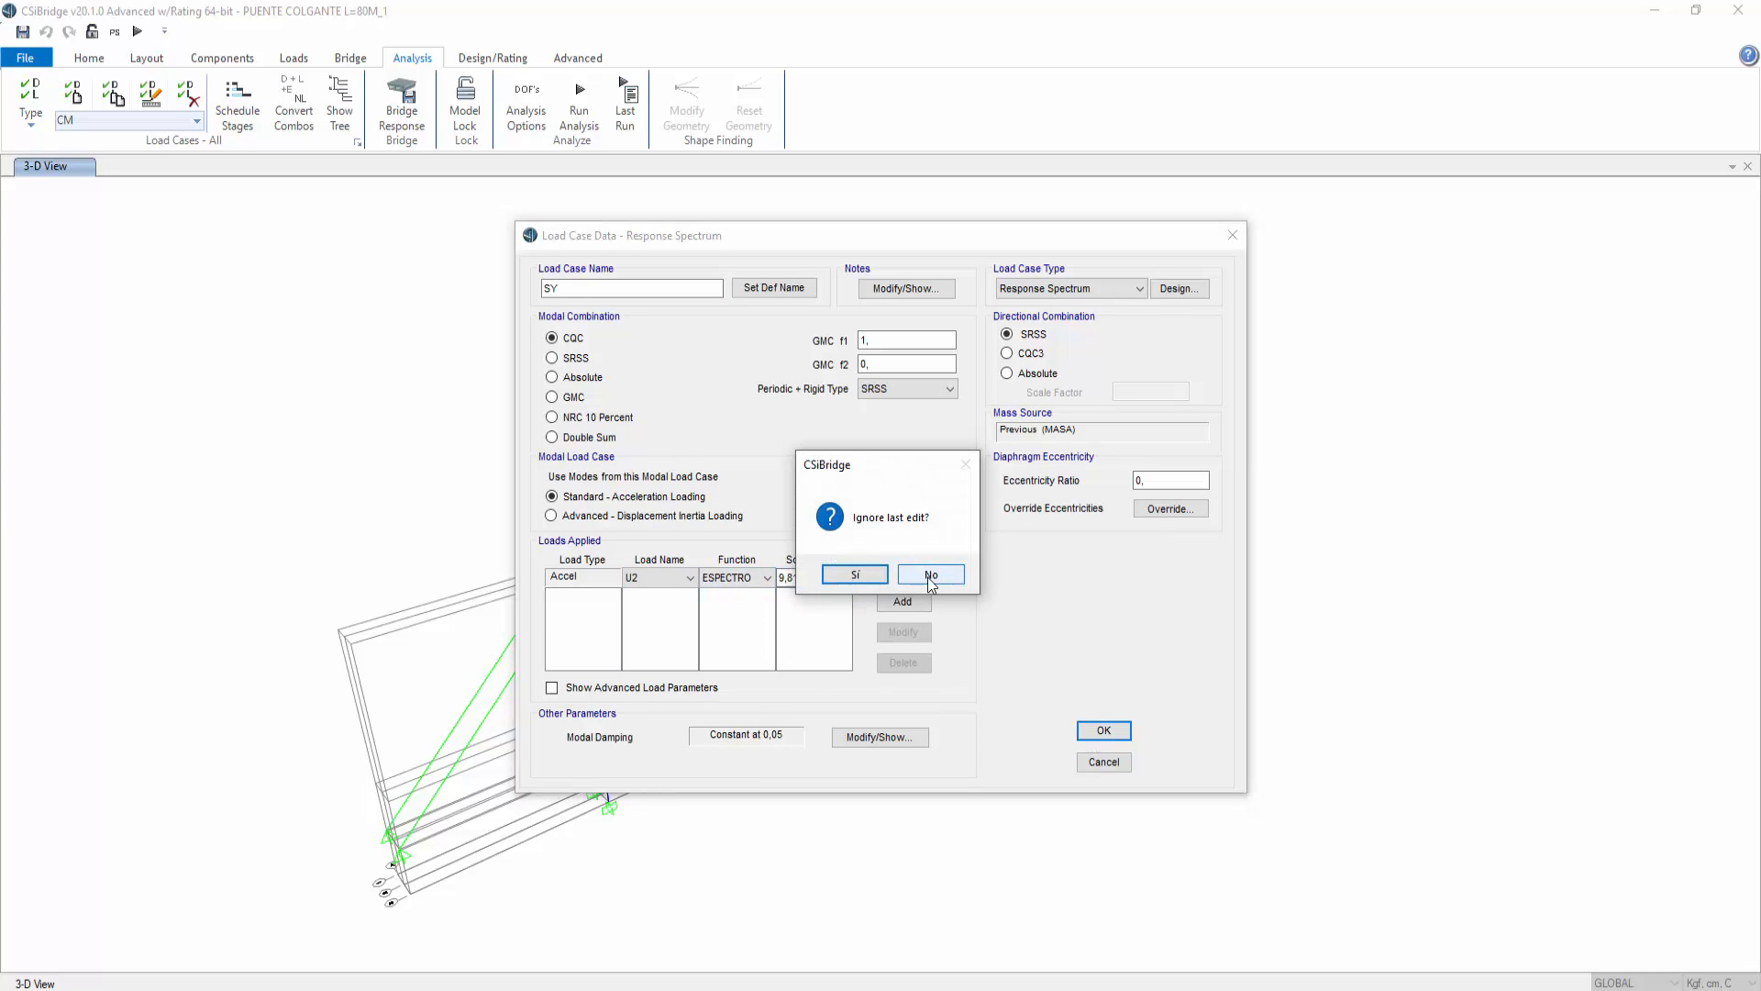
left_click(931, 576)
left_click(1105, 731)
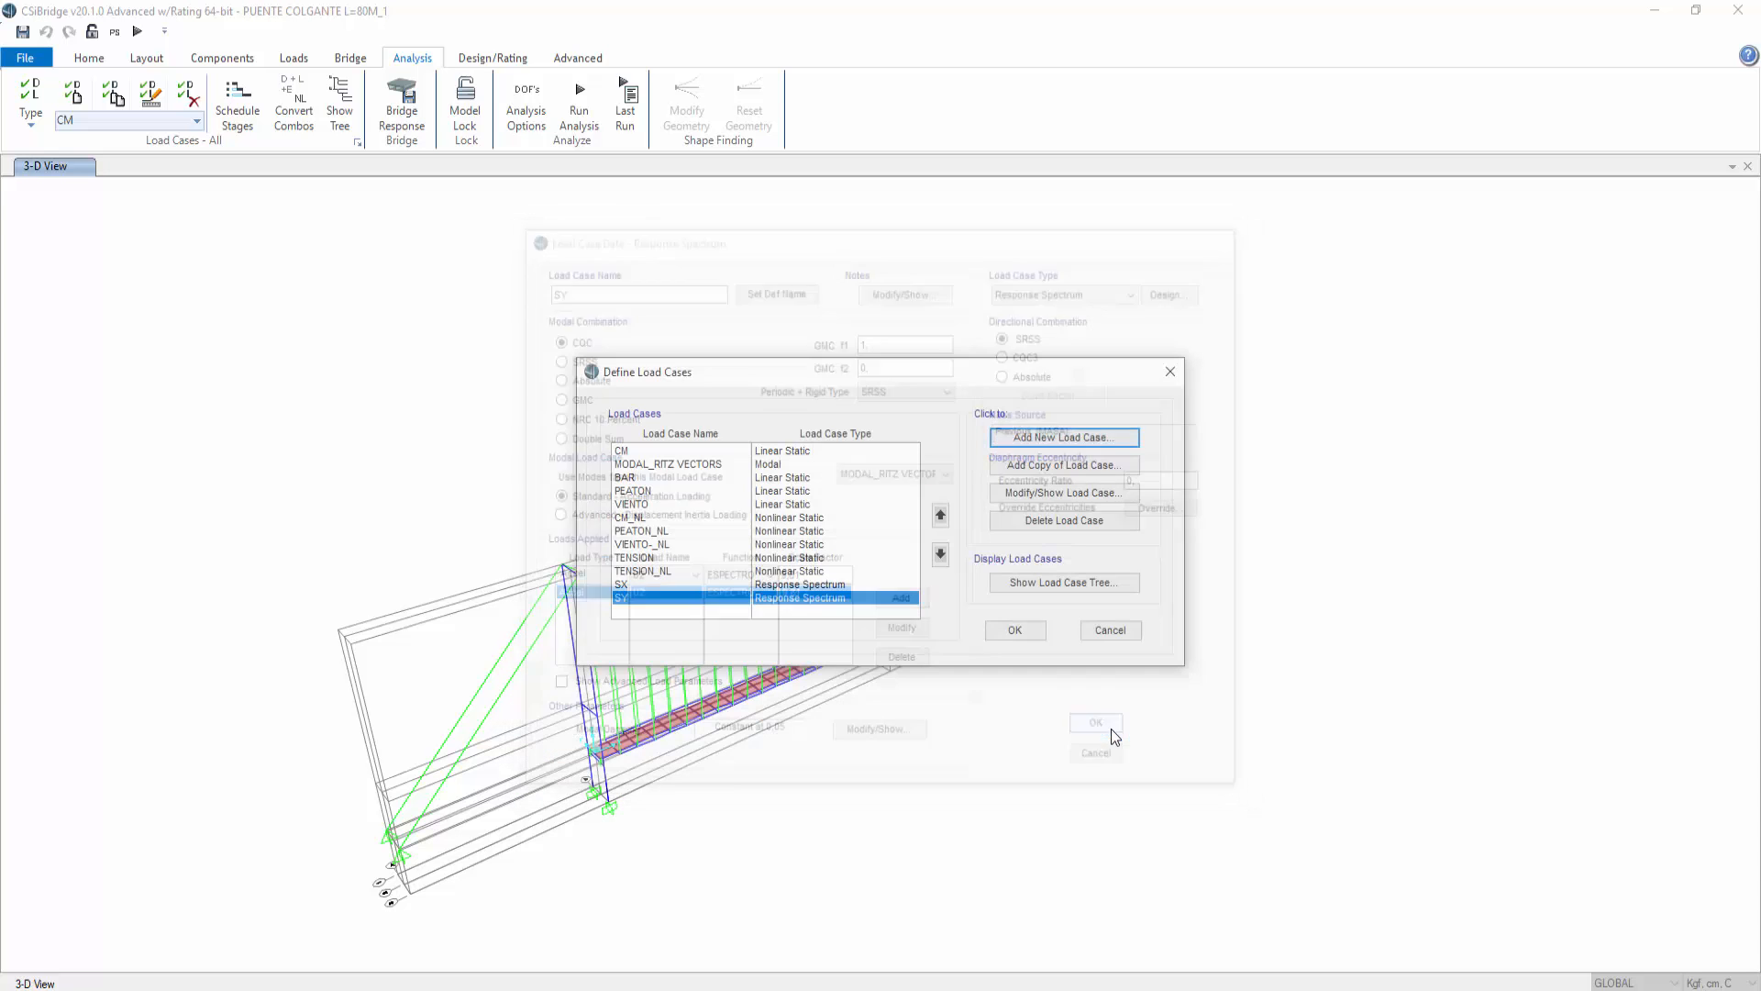
left_click(990, 627)
Step: Add a new load combination named 1,2CM+CV+SX+0,3SY
left_click(468, 60)
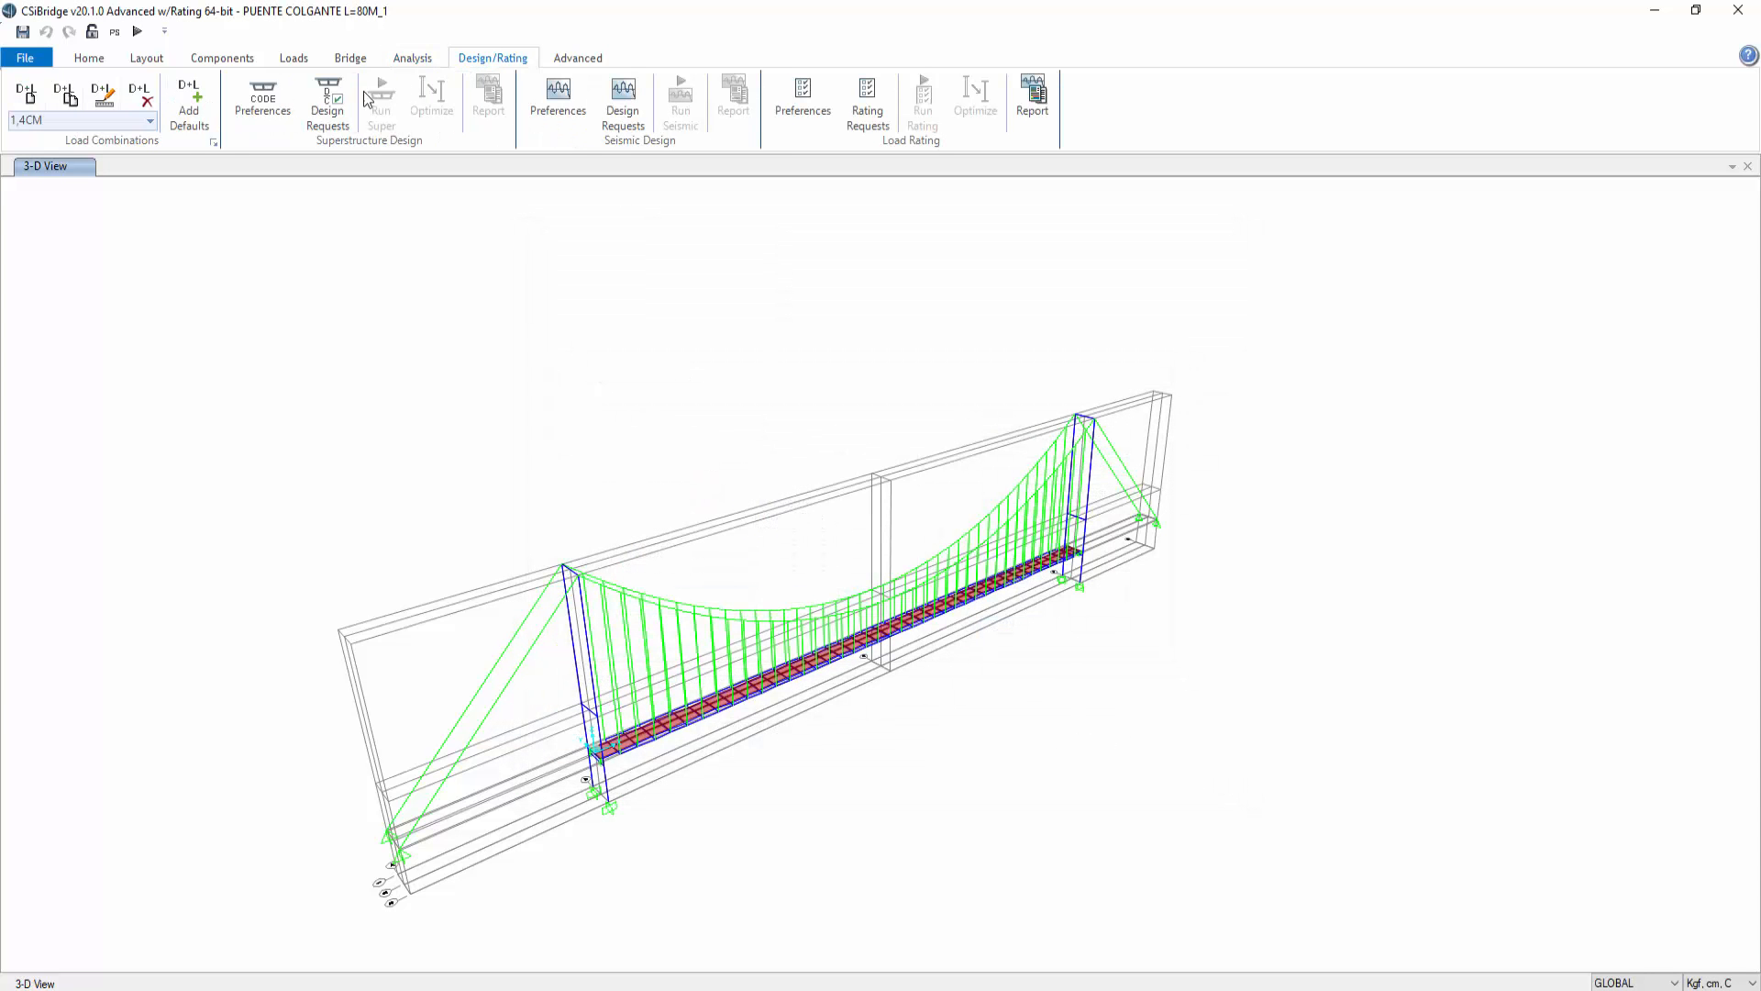
left_click(214, 142)
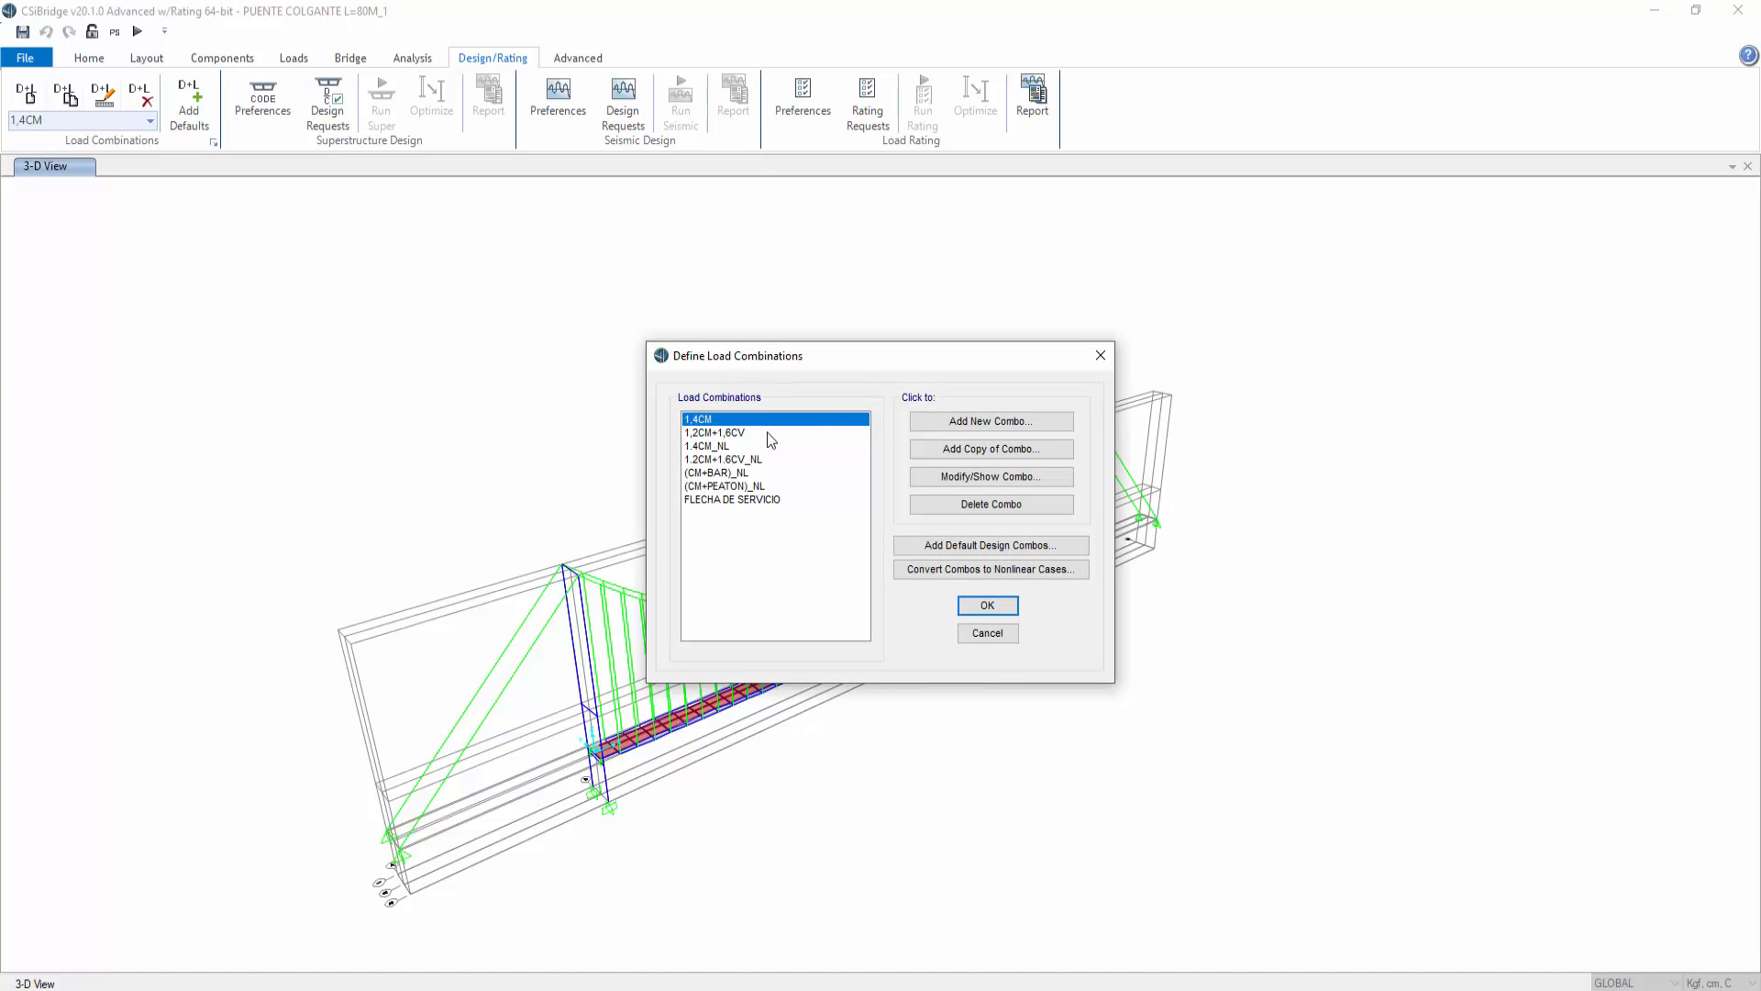
left_click(969, 422)
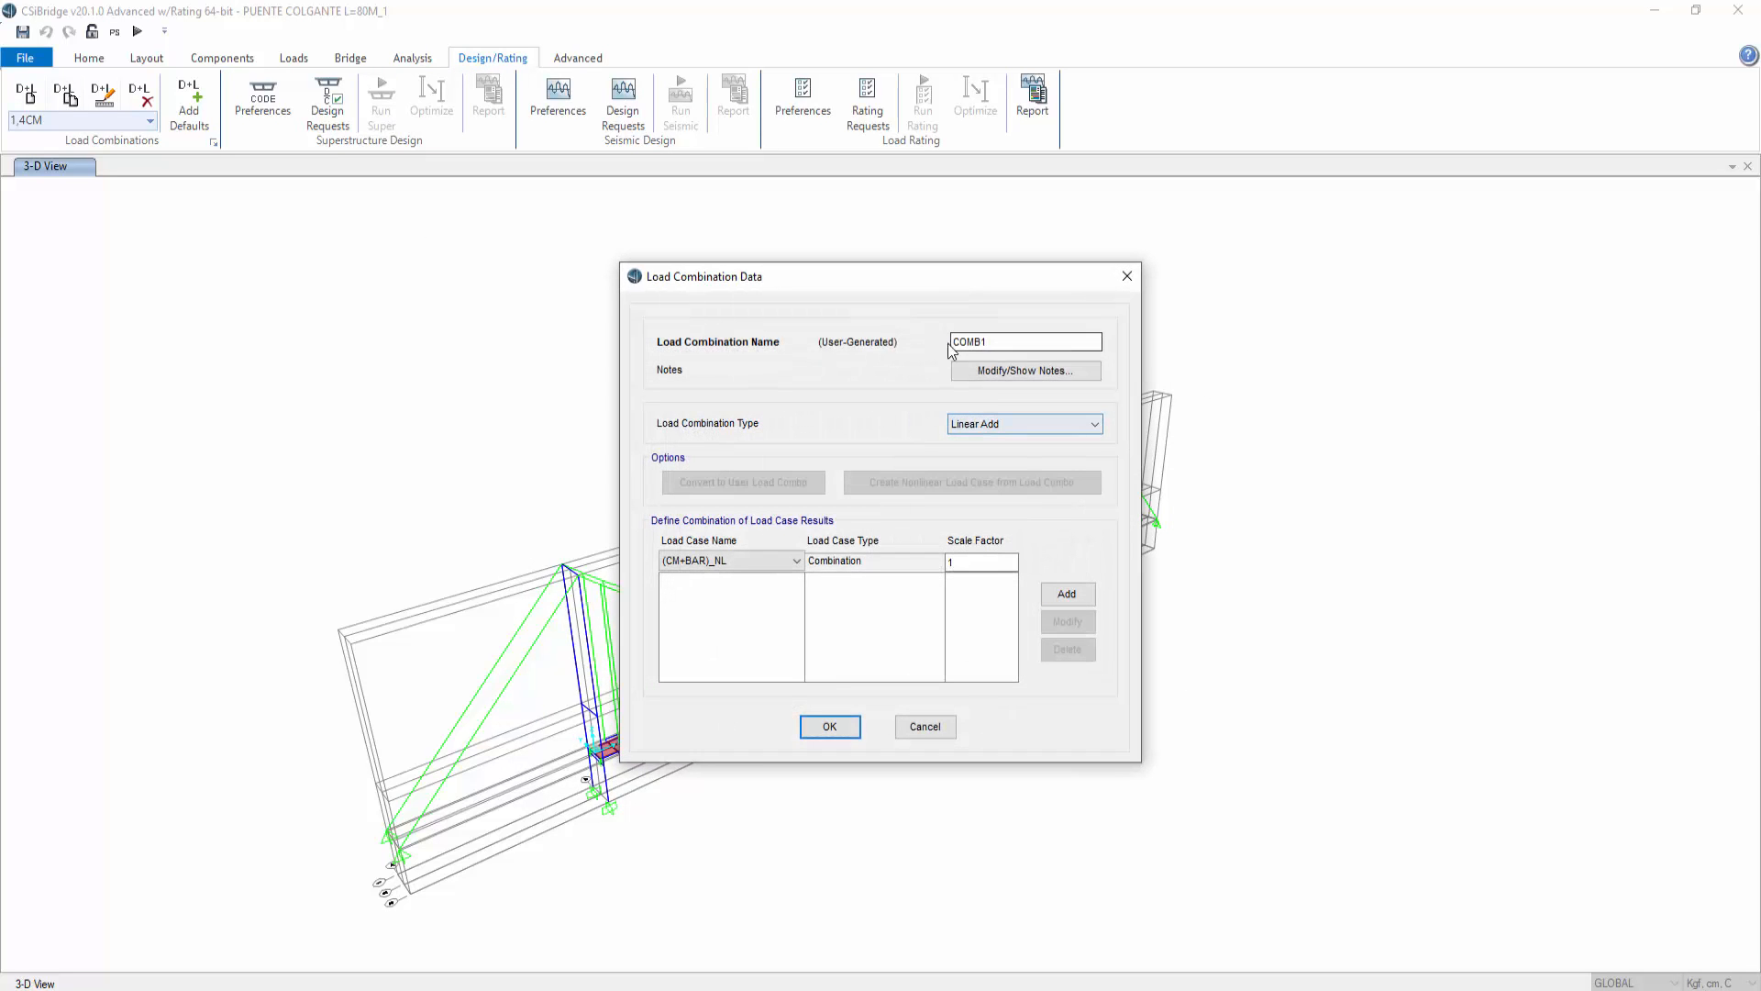
double_click(984, 342)
type("1,2CM+CV+SX+0,3SY")
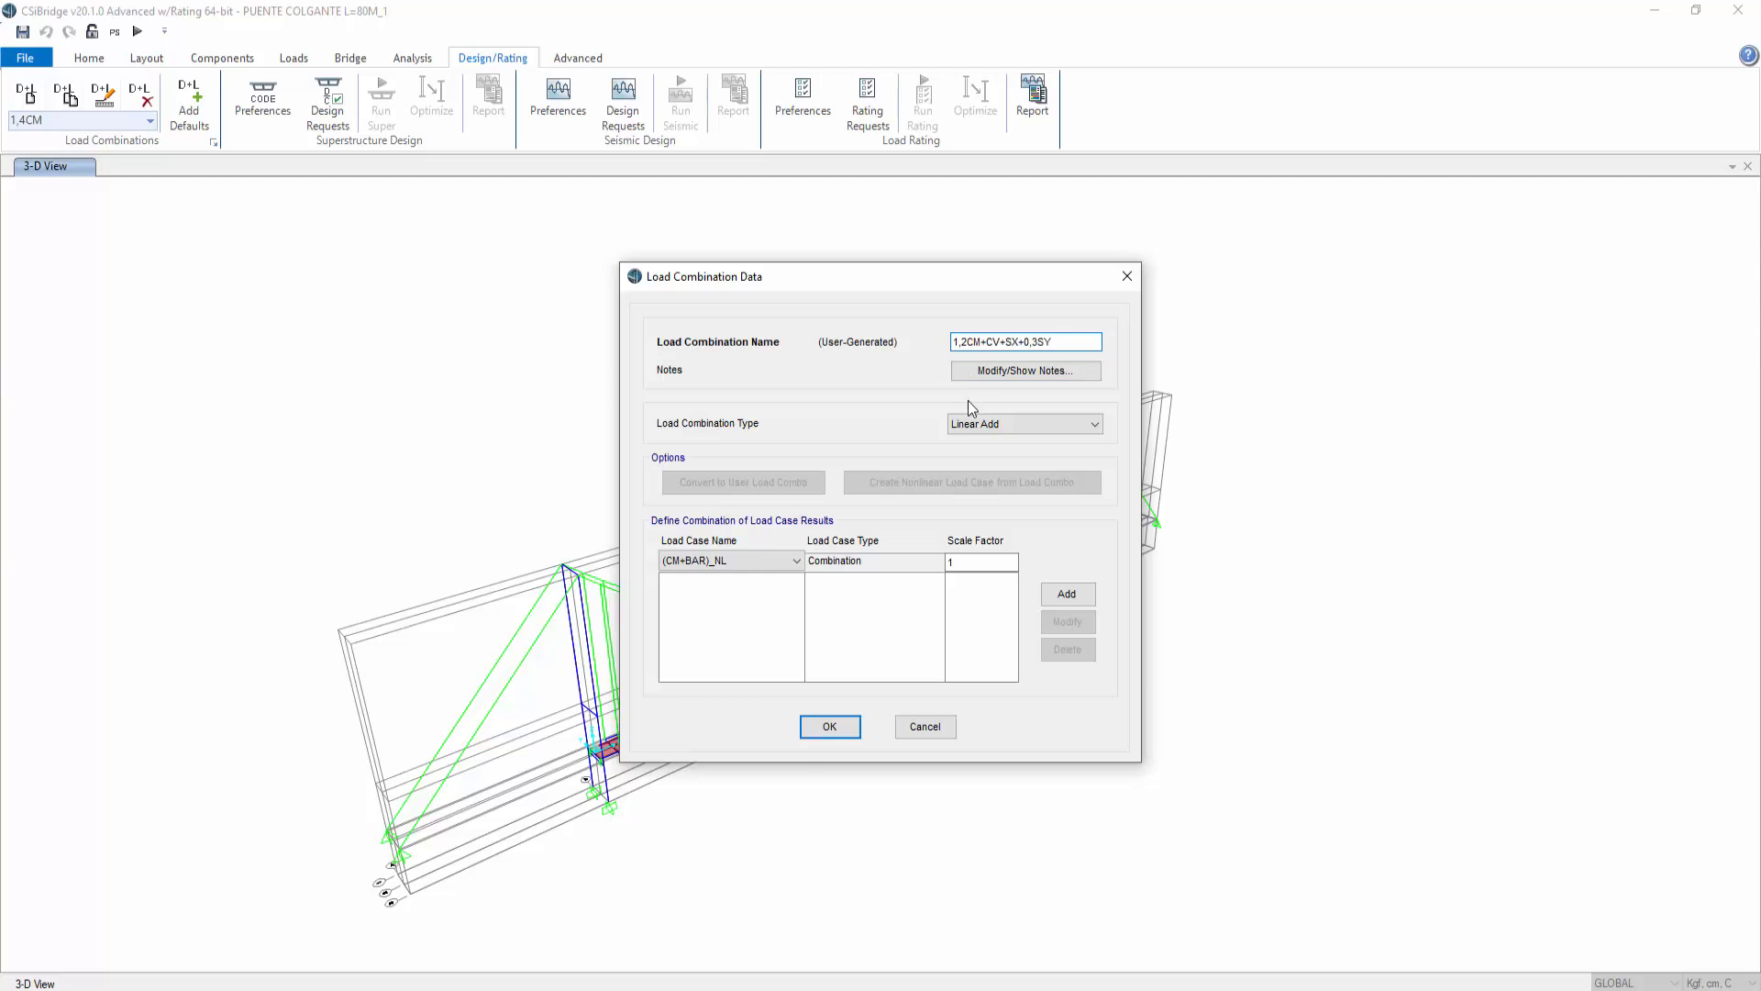
Step: Add the (CM+BAR)_NL case to the combination with a scale factor of 1,2
left_click(729, 560)
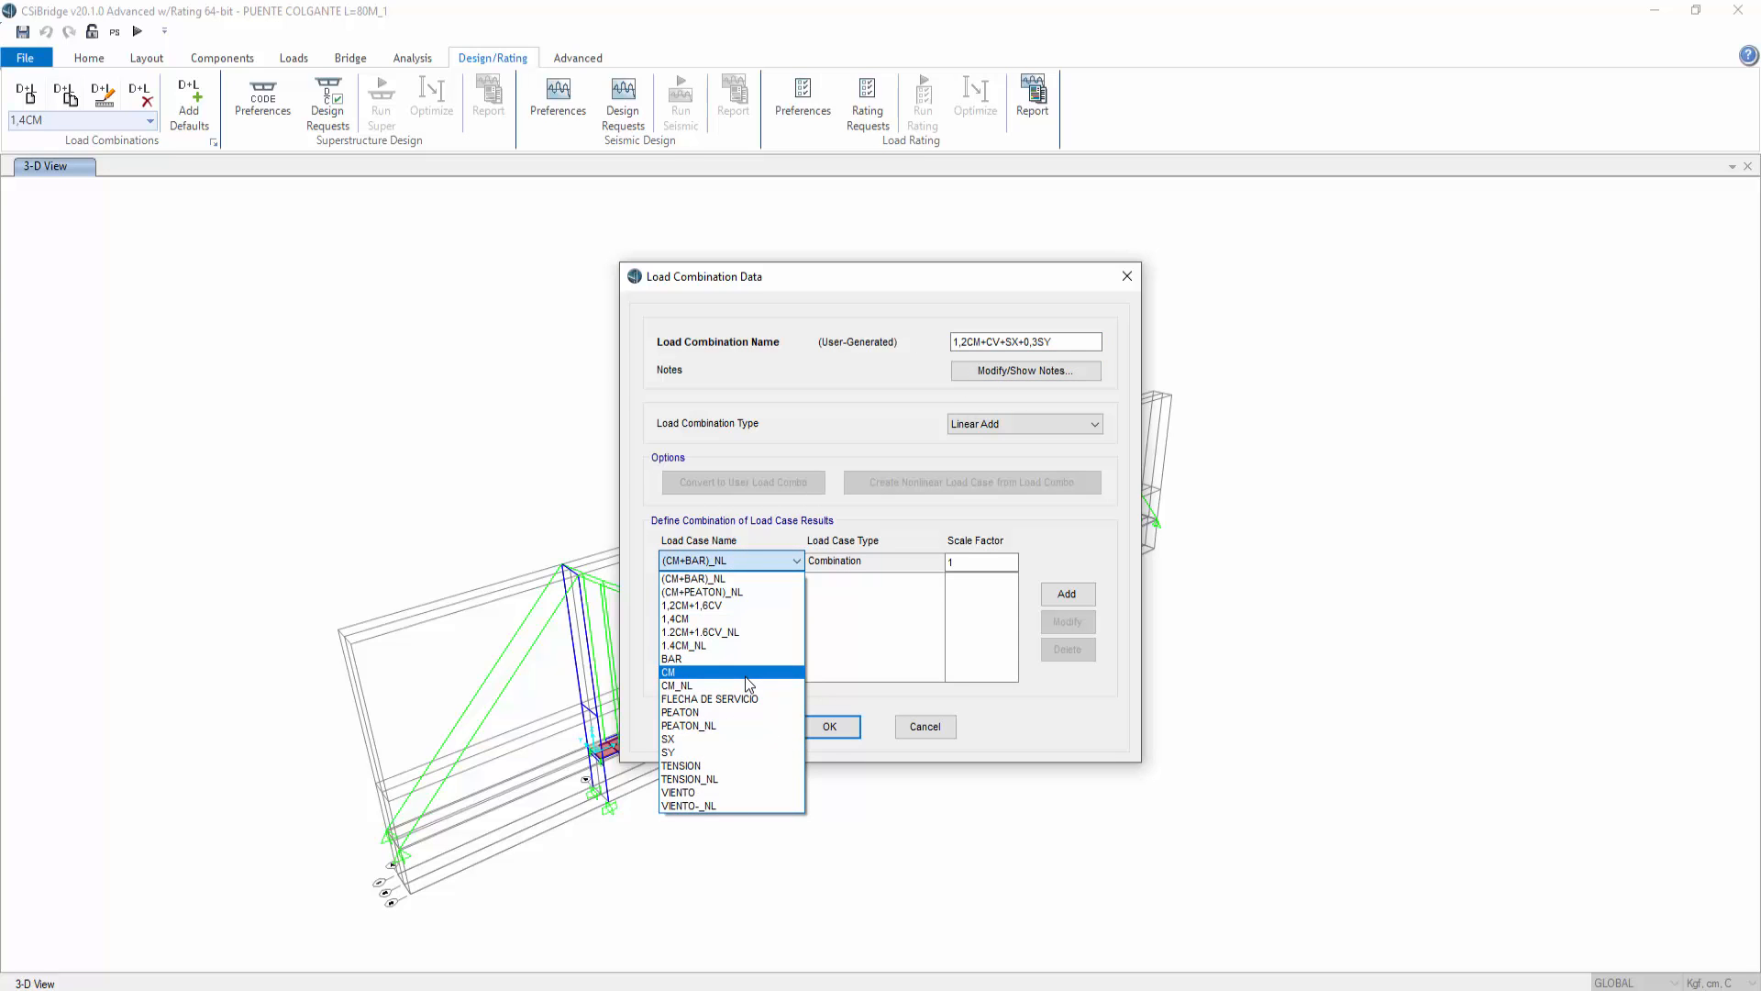
left_click(981, 346)
left_click(795, 560)
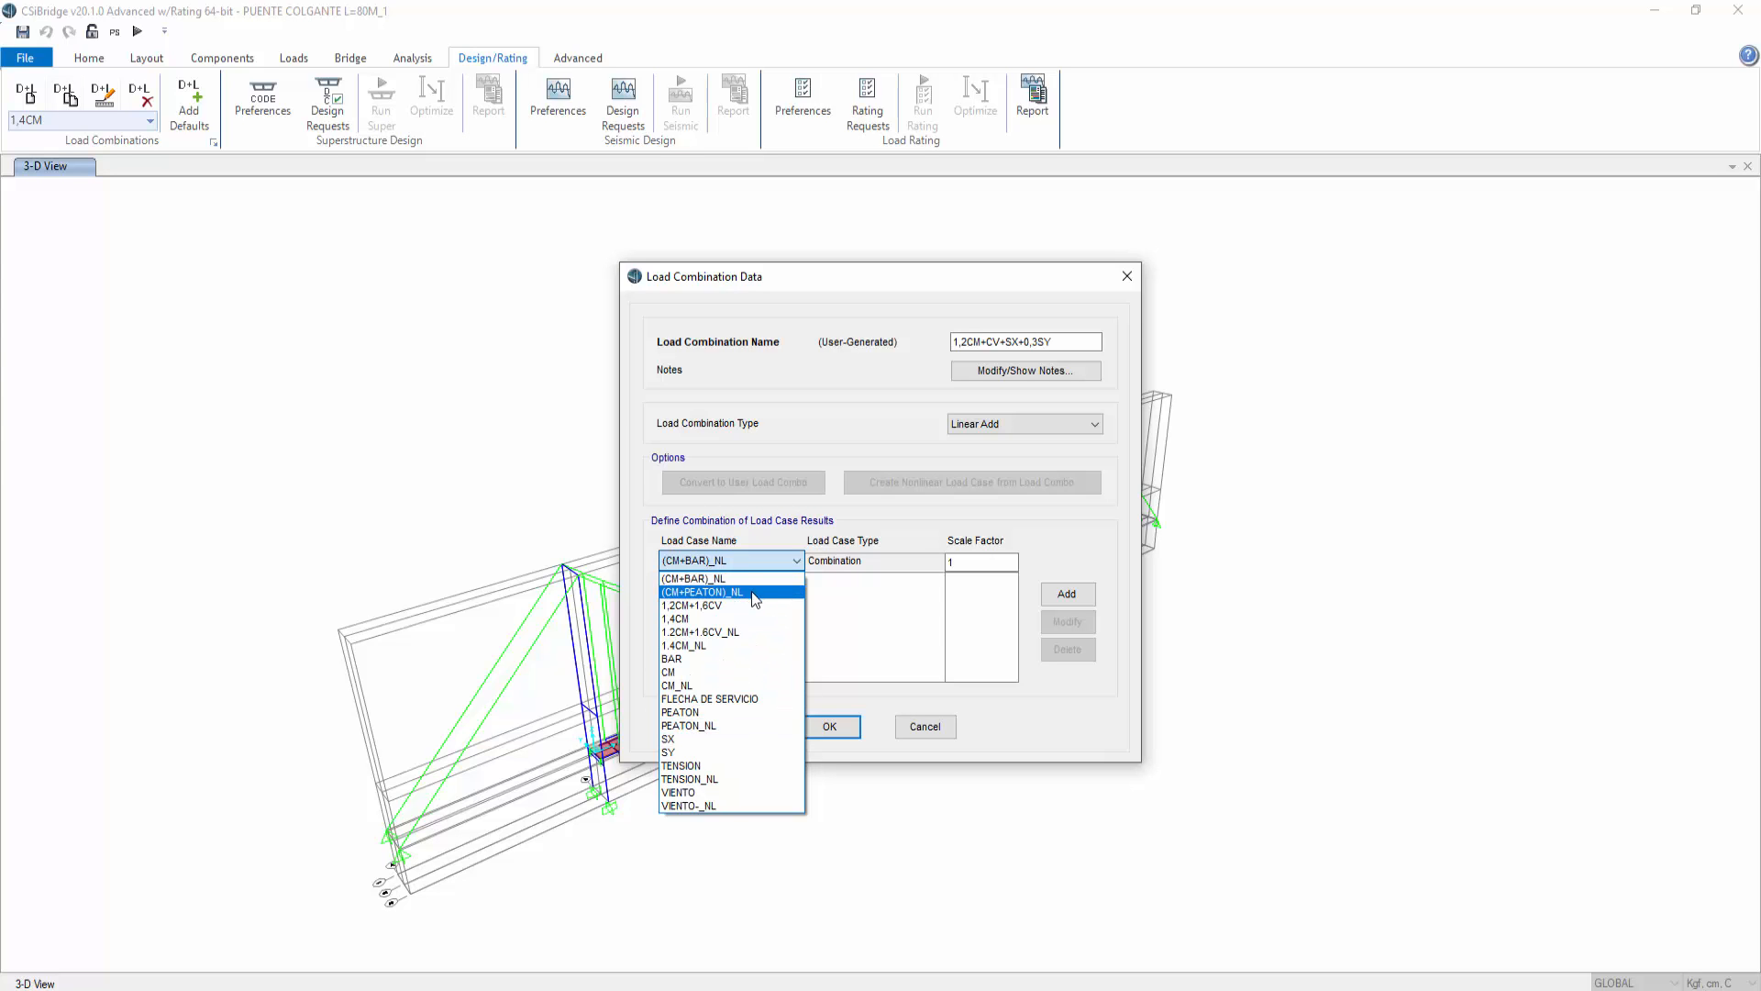
left_click(690, 583)
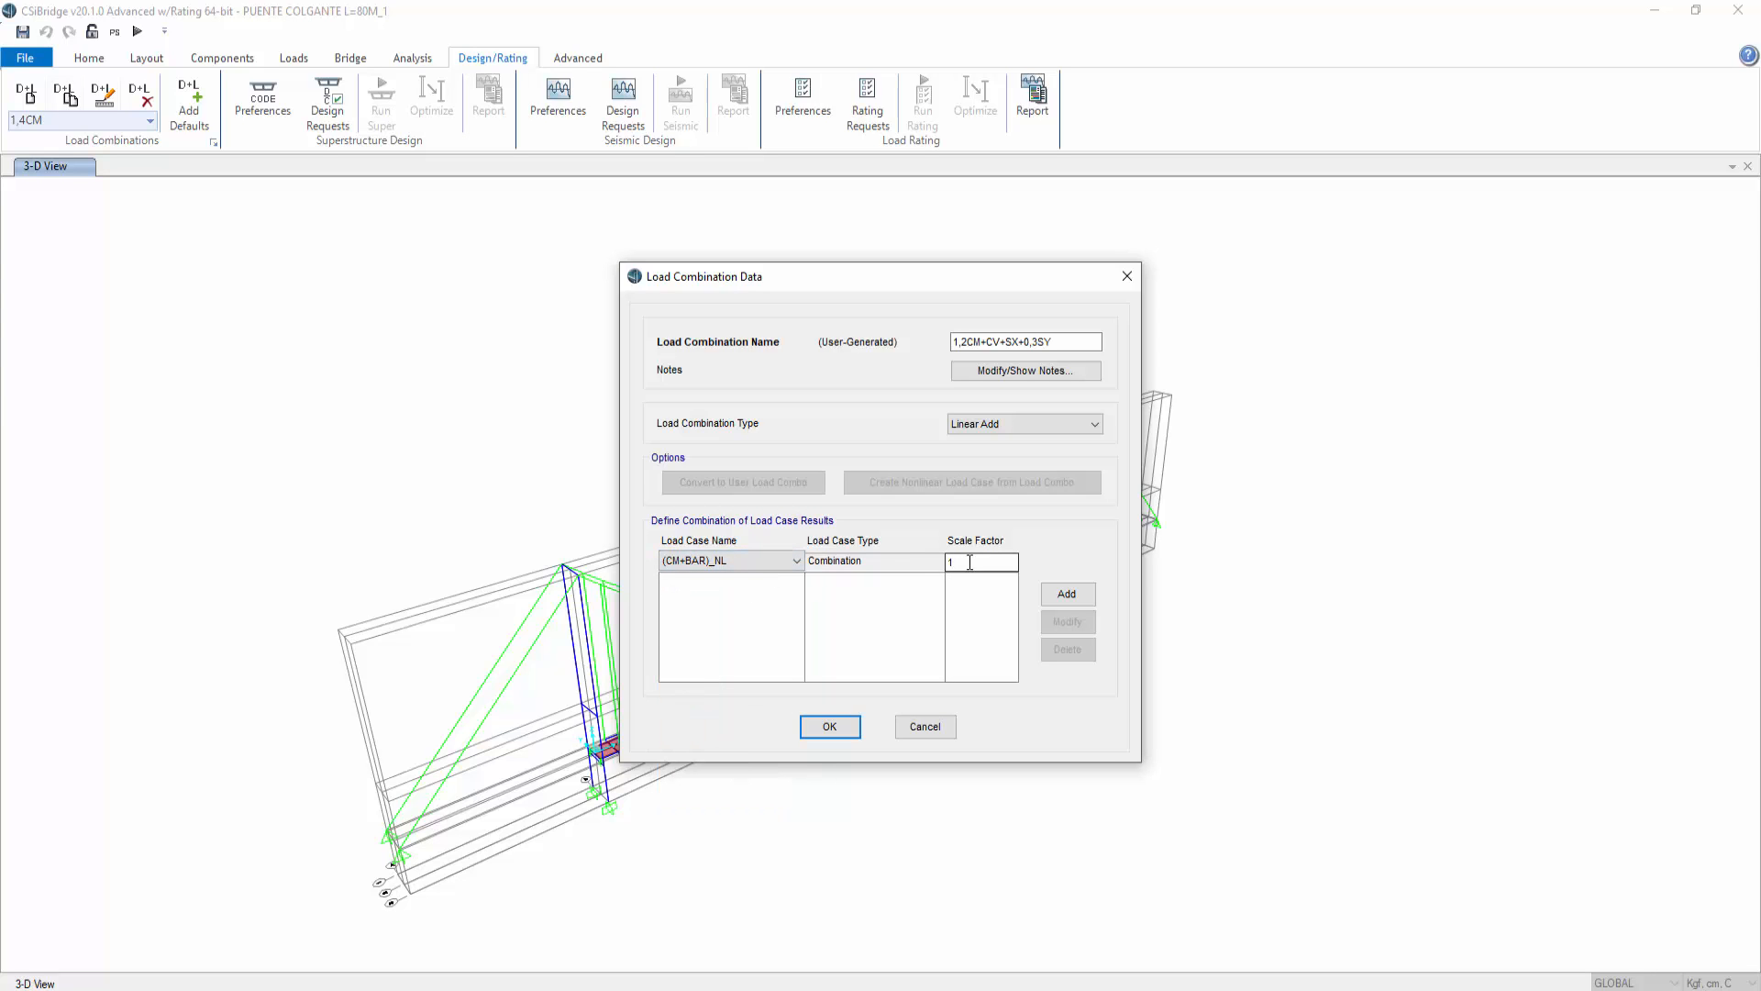
left_click(976, 561)
type(",2")
left_click(1066, 593)
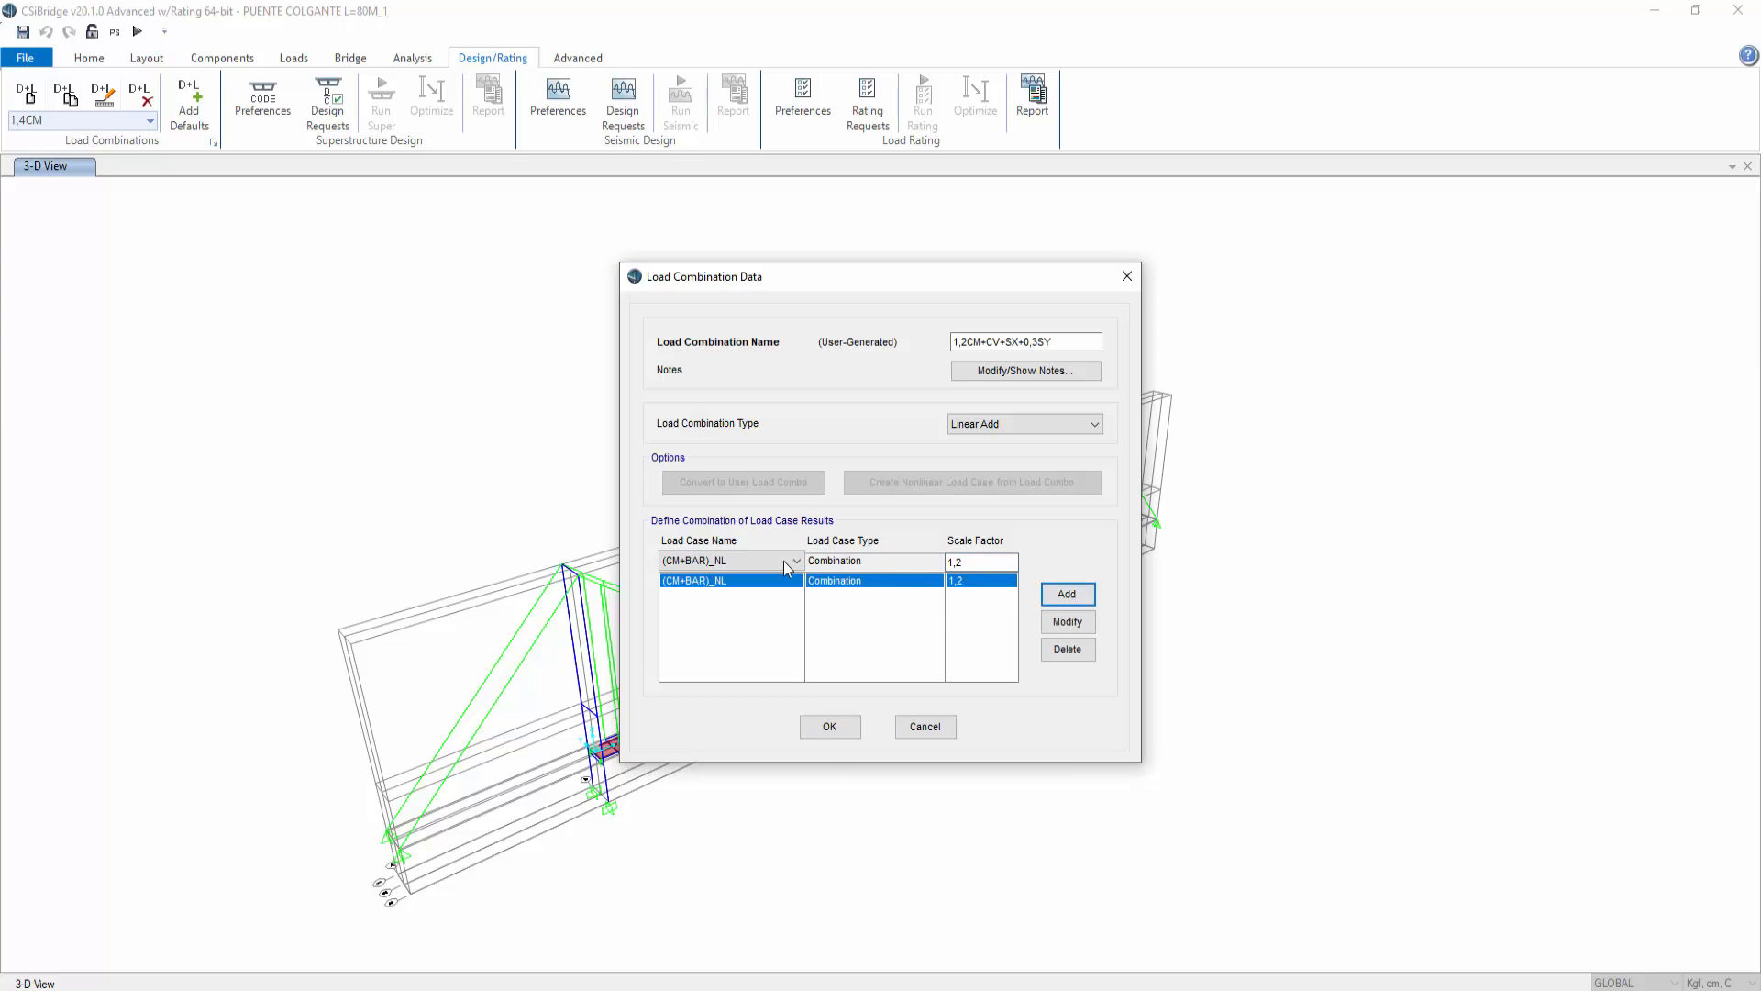
Step: Add PEATON_NL with factor 1,6 and SX with factor 1 to the combination
left_click(783, 560)
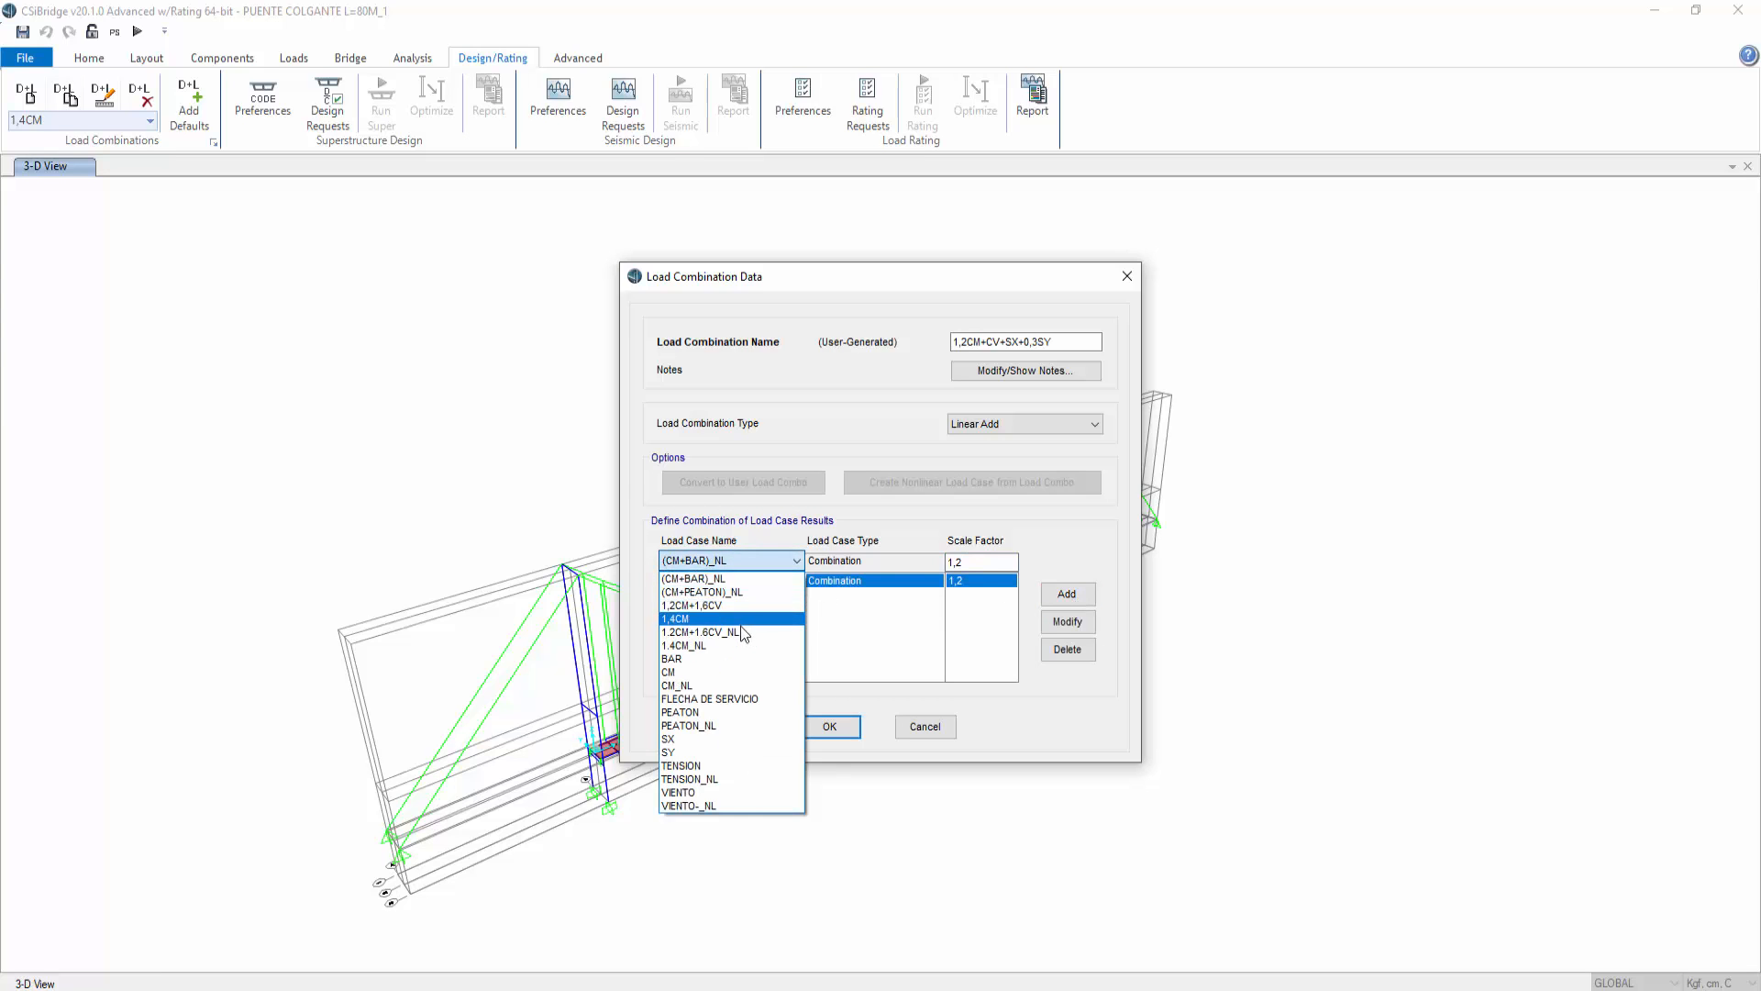
left_click(722, 725)
left_click(959, 562)
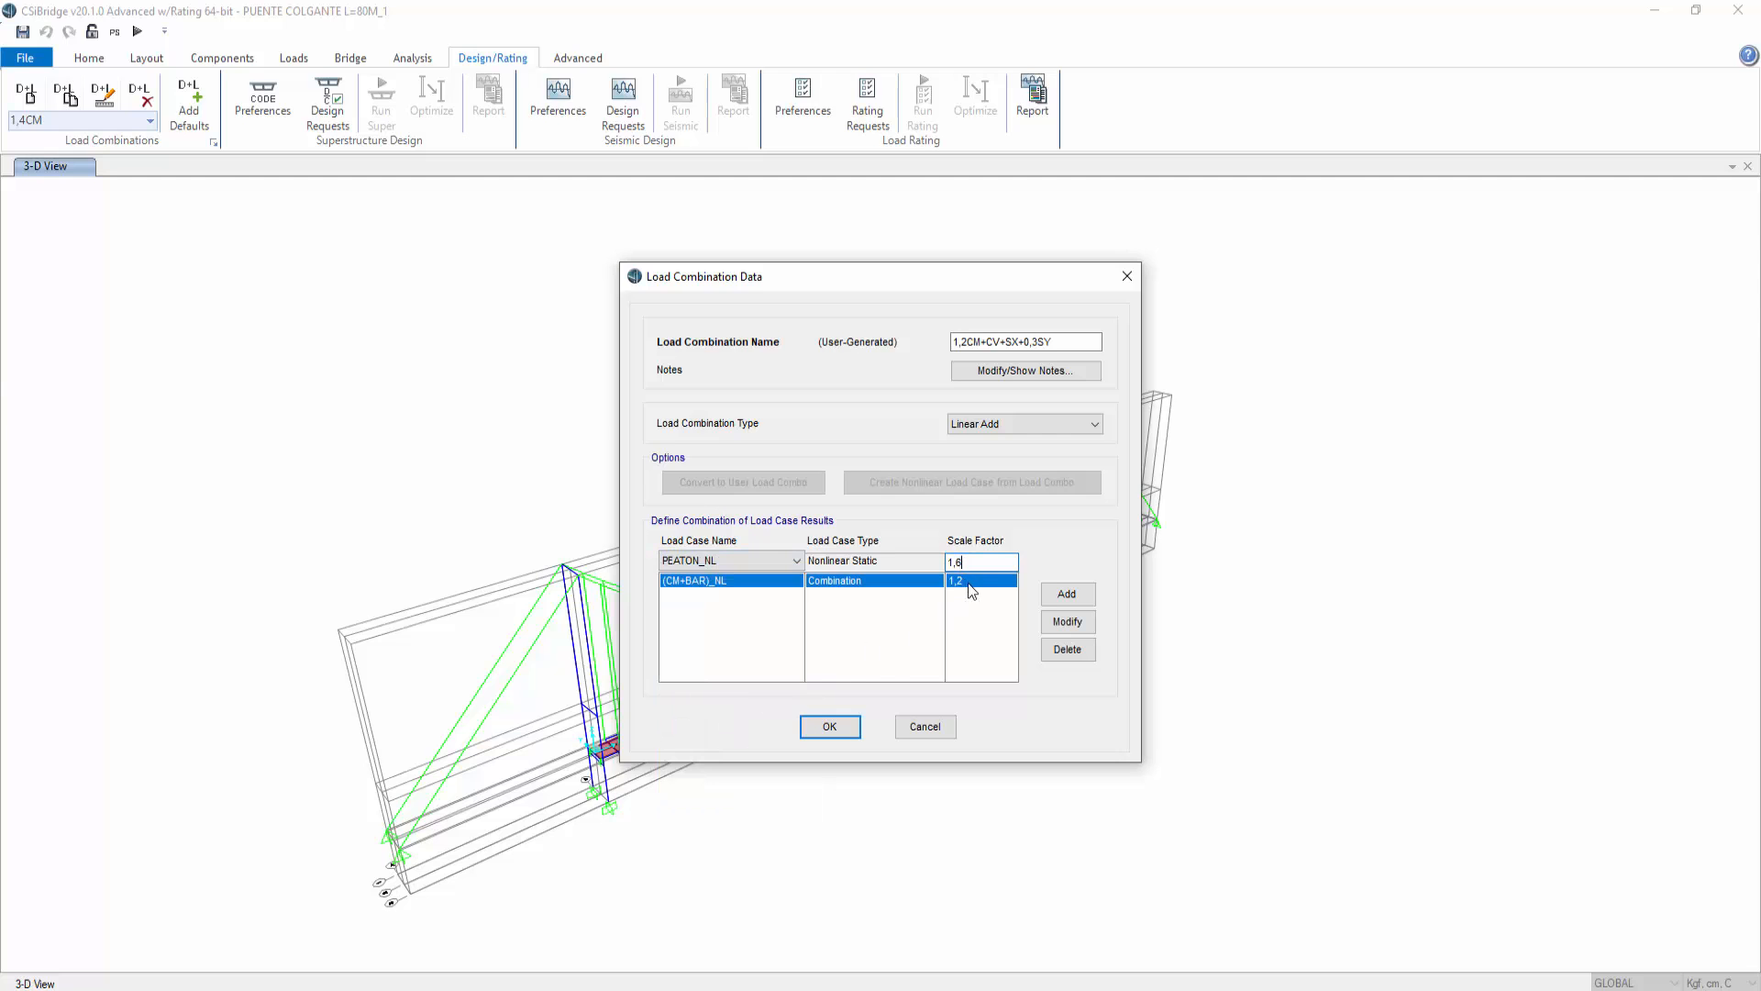
left_click(1066, 593)
left_click(779, 560)
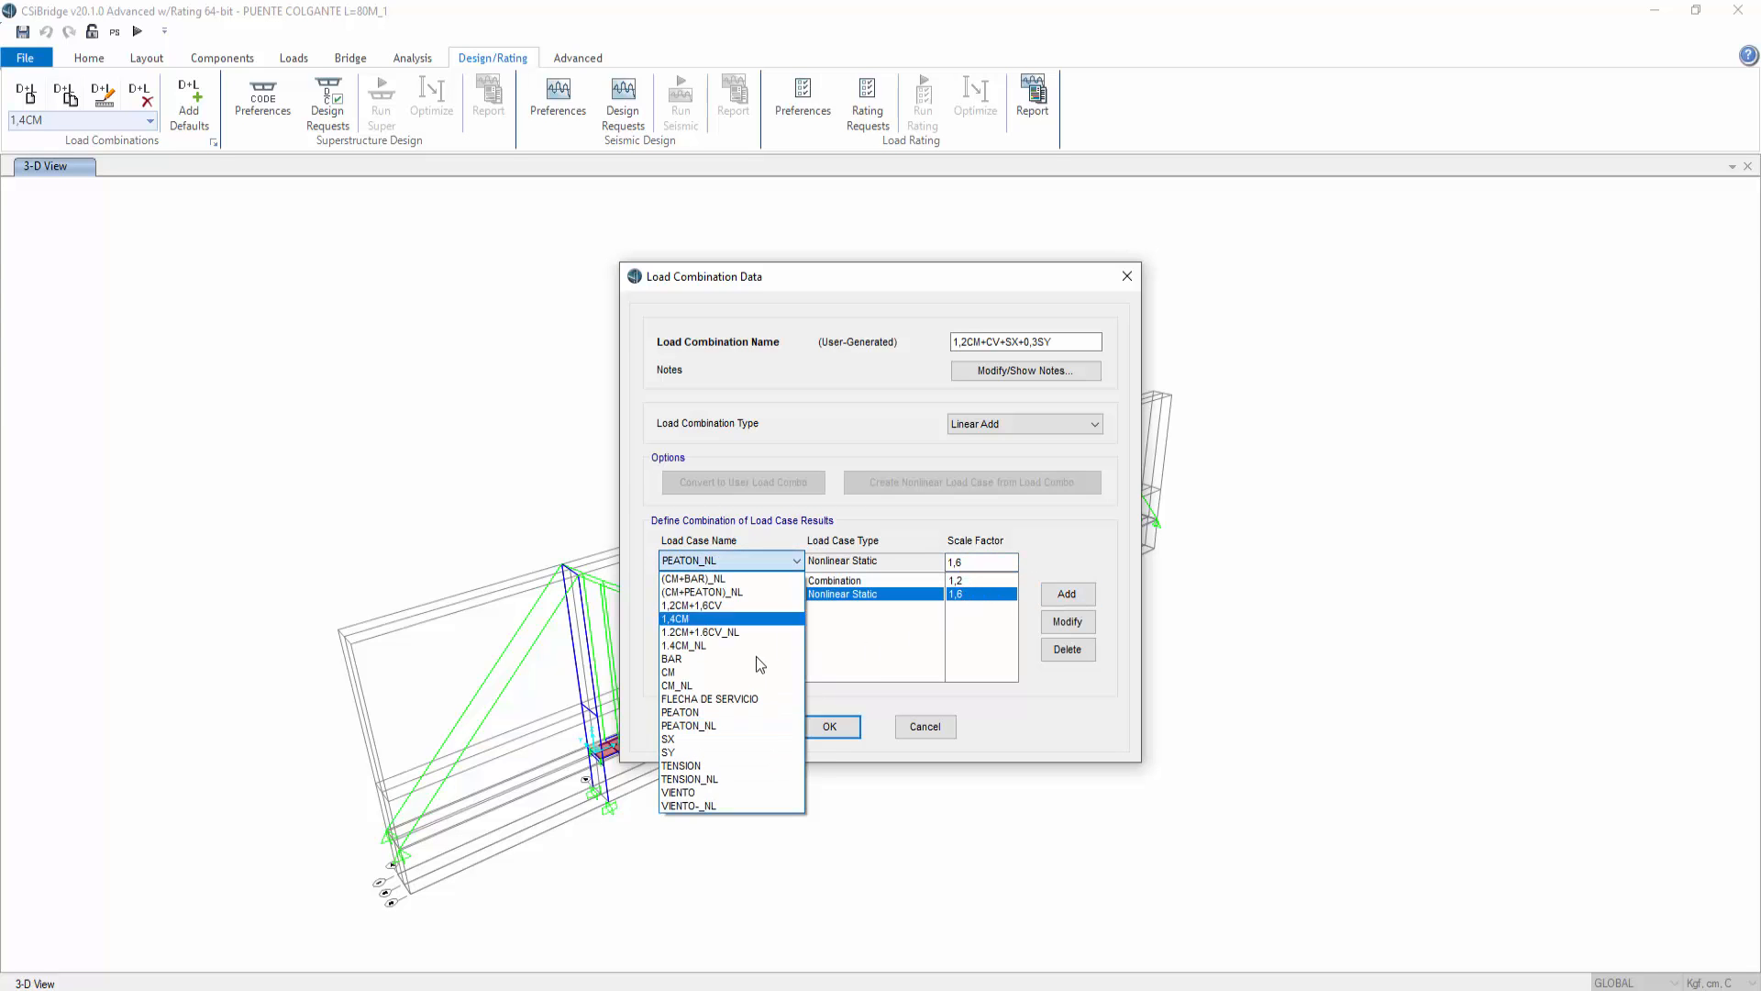
left_click(731, 739)
double_click(959, 561)
type("1")
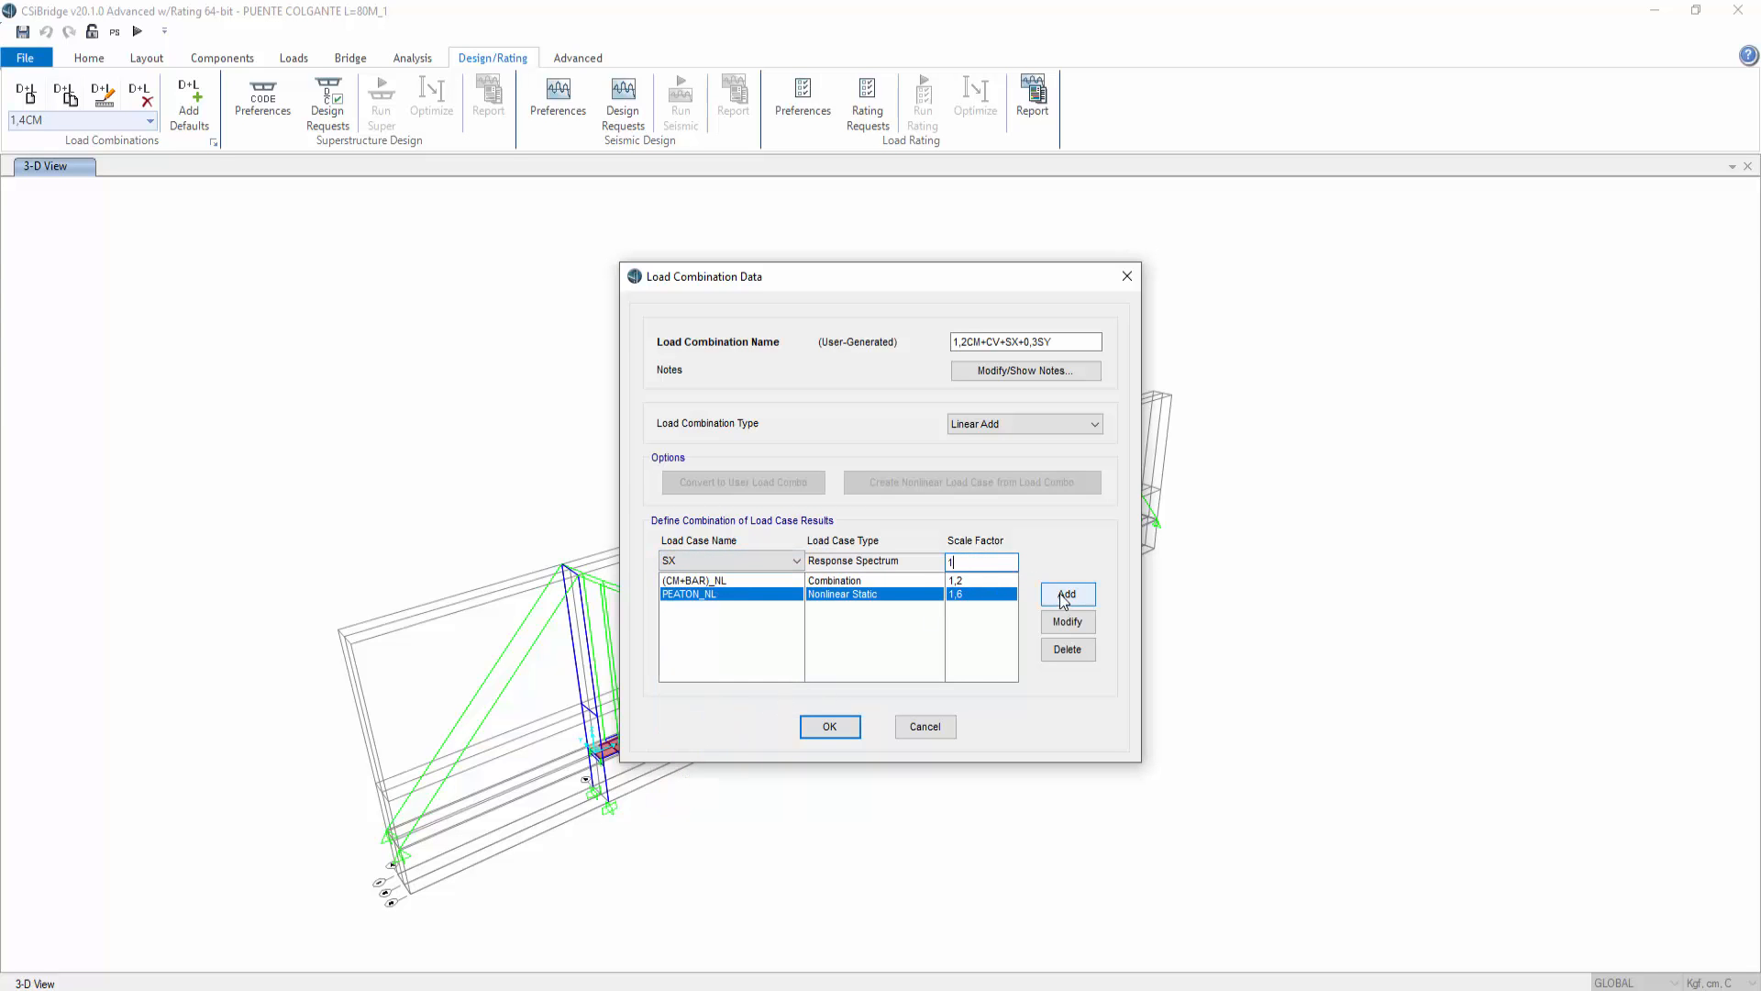
left_click(1064, 597)
Step: Add SY with a scale factor of 0,3 and save the combination
left_click(796, 561)
left_click(697, 753)
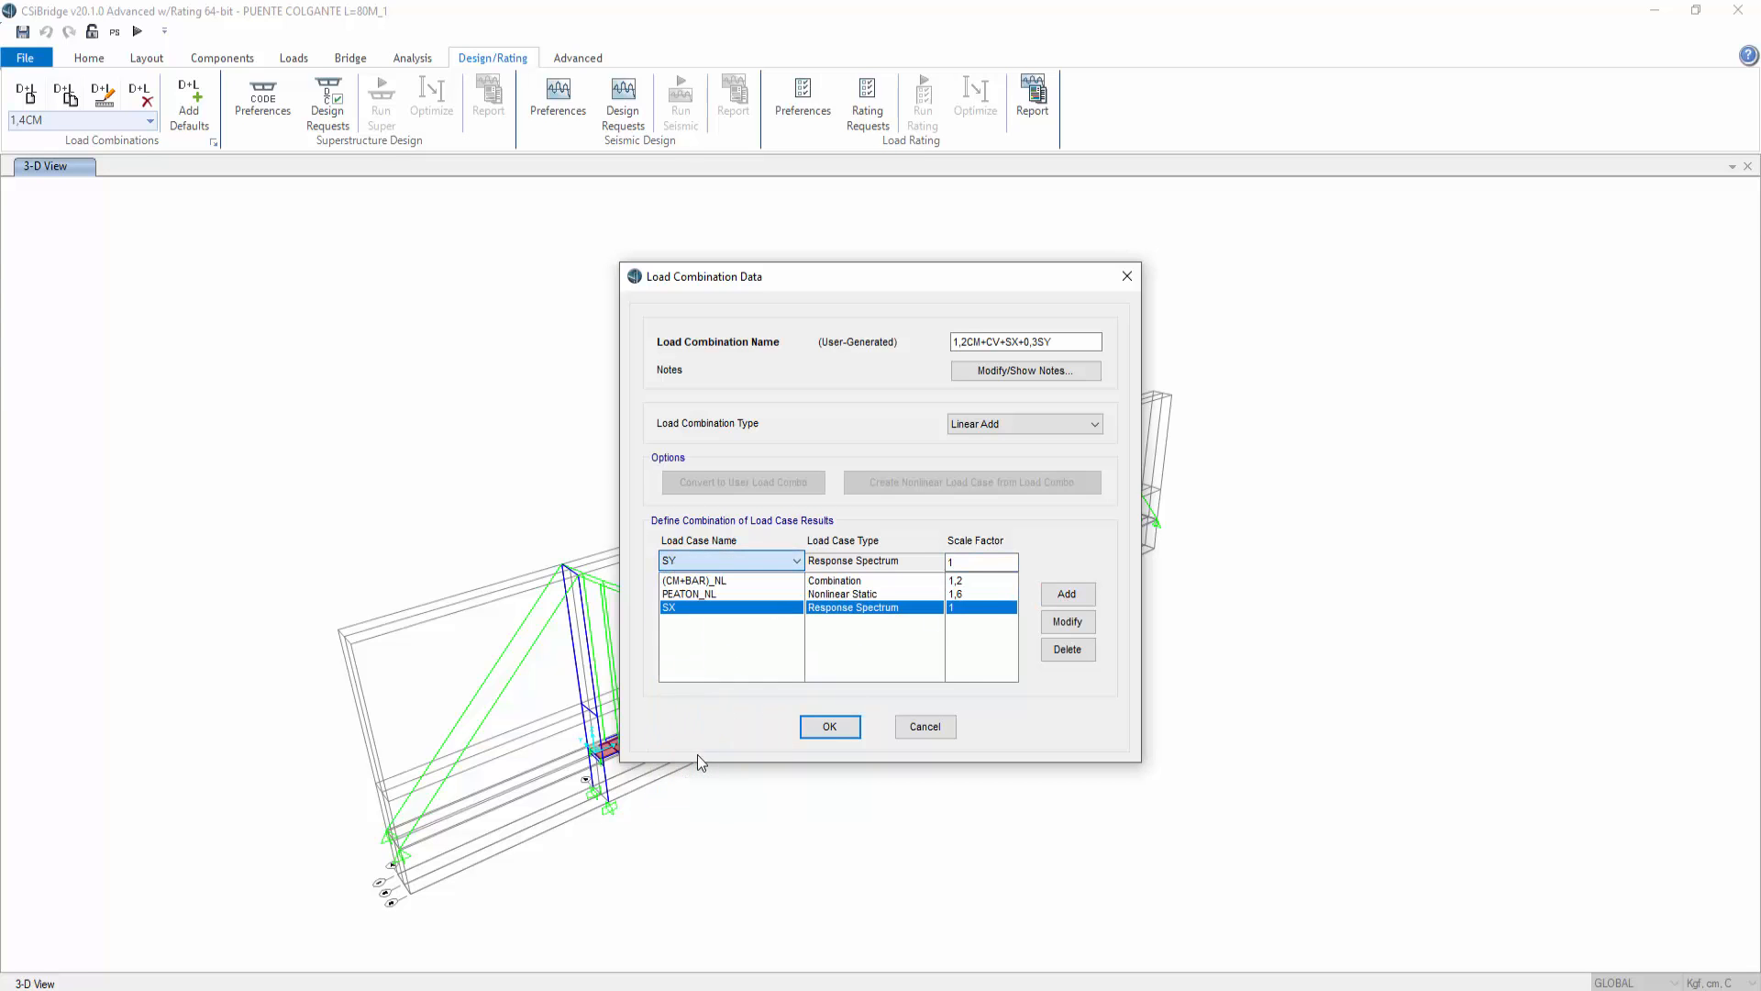
key("Tab")
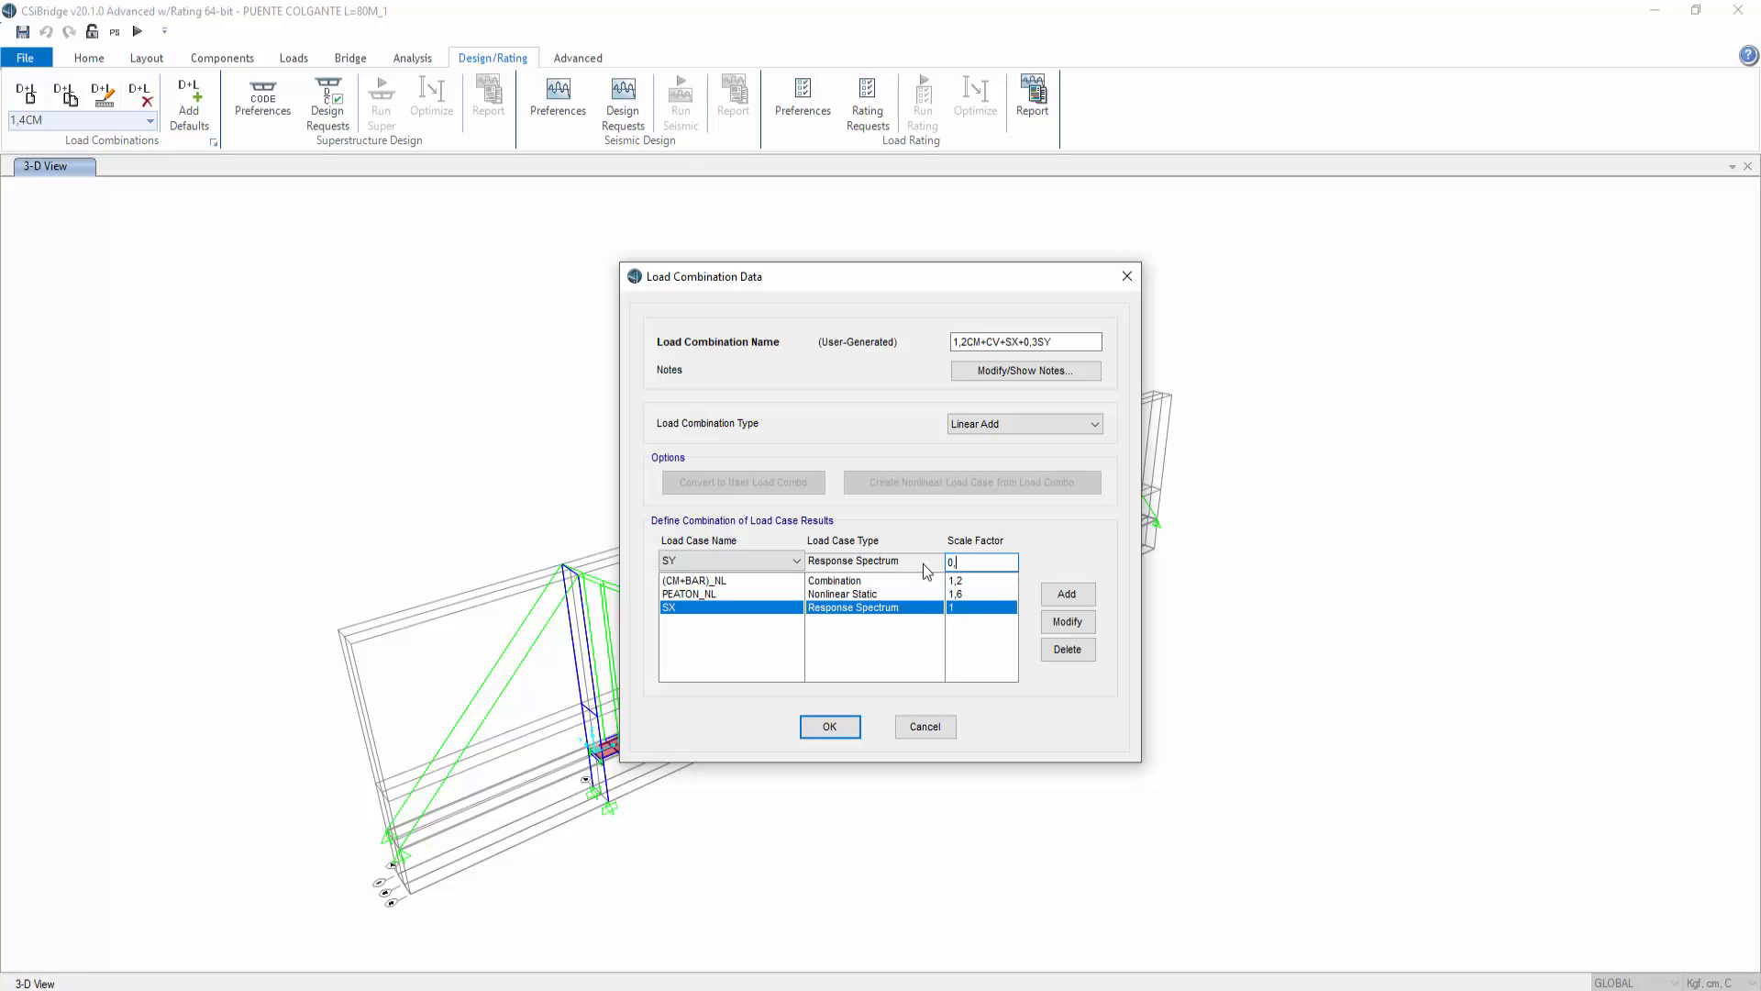
type("0,3")
left_click(1064, 594)
left_click(817, 730)
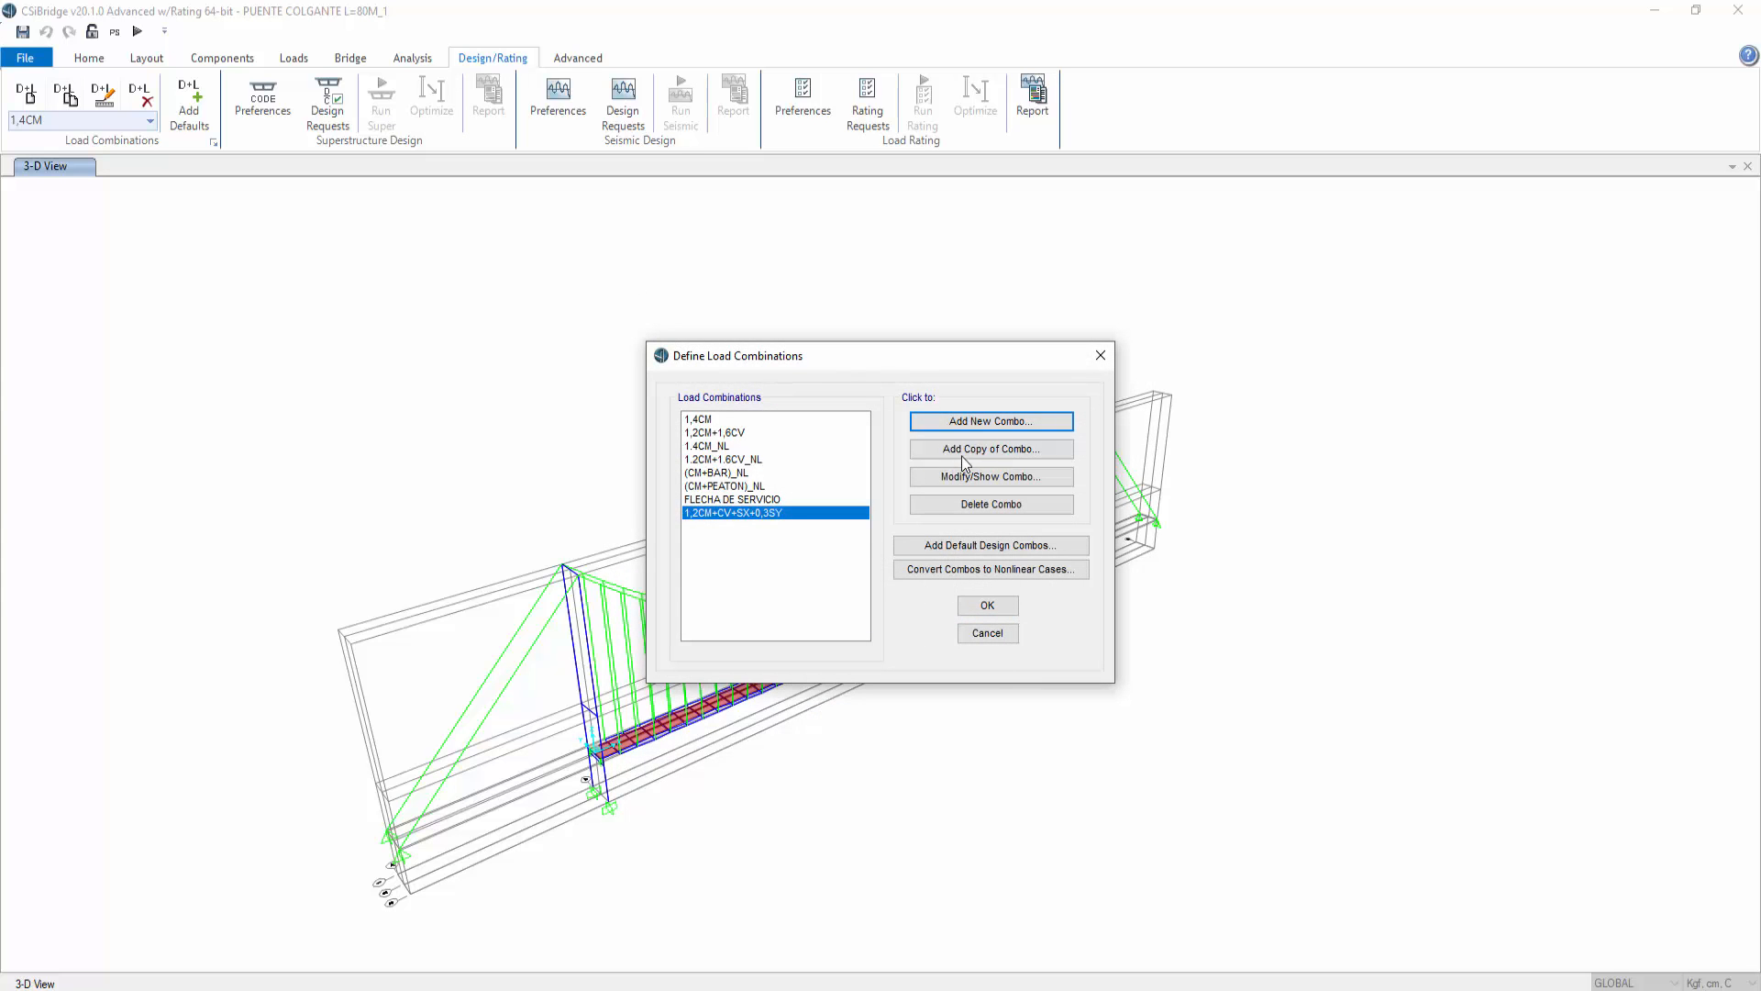
Step: Review the definition of the 1,2CM+CV+SX+0,3SY combination
left_click(965, 450)
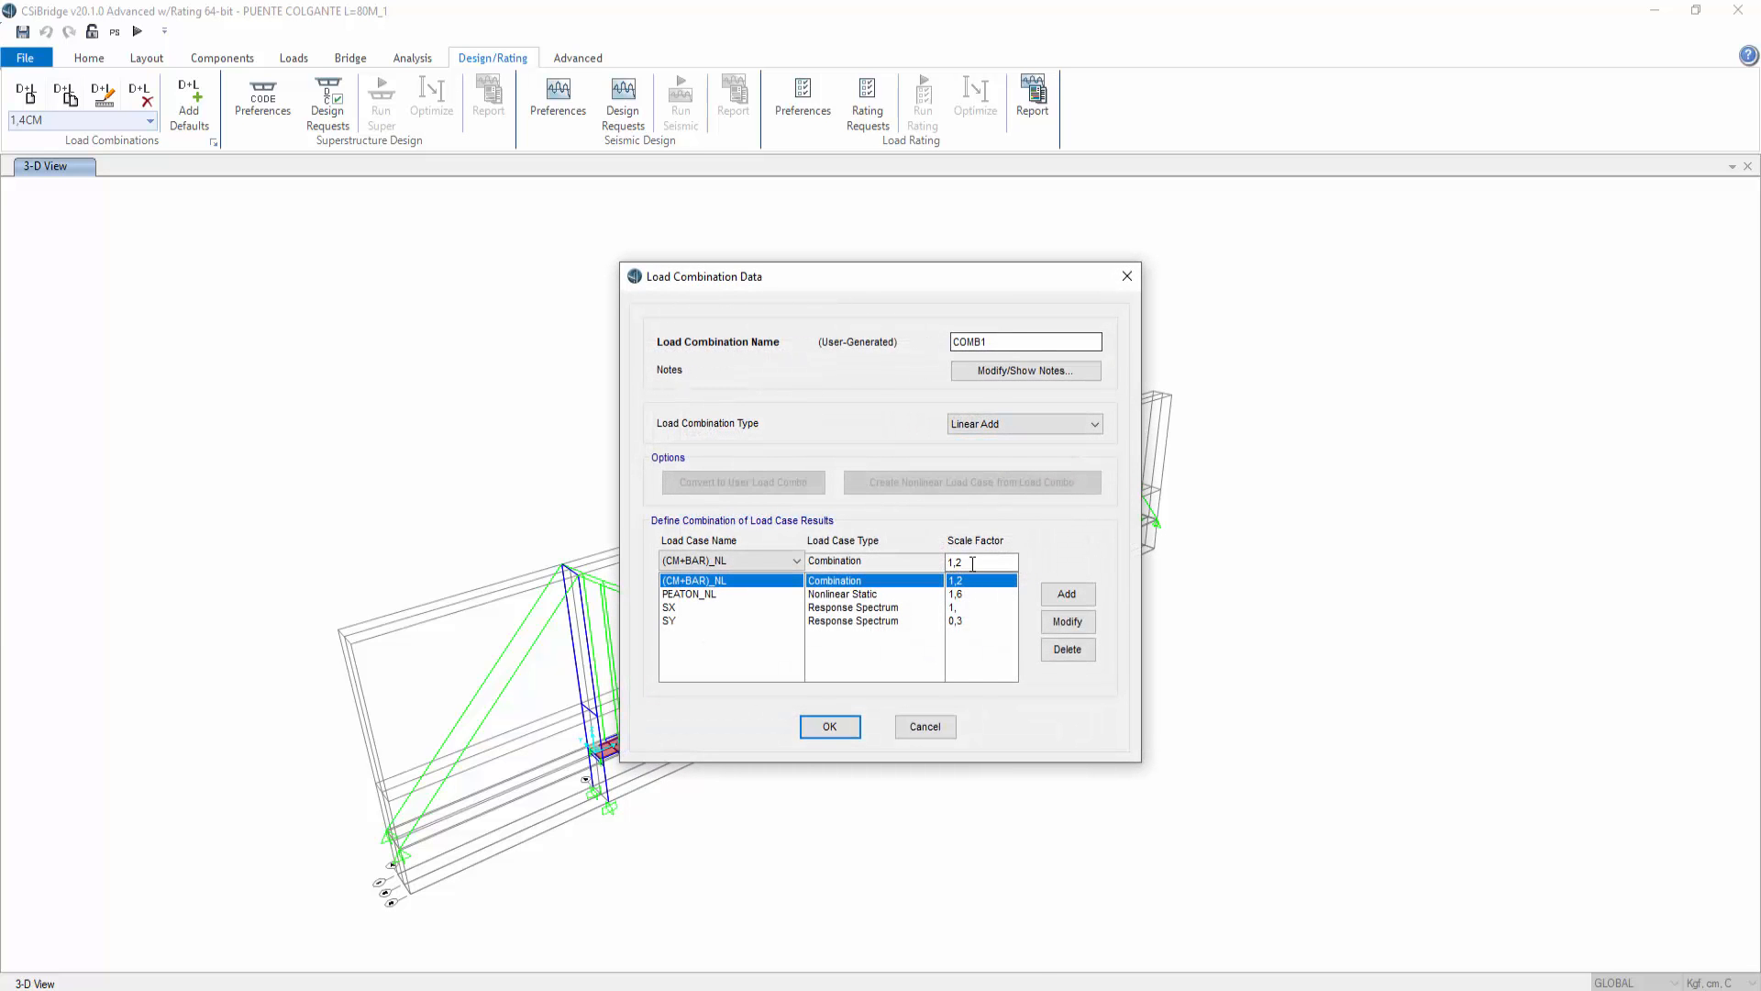
left_click(1128, 277)
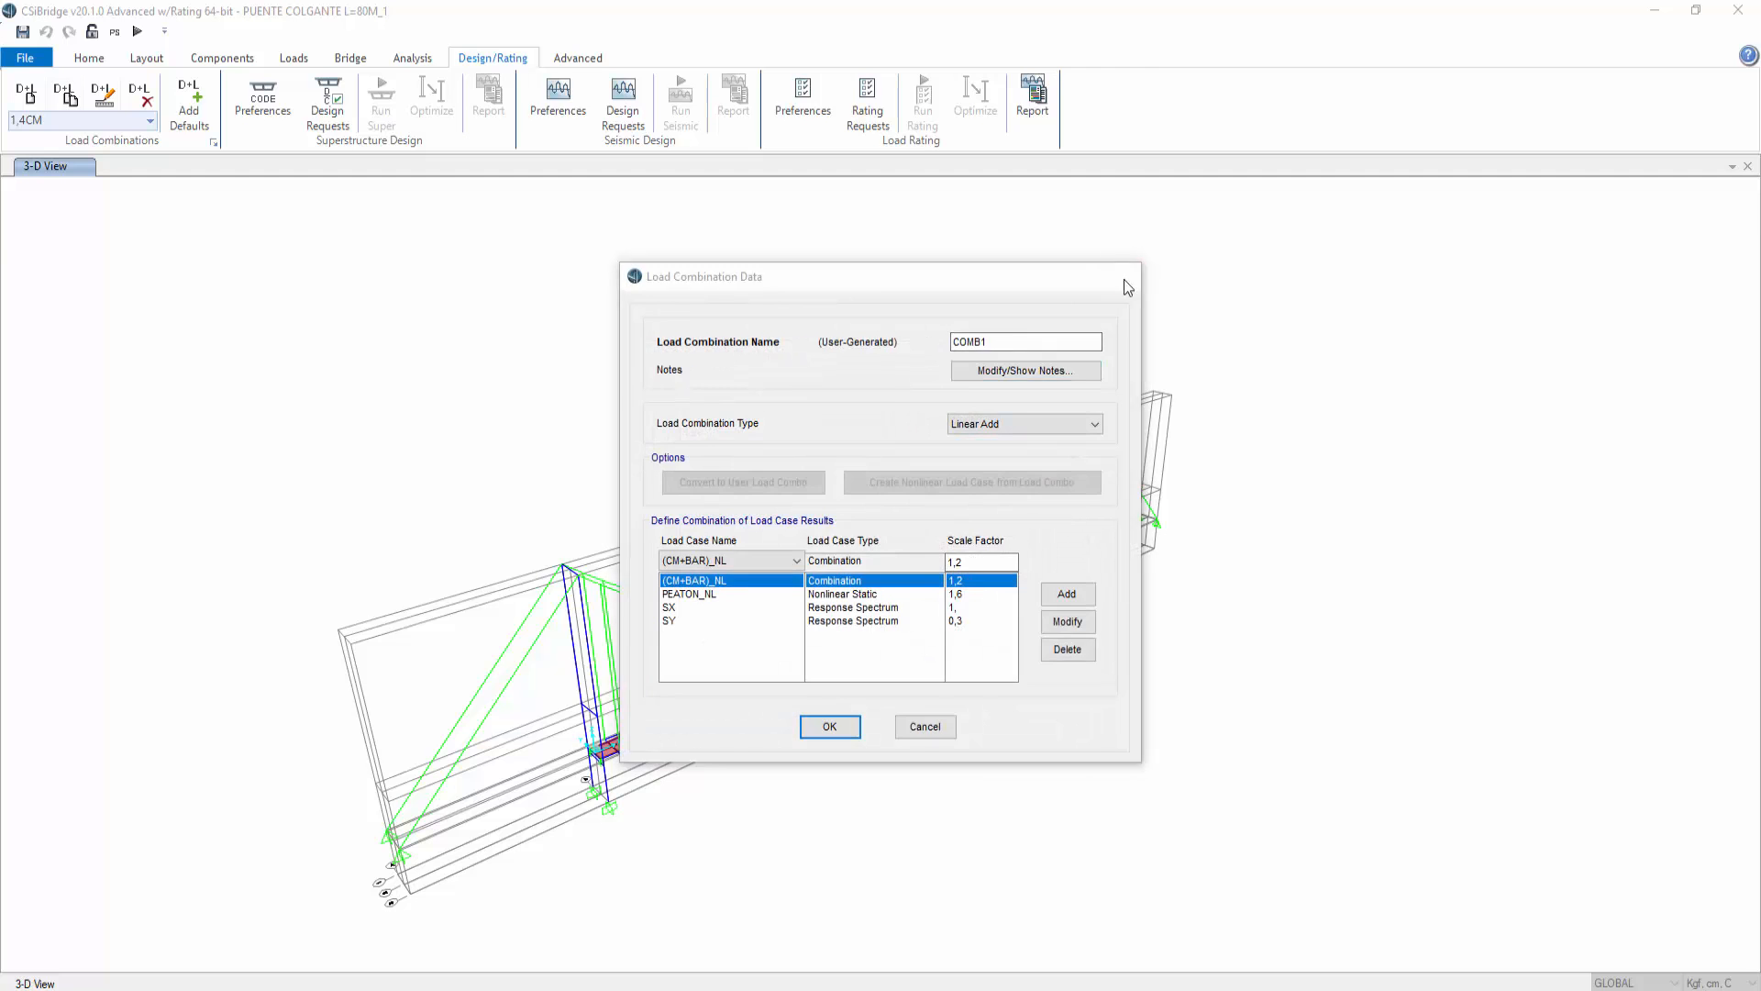
left_click(990, 478)
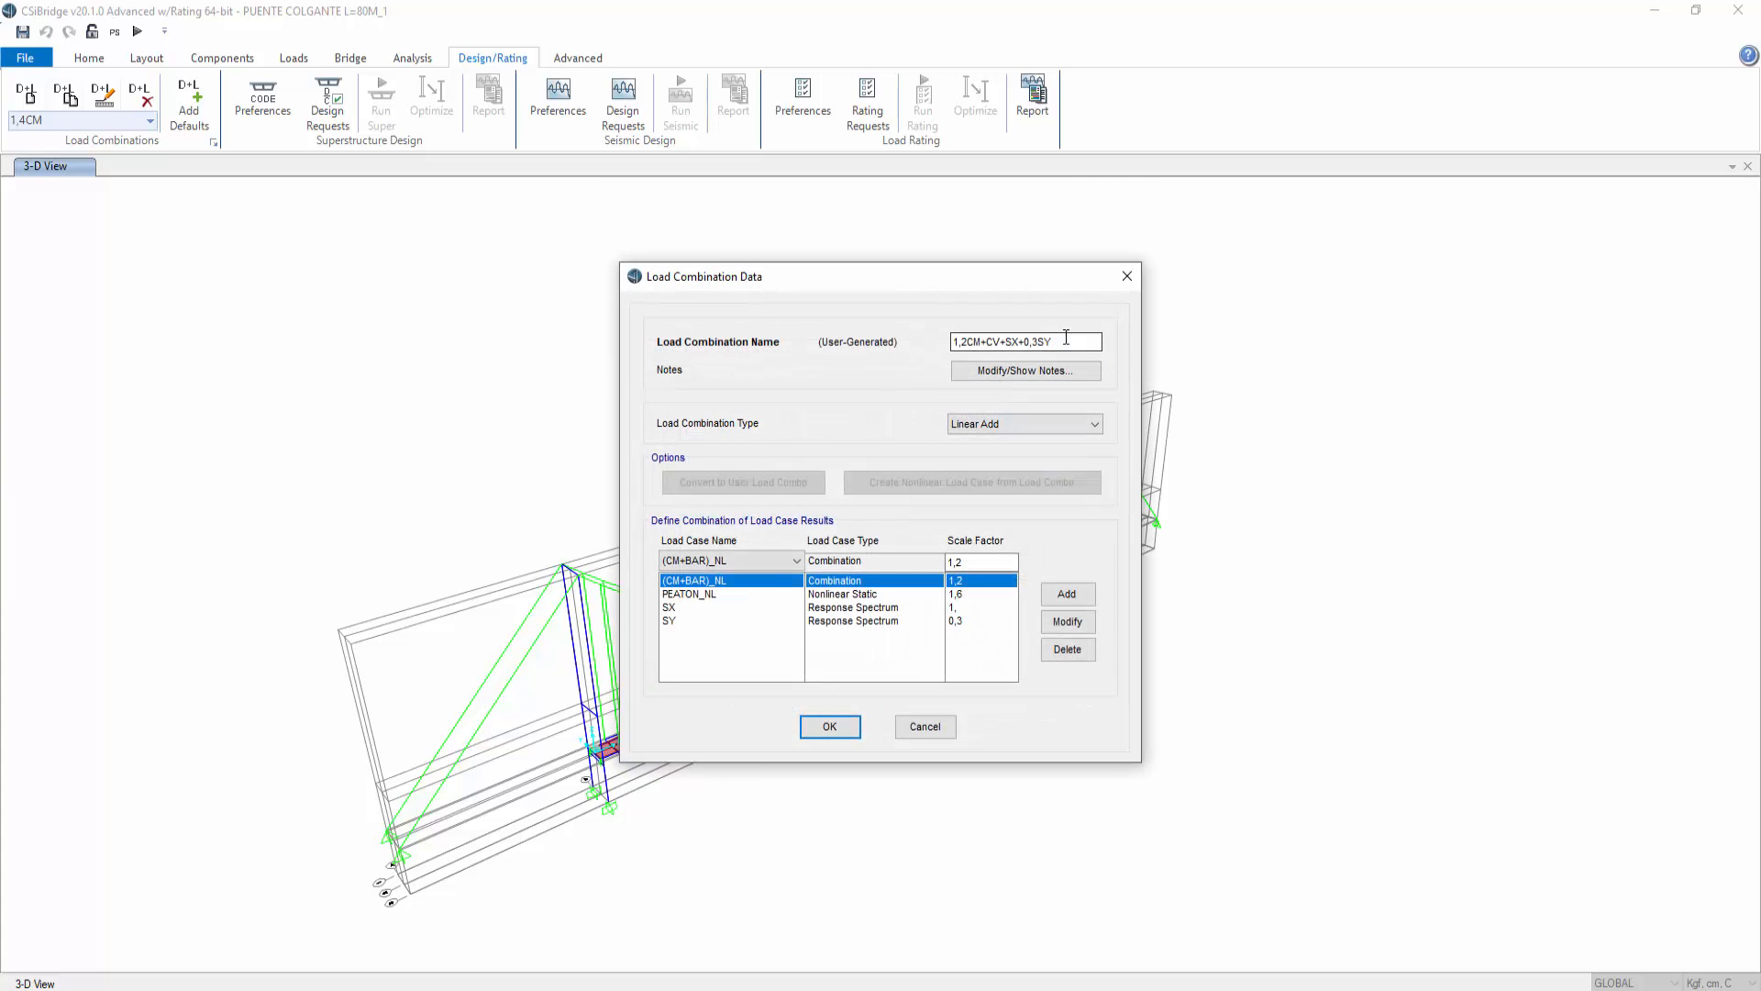
left_click_drag(1066, 337, 914, 338)
key("ctrl+c")
left_click(830, 726)
left_click(989, 477)
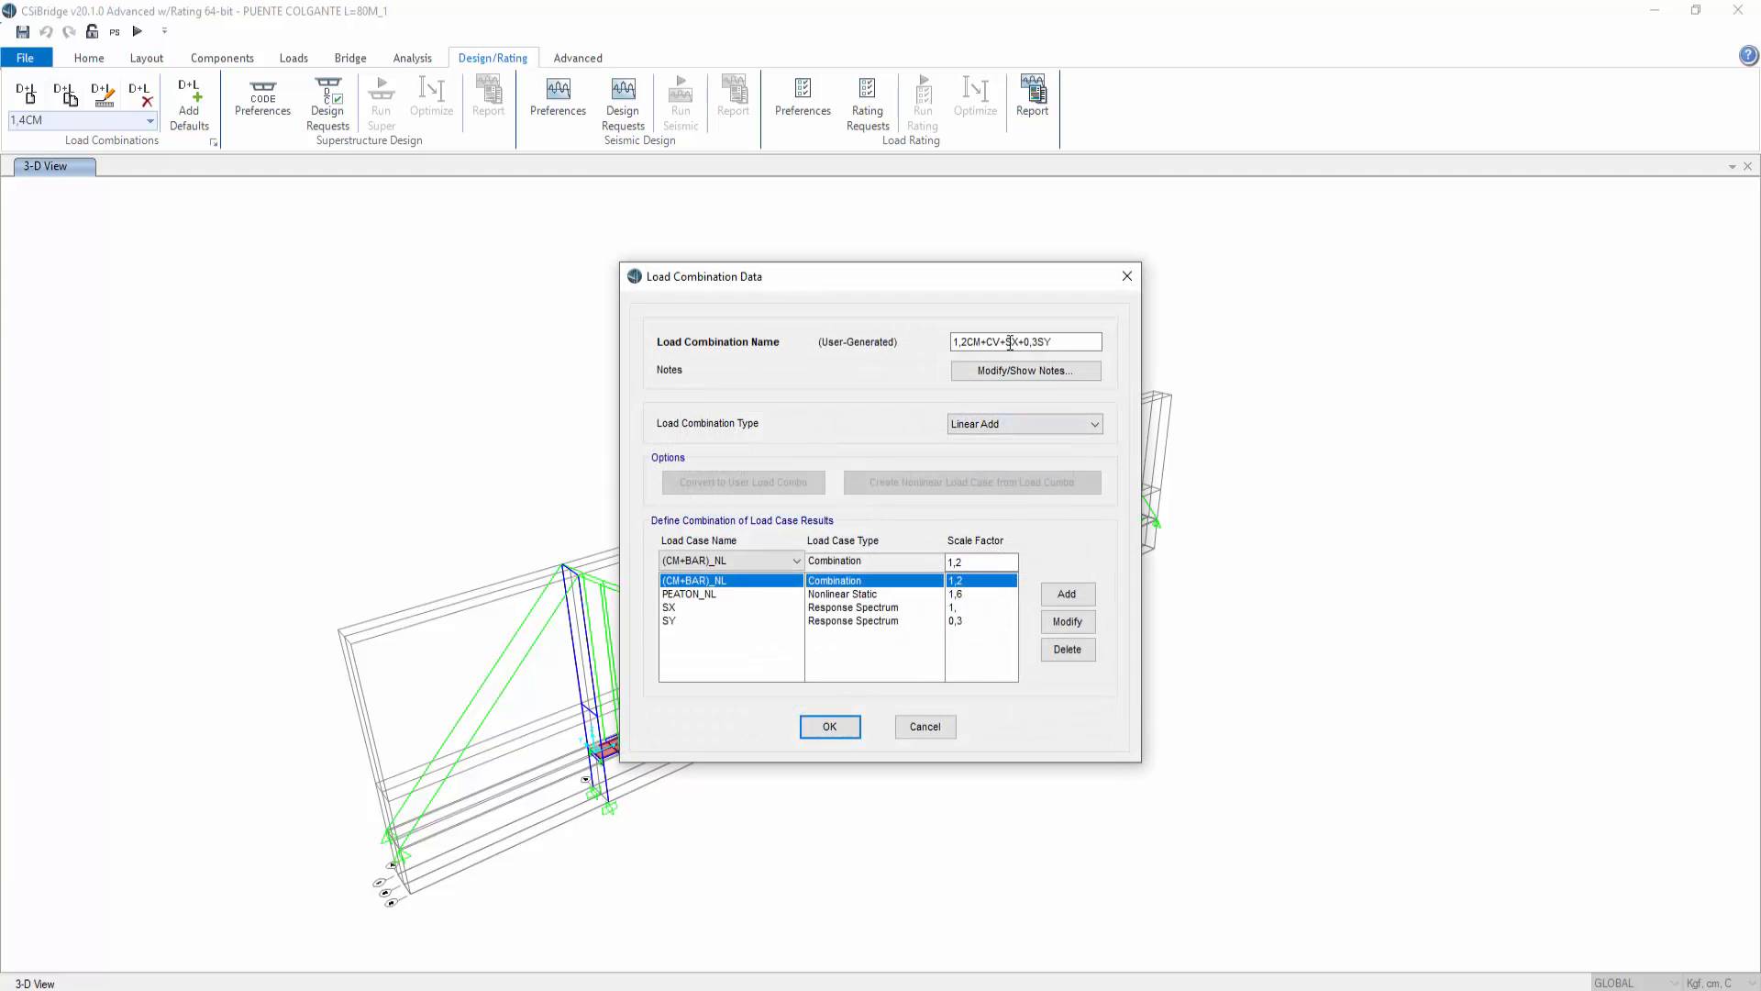
left_click(1075, 345)
left_click_drag(1005, 277, 1300, 272)
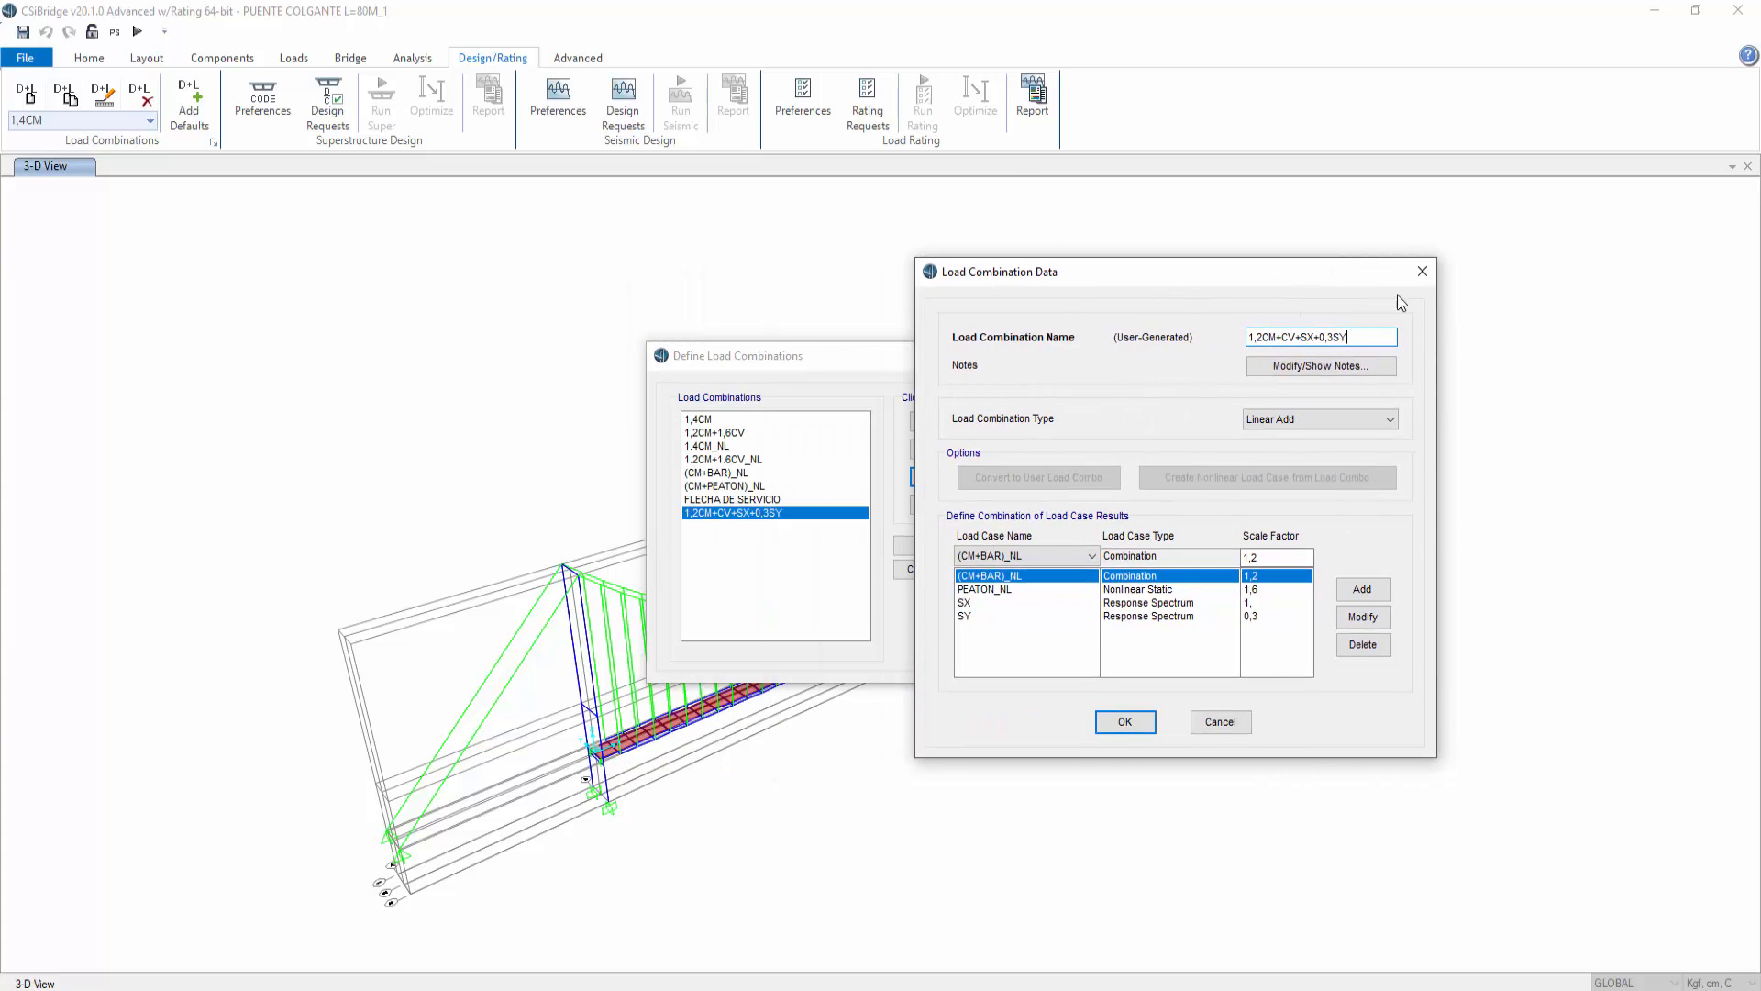
left_click(1420, 273)
Step: Copy the selected combination and rename the copy 1,2CM+CV+SY+0,3SX
left_click(1016, 451)
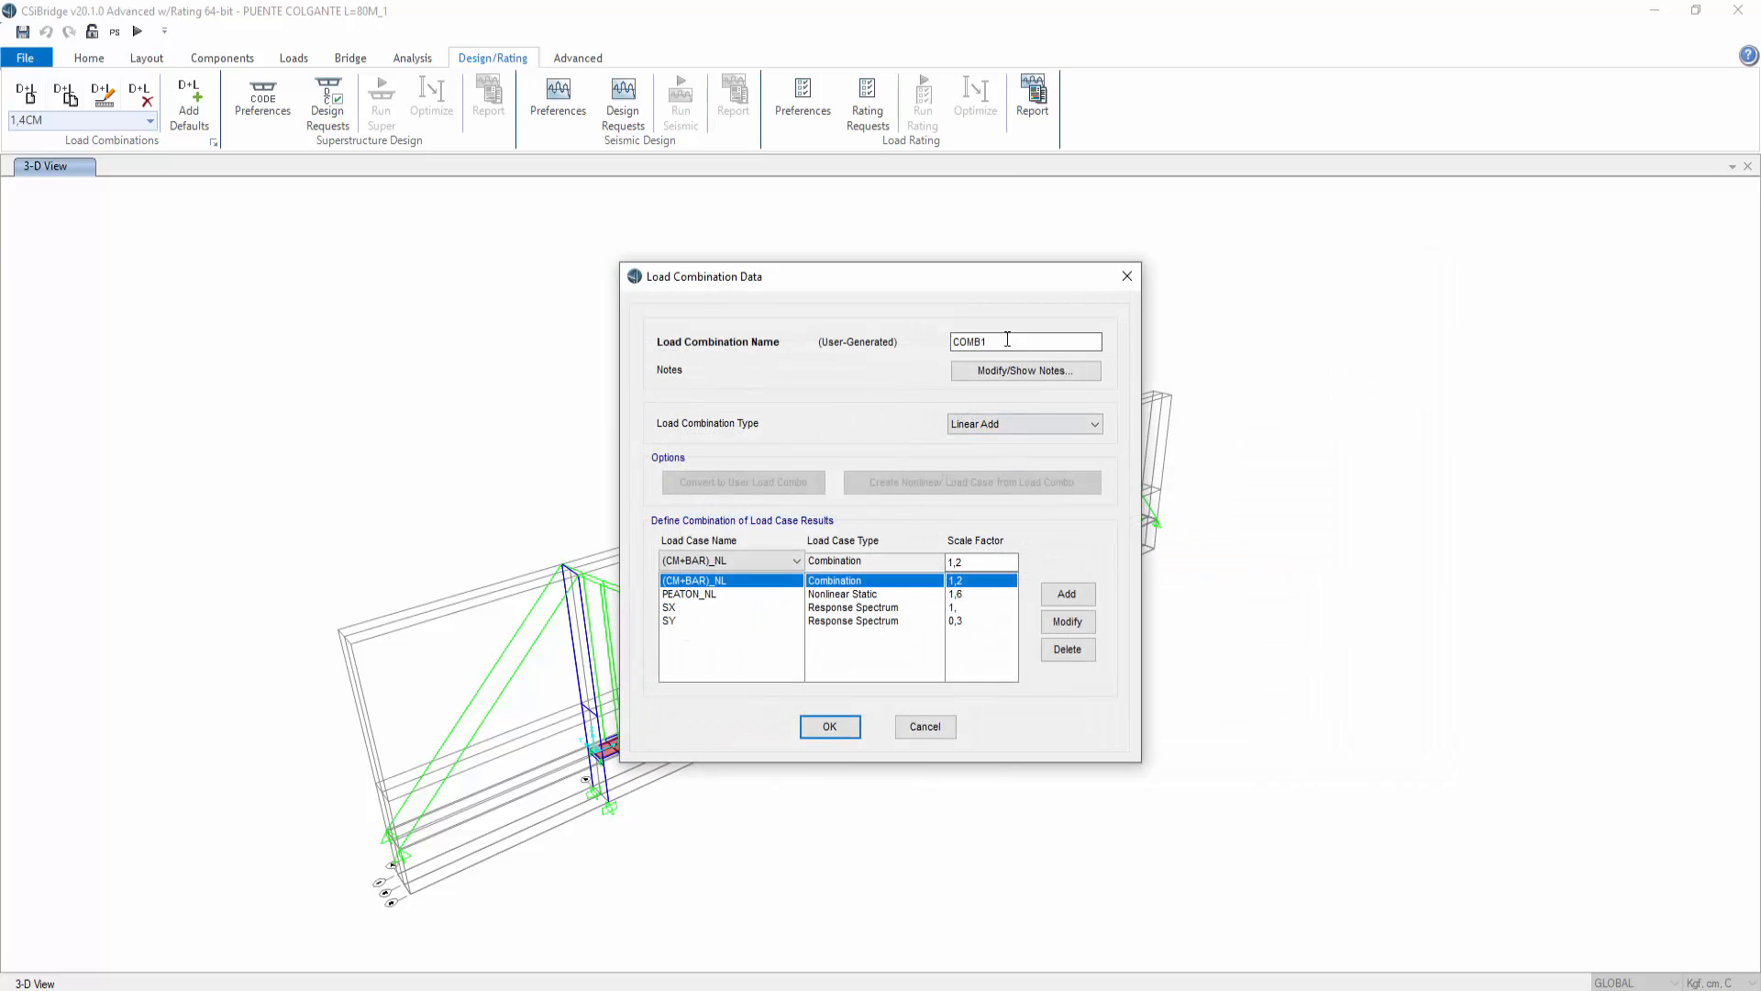
key("ctrl+v")
type("Y")
Step: Try to change the SY entry of the new combination to SX
left_click(706, 627)
left_click(768, 559)
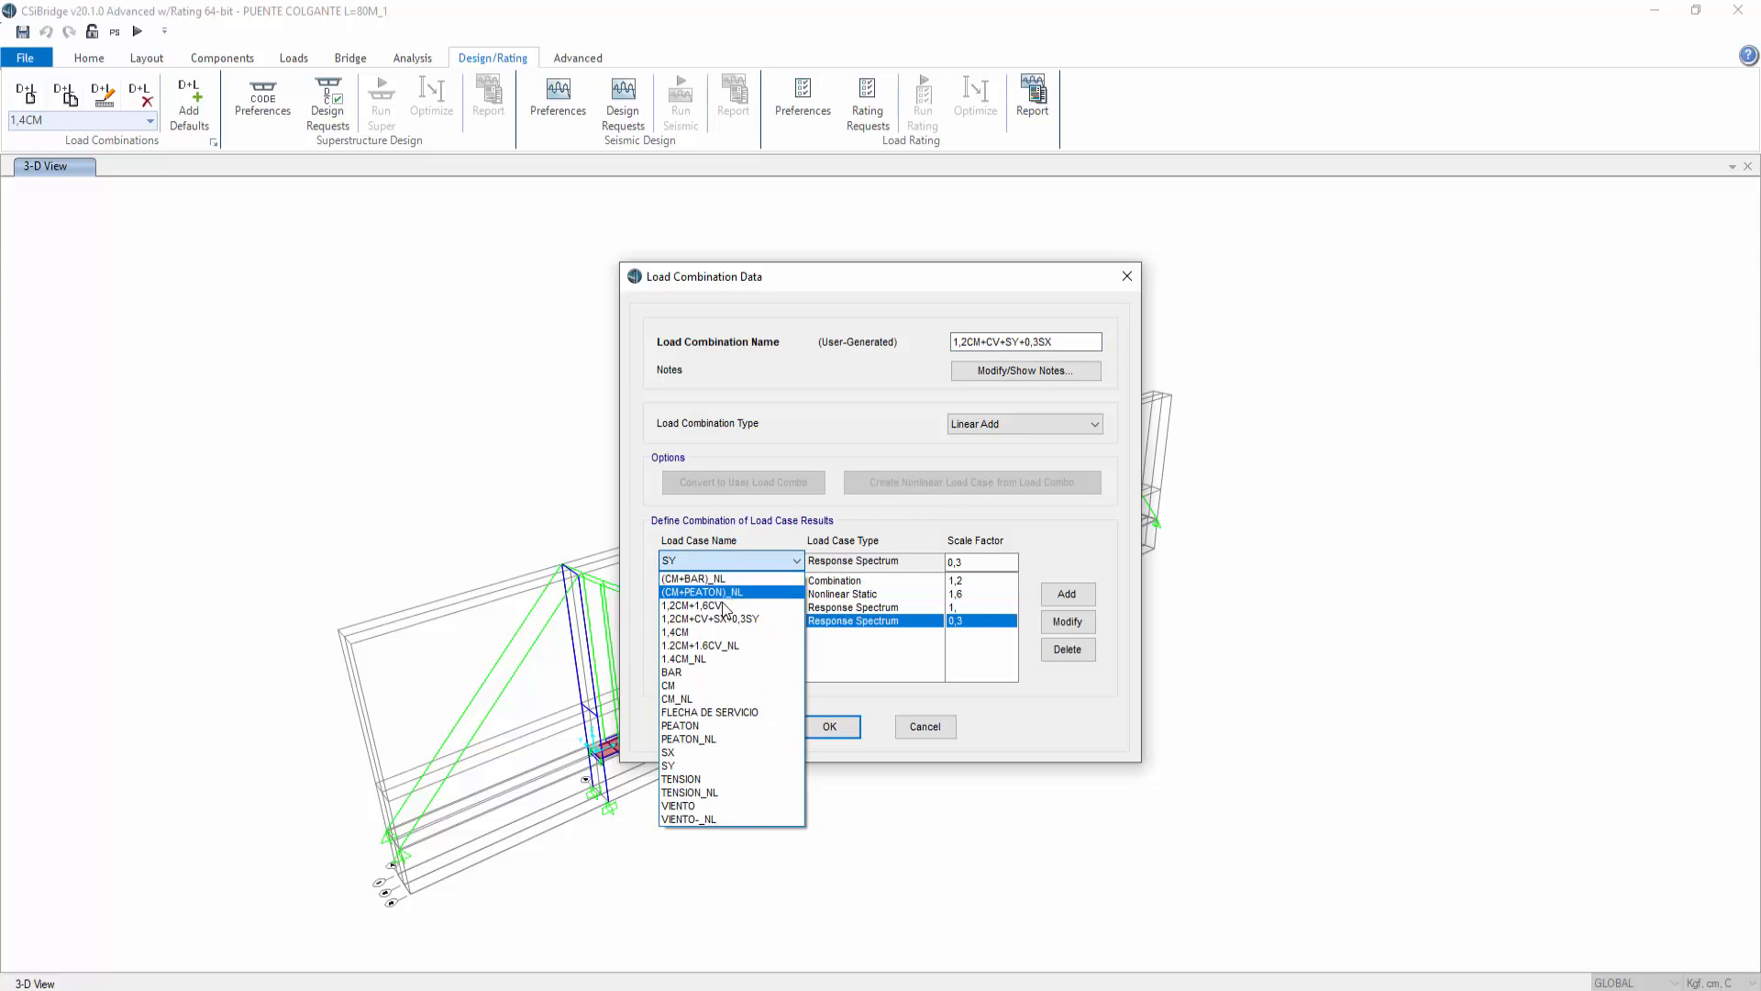
left_click(714, 751)
left_click(1067, 621)
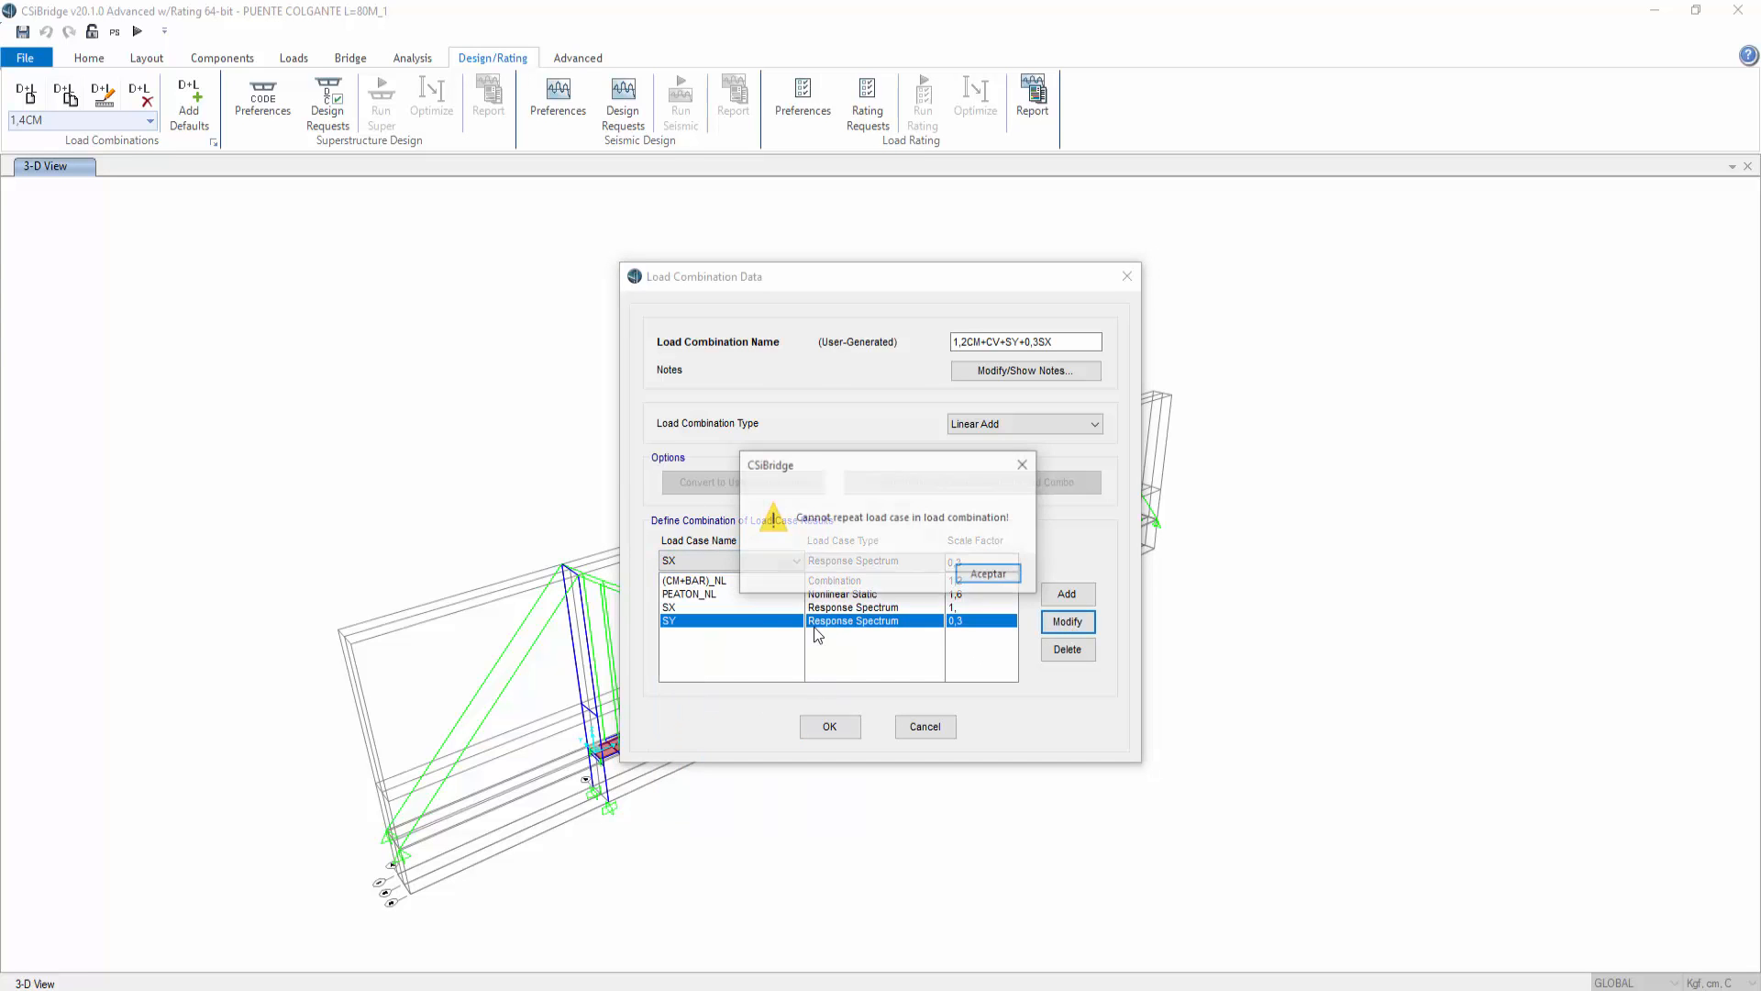
left_click(989, 575)
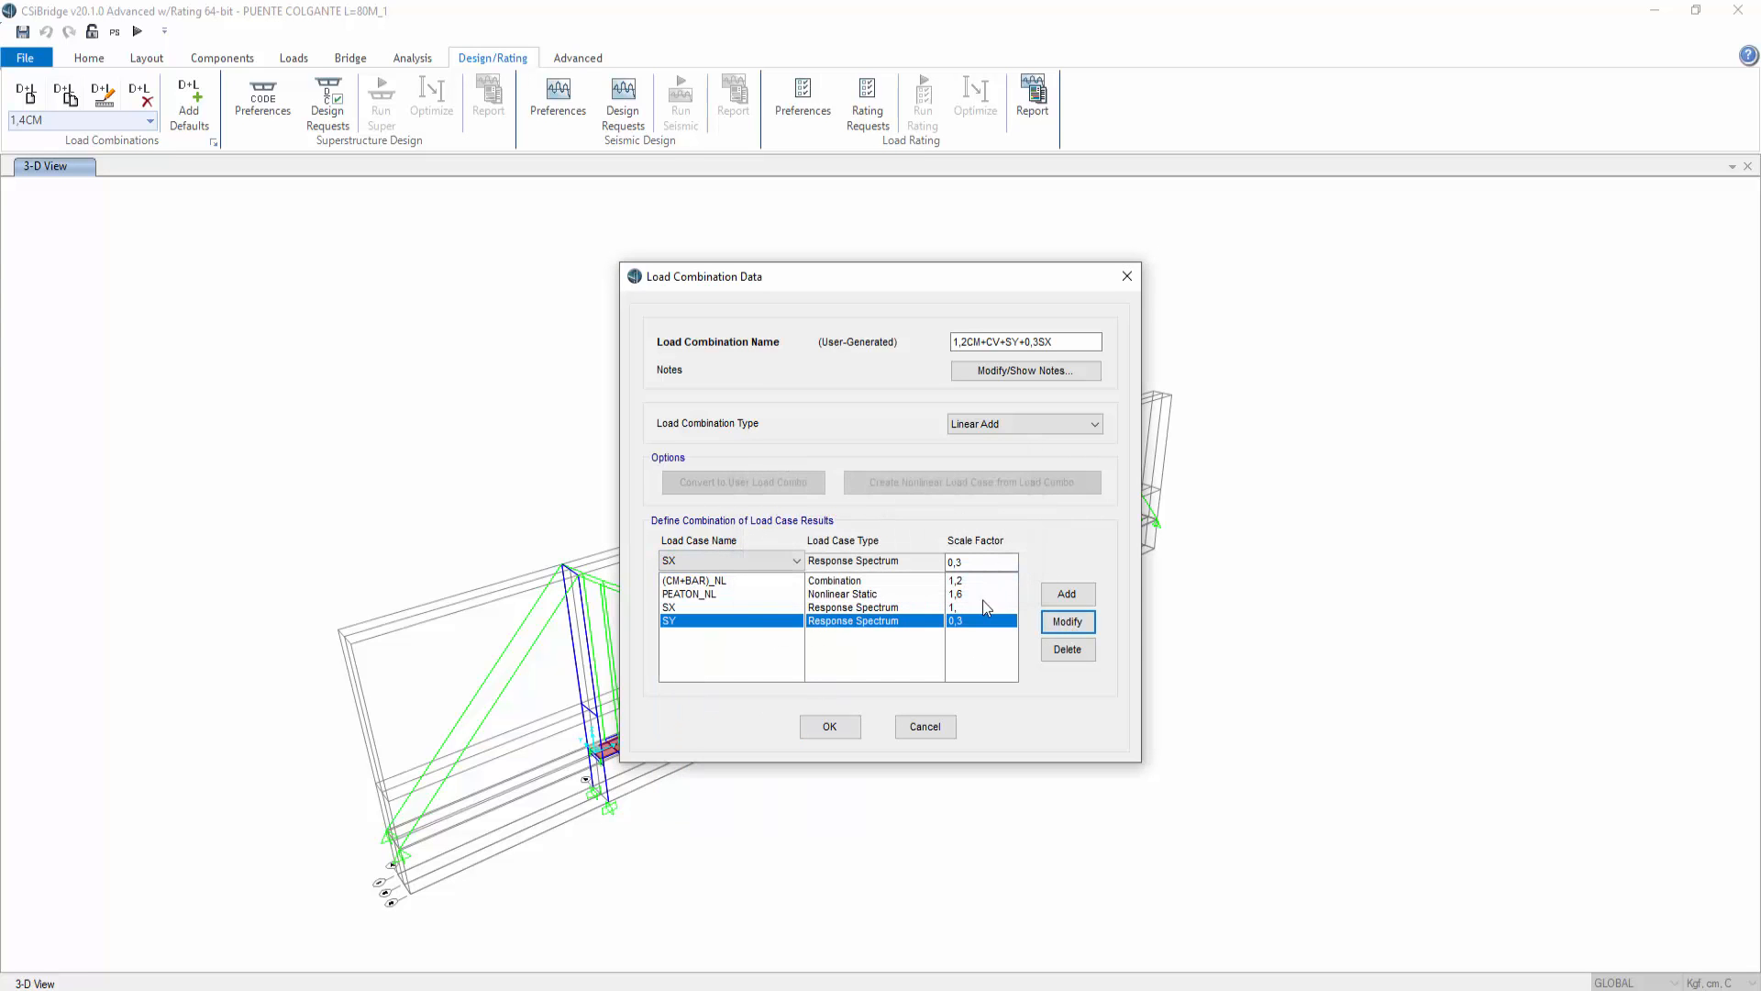
Step: Remove the SY entry and change the SX entry to SY with a scale factor of 1
left_click(1066, 650)
left_click(754, 561)
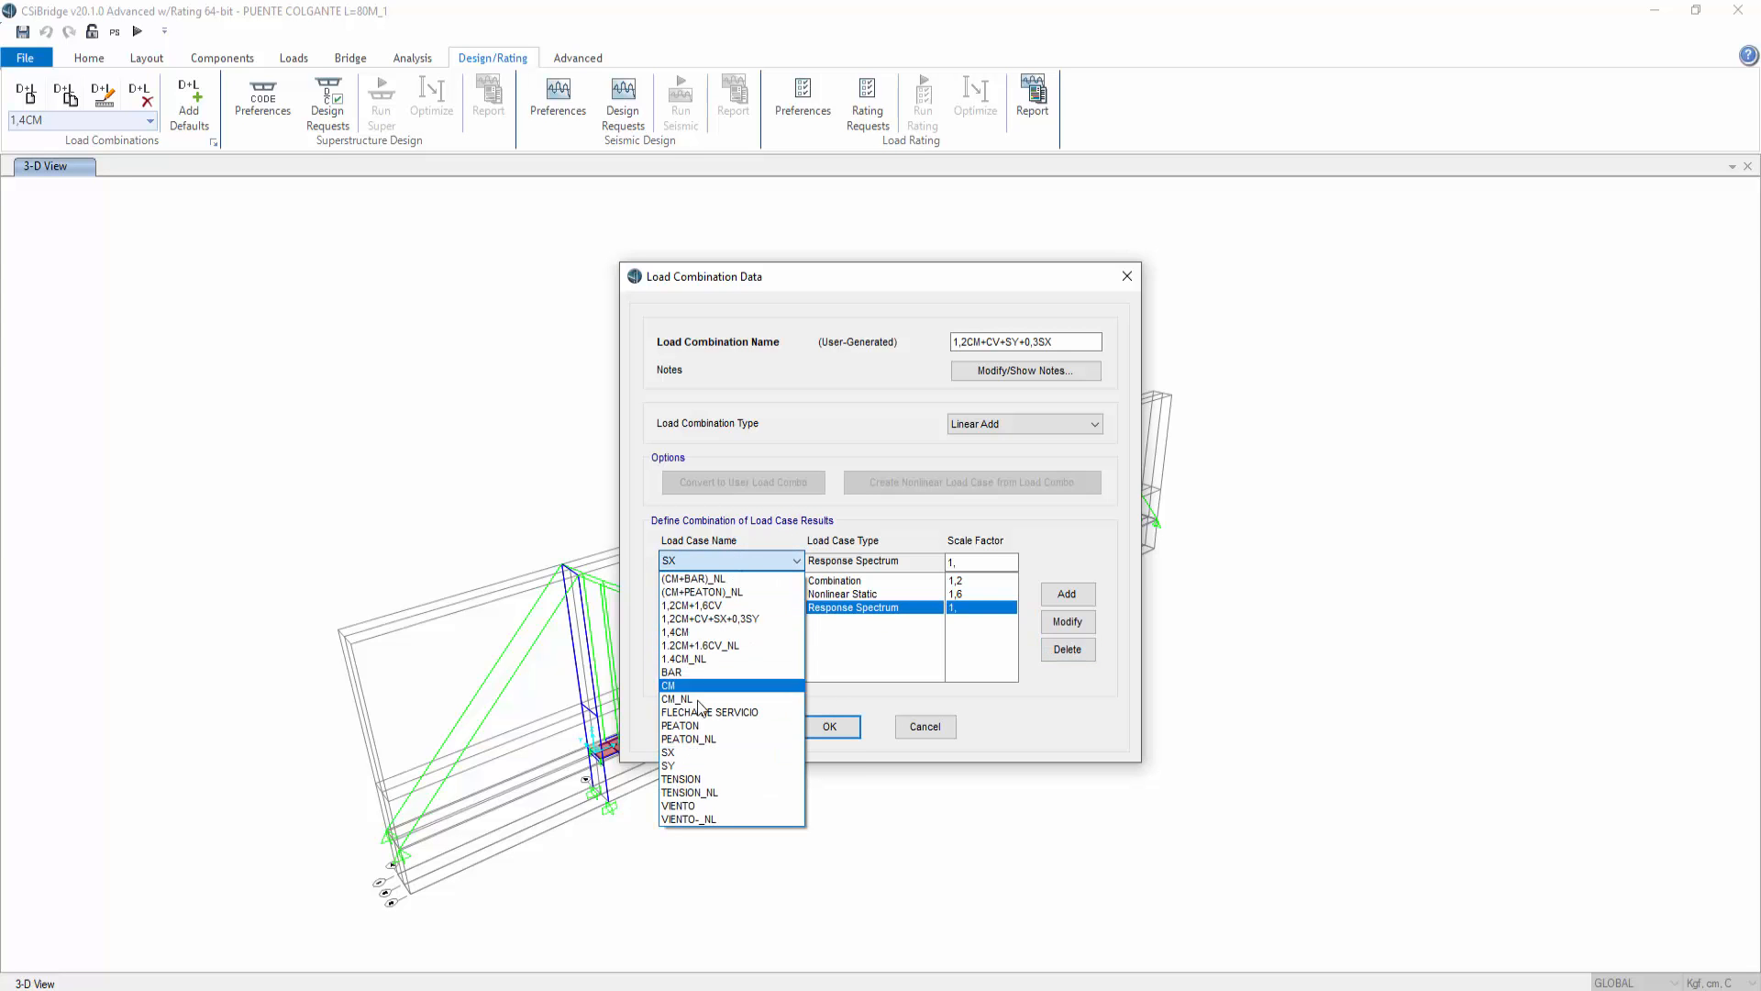
left_click(743, 758)
left_click(1067, 622)
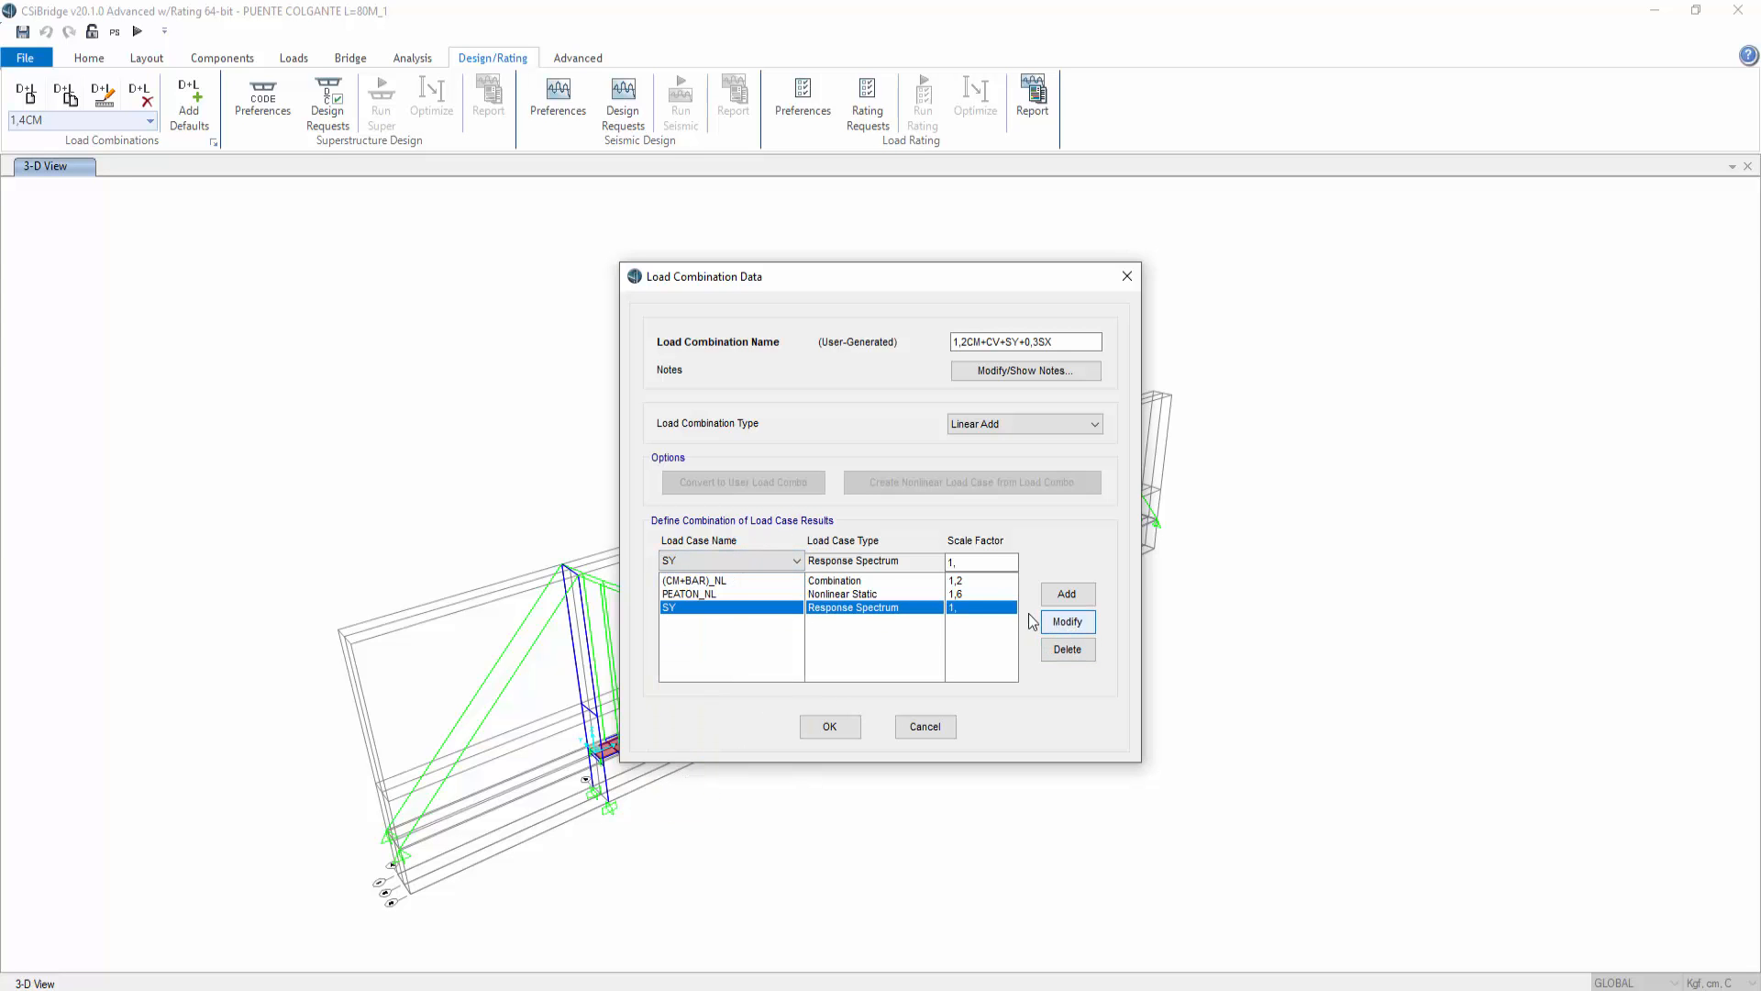
Step: Add SX with a scale factor of 0,3, save the combination and close the load combinations list
left_click(777, 561)
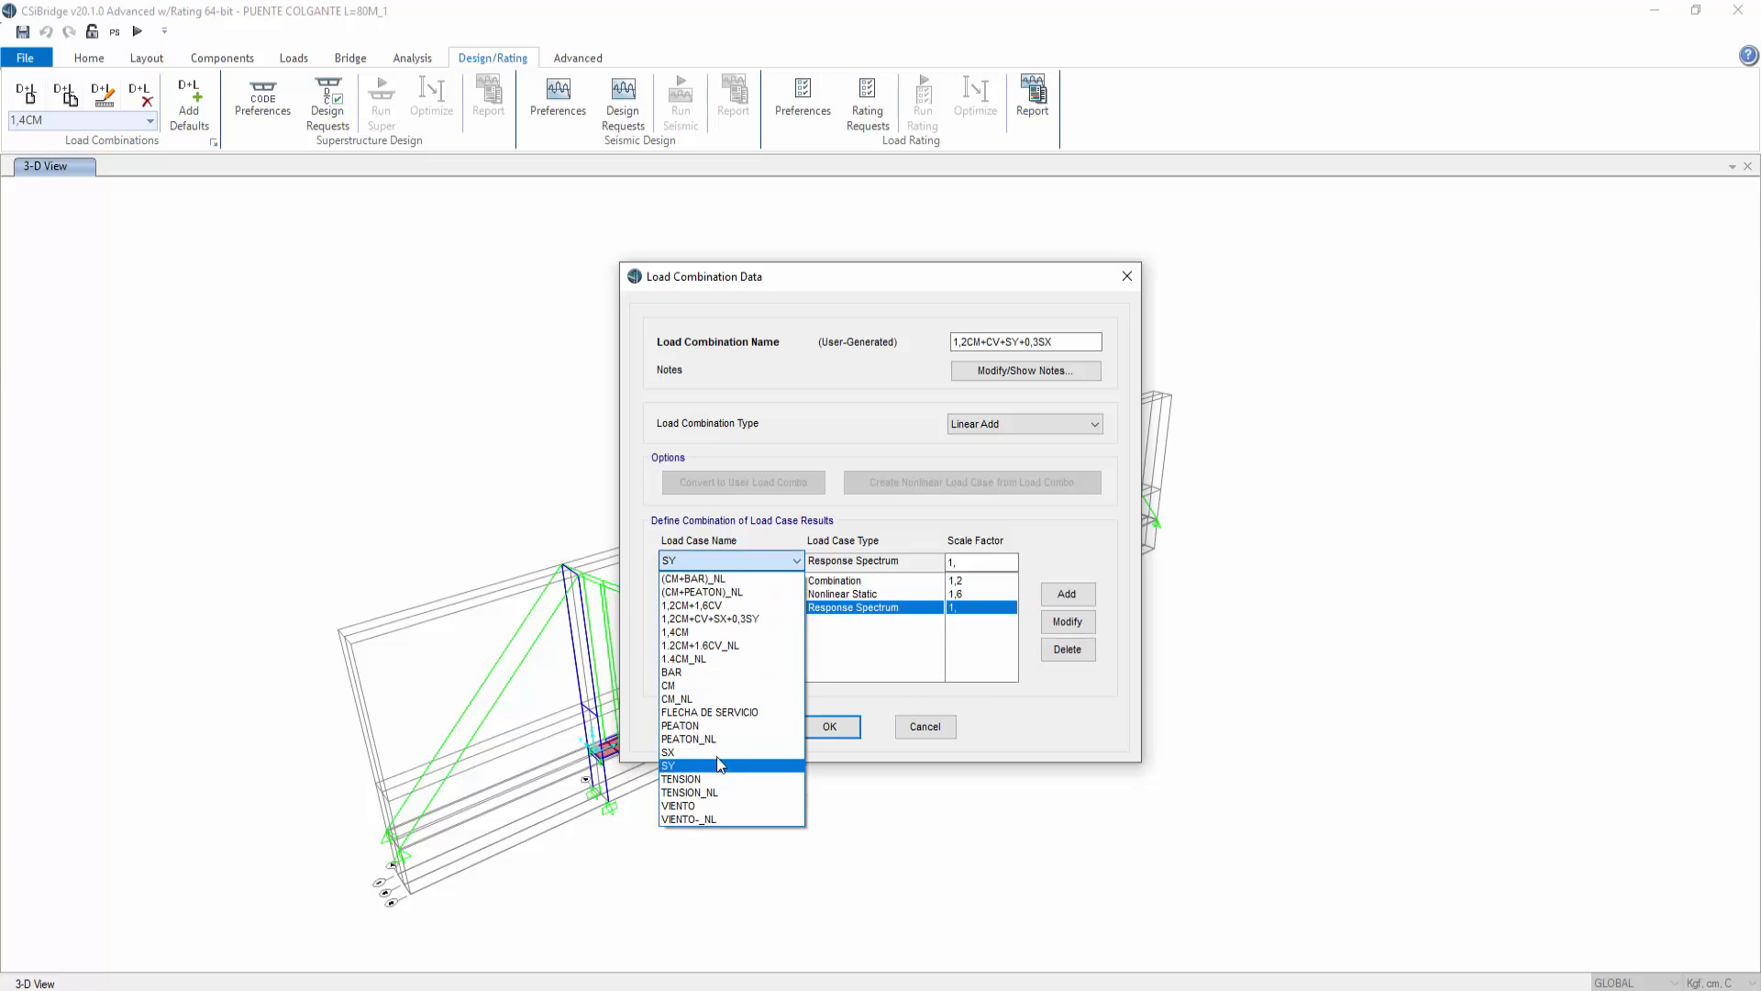
left_click(729, 763)
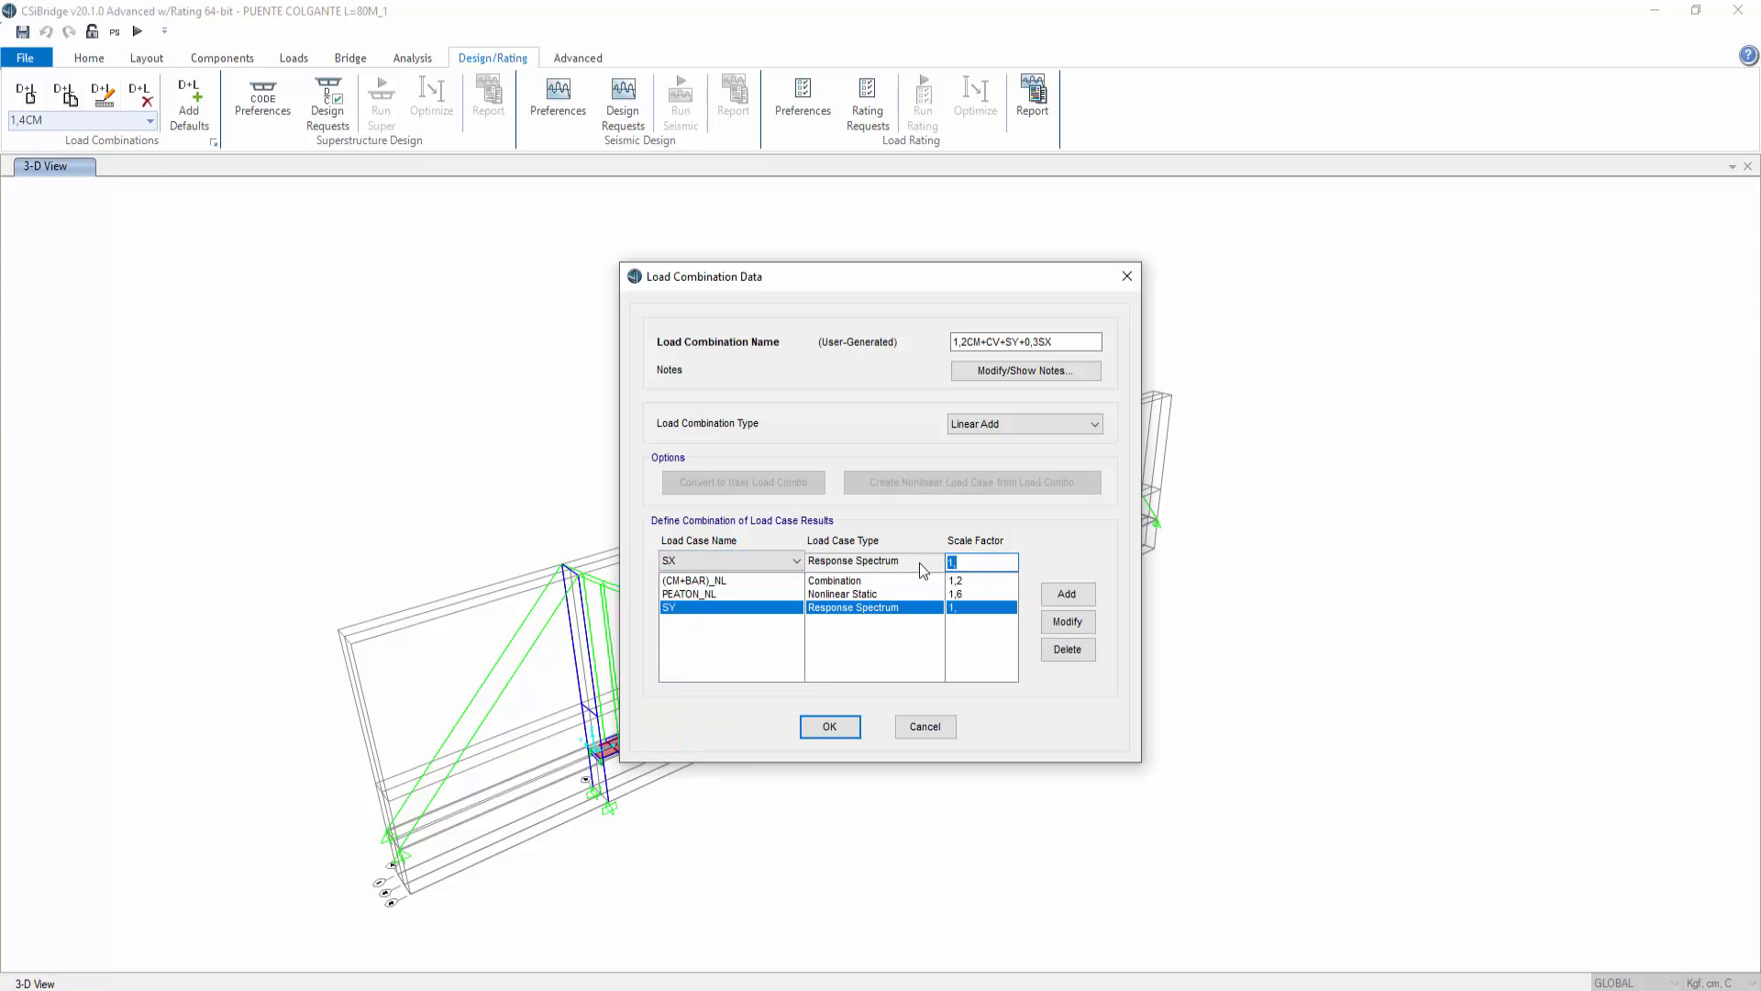
type(",3")
left_click(1067, 594)
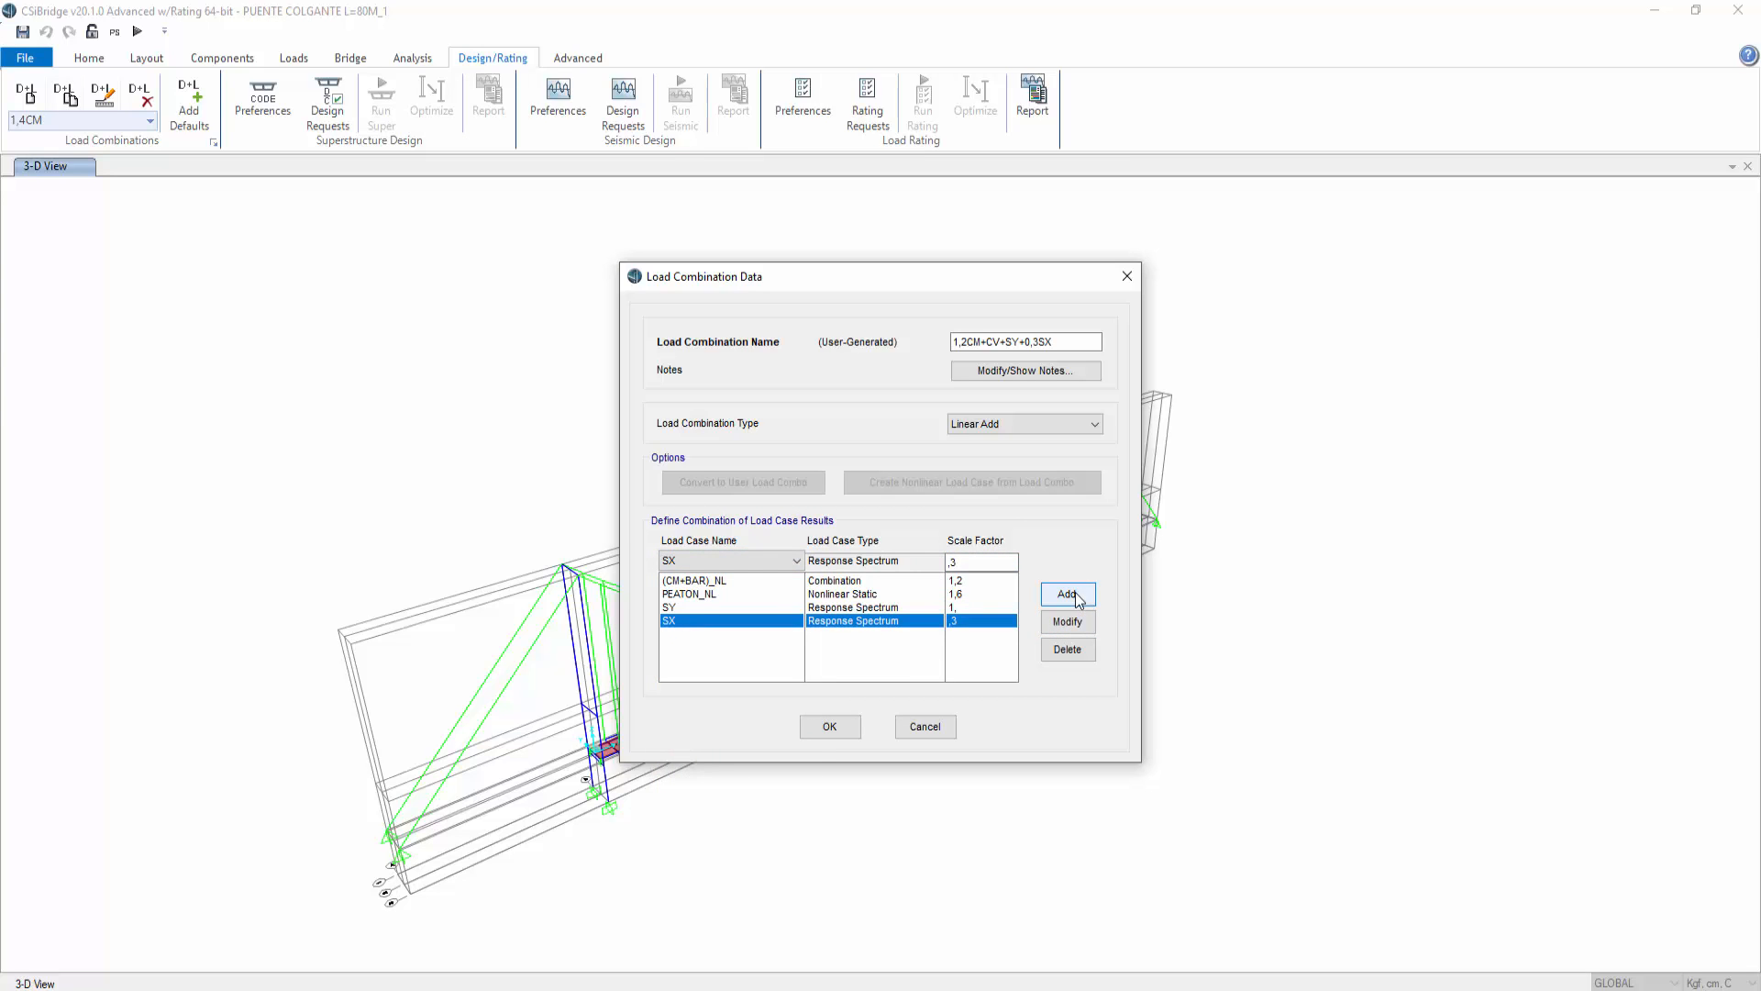
left_click(830, 727)
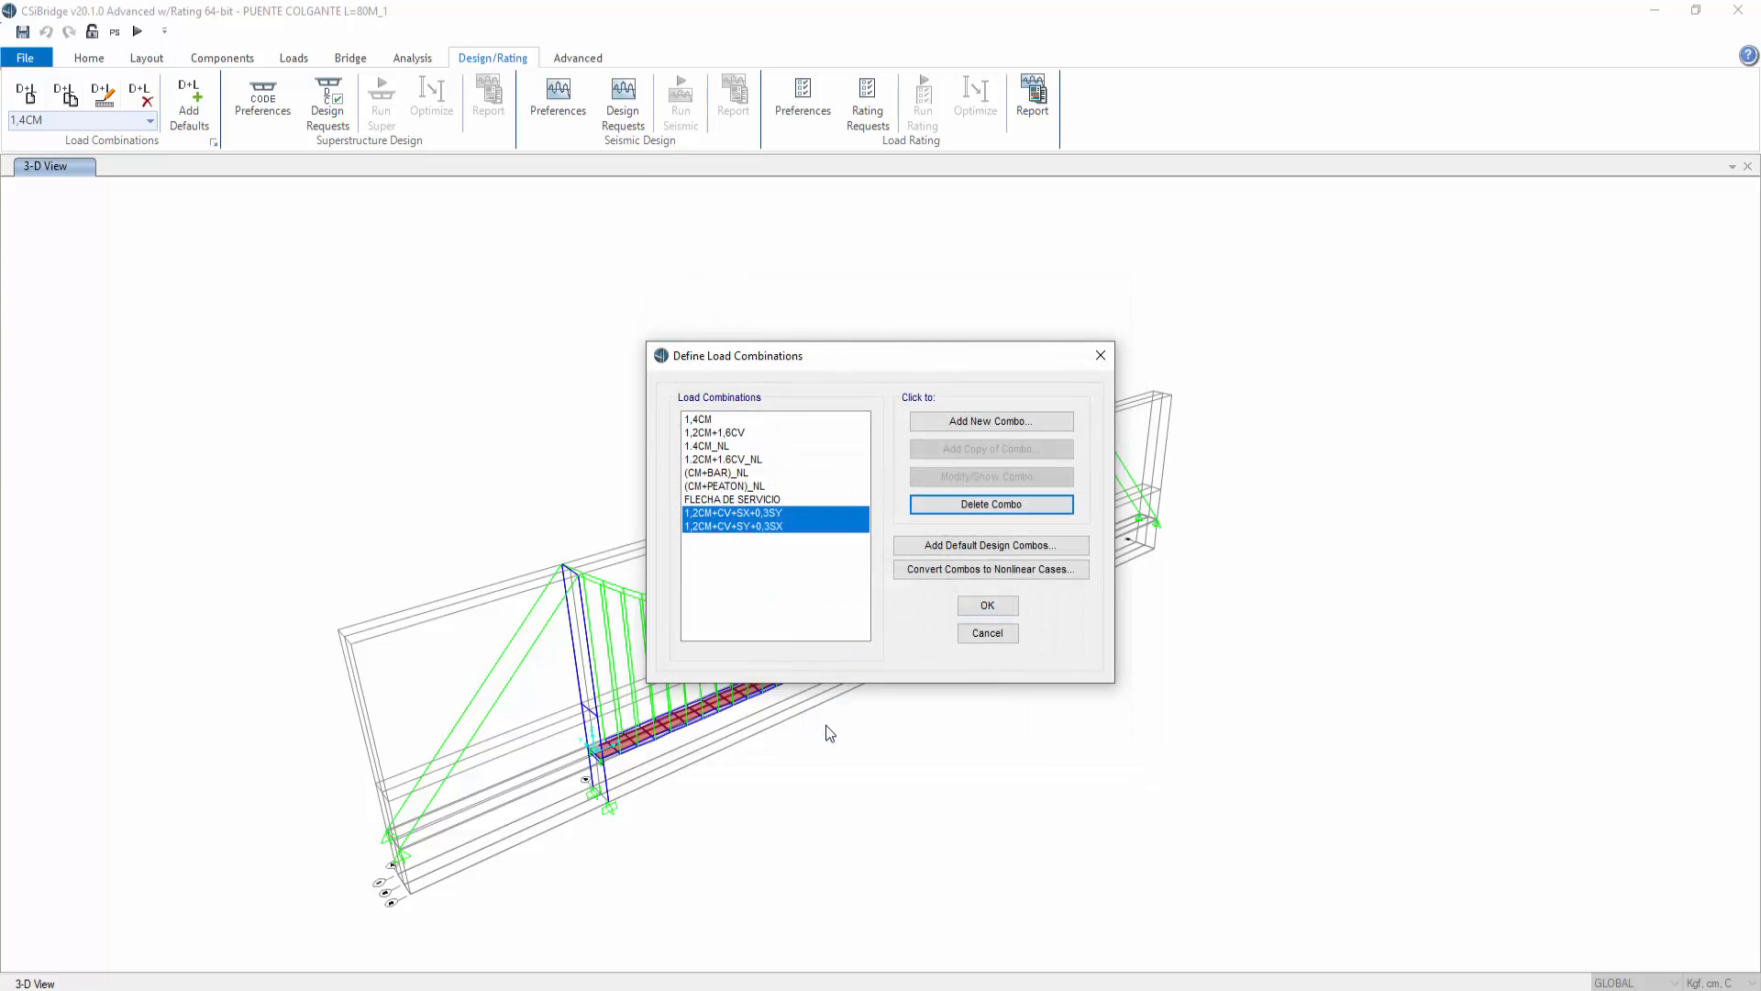
left_click(986, 603)
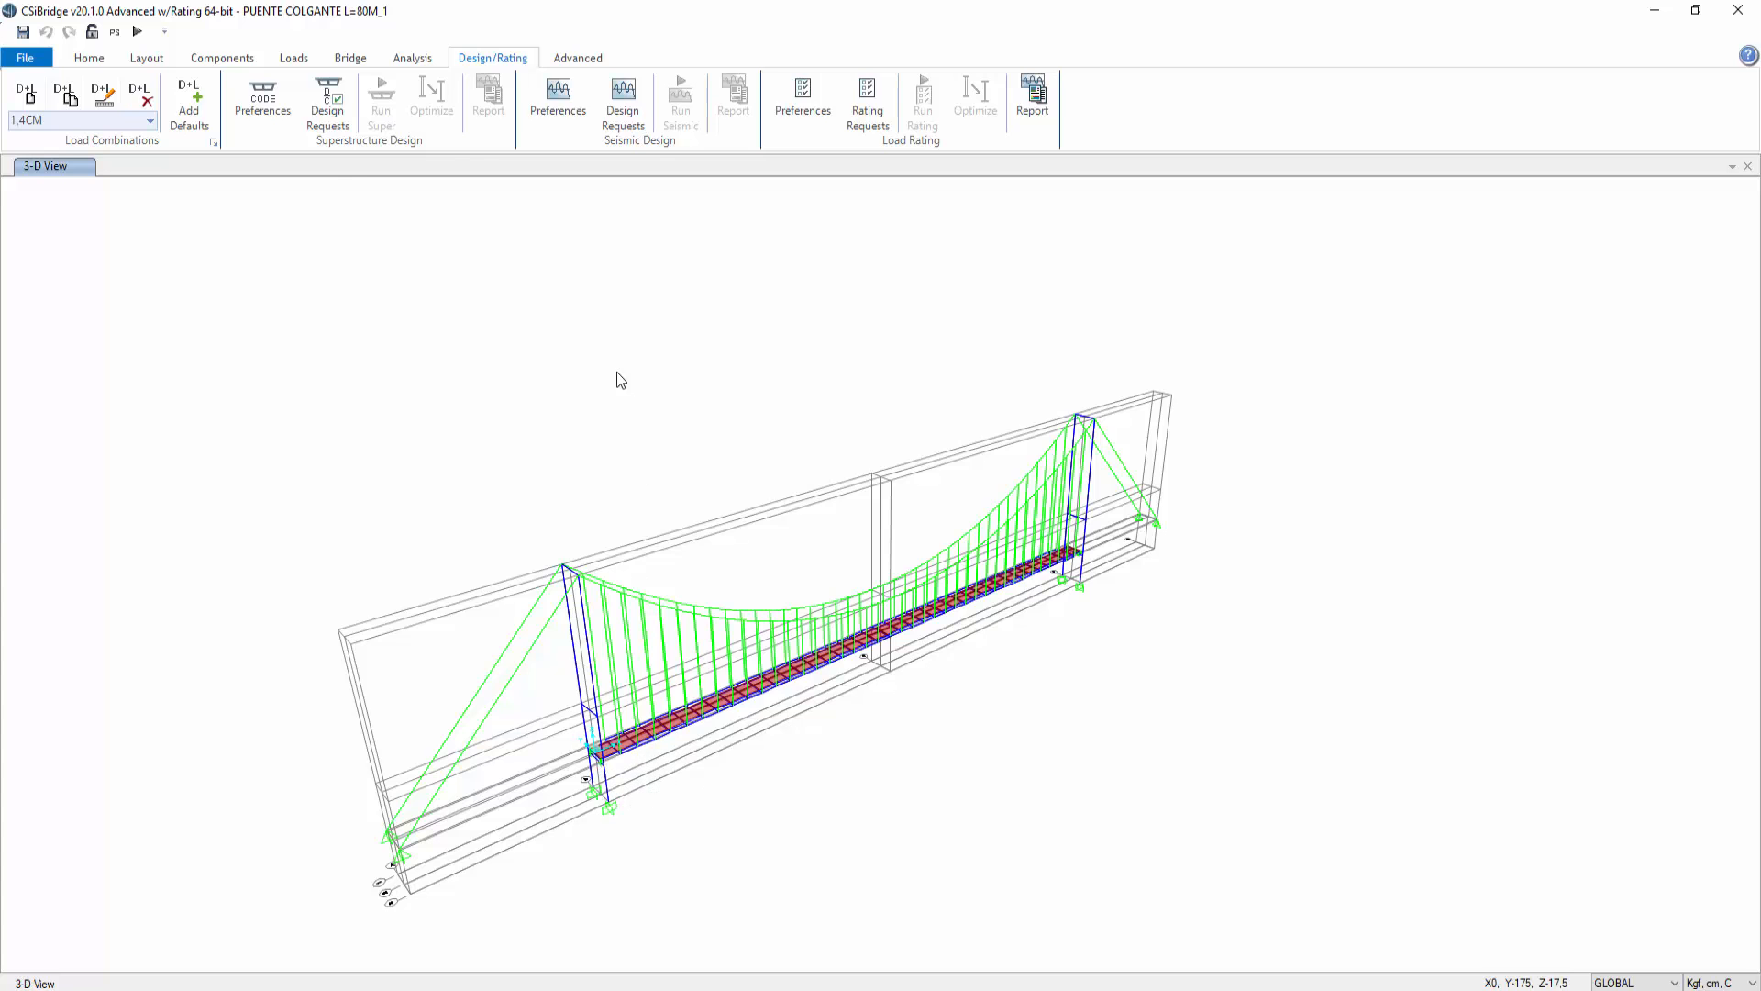
Step: Run the analysis of all load cases
left_click(136, 31)
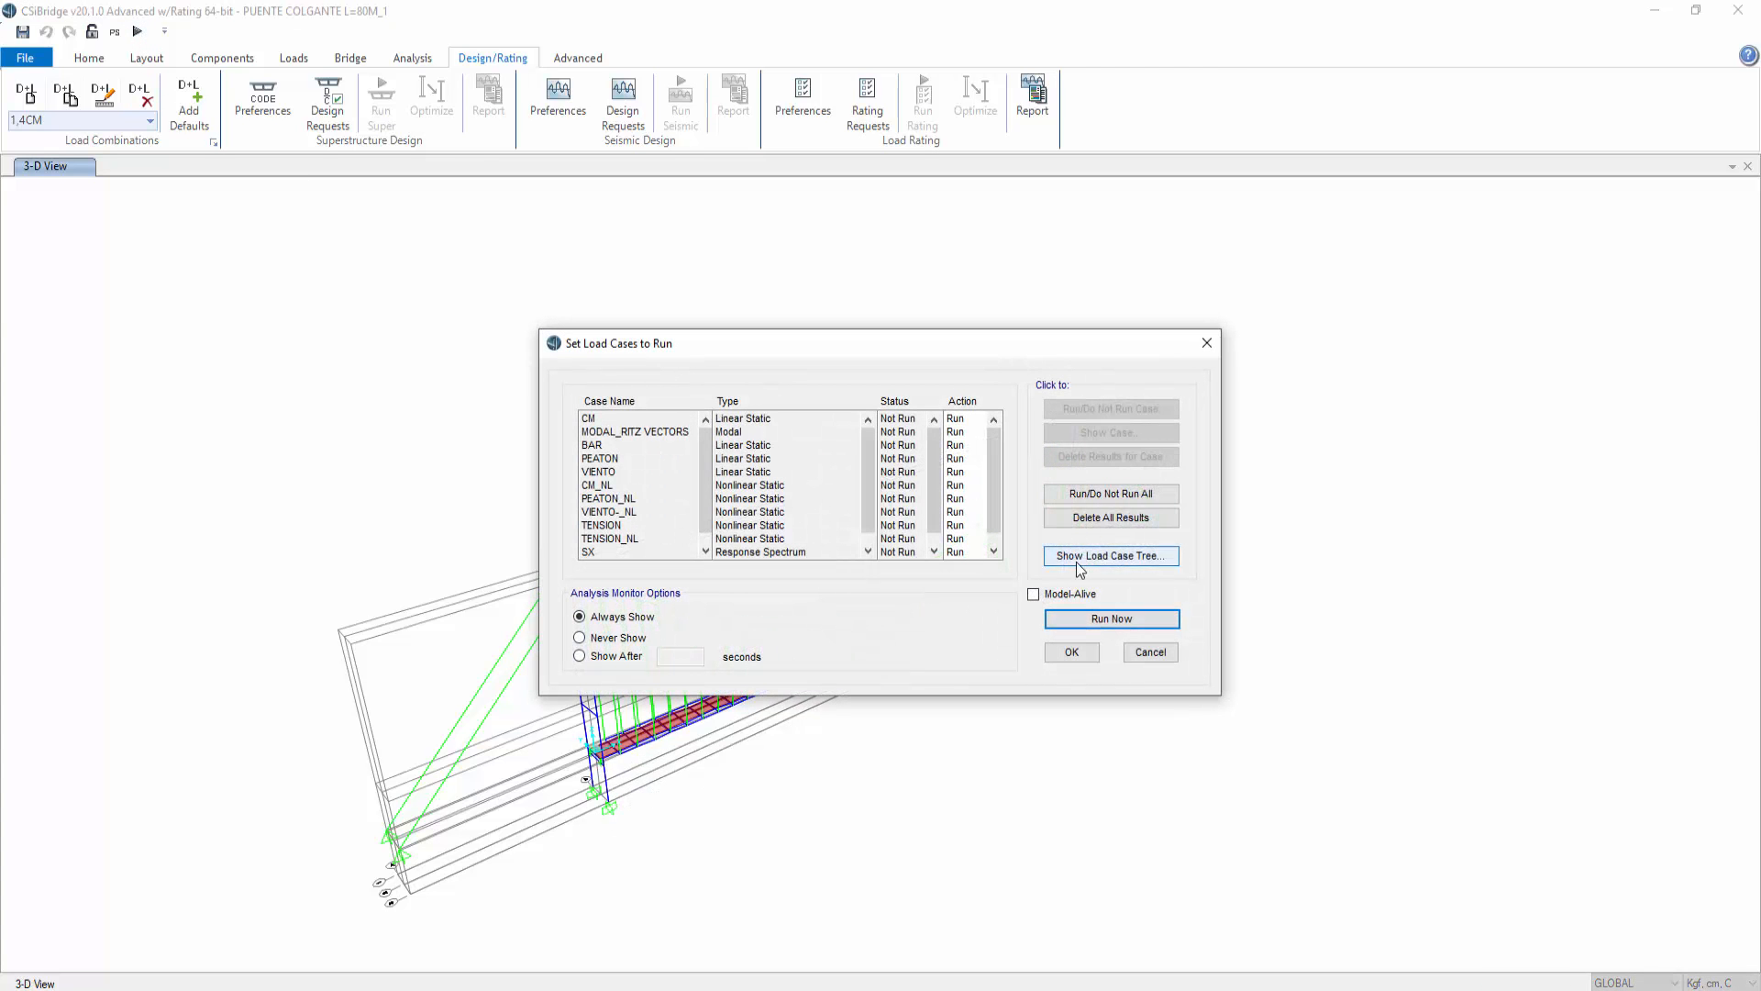
left_click(1083, 626)
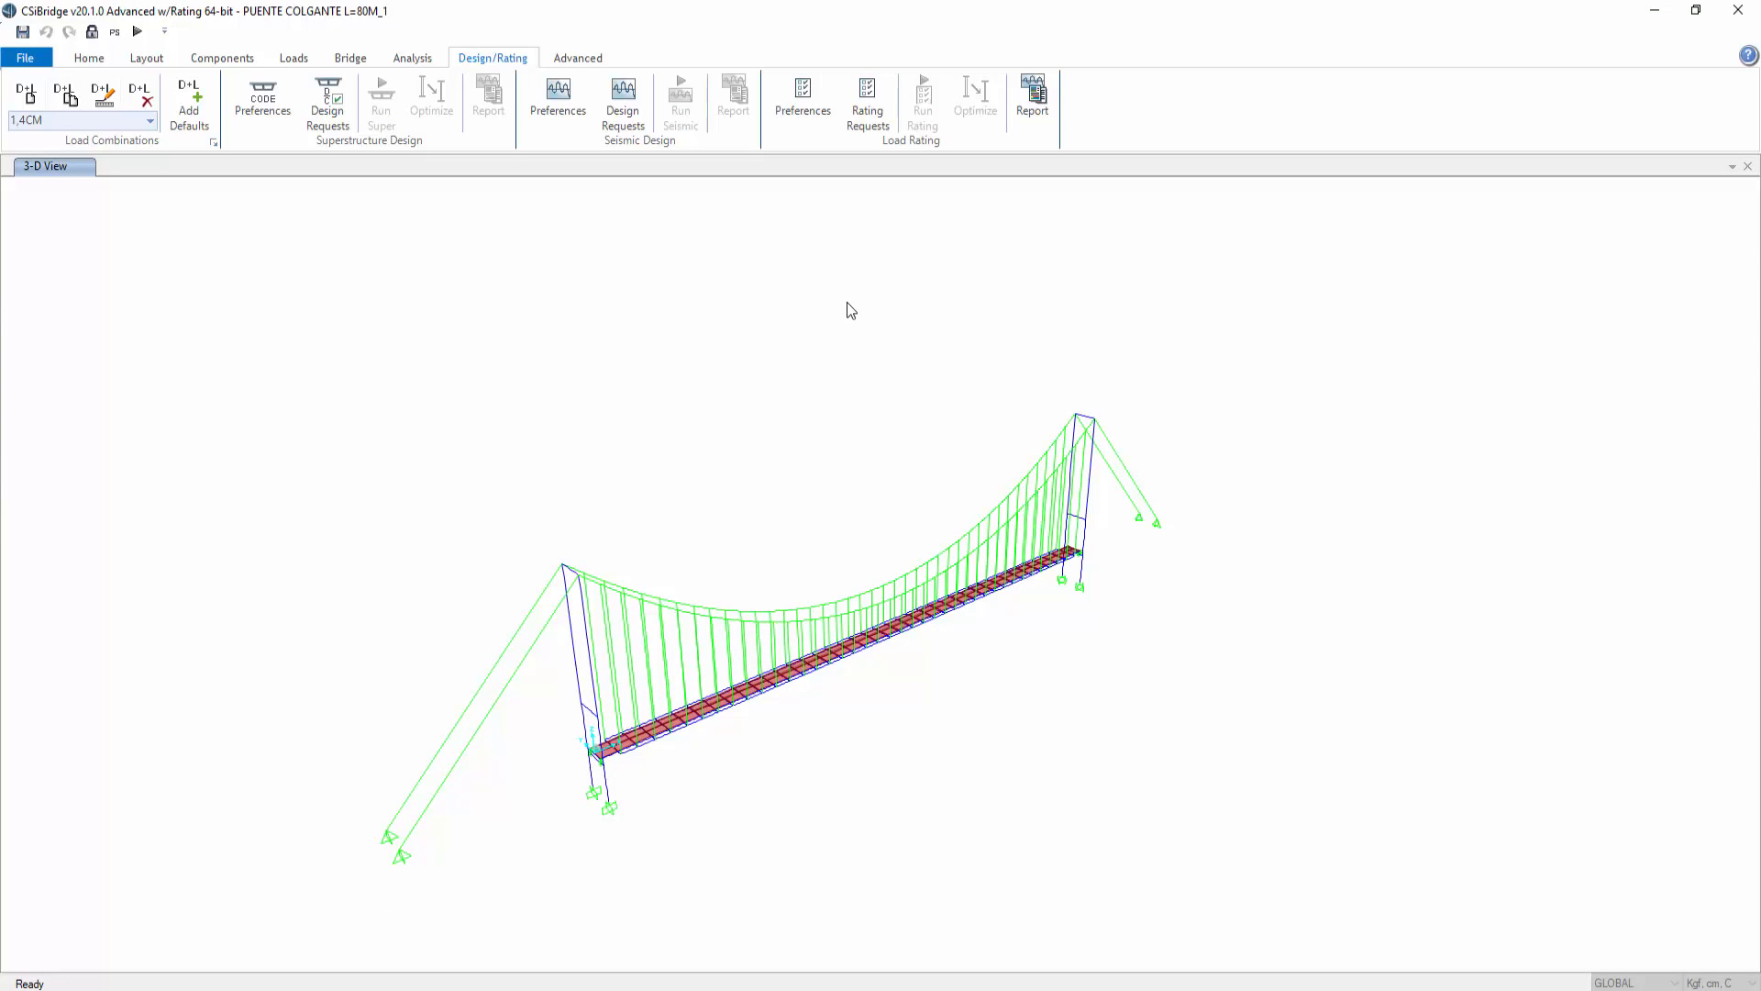
Step: Add both seismic combinations, 1,2CM+CV+SX+0,3SY and 1,2CM+CV+SY+0,3SX, to the concrete design load combinations
left_click(576, 61)
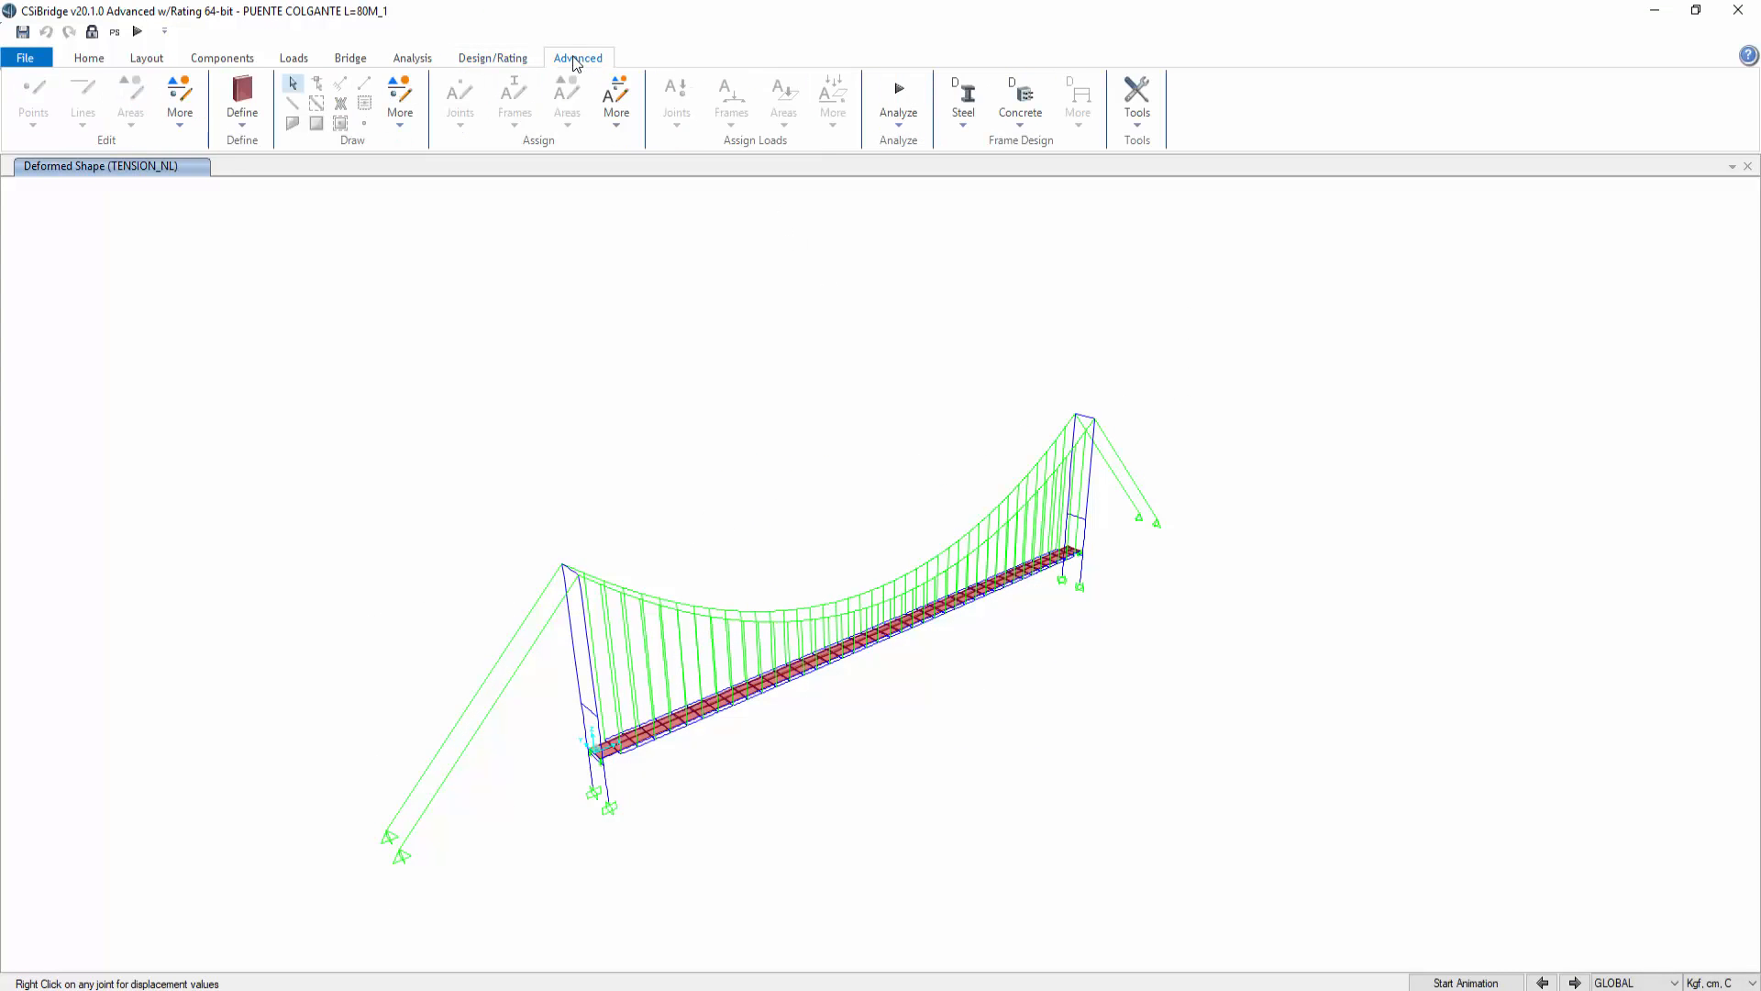
left_click(1021, 126)
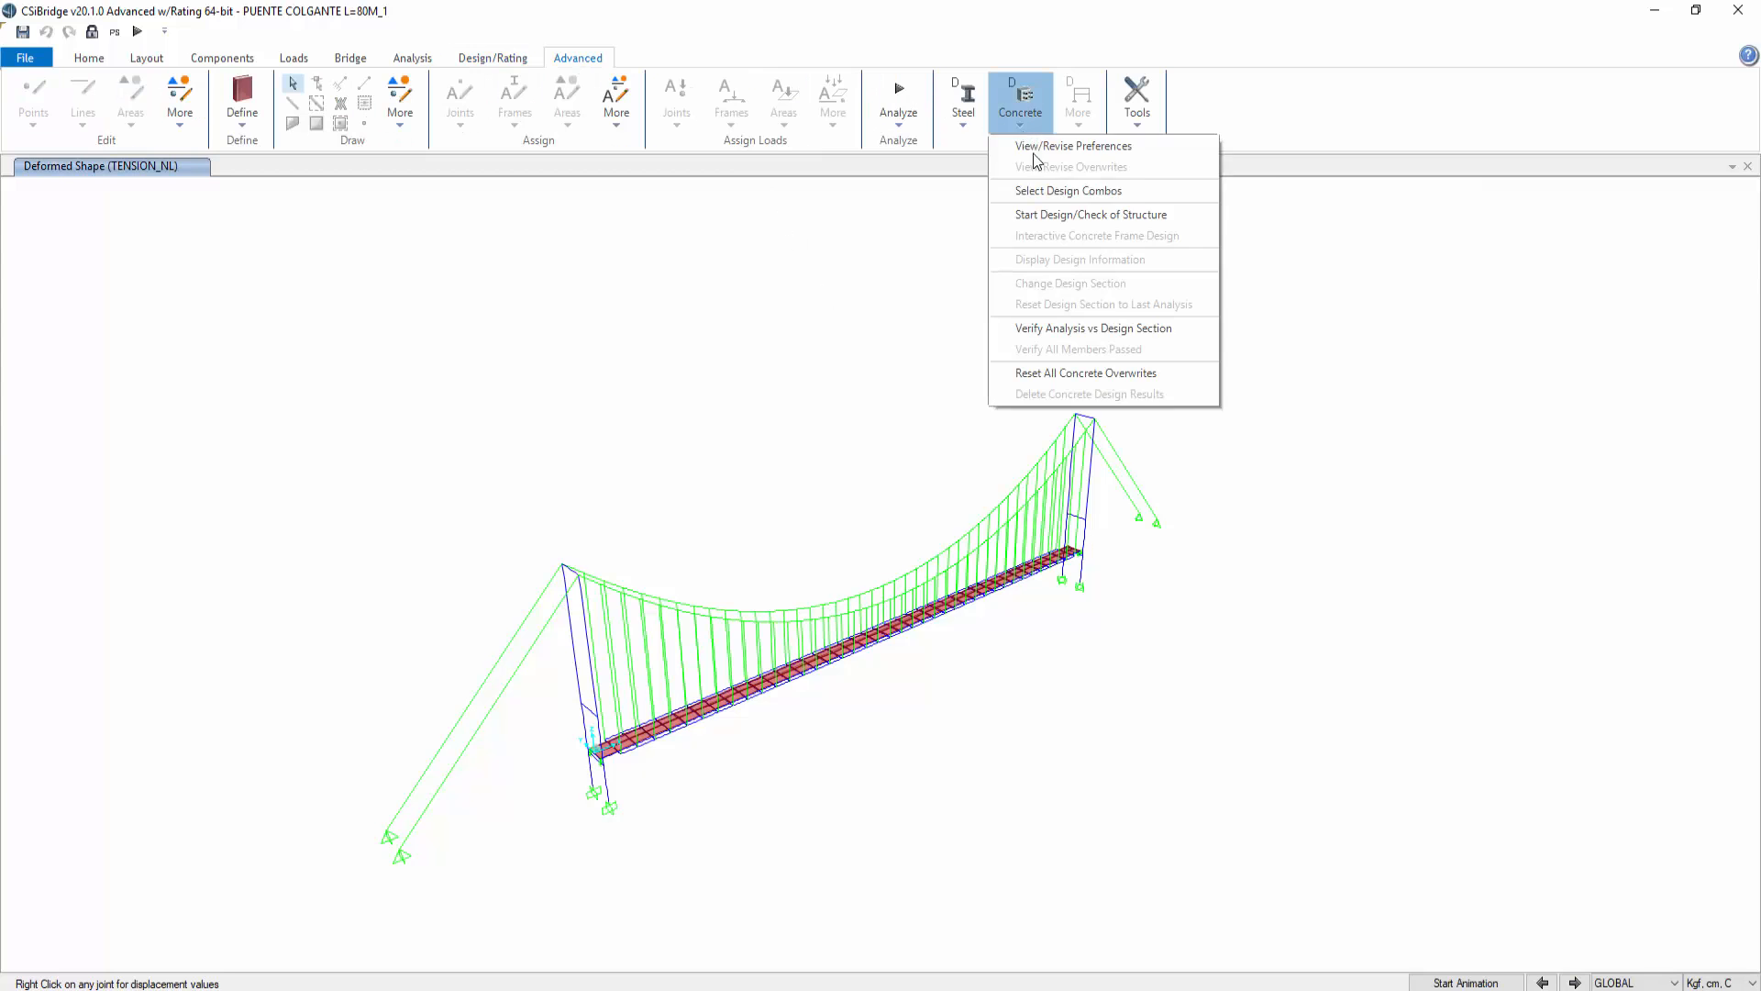
left_click(1085, 192)
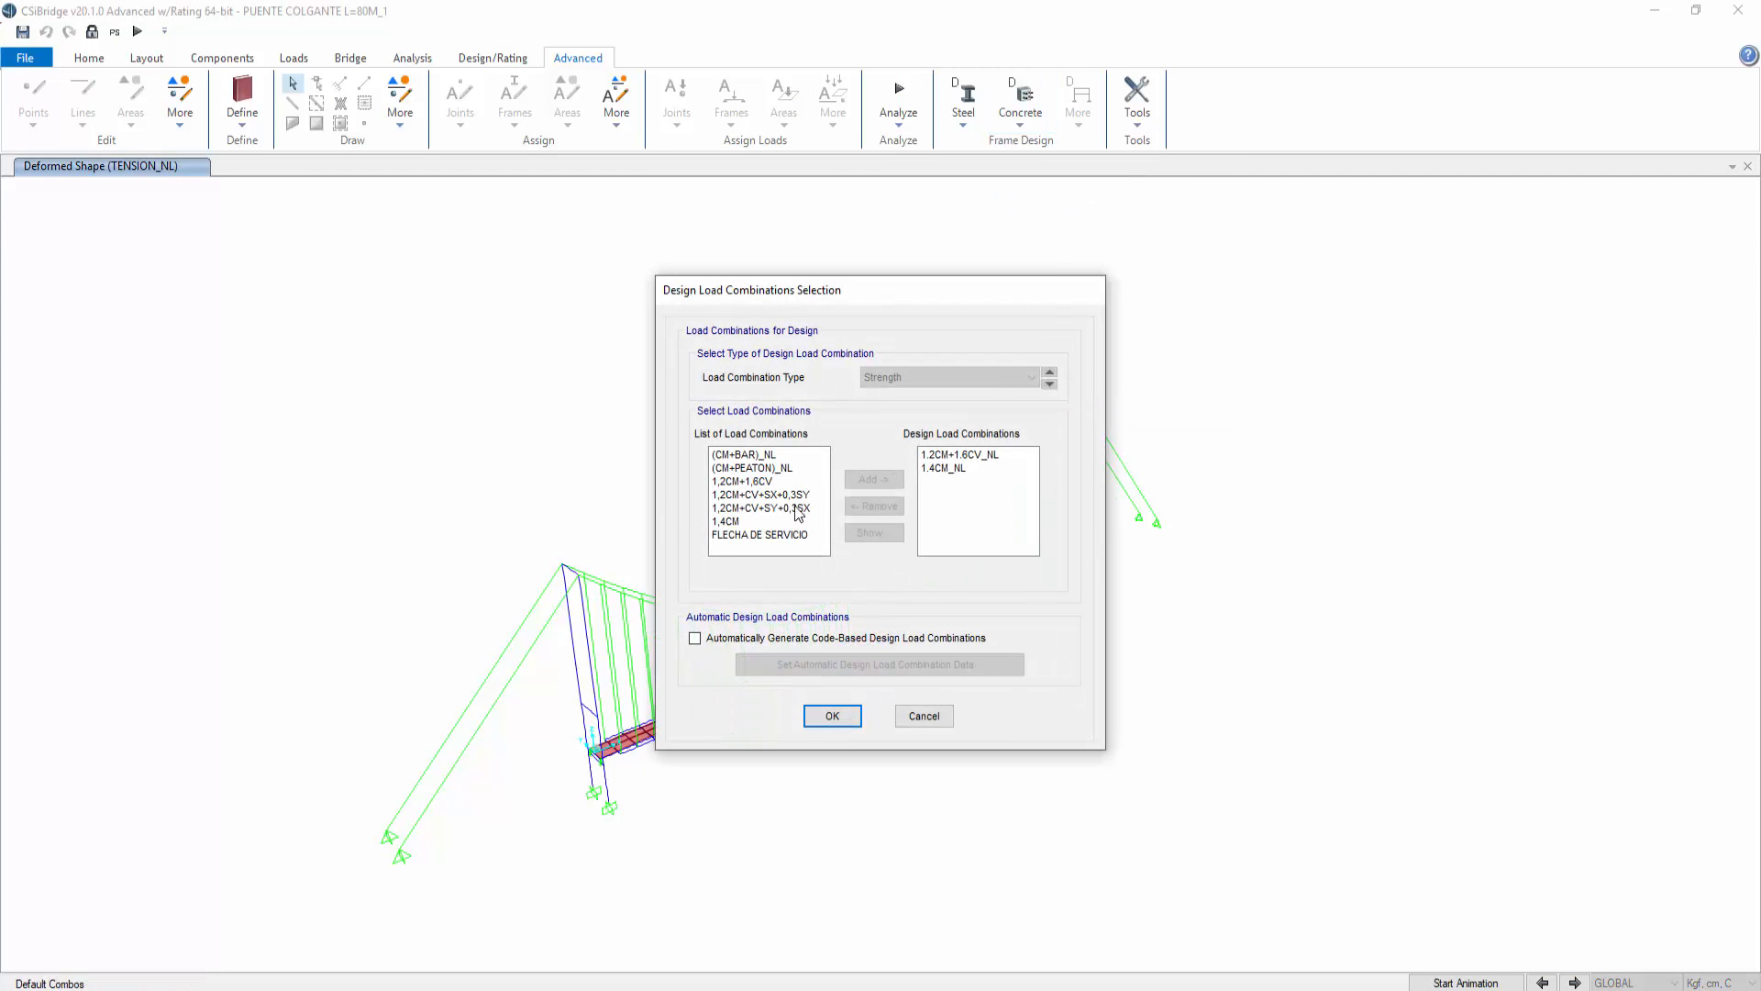
left_click(778, 508)
left_click(778, 495, "shift")
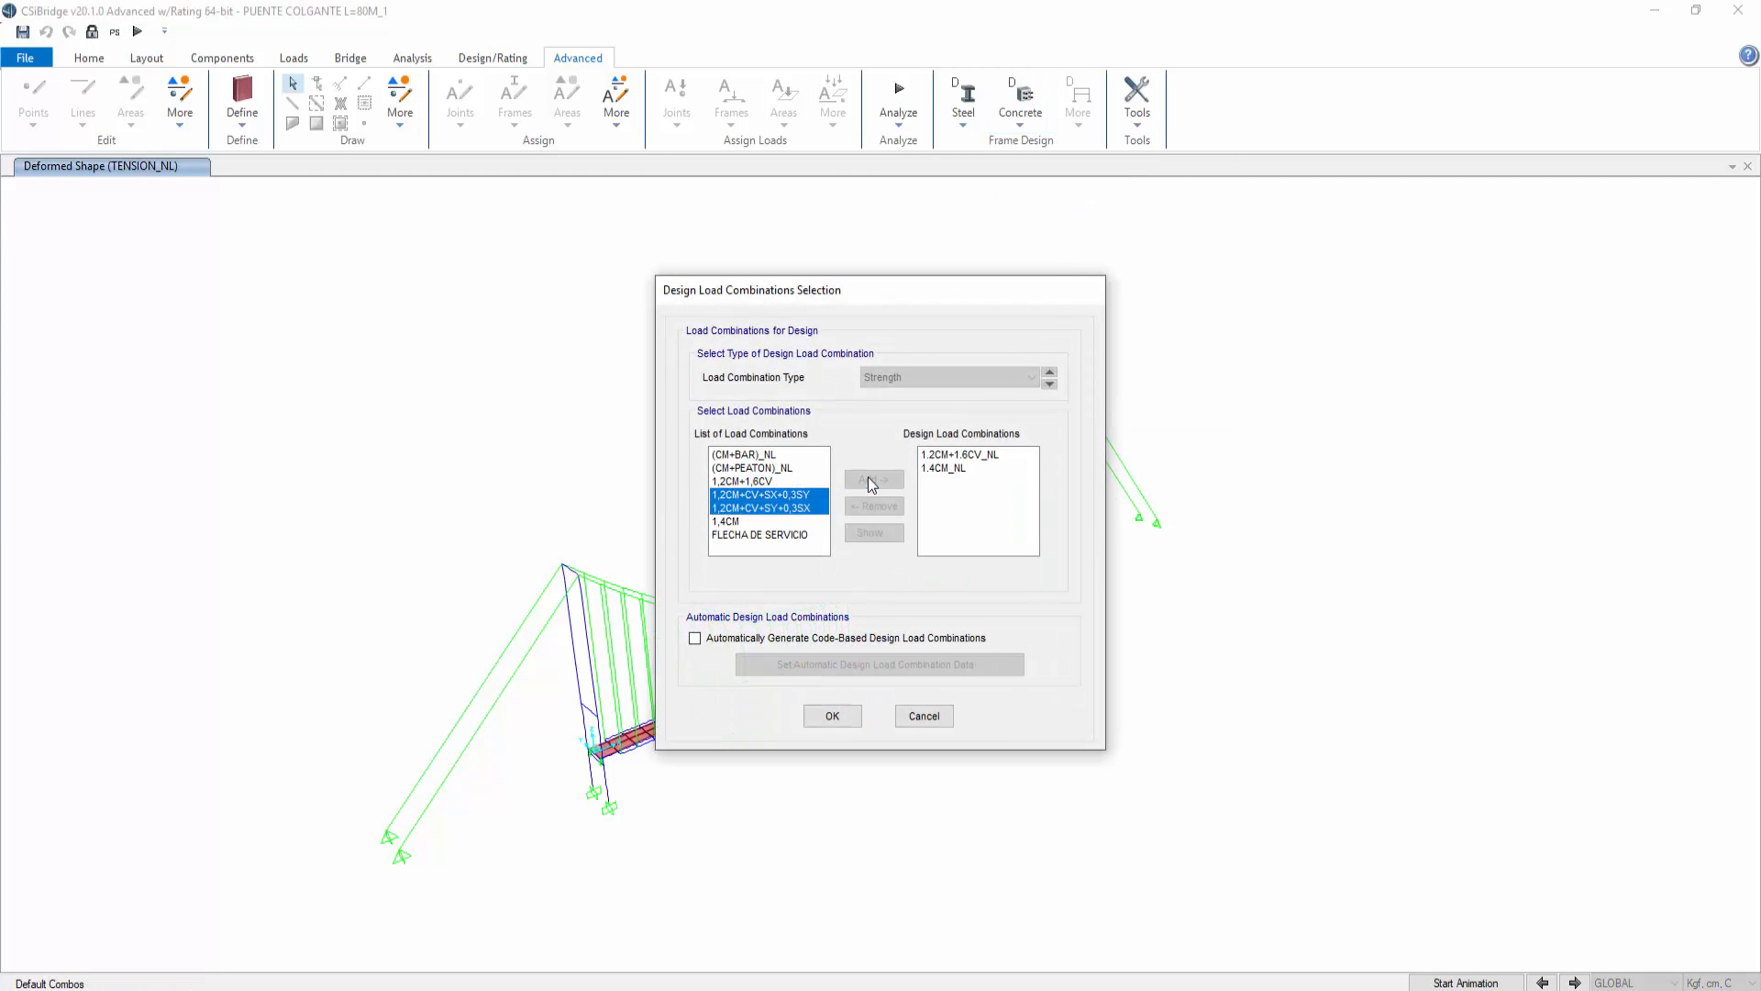
left_click(873, 479)
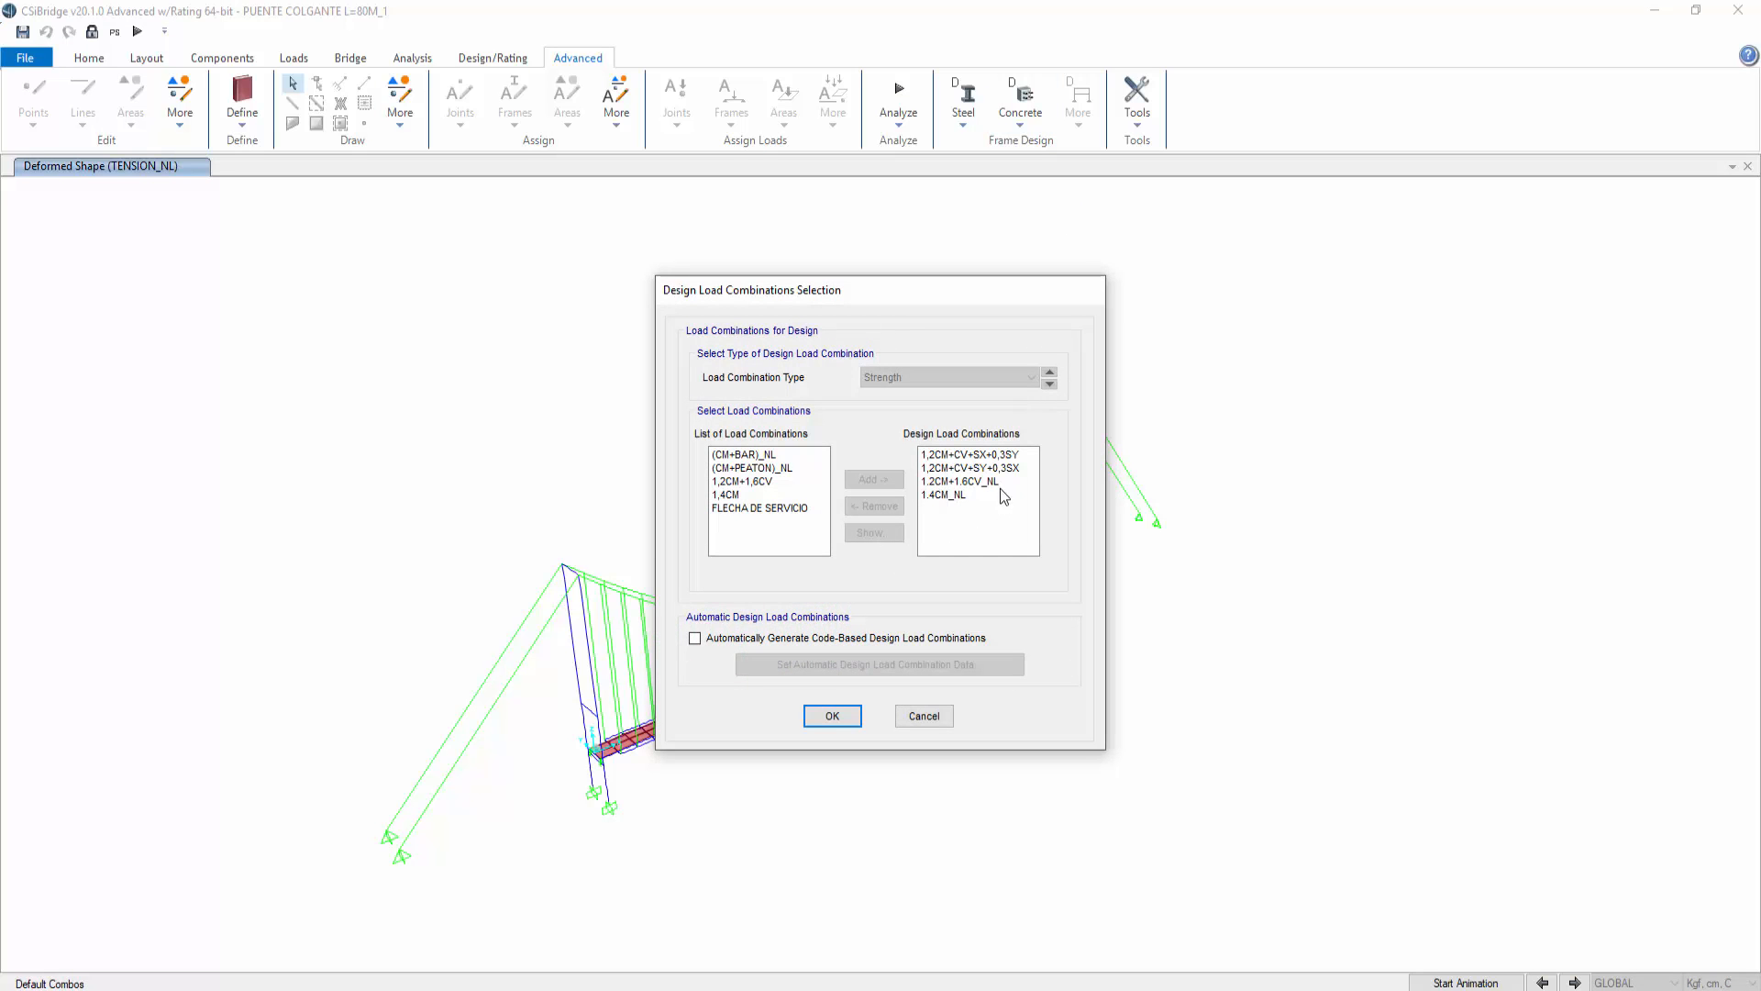
left_click(832, 716)
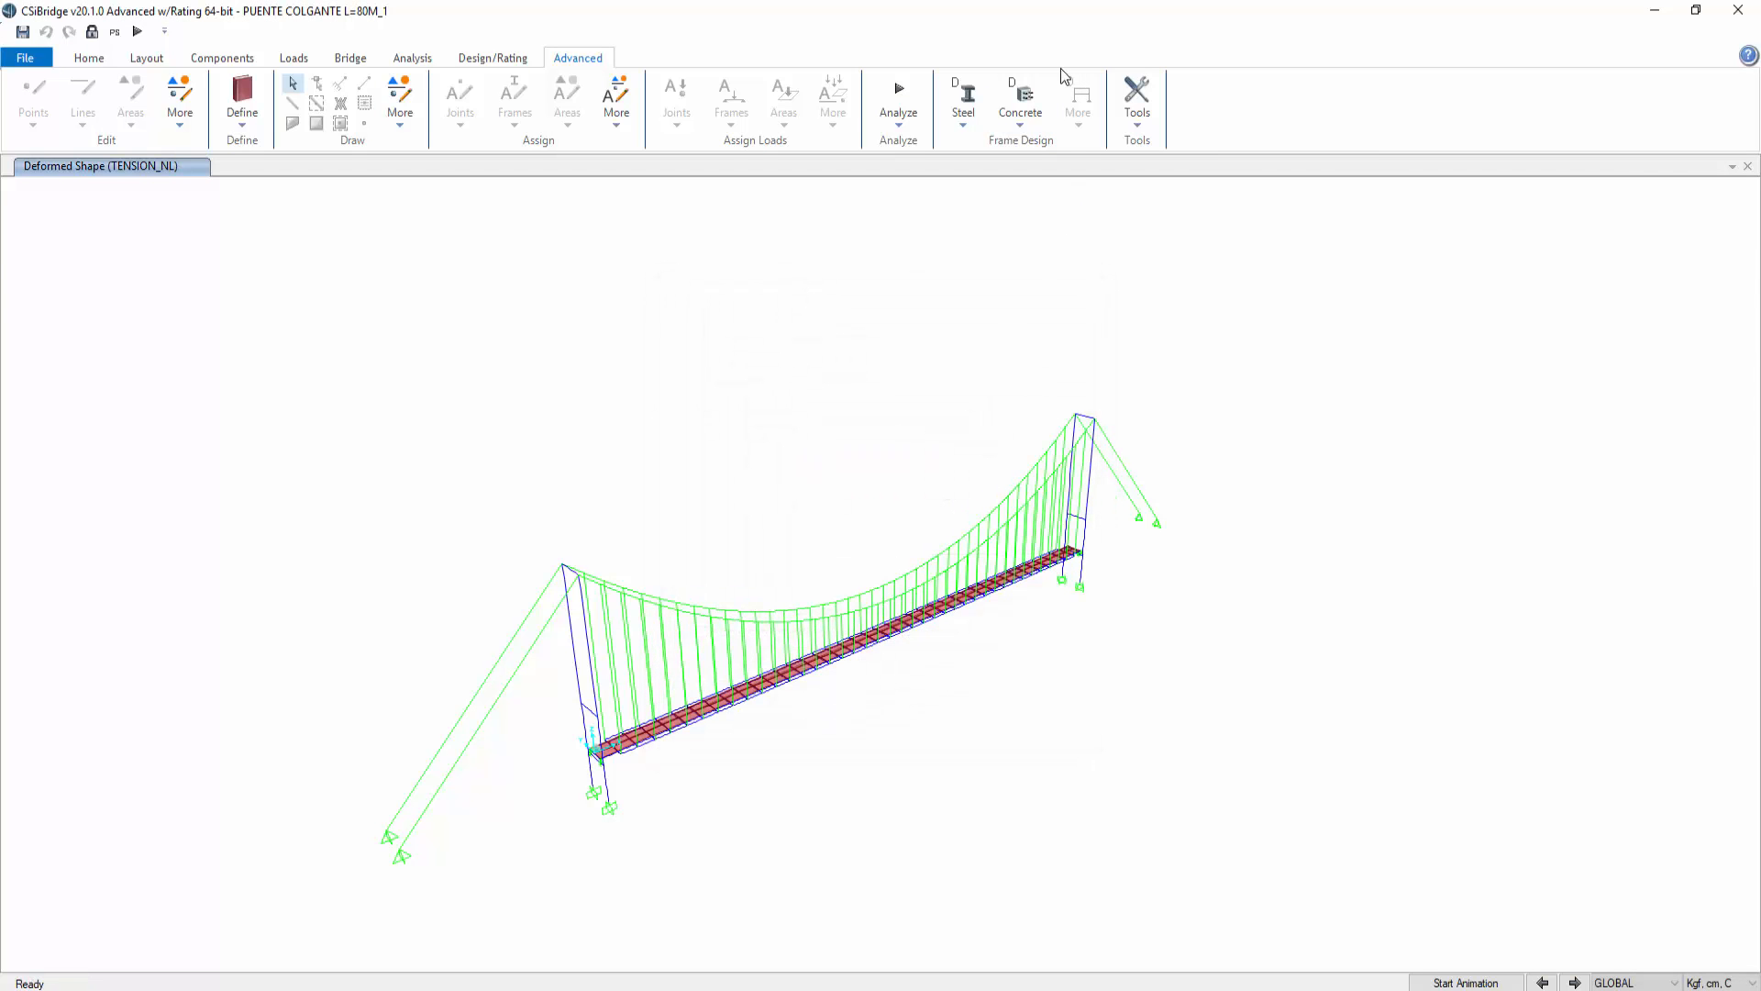
Step: Start the concrete design check of the structure
left_click(1026, 117)
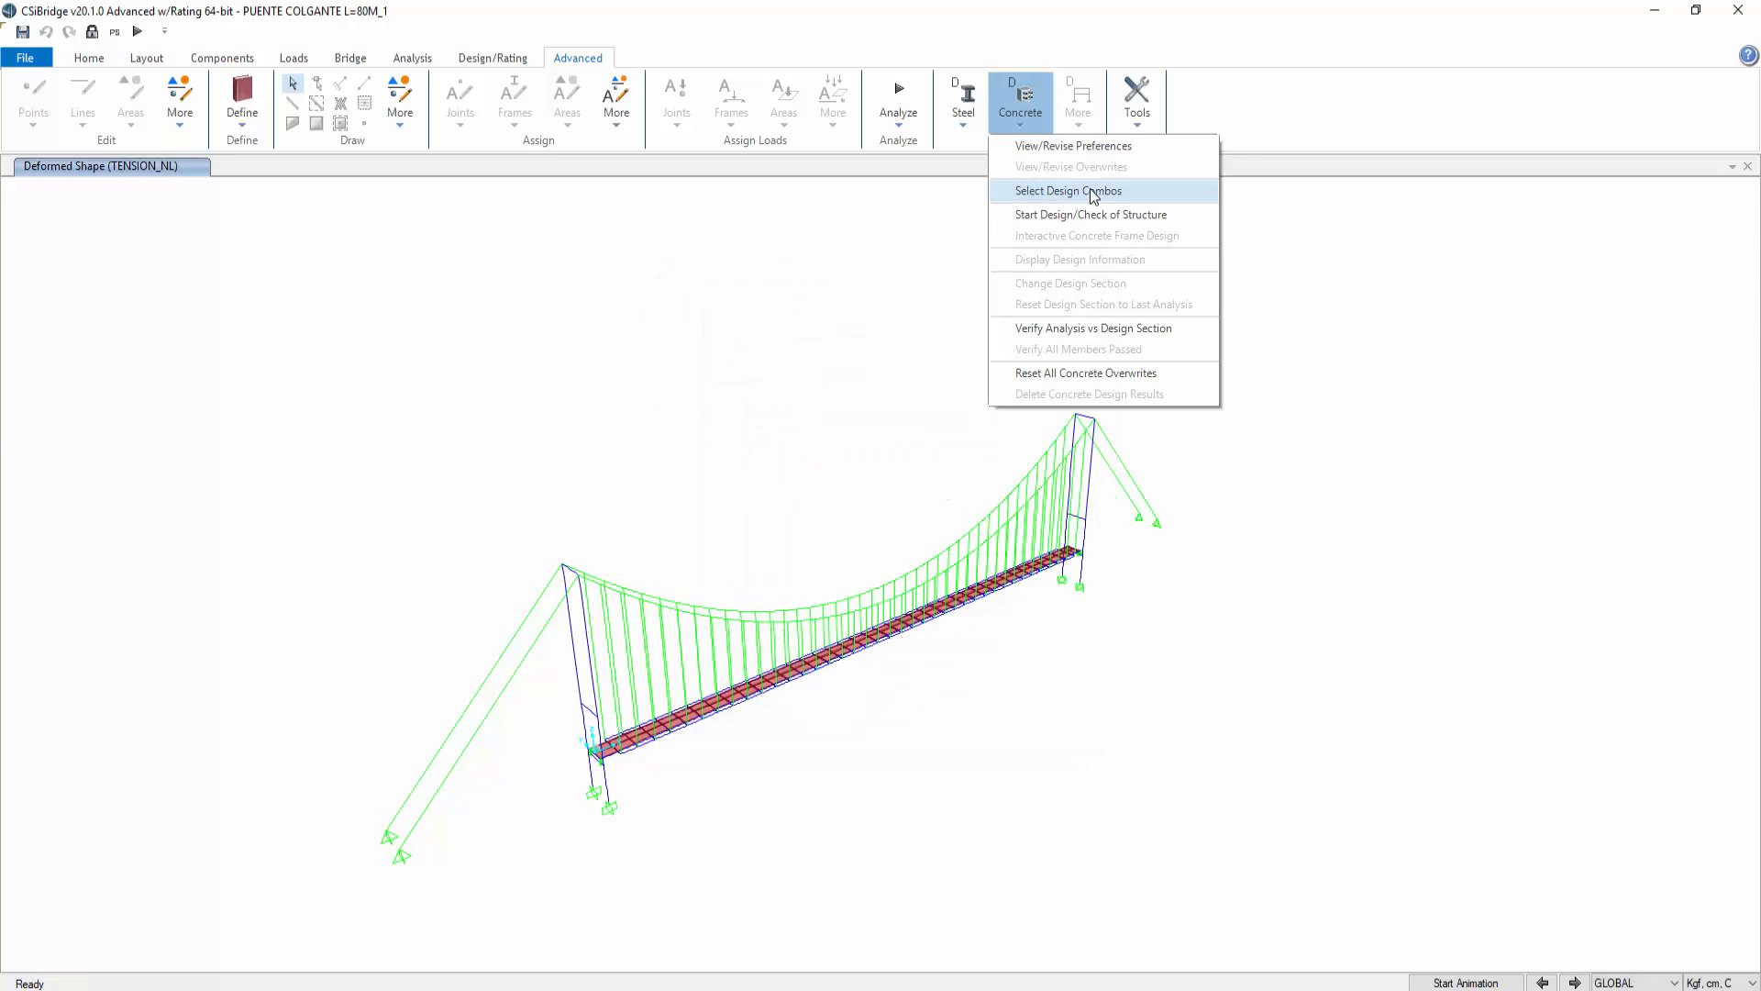
left_click(1094, 216)
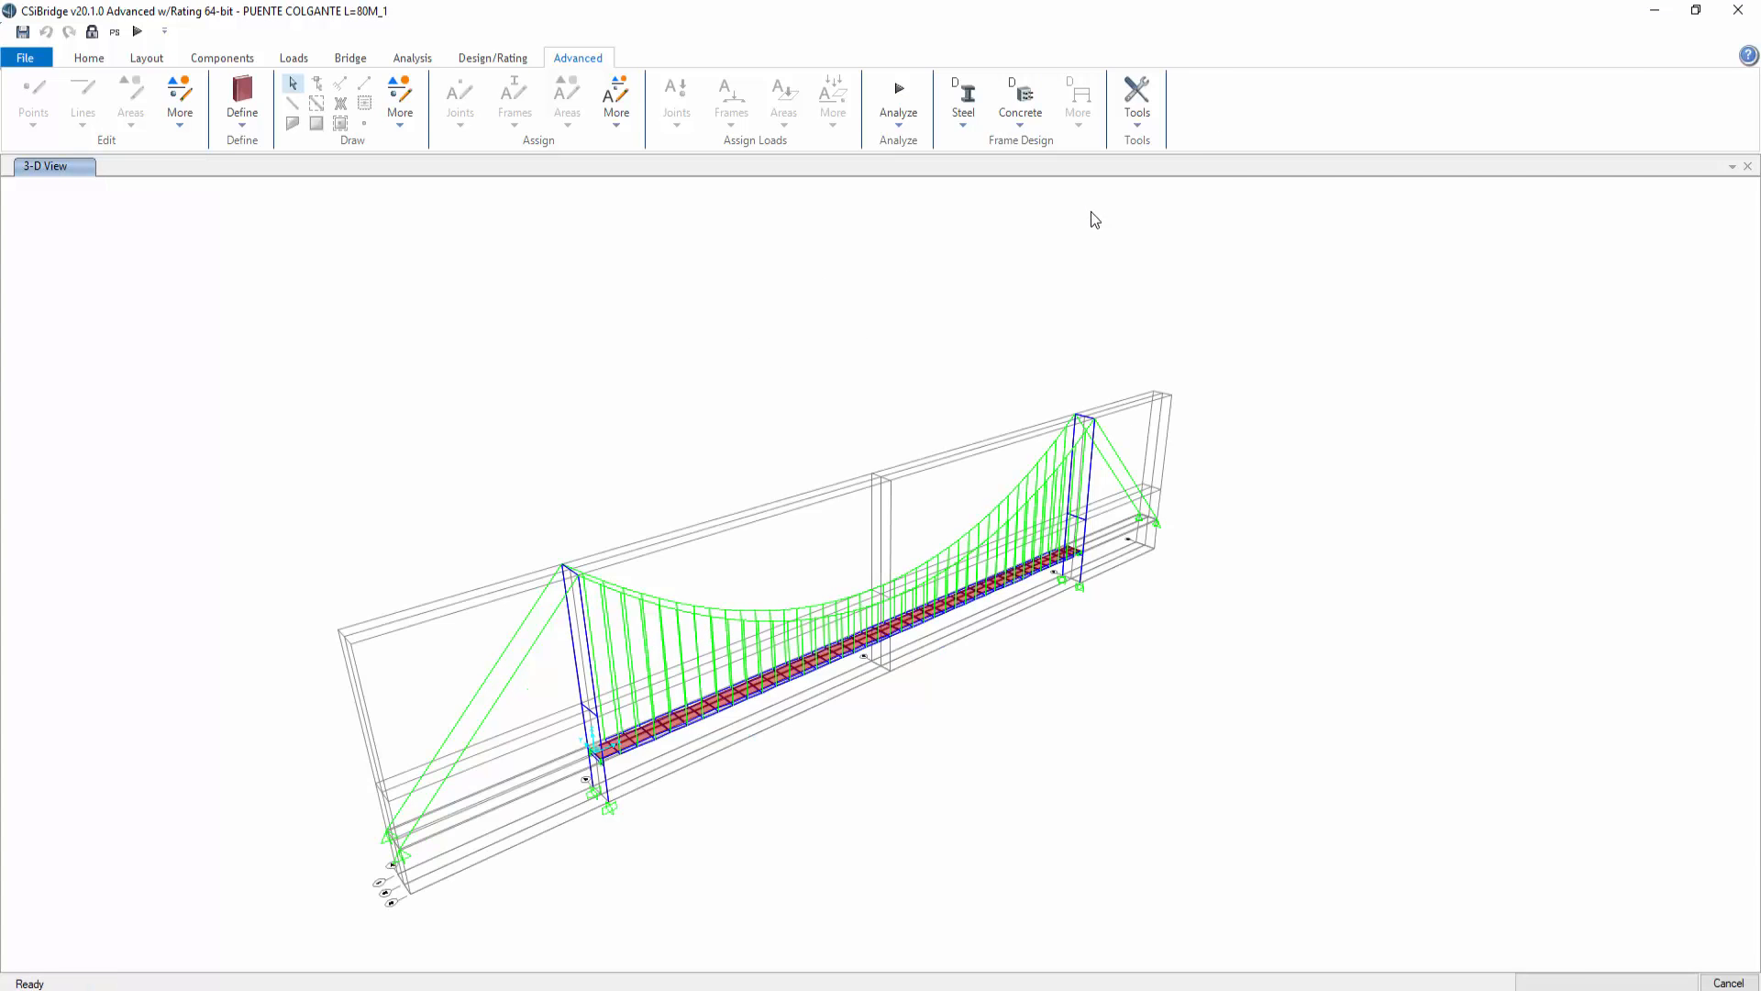
scroll(647, 789, "up", 3)
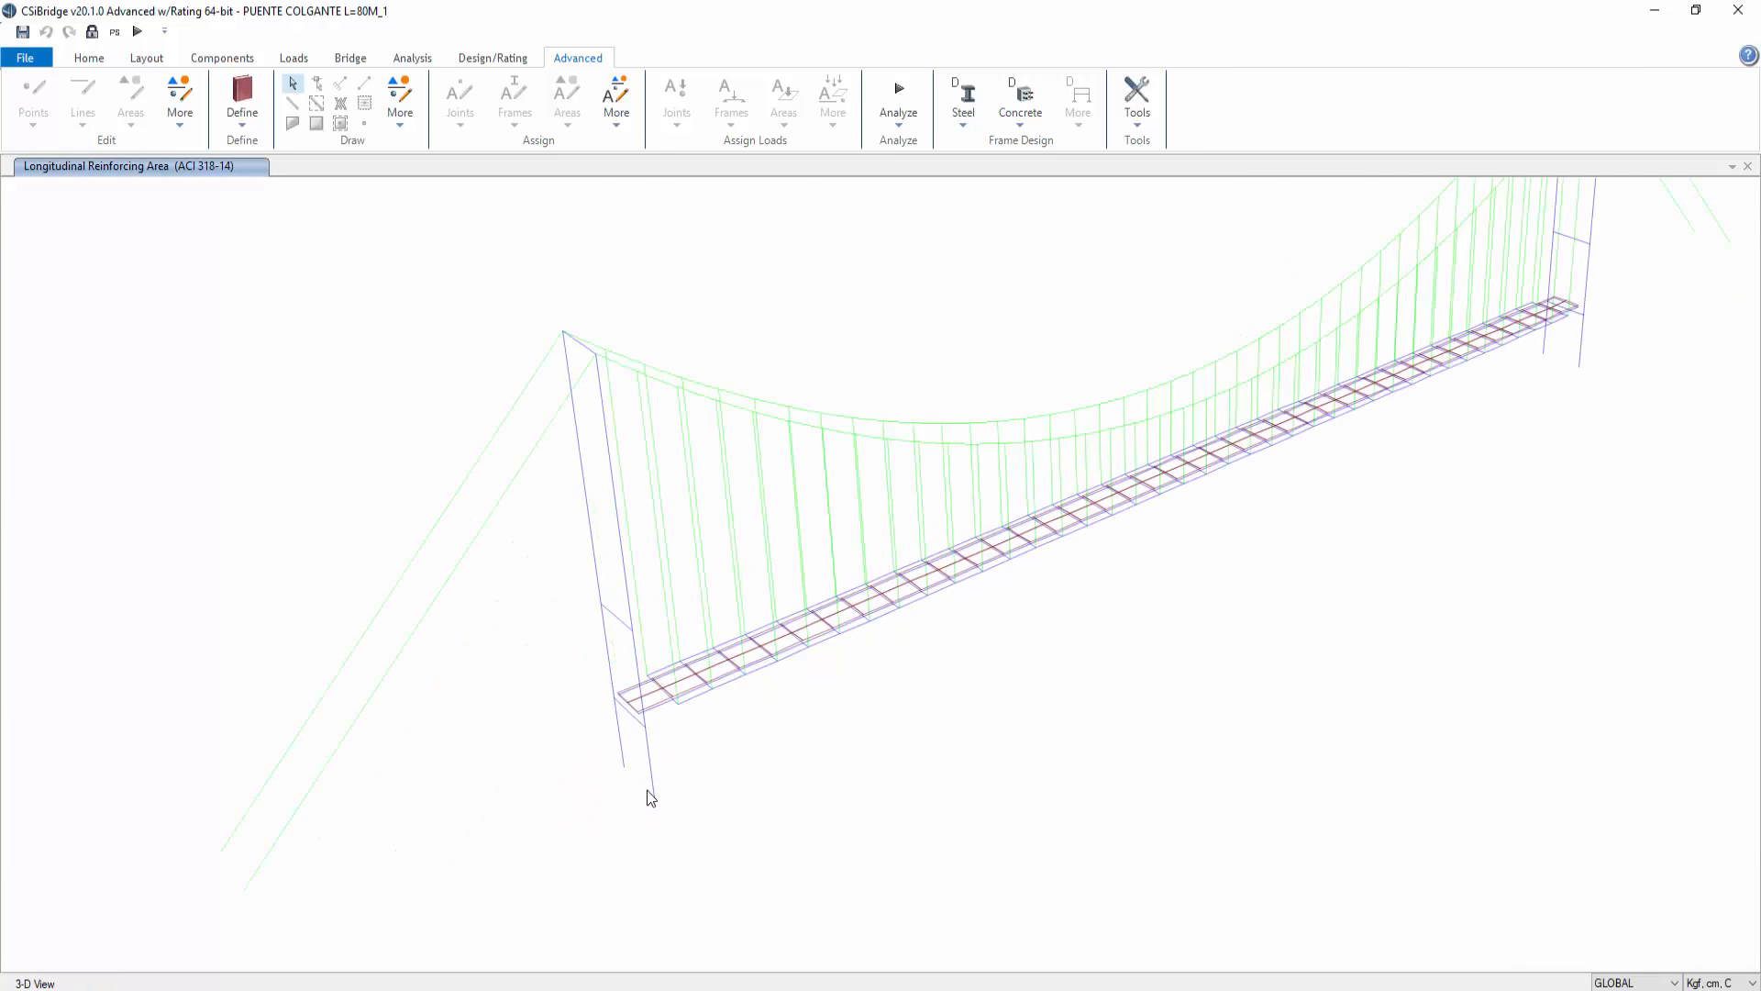
scroll(647, 790, "up", 4)
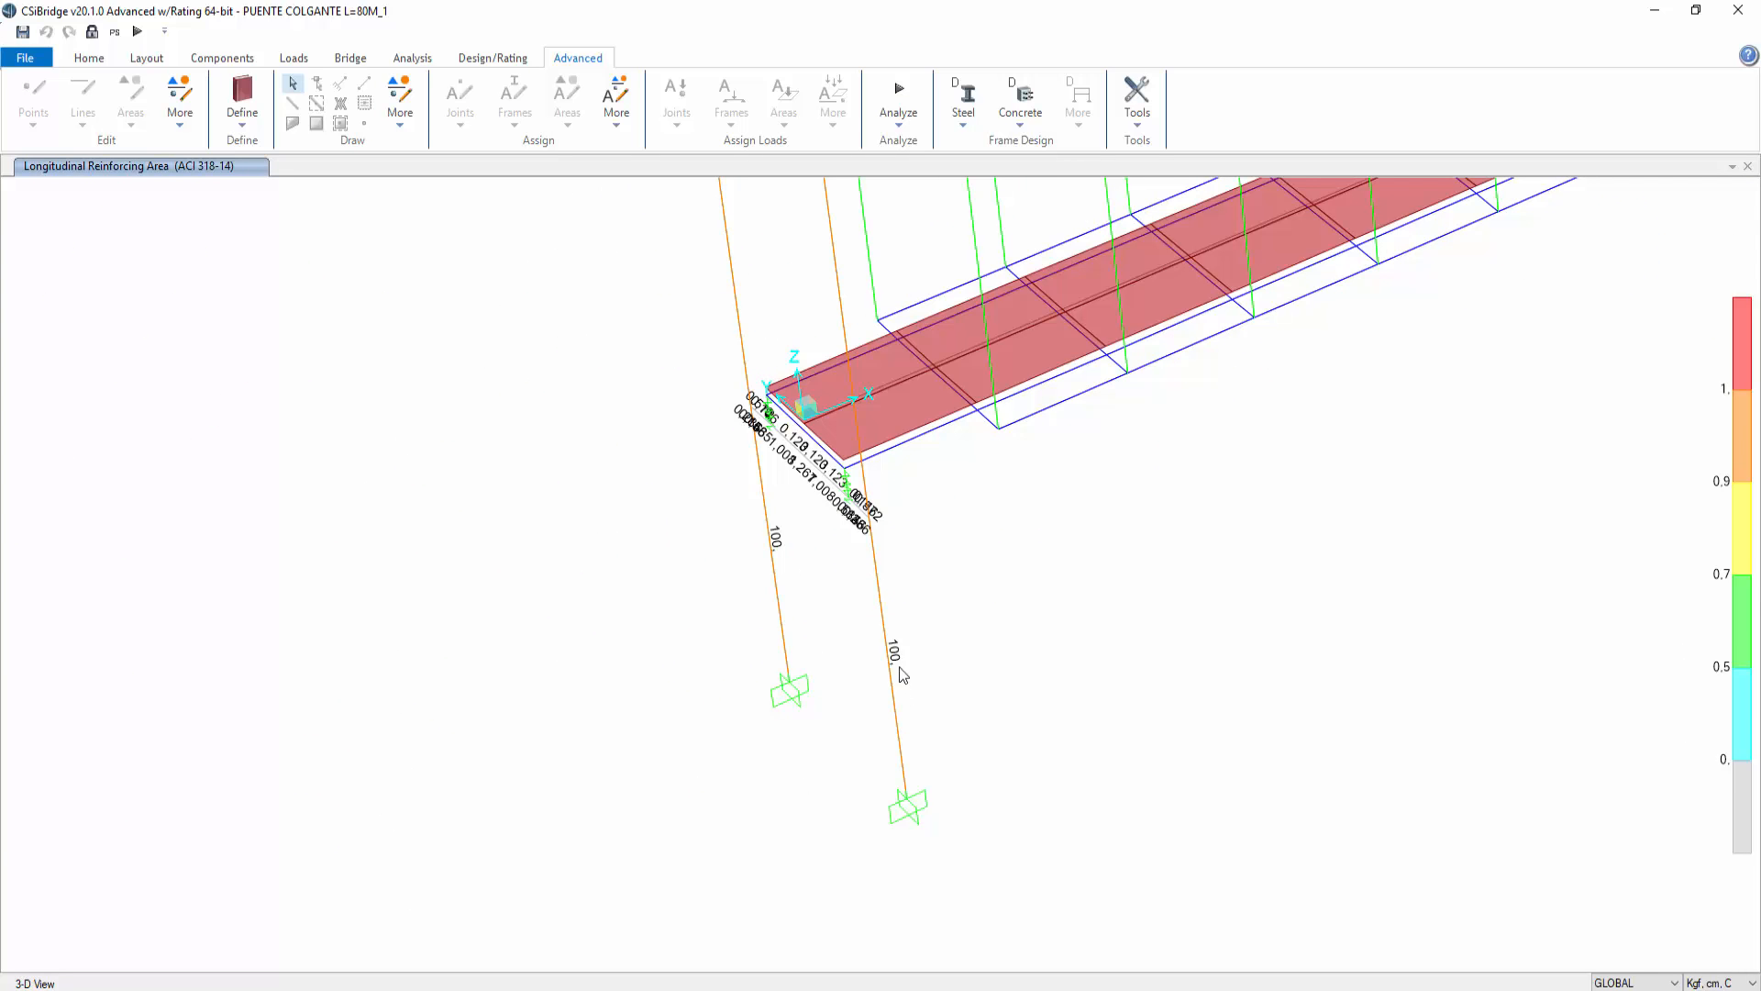
scroll(645, 657, "down", 7)
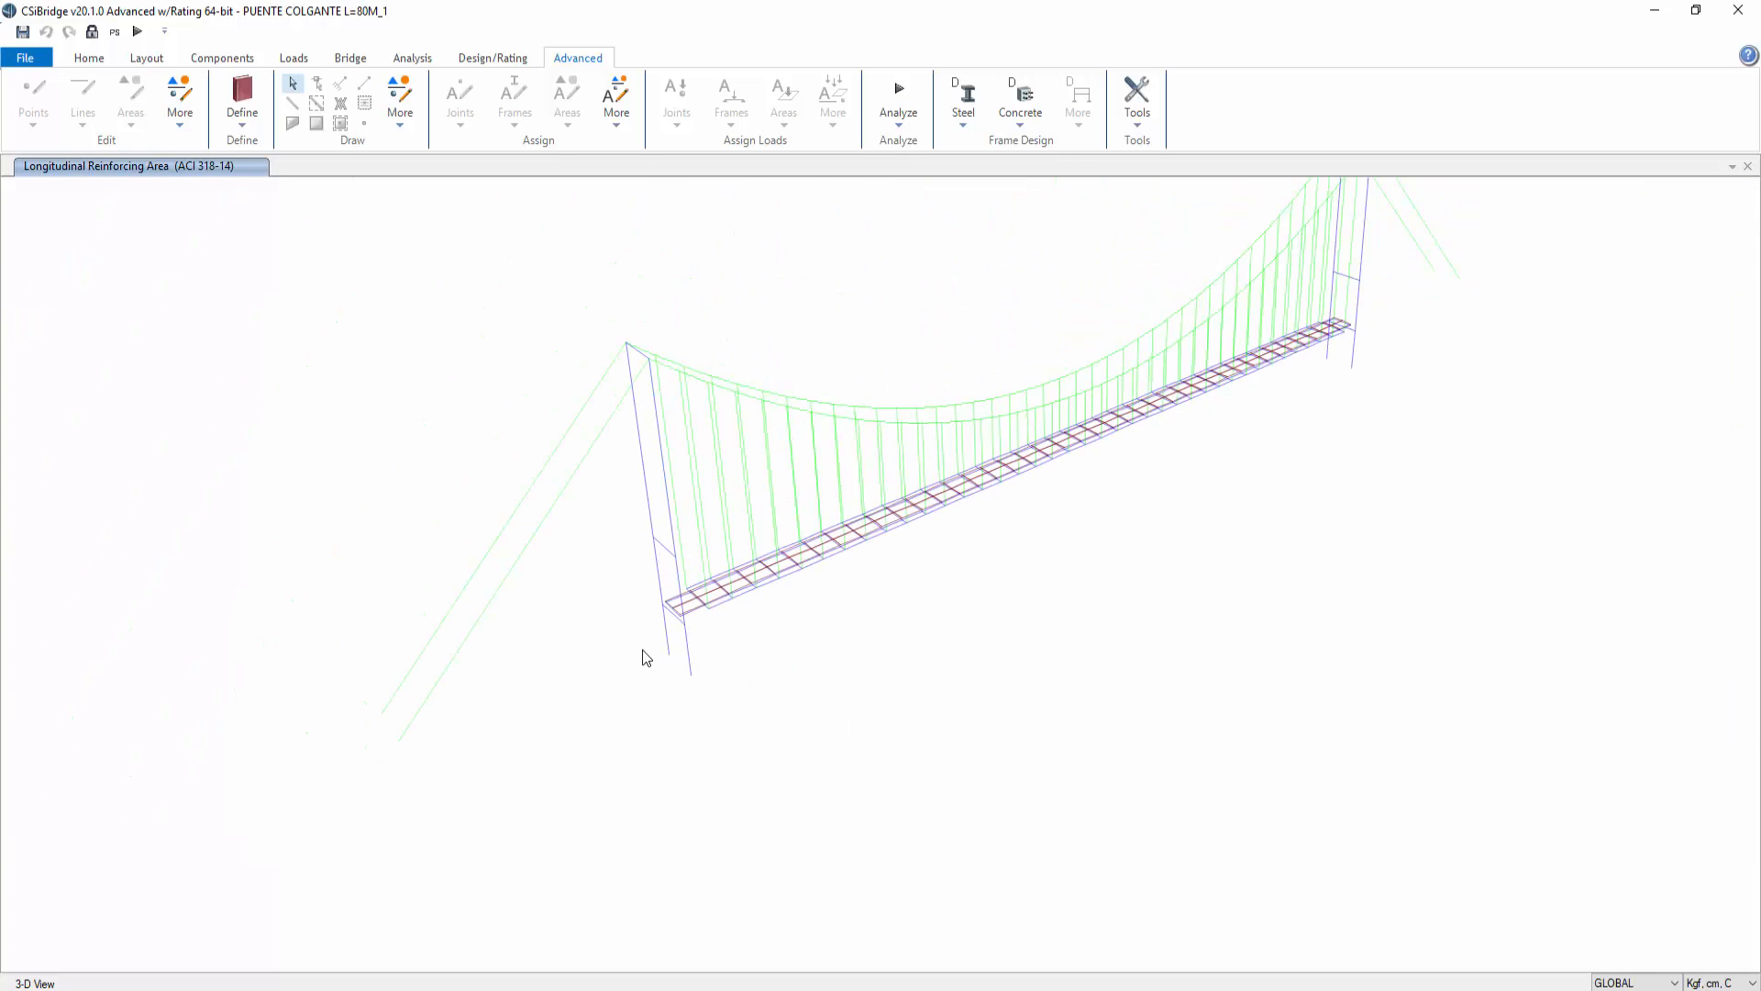
Step: Display the joint reactions as arrows for the 1,2CM+CV+SX+0,3SY combination
left_click(89, 60)
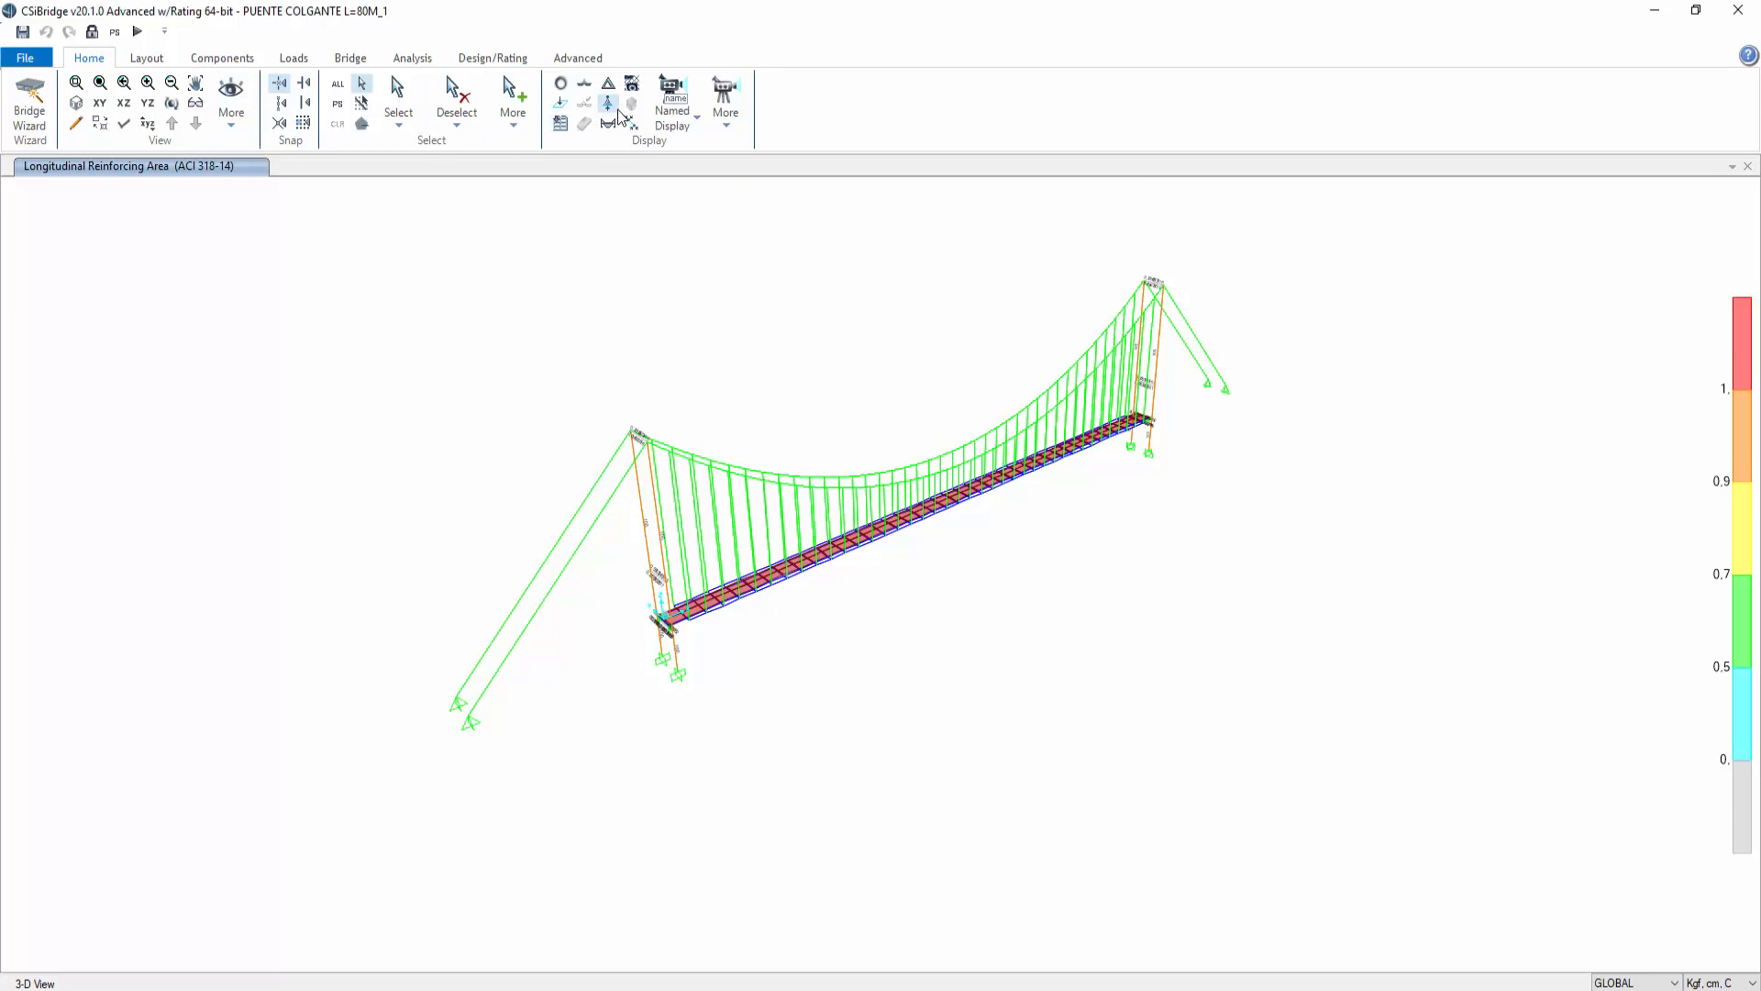
left_click(171, 104)
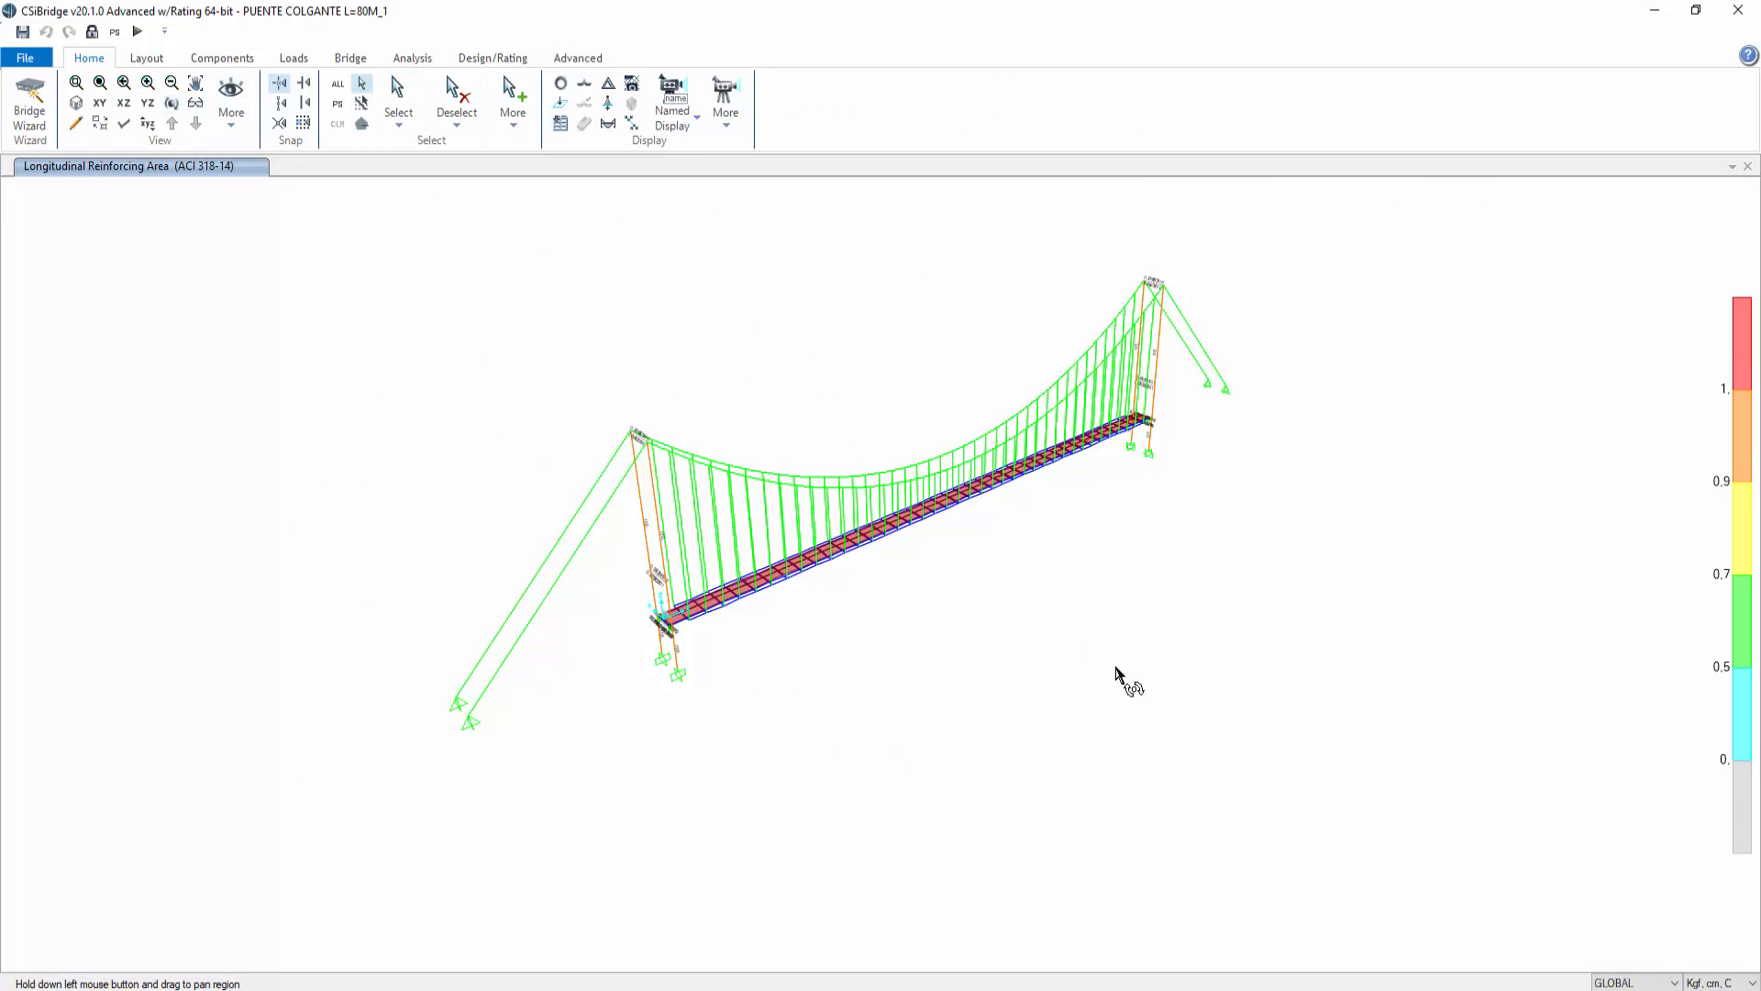
left_click_drag(1117, 669, 826, 596)
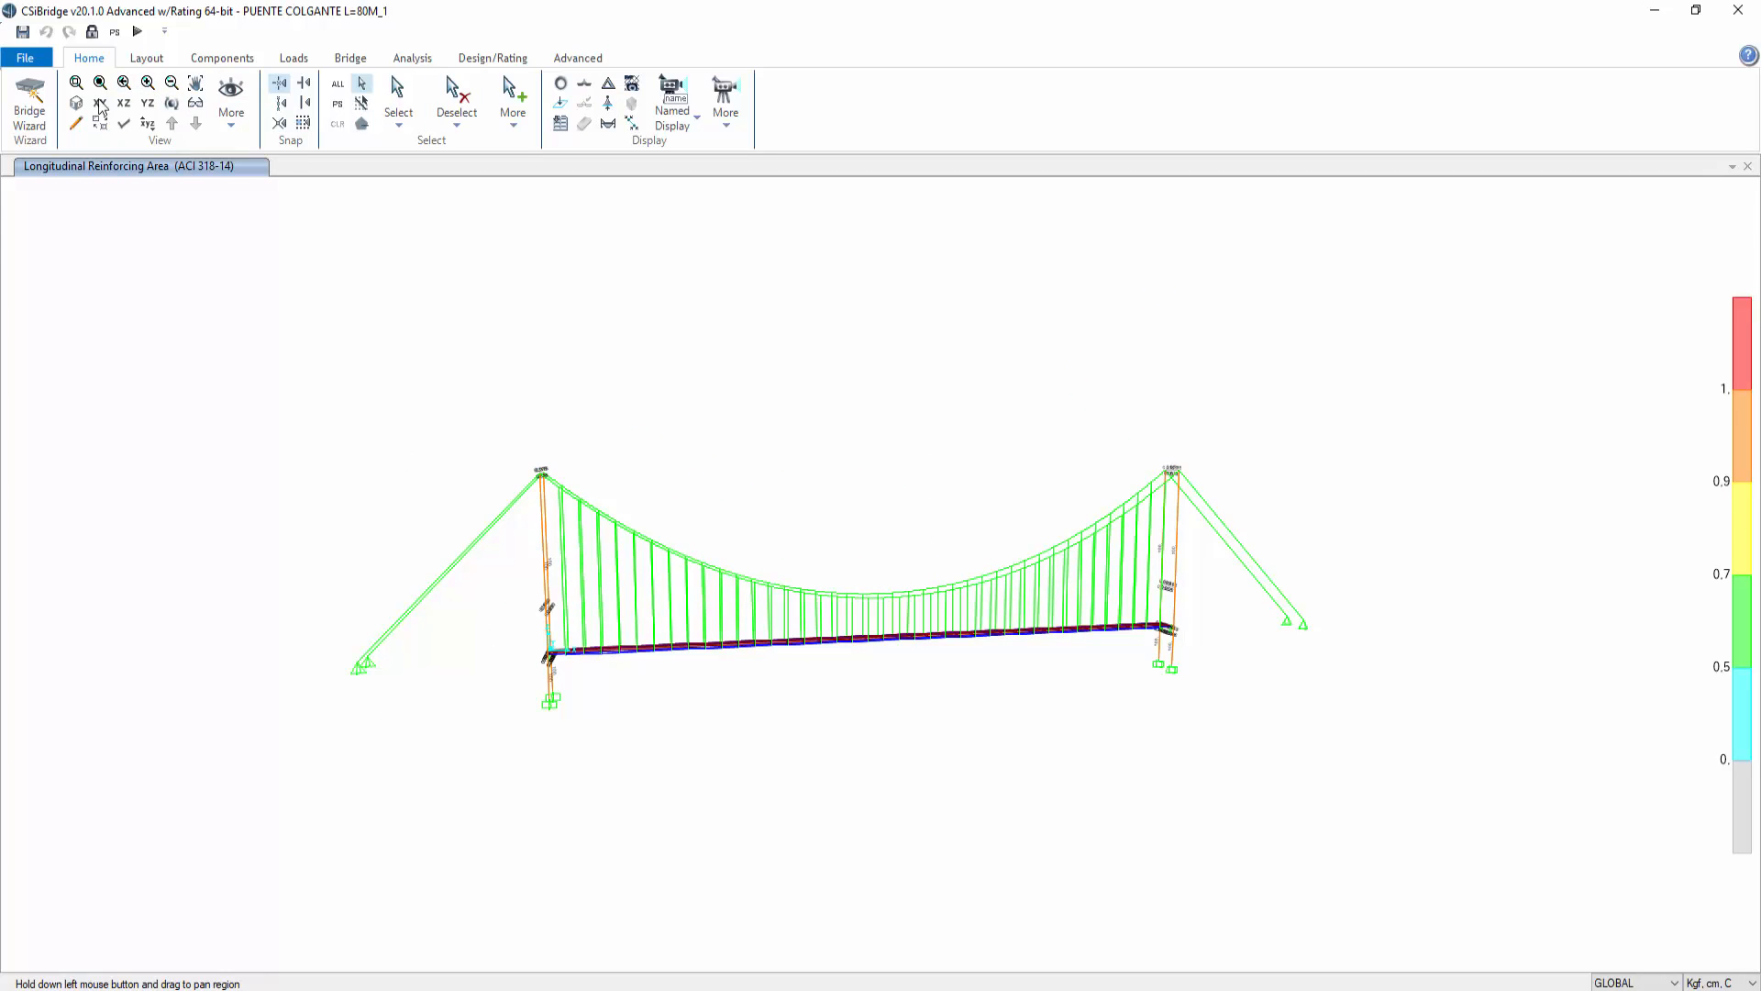
left_click(76, 83)
left_click_drag(181, 319, 1417, 830)
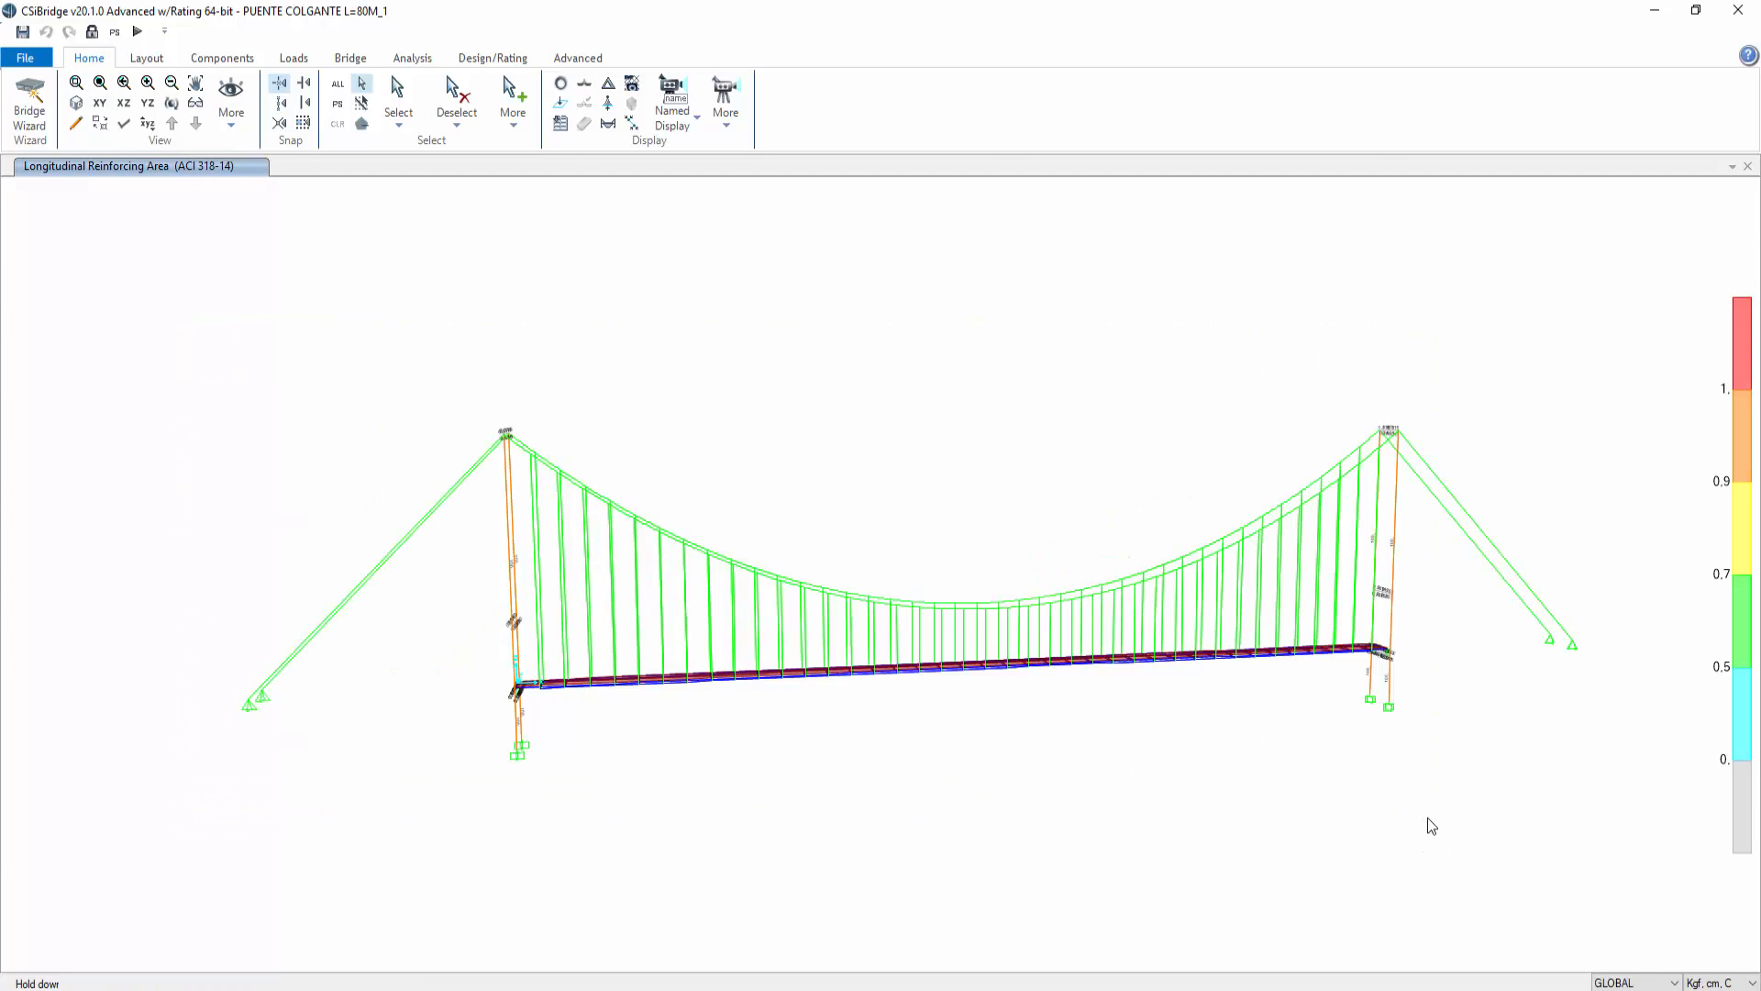
middle_click_drag(1385, 757, 1289, 759)
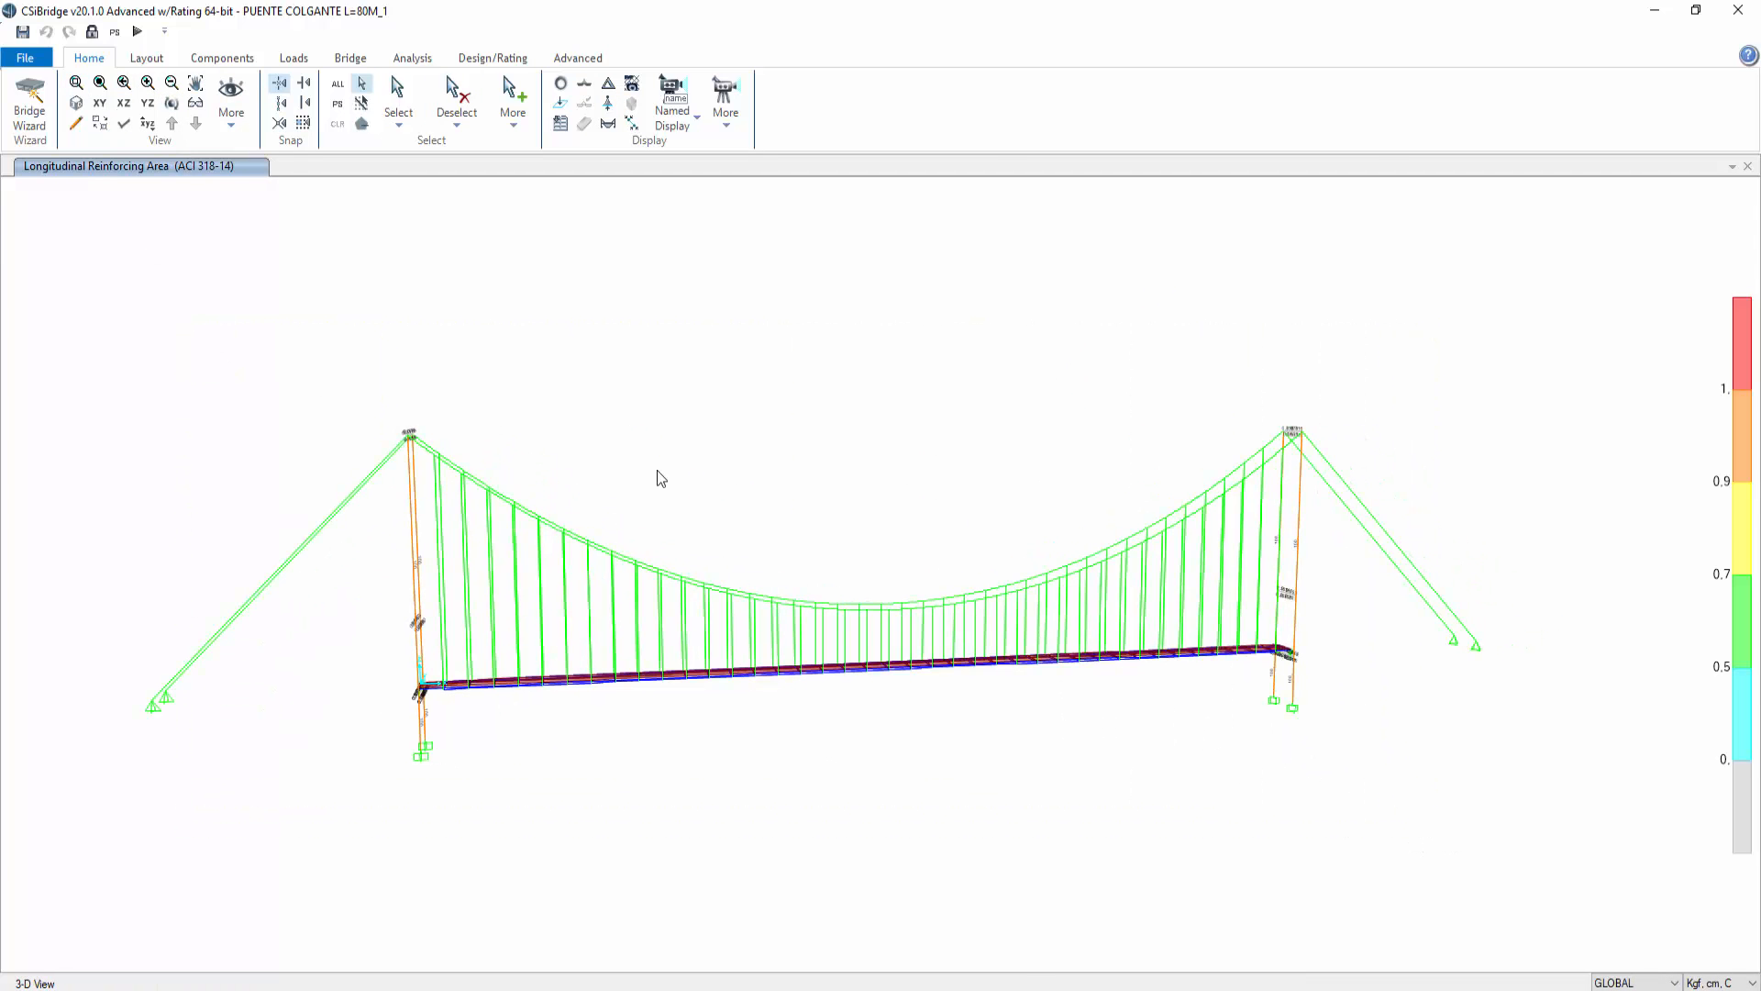
left_click(608, 103)
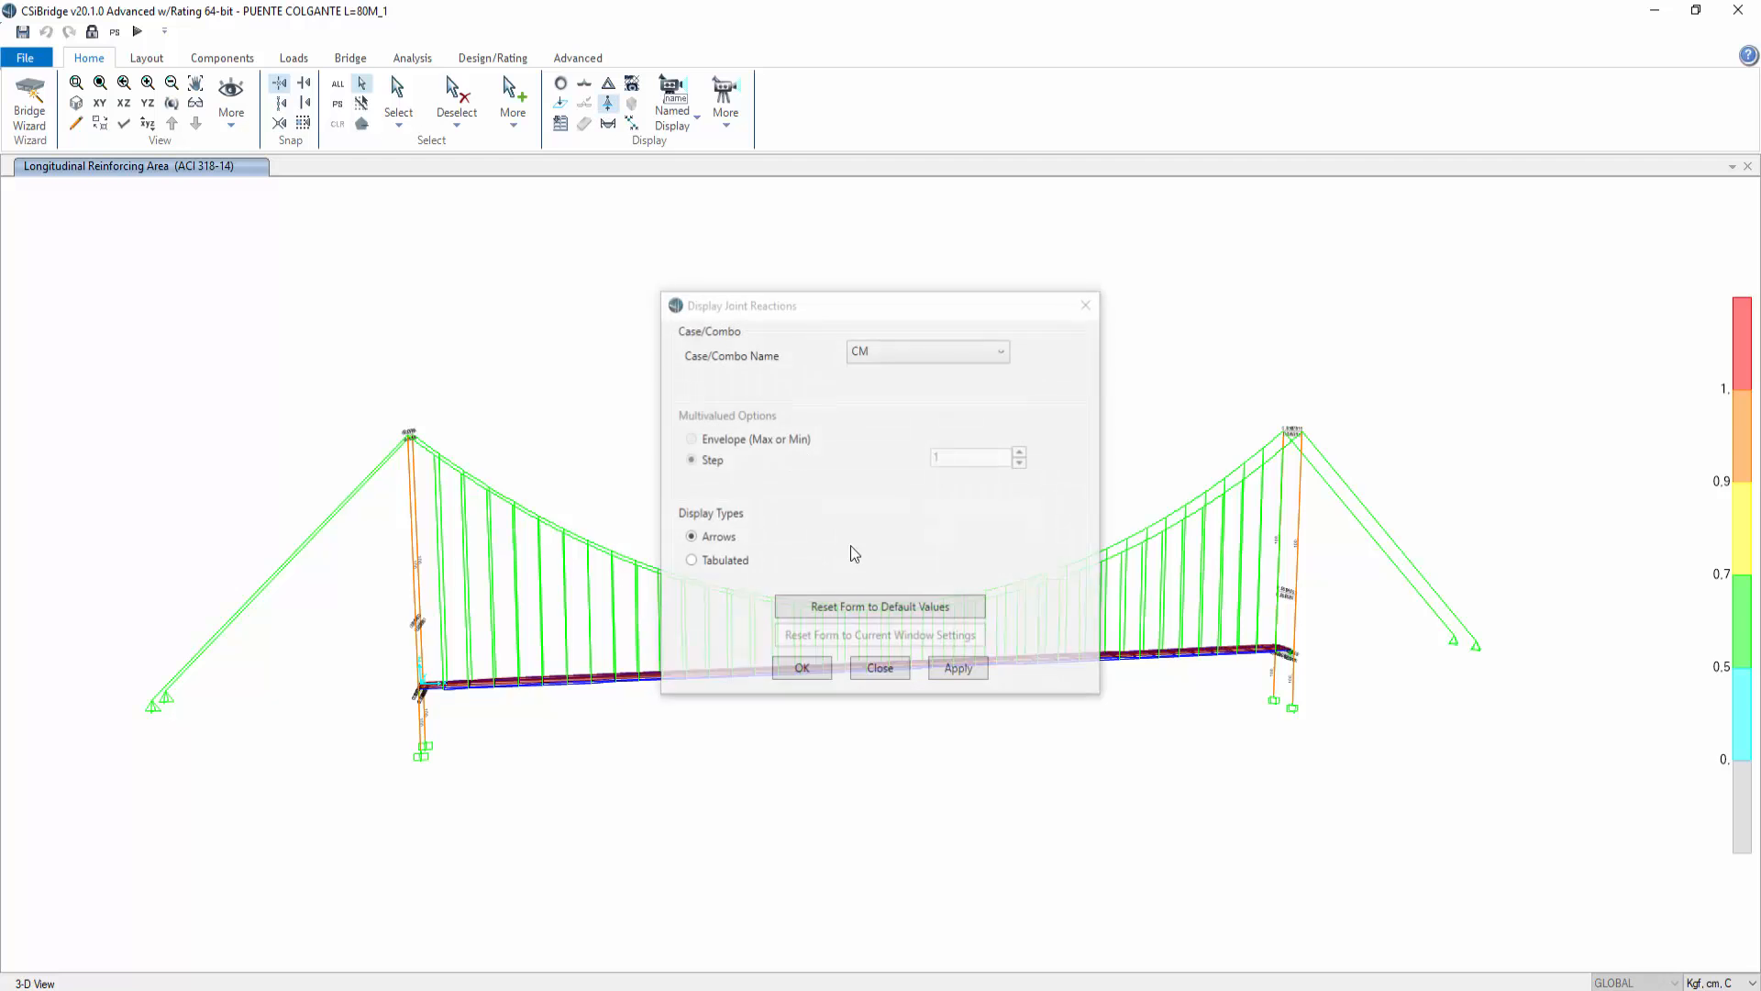
left_click(978, 355)
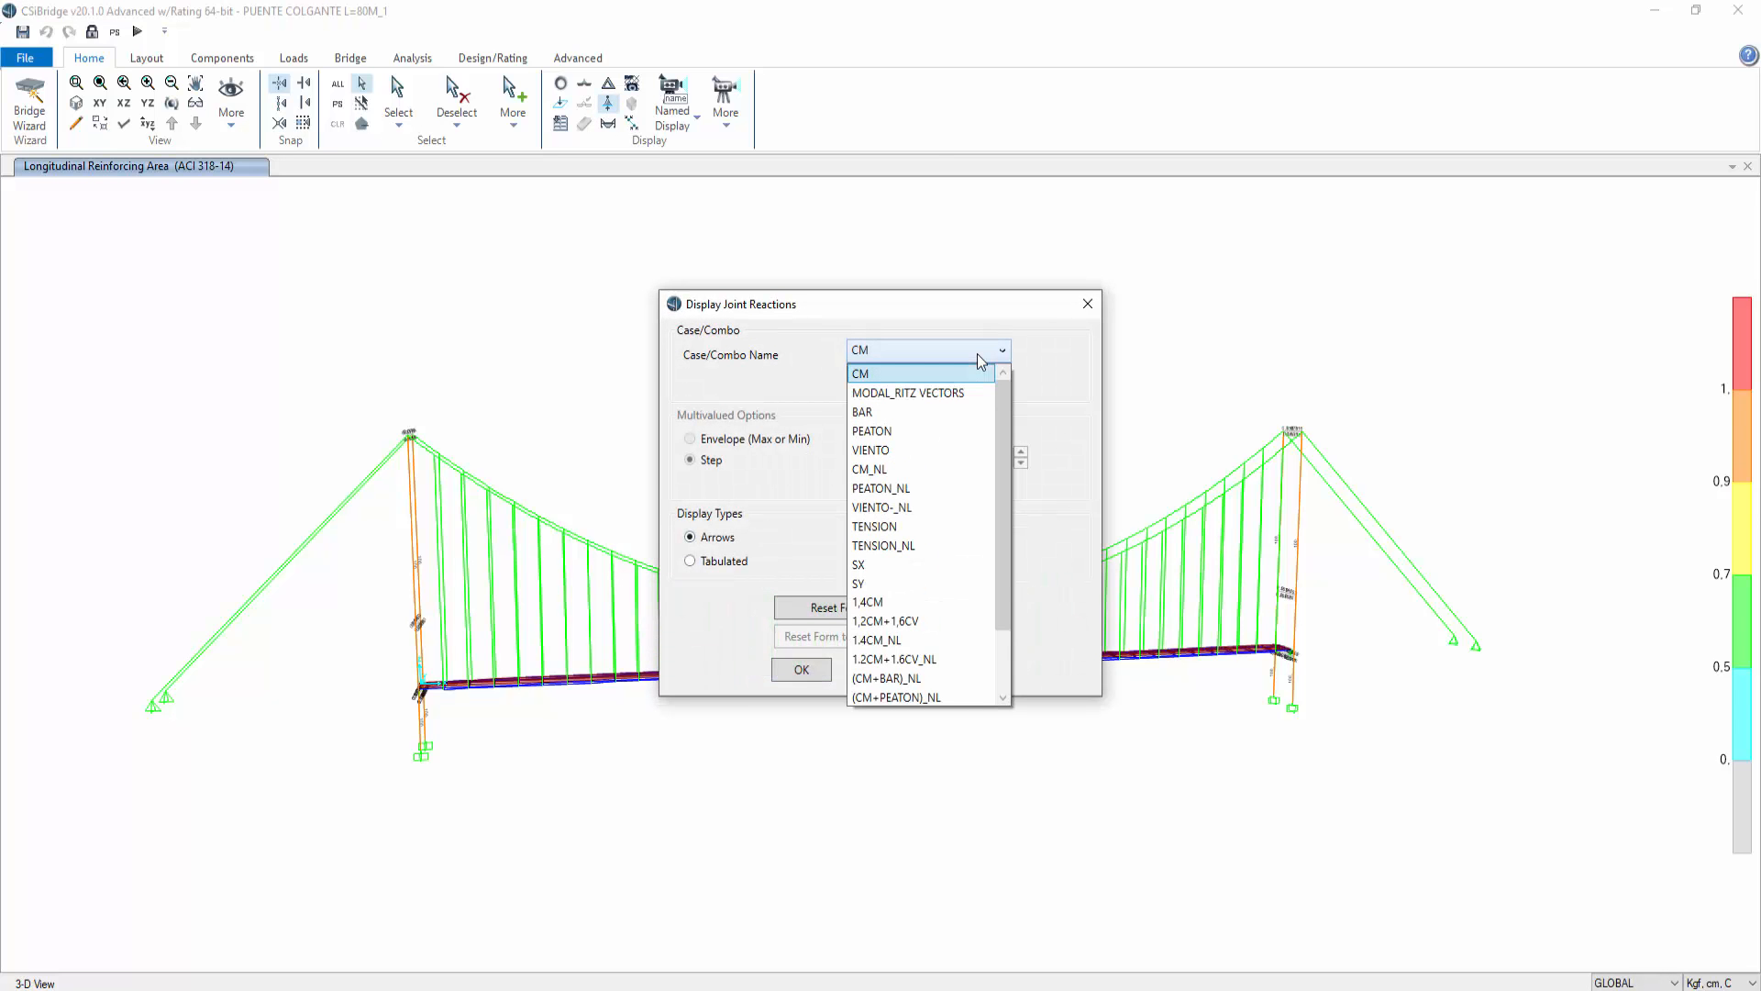
scroll(938, 661, "down", 1)
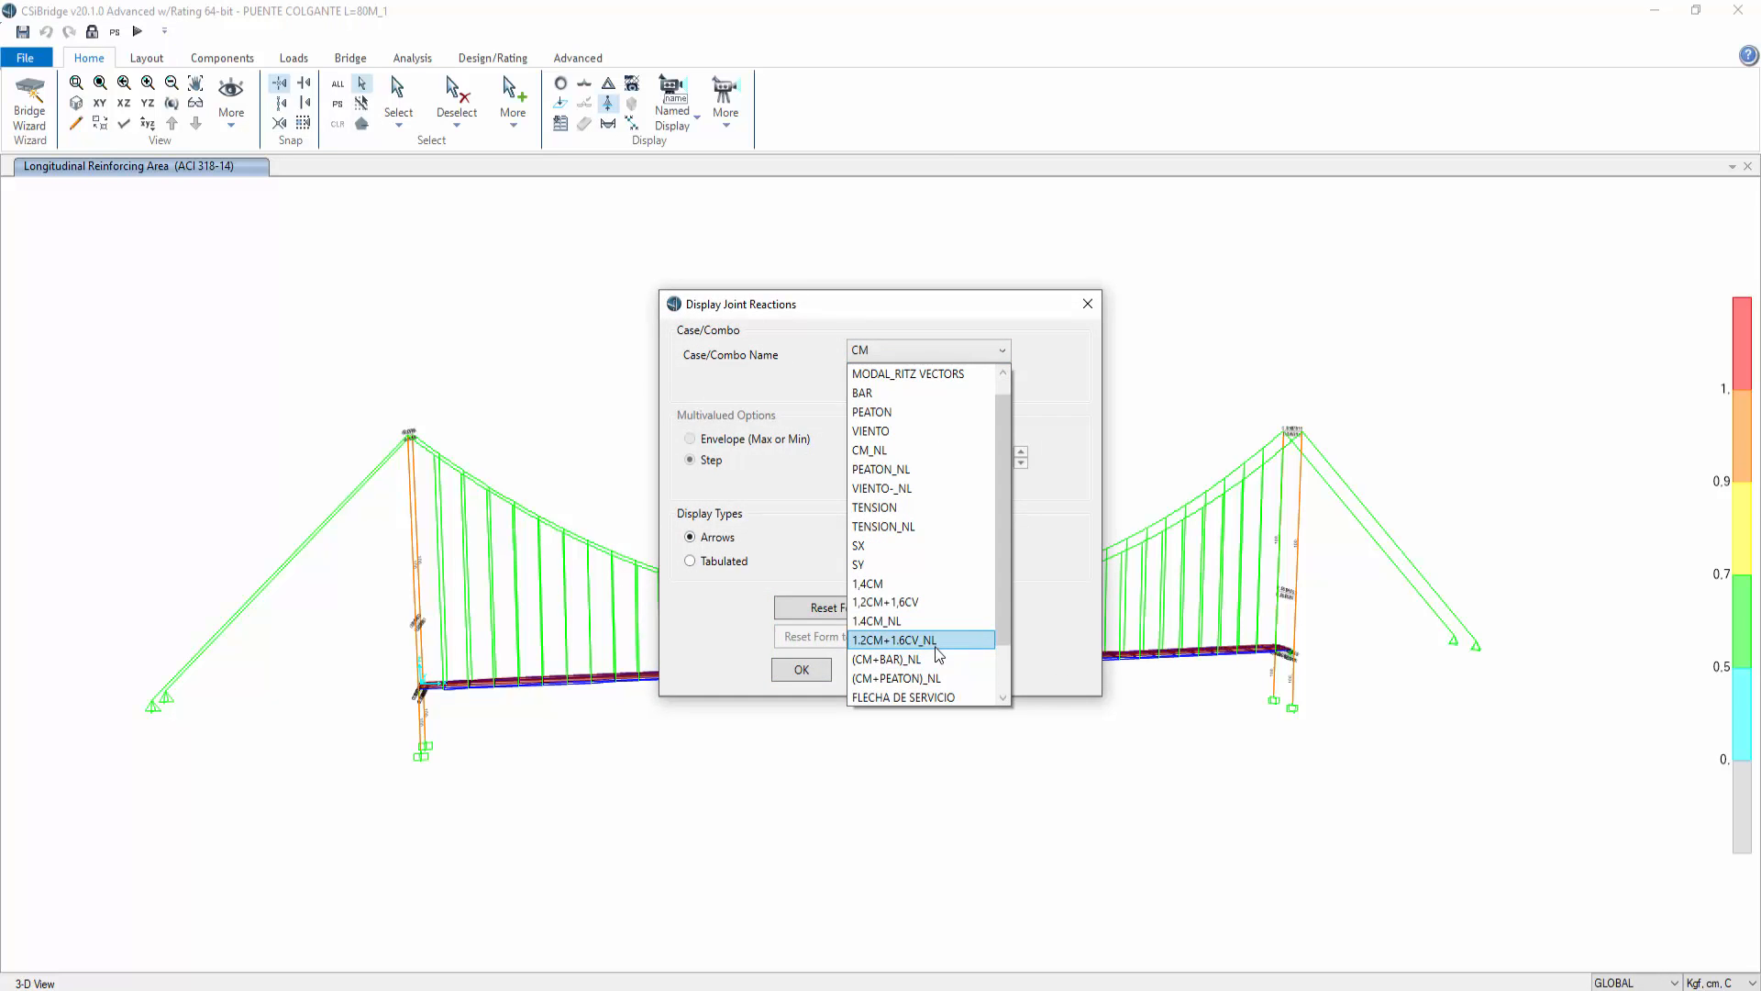
left_click_drag(1003, 607, 988, 705)
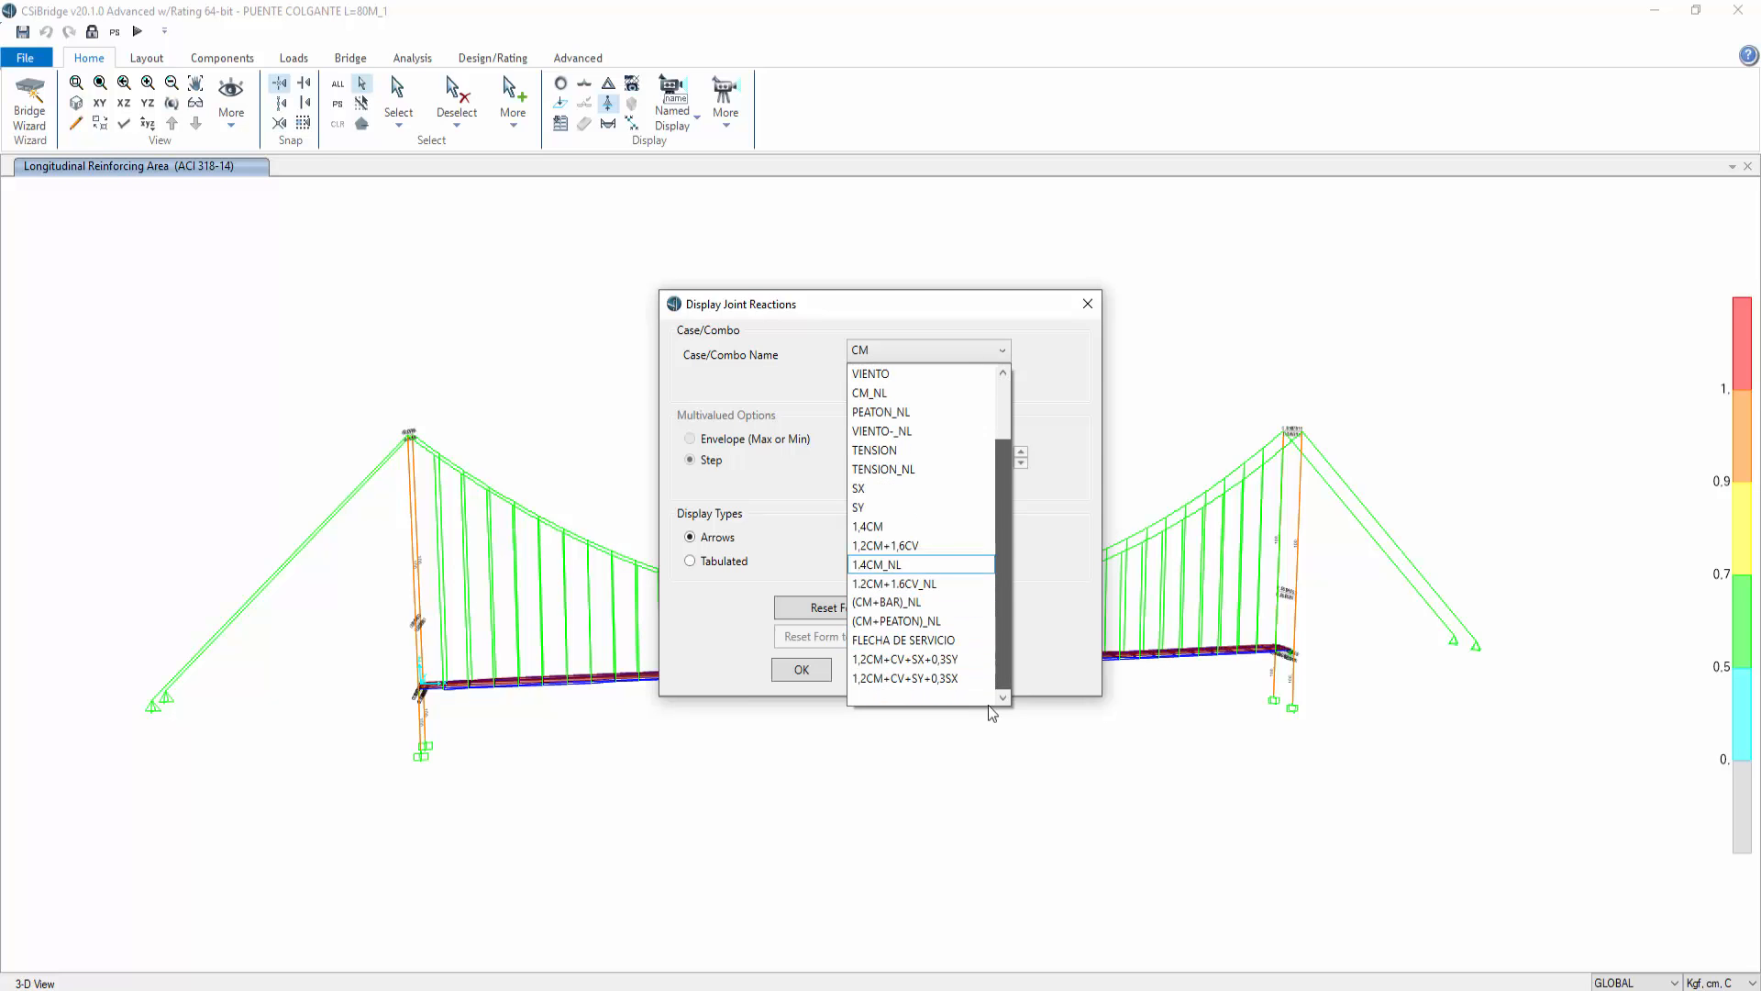
left_click(928, 659)
left_click(959, 671)
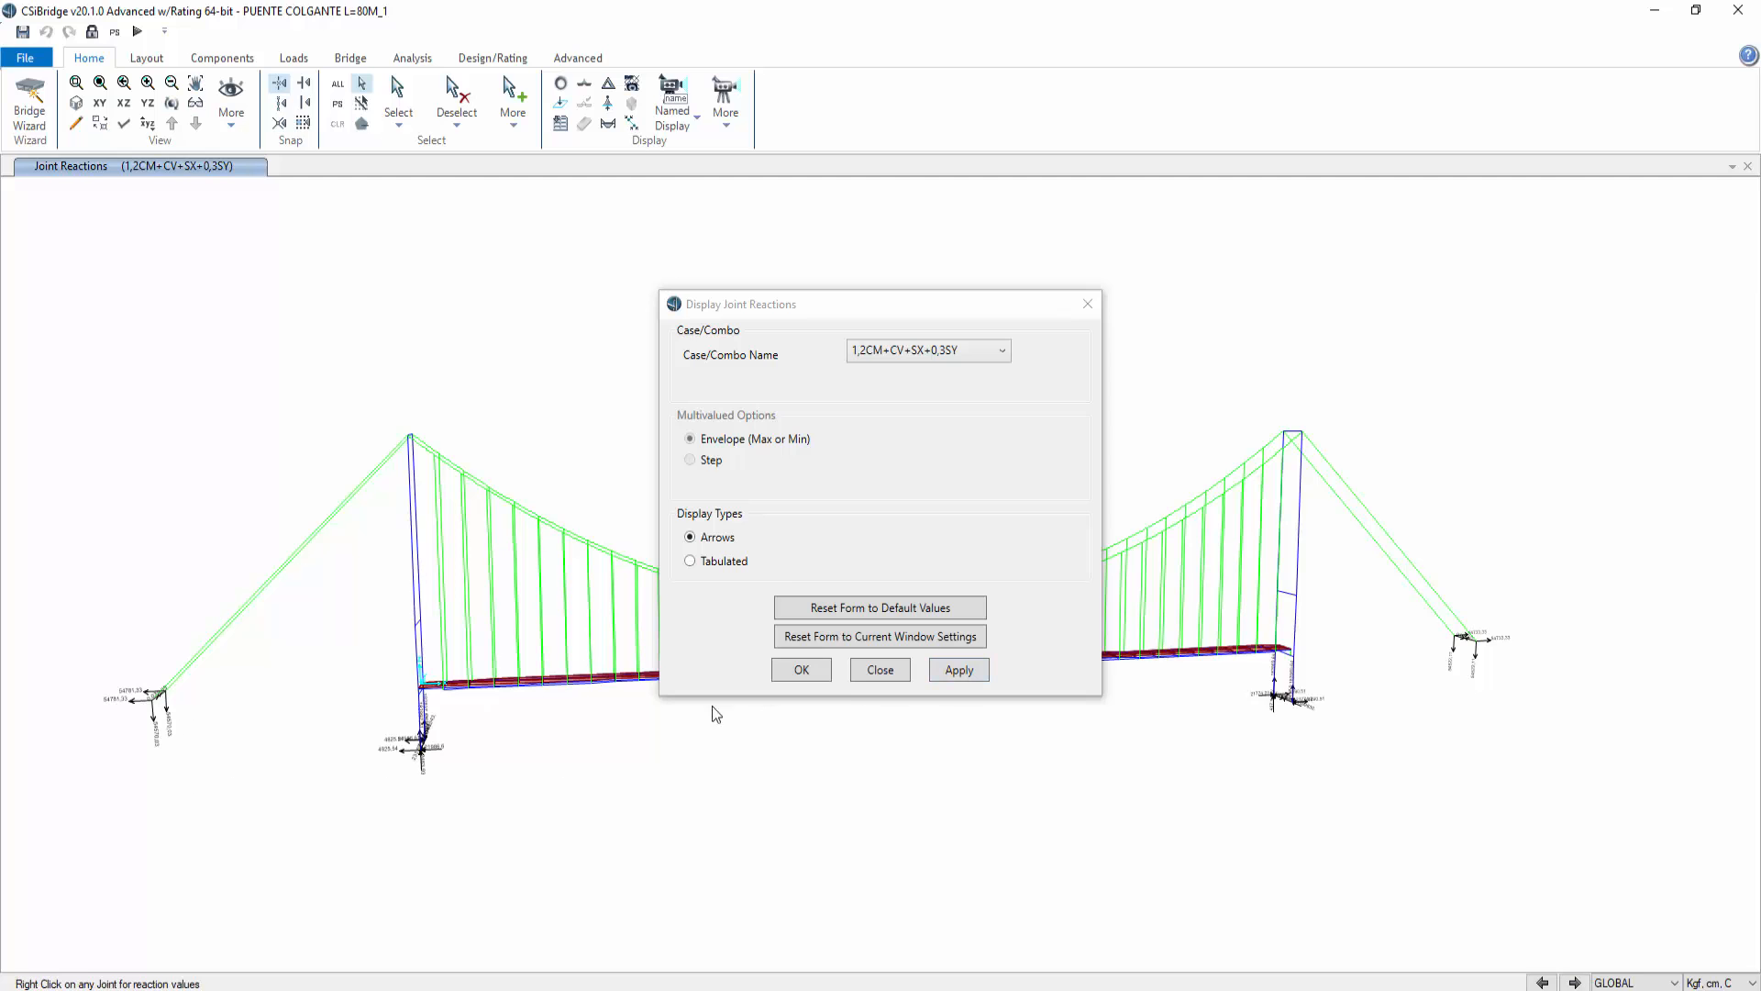
left_click(880, 669)
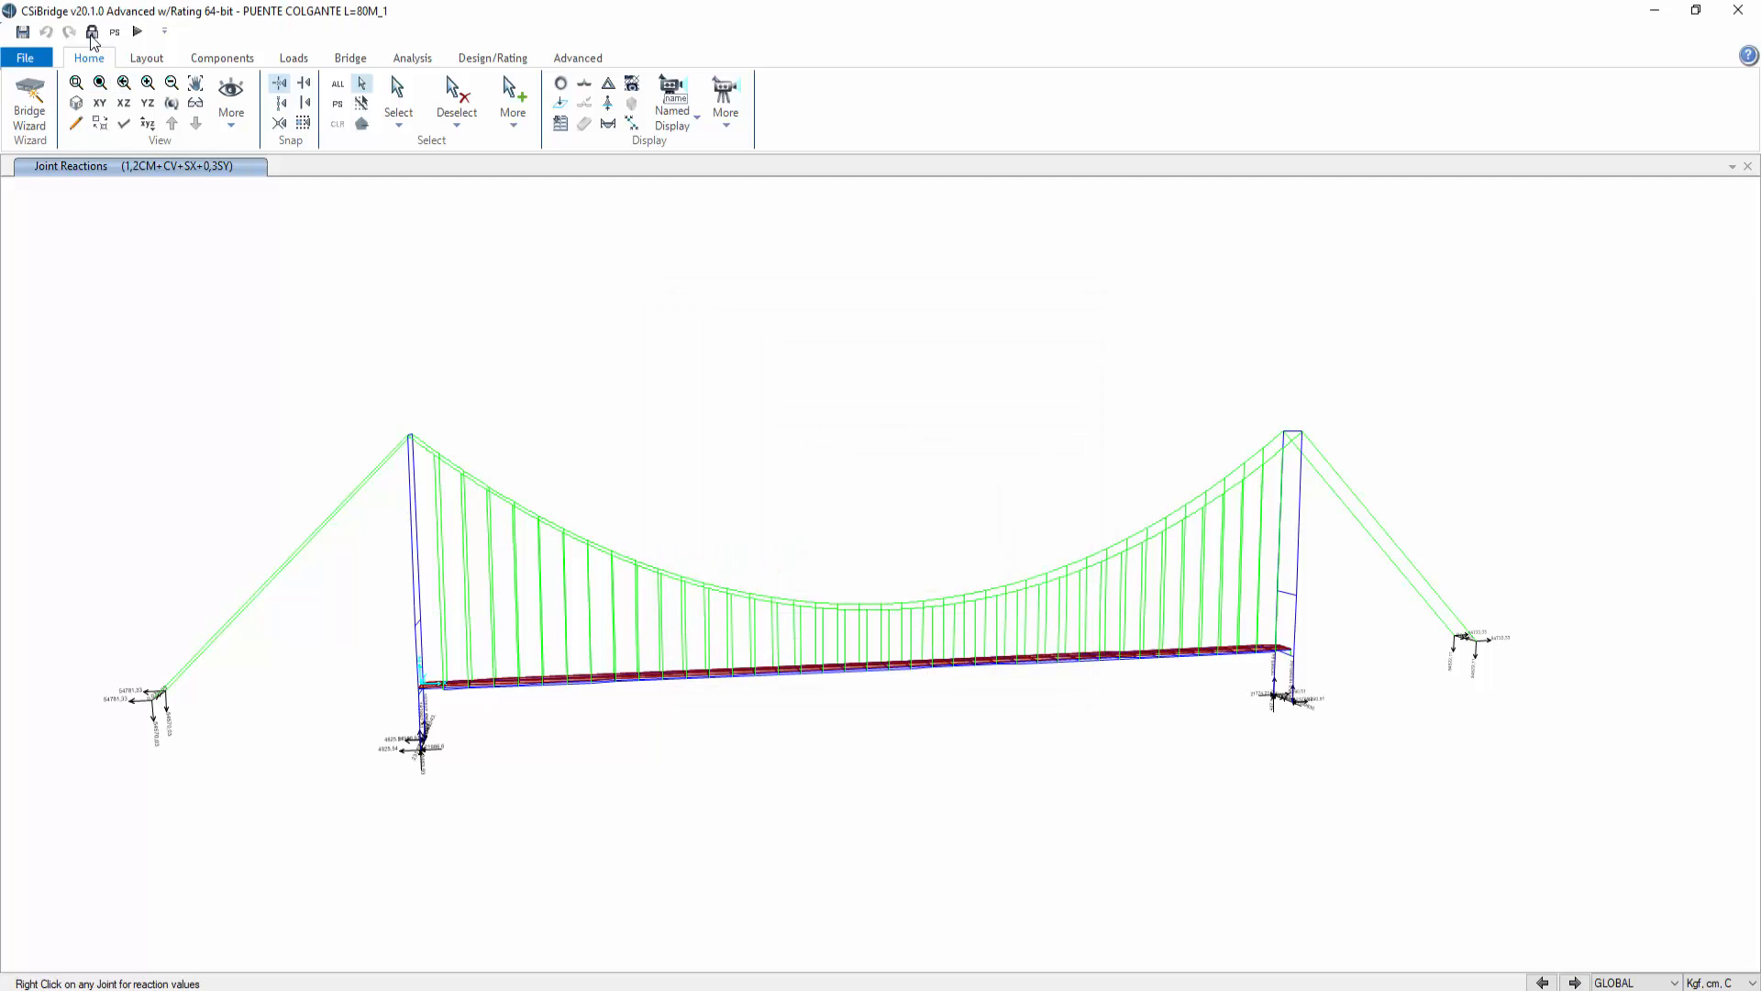
Step: Zoom in to inspect the reaction arrows at the left cable anchorage, then return to the full 3D view
left_click(76, 85)
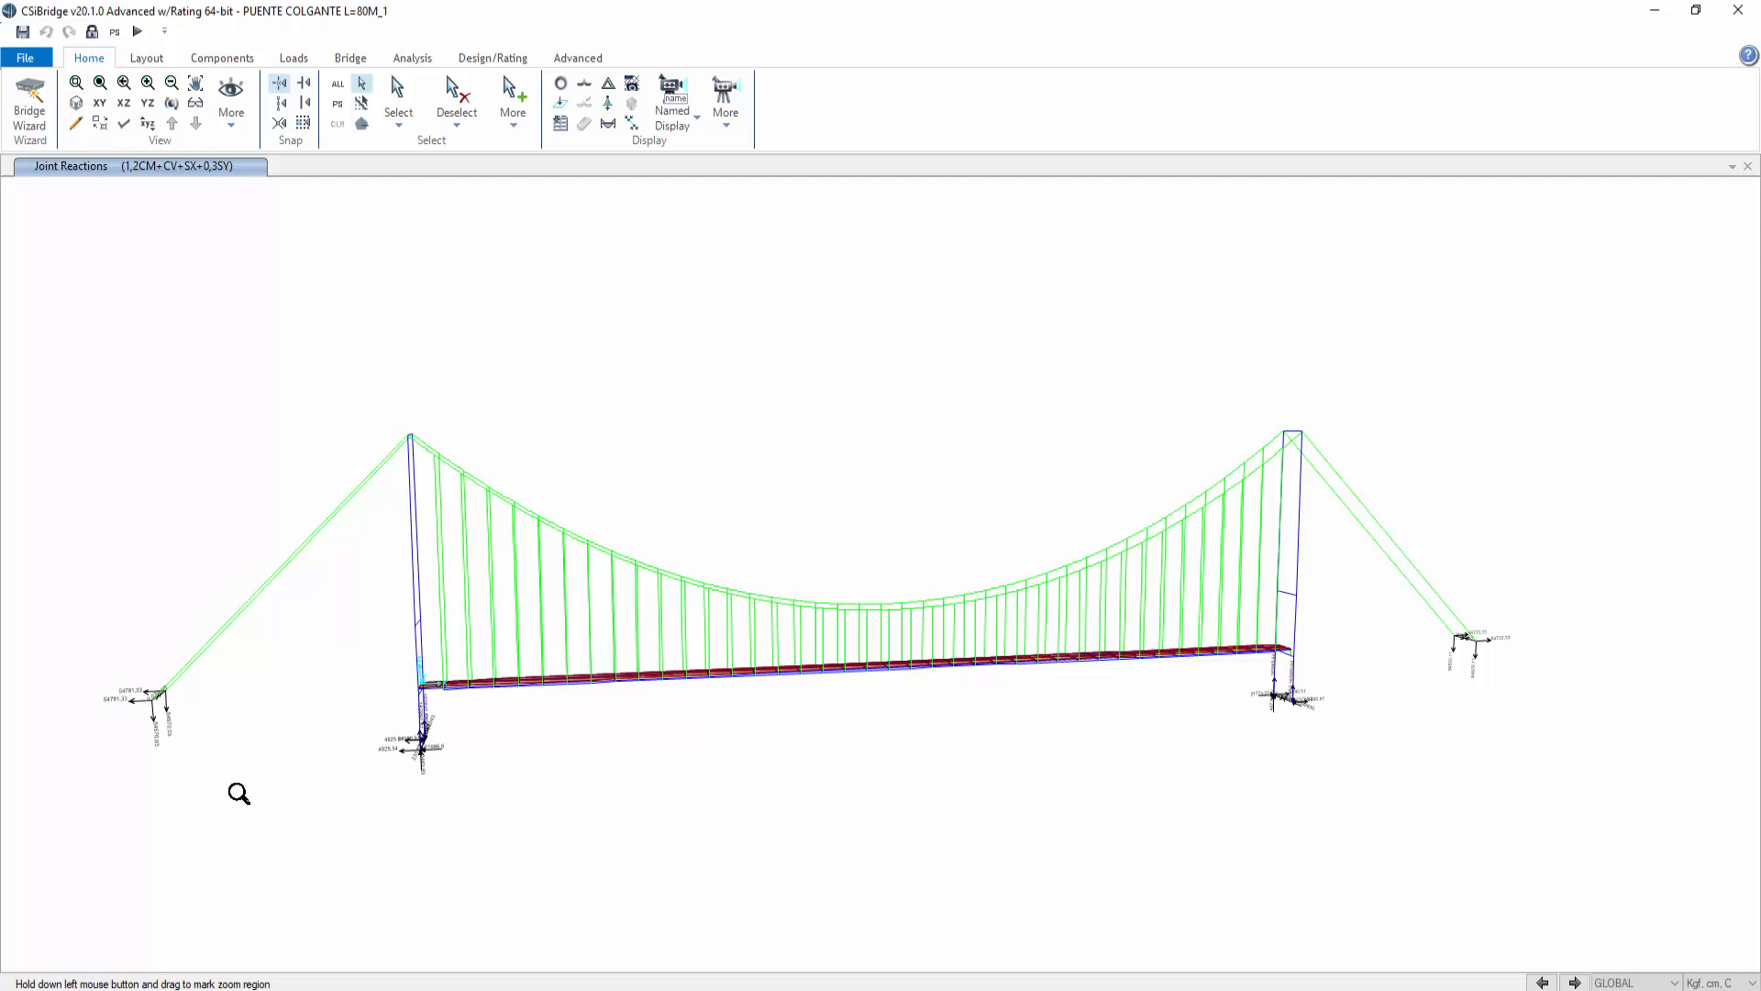
left_click_drag(236, 795, 103, 670)
middle_click_drag(979, 424, 777, 615)
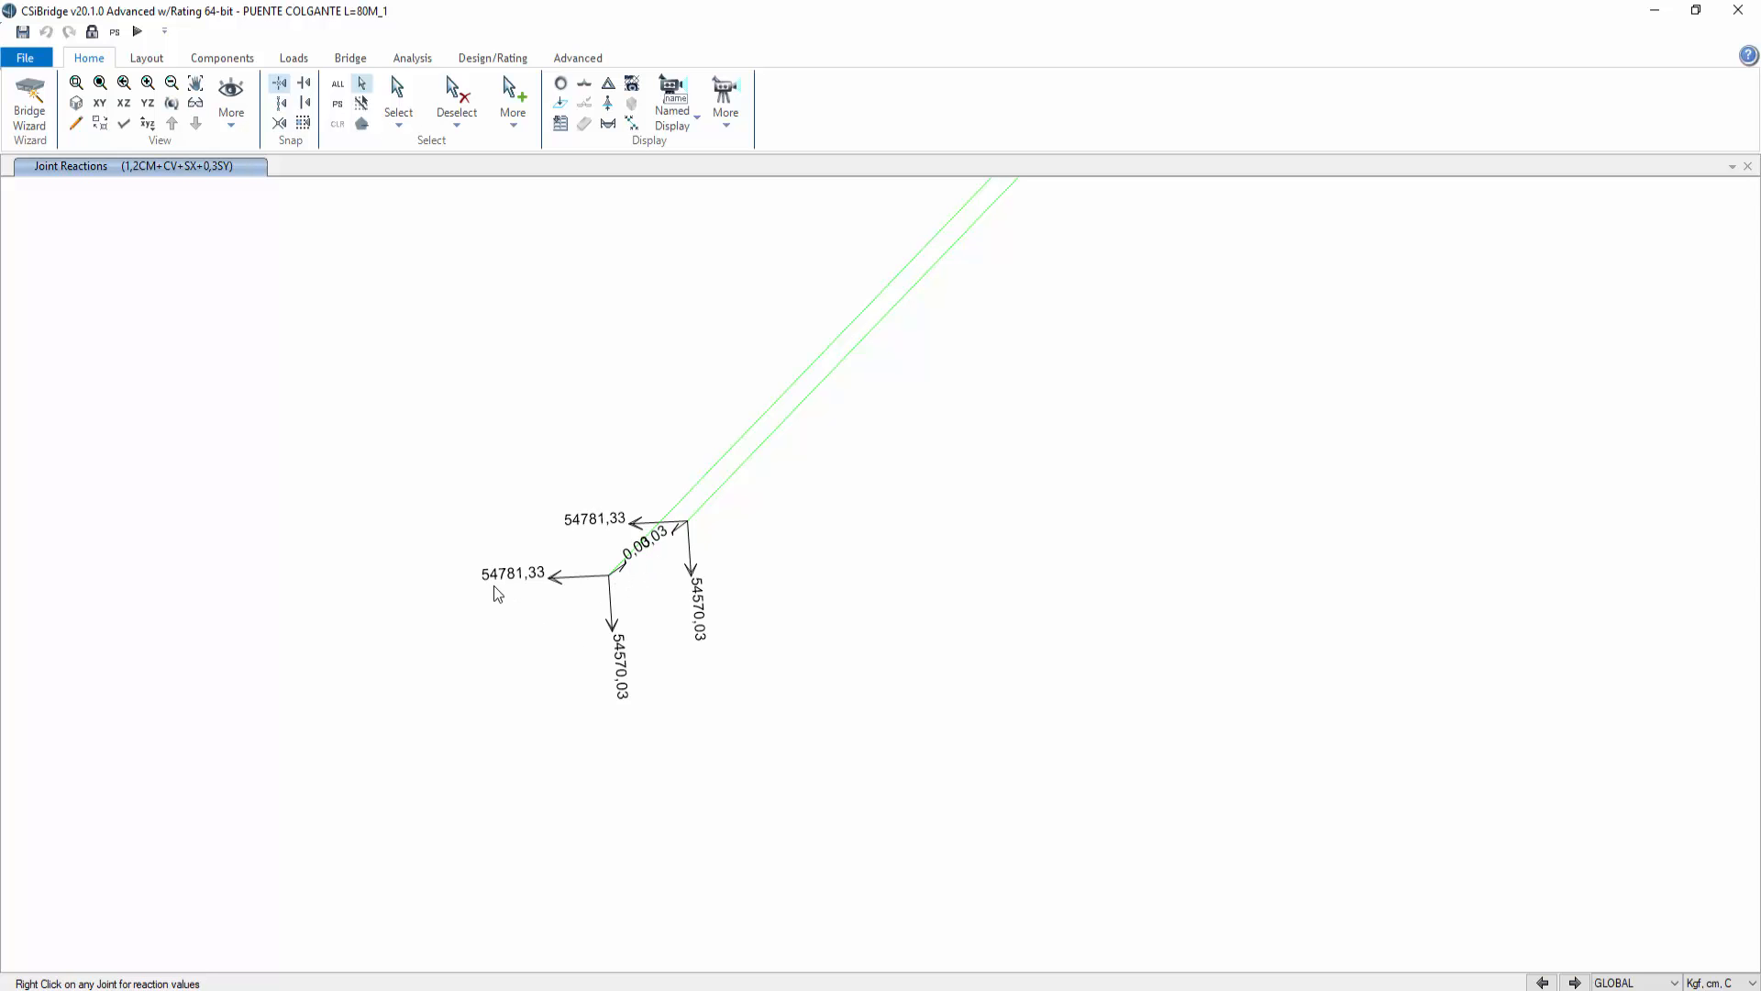
scroll(602, 559, "down", 2)
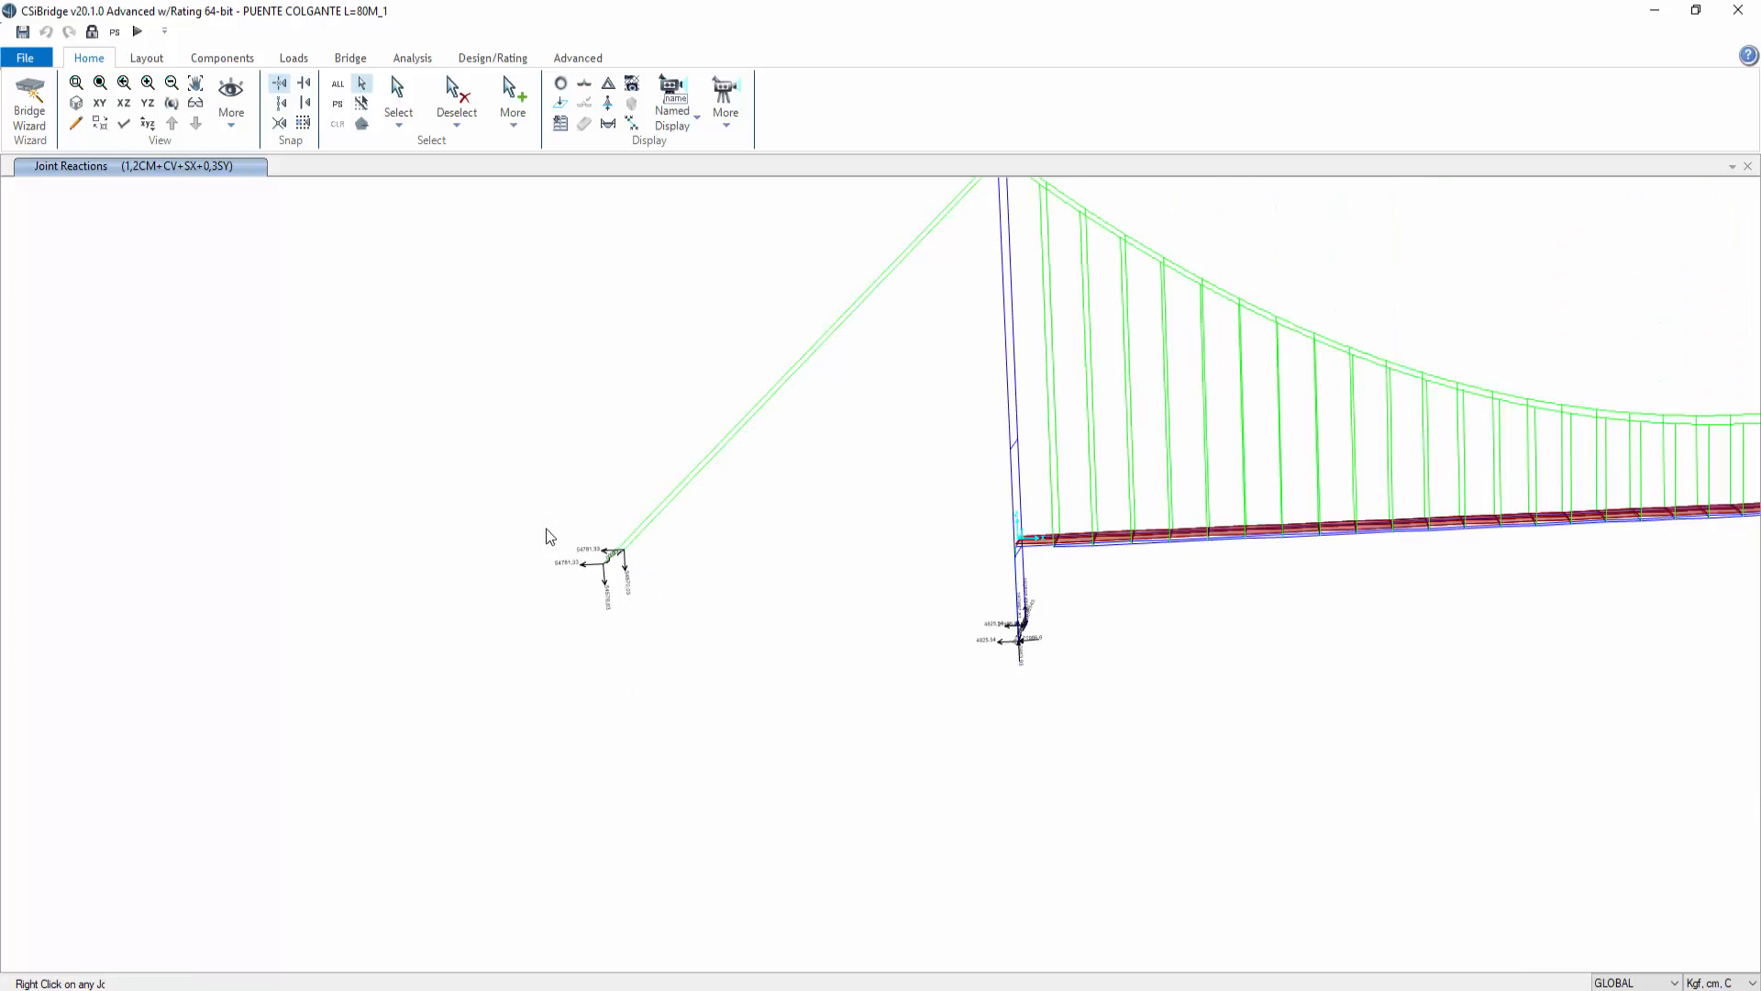
middle_click_drag(550, 537, 54, 590)
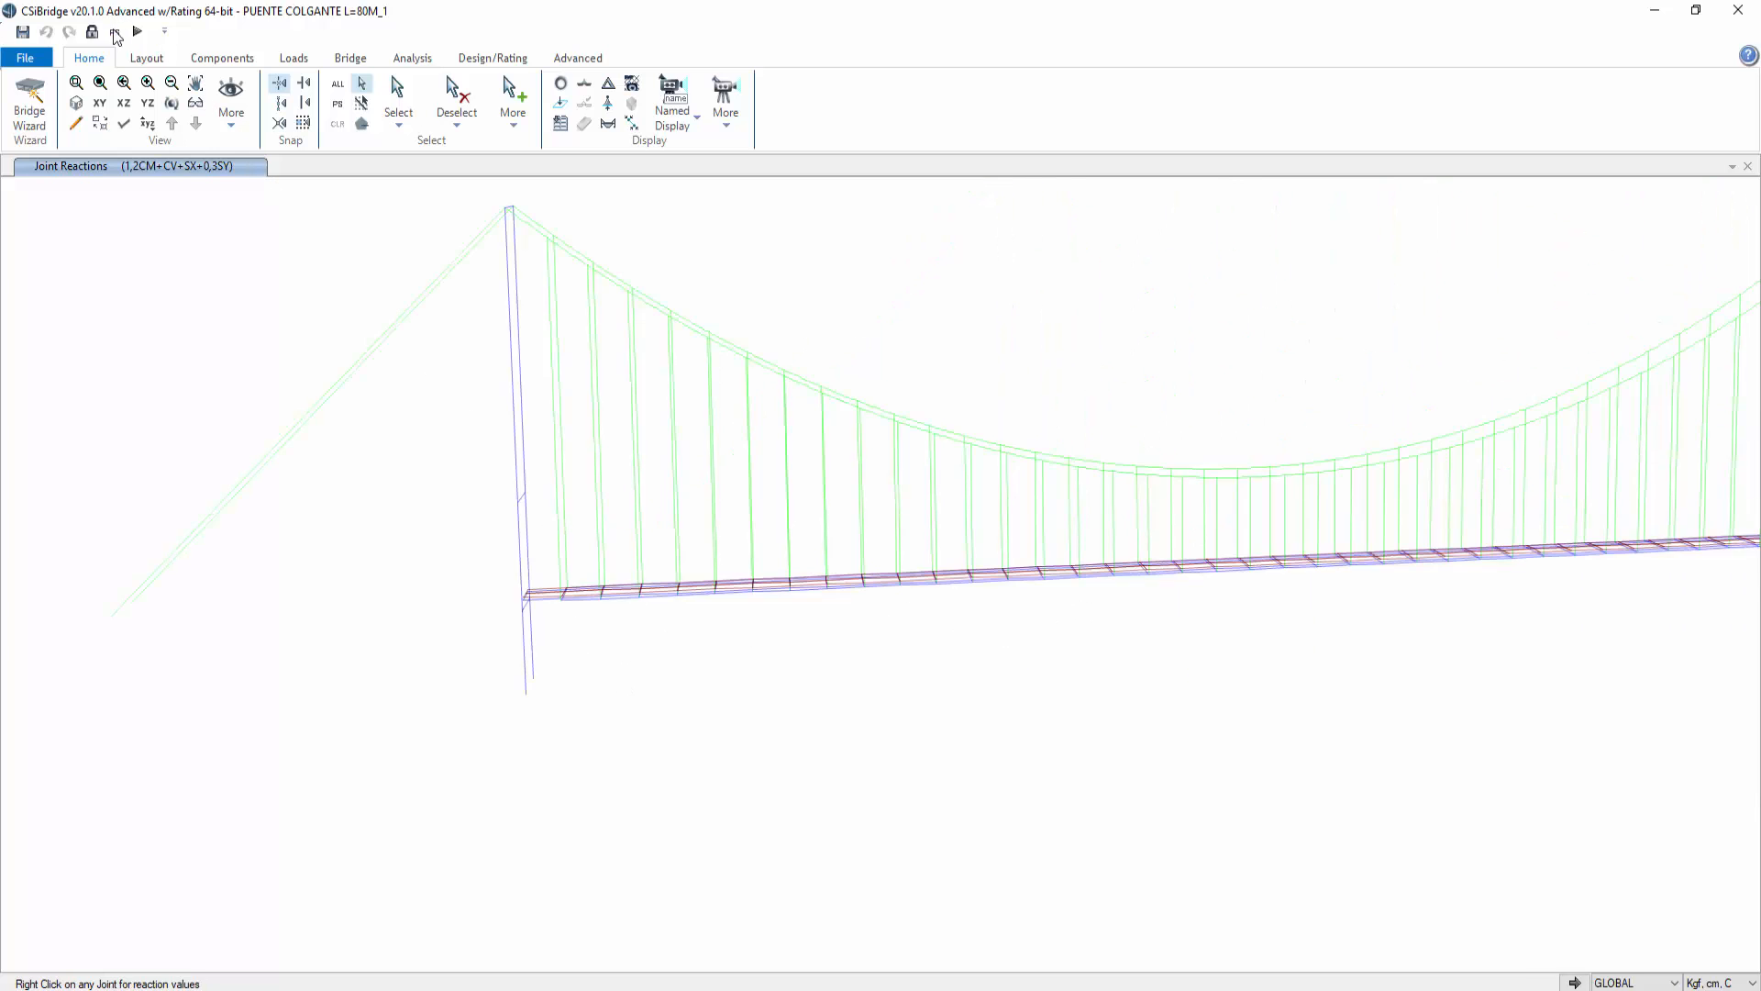
left_click(82, 102)
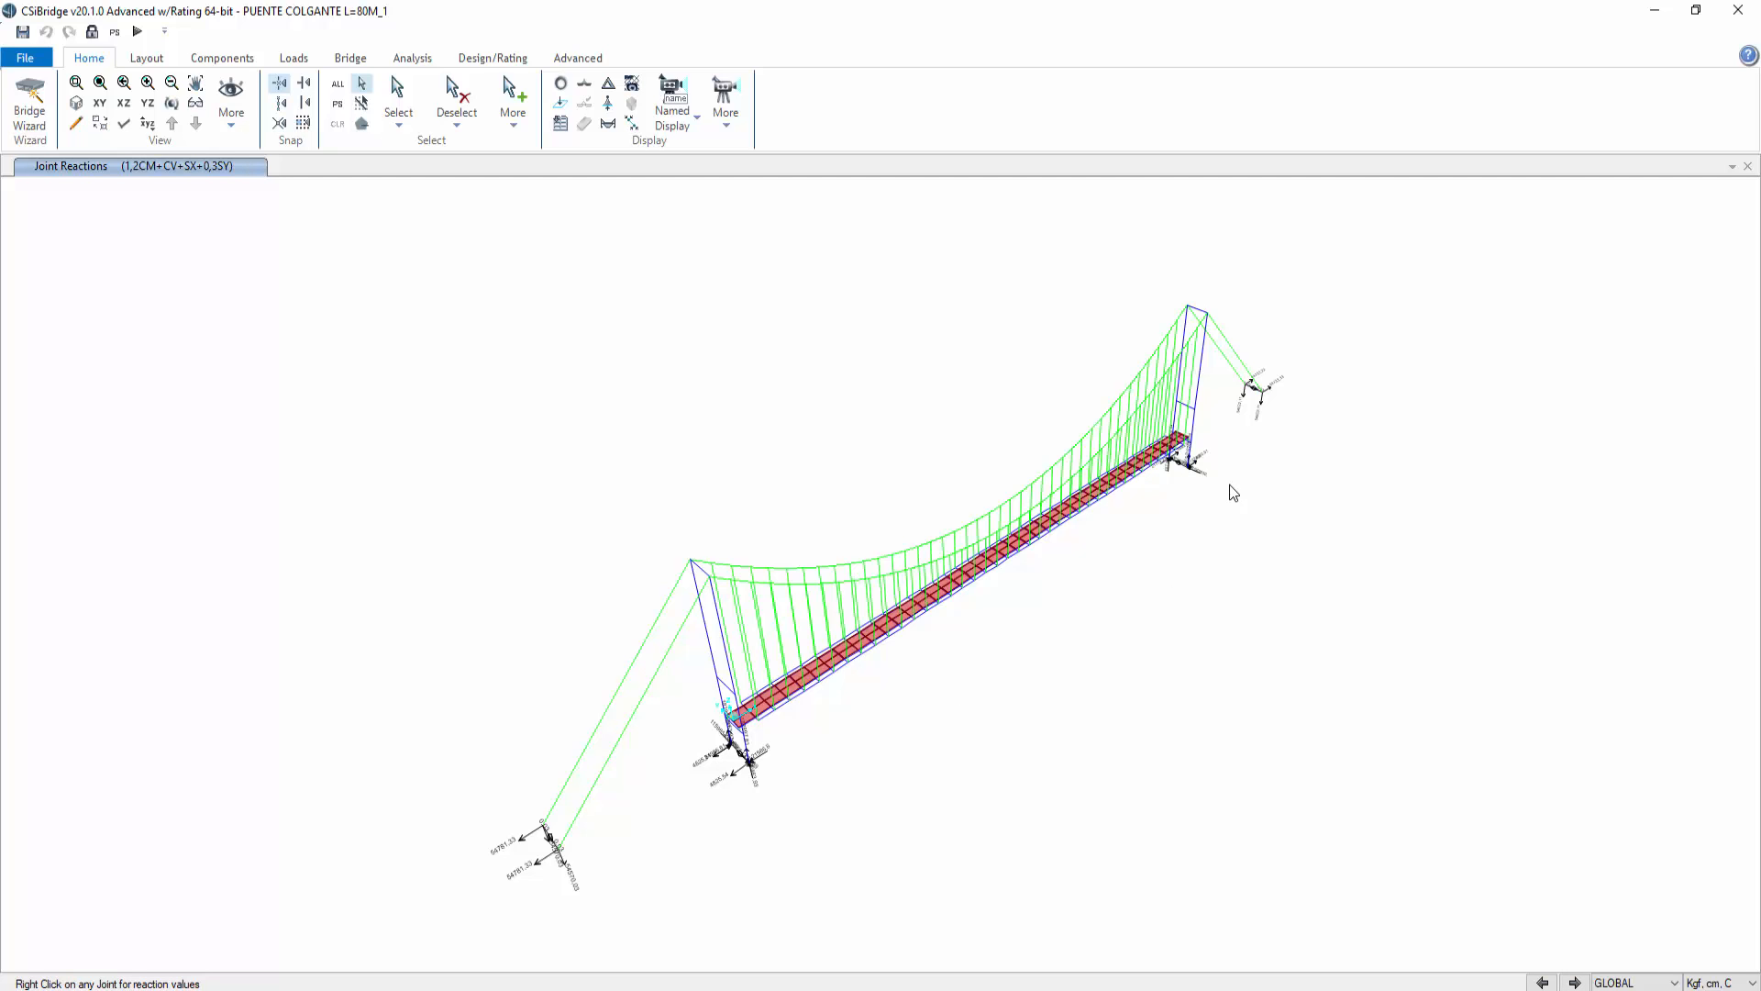
Step: Display the deformed shape of the main span for the TENSION_NL case
left_click(561, 83)
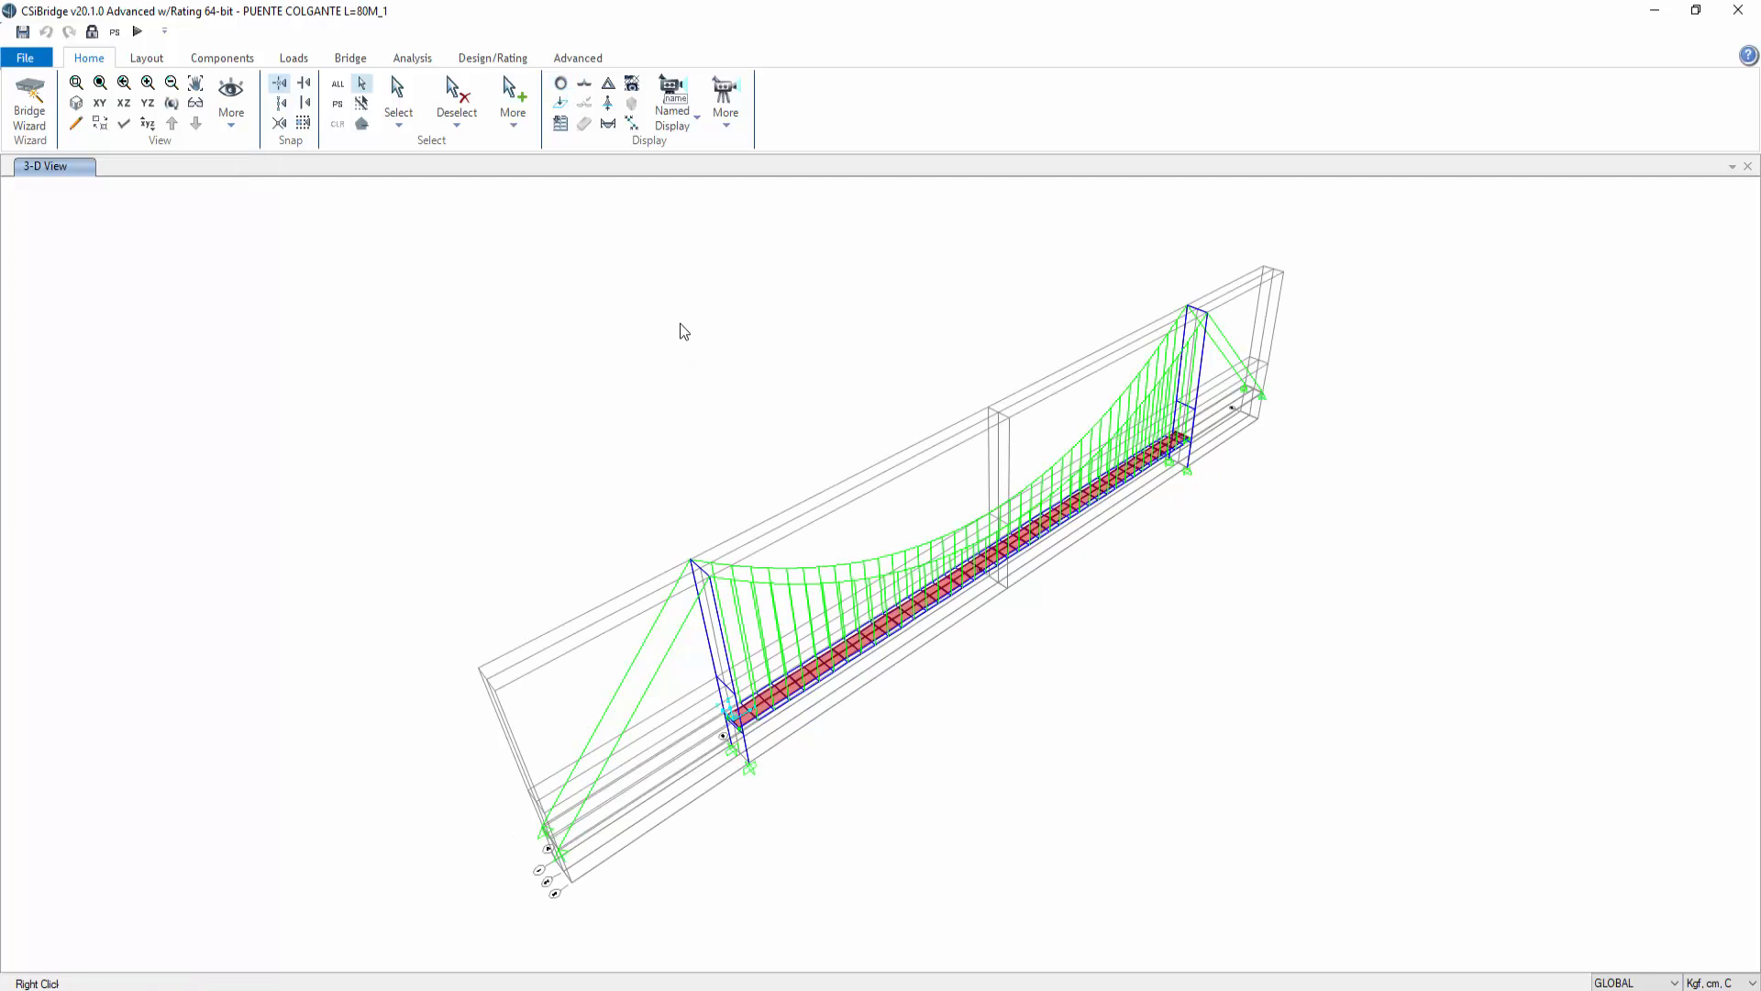
left_click(171, 101)
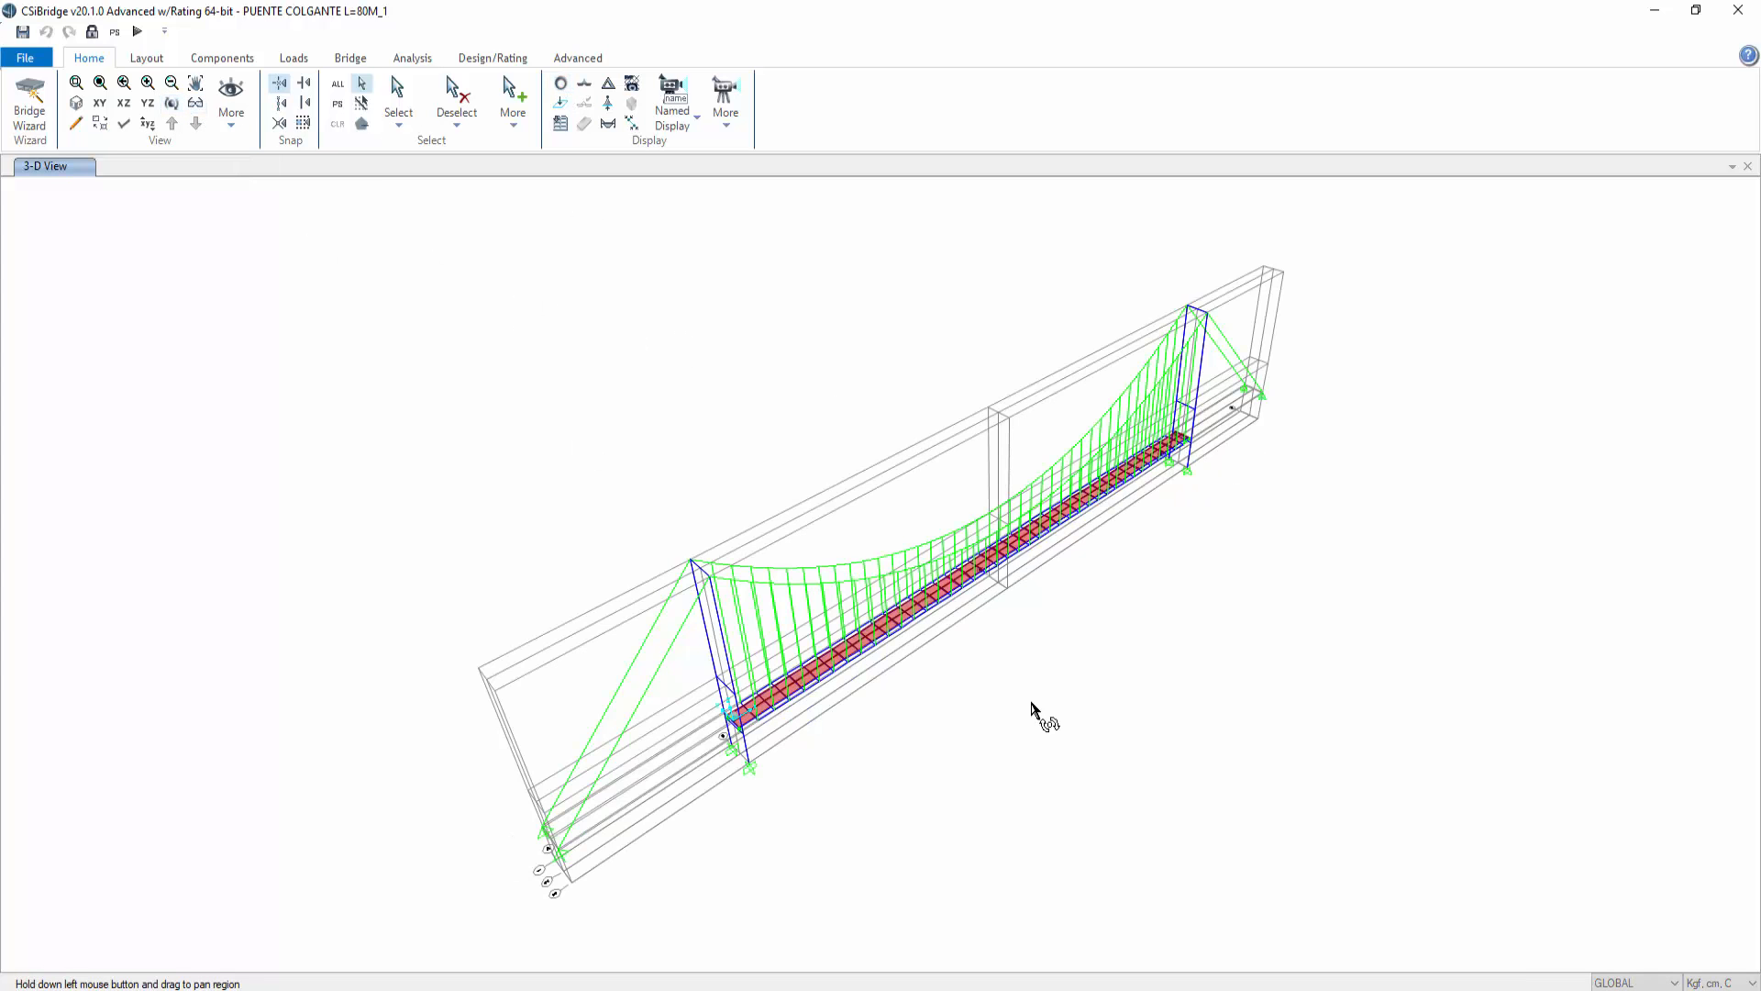
left_click_drag(1037, 708, 869, 667)
scroll(866, 660, "up", 5)
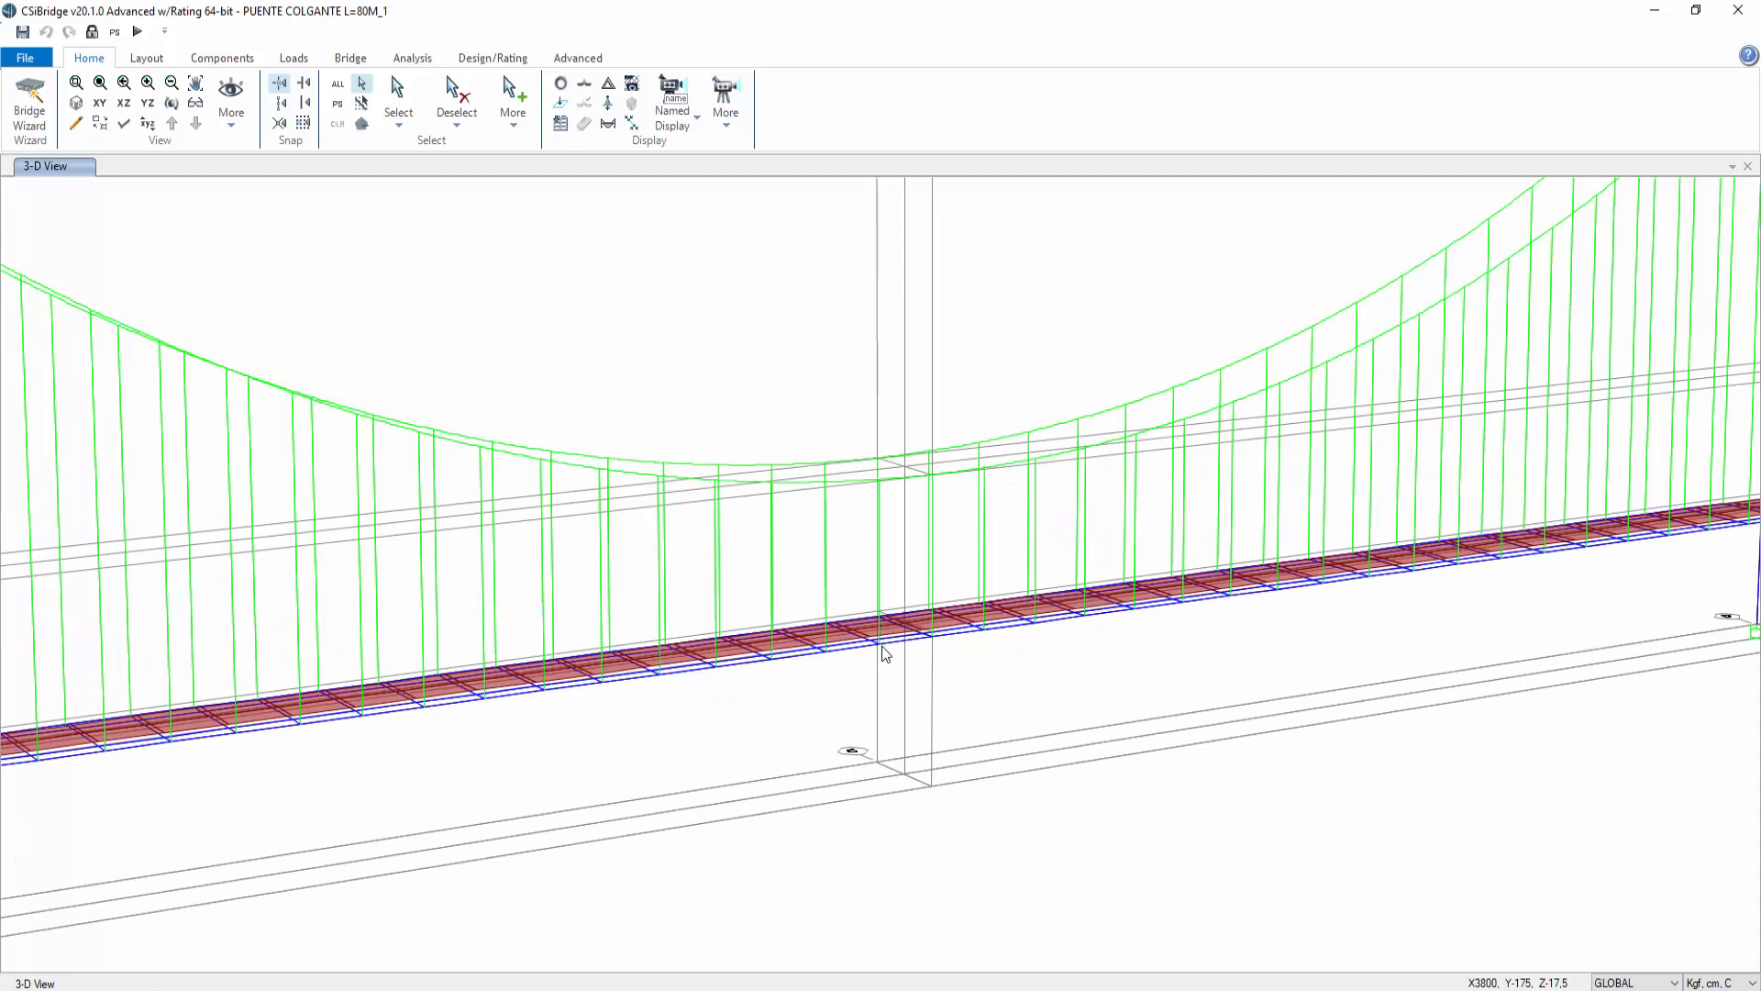
left_click(608, 83)
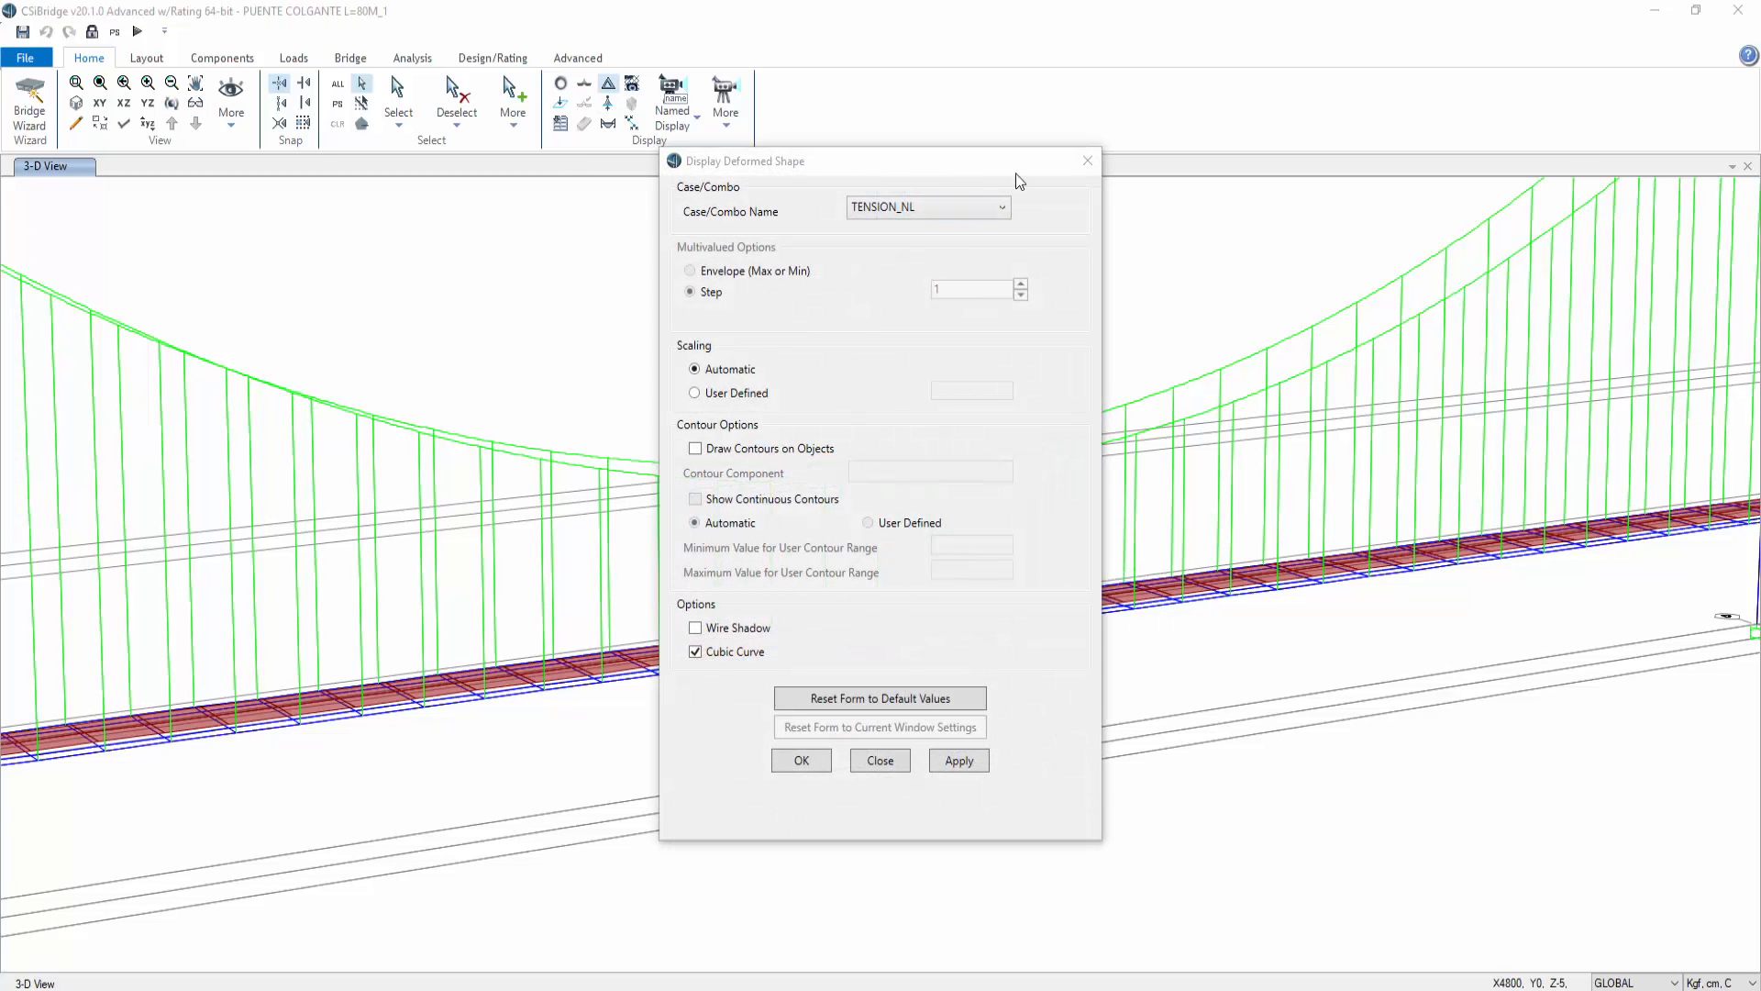
left_click_drag(1014, 164, 1505, 165)
left_click(1452, 763)
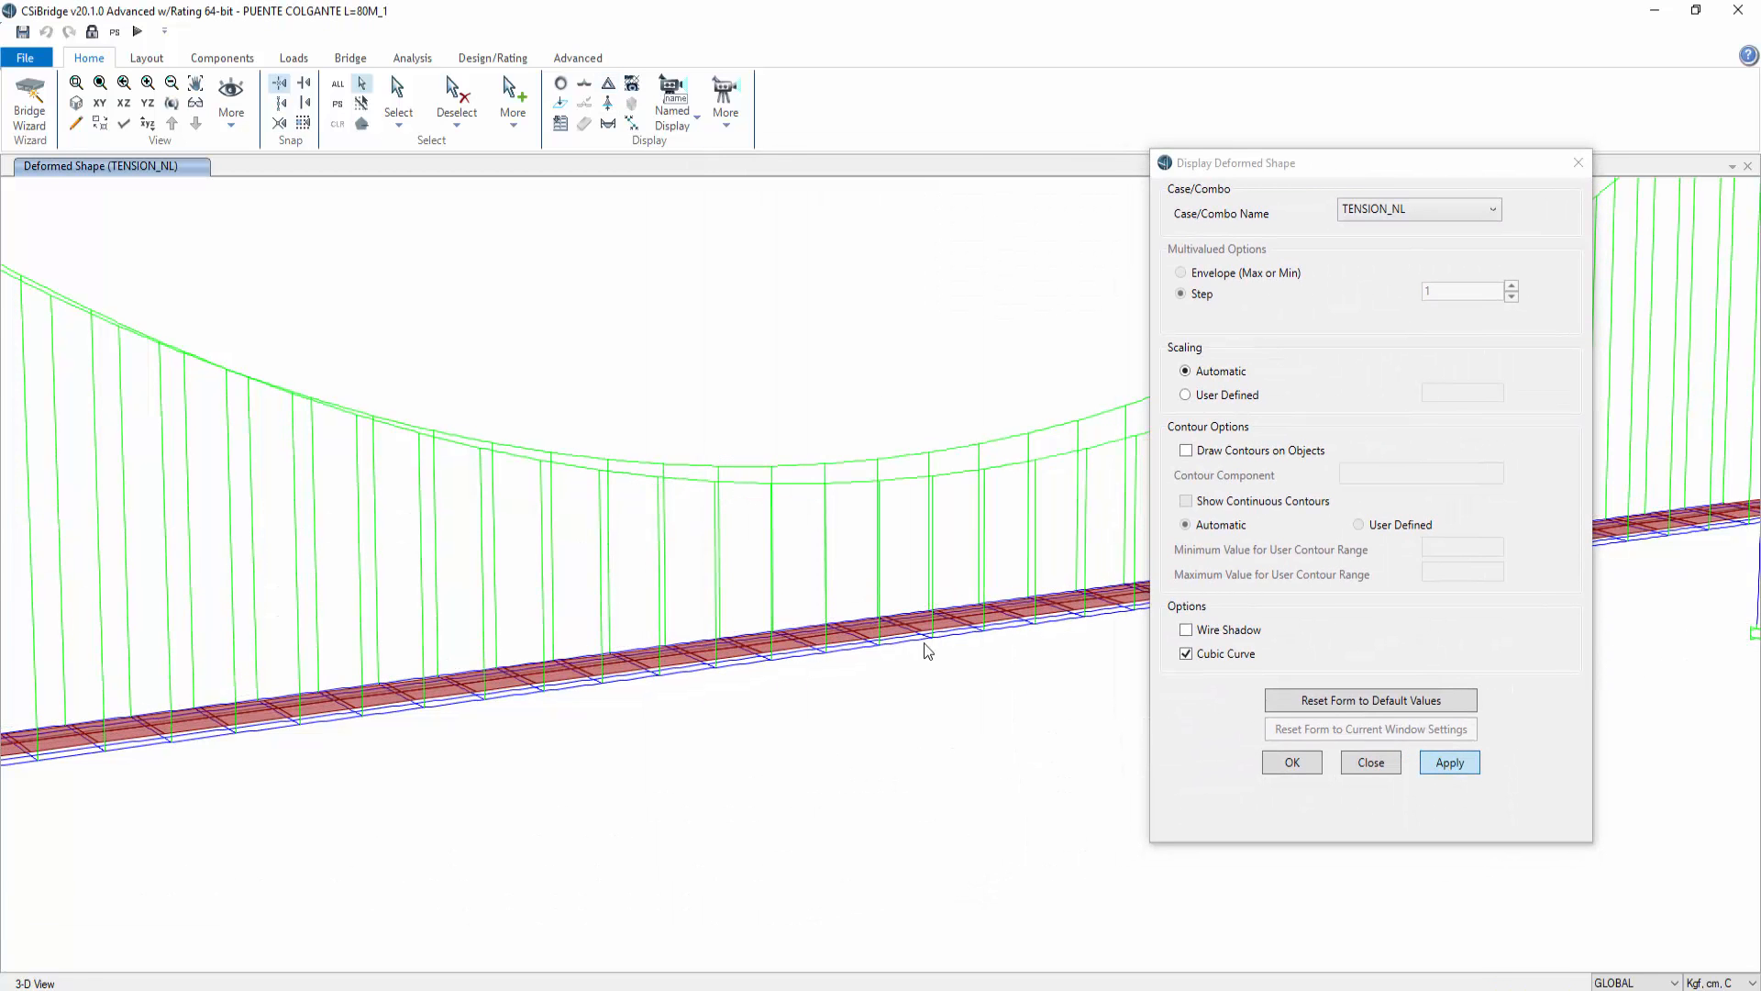
mouse_move(932, 646)
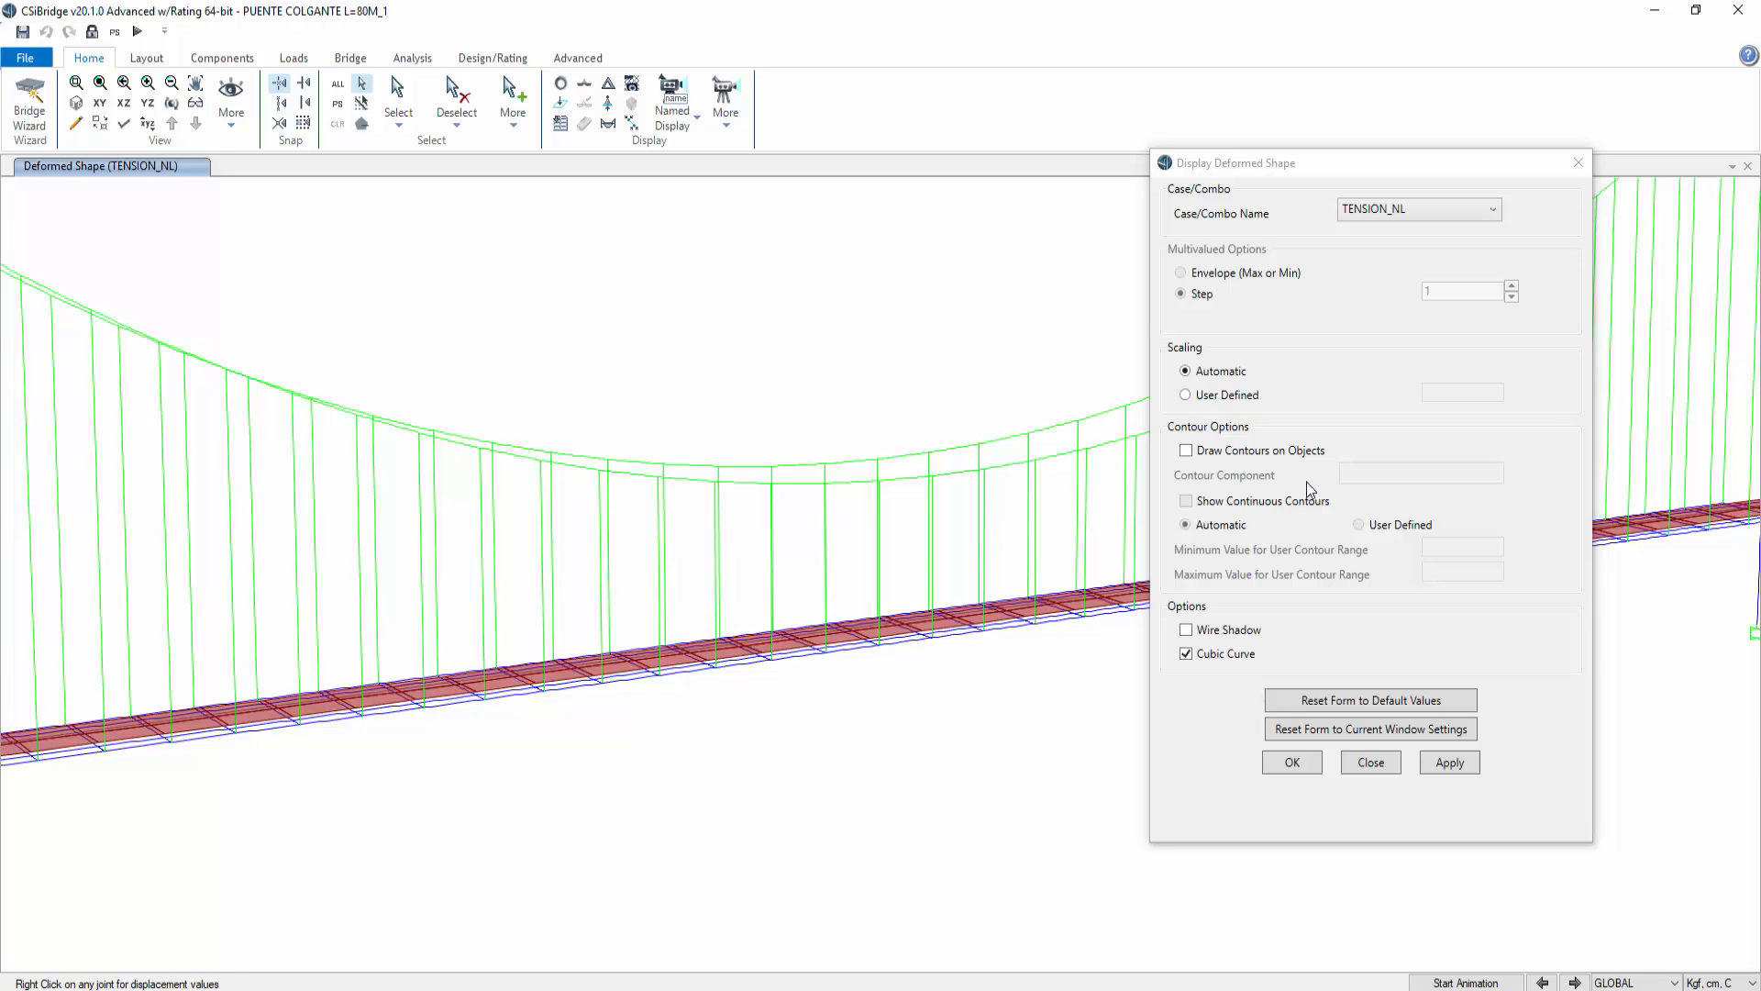
left_click(1579, 163)
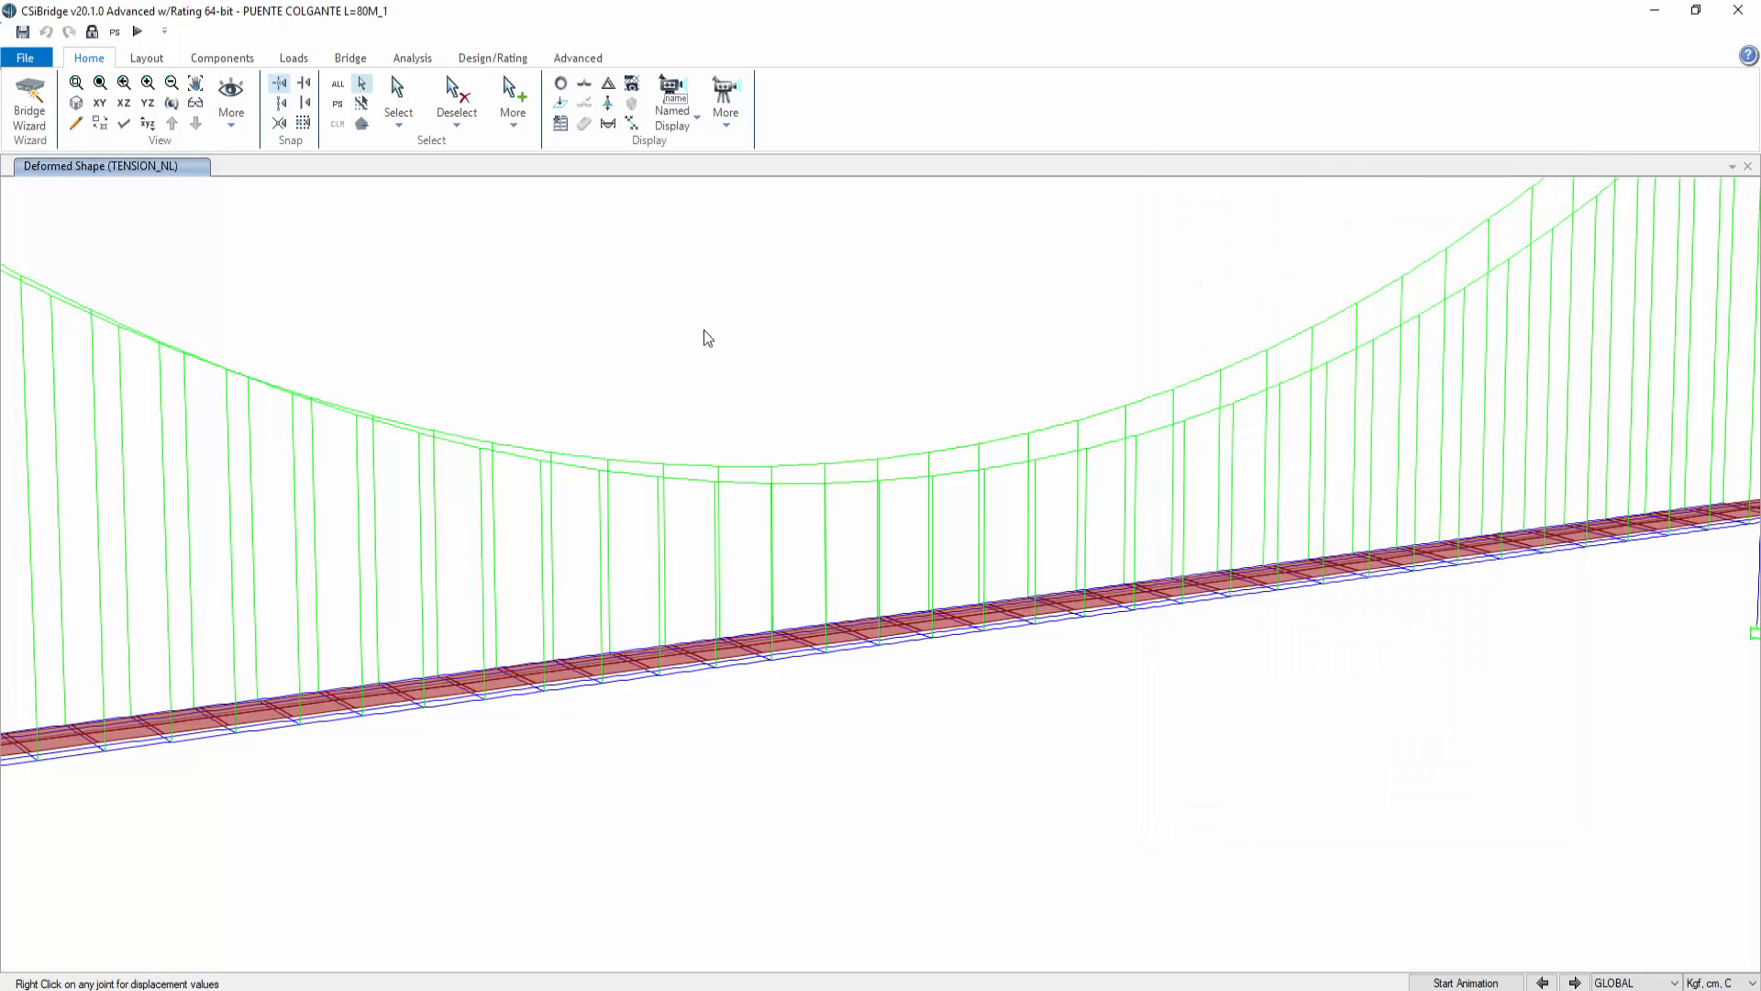
Step: Unlock the model and set the cable area of the 3C15-D=1/2" cable section to 3*1,47
left_click(91, 32)
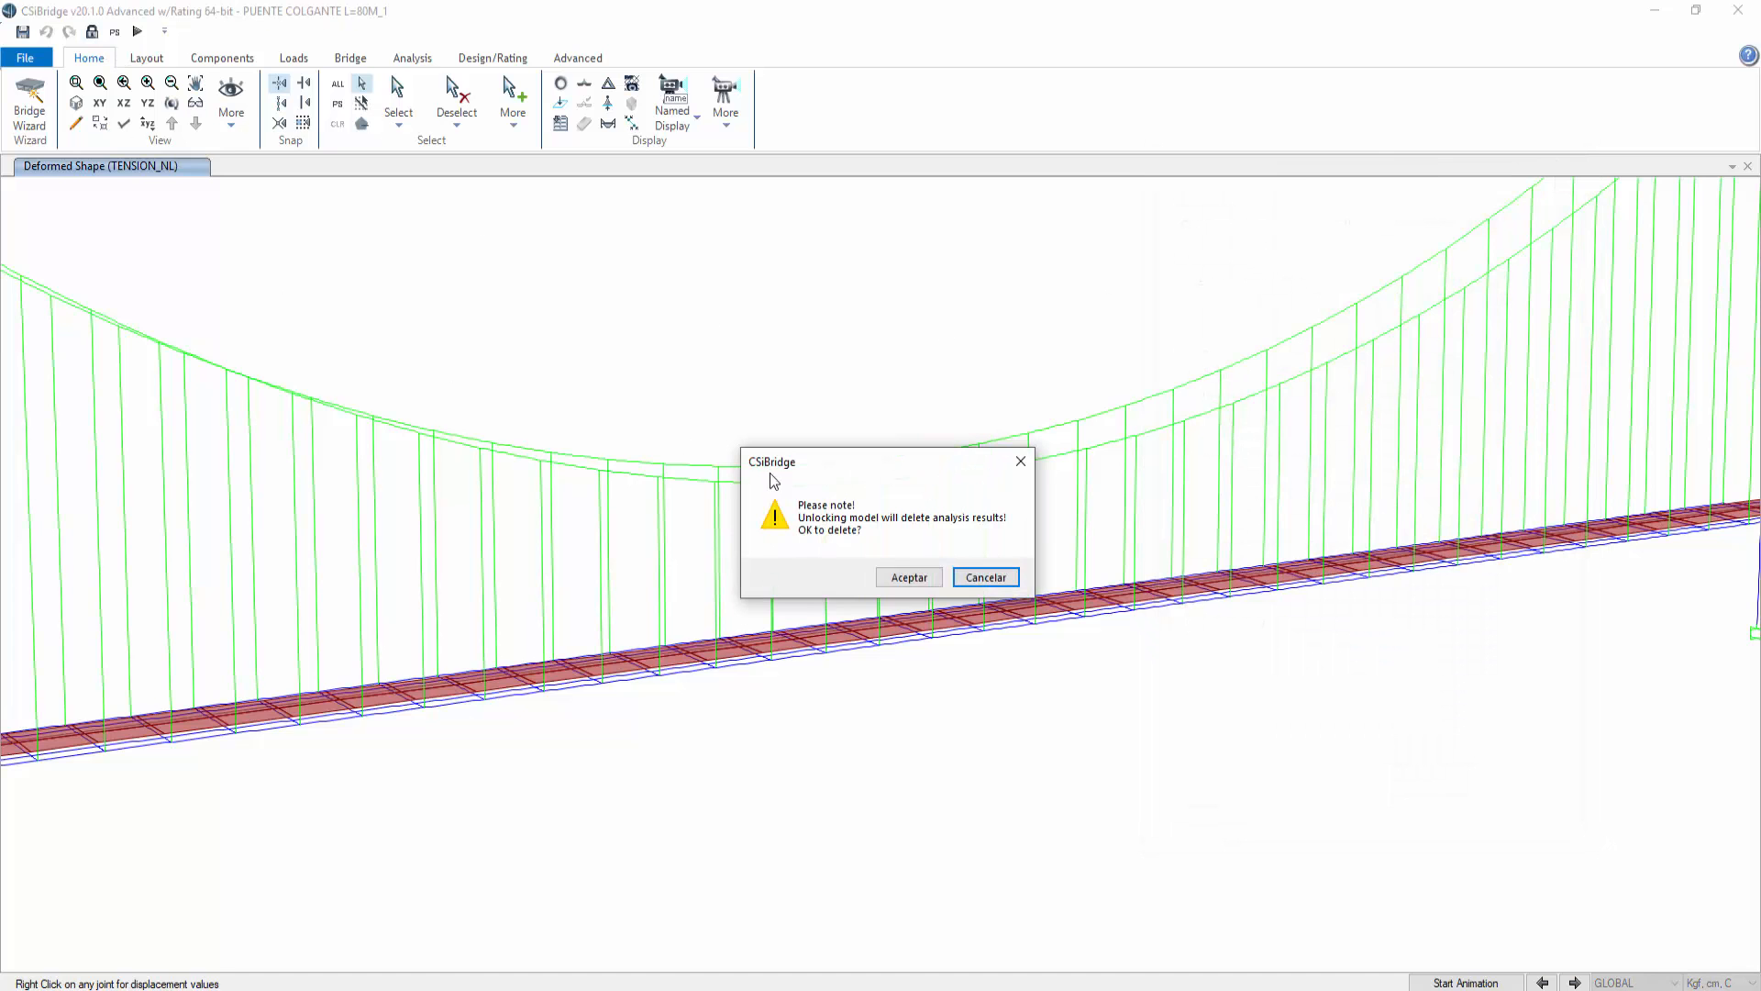
left_click(905, 576)
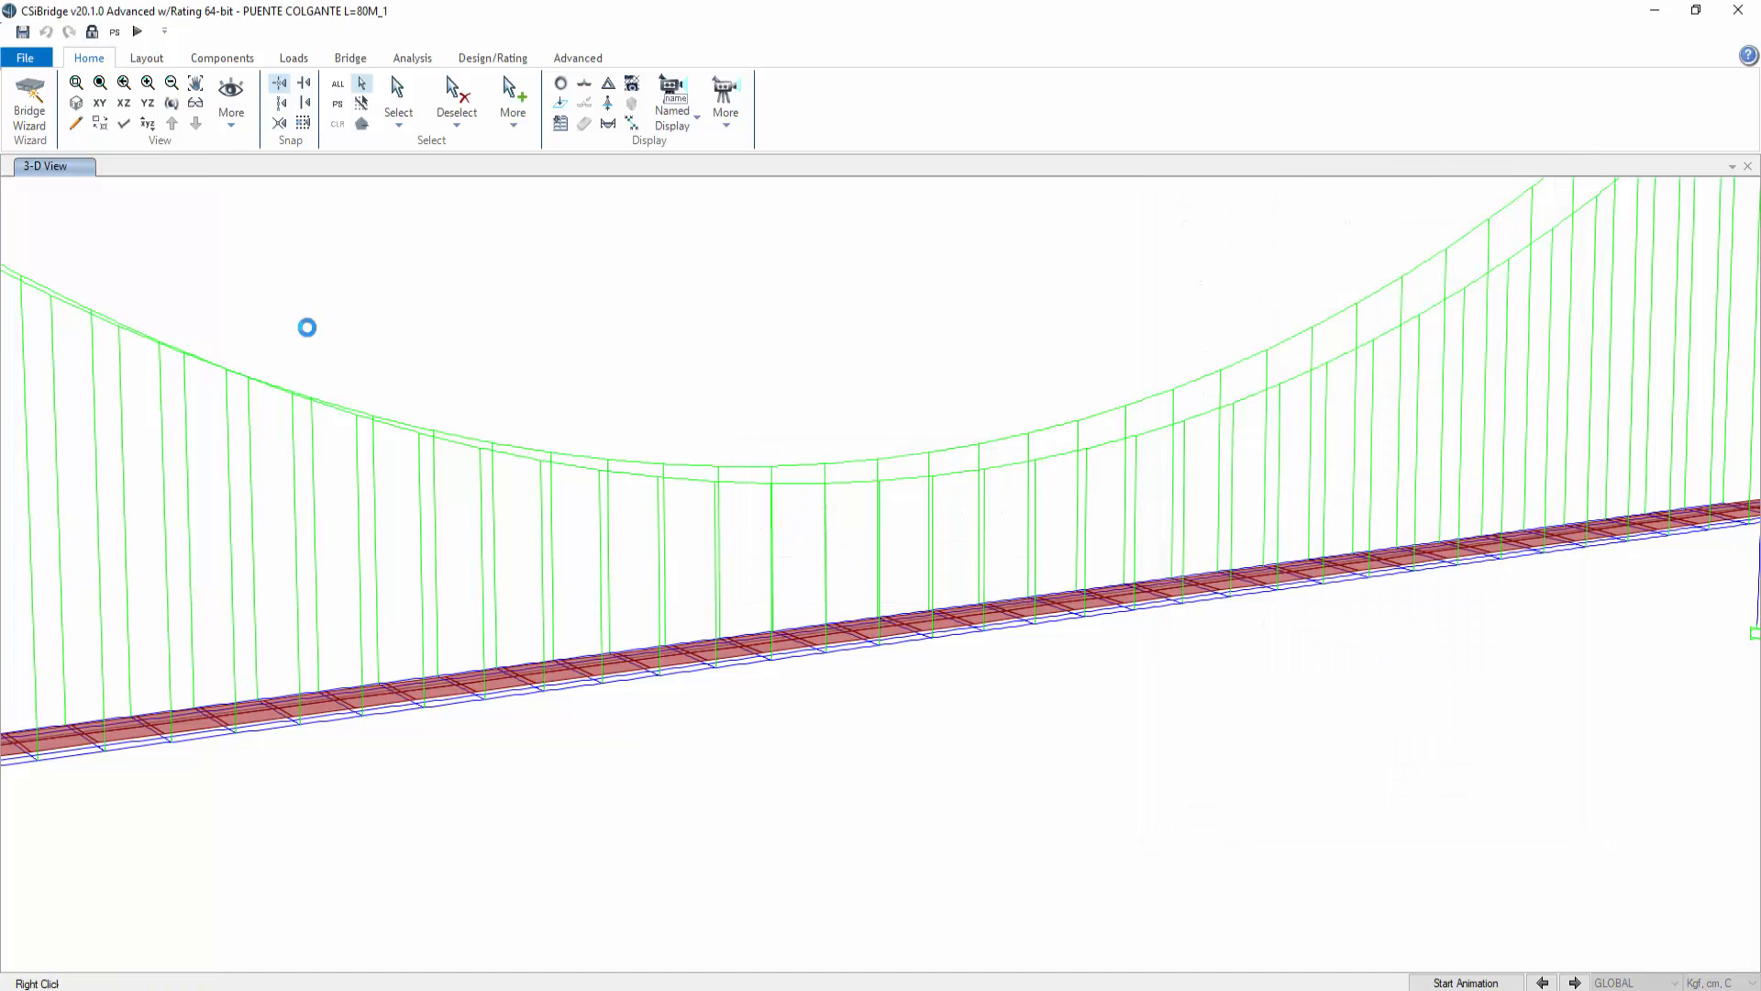
left_click(147, 58)
left_click(212, 59)
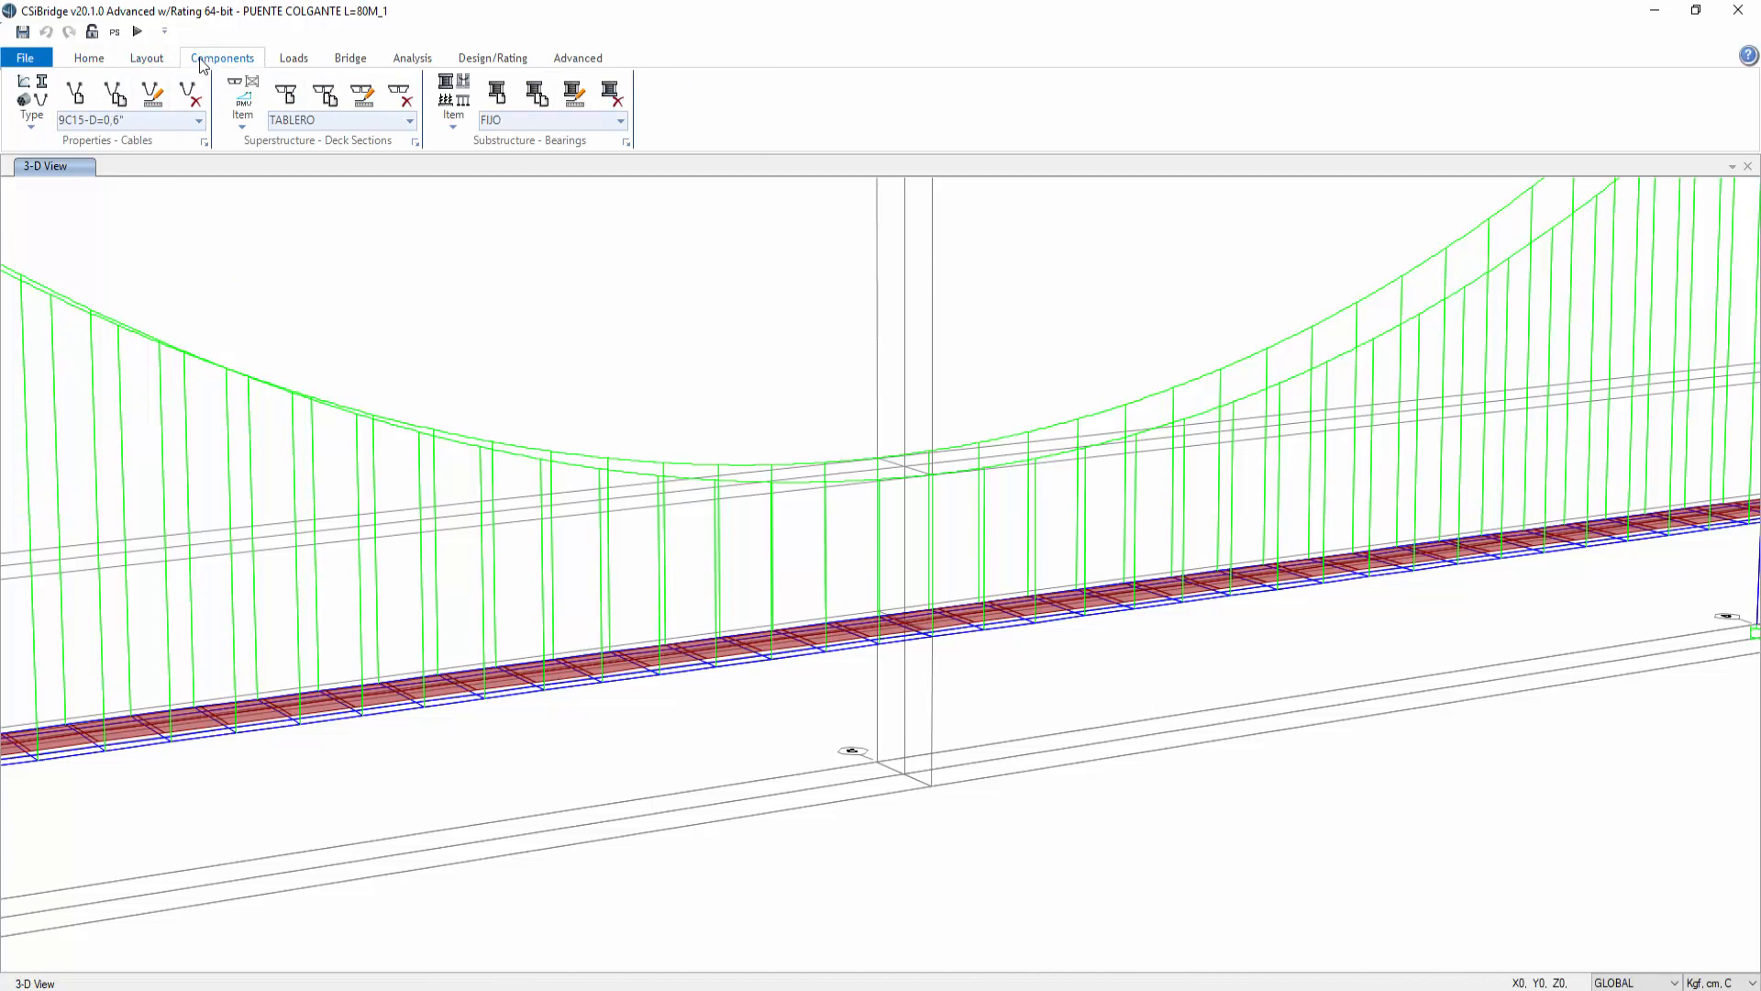
left_click(199, 121)
left_click(129, 160)
left_click(153, 95)
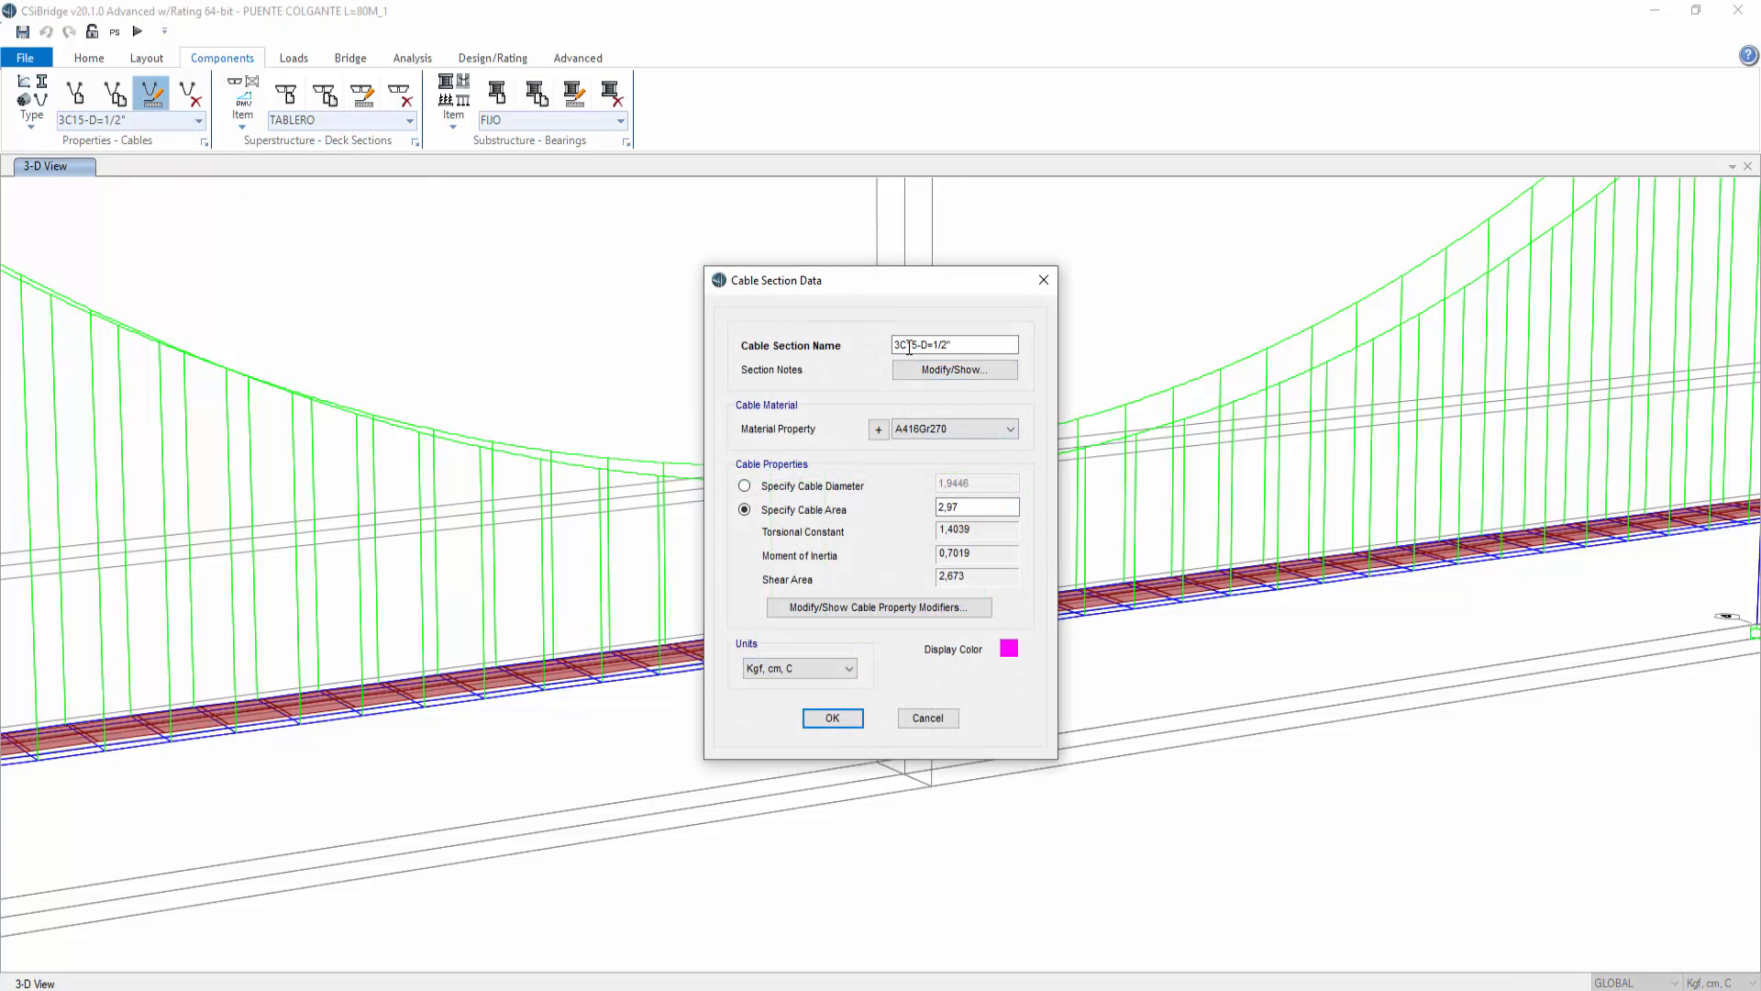
left_click_drag(932, 345, 945, 341)
left_click_drag(983, 506, 906, 500)
type("3*1,47")
left_click(832, 718)
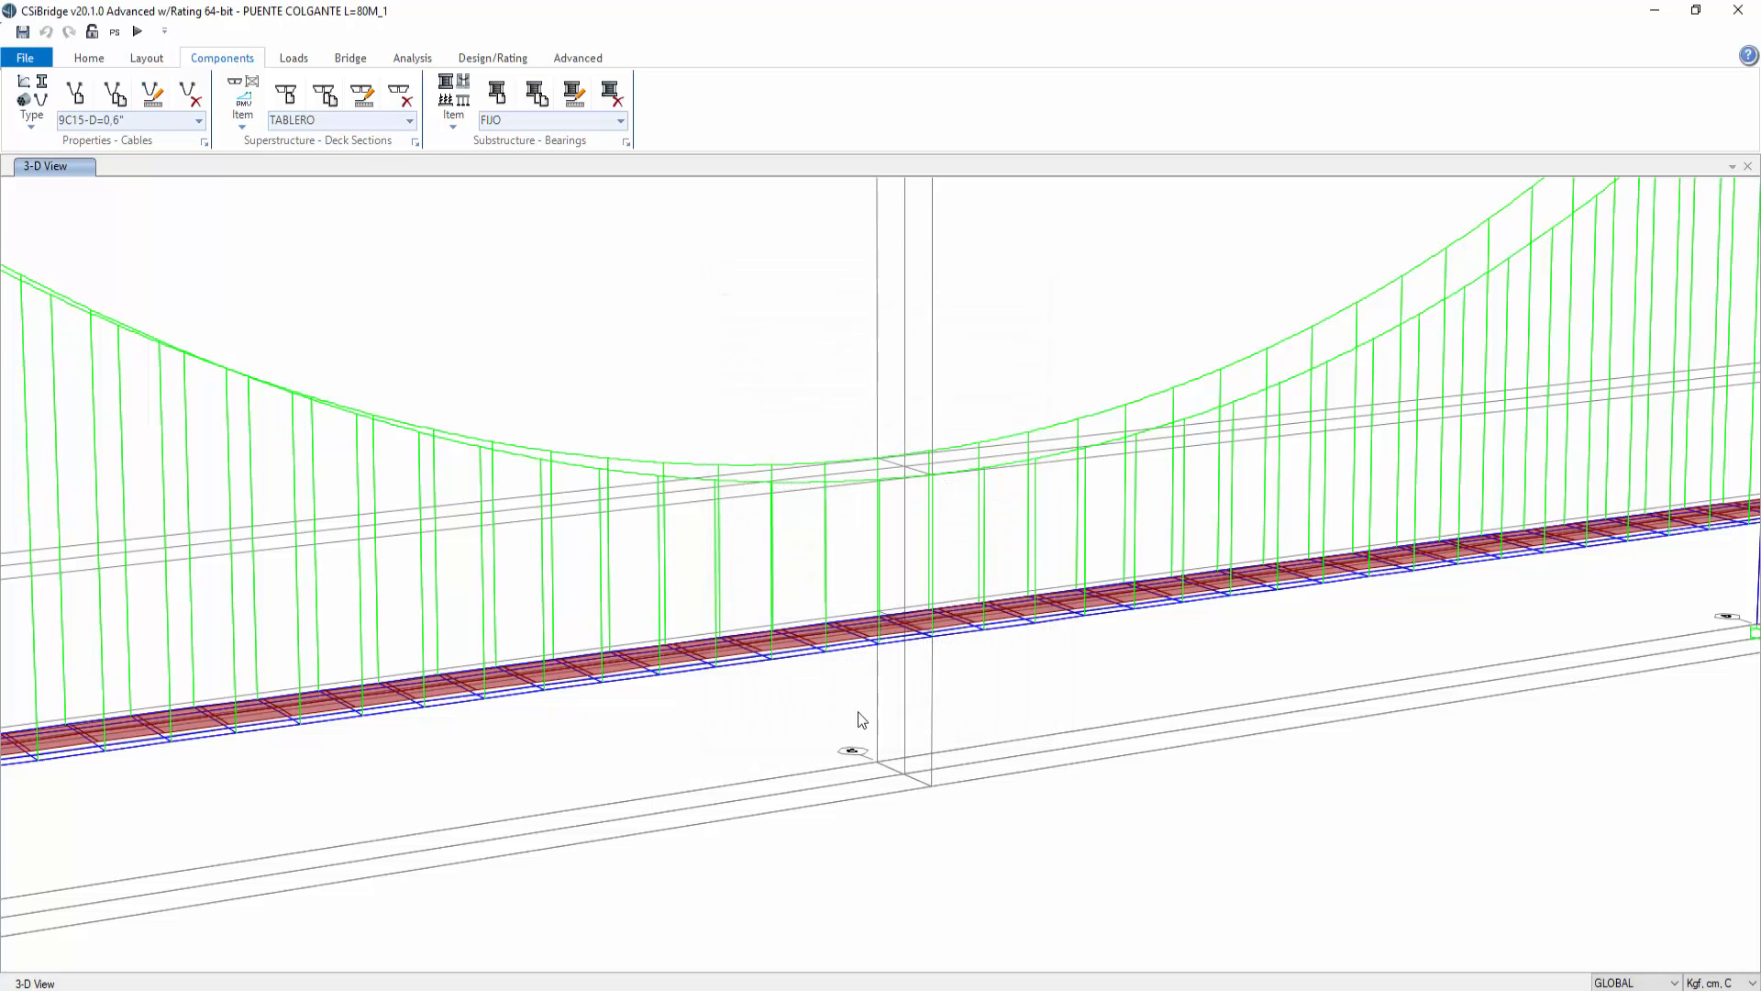
Step: Rerun the analysis and check the midspan deck joint's displacements in the TENSION_NL deformed shape
left_click(138, 32)
left_click(1086, 620)
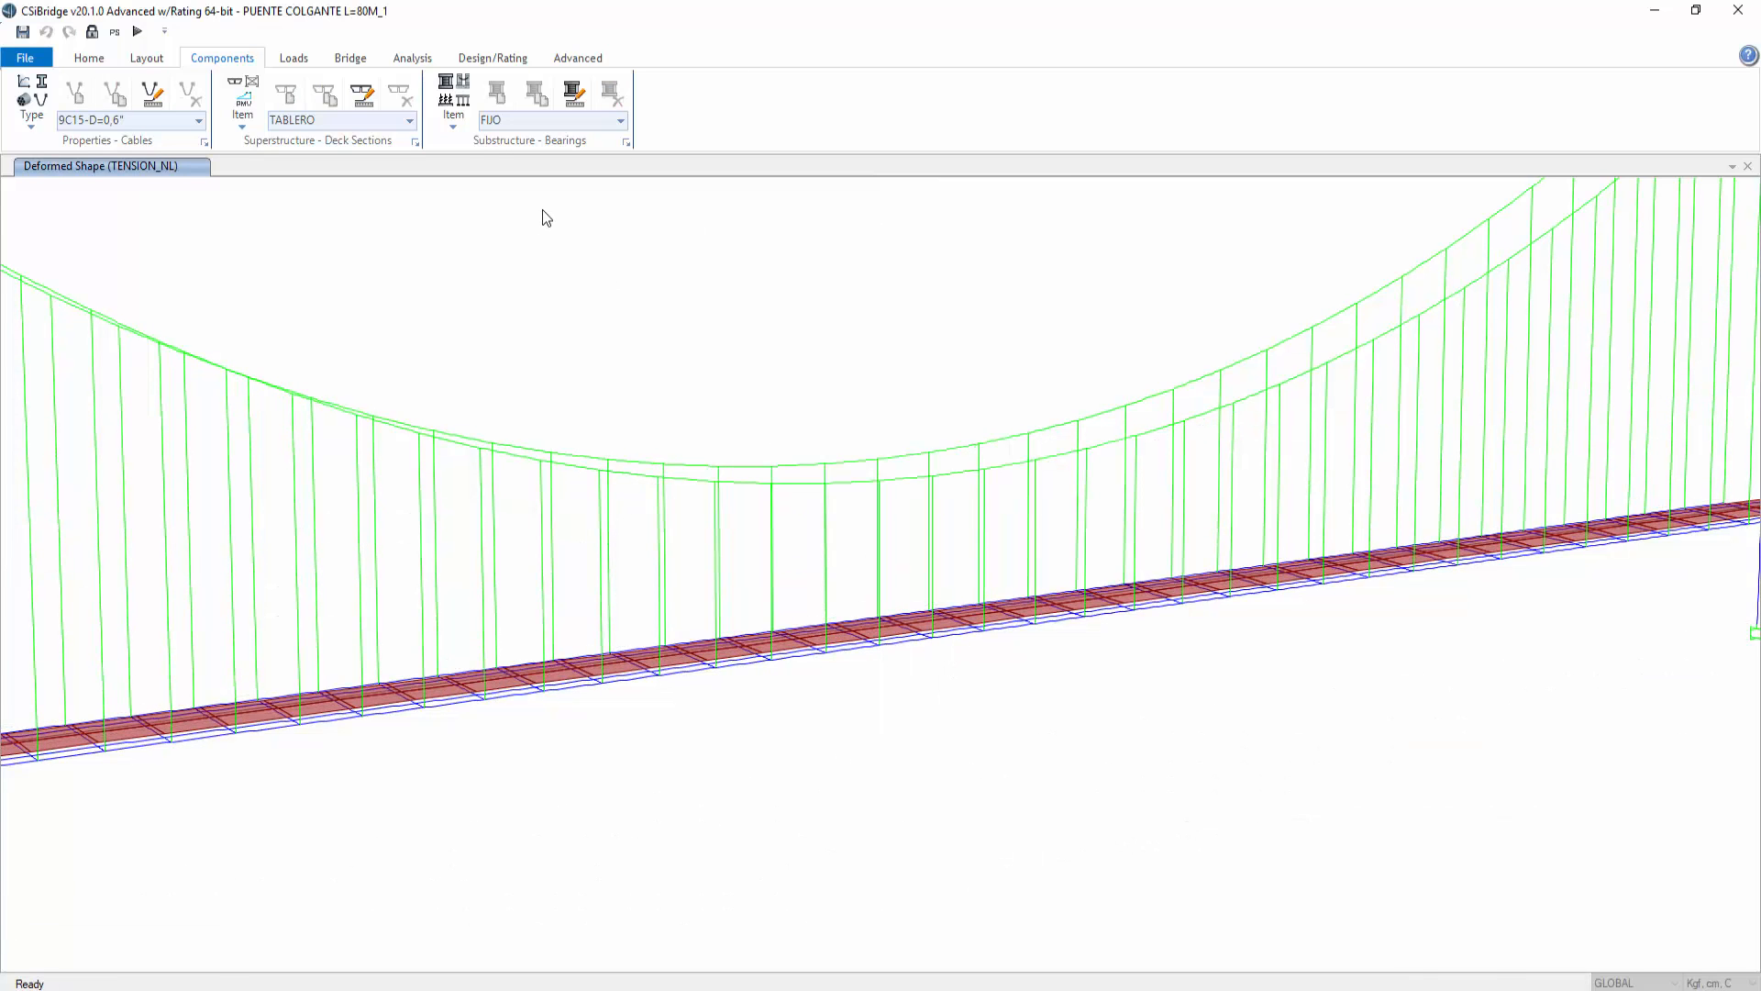
left_click(91, 60)
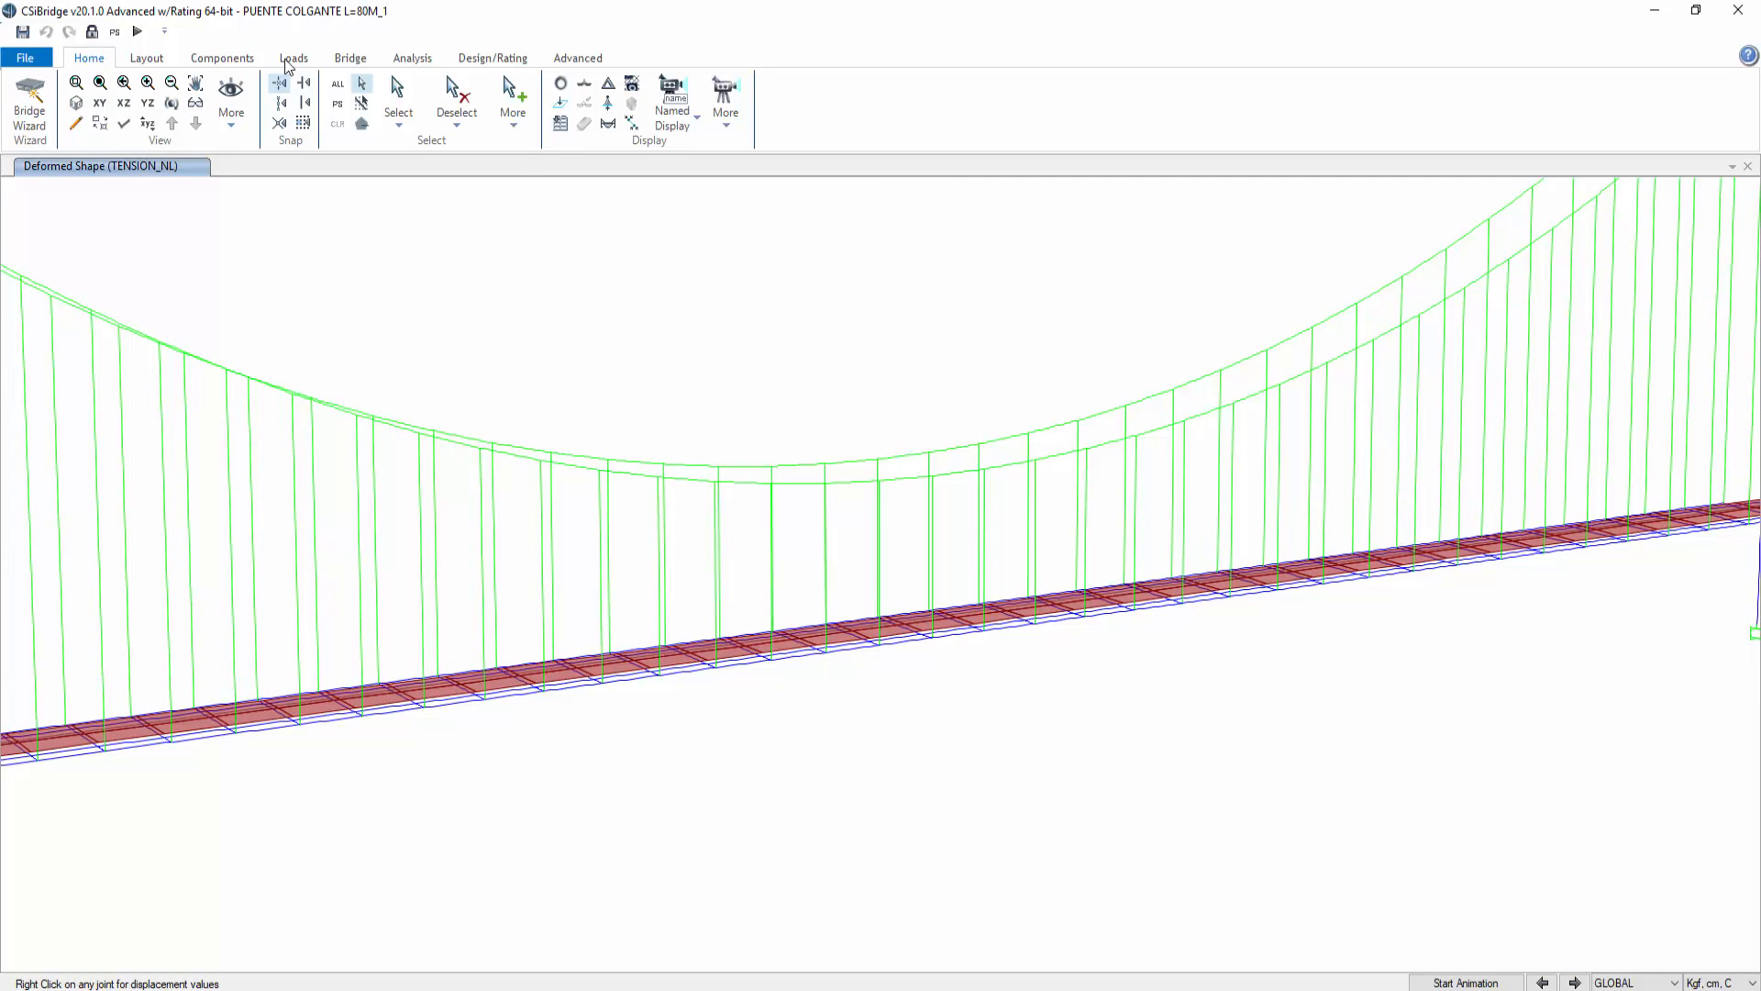
left_click(609, 91)
left_click_drag(807, 163, 1378, 92)
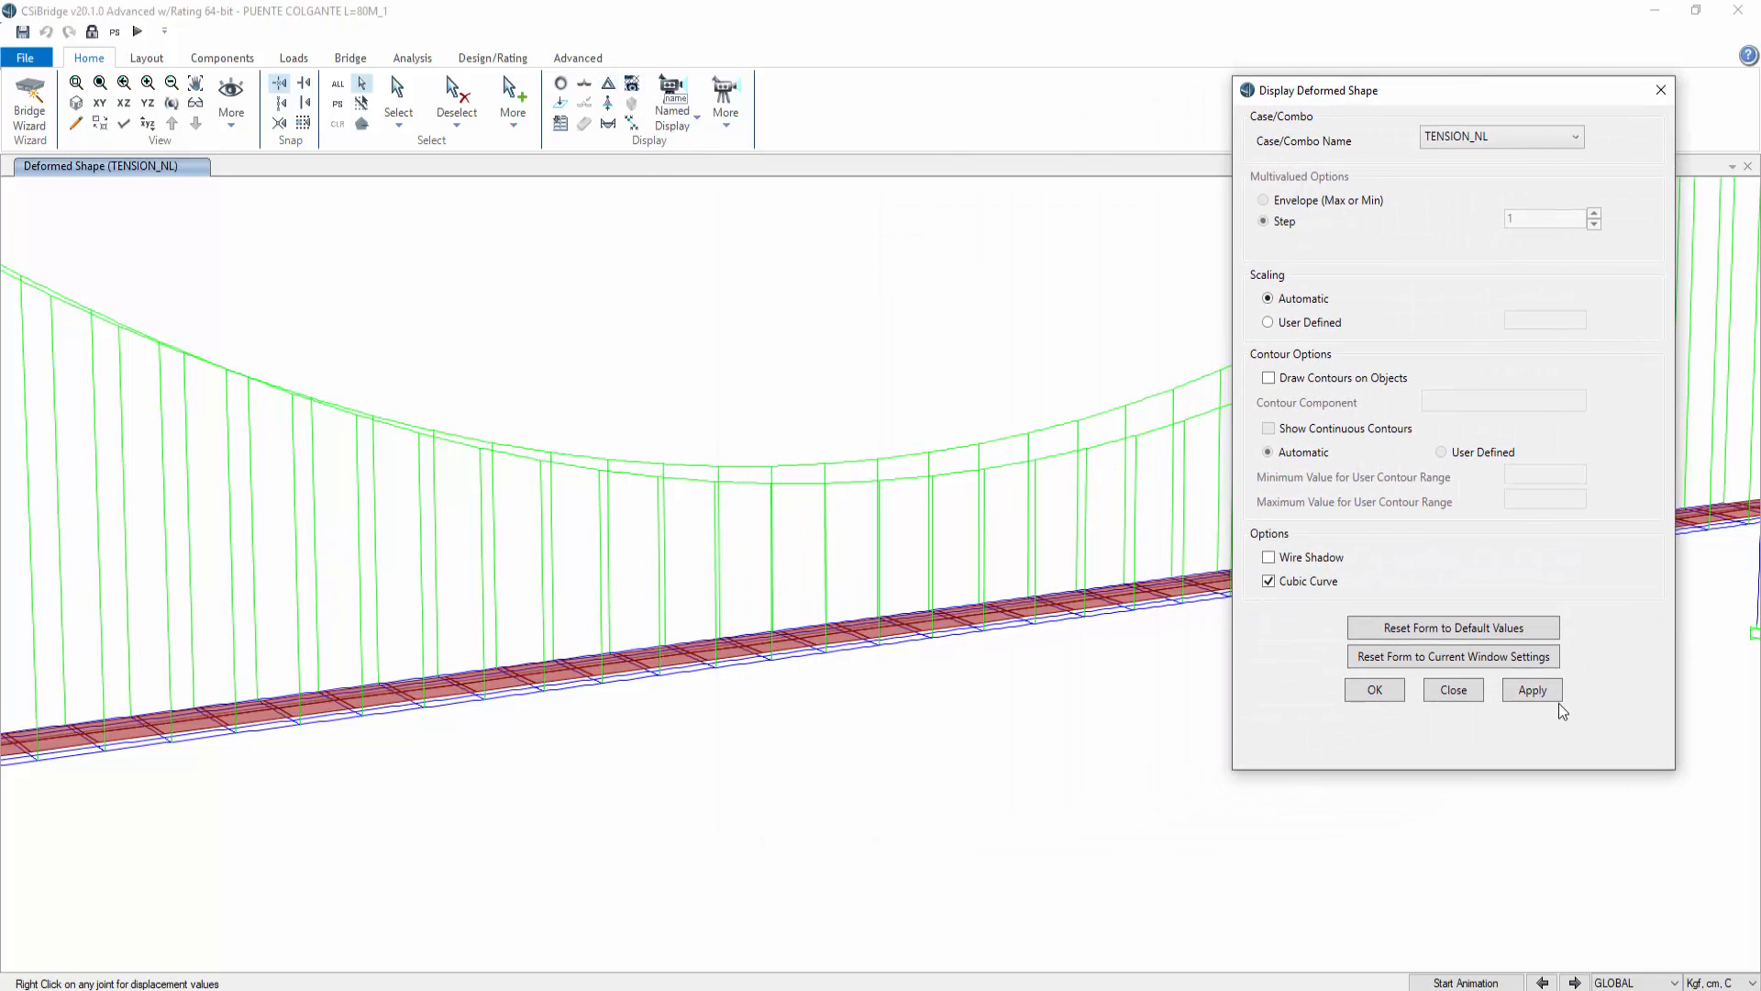
right_click(932, 643)
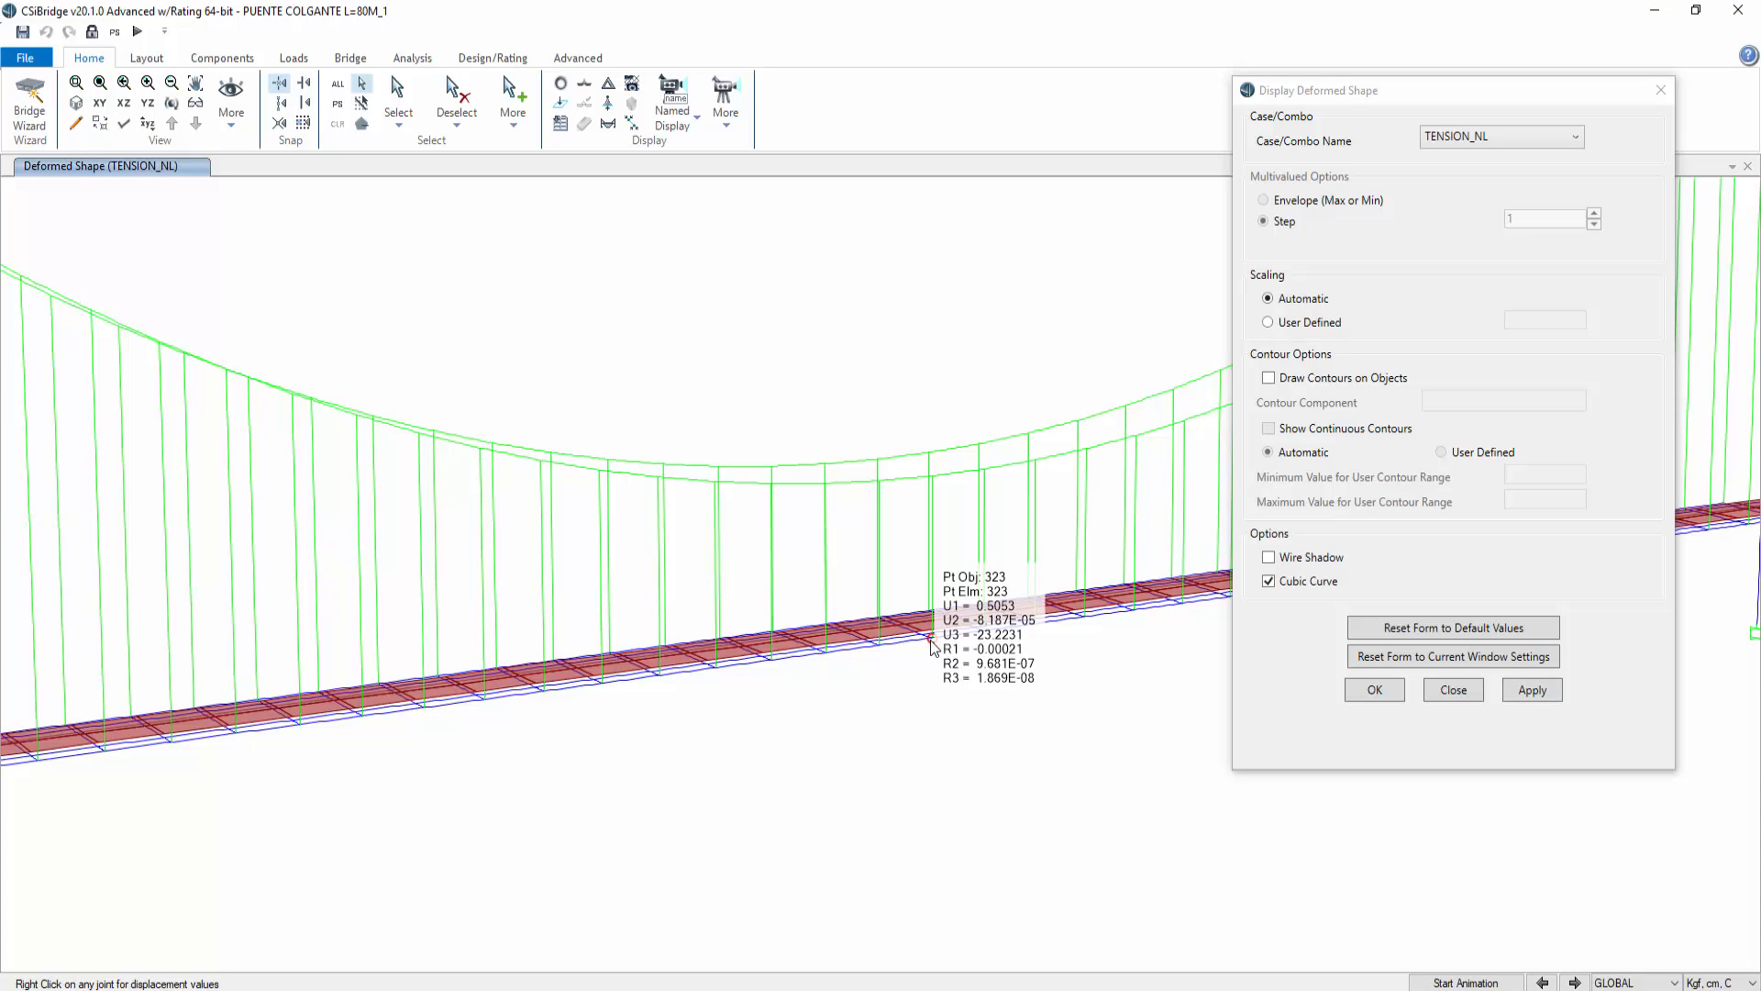
left_click(1453, 689)
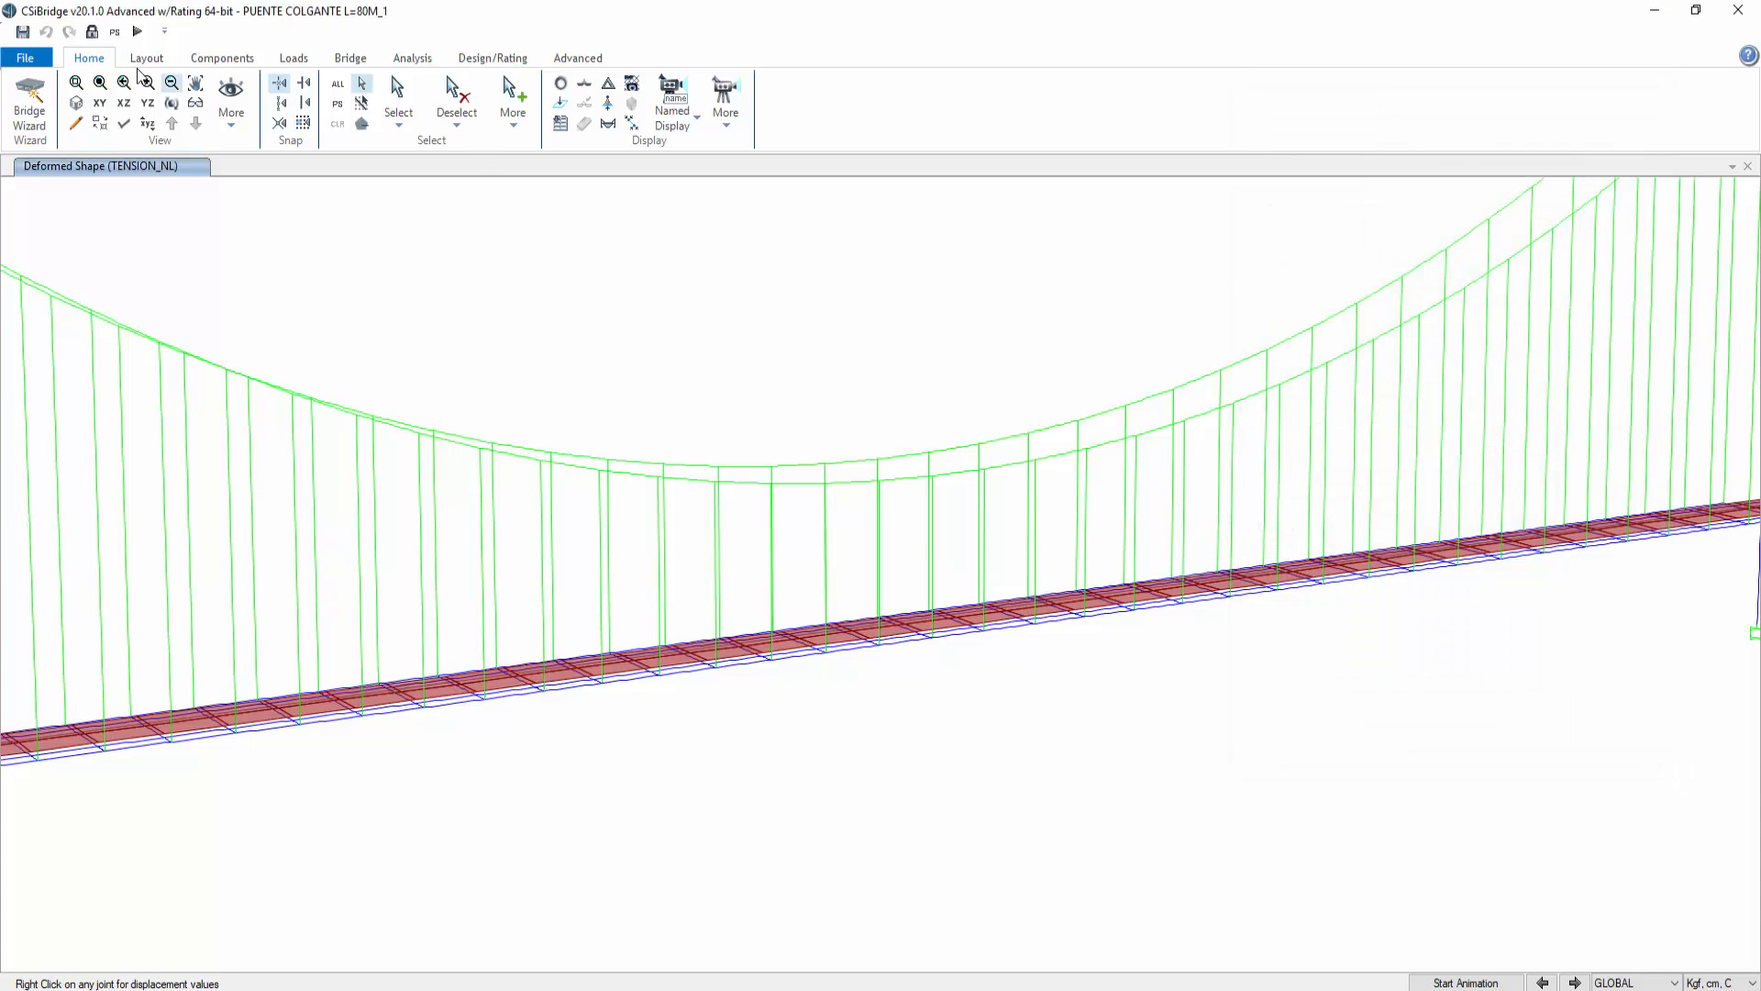
Step: Unlock the model and open the stress-strain curve plot of the A416Gr270 tendon material's nonlinear data
left_click(91, 31)
left_click(904, 579)
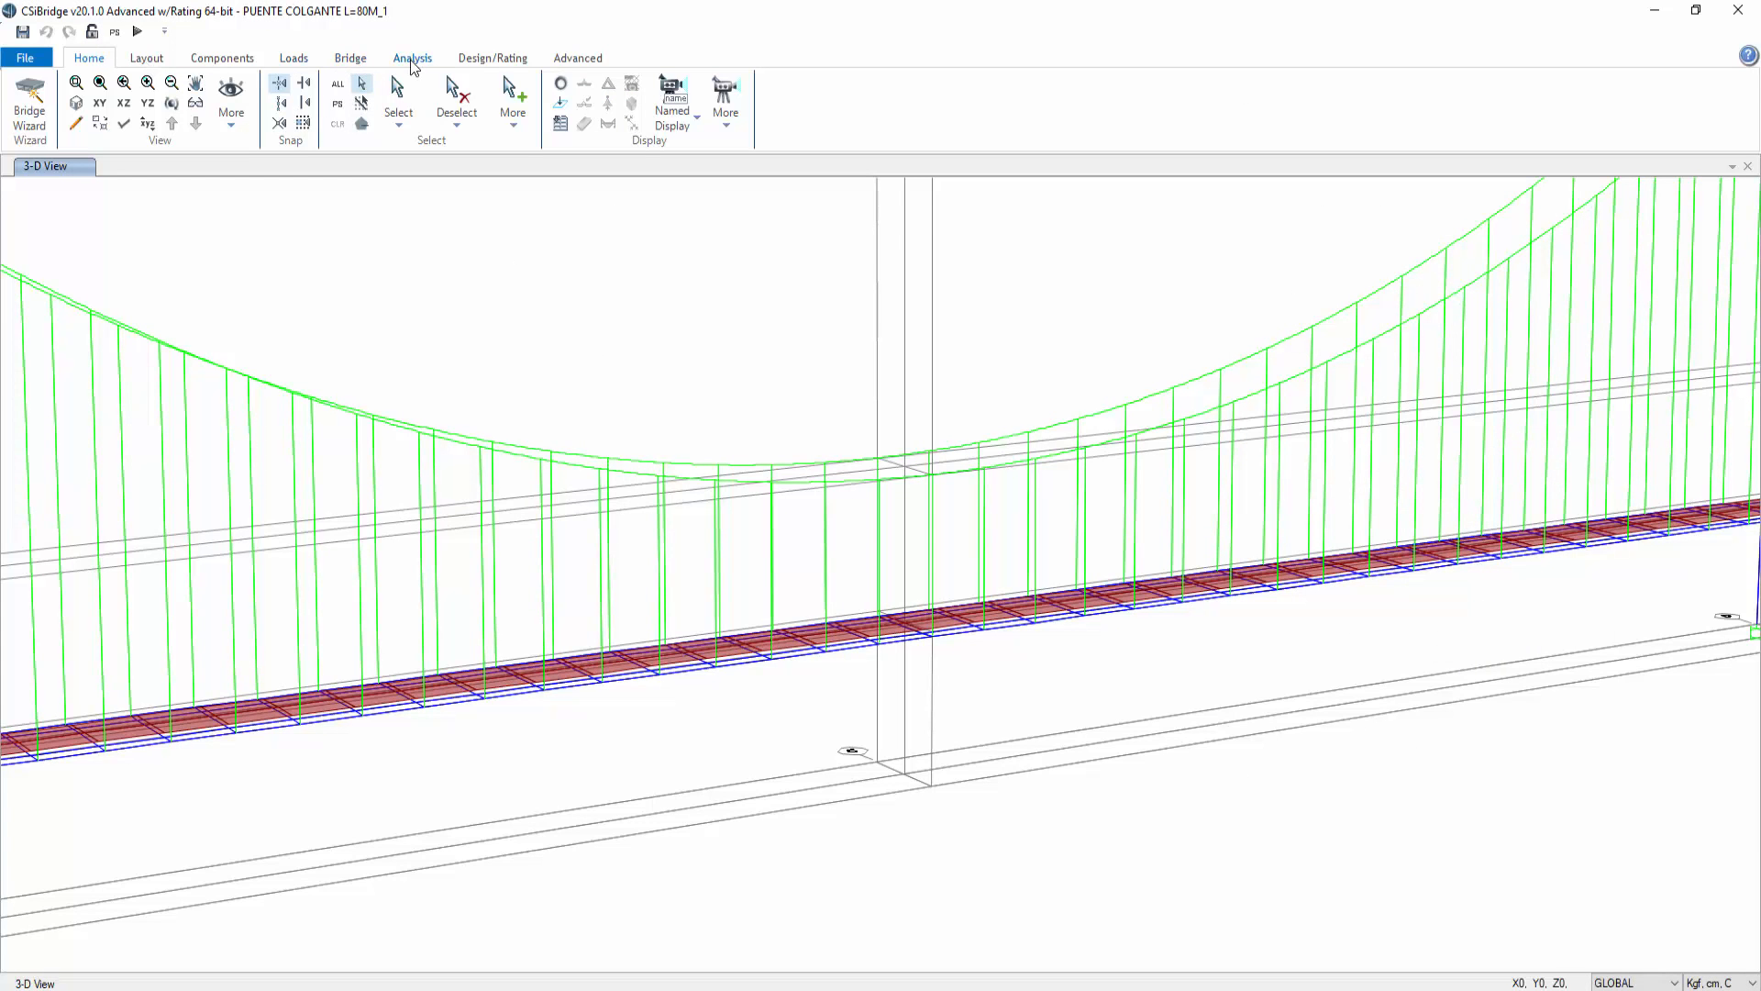
mouse_move(607, 990)
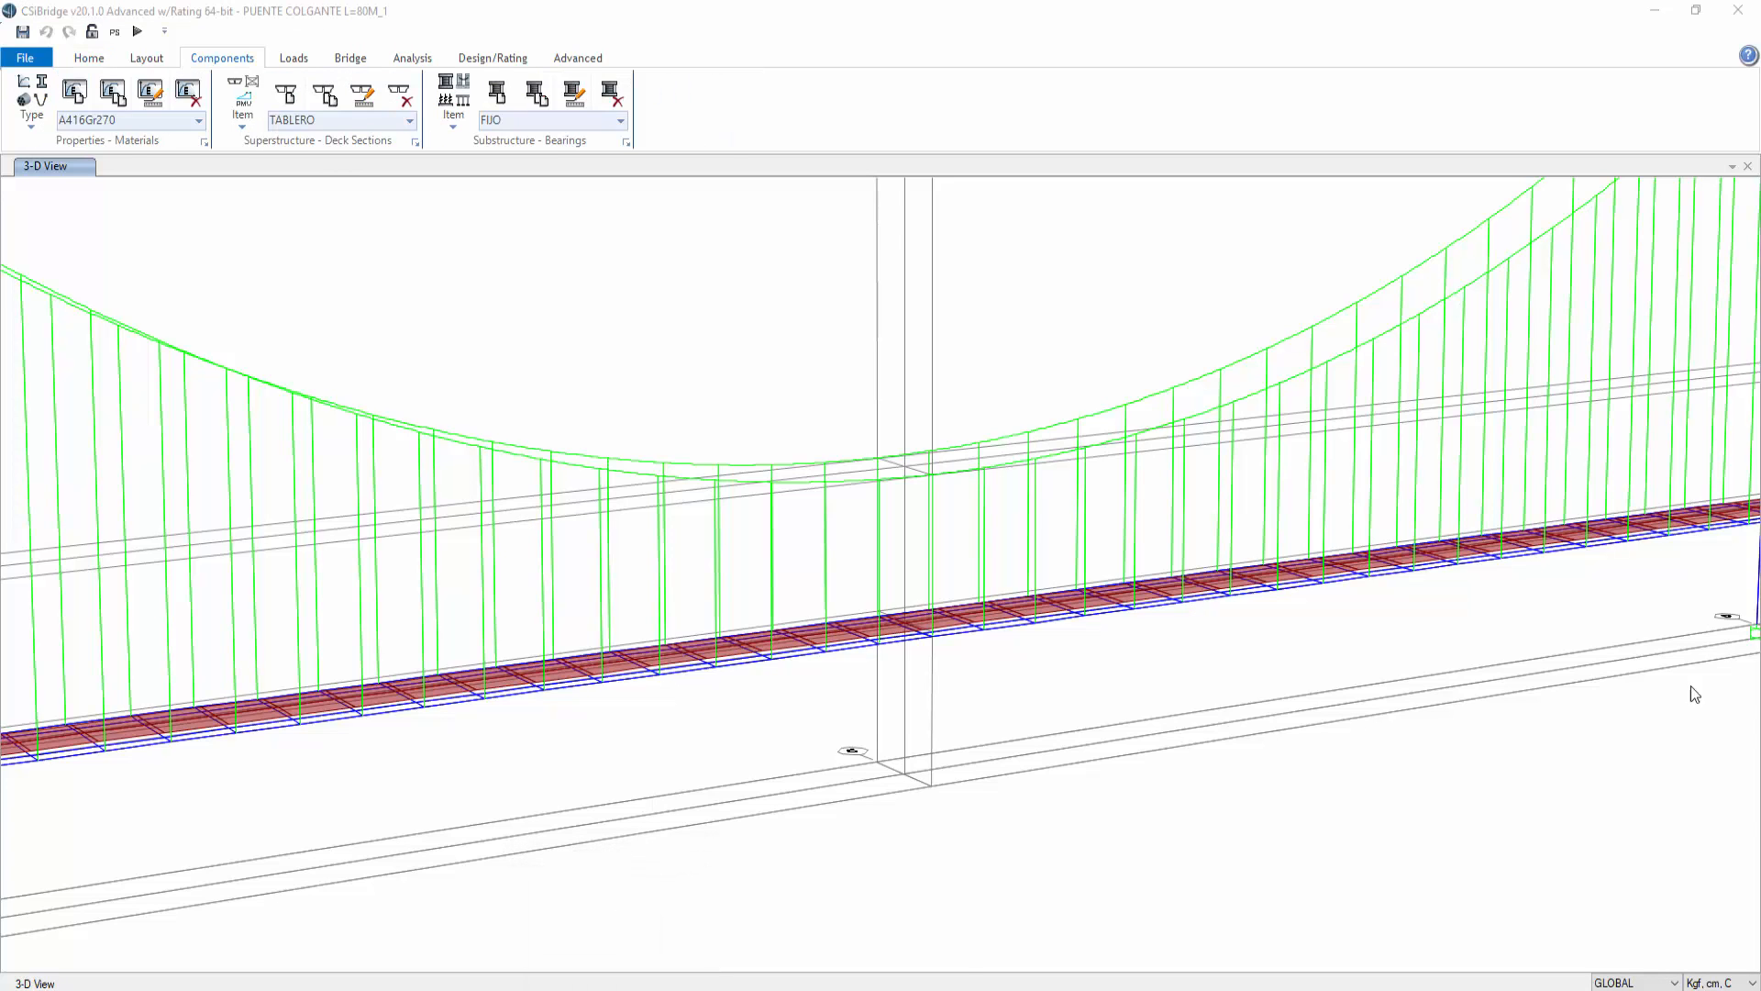
left_click(330, 255)
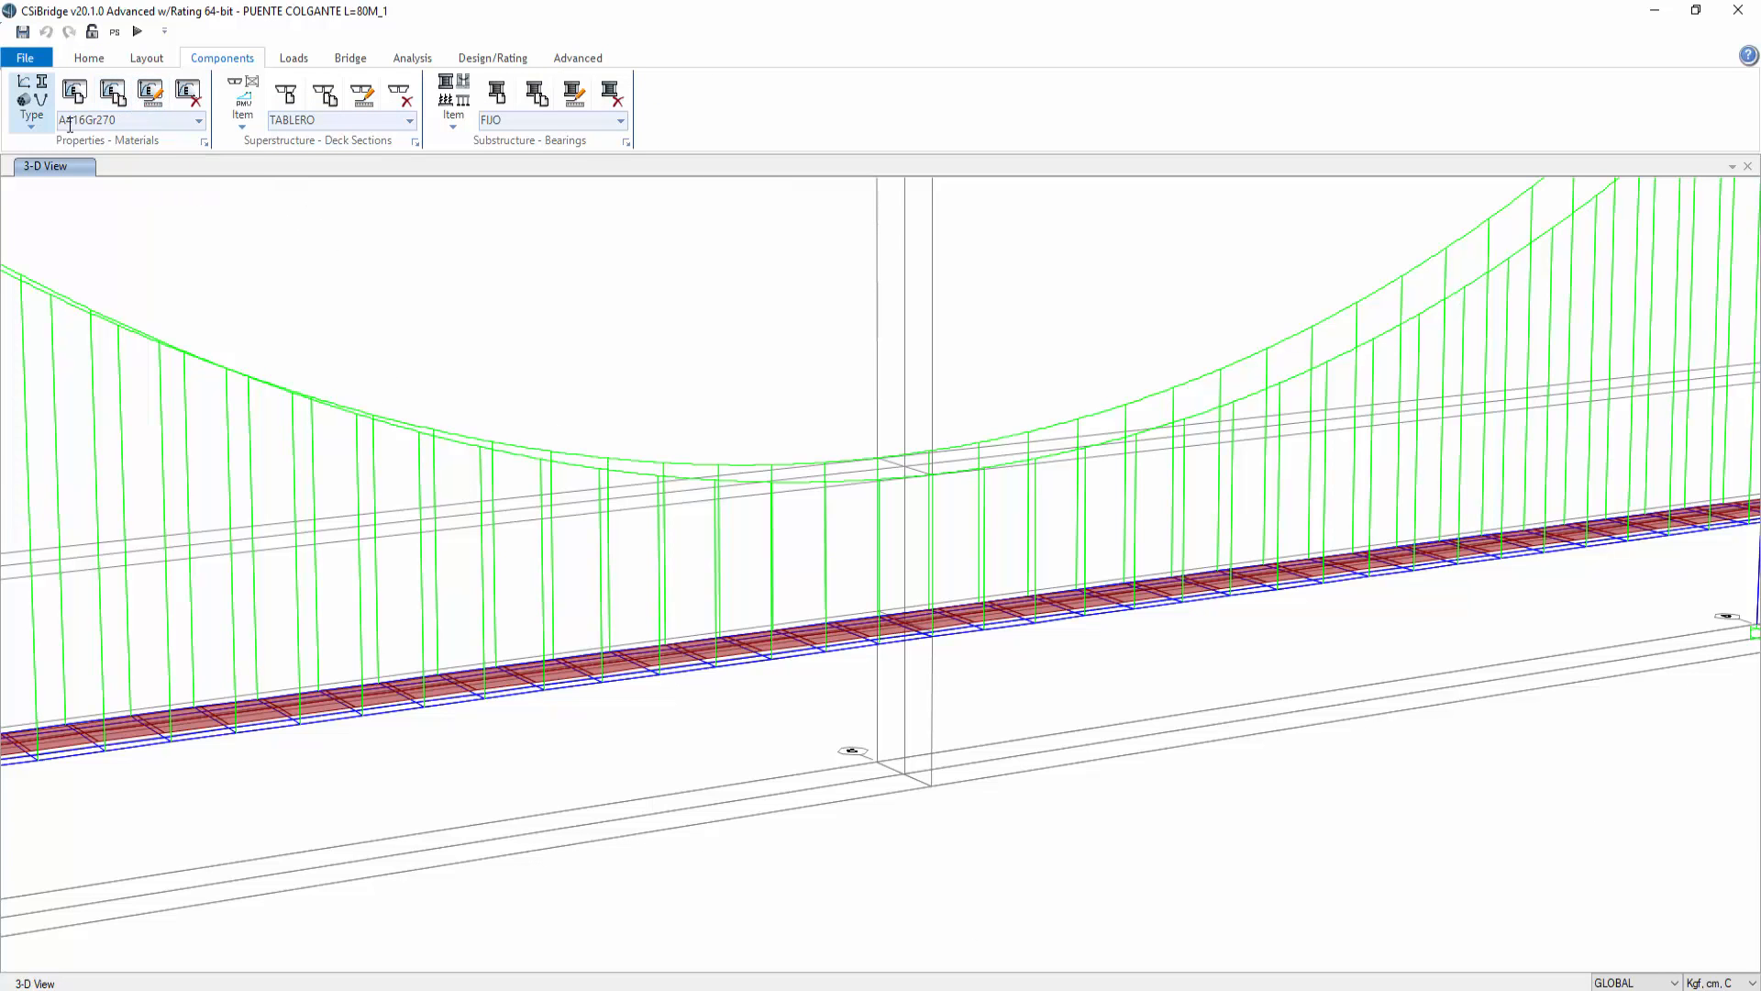
left_click(149, 93)
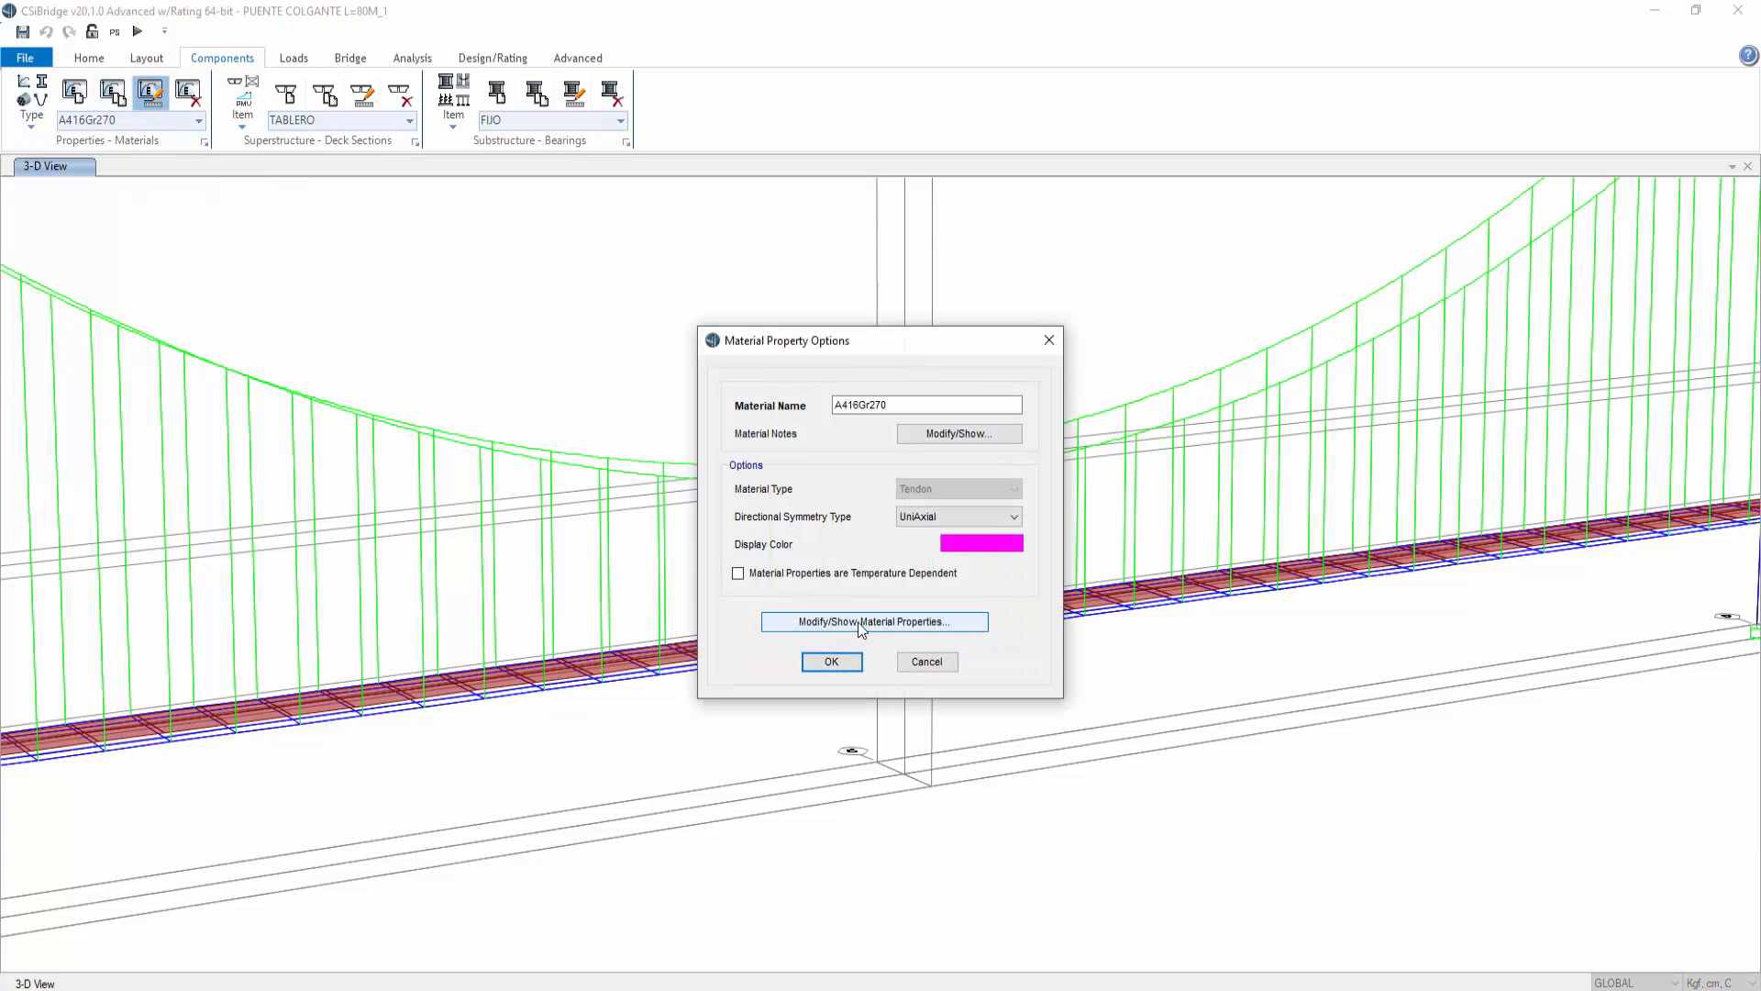
left_click(887, 622)
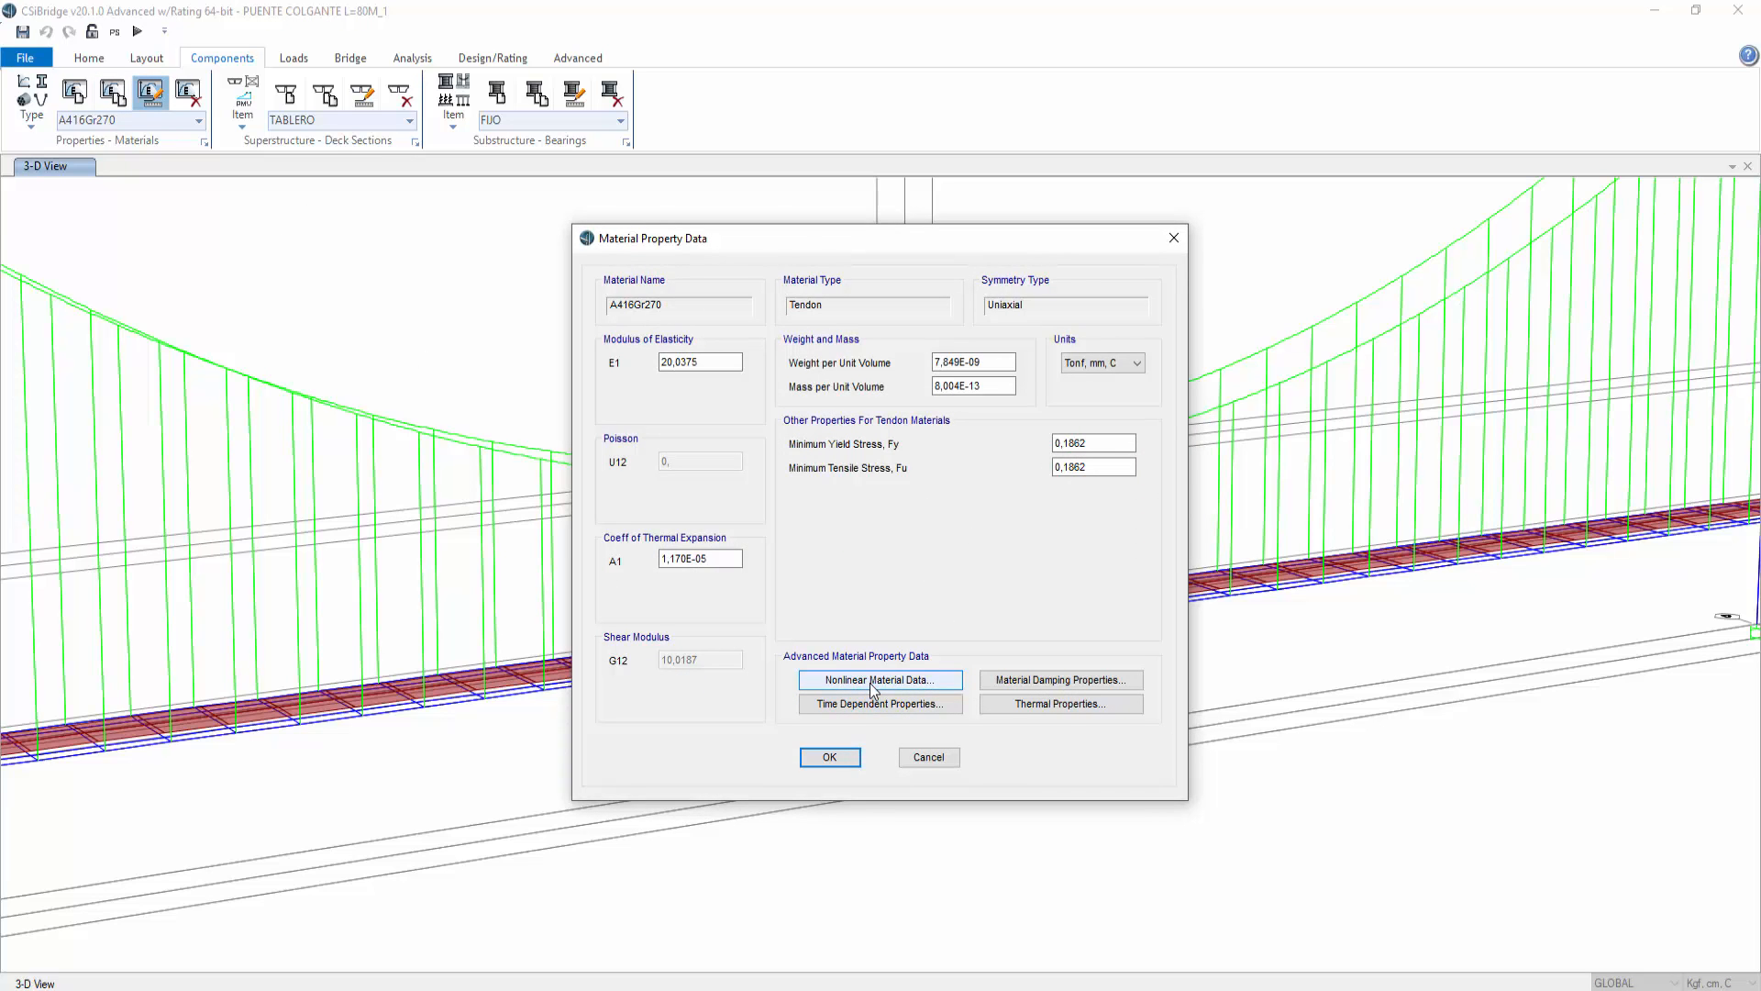
left_click(868, 680)
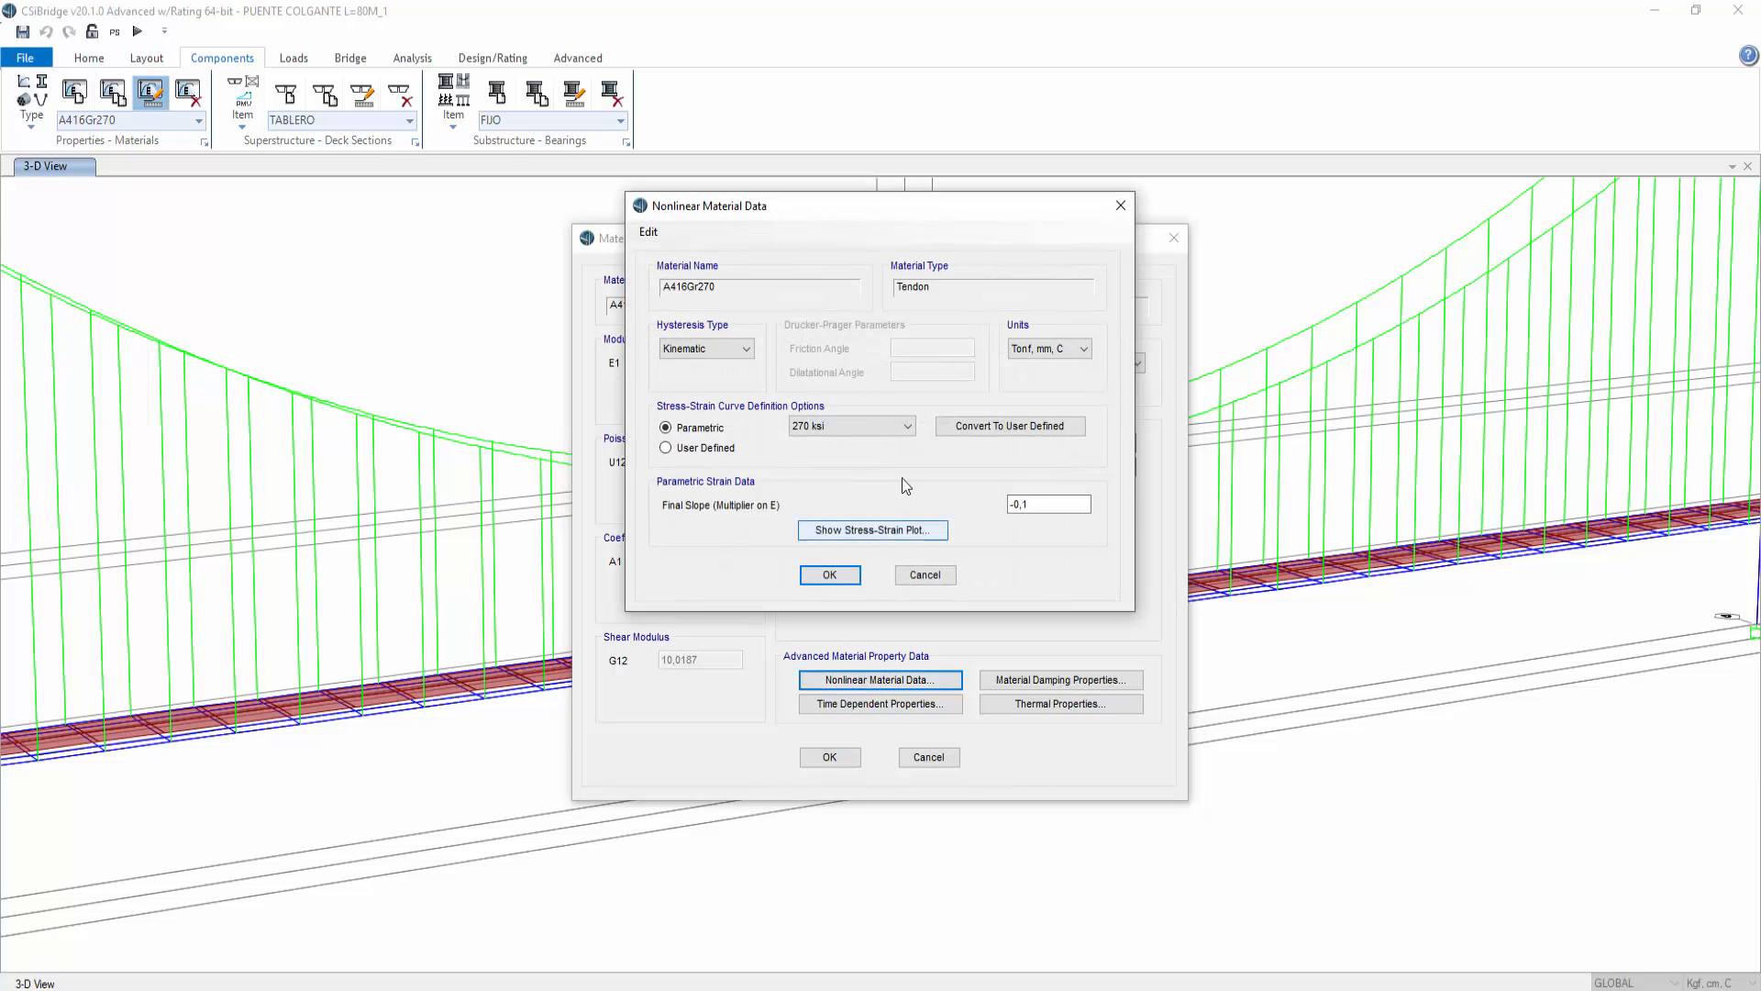
left_click(866, 531)
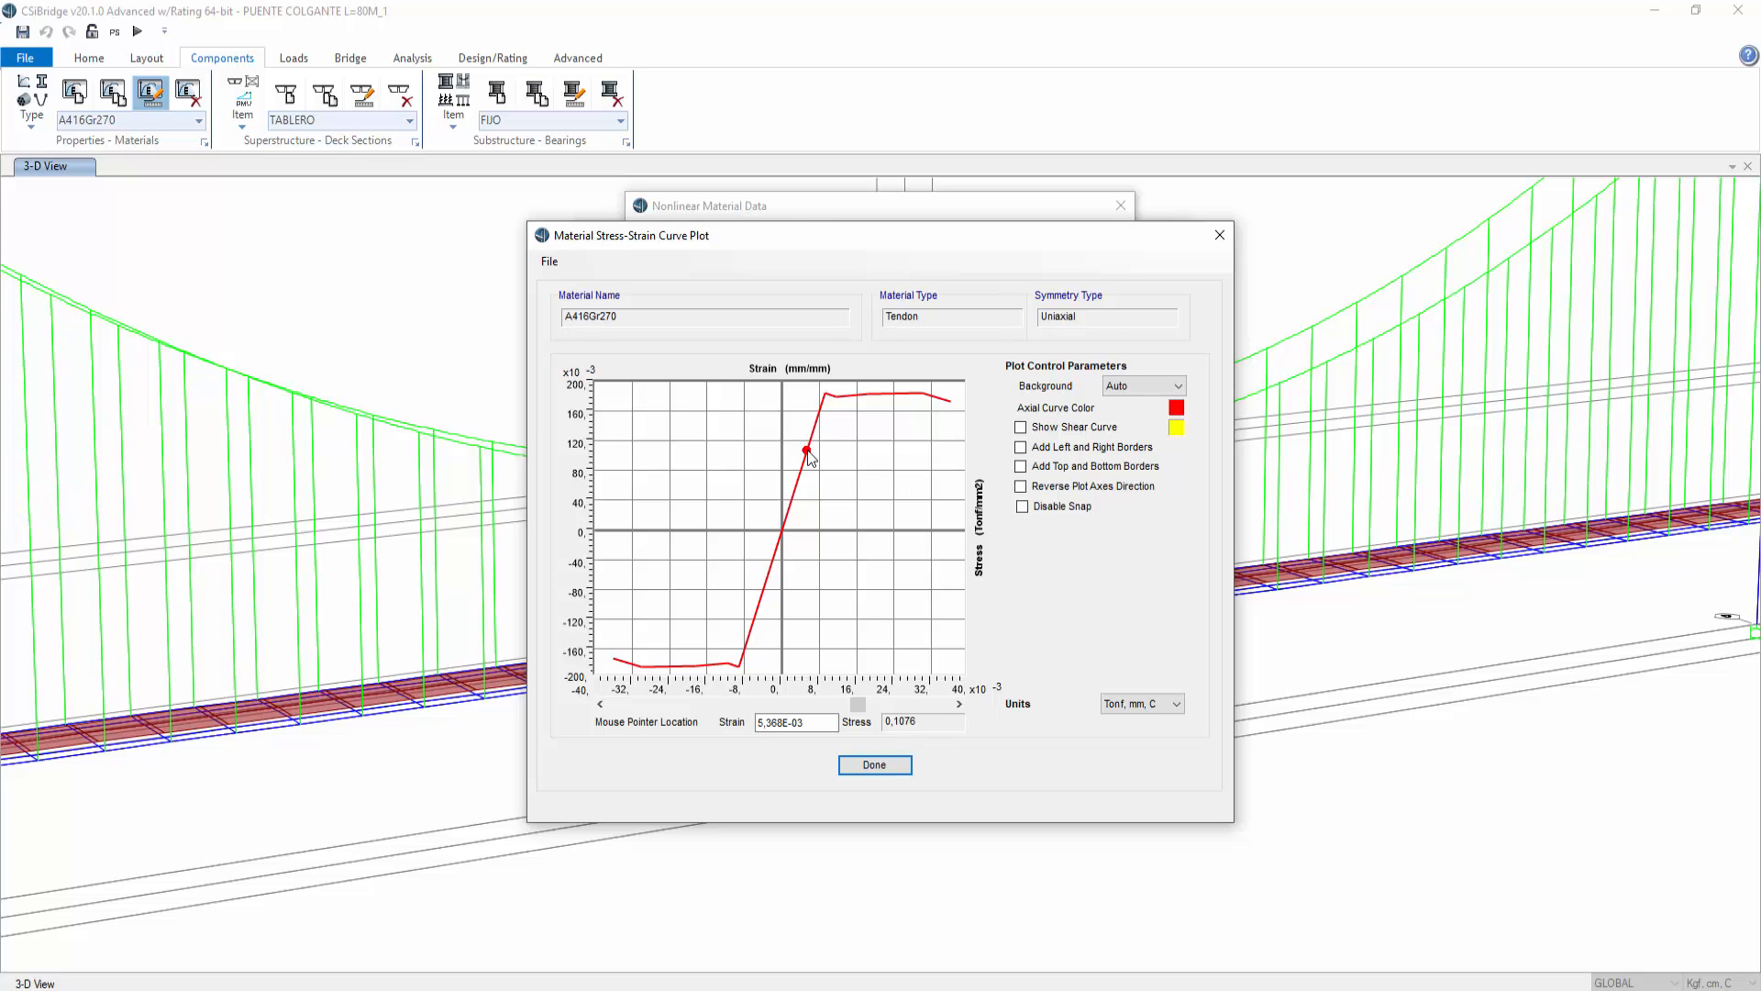
Step: Switch the stress-strain plot units to Kgf, m, C and review the curve
left_click(1137, 703)
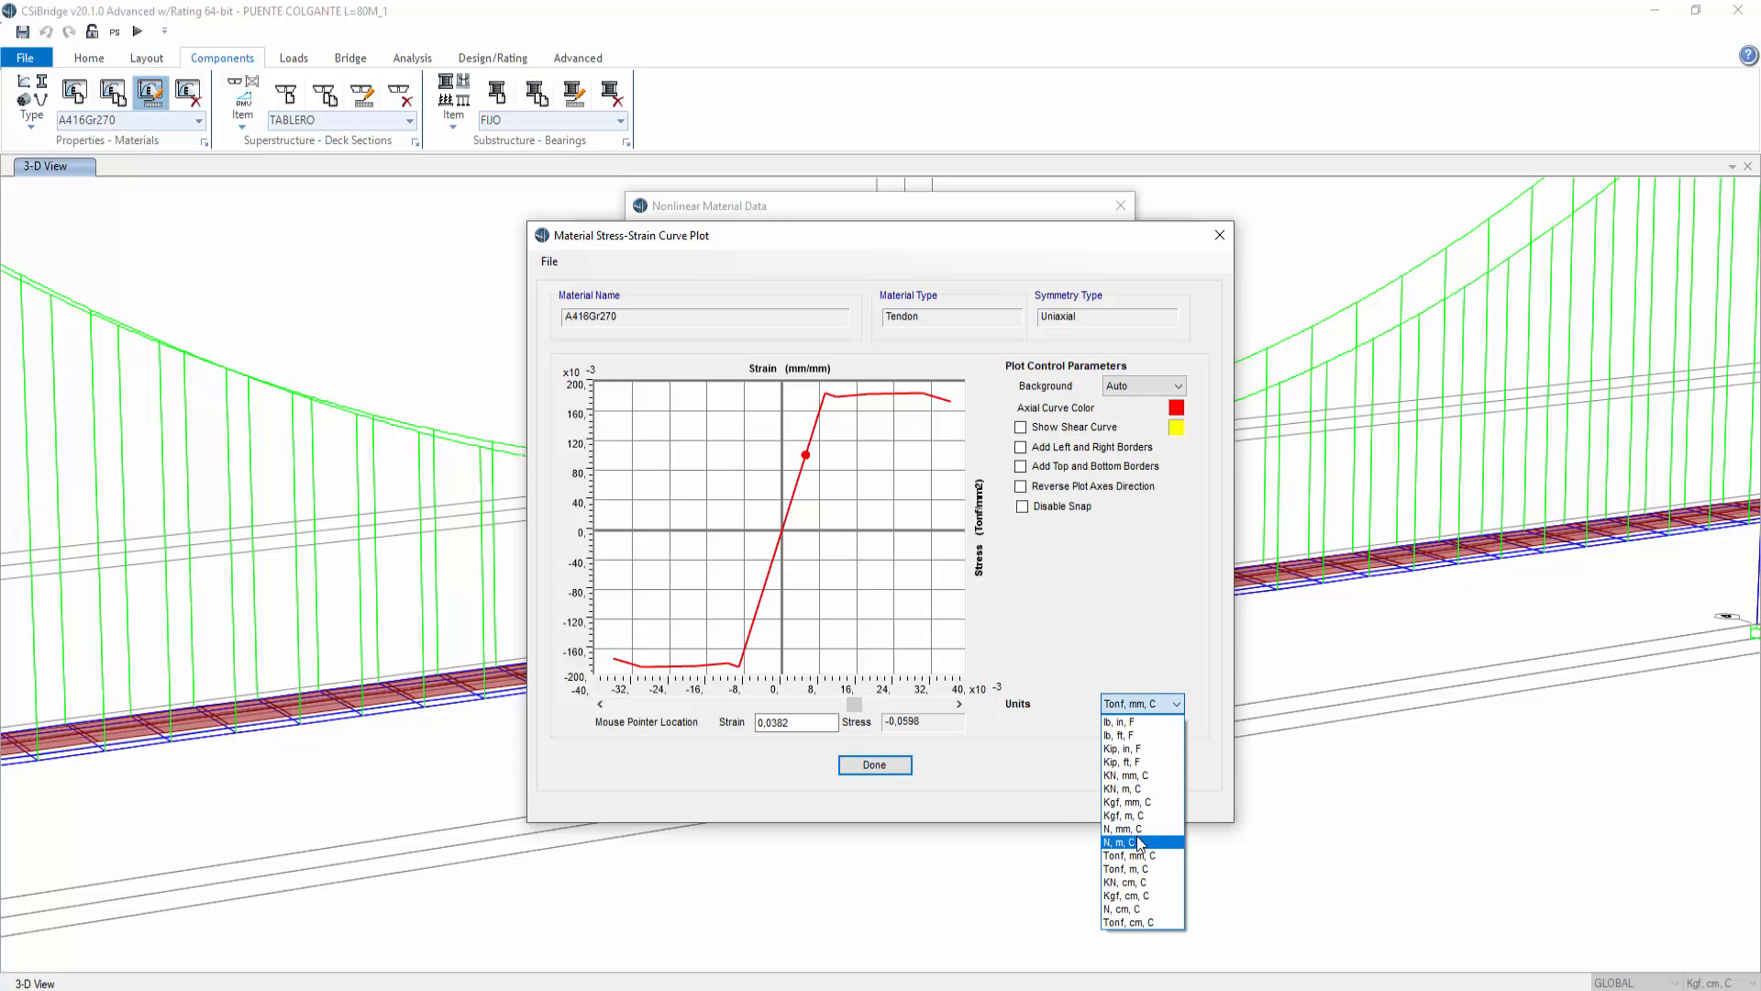
left_click(1143, 814)
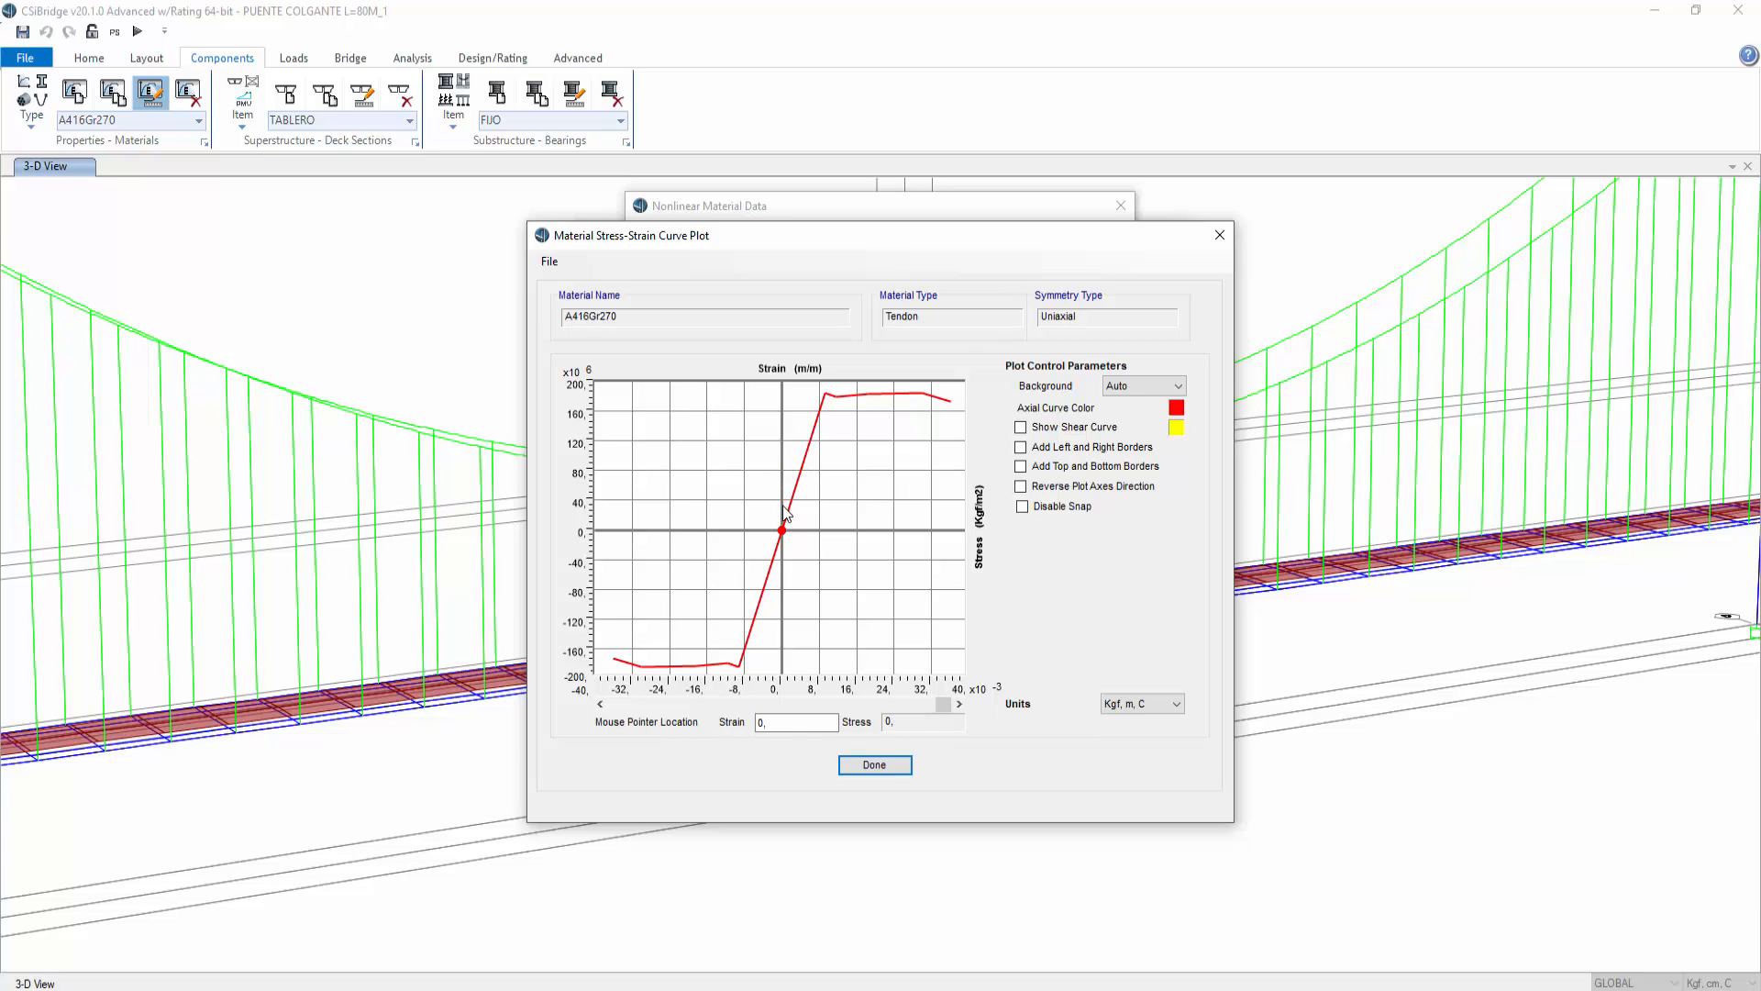
left_click(888, 765)
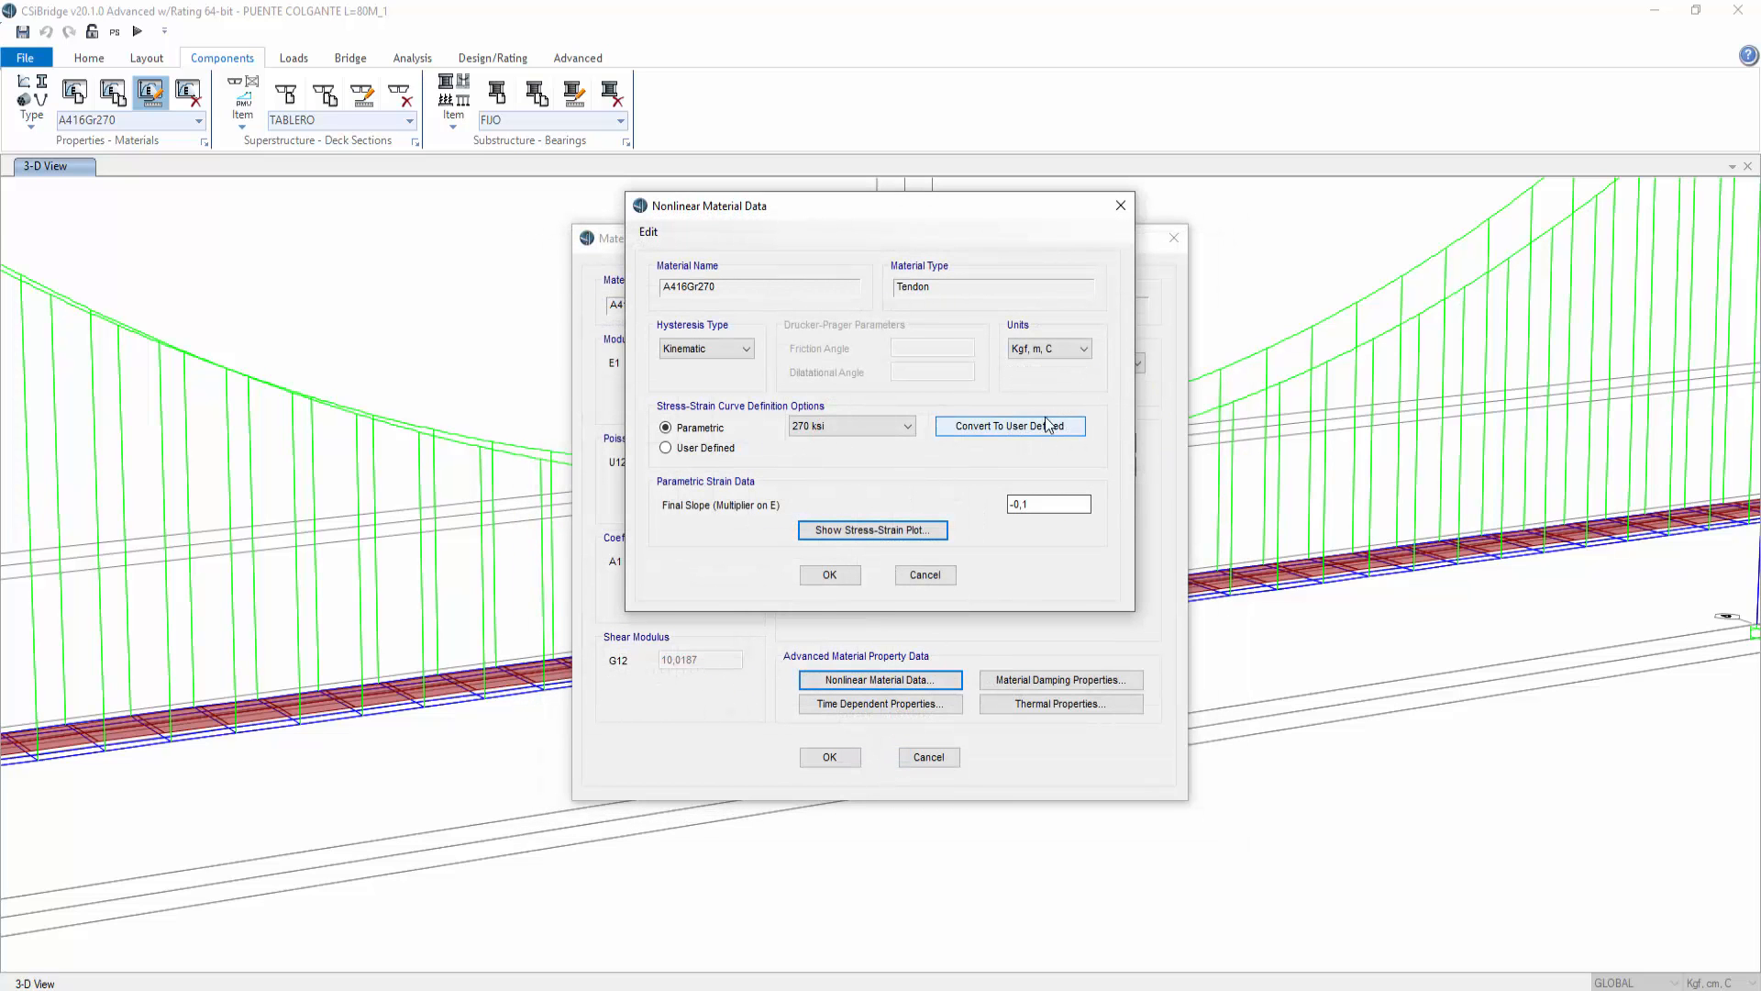
left_click(878, 530)
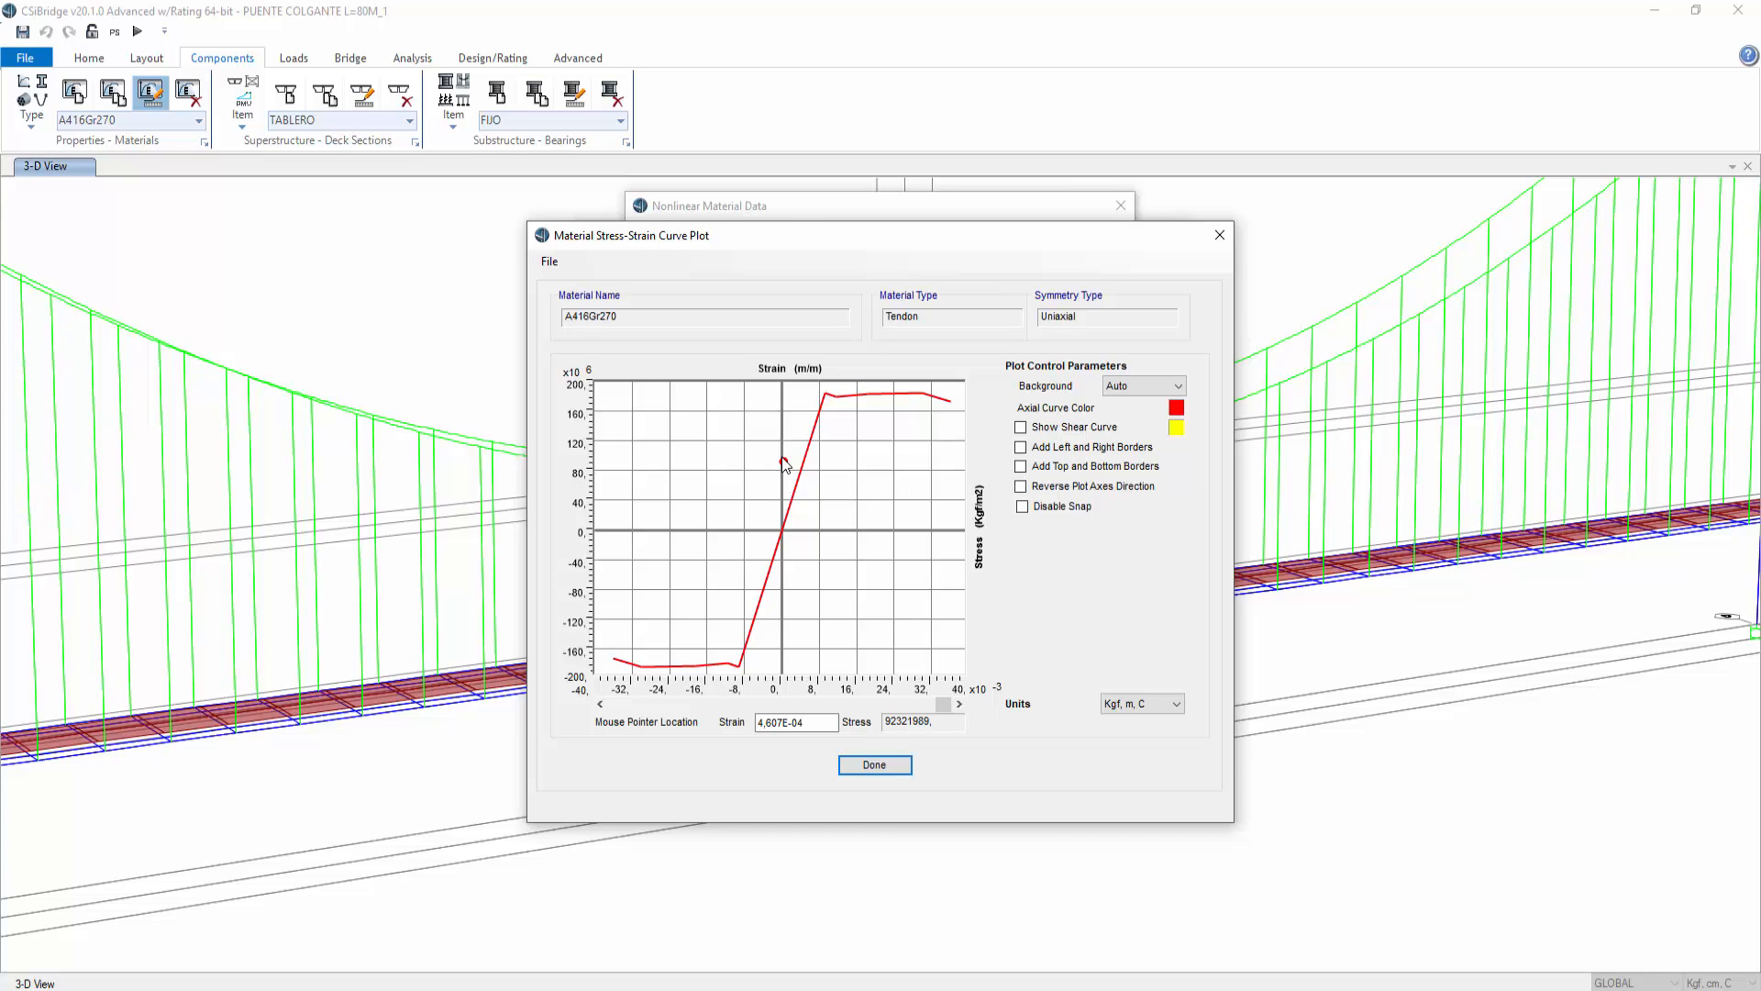
left_click(1219, 235)
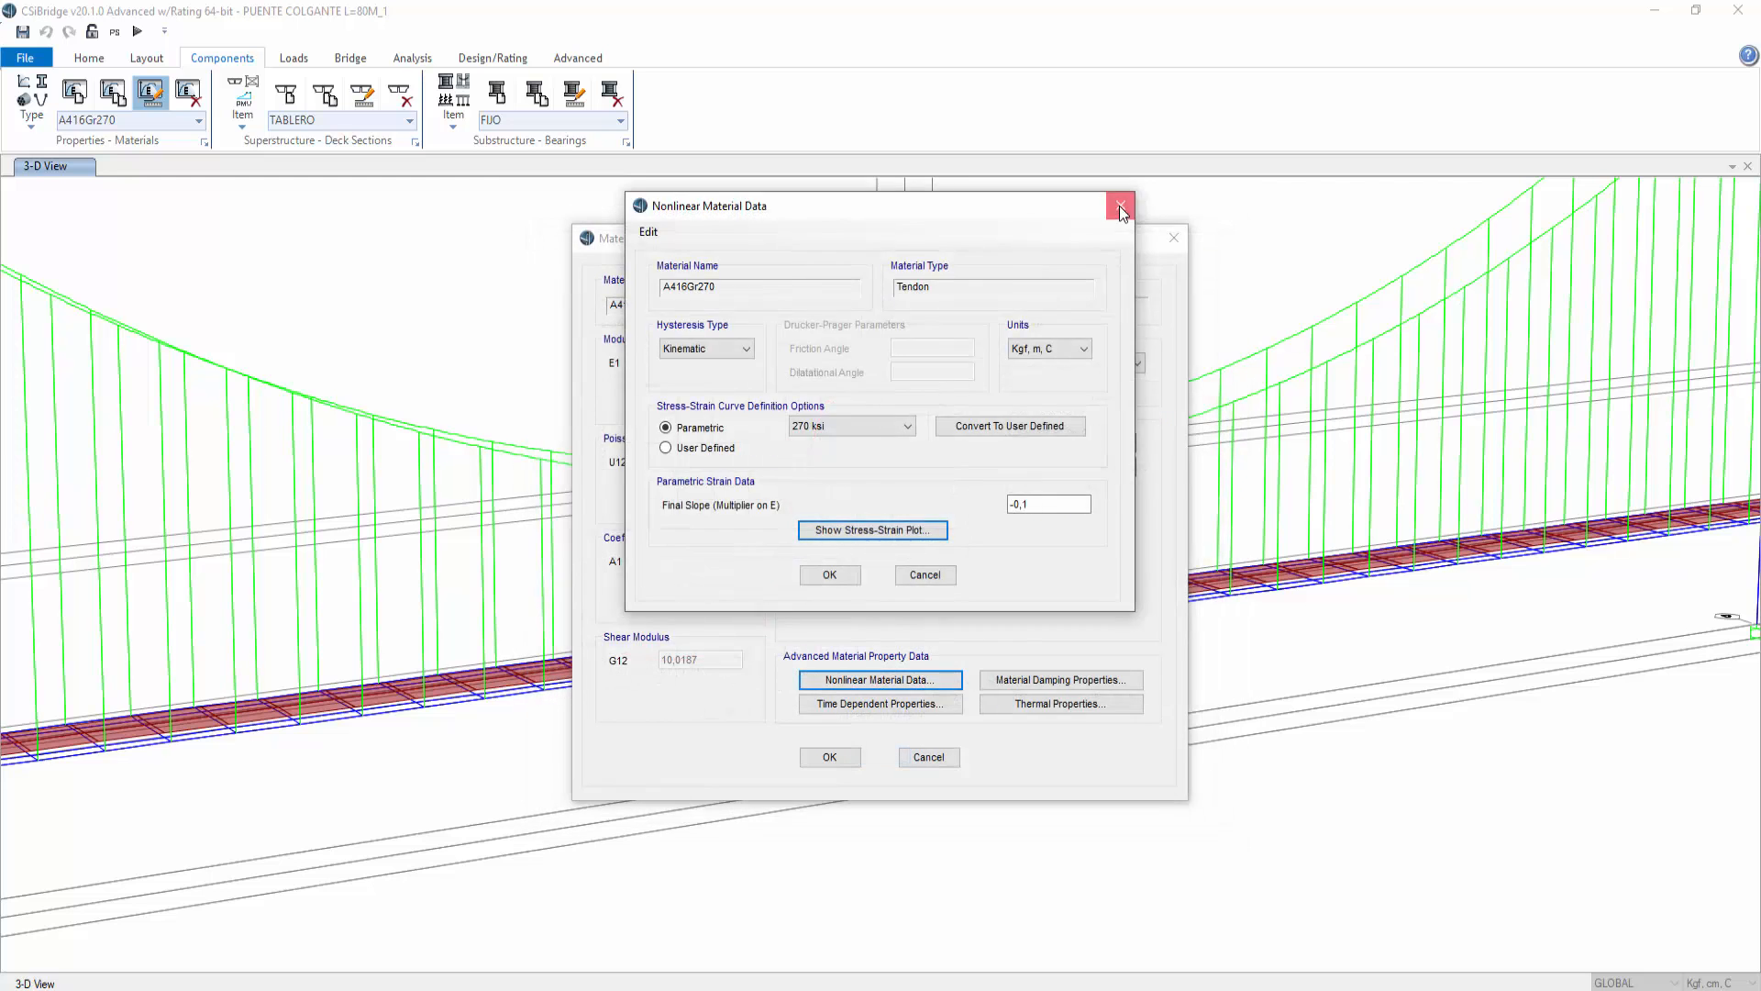
Step: Close the material dialogs and select all hanger cables assigned the 3C15-D=0,6" cable section
left_click(1120, 206)
left_click(1177, 242)
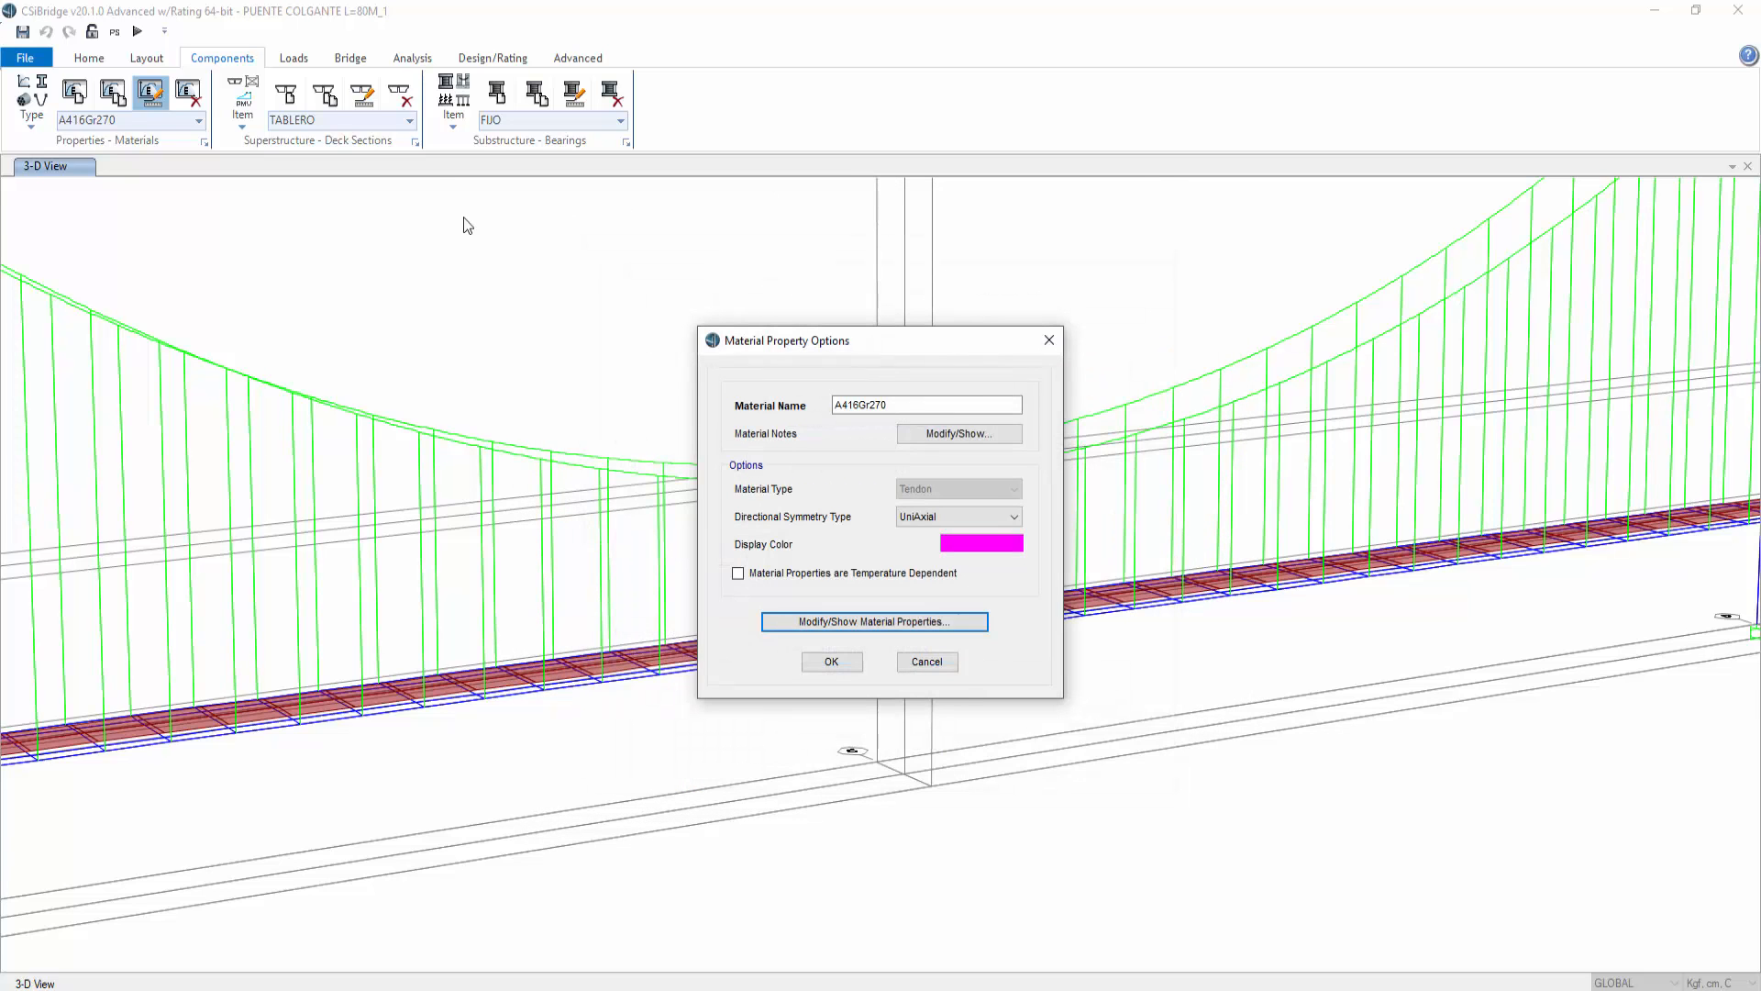
left_click(1049, 341)
left_click(89, 58)
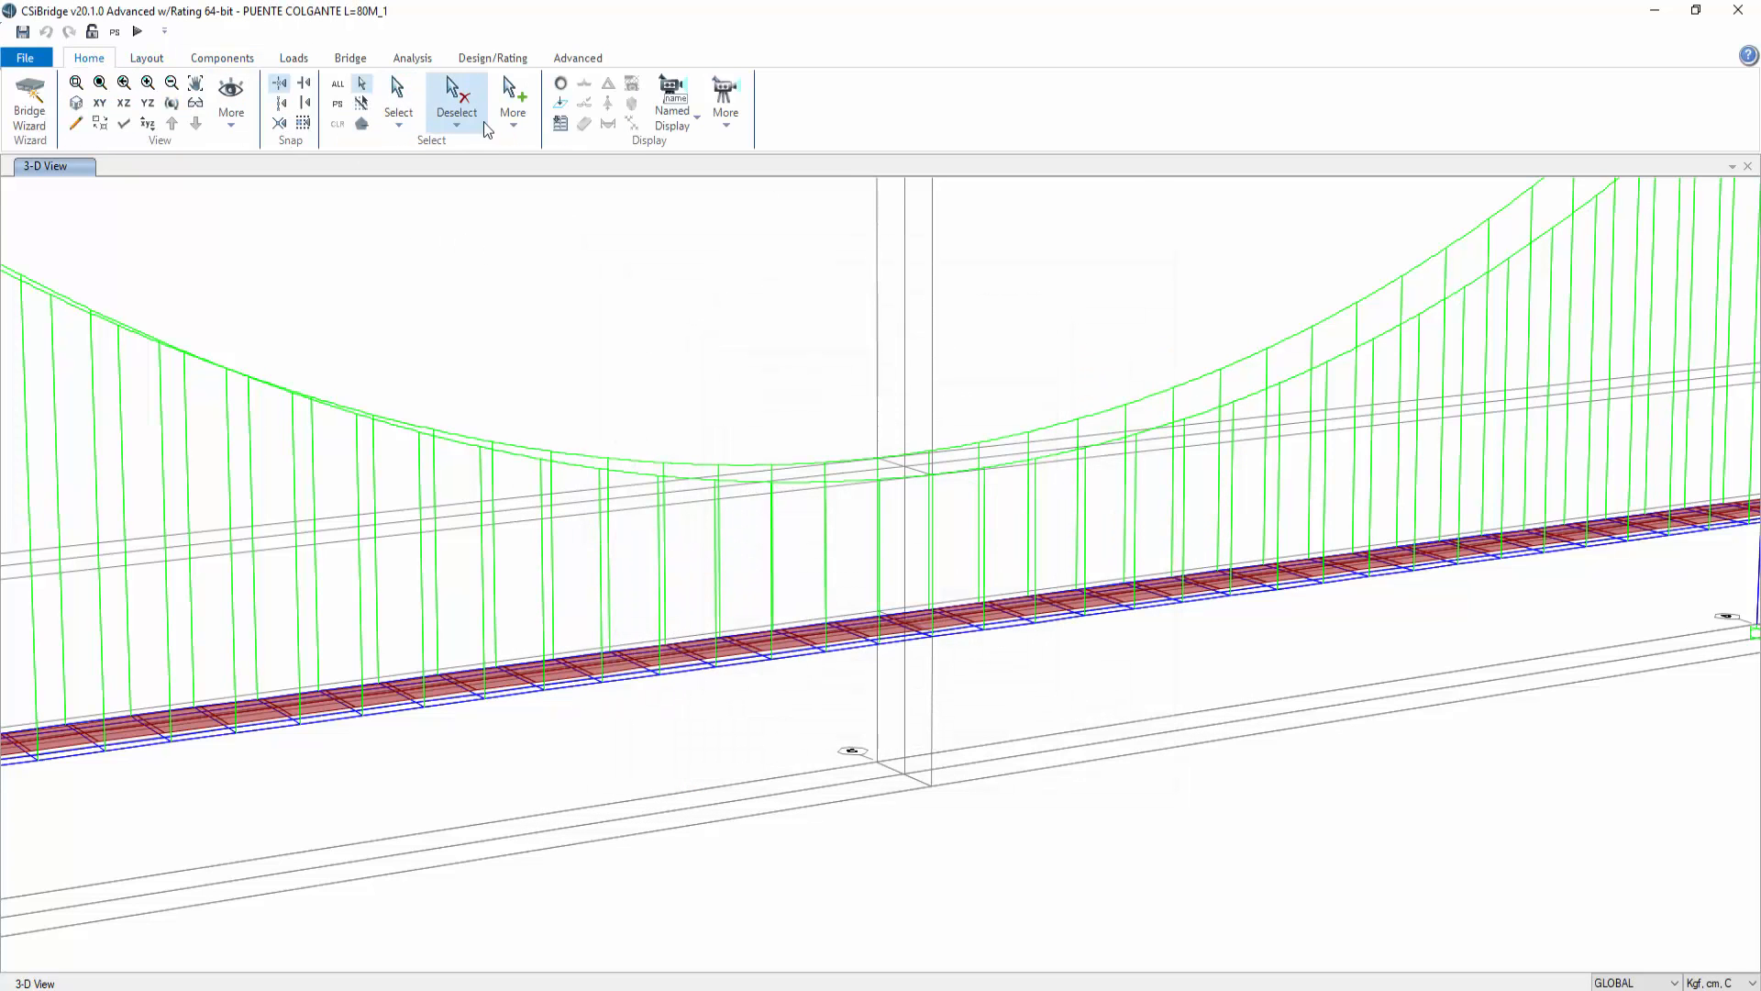
left_click(386, 125)
mouse_move(508, 281)
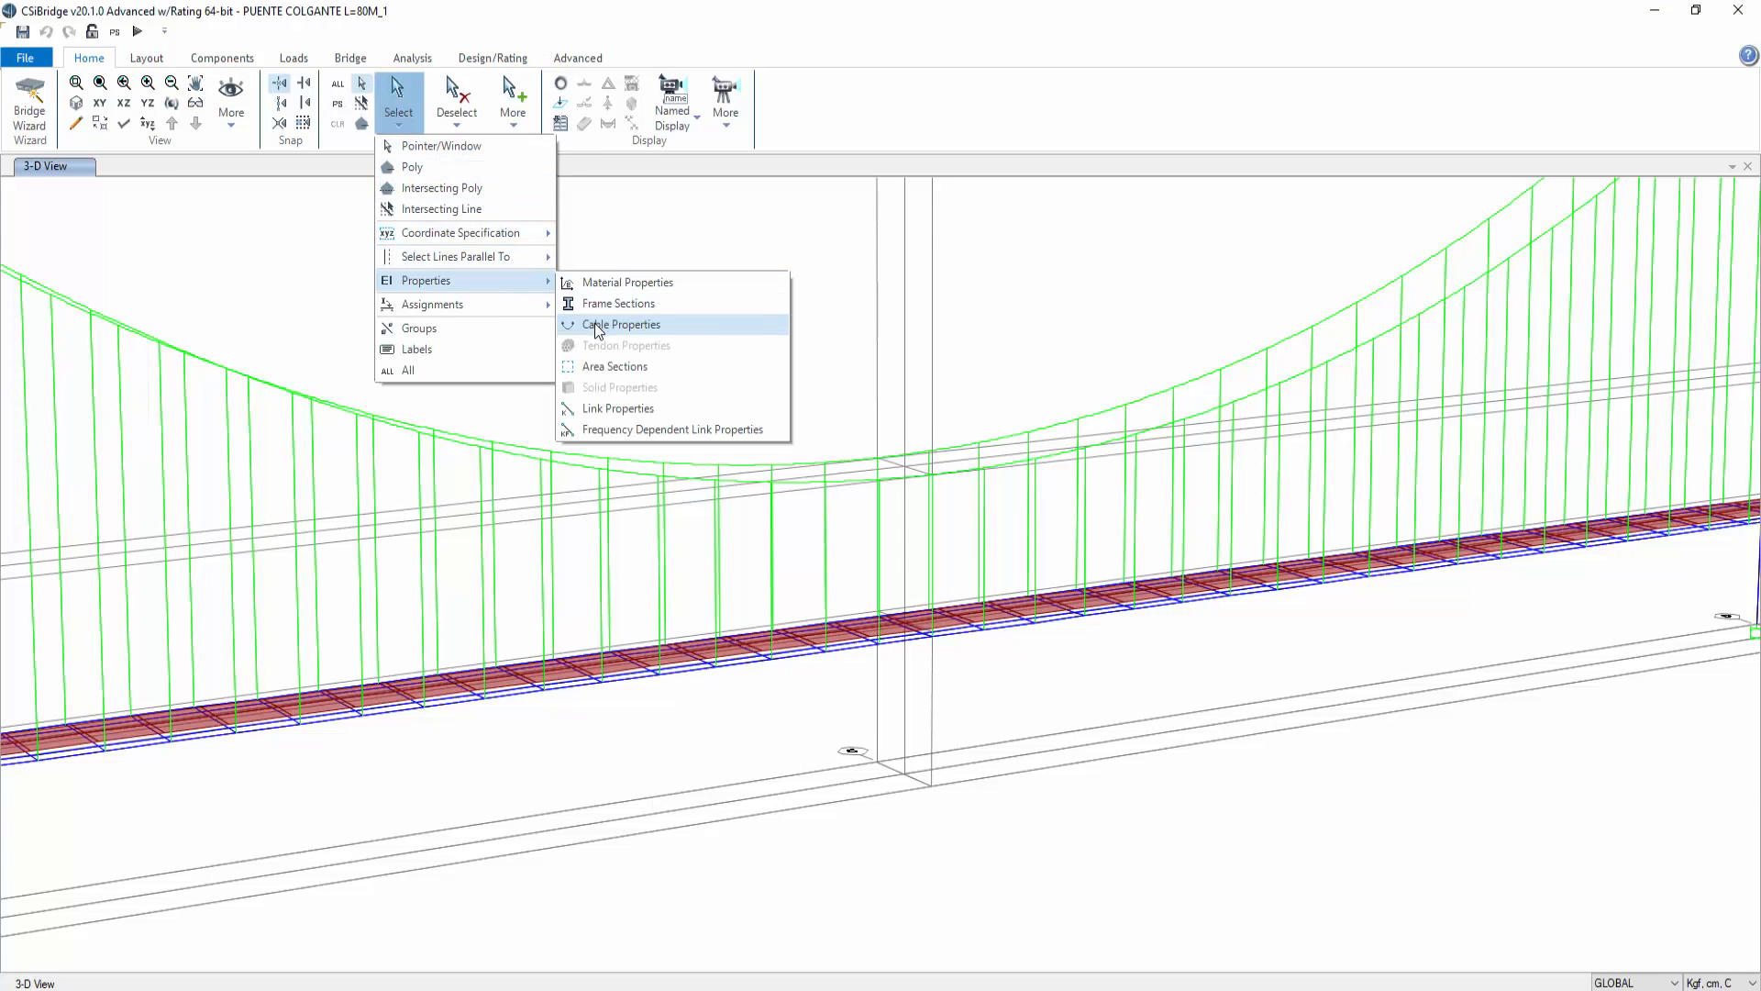
left_click(596, 326)
left_click(794, 386)
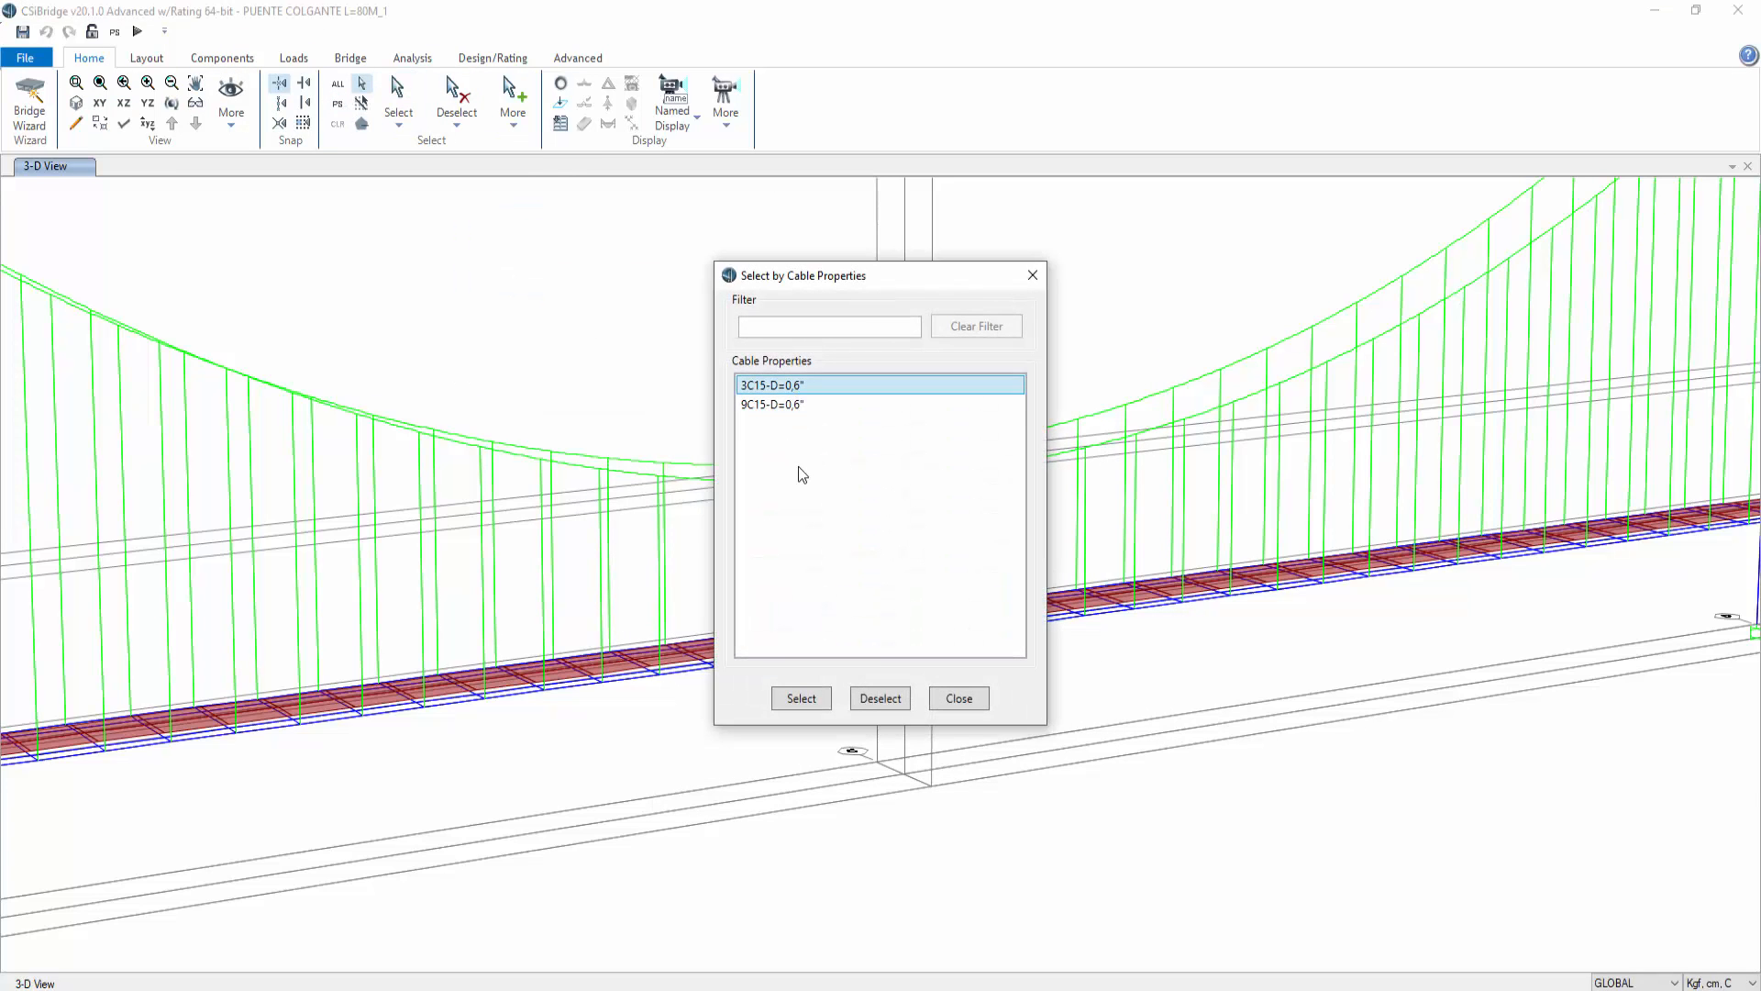
left_click(805, 699)
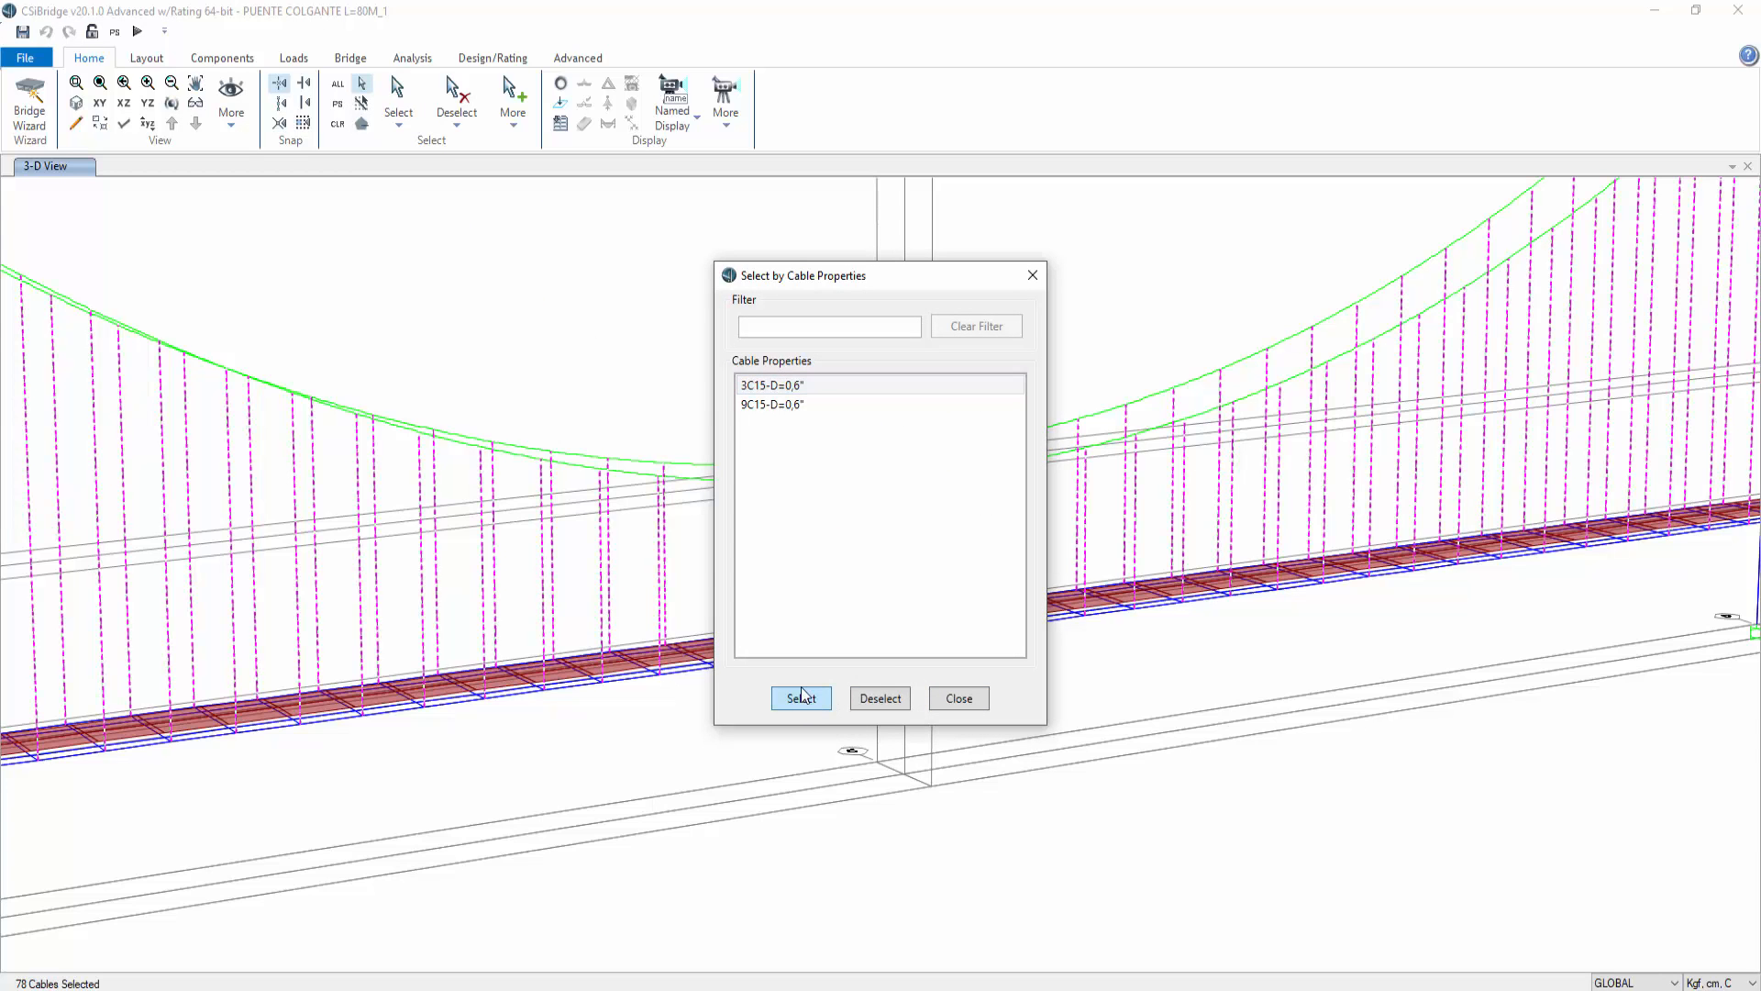
left_click(1031, 275)
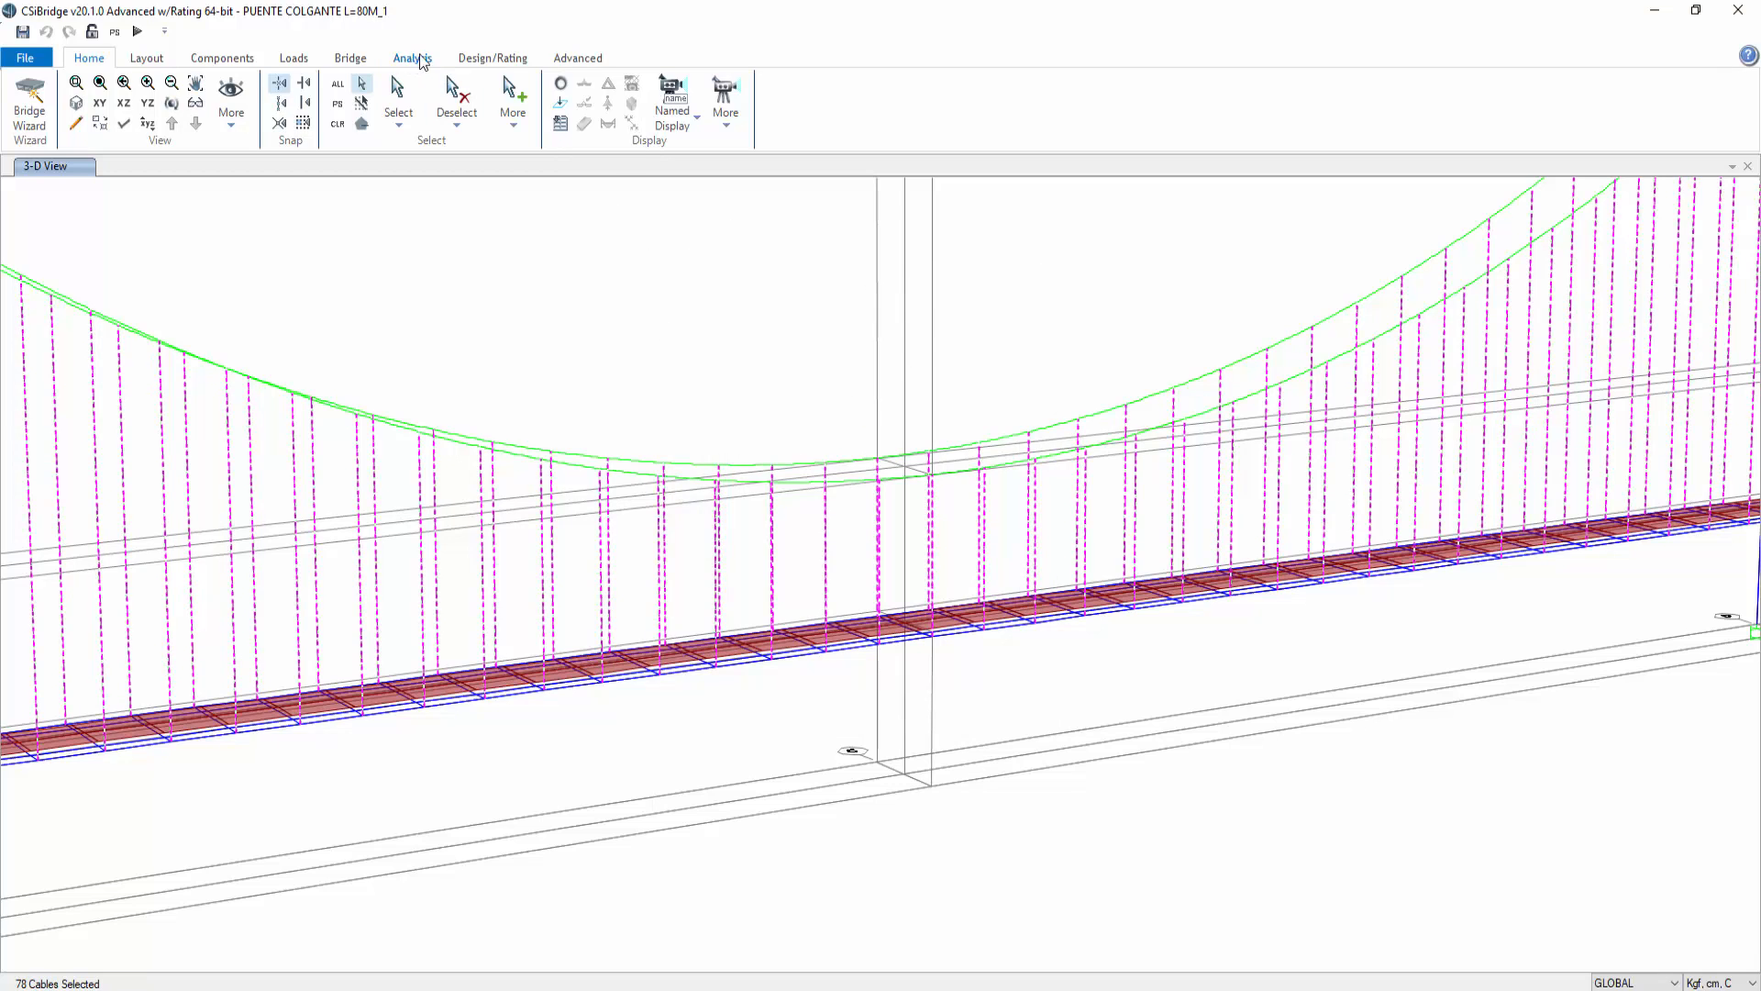
Step: Assign a cable strain load of 0,0004 to the selected hangers in the TENSION load pattern, replacing existing loads
left_click(595, 61)
left_click(833, 102)
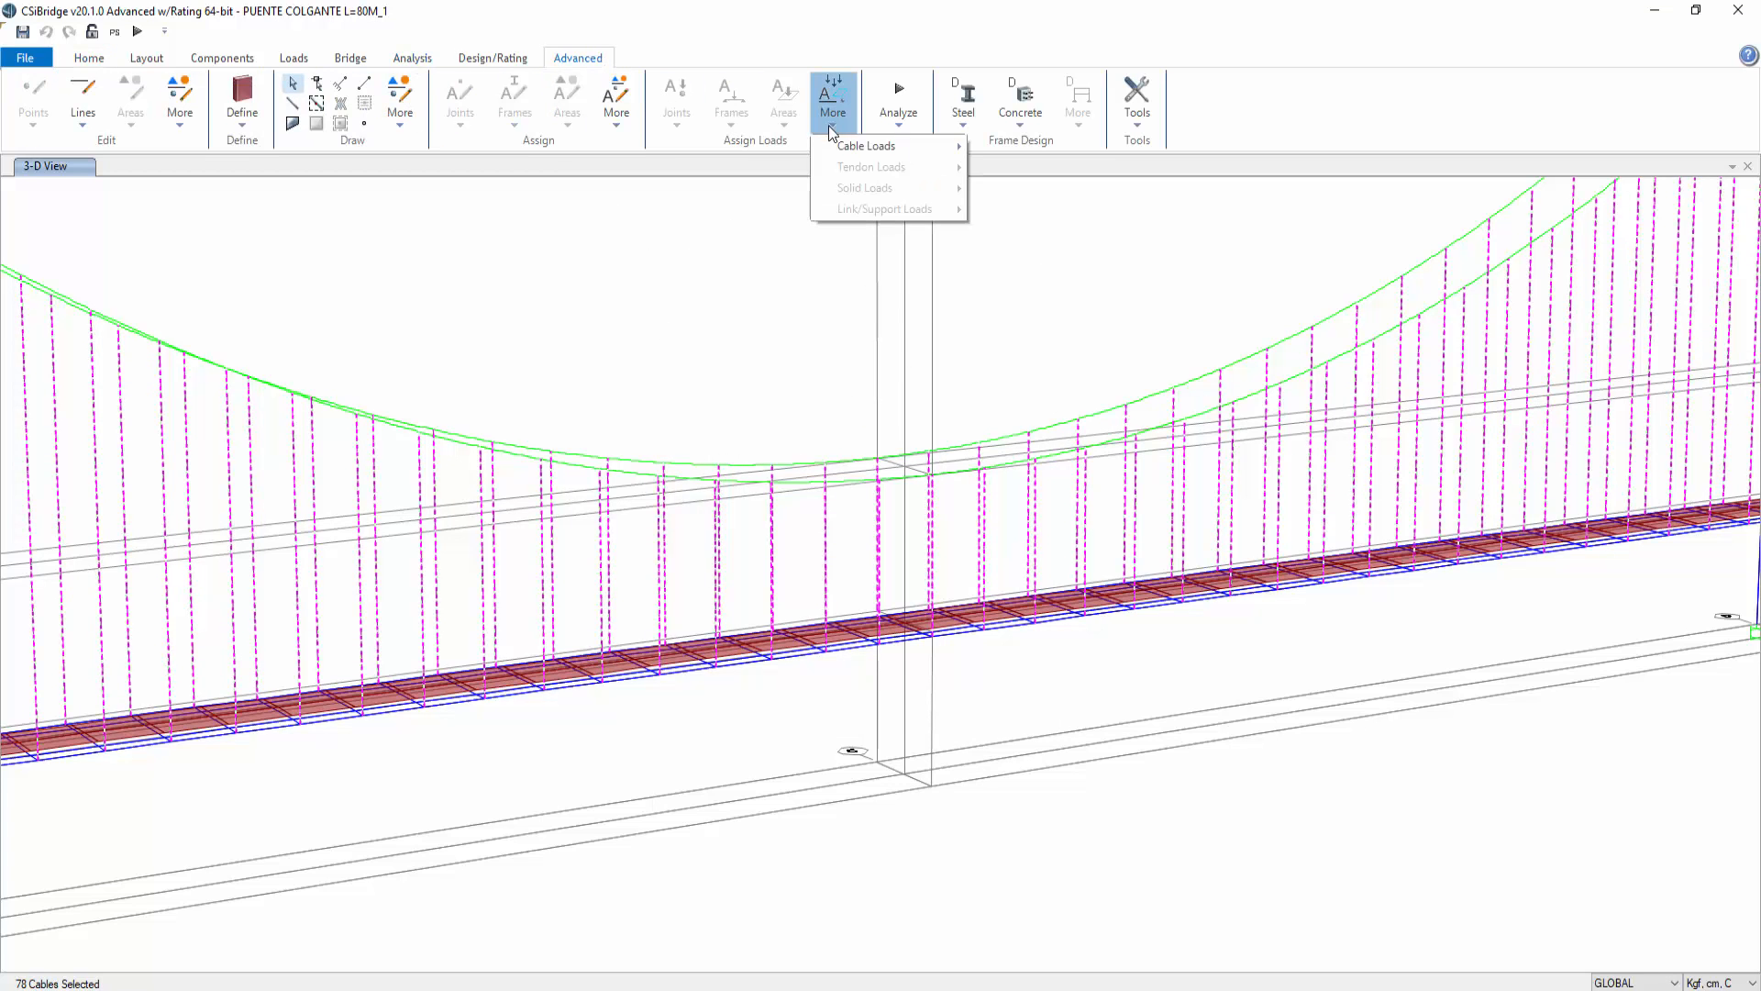
mouse_move(908, 146)
left_click(1020, 220)
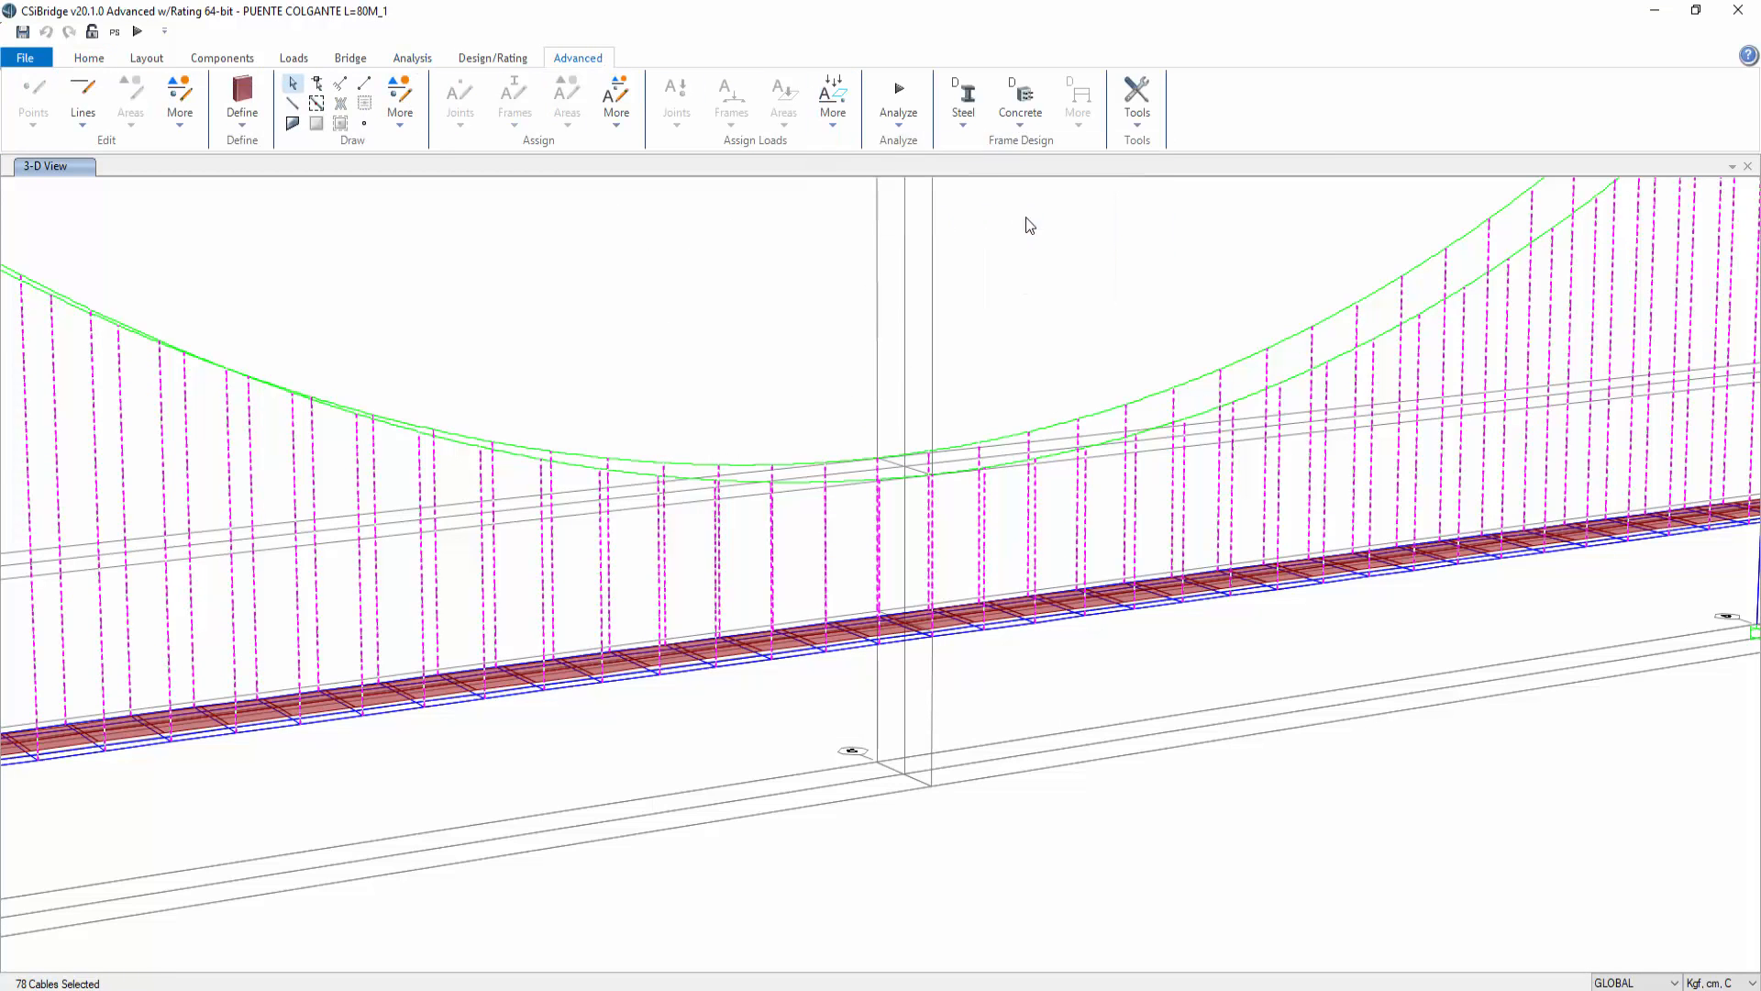
left_click_drag(934, 496, 882, 496)
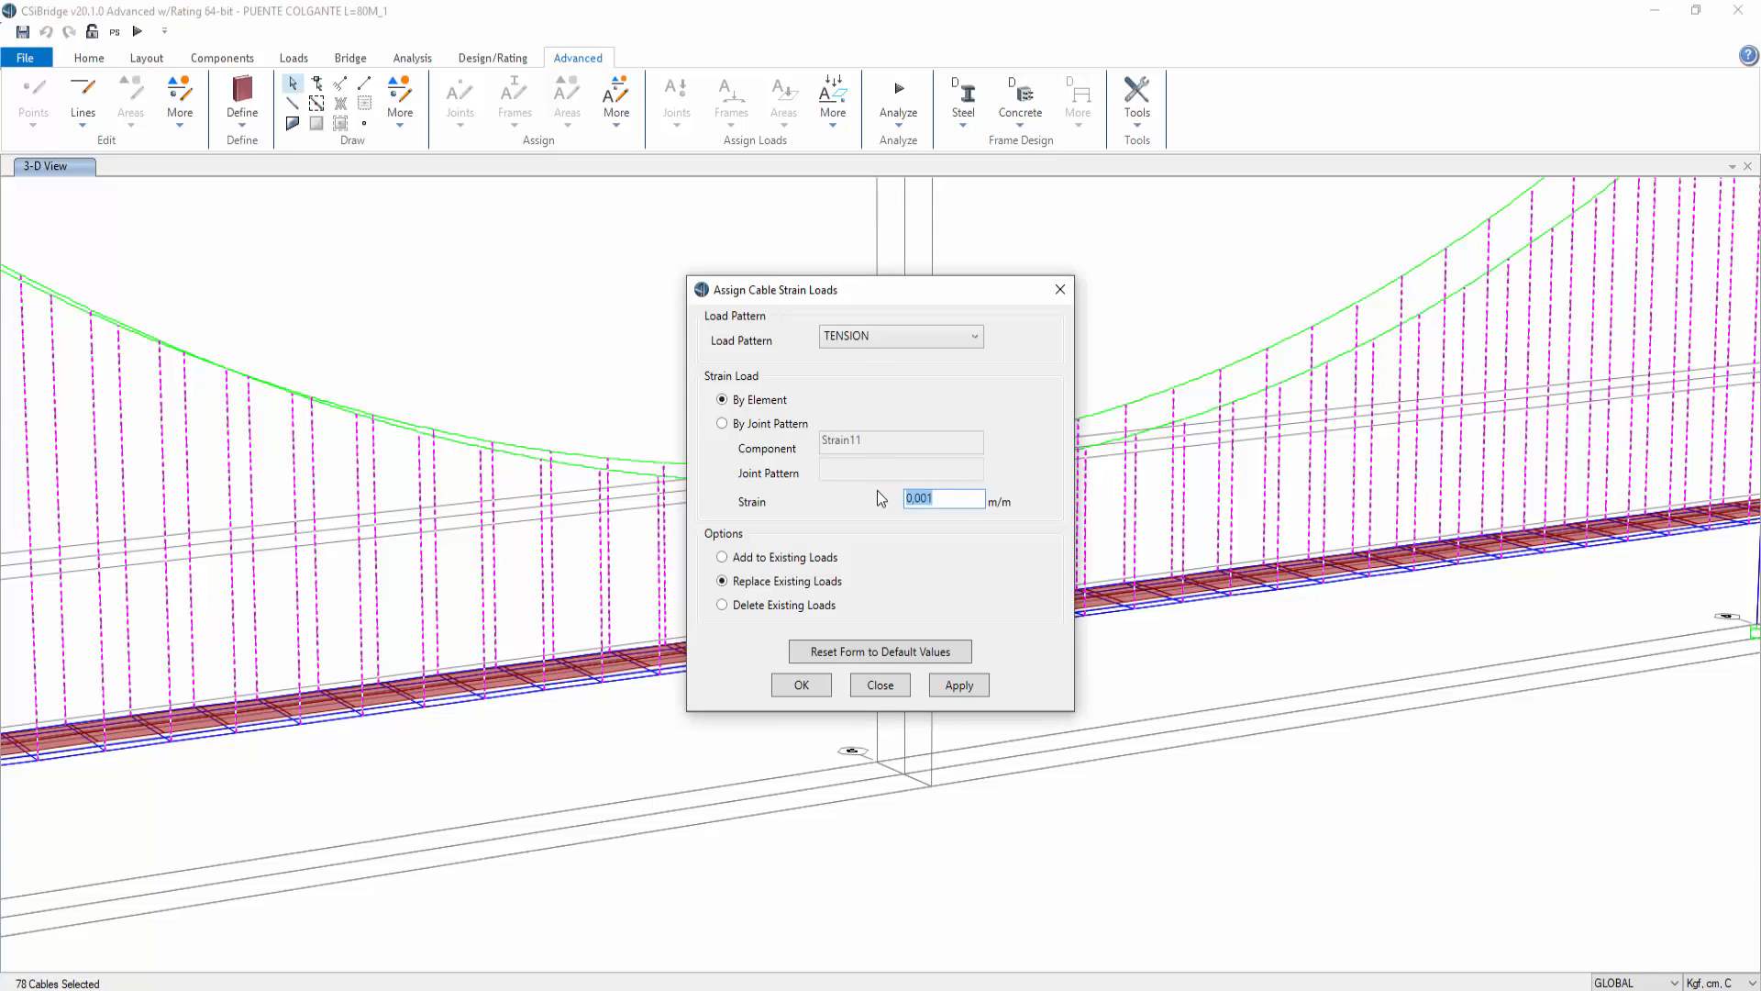
type("4*10")
key("BackSpace")
key("BackSpace")
type("-4")
left_click(894, 338)
left_click(901, 339)
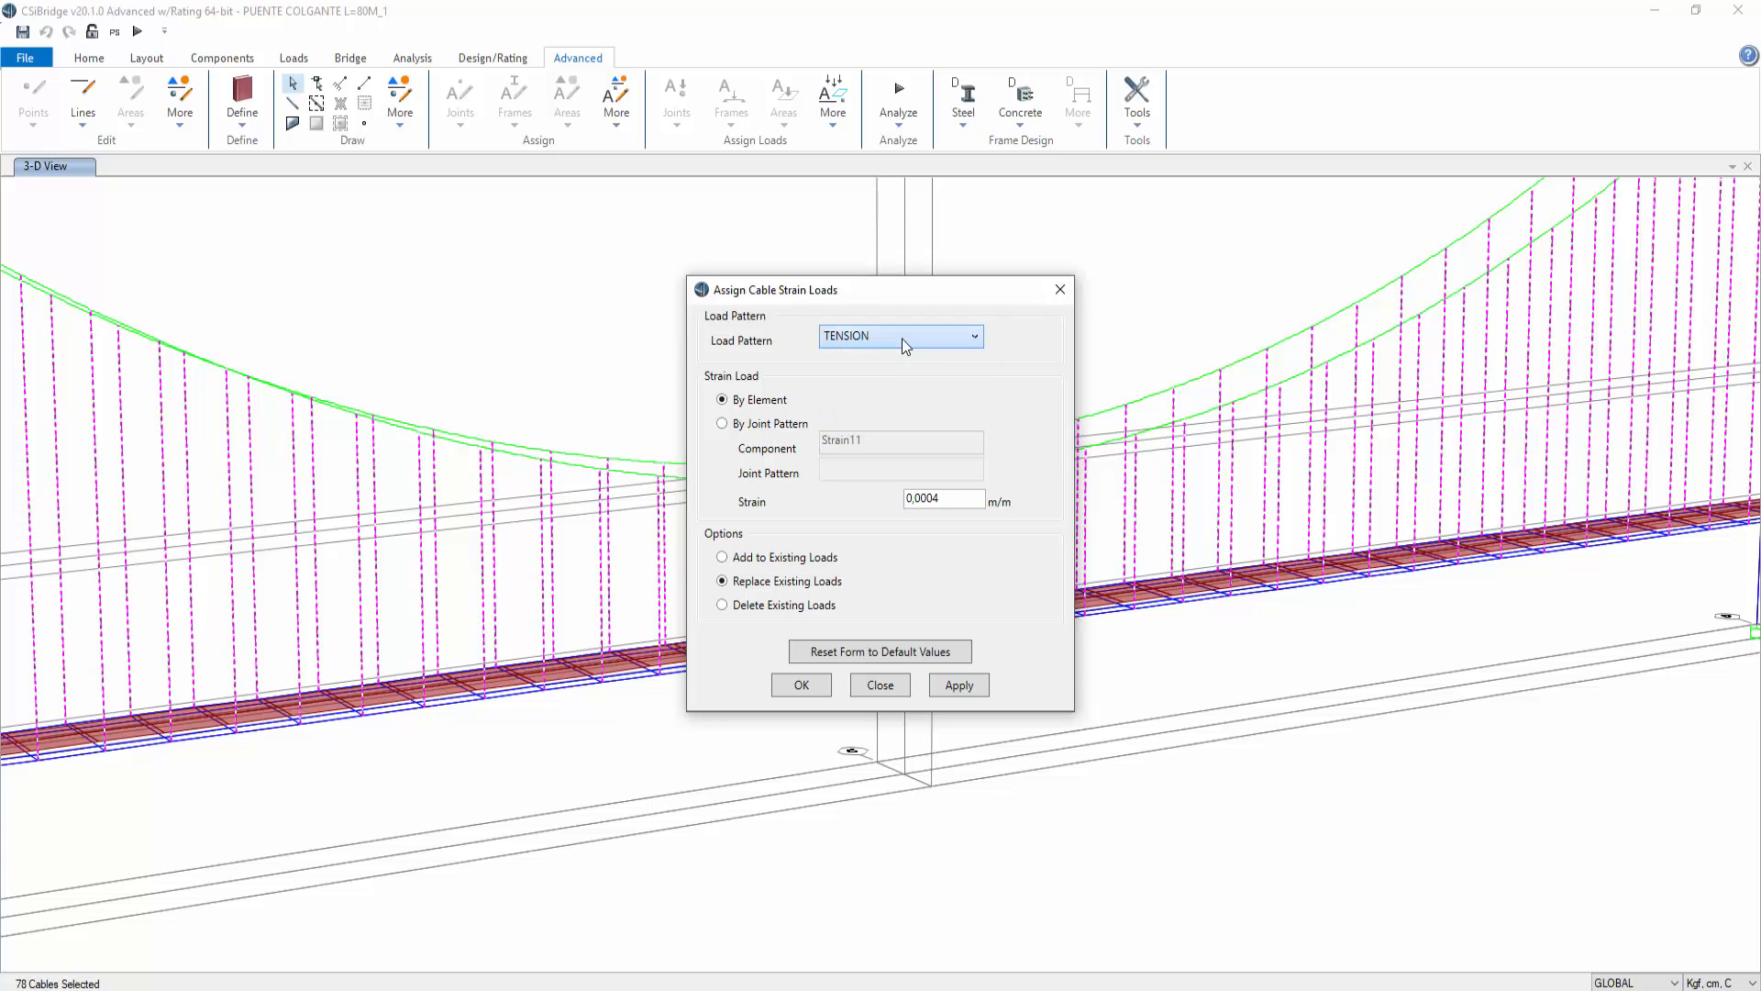
left_click(960, 685)
left_click(801, 685)
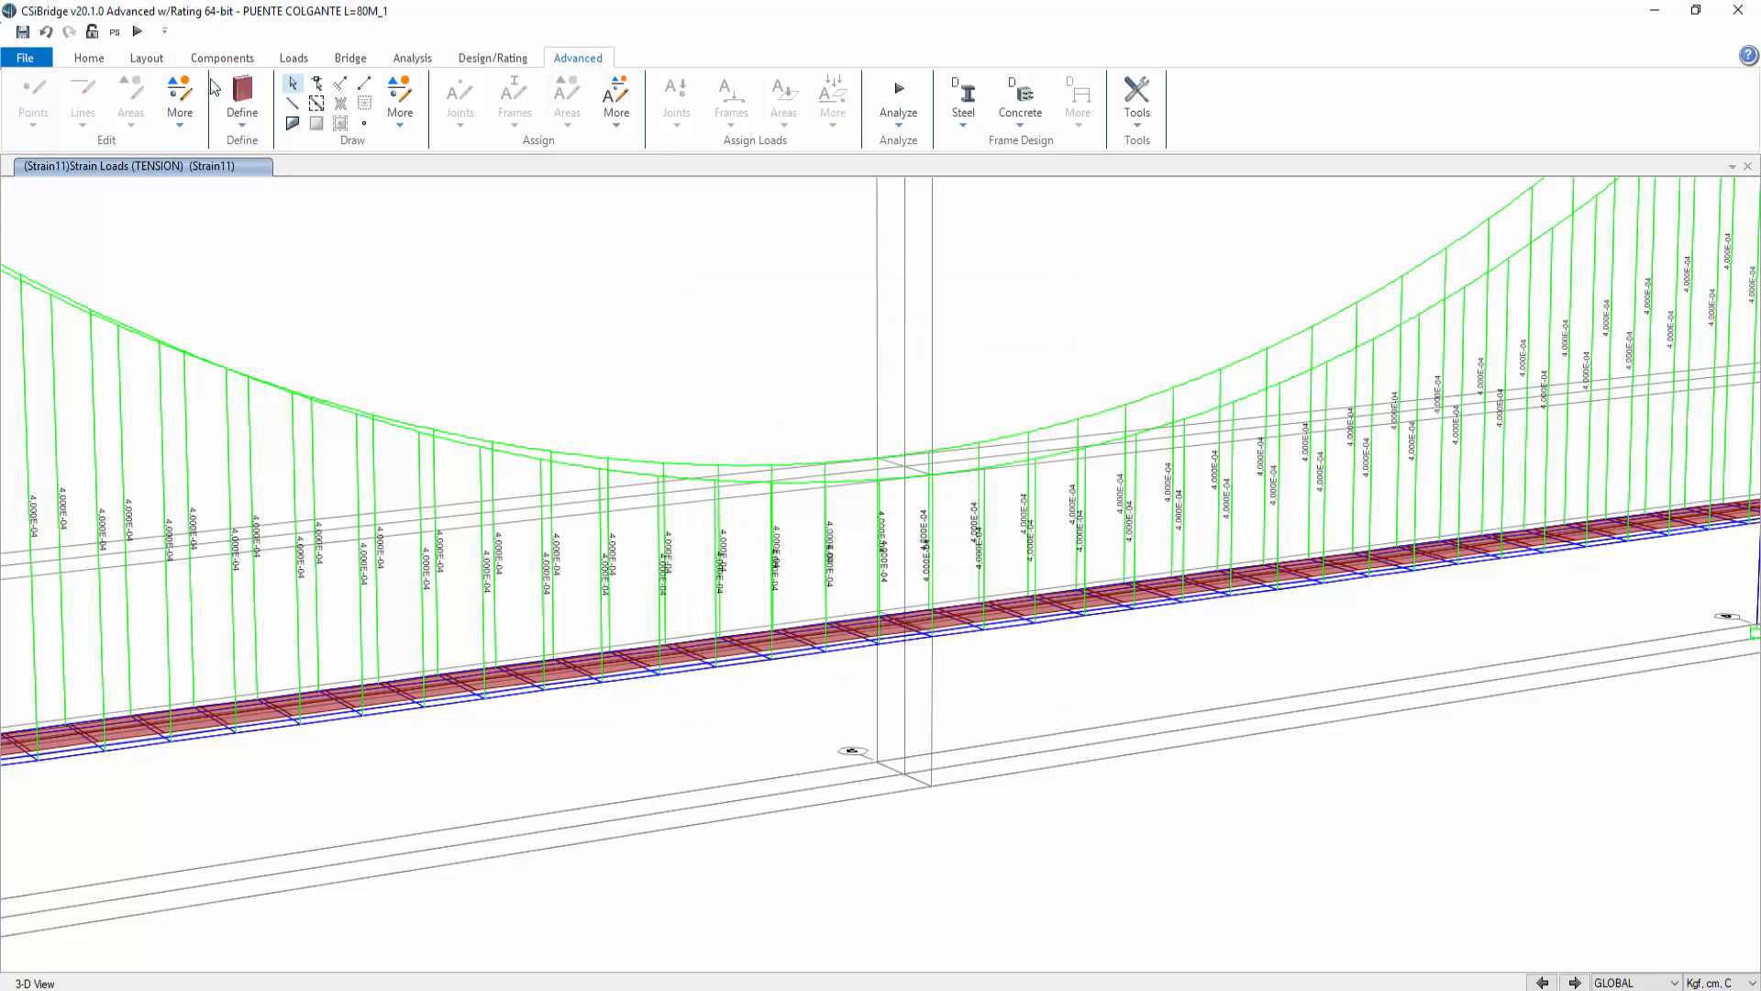
Step: Run the analysis again and read the midspan deck joint's displacements in the TENSION_NL deformed shape
left_click(137, 31)
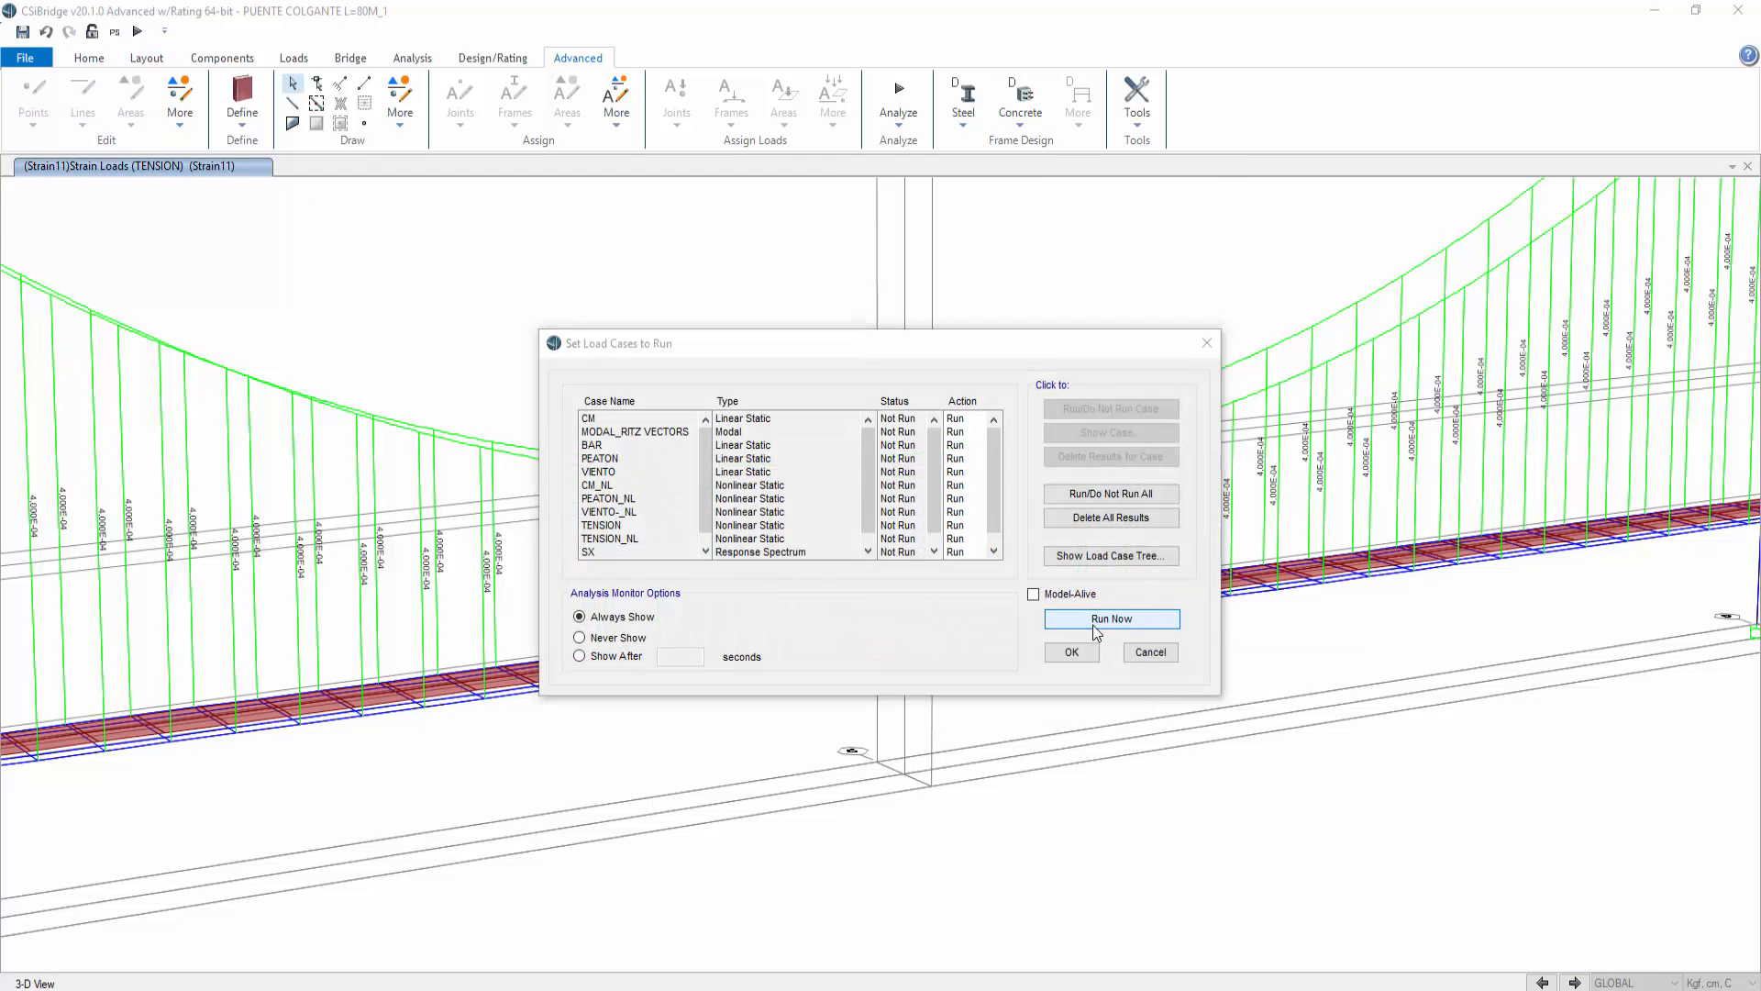
left_click(1096, 621)
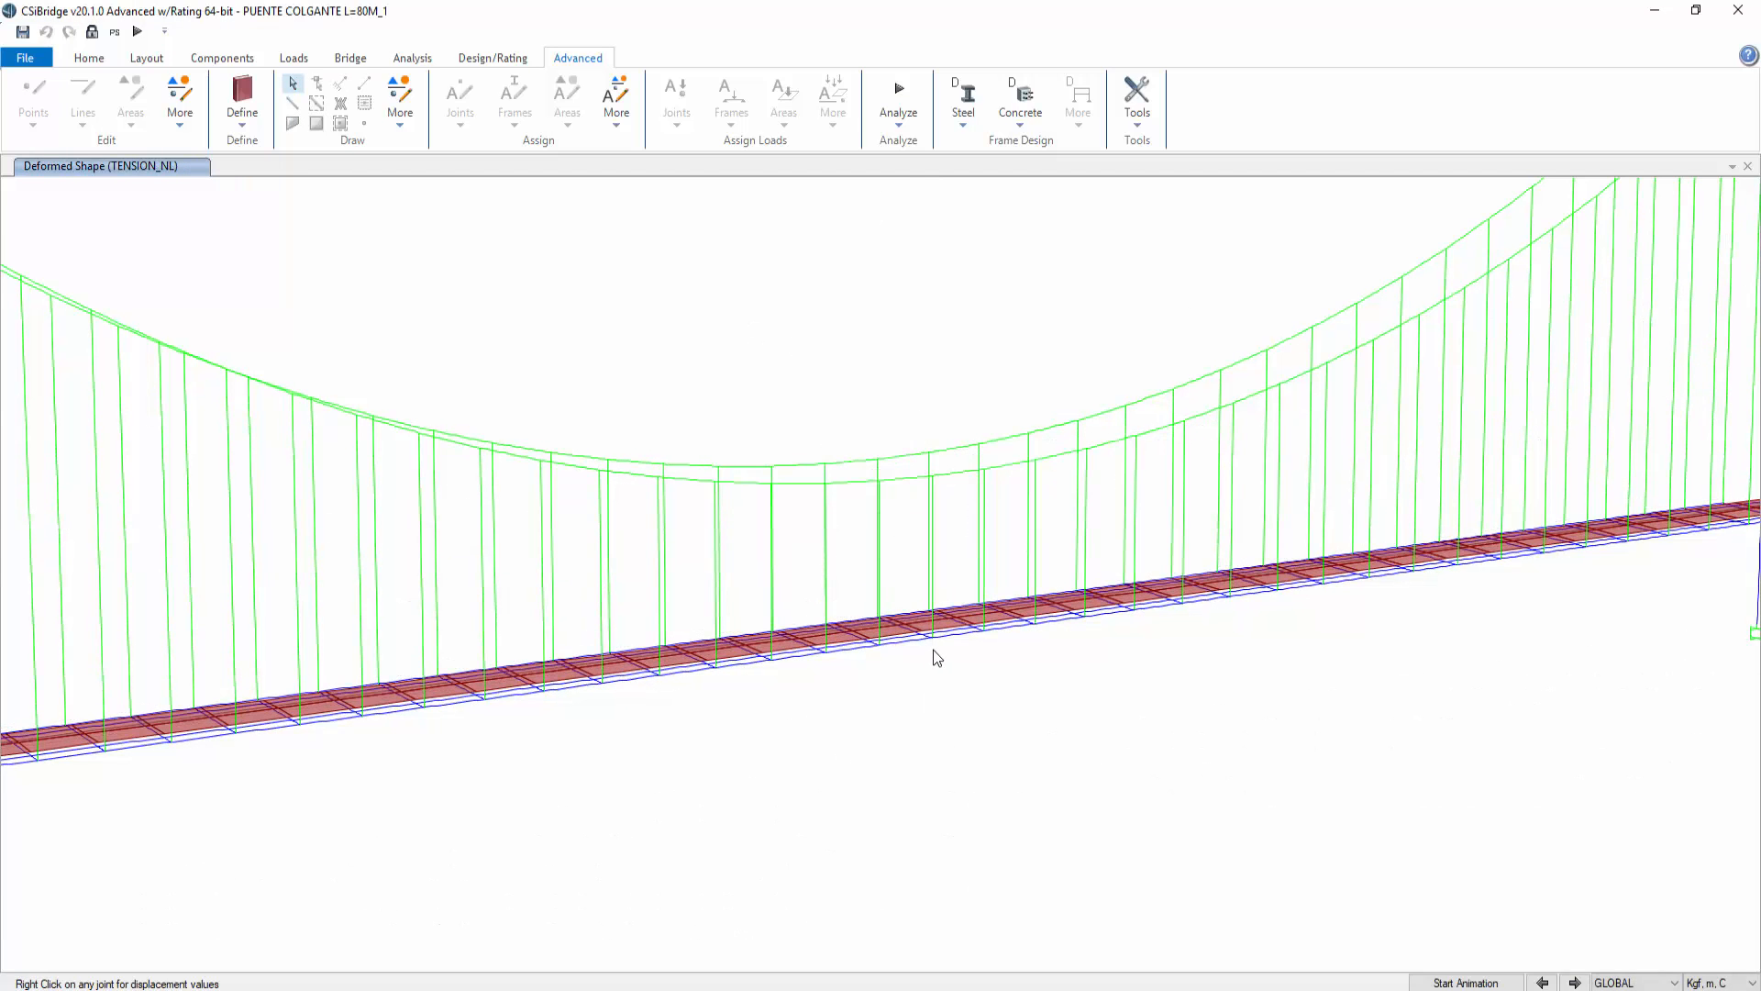
mouse_move(930, 644)
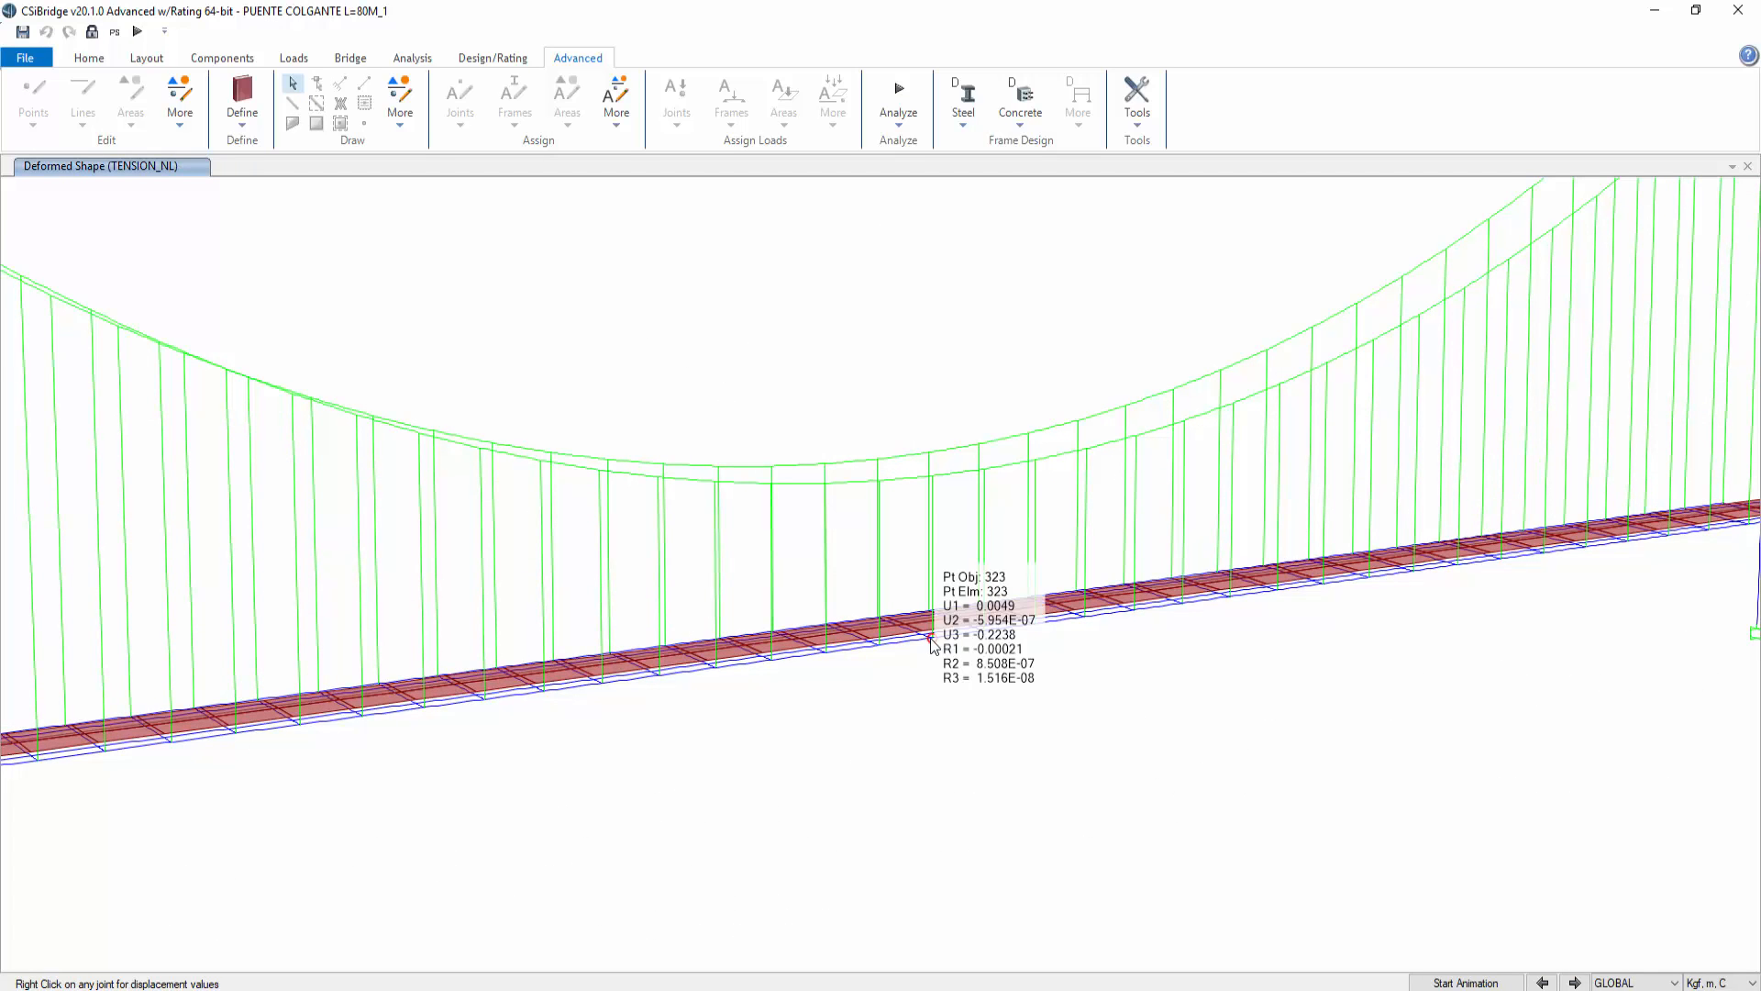
Step: Display the TENSION_NL axial force diagram and inspect a hanger cable's detailed axial force diagram
left_click(469, 59)
left_click(412, 58)
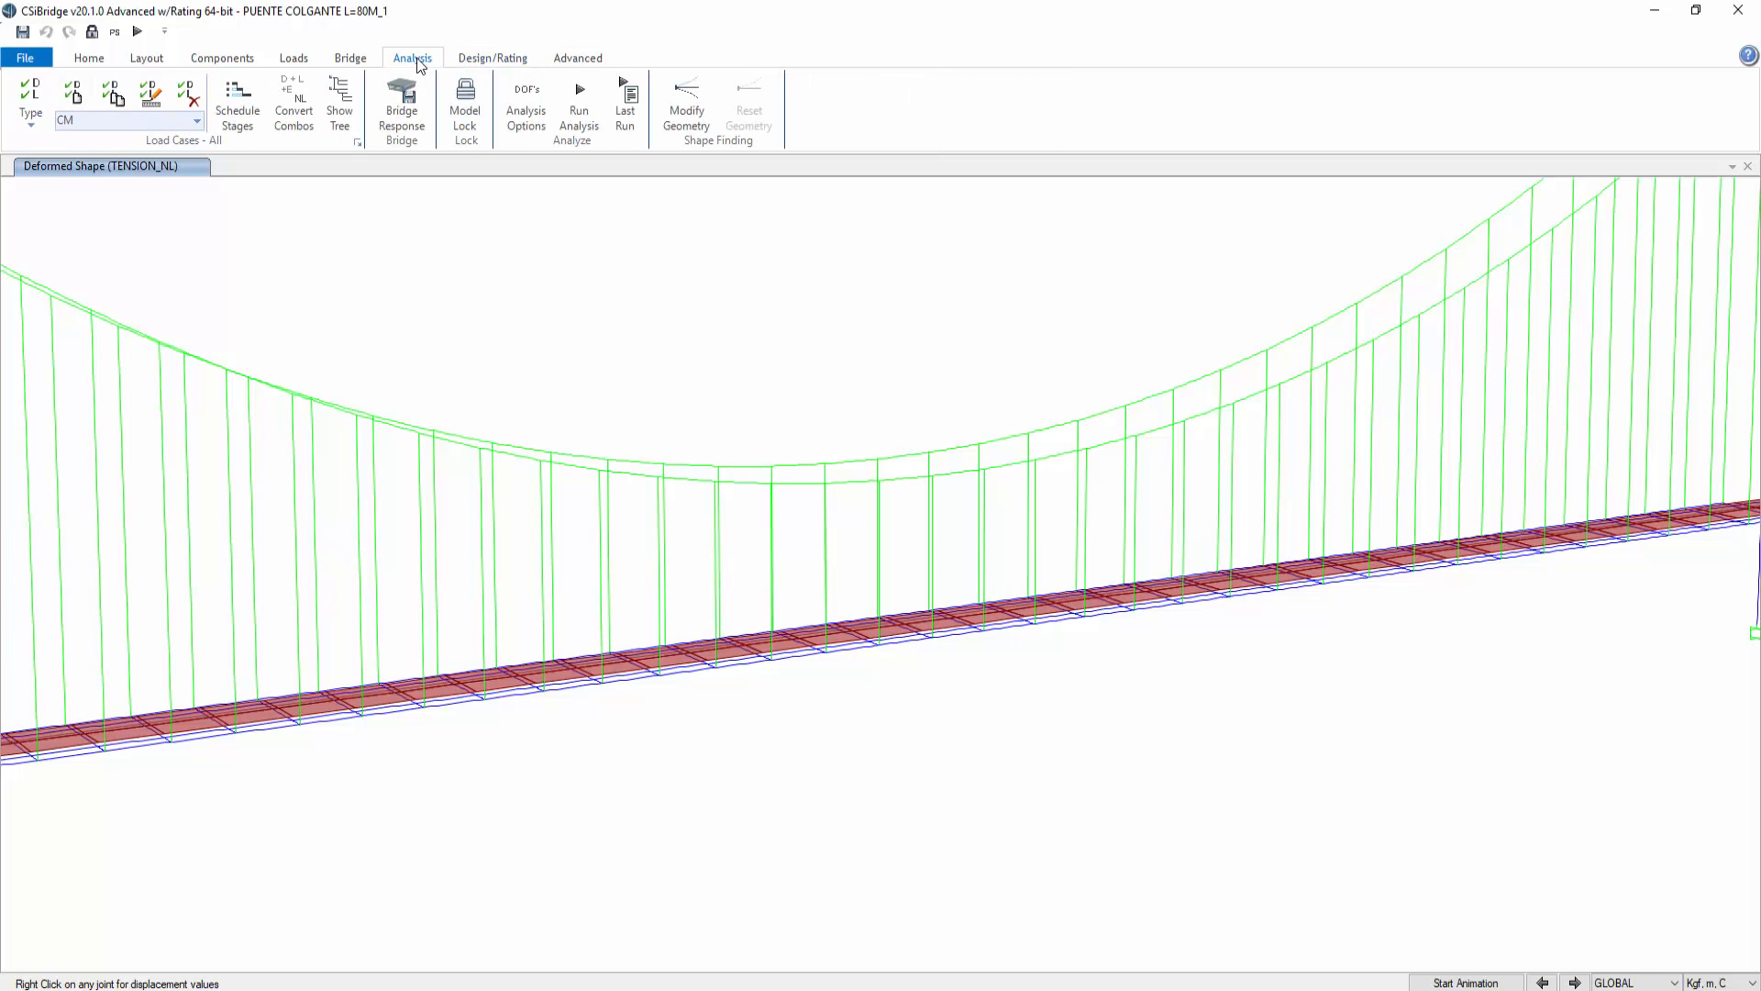
left_click(89, 58)
left_click(608, 123)
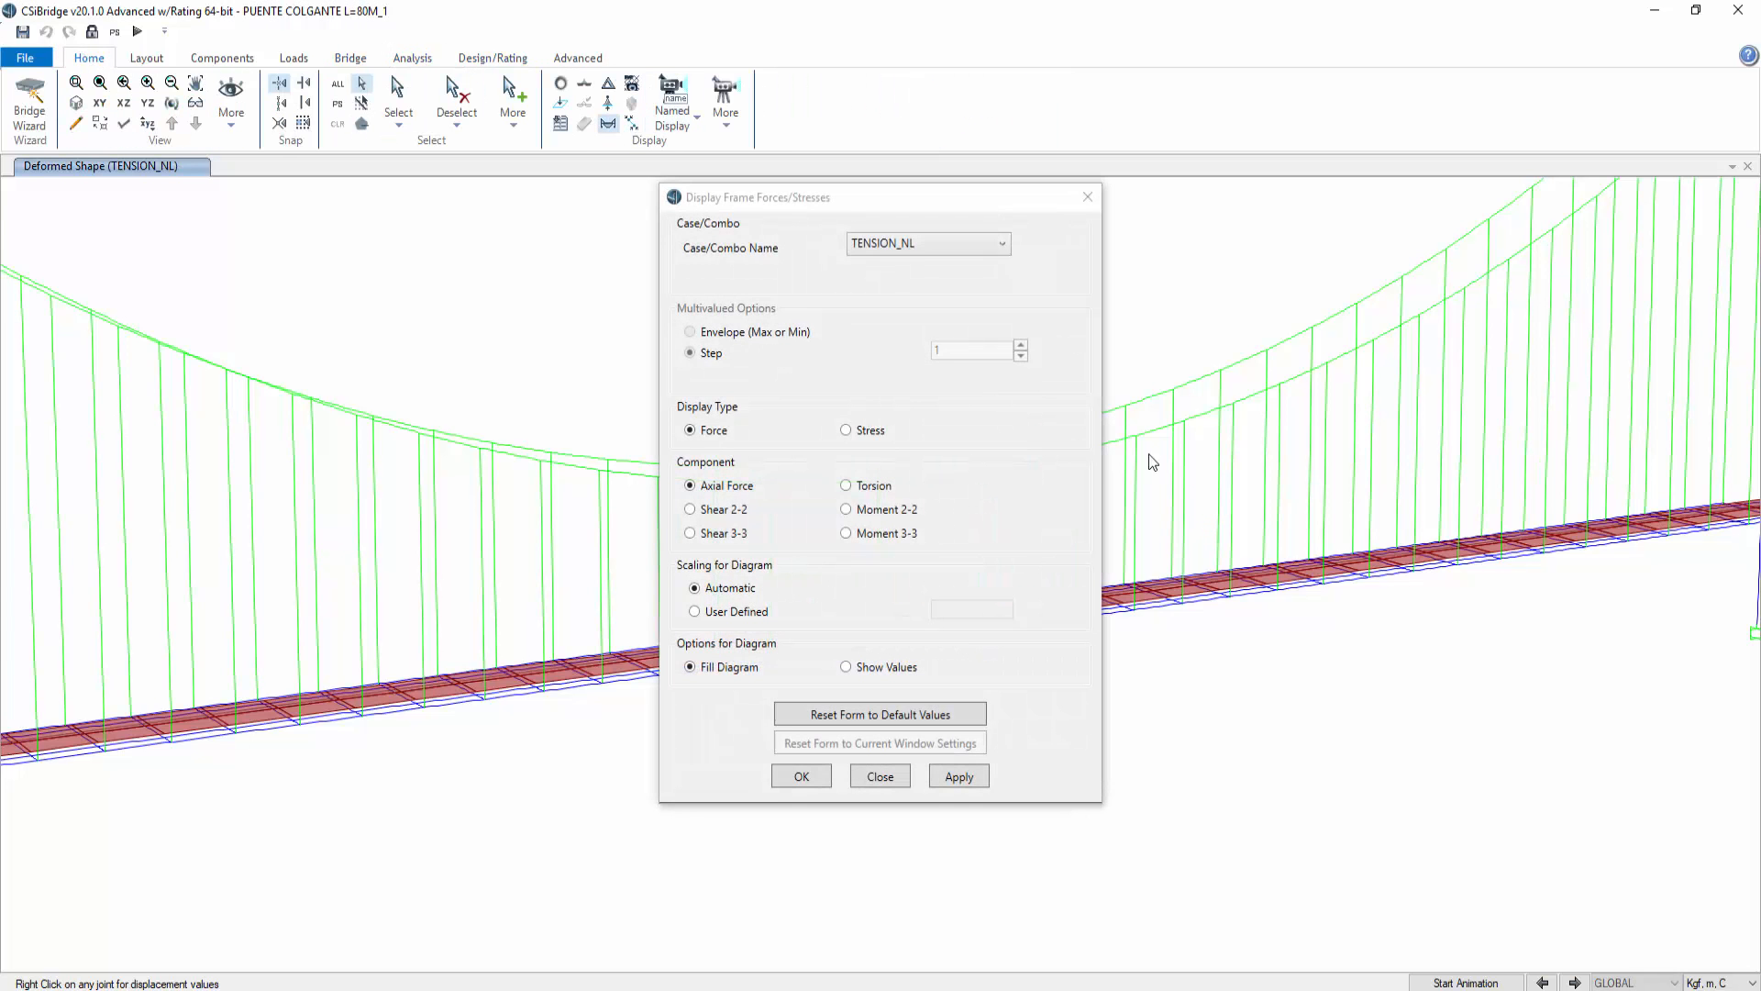
left_click_drag(1025, 195, 1556, 176)
left_click(1486, 759)
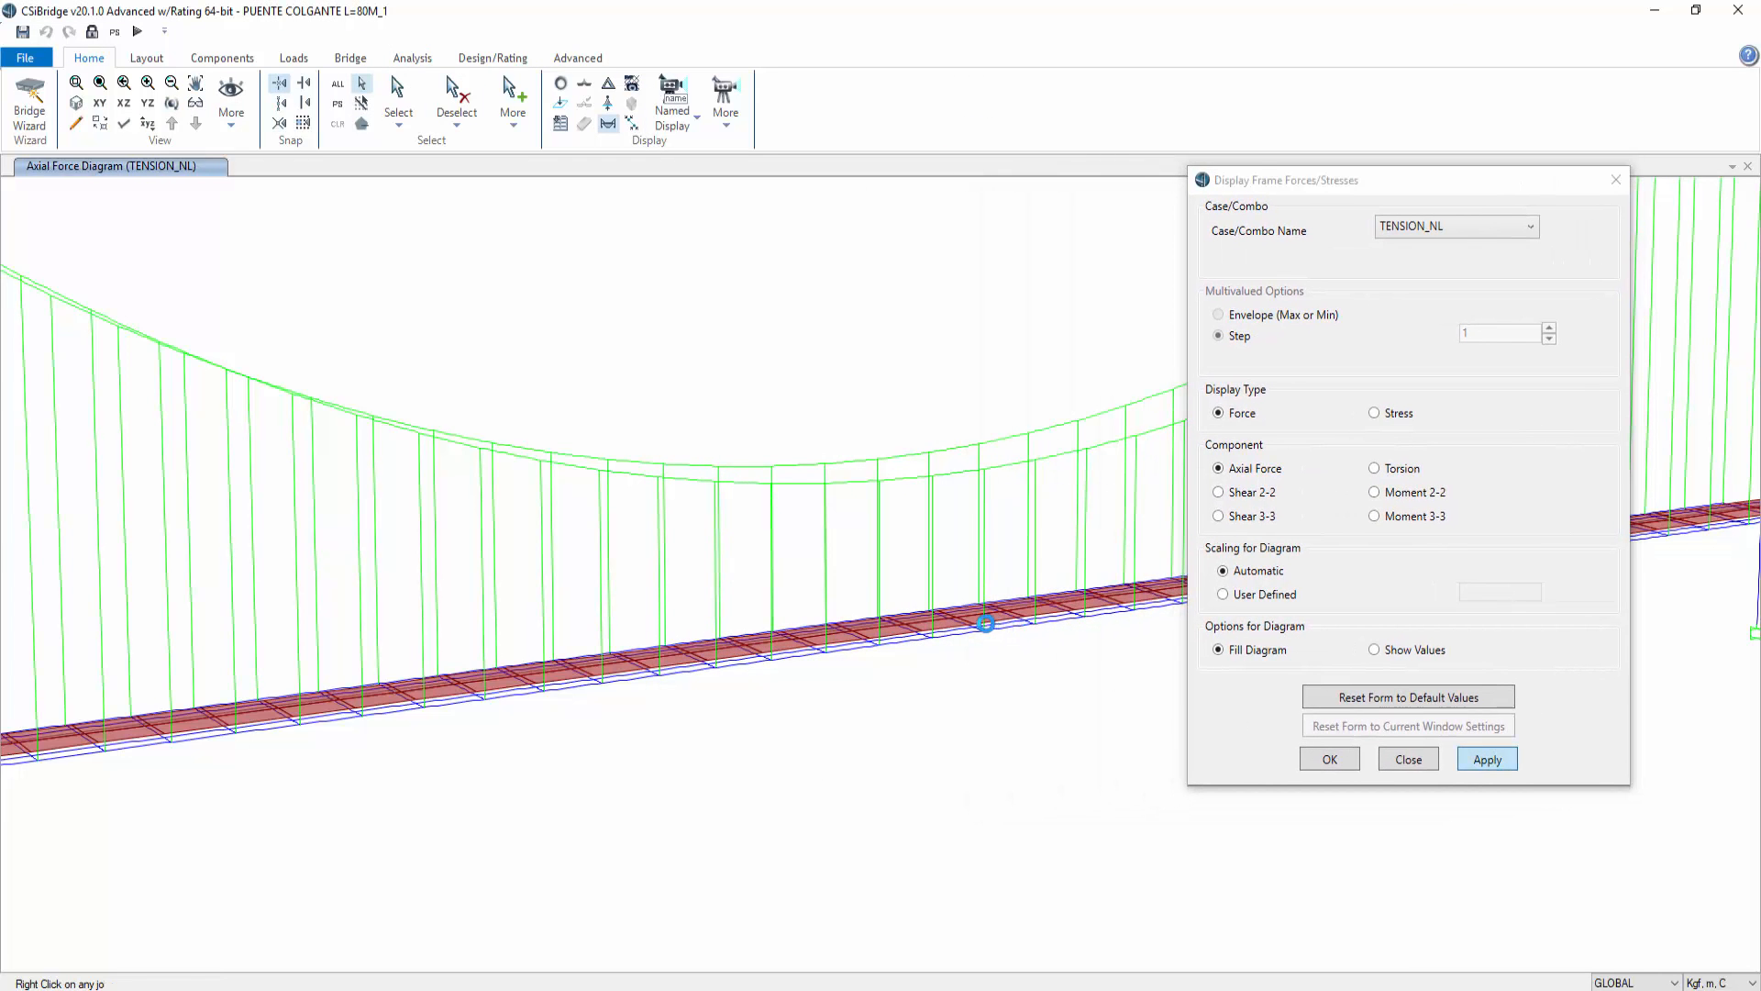
left_click(932, 605)
right_click(933, 597)
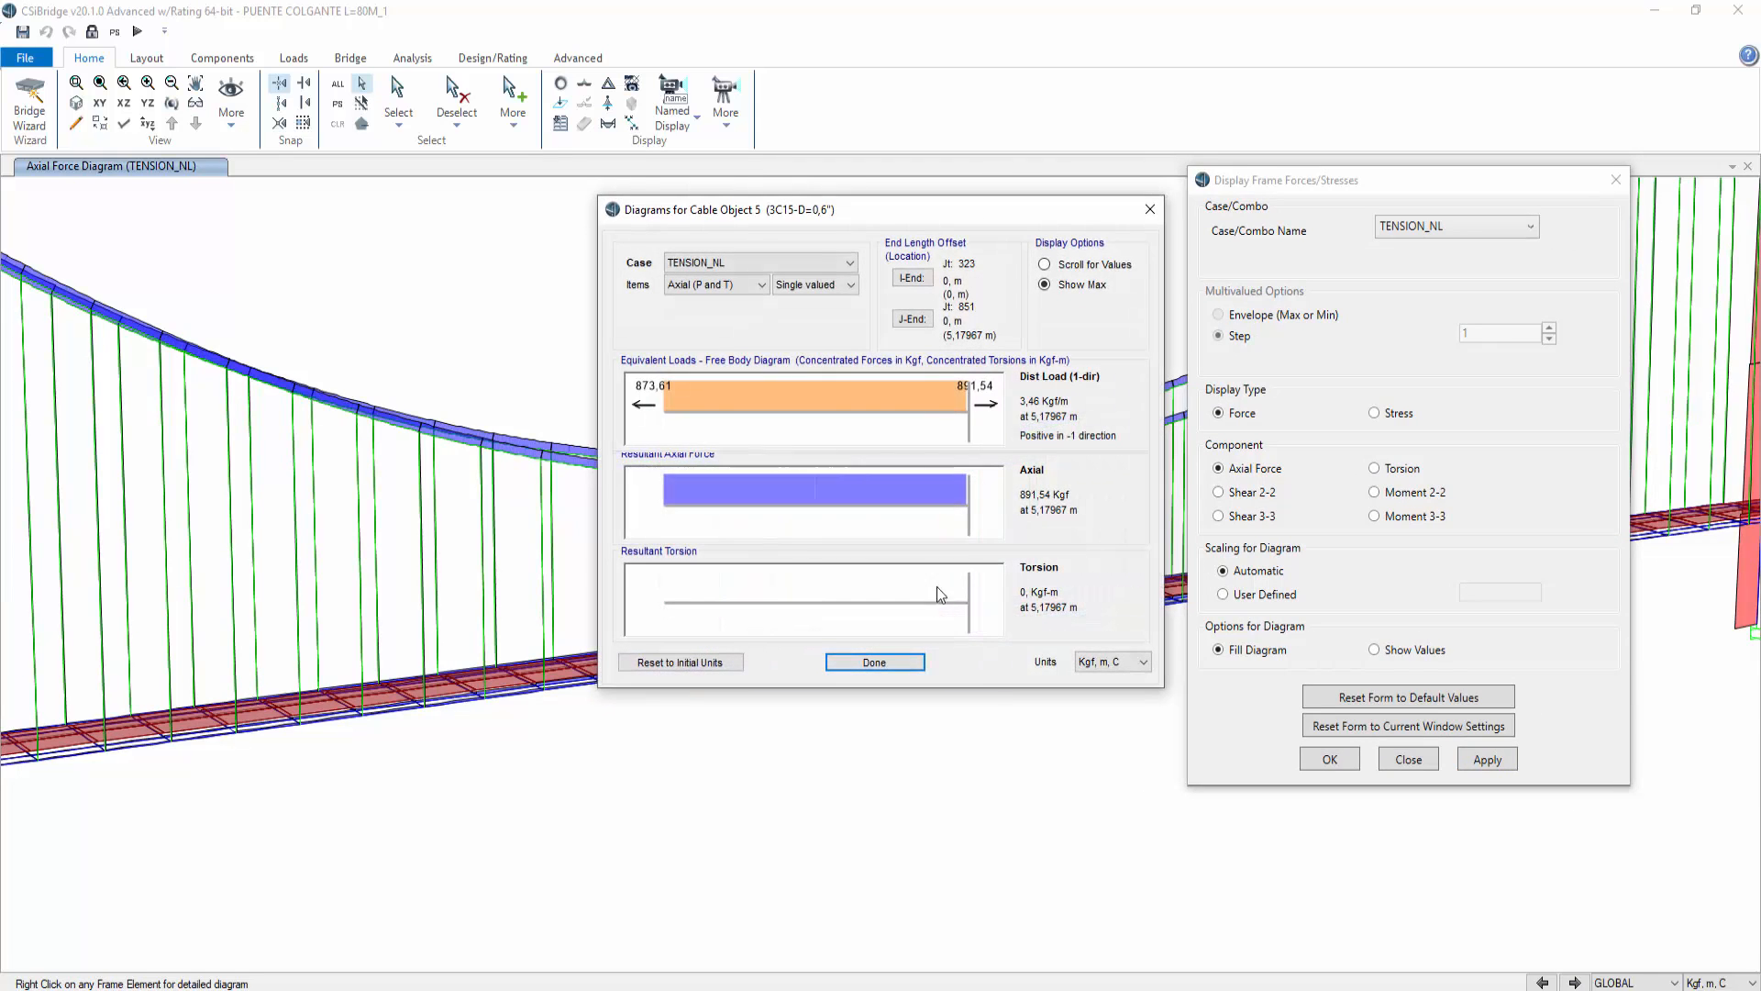
left_click(1149, 209)
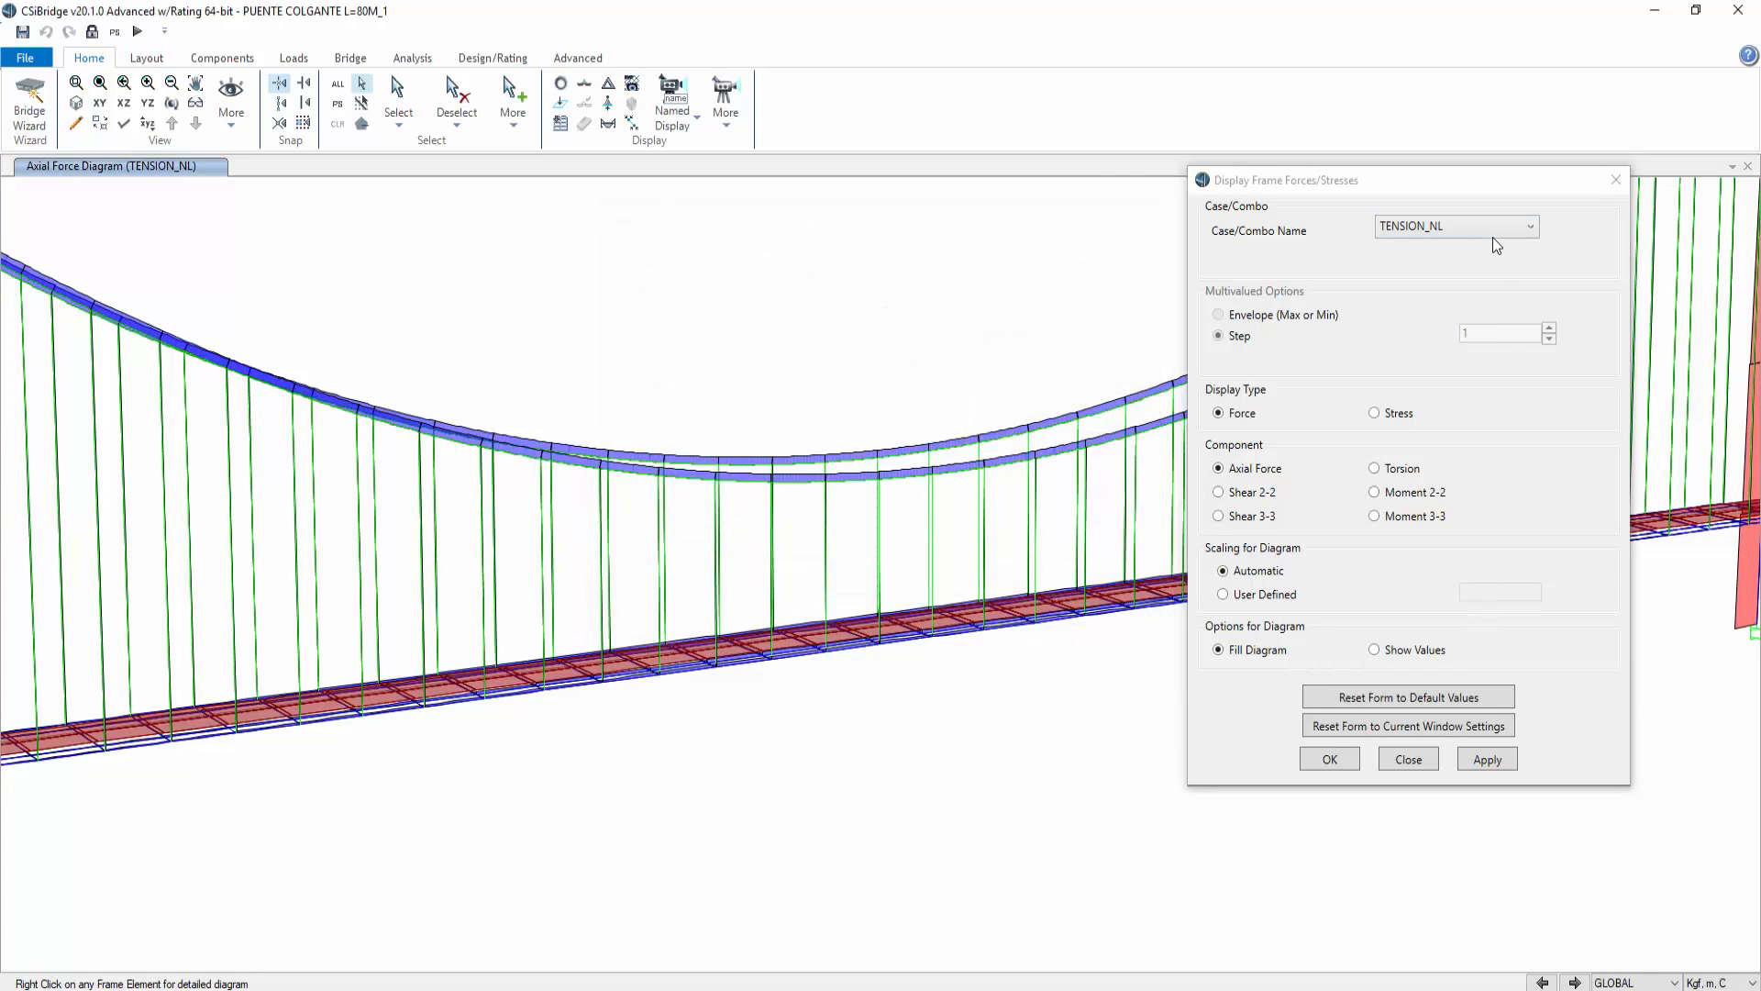
left_click(1616, 180)
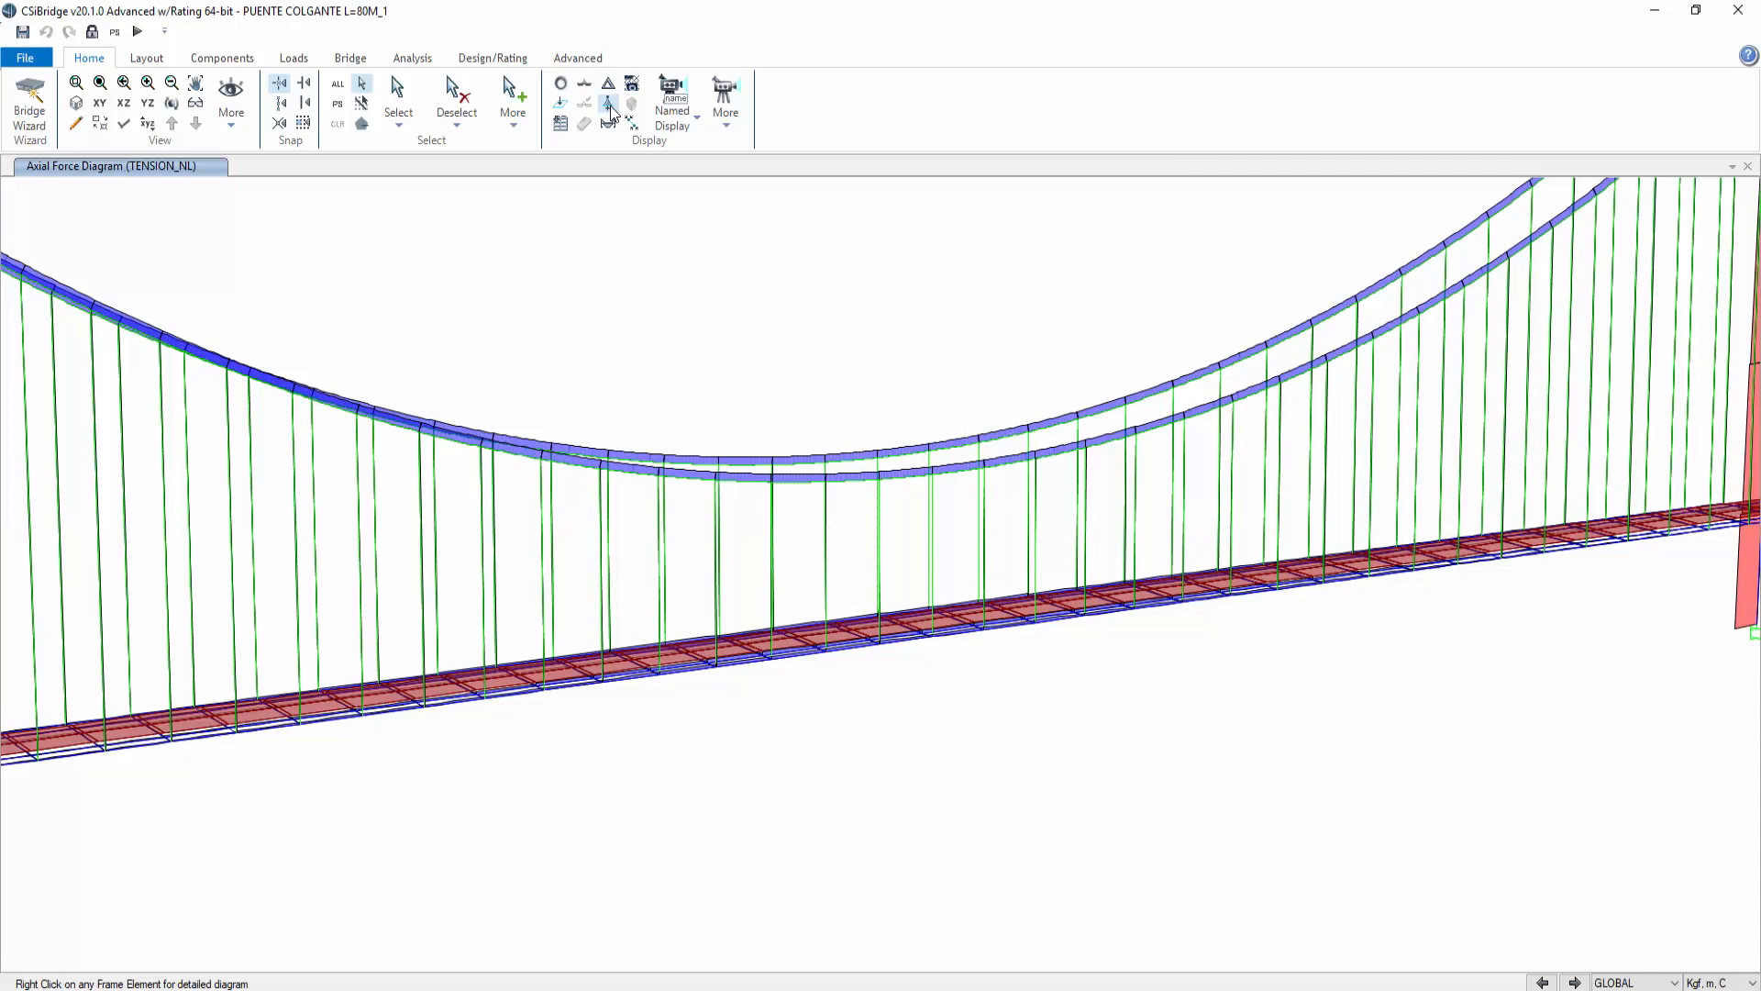
Step: Display the TENSION_NL deformed shape and check a midspan deck joint's displacements
left_click(608, 84)
left_click_drag(952, 167, 1596, 133)
key("Return")
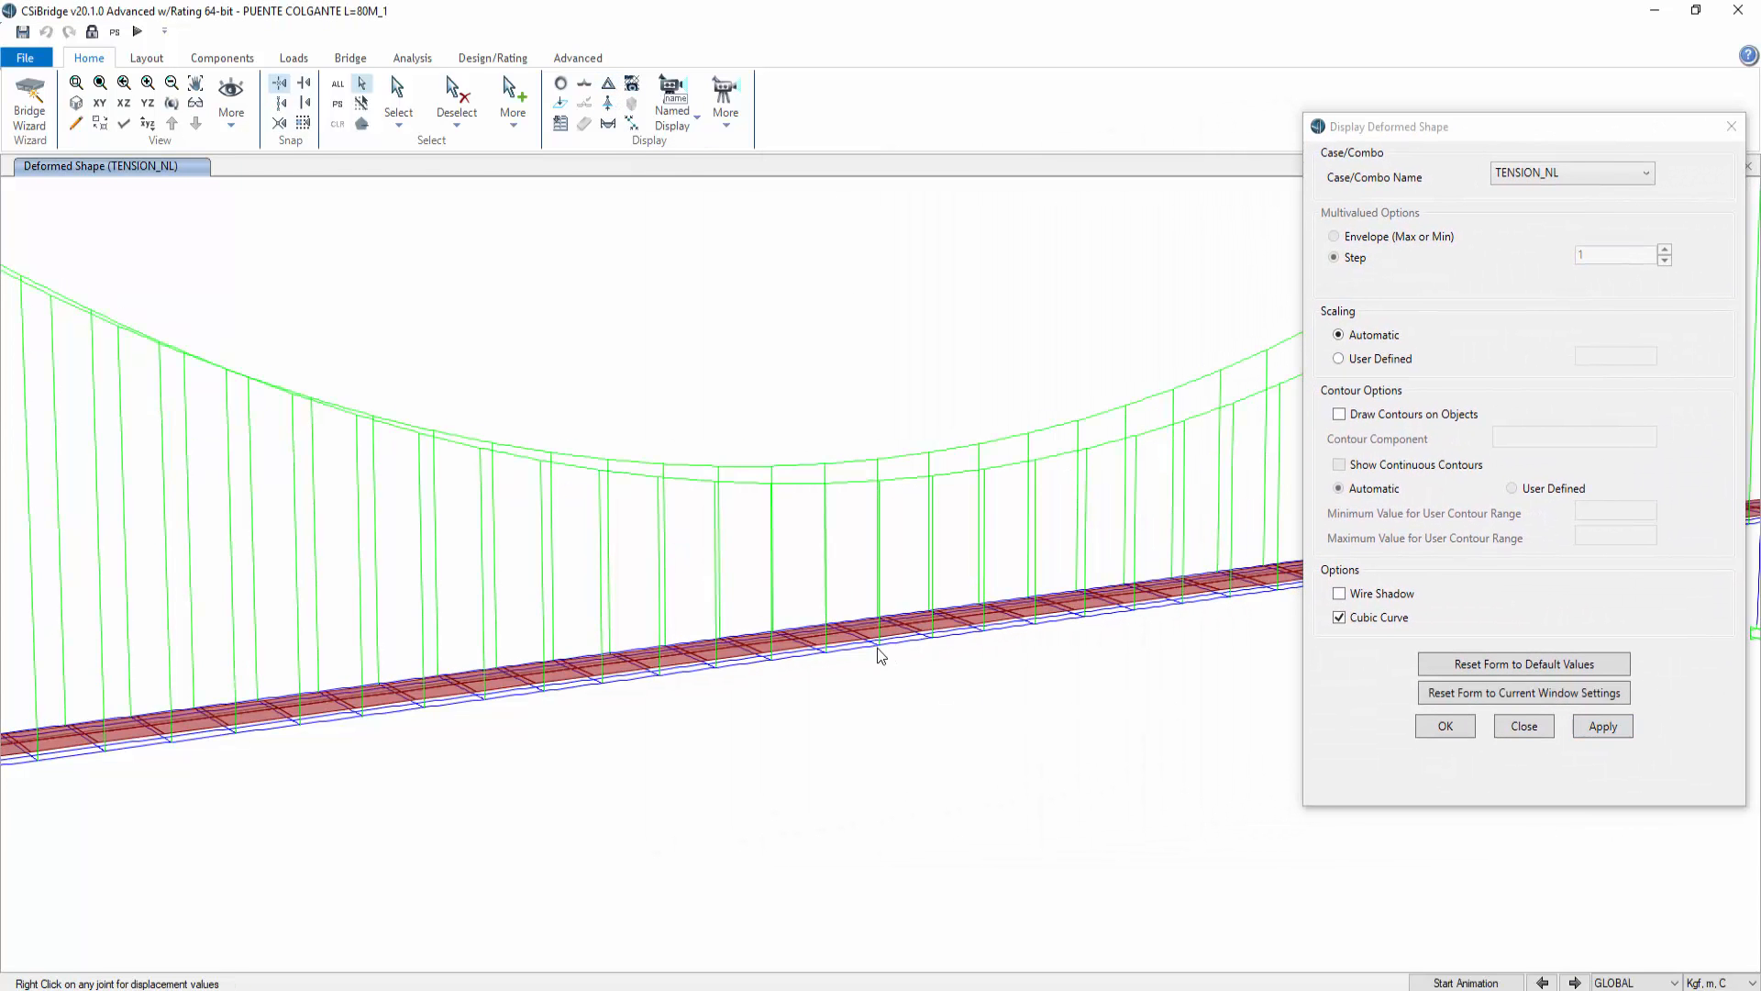
right_click(879, 647)
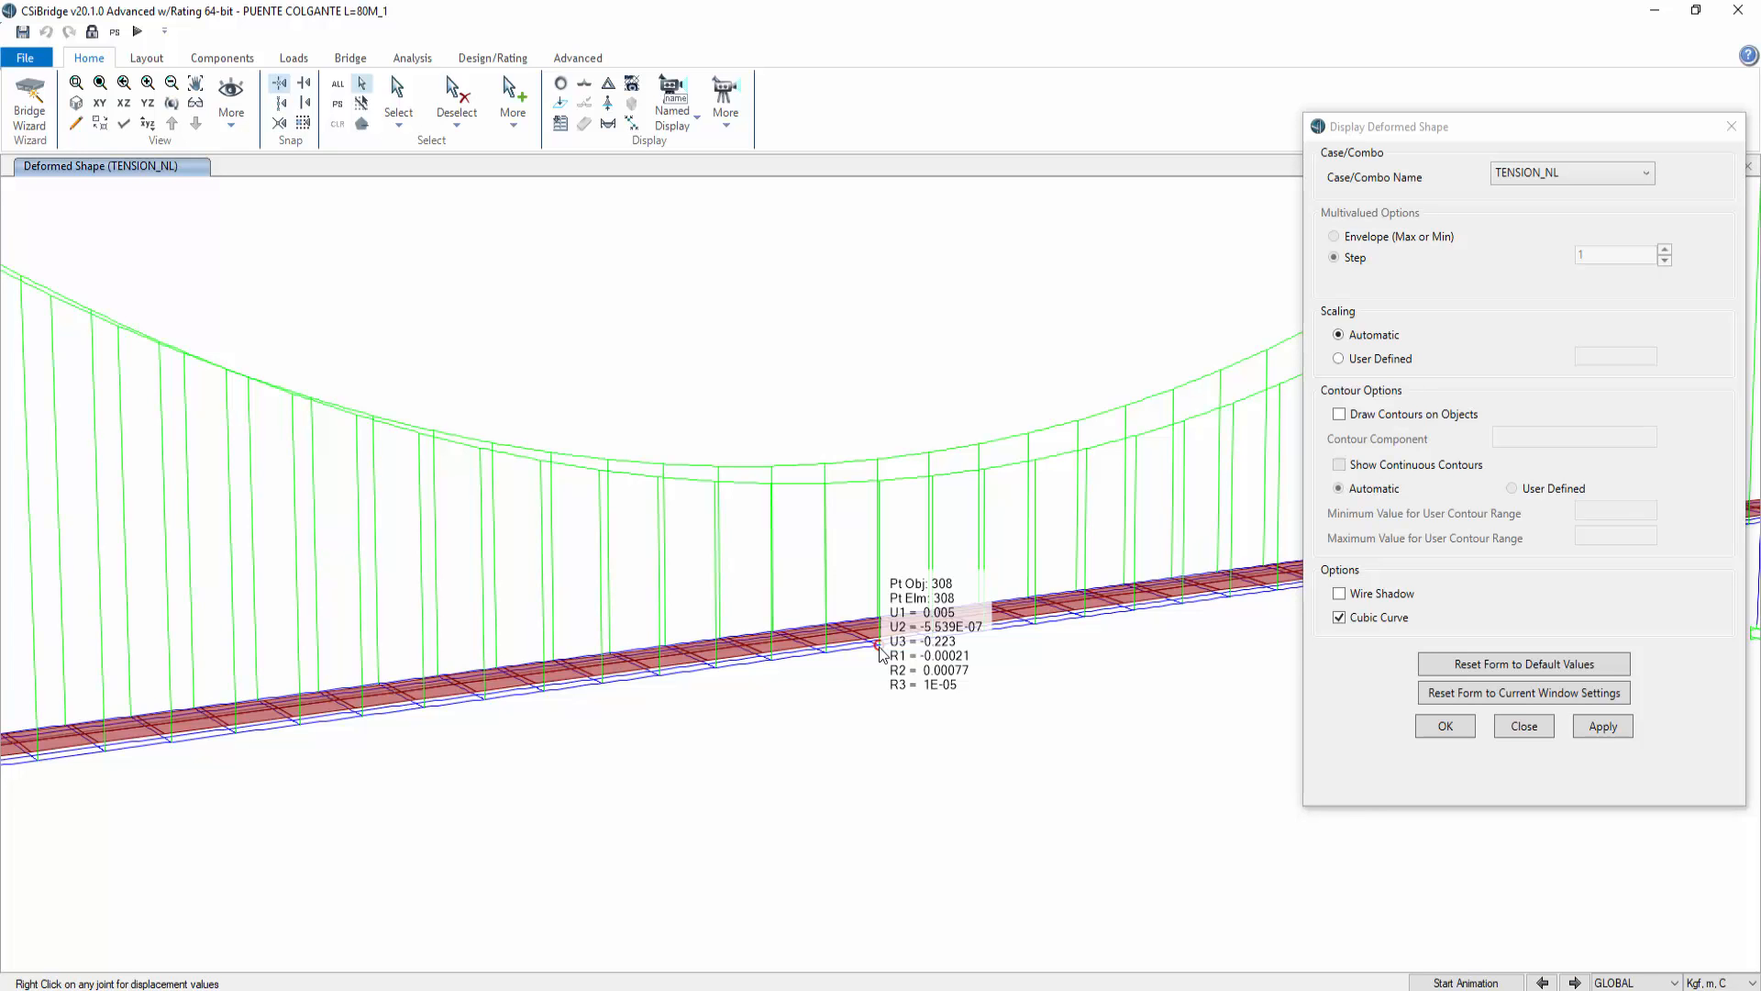
Step: Switch the deformed shape to the FLECHA DE SERVICIO combination and check the same deck joint's displacements
left_click(1557, 177)
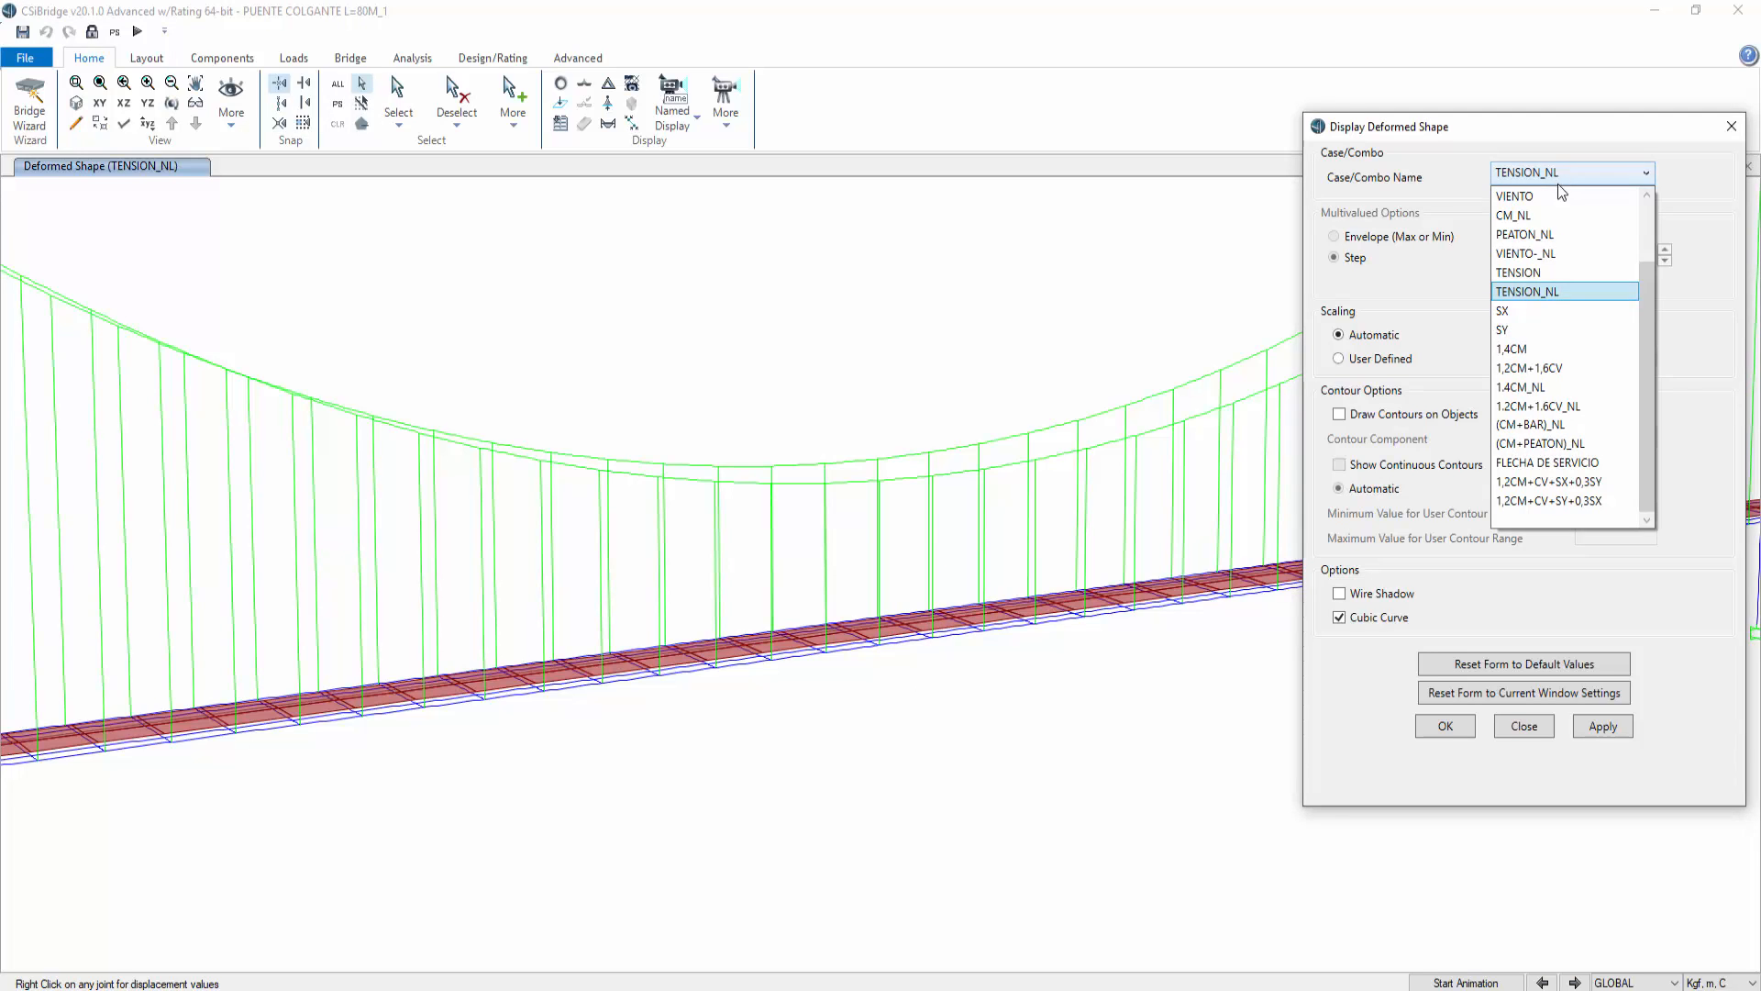
left_click(1559, 462)
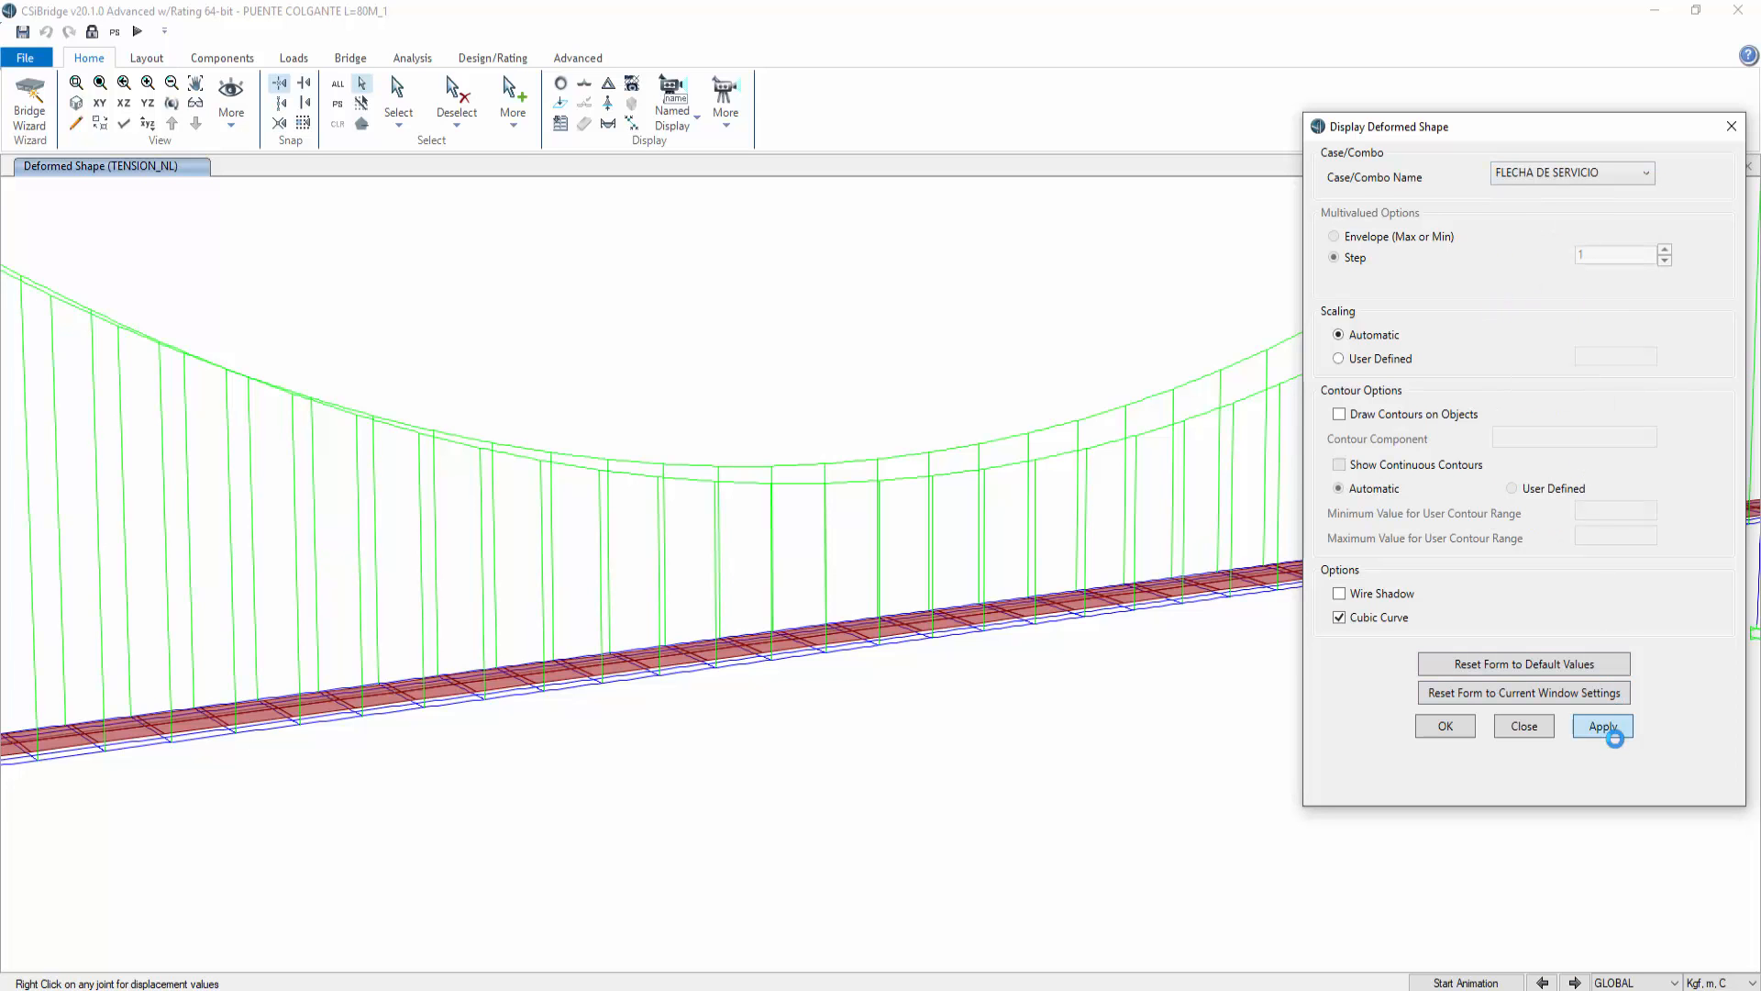
left_click(1603, 727)
right_click(879, 648)
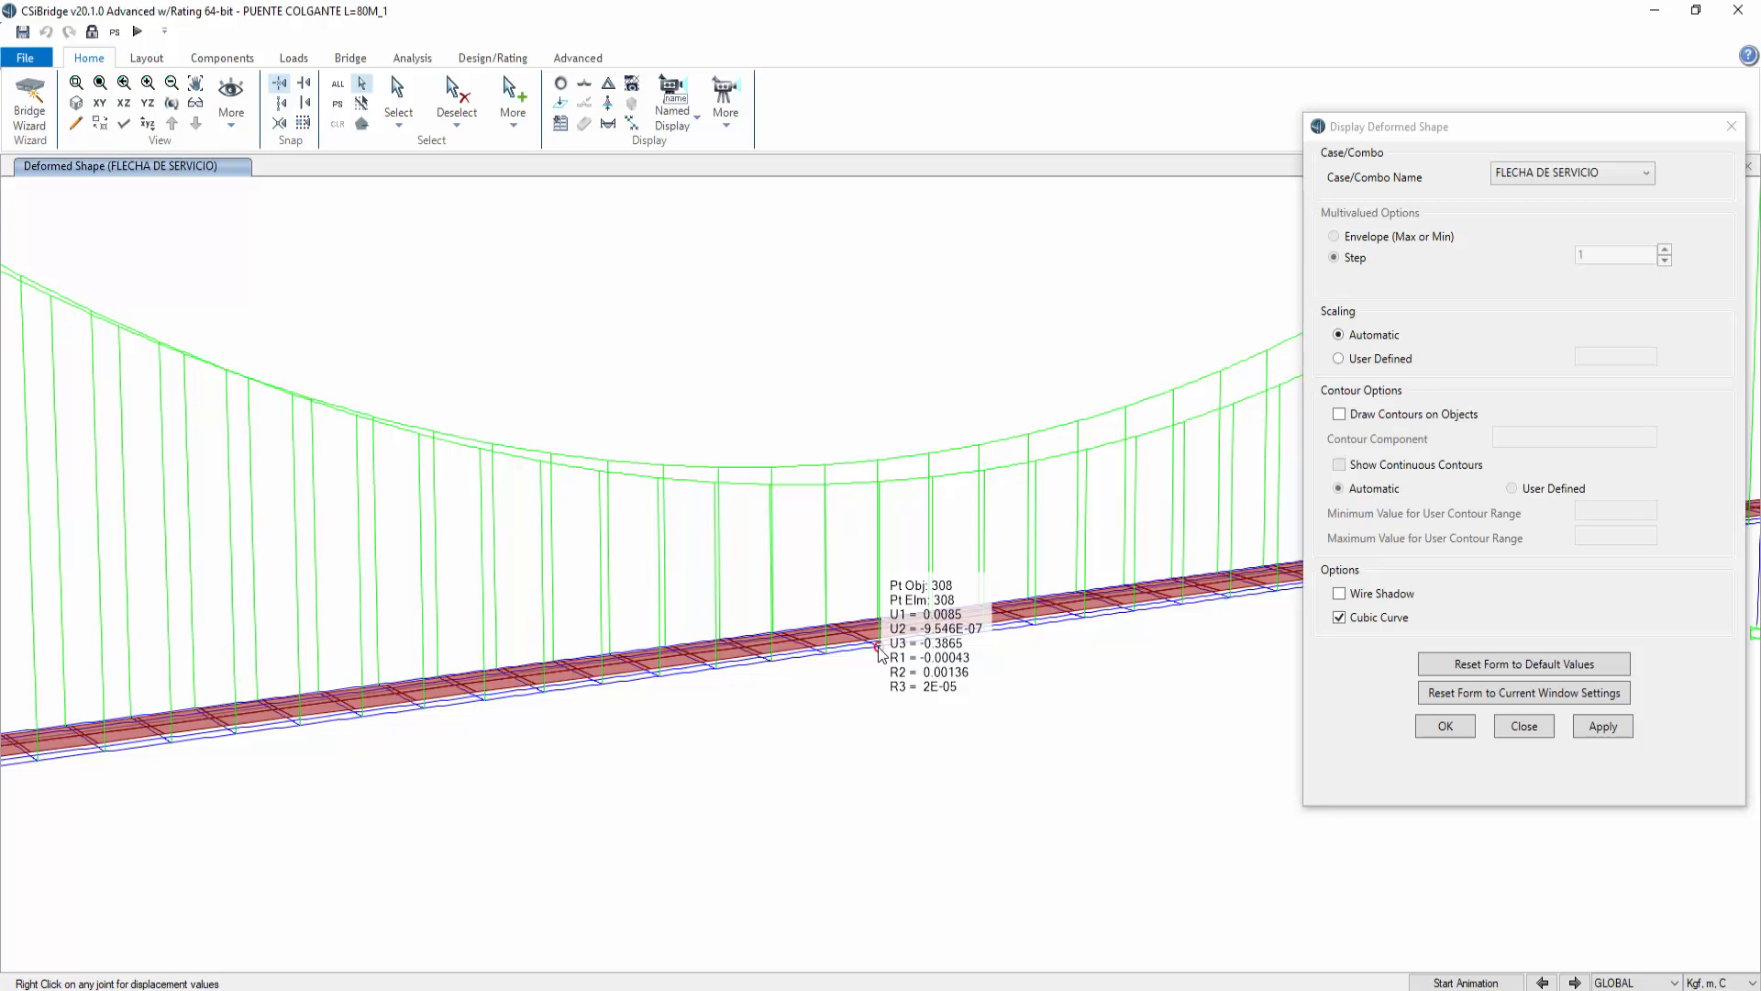
left_click(1515, 727)
Step: Examine the whole bridge's FLECHA DE SERVICIO deformed shape and its deck and support joint displacements
scroll(757, 345, "down", 8)
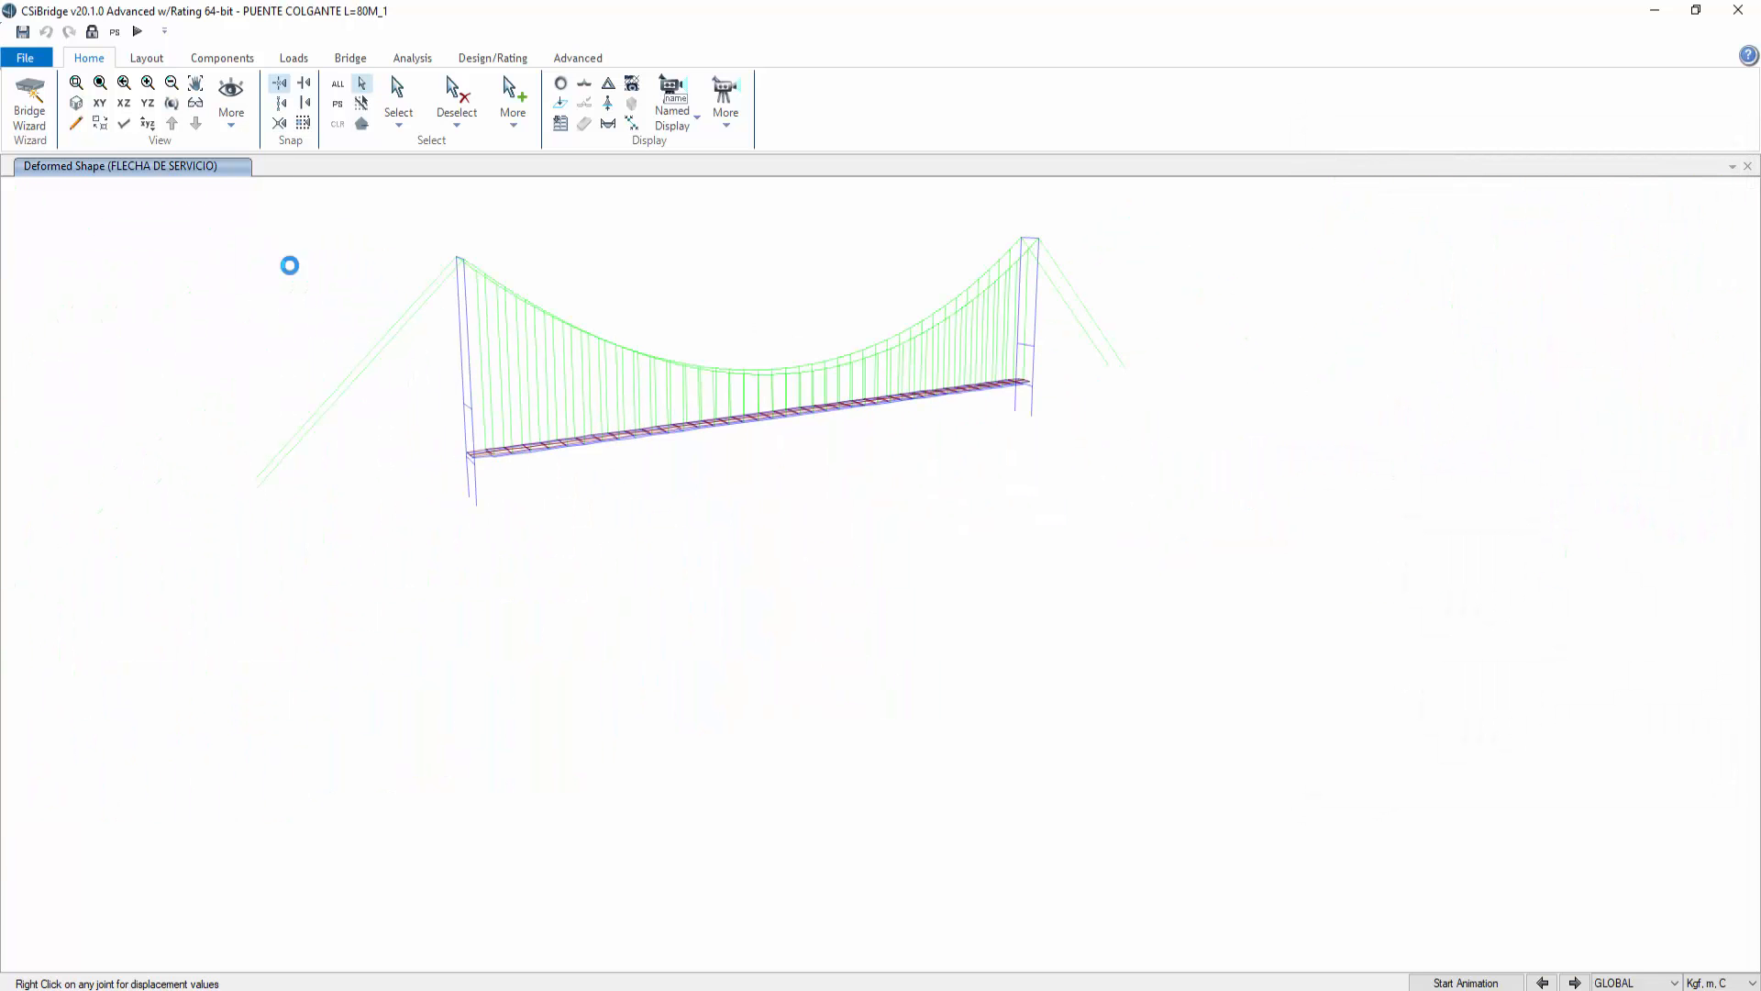
left_click(76, 82)
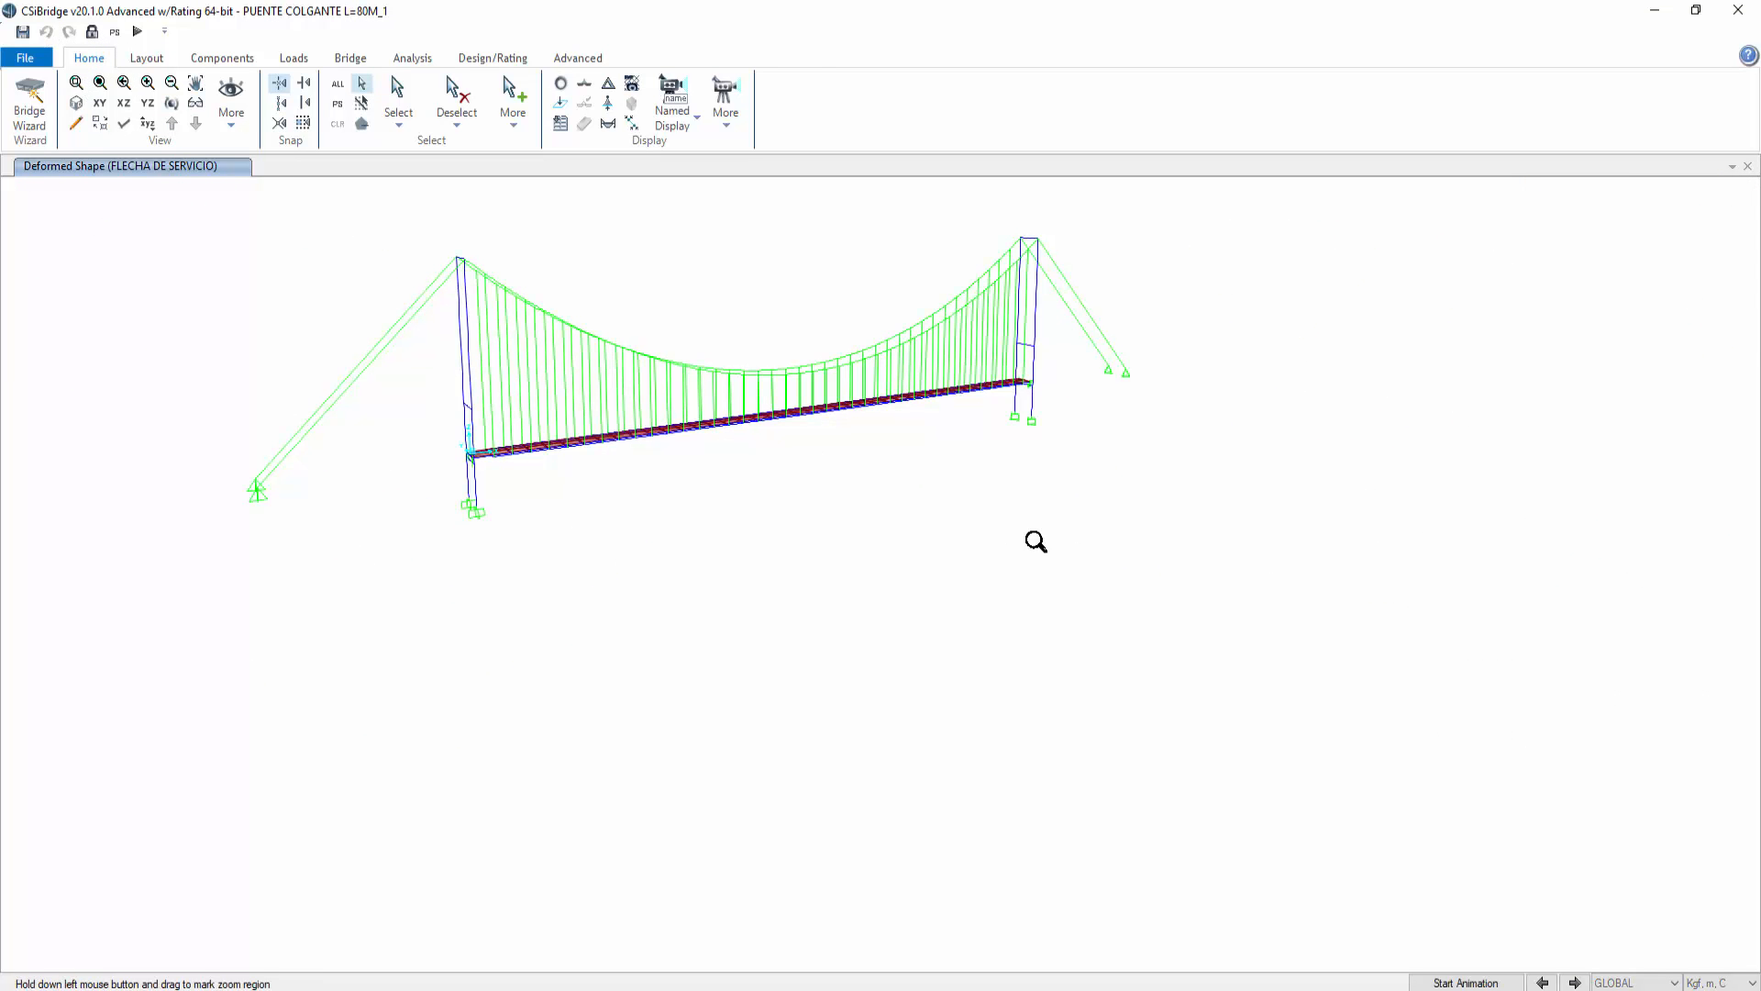
left_click_drag(1178, 578, 374, 357)
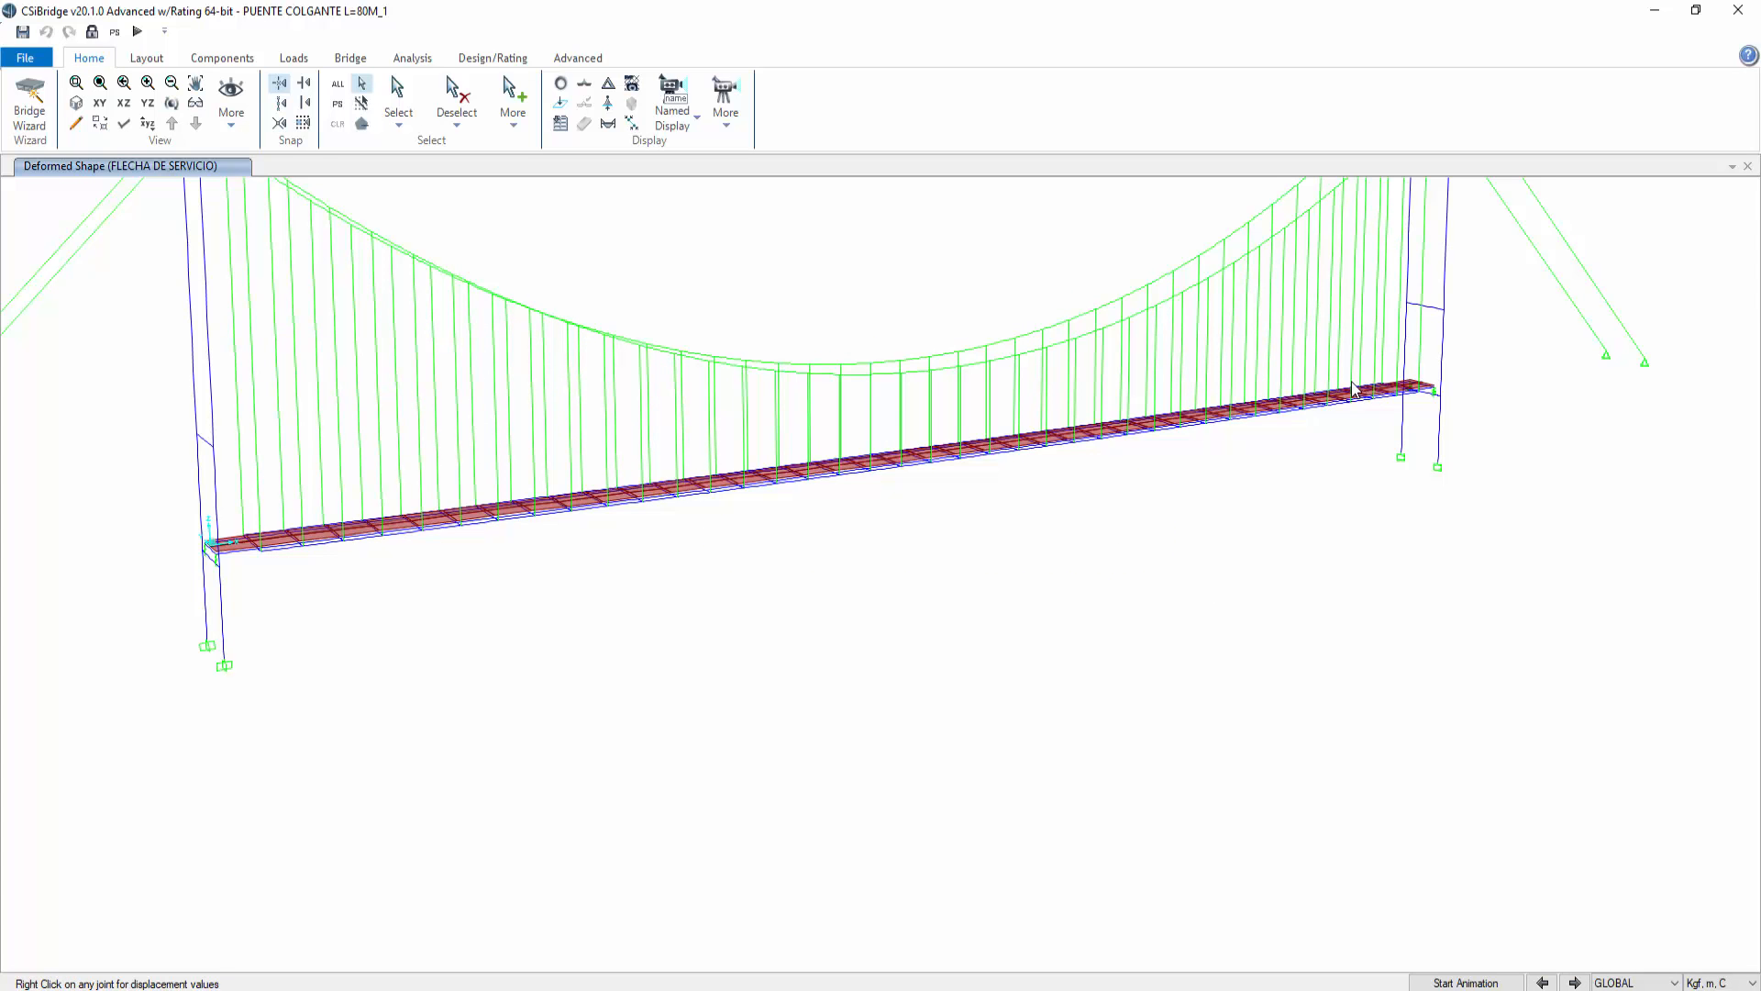
right_click(1401, 396)
middle_click_drag(963, 626, 1111, 795)
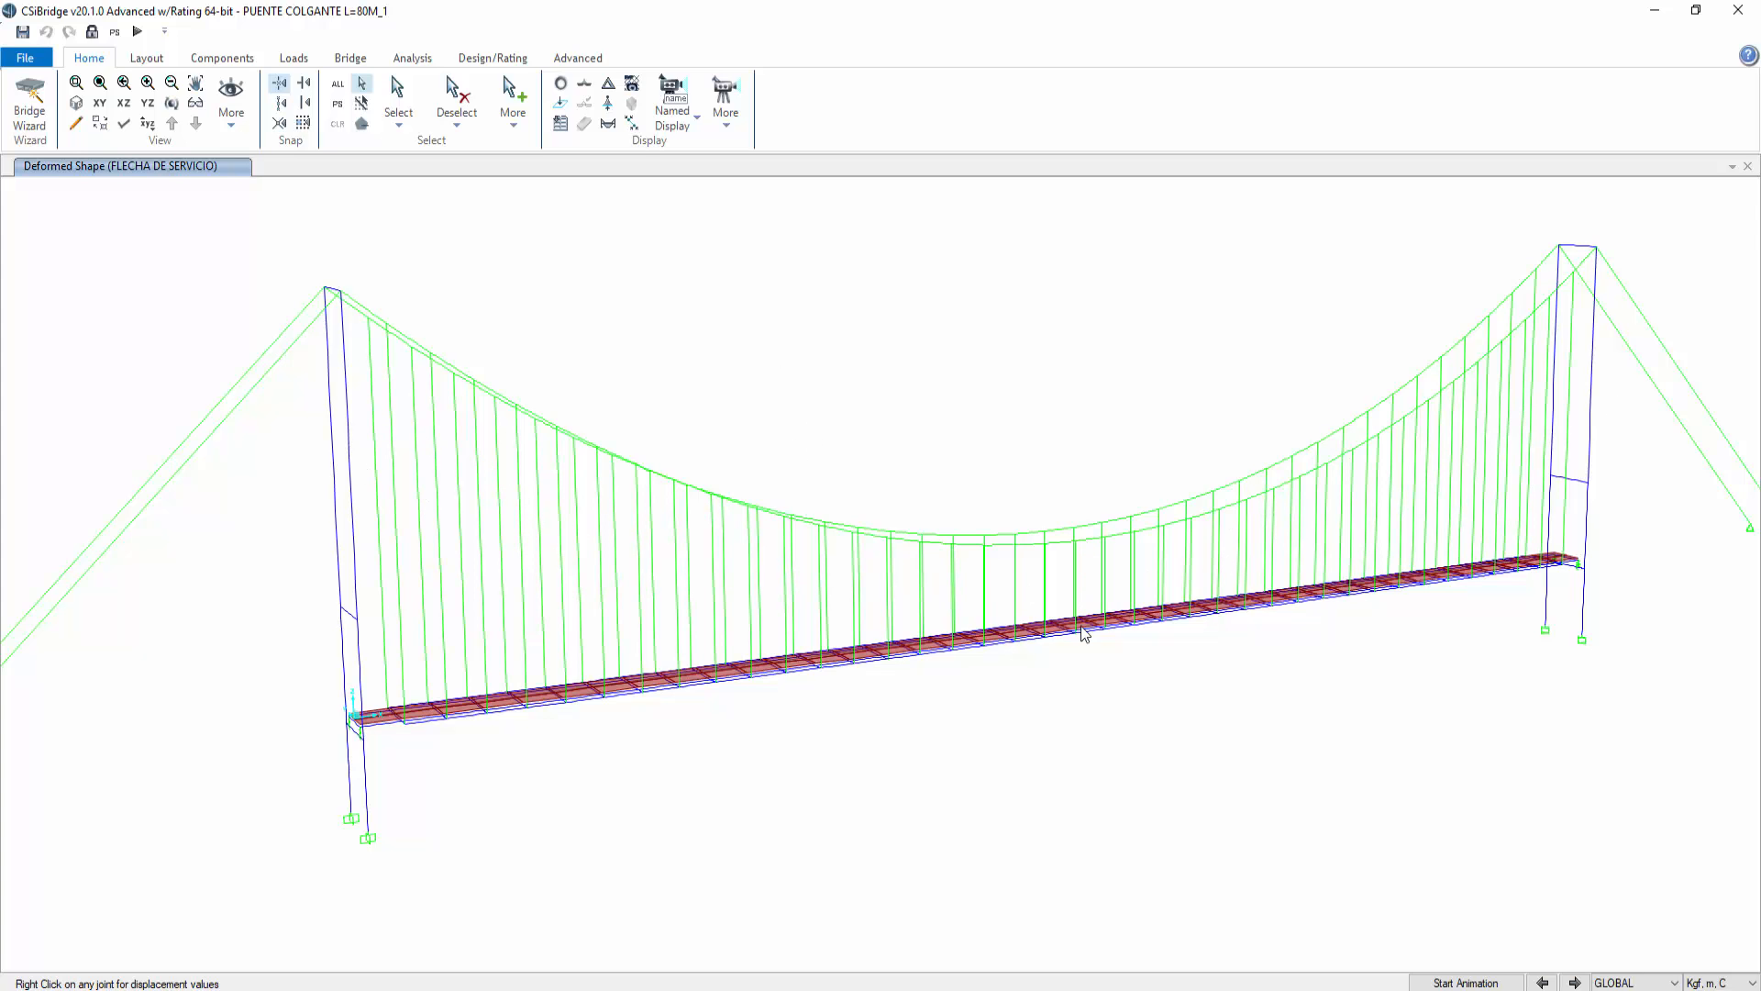
scroll(1081, 629, "up", 3)
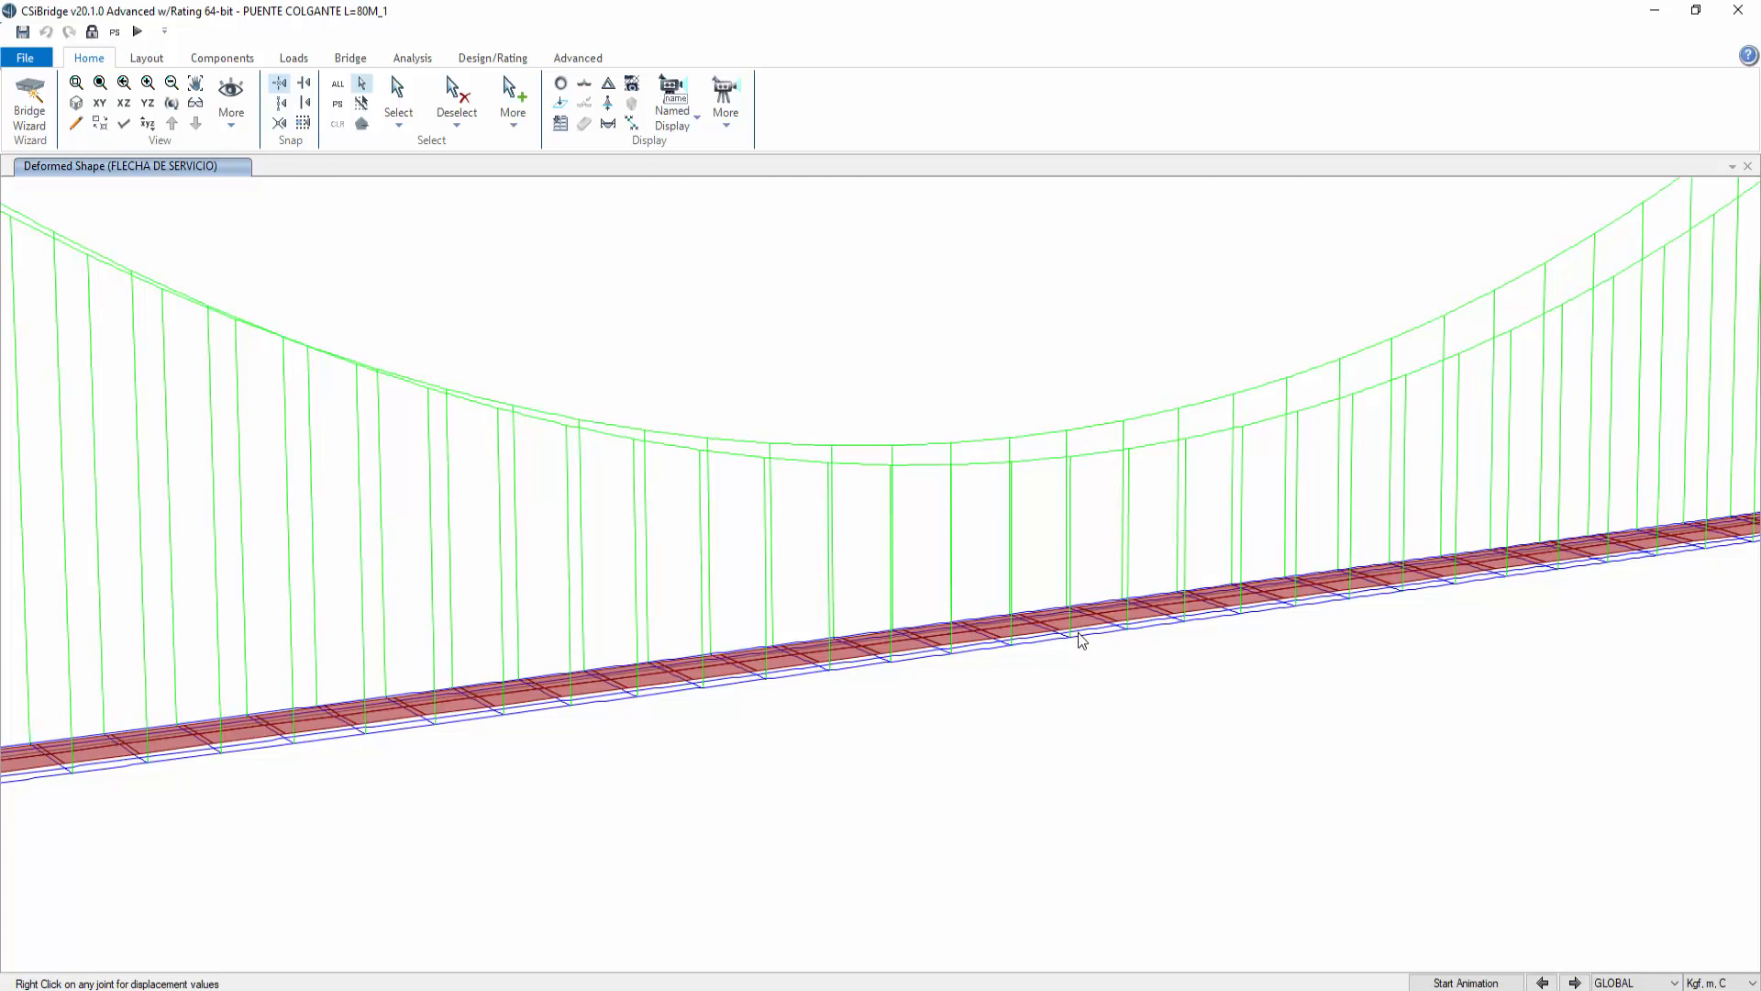
right_click(950, 621)
mouse_move(1129, 631)
scroll(651, 279, "down", 3)
scroll(652, 279, "down", 2)
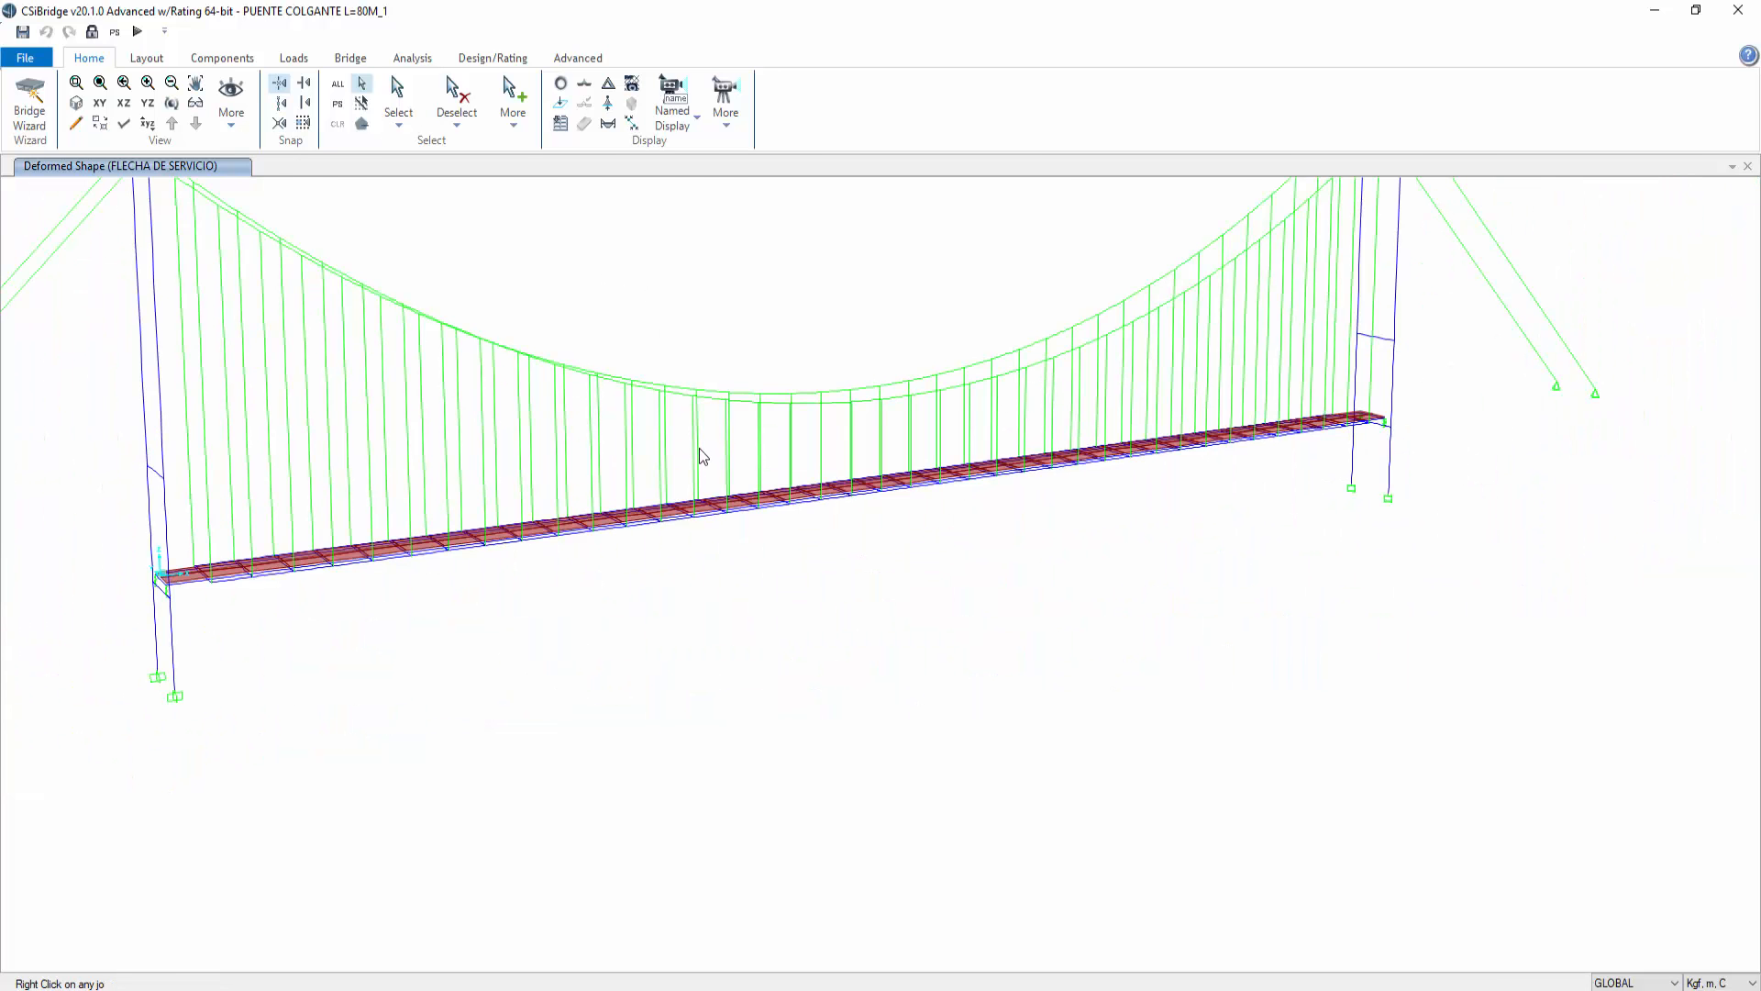
middle_click_drag(700, 460, 723, 588)
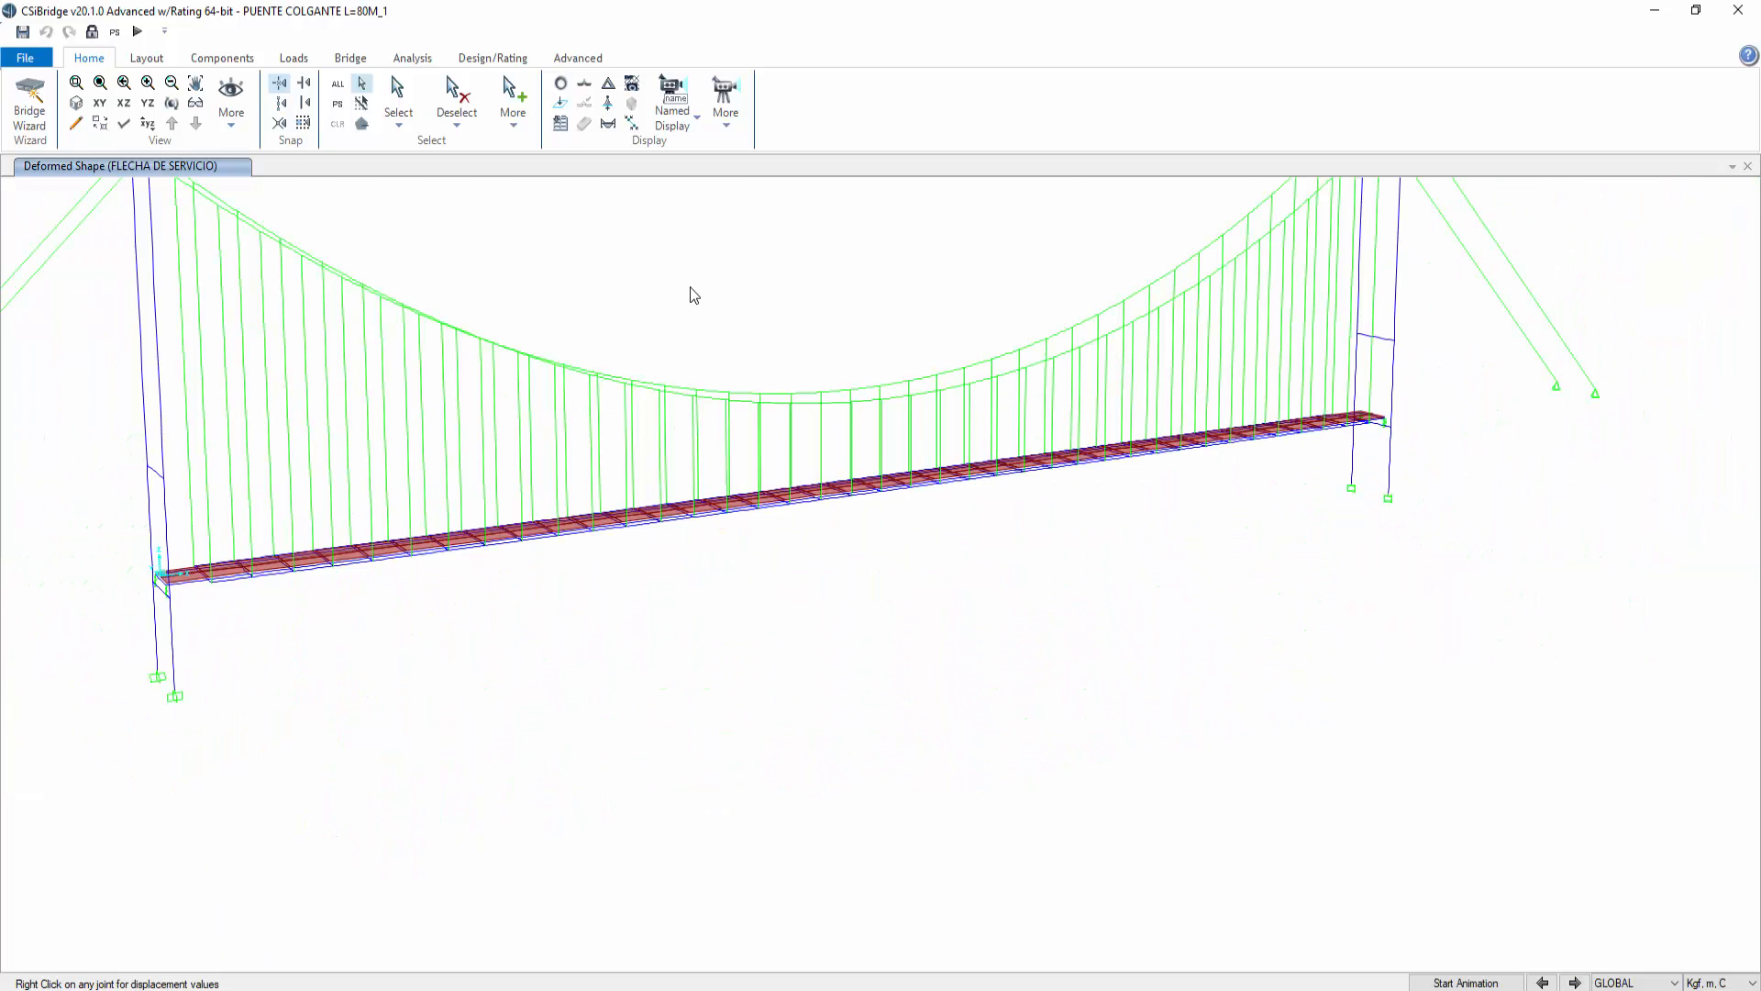
middle_click_drag(755, 411, 936, 429)
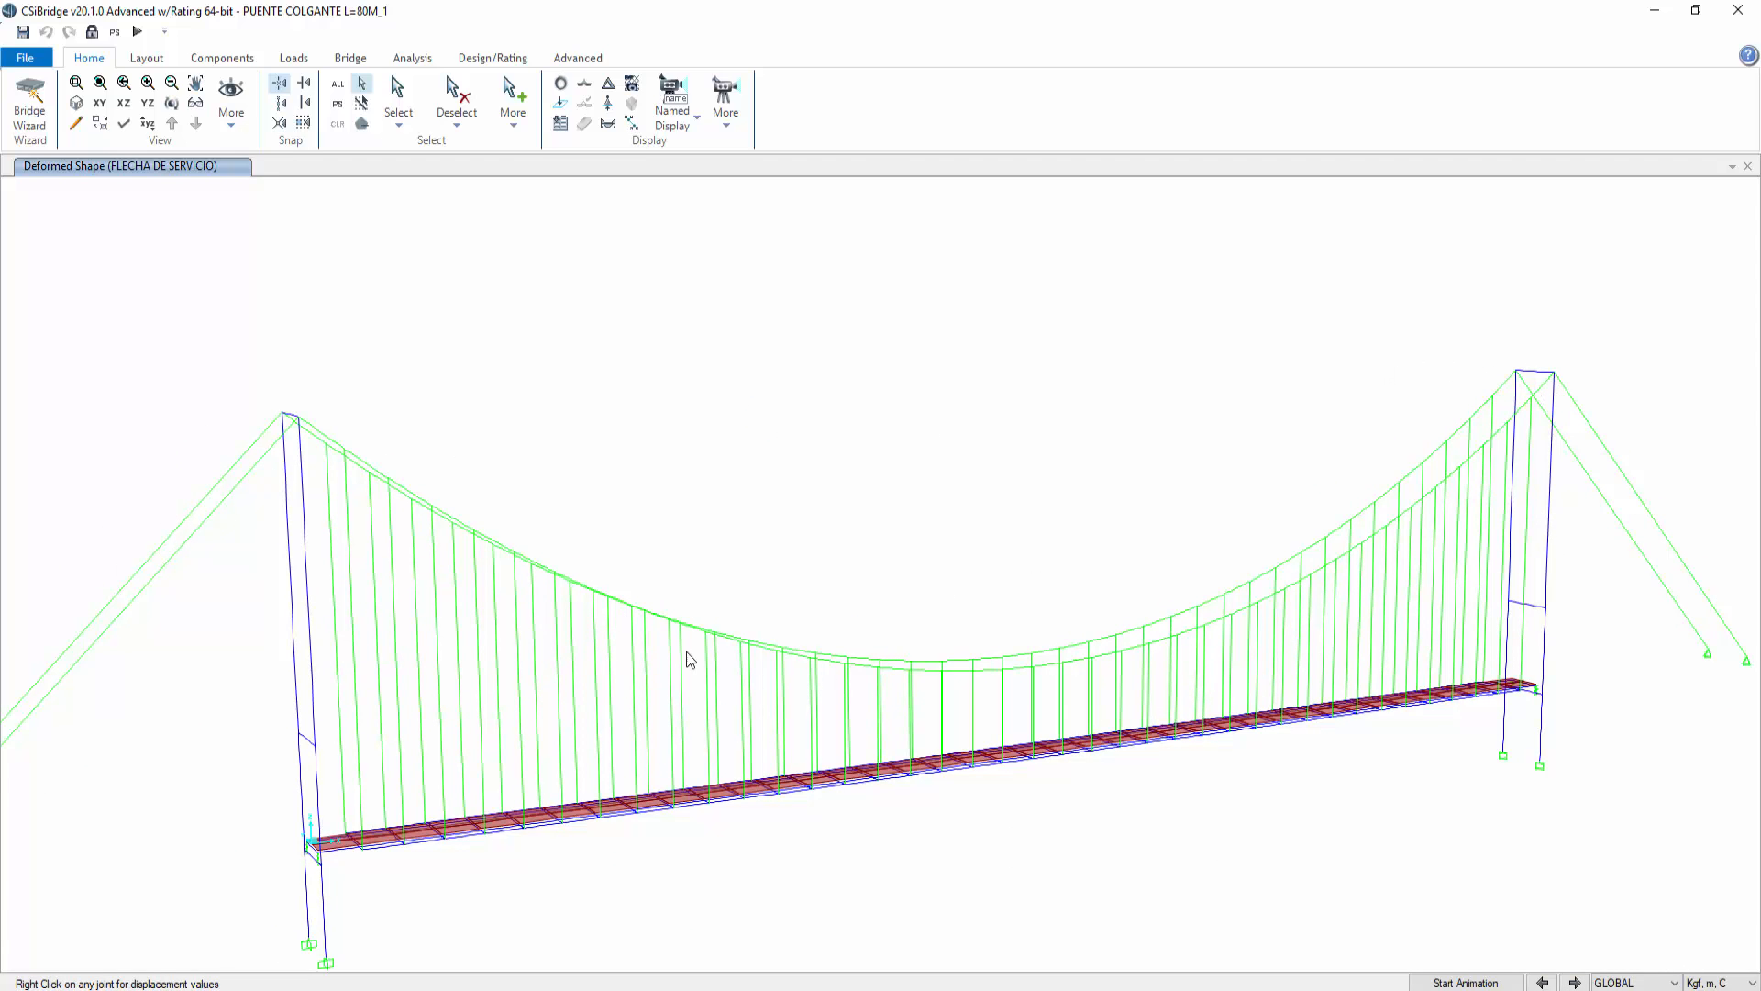
left_click(500, 58)
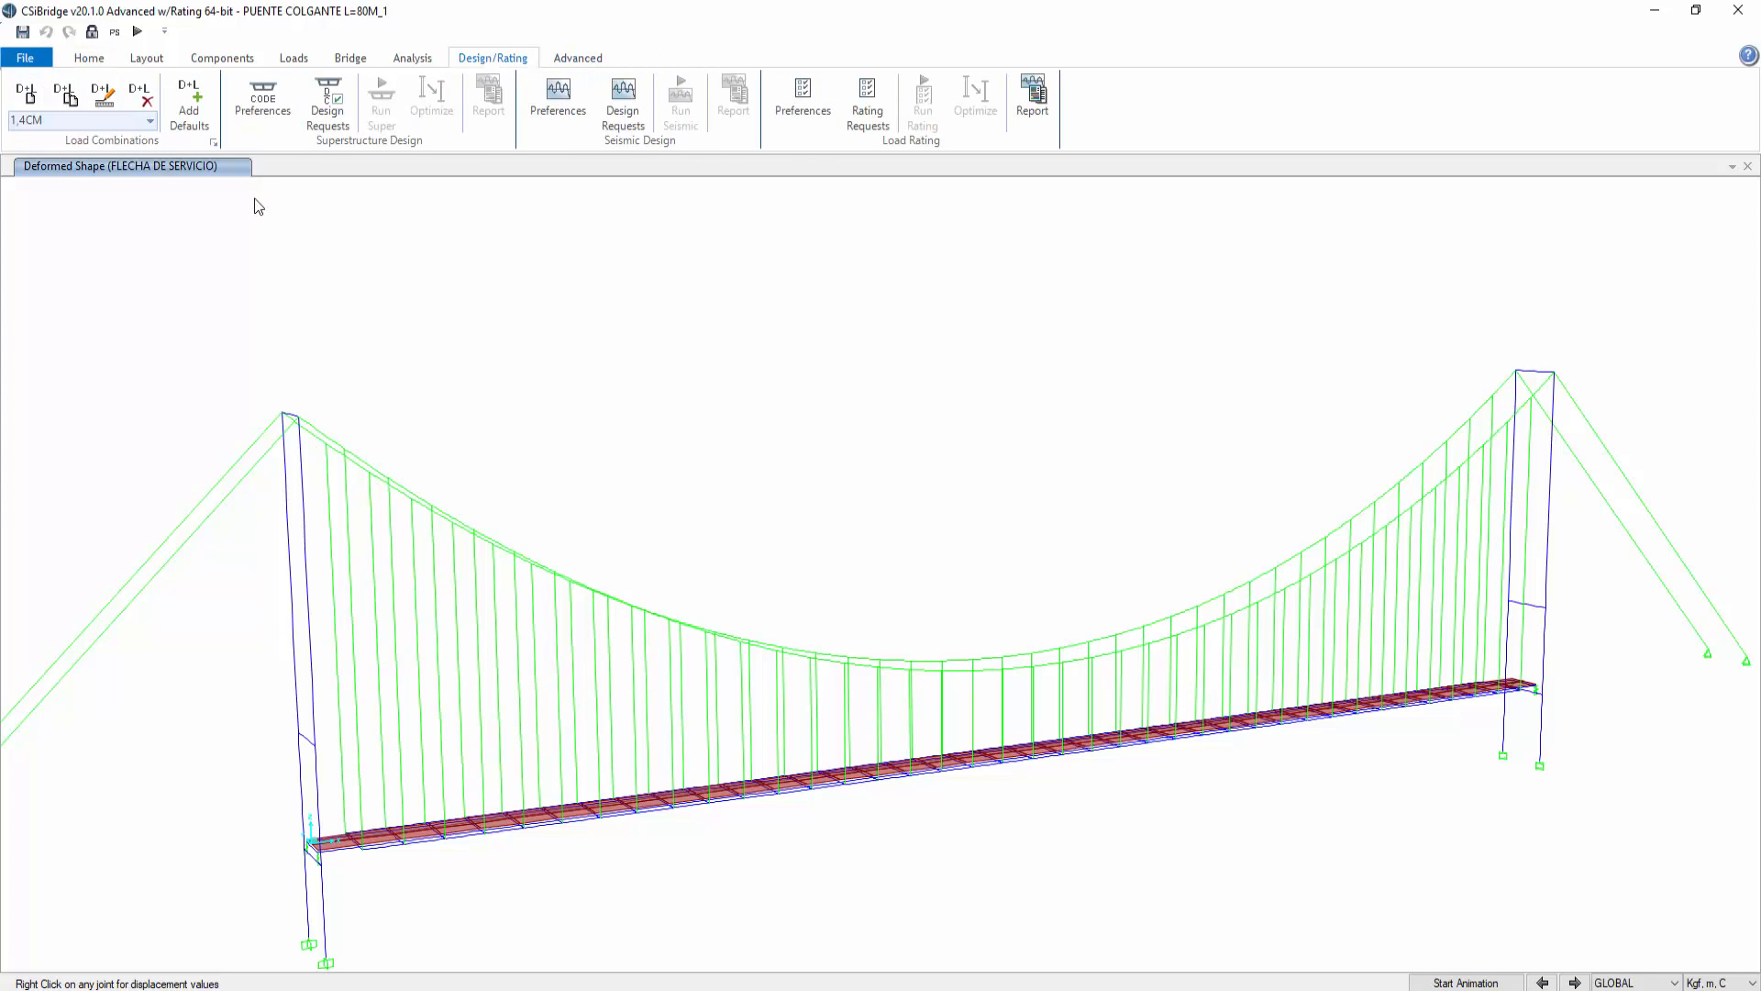
left_click(101, 60)
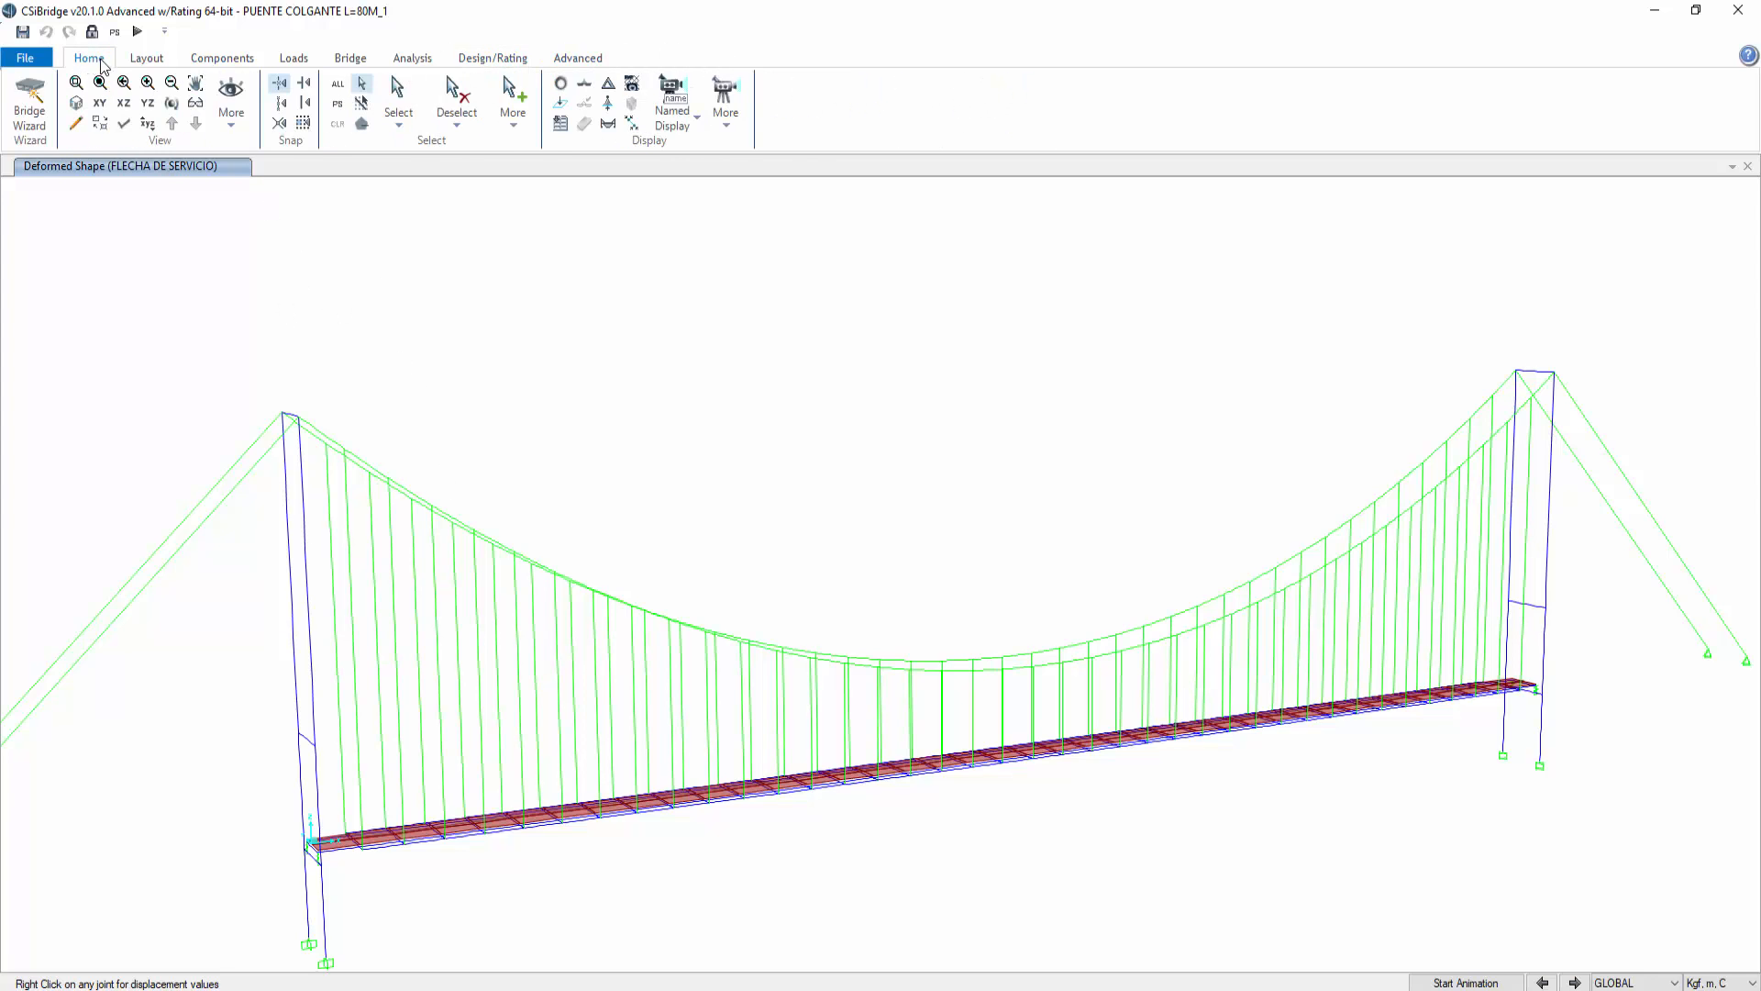
Step: Display the axial force diagram for the 1.2CM+1.6CV_NL combination
left_click(609, 126)
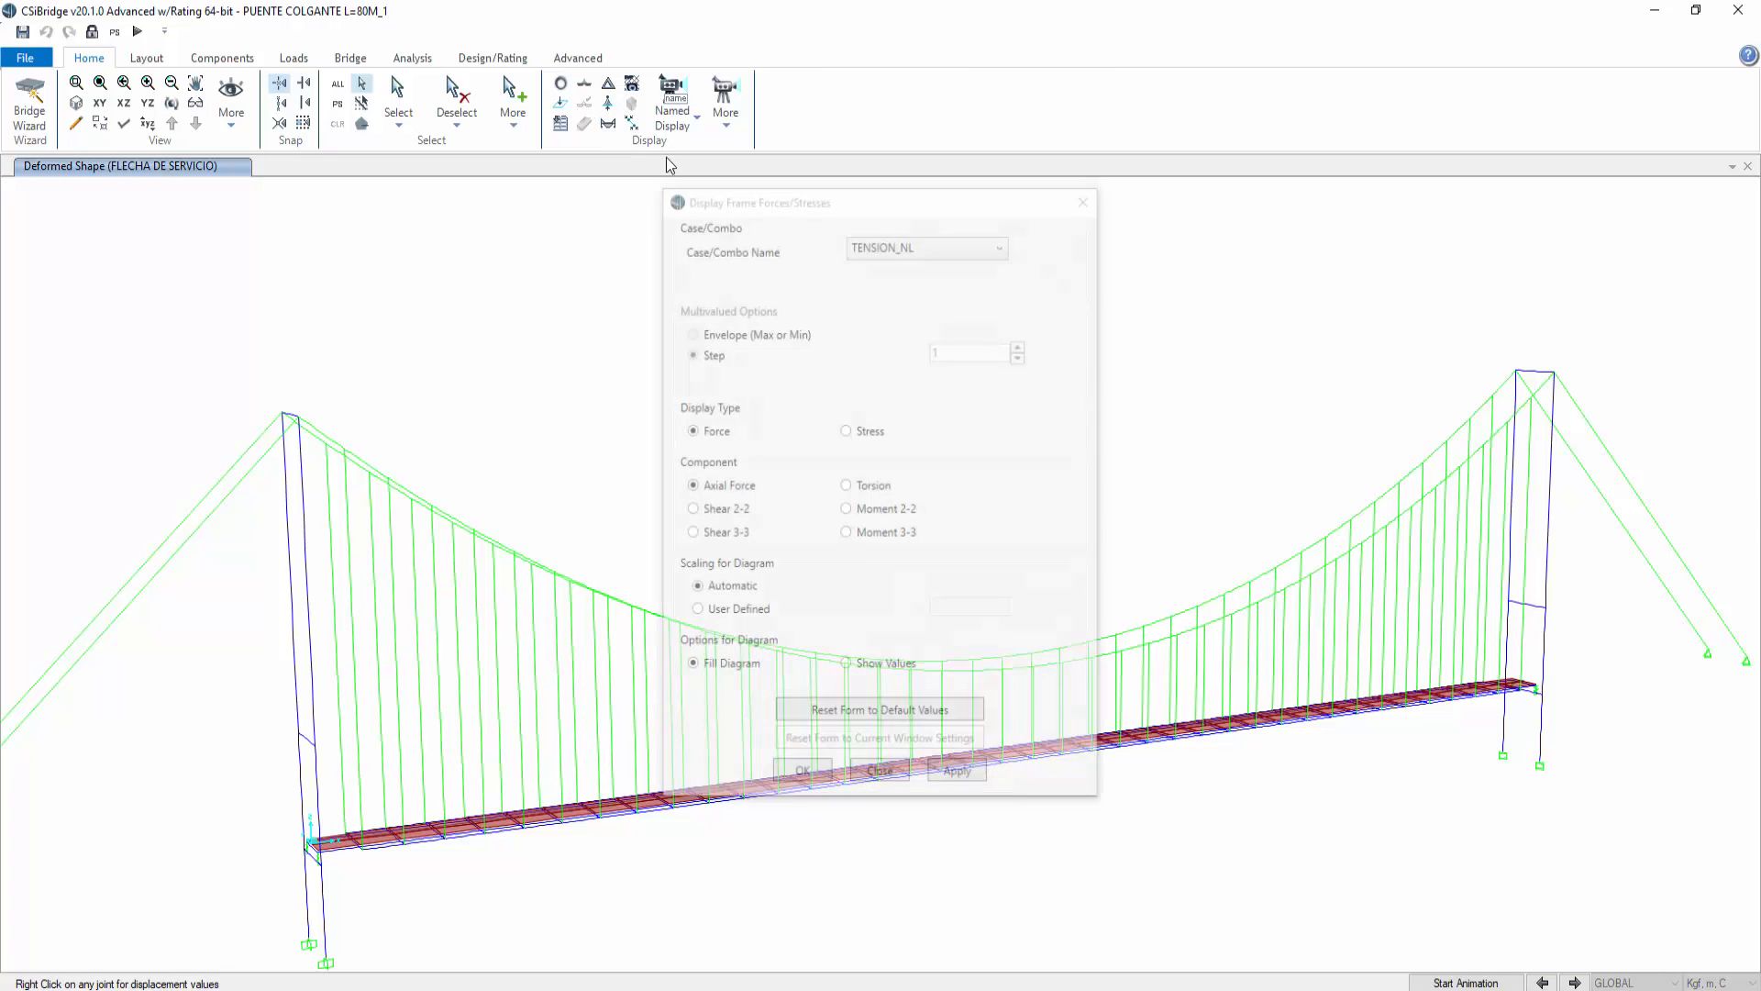
left_click(998, 250)
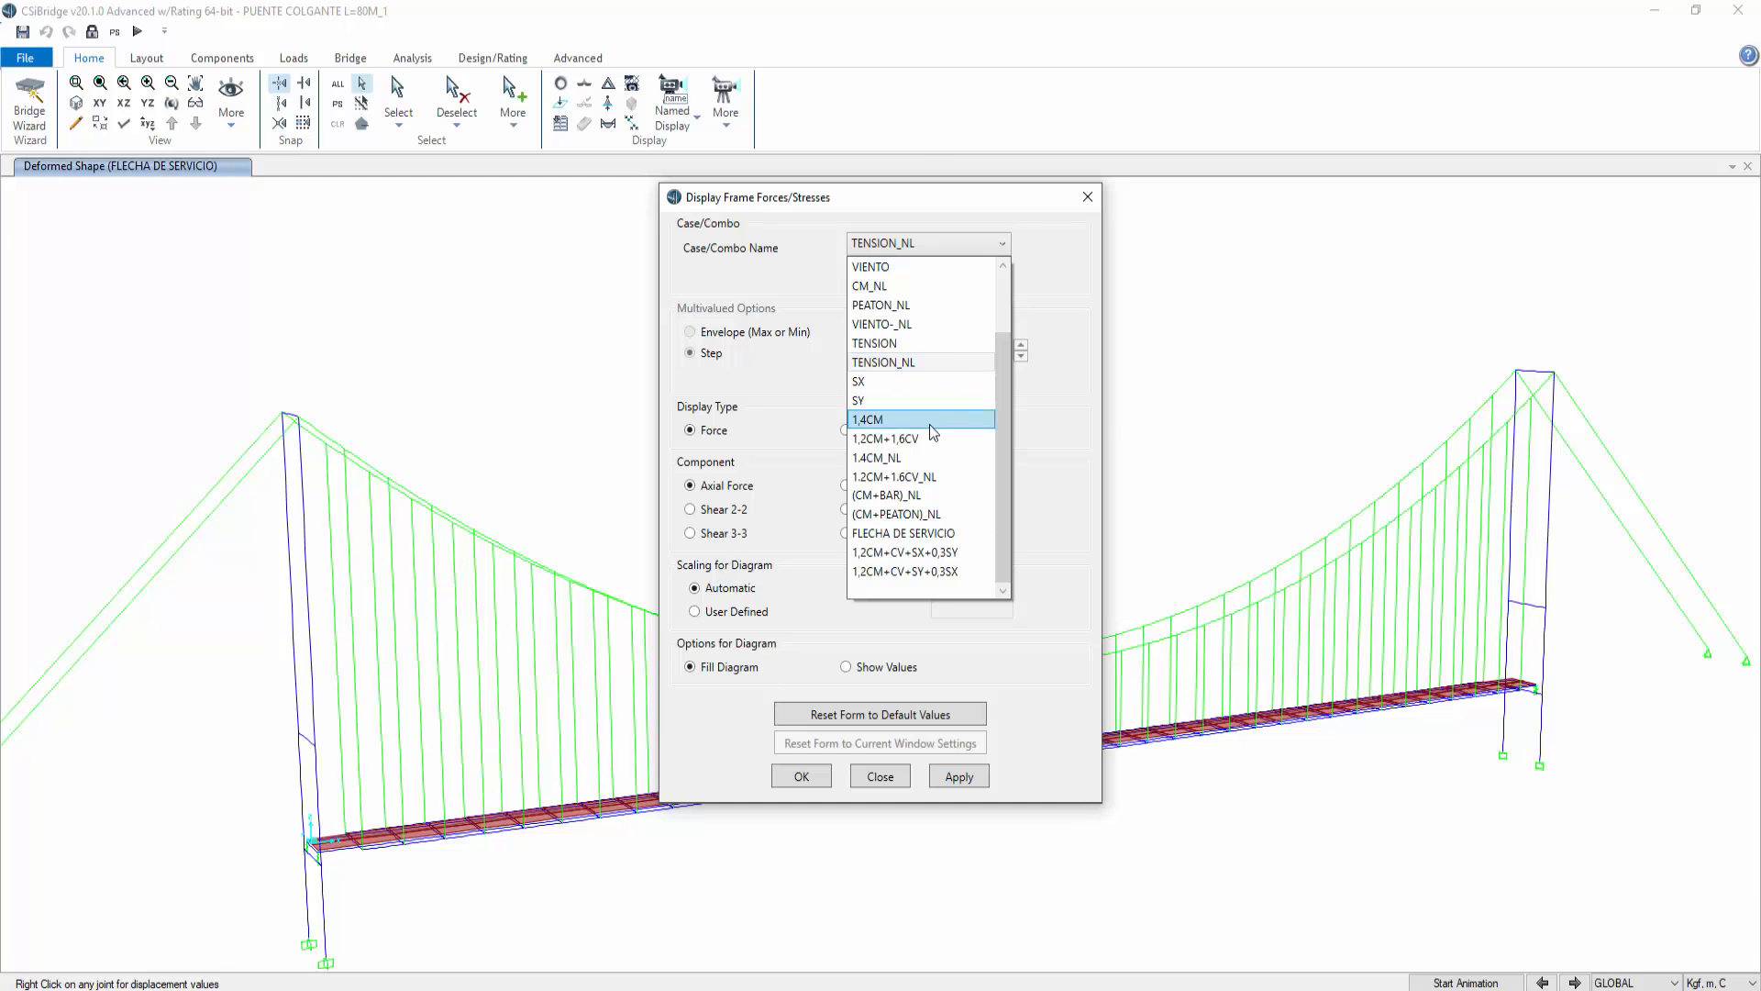
left_click(936, 477)
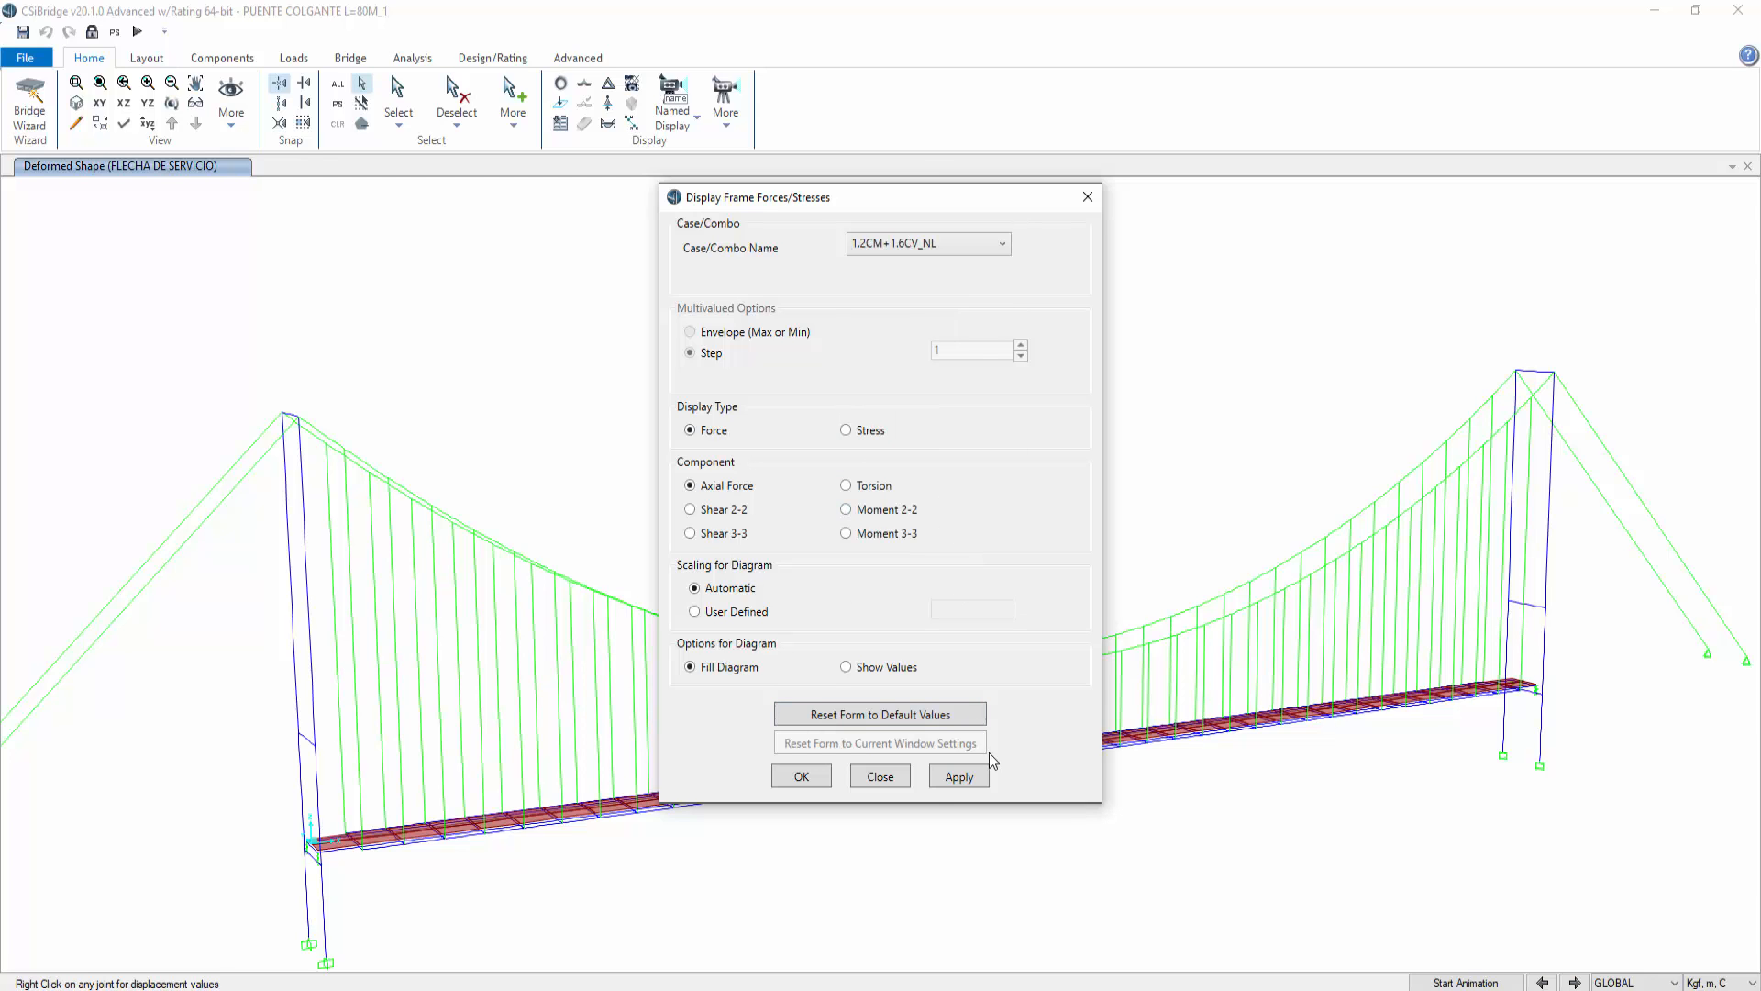
left_click(956, 776)
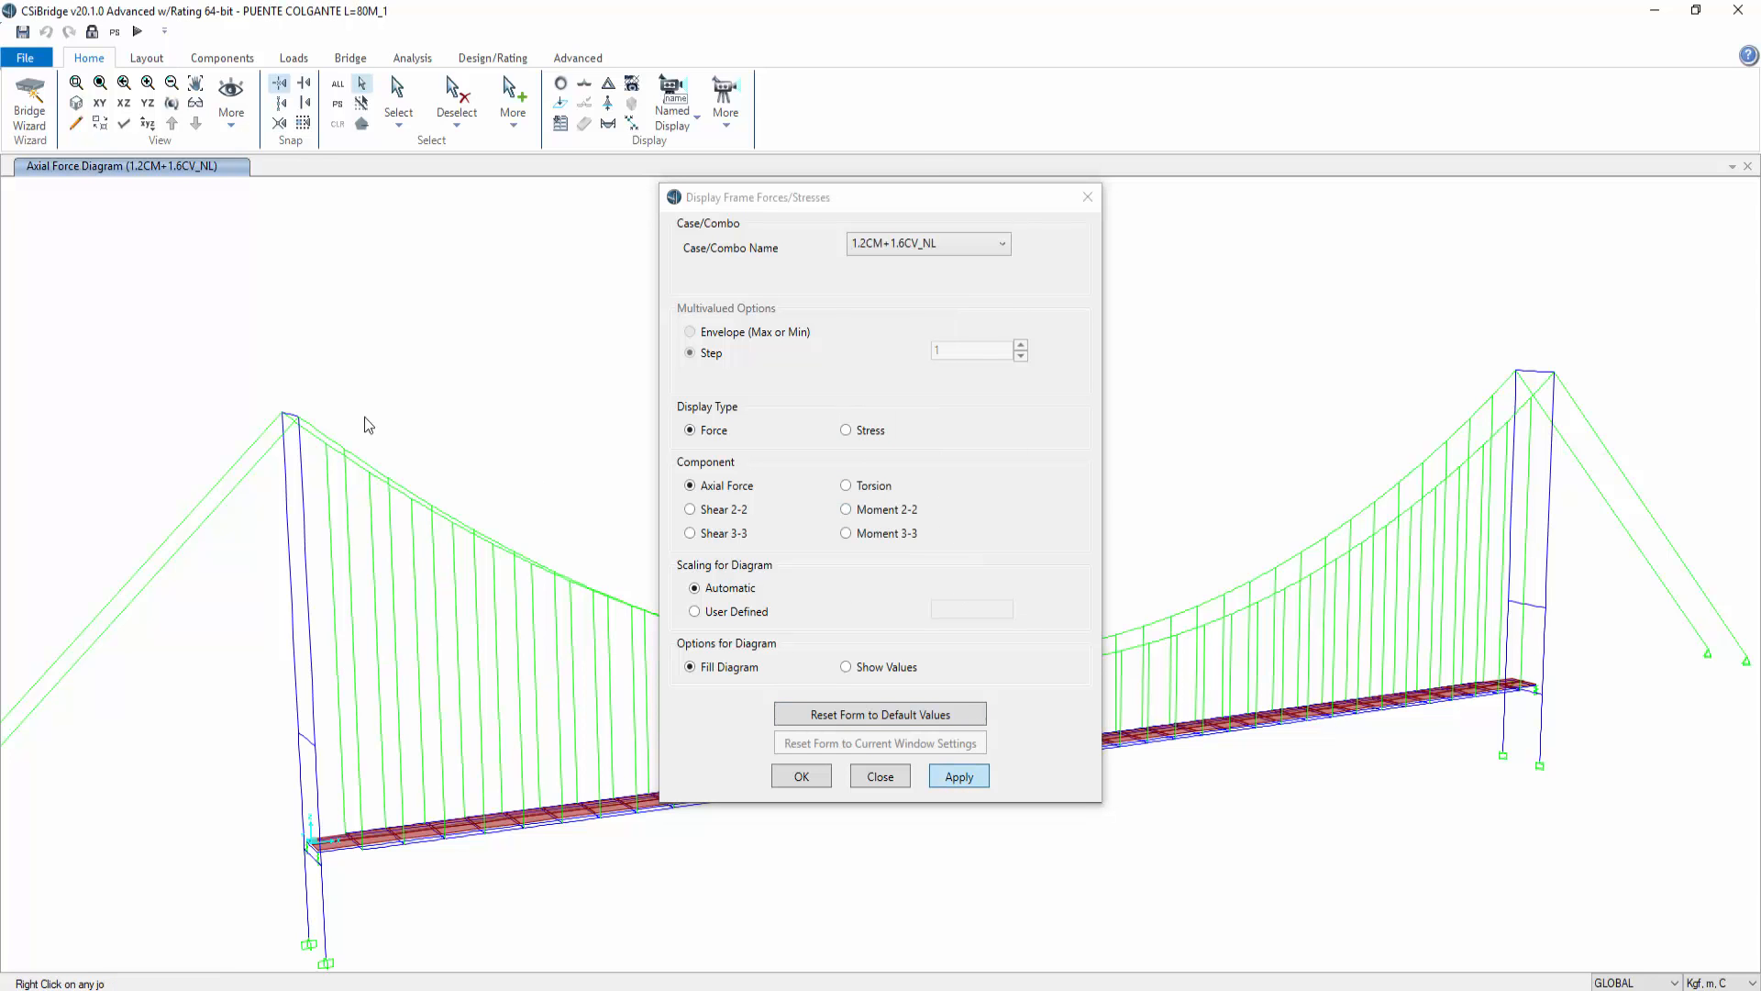
Step: Inspect a main cable's detailed axial force diagram for 1.2CM+1.6CV_NL, then close the diagram and the forces dialog
left_click(248, 484)
right_click(246, 484)
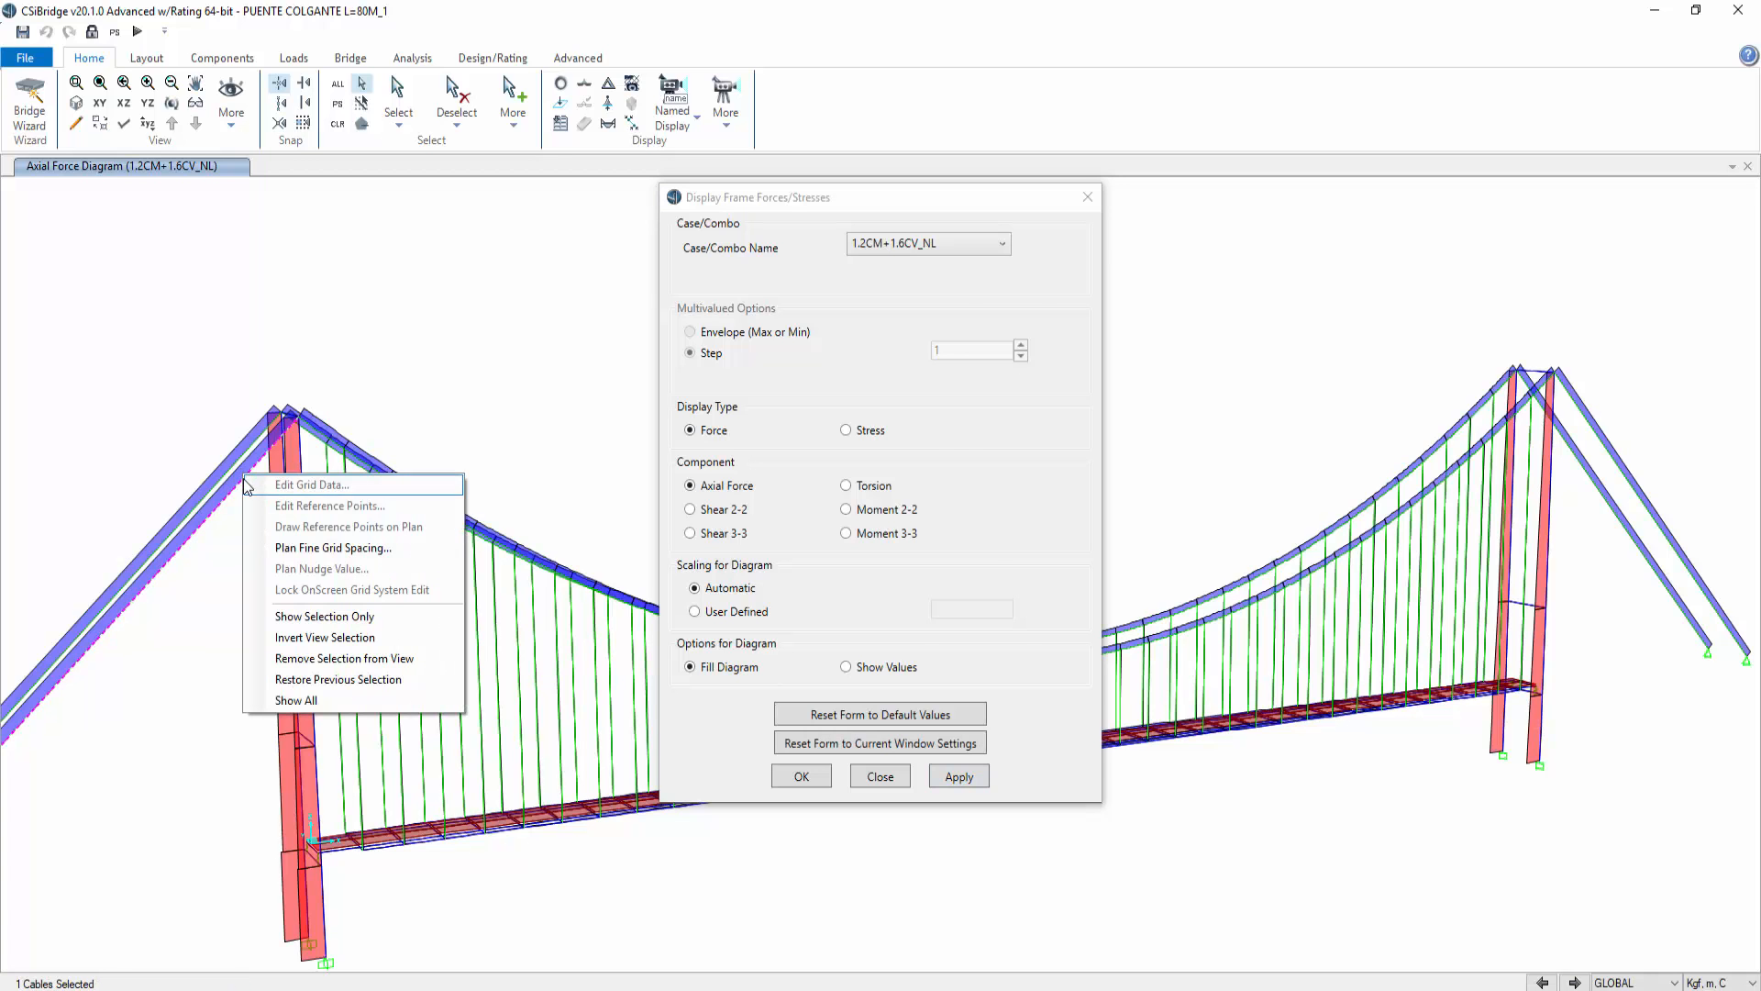
key("Escape")
right_click(234, 485)
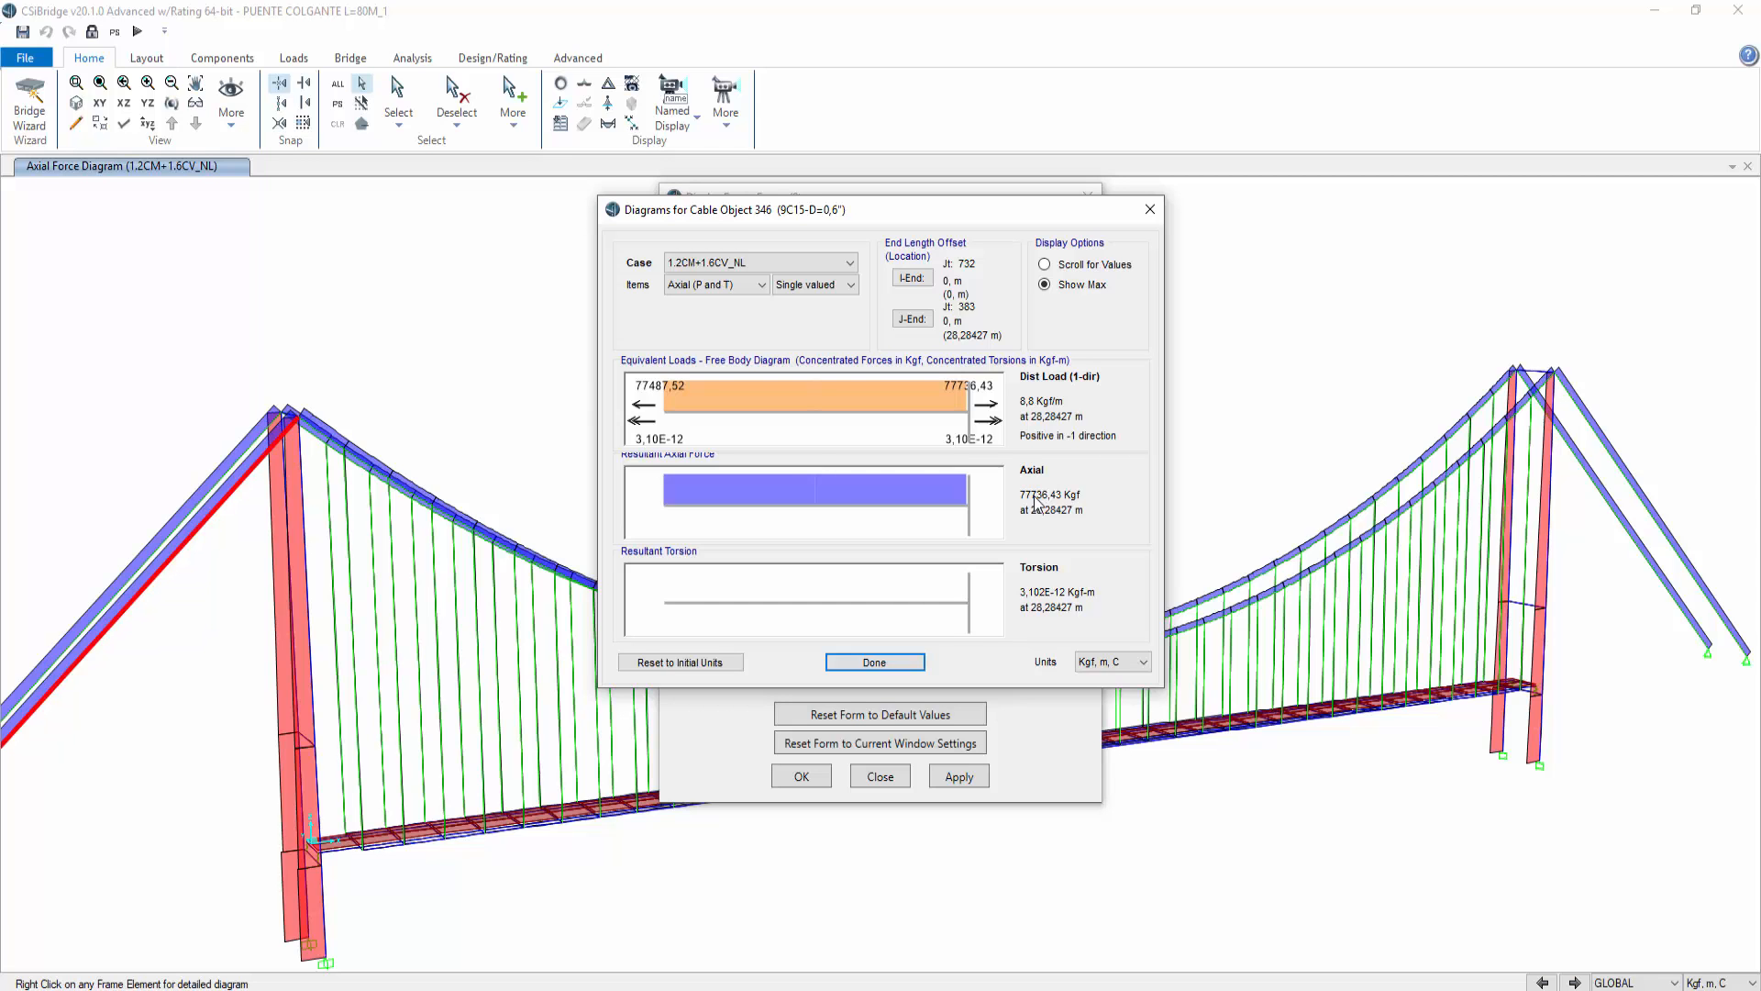
left_click(1149, 210)
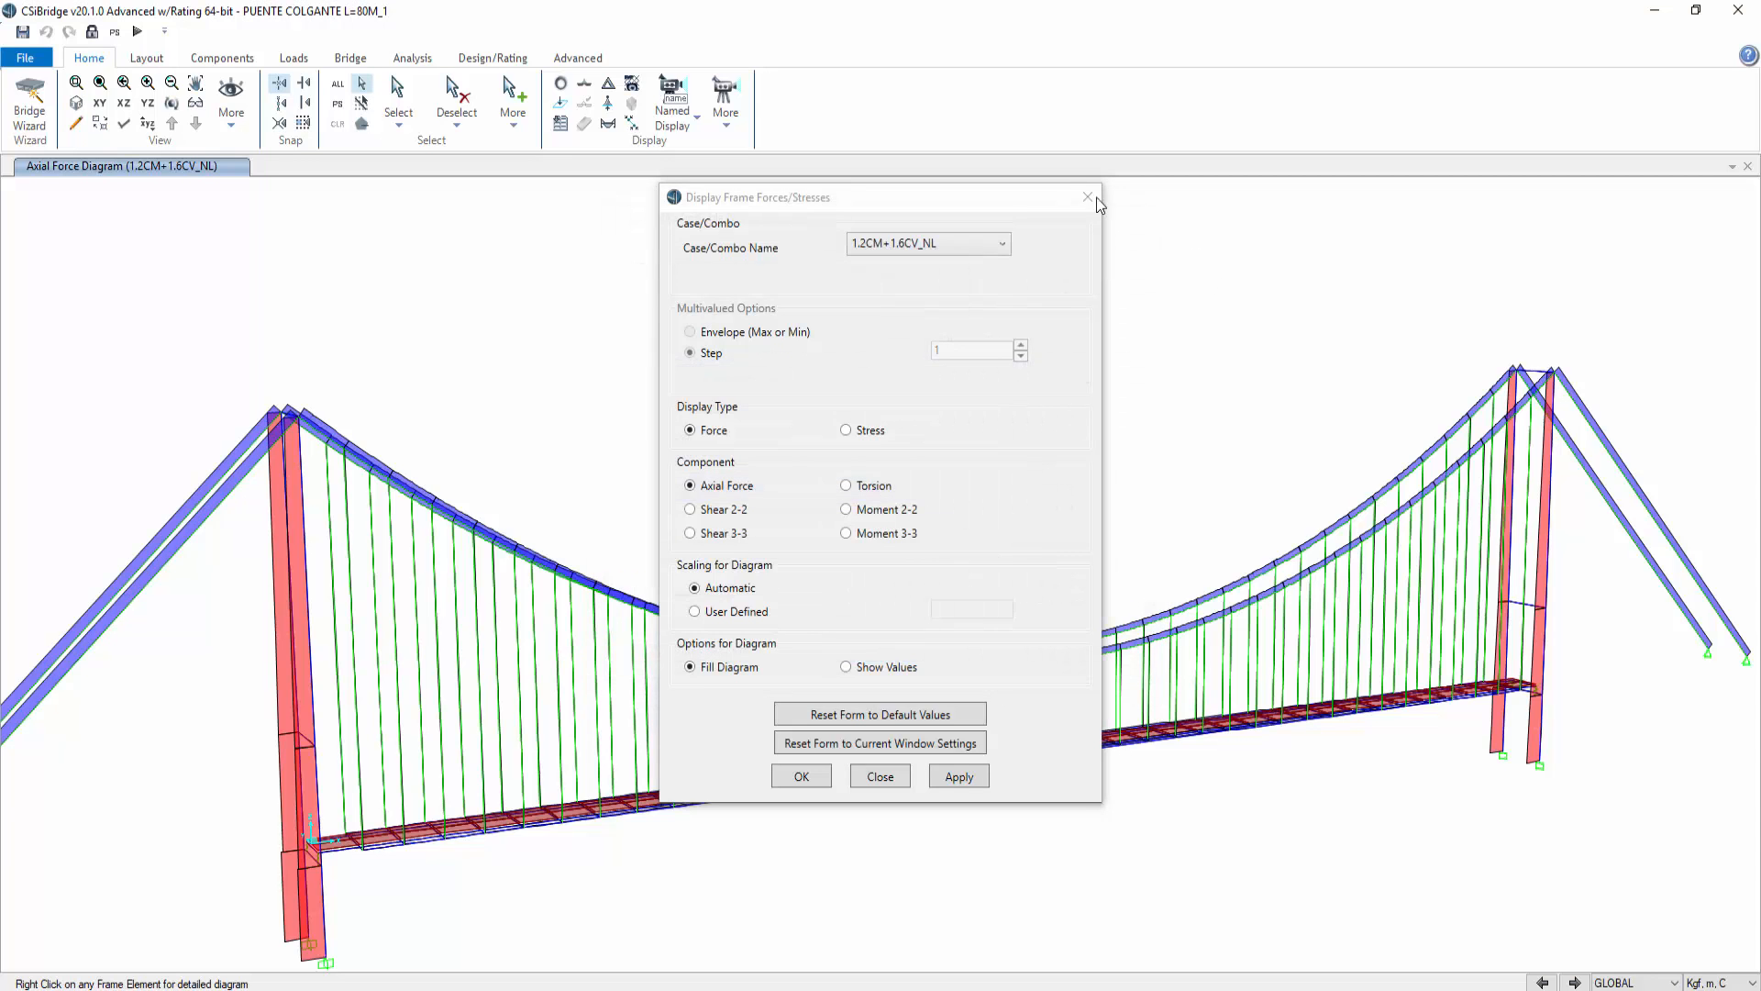
left_click(1090, 196)
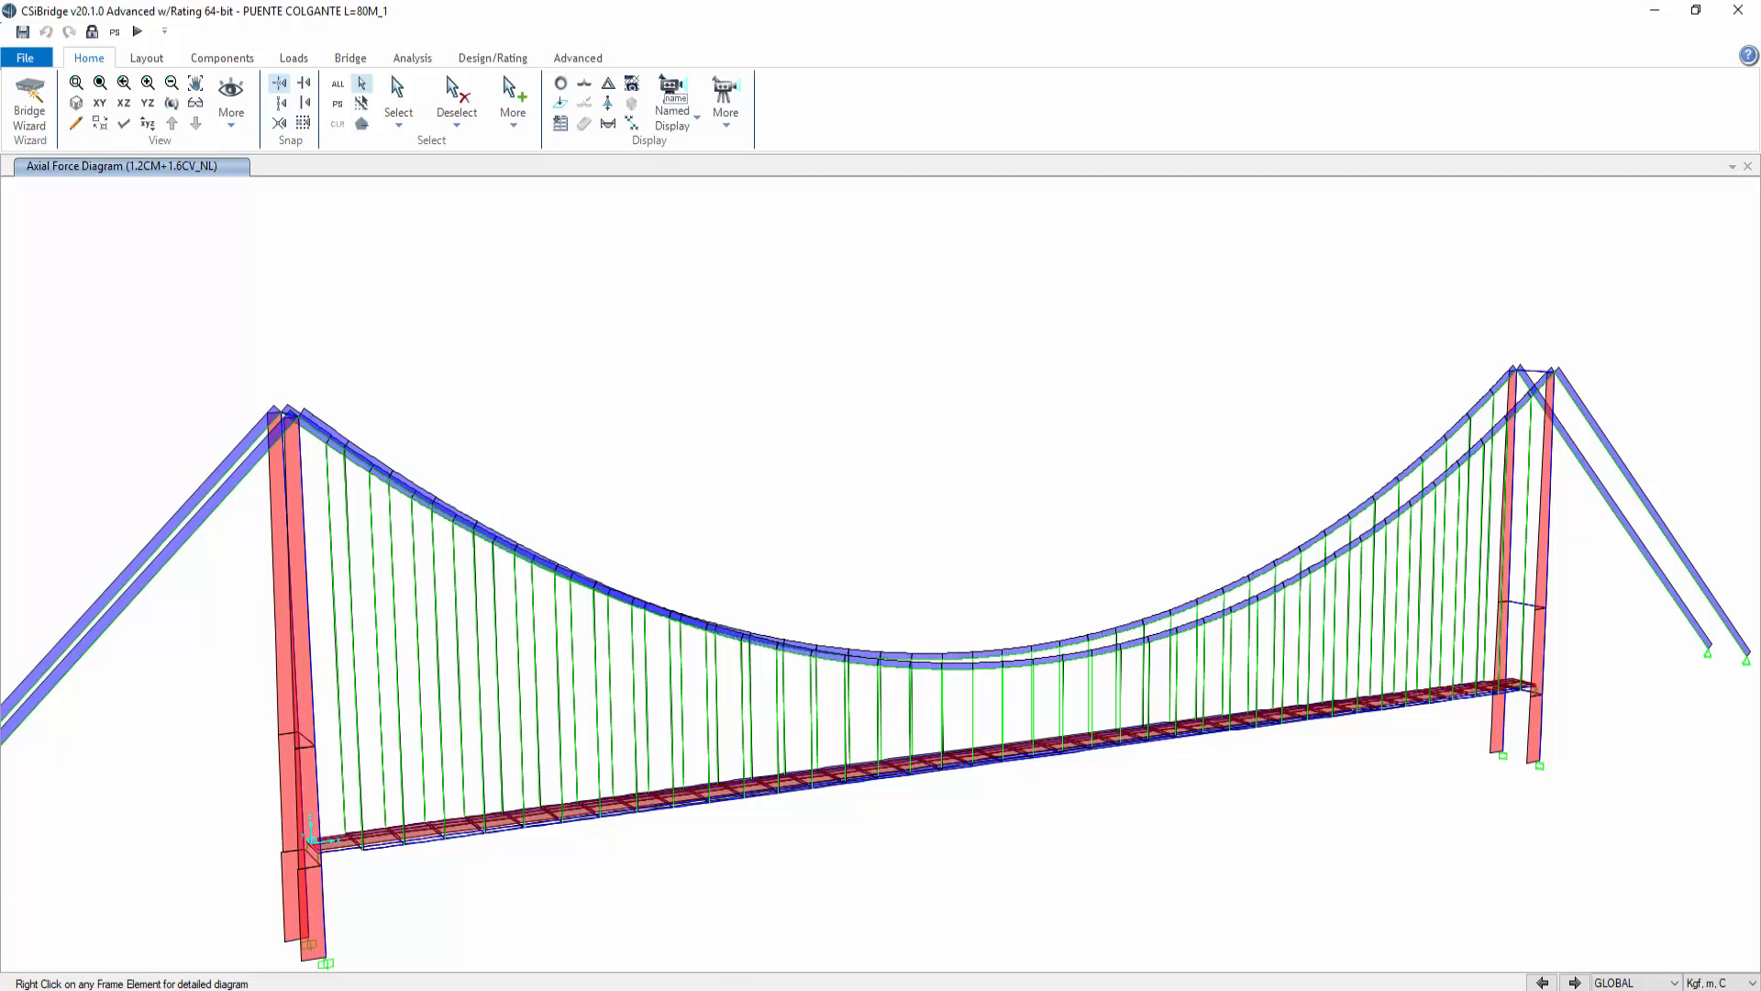
Step: Switch to Nitro Pro, leaf through the CATALOGO DE PRETENSADO catalogue pages, and close all its tabs
key("alt+Tab")
left_click(602, 170)
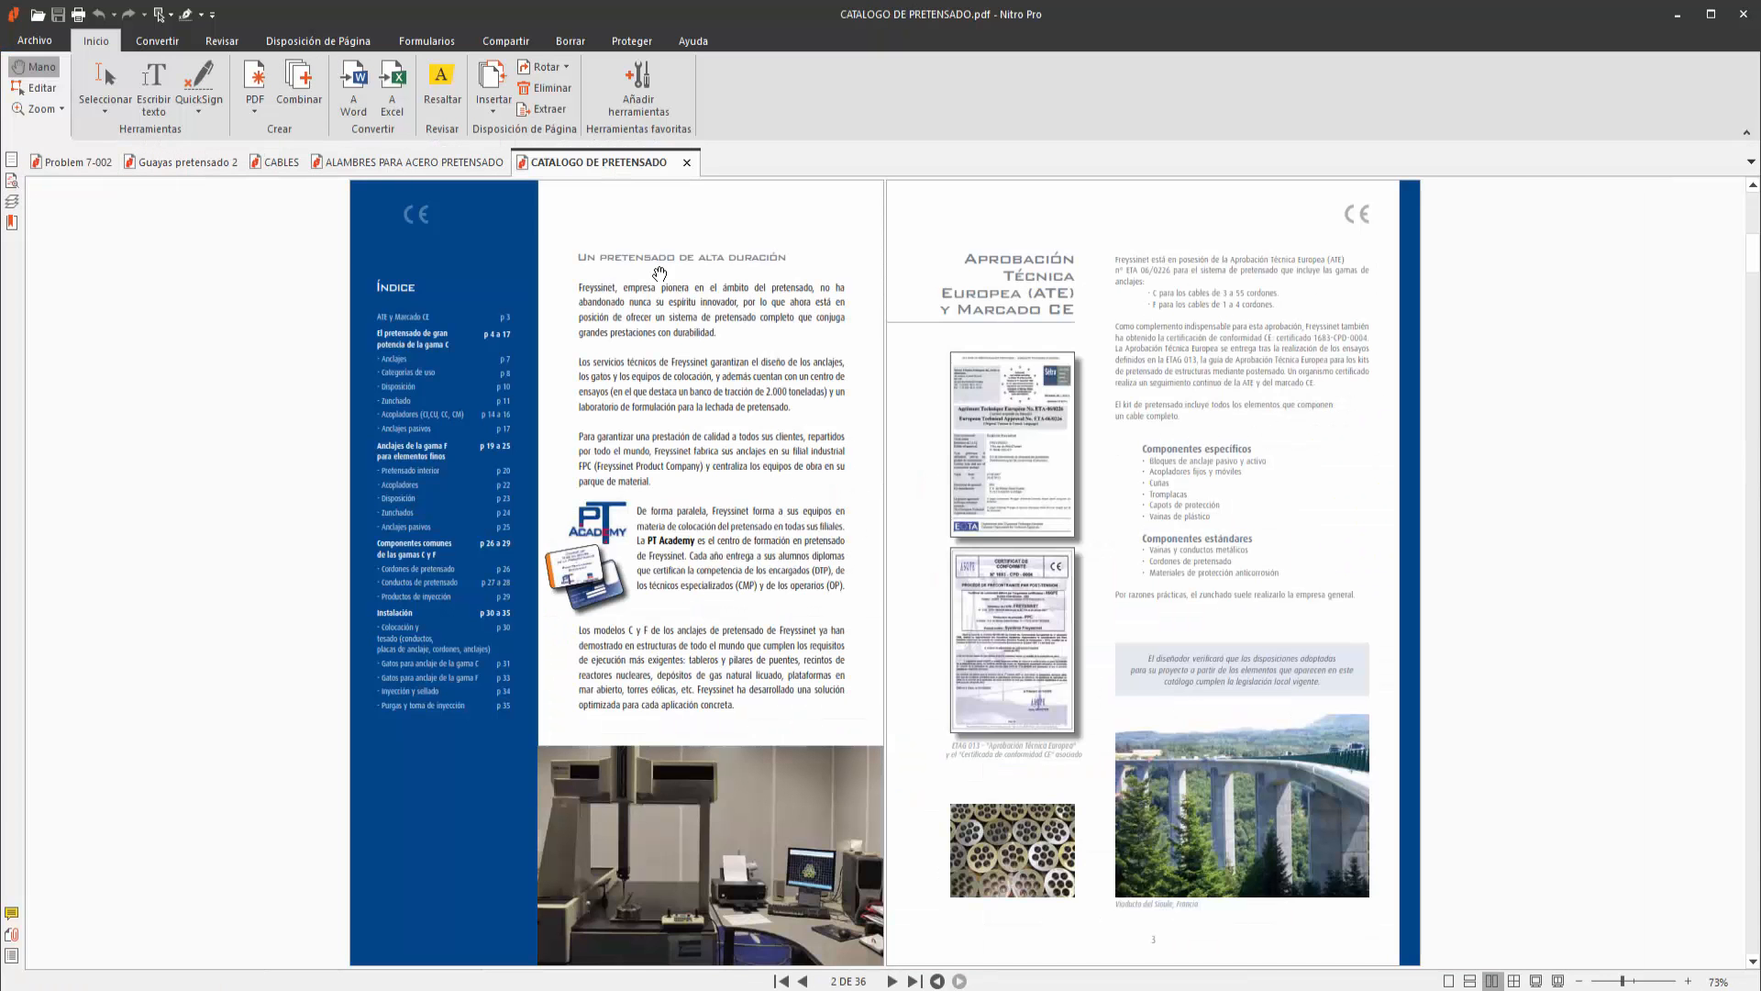
scroll(792, 523, "down", 3)
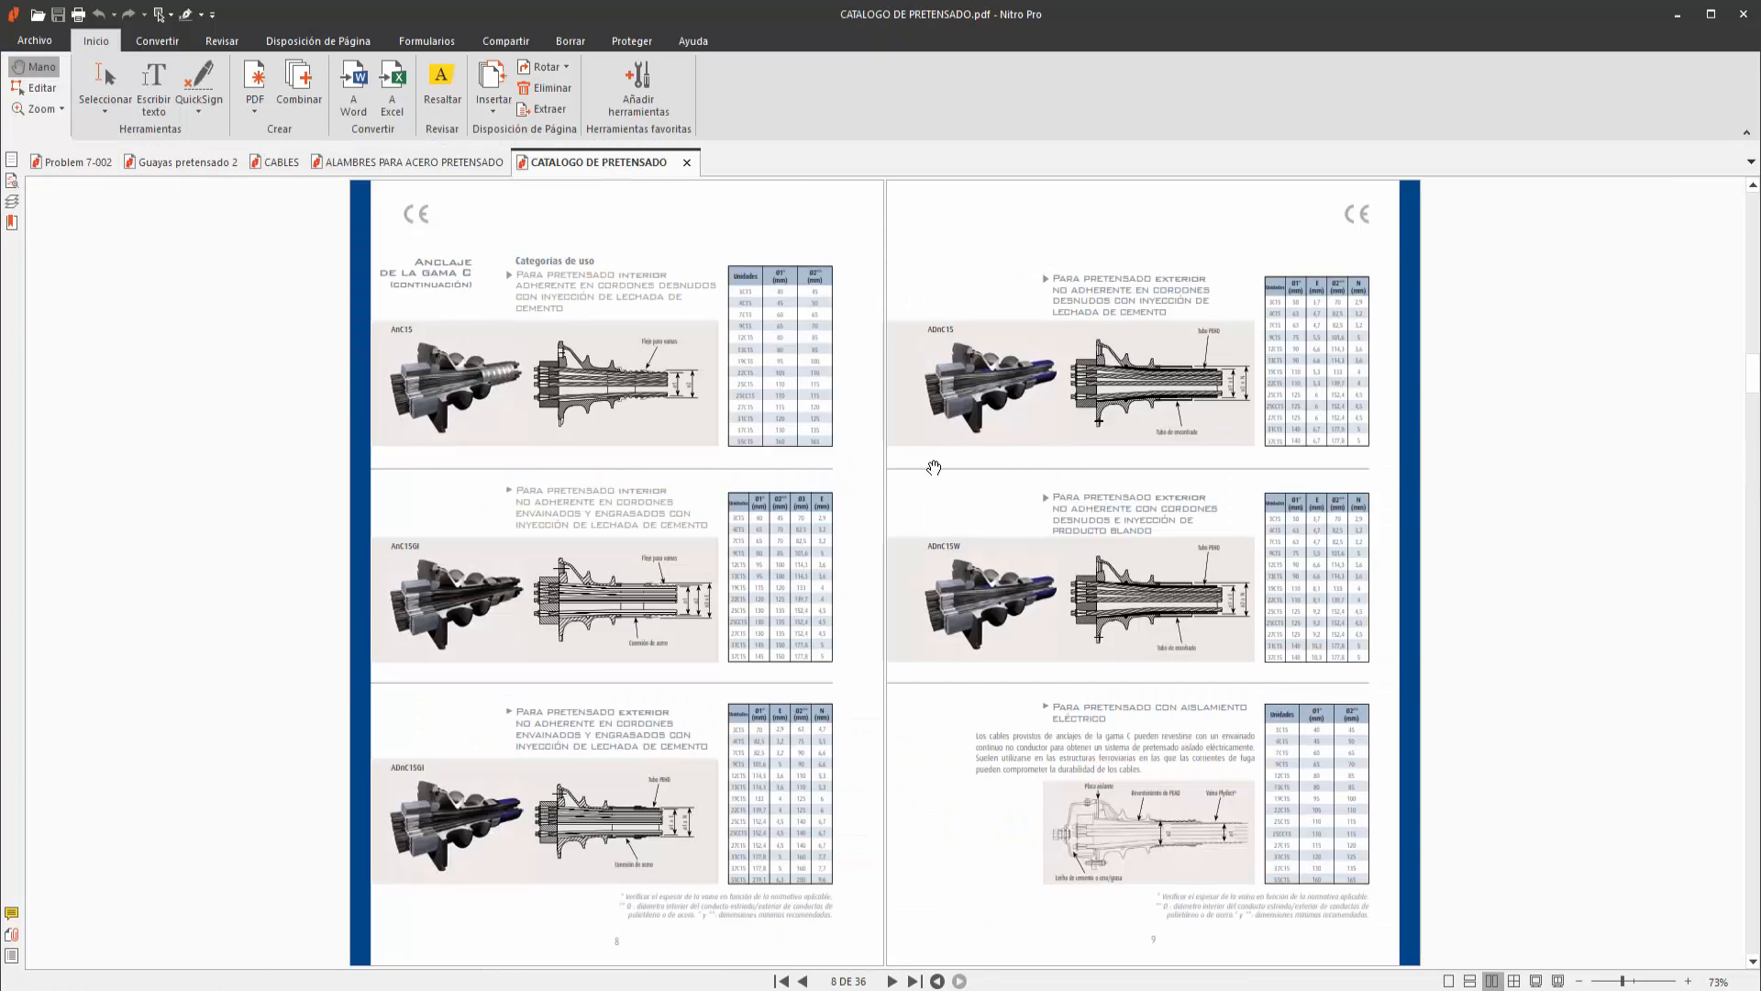
scroll(1018, 533, "down", 1)
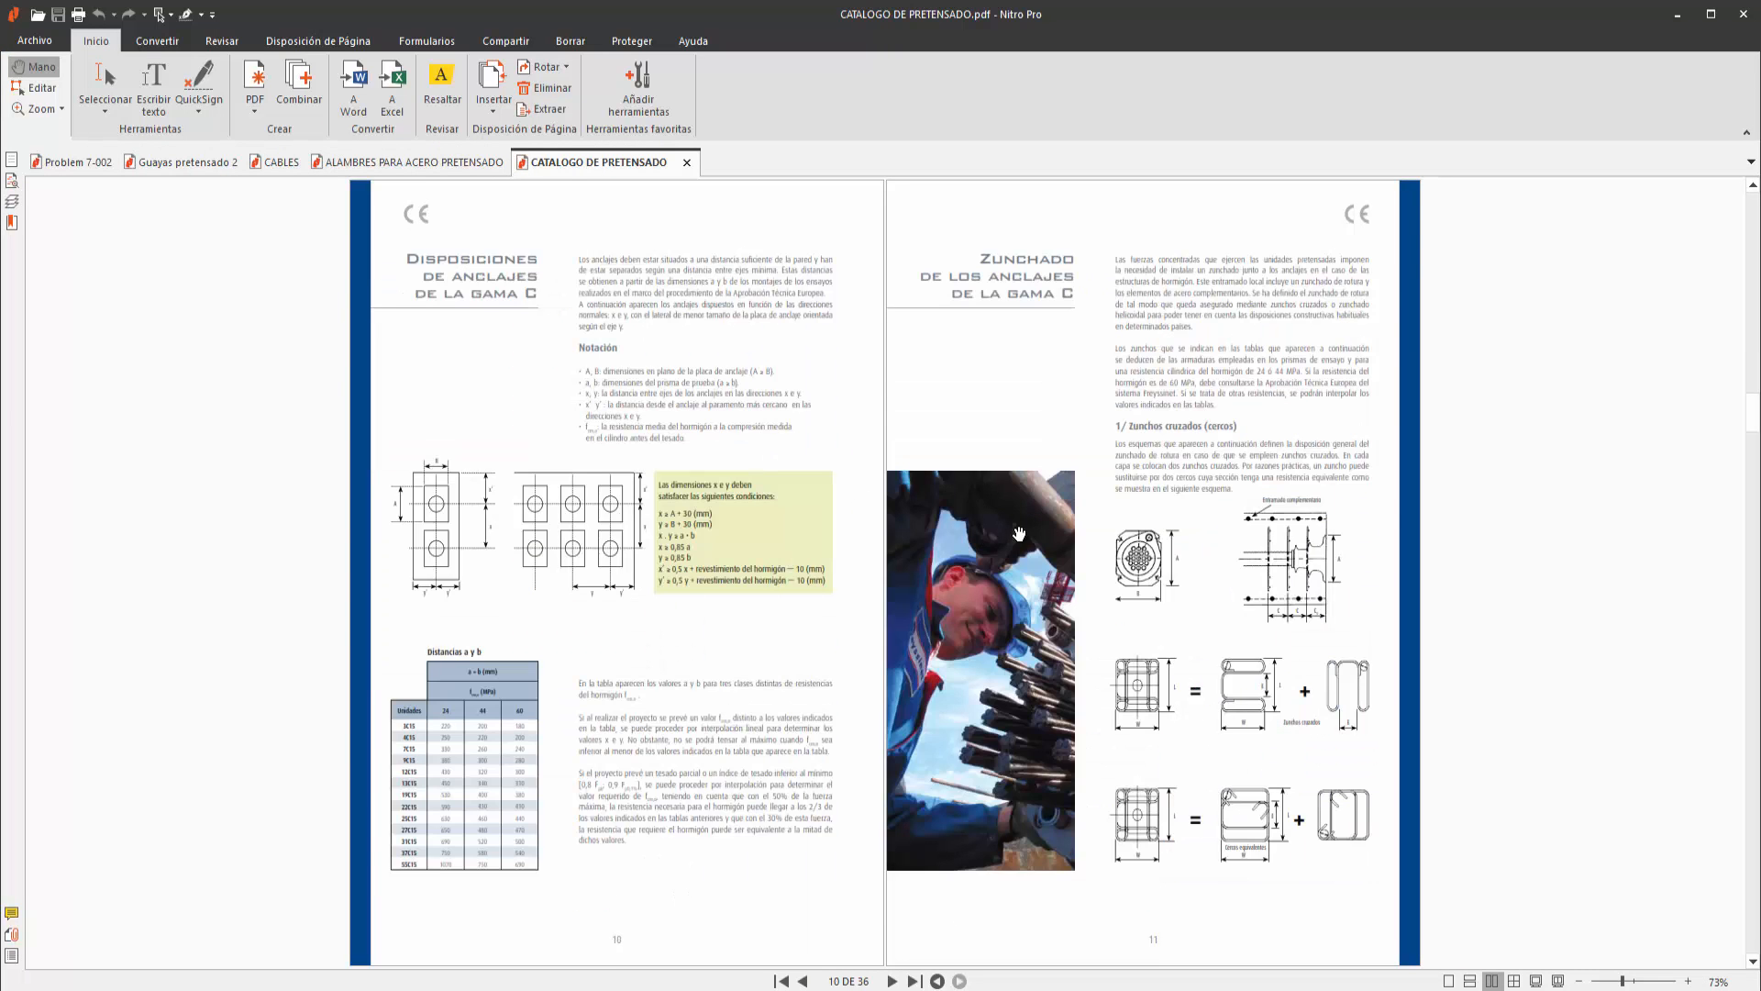
scroll(1067, 588, "down", 1)
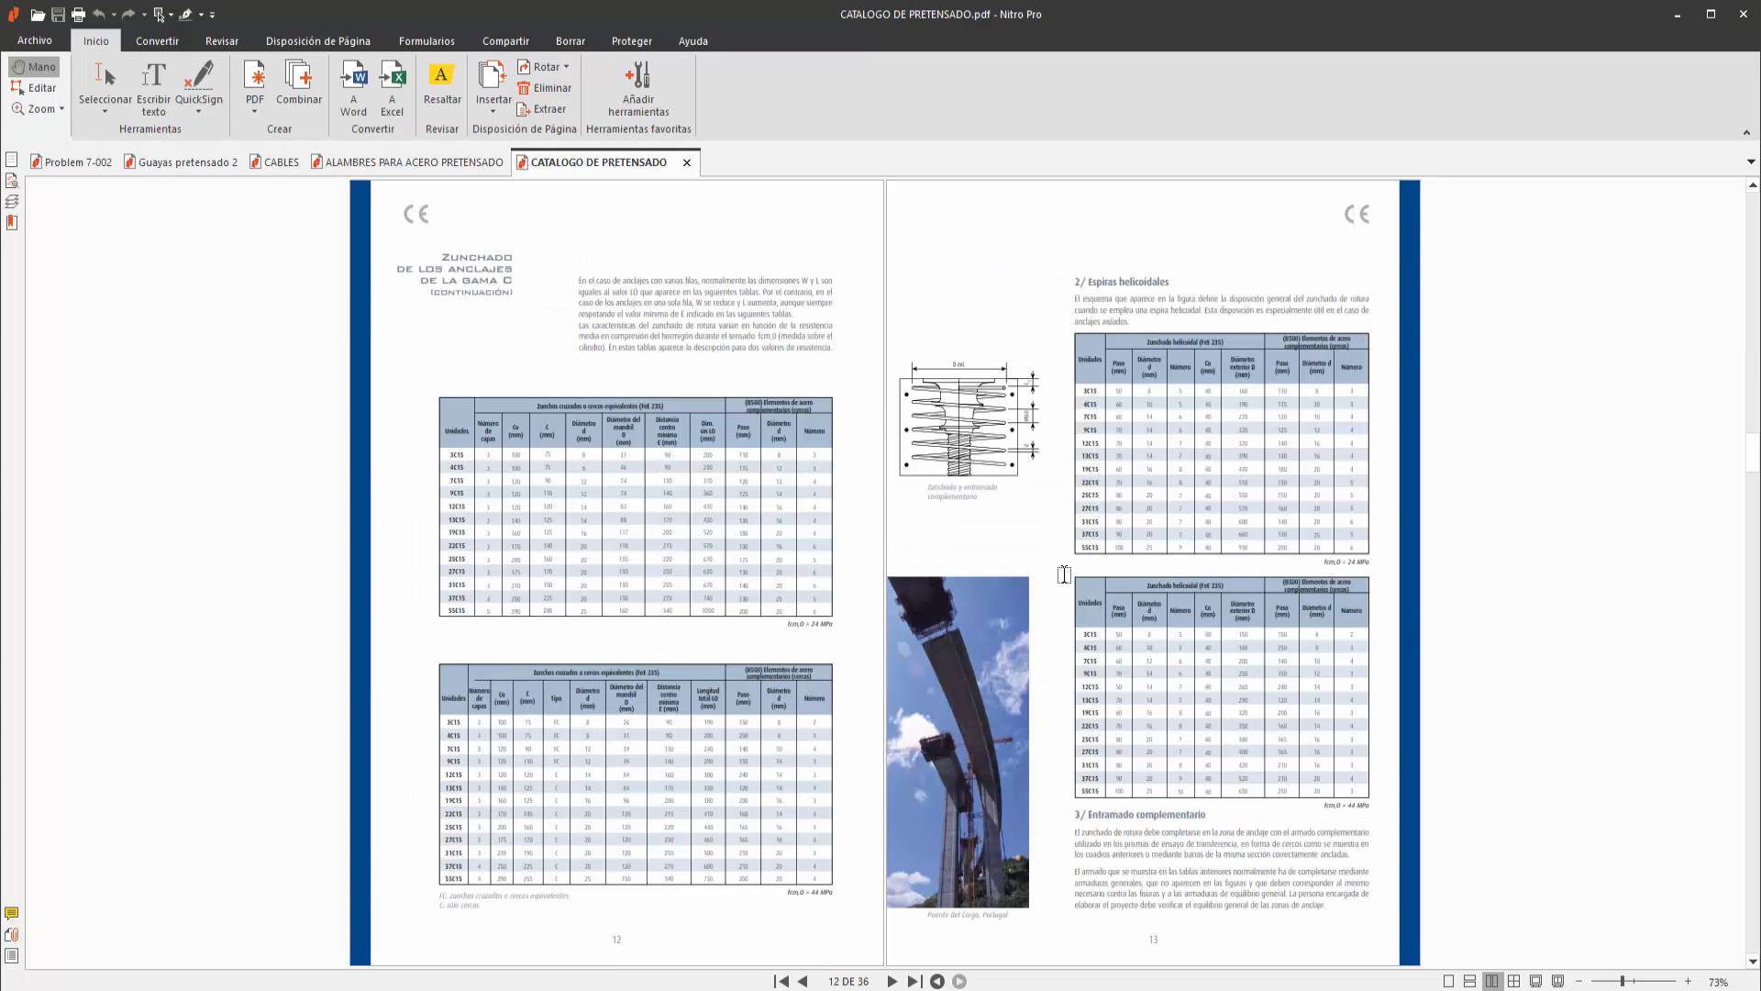
scroll(1063, 574, "down", 2)
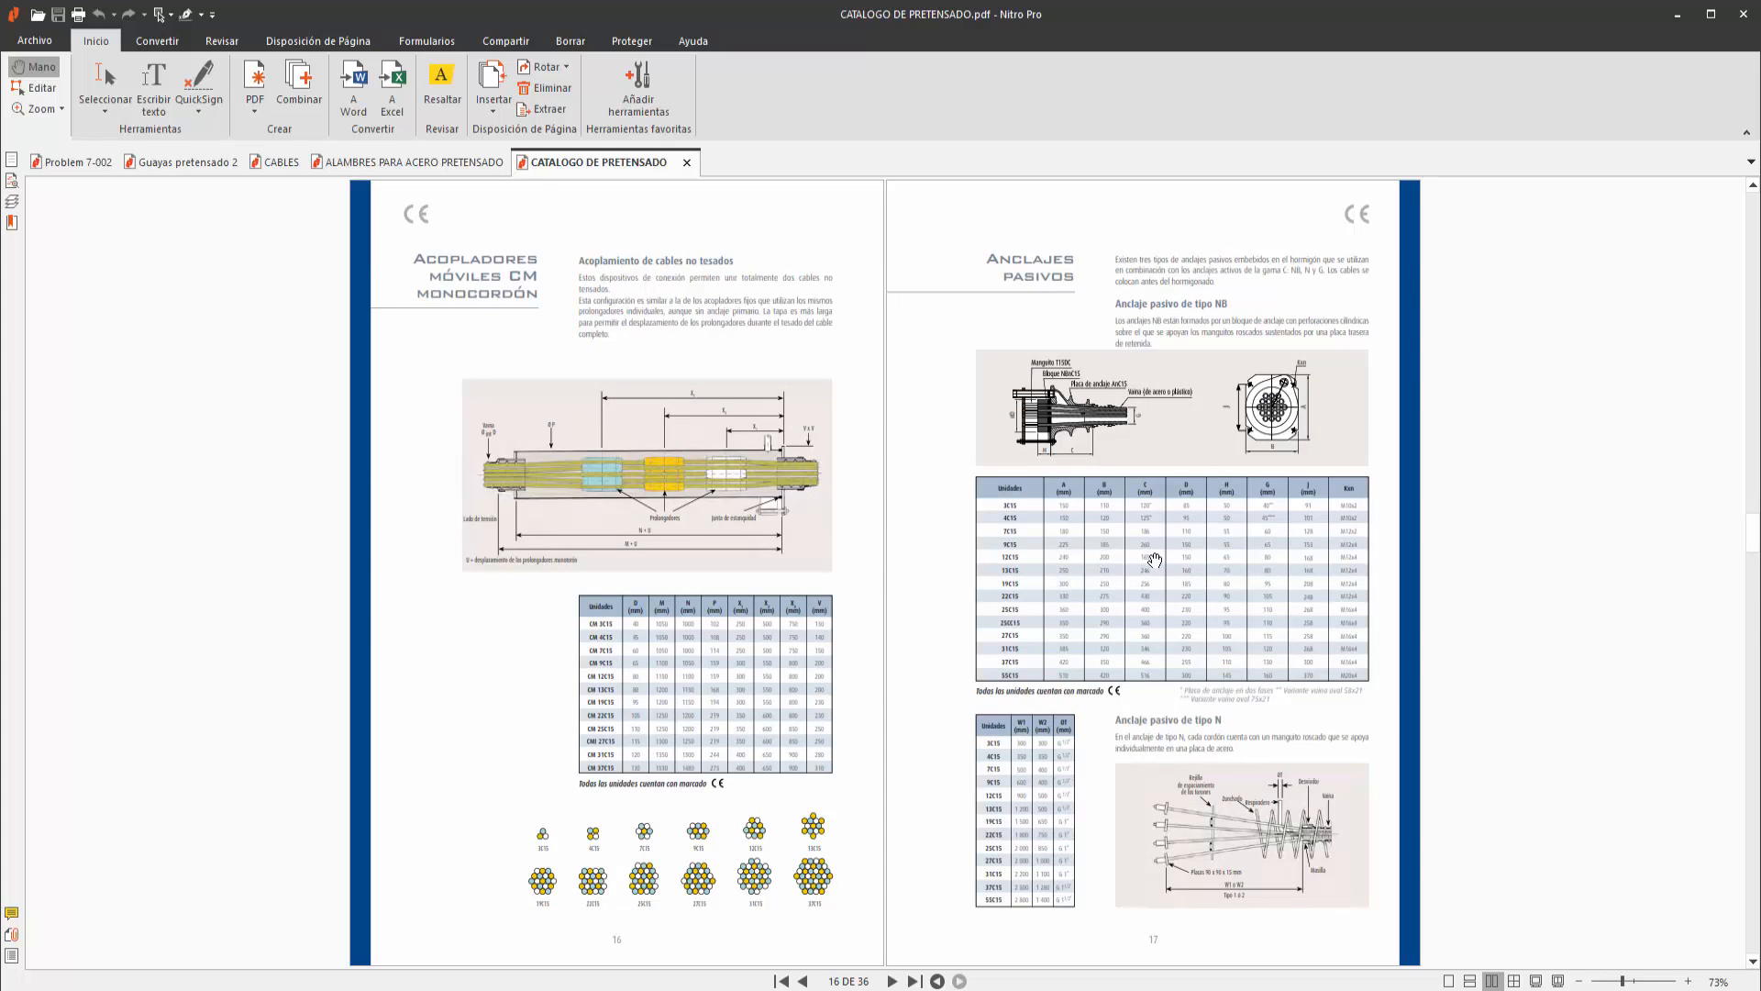
scroll(1154, 560, "down", 2)
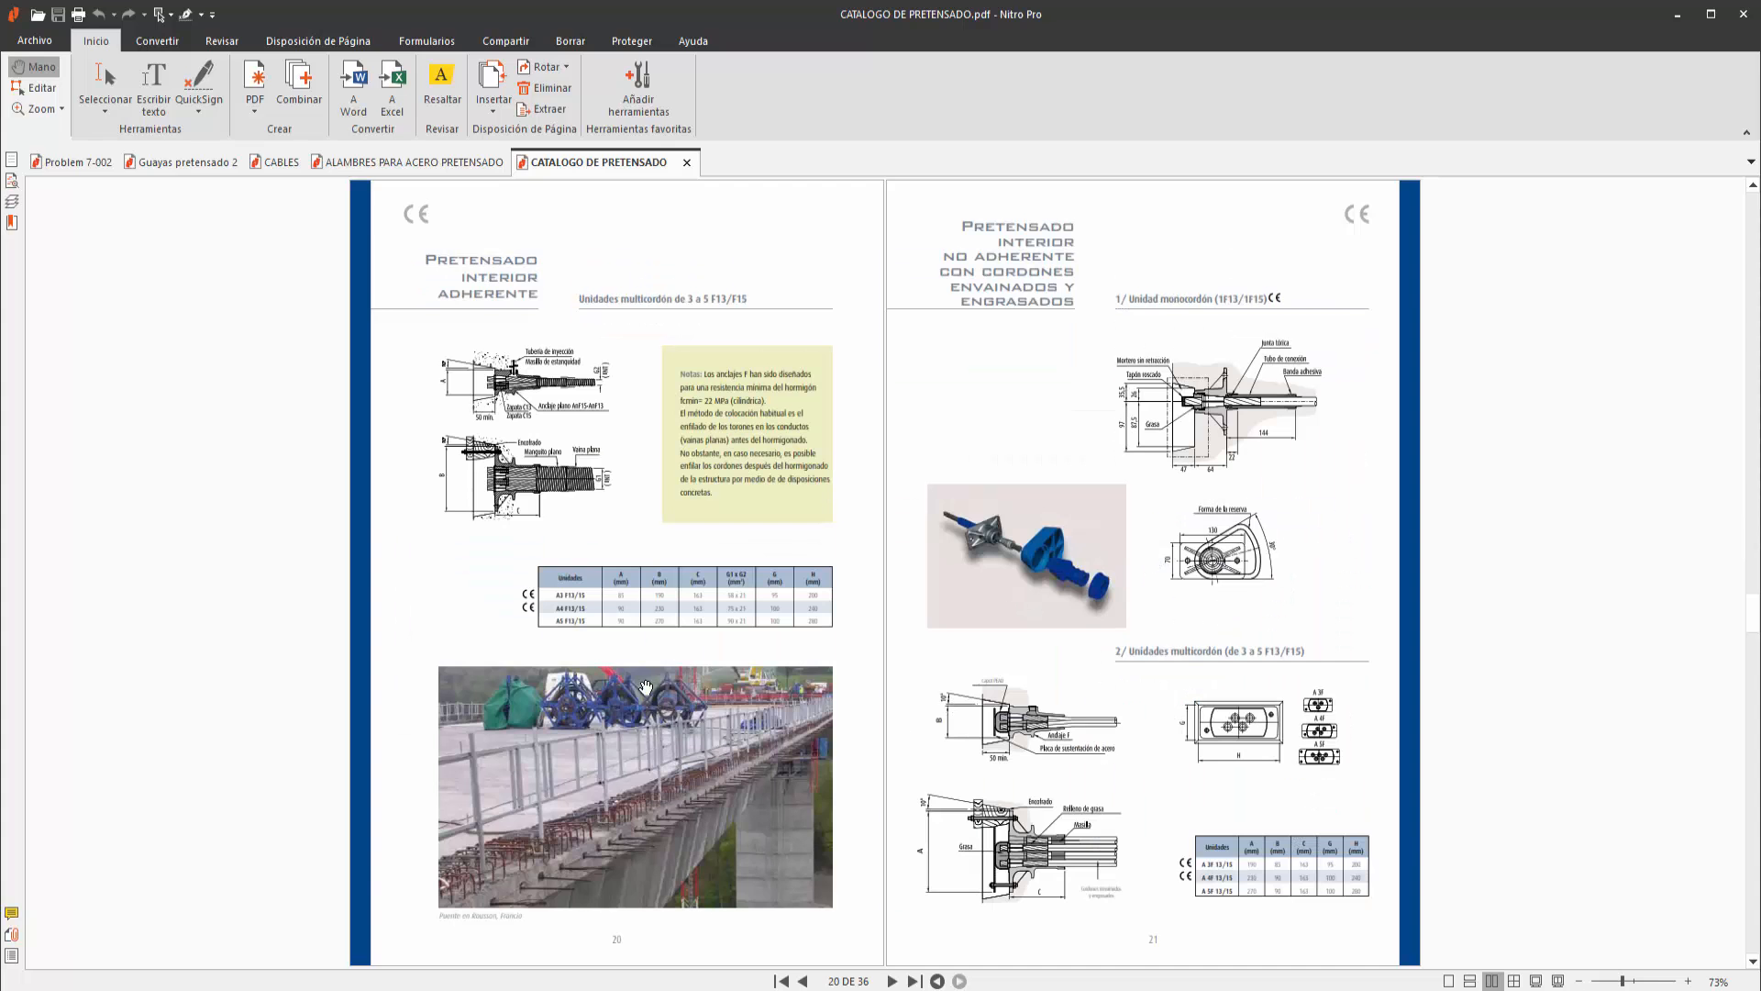
scroll(1058, 659, "down", 1)
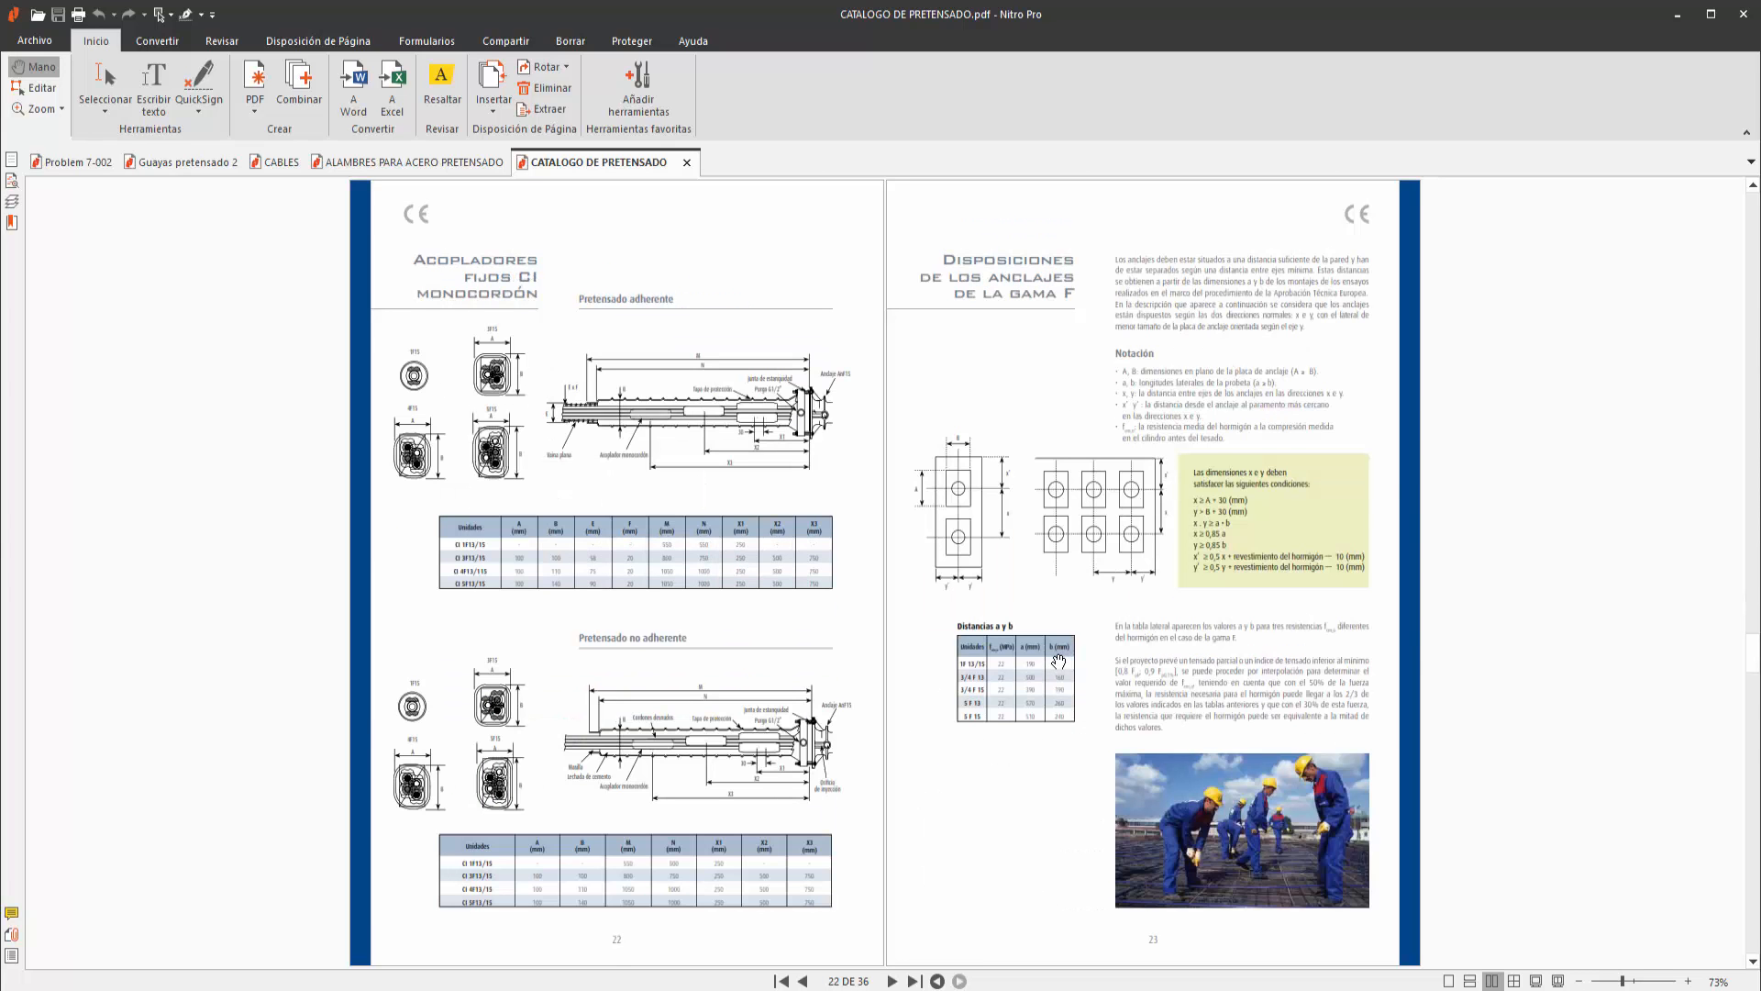
scroll(1057, 660, "down", 1)
scroll(1061, 661, "down", 1)
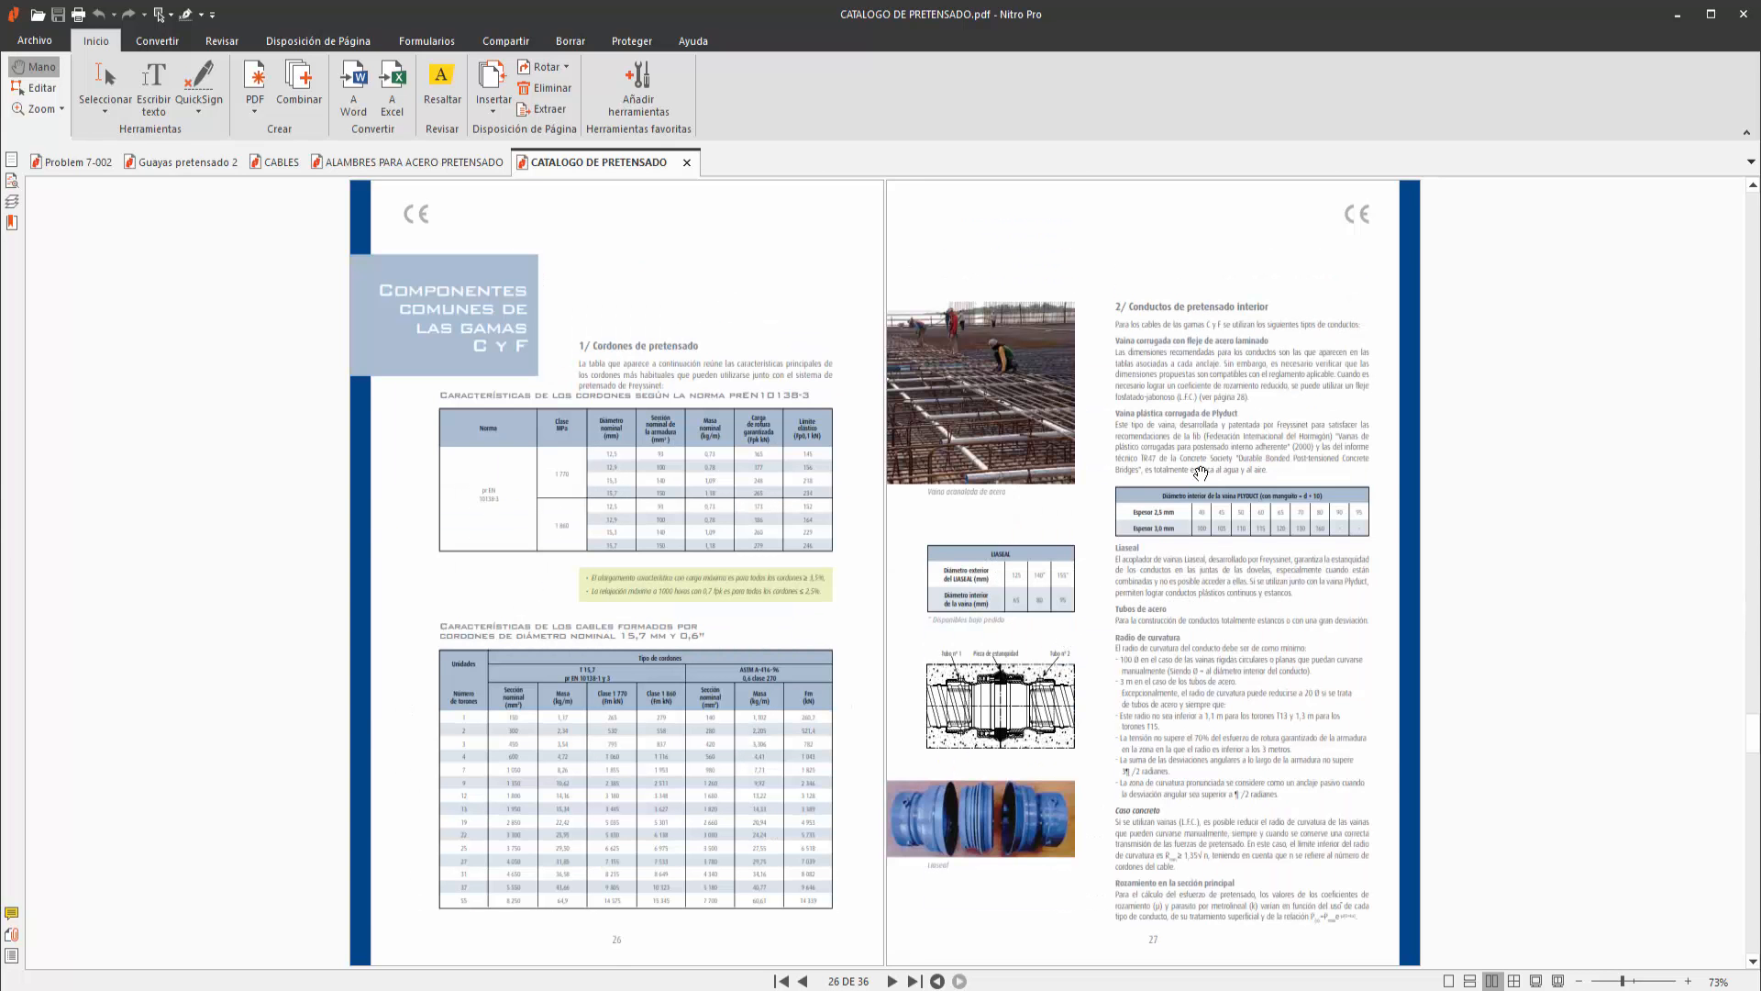
left_click(1743, 14)
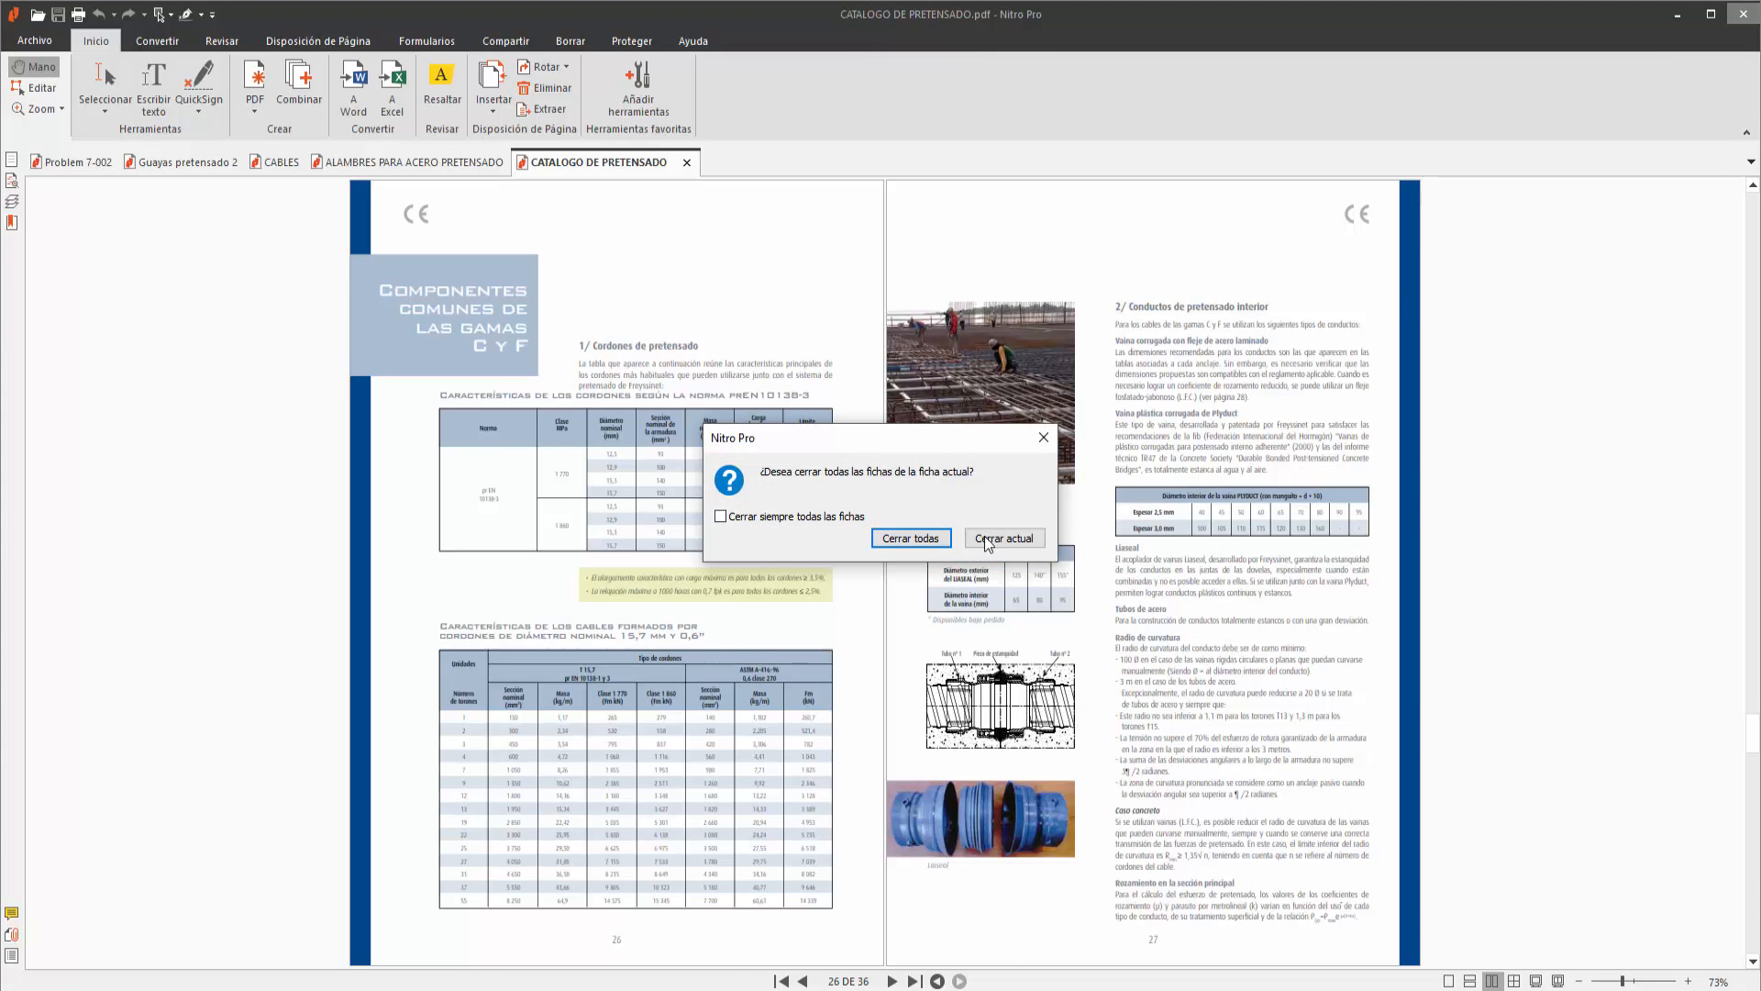
left_click(945, 537)
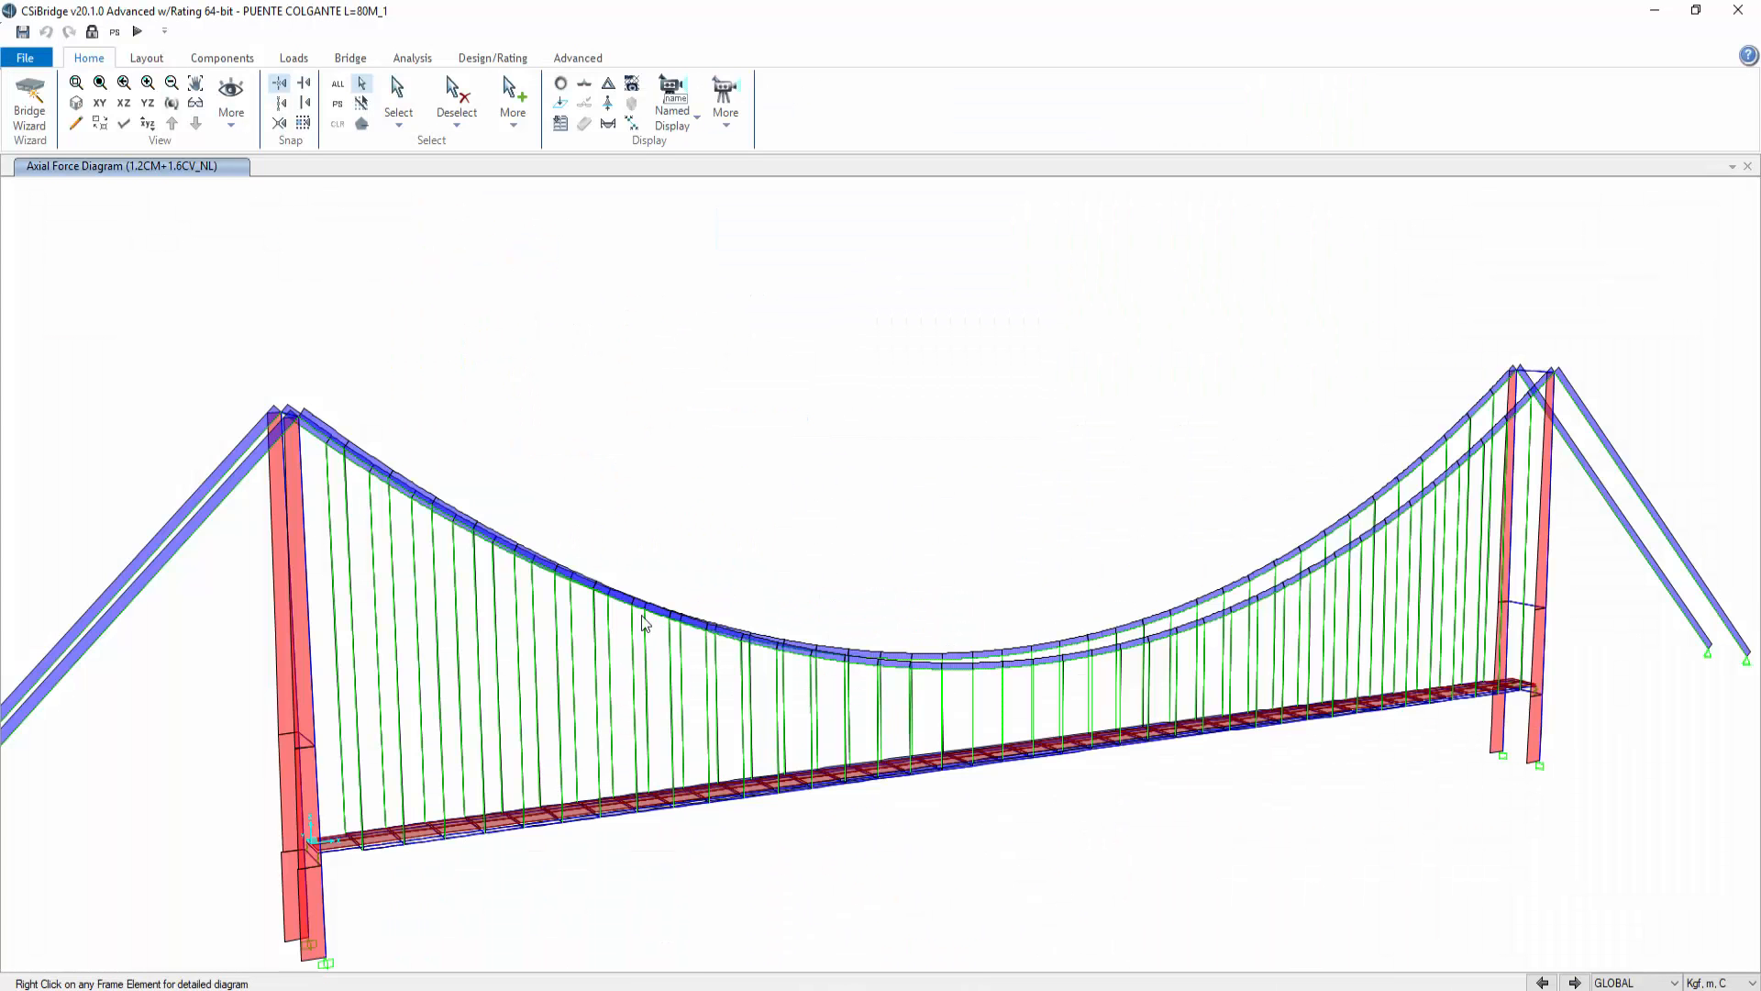
Step: Return the display to the undeformed model and glance over the Design/Rating and Advanced tools
left_click(560, 83)
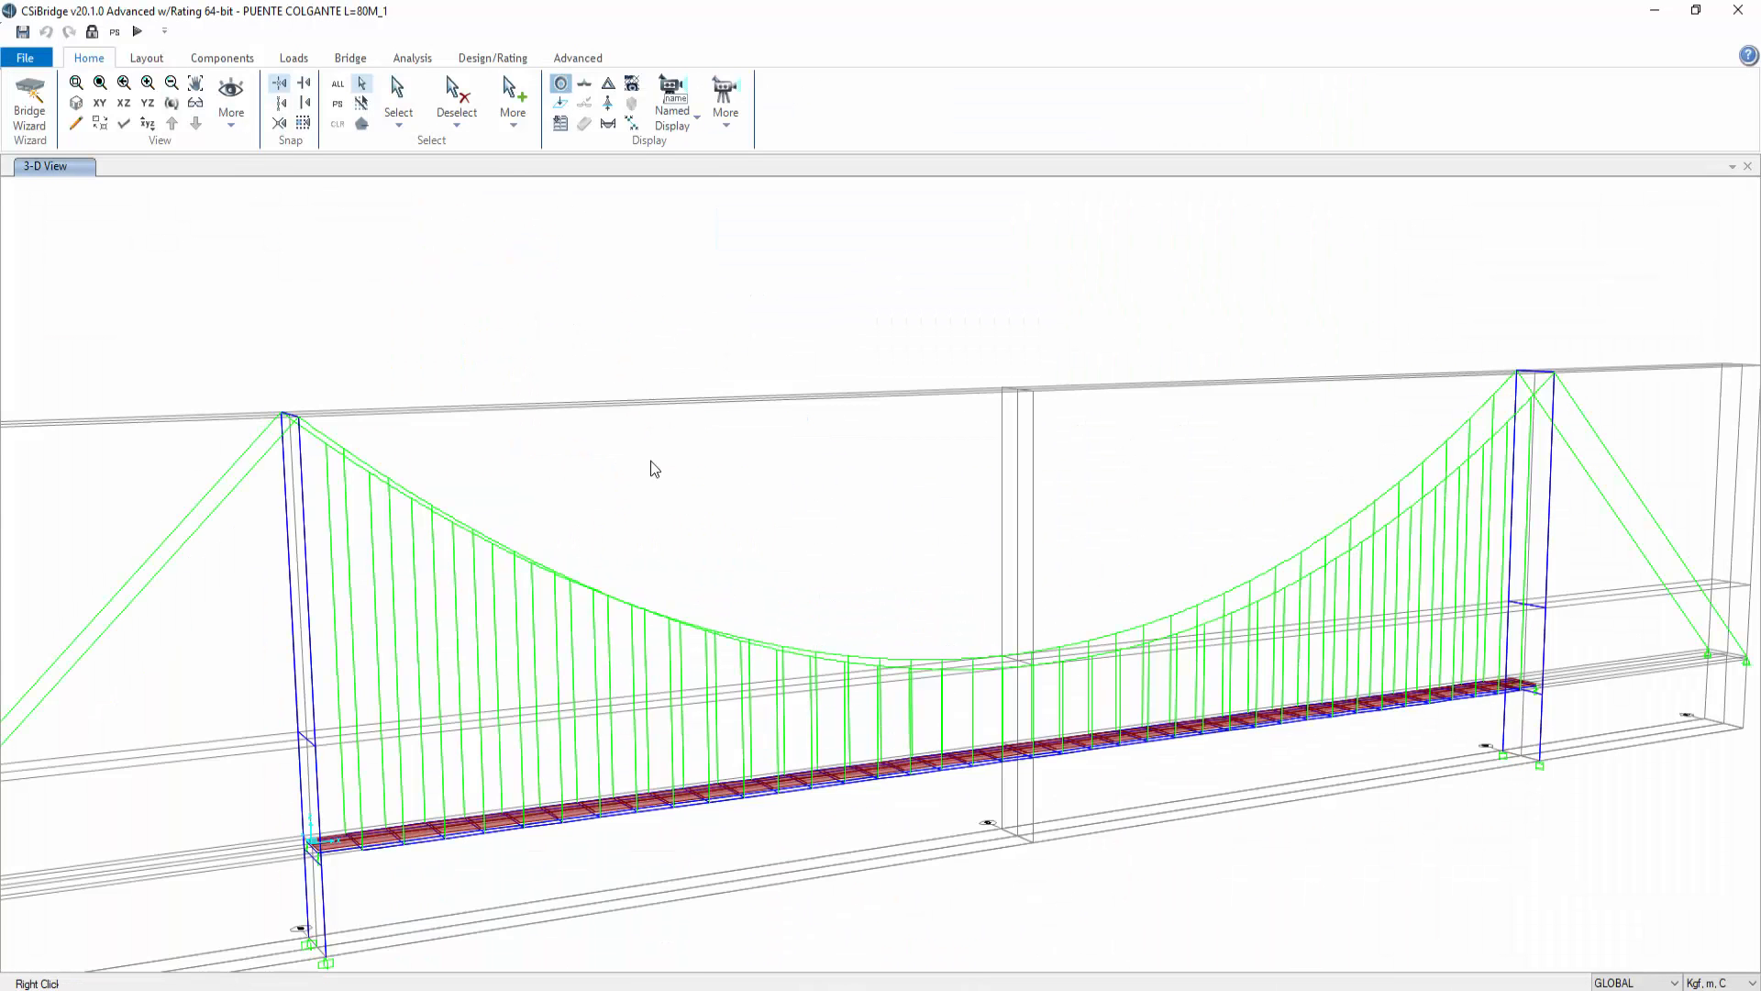
left_click(526, 57)
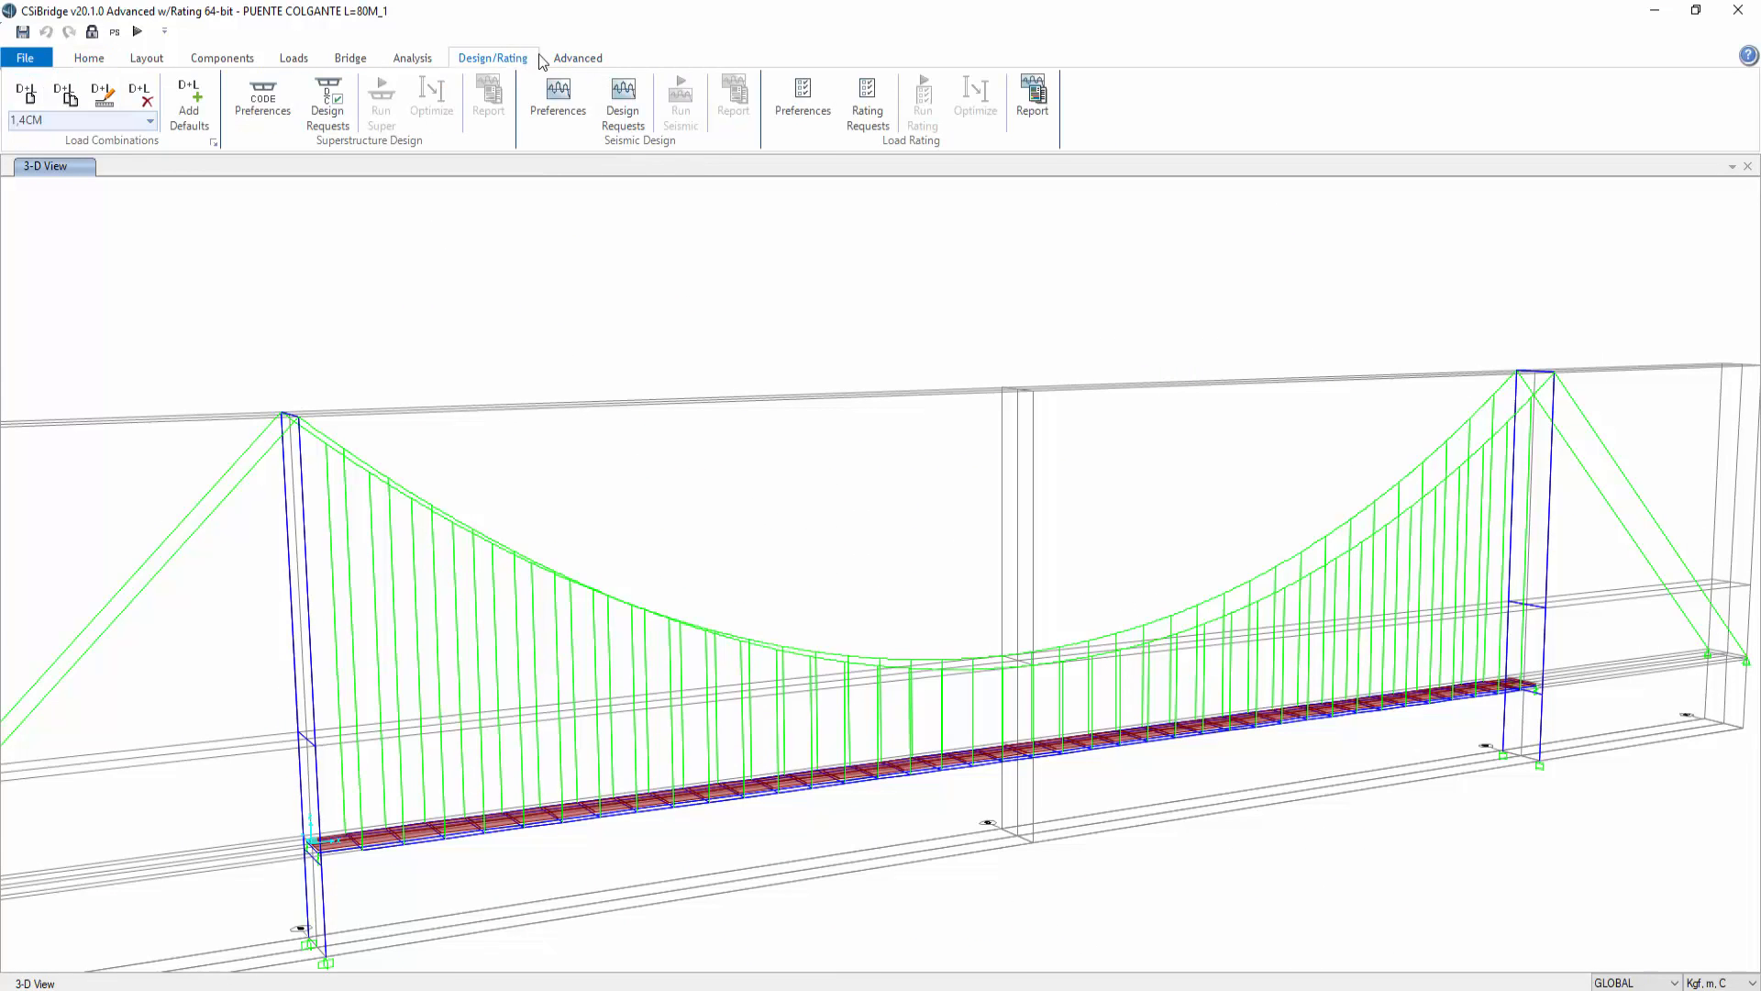
left_click(570, 59)
left_click(526, 59)
left_click(89, 58)
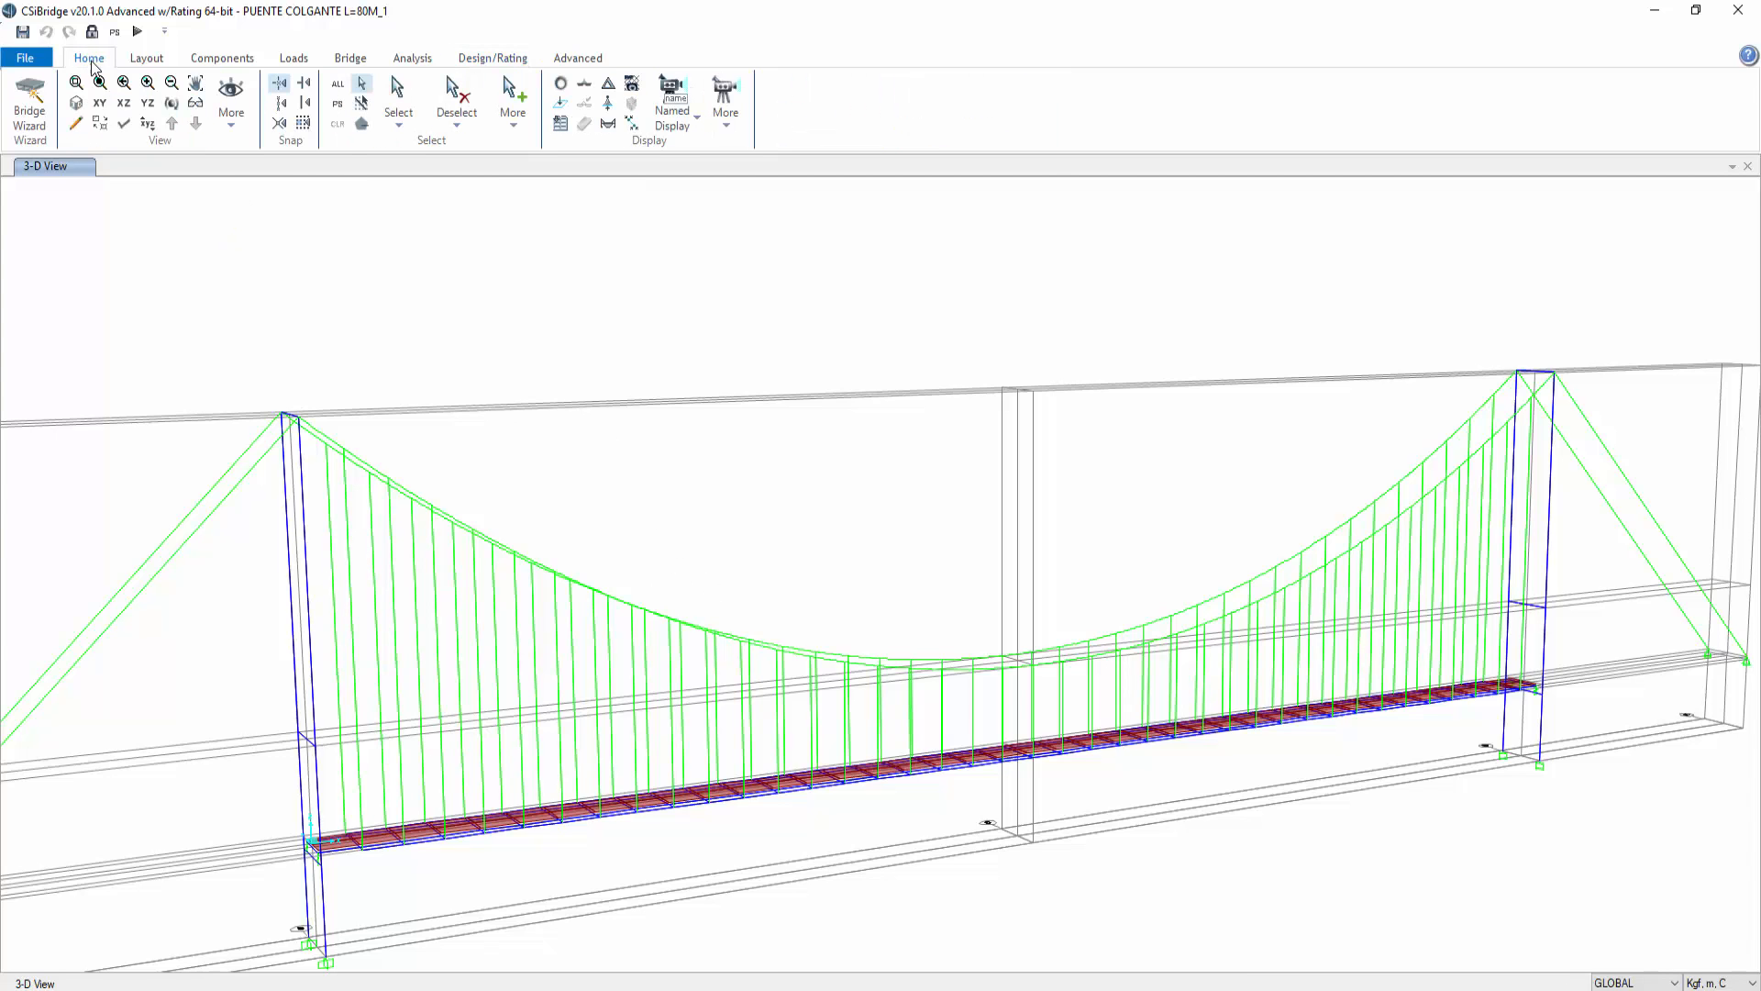
Step: View the bridge in the X-Z elevation, then switch back to a 3-D view of the undeformed model
left_click(121, 104)
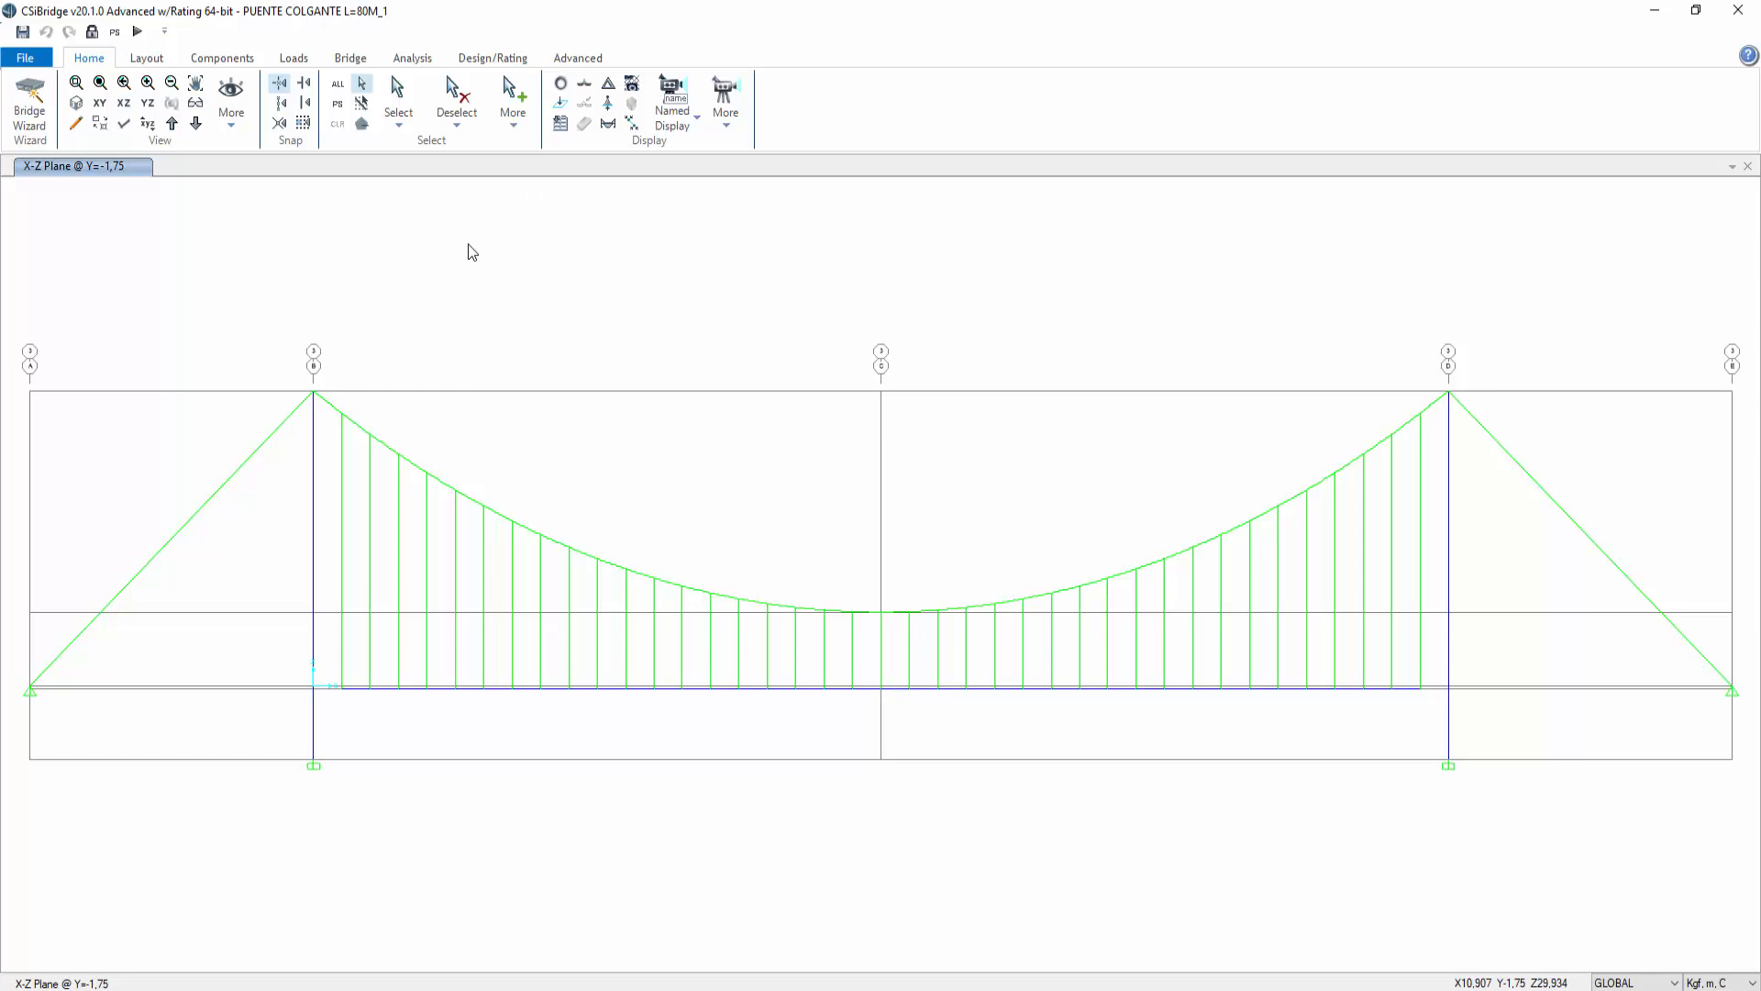
left_click(76, 103)
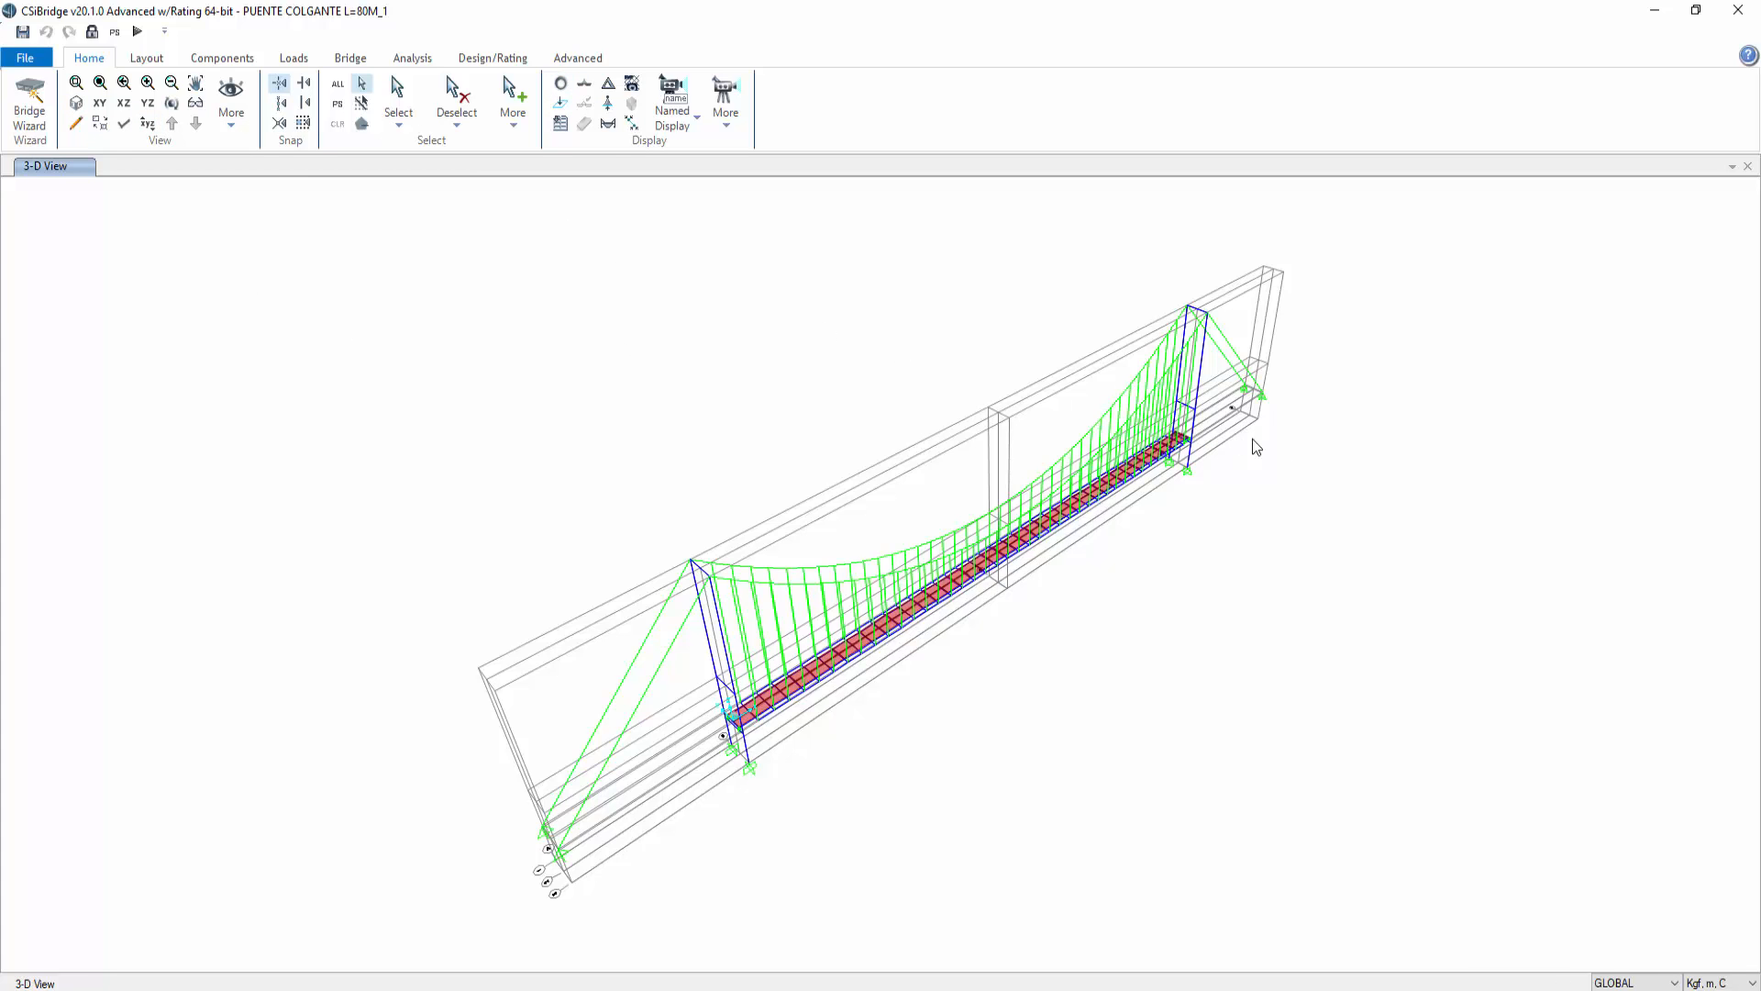
left_click(558, 88)
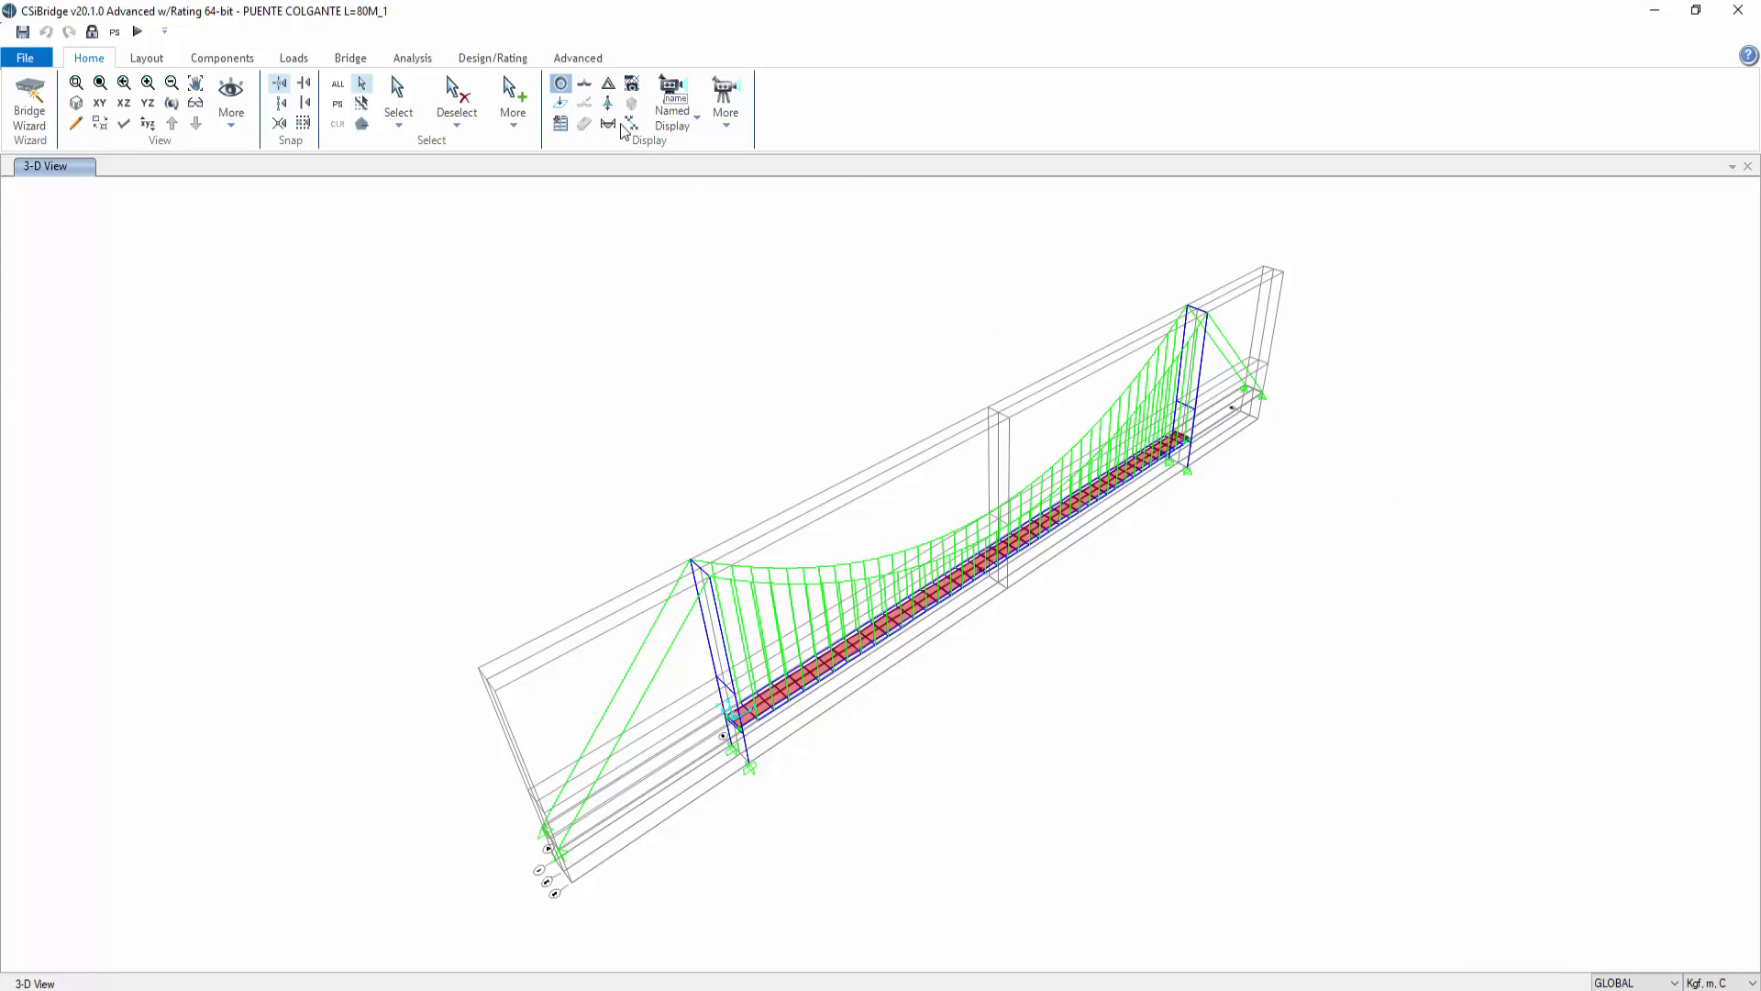